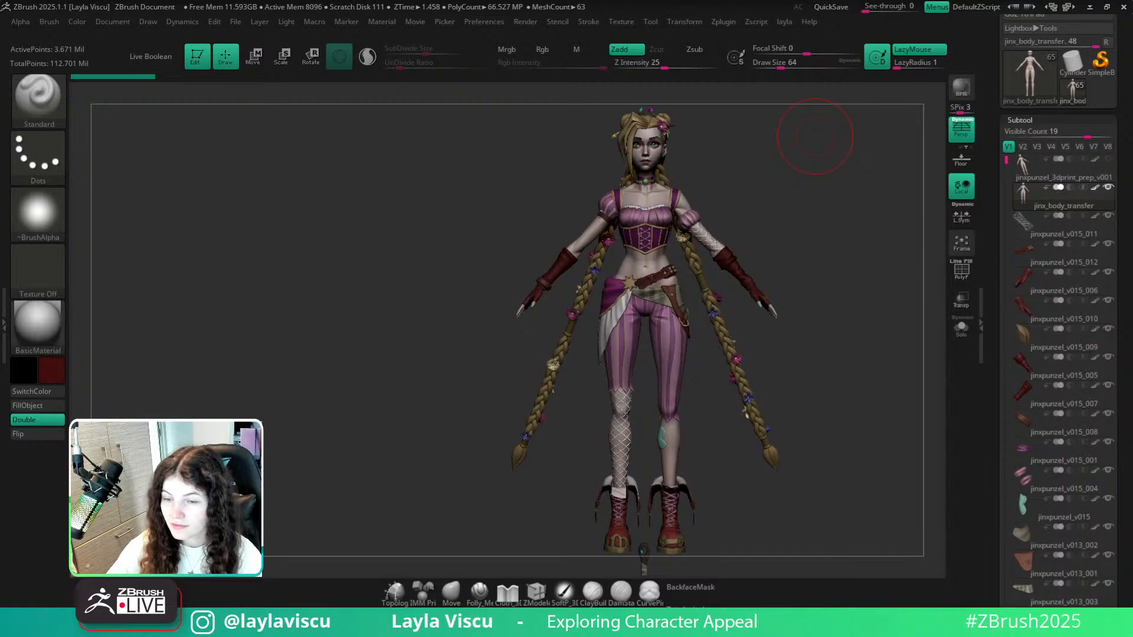
Switch to the browser and look through the final renders in the Jinx-punzel project on ArtStation.
{"action": "left_click_drag", "start_coordinate": [1132, 200], "coordinate": [470, 156]}
{"action": "double_click", "coordinate": [533, 156]}
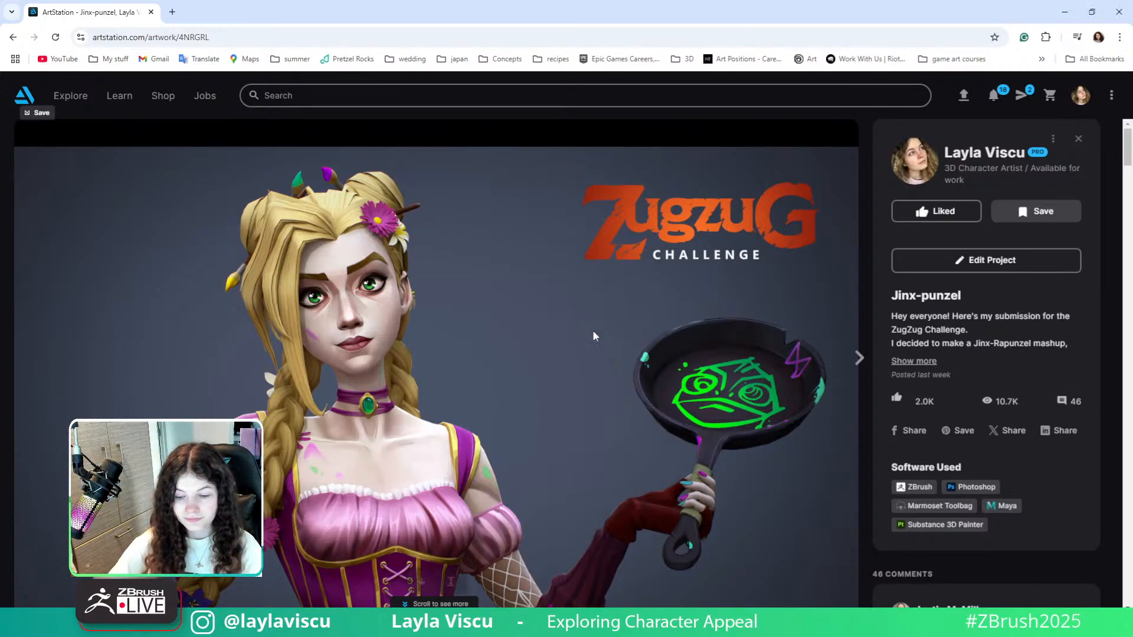
{"action": "scroll", "coordinate": [564, 370], "scroll_direction": "down", "scroll_amount": 5}
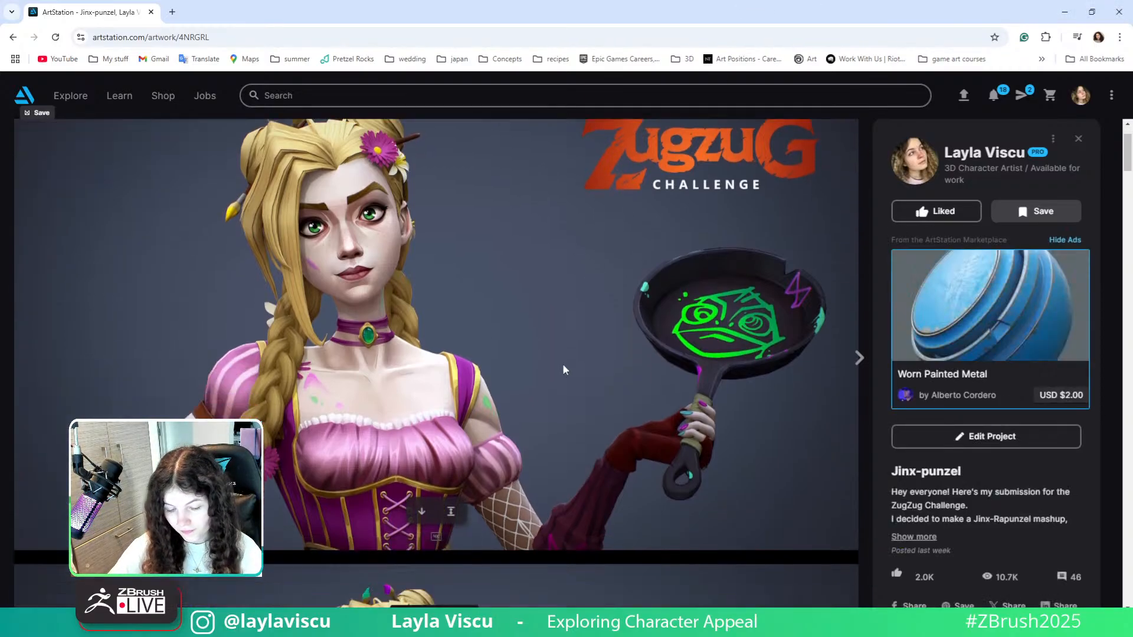
{"action": "scroll", "coordinate": [564, 370], "scroll_direction": "down", "scroll_amount": 10}
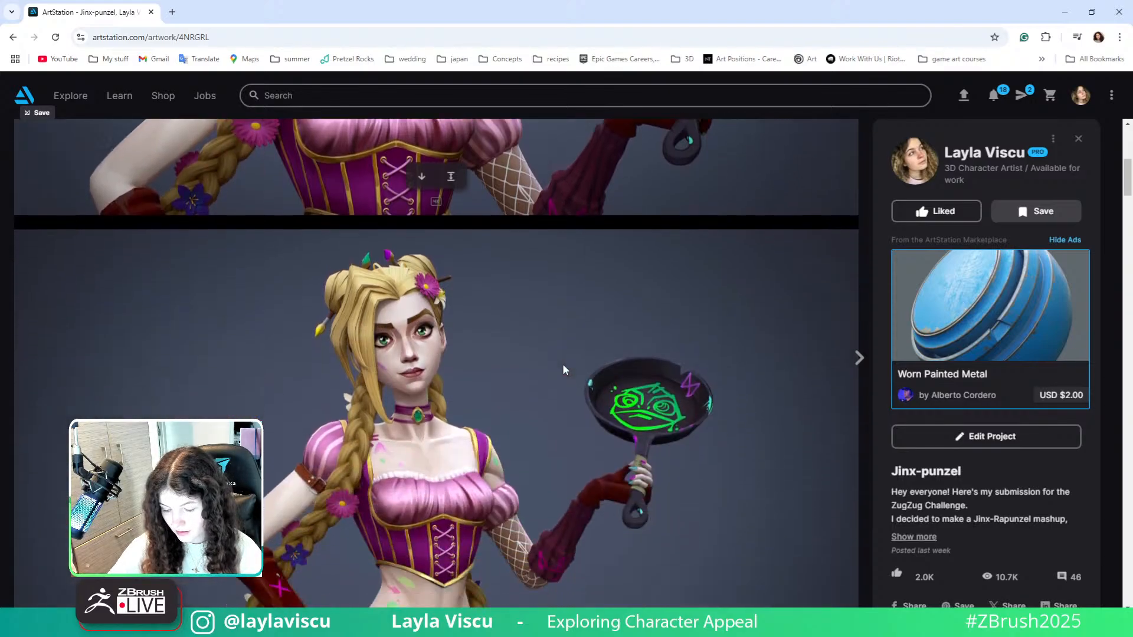
{"action": "scroll", "coordinate": [563, 370], "scroll_direction": "down", "scroll_amount": 12}
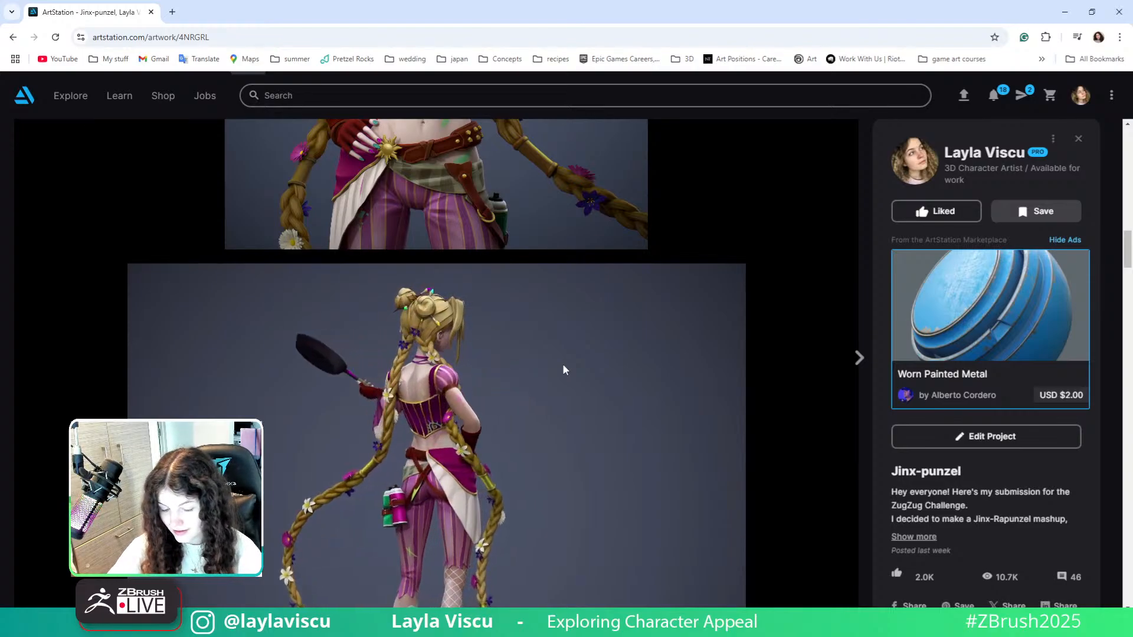
{"action": "scroll", "coordinate": [562, 378], "scroll_direction": "down", "scroll_amount": 2}
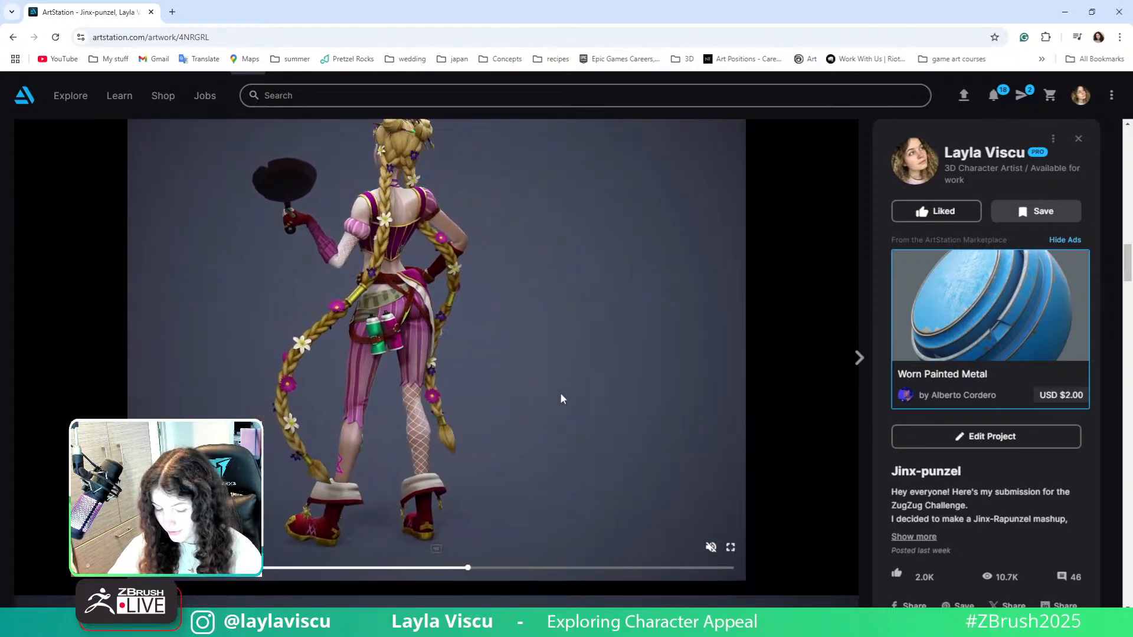
{"action": "scroll", "coordinate": [561, 398], "scroll_direction": "down", "scroll_amount": 7}
{"action": "scroll", "coordinate": [560, 398], "scroll_direction": "down", "scroll_amount": 5}
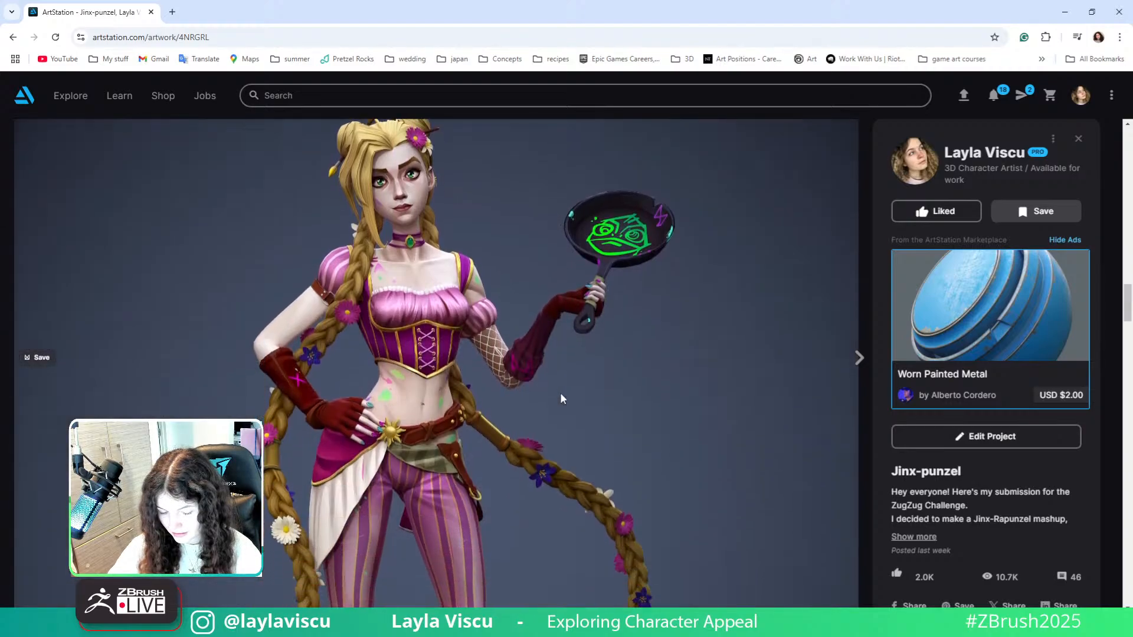
{"action": "scroll", "coordinate": [562, 398], "scroll_direction": "down", "scroll_amount": 2}
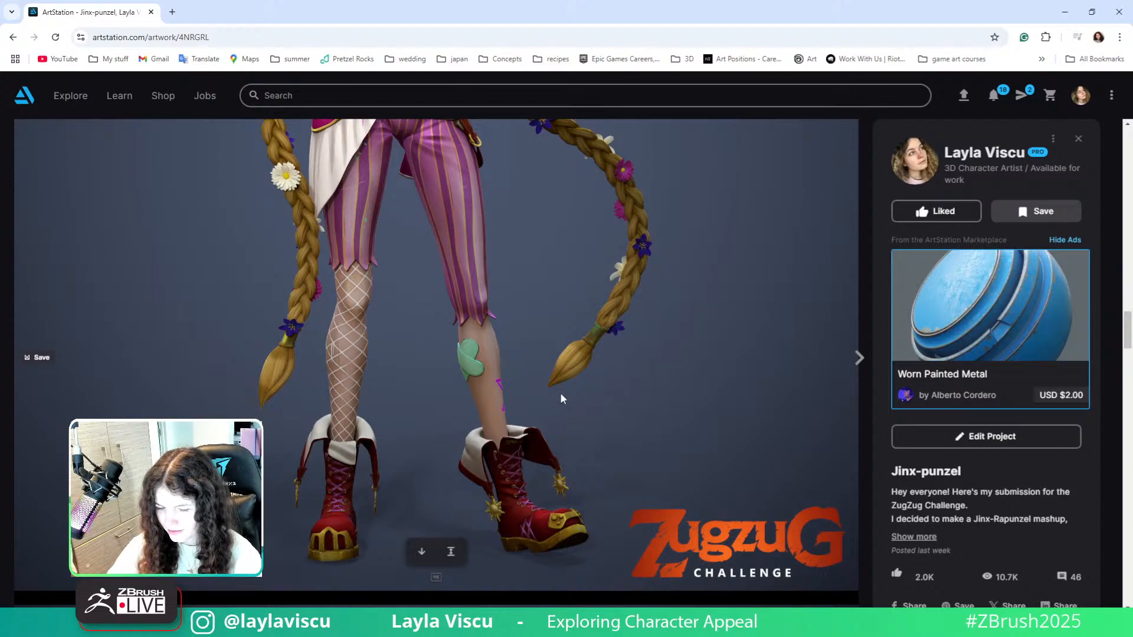
{"action": "scroll", "coordinate": [560, 398], "scroll_direction": "down", "scroll_amount": 2}
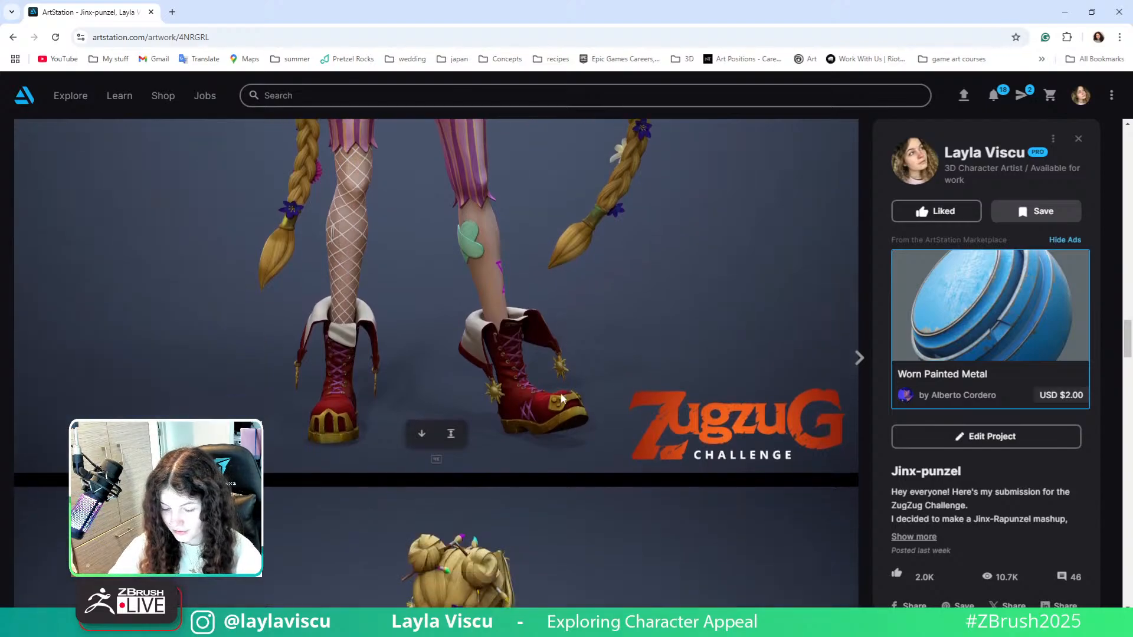
{"action": "scroll", "coordinate": [560, 398], "scroll_direction": "down", "scroll_amount": 4}
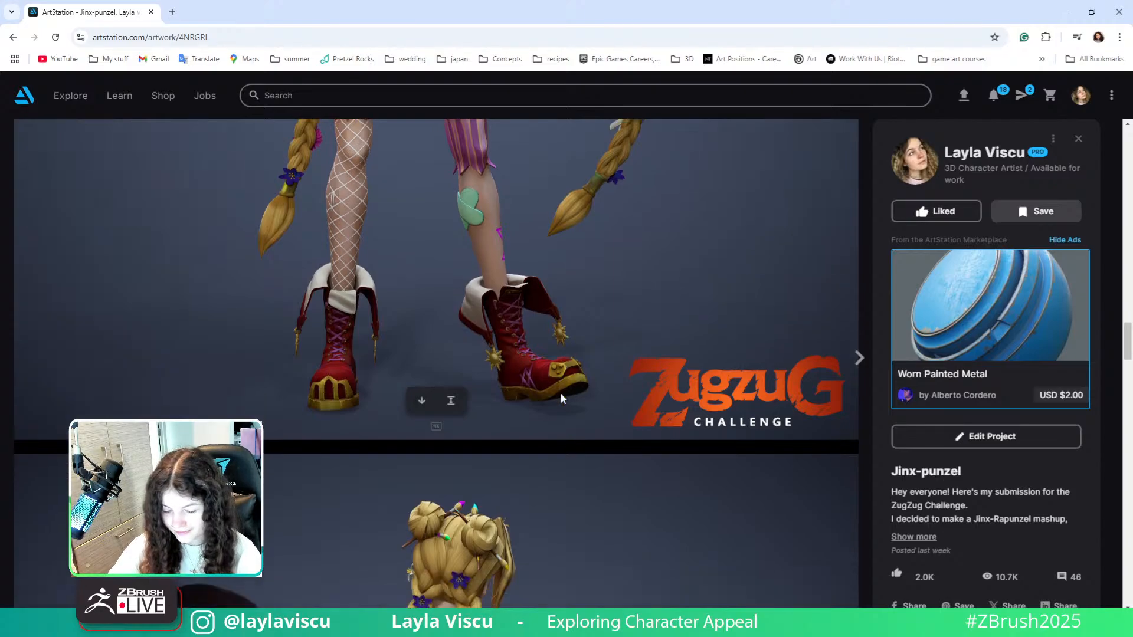
{"action": "scroll", "coordinate": [561, 399], "scroll_direction": "down", "scroll_amount": 3}
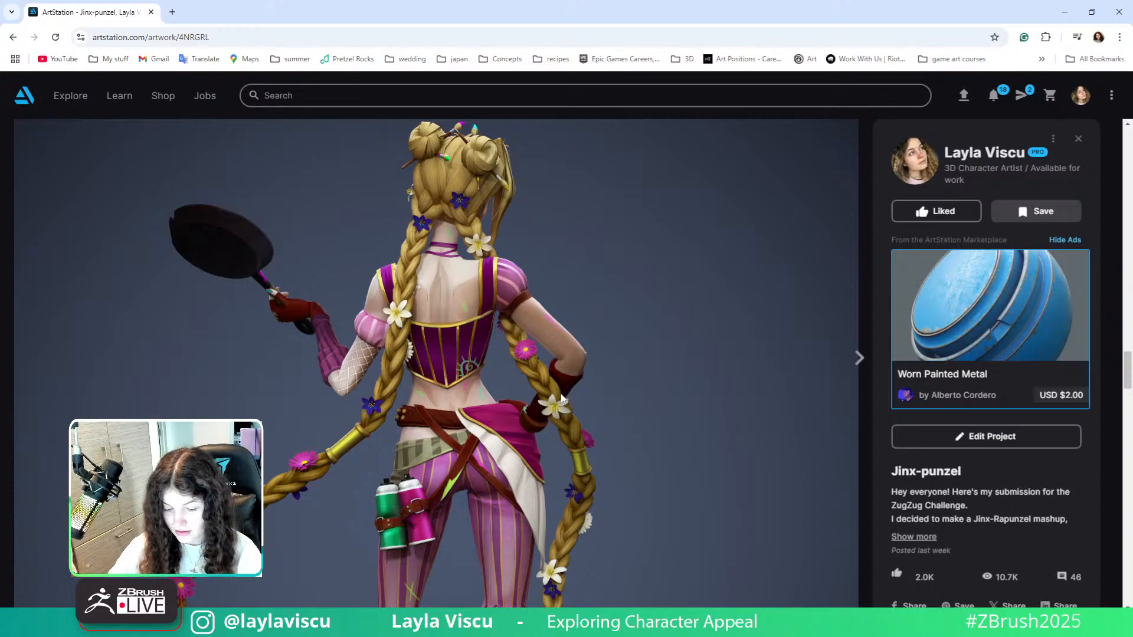
{"action": "scroll", "coordinate": [562, 400], "scroll_direction": "down", "scroll_amount": 11}
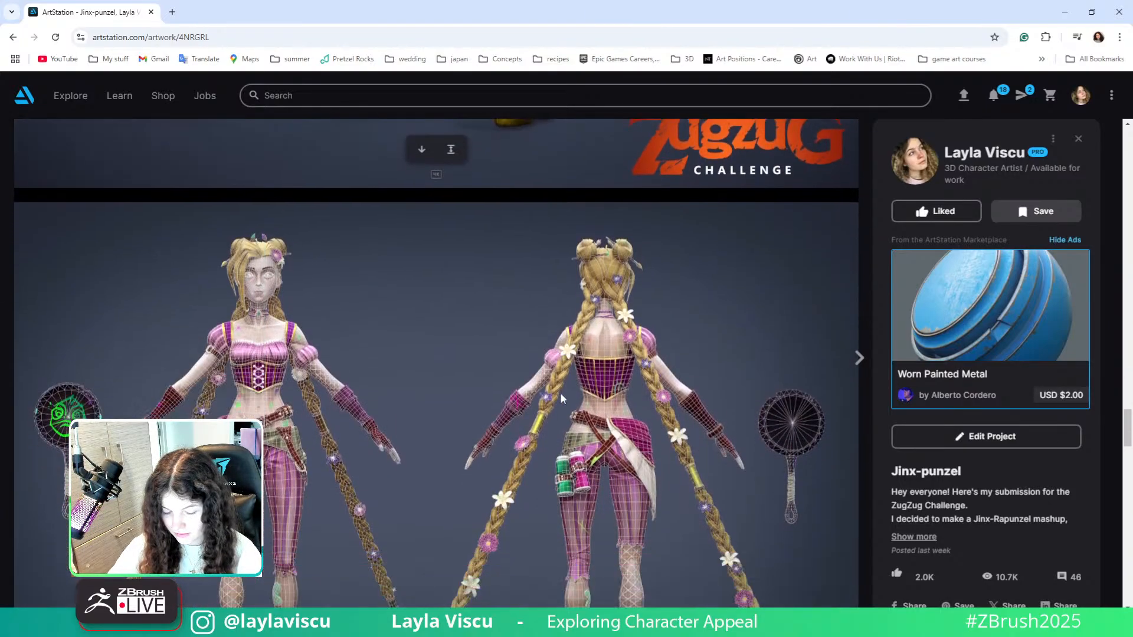
Examine the back-view render, the front and back wireframes and the UV layouts of the Jinx-punzel character.
{"action": "scroll", "coordinate": [561, 399], "scroll_direction": "up", "scroll_amount": 10}
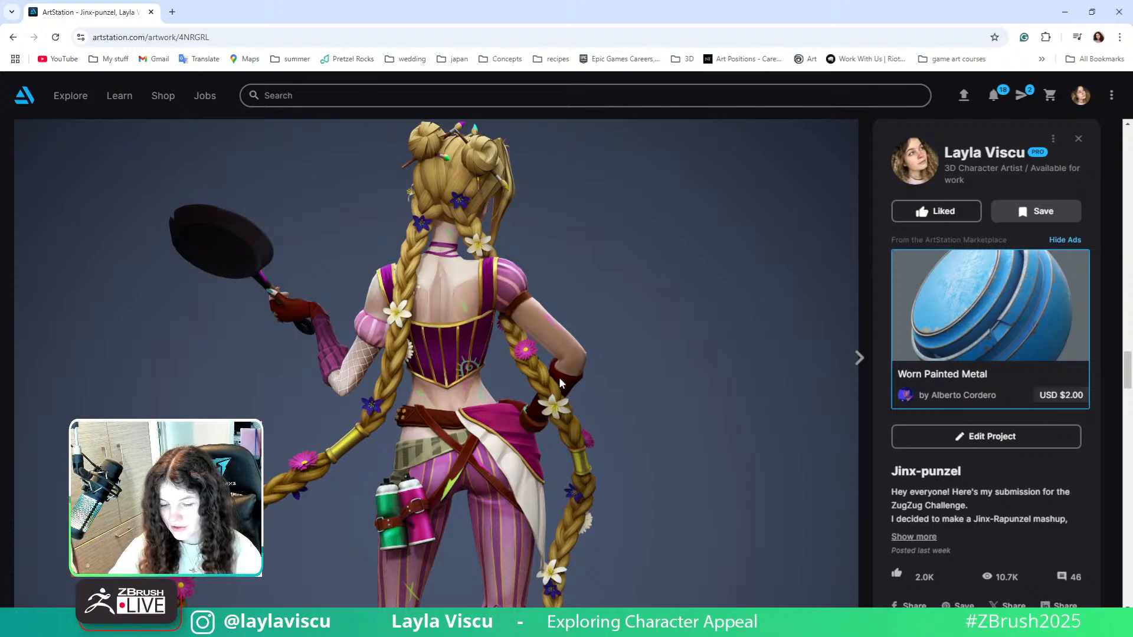
{"action": "scroll", "coordinate": [560, 381], "scroll_direction": "down", "scroll_amount": 4}
{"action": "scroll", "coordinate": [560, 380], "scroll_direction": "down", "scroll_amount": 8}
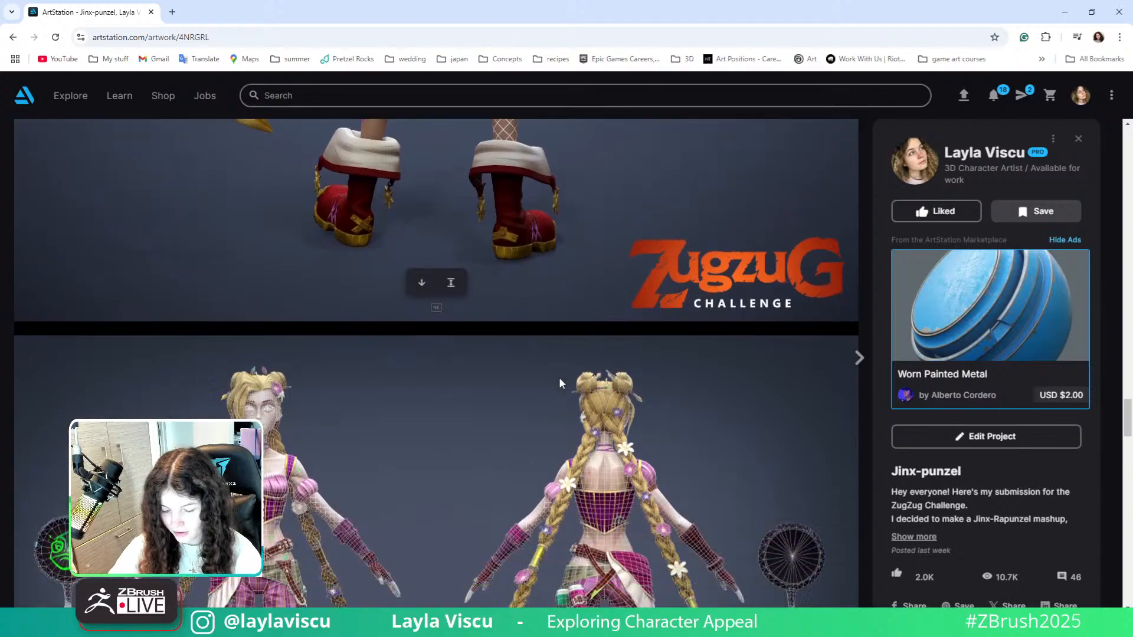
{"action": "scroll", "coordinate": [560, 380], "scroll_direction": "down", "scroll_amount": 5}
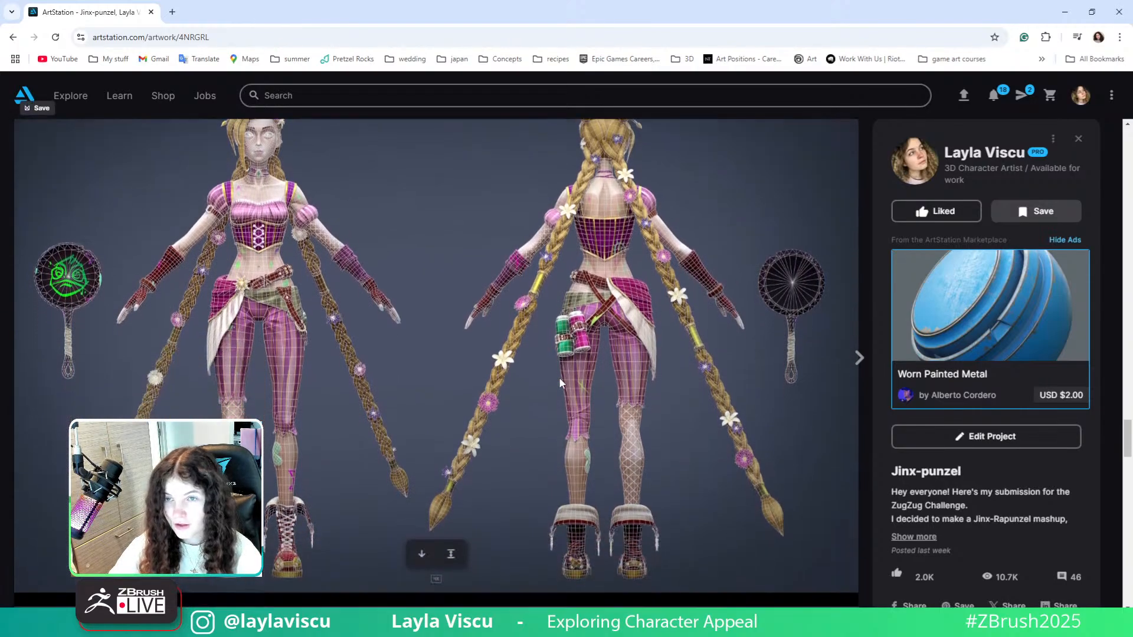
{"action": "scroll", "coordinate": [560, 382], "scroll_direction": "down", "scroll_amount": 7}
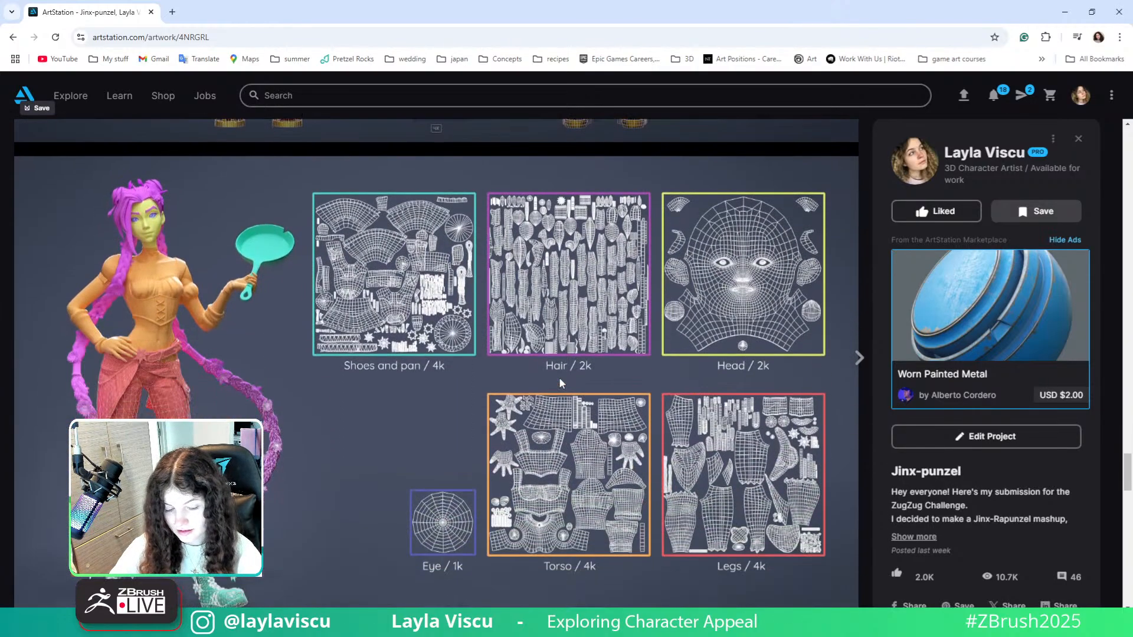
{"action": "scroll", "coordinate": [560, 383], "scroll_direction": "down", "scroll_amount": 7}
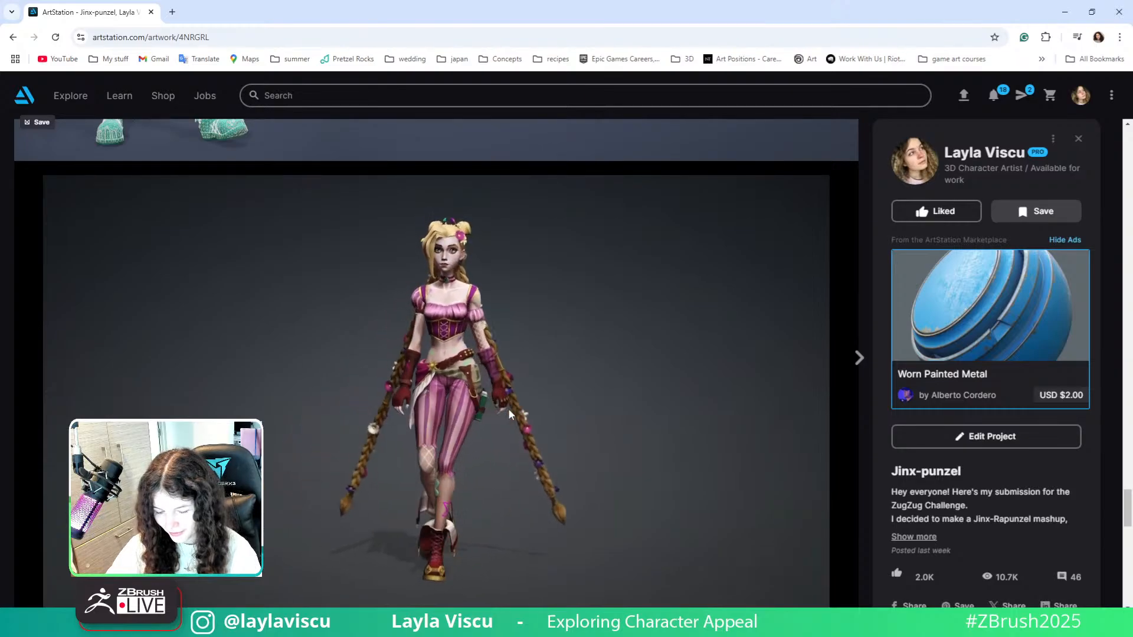
Examine the rigging test, the sculpt views and the concept art, and return to the start of the project page.
{"action": "scroll", "coordinate": [508, 409], "scroll_direction": "down", "scroll_amount": 5}
{"action": "scroll", "coordinate": [508, 409], "scroll_direction": "down", "scroll_amount": 2}
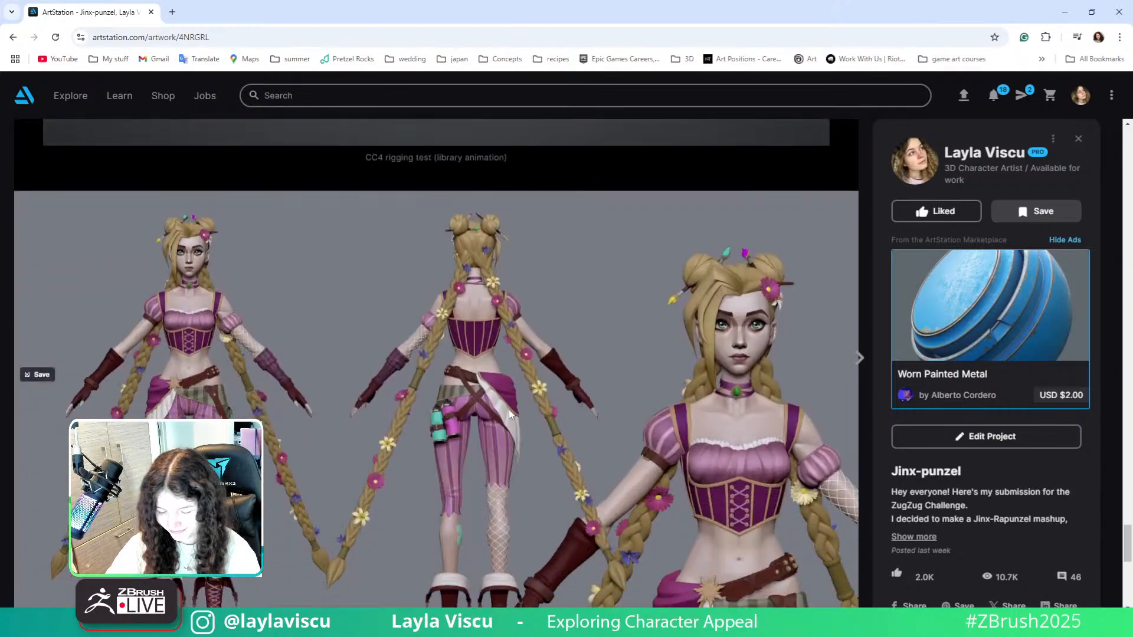
{"action": "scroll", "coordinate": [508, 409], "scroll_direction": "down", "scroll_amount": 1}
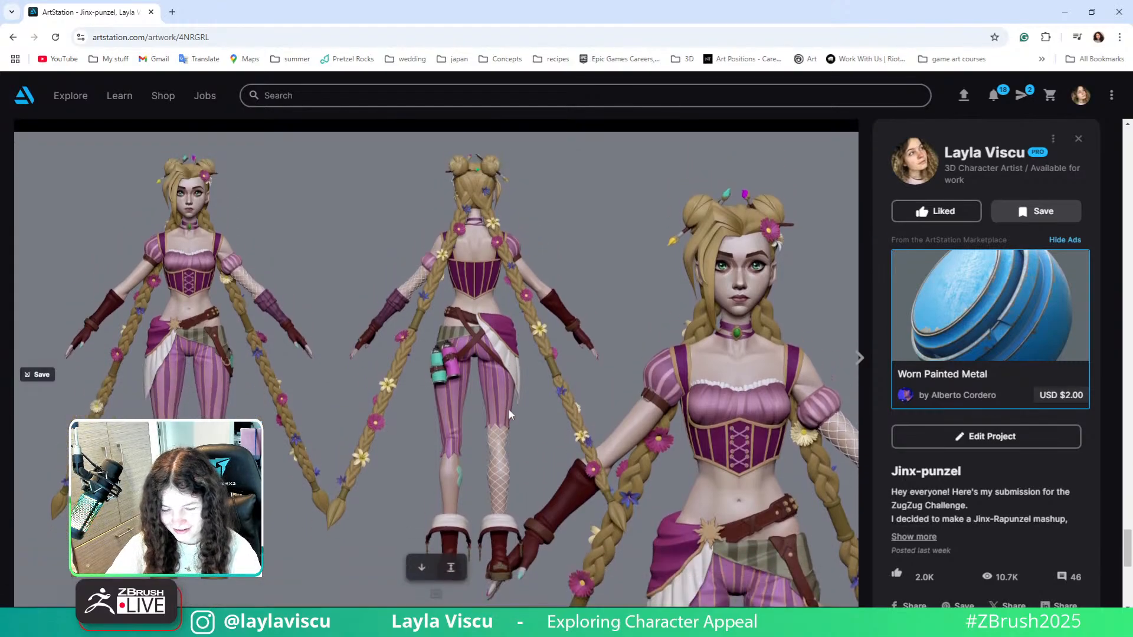
{"action": "scroll", "coordinate": [509, 409], "scroll_direction": "down", "scroll_amount": 8}
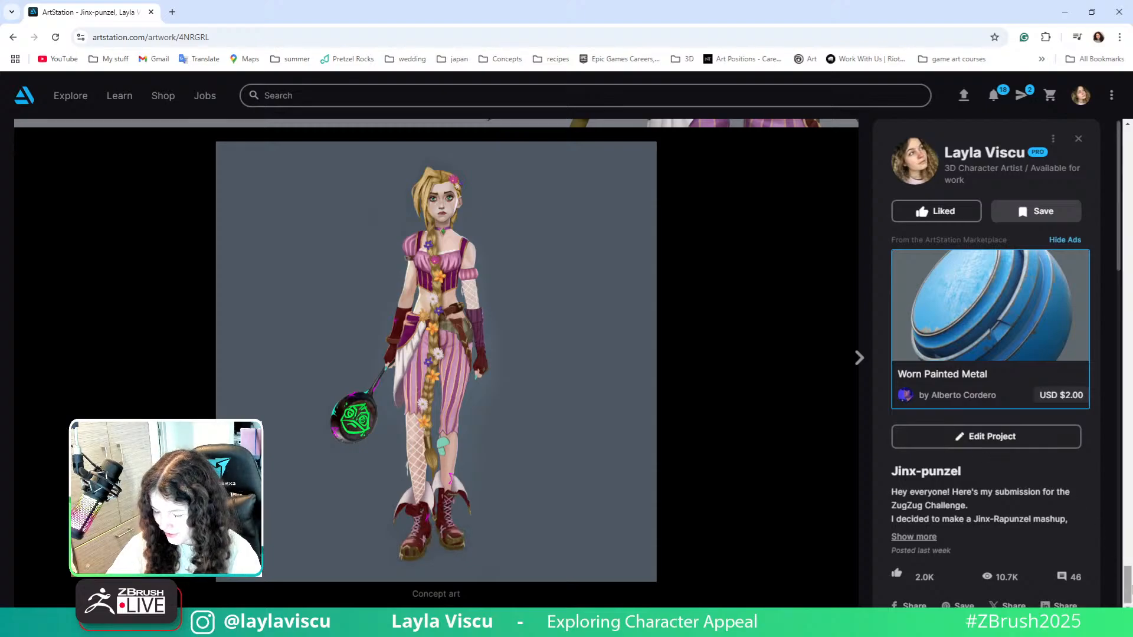
{"action": "left_click_drag", "start_coordinate": [1127, 584], "coordinate": [1124, 145]}
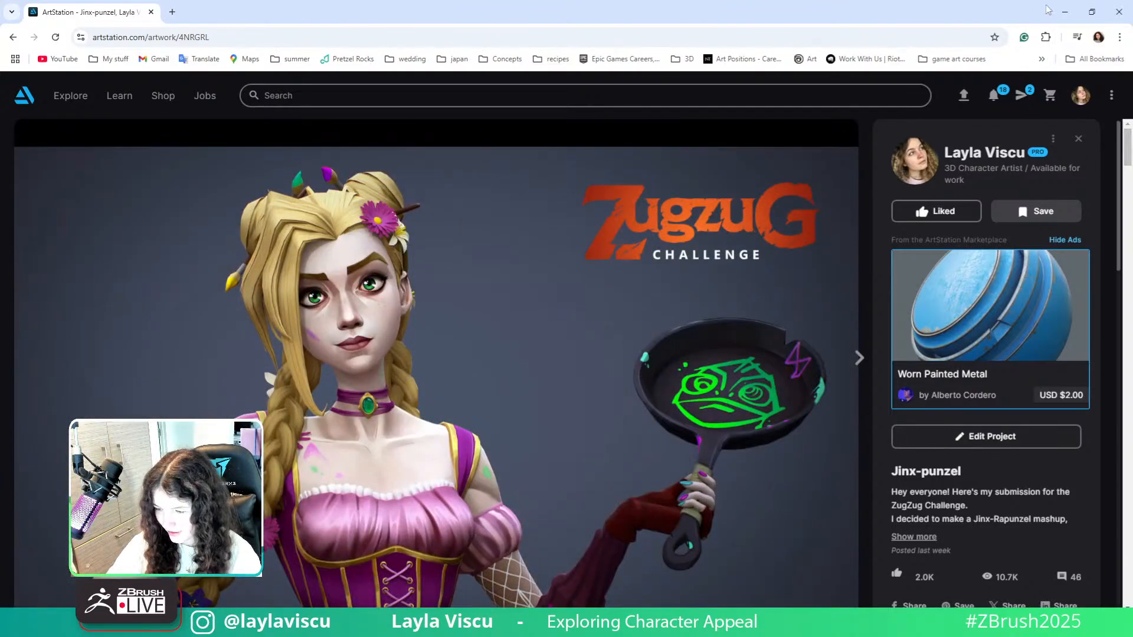
Return to ZBrush and change the character's material to SkinShade4.
{"action": "left_click", "coordinate": [1065, 11]}
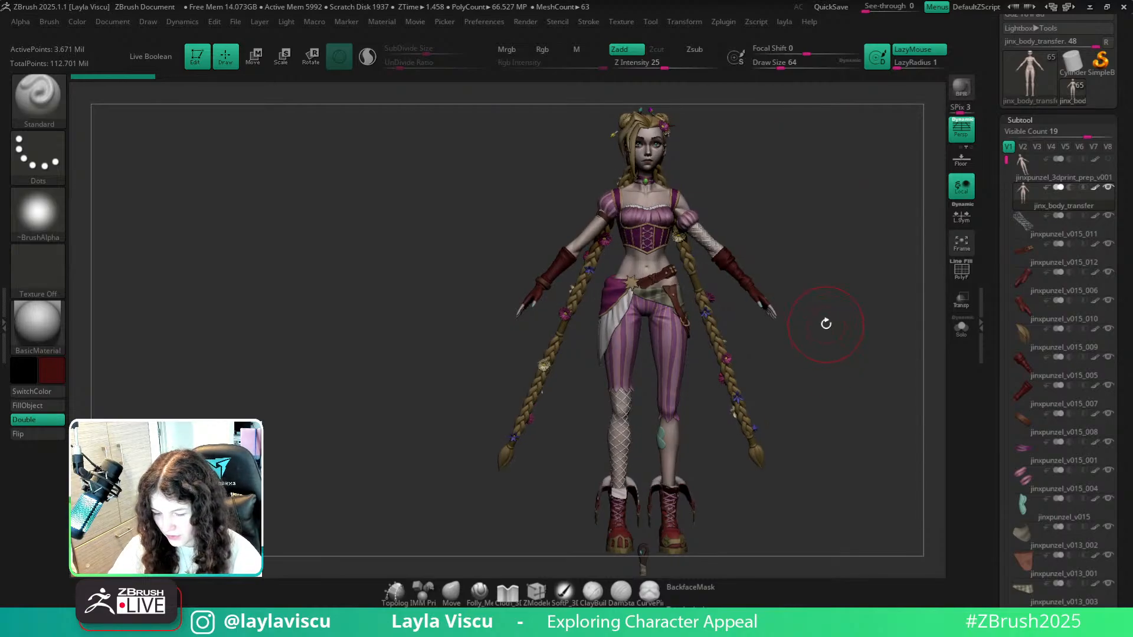
{"action": "mouse_move", "coordinate": [826, 325]}
{"action": "left_mouse_down", "text": "alt"}
{"action": "mouse_move", "coordinate": [755, 319]}
{"action": "mouse_move", "coordinate": [783, 344]}
{"action": "mouse_move", "coordinate": [806, 335]}
{"action": "left_mouse_up", "text": "alt"}
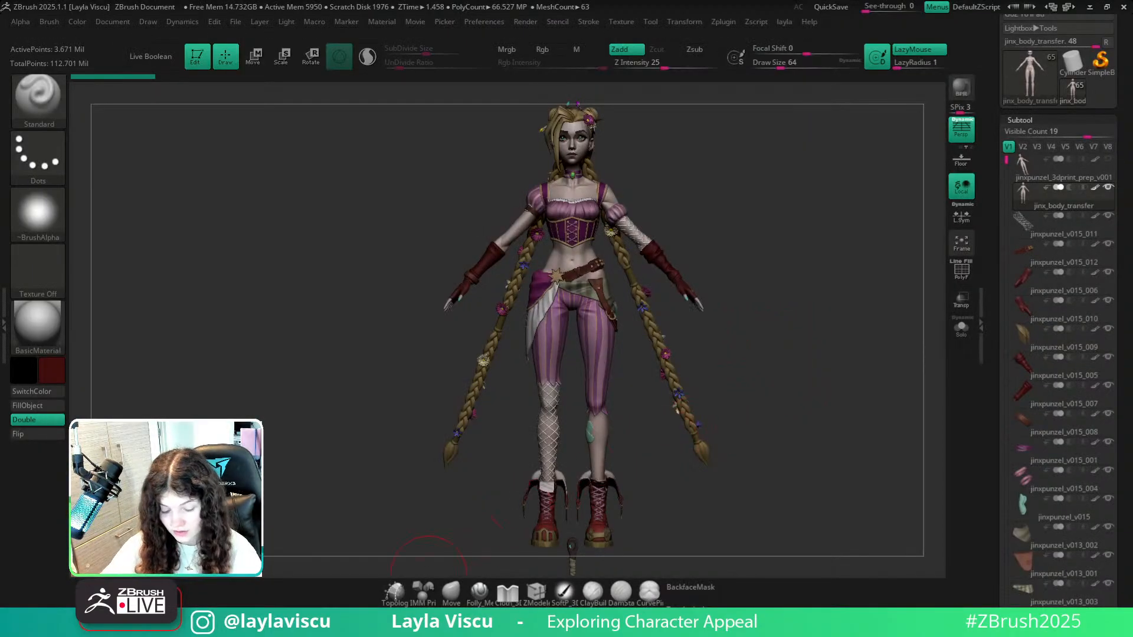
{"action": "left_click", "coordinate": [30, 326]}
{"action": "left_click", "coordinate": [391, 215]}
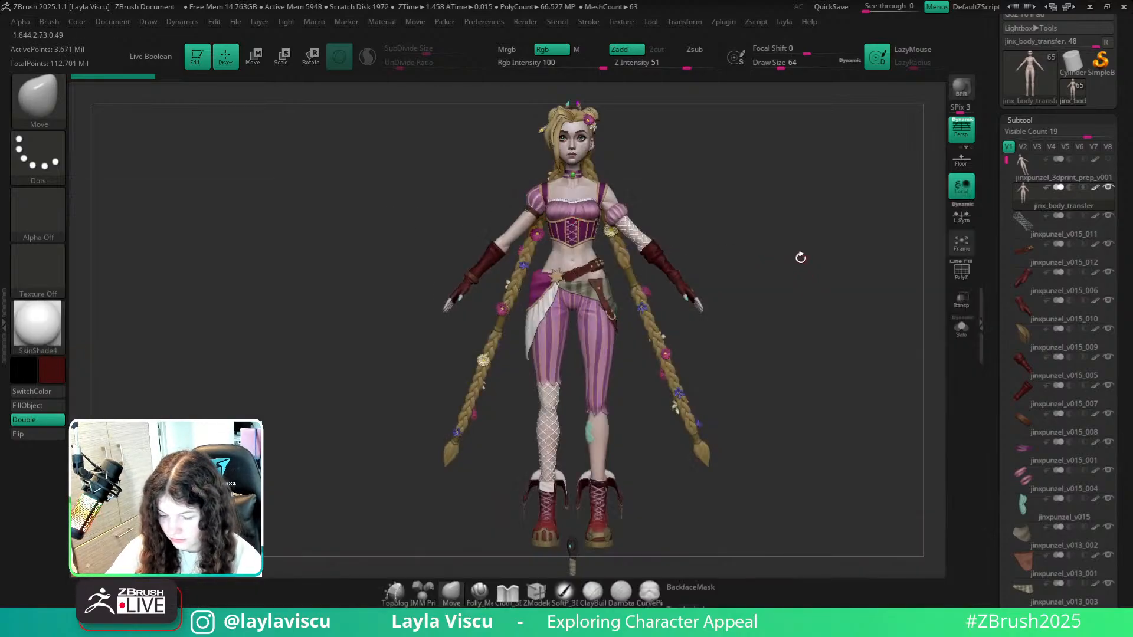
Activate the striped pants subtool and check its wireframe with PolyFrame, turning the display off again.
{"action": "mouse_move", "coordinate": [799, 255]}
{"action": "left_mouse_down"}
{"action": "mouse_move", "coordinate": [738, 268]}
{"action": "mouse_move", "coordinate": [753, 292]}
{"action": "mouse_move", "coordinate": [832, 260]}
{"action": "mouse_move", "coordinate": [754, 266]}
{"action": "mouse_move", "coordinate": [805, 287]}
{"action": "left_mouse_up"}
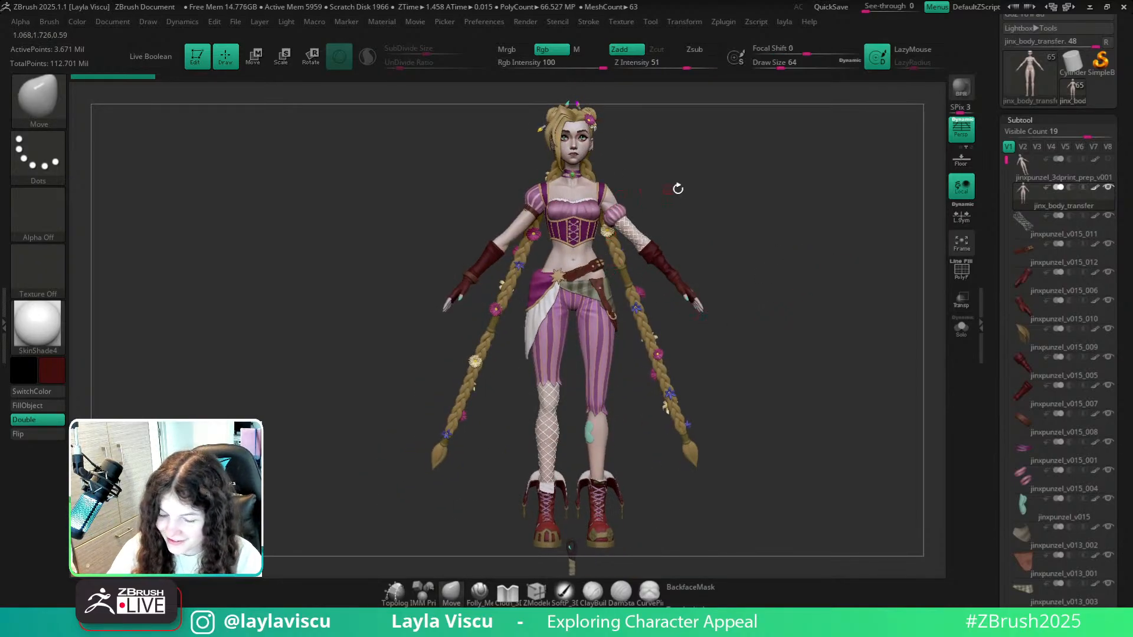
{"action": "left_click_drag", "start_coordinate": [678, 185], "coordinate": [681, 250], "text": "alt"}
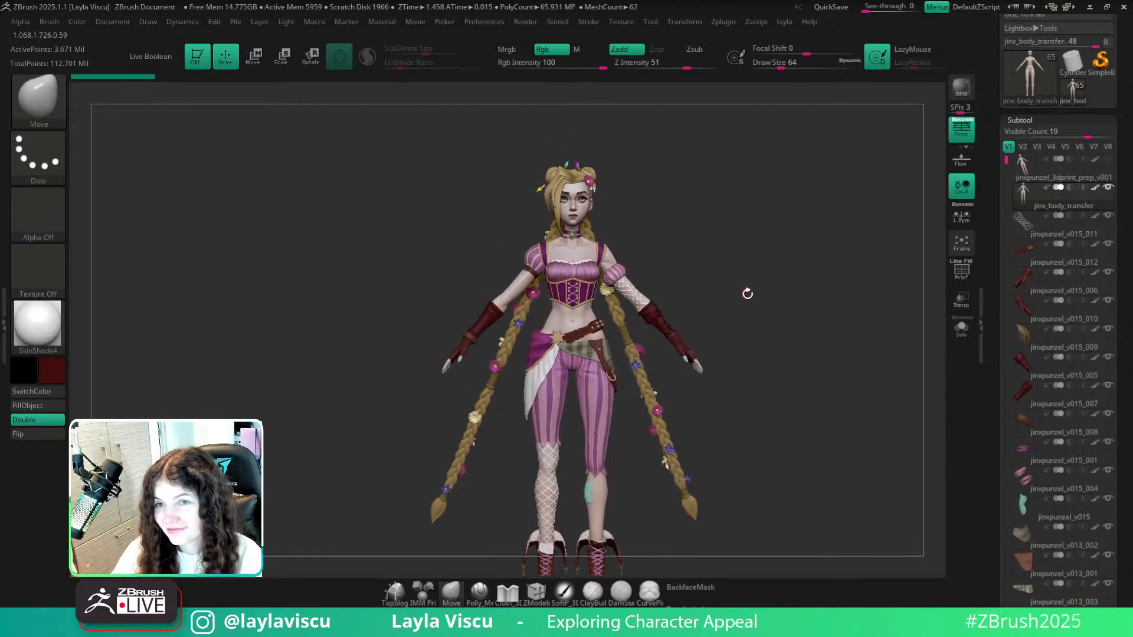
{"action": "left_click_drag", "start_coordinate": [748, 293], "coordinate": [708, 225], "text": "alt"}
{"action": "left_click", "coordinate": [571, 341], "text": "alt"}
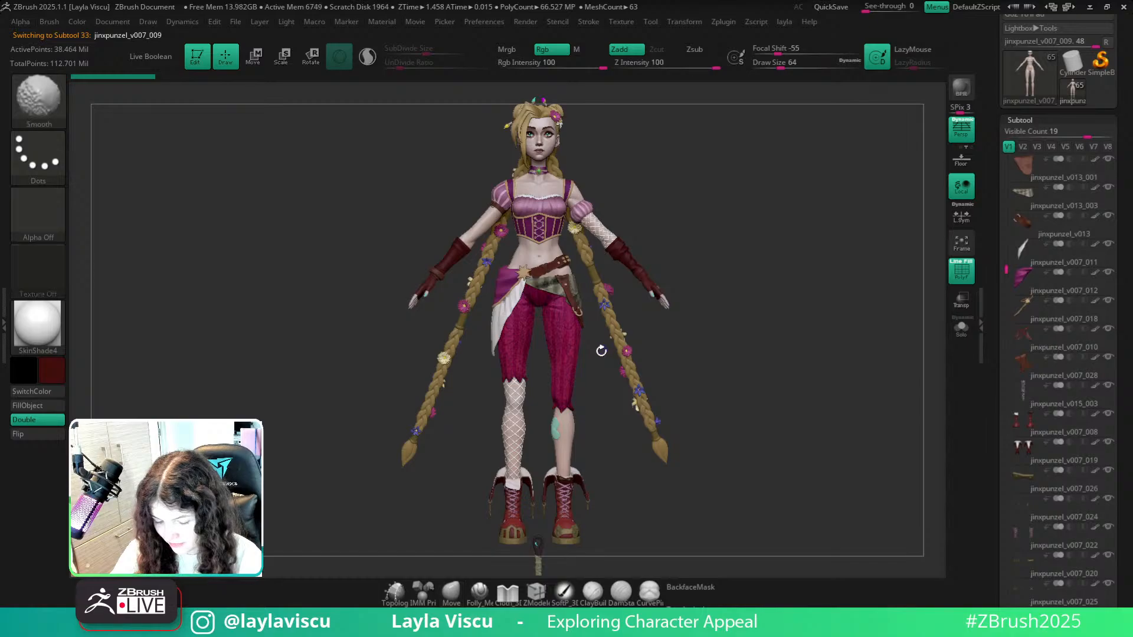
{"action": "key", "text": "shift+f"}
{"action": "left_click_drag", "start_coordinate": [602, 403], "coordinate": [603, 343], "text": "alt"}
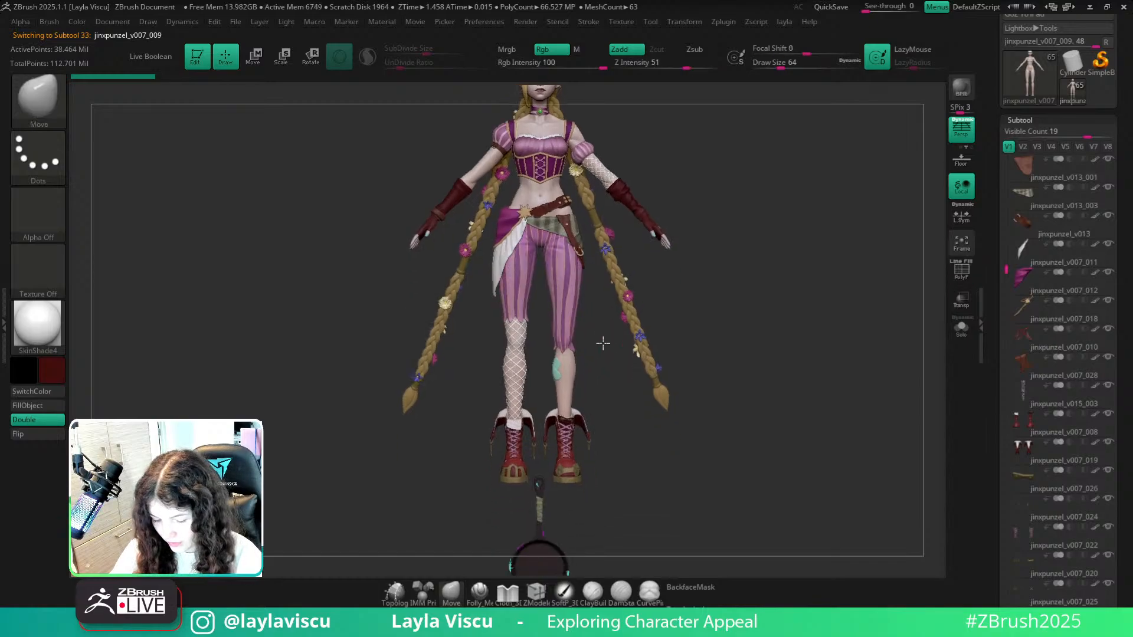
Activate the braids subtool Extract2, turn on PolyFrame and isolate it in Solo mode.
{"action": "left_click_drag", "start_coordinate": [599, 397], "coordinate": [630, 202], "text": "alt"}
{"action": "mouse_move", "coordinate": [631, 222]}
{"action": "right_mouse_down", "text": "alt"}
{"action": "mouse_move", "coordinate": [623, 313]}
{"action": "mouse_move", "coordinate": [663, 411]}
{"action": "right_mouse_up", "text": "alt"}
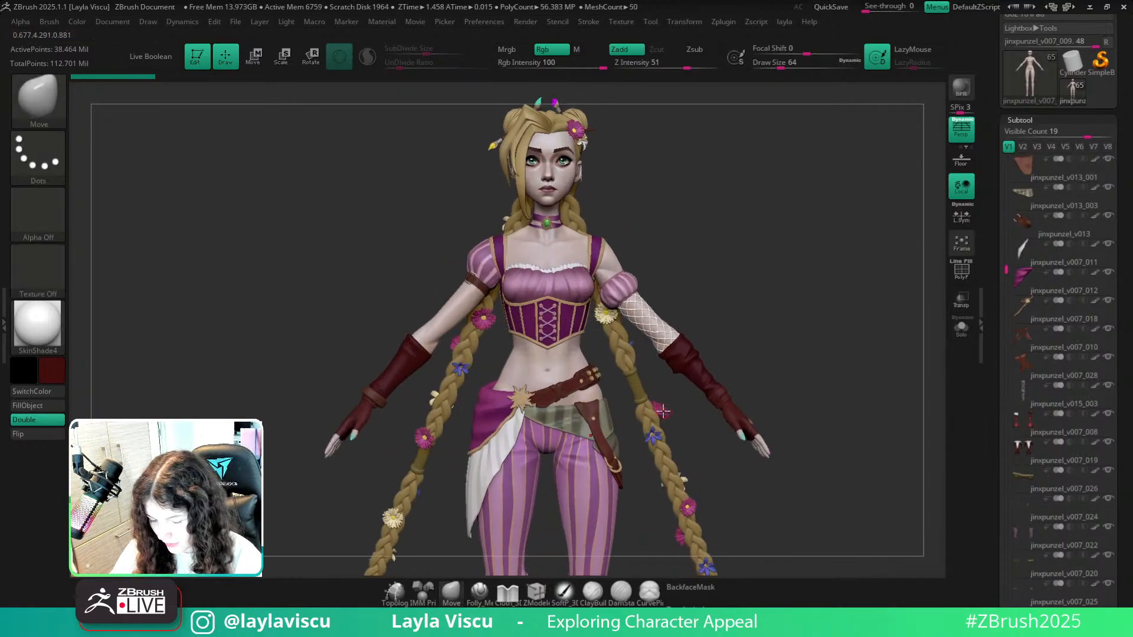
{"action": "key", "text": "shift+f"}
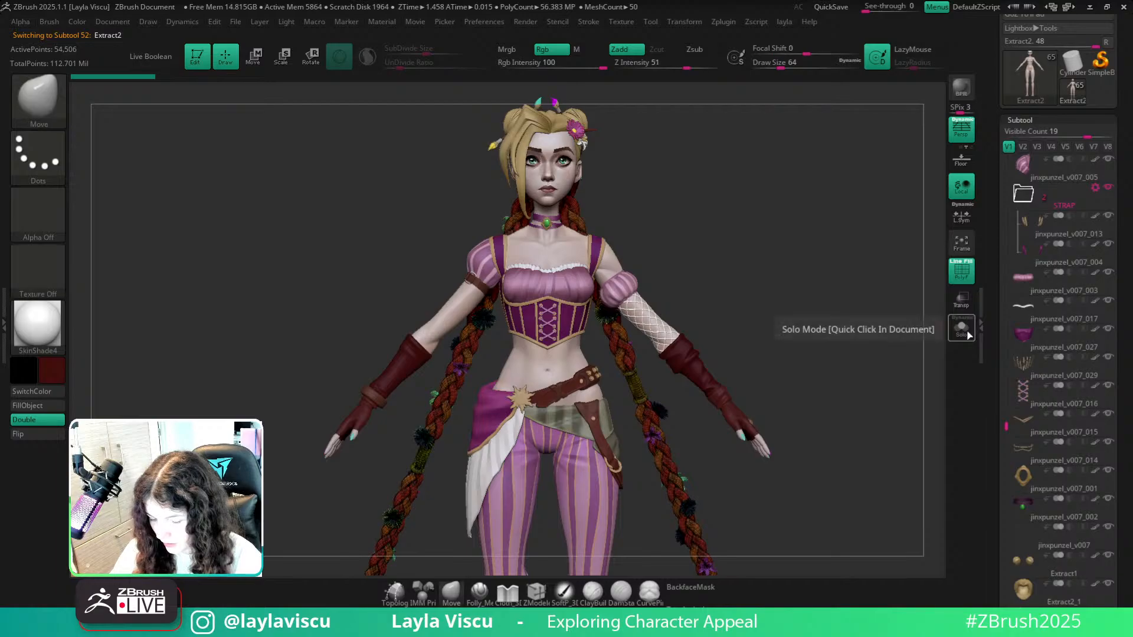
{"action": "left_click", "coordinate": [967, 334]}
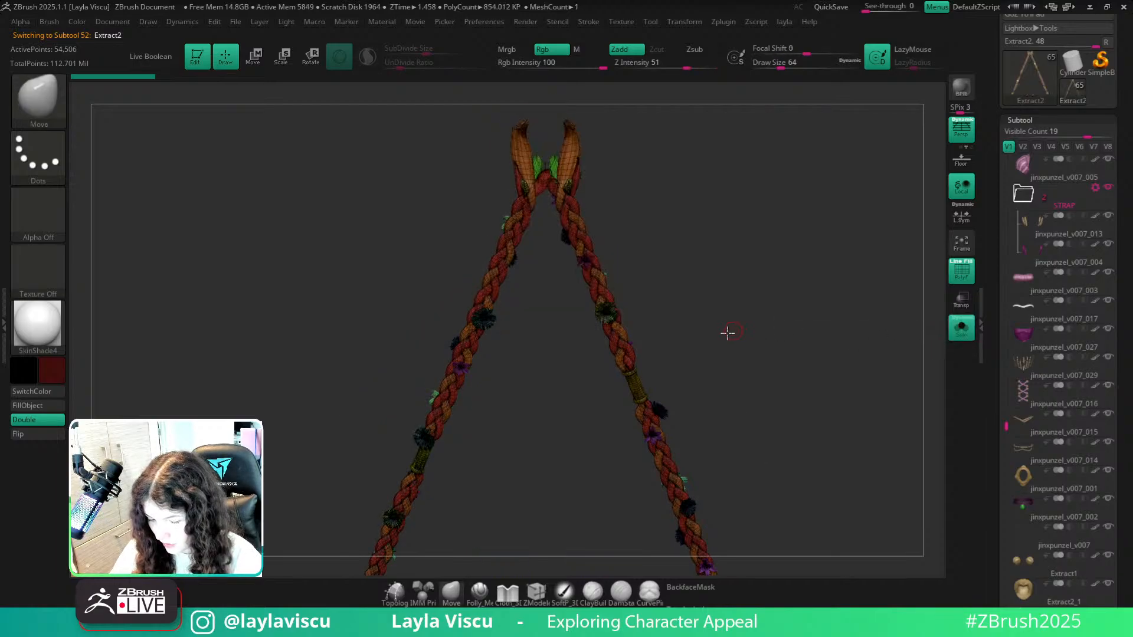
Examine the braids and flowers up close with PolyFrame on and off, and leave PolyFrame on.
{"action": "mouse_move", "coordinate": [726, 331]}
{"action": "right_mouse_down"}
{"action": "mouse_move", "coordinate": [653, 300]}
{"action": "mouse_move", "coordinate": [705, 402]}
{"action": "mouse_move", "coordinate": [696, 471]}
{"action": "mouse_move", "coordinate": [551, 253]}
{"action": "mouse_move", "coordinate": [580, 277]}
{"action": "right_mouse_up"}
{"action": "mouse_move", "coordinate": [594, 219]}
{"action": "right_mouse_down"}
{"action": "mouse_move", "coordinate": [690, 243]}
{"action": "mouse_move", "coordinate": [596, 223]}
{"action": "mouse_move", "coordinate": [635, 263]}
{"action": "mouse_move", "coordinate": [706, 422]}
{"action": "mouse_move", "coordinate": [675, 401]}
{"action": "mouse_move", "coordinate": [567, 409]}
{"action": "mouse_move", "coordinate": [672, 405]}
{"action": "mouse_move", "coordinate": [734, 486]}
{"action": "mouse_move", "coordinate": [753, 315]}
{"action": "mouse_move", "coordinate": [842, 407]}
{"action": "mouse_move", "coordinate": [821, 331]}
{"action": "mouse_move", "coordinate": [683, 177]}
{"action": "mouse_move", "coordinate": [680, 227]}
{"action": "mouse_move", "coordinate": [670, 186]}
{"action": "mouse_move", "coordinate": [685, 214]}
{"action": "mouse_move", "coordinate": [678, 296]}
{"action": "mouse_move", "coordinate": [756, 336]}
{"action": "mouse_move", "coordinate": [709, 303]}
{"action": "mouse_move", "coordinate": [596, 304]}
{"action": "mouse_move", "coordinate": [583, 292]}
{"action": "mouse_move", "coordinate": [585, 382]}
{"action": "right_mouse_up"}
{"action": "key", "text": "ctrl"}
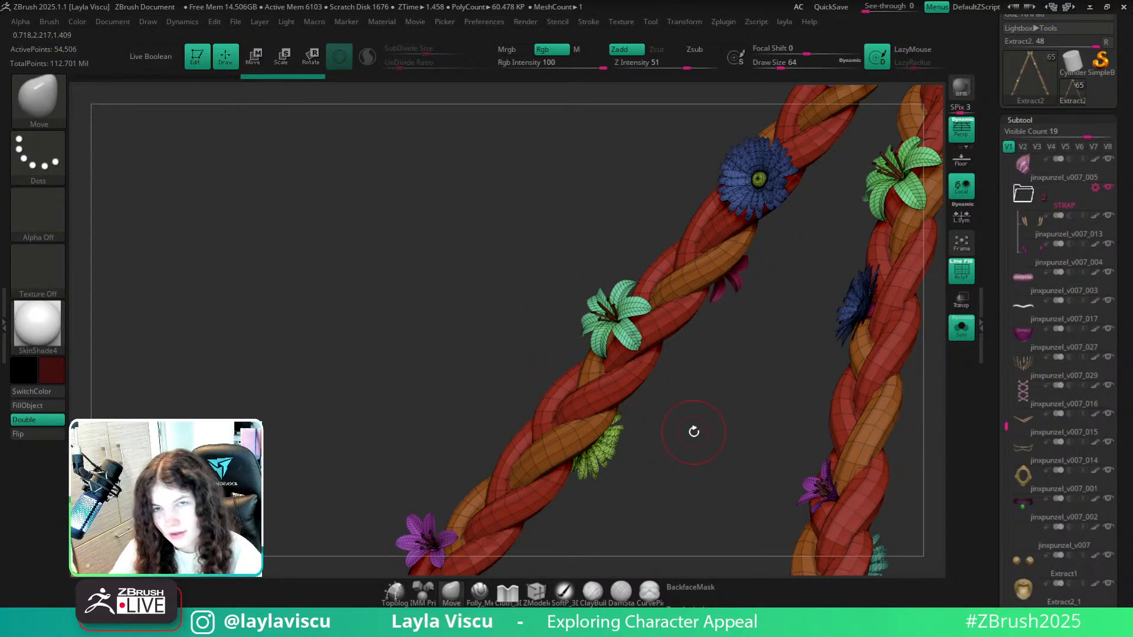
{"action": "right_click_drag", "start_coordinate": [694, 431], "coordinate": [617, 505]}
{"action": "right_click_drag", "start_coordinate": [610, 284], "coordinate": [639, 379], "text": "ctrl"}
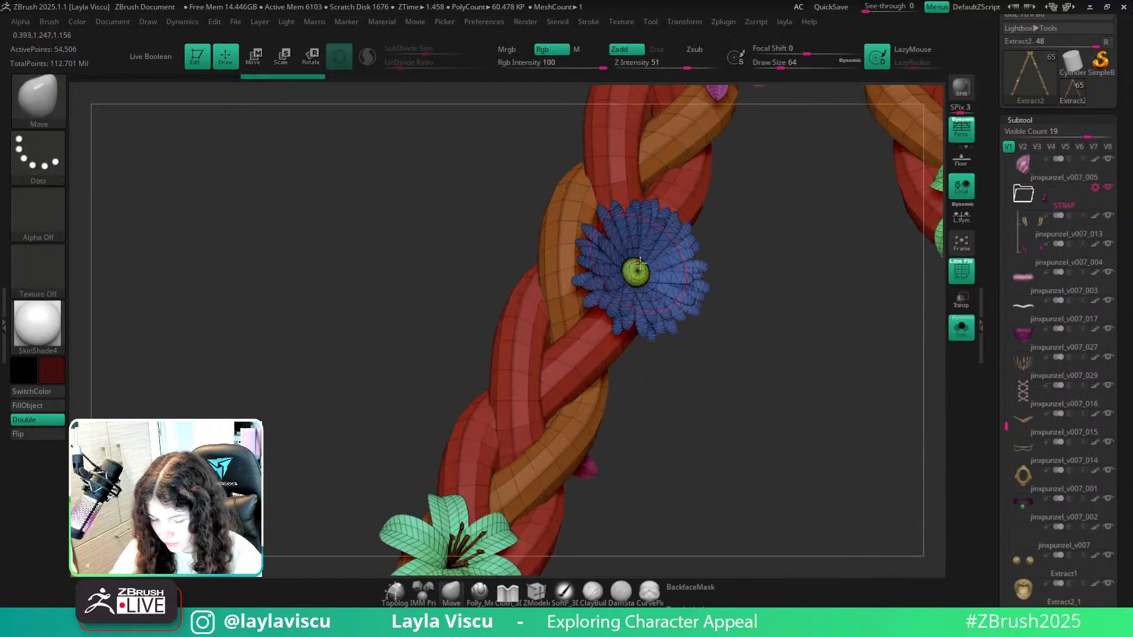
{"action": "right_click_drag", "start_coordinate": [650, 345], "coordinate": [660, 289], "text": "ctrl"}
{"action": "key", "text": "shift+f"}
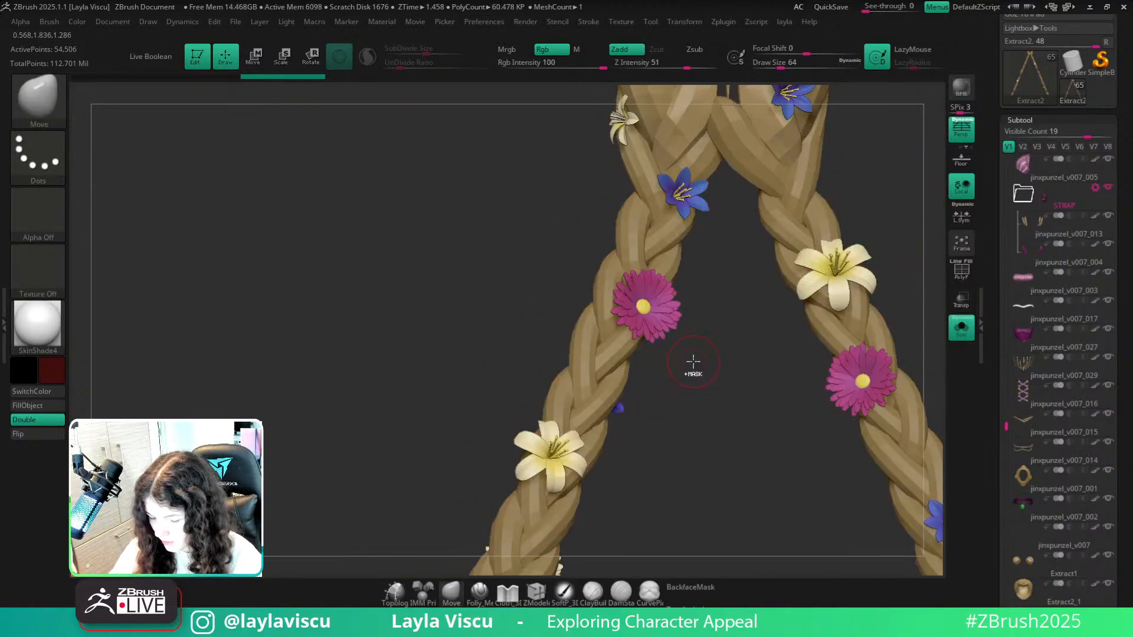
{"action": "right_click_drag", "start_coordinate": [693, 366], "coordinate": [681, 405], "text": "ctrl"}
{"action": "key", "text": "shift+f"}
Turn off the polypaint display of the braids subtool Extract2 and set the active color to white, keeping PolyFrame on.
{"action": "left_click_drag", "start_coordinate": [1131, 497], "coordinate": [1124, 352]}
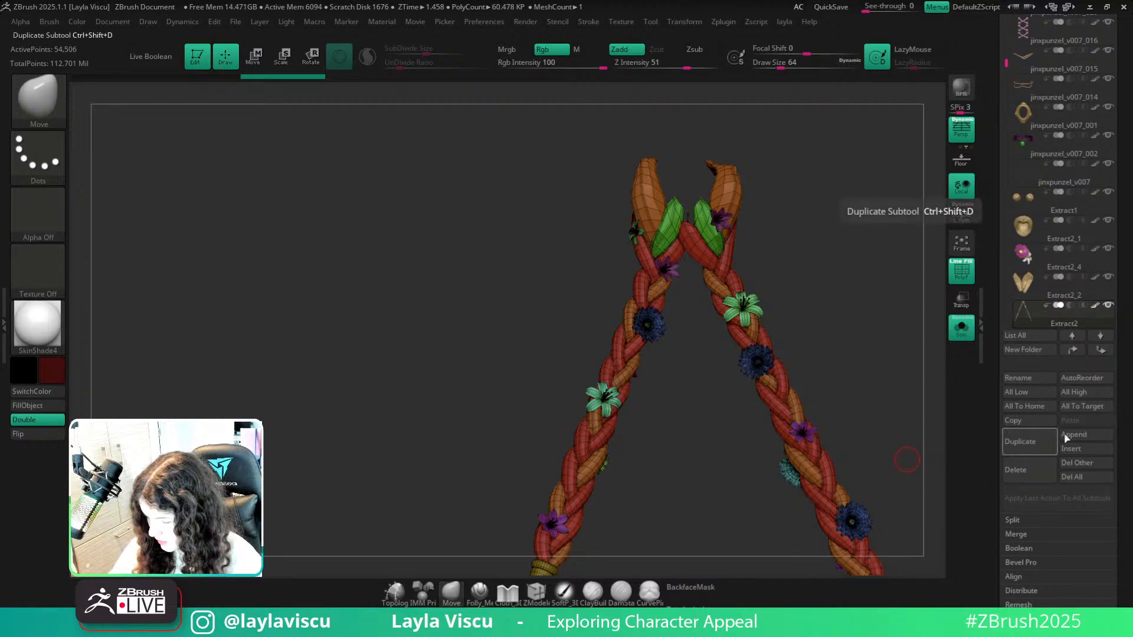
{"action": "left_click_drag", "start_coordinate": [1120, 443], "coordinate": [1119, 339]}
{"action": "left_click_drag", "start_coordinate": [1129, 215], "coordinate": [1127, 233]}
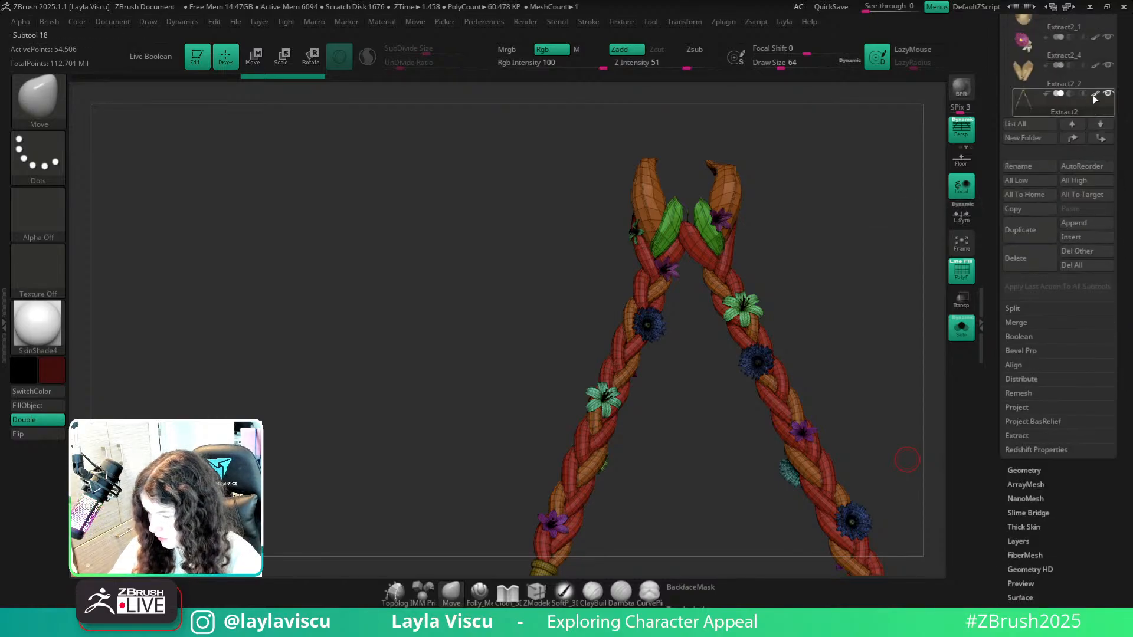
{"action": "left_click", "coordinate": [1095, 96]}
{"action": "key", "text": "shift+f"}
{"action": "left_click", "coordinate": [52, 369]}
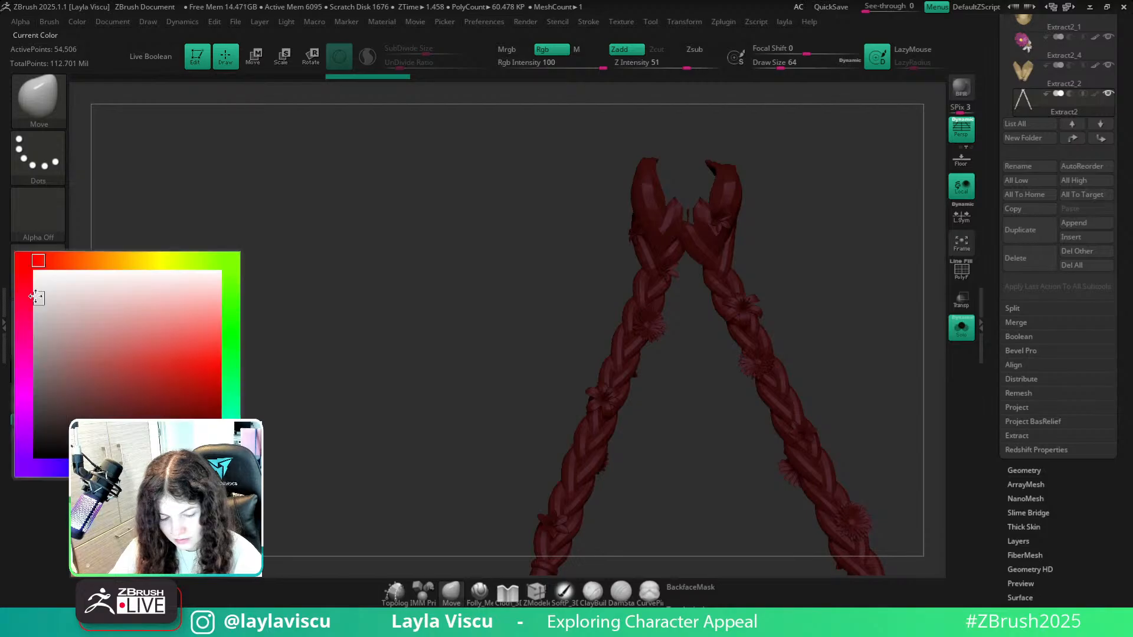
{"action": "left_click_drag", "start_coordinate": [37, 297], "coordinate": [25, 260]}
{"action": "key", "text": "shift+f"}
Hide the polygroups that make up the main strands of both braids.
{"action": "left_click_drag", "start_coordinate": [834, 344], "coordinate": [793, 308], "text": "alt"}
{"action": "right_click_drag", "start_coordinate": [577, 363], "coordinate": [611, 380], "text": "ctrl"}
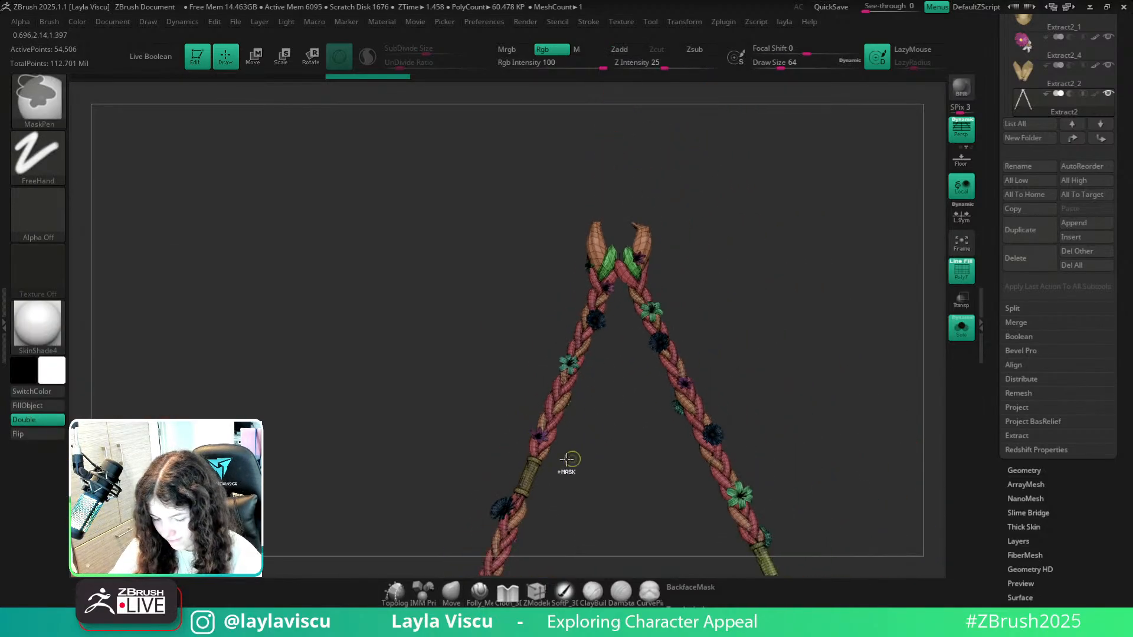
{"action": "right_click_drag", "start_coordinate": [535, 465], "coordinate": [614, 558], "text": "ctrl"}
{"action": "left_click", "coordinate": [531, 456], "text": "ctrl+shift"}
{"action": "left_click", "coordinate": [531, 457], "text": "ctrl+shift"}
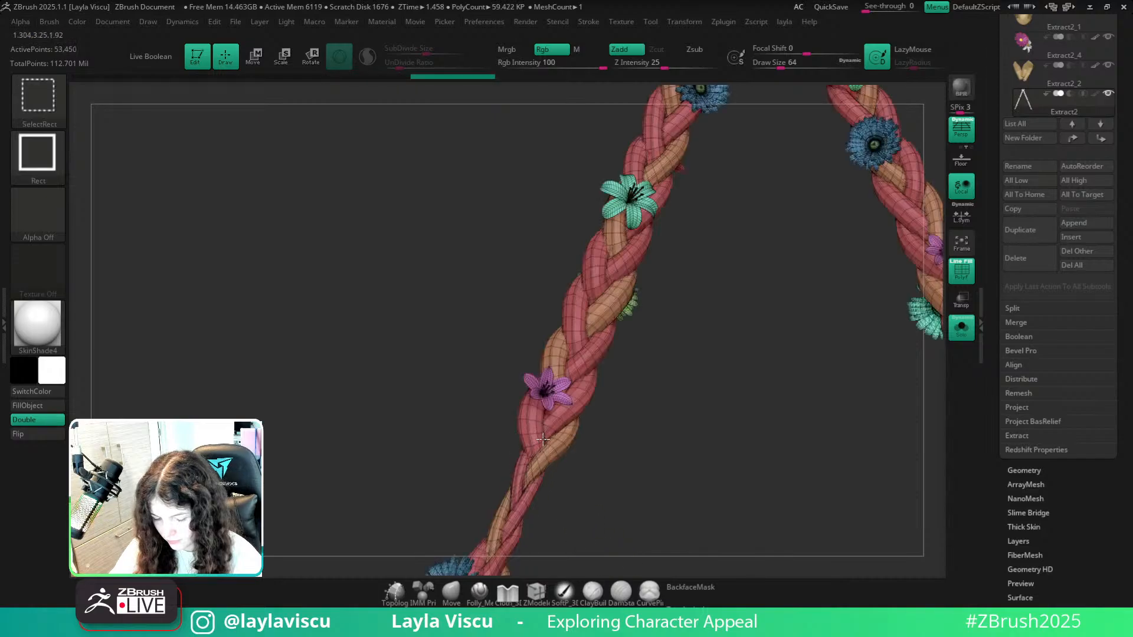
{"action": "left_click", "coordinate": [546, 436], "text": "ctrl+shift"}
{"action": "left_click", "coordinate": [556, 430], "text": "ctrl+shift"}
Hide the remaining upper hair pieces, hair ties and braid tips so only the flowers stay visible.
{"action": "right_click_drag", "start_coordinate": [621, 386], "coordinate": [594, 363], "text": "ctrl"}
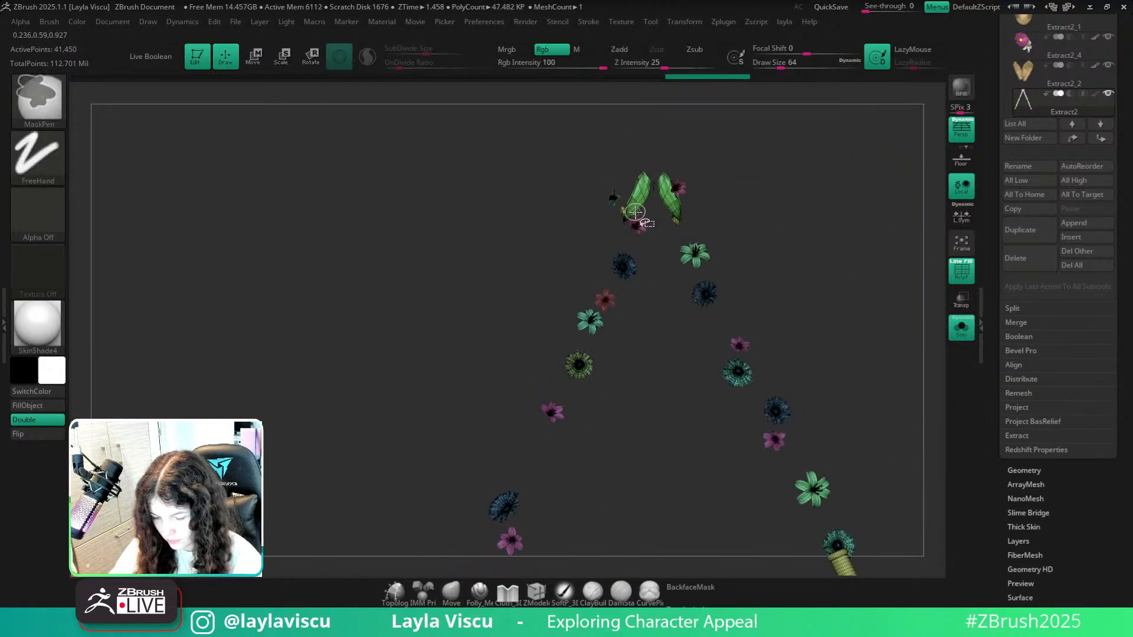
{"action": "mouse_move", "coordinate": [650, 185]}
{"action": "right_mouse_down", "text": "ctrl"}
{"action": "mouse_move", "coordinate": [717, 311]}
{"action": "mouse_move", "coordinate": [662, 255]}
{"action": "right_mouse_up", "text": "ctrl"}
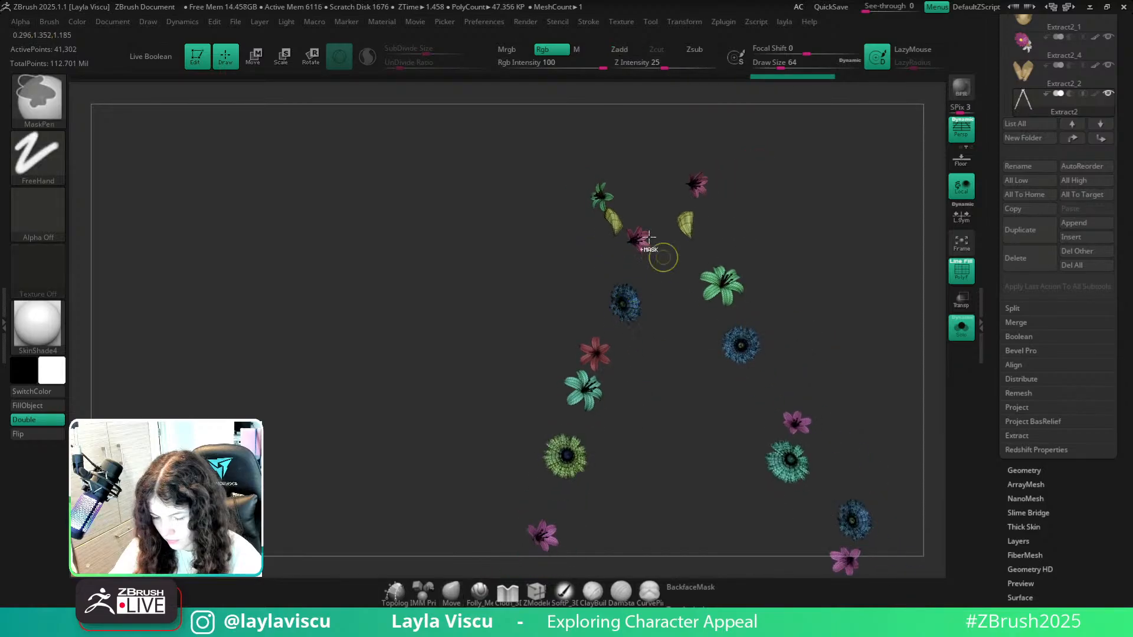
{"action": "left_click", "coordinate": [608, 221], "text": "ctrl+shift"}
{"action": "right_click_drag", "start_coordinate": [685, 483], "coordinate": [513, 436], "text": "alt"}
{"action": "left_click", "coordinate": [336, 459], "text": "ctrl+shift"}
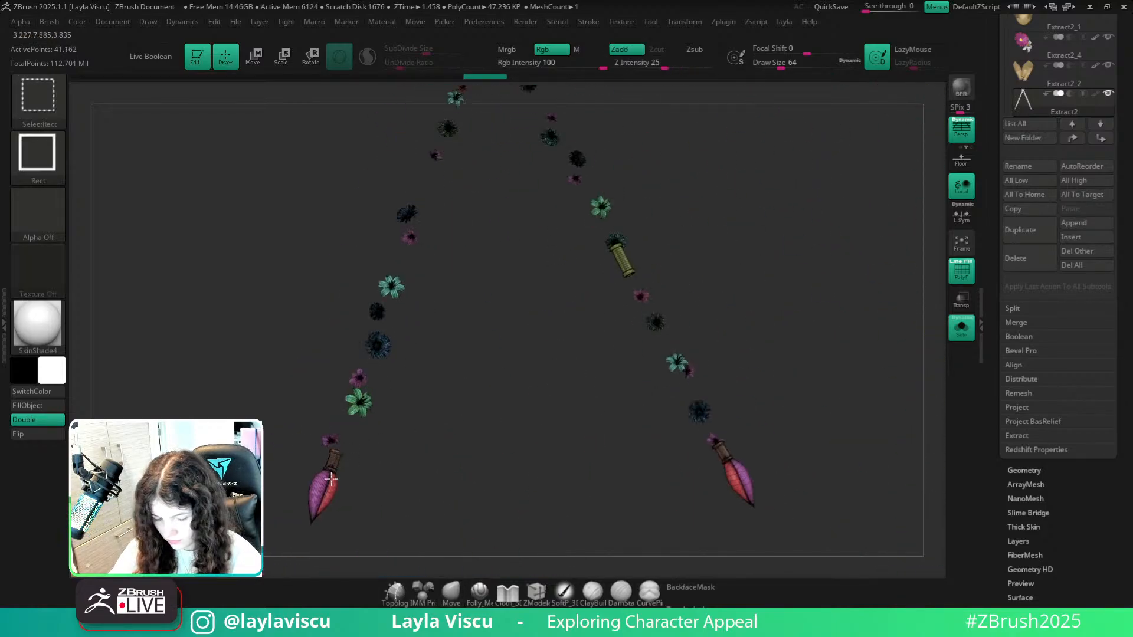
{"action": "left_click", "coordinate": [326, 480], "text": "ctrl+shift"}
{"action": "left_click", "coordinate": [329, 492], "text": "ctrl+shift"}
{"action": "left_click", "coordinate": [621, 263], "text": "ctrl+shift"}
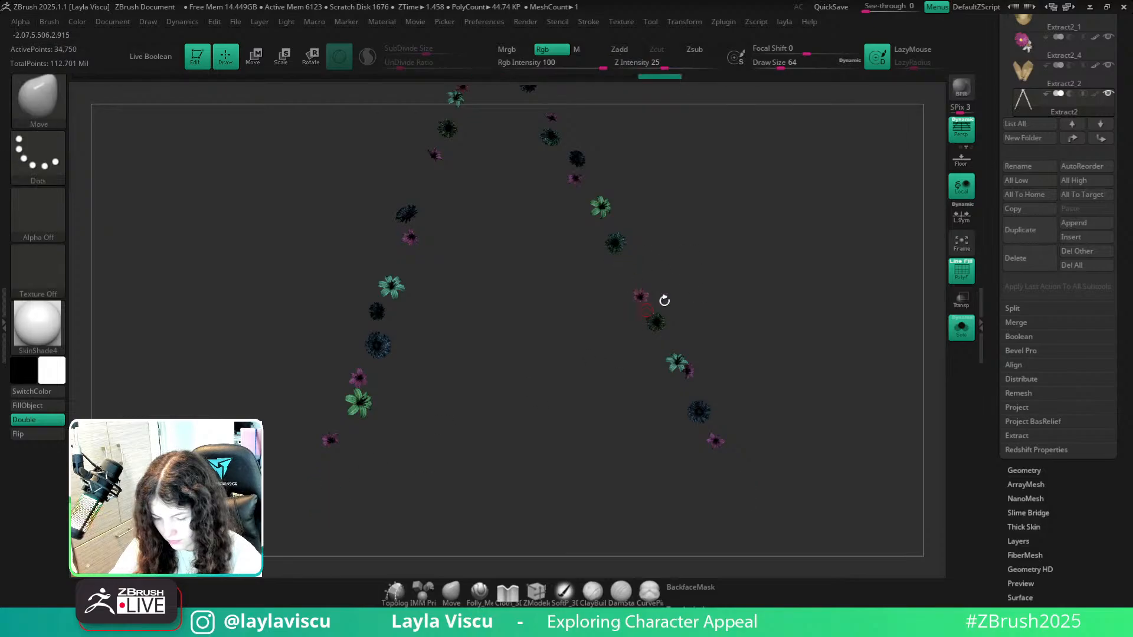
Turn off PolyFrame and split the hidden braid parts from the flowers into a separate subtool.
{"action": "right_click_drag", "start_coordinate": [678, 227], "coordinate": [734, 411], "text": "alt"}
{"action": "right_click_drag", "start_coordinate": [547, 283], "coordinate": [590, 296], "text": "ctrl"}
{"action": "key", "text": "shift+f"}
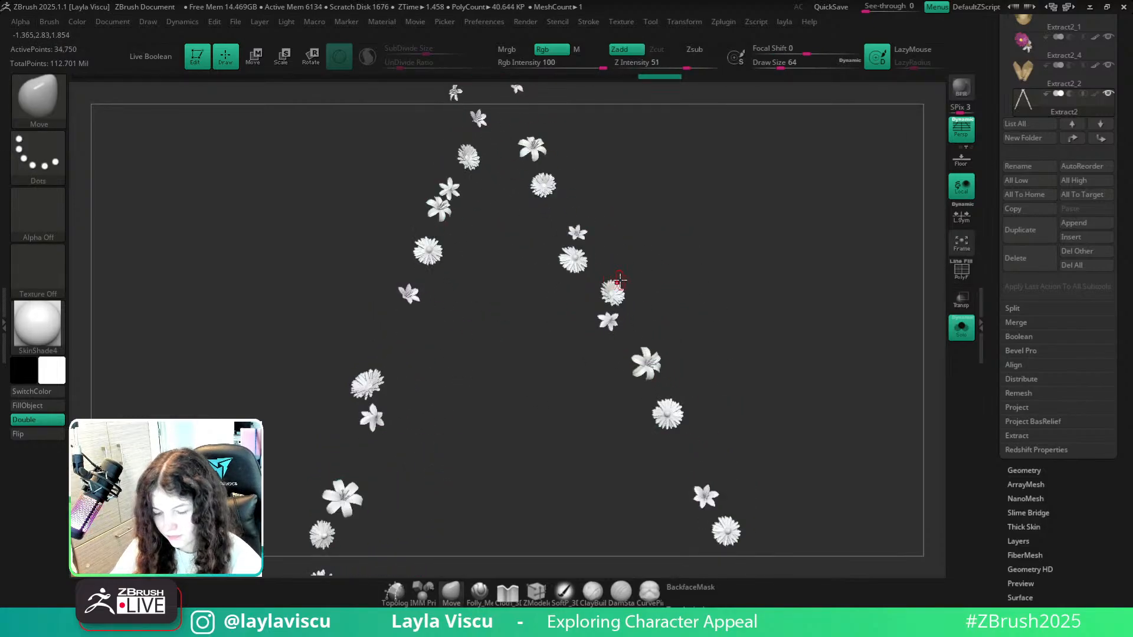
{"action": "key", "text": "1"}
{"action": "left_click", "coordinate": [595, 339]}
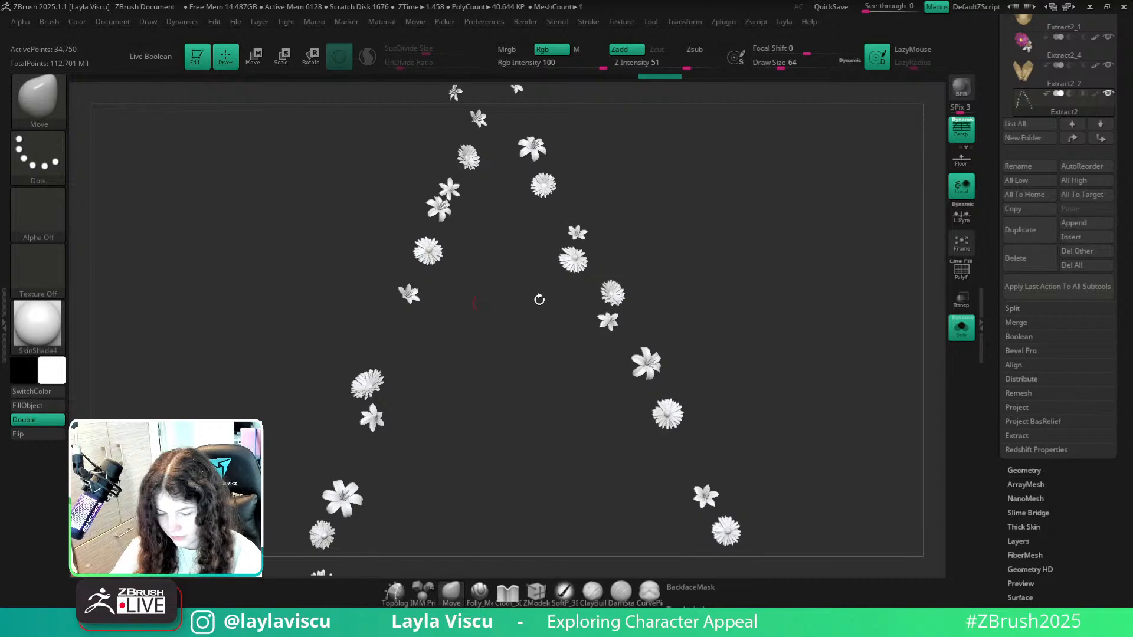
Leave Solo mode to show the whole character, activate the flowers subtool Extract2 and isolate it in Solo mode.
{"action": "left_click", "coordinate": [958, 330]}
{"action": "right_click_drag", "start_coordinate": [634, 214], "coordinate": [745, 356], "text": "alt"}
{"action": "right_click_drag", "start_coordinate": [634, 339], "coordinate": [627, 302], "text": "ctrl"}
{"action": "left_click", "coordinate": [626, 302], "text": "alt"}
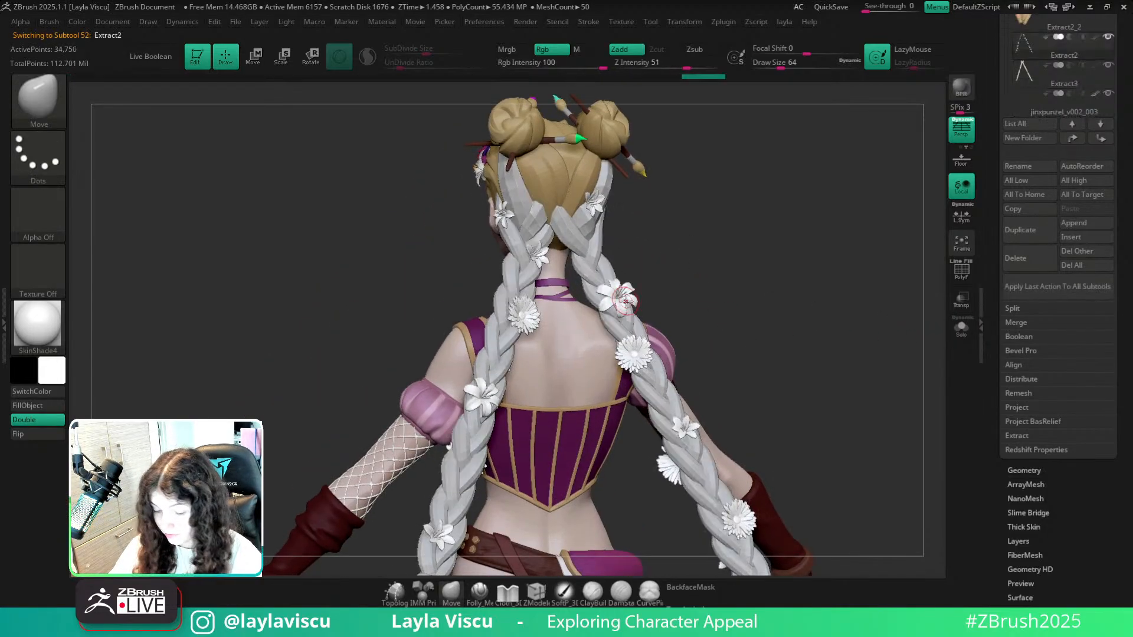
{"action": "left_click", "coordinate": [962, 329]}
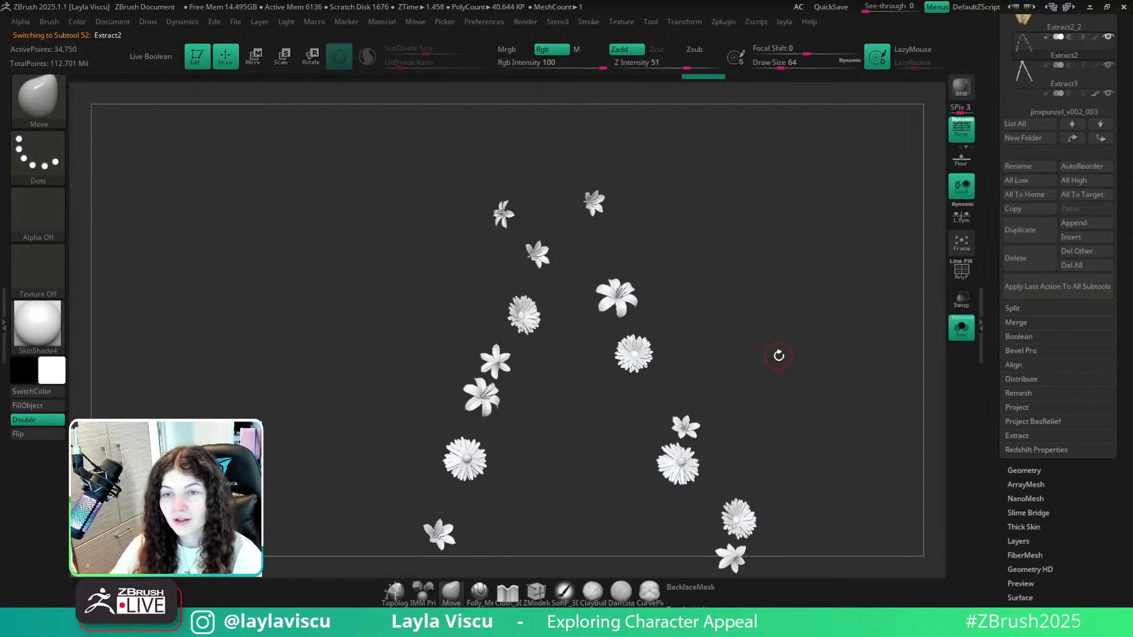
Turn on PolyFrame for a close view of the flowers and select the ZModeler brush.
{"action": "right_click_drag", "start_coordinate": [767, 307], "coordinate": [708, 320]}
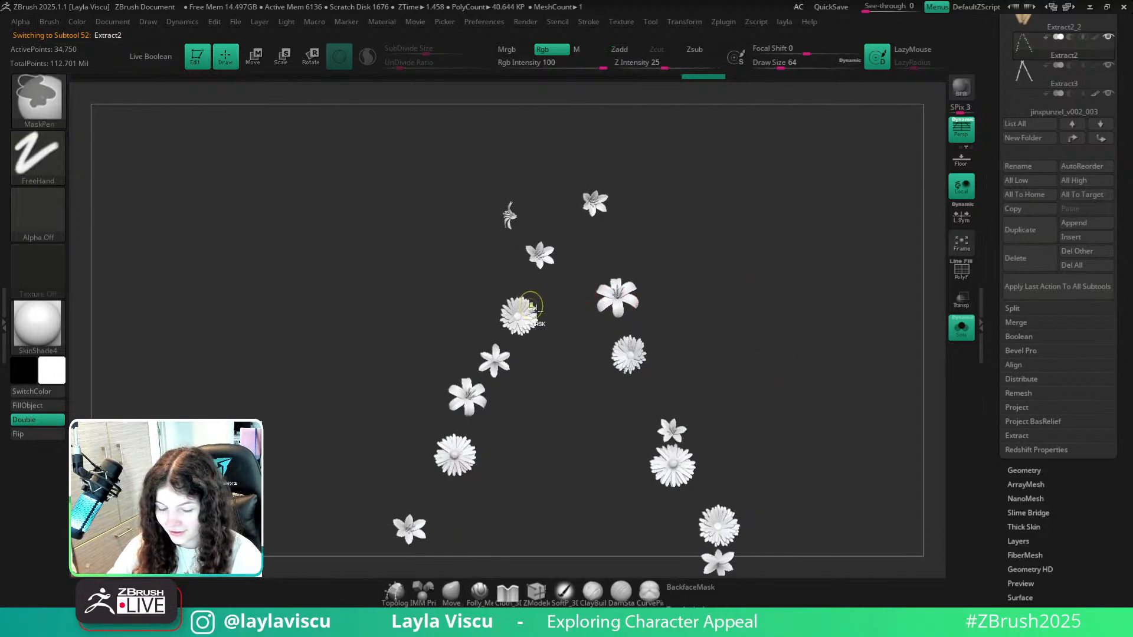
{"action": "right_click_drag", "start_coordinate": [533, 306], "coordinate": [581, 347], "text": "ctrl"}
{"action": "right_click_drag", "start_coordinate": [697, 289], "coordinate": [726, 322], "text": "ctrl"}
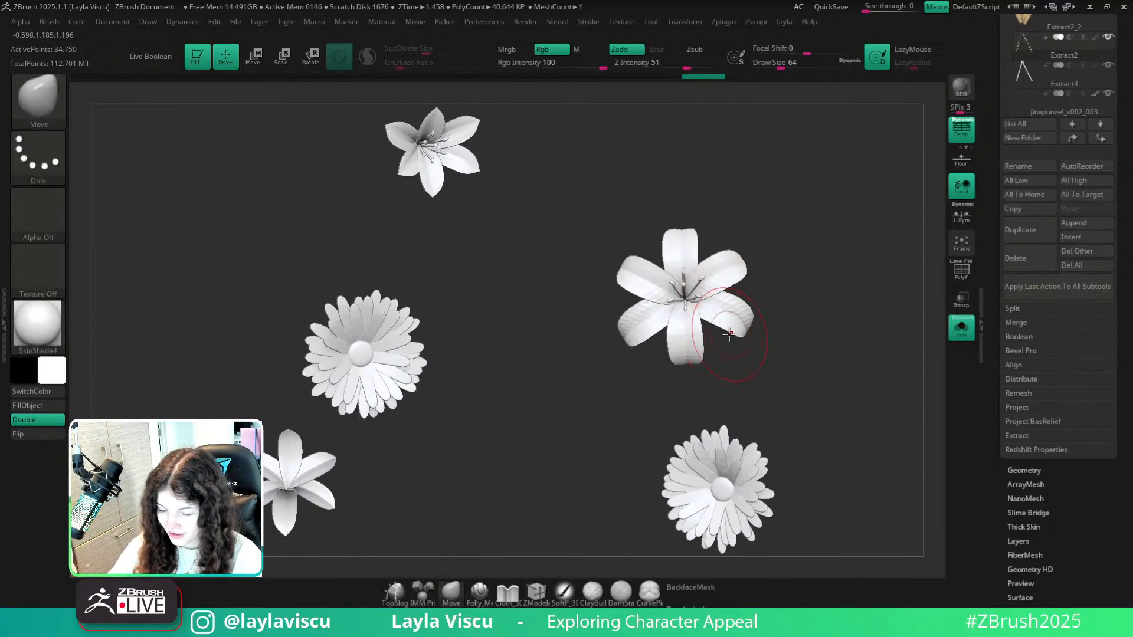
{"action": "key", "text": "shift+f"}
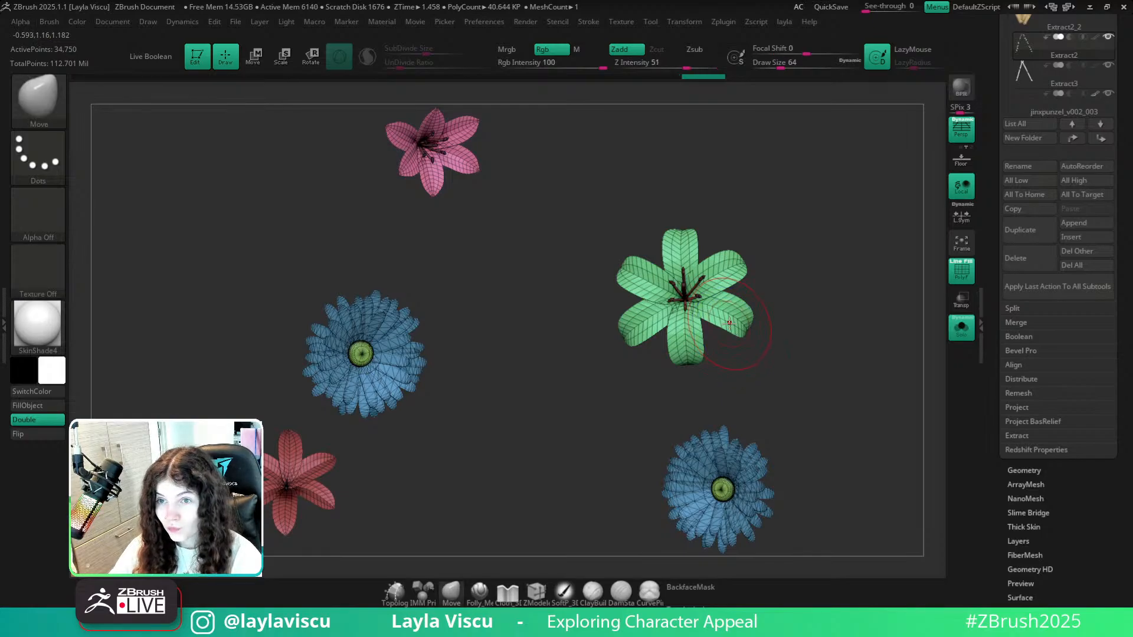
{"action": "right_click_drag", "start_coordinate": [856, 336], "coordinate": [853, 353]}
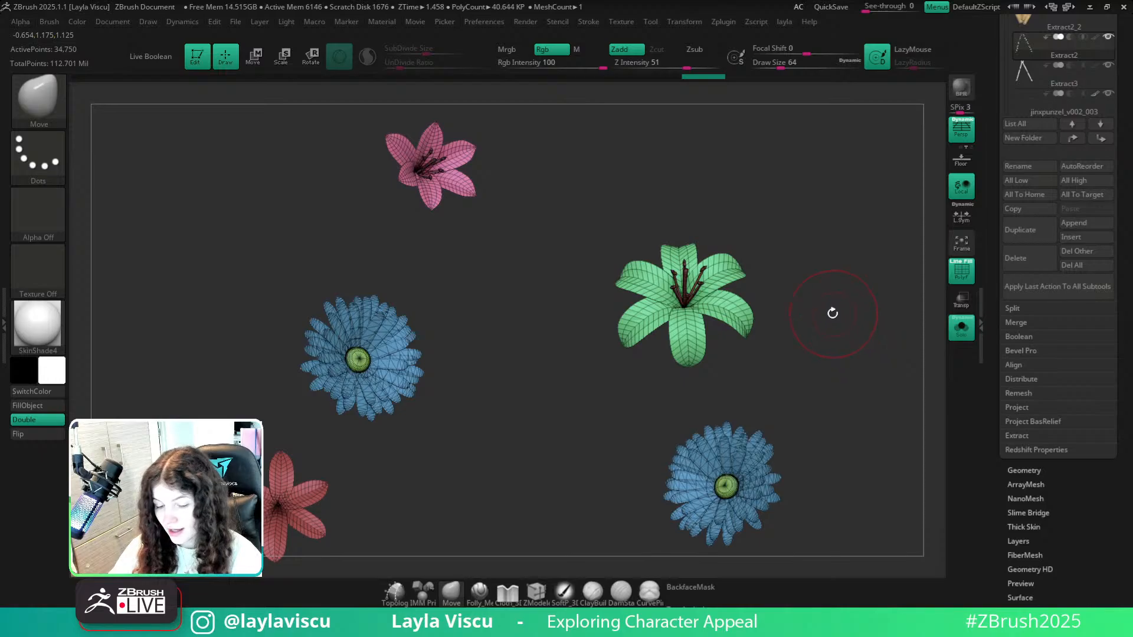
{"action": "left_click", "coordinate": [538, 592]}
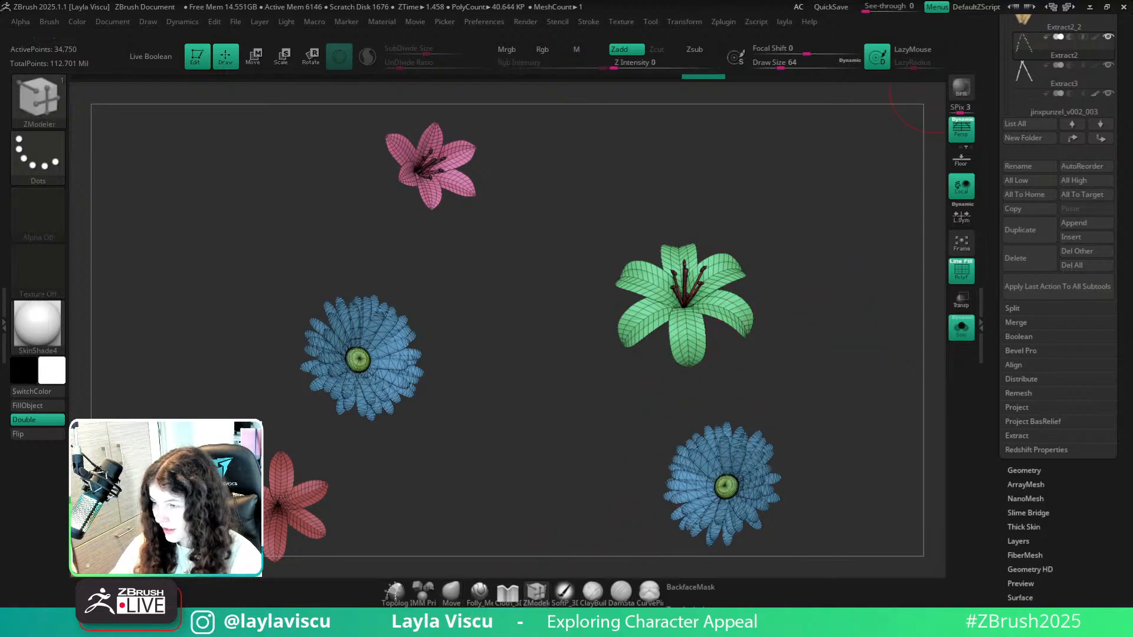
Switch to the Jinx-punzel page on ArtStation and look through the renders down to the turntable video.
{"action": "key", "text": "alt+Tab"}
{"action": "scroll", "coordinate": [732, 296], "scroll_direction": "down", "scroll_amount": 10}
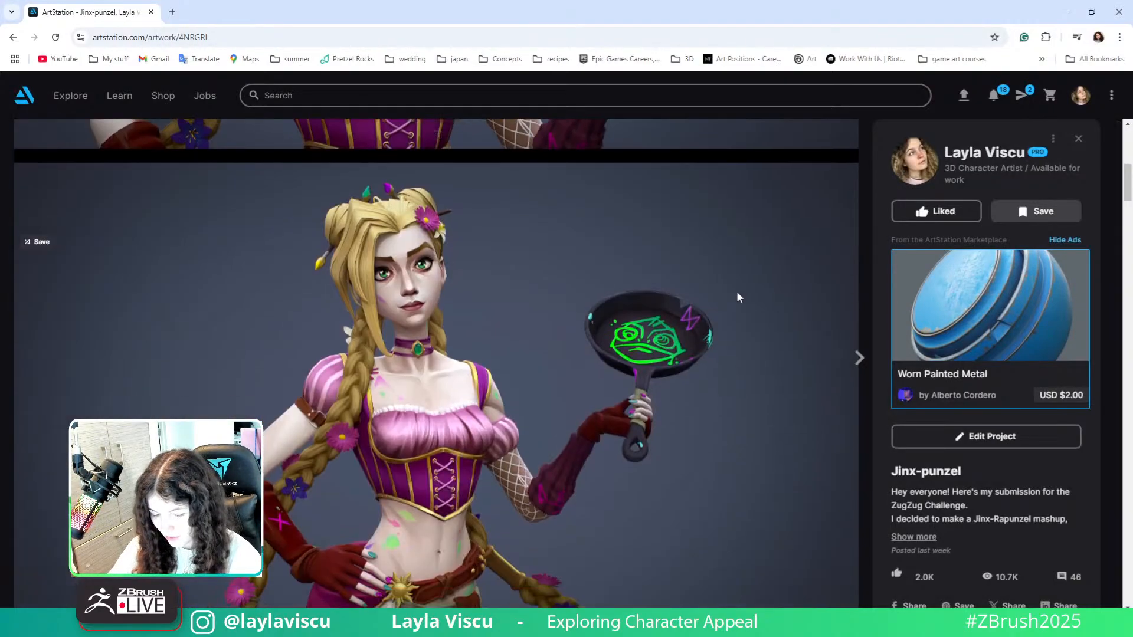
{"action": "scroll", "coordinate": [736, 292], "scroll_direction": "up", "scroll_amount": 2}
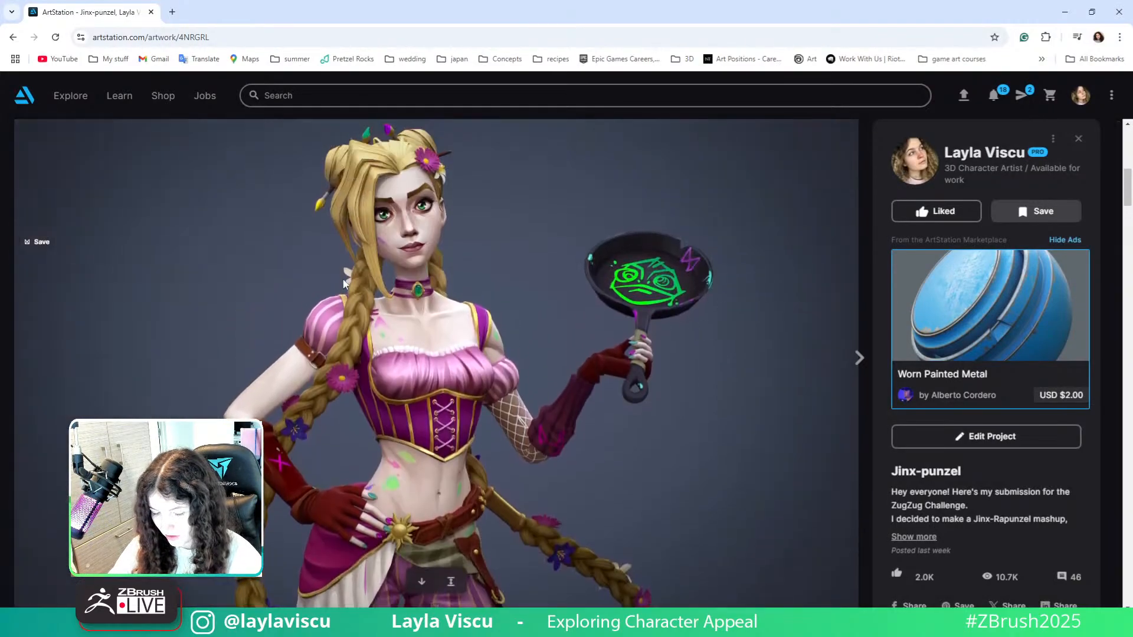
{"action": "scroll", "coordinate": [523, 312], "scroll_direction": "down", "scroll_amount": 12}
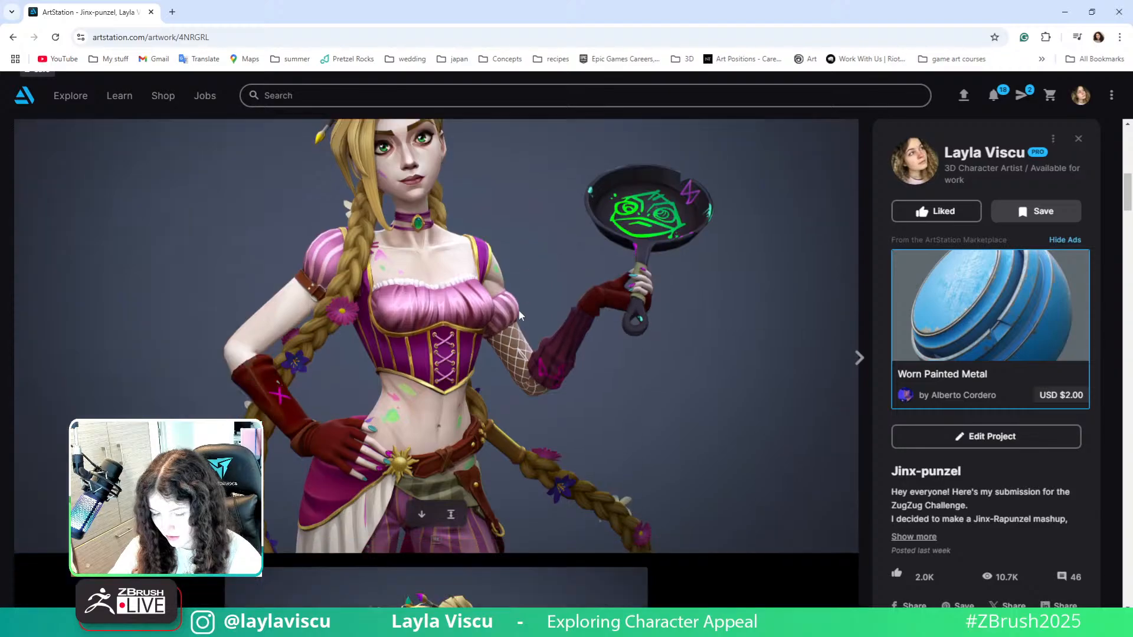
{"action": "scroll", "coordinate": [515, 317], "scroll_direction": "down", "scroll_amount": 3}
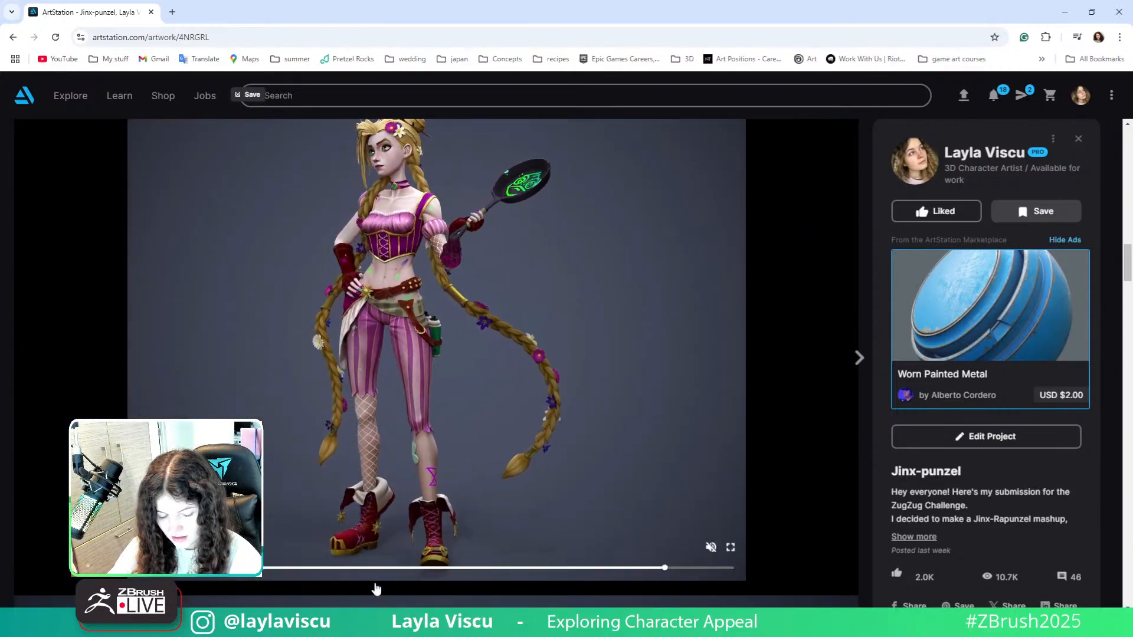
Scrub the turntable video to the side view at 0:07, view it fullscreen, and return to ZBrush.
{"action": "left_click", "coordinate": [450, 569]}
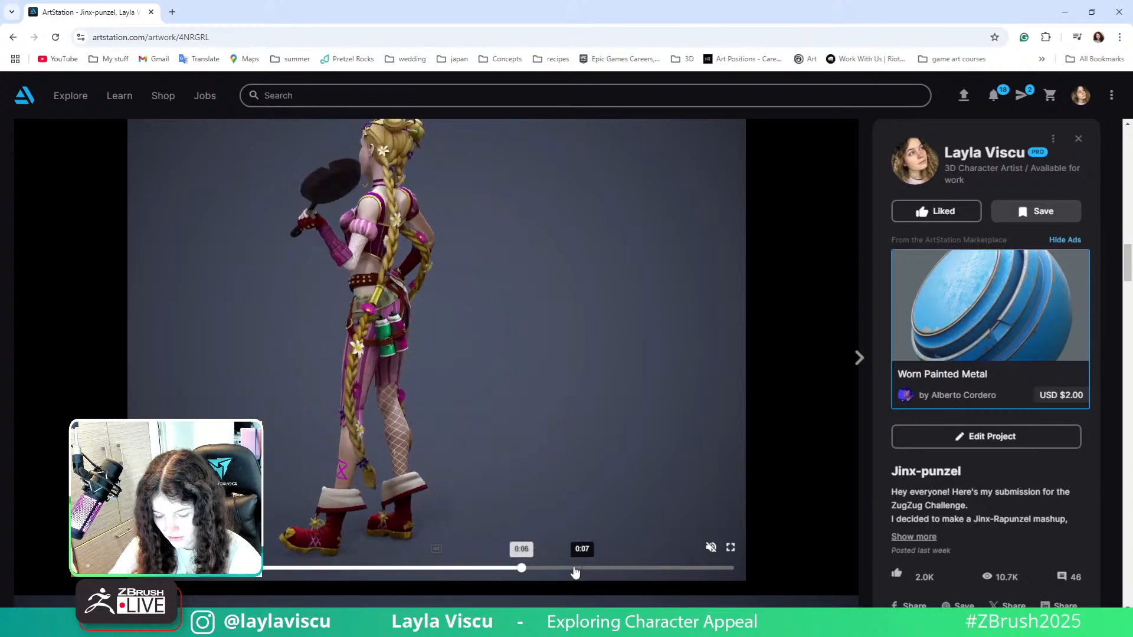
{"action": "left_click", "coordinate": [565, 569]}
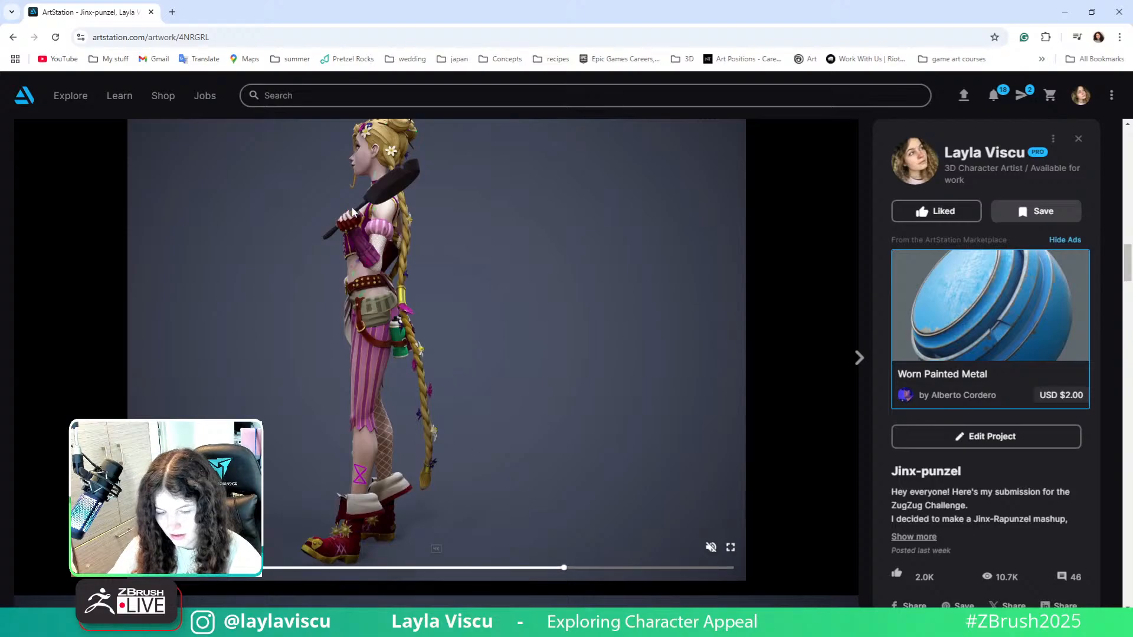
{"action": "left_click", "coordinate": [730, 549]}
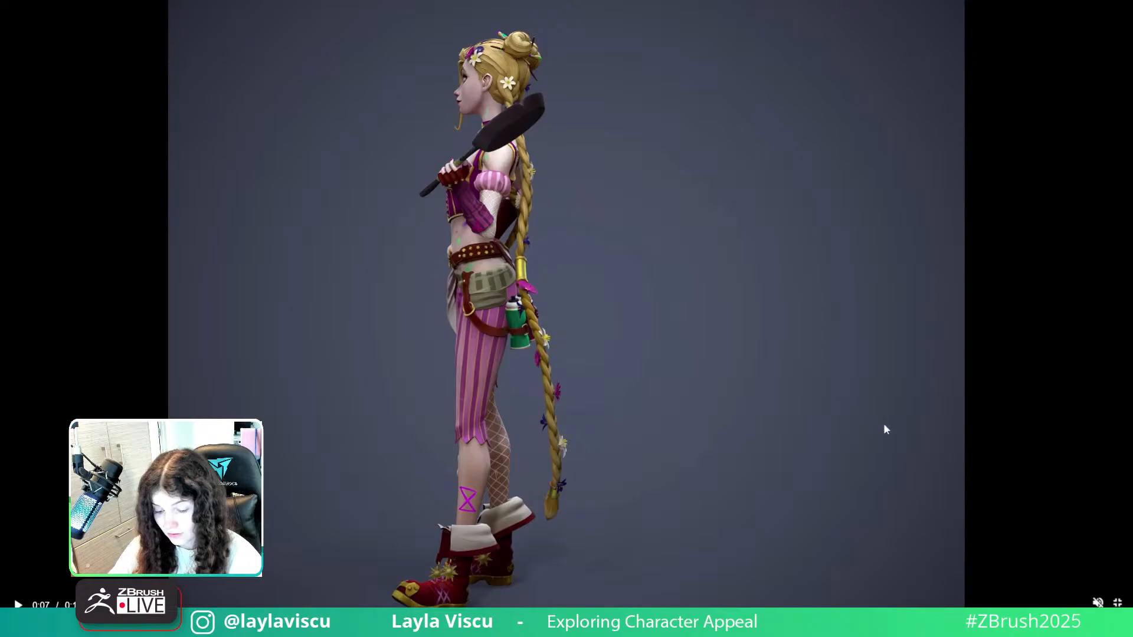
{"action": "key", "text": "Escape"}
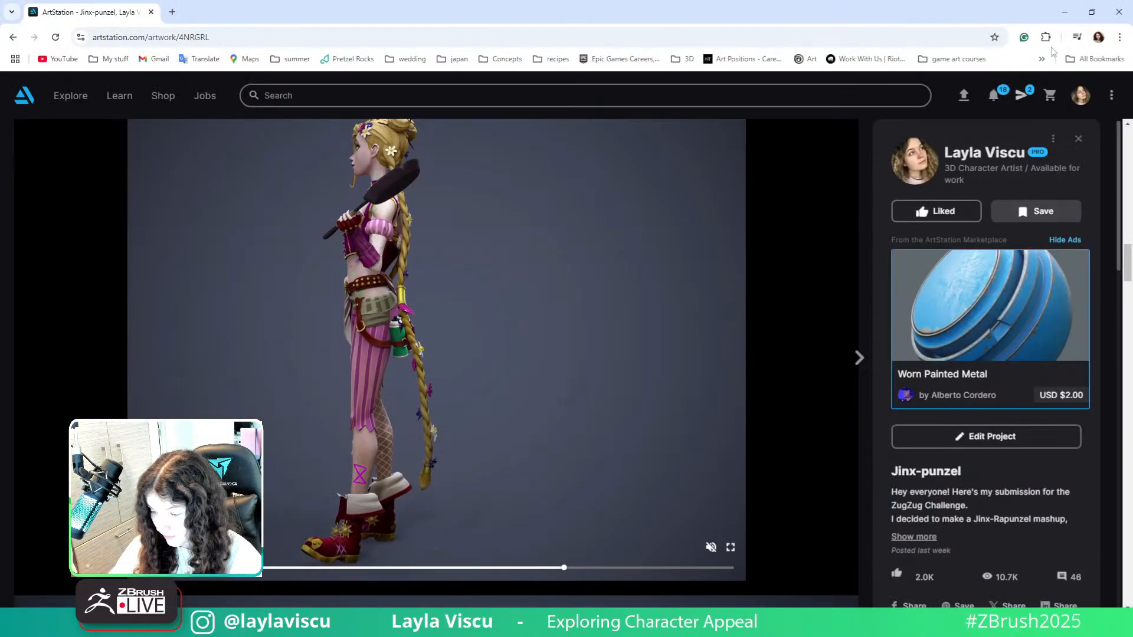
{"action": "left_click", "coordinate": [1067, 12]}
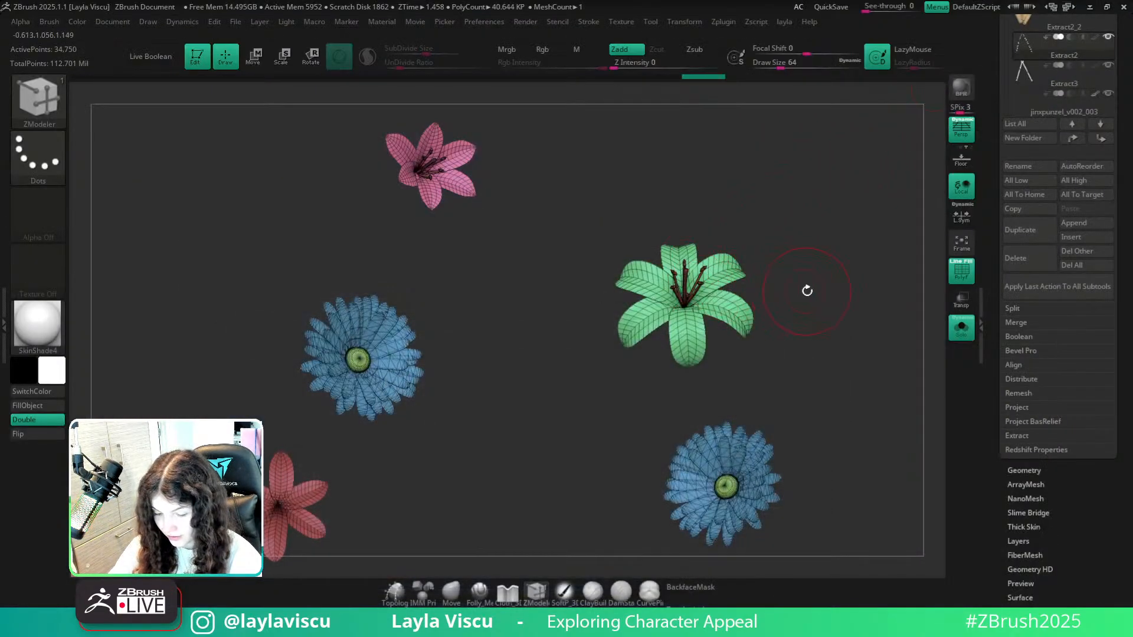
Hide the petal polygroups of the upper lilies, leaving only their stamens visible.
{"action": "left_click_drag", "start_coordinate": [805, 288], "coordinate": [742, 335]}
{"action": "left_click", "coordinate": [691, 350], "text": "ctrl+shift"}
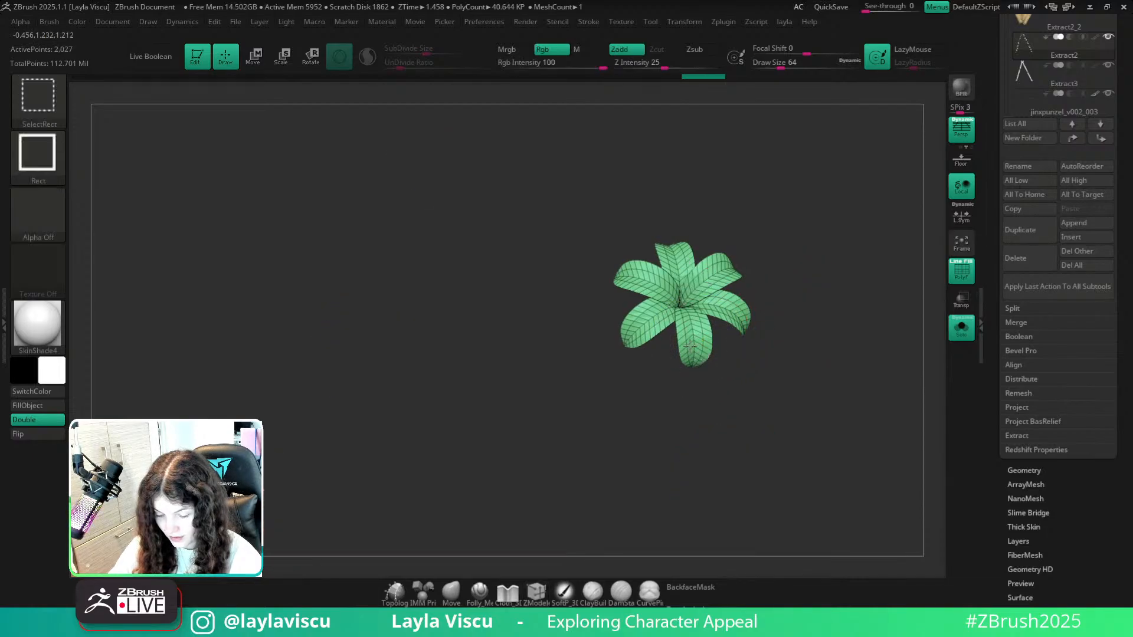
{"action": "left_click", "coordinate": [690, 349], "text": "ctrl+shift"}
{"action": "right_click_drag", "start_coordinate": [684, 347], "coordinate": [484, 283], "text": "ctrl"}
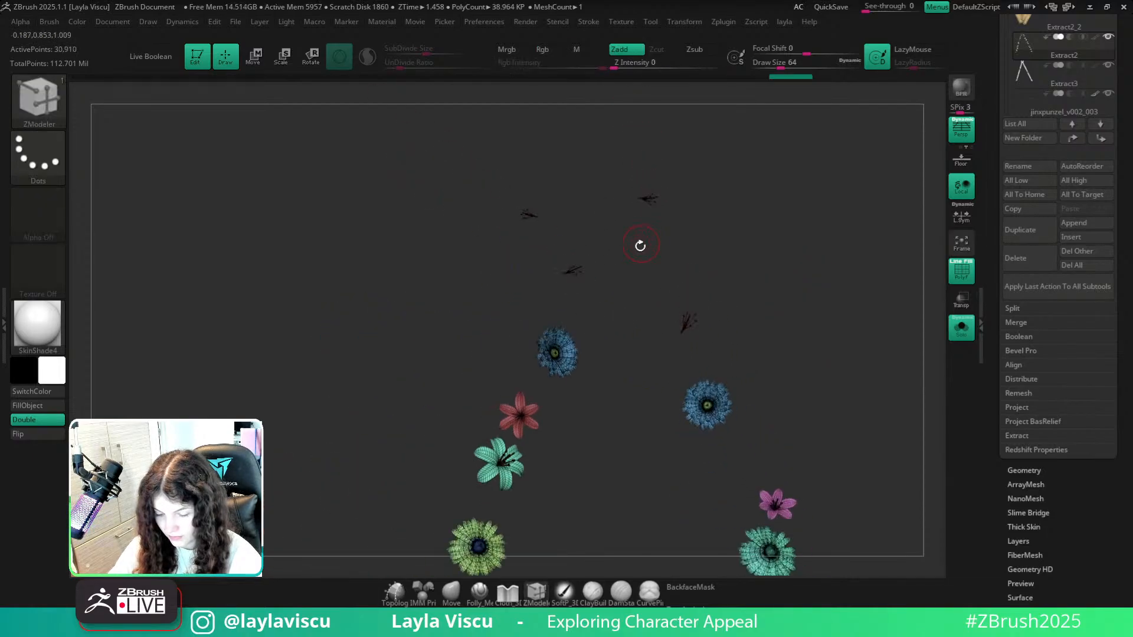
Hide the petals of the remaining lilies and daisies along both braids, keeping only stamens and flower centers visible.
{"action": "left_click_drag", "start_coordinate": [628, 256], "coordinate": [628, 301]}
{"action": "left_click_drag", "start_coordinate": [549, 455], "coordinate": [522, 256], "text": "alt"}
{"action": "left_click", "coordinate": [471, 255], "text": "ctrl+alt+shift"}
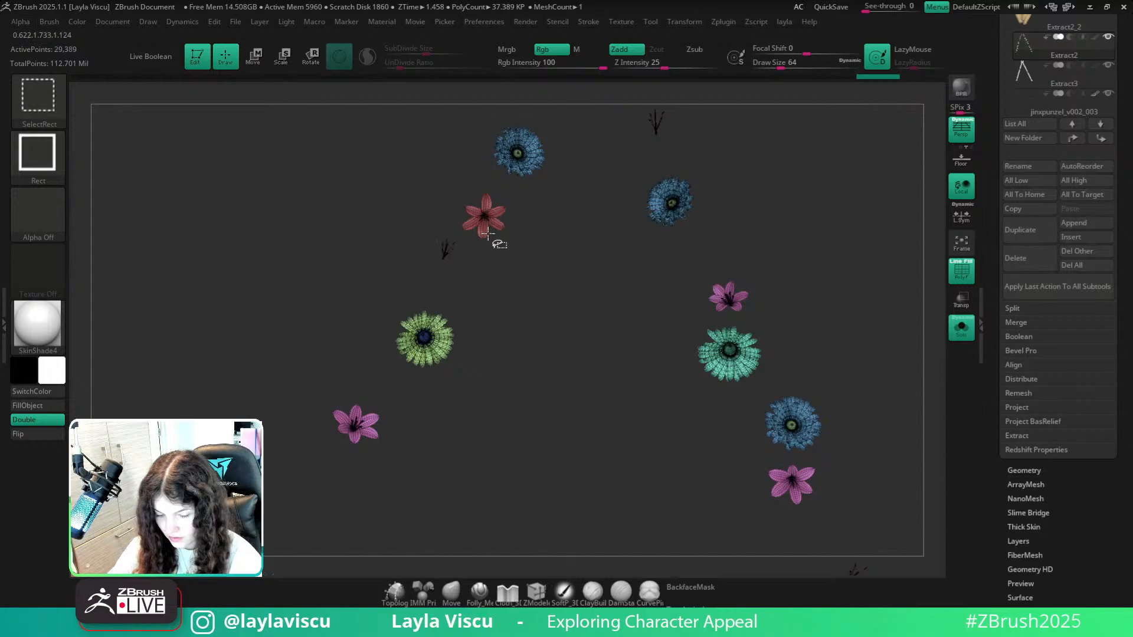
{"action": "left_click", "coordinate": [490, 227], "text": "ctrl+alt+shift"}
{"action": "left_click", "coordinate": [729, 363], "text": "ctrl+alt+shift"}
{"action": "left_click", "coordinate": [797, 434], "text": "ctrl+alt+shift"}
{"action": "left_click", "coordinate": [794, 492], "text": "ctrl+alt+shift"}
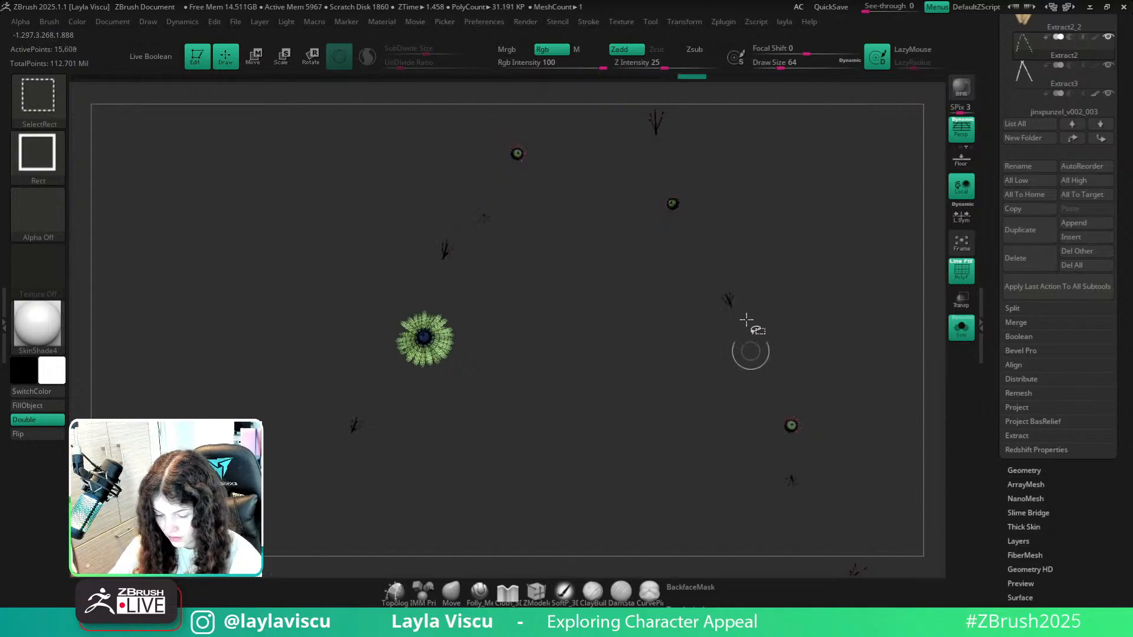
{"action": "left_click", "coordinate": [443, 348], "text": "ctrl+alt+shift"}
{"action": "right_click_drag", "start_coordinate": [531, 388], "coordinate": [628, 187], "text": "ctrl"}
{"action": "left_click", "coordinate": [424, 313], "text": "ctrl+alt+shift"}
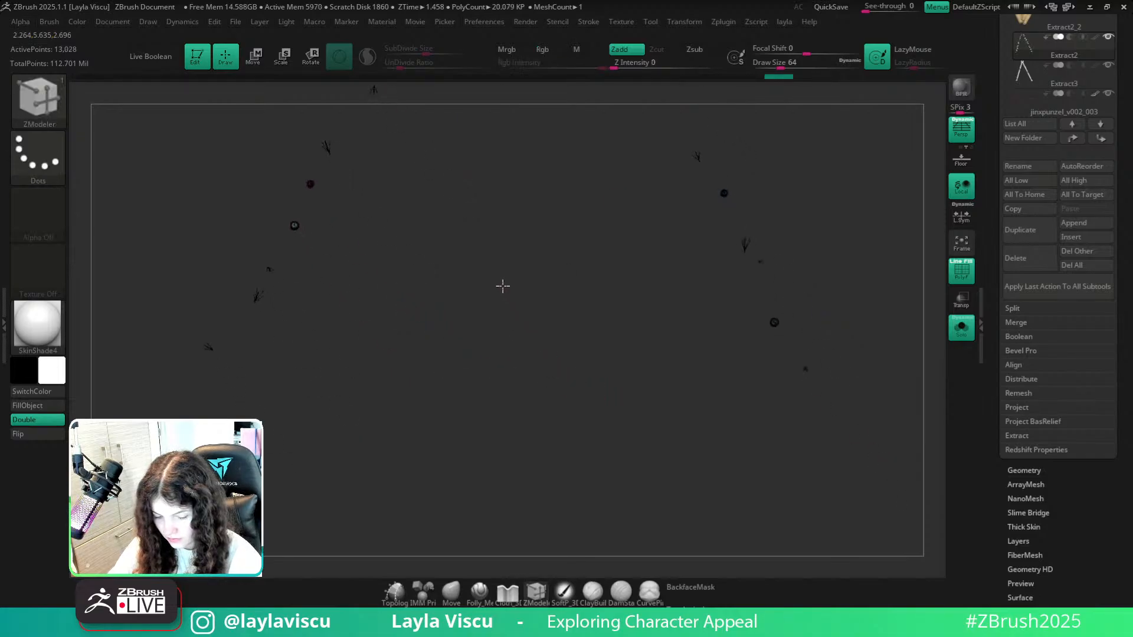
Invert the visibility to show the petals and combine them into a single polygroup.
{"action": "right_click_drag", "start_coordinate": [494, 264], "coordinate": [503, 298]}
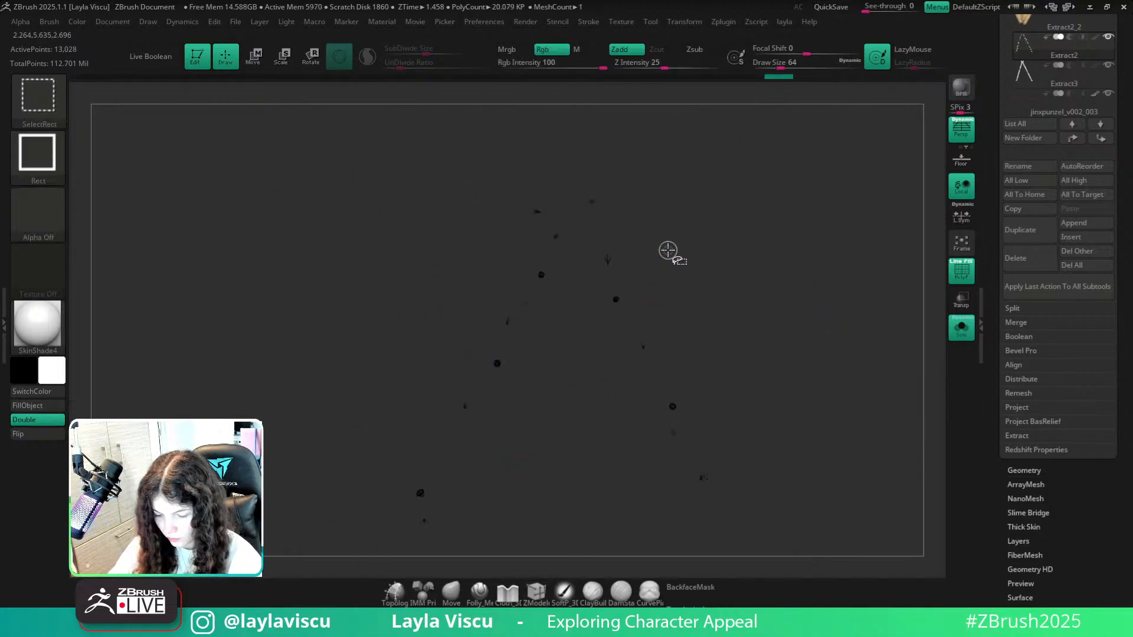
{"action": "left_click_drag", "start_coordinate": [667, 250], "coordinate": [705, 381], "text": "ctrl+shift"}
{"action": "key", "text": "ctrl+w"}
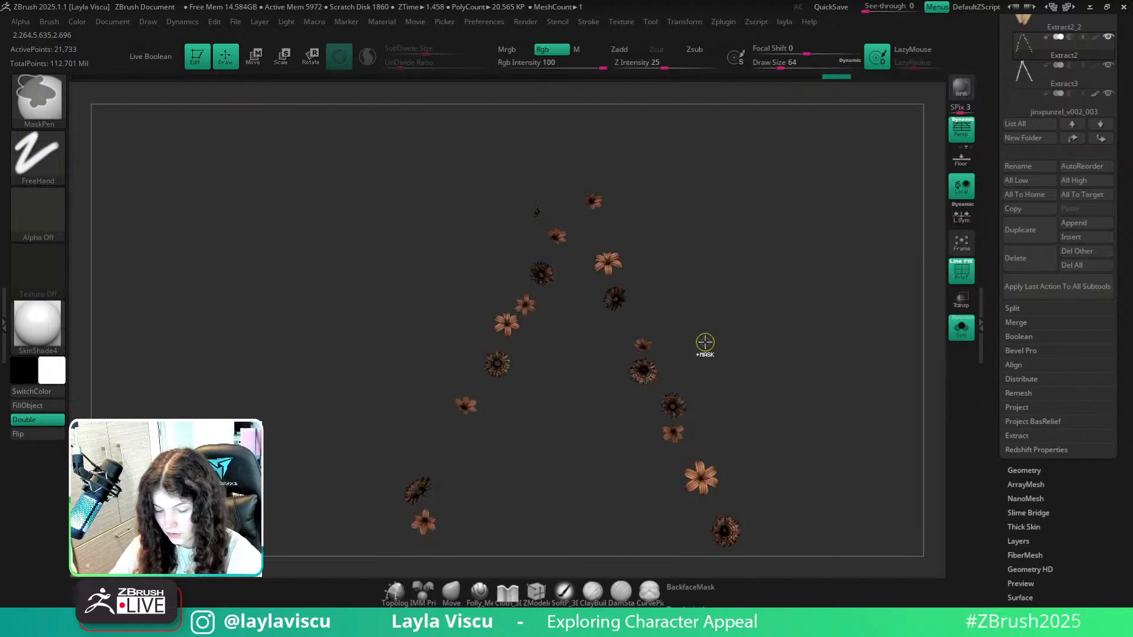
{"action": "right_click_drag", "start_coordinate": [637, 310], "coordinate": [674, 389], "text": "ctrl"}
{"action": "right_click_drag", "start_coordinate": [549, 249], "coordinate": [557, 263], "text": "ctrl"}
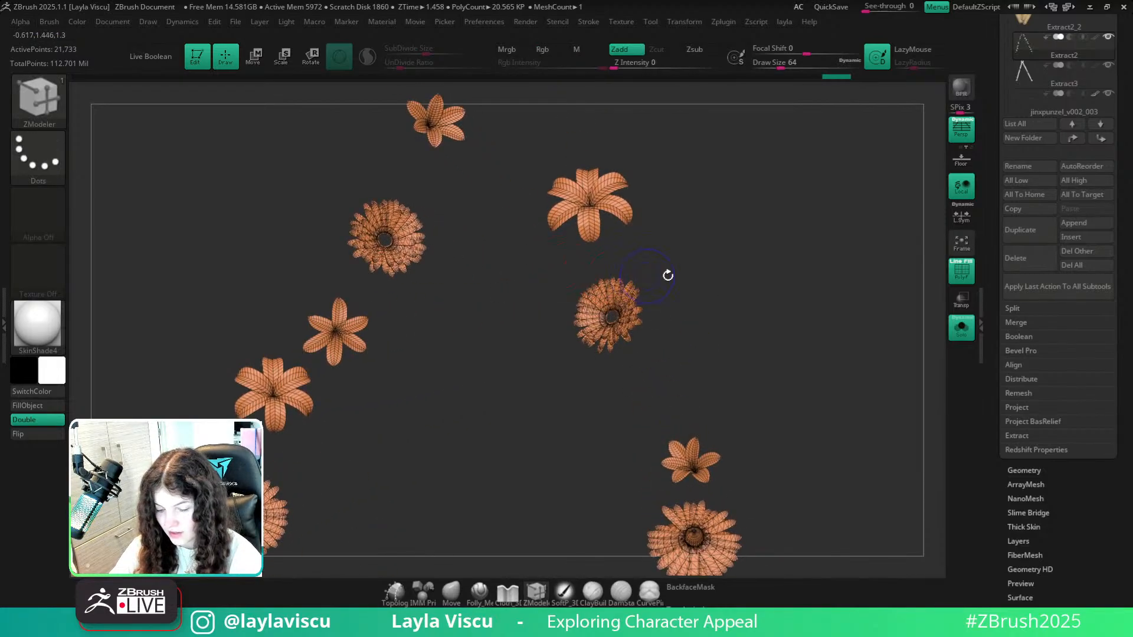
Set the ZModeler polygon action to Extrude with Polygroup All as its target for the flower petals.
{"action": "key", "text": "shift+f"}
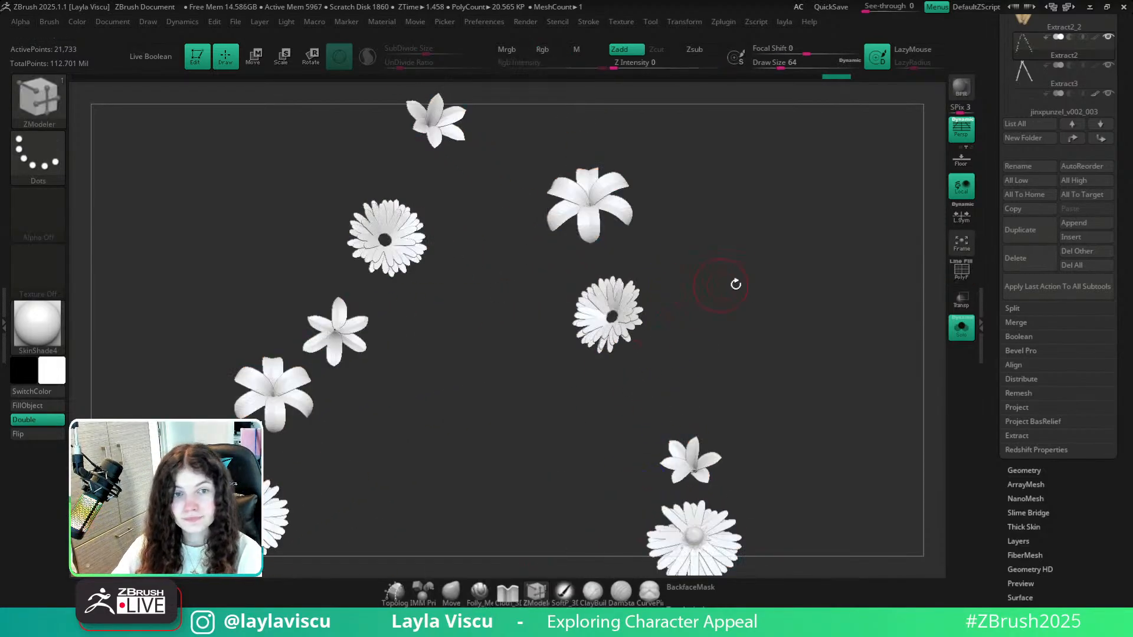
{"action": "right_click_drag", "start_coordinate": [744, 297], "coordinate": [776, 291], "text": "alt"}
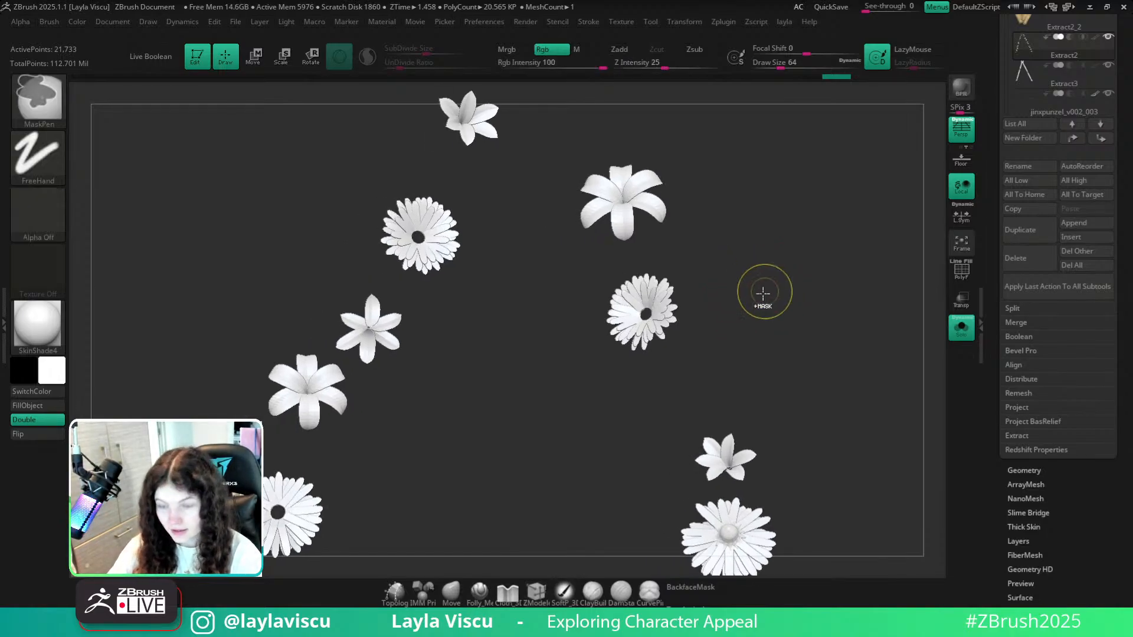
{"action": "left_click_drag", "start_coordinate": [764, 293], "coordinate": [736, 294]}
{"action": "key", "text": "shift+f"}
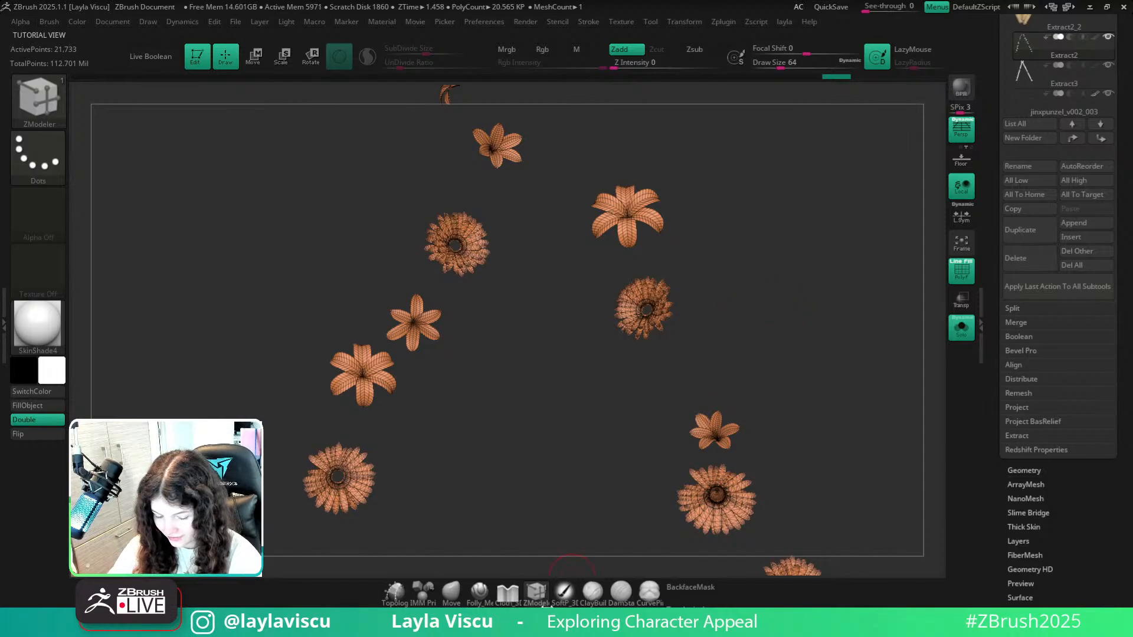
{"action": "right_click_drag", "start_coordinate": [663, 220], "coordinate": [663, 283], "text": "ctrl"}
{"action": "left_click_drag", "start_coordinate": [774, 212], "coordinate": [753, 249]}
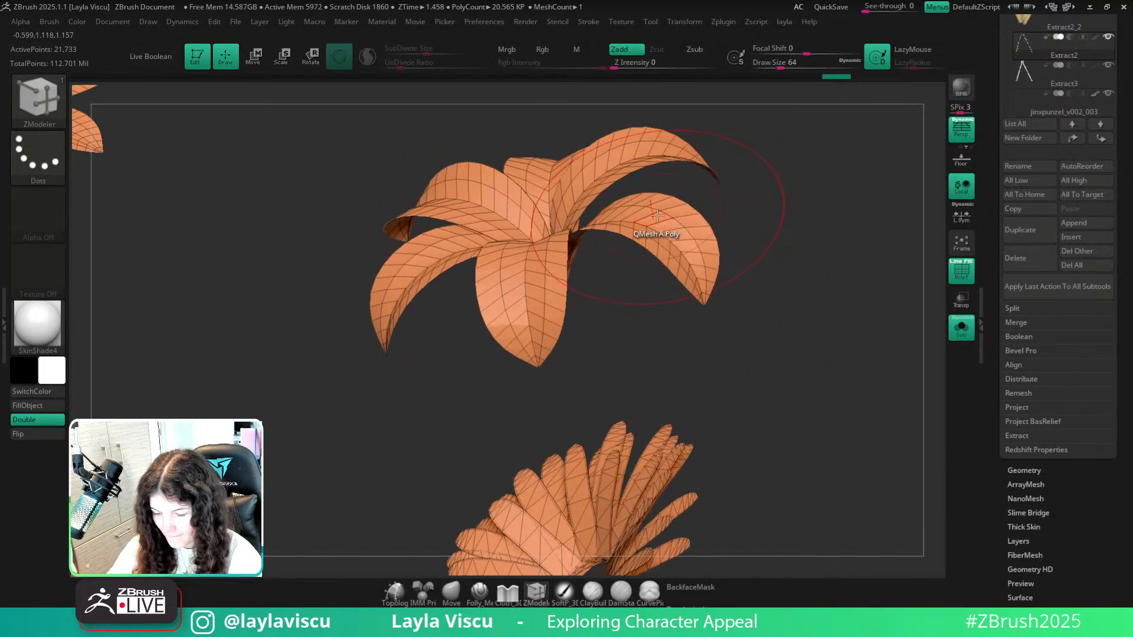
{"action": "key", "text": "space"}
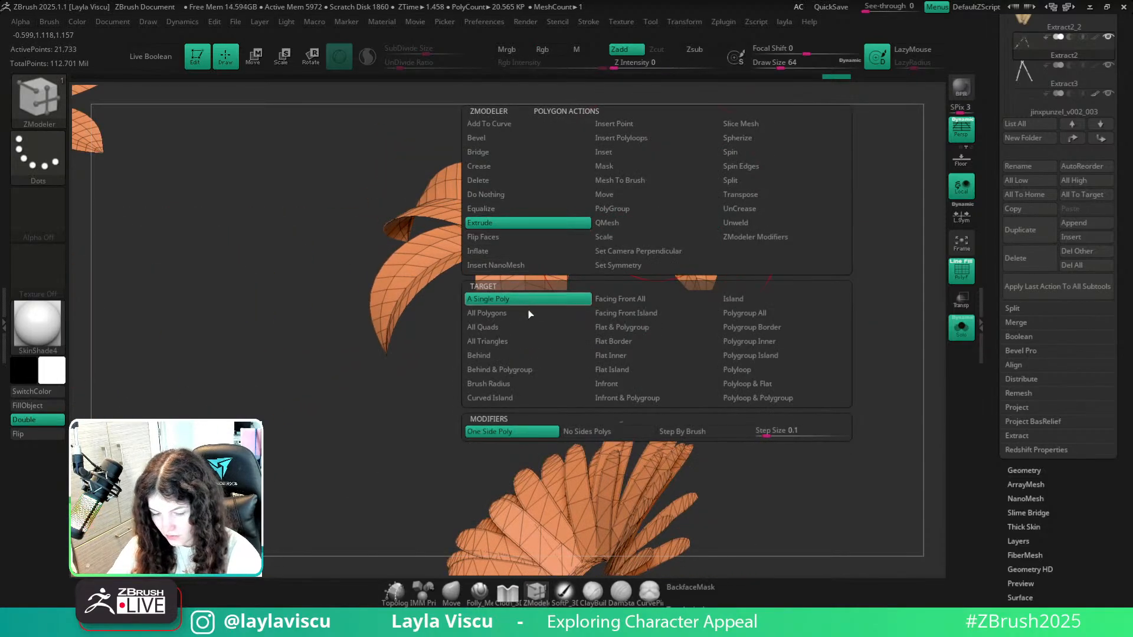
{"action": "left_click", "coordinate": [529, 314]}
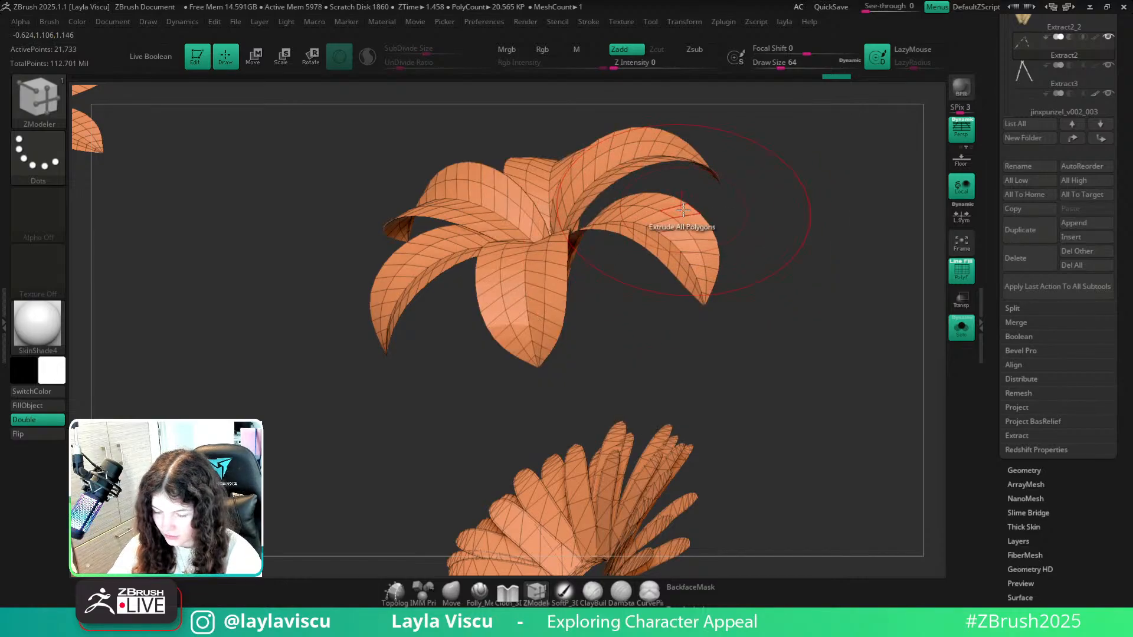
{"action": "key", "text": "space"}
{"action": "left_click", "coordinate": [765, 316]}
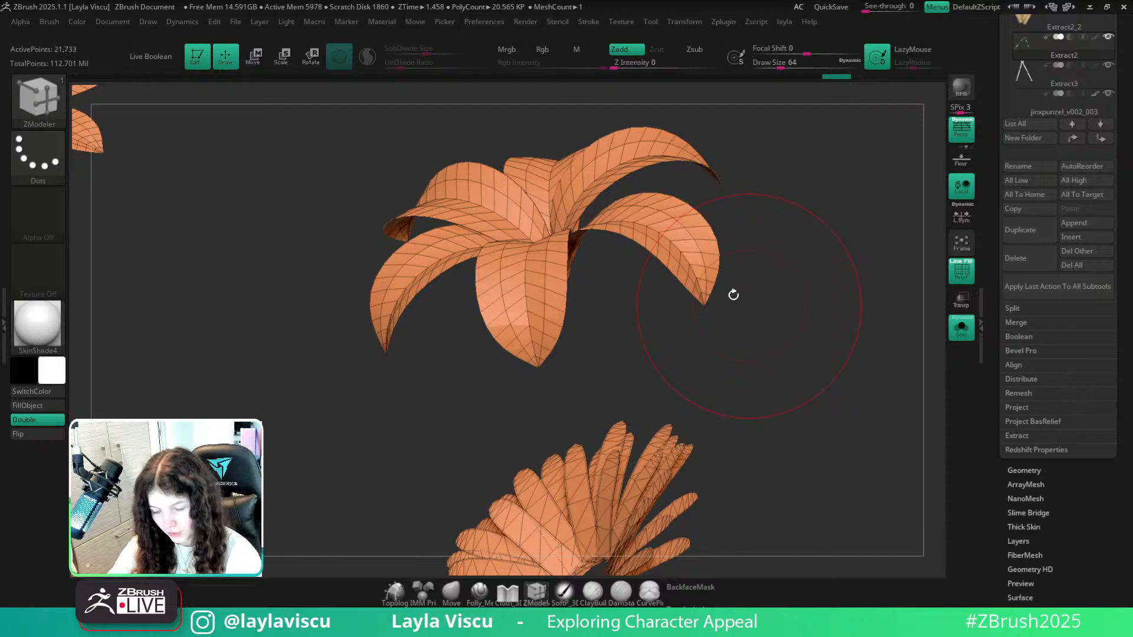
Unhide all flower parts and extrude the shared petal polygroup to give every petal thickness.
{"action": "left_click", "coordinate": [711, 207], "text": "ctrl+shift"}
{"action": "right_click_drag", "start_coordinate": [707, 213], "coordinate": [689, 215], "text": "ctrl"}
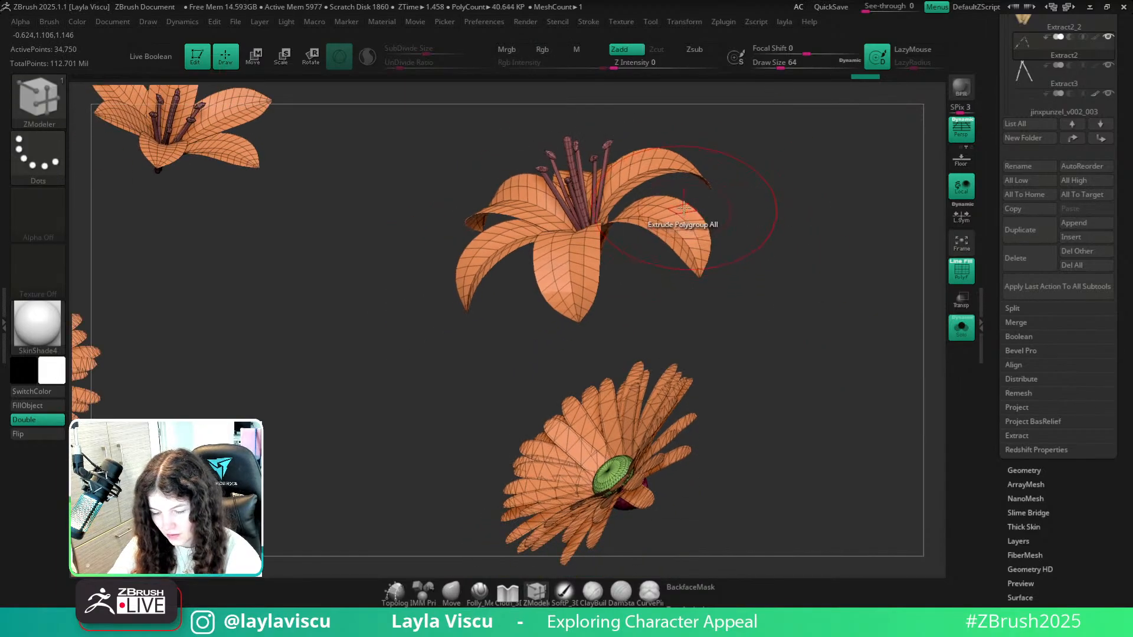
{"action": "left_click_drag", "start_coordinate": [684, 208], "coordinate": [664, 188]}
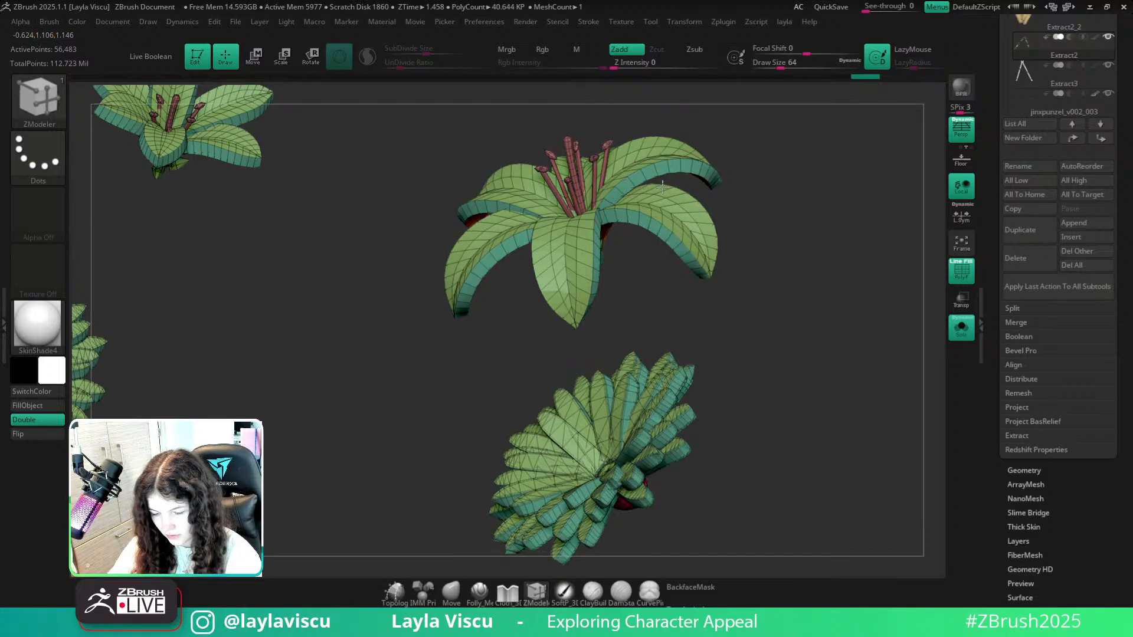
Hide the wireframe, activate Dynamic Subdiv on the flowers and switch to the Move brush.
{"action": "mouse_move", "coordinate": [661, 222]}
{"action": "right_mouse_down", "text": "ctrl"}
{"action": "mouse_move", "coordinate": [660, 235]}
{"action": "mouse_move", "coordinate": [760, 294]}
{"action": "mouse_move", "coordinate": [753, 257]}
{"action": "mouse_move", "coordinate": [779, 319]}
{"action": "mouse_move", "coordinate": [756, 316]}
{"action": "mouse_move", "coordinate": [713, 256]}
{"action": "mouse_move", "coordinate": [751, 281]}
{"action": "right_mouse_up", "text": "ctrl"}
{"action": "key", "text": "shift+f"}
{"action": "right_click_drag", "start_coordinate": [652, 228], "coordinate": [824, 294]}
{"action": "right_click_drag", "start_coordinate": [621, 163], "coordinate": [746, 298], "text": "ctrl"}
{"action": "right_click_drag", "start_coordinate": [514, 262], "coordinate": [828, 273], "text": "ctrl"}
{"action": "key", "text": "shift+f"}
{"action": "key", "text": "shift+f"}
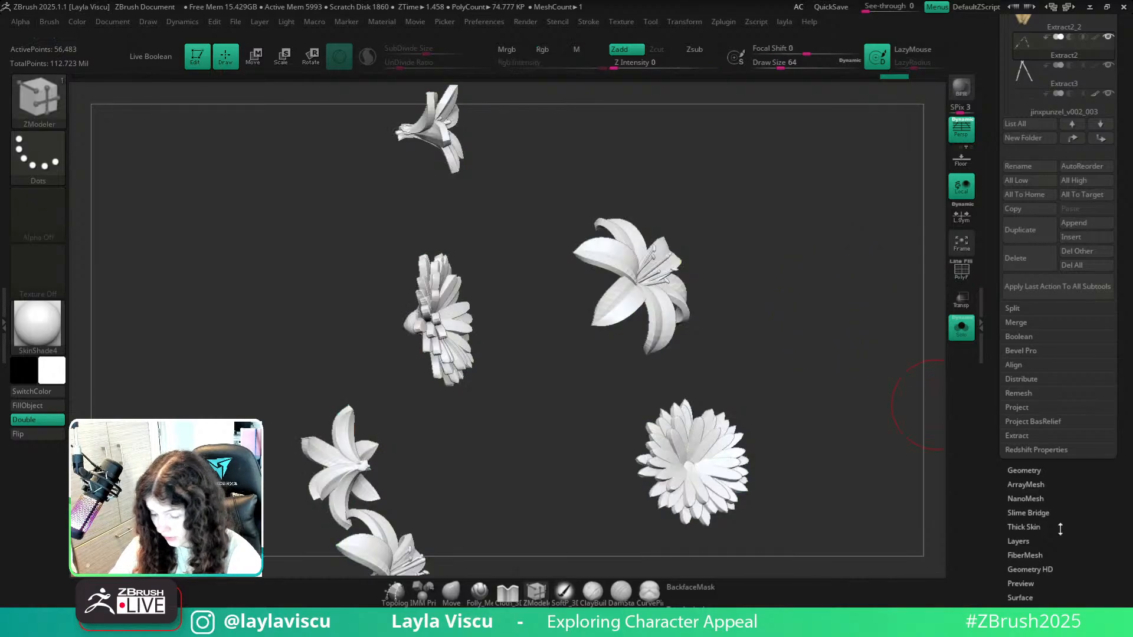
{"action": "left_click", "coordinate": [1029, 608]}
{"action": "key", "text": "d"}
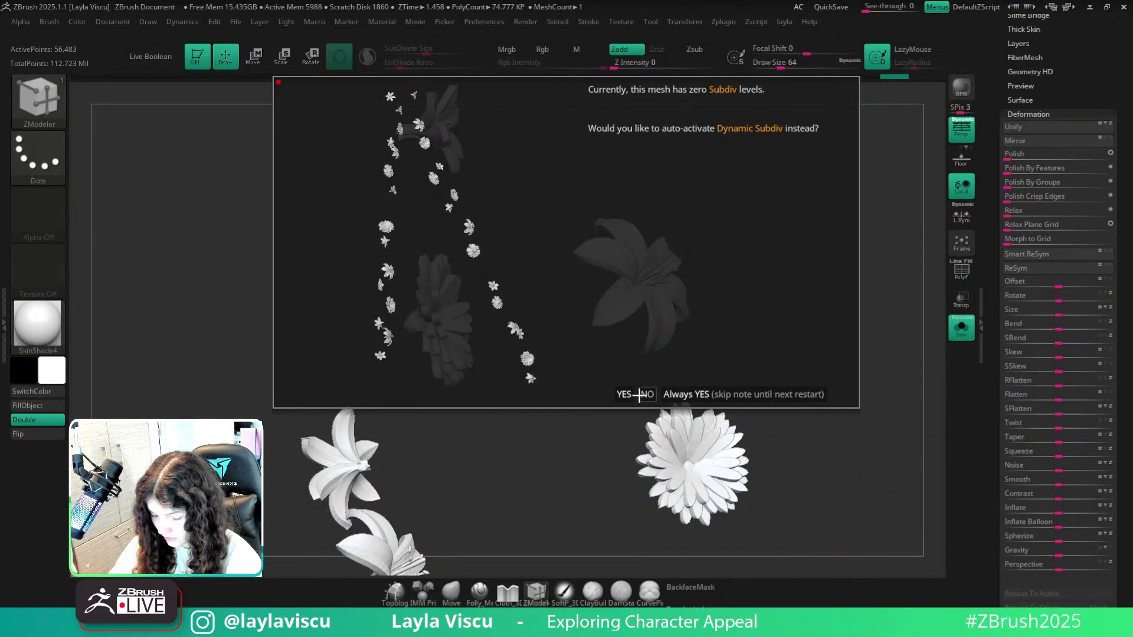
{"action": "left_click", "coordinate": [630, 394]}
{"action": "left_click", "coordinate": [452, 590]}
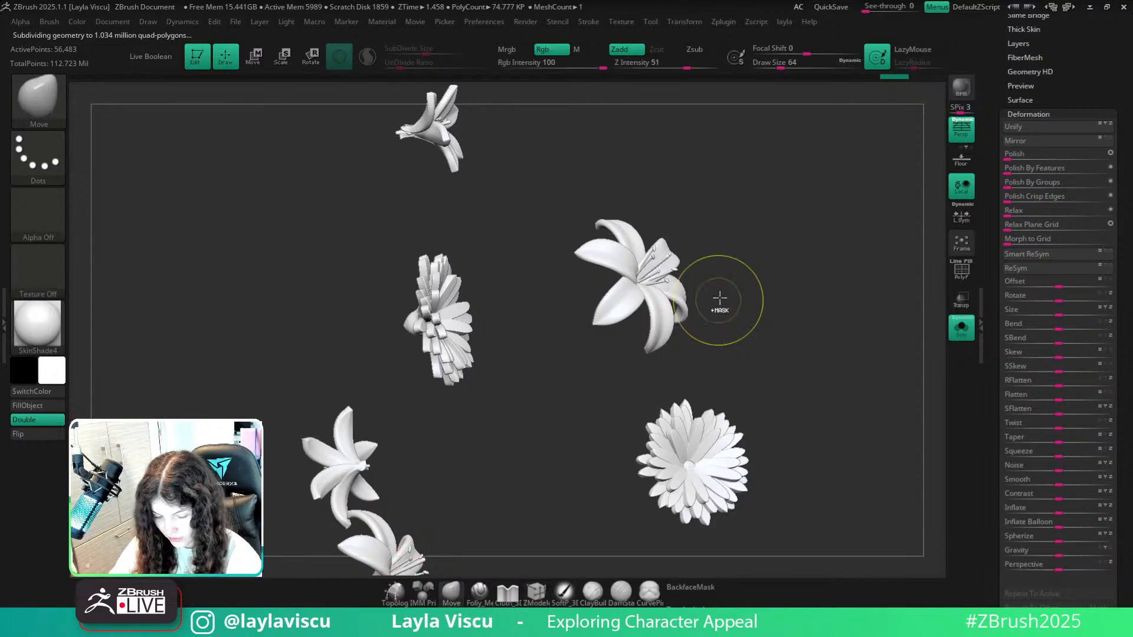
Show the full character and examine how the thickened flowers sit along both braids from the back and side.
{"action": "key", "text": "f"}
{"action": "left_click", "coordinate": [961, 326]}
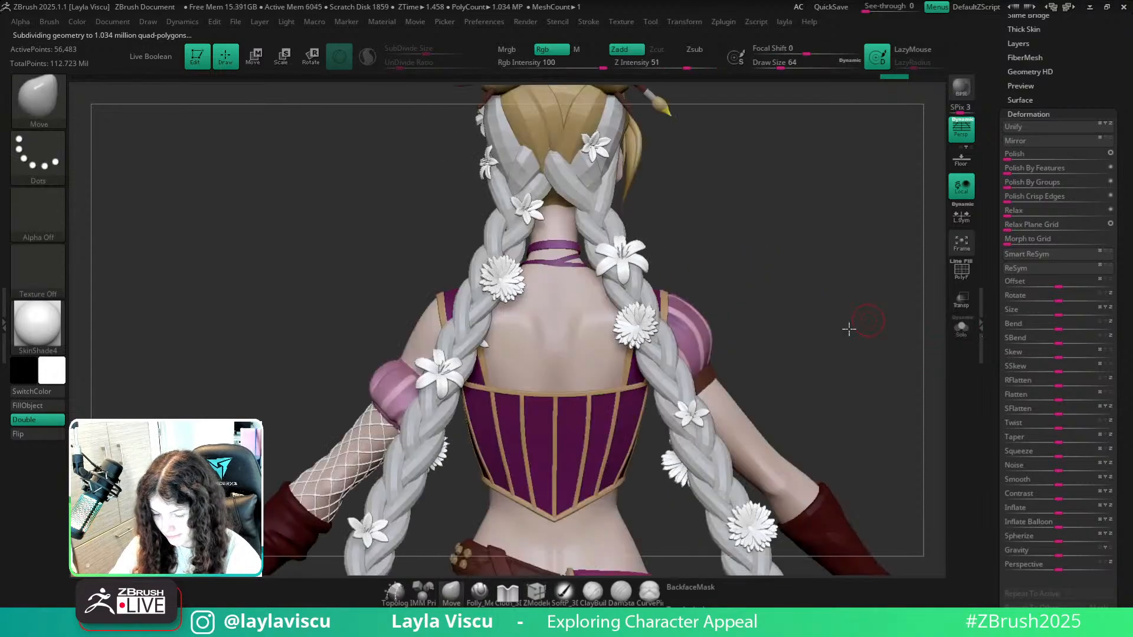
{"action": "mouse_move", "coordinate": [850, 328]}
{"action": "left_mouse_down"}
{"action": "mouse_move", "coordinate": [777, 332]}
{"action": "mouse_move", "coordinate": [919, 325]}
{"action": "mouse_move", "coordinate": [768, 330]}
{"action": "mouse_move", "coordinate": [640, 367]}
{"action": "mouse_move", "coordinate": [508, 193]}
{"action": "mouse_move", "coordinate": [620, 260]}
{"action": "left_mouse_up"}
{"action": "mouse_move", "coordinate": [549, 205]}
{"action": "right_mouse_down"}
{"action": "mouse_move", "coordinate": [434, 233]}
{"action": "mouse_move", "coordinate": [425, 296]}
{"action": "mouse_move", "coordinate": [347, 273]}
{"action": "right_mouse_up"}
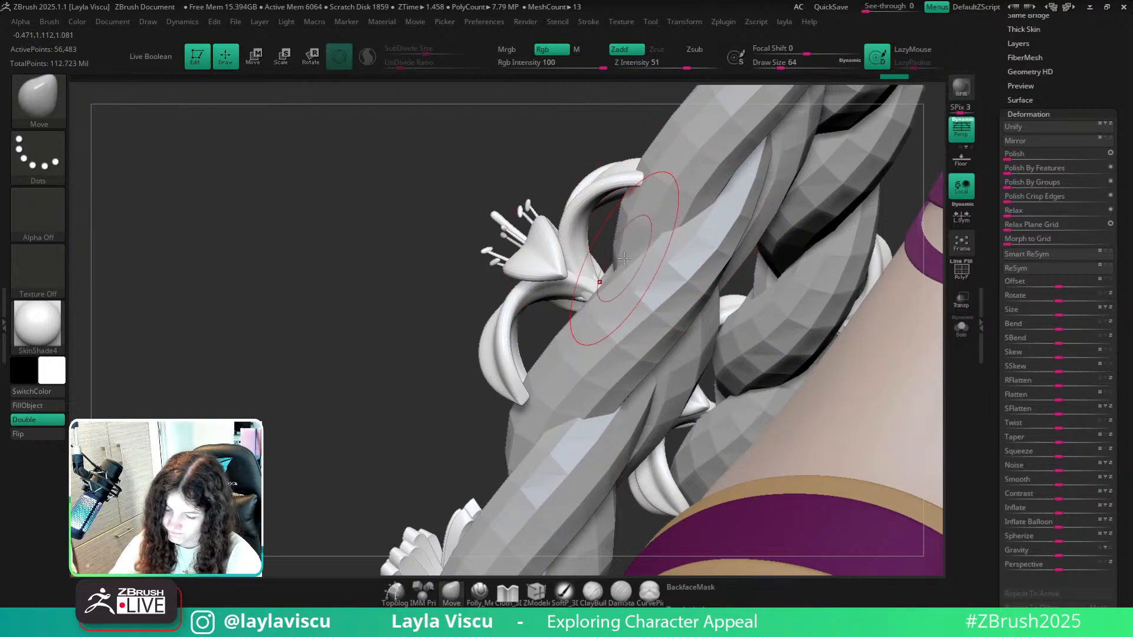
{"action": "mouse_move", "coordinate": [627, 255]}
{"action": "right_mouse_down", "text": "ctrl"}
{"action": "mouse_move", "coordinate": [475, 256]}
{"action": "mouse_move", "coordinate": [690, 286]}
{"action": "mouse_move", "coordinate": [646, 258]}
{"action": "right_mouse_up", "text": "ctrl"}
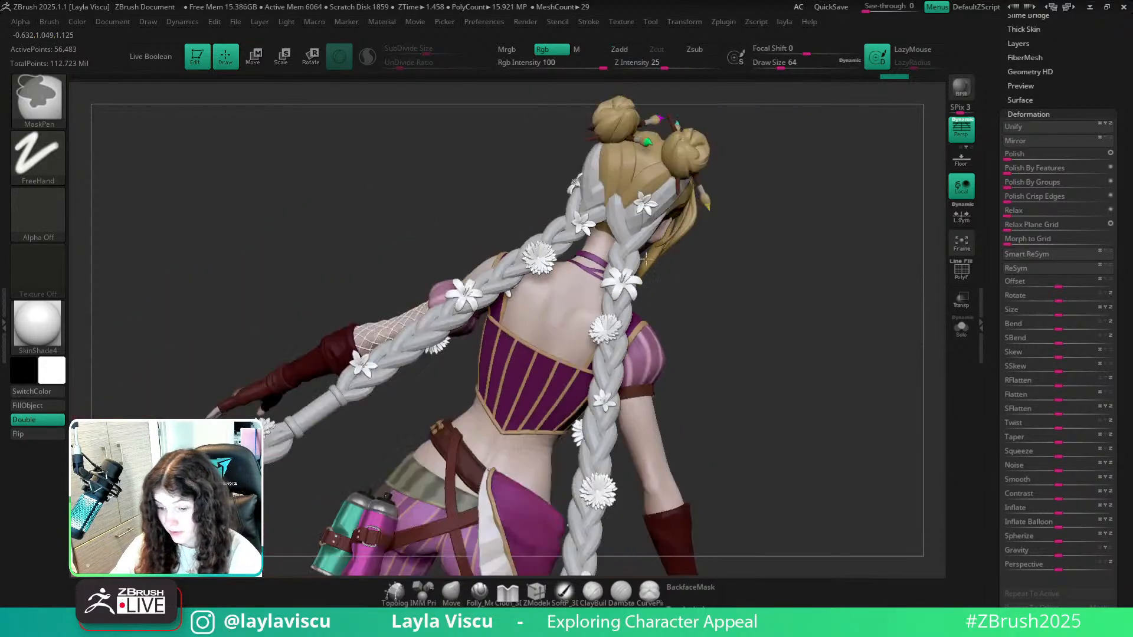
{"action": "right_click_drag", "start_coordinate": [779, 309], "coordinate": [661, 295], "text": "shift"}
{"action": "right_click_drag", "start_coordinate": [776, 336], "coordinate": [675, 222]}
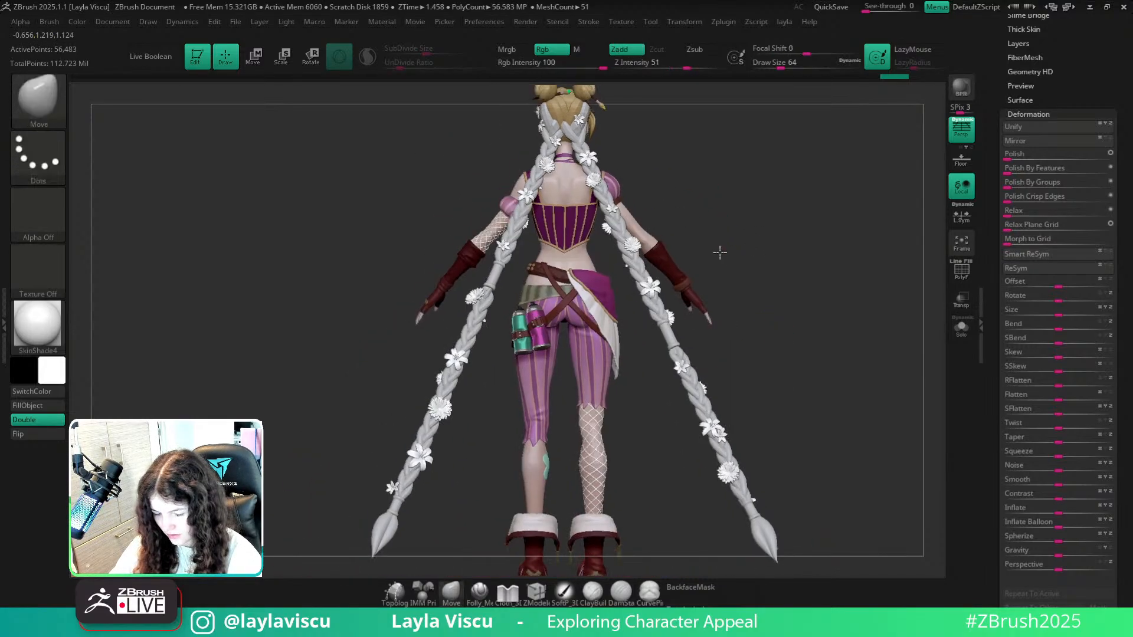
{"action": "right_click_drag", "start_coordinate": [720, 252], "coordinate": [663, 310]}
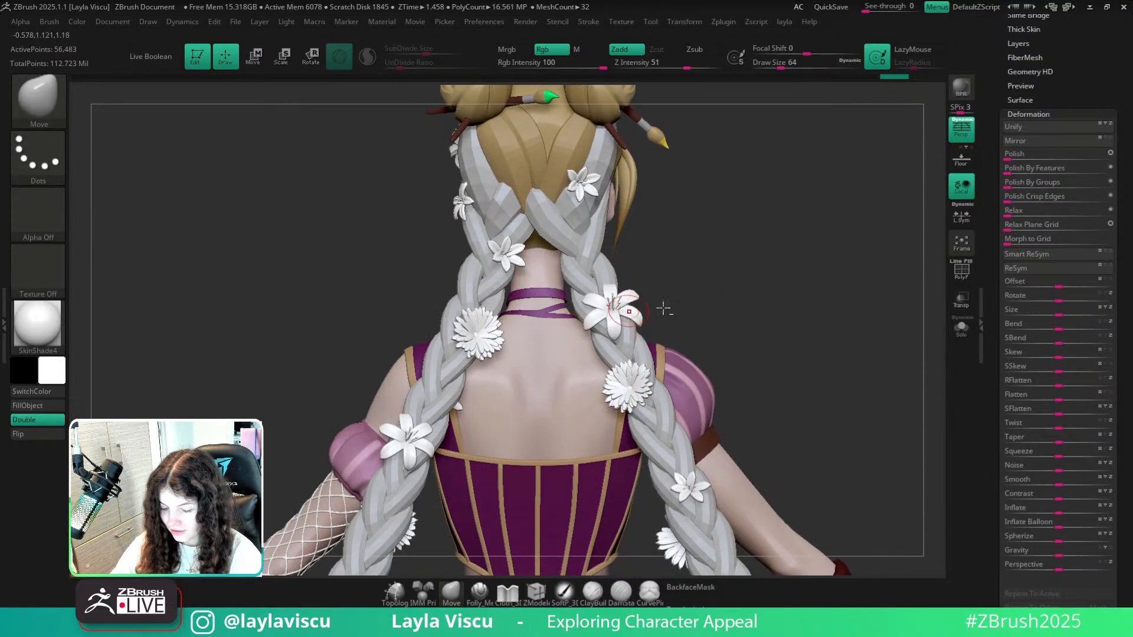
Isolate the flowers, view them from another angle and reduce the Move brush's draw size to about 39.
{"action": "left_click", "coordinate": [957, 332]}
{"action": "right_click_drag", "start_coordinate": [867, 338], "coordinate": [647, 374]}
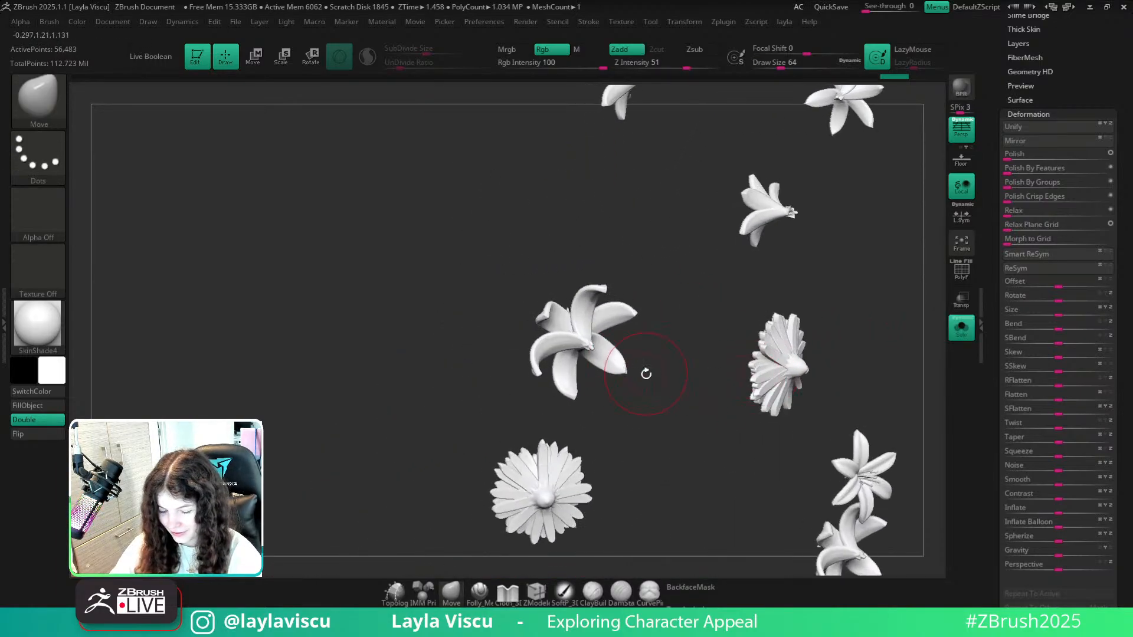
{"action": "key", "text": "bracketleft"}
{"action": "key", "text": "bracketleft"}
{"action": "key", "text": "bracketleft"}
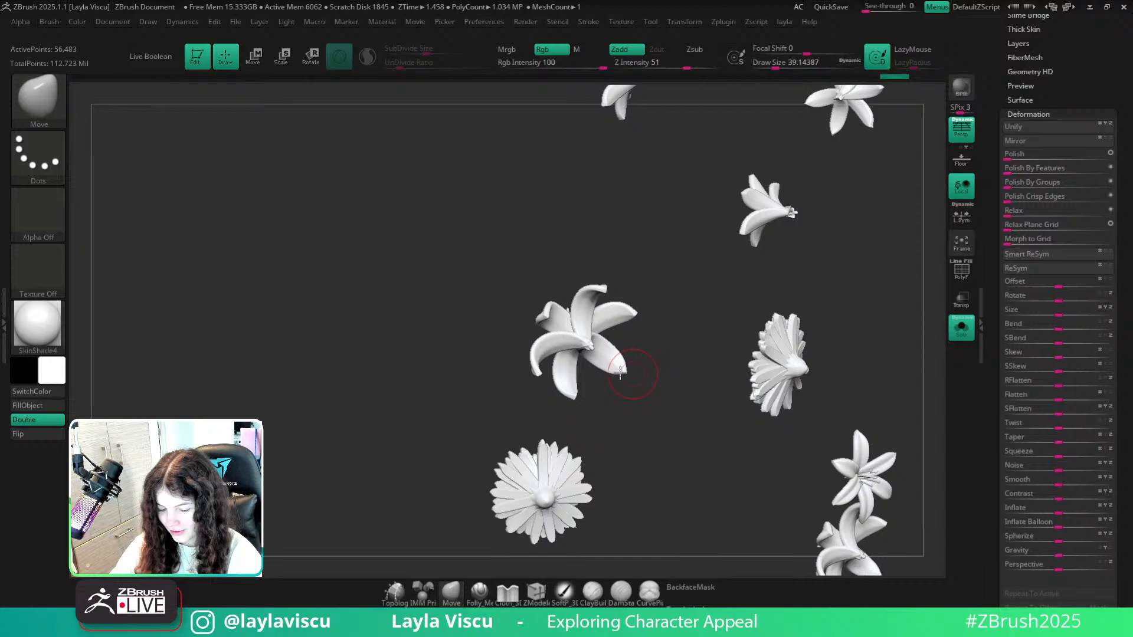
Bring back the full character, select the braids subtool and isolate it with its polygroup wireframe shown.
{"action": "left_click", "coordinate": [961, 330]}
{"action": "right_click_drag", "start_coordinate": [443, 260], "coordinate": [590, 254]}
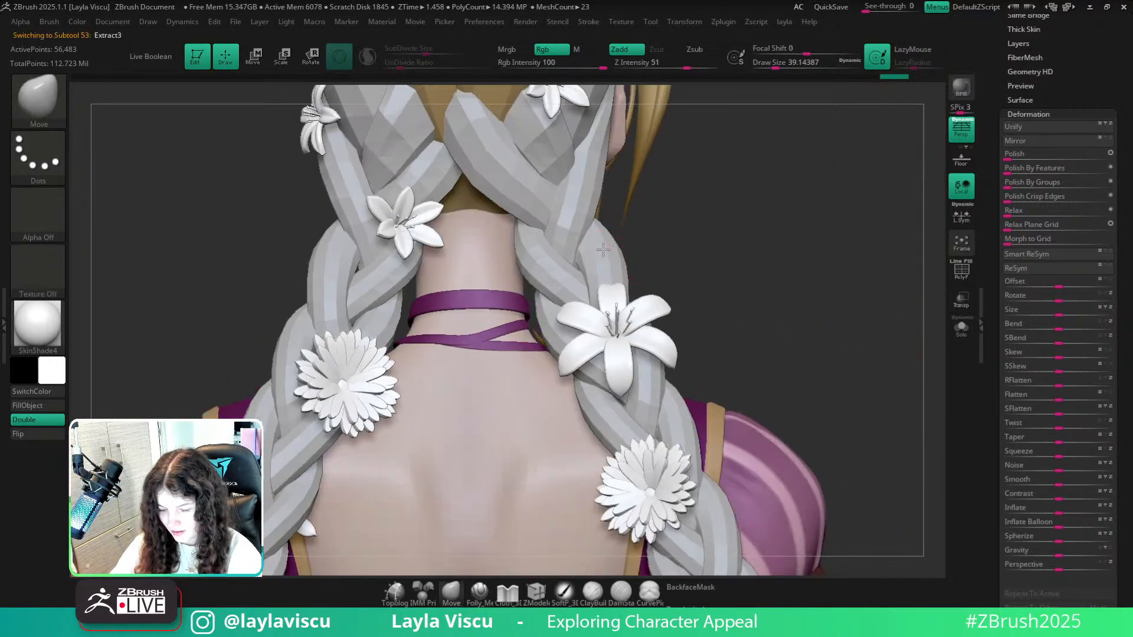
{"action": "left_click", "coordinate": [603, 250], "text": "alt"}
{"action": "left_click", "coordinate": [965, 326]}
{"action": "right_click_drag", "start_coordinate": [762, 317], "coordinate": [784, 362], "text": "alt"}
{"action": "key", "text": "shift+f"}
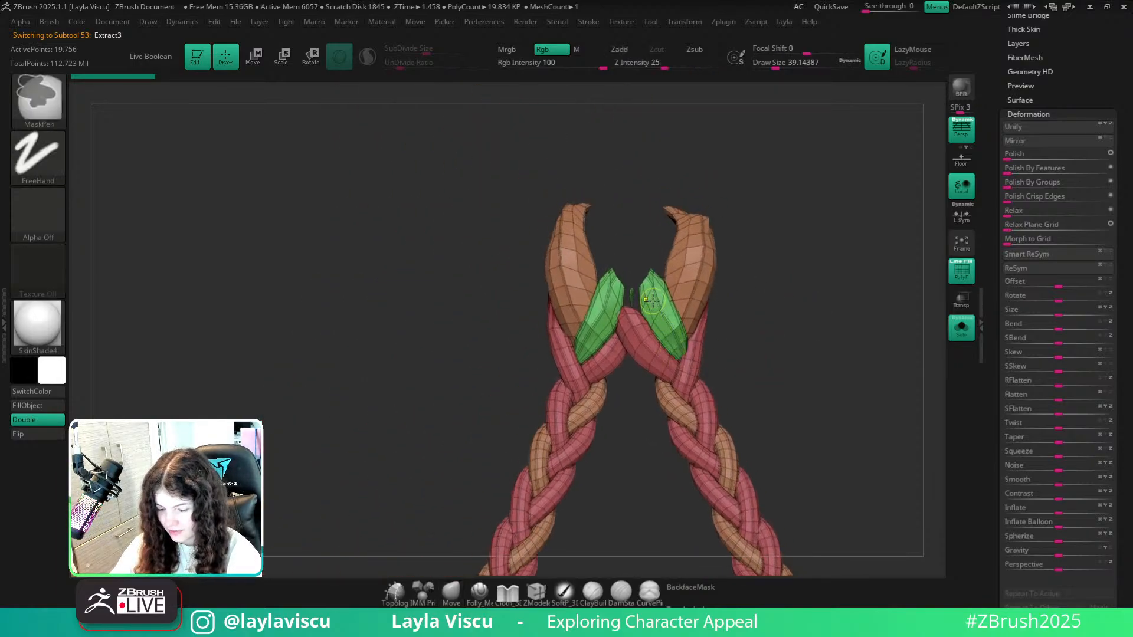
Isolate the stray sliver of geometry between the two braids, invert the visibility and delete the hidden sliver.
{"action": "right_click_drag", "start_coordinate": [673, 343], "coordinate": [628, 296], "text": "ctrl"}
{"action": "left_click_drag", "start_coordinate": [614, 269], "coordinate": [629, 308], "text": "ctrl+shift"}
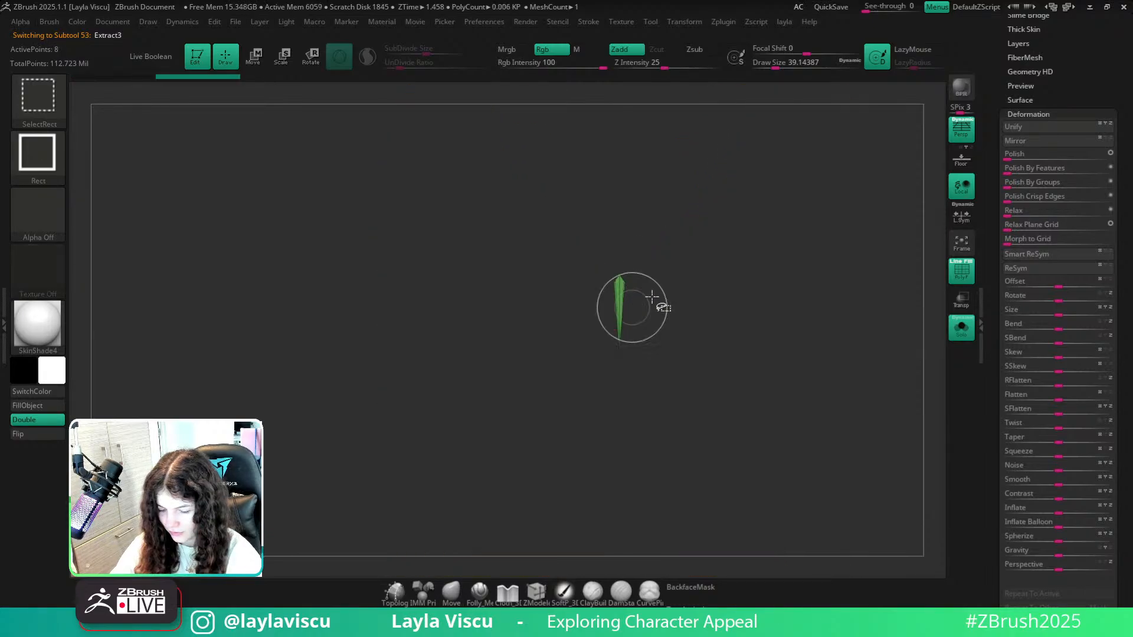
{"action": "left_click", "coordinate": [650, 157], "text": "ctrl+shift"}
{"action": "key", "text": "space"}
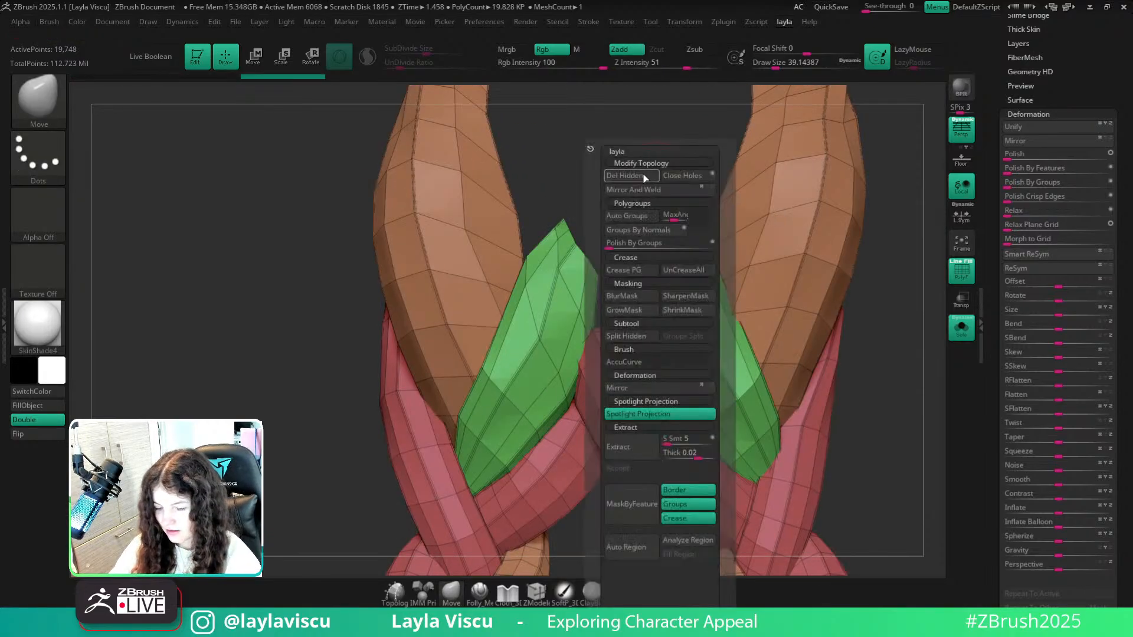
Show the whole character again and examine the braids along their full length, with the wireframe finally hidden.
{"action": "left_click", "coordinate": [962, 328]}
{"action": "right_click_drag", "start_coordinate": [319, 195], "coordinate": [771, 352], "text": "ctrl"}
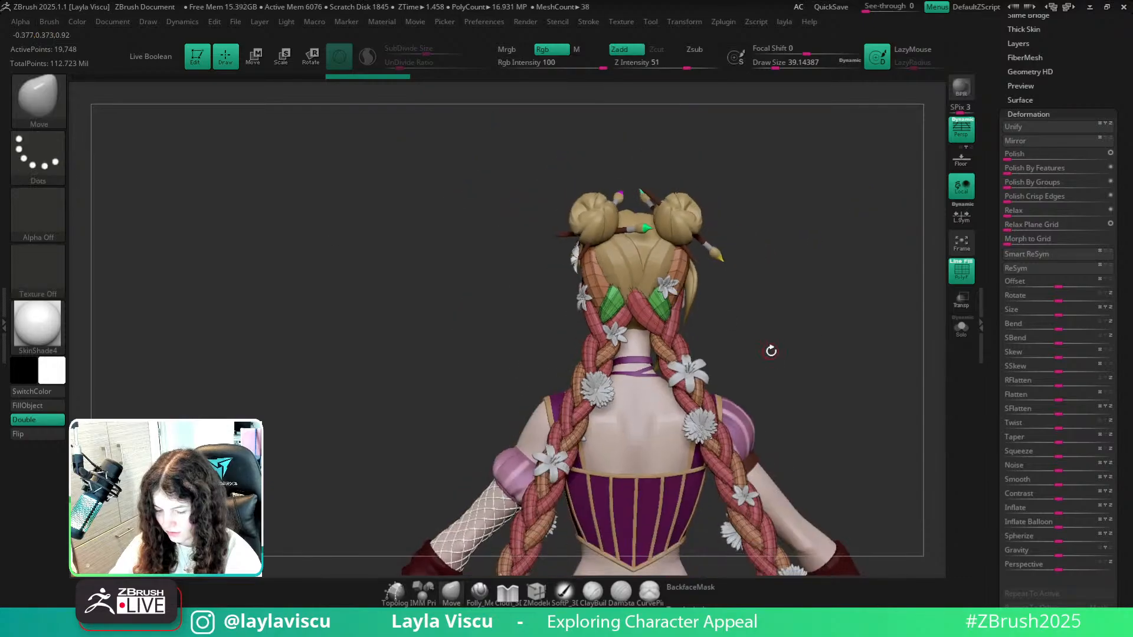
{"action": "right_click_drag", "start_coordinate": [679, 278], "coordinate": [779, 353], "text": "ctrl"}
{"action": "right_click_drag", "start_coordinate": [703, 289], "coordinate": [721, 158], "text": "alt"}
{"action": "right_click_drag", "start_coordinate": [746, 257], "coordinate": [715, 150], "text": "alt"}
{"action": "right_click_drag", "start_coordinate": [676, 245], "coordinate": [691, 292], "text": "ctrl"}
{"action": "right_click_drag", "start_coordinate": [812, 344], "coordinate": [737, 307], "text": "ctrl"}
{"action": "key", "text": "shift+f"}
Open the subtool list and select the striped trousers, a puffed sleeve, the hair and the braids in turn on the model.
{"action": "scroll", "coordinate": [1068, 118], "scroll_direction": "up", "scroll_amount": 5}
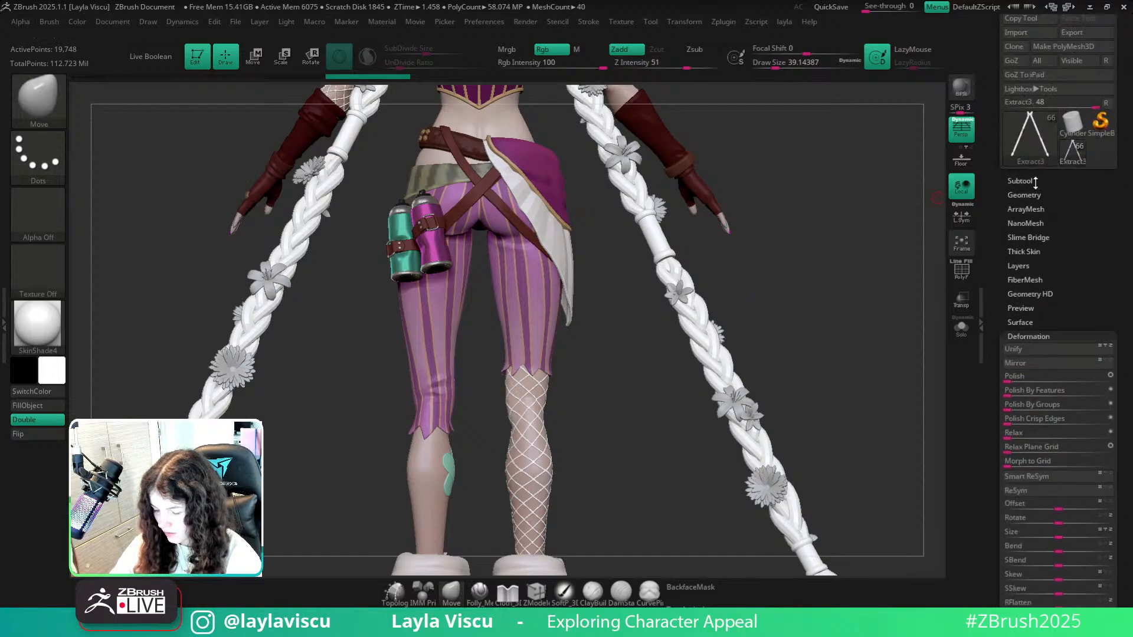
{"action": "left_click", "coordinate": [1035, 182]}
{"action": "left_click", "coordinate": [447, 470], "text": "alt"}
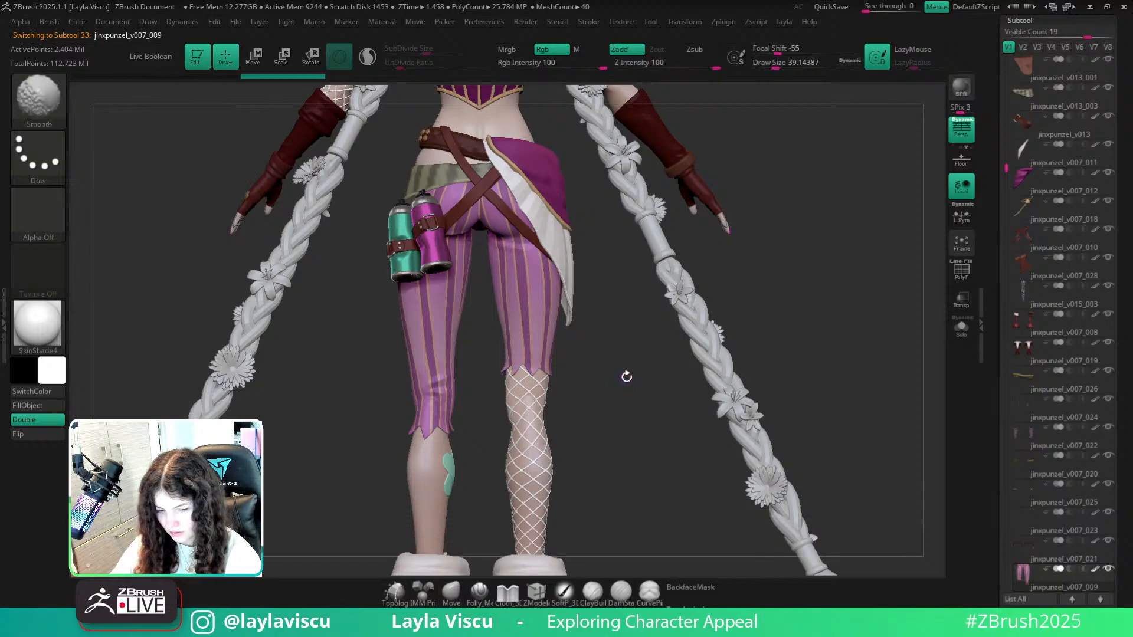
{"action": "left_click_drag", "start_coordinate": [624, 312], "coordinate": [653, 480], "text": "alt"}
{"action": "left_click", "coordinate": [589, 171], "text": "alt"}
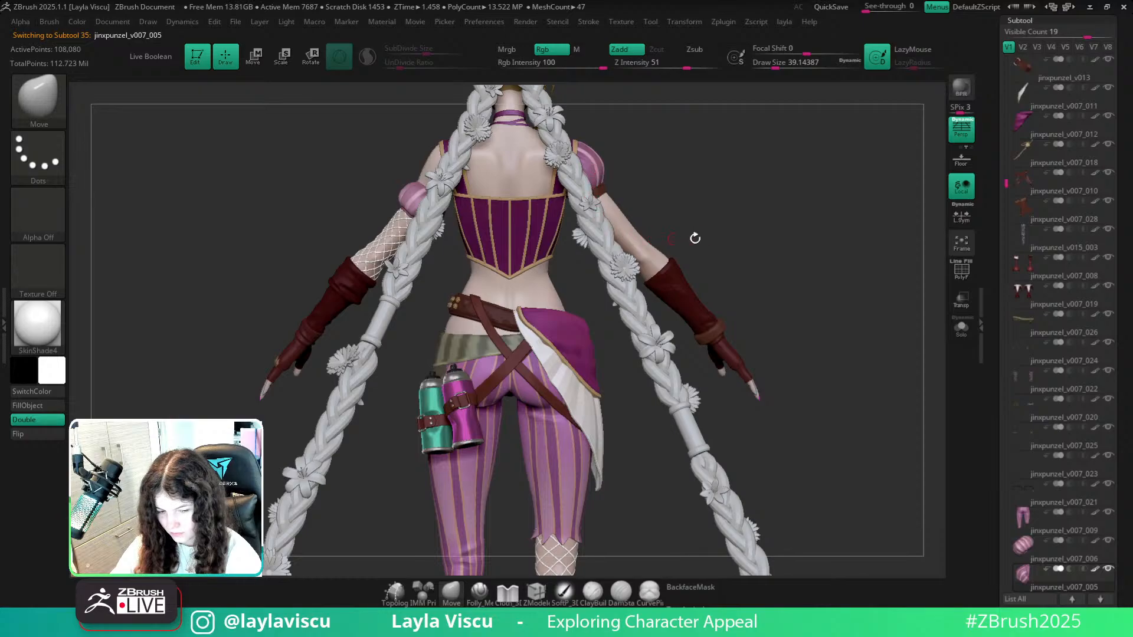
{"action": "left_click_drag", "start_coordinate": [766, 195], "coordinate": [716, 292]}
{"action": "left_click", "coordinate": [547, 148], "text": "alt"}
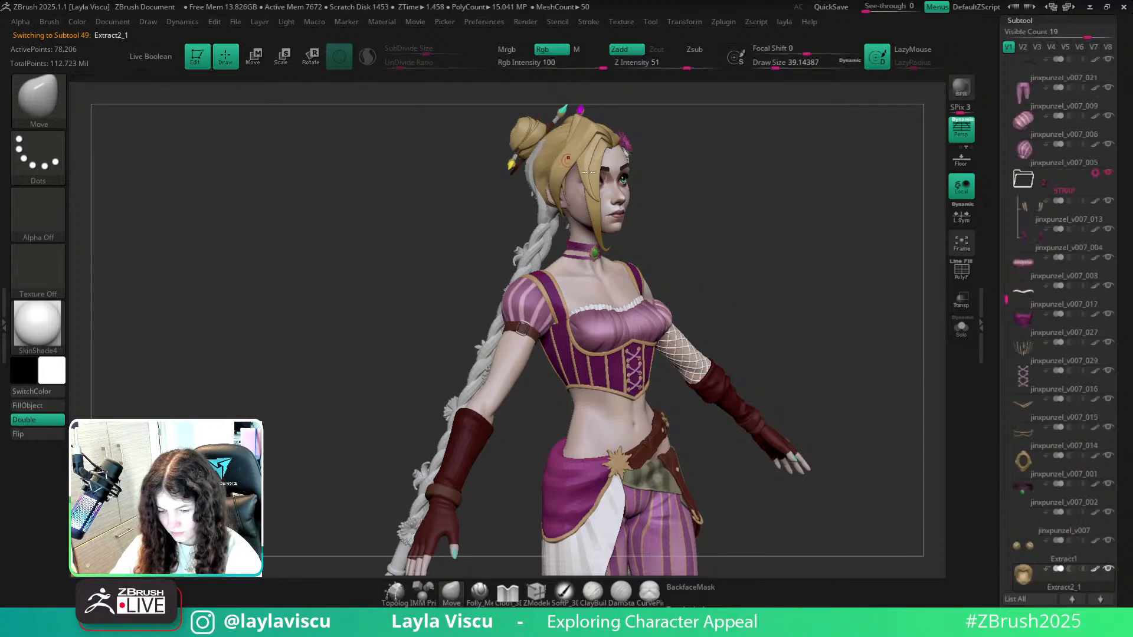
{"action": "left_click_drag", "start_coordinate": [705, 223], "coordinate": [779, 215]}
{"action": "left_click", "coordinate": [512, 309], "text": "alt"}
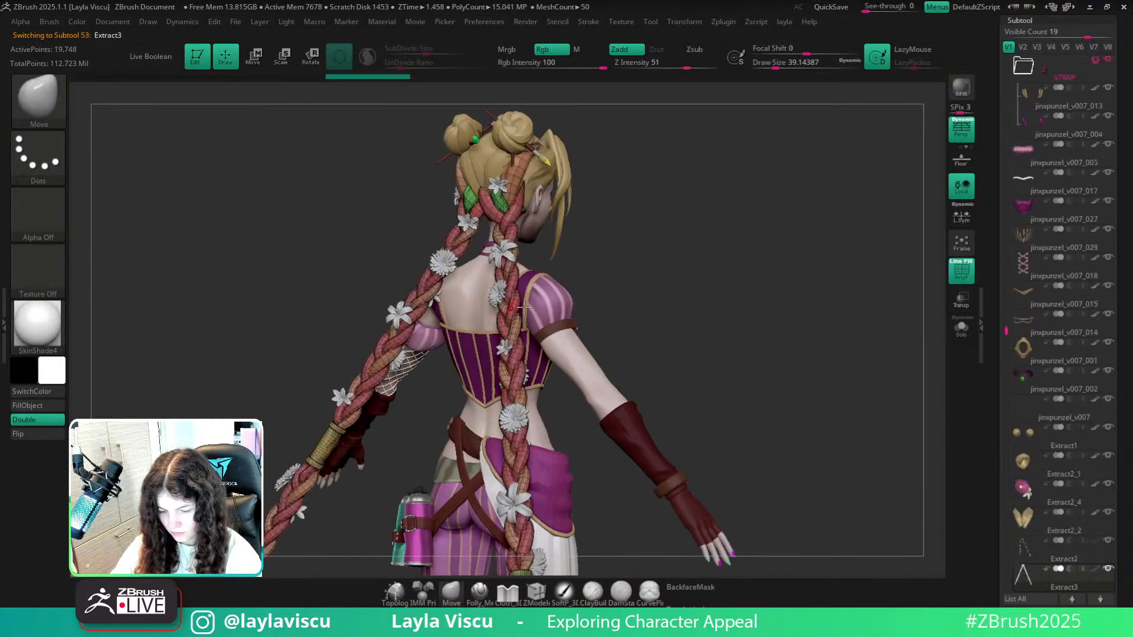
View the character from the front, hide the wireframe and isolate the braids subtool Extract3.
{"action": "left_click_drag", "start_coordinate": [685, 275], "coordinate": [694, 308]}
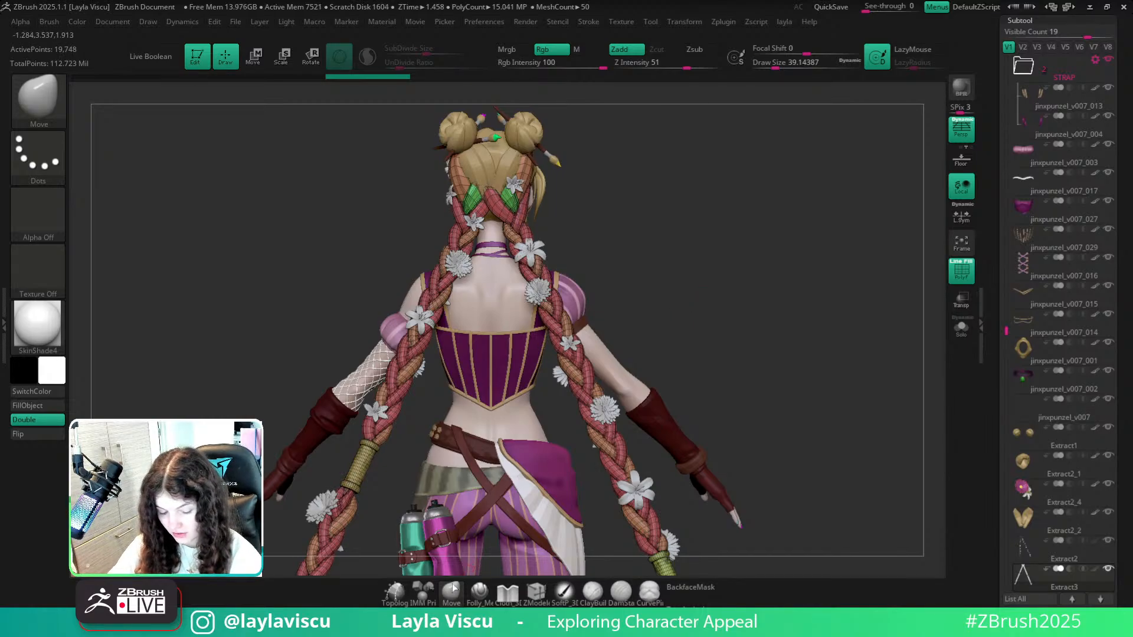
{"action": "left_click_drag", "start_coordinate": [693, 320], "coordinate": [764, 246]}
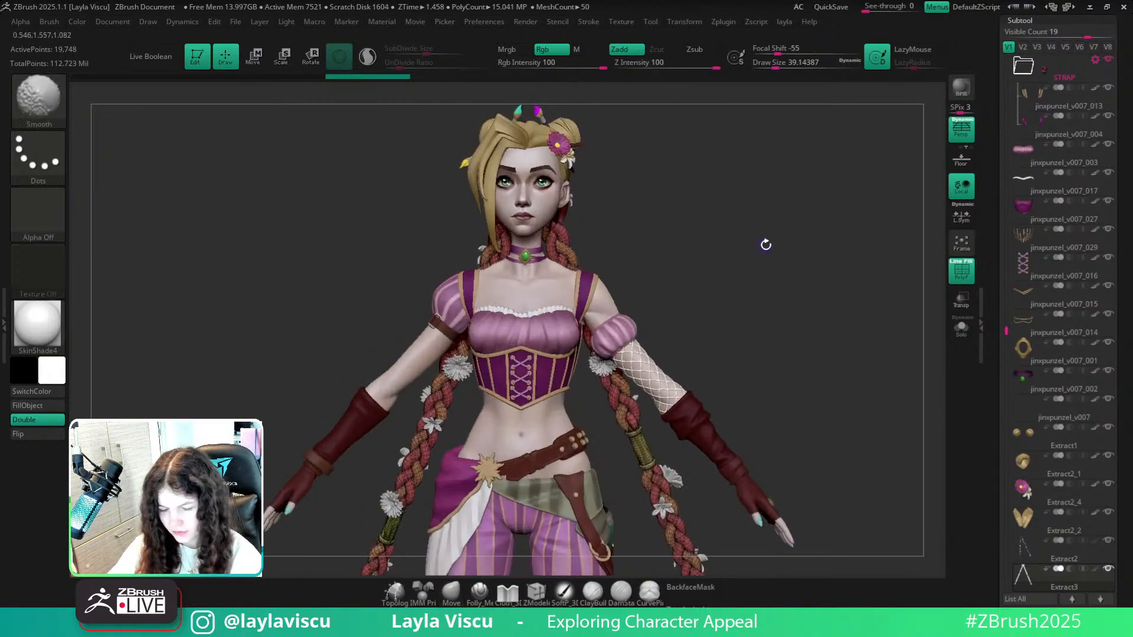
{"action": "left_click", "coordinate": [969, 329]}
{"action": "key", "text": "shift+f"}
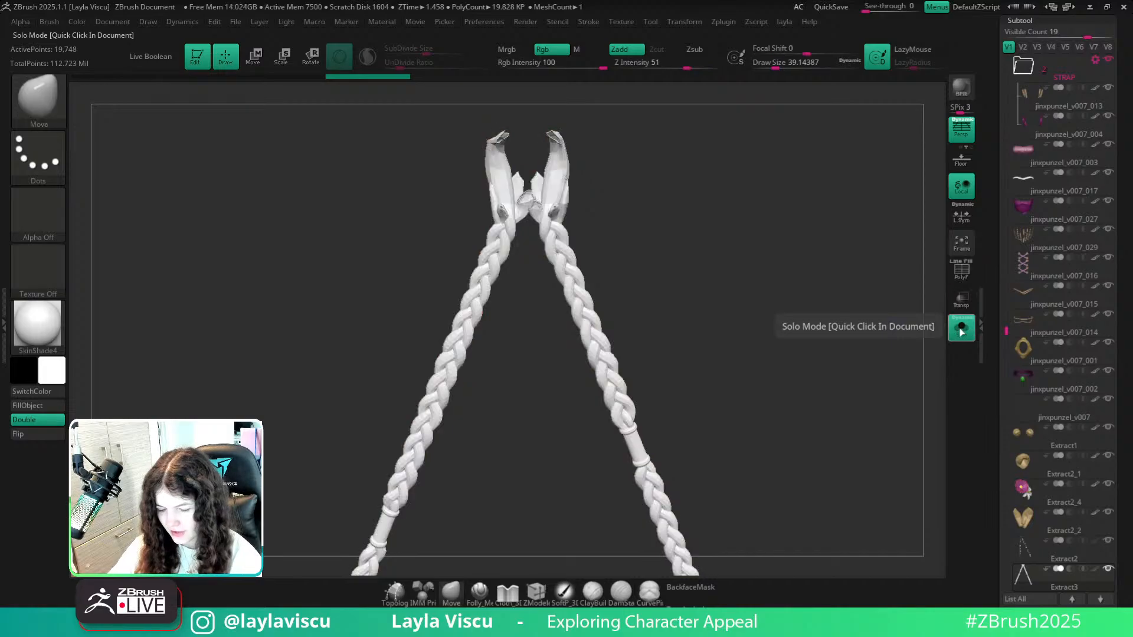
{"action": "left_click", "coordinate": [962, 330]}
{"action": "left_click_drag", "start_coordinate": [801, 406], "coordinate": [822, 450], "text": "alt"}
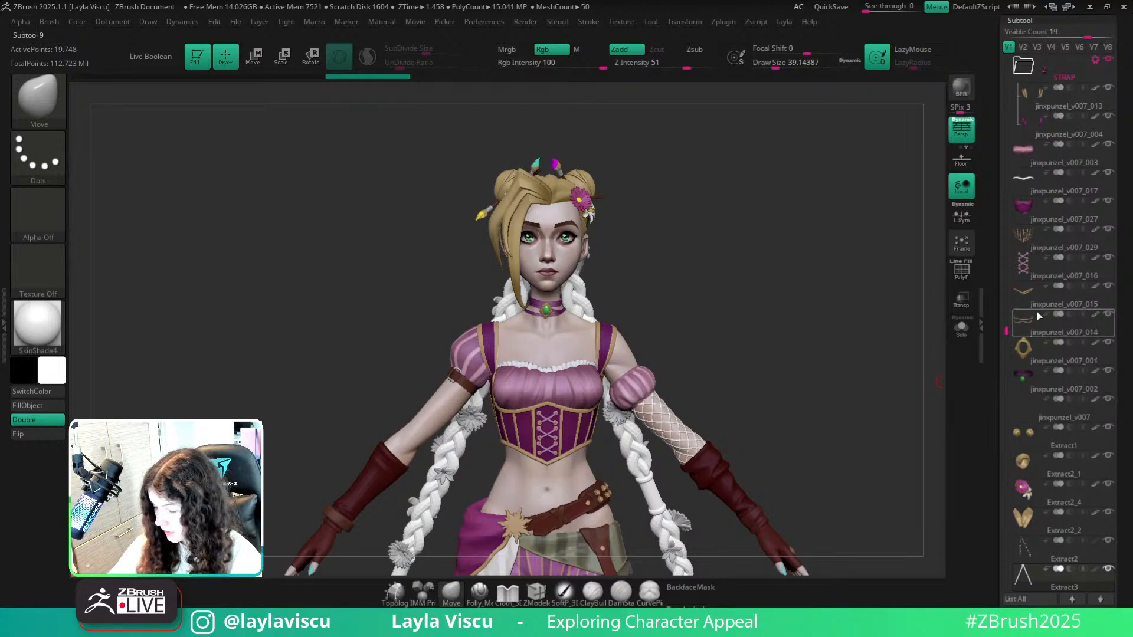
{"action": "scroll", "coordinate": [1006, 407], "scroll_direction": "down", "scroll_amount": 10}
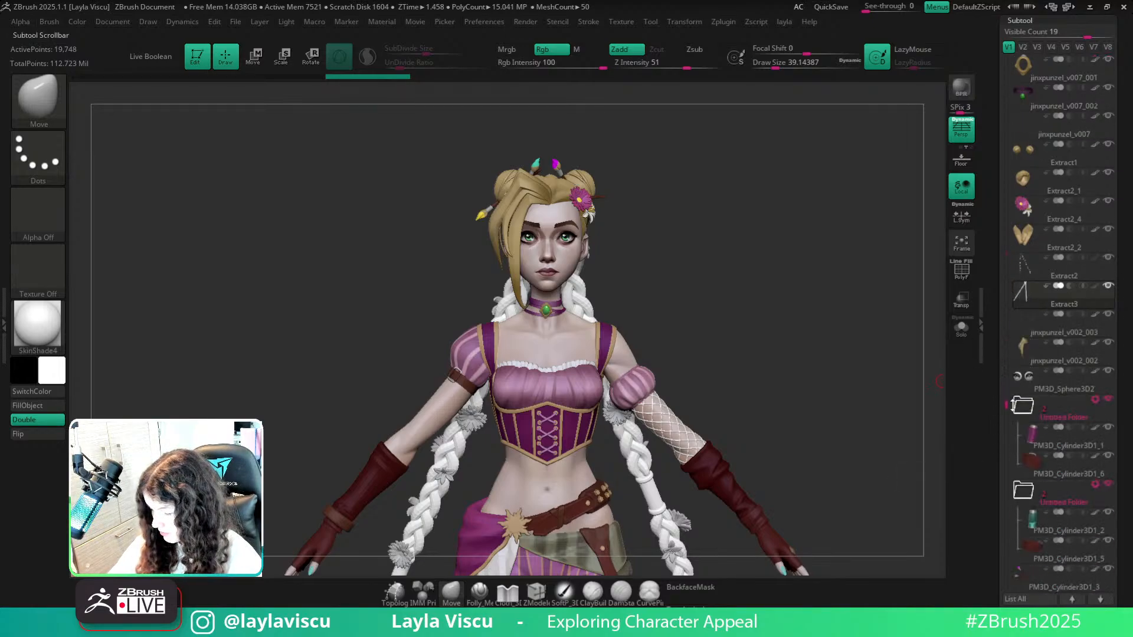
{"action": "left_click", "coordinate": [962, 330]}
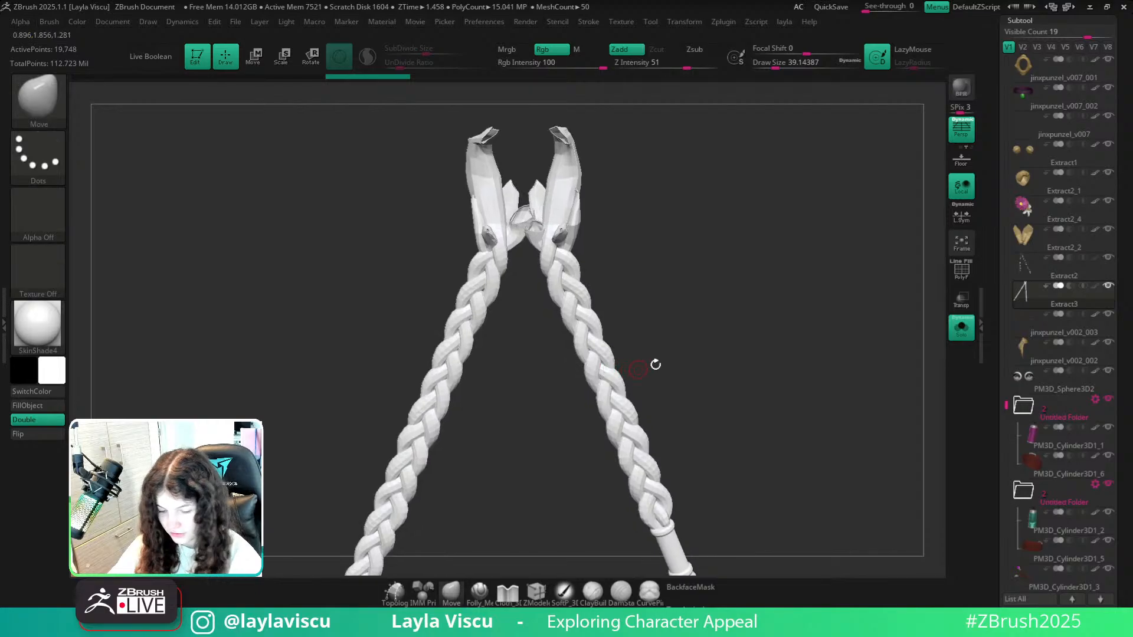
Smooth the isolated braids by activating Dynamic Subdiv on the subtool.
{"action": "key", "text": "shift+f"}
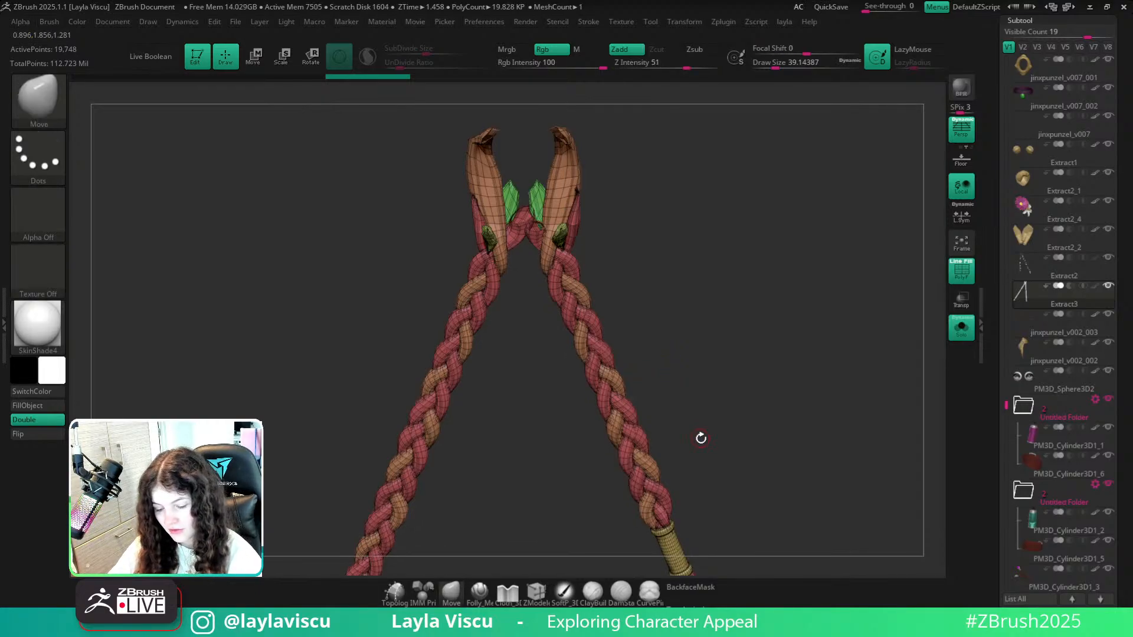
{"action": "key", "text": "shift+f"}
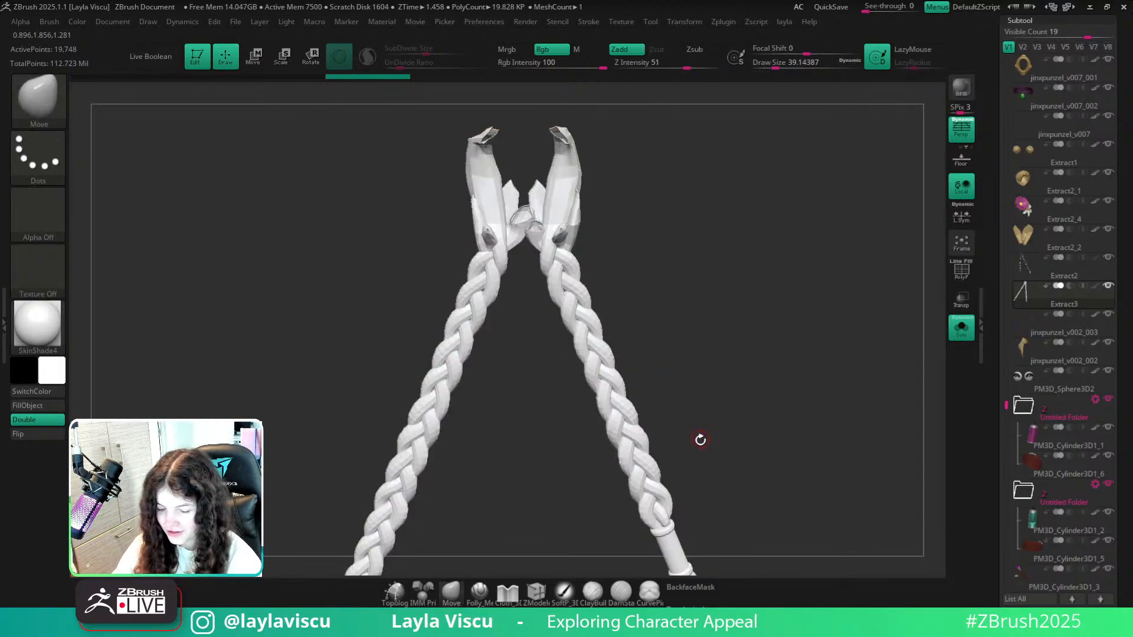
{"action": "left_click_drag", "start_coordinate": [701, 437], "coordinate": [677, 331], "text": "alt"}
{"action": "key", "text": "d"}
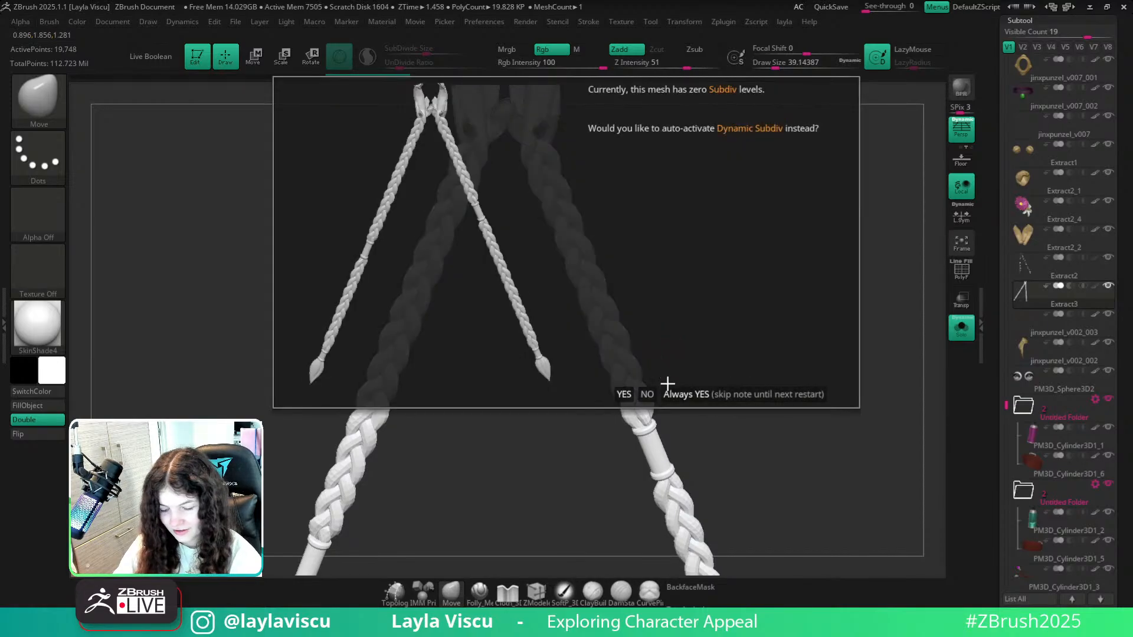
{"action": "left_click", "coordinate": [625, 393]}
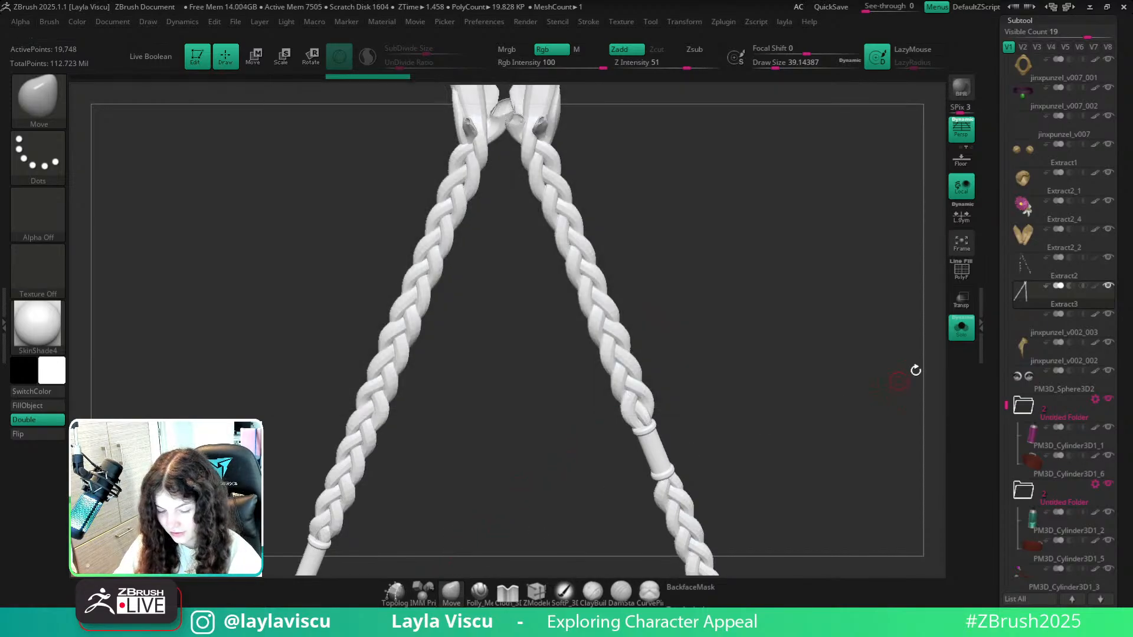
Examine the braids on the whole character from the side, and isolate them again with the wireframe shown.
{"action": "left_click", "coordinate": [960, 327]}
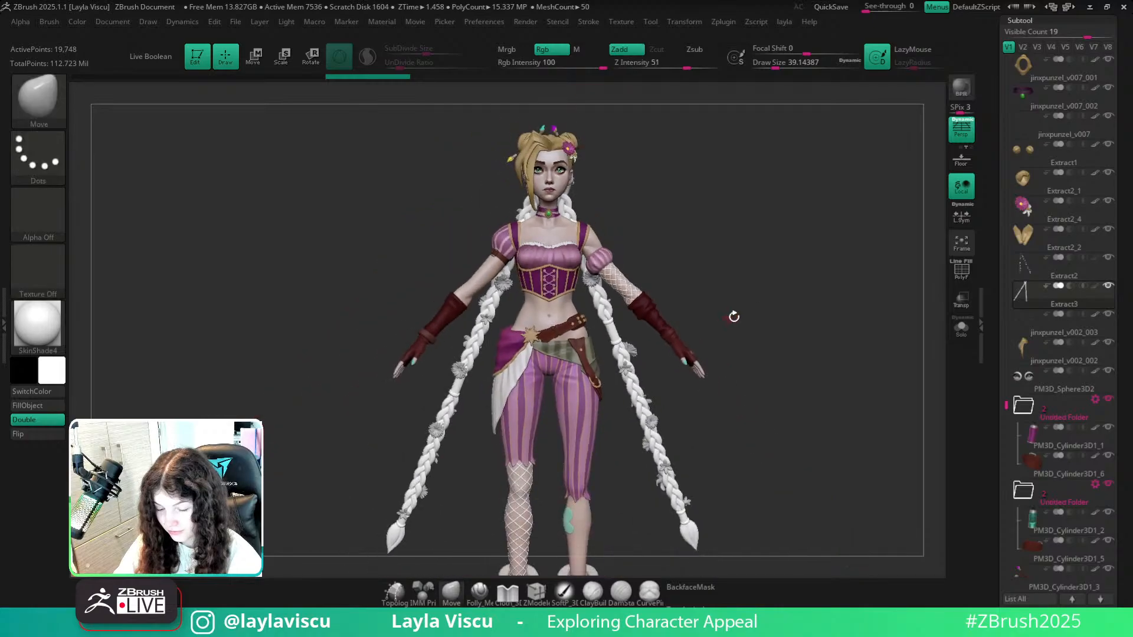
{"action": "left_click_drag", "start_coordinate": [765, 329], "coordinate": [799, 331]}
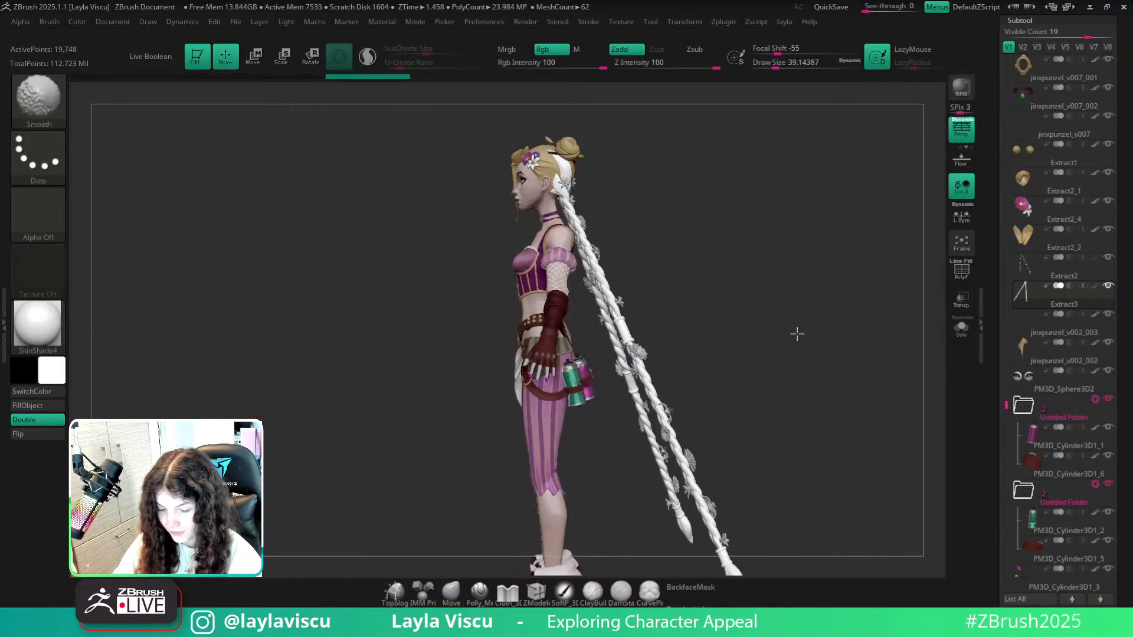
{"action": "left_click", "coordinate": [961, 328]}
{"action": "key", "text": "shift+f"}
{"action": "left_click_drag", "start_coordinate": [877, 321], "coordinate": [797, 203]}
Centre the gizmo on the braids, align its axes with their slant in side view, and return to the Move brush.
{"action": "key", "text": "w"}
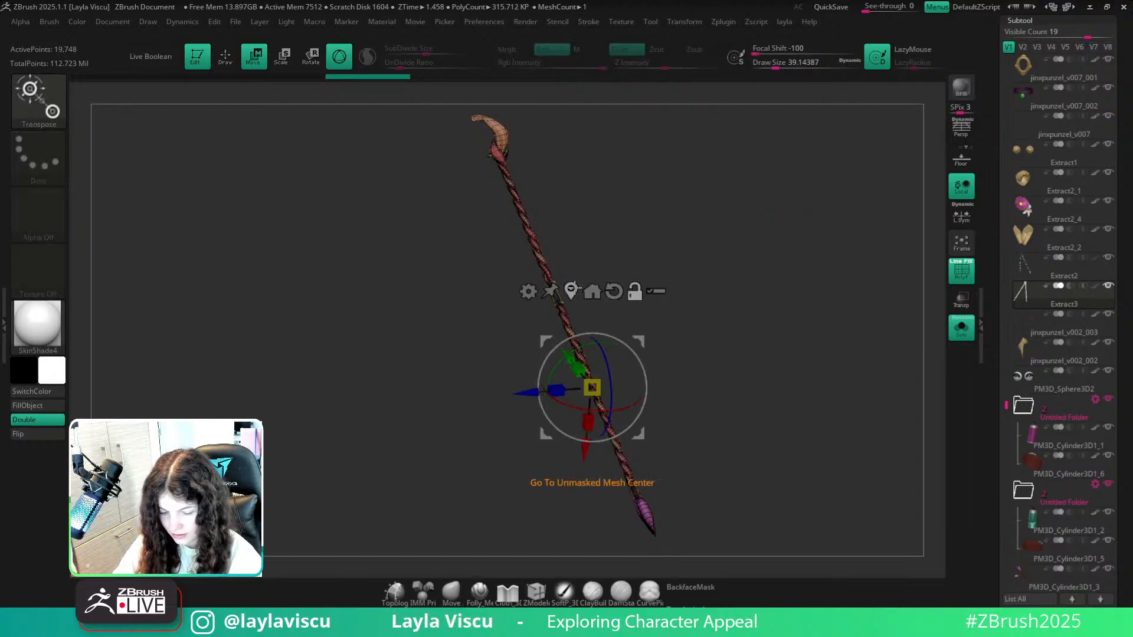
{"action": "left_click", "coordinate": [575, 288]}
{"action": "left_click", "coordinate": [584, 229]}
{"action": "right_click_drag", "start_coordinate": [561, 285], "coordinate": [520, 357], "text": "ctrl"}
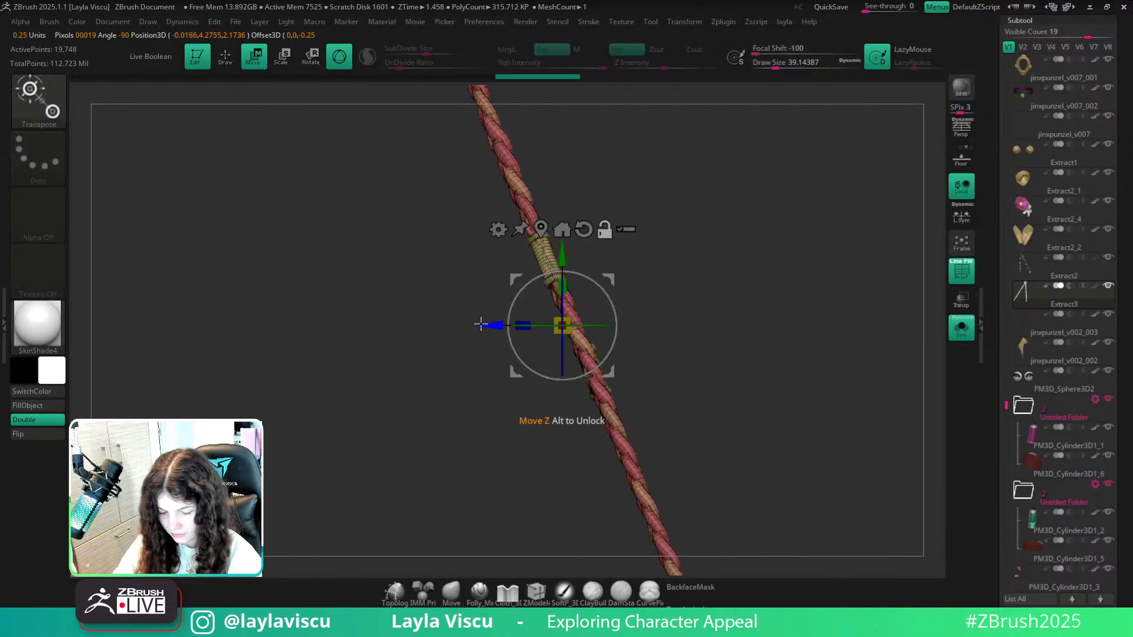
{"action": "left_click_drag", "start_coordinate": [480, 324], "coordinate": [491, 327], "text": "alt"}
{"action": "left_click_drag", "start_coordinate": [587, 378], "coordinate": [614, 377], "text": "alt"}
{"action": "left_click_drag", "start_coordinate": [509, 359], "coordinate": [509, 359], "text": "alt"}
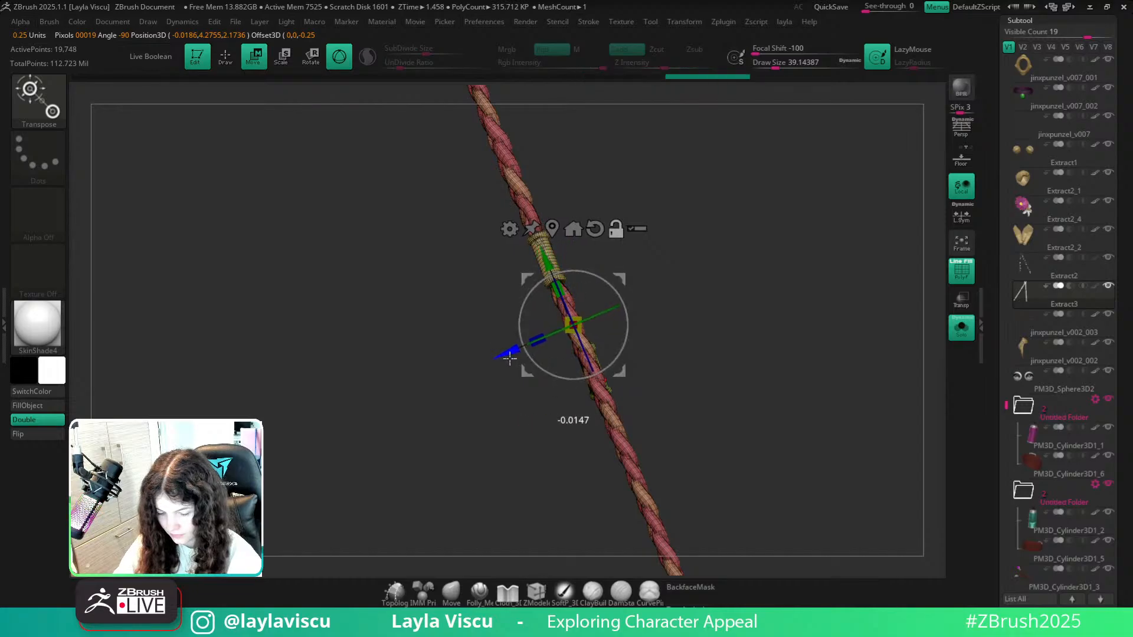
{"action": "mouse_move", "coordinate": [472, 393]}
{"action": "right_mouse_down", "text": "ctrl"}
{"action": "mouse_move", "coordinate": [370, 317]}
{"action": "mouse_move", "coordinate": [364, 298]}
{"action": "right_mouse_up", "text": "ctrl"}
{"action": "right_click_drag", "start_coordinate": [527, 375], "coordinate": [494, 486], "text": "ctrl"}
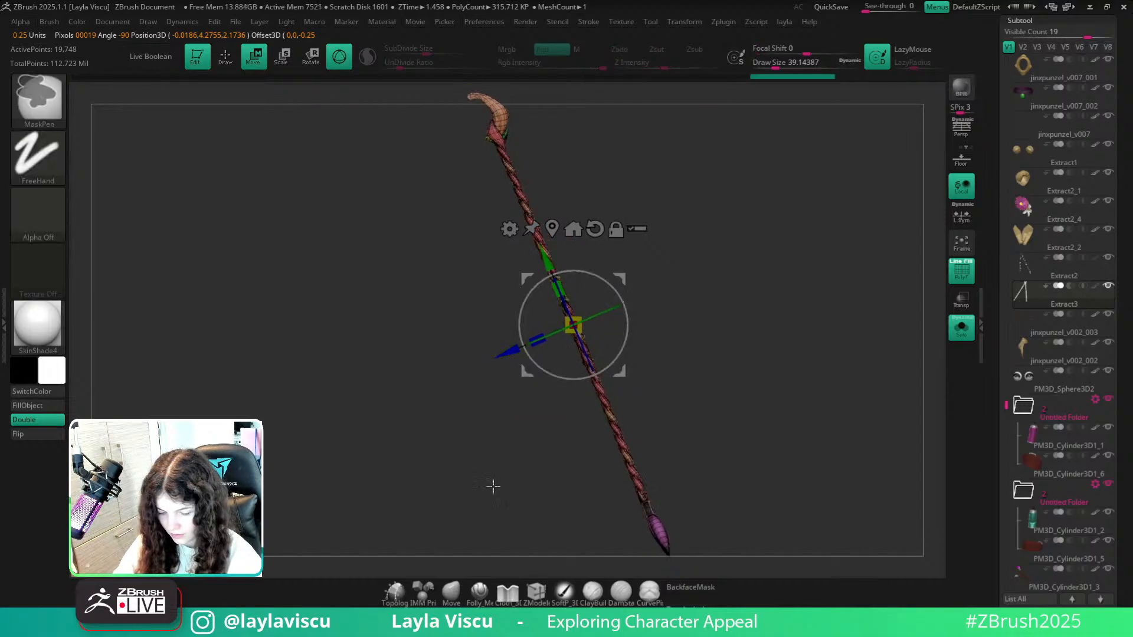
{"action": "left_click", "coordinate": [459, 596]}
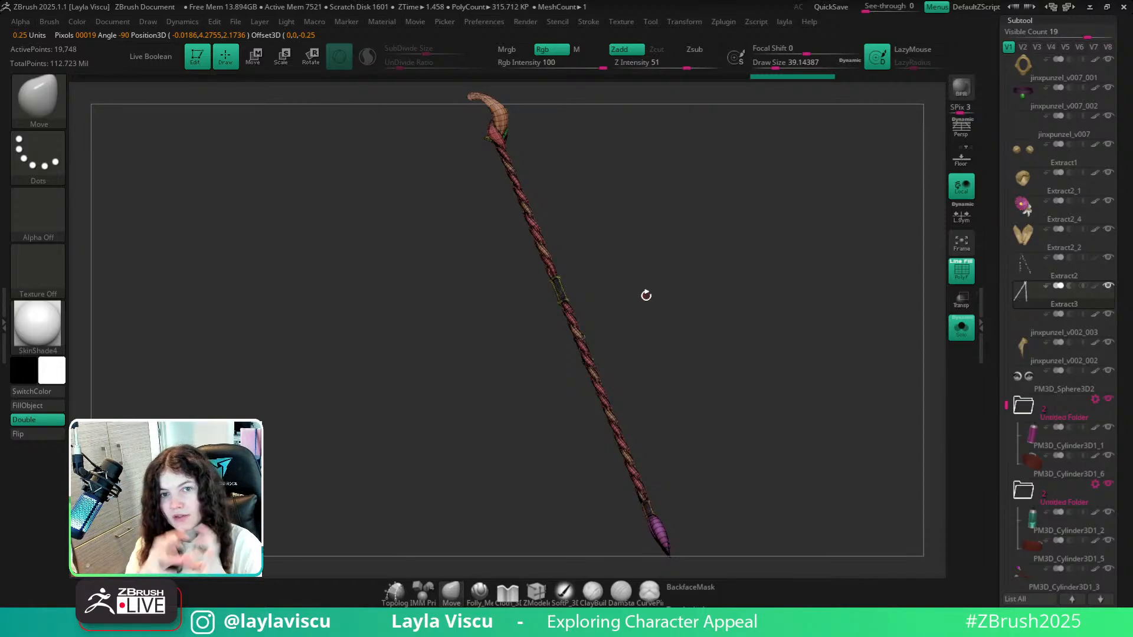
Isolate the hair ties halfway along the two braids, mask them and show the full braids again.
{"action": "right_click_drag", "start_coordinate": [567, 298], "coordinate": [568, 360], "text": "ctrl"}
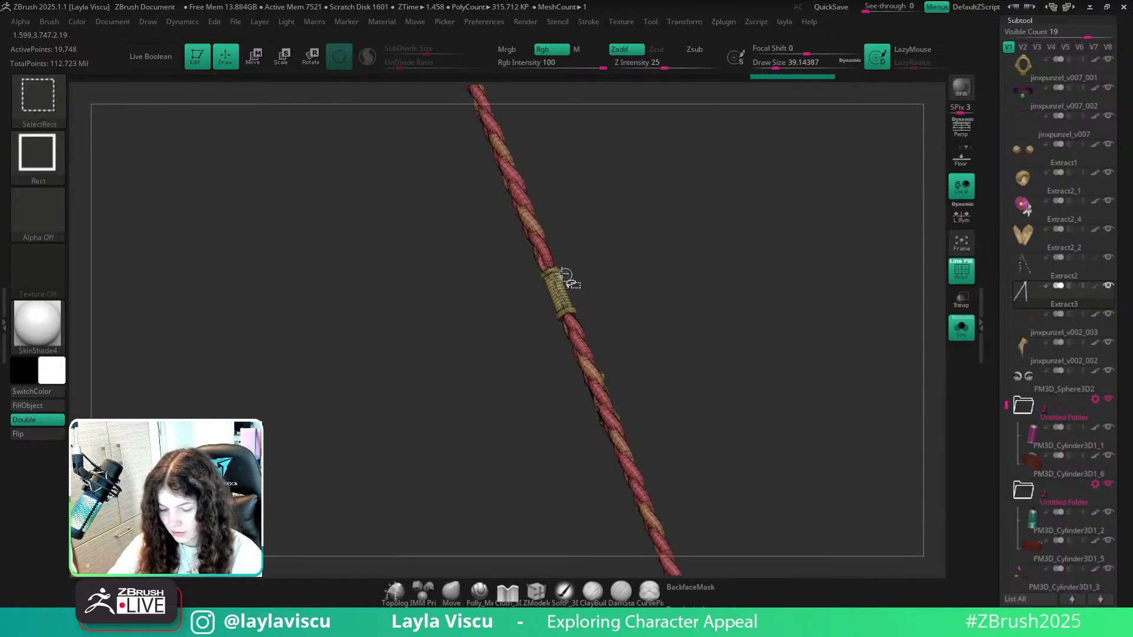
{"action": "left_click", "coordinate": [565, 275], "text": "ctrl+shift"}
{"action": "left_click", "coordinate": [785, 325], "text": "ctrl+shift"}
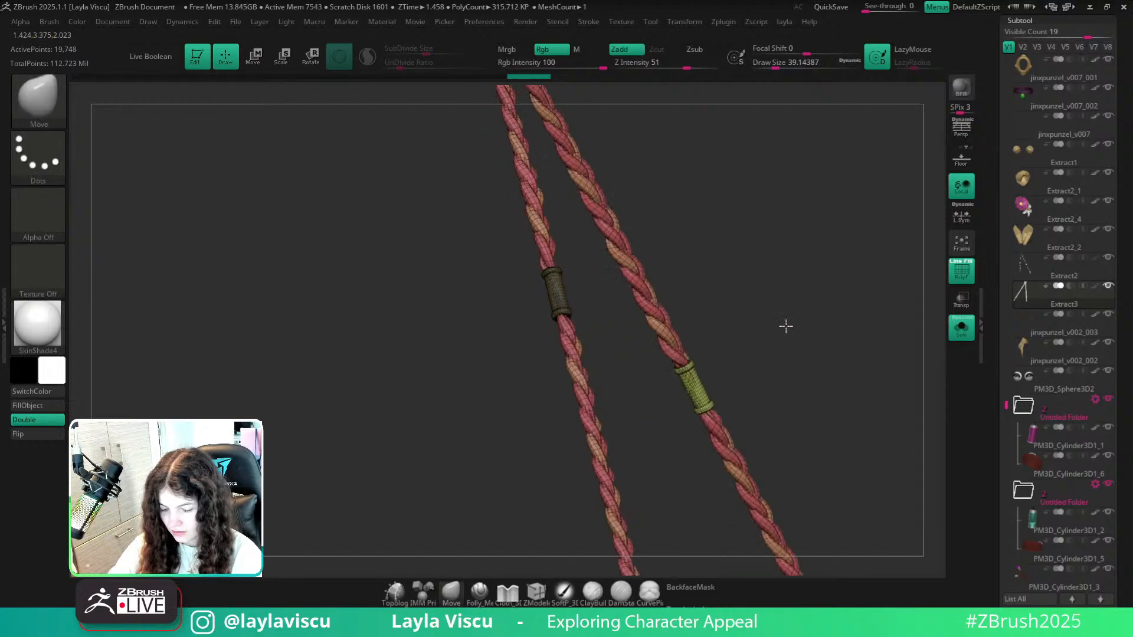
{"action": "right_click_drag", "start_coordinate": [785, 325], "coordinate": [837, 338]}
{"action": "left_click", "coordinate": [829, 354], "text": "ctrl+shift"}
{"action": "left_click", "coordinate": [878, 265], "text": "ctrl"}
{"action": "left_click", "coordinate": [877, 290], "text": "ctrl+shift"}
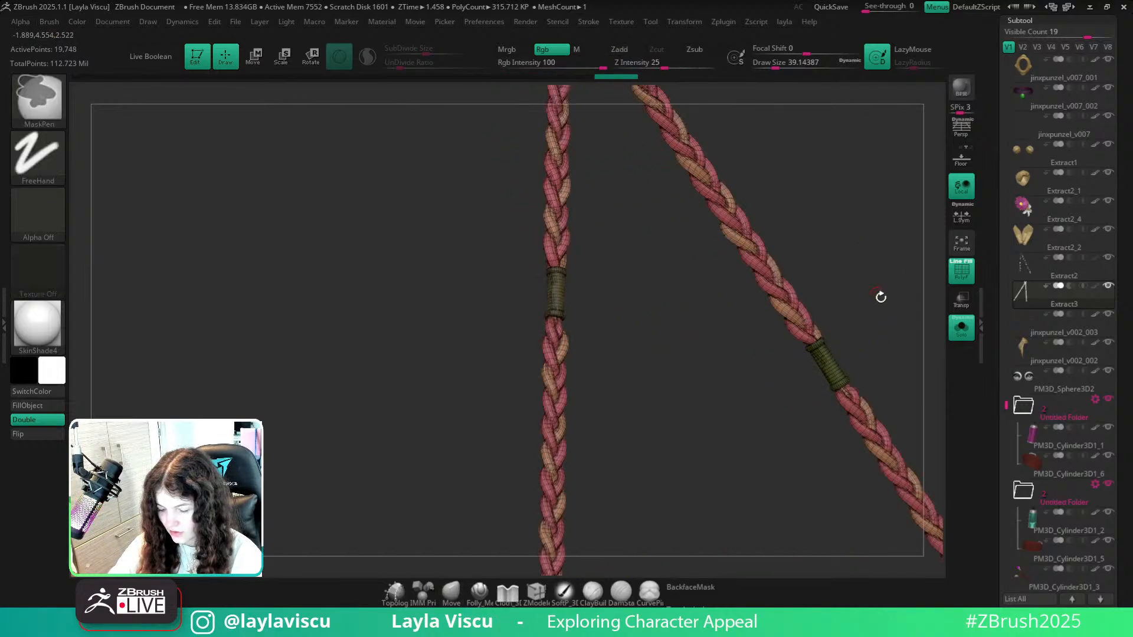
Isolate the small hair ties just above the braid tips, mask them and bring back the rest of the braids.
{"action": "right_click_drag", "start_coordinate": [881, 297], "coordinate": [739, 351]}
{"action": "left_click", "coordinate": [880, 352], "text": "ctrl+shift"}
{"action": "left_click", "coordinate": [880, 352], "text": "ctrl+shift"}
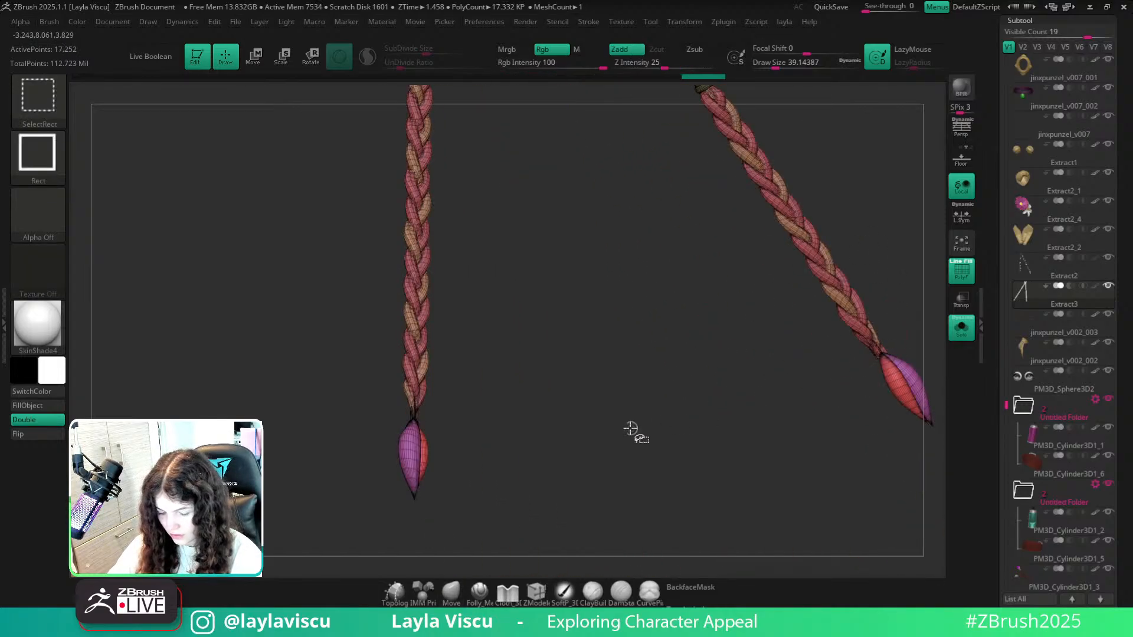
{"action": "left_click_drag", "start_coordinate": [634, 431], "coordinate": [653, 407], "text": "ctrl+shift"}
{"action": "left_click", "coordinate": [655, 397], "text": "ctrl"}
{"action": "left_click", "coordinate": [666, 297], "text": "ctrl+shift"}
Isolate the separate pieces at the root of the braids in turn to inspect them.
{"action": "right_click_drag", "start_coordinate": [849, 136], "coordinate": [585, 350], "text": "alt"}
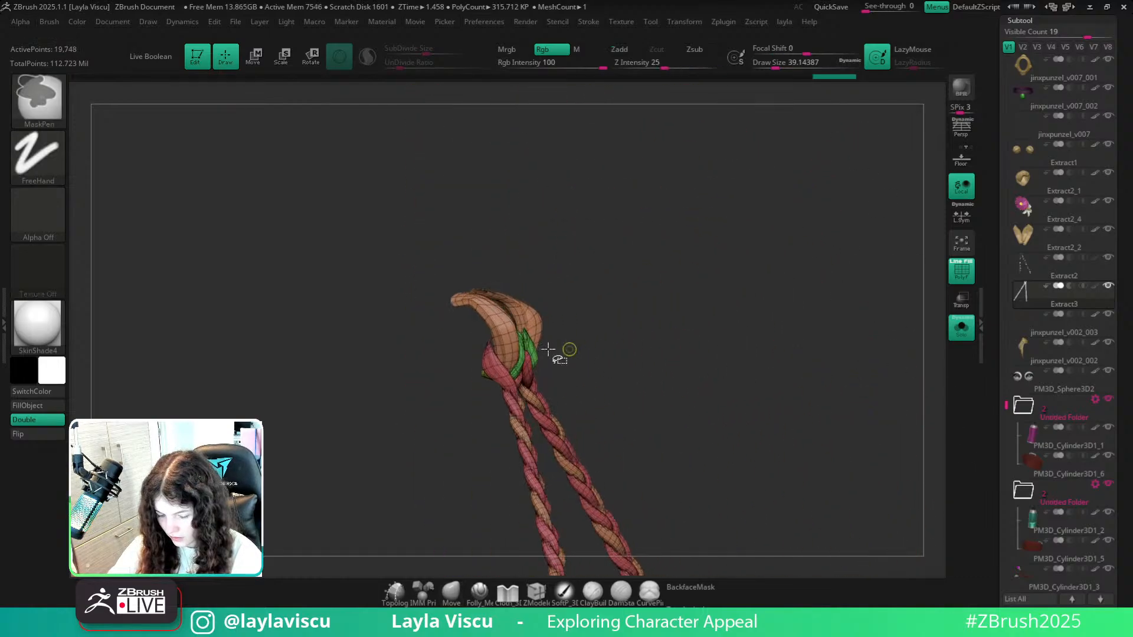
{"action": "left_click", "coordinate": [503, 341], "text": "ctrl+shift"}
{"action": "left_click", "coordinate": [503, 341], "text": "ctrl+shift"}
{"action": "left_click_drag", "start_coordinate": [501, 361], "coordinate": [515, 359], "text": "ctrl+shift"}
{"action": "left_click", "coordinate": [561, 342], "text": "ctrl+shift"}
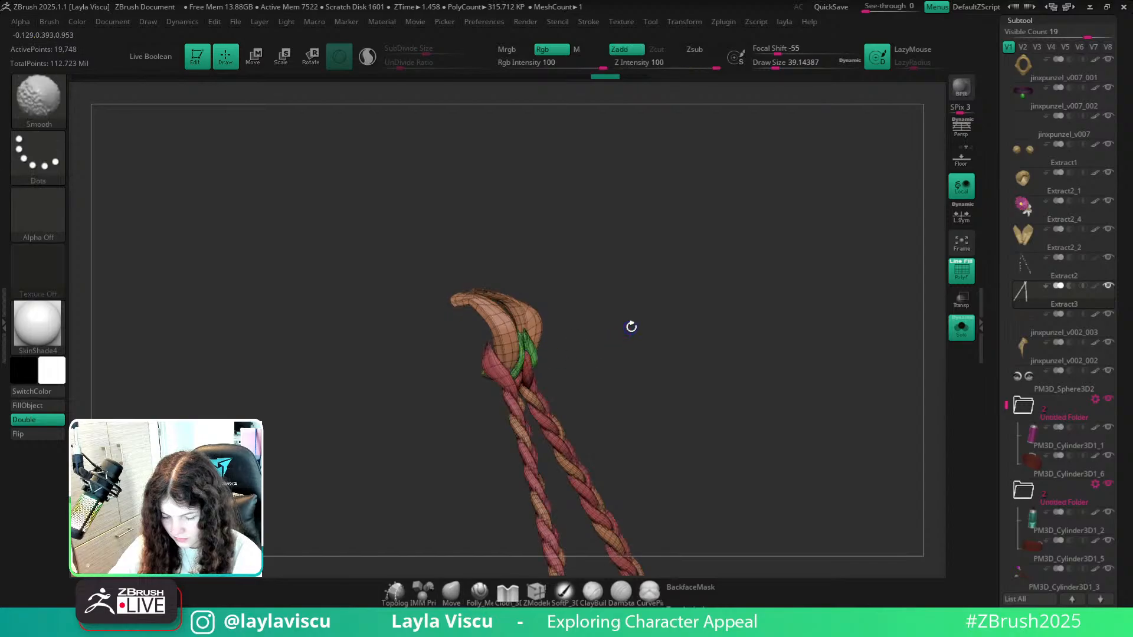
{"action": "right_click_drag", "start_coordinate": [630, 326], "coordinate": [581, 339]}
{"action": "right_click_drag", "start_coordinate": [504, 389], "coordinate": [477, 384], "text": "ctrl"}
{"action": "left_click", "coordinate": [476, 378], "text": "ctrl+shift"}
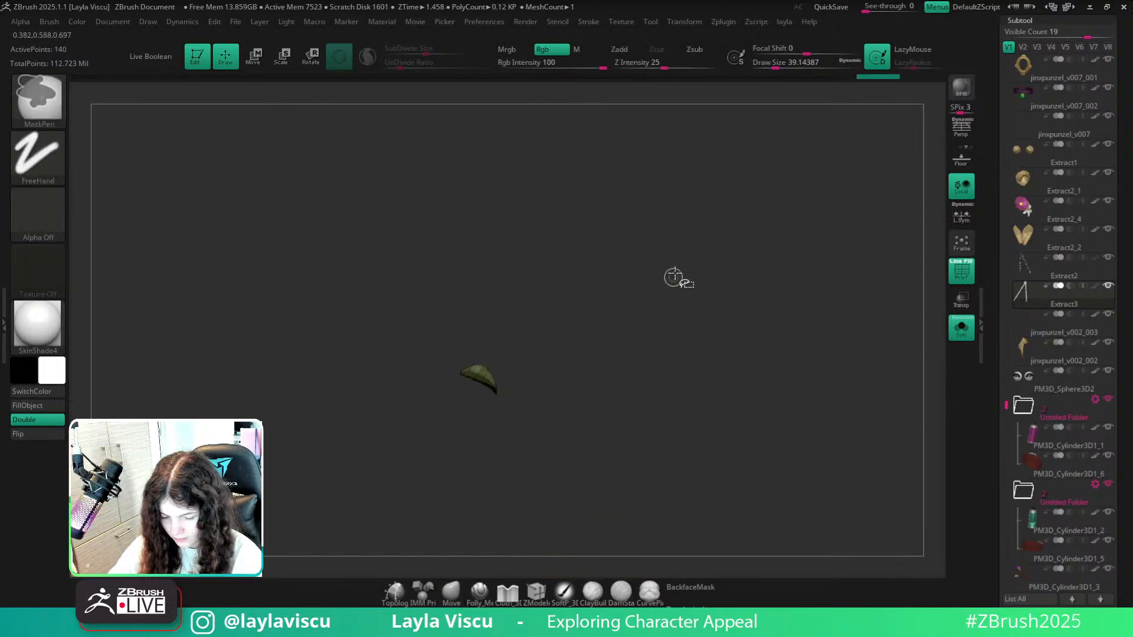
{"action": "left_click", "coordinate": [676, 279], "text": "ctrl+shift"}
{"action": "left_click", "coordinate": [511, 366], "text": "ctrl+shift"}
{"action": "left_click", "coordinate": [701, 270], "text": "ctrl+shift"}
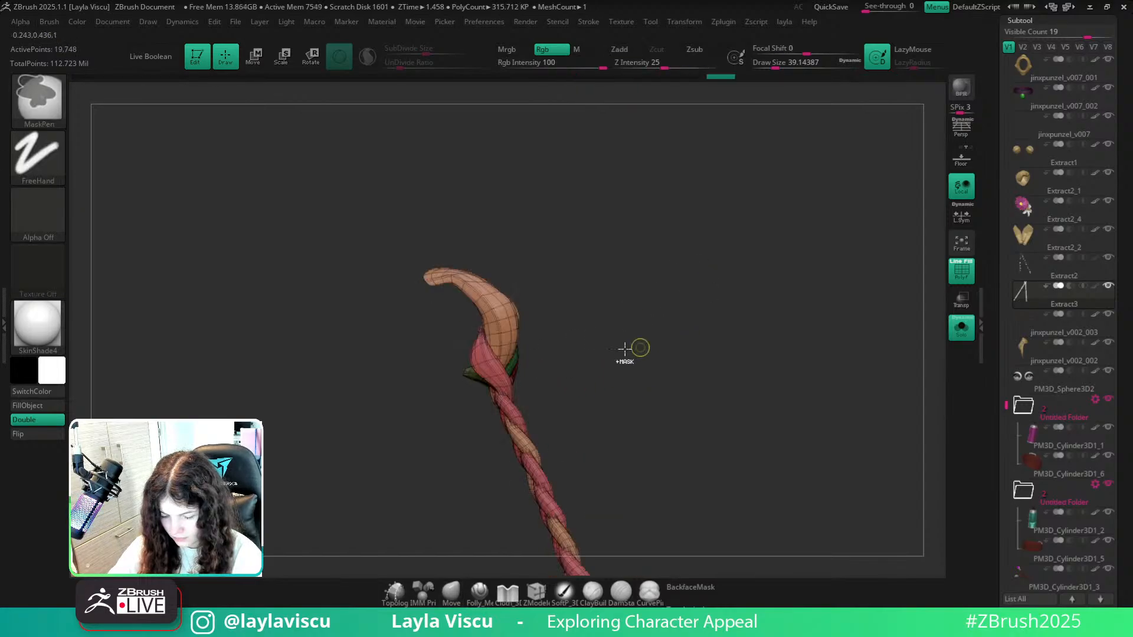
Set the masking stroke to Lasso and mask the root of the braids, inverting the mask and back to check it.
{"action": "left_click", "coordinate": [41, 176], "text": "ctrl"}
{"action": "left_click", "coordinate": [228, 204], "text": "ctrl"}
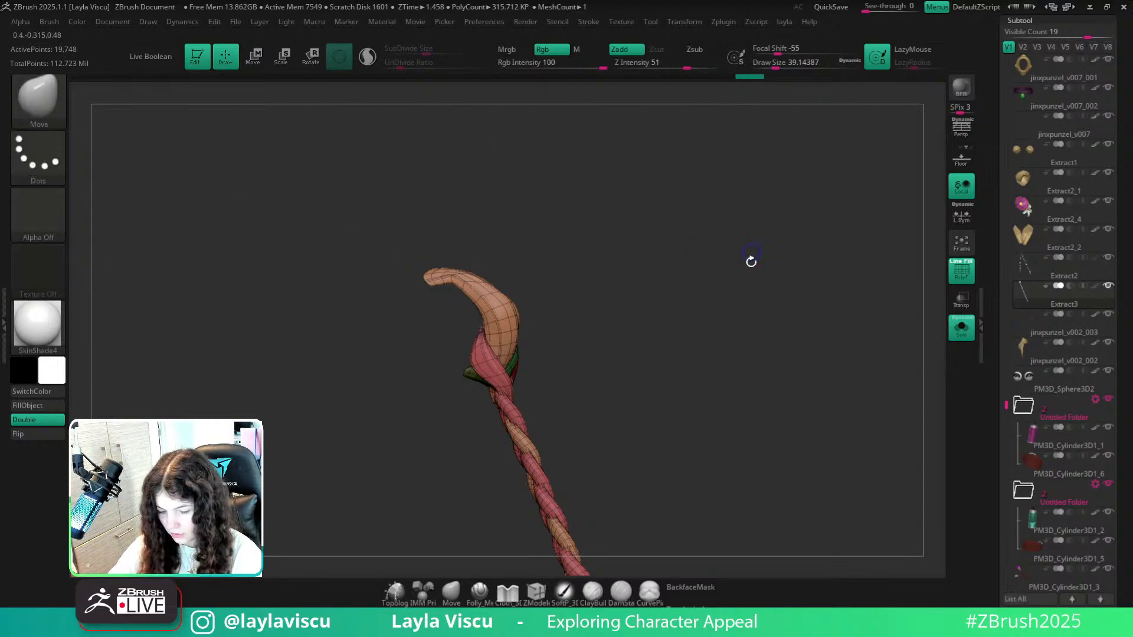
{"action": "mouse_move", "coordinate": [752, 261]}
{"action": "right_mouse_down", "text": "shift"}
{"action": "mouse_move", "coordinate": [664, 312]}
{"action": "mouse_move", "coordinate": [738, 255]}
{"action": "mouse_move", "coordinate": [716, 345]}
{"action": "right_mouse_up", "text": "shift"}
{"action": "right_click_drag", "start_coordinate": [715, 346], "coordinate": [648, 356]}
{"action": "mouse_move", "coordinate": [543, 374]}
{"action": "left_mouse_down", "text": "ctrl"}
{"action": "mouse_move", "coordinate": [804, 296]}
{"action": "mouse_move", "coordinate": [726, 359]}
{"action": "left_mouse_up", "text": "ctrl"}
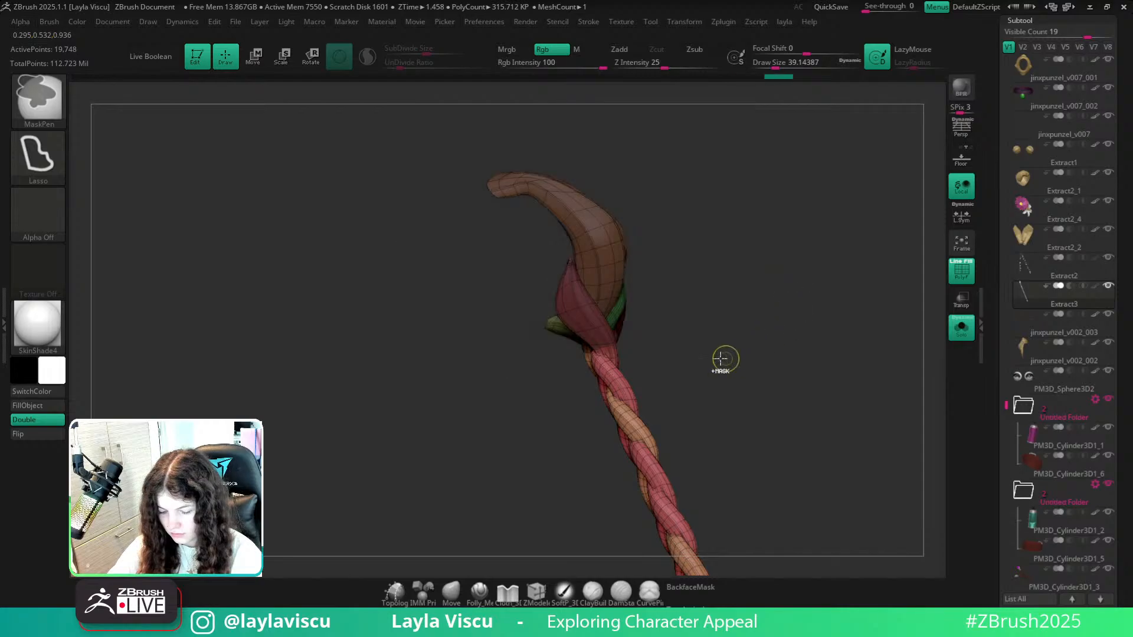
{"action": "left_click", "coordinate": [667, 352], "text": "ctrl"}
{"action": "right_click_drag", "start_coordinate": [602, 324], "coordinate": [671, 324], "text": "ctrl"}
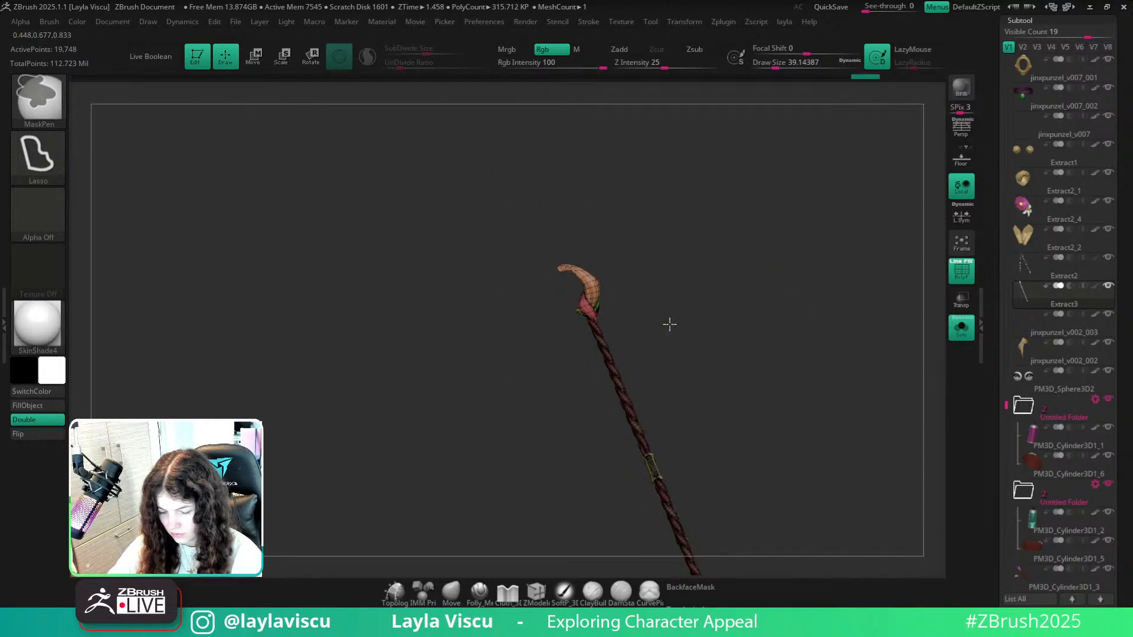
{"action": "left_click", "coordinate": [670, 324], "text": "ctrl"}
Scale the unmasked braid sections in depth by about 1.28 with the gizmo, then return to the Move brush with the wireframe hidden.
{"action": "right_click_drag", "start_coordinate": [716, 401], "coordinate": [688, 271], "text": "alt"}
{"action": "mouse_move", "coordinate": [721, 379]}
{"action": "right_mouse_down", "text": "alt"}
{"action": "mouse_move", "coordinate": [661, 234]}
{"action": "mouse_move", "coordinate": [689, 435]}
{"action": "mouse_move", "coordinate": [635, 246]}
{"action": "mouse_move", "coordinate": [672, 444]}
{"action": "right_mouse_up", "text": "alt"}
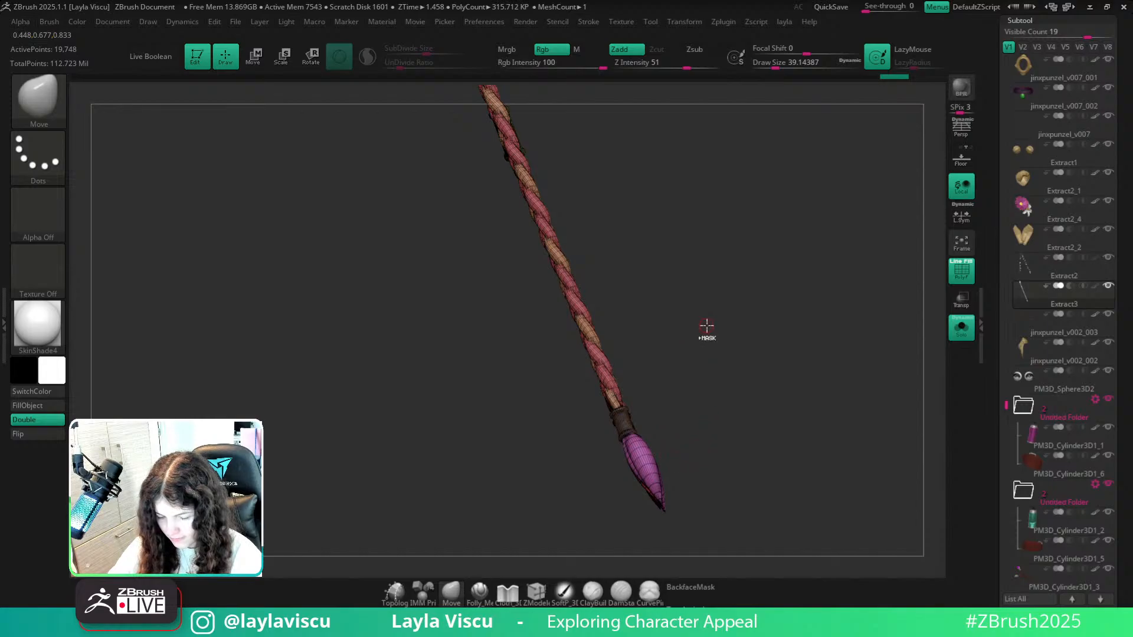
{"action": "right_click_drag", "start_coordinate": [707, 325], "coordinate": [742, 382], "text": "ctrl"}
{"action": "right_click_drag", "start_coordinate": [714, 274], "coordinate": [743, 385], "text": "alt"}
{"action": "key", "text": "w"}
{"action": "right_click_drag", "start_coordinate": [698, 306], "coordinate": [632, 343], "text": "alt"}
{"action": "left_click", "coordinate": [556, 190]}
{"action": "left_click_drag", "start_coordinate": [635, 349], "coordinate": [567, 327]}
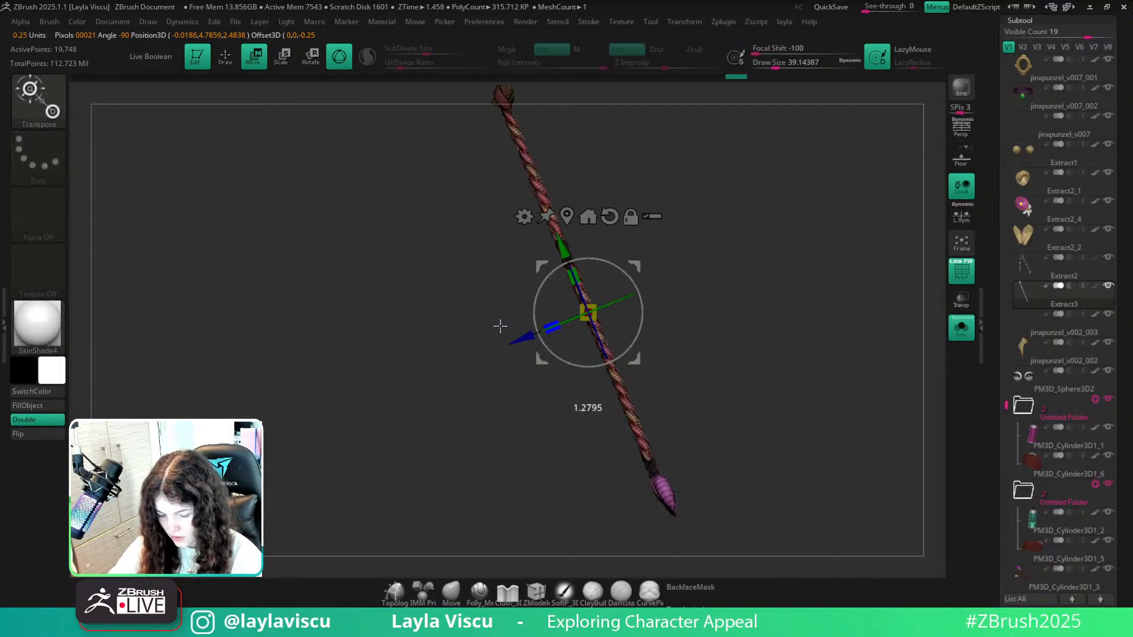
{"action": "left_click", "coordinate": [445, 597]}
{"action": "key", "text": "shift+f"}
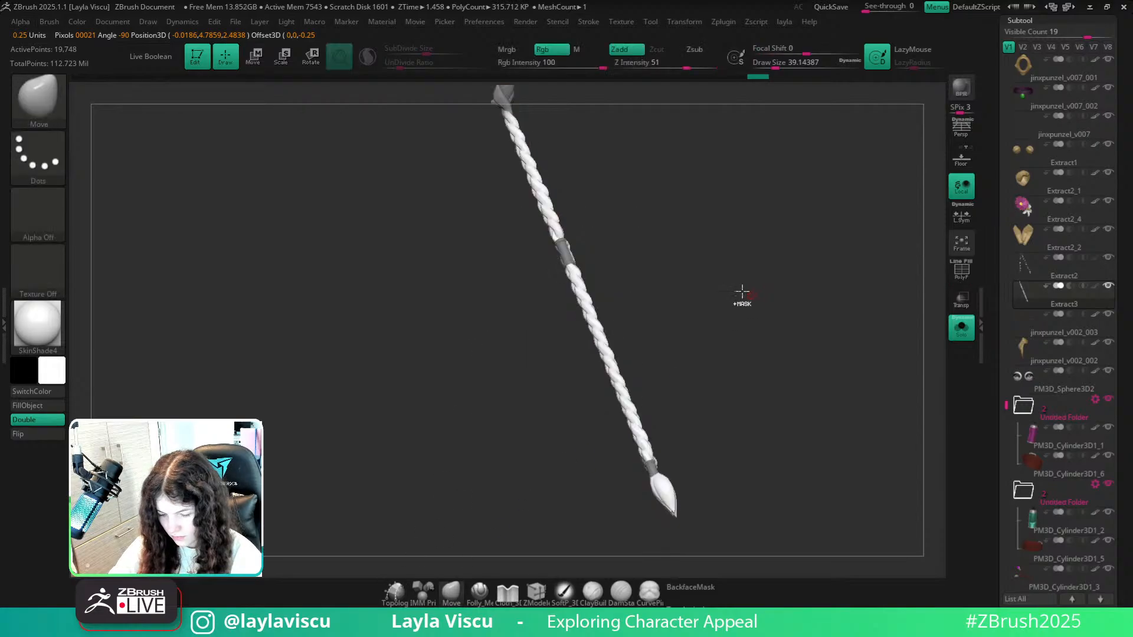
Switch the material to BasicMaterial and show the whole character from behind to review the thickened braids.
{"action": "mouse_move", "coordinate": [748, 321]}
{"action": "right_mouse_down"}
{"action": "mouse_move", "coordinate": [683, 343]}
{"action": "mouse_move", "coordinate": [752, 326]}
{"action": "mouse_move", "coordinate": [643, 338]}
{"action": "right_mouse_up"}
{"action": "right_click_drag", "start_coordinate": [511, 213], "coordinate": [599, 239], "text": "ctrl"}
{"action": "left_click", "coordinate": [39, 334]}
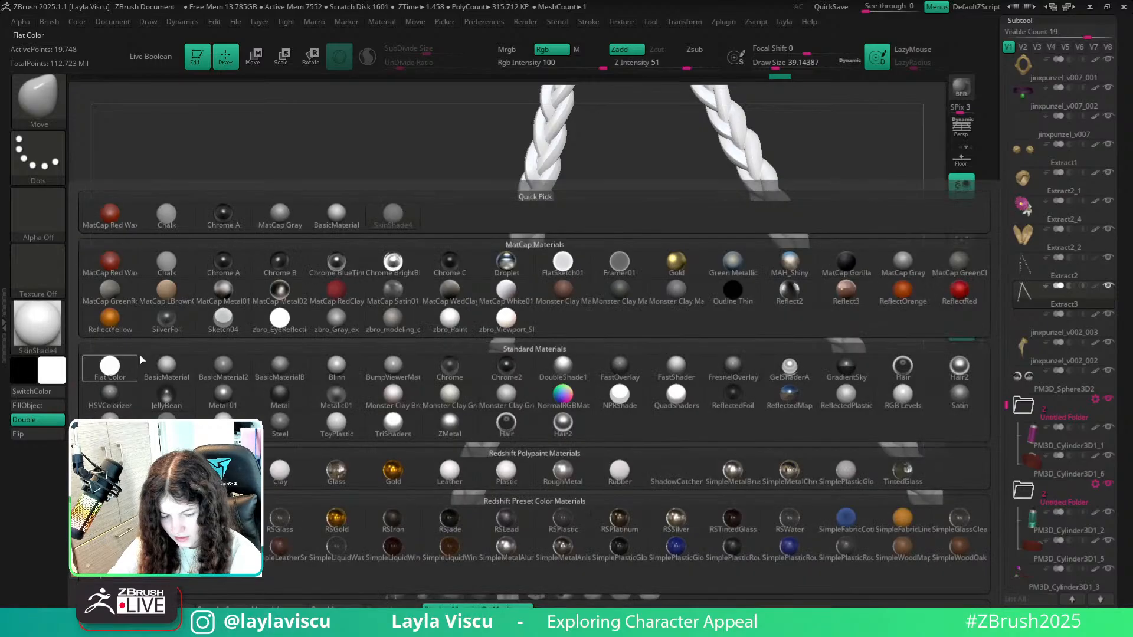
{"action": "left_click", "coordinate": [678, 342]}
{"action": "mouse_move", "coordinate": [678, 341]}
{"action": "right_mouse_down"}
{"action": "mouse_move", "coordinate": [649, 392]}
{"action": "mouse_move", "coordinate": [620, 318]}
{"action": "mouse_move", "coordinate": [566, 328]}
{"action": "mouse_move", "coordinate": [663, 387]}
{"action": "mouse_move", "coordinate": [728, 409]}
{"action": "mouse_move", "coordinate": [726, 438]}
{"action": "mouse_move", "coordinate": [671, 392]}
{"action": "mouse_move", "coordinate": [649, 398]}
{"action": "mouse_move", "coordinate": [779, 342]}
{"action": "right_mouse_up"}
{"action": "left_click", "coordinate": [961, 333]}
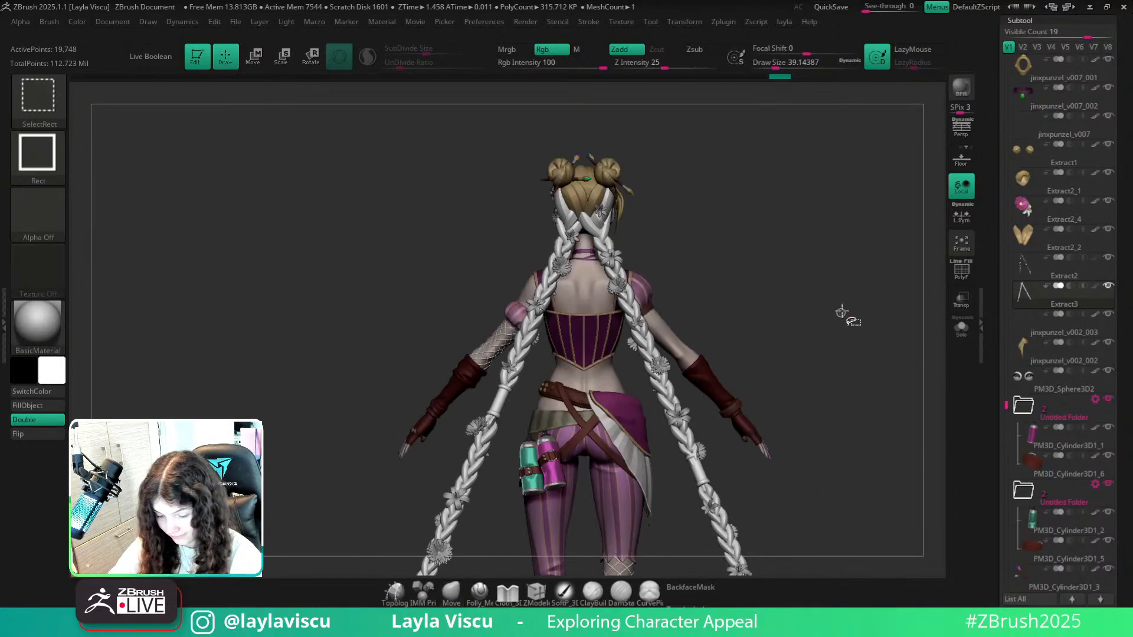
{"action": "right_click_drag", "start_coordinate": [835, 312], "coordinate": [729, 303], "text": "ctrl"}
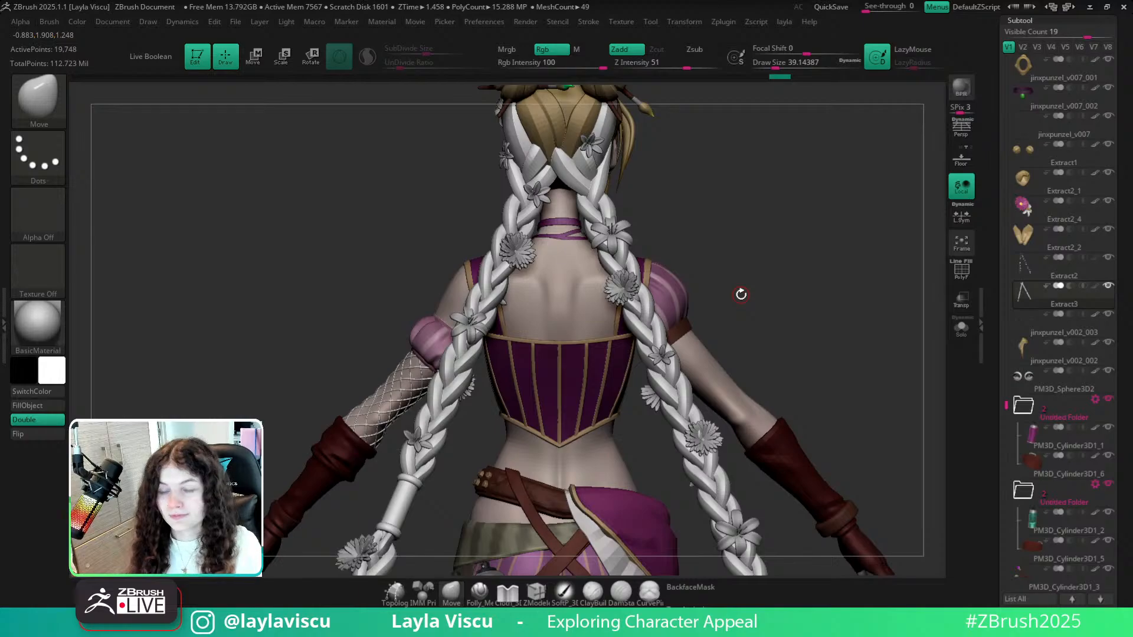
{"action": "right_click_drag", "start_coordinate": [771, 281], "coordinate": [765, 253]}
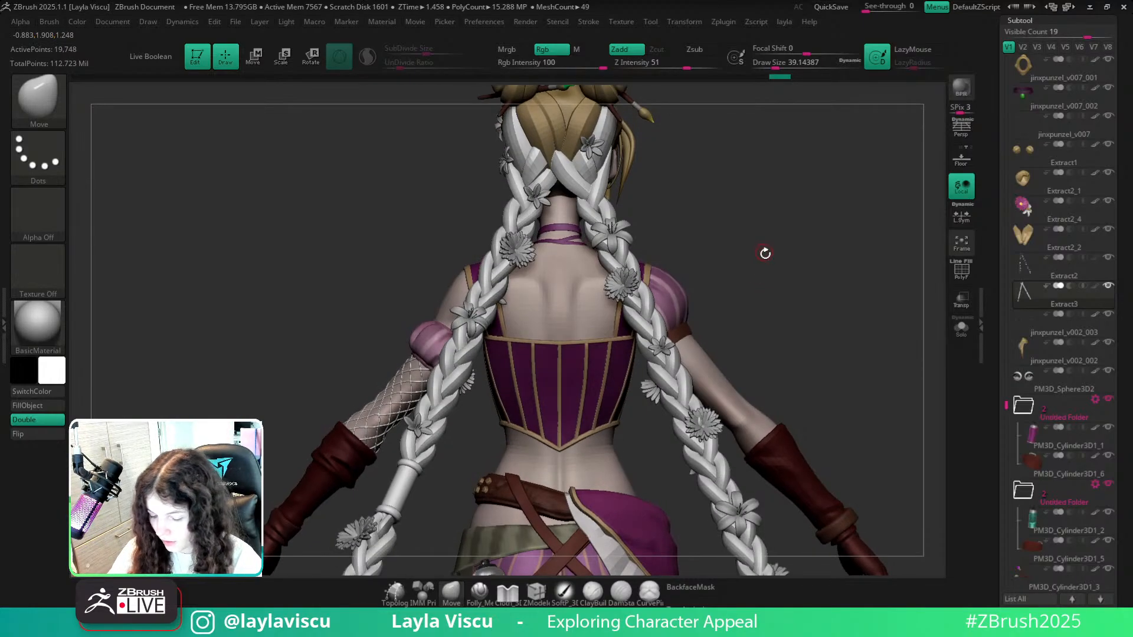
{"action": "right_click_drag", "start_coordinate": [739, 416], "coordinate": [715, 281], "text": "ctrl"}
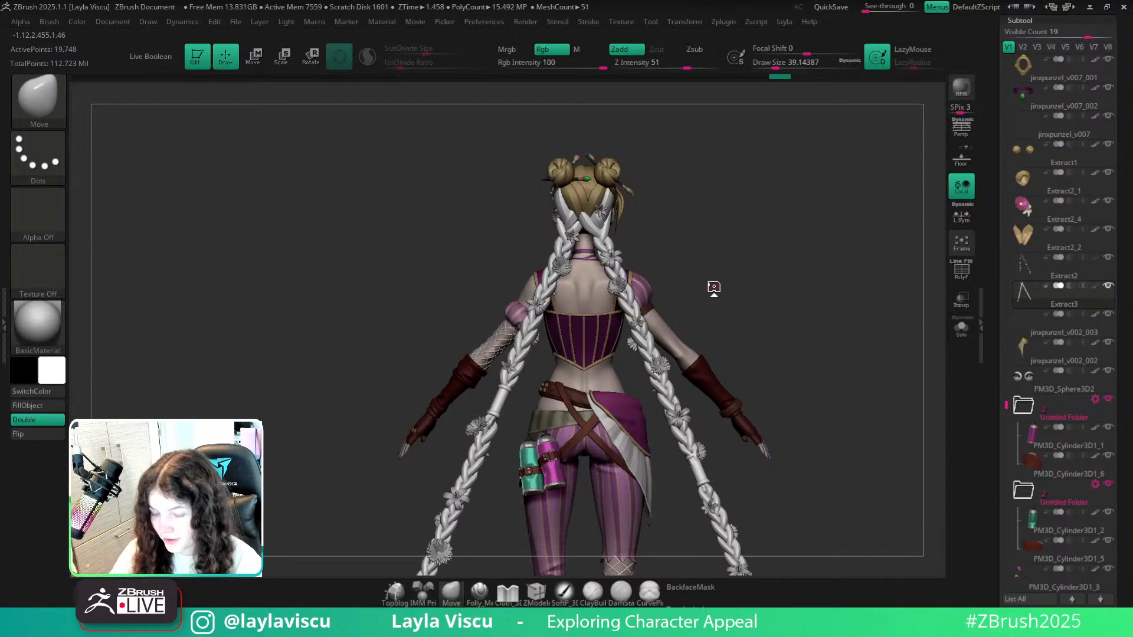
Set the Move brush's Draw Size to about 177 and turn on BackfaceMask for adjusting the braid strands.
{"action": "mouse_move", "coordinate": [658, 295]}
{"action": "right_mouse_down", "text": "ctrl"}
{"action": "mouse_move", "coordinate": [660, 326]}
{"action": "mouse_move", "coordinate": [632, 340]}
{"action": "right_mouse_up", "text": "ctrl"}
{"action": "key", "text": "s"}
{"action": "left_click_drag", "start_coordinate": [619, 339], "coordinate": [632, 340]}
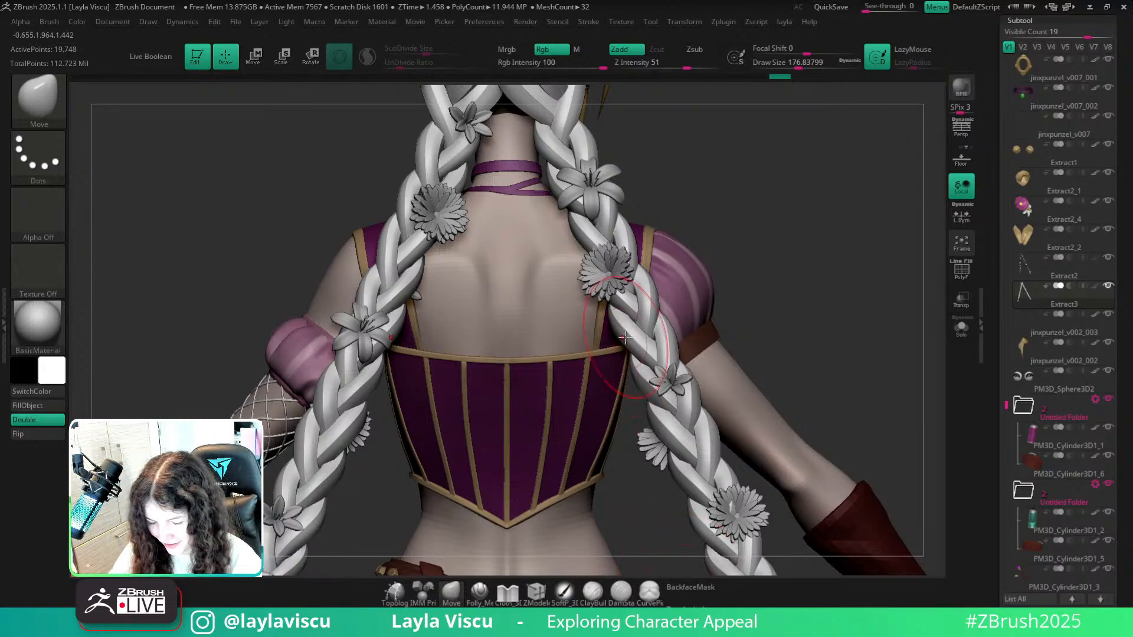
{"action": "left_click_drag", "start_coordinate": [658, 327], "coordinate": [615, 344]}
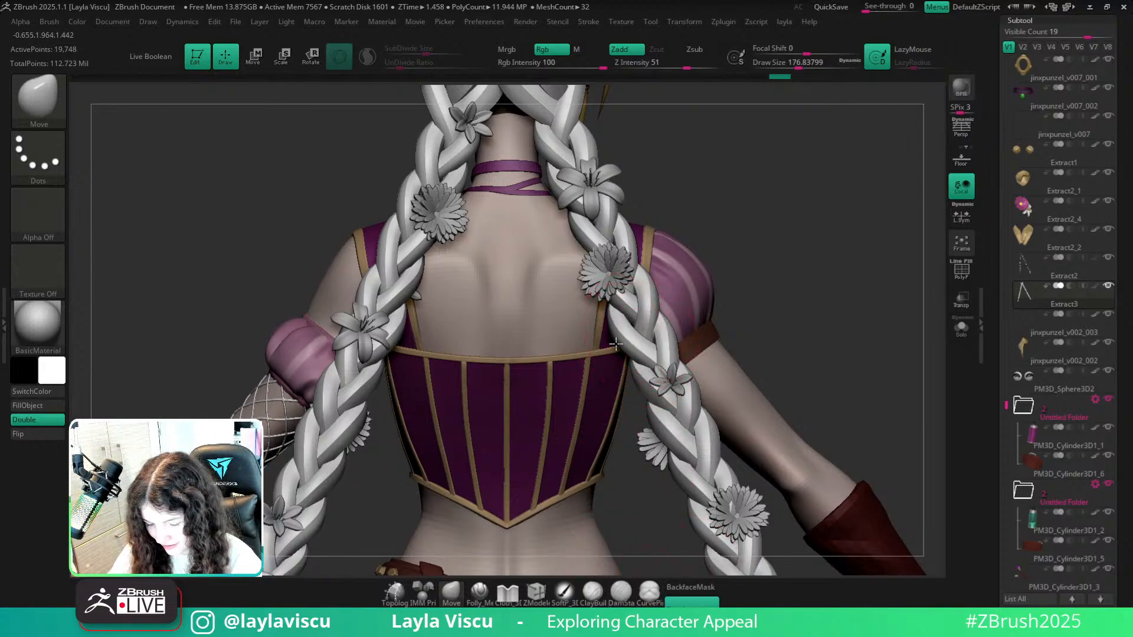
{"action": "left_click", "coordinate": [705, 586]}
Nudge the braid strands beside the corset and puffed sleeve with the Move brush, checking from behind.
{"action": "left_click_drag", "start_coordinate": [849, 319], "coordinate": [665, 344]}
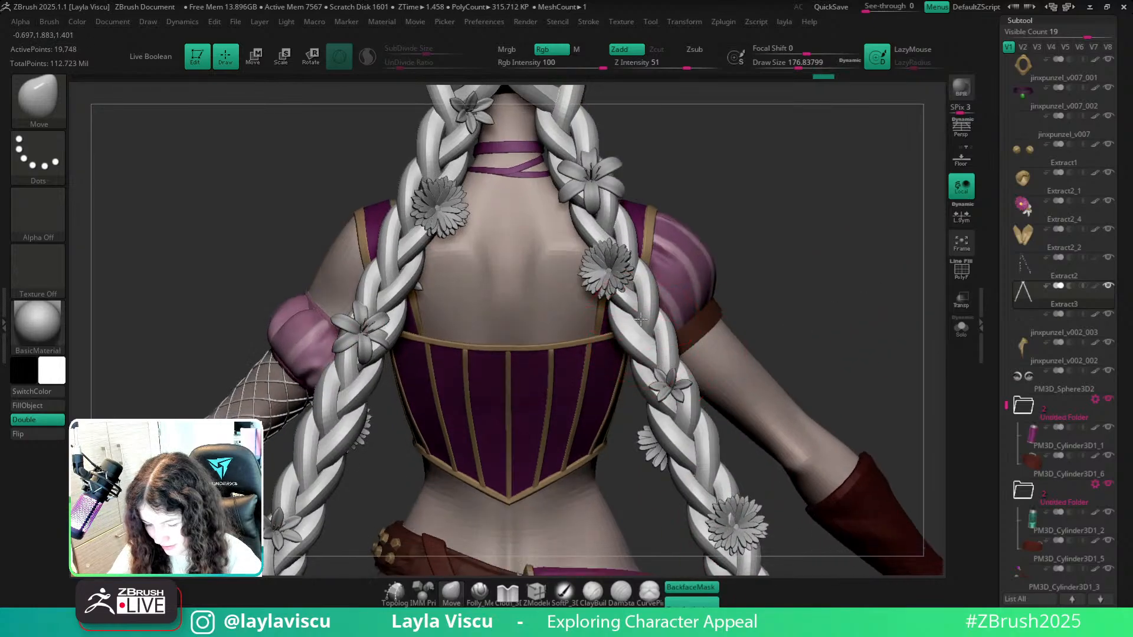
{"action": "left_click_drag", "start_coordinate": [761, 281], "coordinate": [741, 329]}
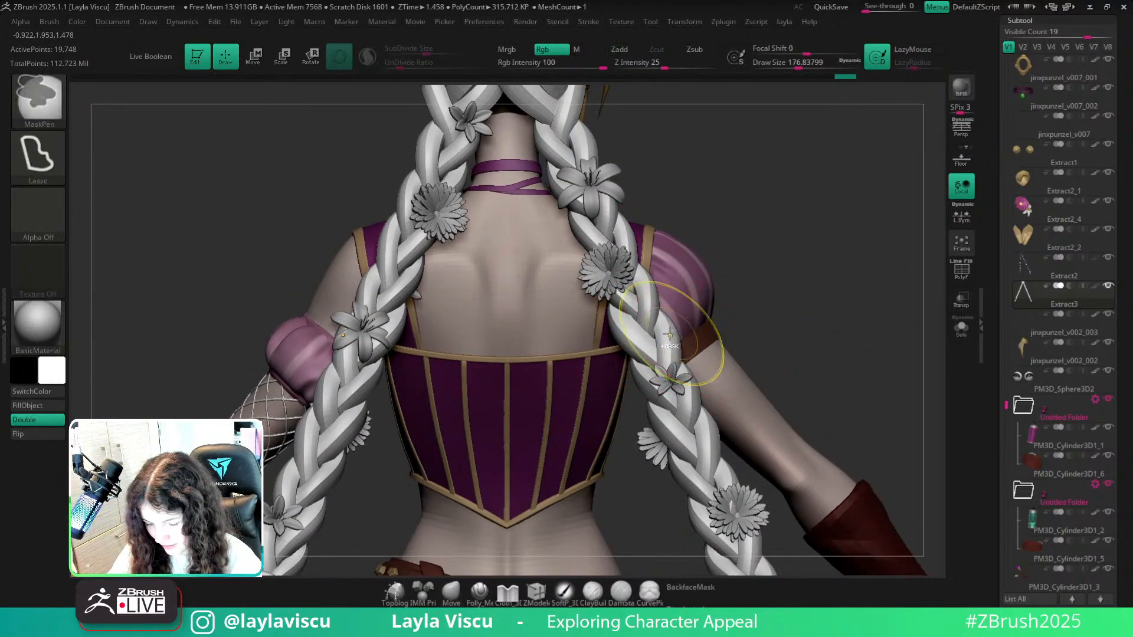
{"action": "right_click_drag", "start_coordinate": [707, 340], "coordinate": [784, 357], "text": "ctrl"}
{"action": "mouse_move", "coordinate": [726, 399]}
{"action": "right_mouse_down", "text": "ctrl"}
{"action": "mouse_move", "coordinate": [672, 378]}
{"action": "mouse_move", "coordinate": [665, 359]}
{"action": "right_mouse_up", "text": "ctrl"}
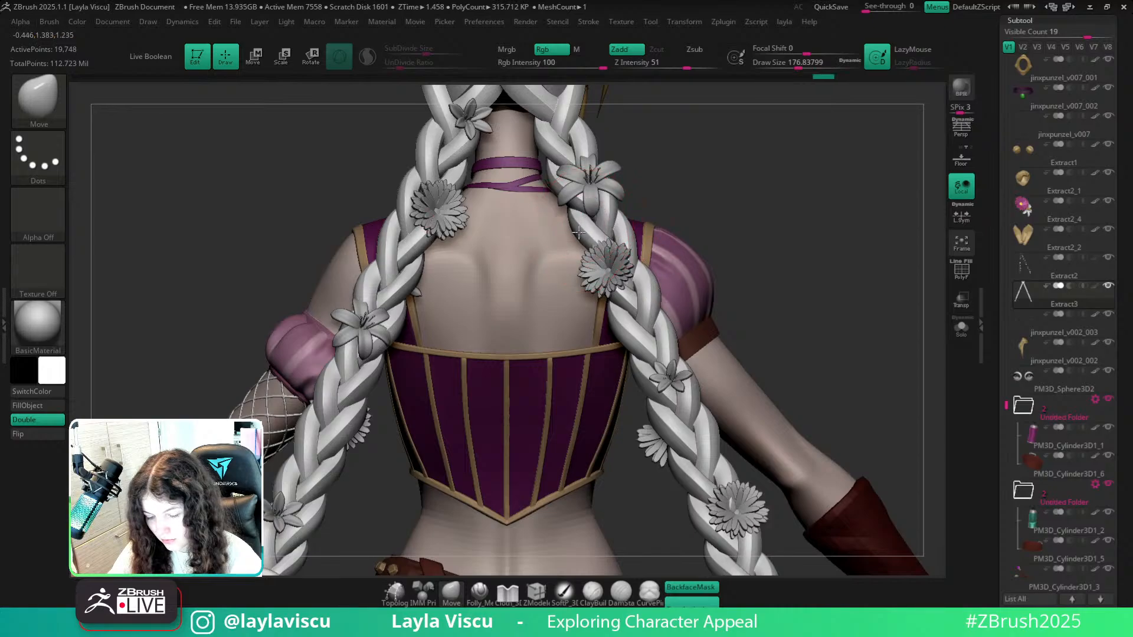
Nudge the braid strands behind the neck and upper back with the Move brush, then review the whole character from behind.
{"action": "mouse_move", "coordinate": [620, 258]}
{"action": "right_mouse_down", "text": "ctrl"}
{"action": "mouse_move", "coordinate": [612, 207]}
{"action": "mouse_move", "coordinate": [609, 230]}
{"action": "right_mouse_up", "text": "ctrl"}
{"action": "mouse_move", "coordinate": [607, 218]}
{"action": "left_mouse_down"}
{"action": "mouse_move", "coordinate": [564, 228]}
{"action": "mouse_move", "coordinate": [581, 189]}
{"action": "left_mouse_up"}
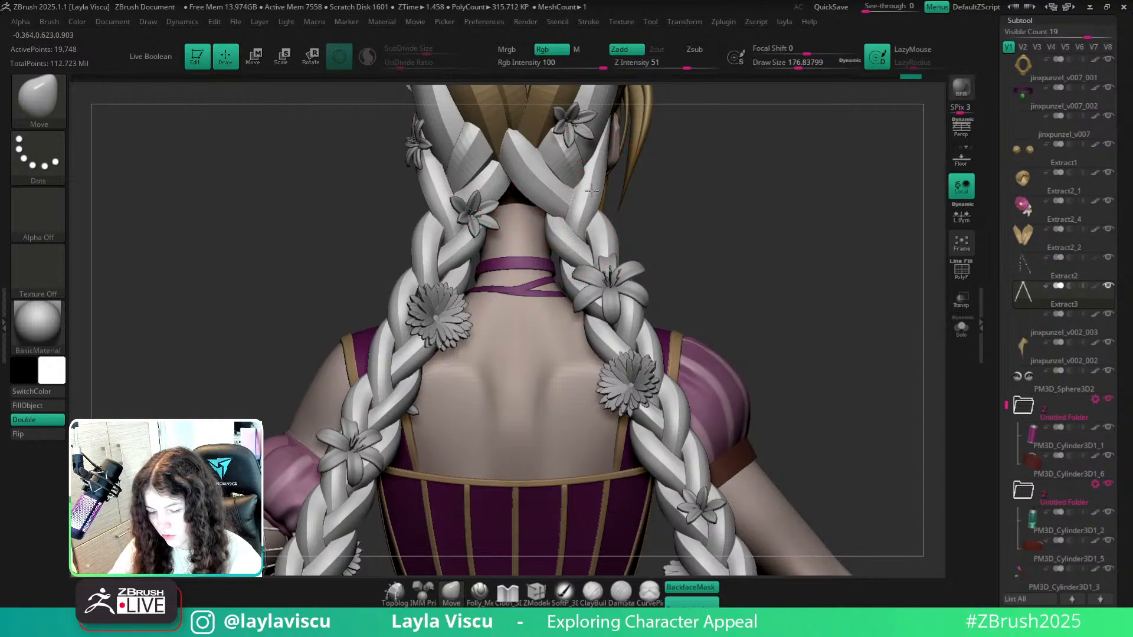
{"action": "mouse_move", "coordinate": [705, 325]}
{"action": "right_mouse_down", "text": "ctrl"}
{"action": "mouse_move", "coordinate": [711, 266]}
{"action": "mouse_move", "coordinate": [656, 280]}
{"action": "mouse_move", "coordinate": [726, 286]}
{"action": "mouse_move", "coordinate": [753, 314]}
{"action": "right_mouse_up", "text": "ctrl"}
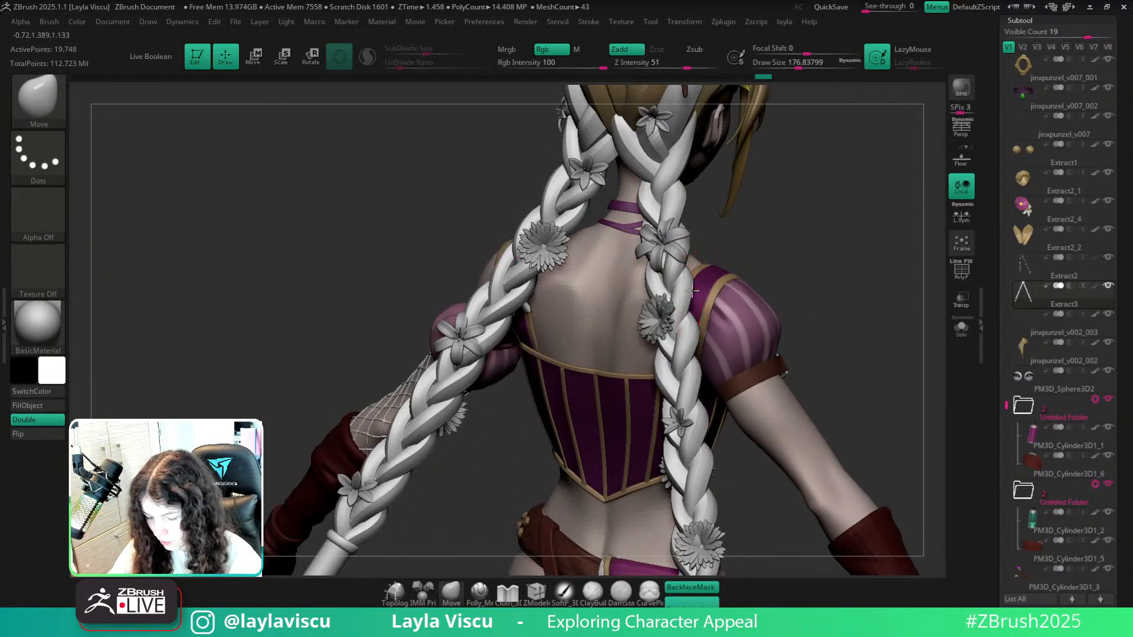
{"action": "mouse_move", "coordinate": [791, 270]}
{"action": "right_mouse_down"}
{"action": "mouse_move", "coordinate": [651, 291]}
{"action": "mouse_move", "coordinate": [752, 334]}
{"action": "mouse_move", "coordinate": [710, 225]}
{"action": "right_mouse_up"}
{"action": "right_click_drag", "start_coordinate": [641, 236], "coordinate": [644, 331], "text": "ctrl"}
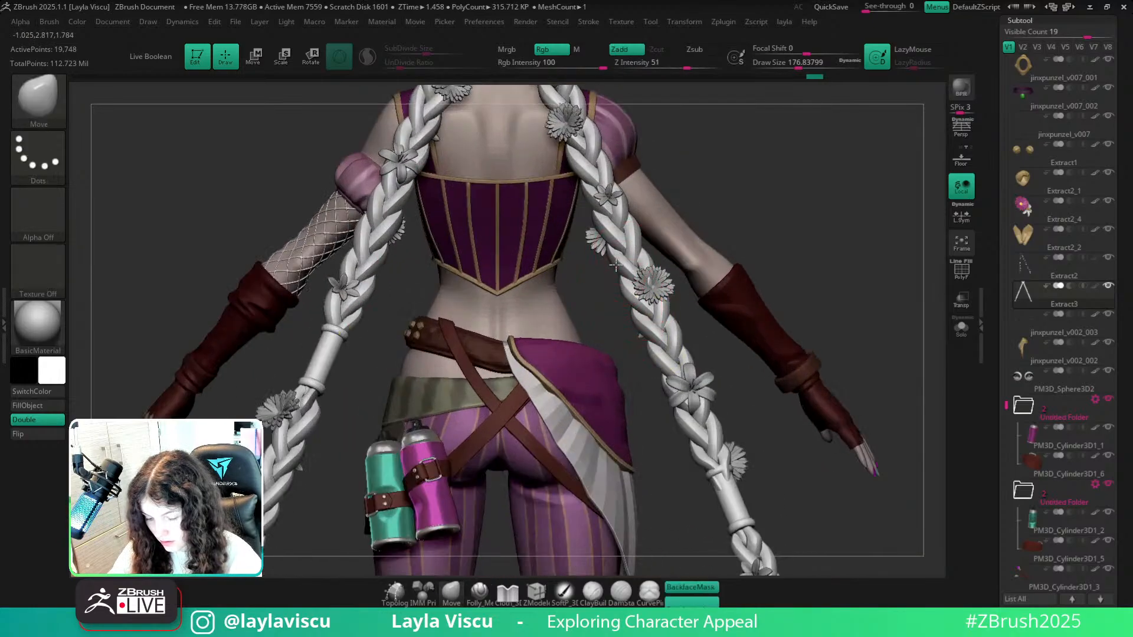
{"action": "left_click_drag", "start_coordinate": [638, 237], "coordinate": [641, 236]}
{"action": "right_click_drag", "start_coordinate": [641, 236], "coordinate": [702, 203], "text": "ctrl"}
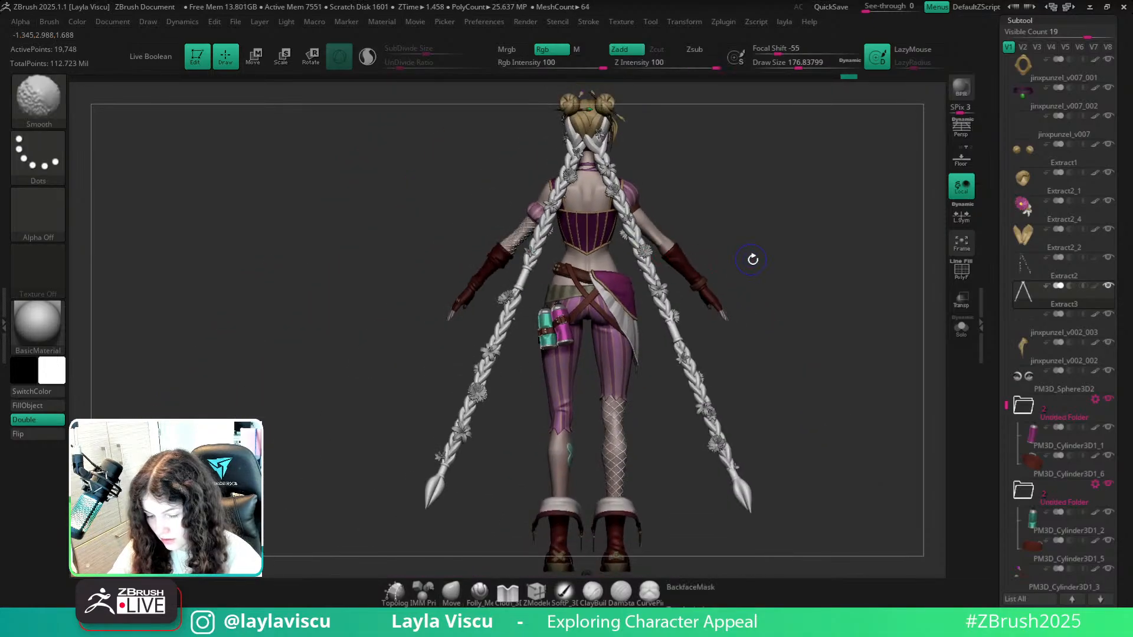
{"action": "key", "text": "shift+f"}
{"action": "mouse_move", "coordinate": [751, 259]}
{"action": "right_mouse_down"}
{"action": "mouse_move", "coordinate": [733, 270]}
{"action": "mouse_move", "coordinate": [817, 266]}
{"action": "mouse_move", "coordinate": [880, 298]}
{"action": "mouse_move", "coordinate": [825, 337]}
{"action": "mouse_move", "coordinate": [749, 309]}
{"action": "right_mouse_up"}
{"action": "key", "text": "shift+f"}
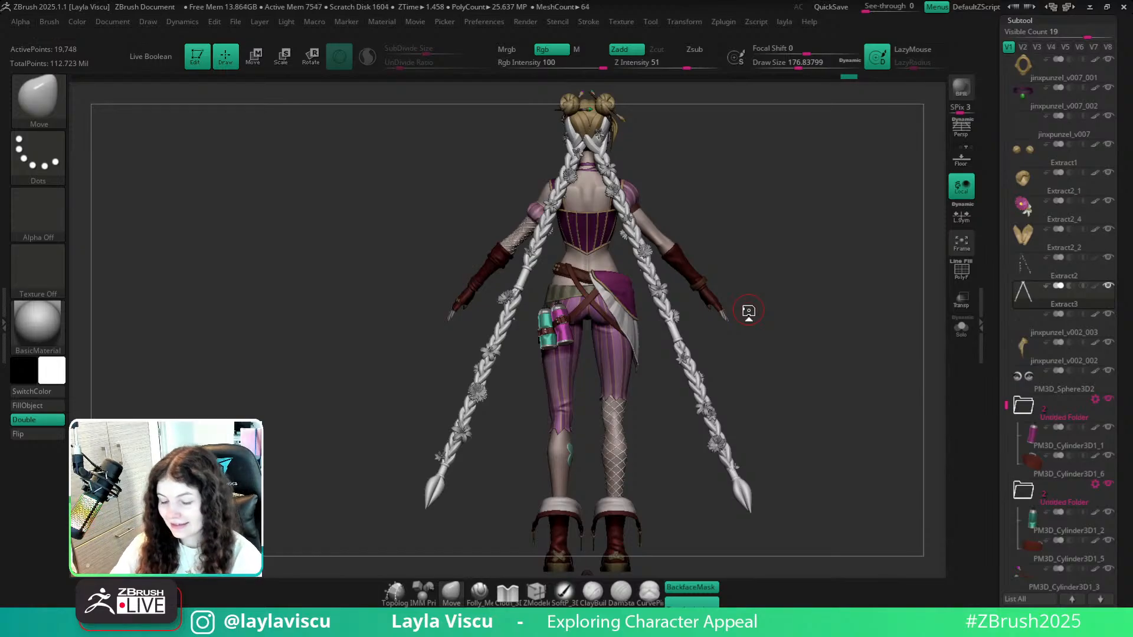
Turn off BackfaceMask and push the strand poking through the mid-braid tie inward with the Move brush at Draw Size about 145.
{"action": "mouse_move", "coordinate": [664, 299]}
{"action": "right_mouse_down", "text": "ctrl"}
{"action": "mouse_move", "coordinate": [707, 376]}
{"action": "mouse_move", "coordinate": [684, 355]}
{"action": "mouse_move", "coordinate": [686, 366]}
{"action": "mouse_move", "coordinate": [733, 365]}
{"action": "right_mouse_up", "text": "ctrl"}
{"action": "left_click", "coordinate": [704, 592]}
{"action": "right_click_drag", "start_coordinate": [708, 436], "coordinate": [717, 472], "text": "ctrl"}
{"action": "left_click_drag", "start_coordinate": [692, 364], "coordinate": [676, 345]}
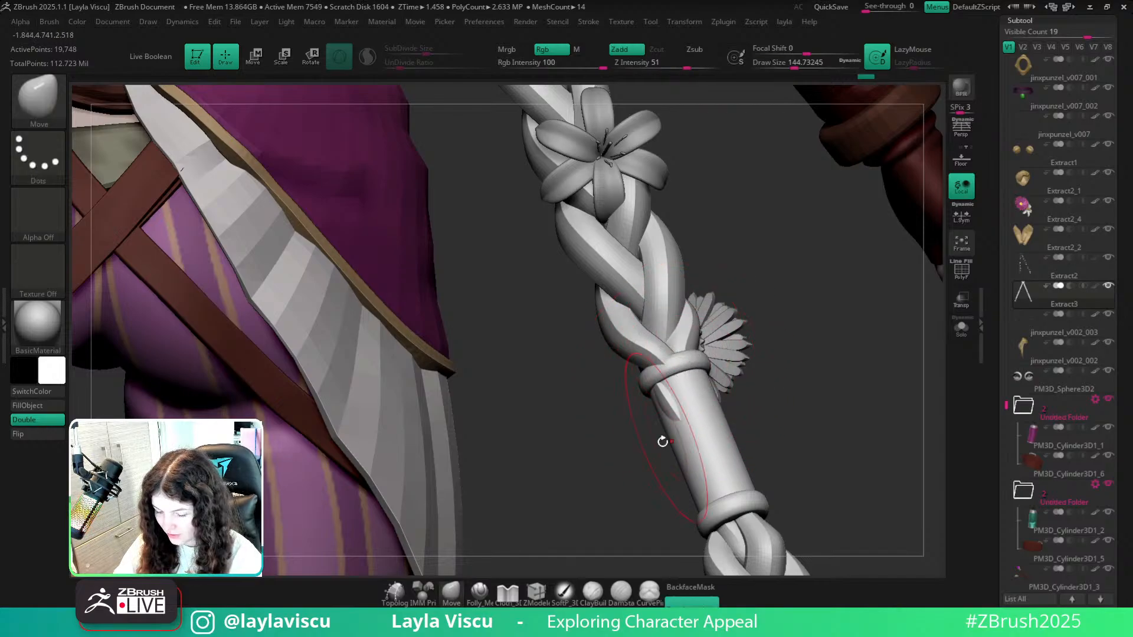
{"action": "left_click_drag", "start_coordinate": [667, 404], "coordinate": [666, 400]}
{"action": "left_click_drag", "start_coordinate": [849, 386], "coordinate": [759, 342]}
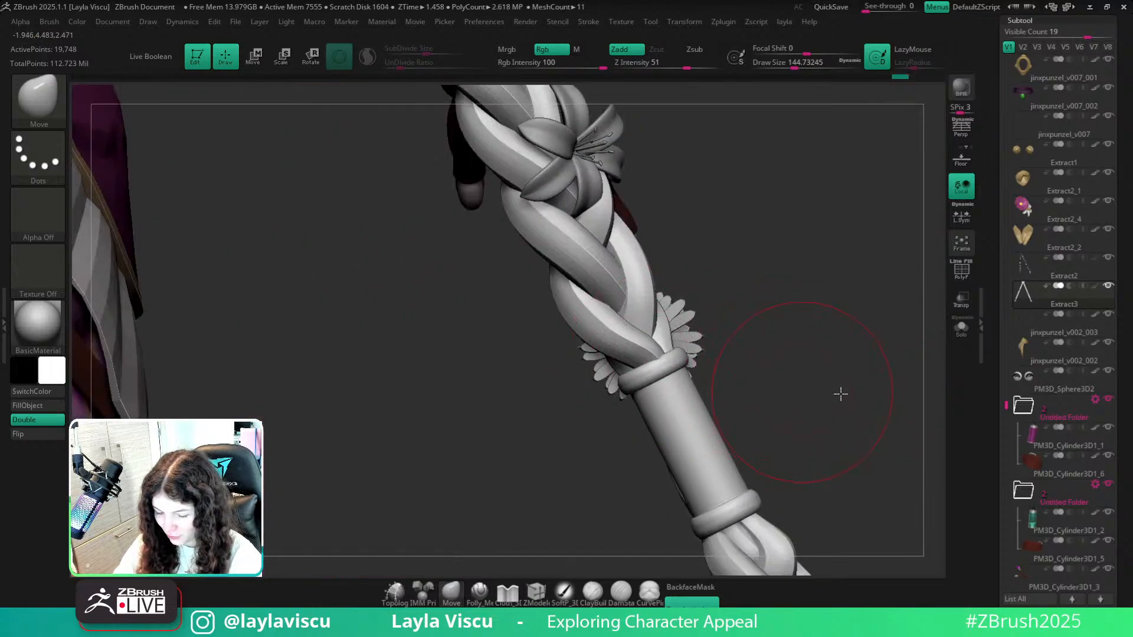
Tuck the strand protruding through the other side of the mid-braid tie back inside, using the polyframe view as a guide.
{"action": "left_click_drag", "start_coordinate": [841, 394], "coordinate": [698, 405]}
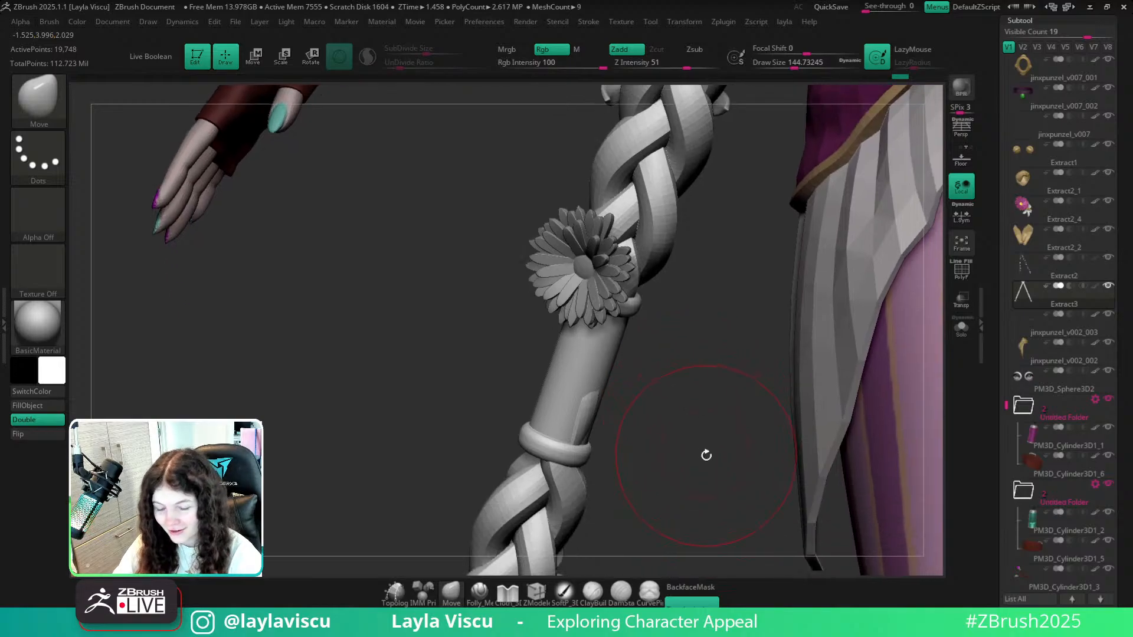
{"action": "left_click_drag", "start_coordinate": [707, 455], "coordinate": [581, 378]}
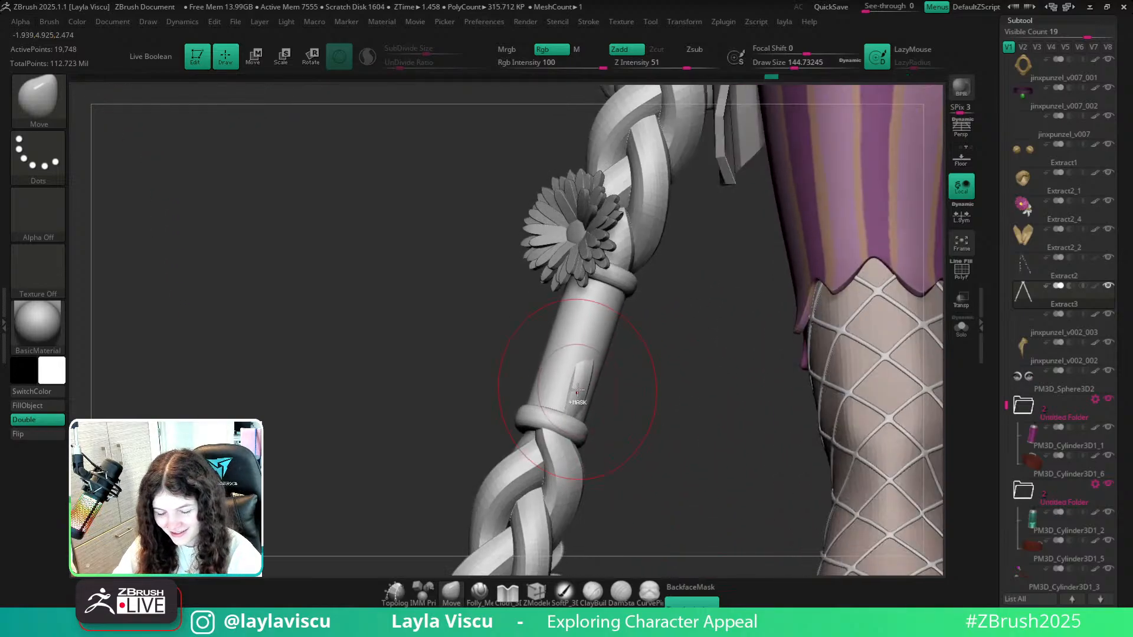
{"action": "key", "text": "shift+f"}
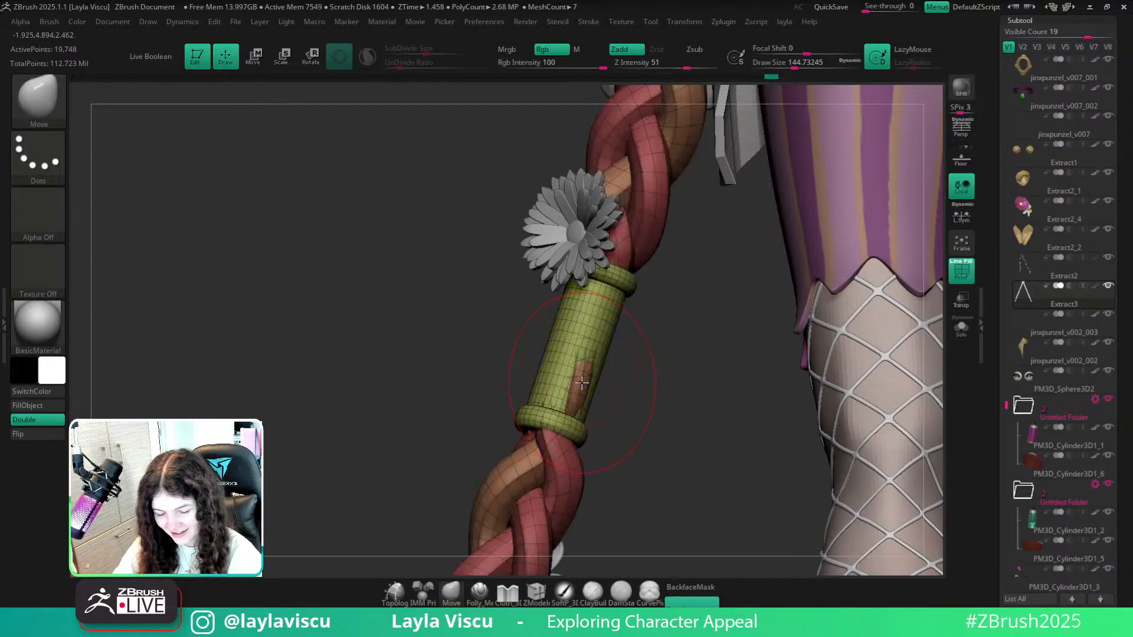
{"action": "right_click_drag", "start_coordinate": [581, 389], "coordinate": [621, 465], "text": "ctrl"}
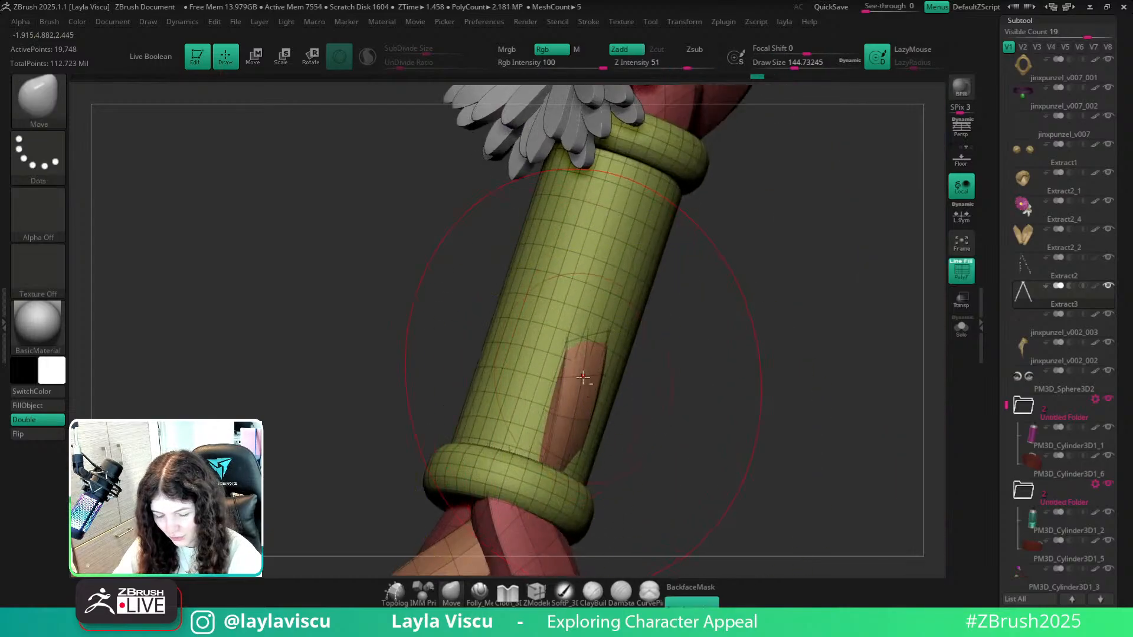
{"action": "left_click_drag", "start_coordinate": [583, 378], "coordinate": [604, 382]}
{"action": "mouse_move", "coordinate": [667, 405]}
{"action": "right_mouse_down", "text": "ctrl"}
{"action": "mouse_move", "coordinate": [597, 378]}
{"action": "mouse_move", "coordinate": [749, 394]}
{"action": "mouse_move", "coordinate": [826, 381]}
{"action": "mouse_move", "coordinate": [828, 398]}
{"action": "mouse_move", "coordinate": [738, 336]}
{"action": "mouse_move", "coordinate": [678, 415]}
{"action": "right_mouse_up", "text": "ctrl"}
{"action": "key", "text": "shift+f"}
Reduce the Draw Size to about 56 and adjust the strand ends where they emerge below the mid-braid tie.
{"action": "mouse_move", "coordinate": [479, 366]}
{"action": "right_mouse_down", "text": "alt"}
{"action": "mouse_move", "coordinate": [665, 352]}
{"action": "mouse_move", "coordinate": [599, 406]}
{"action": "mouse_move", "coordinate": [582, 438]}
{"action": "right_mouse_up", "text": "alt"}
{"action": "key", "text": "s"}
{"action": "left_click_drag", "start_coordinate": [633, 381], "coordinate": [620, 380]}
{"action": "key", "text": "shift+f"}
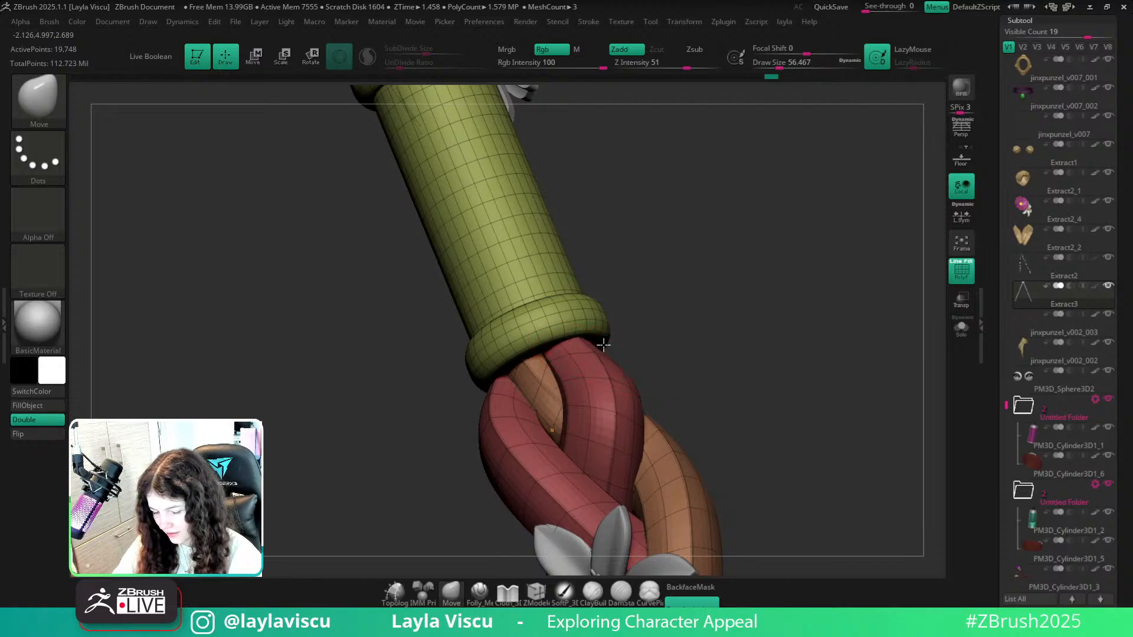
{"action": "key", "text": "shift+f"}
Examine the tie on the opposite braid and then the full character from the front and back.
{"action": "right_click_drag", "start_coordinate": [777, 338], "coordinate": [746, 372], "text": "ctrl"}
{"action": "right_click_drag", "start_coordinate": [746, 372], "coordinate": [875, 379], "text": "alt"}
{"action": "mouse_move", "coordinate": [549, 389]}
{"action": "right_mouse_down", "text": "ctrl"}
{"action": "mouse_move", "coordinate": [553, 360]}
{"action": "mouse_move", "coordinate": [556, 400]}
{"action": "mouse_move", "coordinate": [557, 367]}
{"action": "right_mouse_up", "text": "ctrl"}
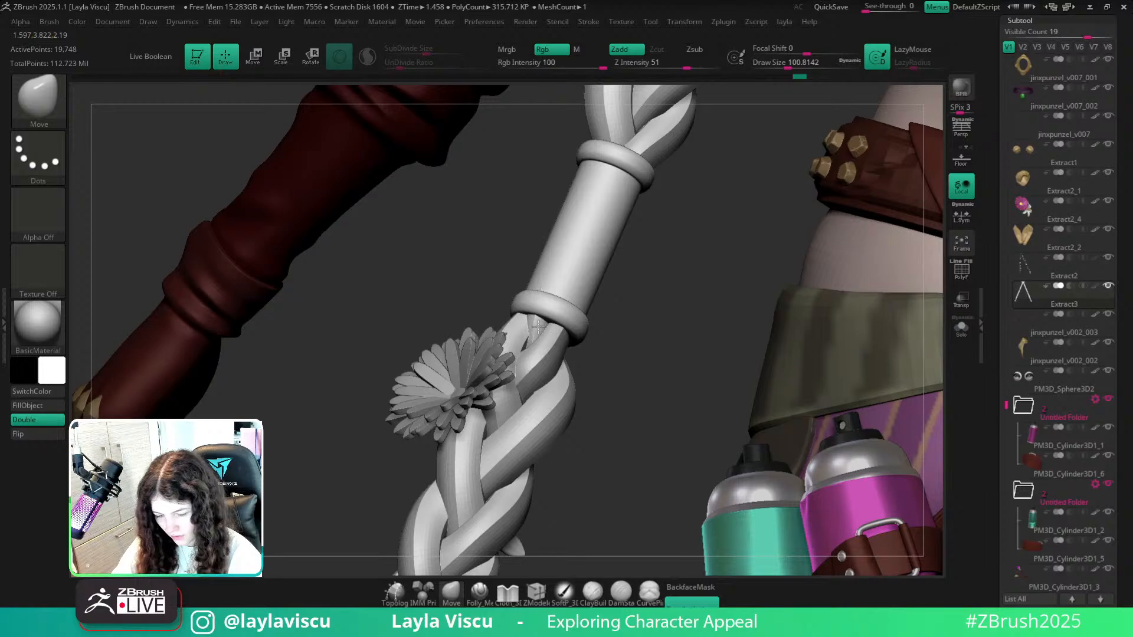
{"action": "right_click_drag", "start_coordinate": [681, 309], "coordinate": [586, 345]}
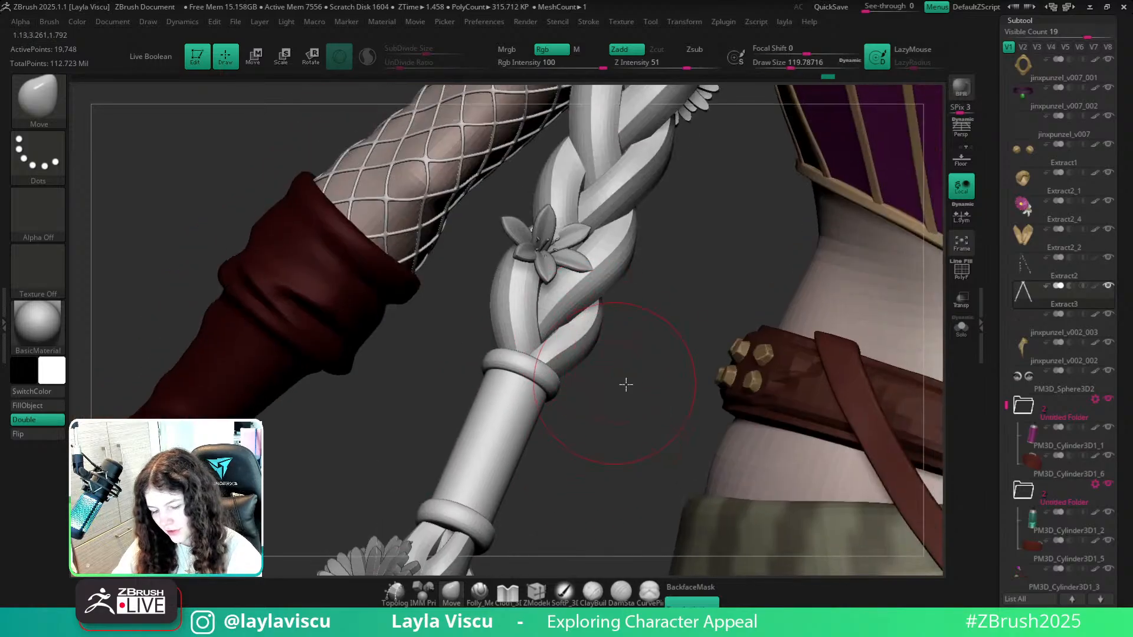
{"action": "mouse_move", "coordinate": [622, 384]}
{"action": "right_mouse_down"}
{"action": "mouse_move", "coordinate": [732, 382]}
{"action": "mouse_move", "coordinate": [720, 367]}
{"action": "mouse_move", "coordinate": [698, 379]}
{"action": "mouse_move", "coordinate": [777, 291]}
{"action": "mouse_move", "coordinate": [786, 324]}
{"action": "right_mouse_up"}
{"action": "key", "text": "f"}
{"action": "right_click_drag", "start_coordinate": [776, 394], "coordinate": [731, 382], "text": "ctrl"}
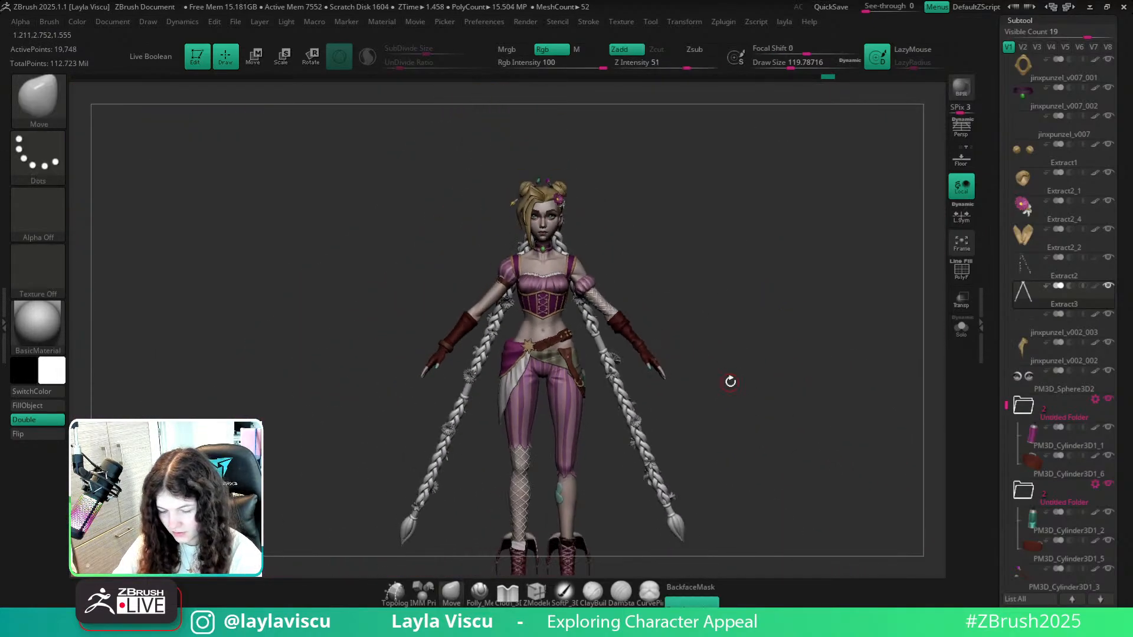
{"action": "right_click_drag", "start_coordinate": [607, 285], "coordinate": [773, 112], "text": "ctrl"}
{"action": "right_click_drag", "start_coordinate": [773, 113], "coordinate": [722, 271], "text": "alt"}
{"action": "right_click_drag", "start_coordinate": [736, 342], "coordinate": [760, 445], "text": "alt"}
{"action": "right_click_drag", "start_coordinate": [745, 364], "coordinate": [738, 262], "text": "alt"}
{"action": "right_click_drag", "start_coordinate": [639, 338], "coordinate": [762, 460], "text": "ctrl"}
{"action": "right_click_drag", "start_coordinate": [590, 337], "coordinate": [713, 228], "text": "ctrl"}
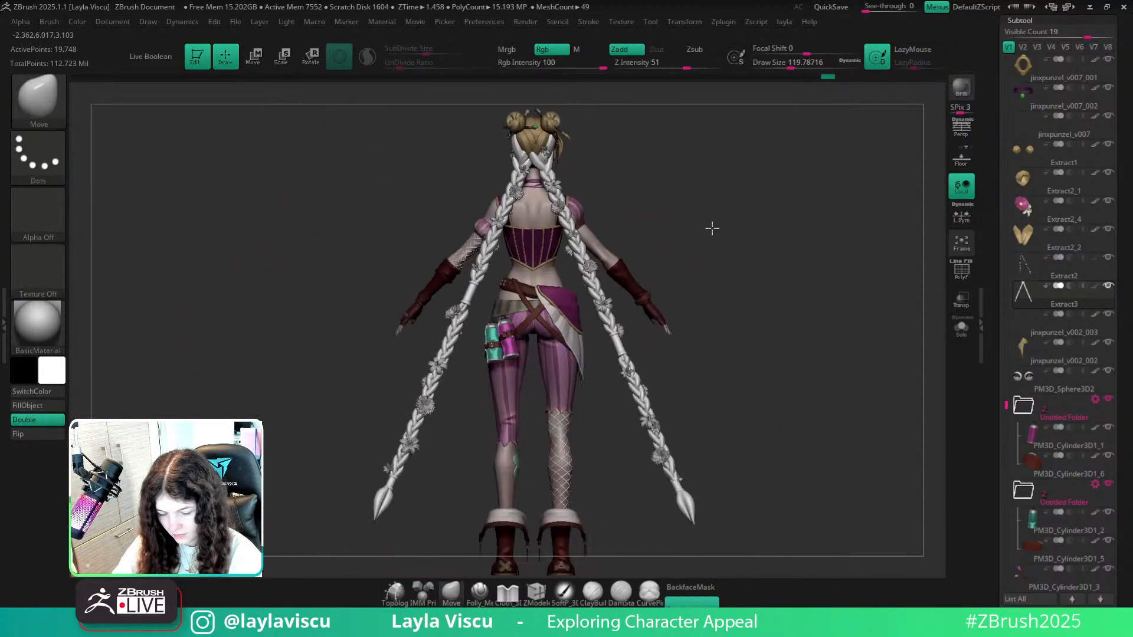
Isolate the braids, turn BackfaceMask back on, and set the Move brush's Draw Size to about 257.
{"action": "left_click", "coordinate": [961, 326]}
{"action": "right_click_drag", "start_coordinate": [655, 395], "coordinate": [670, 455], "text": "ctrl"}
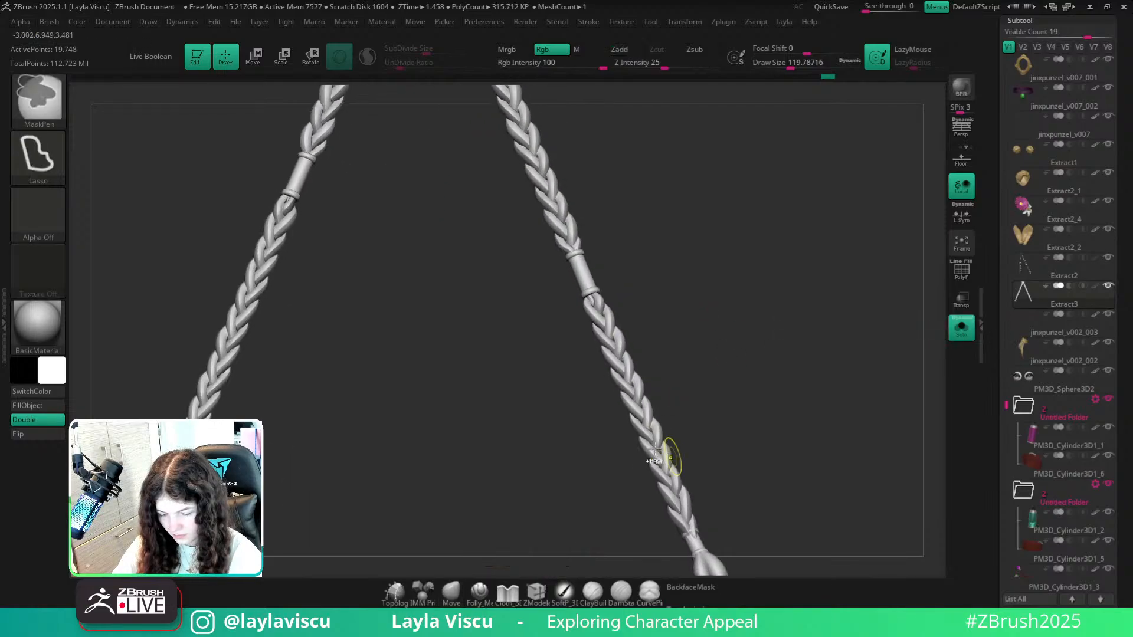
{"action": "left_click", "coordinate": [686, 602]}
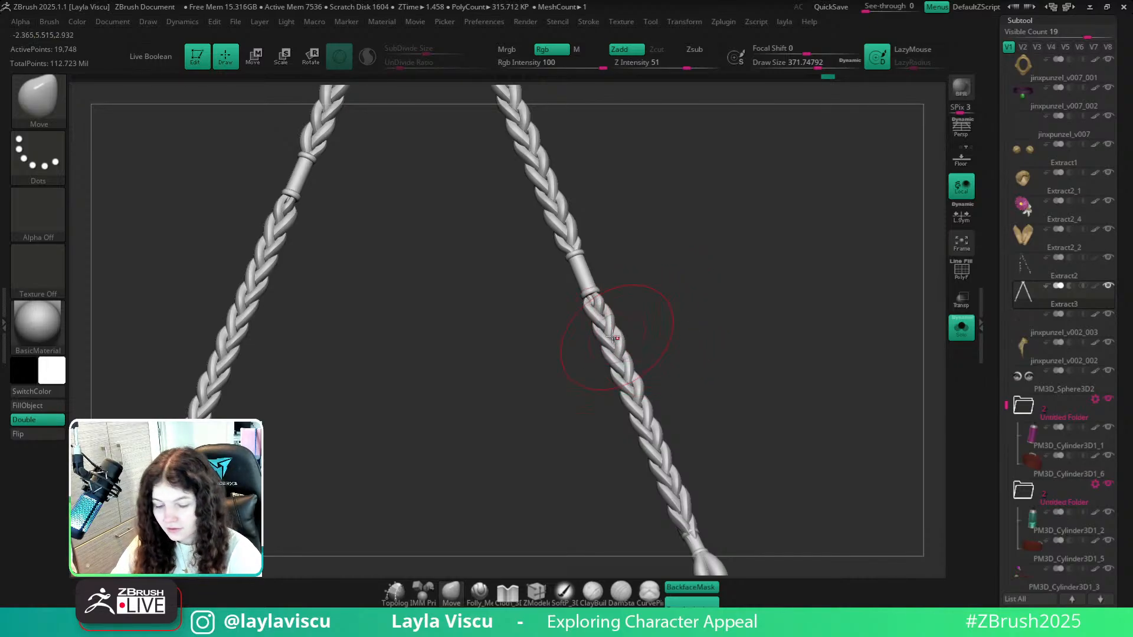
{"action": "mouse_move", "coordinate": [614, 338]}
{"action": "right_mouse_down", "text": "ctrl"}
{"action": "mouse_move", "coordinate": [642, 313]}
{"action": "mouse_move", "coordinate": [722, 320]}
{"action": "right_mouse_up", "text": "ctrl"}
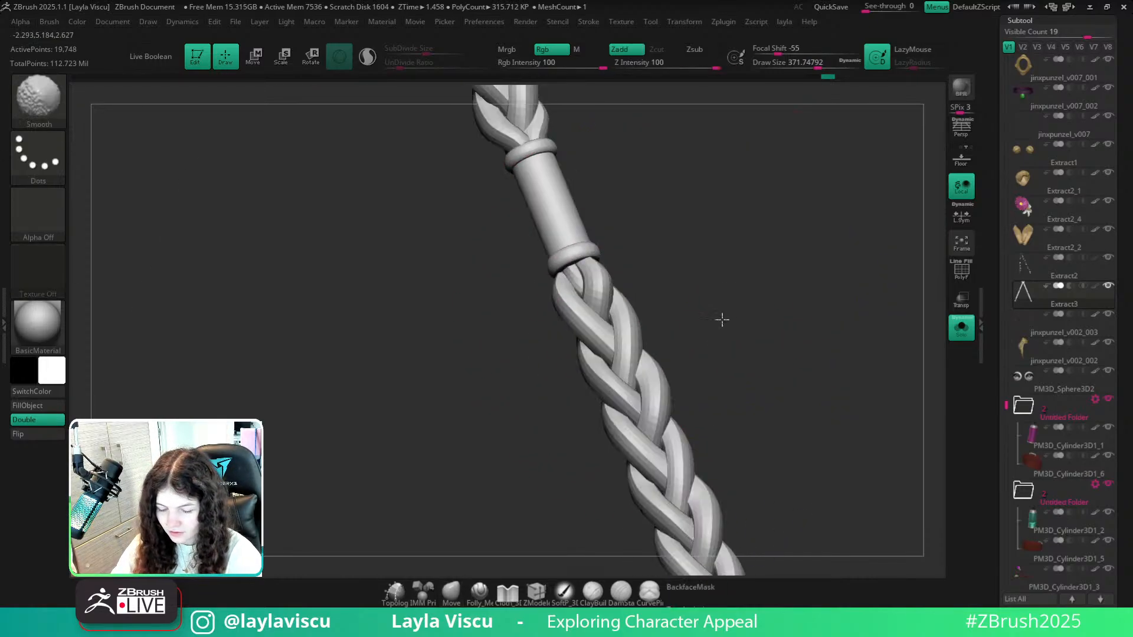
{"action": "key", "text": "s"}
{"action": "left_click_drag", "start_coordinate": [628, 283], "coordinate": [616, 280]}
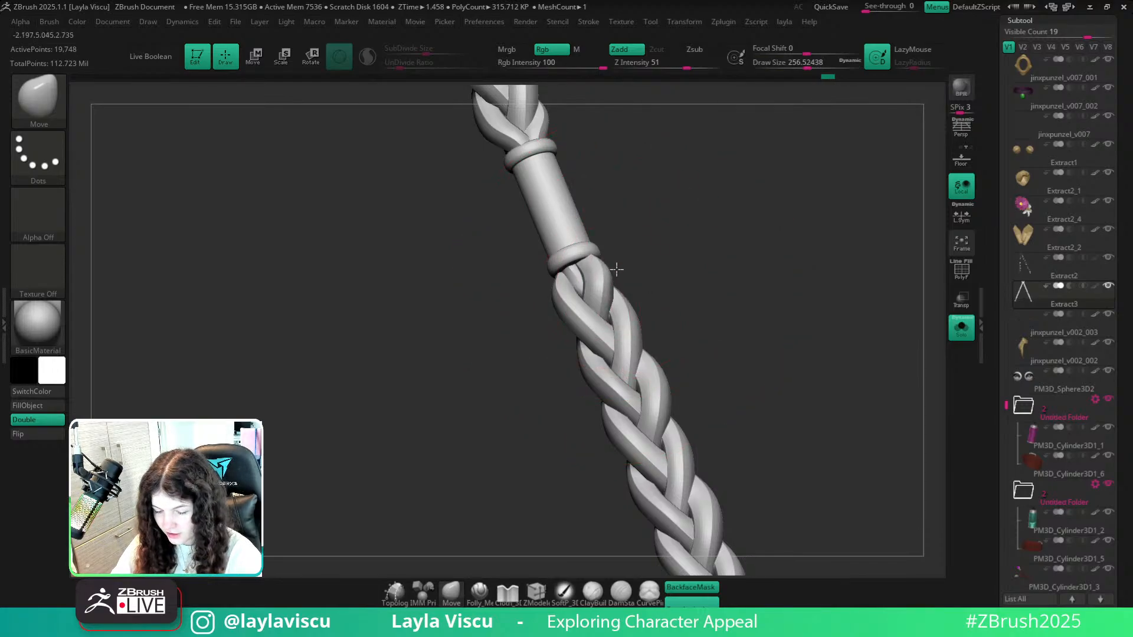
Pull the outer strands of the lower braid outward with the Move brush, working down from the mid-braid tie.
{"action": "left_click_drag", "start_coordinate": [572, 317], "coordinate": [565, 320]}
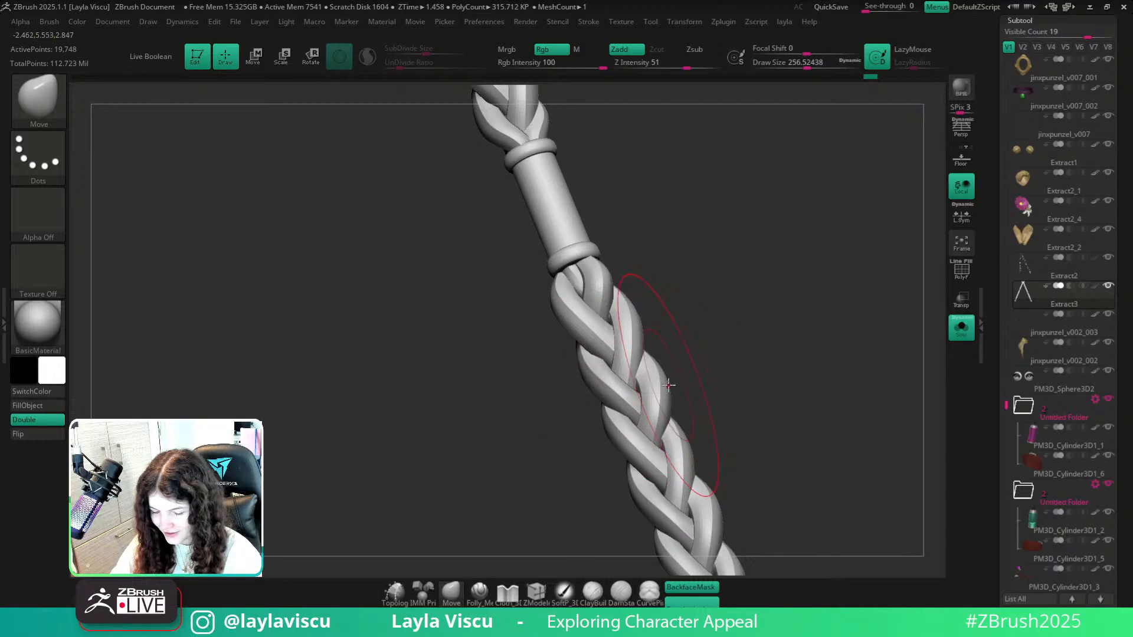
{"action": "left_click_drag", "start_coordinate": [624, 440], "coordinate": [686, 439]}
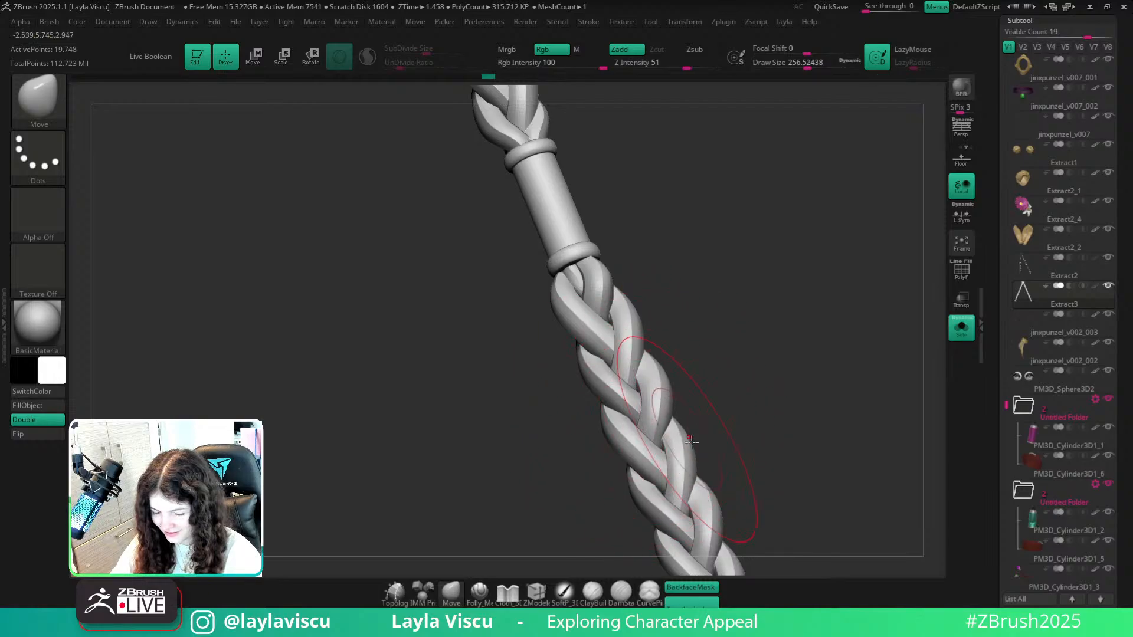
{"action": "right_click_drag", "start_coordinate": [731, 452], "coordinate": [697, 301], "text": "alt"}
{"action": "left_click_drag", "start_coordinate": [619, 361], "coordinate": [689, 352]}
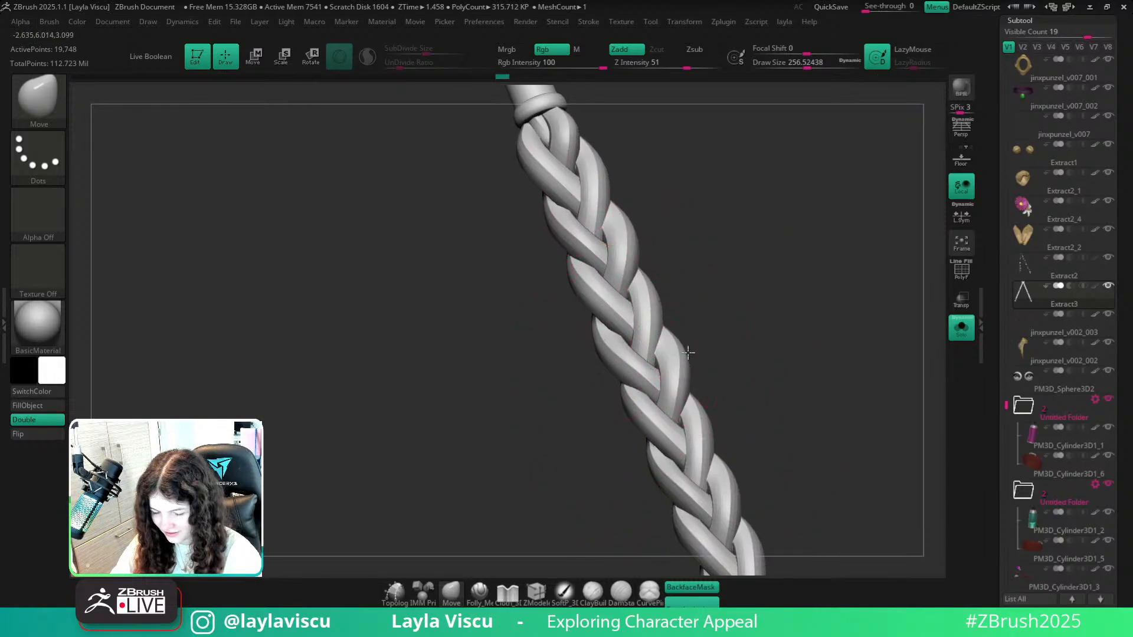
{"action": "left_click_drag", "start_coordinate": [644, 418], "coordinate": [713, 413]}
{"action": "right_click_drag", "start_coordinate": [761, 442], "coordinate": [743, 311], "text": "alt"}
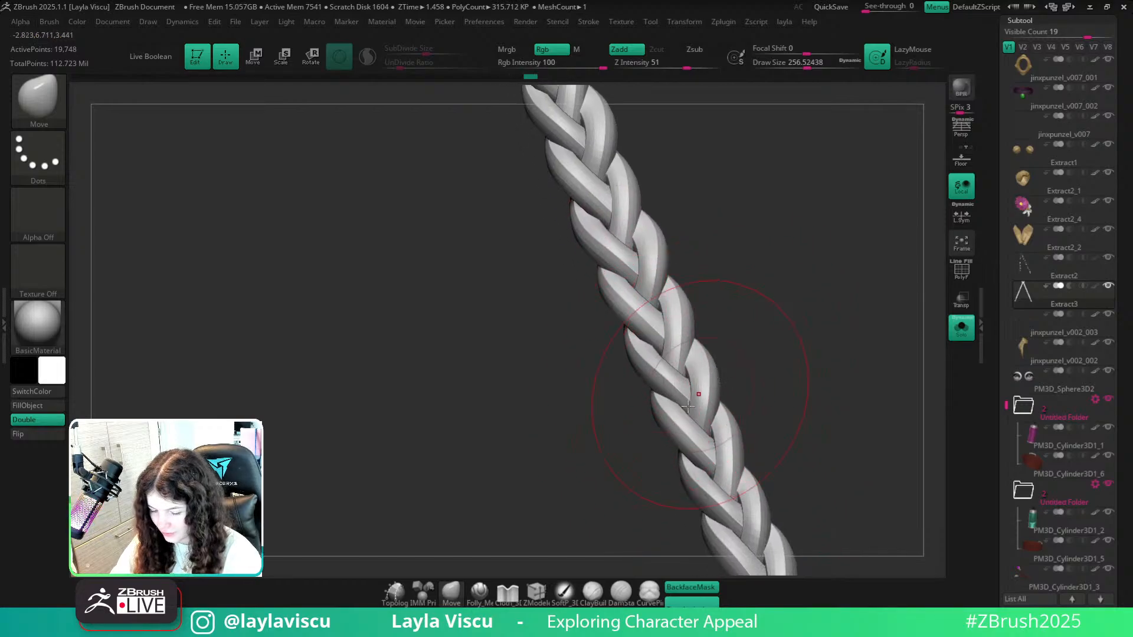
{"action": "right_click_drag", "start_coordinate": [777, 445], "coordinate": [637, 357]}
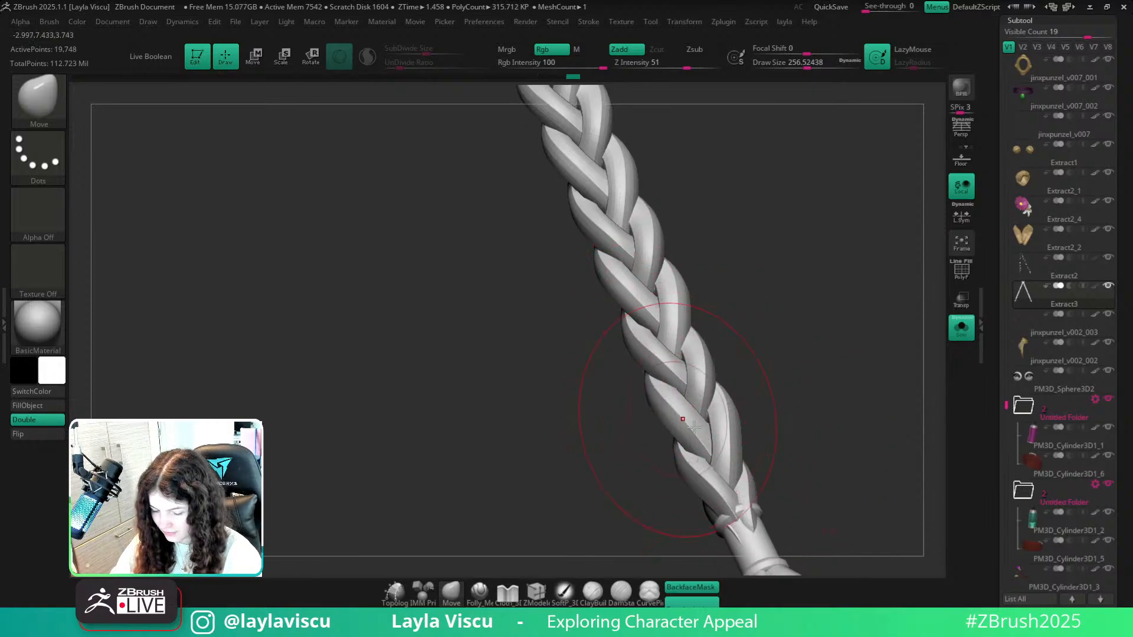
Tuck the strand poking through the end tie above the brush-shaped tip back in, using Draw Size about 132 with BackfaceMask off.
{"action": "right_click_drag", "start_coordinate": [806, 429], "coordinate": [698, 572]}
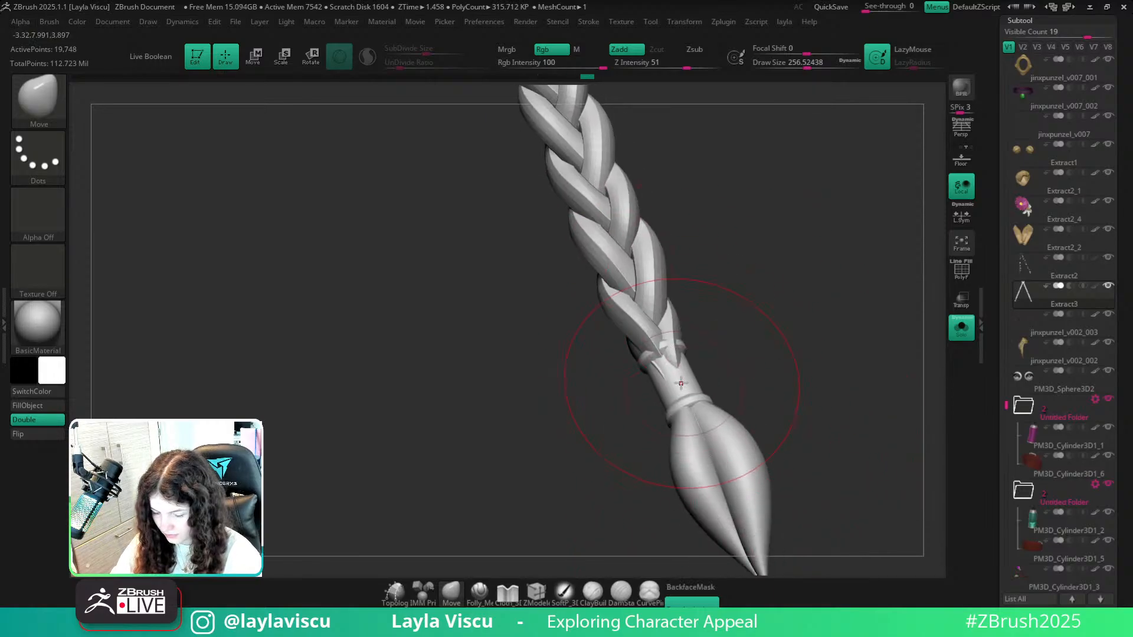
{"action": "key", "text": "s"}
{"action": "left_click_drag", "start_coordinate": [681, 383], "coordinate": [667, 381]}
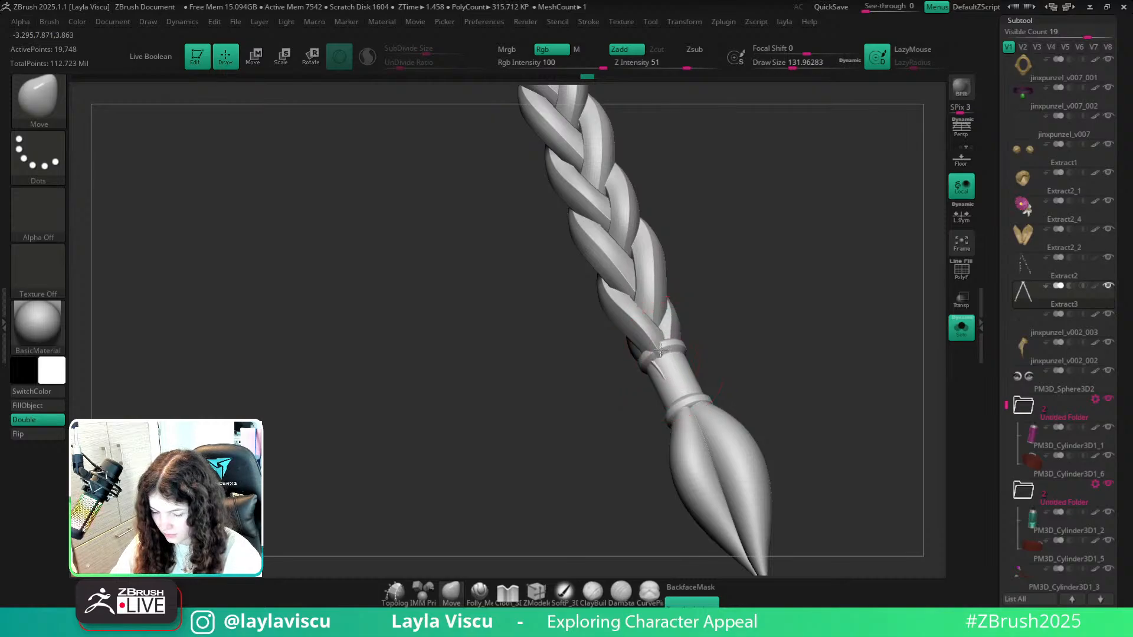
{"action": "right_click_drag", "start_coordinate": [642, 340], "coordinate": [789, 331]}
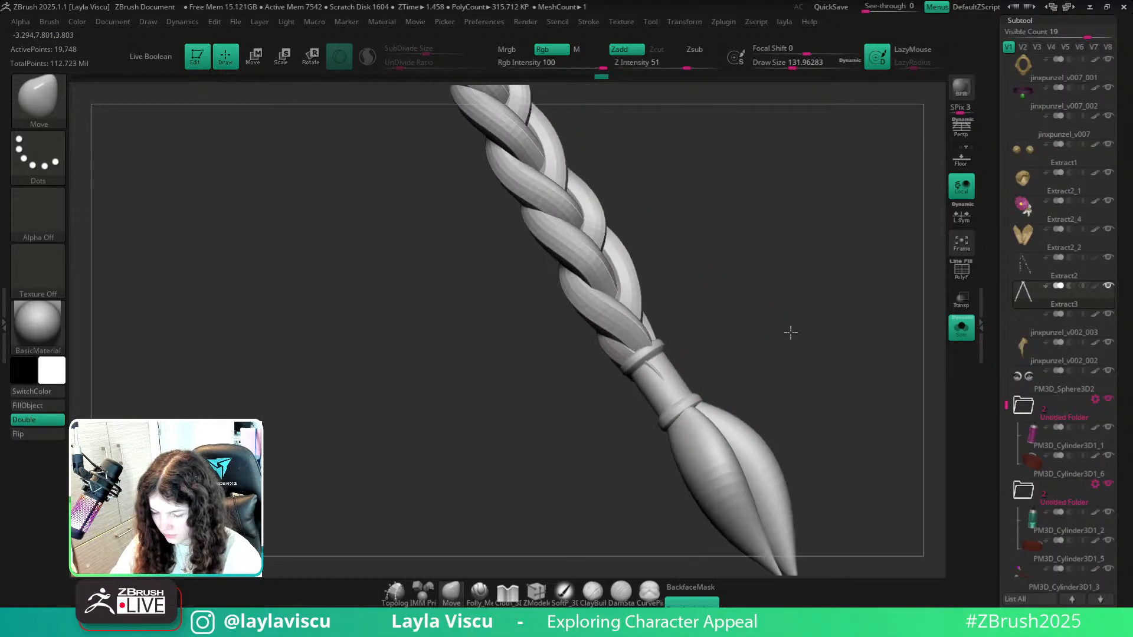
{"action": "right_click_drag", "start_coordinate": [646, 365], "coordinate": [687, 409], "text": "ctrl"}
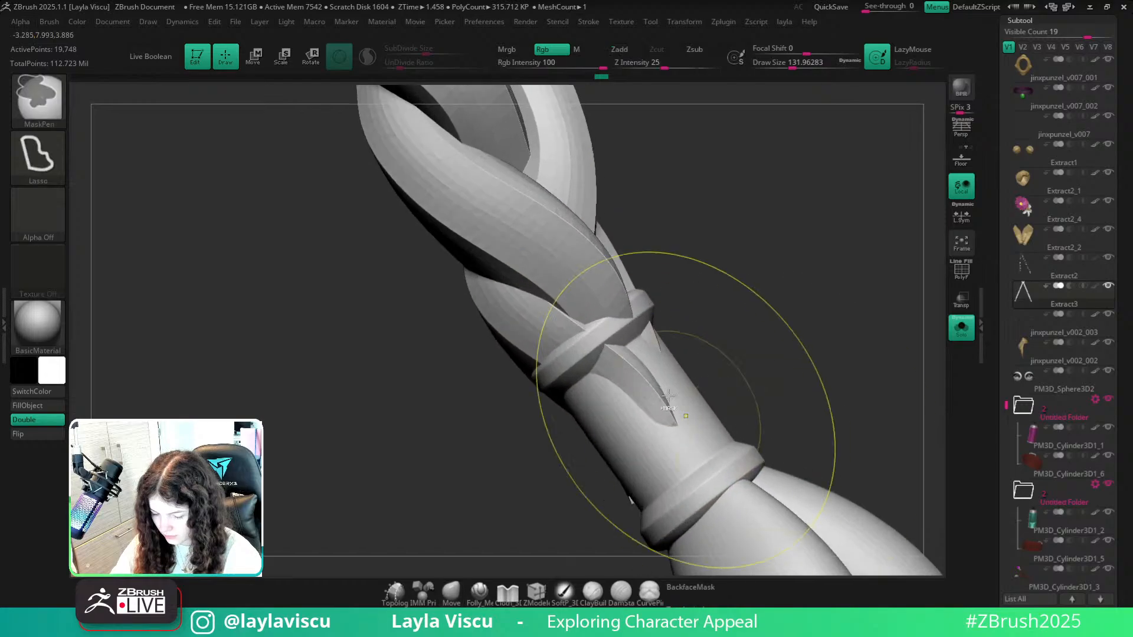
{"action": "left_click_drag", "start_coordinate": [637, 371], "coordinate": [610, 352]}
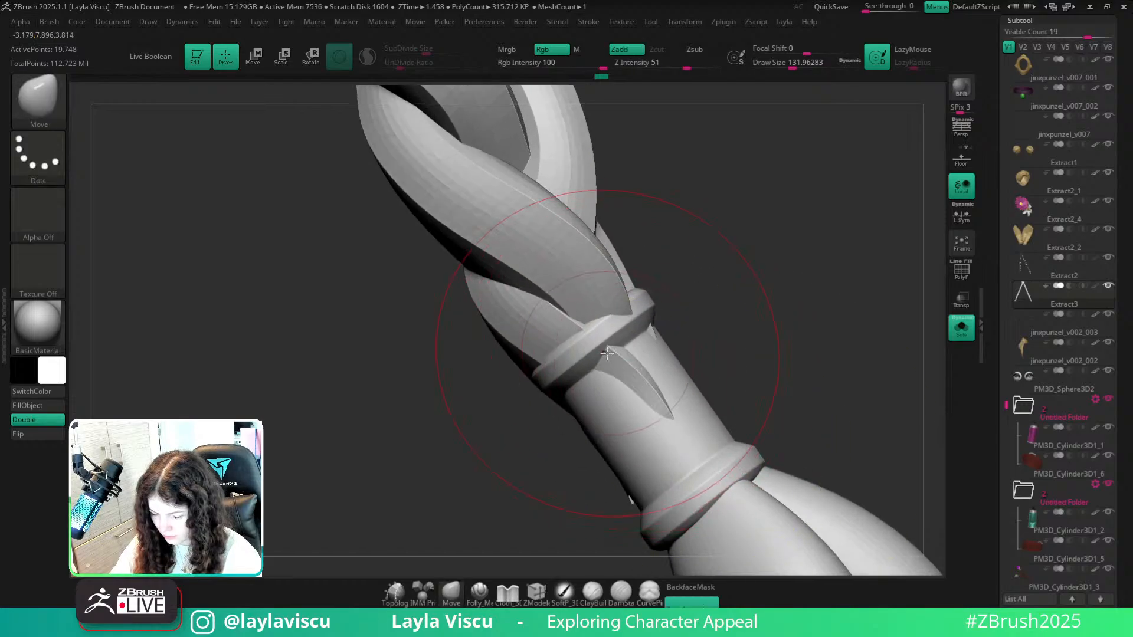
{"action": "key", "text": "ctrl+z"}
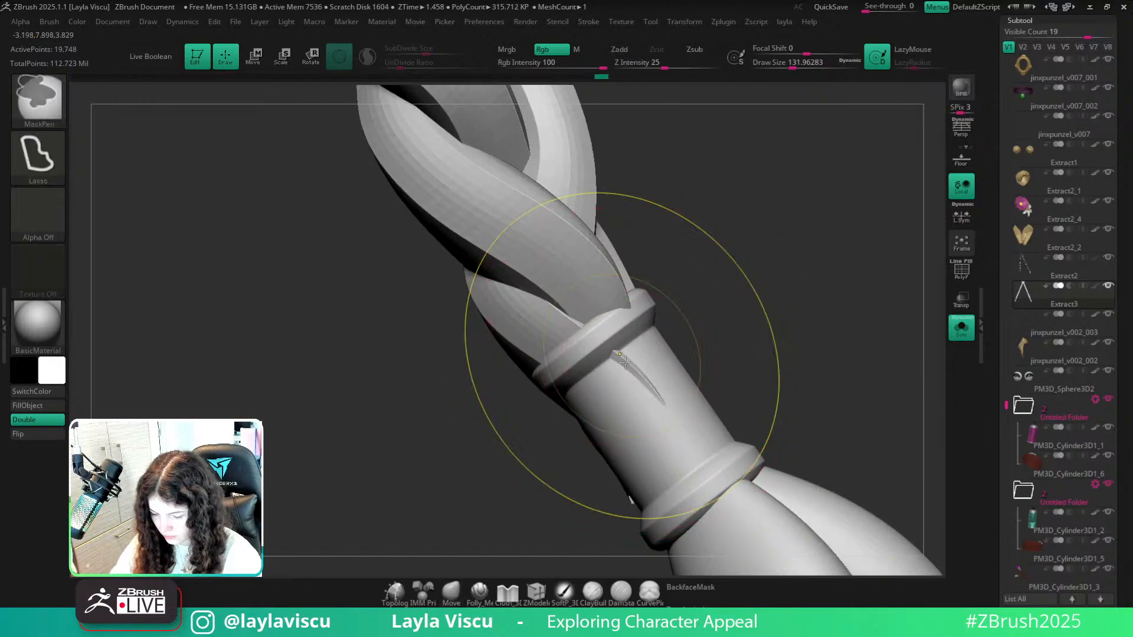
{"action": "right_click_drag", "start_coordinate": [622, 356], "coordinate": [650, 397], "text": "ctrl"}
{"action": "key", "text": "shift+f"}
{"action": "left_click_drag", "start_coordinate": [623, 357], "coordinate": [591, 353]}
{"action": "key", "text": "shift+f"}
{"action": "mouse_move", "coordinate": [773, 359]}
{"action": "right_mouse_down", "text": "ctrl"}
{"action": "mouse_move", "coordinate": [688, 309]}
{"action": "mouse_move", "coordinate": [661, 359]}
{"action": "mouse_move", "coordinate": [718, 460]}
{"action": "mouse_move", "coordinate": [661, 453]}
{"action": "right_mouse_up", "text": "ctrl"}
{"action": "mouse_move", "coordinate": [581, 435]}
{"action": "left_mouse_down"}
{"action": "mouse_move", "coordinate": [557, 435]}
{"action": "mouse_move", "coordinate": [582, 442]}
{"action": "left_mouse_up"}
{"action": "key", "text": "ctrl+z"}
With the polyframe shown, move the strand end piercing the other side of the end tie back inside, then hide the polyframe.
{"action": "key", "text": "shift+f"}
{"action": "right_click_drag", "start_coordinate": [582, 441], "coordinate": [602, 505], "text": "ctrl"}
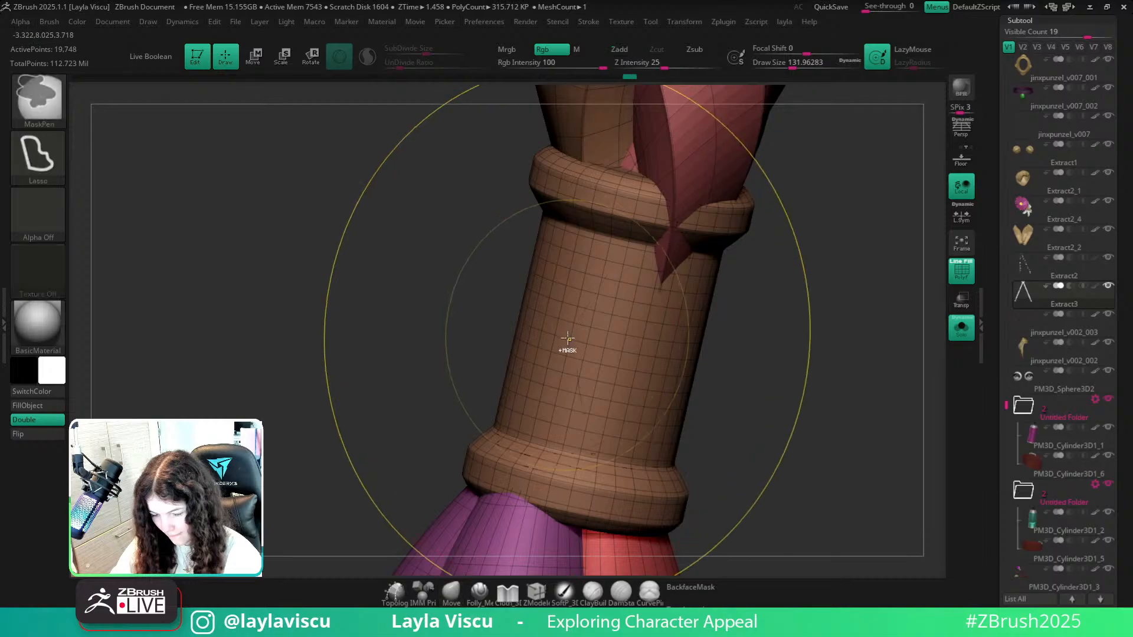
{"action": "right_click_drag", "start_coordinate": [567, 346], "coordinate": [649, 258], "text": "ctrl"}
{"action": "left_click_drag", "start_coordinate": [646, 222], "coordinate": [625, 218]}
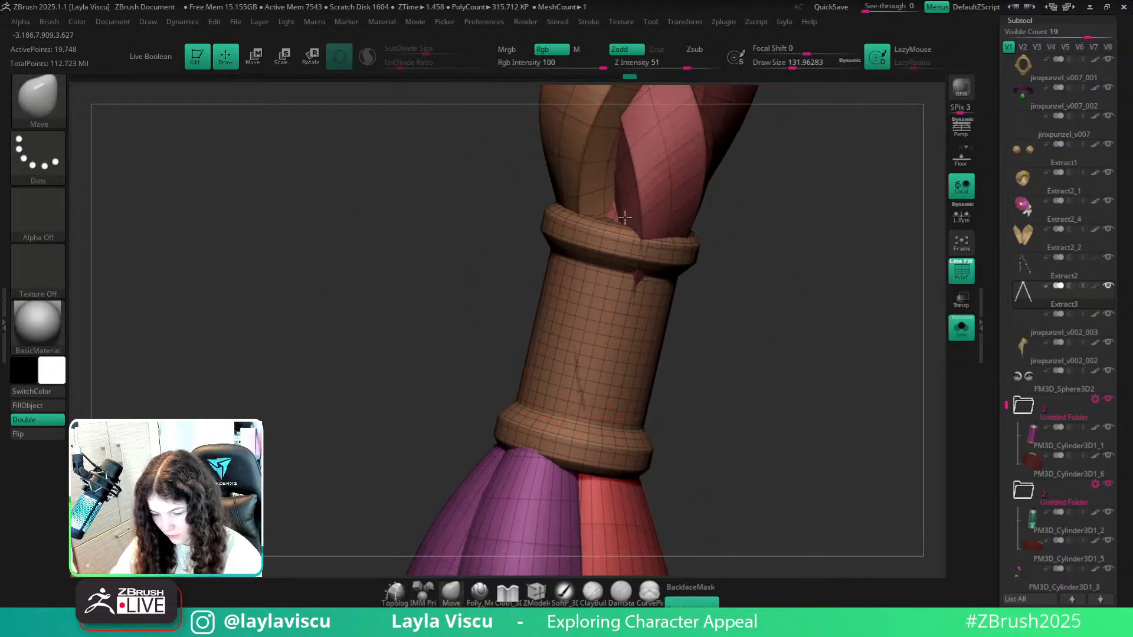
{"action": "key", "text": "shift+f"}
Examine both isolated braids from several angles, from the pointed tips up to the mid-braid ties.
{"action": "mouse_move", "coordinate": [779, 336]}
{"action": "right_mouse_down"}
{"action": "mouse_move", "coordinate": [504, 296]}
{"action": "mouse_move", "coordinate": [796, 344]}
{"action": "mouse_move", "coordinate": [758, 342]}
{"action": "right_mouse_up"}
{"action": "right_click_drag", "start_coordinate": [757, 341], "coordinate": [675, 380], "text": "ctrl"}
{"action": "right_click_drag", "start_coordinate": [582, 328], "coordinate": [627, 384], "text": "ctrl"}
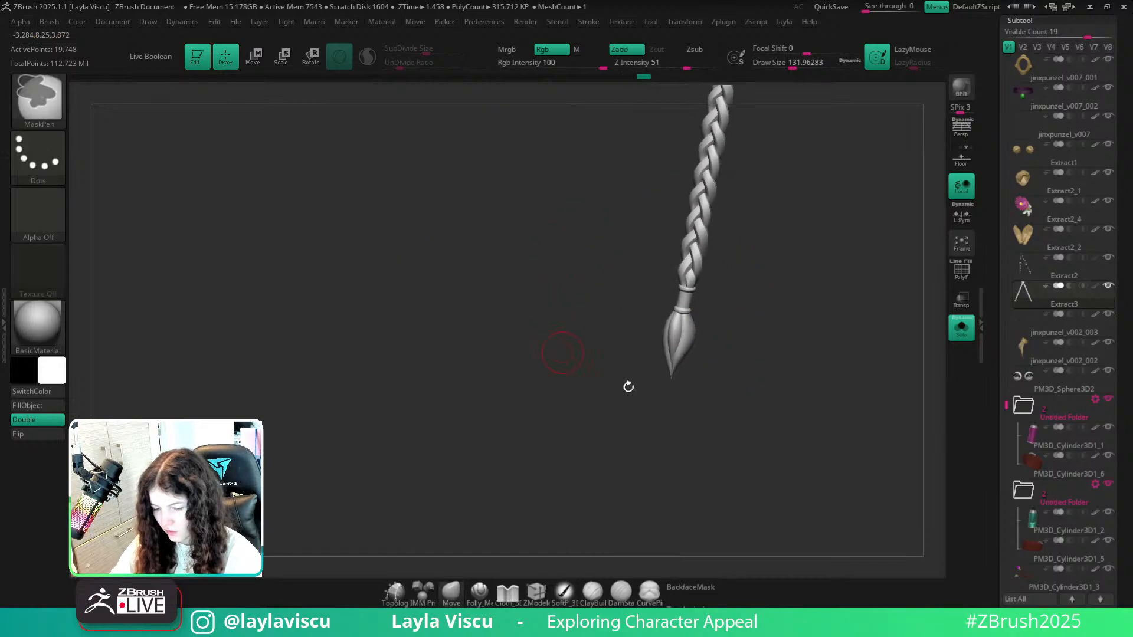
{"action": "right_click_drag", "start_coordinate": [788, 446], "coordinate": [875, 385]}
{"action": "right_click_drag", "start_coordinate": [875, 384], "coordinate": [647, 355], "text": "ctrl"}
{"action": "mouse_move", "coordinate": [647, 355]}
{"action": "right_mouse_down"}
{"action": "mouse_move", "coordinate": [714, 370]}
{"action": "mouse_move", "coordinate": [777, 361]}
{"action": "mouse_move", "coordinate": [815, 302]}
{"action": "mouse_move", "coordinate": [853, 297]}
{"action": "right_mouse_up"}
{"action": "right_click_drag", "start_coordinate": [784, 347], "coordinate": [826, 367]}
{"action": "right_click_drag", "start_coordinate": [630, 377], "coordinate": [691, 394]}
{"action": "left_click_drag", "start_coordinate": [552, 354], "coordinate": [545, 350]}
{"action": "mouse_move", "coordinate": [544, 350]}
{"action": "right_mouse_down", "text": "ctrl"}
{"action": "mouse_move", "coordinate": [430, 331]}
{"action": "mouse_move", "coordinate": [706, 395]}
{"action": "mouse_move", "coordinate": [690, 356]}
{"action": "mouse_move", "coordinate": [647, 371]}
{"action": "right_mouse_up", "text": "ctrl"}
{"action": "mouse_move", "coordinate": [648, 370]}
{"action": "right_mouse_down", "text": "ctrl"}
{"action": "mouse_move", "coordinate": [675, 421]}
{"action": "mouse_move", "coordinate": [754, 314]}
{"action": "right_mouse_up", "text": "ctrl"}
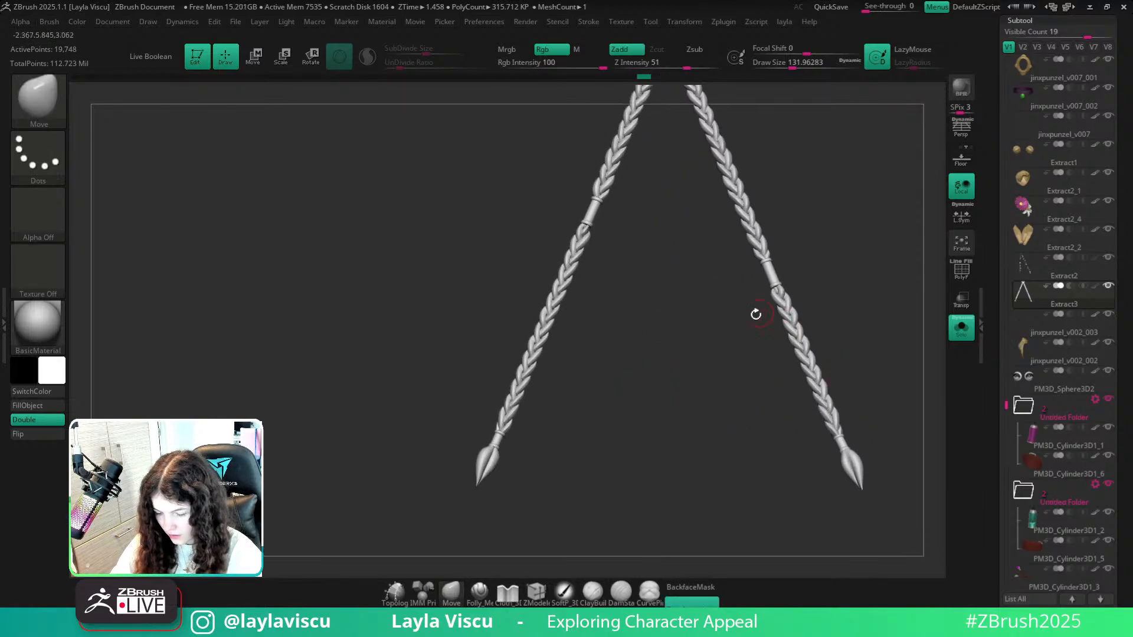
Turn BackfaceMask on and raise the Move brush's Draw Size to about 492 for the braid below the mid-braid tie.
{"action": "mouse_move", "coordinate": [574, 264]}
{"action": "right_mouse_down", "text": "ctrl"}
{"action": "mouse_move", "coordinate": [594, 358]}
{"action": "mouse_move", "coordinate": [607, 327]}
{"action": "right_mouse_up", "text": "ctrl"}
{"action": "key", "text": "s"}
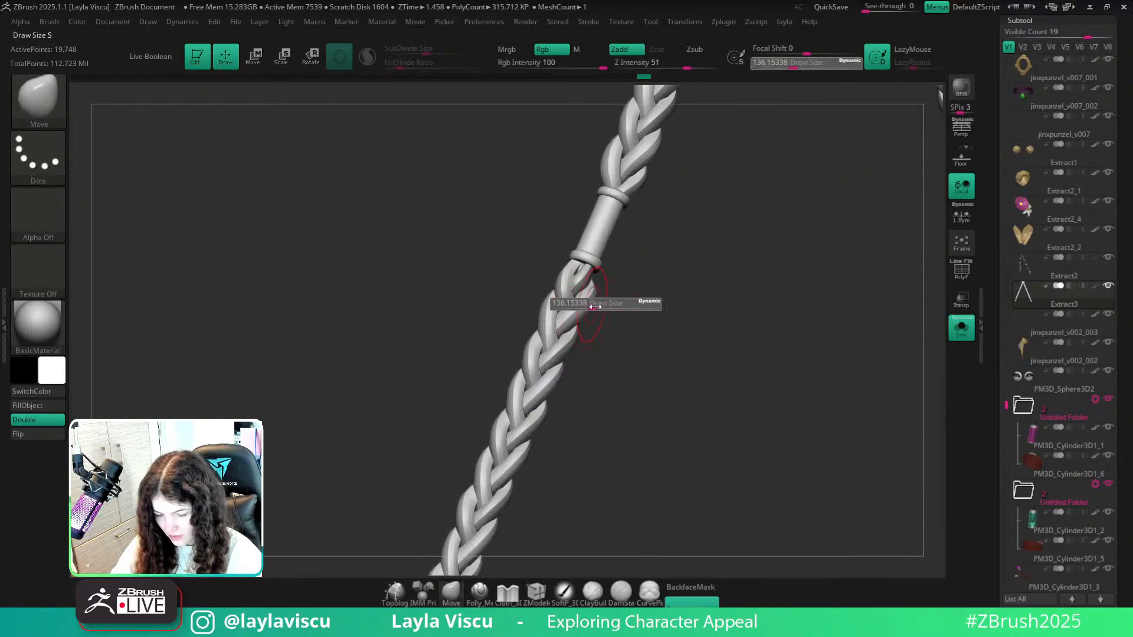
{"action": "left_click_drag", "start_coordinate": [592, 304], "coordinate": [600, 305]}
{"action": "left_click", "coordinate": [695, 602]}
{"action": "left_click", "coordinate": [691, 587]}
{"action": "key", "text": "s"}
{"action": "left_click_drag", "start_coordinate": [546, 354], "coordinate": [569, 355]}
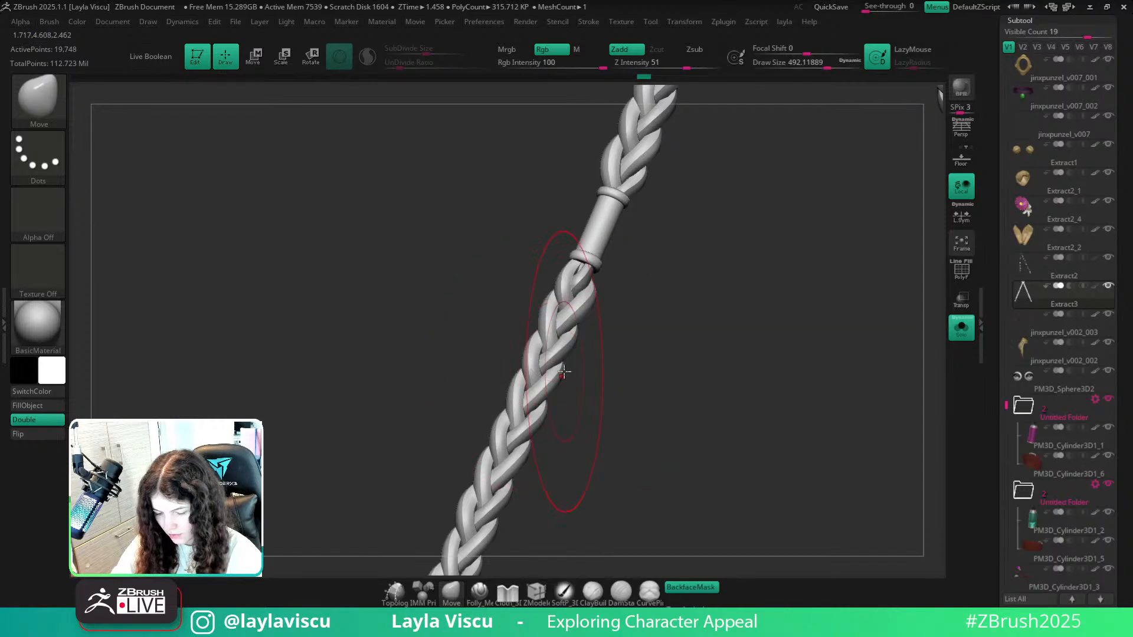
Check the lower part of both isolated braids, then turn Solo off to bring back the whole character.
{"action": "mouse_move", "coordinate": [528, 347]}
{"action": "right_mouse_down"}
{"action": "mouse_move", "coordinate": [625, 306]}
{"action": "mouse_move", "coordinate": [513, 354]}
{"action": "right_mouse_up"}
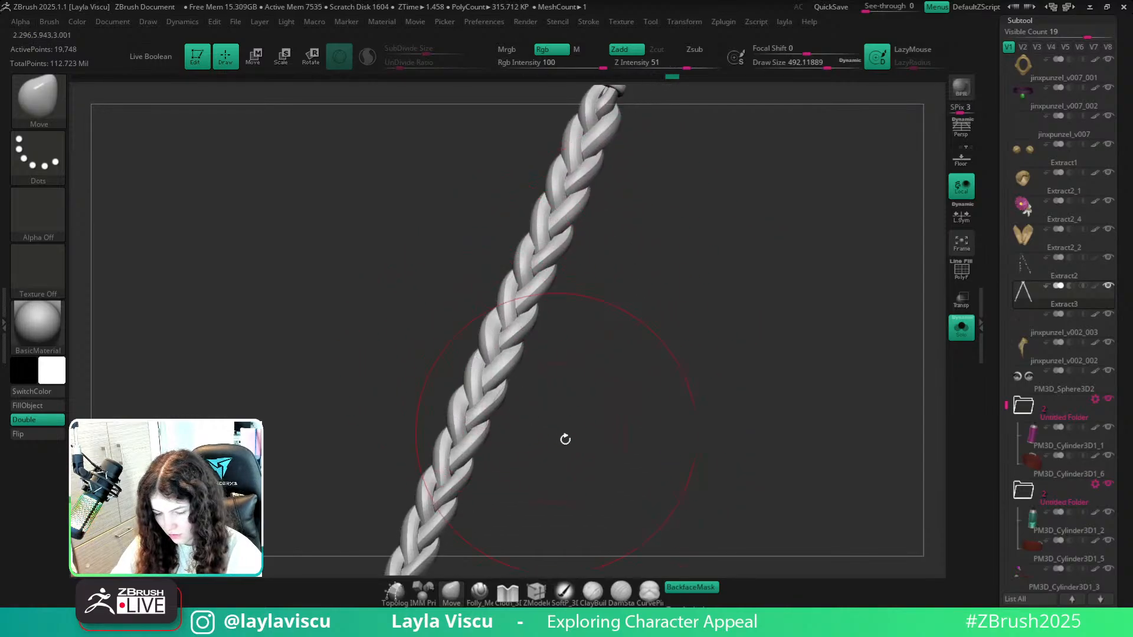
{"action": "mouse_move", "coordinate": [564, 437]}
{"action": "right_mouse_down"}
{"action": "mouse_move", "coordinate": [528, 327]}
{"action": "mouse_move", "coordinate": [569, 362]}
{"action": "mouse_move", "coordinate": [620, 334]}
{"action": "mouse_move", "coordinate": [640, 404]}
{"action": "mouse_move", "coordinate": [620, 382]}
{"action": "right_mouse_up"}
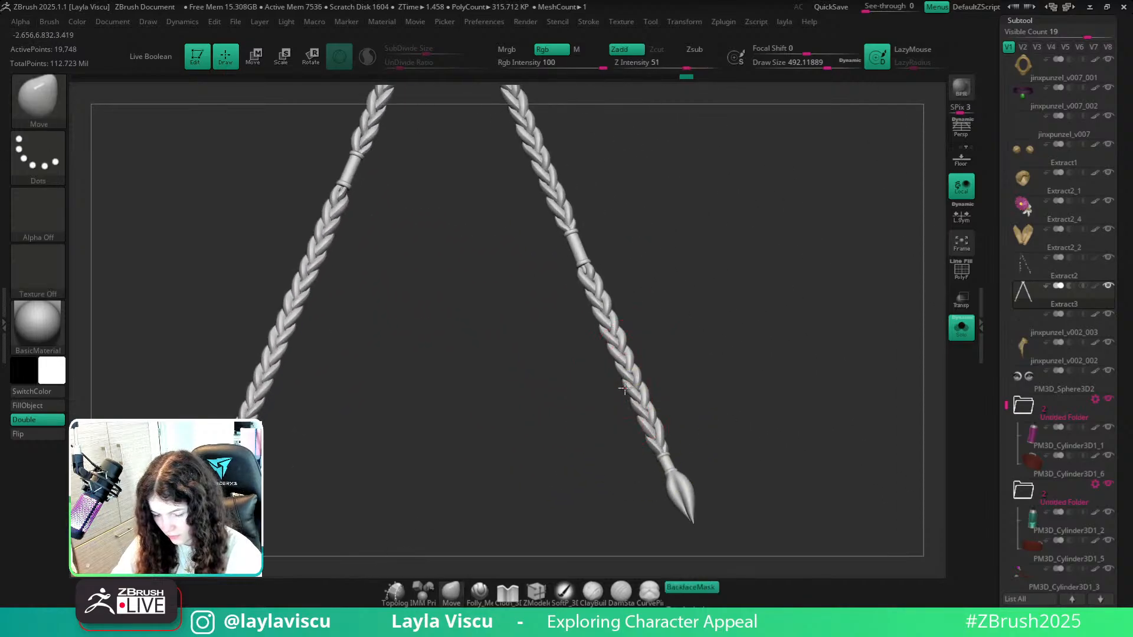
{"action": "scroll", "coordinate": [624, 388], "scroll_direction": "down", "scroll_amount": 5}
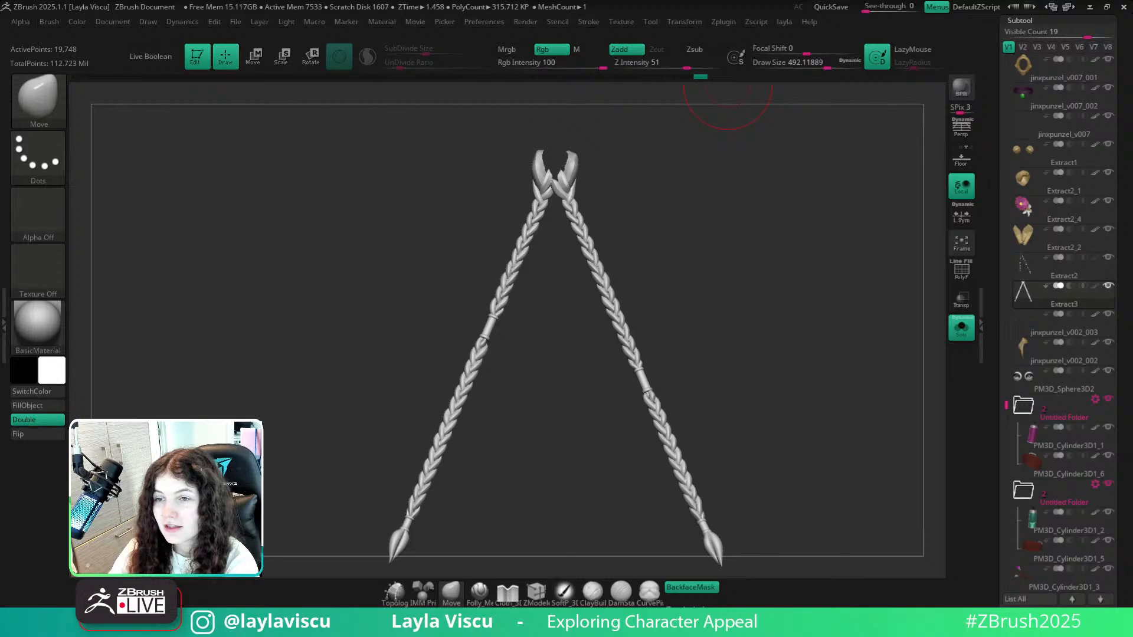
{"action": "left_click", "coordinate": [961, 328]}
{"action": "mouse_move", "coordinate": [1110, 283]}
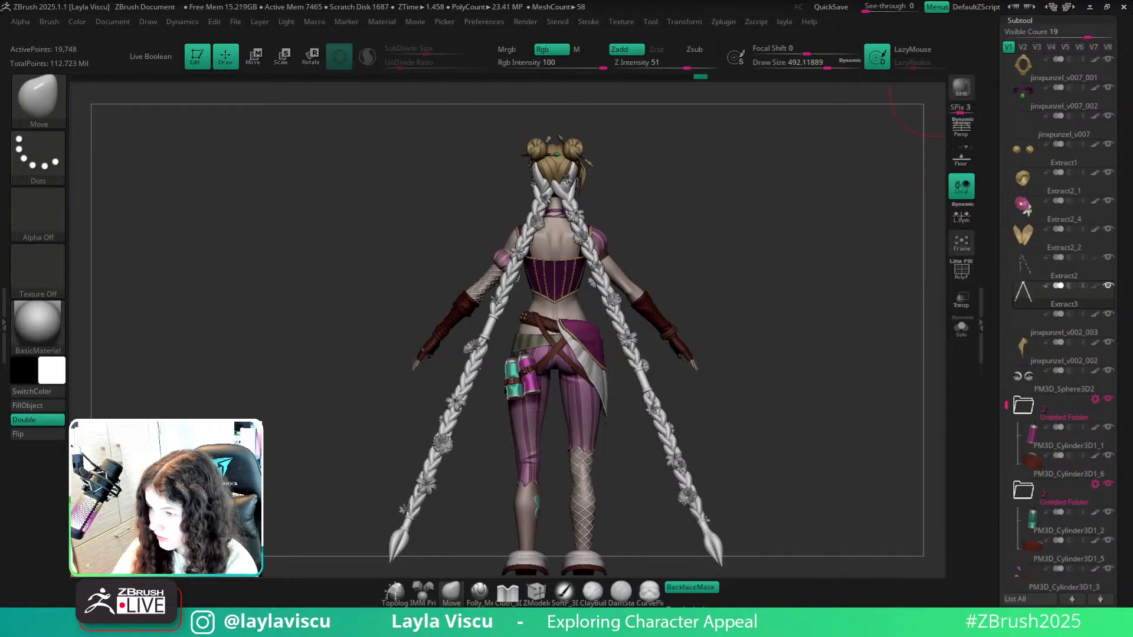
Switch to the browser, review the braids in the Jinx-punzel renders on ArtStation, and return to ZBrush.
{"action": "left_click", "coordinate": [581, 624]}
{"action": "scroll", "coordinate": [615, 446], "scroll_direction": "up", "scroll_amount": 14}
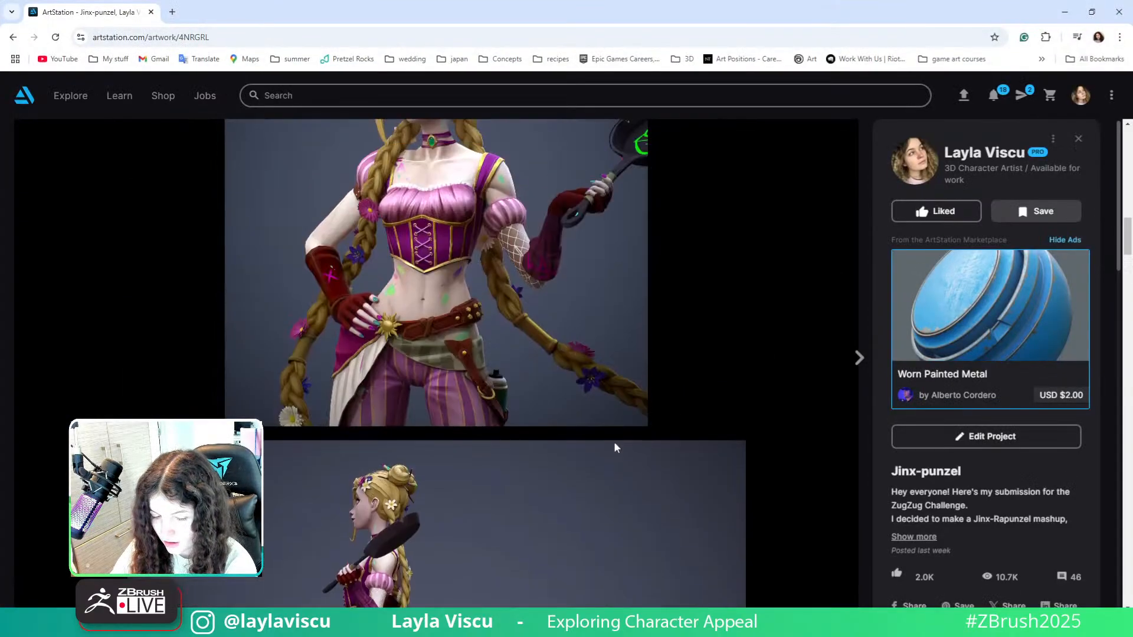
{"action": "scroll", "coordinate": [614, 442], "scroll_direction": "up", "scroll_amount": 5}
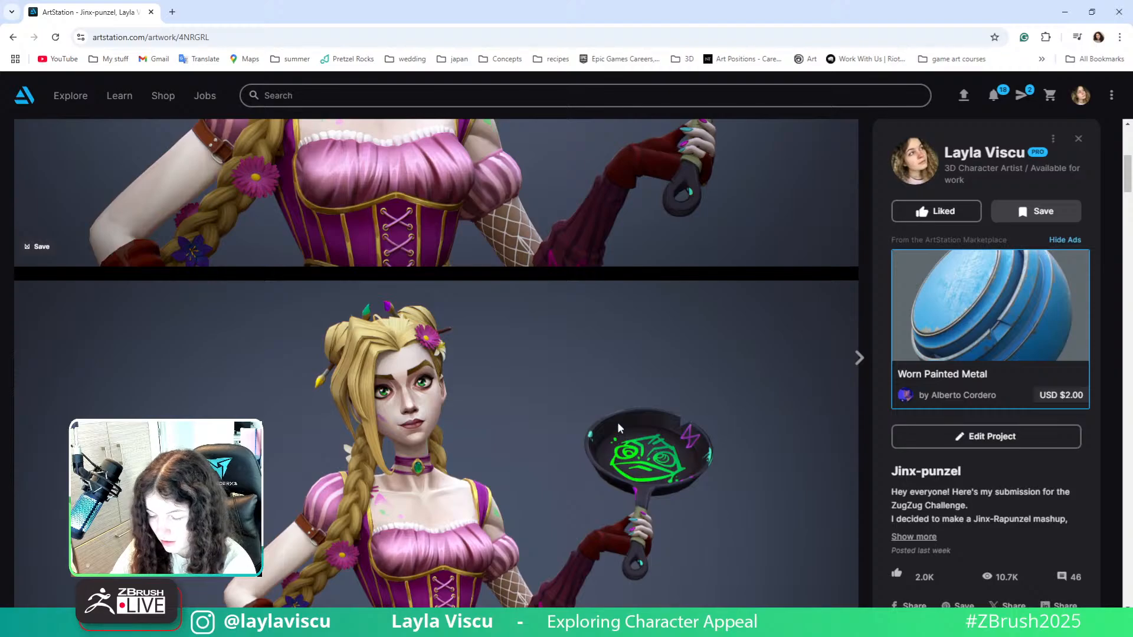
{"action": "scroll", "coordinate": [613, 420], "scroll_direction": "up", "scroll_amount": 6}
{"action": "scroll", "coordinate": [611, 424], "scroll_direction": "down", "scroll_amount": 3}
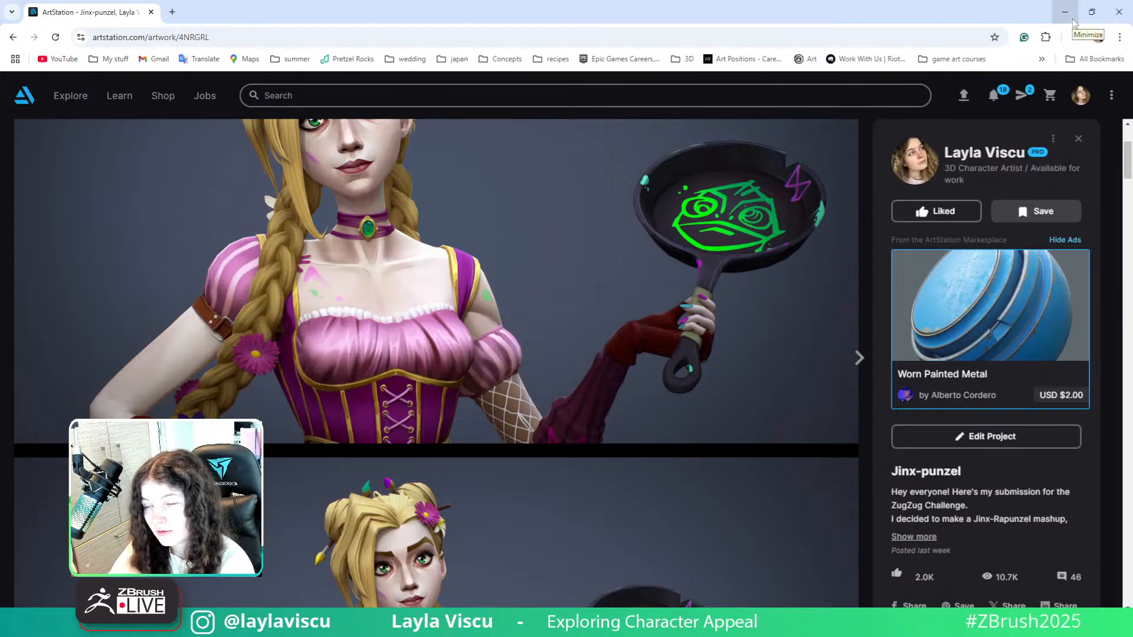
{"action": "scroll", "coordinate": [373, 275], "scroll_direction": "down", "scroll_amount": 5}
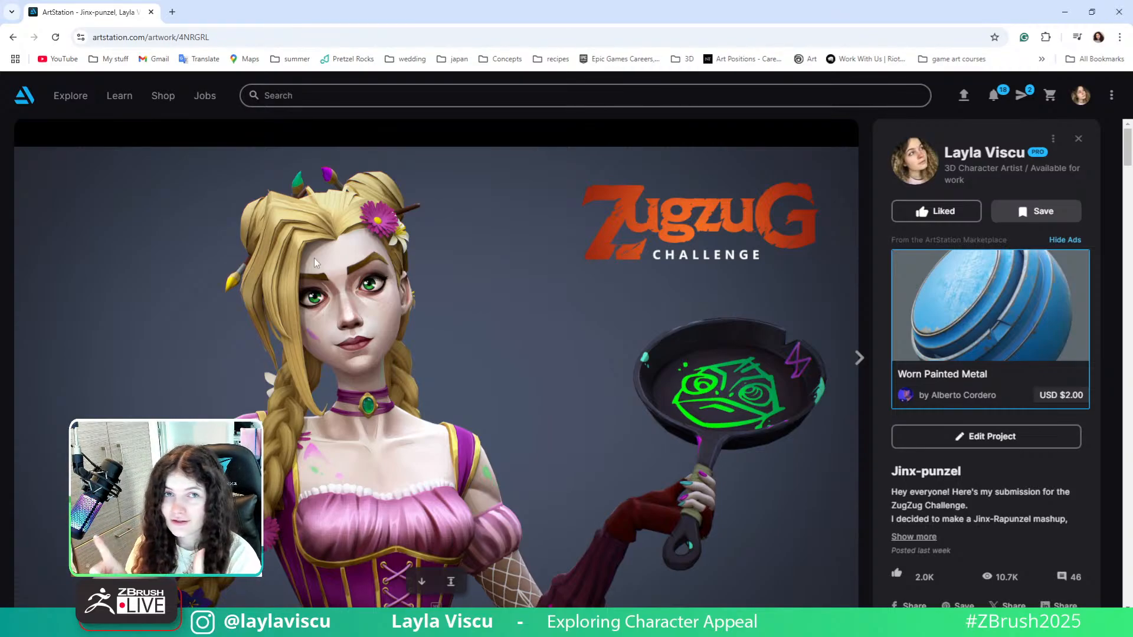
{"action": "left_click", "coordinate": [1064, 11]}
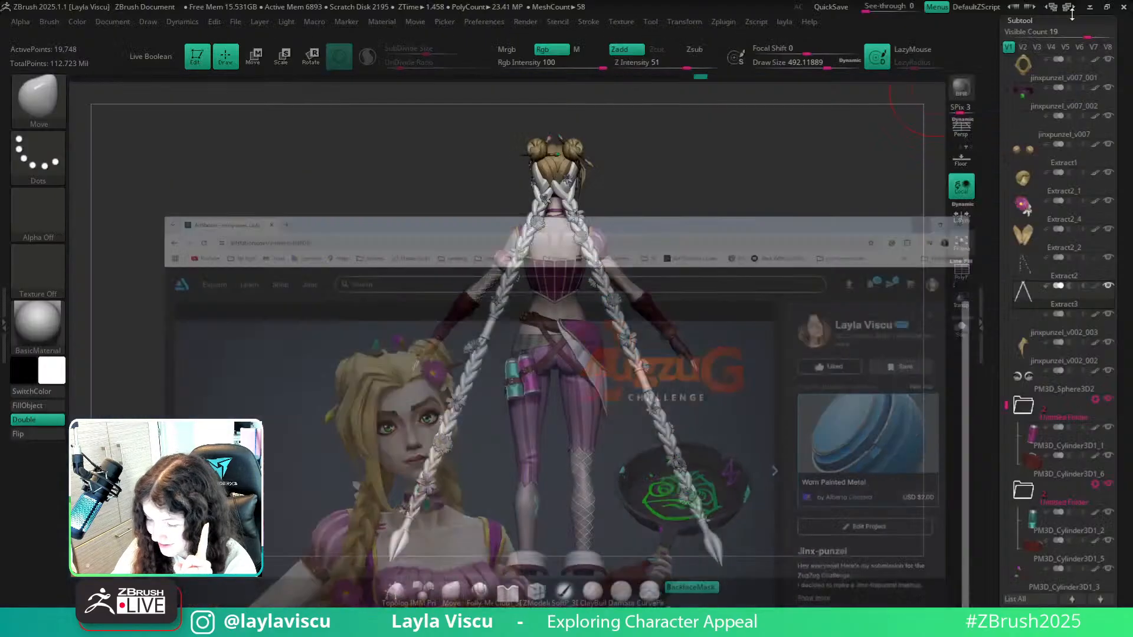
Select the braid flowers subtool Extract2 and preview it with dynamic subdivision, isolating it briefly with Solo.
{"action": "mouse_move", "coordinate": [780, 317]}
{"action": "right_mouse_down"}
{"action": "mouse_move", "coordinate": [818, 308]}
{"action": "mouse_move", "coordinate": [806, 255]}
{"action": "mouse_move", "coordinate": [888, 231]}
{"action": "mouse_move", "coordinate": [779, 298]}
{"action": "right_mouse_up"}
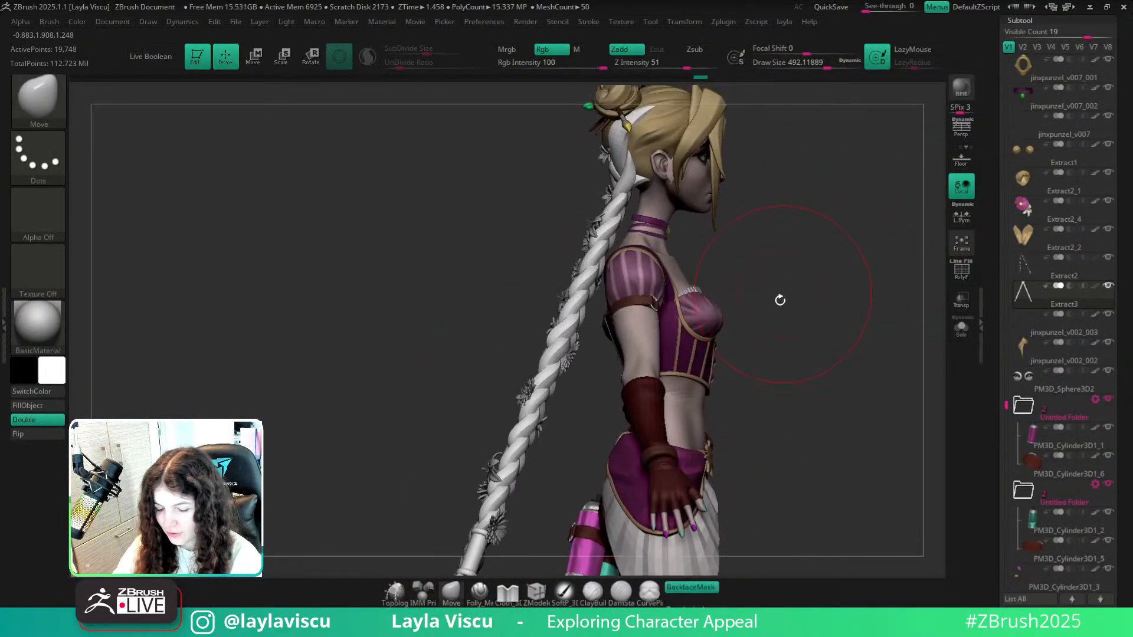
{"action": "right_click_drag", "start_coordinate": [534, 277], "coordinate": [590, 227], "text": "ctrl"}
{"action": "key", "text": "ctrl+d"}
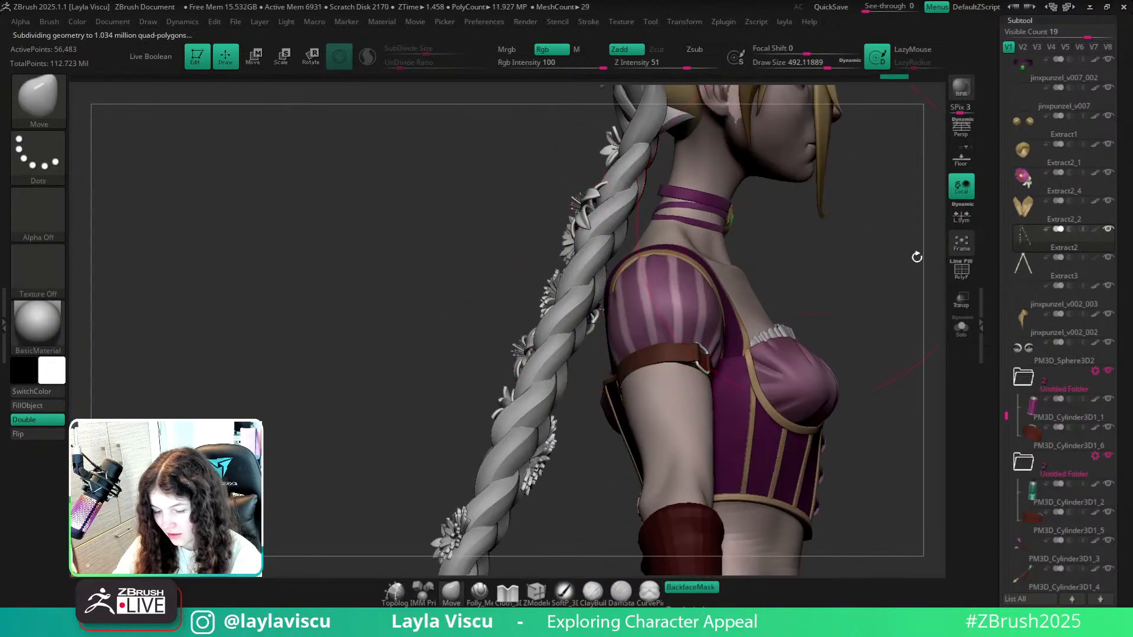
{"action": "left_click", "coordinate": [963, 330]}
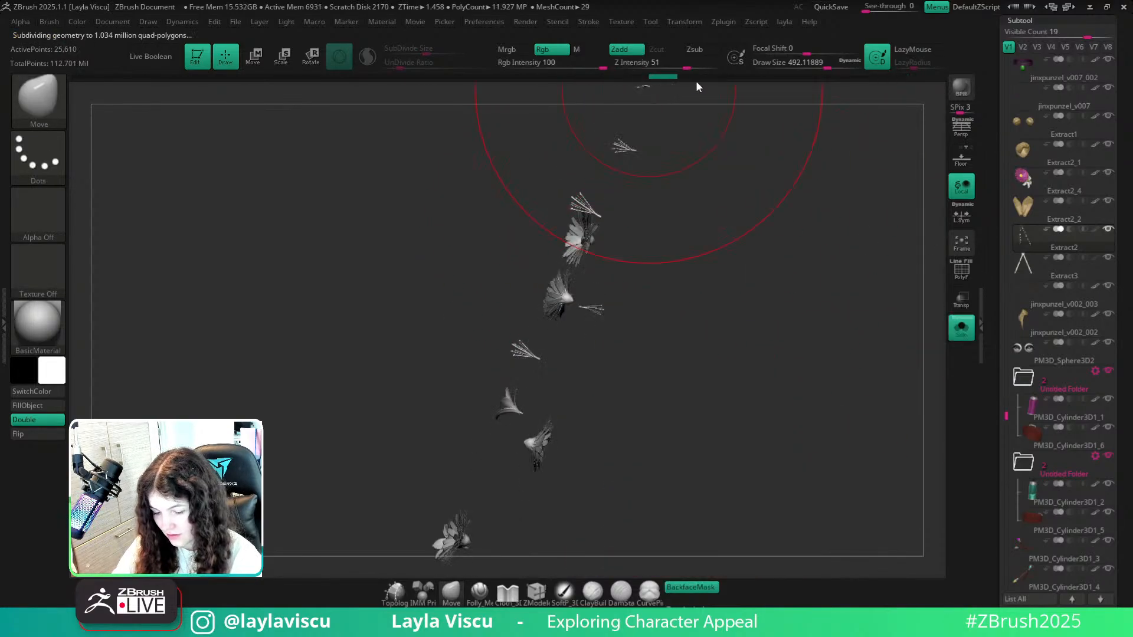
{"action": "left_click", "coordinate": [961, 328]}
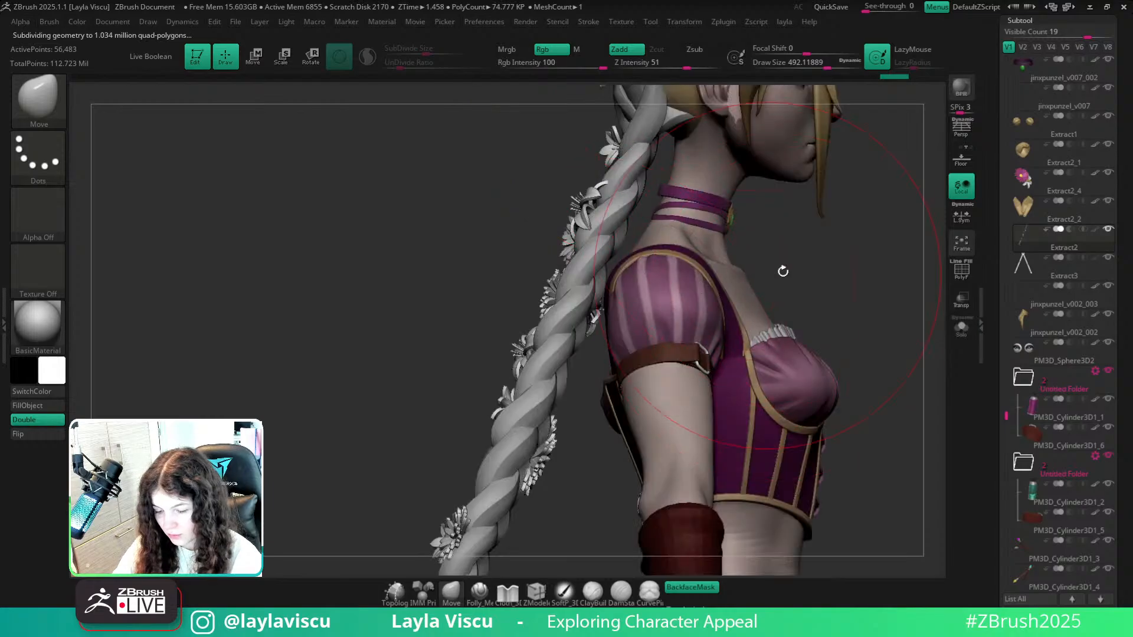
{"action": "key", "text": "d"}
{"action": "left_click", "coordinate": [625, 394]}
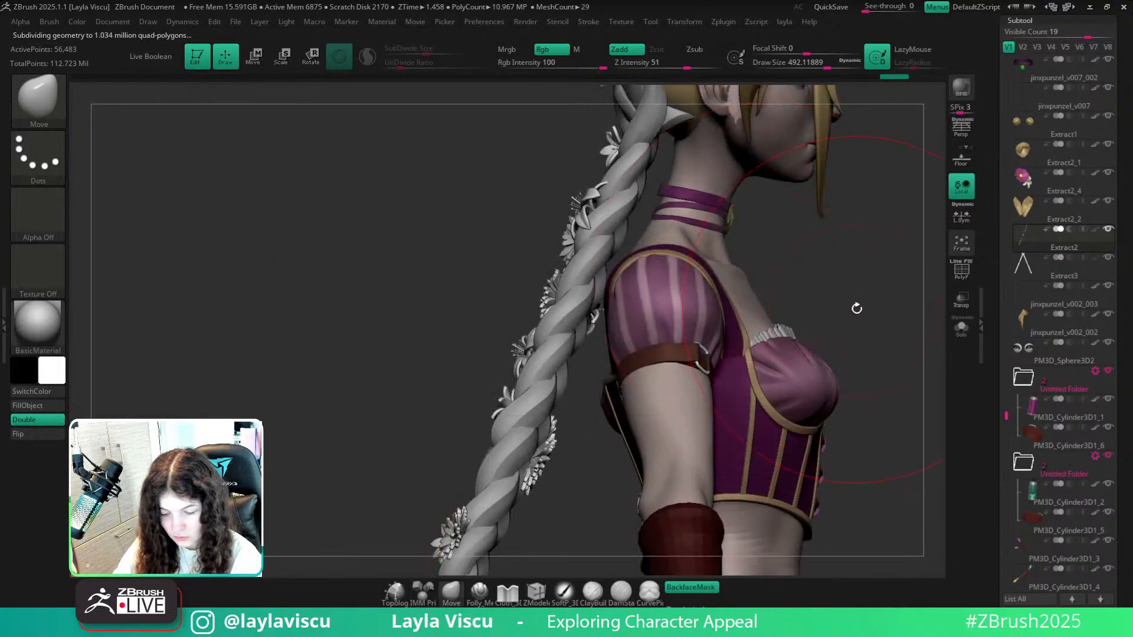
Turn BackfaceMask off and reduce the Draw Size to about 62 for the daisy on the upper braid.
{"action": "left_click_drag", "start_coordinate": [856, 308], "coordinate": [880, 270]}
{"action": "left_click_drag", "start_coordinate": [727, 358], "coordinate": [779, 467], "text": "alt"}
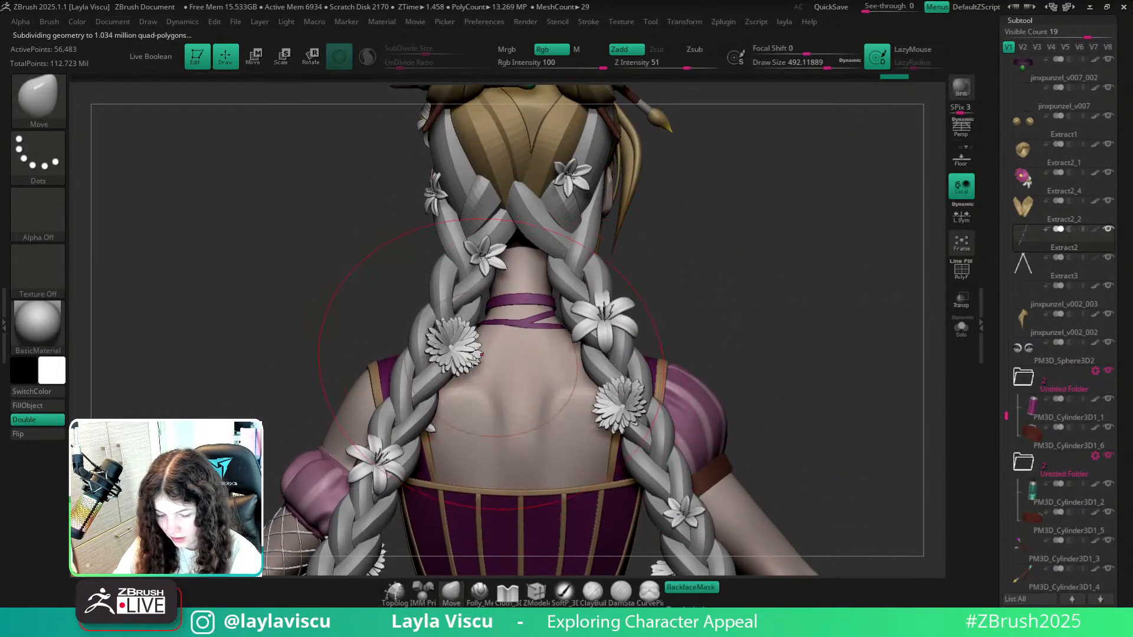
{"action": "right_click_drag", "start_coordinate": [491, 363], "coordinate": [459, 510], "text": "ctrl"}
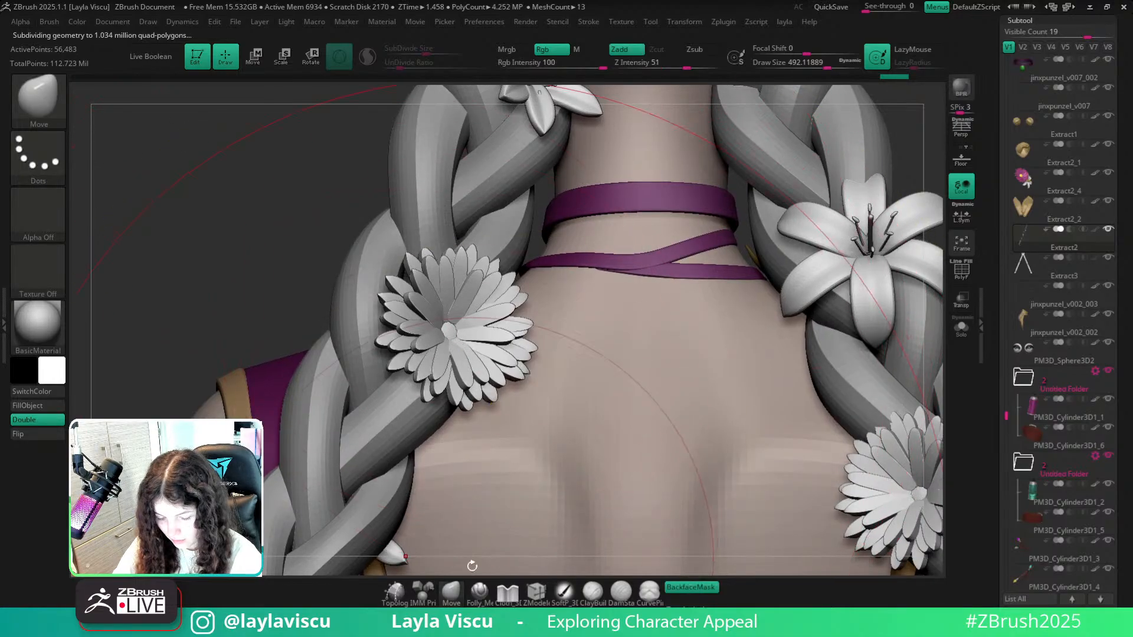
{"action": "key", "text": "shift+f"}
{"action": "key", "text": "shift+f"}
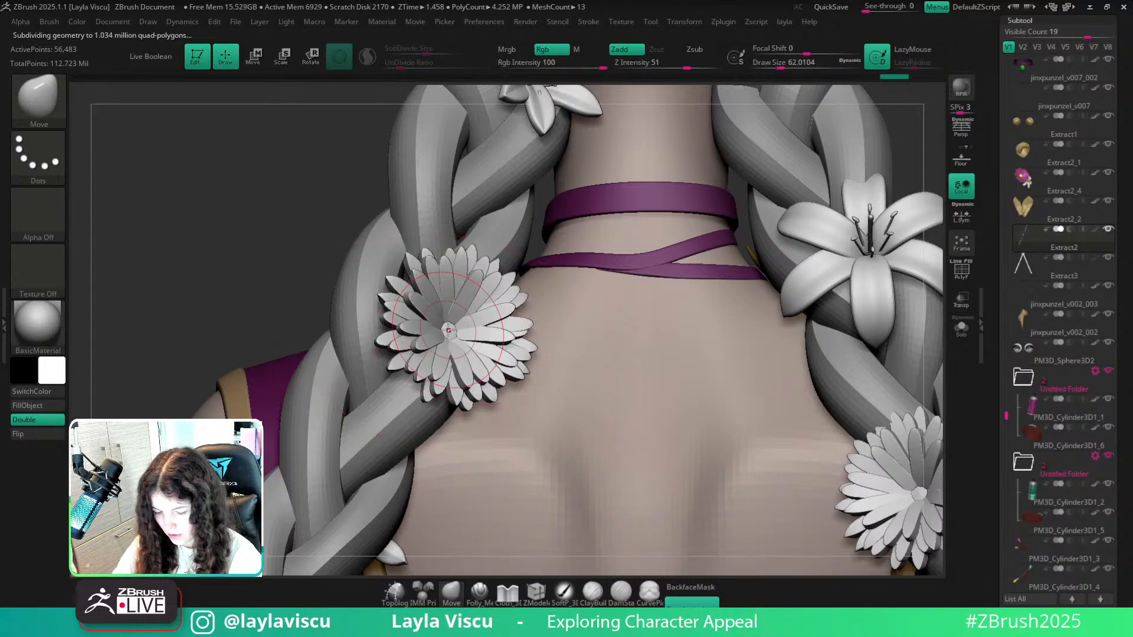
{"action": "key", "text": "f"}
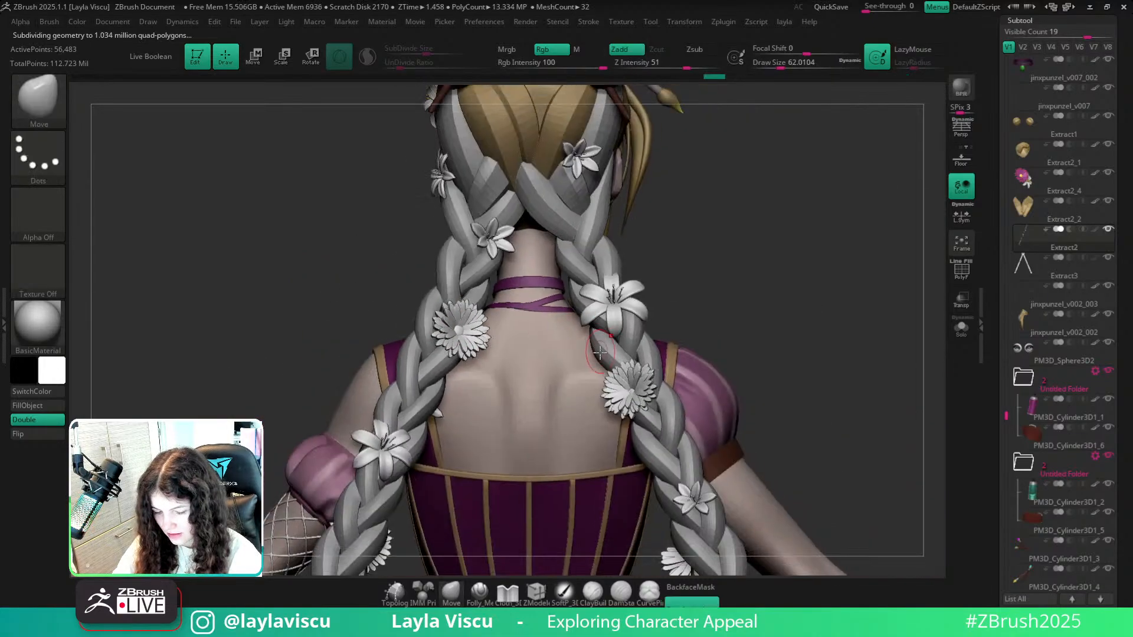
Raise the Move brush's Draw Size to about 202 for the small lily on the braid at the nape.
{"action": "mouse_move", "coordinate": [507, 237]}
{"action": "right_mouse_down", "text": "ctrl"}
{"action": "mouse_move", "coordinate": [779, 245]}
{"action": "mouse_move", "coordinate": [427, 273]}
{"action": "right_mouse_up", "text": "ctrl"}
{"action": "key", "text": "s"}
{"action": "mouse_move", "coordinate": [472, 273]}
{"action": "left_mouse_down"}
{"action": "mouse_move", "coordinate": [455, 268]}
{"action": "mouse_move", "coordinate": [480, 292]}
{"action": "left_mouse_up"}
{"action": "key", "text": "s"}
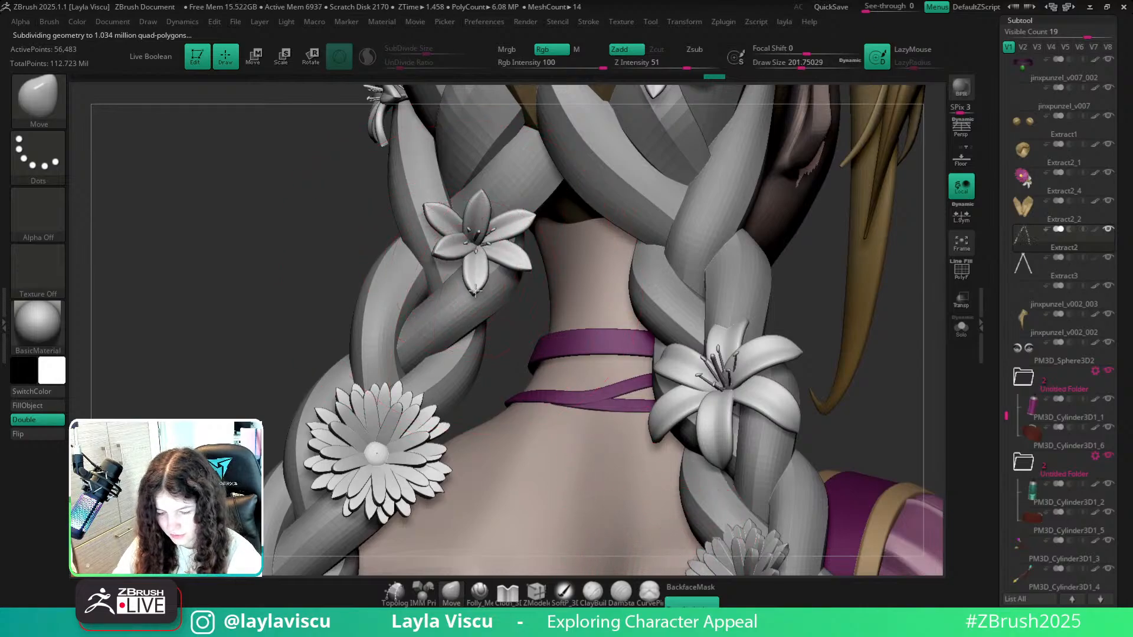
Examine how the lilies sit on the crossing strands behind the head and down both braids to the waist.
{"action": "right_click_drag", "start_coordinate": [364, 248], "coordinate": [402, 177], "text": "ctrl"}
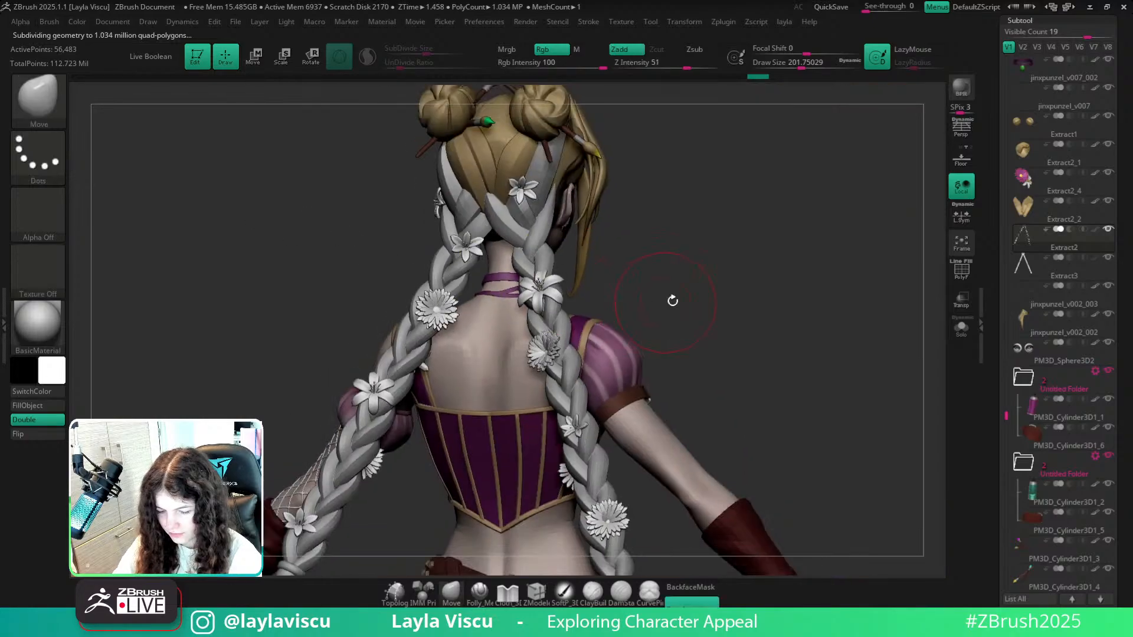
{"action": "right_click_drag", "start_coordinate": [672, 299], "coordinate": [602, 401]}
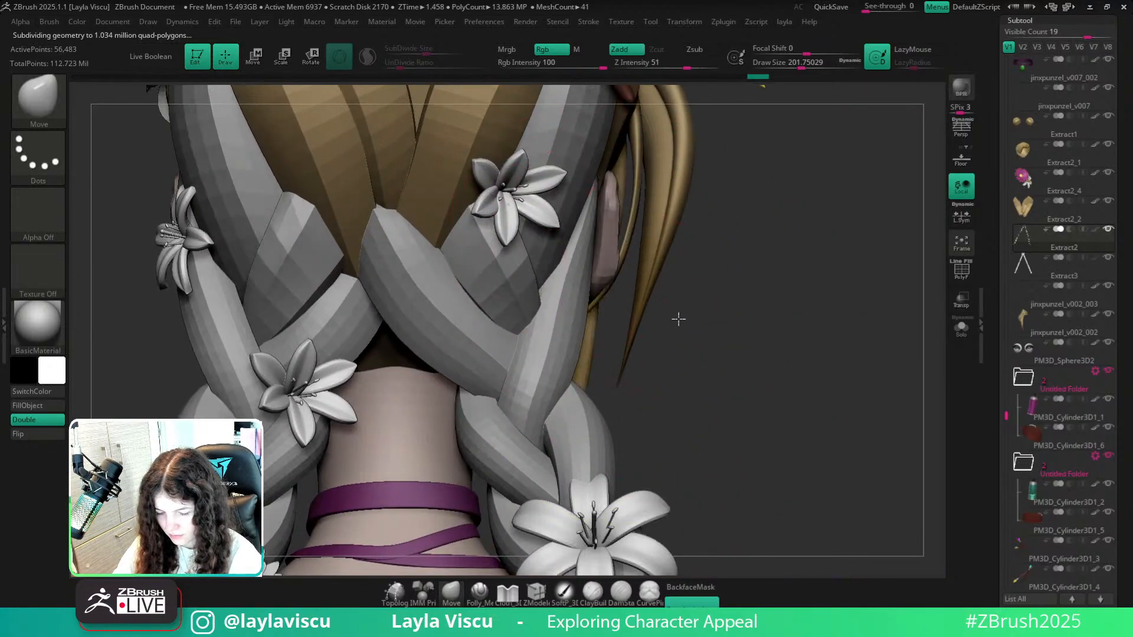
{"action": "right_click_drag", "start_coordinate": [678, 319], "coordinate": [627, 324]}
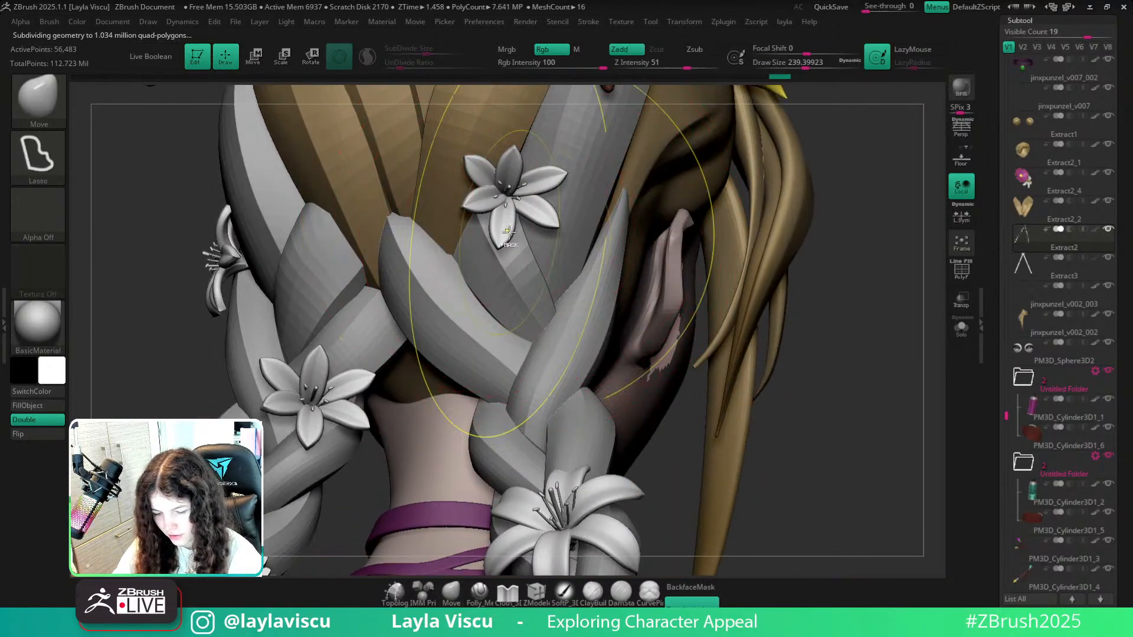
{"action": "right_click_drag", "start_coordinate": [599, 263], "coordinate": [631, 182], "text": "ctrl"}
{"action": "right_click_drag", "start_coordinate": [710, 312], "coordinate": [782, 307]}
{"action": "right_click_drag", "start_coordinate": [615, 285], "coordinate": [644, 384]}
{"action": "right_click_drag", "start_coordinate": [677, 256], "coordinate": [723, 100], "text": "alt"}
{"action": "right_click_drag", "start_coordinate": [755, 320], "coordinate": [720, 219], "text": "alt"}
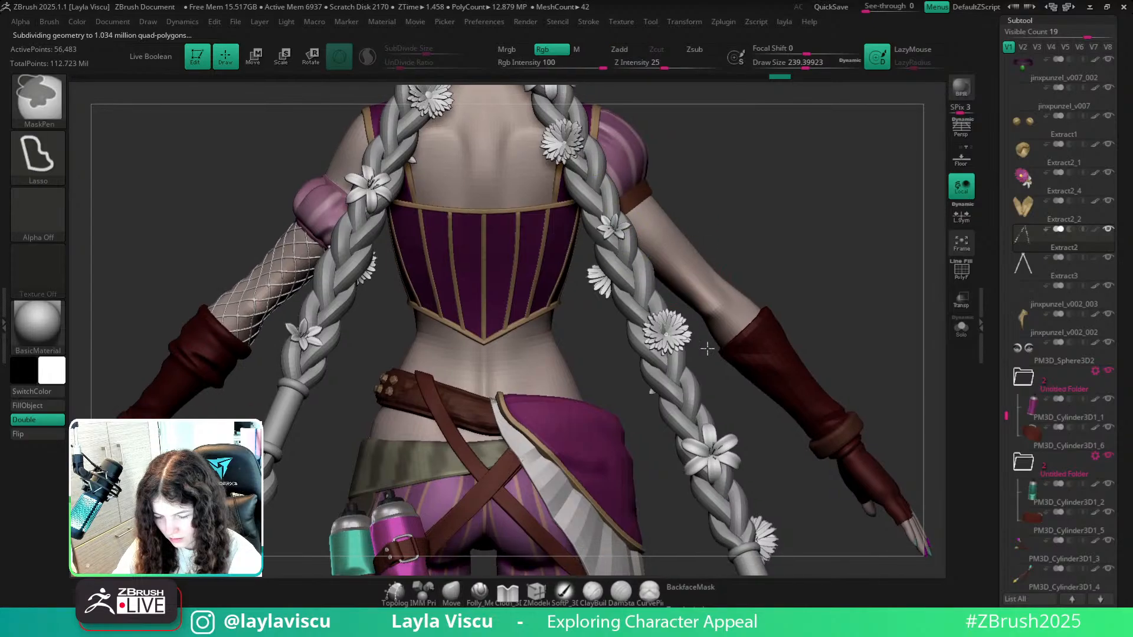
Examine the lily and daisy beside the corset up close, selecting the braid subtool and then the flowers again.
{"action": "right_click_drag", "start_coordinate": [629, 224], "coordinate": [570, 278], "text": "ctrl"}
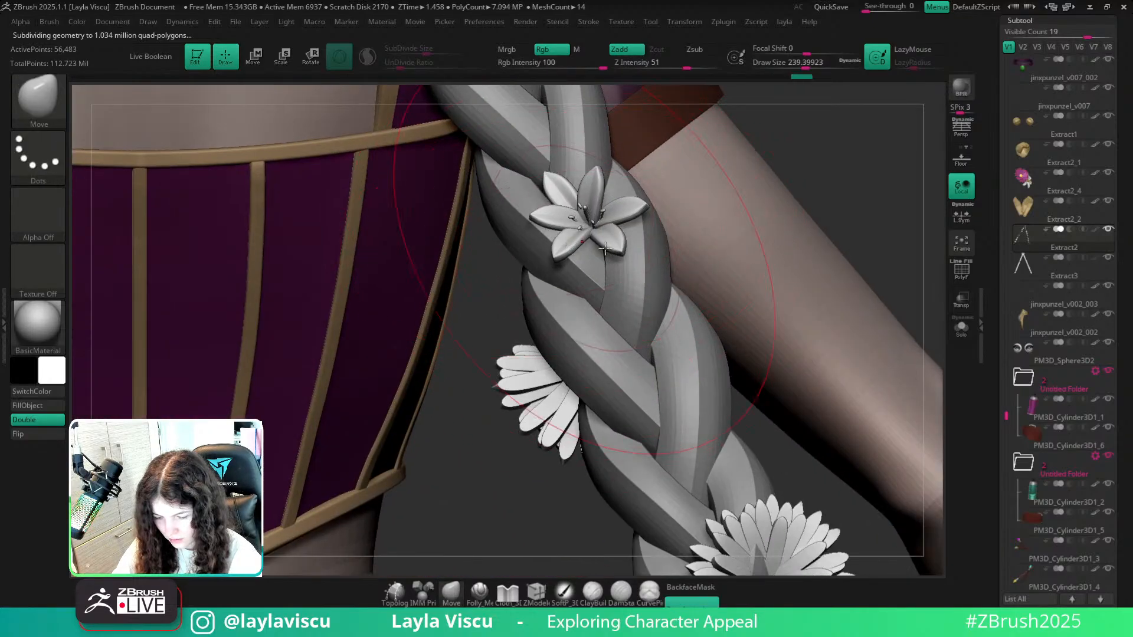
{"action": "right_click_drag", "start_coordinate": [784, 259], "coordinate": [786, 200], "text": "ctrl"}
{"action": "right_click_drag", "start_coordinate": [693, 377], "coordinate": [721, 495], "text": "ctrl"}
{"action": "right_click_drag", "start_coordinate": [628, 268], "coordinate": [599, 318], "text": "ctrl"}
{"action": "left_click", "coordinate": [595, 273], "text": "alt"}
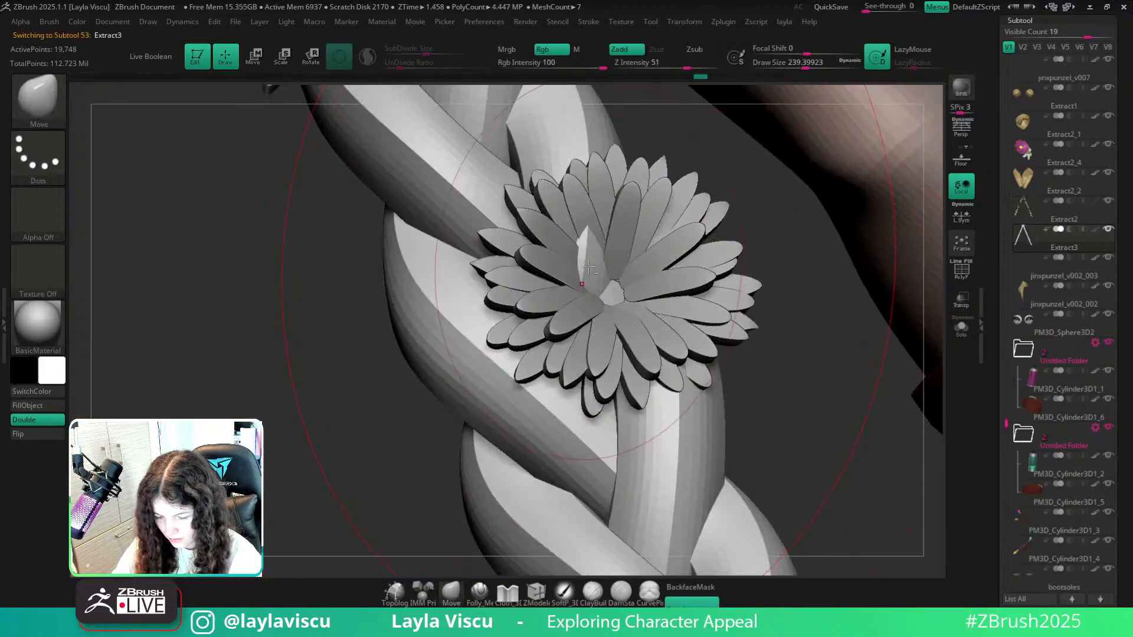
{"action": "left_click", "coordinate": [612, 293], "text": "alt"}
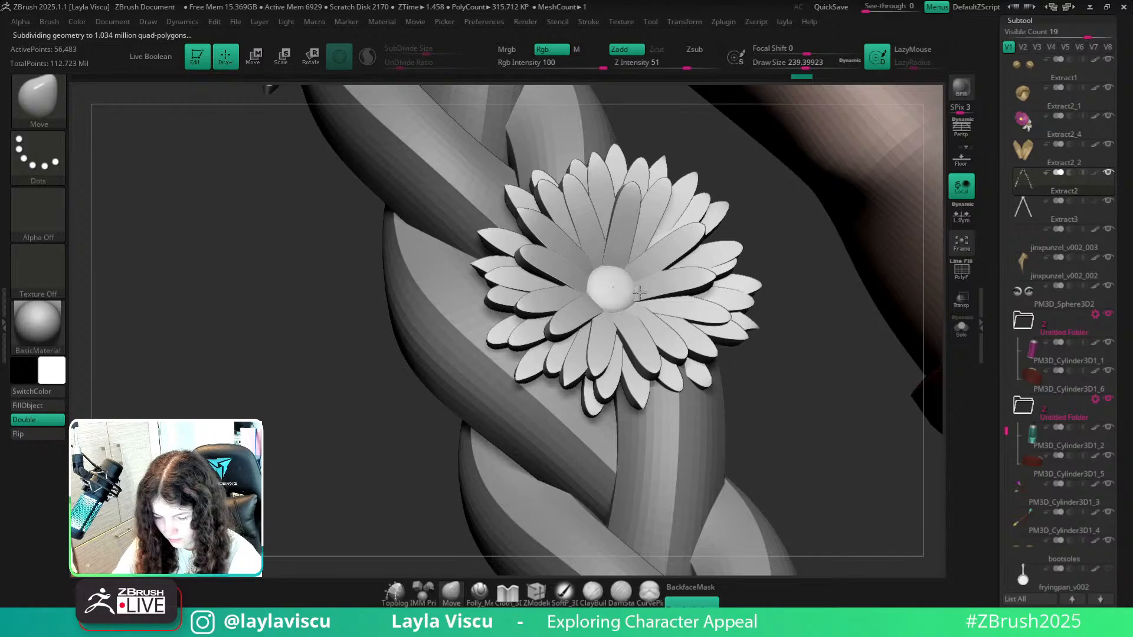
Examine the flower distribution along both braids on the whole character, from the front, the back, and around the nape.
{"action": "right_click_drag", "start_coordinate": [641, 293], "coordinate": [230, 224], "text": "ctrl"}
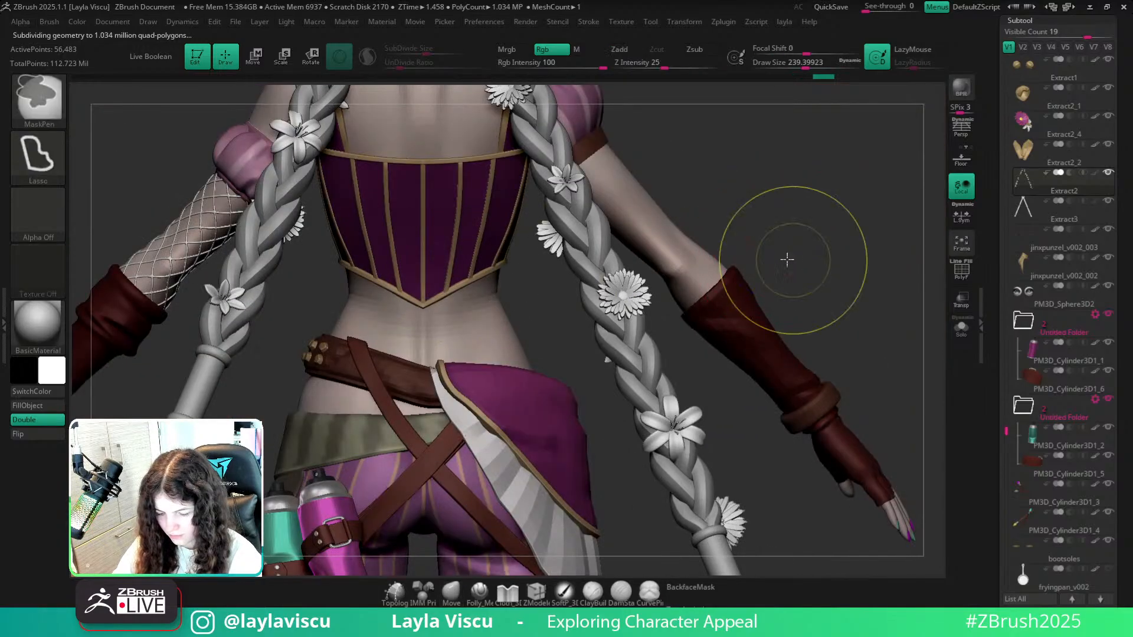
{"action": "right_click_drag", "start_coordinate": [787, 258], "coordinate": [591, 191], "text": "ctrl"}
{"action": "right_click_drag", "start_coordinate": [777, 281], "coordinate": [829, 300], "text": "alt"}
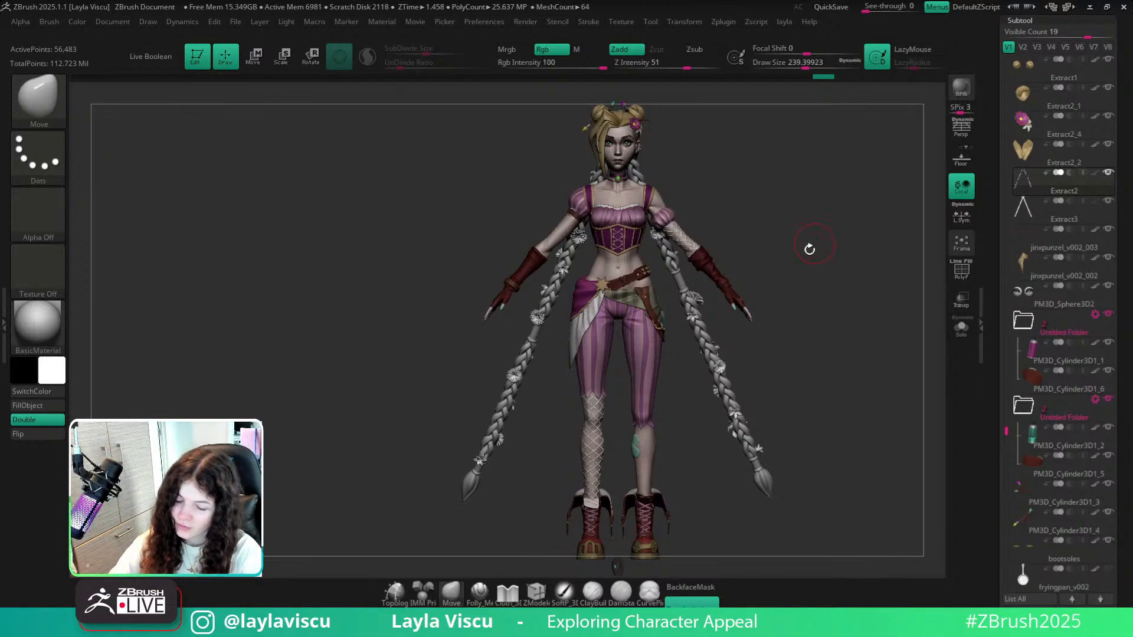
{"action": "left_click_drag", "start_coordinate": [841, 269], "coordinate": [729, 303]}
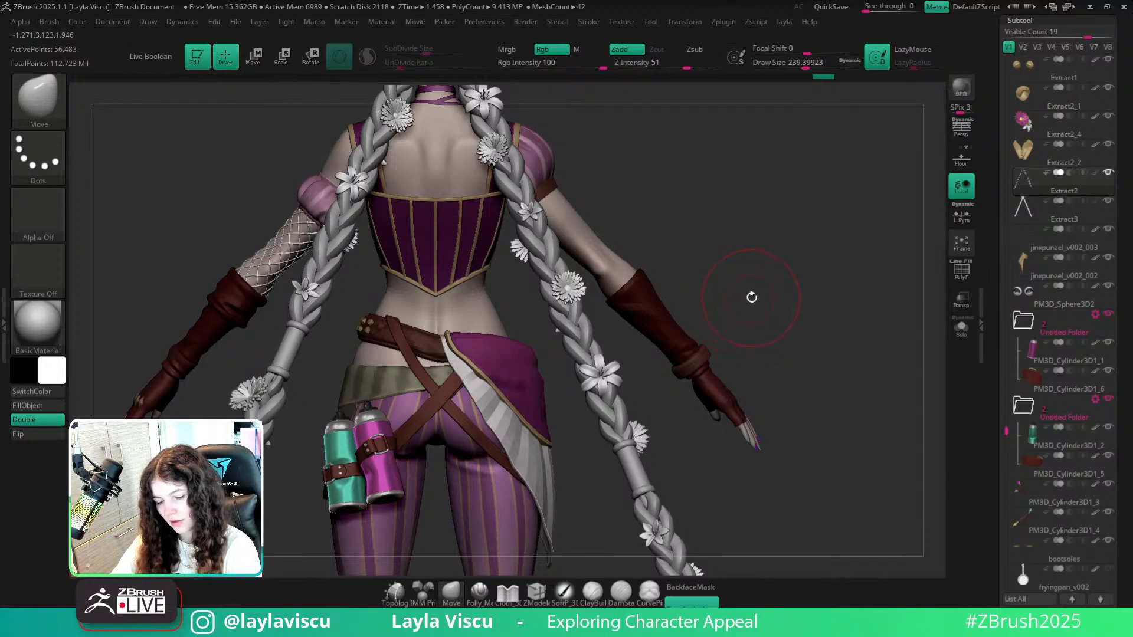
{"action": "right_click_drag", "start_coordinate": [753, 286], "coordinate": [630, 246], "text": "ctrl"}
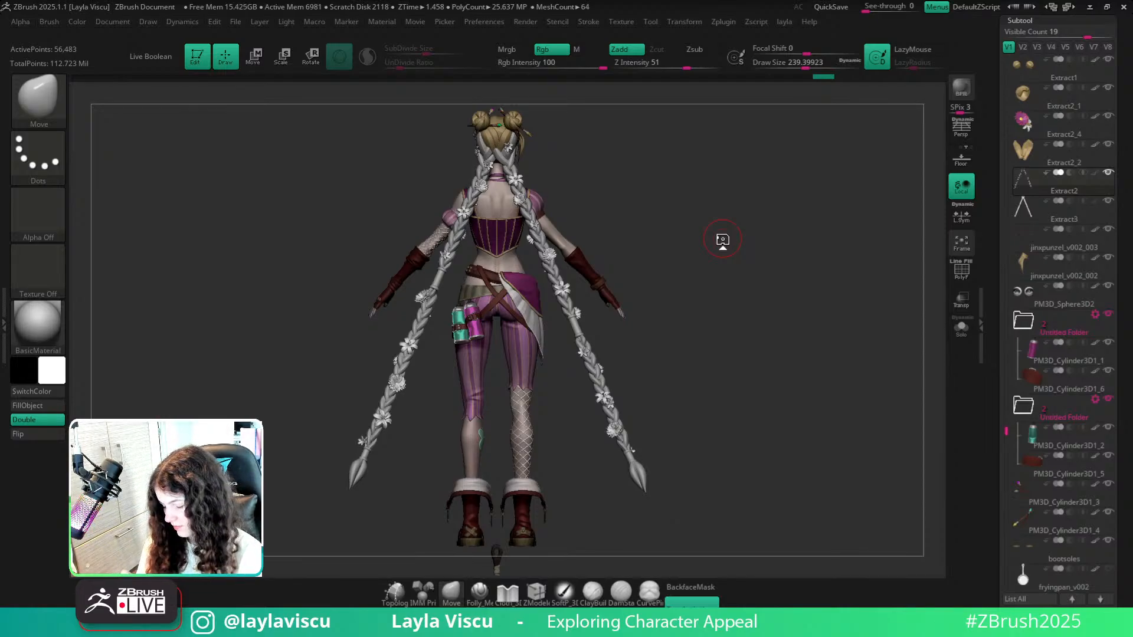
{"action": "mouse_move", "coordinate": [546, 251]}
{"action": "right_mouse_down", "text": "ctrl"}
{"action": "mouse_move", "coordinate": [624, 393]}
{"action": "mouse_move", "coordinate": [660, 356]}
{"action": "mouse_move", "coordinate": [706, 364]}
{"action": "mouse_move", "coordinate": [718, 341]}
{"action": "mouse_move", "coordinate": [653, 342]}
{"action": "mouse_move", "coordinate": [640, 347]}
{"action": "mouse_move", "coordinate": [749, 349]}
{"action": "mouse_move", "coordinate": [650, 329]}
{"action": "mouse_move", "coordinate": [746, 260]}
{"action": "mouse_move", "coordinate": [733, 317]}
{"action": "right_mouse_up", "text": "ctrl"}
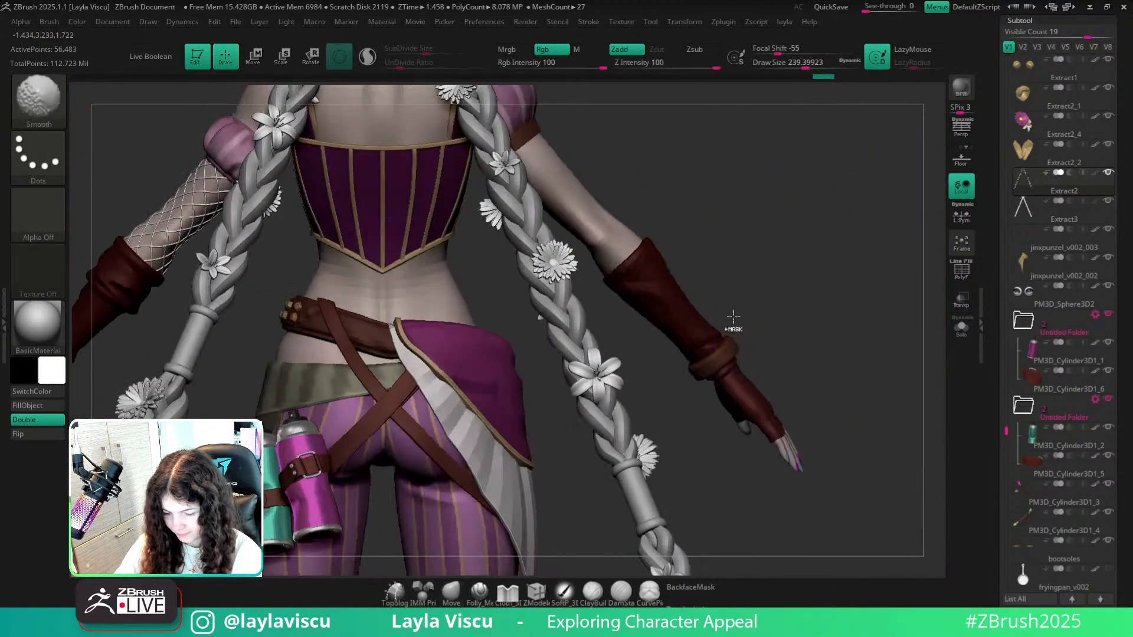
{"action": "key", "text": "f"}
{"action": "right_click_drag", "start_coordinate": [601, 274], "coordinate": [572, 238], "text": "ctrl"}
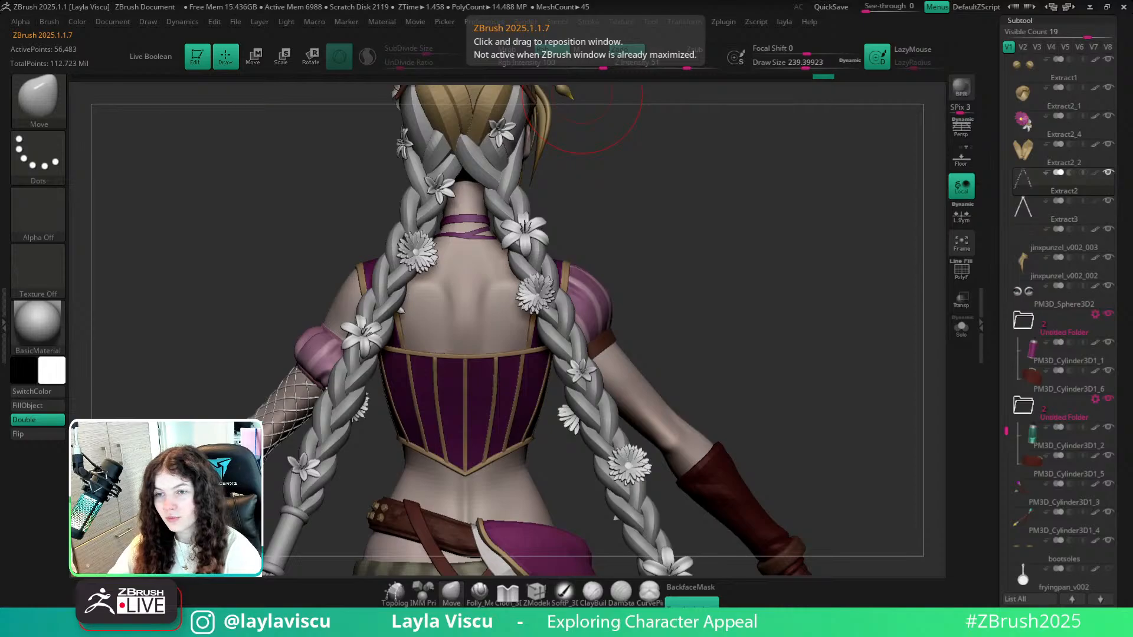
{"action": "left_click_drag", "start_coordinate": [709, 273], "coordinate": [721, 341]}
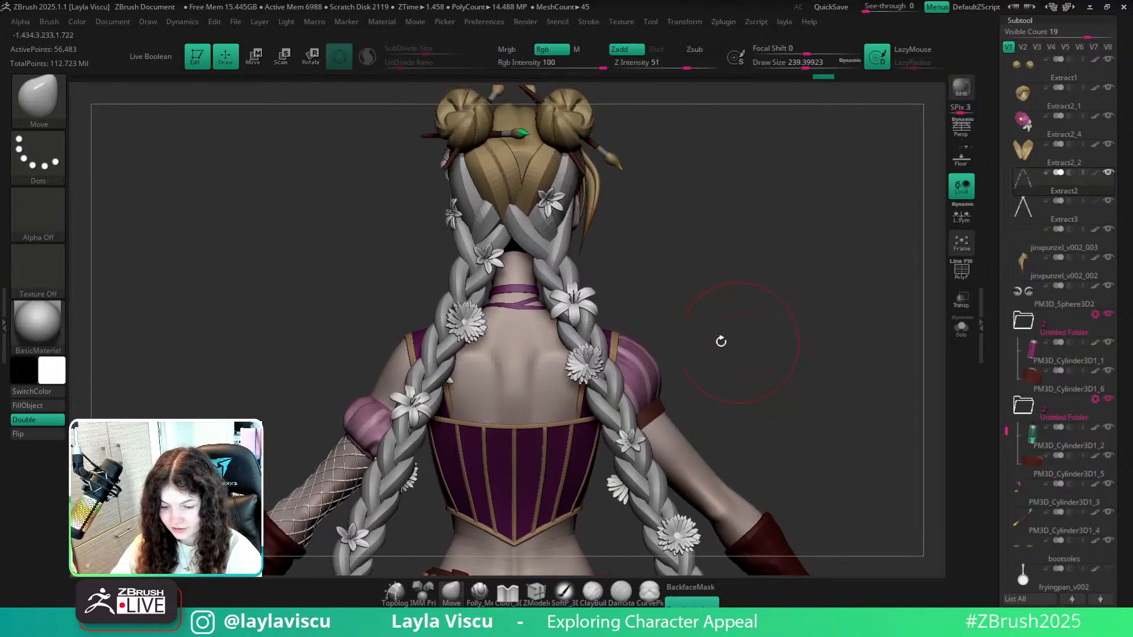
Nudge the Extract3 braid strand below the small nape lily with the Move brush at Draw Size about 262, using BackfaceMask only for this edit.
{"action": "left_click", "coordinate": [560, 277], "text": "alt"}
{"action": "right_click_drag", "start_coordinate": [555, 274], "coordinate": [566, 333], "text": "ctrl"}
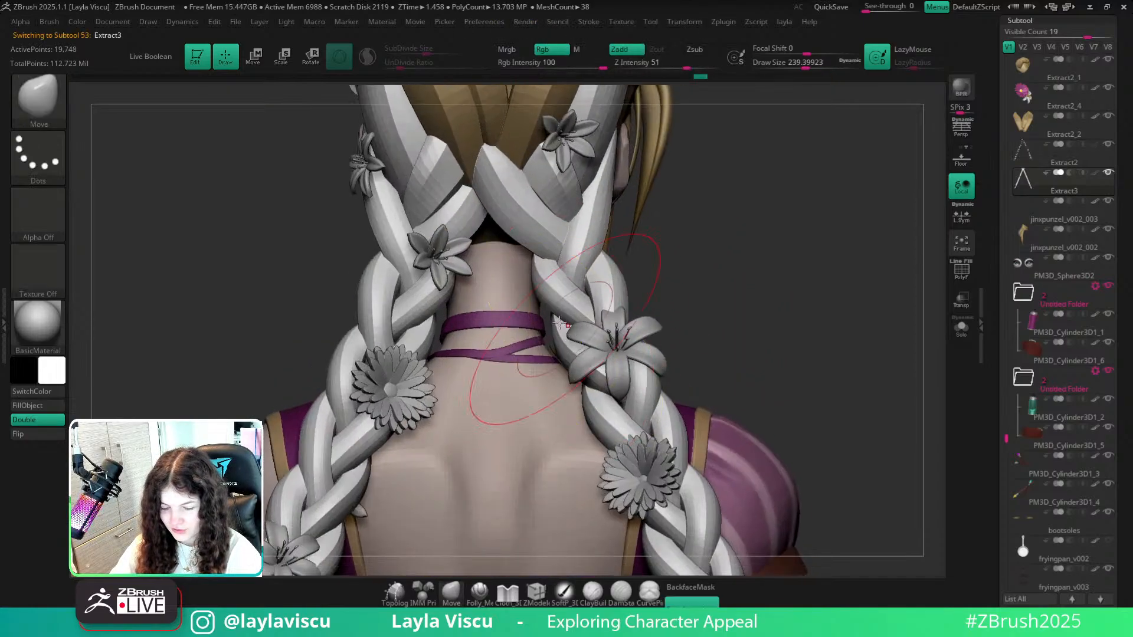
{"action": "key", "text": "["}
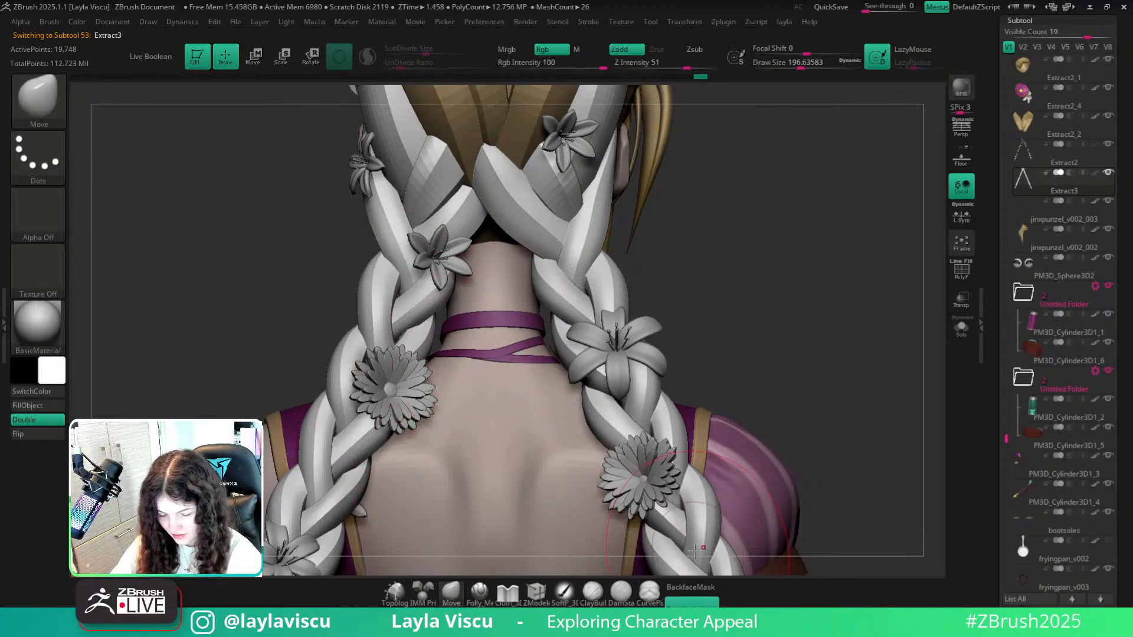
{"action": "left_click", "coordinate": [693, 586]}
{"action": "key", "text": "]"}
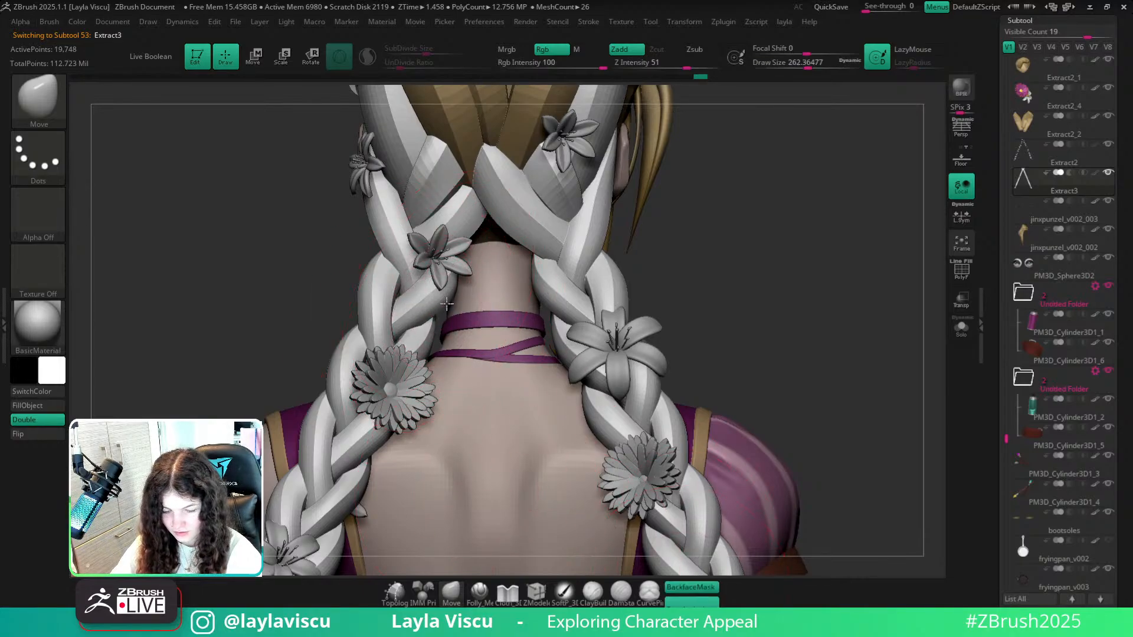
{"action": "left_click_drag", "start_coordinate": [415, 302], "coordinate": [410, 305]}
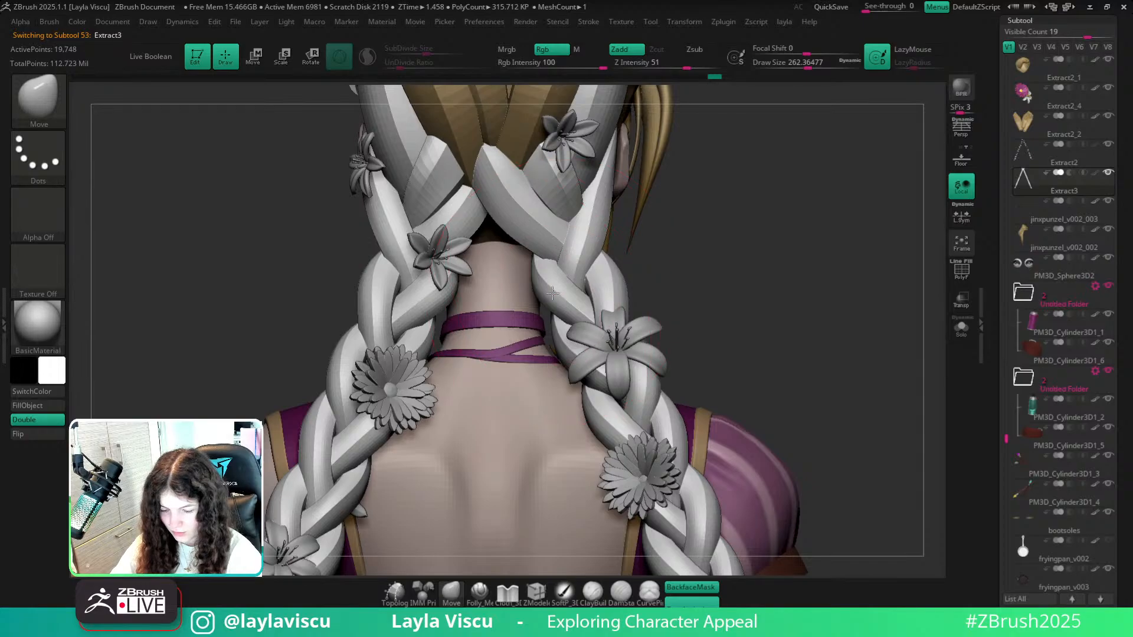
{"action": "left_click_drag", "start_coordinate": [681, 266], "coordinate": [682, 418]}
{"action": "left_click", "coordinate": [692, 586]}
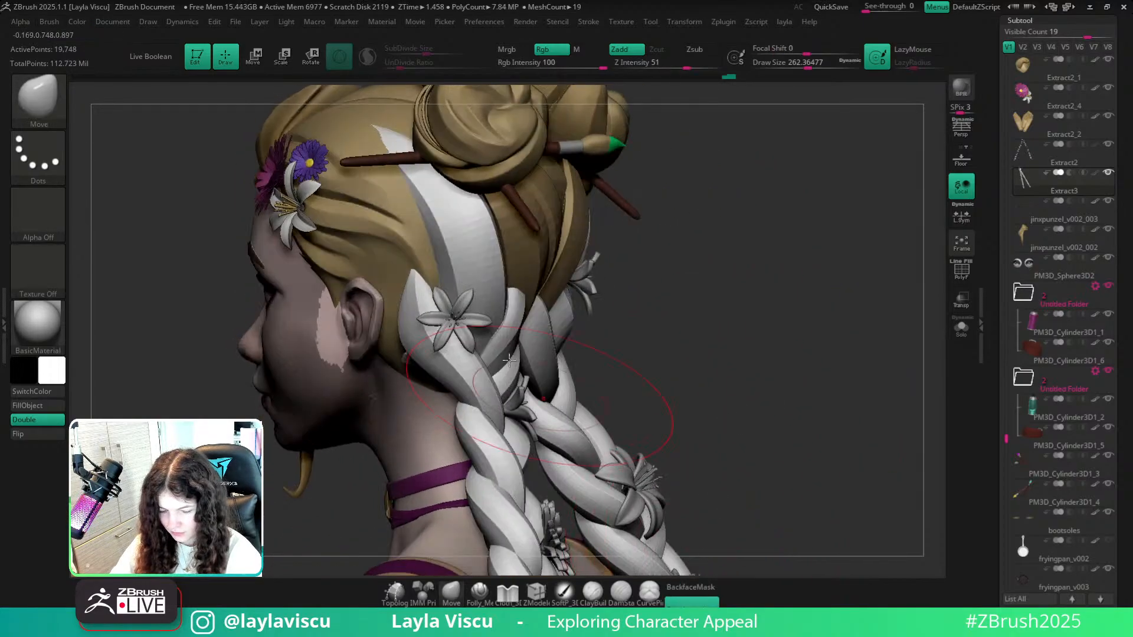
Smooth the Extract2 flowers subtool with subdivision and set the Draw Size to about 80 over the lily behind the ear.
{"action": "mouse_move", "coordinate": [510, 360]}
{"action": "right_mouse_down", "text": "ctrl"}
{"action": "mouse_move", "coordinate": [475, 408]}
{"action": "mouse_move", "coordinate": [449, 389]}
{"action": "right_mouse_up", "text": "ctrl"}
{"action": "key", "text": "s"}
{"action": "left_click_drag", "start_coordinate": [438, 364], "coordinate": [407, 357]}
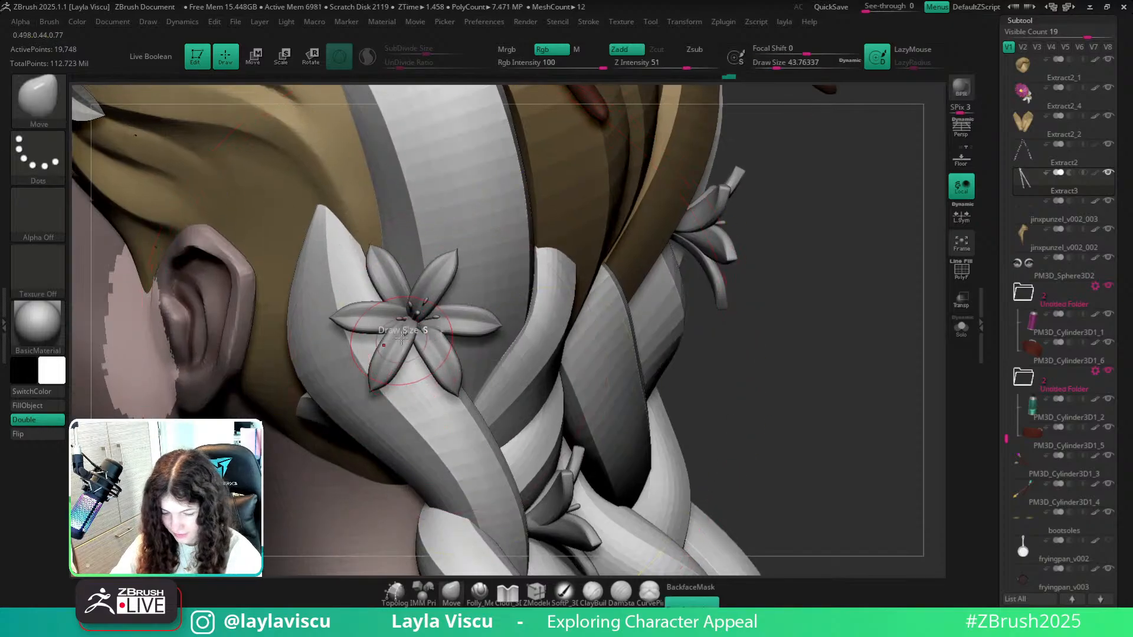
{"action": "key", "text": "ctrl+d"}
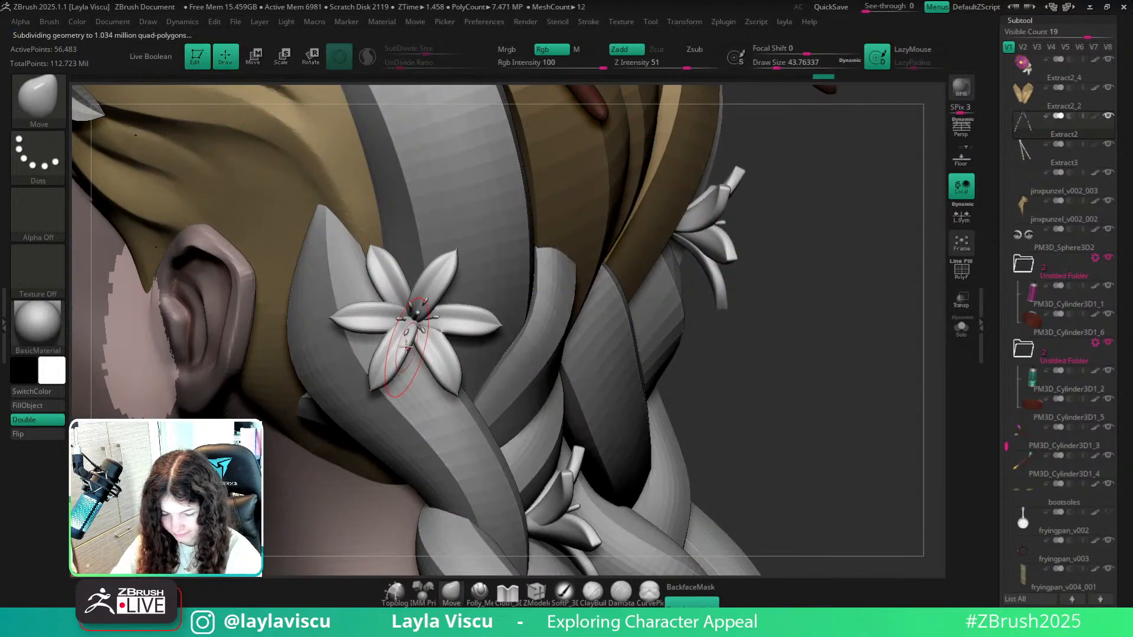
{"action": "mouse_move", "coordinate": [424, 348]}
{"action": "right_mouse_down", "text": "ctrl"}
{"action": "mouse_move", "coordinate": [428, 322]}
{"action": "mouse_move", "coordinate": [431, 362]}
{"action": "right_mouse_up", "text": "ctrl"}
{"action": "key", "text": "s"}
{"action": "left_click_drag", "start_coordinate": [430, 361], "coordinate": [438, 361]}
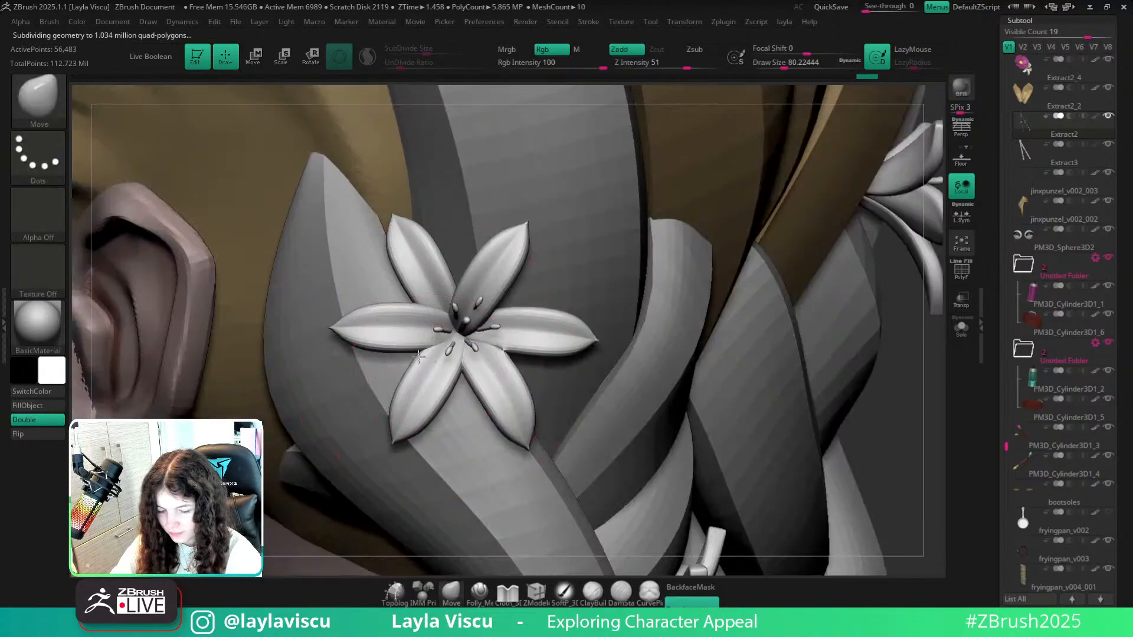
Isolate the Extract2 flowers with their polygroup wireframe displayed and frame one lily for inspection.
{"action": "right_click_drag", "start_coordinate": [440, 357], "coordinate": [538, 413], "text": "ctrl"}
{"action": "key", "text": "shift+f"}
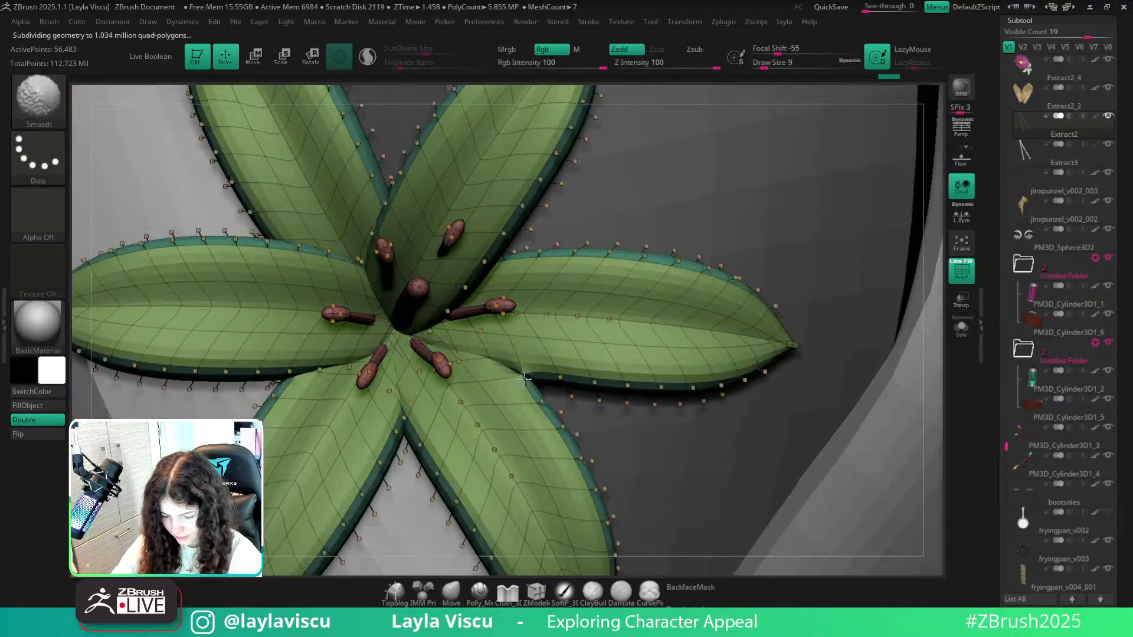
{"action": "left_click", "coordinate": [962, 329]}
{"action": "right_click_drag", "start_coordinate": [577, 303], "coordinate": [628, 279], "text": "ctrl"}
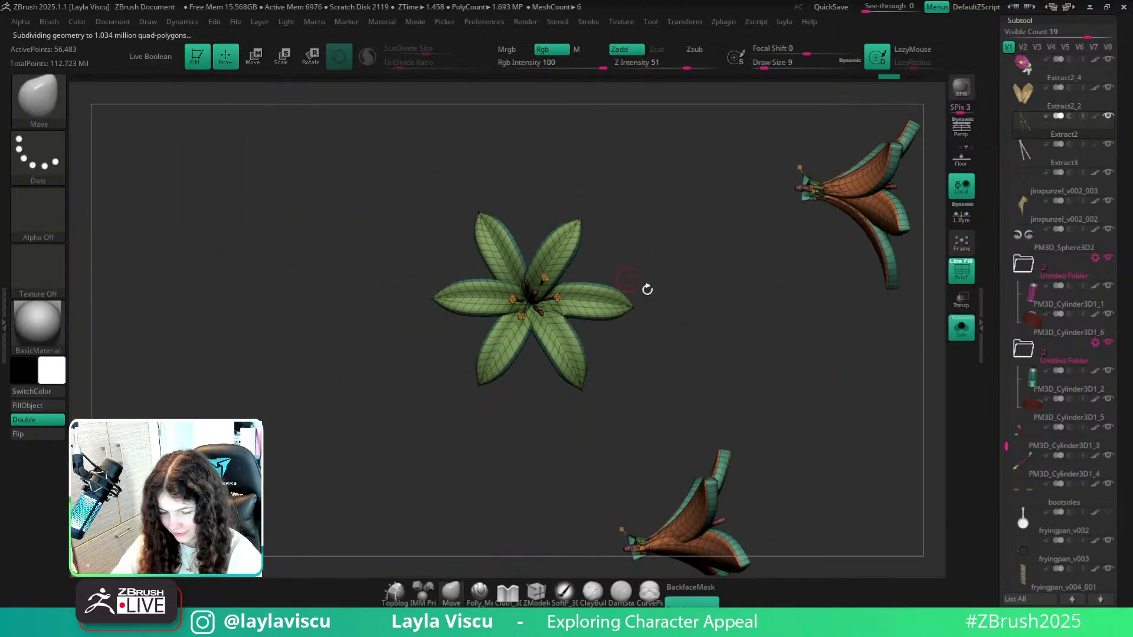
{"action": "right_click_drag", "start_coordinate": [705, 315], "coordinate": [644, 320]}
{"action": "right_click_drag", "start_coordinate": [849, 327], "coordinate": [511, 323], "text": "alt"}
{"action": "right_click_drag", "start_coordinate": [704, 230], "coordinate": [716, 261], "text": "ctrl"}
{"action": "right_click_drag", "start_coordinate": [752, 378], "coordinate": [725, 352]}
{"action": "right_click_drag", "start_coordinate": [551, 348], "coordinate": [576, 334], "text": "ctrl"}
{"action": "right_click_drag", "start_coordinate": [339, 349], "coordinate": [559, 339], "text": "alt"}
Compare the earlier petals-only lily with the thickened flowers by moving back and forth through the undo history.
{"action": "left_click", "coordinate": [650, 77]}
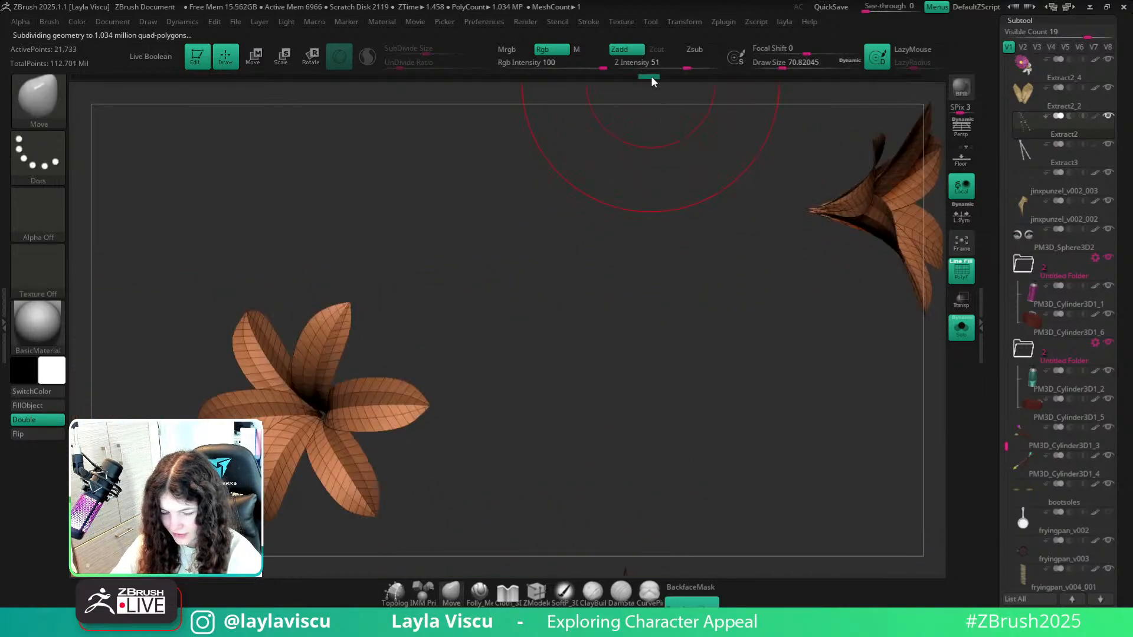
{"action": "right_click_drag", "start_coordinate": [590, 301], "coordinate": [826, 218], "text": "alt"}
{"action": "right_click_drag", "start_coordinate": [826, 218], "coordinate": [827, 301], "text": "ctrl"}
{"action": "mouse_move", "coordinate": [827, 301]}
{"action": "right_mouse_down"}
{"action": "mouse_move", "coordinate": [812, 337]}
{"action": "mouse_move", "coordinate": [770, 198]}
{"action": "right_mouse_up"}
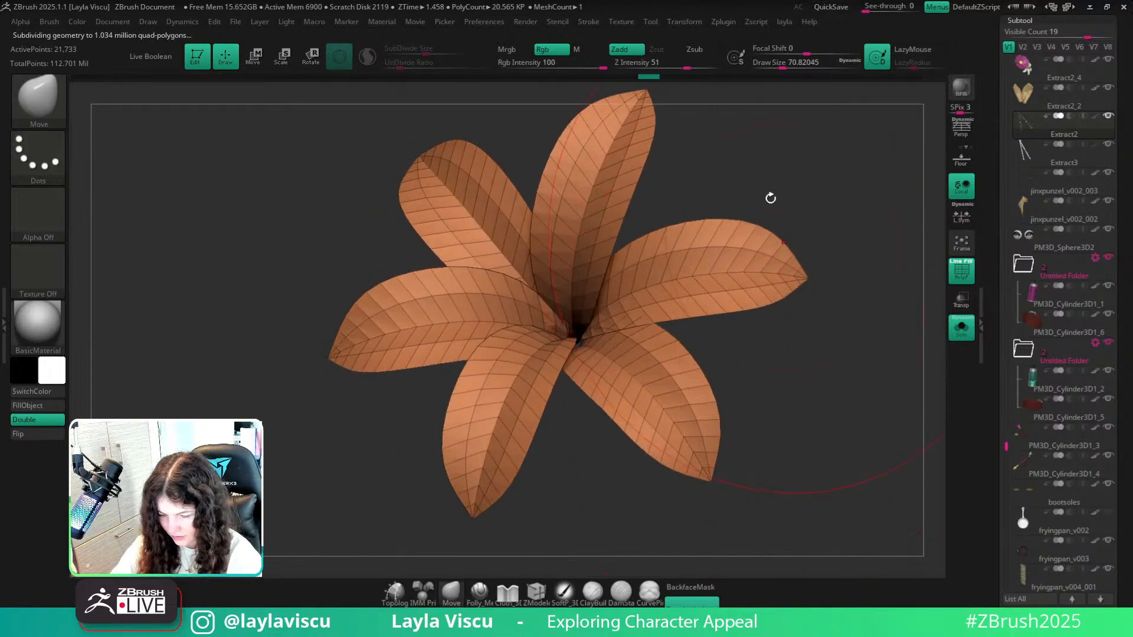
{"action": "mouse_move", "coordinate": [660, 78]}
{"action": "left_mouse_down"}
{"action": "mouse_move", "coordinate": [713, 79]}
{"action": "mouse_move", "coordinate": [698, 79]}
{"action": "left_mouse_up"}
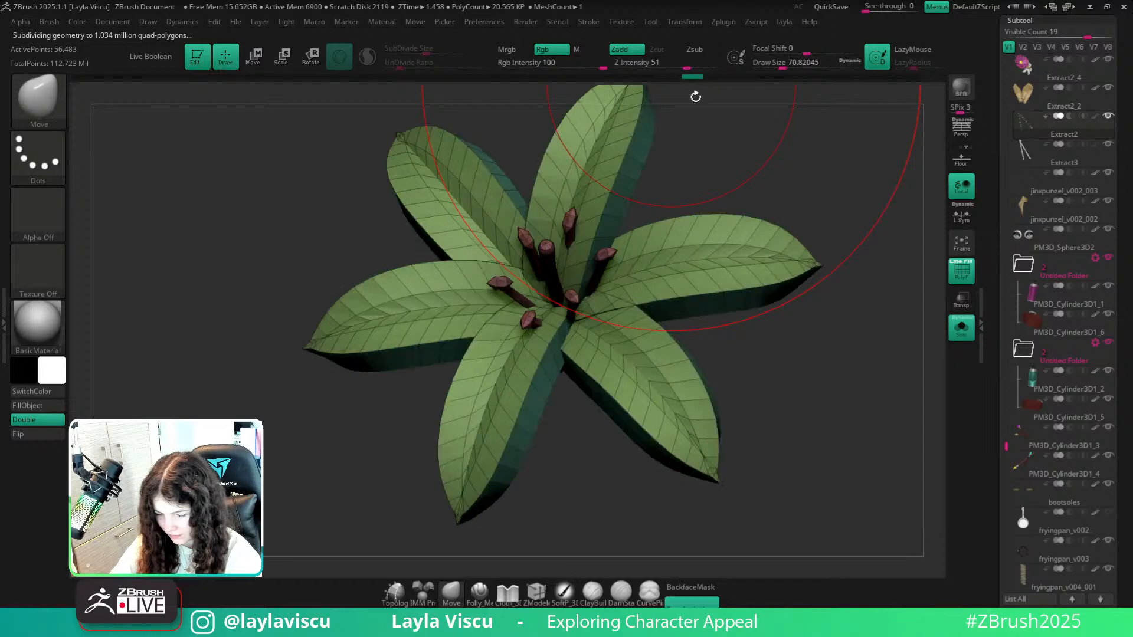
{"action": "mouse_move", "coordinate": [655, 390]}
{"action": "right_mouse_down", "text": "ctrl"}
{"action": "mouse_move", "coordinate": [624, 307]}
{"action": "mouse_move", "coordinate": [514, 223]}
{"action": "mouse_move", "coordinate": [638, 154]}
{"action": "right_mouse_up", "text": "ctrl"}
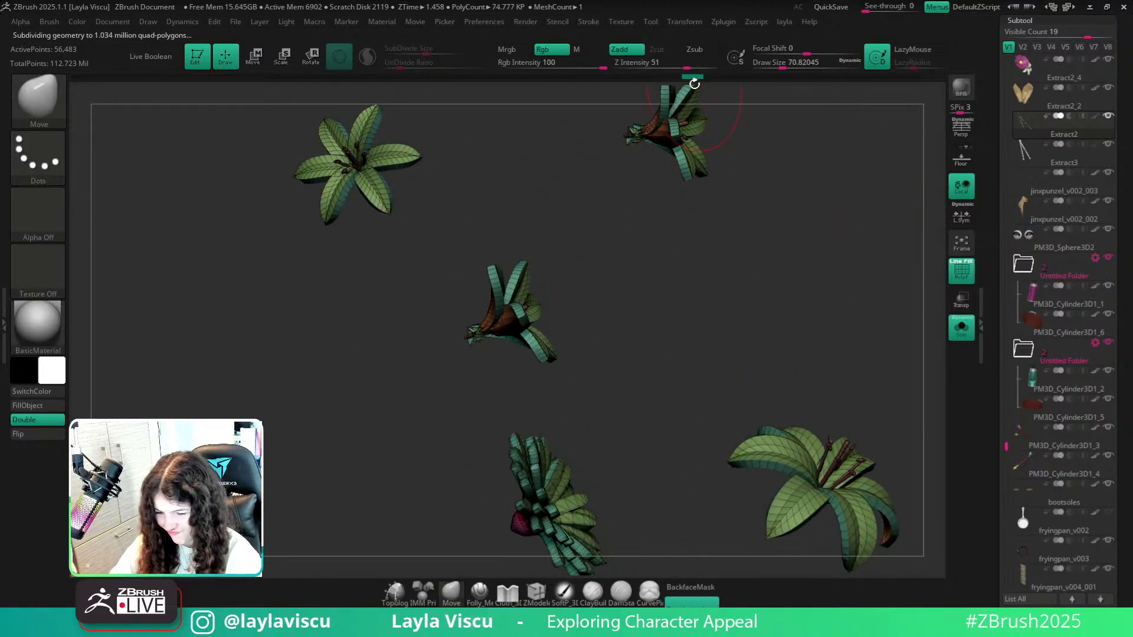
Return the flowers to the unthickened history state with stamens and choose the ZModeler brush for the lily.
{"action": "left_click", "coordinate": [670, 77]}
{"action": "mouse_move", "coordinate": [561, 137]}
{"action": "right_mouse_down"}
{"action": "mouse_move", "coordinate": [607, 327]}
{"action": "mouse_move", "coordinate": [587, 359]}
{"action": "right_mouse_up"}
{"action": "key", "text": "shift+f"}
{"action": "key", "text": "shift+f"}
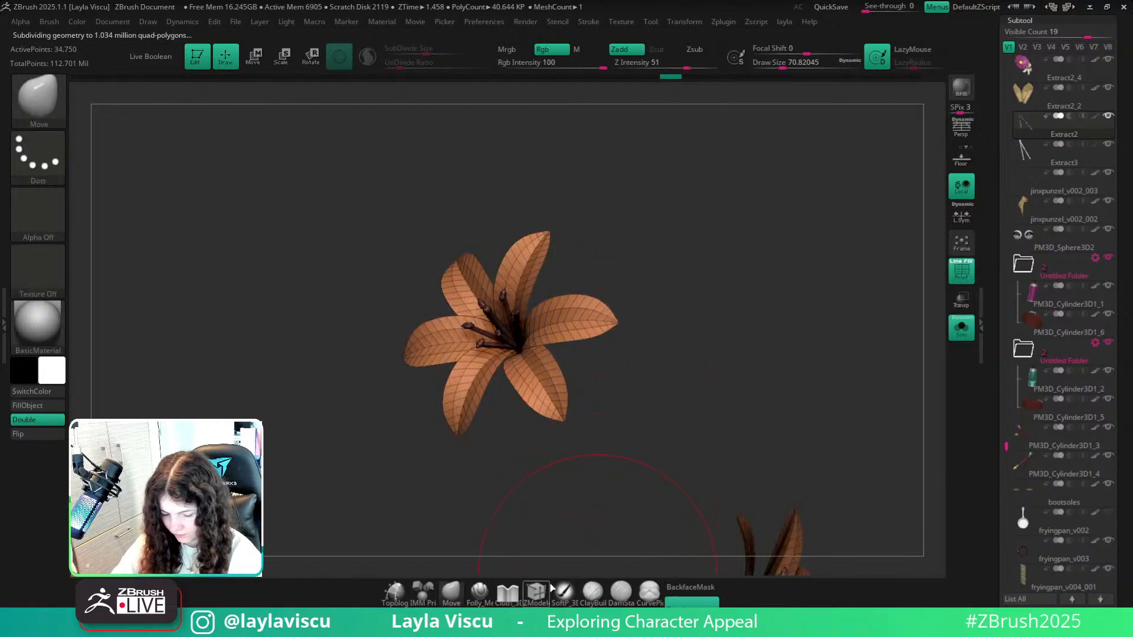
{"action": "left_click", "coordinate": [548, 589]}
{"action": "mouse_move", "coordinate": [586, 291]}
{"action": "right_mouse_down", "text": "ctrl"}
{"action": "mouse_move", "coordinate": [691, 397]}
{"action": "mouse_move", "coordinate": [619, 388]}
{"action": "mouse_move", "coordinate": [639, 463]}
{"action": "mouse_move", "coordinate": [557, 478]}
{"action": "mouse_move", "coordinate": [555, 360]}
{"action": "mouse_move", "coordinate": [513, 343]}
{"action": "mouse_move", "coordinate": [700, 384]}
{"action": "mouse_move", "coordinate": [678, 391]}
{"action": "mouse_move", "coordinate": [559, 353]}
{"action": "mouse_move", "coordinate": [571, 347]}
{"action": "right_mouse_up", "text": "ctrl"}
{"action": "key", "text": "ctrl+shift+z"}
{"action": "key", "text": "shift"}
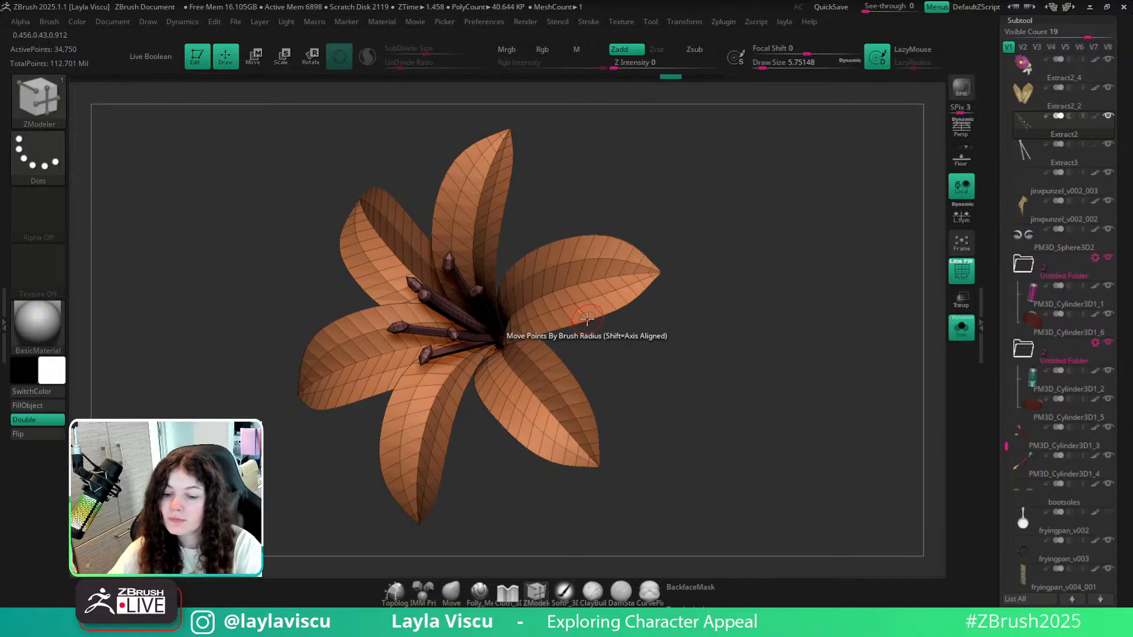
Adjust the ZModeler Welding Tolerance in the geometry preferences.
{"action": "left_click", "coordinate": [484, 22]}
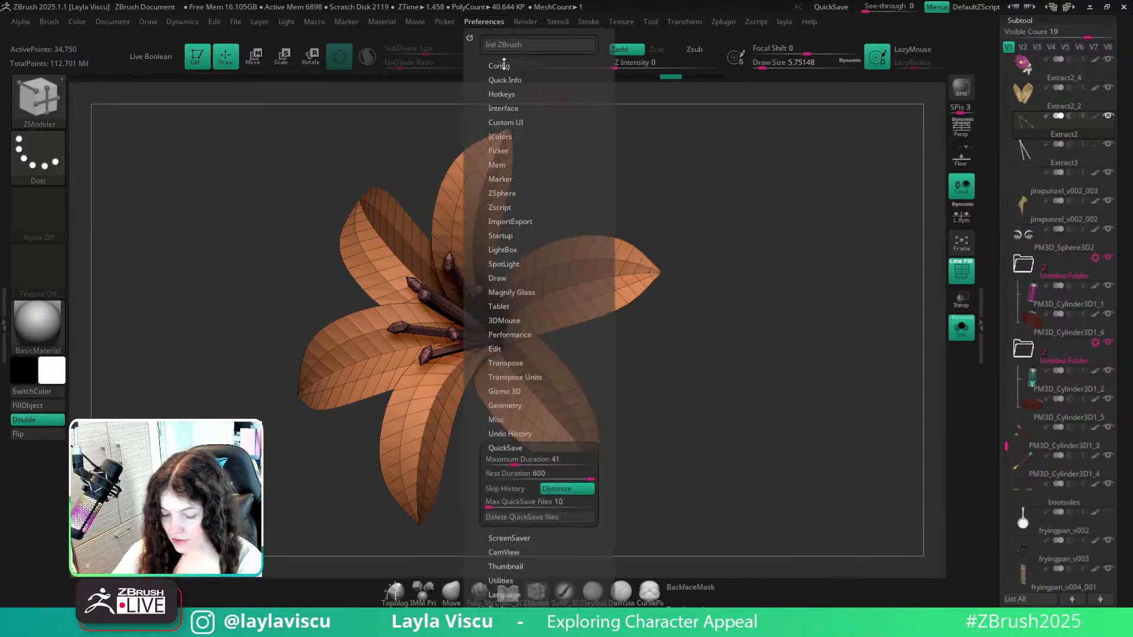
{"action": "scroll", "coordinate": [524, 283], "scroll_direction": "down", "scroll_amount": 3}
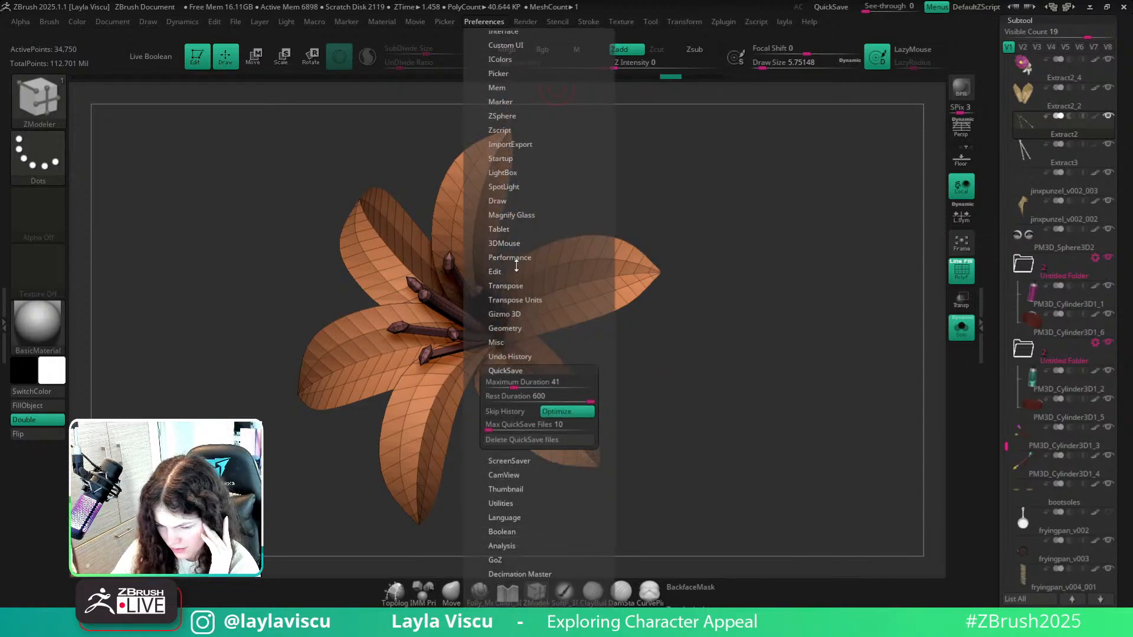
{"action": "left_click", "coordinate": [505, 329]}
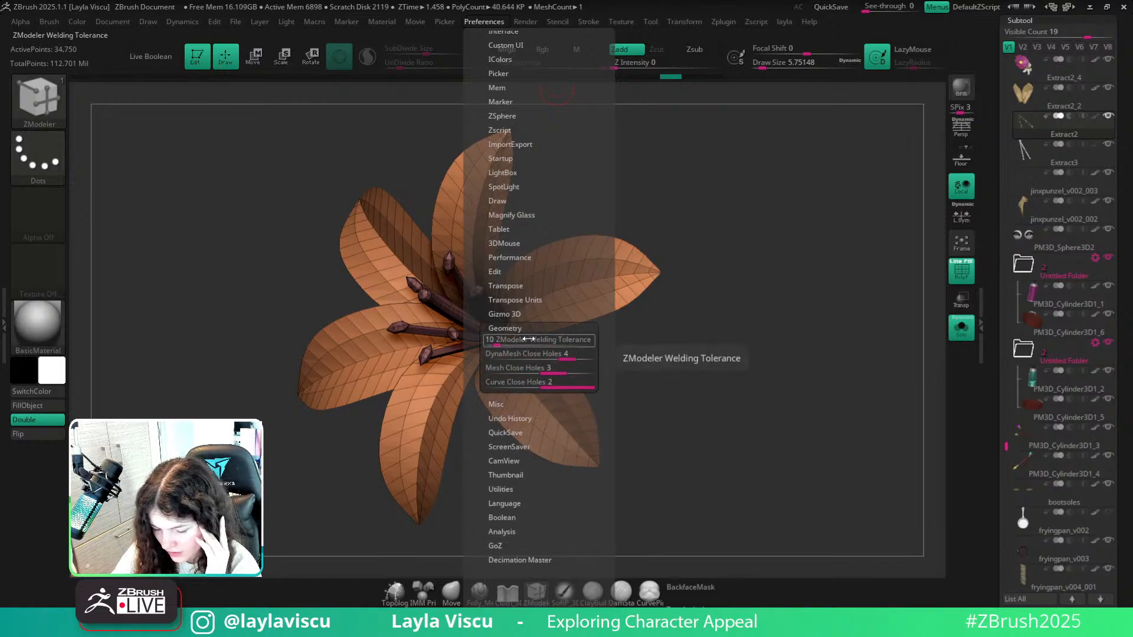
{"action": "left_click", "coordinate": [528, 339]}
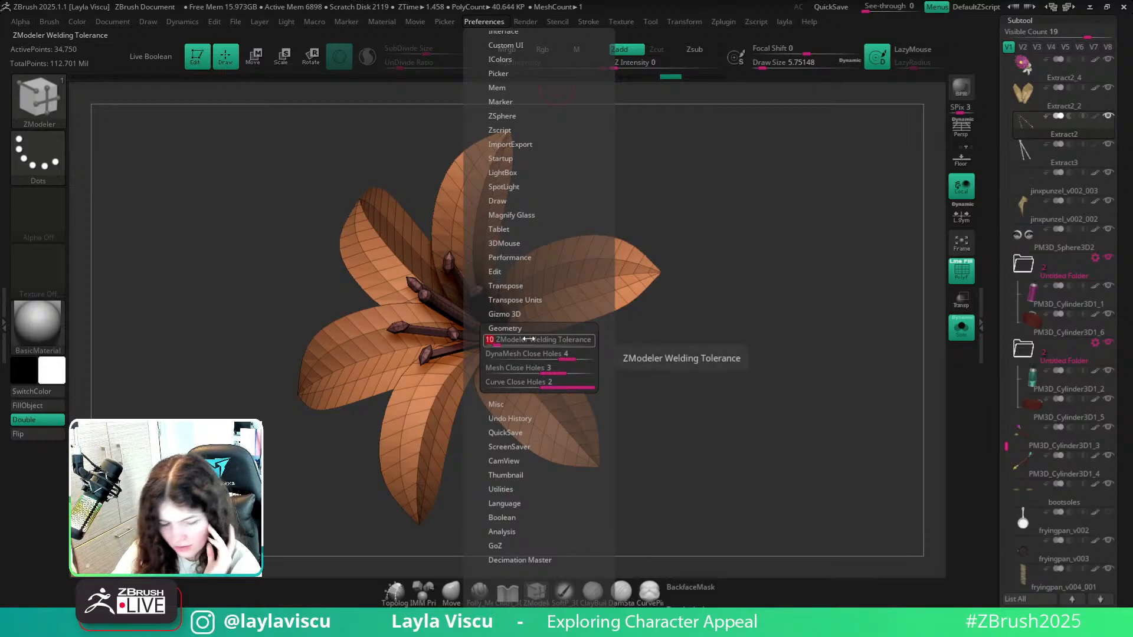
{"action": "key", "text": "Return"}
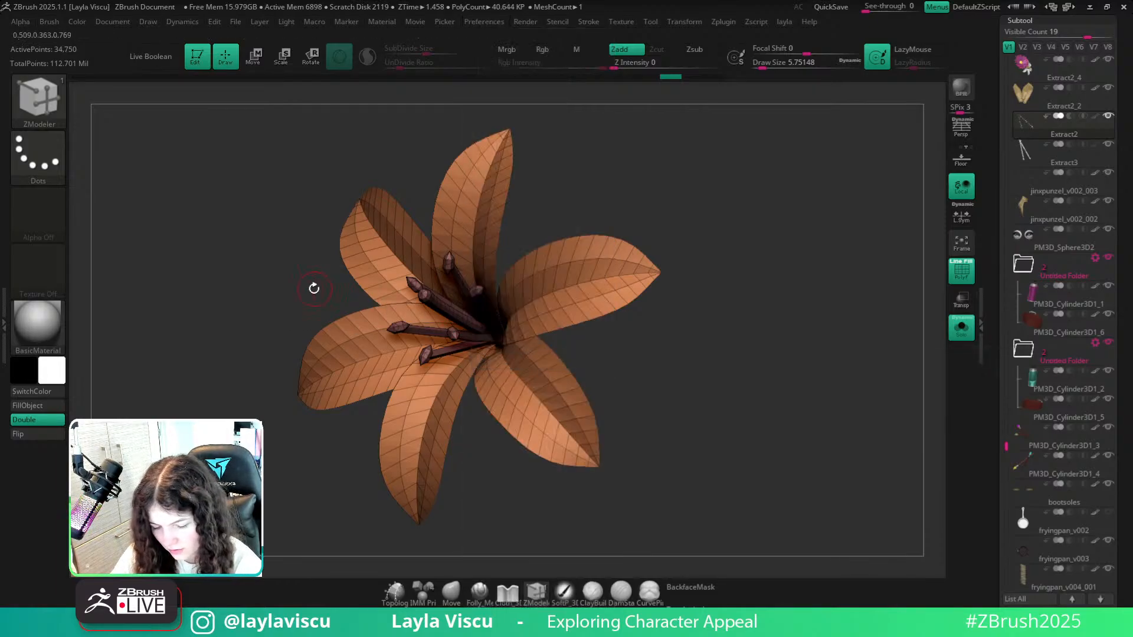
Try to thicken the lily petals with ZModeler's Extrude Polygroup All and undo the extrusion.
{"action": "left_click", "coordinate": [531, 347]}
{"action": "mouse_move", "coordinate": [630, 379]}
{"action": "right_mouse_down"}
{"action": "mouse_move", "coordinate": [685, 384]}
{"action": "mouse_move", "coordinate": [661, 425]}
{"action": "right_mouse_up"}
{"action": "left_click_drag", "start_coordinate": [481, 328], "coordinate": [496, 336], "text": "shift"}
{"action": "key", "text": "ctrl+z"}
{"action": "key", "text": "ctrl+z"}
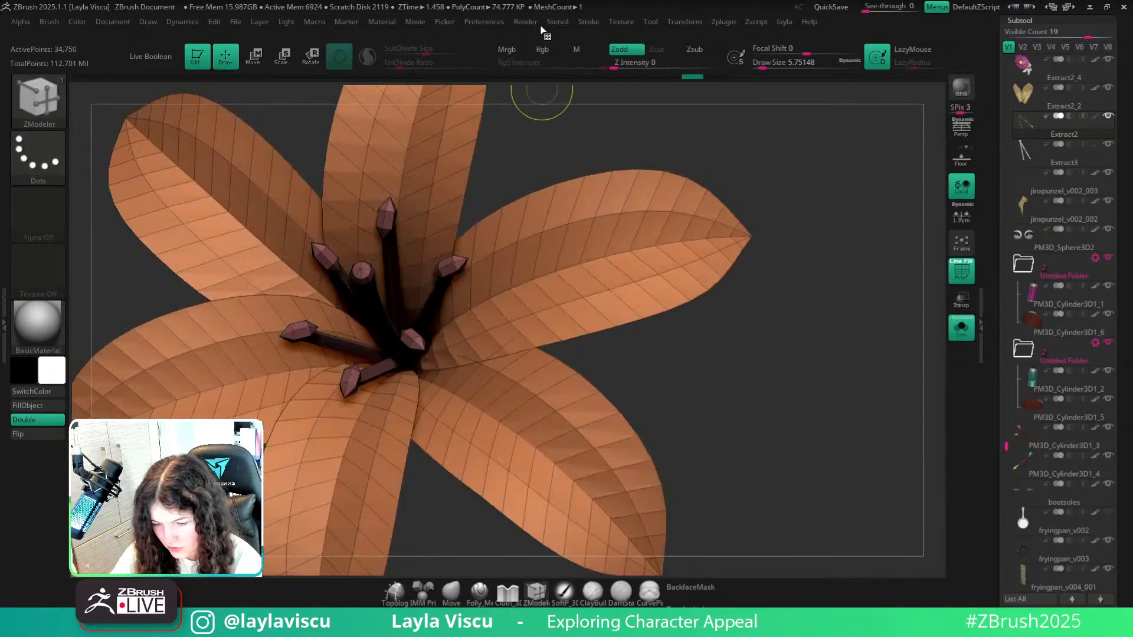
Set the ZModeler Welding Tolerance to 71, try the polygroup extrusion on the petals again, and undo it.
{"action": "left_click", "coordinate": [487, 23]}
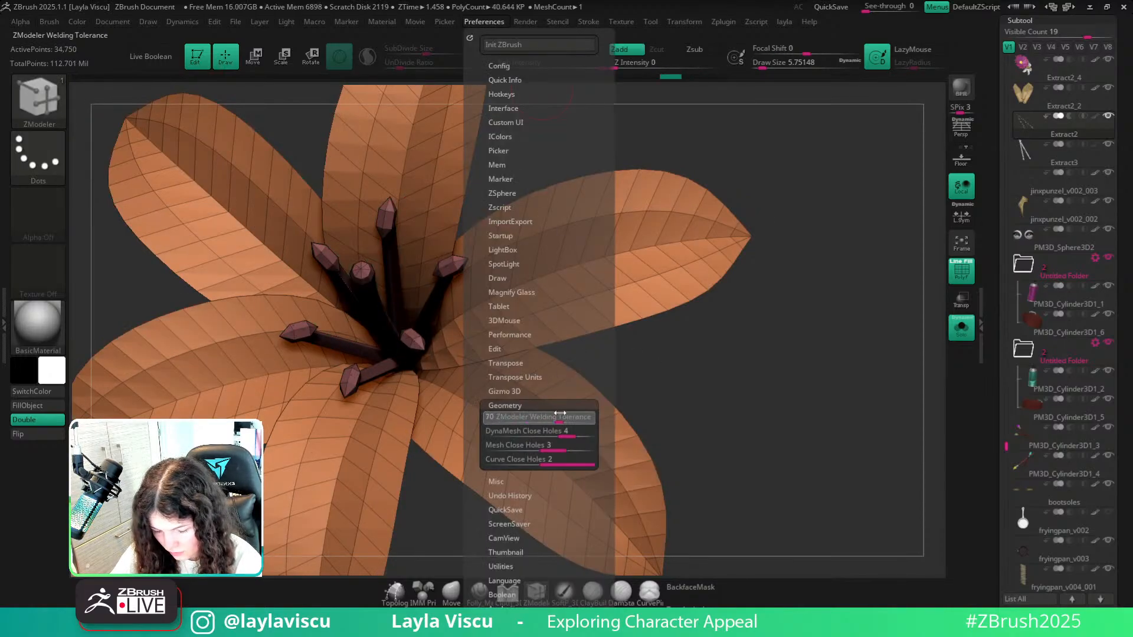
{"action": "key", "text": "Return"}
{"action": "left_click", "coordinate": [555, 315]}
{"action": "right_click_drag", "start_coordinate": [700, 391], "coordinate": [655, 376]}
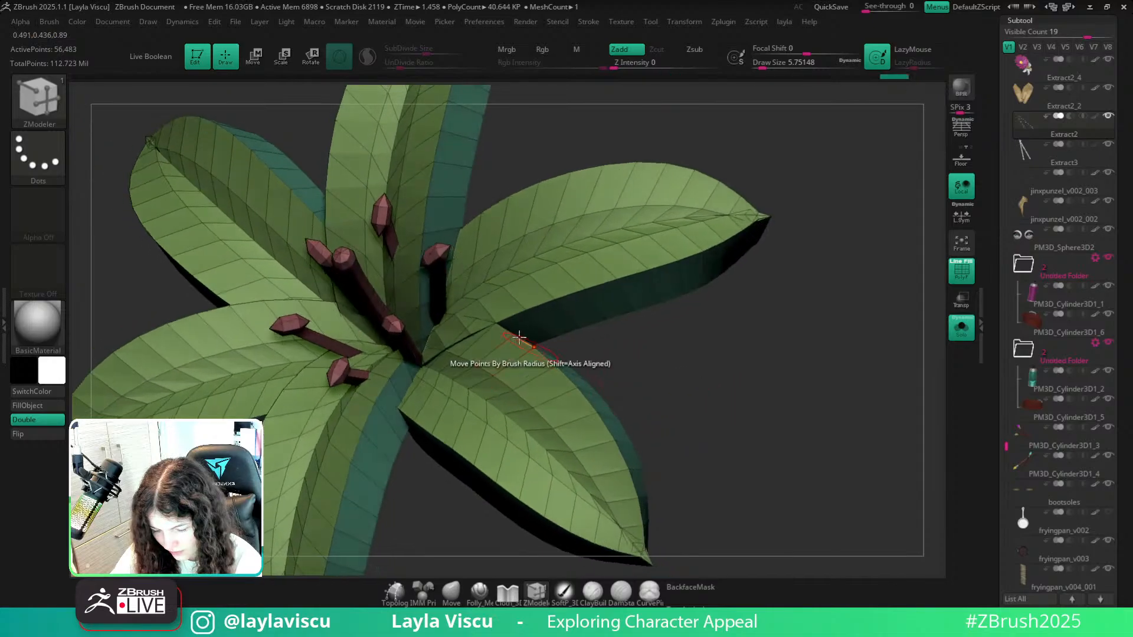
{"action": "key", "text": "ctrl+z"}
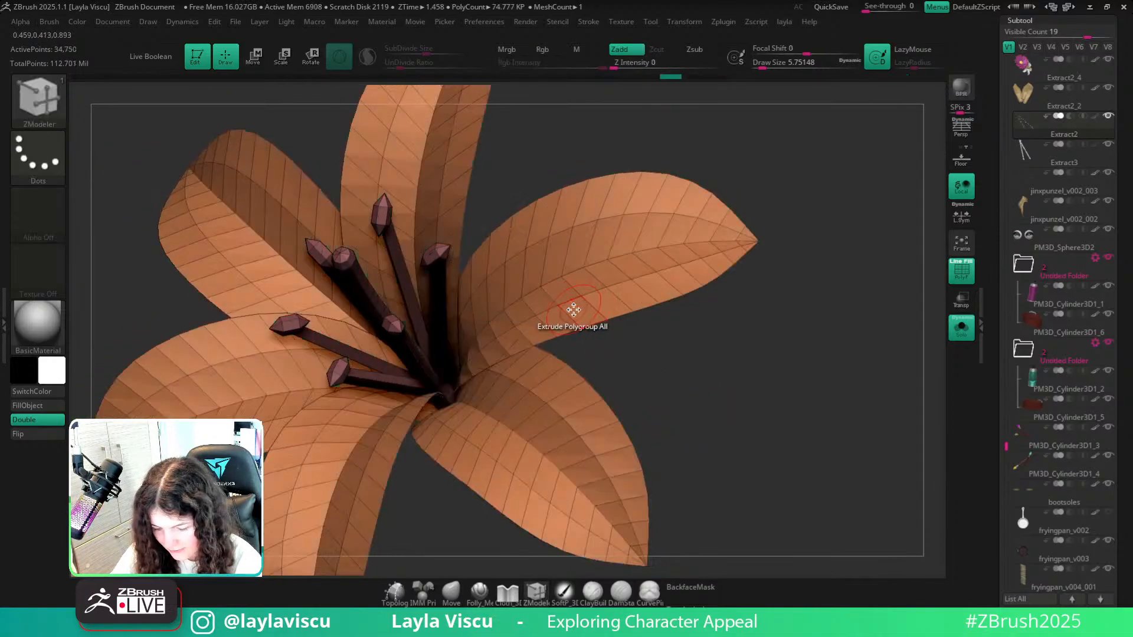
Set the ZModeler Welding Tolerance to 97, test the petal extrusion with it, and undo the thickening.
{"action": "key", "text": "space"}
{"action": "left_click", "coordinate": [481, 22]}
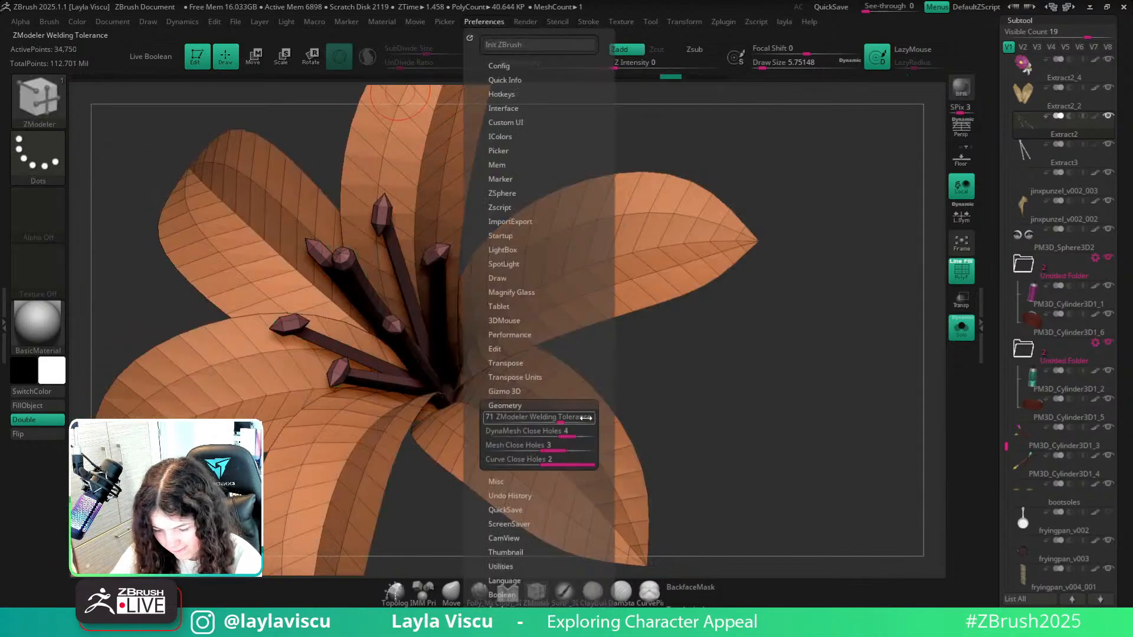
{"action": "key", "text": "Return"}
{"action": "left_click", "coordinate": [591, 325]}
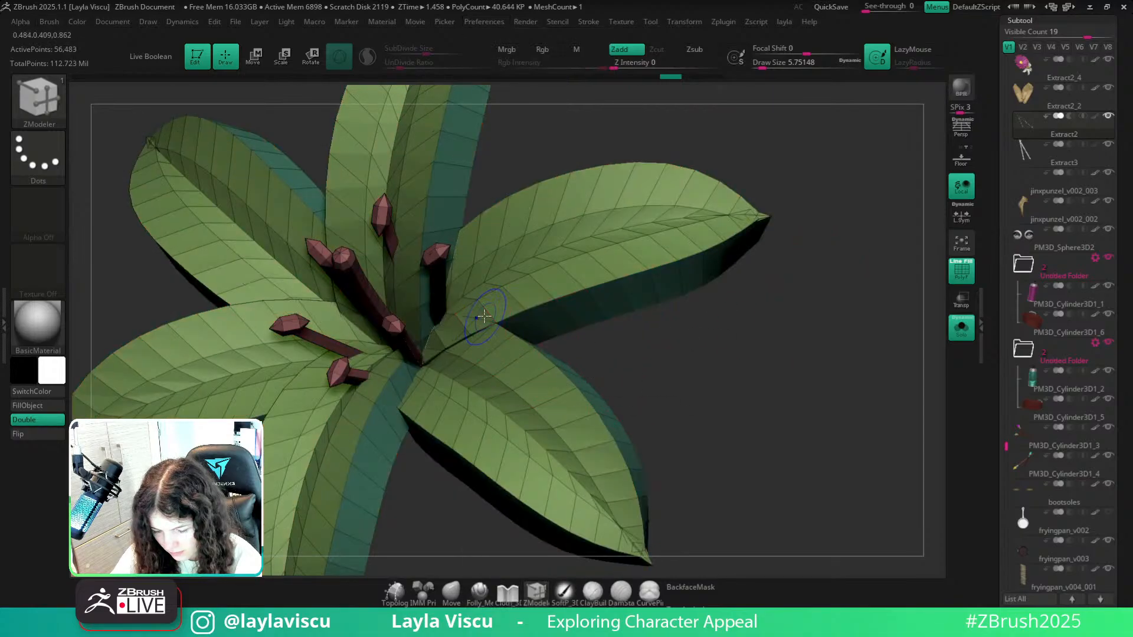
{"action": "key", "text": "ctrl+z"}
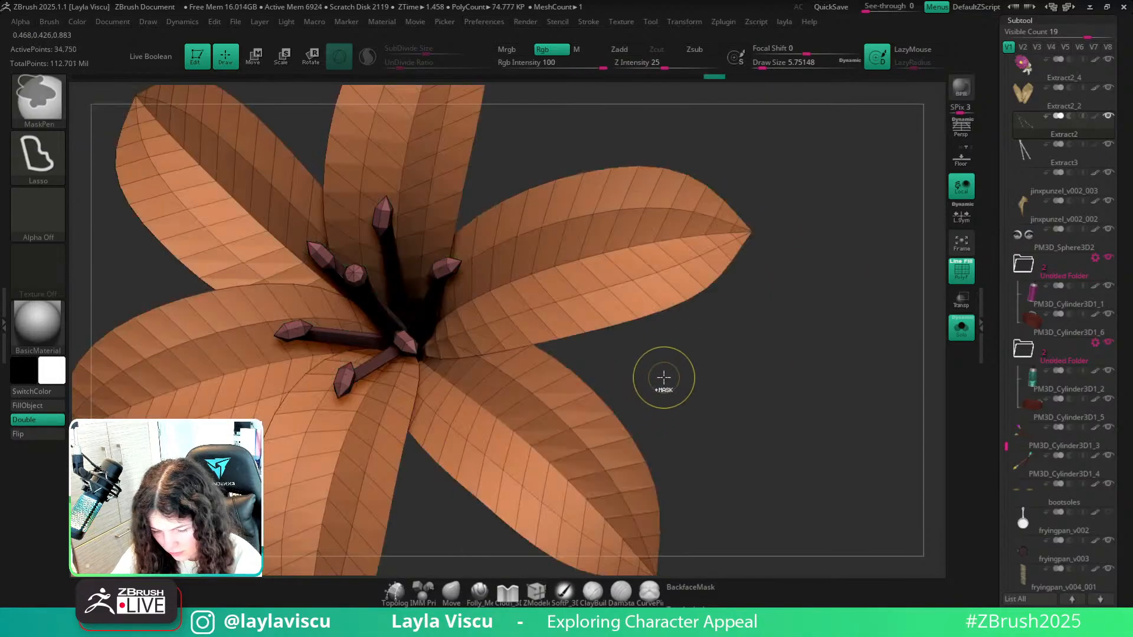
Try a thinner extrusion of the petals, undo it, and check the ZModeler Welding Tolerance again.
{"action": "left_click_drag", "start_coordinate": [602, 298], "coordinate": [526, 308]}
{"action": "key", "text": "ctrl+z"}
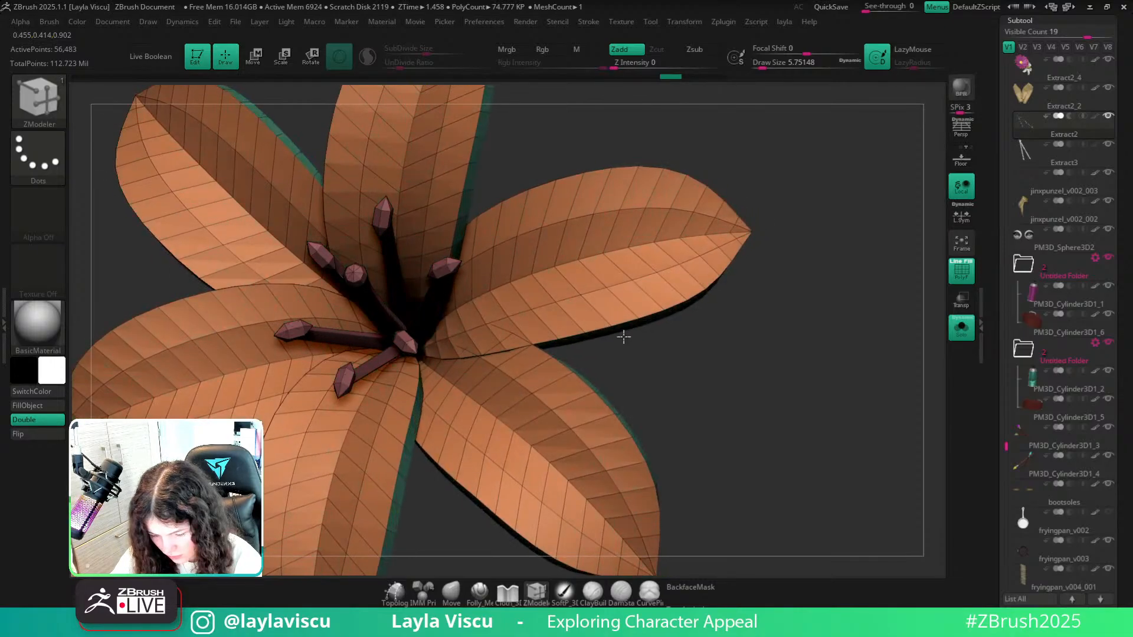
{"action": "right_click_drag", "start_coordinate": [604, 359], "coordinate": [625, 324]}
{"action": "right_click_drag", "start_coordinate": [523, 350], "coordinate": [724, 422], "text": "ctrl"}
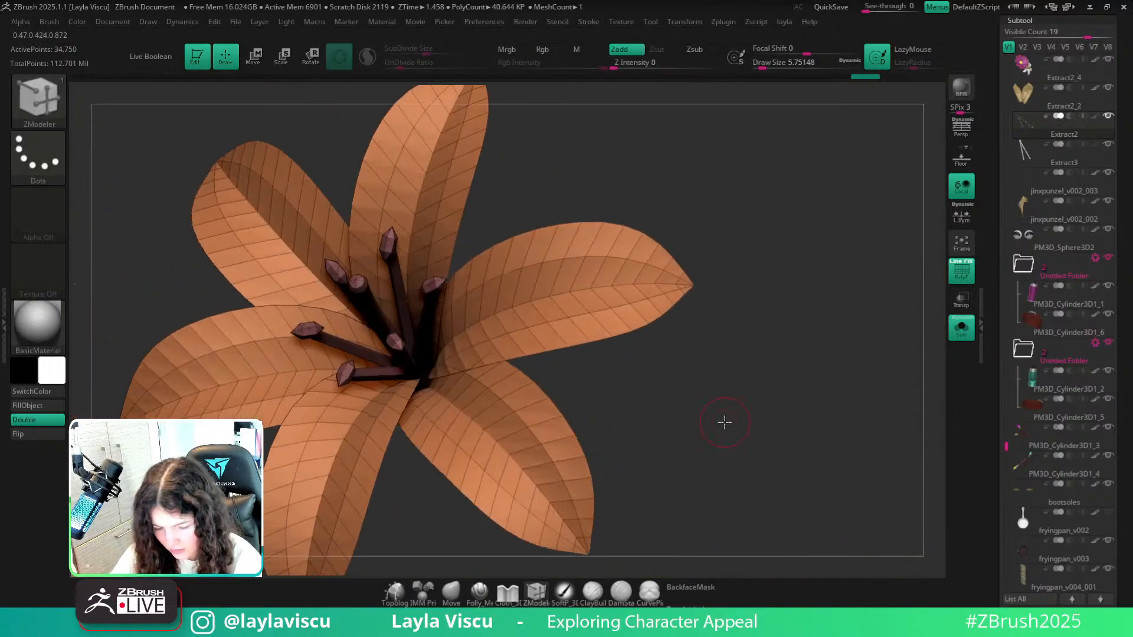
{"action": "left_click", "coordinate": [488, 21]}
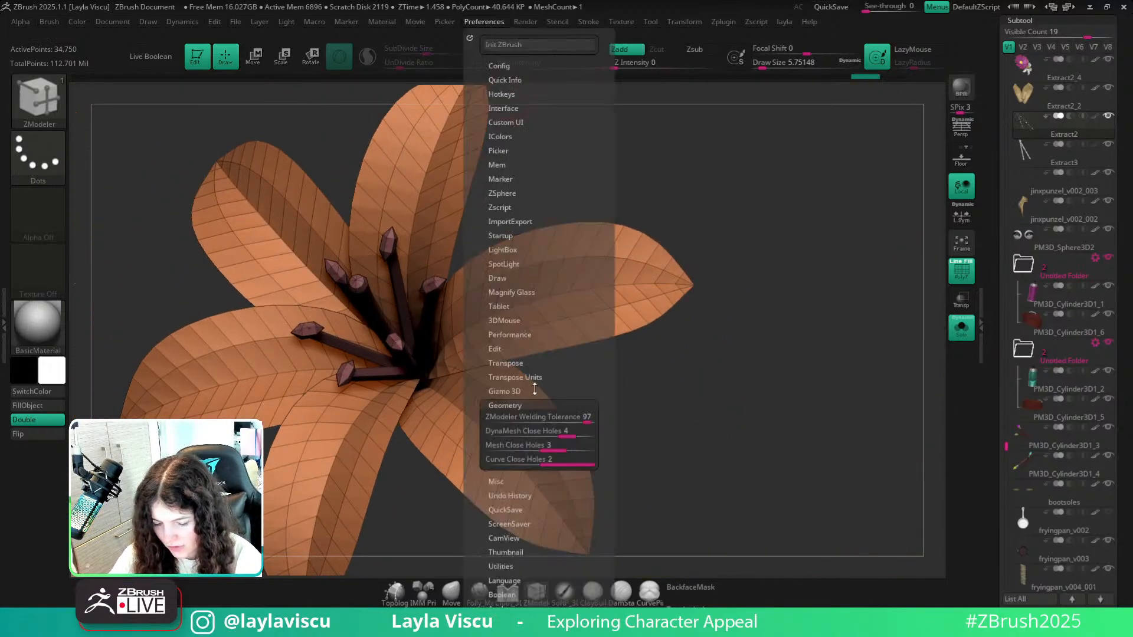
Set the ZModeler polygon action to Delete and remove the two polygons where neighbouring petals meet near the lily's centre.
{"action": "right_click_drag", "start_coordinate": [519, 360], "coordinate": [593, 378], "text": "ctrl"}
{"action": "key", "text": "space"}
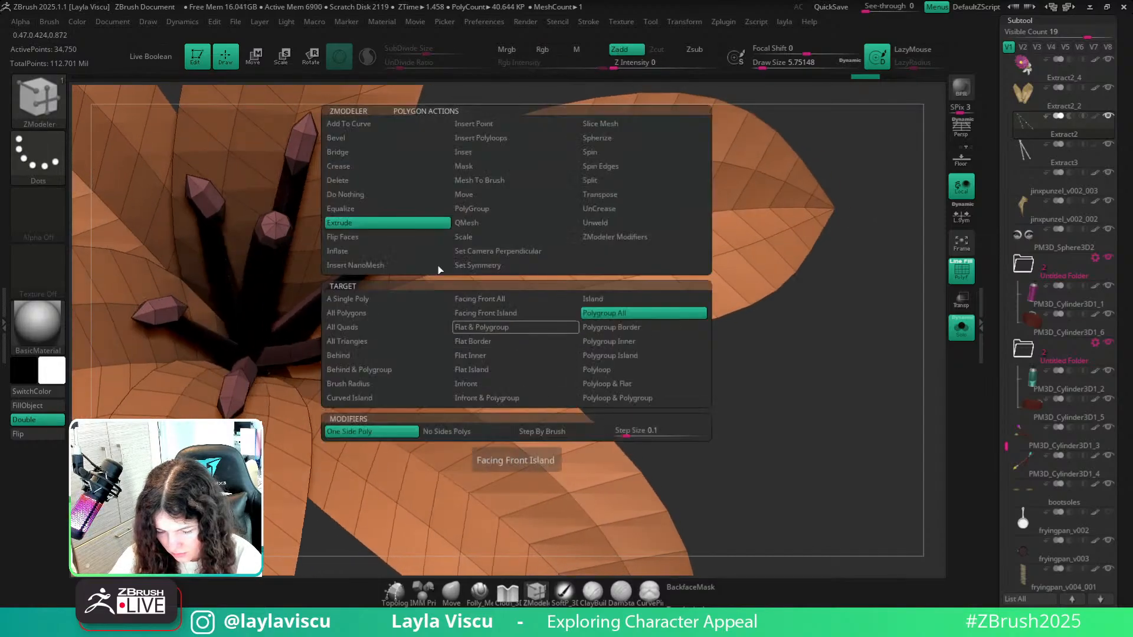
{"action": "left_click", "coordinate": [340, 179]}
{"action": "left_click", "coordinate": [499, 347]}
{"action": "left_click", "coordinate": [472, 343]}
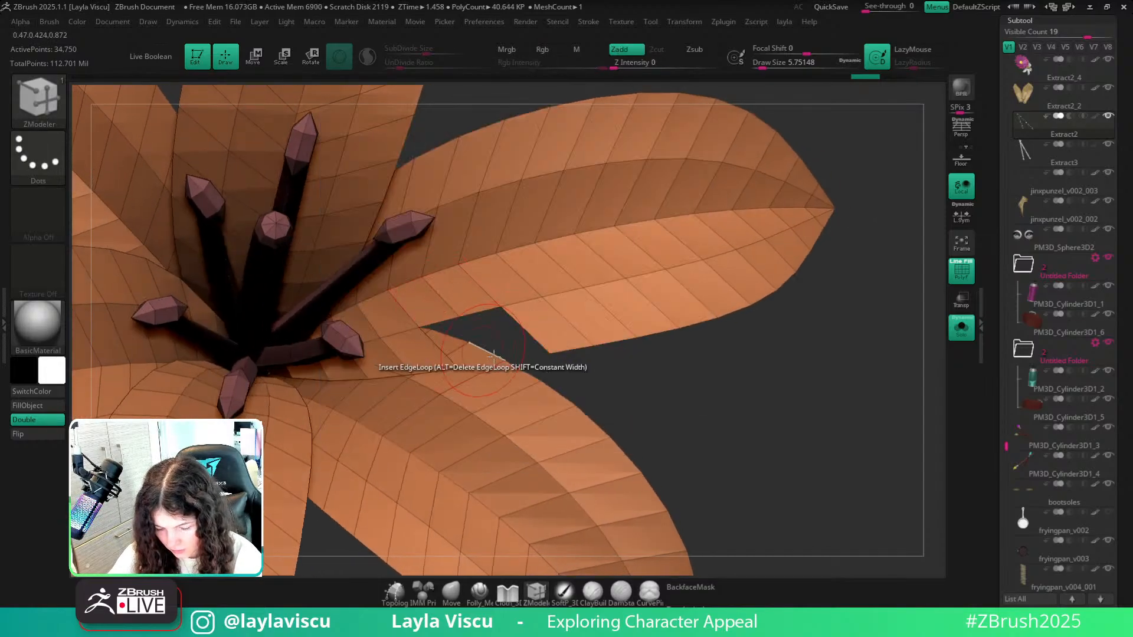
Set the ZModeler edge action to Extrude with the Edge/EdgeLoop target, try it on the open petal edge, and undo the extrusion.
{"action": "mouse_move", "coordinate": [617, 398]}
{"action": "right_mouse_down"}
{"action": "mouse_move", "coordinate": [600, 400]}
{"action": "mouse_move", "coordinate": [628, 403]}
{"action": "right_mouse_up"}
{"action": "key", "text": "space"}
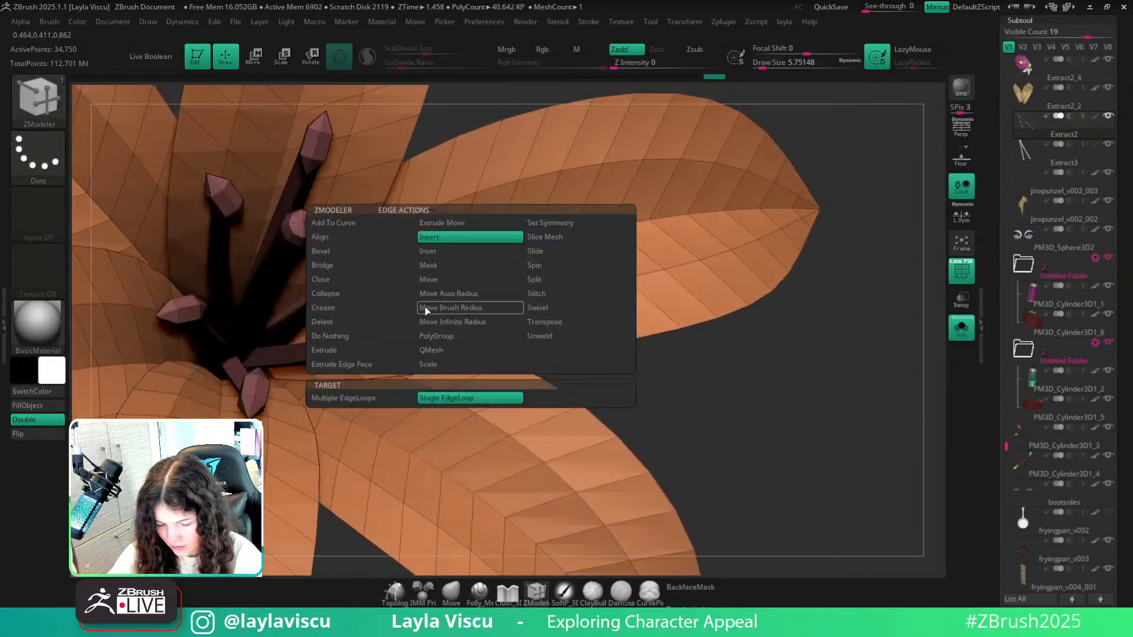
{"action": "left_click", "coordinate": [351, 350]}
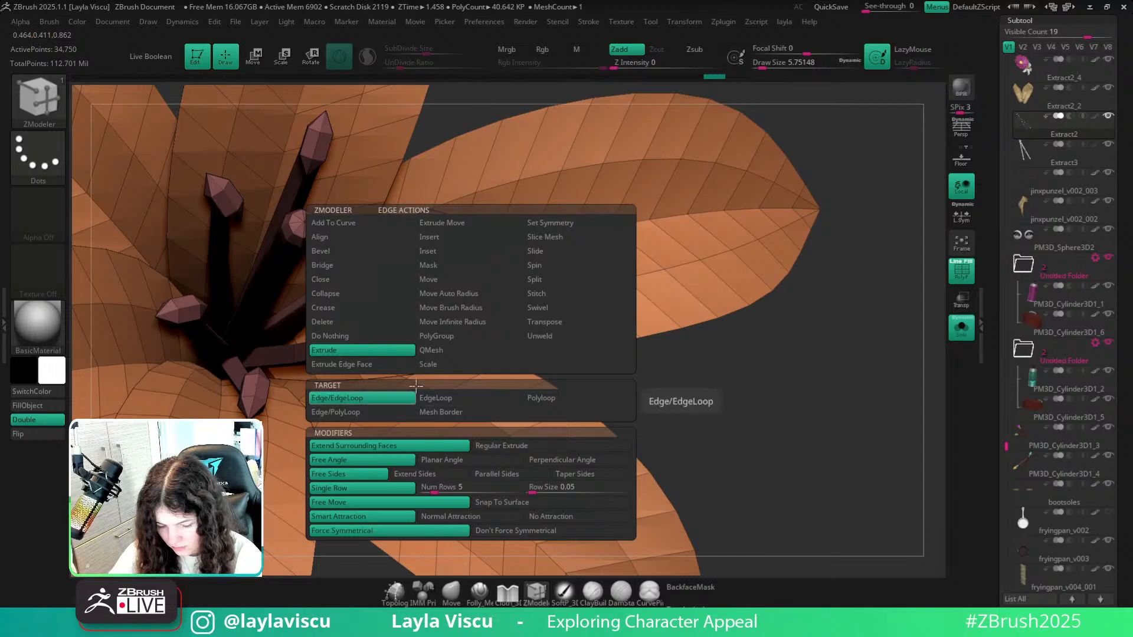
{"action": "left_click_drag", "start_coordinate": [518, 342], "coordinate": [534, 359]}
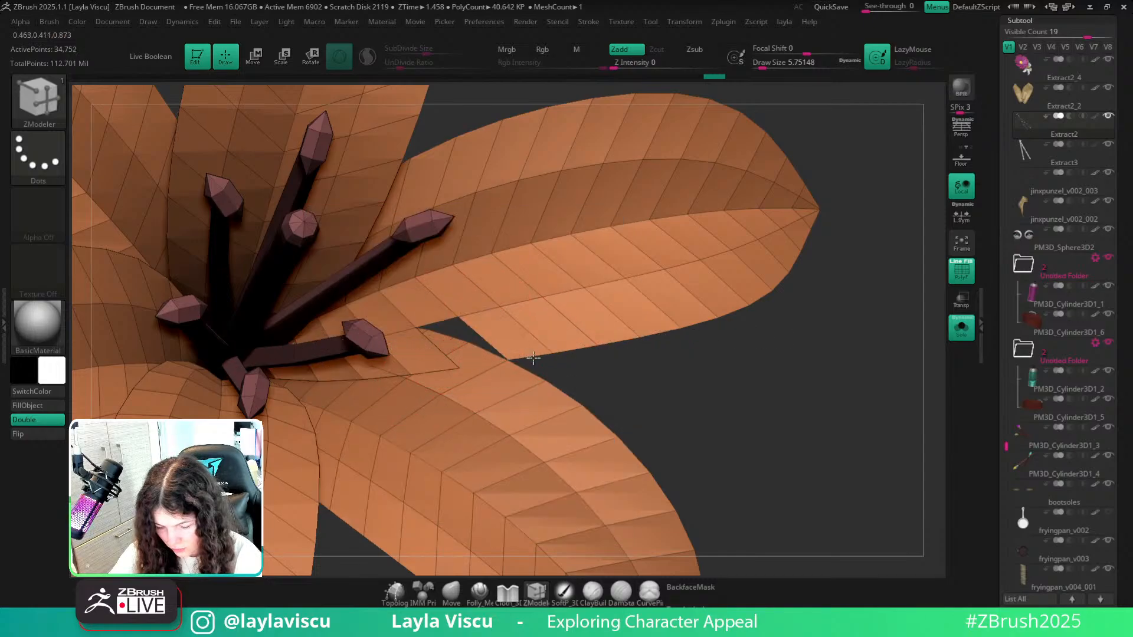
{"action": "key", "text": "ctrl+z"}
{"action": "right_click_drag", "start_coordinate": [554, 382], "coordinate": [462, 379], "text": "ctrl"}
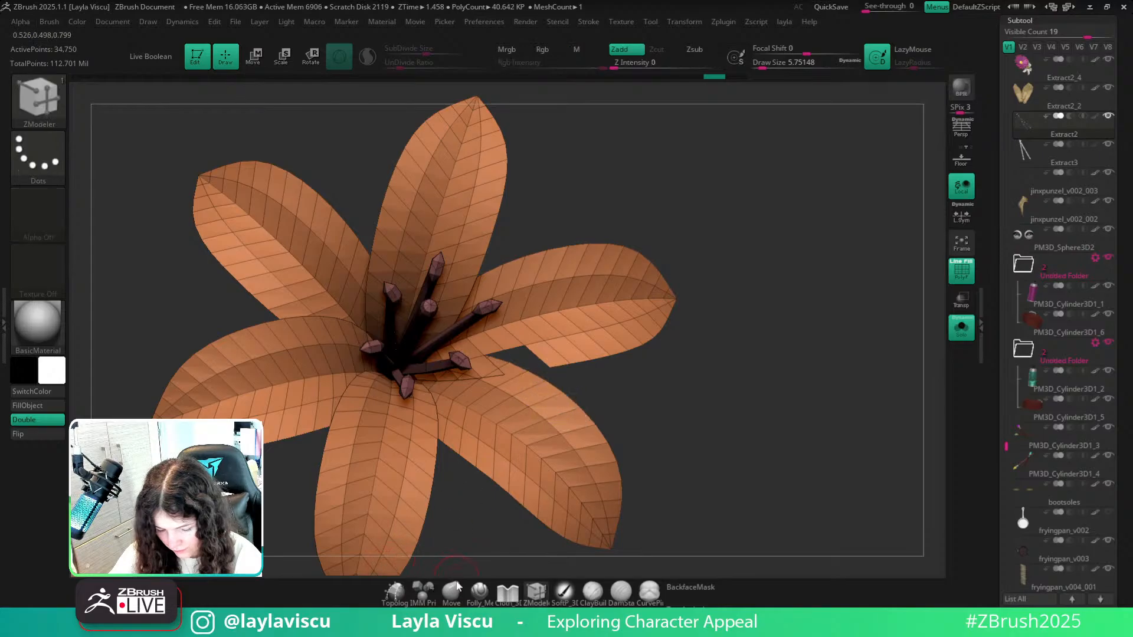
{"action": "key", "text": "b"}
{"action": "key", "text": "m"}
{"action": "key", "text": "v"}
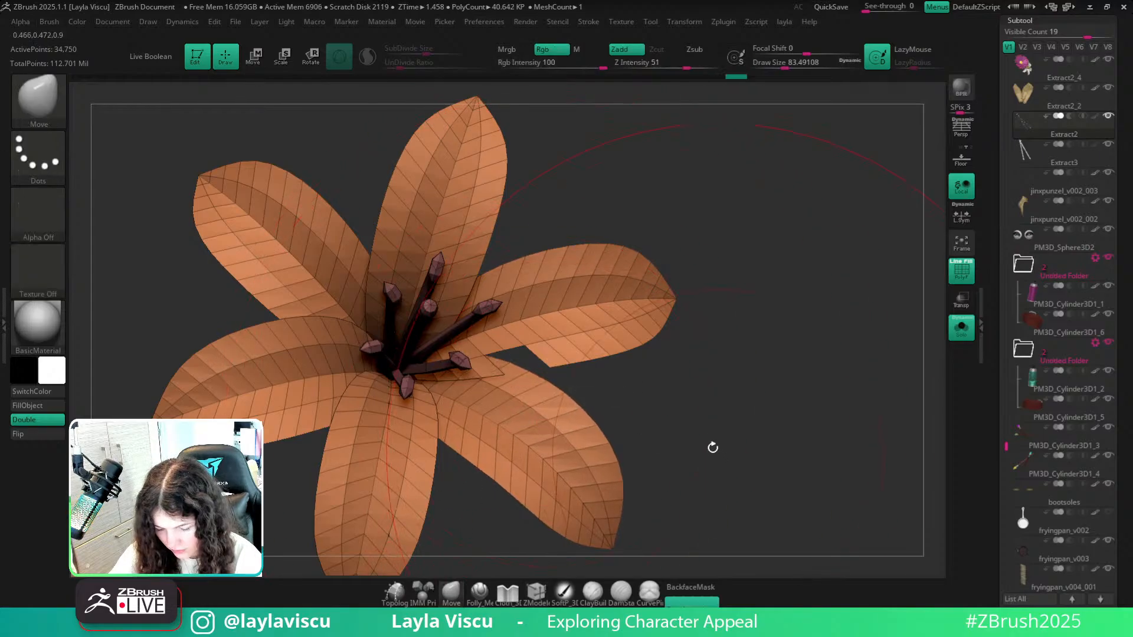
{"action": "left_click_drag", "start_coordinate": [713, 448], "coordinate": [694, 413]}
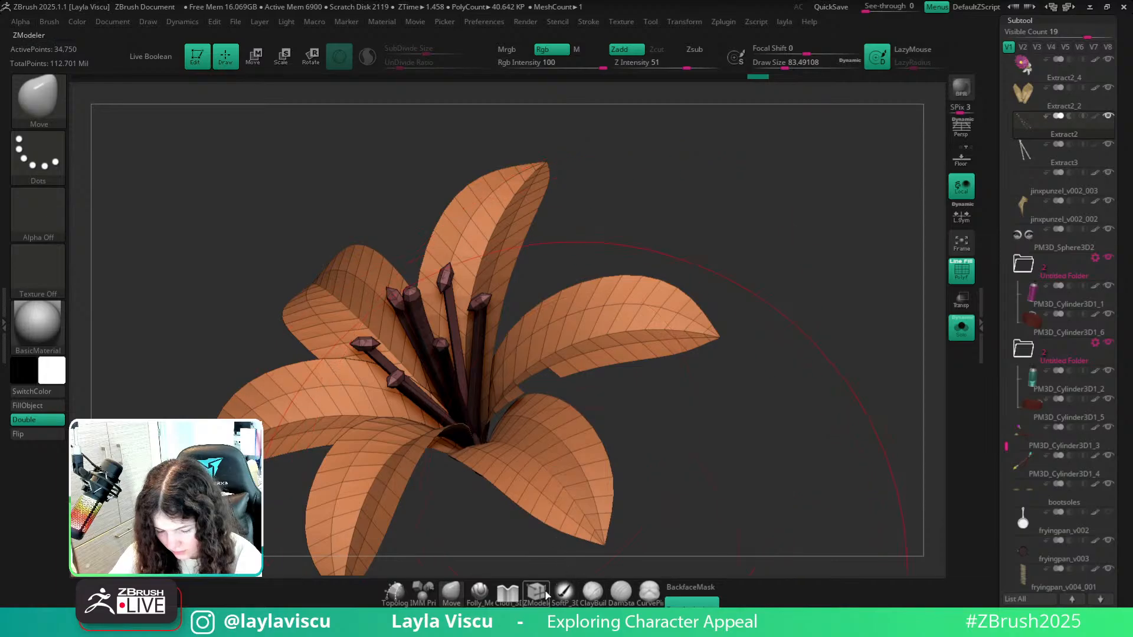
Reduce the ZModeler draw size to about 3.67, try extruding the petal's open edge into the gap, and undo it.
{"action": "left_click", "coordinate": [546, 595]}
{"action": "mouse_move", "coordinate": [705, 410]}
{"action": "right_mouse_down"}
{"action": "mouse_move", "coordinate": [701, 457]}
{"action": "mouse_move", "coordinate": [589, 451]}
{"action": "mouse_move", "coordinate": [581, 437]}
{"action": "right_mouse_up"}
{"action": "key", "text": "s"}
{"action": "left_click_drag", "start_coordinate": [569, 375], "coordinate": [543, 374]}
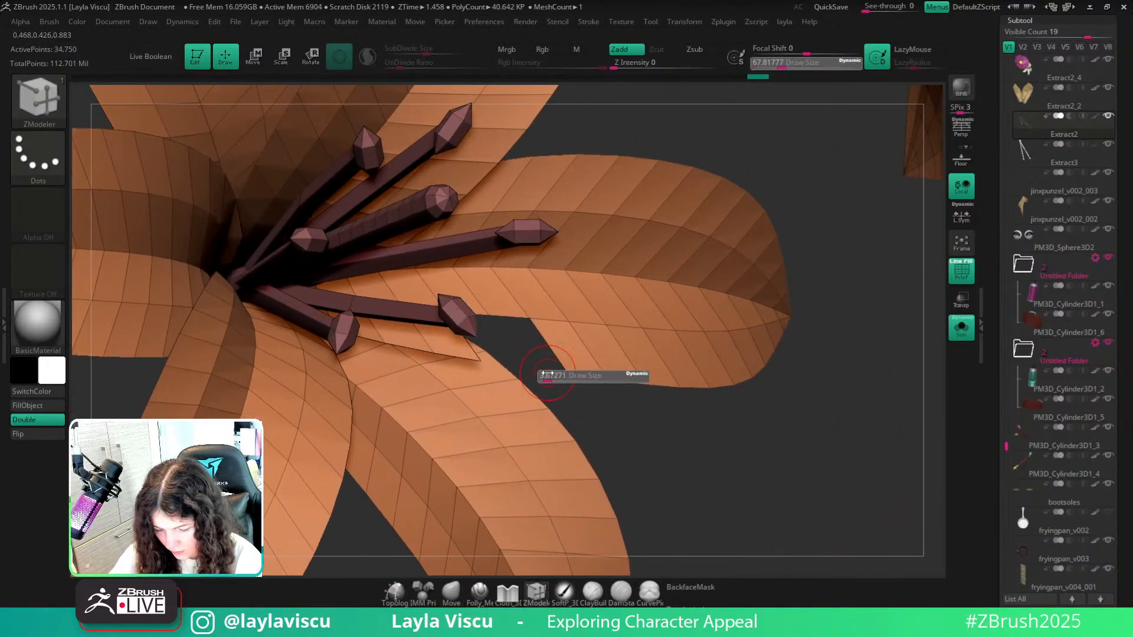
{"action": "right_click_drag", "start_coordinate": [560, 383], "coordinate": [532, 396]}
{"action": "left_click_drag", "start_coordinate": [514, 316], "coordinate": [524, 359]}
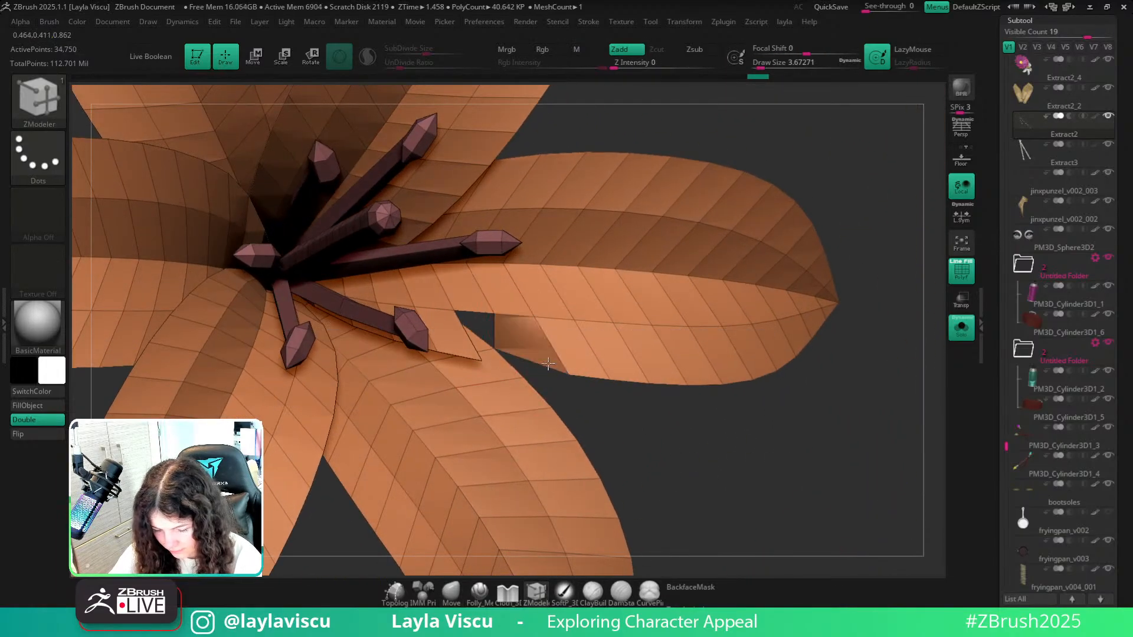
{"action": "key", "text": "ctrl+z"}
Extrude the open petal edges to rebuild the missing polygons where the neighbouring petals meet near the lily's centre.
{"action": "right_click_drag", "start_coordinate": [548, 372], "coordinate": [570, 340]}
{"action": "left_click_drag", "start_coordinate": [513, 315], "coordinate": [557, 346]}
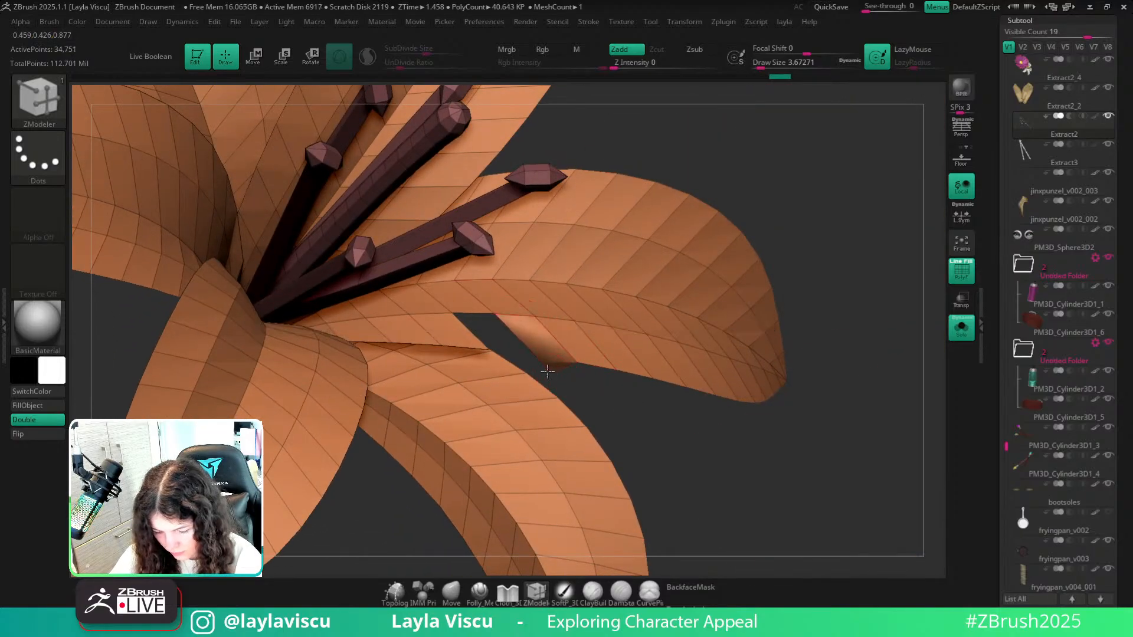
{"action": "right_click_drag", "start_coordinate": [516, 347], "coordinate": [556, 398]}
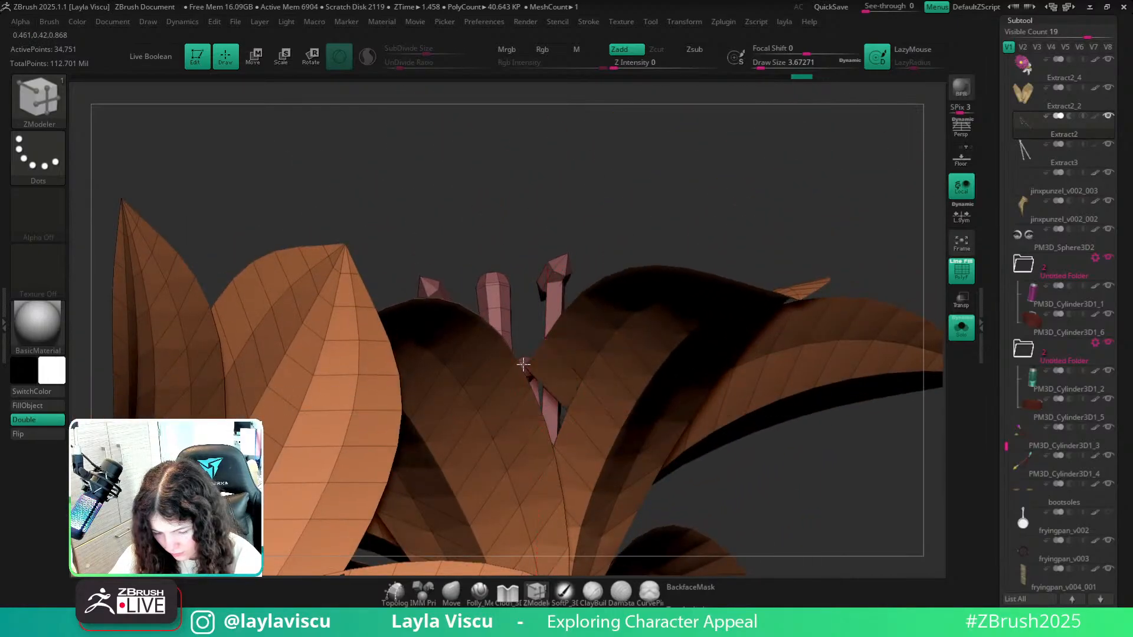
{"action": "left_click_drag", "start_coordinate": [622, 235], "coordinate": [543, 368]}
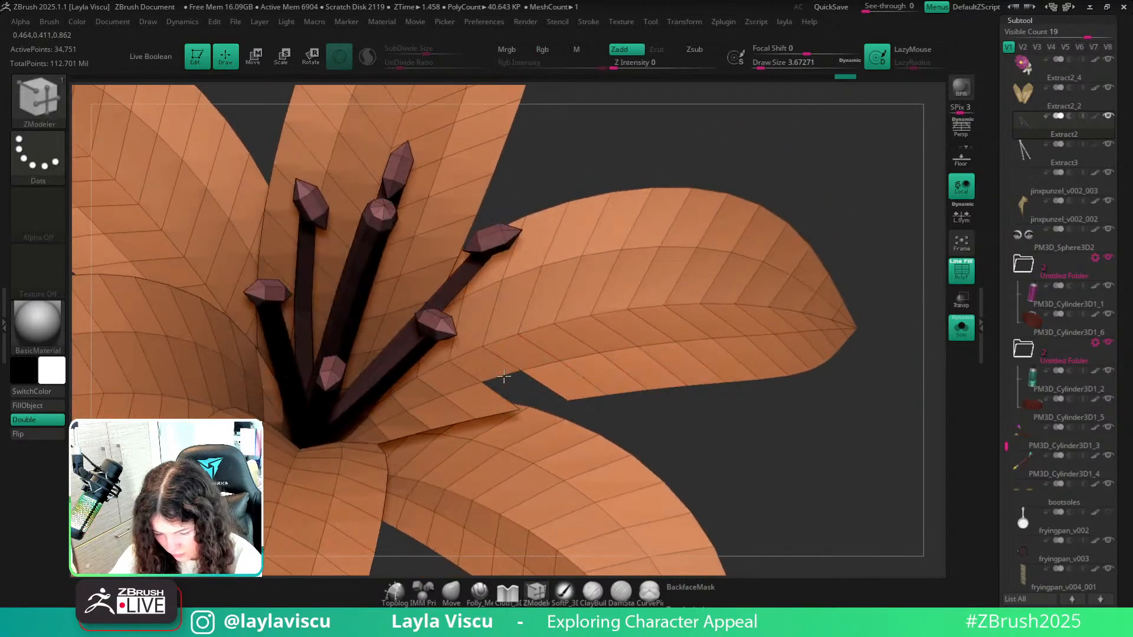
{"action": "left_click_drag", "start_coordinate": [687, 466], "coordinate": [666, 394]}
{"action": "right_click_drag", "start_coordinate": [561, 385], "coordinate": [771, 400], "text": "ctrl"}
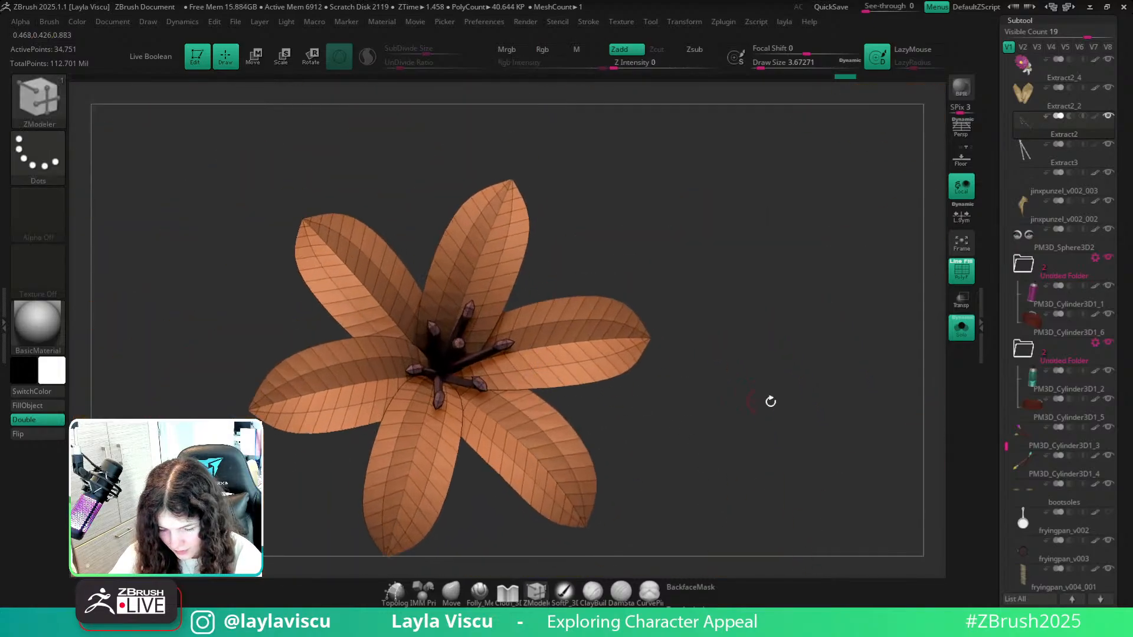
Look over the other isolated flowers and compare how their petals meet at the centre.
{"action": "left_click_drag", "start_coordinate": [771, 400], "coordinate": [749, 374]}
{"action": "right_click_drag", "start_coordinate": [748, 374], "coordinate": [761, 397], "text": "ctrl"}
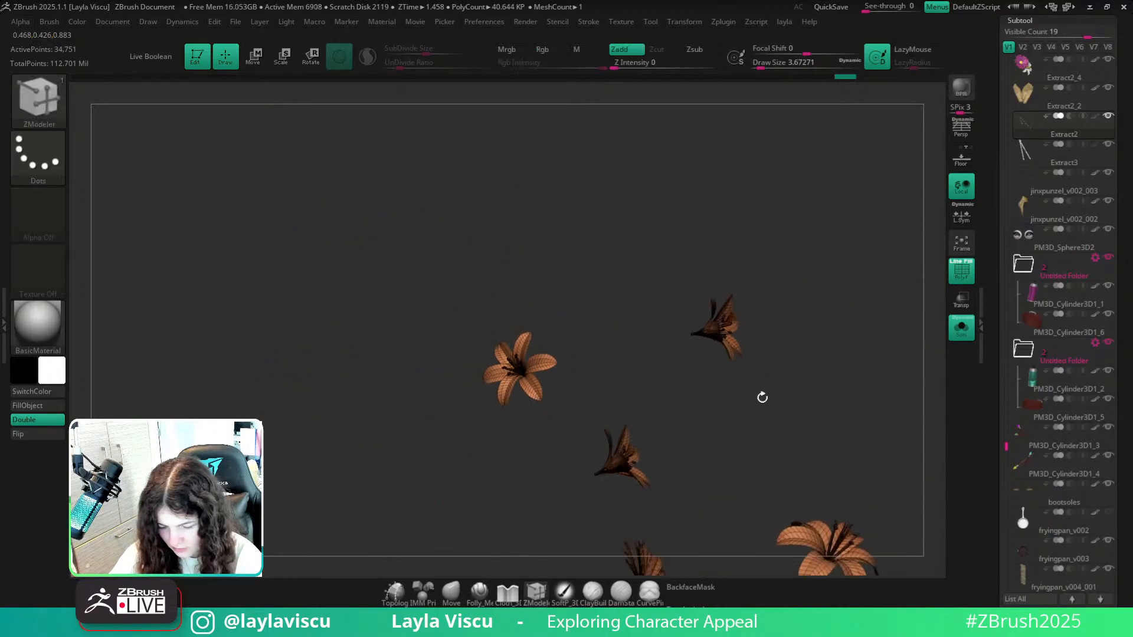
{"action": "left_click_drag", "start_coordinate": [761, 397], "coordinate": [604, 361], "text": "alt"}
{"action": "right_click_drag", "start_coordinate": [570, 295], "coordinate": [655, 365], "text": "ctrl"}
{"action": "left_click_drag", "start_coordinate": [655, 366], "coordinate": [637, 383]}
{"action": "right_click_drag", "start_coordinate": [638, 384], "coordinate": [702, 401], "text": "ctrl"}
{"action": "left_click_drag", "start_coordinate": [702, 402], "coordinate": [731, 370]}
{"action": "right_click_drag", "start_coordinate": [731, 369], "coordinate": [413, 512], "text": "ctrl"}
Switch to the Move brush and set its draw size to about 46.
{"action": "key", "text": "b"}
{"action": "key", "text": "m"}
{"action": "key", "text": "v"}
{"action": "key", "text": "s"}
{"action": "left_click_drag", "start_coordinate": [306, 379], "coordinate": [322, 390]}
Examine several of the isolated flowers from different angles, from the lilies to the daisy.
{"action": "right_click_drag", "start_coordinate": [322, 389], "coordinate": [468, 366], "text": "ctrl"}
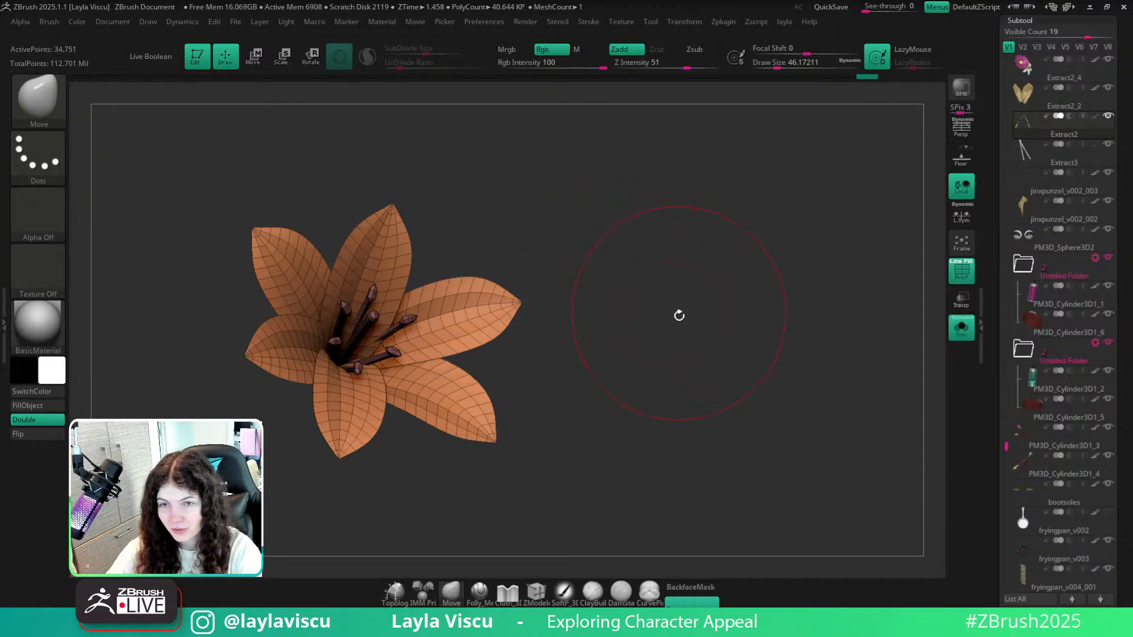
{"action": "right_click_drag", "start_coordinate": [686, 336], "coordinate": [412, 273], "text": "ctrl"}
{"action": "right_click_drag", "start_coordinate": [472, 361], "coordinate": [696, 138], "text": "alt"}
{"action": "right_click_drag", "start_coordinate": [697, 226], "coordinate": [731, 293]}
{"action": "right_click_drag", "start_coordinate": [407, 215], "coordinate": [502, 295], "text": "ctrl"}
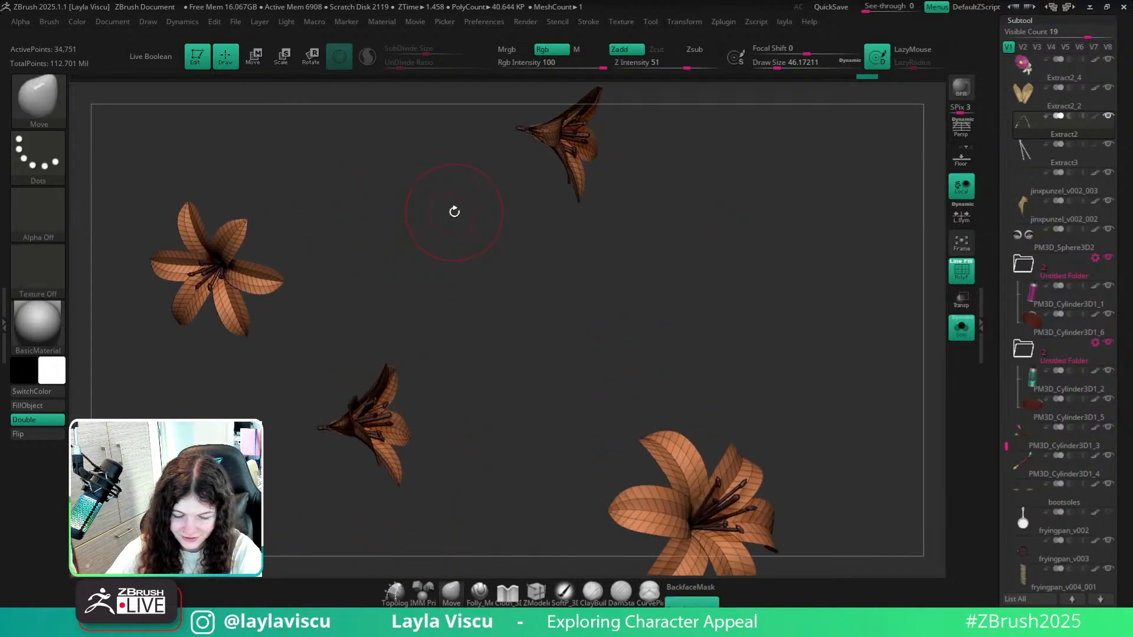
{"action": "right_click_drag", "start_coordinate": [455, 212], "coordinate": [608, 283], "text": "alt"}
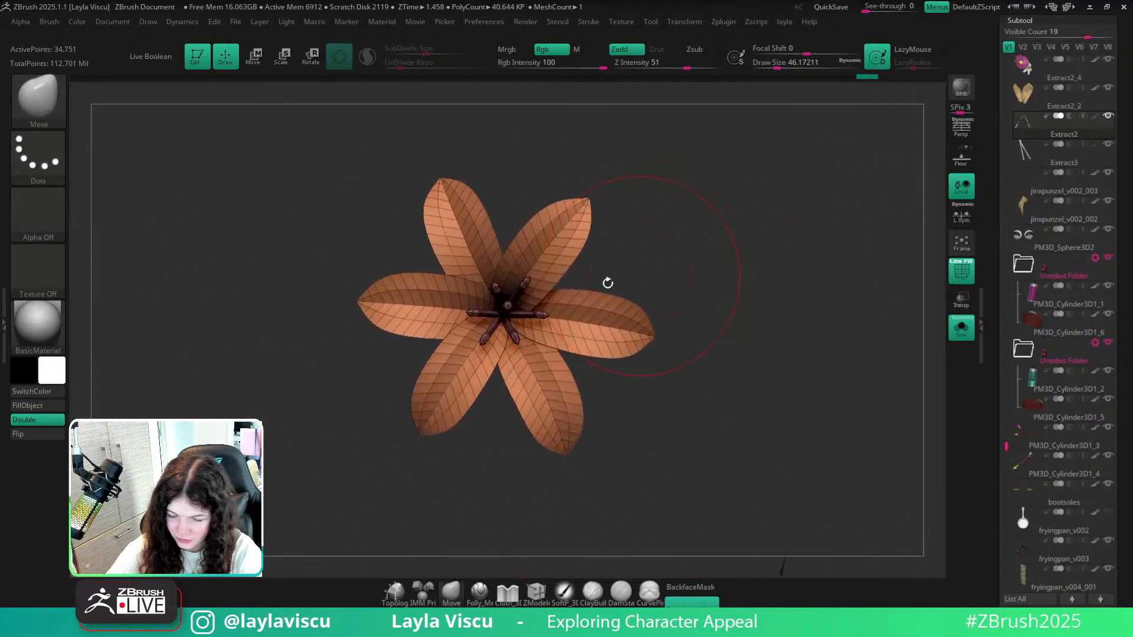
{"action": "right_click_drag", "start_coordinate": [519, 335], "coordinate": [625, 366], "text": "ctrl"}
{"action": "mouse_move", "coordinate": [790, 325]}
{"action": "right_mouse_down"}
{"action": "mouse_move", "coordinate": [812, 315]}
{"action": "mouse_move", "coordinate": [776, 437]}
{"action": "mouse_move", "coordinate": [762, 324]}
{"action": "mouse_move", "coordinate": [700, 347]}
{"action": "mouse_move", "coordinate": [774, 392]}
{"action": "mouse_move", "coordinate": [799, 445]}
{"action": "mouse_move", "coordinate": [584, 248]}
{"action": "mouse_move", "coordinate": [705, 357]}
{"action": "mouse_move", "coordinate": [728, 286]}
{"action": "mouse_move", "coordinate": [625, 308]}
{"action": "mouse_move", "coordinate": [734, 392]}
{"action": "mouse_move", "coordinate": [726, 433]}
{"action": "mouse_move", "coordinate": [741, 354]}
{"action": "mouse_move", "coordinate": [733, 377]}
{"action": "mouse_move", "coordinate": [506, 384]}
{"action": "mouse_move", "coordinate": [613, 333]}
{"action": "mouse_move", "coordinate": [749, 366]}
{"action": "mouse_move", "coordinate": [740, 378]}
{"action": "mouse_move", "coordinate": [696, 371]}
{"action": "right_mouse_up"}
Set the Move brush's draw size to about 62 and check the daisy's petals with and without the polyframe display.
{"action": "key", "text": "s"}
{"action": "left_click_drag", "start_coordinate": [661, 325], "coordinate": [666, 326]}
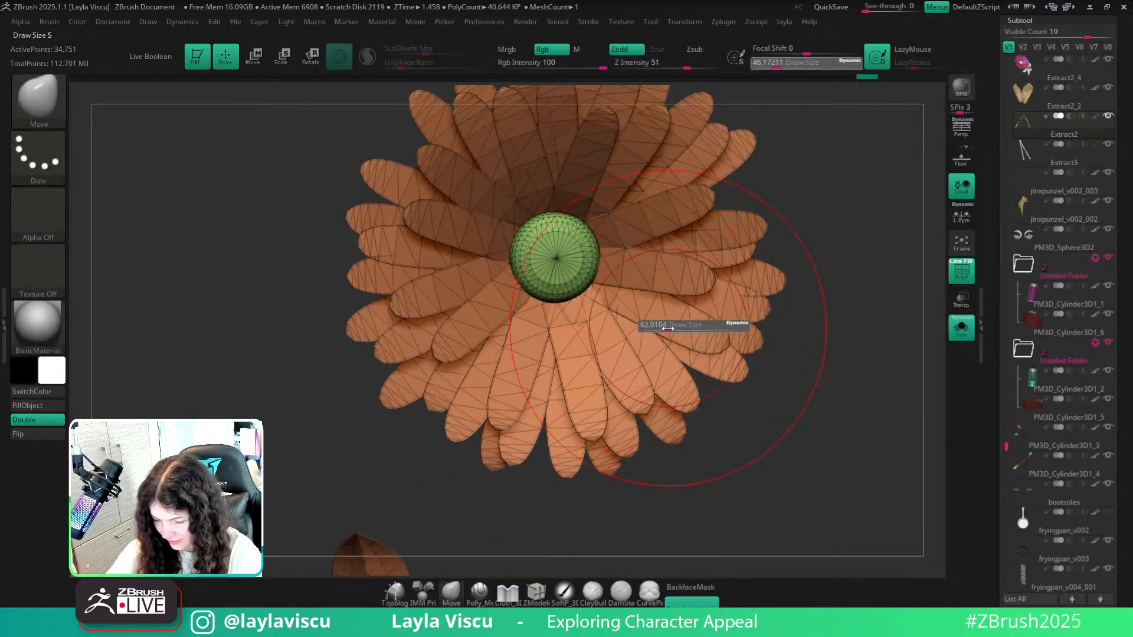
{"action": "right_click_drag", "start_coordinate": [893, 389], "coordinate": [840, 446], "text": "ctrl"}
{"action": "key", "text": "shift+f"}
{"action": "key", "text": "shift+f"}
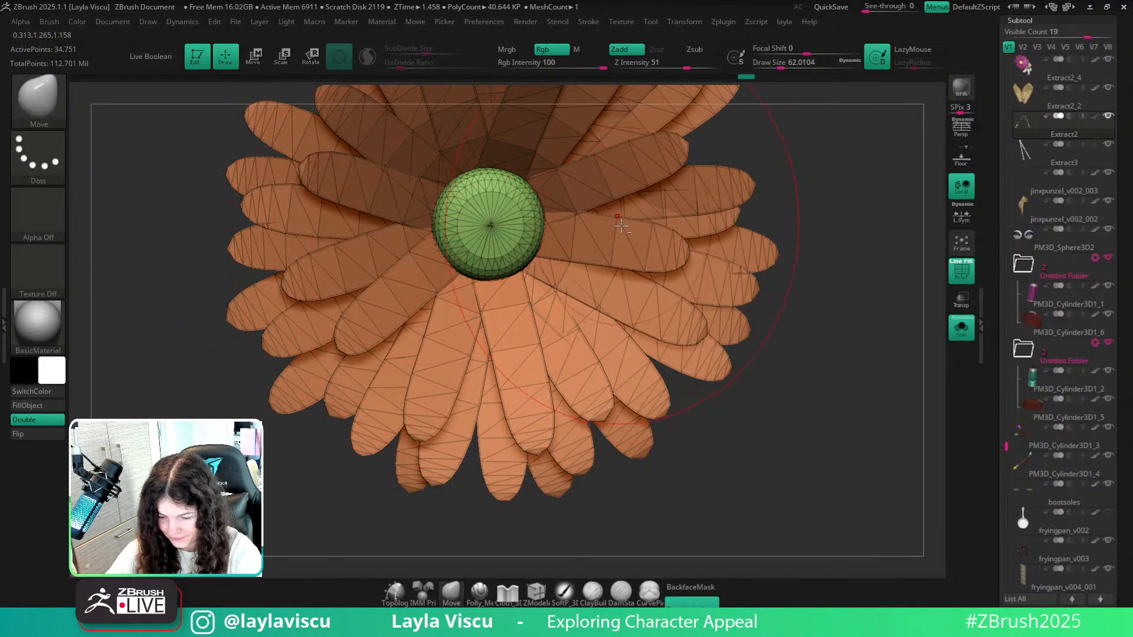
{"action": "mouse_move", "coordinate": [600, 225]}
{"action": "right_mouse_down", "text": "ctrl"}
{"action": "mouse_move", "coordinate": [572, 203]}
{"action": "mouse_move", "coordinate": [600, 214]}
{"action": "right_mouse_up", "text": "ctrl"}
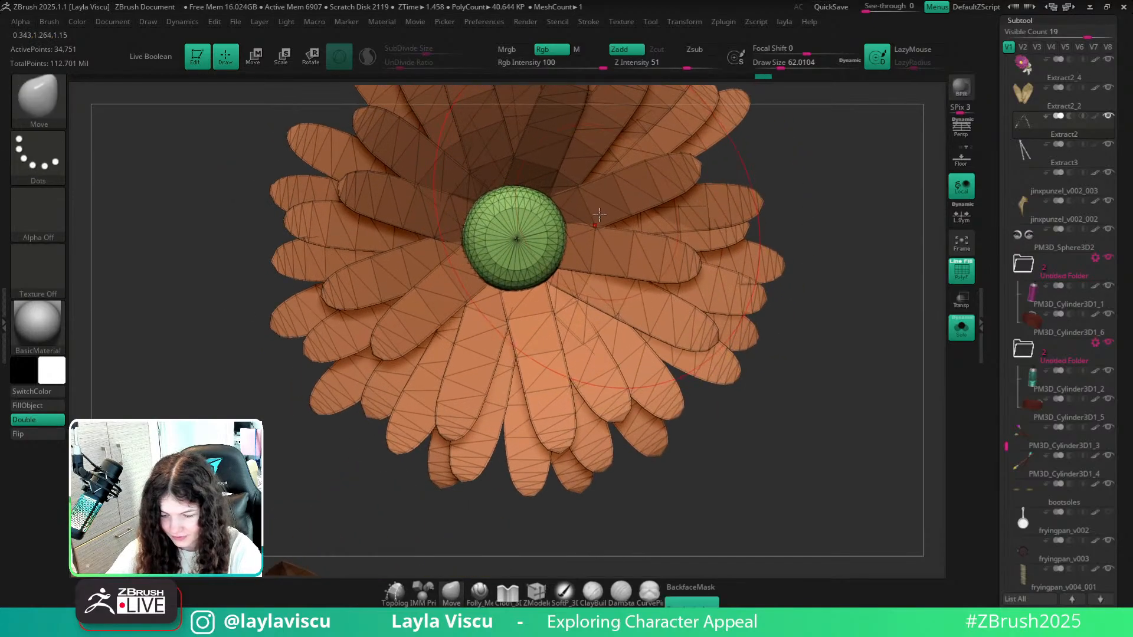
{"action": "right_click_drag", "start_coordinate": [647, 188], "coordinate": [713, 197], "text": "ctrl"}
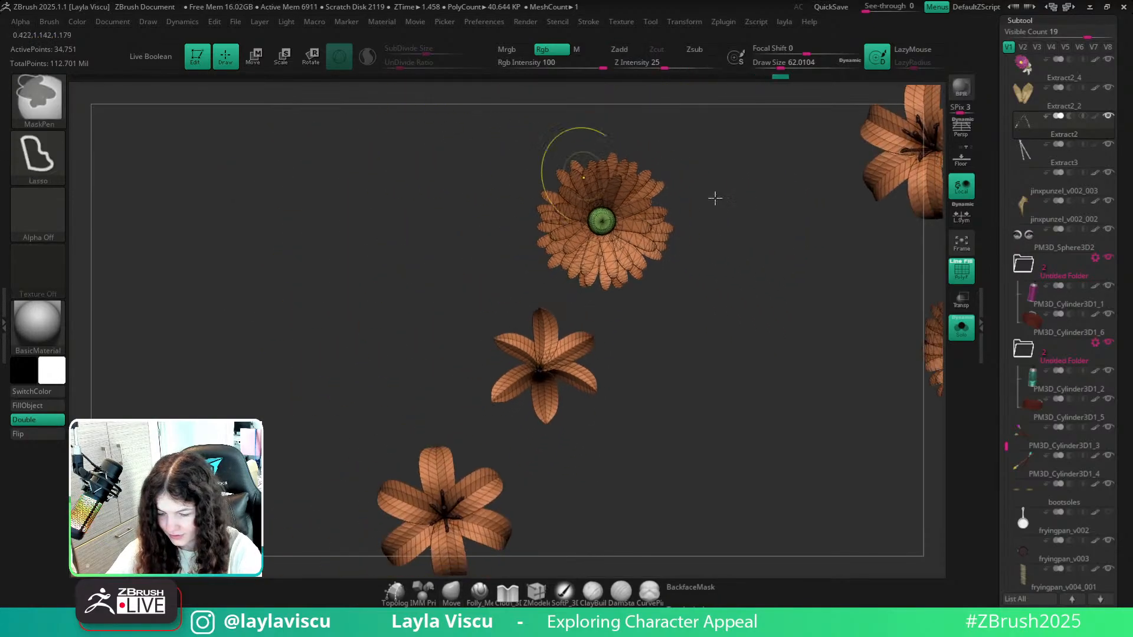
View the daisies and lilies without the wireframe, restore the polyframe, and inspect one lily up close.
{"action": "key", "text": "shift+f"}
{"action": "right_click_drag", "start_coordinate": [653, 280], "coordinate": [647, 410], "text": "alt"}
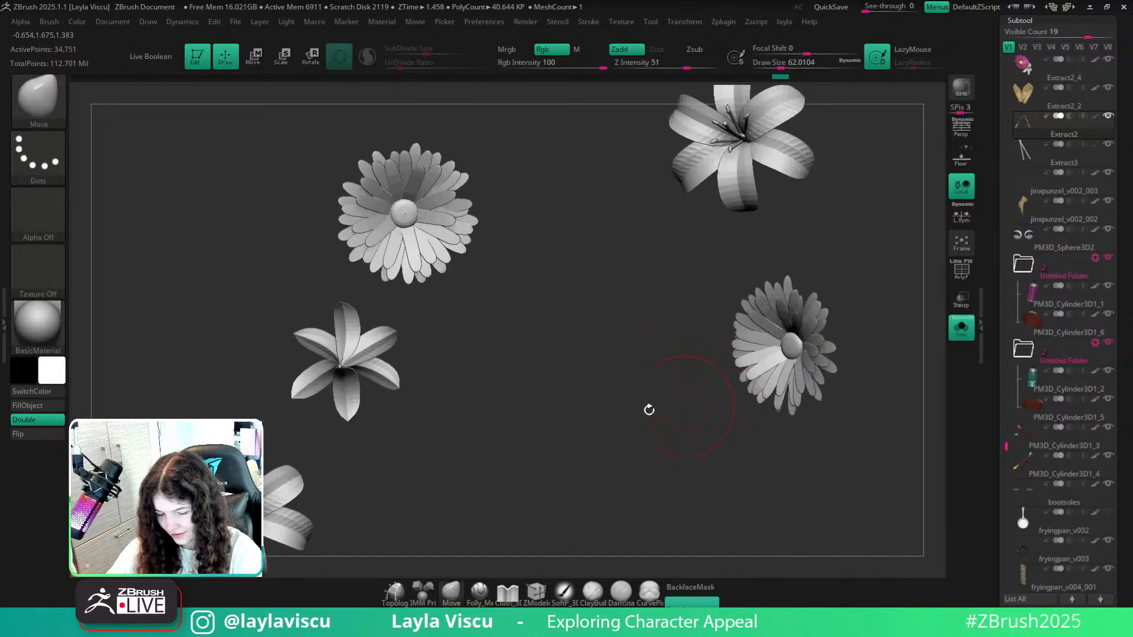
{"action": "right_click_drag", "start_coordinate": [348, 413], "coordinate": [792, 334], "text": "alt"}
{"action": "key", "text": "shift+f"}
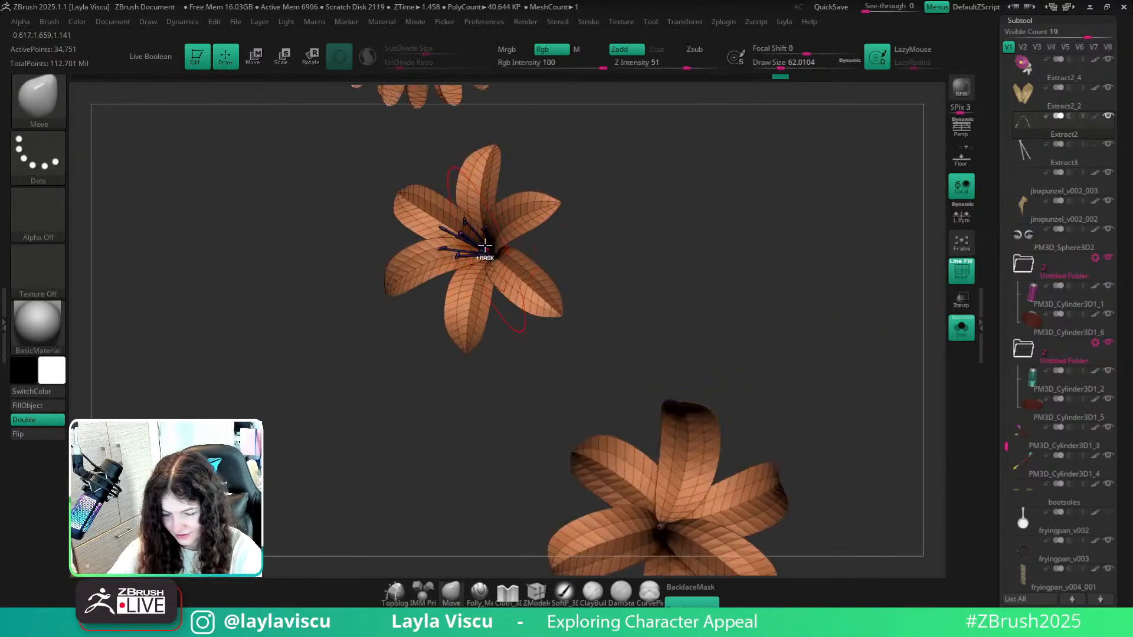
{"action": "right_click_drag", "start_coordinate": [519, 321], "coordinate": [740, 316], "text": "ctrl"}
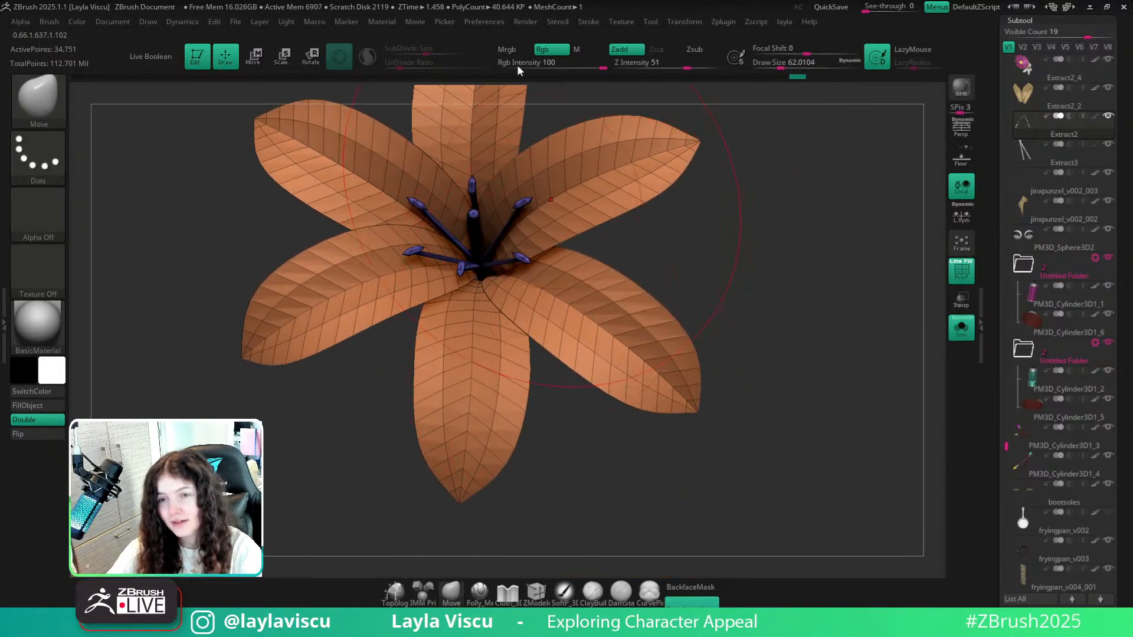
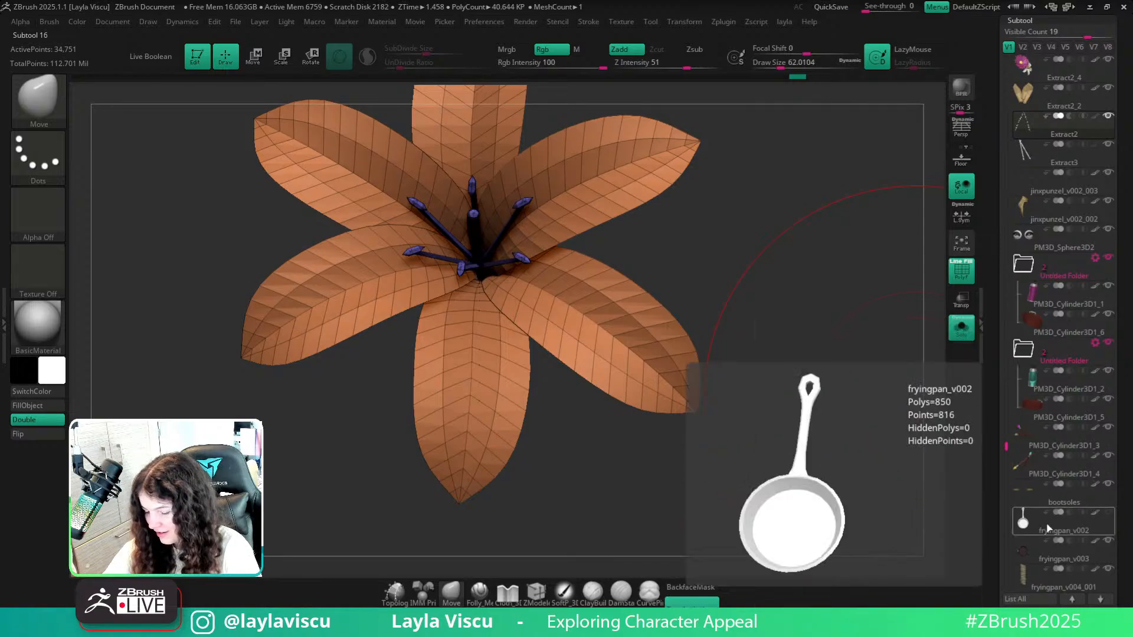
Browse the subtool list to look at the character's other parts and accessories.
{"action": "mouse_move", "coordinate": [1054, 485]}
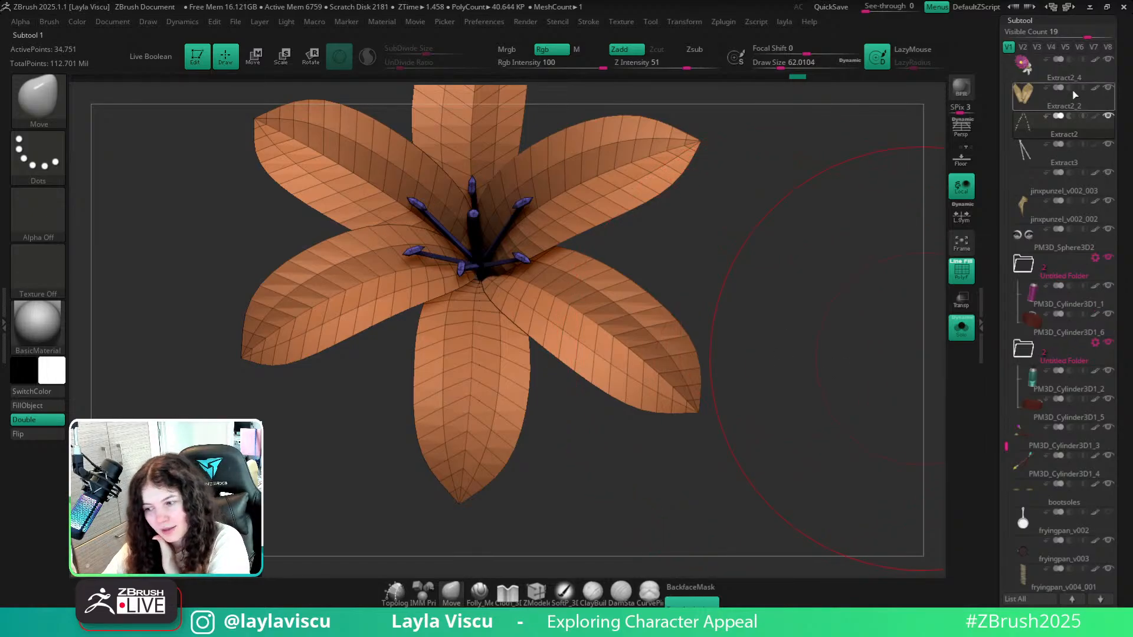
{"action": "left_click_drag", "start_coordinate": [1007, 385], "coordinate": [1004, 316]}
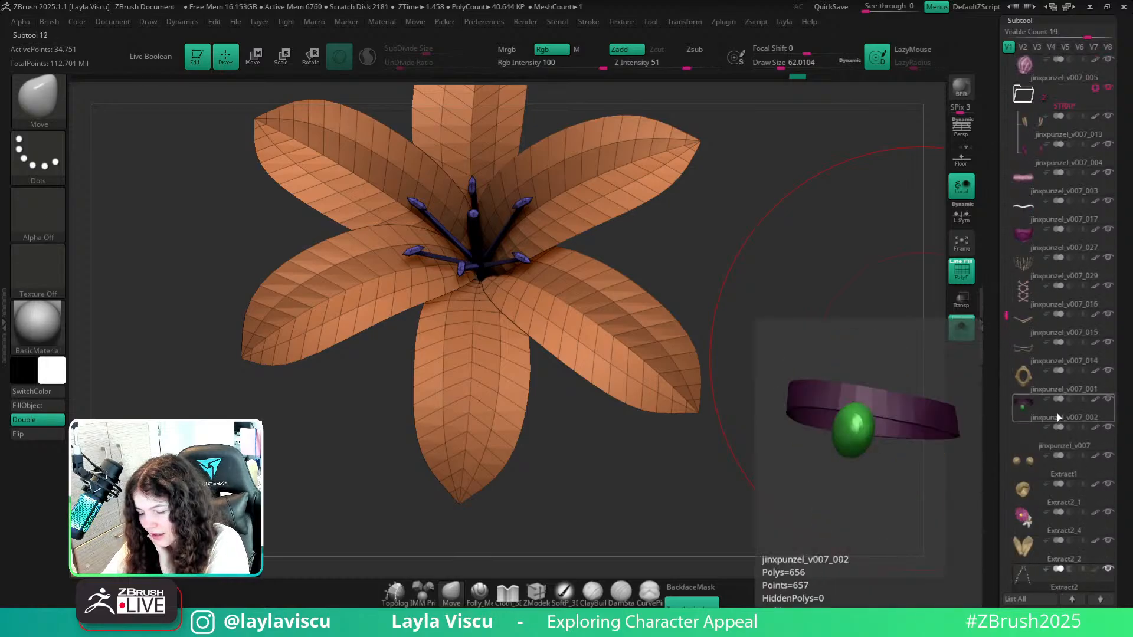
{"action": "mouse_move", "coordinate": [1067, 408]}
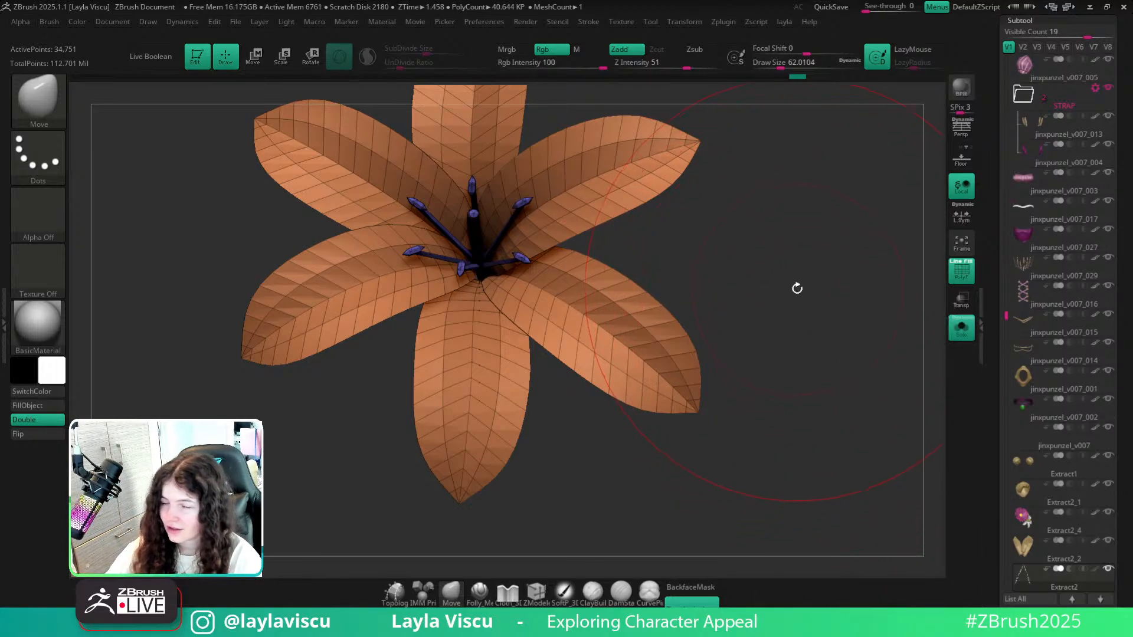
Set the Move brush's draw size to about 74 while viewing the lily at an angle.
{"action": "left_click_drag", "start_coordinate": [776, 307], "coordinate": [705, 290]}
{"action": "right_click_drag", "start_coordinate": [705, 289], "coordinate": [661, 273], "text": "ctrl"}
{"action": "key", "text": "s"}
{"action": "mouse_move", "coordinate": [683, 289]}
{"action": "left_mouse_down"}
{"action": "mouse_move", "coordinate": [659, 289]}
{"action": "mouse_move", "coordinate": [682, 312]}
{"action": "mouse_move", "coordinate": [703, 313]}
{"action": "left_mouse_up"}
{"action": "key", "text": "s"}
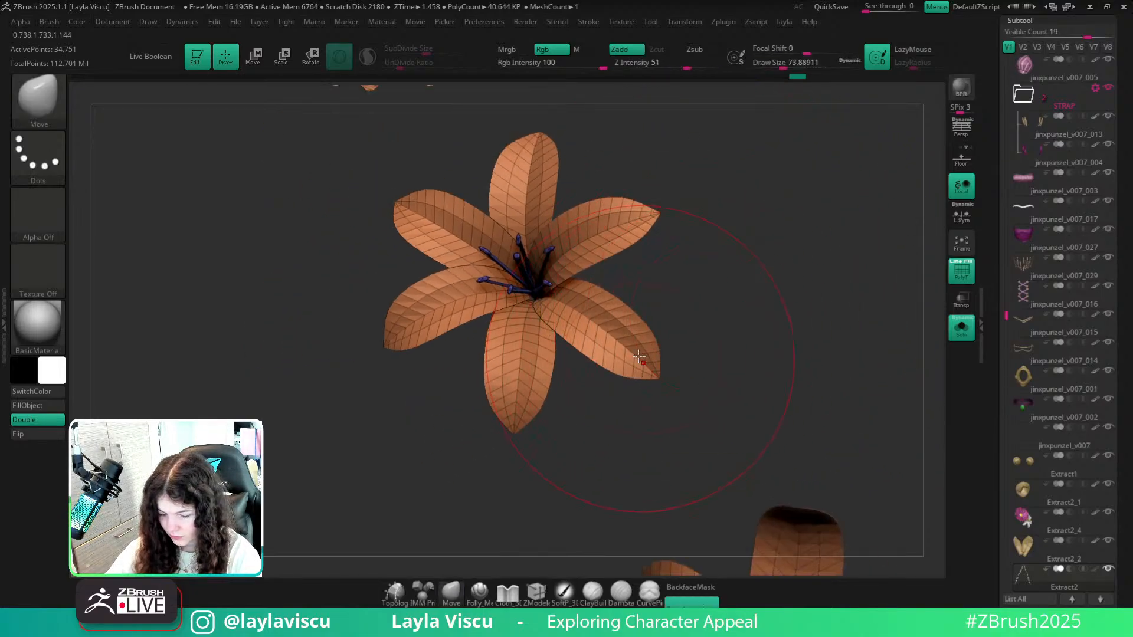
Set the ZModeler polygon action to Extrude and extrude the flower petals to give them thickness.
{"action": "mouse_move", "coordinate": [639, 357]}
{"action": "right_mouse_down", "text": "ctrl"}
{"action": "mouse_move", "coordinate": [759, 329]}
{"action": "mouse_move", "coordinate": [718, 321]}
{"action": "mouse_move", "coordinate": [736, 476]}
{"action": "mouse_move", "coordinate": [678, 486]}
{"action": "mouse_move", "coordinate": [871, 475]}
{"action": "mouse_move", "coordinate": [860, 536]}
{"action": "mouse_move", "coordinate": [863, 507]}
{"action": "right_mouse_up", "text": "ctrl"}
{"action": "mouse_move", "coordinate": [711, 452]}
{"action": "right_mouse_down", "text": "ctrl"}
{"action": "mouse_move", "coordinate": [742, 437]}
{"action": "mouse_move", "coordinate": [873, 498]}
{"action": "mouse_move", "coordinate": [400, 298]}
{"action": "right_mouse_up", "text": "ctrl"}
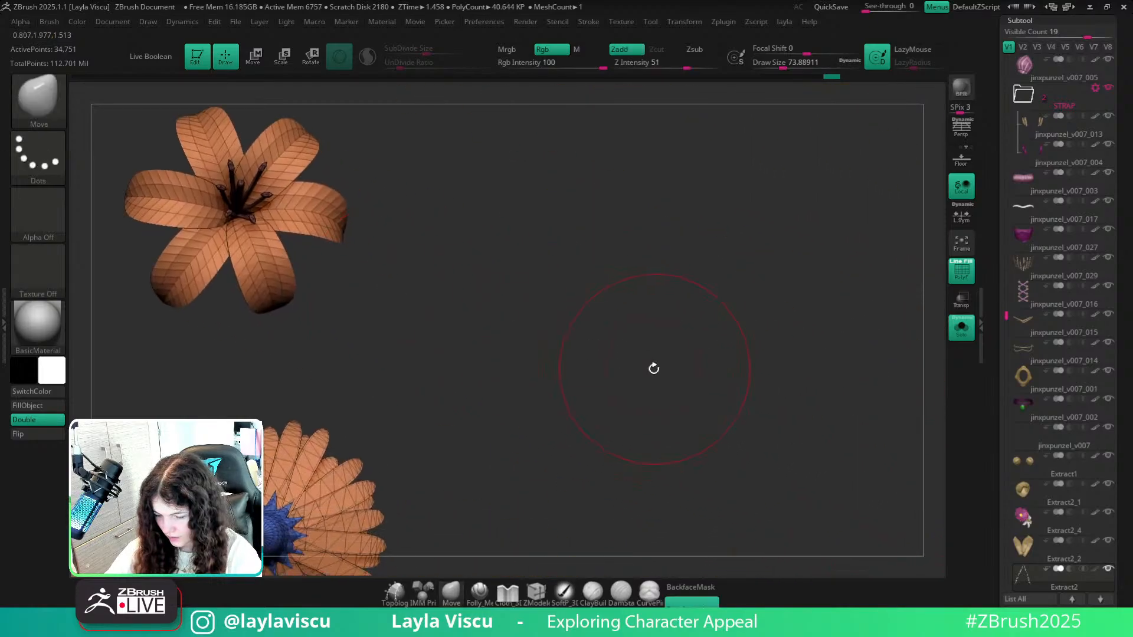
{"action": "mouse_move", "coordinate": [653, 367]}
{"action": "right_mouse_down", "text": "alt"}
{"action": "mouse_move", "coordinate": [806, 213]}
{"action": "mouse_move", "coordinate": [551, 239]}
{"action": "mouse_move", "coordinate": [680, 223]}
{"action": "mouse_move", "coordinate": [528, 311]}
{"action": "mouse_move", "coordinate": [732, 440]}
{"action": "mouse_move", "coordinate": [727, 429]}
{"action": "mouse_move", "coordinate": [703, 408]}
{"action": "mouse_move", "coordinate": [693, 417]}
{"action": "mouse_move", "coordinate": [636, 385]}
{"action": "mouse_move", "coordinate": [629, 415]}
{"action": "mouse_move", "coordinate": [706, 473]}
{"action": "mouse_move", "coordinate": [679, 407]}
{"action": "right_mouse_up", "text": "alt"}
{"action": "left_click", "coordinate": [542, 595]}
{"action": "key", "text": "space"}
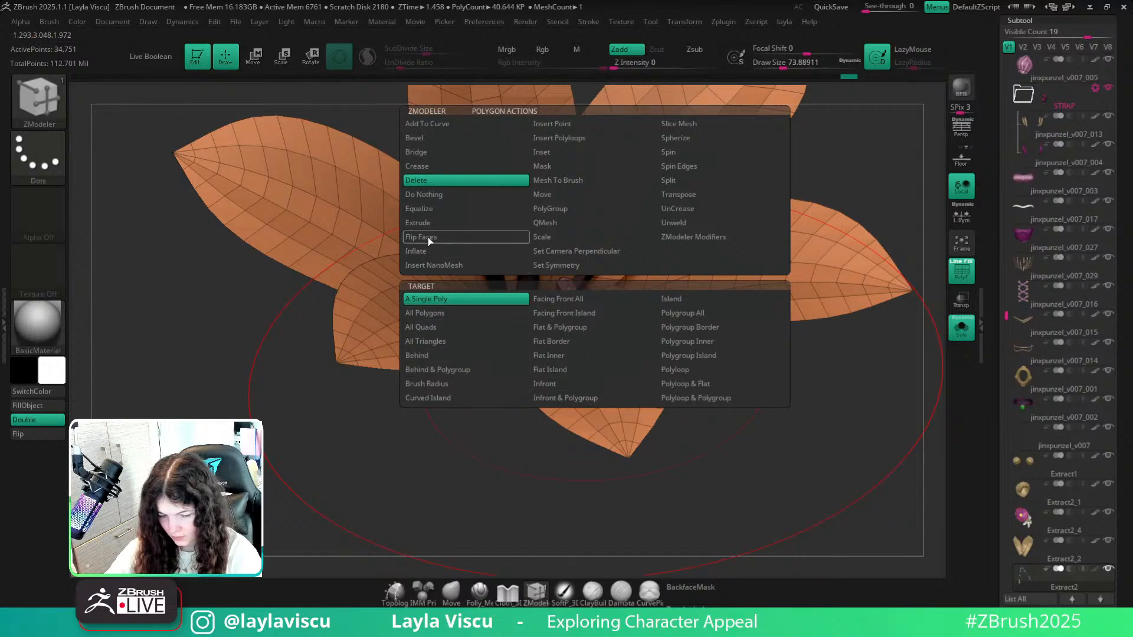
{"action": "left_click", "coordinate": [418, 223]}
{"action": "left_click_drag", "start_coordinate": [602, 336], "coordinate": [629, 293]}
{"action": "key", "text": "ctrl+z"}
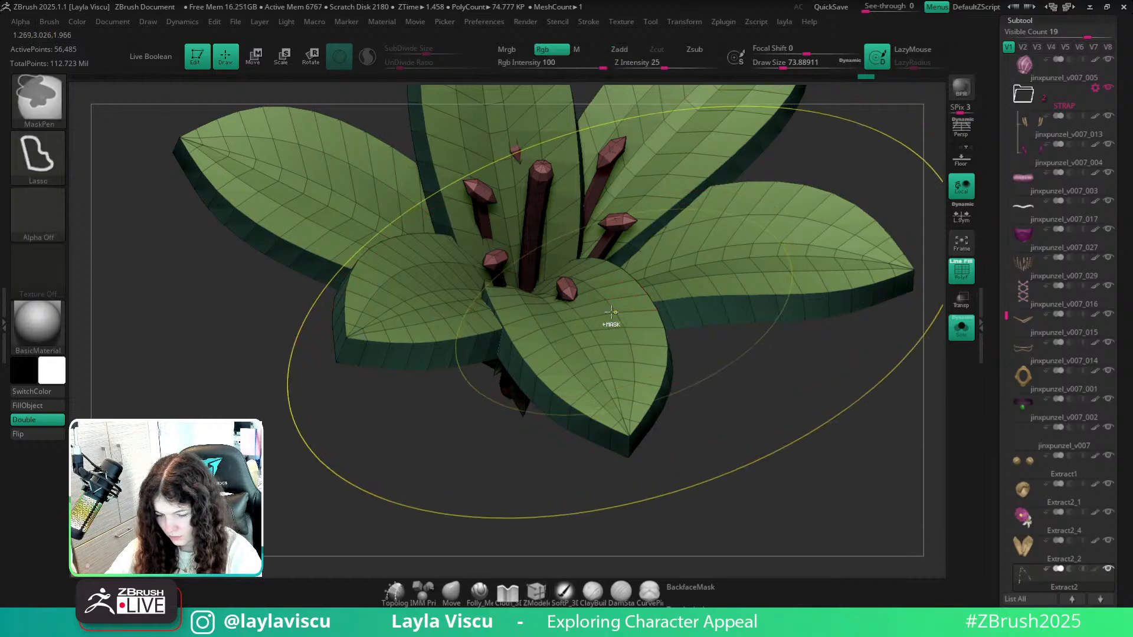
Turn off Solo and examine the thickened flowers in place on the character's braids.
{"action": "right_click_drag", "start_coordinate": [612, 319], "coordinate": [559, 349], "text": "ctrl"}
{"action": "left_click", "coordinate": [960, 329]}
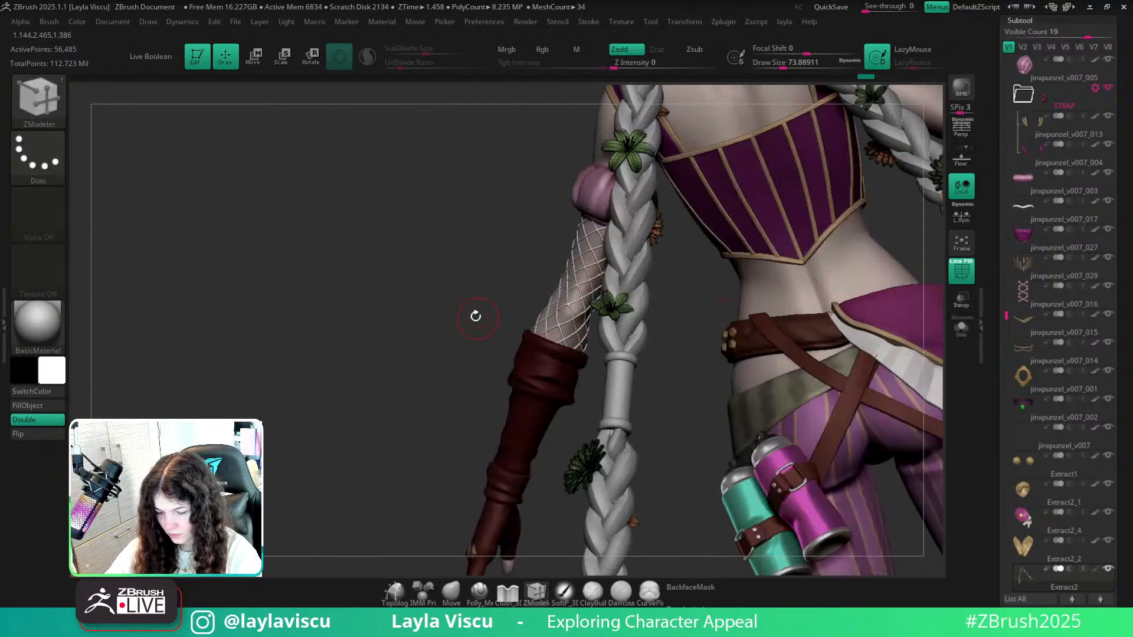
{"action": "right_click_drag", "start_coordinate": [475, 316], "coordinate": [873, 324]}
{"action": "right_click_drag", "start_coordinate": [555, 123], "coordinate": [791, 324], "text": "alt"}
Undo the petal thickening, isolate the flowers for a comparison, and redo the thickening.
{"action": "key", "text": "ctrl+z"}
{"action": "left_click", "coordinate": [962, 329]}
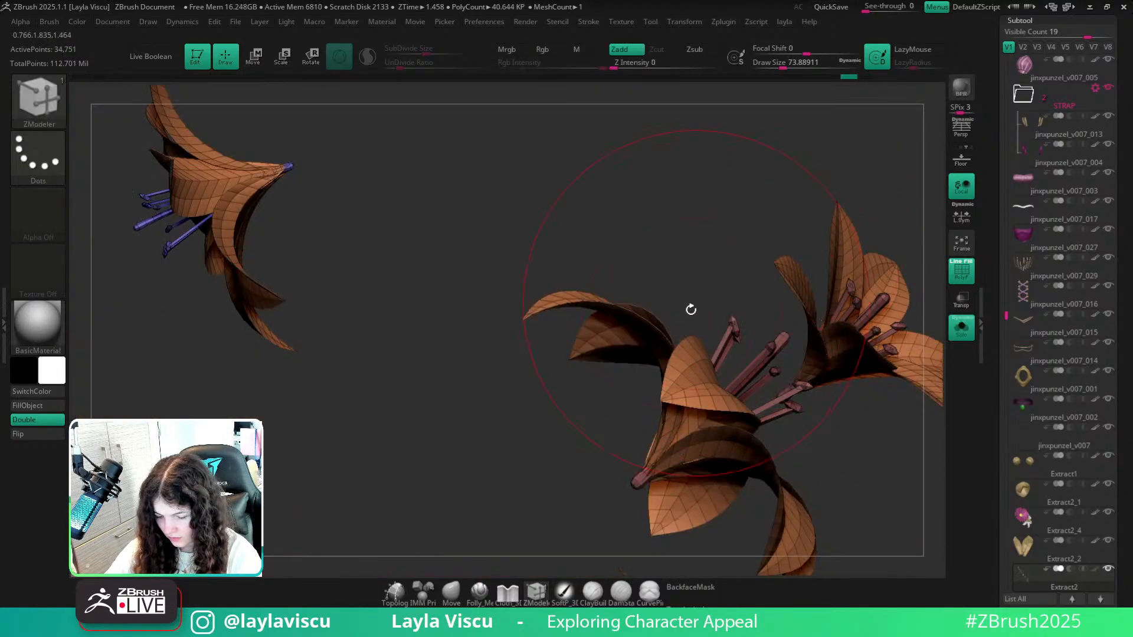
{"action": "right_click_drag", "start_coordinate": [690, 308], "coordinate": [617, 266]}
{"action": "key", "text": "ctrl+shift+z"}
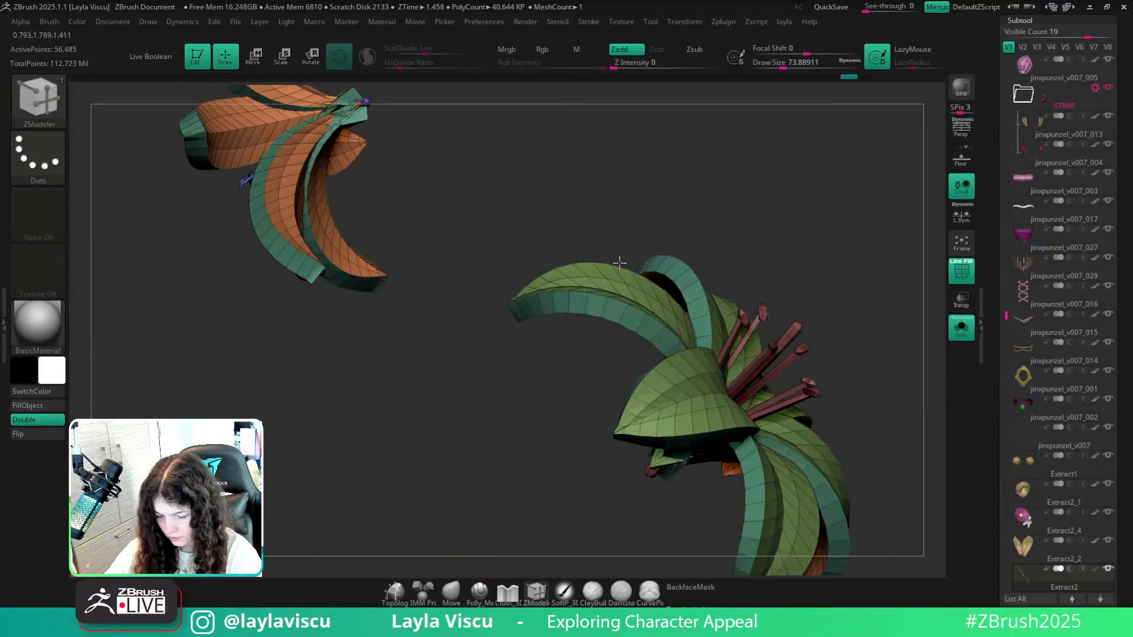
Show the whole character again, focus on the flowers along the braid, and activate the Move brush.
{"action": "left_click", "coordinate": [952, 332]}
{"action": "right_click_drag", "start_coordinate": [646, 336], "coordinate": [399, 331], "text": "ctrl"}
{"action": "left_click", "coordinate": [461, 592]}
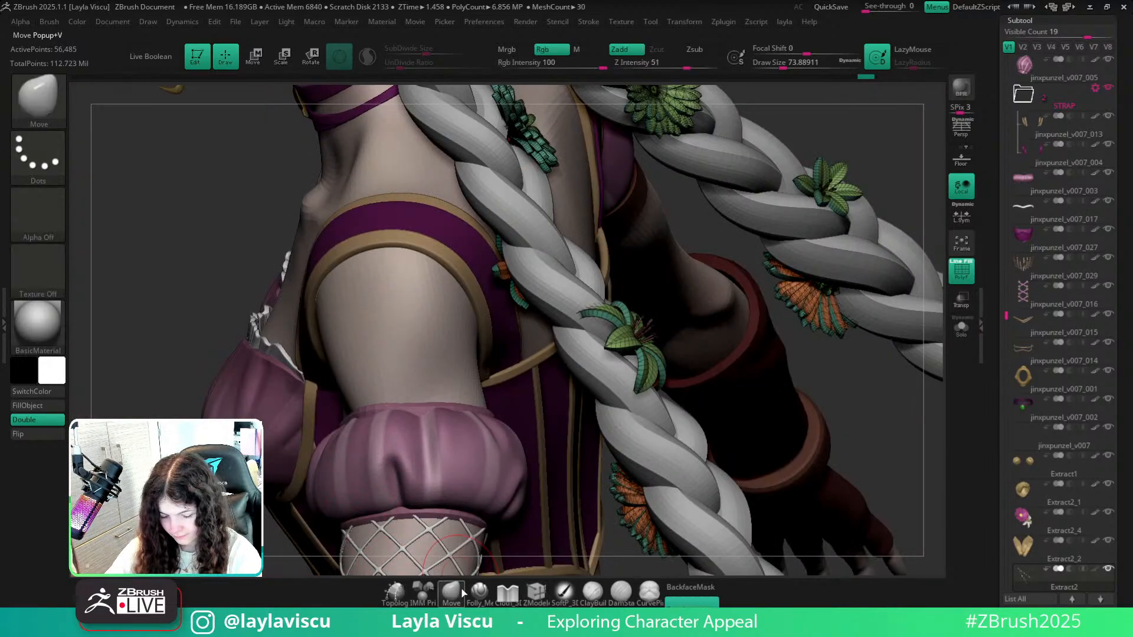
Hide the polyframe, turn on dynamic subdivision smoothing, and bring the flowers on the back of the braids into view.
{"action": "key", "text": "shift+f"}
{"action": "right_click_drag", "start_coordinate": [779, 272], "coordinate": [863, 357], "text": "ctrl"}
{"action": "key", "text": "d"}
{"action": "left_click", "coordinate": [676, 389]}
{"action": "right_click_drag", "start_coordinate": [862, 357], "coordinate": [873, 416], "text": "alt"}
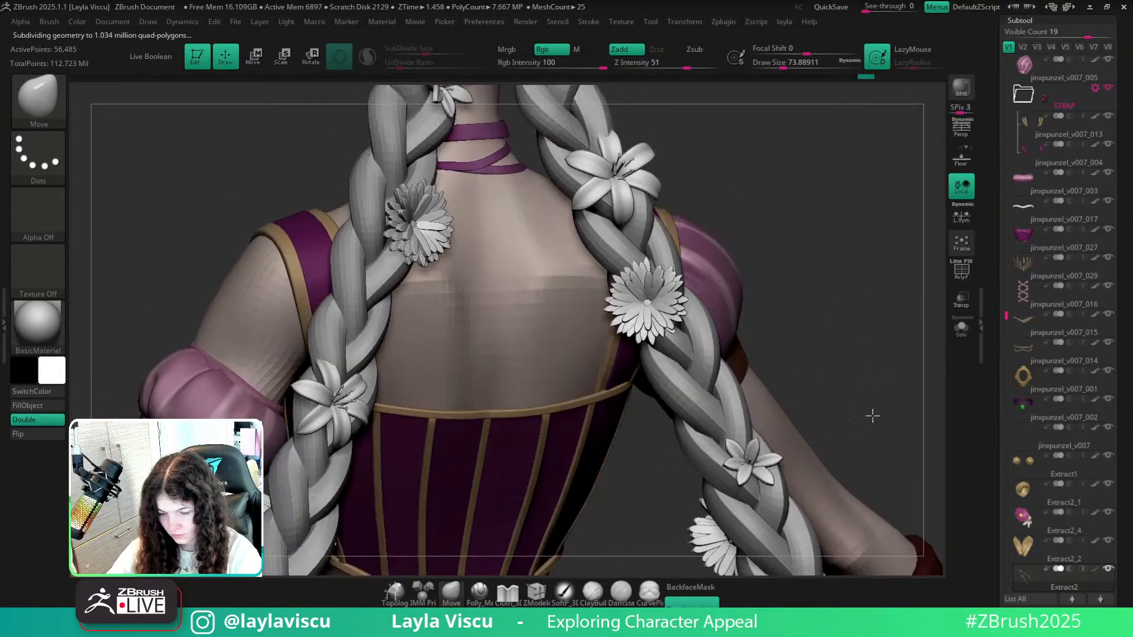
{"action": "mouse_move", "coordinate": [872, 416]}
{"action": "left_mouse_down", "text": "alt"}
{"action": "mouse_move", "coordinate": [902, 573]}
{"action": "mouse_move", "coordinate": [845, 406]}
{"action": "mouse_move", "coordinate": [797, 416]}
{"action": "left_mouse_up", "text": "alt"}
Set the Move brush draw size to about 94 and adjust the flower petals along the back of the braids.
{"action": "key", "text": "s"}
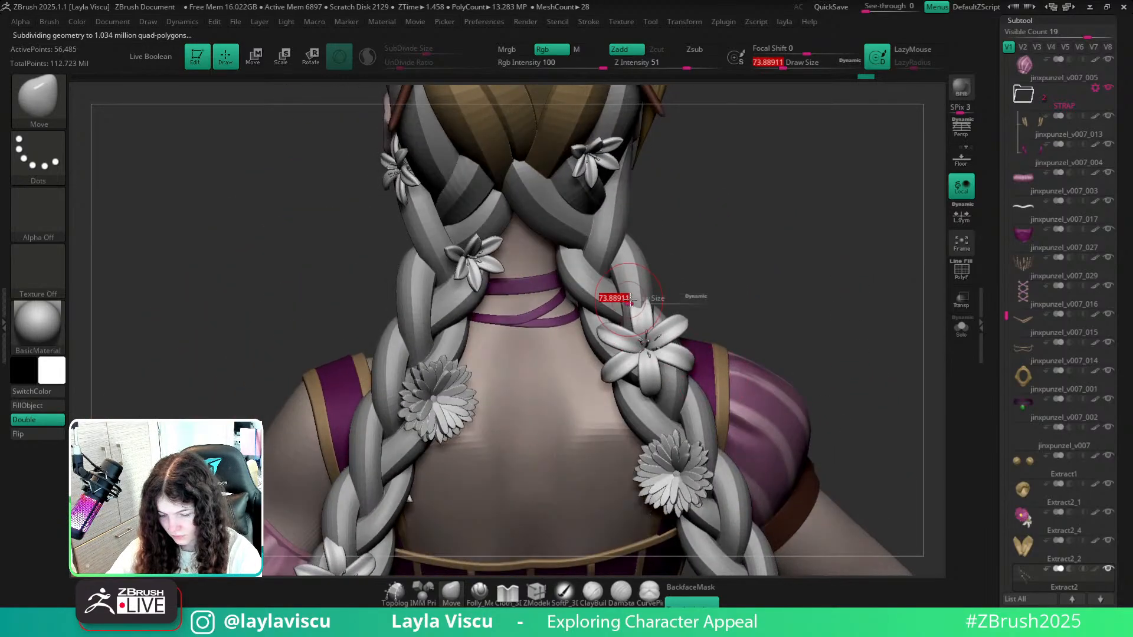
{"action": "mouse_move", "coordinate": [631, 297]}
{"action": "right_mouse_down"}
{"action": "mouse_move", "coordinate": [726, 281]}
{"action": "mouse_move", "coordinate": [648, 284]}
{"action": "right_mouse_up"}
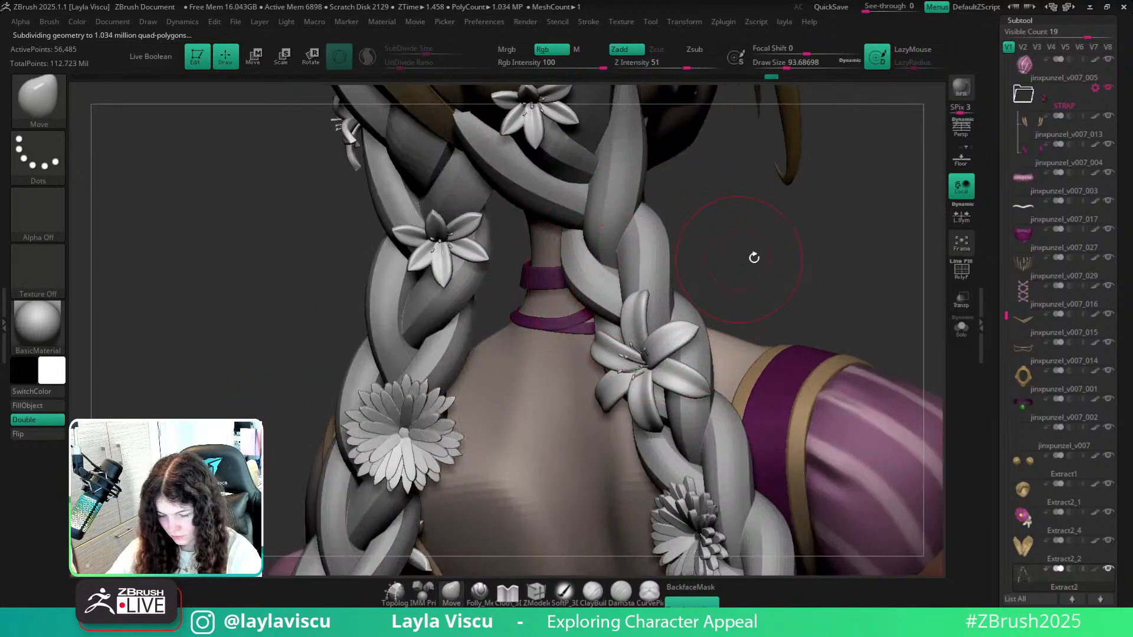
{"action": "mouse_move", "coordinate": [754, 258]}
{"action": "right_mouse_down"}
{"action": "mouse_move", "coordinate": [655, 271]}
{"action": "mouse_move", "coordinate": [705, 227]}
{"action": "mouse_move", "coordinate": [535, 332]}
{"action": "mouse_move", "coordinate": [772, 313]}
{"action": "right_mouse_up"}
{"action": "right_click_drag", "start_coordinate": [773, 313], "coordinate": [639, 346], "text": "alt"}
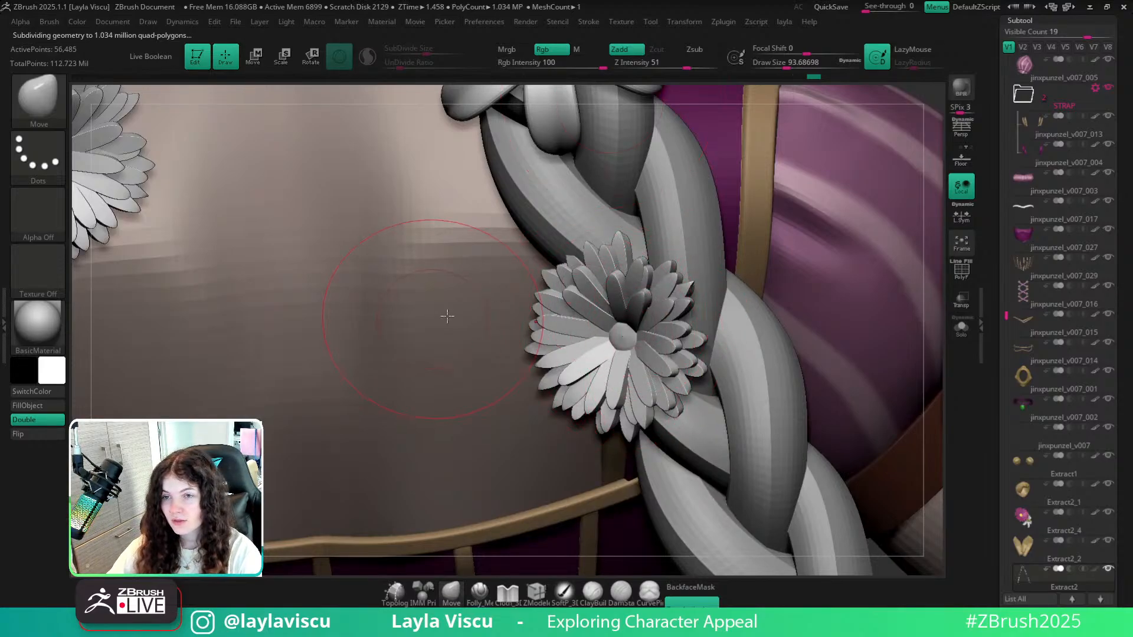
{"action": "left_click_drag", "start_coordinate": [943, 355], "coordinate": [711, 338]}
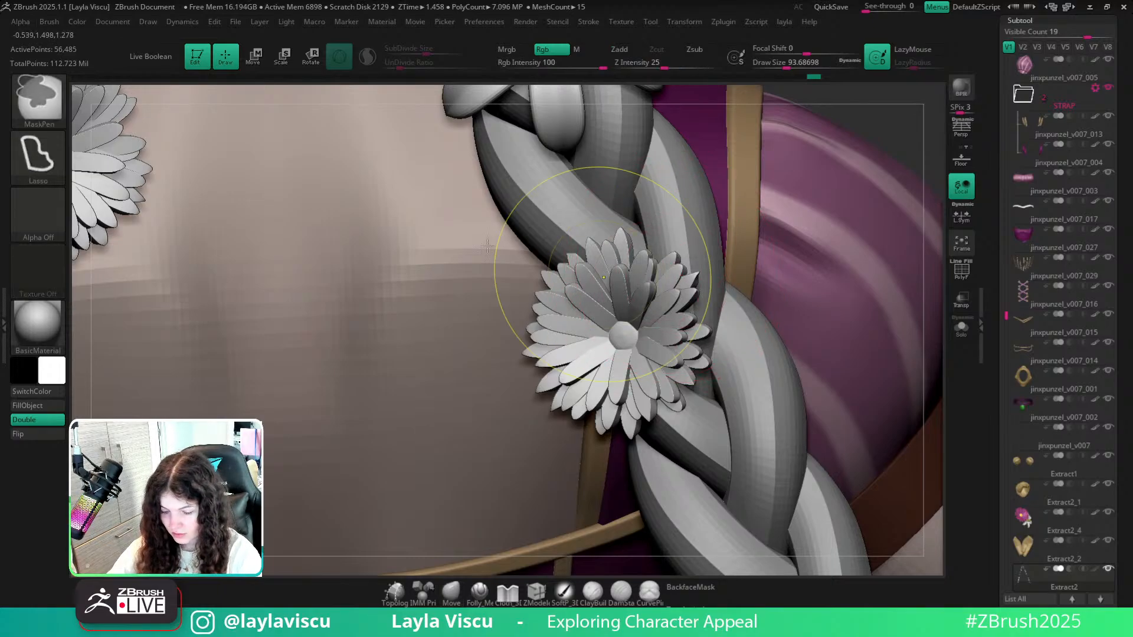
Pull the tips of two petals outward on the lily beside the neck with the Move brush.
{"action": "right_click_drag", "start_coordinate": [602, 273], "coordinate": [804, 228], "text": "ctrl"}
{"action": "right_click_drag", "start_coordinate": [531, 259], "coordinate": [561, 253], "text": "ctrl"}
{"action": "right_click_drag", "start_coordinate": [662, 196], "coordinate": [755, 280], "text": "alt"}
{"action": "right_click_drag", "start_coordinate": [651, 255], "coordinate": [717, 330], "text": "ctrl"}
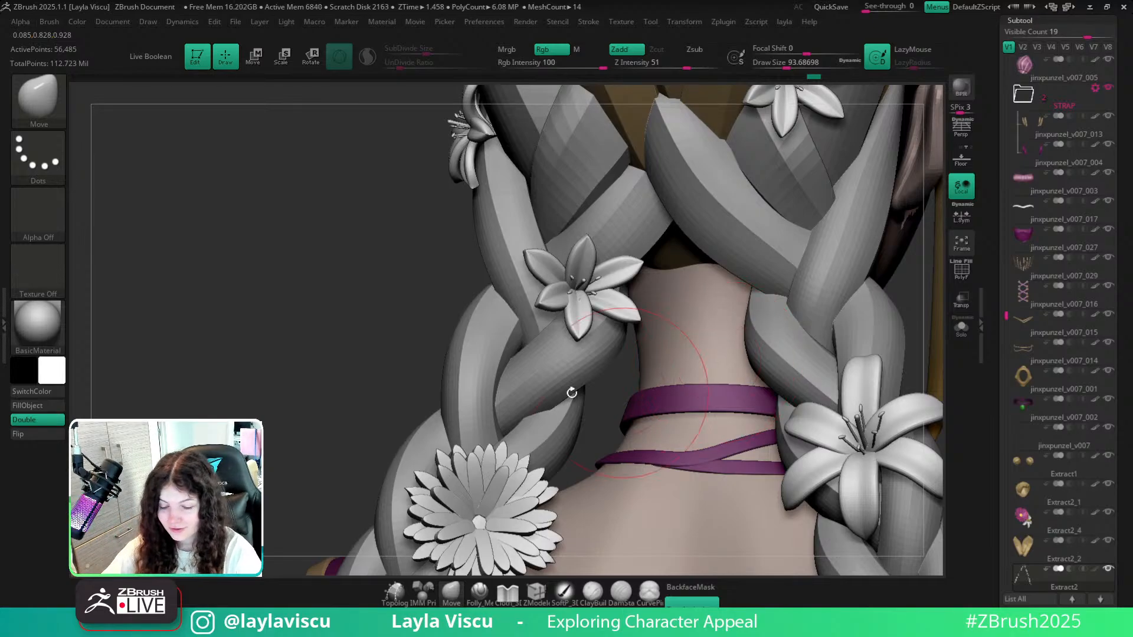
{"action": "right_click_drag", "start_coordinate": [562, 329], "coordinate": [597, 401], "text": "ctrl"}
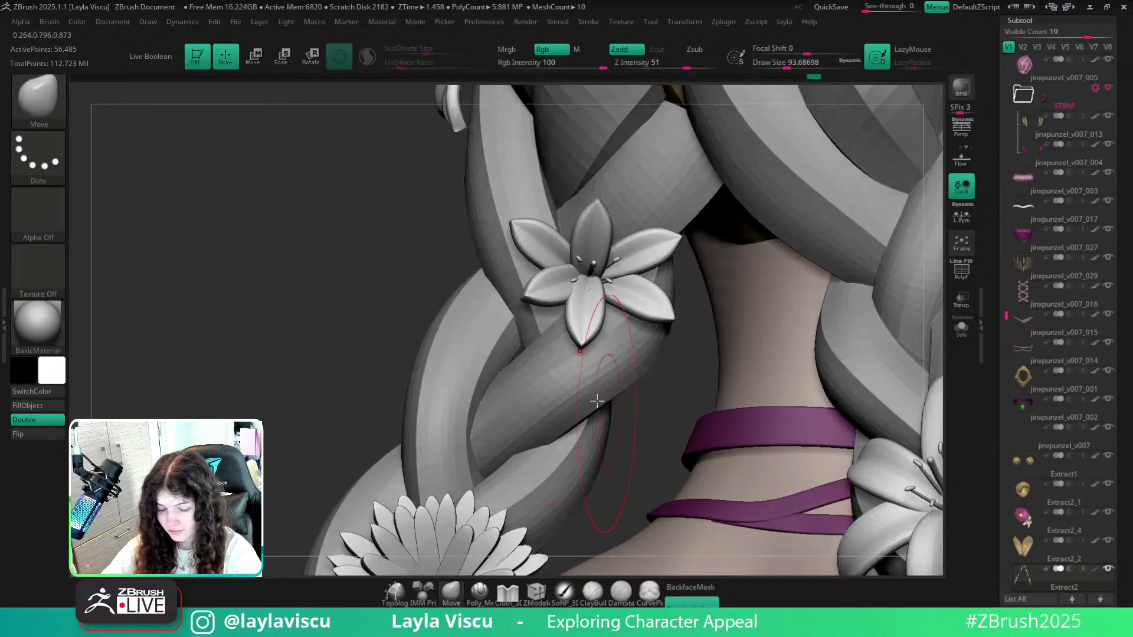
{"action": "left_click_drag", "start_coordinate": [582, 348], "coordinate": [581, 365]}
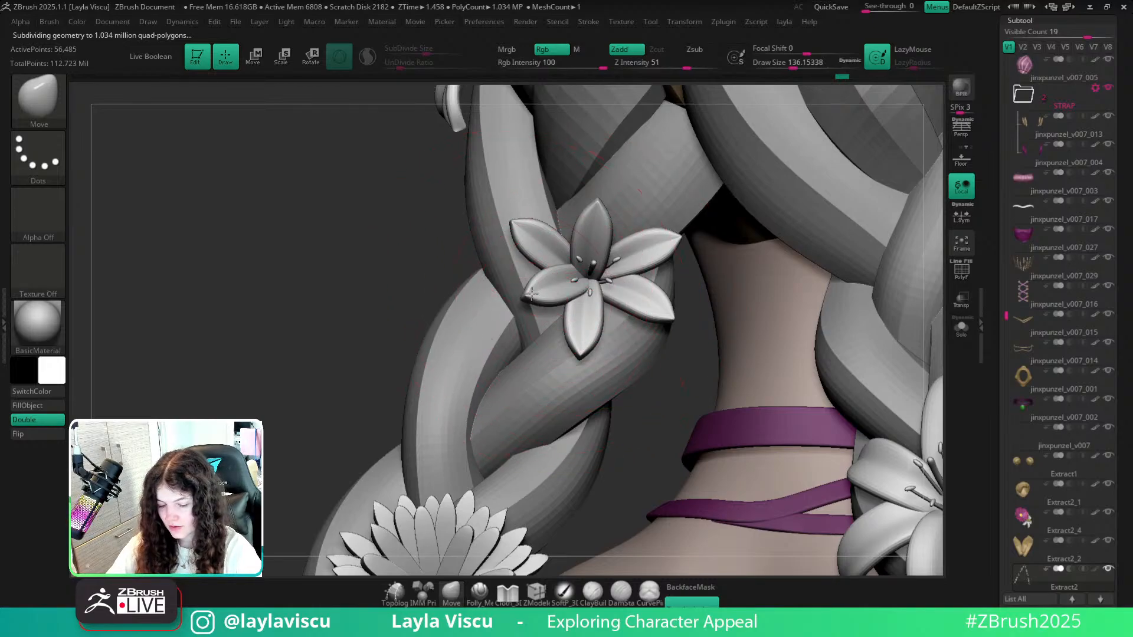
{"action": "left_click_drag", "start_coordinate": [532, 293], "coordinate": [519, 305]}
Reduce the draw size to about 68, enable BackfaceMask, and smooth and reshape the petals of the flower behind the ear.
{"action": "mouse_move", "coordinate": [668, 327]}
{"action": "right_mouse_down", "text": "ctrl"}
{"action": "mouse_move", "coordinate": [452, 356]}
{"action": "mouse_move", "coordinate": [413, 349]}
{"action": "right_mouse_up", "text": "ctrl"}
{"action": "mouse_move", "coordinate": [833, 383]}
{"action": "right_mouse_down"}
{"action": "mouse_move", "coordinate": [885, 377]}
{"action": "mouse_move", "coordinate": [847, 356]}
{"action": "mouse_move", "coordinate": [885, 354]}
{"action": "right_mouse_up"}
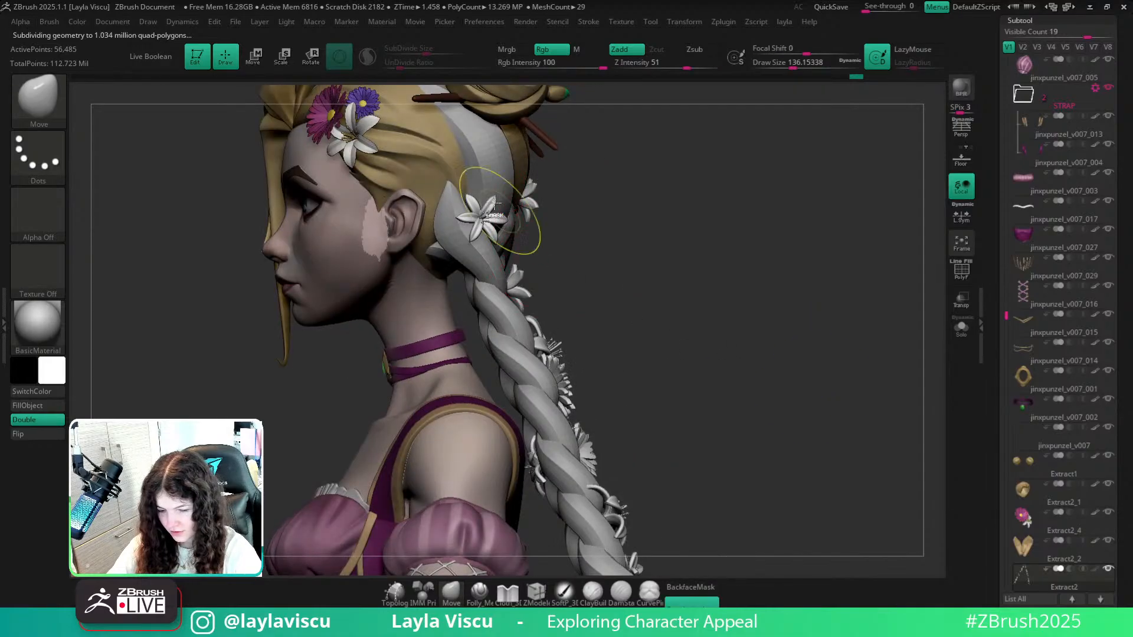
{"action": "right_click_drag", "start_coordinate": [472, 271], "coordinate": [479, 369], "text": "ctrl"}
{"action": "right_click_drag", "start_coordinate": [632, 289], "coordinate": [554, 286]}
{"action": "right_click_drag", "start_coordinate": [474, 262], "coordinate": [479, 312], "text": "ctrl"}
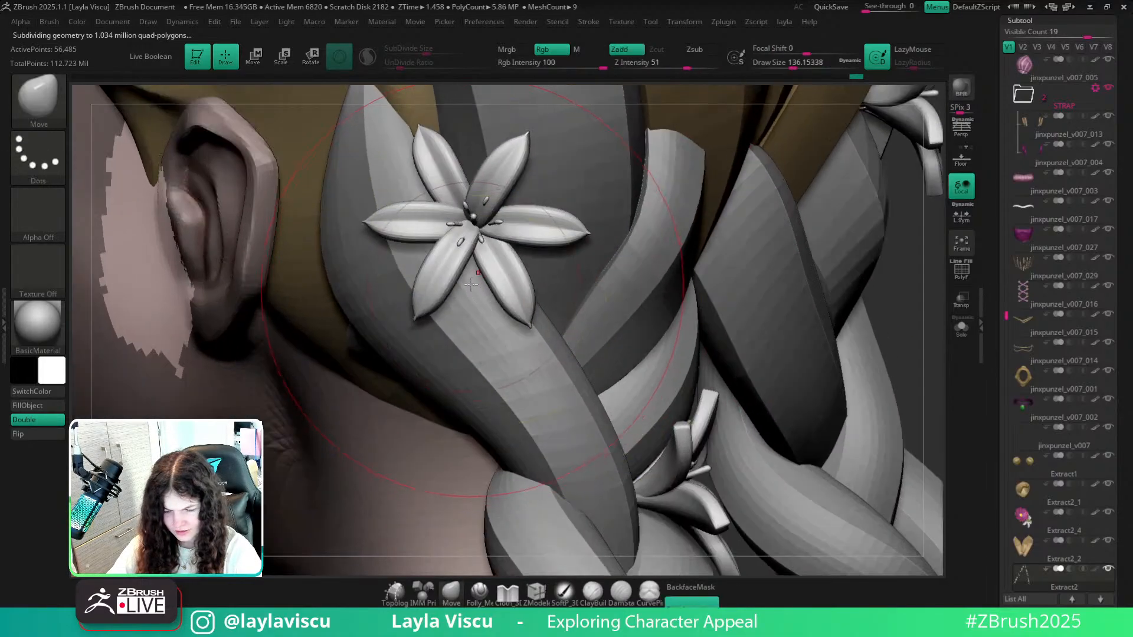
{"action": "key", "text": "s"}
{"action": "mouse_move", "coordinate": [474, 282]}
{"action": "left_mouse_down"}
{"action": "mouse_move", "coordinate": [456, 282]}
{"action": "mouse_move", "coordinate": [482, 289]}
{"action": "left_mouse_up"}
{"action": "key", "text": "s"}
{"action": "left_click_drag", "start_coordinate": [920, 302], "coordinate": [951, 300]}
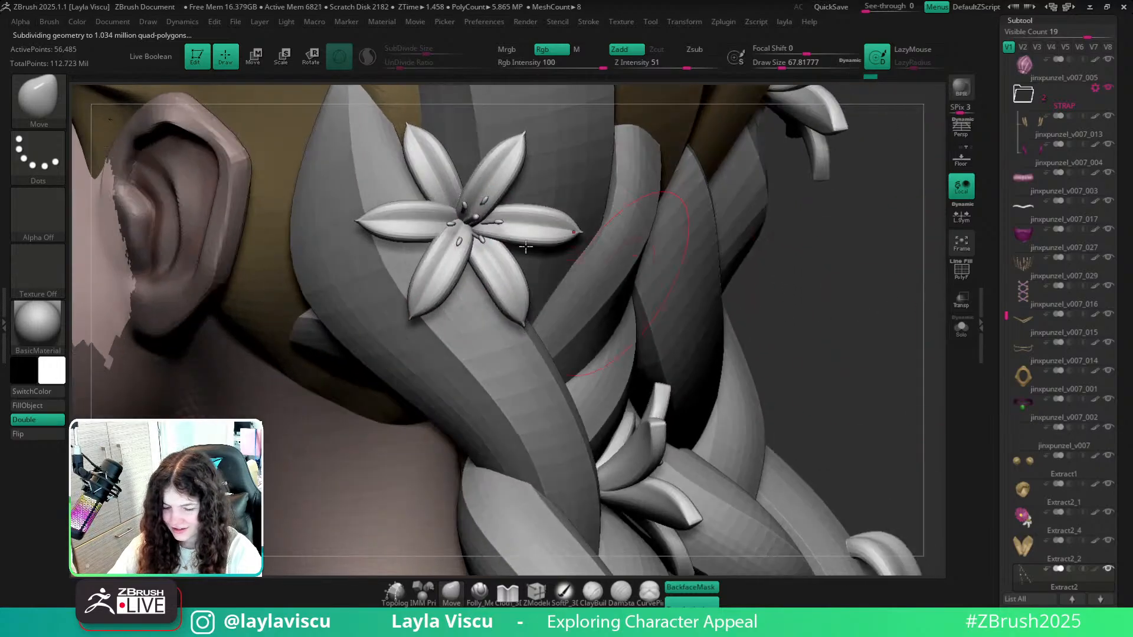
{"action": "left_click_drag", "start_coordinate": [430, 249], "coordinate": [412, 241], "text": "shift"}
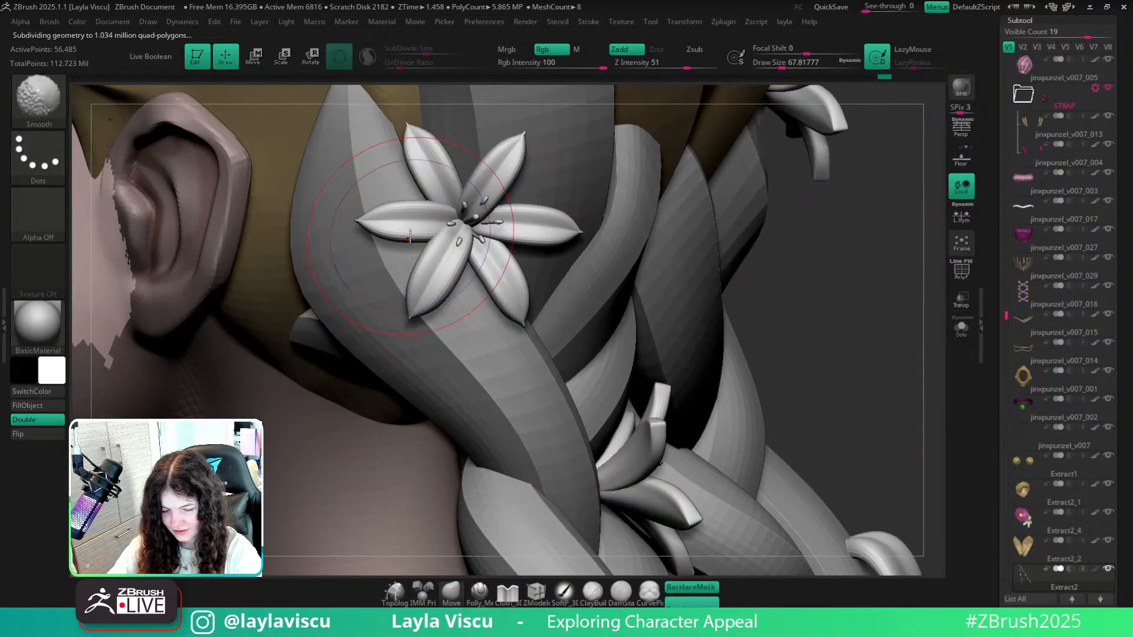
{"action": "left_click_drag", "start_coordinate": [426, 175], "coordinate": [420, 174]}
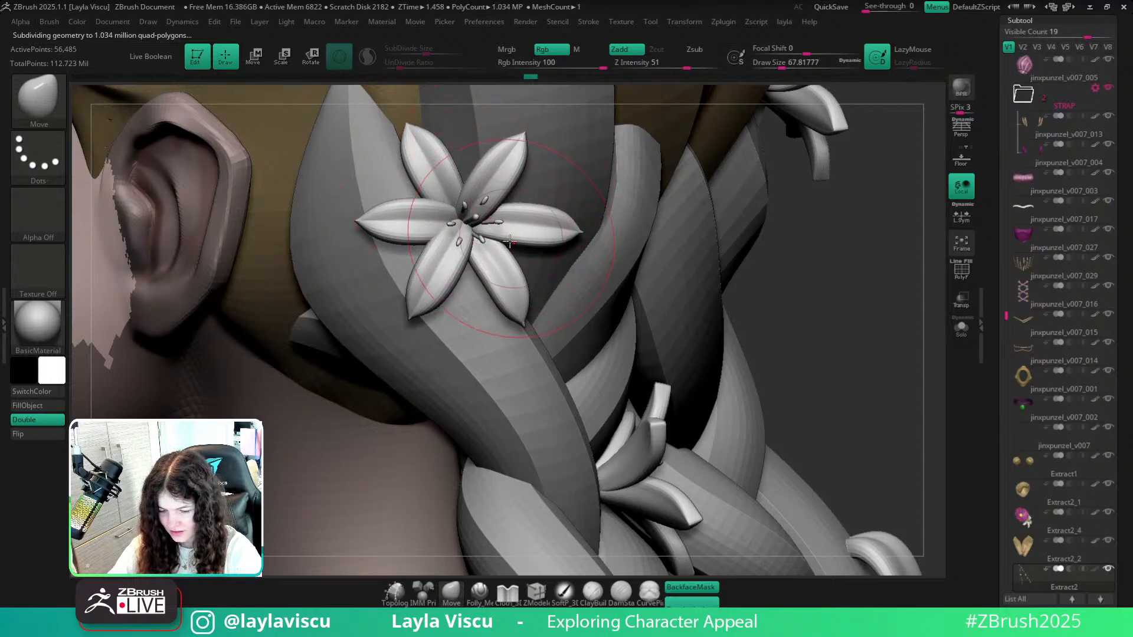
Disable BackfaceMask, enlarge the draw size to about 223, and adjust the petals of the lily on the back of the head.
{"action": "key", "text": "f"}
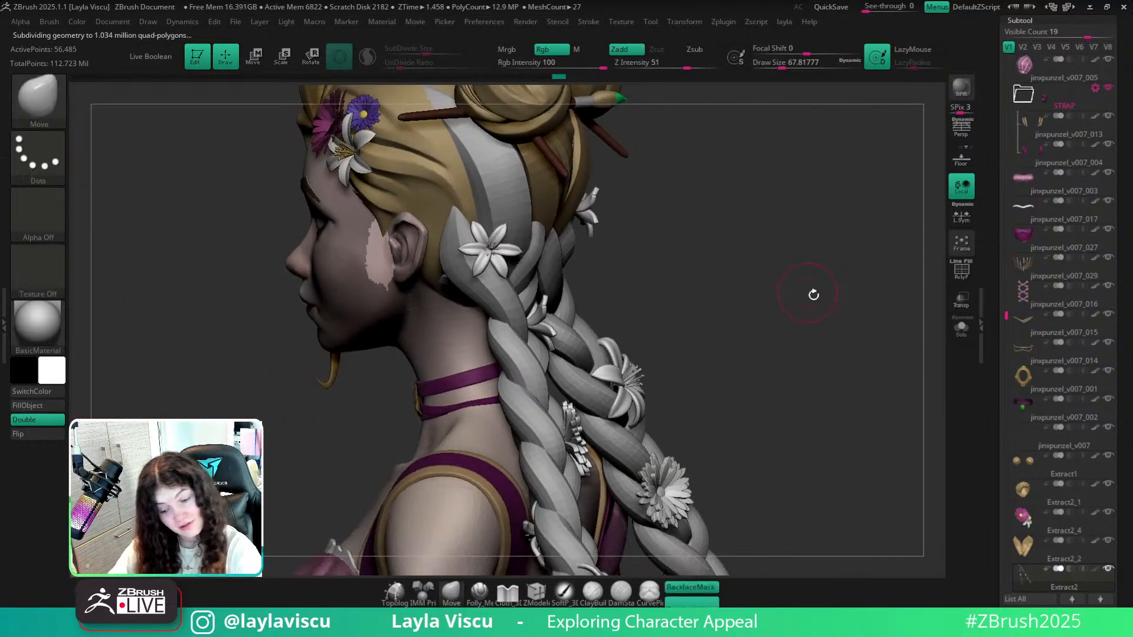
{"action": "left_click_drag", "start_coordinate": [804, 298], "coordinate": [673, 327]}
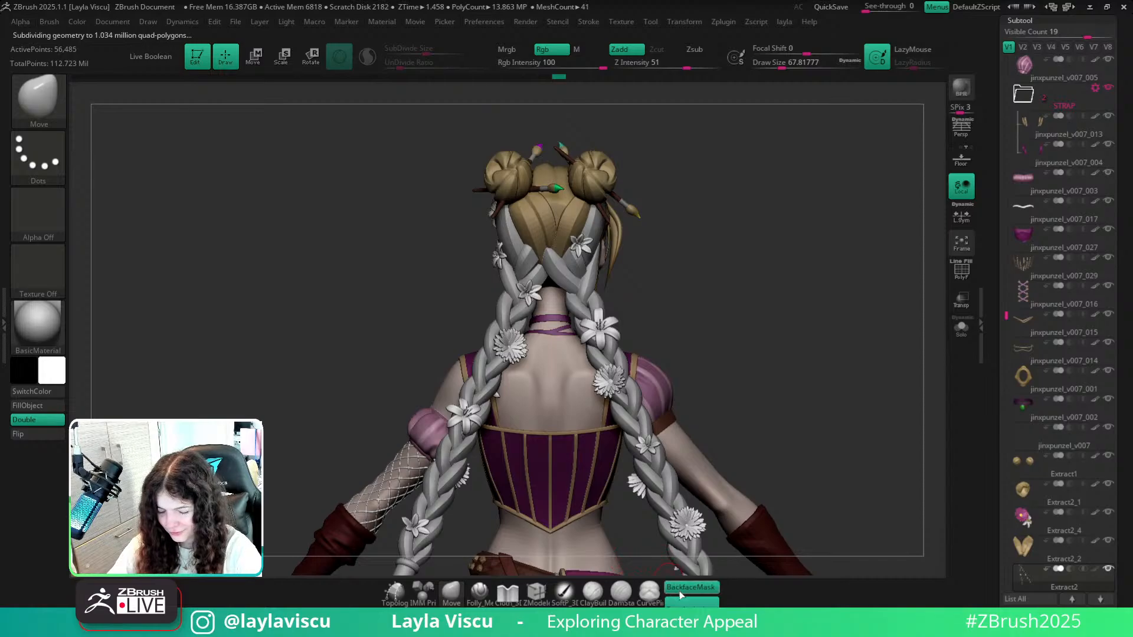
{"action": "scroll", "coordinate": [629, 325], "scroll_direction": "up", "scroll_amount": 5}
{"action": "right_click_drag", "start_coordinate": [651, 300], "coordinate": [565, 313]}
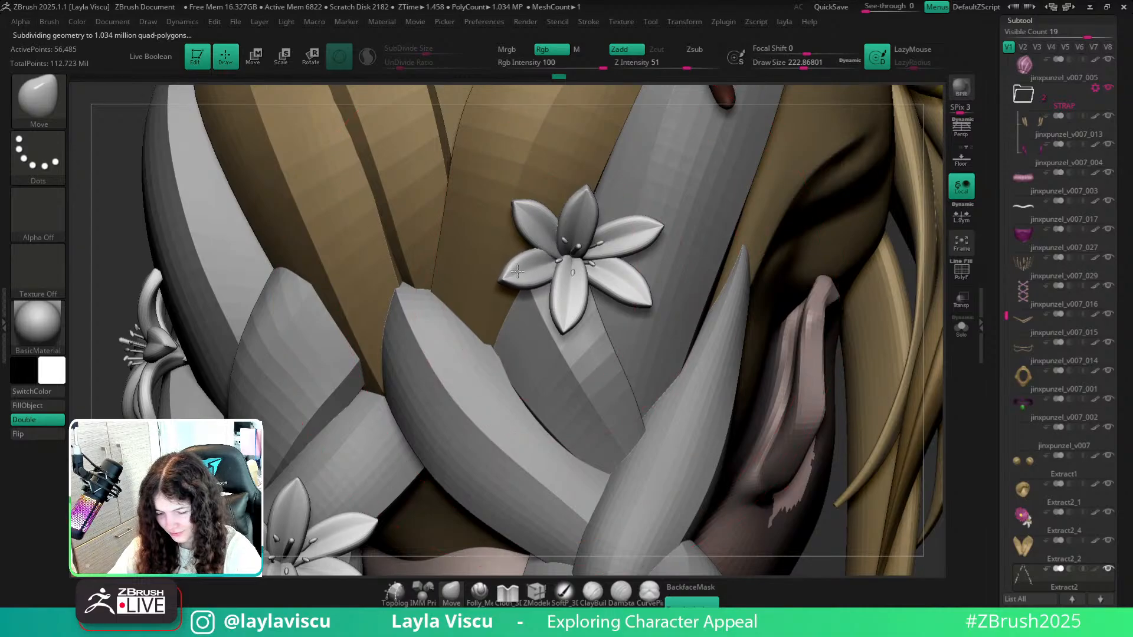
{"action": "scroll", "coordinate": [561, 299], "scroll_direction": "down", "scroll_amount": 6}
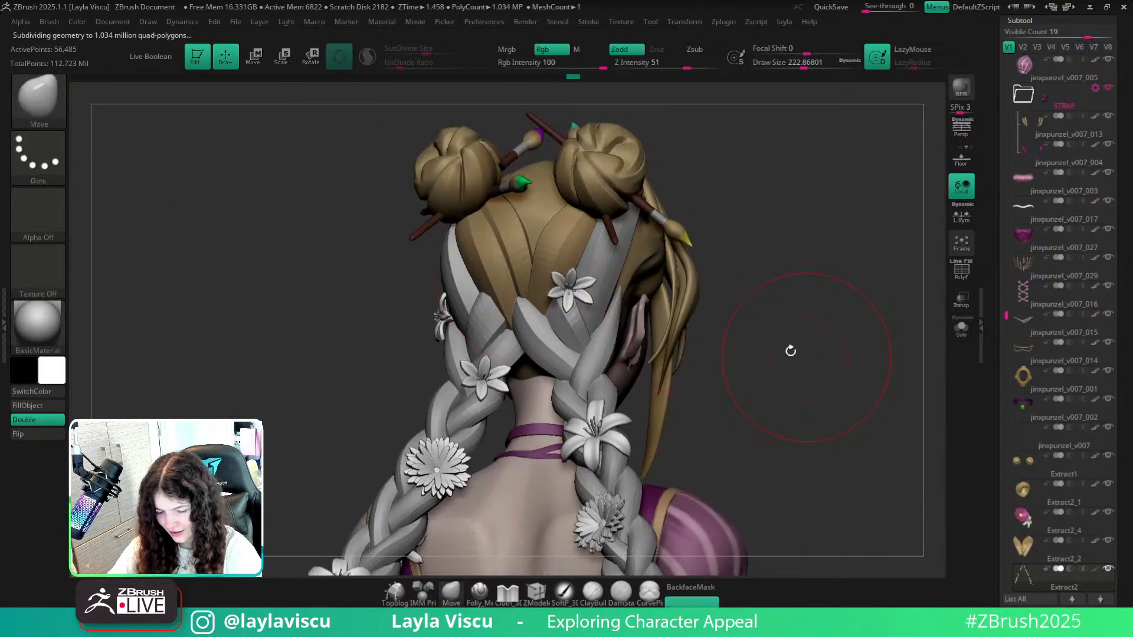
{"action": "scroll", "coordinate": [589, 304], "scroll_direction": "up", "scroll_amount": 4}
{"action": "scroll", "coordinate": [590, 311], "scroll_direction": "down", "scroll_amount": 6}
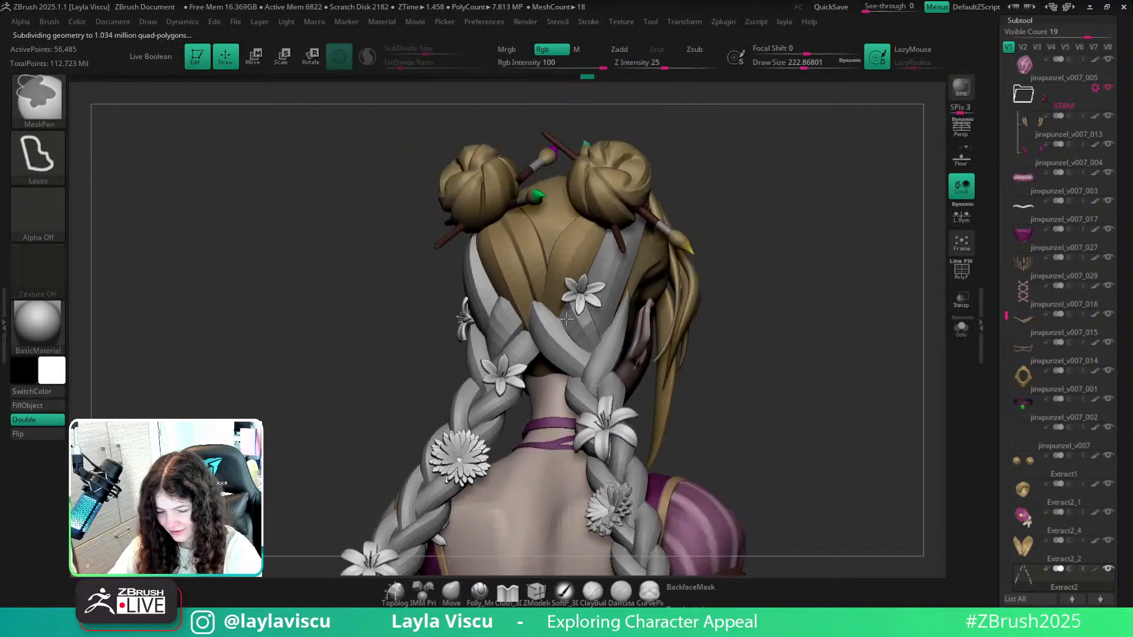
{"action": "scroll", "coordinate": [619, 342], "scroll_direction": "up", "scroll_amount": 8}
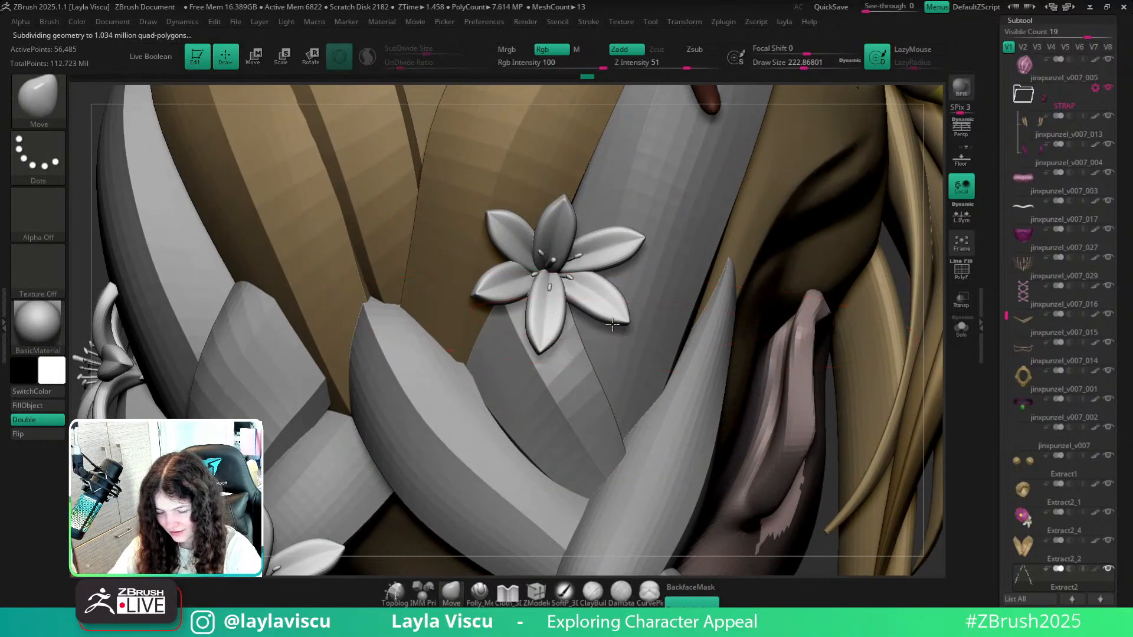
Solo the flowers subtool and inspect the lily's petals and stamens with the polyframe shown.
{"action": "left_click", "coordinate": [961, 328]}
{"action": "right_click_drag", "start_coordinate": [706, 334], "coordinate": [624, 324], "text": "ctrl"}
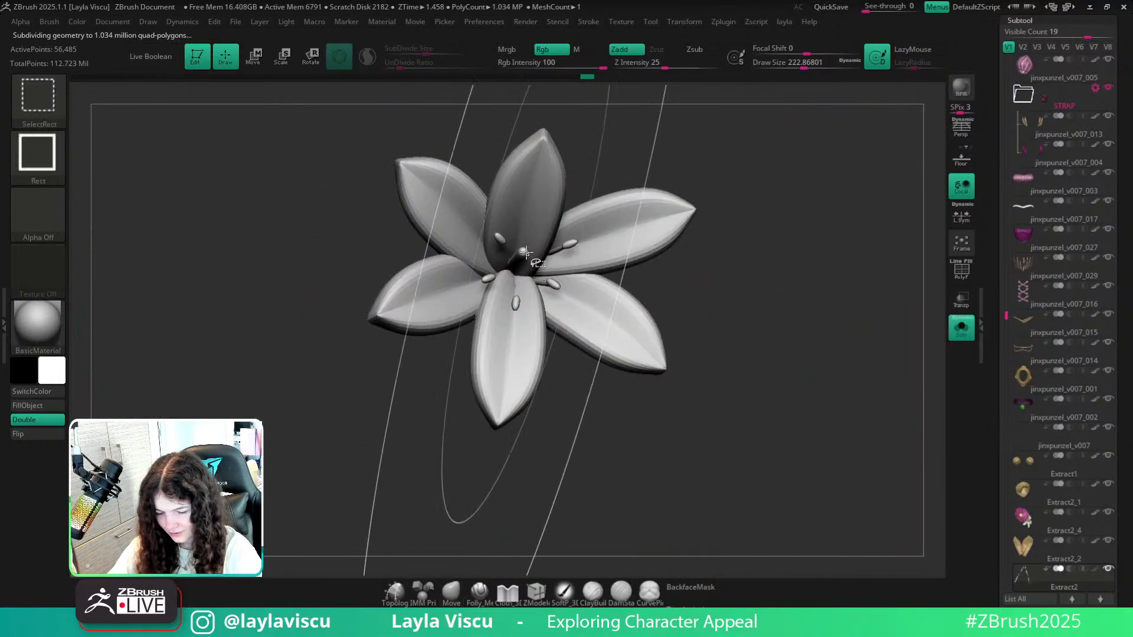
{"action": "left_click", "coordinate": [524, 254], "text": "ctrl+shift"}
{"action": "key", "text": "shift+f"}
{"action": "mouse_move", "coordinate": [703, 351]}
{"action": "left_mouse_down"}
{"action": "mouse_move", "coordinate": [702, 254]}
{"action": "mouse_move", "coordinate": [765, 295]}
{"action": "mouse_move", "coordinate": [757, 349]}
{"action": "left_mouse_up"}
{"action": "left_click", "coordinate": [703, 253], "text": "ctrl+shift"}
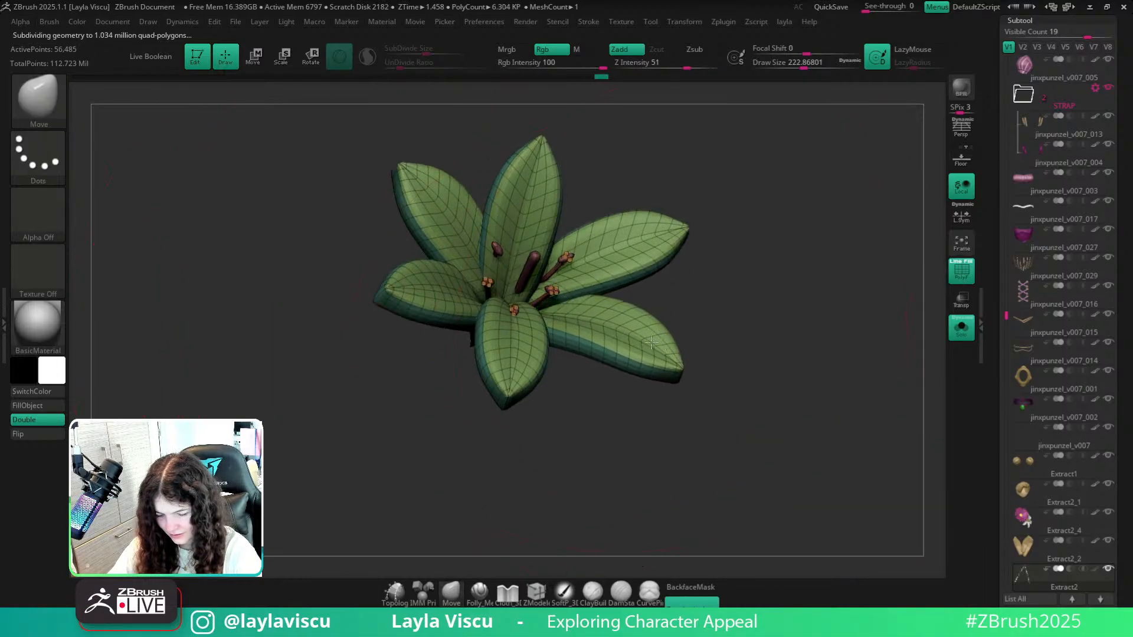
Undo the last change, isolate the lily's petals by polygroup to inspect them, and show all flower parts again.
{"action": "key", "text": "ctrl+z"}
{"action": "left_click", "coordinate": [654, 349], "text": "ctrl+shift"}
{"action": "key", "text": "ctrl+shift+a"}
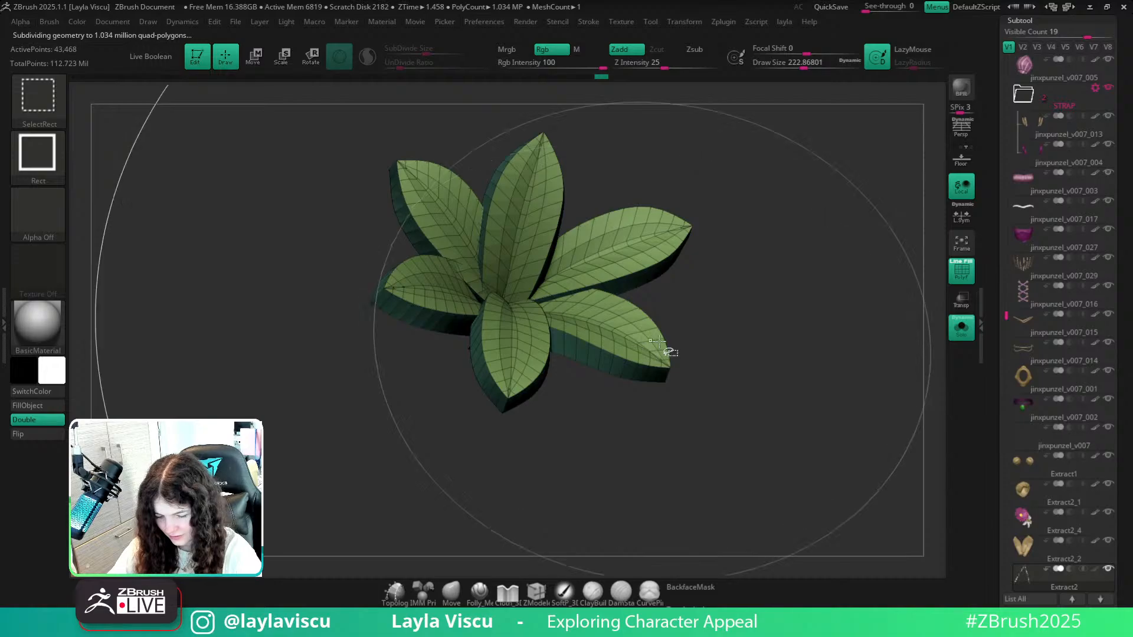
{"action": "left_click", "coordinate": [669, 357], "text": "ctrl+shift"}
{"action": "left_click", "coordinate": [665, 373], "text": "ctrl+shift"}
{"action": "key", "text": "ctrl+shift+a"}
{"action": "left_click", "coordinate": [719, 347], "text": "ctrl+shift"}
Hide the polyframe and examine the daisies' thickened petal edges up close.
{"action": "right_click_drag", "start_coordinate": [711, 376], "coordinate": [655, 265], "text": "ctrl"}
{"action": "key", "text": "shift+f"}
{"action": "right_click_drag", "start_coordinate": [593, 283], "coordinate": [613, 310], "text": "ctrl"}
{"action": "right_click_drag", "start_coordinate": [674, 385], "coordinate": [667, 413], "text": "ctrl"}
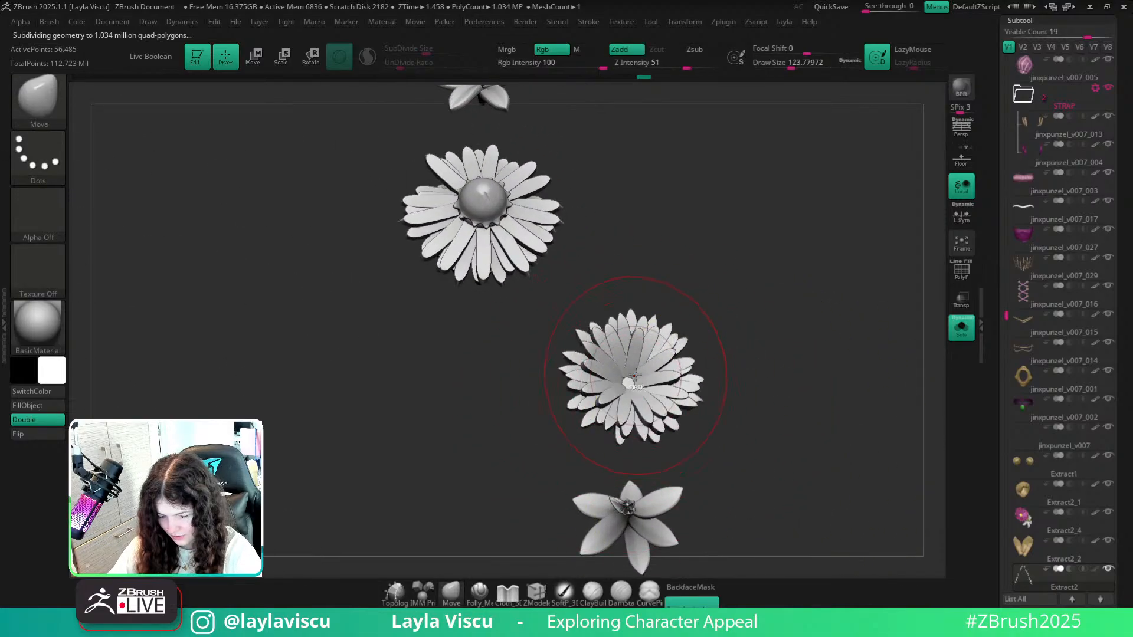
{"action": "right_click_drag", "start_coordinate": [638, 376], "coordinate": [655, 404], "text": "ctrl"}
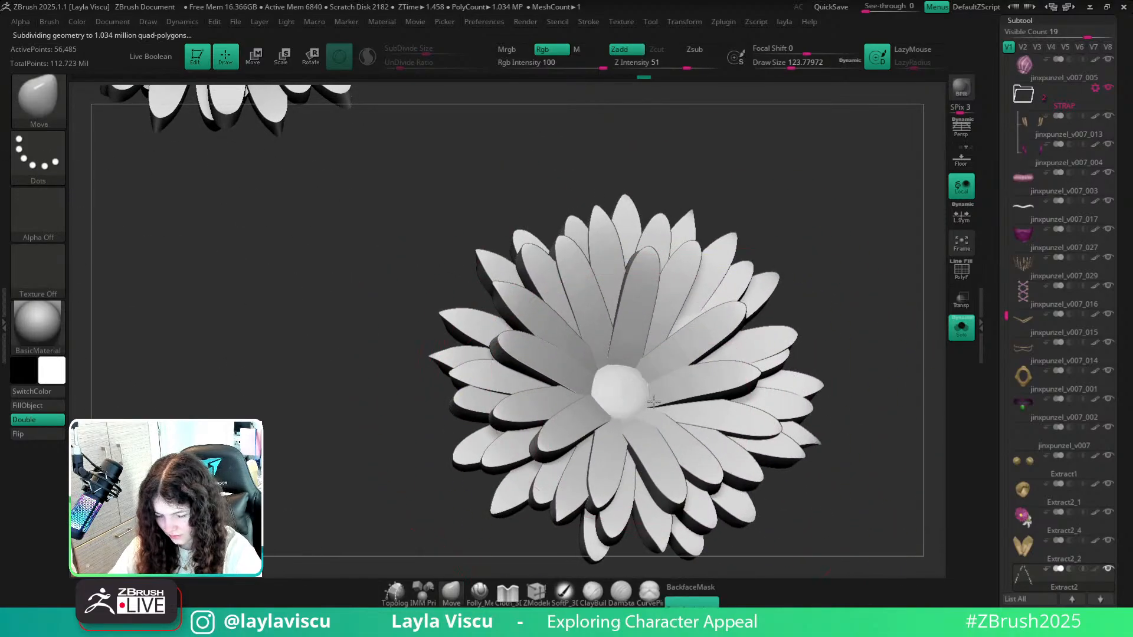
{"action": "mouse_move", "coordinate": [798, 342]}
{"action": "right_mouse_down", "text": "ctrl"}
{"action": "mouse_move", "coordinate": [785, 325]}
{"action": "mouse_move", "coordinate": [794, 283]}
{"action": "right_mouse_up", "text": "ctrl"}
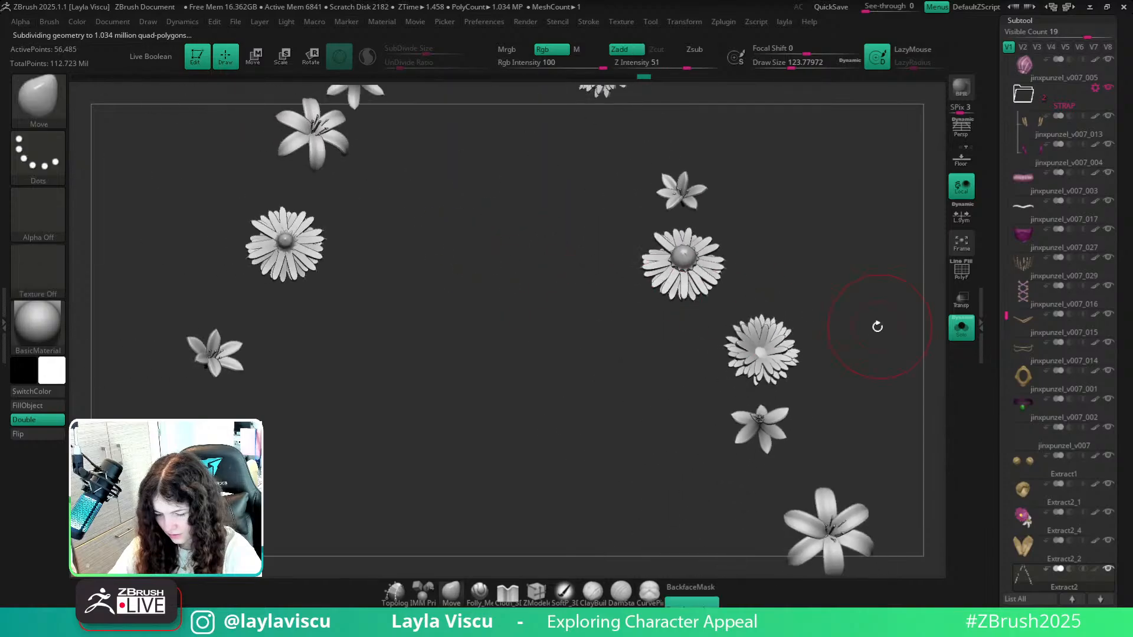
Show the polyframe and remove all creases from the flowers subtool.
{"action": "left_click_drag", "start_coordinate": [1131, 449], "coordinate": [1040, 385]}
{"action": "key", "text": "shift+f"}
{"action": "left_click", "coordinate": [1024, 398]}
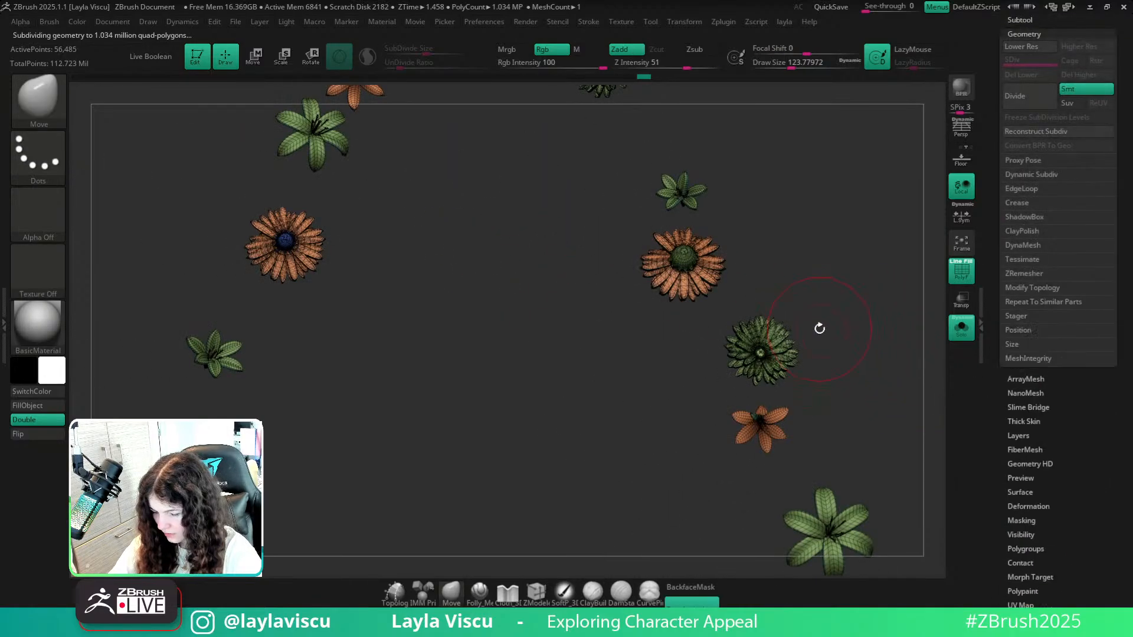
{"action": "left_click", "coordinate": [1026, 180]}
{"action": "right_click_drag", "start_coordinate": [885, 239], "coordinate": [922, 460], "text": "ctrl"}
{"action": "key", "text": "shift+f"}
{"action": "key", "text": "s"}
{"action": "left_click", "coordinate": [700, 334]}
{"action": "key", "text": "shift+f"}
{"action": "right_click_drag", "start_coordinate": [703, 340], "coordinate": [750, 439], "text": "ctrl"}
{"action": "left_click", "coordinate": [1021, 373]}
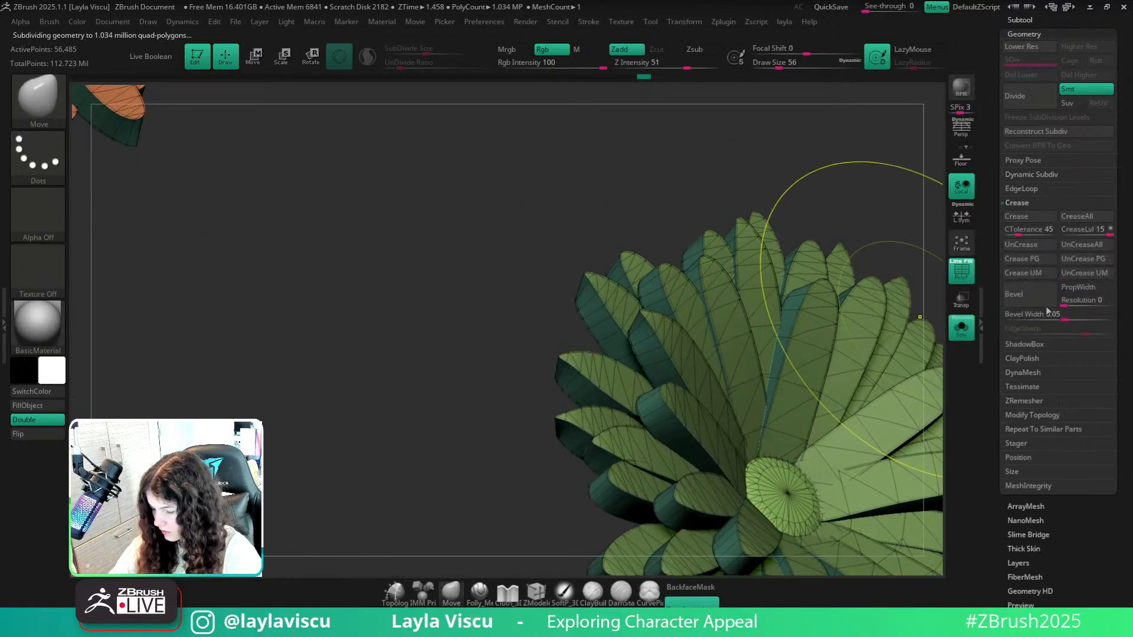
{"action": "left_click", "coordinate": [1072, 247]}
Turn off dynamic subdivision and check the daisy's unsmoothed base mesh.
{"action": "key", "text": "shift+f"}
{"action": "right_click_drag", "start_coordinate": [671, 278], "coordinate": [845, 345], "text": "ctrl"}
{"action": "key", "text": "shift+f"}
{"action": "key", "text": "shift+d"}
{"action": "key", "text": "shift+d"}
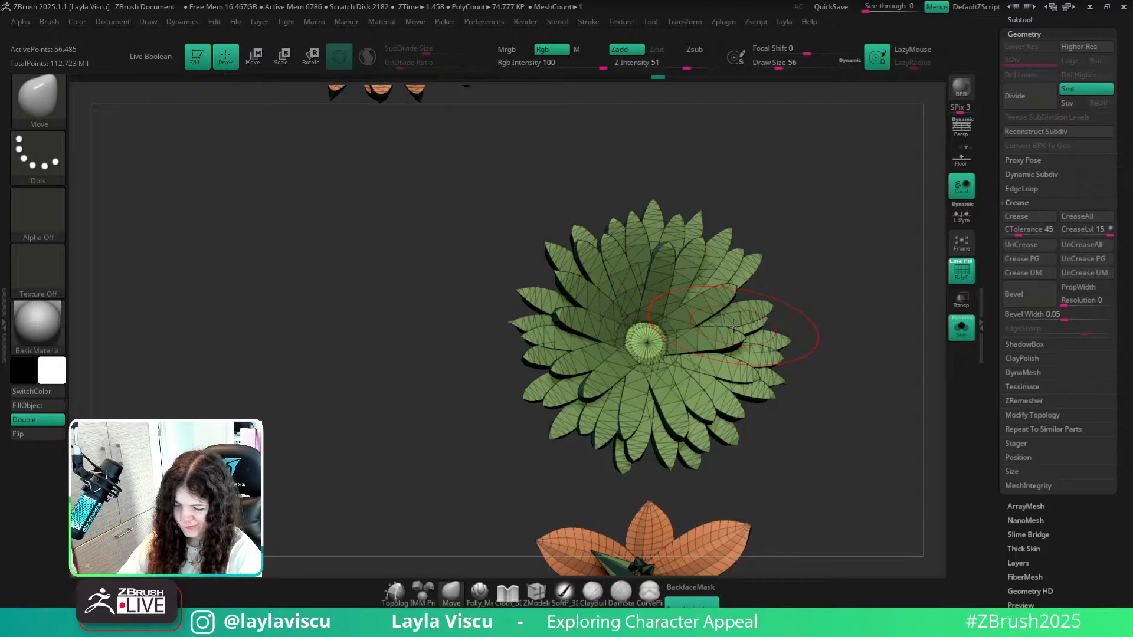
{"action": "mouse_move", "coordinate": [733, 327]}
{"action": "right_mouse_down", "text": "ctrl"}
{"action": "mouse_move", "coordinate": [534, 313]}
{"action": "mouse_move", "coordinate": [549, 324]}
{"action": "right_mouse_up", "text": "ctrl"}
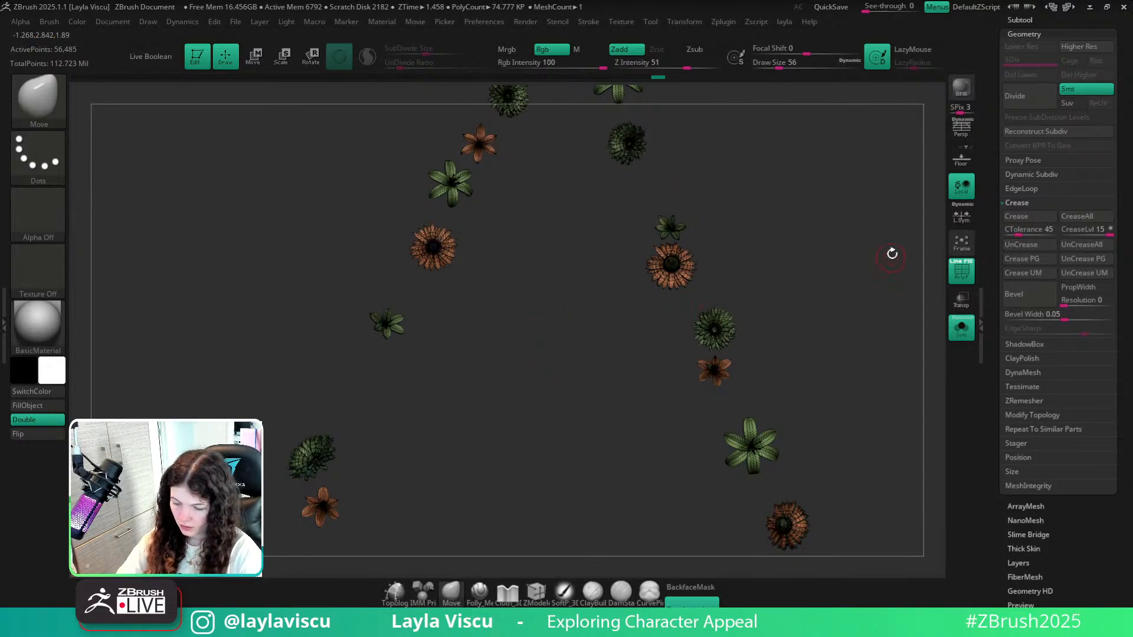
Compare the topology of the lilies and daisies with the polyframe on and off.
{"action": "mouse_move", "coordinate": [743, 308]}
{"action": "right_mouse_down", "text": "ctrl"}
{"action": "mouse_move", "coordinate": [802, 389]}
{"action": "mouse_move", "coordinate": [642, 319]}
{"action": "right_mouse_up", "text": "ctrl"}
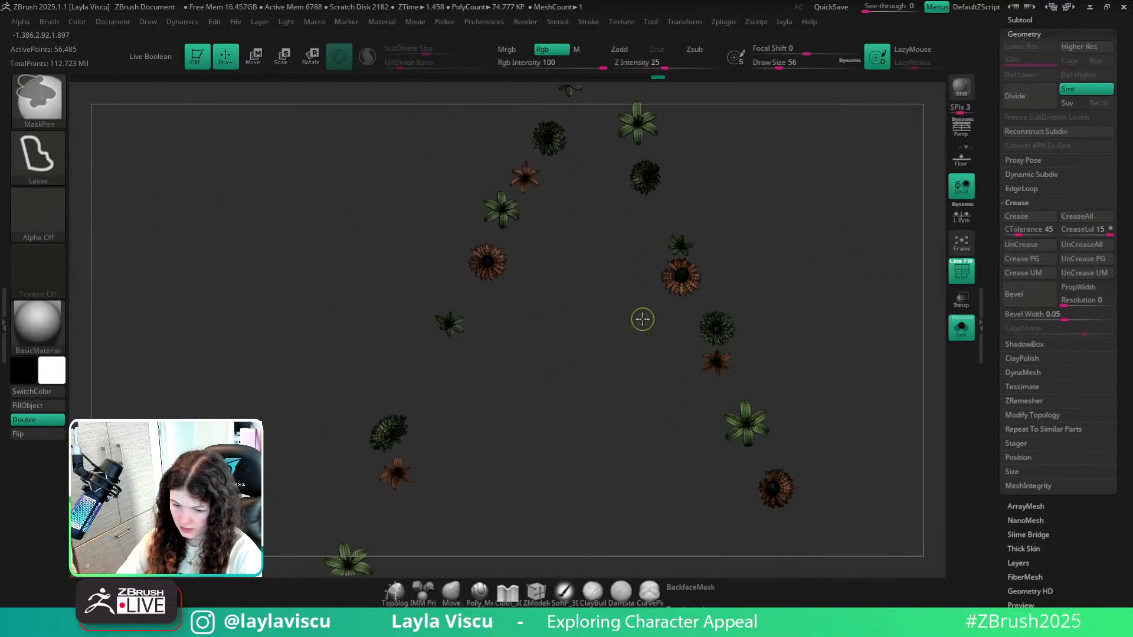
{"action": "right_click_drag", "start_coordinate": [785, 269], "coordinate": [796, 431], "text": "alt"}
{"action": "mouse_move", "coordinate": [656, 317]}
{"action": "right_mouse_down", "text": "ctrl"}
{"action": "mouse_move", "coordinate": [685, 387]}
{"action": "mouse_move", "coordinate": [683, 376]}
{"action": "right_mouse_up", "text": "ctrl"}
{"action": "key", "text": "shift+f"}
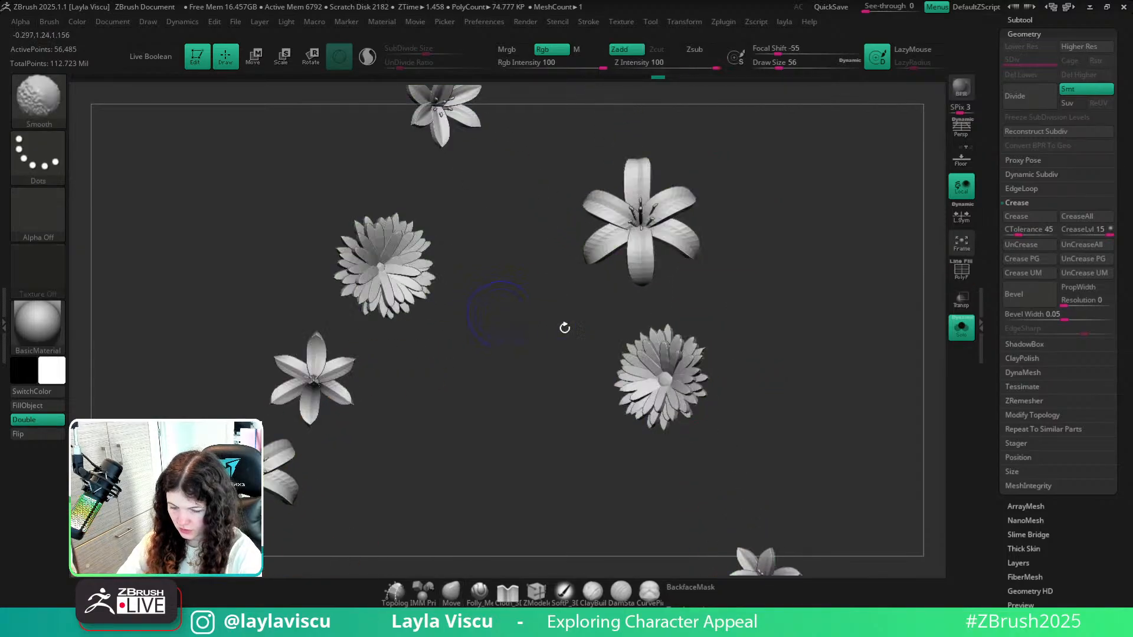
{"action": "key", "text": "shift+f"}
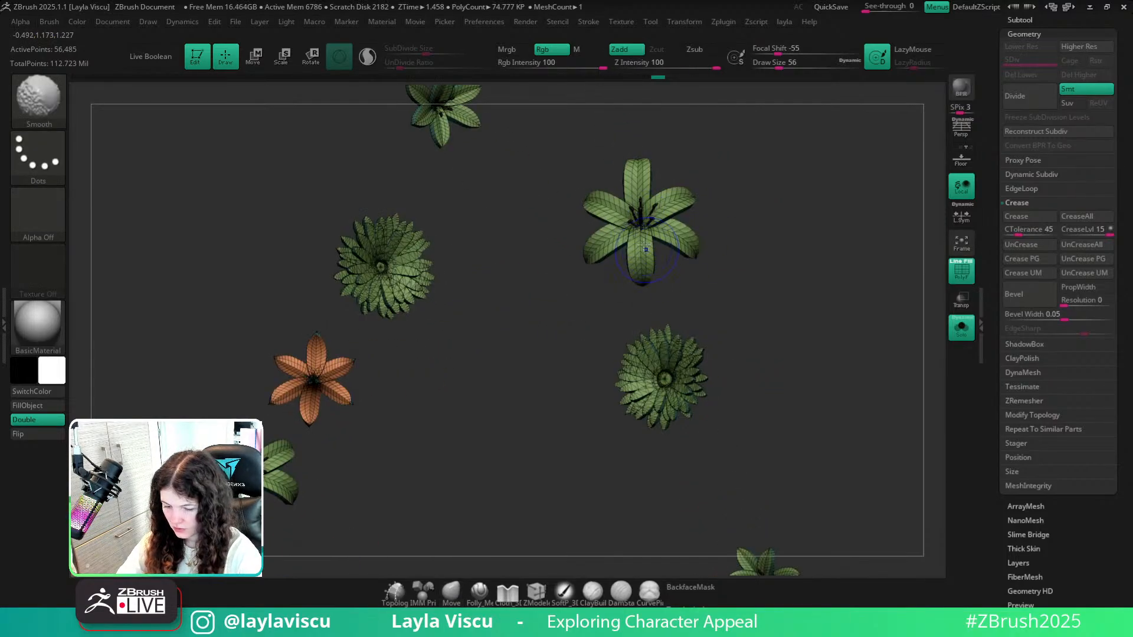
{"action": "key", "text": "shift+f"}
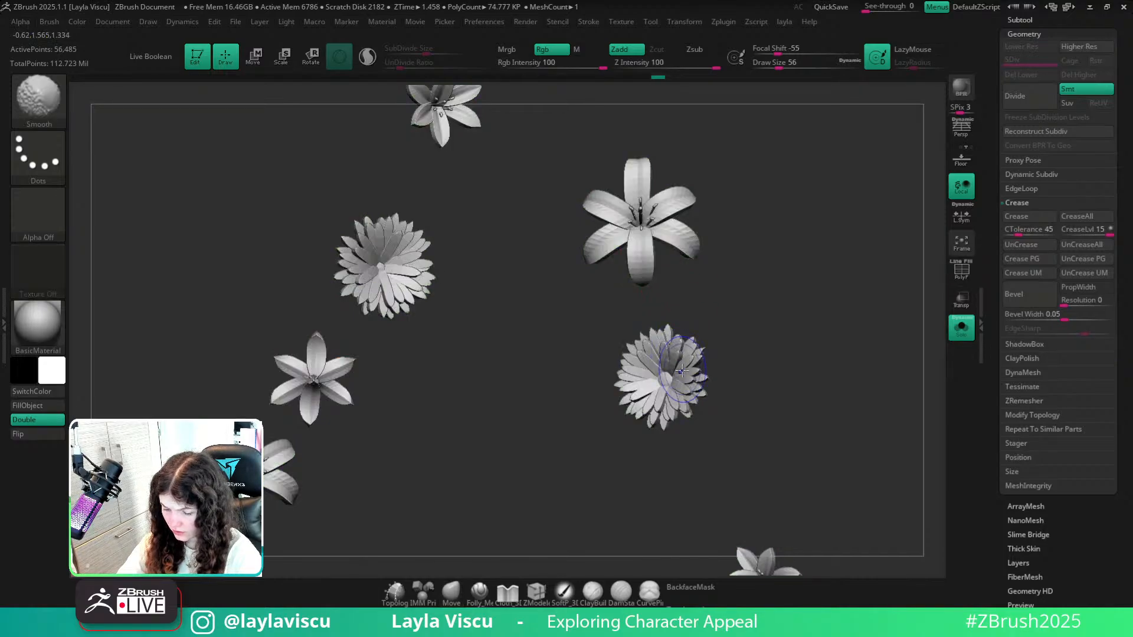
Turn dynamic subdivision back on and inspect the smoothing of the daisy's uncreased petals.
{"action": "key", "text": "shift+f"}
{"action": "right_click_drag", "start_coordinate": [678, 356], "coordinate": [799, 471], "text": "ctrl"}
{"action": "right_click_drag", "start_coordinate": [696, 377], "coordinate": [733, 418], "text": "ctrl"}
{"action": "key", "text": "ctrl+d"}
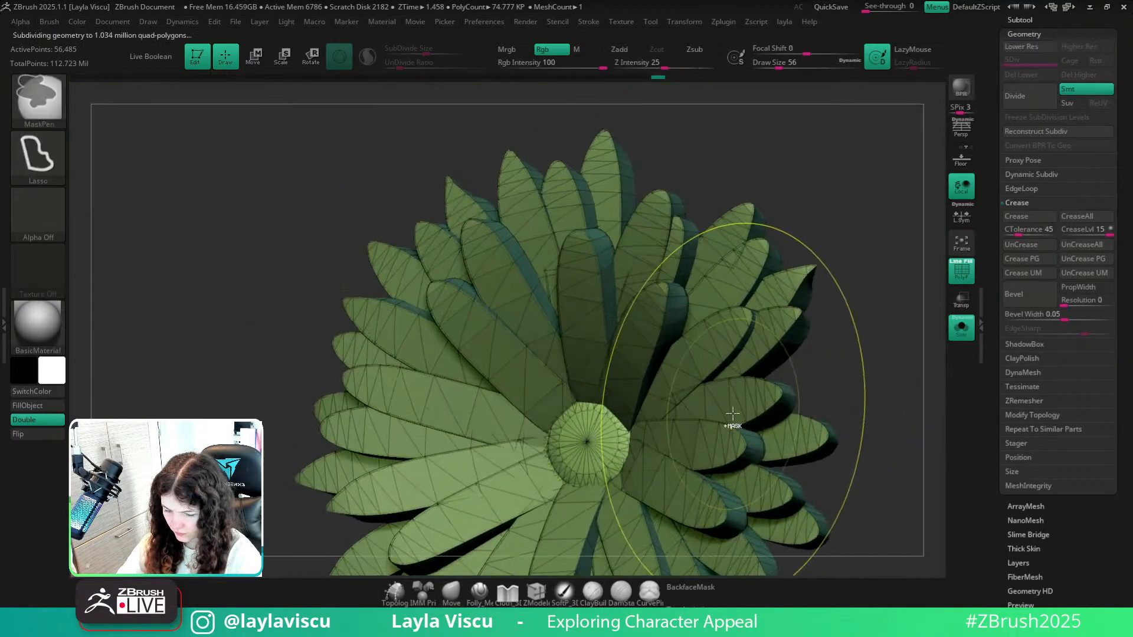
{"action": "left_click", "coordinate": [664, 77]}
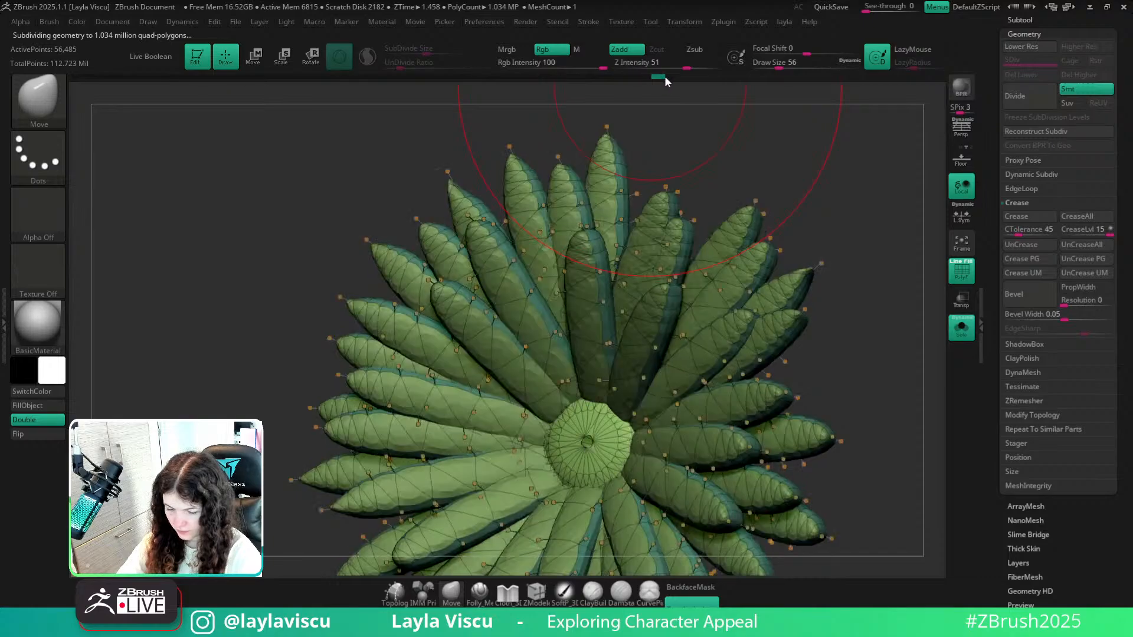
Try beveling the petal edges of the flowers with a resolution of 1 and a bevel width of 0.01483.
{"action": "key", "text": "ctrl+z"}
{"action": "mouse_move", "coordinate": [657, 302]}
{"action": "right_mouse_down", "text": "ctrl"}
{"action": "mouse_move", "coordinate": [665, 387]}
{"action": "mouse_move", "coordinate": [286, 268]}
{"action": "right_mouse_up", "text": "ctrl"}
{"action": "right_click_drag", "start_coordinate": [850, 479], "coordinate": [790, 410], "text": "alt"}
{"action": "right_click_drag", "start_coordinate": [790, 409], "coordinate": [817, 452], "text": "ctrl"}
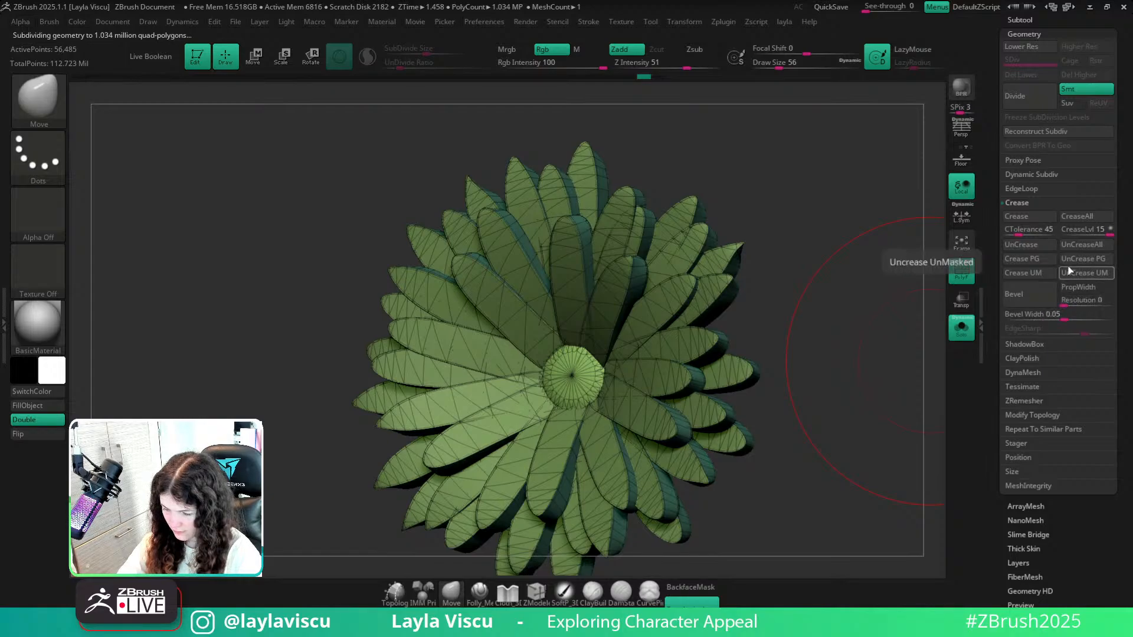
{"action": "left_click_drag", "start_coordinate": [1073, 307], "coordinate": [1050, 312]}
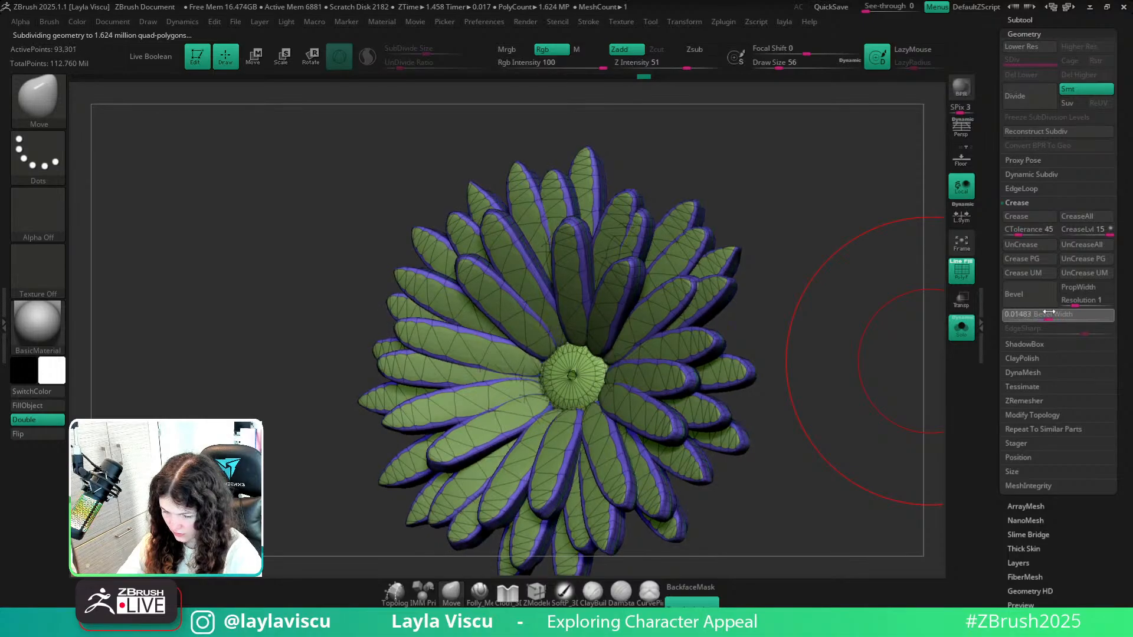
{"action": "key", "text": "shift+f"}
{"action": "mouse_move", "coordinate": [817, 378]}
{"action": "right_mouse_down", "text": "ctrl"}
{"action": "mouse_move", "coordinate": [807, 334]}
{"action": "mouse_move", "coordinate": [752, 359]}
{"action": "mouse_move", "coordinate": [825, 354]}
{"action": "right_mouse_up", "text": "ctrl"}
{"action": "key", "text": "shift+f"}
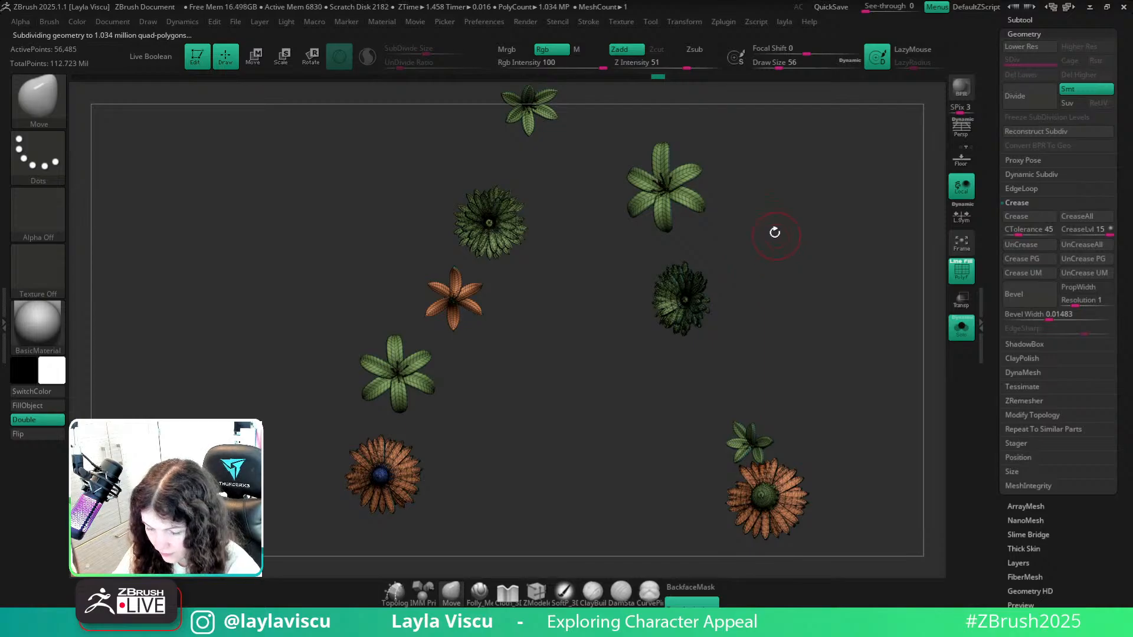
Hide the flowers' centres and stamens so that only the petals are displayed.
{"action": "key", "text": "space"}
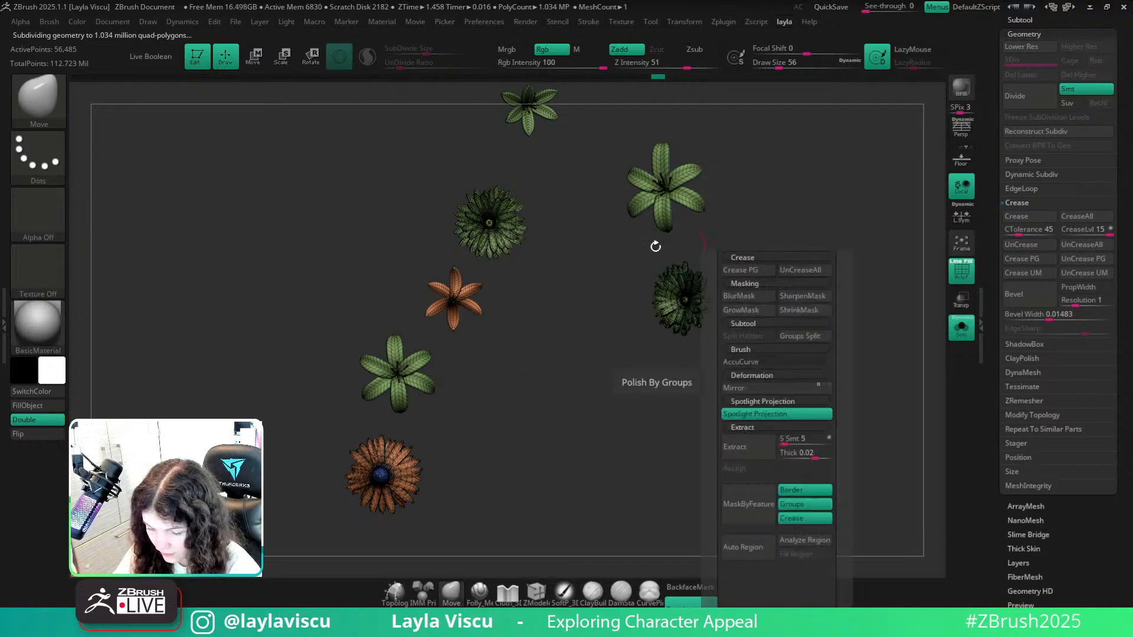
{"action": "key", "text": "ctrl"}
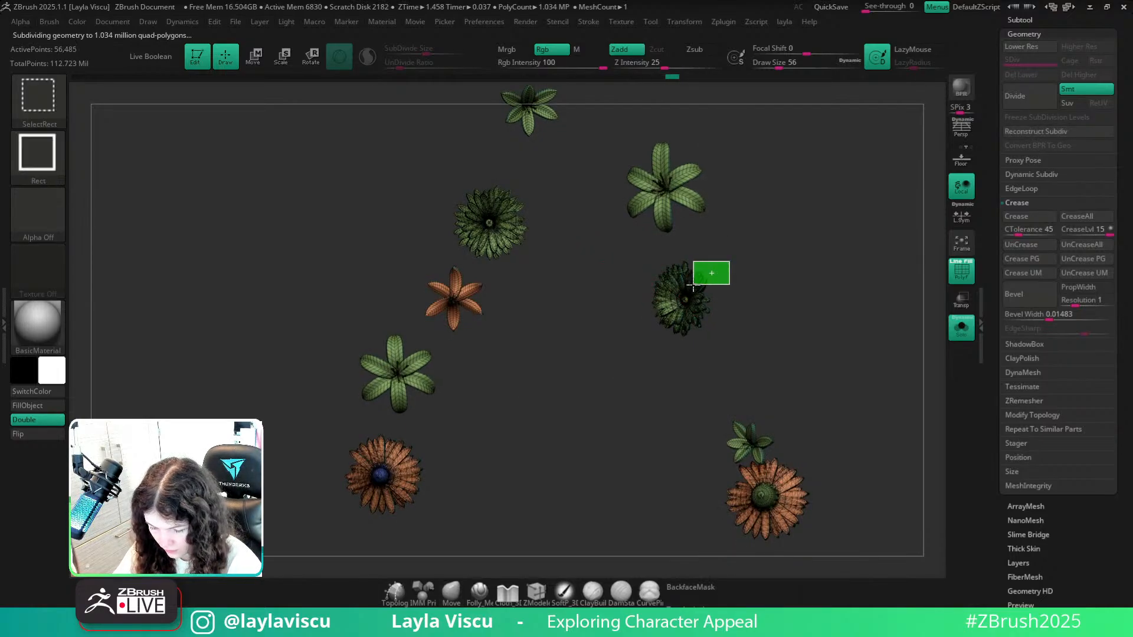
{"action": "left_click_drag", "start_coordinate": [693, 286], "coordinate": [694, 287], "text": "ctrl+shift"}
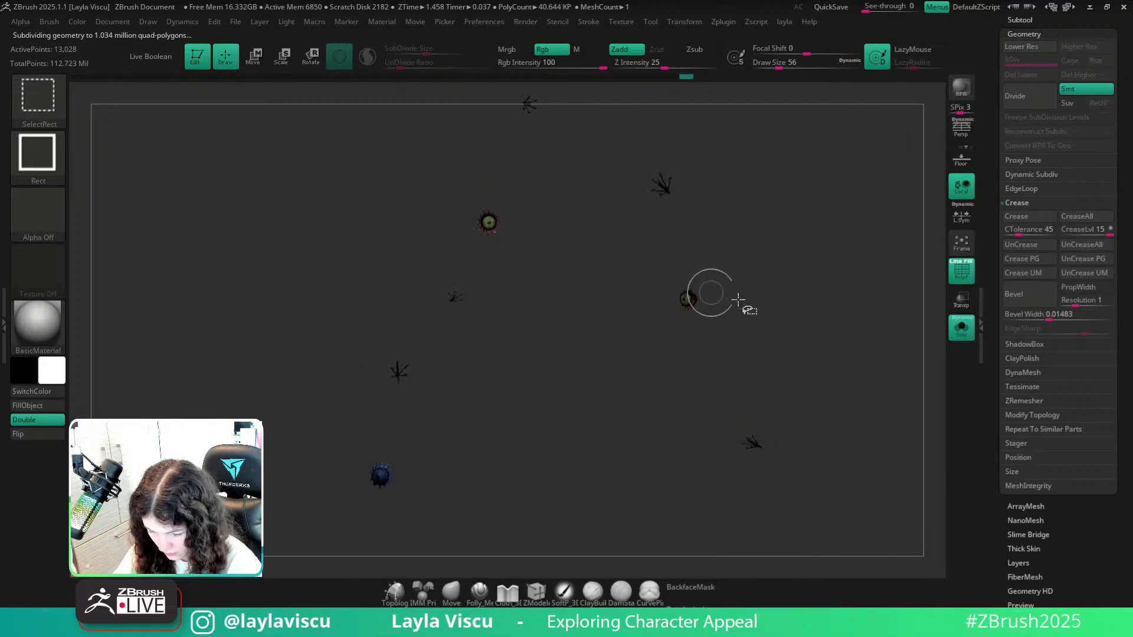
{"action": "right_click_drag", "start_coordinate": [735, 301], "coordinate": [703, 286], "text": "ctrl"}
{"action": "left_click_drag", "start_coordinate": [761, 292], "coordinate": [784, 313], "text": "ctrl+shift"}
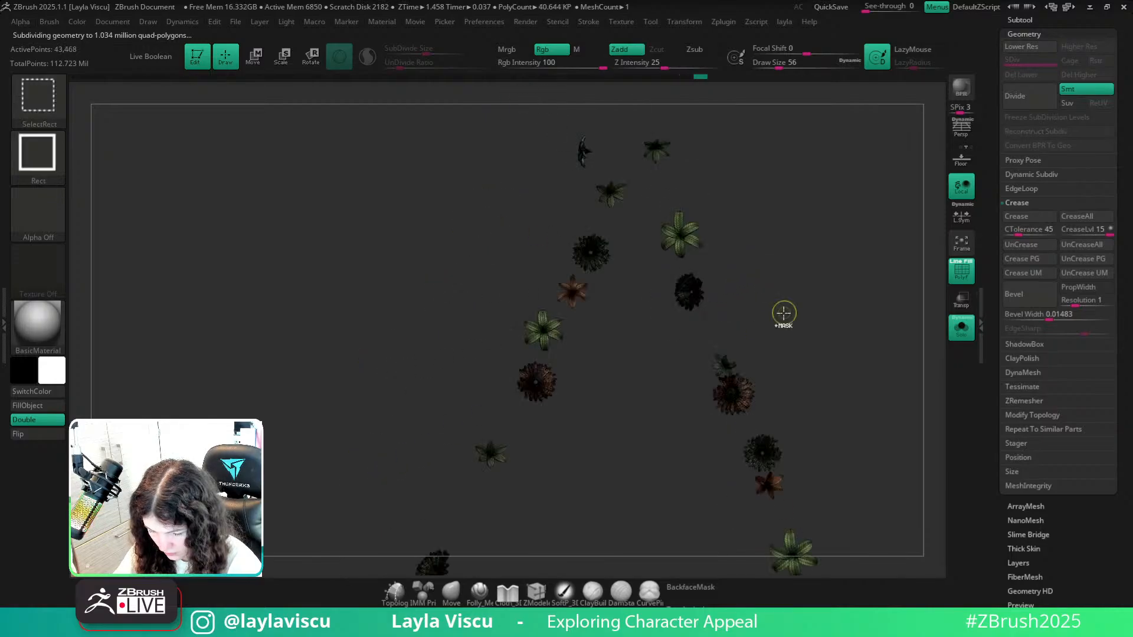
{"action": "mouse_move", "coordinate": [735, 285]}
{"action": "right_mouse_down", "text": "ctrl"}
{"action": "mouse_move", "coordinate": [695, 309]}
{"action": "mouse_move", "coordinate": [817, 356]}
{"action": "mouse_move", "coordinate": [750, 367]}
{"action": "right_mouse_up", "text": "ctrl"}
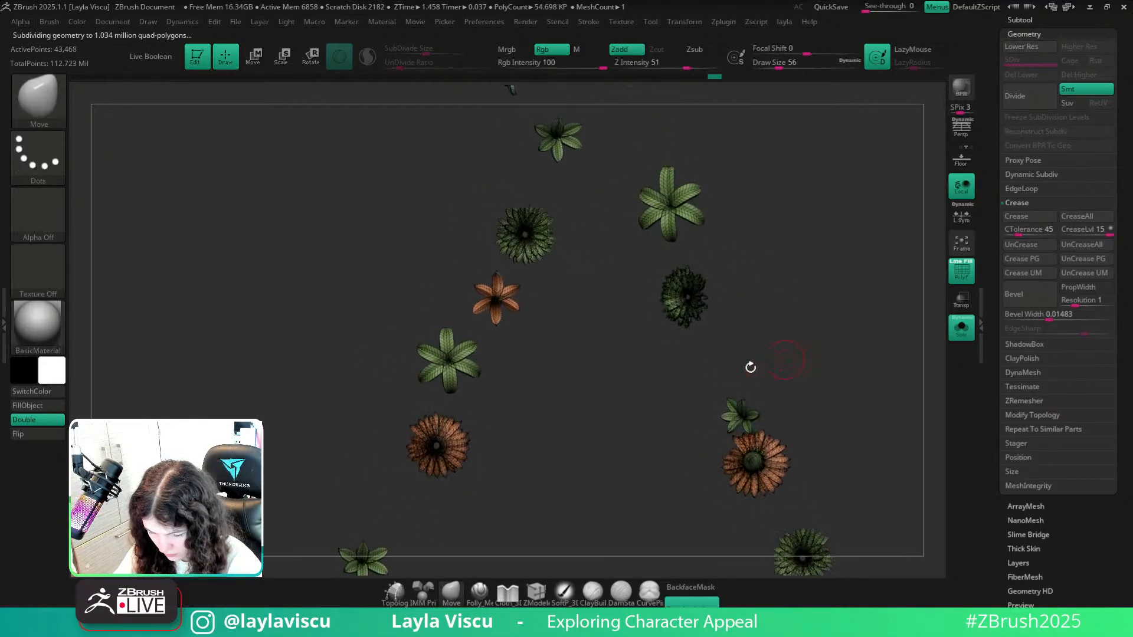
Split the visible petals into separate polygroups with Auto Groups, and merge similar groups across the whole flowers subtool.
{"action": "key", "text": "2"}
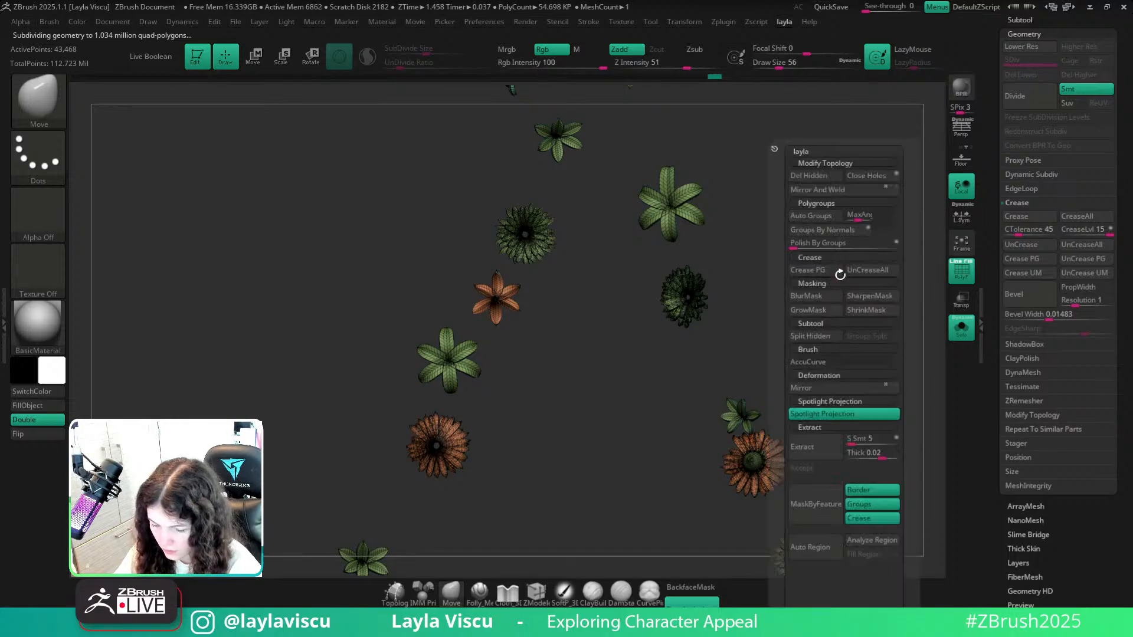
{"action": "left_click", "coordinate": [811, 217]}
{"action": "key", "text": "ctrl+d"}
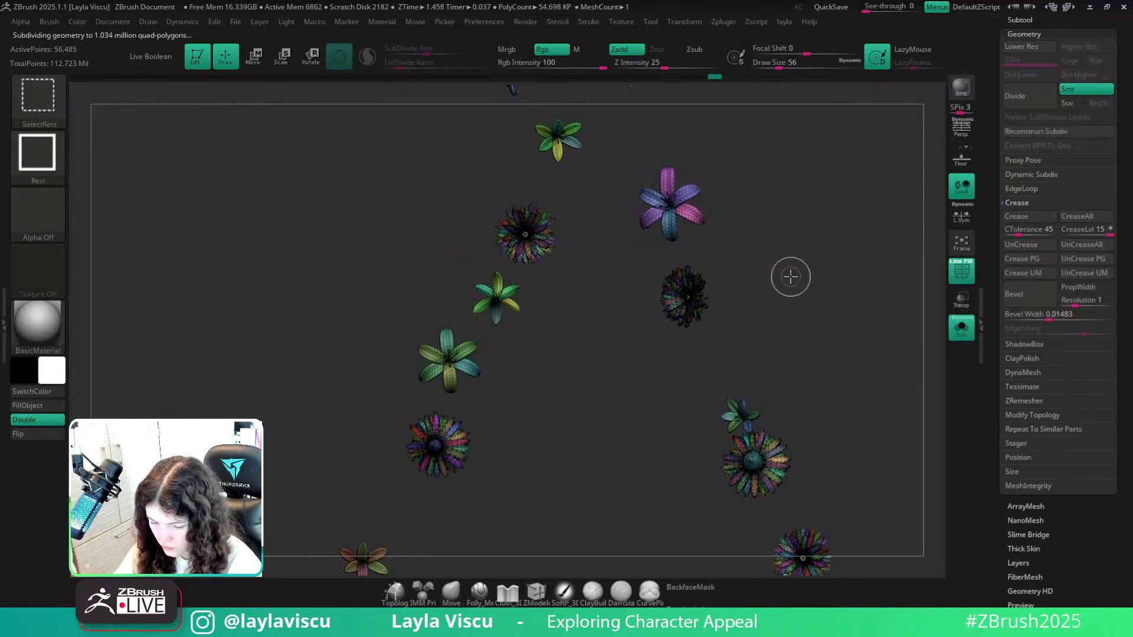
{"action": "scroll", "coordinate": [1069, 533], "scroll_direction": "down", "scroll_amount": 5}
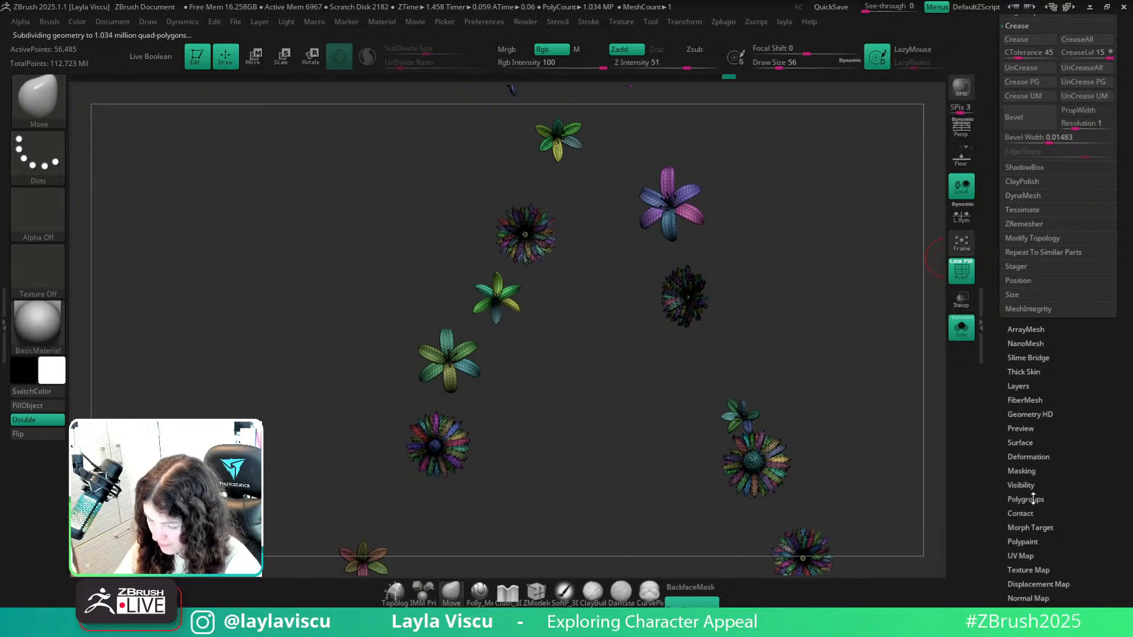
{"action": "left_click", "coordinate": [1027, 499]}
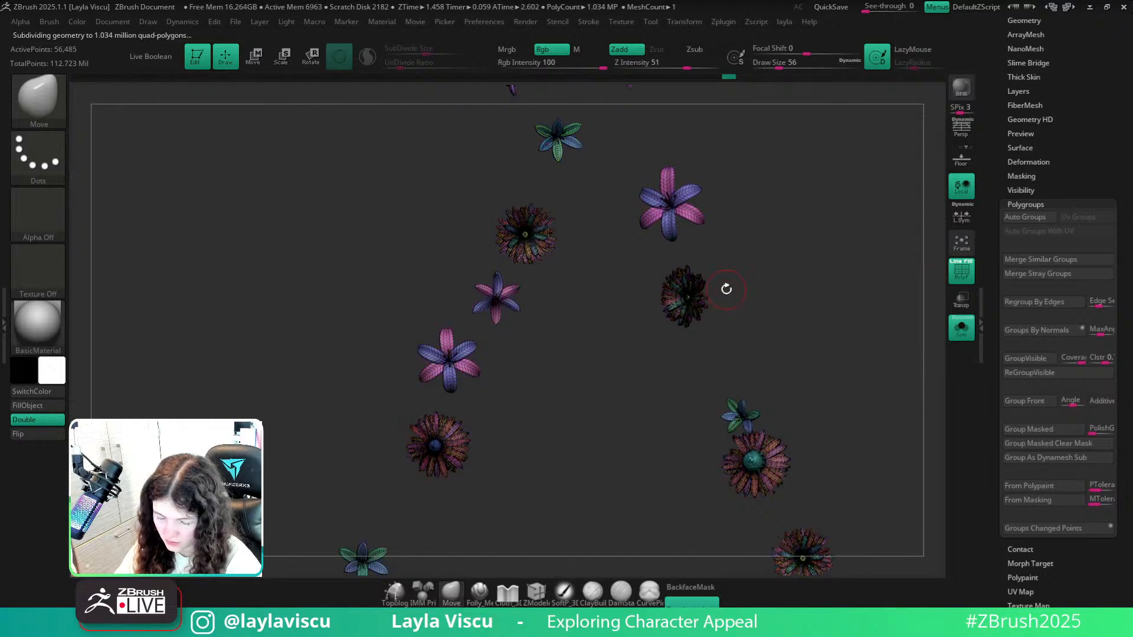
Undo the polygroup and visibility changes on the flowers.
{"action": "right_click_drag", "start_coordinate": [726, 289], "coordinate": [764, 354], "text": "ctrl"}
{"action": "key", "text": "ctrl+z"}
{"action": "key", "text": "ctrl+z"}
{"action": "key", "text": "ctrl+z"}
{"action": "key", "text": "ctrl+z"}
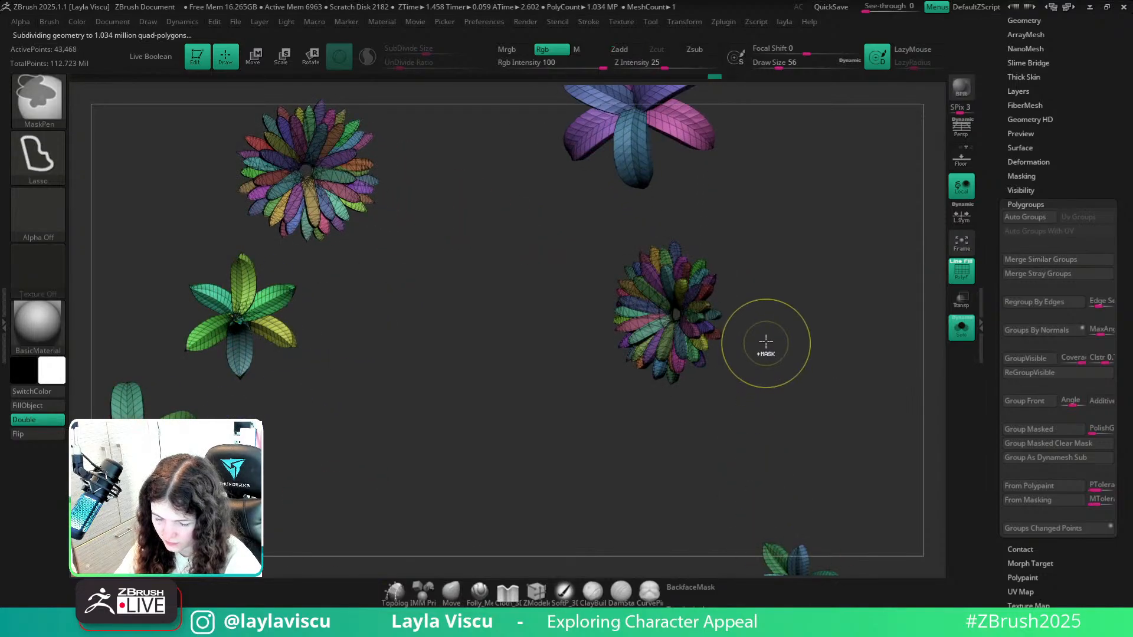
{"action": "key", "text": "ctrl+z"}
{"action": "key", "text": "ctrl+z"}
{"action": "right_click_drag", "start_coordinate": [786, 343], "coordinate": [792, 336], "text": "ctrl"}
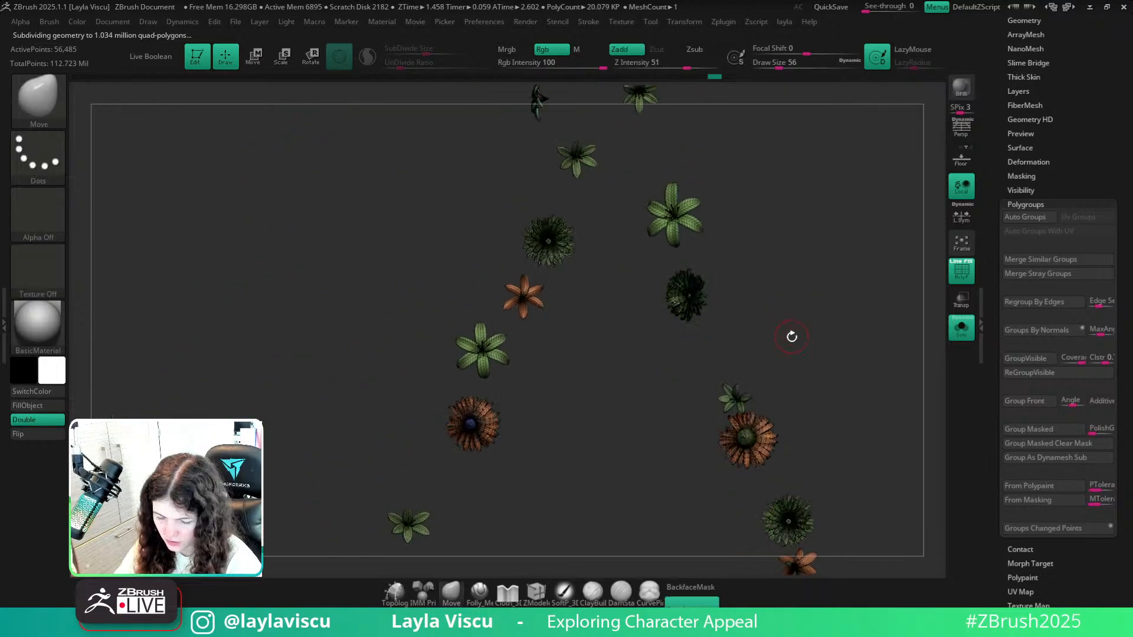
Isolate the flowers' green petal polygroup, inspect it from several angles, and restore full visibility.
{"action": "right_click_drag", "start_coordinate": [698, 300], "coordinate": [678, 303], "text": "ctrl"}
{"action": "left_click", "coordinate": [652, 301], "text": "ctrl+shift"}
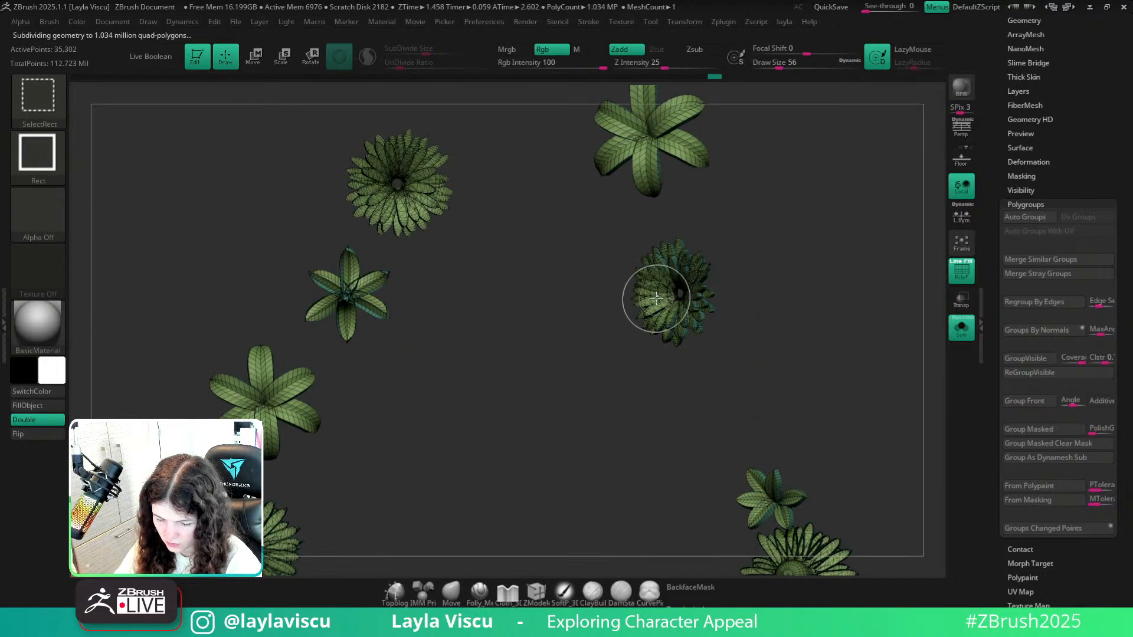
{"action": "right_click_drag", "start_coordinate": [776, 327], "coordinate": [780, 315], "text": "ctrl"}
{"action": "mouse_move", "coordinate": [780, 315]}
{"action": "left_mouse_down"}
{"action": "mouse_move", "coordinate": [830, 329]}
{"action": "mouse_move", "coordinate": [718, 305]}
{"action": "left_mouse_up"}
{"action": "right_click_drag", "start_coordinate": [718, 306], "coordinate": [724, 356], "text": "ctrl"}
{"action": "right_click_drag", "start_coordinate": [656, 345], "coordinate": [608, 316], "text": "ctrl"}
{"action": "left_click", "coordinate": [810, 321], "text": "ctrl+shift"}
Open the flowers' dynamic subdivision settings and turn dynamic subdivision off.
{"action": "scroll", "coordinate": [1025, 203], "scroll_direction": "up", "scroll_amount": 3}
{"action": "left_click", "coordinate": [1025, 201]}
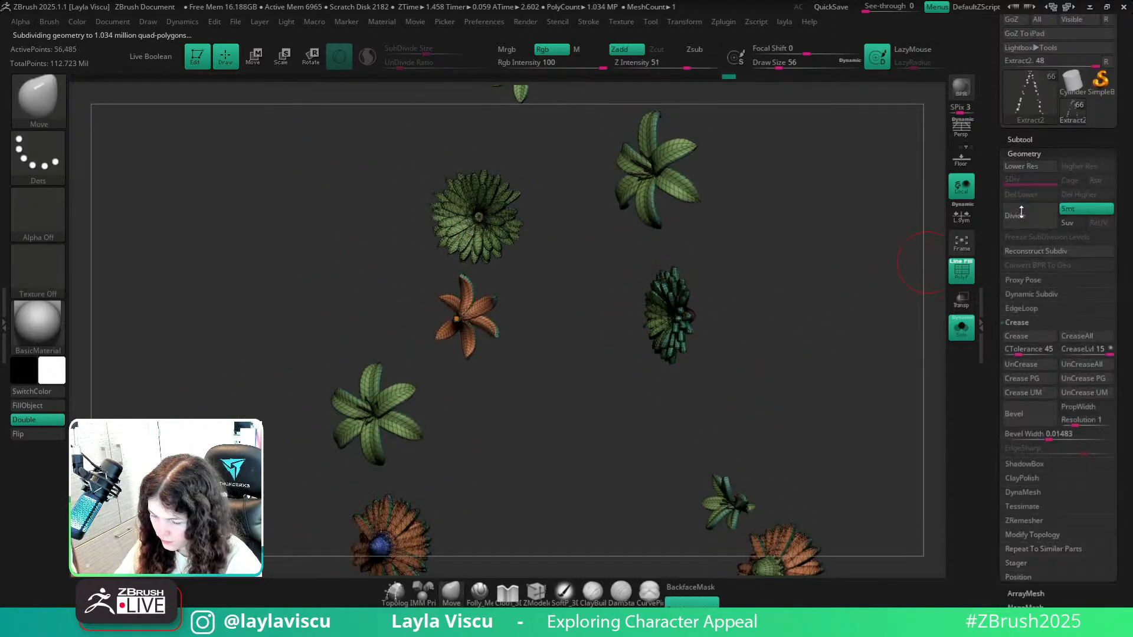
{"action": "left_click", "coordinate": [1029, 293]}
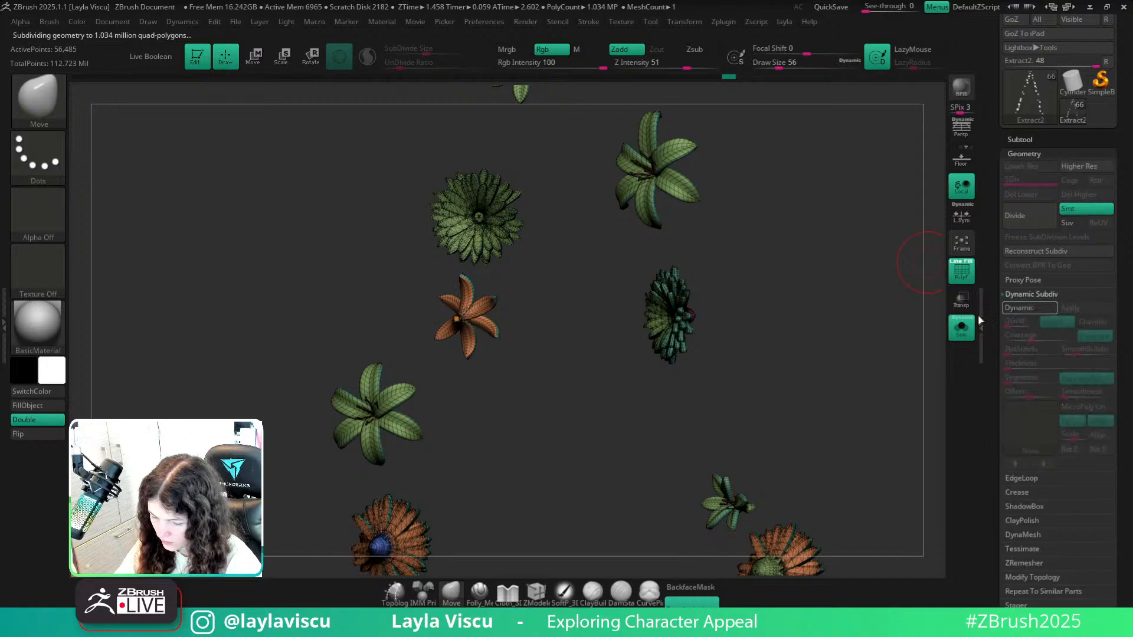
Hide the first many-petalled daisies in the upper part of the flower scatter, keeping the six-petalled lilies visible.
{"action": "left_click_drag", "start_coordinate": [867, 330], "coordinate": [836, 334], "text": "shift"}
{"action": "left_click_drag", "start_coordinate": [602, 384], "coordinate": [794, 273], "text": "ctrl+shift"}
{"action": "left_click", "coordinate": [577, 323], "text": "ctrl+shift"}
{"action": "left_click_drag", "start_coordinate": [437, 210], "coordinate": [555, 304], "text": "ctrl+shift"}
{"action": "left_click", "coordinate": [559, 293], "text": "ctrl+shift"}
{"action": "key", "text": "ctrl+z"}
{"action": "left_click_drag", "start_coordinate": [425, 206], "coordinate": [529, 257], "text": "ctrl+alt+shift"}
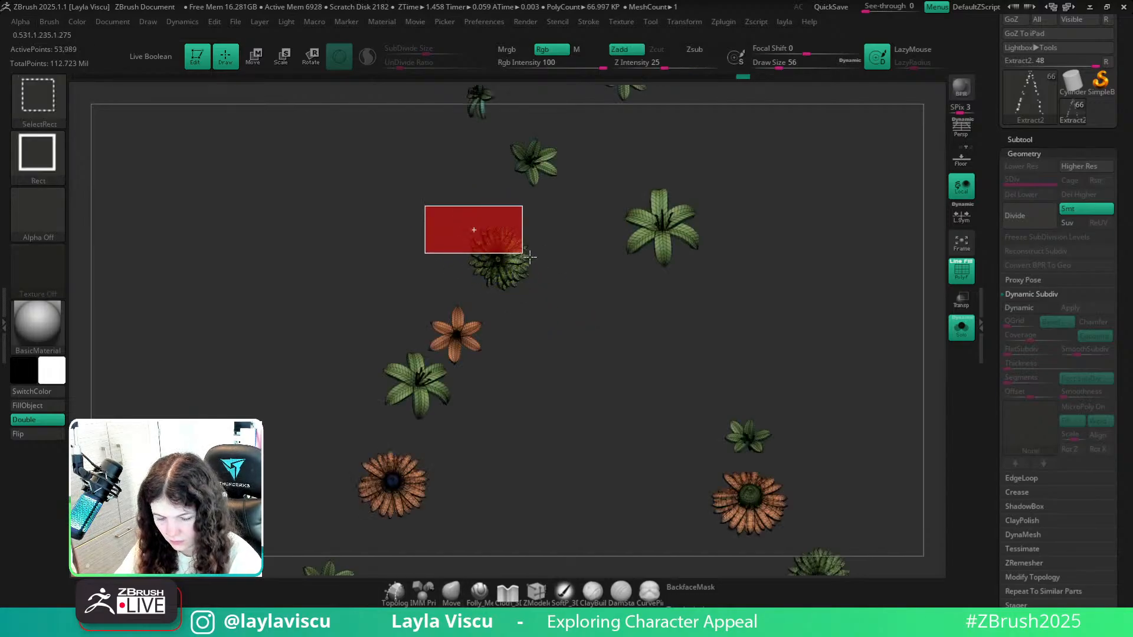
{"action": "left_click_drag", "start_coordinate": [570, 293], "coordinate": [570, 293], "text": "ctrl+alt+shift"}
{"action": "left_click_drag", "start_coordinate": [584, 313], "coordinate": [587, 372]}
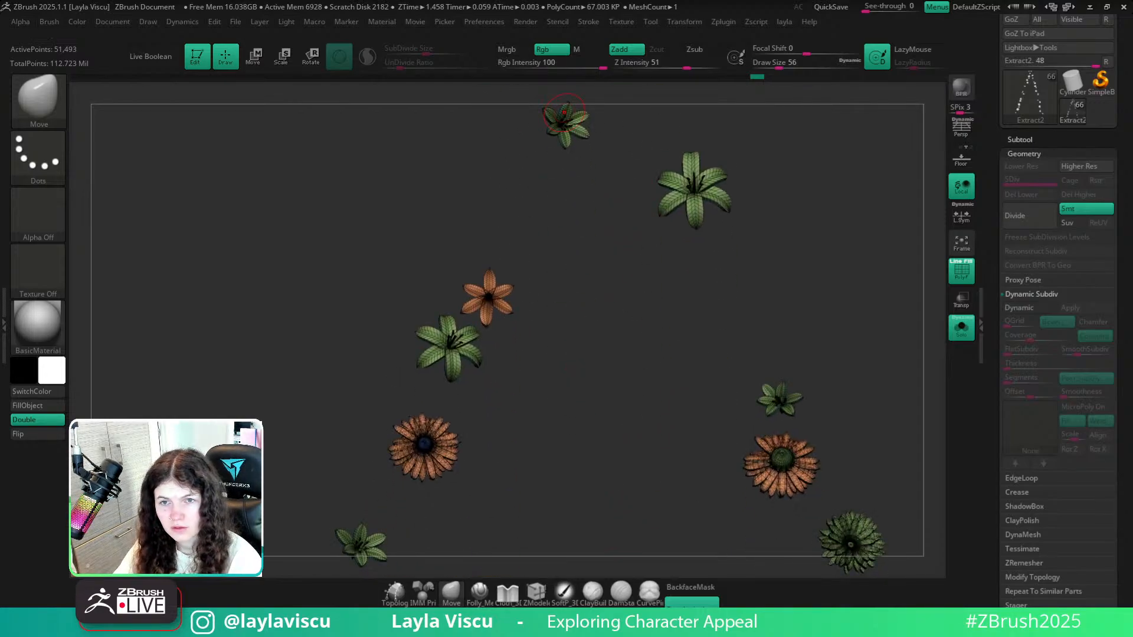
Hide the green and orange daisies in the lower part of the flower scatter, leaving the lilies visible.
{"action": "left_click_drag", "start_coordinate": [615, 437], "coordinate": [648, 295]}
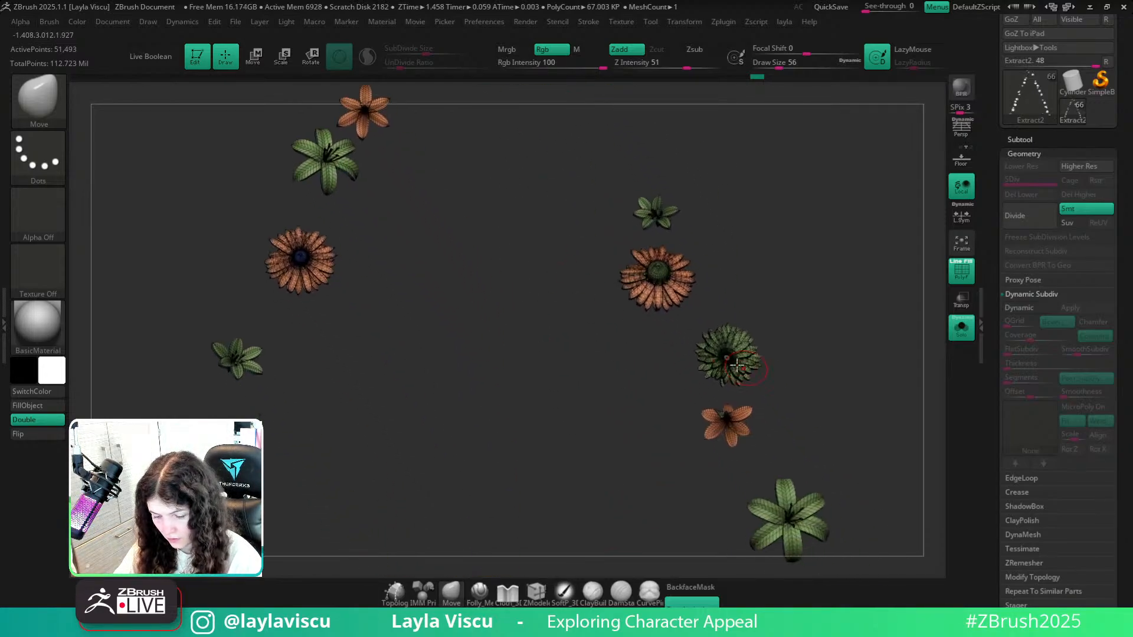
{"action": "left_click_drag", "start_coordinate": [582, 232], "coordinate": [743, 373]}
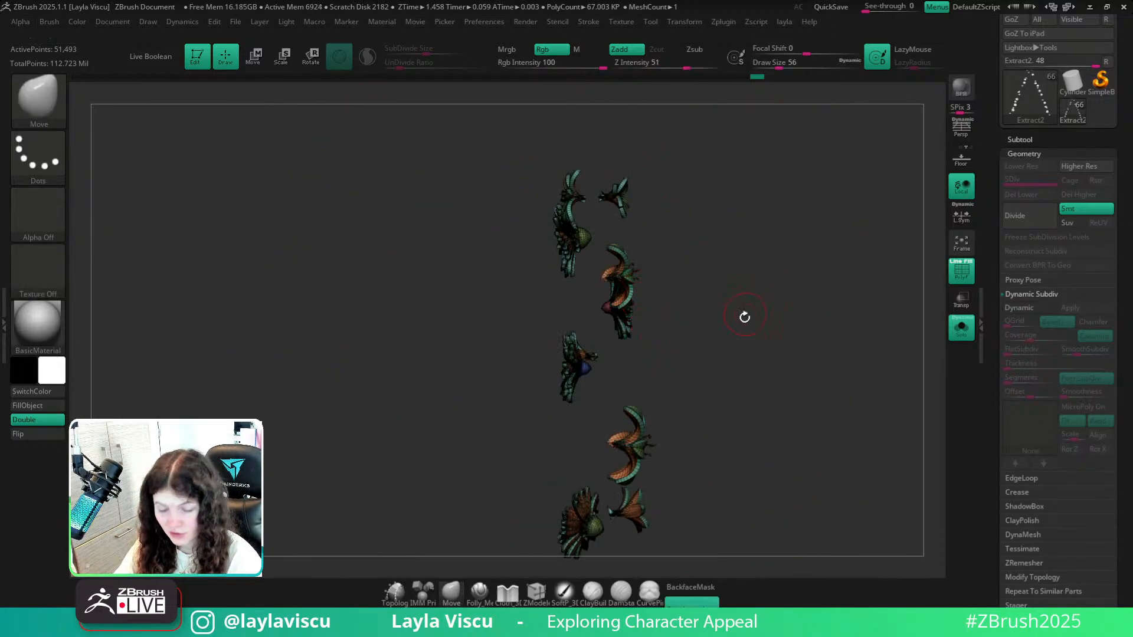
{"action": "mouse_move", "coordinate": [744, 317]}
{"action": "left_mouse_down"}
{"action": "mouse_move", "coordinate": [678, 298]}
{"action": "mouse_move", "coordinate": [840, 316]}
{"action": "left_mouse_up"}
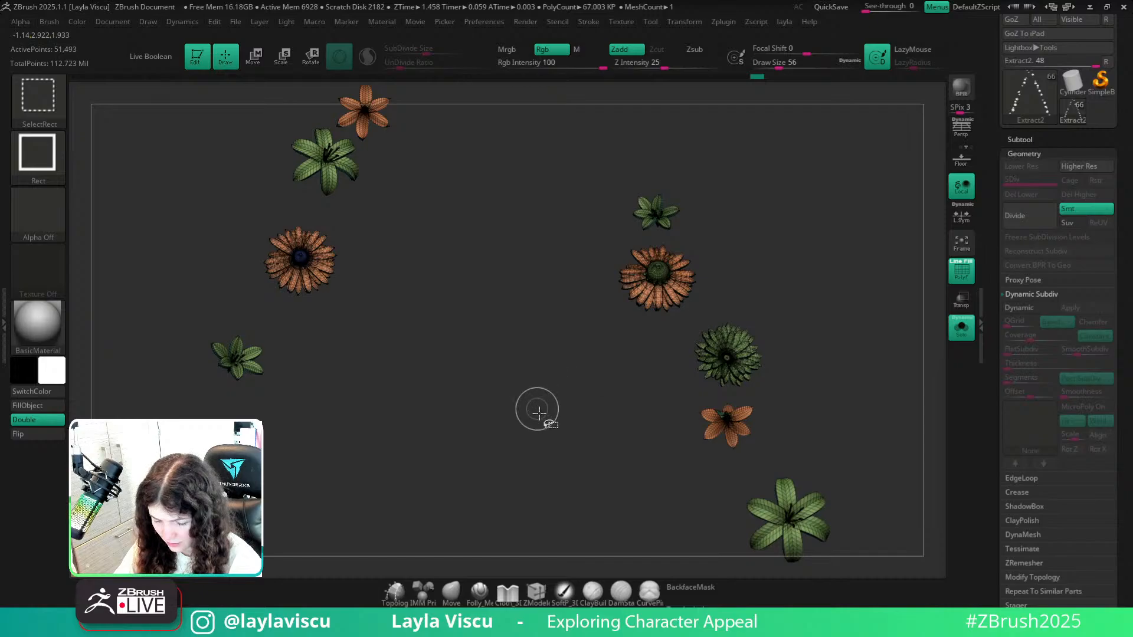
{"action": "left_click_drag", "start_coordinate": [740, 324], "coordinate": [785, 237], "text": "ctrl+shift"}
{"action": "left_click_drag", "start_coordinate": [465, 379], "coordinate": [481, 316]}
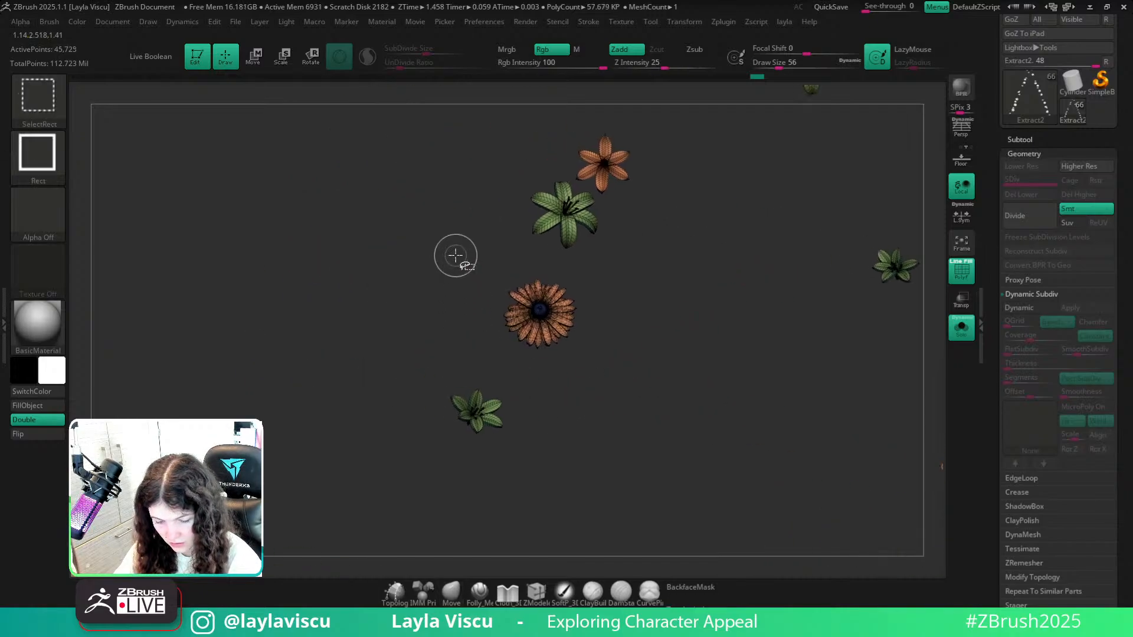
{"action": "mouse_move", "coordinate": [629, 367]}
{"action": "left_mouse_down", "text": "ctrl+shift"}
{"action": "mouse_move", "coordinate": [493, 169]}
{"action": "mouse_move", "coordinate": [475, 230]}
{"action": "left_mouse_up", "text": "ctrl+shift"}
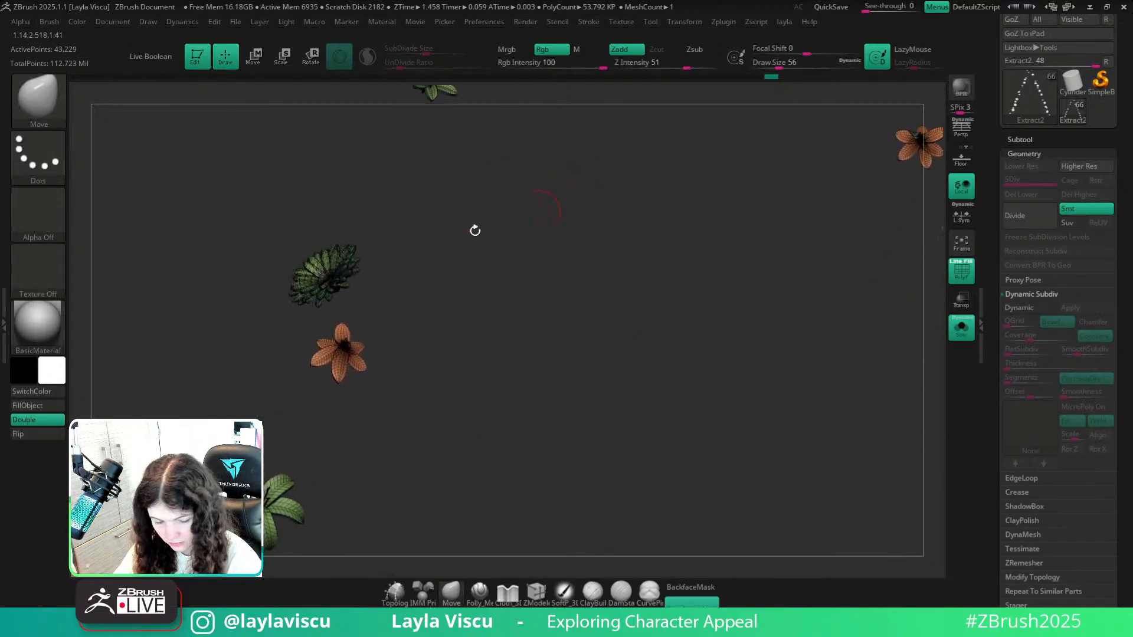
{"action": "left_click_drag", "start_coordinate": [498, 320], "coordinate": [499, 320], "text": "ctrl+shift"}
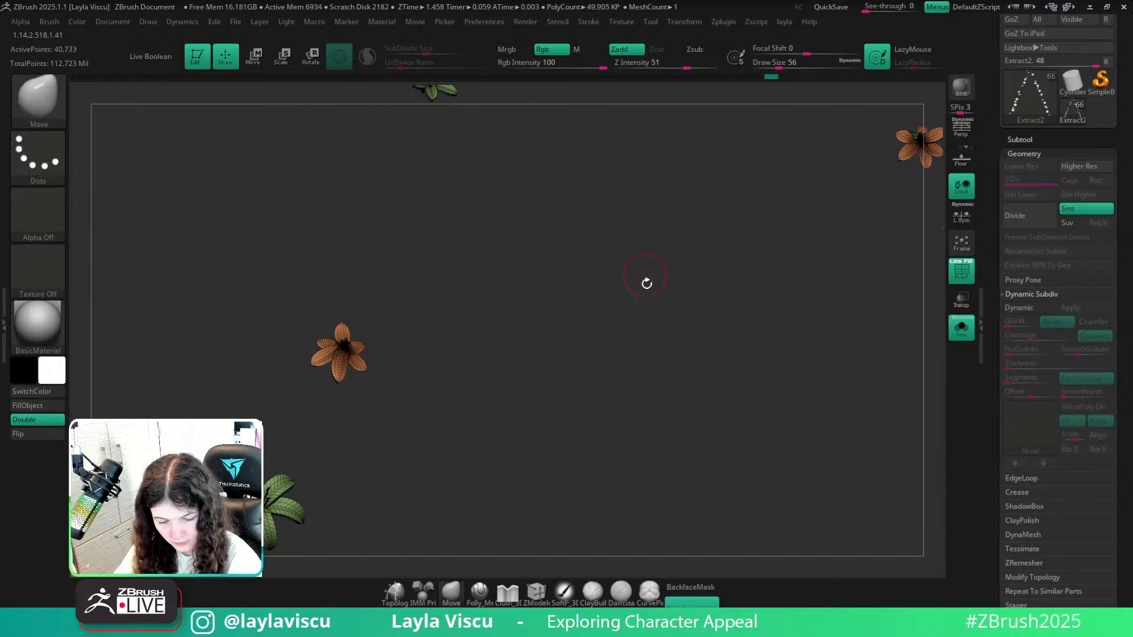
Hide the remaining orange and green daisies between the lilies farther along the flower strands, one at a time.
{"action": "left_click_drag", "start_coordinate": [645, 281], "coordinate": [493, 242]}
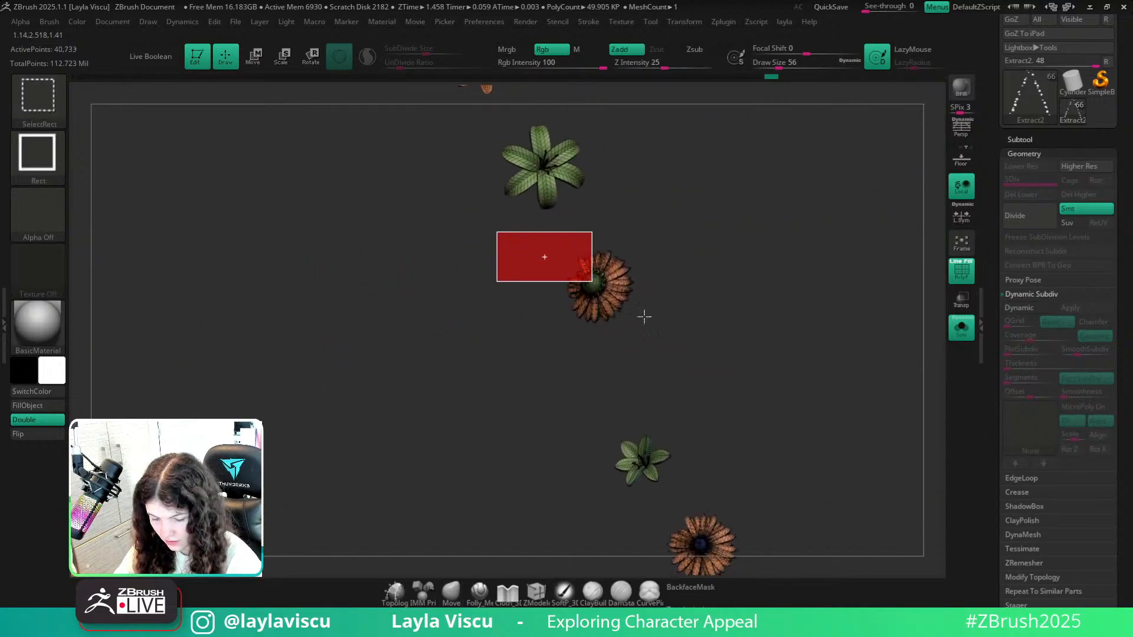
{"action": "left_click_drag", "start_coordinate": [644, 317], "coordinate": [645, 318], "text": "ctrl+shift"}
{"action": "left_click_drag", "start_coordinate": [670, 409], "coordinate": [516, 273]}
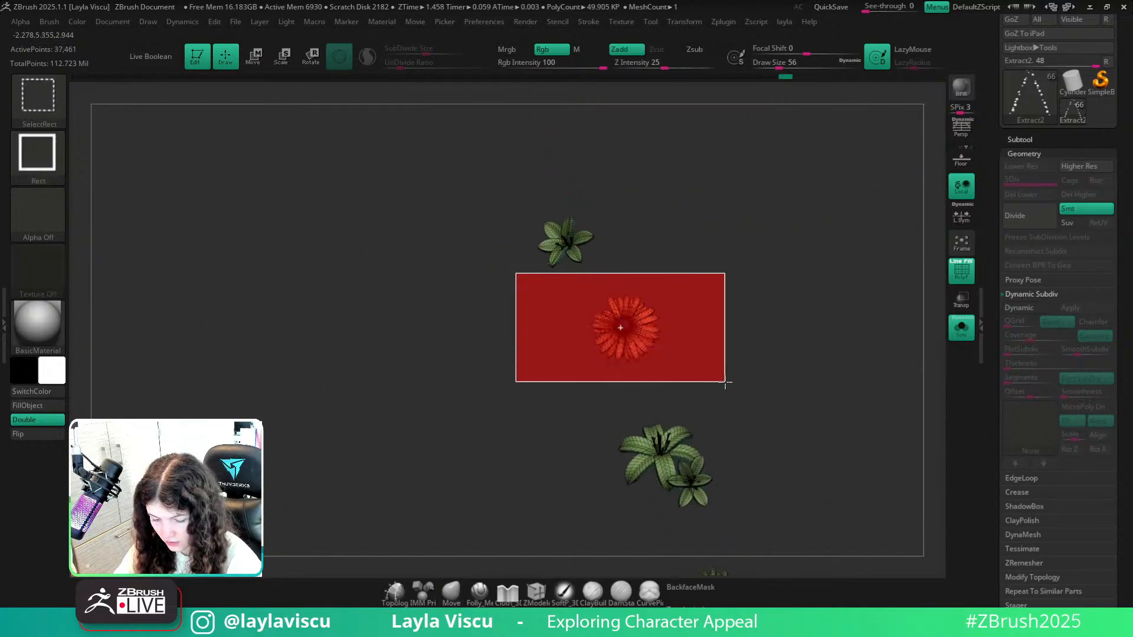
{"action": "left_click_drag", "start_coordinate": [725, 382], "coordinate": [725, 383], "text": "ctrl+alt+shift"}
{"action": "left_click_drag", "start_coordinate": [674, 383], "coordinate": [547, 324]}
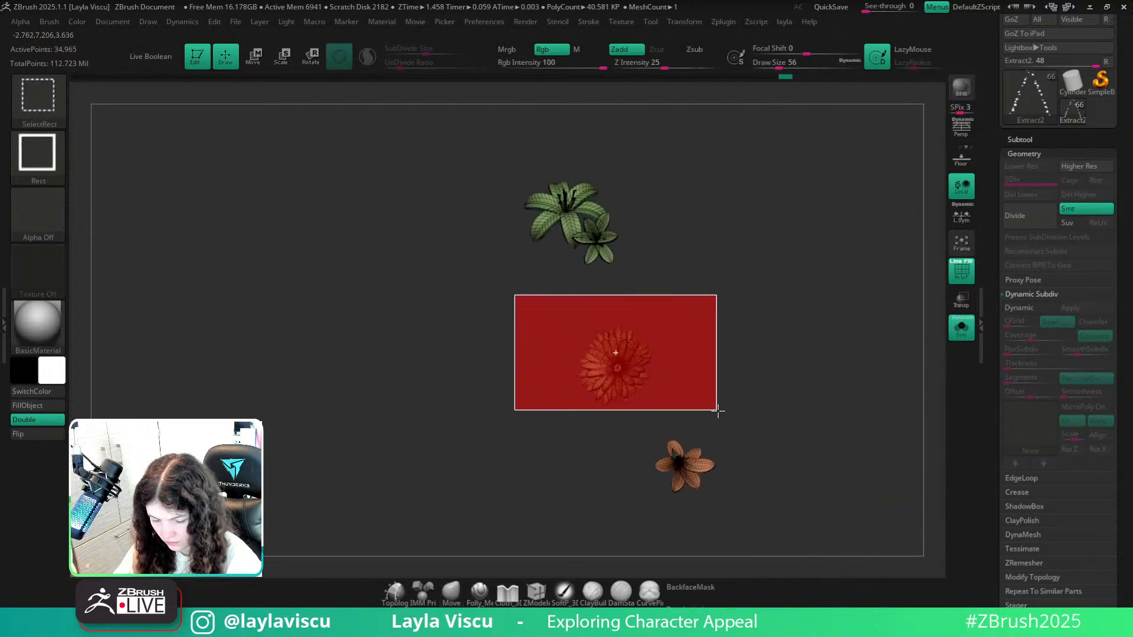
{"action": "left_click_drag", "start_coordinate": [718, 412], "coordinate": [718, 411], "text": "ctrl+alt+shift"}
{"action": "left_click_drag", "start_coordinate": [397, 352], "coordinate": [610, 419]}
{"action": "left_click_drag", "start_coordinate": [413, 205], "coordinate": [627, 311], "text": "ctrl+alt+shift"}
{"action": "left_click_drag", "start_coordinate": [536, 211], "coordinate": [516, 317], "text": "alt"}
{"action": "left_click_drag", "start_coordinate": [428, 355], "coordinate": [650, 282], "text": "ctrl+alt+shift"}
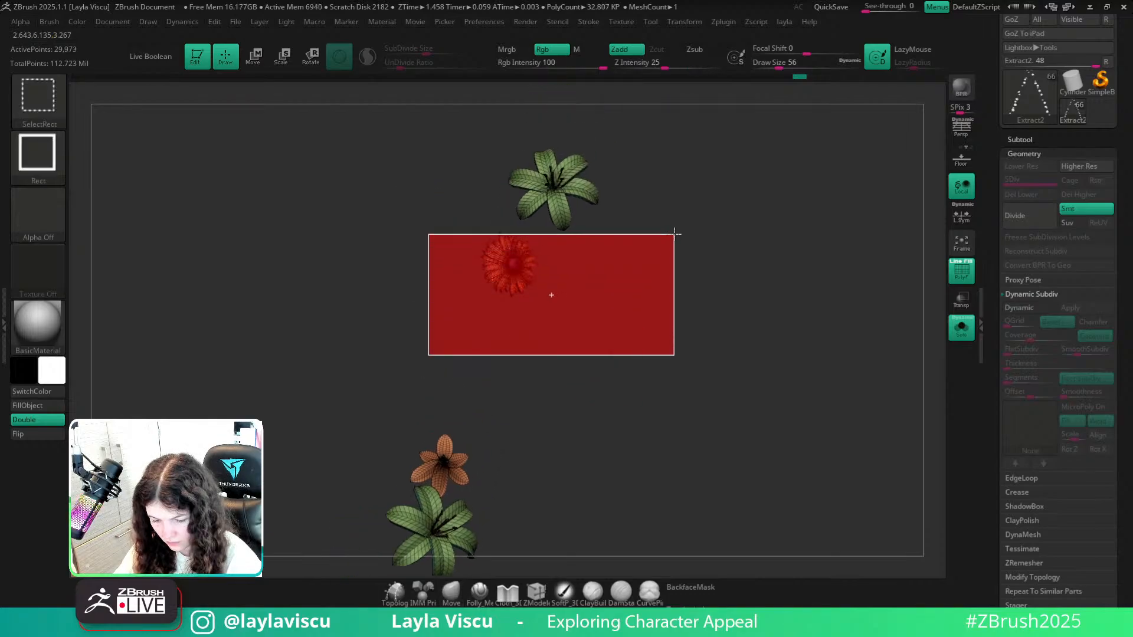
{"action": "left_click_drag", "start_coordinate": [671, 230], "coordinate": [671, 230], "text": "ctrl+alt+shift"}
{"action": "left_click_drag", "start_coordinate": [541, 230], "coordinate": [596, 314], "text": "alt"}
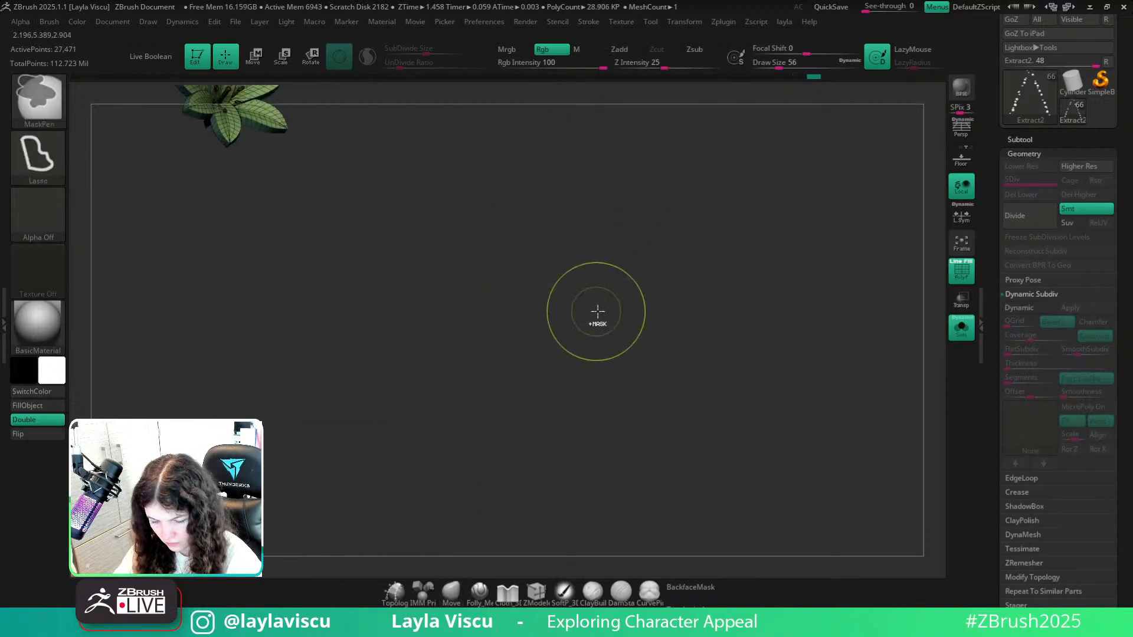
{"action": "mouse_move", "coordinate": [623, 273]}
{"action": "left_mouse_down", "text": "alt"}
{"action": "mouse_move", "coordinate": [536, 295]}
{"action": "mouse_move", "coordinate": [581, 295]}
{"action": "left_mouse_up", "text": "alt"}
{"action": "right_click_drag", "start_coordinate": [477, 337], "coordinate": [614, 204], "text": "alt"}
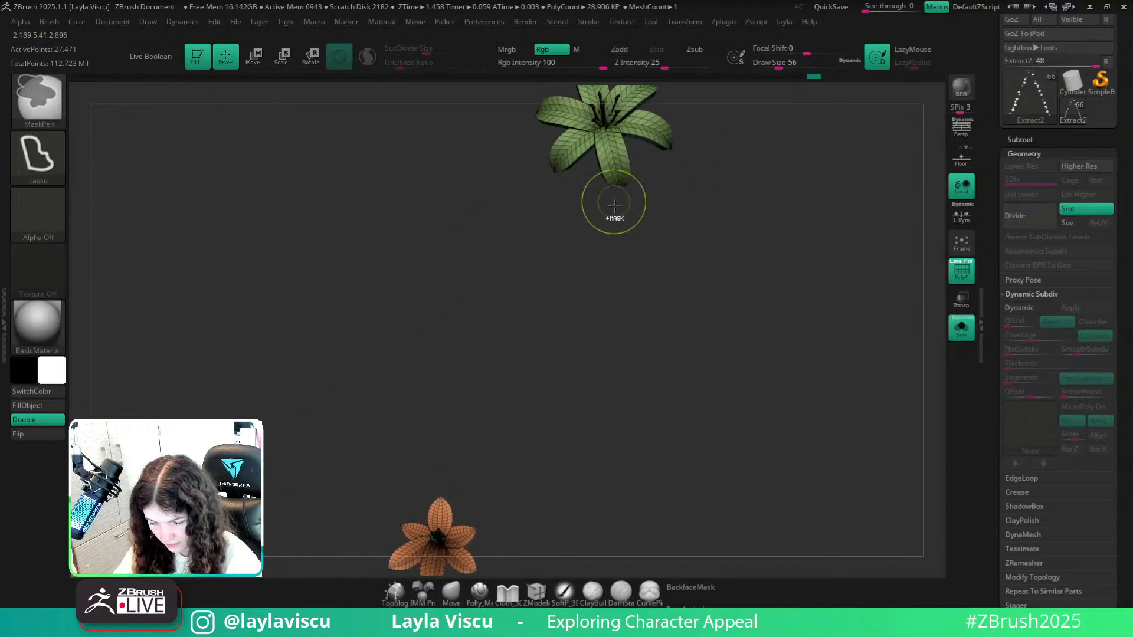
{"action": "key", "text": "ctrl+z"}
Hide the last daisy below the green lily without touching the lily, and invert the visibility to show only the daisies.
{"action": "right_click_drag", "start_coordinate": [527, 213], "coordinate": [547, 294], "text": "ctrl"}
{"action": "right_click_drag", "start_coordinate": [547, 294], "coordinate": [569, 265]}
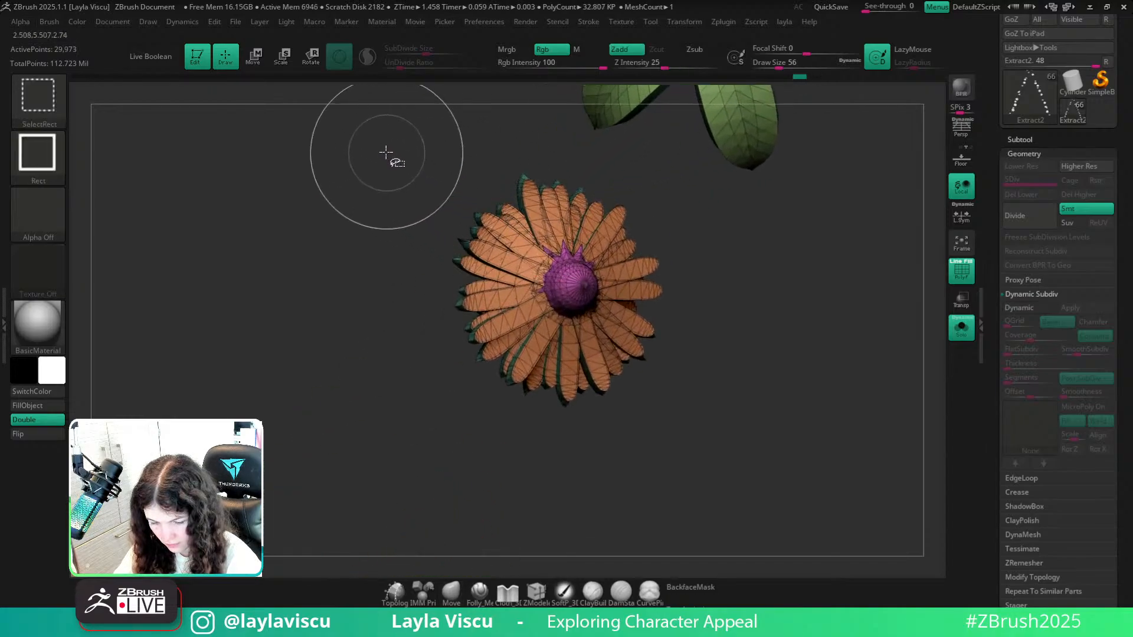
{"action": "left_click_drag", "start_coordinate": [386, 153], "coordinate": [697, 437], "text": "ctrl+alt+shift"}
{"action": "mouse_move", "coordinate": [727, 421]}
{"action": "right_mouse_down", "text": "ctrl"}
{"action": "mouse_move", "coordinate": [541, 329]}
{"action": "mouse_move", "coordinate": [688, 281]}
{"action": "mouse_move", "coordinate": [571, 305]}
{"action": "mouse_move", "coordinate": [513, 197]}
{"action": "mouse_move", "coordinate": [508, 213]}
{"action": "mouse_move", "coordinate": [645, 407]}
{"action": "mouse_move", "coordinate": [606, 332]}
{"action": "mouse_move", "coordinate": [604, 490]}
{"action": "mouse_move", "coordinate": [700, 387]}
{"action": "right_mouse_up", "text": "ctrl"}
{"action": "right_click_drag", "start_coordinate": [721, 287], "coordinate": [733, 354]}
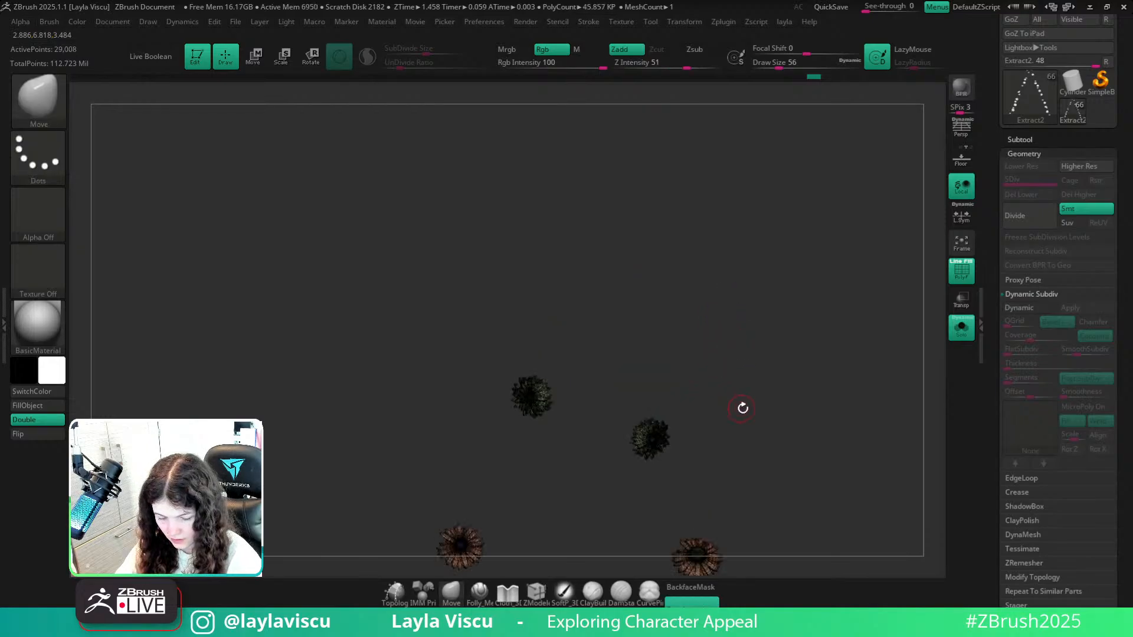
Check the visible daisies for stray lily parts, and split them from the hidden lilies into their own subtool.
{"action": "right_click_drag", "start_coordinate": [736, 408], "coordinate": [729, 212]}
{"action": "right_click_drag", "start_coordinate": [796, 364], "coordinate": [801, 277]}
{"action": "right_click_drag", "start_coordinate": [933, 250], "coordinate": [677, 305]}
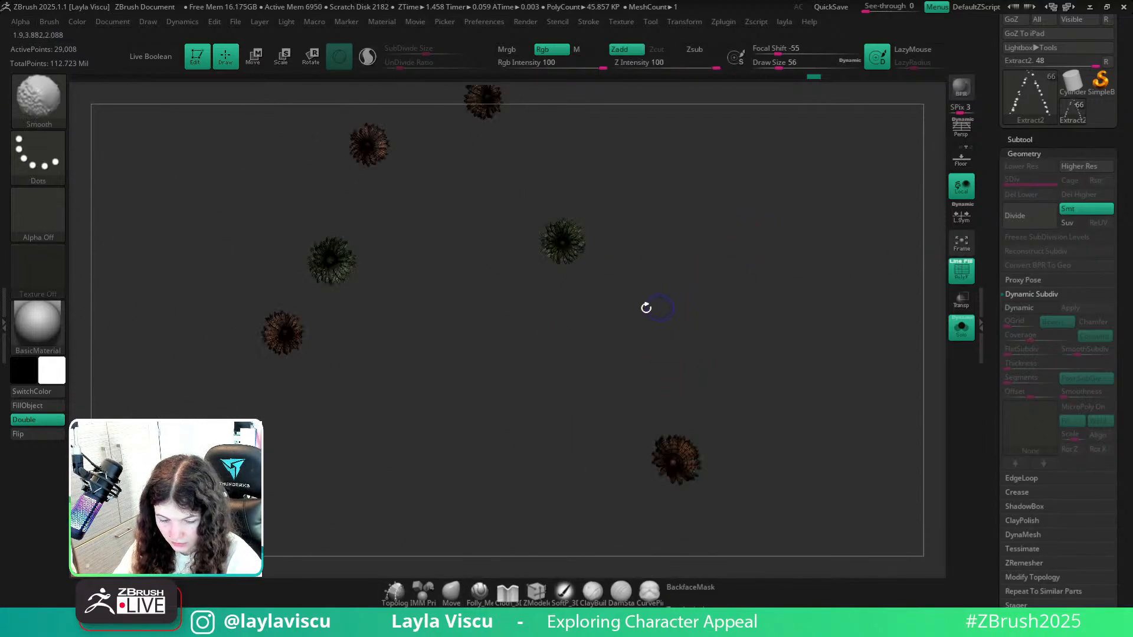
{"action": "right_click_drag", "start_coordinate": [594, 288], "coordinate": [618, 316], "text": "ctrl"}
{"action": "key", "text": "shift+f"}
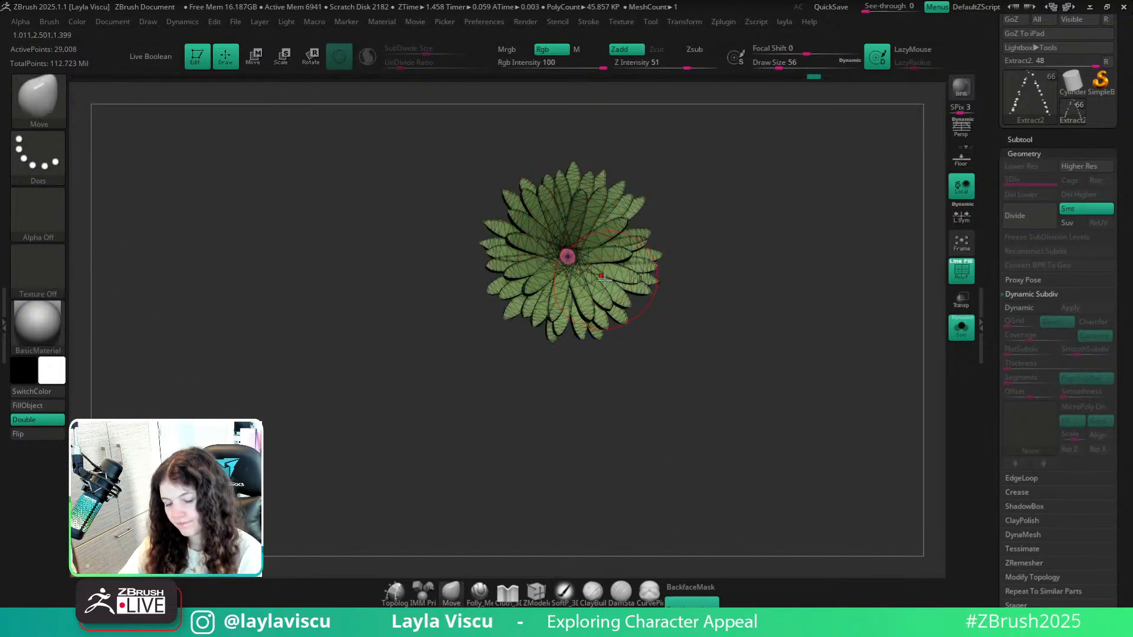
{"action": "left_click_drag", "start_coordinate": [744, 282], "coordinate": [648, 285]}
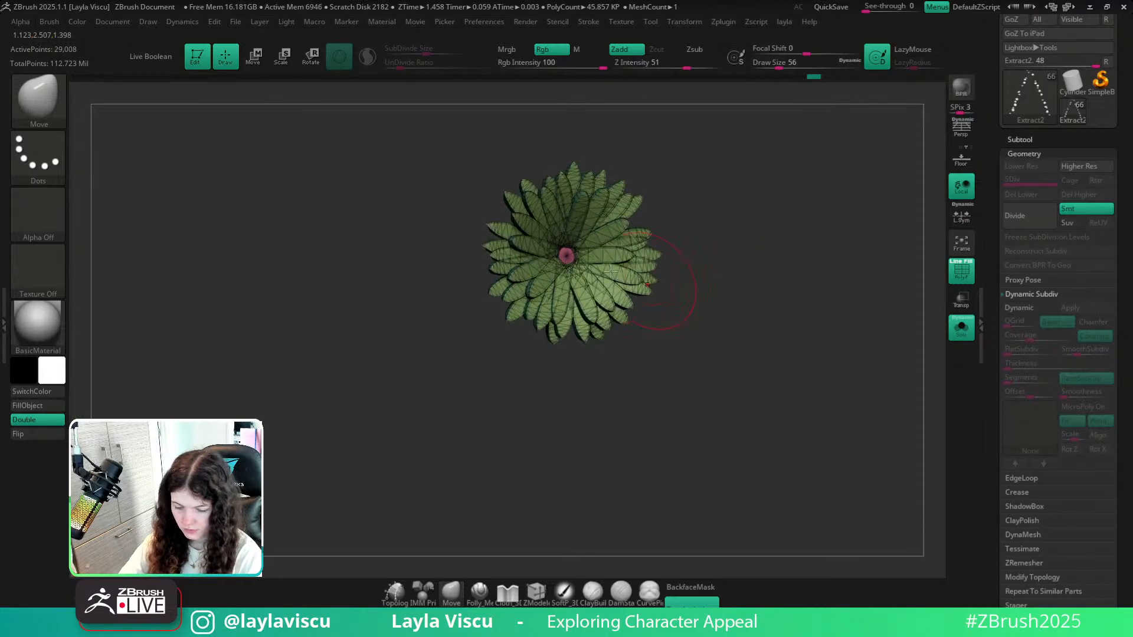
{"action": "left_click_drag", "start_coordinate": [714, 298], "coordinate": [662, 308]}
{"action": "right_click_drag", "start_coordinate": [662, 309], "coordinate": [627, 321]}
{"action": "key", "text": "1"}
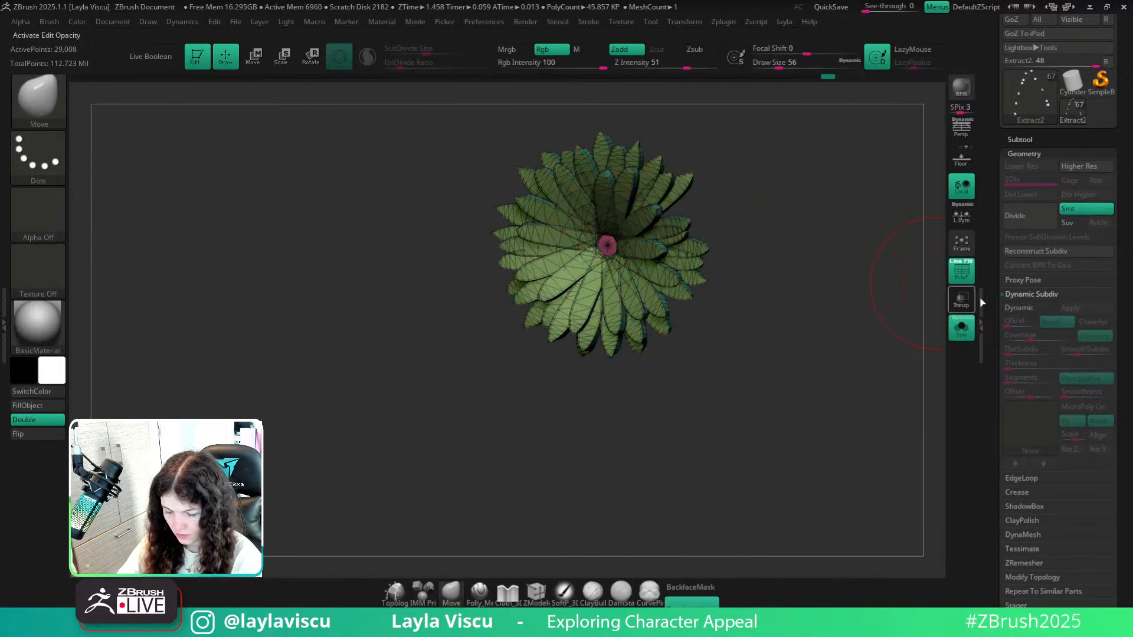
Isolate the orange and teal petal polygroups of the daisies and toggle their visibility to tell front, back and sides apart.
{"action": "key", "text": "ctrl"}
{"action": "left_click", "coordinate": [736, 200], "text": "ctrl+shift"}
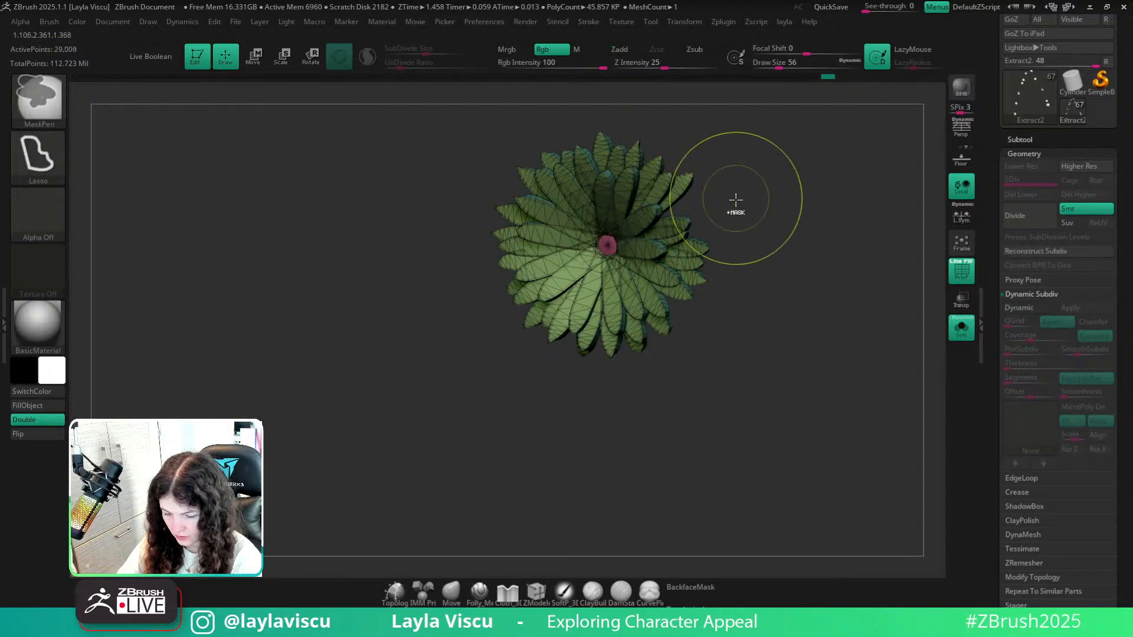
{"action": "left_click_drag", "start_coordinate": [767, 207], "coordinate": [876, 192]}
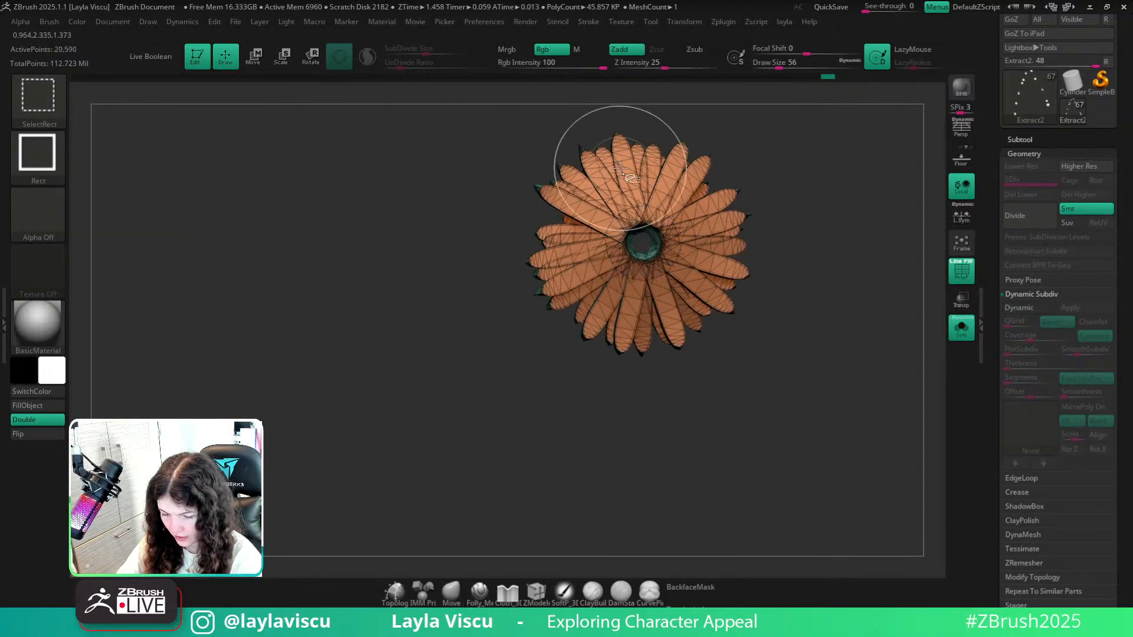
{"action": "left_click_drag", "start_coordinate": [673, 127], "coordinate": [721, 188]}
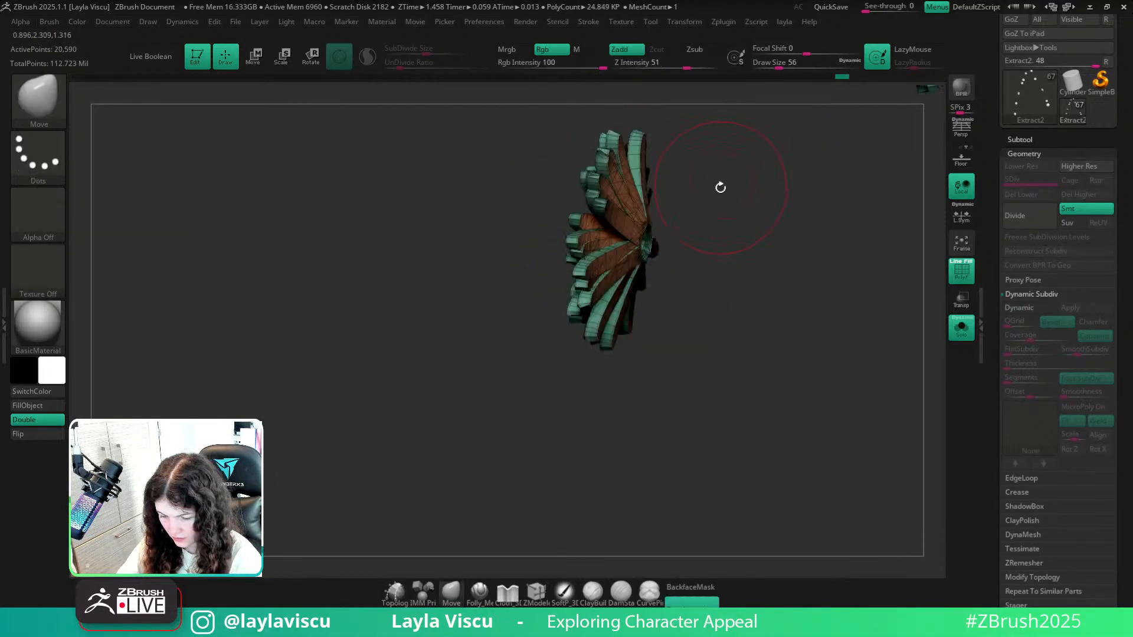
{"action": "right_click_drag", "start_coordinate": [710, 212], "coordinate": [638, 241]}
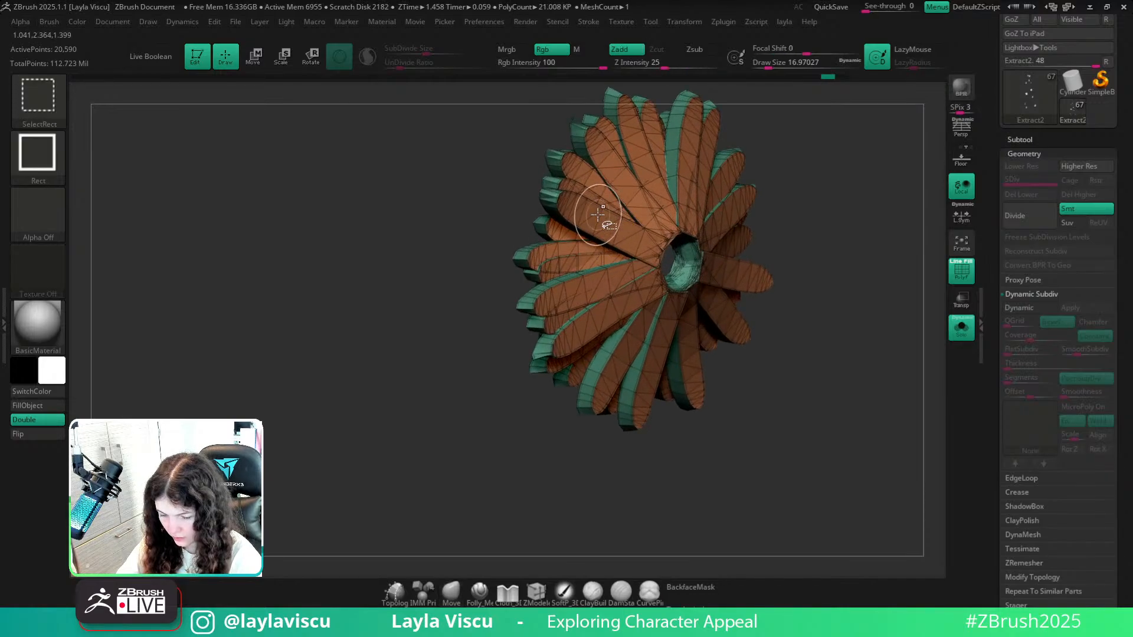
{"action": "left_click", "coordinate": [597, 215], "text": "ctrl+shift"}
{"action": "left_click", "coordinate": [597, 215], "text": "ctrl+shift"}
{"action": "left_click_drag", "start_coordinate": [793, 215], "coordinate": [853, 264]}
{"action": "left_click", "coordinate": [835, 242], "text": "ctrl+shift"}
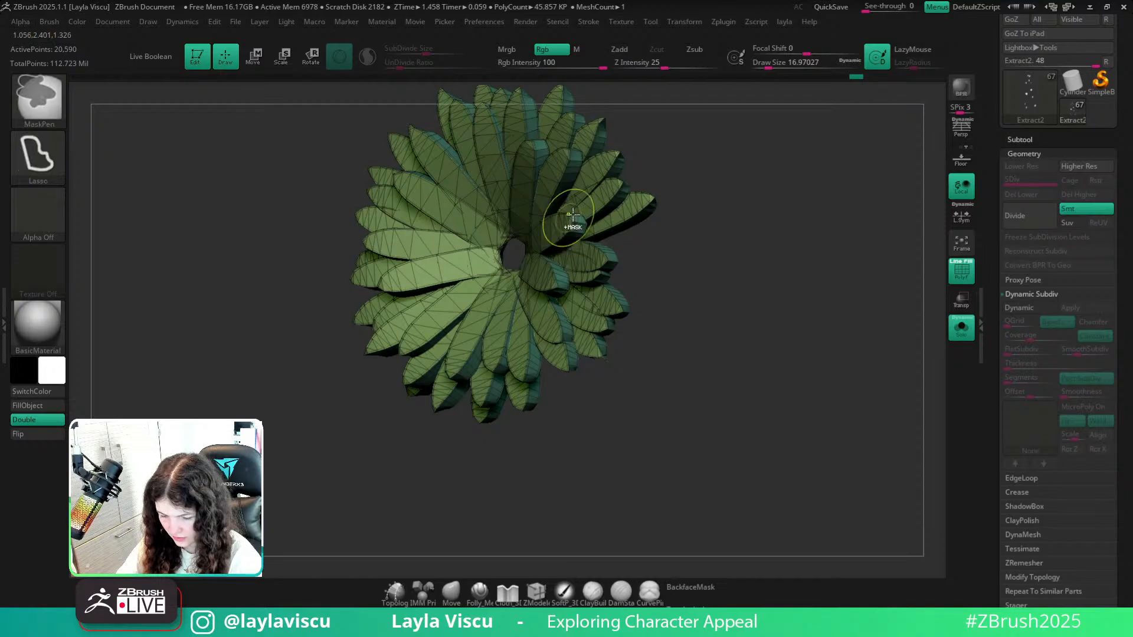
Hide the green front and teal side polygroups of the daisy petals and delete the hidden geometry.
{"action": "left_click", "coordinate": [573, 220], "text": "ctrl+shift"}
{"action": "mouse_move", "coordinate": [728, 238]}
{"action": "right_mouse_down"}
{"action": "mouse_move", "coordinate": [795, 258]}
{"action": "mouse_move", "coordinate": [670, 252]}
{"action": "mouse_move", "coordinate": [767, 121]}
{"action": "mouse_move", "coordinate": [741, 341]}
{"action": "mouse_move", "coordinate": [714, 454]}
{"action": "right_mouse_up"}
{"action": "right_click_drag", "start_coordinate": [632, 283], "coordinate": [711, 354], "text": "ctrl"}
{"action": "key", "text": "shift+f"}
{"action": "right_click_drag", "start_coordinate": [794, 337], "coordinate": [767, 278]}
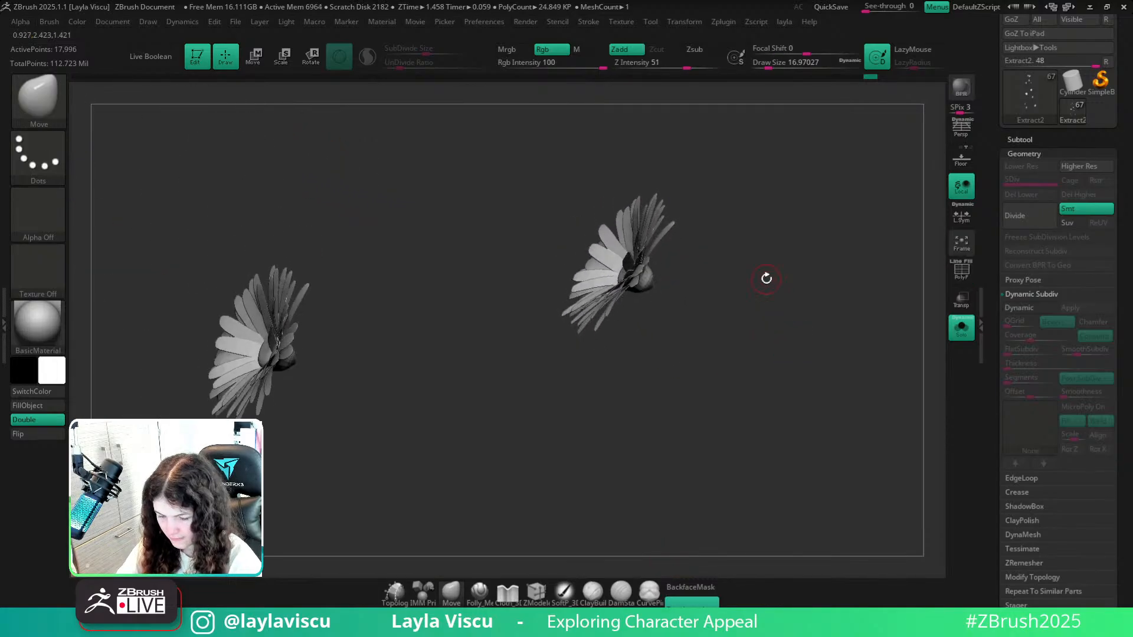
{"action": "key", "text": "2"}
{"action": "left_click", "coordinate": [741, 179]}
Isolate the orange petal polygroup of the daisies to check its separation from the centres, and show the whole mesh again.
{"action": "right_click_drag", "start_coordinate": [670, 301], "coordinate": [650, 324]}
{"action": "key", "text": "shift+f"}
{"action": "right_click_drag", "start_coordinate": [739, 318], "coordinate": [734, 300]}
{"action": "key", "text": "ctrl+shift"}
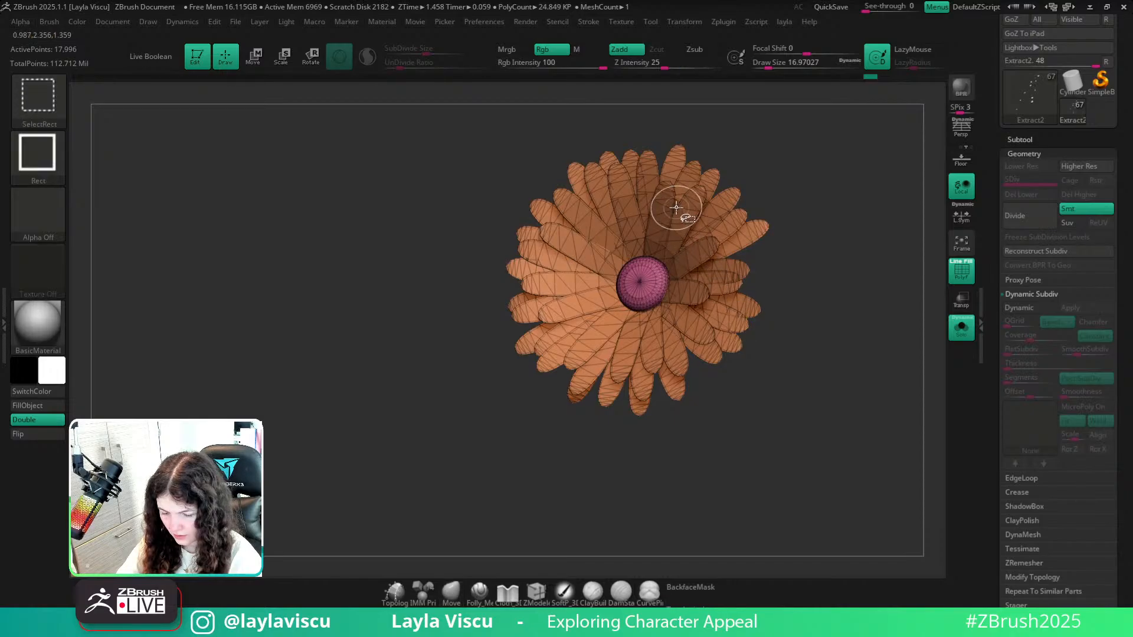
{"action": "left_click", "coordinate": [685, 215], "text": "ctrl+shift"}
{"action": "right_click_drag", "start_coordinate": [691, 238], "coordinate": [484, 171], "text": "ctrl"}
{"action": "left_click", "coordinate": [784, 283], "text": "ctrl+shift"}
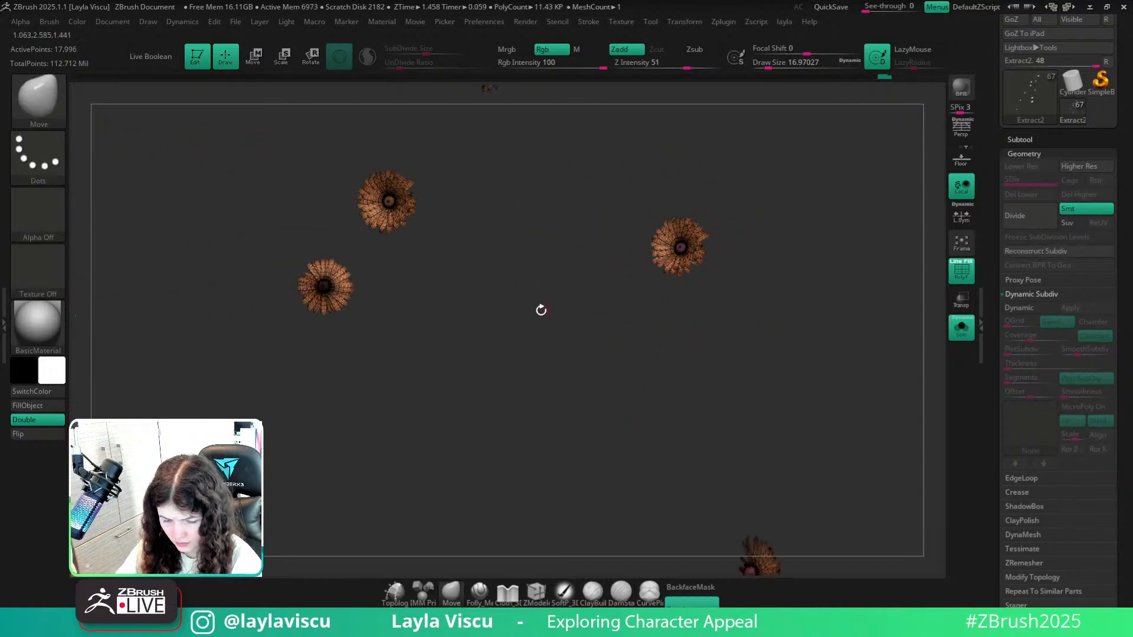
Isolate the orange centre of another daisy to check its polygroup, and unhide the full mesh.
{"action": "mouse_move", "coordinate": [541, 309]}
{"action": "right_mouse_down"}
{"action": "mouse_move", "coordinate": [649, 134]}
{"action": "mouse_move", "coordinate": [477, 404]}
{"action": "mouse_move", "coordinate": [632, 387]}
{"action": "mouse_move", "coordinate": [554, 232]}
{"action": "mouse_move", "coordinate": [692, 356]}
{"action": "mouse_move", "coordinate": [697, 215]}
{"action": "mouse_move", "coordinate": [776, 310]}
{"action": "mouse_move", "coordinate": [718, 175]}
{"action": "mouse_move", "coordinate": [756, 384]}
{"action": "mouse_move", "coordinate": [718, 386]}
{"action": "mouse_move", "coordinate": [732, 408]}
{"action": "mouse_move", "coordinate": [661, 331]}
{"action": "mouse_move", "coordinate": [849, 289]}
{"action": "mouse_move", "coordinate": [581, 348]}
{"action": "mouse_move", "coordinate": [607, 370]}
{"action": "right_mouse_up"}
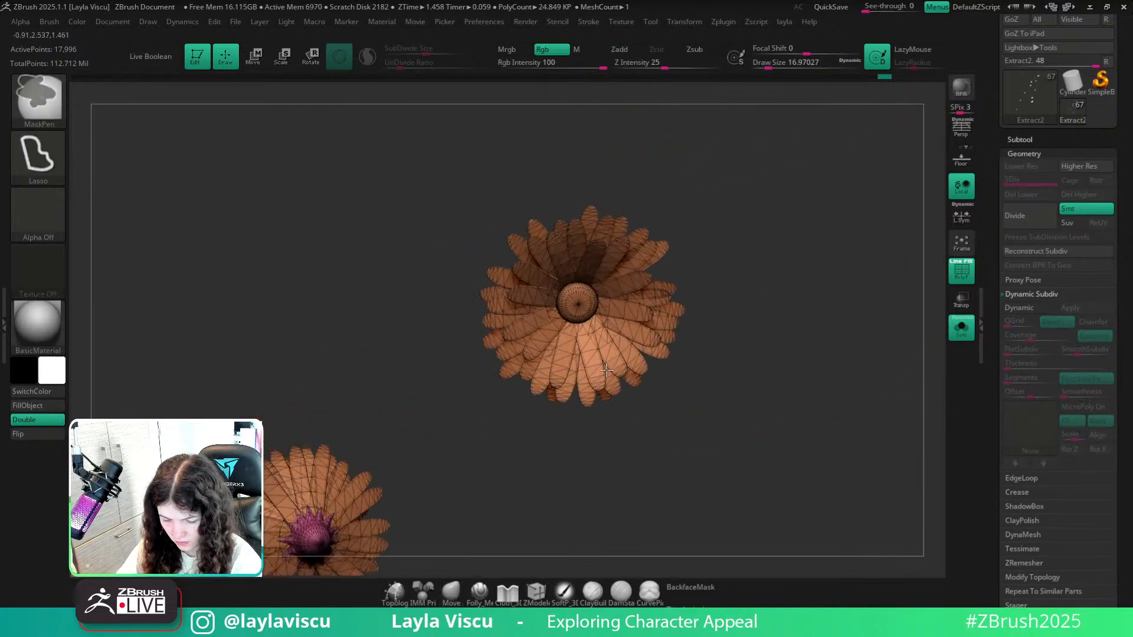
{"action": "right_click_drag", "start_coordinate": [590, 311], "coordinate": [649, 368], "text": "ctrl"}
{"action": "mouse_move", "coordinate": [822, 385]}
{"action": "right_mouse_down"}
{"action": "mouse_move", "coordinate": [850, 392]}
{"action": "mouse_move", "coordinate": [812, 352]}
{"action": "mouse_move", "coordinate": [808, 369]}
{"action": "right_mouse_up"}
{"action": "left_click", "coordinate": [567, 306], "text": "ctrl+shift"}
{"action": "right_click_drag", "start_coordinate": [607, 316], "coordinate": [742, 324]}
{"action": "left_click", "coordinate": [742, 324], "text": "ctrl+shift"}
Isolate the spiky ring around an orange daisy centre and give it its own polygroup.
{"action": "right_click_drag", "start_coordinate": [596, 378], "coordinate": [493, 296], "text": "ctrl"}
{"action": "right_click_drag", "start_coordinate": [685, 318], "coordinate": [834, 81]}
{"action": "mouse_move", "coordinate": [513, 300]}
{"action": "right_mouse_down", "text": "ctrl"}
{"action": "mouse_move", "coordinate": [550, 343]}
{"action": "mouse_move", "coordinate": [645, 337]}
{"action": "mouse_move", "coordinate": [673, 364]}
{"action": "right_mouse_up", "text": "ctrl"}
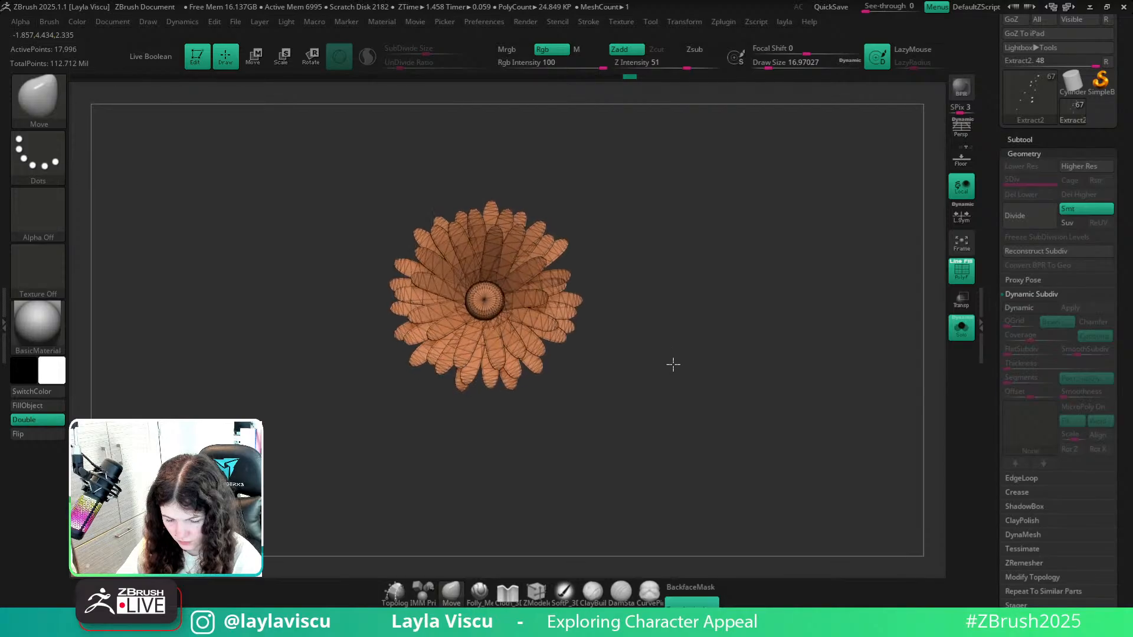
{"action": "left_click", "coordinate": [484, 295], "text": "ctrl+shift"}
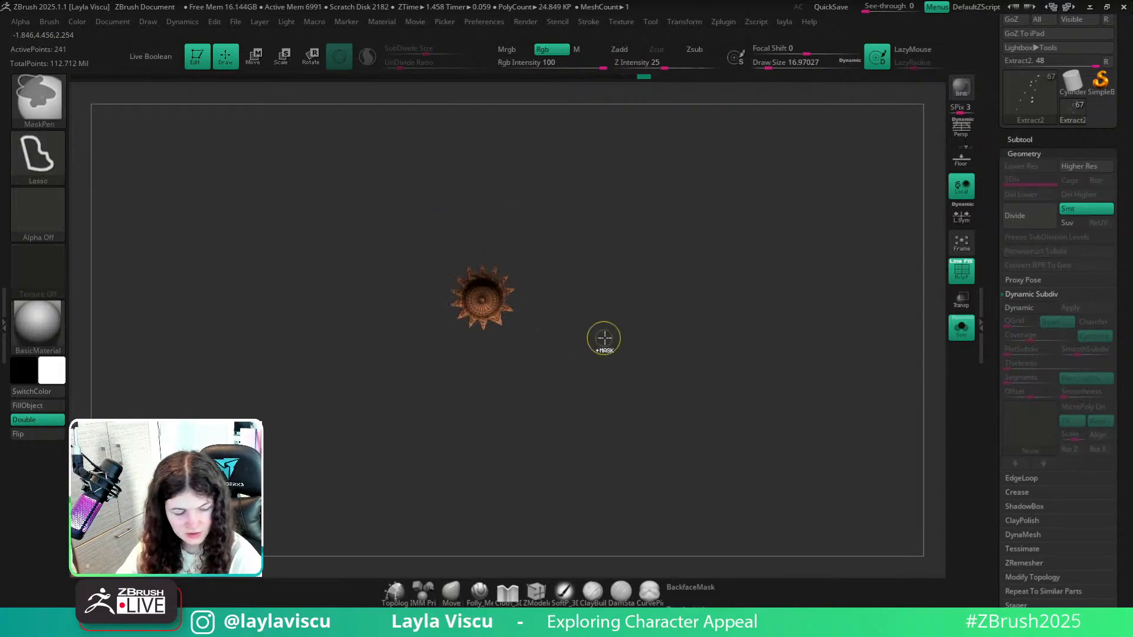
{"action": "left_click", "coordinate": [582, 313], "text": "ctrl+shift"}
{"action": "left_click", "coordinate": [481, 295], "text": "ctrl+shift"}
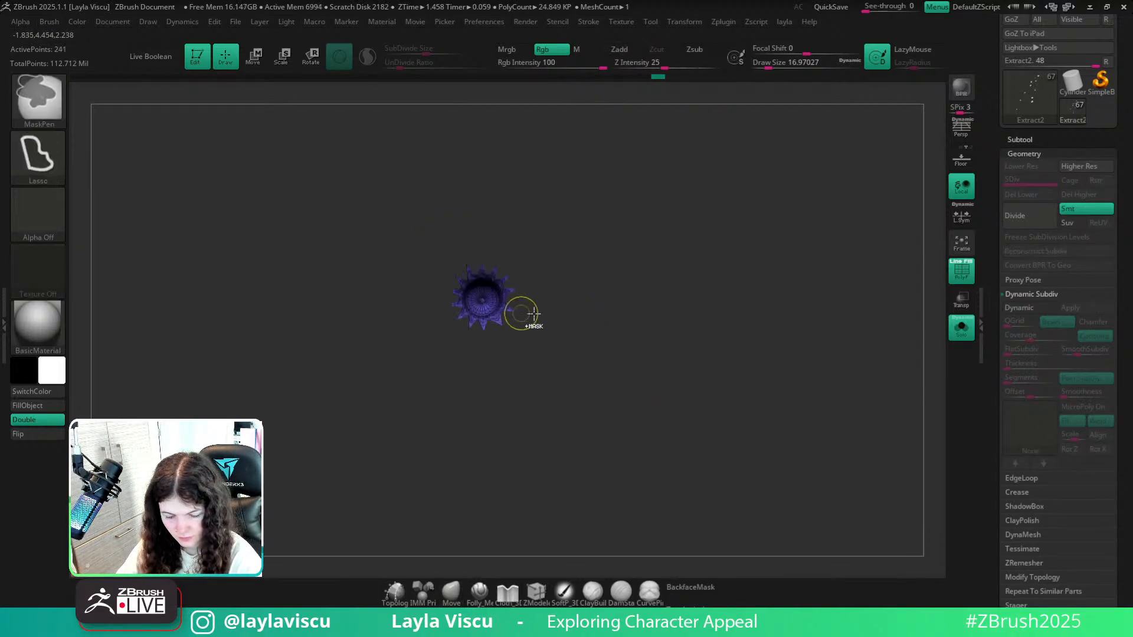
{"action": "left_click", "coordinate": [606, 305], "text": "ctrl+shift"}
Group the same daisy's centre ball and spiky ring into one polygroup, and show all the daisies again.
{"action": "right_click_drag", "start_coordinate": [607, 305], "coordinate": [534, 379], "text": "ctrl"}
{"action": "left_click_drag", "start_coordinate": [489, 346], "coordinate": [509, 363], "text": "ctrl+shift"}
{"action": "key", "text": "ctrl+shift+a"}
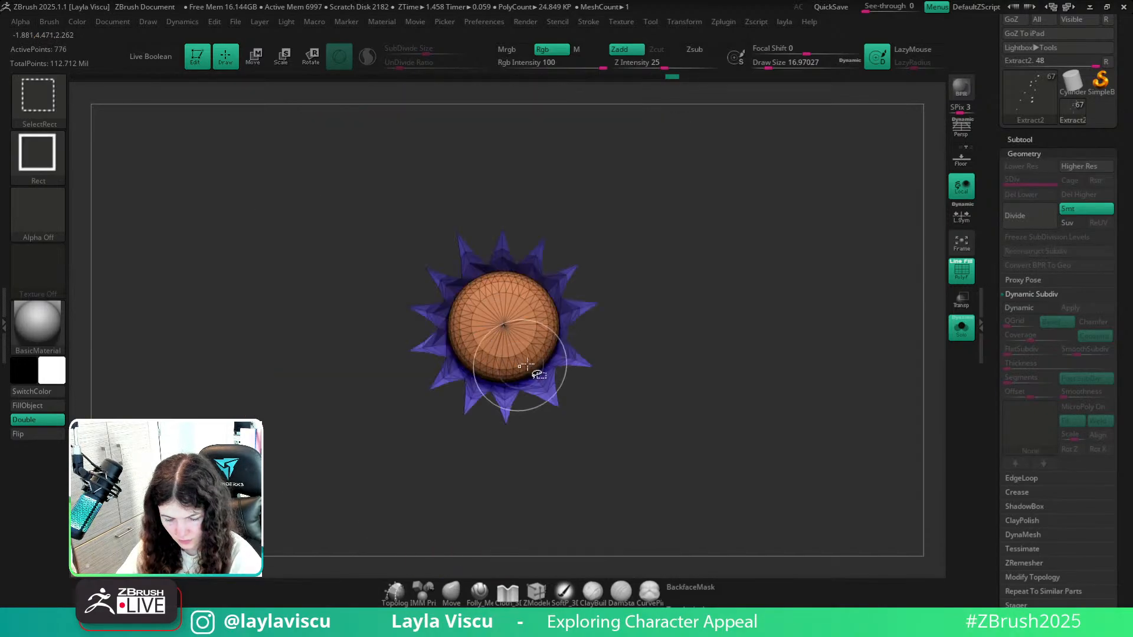
{"action": "key", "text": "ctrl+w"}
{"action": "left_click", "coordinate": [735, 342], "text": "ctrl+shift"}
Split the daisy petals from their centres into a separate subtool and open the ZRemesher settings.
{"action": "right_click_drag", "start_coordinate": [735, 342], "coordinate": [516, 428], "text": "ctrl"}
{"action": "right_click_drag", "start_coordinate": [579, 395], "coordinate": [561, 426]}
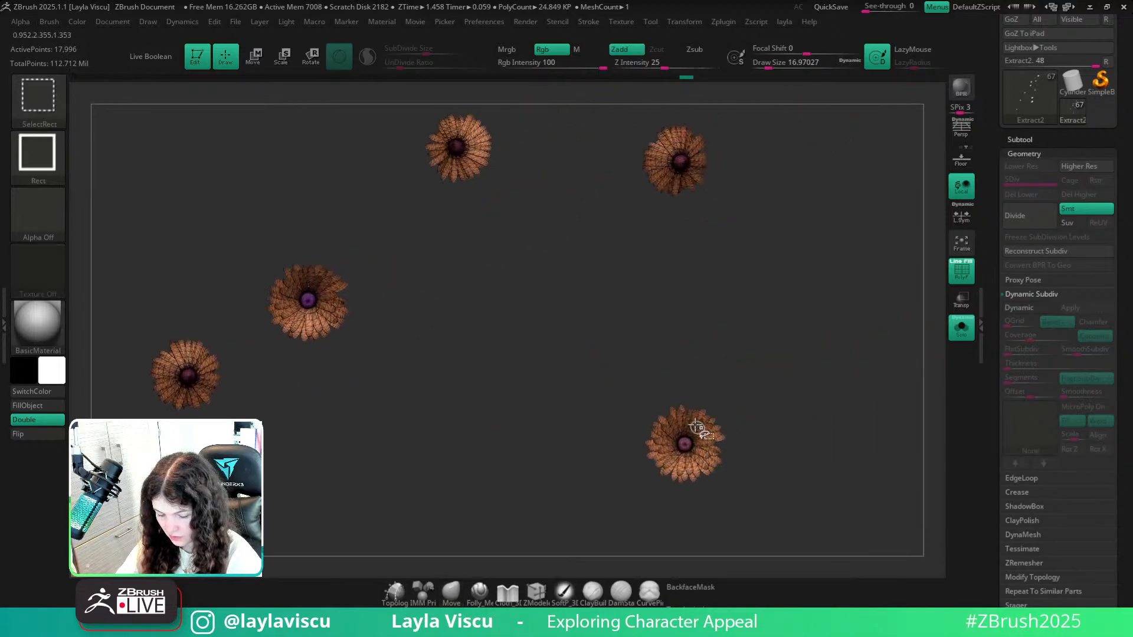
{"action": "right_click_drag", "start_coordinate": [755, 430], "coordinate": [701, 410]}
{"action": "key", "text": "space"}
{"action": "left_click", "coordinate": [731, 339]}
{"action": "left_click", "coordinate": [1028, 563]}
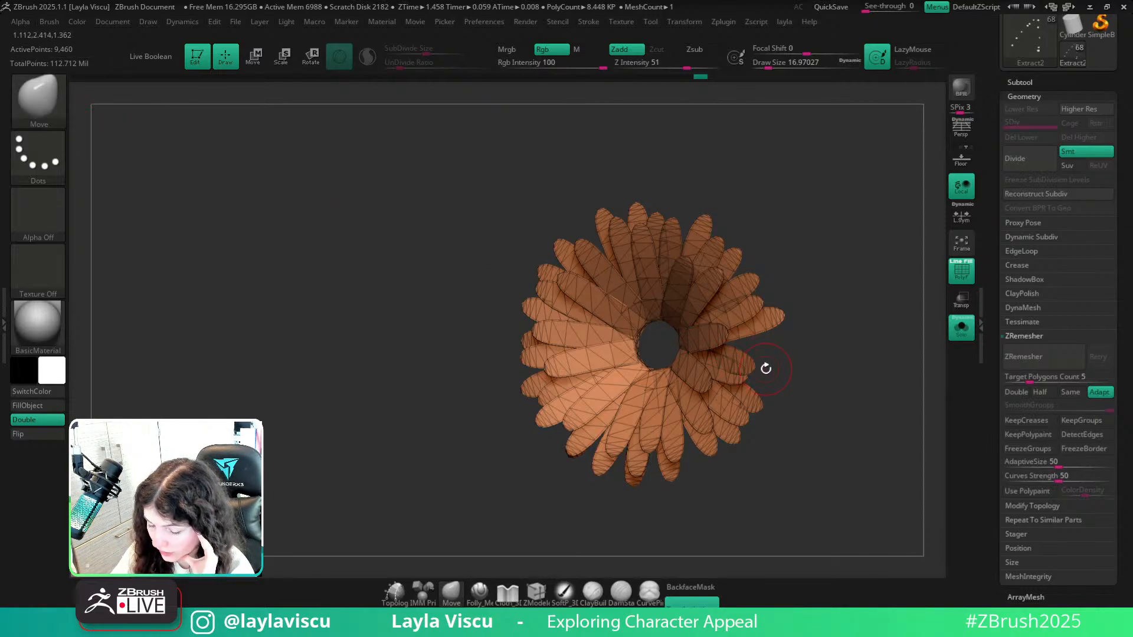
Try ZRemeshing the daisy petals with KeepCreases on and a target polygon count of 14.47324, and undo the result.
{"action": "left_click_drag", "start_coordinate": [822, 382], "coordinate": [929, 413]}
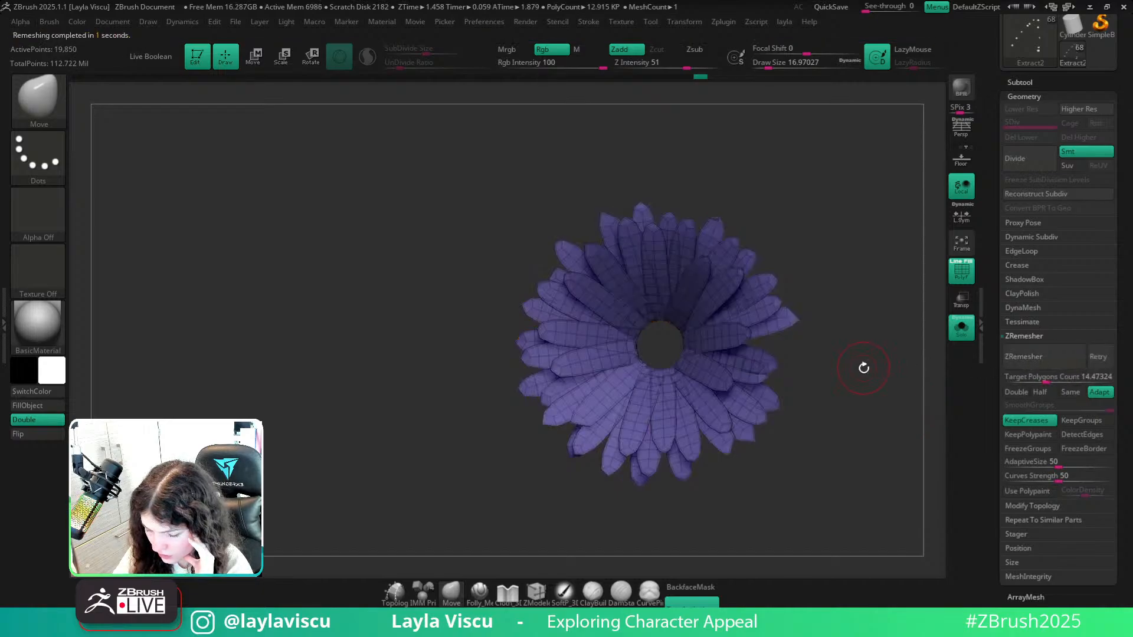
{"action": "left_click_drag", "start_coordinate": [864, 368], "coordinate": [868, 349]}
{"action": "key", "text": "shift+f"}
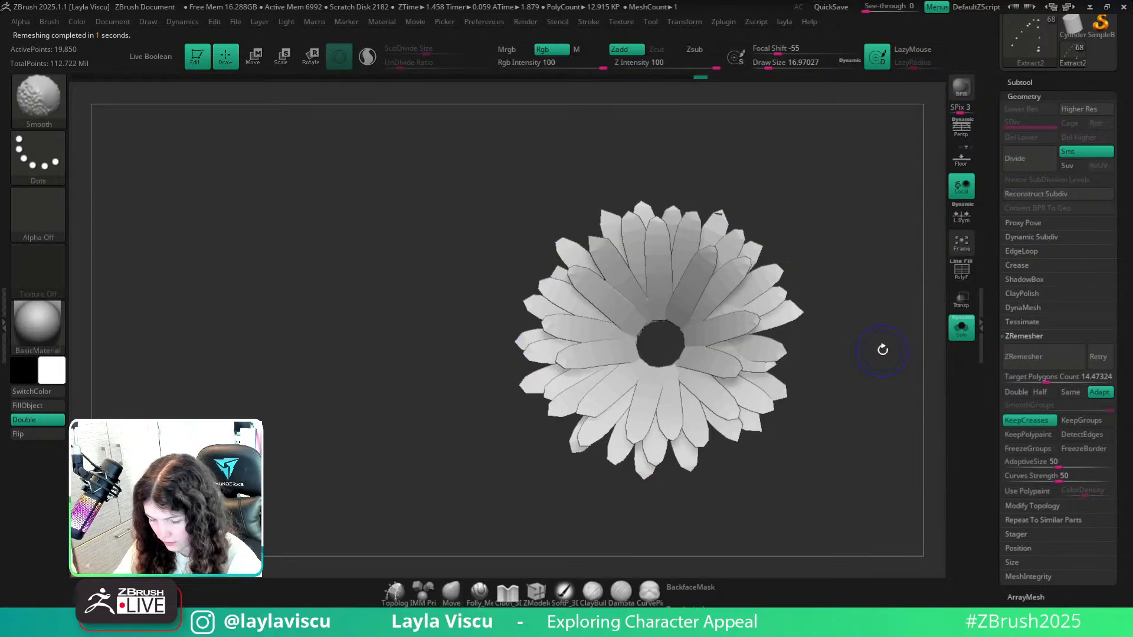
{"action": "key", "text": "shift+f"}
{"action": "key", "text": "ctrl+z"}
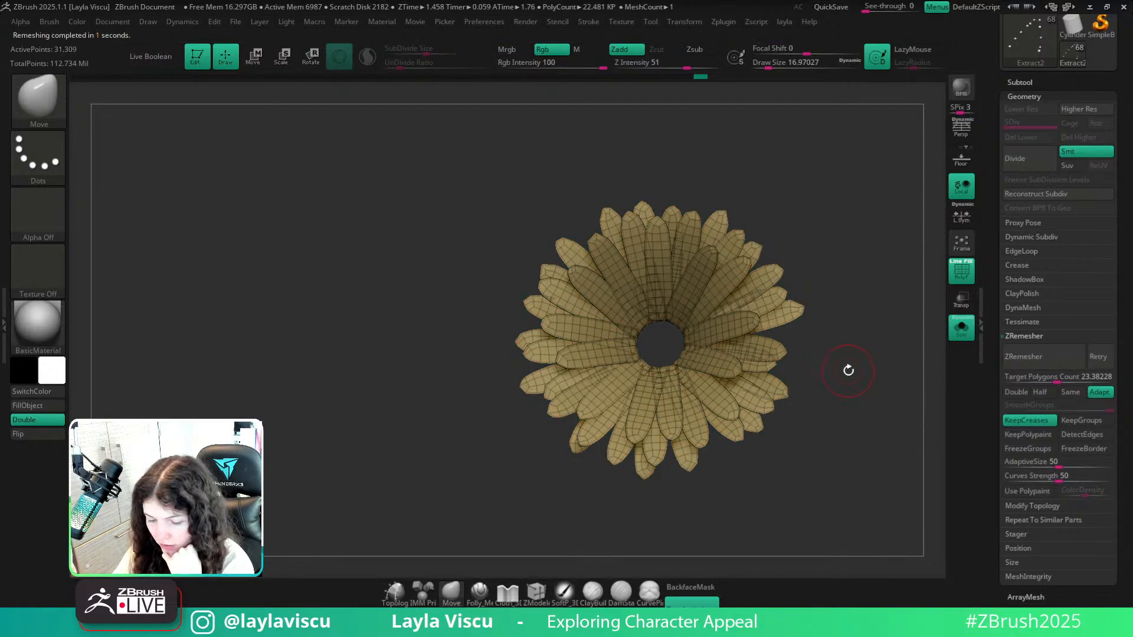
ZRemesh the daisy petals with KeepCreases on and a target polygon count of 23.38228, and check the mesh on several flowers.
{"action": "key", "text": "shift+f"}
{"action": "mouse_move", "coordinate": [849, 402]}
{"action": "right_mouse_down", "text": "ctrl"}
{"action": "mouse_move", "coordinate": [736, 382]}
{"action": "mouse_move", "coordinate": [690, 330]}
{"action": "mouse_move", "coordinate": [702, 452]}
{"action": "right_mouse_up", "text": "ctrl"}
{"action": "right_click_drag", "start_coordinate": [710, 383], "coordinate": [730, 126], "text": "alt"}
{"action": "right_click_drag", "start_coordinate": [728, 500], "coordinate": [715, 272], "text": "alt"}
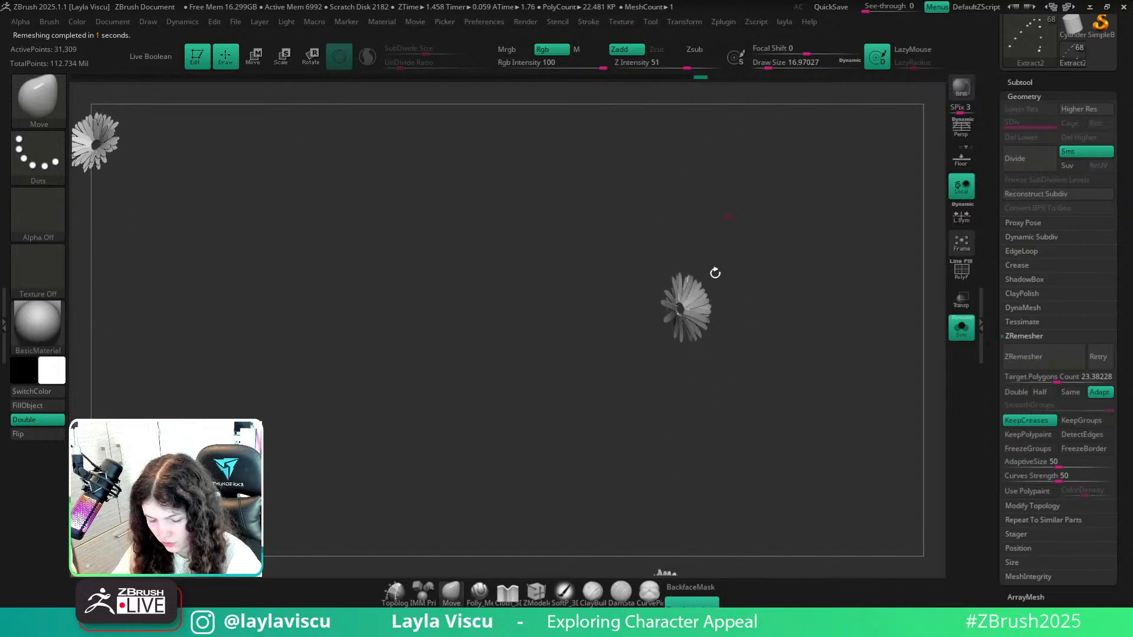
{"action": "mouse_move", "coordinate": [658, 337]}
{"action": "right_mouse_down", "text": "ctrl"}
{"action": "mouse_move", "coordinate": [693, 367]}
{"action": "mouse_move", "coordinate": [708, 432]}
{"action": "mouse_move", "coordinate": [633, 285]}
{"action": "mouse_move", "coordinate": [678, 374]}
{"action": "right_mouse_up", "text": "ctrl"}
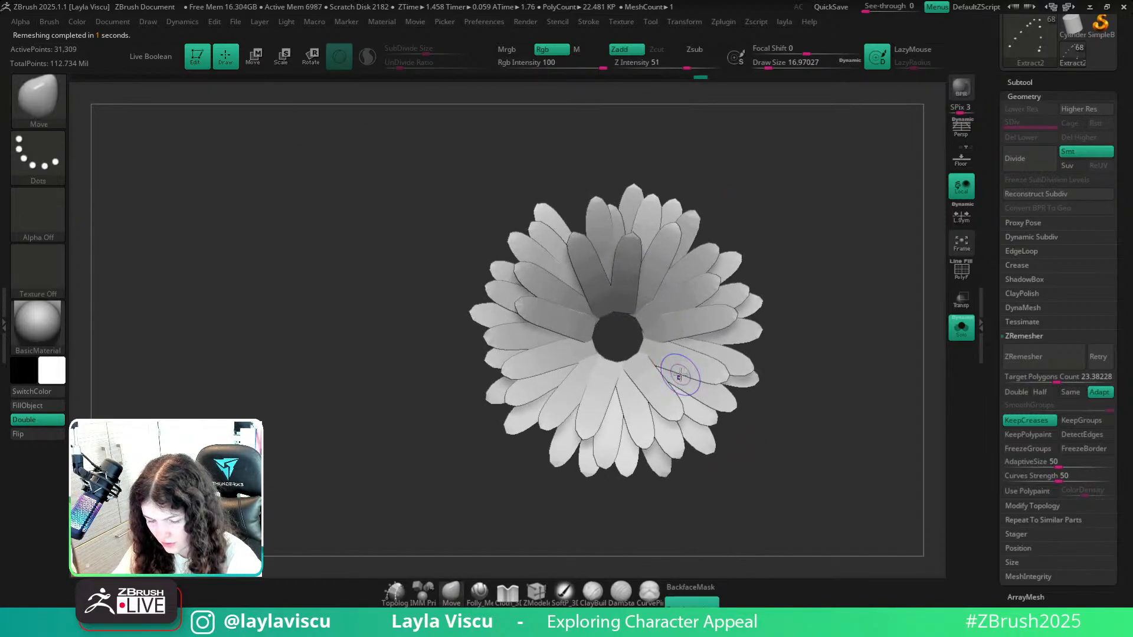
{"action": "key", "text": "shift+f"}
{"action": "mouse_move", "coordinate": [857, 513]}
{"action": "right_mouse_down", "text": "ctrl"}
{"action": "mouse_move", "coordinate": [708, 465]}
{"action": "mouse_move", "coordinate": [852, 431]}
{"action": "mouse_move", "coordinate": [708, 389]}
{"action": "mouse_move", "coordinate": [718, 416]}
{"action": "mouse_move", "coordinate": [652, 408]}
{"action": "mouse_move", "coordinate": [640, 319]}
{"action": "mouse_move", "coordinate": [755, 401]}
{"action": "right_mouse_up", "text": "ctrl"}
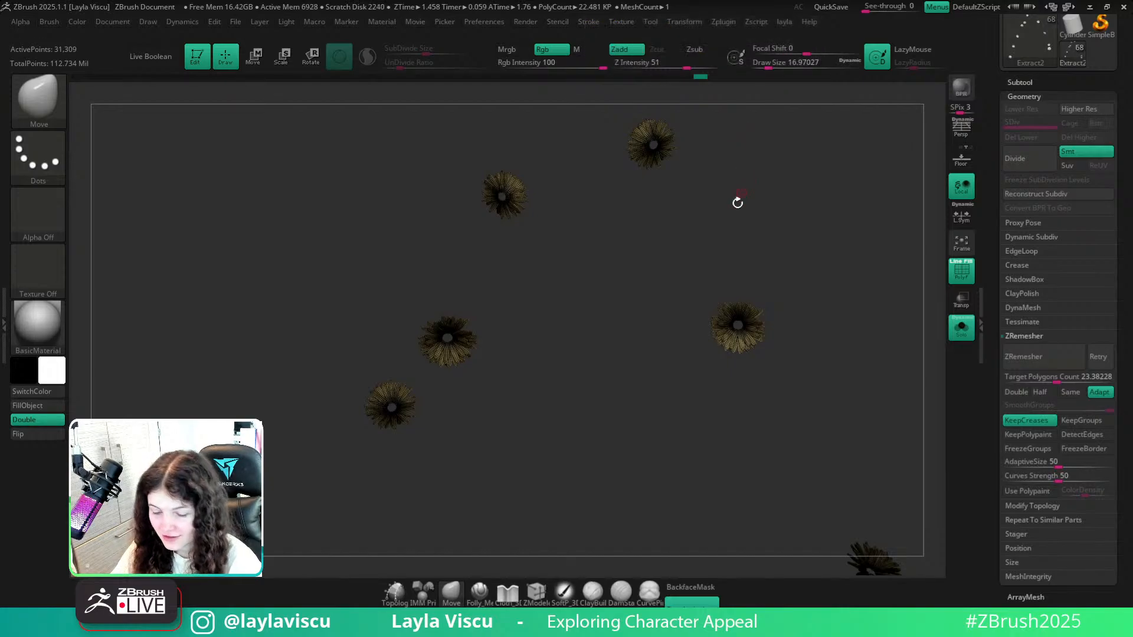
{"action": "mouse_move", "coordinate": [756, 327]}
{"action": "right_mouse_down", "text": "ctrl"}
{"action": "mouse_move", "coordinate": [801, 382]}
{"action": "mouse_move", "coordinate": [789, 402]}
{"action": "mouse_move", "coordinate": [807, 345]}
{"action": "right_mouse_up", "text": "ctrl"}
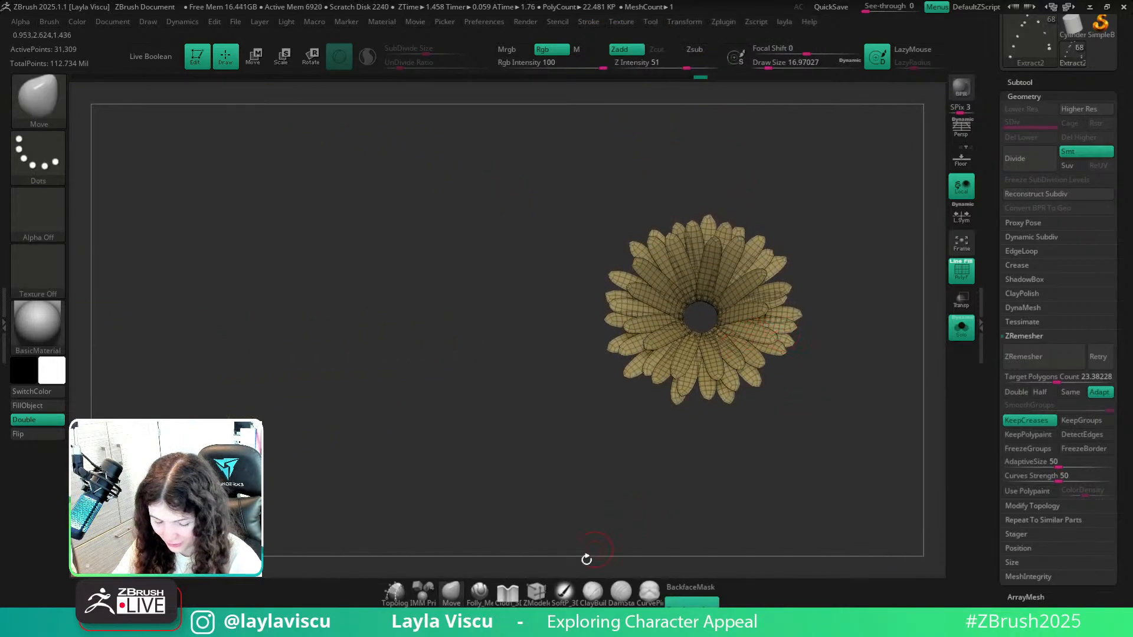
Switch to the ZModeler brush and use Extrude with Polygroup All as its polygon action.
{"action": "left_click", "coordinate": [540, 595]}
{"action": "mouse_move", "coordinate": [728, 339]}
{"action": "right_mouse_down", "text": "ctrl"}
{"action": "mouse_move", "coordinate": [947, 345]}
{"action": "mouse_move", "coordinate": [925, 336]}
{"action": "right_mouse_up", "text": "ctrl"}
{"action": "right_click_drag", "start_coordinate": [892, 418], "coordinate": [753, 403], "text": "ctrl"}
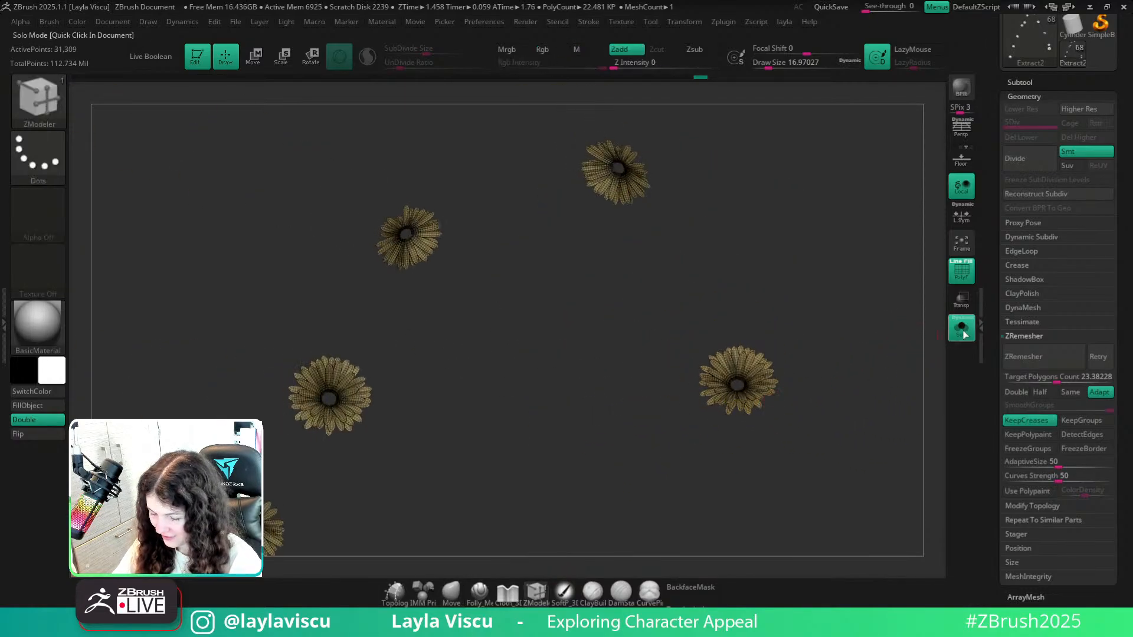
{"action": "left_click", "coordinate": [962, 331]}
{"action": "right_click_drag", "start_coordinate": [842, 378], "coordinate": [817, 422]}
{"action": "left_click", "coordinate": [961, 329]}
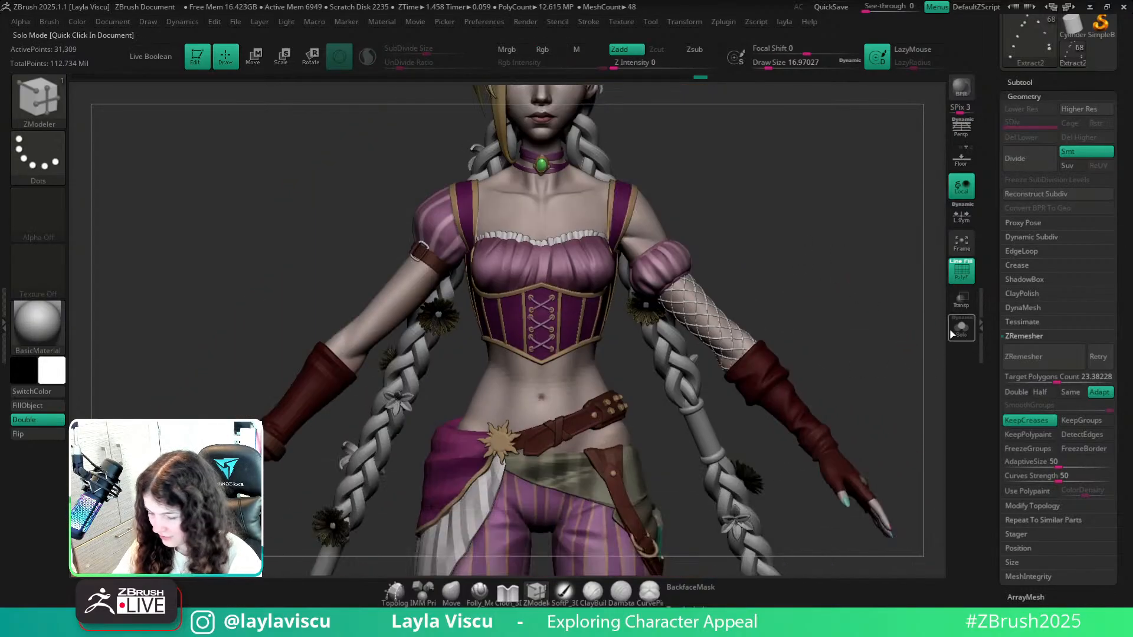
{"action": "mouse_move", "coordinate": [770, 392]}
{"action": "right_mouse_down"}
{"action": "mouse_move", "coordinate": [760, 324]}
{"action": "mouse_move", "coordinate": [682, 328]}
{"action": "mouse_move", "coordinate": [741, 372]}
{"action": "mouse_move", "coordinate": [734, 354]}
{"action": "mouse_move", "coordinate": [748, 324]}
{"action": "mouse_move", "coordinate": [755, 342]}
{"action": "right_mouse_up"}
{"action": "right_click_drag", "start_coordinate": [707, 311], "coordinate": [716, 322], "text": "ctrl"}
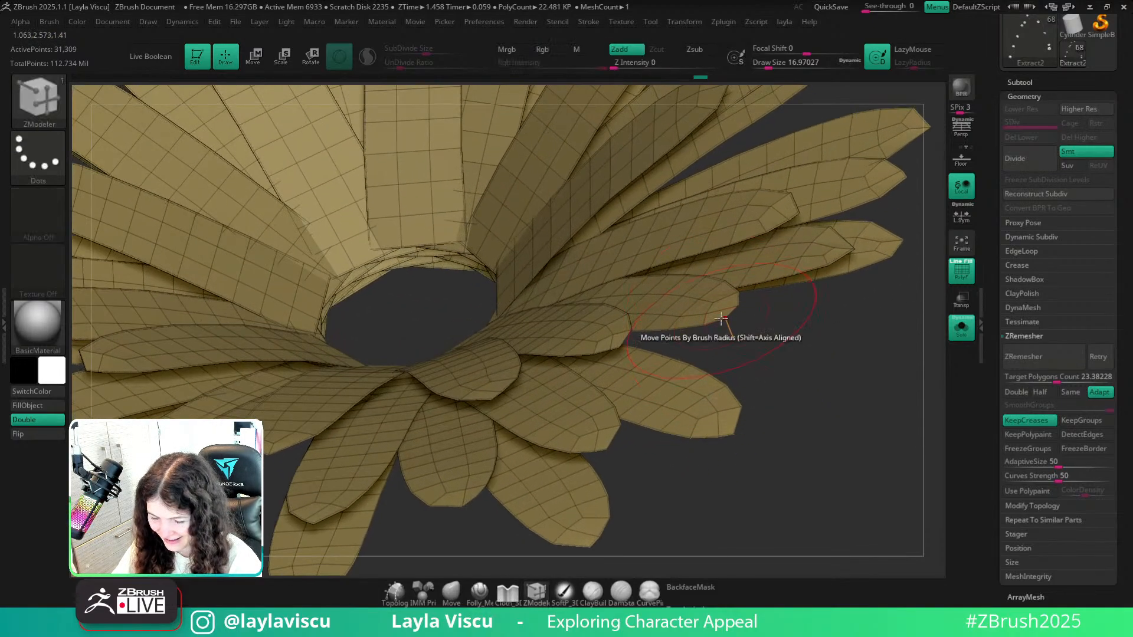
{"action": "key", "text": "space"}
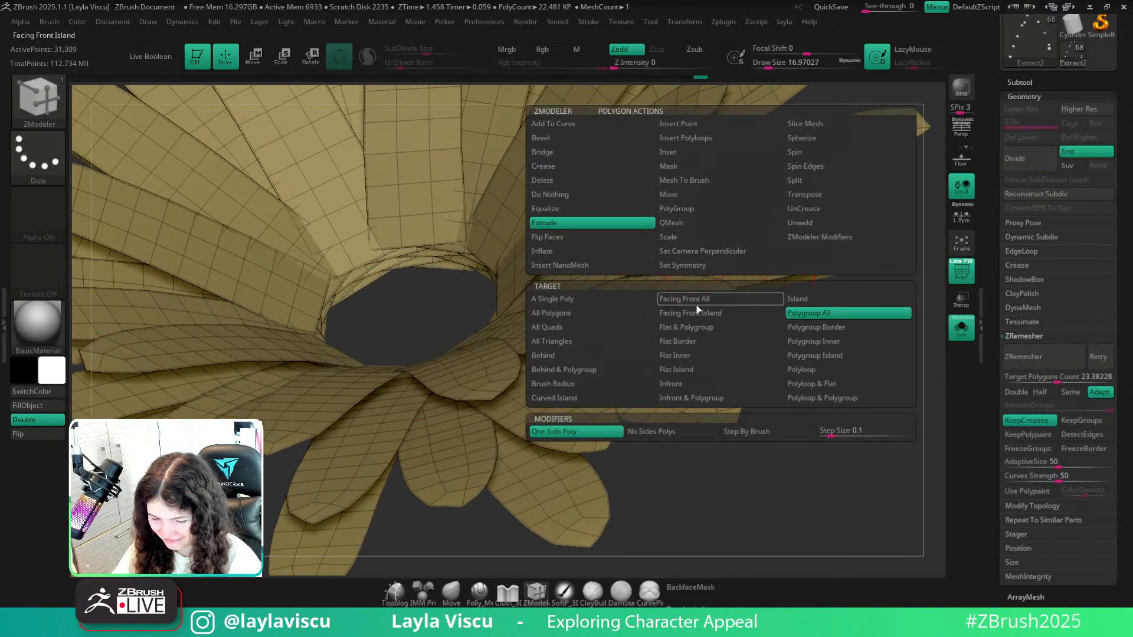
{"action": "left_click", "coordinate": [793, 326]}
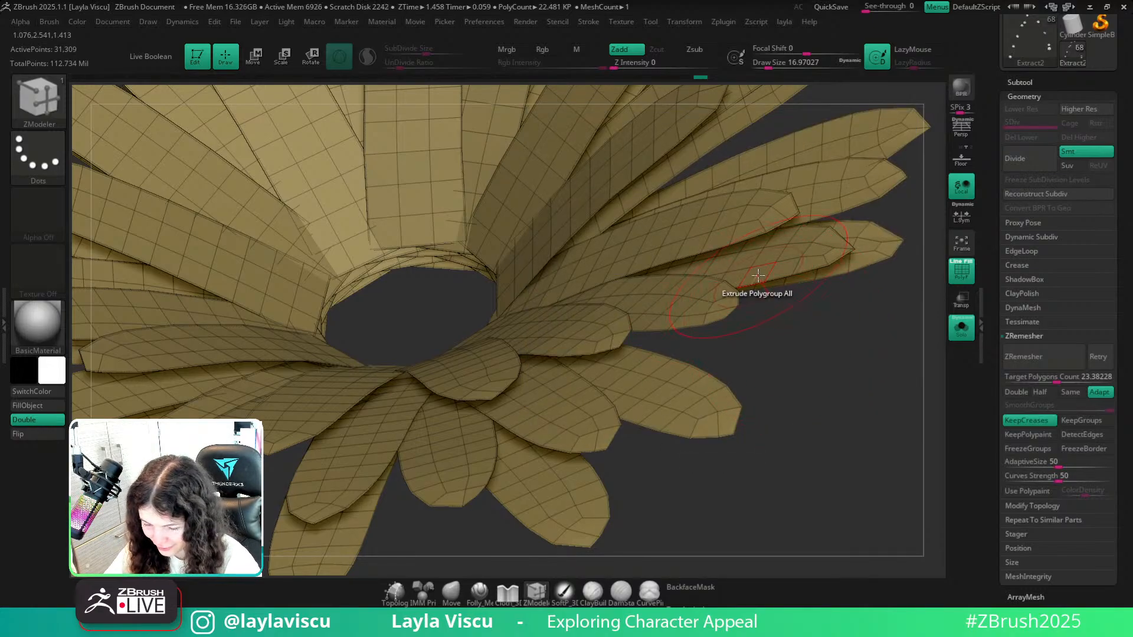
{"action": "key", "text": "space"}
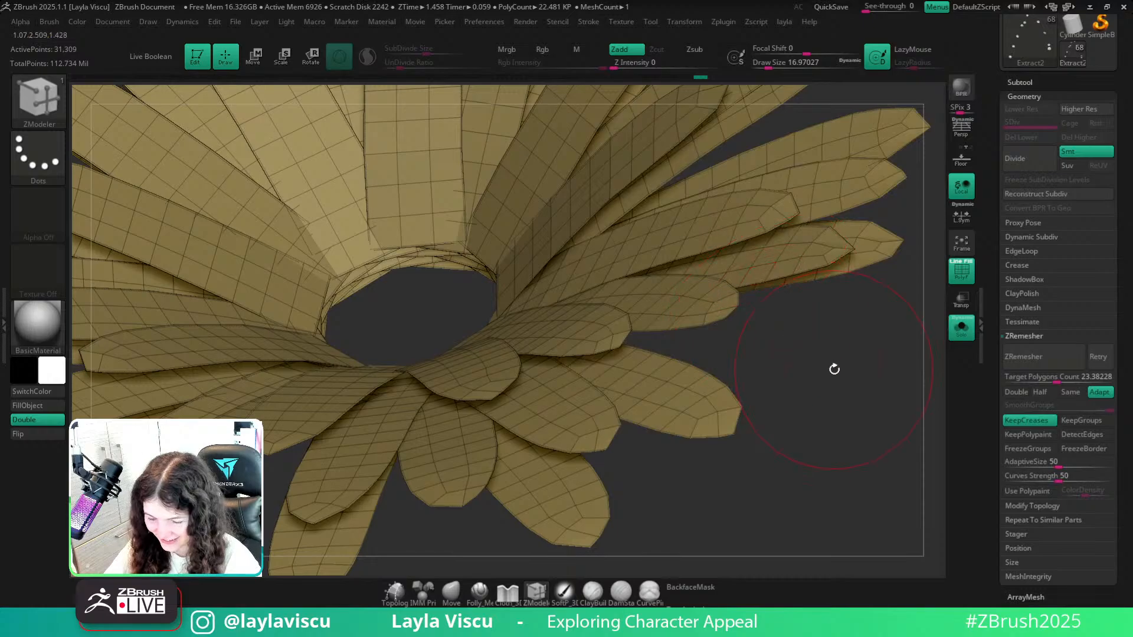
Compare the isolated daisy petals with the full character, with and without the wireframe display.
{"action": "mouse_move", "coordinate": [834, 370]}
{"action": "left_mouse_down", "text": "shift"}
{"action": "mouse_move", "coordinate": [815, 346]}
{"action": "mouse_move", "coordinate": [832, 405]}
{"action": "left_mouse_up", "text": "shift"}
{"action": "right_click_drag", "start_coordinate": [831, 404], "coordinate": [658, 355], "text": "ctrl"}
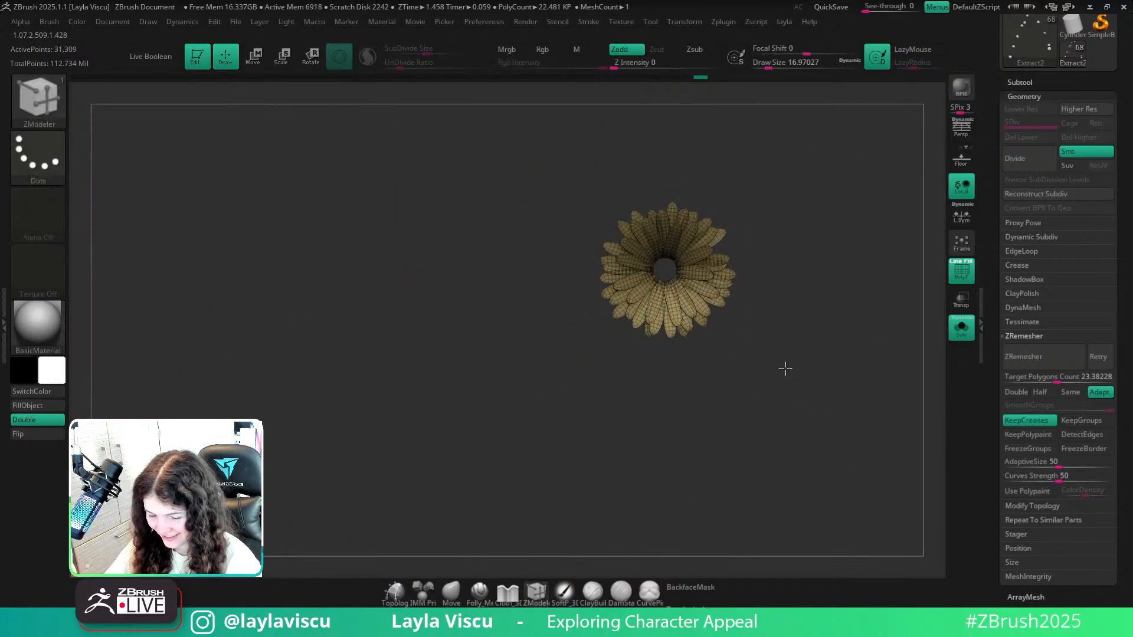
{"action": "right_click_drag", "start_coordinate": [784, 369], "coordinate": [494, 311], "text": "ctrl"}
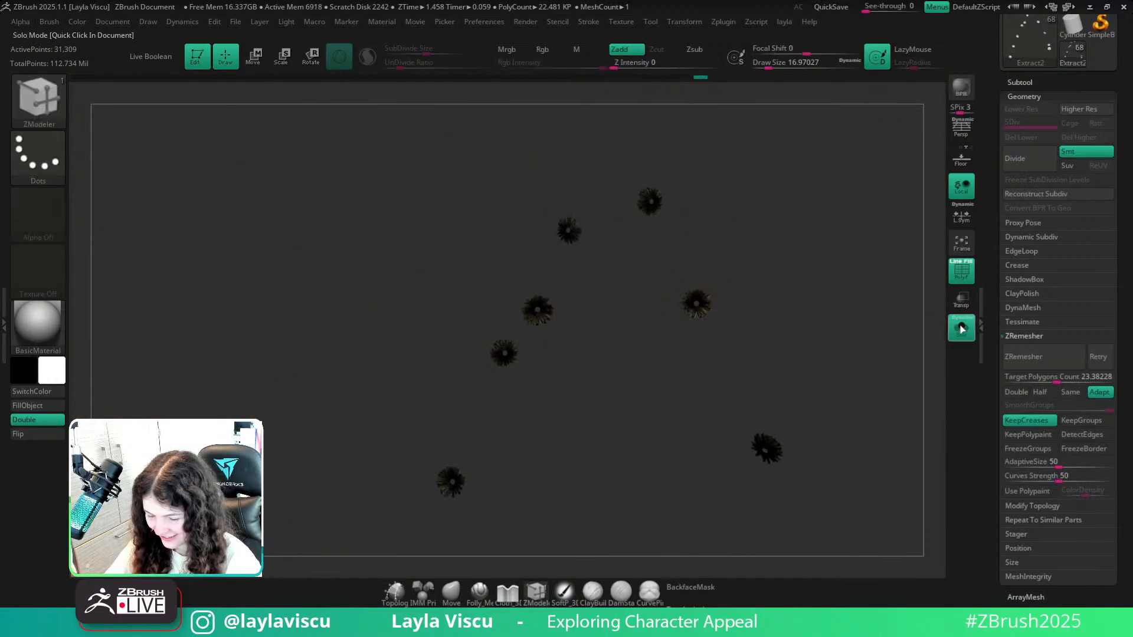
{"action": "left_click", "coordinate": [961, 330]}
{"action": "left_click_drag", "start_coordinate": [887, 346], "coordinate": [898, 322]}
{"action": "left_click", "coordinate": [957, 339]}
{"action": "right_click_drag", "start_coordinate": [705, 313], "coordinate": [871, 451], "text": "ctrl"}
{"action": "key", "text": "shift+f"}
{"action": "left_click", "coordinate": [955, 338]}
{"action": "right_click_drag", "start_coordinate": [620, 353], "coordinate": [484, 301], "text": "ctrl"}
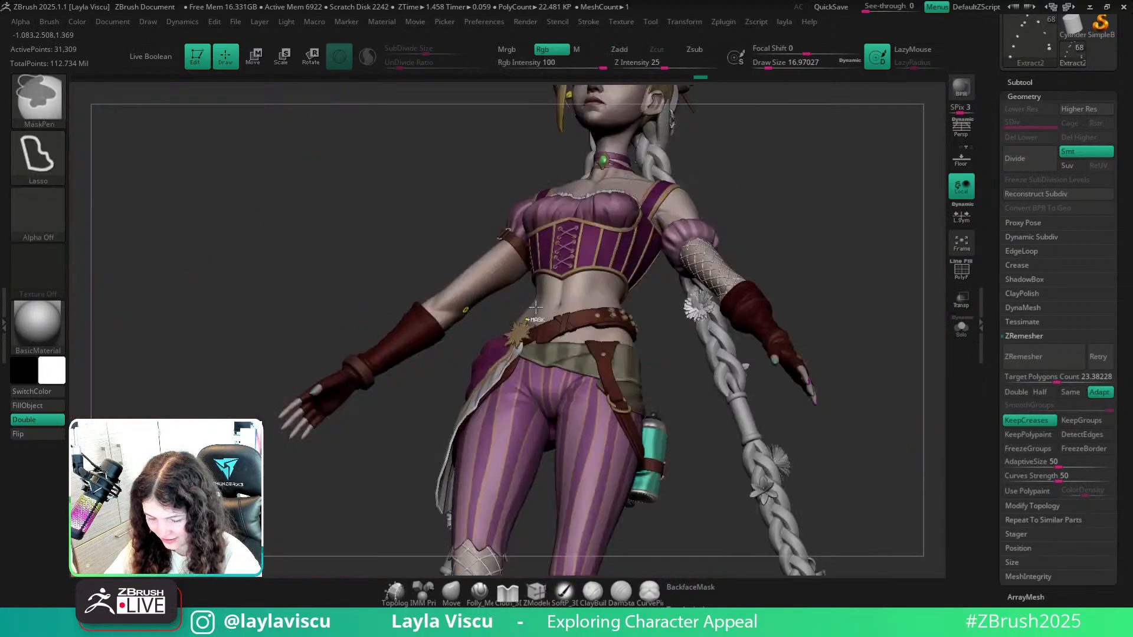
{"action": "right_click_drag", "start_coordinate": [787, 286], "coordinate": [709, 265], "text": "ctrl"}
{"action": "left_click_drag", "start_coordinate": [835, 310], "coordinate": [841, 365]}
Activate the ZModeler brush and isolate the daisy petals from the rest of the character.
{"action": "key", "text": "b"}
{"action": "key", "text": "z"}
{"action": "key", "text": "m"}
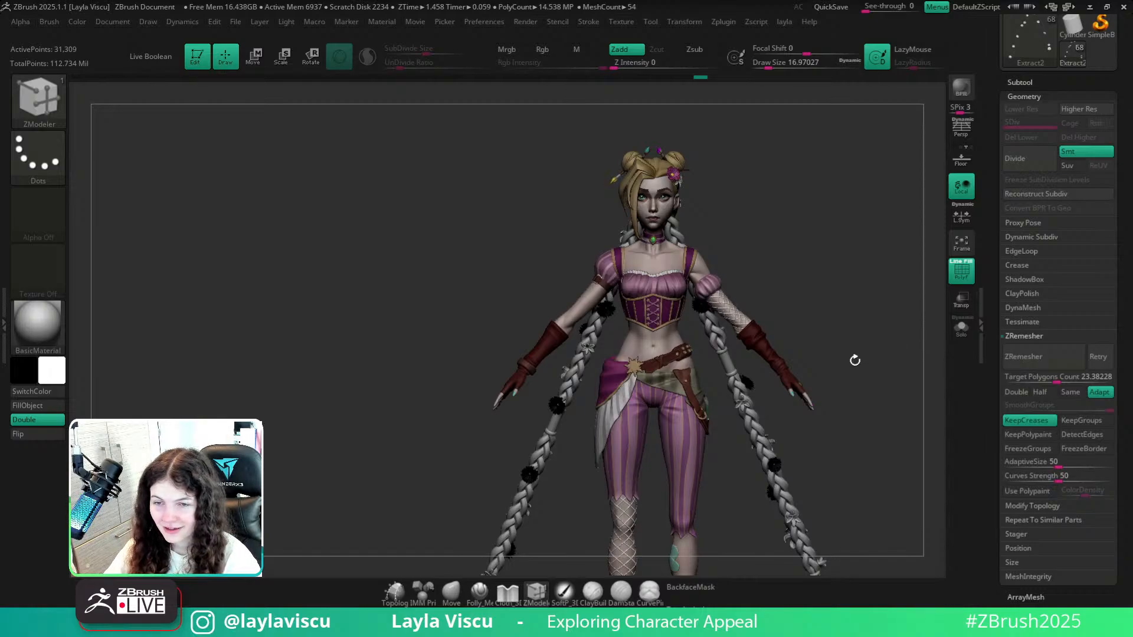
{"action": "left_click", "coordinate": [961, 328]}
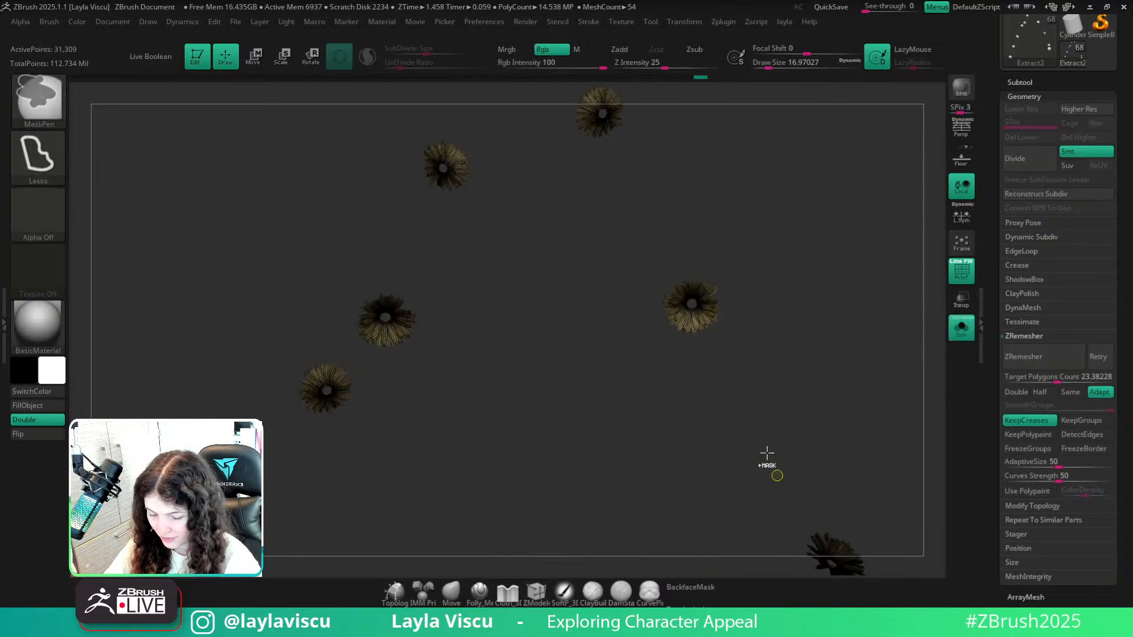
{"action": "key", "text": "b"}
{"action": "key", "text": "z"}
{"action": "key", "text": "m"}
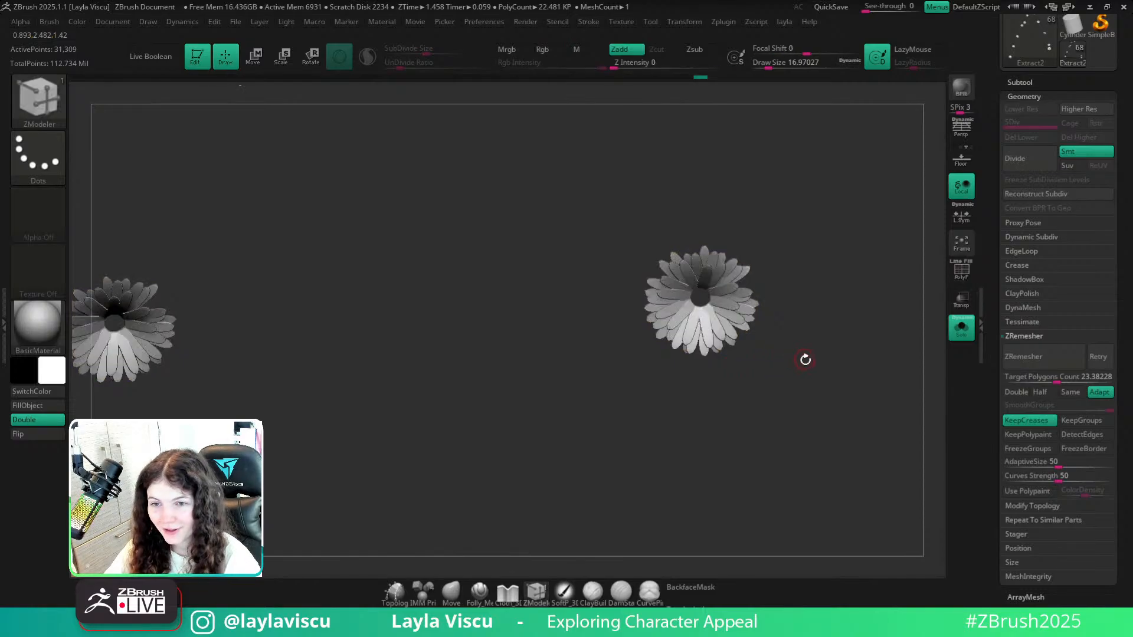
Preview one daisy's petals with dynamic subdivision, inspect them with and without the wireframe, and turn the subdivision off.
{"action": "key", "text": "shift+f"}
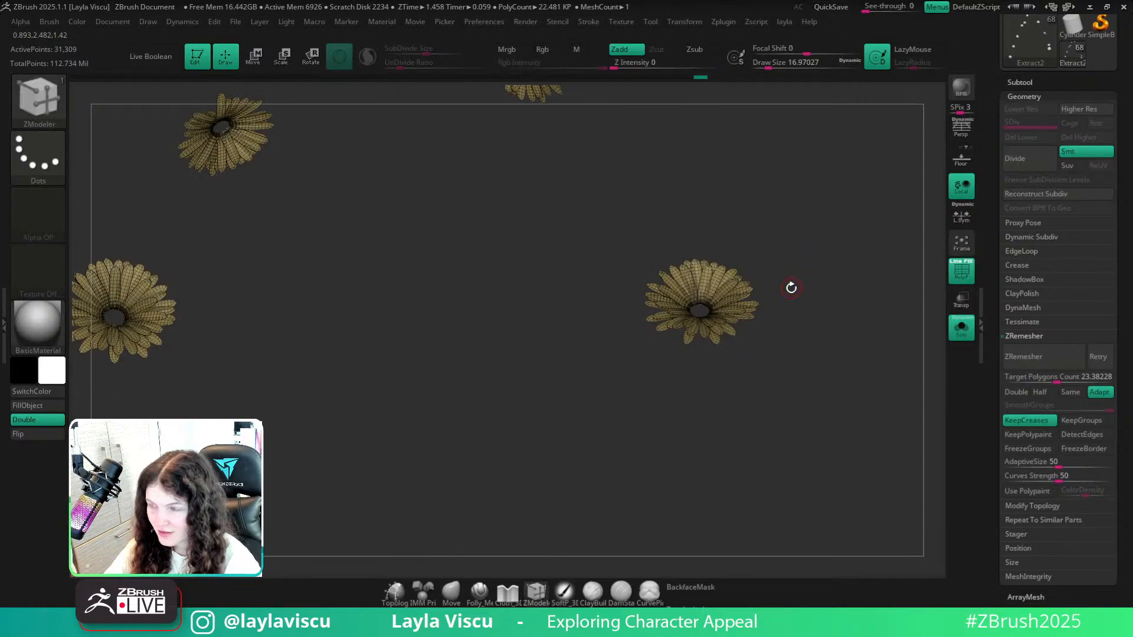
{"action": "left_click_drag", "start_coordinate": [788, 288], "coordinate": [872, 392]}
{"action": "key", "text": "d"}
{"action": "key", "text": "shift+f"}
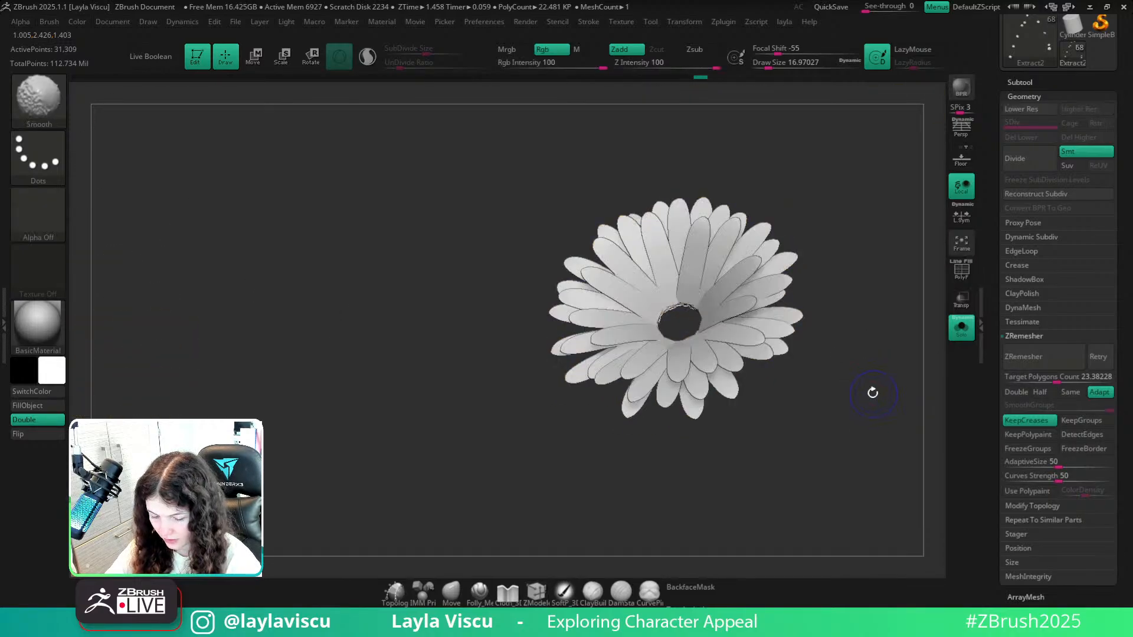
{"action": "left_click_drag", "start_coordinate": [873, 442], "coordinate": [882, 405]}
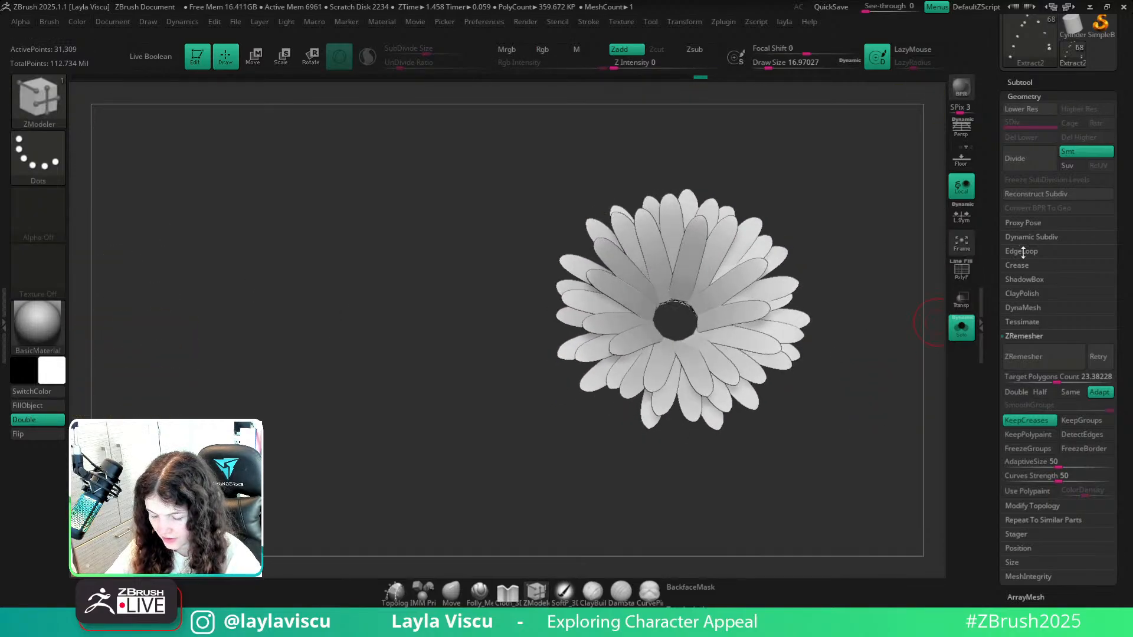
{"action": "key", "text": "shift+f"}
{"action": "right_click_drag", "start_coordinate": [889, 312], "coordinate": [755, 392], "text": "ctrl"}
{"action": "key", "text": "shift+f"}
{"action": "right_click_drag", "start_coordinate": [721, 301], "coordinate": [862, 339], "text": "ctrl"}
{"action": "key", "text": "shift+f"}
{"action": "right_click_drag", "start_coordinate": [761, 289], "coordinate": [790, 374], "text": "ctrl"}
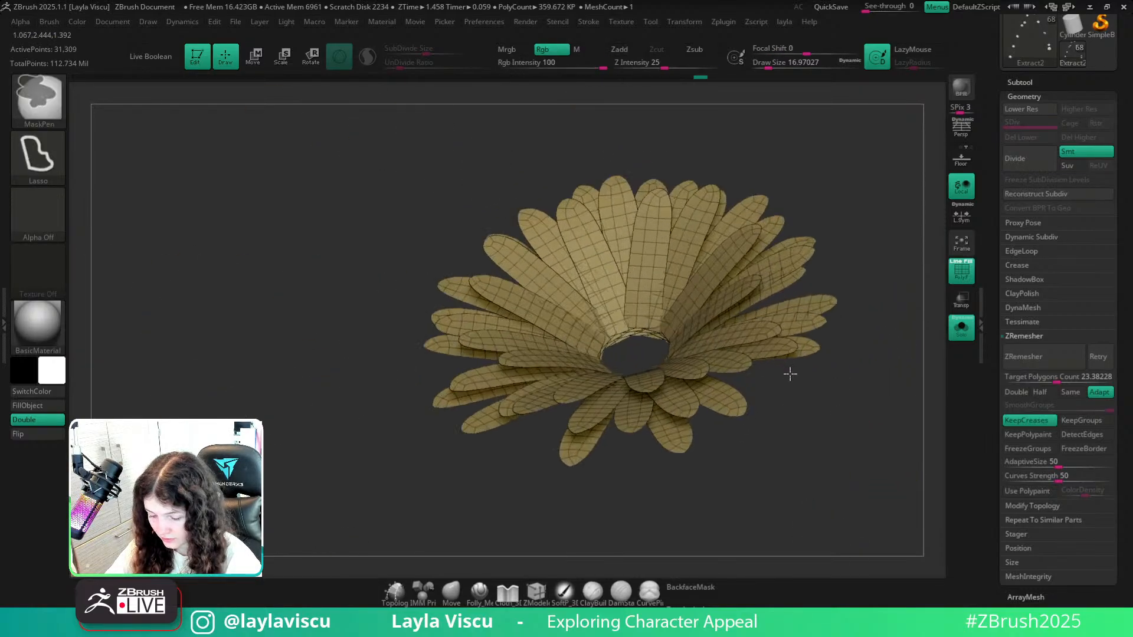
{"action": "key", "text": "shift+d"}
{"action": "key", "text": "shift+d"}
Try extruding the whole petal polygroup with the ZModeler brush, and undo the extrusion.
{"action": "key", "text": "b"}
{"action": "key", "text": "z"}
{"action": "key", "text": "m"}
{"action": "key", "text": "space"}
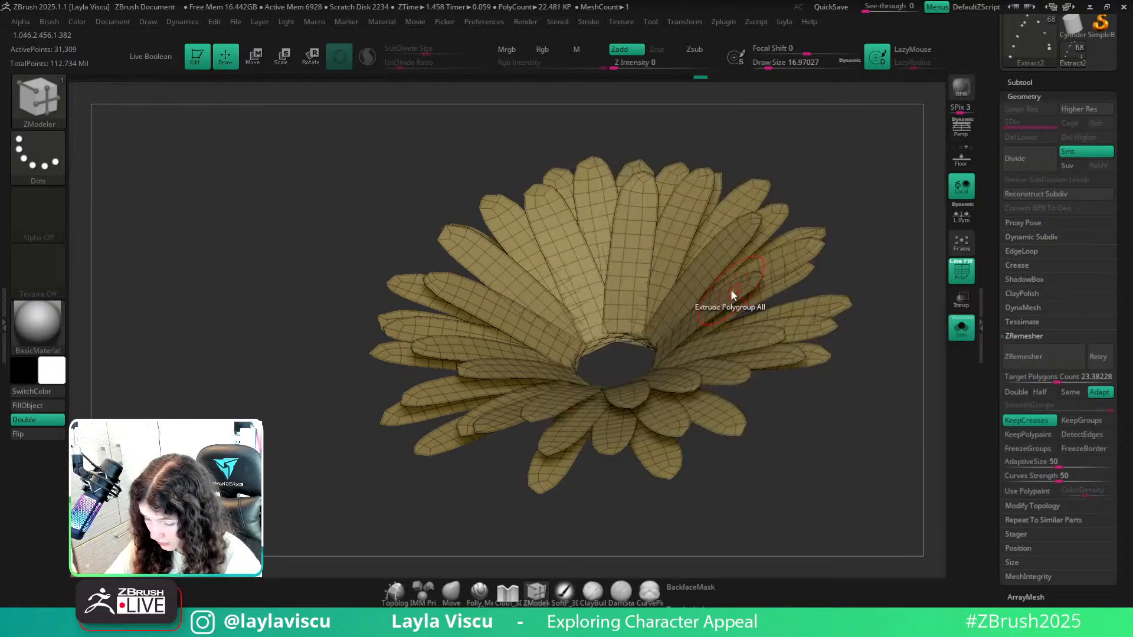
{"action": "left_click_drag", "start_coordinate": [731, 295], "coordinate": [730, 290]}
{"action": "key", "text": "ctrl+z"}
Show the full character and extrude the whole petal polygroup outward to give all the daisy petals thickness.
{"action": "key", "text": "alt+s"}
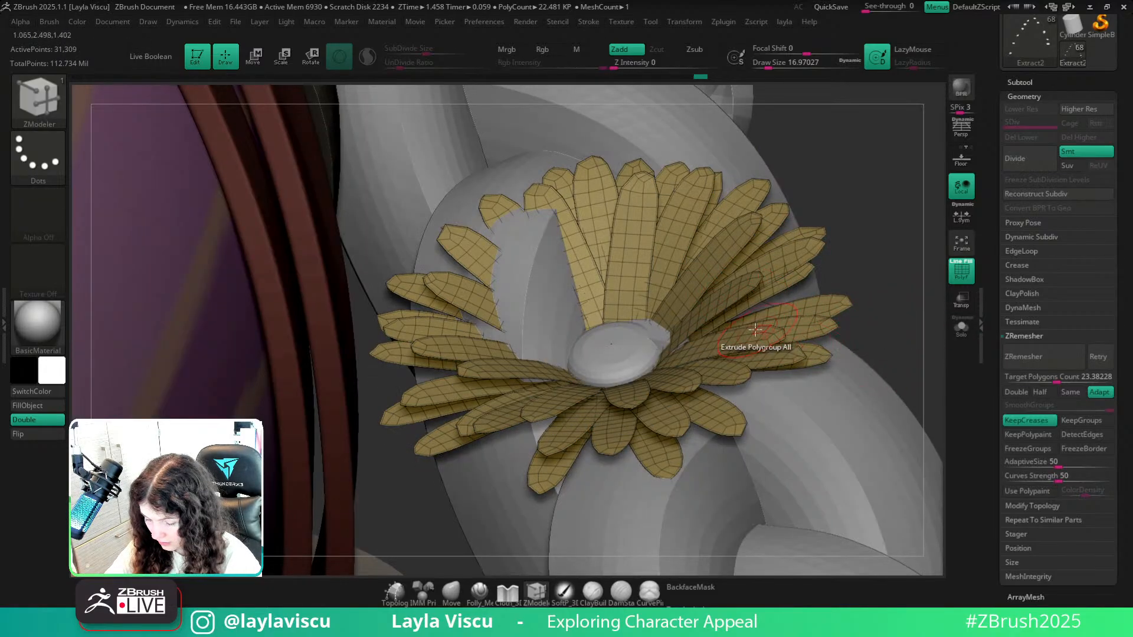
{"action": "right_click_drag", "start_coordinate": [892, 284], "coordinate": [721, 265]}
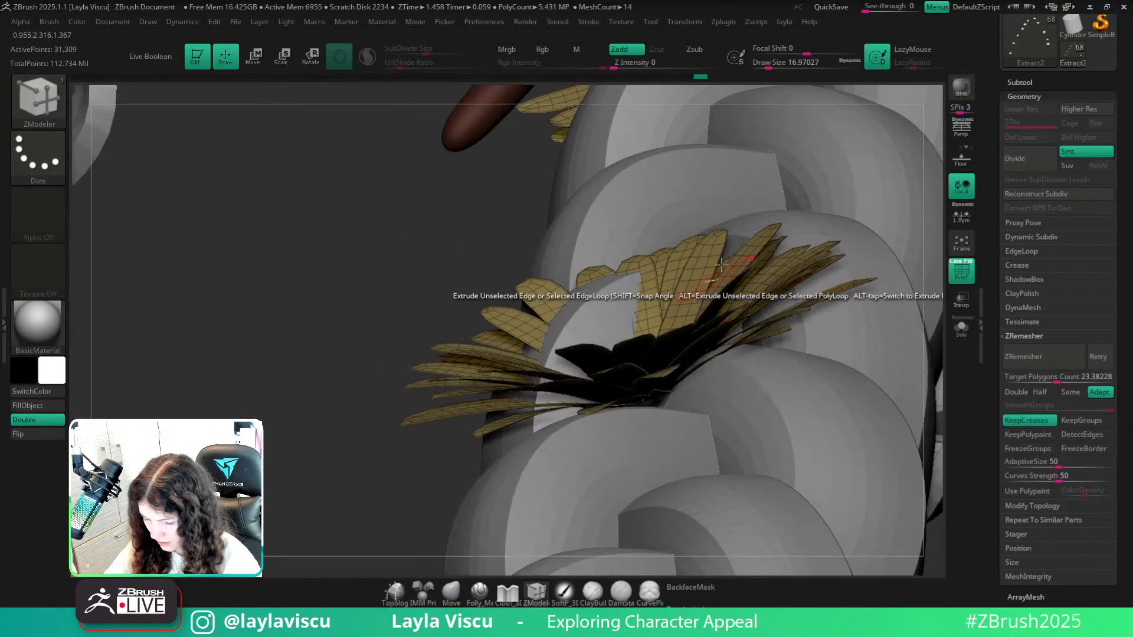
{"action": "left_click_drag", "start_coordinate": [717, 250], "coordinate": [718, 247]}
{"action": "right_click_drag", "start_coordinate": [718, 247], "coordinate": [829, 370]}
{"action": "mouse_move", "coordinate": [833, 445]}
{"action": "right_mouse_down"}
{"action": "mouse_move", "coordinate": [891, 422]}
{"action": "mouse_move", "coordinate": [839, 360]}
{"action": "mouse_move", "coordinate": [873, 321]}
{"action": "mouse_move", "coordinate": [834, 450]}
{"action": "mouse_move", "coordinate": [718, 405]}
{"action": "mouse_move", "coordinate": [813, 340]}
{"action": "mouse_move", "coordinate": [814, 362]}
{"action": "mouse_move", "coordinate": [524, 412]}
{"action": "mouse_move", "coordinate": [499, 392]}
{"action": "mouse_move", "coordinate": [851, 232]}
{"action": "mouse_move", "coordinate": [795, 226]}
{"action": "mouse_move", "coordinate": [794, 354]}
{"action": "mouse_move", "coordinate": [741, 349]}
{"action": "right_mouse_up"}
{"action": "right_click_drag", "start_coordinate": [307, 247], "coordinate": [681, 150], "text": "ctrl"}
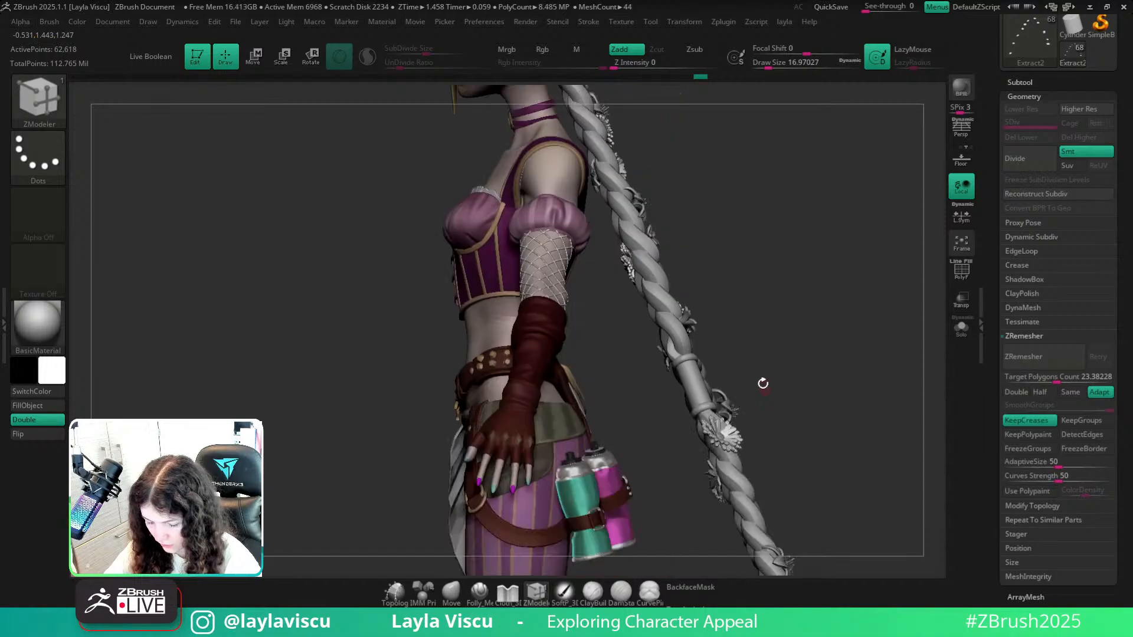
Isolate the thickened petals and examine their sides with double-sided display on, with and without the wireframe.
{"action": "right_click_drag", "start_coordinate": [761, 384], "coordinate": [702, 228], "text": "alt"}
{"action": "left_click", "coordinate": [961, 328]}
{"action": "mouse_move", "coordinate": [819, 331]}
{"action": "right_mouse_down"}
{"action": "mouse_move", "coordinate": [741, 283]}
{"action": "mouse_move", "coordinate": [715, 318]}
{"action": "mouse_move", "coordinate": [691, 253]}
{"action": "mouse_move", "coordinate": [601, 266]}
{"action": "mouse_move", "coordinate": [588, 299]}
{"action": "mouse_move", "coordinate": [761, 299]}
{"action": "mouse_move", "coordinate": [822, 230]}
{"action": "mouse_move", "coordinate": [782, 298]}
{"action": "mouse_move", "coordinate": [819, 324]}
{"action": "mouse_move", "coordinate": [864, 315]}
{"action": "right_mouse_up"}
{"action": "key", "text": "shift+f"}
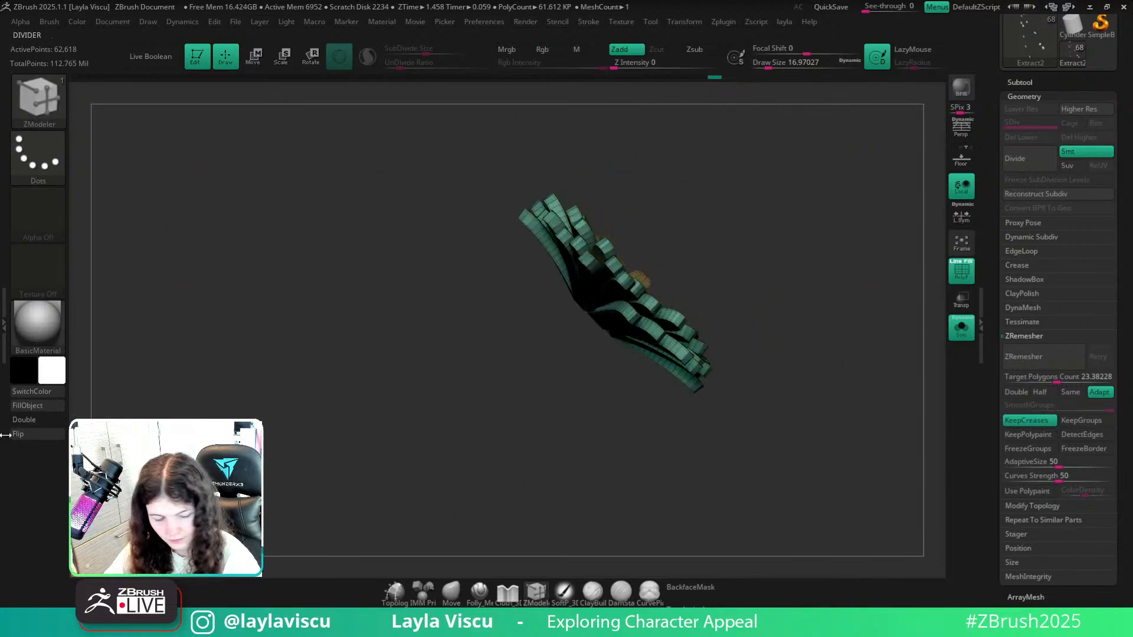
{"action": "left_click", "coordinate": [37, 420]}
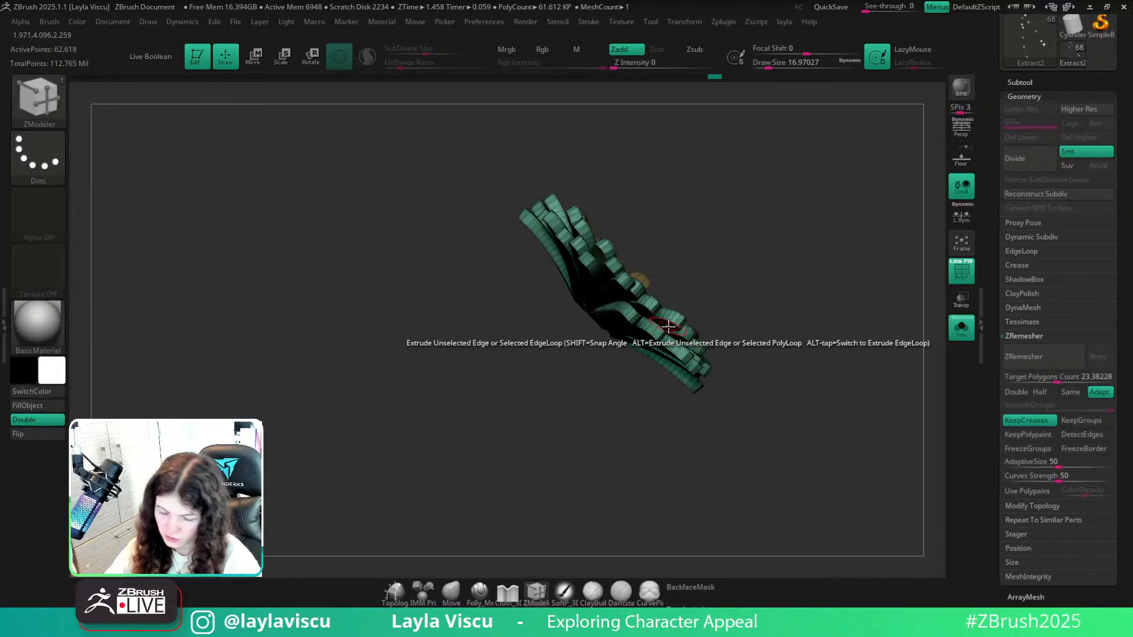
{"action": "right_click_drag", "start_coordinate": [668, 326], "coordinate": [732, 422]}
{"action": "key", "text": "shift+f"}
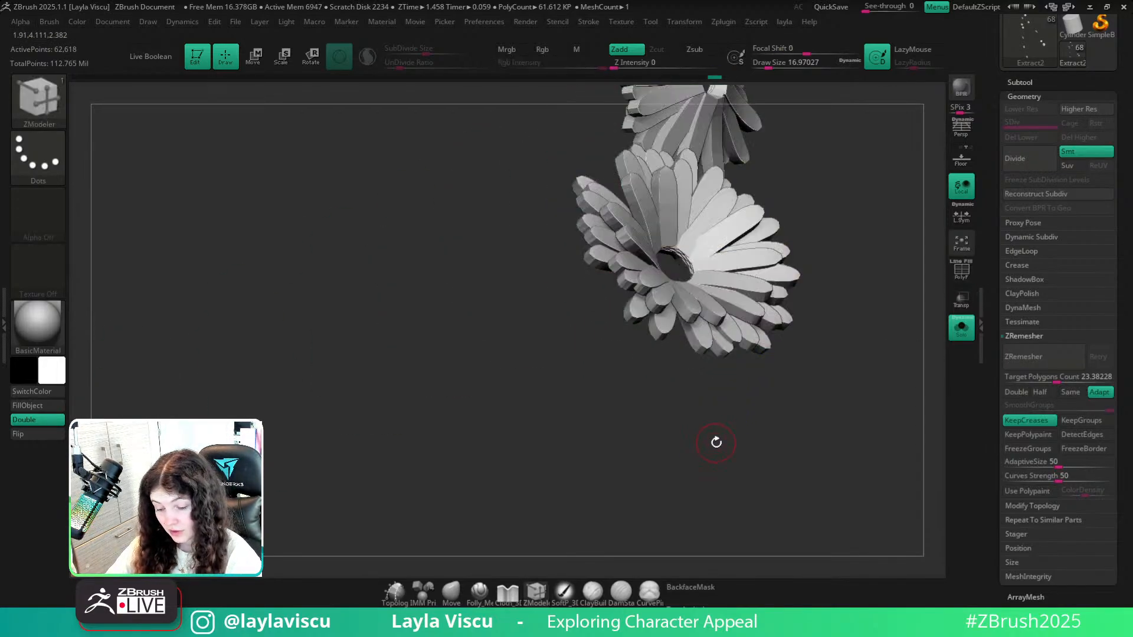
{"action": "key", "text": "shift+f"}
Apply dynamic subdivision to the thickened petals and remove all their creases with UnCreaseAll.
{"action": "right_click_drag", "start_coordinate": [653, 215], "coordinate": [590, 318], "text": "ctrl"}
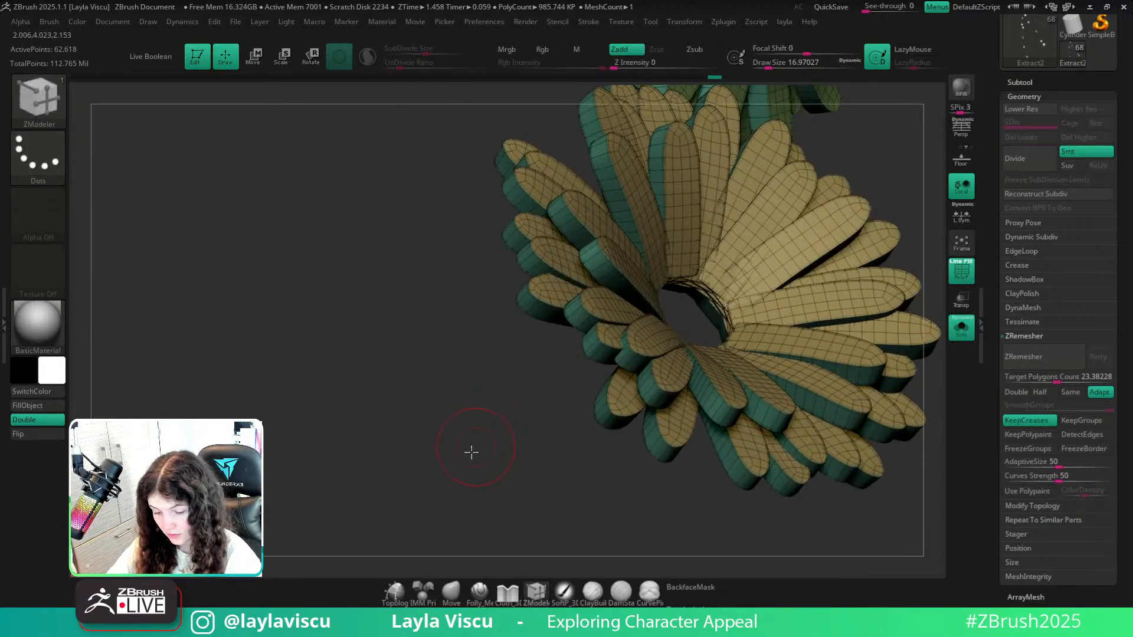
{"action": "right_click_drag", "start_coordinate": [470, 452], "coordinate": [493, 428]}
{"action": "right_click_drag", "start_coordinate": [494, 428], "coordinate": [427, 468], "text": "alt"}
{"action": "key", "text": "shift+f"}
{"action": "key", "text": "shift+f"}
{"action": "left_click", "coordinate": [1017, 265]}
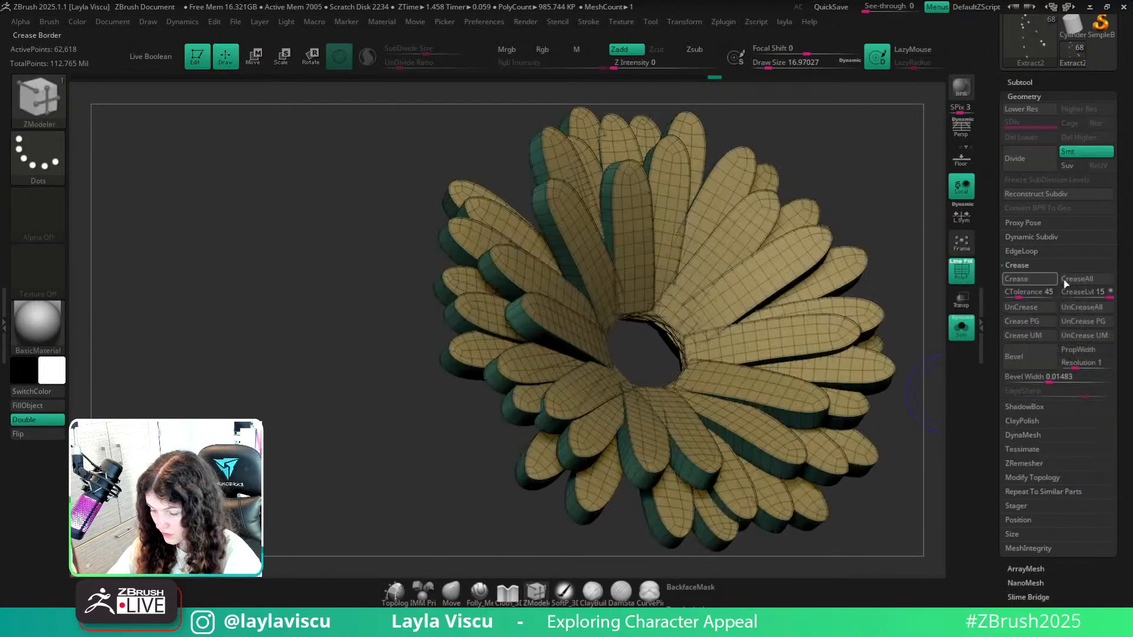
{"action": "left_click", "coordinate": [1085, 313]}
Hide the wireframe, show the full character and examine the smoothed daisy on the braid.
{"action": "key", "text": "shift+f"}
{"action": "right_click_drag", "start_coordinate": [540, 373], "coordinate": [903, 413], "text": "ctrl"}
{"action": "left_click", "coordinate": [963, 339]}
{"action": "right_click_drag", "start_coordinate": [587, 374], "coordinate": [596, 439], "text": "ctrl"}
{"action": "mouse_move", "coordinate": [808, 378]}
{"action": "right_mouse_down"}
{"action": "mouse_move", "coordinate": [829, 404]}
{"action": "mouse_move", "coordinate": [816, 397]}
{"action": "mouse_move", "coordinate": [823, 377]}
{"action": "mouse_move", "coordinate": [807, 394]}
{"action": "right_mouse_up"}
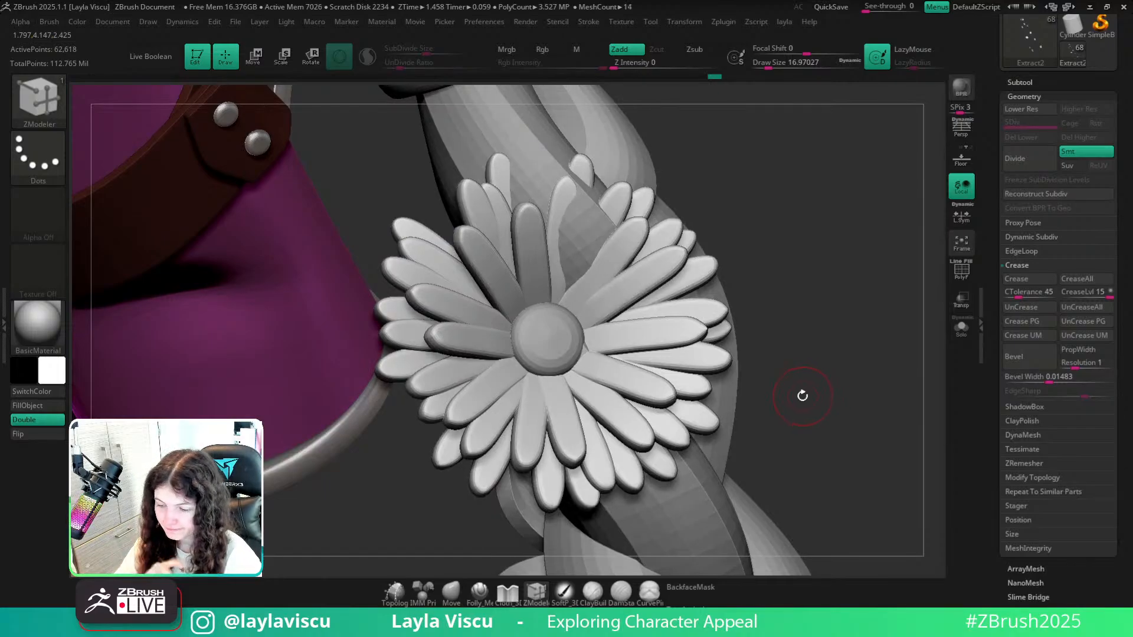
Enlarge the Move brush to a draw size of about 80 and pull the daisy's buried upper petals out of the braid.
{"action": "left_click", "coordinate": [452, 596]}
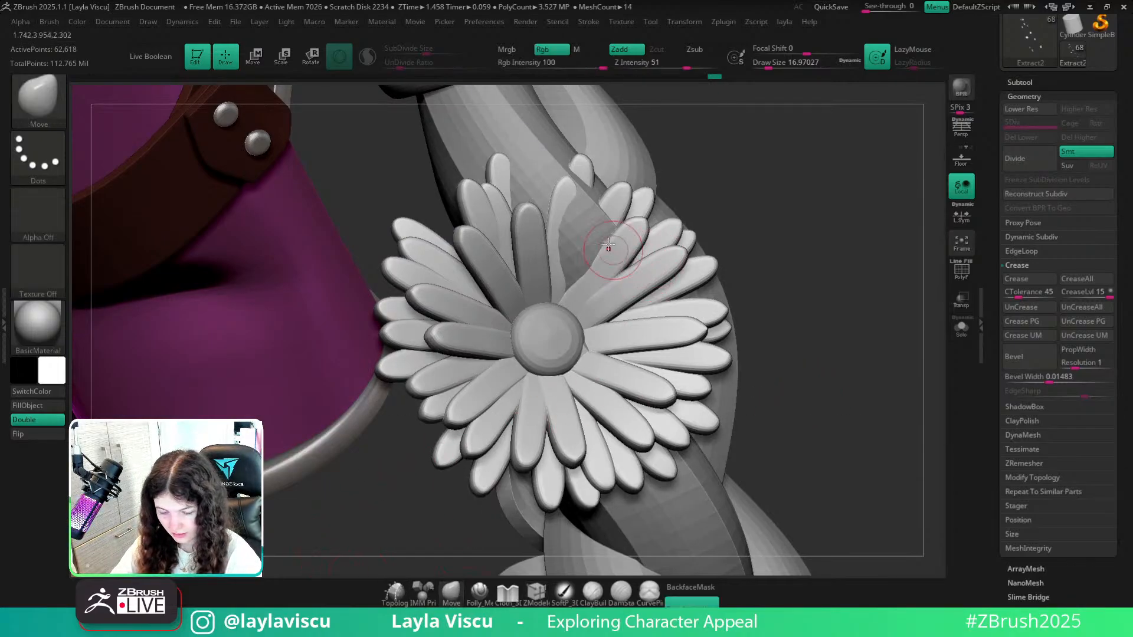
{"action": "key", "text": "s"}
{"action": "mouse_move", "coordinate": [593, 224]}
{"action": "left_mouse_down"}
{"action": "mouse_move", "coordinate": [620, 224]}
{"action": "mouse_move", "coordinate": [599, 233]}
{"action": "mouse_move", "coordinate": [572, 196]}
{"action": "left_mouse_up"}
{"action": "key", "text": "s"}
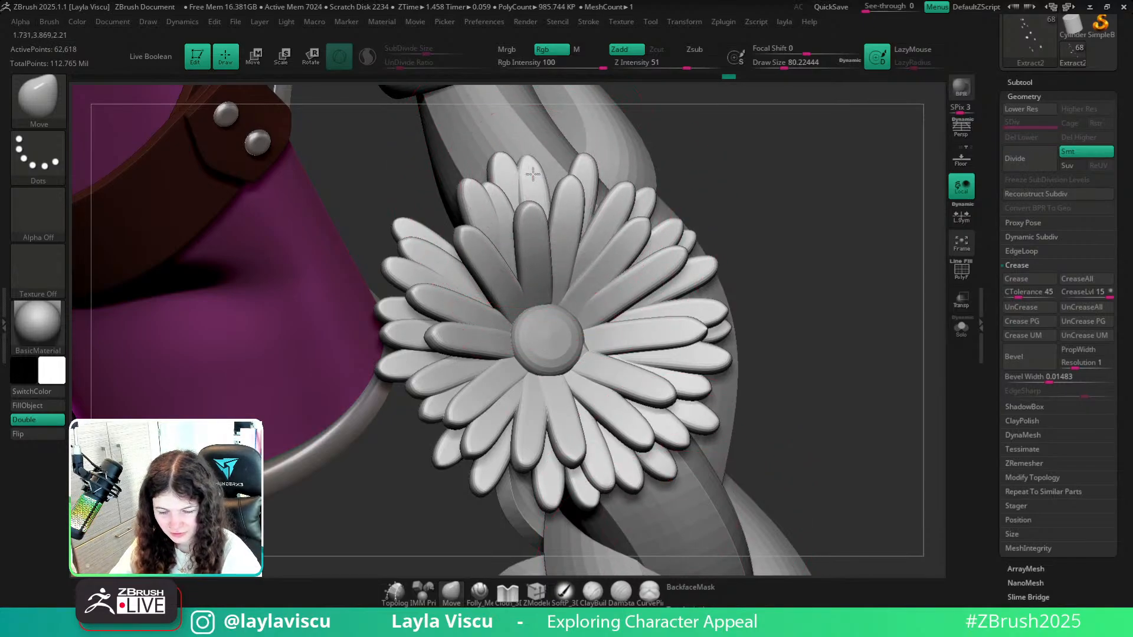
Select the daisy's round centre and sepals, isolate them with the wireframe shown and examine their topology.
{"action": "right_click_drag", "start_coordinate": [531, 192], "coordinate": [716, 292], "text": "ctrl"}
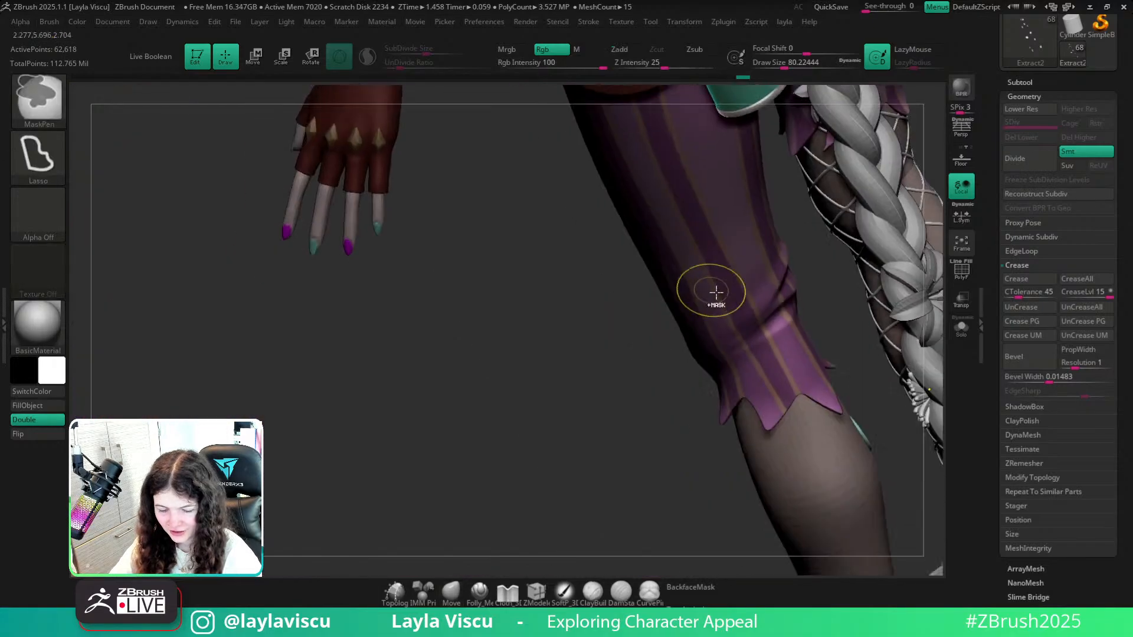
{"action": "right_click_drag", "start_coordinate": [498, 469], "coordinate": [647, 299]}
{"action": "left_click", "coordinate": [698, 259], "text": "alt"}
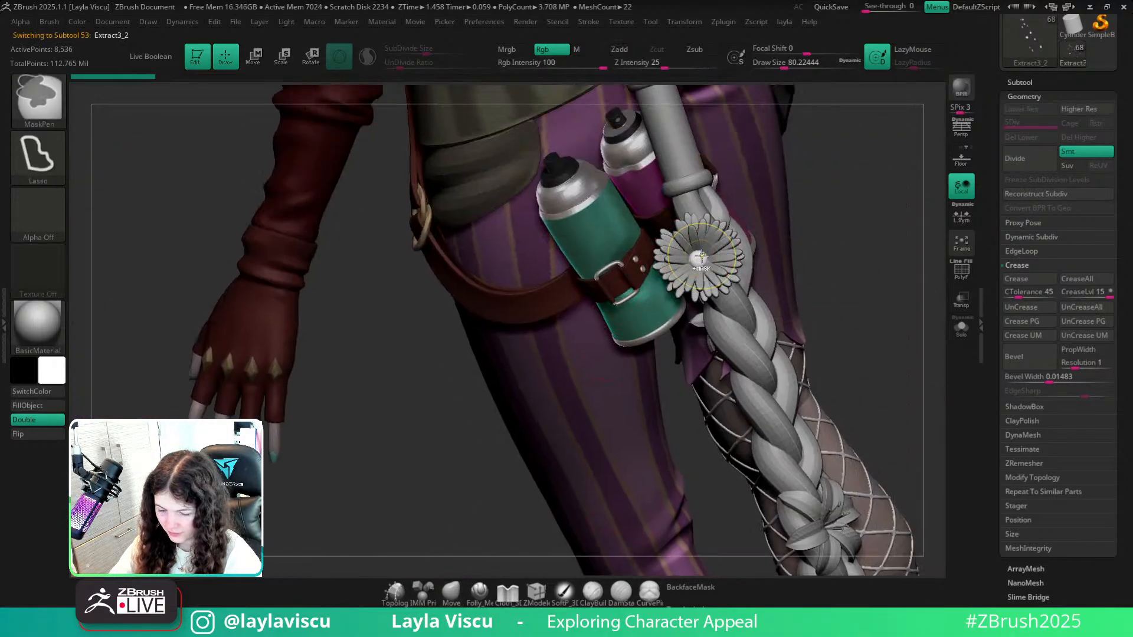
{"action": "mouse_move", "coordinate": [697, 260]}
{"action": "right_mouse_down", "text": "ctrl"}
{"action": "mouse_move", "coordinate": [921, 334]}
{"action": "mouse_move", "coordinate": [978, 334]}
{"action": "mouse_move", "coordinate": [893, 340]}
{"action": "mouse_move", "coordinate": [924, 370]}
{"action": "mouse_move", "coordinate": [469, 289]}
{"action": "right_mouse_up", "text": "ctrl"}
{"action": "key", "text": "shift+f"}
{"action": "left_click", "coordinate": [962, 328]}
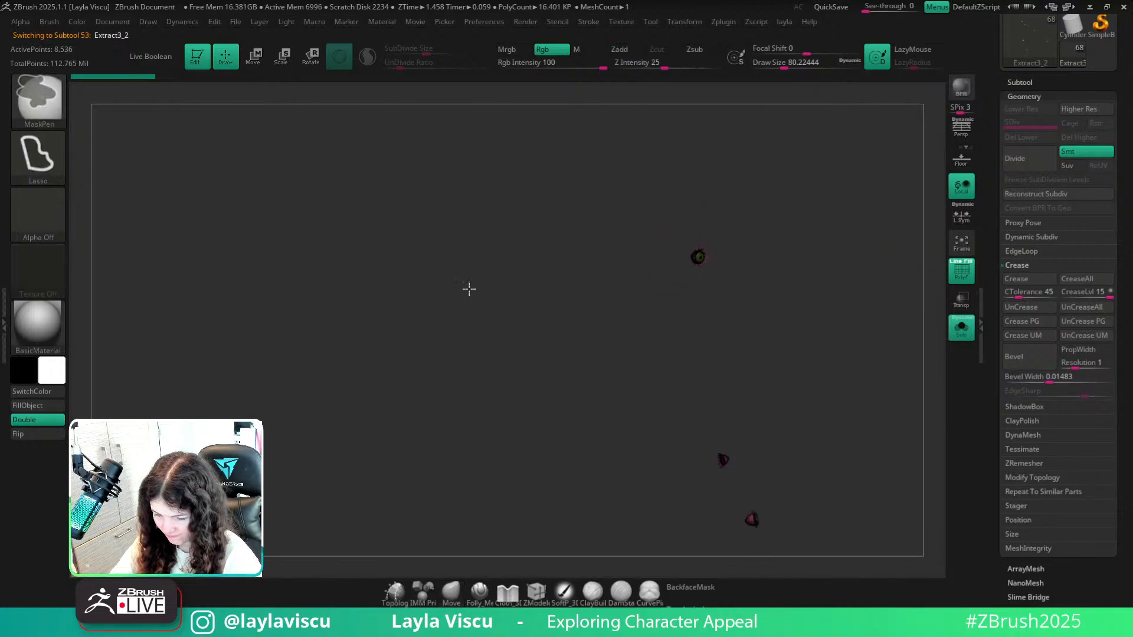
{"action": "mouse_move", "coordinate": [660, 328]}
{"action": "right_mouse_down"}
{"action": "mouse_move", "coordinate": [827, 283]}
{"action": "mouse_move", "coordinate": [715, 291]}
{"action": "mouse_move", "coordinate": [804, 301]}
{"action": "mouse_move", "coordinate": [805, 402]}
{"action": "mouse_move", "coordinate": [791, 353]}
{"action": "mouse_move", "coordinate": [837, 324]}
{"action": "mouse_move", "coordinate": [830, 354]}
{"action": "right_mouse_up"}
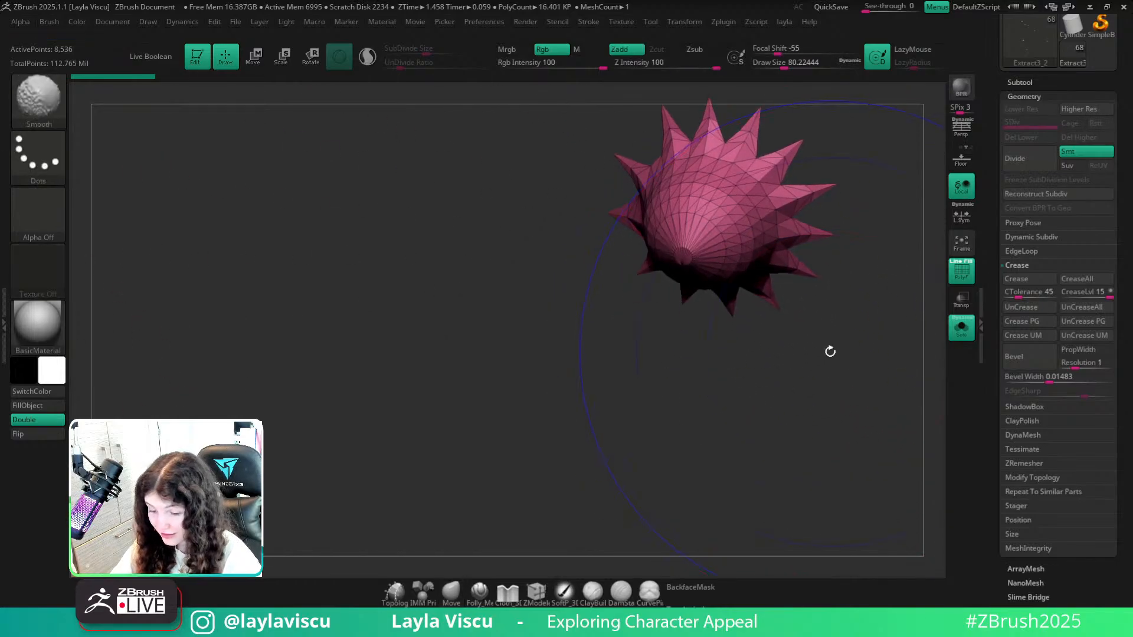
{"action": "key", "text": "shift+f"}
{"action": "key", "text": "shift+f"}
{"action": "right_click_drag", "start_coordinate": [860, 289], "coordinate": [894, 377]}
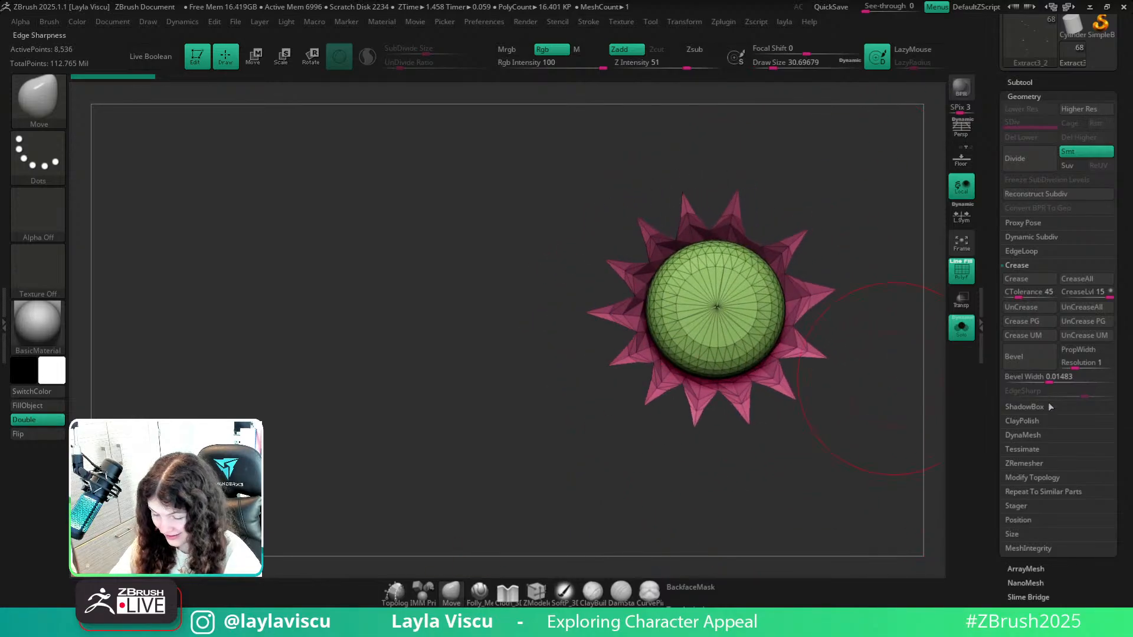
Open the ZRemesher settings and examine the daisy centre and its spiky sepals from the back and front.
{"action": "left_click", "coordinate": [1027, 463]}
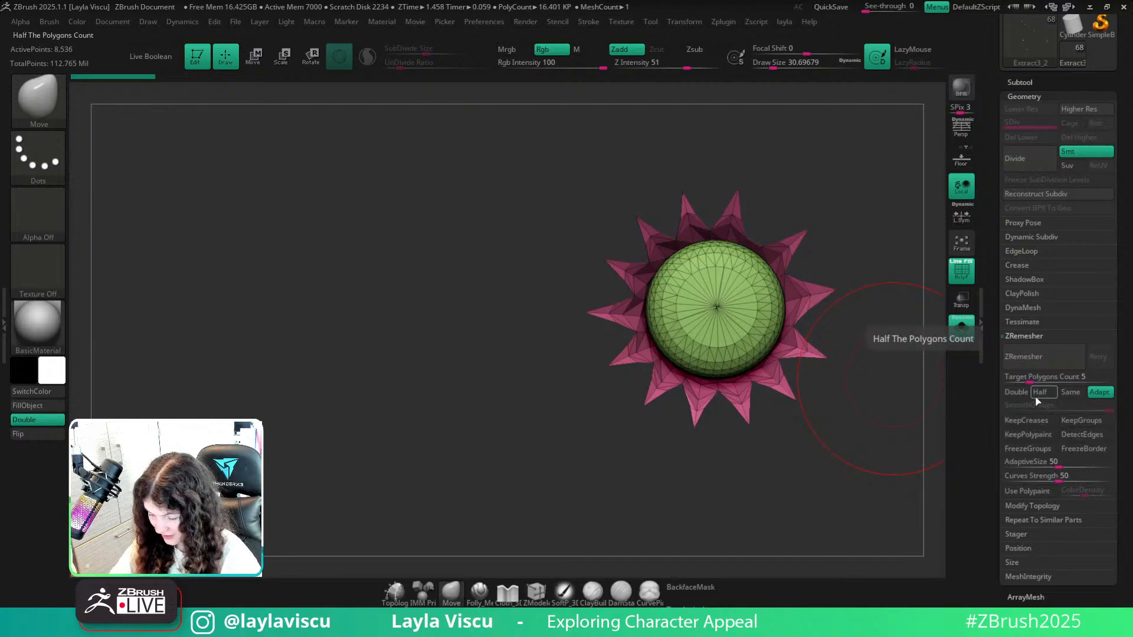
{"action": "right_click_drag", "start_coordinate": [855, 417], "coordinate": [760, 388]}
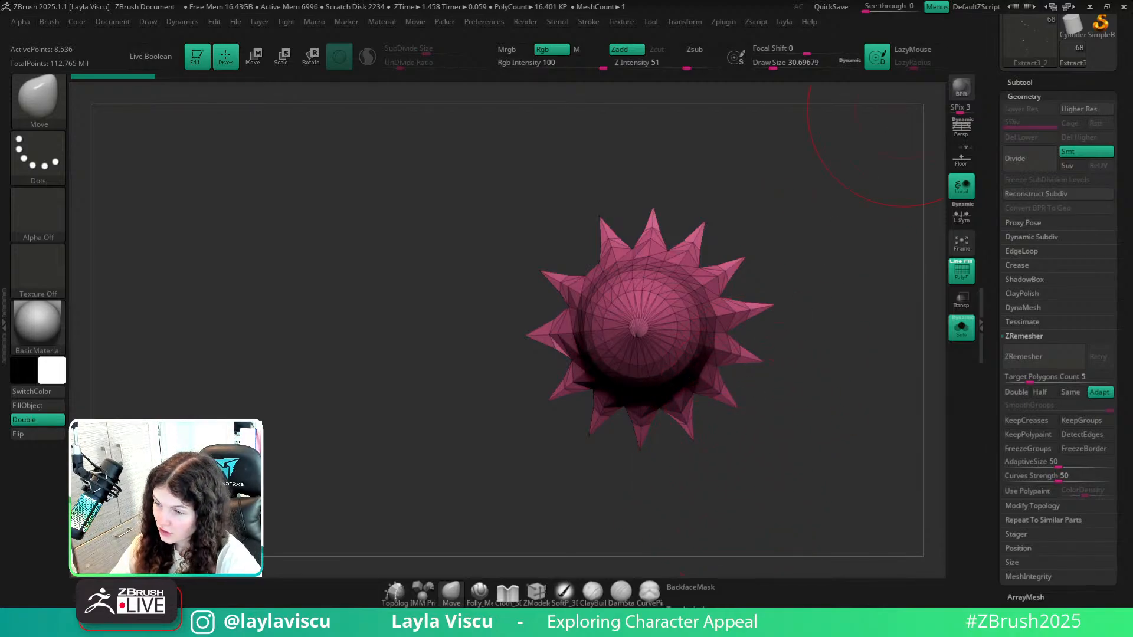
{"action": "key", "text": "alt+Tab"}
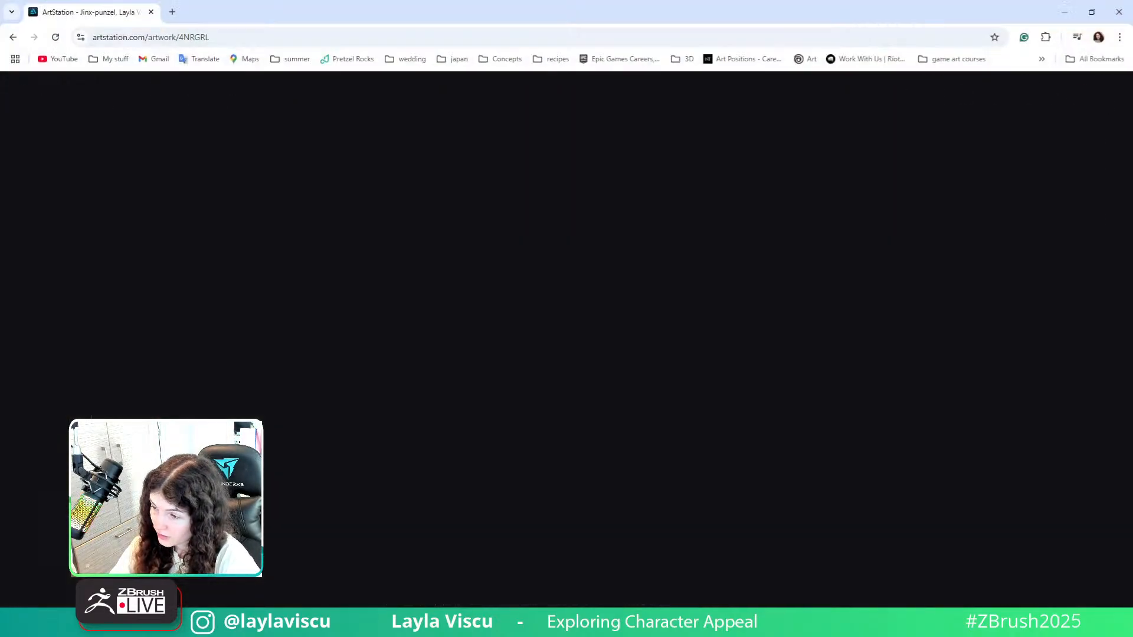
{"action": "key", "text": "alt+Tab"}
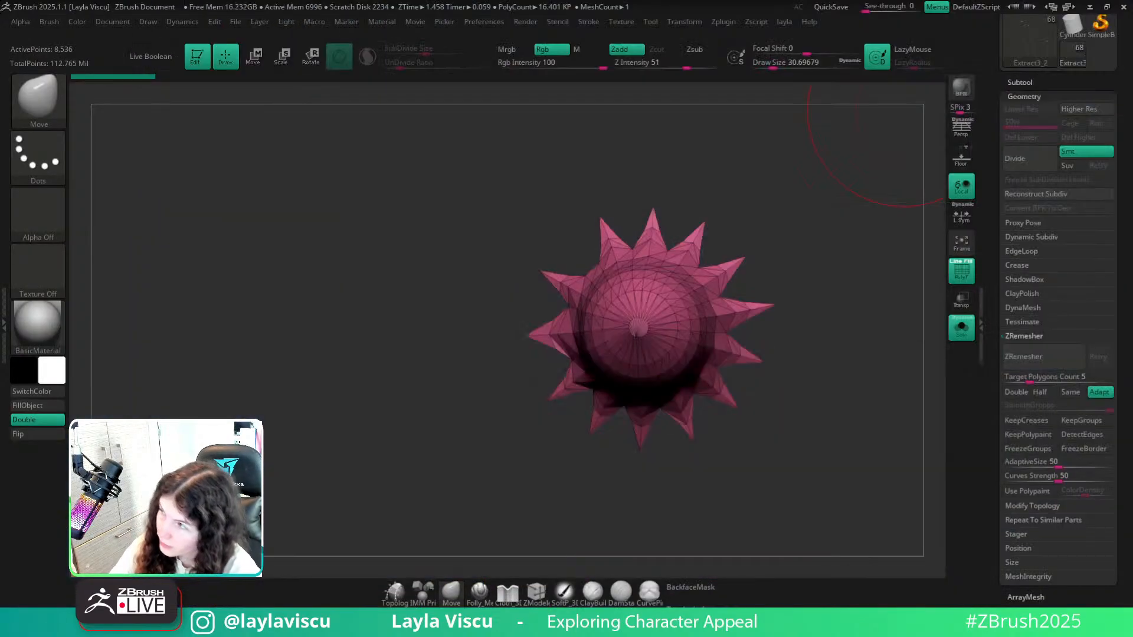
{"action": "right_click_drag", "start_coordinate": [903, 336], "coordinate": [870, 326]}
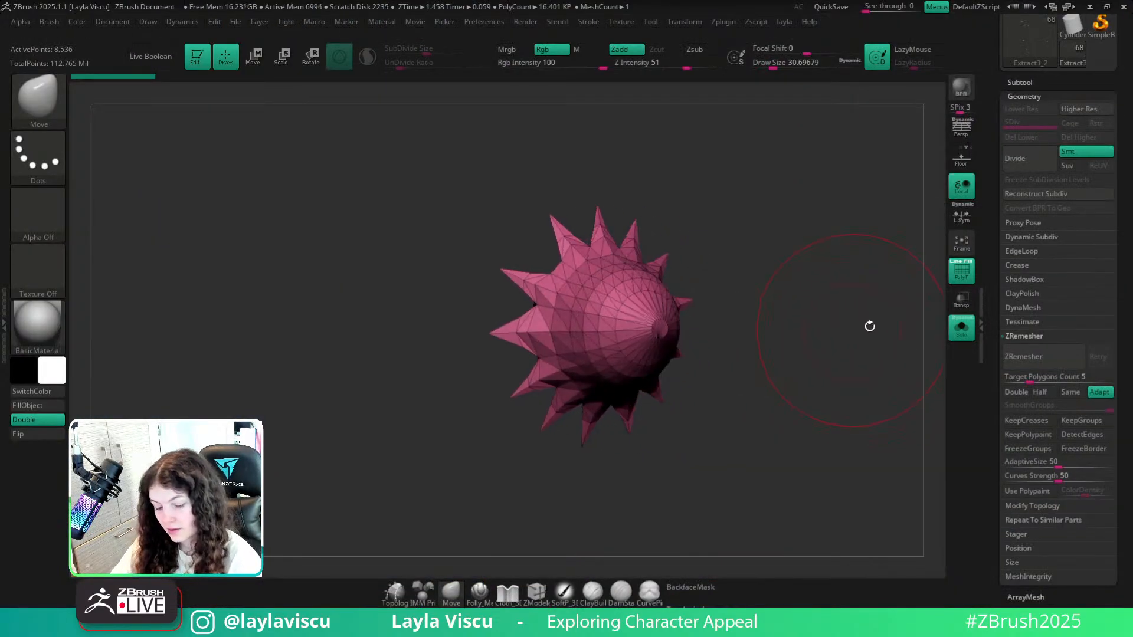
{"action": "left_click", "coordinate": [961, 327]}
{"action": "mouse_move", "coordinate": [945, 304]}
{"action": "left_mouse_down"}
{"action": "mouse_move", "coordinate": [974, 295]}
{"action": "mouse_move", "coordinate": [968, 304]}
{"action": "left_mouse_up"}
{"action": "left_click", "coordinate": [961, 328]}
{"action": "mouse_move", "coordinate": [913, 338]}
{"action": "left_mouse_down"}
{"action": "mouse_move", "coordinate": [885, 380]}
{"action": "mouse_move", "coordinate": [915, 329]}
{"action": "left_mouse_up"}
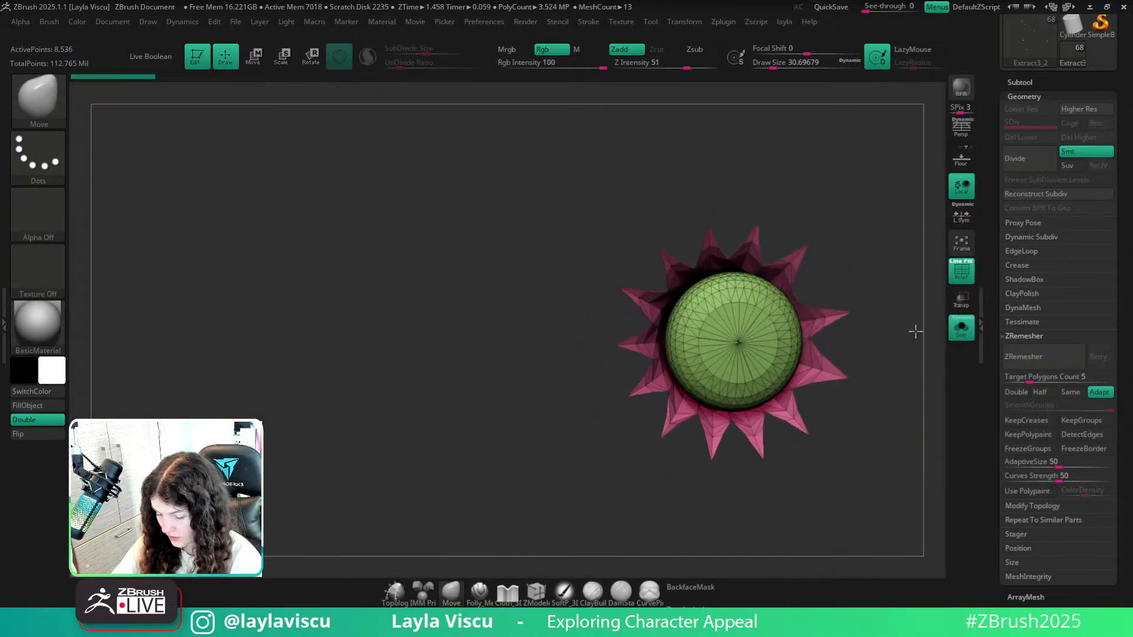
Try remeshing the daisy centres and sepals with ZRemesher at a target polygon count of 5.
{"action": "left_click", "coordinate": [1032, 376]}
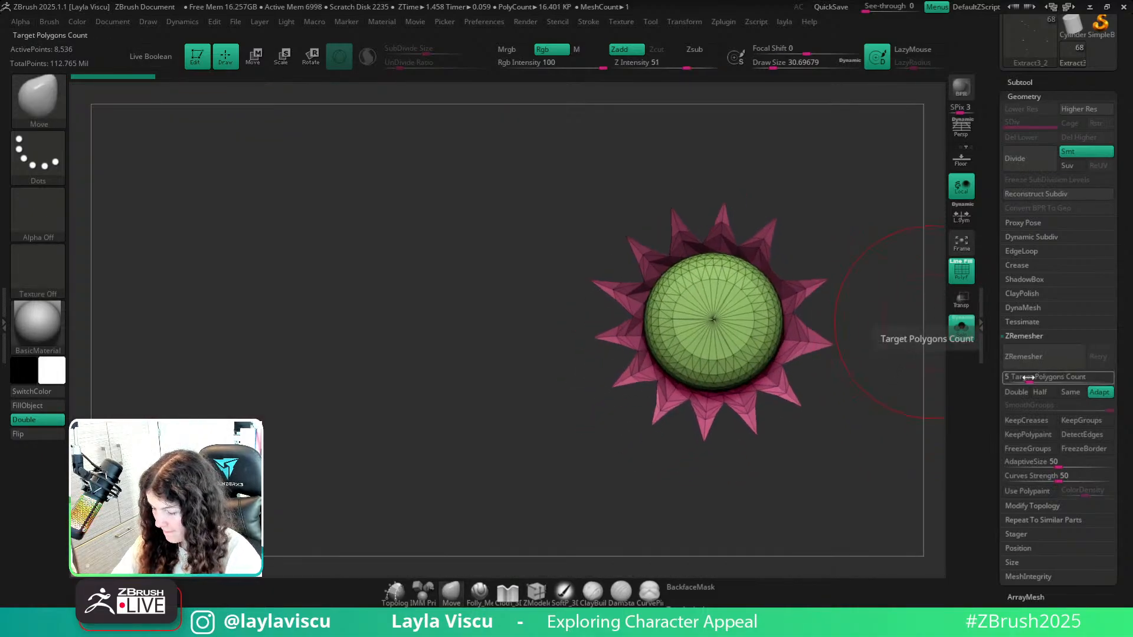
{"action": "left_click", "coordinate": [1033, 361]}
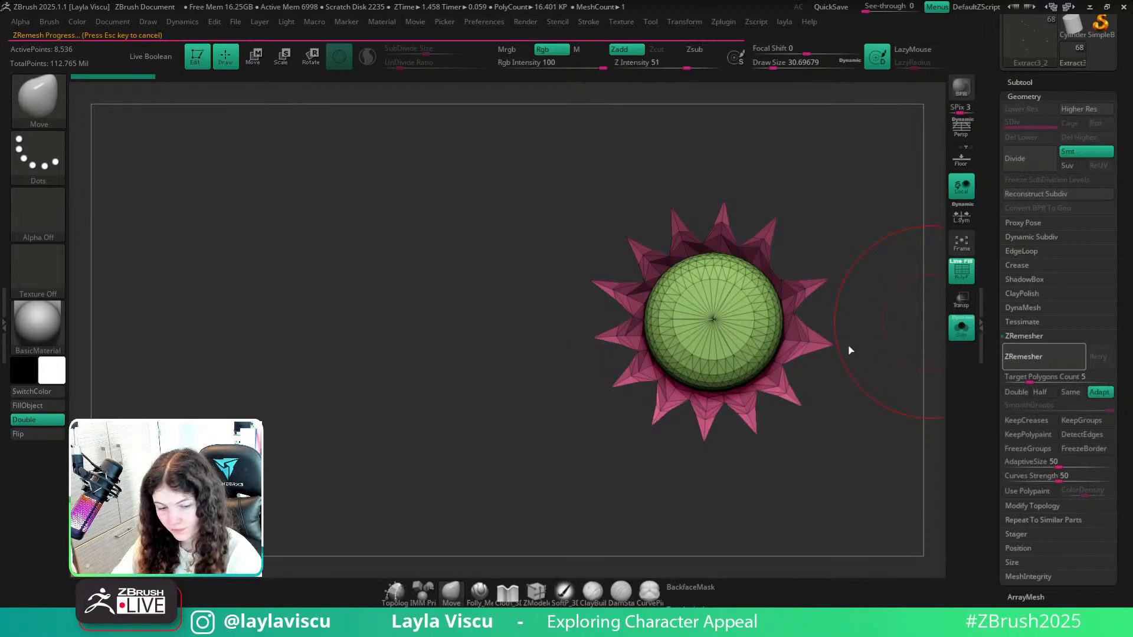
{"action": "key", "text": "ctrl+z"}
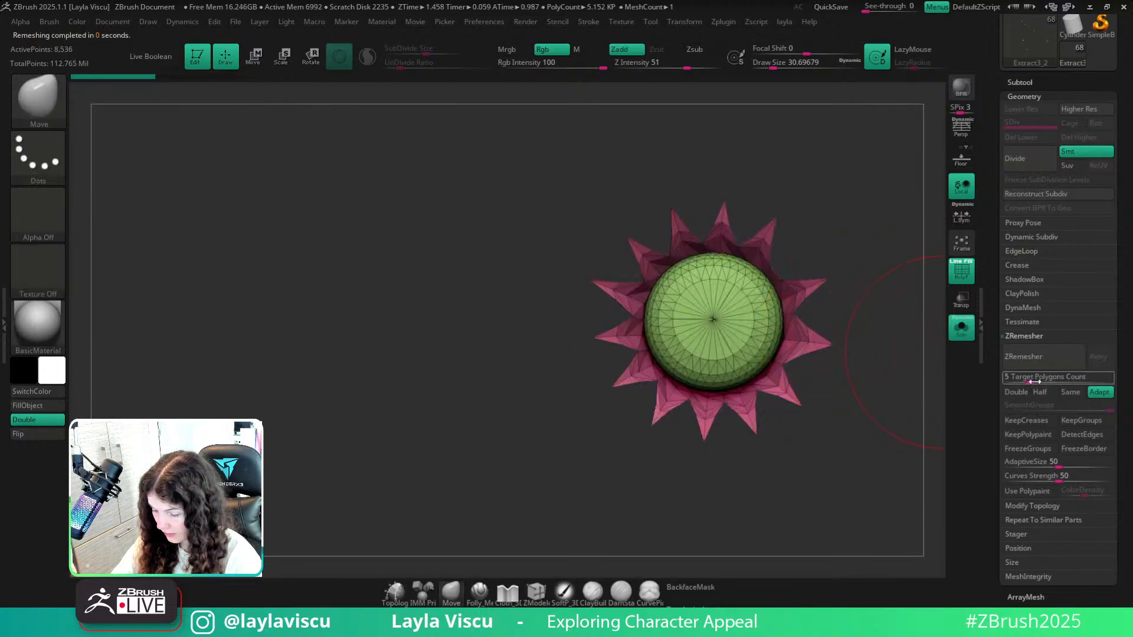
Remesh the daisy centres and sepals at a target polygon count of about 18.66 and examine the result with and without the wireframe.
{"action": "left_click", "coordinate": [1038, 357]}
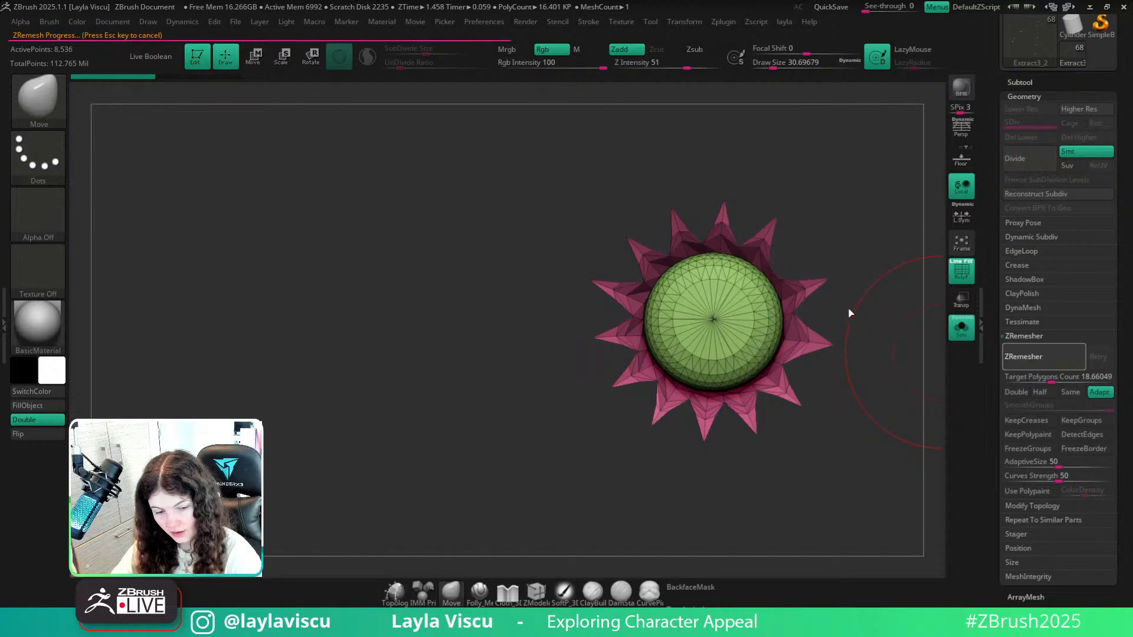
{"action": "key", "text": "shift+f"}
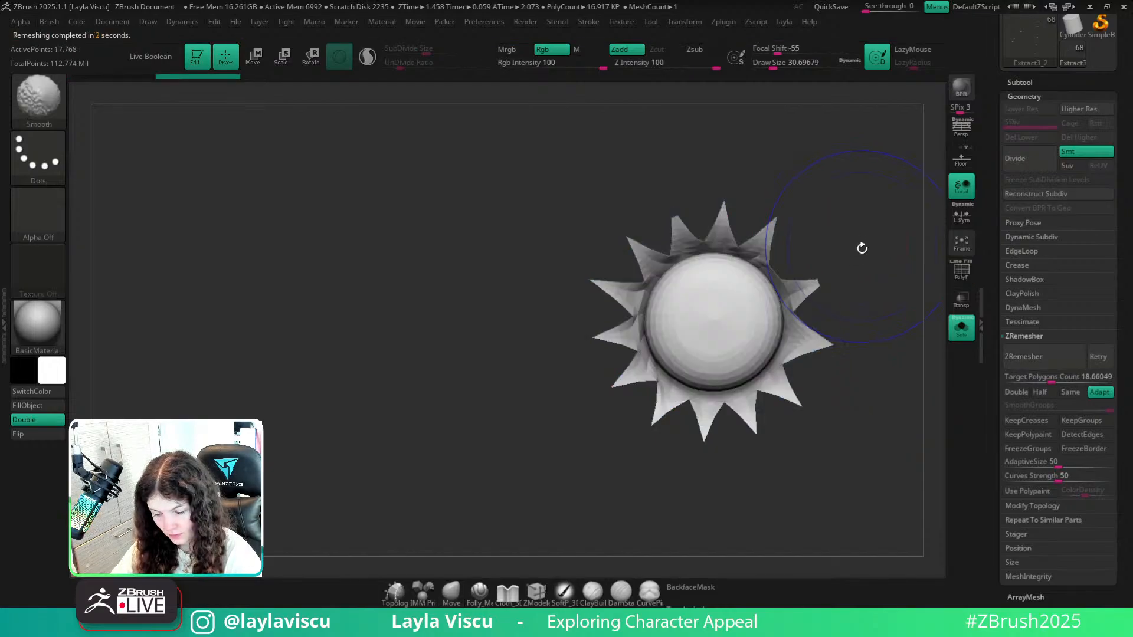
{"action": "key", "text": "shift+f"}
{"action": "right_click_drag", "start_coordinate": [858, 273], "coordinate": [534, 222], "text": "ctrl"}
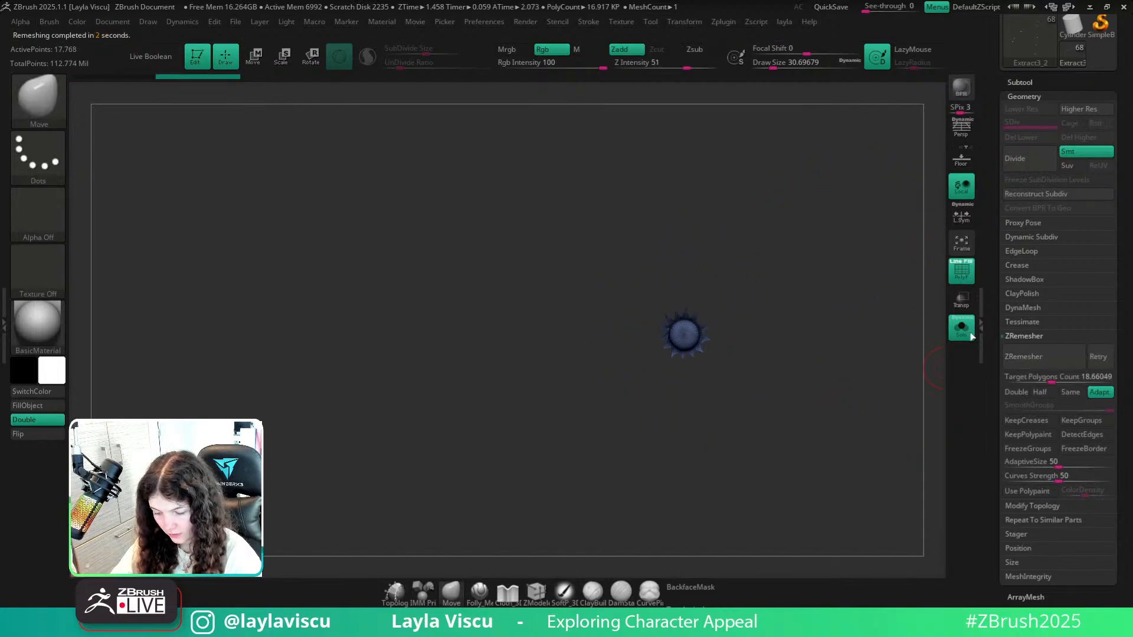
{"action": "left_click", "coordinate": [969, 335]}
{"action": "right_click_drag", "start_coordinate": [768, 327], "coordinate": [599, 293], "text": "ctrl"}
{"action": "left_click_drag", "start_coordinate": [773, 432], "coordinate": [825, 442]}
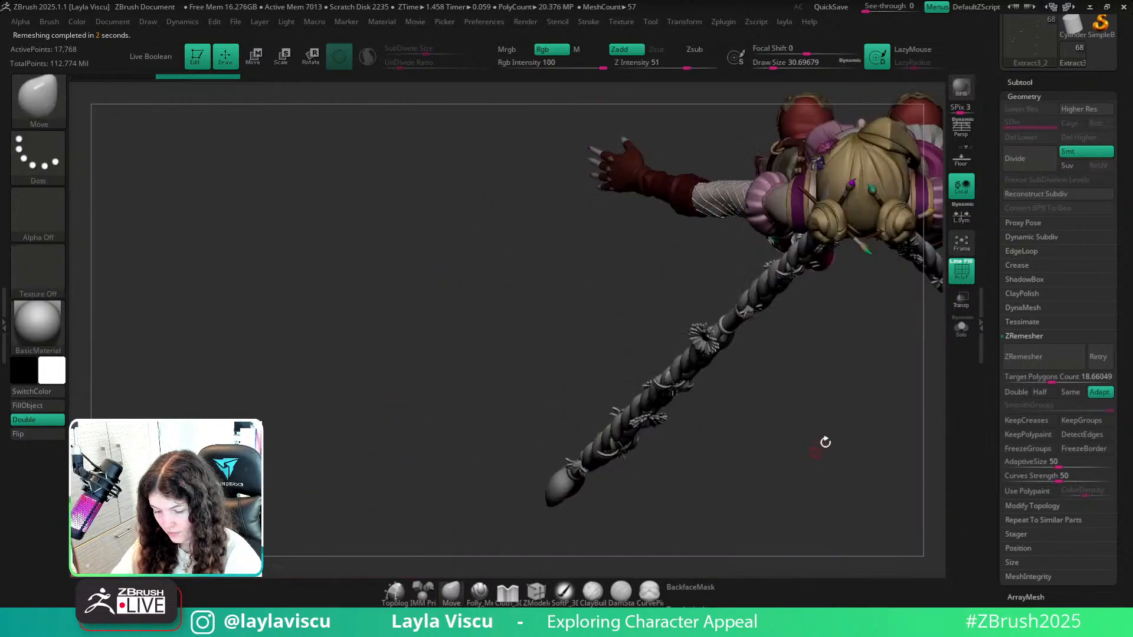
{"action": "left_click", "coordinate": [962, 330]}
{"action": "right_click_drag", "start_coordinate": [814, 230], "coordinate": [880, 419], "text": "ctrl"}
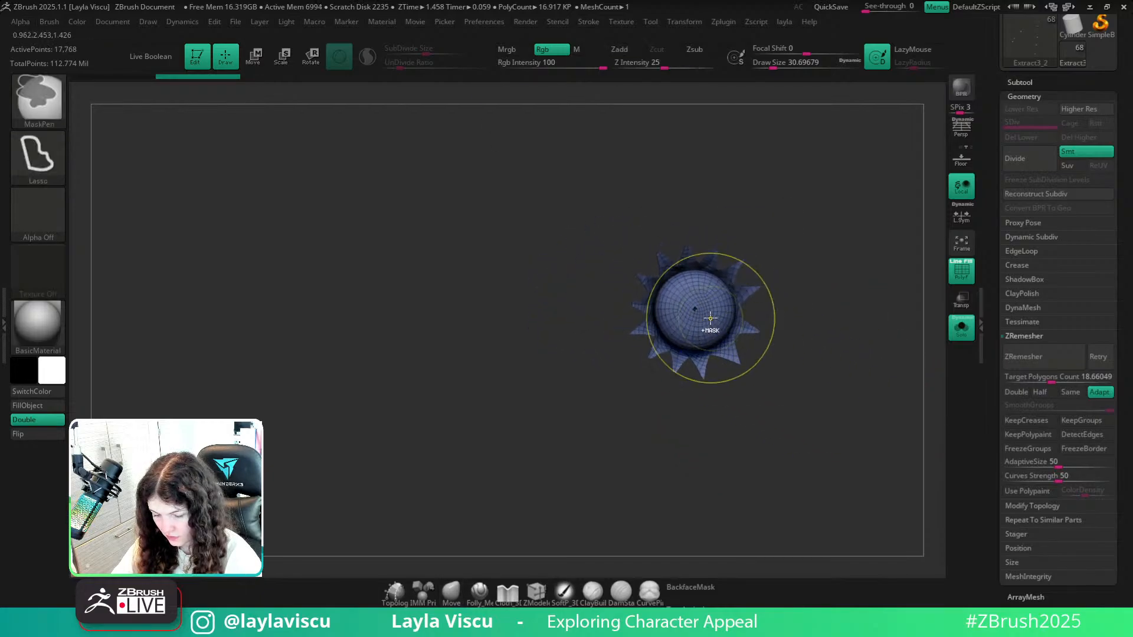
Test the points at the middle of the daisy centre with small brush strokes, and undo the strokes and the remesh.
{"action": "right_click_drag", "start_coordinate": [714, 321], "coordinate": [877, 330], "text": "ctrl"}
{"action": "key", "text": "q"}
{"action": "left_click", "coordinate": [896, 180]}
{"action": "key", "text": "ctrl+z"}
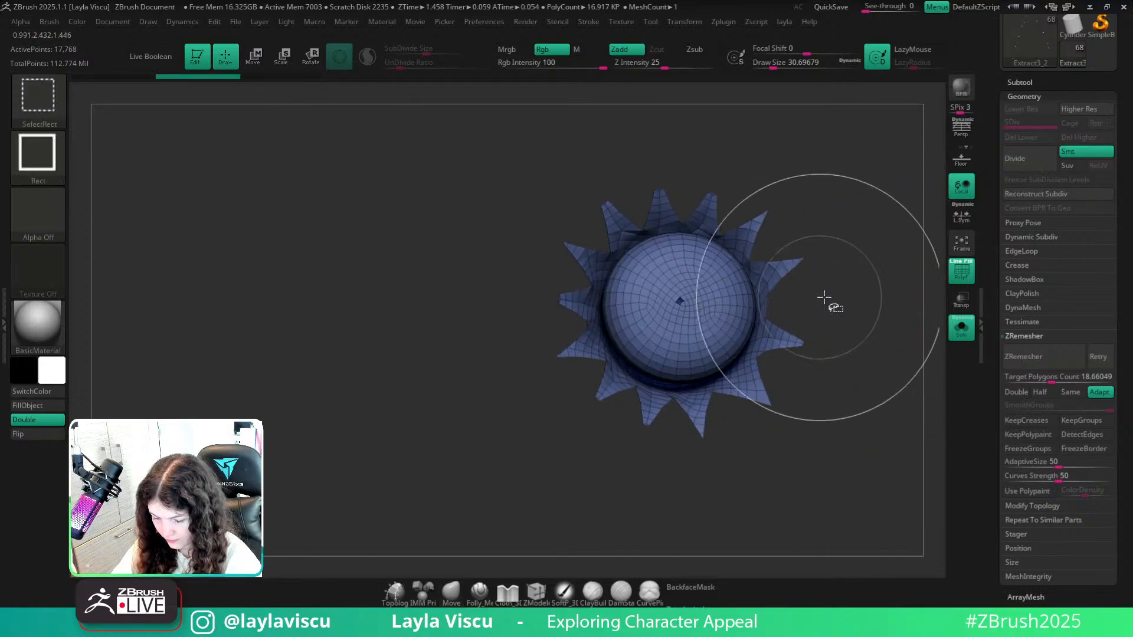
{"action": "right_click_drag", "start_coordinate": [841, 278], "coordinate": [829, 322]}
{"action": "key", "text": "ctrl+z"}
{"action": "left_click_drag", "start_coordinate": [701, 308], "coordinate": [684, 305], "text": "shift"}
{"action": "right_click_drag", "start_coordinate": [702, 307], "coordinate": [788, 306], "text": "ctrl"}
{"action": "key", "text": "ctrl+z"}
{"action": "left_click_drag", "start_coordinate": [684, 298], "coordinate": [688, 304], "text": "shift"}
{"action": "right_click_drag", "start_coordinate": [873, 351], "coordinate": [882, 349]}
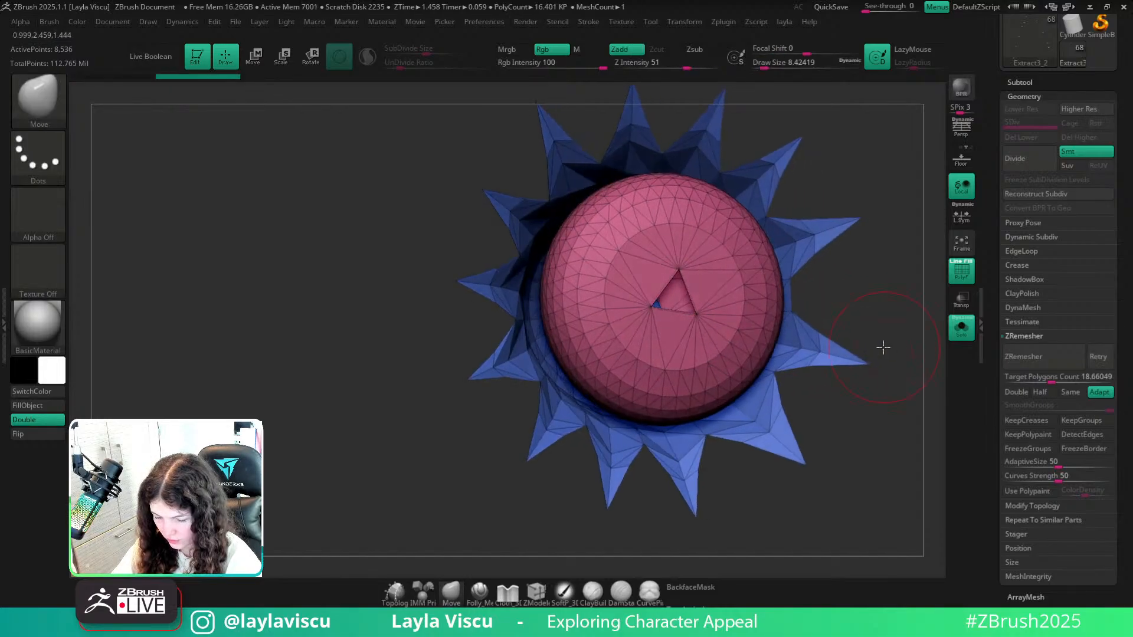
{"action": "key", "text": "ctrl+z"}
Weld the identical points of the daisy centres' mesh with WeldPoints.
{"action": "left_click", "coordinate": [1032, 506]}
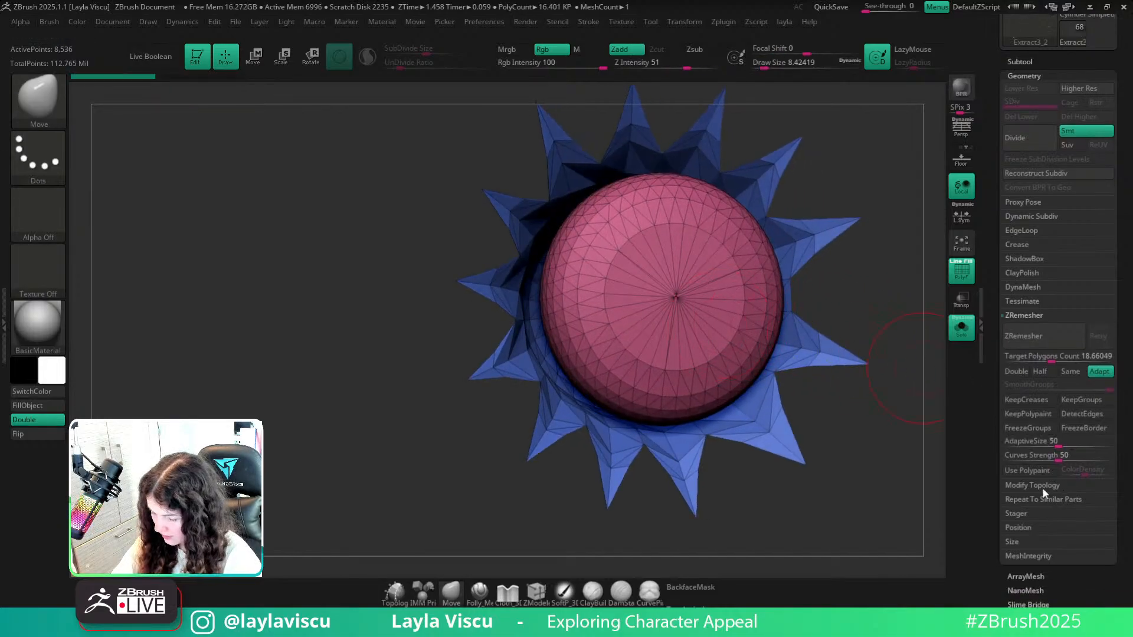
{"action": "left_click", "coordinate": [1035, 401]}
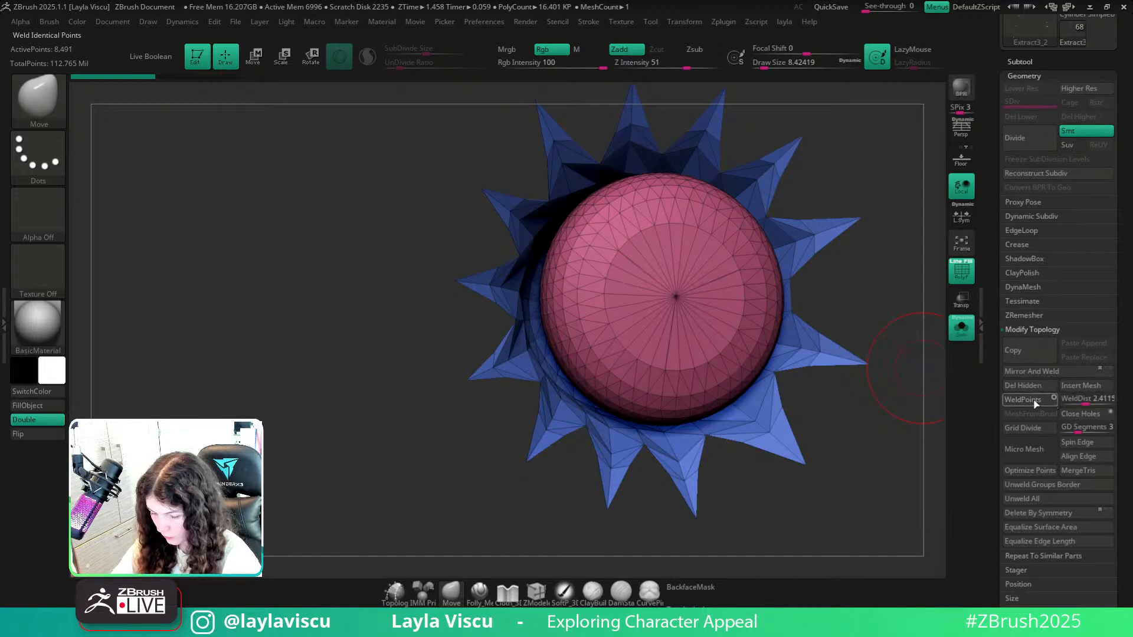
{"action": "right_click_drag", "start_coordinate": [688, 303], "coordinate": [270, 273], "text": "ctrl"}
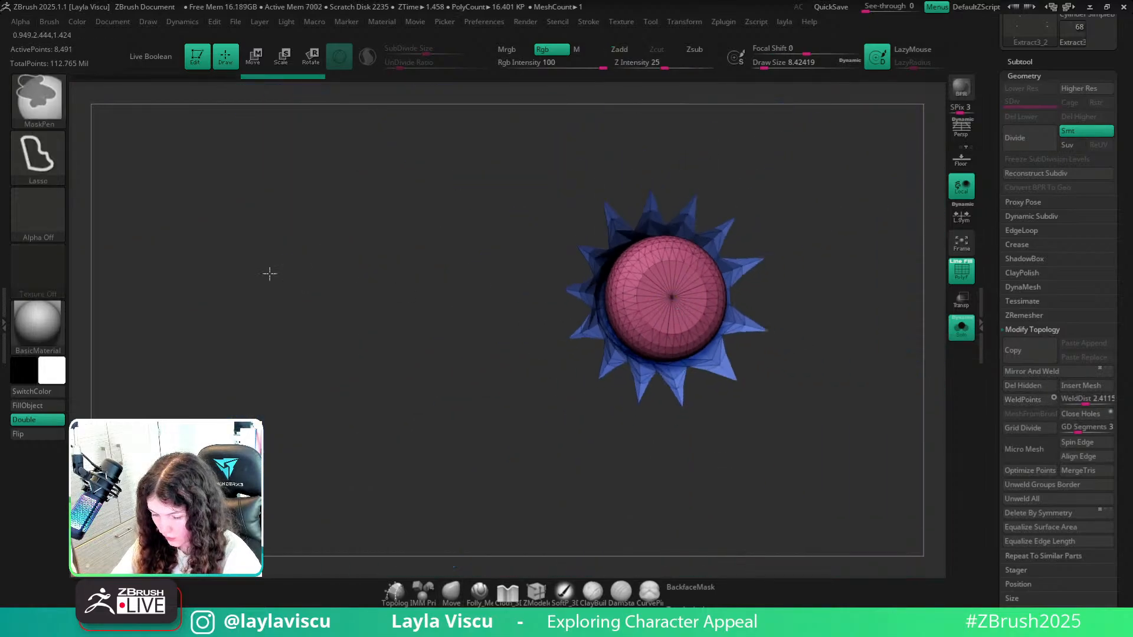
{"action": "right_click_drag", "start_coordinate": [844, 338], "coordinate": [859, 340]}
Repair the daisy centres' mesh with Fix Mesh and remesh it with ZRemesher at a target polygon count of about 21.2.
{"action": "left_click", "coordinate": [1018, 317]}
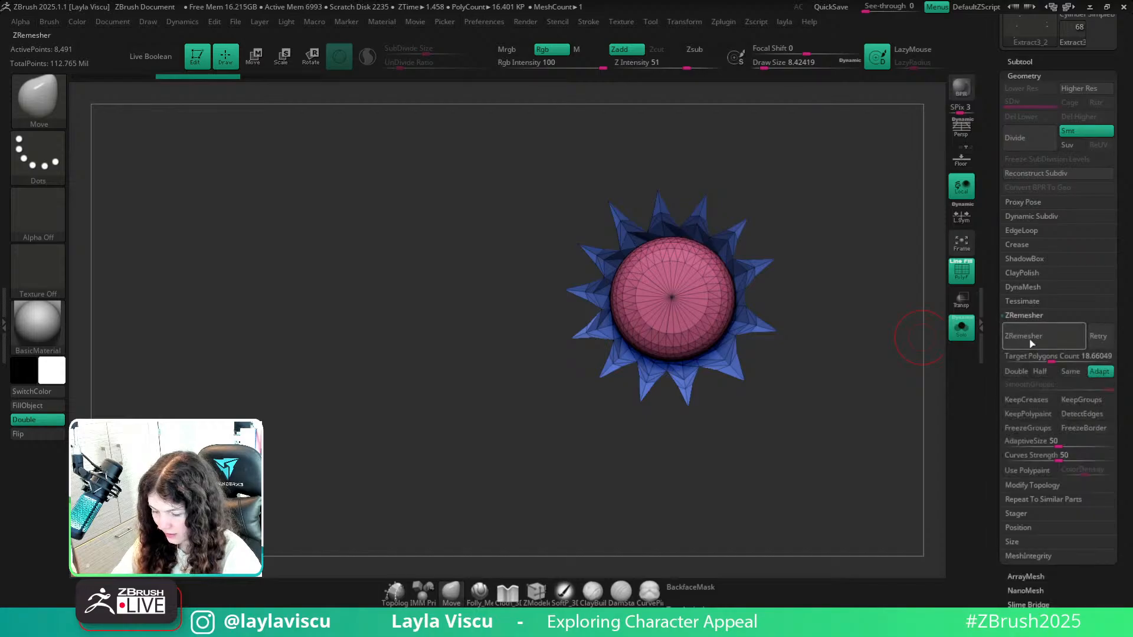
{"action": "left_click", "coordinate": [1024, 336]}
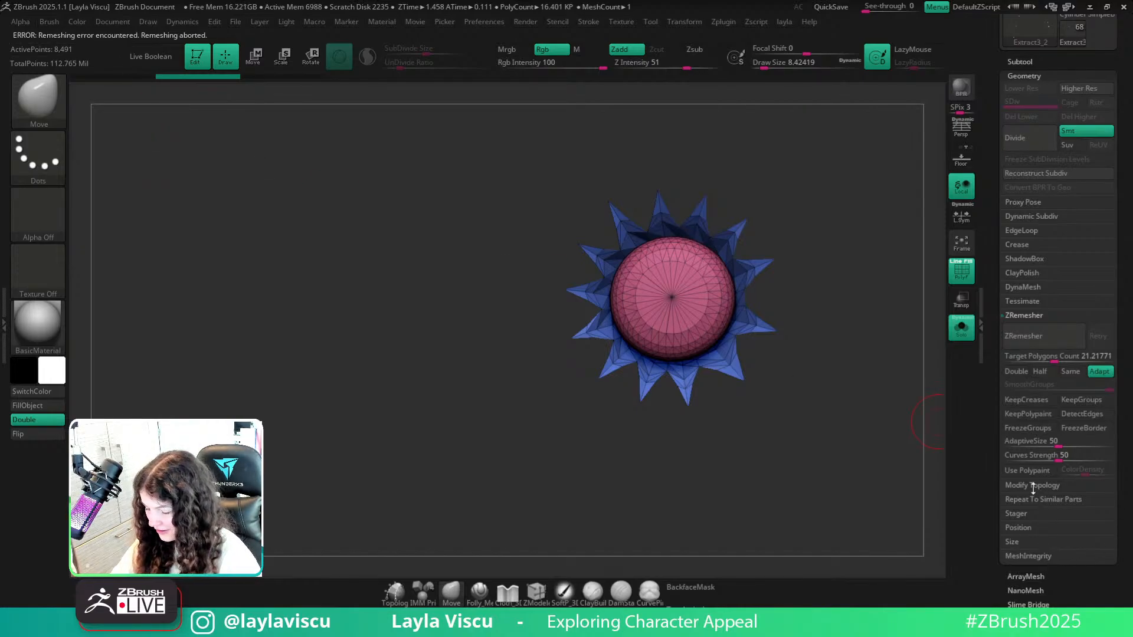
{"action": "left_click", "coordinate": [1021, 556]}
{"action": "left_click", "coordinate": [1082, 414]}
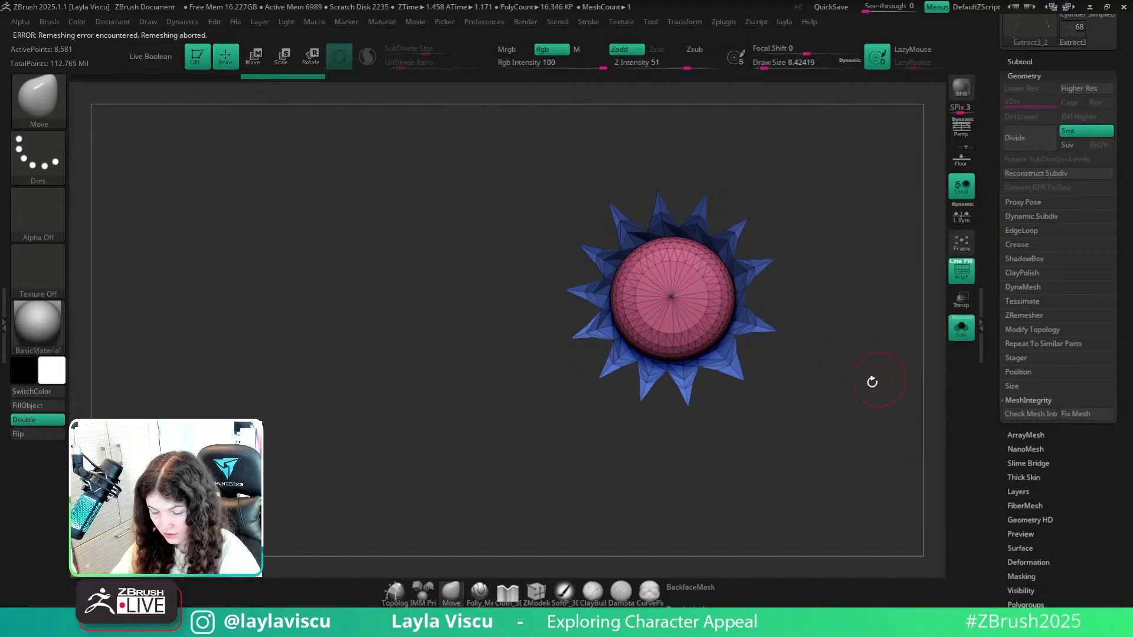
{"action": "left_click", "coordinate": [1025, 316]}
{"action": "left_click", "coordinate": [1025, 335]}
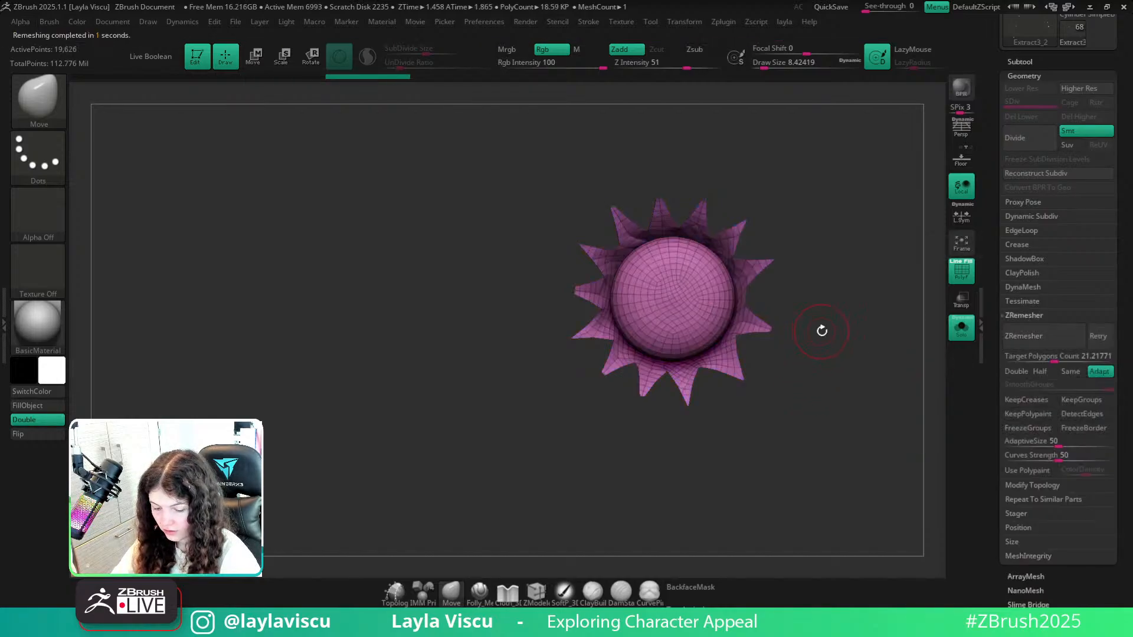
Examine the remeshed wireframe of the daisy centres and sepals across the different flowers.
{"action": "mouse_move", "coordinate": [822, 329]}
{"action": "left_mouse_down"}
{"action": "mouse_move", "coordinate": [898, 331]}
{"action": "mouse_move", "coordinate": [832, 334]}
{"action": "left_mouse_up"}
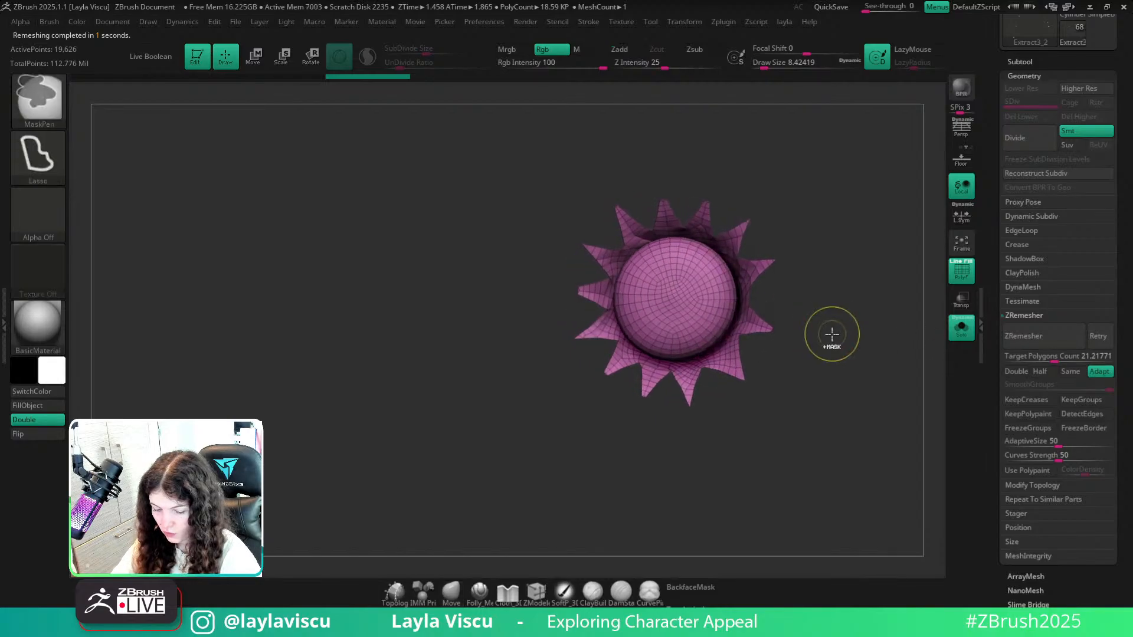
{"action": "right_click_drag", "start_coordinate": [832, 334], "coordinate": [730, 352], "text": "ctrl"}
{"action": "right_click_drag", "start_coordinate": [553, 334], "coordinate": [595, 488], "text": "alt"}
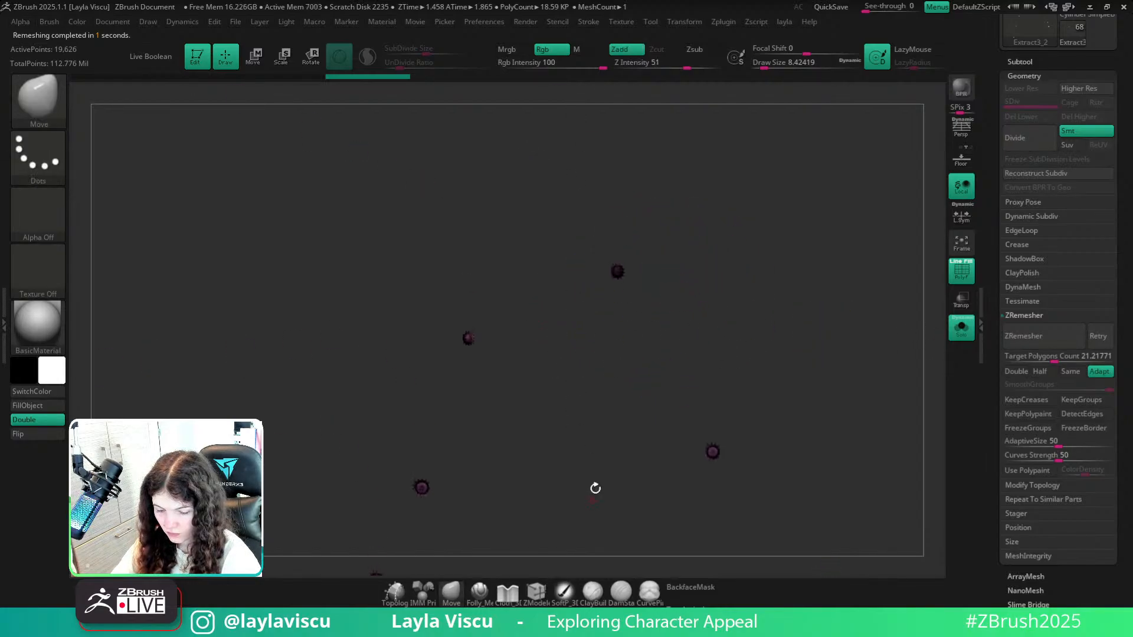
{"action": "right_click_drag", "start_coordinate": [614, 277], "coordinate": [632, 367], "text": "ctrl"}
{"action": "right_click_drag", "start_coordinate": [550, 137], "coordinate": [702, 348], "text": "alt"}
{"action": "mouse_move", "coordinate": [692, 278]}
{"action": "right_mouse_down", "text": "ctrl"}
{"action": "mouse_move", "coordinate": [703, 368]}
{"action": "mouse_move", "coordinate": [745, 361]}
{"action": "mouse_move", "coordinate": [723, 439]}
{"action": "right_mouse_up", "text": "ctrl"}
{"action": "mouse_move", "coordinate": [807, 412]}
{"action": "right_mouse_down"}
{"action": "mouse_move", "coordinate": [855, 405]}
{"action": "mouse_move", "coordinate": [794, 338]}
{"action": "right_mouse_up"}
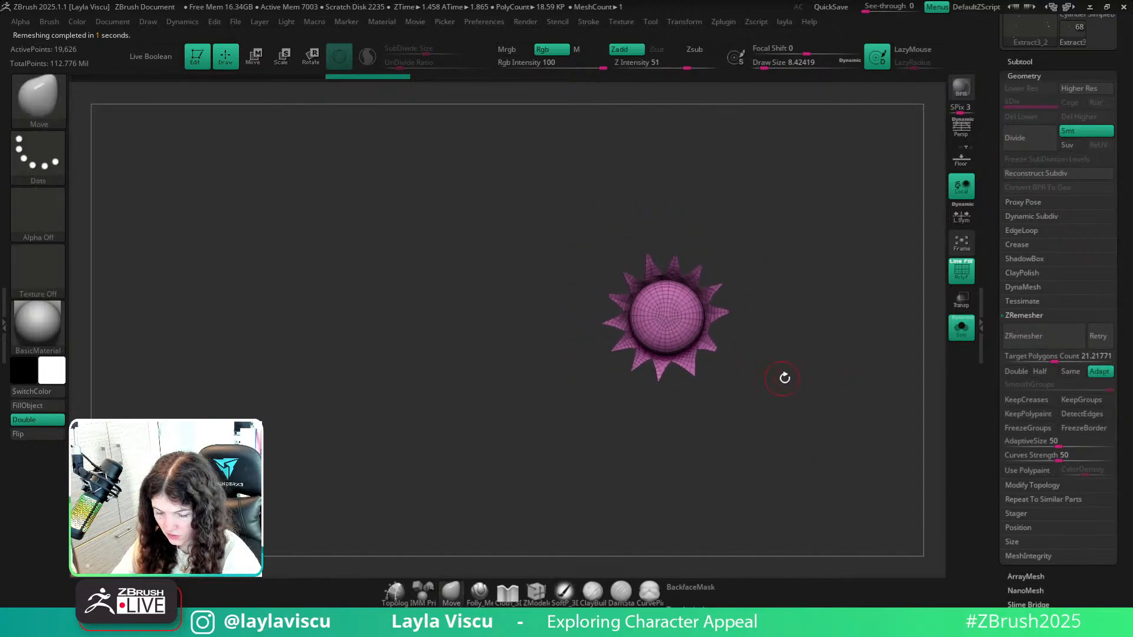
{"action": "right_click_drag", "start_coordinate": [785, 378], "coordinate": [783, 342]}
Split the remeshed daisy centres and sepals into separate polygroups and check the grouping across the flowers.
{"action": "key", "text": "1"}
{"action": "left_click", "coordinate": [822, 228]}
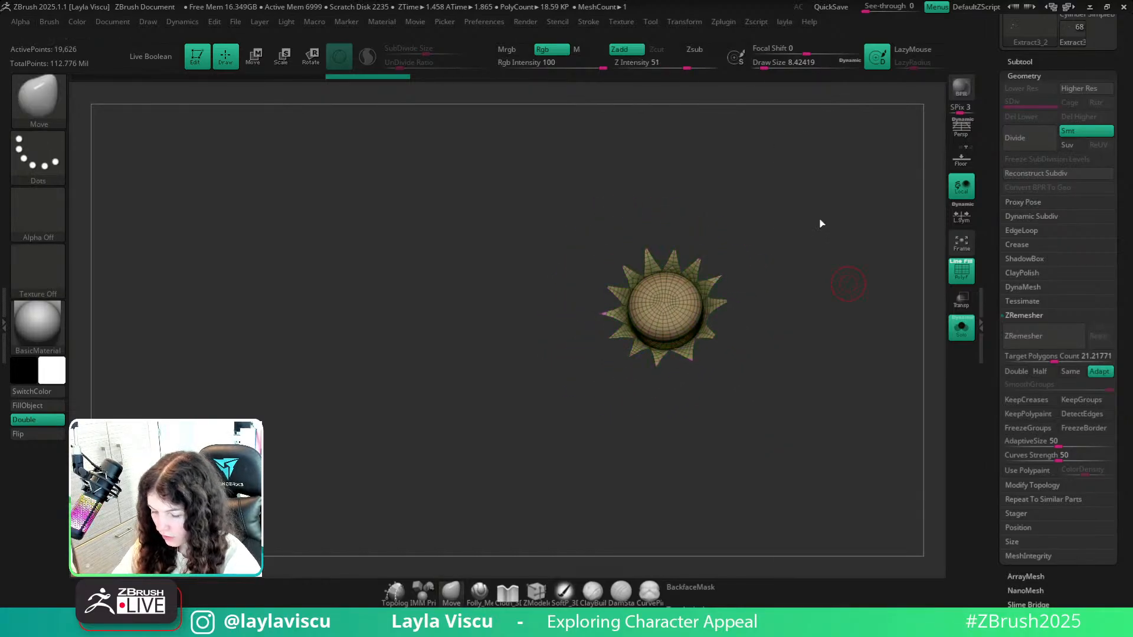
{"action": "scroll", "coordinate": [1086, 508], "scroll_direction": "down", "scroll_amount": 5}
{"action": "left_click", "coordinate": [1040, 553]}
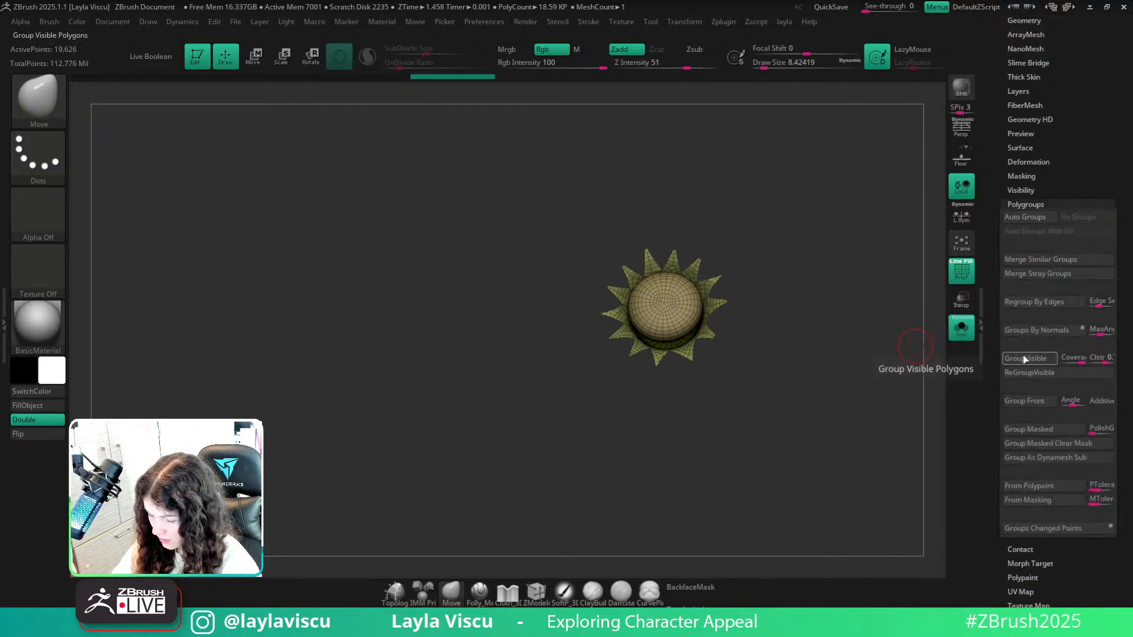
{"action": "left_click", "coordinate": [741, 317], "text": "ctrl+shift"}
{"action": "left_click_drag", "start_coordinate": [739, 331], "coordinate": [706, 407], "text": "alt"}
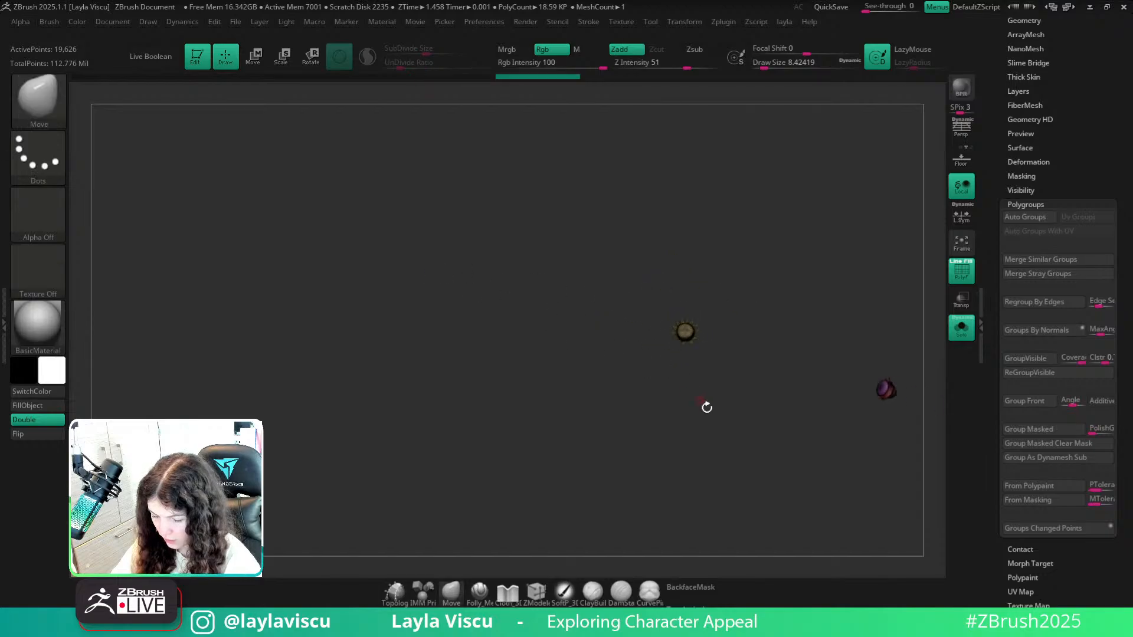
{"action": "mouse_move", "coordinate": [755, 478]}
{"action": "left_mouse_down", "text": "alt"}
{"action": "mouse_move", "coordinate": [609, 301]}
{"action": "mouse_move", "coordinate": [621, 252]}
{"action": "mouse_move", "coordinate": [592, 195]}
{"action": "mouse_move", "coordinate": [632, 266]}
{"action": "mouse_move", "coordinate": [548, 246]}
{"action": "mouse_move", "coordinate": [566, 259]}
{"action": "left_mouse_up", "text": "alt"}
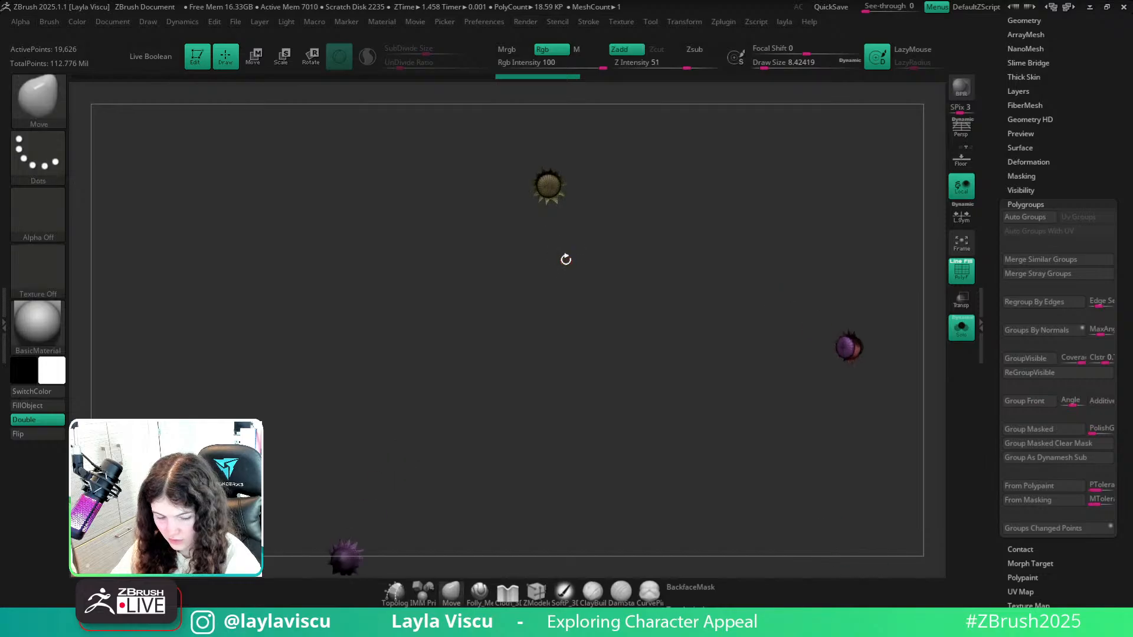
Hide the round centres of the daisies one after another, leaving their sepals visible.
{"action": "left_click", "coordinate": [551, 188], "text": "ctrl+shift"}
{"action": "left_click", "coordinate": [844, 347], "text": "ctrl+shift"}
{"action": "right_click_drag", "start_coordinate": [655, 304], "coordinate": [522, 221], "text": "ctrl"}
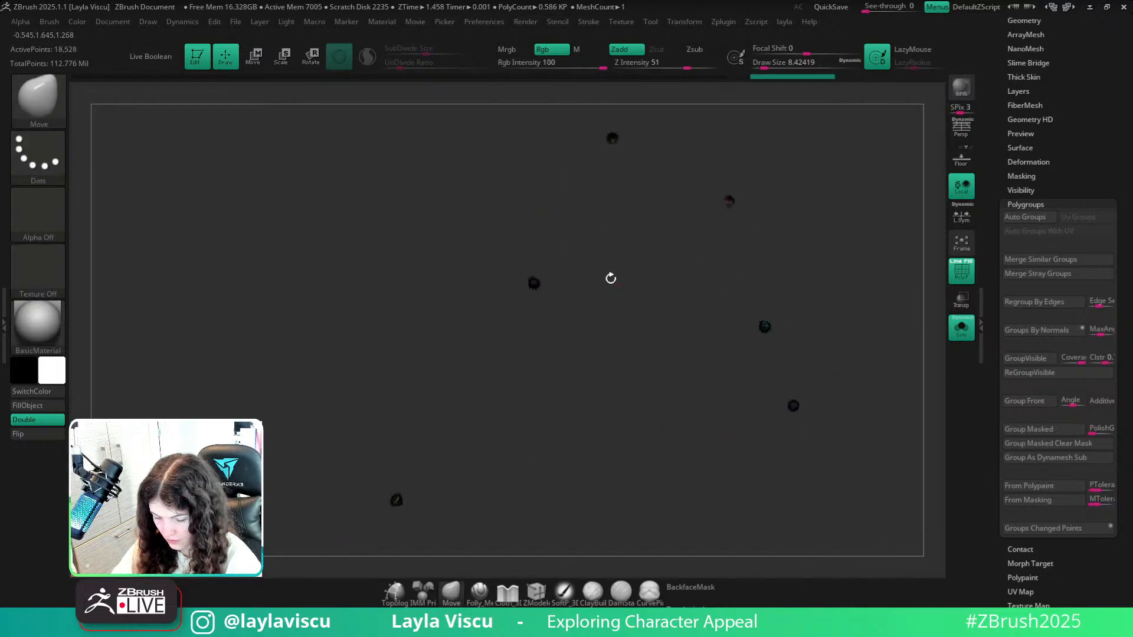
{"action": "right_click_drag", "start_coordinate": [609, 278], "coordinate": [520, 197], "text": "ctrl"}
{"action": "left_click", "coordinate": [846, 348], "text": "ctrl+shift"}
{"action": "right_click_drag", "start_coordinate": [803, 358], "coordinate": [744, 208], "text": "alt"}
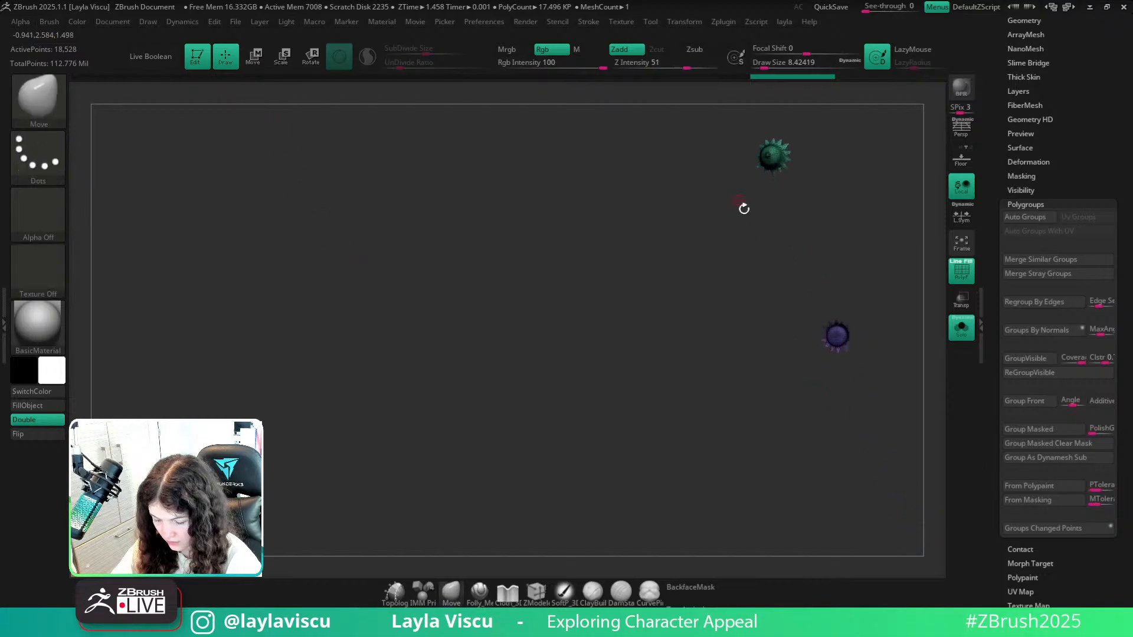
{"action": "left_click", "coordinate": [838, 334], "text": "ctrl+shift"}
{"action": "mouse_move", "coordinate": [756, 357]}
{"action": "right_mouse_down", "text": "alt"}
{"action": "mouse_move", "coordinate": [761, 233]}
{"action": "mouse_move", "coordinate": [789, 360]}
{"action": "mouse_move", "coordinate": [771, 458]}
{"action": "mouse_move", "coordinate": [764, 423]}
{"action": "mouse_move", "coordinate": [640, 413]}
{"action": "mouse_move", "coordinate": [506, 328]}
{"action": "right_mouse_up", "text": "alt"}
{"action": "left_click", "coordinate": [506, 328], "text": "ctrl+shift"}
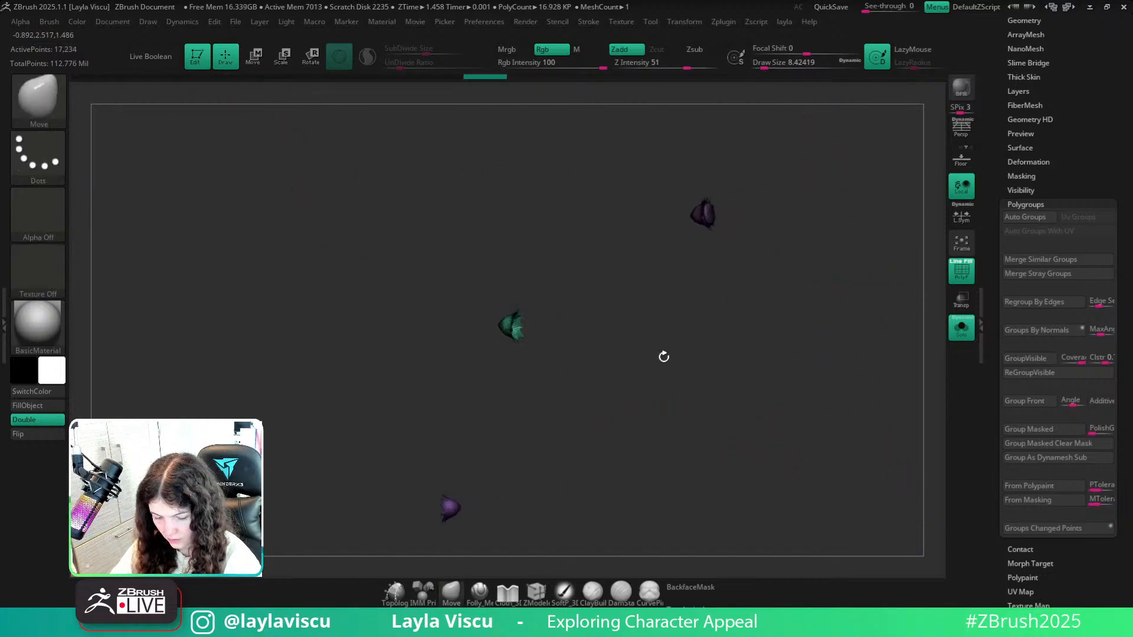
{"action": "right_click_drag", "start_coordinate": [663, 356], "coordinate": [331, 397]}
{"action": "left_click", "coordinate": [644, 283], "text": "ctrl+shift"}
{"action": "mouse_move", "coordinate": [468, 376]}
{"action": "right_mouse_down"}
{"action": "mouse_move", "coordinate": [666, 347]}
{"action": "mouse_move", "coordinate": [668, 248]}
{"action": "mouse_move", "coordinate": [531, 412]}
{"action": "mouse_move", "coordinate": [415, 430]}
{"action": "mouse_move", "coordinate": [660, 392]}
{"action": "right_mouse_up"}
{"action": "left_click", "coordinate": [478, 446], "text": "ctrl+shift"}
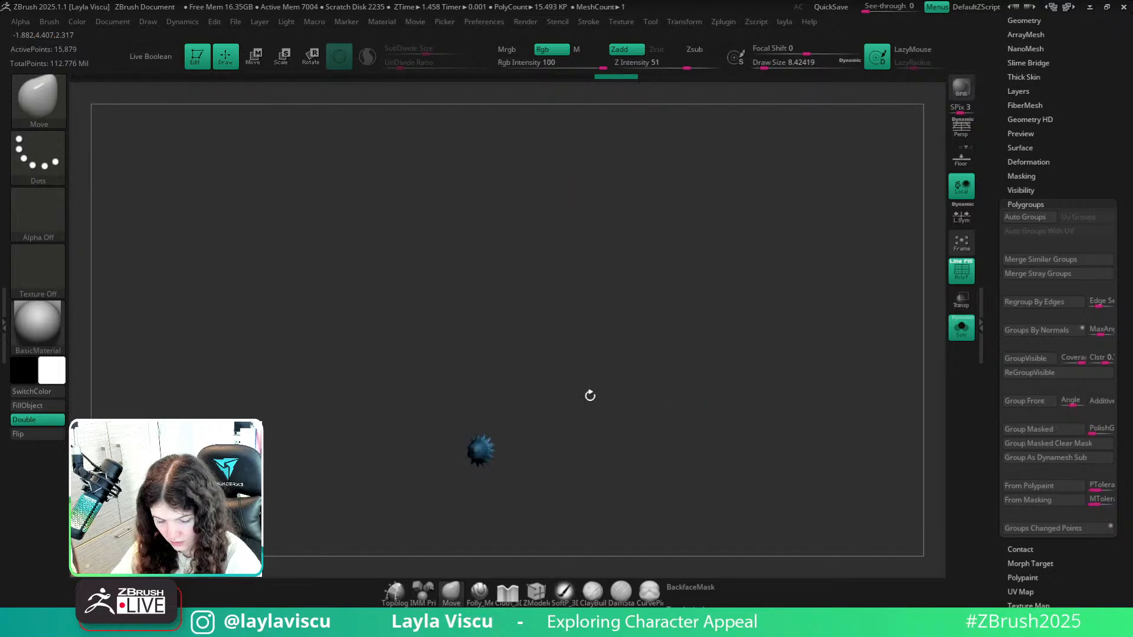
{"action": "right_click_drag", "start_coordinate": [331, 367], "coordinate": [620, 342], "text": "alt"}
{"action": "mouse_move", "coordinate": [493, 335]}
{"action": "right_mouse_down", "text": "alt"}
{"action": "mouse_move", "coordinate": [675, 352]}
{"action": "mouse_move", "coordinate": [735, 455]}
{"action": "mouse_move", "coordinate": [804, 367]}
{"action": "mouse_move", "coordinate": [673, 470]}
{"action": "right_mouse_up", "text": "alt"}
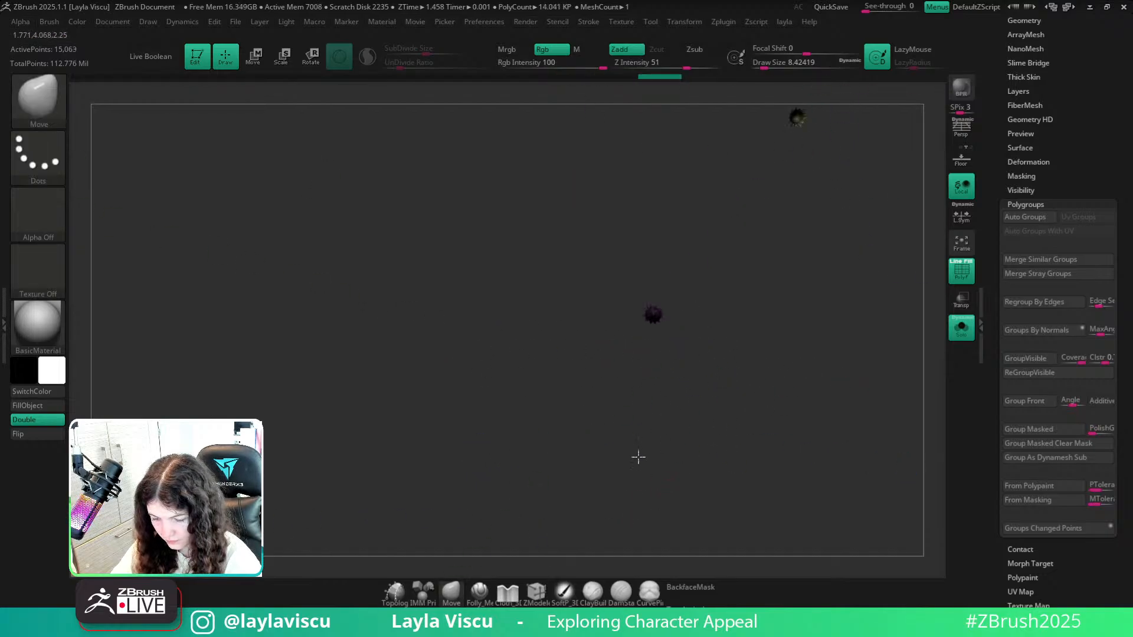
{"action": "right_click_drag", "start_coordinate": [684, 389], "coordinate": [680, 266]}
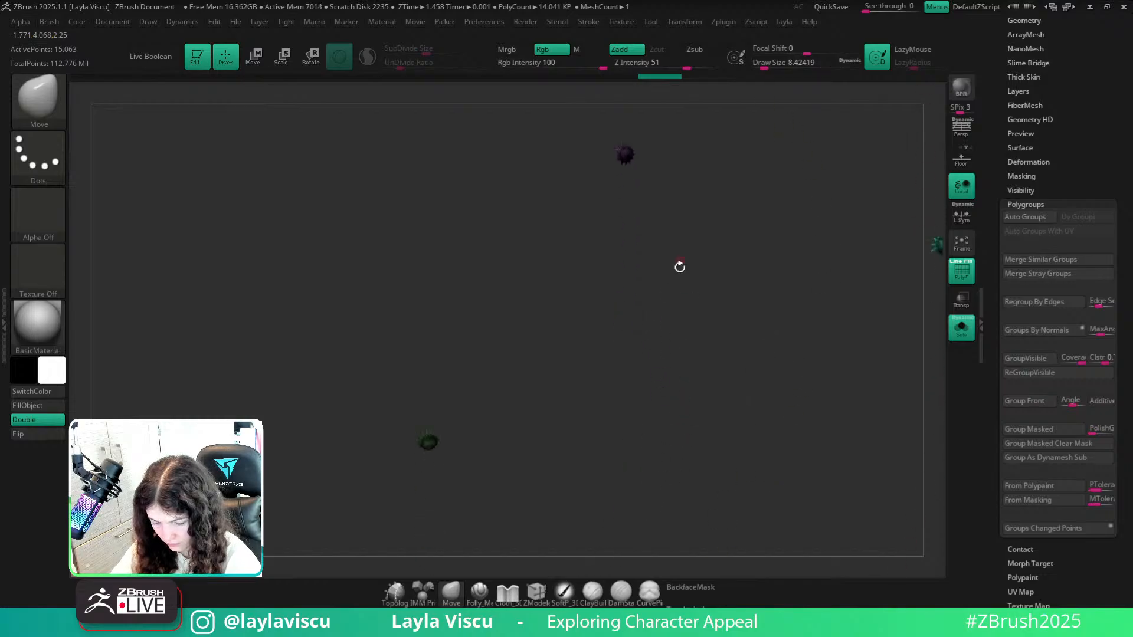
{"action": "right_click_drag", "start_coordinate": [629, 320], "coordinate": [729, 372], "text": "ctrl"}
{"action": "left_click", "coordinate": [489, 517], "text": "ctrl+shift"}
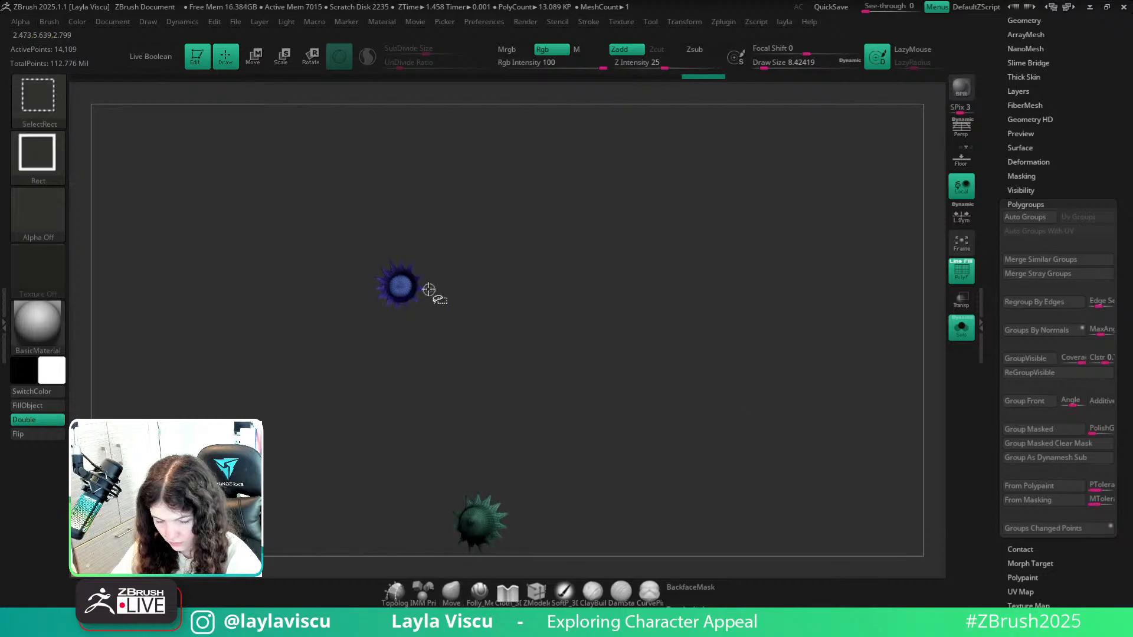
{"action": "left_click", "coordinate": [404, 286], "text": "ctrl+shift"}
{"action": "mouse_move", "coordinate": [519, 334]}
{"action": "right_mouse_down", "text": "ctrl"}
{"action": "mouse_move", "coordinate": [529, 307]}
{"action": "mouse_move", "coordinate": [673, 382]}
{"action": "mouse_move", "coordinate": [475, 317]}
{"action": "mouse_move", "coordinate": [438, 337]}
{"action": "mouse_move", "coordinate": [494, 309]}
{"action": "mouse_move", "coordinate": [300, 215]}
{"action": "right_mouse_up", "text": "ctrl"}
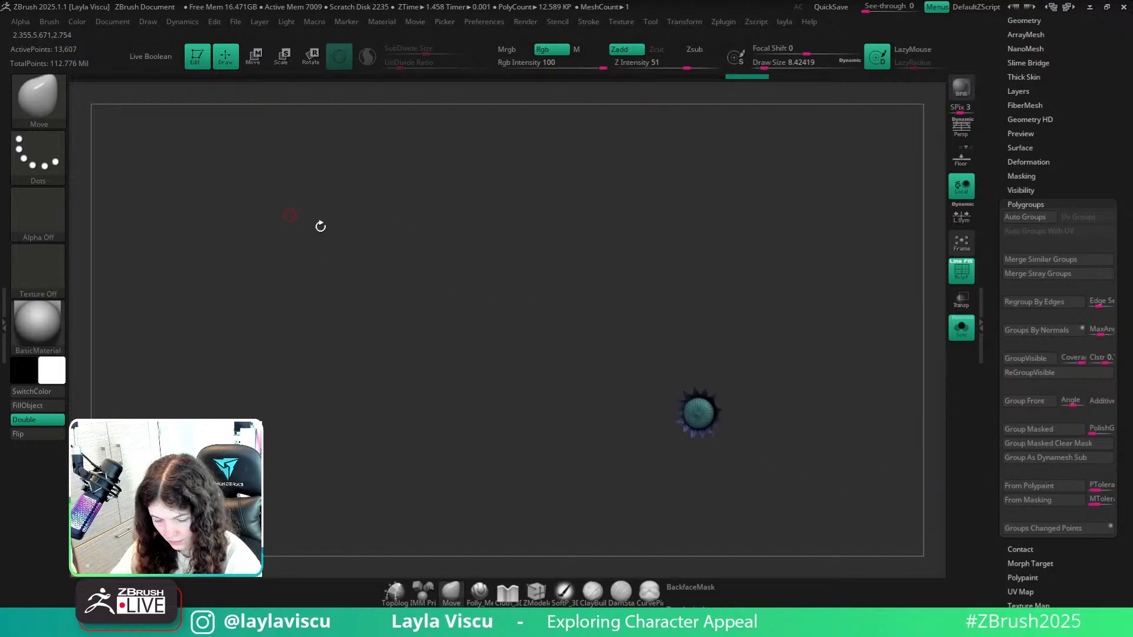
{"action": "left_click", "coordinate": [699, 416], "text": "ctrl+shift"}
{"action": "right_click_drag", "start_coordinate": [632, 375], "coordinate": [621, 450]}
{"action": "mouse_move", "coordinate": [626, 322]}
{"action": "right_mouse_down", "text": "ctrl"}
{"action": "mouse_move", "coordinate": [718, 372]}
{"action": "mouse_move", "coordinate": [630, 407]}
{"action": "mouse_move", "coordinate": [675, 284]}
{"action": "mouse_move", "coordinate": [746, 438]}
{"action": "mouse_move", "coordinate": [746, 475]}
{"action": "mouse_move", "coordinate": [767, 441]}
{"action": "mouse_move", "coordinate": [667, 221]}
{"action": "mouse_move", "coordinate": [649, 438]}
{"action": "mouse_move", "coordinate": [619, 307]}
{"action": "mouse_move", "coordinate": [735, 487]}
{"action": "right_mouse_up", "text": "ctrl"}
{"action": "left_click", "coordinate": [615, 332], "text": "ctrl+shift"}
{"action": "right_click_drag", "start_coordinate": [743, 402], "coordinate": [703, 288]}
Put the sepals and the round centres of all daisies into two separate polygroups and show the full mesh.
{"action": "key", "text": "space"}
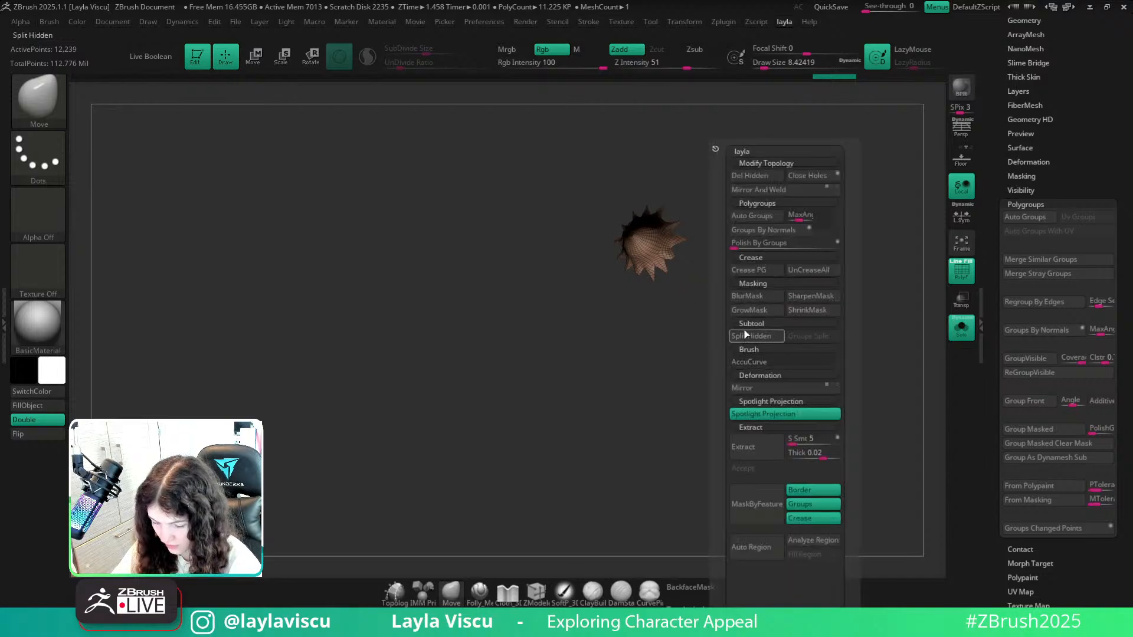
{"action": "left_click", "coordinate": [789, 301], "text": "ctrl+shift"}
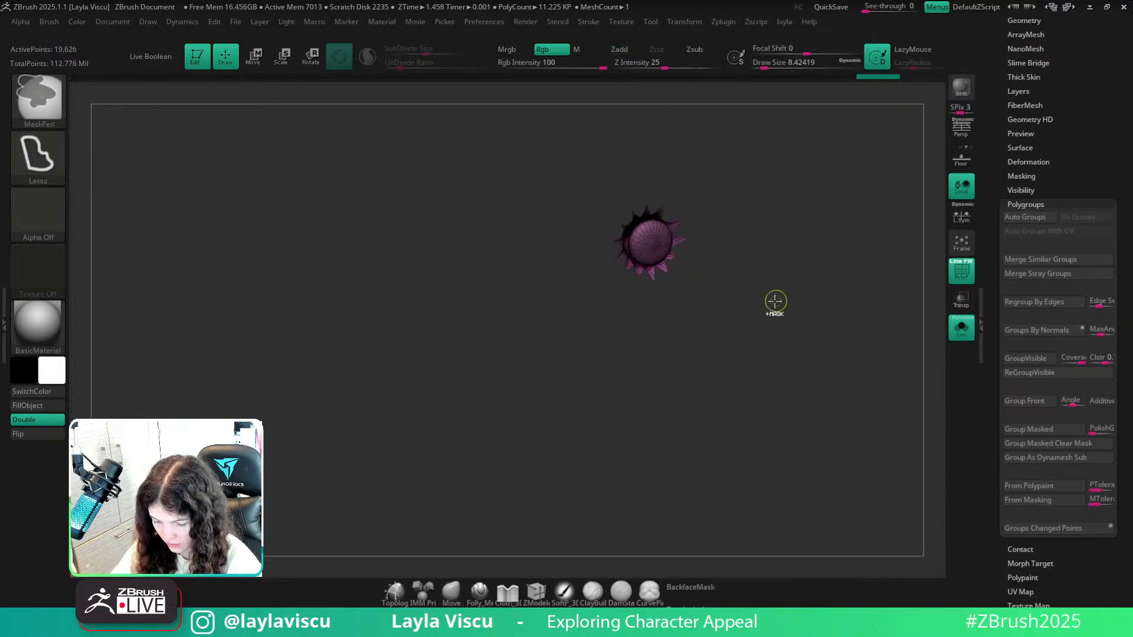
{"action": "key", "text": "ctrl+z"}
{"action": "left_click_drag", "start_coordinate": [758, 285], "coordinate": [777, 313], "text": "ctrl+shift"}
{"action": "key", "text": "ctrl+w"}
{"action": "left_click", "coordinate": [768, 302], "text": "ctrl+shift"}
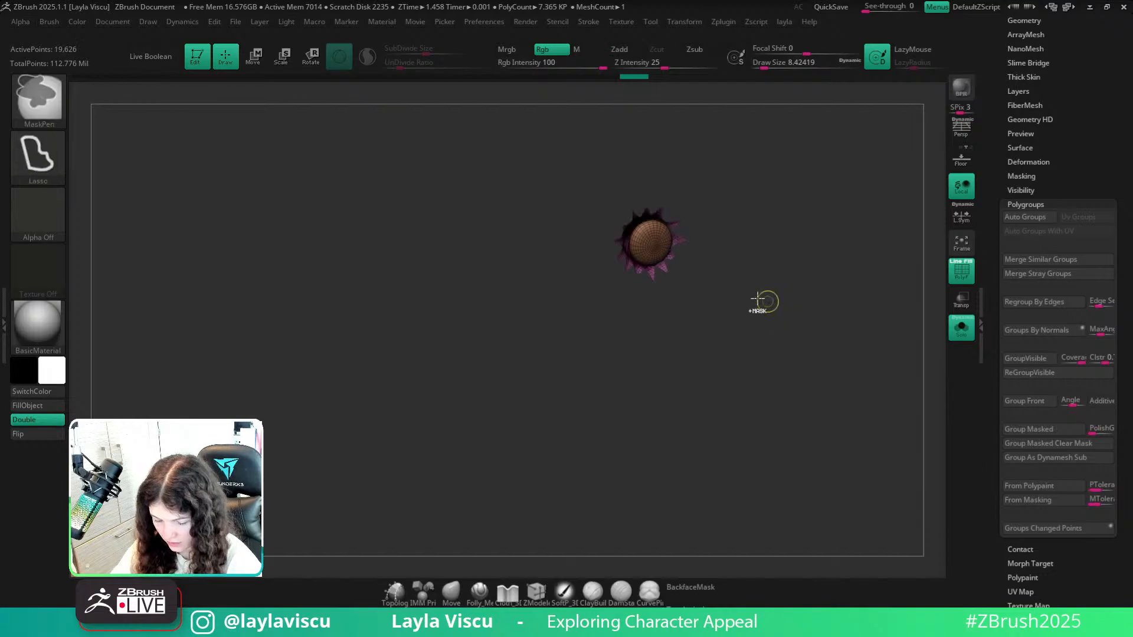
Isolate the small stray fragment floating beside the daisy and remove it from the mesh.
{"action": "right_click_drag", "start_coordinate": [758, 299], "coordinate": [728, 404], "text": "ctrl"}
{"action": "left_click_drag", "start_coordinate": [718, 382], "coordinate": [757, 419], "text": "ctrl+shift"}
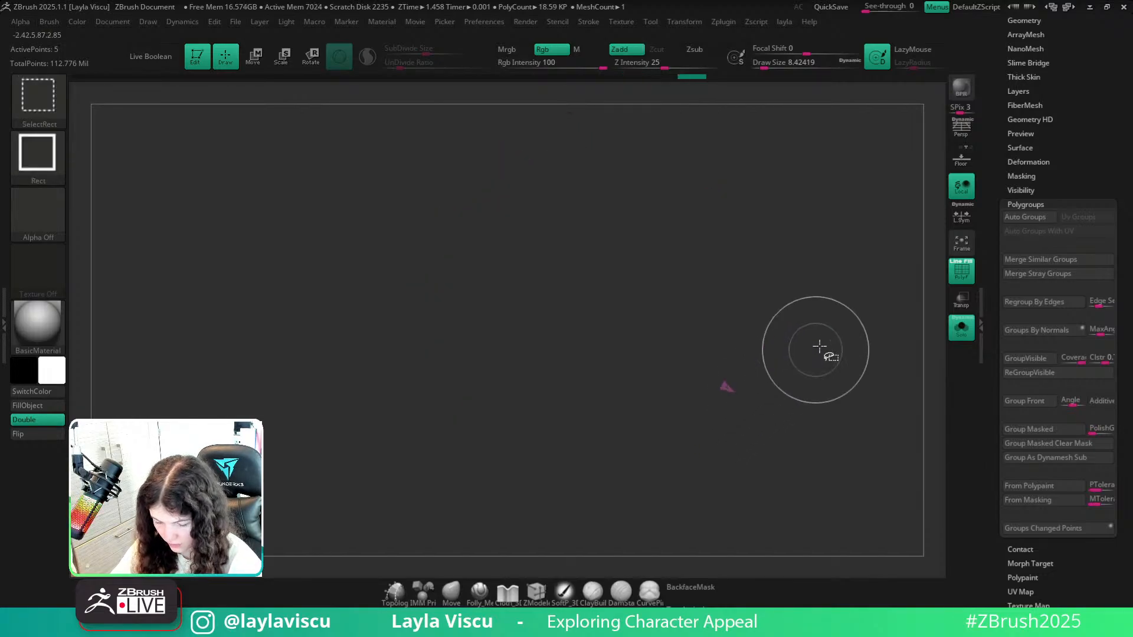
{"action": "left_click", "coordinate": [824, 345], "text": "ctrl+shift"}
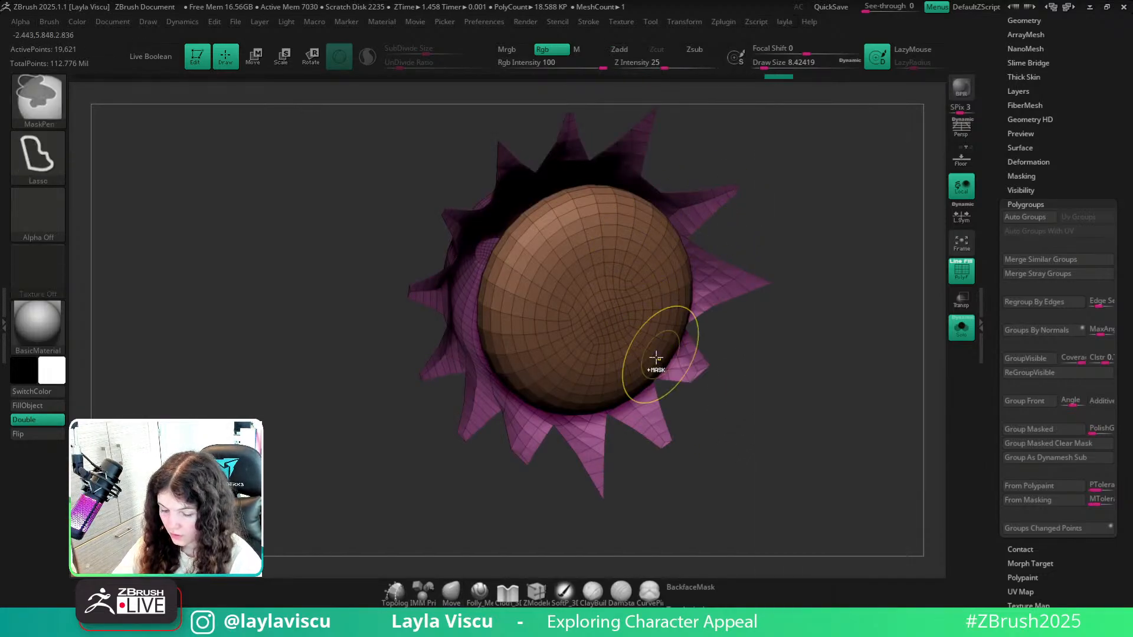
{"action": "right_click_drag", "start_coordinate": [657, 357], "coordinate": [517, 339], "text": "ctrl"}
{"action": "right_click_drag", "start_coordinate": [655, 222], "coordinate": [710, 230], "text": "ctrl"}
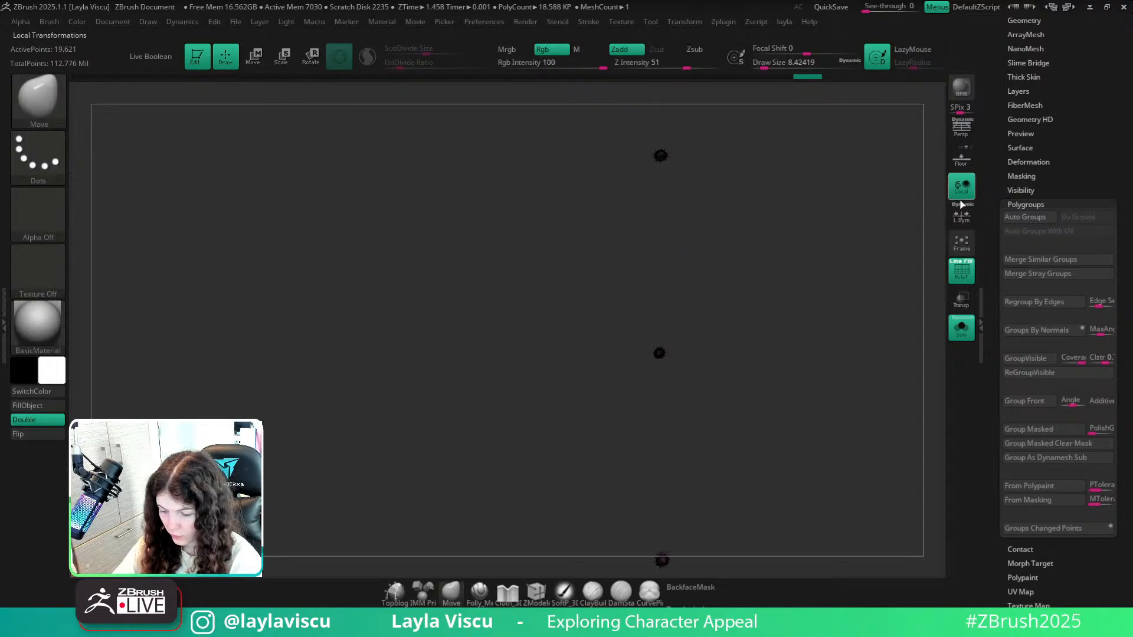
Examine a daisy's centre and sepals from several sides, with and without the polygroup wireframe.
{"action": "right_click_drag", "start_coordinate": [856, 268], "coordinate": [694, 318]}
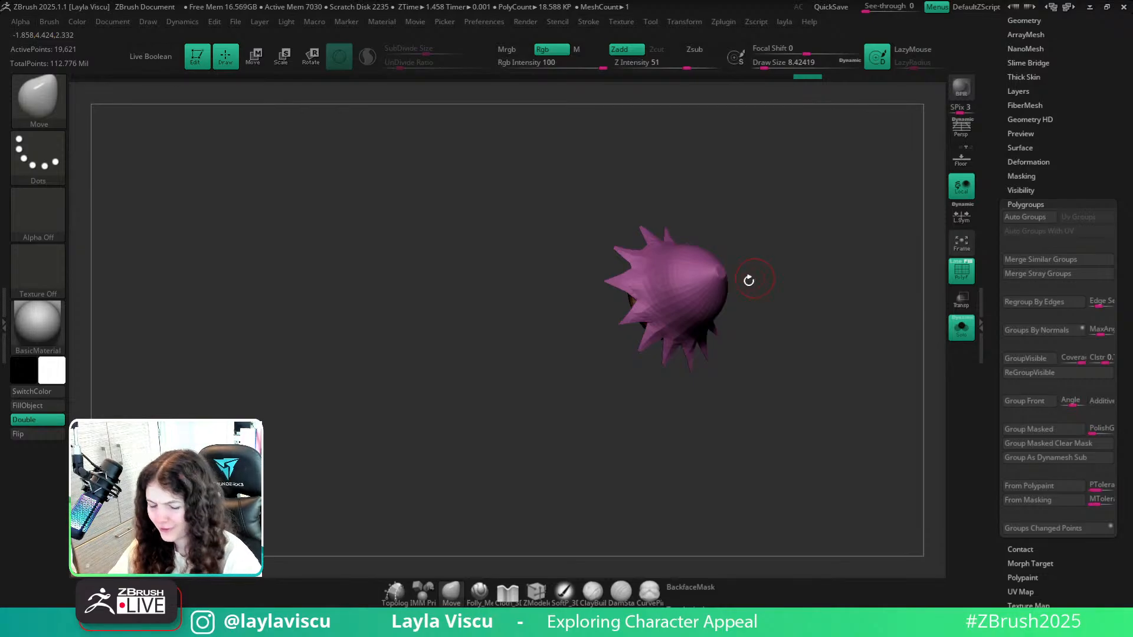
{"action": "mouse_move", "coordinate": [749, 280]}
{"action": "right_mouse_down"}
{"action": "mouse_move", "coordinate": [844, 342]}
{"action": "mouse_move", "coordinate": [890, 324]}
{"action": "mouse_move", "coordinate": [873, 273]}
{"action": "mouse_move", "coordinate": [832, 278]}
{"action": "mouse_move", "coordinate": [828, 375]}
{"action": "right_mouse_up"}
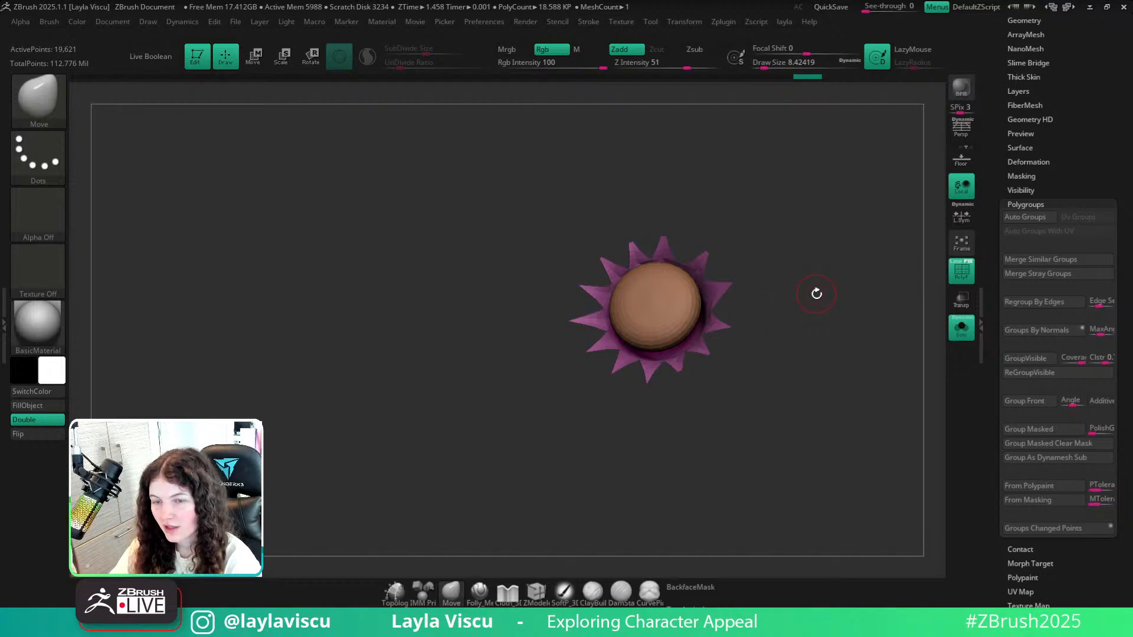
{"action": "key", "text": "shift+f"}
{"action": "left_click_drag", "start_coordinate": [839, 301], "coordinate": [848, 326]}
{"action": "key", "text": "shift+f"}
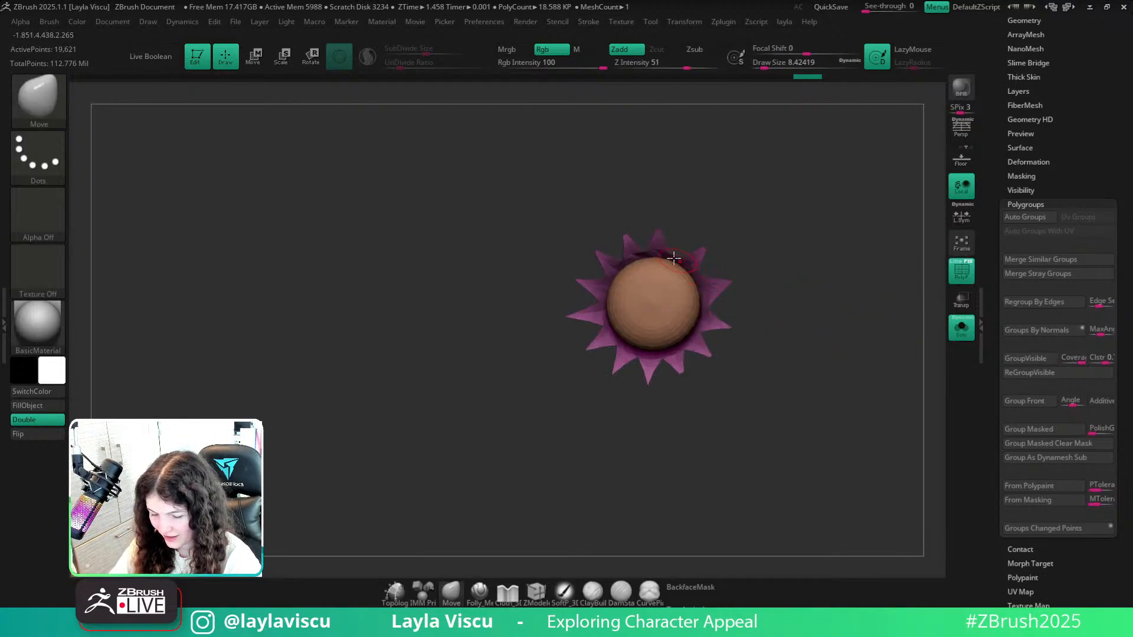
{"action": "mouse_move", "coordinate": [862, 265]}
{"action": "left_mouse_down", "text": "alt"}
{"action": "mouse_move", "coordinate": [905, 306]}
{"action": "mouse_move", "coordinate": [852, 258]}
{"action": "mouse_move", "coordinate": [817, 286]}
{"action": "mouse_move", "coordinate": [898, 434]}
{"action": "mouse_move", "coordinate": [875, 421]}
{"action": "left_mouse_up", "text": "alt"}
{"action": "left_click", "coordinate": [962, 269]}
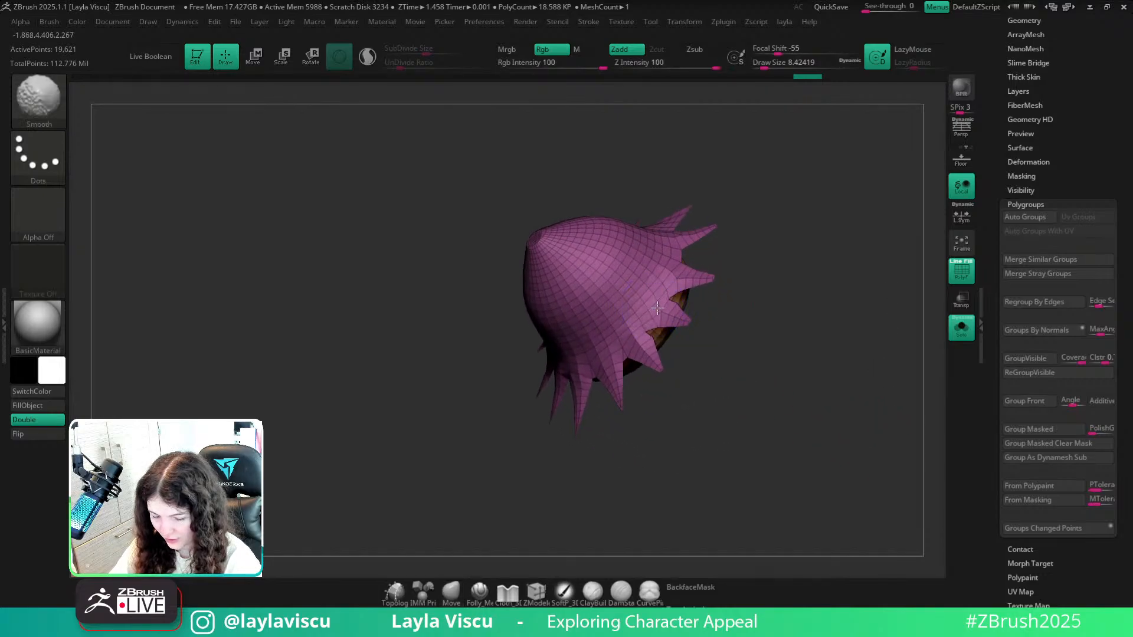
Smooth the base of a sepal tip on the isolated daisy with a draw size of about 4.3, and check the sepals from behind.
{"action": "right_click_drag", "start_coordinate": [658, 309], "coordinate": [676, 338], "text": "ctrl"}
{"action": "key", "text": "s"}
{"action": "key", "text": "s"}
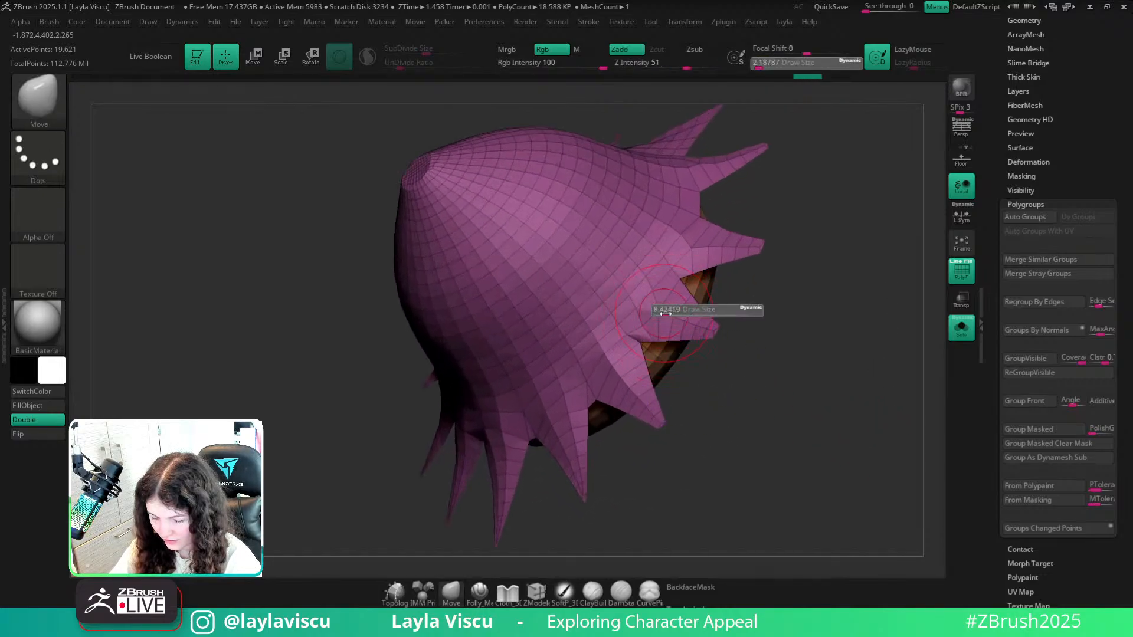
{"action": "left_click_drag", "start_coordinate": [665, 314], "coordinate": [666, 314]}
{"action": "key", "text": "s"}
{"action": "left_click_drag", "start_coordinate": [657, 310], "coordinate": [649, 305]}
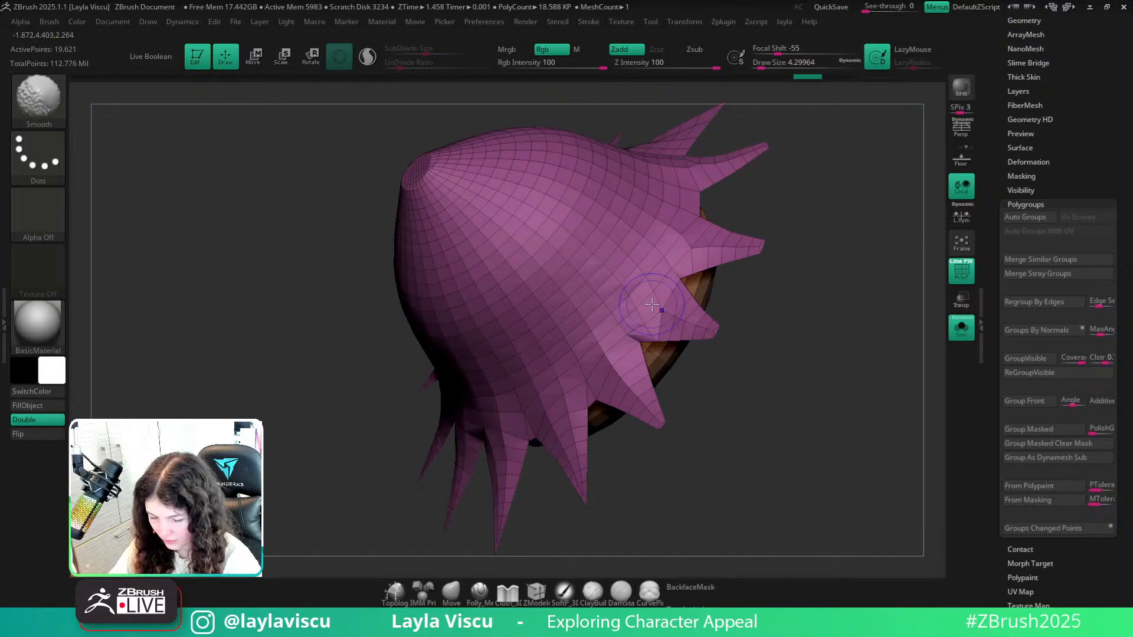
{"action": "right_click_drag", "start_coordinate": [843, 356], "coordinate": [823, 325], "text": "ctrl"}
{"action": "right_click_drag", "start_coordinate": [823, 325], "coordinate": [820, 399]}
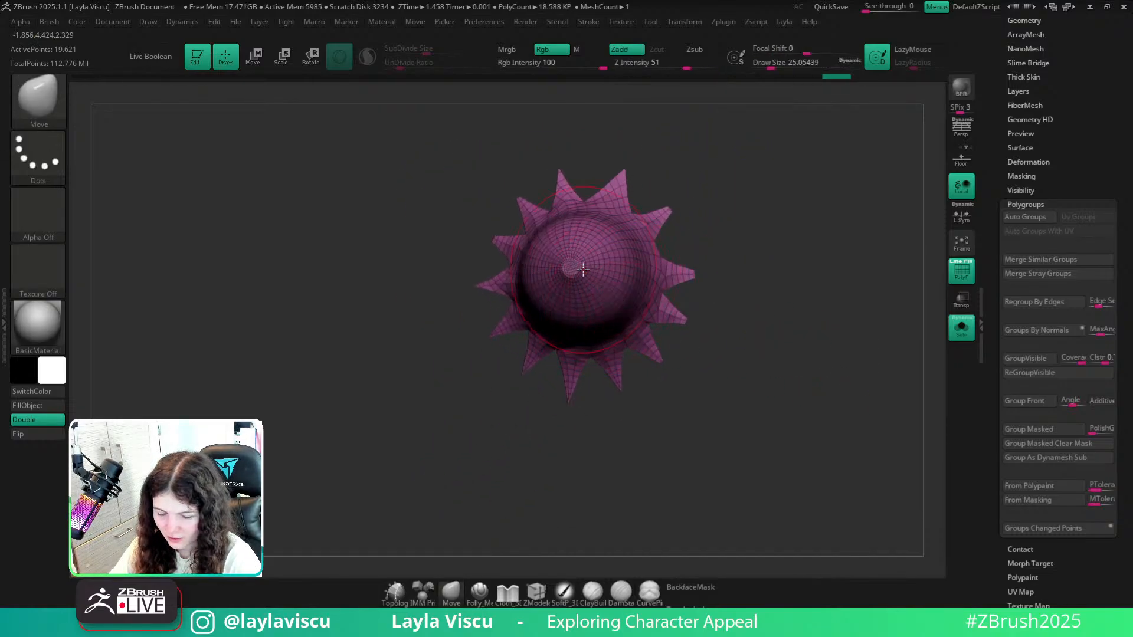
{"action": "key", "text": "s"}
{"action": "mouse_move", "coordinate": [807, 321]}
{"action": "right_mouse_down"}
{"action": "mouse_move", "coordinate": [738, 329]}
{"action": "mouse_move", "coordinate": [803, 340]}
{"action": "right_mouse_up"}
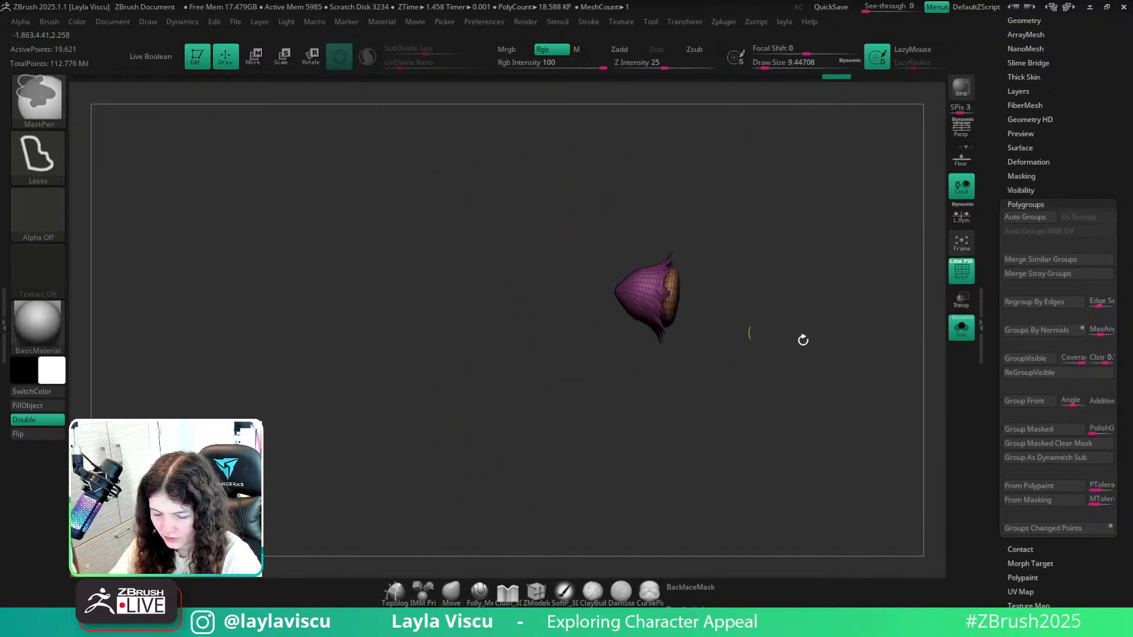
Show the whole character again and inspect how the daisy beside the waist sits on the braid.
{"action": "left_click", "coordinate": [961, 326]}
{"action": "mouse_move", "coordinate": [620, 256]}
{"action": "right_mouse_down", "text": "ctrl"}
{"action": "mouse_move", "coordinate": [837, 309]}
{"action": "mouse_move", "coordinate": [861, 261]}
{"action": "mouse_move", "coordinate": [904, 477]}
{"action": "mouse_move", "coordinate": [938, 475]}
{"action": "mouse_move", "coordinate": [817, 377]}
{"action": "right_mouse_up", "text": "ctrl"}
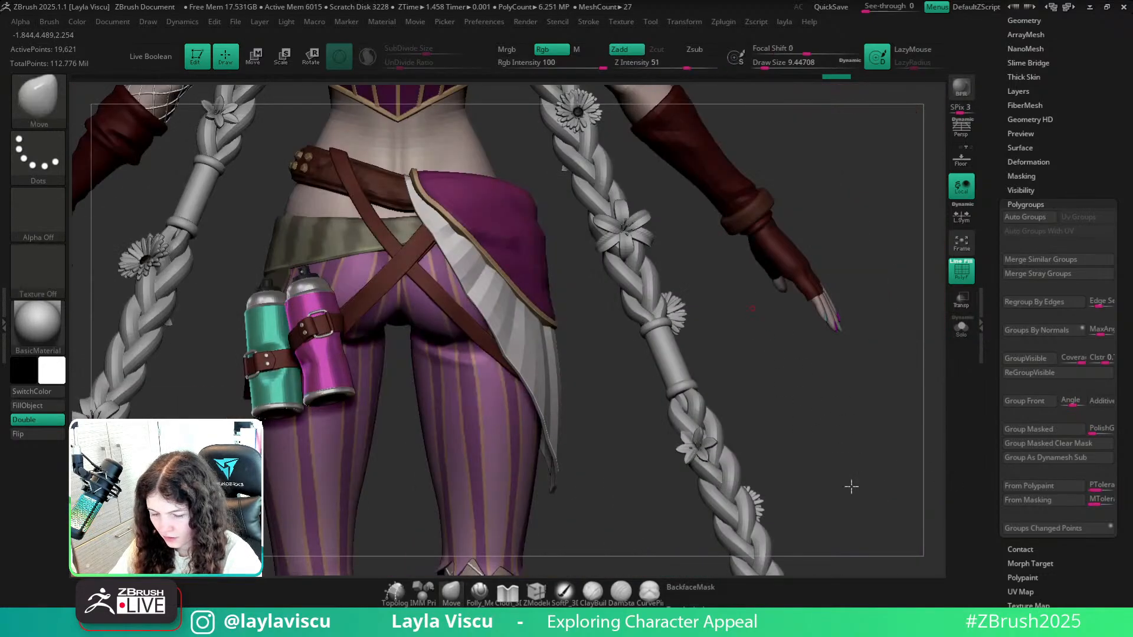
{"action": "mouse_move", "coordinate": [852, 486]}
{"action": "right_mouse_down", "text": "ctrl"}
{"action": "mouse_move", "coordinate": [720, 321]}
{"action": "mouse_move", "coordinate": [789, 415]}
{"action": "right_mouse_up", "text": "ctrl"}
{"action": "left_click_drag", "start_coordinate": [808, 268], "coordinate": [960, 558], "text": "alt"}
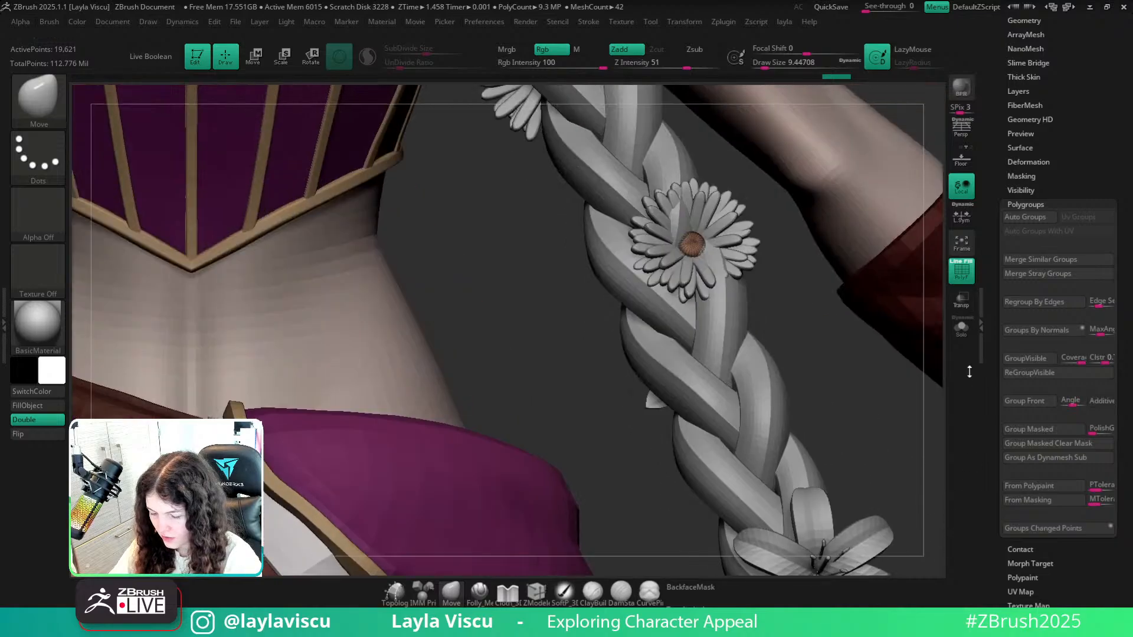
{"action": "left_click", "coordinate": [962, 331]}
{"action": "left_click", "coordinate": [962, 332]}
{"action": "left_click_drag", "start_coordinate": [861, 338], "coordinate": [668, 348]}
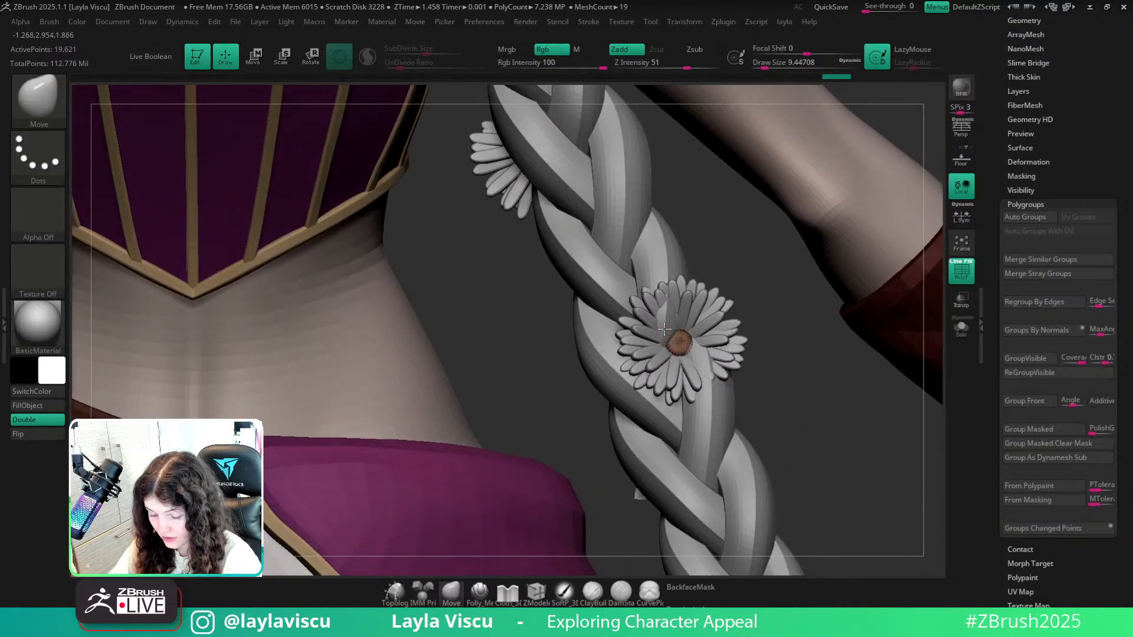
Select the braid and push its strands back beneath the daisy's petals with the Move brush at a draw size of about 74.
{"action": "left_click", "coordinate": [665, 329], "text": "alt"}
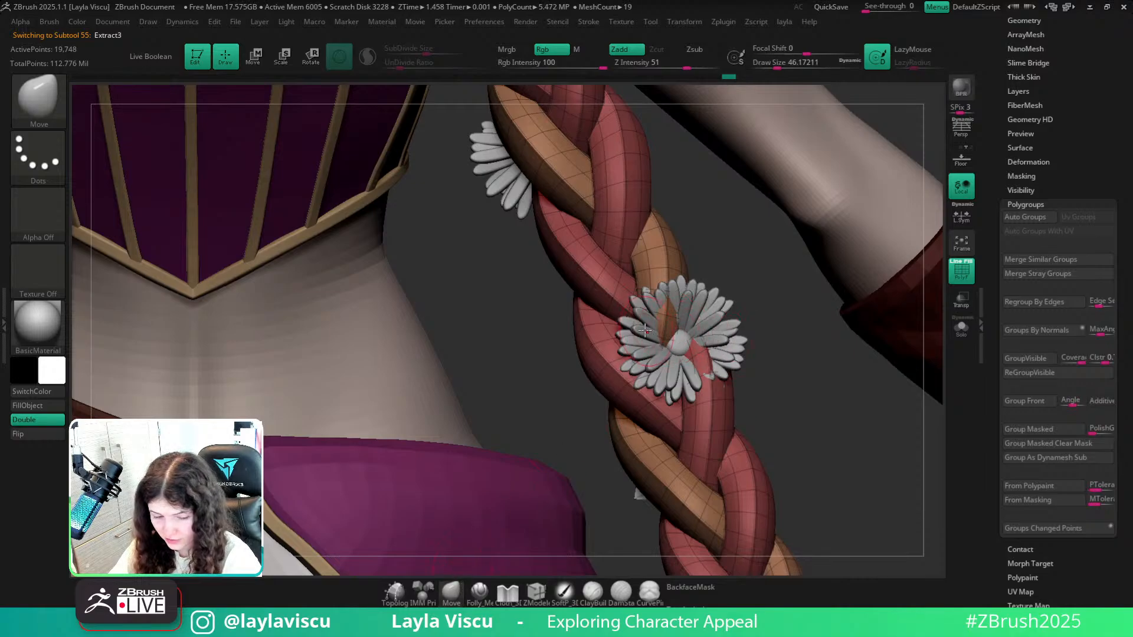
{"action": "key", "text": "bracketright"}
{"action": "key", "text": "bracketright"}
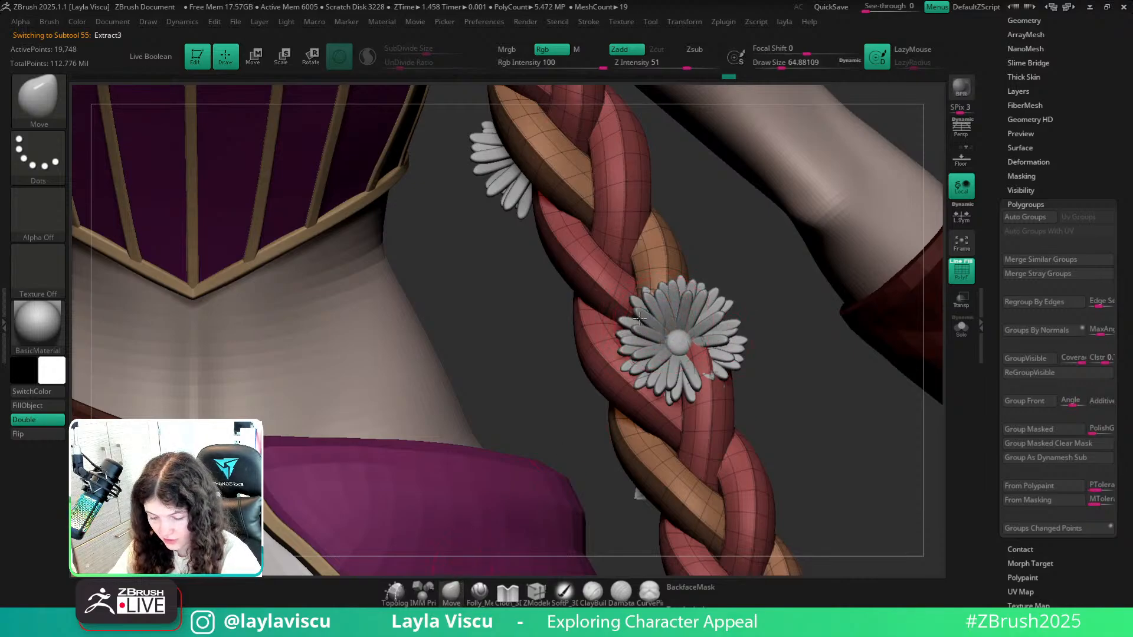
{"action": "key", "text": "bracketright"}
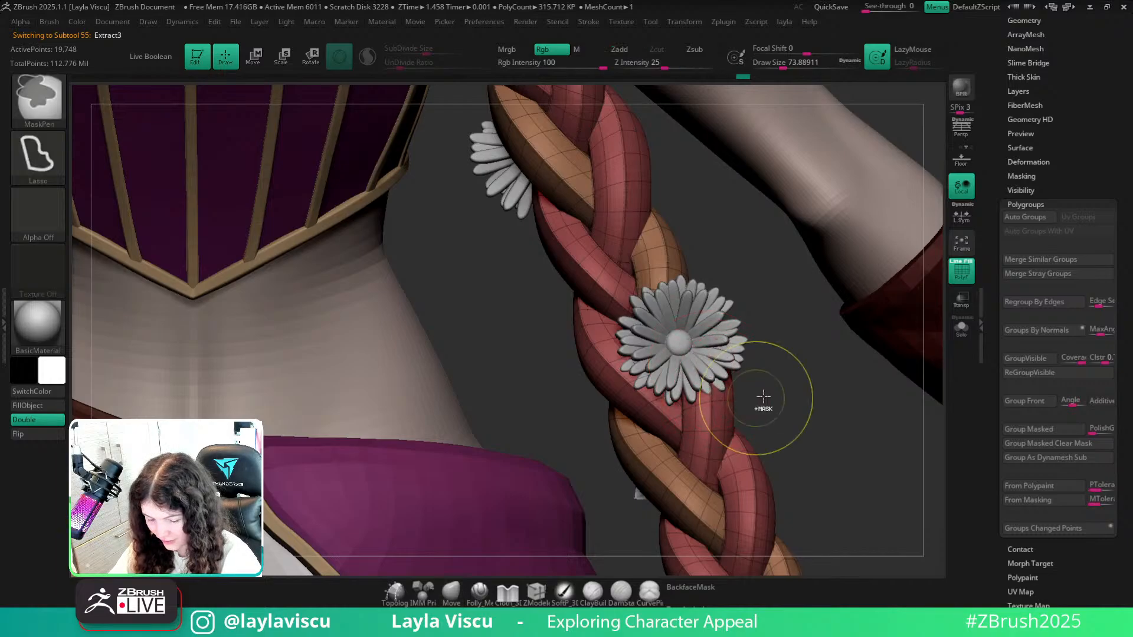
{"action": "key", "text": "shift+f"}
{"action": "right_click_drag", "start_coordinate": [787, 386], "coordinate": [649, 358], "text": "ctrl"}
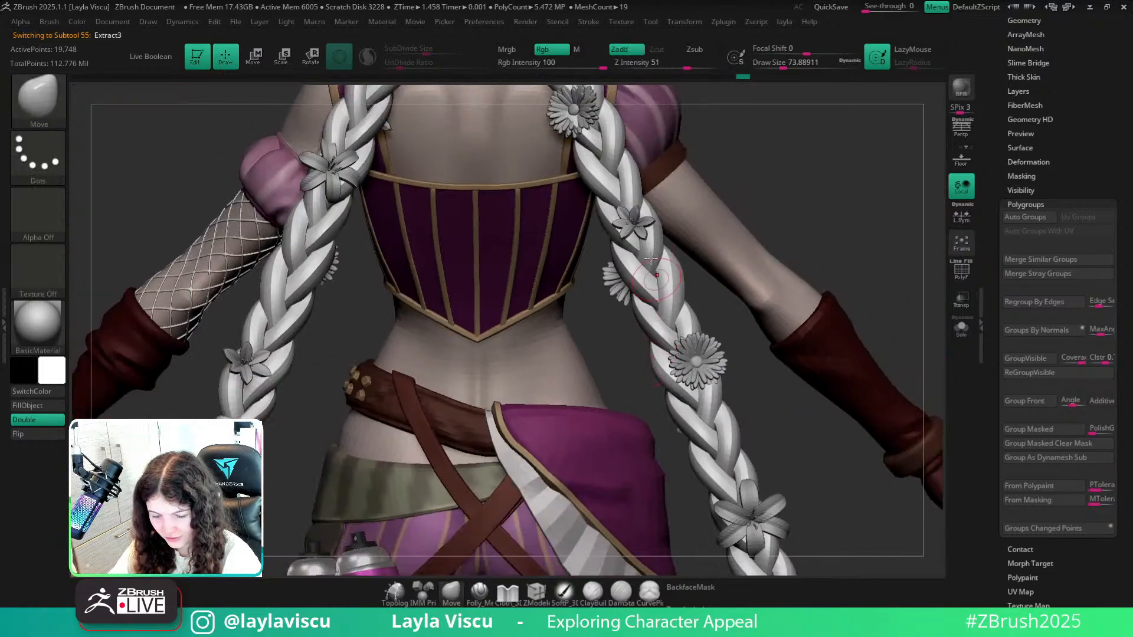
Select the small lily above the daisies on the braid and pull its upper petal outward with the Move brush at a larger draw size.
{"action": "left_click", "coordinate": [640, 229], "text": "alt"}
{"action": "right_click_drag", "start_coordinate": [642, 233], "coordinate": [681, 240], "text": "ctrl"}
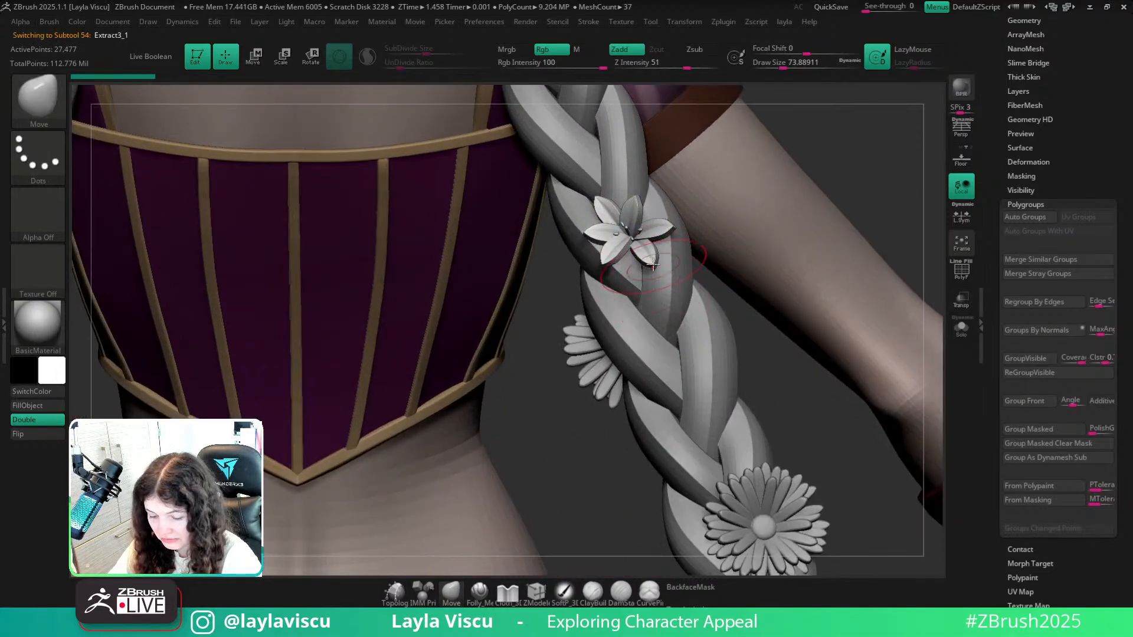
{"action": "key", "text": "shift+f"}
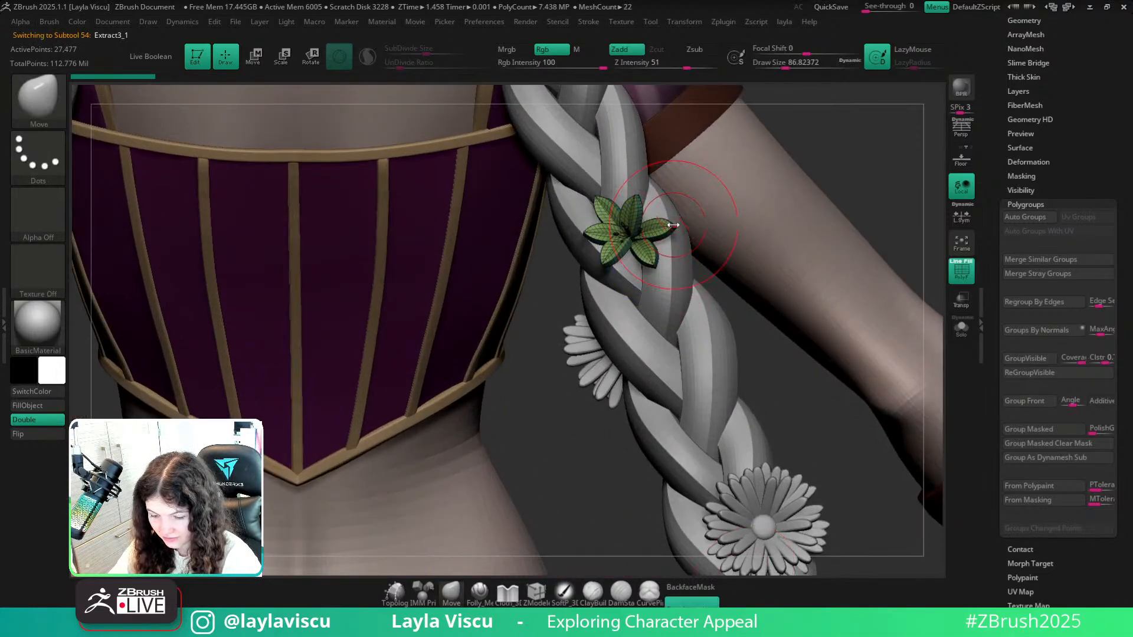
{"action": "key", "text": "s"}
{"action": "left_click_drag", "start_coordinate": [635, 202], "coordinate": [639, 202]}
{"action": "left_click_drag", "start_coordinate": [637, 198], "coordinate": [643, 187]}
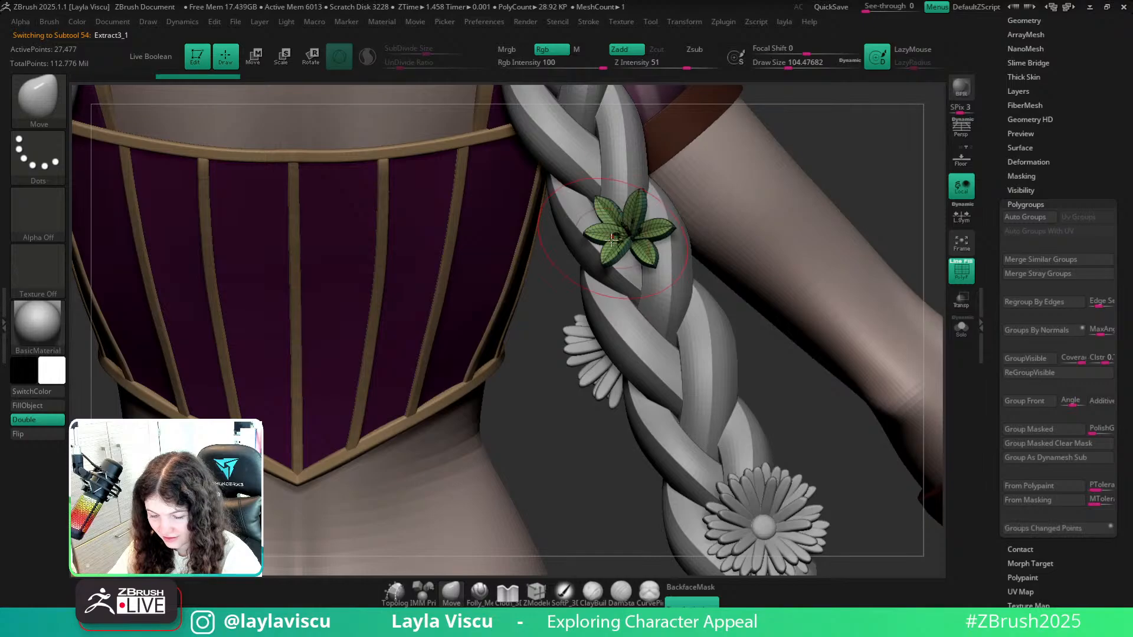
{"action": "key", "text": "shift+f"}
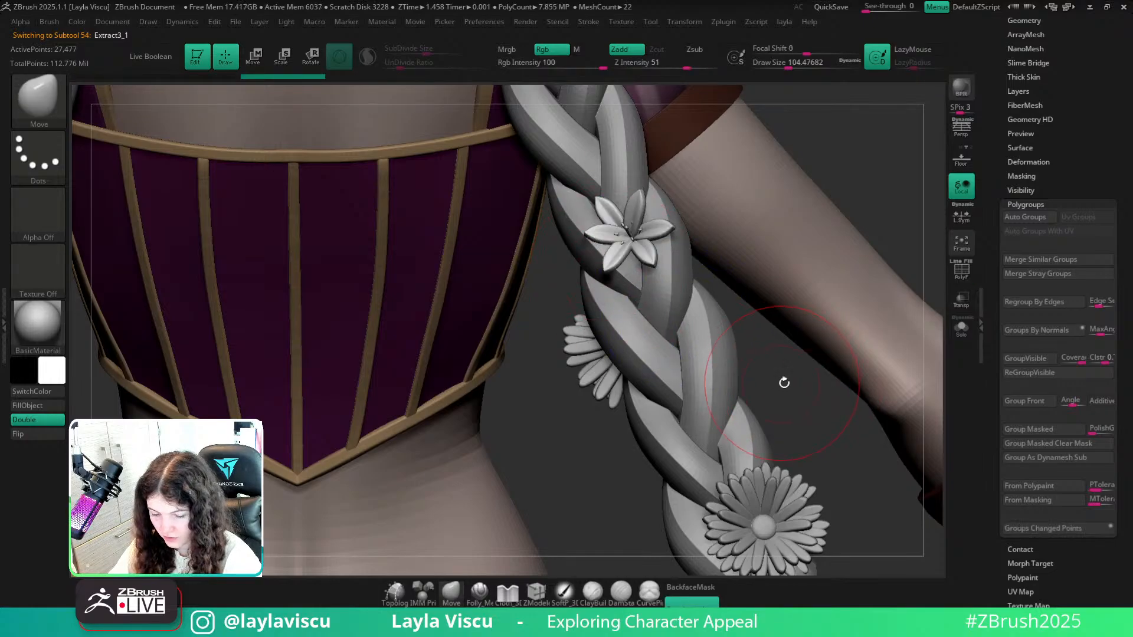
Inspect how the flowers sit along both braids from the head down to the tips, from behind and from the front.
{"action": "mouse_move", "coordinate": [784, 382]}
{"action": "right_mouse_down", "text": "ctrl"}
{"action": "mouse_move", "coordinate": [812, 278]}
{"action": "mouse_move", "coordinate": [725, 179]}
{"action": "right_mouse_up", "text": "ctrl"}
{"action": "right_click_drag", "start_coordinate": [759, 265], "coordinate": [826, 447], "text": "alt"}
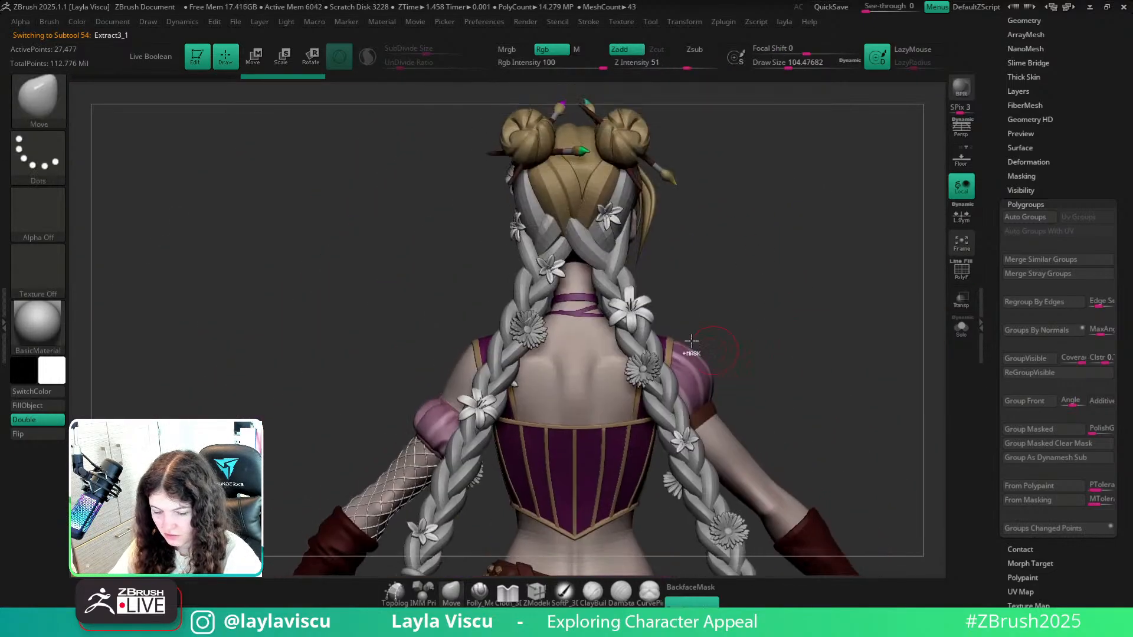
{"action": "right_click_drag", "start_coordinate": [817, 402], "coordinate": [879, 470], "text": "ctrl"}
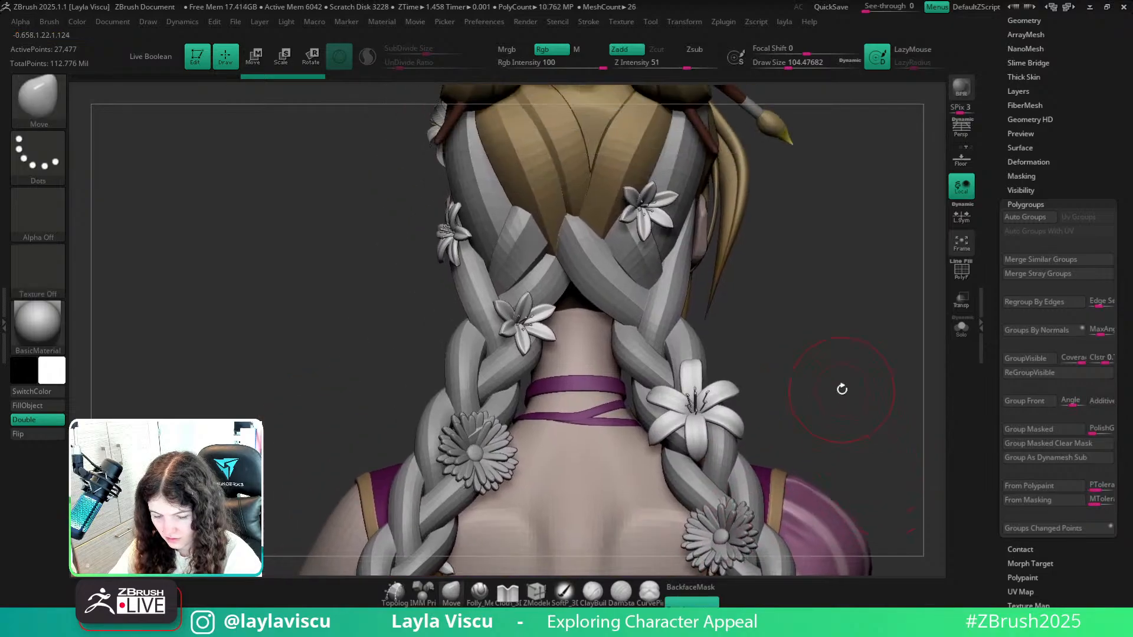
{"action": "right_click_drag", "start_coordinate": [842, 387], "coordinate": [778, 404]}
{"action": "right_click_drag", "start_coordinate": [778, 404], "coordinate": [745, 141], "text": "alt"}
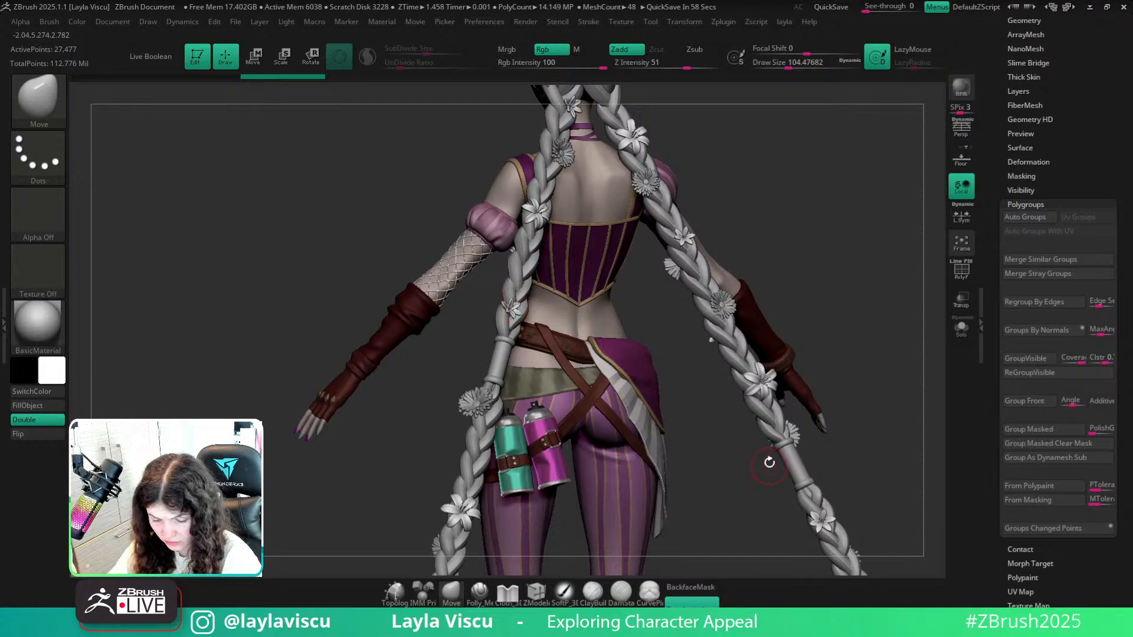
{"action": "right_click_drag", "start_coordinate": [768, 463], "coordinate": [738, 420], "text": "alt"}
{"action": "right_click_drag", "start_coordinate": [771, 356], "coordinate": [794, 379], "text": "shift"}
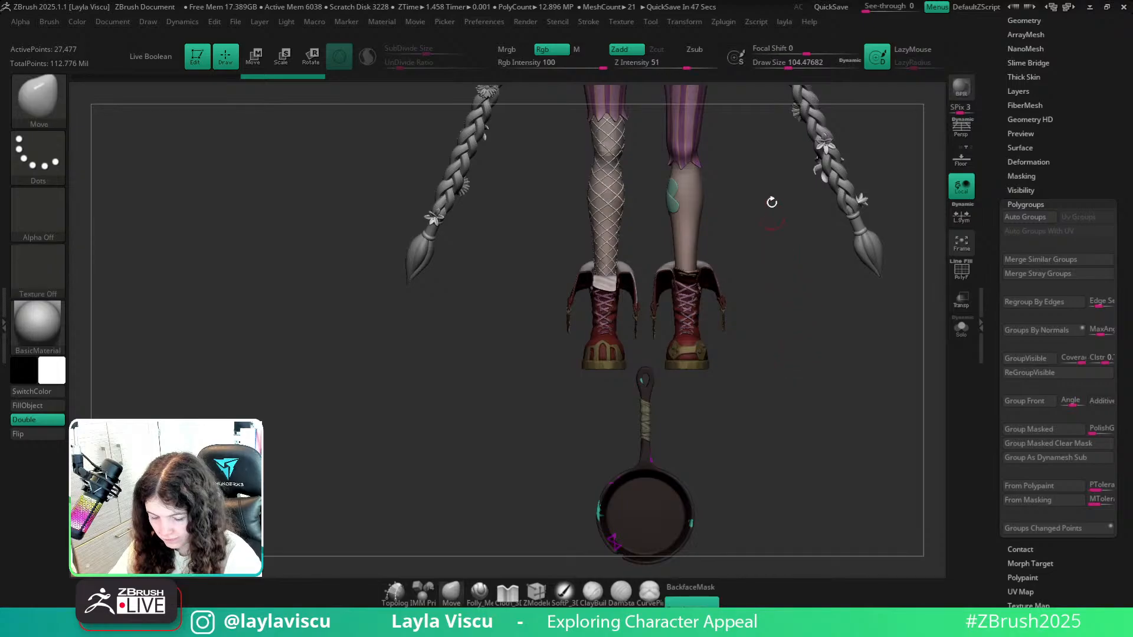
{"action": "right_click_drag", "start_coordinate": [771, 203], "coordinate": [687, 476], "text": "alt"}
{"action": "right_click_drag", "start_coordinate": [689, 313], "coordinate": [728, 484], "text": "alt"}
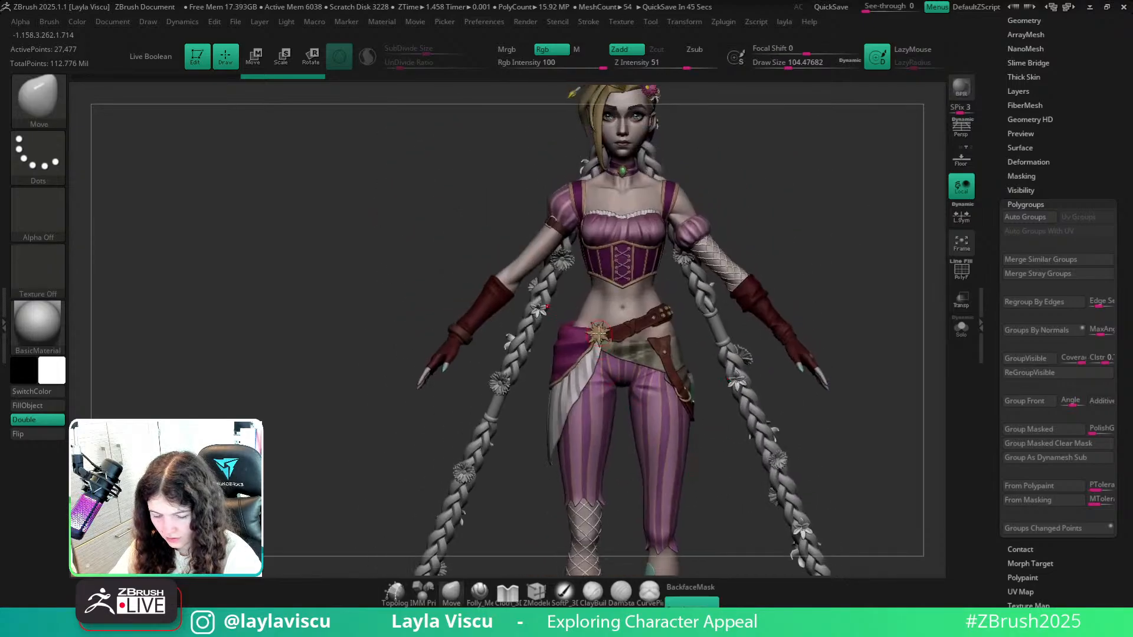
Examine the braids and flowers around the head from the side and from behind, checking the polygroup display briefly.
{"action": "right_click_drag", "start_coordinate": [696, 230], "coordinate": [735, 305], "text": "ctrl"}
{"action": "right_click_drag", "start_coordinate": [875, 188], "coordinate": [828, 365], "text": "alt"}
{"action": "right_click_drag", "start_coordinate": [619, 197], "coordinate": [751, 306], "text": "ctrl"}
{"action": "right_click_drag", "start_coordinate": [673, 189], "coordinate": [731, 269], "text": "ctrl"}
{"action": "left_click", "coordinate": [676, 224], "text": "alt"}
{"action": "key", "text": "shift+f"}
{"action": "right_click_drag", "start_coordinate": [820, 401], "coordinate": [766, 338], "text": "ctrl"}
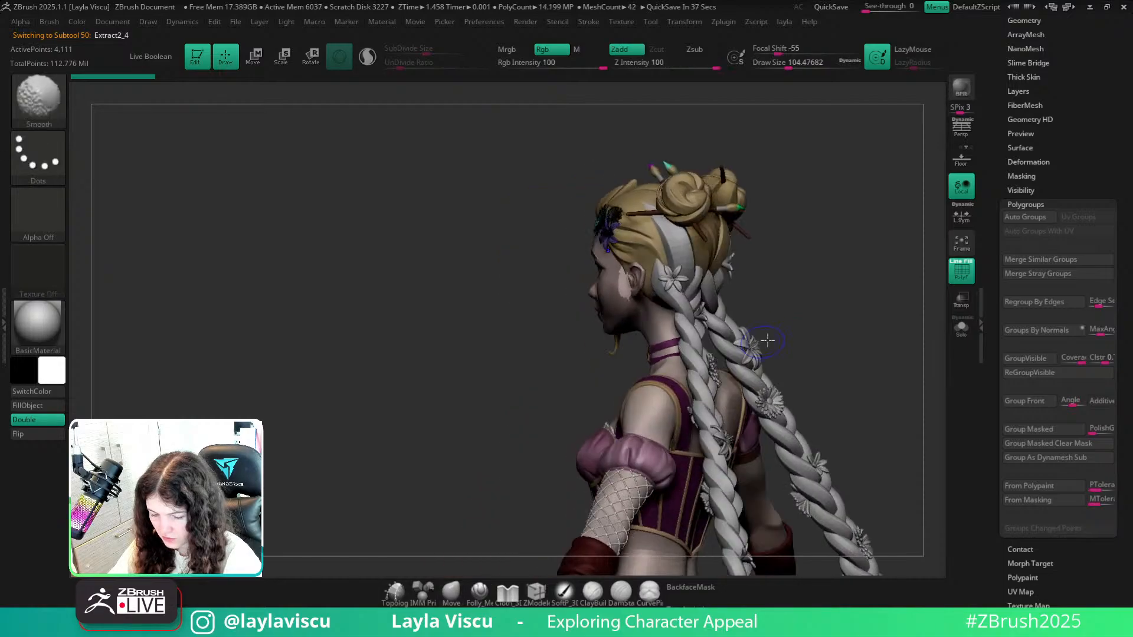
{"action": "key", "text": "shift+f"}
{"action": "right_click_drag", "start_coordinate": [841, 319], "coordinate": [779, 316]}
{"action": "right_click_drag", "start_coordinate": [666, 322], "coordinate": [679, 392], "text": "ctrl"}
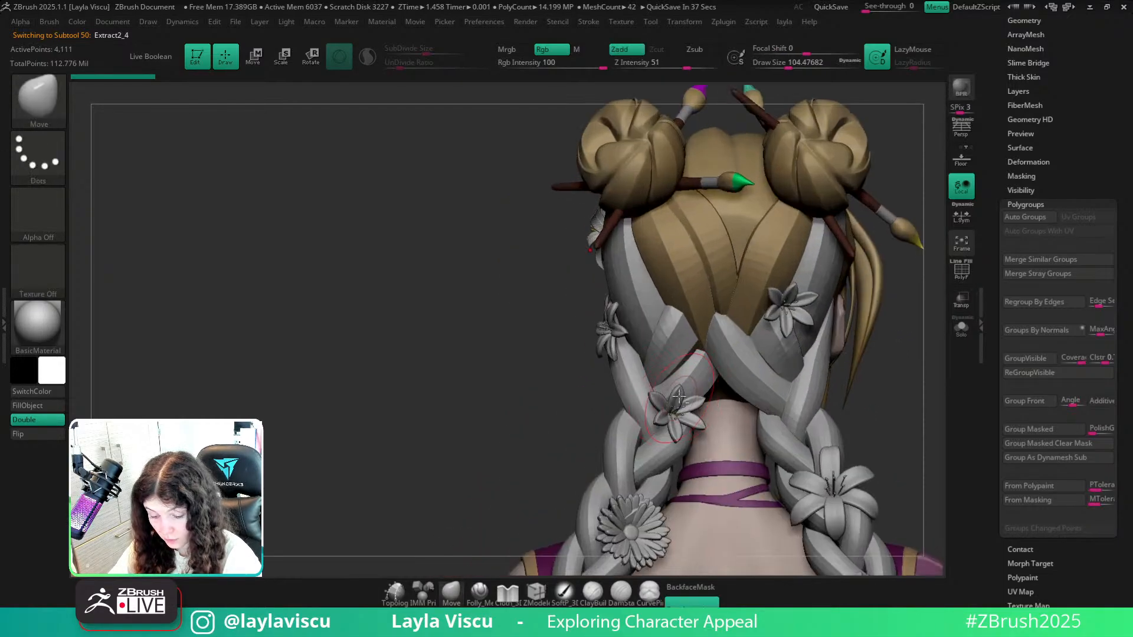
Select the lilies and adjust the small lily beside the ear with the Move brush at a draw size of about 120.
{"action": "left_click", "coordinate": [682, 406], "text": "alt"}
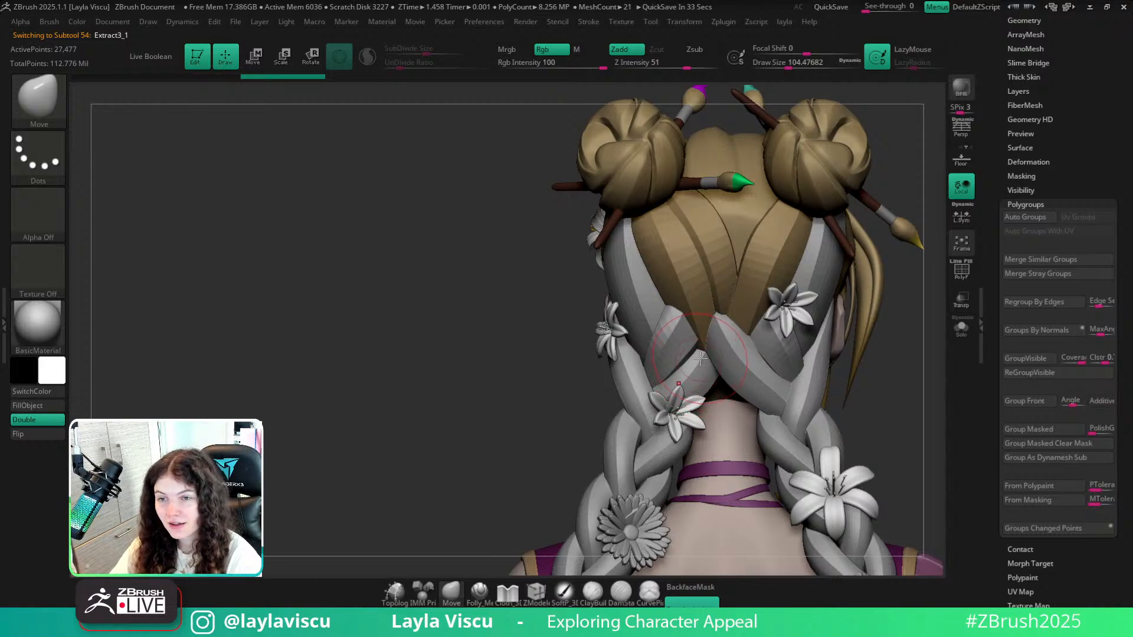
{"action": "right_click_drag", "start_coordinate": [435, 344], "coordinate": [334, 325], "text": "alt"}
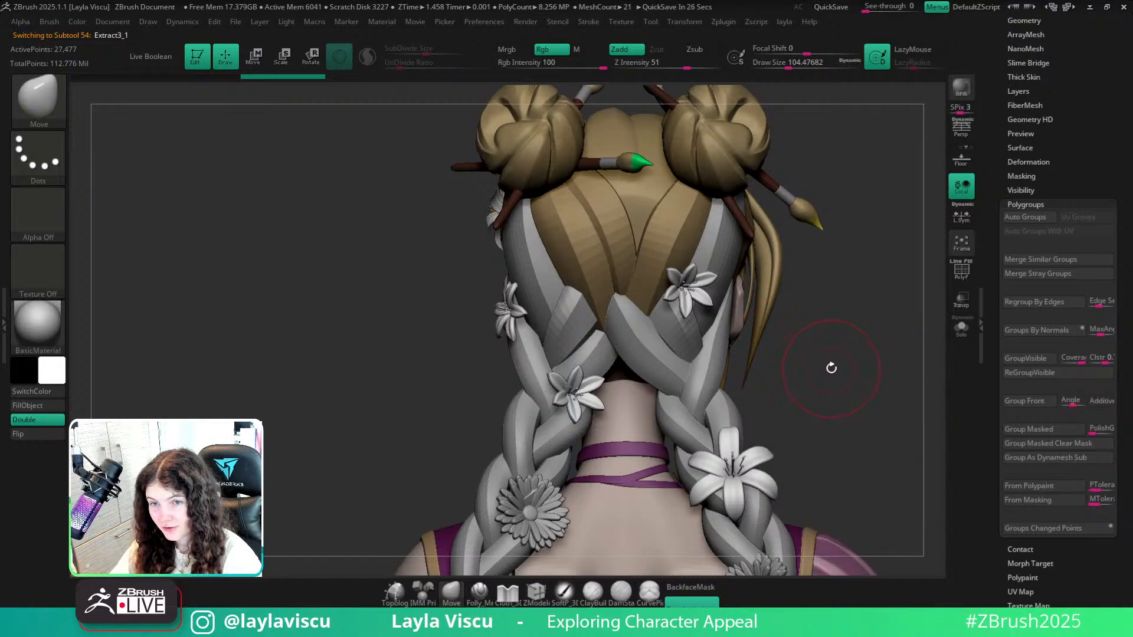
{"action": "mouse_move", "coordinate": [831, 368]}
{"action": "right_mouse_down", "text": "alt"}
{"action": "mouse_move", "coordinate": [791, 325]}
{"action": "mouse_move", "coordinate": [879, 344]}
{"action": "right_mouse_up", "text": "alt"}
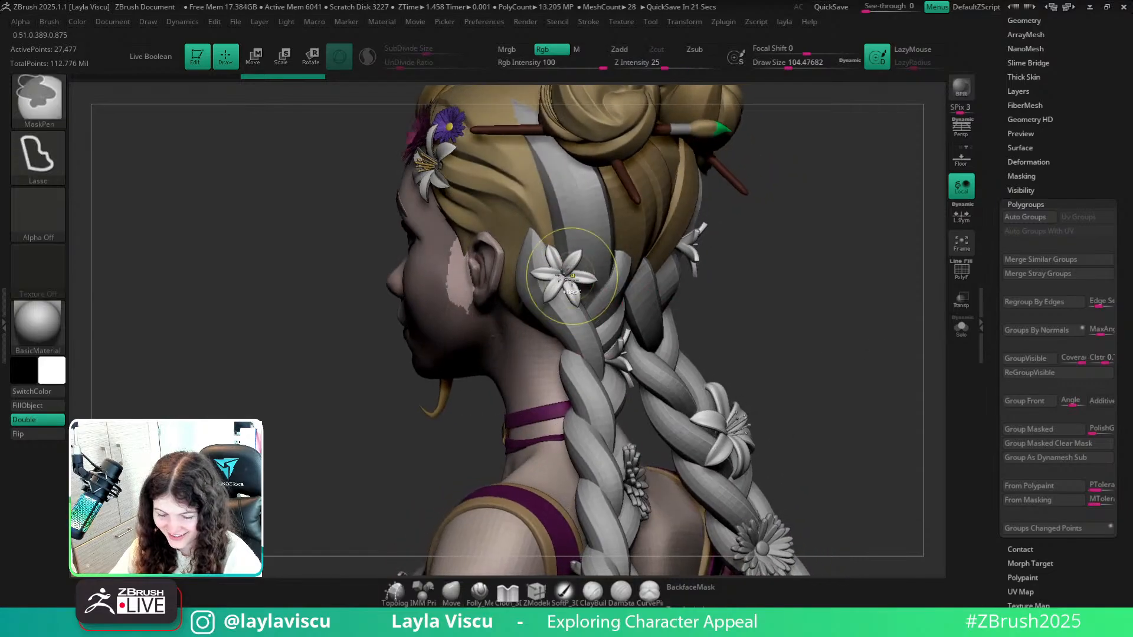
{"action": "mouse_move", "coordinate": [571, 278]}
{"action": "right_mouse_down", "text": "ctrl"}
{"action": "mouse_move", "coordinate": [546, 293]}
{"action": "mouse_move", "coordinate": [619, 283]}
{"action": "right_mouse_up", "text": "ctrl"}
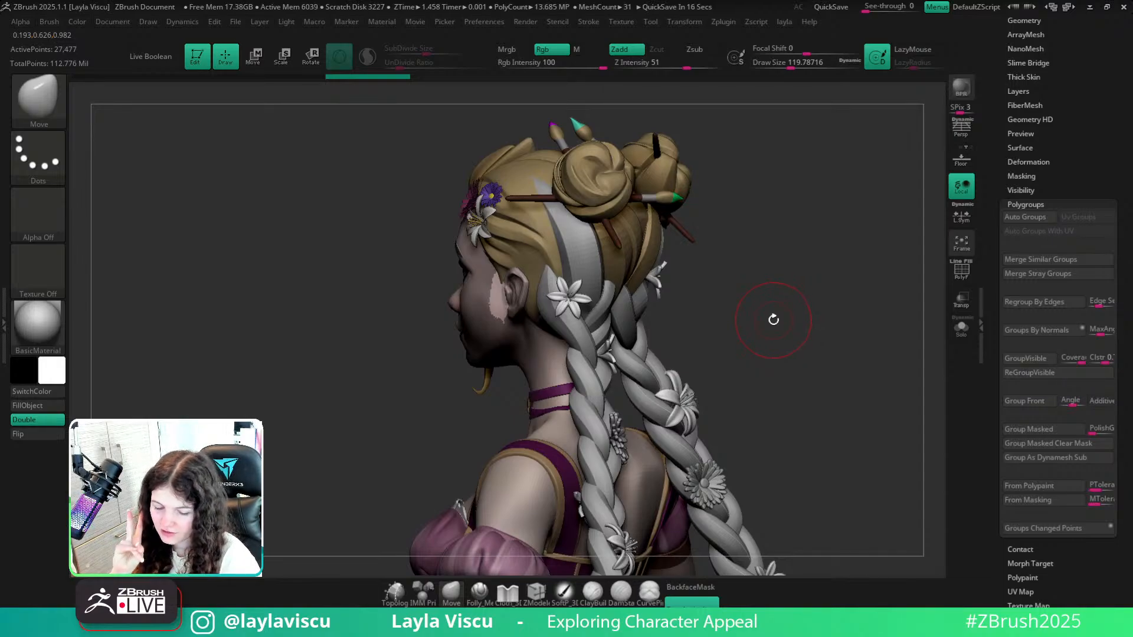
{"action": "mouse_move", "coordinate": [768, 318]}
{"action": "left_mouse_down"}
{"action": "mouse_move", "coordinate": [756, 326]}
{"action": "mouse_move", "coordinate": [799, 336]}
{"action": "mouse_move", "coordinate": [763, 319]}
{"action": "left_mouse_up"}
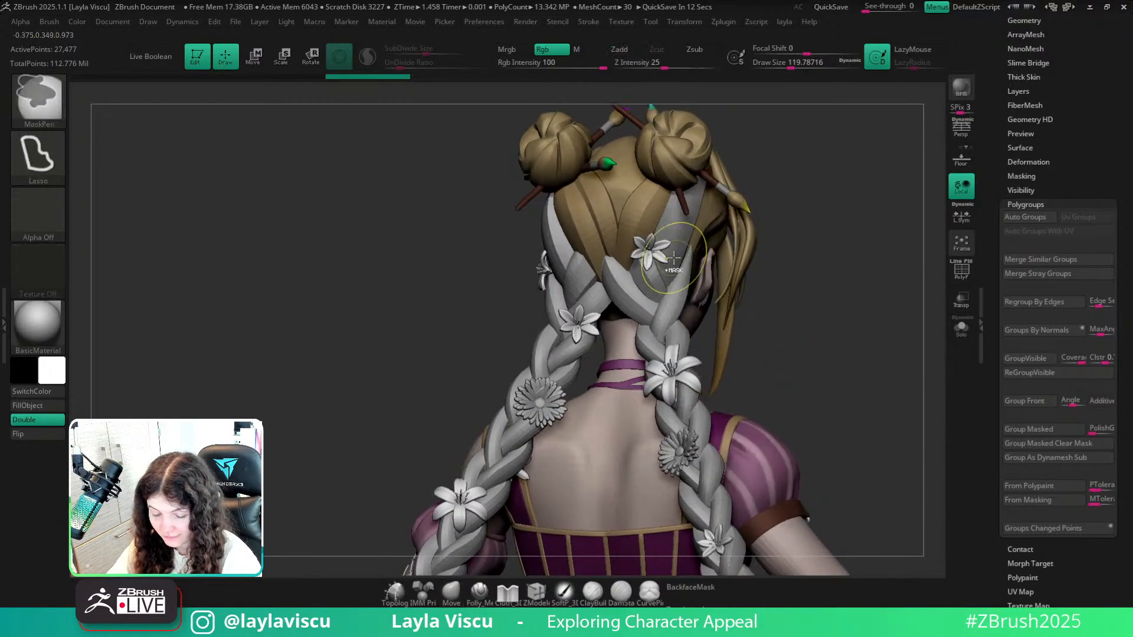
Reshape the petals of the small lily at the back of the head with the Move brush at a draw size of about 120.
{"action": "right_click_drag", "start_coordinate": [678, 242], "coordinate": [693, 349], "text": "ctrl"}
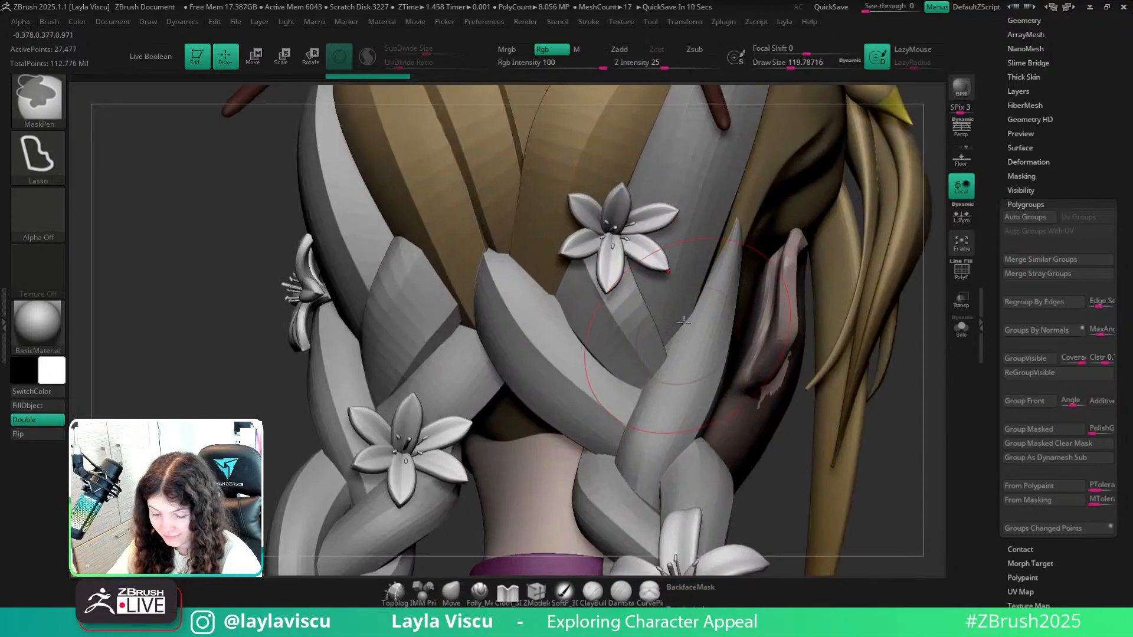
{"action": "left_click", "coordinate": [602, 266], "text": "alt"}
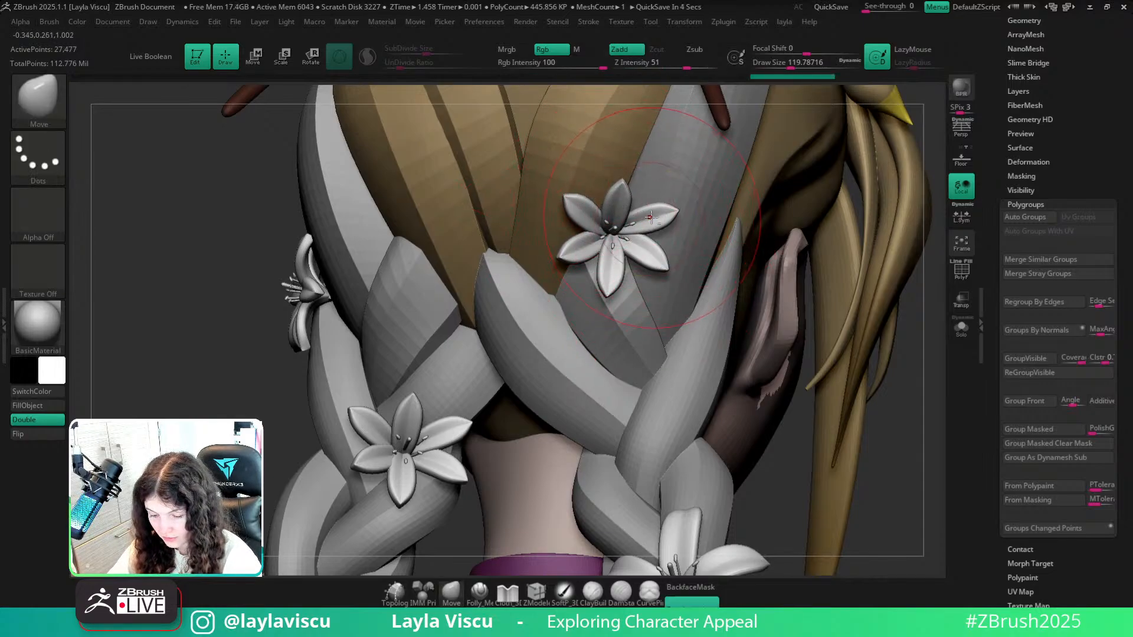
{"action": "key", "text": "f"}
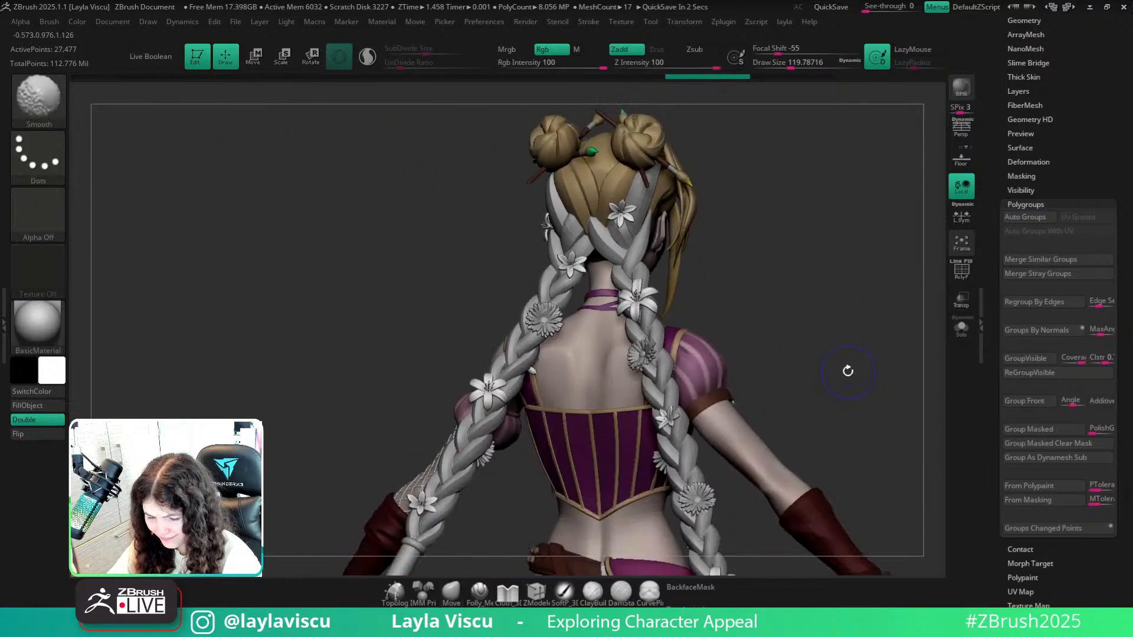
{"action": "key", "text": "Escape"}
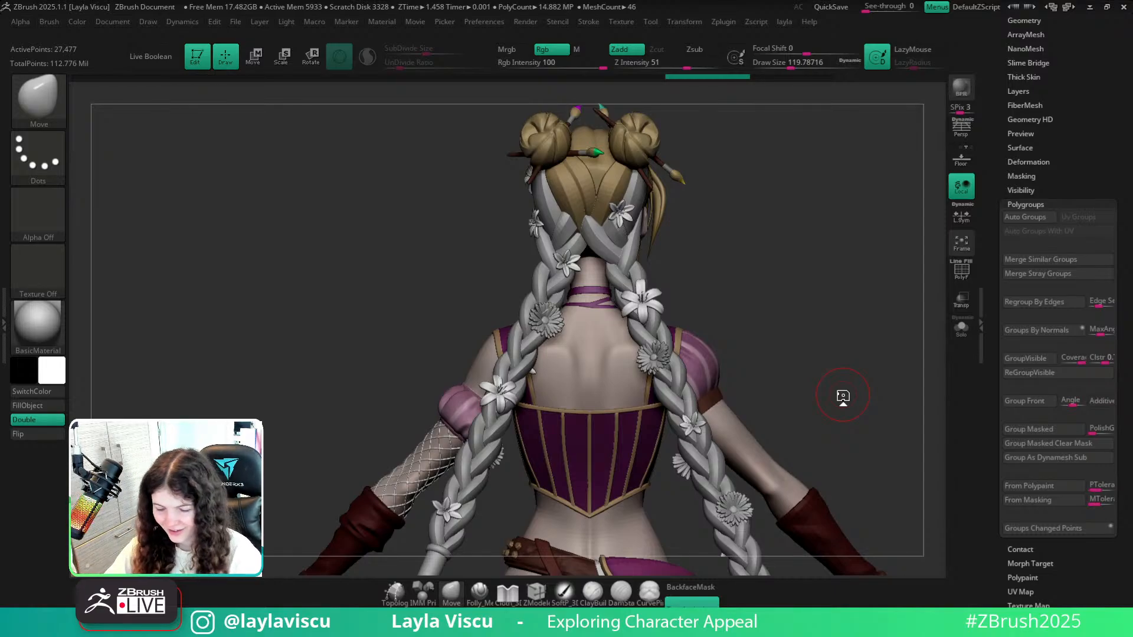
Select the braids and push the strand back beneath the daisy below the large lily, using the Move brush at a draw size of about 108.
{"action": "right_click_drag", "start_coordinate": [779, 296], "coordinate": [766, 306]}
{"action": "mouse_move", "coordinate": [637, 340]}
{"action": "right_mouse_down", "text": "ctrl"}
{"action": "mouse_move", "coordinate": [759, 281]}
{"action": "mouse_move", "coordinate": [720, 287]}
{"action": "right_mouse_up", "text": "ctrl"}
{"action": "key", "text": "bracketright"}
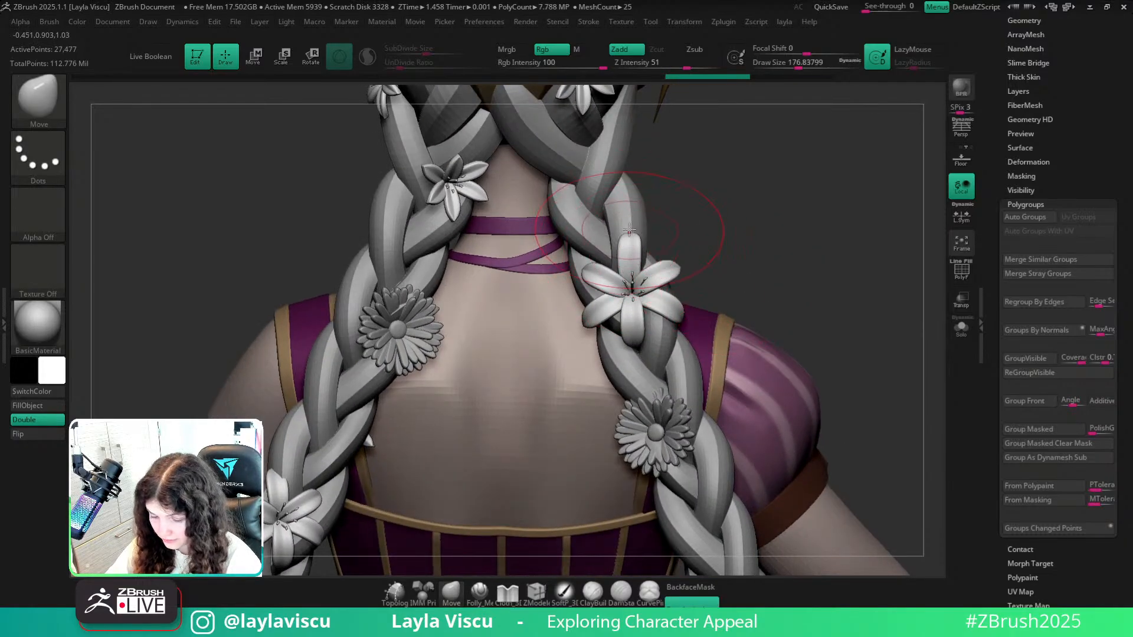
{"action": "mouse_move", "coordinate": [829, 328]}
{"action": "right_mouse_down"}
{"action": "mouse_move", "coordinate": [669, 386]}
{"action": "mouse_move", "coordinate": [673, 360]}
{"action": "right_mouse_up"}
{"action": "left_click", "coordinate": [668, 386], "text": "alt"}
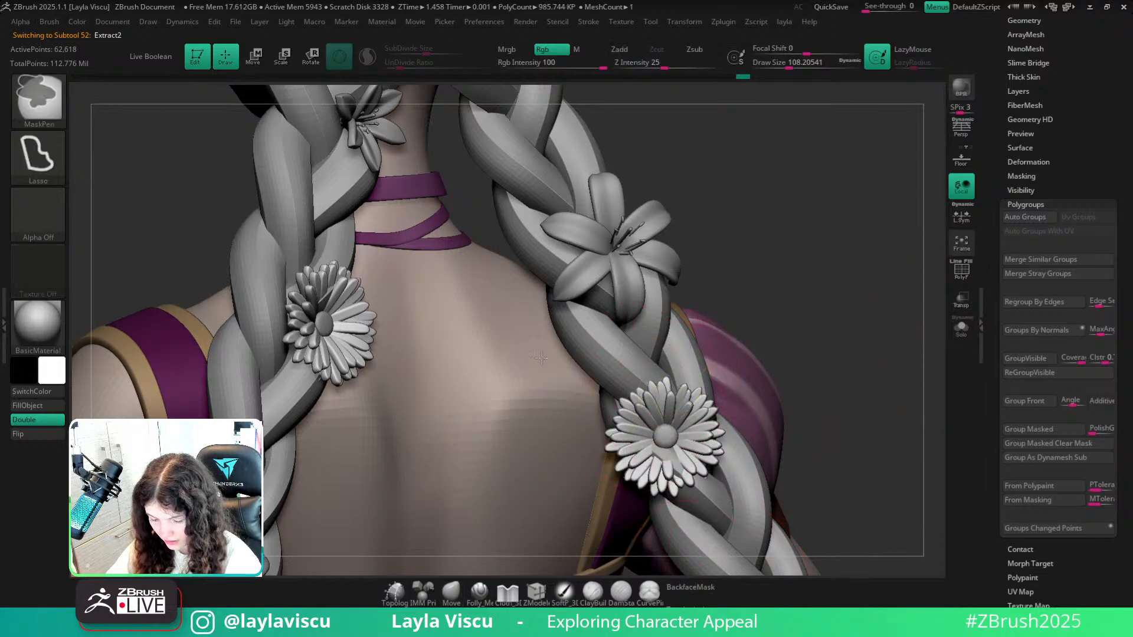
{"action": "mouse_move", "coordinate": [667, 407]}
{"action": "right_mouse_down", "text": "ctrl"}
{"action": "mouse_move", "coordinate": [664, 360]}
{"action": "mouse_move", "coordinate": [717, 422]}
{"action": "right_mouse_up", "text": "ctrl"}
{"action": "left_click", "coordinate": [717, 421], "text": "alt"}
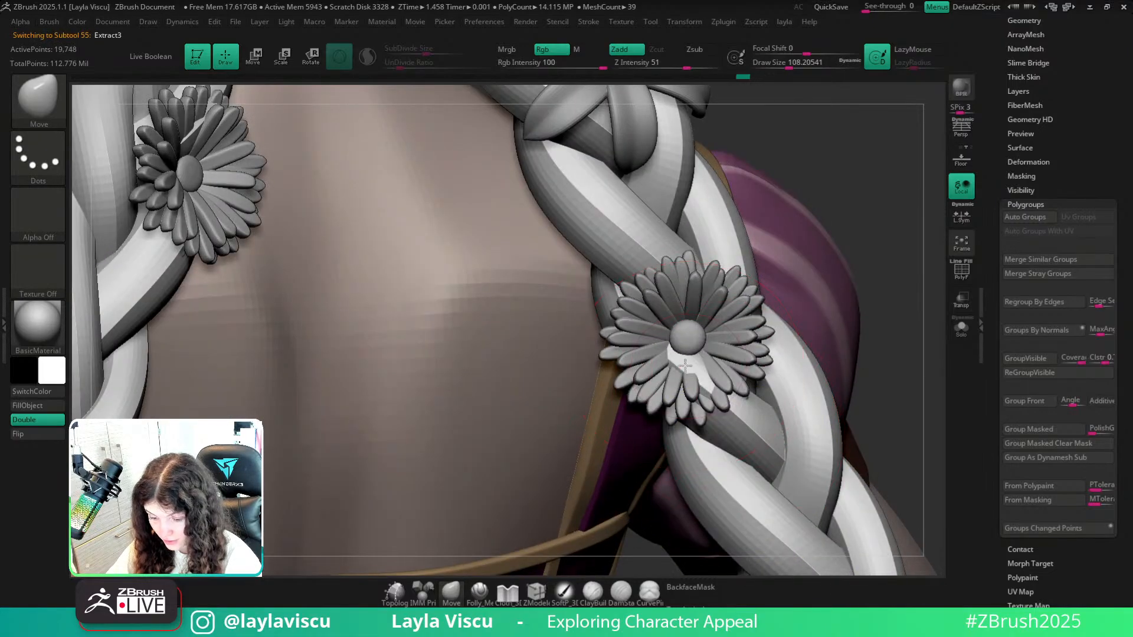
{"action": "right_click_drag", "start_coordinate": [652, 374], "coordinate": [655, 307], "text": "ctrl"}
{"action": "right_click_drag", "start_coordinate": [848, 384], "coordinate": [791, 433]}
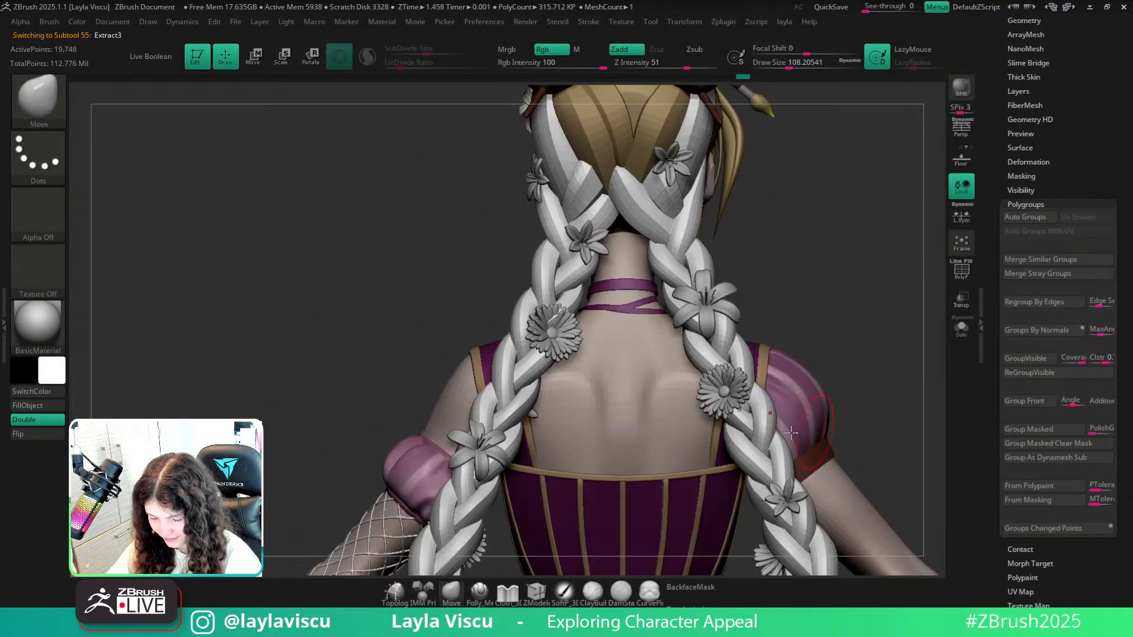
Push the braid strand back beneath the daisy on the opposite braid at shoulder height with the Move brush.
{"action": "right_click_drag", "start_coordinate": [508, 335], "coordinate": [582, 384], "text": "ctrl"}
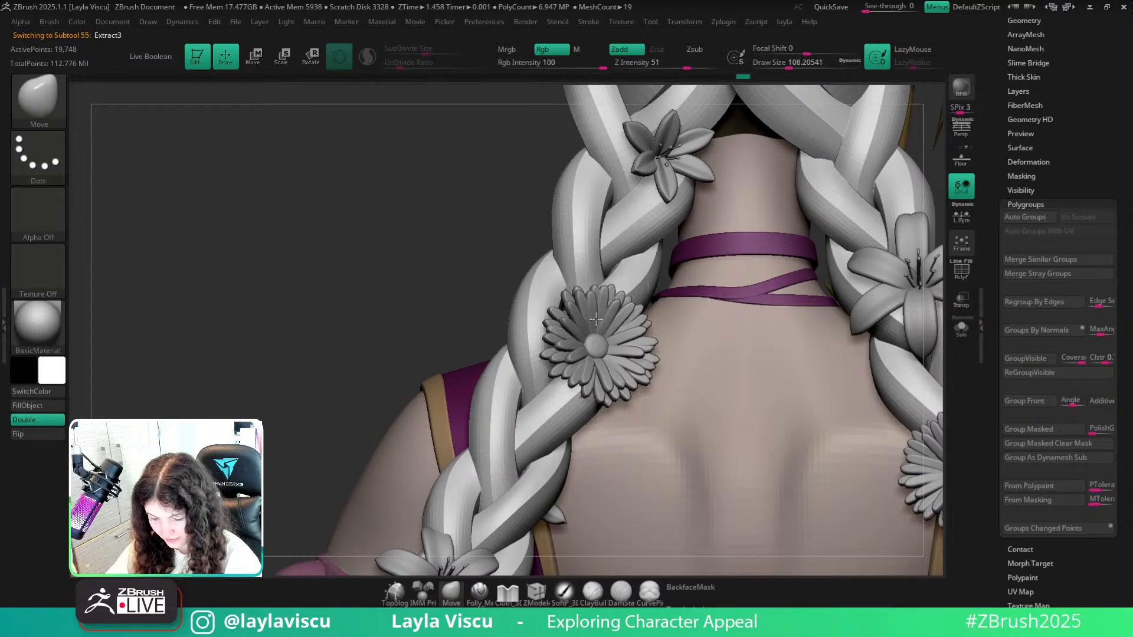
{"action": "right_click_drag", "start_coordinate": [596, 319], "coordinate": [475, 273], "text": "ctrl"}
{"action": "right_click_drag", "start_coordinate": [881, 407], "coordinate": [778, 136], "text": "alt"}
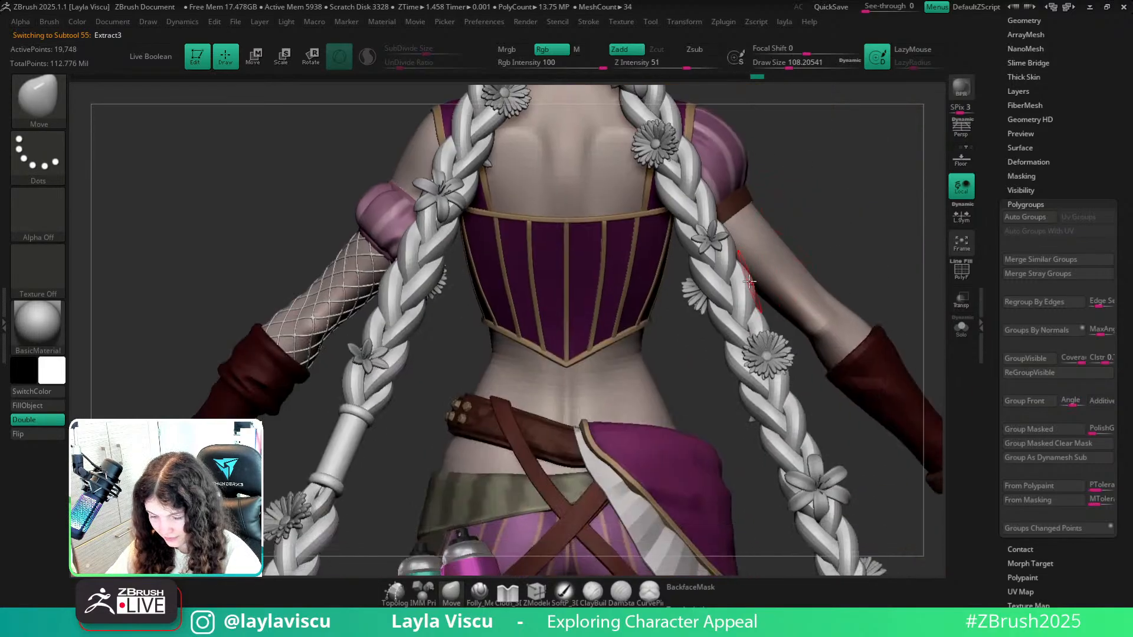
Push the braid strand back beneath the daisy below the upper hair tie with the Move brush at a draw size of about 140.
{"action": "right_click_drag", "start_coordinate": [880, 245], "coordinate": [769, 330]}
{"action": "right_click_drag", "start_coordinate": [545, 416], "coordinate": [678, 269], "text": "alt"}
{"action": "mouse_move", "coordinate": [651, 301]}
{"action": "right_mouse_down"}
{"action": "mouse_move", "coordinate": [635, 319]}
{"action": "mouse_move", "coordinate": [623, 404]}
{"action": "mouse_move", "coordinate": [595, 338]}
{"action": "right_mouse_up"}
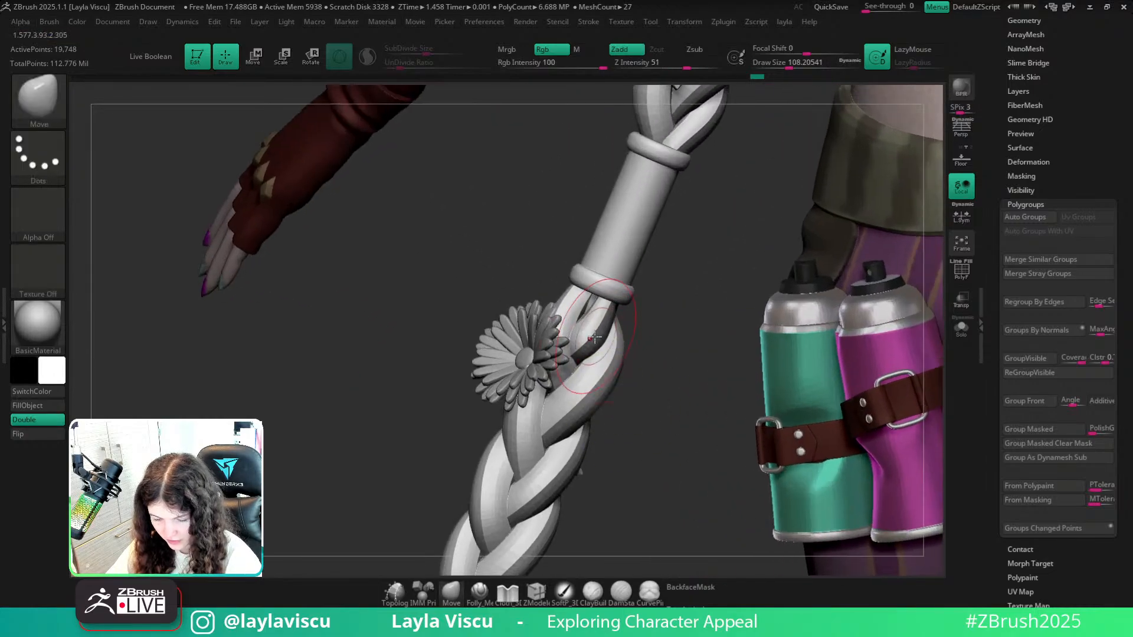
{"action": "left_click", "coordinate": [691, 587]}
{"action": "mouse_move", "coordinate": [667, 374]}
{"action": "right_mouse_down"}
{"action": "mouse_move", "coordinate": [585, 325]}
{"action": "mouse_move", "coordinate": [512, 360]}
{"action": "mouse_move", "coordinate": [427, 427]}
{"action": "right_mouse_up"}
{"action": "right_click_drag", "start_coordinate": [589, 482], "coordinate": [615, 512], "text": "alt"}
{"action": "right_click_drag", "start_coordinate": [676, 437], "coordinate": [714, 572], "text": "ctrl"}
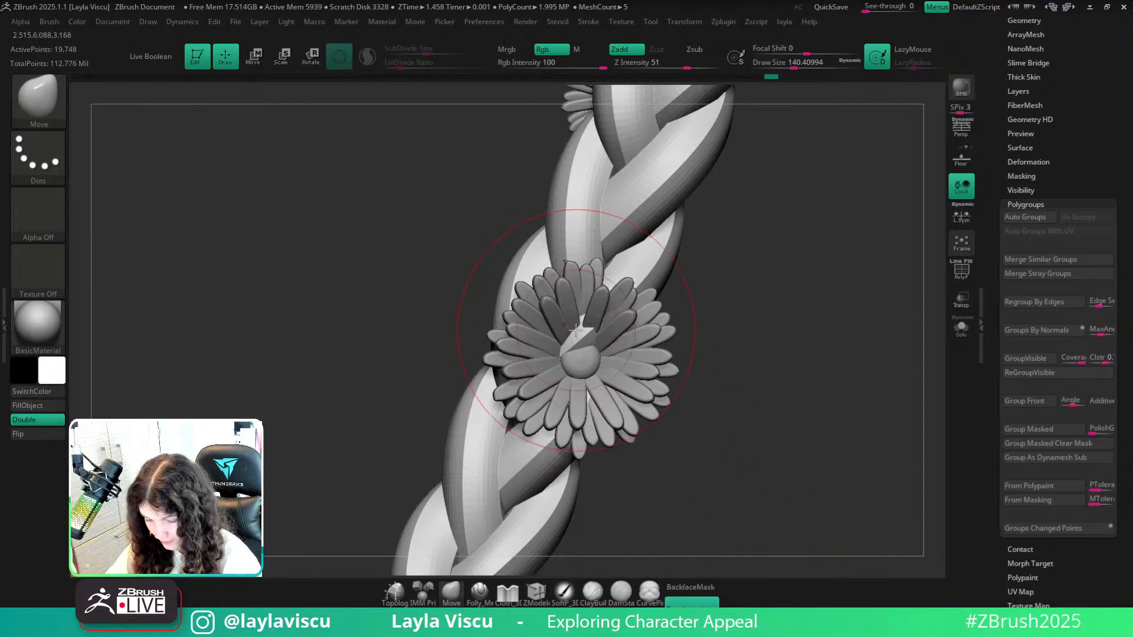
{"action": "left_click_drag", "start_coordinate": [578, 336], "coordinate": [590, 339]}
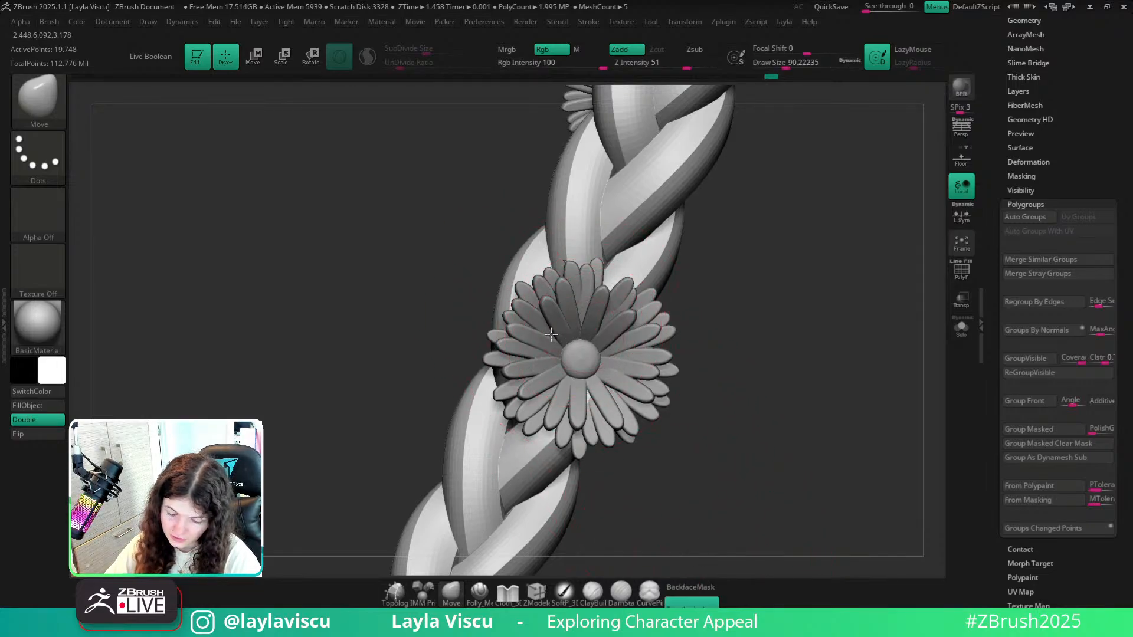
Select the small lily just above the braid's lowest tie, isolate it with polygroups shown, and mask all the other lilies.
{"action": "right_click_drag", "start_coordinate": [551, 335], "coordinate": [224, 354], "text": "ctrl"}
{"action": "right_click_drag", "start_coordinate": [678, 498], "coordinate": [767, 348]}
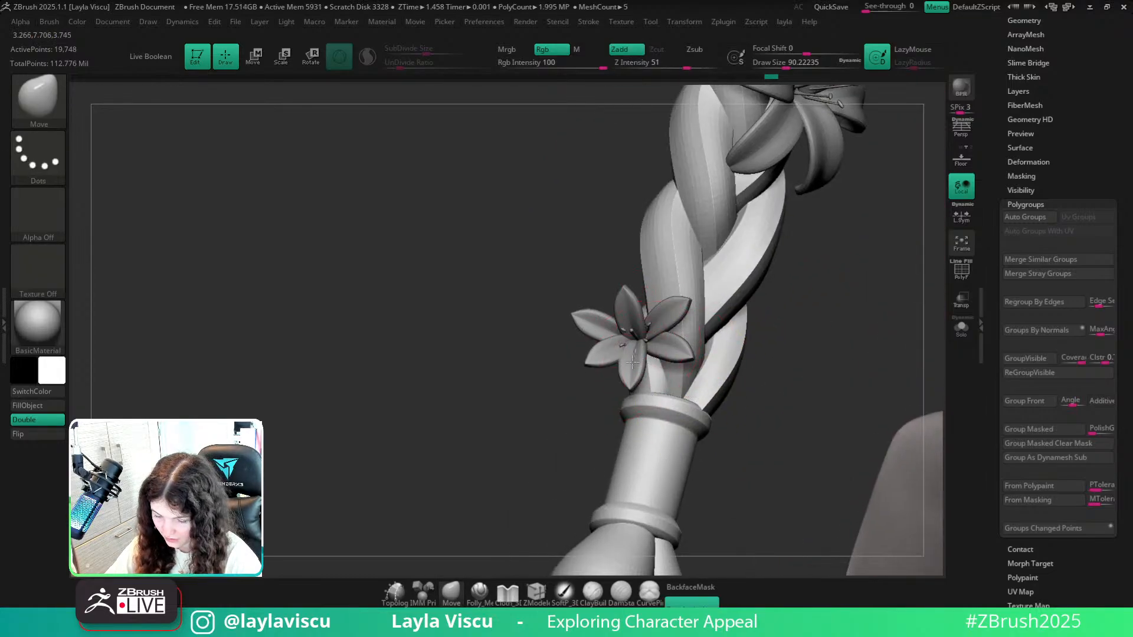
{"action": "left_click", "coordinate": [632, 363], "text": "alt"}
{"action": "key", "text": "s"}
{"action": "left_click_drag", "start_coordinate": [633, 362], "coordinate": [632, 371]}
{"action": "mouse_move", "coordinate": [779, 399]}
{"action": "right_mouse_down"}
{"action": "mouse_move", "coordinate": [842, 385]}
{"action": "mouse_move", "coordinate": [829, 369]}
{"action": "mouse_move", "coordinate": [831, 409]}
{"action": "mouse_move", "coordinate": [705, 337]}
{"action": "mouse_move", "coordinate": [667, 291]}
{"action": "mouse_move", "coordinate": [741, 285]}
{"action": "mouse_move", "coordinate": [667, 316]}
{"action": "mouse_move", "coordinate": [716, 311]}
{"action": "mouse_move", "coordinate": [754, 285]}
{"action": "mouse_move", "coordinate": [741, 312]}
{"action": "mouse_move", "coordinate": [685, 334]}
{"action": "mouse_move", "coordinate": [777, 349]}
{"action": "mouse_move", "coordinate": [792, 277]}
{"action": "right_mouse_up"}
{"action": "key", "text": "shift+f"}
{"action": "mouse_move", "coordinate": [768, 233]}
{"action": "left_mouse_down", "text": "ctrl+shift"}
{"action": "mouse_move", "coordinate": [654, 406]}
{"action": "mouse_move", "coordinate": [622, 414]}
{"action": "left_mouse_up", "text": "ctrl+shift"}
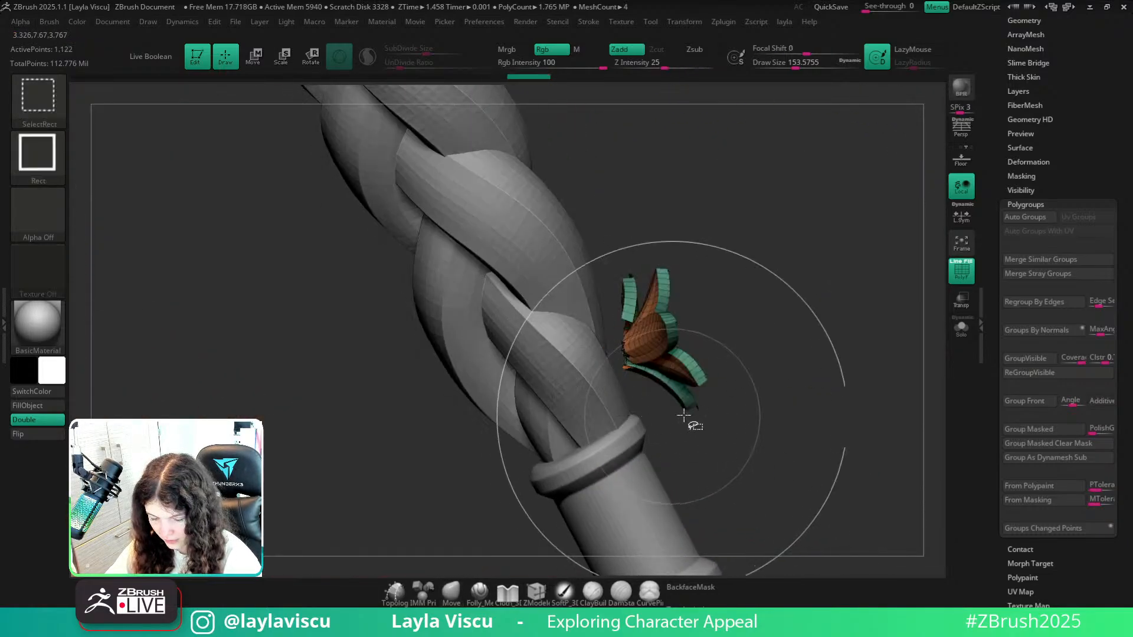
{"action": "key", "text": "ctrl+shift+a"}
{"action": "mouse_move", "coordinate": [783, 255]}
{"action": "right_mouse_down", "text": "ctrl"}
{"action": "mouse_move", "coordinate": [663, 276]}
{"action": "mouse_move", "coordinate": [792, 306]}
{"action": "right_mouse_up", "text": "ctrl"}
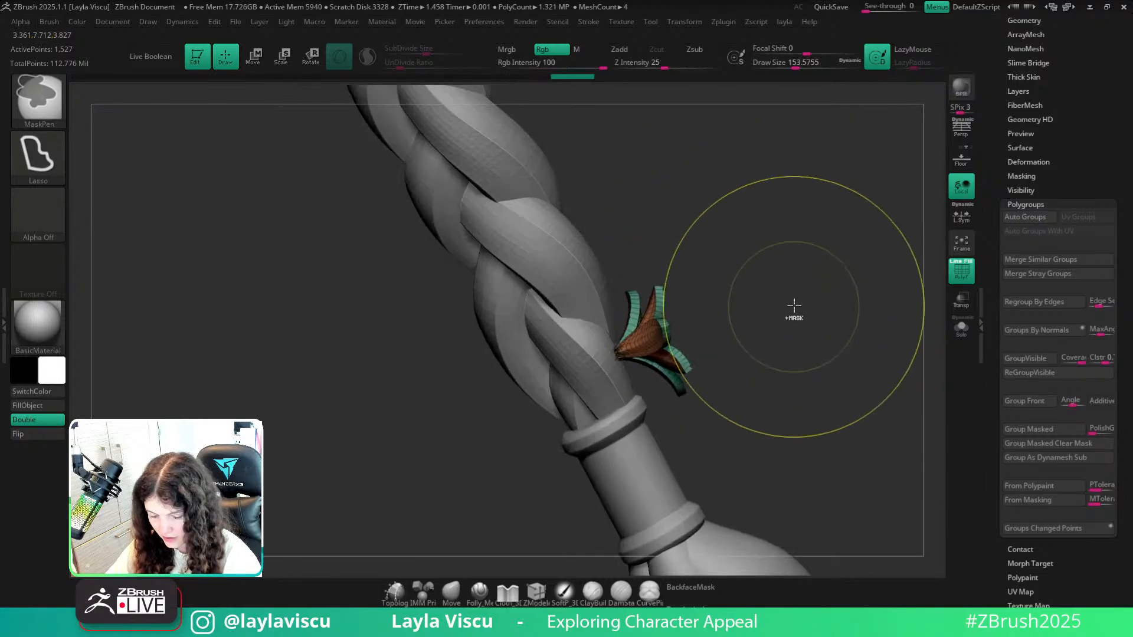
{"action": "left_click", "coordinate": [812, 246], "text": "ctrl+shift"}
Centre the transform gizmo on the unmasked lily and rotate it to sit against the braid, checking it from several angles.
{"action": "key", "text": "w"}
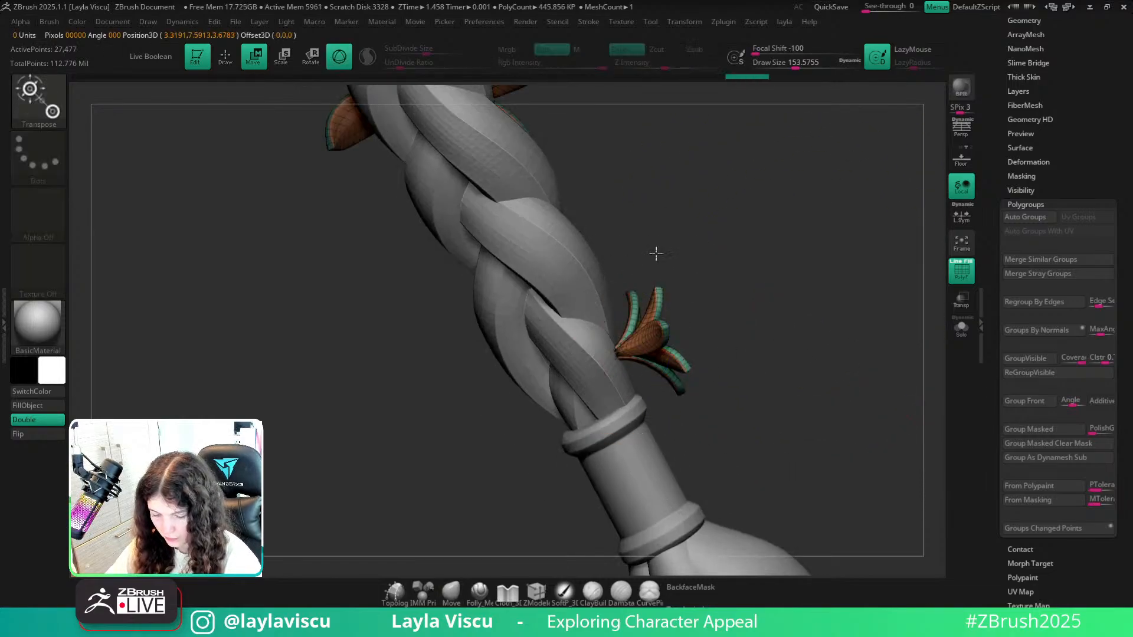
{"action": "right_click_drag", "start_coordinate": [655, 252], "coordinate": [657, 259]}
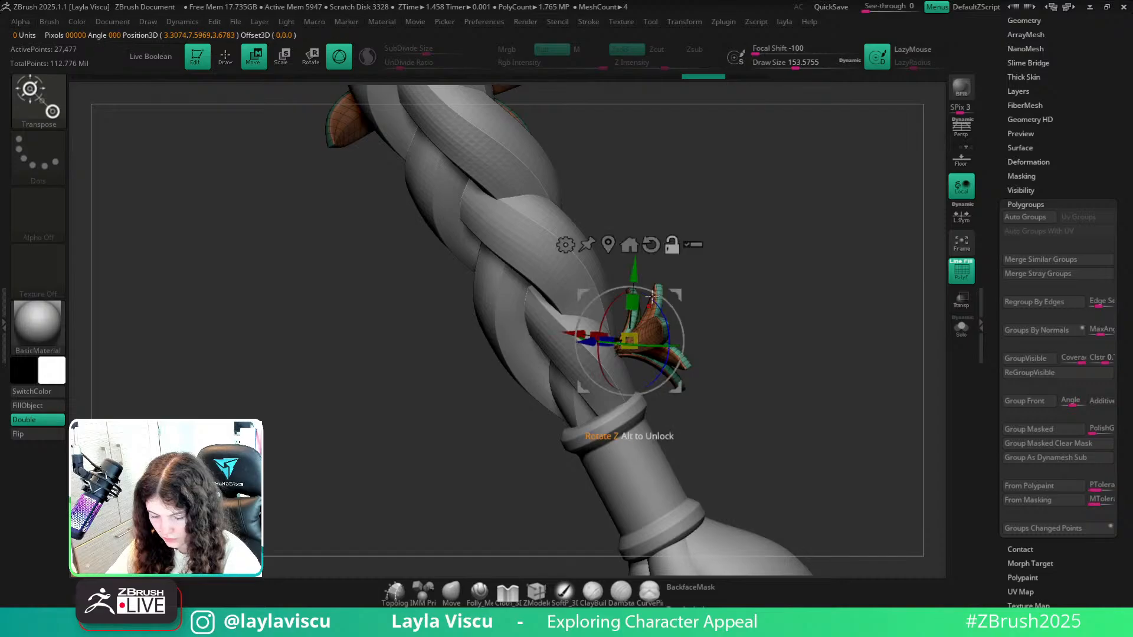
{"action": "right_click_drag", "start_coordinate": [752, 304], "coordinate": [730, 331]}
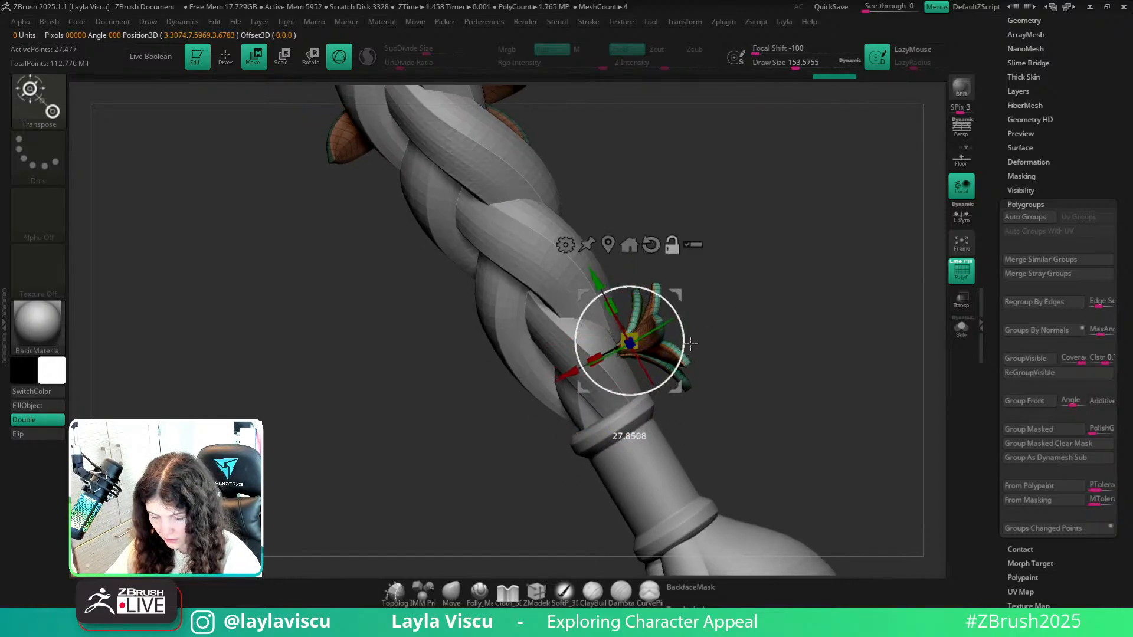
{"action": "right_click_drag", "start_coordinate": [557, 377], "coordinate": [679, 397]}
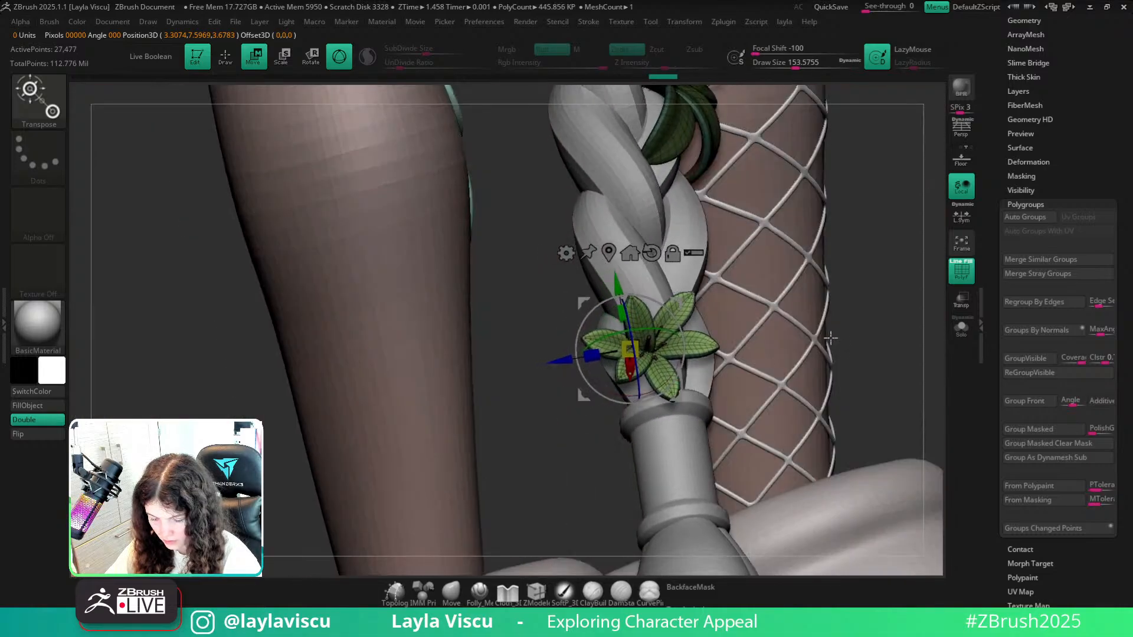
{"action": "right_click_drag", "start_coordinate": [830, 337], "coordinate": [619, 370]}
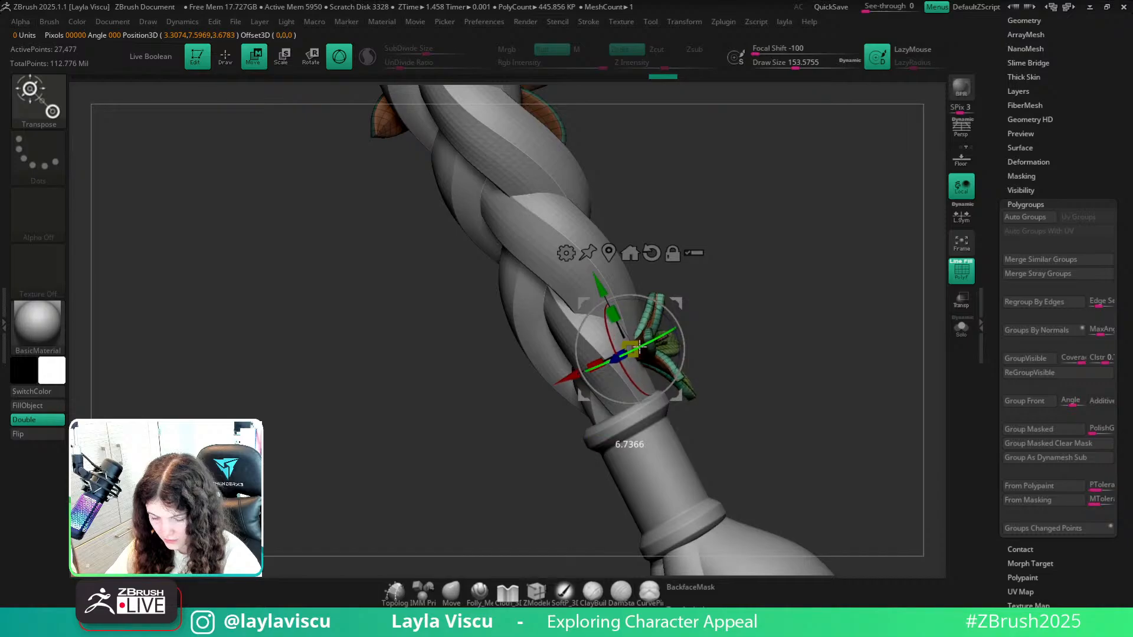
{"action": "left_click_drag", "start_coordinate": [639, 348], "coordinate": [590, 463]}
Nudge the small lily slightly with the gizmo to seat it on the braid, and return to the Move brush.
{"action": "left_click", "coordinate": [453, 591]}
{"action": "mouse_move", "coordinate": [823, 390]}
{"action": "right_mouse_down"}
{"action": "mouse_move", "coordinate": [630, 353]}
{"action": "mouse_move", "coordinate": [554, 369]}
{"action": "right_mouse_up"}
{"action": "key", "text": "w"}
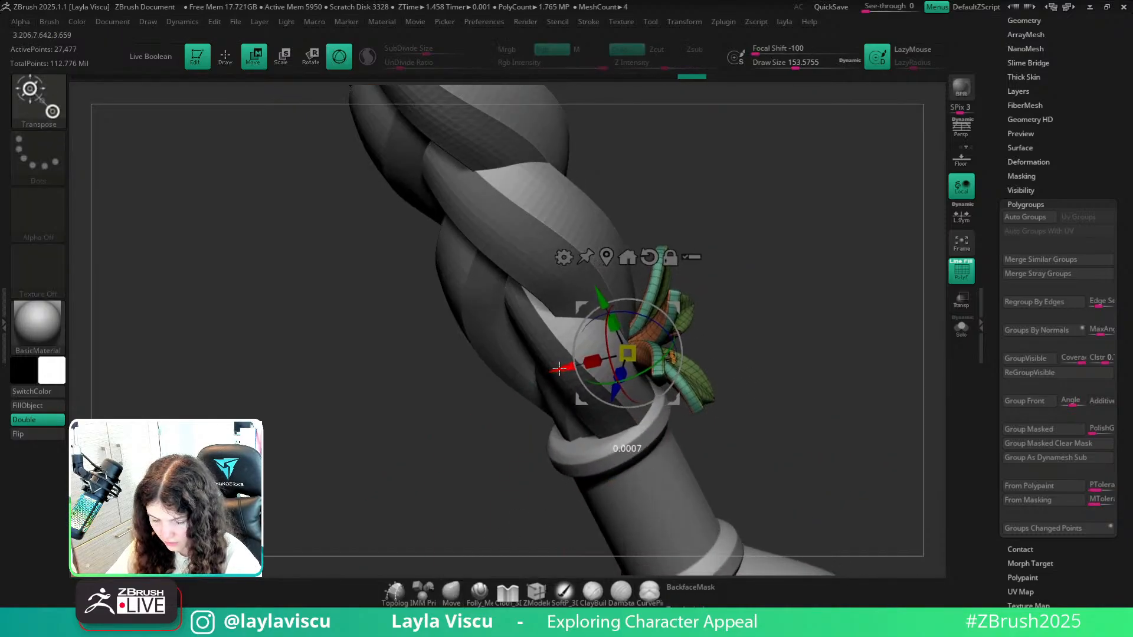
{"action": "left_click", "coordinate": [452, 591]}
{"action": "right_click_drag", "start_coordinate": [679, 378], "coordinate": [779, 317]}
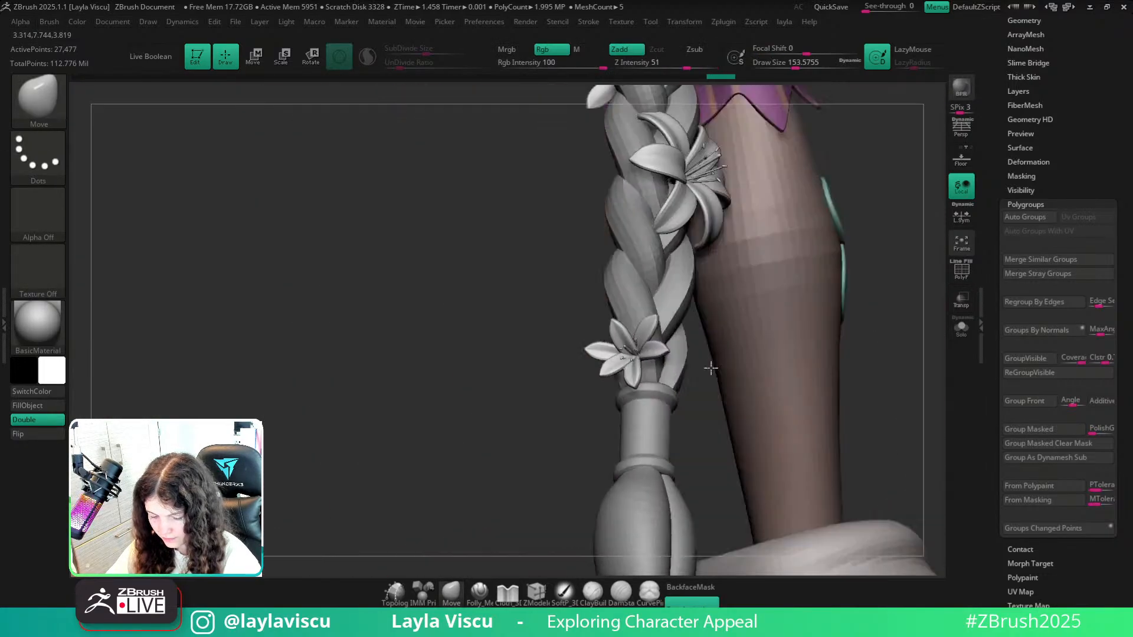
Push the small lily slightly into the braid with the gizmo, return to the Move brush, and check the fit.
{"action": "right_click_drag", "start_coordinate": [716, 372], "coordinate": [728, 435]}
{"action": "key", "text": "w"}
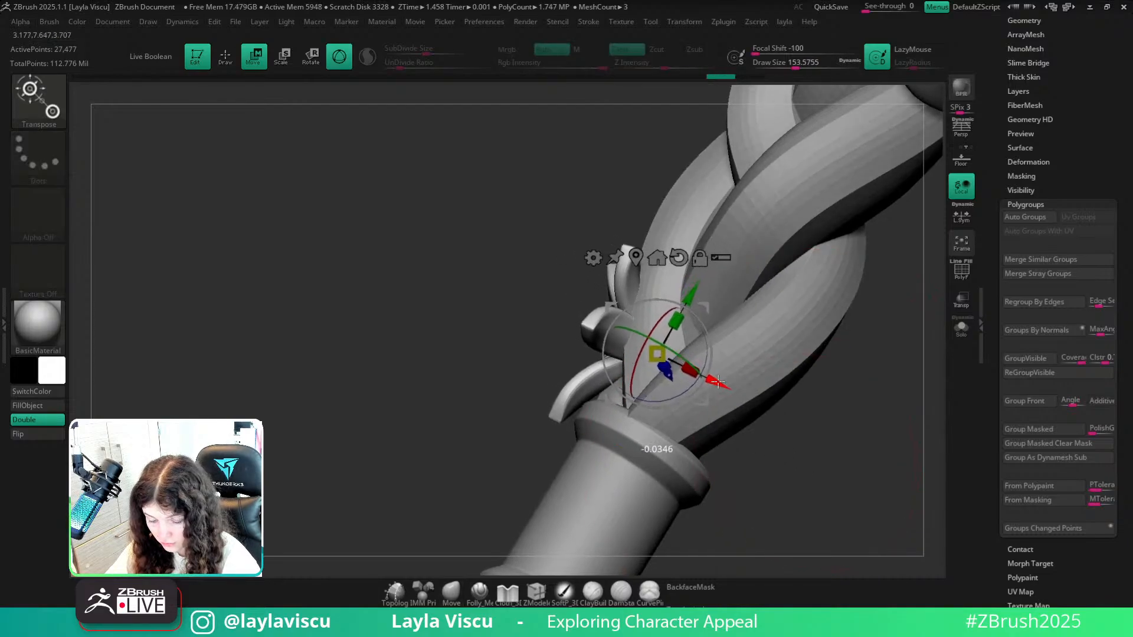
{"action": "left_click", "coordinate": [456, 593]}
{"action": "right_click_drag", "start_coordinate": [649, 473], "coordinate": [825, 433]}
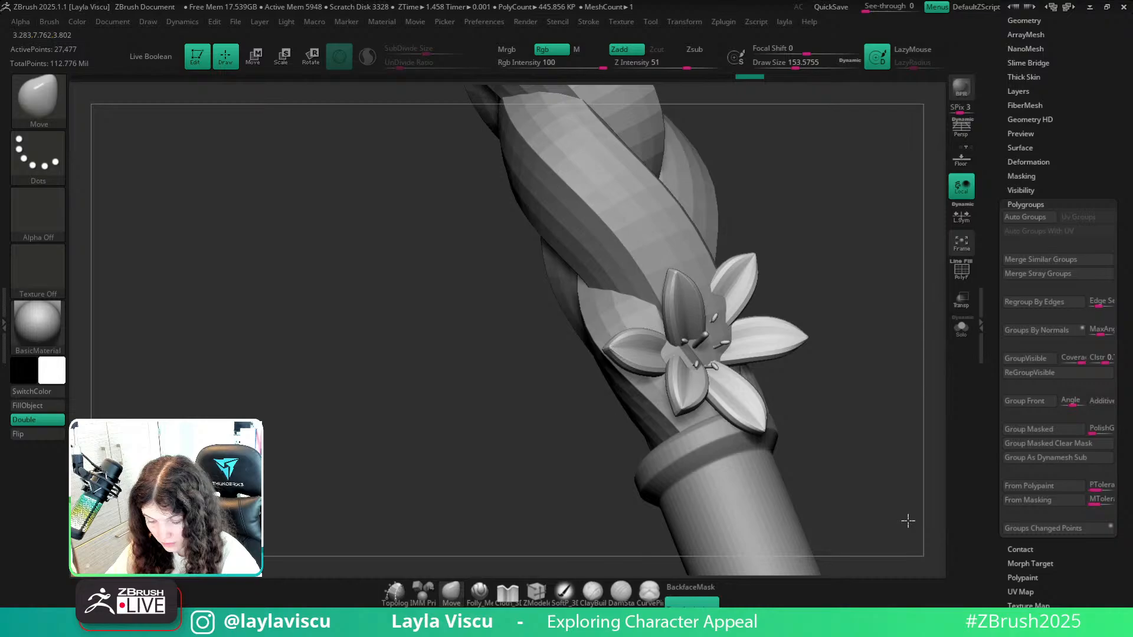
{"action": "mouse_move", "coordinate": [825, 433]}
{"action": "right_mouse_down"}
{"action": "mouse_move", "coordinate": [773, 417]}
{"action": "mouse_move", "coordinate": [746, 387]}
{"action": "mouse_move", "coordinate": [608, 407]}
{"action": "right_mouse_up"}
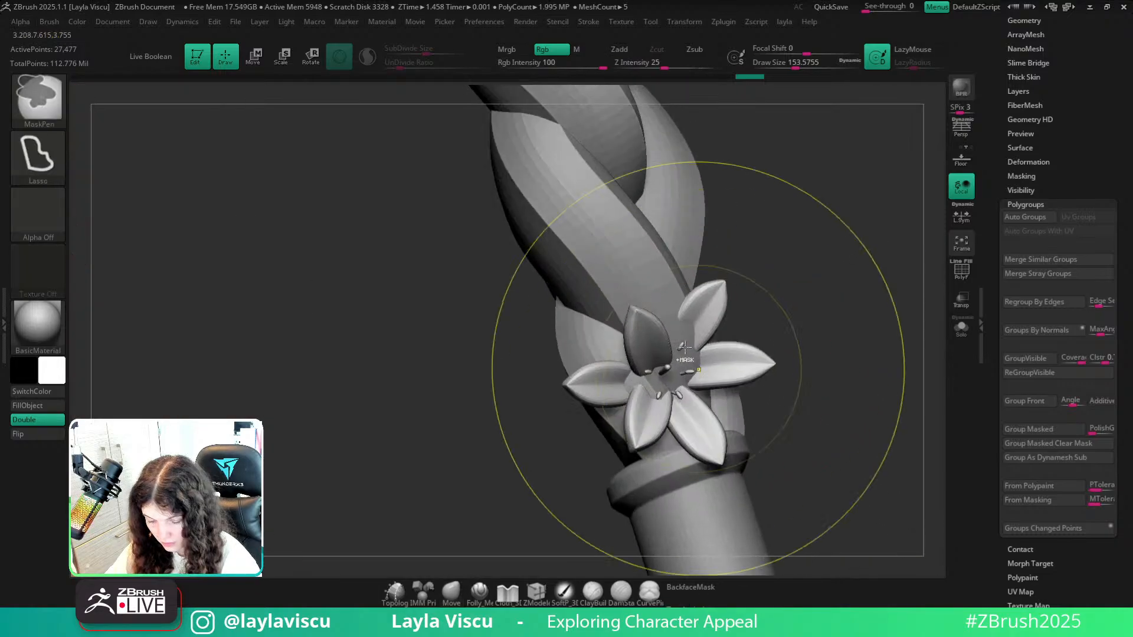
Select the braid and push its strand back beneath the small lily with the Move brush at a draw size of about 90.
{"action": "key", "text": "s"}
{"action": "left_click_drag", "start_coordinate": [674, 351], "coordinate": [674, 353]}
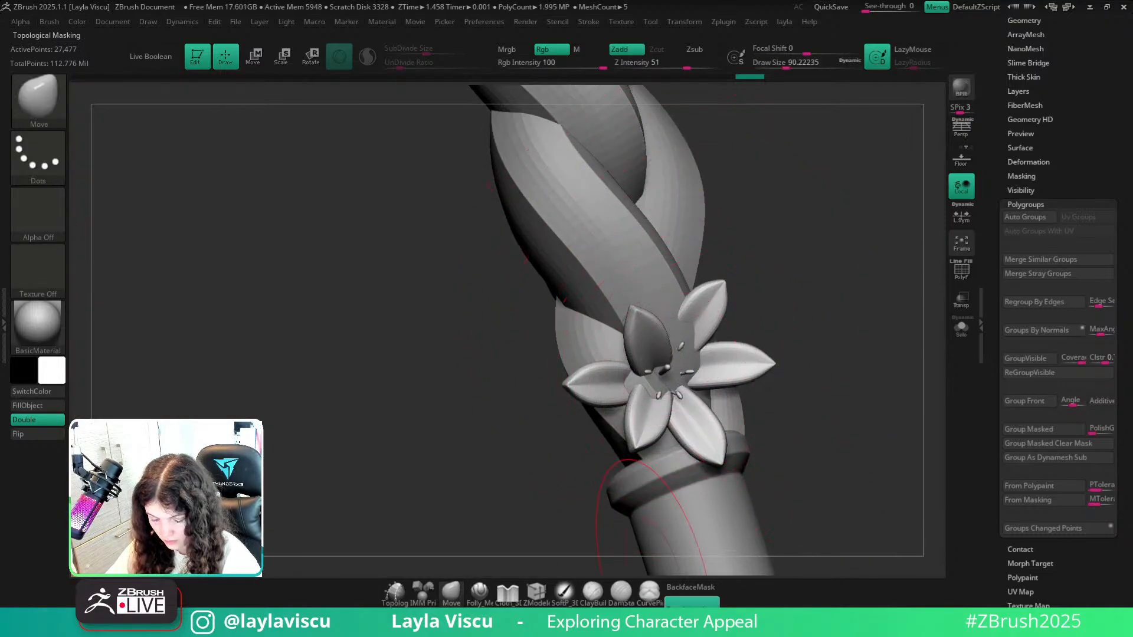
{"action": "left_click", "coordinate": [684, 356], "text": "alt"}
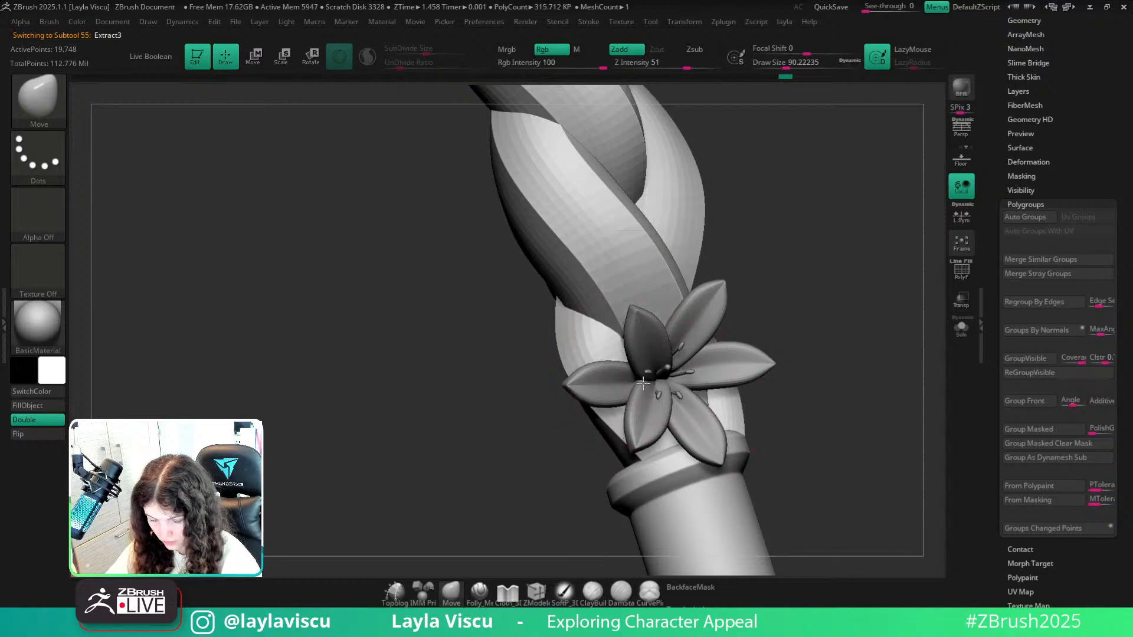
{"action": "left_click_drag", "start_coordinate": [789, 395], "coordinate": [731, 411]}
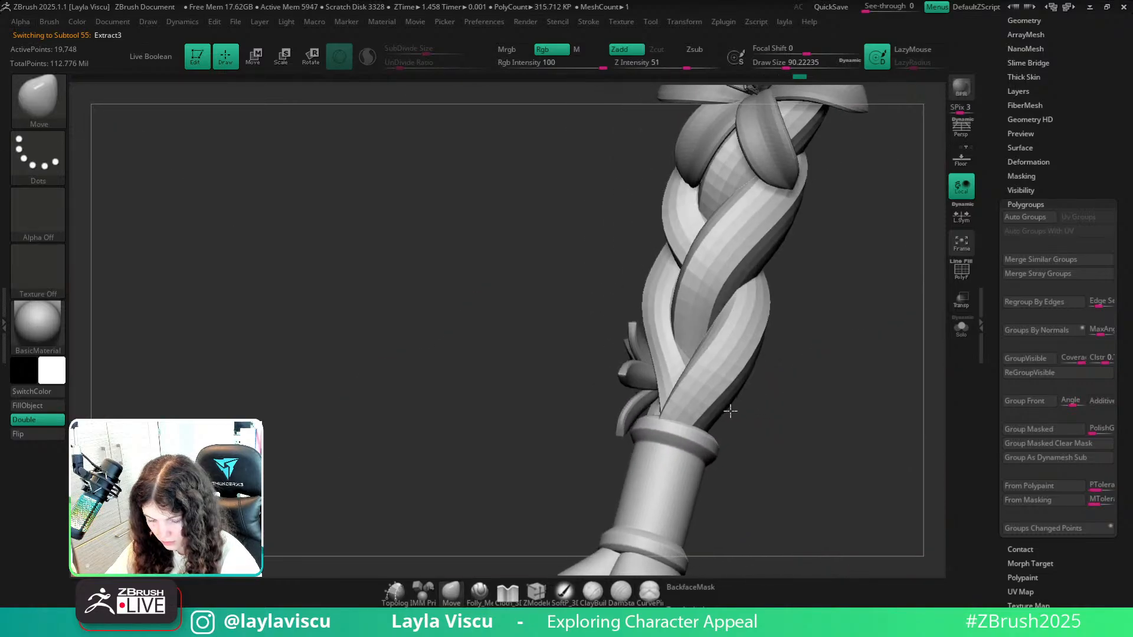
{"action": "left_click_drag", "start_coordinate": [823, 457], "coordinate": [788, 467]}
{"action": "right_click_drag", "start_coordinate": [703, 462], "coordinate": [647, 437], "text": "ctrl"}
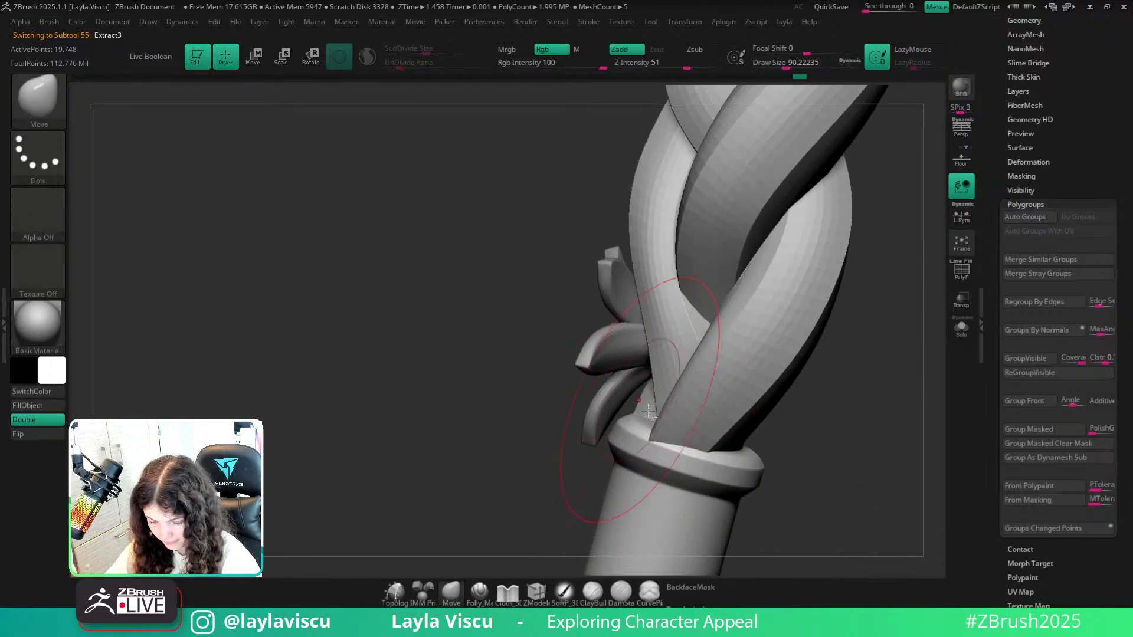
Reselect the lilies, try backface masking on the Move brush, turn it off, and check the small lily from several angles.
{"action": "left_click", "coordinate": [620, 395], "text": "alt"}
{"action": "left_click", "coordinate": [707, 588]}
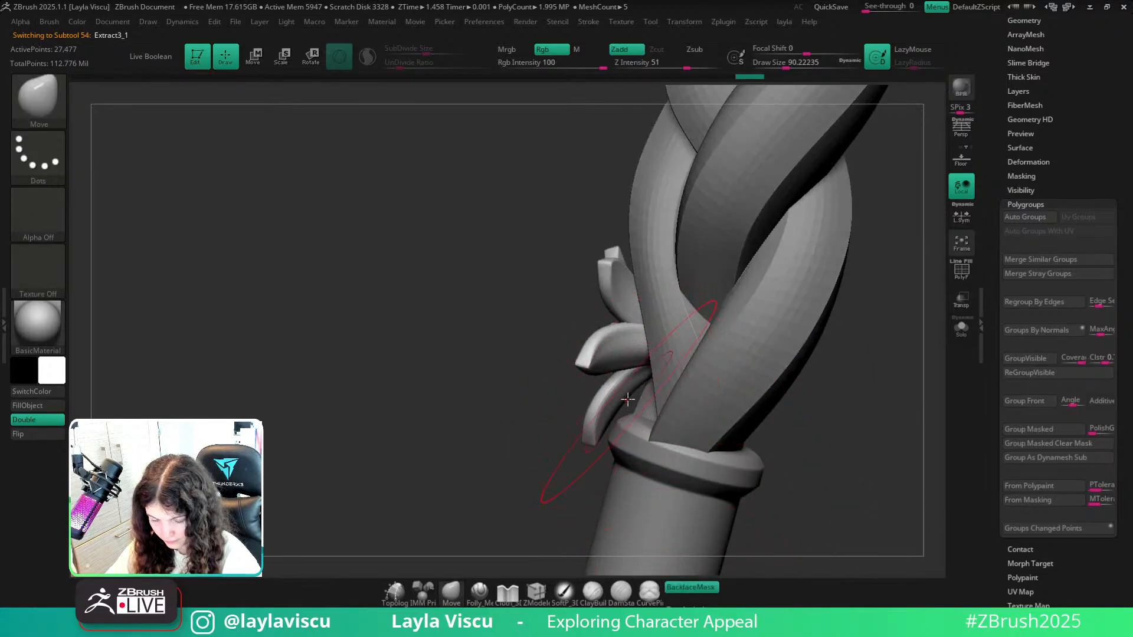
{"action": "mouse_move", "coordinate": [817, 470]}
{"action": "left_mouse_down"}
{"action": "mouse_move", "coordinate": [933, 435]}
{"action": "mouse_move", "coordinate": [596, 270]}
{"action": "mouse_move", "coordinate": [769, 366]}
{"action": "mouse_move", "coordinate": [718, 357]}
{"action": "mouse_move", "coordinate": [737, 360]}
{"action": "mouse_move", "coordinate": [720, 367]}
{"action": "mouse_move", "coordinate": [753, 390]}
{"action": "left_mouse_up"}
{"action": "left_click", "coordinate": [712, 586]}
{"action": "left_click_drag", "start_coordinate": [916, 461], "coordinate": [910, 500]}
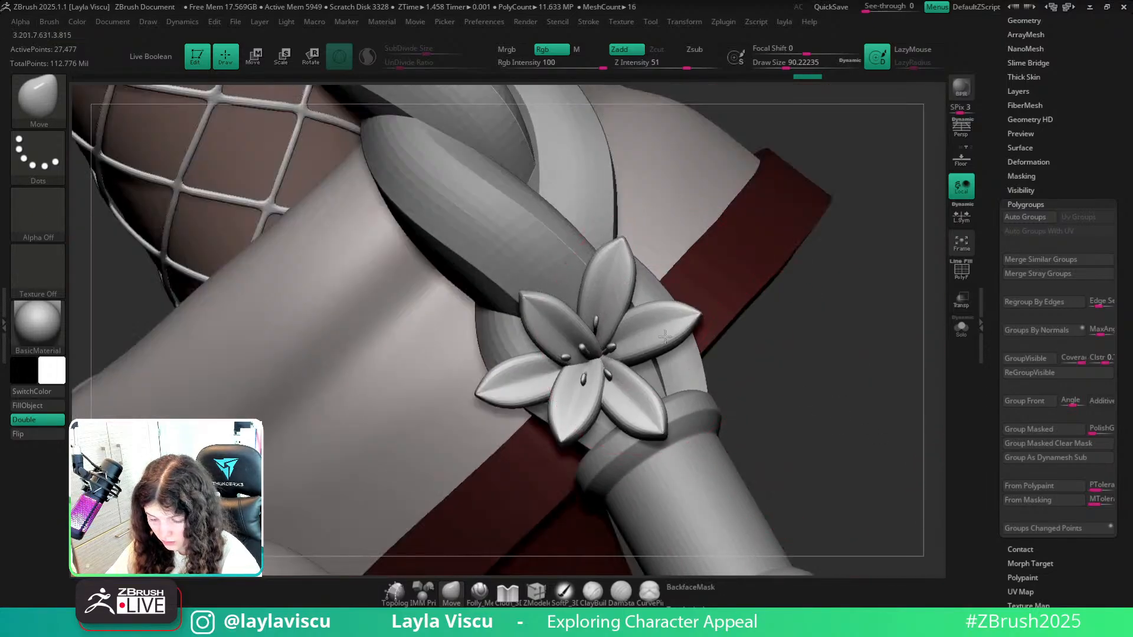
{"action": "right_click_drag", "start_coordinate": [690, 506], "coordinate": [413, 259], "text": "ctrl"}
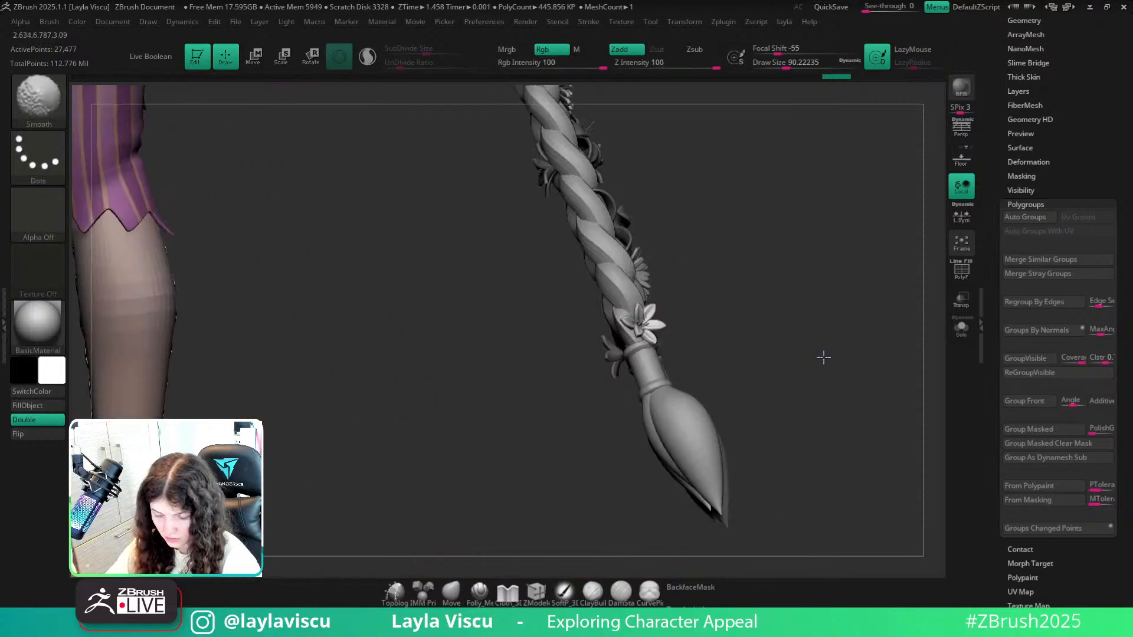
{"action": "mouse_move", "coordinate": [822, 357]}
{"action": "right_mouse_down"}
{"action": "mouse_move", "coordinate": [779, 387]}
{"action": "mouse_move", "coordinate": [725, 377]}
{"action": "right_mouse_up"}
{"action": "mouse_move", "coordinate": [725, 330]}
{"action": "right_mouse_down", "text": "ctrl"}
{"action": "mouse_move", "coordinate": [671, 413]}
{"action": "mouse_move", "coordinate": [667, 446]}
{"action": "right_mouse_up", "text": "ctrl"}
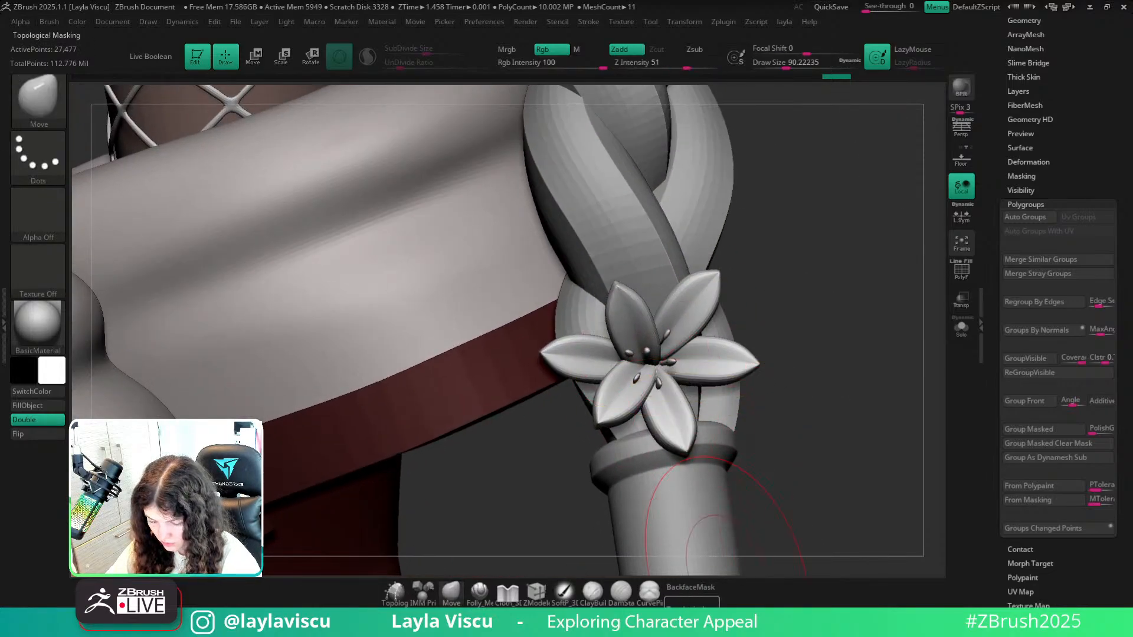
Turn on topological masking and adjust the small lily's upper petal and stamens with the Move brush at a draw size of about 124.
{"action": "left_click", "coordinate": [696, 603]}
{"action": "key", "text": "s"}
{"action": "left_click_drag", "start_coordinate": [623, 295], "coordinate": [626, 315]}
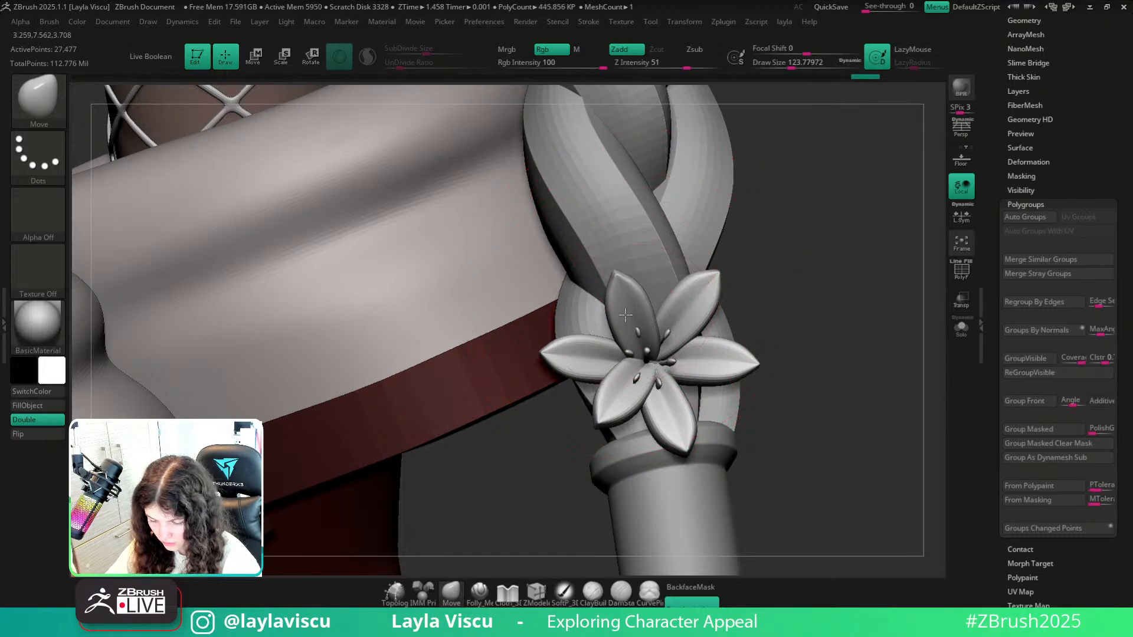
{"action": "mouse_move", "coordinate": [861, 375]}
{"action": "right_mouse_down"}
{"action": "mouse_move", "coordinate": [903, 413]}
{"action": "mouse_move", "coordinate": [862, 407]}
{"action": "mouse_move", "coordinate": [850, 392]}
{"action": "right_mouse_up"}
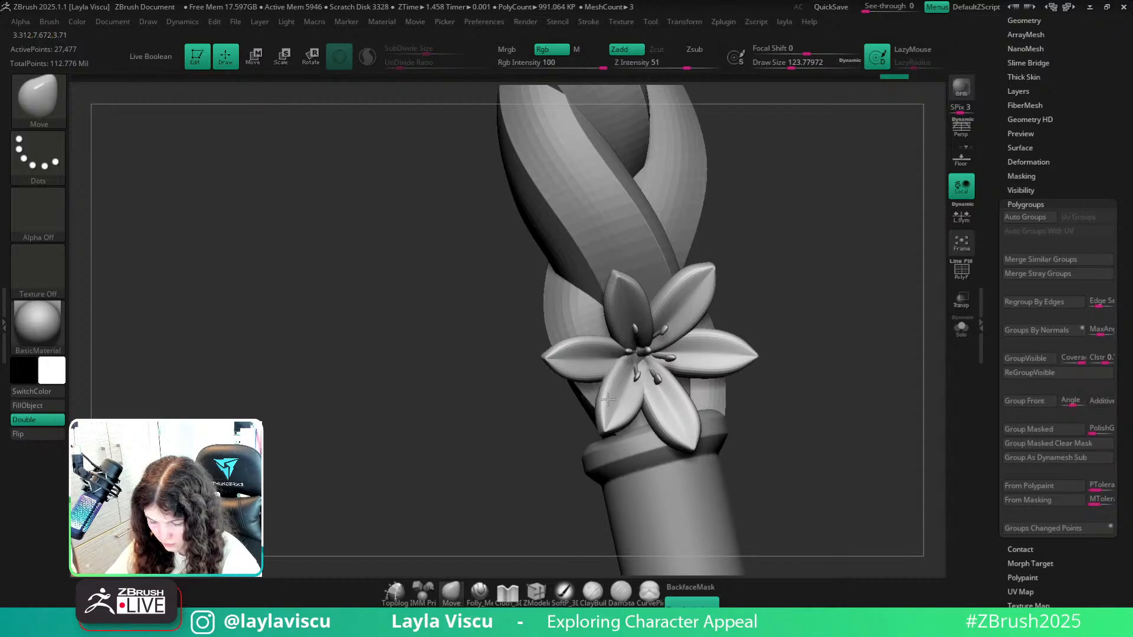
{"action": "right_click_drag", "start_coordinate": [804, 422], "coordinate": [770, 413]}
{"action": "right_click_drag", "start_coordinate": [637, 386], "coordinate": [640, 437], "text": "ctrl"}
{"action": "right_click_drag", "start_coordinate": [867, 448], "coordinate": [900, 458]}
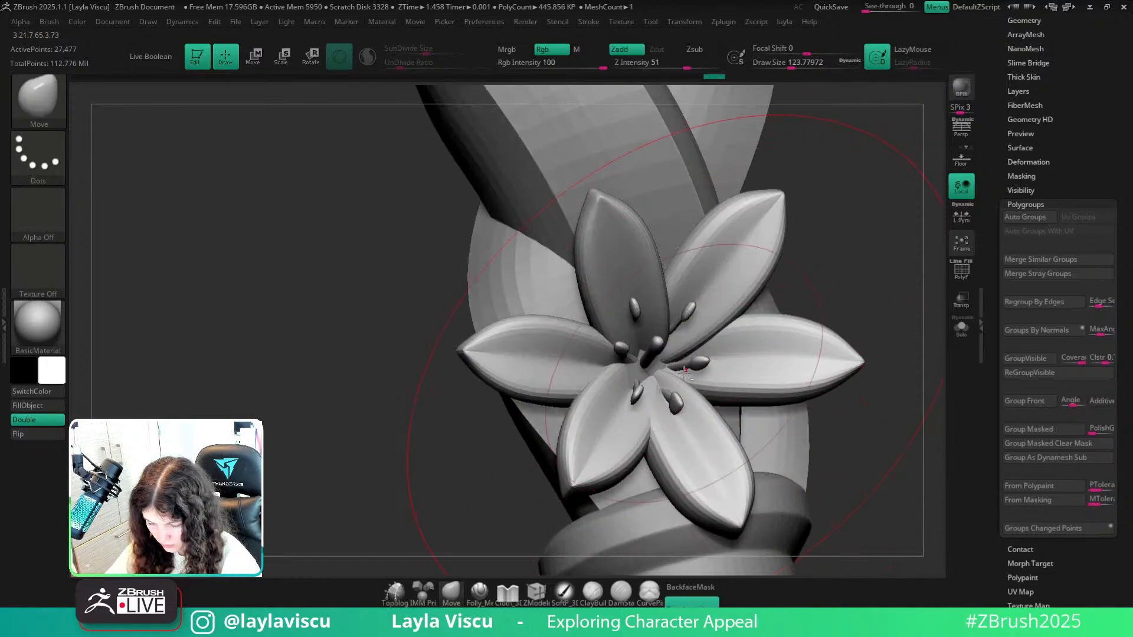
Display the lilies' polygroups and try to separate the stamens from the petals by isolating them and restoring the full mesh.
{"action": "left_click", "coordinate": [641, 367], "text": "alt"}
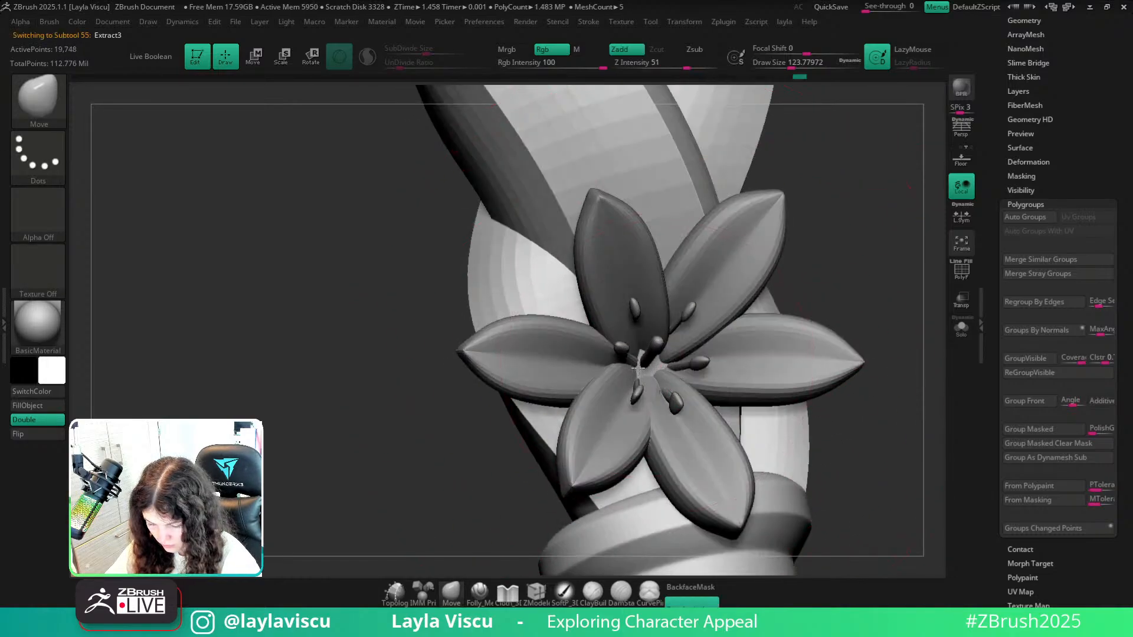
{"action": "left_click", "coordinate": [696, 372], "text": "alt"}
{"action": "right_click_drag", "start_coordinate": [850, 394], "coordinate": [841, 354]}
{"action": "key", "text": "shift+f"}
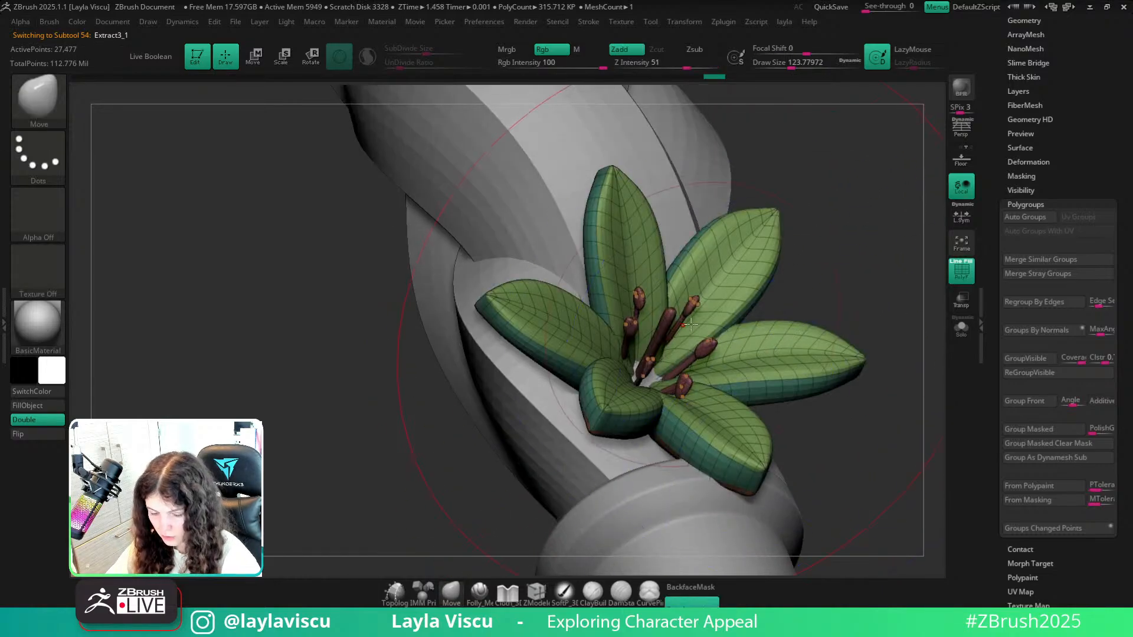
{"action": "left_click", "coordinate": [690, 323], "text": "ctrl+shift"}
{"action": "key", "text": "w"}
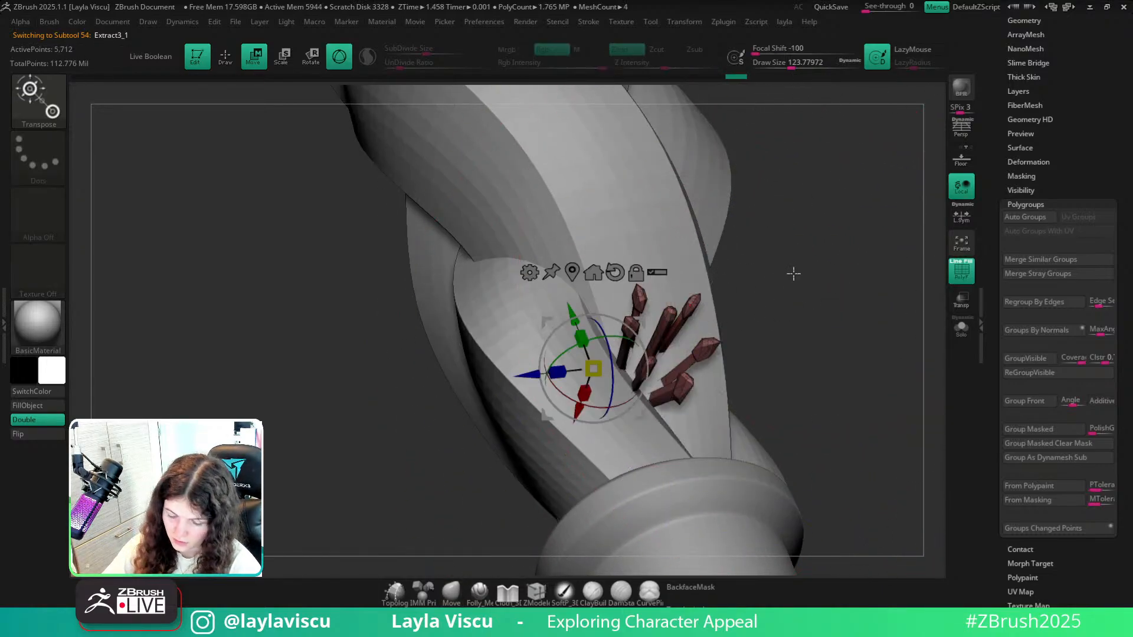
{"action": "left_click", "coordinate": [809, 270], "text": "ctrl+shift"}
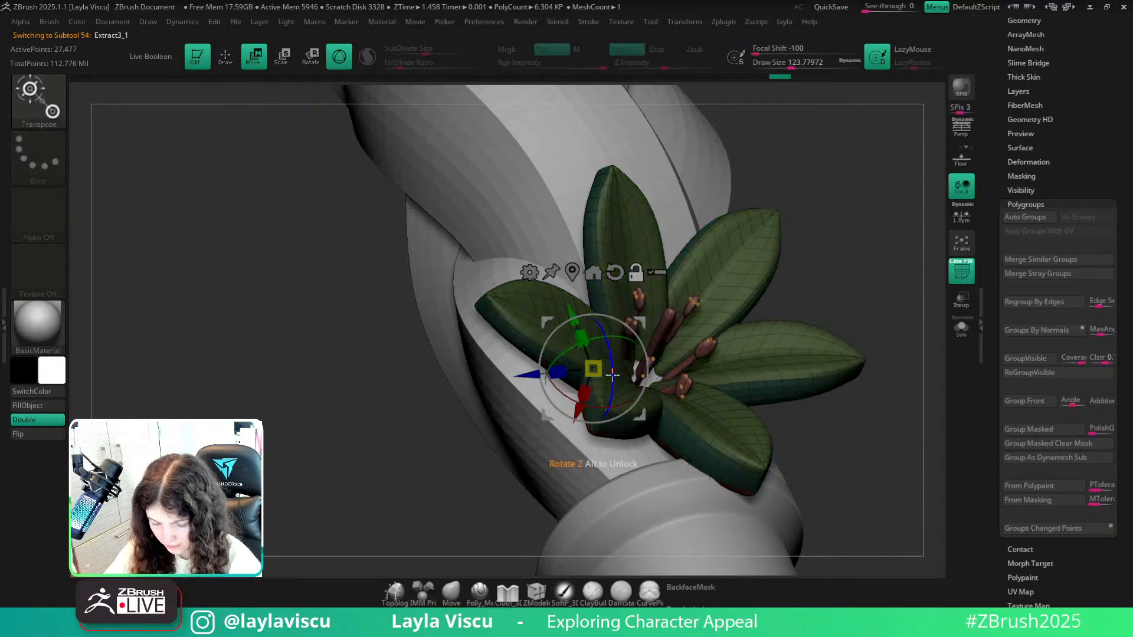
{"action": "right_click_drag", "start_coordinate": [613, 375], "coordinate": [472, 325], "text": "ctrl"}
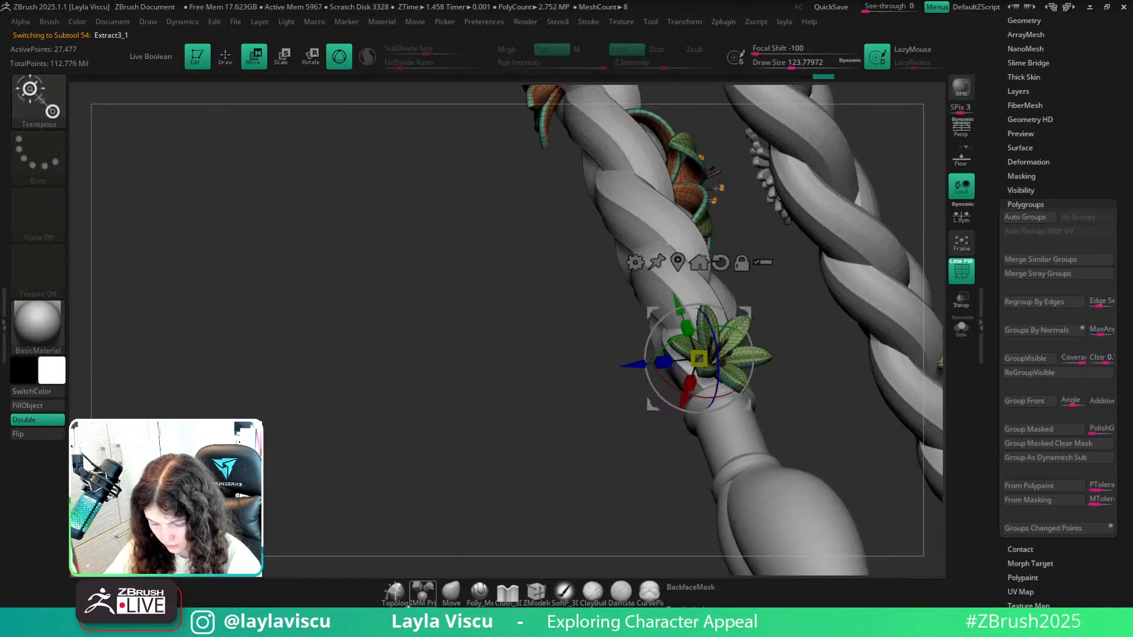
Isolate the lily stamens by polygroup, mask them, show the petals again, and invert the mask to leave only the stamens editable.
{"action": "key", "text": "q"}
{"action": "left_click", "coordinate": [719, 345], "text": "ctrl+shift"}
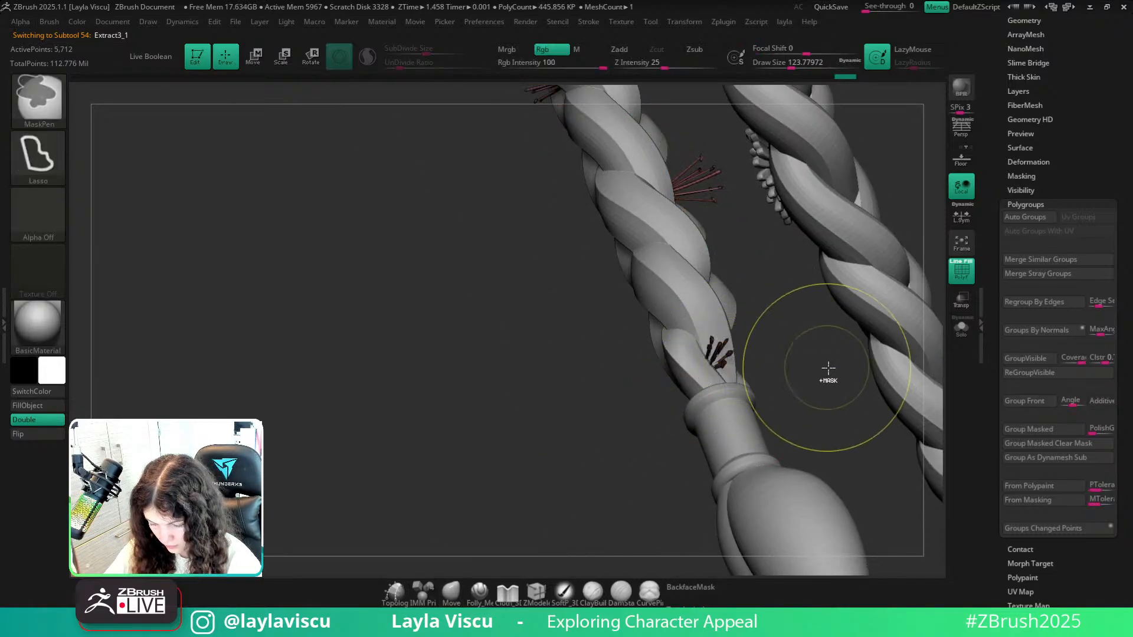
{"action": "left_click", "coordinate": [827, 371], "text": "ctrl"}
{"action": "left_click", "coordinate": [803, 340], "text": "ctrl+shift"}
{"action": "left_click", "coordinate": [821, 376], "text": "ctrl"}
{"action": "right_click_drag", "start_coordinate": [821, 376], "coordinate": [864, 473], "text": "ctrl"}
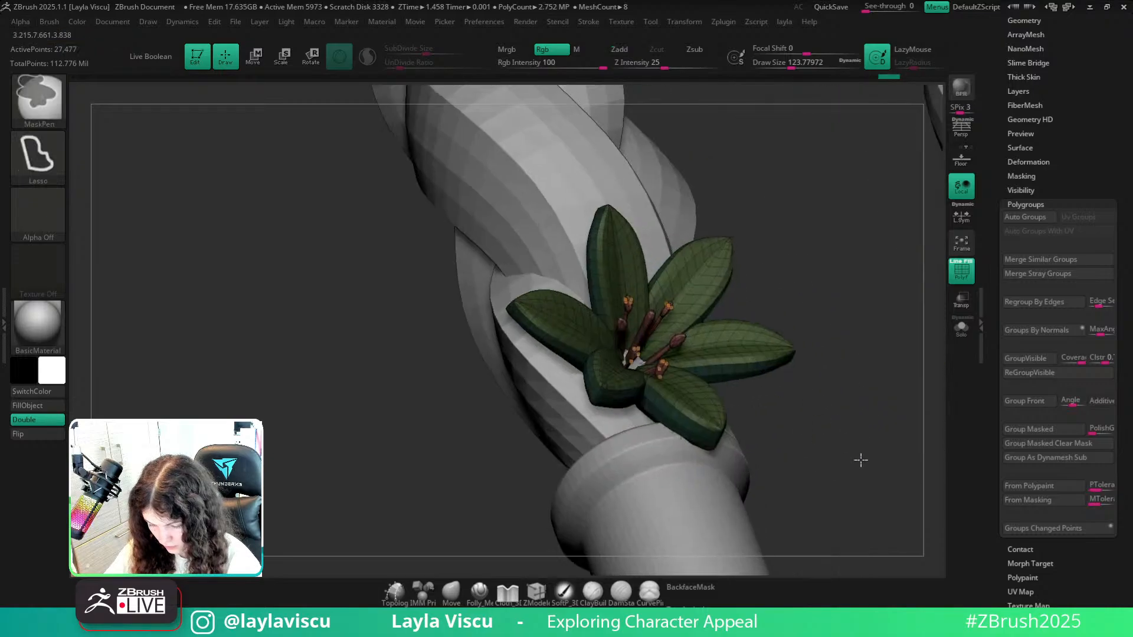
{"action": "key", "text": "w"}
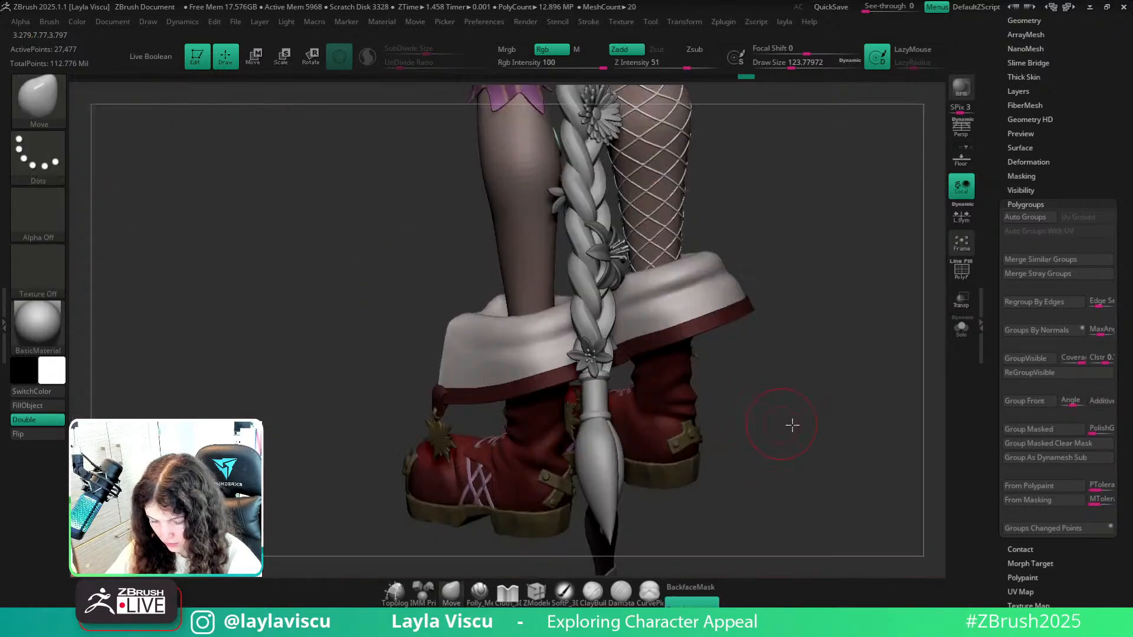
Solo the lilies and shift the small lily's stamens with the Move brush at a draw size of about 83.
{"action": "left_click_drag", "start_coordinate": [792, 425], "coordinate": [708, 413]}
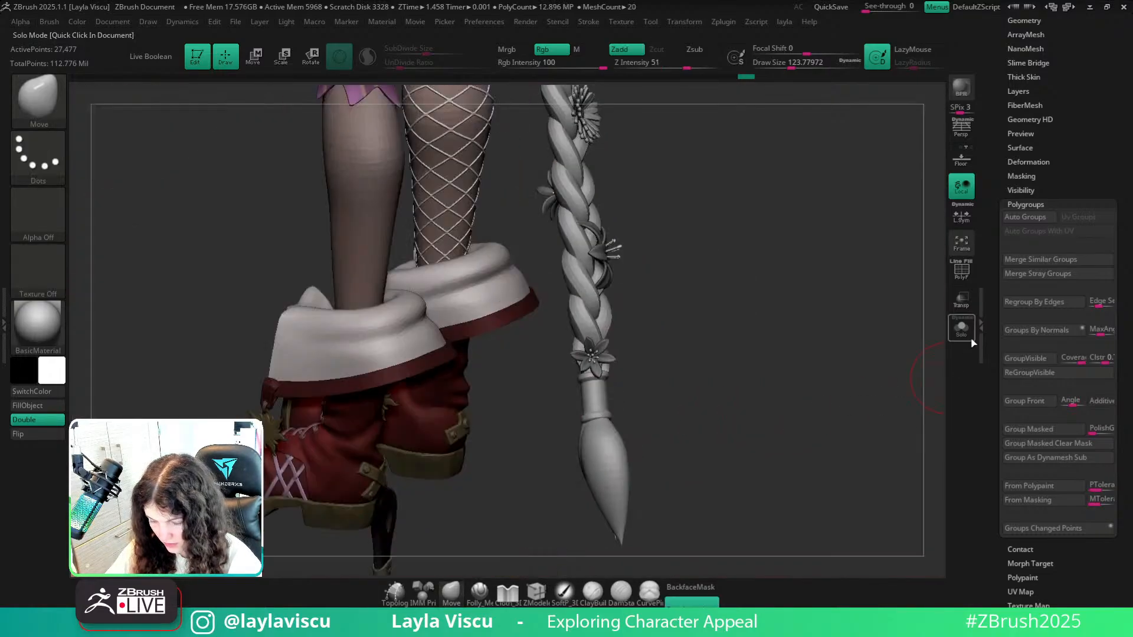
{"action": "key", "text": "alt+s"}
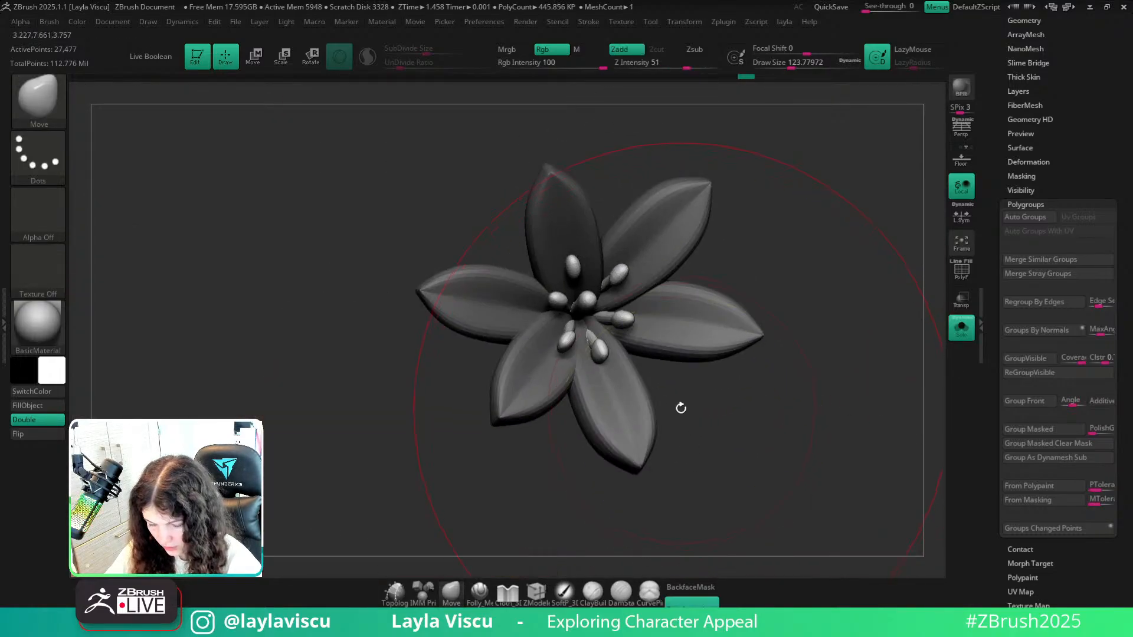
{"action": "key", "text": "w"}
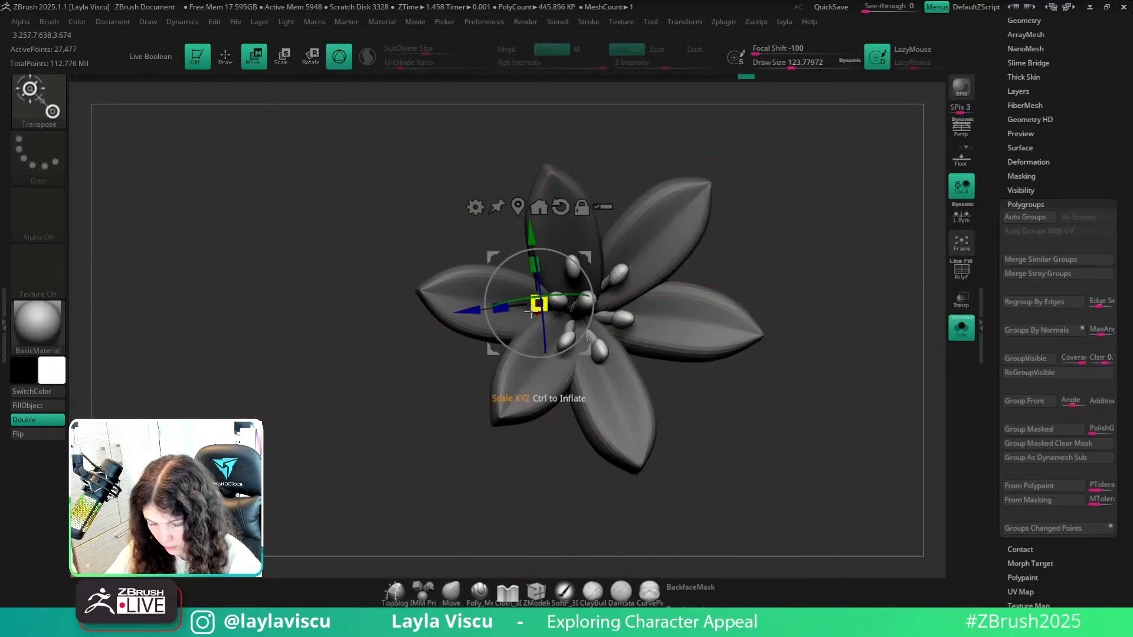
{"action": "left_click", "coordinate": [451, 590]}
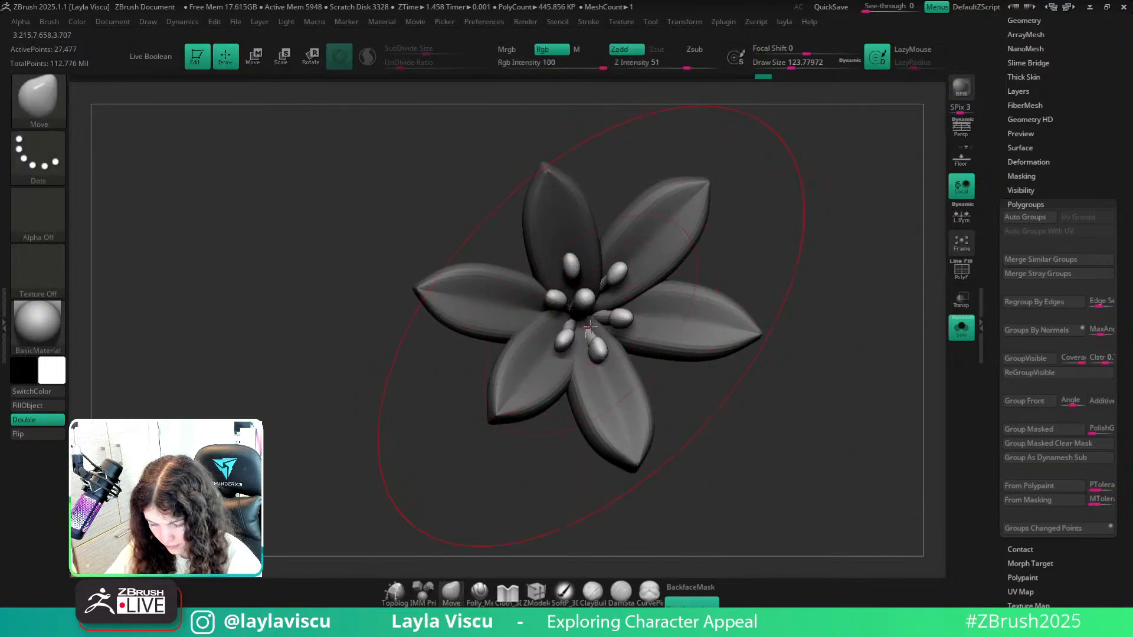
{"action": "key", "text": "["}
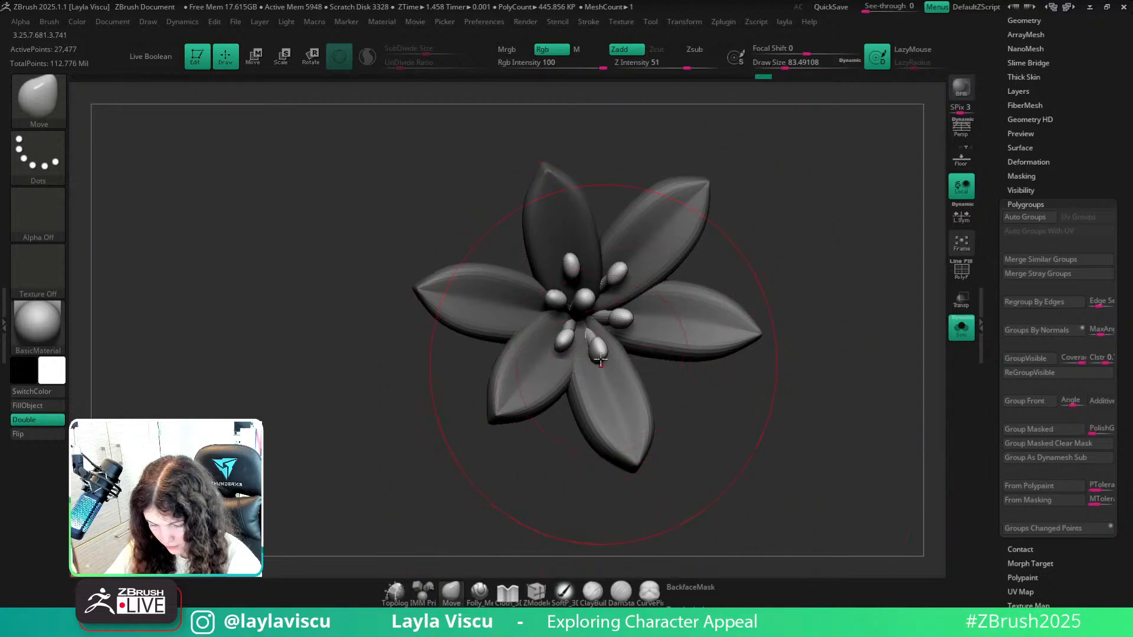
{"action": "left_click_drag", "start_coordinate": [591, 322], "coordinate": [585, 317]}
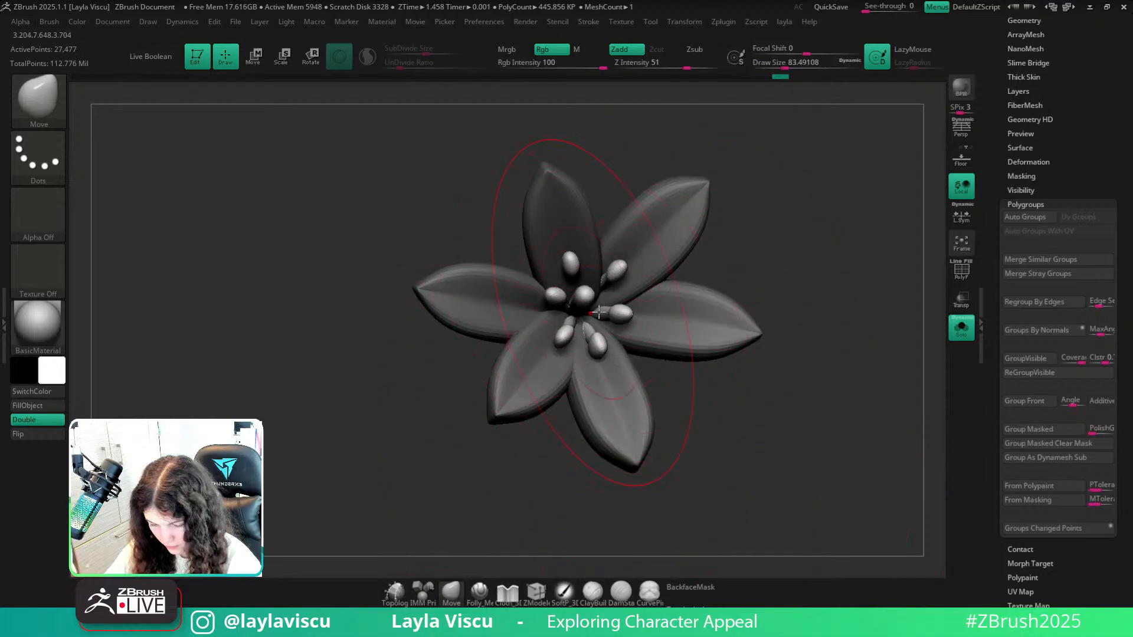
Refine the small lily's stamens around the flower's centre with the Move brush at a draw size of about 51.
{"action": "left_click_drag", "start_coordinate": [820, 354], "coordinate": [771, 352]}
{"action": "key", "text": "]"}
{"action": "right_click_drag", "start_coordinate": [652, 314], "coordinate": [662, 324], "text": "ctrl"}
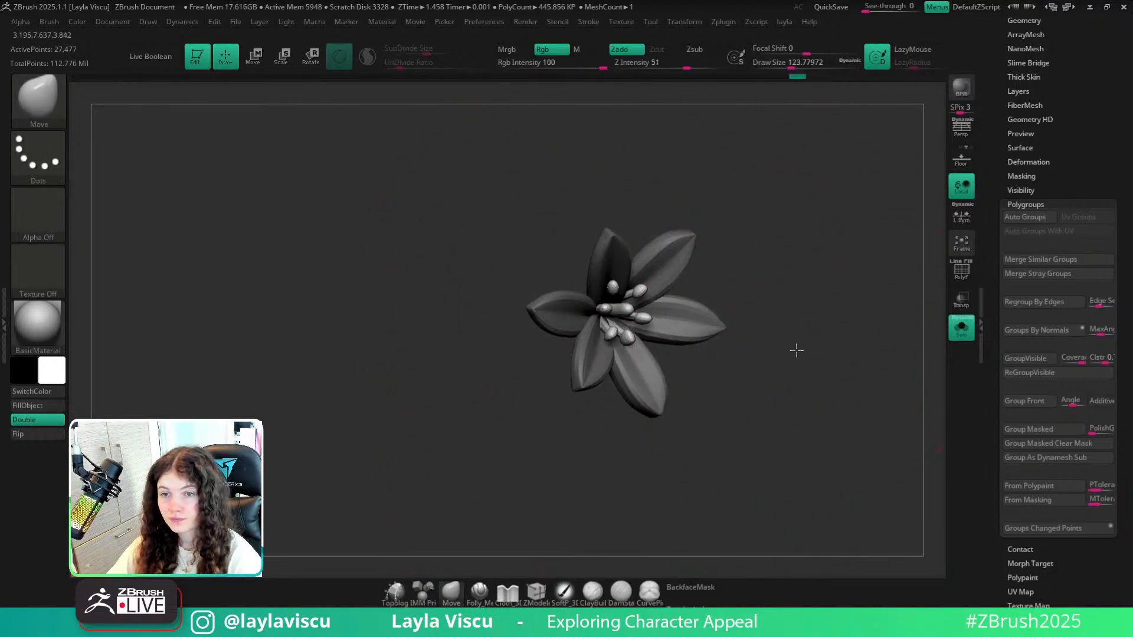
{"action": "mouse_move", "coordinate": [797, 350]}
{"action": "left_mouse_down"}
{"action": "mouse_move", "coordinate": [707, 334]}
{"action": "mouse_move", "coordinate": [729, 327]}
{"action": "mouse_move", "coordinate": [682, 334]}
{"action": "left_mouse_up"}
{"action": "key", "text": "s"}
{"action": "key", "text": "s"}
{"action": "left_click_drag", "start_coordinate": [548, 302], "coordinate": [551, 303]}
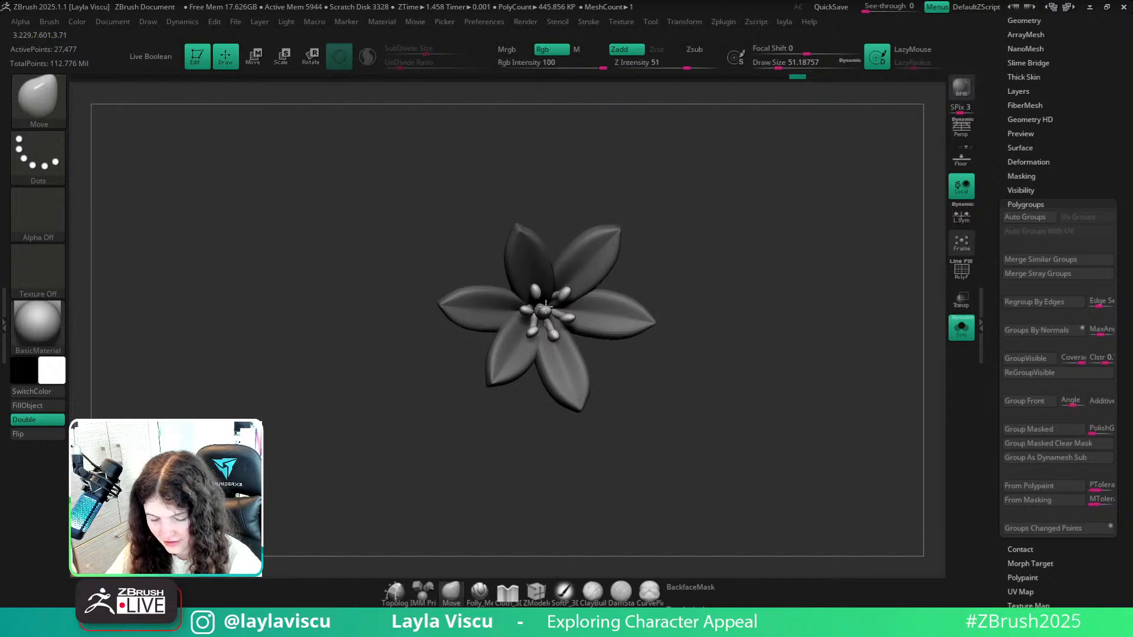
Move the stamen cluster over the small lily's centre with the Move brush at a draw size of about 80.
{"action": "left_click_drag", "start_coordinate": [686, 304], "coordinate": [667, 210]}
{"action": "key", "text": "s"}
{"action": "mouse_move", "coordinate": [569, 298]}
{"action": "left_mouse_down"}
{"action": "mouse_move", "coordinate": [580, 298]}
{"action": "mouse_move", "coordinate": [550, 276]}
{"action": "left_mouse_up"}
{"action": "left_click_drag", "start_coordinate": [670, 268], "coordinate": [674, 358]}
{"action": "left_click_drag", "start_coordinate": [546, 290], "coordinate": [551, 287]}
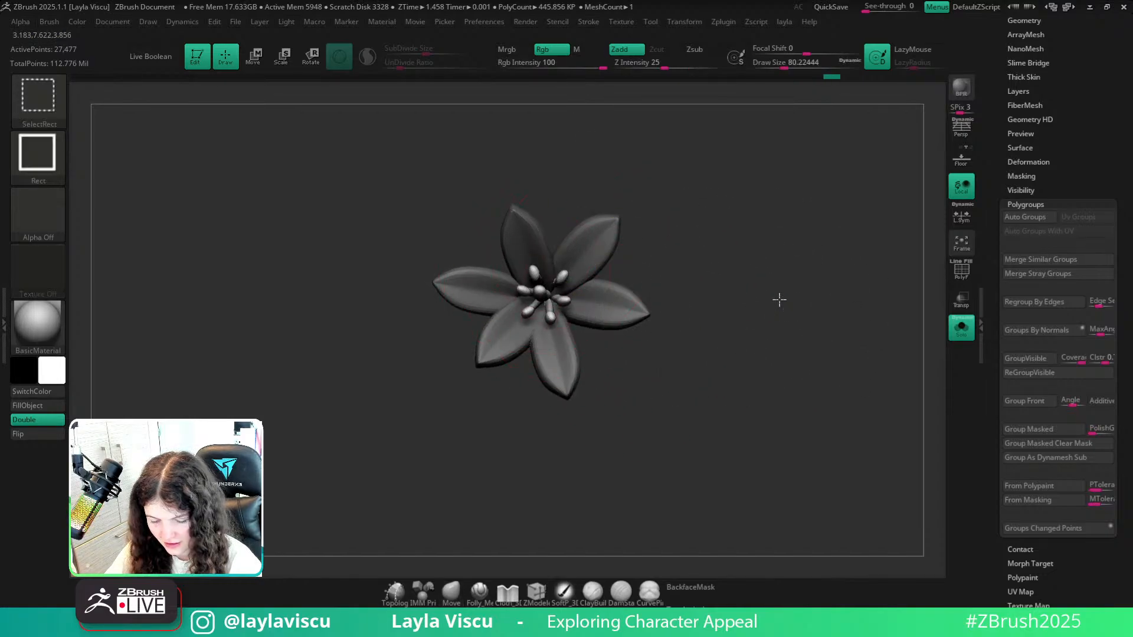
Clear the mask on the lilies and turn off solo mode to show the whole character again.
{"action": "right_click_drag", "start_coordinate": [810, 333], "coordinate": [719, 313], "text": "ctrl"}
{"action": "left_click_drag", "start_coordinate": [718, 313], "coordinate": [753, 329], "text": "ctrl"}
{"action": "right_click_drag", "start_coordinate": [791, 334], "coordinate": [695, 314], "text": "ctrl"}
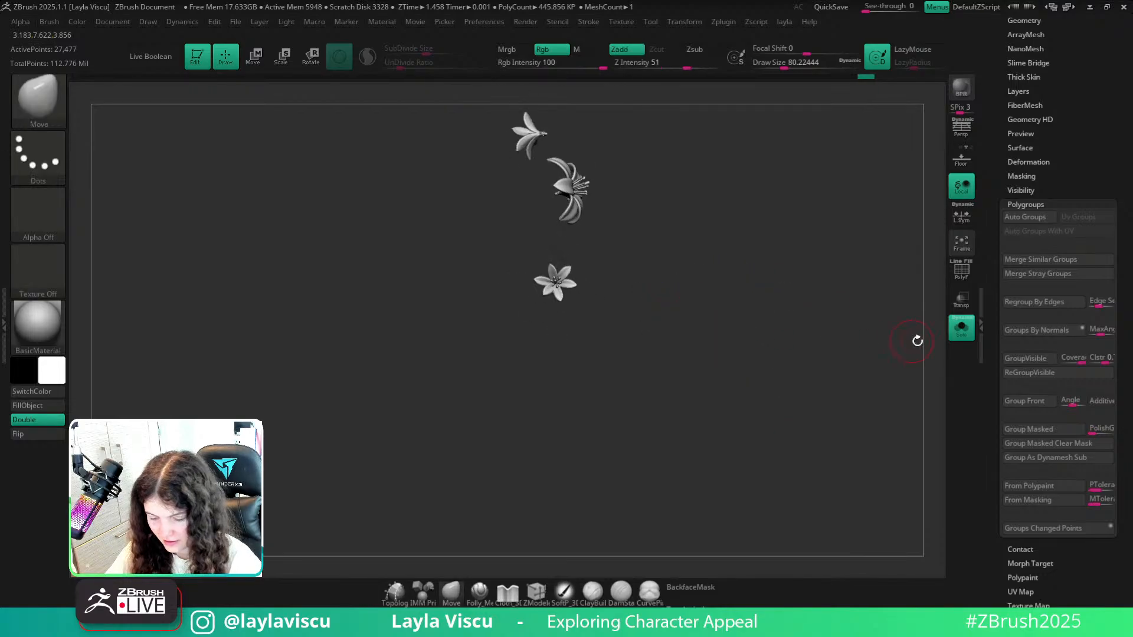
{"action": "left_click", "coordinate": [958, 331]}
Examine the lilies and daisies on the lower braid from several angles, with and without polygroups displayed.
{"action": "mouse_move", "coordinate": [877, 357]}
{"action": "left_mouse_down"}
{"action": "mouse_move", "coordinate": [809, 384]}
{"action": "mouse_move", "coordinate": [761, 382]}
{"action": "mouse_move", "coordinate": [696, 336]}
{"action": "left_mouse_up"}
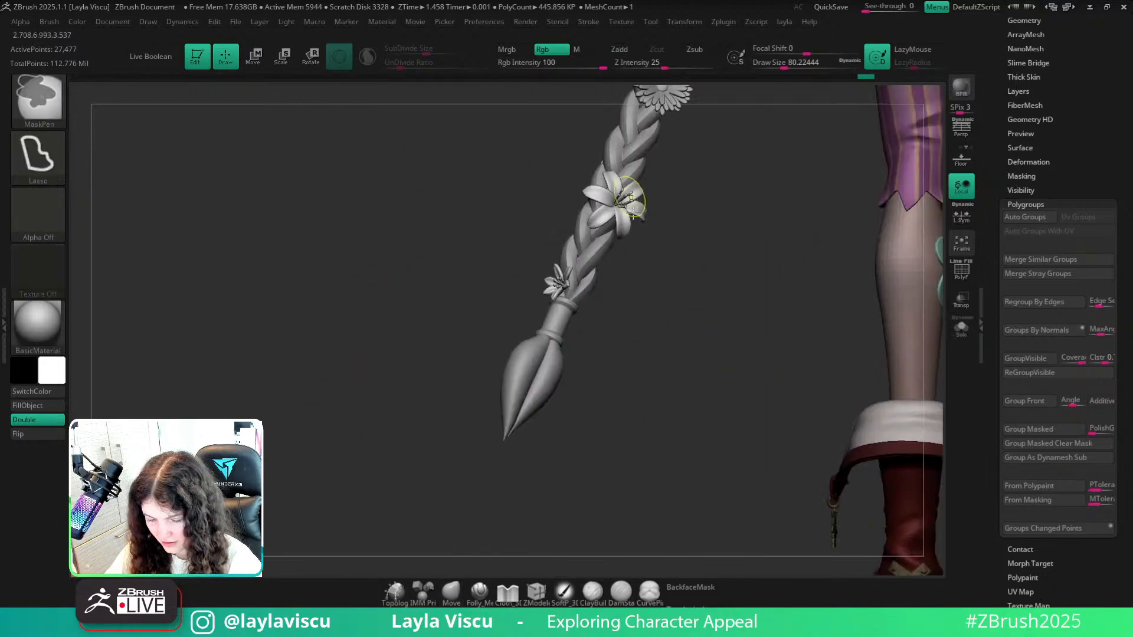
{"action": "right_click_drag", "start_coordinate": [633, 213], "coordinate": [769, 339], "text": "ctrl"}
{"action": "left_click_drag", "start_coordinate": [769, 339], "coordinate": [764, 338]}
{"action": "key", "text": "shift+f"}
{"action": "right_click_drag", "start_coordinate": [769, 334], "coordinate": [672, 341], "text": "ctrl"}
{"action": "left_click_drag", "start_coordinate": [673, 341], "coordinate": [749, 369]}
{"action": "key", "text": "shift+f"}
{"action": "right_click_drag", "start_coordinate": [748, 369], "coordinate": [688, 348], "text": "ctrl"}
Examine the flowers, braid strands and tied ends of both lower braids from several angles.
{"action": "left_click_drag", "start_coordinate": [920, 354], "coordinate": [875, 348], "text": "shift"}
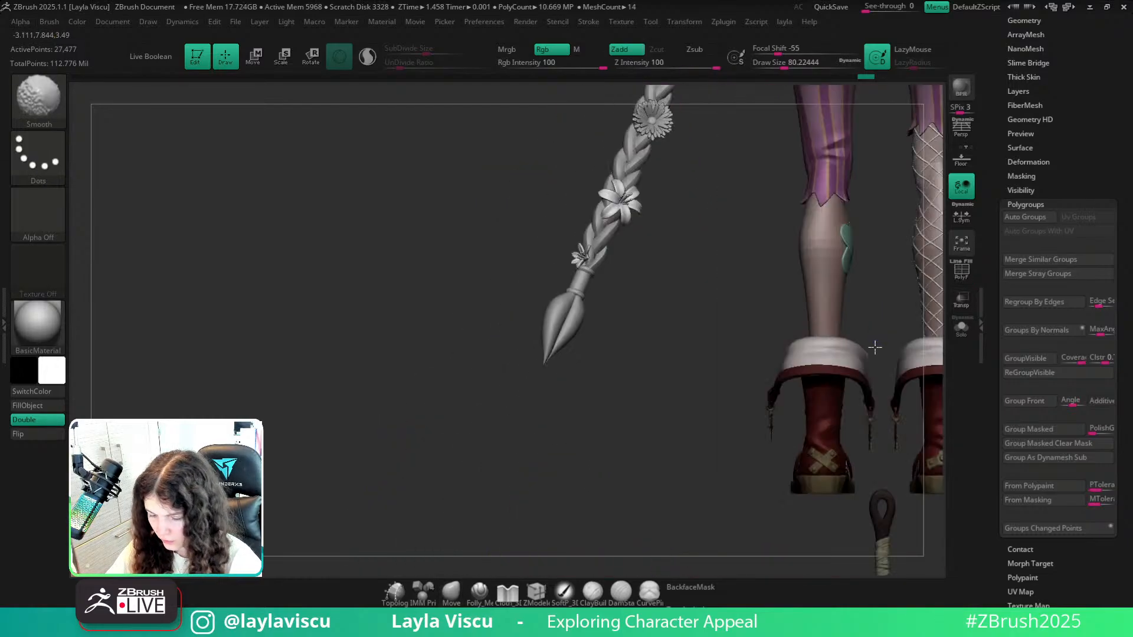
{"action": "left_click_drag", "start_coordinate": [741, 293], "coordinate": [654, 384], "text": "alt"}
{"action": "mouse_move", "coordinate": [839, 371]}
{"action": "right_mouse_down", "text": "ctrl"}
{"action": "mouse_move", "coordinate": [826, 417]}
{"action": "mouse_move", "coordinate": [920, 451]}
{"action": "mouse_move", "coordinate": [813, 336]}
{"action": "right_mouse_up", "text": "ctrl"}
{"action": "left_click", "coordinate": [772, 285], "text": "alt"}
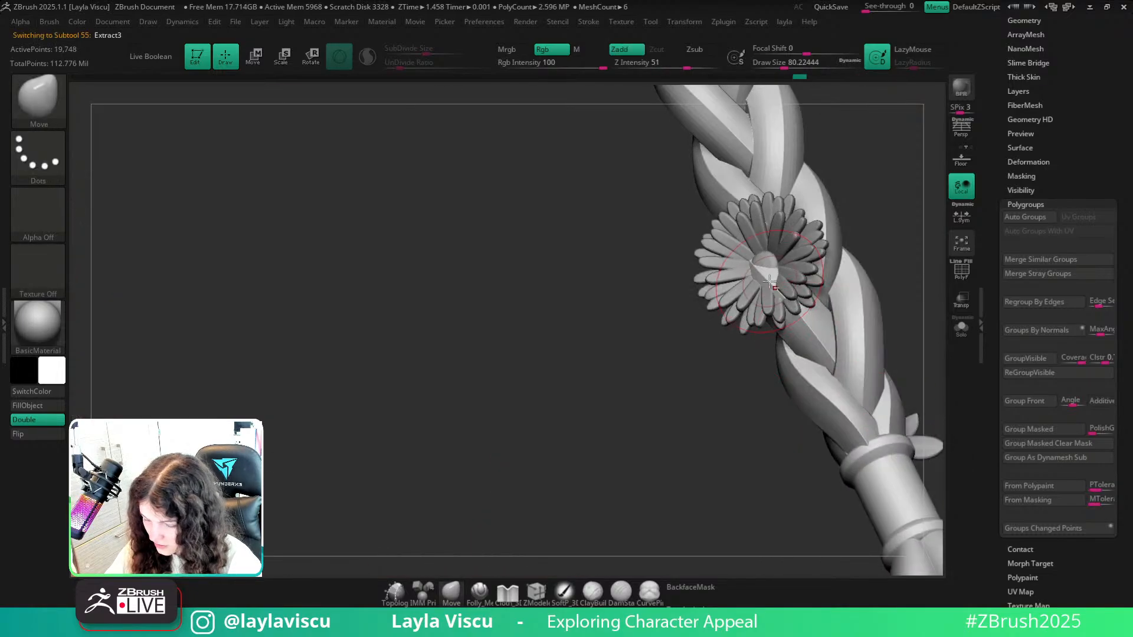
{"action": "right_click_drag", "start_coordinate": [738, 273], "coordinate": [739, 201], "text": "ctrl"}
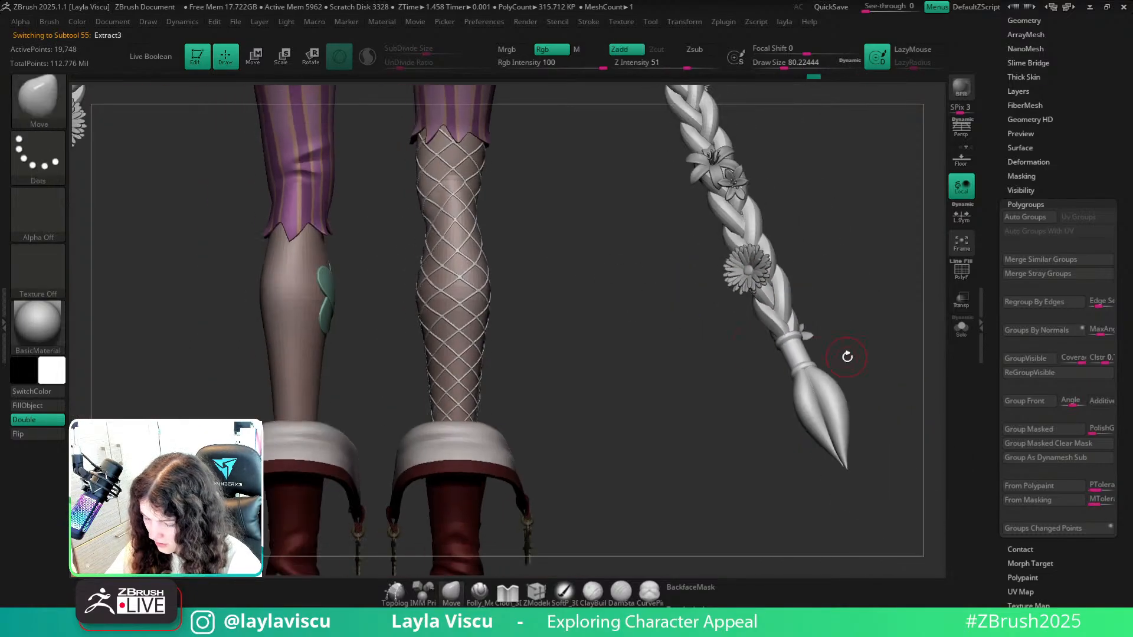
{"action": "right_click_drag", "start_coordinate": [780, 319], "coordinate": [784, 399], "text": "ctrl"}
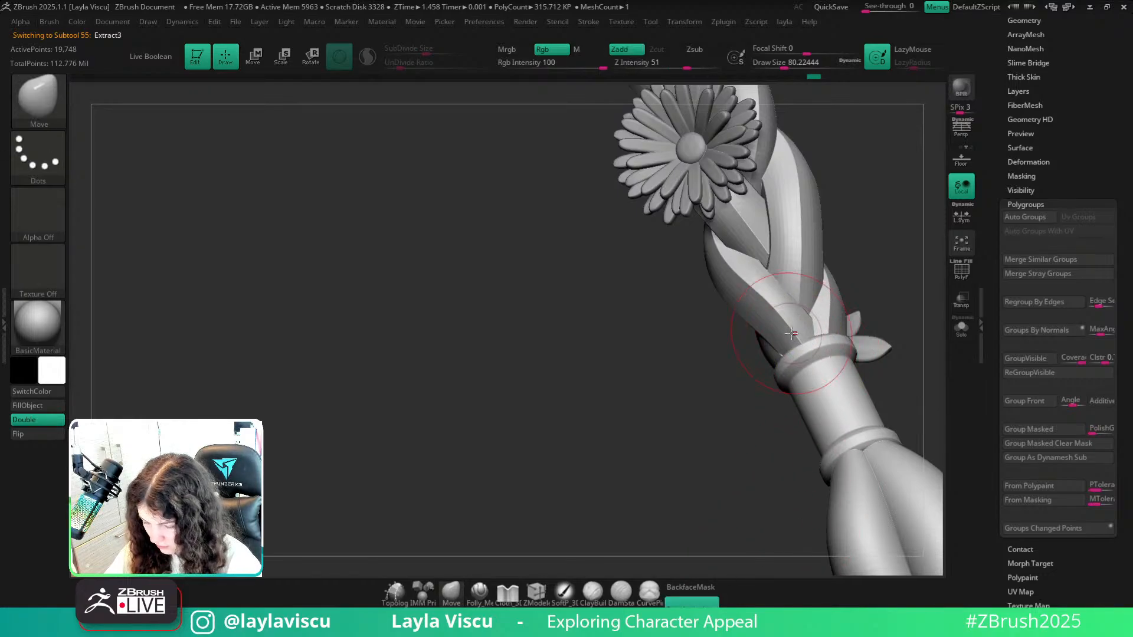
{"action": "mouse_move", "coordinate": [796, 336]}
{"action": "right_mouse_down", "text": "ctrl"}
{"action": "mouse_move", "coordinate": [731, 324]}
{"action": "mouse_move", "coordinate": [897, 400]}
{"action": "mouse_move", "coordinate": [925, 440]}
{"action": "right_mouse_up", "text": "ctrl"}
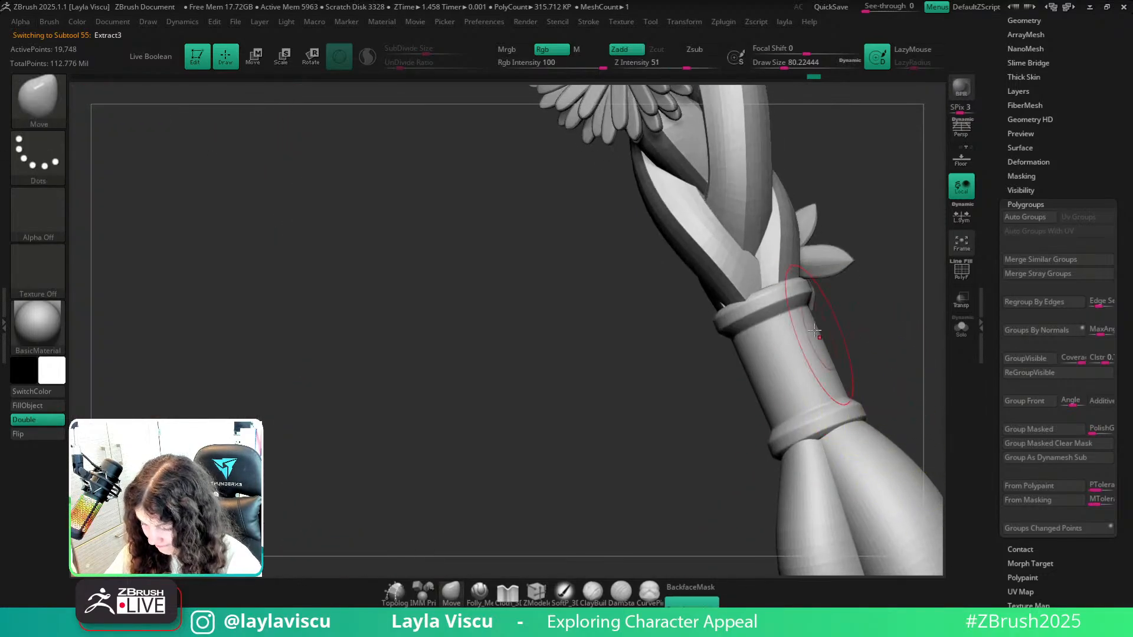
{"action": "right_click_drag", "start_coordinate": [810, 319], "coordinate": [407, 236]}
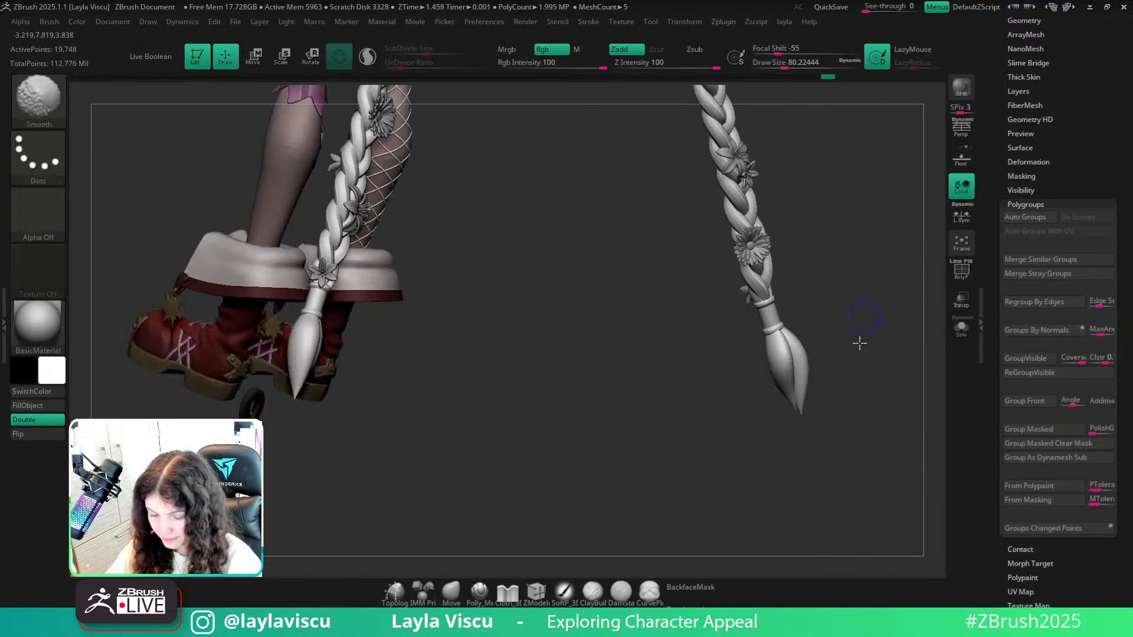
{"action": "right_click_drag", "start_coordinate": [860, 342], "coordinate": [673, 401]}
{"action": "right_click_drag", "start_coordinate": [708, 352], "coordinate": [819, 496], "text": "alt"}
Save the tool over the existing jinxpunzel_3dprint_prep_v001 file.
{"action": "left_click_drag", "start_coordinate": [1062, 147], "coordinate": [1128, 197]}
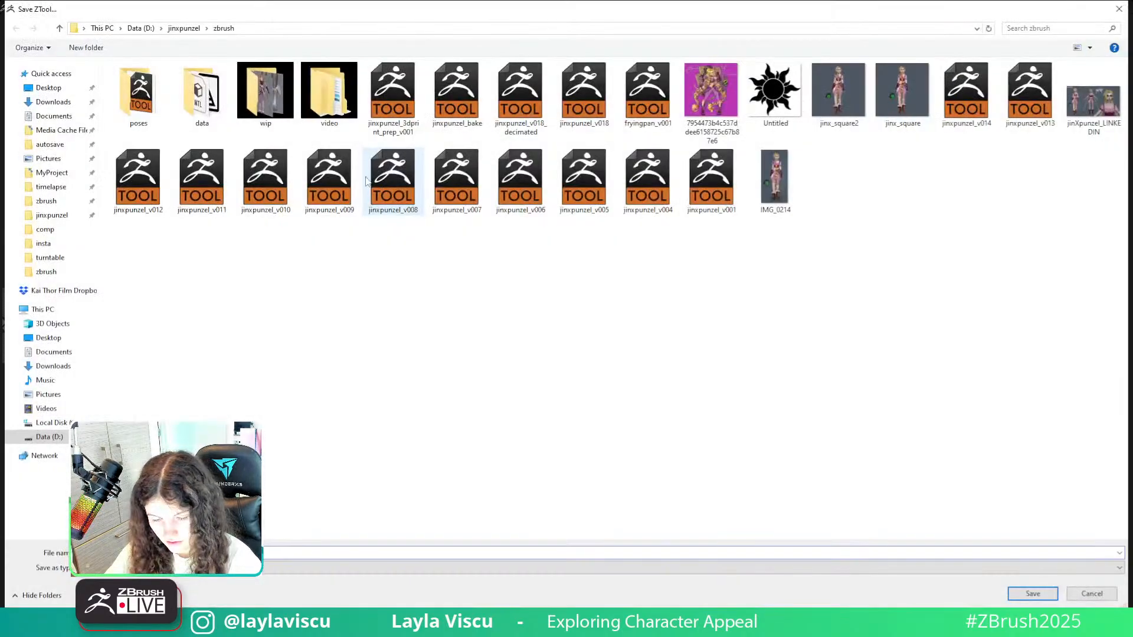
{"action": "left_click", "coordinate": [395, 112]}
{"action": "left_click", "coordinate": [1033, 593]}
{"action": "left_click", "coordinate": [587, 313]}
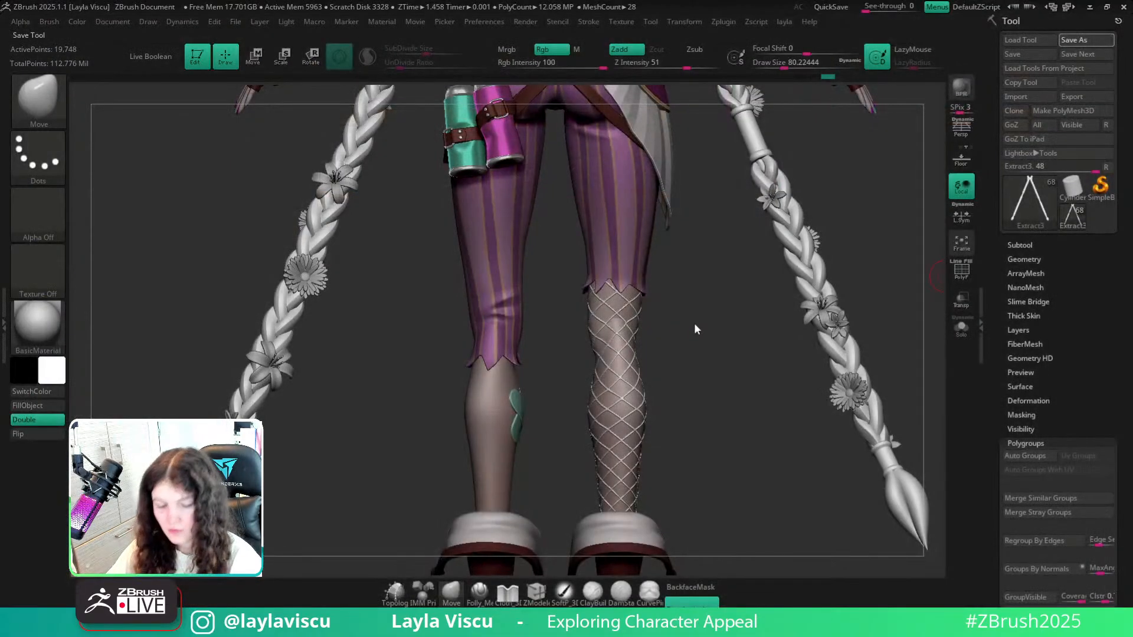
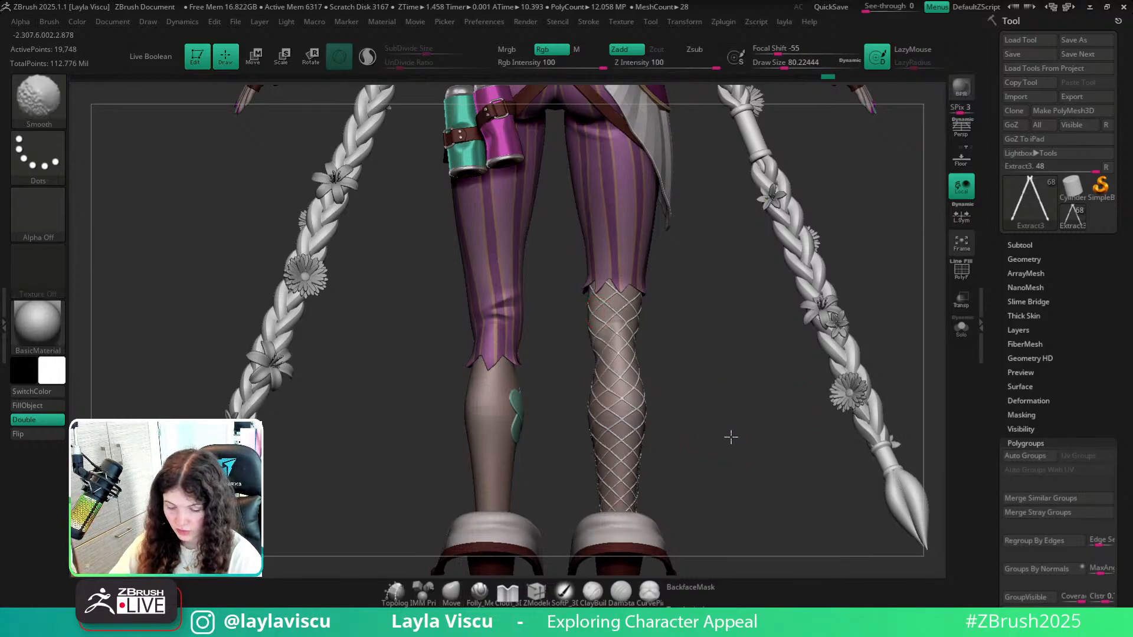
Select the lilies and adjust the large lily's petals against the braid with the Move brush at a draw size of about 223.
{"action": "left_click_drag", "start_coordinate": [722, 386], "coordinate": [629, 440], "text": "alt"}
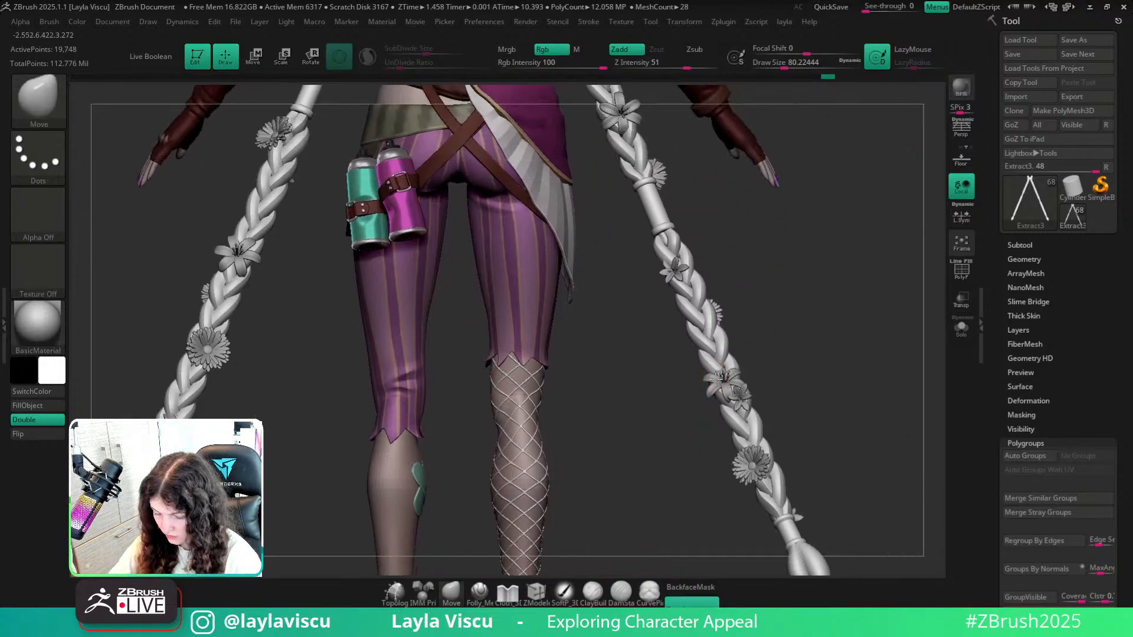
{"action": "left_click", "coordinate": [716, 380], "text": "alt"}
{"action": "left_click_drag", "start_coordinate": [794, 507], "coordinate": [799, 563], "text": "alt"}
{"action": "key", "text": "s"}
{"action": "left_click_drag", "start_coordinate": [721, 362], "coordinate": [726, 336]}
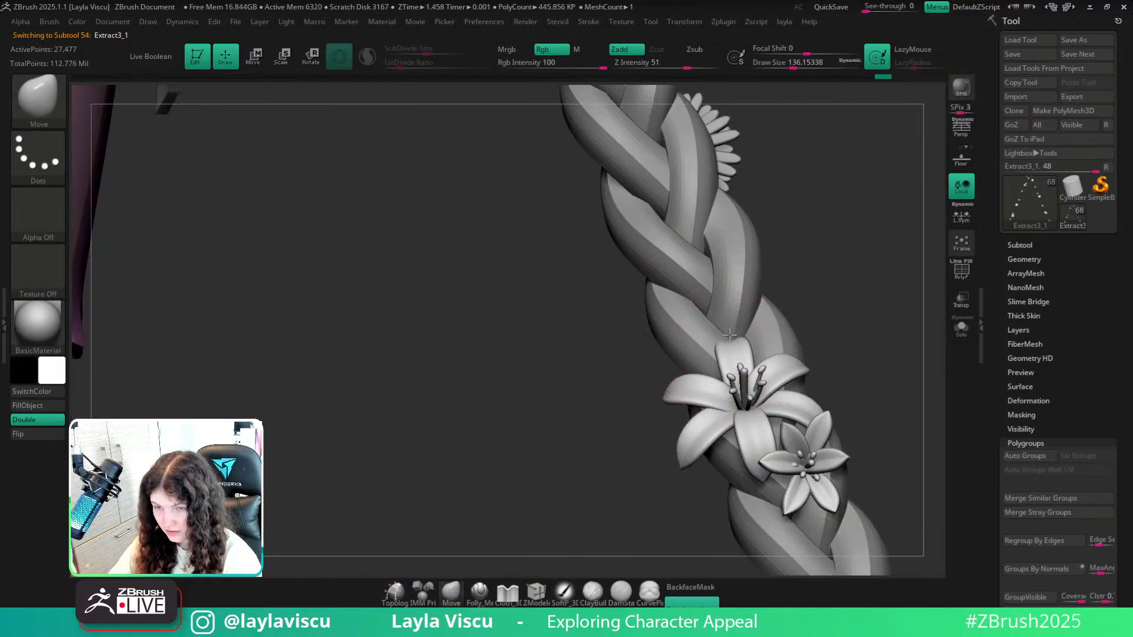
{"action": "left_click_drag", "start_coordinate": [868, 316], "coordinate": [786, 329], "text": "alt"}
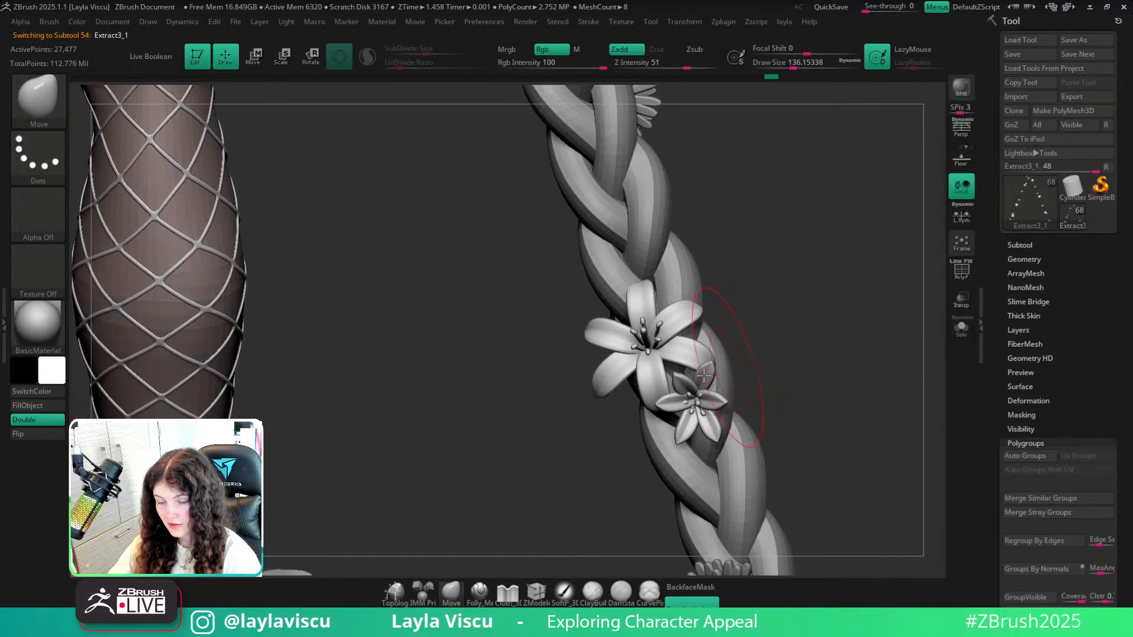
{"action": "right_click_drag", "start_coordinate": [704, 376], "coordinate": [714, 245], "text": "ctrl"}
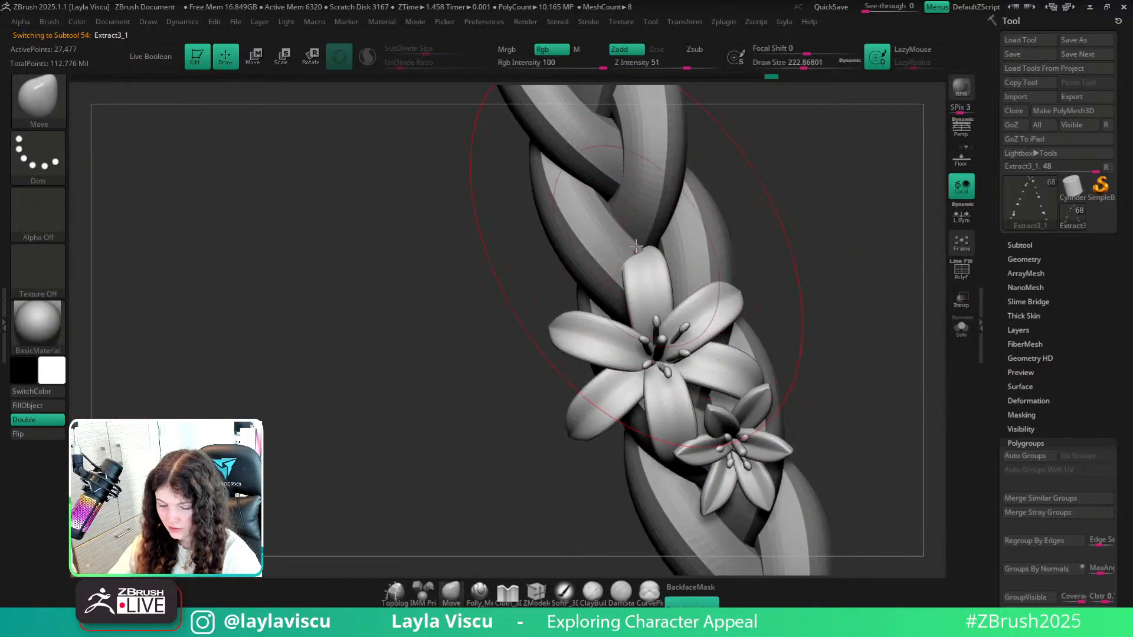
{"action": "left_click_drag", "start_coordinate": [638, 252], "coordinate": [646, 265]}
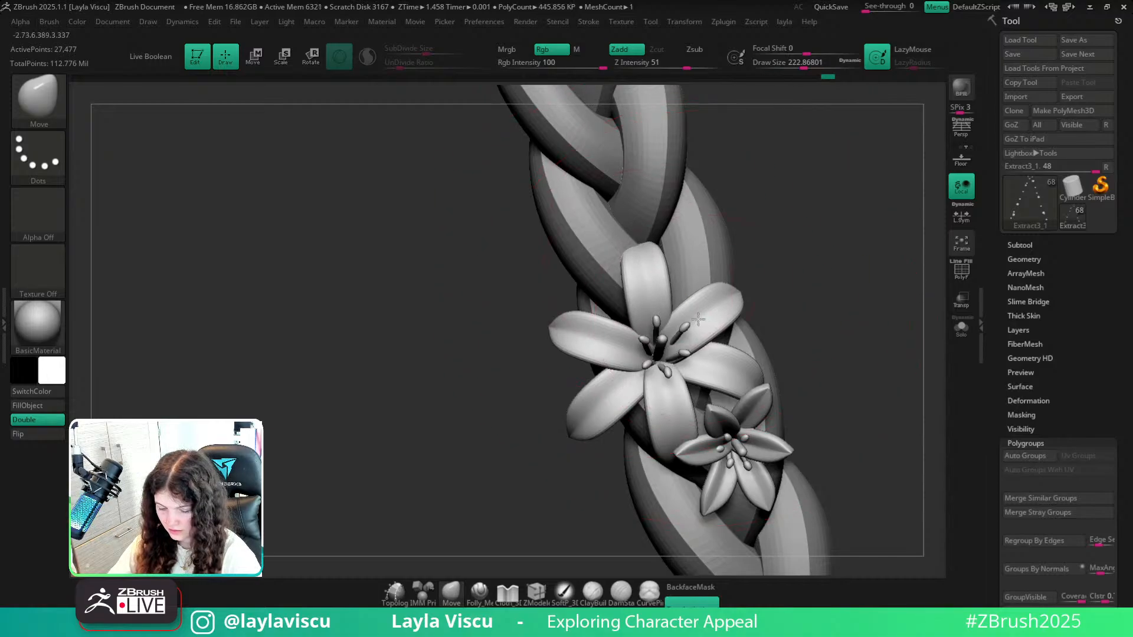
{"action": "left_click_drag", "start_coordinate": [698, 319], "coordinate": [702, 317]}
{"action": "right_click_drag", "start_coordinate": [794, 319], "coordinate": [745, 322]}
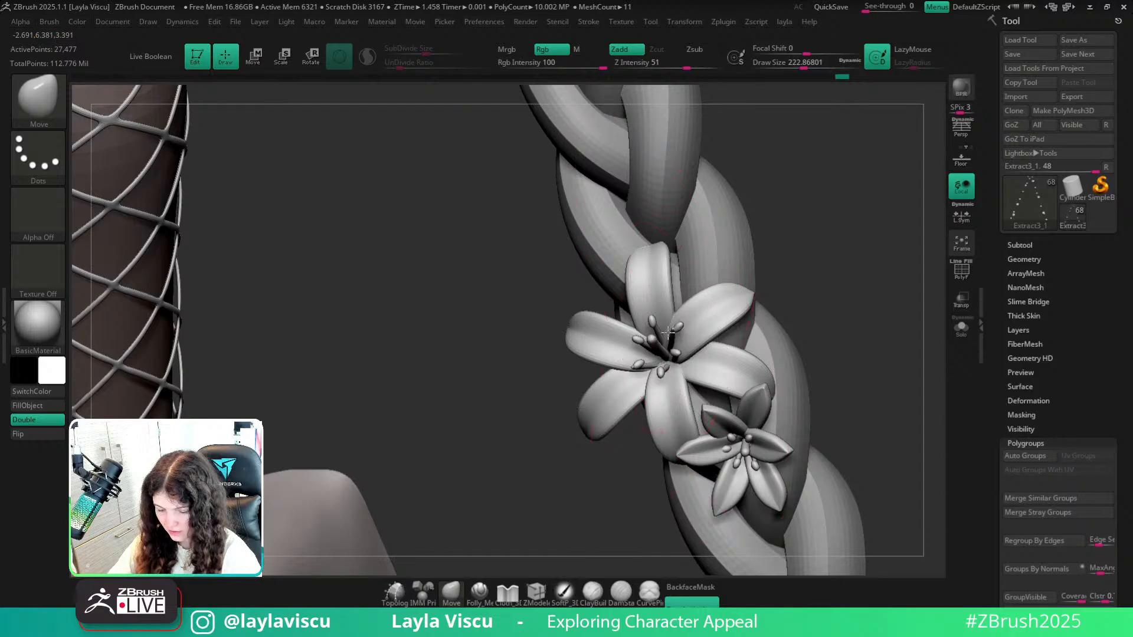
Check the lily pair's polygroups and spread the outer petals of the small lily with the Move brush at a draw size of about 128.
{"action": "key", "text": "shift+f"}
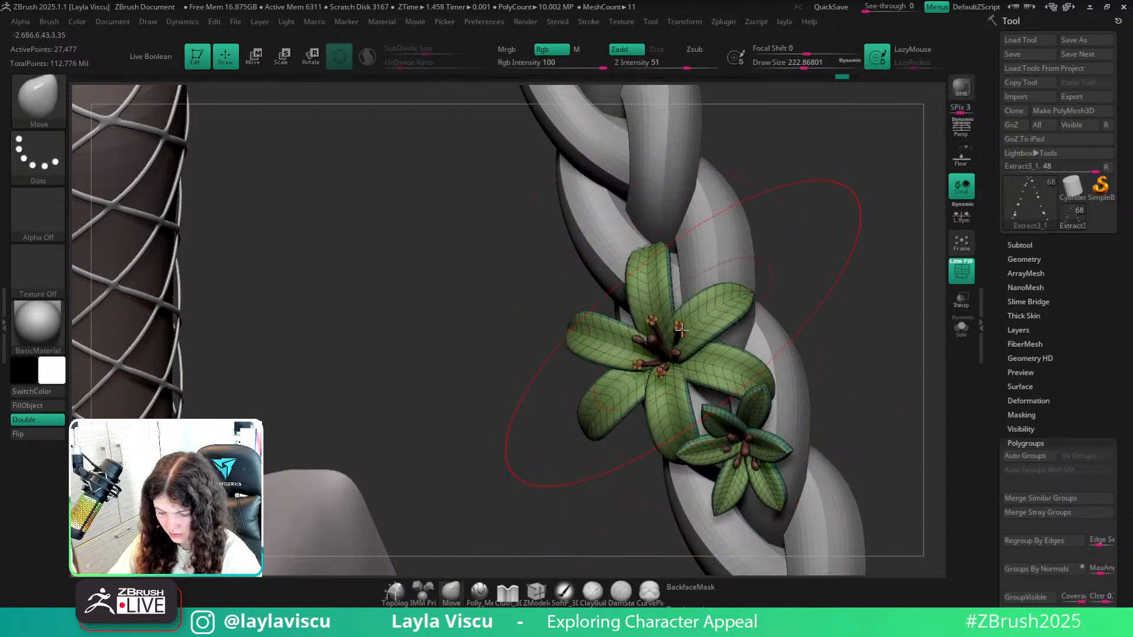
{"action": "right_click_drag", "start_coordinate": [682, 330], "coordinate": [708, 254], "text": "ctrl"}
{"action": "right_click_drag", "start_coordinate": [732, 310], "coordinate": [767, 407]}
{"action": "key", "text": "shift+f"}
{"action": "mouse_move", "coordinate": [767, 431]}
{"action": "right_mouse_down", "text": "ctrl"}
{"action": "mouse_move", "coordinate": [754, 397]}
{"action": "mouse_move", "coordinate": [817, 559]}
{"action": "right_mouse_up", "text": "ctrl"}
{"action": "right_click_drag", "start_coordinate": [723, 331], "coordinate": [720, 392], "text": "ctrl"}
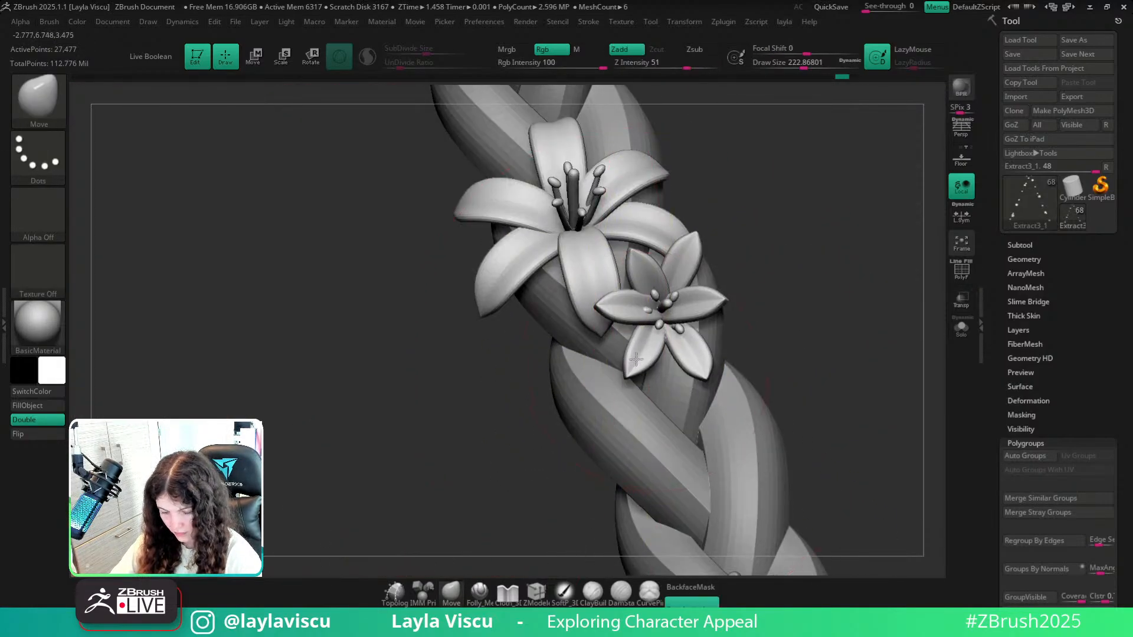
{"action": "key", "text": "s"}
{"action": "left_click_drag", "start_coordinate": [716, 372], "coordinate": [705, 371]}
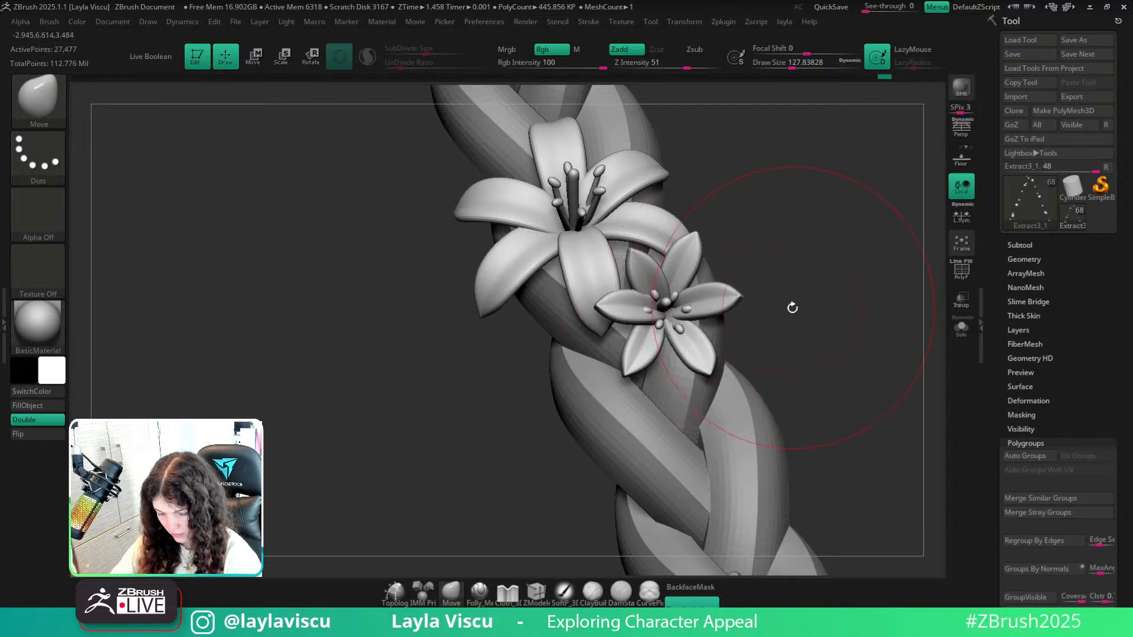
{"action": "right_click_drag", "start_coordinate": [792, 307], "coordinate": [751, 320]}
Refine the small lily's inner petal and centre with the Move brush at draw sizes of about 163 and 74, keeping the lilies selected.
{"action": "right_click_drag", "start_coordinate": [518, 415], "coordinate": [617, 322]}
{"action": "key", "text": "s"}
{"action": "left_click_drag", "start_coordinate": [589, 314], "coordinate": [593, 313]}
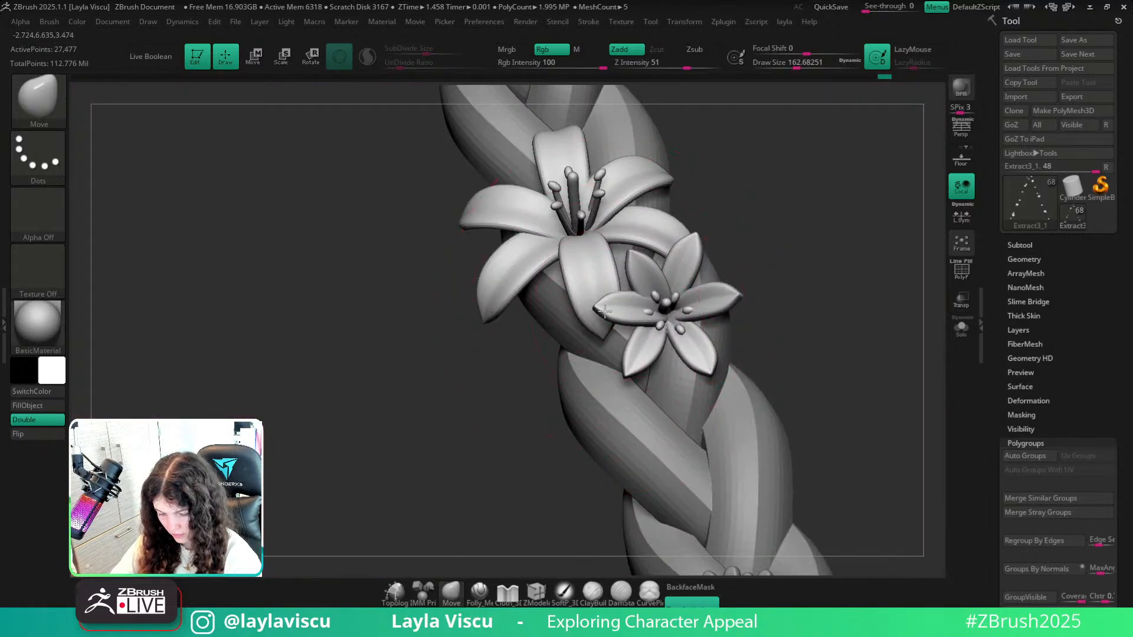
{"action": "right_click_drag", "start_coordinate": [603, 311], "coordinate": [689, 325], "text": "ctrl"}
{"action": "key", "text": "s"}
{"action": "left_click_drag", "start_coordinate": [691, 324], "coordinate": [673, 323]}
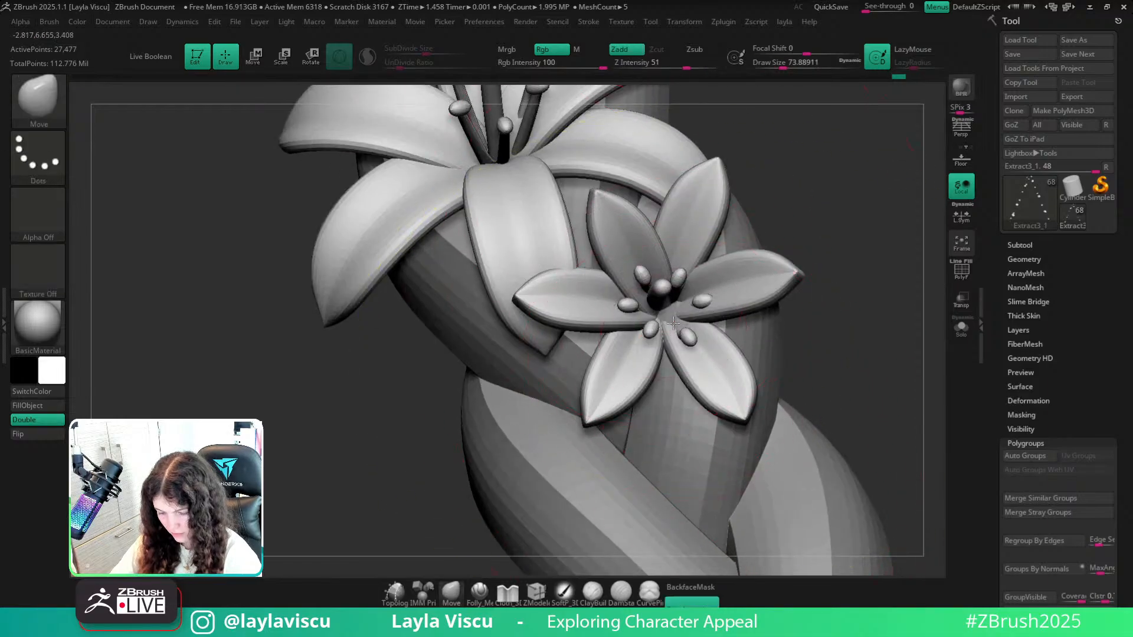
{"action": "left_click", "coordinate": [672, 318], "text": "alt"}
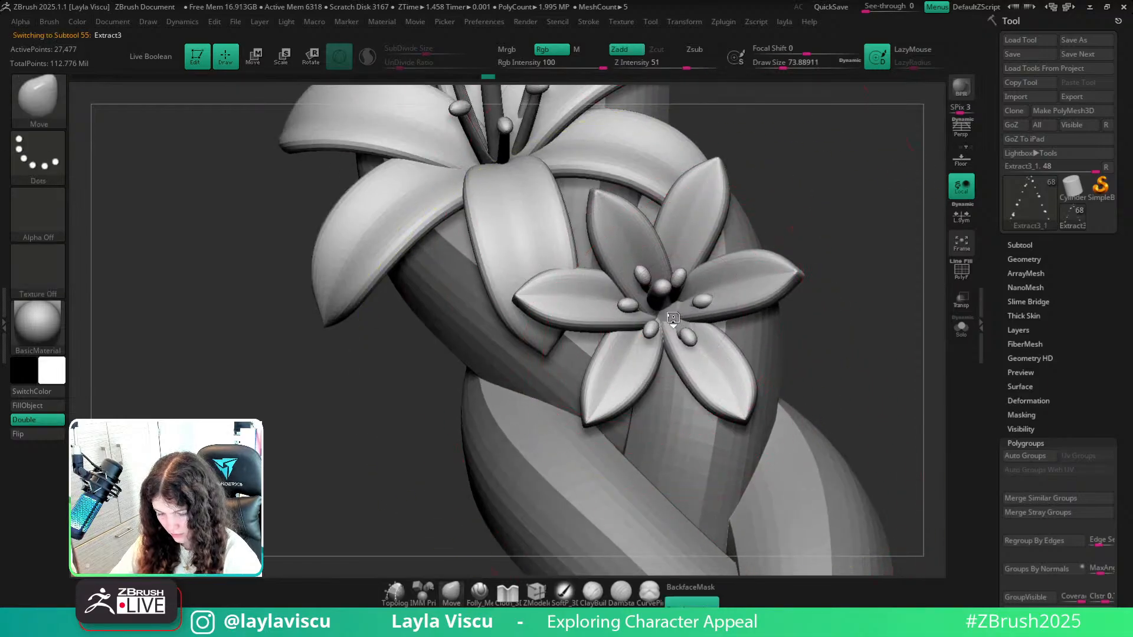
{"action": "right_click_drag", "start_coordinate": [667, 329], "coordinate": [819, 552], "text": "ctrl"}
{"action": "left_click", "coordinate": [660, 337], "text": "alt"}
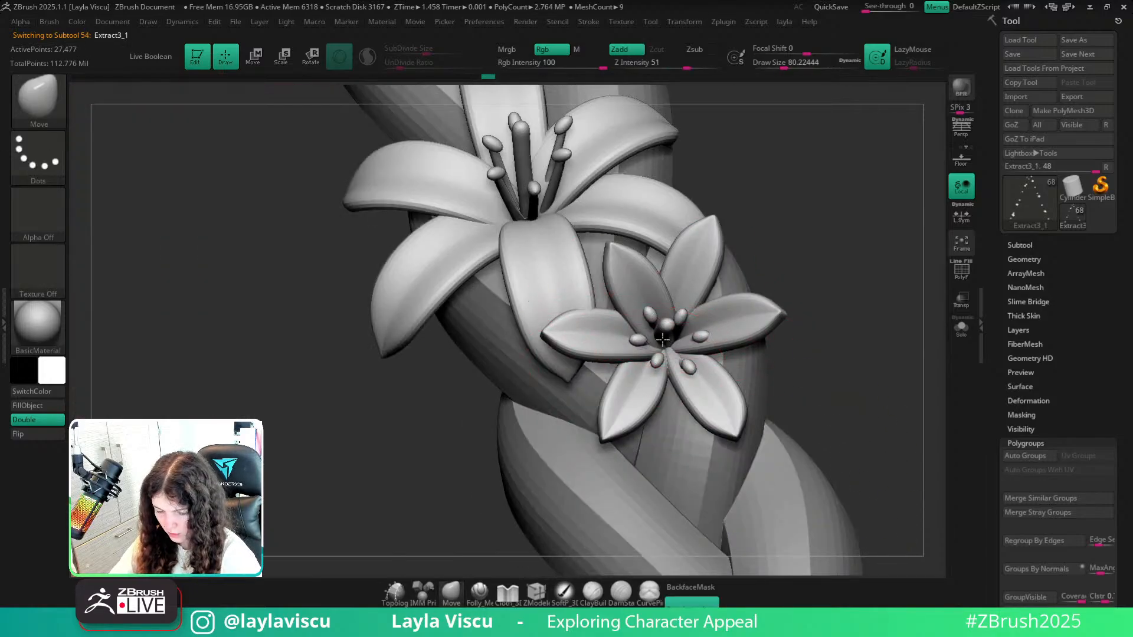
{"action": "mouse_move", "coordinate": [671, 345]}
{"action": "right_mouse_down", "text": "ctrl"}
{"action": "mouse_move", "coordinate": [767, 520]}
{"action": "mouse_move", "coordinate": [739, 330]}
{"action": "right_mouse_up", "text": "ctrl"}
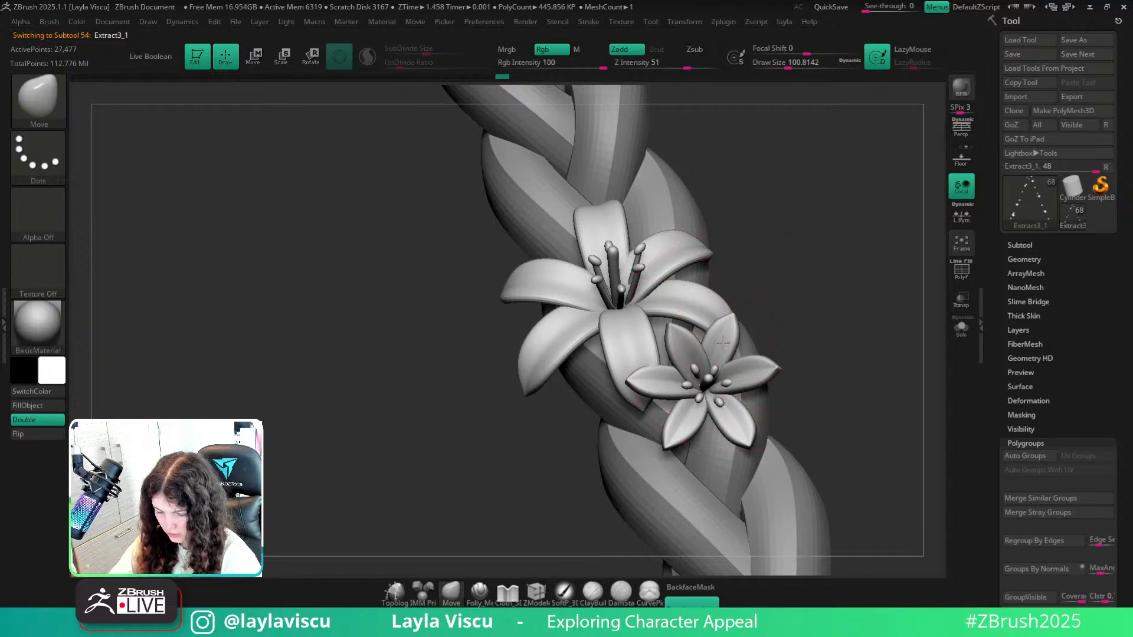
Reshape the petals of the lily above the braid's lower hair tie with the Move brush at a draw size of about 140.
{"action": "left_click_drag", "start_coordinate": [842, 364], "coordinate": [722, 427]}
{"action": "mouse_move", "coordinate": [657, 476]}
{"action": "right_mouse_down", "text": "ctrl"}
{"action": "mouse_move", "coordinate": [767, 528]}
{"action": "mouse_move", "coordinate": [867, 184]}
{"action": "right_mouse_up", "text": "ctrl"}
{"action": "right_click_drag", "start_coordinate": [777, 444], "coordinate": [732, 395]}
{"action": "key", "text": "s"}
{"action": "left_click_drag", "start_coordinate": [575, 314], "coordinate": [578, 314]}
{"action": "right_click_drag", "start_coordinate": [582, 315], "coordinate": [649, 327]}
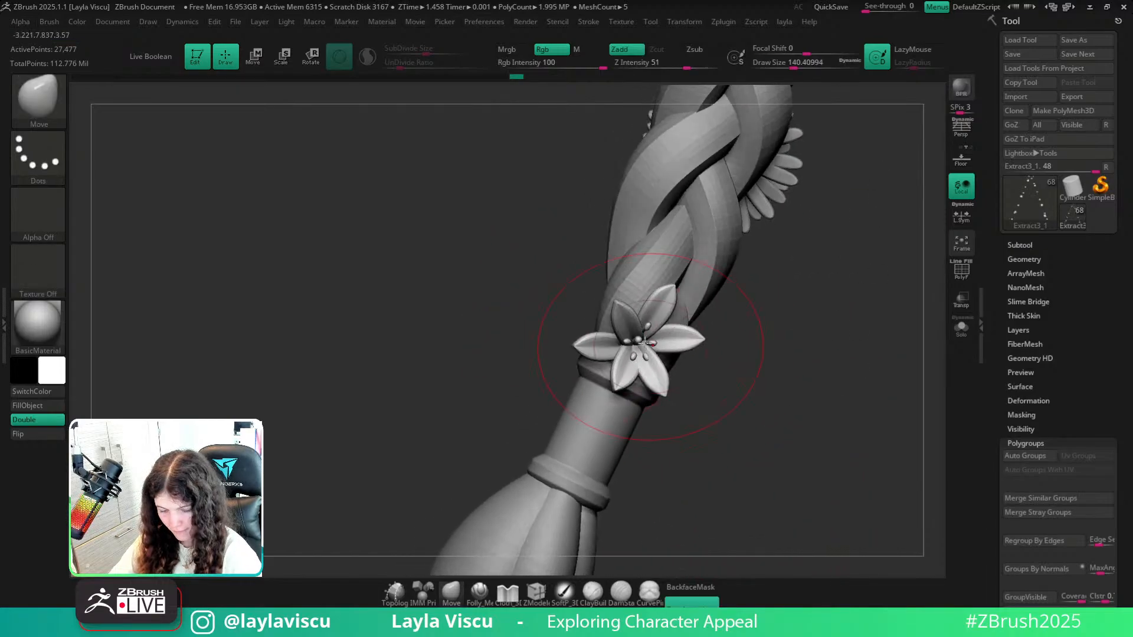
{"action": "left_click_drag", "start_coordinate": [624, 307], "coordinate": [636, 314]}
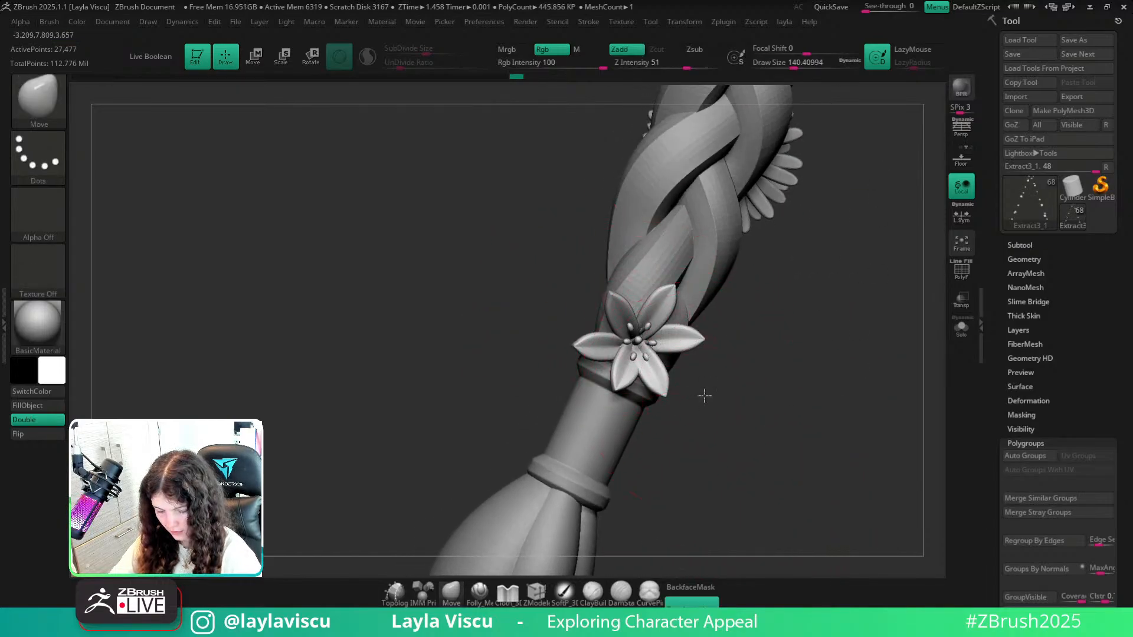
{"action": "right_click_drag", "start_coordinate": [705, 395], "coordinate": [712, 385]}
{"action": "left_click_drag", "start_coordinate": [600, 348], "coordinate": [602, 352]}
{"action": "right_click_drag", "start_coordinate": [734, 406], "coordinate": [724, 410]}
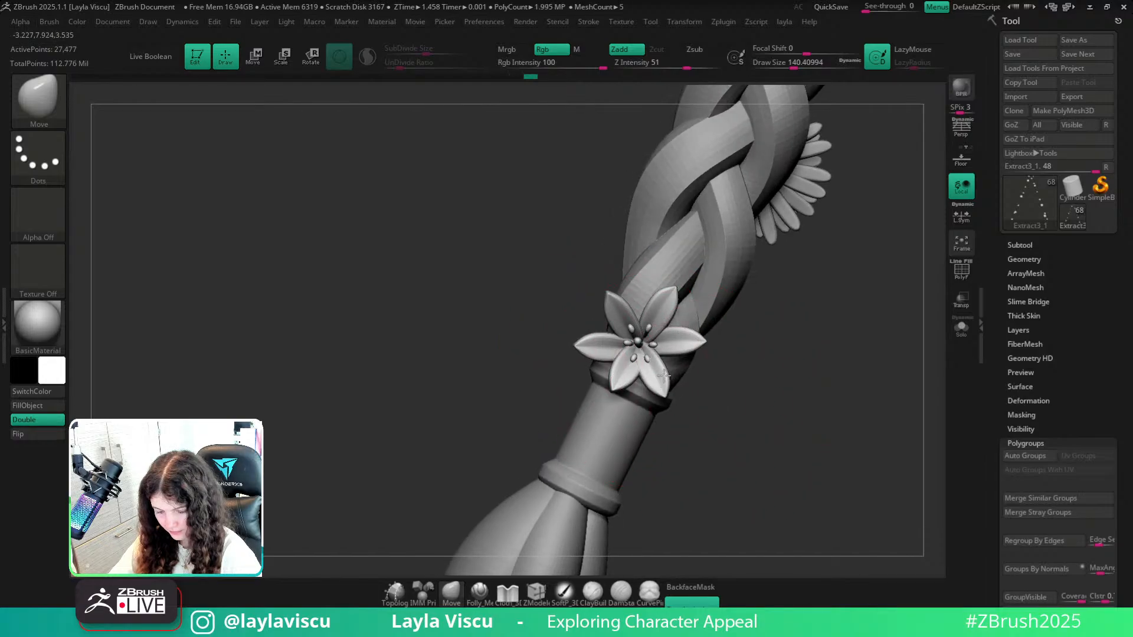
Inspect the stamens of the lily above the hair tie, isolating their polygroup and showing the whole flower again.
{"action": "right_click_drag", "start_coordinate": [645, 352], "coordinate": [655, 385], "text": "ctrl"}
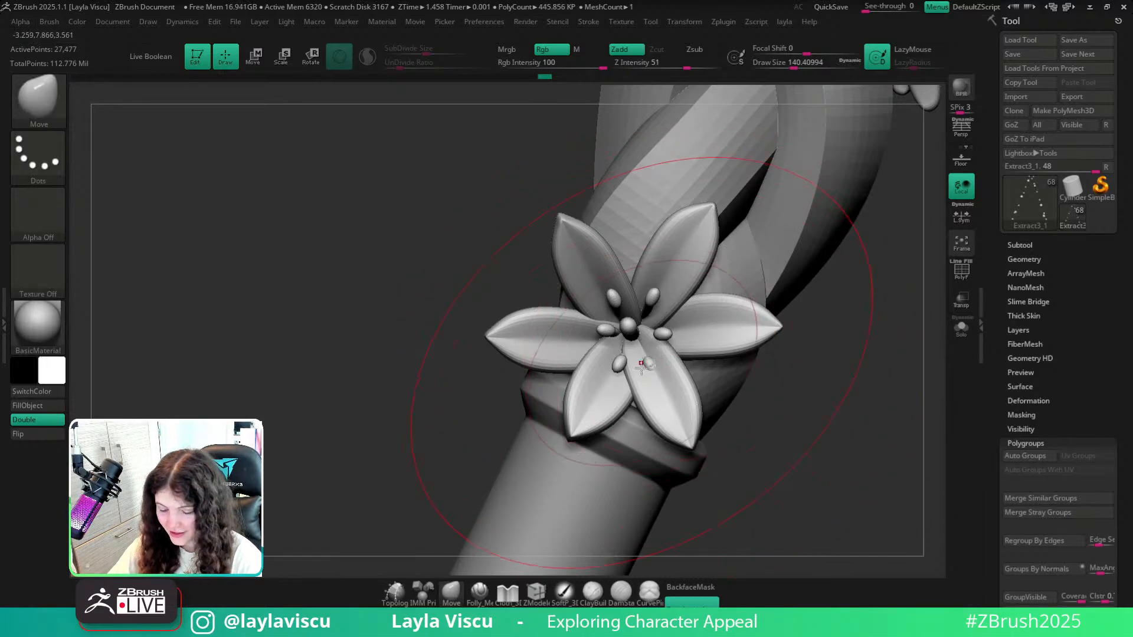
{"action": "key", "text": "shift+f"}
{"action": "right_click_drag", "start_coordinate": [676, 361], "coordinate": [689, 425], "text": "ctrl"}
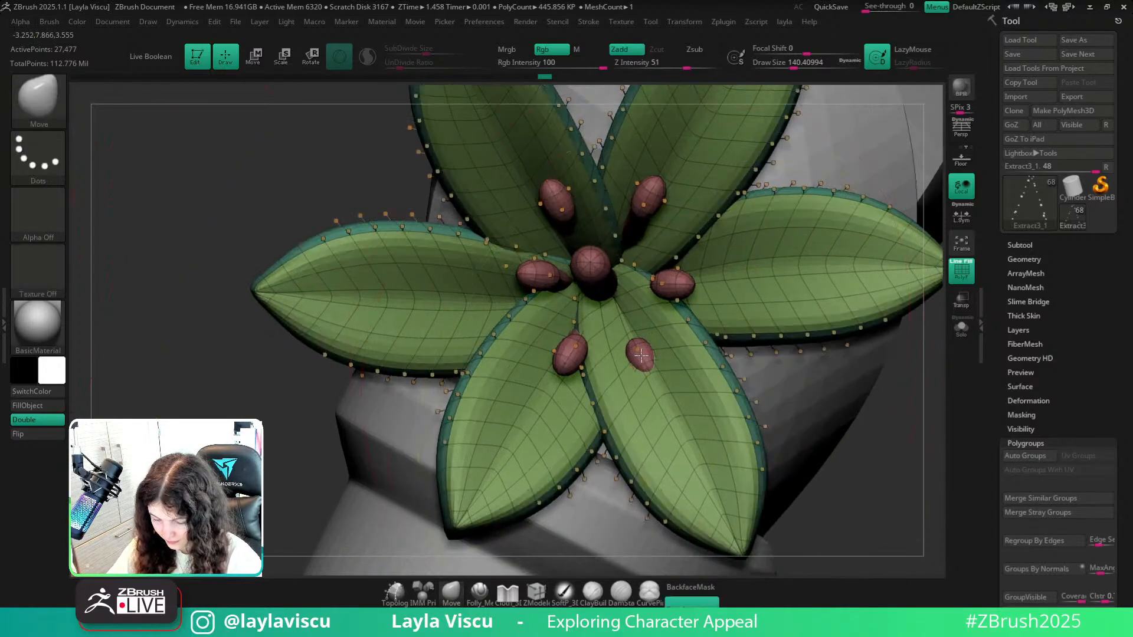
{"action": "key", "text": "shift+f"}
{"action": "left_click_drag", "start_coordinate": [915, 506], "coordinate": [916, 416]}
{"action": "key", "text": "shift+f"}
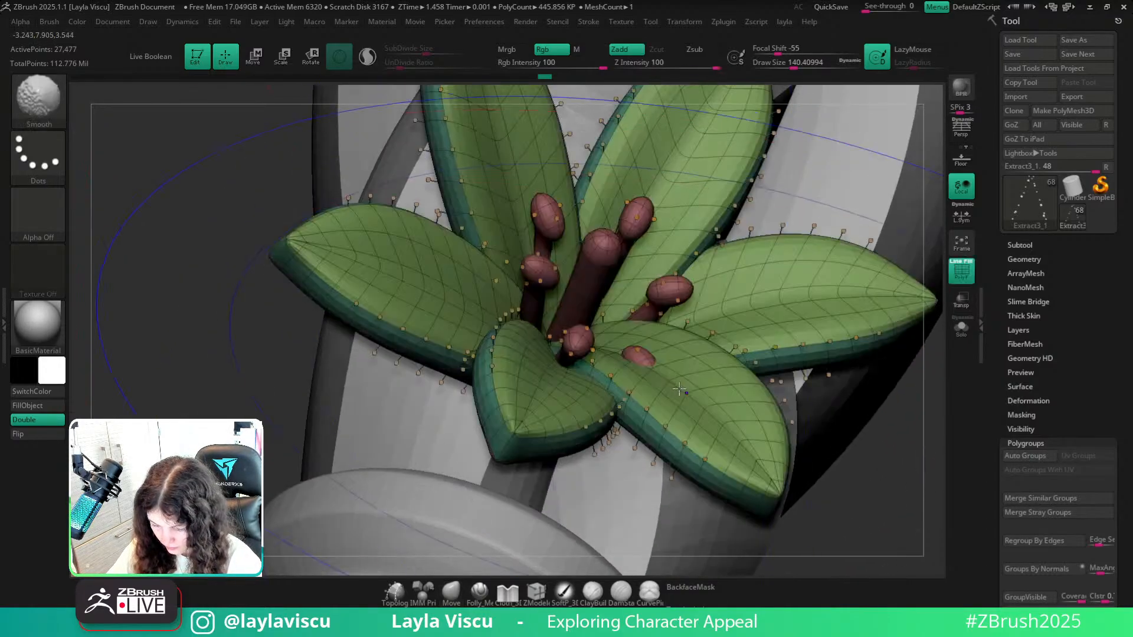
{"action": "key", "text": "ctrl+shift"}
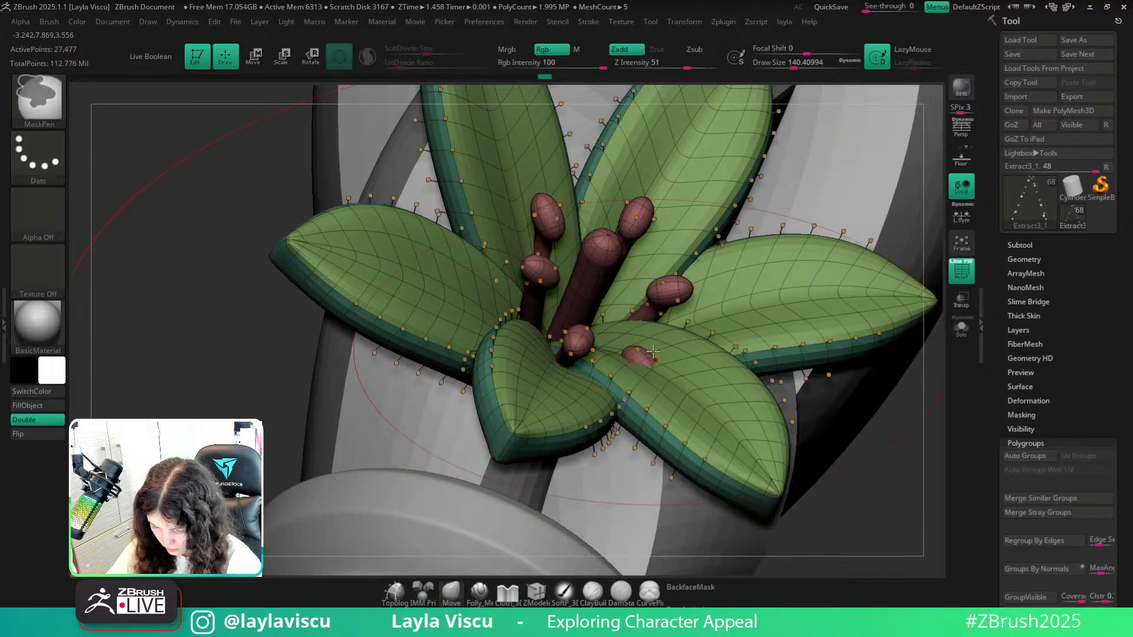
{"action": "left_click", "coordinate": [647, 361], "text": "ctrl+shift"}
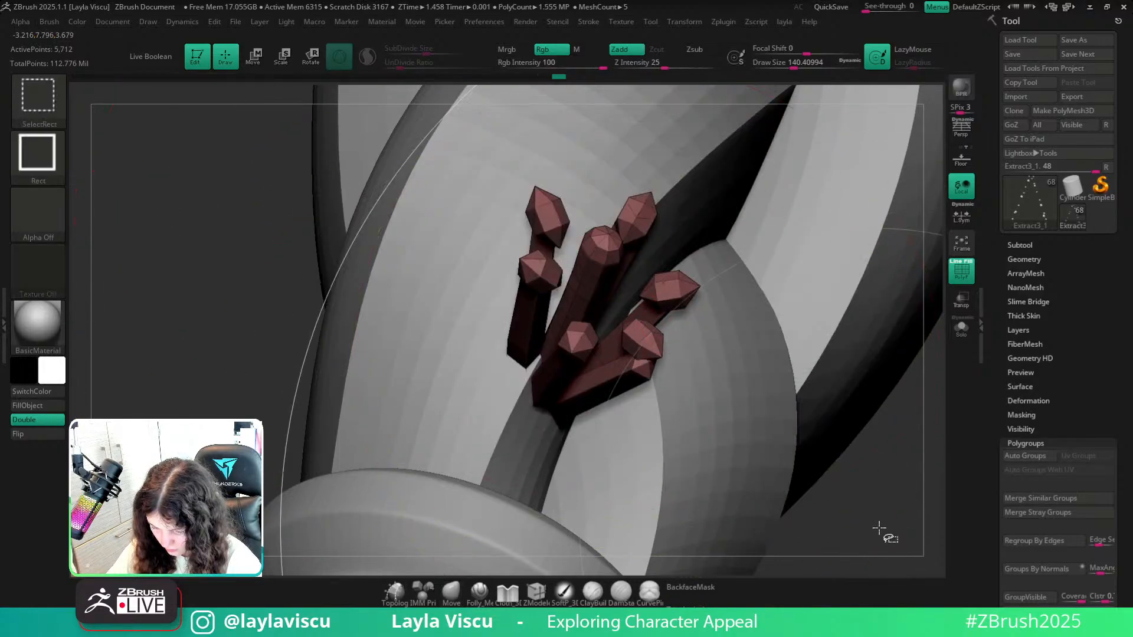
{"action": "left_click", "coordinate": [880, 531], "text": "ctrl+shift"}
{"action": "key", "text": "f"}
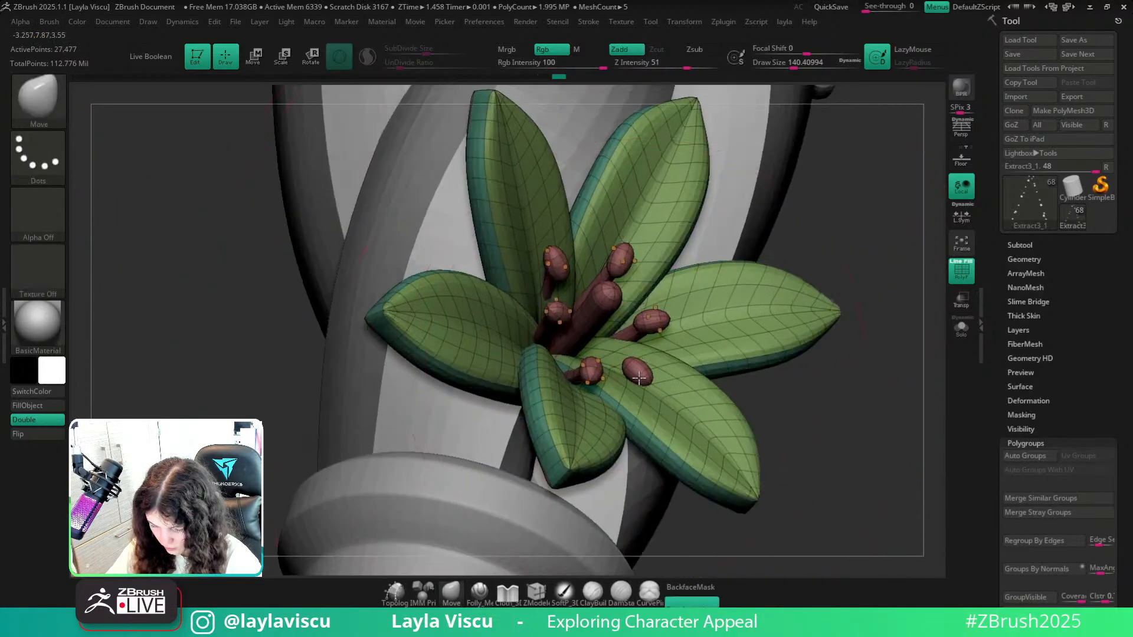
Lift the sunken stamen out of the lily's petal with the Move brush at a draw size of about 54 and hide the polygroup display.
{"action": "right_click_drag", "start_coordinate": [643, 385], "coordinate": [610, 375], "text": "ctrl"}
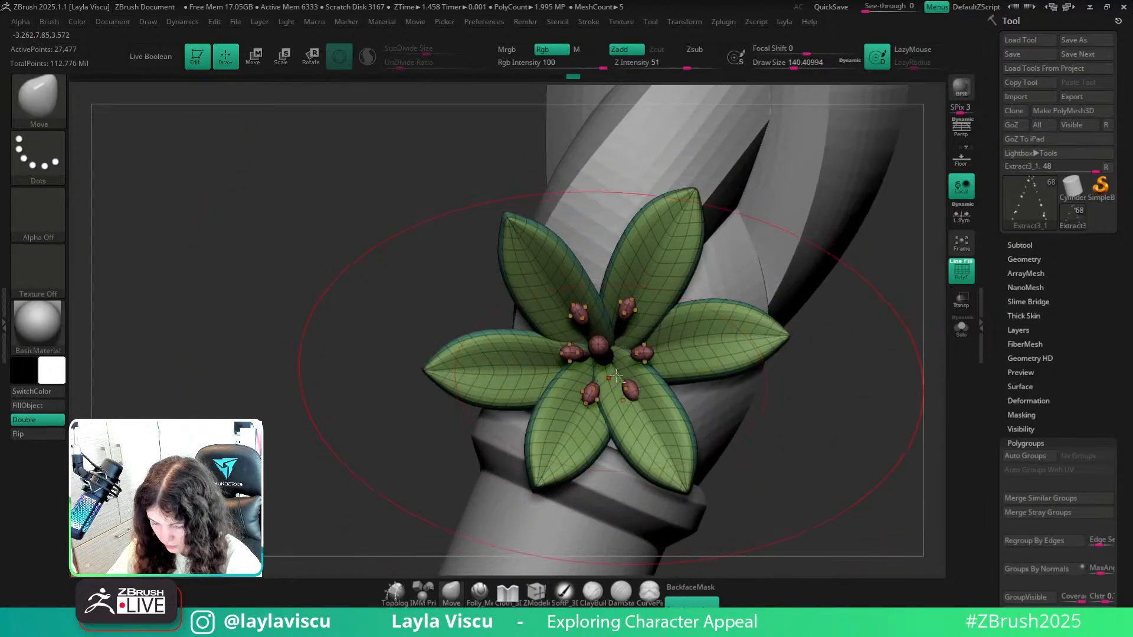
{"action": "mouse_move", "coordinate": [825, 475]}
{"action": "right_mouse_down"}
{"action": "mouse_move", "coordinate": [825, 455]}
{"action": "mouse_move", "coordinate": [685, 427]}
{"action": "mouse_move", "coordinate": [808, 481]}
{"action": "mouse_move", "coordinate": [649, 384]}
{"action": "right_mouse_up"}
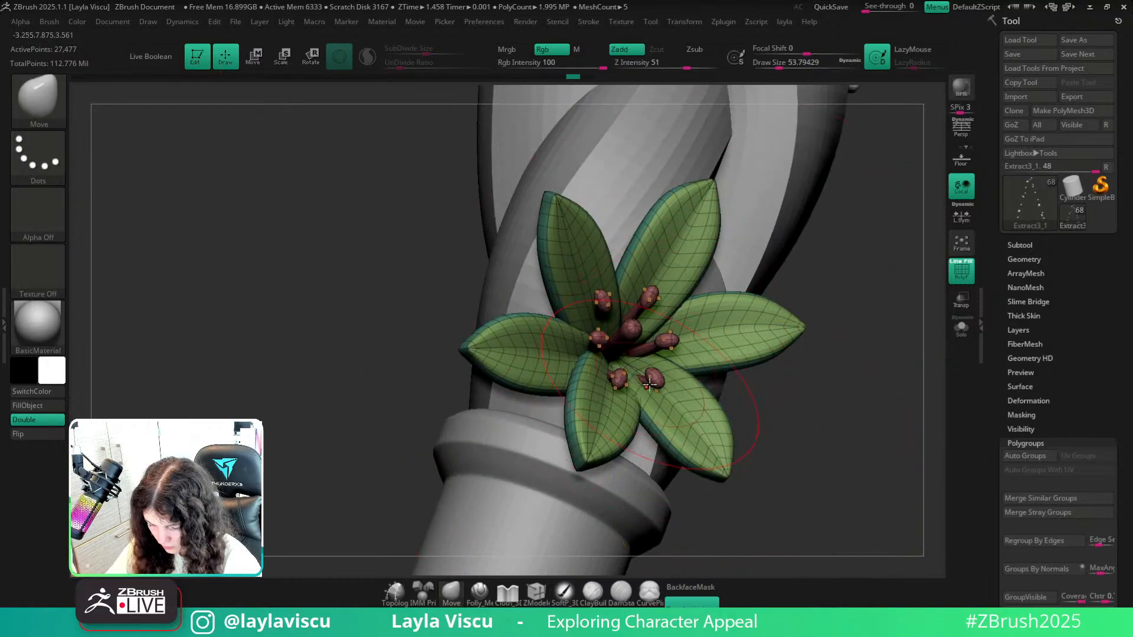
{"action": "right_click_drag", "start_coordinate": [871, 497], "coordinate": [865, 503]}
{"action": "key", "text": "shift+f"}
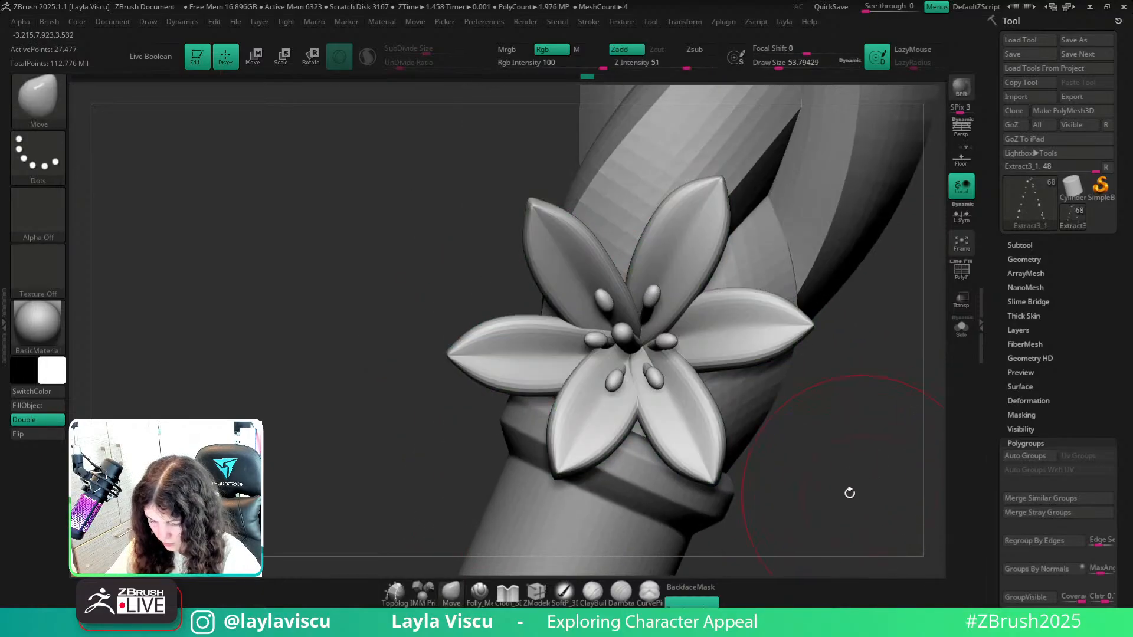
Examine how the daisies and lilies sit along the braids from several angles and select the lilies.
{"action": "right_click_drag", "start_coordinate": [655, 374], "coordinate": [555, 393], "text": "ctrl"}
{"action": "mouse_move", "coordinate": [768, 326]}
{"action": "right_mouse_down"}
{"action": "mouse_move", "coordinate": [754, 366]}
{"action": "mouse_move", "coordinate": [753, 448]}
{"action": "mouse_move", "coordinate": [757, 435]}
{"action": "mouse_move", "coordinate": [731, 414]}
{"action": "mouse_move", "coordinate": [648, 413]}
{"action": "mouse_move", "coordinate": [710, 398]}
{"action": "mouse_move", "coordinate": [596, 383]}
{"action": "mouse_move", "coordinate": [641, 389]}
{"action": "right_mouse_up"}
{"action": "left_click", "coordinate": [641, 389], "text": "alt"}
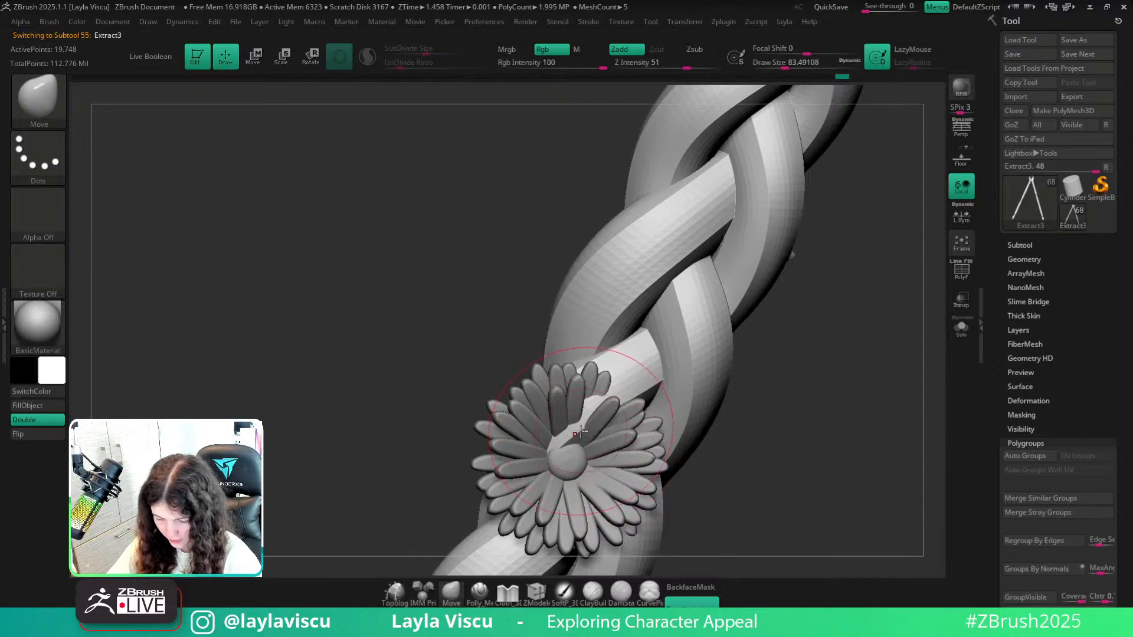
{"action": "right_click_drag", "start_coordinate": [800, 474], "coordinate": [655, 434], "text": "ctrl"}
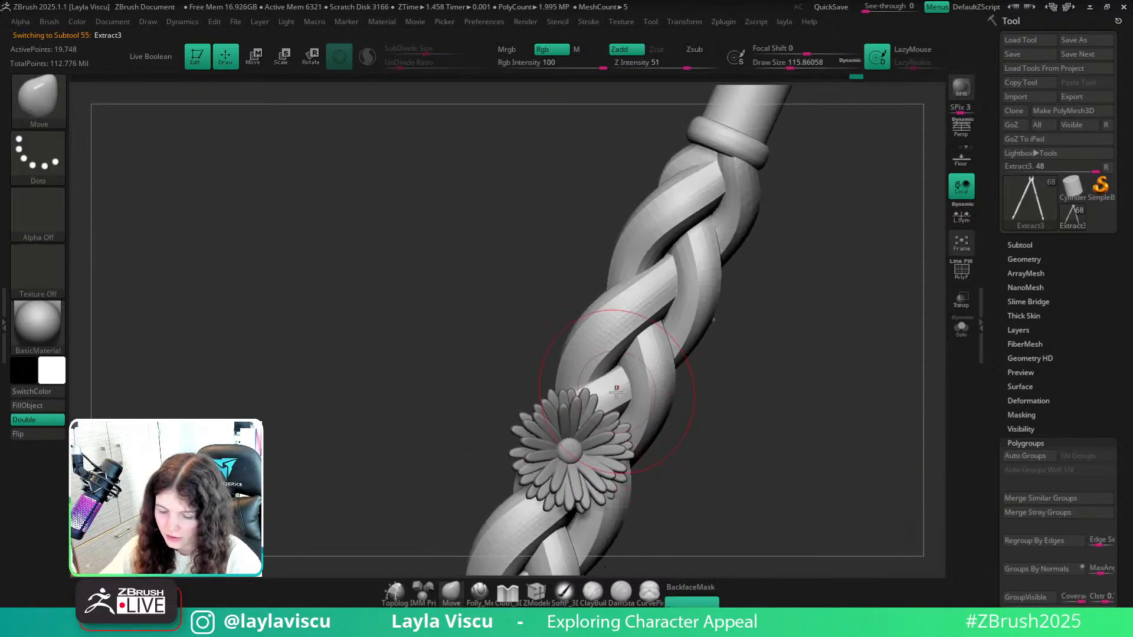
{"action": "mouse_move", "coordinate": [802, 338]}
{"action": "right_mouse_down"}
{"action": "mouse_move", "coordinate": [701, 375]}
{"action": "mouse_move", "coordinate": [683, 456]}
{"action": "mouse_move", "coordinate": [617, 394]}
{"action": "mouse_move", "coordinate": [762, 463]}
{"action": "mouse_move", "coordinate": [764, 427]}
{"action": "mouse_move", "coordinate": [839, 442]}
{"action": "mouse_move", "coordinate": [749, 445]}
{"action": "mouse_move", "coordinate": [683, 564]}
{"action": "mouse_move", "coordinate": [749, 481]}
{"action": "mouse_move", "coordinate": [796, 486]}
{"action": "mouse_move", "coordinate": [757, 453]}
{"action": "right_mouse_up"}
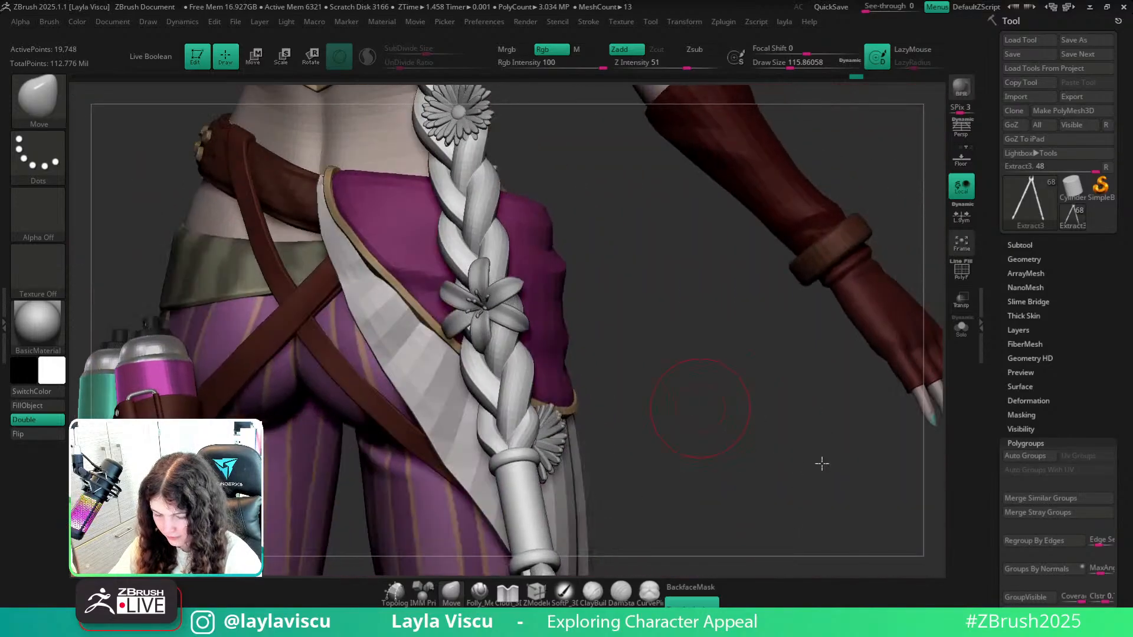
{"action": "right_click_drag", "start_coordinate": [822, 464], "coordinate": [894, 496], "text": "alt"}
{"action": "left_click", "coordinate": [716, 455], "text": "alt"}
{"action": "right_click_drag", "start_coordinate": [711, 450], "coordinate": [776, 436]}
{"action": "right_click_drag", "start_coordinate": [696, 434], "coordinate": [713, 470], "text": "ctrl"}
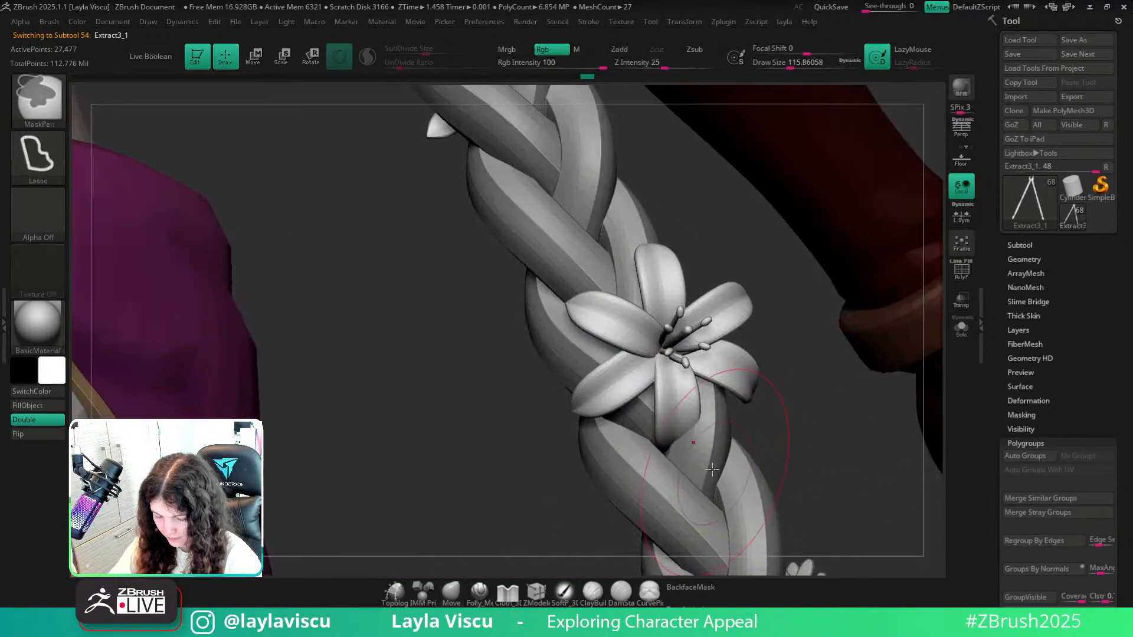
{"action": "mouse_move", "coordinate": [790, 446]}
{"action": "right_mouse_down"}
{"action": "mouse_move", "coordinate": [714, 451]}
{"action": "mouse_move", "coordinate": [850, 425]}
{"action": "right_mouse_up"}
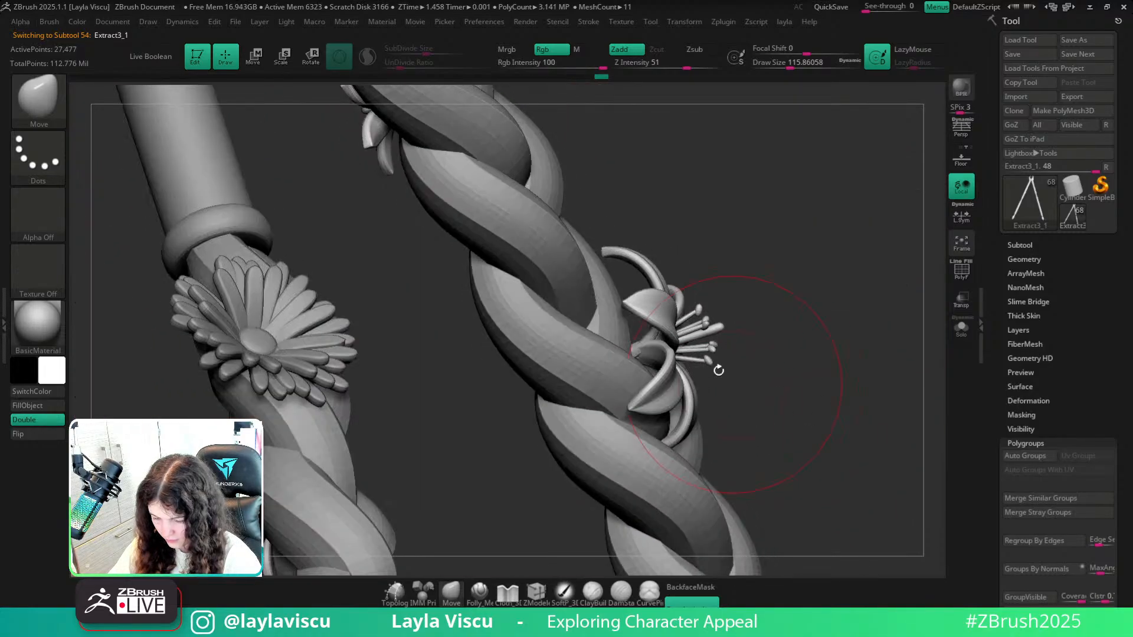
Isolate the lilies with polygroups shown, mask all but the side-facing lily, and move it closer against the braid with all parts visible.
{"action": "left_click", "coordinate": [962, 328]}
{"action": "key", "text": "shift+f"}
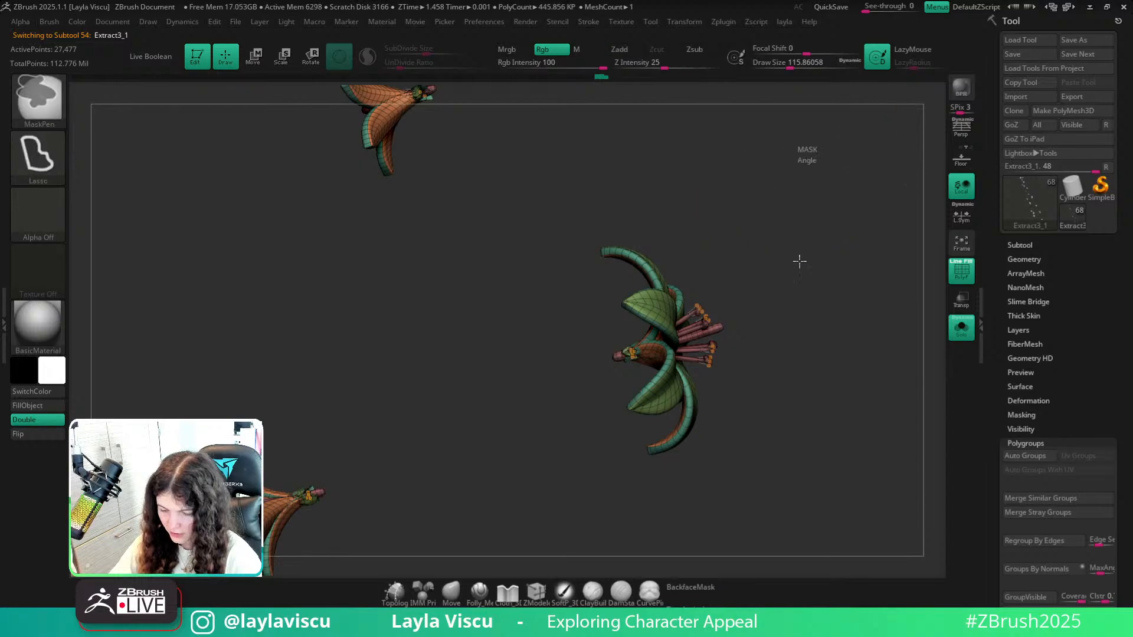
{"action": "left_click_drag", "start_coordinate": [806, 153], "coordinate": [548, 224], "text": "ctrl"}
{"action": "key", "text": "w"}
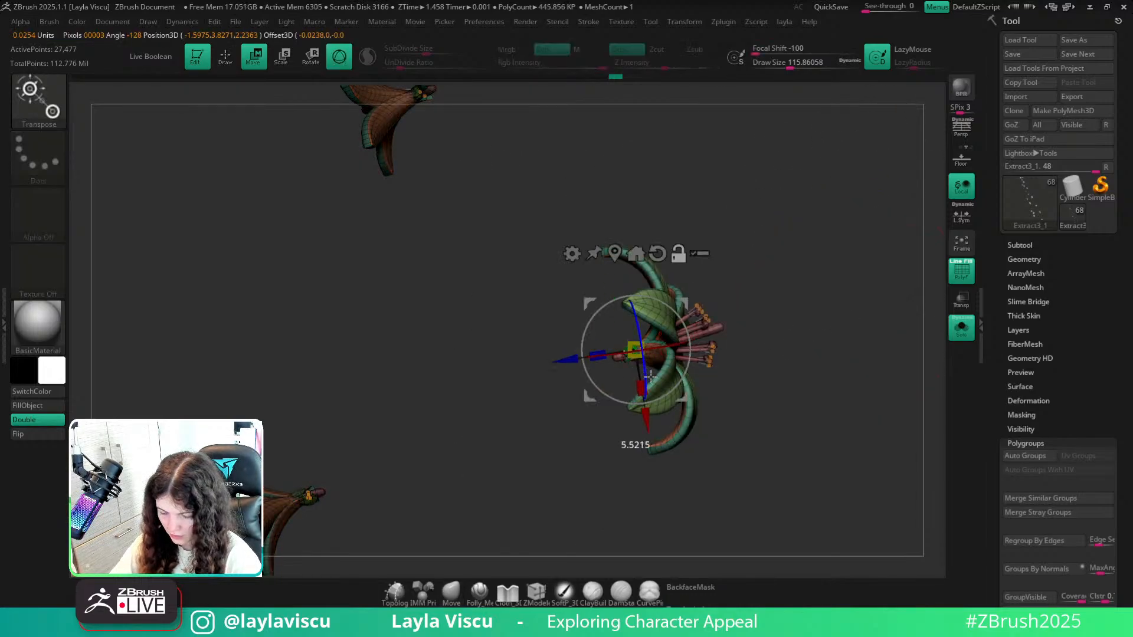
{"action": "left_click", "coordinate": [959, 336]}
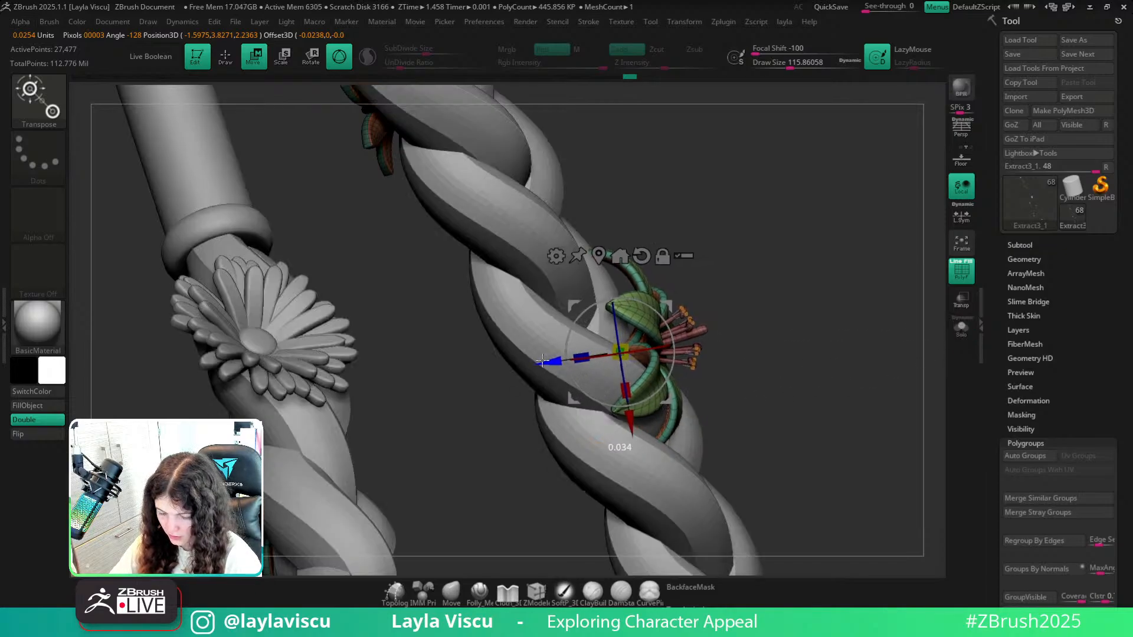
{"action": "left_click", "coordinate": [455, 592]}
{"action": "left_click_drag", "start_coordinate": [738, 472], "coordinate": [759, 432]}
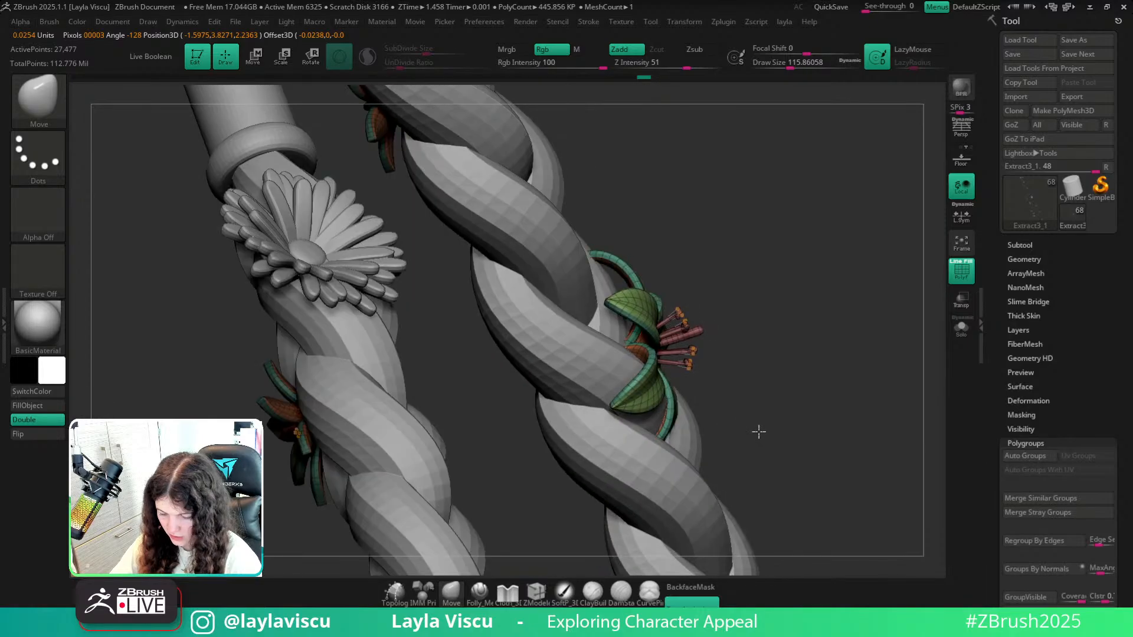
Scale the unmasked lily up slightly so it spreads wider across the braid.
{"action": "key", "text": "e"}
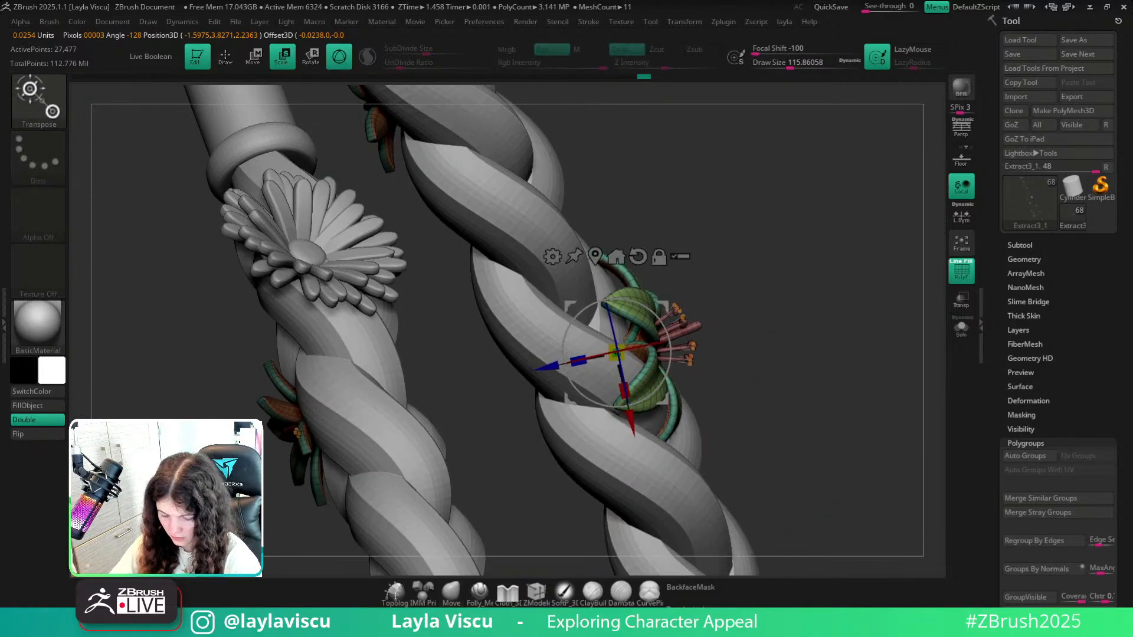
{"action": "key", "text": "q"}
{"action": "mouse_move", "coordinate": [753, 390]}
{"action": "right_mouse_down", "text": "ctrl"}
{"action": "mouse_move", "coordinate": [768, 366]}
{"action": "mouse_move", "coordinate": [714, 414]}
{"action": "mouse_move", "coordinate": [829, 445]}
{"action": "mouse_move", "coordinate": [689, 463]}
{"action": "right_mouse_up", "text": "ctrl"}
{"action": "key", "text": "e"}
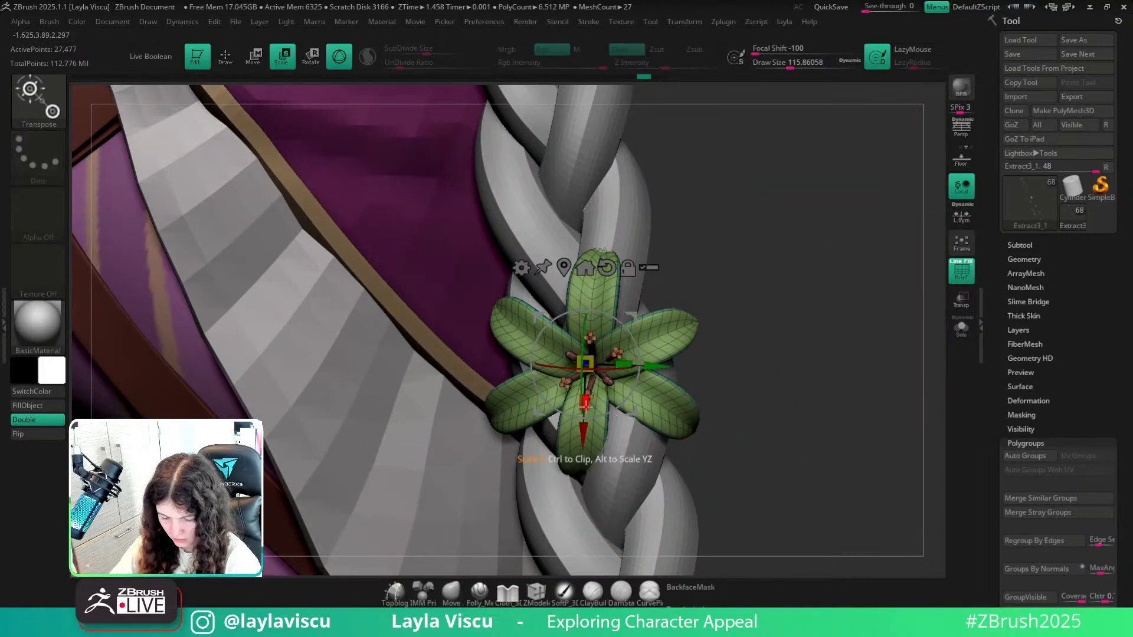
{"action": "right_click_drag", "start_coordinate": [617, 382], "coordinate": [527, 370], "text": "ctrl"}
{"action": "right_click_drag", "start_coordinate": [462, 354], "coordinate": [580, 384], "text": "ctrl"}
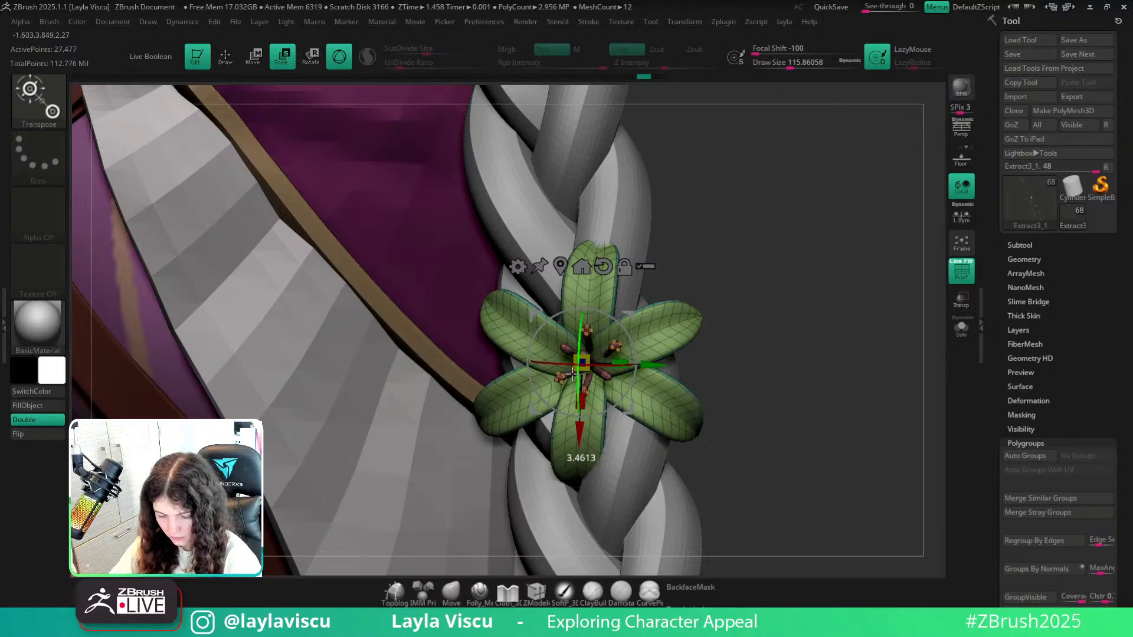
{"action": "left_click_drag", "start_coordinate": [616, 407], "coordinate": [591, 412]}
Reshape the lily's petal tips around the braid with the Move brush at draw sizes of about 101 and 132, and hide the polygroup display.
{"action": "key", "text": "q"}
{"action": "right_click_drag", "start_coordinate": [745, 283], "coordinate": [665, 295]}
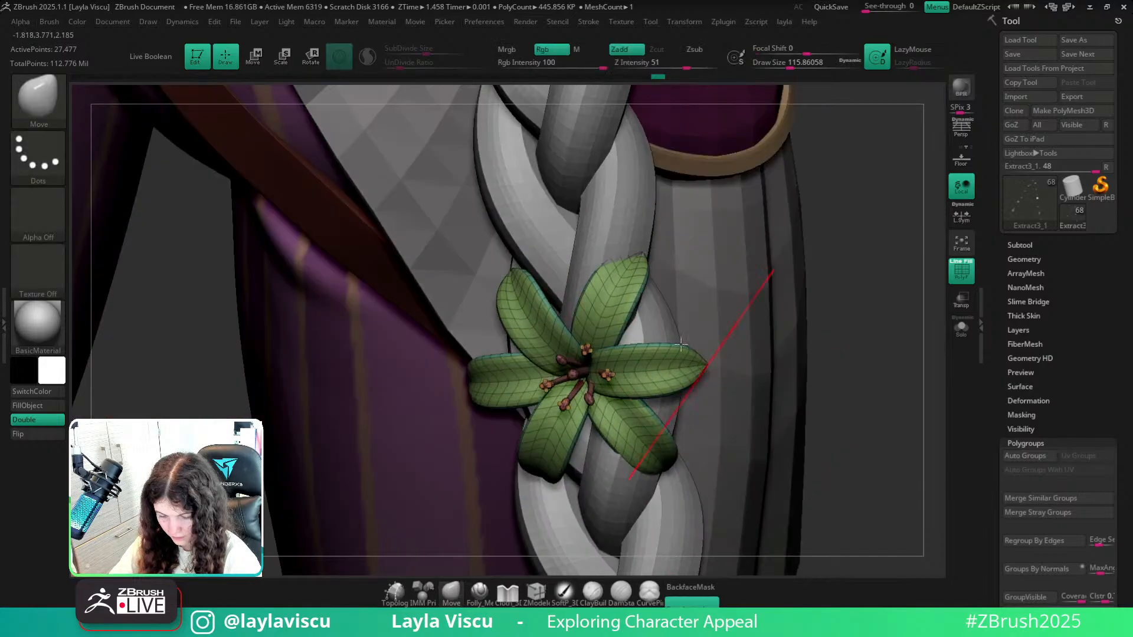
{"action": "key", "text": "s"}
{"action": "left_click_drag", "start_coordinate": [623, 278], "coordinate": [634, 260]}
{"action": "left_click_drag", "start_coordinate": [850, 281], "coordinate": [750, 277]}
{"action": "key", "text": "s"}
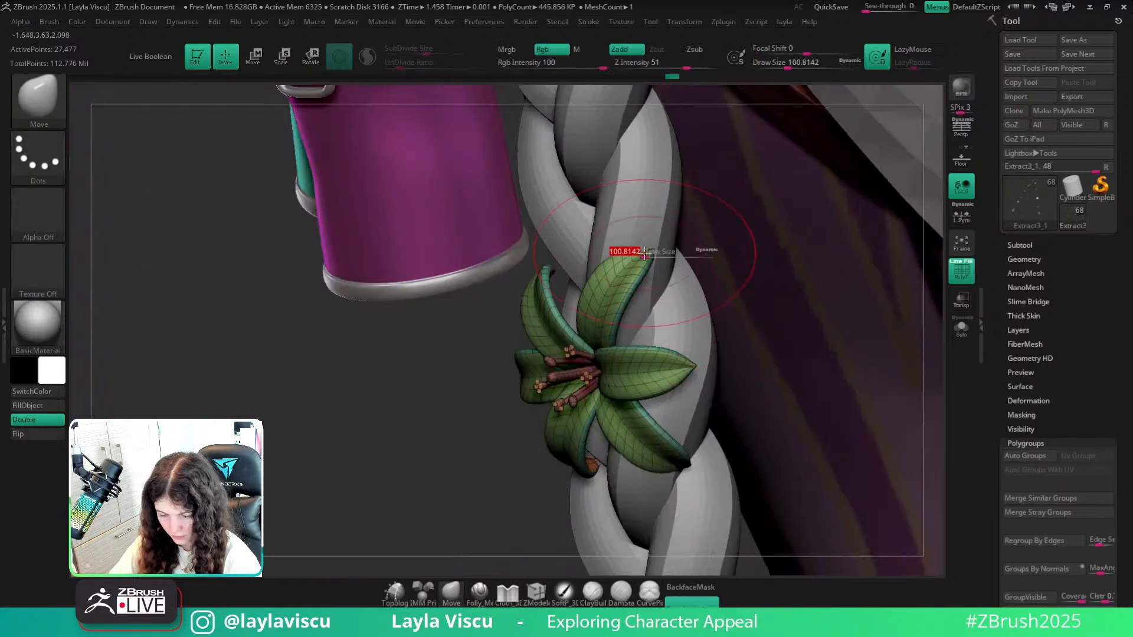
{"action": "left_click_drag", "start_coordinate": [643, 252], "coordinate": [648, 252]}
{"action": "mouse_move", "coordinate": [450, 455]}
{"action": "right_mouse_down"}
{"action": "mouse_move", "coordinate": [402, 452]}
{"action": "mouse_move", "coordinate": [522, 442]}
{"action": "mouse_move", "coordinate": [488, 445]}
{"action": "mouse_move", "coordinate": [688, 523]}
{"action": "mouse_move", "coordinate": [615, 460]}
{"action": "mouse_move", "coordinate": [642, 453]}
{"action": "right_mouse_up"}
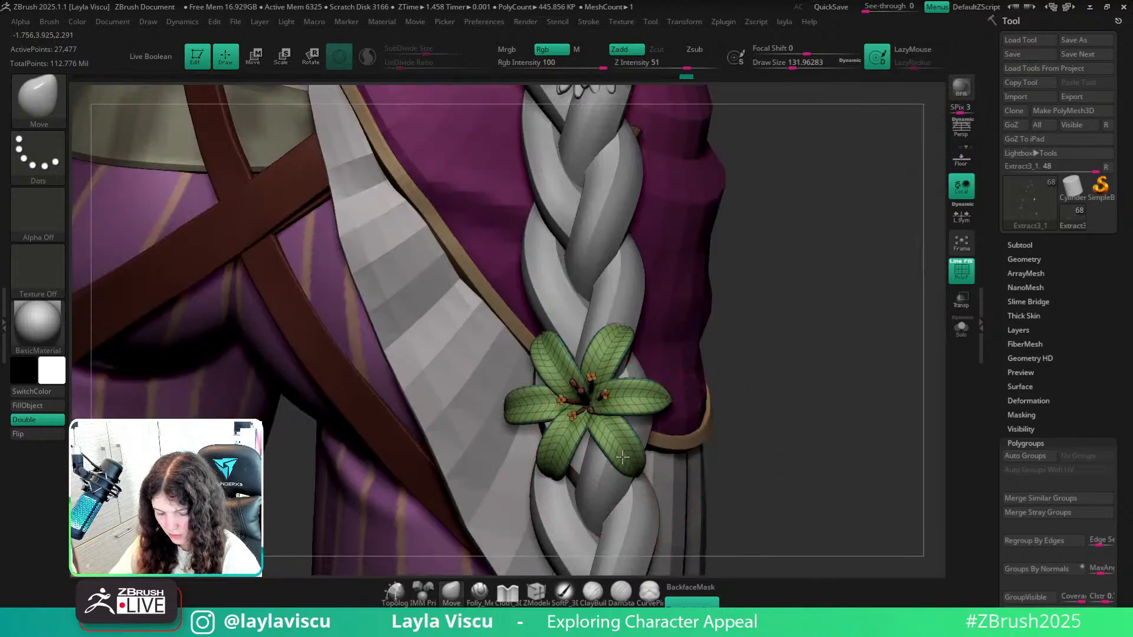
{"action": "right_click_drag", "start_coordinate": [782, 438], "coordinate": [679, 478]}
{"action": "key", "text": "shift+f"}
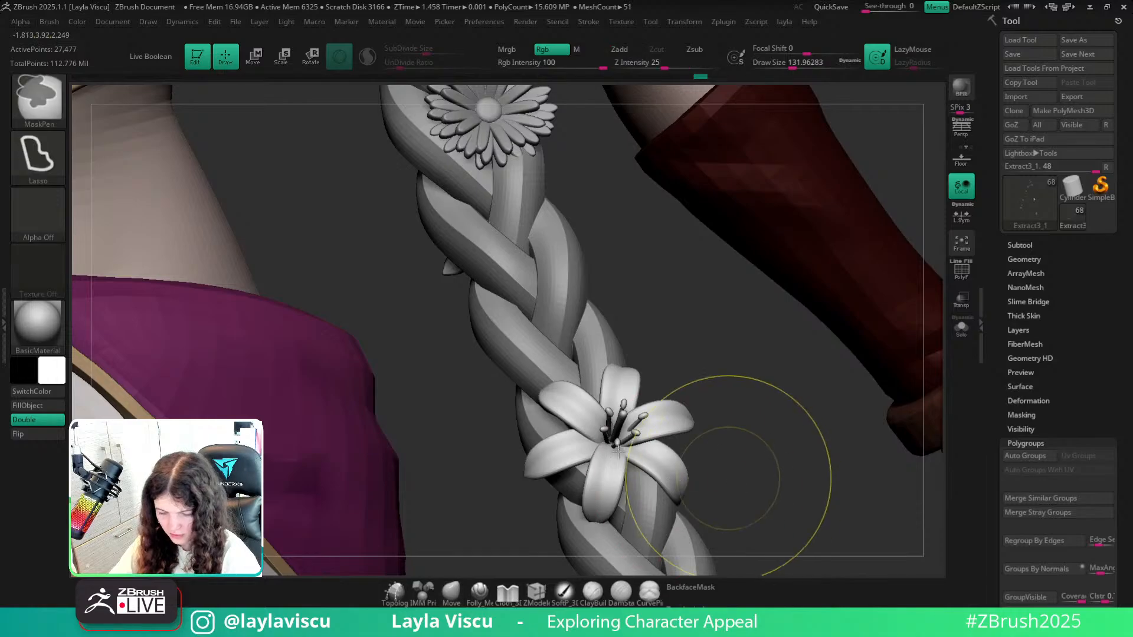
Examine the daisies and lilies farther up the braid from the back and side, ending with the lilies selected.
{"action": "right_click_drag", "start_coordinate": [750, 468], "coordinate": [604, 441], "text": "ctrl"}
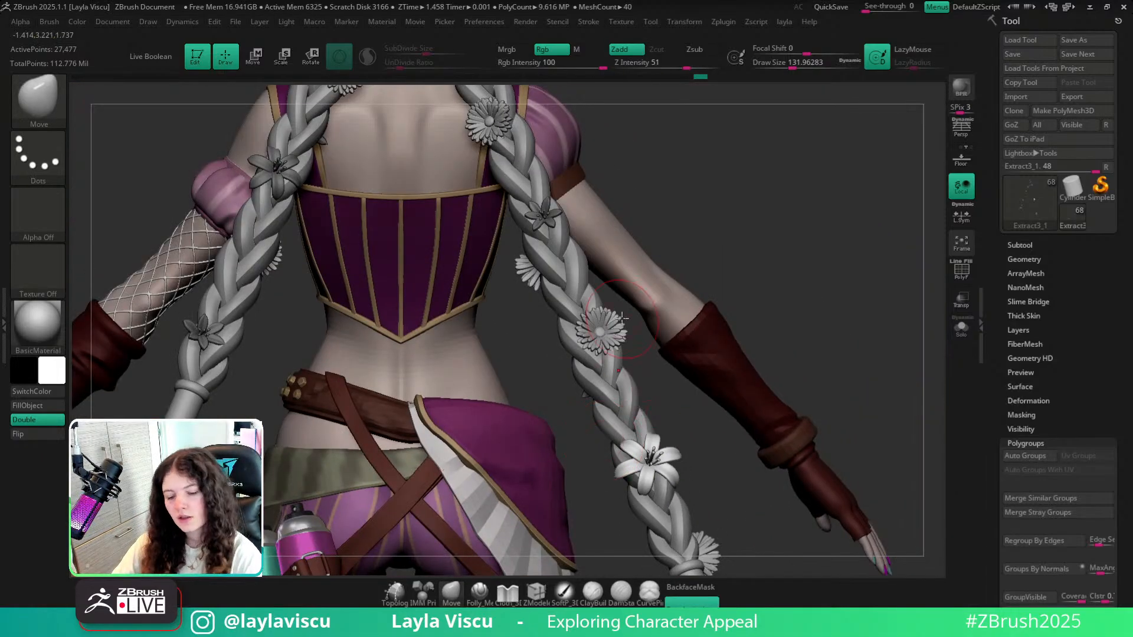
{"action": "left_click", "coordinate": [614, 335], "text": "alt"}
{"action": "right_click_drag", "start_coordinate": [614, 335], "coordinate": [630, 479], "text": "ctrl"}
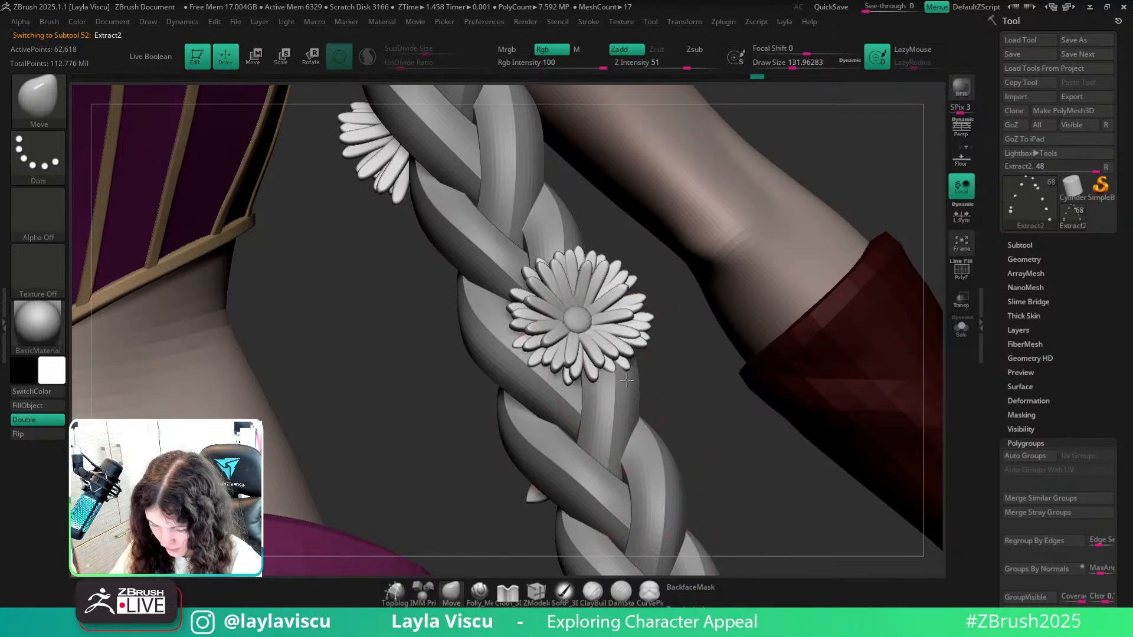
{"action": "right_click_drag", "start_coordinate": [633, 406], "coordinate": [678, 318], "text": "ctrl"}
{"action": "mouse_move", "coordinate": [558, 278]}
{"action": "right_mouse_down", "text": "ctrl"}
{"action": "mouse_move", "coordinate": [655, 409]}
{"action": "mouse_move", "coordinate": [764, 255]}
{"action": "mouse_move", "coordinate": [822, 268]}
{"action": "mouse_move", "coordinate": [817, 291]}
{"action": "mouse_move", "coordinate": [783, 286]}
{"action": "mouse_move", "coordinate": [806, 331]}
{"action": "mouse_move", "coordinate": [463, 329]}
{"action": "mouse_move", "coordinate": [637, 299]}
{"action": "mouse_move", "coordinate": [738, 366]}
{"action": "right_mouse_up", "text": "ctrl"}
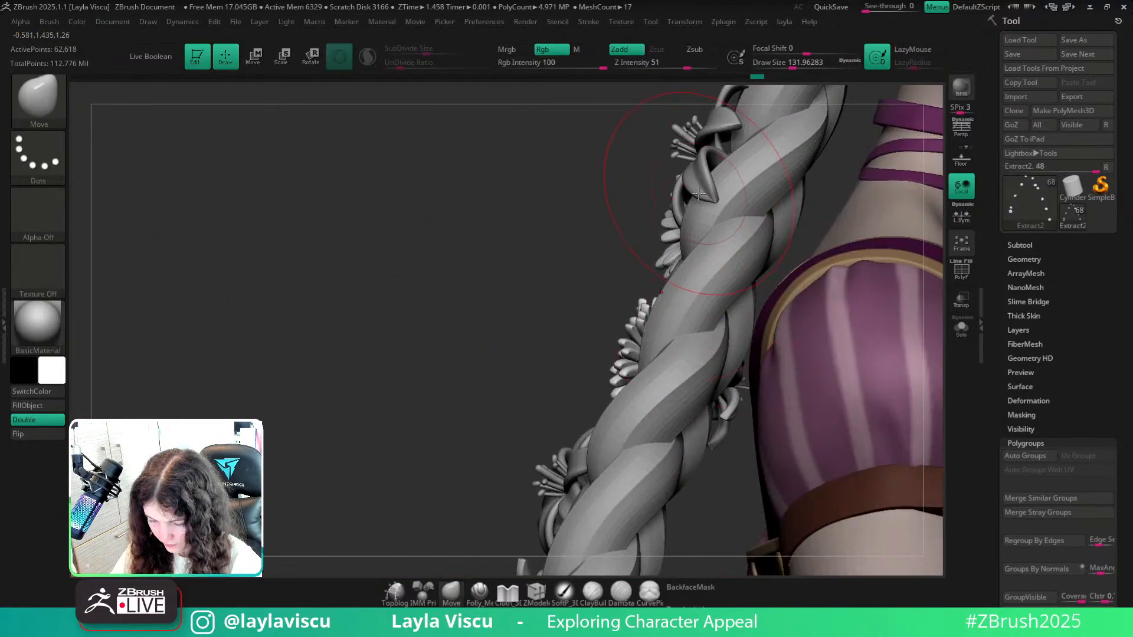
{"action": "left_click", "coordinate": [698, 194], "text": "alt"}
{"action": "right_click_drag", "start_coordinate": [506, 342], "coordinate": [435, 349], "text": "alt"}
{"action": "right_click_drag", "start_coordinate": [440, 387], "coordinate": [449, 458]}
Isolate the lilies with polygroups shown, leave only the lily beside the neck unmasked, and place the gizmo at its base.
{"action": "key", "text": "shift+f"}
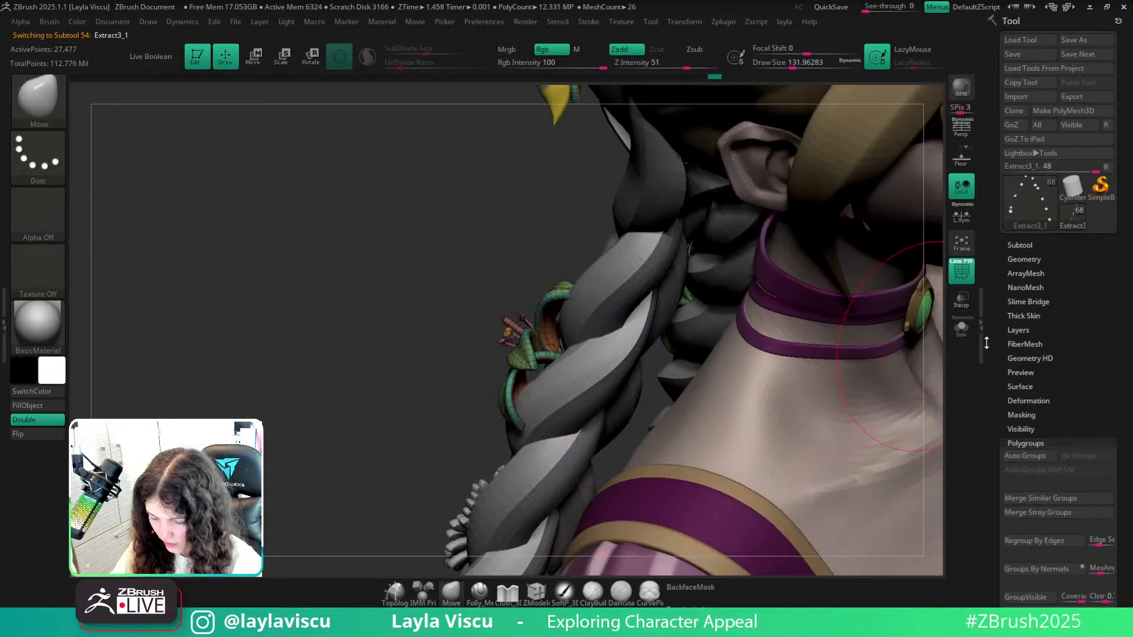
{"action": "left_click", "coordinate": [961, 327]}
{"action": "mouse_move", "coordinate": [615, 240]}
{"action": "left_mouse_down", "text": "ctrl"}
{"action": "mouse_move", "coordinate": [532, 476]}
{"action": "mouse_move", "coordinate": [554, 165]}
{"action": "mouse_move", "coordinate": [589, 227]}
{"action": "left_mouse_up", "text": "ctrl"}
{"action": "key", "text": "w"}
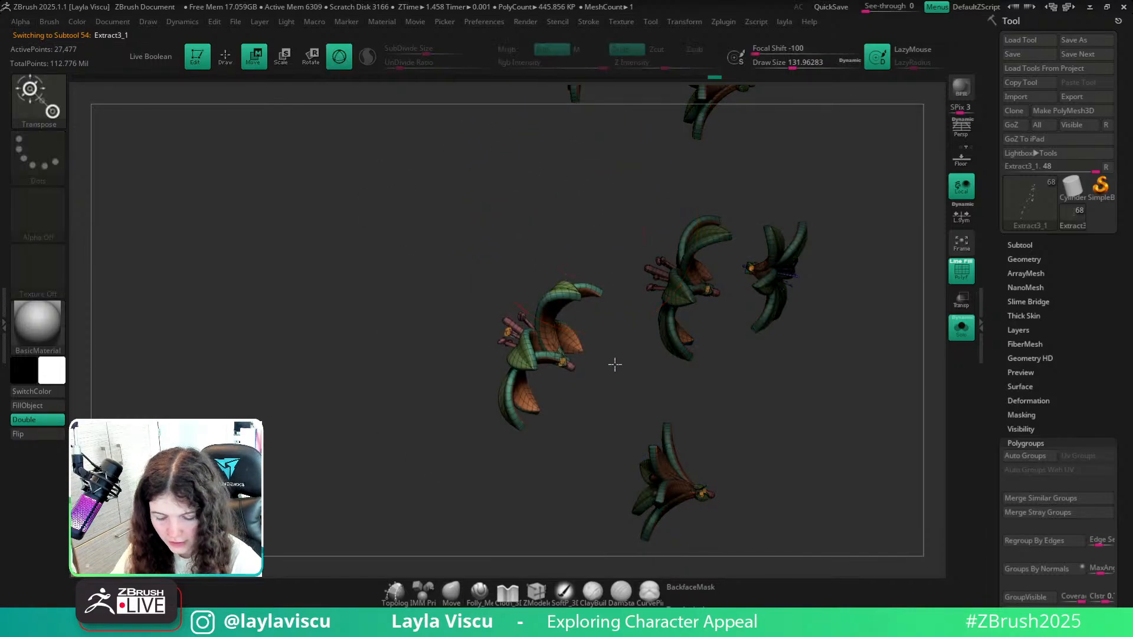
{"action": "left_click", "coordinate": [565, 367], "text": "alt"}
{"action": "right_click_drag", "start_coordinate": [635, 423], "coordinate": [653, 389]}
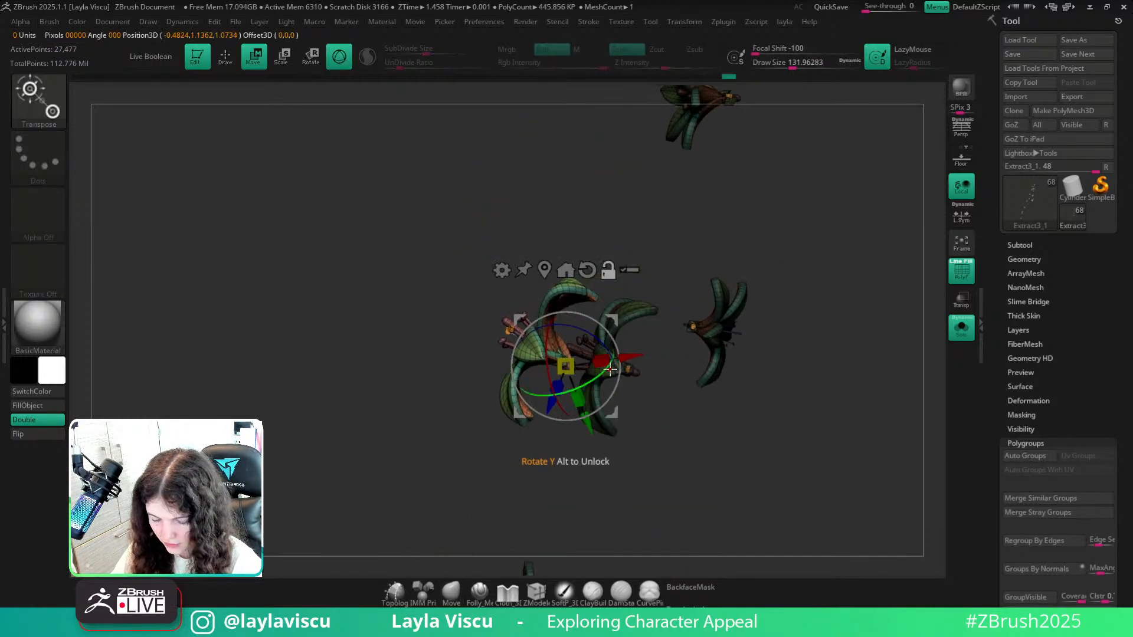
Recentre the unlocked gizmo on the neck lily, align its axes with the flower, and shift the lily onto the braid with all parts visible.
{"action": "left_click", "coordinate": [593, 266]}
{"action": "left_click", "coordinate": [545, 269]}
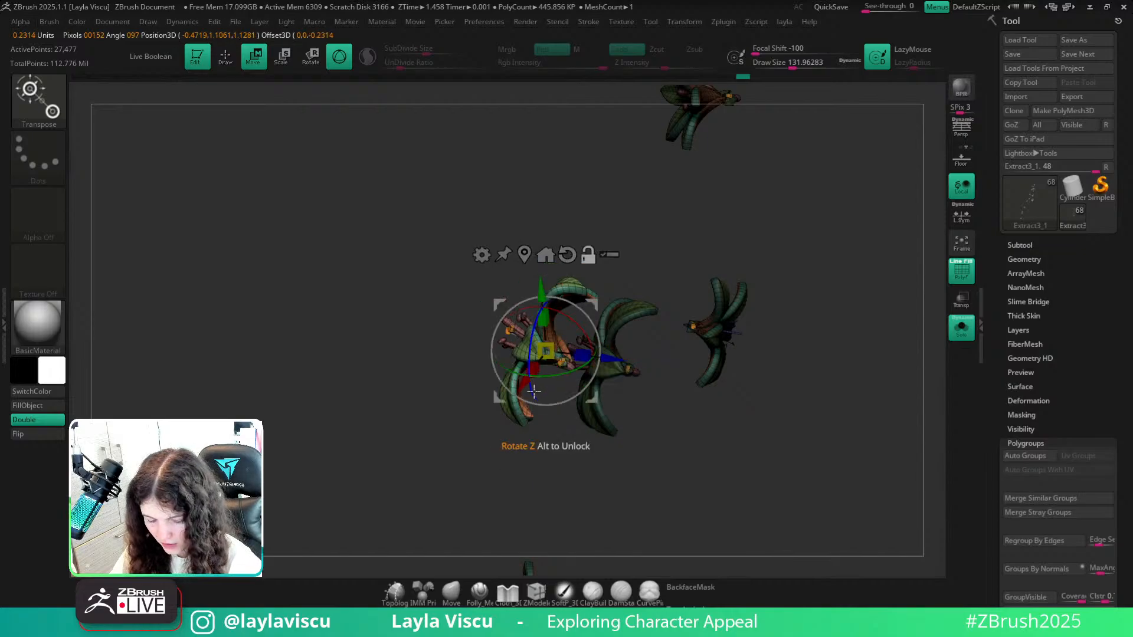
{"action": "mouse_move", "coordinate": [532, 387]}
{"action": "left_mouse_down"}
{"action": "mouse_move", "coordinate": [528, 358]}
{"action": "mouse_move", "coordinate": [558, 352]}
{"action": "mouse_move", "coordinate": [728, 368]}
{"action": "left_mouse_up"}
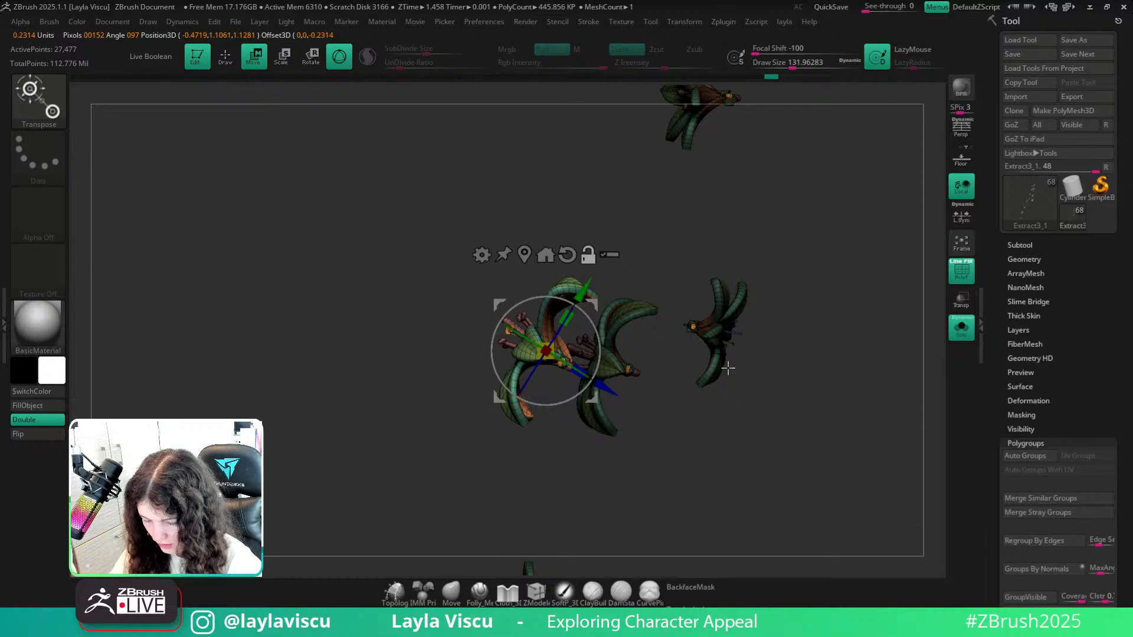
{"action": "left_click", "coordinate": [965, 341]}
{"action": "left_click_drag", "start_coordinate": [611, 382], "coordinate": [619, 389]}
Adjust the neck lily's petal tip with the Move brush at a draw size of about 87, hide the polygroup display and clear the mask.
{"action": "left_click", "coordinate": [452, 592]}
{"action": "mouse_move", "coordinate": [406, 378]}
{"action": "left_mouse_down"}
{"action": "mouse_move", "coordinate": [462, 396]}
{"action": "mouse_move", "coordinate": [734, 382]}
{"action": "mouse_move", "coordinate": [705, 360]}
{"action": "left_mouse_up"}
{"action": "key", "text": "bracketleft"}
{"action": "key", "text": "bracketleft"}
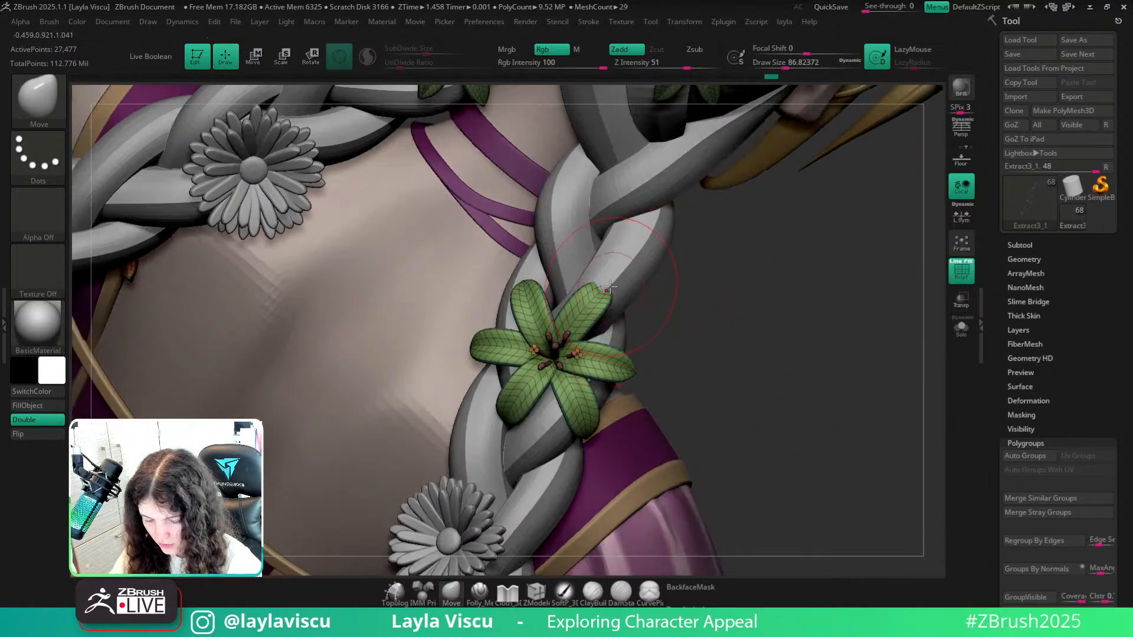
{"action": "left_click_drag", "start_coordinate": [610, 287], "coordinate": [610, 283]}
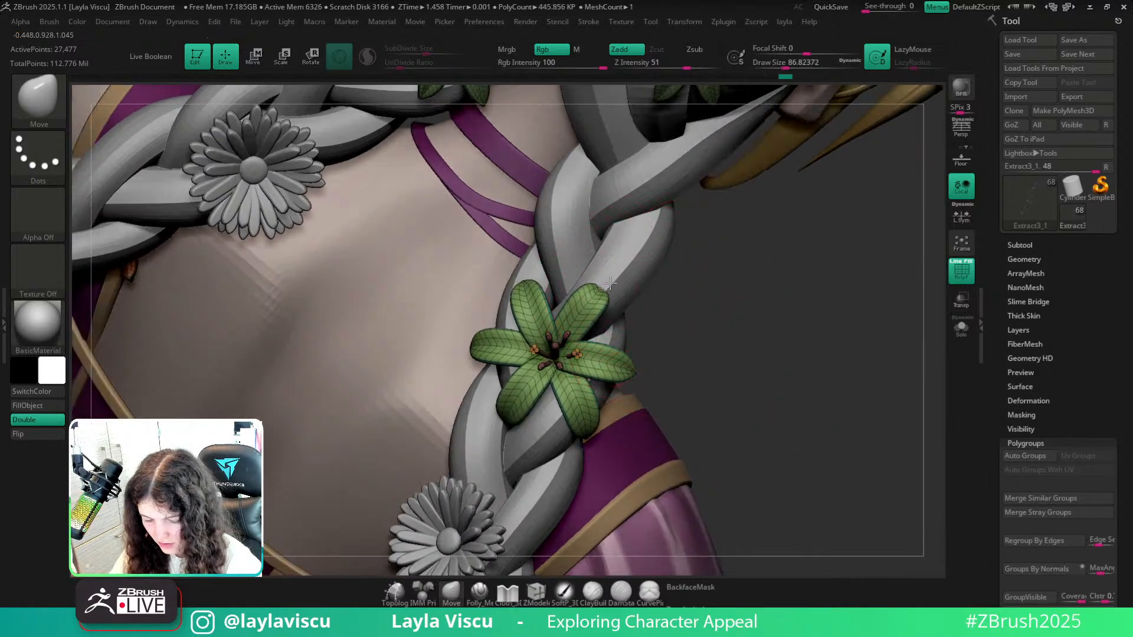
{"action": "key", "text": "shift+f"}
{"action": "mouse_move", "coordinate": [784, 337]}
{"action": "right_mouse_down"}
{"action": "mouse_move", "coordinate": [814, 348]}
{"action": "mouse_move", "coordinate": [742, 332]}
{"action": "mouse_move", "coordinate": [749, 295]}
{"action": "right_mouse_up"}
{"action": "left_click_drag", "start_coordinate": [774, 271], "coordinate": [811, 308], "text": "ctrl"}
Review the flower arrangement along both braids from behind, up close and on the full figure.
{"action": "right_click_drag", "start_coordinate": [730, 285], "coordinate": [748, 318], "text": "ctrl"}
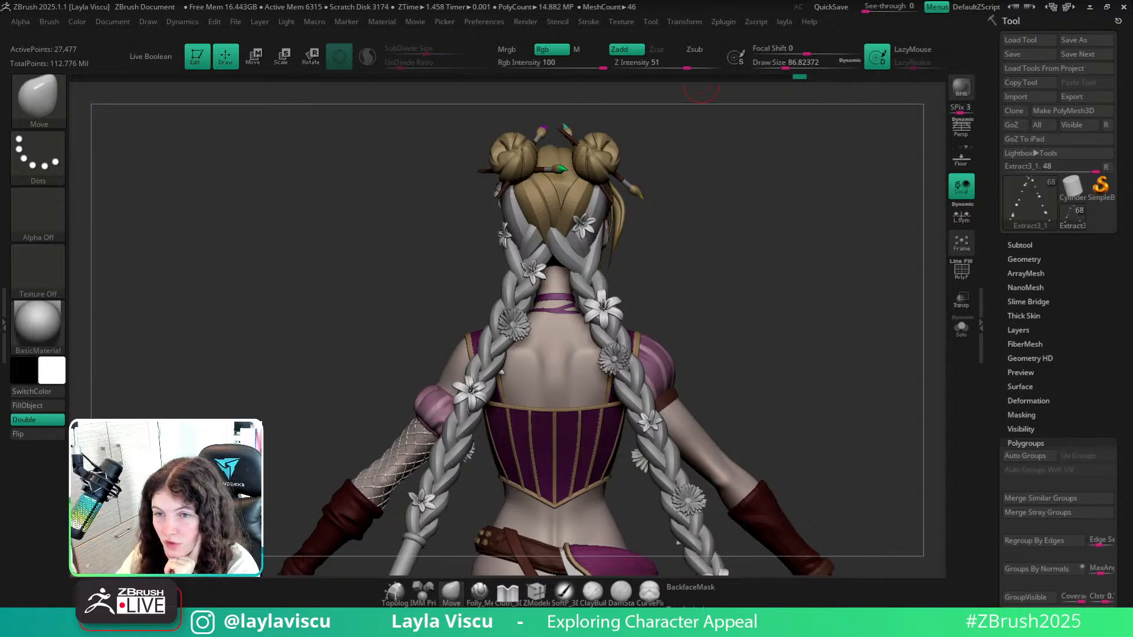
{"action": "mouse_move", "coordinate": [765, 353]}
{"action": "left_mouse_down"}
{"action": "mouse_move", "coordinate": [719, 357]}
{"action": "mouse_move", "coordinate": [774, 337]}
{"action": "mouse_move", "coordinate": [814, 359]}
{"action": "left_mouse_up"}
{"action": "mouse_move", "coordinate": [631, 315]}
{"action": "left_mouse_down"}
{"action": "mouse_move", "coordinate": [860, 354]}
{"action": "mouse_move", "coordinate": [830, 367]}
{"action": "left_mouse_up"}
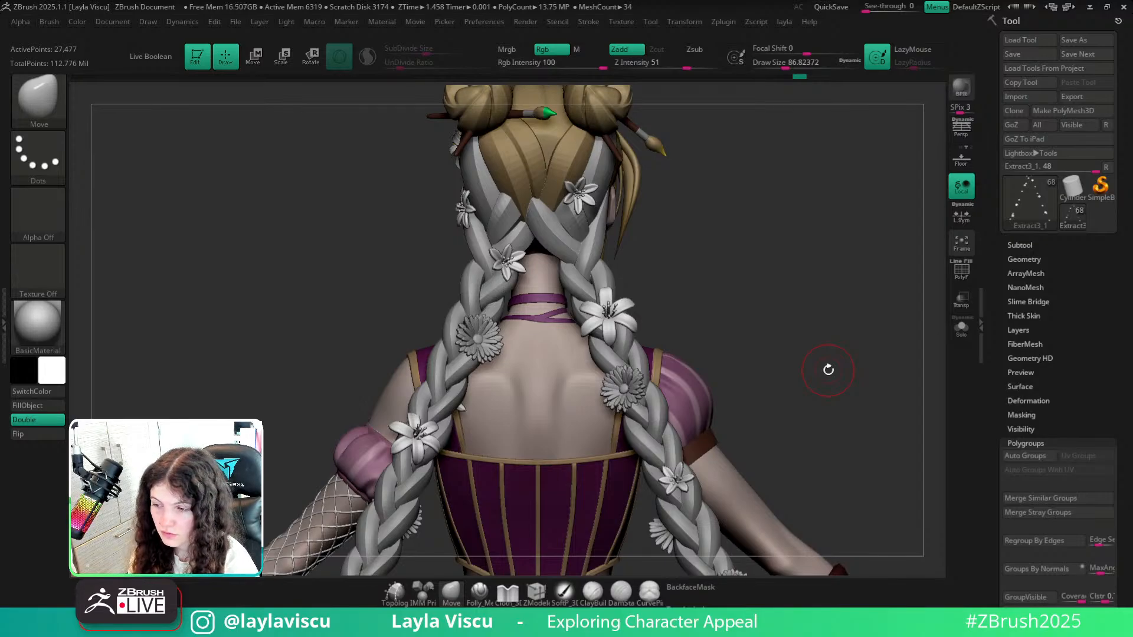
{"action": "right_click_drag", "start_coordinate": [688, 245], "coordinate": [365, 106], "text": "ctrl"}
{"action": "right_click_drag", "start_coordinate": [662, 340], "coordinate": [645, 274], "text": "alt"}
Select and isolate the two braids and turn off their Dynamic Subdiv smoothing.
{"action": "left_click", "coordinate": [615, 284], "text": "alt"}
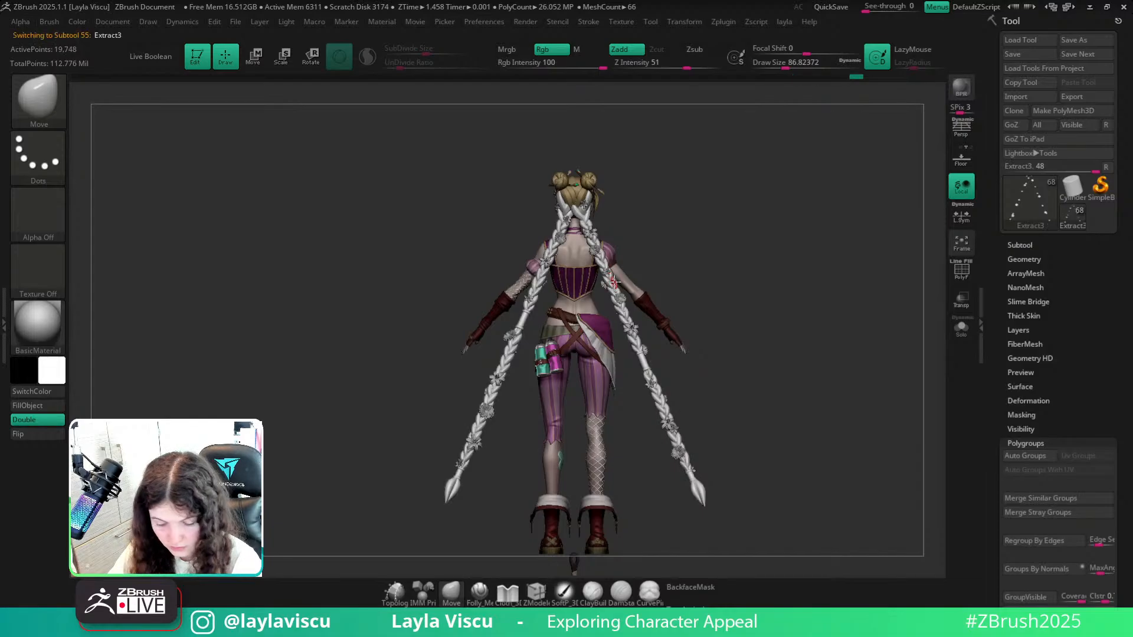
{"action": "key", "text": "b"}
{"action": "key", "text": "b"}
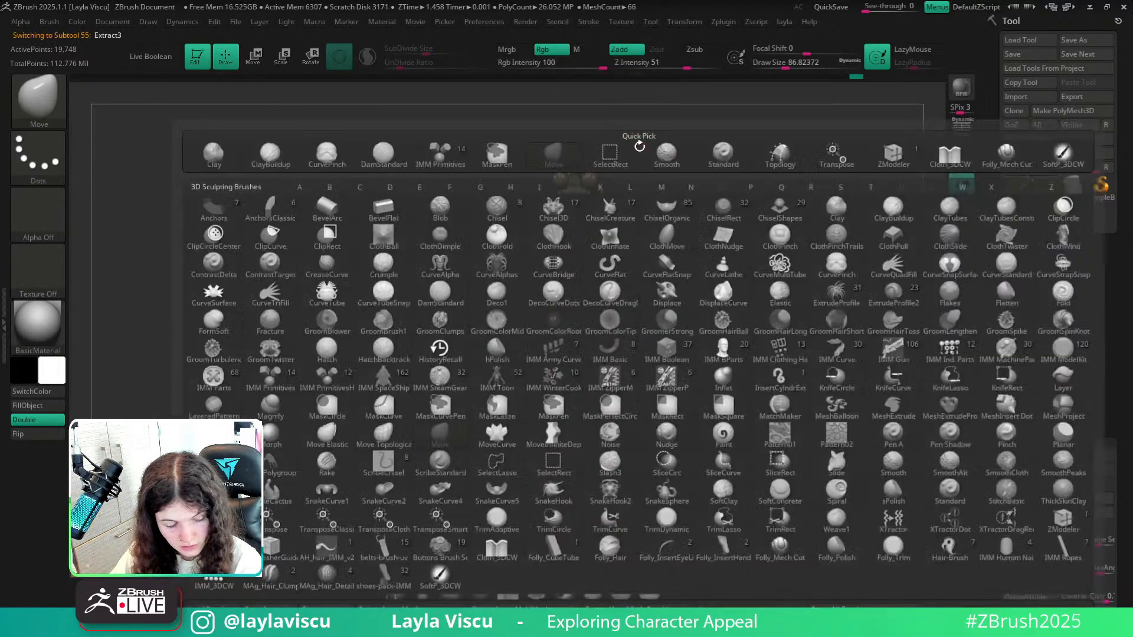
{"action": "key", "text": "w"}
{"action": "left_click", "coordinate": [961, 328]}
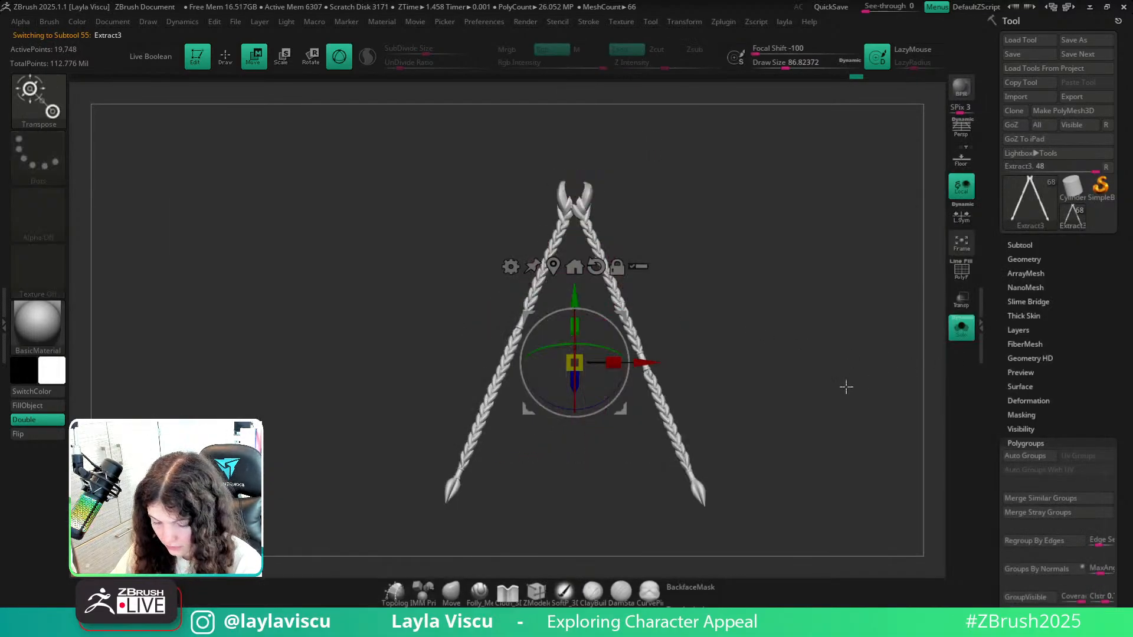
{"action": "key", "text": "q"}
{"action": "left_click", "coordinate": [1039, 257]}
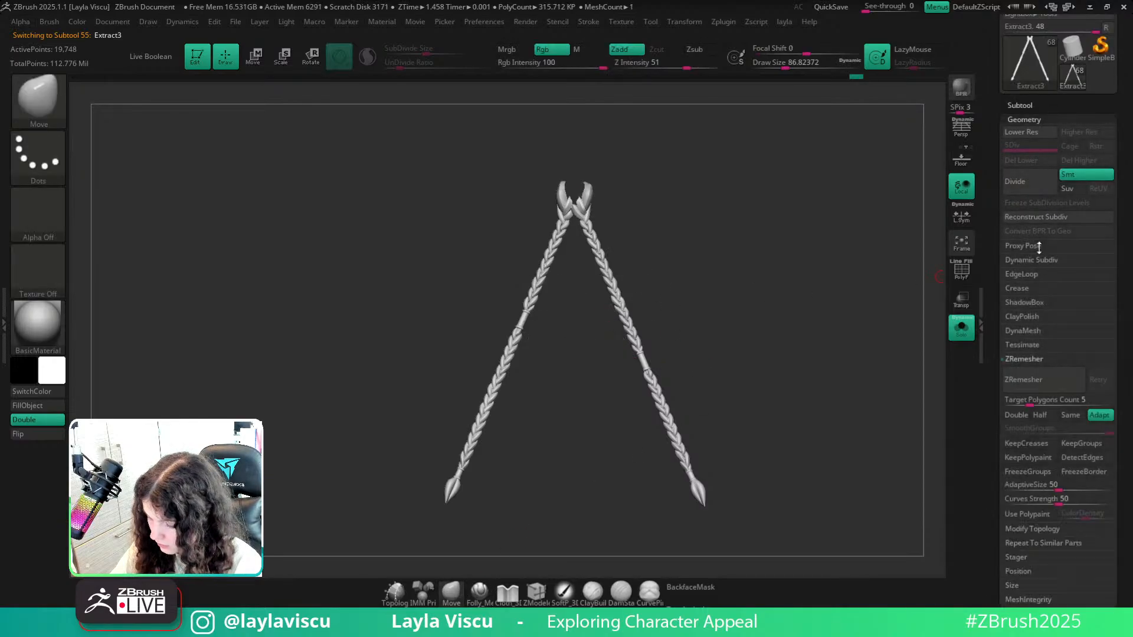
{"action": "left_click", "coordinate": [1036, 260]}
{"action": "key", "text": "shift+d"}
{"action": "key", "text": "shift+d"}
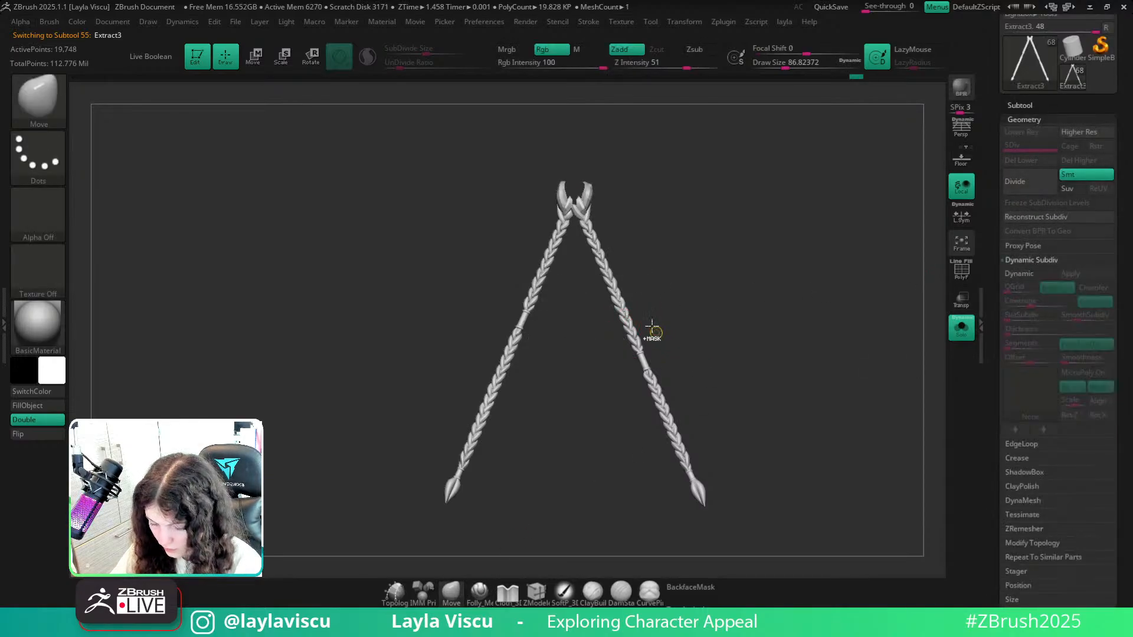
Mask everything except the right-hand braid below its top, and place the move gizmo at that braid's upper end.
{"action": "mouse_move", "coordinate": [652, 327]}
{"action": "left_mouse_down", "text": "ctrl"}
{"action": "mouse_move", "coordinate": [713, 533]}
{"action": "mouse_move", "coordinate": [590, 323]}
{"action": "mouse_move", "coordinate": [581, 231]}
{"action": "mouse_move", "coordinate": [620, 208]}
{"action": "left_mouse_up", "text": "ctrl"}
{"action": "key", "text": "w"}
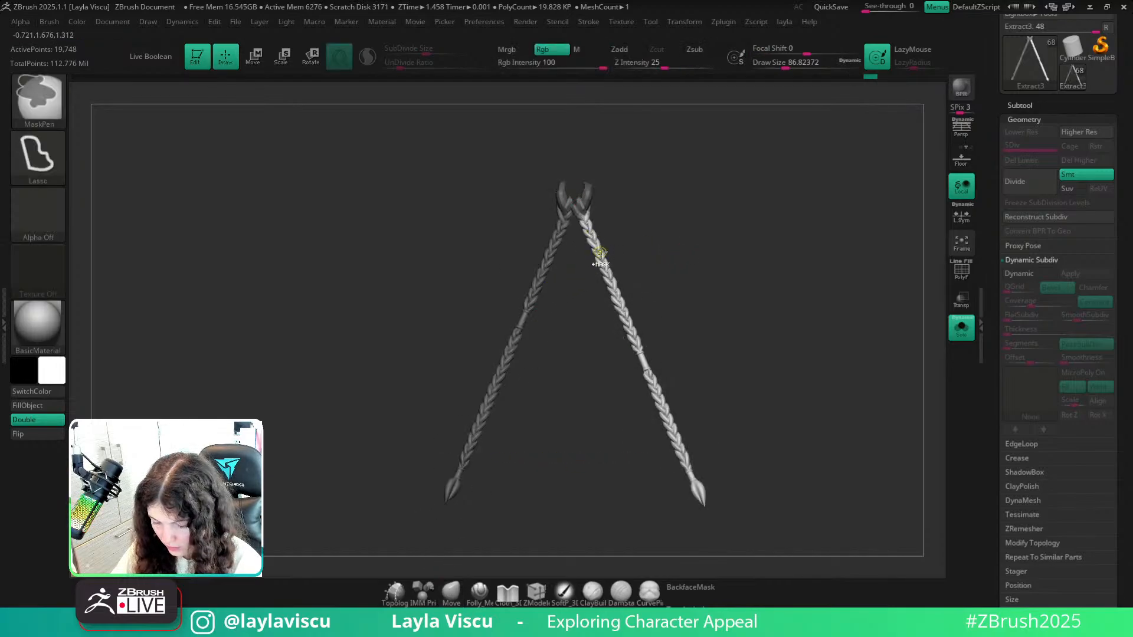
{"action": "left_click", "coordinate": [590, 225], "text": "alt"}
{"action": "right_click_drag", "start_coordinate": [590, 225], "coordinate": [592, 342], "text": "ctrl"}
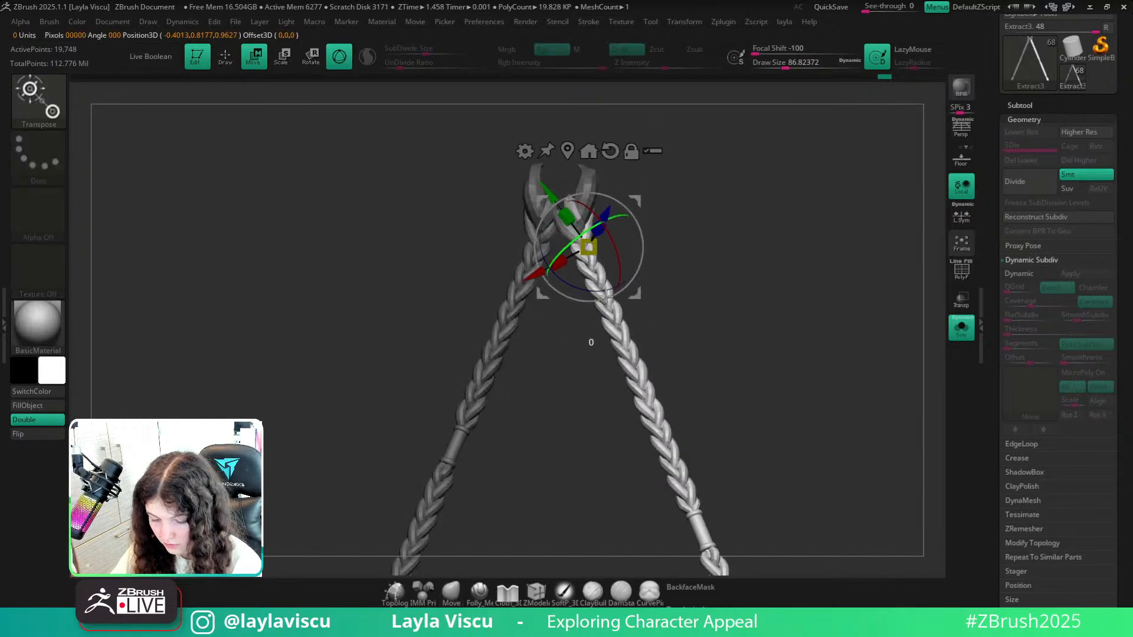
Center the gizmo on the unmasked right-hand braid and rotate it to follow the braid's slant from the back and side.
{"action": "left_click", "coordinate": [610, 152], "text": "alt"}
{"action": "left_click", "coordinate": [568, 151]}
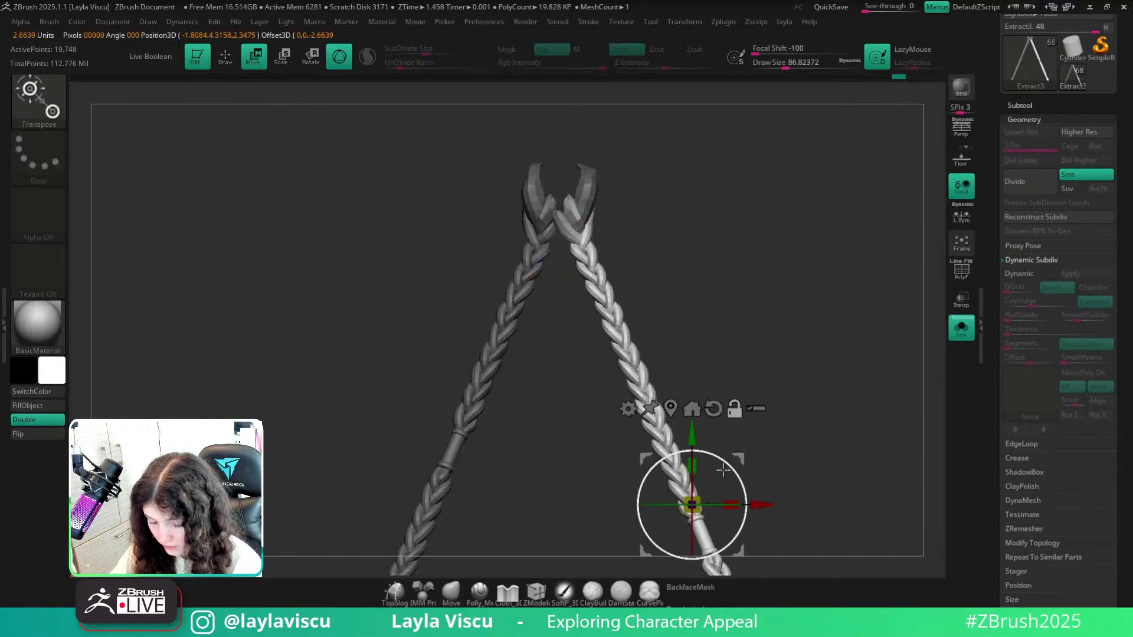
{"action": "left_click_drag", "start_coordinate": [721, 462], "coordinate": [703, 455], "text": "alt"}
{"action": "right_click_drag", "start_coordinate": [819, 446], "coordinate": [798, 369], "text": "alt"}
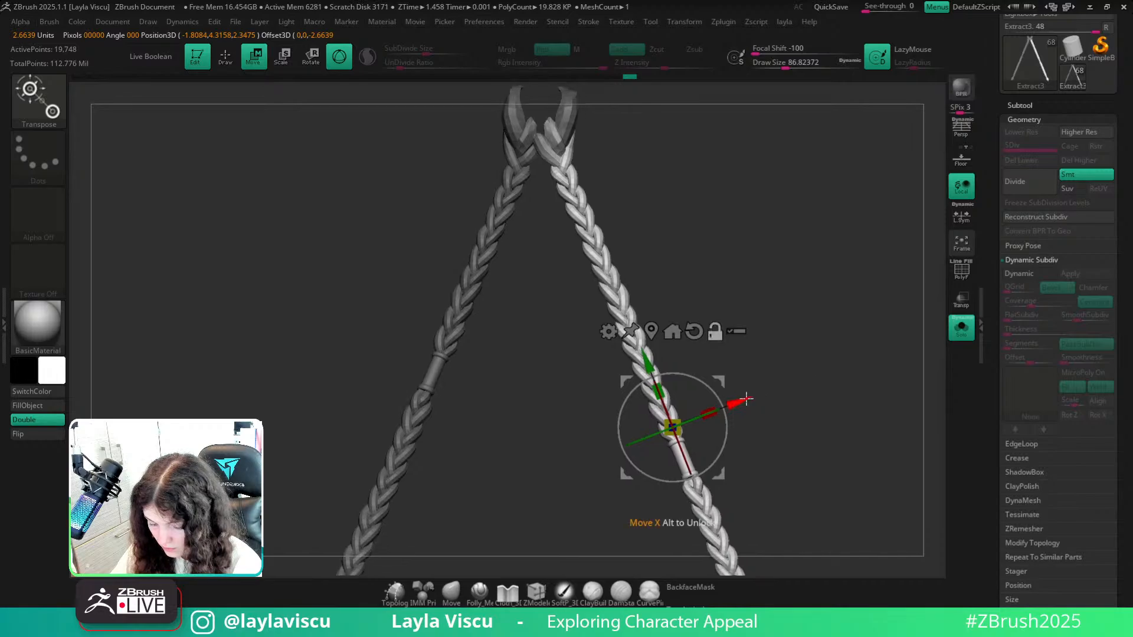
{"action": "left_click_drag", "start_coordinate": [748, 398], "coordinate": [744, 399], "text": "alt"}
{"action": "right_click_drag", "start_coordinate": [863, 359], "coordinate": [774, 485]}
{"action": "left_click_drag", "start_coordinate": [698, 470], "coordinate": [647, 474], "text": "alt"}
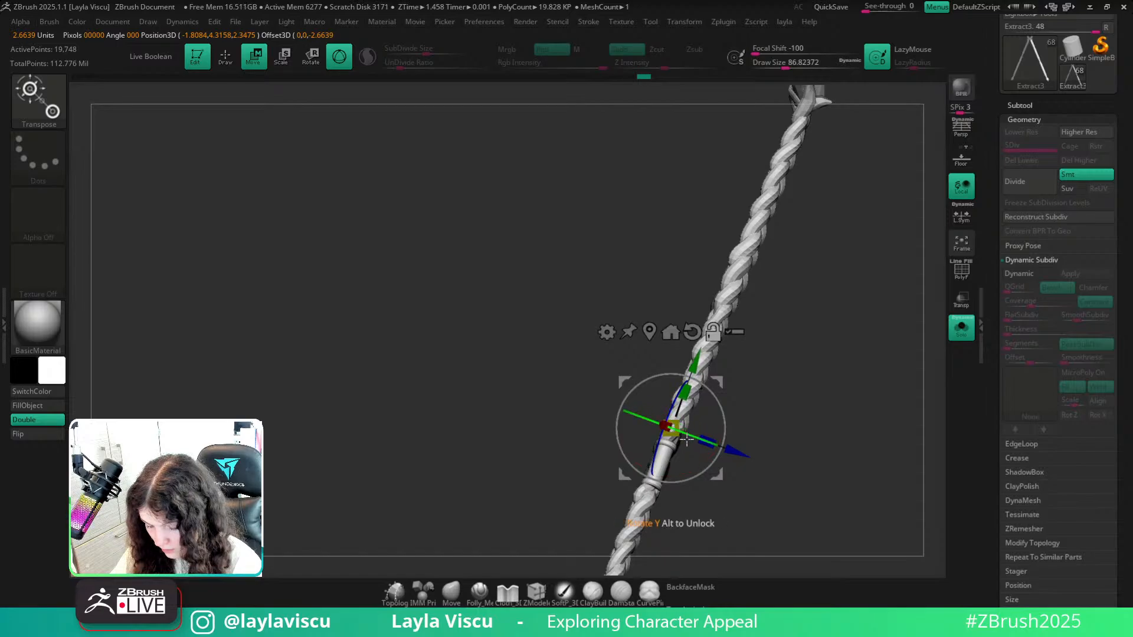
{"action": "left_click_drag", "start_coordinate": [691, 438], "coordinate": [703, 474], "text": "alt"}
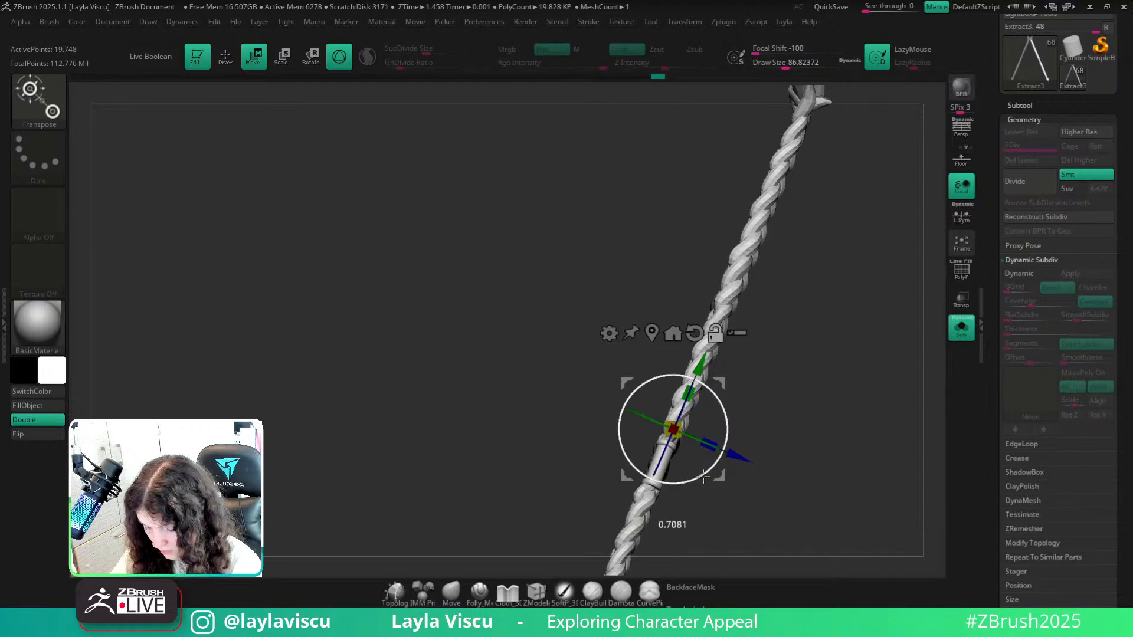
{"action": "right_click_drag", "start_coordinate": [795, 534], "coordinate": [745, 392], "text": "ctrl"}
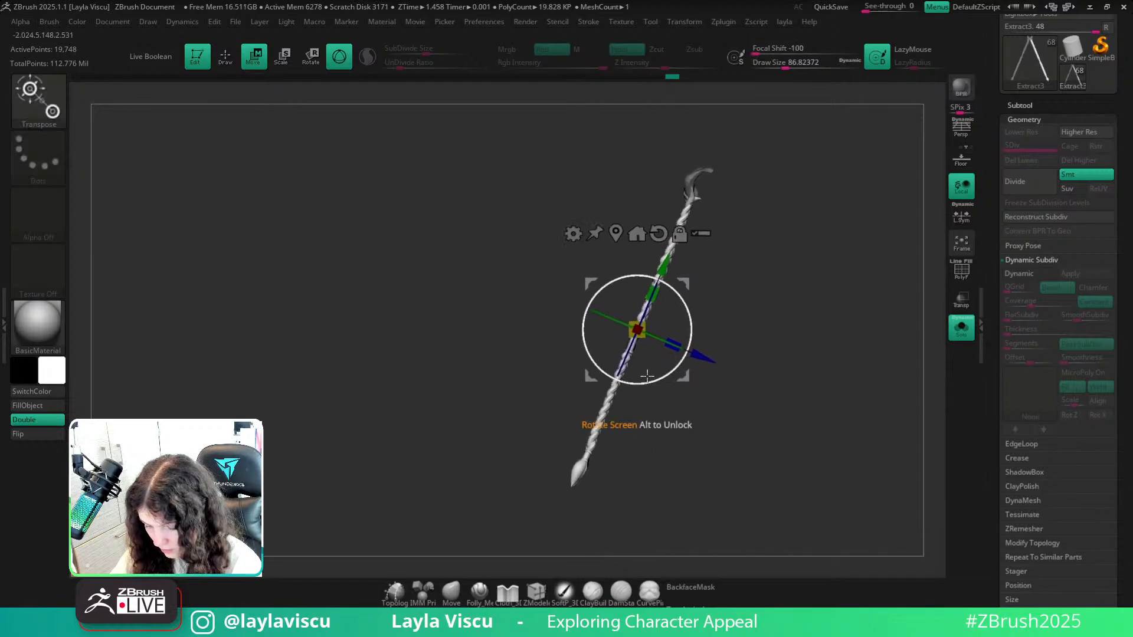
{"action": "right_click_drag", "start_coordinate": [685, 364], "coordinate": [688, 399], "text": "ctrl"}
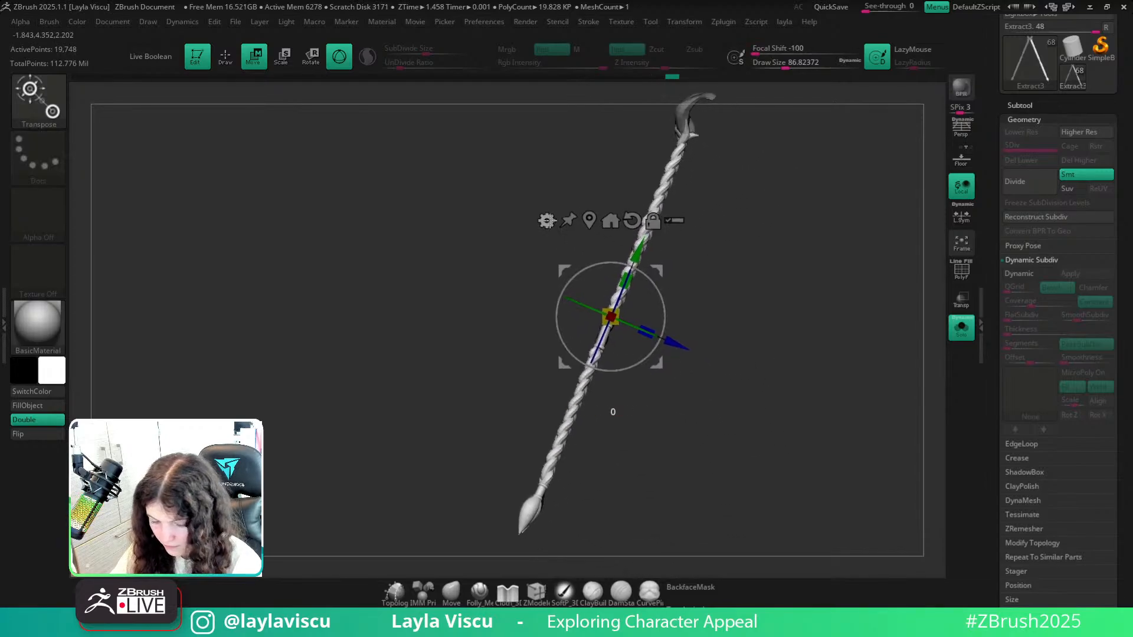
Try a Bend Curve deformer on the right-hand braid, adjusting its curve points and pulling one on the lower half out sideways.
{"action": "left_click", "coordinate": [547, 220]}
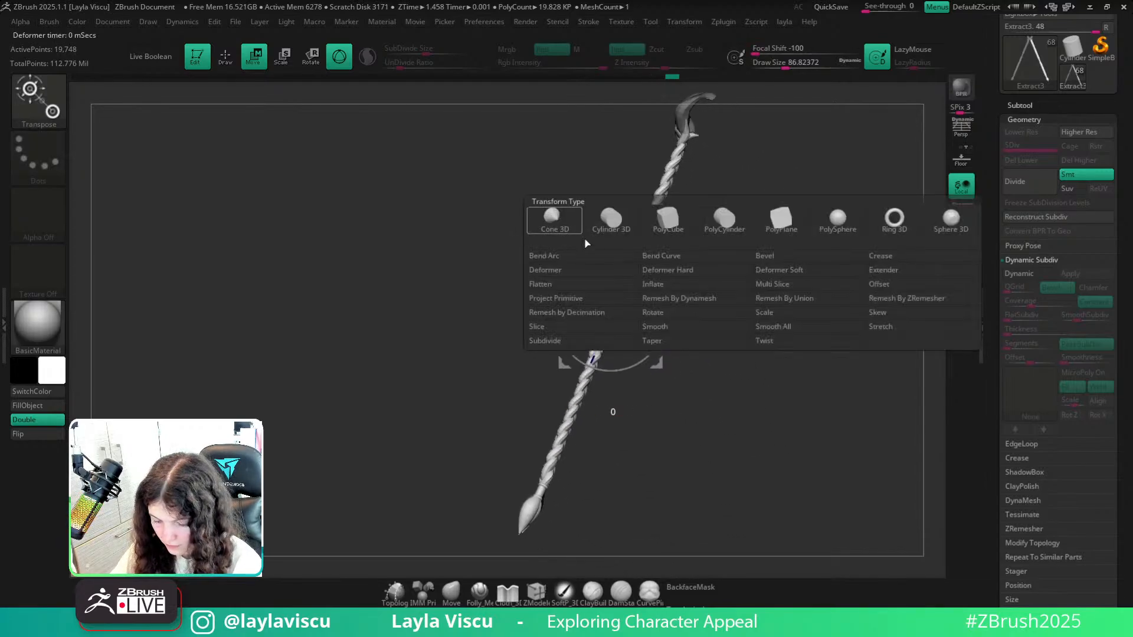
{"action": "left_click", "coordinate": [673, 269]}
{"action": "right_click_drag", "start_coordinate": [742, 204], "coordinate": [734, 255], "text": "alt"}
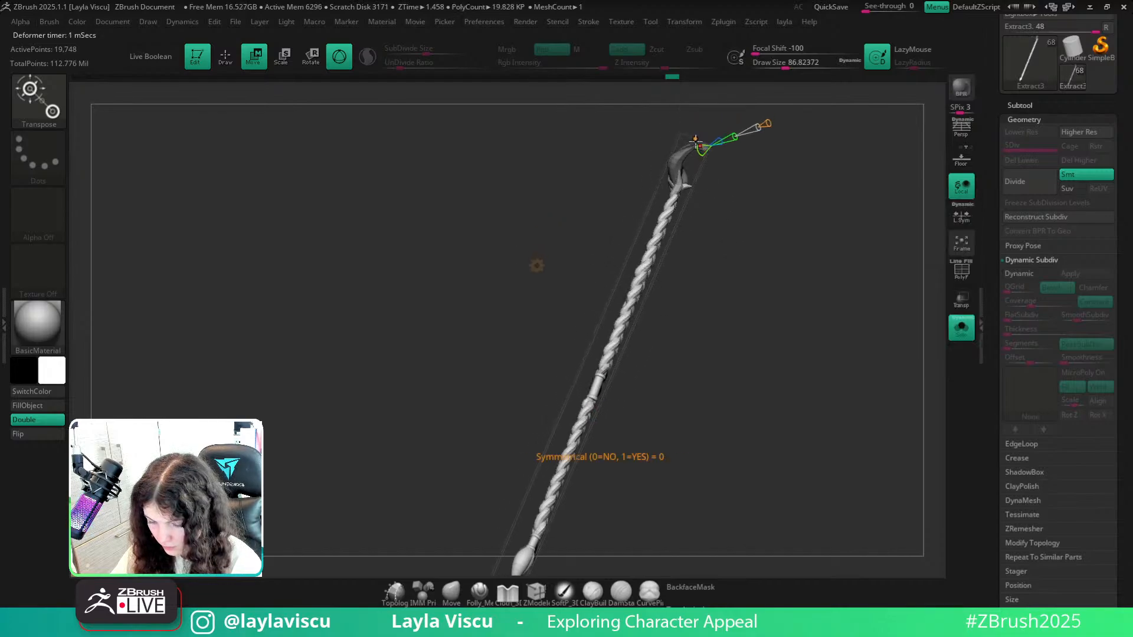
{"action": "left_click", "coordinate": [695, 139]}
{"action": "left_click_drag", "start_coordinate": [723, 197], "coordinate": [726, 198]}
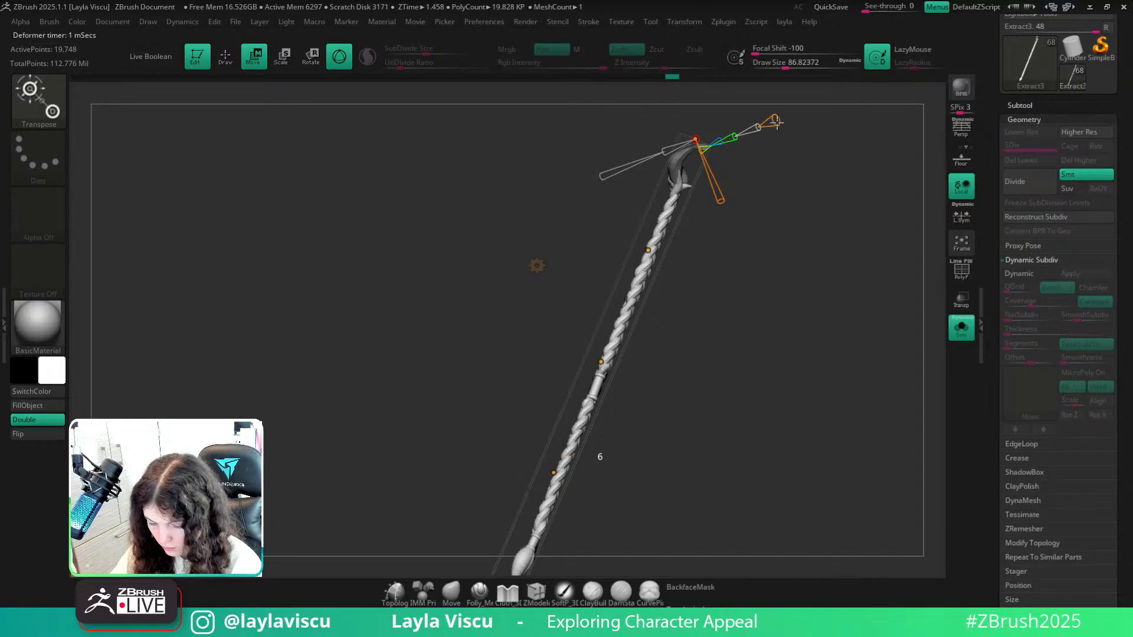
{"action": "right_click_drag", "start_coordinate": [766, 346], "coordinate": [669, 381], "text": "alt"}
{"action": "left_click_drag", "start_coordinate": [573, 382], "coordinate": [554, 366]}
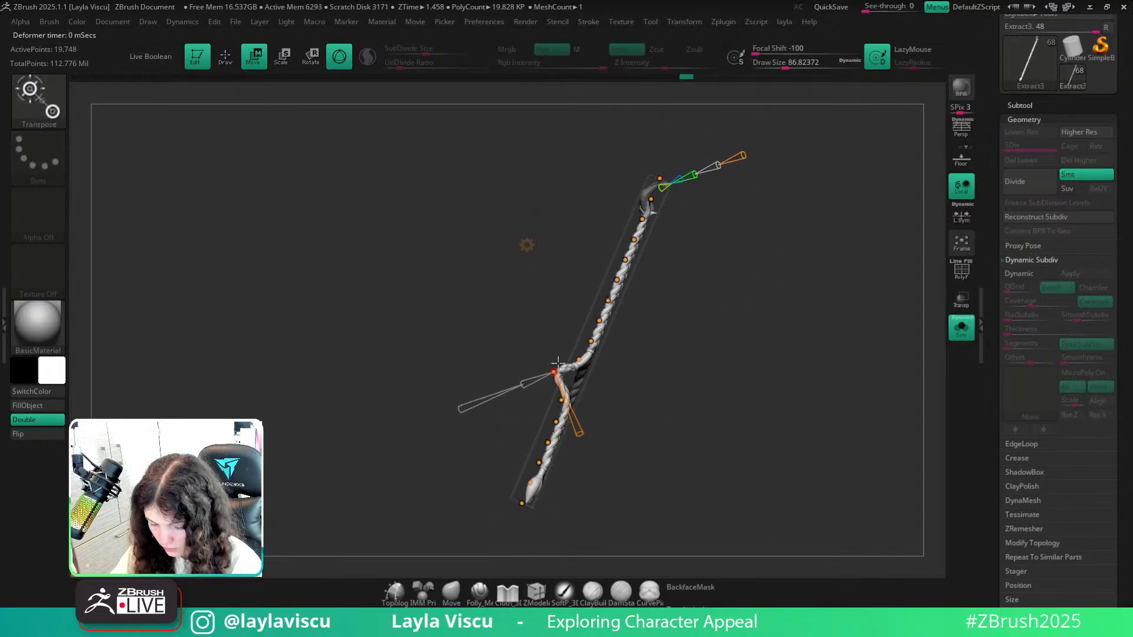
{"action": "right_click_drag", "start_coordinate": [570, 387], "coordinate": [596, 410], "text": "ctrl"}
{"action": "key", "text": "ctrl+z"}
Adjust the spacing of the bend-curve points, check them from behind and undo the deformer.
{"action": "right_click_drag", "start_coordinate": [742, 231], "coordinate": [731, 193], "text": "ctrl"}
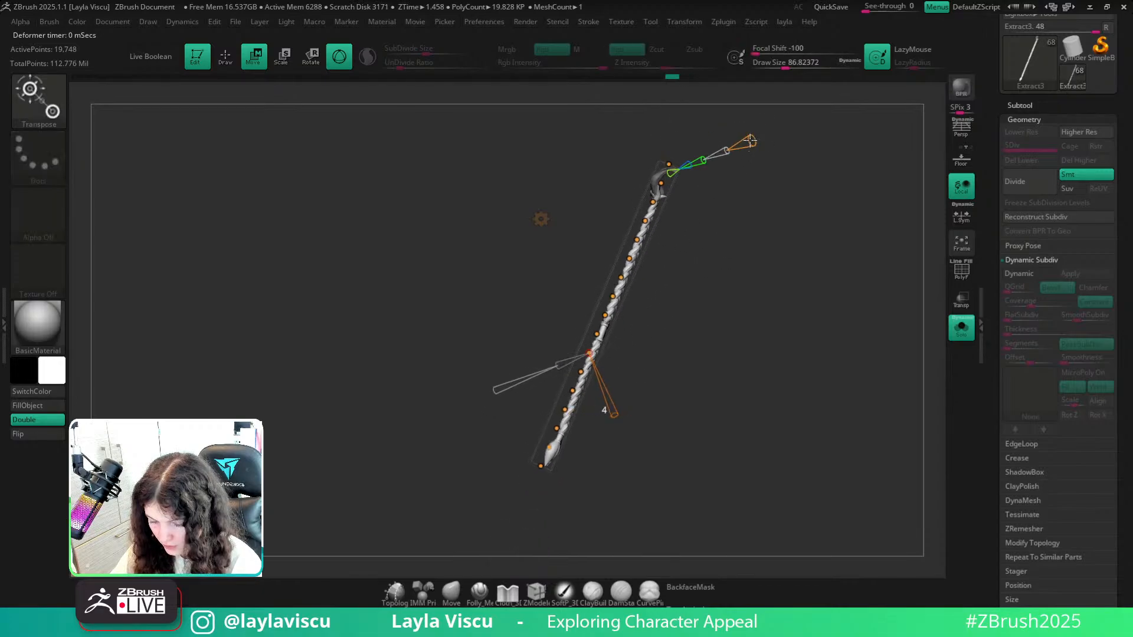
{"action": "left_click_drag", "start_coordinate": [750, 141], "coordinate": [749, 143]}
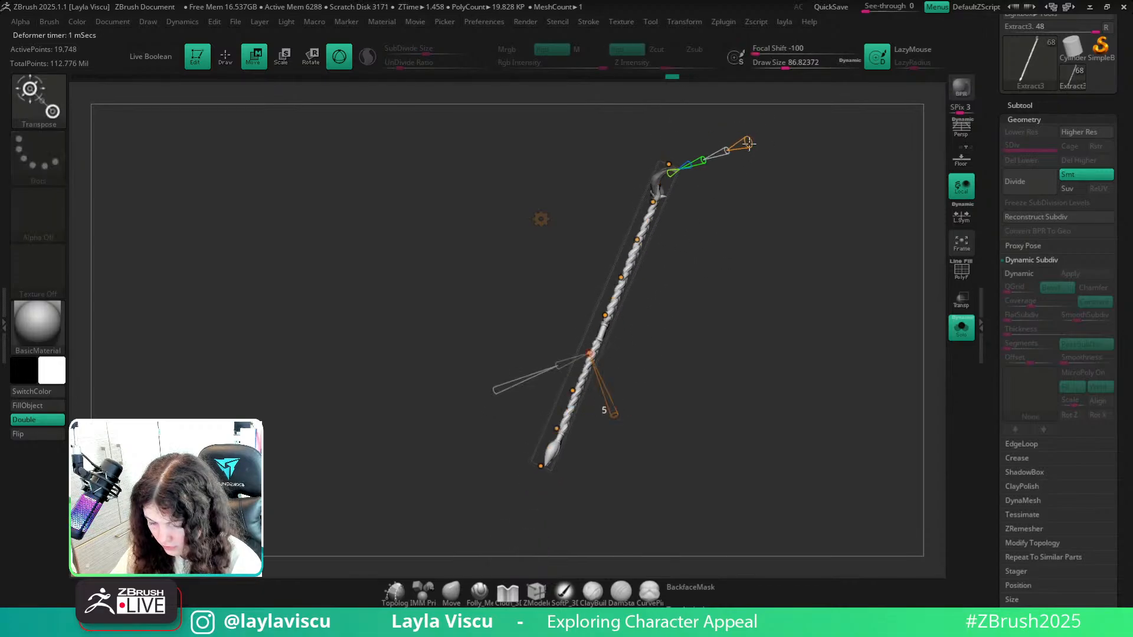
{"action": "mouse_move", "coordinate": [703, 289]}
{"action": "right_mouse_down"}
{"action": "mouse_move", "coordinate": [763, 329]}
{"action": "mouse_move", "coordinate": [757, 352]}
{"action": "right_mouse_up"}
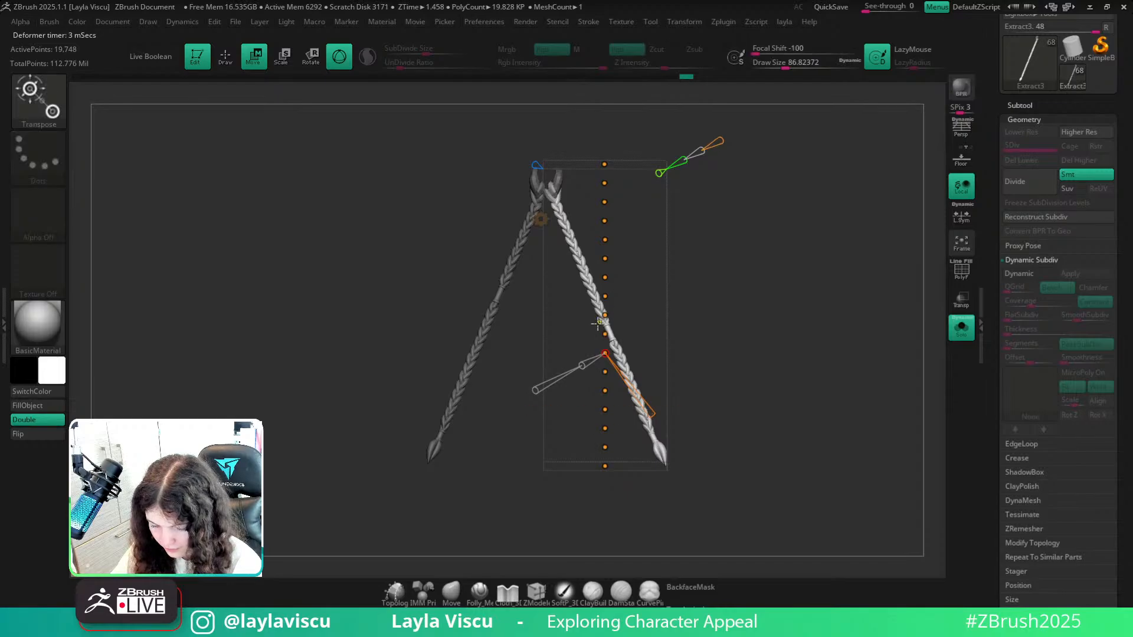
{"action": "key", "text": "ctrl+z"}
{"action": "right_click_drag", "start_coordinate": [598, 323], "coordinate": [624, 326], "text": "ctrl"}
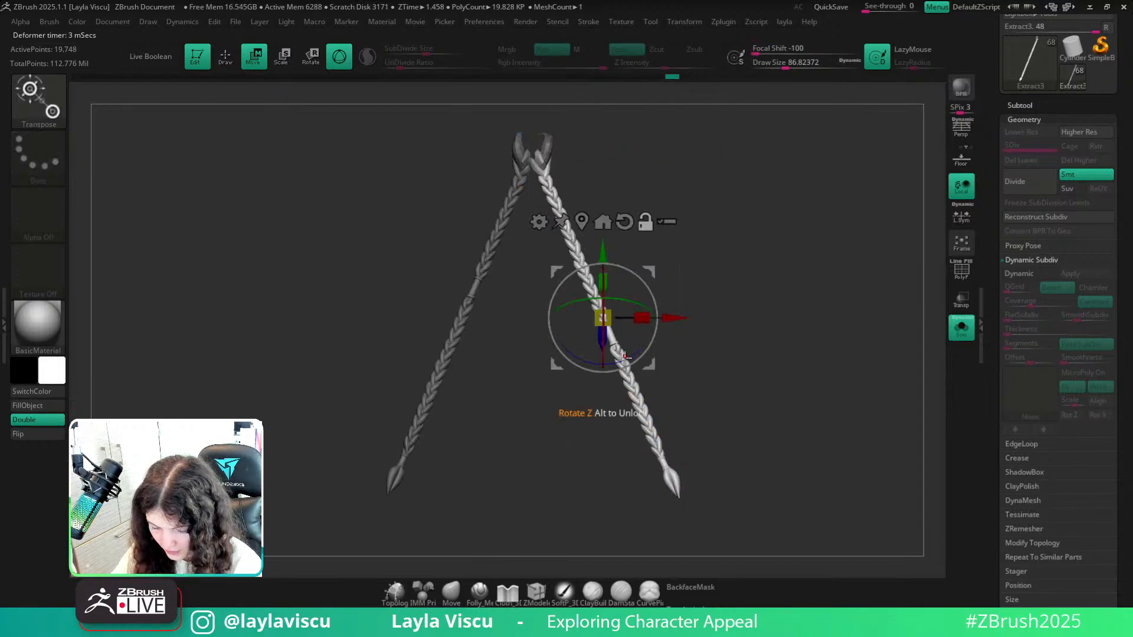
Rotate the gizmo to match the right-hand braid's slant and add a Bend Curve deformer along its length.
{"action": "left_click_drag", "start_coordinate": [626, 357], "coordinate": [797, 405]}
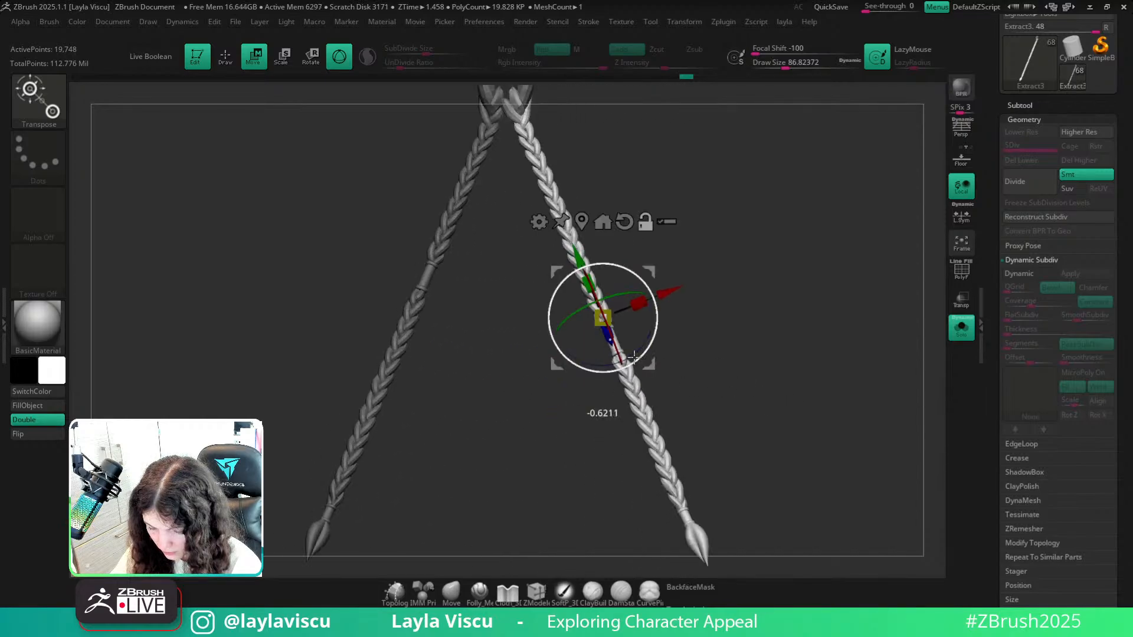
{"action": "left_click", "coordinate": [539, 222]}
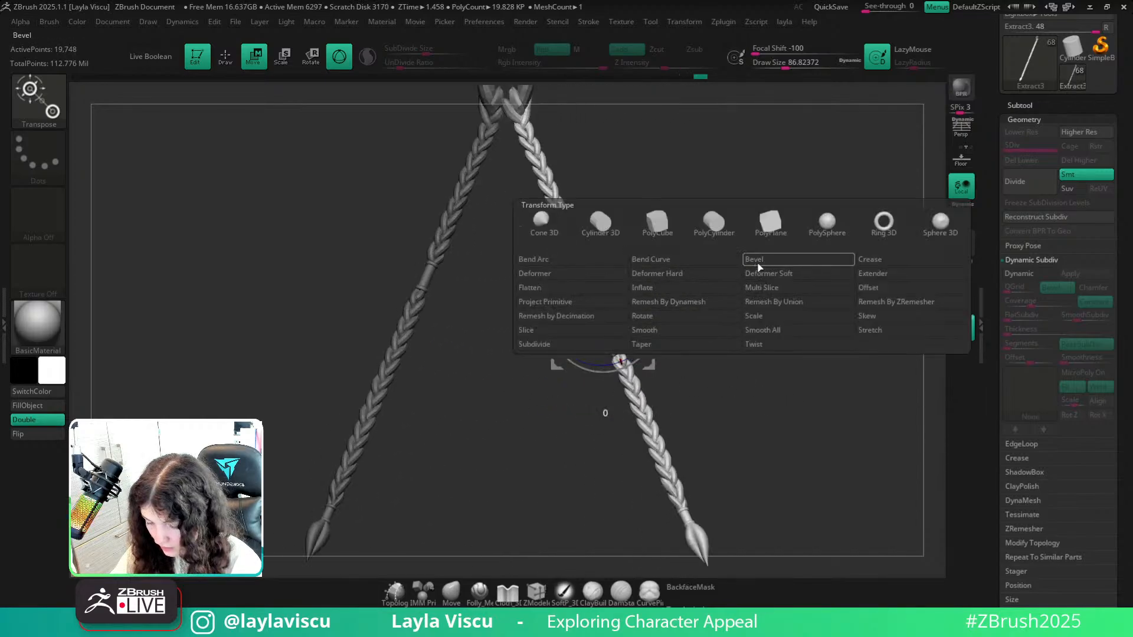
{"action": "left_click", "coordinate": [679, 261]}
{"action": "right_click_drag", "start_coordinate": [668, 288], "coordinate": [640, 314], "text": "ctrl"}
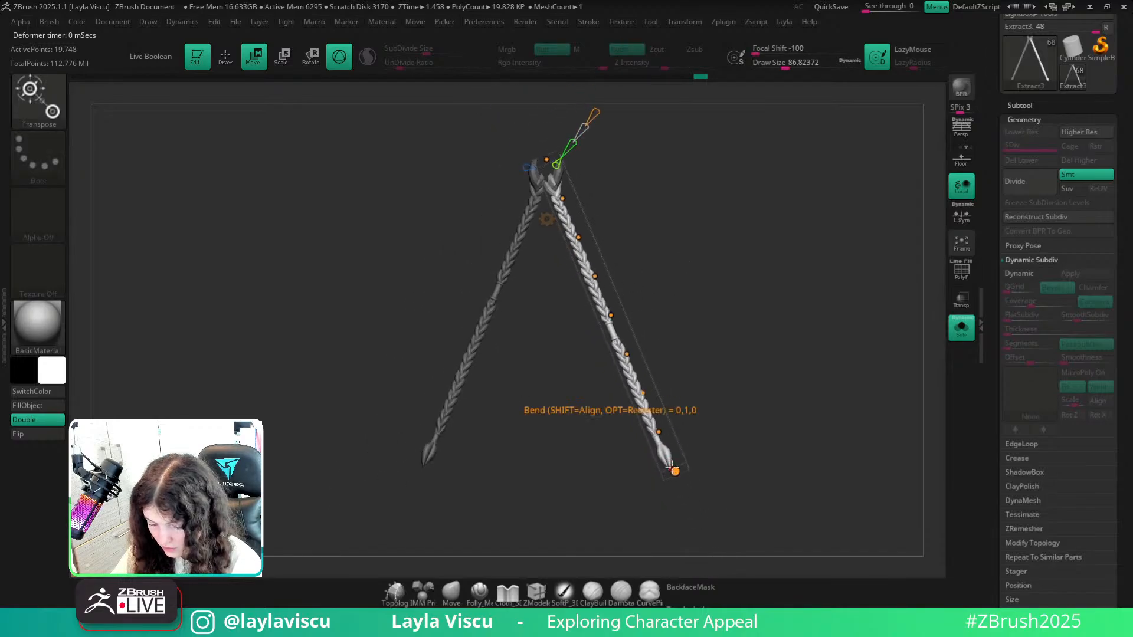
Pull the lower bend-curve points outward and upward so the braid's lower half rises and its tip hangs down.
{"action": "left_click_drag", "start_coordinate": [673, 470], "coordinate": [747, 374]}
{"action": "left_click_drag", "start_coordinate": [659, 431], "coordinate": [710, 348]}
{"action": "left_click_drag", "start_coordinate": [647, 386], "coordinate": [679, 308]}
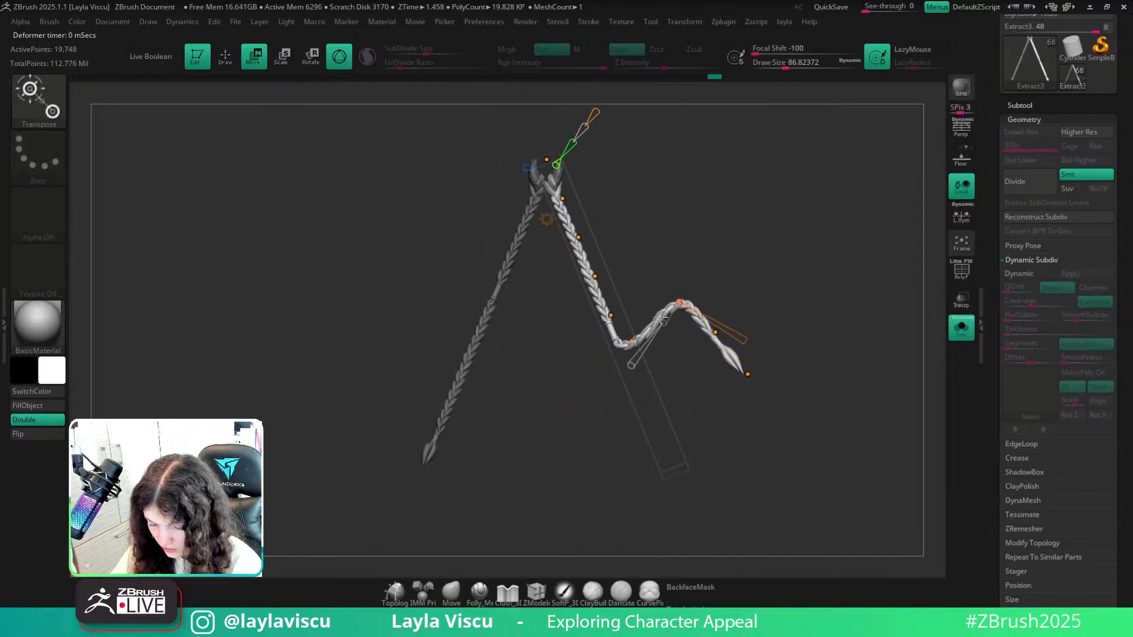
{"action": "left_click_drag", "start_coordinate": [629, 344], "coordinate": [626, 391]}
{"action": "right_click_drag", "start_coordinate": [604, 311], "coordinate": [807, 281]}
{"action": "right_click_drag", "start_coordinate": [657, 381], "coordinate": [594, 455], "text": "ctrl"}
{"action": "left_click_drag", "start_coordinate": [570, 446], "coordinate": [436, 288]}
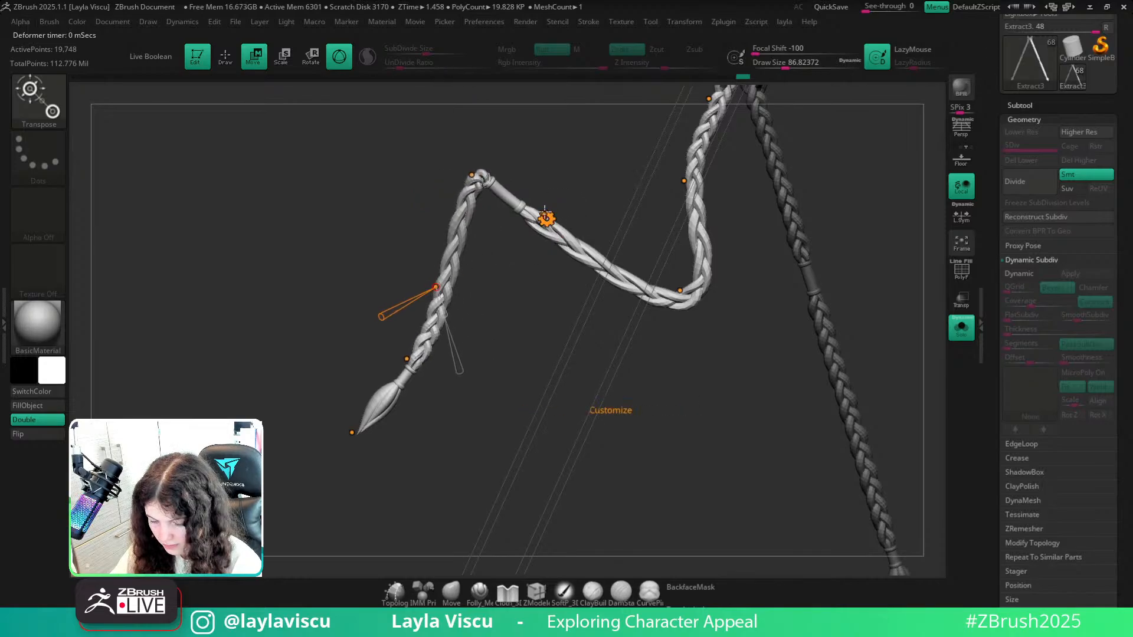
Reposition the middle bend-curve points from several angles to shape the braid into a flowing S-curve.
{"action": "right_click_drag", "start_coordinate": [626, 133], "coordinate": [650, 189], "text": "ctrl"}
{"action": "left_click_drag", "start_coordinate": [533, 200], "coordinate": [598, 175]}
{"action": "right_click_drag", "start_coordinate": [509, 295], "coordinate": [488, 203], "text": "ctrl"}
{"action": "right_click_drag", "start_coordinate": [610, 197], "coordinate": [640, 255]}
{"action": "right_click_drag", "start_coordinate": [775, 379], "coordinate": [705, 330], "text": "alt"}
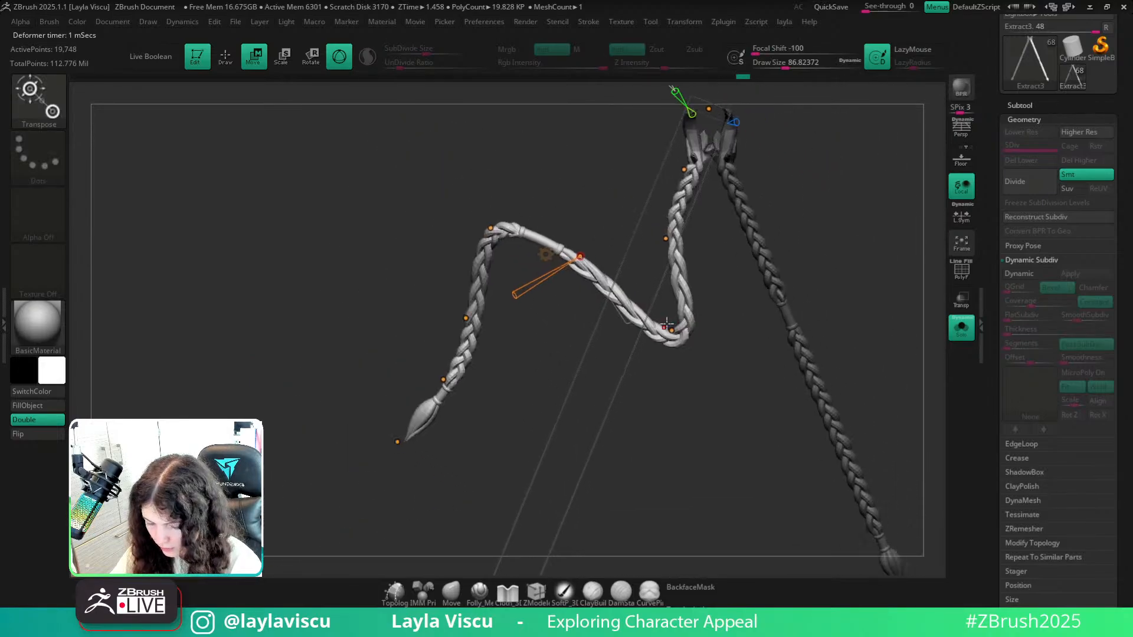
{"action": "left_click_drag", "start_coordinate": [667, 323], "coordinate": [692, 252]}
{"action": "right_click_drag", "start_coordinate": [676, 361], "coordinate": [665, 300], "text": "ctrl"}
{"action": "right_click_drag", "start_coordinate": [666, 331], "coordinate": [652, 404]}
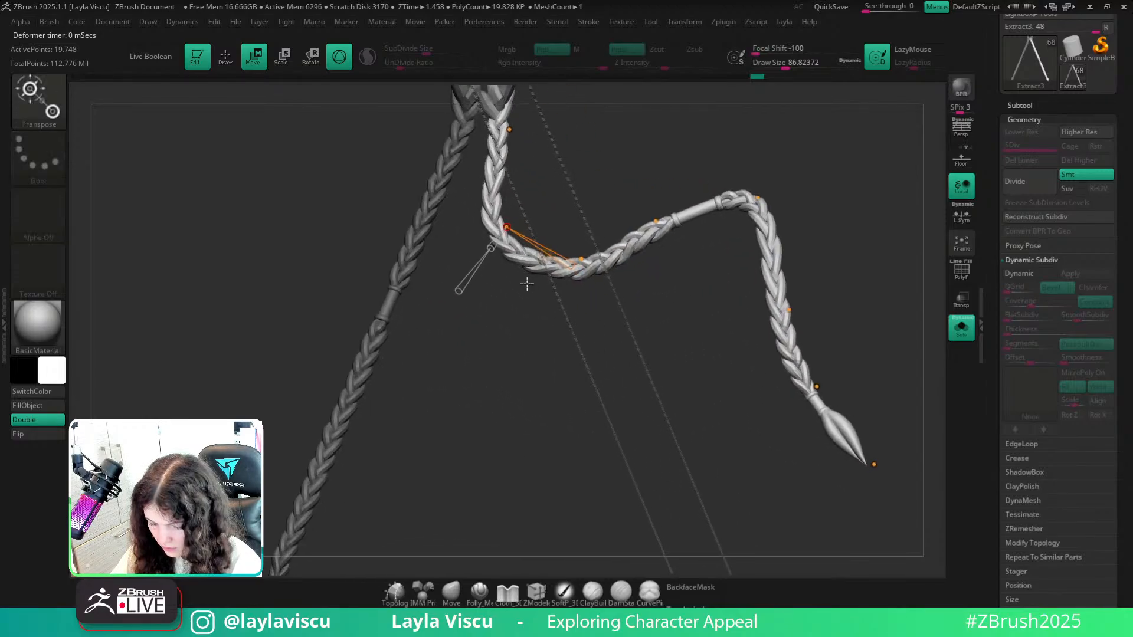
{"action": "left_click_drag", "start_coordinate": [583, 261], "coordinate": [587, 271]}
{"action": "right_click_drag", "start_coordinate": [599, 297], "coordinate": [616, 388], "text": "alt"}
{"action": "left_click_drag", "start_coordinate": [524, 318], "coordinate": [546, 308]}
{"action": "mouse_move", "coordinate": [509, 324]}
{"action": "right_mouse_down", "text": "ctrl"}
{"action": "mouse_move", "coordinate": [507, 297]}
{"action": "mouse_move", "coordinate": [781, 400]}
{"action": "mouse_move", "coordinate": [895, 273]}
{"action": "right_mouse_up", "text": "ctrl"}
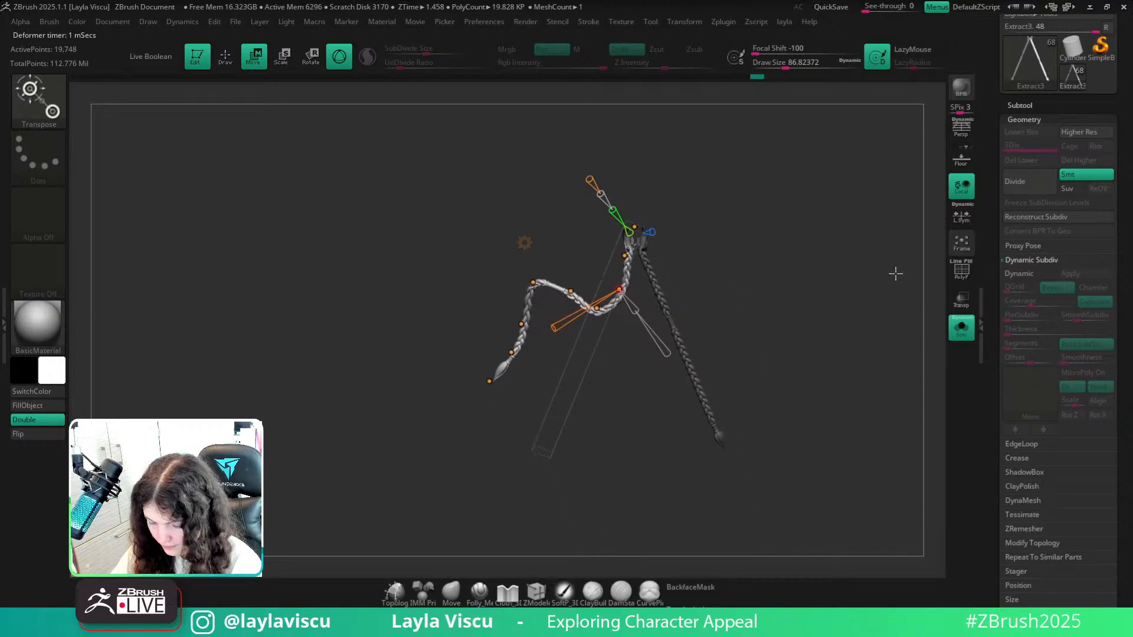
Turn off Solo mode and check the bent braid against the full character from behind.
{"action": "left_click", "coordinate": [960, 329]}
{"action": "right_click_drag", "start_coordinate": [767, 322], "coordinate": [765, 368], "text": "ctrl"}
{"action": "right_click_drag", "start_coordinate": [838, 340], "coordinate": [915, 342]}
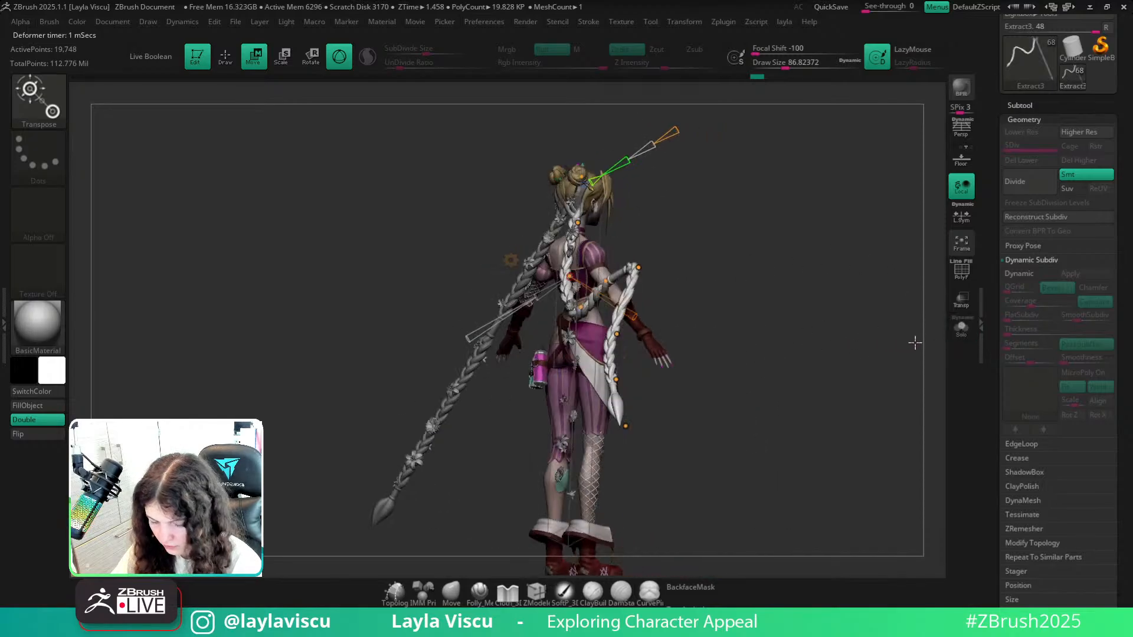
{"action": "right_click_drag", "start_coordinate": [802, 373], "coordinate": [845, 379]}
Undo the bend-curve deformation, the gizmo changes and the mask on the right-hand braid.
{"action": "key", "text": "ctrl+z"}
{"action": "key", "text": "ctrl+z"}
{"action": "key", "text": "ctrl+z"}
{"action": "key", "text": "ctrl+z"}
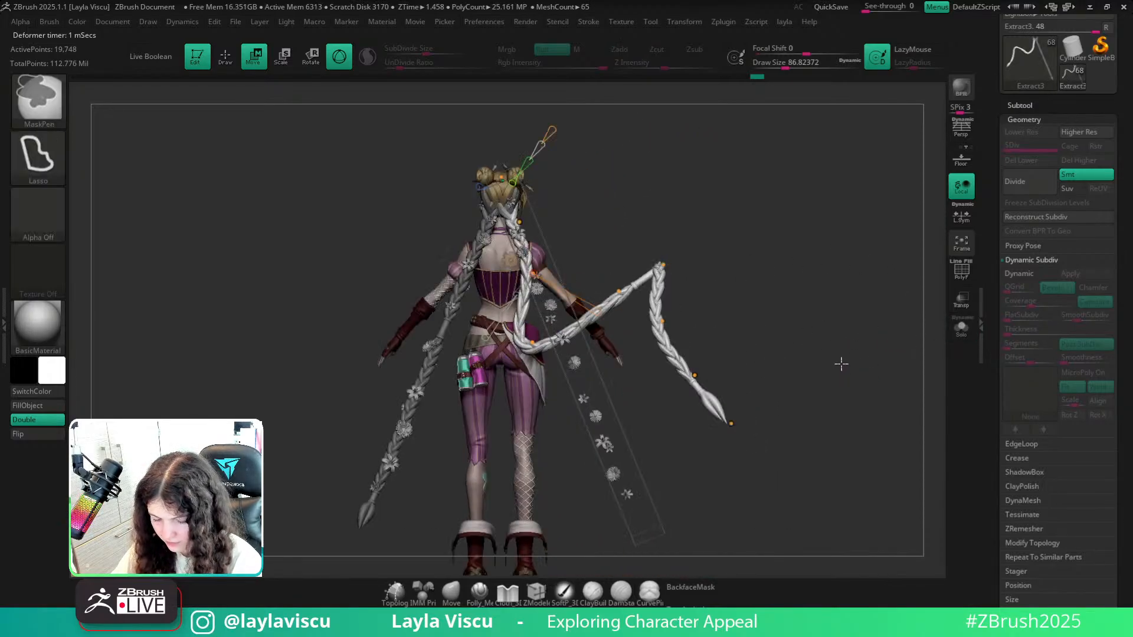
{"action": "key", "text": "ctrl+z"}
{"action": "key", "text": "ctrl+z"}
{"action": "key", "text": "ctrl+z"}
{"action": "key", "text": "ctrl+z"}
{"action": "key", "text": "ctrl+z"}
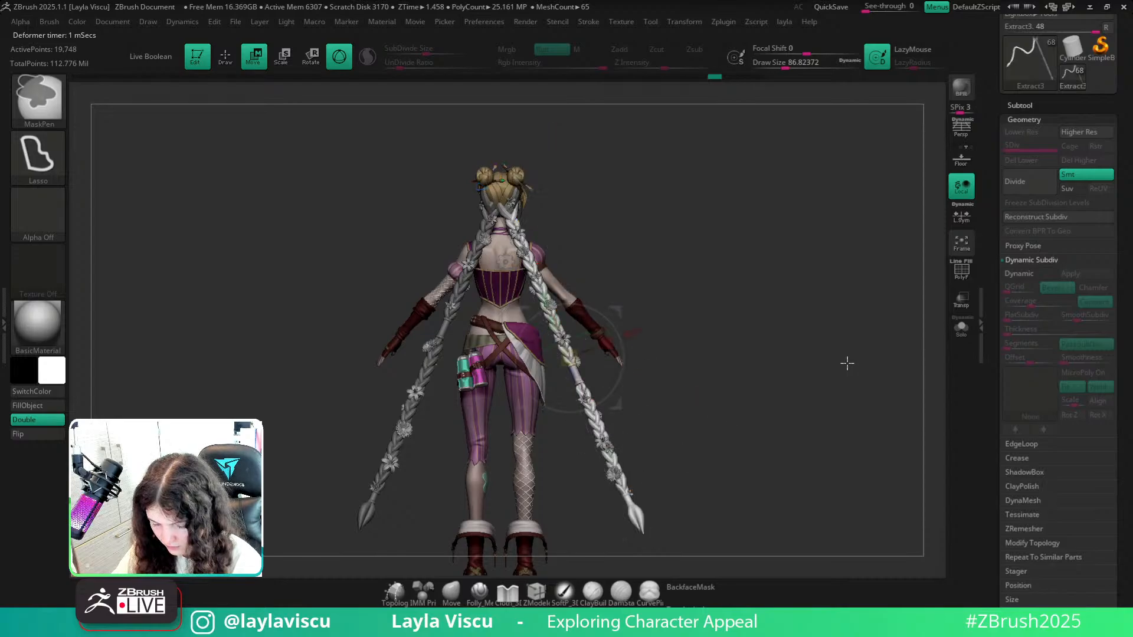
{"action": "key", "text": "ctrl+z"}
{"action": "key", "text": "ctrl+z"}
{"action": "key", "text": "ctrl+z"}
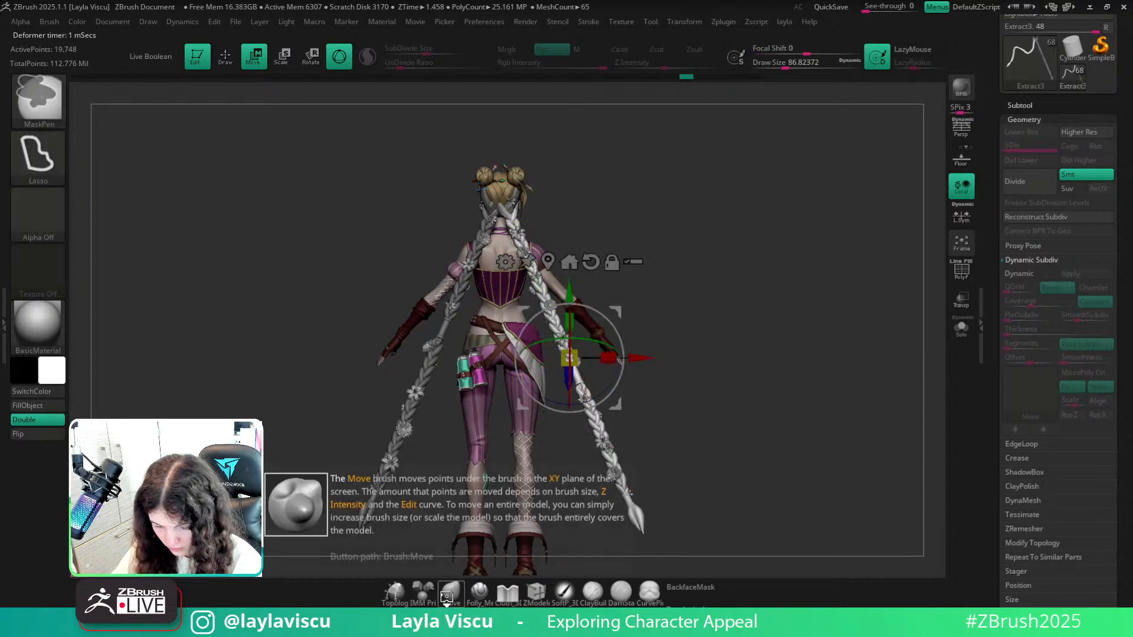
{"action": "key", "text": "ctrl+z"}
Switch to the Move brush and turn Dynamic Subdiv smoothing back on for the braids.
{"action": "left_click", "coordinate": [450, 589]}
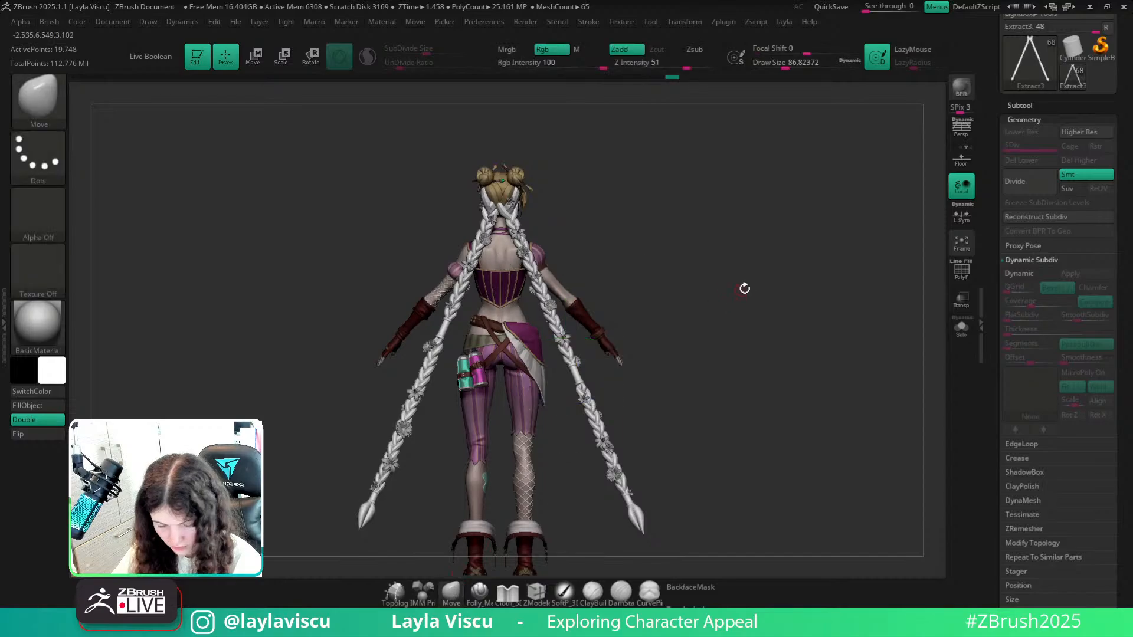
{"action": "left_click_drag", "start_coordinate": [747, 286], "coordinate": [782, 248], "text": "alt"}
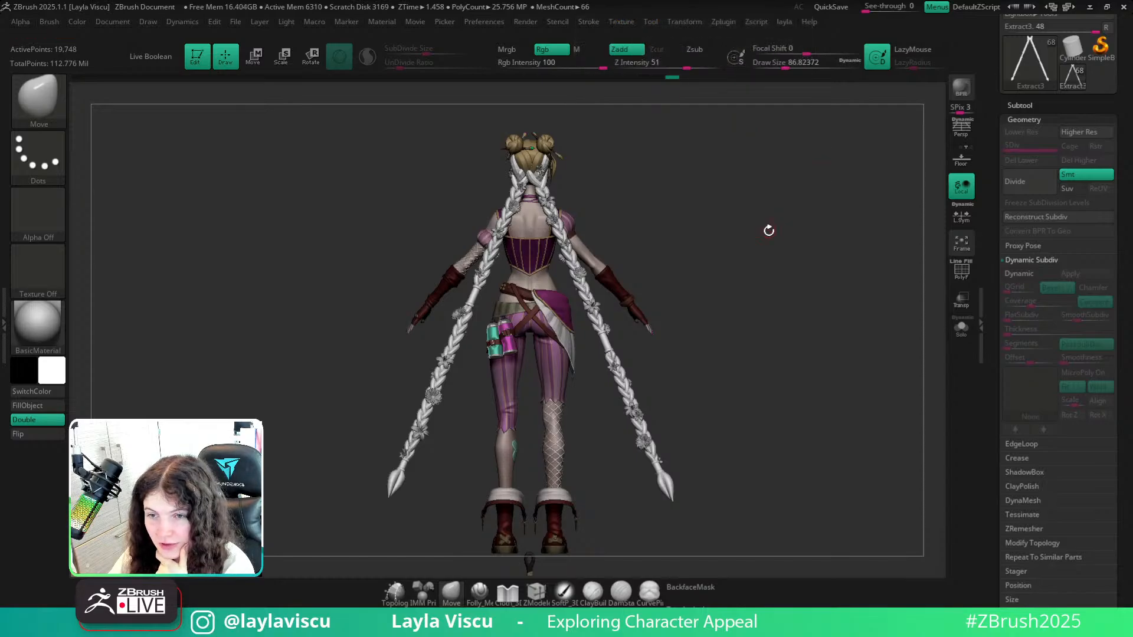
{"action": "left_click_drag", "start_coordinate": [733, 243], "coordinate": [722, 240]}
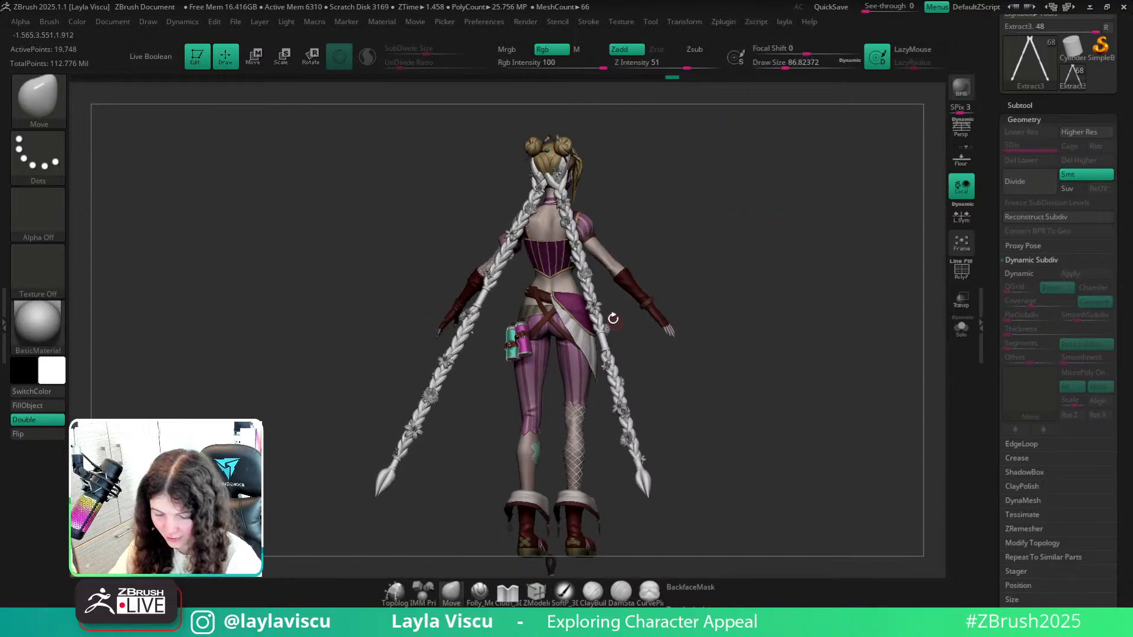
{"action": "left_click_drag", "start_coordinate": [659, 343], "coordinate": [668, 381]}
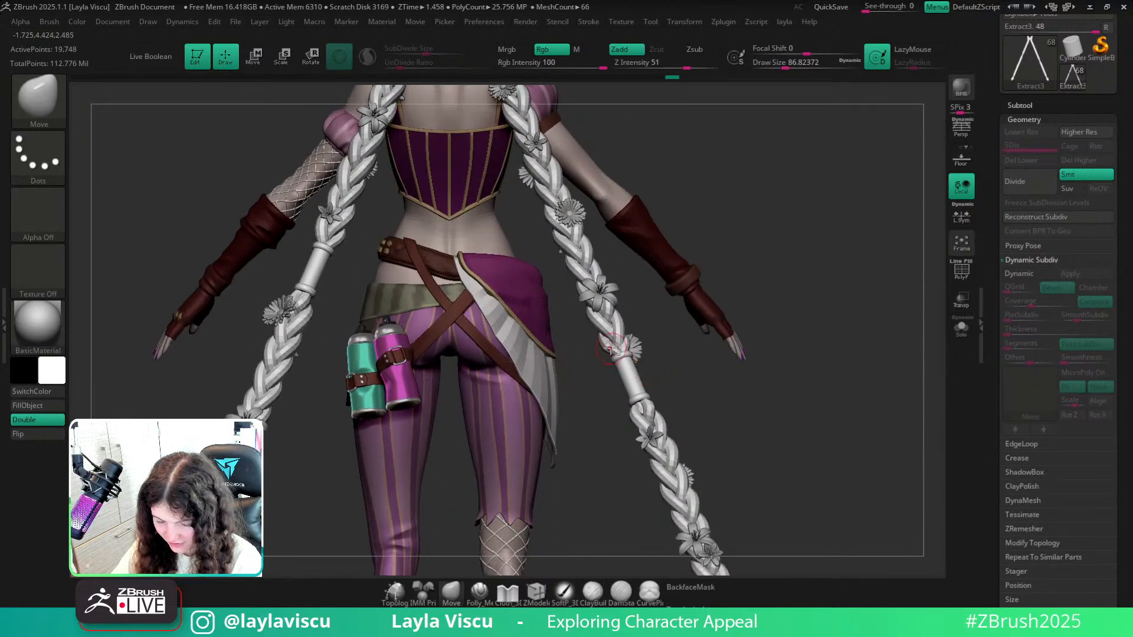
{"action": "key", "text": "d"}
{"action": "left_click_drag", "start_coordinate": [740, 166], "coordinate": [796, 380], "text": "alt"}
{"action": "left_click_drag", "start_coordinate": [750, 106], "coordinate": [720, 150], "text": "alt"}
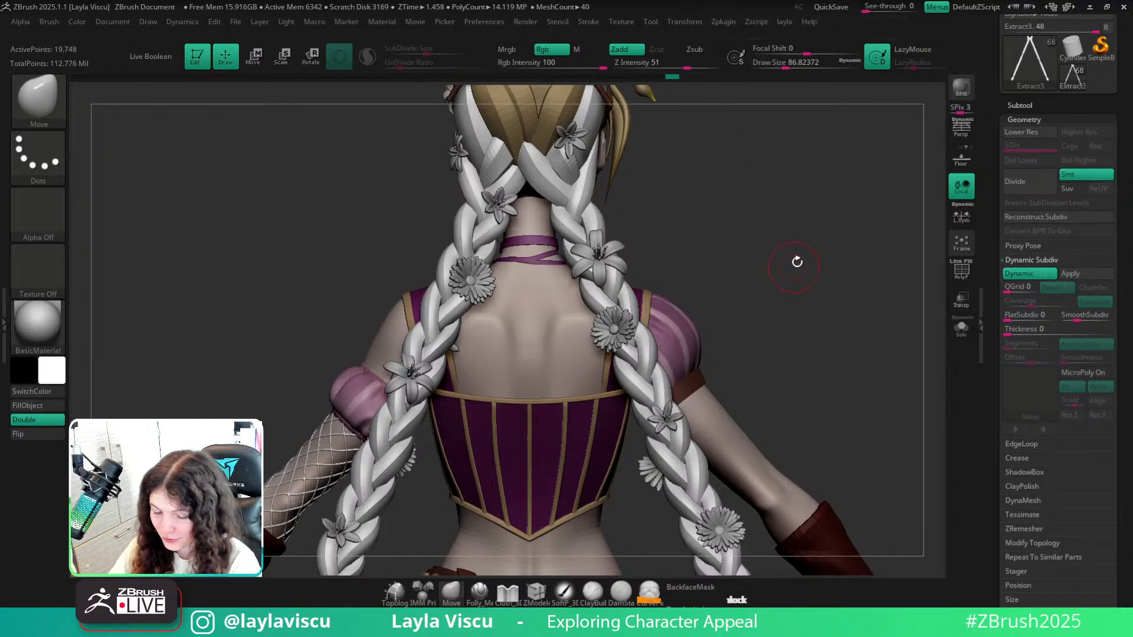
Set the Move brush to a draw size of about 136, turn on BackfaceMask and inspect the right-hand braid from behind.
{"action": "mouse_move", "coordinate": [536, 329]}
{"action": "right_mouse_down", "text": "ctrl"}
{"action": "mouse_move", "coordinate": [481, 343]}
{"action": "mouse_move", "coordinate": [519, 335]}
{"action": "right_mouse_up", "text": "ctrl"}
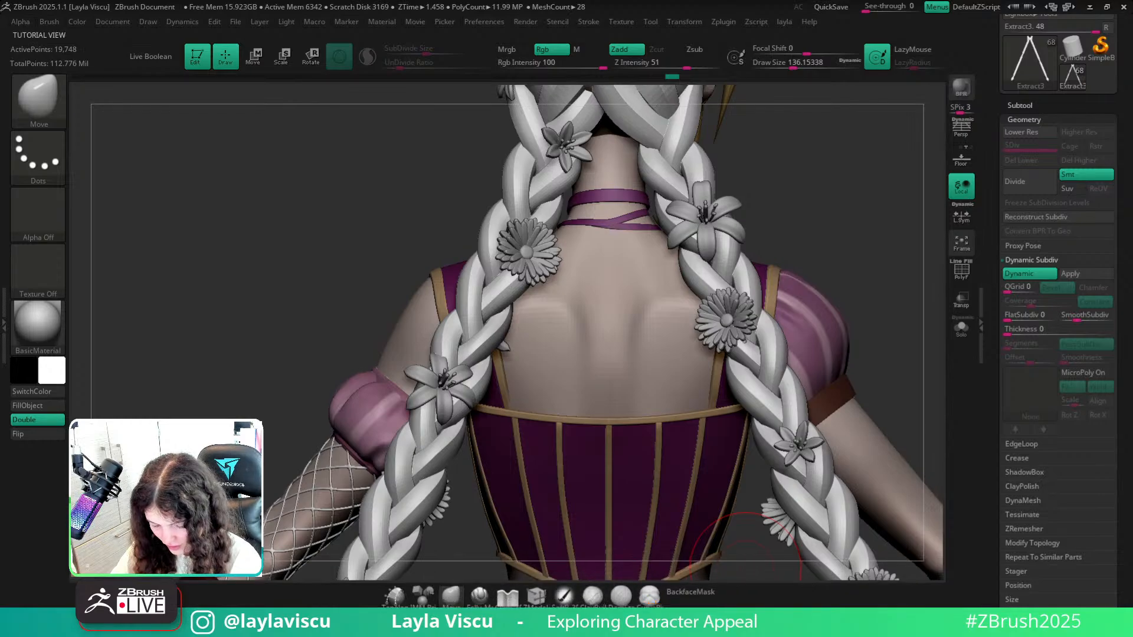
{"action": "left_click", "coordinate": [699, 588]}
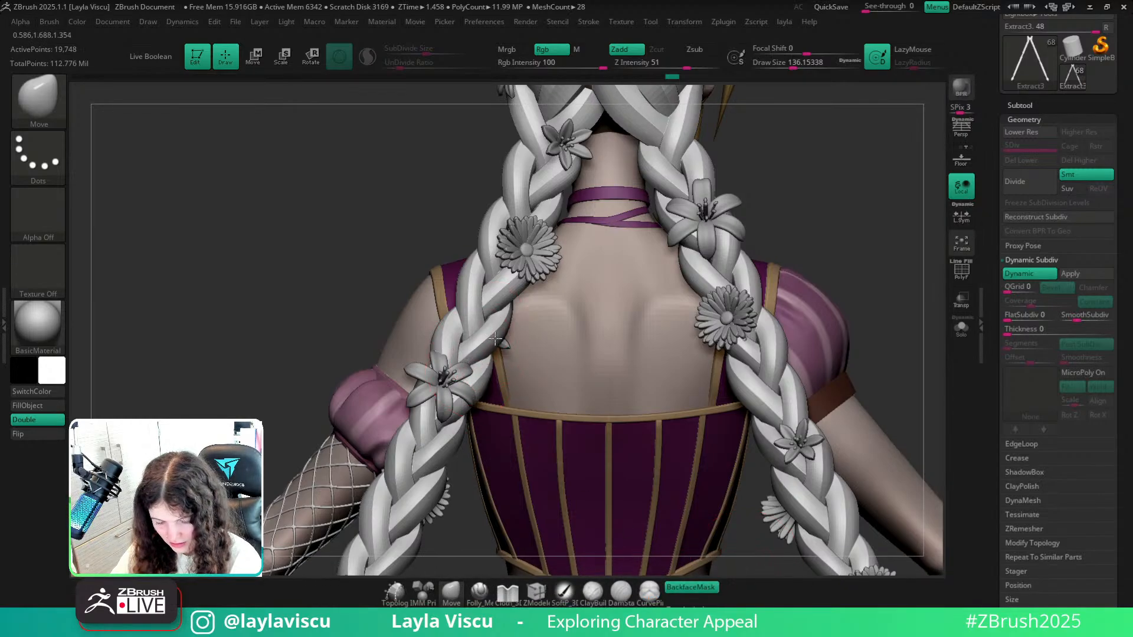
{"action": "right_click_drag", "start_coordinate": [600, 534], "coordinate": [680, 337], "text": "ctrl"}
{"action": "right_click_drag", "start_coordinate": [680, 336], "coordinate": [642, 212], "text": "alt"}
{"action": "right_click_drag", "start_coordinate": [750, 278], "coordinate": [733, 201], "text": "alt"}
{"action": "right_click_drag", "start_coordinate": [746, 309], "coordinate": [749, 258], "text": "alt"}
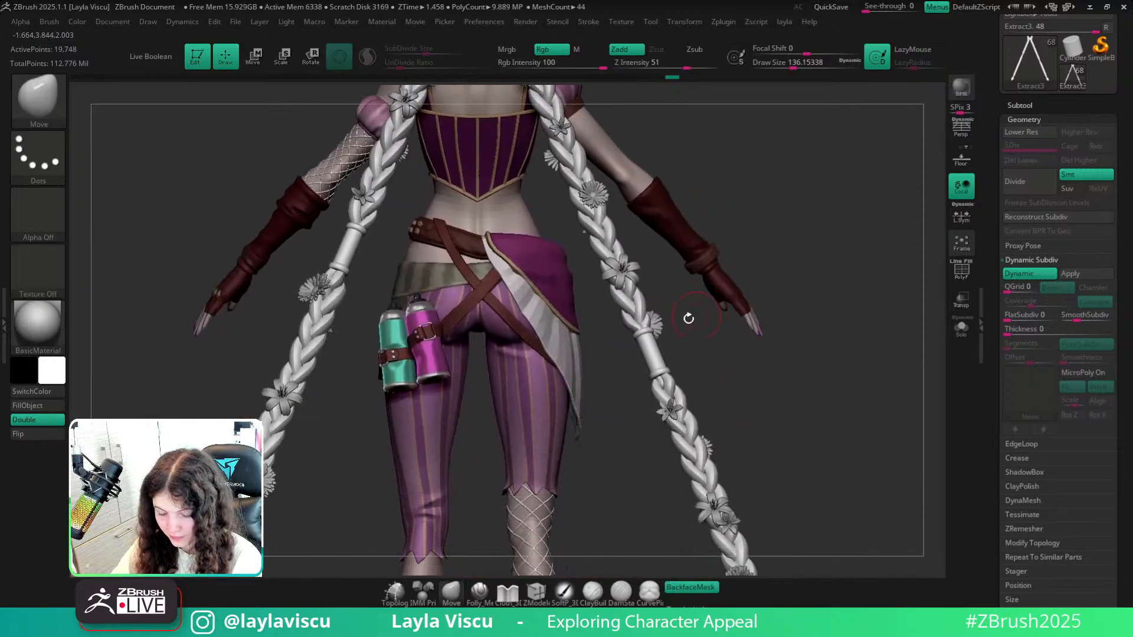
{"action": "right_click_drag", "start_coordinate": [785, 367], "coordinate": [596, 444]}
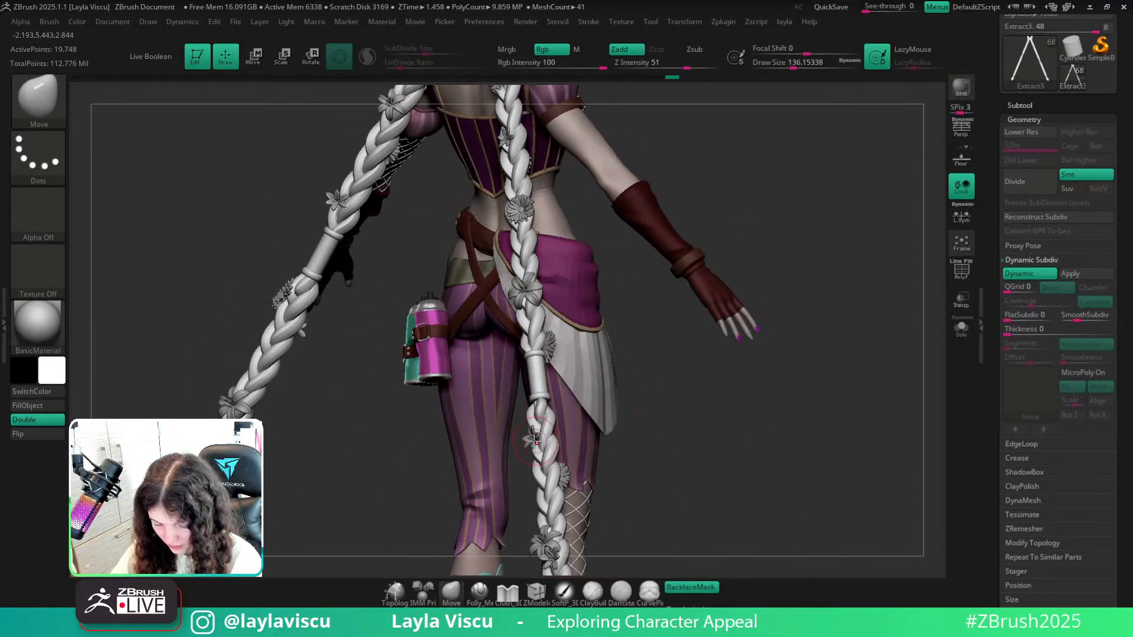
Inspect the flower-covered braids against the character's legs, back, and front, including a close view of the head and torso.
{"action": "mouse_move", "coordinate": [671, 462]}
{"action": "right_mouse_down", "text": "alt"}
{"action": "mouse_move", "coordinate": [696, 313]}
{"action": "mouse_move", "coordinate": [699, 383]}
{"action": "right_mouse_up", "text": "alt"}
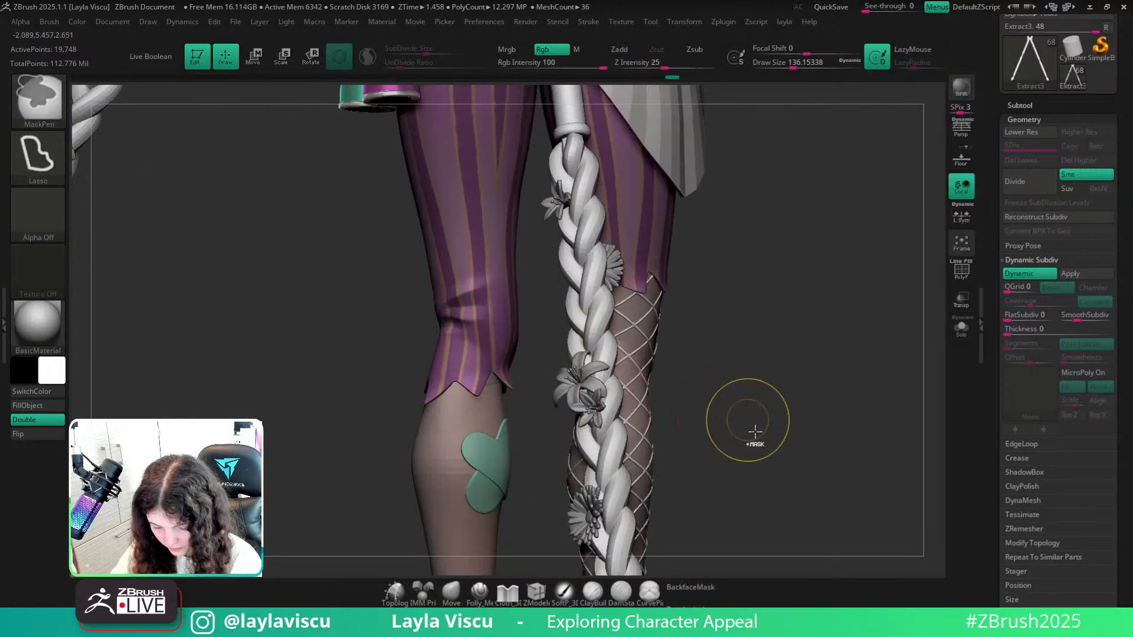
{"action": "mouse_move", "coordinate": [754, 434]}
{"action": "right_mouse_down", "text": "ctrl"}
{"action": "mouse_move", "coordinate": [809, 468]}
{"action": "mouse_move", "coordinate": [789, 318]}
{"action": "mouse_move", "coordinate": [868, 248]}
{"action": "mouse_move", "coordinate": [843, 251]}
{"action": "right_mouse_up", "text": "ctrl"}
{"action": "key", "text": "alt+s"}
{"action": "left_click", "coordinate": [667, 258], "text": "alt"}
{"action": "right_click_drag", "start_coordinate": [764, 264], "coordinate": [794, 251]}
{"action": "key", "text": "alt+s"}
{"action": "mouse_move", "coordinate": [812, 272]}
{"action": "right_mouse_down"}
{"action": "mouse_move", "coordinate": [832, 293]}
{"action": "mouse_move", "coordinate": [832, 354]}
{"action": "mouse_move", "coordinate": [773, 321]}
{"action": "mouse_move", "coordinate": [834, 473]}
{"action": "mouse_move", "coordinate": [814, 441]}
{"action": "mouse_move", "coordinate": [859, 490]}
{"action": "mouse_move", "coordinate": [712, 345]}
{"action": "mouse_move", "coordinate": [799, 324]}
{"action": "mouse_move", "coordinate": [600, 287]}
{"action": "mouse_move", "coordinate": [981, 300]}
{"action": "right_mouse_up"}
{"action": "left_click", "coordinate": [600, 287], "text": "alt"}
{"action": "right_click_drag", "start_coordinate": [865, 326], "coordinate": [751, 293]}
{"action": "left_click_drag", "start_coordinate": [807, 275], "coordinate": [757, 302]}
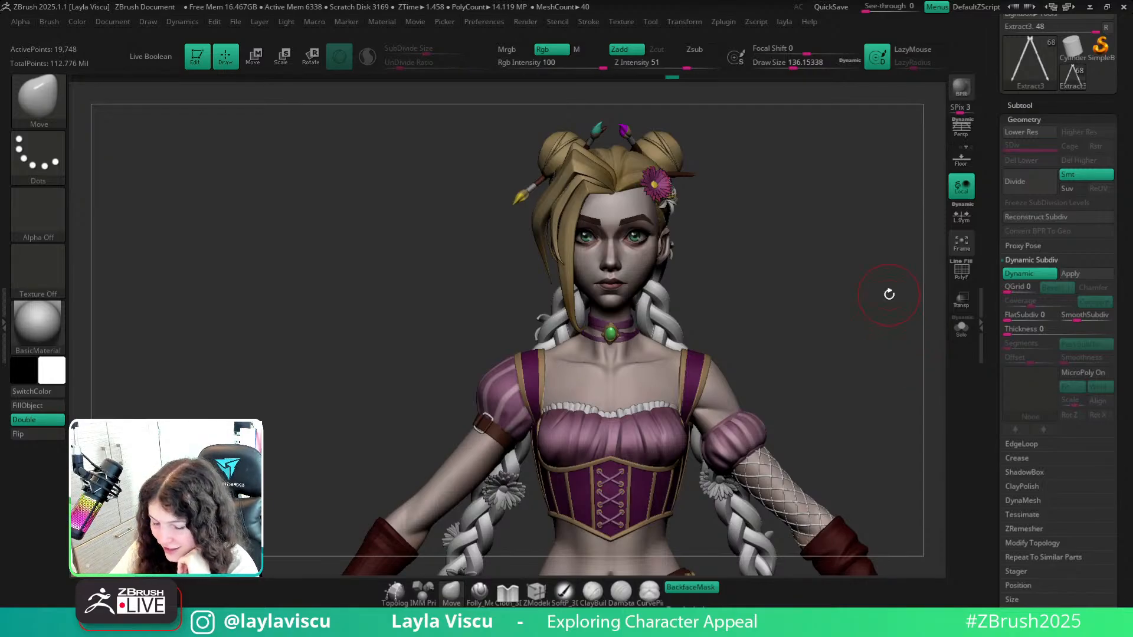
{"action": "mouse_move", "coordinate": [843, 281]}
{"action": "left_mouse_down"}
{"action": "mouse_move", "coordinate": [720, 299]}
{"action": "mouse_move", "coordinate": [844, 286]}
{"action": "mouse_move", "coordinate": [822, 282]}
{"action": "left_mouse_up"}
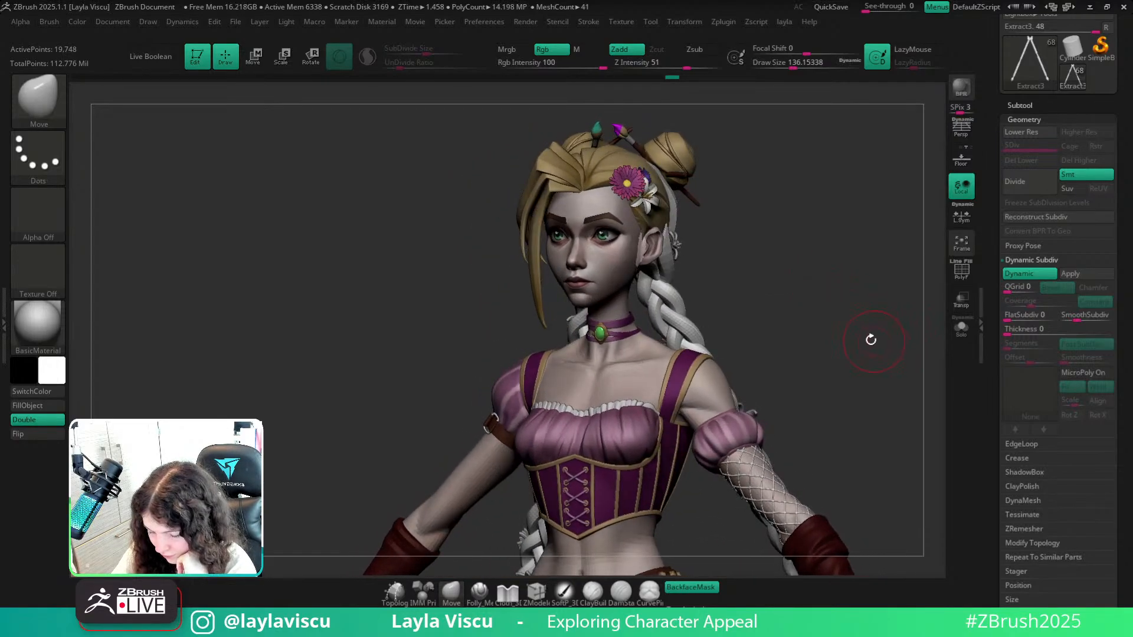
{"action": "left_click_drag", "start_coordinate": [873, 341], "coordinate": [862, 309]}
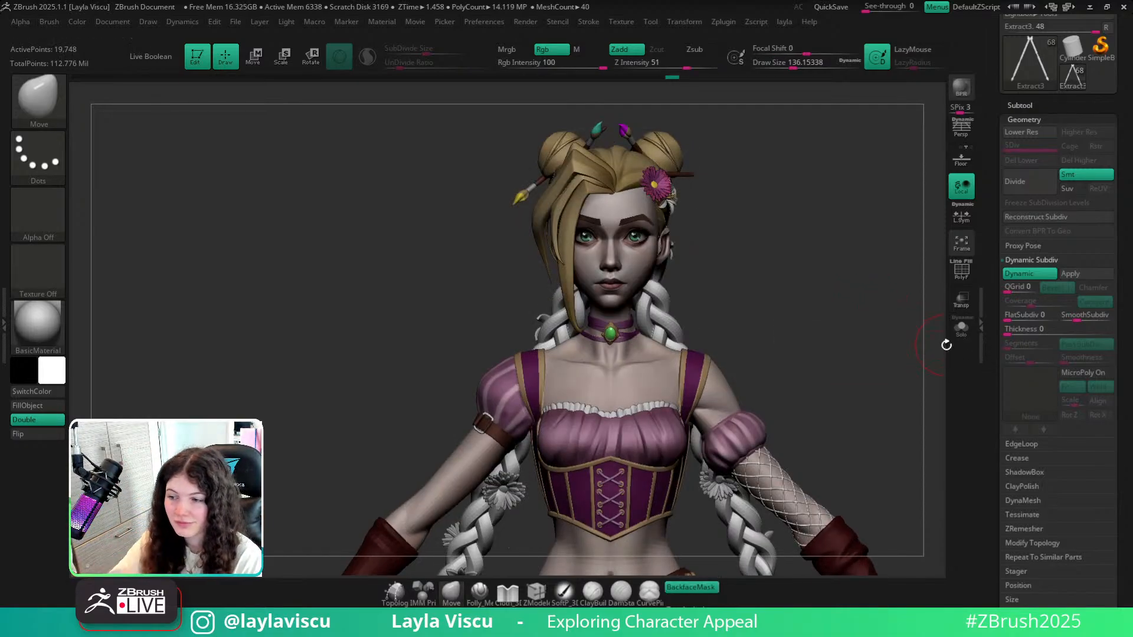
Isolate the braids in Solo mode, check them along their length, and bring the full character back.
{"action": "left_click", "coordinate": [961, 327]}
{"action": "key", "text": "ctrl"}
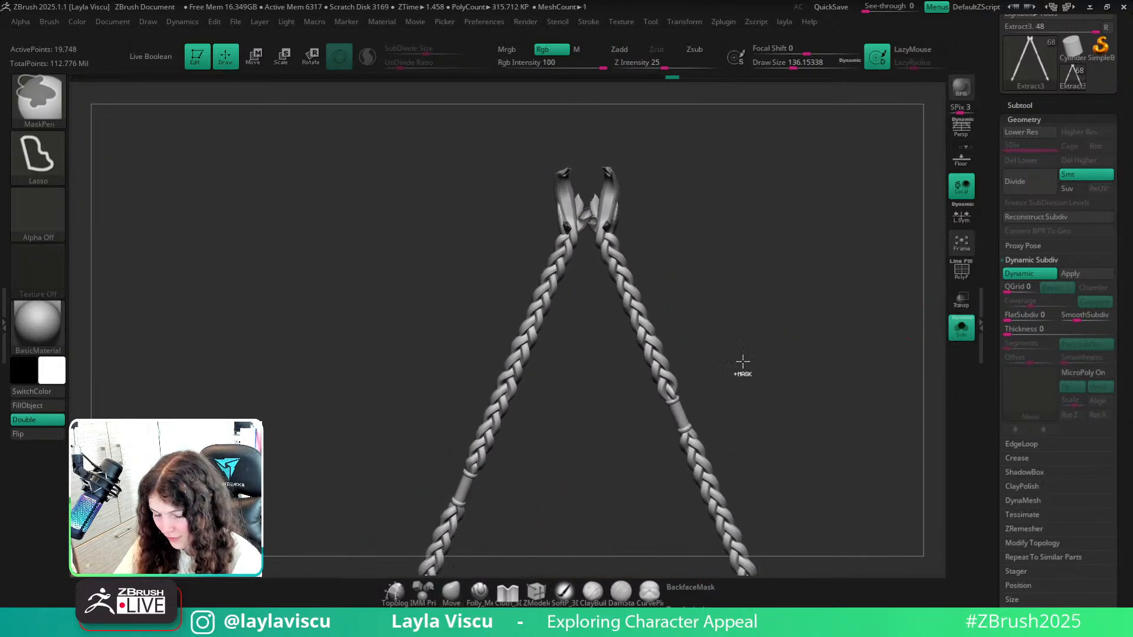
{"action": "right_click_drag", "start_coordinate": [588, 280], "coordinate": [614, 313], "text": "ctrl"}
{"action": "mouse_move", "coordinate": [741, 400]}
{"action": "right_mouse_down", "text": "alt"}
{"action": "mouse_move", "coordinate": [689, 286]}
{"action": "mouse_move", "coordinate": [796, 397]}
{"action": "right_mouse_up", "text": "alt"}
{"action": "left_click", "coordinate": [963, 332]}
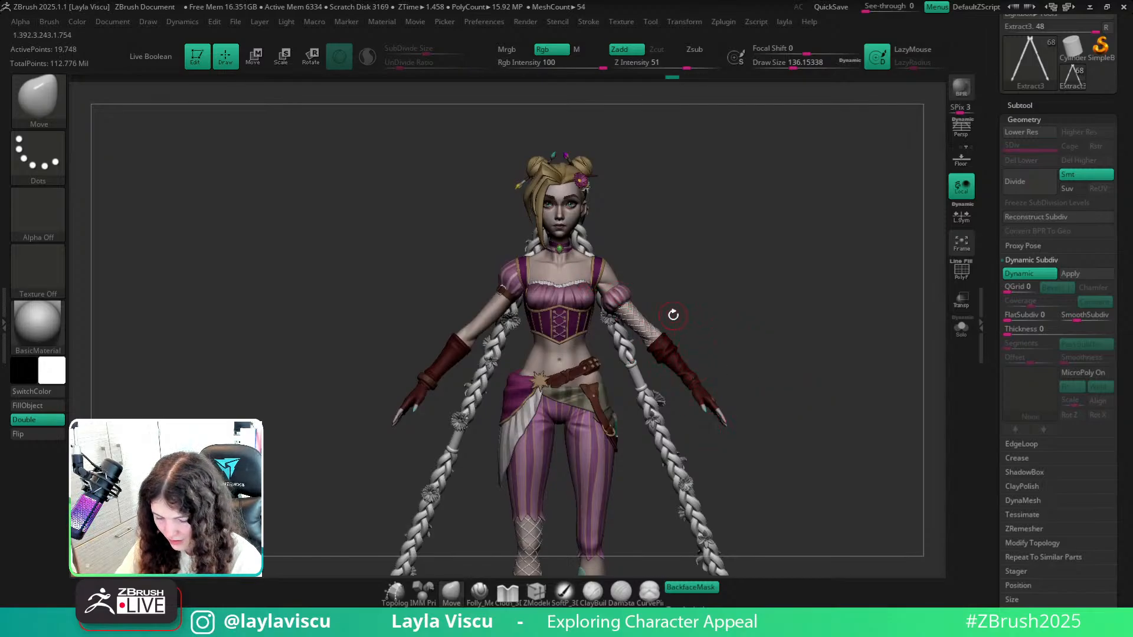
View the character from behind, turn on the PolyFrame display, and isolate the braids in Solo mode.
{"action": "mouse_move", "coordinate": [752, 342]}
{"action": "right_mouse_down"}
{"action": "mouse_move", "coordinate": [660, 354]}
{"action": "mouse_move", "coordinate": [600, 263]}
{"action": "mouse_move", "coordinate": [855, 319]}
{"action": "right_mouse_up"}
{"action": "key", "text": "ctrl"}
{"action": "key", "text": "shift+f"}
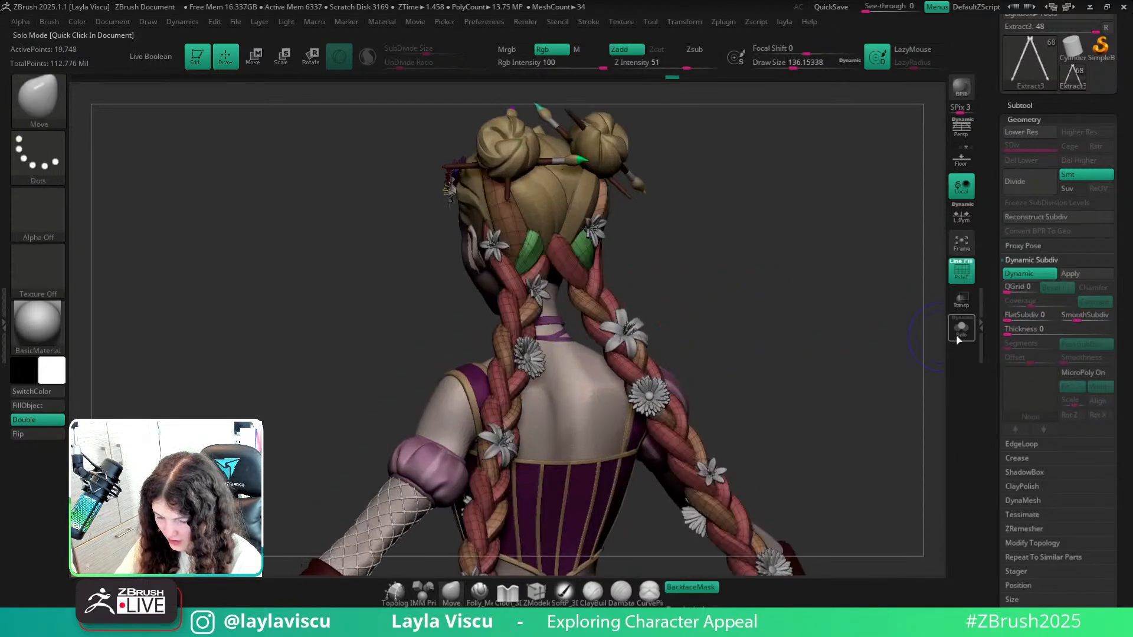
{"action": "left_click", "coordinate": [959, 336]}
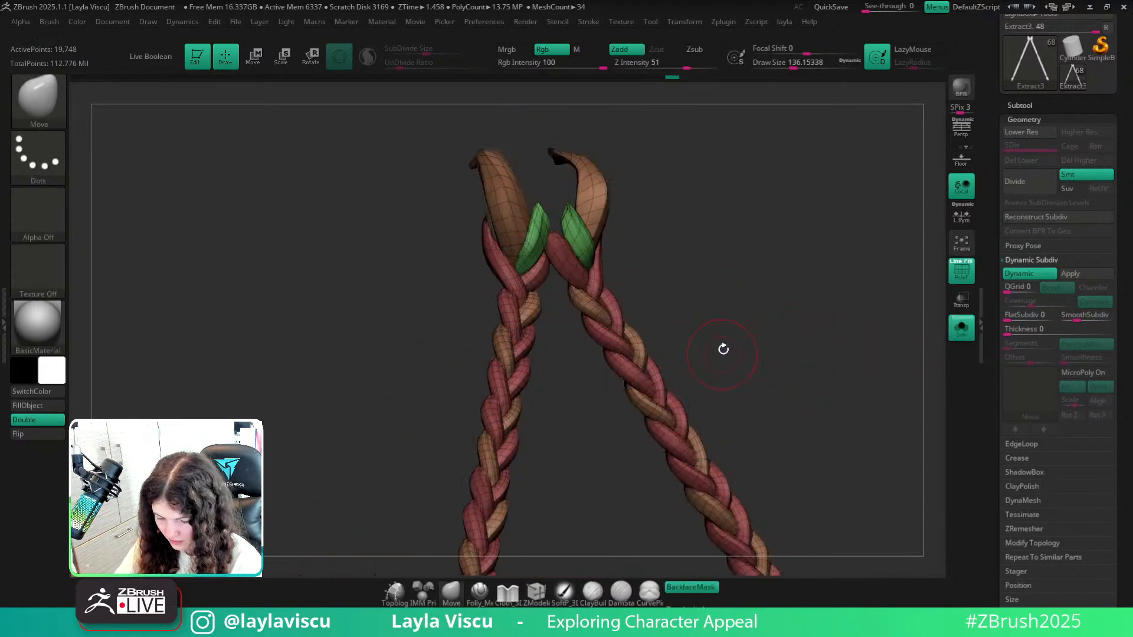
Bevel the creased edges of the braids with a Resolution of 1, checking the strands with and without PolyFrame.
{"action": "left_click", "coordinate": [1016, 458]}
{"action": "right_click_drag", "start_coordinate": [675, 331], "coordinate": [657, 393], "text": "ctrl"}
{"action": "key", "text": "shift+f"}
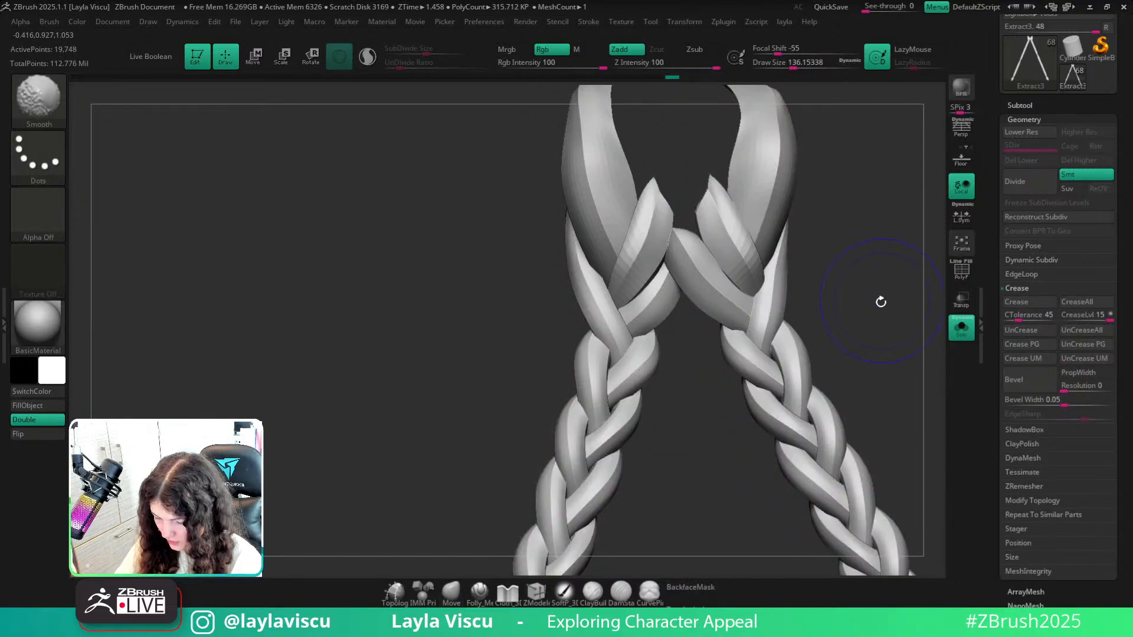
{"action": "right_click_drag", "start_coordinate": [880, 350], "coordinate": [747, 298], "text": "ctrl"}
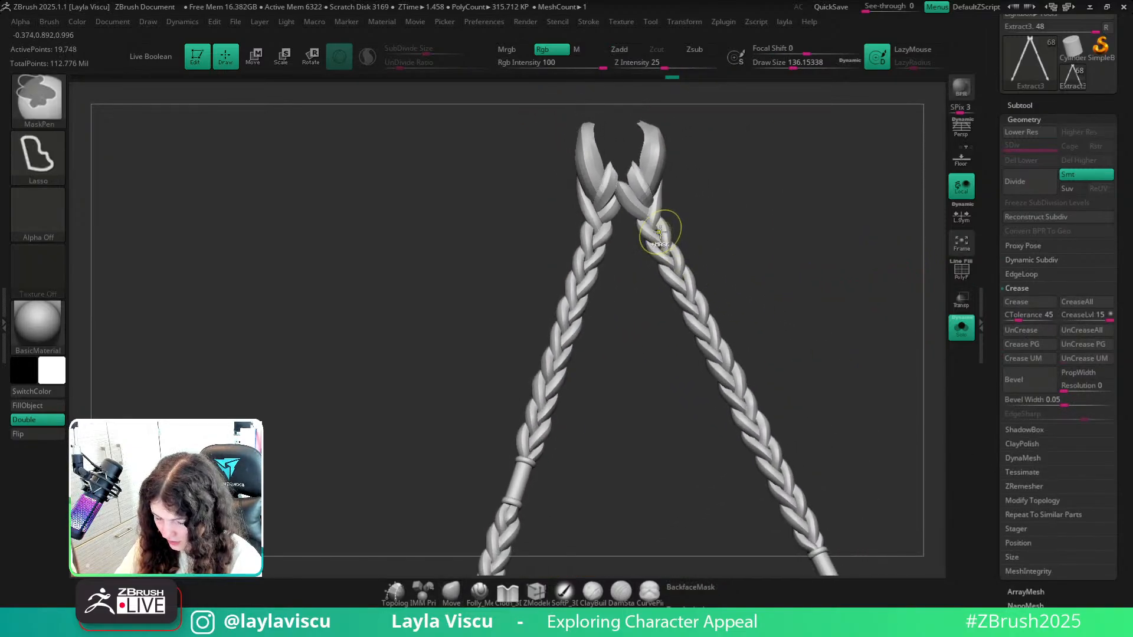
{"action": "key", "text": "shift+f"}
{"action": "right_click_drag", "start_coordinate": [658, 236], "coordinate": [754, 324], "text": "ctrl"}
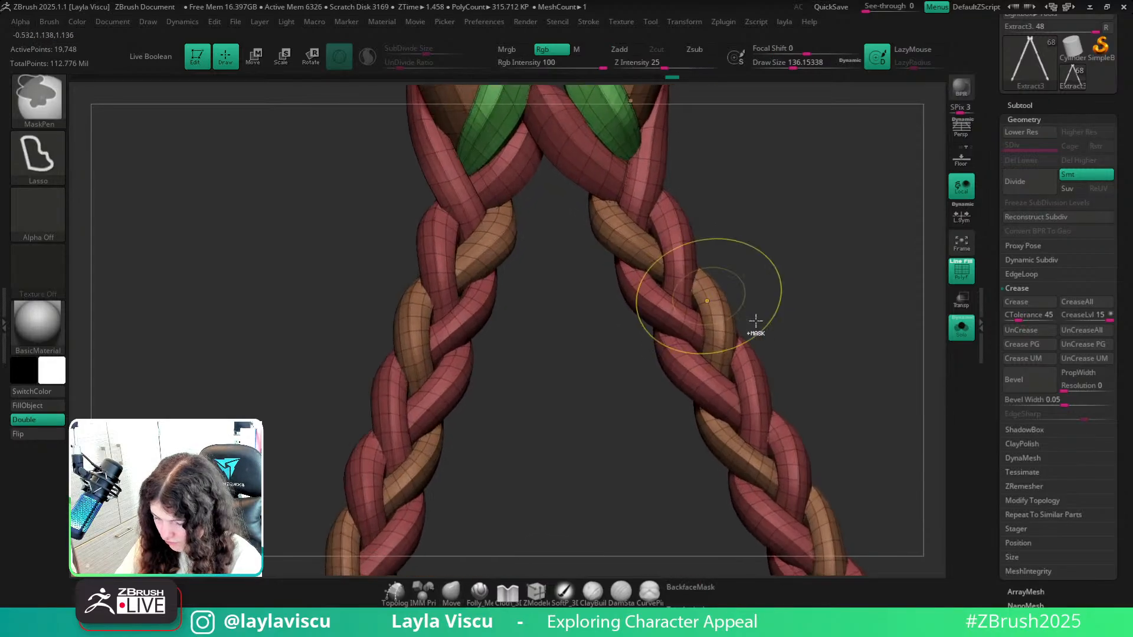
{"action": "left_click", "coordinate": [1073, 388]}
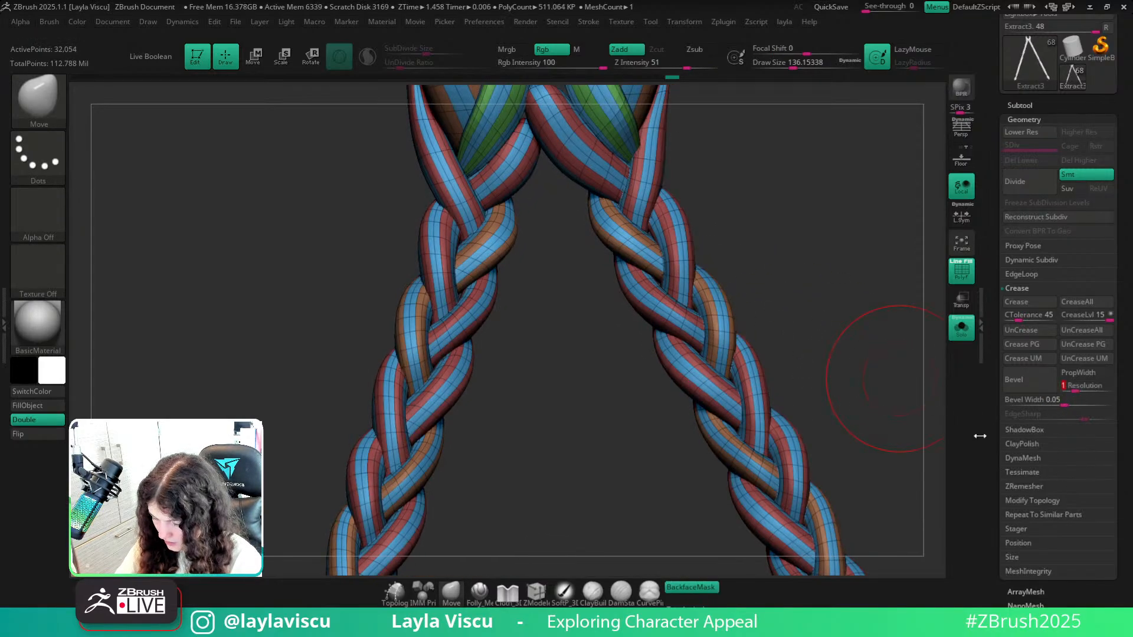
{"action": "key", "text": "shift+f"}
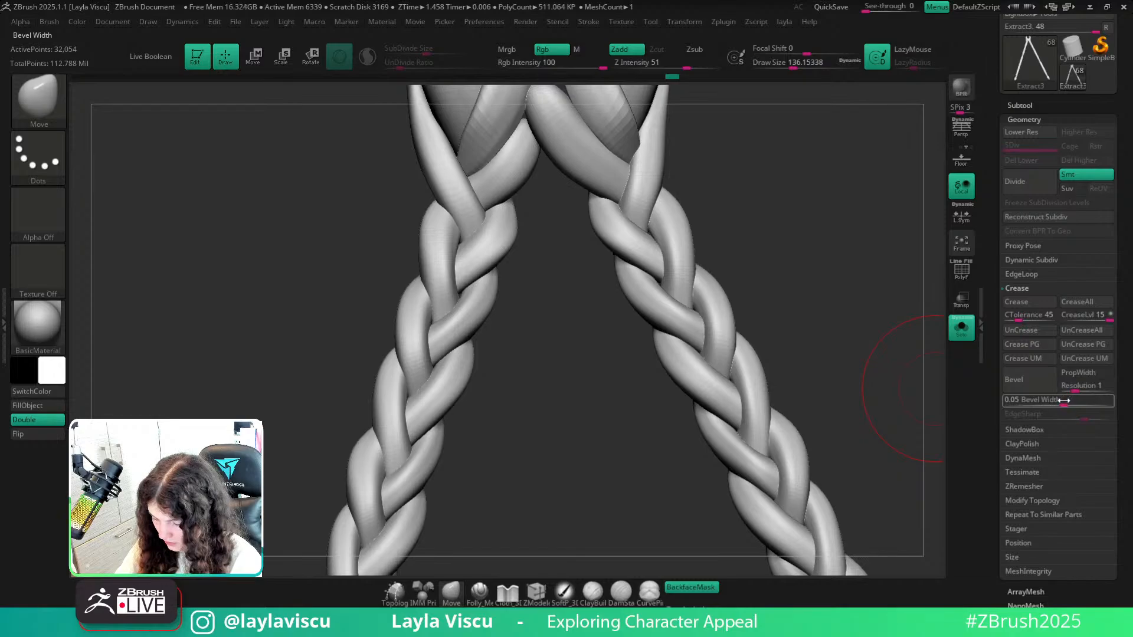
Try smaller Bevel Widths of about 0.013 and 0.006 on the isolated braids.
{"action": "left_click_drag", "start_coordinate": [1064, 400], "coordinate": [1043, 398]}
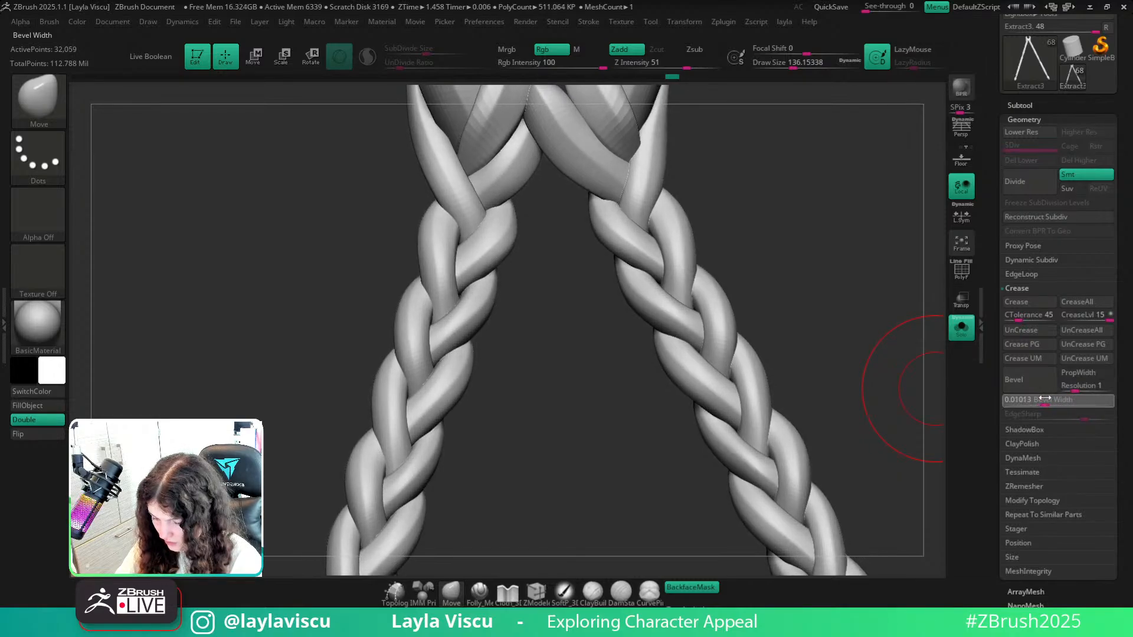
{"action": "right_click_drag", "start_coordinate": [490, 490], "coordinate": [486, 260], "text": "ctrl"}
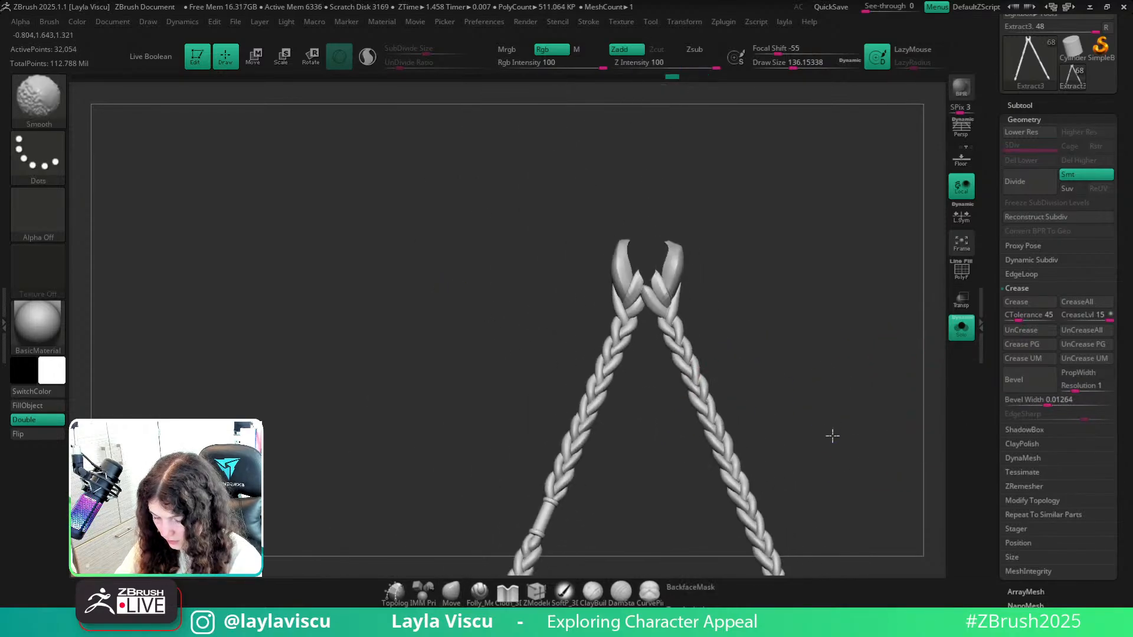
{"action": "mouse_move", "coordinate": [832, 435]}
{"action": "right_mouse_down", "text": "alt"}
{"action": "mouse_move", "coordinate": [675, 218]}
{"action": "mouse_move", "coordinate": [673, 357]}
{"action": "mouse_move", "coordinate": [690, 304]}
{"action": "mouse_move", "coordinate": [706, 301]}
{"action": "mouse_move", "coordinate": [666, 284]}
{"action": "mouse_move", "coordinate": [671, 357]}
{"action": "right_mouse_up", "text": "alt"}
{"action": "left_click_drag", "start_coordinate": [1039, 405], "coordinate": [1040, 402]}
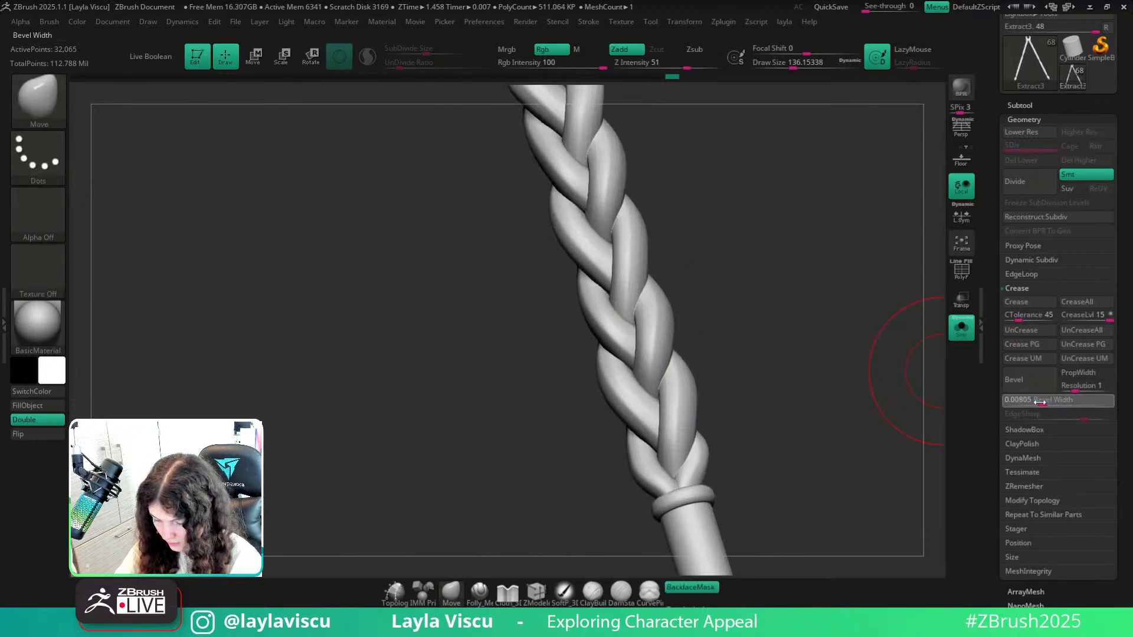
{"action": "right_click_drag", "start_coordinate": [697, 472], "coordinate": [779, 384], "text": "ctrl"}
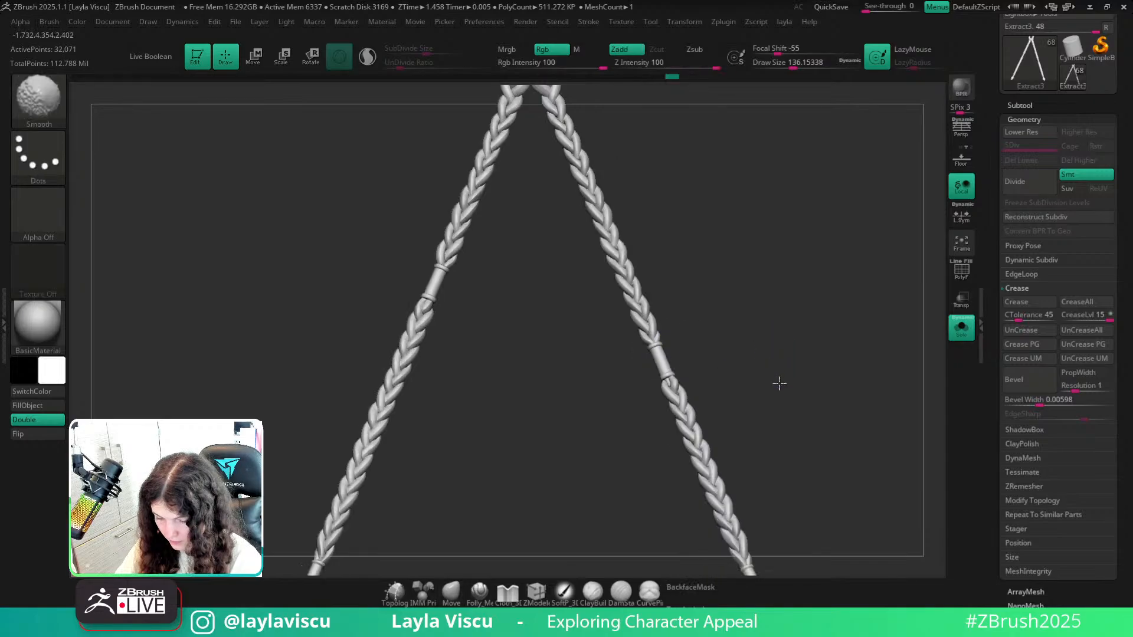
Turn off Solo mode and set the braids' Bevel Width to about 0.0156 against the full character's back.
{"action": "right_click_drag", "start_coordinate": [737, 292], "coordinate": [767, 458]}
{"action": "left_click", "coordinate": [961, 340]}
{"action": "mouse_move", "coordinate": [1041, 402]}
{"action": "left_mouse_down"}
{"action": "mouse_move", "coordinate": [1059, 404]}
{"action": "mouse_move", "coordinate": [1050, 400]}
{"action": "left_mouse_up"}
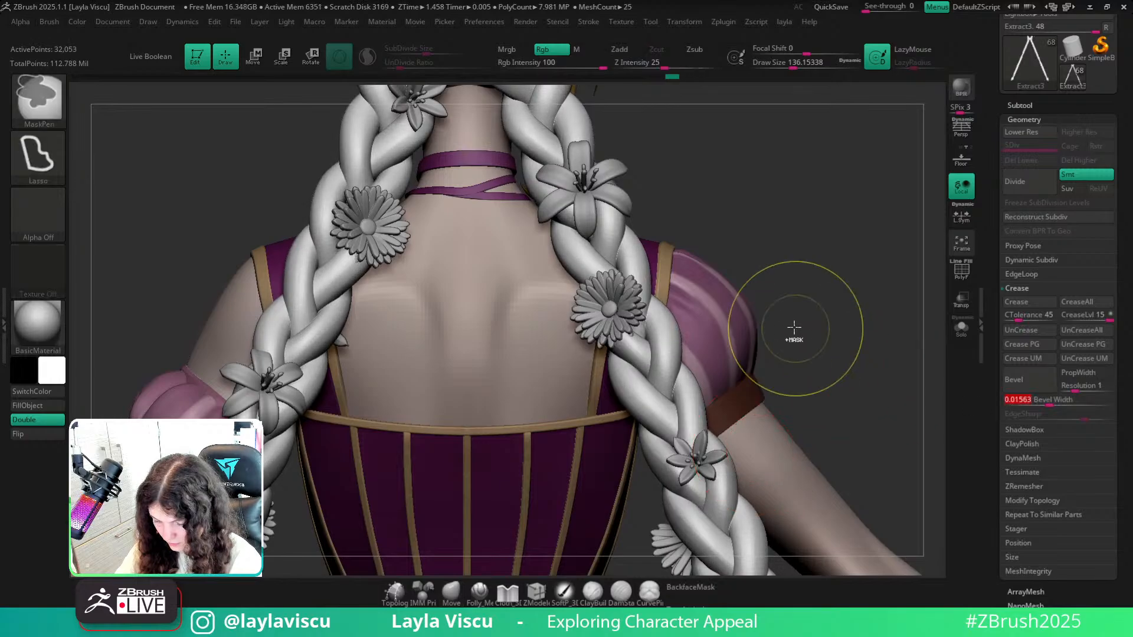
Set the crease Bevel Width to about 0.008 and check the braids' mesh with the polyframe.
{"action": "right_click_drag", "start_coordinate": [793, 332], "coordinate": [774, 203], "text": "ctrl"}
{"action": "right_click_drag", "start_coordinate": [822, 311], "coordinate": [785, 331], "text": "shift"}
{"action": "right_click_drag", "start_coordinate": [773, 390], "coordinate": [997, 348], "text": "ctrl"}
{"action": "mouse_move", "coordinate": [856, 339]}
{"action": "right_mouse_down"}
{"action": "mouse_move", "coordinate": [914, 327]}
{"action": "mouse_move", "coordinate": [897, 347]}
{"action": "mouse_move", "coordinate": [817, 359]}
{"action": "mouse_move", "coordinate": [533, 333]}
{"action": "mouse_move", "coordinate": [847, 366]}
{"action": "mouse_move", "coordinate": [902, 326]}
{"action": "mouse_move", "coordinate": [968, 354]}
{"action": "right_mouse_up"}
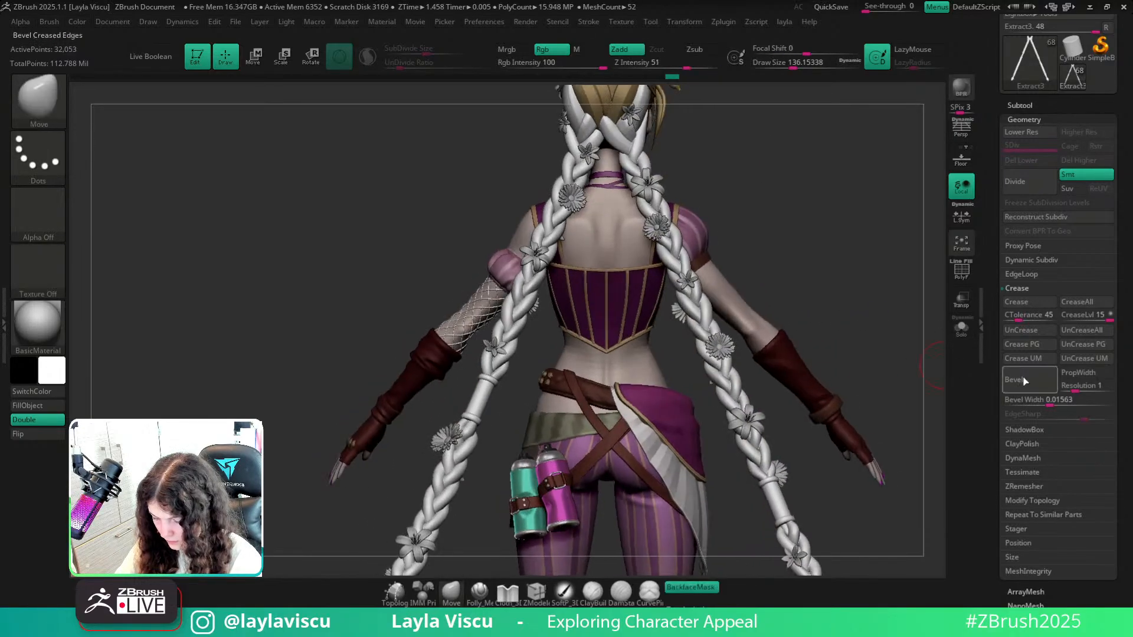
{"action": "left_click_drag", "start_coordinate": [1053, 400], "coordinate": [1040, 400]}
{"action": "right_click_drag", "start_coordinate": [909, 372], "coordinate": [777, 401], "text": "ctrl"}
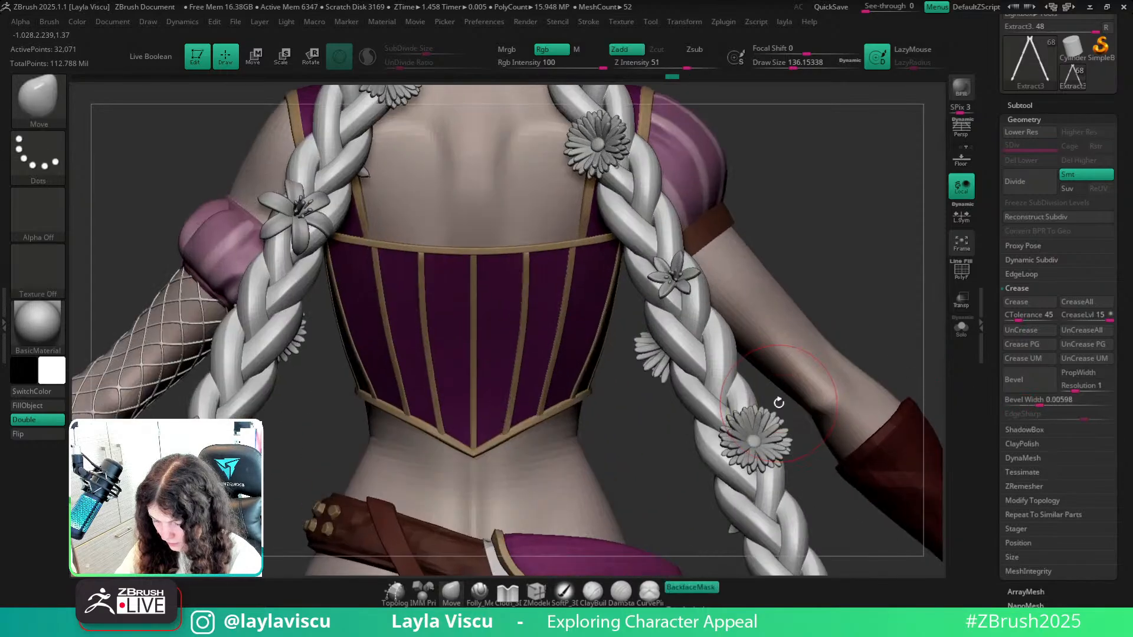
{"action": "key", "text": "shift+f"}
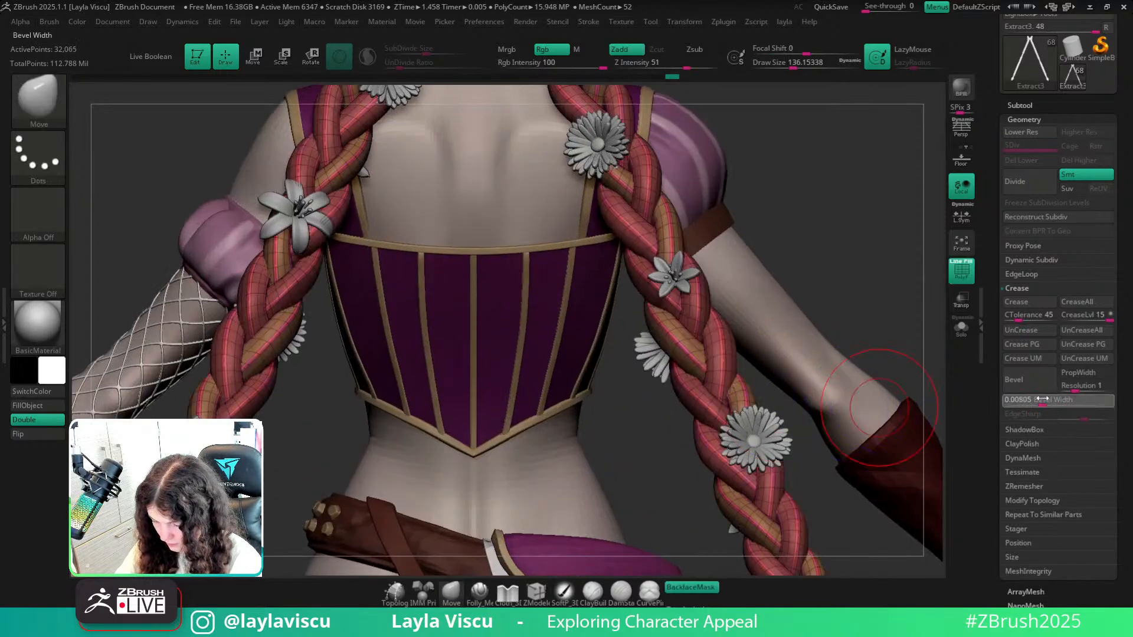
{"action": "key", "text": "shift+f"}
{"action": "key", "text": "f"}
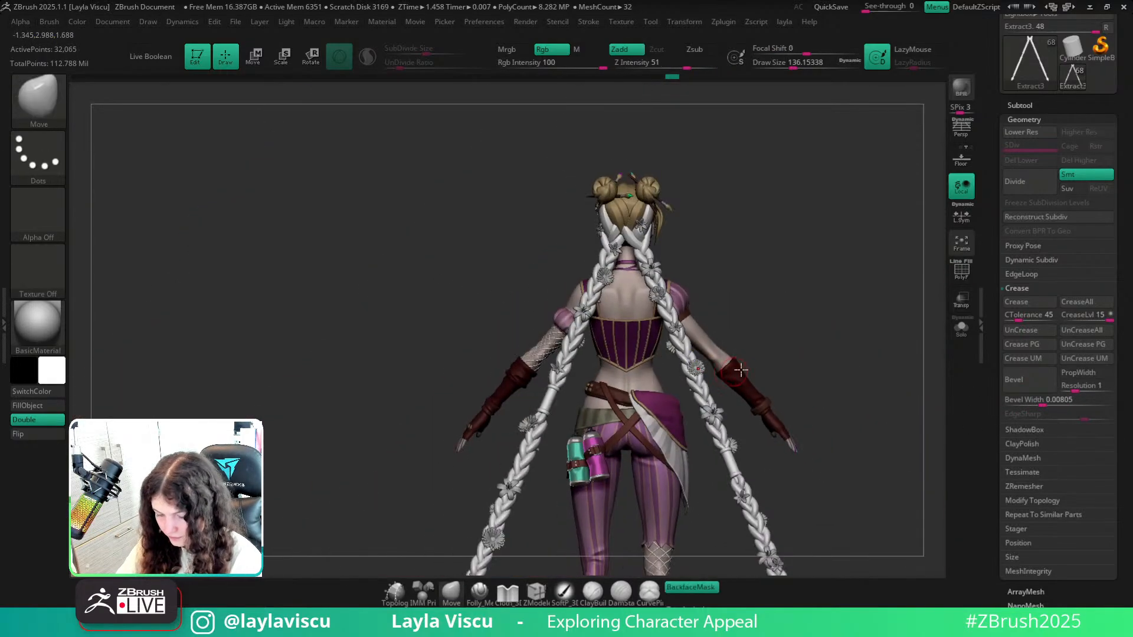
Isolate the braids in Solo mode, hide the hair-tie bands by polygroup and delete them from the mesh.
{"action": "left_click", "coordinate": [962, 332]}
{"action": "key", "text": "shift+f"}
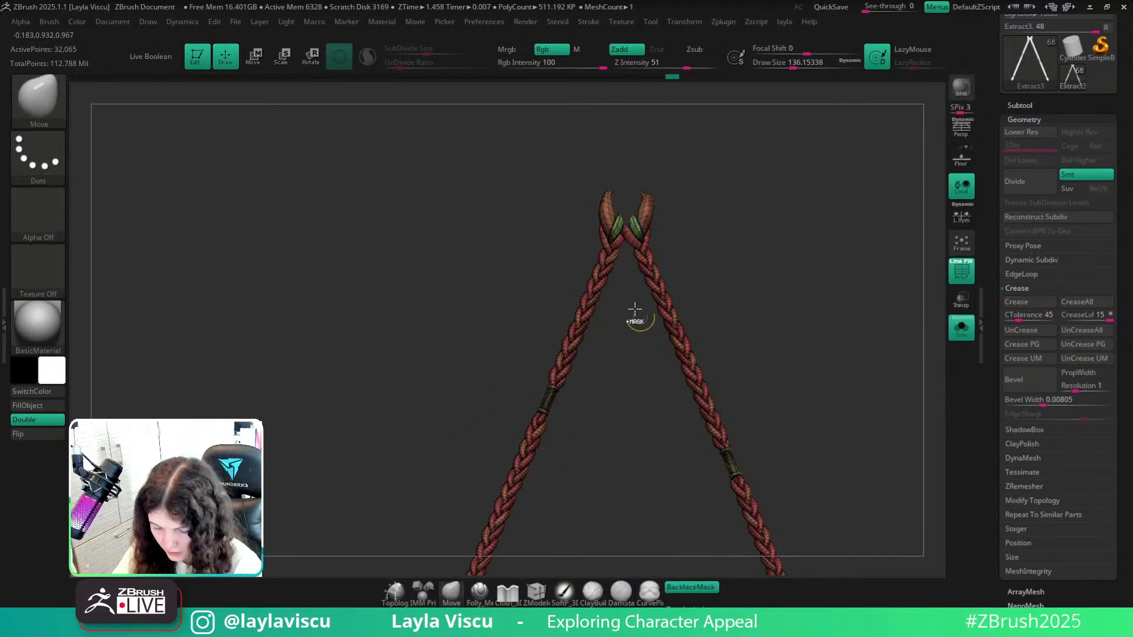
{"action": "right_click_drag", "start_coordinate": [632, 316], "coordinate": [791, 364], "text": "ctrl"}
{"action": "left_click", "coordinate": [715, 384], "text": "ctrl+shift"}
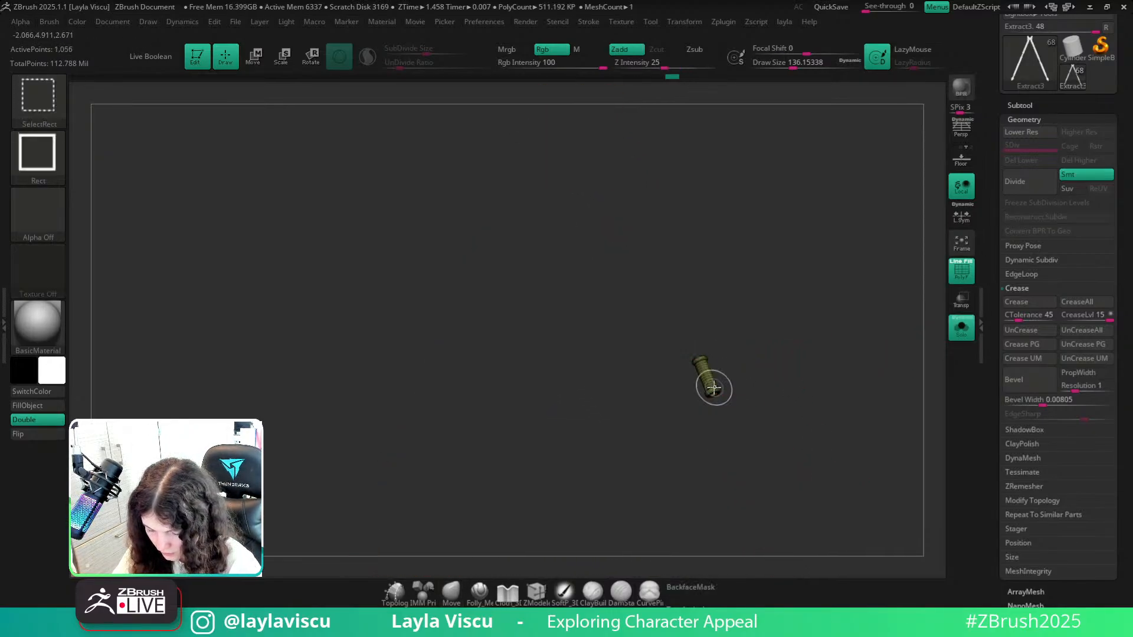
{"action": "left_click", "coordinate": [716, 384], "text": "ctrl+shift"}
{"action": "key", "text": "ctrl+z"}
{"action": "key", "text": "ctrl+z"}
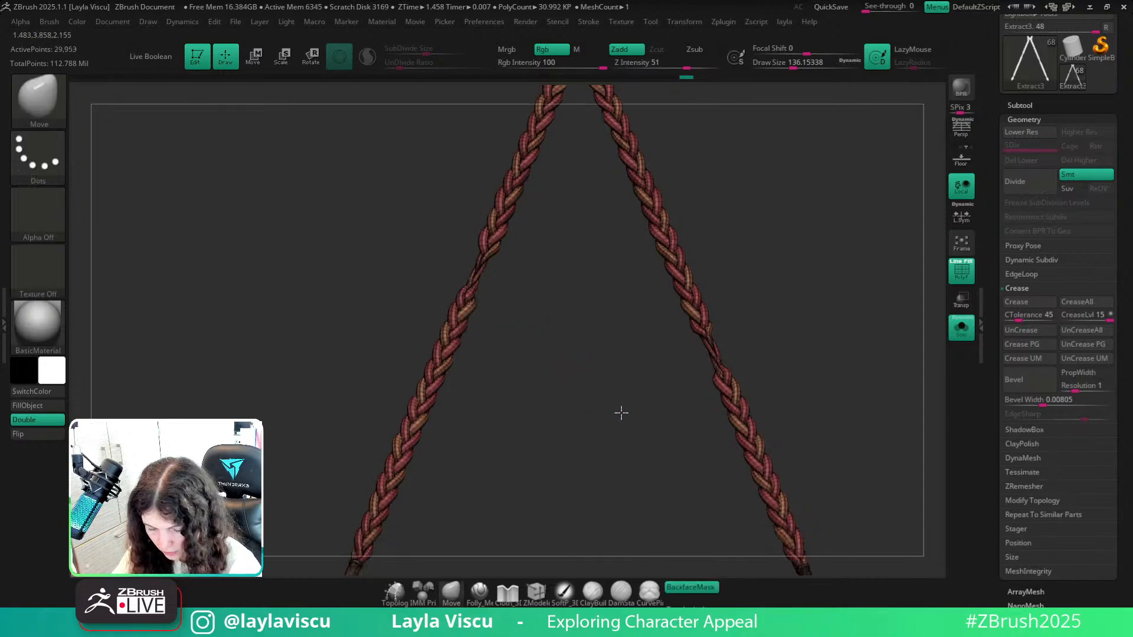
{"action": "left_click", "coordinate": [416, 309], "text": "ctrl+shift"}
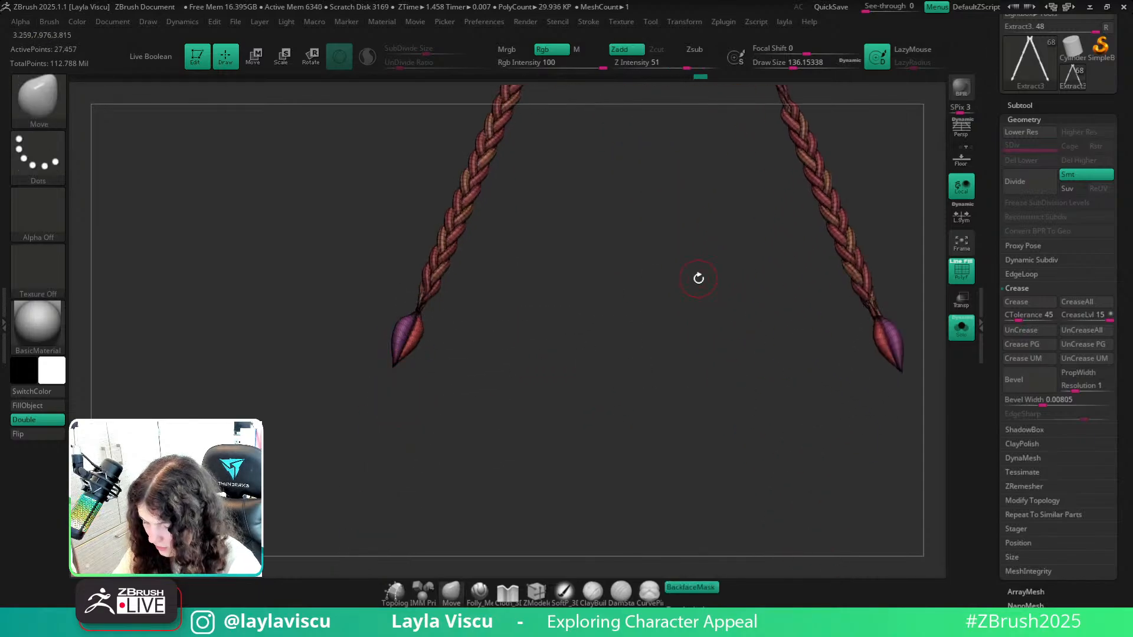
{"action": "right_click_drag", "start_coordinate": [699, 278], "coordinate": [627, 523], "text": "alt"}
{"action": "key", "text": "z"}
{"action": "left_click", "coordinate": [809, 338]}
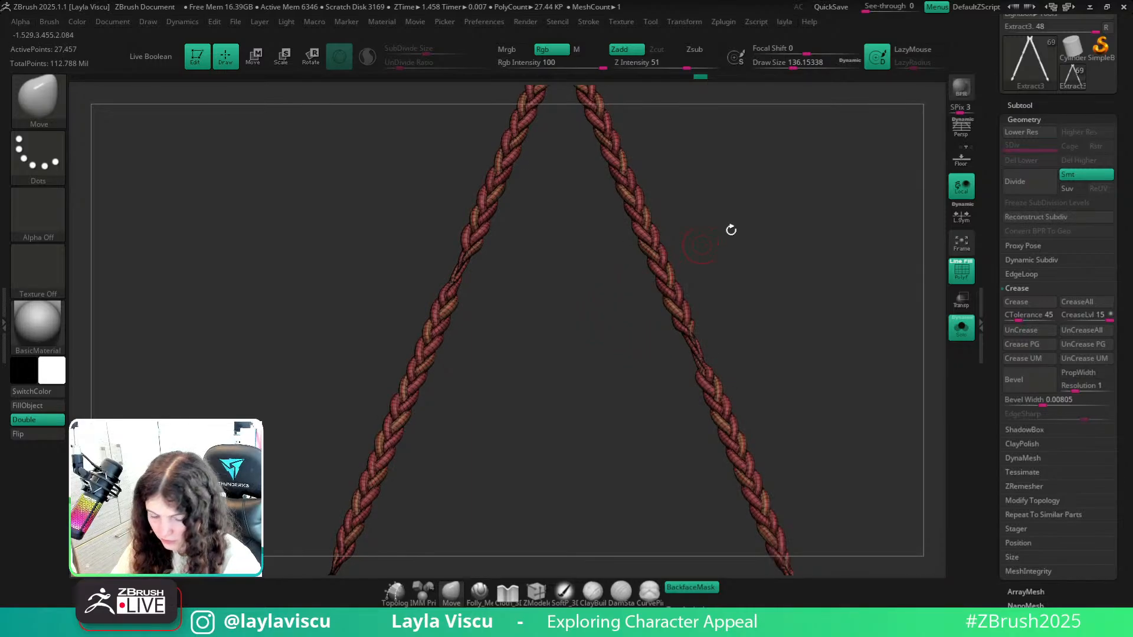
Subdivide the braids up to SDiv level 4, with the polyframe off.
{"action": "right_click_drag", "start_coordinate": [730, 231], "coordinate": [753, 355], "text": "alt"}
{"action": "left_click", "coordinate": [1029, 260]}
{"action": "left_click", "coordinate": [1024, 272]}
{"action": "left_click", "coordinate": [1024, 273]}
{"action": "key", "text": "shift+f"}
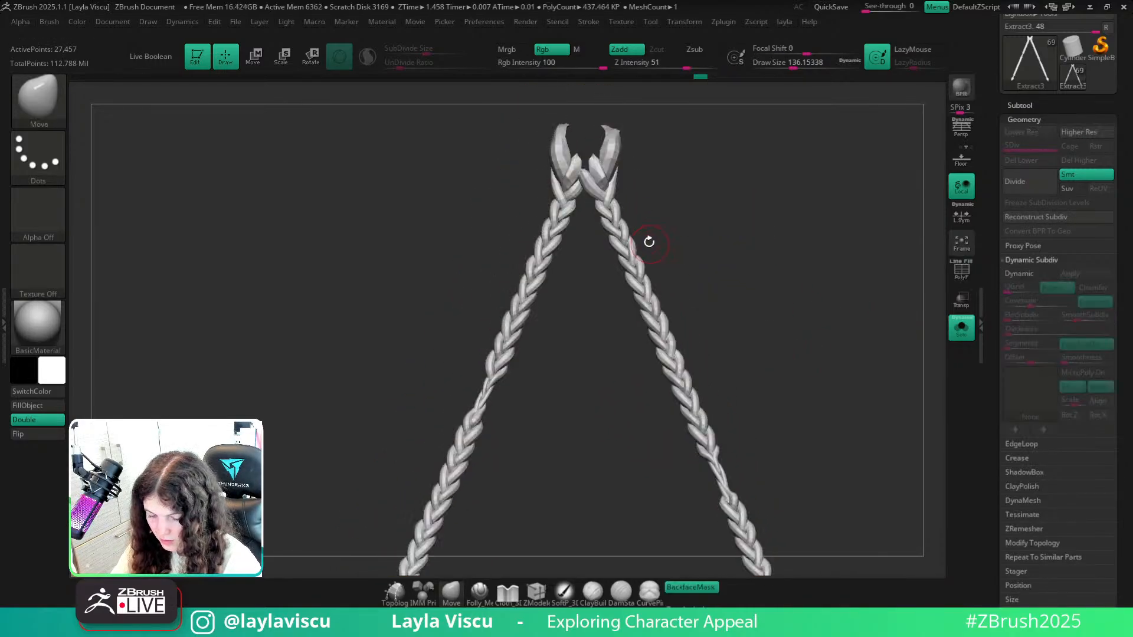
{"action": "key", "text": "ctrl+d"}
{"action": "key", "text": "ctrl+d"}
{"action": "key", "text": "ctrl+d"}
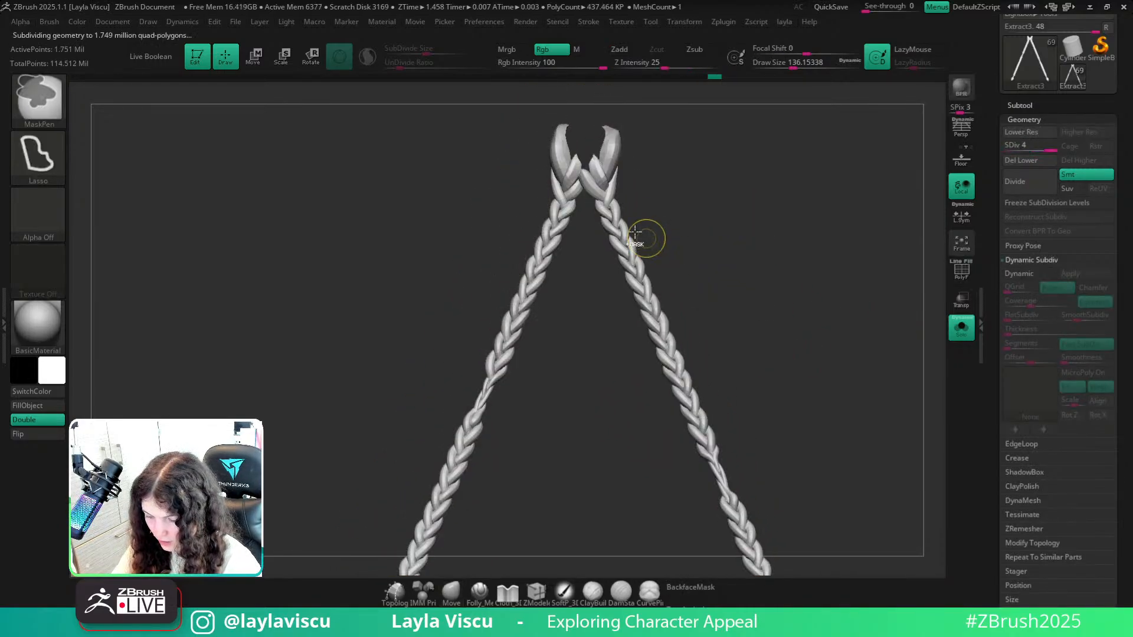
{"action": "right_click_drag", "start_coordinate": [646, 241], "coordinate": [671, 287], "text": "ctrl"}
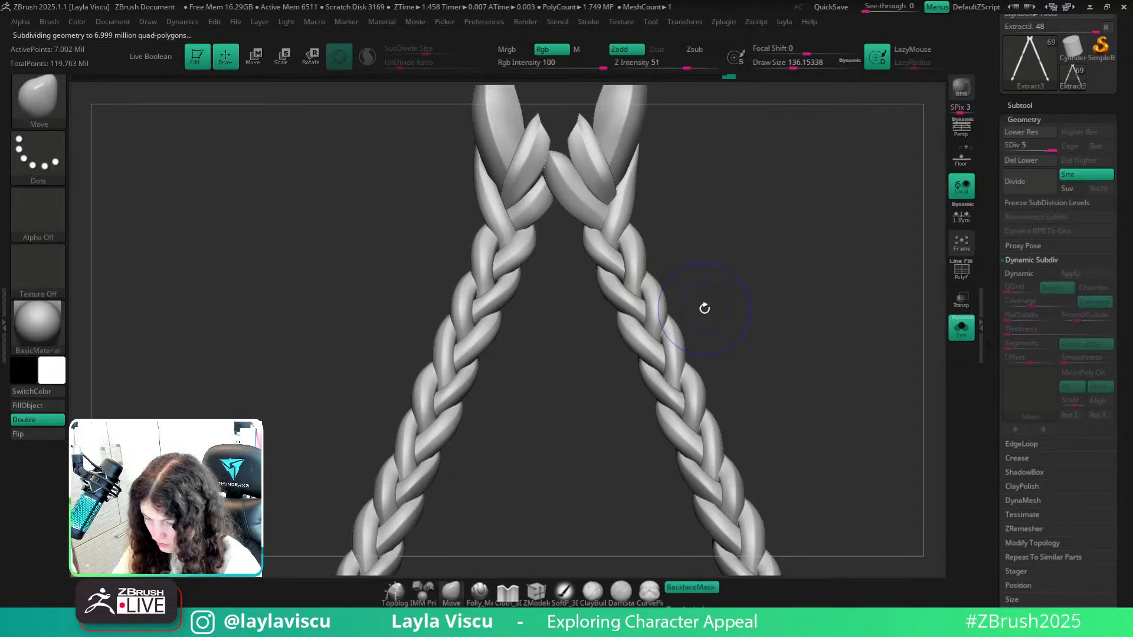
{"action": "key", "text": "s"}
{"action": "left_click_drag", "start_coordinate": [708, 308], "coordinate": [701, 310]}
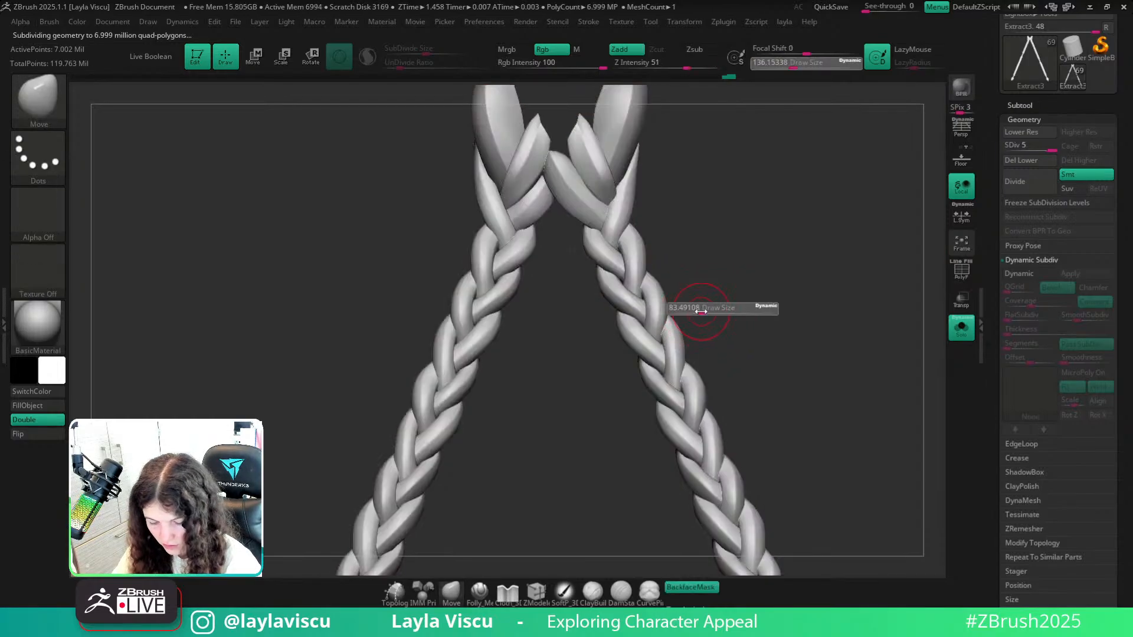
{"action": "key", "text": "ctrl+z"}
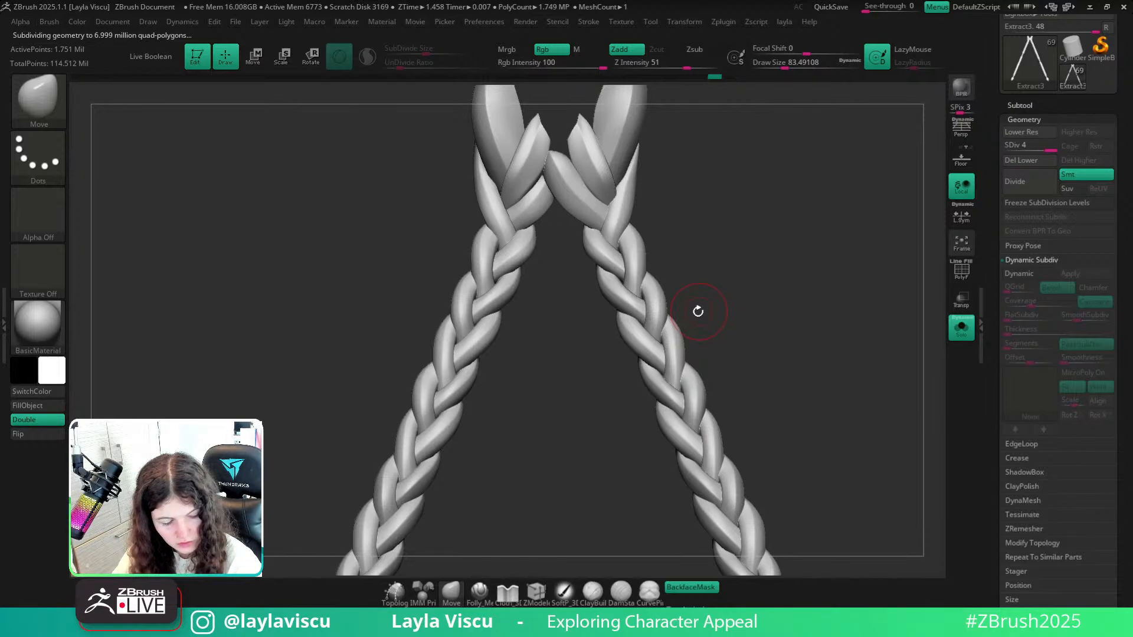
Try a groove along an upper braid section using the Folly_Hair brush at a draw size of about 27.
{"action": "key", "text": "b"}
{"action": "key", "text": "f"}
{"action": "key", "text": "h"}
{"action": "right_click_drag", "start_coordinate": [658, 283], "coordinate": [695, 366], "text": "ctrl"}
{"action": "key", "text": "s"}
{"action": "left_click_drag", "start_coordinate": [676, 367], "coordinate": [667, 367]}
{"action": "mouse_move", "coordinate": [655, 294]}
{"action": "left_mouse_down"}
{"action": "mouse_move", "coordinate": [667, 337]}
{"action": "mouse_move", "coordinate": [654, 432]}
{"action": "left_mouse_up"}
{"action": "key", "text": "ctrl+z"}
{"action": "key", "text": "s"}
{"action": "left_click_drag", "start_coordinate": [671, 357], "coordinate": [667, 356]}
{"action": "left_click_drag", "start_coordinate": [657, 290], "coordinate": [655, 442]}
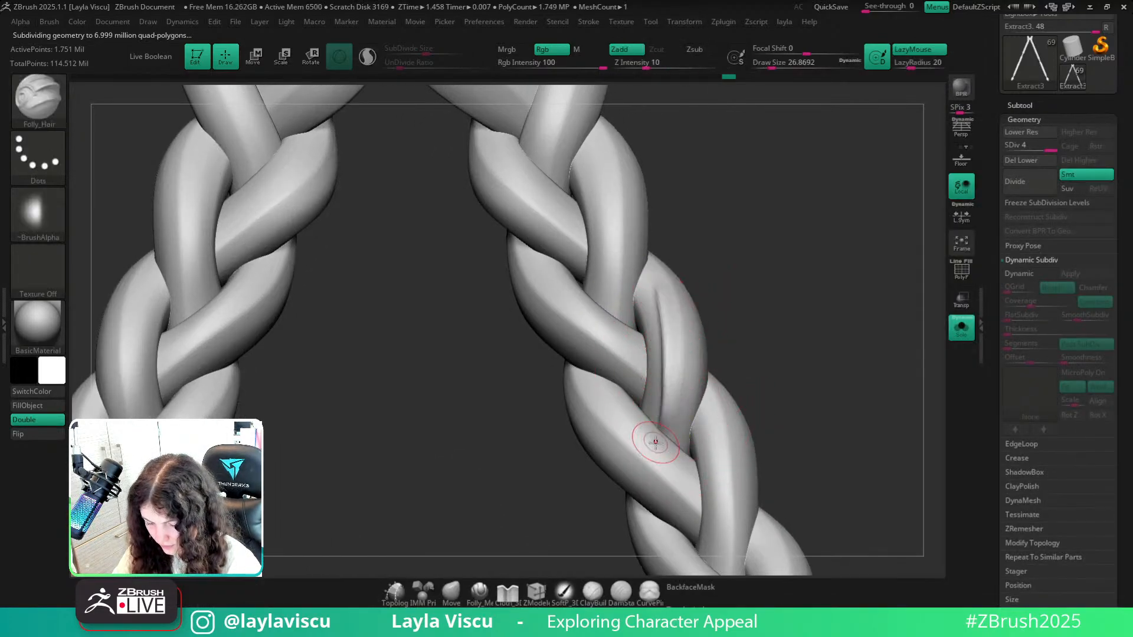
Subdivide the braids to SDiv level 5 and test a Folly_Hair groove on the same section, undoing the stroke.
{"action": "mouse_move", "coordinate": [658, 442]}
{"action": "right_mouse_down", "text": "ctrl"}
{"action": "mouse_move", "coordinate": [711, 387]}
{"action": "mouse_move", "coordinate": [787, 404]}
{"action": "mouse_move", "coordinate": [767, 388]}
{"action": "mouse_move", "coordinate": [719, 458]}
{"action": "mouse_move", "coordinate": [716, 435]}
{"action": "right_mouse_up", "text": "ctrl"}
{"action": "key", "text": "ctrl+d"}
{"action": "left_click_drag", "start_coordinate": [662, 291], "coordinate": [655, 469]}
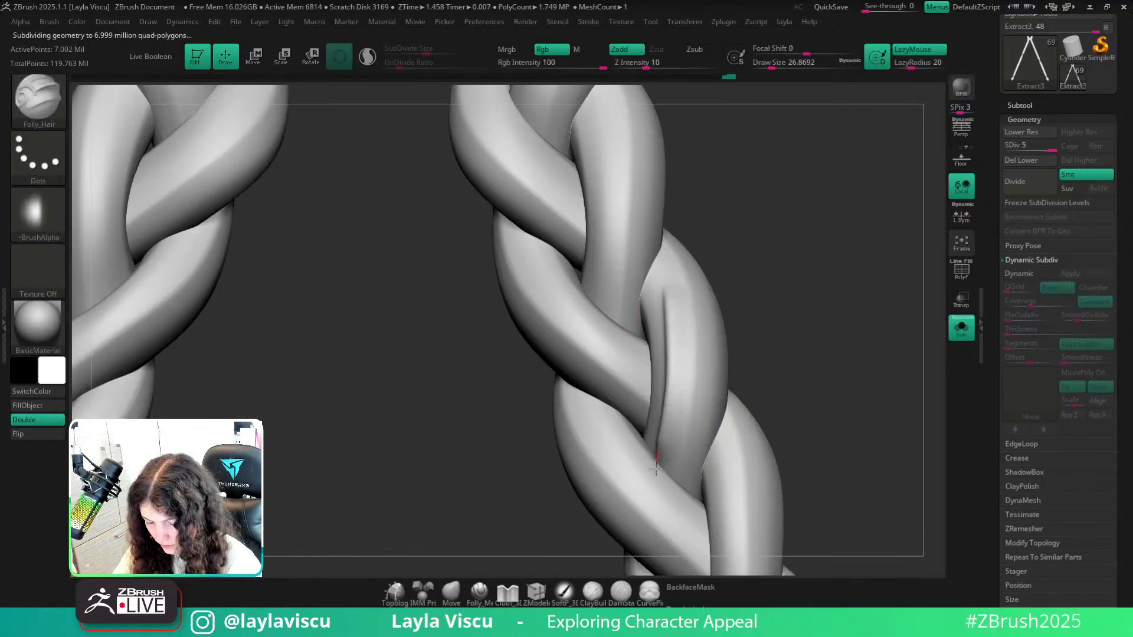
{"action": "key", "text": "ctrl+z"}
Try more Folly_Hair strokes on the upper braid sections and undo them.
{"action": "right_click_drag", "start_coordinate": [779, 301], "coordinate": [794, 359]}
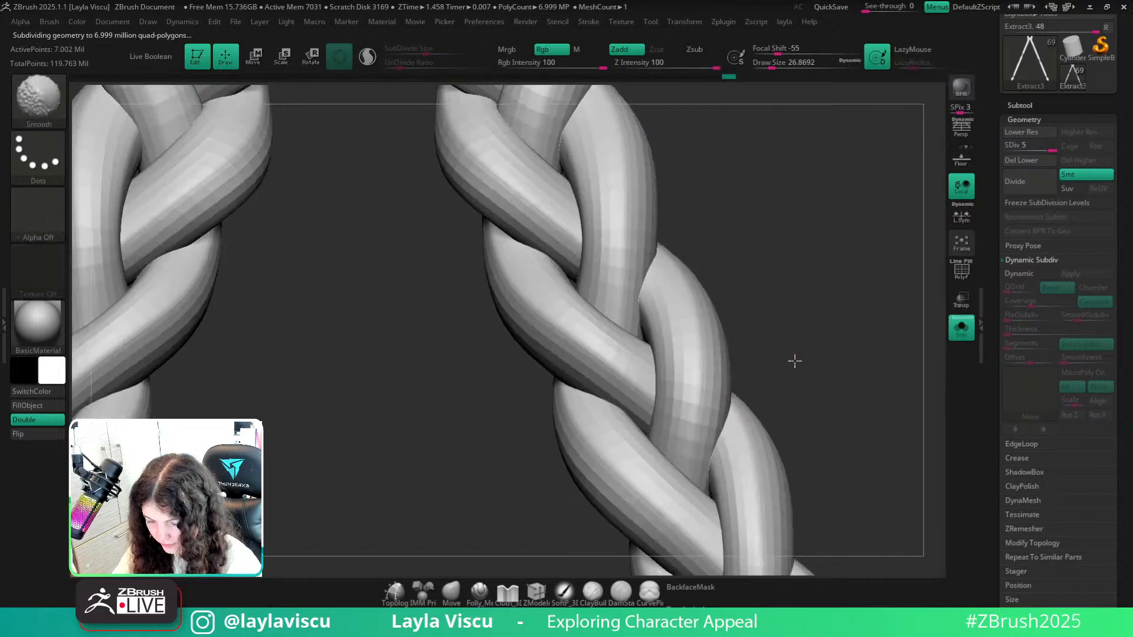
{"action": "left_click_drag", "start_coordinate": [675, 281], "coordinate": [678, 473]}
{"action": "right_click_drag", "start_coordinate": [728, 424], "coordinate": [667, 418], "text": "ctrl"}
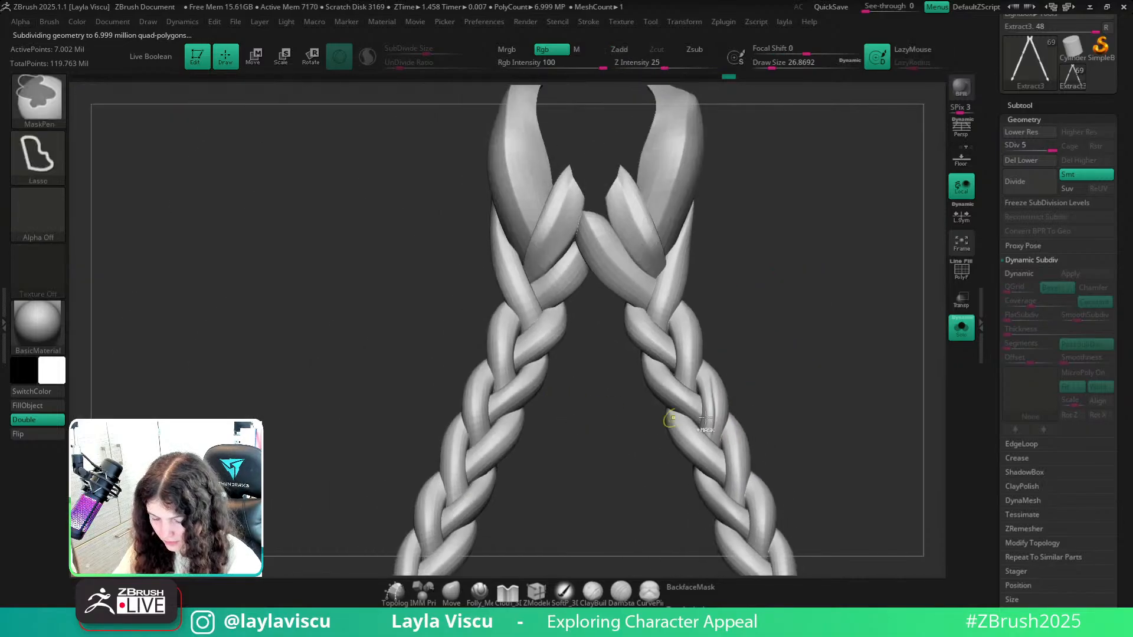
{"action": "key", "text": "ctrl+z"}
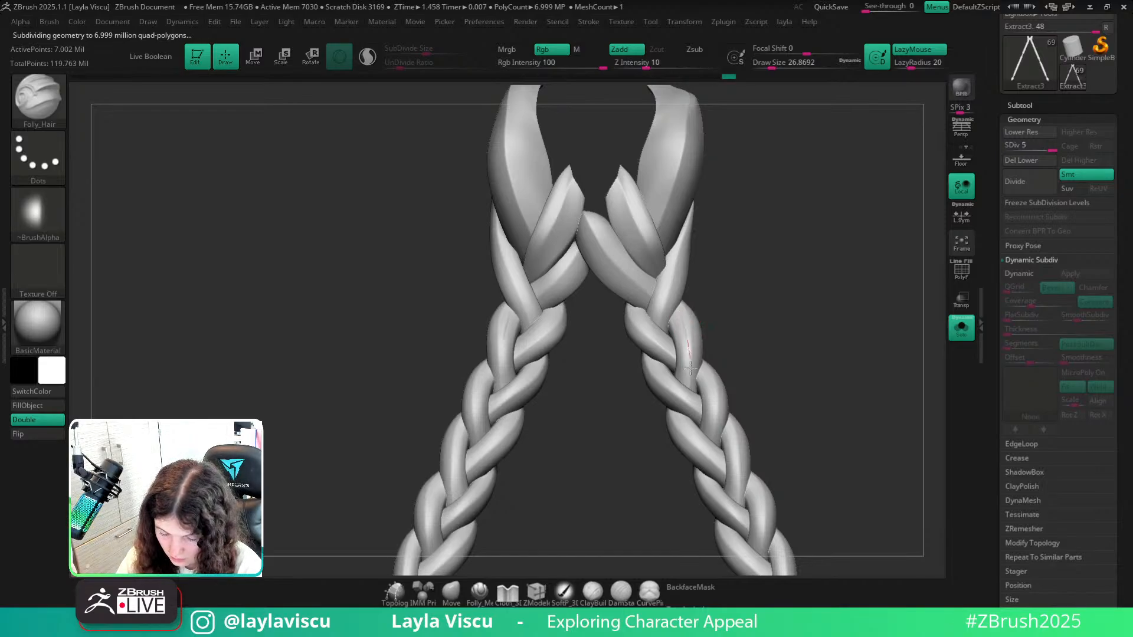
{"action": "key", "text": "ctrl+z"}
{"action": "key", "text": "s"}
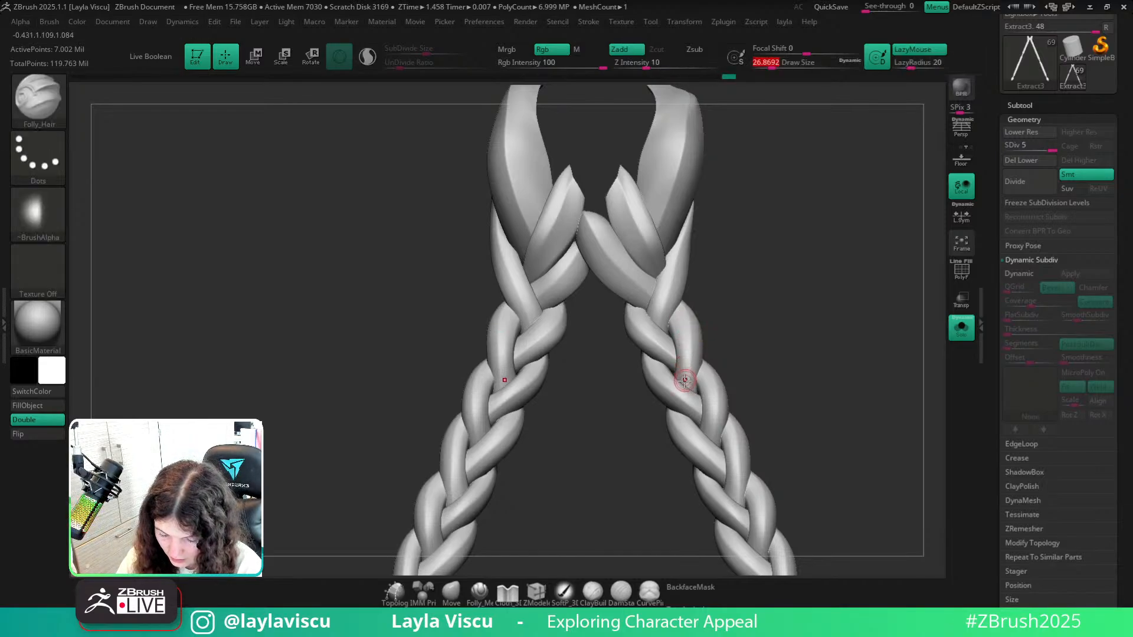
{"action": "mouse_move", "coordinate": [717, 302]}
{"action": "left_mouse_down"}
{"action": "mouse_move", "coordinate": [739, 317]}
{"action": "mouse_move", "coordinate": [698, 345]}
{"action": "left_mouse_up"}
{"action": "key", "text": "ctrl+z"}
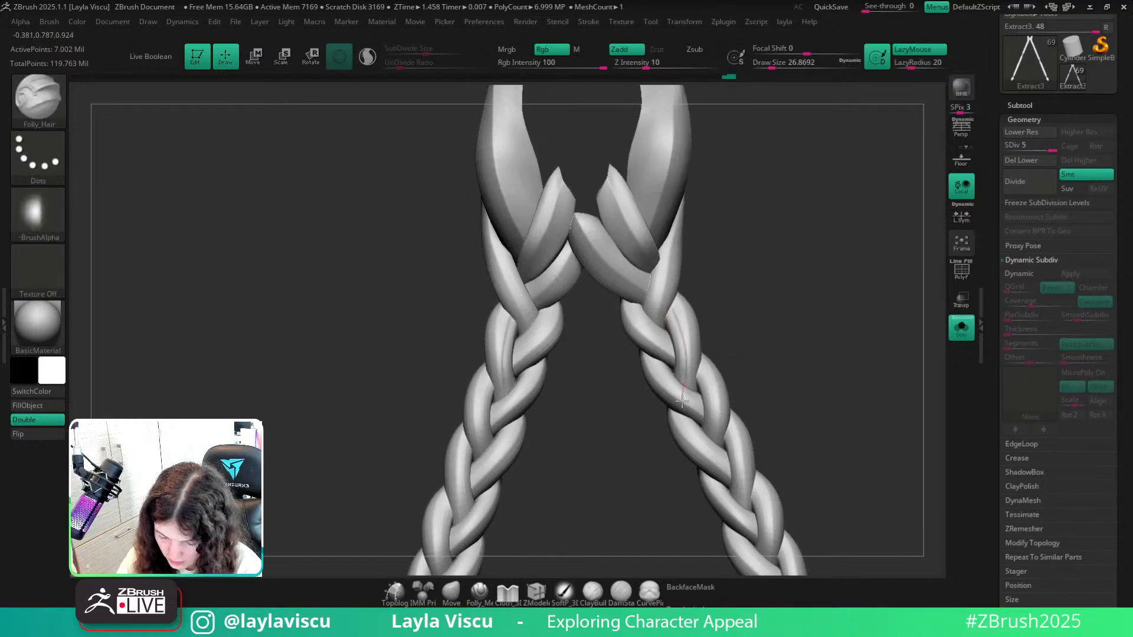
Sculpt several symmetrical hair grooves along one upper section of the braids with the Folly_Hair brush.
{"action": "left_click_drag", "start_coordinate": [734, 299], "coordinate": [761, 344]}
{"action": "left_click_drag", "start_coordinate": [740, 277], "coordinate": [714, 270]}
{"action": "left_click_drag", "start_coordinate": [688, 390], "coordinate": [727, 272]}
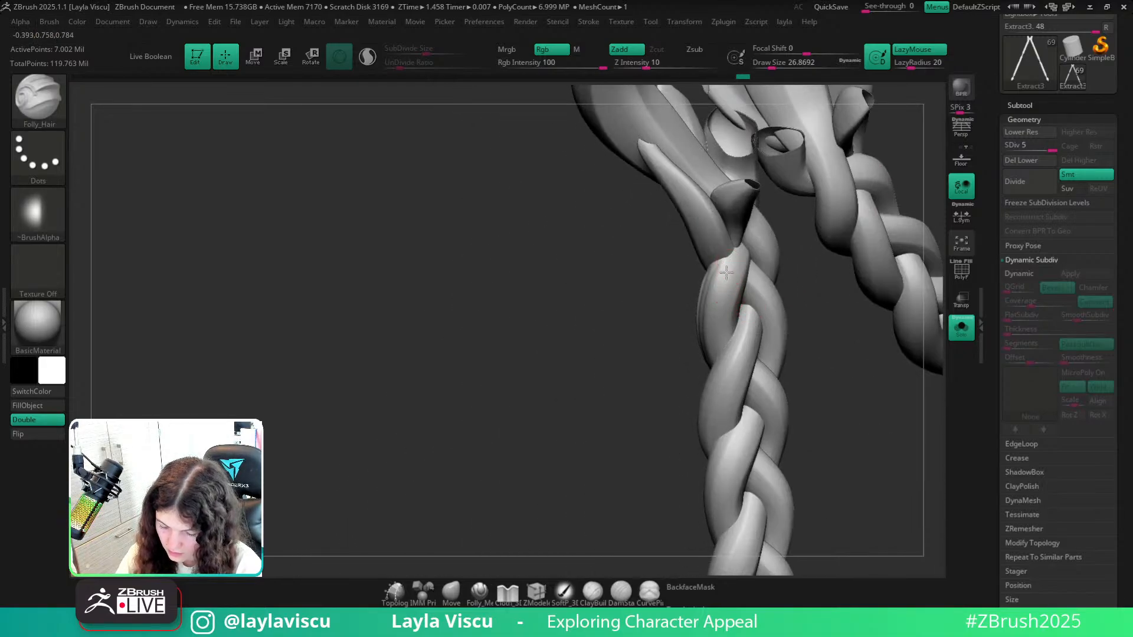
{"action": "left_click_drag", "start_coordinate": [784, 251], "coordinate": [827, 374]}
{"action": "left_click_drag", "start_coordinate": [770, 303], "coordinate": [796, 322]}
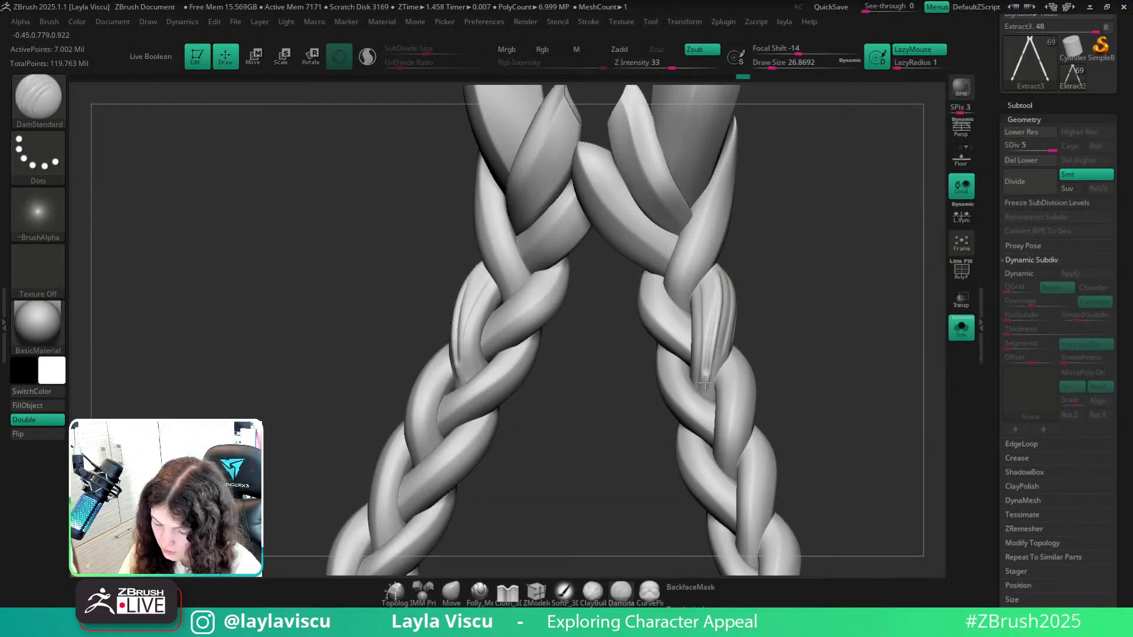
Carve finer, deeper strand lines into the grooved braid section with the DamStandard brush, working from the front and the side.
{"action": "key", "text": "ctrl"}
{"action": "key", "text": "ctrl+z"}
{"action": "left_click_drag", "start_coordinate": [707, 355], "coordinate": [712, 292]}
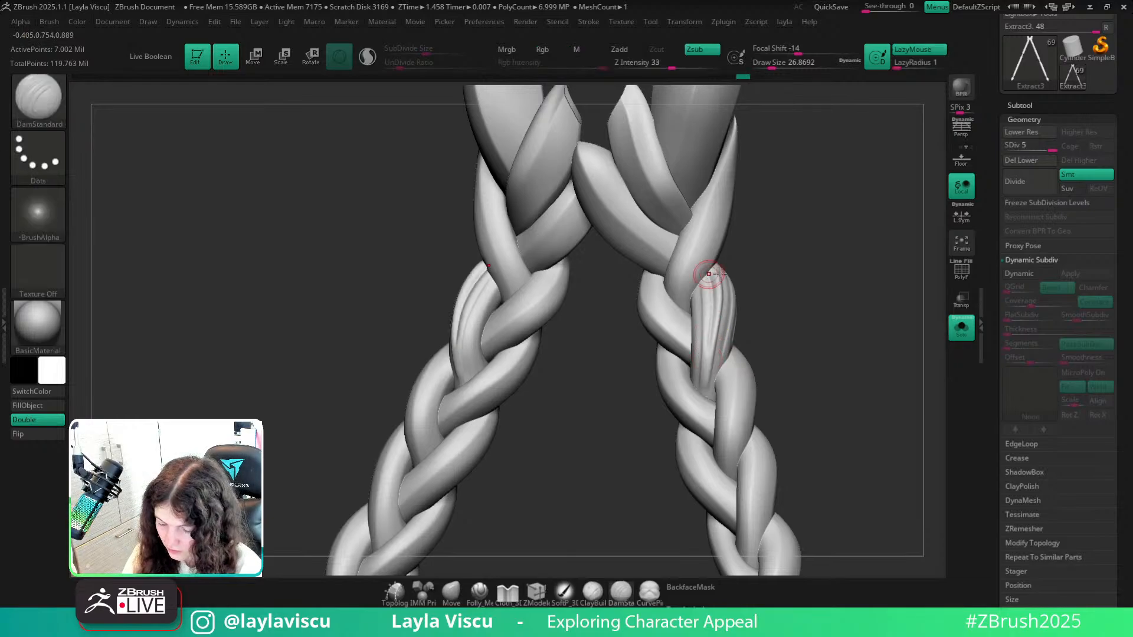
{"action": "right_click_drag", "start_coordinate": [750, 310], "coordinate": [804, 496], "text": "ctrl"}
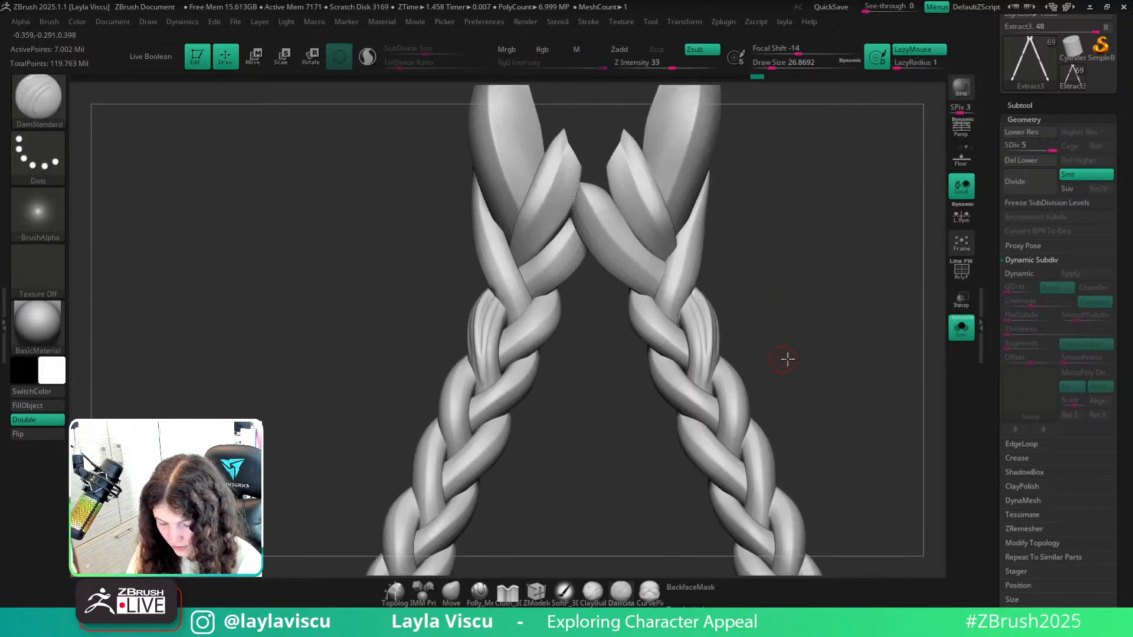
{"action": "right_click_drag", "start_coordinate": [788, 360], "coordinate": [948, 366], "text": "alt"}
{"action": "right_click_drag", "start_coordinate": [855, 342], "coordinate": [864, 396], "text": "ctrl"}
{"action": "right_click_drag", "start_coordinate": [913, 331], "coordinate": [973, 342]}
{"action": "mouse_move", "coordinate": [814, 304]}
{"action": "left_mouse_down"}
{"action": "mouse_move", "coordinate": [842, 371]}
{"action": "mouse_move", "coordinate": [842, 407]}
{"action": "left_mouse_up"}
{"action": "key", "text": "ctrl+z"}
{"action": "left_click_drag", "start_coordinate": [814, 311], "coordinate": [838, 398]}
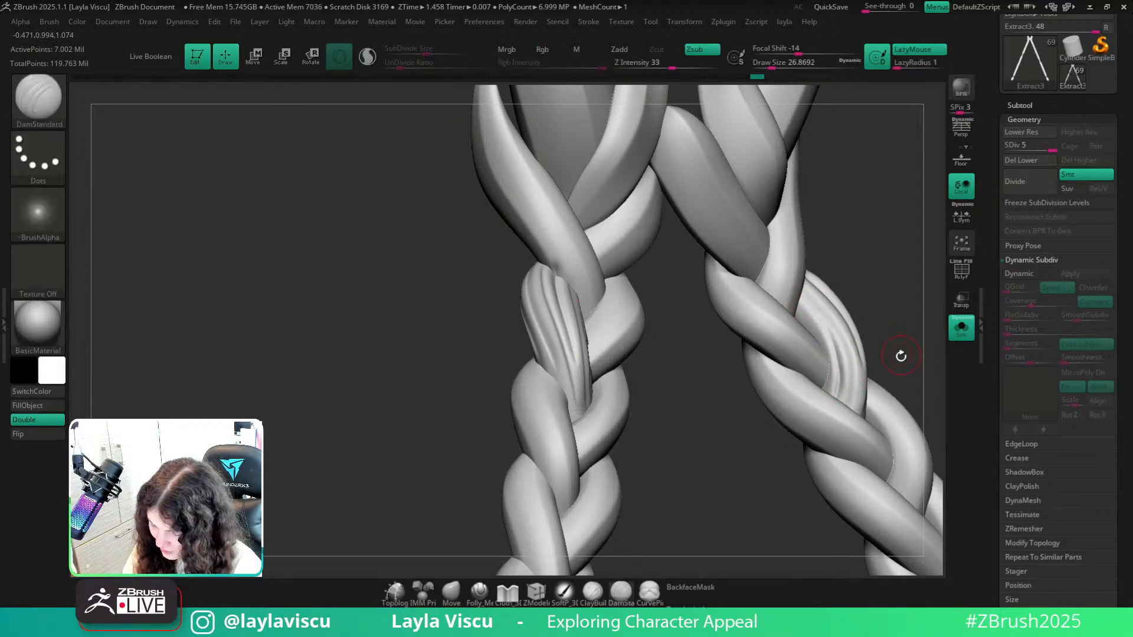
Examine the upper braids from the front and display their polyframe to check the mesh.
{"action": "right_click_drag", "start_coordinate": [901, 356], "coordinate": [868, 389]}
{"action": "right_click_drag", "start_coordinate": [867, 389], "coordinate": [856, 307], "text": "ctrl"}
{"action": "right_click_drag", "start_coordinate": [900, 374], "coordinate": [827, 376], "text": "alt"}
{"action": "right_click_drag", "start_coordinate": [826, 376], "coordinate": [849, 352], "text": "ctrl"}
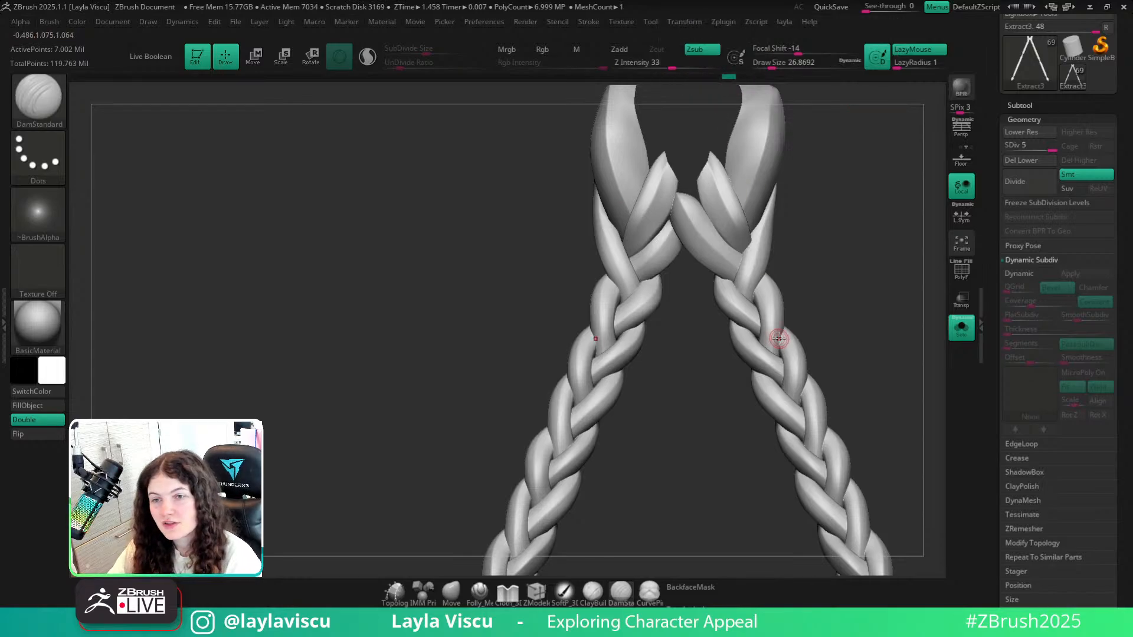
{"action": "left_click_drag", "start_coordinate": [886, 368], "coordinate": [746, 351]}
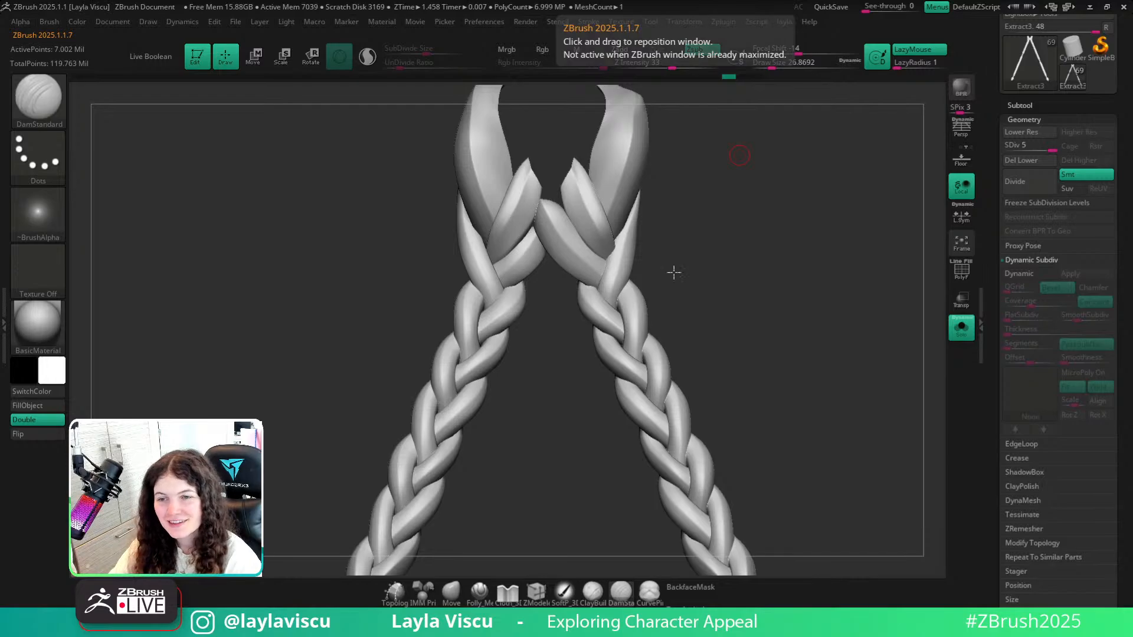
{"action": "left_click_drag", "start_coordinate": [838, 419], "coordinate": [798, 428]}
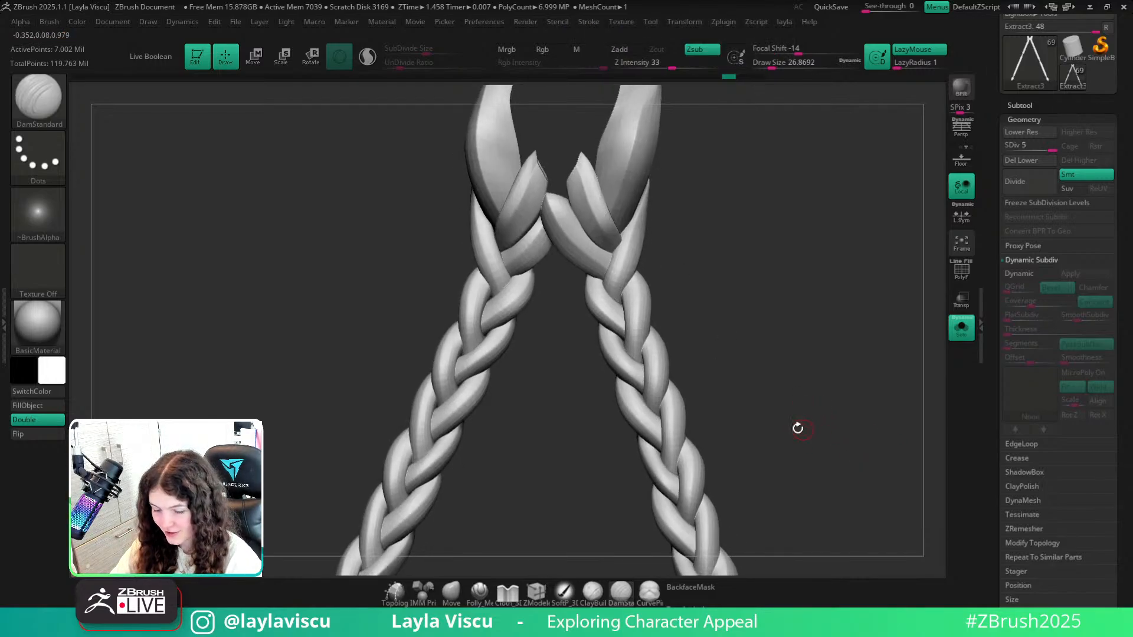
{"action": "key", "text": "shift+f"}
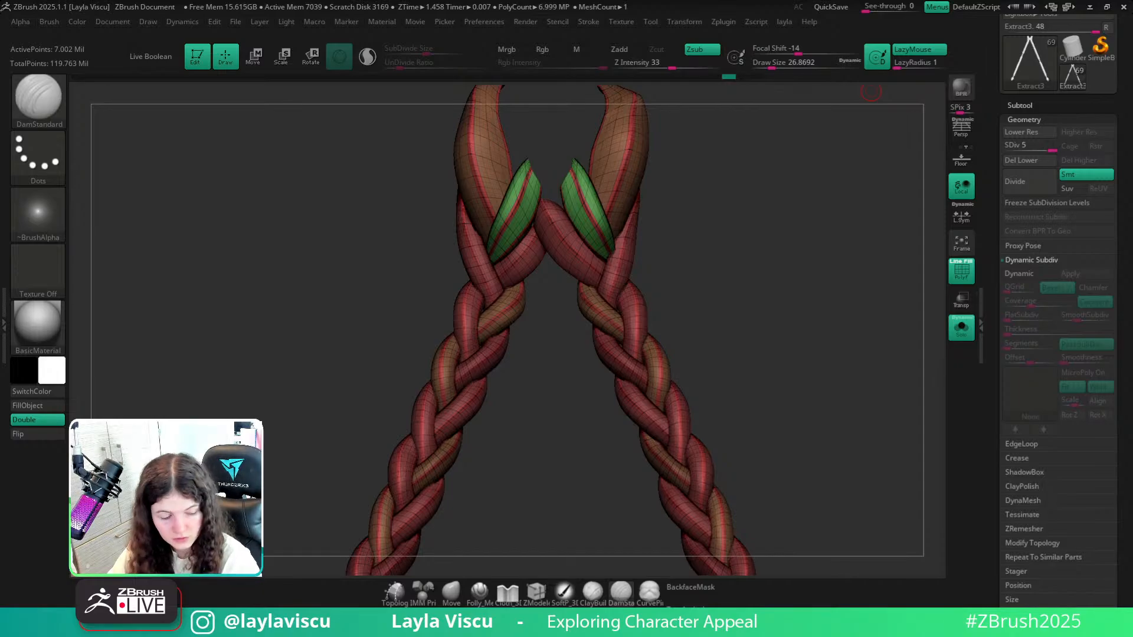
Bring up the reference board, widen it, and examine the braids on the grey sculpt render and the blue-haired figure photos.
{"action": "key", "text": "ctrl+shift+a"}
{"action": "right_click_drag", "start_coordinate": [1130, 3], "coordinate": [597, 390]}
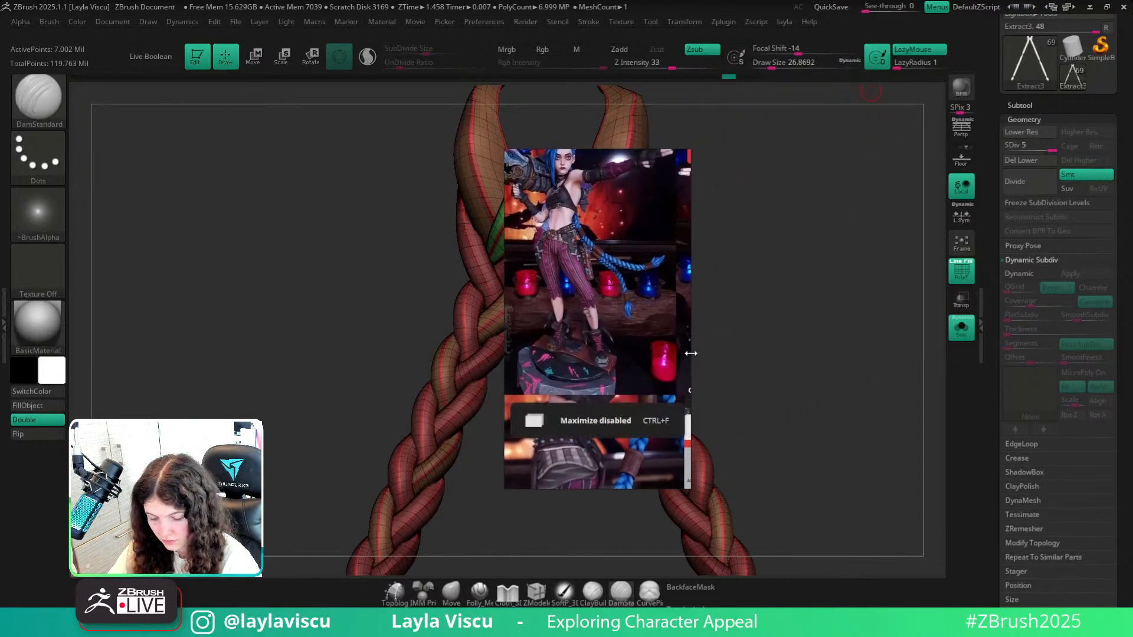
{"action": "left_click_drag", "start_coordinate": [691, 352], "coordinate": [934, 358]}
{"action": "middle_click_drag", "start_coordinate": [691, 318], "coordinate": [757, 245]}
{"action": "middle_click_drag", "start_coordinate": [828, 386], "coordinate": [664, 344]}
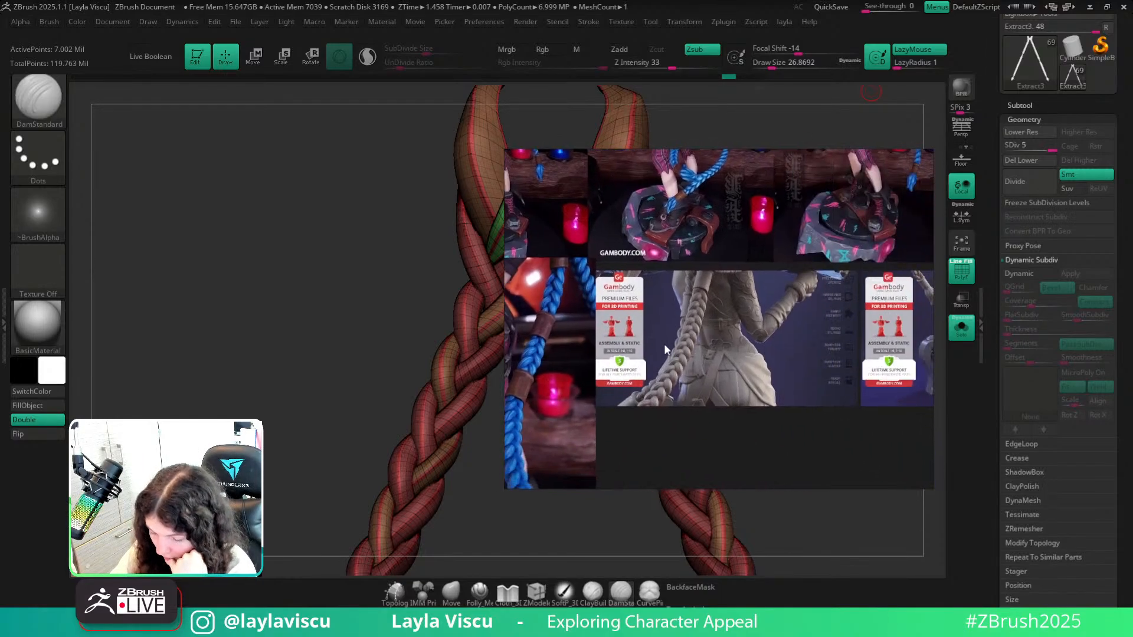
{"action": "scroll", "coordinate": [673, 354], "scroll_direction": "up", "scroll_amount": 5}
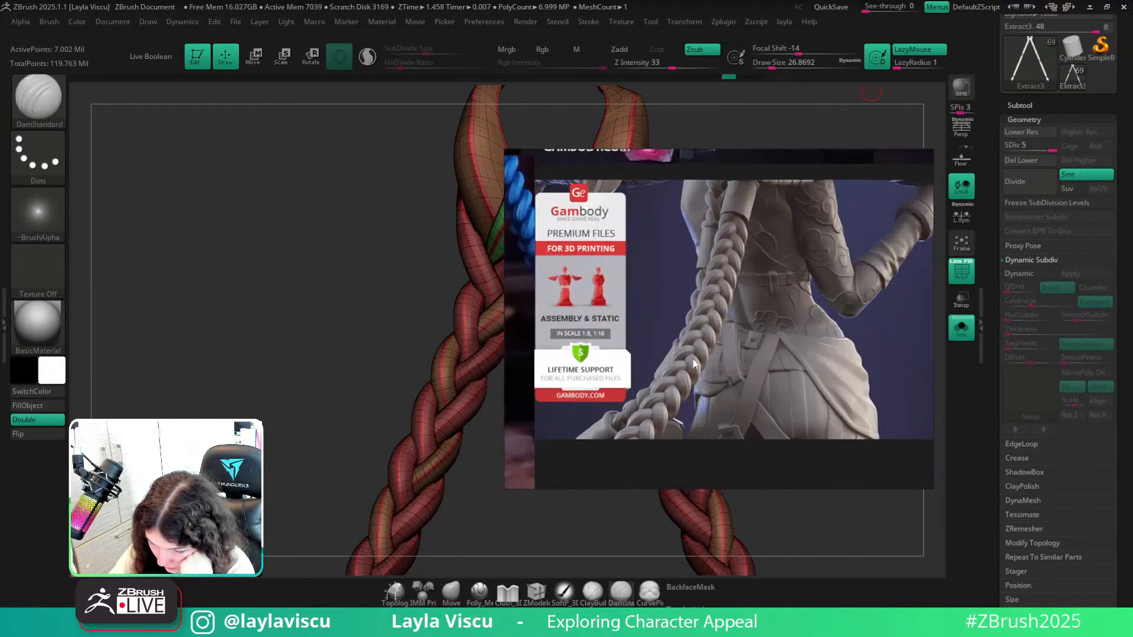
{"action": "scroll", "coordinate": [721, 268], "scroll_direction": "up", "scroll_amount": 2}
{"action": "scroll", "coordinate": [751, 271], "scroll_direction": "down", "scroll_amount": 5}
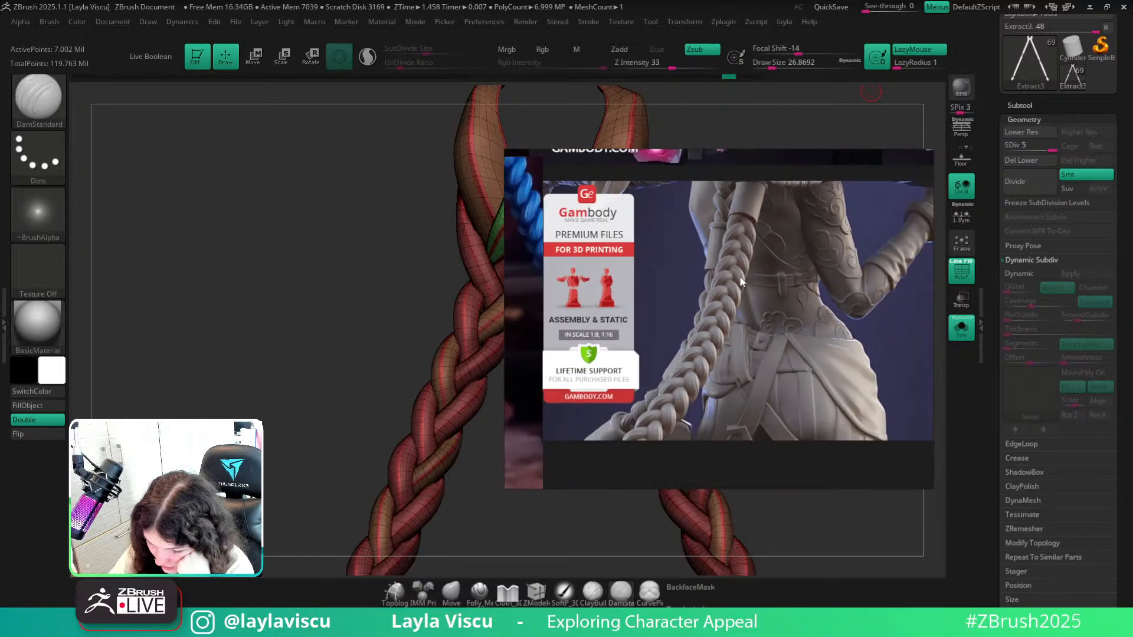
{"action": "scroll", "coordinate": [827, 239], "scroll_direction": "up", "scroll_amount": 4}
{"action": "scroll", "coordinate": [828, 241], "scroll_direction": "up", "scroll_amount": 3}
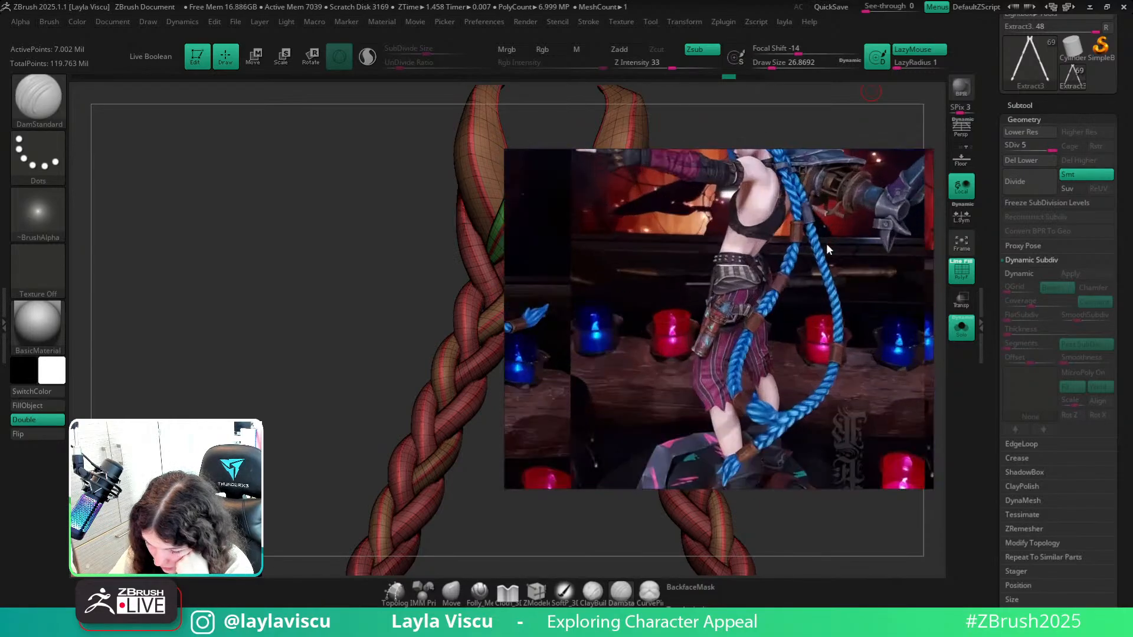
{"action": "scroll", "coordinate": [827, 244], "scroll_direction": "down", "scroll_amount": 3}
{"action": "left_click_drag", "start_coordinate": [826, 243], "coordinate": [775, 318]}
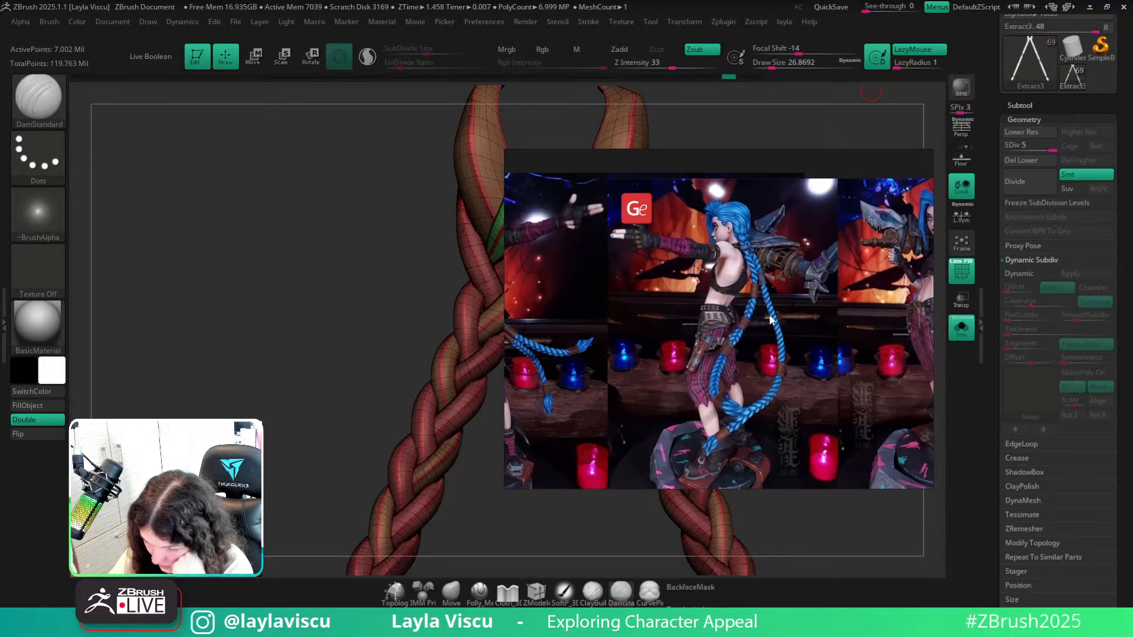
{"action": "scroll", "coordinate": [721, 336], "scroll_direction": "down", "scroll_amount": 2}
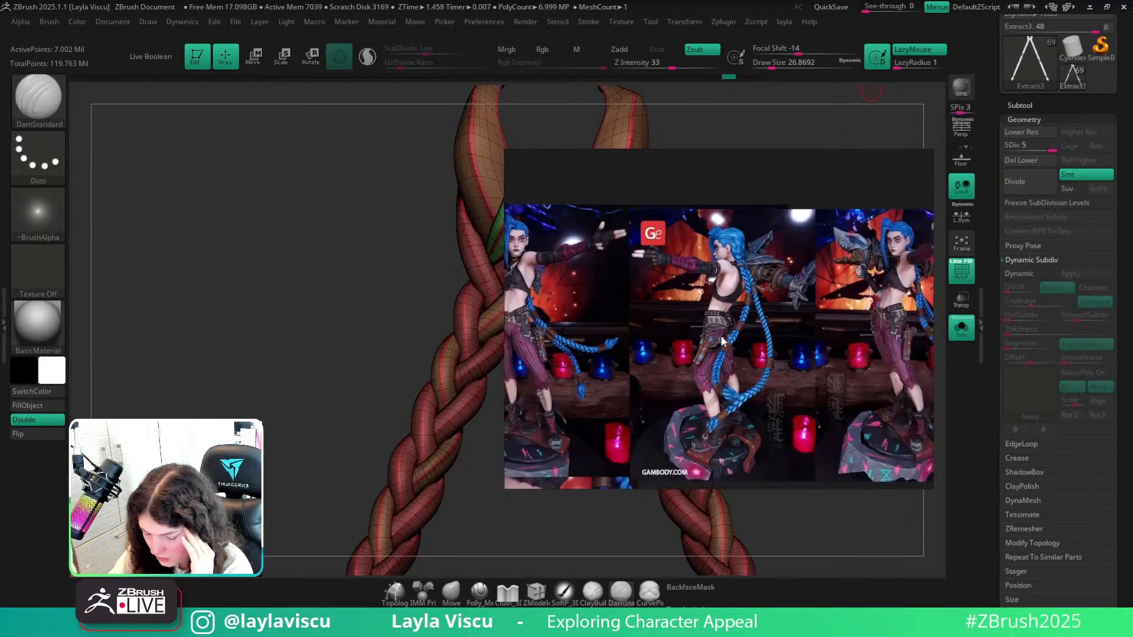
Study the remaining references for braid detail, including the blue braid close-up, the grey full-figure sculpts and the braid end, and put the board away.
{"action": "middle_click_drag", "start_coordinate": [847, 328], "coordinate": [751, 294]}
{"action": "middle_click_drag", "start_coordinate": [674, 350], "coordinate": [755, 290]}
{"action": "middle_click_drag", "start_coordinate": [660, 443], "coordinate": [770, 266]}
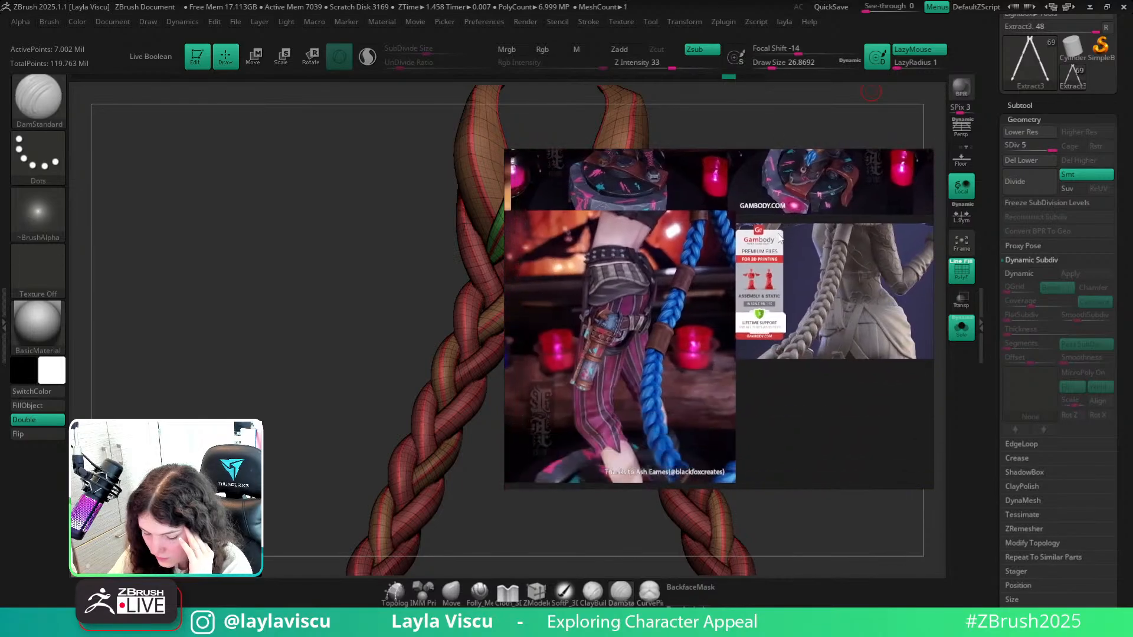
{"action": "scroll", "coordinate": [690, 251], "scroll_direction": "up", "scroll_amount": 1}
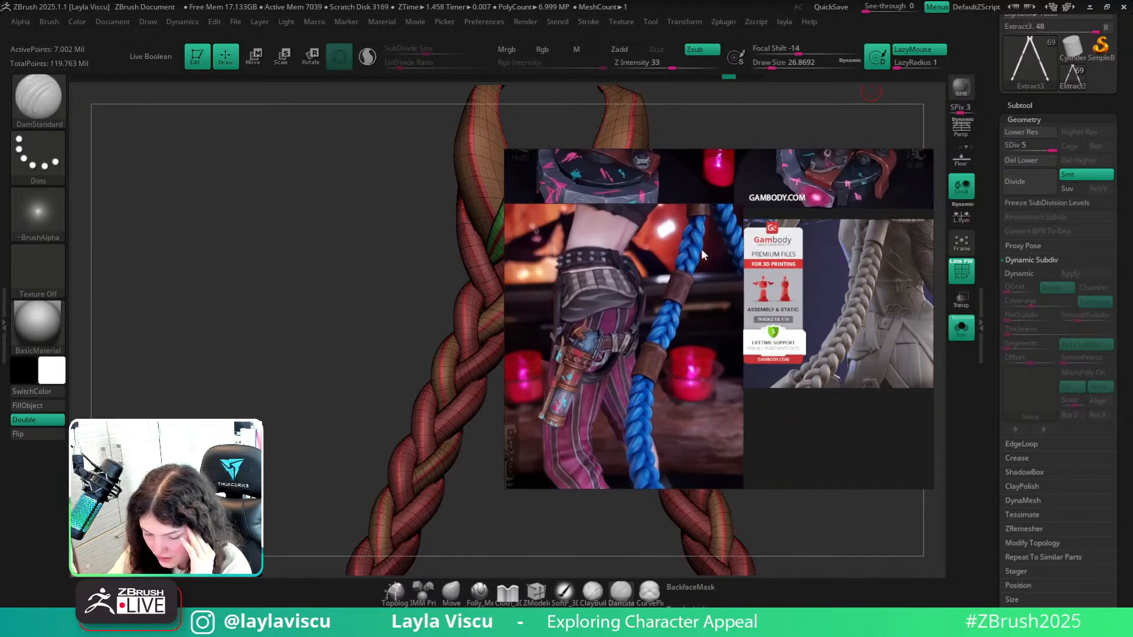
{"action": "scroll", "coordinate": [701, 249], "scroll_direction": "down", "scroll_amount": 2}
{"action": "middle_click_drag", "start_coordinate": [700, 244], "coordinate": [705, 424]}
{"action": "middle_click_drag", "start_coordinate": [856, 385], "coordinate": [572, 318]}
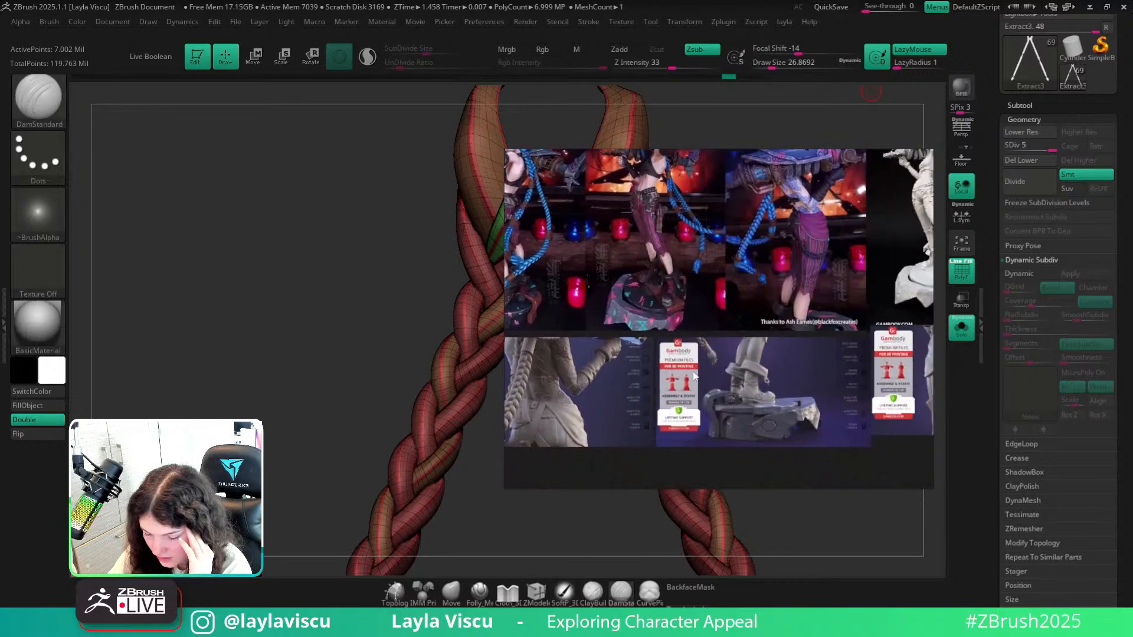
{"action": "middle_click_drag", "start_coordinate": [794, 409], "coordinate": [632, 353]}
{"action": "middle_click_drag", "start_coordinate": [717, 367], "coordinate": [674, 477]}
{"action": "middle_click_drag", "start_coordinate": [835, 279], "coordinate": [596, 329]}
{"action": "scroll", "coordinate": [763, 300], "scroll_direction": "up", "scroll_amount": 2}
{"action": "scroll", "coordinate": [764, 300], "scroll_direction": "down", "scroll_amount": 3}
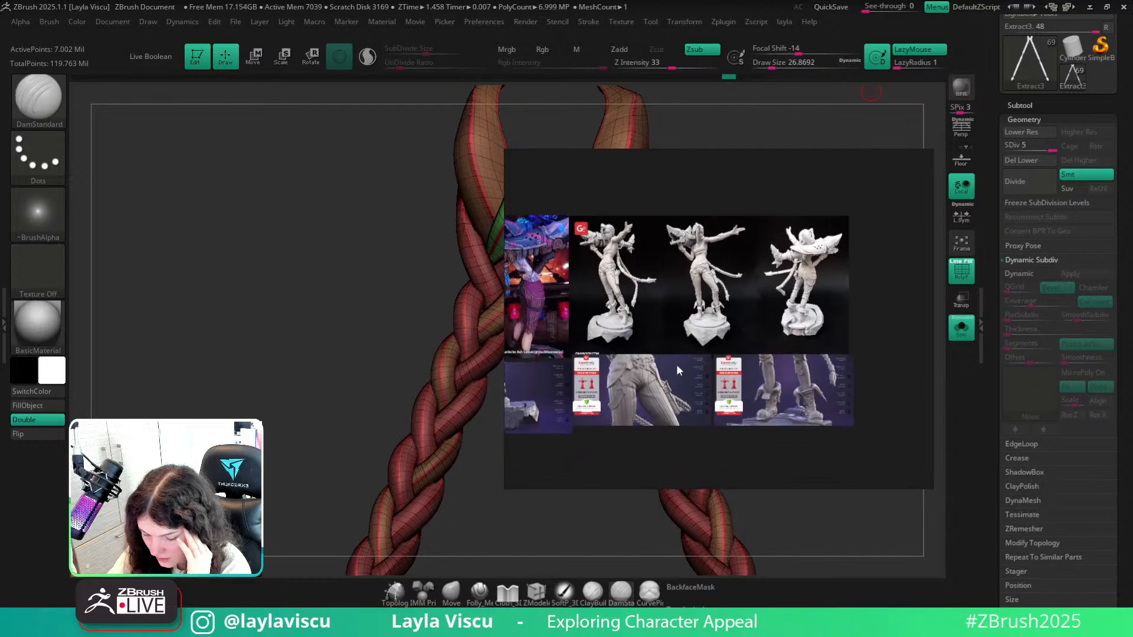
{"action": "scroll", "coordinate": [848, 375], "scroll_direction": "up", "scroll_amount": 4}
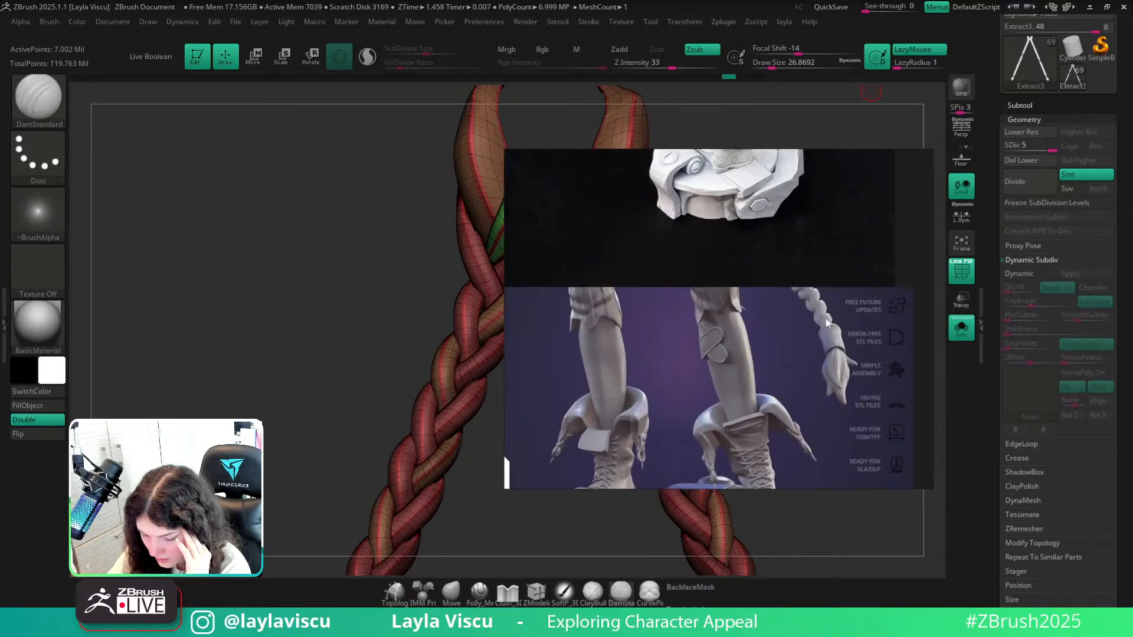
{"action": "scroll", "coordinate": [826, 323], "scroll_direction": "down", "scroll_amount": 4}
{"action": "middle_click_drag", "start_coordinate": [596, 318], "coordinate": [785, 320]}
{"action": "scroll", "coordinate": [778, 325], "scroll_direction": "up", "scroll_amount": 5}
{"action": "mouse_move", "coordinate": [761, 365]}
{"action": "right_mouse_down"}
{"action": "mouse_move", "coordinate": [939, 171]}
{"action": "mouse_move", "coordinate": [968, 0]}
{"action": "right_mouse_up"}
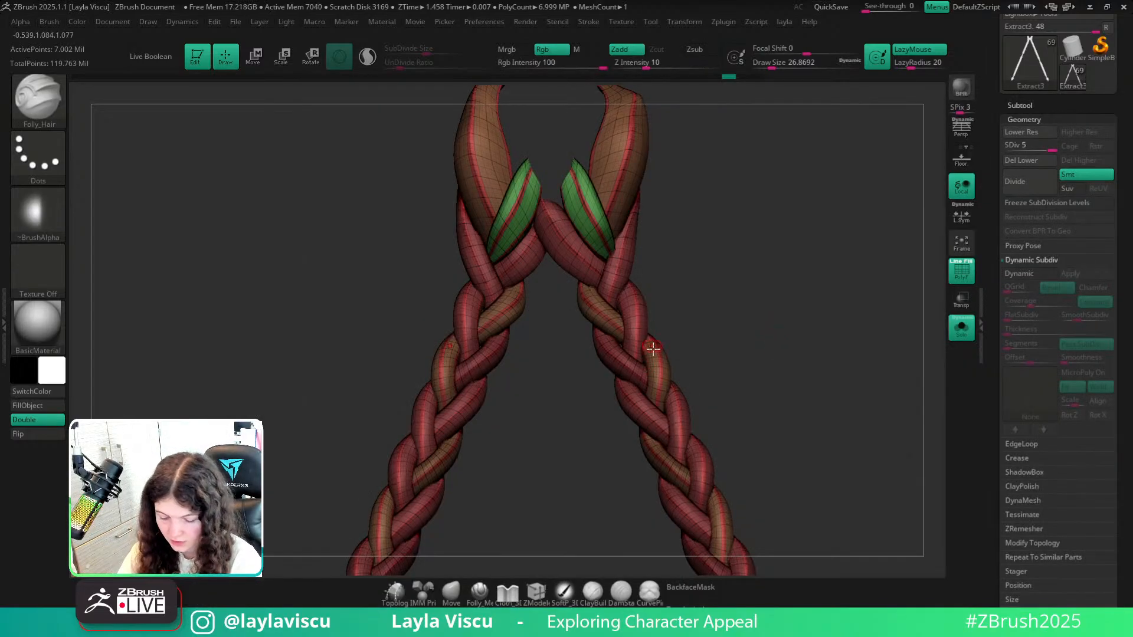
Check a single strand group in isolation and split the visible braid strands into separate polygroups with Auto Groups.
{"action": "mouse_move", "coordinate": [653, 365]}
{"action": "right_mouse_down", "text": "ctrl"}
{"action": "mouse_move", "coordinate": [669, 387]}
{"action": "mouse_move", "coordinate": [664, 351]}
{"action": "right_mouse_up", "text": "ctrl"}
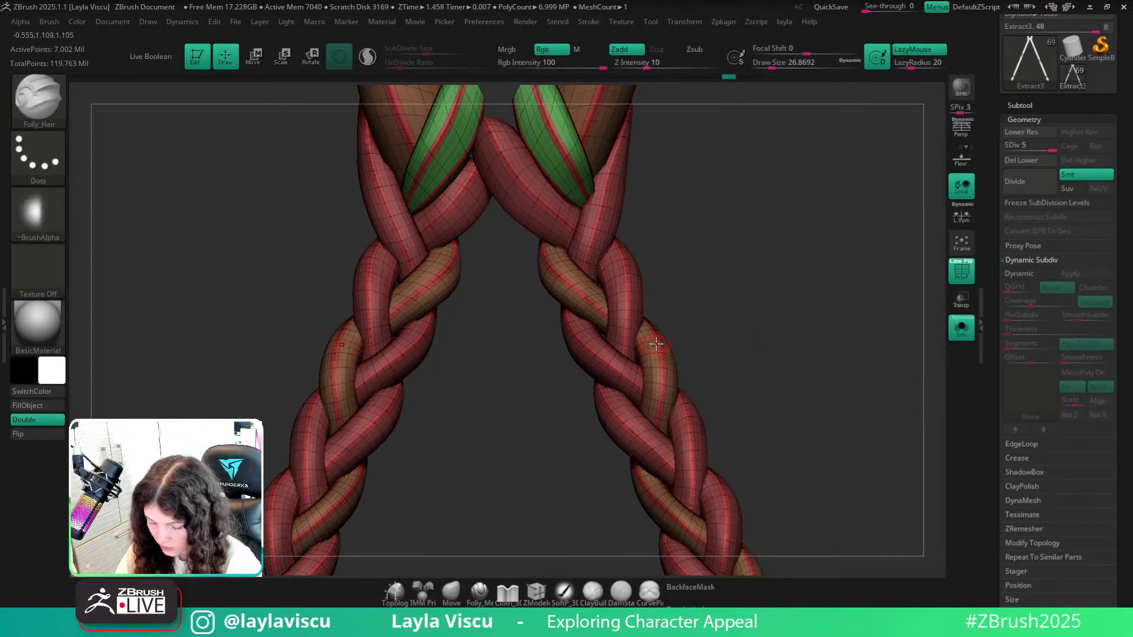
{"action": "key", "text": "ctrl+shift"}
{"action": "left_click", "coordinate": [661, 355], "text": "ctrl+shift"}
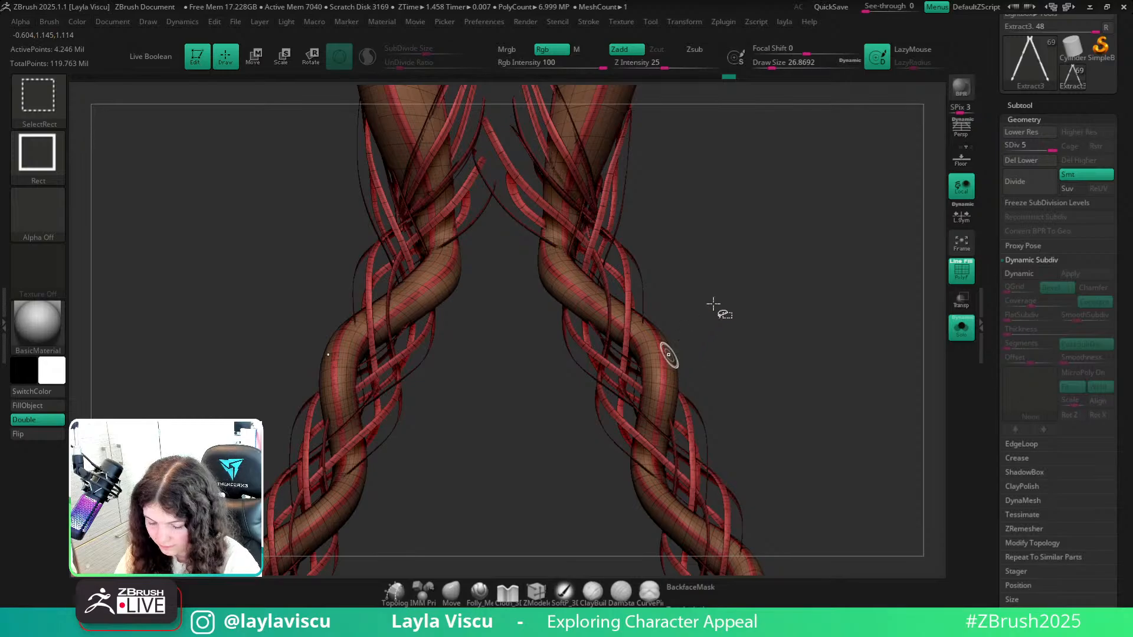
{"action": "left_click_drag", "start_coordinate": [794, 243], "coordinate": [792, 240], "text": "ctrl+shift"}
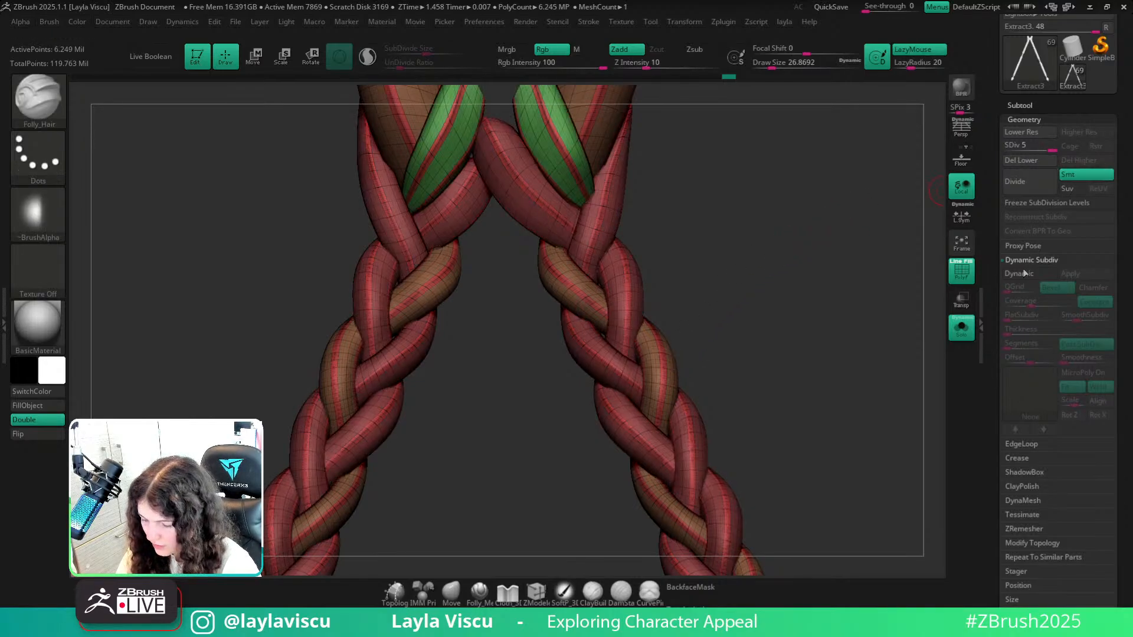
{"action": "key", "text": "space"}
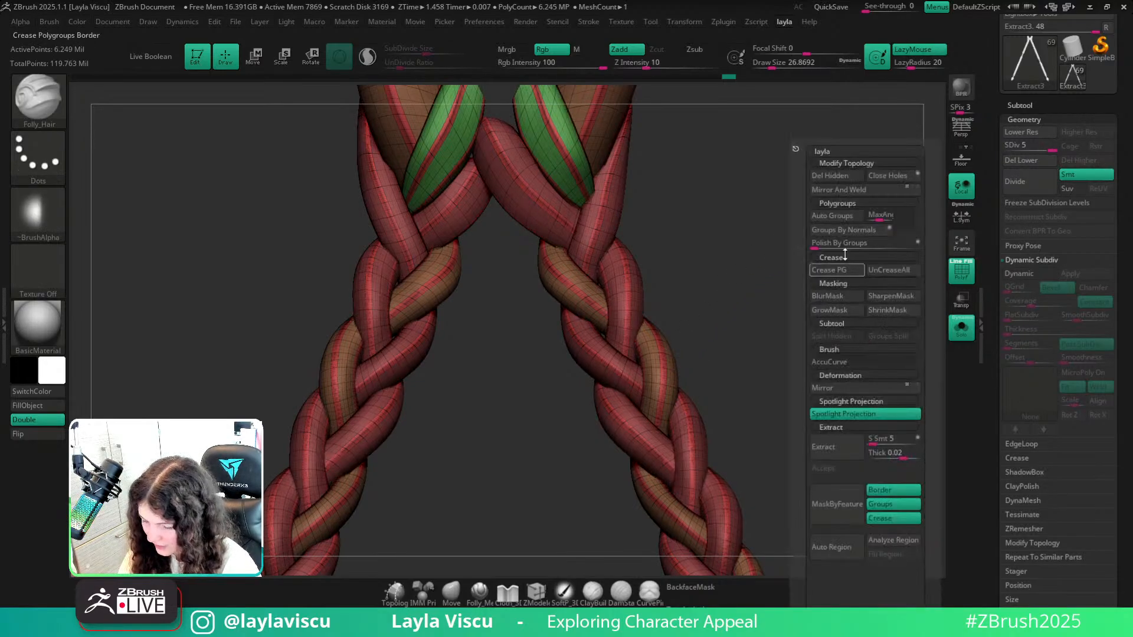
{"action": "left_click", "coordinate": [845, 218]}
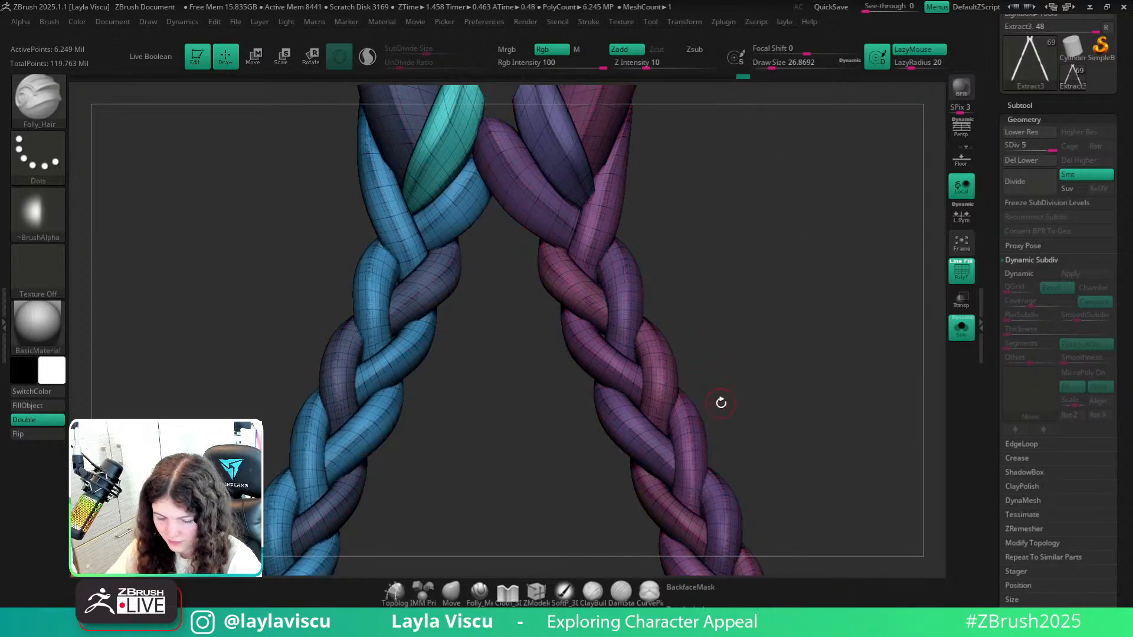
Isolate and hide individual strands on both braids to check their polygroups, and show the whole mesh again.
{"action": "key", "text": "ctrl+shift"}
{"action": "left_click", "coordinate": [650, 376], "text": "ctrl+alt+shift"}
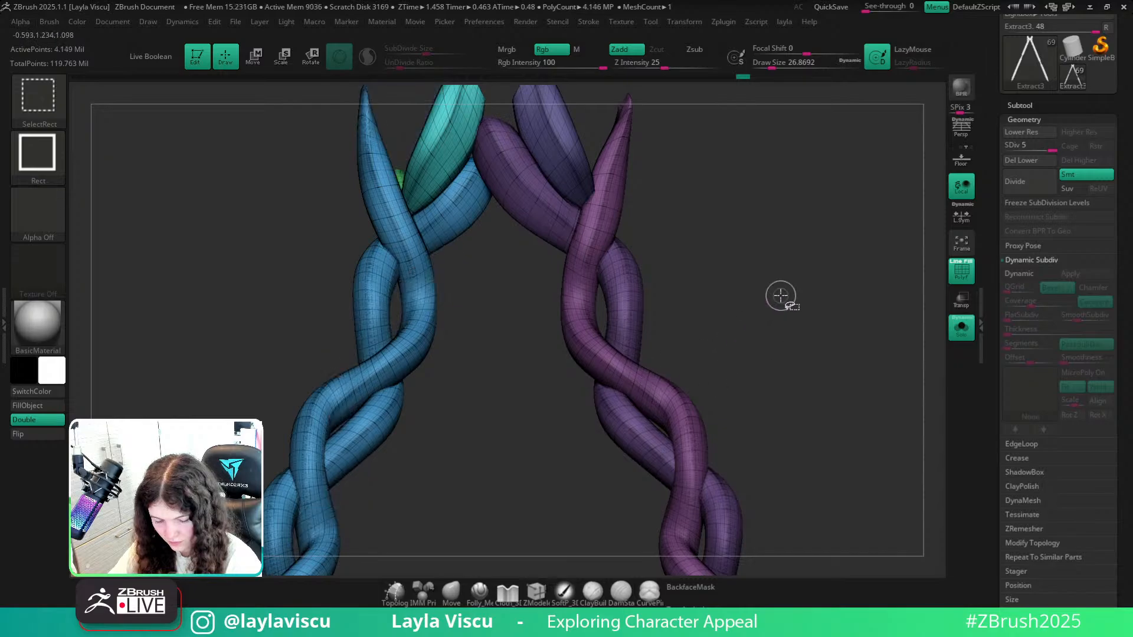
{"action": "left_click_drag", "start_coordinate": [782, 296], "coordinate": [804, 356], "text": "ctrl+shift"}
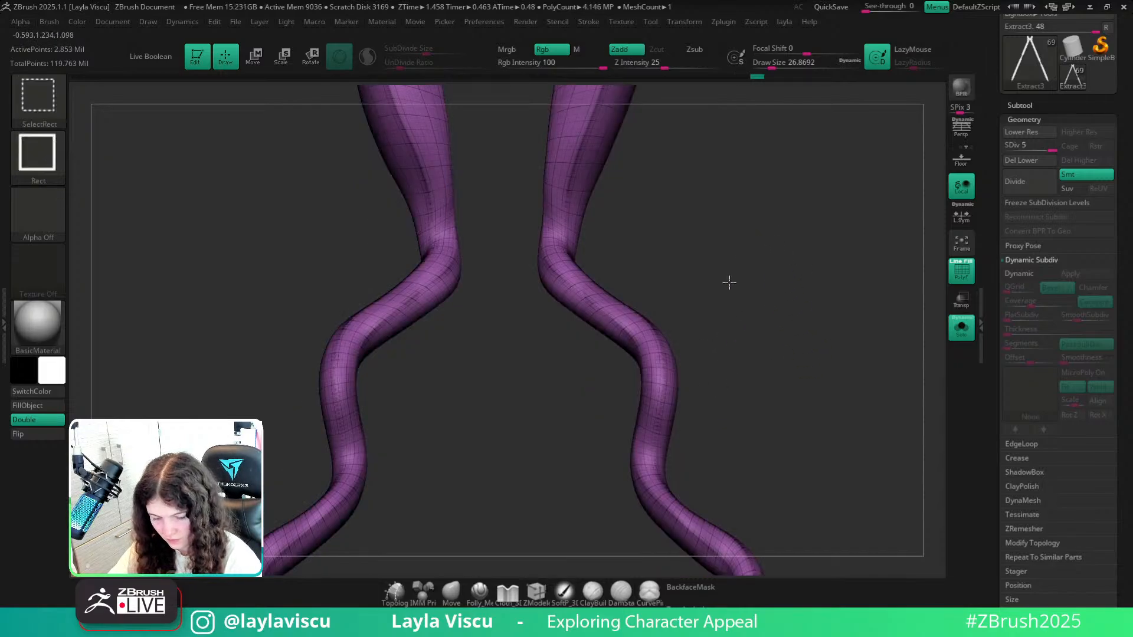
{"action": "left_click", "coordinate": [729, 283], "text": "ctrl+shift"}
{"action": "left_click", "coordinate": [593, 355], "text": "ctrl+shift"}
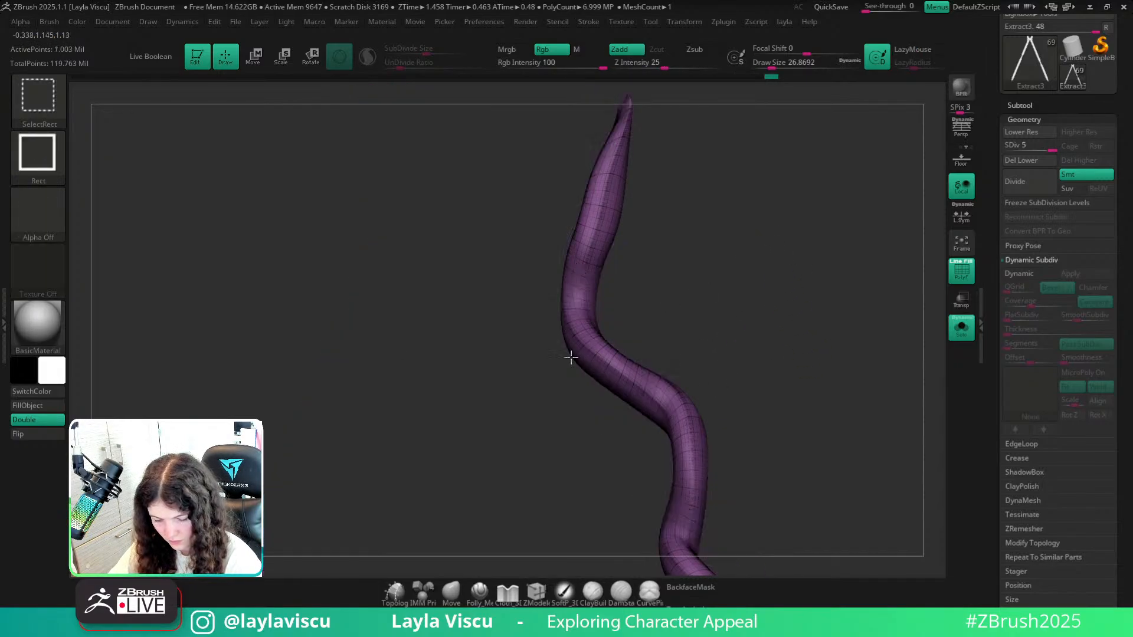
{"action": "left_click", "coordinate": [464, 368], "text": "ctrl+shift"}
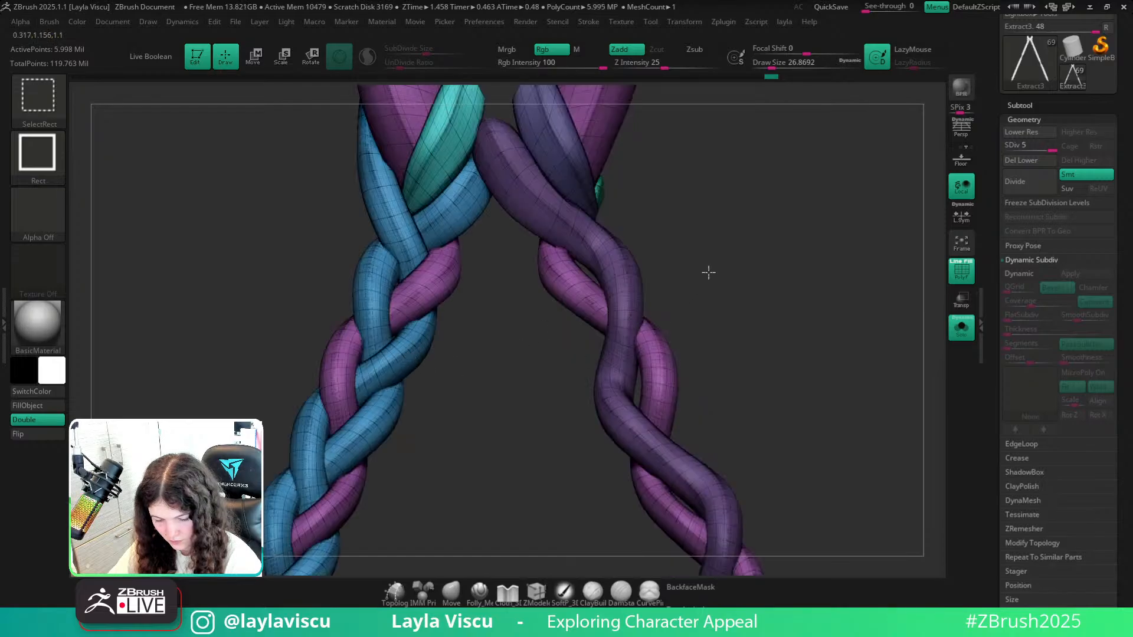
{"action": "left_click_drag", "start_coordinate": [720, 245], "coordinate": [748, 250], "text": "ctrl+shift"}
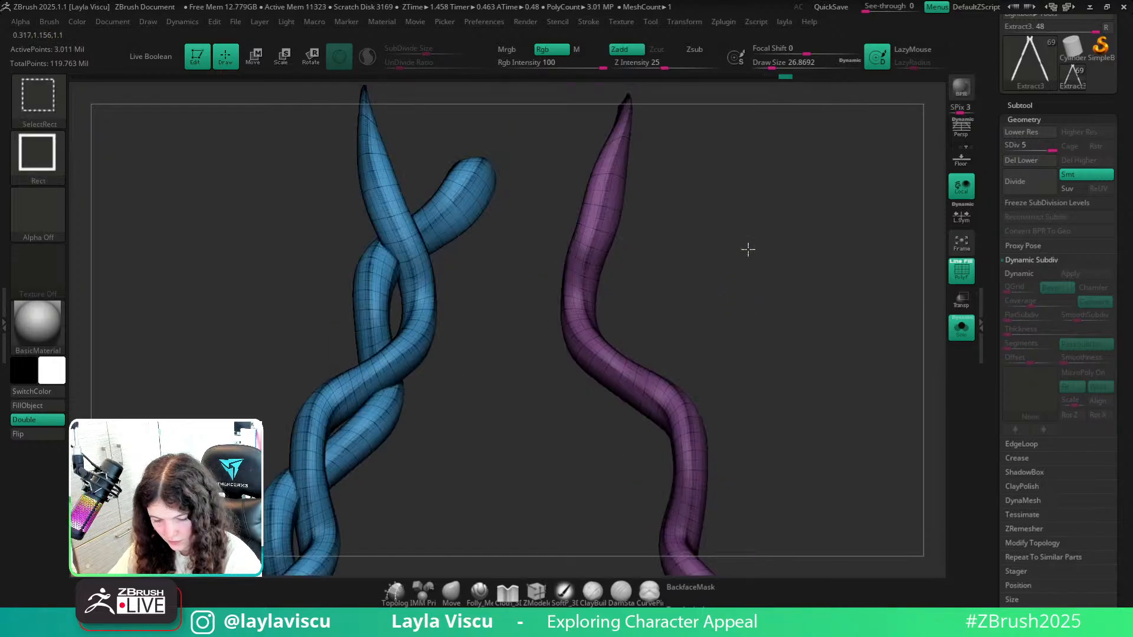
{"action": "left_click", "coordinate": [737, 287], "text": "ctrl+shift"}
Hide other strands so two left-braid strands and one right-braid strand remain, group these into one polygroup, and unhide the rest.
{"action": "left_click_drag", "start_coordinate": [753, 315], "coordinate": [743, 249], "text": "alt"}
{"action": "right_click_drag", "start_coordinate": [643, 366], "coordinate": [527, 626], "text": "alt"}
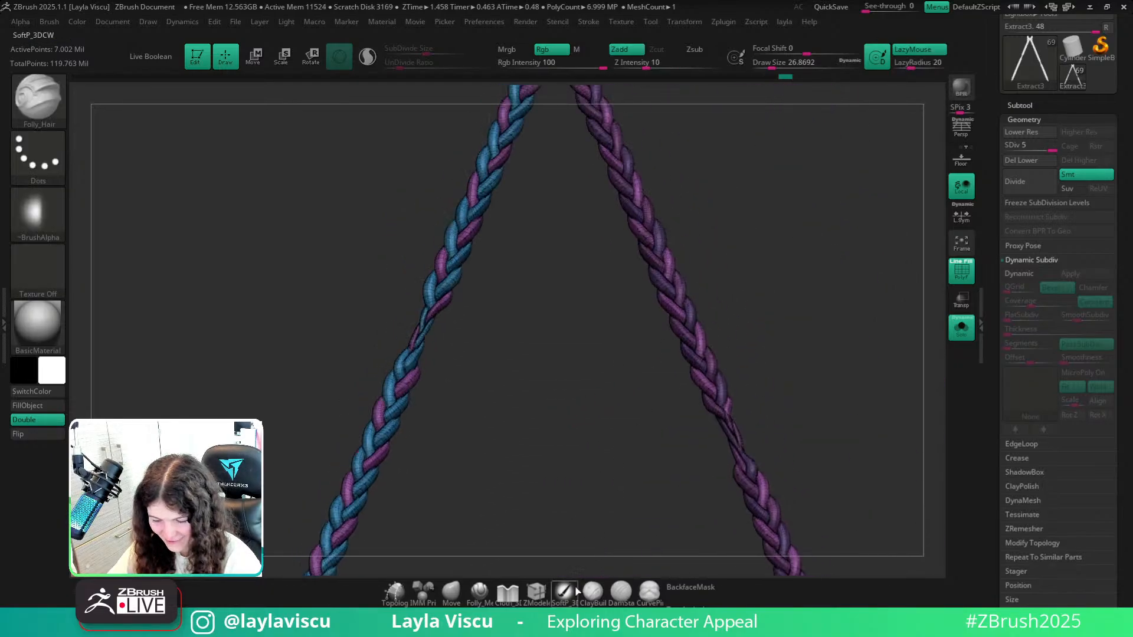
{"action": "right_click_drag", "start_coordinate": [738, 309], "coordinate": [794, 455], "text": "alt"}
{"action": "right_click_drag", "start_coordinate": [673, 277], "coordinate": [667, 273], "text": "ctrl"}
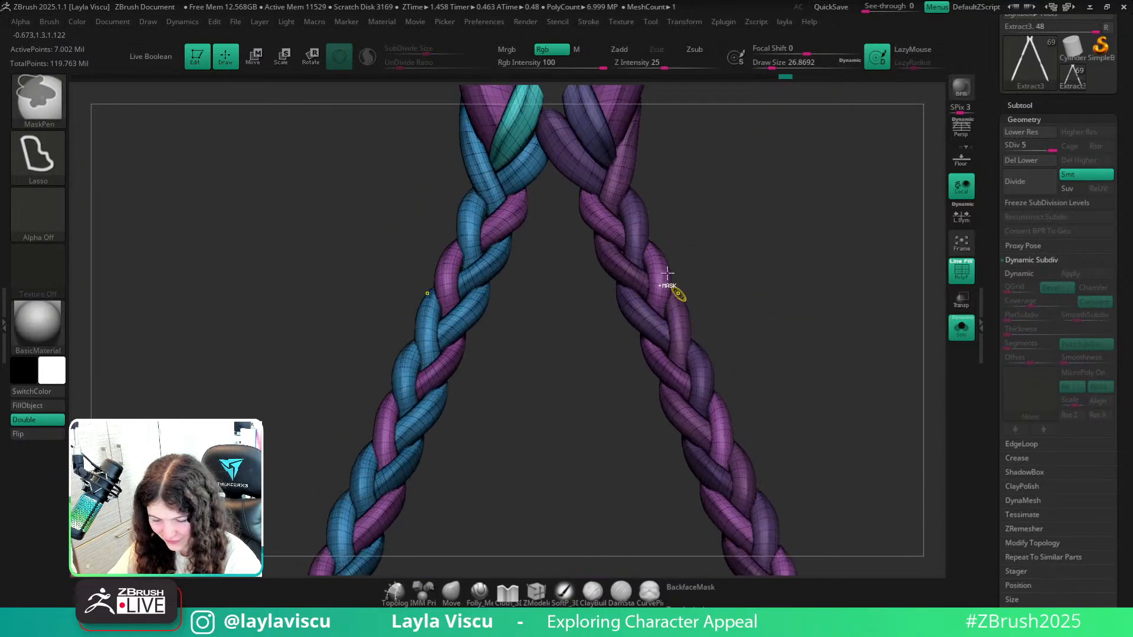
{"action": "left_click", "coordinate": [638, 227], "text": "ctrl+shift"}
{"action": "left_click", "coordinate": [439, 236], "text": "ctrl+shift"}
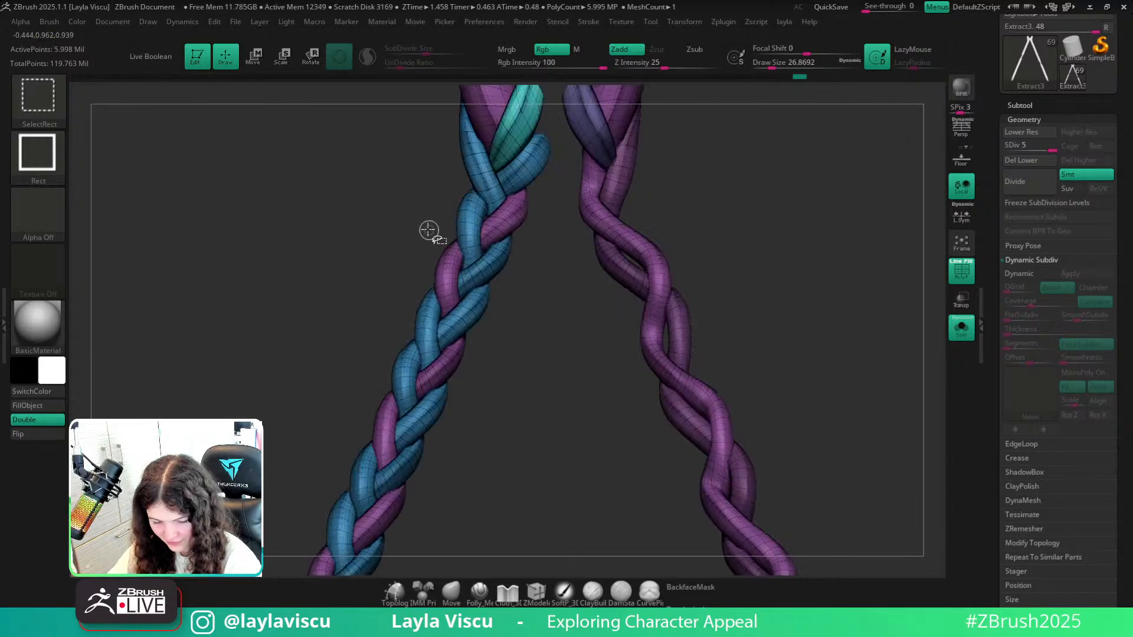
{"action": "left_click", "coordinate": [458, 232], "text": "ctrl+shift"}
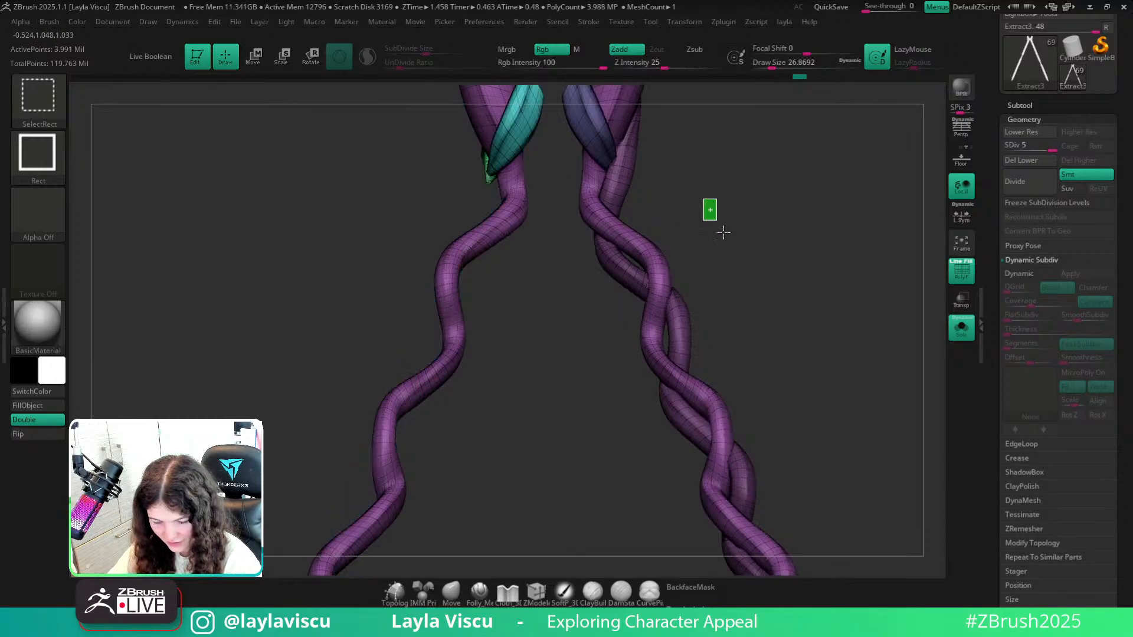
{"action": "key", "text": "ctrl+w"}
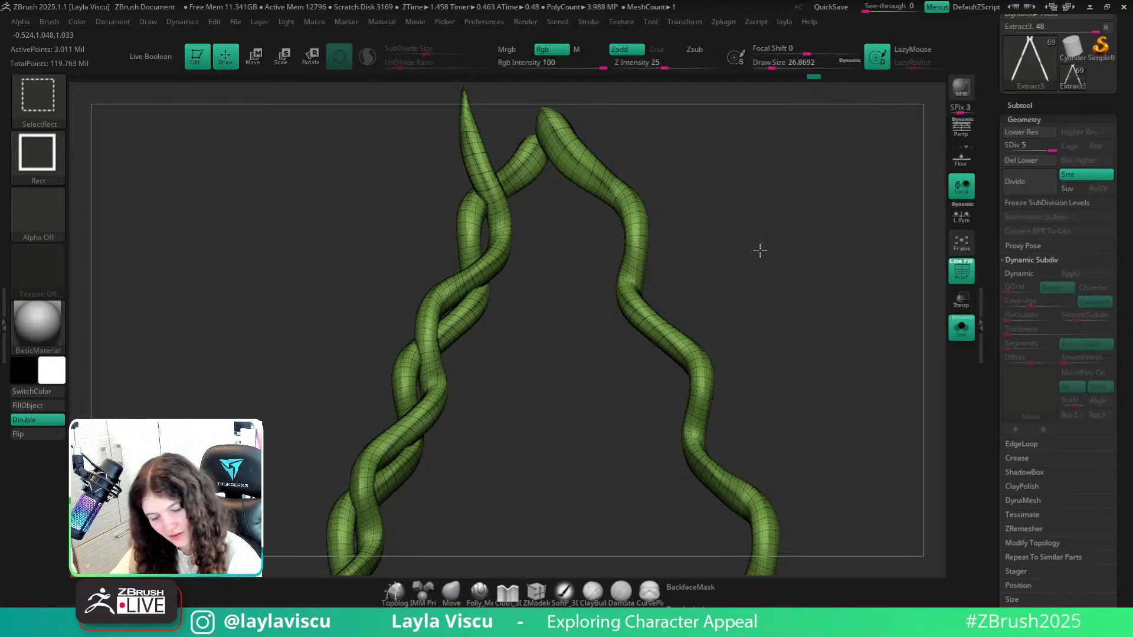
{"action": "left_click", "coordinate": [760, 251], "text": "ctrl+shift"}
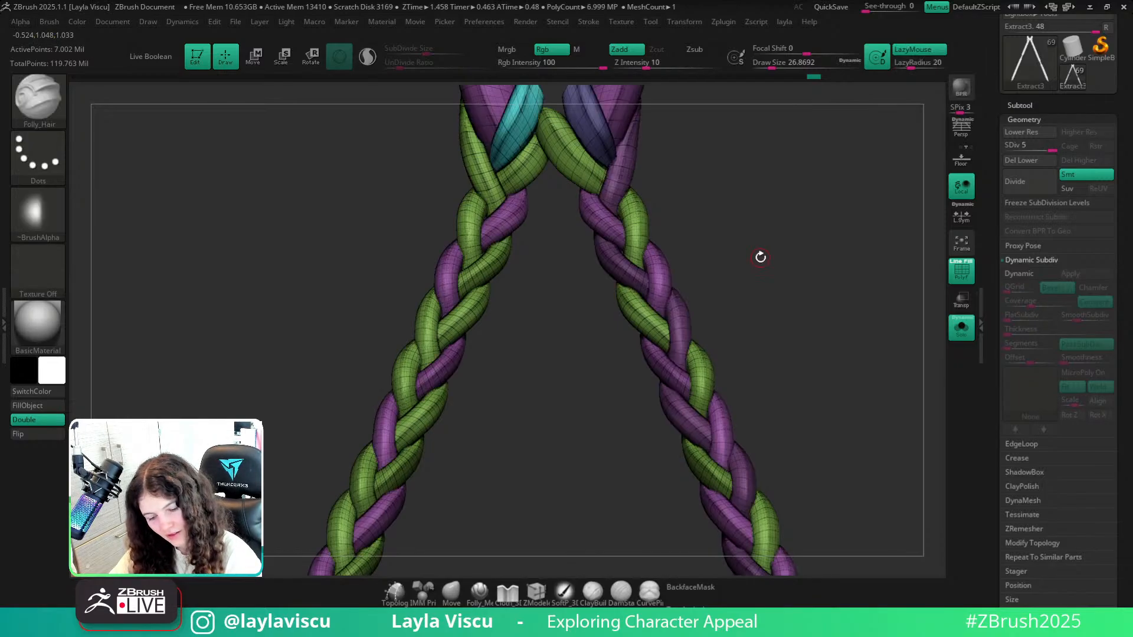
Isolate the newly combined three-strand polygroup and split it with Auto Groups.
{"action": "left_click", "coordinate": [493, 273], "text": "ctrl+shift"}
{"action": "right_click_drag", "start_coordinate": [537, 285], "coordinate": [693, 220], "text": "ctrl"}
{"action": "key", "text": "2"}
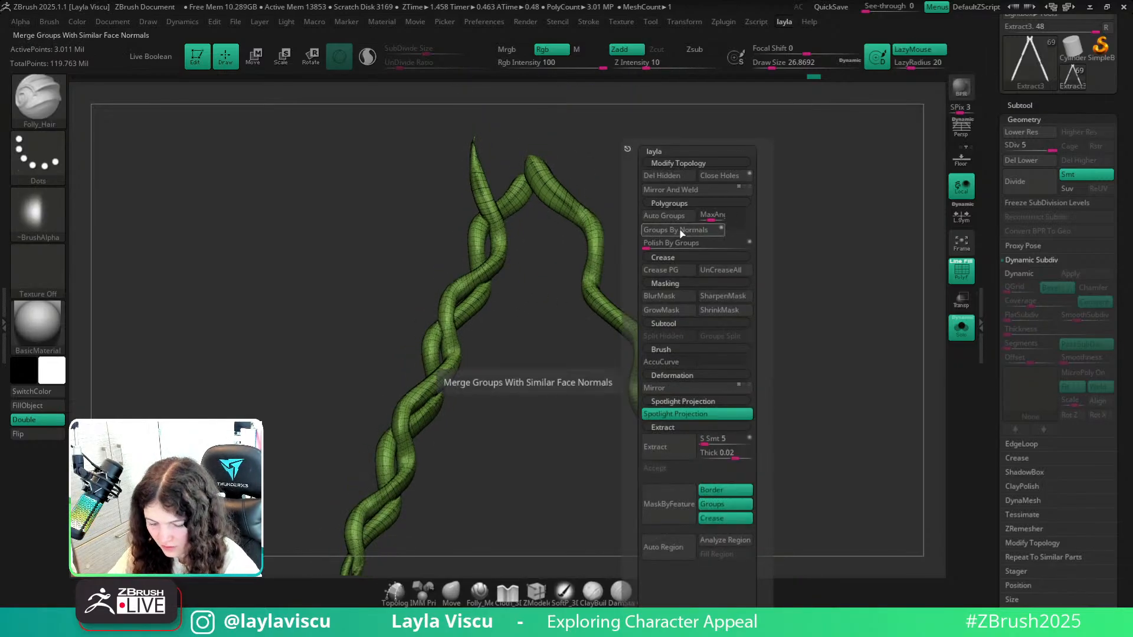
{"action": "left_click", "coordinate": [672, 216]}
{"action": "mouse_move", "coordinate": [525, 181]}
{"action": "right_mouse_down", "text": "ctrl"}
{"action": "mouse_move", "coordinate": [771, 251]}
{"action": "mouse_move", "coordinate": [760, 362]}
{"action": "mouse_move", "coordinate": [725, 258]}
{"action": "mouse_move", "coordinate": [710, 328]}
{"action": "mouse_move", "coordinate": [537, 302]}
{"action": "right_mouse_up", "text": "ctrl"}
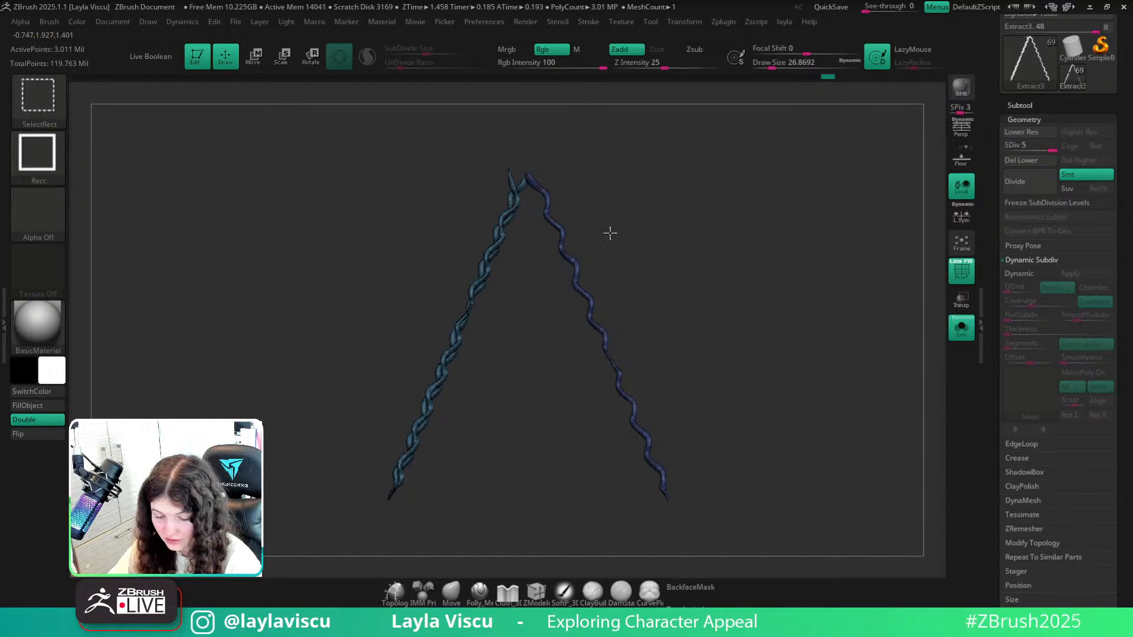
Unhide the full braid mesh, merge it into a single polygroup, and regroup its separate parts with Auto Groups.
{"action": "left_click", "coordinate": [594, 241], "text": "ctrl+shift"}
{"action": "key", "text": "ctrl+w"}
{"action": "right_click_drag", "start_coordinate": [574, 220], "coordinate": [627, 337], "text": "ctrl"}
{"action": "key", "text": "shift+f"}
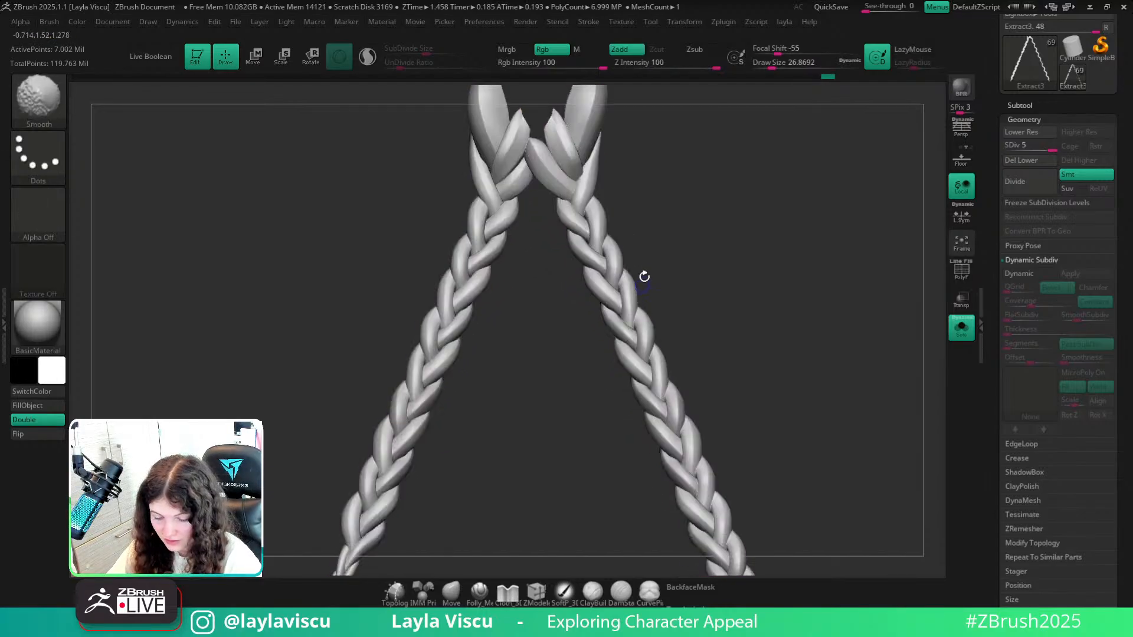
{"action": "right_click_drag", "start_coordinate": [645, 275], "coordinate": [672, 351], "text": "ctrl"}
{"action": "key", "text": "shift+f"}
{"action": "key", "text": "space"}
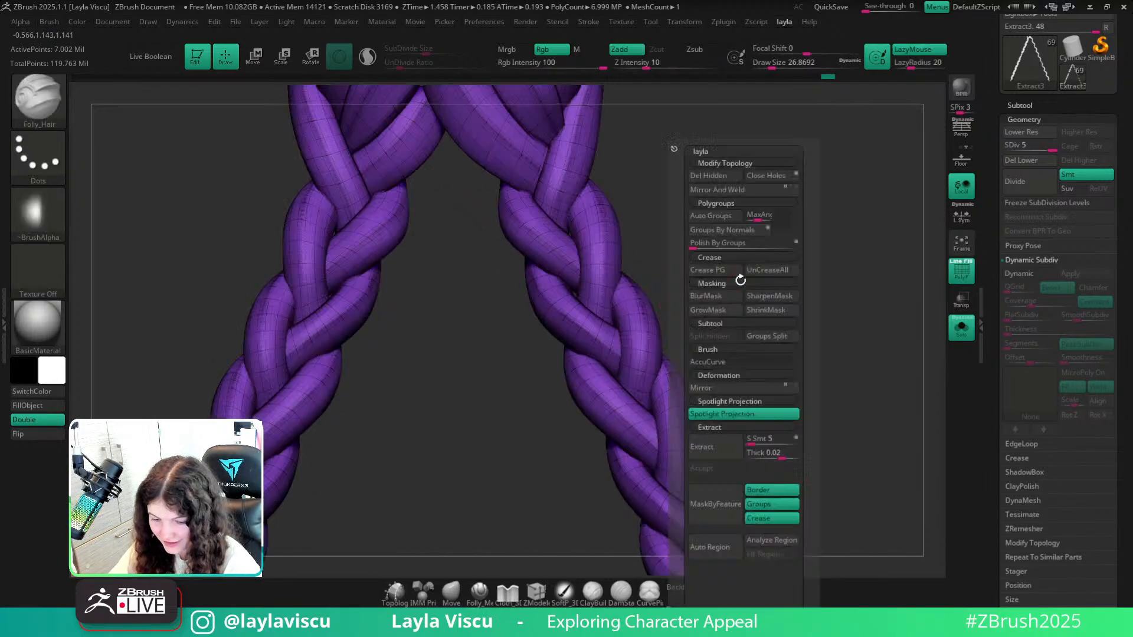
{"action": "left_click", "coordinate": [705, 219]}
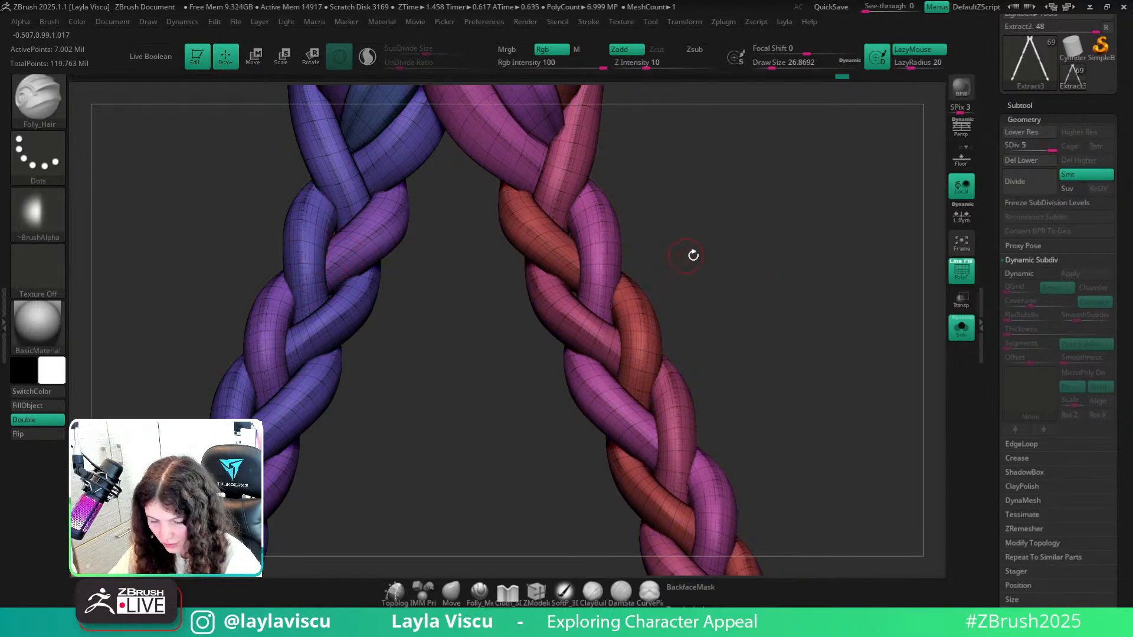
{"action": "left_click_drag", "start_coordinate": [693, 255], "coordinate": [754, 332]}
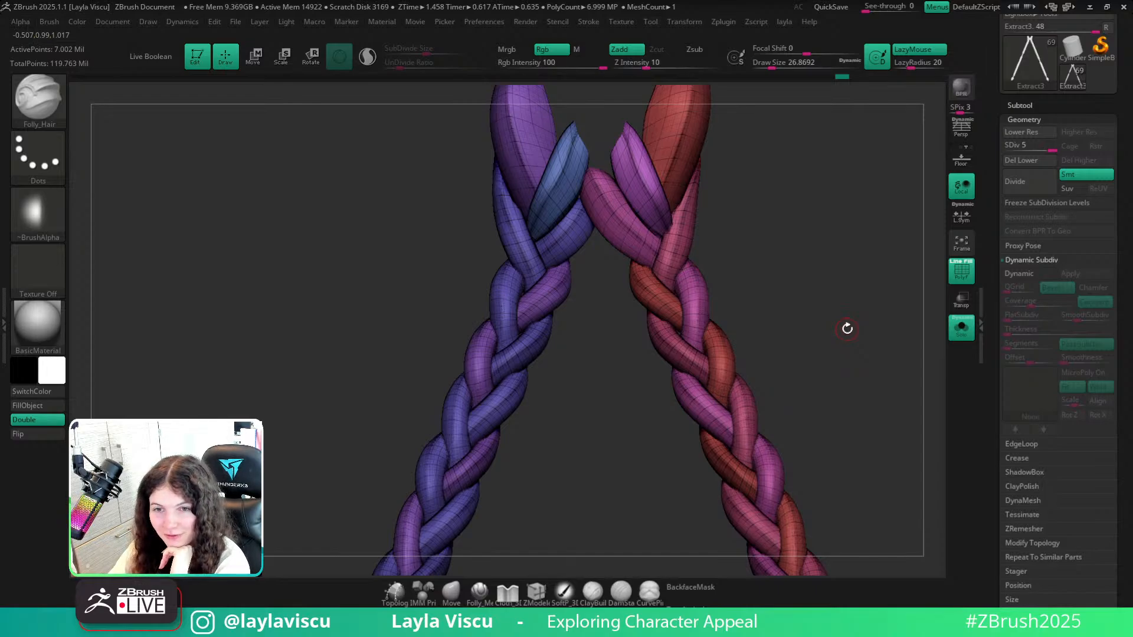
Activate the Folly_Hair brush and turn off the polygroup wireframe display for a closer view of the upper braids.
{"action": "key", "text": "o"}
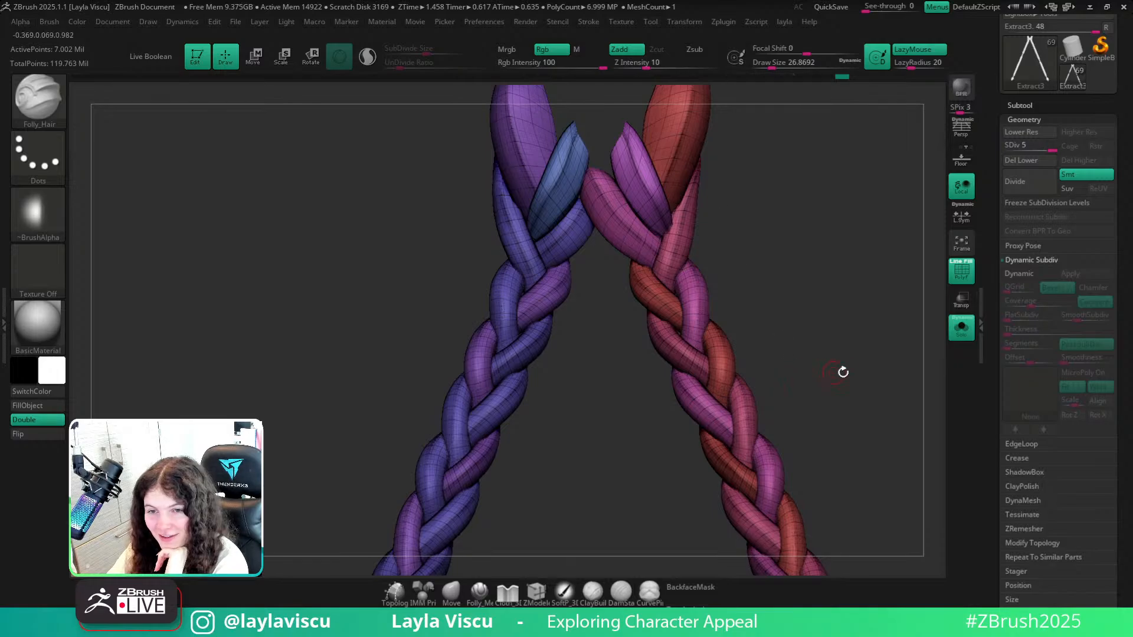
{"action": "key", "text": "b"}
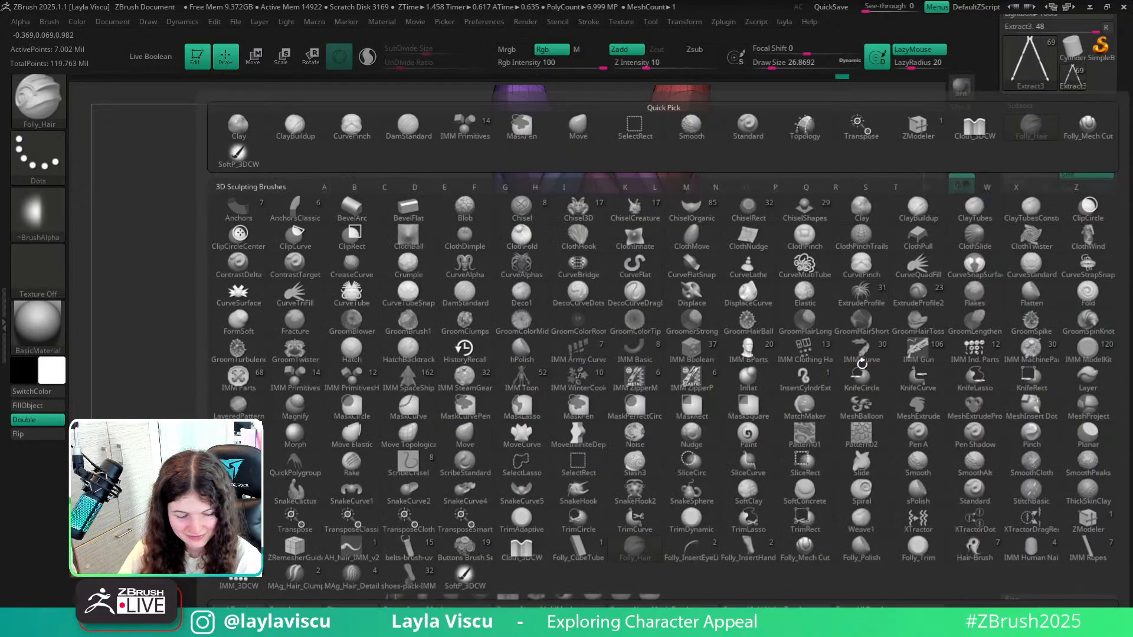
{"action": "key", "text": "f"}
{"action": "key", "text": "h"}
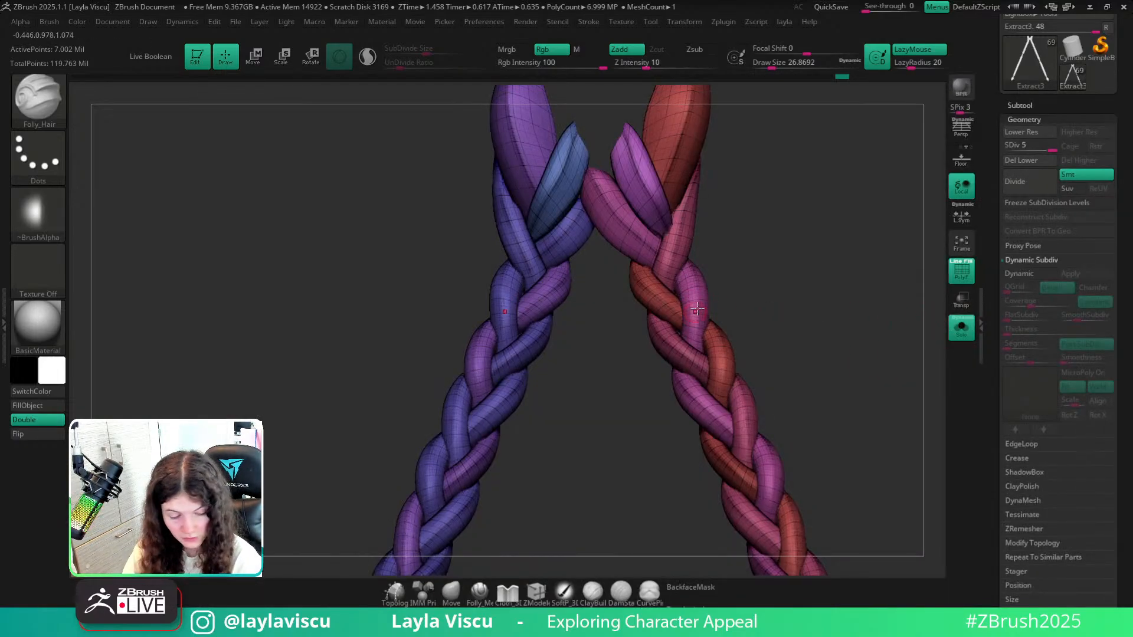
{"action": "right_click_drag", "start_coordinate": [689, 300], "coordinate": [694, 265], "text": "ctrl"}
{"action": "key", "text": "shift+f"}
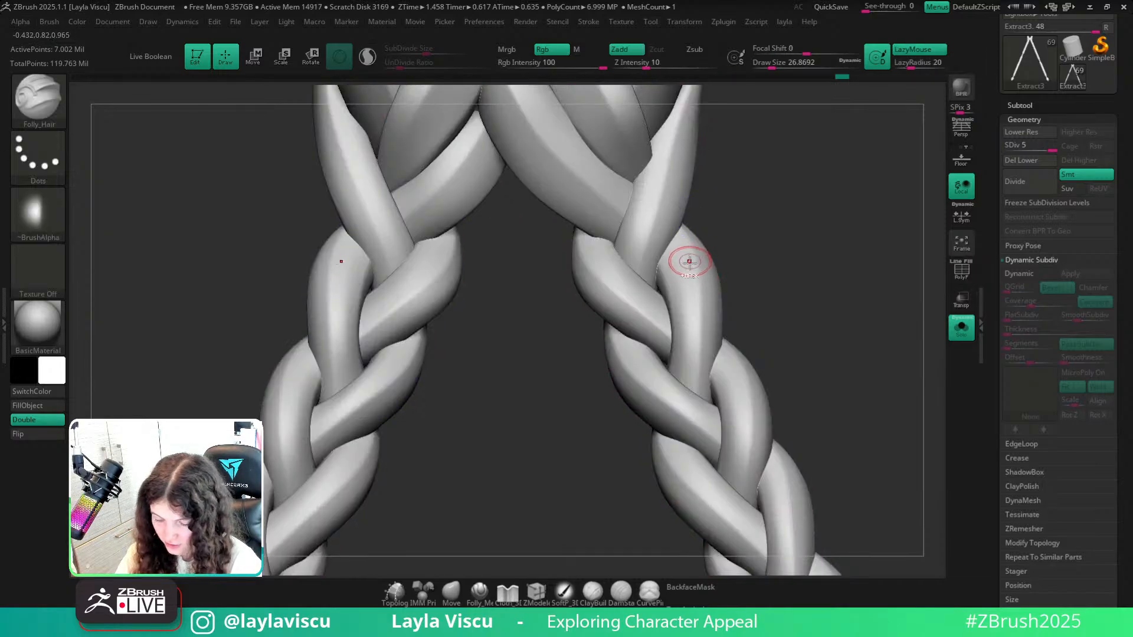
{"action": "left_click", "coordinate": [690, 258], "text": "ctrl+shift"}
{"action": "key", "text": "ctrl+z"}
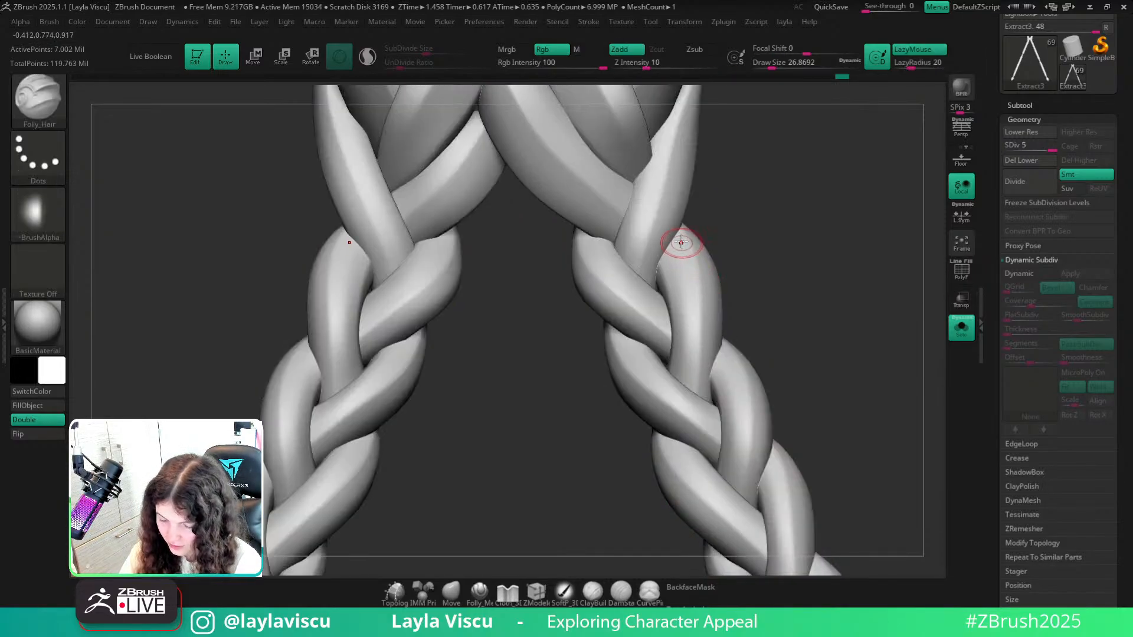
{"action": "left_click_drag", "start_coordinate": [680, 239], "coordinate": [695, 378]}
{"action": "key", "text": "ctrl+z"}
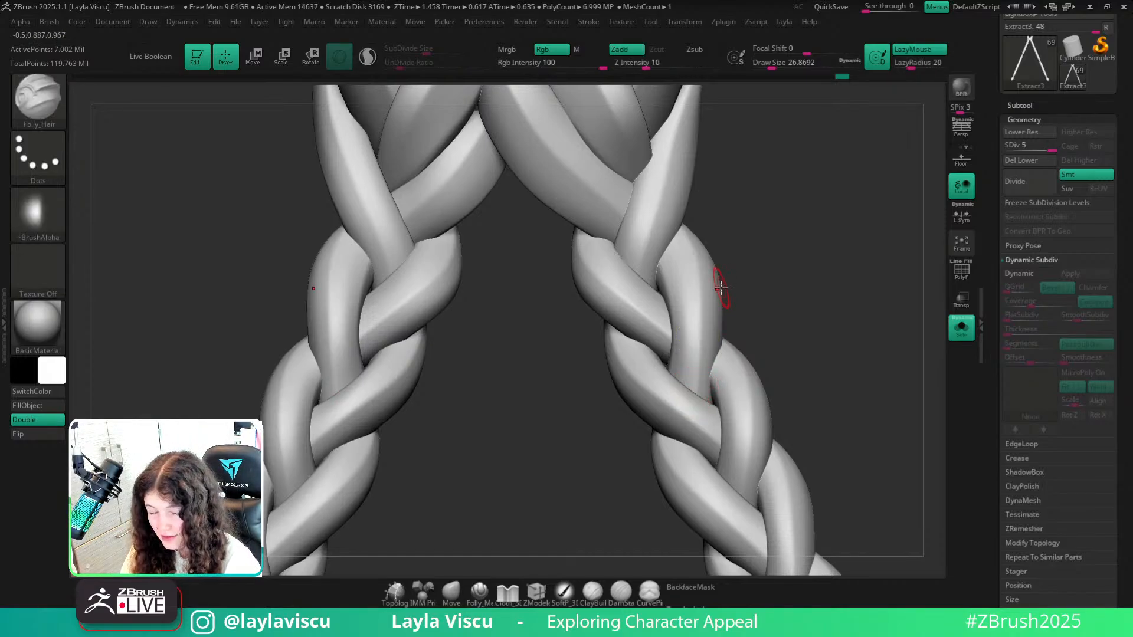
{"action": "mouse_move", "coordinate": [699, 398]}
{"action": "left_mouse_down"}
{"action": "mouse_move", "coordinate": [701, 348]}
{"action": "mouse_move", "coordinate": [669, 238]}
{"action": "left_mouse_up"}
{"action": "key", "text": "ctrl+z"}
Sculpt several lengthwise hair grooves with Folly_Hair along the upper outer strand of the right braid.
{"action": "mouse_move", "coordinate": [700, 402]}
{"action": "left_mouse_down"}
{"action": "mouse_move", "coordinate": [700, 334]}
{"action": "mouse_move", "coordinate": [675, 221]}
{"action": "left_mouse_up"}
{"action": "left_click_drag", "start_coordinate": [769, 257], "coordinate": [711, 253]}
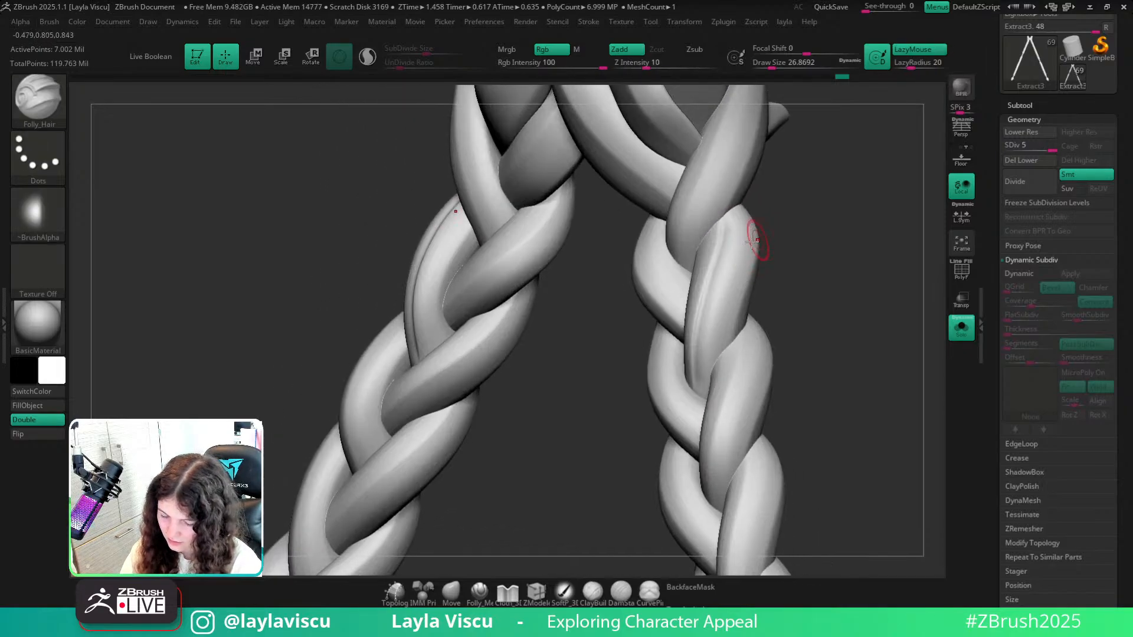
{"action": "left_click_drag", "start_coordinate": [731, 213], "coordinate": [701, 398]}
{"action": "mouse_move", "coordinate": [778, 328]}
{"action": "left_mouse_down"}
{"action": "mouse_move", "coordinate": [853, 299]}
{"action": "mouse_move", "coordinate": [840, 305]}
{"action": "left_mouse_up"}
{"action": "mouse_move", "coordinate": [716, 227]}
{"action": "left_mouse_down"}
{"action": "mouse_move", "coordinate": [731, 321]}
{"action": "mouse_move", "coordinate": [726, 399]}
{"action": "left_mouse_up"}
{"action": "left_click_drag", "start_coordinate": [711, 248], "coordinate": [731, 396]}
{"action": "key", "text": "shift"}
{"action": "mouse_move", "coordinate": [828, 348]}
{"action": "right_mouse_down", "text": "ctrl"}
{"action": "mouse_move", "coordinate": [821, 357]}
{"action": "mouse_move", "coordinate": [742, 295]}
{"action": "mouse_move", "coordinate": [789, 284]}
{"action": "right_mouse_up", "text": "ctrl"}
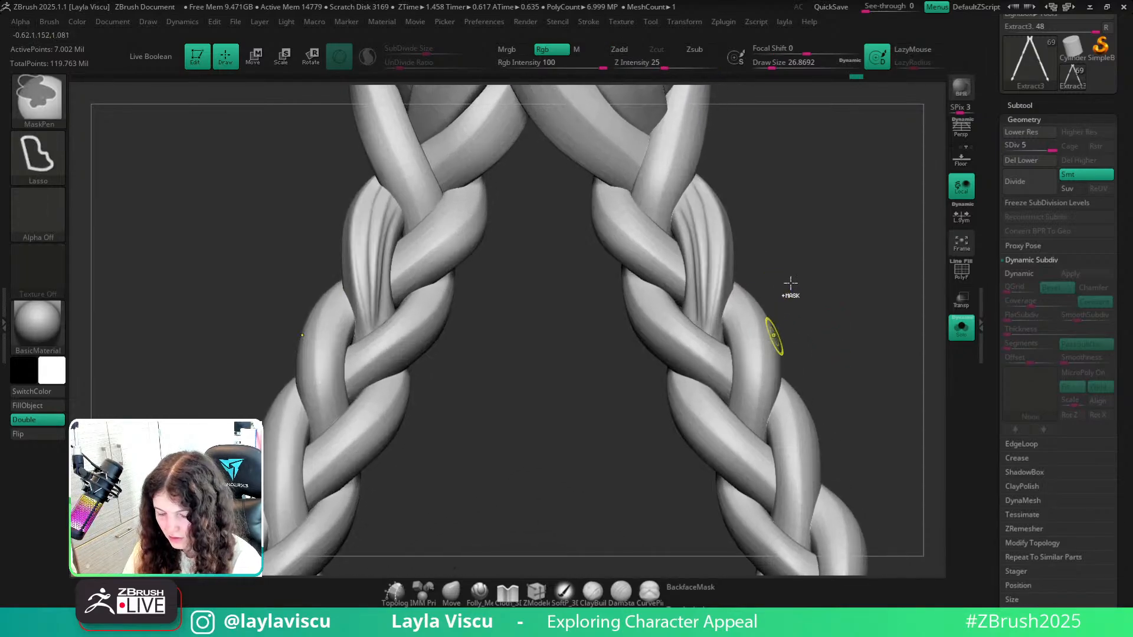
{"action": "mouse_move", "coordinate": [691, 183]}
{"action": "left_mouse_down"}
{"action": "mouse_move", "coordinate": [695, 330]}
{"action": "mouse_move", "coordinate": [675, 187]}
{"action": "left_mouse_up"}
Try softening the grooves on the upper outer strand with TrimDynamic at a draw size of about 51.
{"action": "right_click_drag", "start_coordinate": [793, 219], "coordinate": [713, 126], "text": "ctrl"}
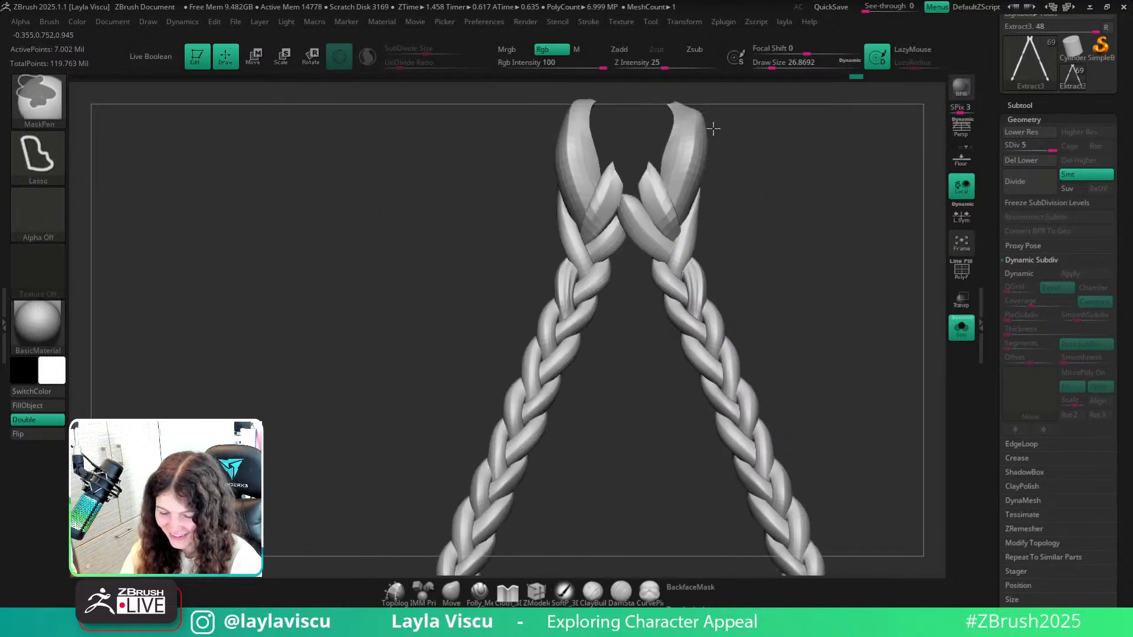
{"action": "mouse_move", "coordinate": [777, 349]}
{"action": "right_mouse_down", "text": "ctrl"}
{"action": "mouse_move", "coordinate": [791, 349]}
{"action": "mouse_move", "coordinate": [756, 410]}
{"action": "mouse_move", "coordinate": [753, 348]}
{"action": "right_mouse_up", "text": "ctrl"}
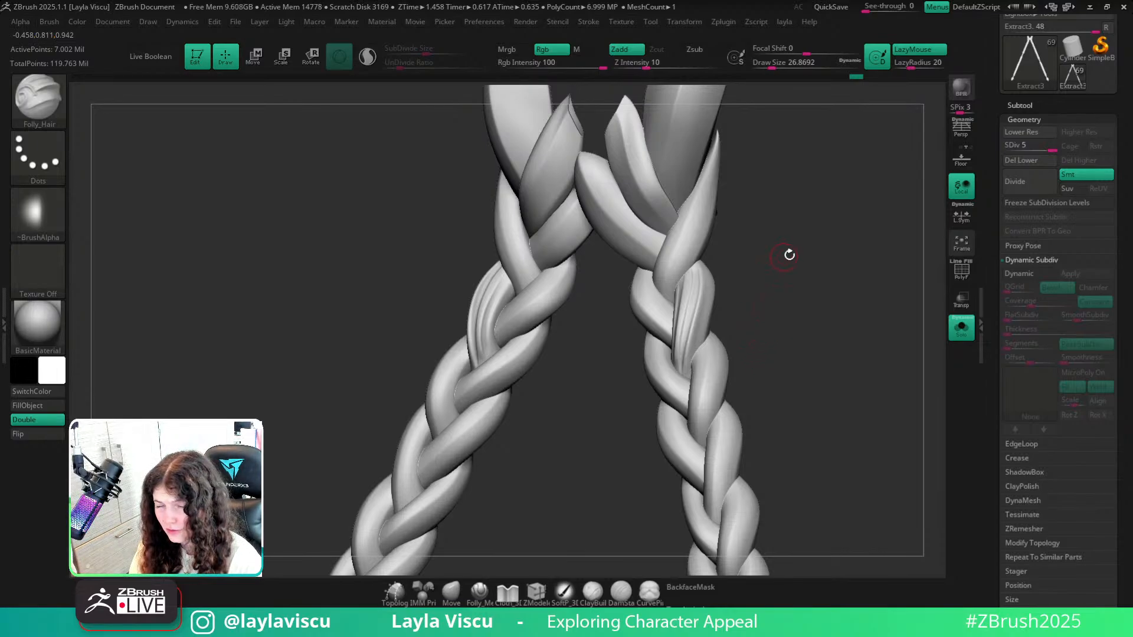
{"action": "right_click_drag", "start_coordinate": [789, 255], "coordinate": [779, 354]}
{"action": "mouse_move", "coordinate": [701, 310]}
{"action": "right_mouse_down"}
{"action": "mouse_move", "coordinate": [763, 308]}
{"action": "mouse_move", "coordinate": [764, 322]}
{"action": "mouse_move", "coordinate": [739, 310]}
{"action": "mouse_move", "coordinate": [810, 293]}
{"action": "right_mouse_up"}
{"action": "key", "text": "b"}
{"action": "key", "text": "t"}
{"action": "key", "text": "d"}
{"action": "key", "text": "s"}
{"action": "left_click_drag", "start_coordinate": [701, 291], "coordinate": [689, 360]}
{"action": "left_click_drag", "start_coordinate": [699, 258], "coordinate": [688, 369]}
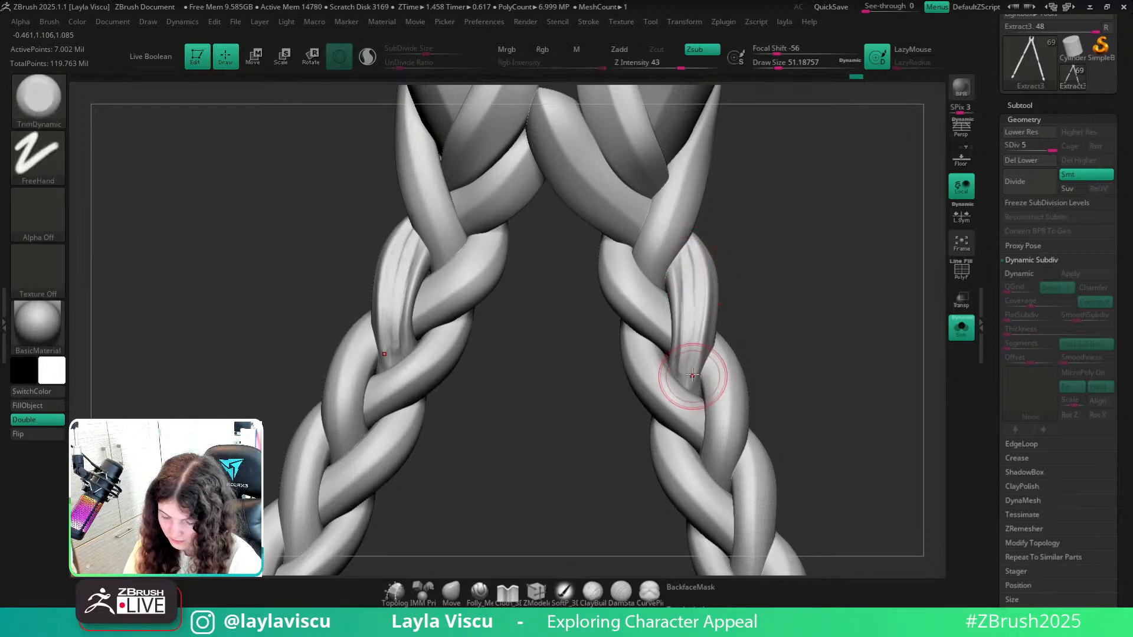
{"action": "key", "text": "ctrl+z"}
{"action": "mouse_move", "coordinate": [688, 254]}
{"action": "left_mouse_down"}
{"action": "mouse_move", "coordinate": [683, 366]}
{"action": "mouse_move", "coordinate": [683, 316]}
{"action": "left_mouse_up"}
{"action": "key", "text": "ctrl+z"}
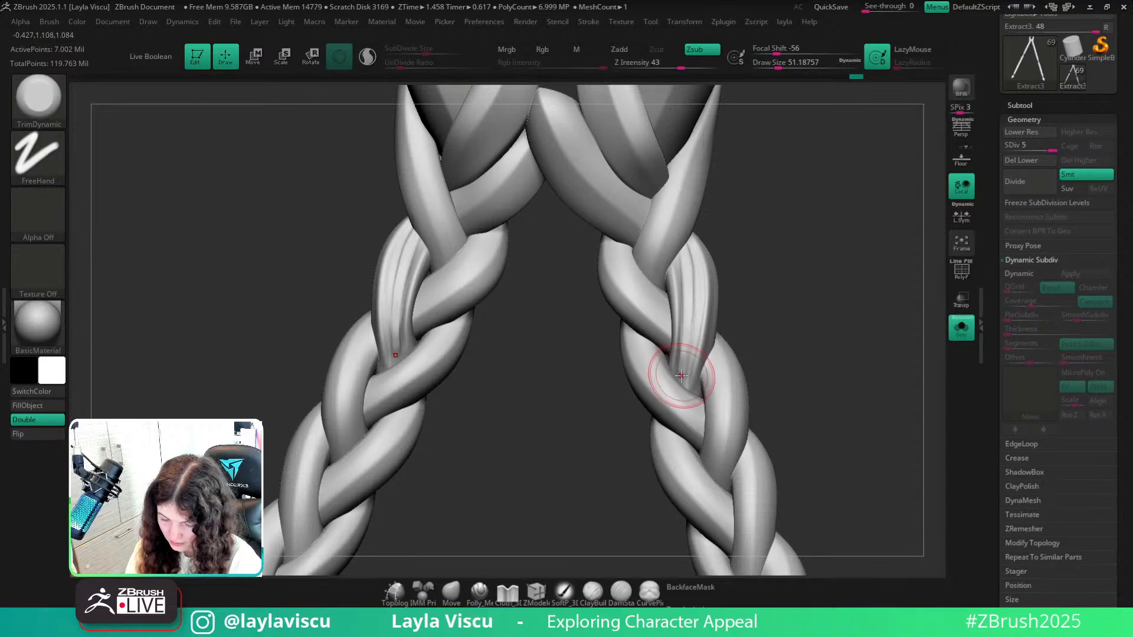
{"action": "key", "text": "ctrl+z"}
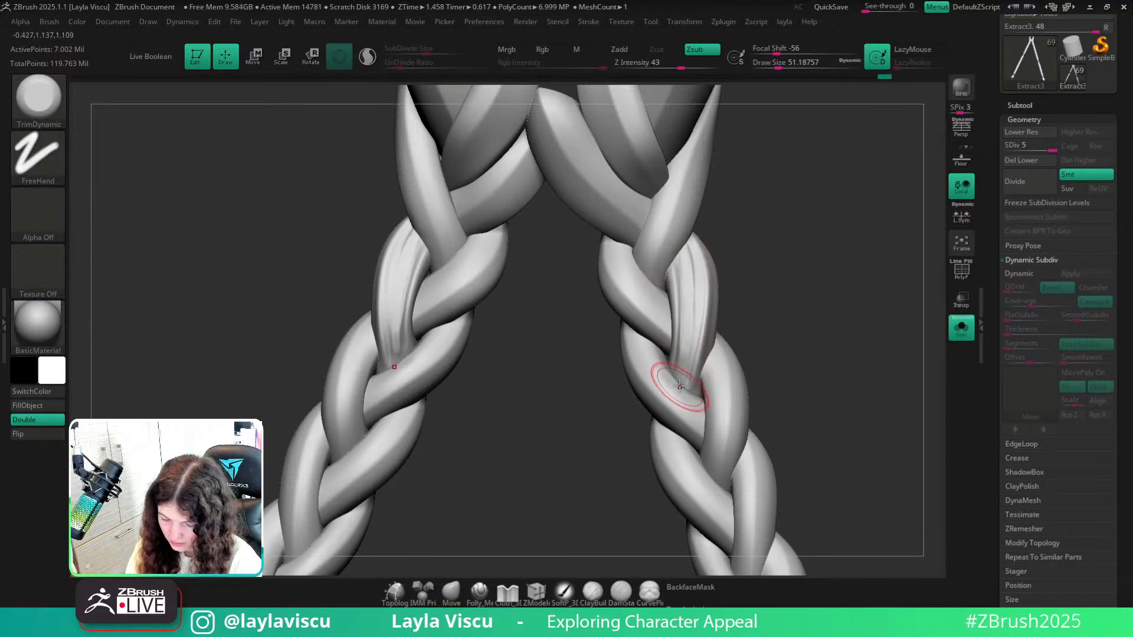
Redefine the upper outer strand's grooves with Folly_Hair strokes from its lower end upward, at a draw size of about 25.
{"action": "left_click_drag", "start_coordinate": [760, 255], "coordinate": [745, 278]}
{"action": "key", "text": "b"}
{"action": "key", "text": "f"}
{"action": "key", "text": "h"}
{"action": "key", "text": "s"}
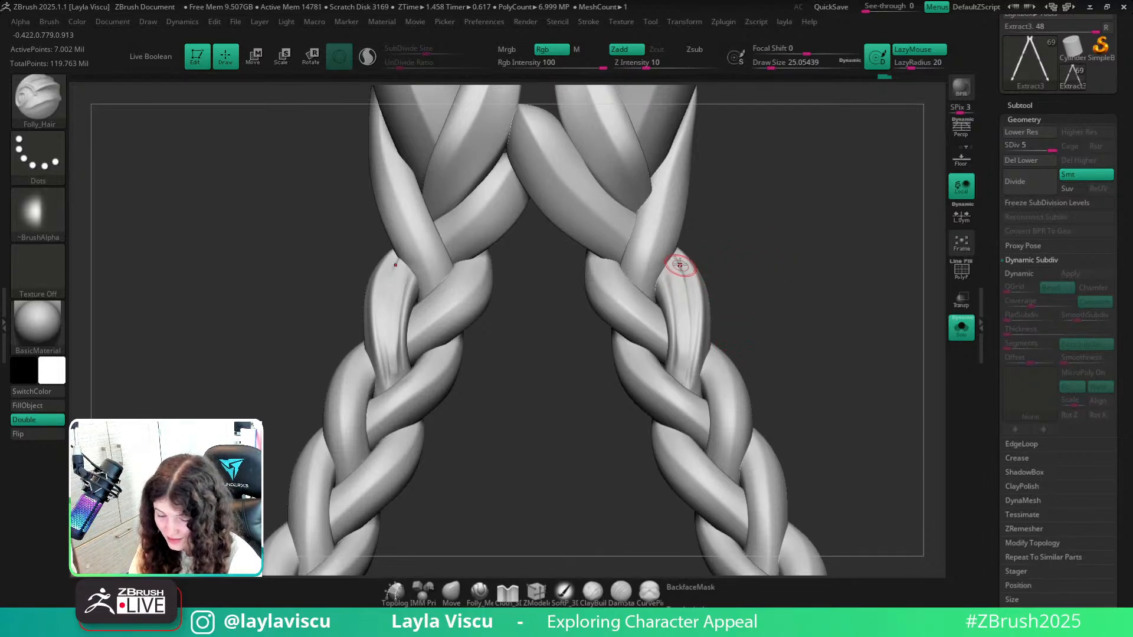
{"action": "left_click_drag", "start_coordinate": [731, 293], "coordinate": [725, 316]}
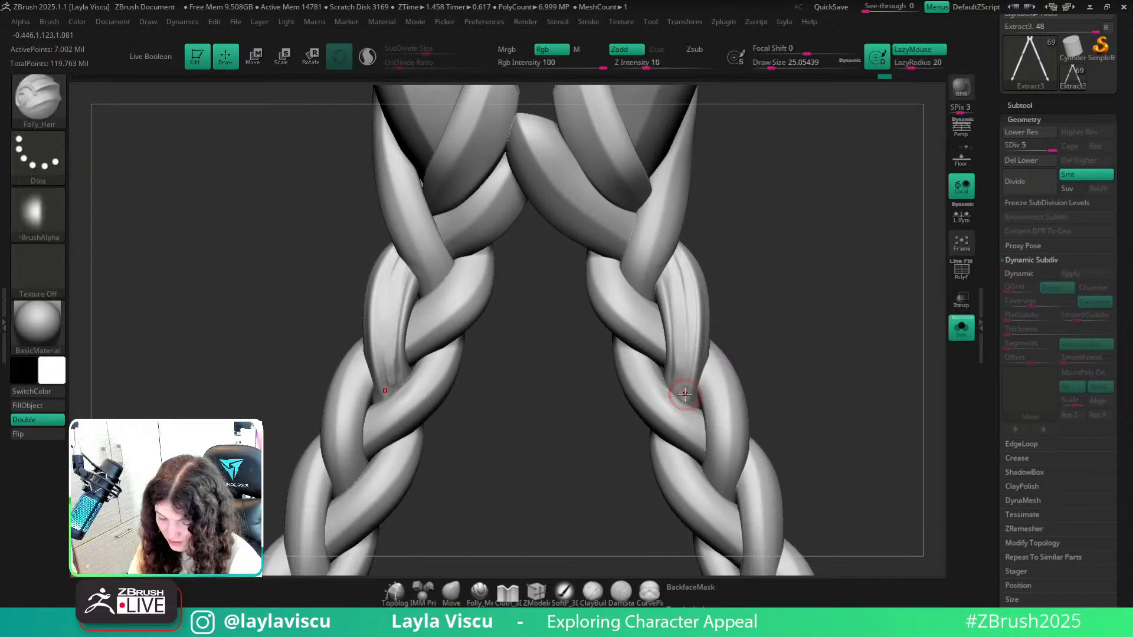
{"action": "mouse_move", "coordinate": [682, 394]}
{"action": "left_mouse_down"}
{"action": "mouse_move", "coordinate": [691, 322]}
{"action": "mouse_move", "coordinate": [677, 273]}
{"action": "left_mouse_up"}
{"action": "left_click_drag", "start_coordinate": [682, 392], "coordinate": [680, 254]}
{"action": "mouse_move", "coordinate": [765, 269]}
{"action": "left_mouse_down"}
{"action": "mouse_move", "coordinate": [753, 271]}
{"action": "mouse_move", "coordinate": [844, 246]}
{"action": "mouse_move", "coordinate": [748, 323]}
{"action": "left_mouse_up"}
{"action": "right_click_drag", "start_coordinate": [694, 353], "coordinate": [712, 352], "text": "ctrl"}
Flatten the ridges between the outer strand's grooves using TrimDynamic at a draw size of about 44.
{"action": "key", "text": "b"}
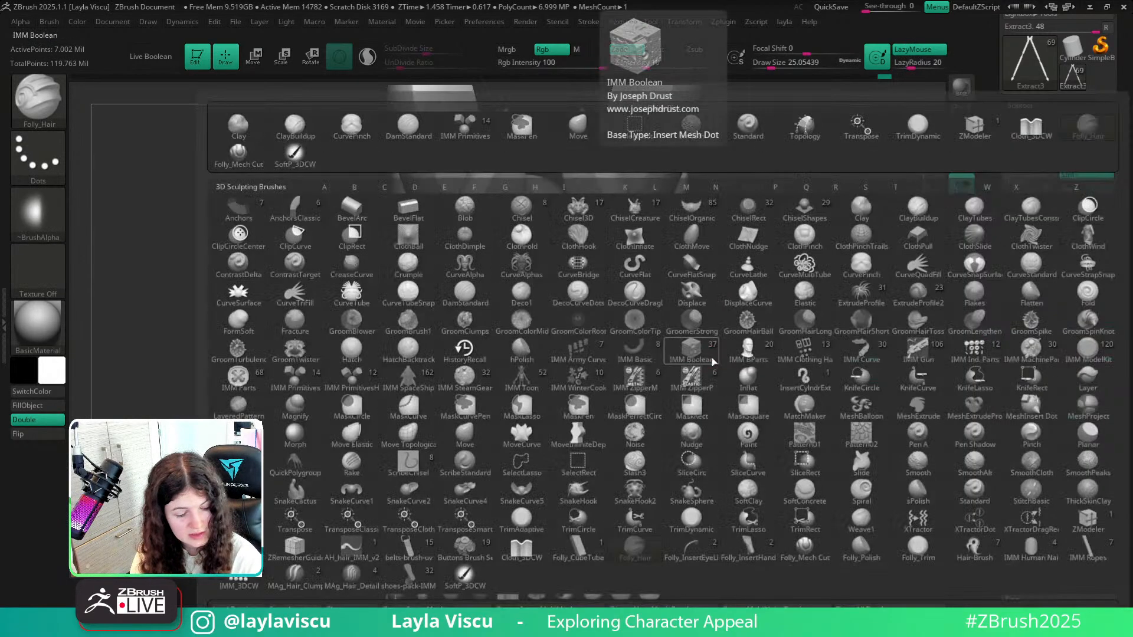
{"action": "key", "text": "t"}
{"action": "key", "text": "d"}
{"action": "key", "text": "s"}
{"action": "left_click_drag", "start_coordinate": [681, 379], "coordinate": [676, 423]}
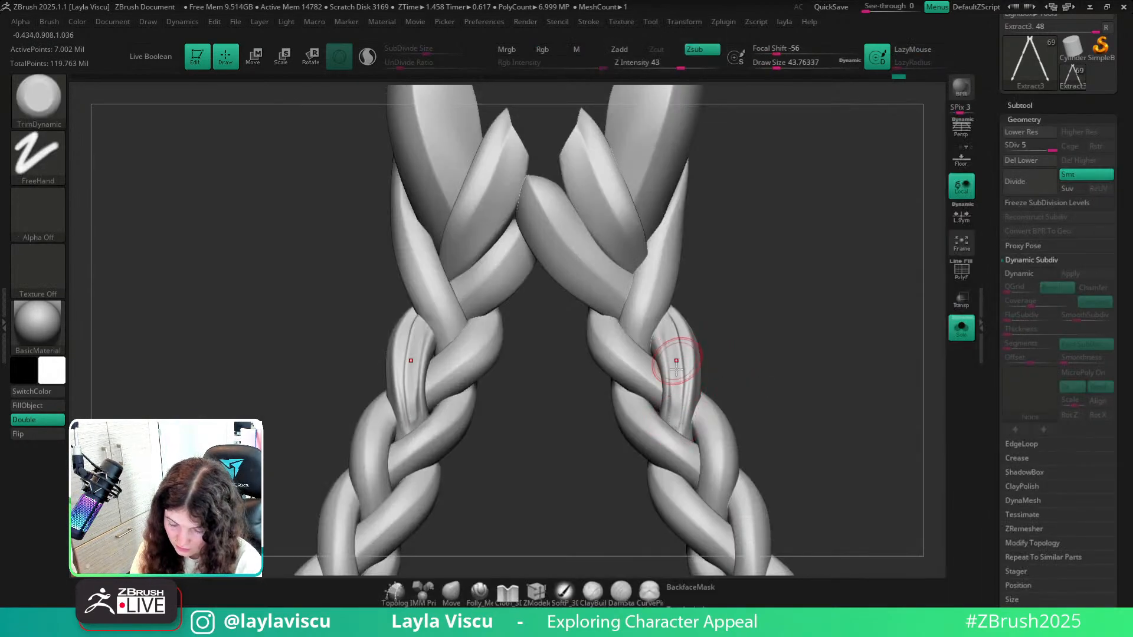
{"action": "left_click_drag", "start_coordinate": [677, 361], "coordinate": [678, 426]}
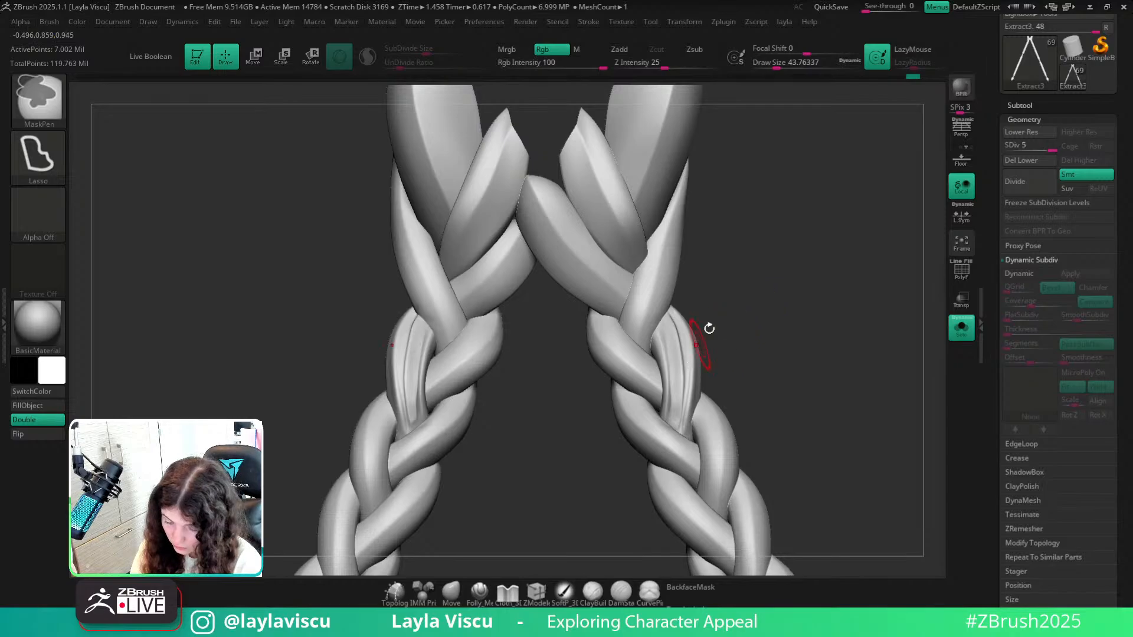
{"action": "mouse_move", "coordinate": [708, 329]}
{"action": "right_mouse_down", "text": "ctrl"}
{"action": "mouse_move", "coordinate": [749, 263]}
{"action": "mouse_move", "coordinate": [730, 382]}
{"action": "mouse_move", "coordinate": [744, 362]}
{"action": "mouse_move", "coordinate": [718, 440]}
{"action": "right_mouse_up", "text": "ctrl"}
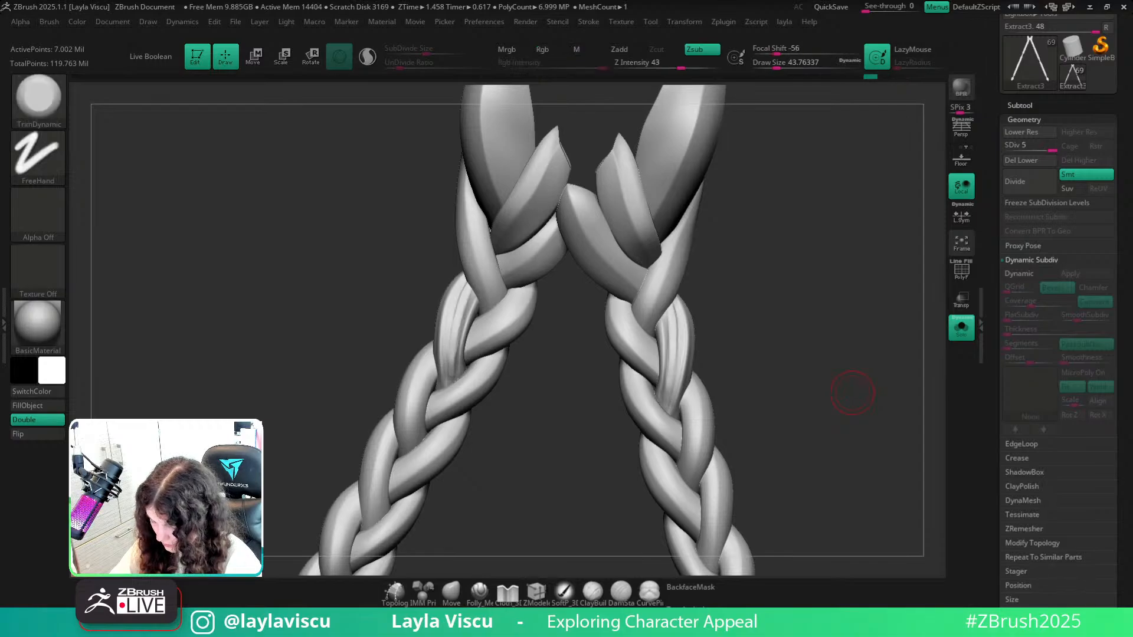
Step back through the undo history to remove all trial grooves from the braid strands.
{"action": "scroll", "coordinate": [1056, 567], "scroll_direction": "down", "scroll_amount": 3}
{"action": "key", "text": "ctrl+z"}
{"action": "key", "text": "ctrl+z"}
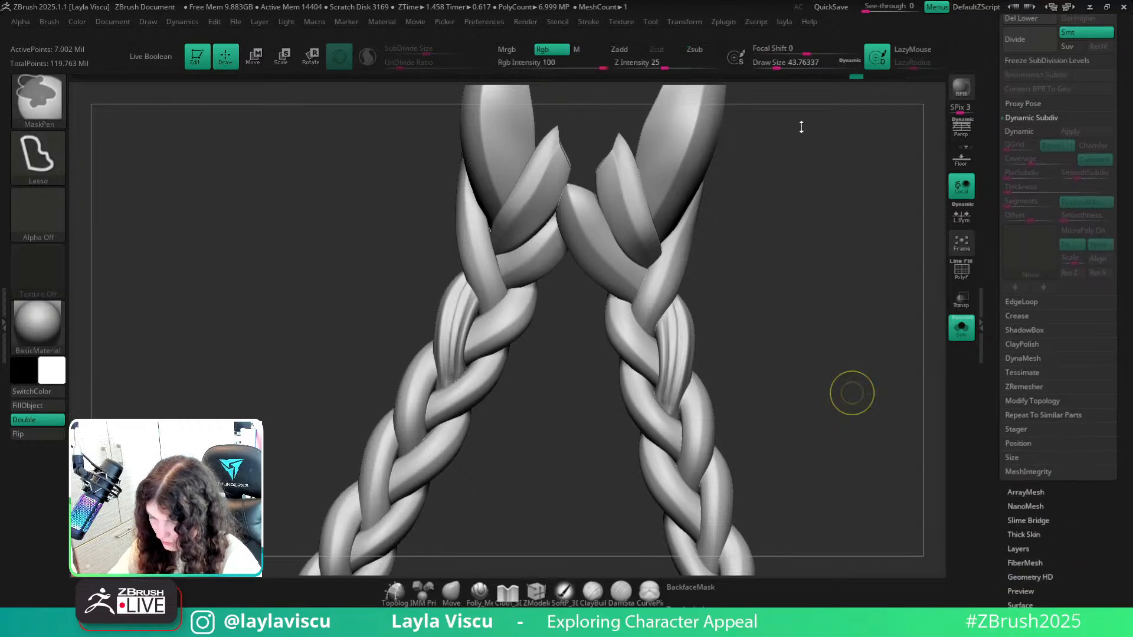
{"action": "left_click_drag", "start_coordinate": [834, 76], "coordinate": [857, 76]}
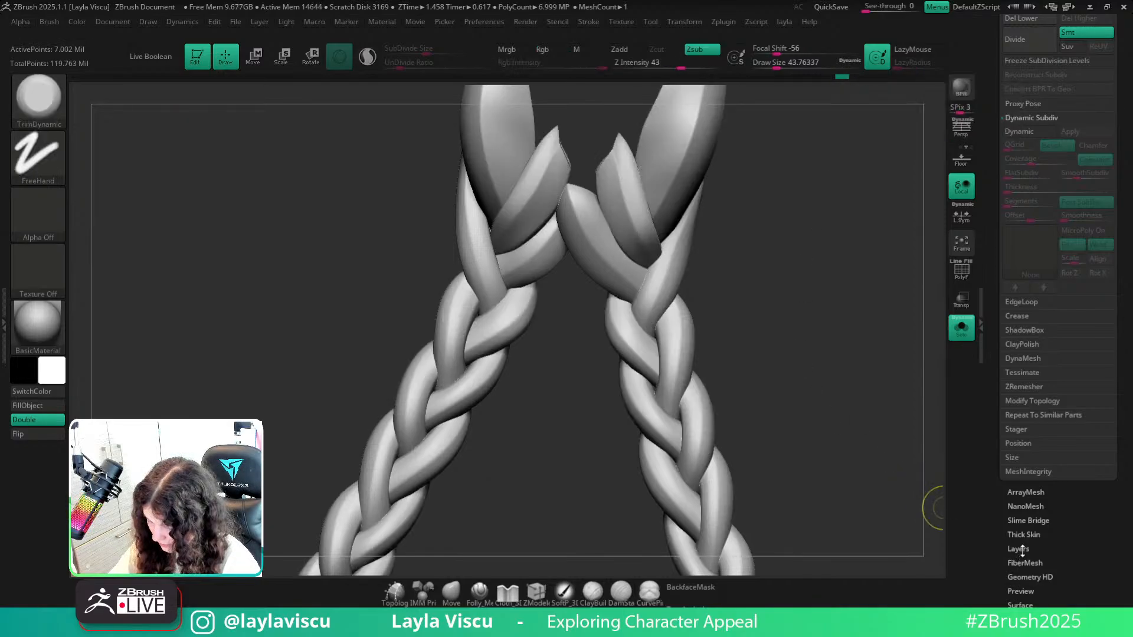
Open the morph target settings and save the tool over the existing jinxpunzel_3dprint_prep_v001 file.
{"action": "scroll", "coordinate": [1021, 531], "scroll_direction": "down", "scroll_amount": 3}
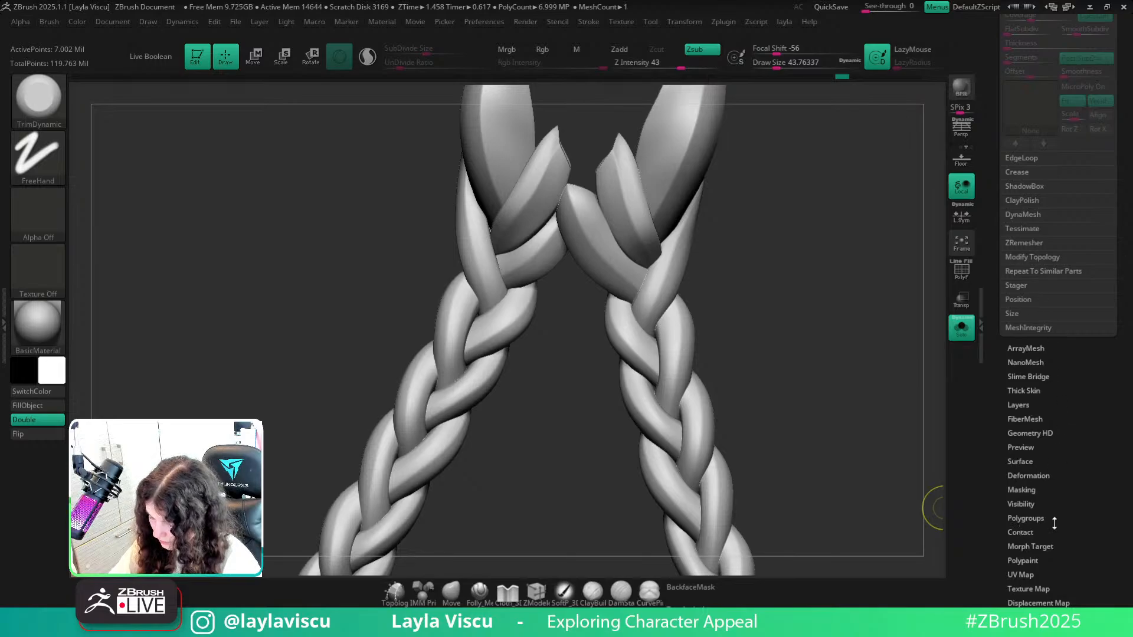
{"action": "left_click", "coordinate": [1042, 548]}
{"action": "scroll", "coordinate": [1061, 209], "scroll_direction": "up", "scroll_amount": 2}
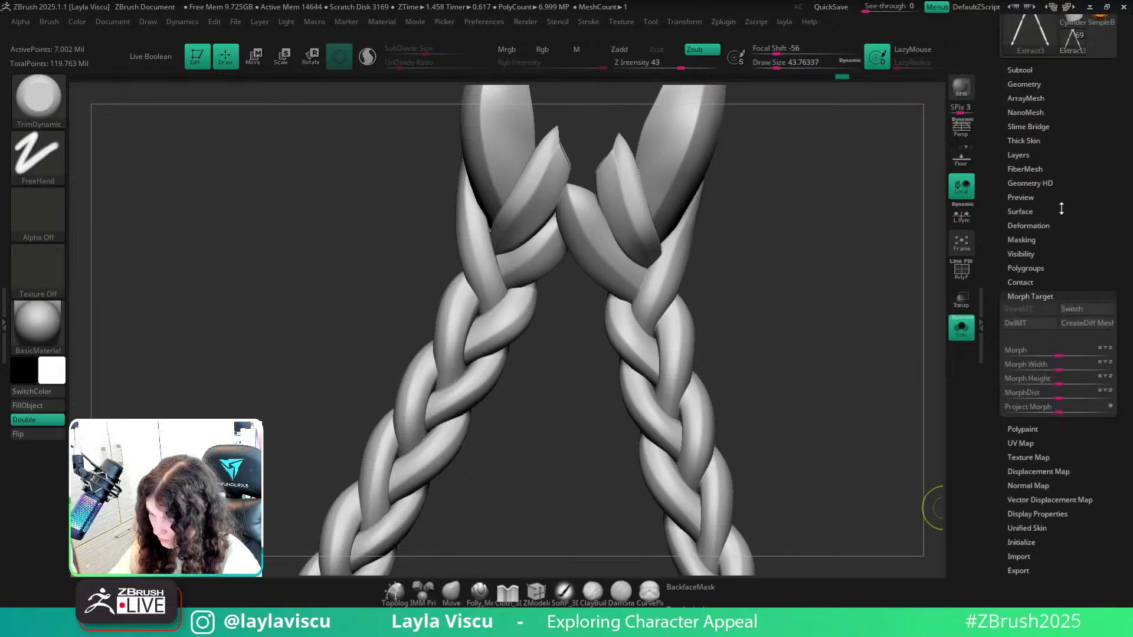
{"action": "scroll", "coordinate": [1061, 209], "scroll_direction": "up", "scroll_amount": 3}
{"action": "left_click", "coordinate": [1086, 44]}
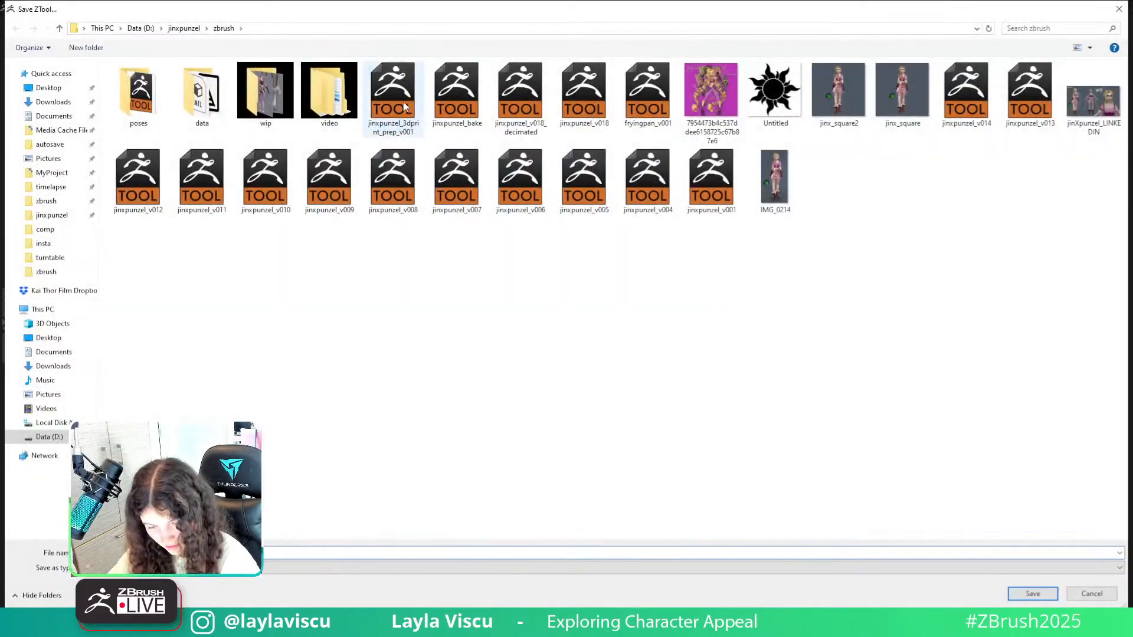
{"action": "double_click", "coordinate": [393, 99]}
{"action": "left_click", "coordinate": [594, 313]}
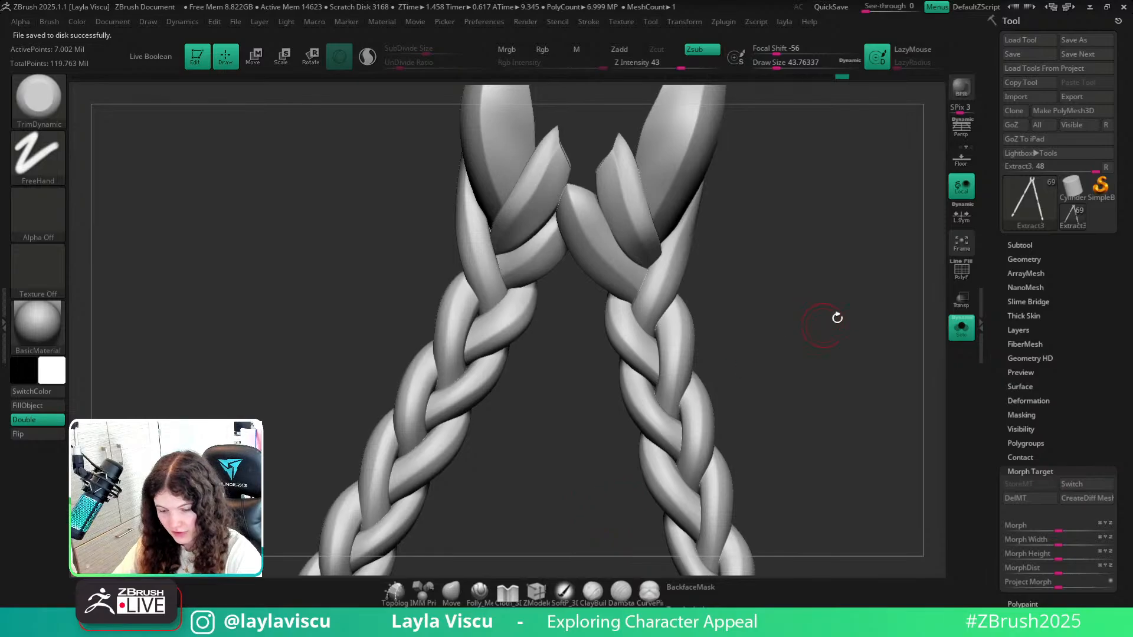
Briefly check the braids' polygroups and add a new sculpting layer to the braid mesh.
{"action": "left_click_drag", "start_coordinate": [840, 278], "coordinate": [832, 329]}
{"action": "key", "text": "shift+f"}
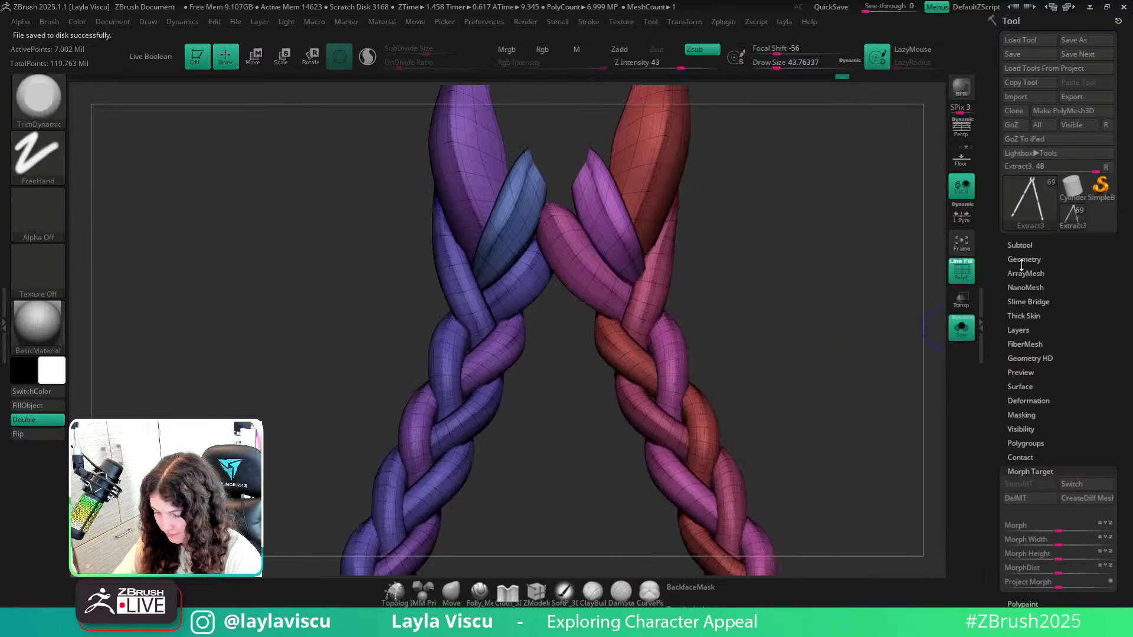
{"action": "key", "text": "shift+f"}
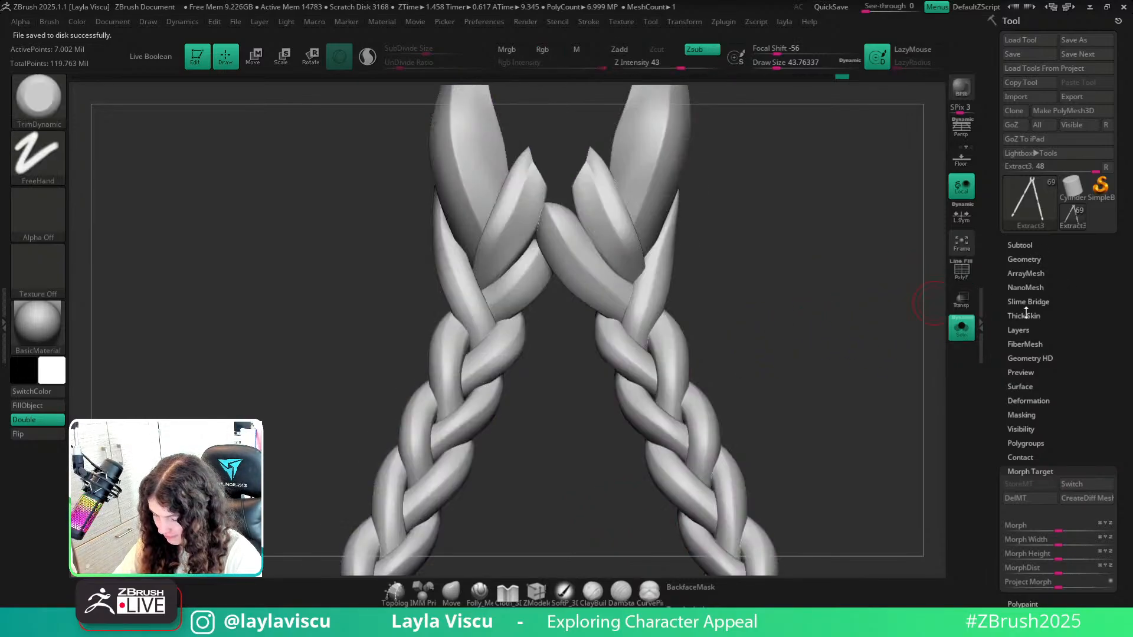
{"action": "left_click", "coordinate": [1020, 330]}
{"action": "left_click", "coordinate": [1016, 498]}
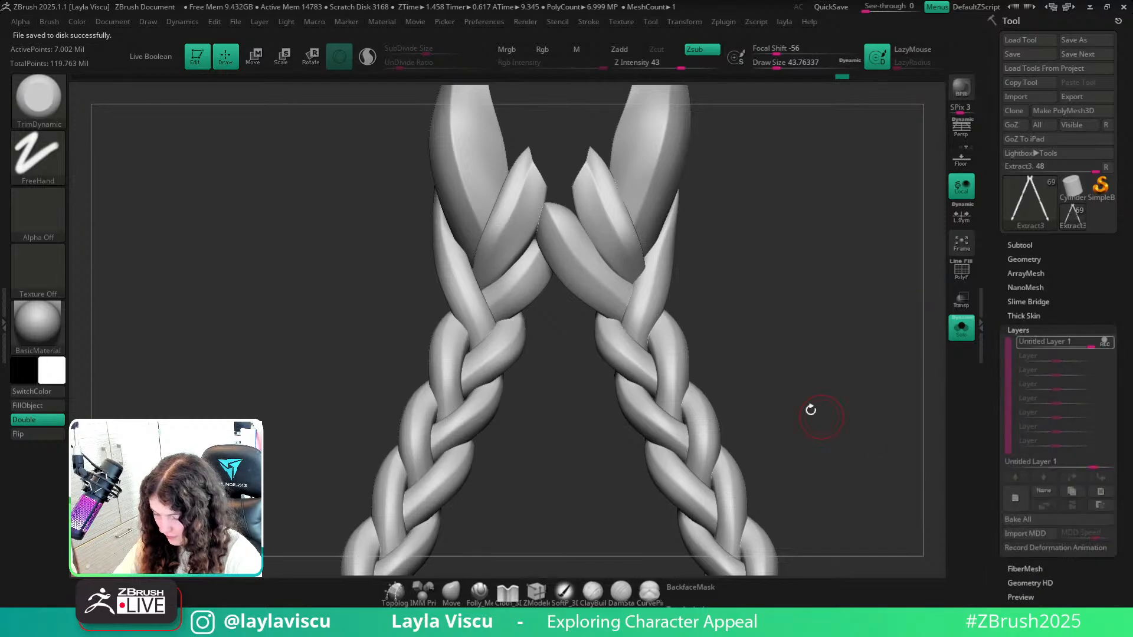
Reduce the draw size to about 27 and sculpt lengthwise Folly_Hair grooves along the right braid's upper outer strand.
{"action": "key", "text": "b"}
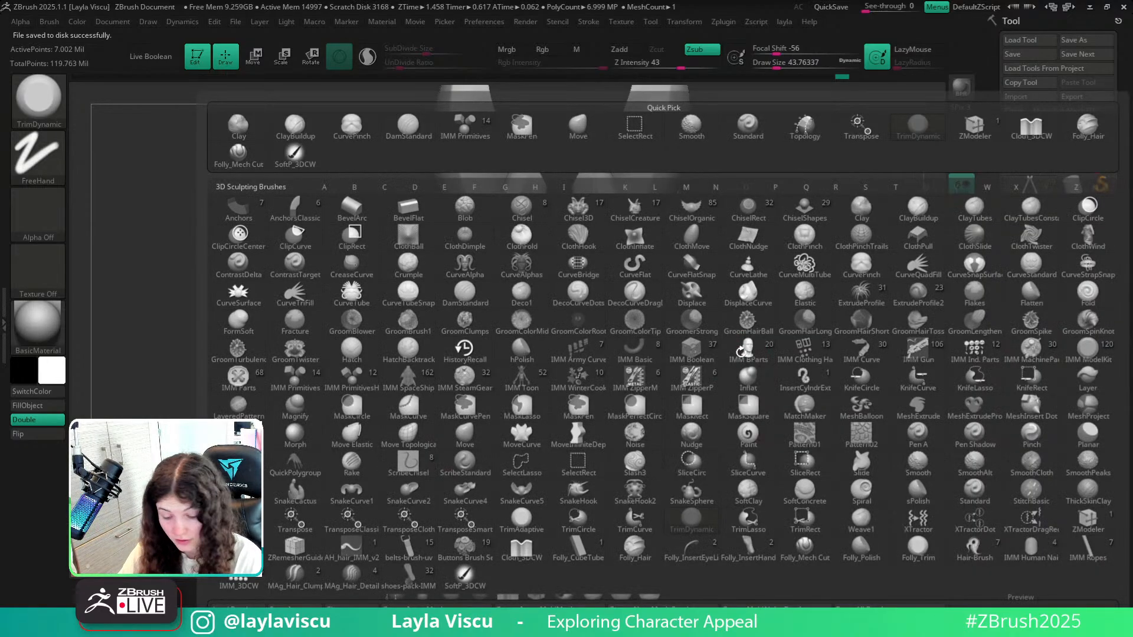
{"action": "key", "text": "d"}
{"action": "key", "text": "s"}
{"action": "right_click_drag", "start_coordinate": [658, 337], "coordinate": [688, 367], "text": "ctrl"}
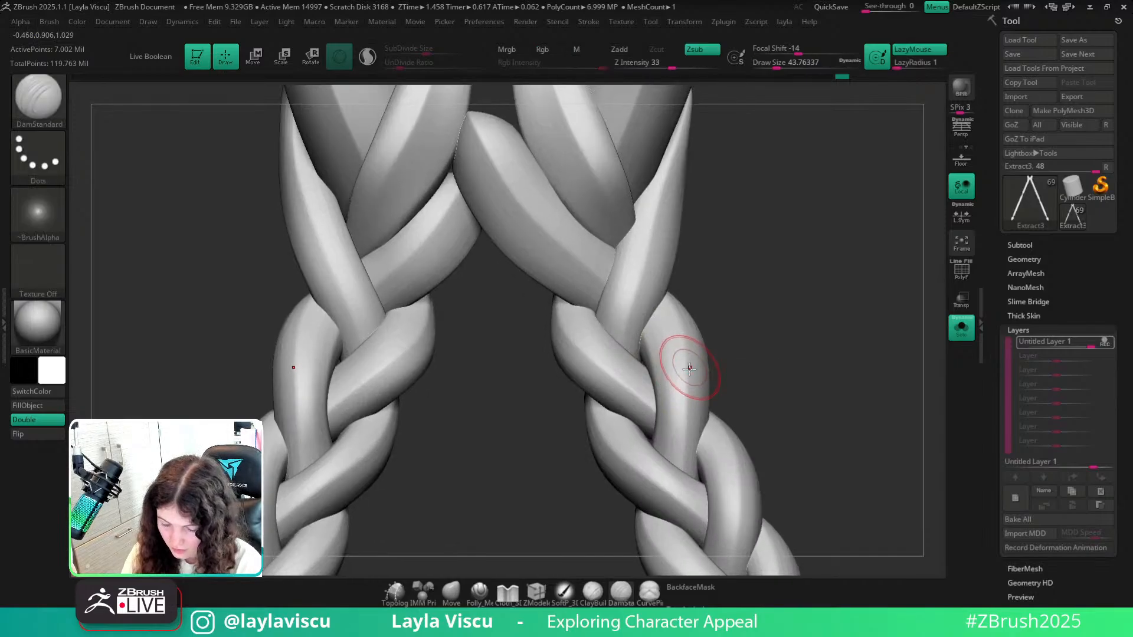
{"action": "key", "text": "s"}
{"action": "left_click_drag", "start_coordinate": [688, 368], "coordinate": [682, 370]}
{"action": "key", "text": "b"}
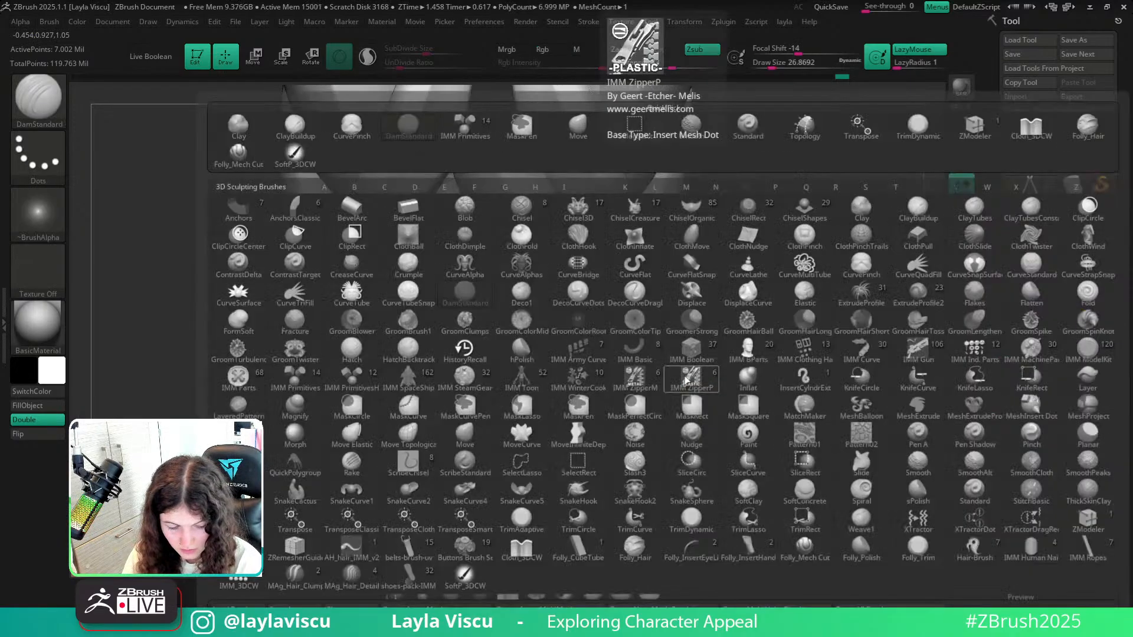
{"action": "key", "text": "f"}
{"action": "key", "text": "h"}
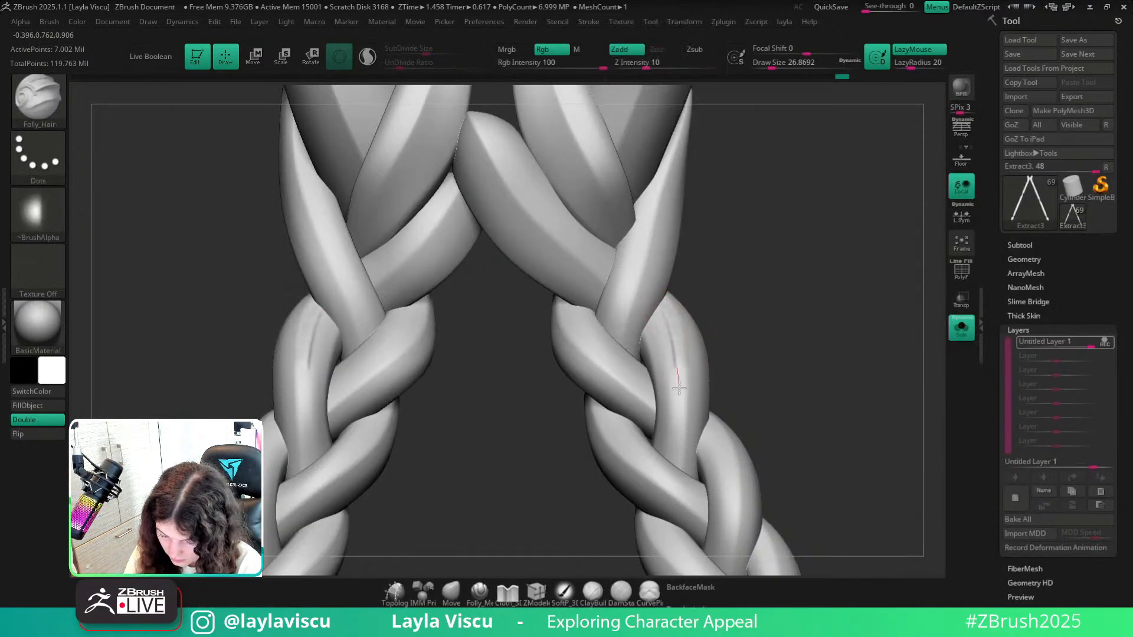
{"action": "left_click_drag", "start_coordinate": [680, 388], "coordinate": [677, 463]}
{"action": "mouse_move", "coordinate": [759, 356]}
{"action": "left_mouse_down"}
{"action": "mouse_move", "coordinate": [733, 357]}
{"action": "mouse_move", "coordinate": [686, 424]}
{"action": "mouse_move", "coordinate": [687, 461]}
{"action": "left_mouse_up"}
Enlarge the Folly_Hair draw size to about 37 and sculpt lengthwise hair grooves along the adjacent inner strand.
{"action": "key", "text": "s"}
{"action": "mouse_move", "coordinate": [756, 372]}
{"action": "right_mouse_down", "text": "ctrl"}
{"action": "mouse_move", "coordinate": [751, 306]}
{"action": "mouse_move", "coordinate": [803, 352]}
{"action": "right_mouse_up", "text": "ctrl"}
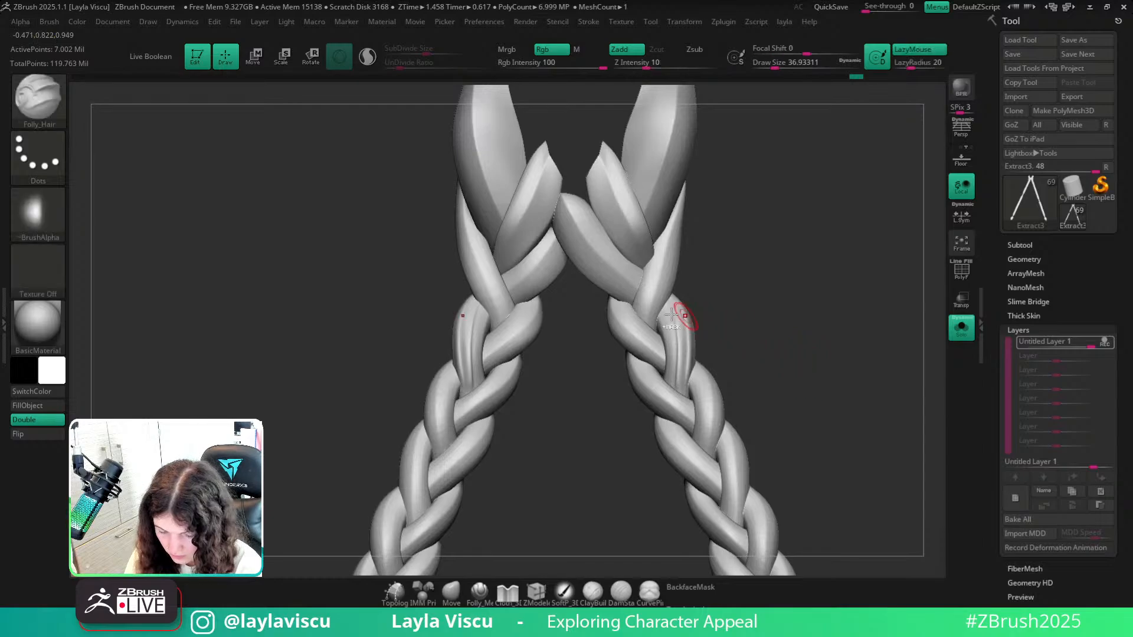
{"action": "right_click_drag", "start_coordinate": [688, 318], "coordinate": [690, 355], "text": "ctrl"}
{"action": "left_click_drag", "start_coordinate": [656, 314], "coordinate": [667, 337]}
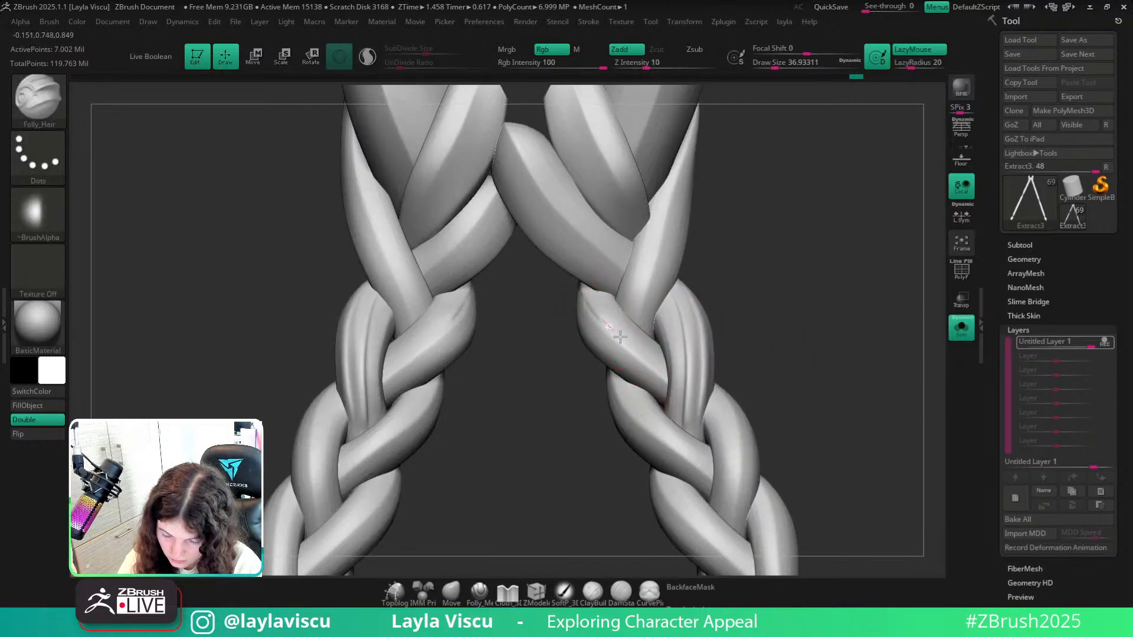
{"action": "left_click_drag", "start_coordinate": [620, 337], "coordinate": [662, 378]}
{"action": "key", "text": "ctrl+z"}
{"action": "left_click_drag", "start_coordinate": [581, 289], "coordinate": [672, 387]}
{"action": "left_click_drag", "start_coordinate": [592, 302], "coordinate": [649, 358]}
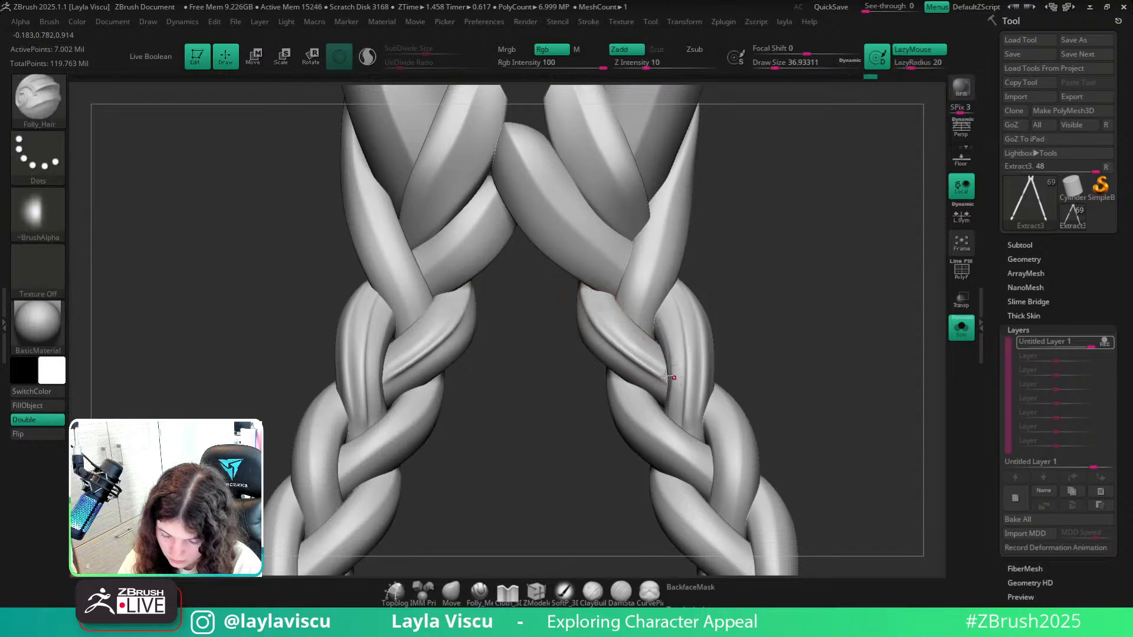
Deepen the lengthwise Folly_Hair grooves along the right braid's upper inner strand, up to its rounded upper end.
{"action": "left_click_drag", "start_coordinate": [601, 301], "coordinate": [664, 365]}
{"action": "left_click_drag", "start_coordinate": [745, 268], "coordinate": [810, 264]}
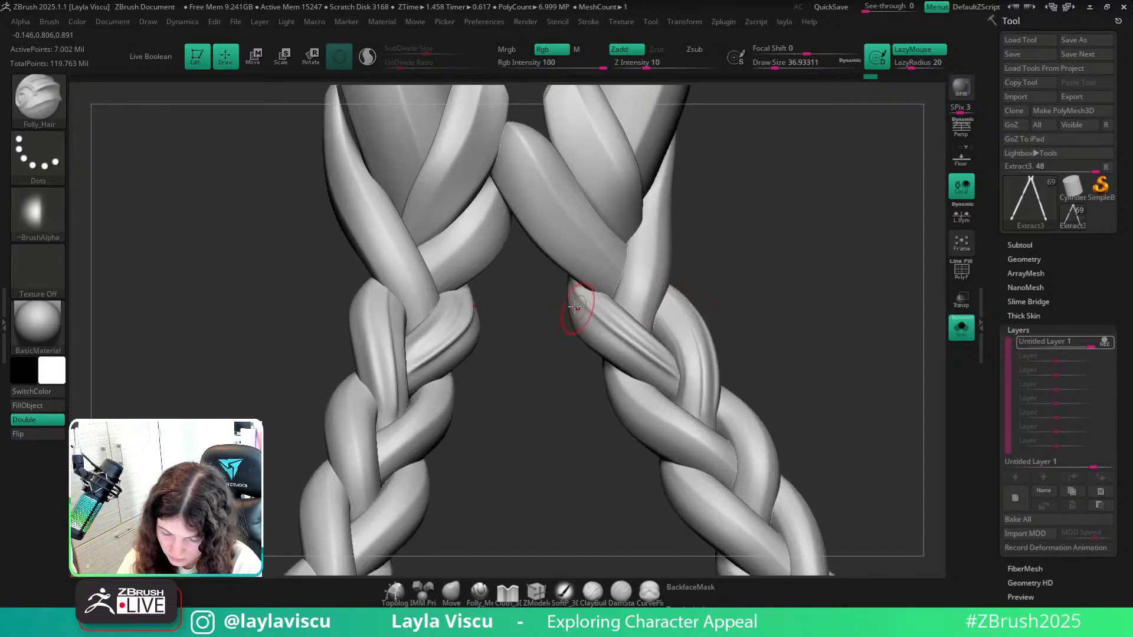
{"action": "left_click_drag", "start_coordinate": [575, 308], "coordinate": [677, 395]}
{"action": "left_click_drag", "start_coordinate": [761, 348], "coordinate": [797, 344], "text": "shift"}
{"action": "right_click_drag", "start_coordinate": [754, 328], "coordinate": [624, 211], "text": "ctrl"}
{"action": "left_click_drag", "start_coordinate": [742, 348], "coordinate": [721, 349]}
{"action": "right_click_drag", "start_coordinate": [608, 324], "coordinate": [673, 378], "text": "ctrl"}
Sculpt lengthwise hair grooves around the outer side of the right braid's upper outer strand.
{"action": "left_click_drag", "start_coordinate": [716, 302], "coordinate": [655, 298]}
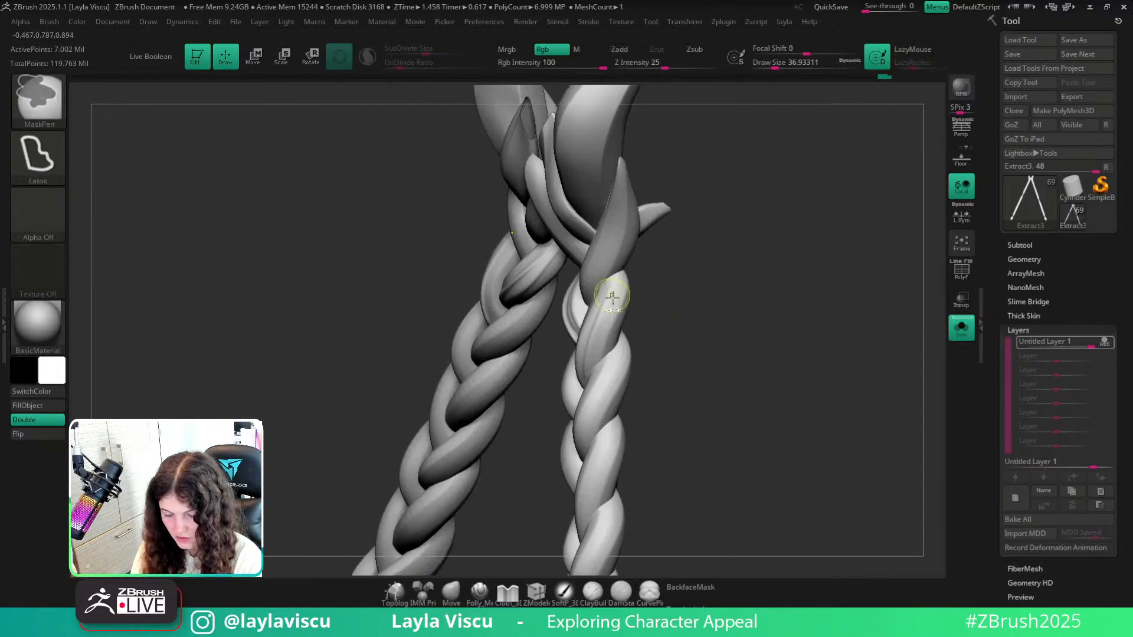
{"action": "right_click_drag", "start_coordinate": [613, 296], "coordinate": [646, 331], "text": "ctrl"}
{"action": "left_click_drag", "start_coordinate": [700, 301], "coordinate": [658, 307]}
{"action": "left_click_drag", "start_coordinate": [672, 247], "coordinate": [632, 332]}
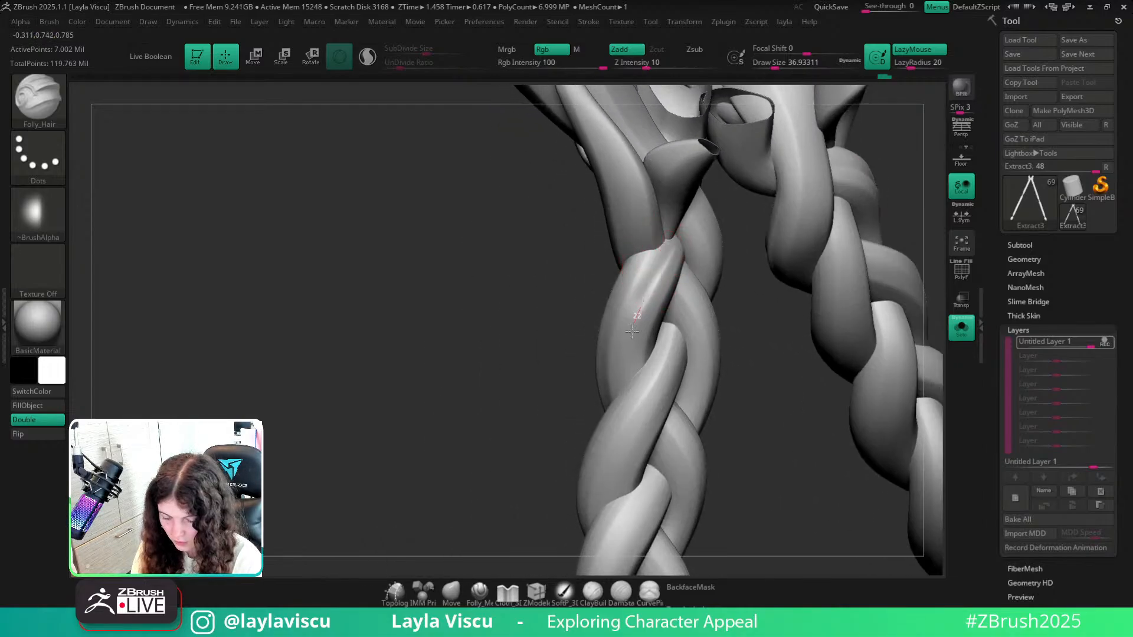
{"action": "left_click_drag", "start_coordinate": [742, 385], "coordinate": [741, 374]}
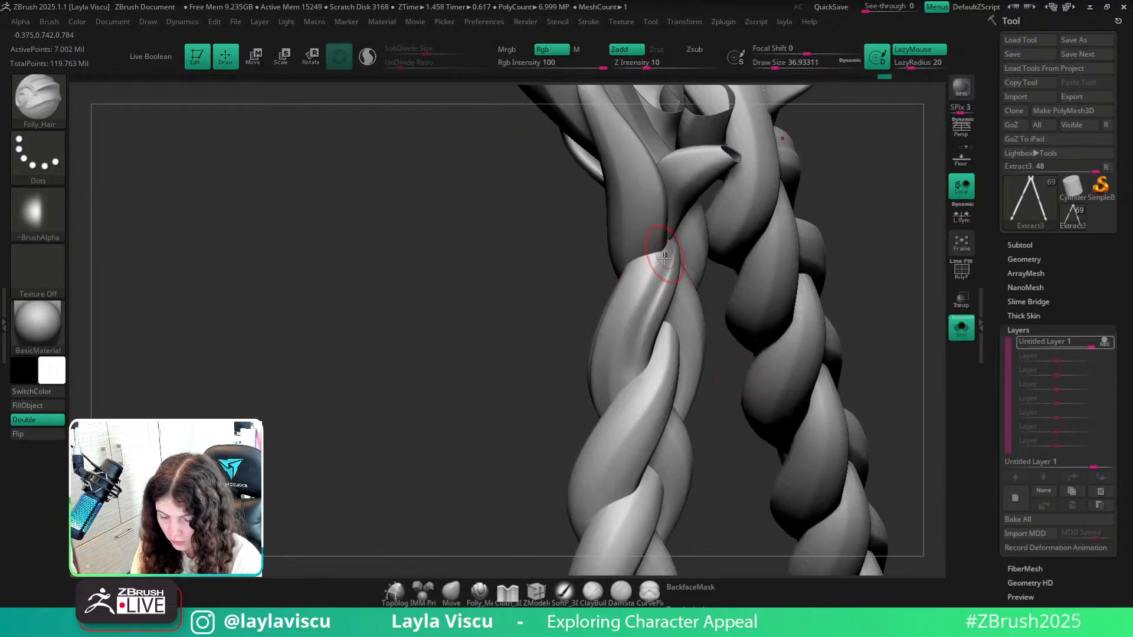
{"action": "left_click_drag", "start_coordinate": [663, 246], "coordinate": [615, 387]}
{"action": "left_click_drag", "start_coordinate": [714, 422], "coordinate": [719, 414]}
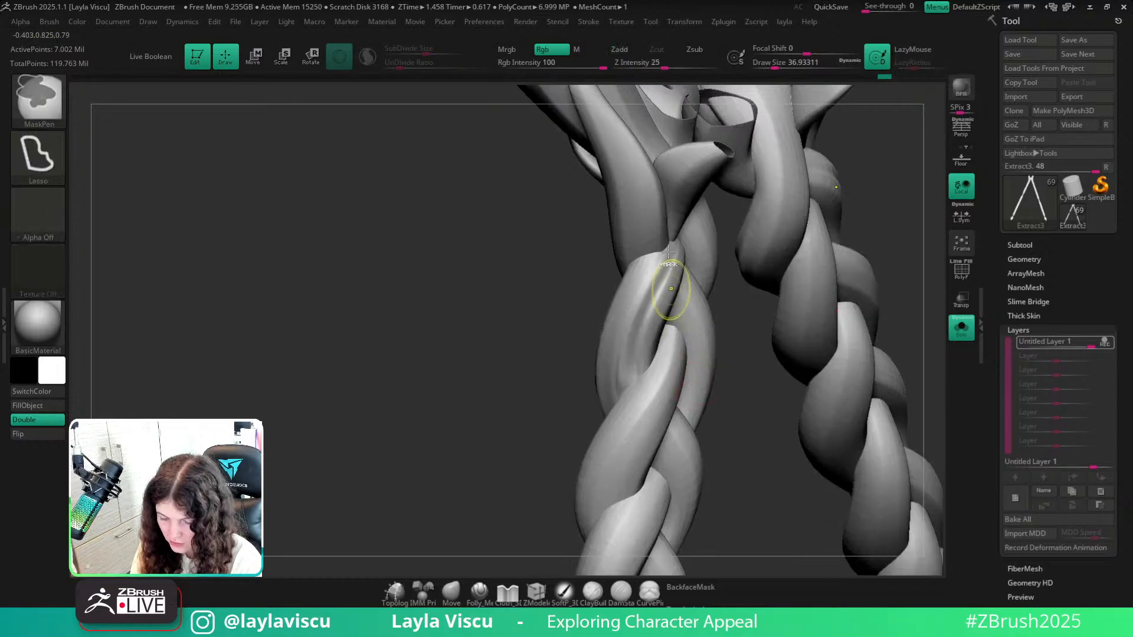
{"action": "left_click_drag", "start_coordinate": [665, 248], "coordinate": [617, 391]}
{"action": "left_click_drag", "start_coordinate": [739, 387], "coordinate": [744, 375]}
Sculpt lengthwise hair grooves down the tapered strand at the start of the right braid, undoing and redrawing unsatisfactory strokes.
{"action": "left_click_drag", "start_coordinate": [794, 259], "coordinate": [779, 330]}
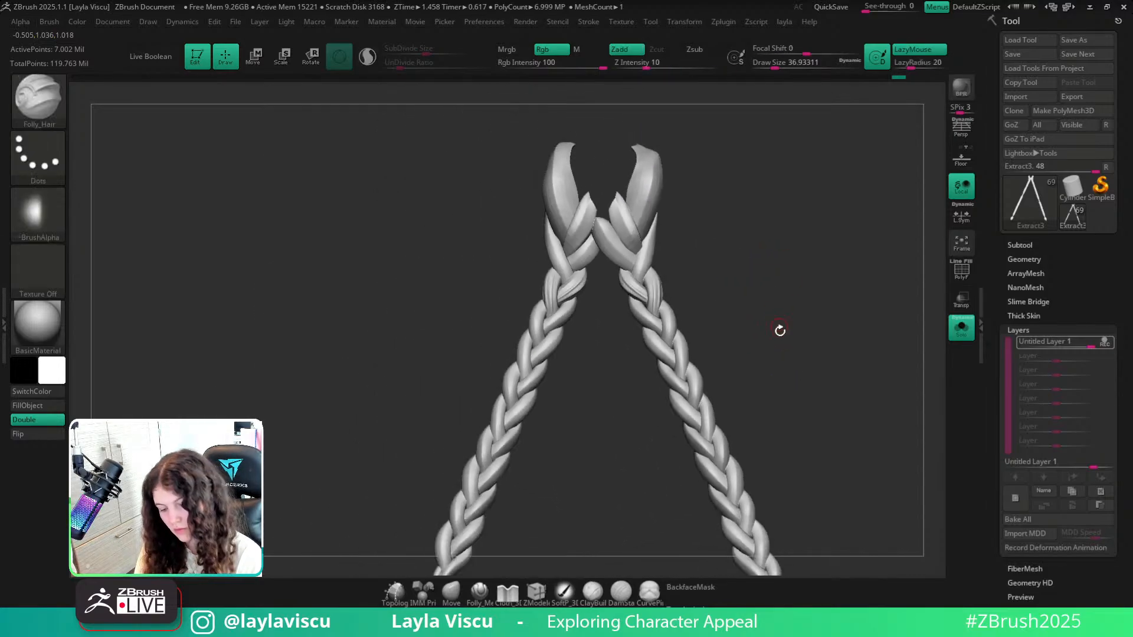
{"action": "right_click_drag", "start_coordinate": [777, 338], "coordinate": [774, 390], "text": "ctrl"}
{"action": "right_click_drag", "start_coordinate": [640, 222], "coordinate": [749, 407], "text": "ctrl"}
{"action": "mouse_move", "coordinate": [744, 268]}
{"action": "left_mouse_down"}
{"action": "mouse_move", "coordinate": [728, 242]}
{"action": "mouse_move", "coordinate": [615, 452]}
{"action": "left_mouse_up"}
{"action": "left_click_drag", "start_coordinate": [770, 319], "coordinate": [721, 279]}
{"action": "key", "text": "ctrl+z"}
{"action": "left_click_drag", "start_coordinate": [716, 210], "coordinate": [627, 456]}
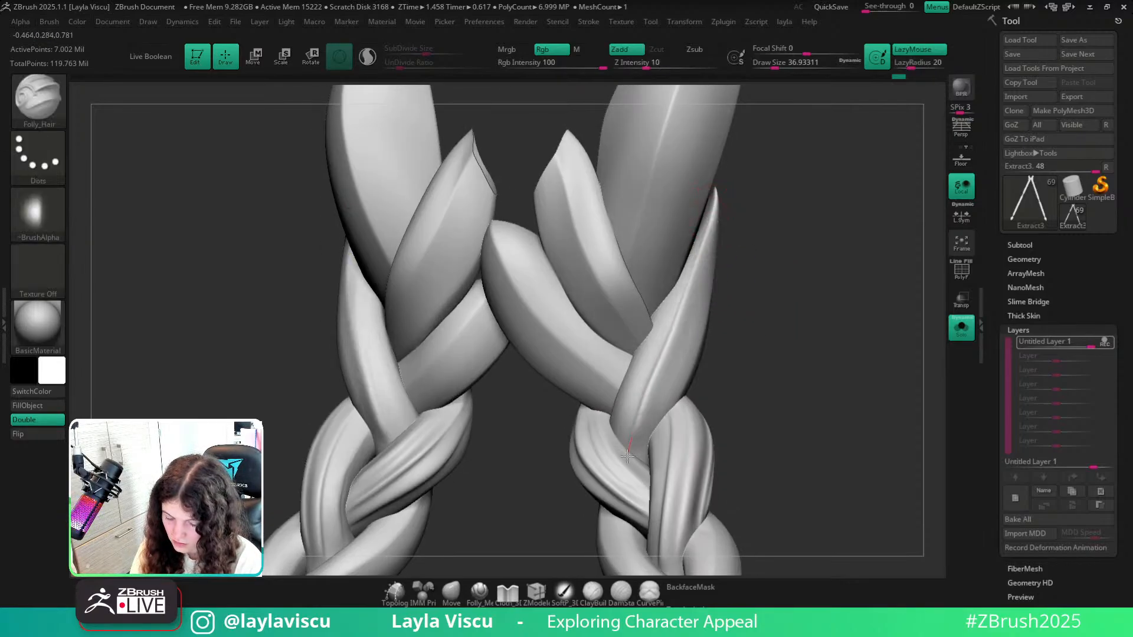
{"action": "left_click_drag", "start_coordinate": [688, 275], "coordinate": [621, 441]}
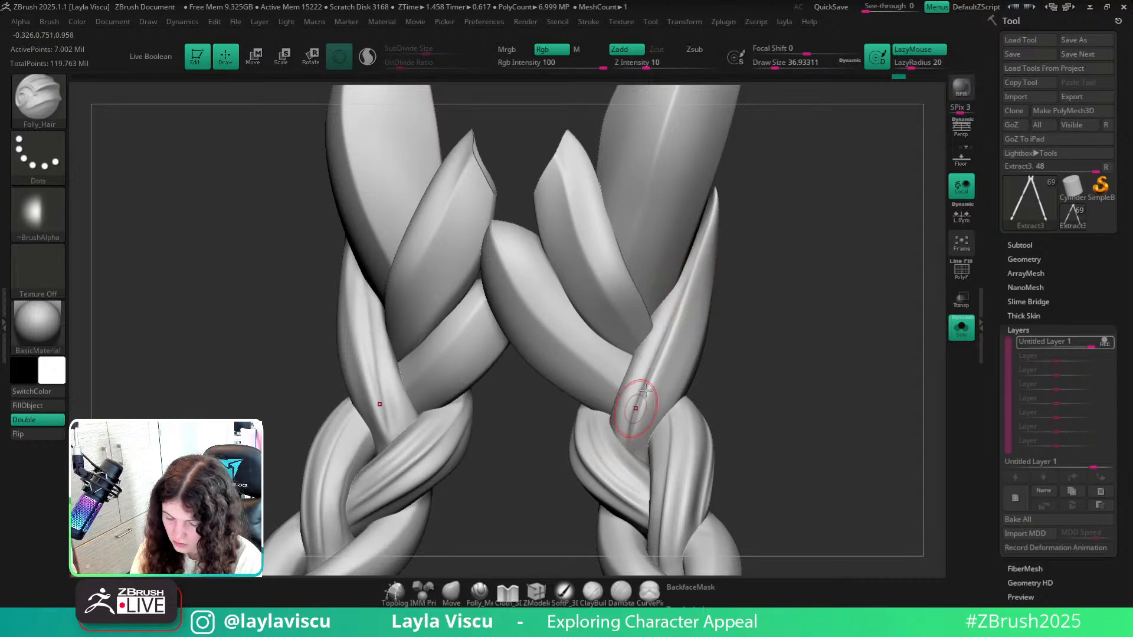
{"action": "key", "text": "ctrl+z"}
{"action": "left_click_drag", "start_coordinate": [689, 273], "coordinate": [628, 433]}
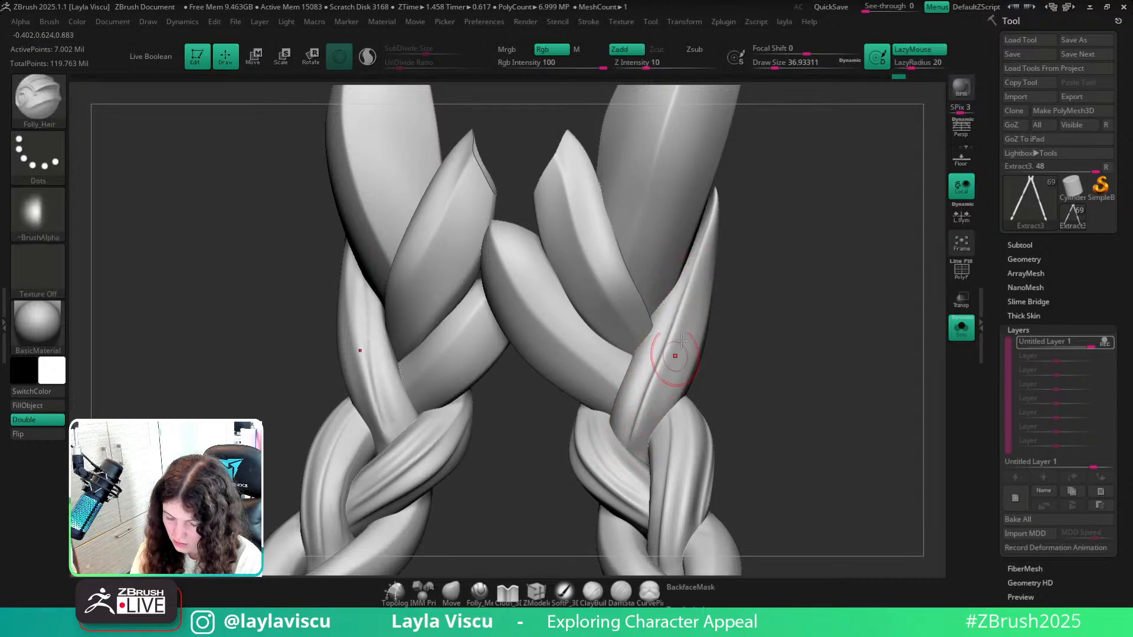
{"action": "left_click_drag", "start_coordinate": [693, 285], "coordinate": [632, 448]}
Add finer hair grooves to the middle and lower end of the tapered strand, undoing a stray stroke.
{"action": "left_click_drag", "start_coordinate": [776, 333], "coordinate": [714, 326]}
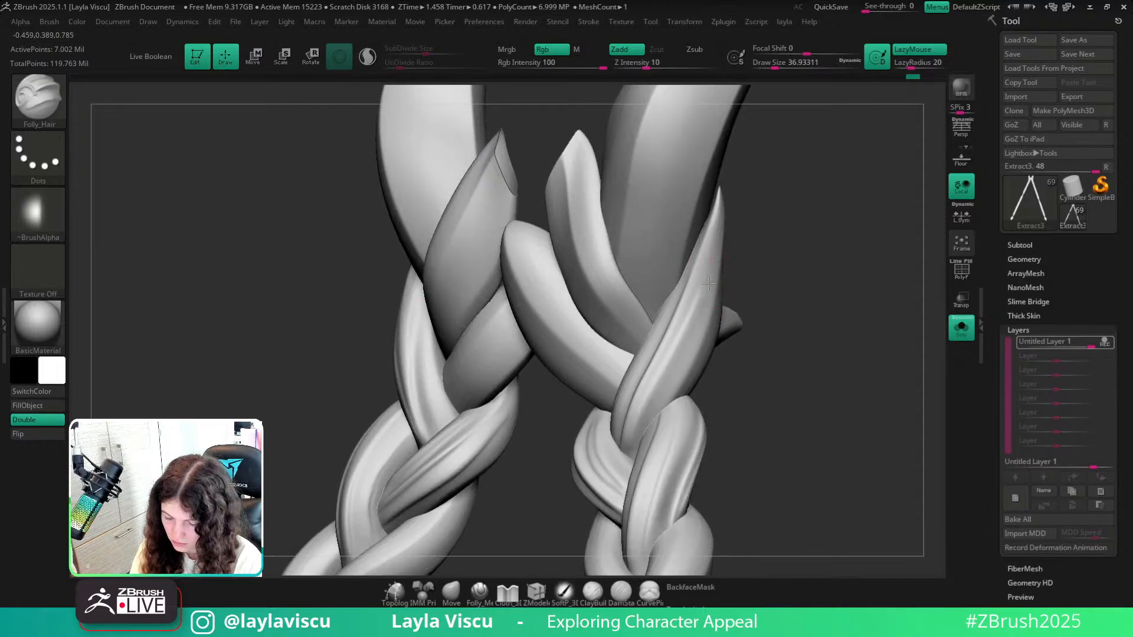
{"action": "left_click_drag", "start_coordinate": [708, 284], "coordinate": [653, 411]}
{"action": "left_click_drag", "start_coordinate": [753, 309], "coordinate": [800, 307]}
{"action": "left_click_drag", "start_coordinate": [666, 320], "coordinate": [617, 444]}
{"action": "right_click_drag", "start_coordinate": [778, 337], "coordinate": [732, 295], "text": "ctrl"}
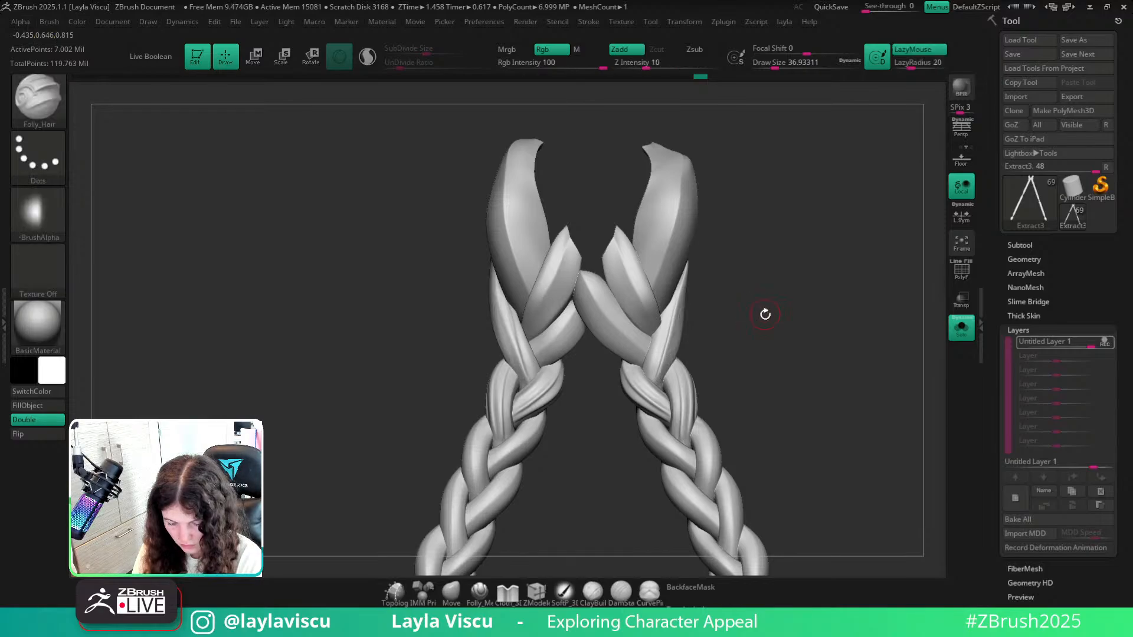
{"action": "key", "text": "ctrl+z"}
{"action": "right_click_drag", "start_coordinate": [531, 332], "coordinate": [538, 366], "text": "ctrl"}
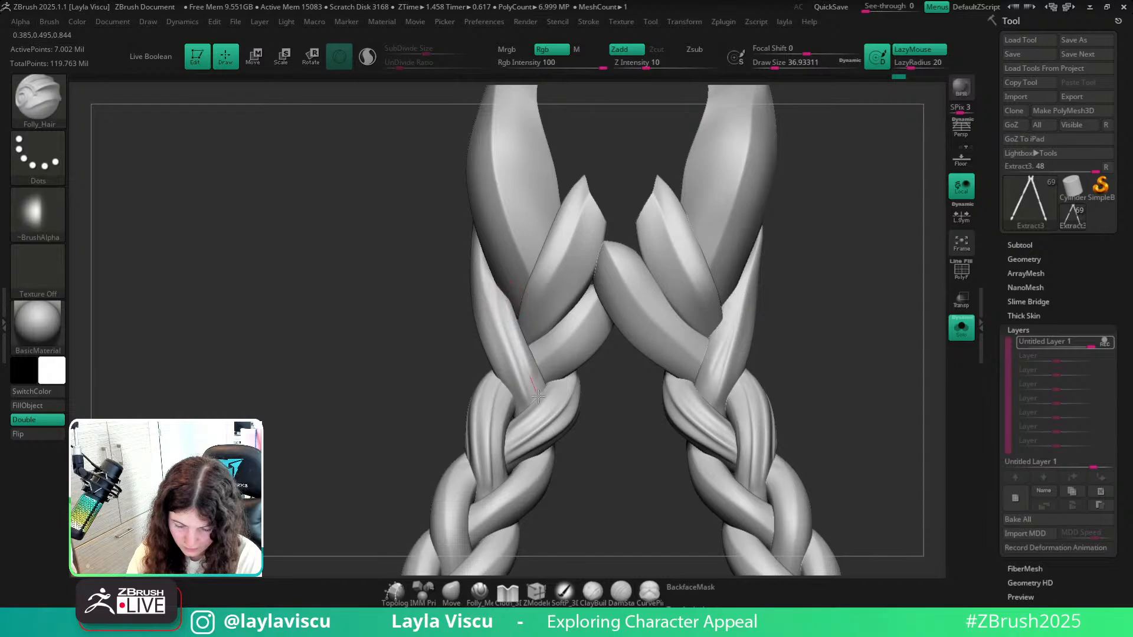
{"action": "left_click_drag", "start_coordinate": [543, 406], "coordinate": [544, 411]}
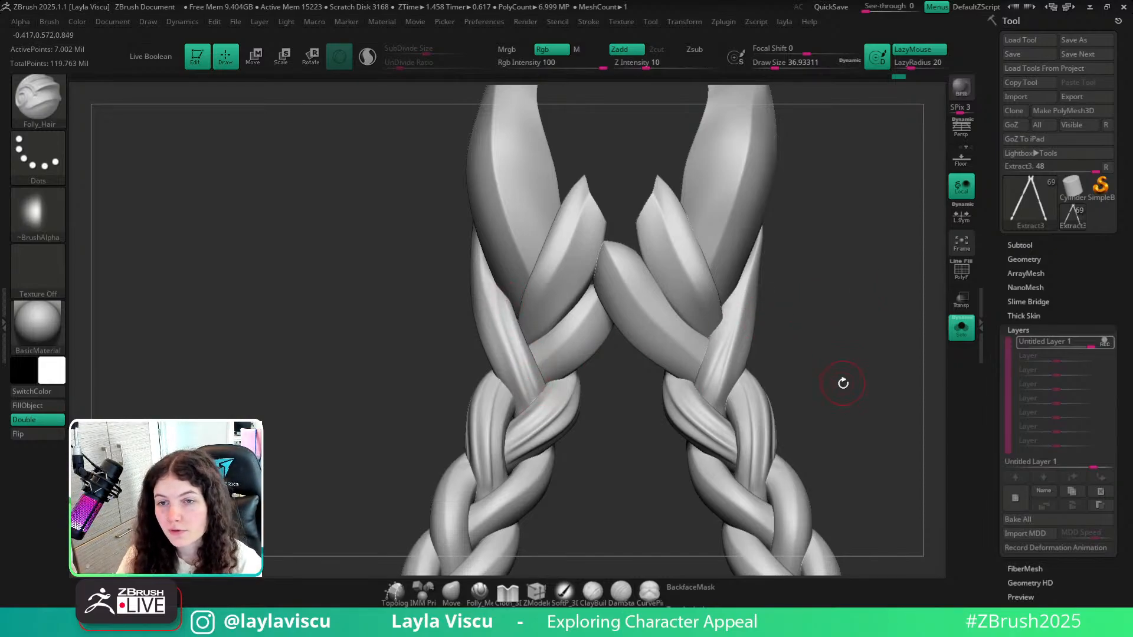
Refine the grooves along the tapered strand's outer edge from a three-quarter view, undoing one stroke.
{"action": "mouse_move", "coordinate": [852, 371]}
{"action": "left_mouse_down"}
{"action": "mouse_move", "coordinate": [842, 387]}
{"action": "mouse_move", "coordinate": [767, 321]}
{"action": "mouse_move", "coordinate": [809, 336]}
{"action": "mouse_move", "coordinate": [824, 328]}
{"action": "mouse_move", "coordinate": [734, 321]}
{"action": "left_mouse_up"}
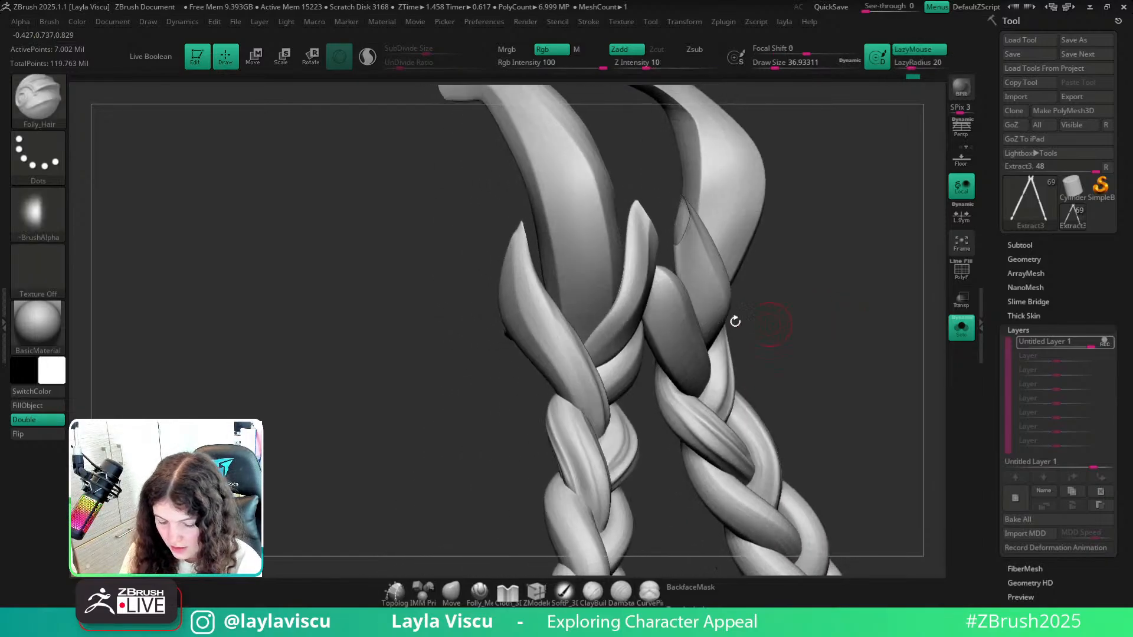
{"action": "left_click_drag", "start_coordinate": [850, 384], "coordinate": [721, 305]}
{"action": "left_click_drag", "start_coordinate": [695, 376], "coordinate": [677, 426]}
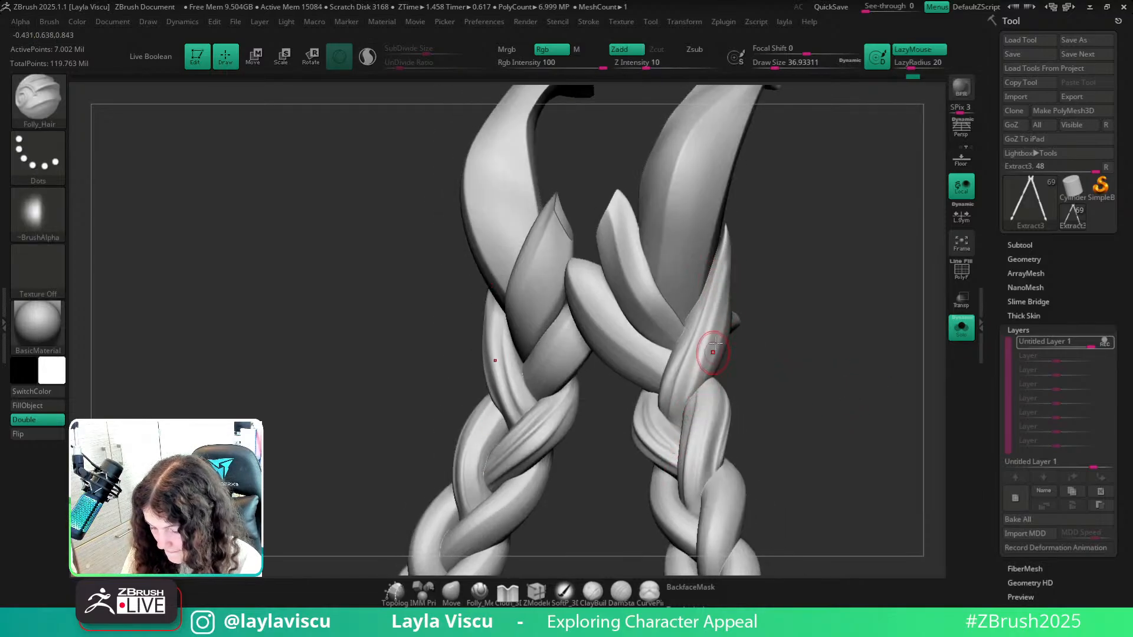
{"action": "key", "text": "ctrl+z"}
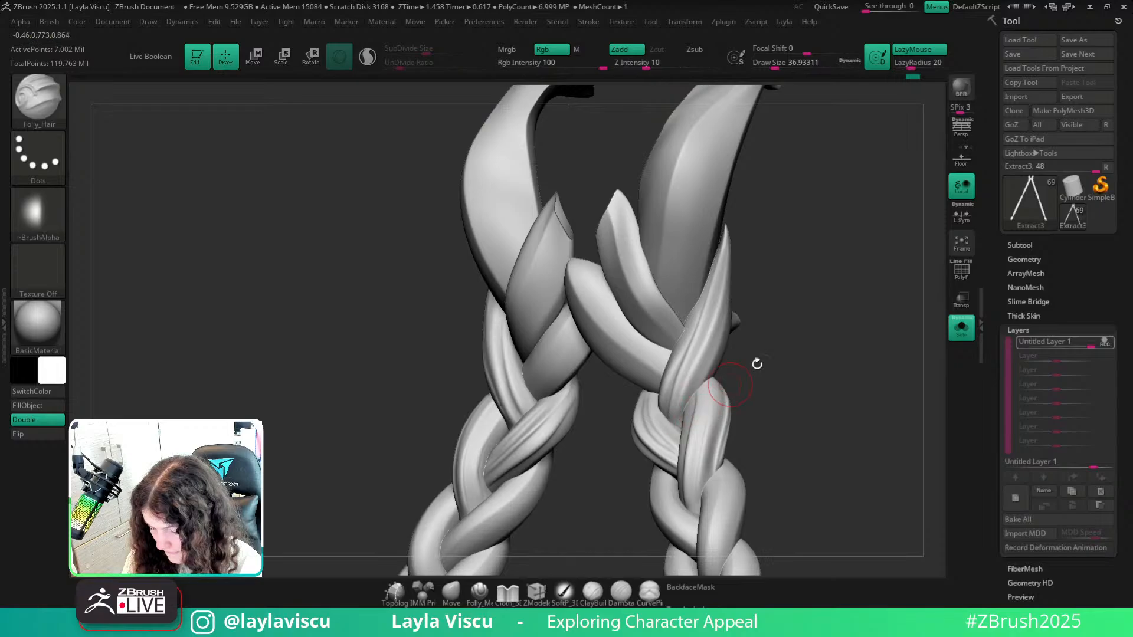
{"action": "mouse_move", "coordinate": [757, 364]}
{"action": "left_mouse_down"}
{"action": "mouse_move", "coordinate": [799, 352]}
{"action": "mouse_move", "coordinate": [746, 298]}
{"action": "mouse_move", "coordinate": [772, 311]}
{"action": "mouse_move", "coordinate": [688, 380]}
{"action": "left_mouse_up"}
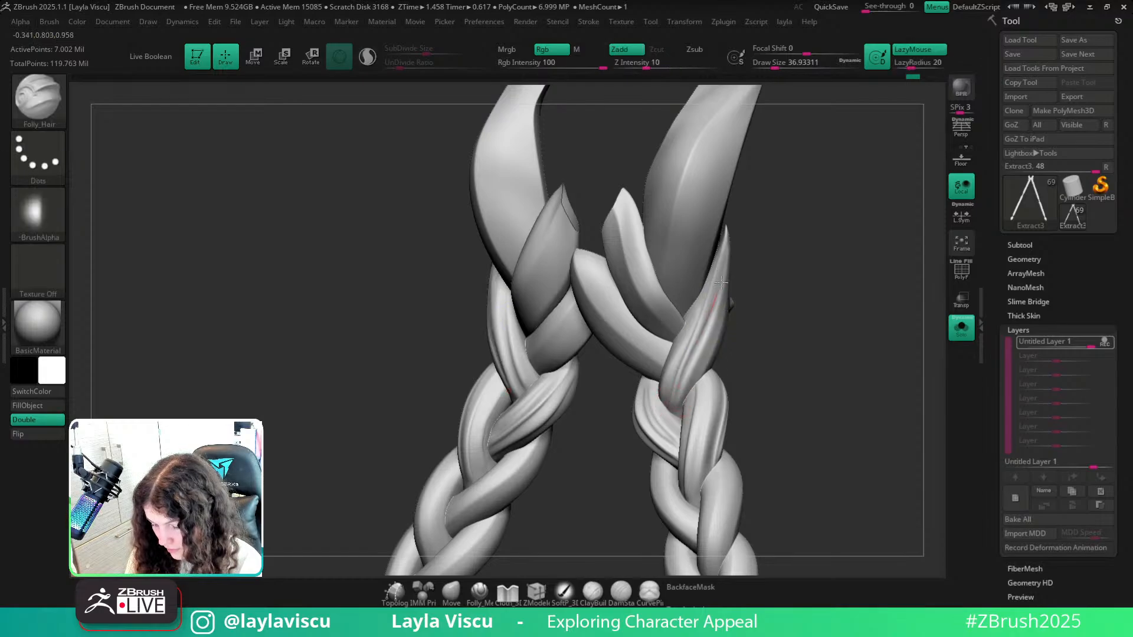
Continue the hair grooves around the side and back of the right braid's tapered strand.
{"action": "right_click_drag", "start_coordinate": [804, 245], "coordinate": [789, 283]}
{"action": "right_click_drag", "start_coordinate": [767, 342], "coordinate": [758, 389], "text": "ctrl"}
{"action": "right_click_drag", "start_coordinate": [758, 390], "coordinate": [667, 369]}
{"action": "right_click_drag", "start_coordinate": [816, 331], "coordinate": [741, 361]}
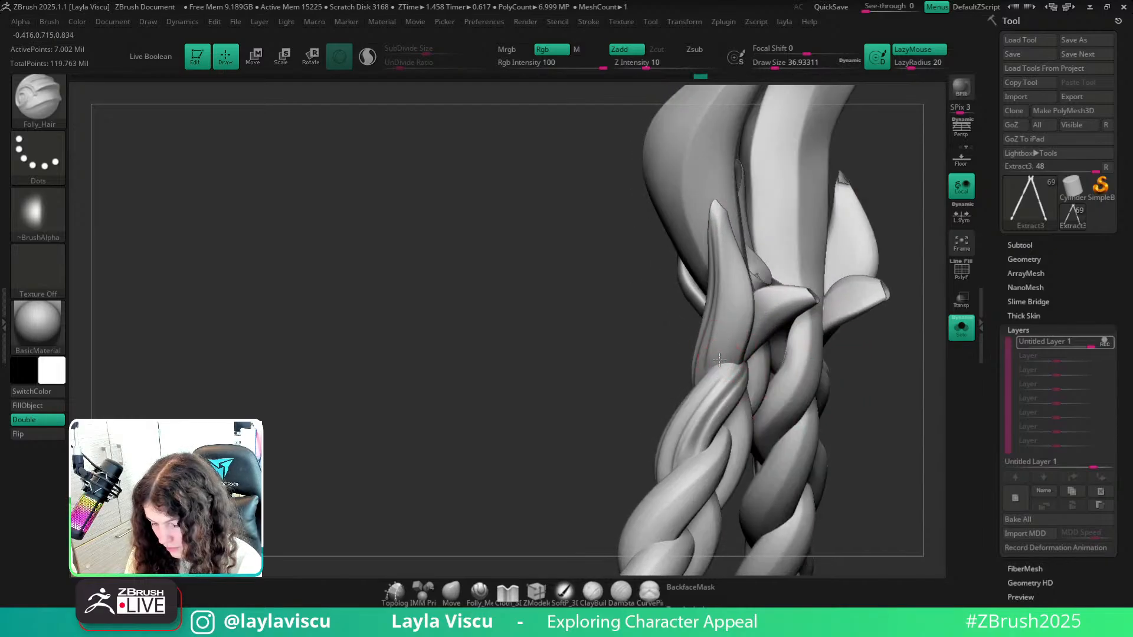
{"action": "right_click_drag", "start_coordinate": [764, 315], "coordinate": [752, 304]}
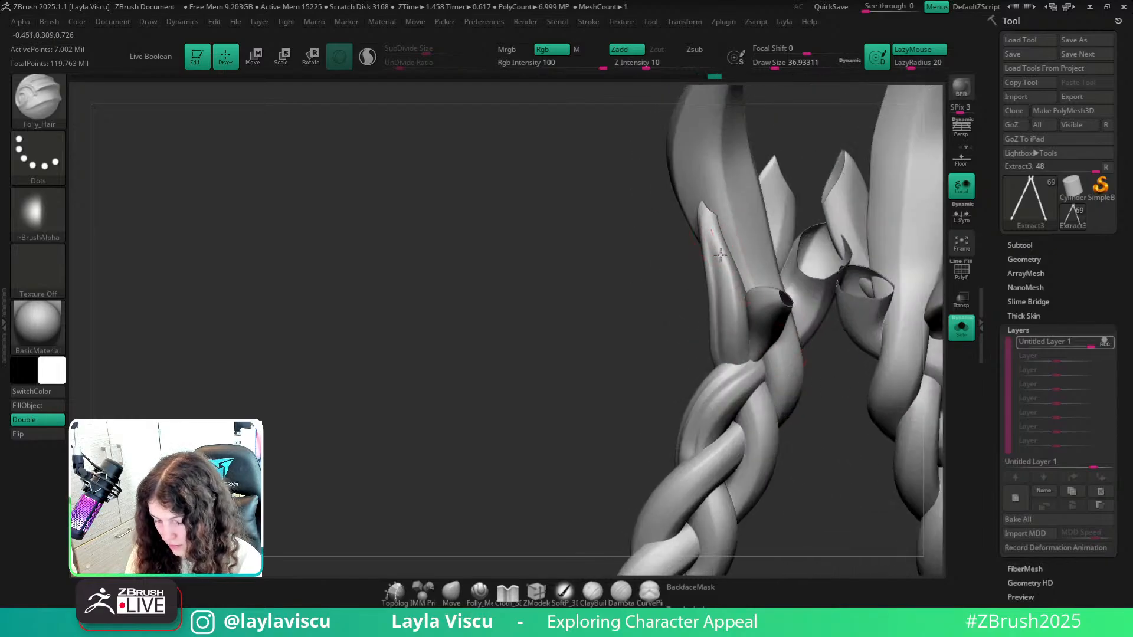
{"action": "mouse_move", "coordinate": [772, 439]}
{"action": "right_mouse_down"}
{"action": "mouse_move", "coordinate": [897, 450]}
{"action": "mouse_move", "coordinate": [827, 404]}
{"action": "mouse_move", "coordinate": [759, 319]}
{"action": "right_mouse_up"}
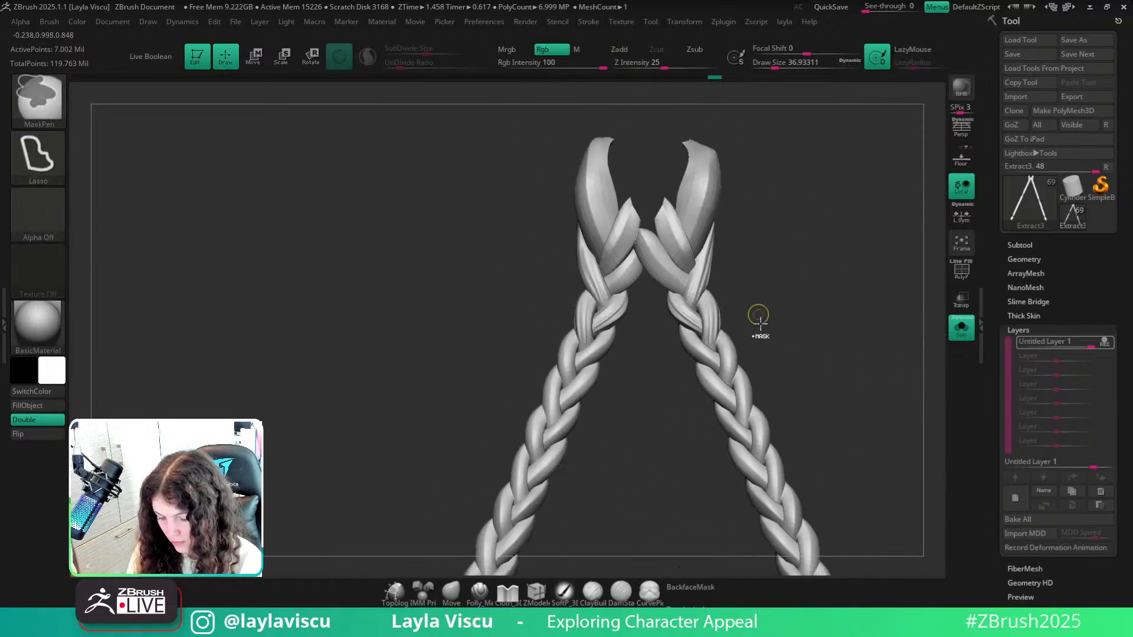
Turn off BackfaceMask for the Move brush, set its draw size to about 62 and nudge the tapered strand's outer contour.
{"action": "right_click_drag", "start_coordinate": [703, 278], "coordinate": [742, 319], "text": "ctrl"}
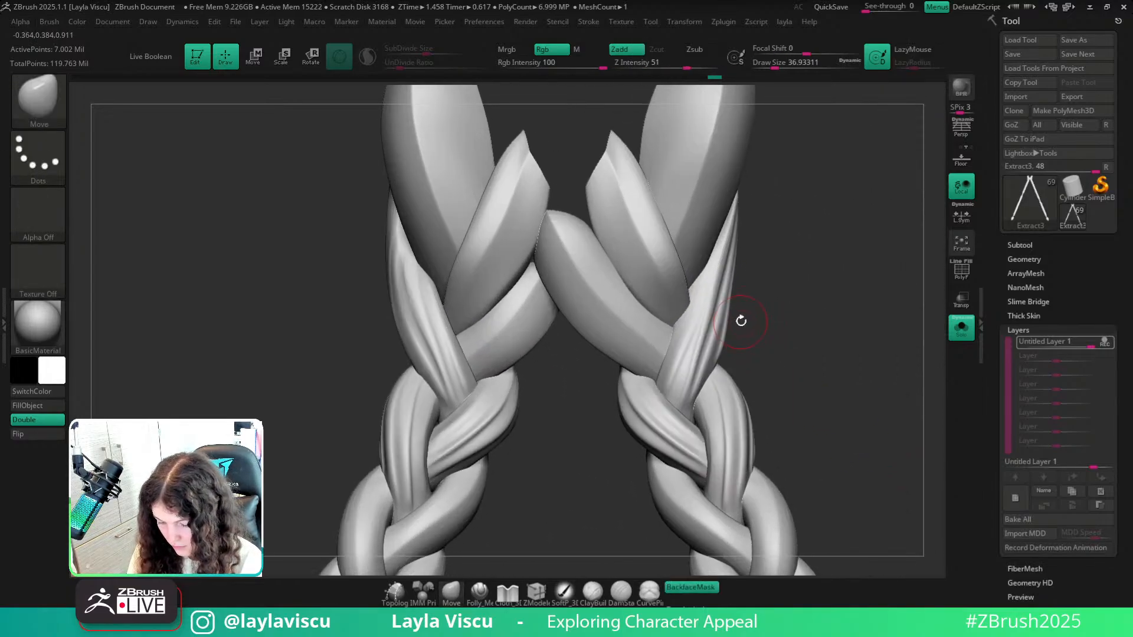
{"action": "left_click", "coordinate": [705, 592]}
{"action": "key", "text": "s"}
{"action": "mouse_move", "coordinate": [734, 308]}
{"action": "left_mouse_down"}
{"action": "mouse_move", "coordinate": [698, 352]}
{"action": "mouse_move", "coordinate": [704, 323]}
{"action": "left_mouse_up"}
{"action": "key", "text": "s"}
{"action": "key", "text": "s"}
{"action": "mouse_move", "coordinate": [733, 314]}
{"action": "right_mouse_down", "text": "ctrl"}
{"action": "mouse_move", "coordinate": [807, 300]}
{"action": "mouse_move", "coordinate": [736, 337]}
{"action": "mouse_move", "coordinate": [731, 273]}
{"action": "mouse_move", "coordinate": [730, 342]}
{"action": "right_mouse_up", "text": "ctrl"}
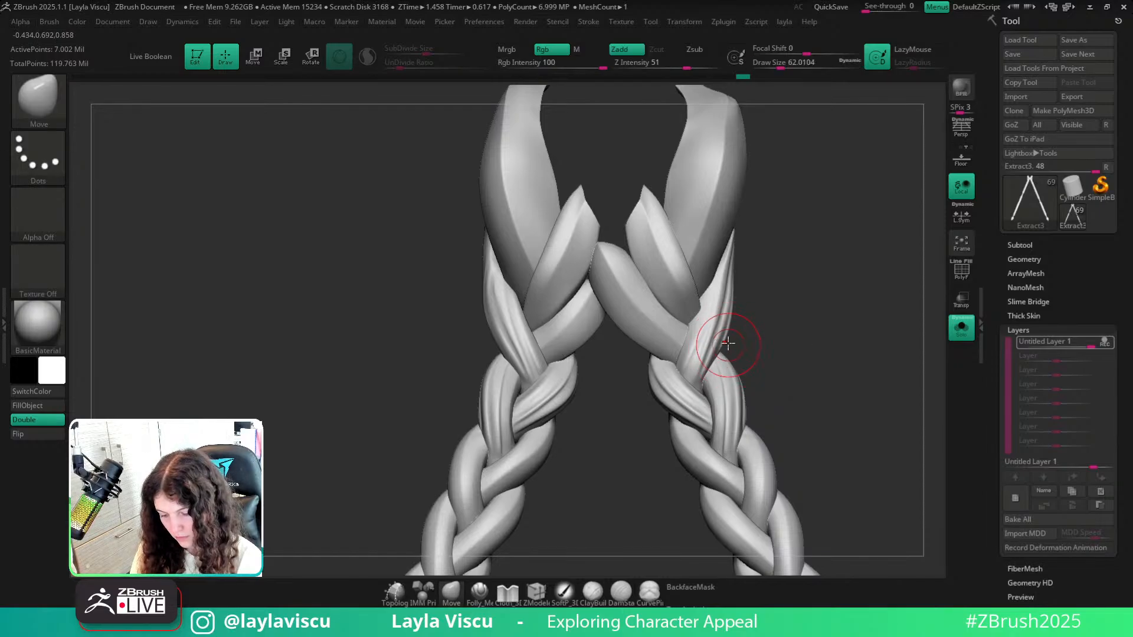
{"action": "left_click_drag", "start_coordinate": [725, 344], "coordinate": [729, 342]}
{"action": "mouse_move", "coordinate": [731, 342]}
{"action": "right_mouse_down", "text": "ctrl"}
{"action": "mouse_move", "coordinate": [733, 278]}
{"action": "mouse_move", "coordinate": [755, 255]}
{"action": "right_mouse_up", "text": "ctrl"}
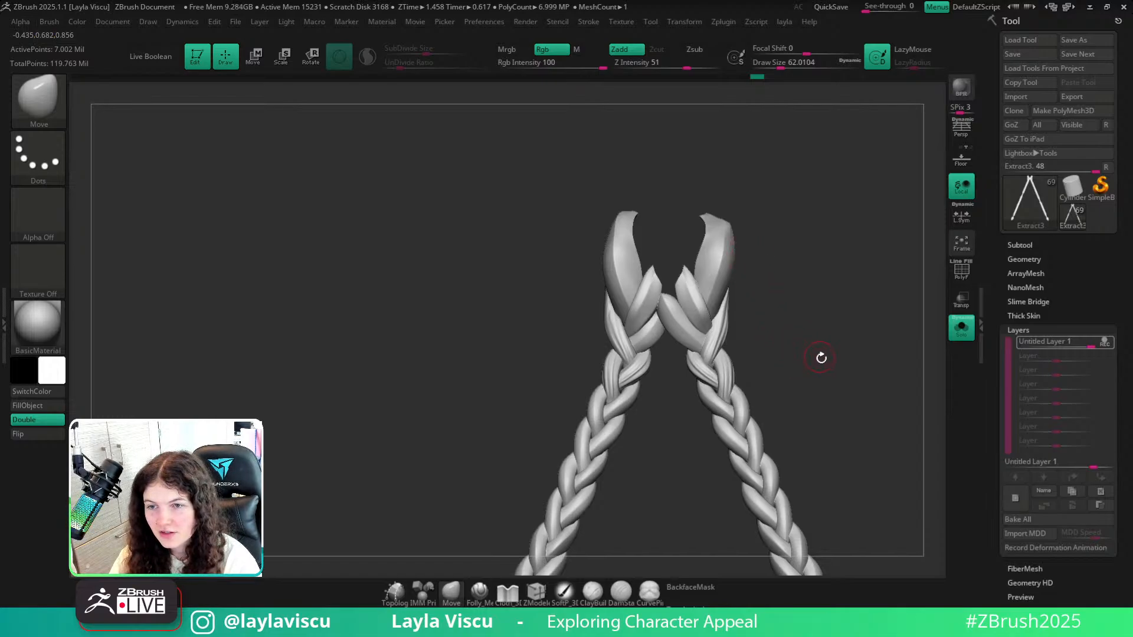
Show the whole character to check the braids in context, and isolate the braid mesh again.
{"action": "mouse_move", "coordinate": [821, 358]}
{"action": "right_mouse_down", "text": "alt"}
{"action": "mouse_move", "coordinate": [731, 314]}
{"action": "mouse_move", "coordinate": [766, 361]}
{"action": "mouse_move", "coordinate": [748, 330]}
{"action": "right_mouse_up", "text": "alt"}
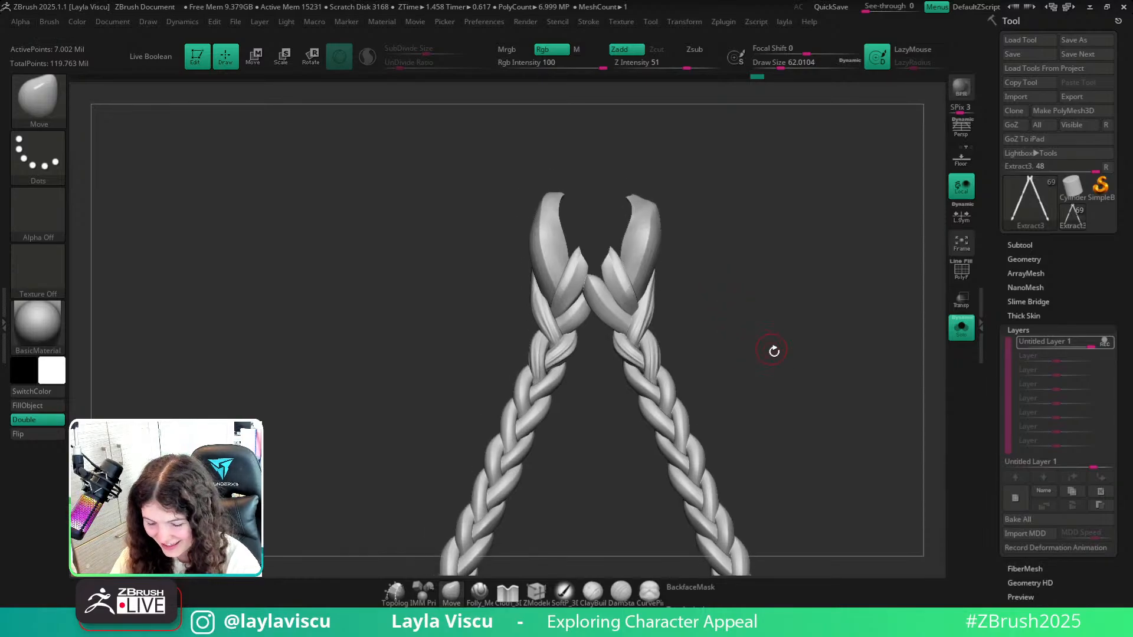
{"action": "right_click_drag", "start_coordinate": [663, 374], "coordinate": [688, 405], "text": "ctrl"}
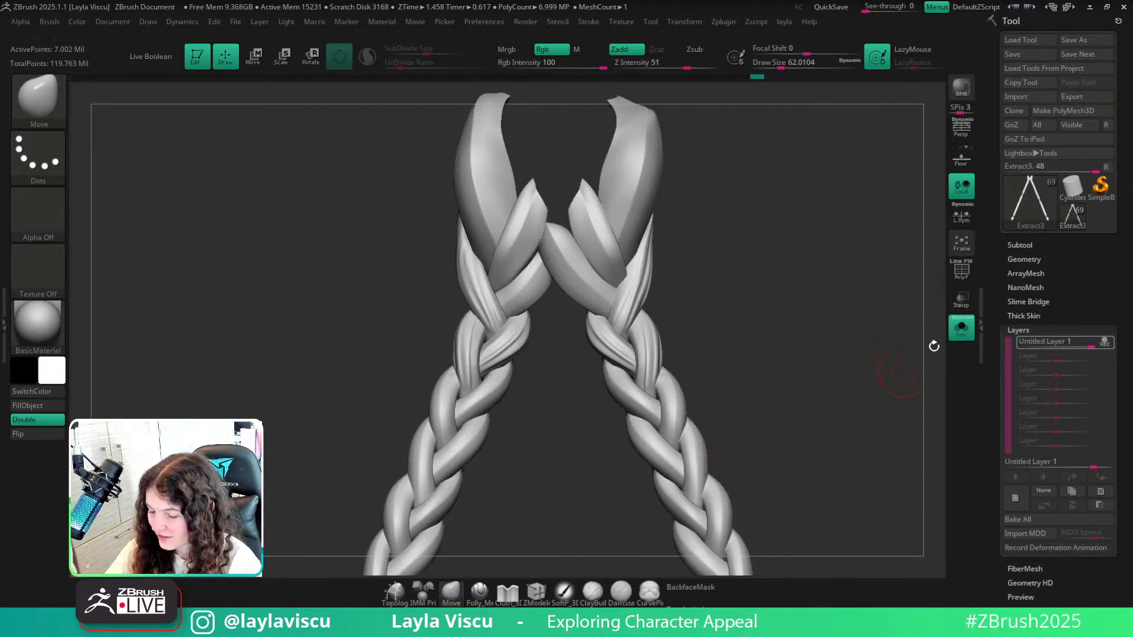
{"action": "left_click", "coordinate": [961, 338]}
{"action": "right_click_drag", "start_coordinate": [664, 335], "coordinate": [295, 223], "text": "ctrl"}
{"action": "mouse_move", "coordinate": [758, 344]}
{"action": "right_mouse_down"}
{"action": "mouse_move", "coordinate": [711, 354]}
{"action": "mouse_move", "coordinate": [802, 348]}
{"action": "right_mouse_up"}
{"action": "mouse_move", "coordinate": [797, 289]}
{"action": "right_mouse_down", "text": "ctrl"}
{"action": "mouse_move", "coordinate": [805, 317]}
{"action": "mouse_move", "coordinate": [797, 271]}
{"action": "mouse_move", "coordinate": [758, 263]}
{"action": "mouse_move", "coordinate": [797, 280]}
{"action": "right_mouse_up", "text": "ctrl"}
{"action": "mouse_move", "coordinate": [779, 242]}
{"action": "right_mouse_down", "text": "alt"}
{"action": "mouse_move", "coordinate": [792, 232]}
{"action": "mouse_move", "coordinate": [749, 220]}
{"action": "mouse_move", "coordinate": [755, 184]}
{"action": "mouse_move", "coordinate": [777, 228]}
{"action": "right_mouse_up", "text": "alt"}
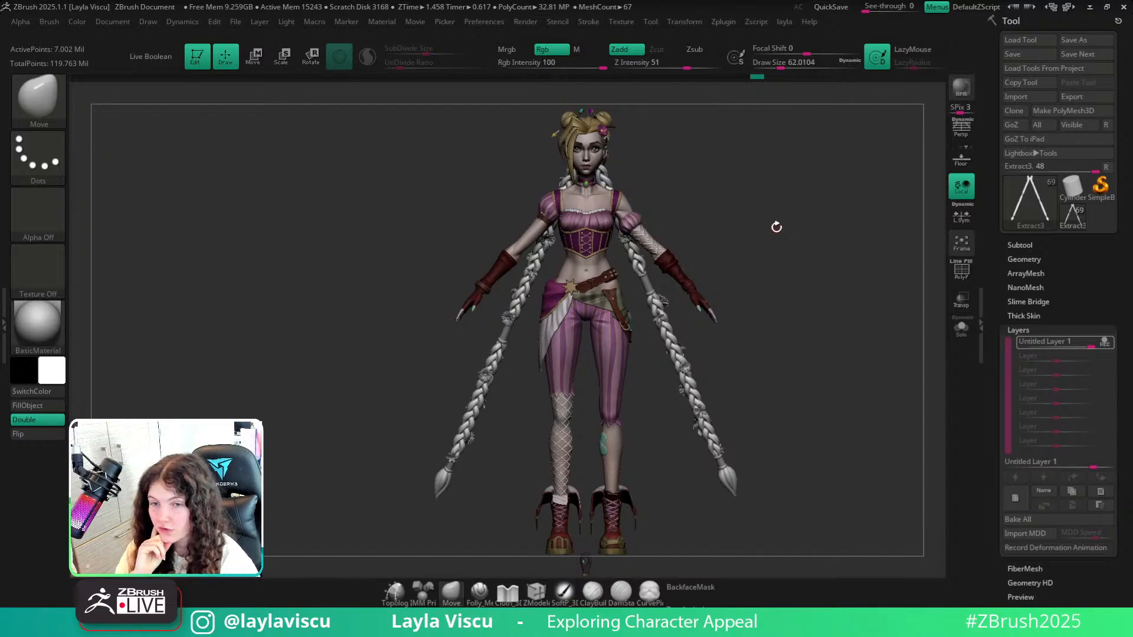
{"action": "right_click_drag", "start_coordinate": [720, 217], "coordinate": [702, 316], "text": "ctrl"}
{"action": "left_click", "coordinate": [961, 327]}
Switch to Folly_Hair at a draw size of about 37 and sculpt grooves along the back of the right braid's upper outer strand.
{"action": "key", "text": "b"}
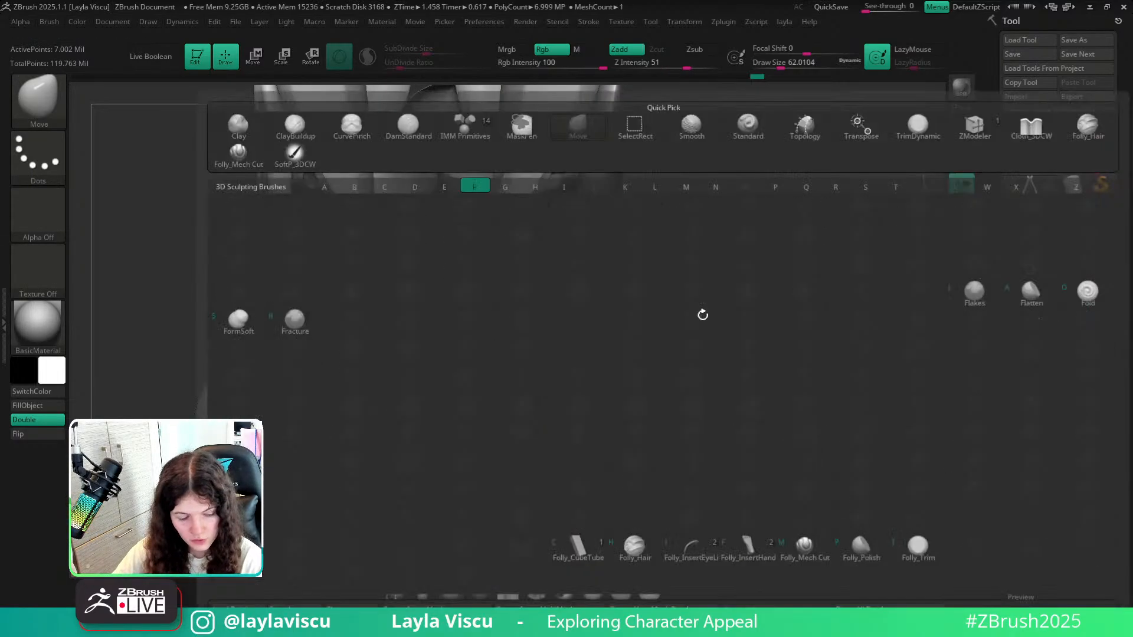
{"action": "key", "text": "Escape"}
{"action": "key", "text": "s"}
{"action": "left_click_drag", "start_coordinate": [584, 275], "coordinate": [579, 273]}
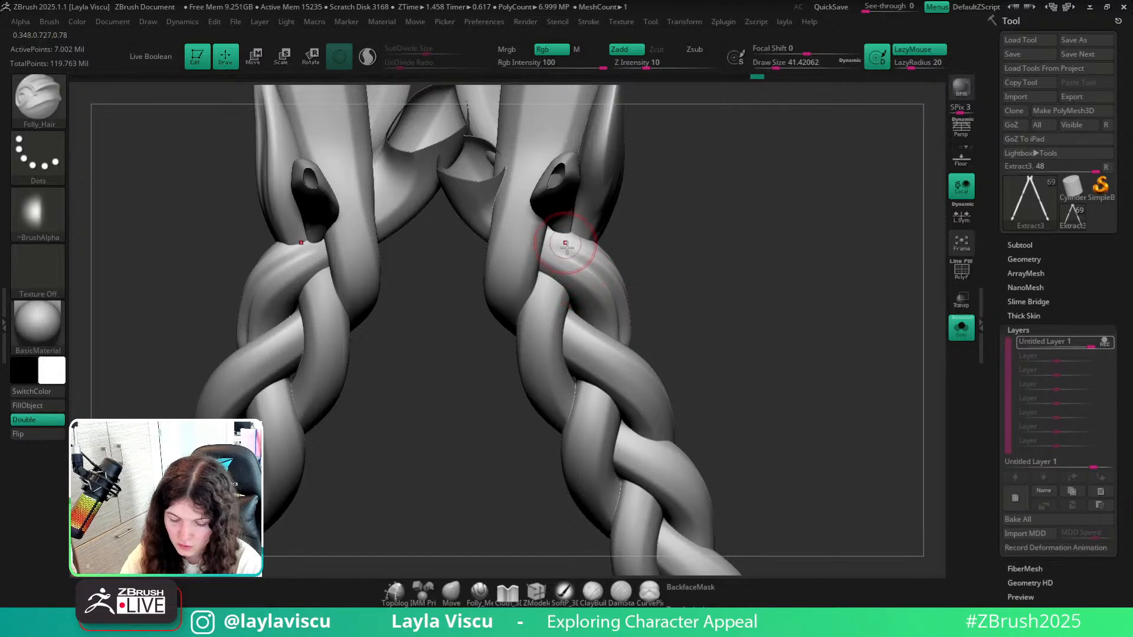
{"action": "right_click_drag", "start_coordinate": [655, 226], "coordinate": [655, 237]}
{"action": "key", "text": "["}
{"action": "left_click_drag", "start_coordinate": [544, 274], "coordinate": [589, 310]}
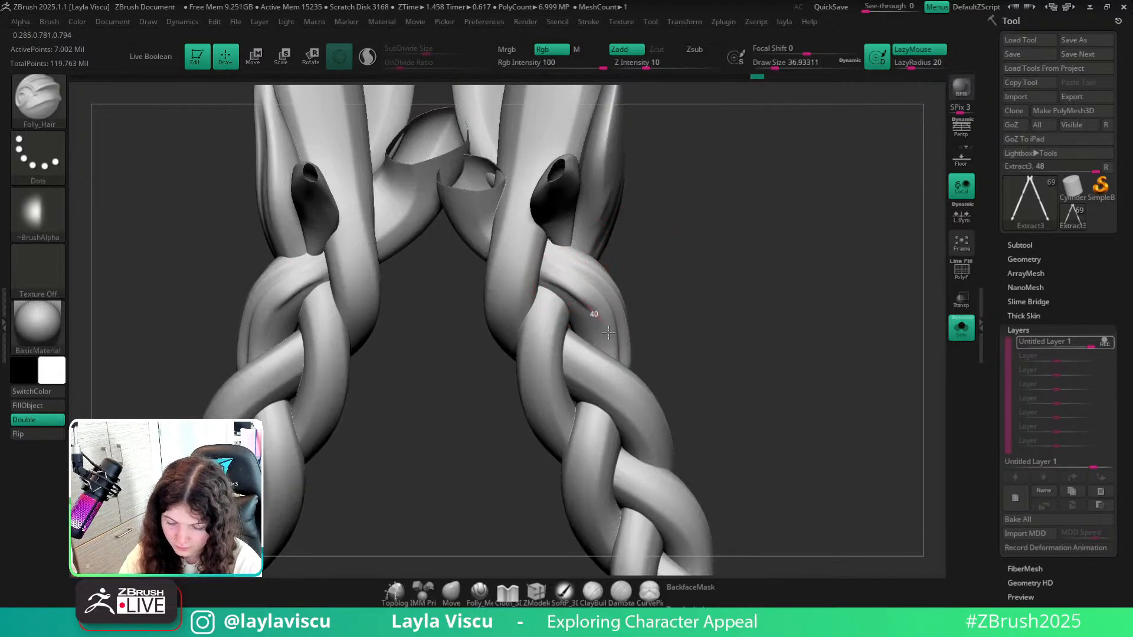
{"action": "key", "text": "ctrl+z"}
{"action": "mouse_move", "coordinate": [546, 274]}
{"action": "left_mouse_down"}
{"action": "mouse_move", "coordinate": [593, 322]}
{"action": "mouse_move", "coordinate": [611, 362]}
{"action": "left_mouse_up"}
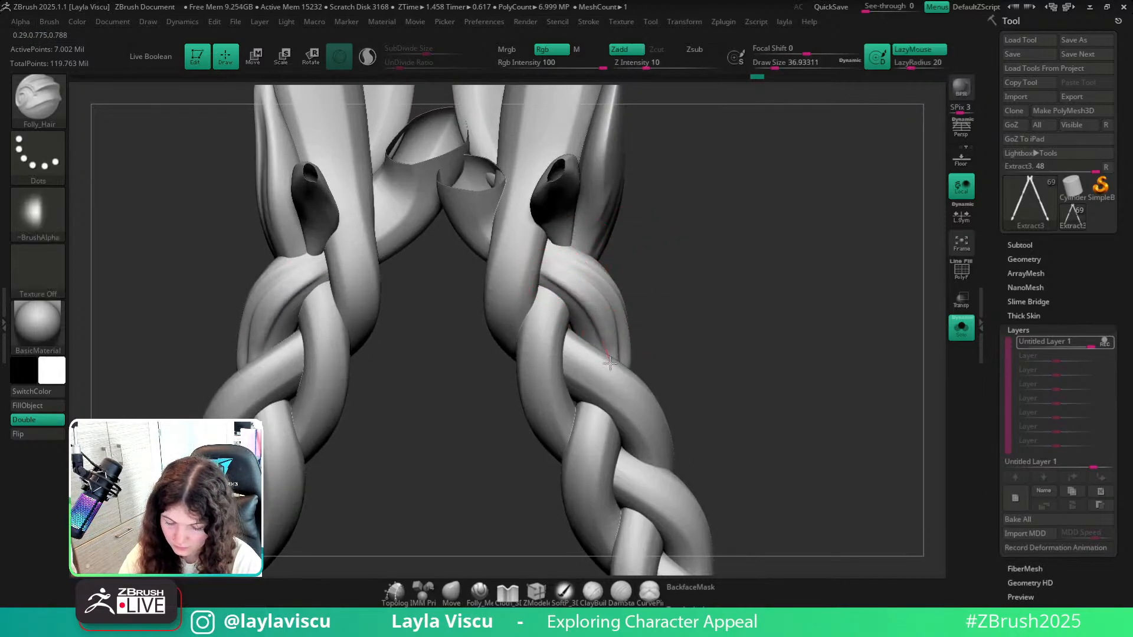
Sculpt lengthwise hair grooves along the broad front strand that crosses inward at the start of the right braid.
{"action": "right_click_drag", "start_coordinate": [730, 279], "coordinate": [712, 342]}
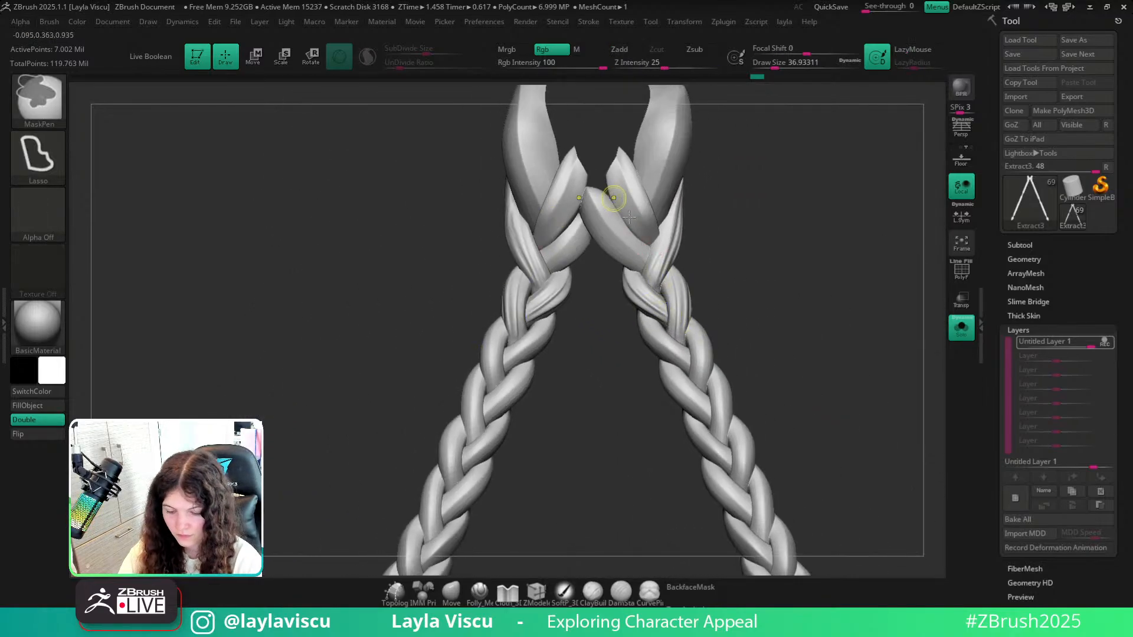
{"action": "right_click_drag", "start_coordinate": [615, 197], "coordinate": [605, 227], "text": "ctrl"}
{"action": "left_click_drag", "start_coordinate": [573, 185], "coordinate": [673, 307]}
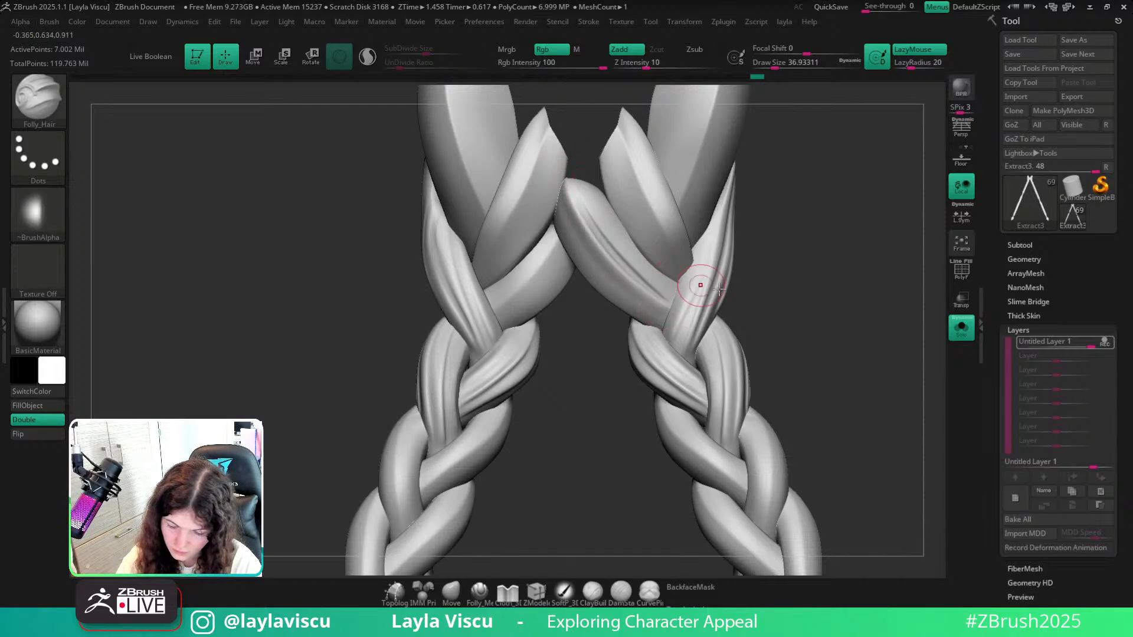
{"action": "right_click_drag", "start_coordinate": [683, 279], "coordinate": [746, 259]}
{"action": "left_click_drag", "start_coordinate": [590, 244], "coordinate": [679, 321]}
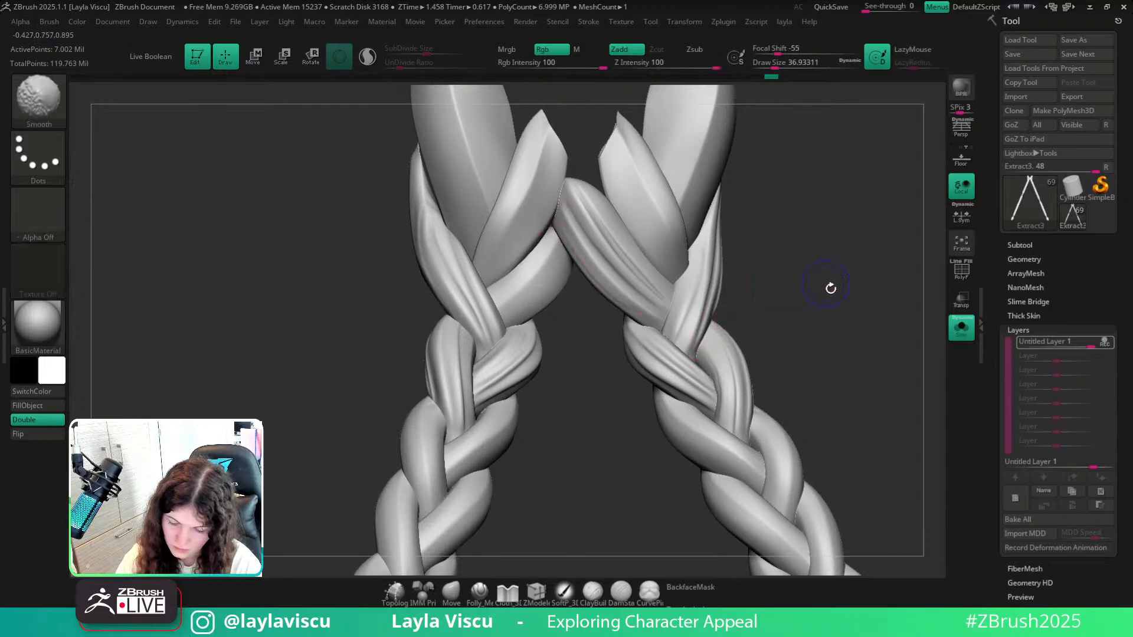
{"action": "right_click_drag", "start_coordinate": [827, 286], "coordinate": [807, 247]}
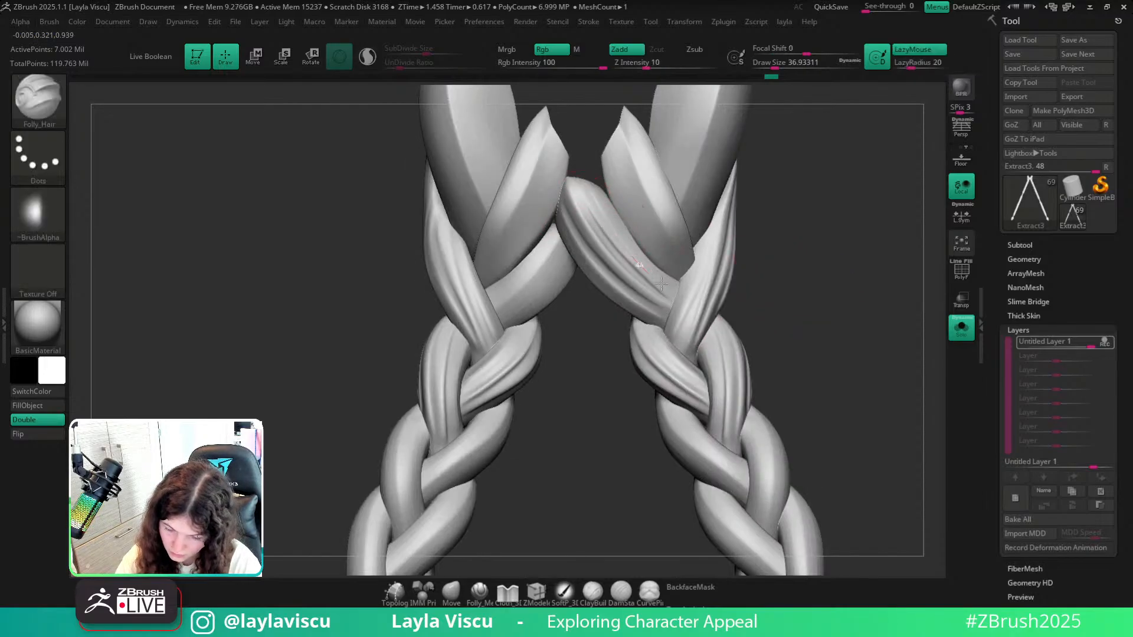
{"action": "right_click_drag", "start_coordinate": [545, 131], "coordinate": [701, 186], "text": "ctrl"}
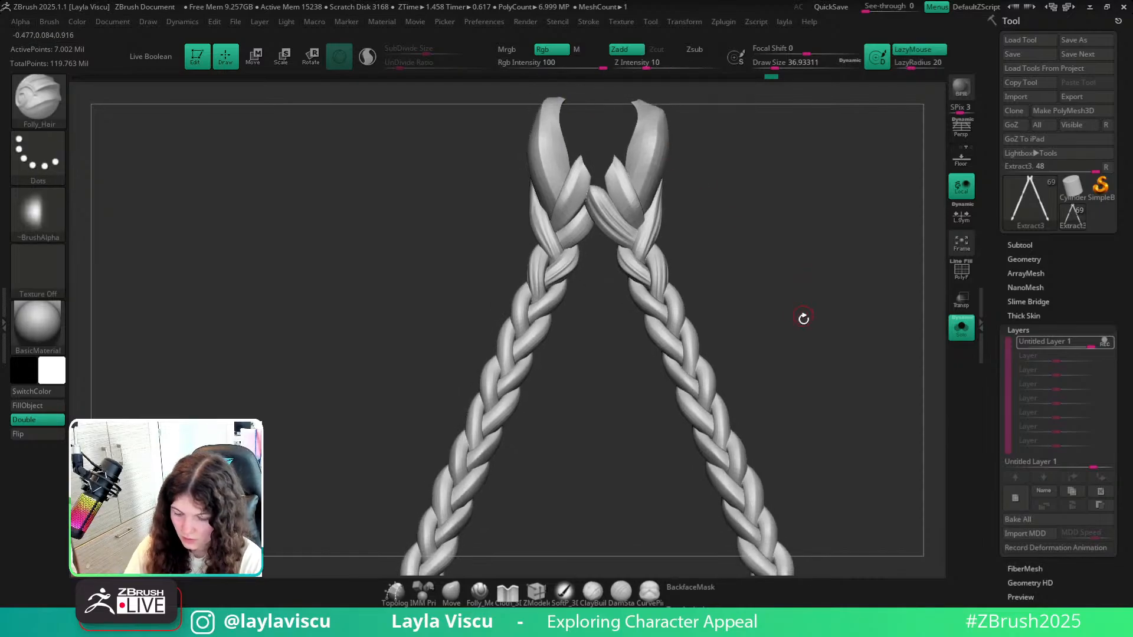
Isolate the right braid's inward-crossing front strand, extend its lengthwise grooves down to the bend, smooth its lower edge and restore the braids.
{"action": "left_click_drag", "start_coordinate": [804, 319], "coordinate": [831, 359]}
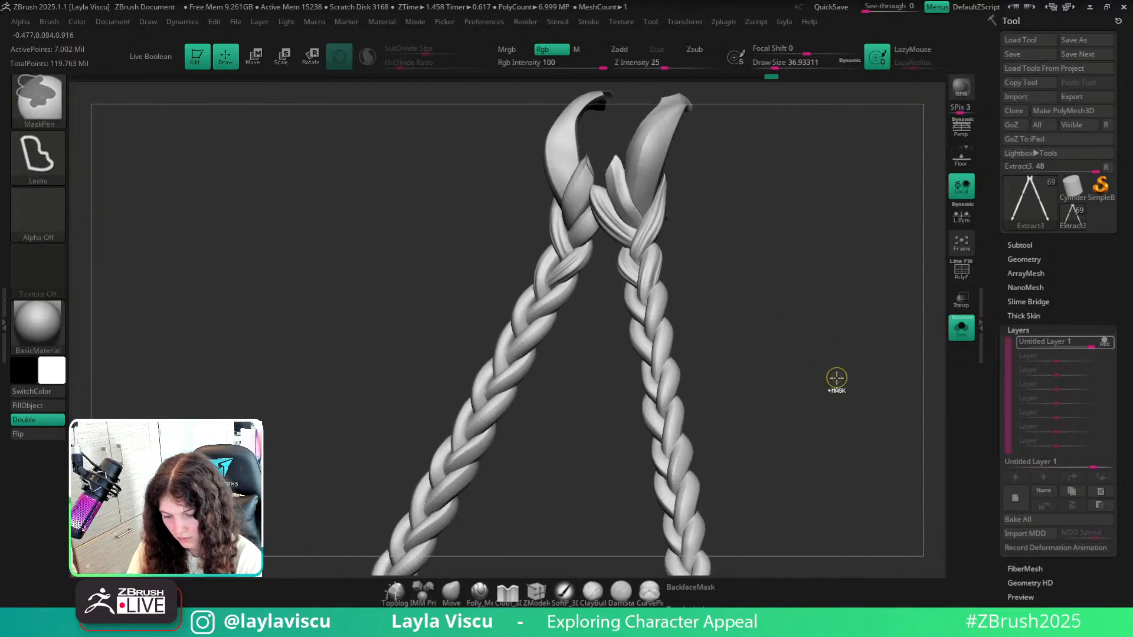
{"action": "right_click_drag", "start_coordinate": [695, 290], "coordinate": [608, 219], "text": "ctrl"}
{"action": "left_click", "coordinate": [613, 257], "text": "ctrl+shift"}
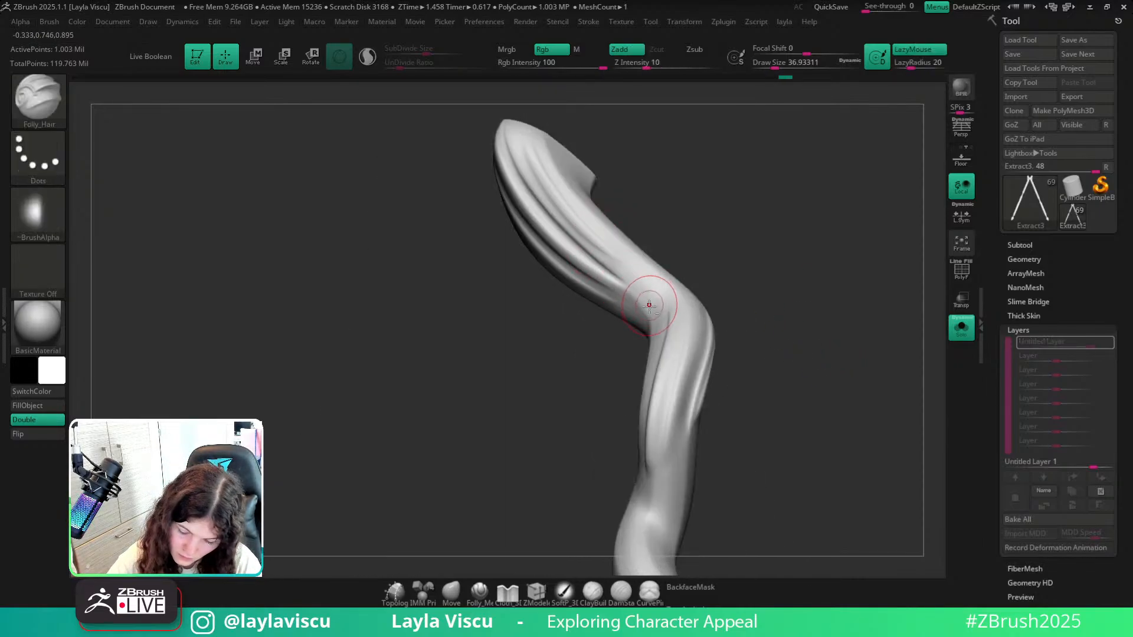
{"action": "left_click_drag", "start_coordinate": [650, 305], "coordinate": [567, 242]}
{"action": "left_click_drag", "start_coordinate": [655, 284], "coordinate": [563, 210]}
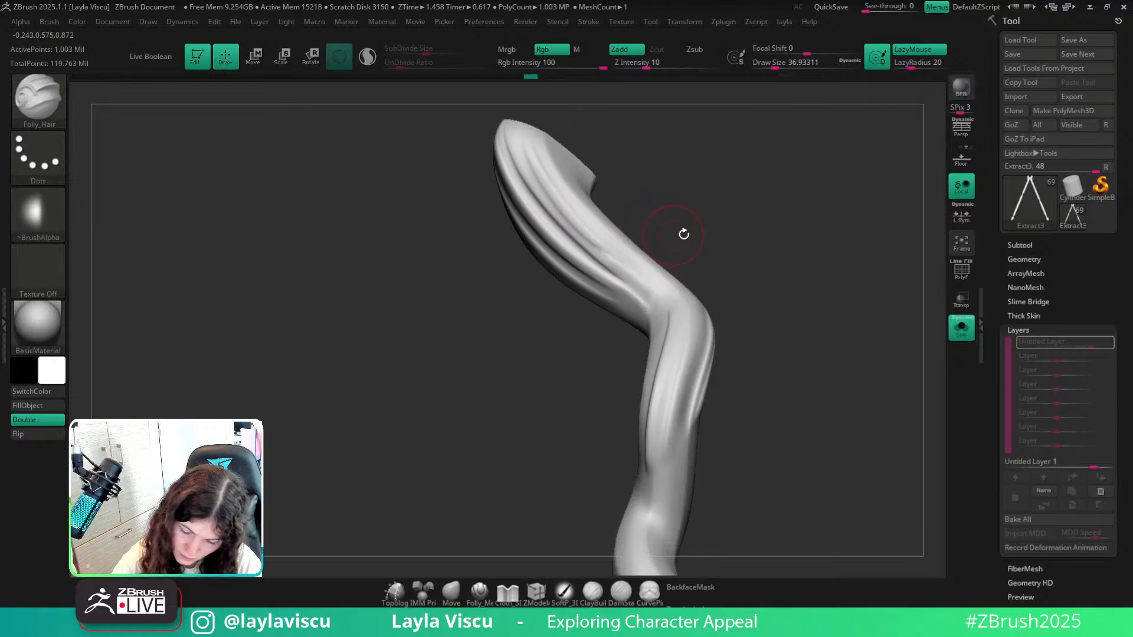
{"action": "left_click_drag", "start_coordinate": [683, 234], "coordinate": [705, 233]}
{"action": "mouse_move", "coordinate": [630, 309]}
{"action": "left_mouse_down", "text": "shift"}
{"action": "mouse_move", "coordinate": [644, 300]}
{"action": "mouse_move", "coordinate": [567, 247]}
{"action": "left_mouse_up", "text": "shift"}
{"action": "key", "text": "ctrl+shift"}
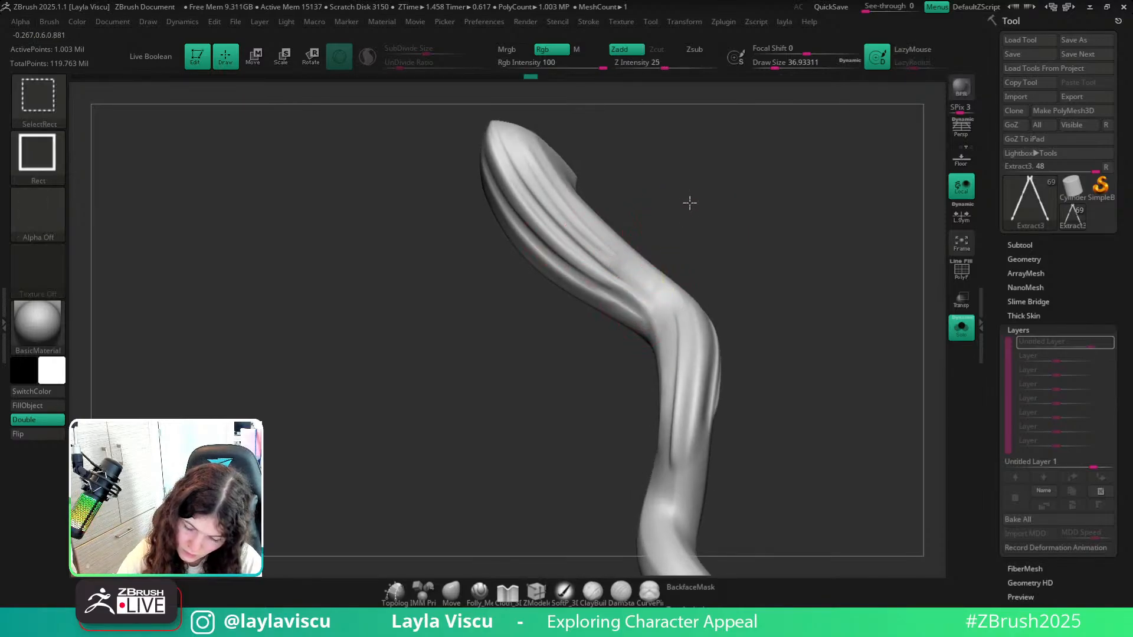
{"action": "left_click", "coordinate": [714, 250], "text": "ctrl+shift"}
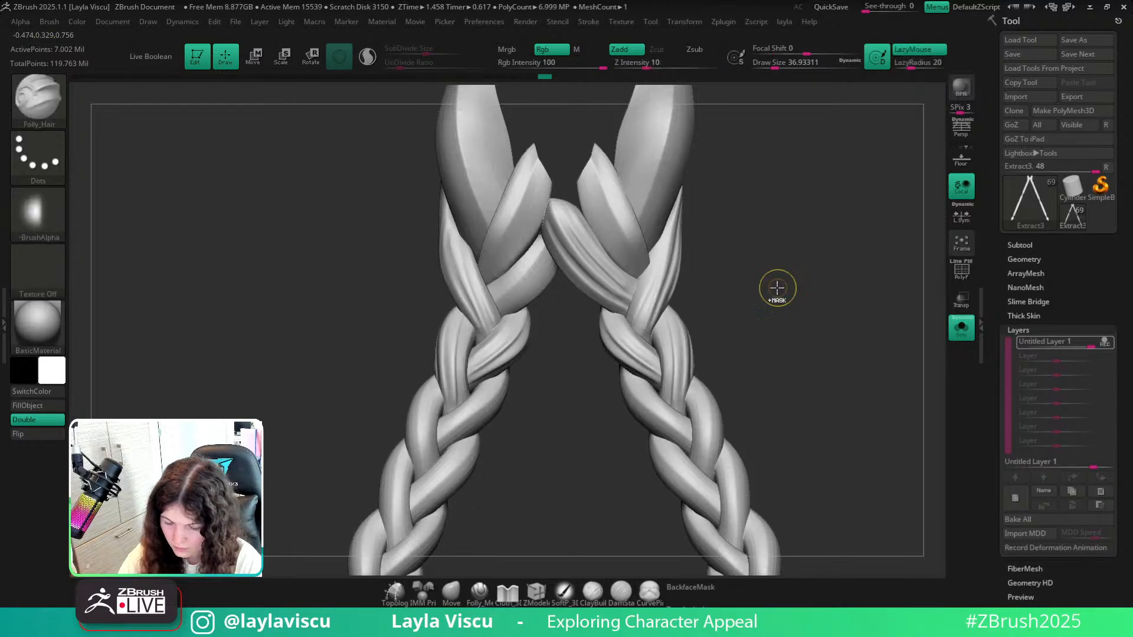
Isolate the short pointed strand above the right braid and carve lengthwise hair grooves along it, showing the full braids again when done.
{"action": "right_click_drag", "start_coordinate": [684, 231], "coordinate": [682, 245], "text": "ctrl"}
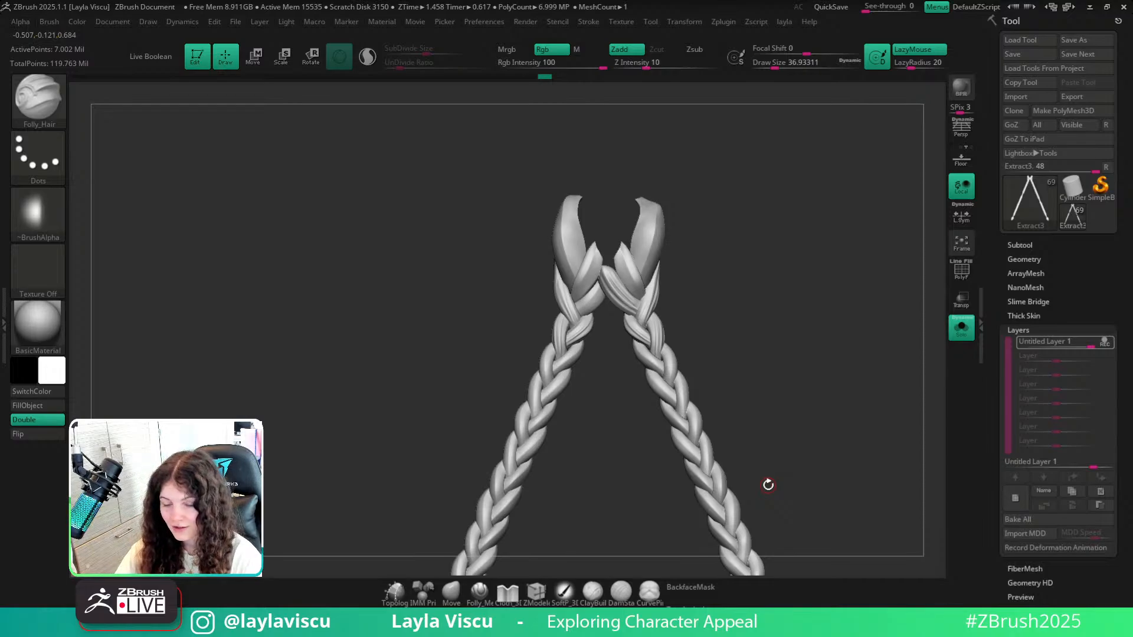
{"action": "right_click_drag", "start_coordinate": [639, 277], "coordinate": [677, 344], "text": "ctrl"}
{"action": "right_click_drag", "start_coordinate": [805, 241], "coordinate": [822, 290], "text": "alt"}
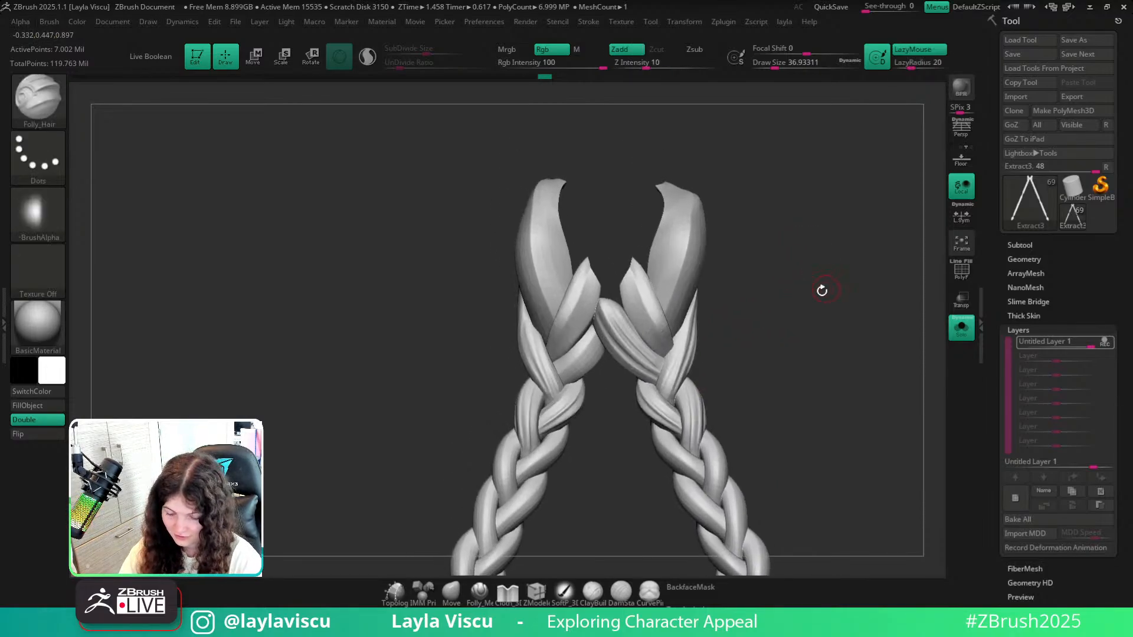
{"action": "right_click_drag", "start_coordinate": [638, 354], "coordinate": [679, 415], "text": "ctrl"}
{"action": "left_click", "coordinate": [671, 355], "text": "ctrl+shift"}
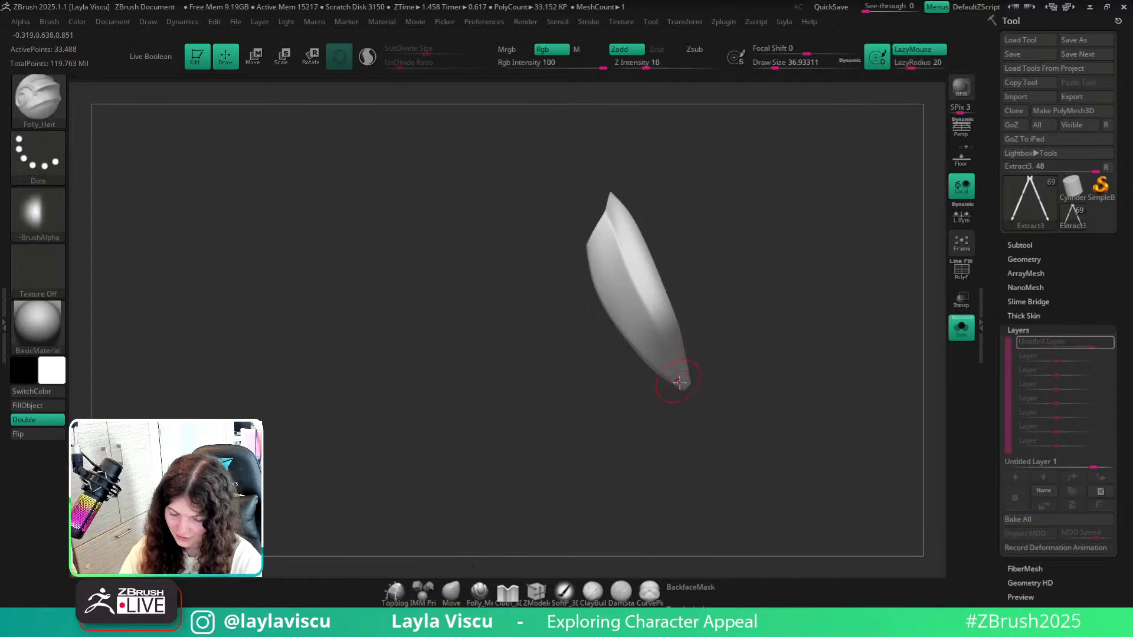
{"action": "left_click_drag", "start_coordinate": [672, 366], "coordinate": [589, 169]}
{"action": "key", "text": "ctrl+z"}
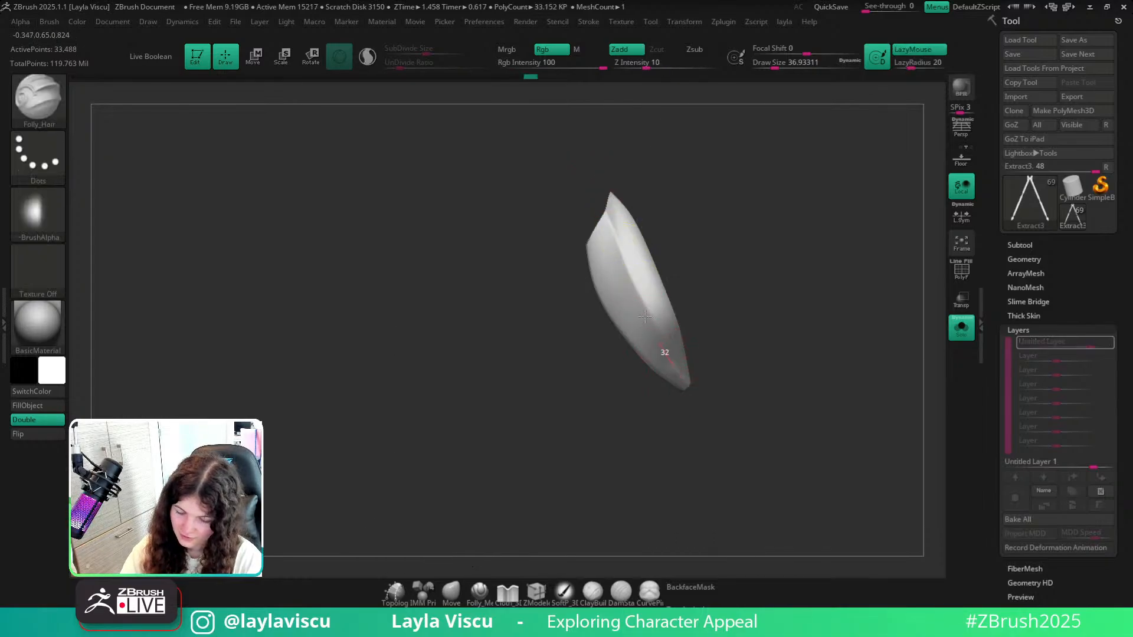
{"action": "mouse_move", "coordinate": [666, 354]}
{"action": "left_mouse_down", "text": "alt"}
{"action": "mouse_move", "coordinate": [605, 260]}
{"action": "mouse_move", "coordinate": [712, 415]}
{"action": "mouse_move", "coordinate": [591, 211]}
{"action": "mouse_move", "coordinate": [670, 372]}
{"action": "mouse_move", "coordinate": [597, 182]}
{"action": "mouse_move", "coordinate": [703, 301]}
{"action": "mouse_move", "coordinate": [607, 207]}
{"action": "mouse_move", "coordinate": [704, 411]}
{"action": "left_mouse_up", "text": "alt"}
{"action": "mouse_move", "coordinate": [676, 342]}
{"action": "left_mouse_down"}
{"action": "mouse_move", "coordinate": [630, 189]}
{"action": "mouse_move", "coordinate": [692, 381]}
{"action": "left_mouse_up"}
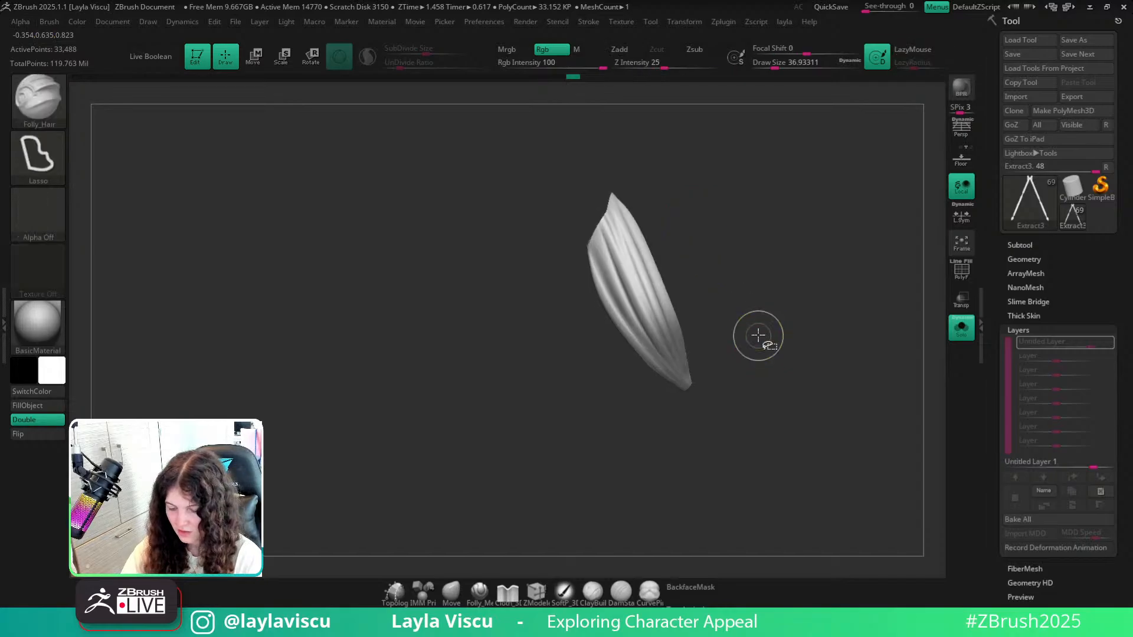
{"action": "left_click", "coordinate": [837, 300], "text": "ctrl+shift"}
Isolate the short pointed strand above the left braid and carve lengthwise grooves along its inner side, restoring both braids when done.
{"action": "right_click_drag", "start_coordinate": [837, 300], "coordinate": [809, 292], "text": "ctrl"}
{"action": "right_click_drag", "start_coordinate": [672, 341], "coordinate": [634, 342], "text": "ctrl"}
{"action": "left_click", "coordinate": [634, 342], "text": "ctrl+shift"}
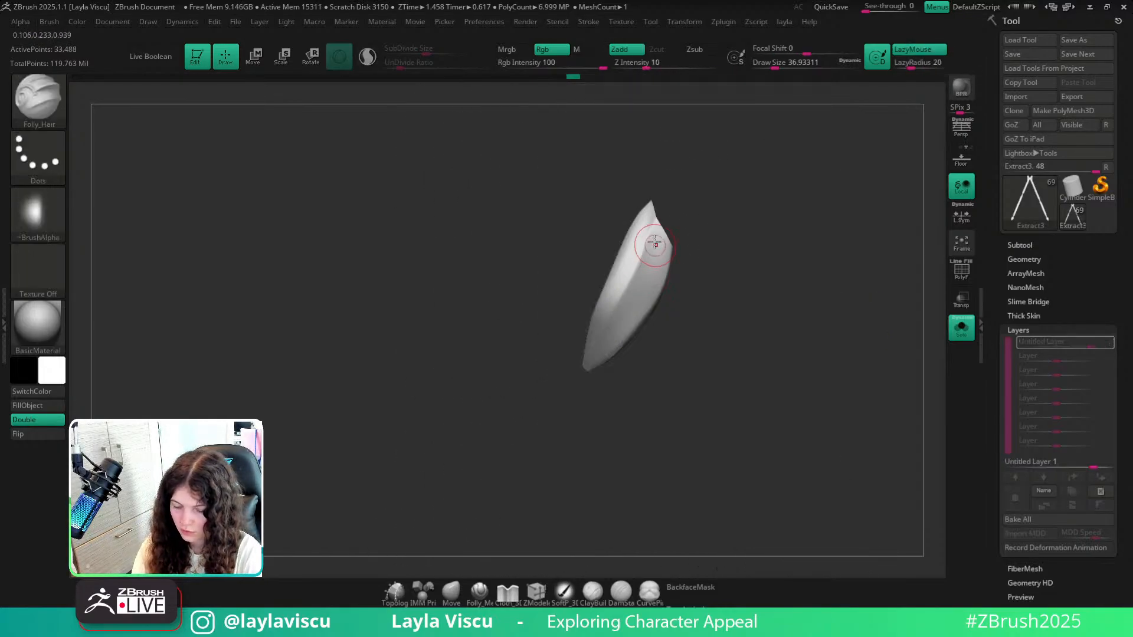
{"action": "mouse_move", "coordinate": [659, 225]}
{"action": "left_mouse_down", "text": "alt"}
{"action": "mouse_move", "coordinate": [569, 394]}
{"action": "mouse_move", "coordinate": [675, 209]}
{"action": "left_mouse_up", "text": "alt"}
{"action": "left_click_drag", "start_coordinate": [667, 256], "coordinate": [556, 415], "text": "alt"}
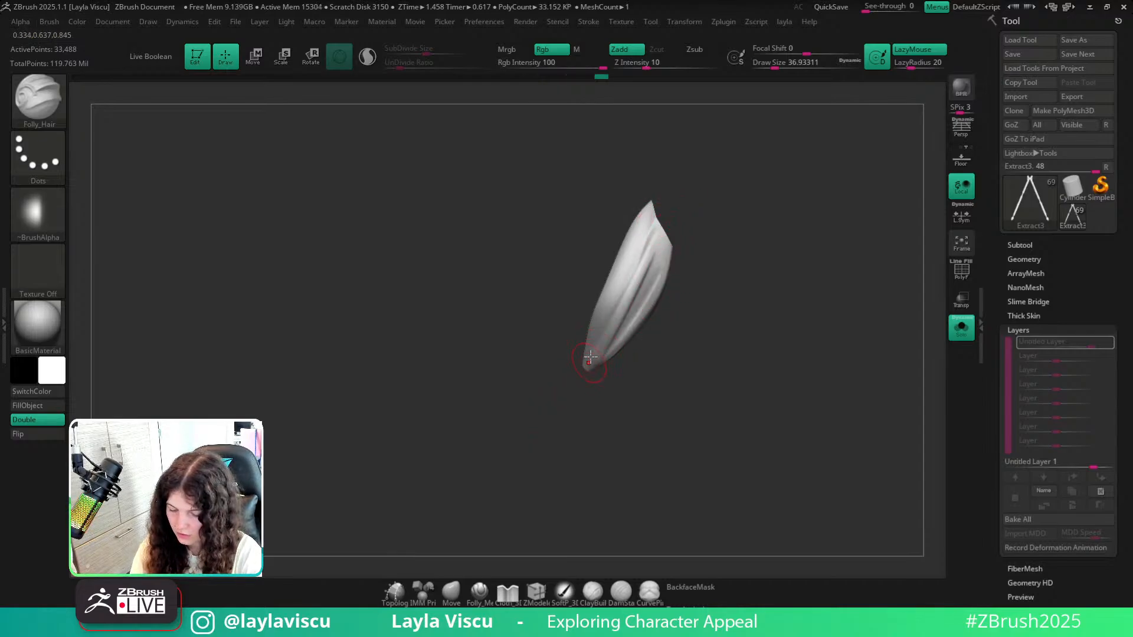
{"action": "left_click", "coordinate": [663, 132], "text": "ctrl+shift"}
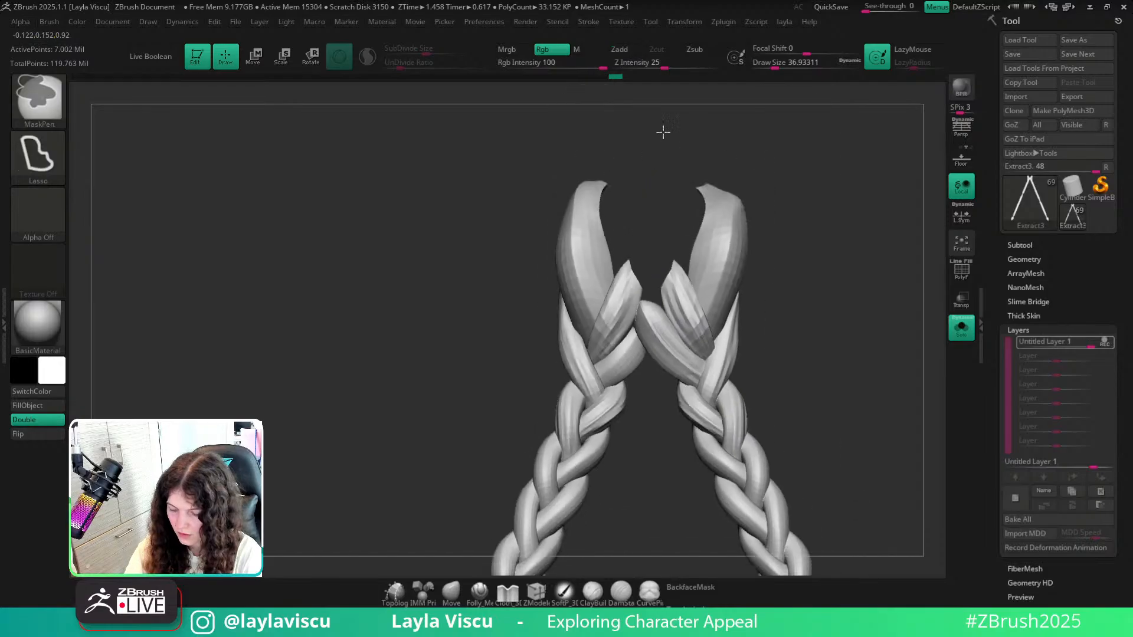
Isolate the left braid's short pointed strand again, undo its last groove and resculpt finer lengthwise grooves across its front.
{"action": "right_click_drag", "start_coordinate": [663, 132], "coordinate": [663, 121], "text": "ctrl"}
{"action": "right_click_drag", "start_coordinate": [624, 354], "coordinate": [632, 378], "text": "ctrl"}
{"action": "left_click", "coordinate": [619, 331], "text": "ctrl+shift"}
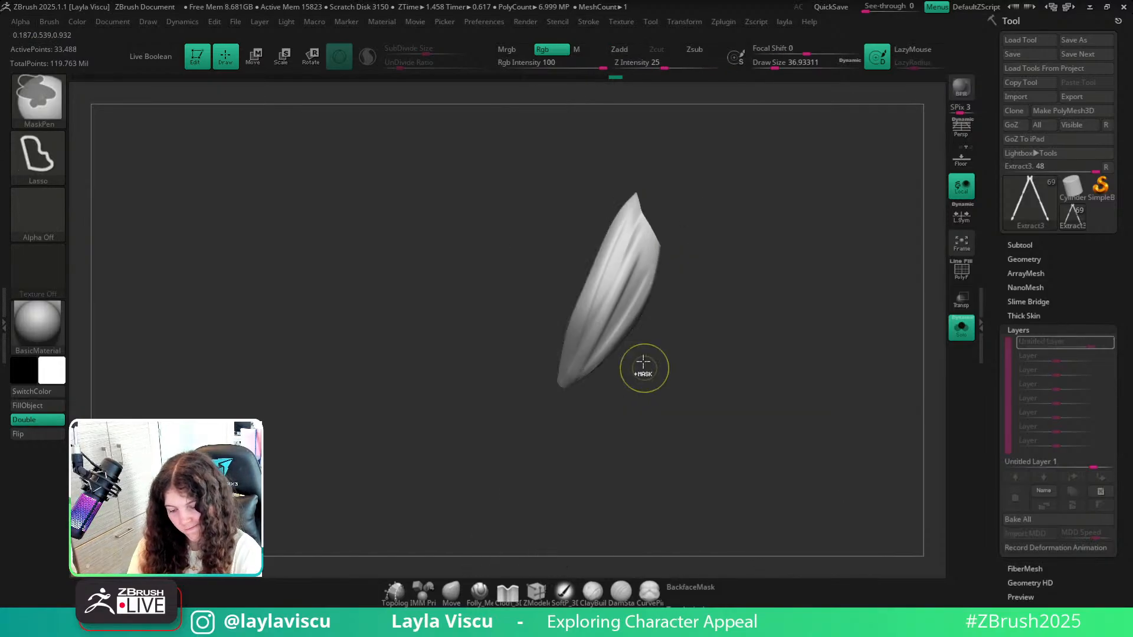
{"action": "key", "text": "ctrl+z"}
{"action": "mouse_move", "coordinate": [607, 354]}
{"action": "left_mouse_down"}
{"action": "mouse_move", "coordinate": [679, 205]}
{"action": "mouse_move", "coordinate": [596, 348]}
{"action": "mouse_move", "coordinate": [677, 196]}
{"action": "left_mouse_up"}
{"action": "key", "text": "ctrl+z"}
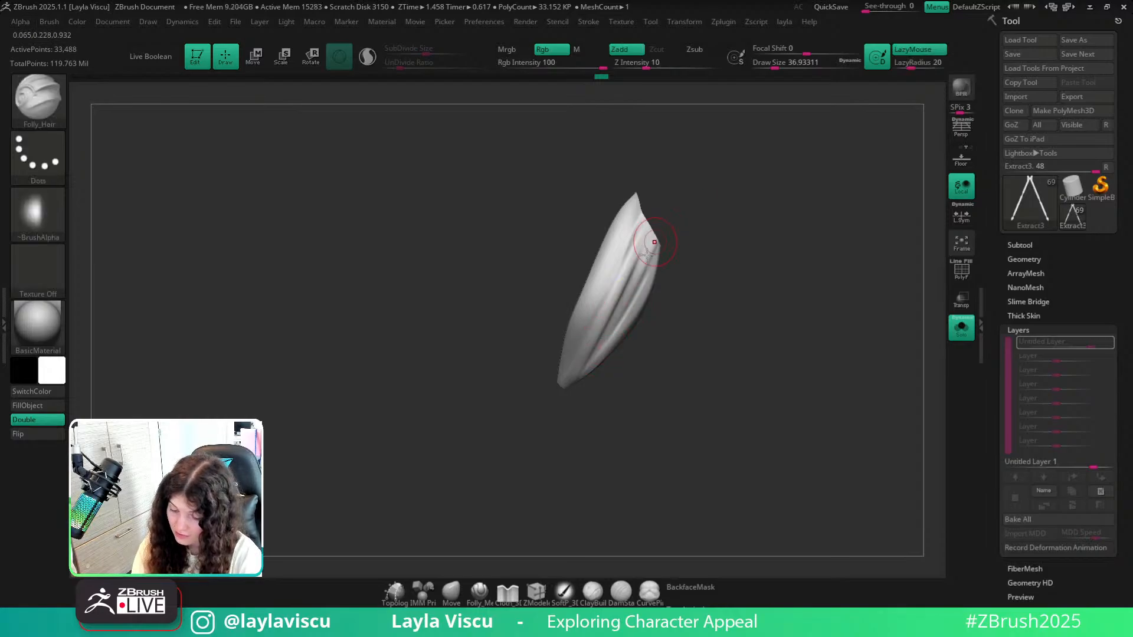
{"action": "left_click_drag", "start_coordinate": [592, 313], "coordinate": [638, 200]}
{"action": "left_click_drag", "start_coordinate": [566, 355], "coordinate": [668, 144]}
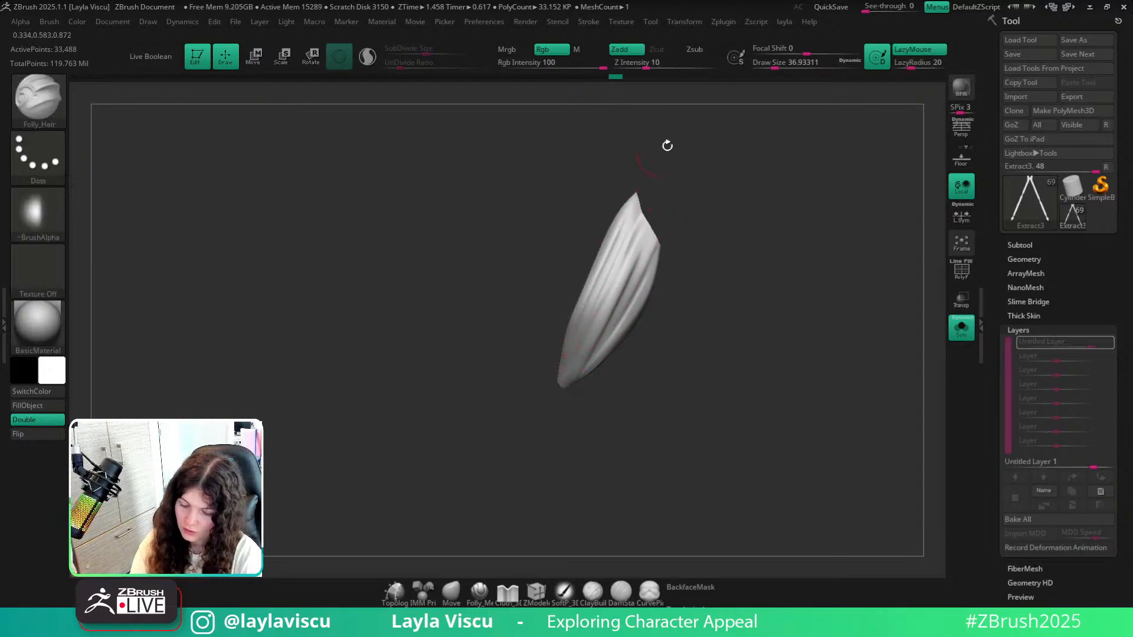
{"action": "key", "text": "ctrl+shift"}
{"action": "left_click", "coordinate": [748, 380], "text": "ctrl+shift"}
{"action": "mouse_move", "coordinate": [782, 442]}
{"action": "right_mouse_down", "text": "ctrl"}
{"action": "mouse_move", "coordinate": [865, 384]}
{"action": "mouse_move", "coordinate": [786, 373]}
{"action": "right_mouse_up", "text": "ctrl"}
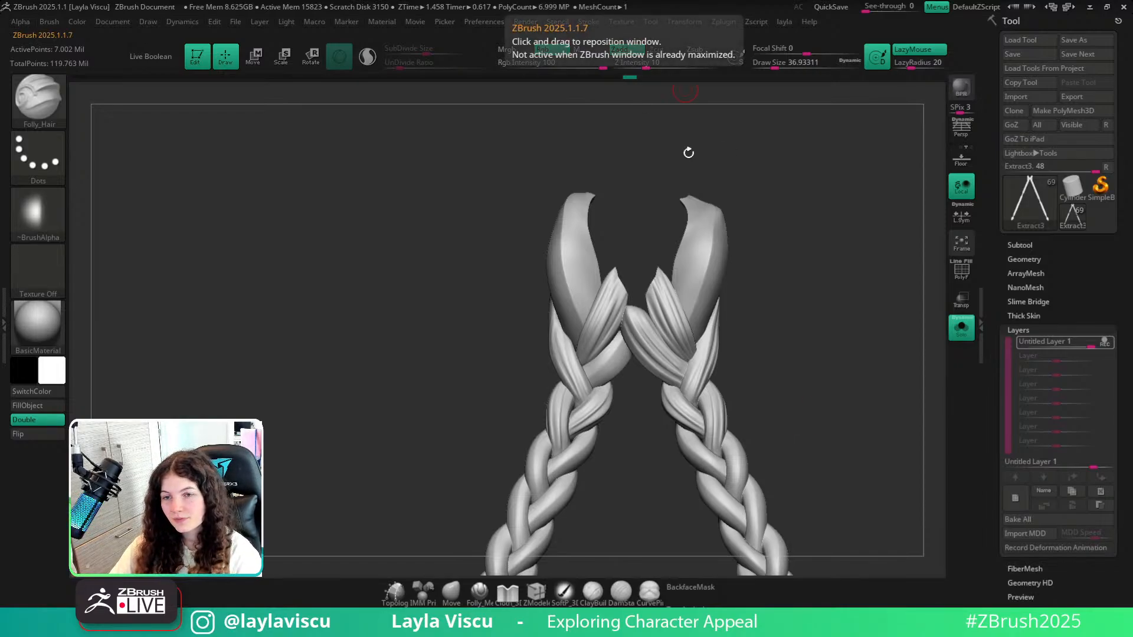
Turn off recording on the braids' sculpting layer and open the Morph Target settings.
{"action": "mouse_move", "coordinate": [850, 314]}
{"action": "right_mouse_down"}
{"action": "mouse_move", "coordinate": [744, 327]}
{"action": "mouse_move", "coordinate": [792, 365]}
{"action": "right_mouse_up"}
{"action": "mouse_move", "coordinate": [792, 366]}
{"action": "right_mouse_down", "text": "alt"}
{"action": "mouse_move", "coordinate": [751, 287]}
{"action": "mouse_move", "coordinate": [632, 339]}
{"action": "mouse_move", "coordinate": [769, 349]}
{"action": "mouse_move", "coordinate": [838, 336]}
{"action": "mouse_move", "coordinate": [820, 365]}
{"action": "right_mouse_up", "text": "alt"}
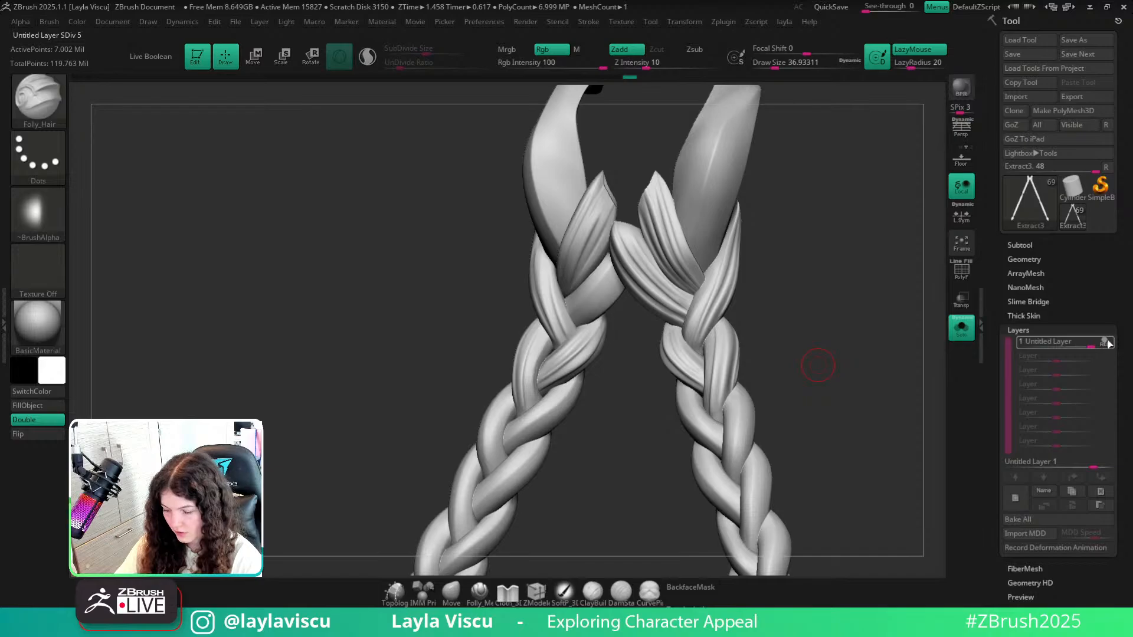
{"action": "right_click_drag", "start_coordinate": [918, 340], "coordinate": [860, 369], "text": "alt"}
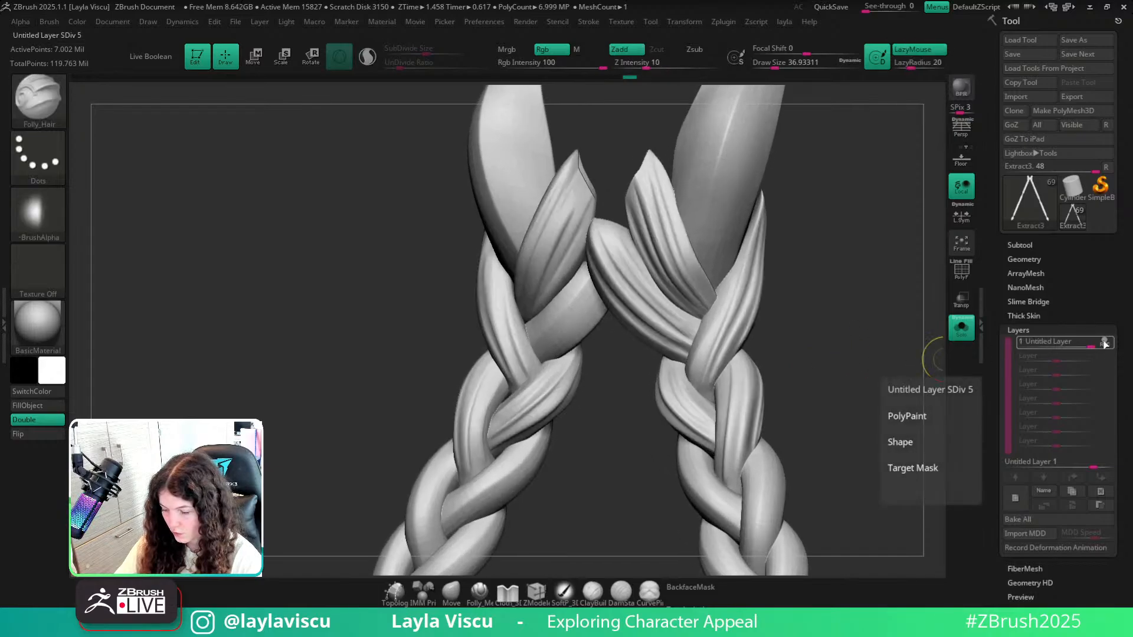
{"action": "scroll", "coordinate": [1059, 393], "scroll_direction": "down", "scroll_amount": 5}
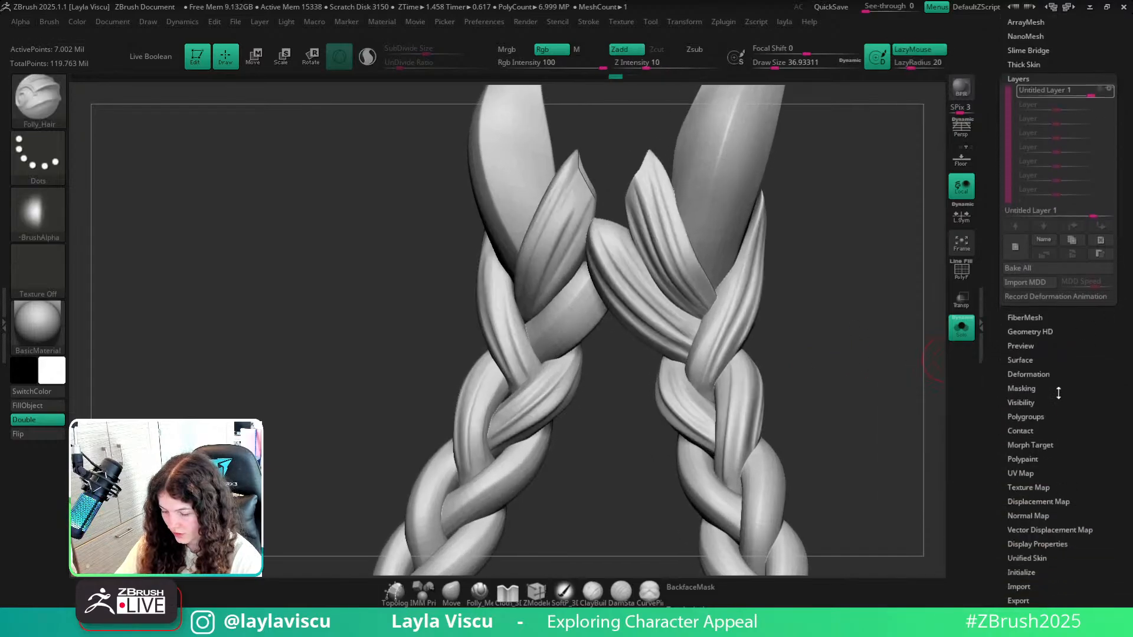
{"action": "left_click", "coordinate": [1033, 445]}
{"action": "right_click_drag", "start_coordinate": [893, 369], "coordinate": [890, 331]}
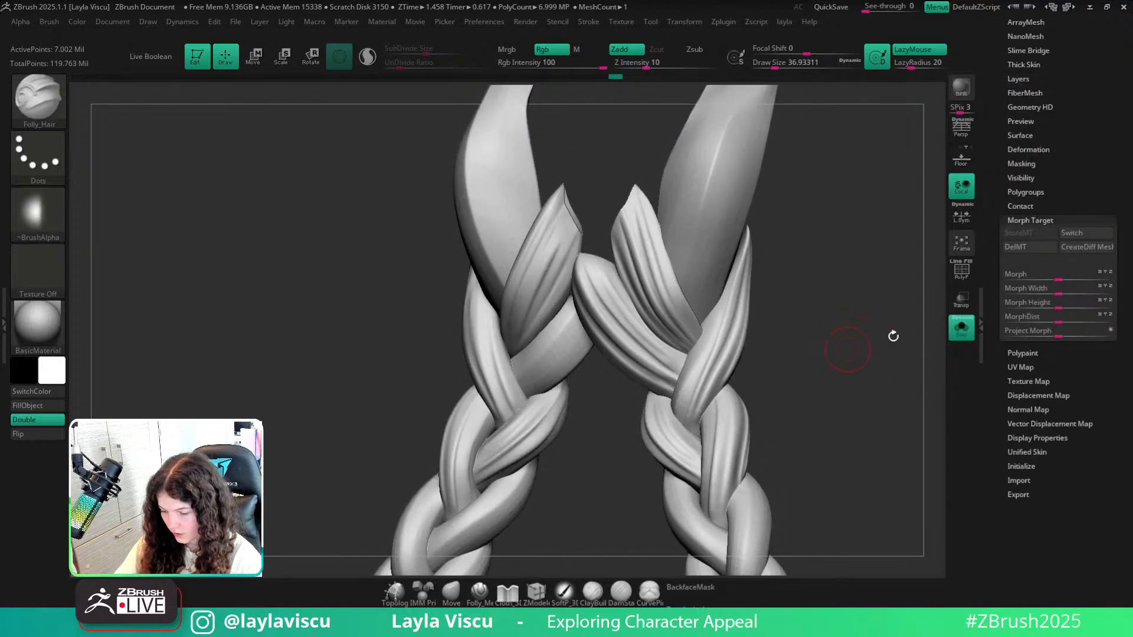
Try the Morph slider to blend the grooved braids toward the stored morph target, and undo the blend.
{"action": "left_click_drag", "start_coordinate": [1063, 276], "coordinate": [1024, 235]}
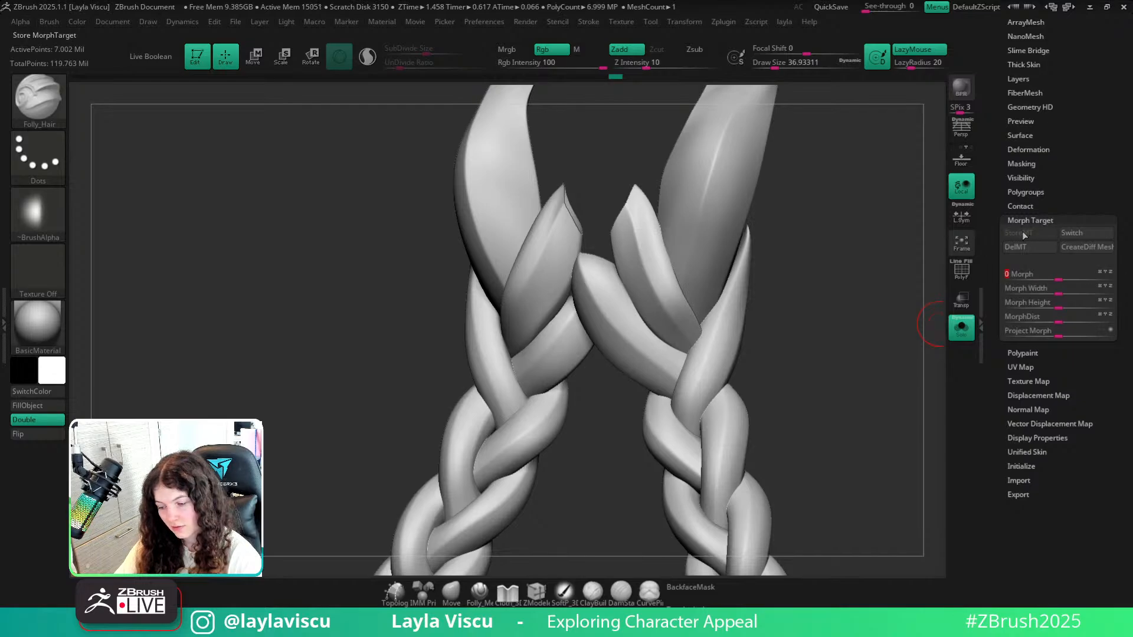
{"action": "mouse_move", "coordinate": [856, 367]}
{"action": "left_mouse_down"}
{"action": "mouse_move", "coordinate": [840, 334]}
{"action": "mouse_move", "coordinate": [842, 384]}
{"action": "mouse_move", "coordinate": [848, 377]}
{"action": "left_mouse_up"}
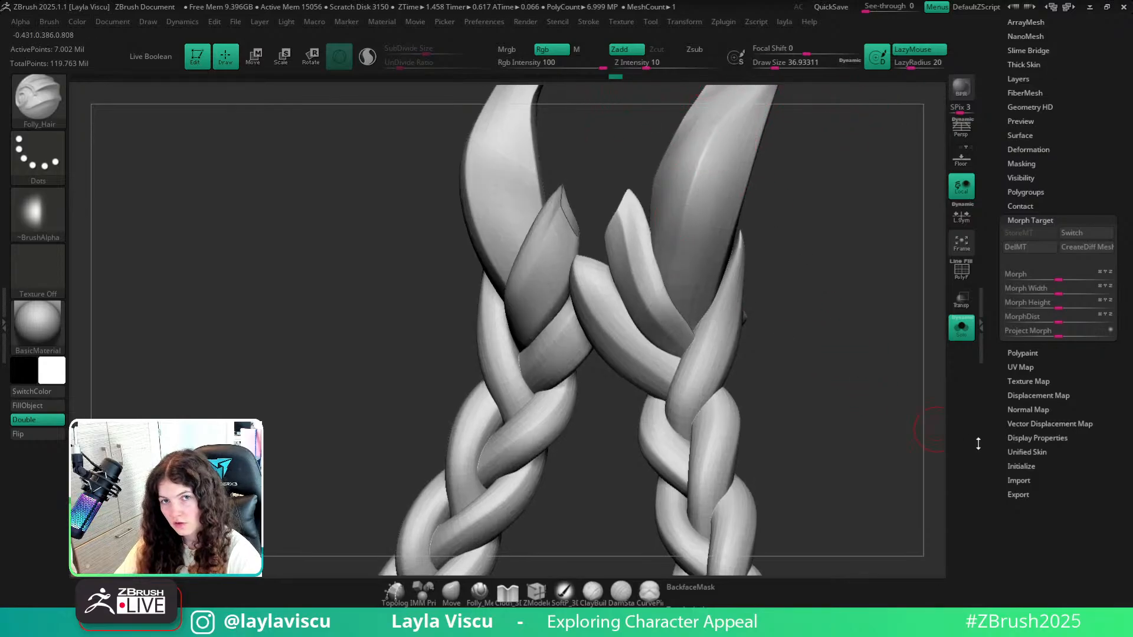
{"action": "left_click", "coordinate": [1058, 278]}
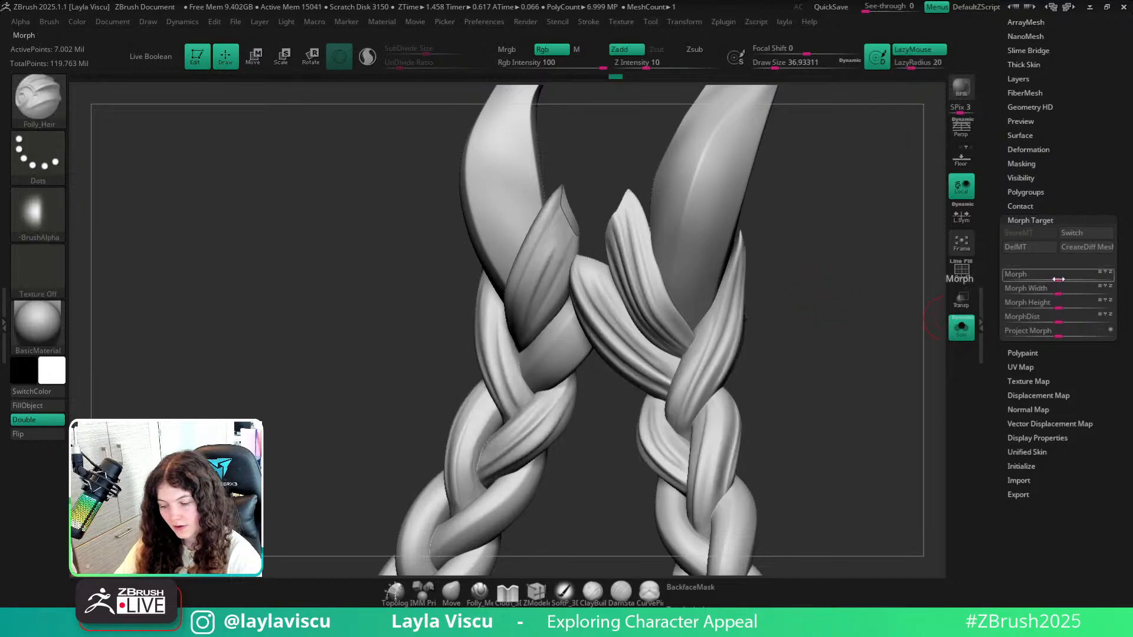
{"action": "left_click", "coordinate": [1059, 278]}
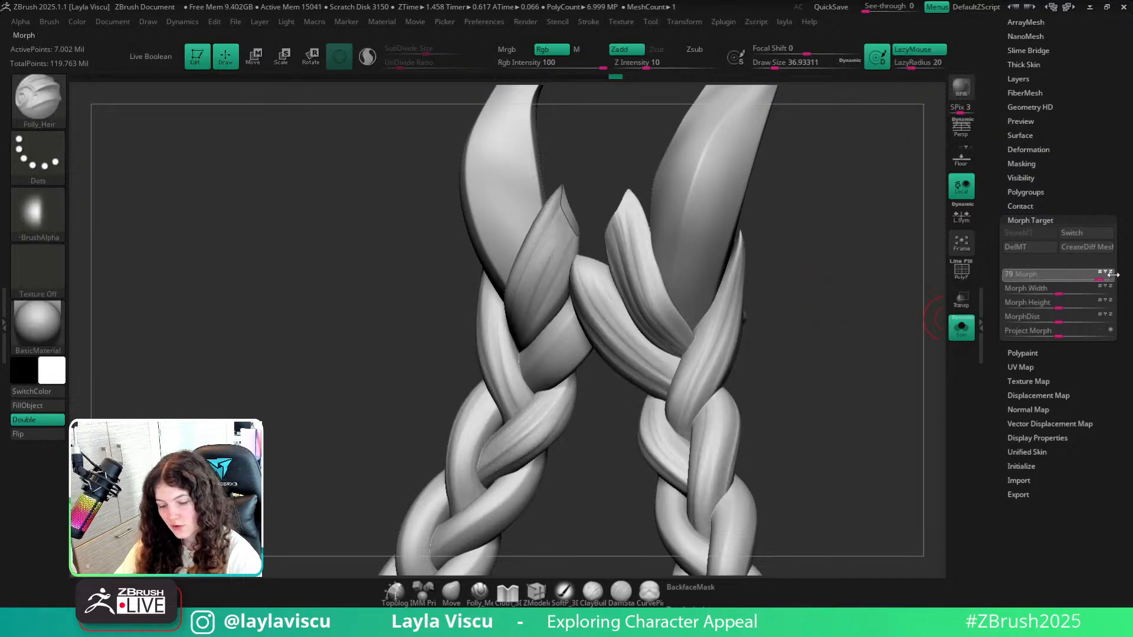
{"action": "key", "text": "ctrl+z"}
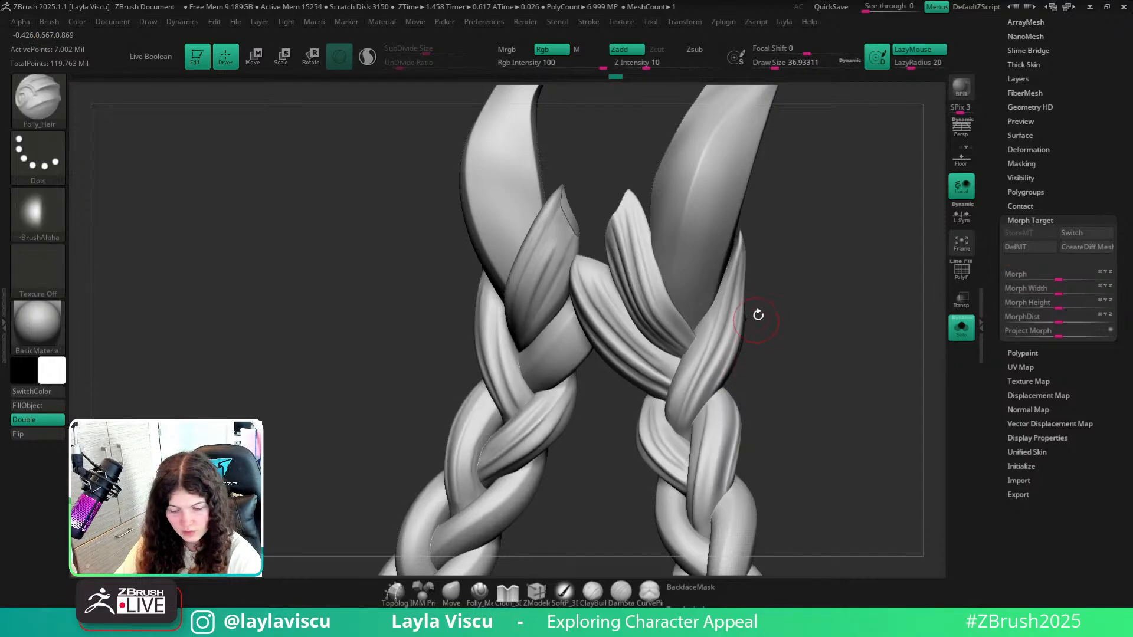
Switch to the Morph brush with a draw size of about 101 and try a stroke on the right braid's short pointed strand.
{"action": "key", "text": "b"}
{"action": "key", "text": "m"}
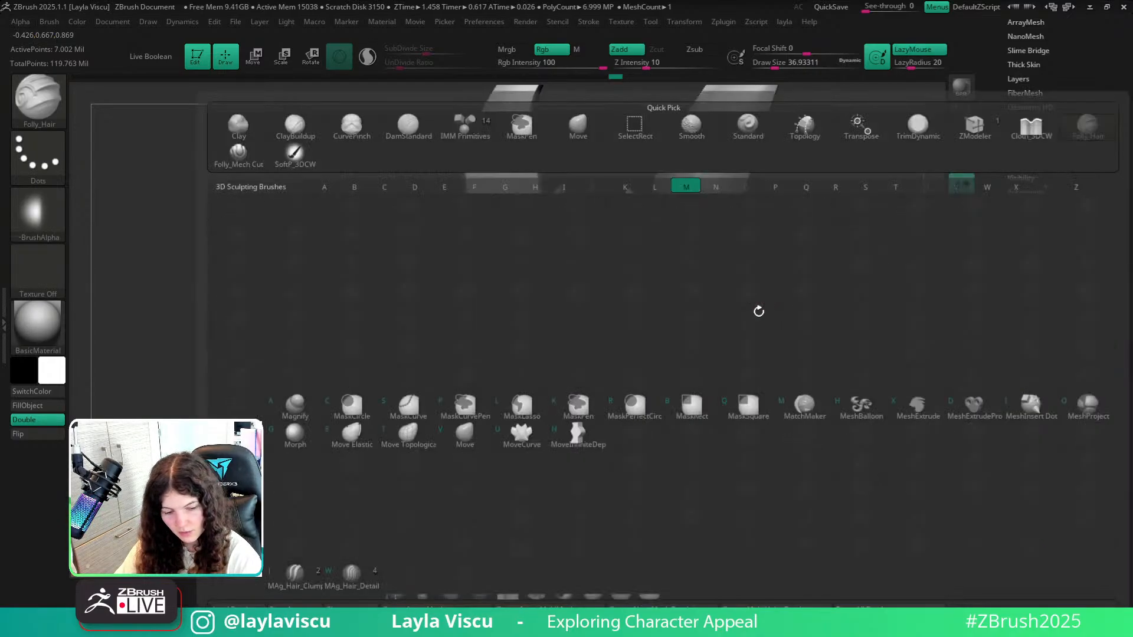
{"action": "key", "text": "g"}
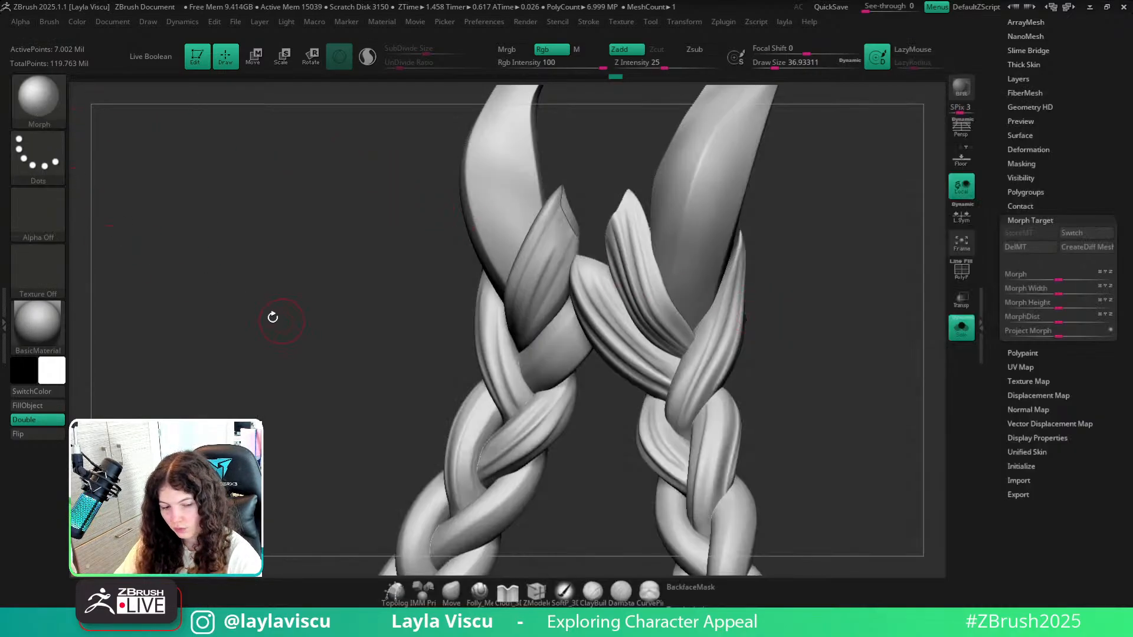
{"action": "key", "text": "b"}
{"action": "key", "text": "m"}
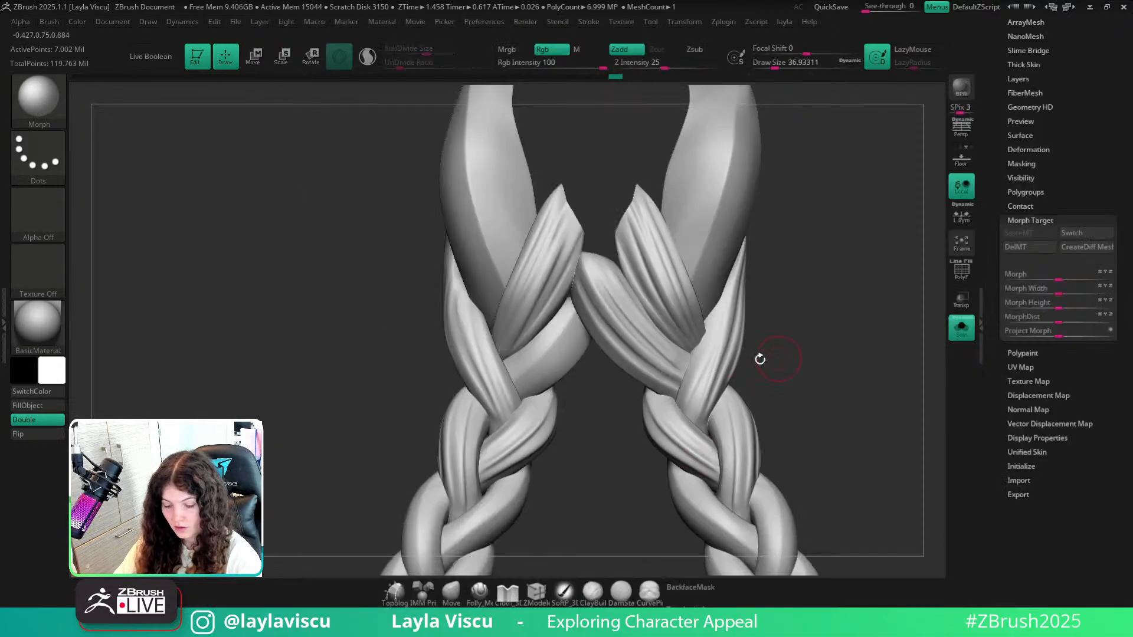
{"action": "key", "text": "s"}
{"action": "left_click_drag", "start_coordinate": [690, 307], "coordinate": [674, 274]}
{"action": "key", "text": "s"}
{"action": "left_click", "coordinate": [650, 239]}
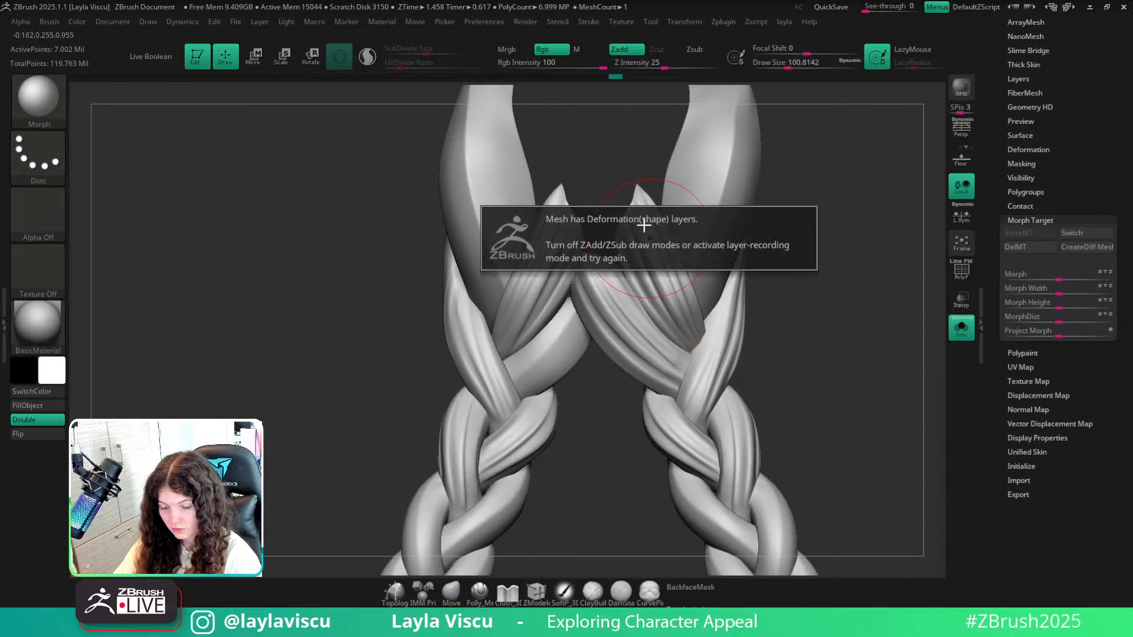
Turn on recording for the sculpting layer, test erasing grooves on the right braid's pointed strand with the Morph brush, and undo the stroke.
{"action": "left_click", "coordinate": [1017, 79]}
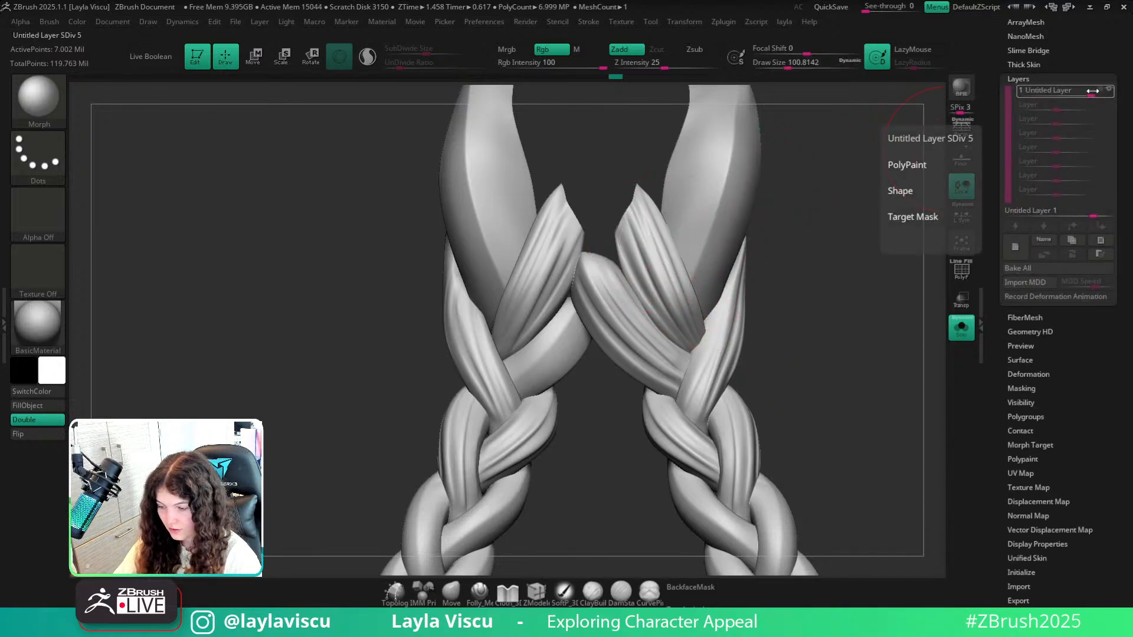
{"action": "left_click", "coordinate": [1103, 92]}
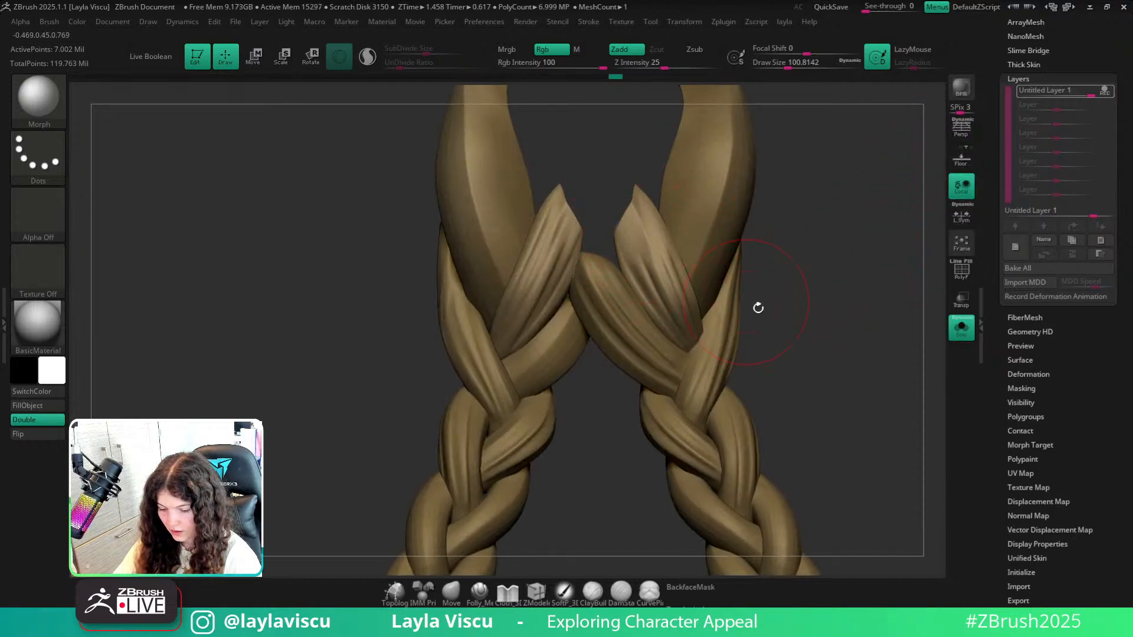
{"action": "mouse_move", "coordinate": [757, 306]}
{"action": "left_mouse_down"}
{"action": "mouse_move", "coordinate": [786, 327]}
{"action": "mouse_move", "coordinate": [758, 350]}
{"action": "mouse_move", "coordinate": [716, 357]}
{"action": "left_mouse_up"}
{"action": "key", "text": "ctrl"}
{"action": "key", "text": "ctrl+z"}
Set the Morph brush's draw size to about 163 and undo the test stroke on the right braid's grooves.
{"action": "key", "text": "s"}
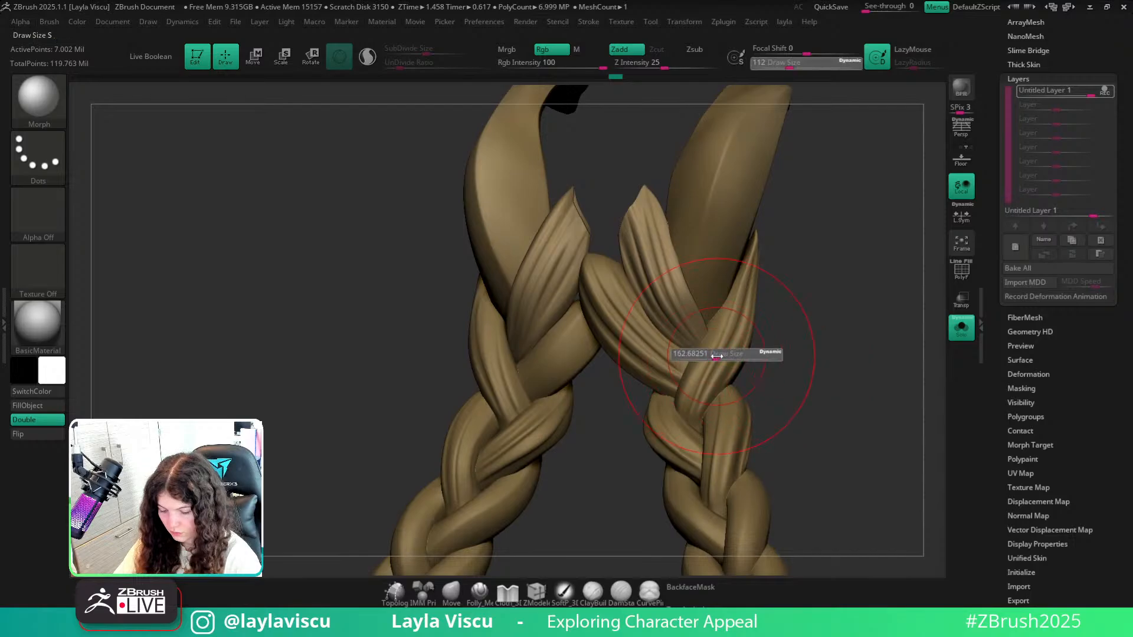
{"action": "key", "text": "ctrl+z"}
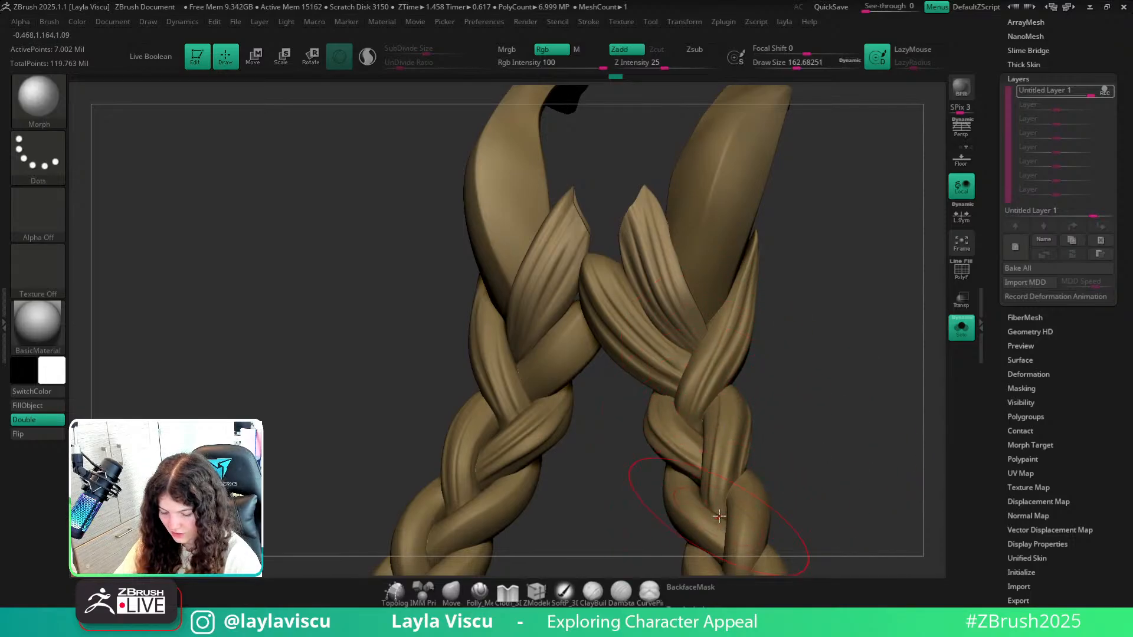
{"action": "mouse_move", "coordinate": [814, 491]}
{"action": "right_mouse_down", "text": "alt"}
{"action": "mouse_move", "coordinate": [801, 316]}
{"action": "mouse_move", "coordinate": [702, 397]}
{"action": "mouse_move", "coordinate": [690, 352]}
{"action": "right_mouse_up", "text": "alt"}
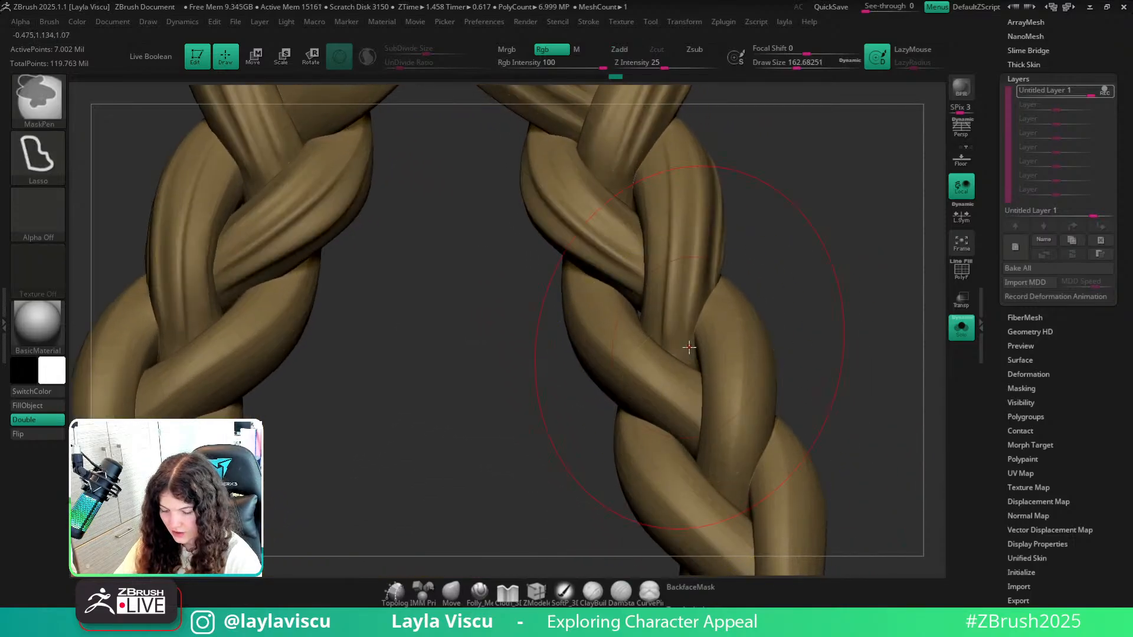
Set the Morph brush's draw size to about 108 over the braids' upper strands.
{"action": "key", "text": "s"}
{"action": "left_click_drag", "start_coordinate": [689, 346], "coordinate": [682, 345]}
{"action": "mouse_move", "coordinate": [687, 386]}
{"action": "right_mouse_down", "text": "ctrl"}
{"action": "mouse_move", "coordinate": [756, 352]}
{"action": "mouse_move", "coordinate": [795, 357]}
{"action": "mouse_move", "coordinate": [795, 377]}
{"action": "right_mouse_up", "text": "ctrl"}
{"action": "right_click_drag", "start_coordinate": [751, 242], "coordinate": [770, 353], "text": "alt"}
{"action": "right_click_drag", "start_coordinate": [662, 313], "coordinate": [594, 245], "text": "ctrl"}
{"action": "right_click_drag", "start_coordinate": [768, 204], "coordinate": [867, 419], "text": "alt"}
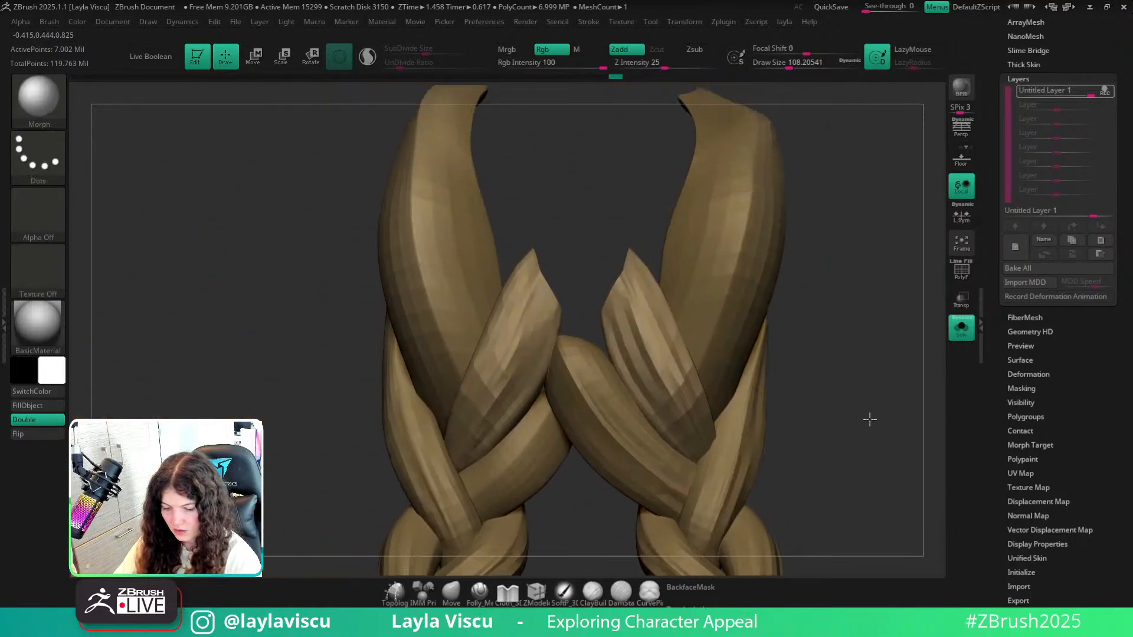
Show the braids together with the whole character and examine the grooved strands from behind.
{"action": "left_click", "coordinate": [954, 341]}
{"action": "mouse_move", "coordinate": [718, 309]}
{"action": "right_mouse_down", "text": "ctrl"}
{"action": "mouse_move", "coordinate": [857, 460]}
{"action": "mouse_move", "coordinate": [744, 307]}
{"action": "mouse_move", "coordinate": [710, 303]}
{"action": "mouse_move", "coordinate": [782, 319]}
{"action": "mouse_move", "coordinate": [799, 303]}
{"action": "mouse_move", "coordinate": [827, 328]}
{"action": "mouse_move", "coordinate": [823, 345]}
{"action": "right_mouse_up", "text": "ctrl"}
{"action": "mouse_move", "coordinate": [729, 331]}
{"action": "right_mouse_down"}
{"action": "mouse_move", "coordinate": [867, 233]}
{"action": "mouse_move", "coordinate": [903, 299]}
{"action": "mouse_move", "coordinate": [841, 288]}
{"action": "mouse_move", "coordinate": [753, 390]}
{"action": "right_mouse_up"}
{"action": "mouse_move", "coordinate": [596, 348]}
{"action": "right_mouse_down", "text": "ctrl"}
{"action": "mouse_move", "coordinate": [599, 378]}
{"action": "mouse_move", "coordinate": [595, 338]}
{"action": "right_mouse_up", "text": "ctrl"}
{"action": "mouse_move", "coordinate": [710, 308]}
{"action": "right_mouse_down", "text": "ctrl"}
{"action": "mouse_move", "coordinate": [648, 296]}
{"action": "mouse_move", "coordinate": [629, 357]}
{"action": "mouse_move", "coordinate": [747, 379]}
{"action": "mouse_move", "coordinate": [733, 379]}
{"action": "mouse_move", "coordinate": [791, 360]}
{"action": "mouse_move", "coordinate": [788, 380]}
{"action": "mouse_move", "coordinate": [739, 354]}
{"action": "mouse_move", "coordinate": [700, 352]}
{"action": "mouse_move", "coordinate": [734, 417]}
{"action": "mouse_move", "coordinate": [782, 387]}
{"action": "right_mouse_up", "text": "ctrl"}
{"action": "left_click", "coordinate": [962, 325]}
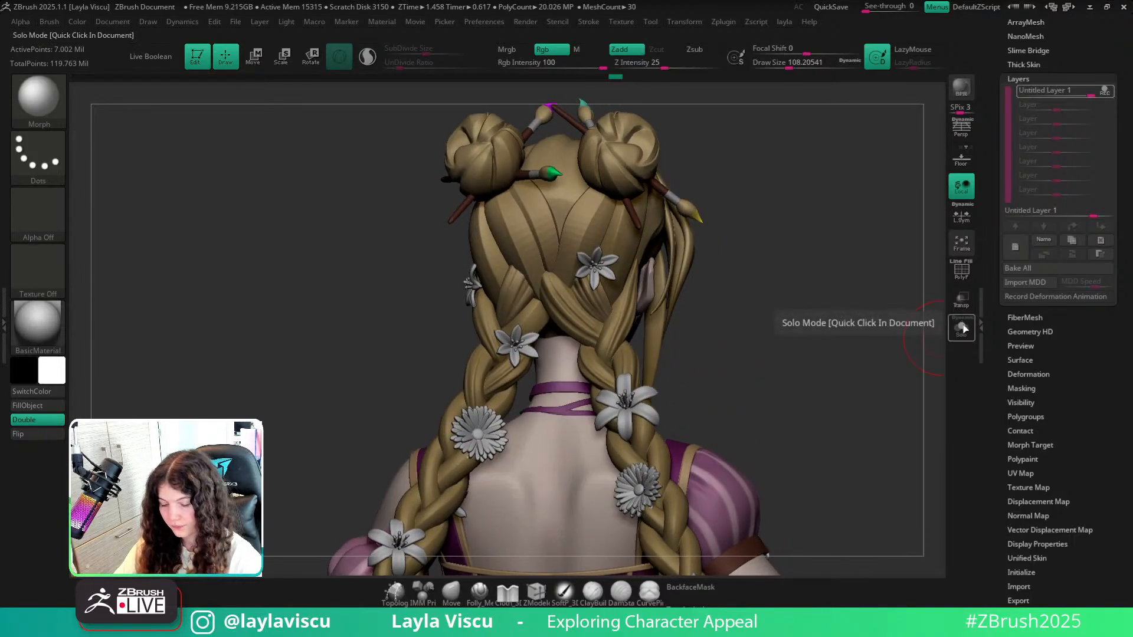
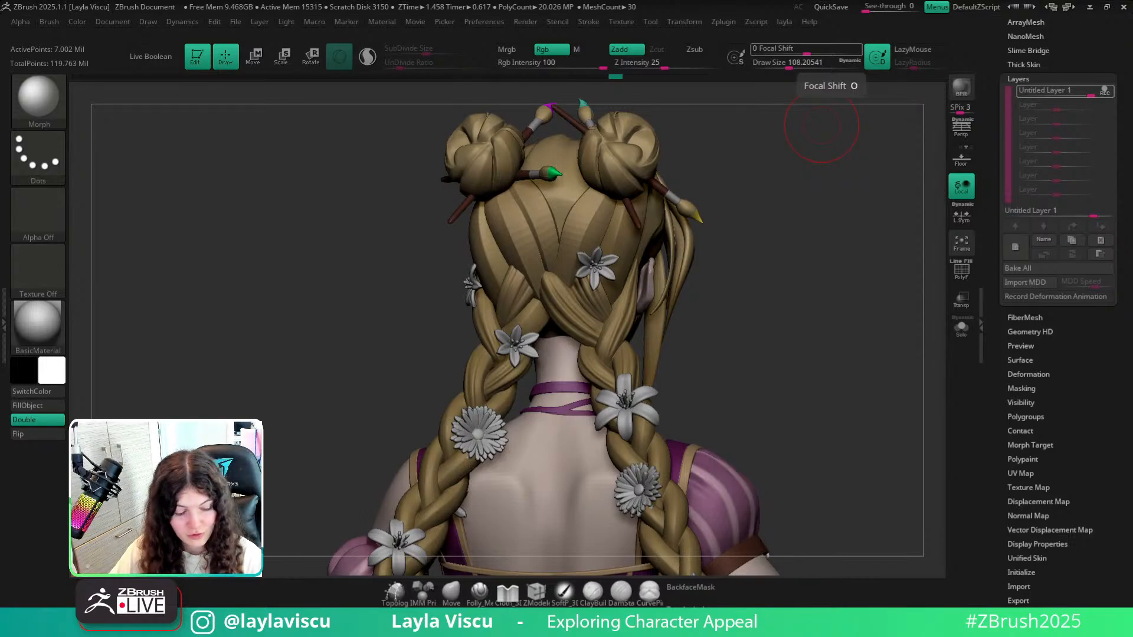
{"action": "left_click_drag", "start_coordinate": [791, 302], "coordinate": [795, 347]}
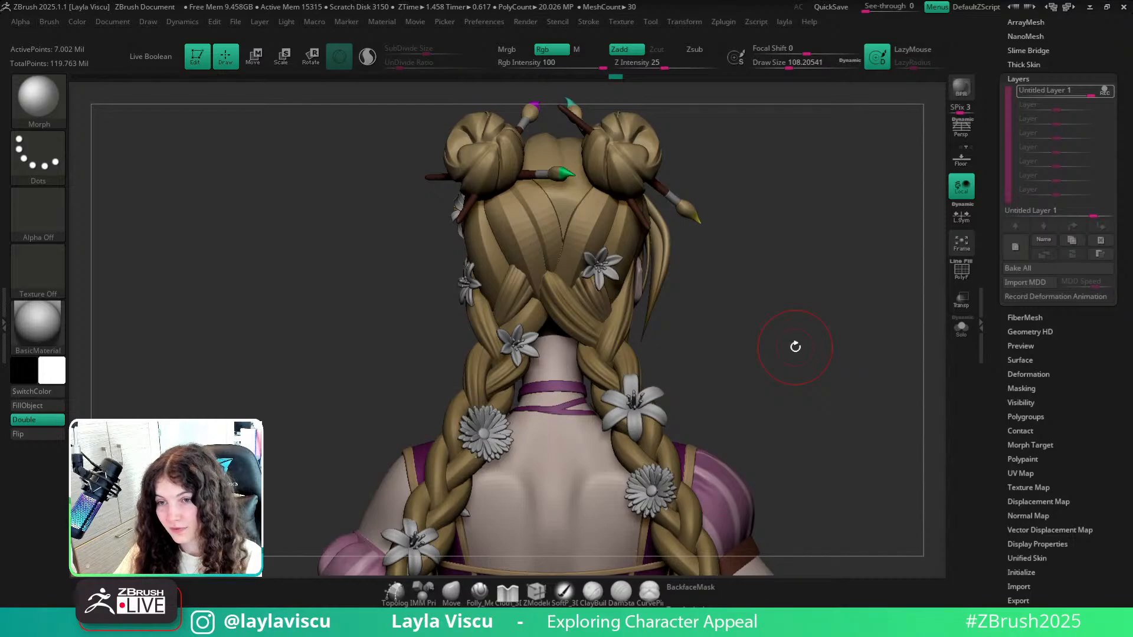
{"action": "left_click_drag", "start_coordinate": [778, 360], "coordinate": [807, 359], "text": "alt"}
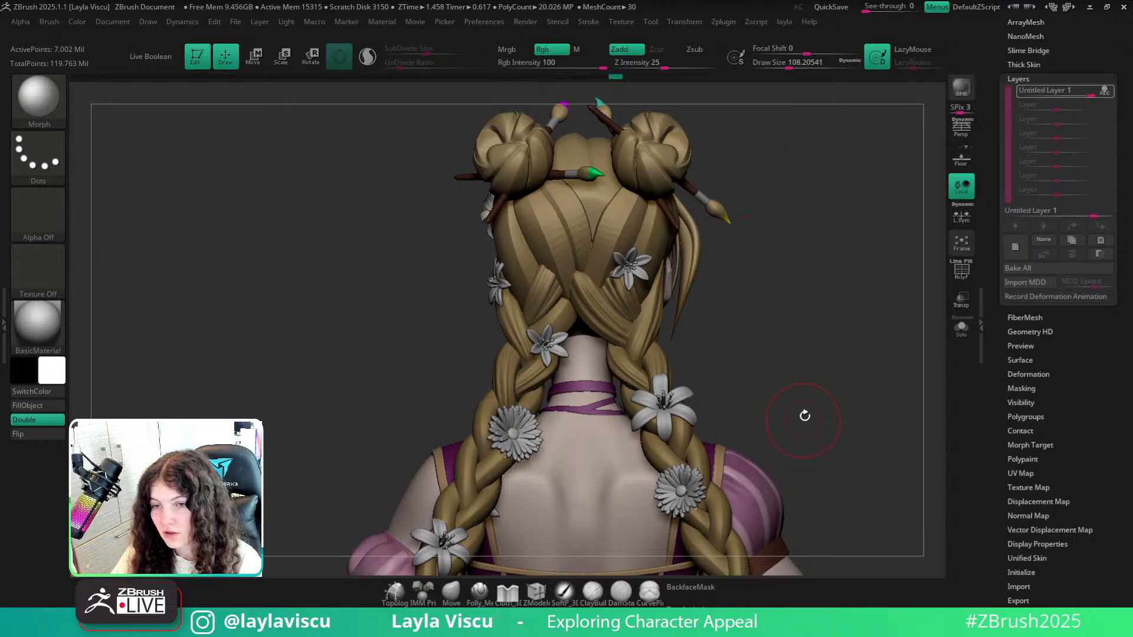
{"action": "right_click_drag", "start_coordinate": [821, 366], "coordinate": [808, 425]}
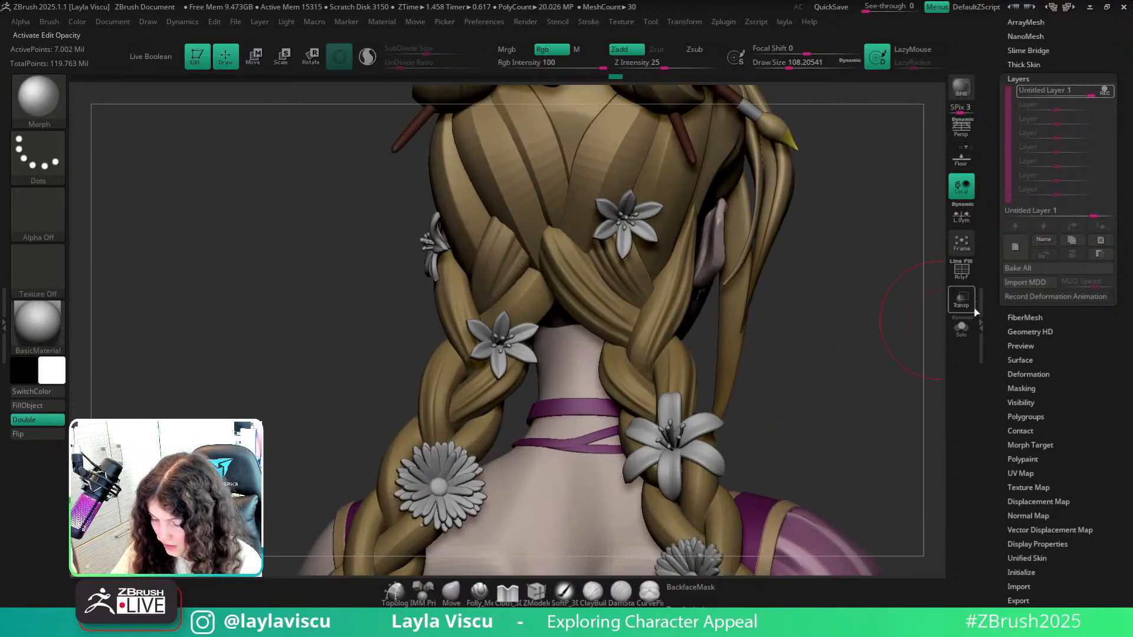
Show only the braids, set the draw size to about 62, and isolate the left braid's crossing strand polygroup.
{"action": "left_click", "coordinate": [962, 329]}
{"action": "right_click_drag", "start_coordinate": [841, 360], "coordinate": [807, 405], "text": "shift"}
{"action": "key", "text": "s"}
{"action": "left_click_drag", "start_coordinate": [524, 318], "coordinate": [516, 317]}
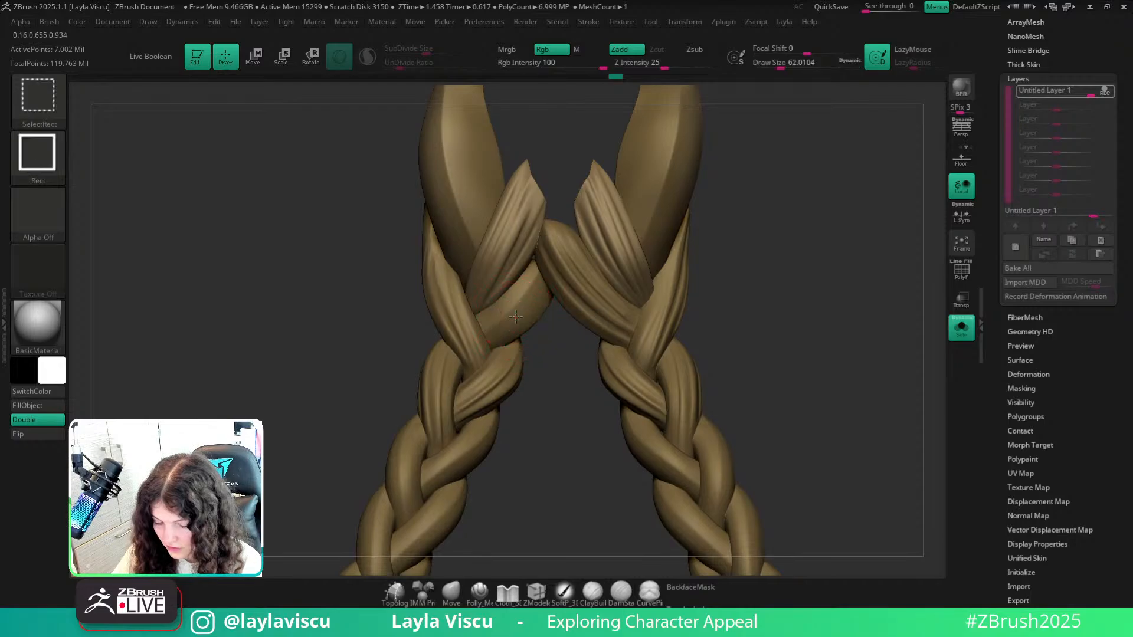
{"action": "left_click", "coordinate": [522, 327], "text": "ctrl+shift"}
Switch to the Folly_Hair brush at a draw size of about 25, keeping the left braid's crossing strand isolated.
{"action": "key", "text": "b"}
{"action": "key", "text": "f"}
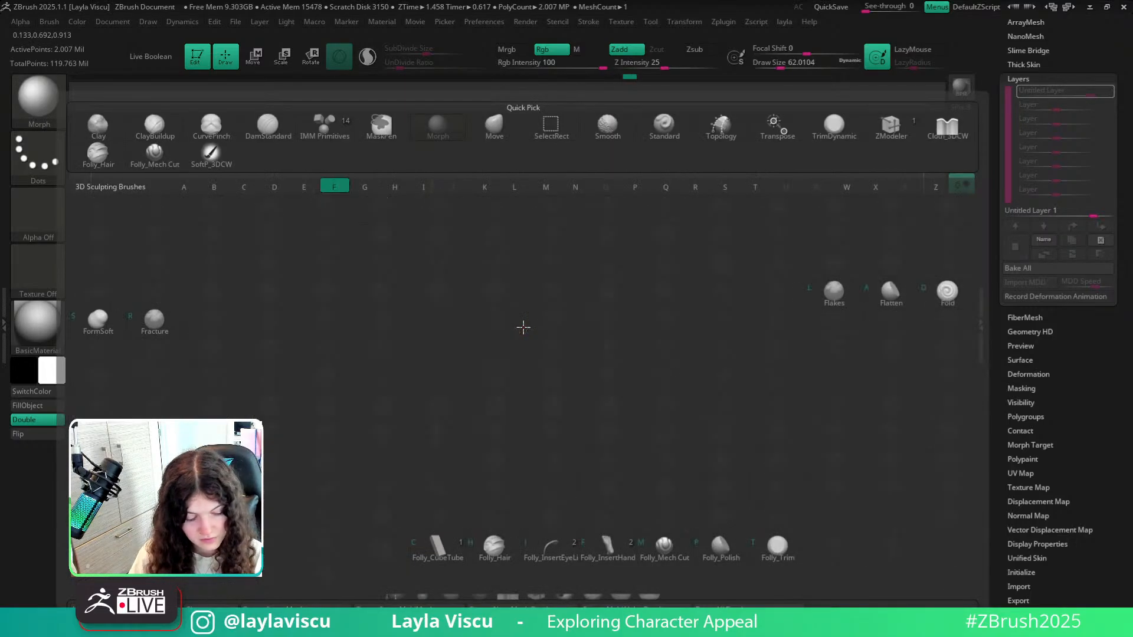
{"action": "key", "text": "h"}
{"action": "key", "text": "s"}
{"action": "mouse_move", "coordinate": [515, 325]}
{"action": "left_mouse_down"}
{"action": "mouse_move", "coordinate": [493, 325]}
{"action": "mouse_move", "coordinate": [581, 186]}
{"action": "left_mouse_up"}
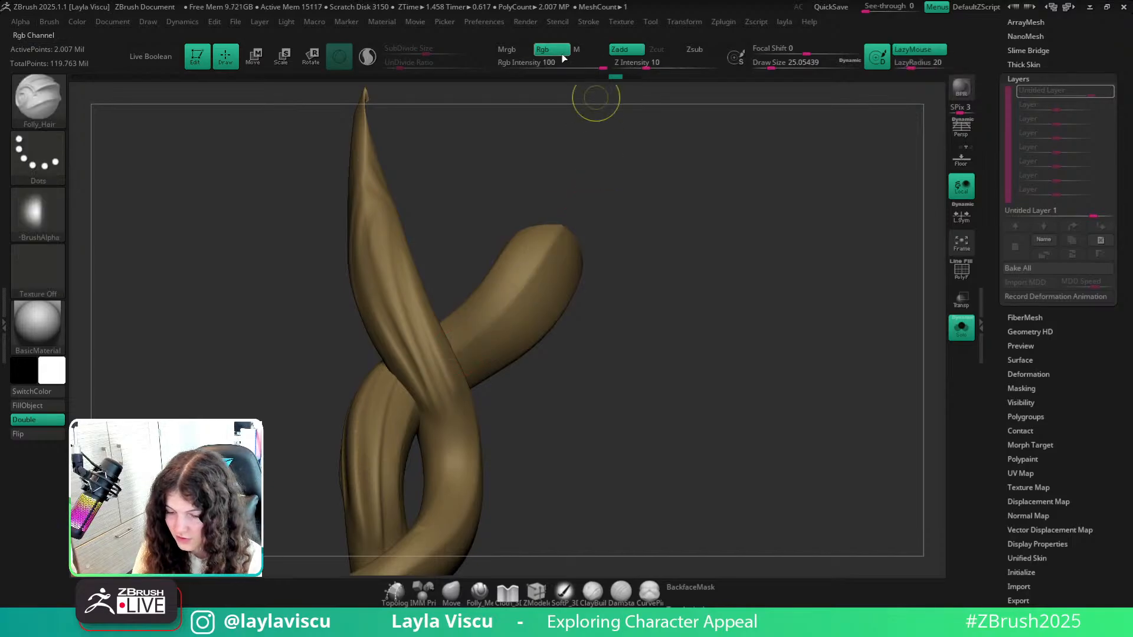
{"action": "key", "text": "ctrl+shift"}
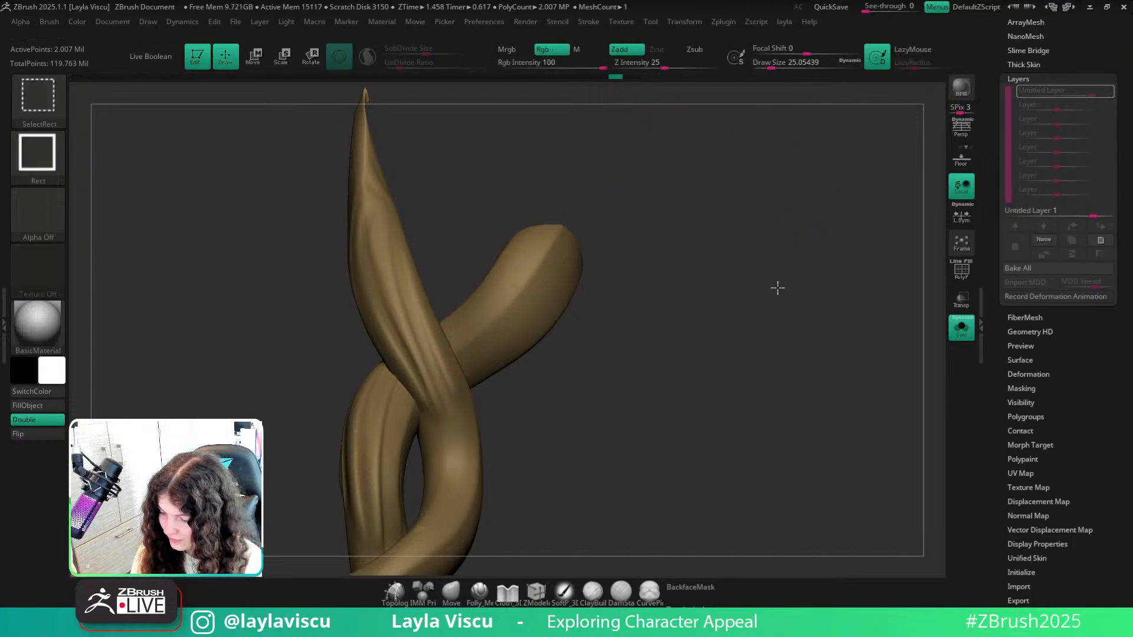
{"action": "left_click", "coordinate": [778, 288], "text": "ctrl+shift"}
{"action": "left_click", "coordinate": [467, 349], "text": "ctrl+shift"}
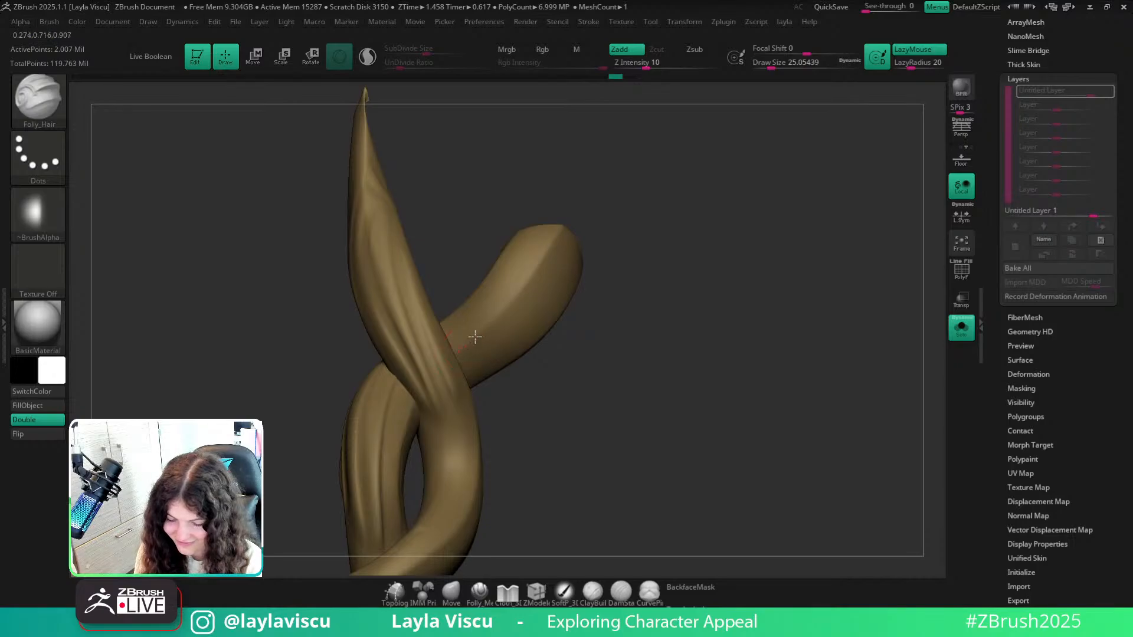
Sculpt lengthwise grooves on the isolated strand's rounded end at a draw size of about 33, undoing and redoing one stroke.
{"action": "left_click_drag", "start_coordinate": [475, 337], "coordinate": [567, 205]}
{"action": "key", "text": "s"}
{"action": "left_click_drag", "start_coordinate": [496, 337], "coordinate": [557, 334]}
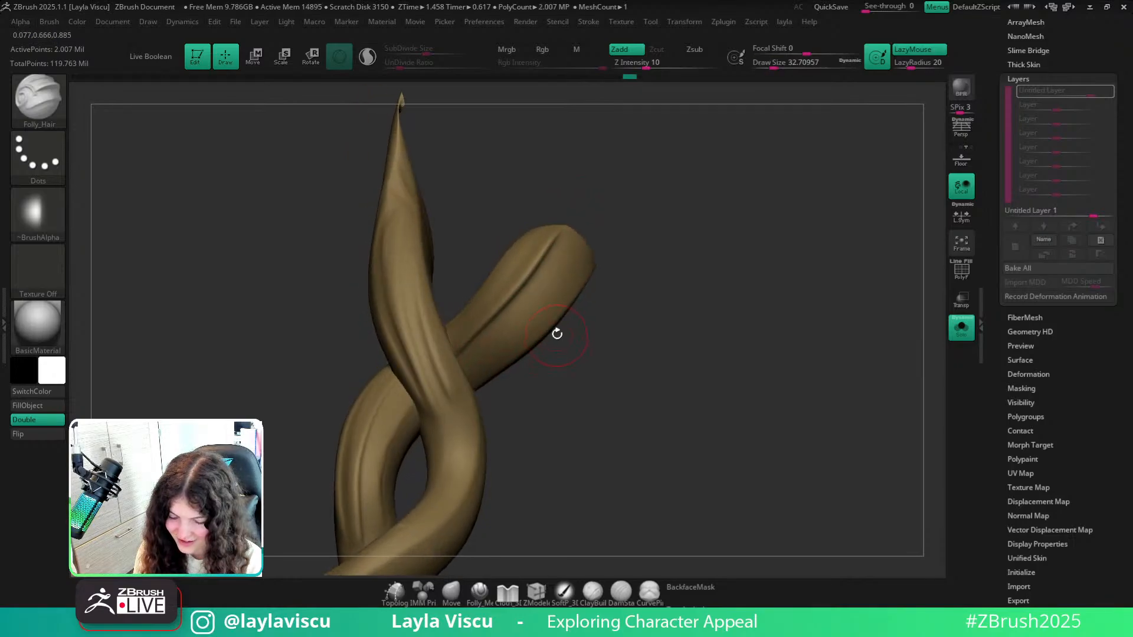
{"action": "key", "text": "ctrl+z"}
{"action": "mouse_move", "coordinate": [460, 352]}
{"action": "left_mouse_down"}
{"action": "mouse_move", "coordinate": [588, 221]}
{"action": "mouse_move", "coordinate": [457, 365]}
{"action": "left_mouse_up"}
{"action": "mouse_move", "coordinate": [548, 291]}
{"action": "left_mouse_down"}
{"action": "mouse_move", "coordinate": [584, 275]}
{"action": "mouse_move", "coordinate": [608, 339]}
{"action": "left_mouse_up"}
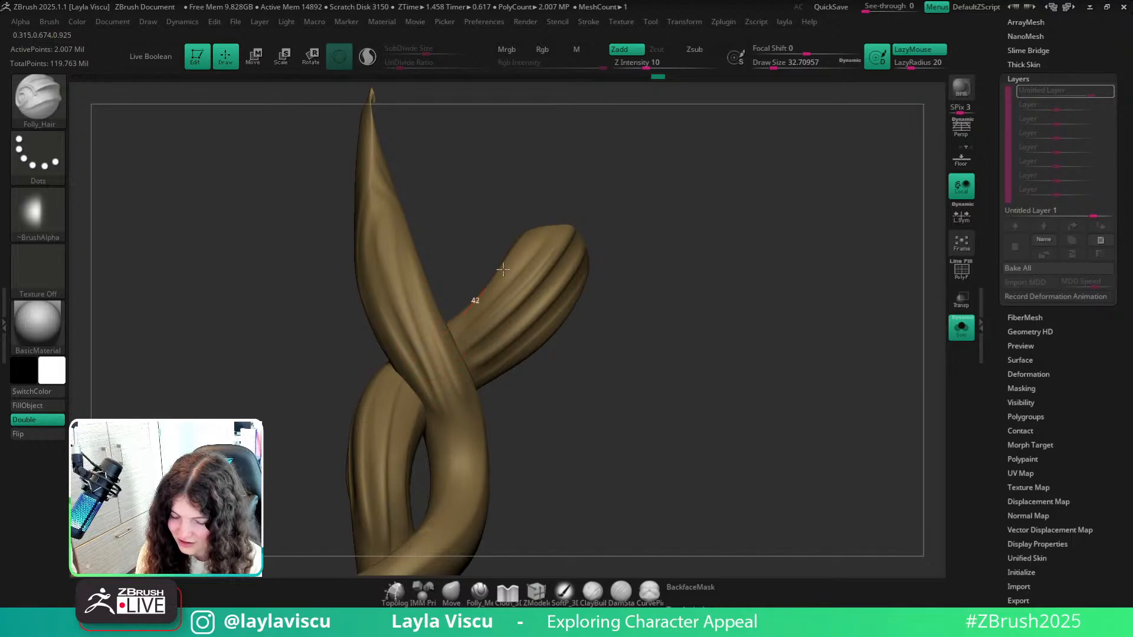
Bring back the rest of the character, unhide all braid strands, and check the braids from the back and side.
{"action": "left_click", "coordinate": [962, 326]}
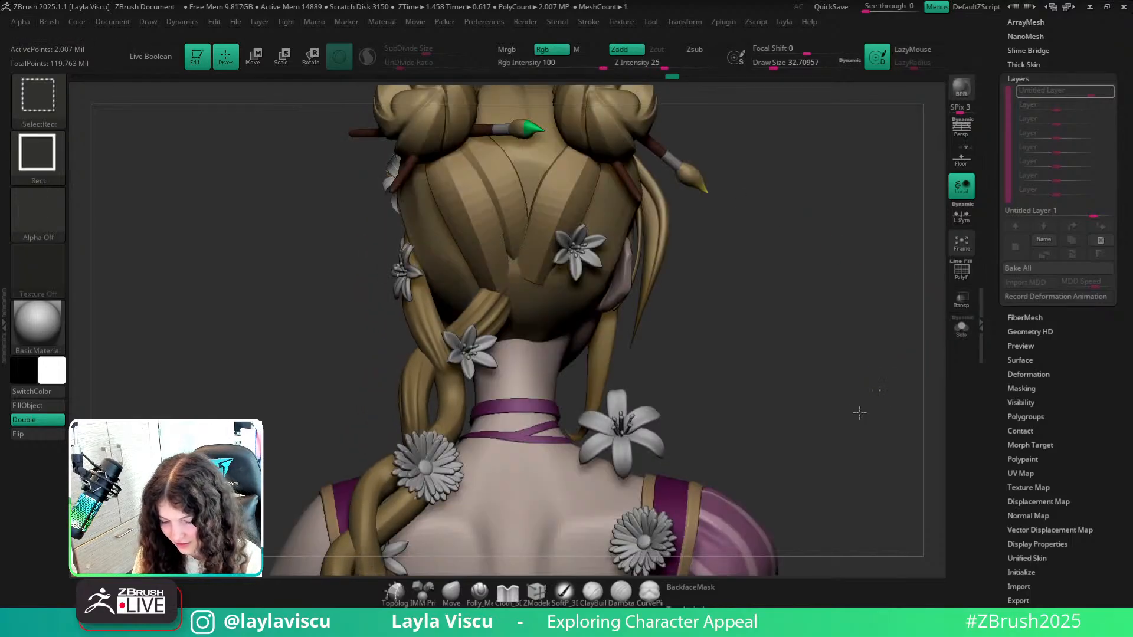
{"action": "left_click", "coordinate": [846, 431], "text": "ctrl+shift"}
{"action": "mouse_move", "coordinate": [844, 430]}
{"action": "right_mouse_down", "text": "ctrl"}
{"action": "mouse_move", "coordinate": [812, 362]}
{"action": "mouse_move", "coordinate": [855, 356]}
{"action": "mouse_move", "coordinate": [804, 374]}
{"action": "mouse_move", "coordinate": [822, 397]}
{"action": "right_mouse_up", "text": "ctrl"}
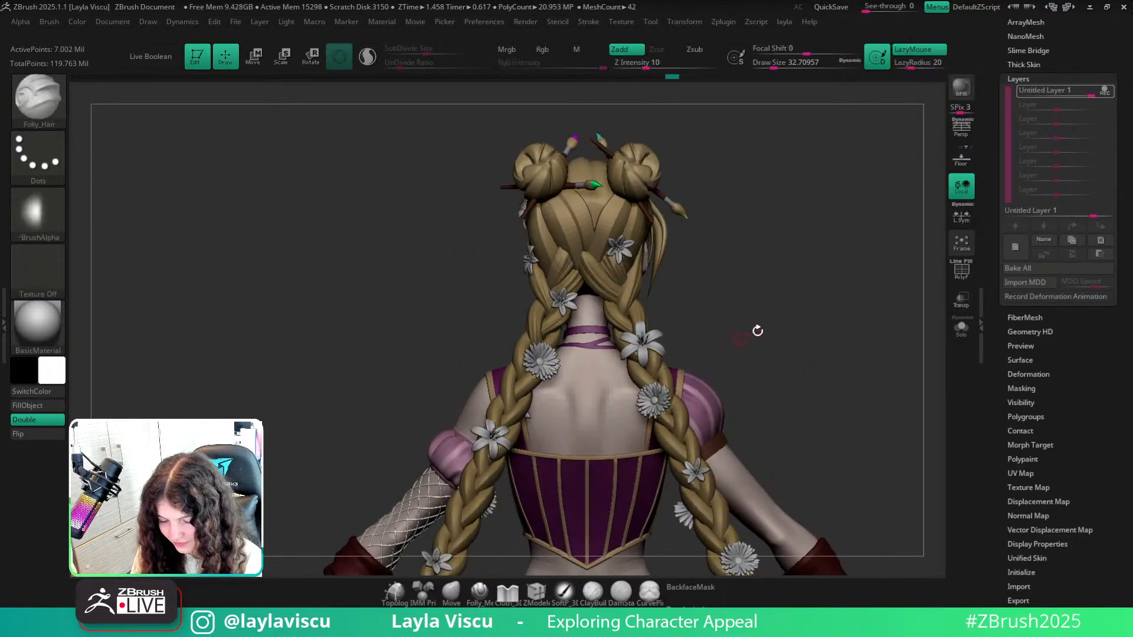
{"action": "right_click_drag", "start_coordinate": [758, 331], "coordinate": [723, 395]}
{"action": "right_click_drag", "start_coordinate": [721, 329], "coordinate": [694, 341]}
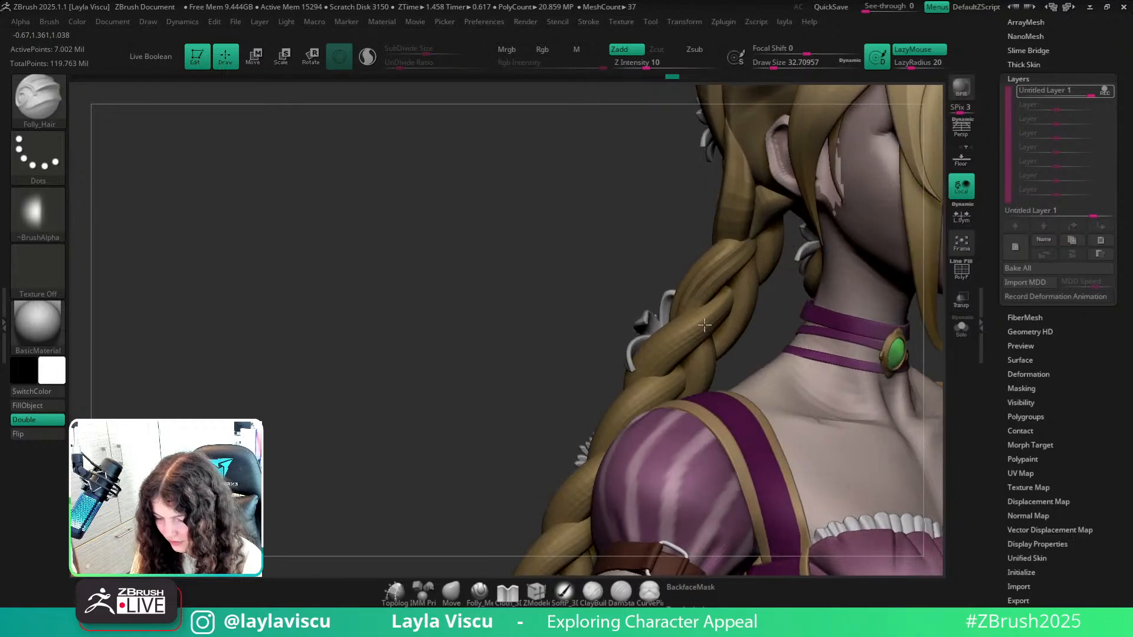
Show the braids subtool alone with the short strand ends behind the ear exposed.
{"action": "left_click", "coordinate": [960, 330]}
{"action": "right_click_drag", "start_coordinate": [796, 321], "coordinate": [660, 359]}
{"action": "left_click", "coordinate": [714, 278], "text": "alt"}
{"action": "left_click", "coordinate": [676, 431], "text": "ctrl+shift"}
{"action": "right_click_drag", "start_coordinate": [677, 439], "coordinate": [693, 371]}
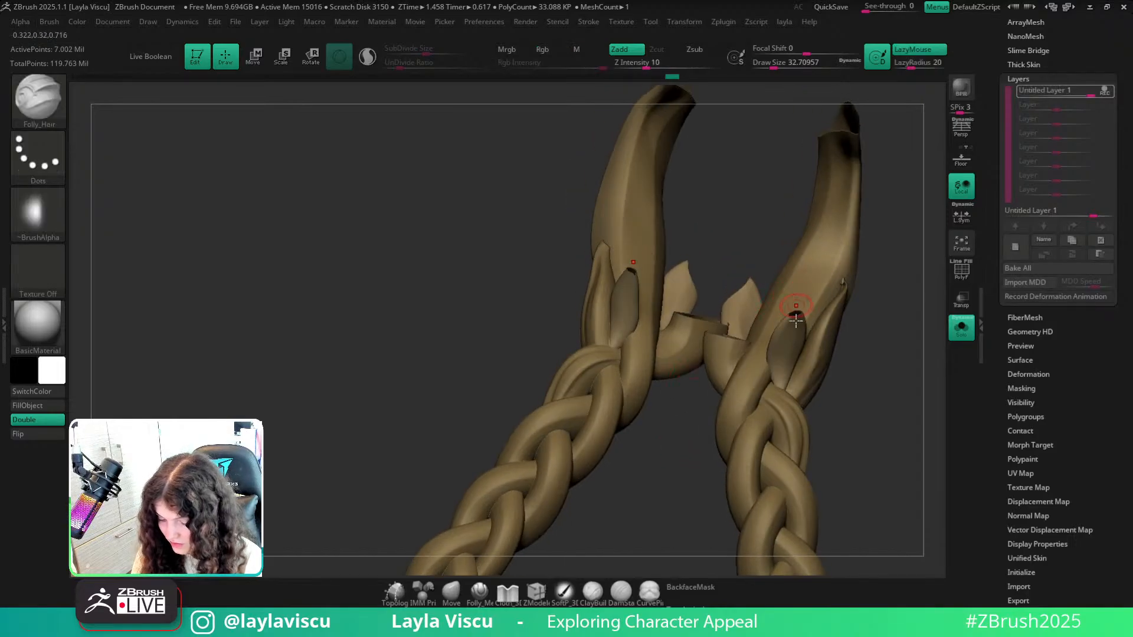
Try Folly_Hair grooves on the short strand end beside the braid's upper section and undo the strokes.
{"action": "right_click_drag", "start_coordinate": [673, 325], "coordinate": [663, 374], "text": "ctrl"}
{"action": "mouse_move", "coordinate": [613, 362]}
{"action": "left_mouse_down"}
{"action": "mouse_move", "coordinate": [630, 244]}
{"action": "mouse_move", "coordinate": [632, 293]}
{"action": "mouse_move", "coordinate": [608, 377]}
{"action": "left_mouse_up"}
{"action": "right_click_drag", "start_coordinate": [714, 476], "coordinate": [688, 468]}
{"action": "key", "text": "ctrl+z"}
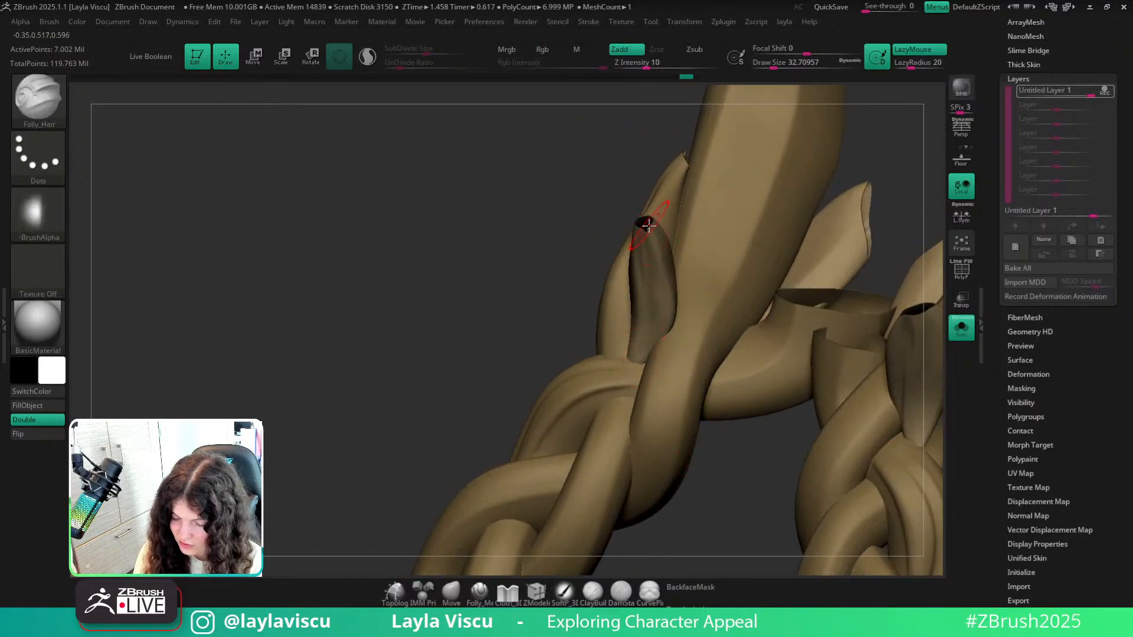
{"action": "mouse_move", "coordinate": [731, 478]}
{"action": "right_mouse_down"}
{"action": "mouse_move", "coordinate": [764, 477]}
{"action": "mouse_move", "coordinate": [725, 192]}
{"action": "right_mouse_up"}
{"action": "key", "text": "ctrl+z"}
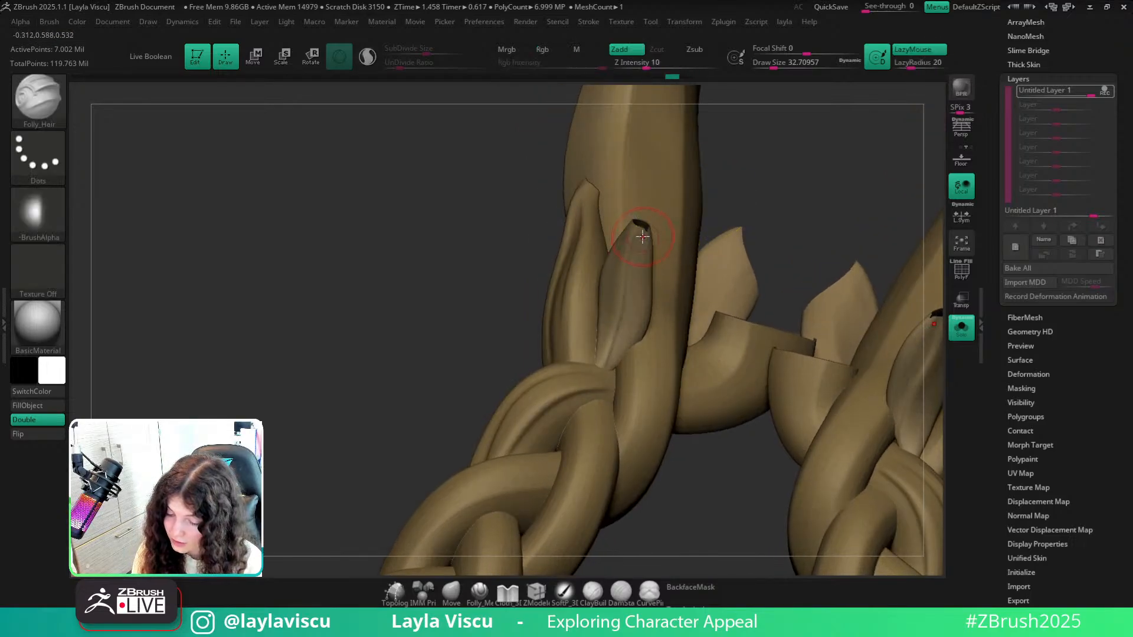
Sculpt a groove along the short strand end beside the upper braid and smooth the neighbouring surface.
{"action": "mouse_move", "coordinate": [736, 205]}
{"action": "right_mouse_down"}
{"action": "mouse_move", "coordinate": [850, 170]}
{"action": "mouse_move", "coordinate": [688, 199]}
{"action": "right_mouse_up"}
{"action": "mouse_move", "coordinate": [625, 243]}
{"action": "left_mouse_down"}
{"action": "mouse_move", "coordinate": [581, 357]}
{"action": "mouse_move", "coordinate": [606, 245]}
{"action": "mouse_move", "coordinate": [629, 221]}
{"action": "left_mouse_up"}
{"action": "mouse_move", "coordinate": [697, 221]}
{"action": "right_mouse_down"}
{"action": "mouse_move", "coordinate": [752, 207]}
{"action": "mouse_move", "coordinate": [688, 218]}
{"action": "right_mouse_up"}
{"action": "mouse_move", "coordinate": [592, 330]}
{"action": "left_mouse_down", "text": "shift"}
{"action": "mouse_move", "coordinate": [619, 255]}
{"action": "mouse_move", "coordinate": [593, 319]}
{"action": "left_mouse_up", "text": "shift"}
{"action": "mouse_move", "coordinate": [679, 248]}
{"action": "right_mouse_down"}
{"action": "mouse_move", "coordinate": [714, 177]}
{"action": "mouse_move", "coordinate": [630, 222]}
{"action": "right_mouse_up"}
{"action": "right_click_drag", "start_coordinate": [585, 367], "coordinate": [585, 265]}
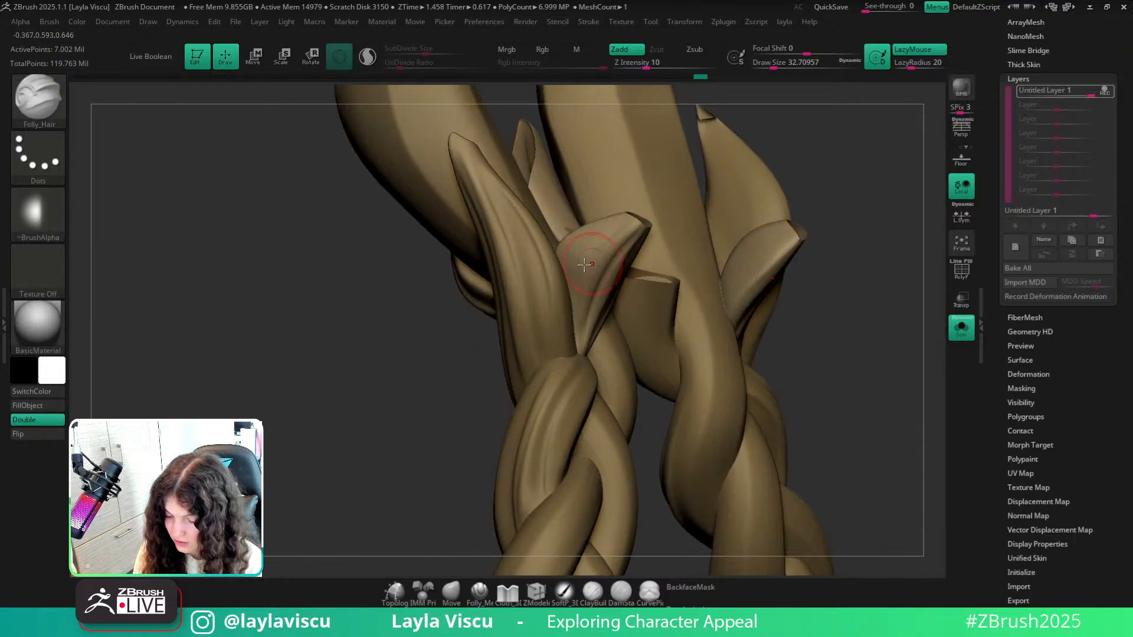
Rework the lengthwise grooves on the short strand's outward-curving tip, undoing and redrawing the strokes.
{"action": "right_click_drag", "start_coordinate": [809, 228], "coordinate": [613, 425]}
{"action": "mouse_move", "coordinate": [684, 285]}
{"action": "left_mouse_down"}
{"action": "mouse_move", "coordinate": [633, 205]}
{"action": "mouse_move", "coordinate": [685, 325]}
{"action": "left_mouse_up"}
{"action": "left_click_drag", "start_coordinate": [637, 222], "coordinate": [692, 425]}
{"action": "key", "text": "ctrl+z"}
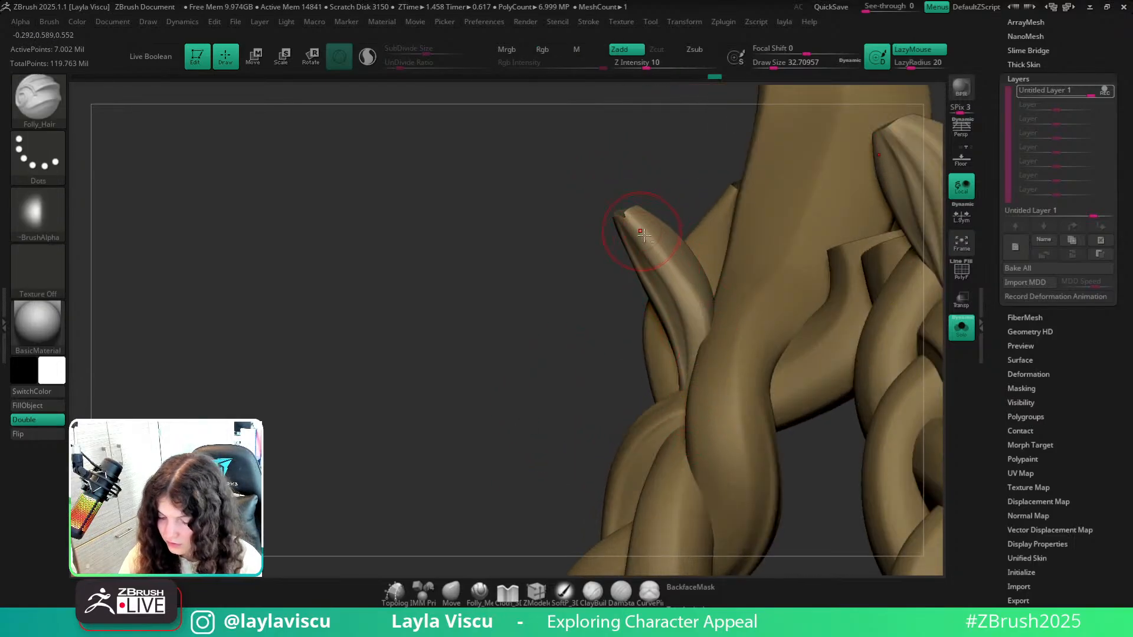
{"action": "left_click_drag", "start_coordinate": [642, 227], "coordinate": [688, 392]}
{"action": "key", "text": "ctrl+z"}
{"action": "left_click_drag", "start_coordinate": [656, 257], "coordinate": [693, 324]}
Show the whole character and examine both braids from the sides and back.
{"action": "mouse_move", "coordinate": [692, 324]}
{"action": "right_mouse_down", "text": "ctrl"}
{"action": "mouse_move", "coordinate": [648, 208]}
{"action": "mouse_move", "coordinate": [767, 475]}
{"action": "mouse_move", "coordinate": [638, 322]}
{"action": "mouse_move", "coordinate": [631, 289]}
{"action": "right_mouse_up", "text": "ctrl"}
{"action": "right_click_drag", "start_coordinate": [631, 289], "coordinate": [945, 360]}
{"action": "left_click", "coordinate": [961, 331]}
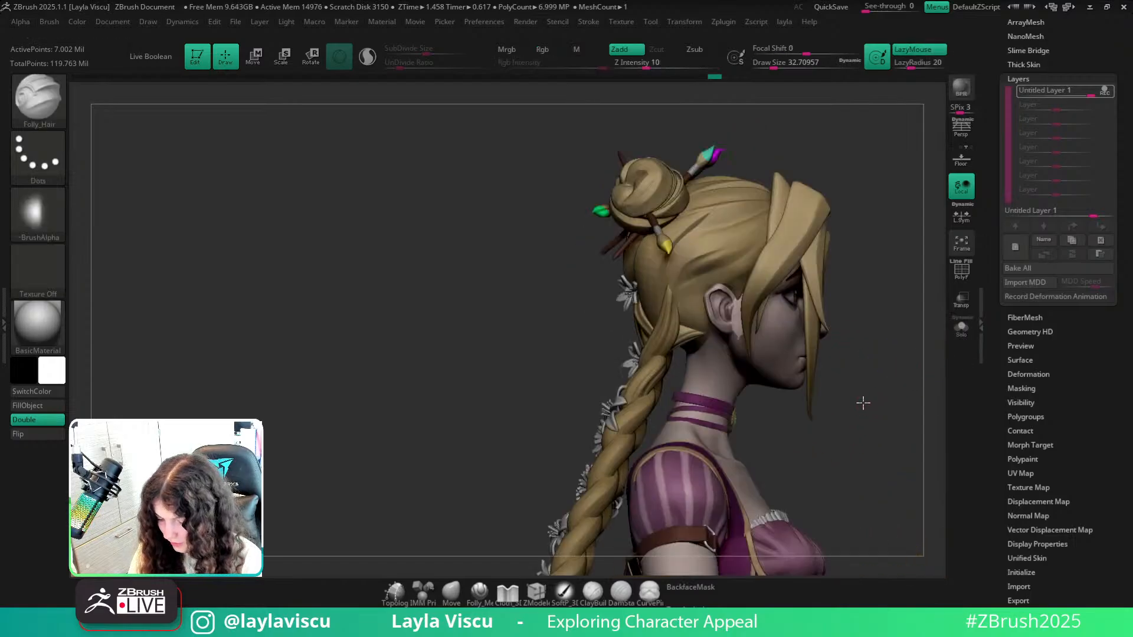
{"action": "mouse_move", "coordinate": [863, 403]}
{"action": "right_mouse_down", "text": "alt"}
{"action": "mouse_move", "coordinate": [826, 364]}
{"action": "mouse_move", "coordinate": [817, 273]}
{"action": "mouse_move", "coordinate": [884, 343]}
{"action": "mouse_move", "coordinate": [866, 382]}
{"action": "right_mouse_up", "text": "alt"}
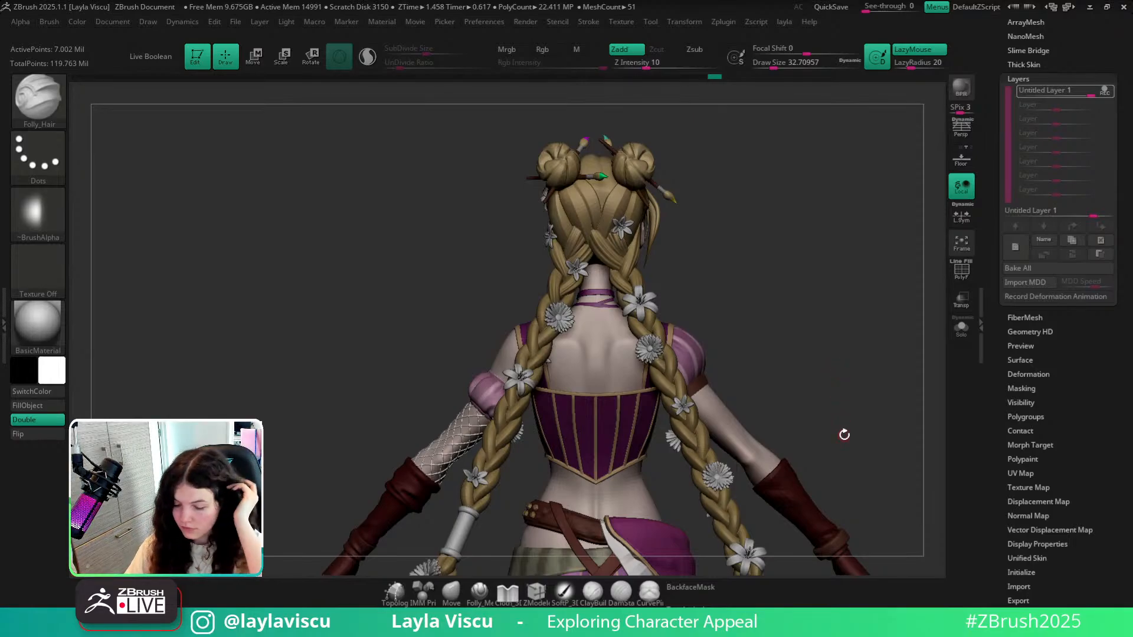
{"action": "right_click_drag", "start_coordinate": [711, 297], "coordinate": [773, 303]}
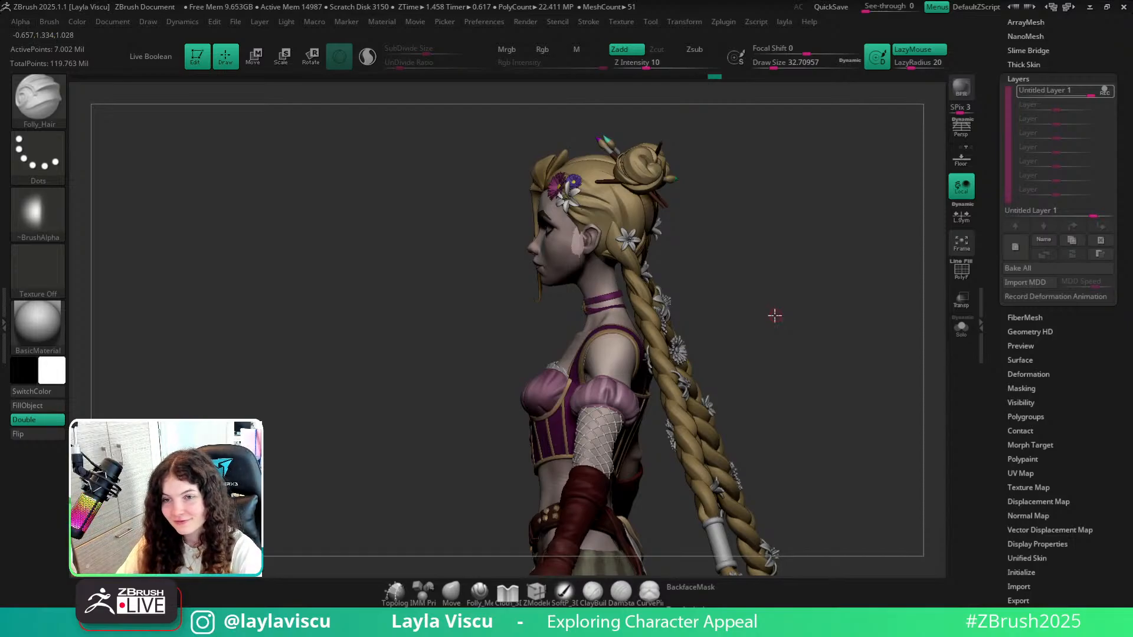
{"action": "mouse_move", "coordinate": [775, 315]}
{"action": "right_mouse_down"}
{"action": "mouse_move", "coordinate": [754, 316]}
{"action": "mouse_move", "coordinate": [769, 316]}
{"action": "right_mouse_up"}
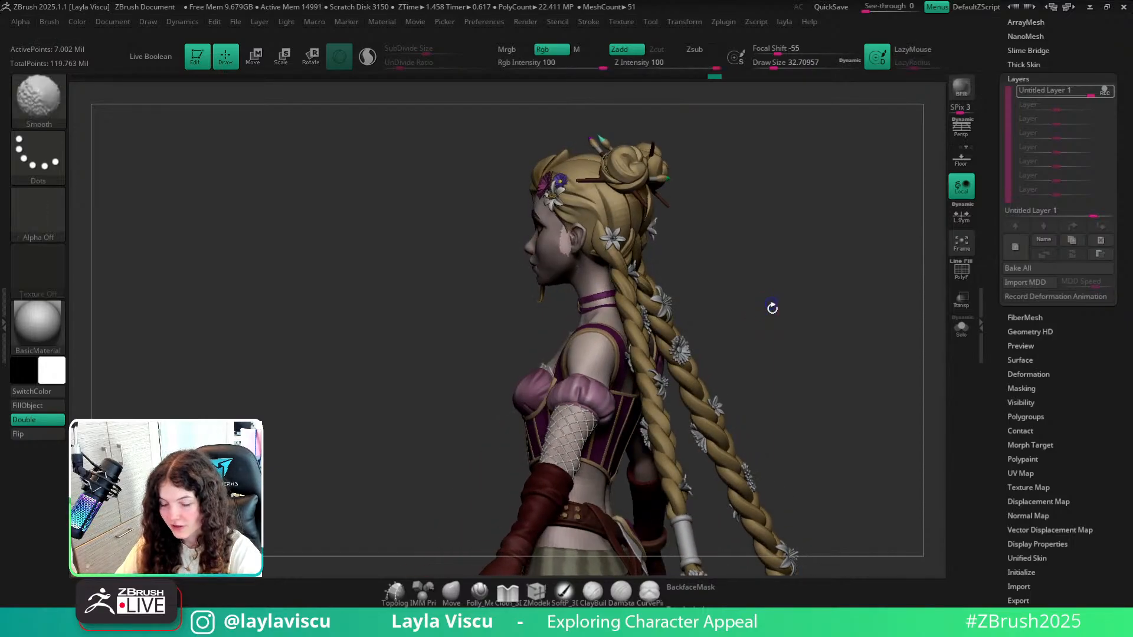
{"action": "right_click_drag", "start_coordinate": [771, 309], "coordinate": [650, 258]}
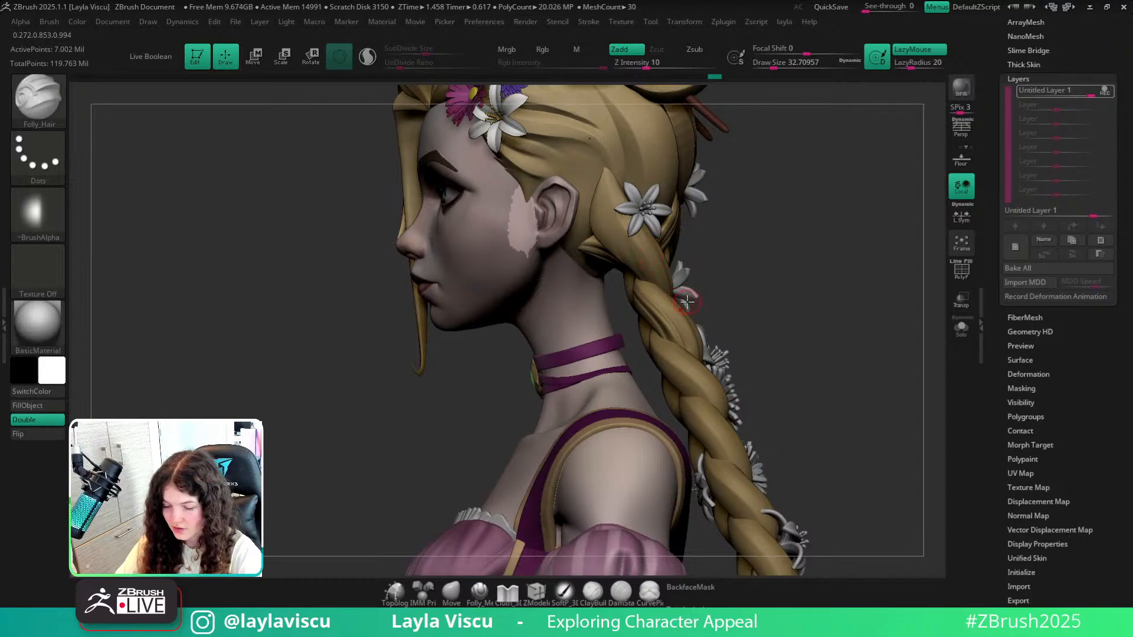
Show only the braids, sculpt lengthwise grooves along the pointed strand behind the left ear, and compare it with the full character.
{"action": "left_click", "coordinate": [961, 327]}
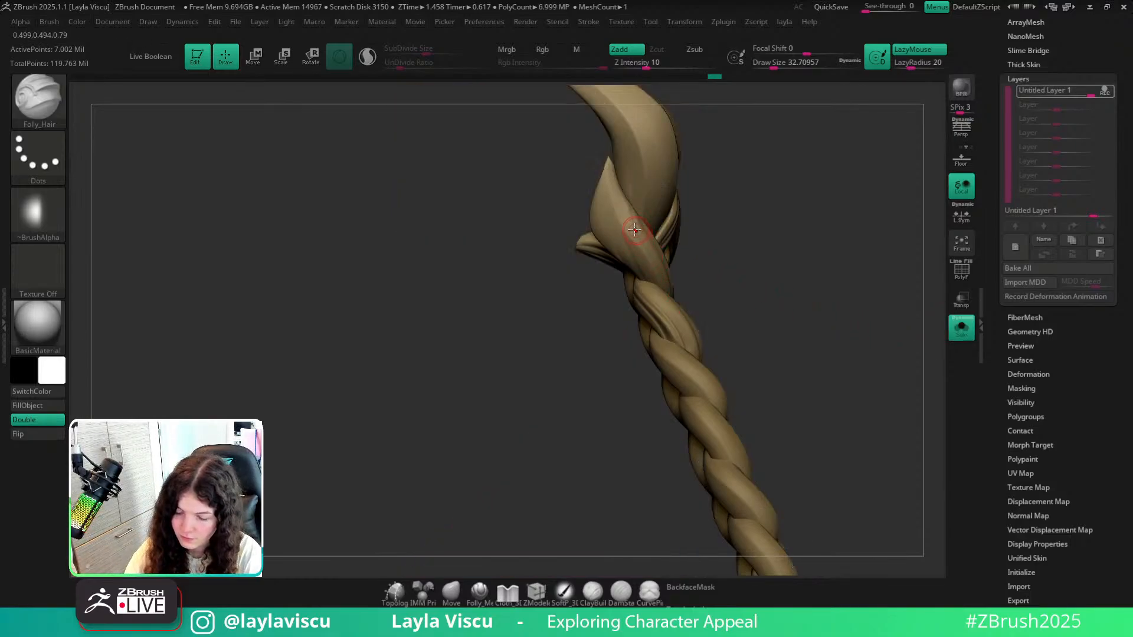
{"action": "right_click_drag", "start_coordinate": [756, 218], "coordinate": [678, 246]}
{"action": "right_click_drag", "start_coordinate": [743, 170], "coordinate": [728, 144]}
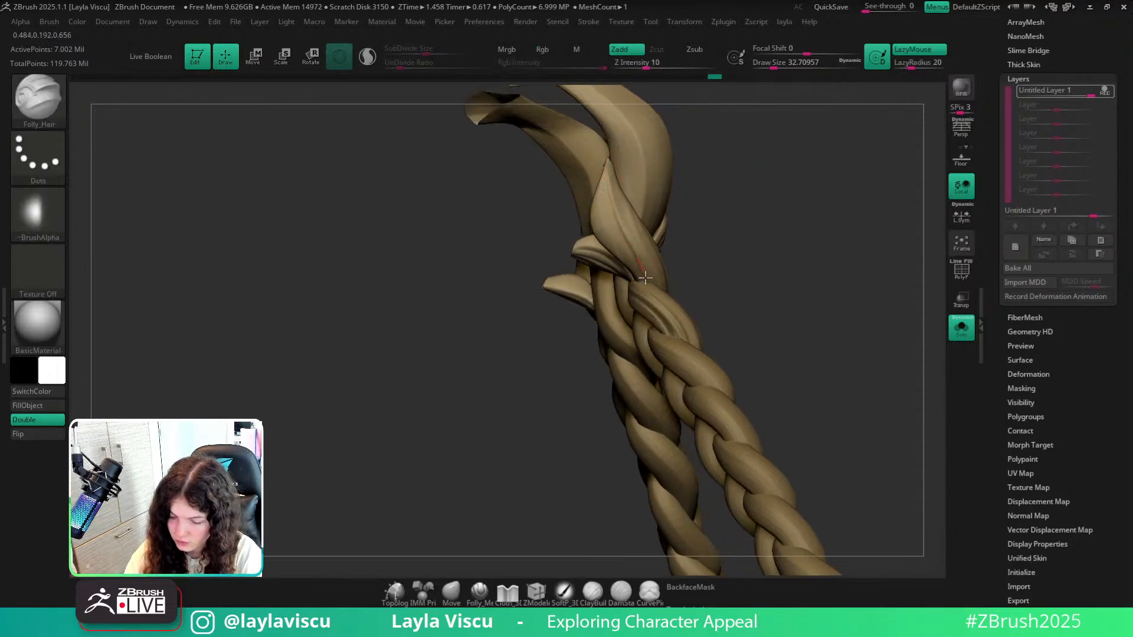
{"action": "right_click_drag", "start_coordinate": [749, 247], "coordinate": [693, 222]}
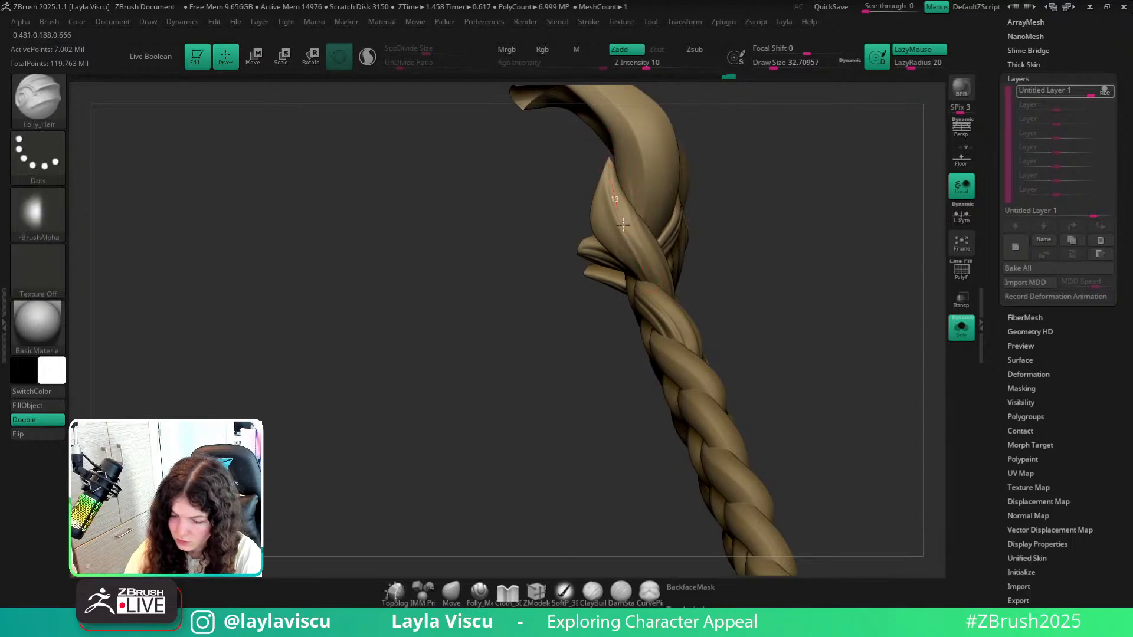
{"action": "mouse_move", "coordinate": [658, 287]}
{"action": "right_mouse_down"}
{"action": "mouse_move", "coordinate": [762, 231]}
{"action": "mouse_move", "coordinate": [612, 201]}
{"action": "right_mouse_up"}
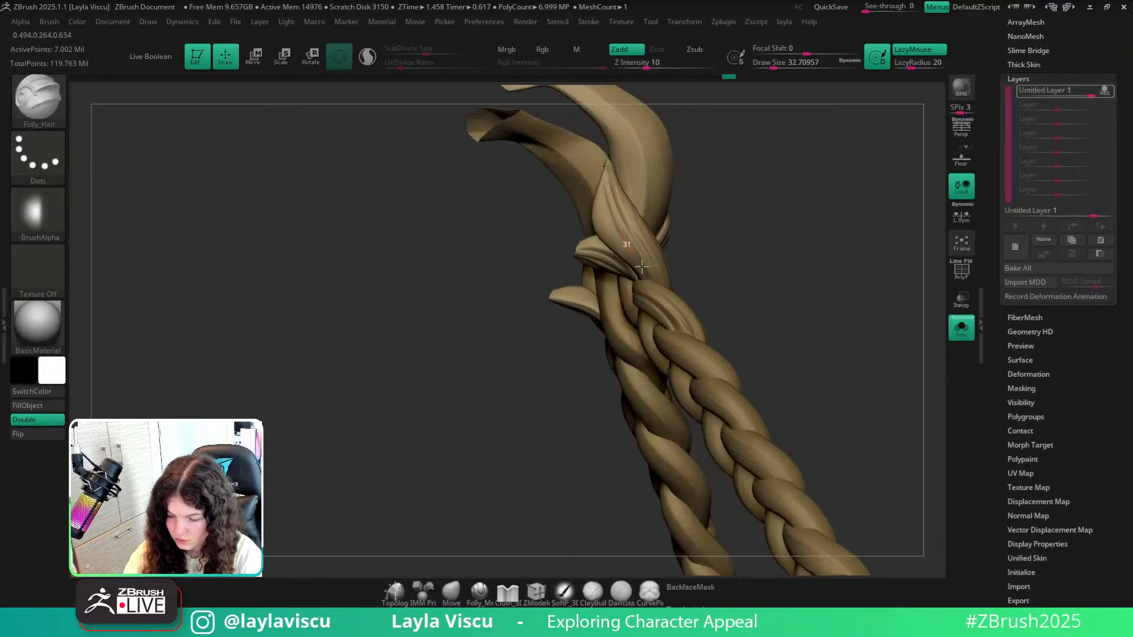
{"action": "right_click_drag", "start_coordinate": [736, 225], "coordinate": [705, 213]}
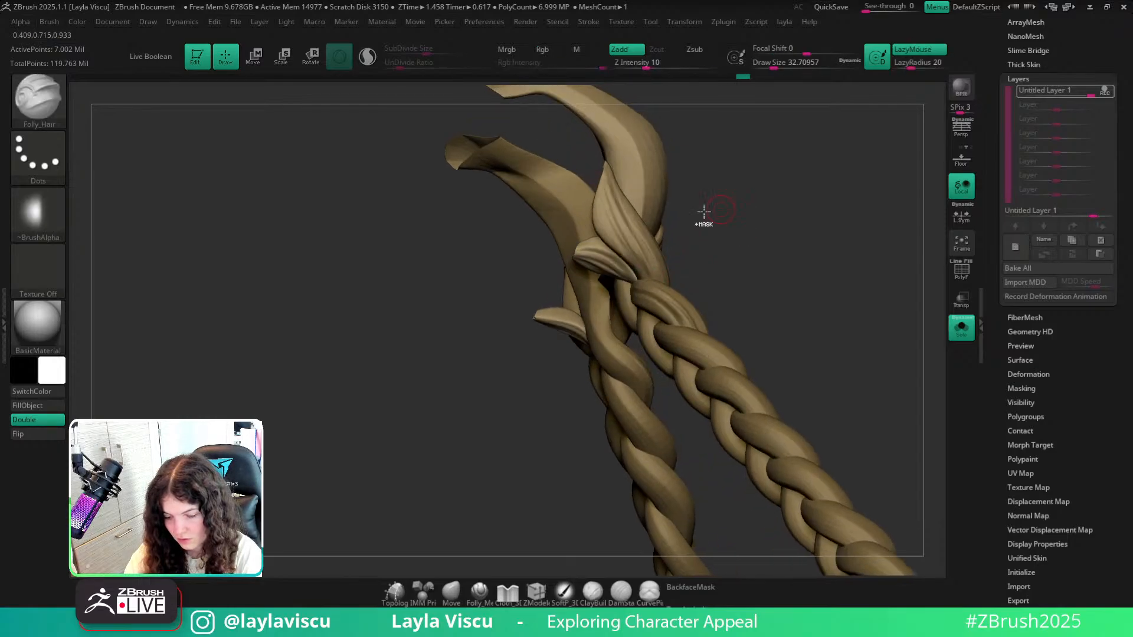
{"action": "right_click_drag", "start_coordinate": [688, 285], "coordinate": [861, 249]}
{"action": "left_click", "coordinate": [962, 335]}
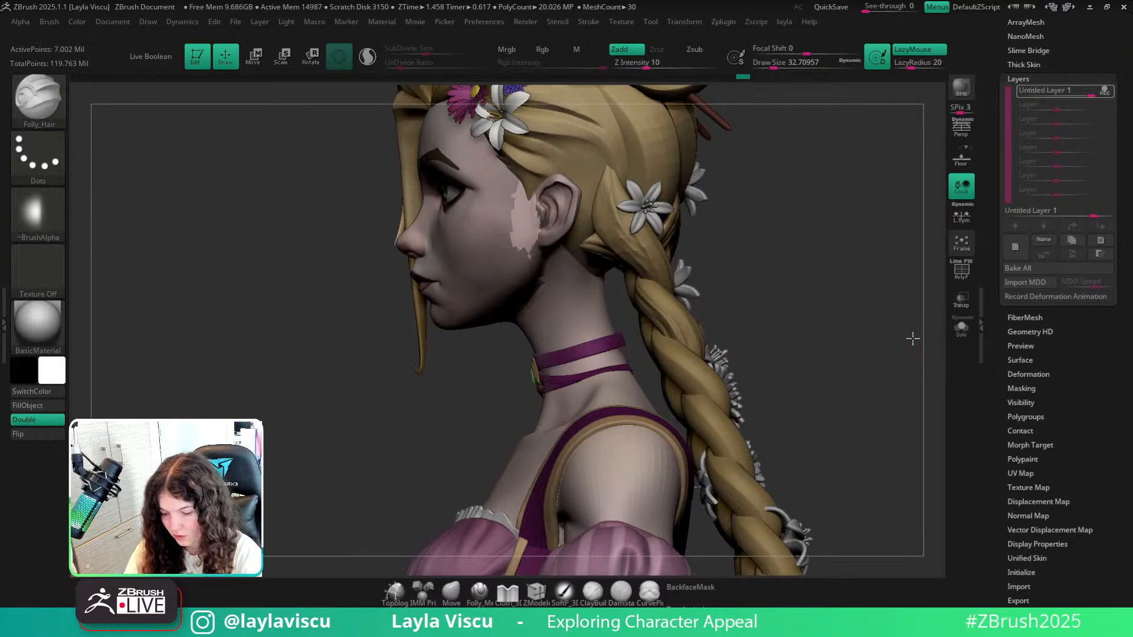
{"action": "mouse_move", "coordinate": [941, 349]}
{"action": "right_mouse_down"}
{"action": "mouse_move", "coordinate": [908, 347]}
{"action": "mouse_move", "coordinate": [885, 399]}
{"action": "mouse_move", "coordinate": [860, 351]}
{"action": "mouse_move", "coordinate": [875, 354]}
{"action": "right_mouse_up"}
Isolate the braids, smooth the upper part of the pointed strand, and add finer grooves at a draw size of about 23.
{"action": "left_click", "coordinate": [962, 330]}
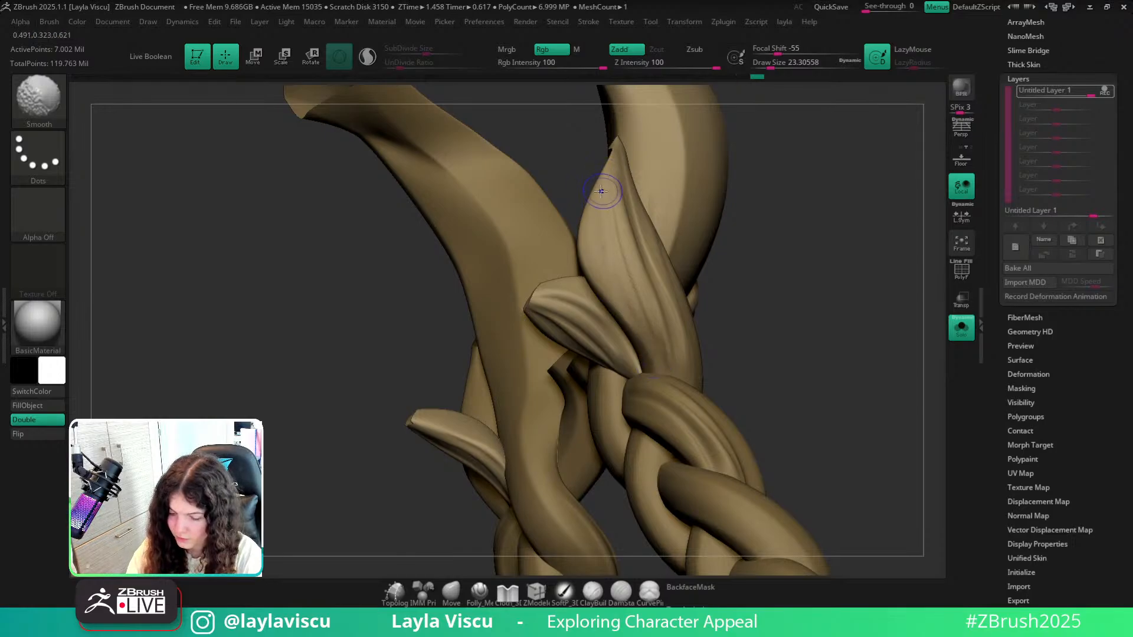
{"action": "left_click_drag", "start_coordinate": [611, 238], "coordinate": [608, 201], "text": "shift"}
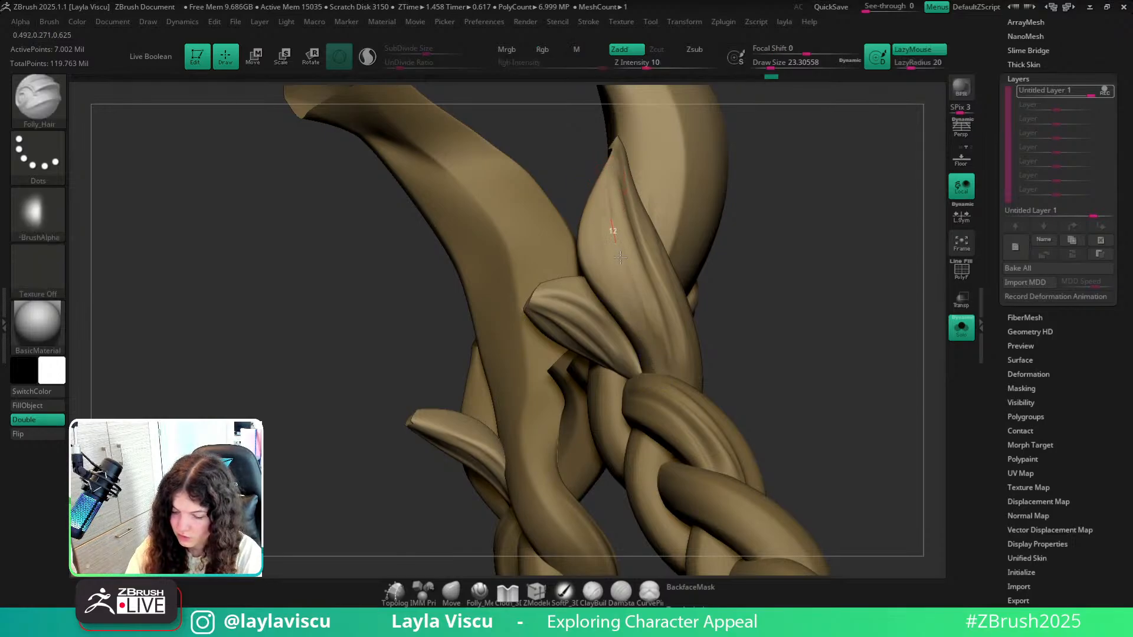
{"action": "left_click_drag", "start_coordinate": [651, 329], "coordinate": [666, 376]}
{"action": "mouse_move", "coordinate": [813, 340]}
{"action": "left_mouse_down"}
{"action": "mouse_move", "coordinate": [813, 353]}
{"action": "mouse_move", "coordinate": [857, 326]}
{"action": "left_mouse_up"}
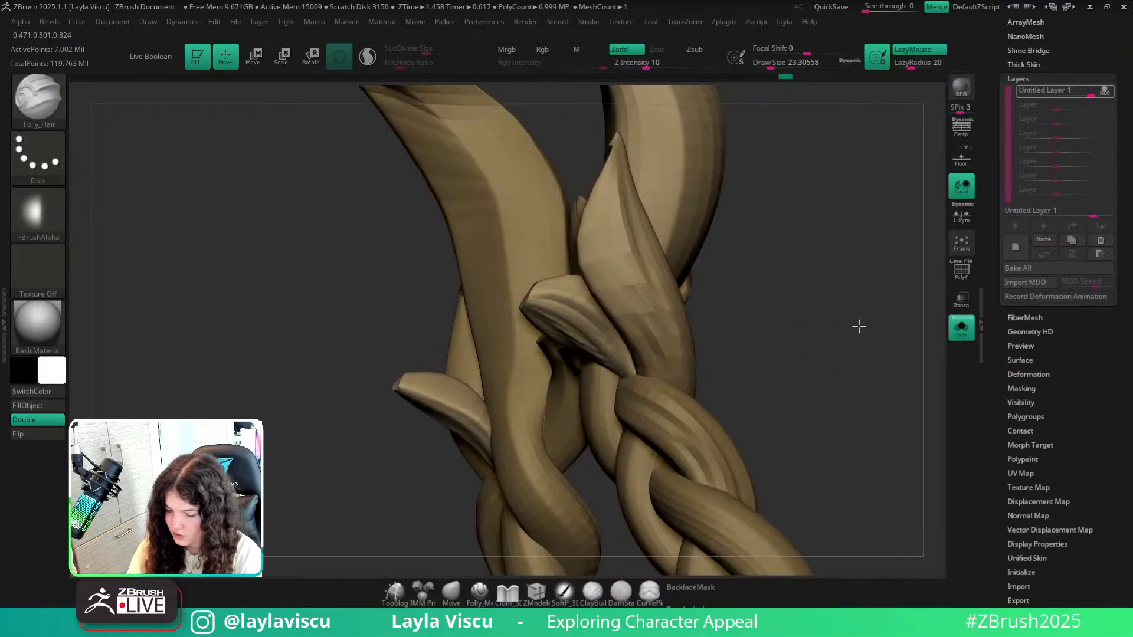
Show the full character and examine the braids from the side and the back.
{"action": "left_click", "coordinate": [960, 334]}
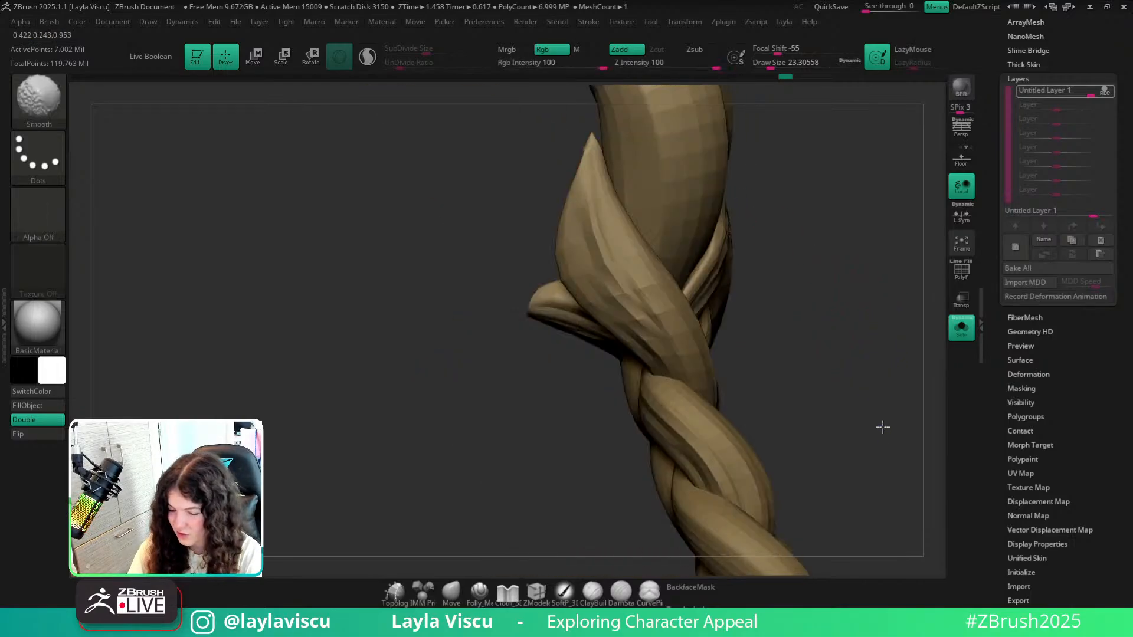
{"action": "left_click", "coordinate": [960, 334]}
{"action": "key", "text": "ctrl"}
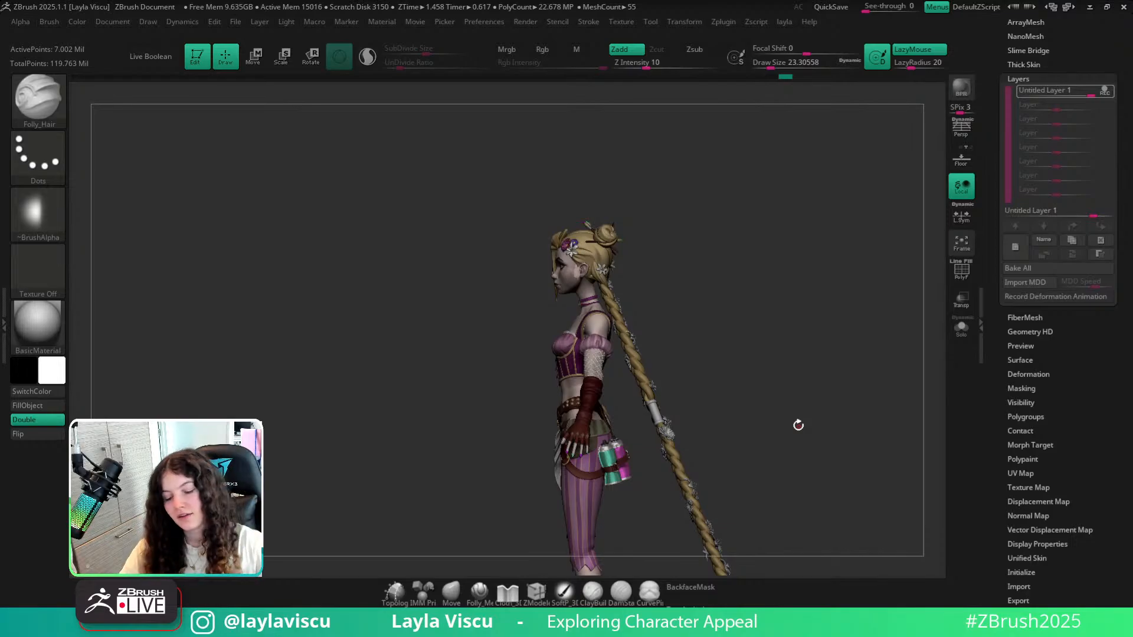
{"action": "right_click_drag", "start_coordinate": [728, 367], "coordinate": [638, 422]}
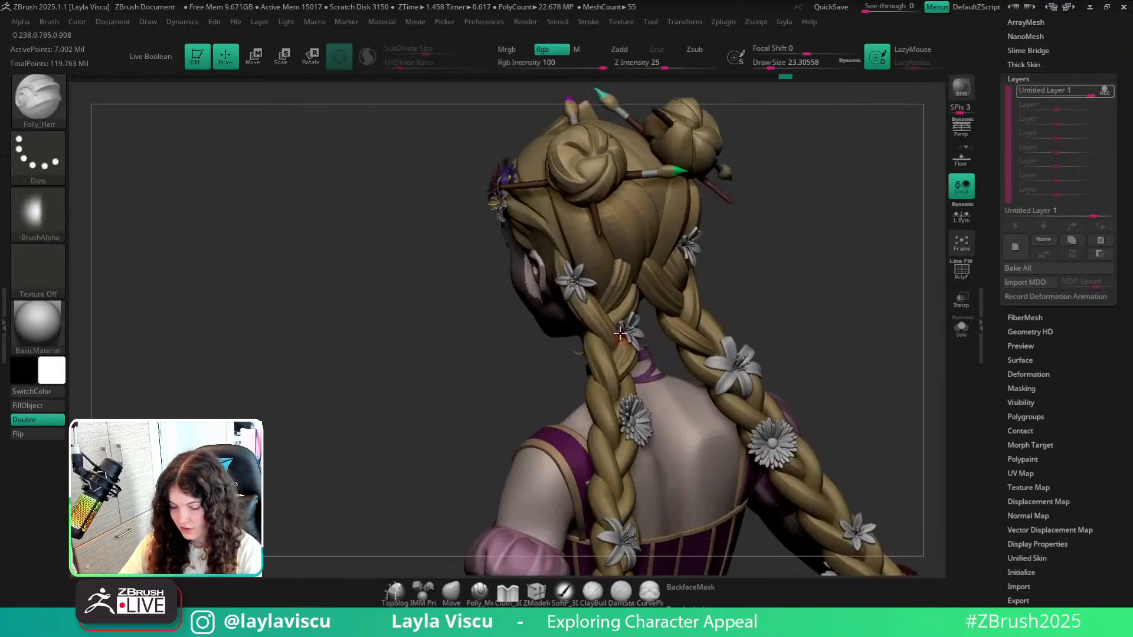
{"action": "right_click_drag", "start_coordinate": [877, 281], "coordinate": [847, 319]}
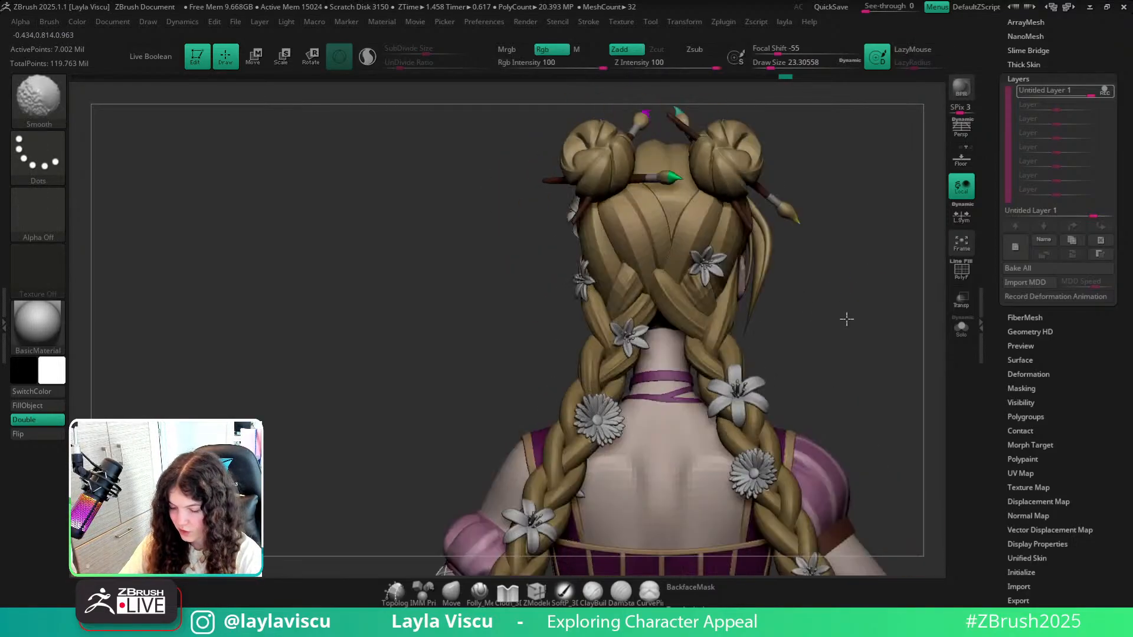
{"action": "mouse_move", "coordinate": [853, 360]}
{"action": "right_mouse_down", "text": "alt"}
{"action": "mouse_move", "coordinate": [718, 286]}
{"action": "mouse_move", "coordinate": [676, 296]}
{"action": "mouse_move", "coordinate": [736, 301]}
{"action": "mouse_move", "coordinate": [741, 329]}
{"action": "mouse_move", "coordinate": [633, 298]}
{"action": "right_mouse_up", "text": "alt"}
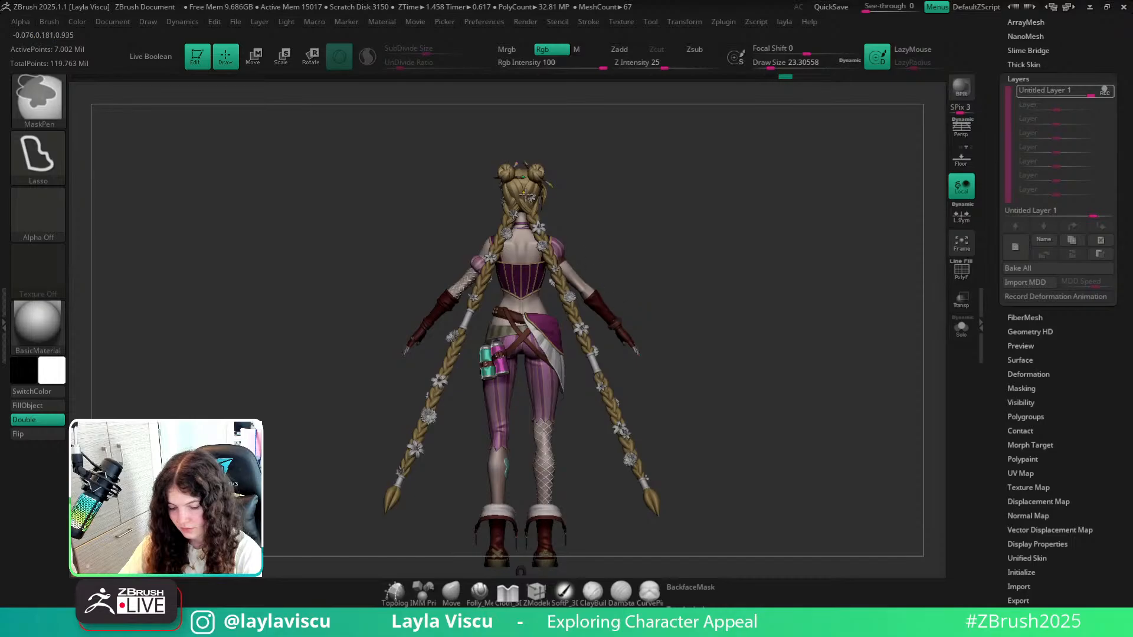
{"action": "right_click_drag", "start_coordinate": [524, 195], "coordinate": [606, 310], "text": "ctrl"}
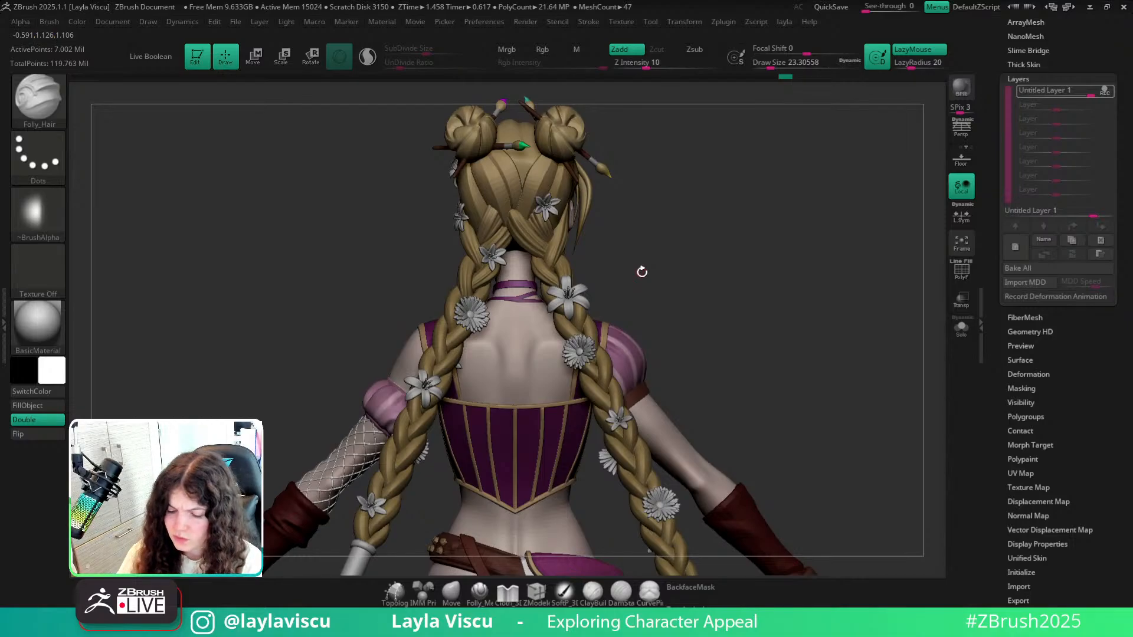
{"action": "right_click_drag", "start_coordinate": [567, 302], "coordinate": [658, 324], "text": "ctrl"}
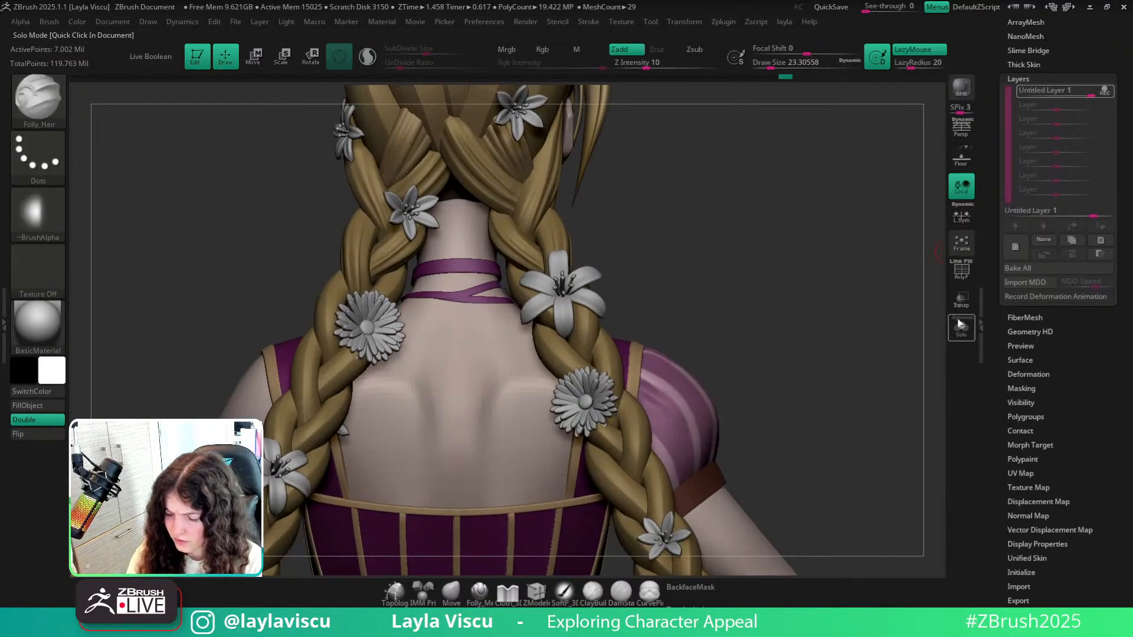
Show only the braids and sculpt lengthwise grooves along the next smooth strand down the back of the braid.
{"action": "left_click", "coordinate": [961, 326]}
{"action": "right_click_drag", "start_coordinate": [865, 337], "coordinate": [812, 363]}
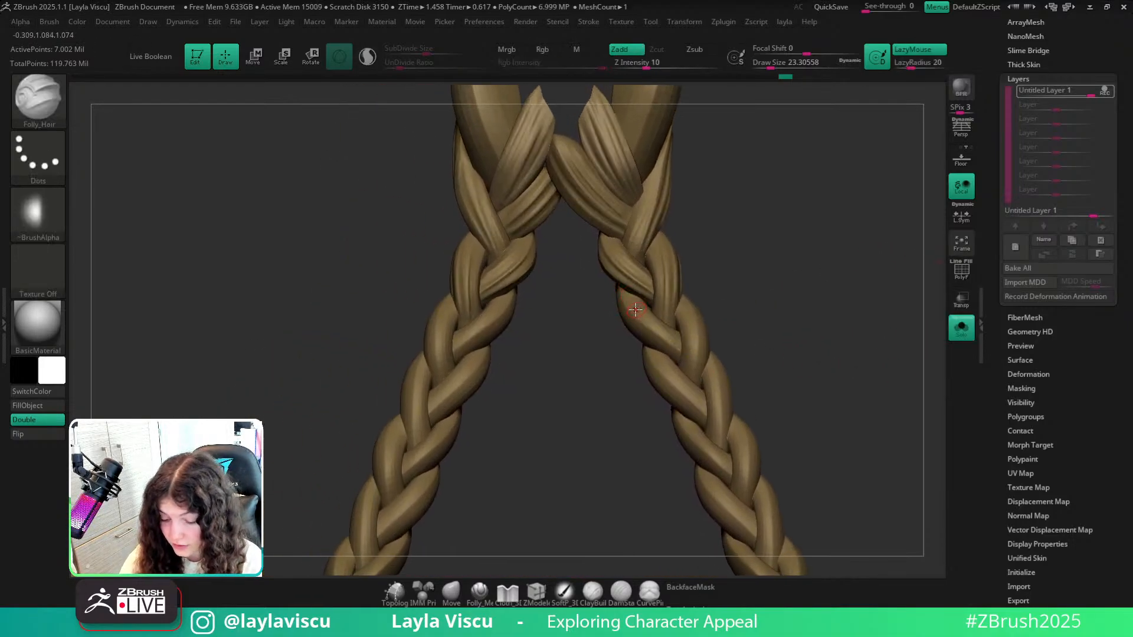
{"action": "right_click_drag", "start_coordinate": [628, 291], "coordinate": [640, 318], "text": "ctrl"}
{"action": "key", "text": "b"}
{"action": "key", "text": "Escape"}
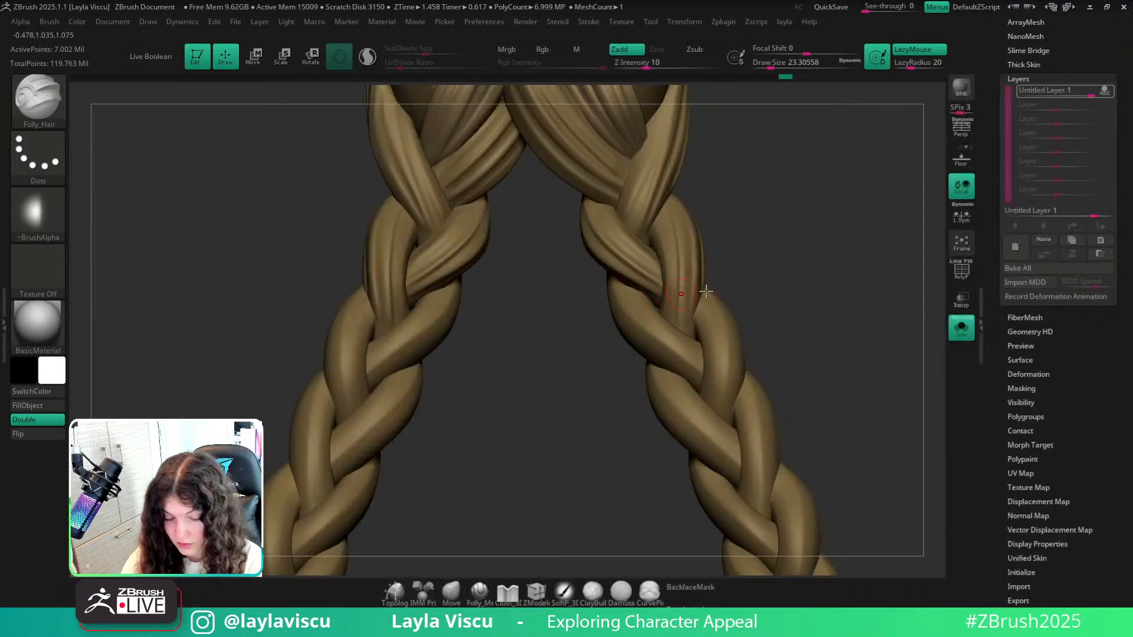
{"action": "mouse_move", "coordinate": [788, 252]}
{"action": "right_mouse_down"}
{"action": "mouse_move", "coordinate": [802, 243]}
{"action": "mouse_move", "coordinate": [788, 248]}
{"action": "mouse_move", "coordinate": [766, 226]}
{"action": "right_mouse_up"}
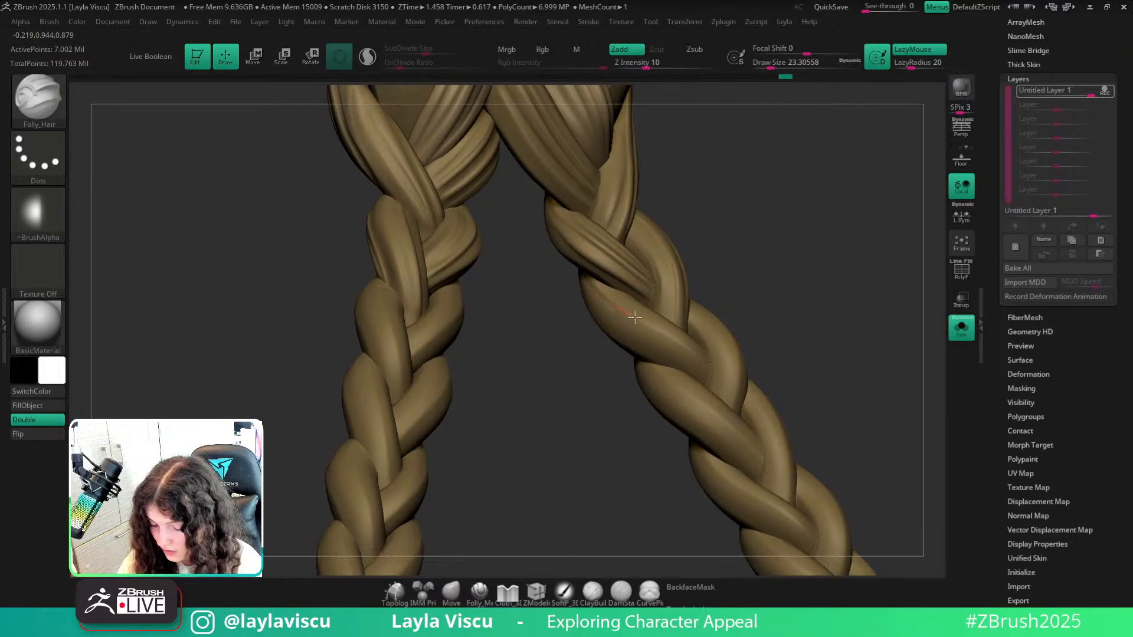
{"action": "right_click_drag", "start_coordinate": [773, 260], "coordinate": [642, 298]}
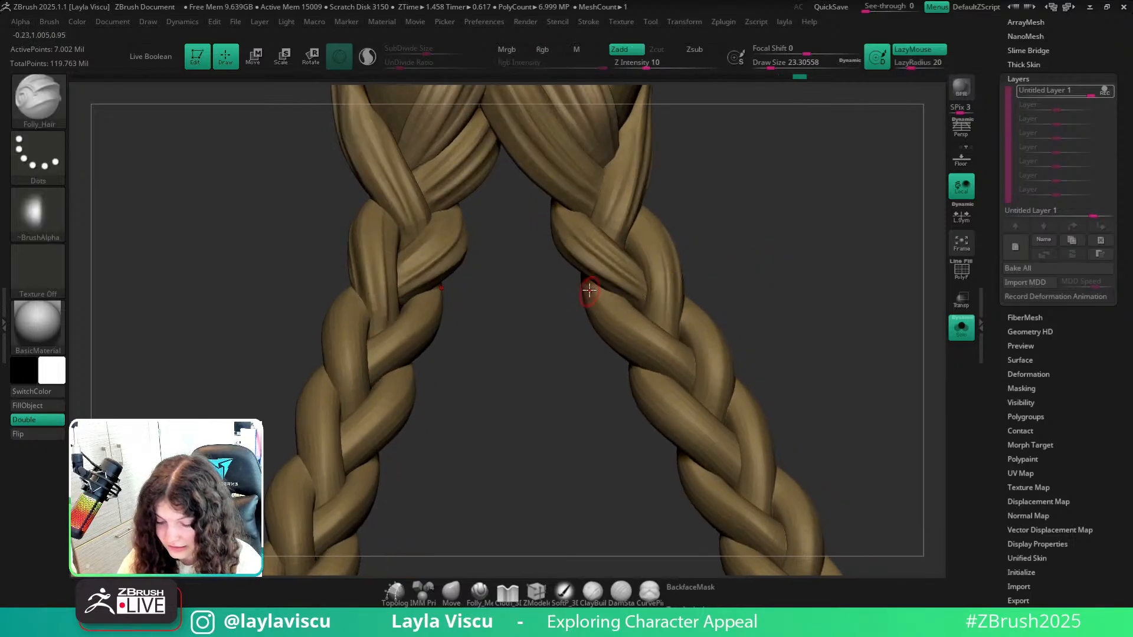
{"action": "left_click_drag", "start_coordinate": [604, 317], "coordinate": [688, 372]}
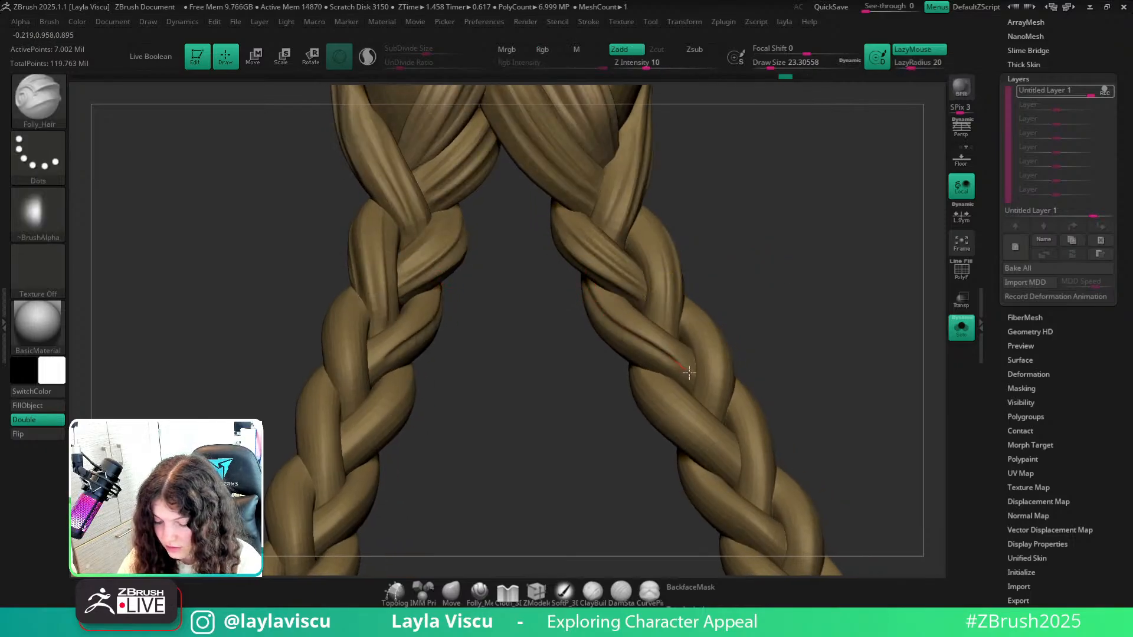
{"action": "right_click_drag", "start_coordinate": [786, 301], "coordinate": [785, 304]}
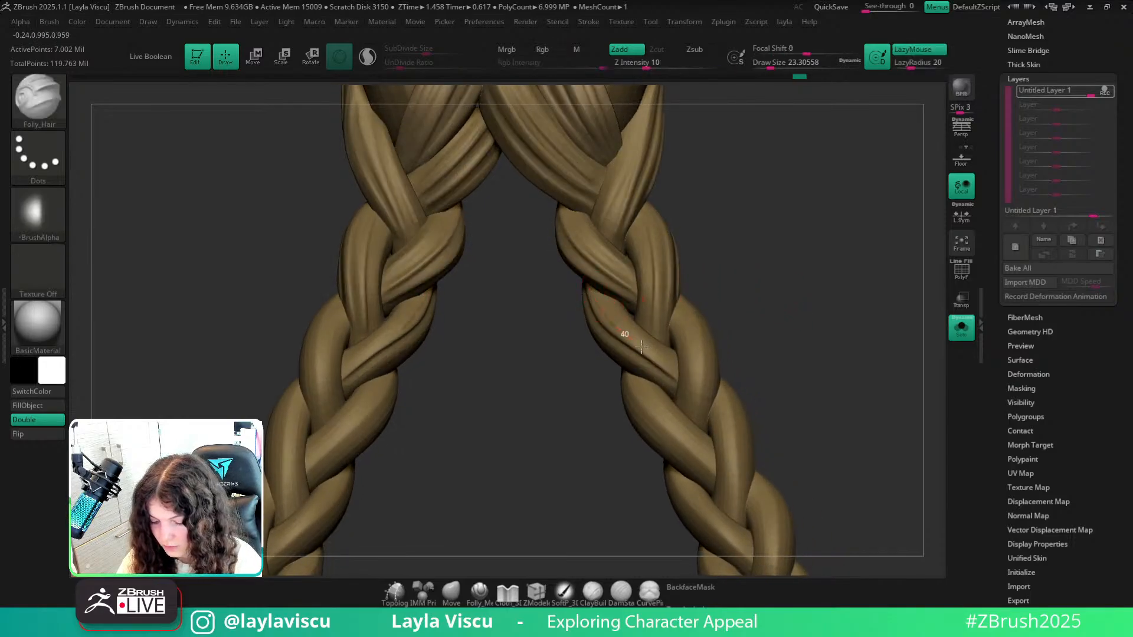
{"action": "left_click_drag", "start_coordinate": [642, 347], "coordinate": [681, 372]}
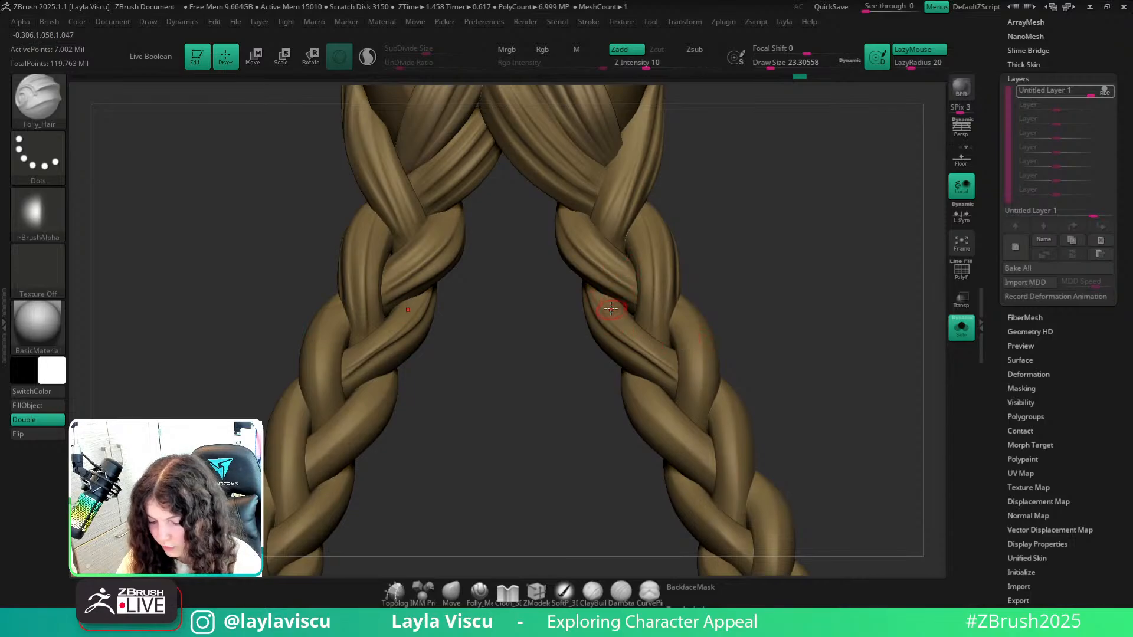
Continue the grooves around the outer side of the same back strand so they follow its curve.
{"action": "right_click_drag", "start_coordinate": [757, 310], "coordinate": [738, 222]}
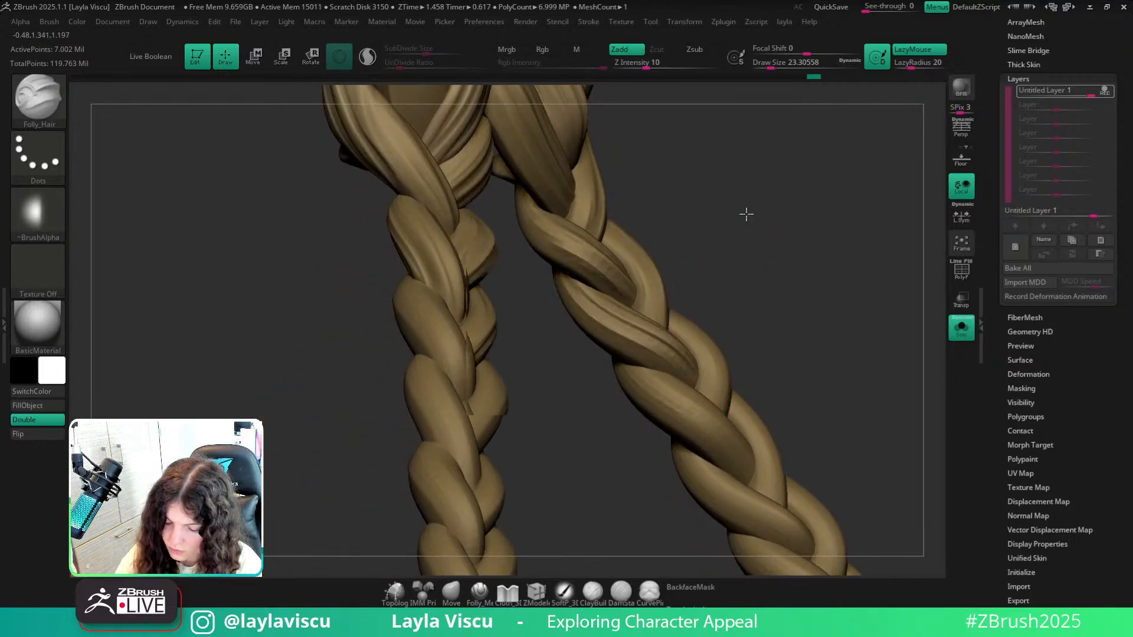
{"action": "right_click_drag", "start_coordinate": [746, 215], "coordinate": [746, 213]}
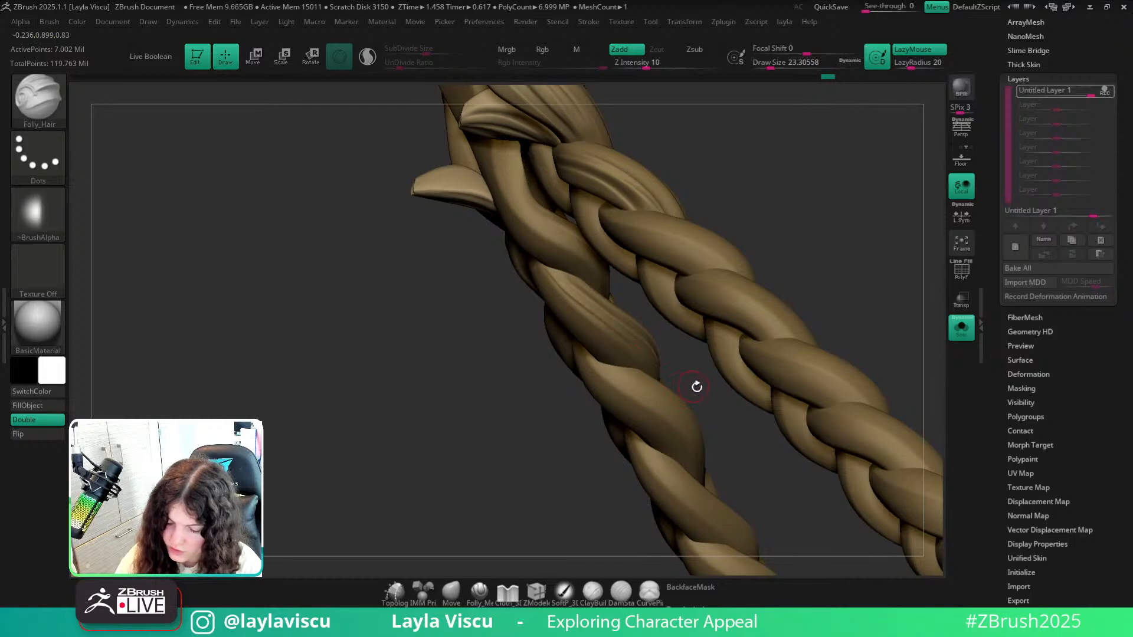
{"action": "mouse_move", "coordinate": [696, 386]}
{"action": "right_mouse_down"}
{"action": "mouse_move", "coordinate": [678, 341]}
{"action": "mouse_move", "coordinate": [575, 323]}
{"action": "right_mouse_up"}
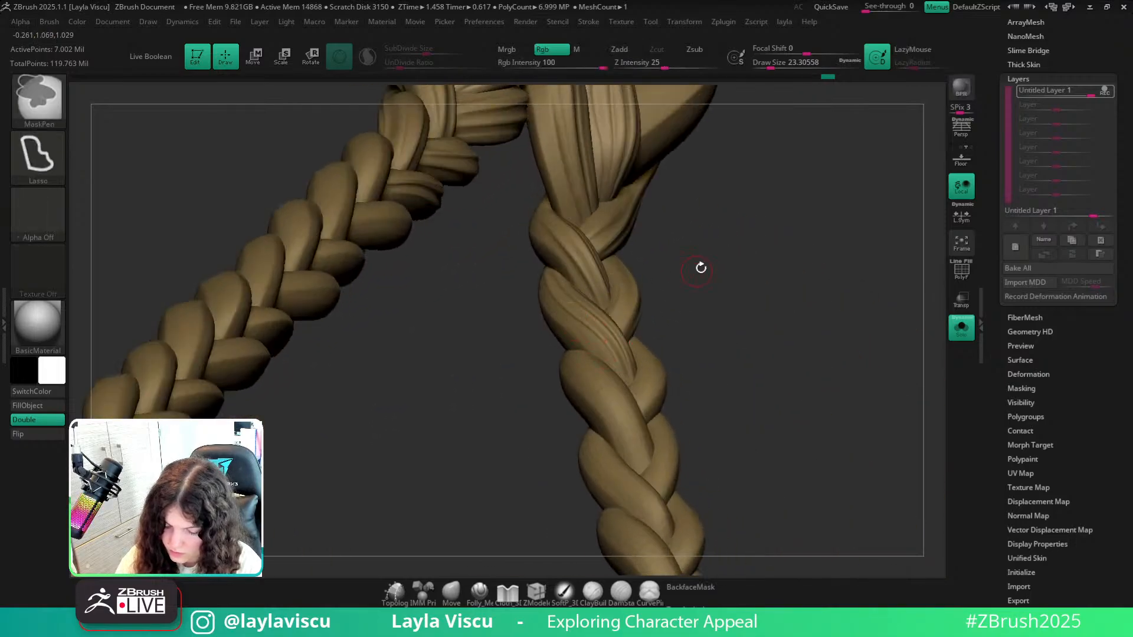
{"action": "mouse_move", "coordinate": [701, 268]}
{"action": "right_mouse_down"}
{"action": "mouse_move", "coordinate": [759, 273]}
{"action": "mouse_move", "coordinate": [716, 301]}
{"action": "mouse_move", "coordinate": [731, 291]}
{"action": "mouse_move", "coordinate": [739, 328]}
{"action": "right_mouse_up"}
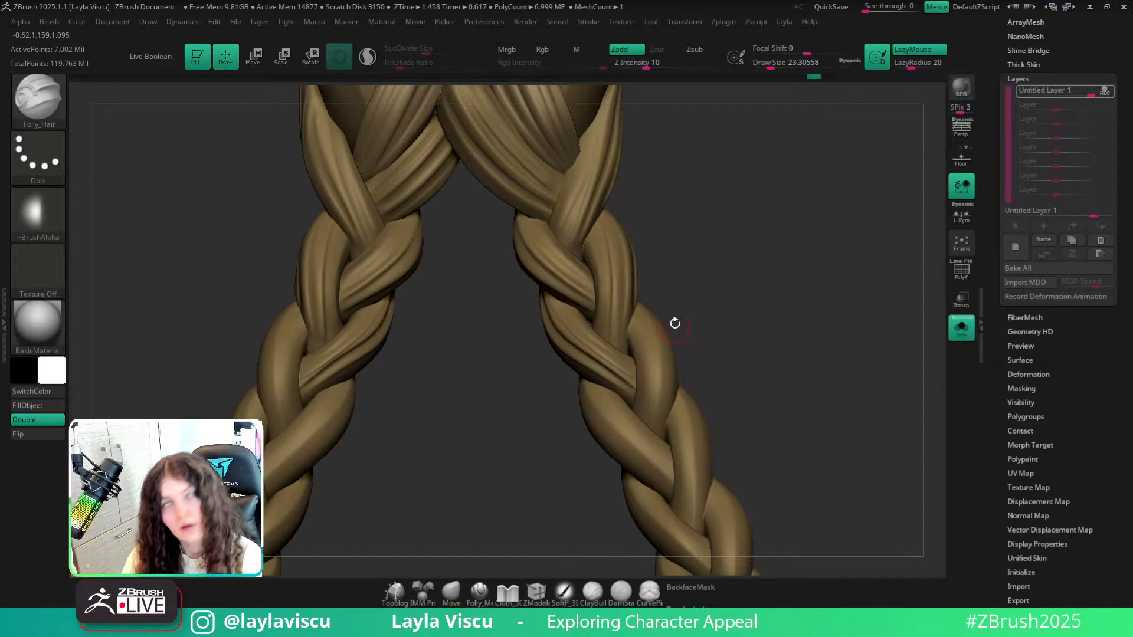
Sculpt a groove along the smooth strand on the braid's side and undo the last stroke.
{"action": "mouse_move", "coordinate": [712, 376]}
{"action": "left_mouse_down"}
{"action": "mouse_move", "coordinate": [812, 334]}
{"action": "mouse_move", "coordinate": [758, 321]}
{"action": "mouse_move", "coordinate": [613, 350]}
{"action": "left_mouse_up"}
{"action": "key", "text": "ctrl"}
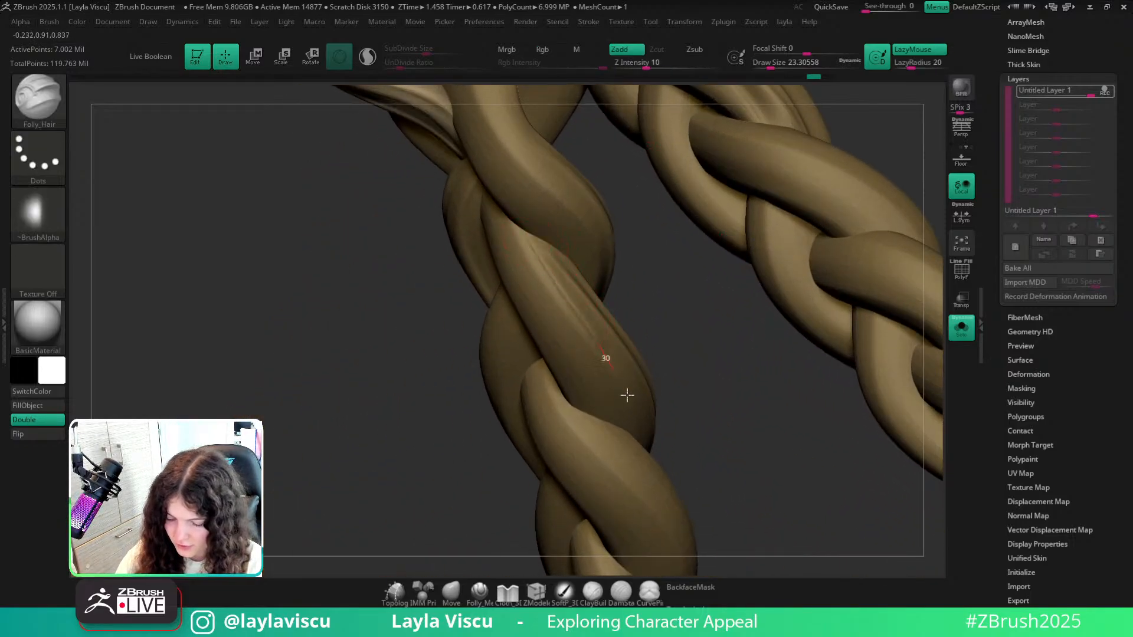
{"action": "mouse_move", "coordinate": [688, 366]}
{"action": "left_mouse_down"}
{"action": "mouse_move", "coordinate": [673, 331]}
{"action": "mouse_move", "coordinate": [536, 256]}
{"action": "left_mouse_up"}
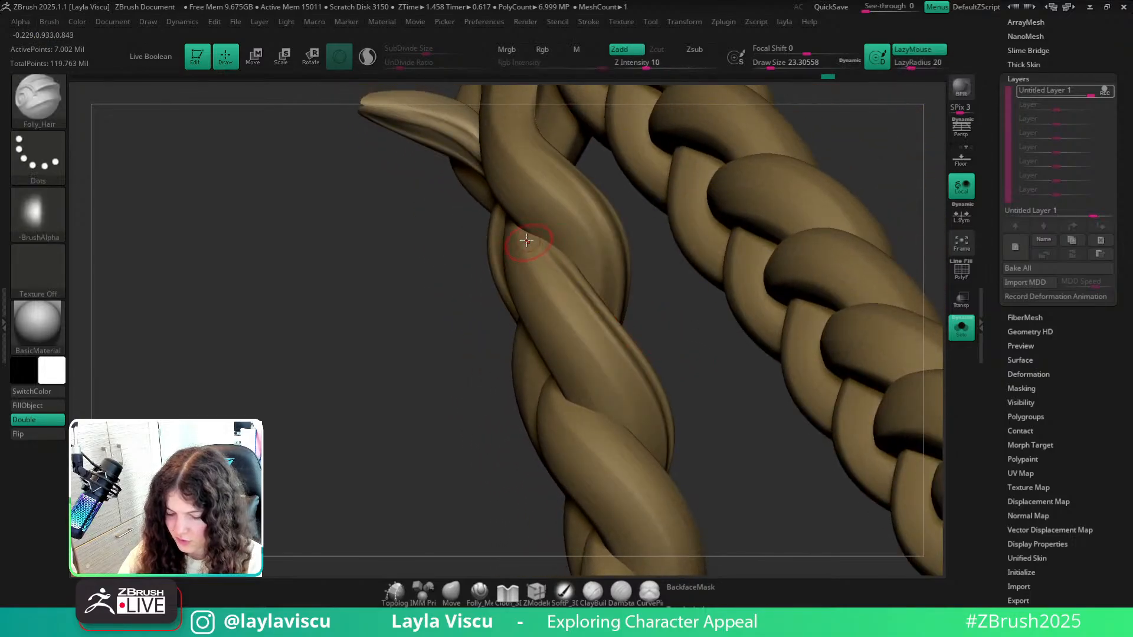
{"action": "left_click_drag", "start_coordinate": [571, 315], "coordinate": [666, 473]}
{"action": "key", "text": "ctrl+z"}
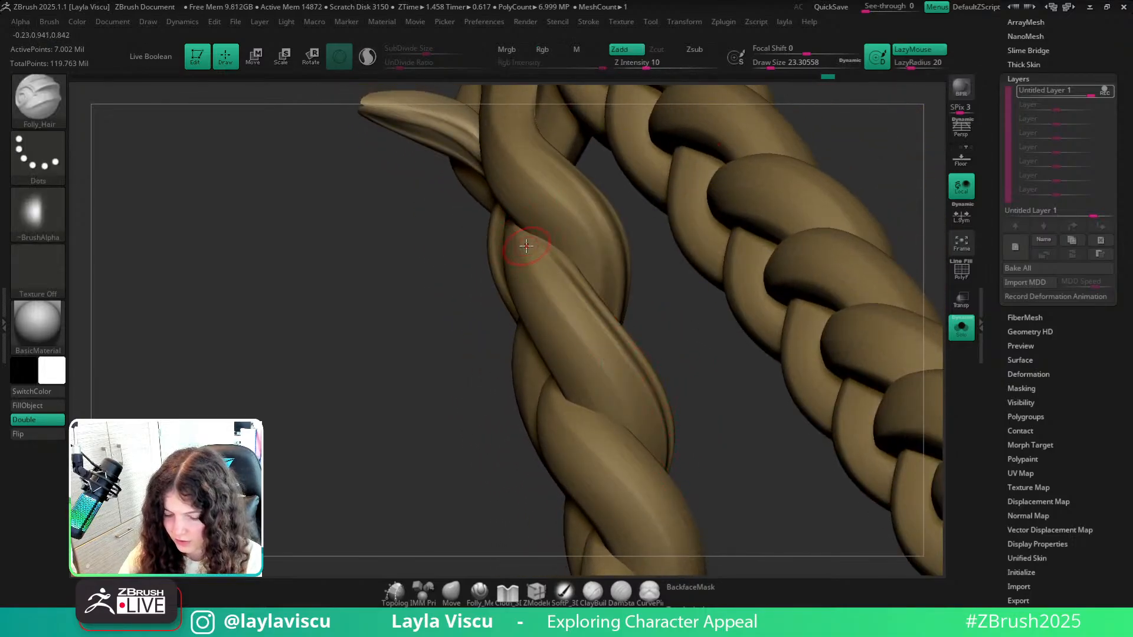
Set the draw size to about 33 and sculpt broader lengthwise grooves along the side strand, undoing and redrawing a stroke.
{"action": "key", "text": "s"}
{"action": "left_click_drag", "start_coordinate": [528, 248], "coordinate": [531, 248]}
{"action": "mouse_move", "coordinate": [567, 311]}
{"action": "left_mouse_down"}
{"action": "mouse_move", "coordinate": [662, 439]}
{"action": "mouse_move", "coordinate": [728, 430]}
{"action": "left_mouse_up"}
{"action": "mouse_move", "coordinate": [630, 424]}
{"action": "left_mouse_down", "text": "alt"}
{"action": "mouse_move", "coordinate": [576, 321]}
{"action": "mouse_move", "coordinate": [487, 200]}
{"action": "mouse_move", "coordinate": [616, 416]}
{"action": "left_mouse_up", "text": "alt"}
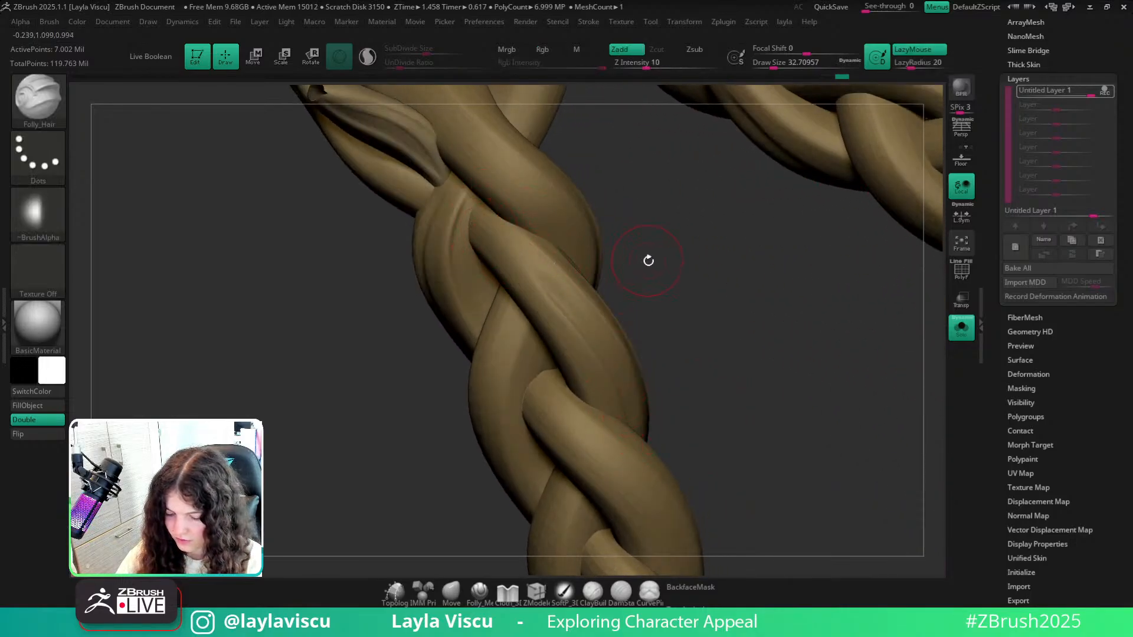
{"action": "key", "text": "ctrl+z"}
{"action": "left_click_drag", "start_coordinate": [640, 340], "coordinate": [651, 320]}
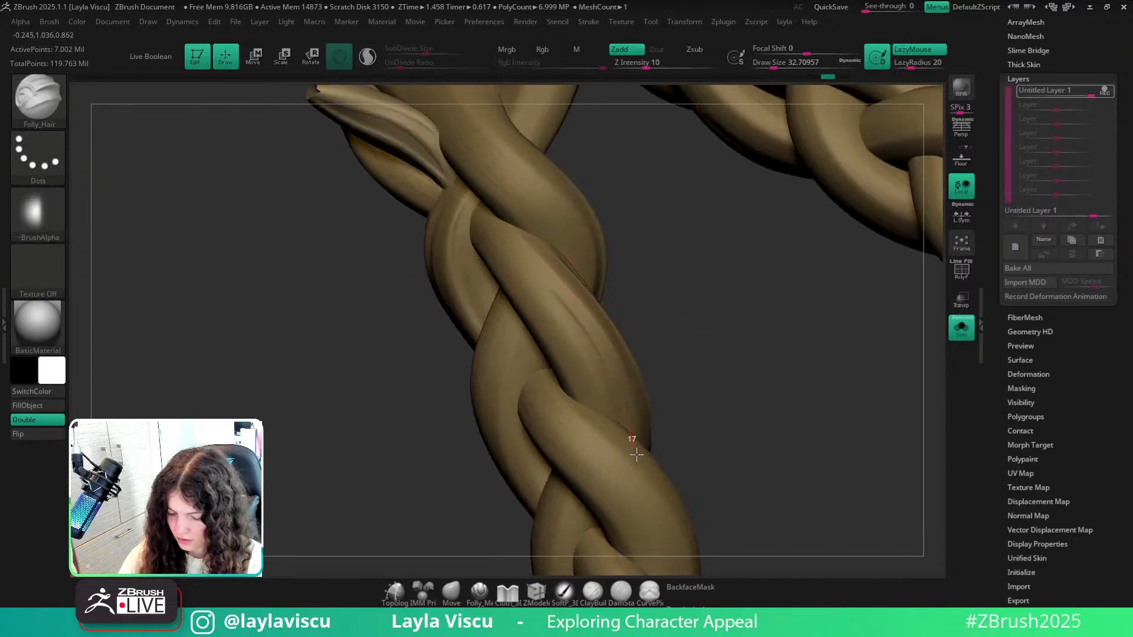
{"action": "right_click_drag", "start_coordinate": [637, 454], "coordinate": [466, 222]}
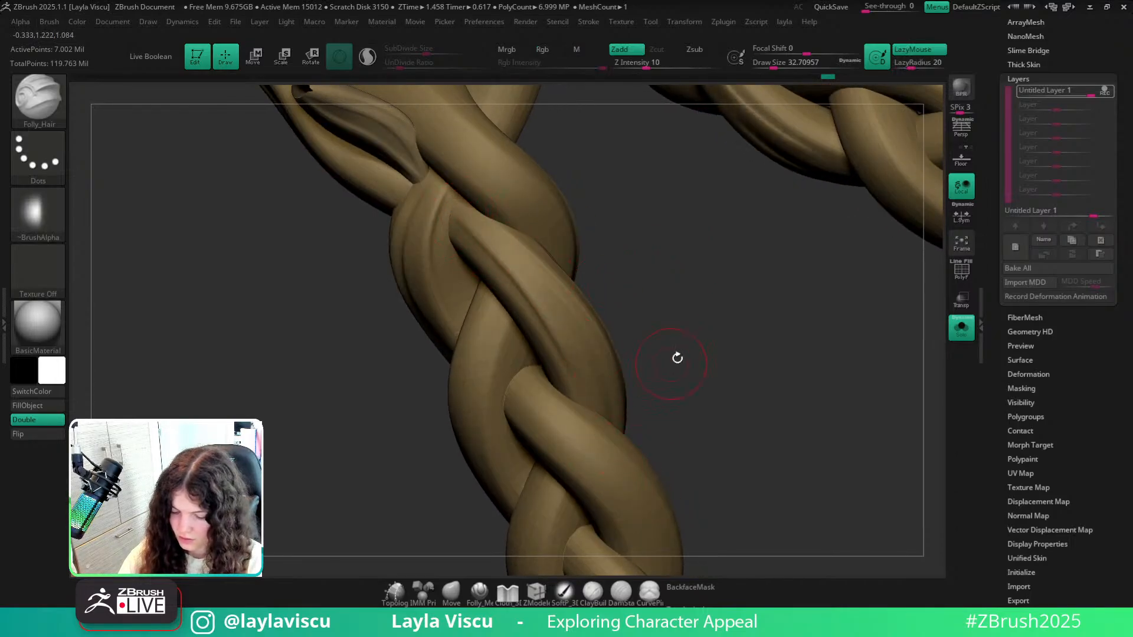
{"action": "right_click_drag", "start_coordinate": [678, 359], "coordinate": [589, 323]}
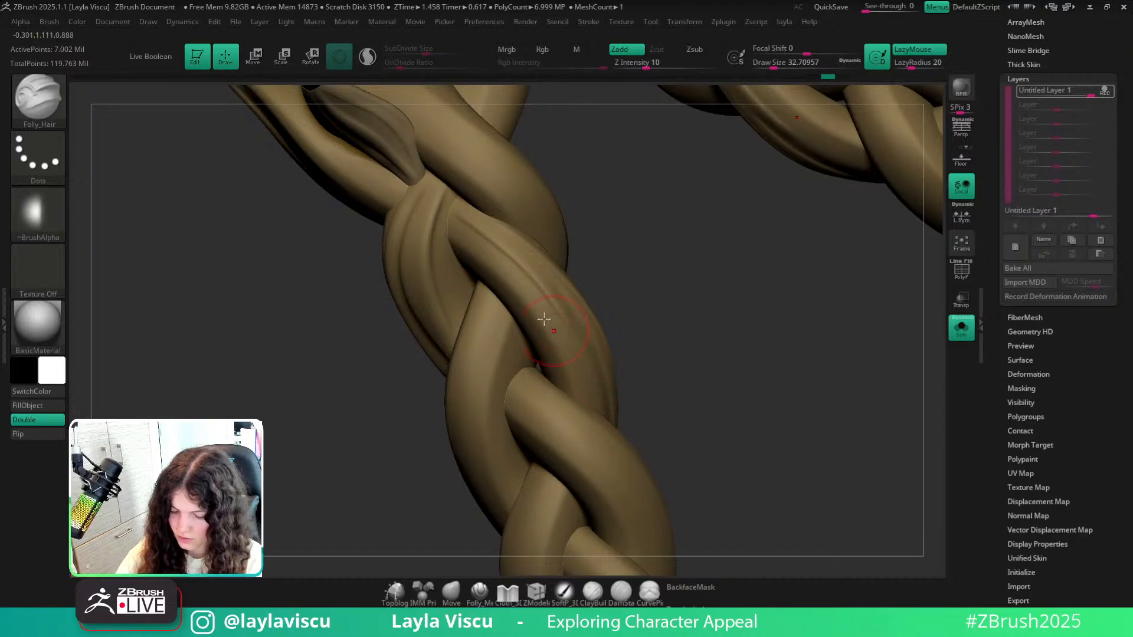
{"action": "right_click_drag", "start_coordinate": [670, 321], "coordinate": [657, 308]}
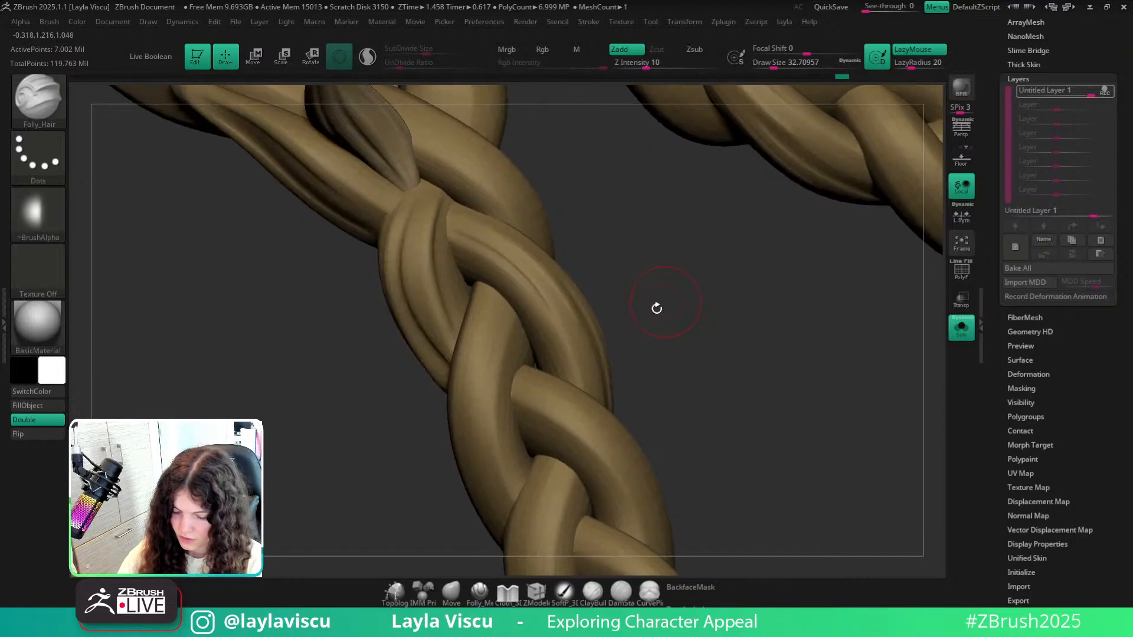
{"action": "right_click_drag", "start_coordinate": [528, 313], "coordinate": [713, 414]}
{"action": "mouse_move", "coordinate": [594, 318]}
{"action": "right_mouse_down", "text": "ctrl"}
{"action": "mouse_move", "coordinate": [632, 372]}
{"action": "mouse_move", "coordinate": [698, 357]}
{"action": "right_mouse_up", "text": "ctrl"}
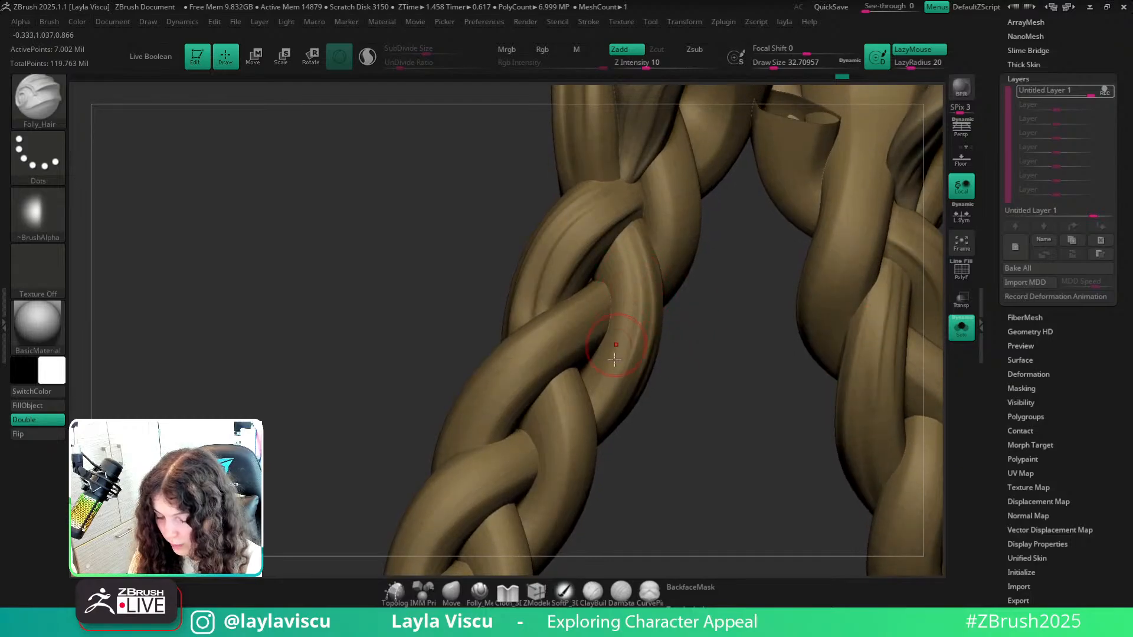
{"action": "mouse_move", "coordinate": [608, 381]}
{"action": "left_mouse_down"}
{"action": "mouse_move", "coordinate": [624, 328]}
{"action": "mouse_move", "coordinate": [612, 236]}
{"action": "mouse_move", "coordinate": [623, 230]}
{"action": "left_mouse_up"}
{"action": "key", "text": "ctrl+z"}
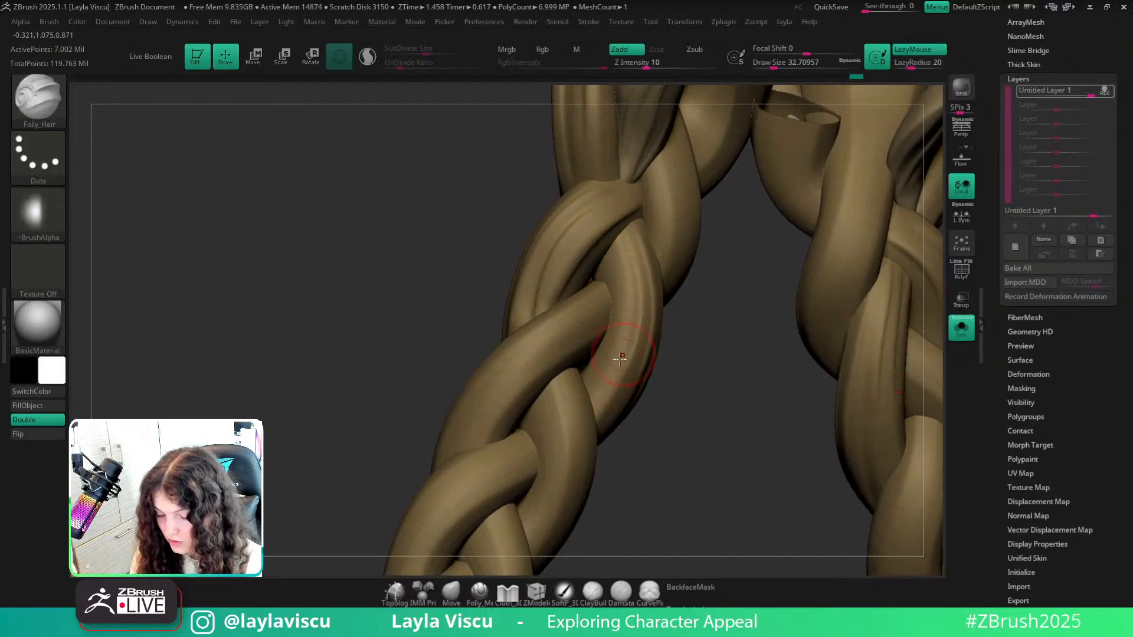
{"action": "mouse_move", "coordinate": [615, 368]}
{"action": "left_mouse_down"}
{"action": "mouse_move", "coordinate": [624, 323]}
{"action": "mouse_move", "coordinate": [614, 229]}
{"action": "left_mouse_up"}
{"action": "key", "text": "ctrl+z"}
Compare the front of the braids with the full character shown and with only the braids visible.
{"action": "right_click_drag", "start_coordinate": [607, 230], "coordinate": [541, 139], "text": "ctrl"}
{"action": "right_click_drag", "start_coordinate": [640, 407], "coordinate": [659, 443], "text": "shift"}
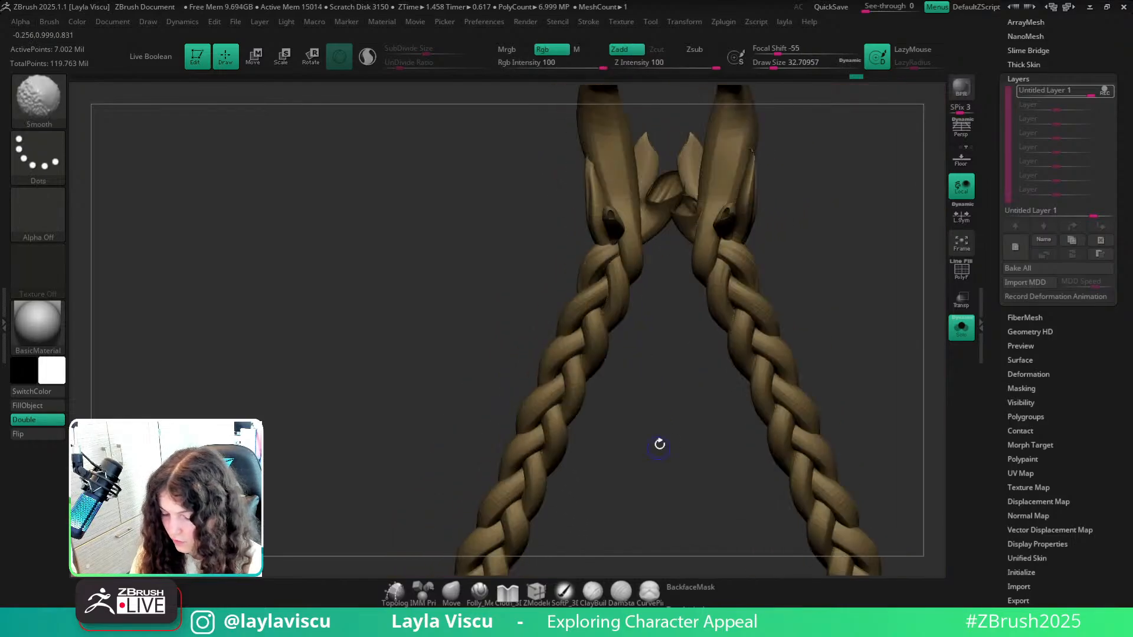
{"action": "right_click_drag", "start_coordinate": [841, 337], "coordinate": [926, 295], "text": "ctrl"}
{"action": "left_click", "coordinate": [961, 328]}
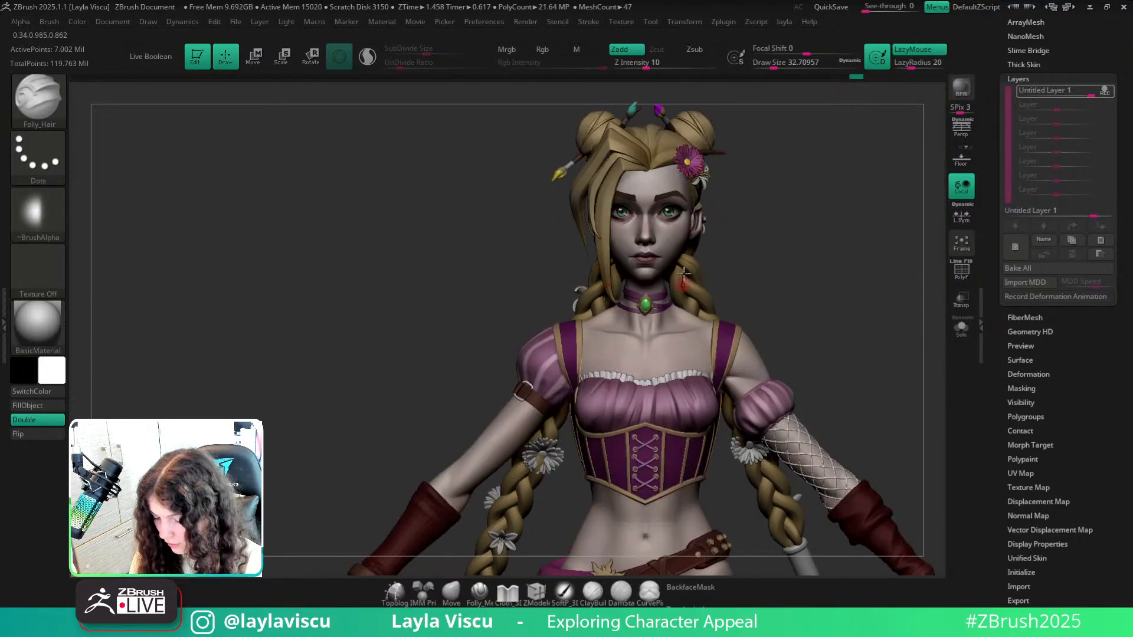
{"action": "right_click_drag", "start_coordinate": [730, 210], "coordinate": [719, 142], "text": "ctrl"}
{"action": "right_click_drag", "start_coordinate": [691, 407], "coordinate": [679, 322], "text": "alt"}
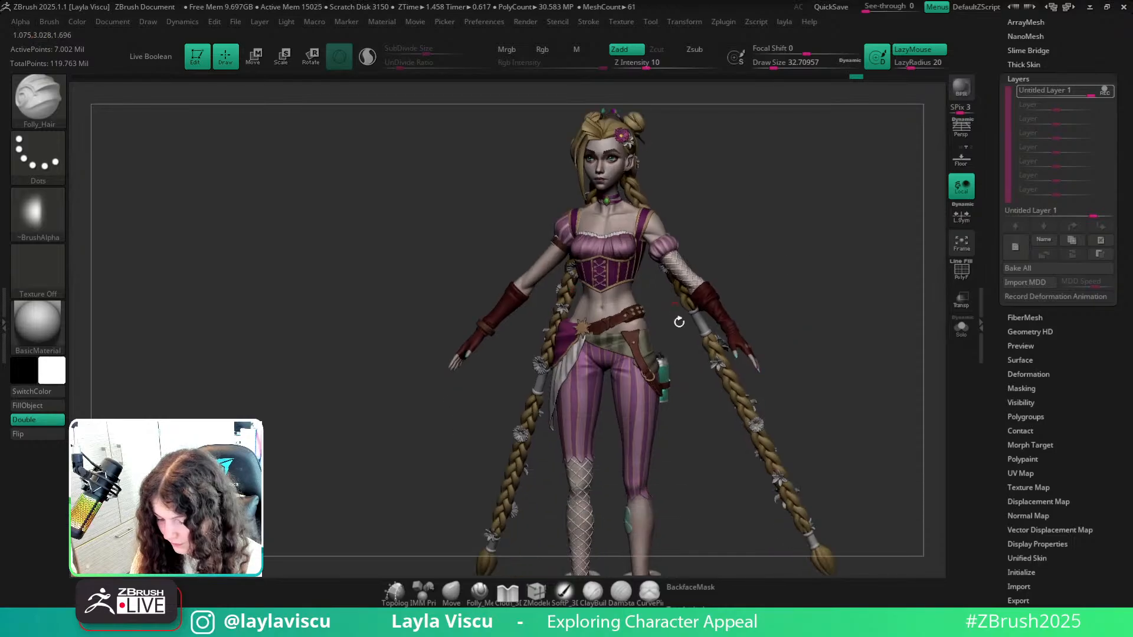
{"action": "right_click_drag", "start_coordinate": [751, 283], "coordinate": [763, 338], "text": "ctrl"}
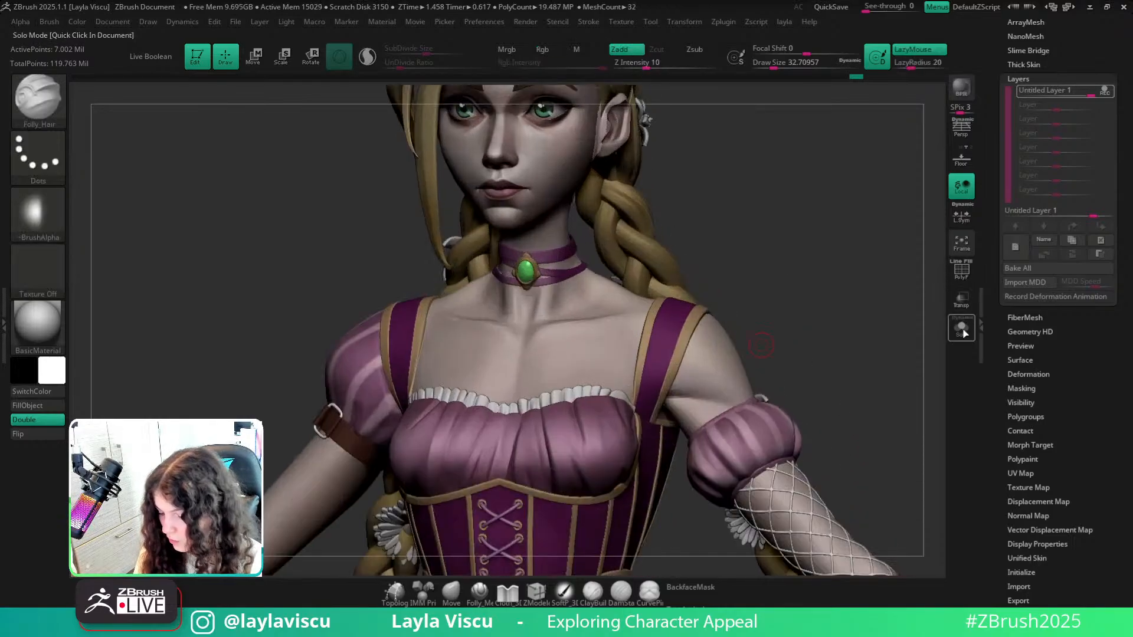
{"action": "left_click", "coordinate": [961, 328]}
{"action": "mouse_move", "coordinate": [709, 245]}
{"action": "right_mouse_down"}
{"action": "mouse_move", "coordinate": [771, 329]}
{"action": "mouse_move", "coordinate": [576, 336]}
{"action": "mouse_move", "coordinate": [588, 430]}
{"action": "mouse_move", "coordinate": [571, 335]}
{"action": "right_mouse_up"}
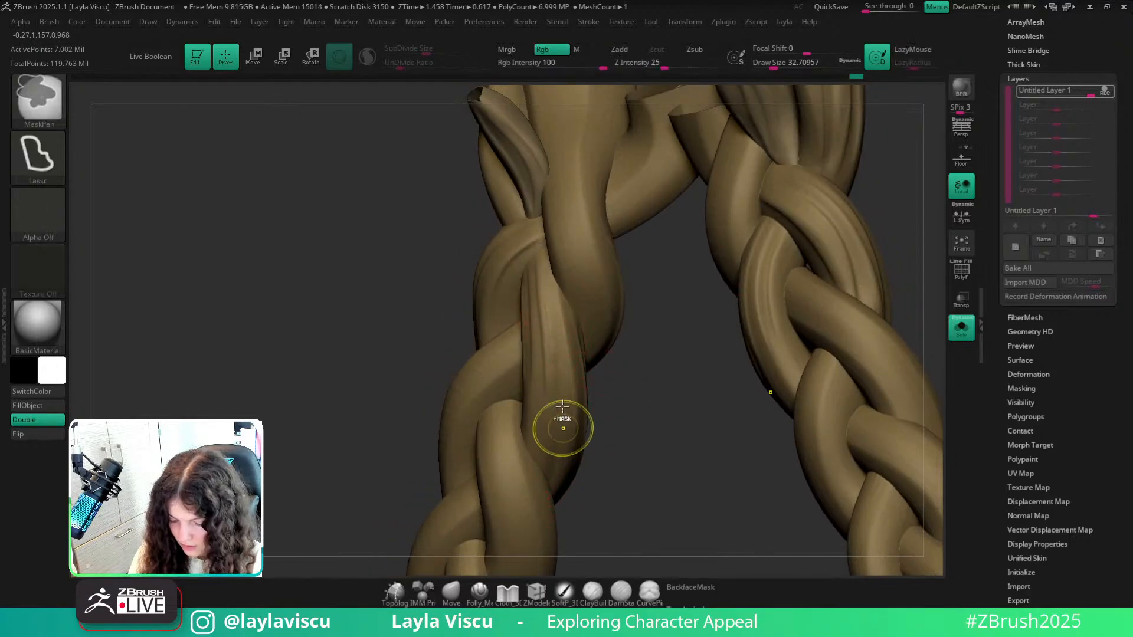
{"action": "right_click_drag", "start_coordinate": [648, 436], "coordinate": [625, 349], "text": "shift"}
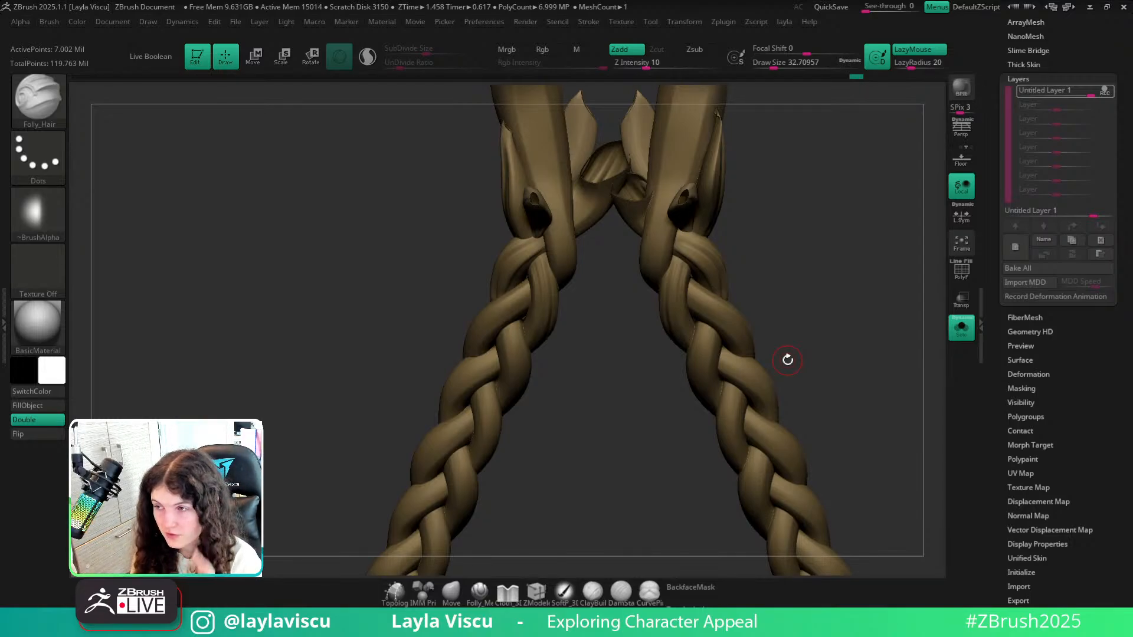
{"action": "left_click_drag", "start_coordinate": [865, 380], "coordinate": [885, 353]}
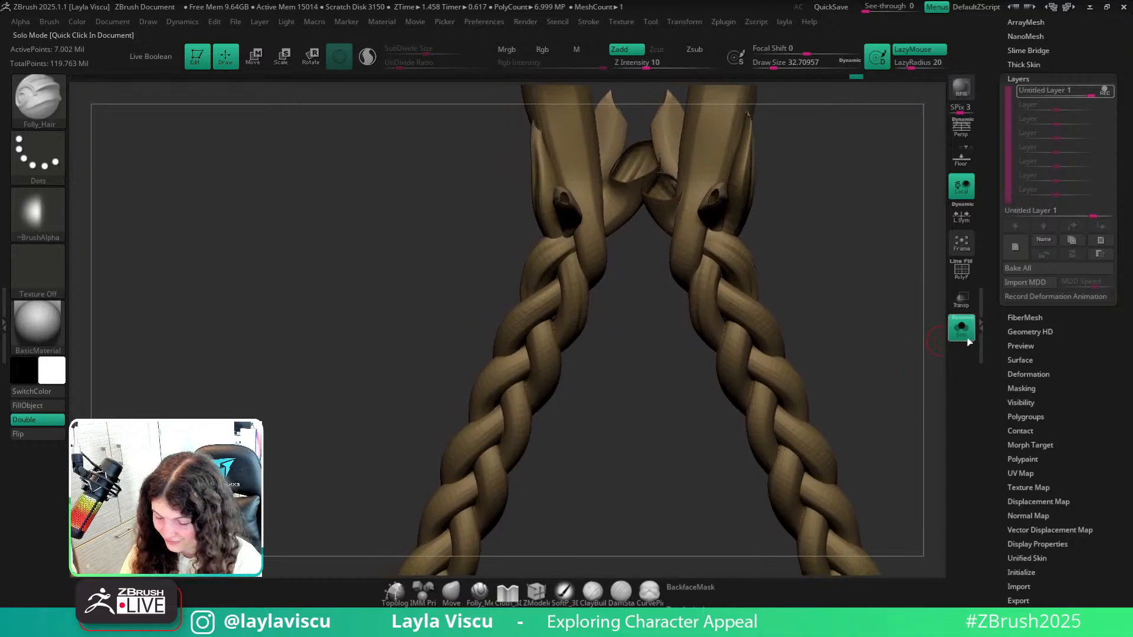
Sculpt lengthwise grooves down the front strand just below the top twist of the braid, from its upper tip to where it tucks under.
{"action": "left_click_drag", "start_coordinate": [807, 240], "coordinate": [784, 316]}
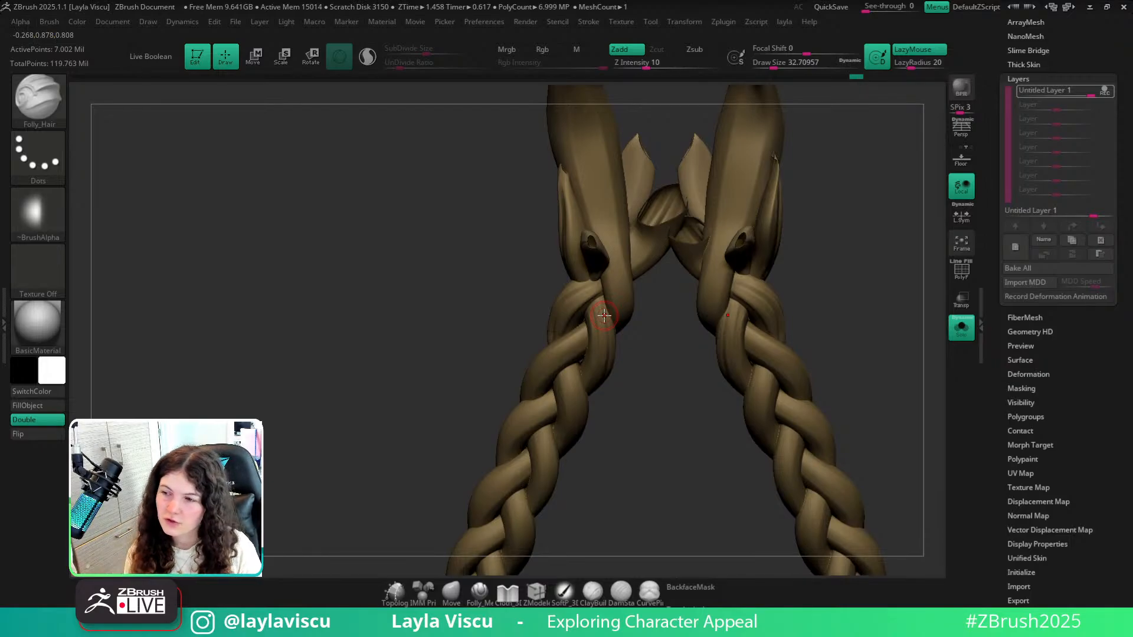
{"action": "mouse_move", "coordinate": [668, 359]}
{"action": "right_mouse_down", "text": "ctrl"}
{"action": "mouse_move", "coordinate": [622, 329]}
{"action": "mouse_move", "coordinate": [662, 413]}
{"action": "mouse_move", "coordinate": [685, 384]}
{"action": "right_mouse_up", "text": "ctrl"}
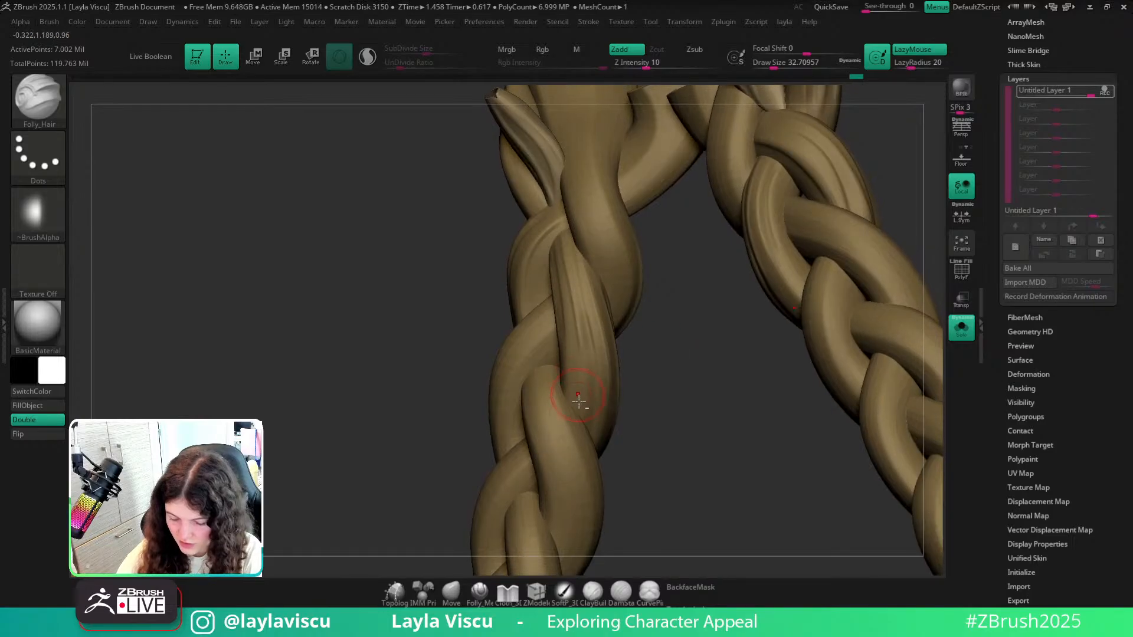
{"action": "left_click_drag", "start_coordinate": [575, 379], "coordinate": [575, 357]}
{"action": "right_click_drag", "start_coordinate": [632, 321], "coordinate": [603, 340]}
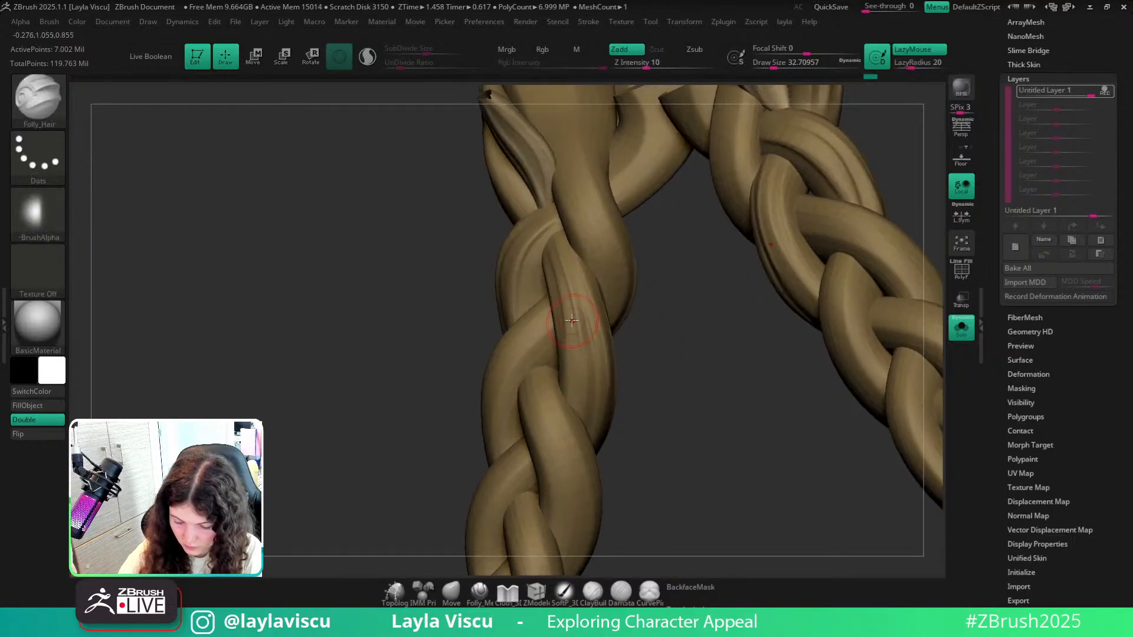
{"action": "left_click_drag", "start_coordinate": [572, 319], "coordinate": [576, 380]}
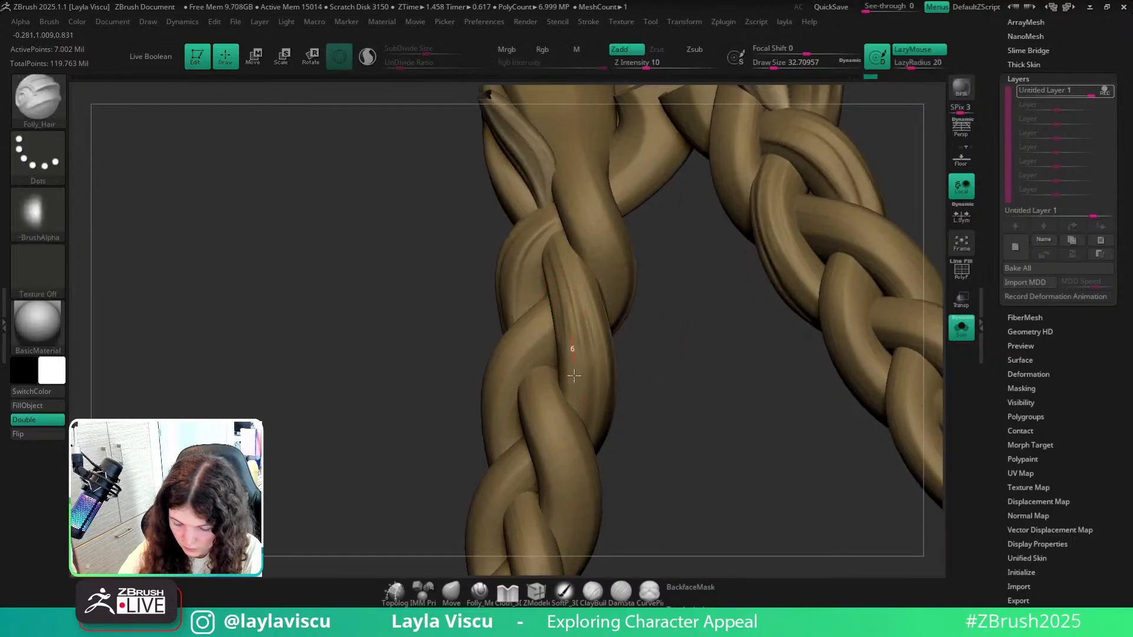
{"action": "mouse_move", "coordinate": [576, 412]}
{"action": "right_mouse_down"}
{"action": "mouse_move", "coordinate": [680, 413]}
{"action": "mouse_move", "coordinate": [653, 417]}
{"action": "mouse_move", "coordinate": [665, 331]}
{"action": "mouse_move", "coordinate": [744, 384]}
{"action": "mouse_move", "coordinate": [630, 409]}
{"action": "mouse_move", "coordinate": [645, 380]}
{"action": "mouse_move", "coordinate": [635, 447]}
{"action": "right_mouse_up"}
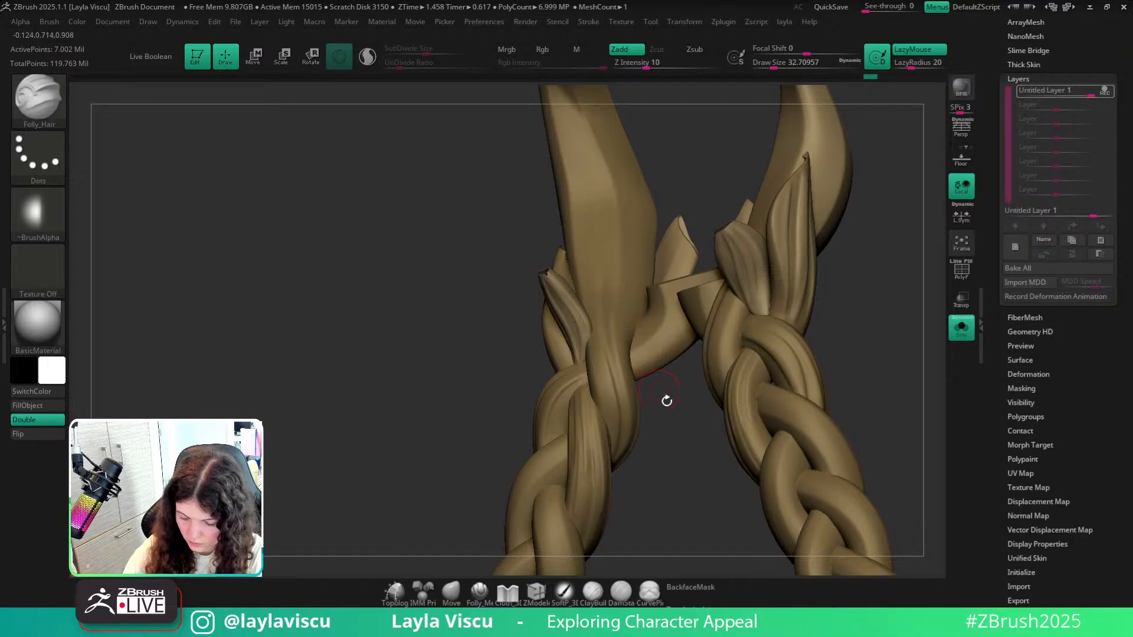
Sculpt grooves along the thick strand flowing past the leaf-shaped lock into the first twist, undoing one stroke.
{"action": "mouse_move", "coordinate": [665, 438]}
{"action": "right_mouse_down"}
{"action": "mouse_move", "coordinate": [673, 448]}
{"action": "mouse_move", "coordinate": [655, 413]}
{"action": "mouse_move", "coordinate": [655, 427]}
{"action": "right_mouse_up"}
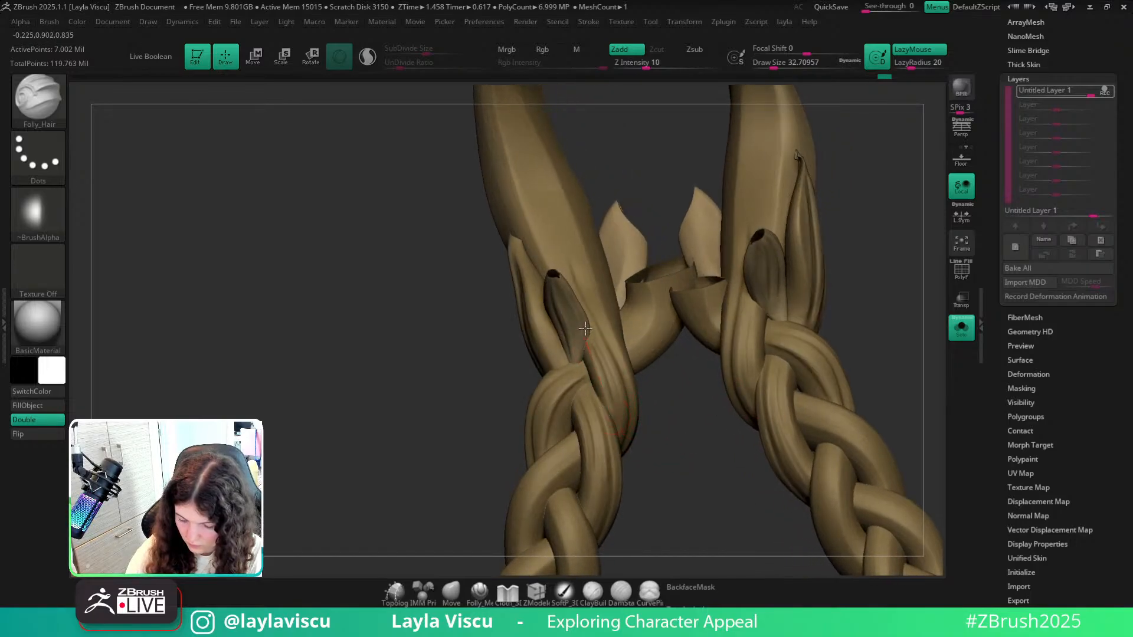
{"action": "right_click_drag", "start_coordinate": [585, 328], "coordinate": [663, 392]}
{"action": "right_click_drag", "start_coordinate": [666, 430], "coordinate": [608, 404]}
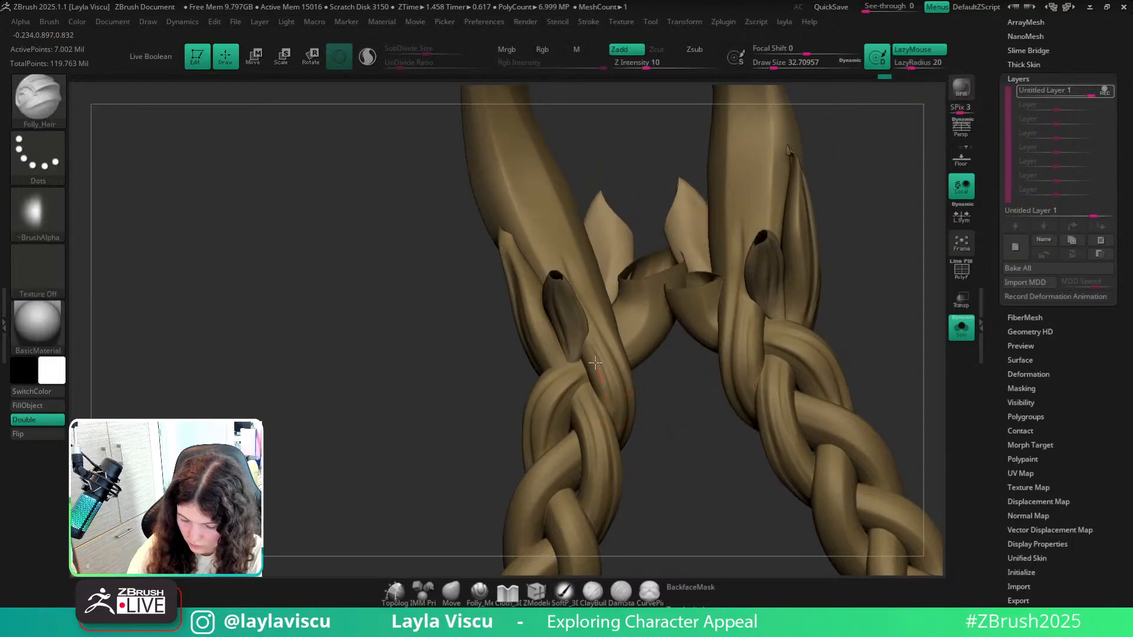
{"action": "right_click_drag", "start_coordinate": [577, 329], "coordinate": [650, 442]}
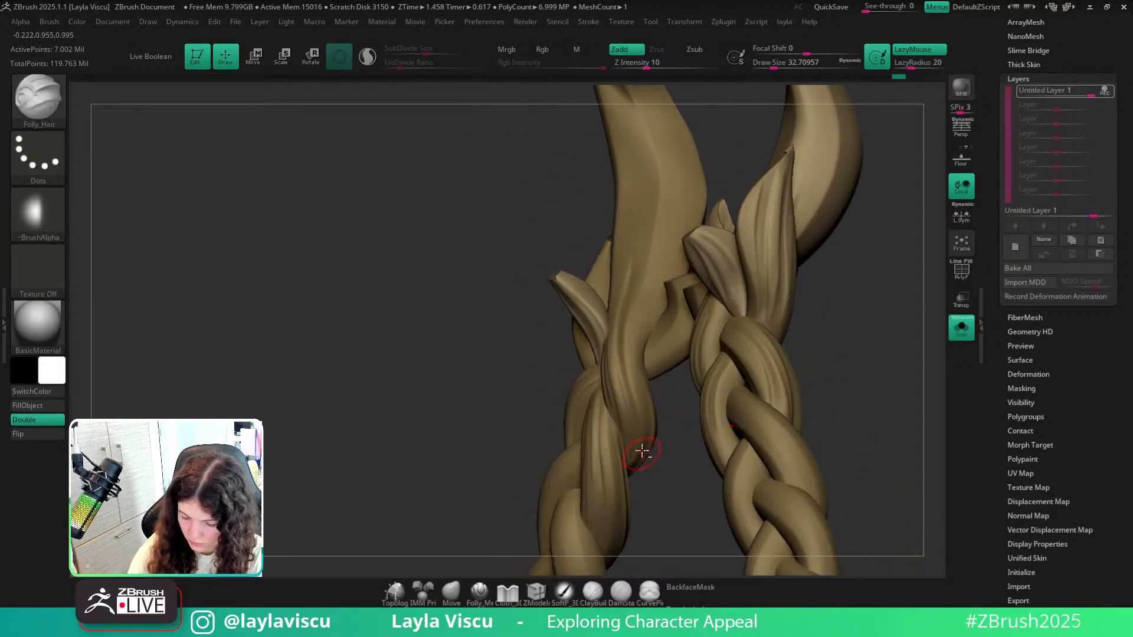
{"action": "left_click_drag", "start_coordinate": [675, 269], "coordinate": [636, 356]}
{"action": "key", "text": "ctrl+z"}
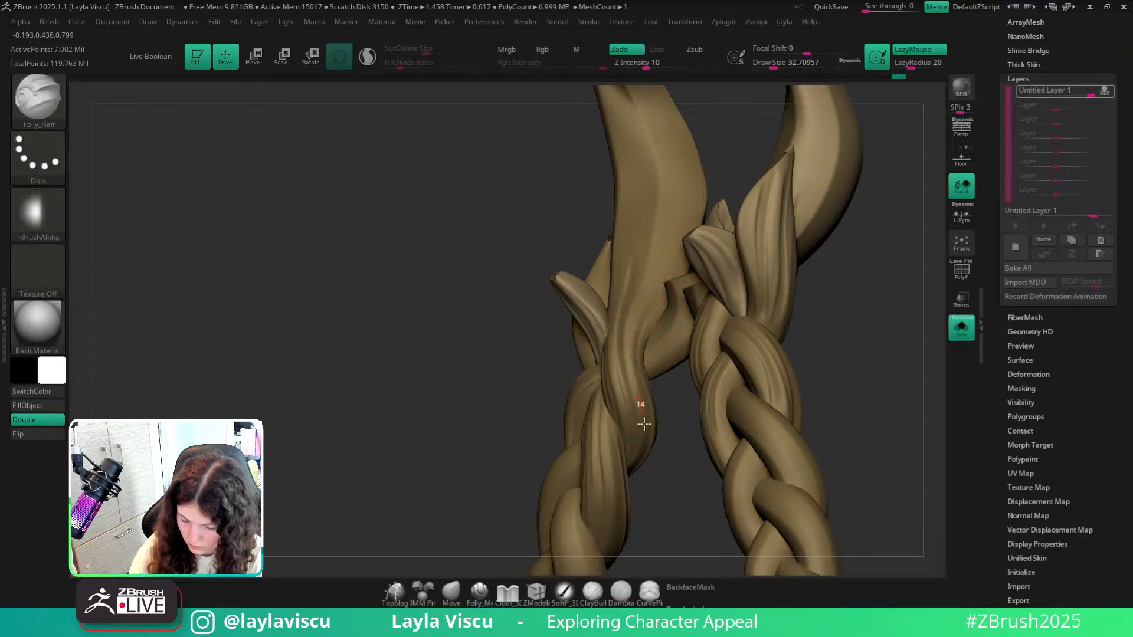
{"action": "right_click_drag", "start_coordinate": [683, 488], "coordinate": [642, 394]}
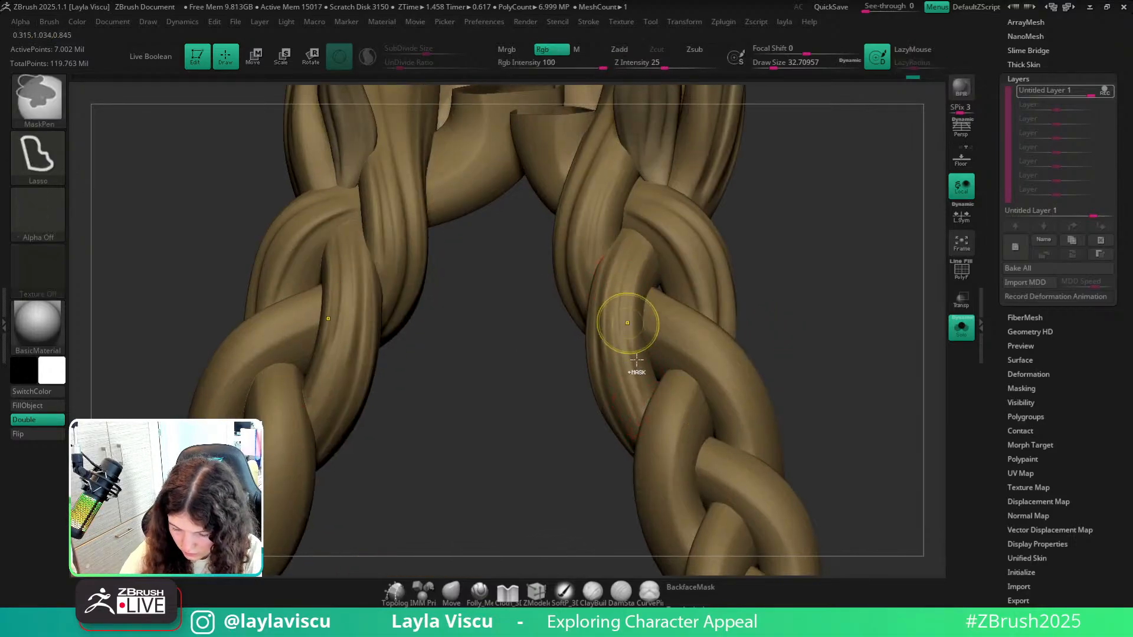
Add grooves on the inner side of the second strand, following its curve to where the next strand crosses it.
{"action": "right_click_drag", "start_coordinate": [811, 252], "coordinate": [759, 353], "text": "ctrl"}
{"action": "right_click_drag", "start_coordinate": [645, 303], "coordinate": [651, 369], "text": "ctrl"}
{"action": "right_click_drag", "start_coordinate": [797, 316], "coordinate": [796, 300]}
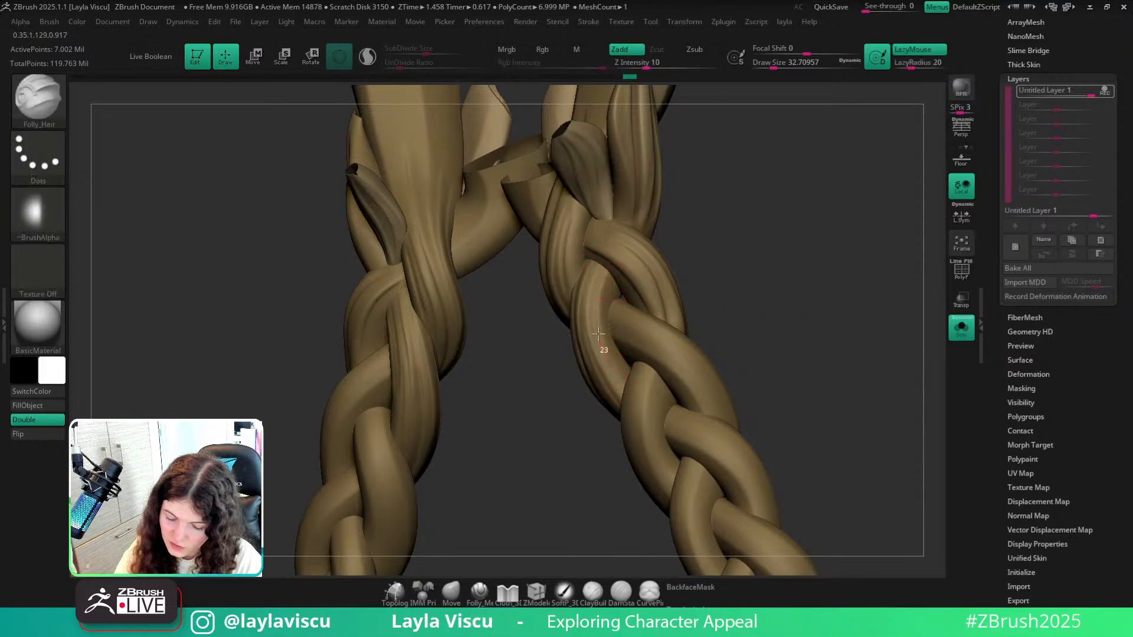
{"action": "mouse_move", "coordinate": [720, 240]}
{"action": "left_mouse_down"}
{"action": "mouse_move", "coordinate": [728, 273]}
{"action": "mouse_move", "coordinate": [685, 288]}
{"action": "left_mouse_up"}
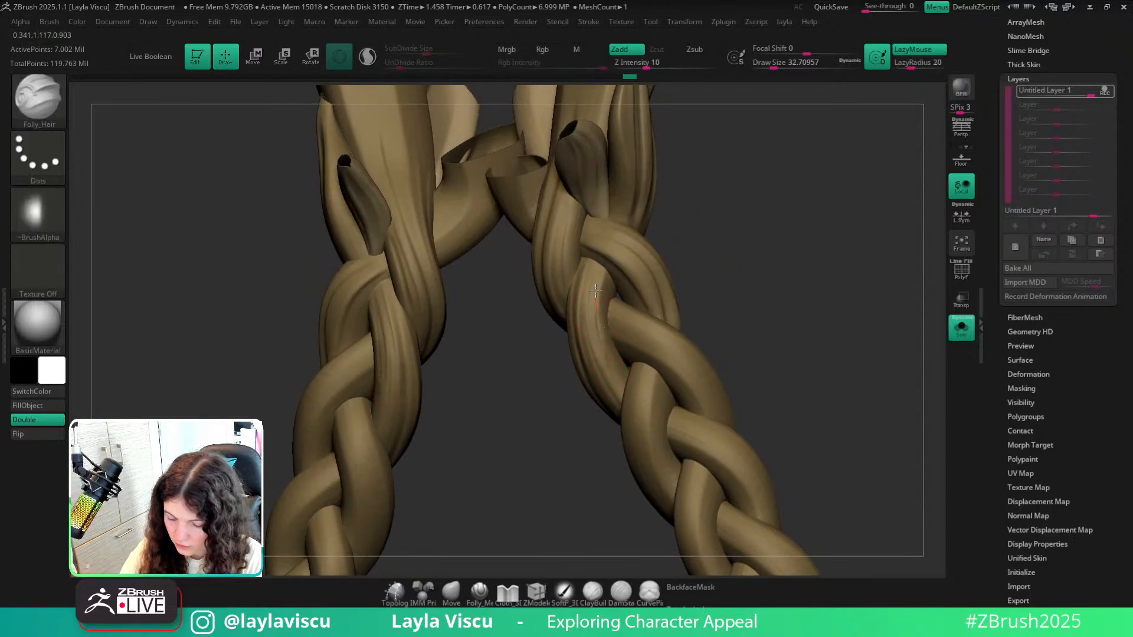
{"action": "left_click_drag", "start_coordinate": [732, 213], "coordinate": [697, 272]}
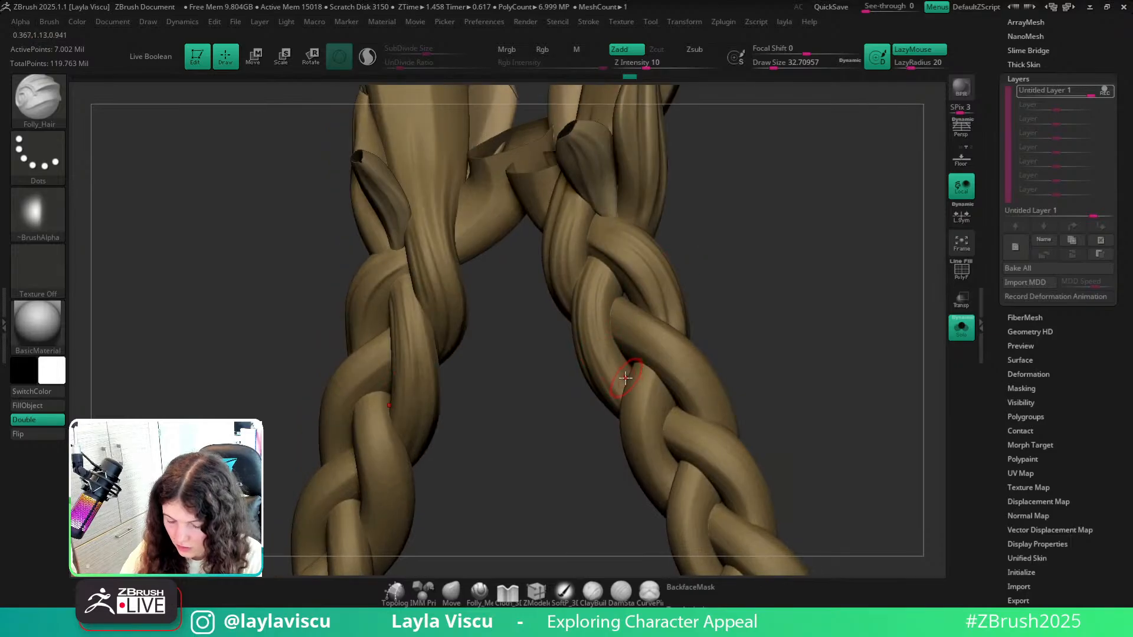
{"action": "left_click_drag", "start_coordinate": [600, 319], "coordinate": [611, 349]}
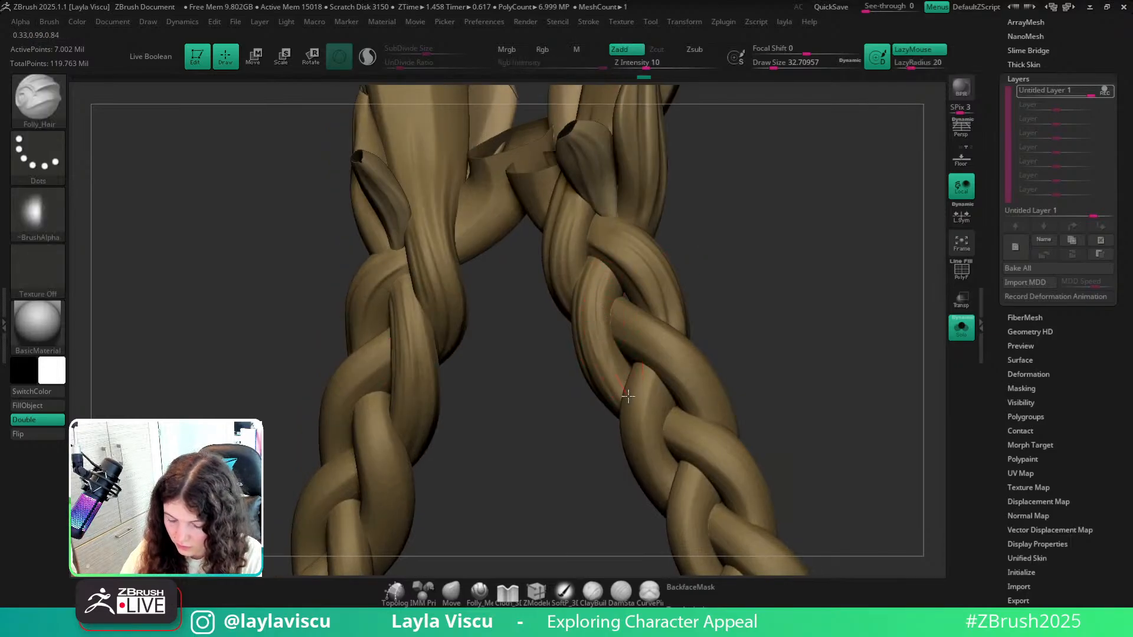
{"action": "mouse_move", "coordinate": [771, 236]}
{"action": "left_mouse_down"}
{"action": "mouse_move", "coordinate": [781, 291]}
{"action": "mouse_move", "coordinate": [713, 271]}
{"action": "mouse_move", "coordinate": [685, 354]}
{"action": "left_mouse_up"}
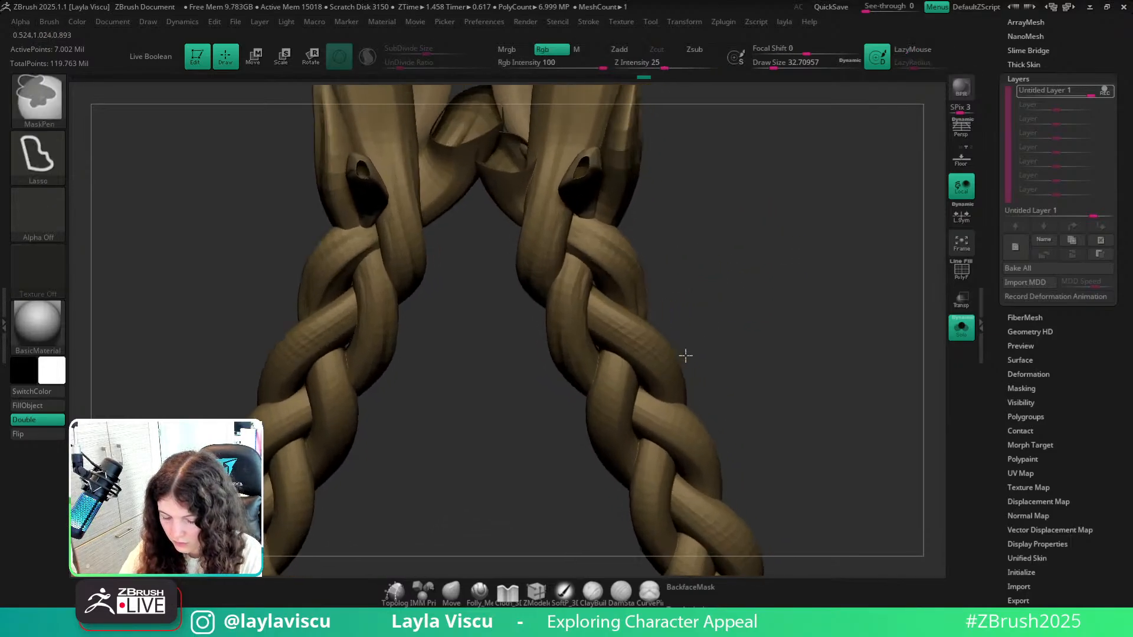
Polish the grooved second strand with the hPolish brush at a draw size of about 25 and smooth its surface.
{"action": "right_click_drag", "start_coordinate": [685, 356], "coordinate": [688, 359], "text": "ctrl"}
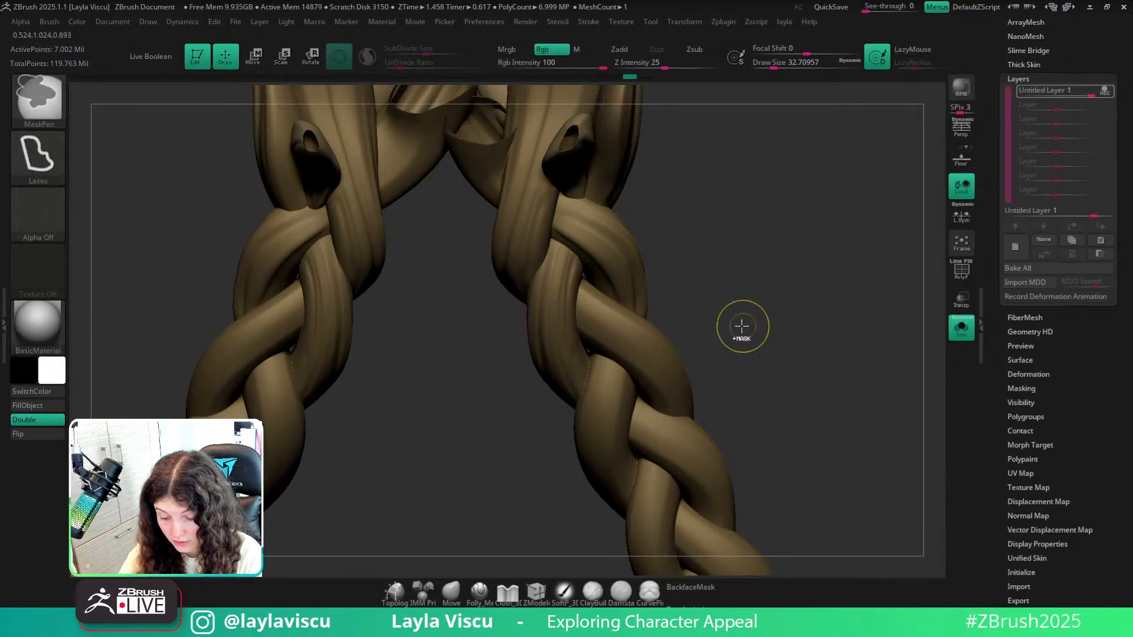
{"action": "key", "text": "b"}
{"action": "key", "text": "h"}
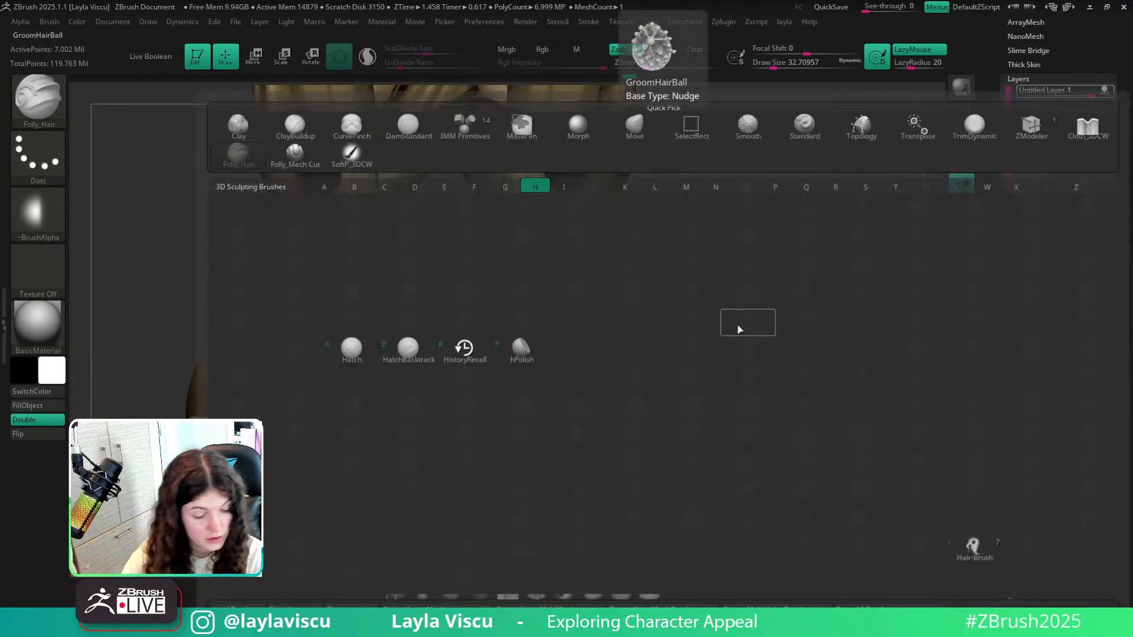
{"action": "key", "text": "p"}
{"action": "left_click_drag", "start_coordinate": [879, 358], "coordinate": [872, 356]}
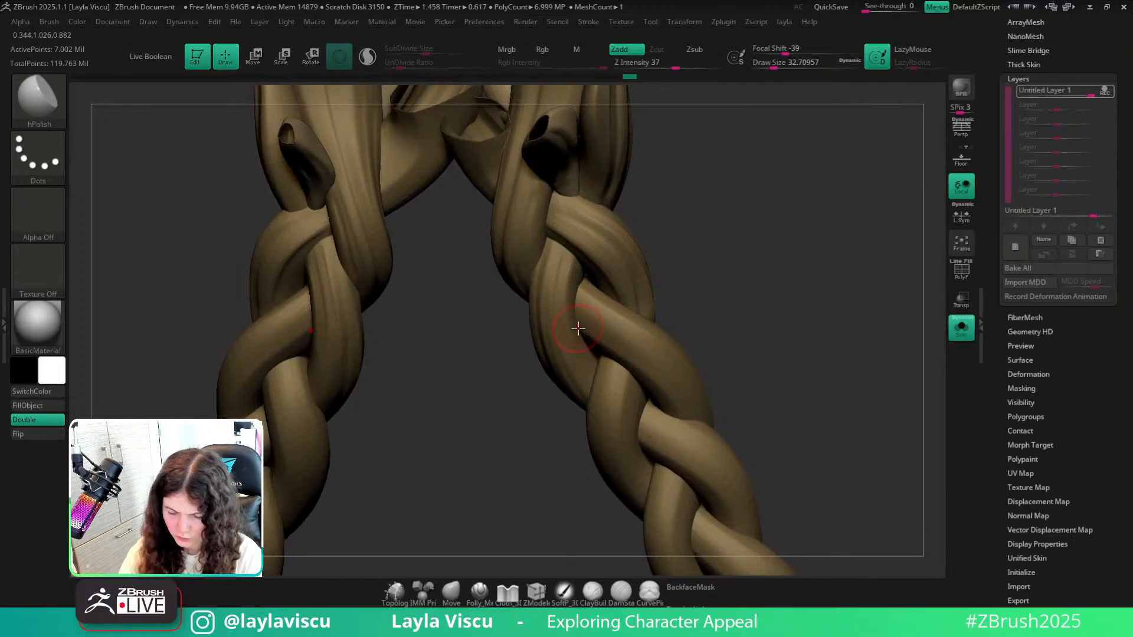
{"action": "key", "text": "s"}
{"action": "left_click", "coordinate": [572, 326]}
{"action": "left_click_drag", "start_coordinate": [696, 198], "coordinate": [686, 215]}
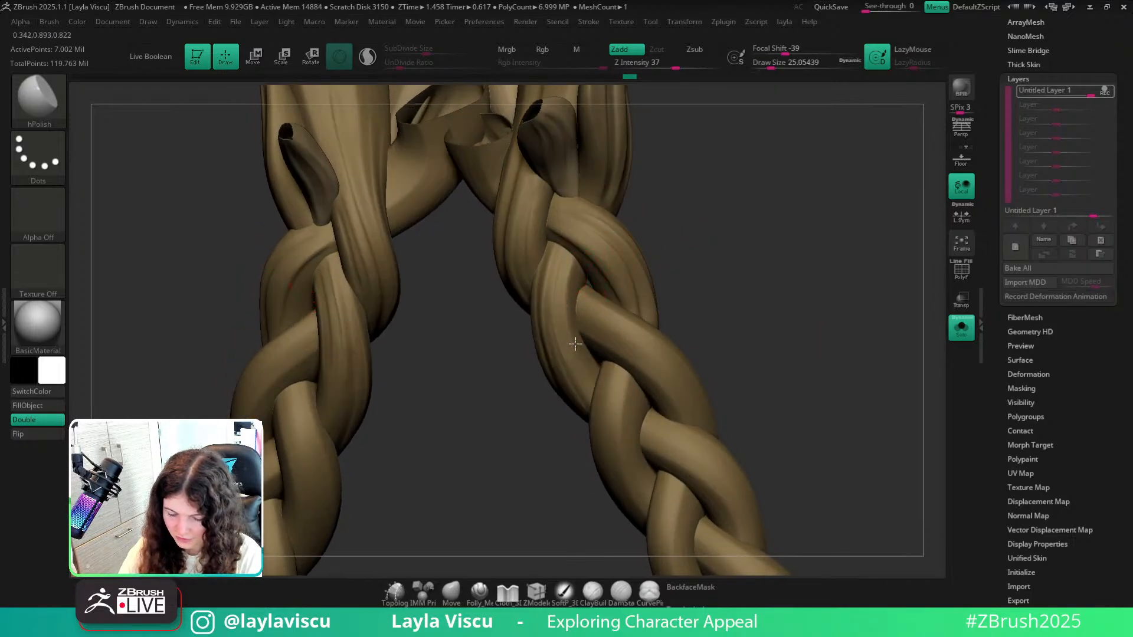
{"action": "left_click_drag", "start_coordinate": [580, 363], "coordinate": [569, 285]}
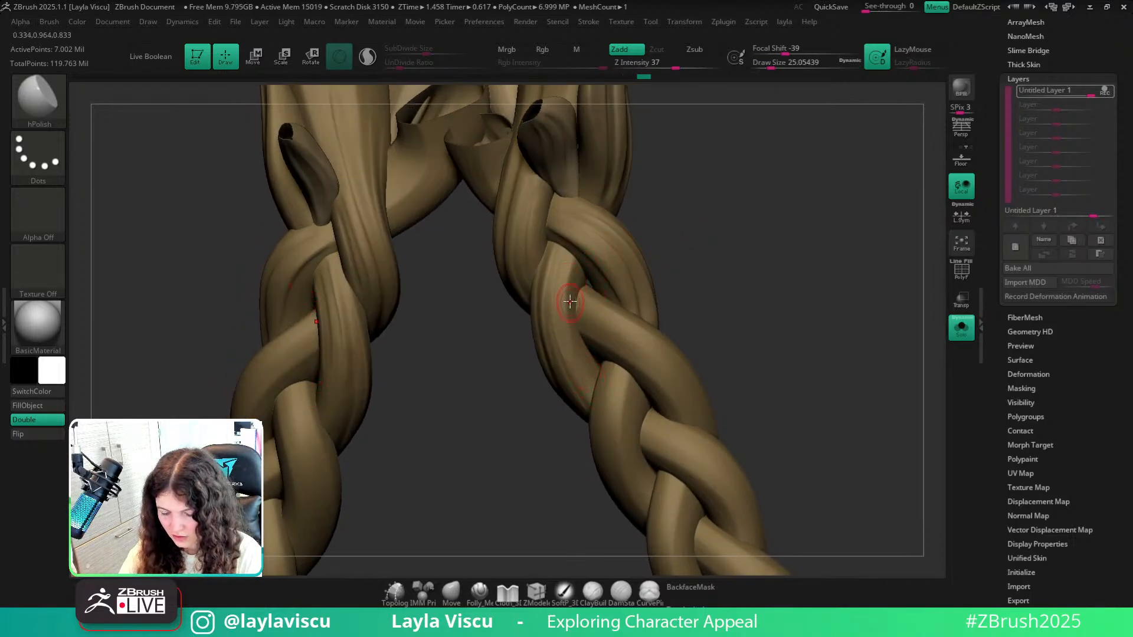
{"action": "left_click_drag", "start_coordinate": [620, 350], "coordinate": [640, 330]}
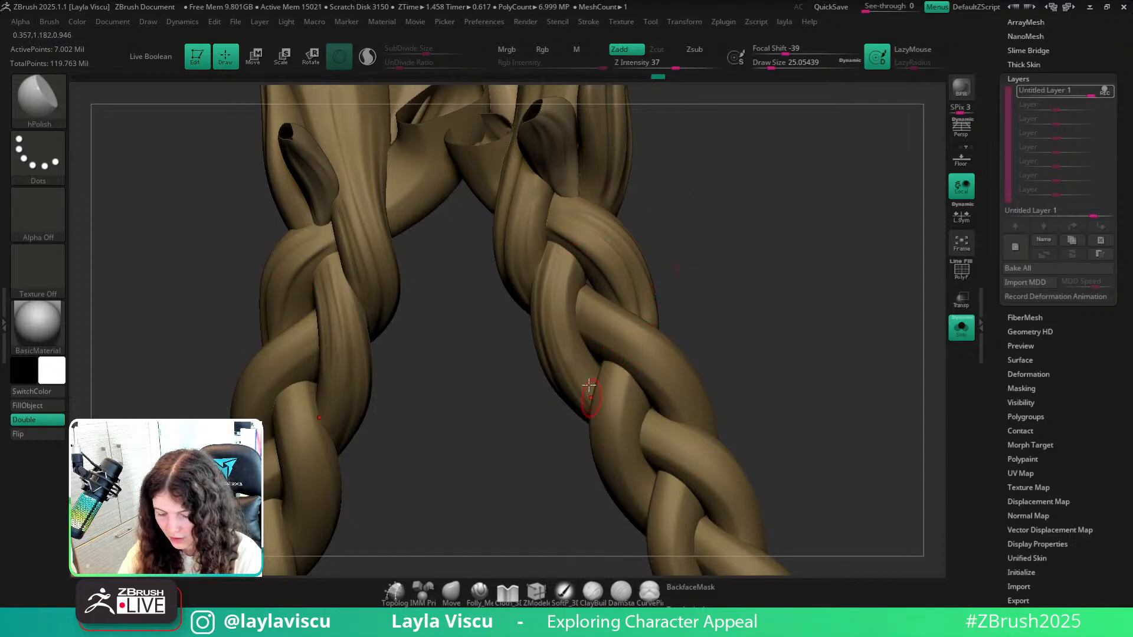
{"action": "key", "text": "shift"}
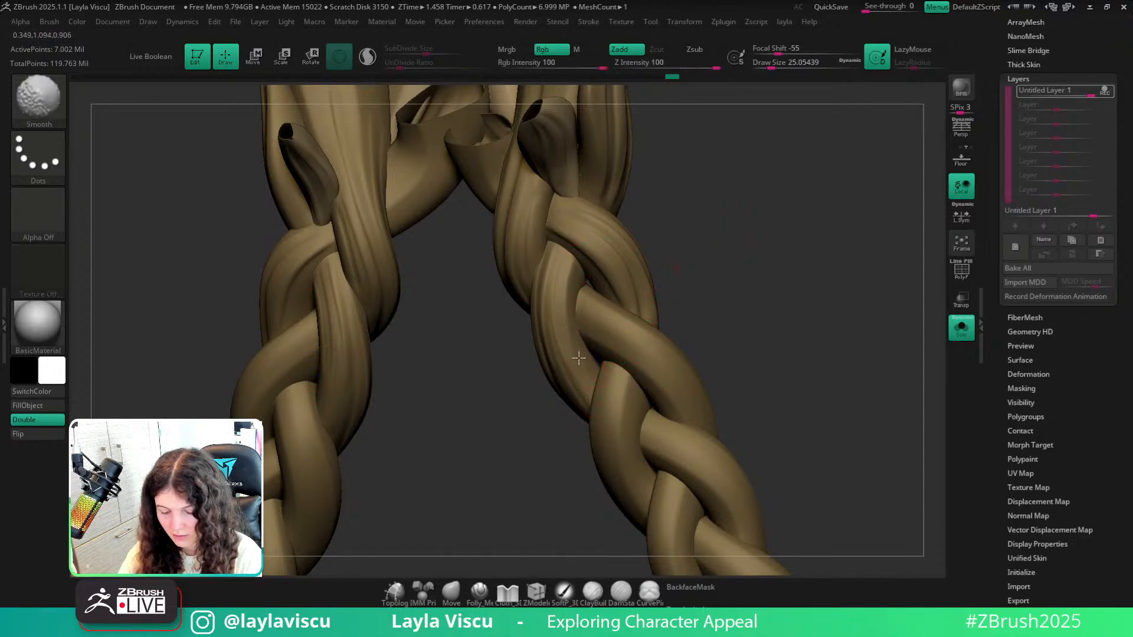
Switch back to the Folly_Hair brush and check both braids along their whole length.
{"action": "mouse_move", "coordinate": [710, 192]}
{"action": "left_mouse_down"}
{"action": "mouse_move", "coordinate": [752, 296]}
{"action": "mouse_move", "coordinate": [702, 243]}
{"action": "left_mouse_up"}
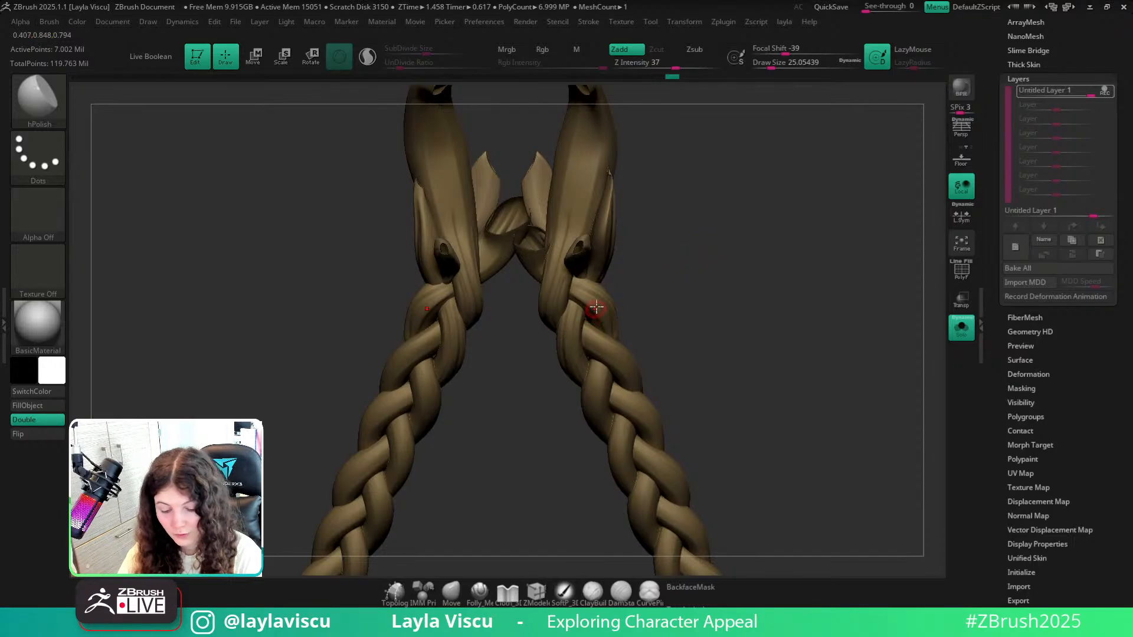
{"action": "key", "text": "b"}
{"action": "key", "text": "f"}
{"action": "key", "text": "h"}
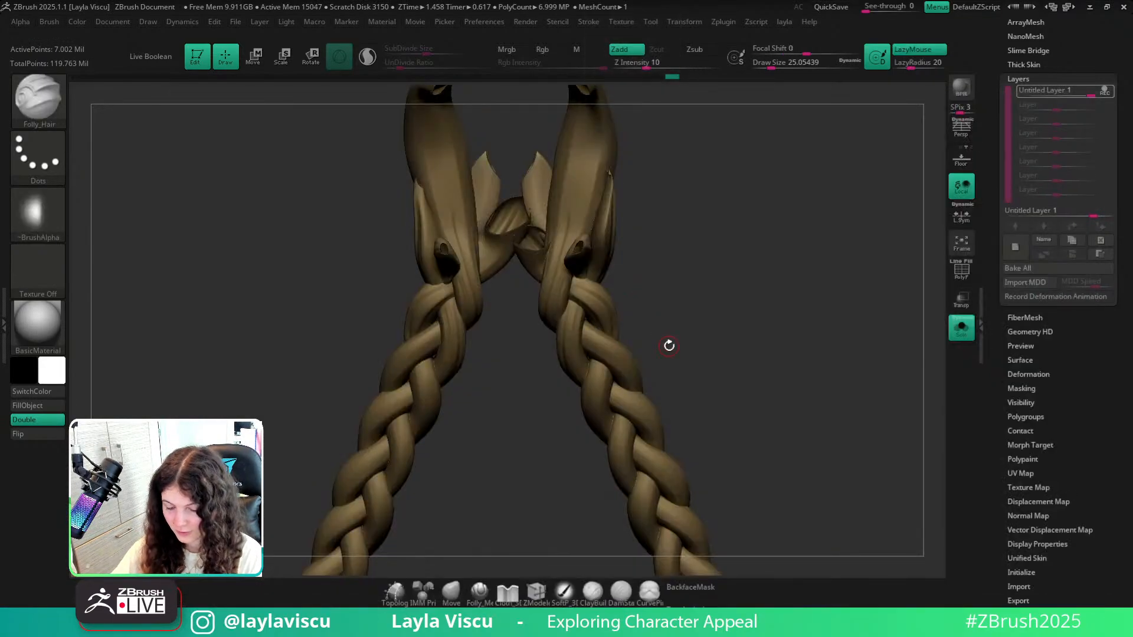
{"action": "left_click_drag", "start_coordinate": [730, 366], "coordinate": [722, 357]}
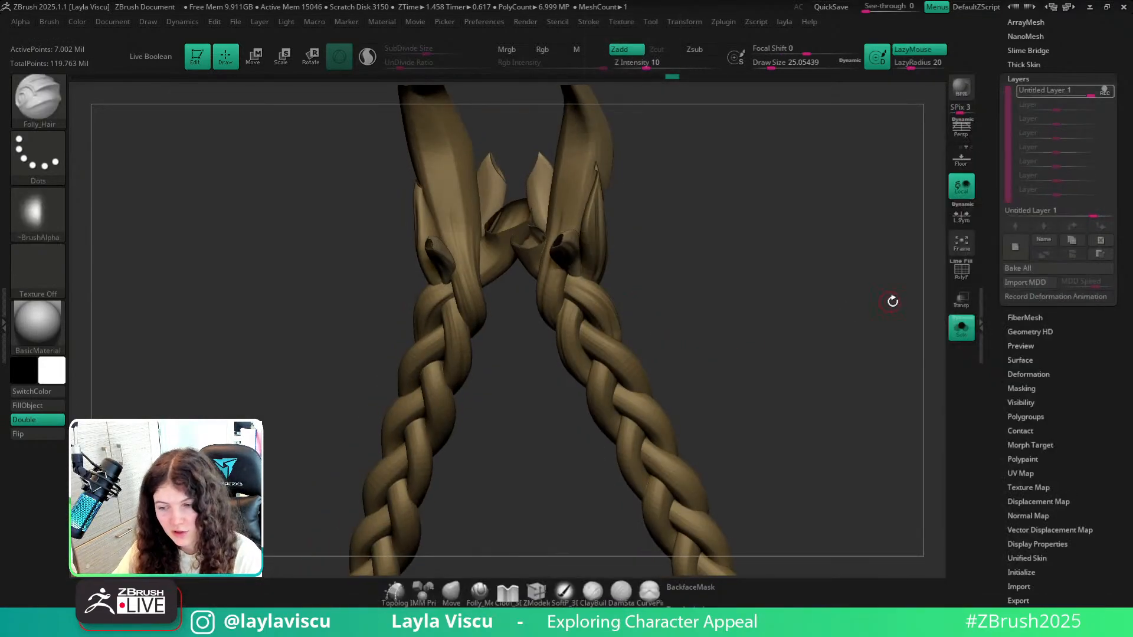
{"action": "right_click_drag", "start_coordinate": [892, 302], "coordinate": [738, 331], "text": "ctrl"}
{"action": "left_click_drag", "start_coordinate": [841, 389], "coordinate": [845, 295], "text": "alt"}
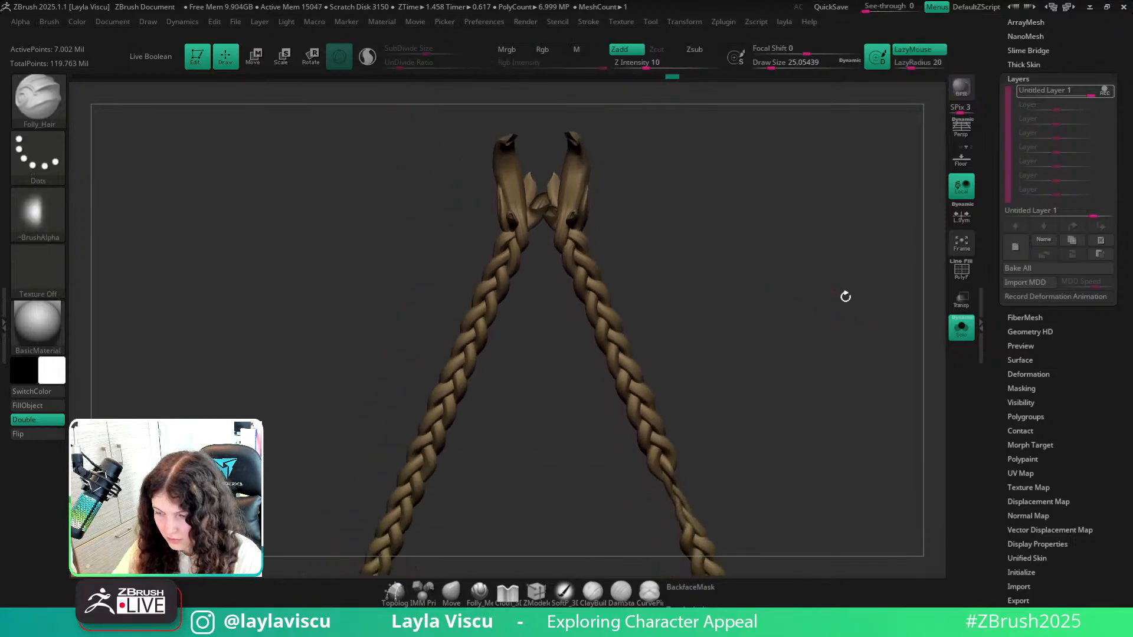
Compare the braids with the full character shown and inspect the outfit, trousers and lower braids from the front.
{"action": "left_click", "coordinate": [961, 329]}
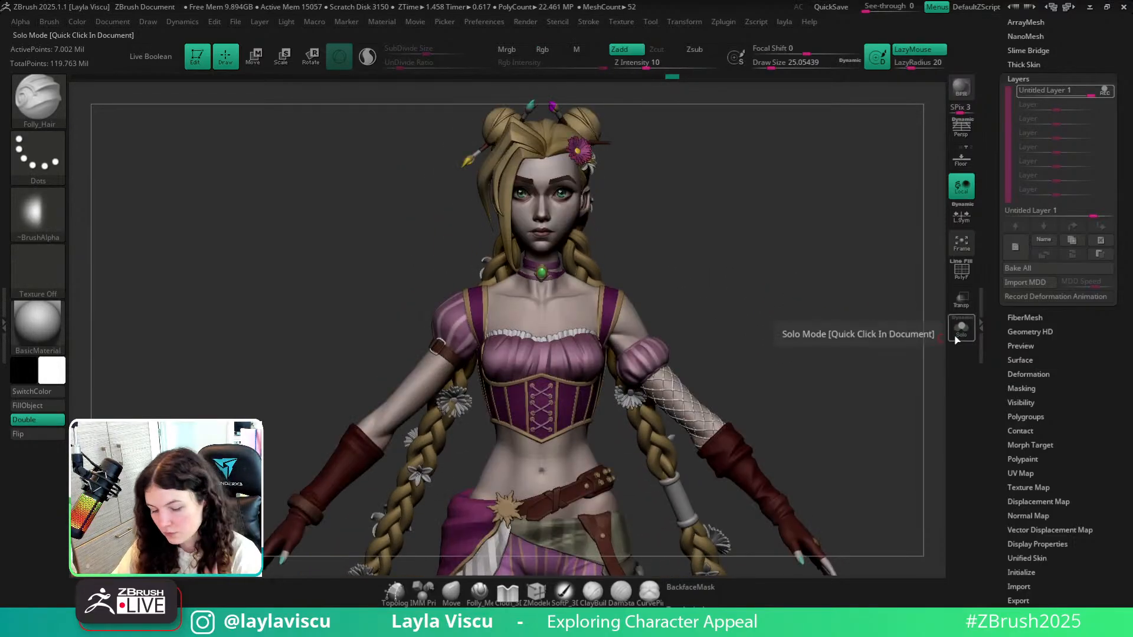
{"action": "left_click_drag", "start_coordinate": [661, 299], "coordinate": [960, 339]}
{"action": "left_click", "coordinate": [713, 343], "text": "alt"}
{"action": "left_click", "coordinate": [961, 331]}
{"action": "left_click_drag", "start_coordinate": [869, 319], "coordinate": [815, 303], "text": "shift"}
{"action": "left_click", "coordinate": [962, 329]}
{"action": "left_click_drag", "start_coordinate": [849, 363], "coordinate": [789, 120], "text": "alt"}
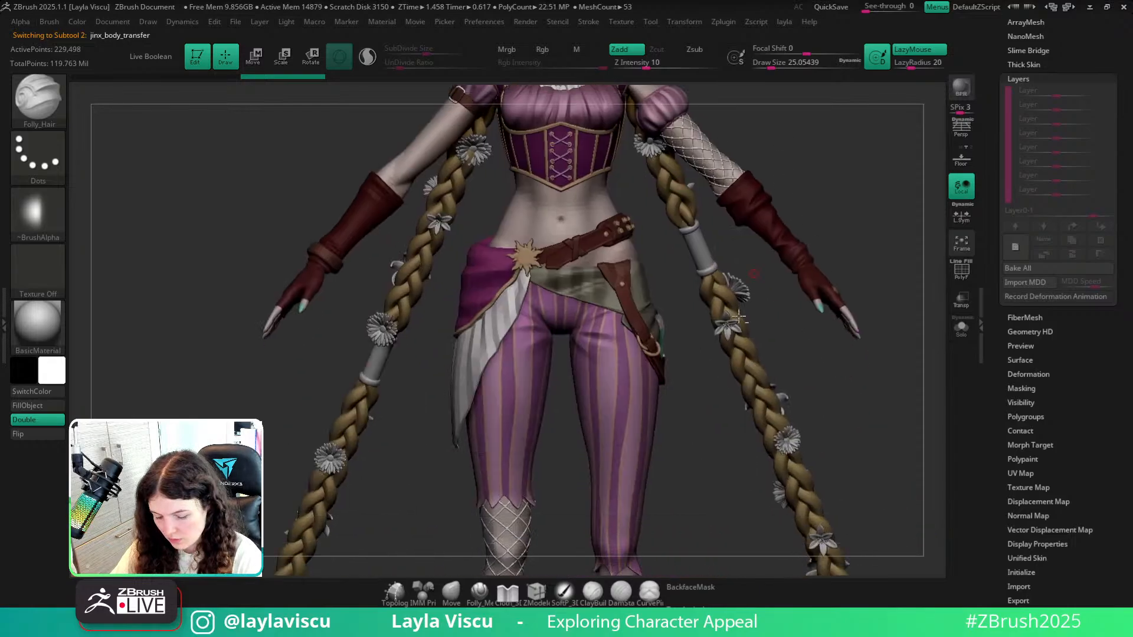
{"action": "left_click_drag", "start_coordinate": [723, 451], "coordinate": [746, 358], "text": "alt"}
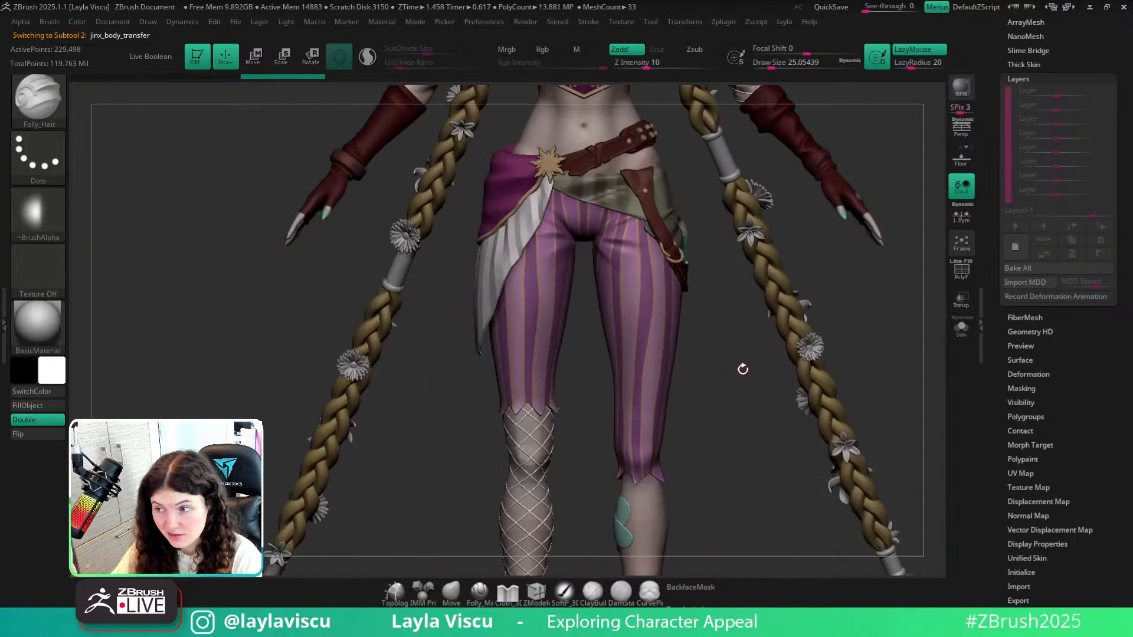
{"action": "key", "text": "ctrl"}
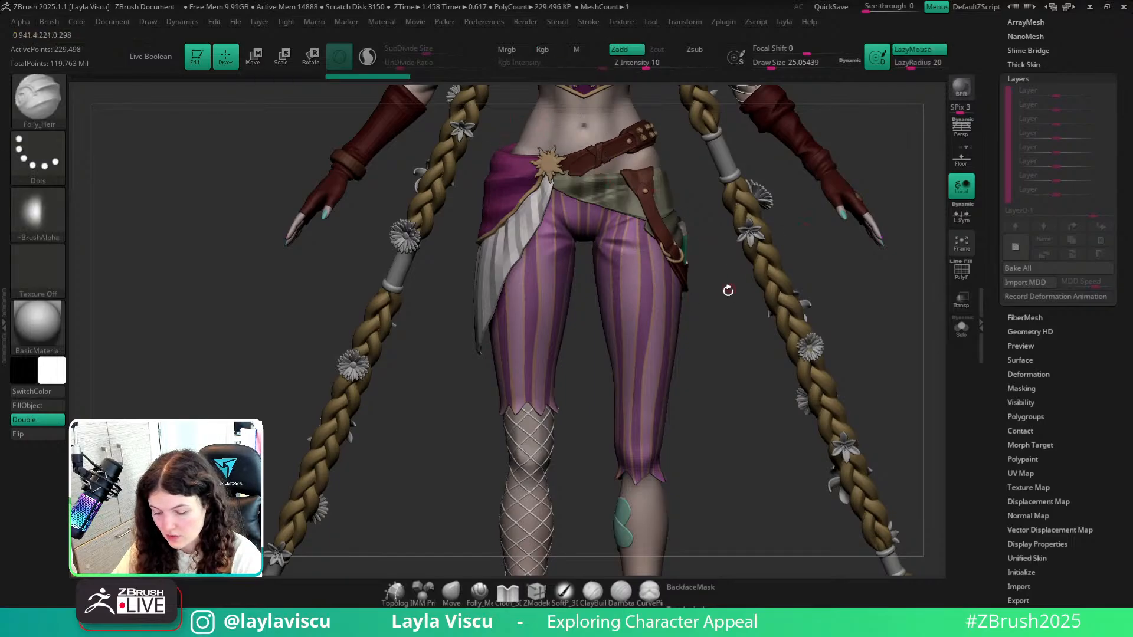
{"action": "left_click_drag", "start_coordinate": [728, 291], "coordinate": [703, 359], "text": "alt"}
Find the trousers subtool jinxpunzel_v007_009 in the subtool list, select it and turn off its polypaint.
{"action": "left_click_drag", "start_coordinate": [1075, 77], "coordinate": [1051, 108]}
{"action": "left_click", "coordinate": [1015, 128]}
{"action": "left_click_drag", "start_coordinate": [1126, 342], "coordinate": [1125, 254]}
{"action": "left_click", "coordinate": [1017, 593]}
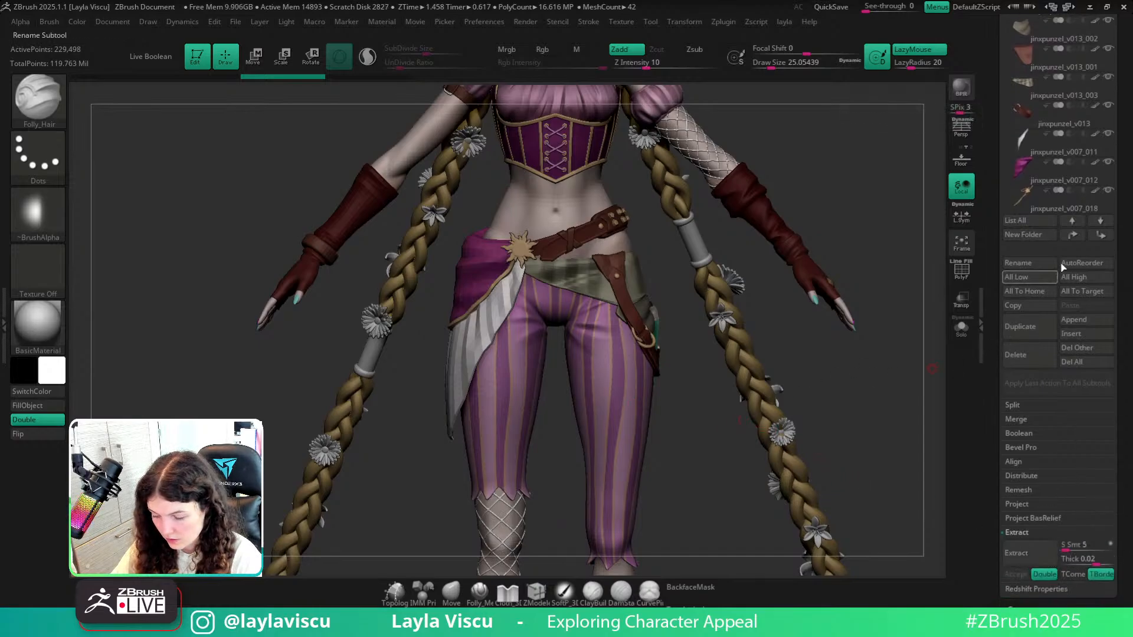
{"action": "left_click_drag", "start_coordinate": [1129, 133], "coordinate": [1130, 489]}
{"action": "left_click_drag", "start_coordinate": [1009, 43], "coordinate": [1013, 263]}
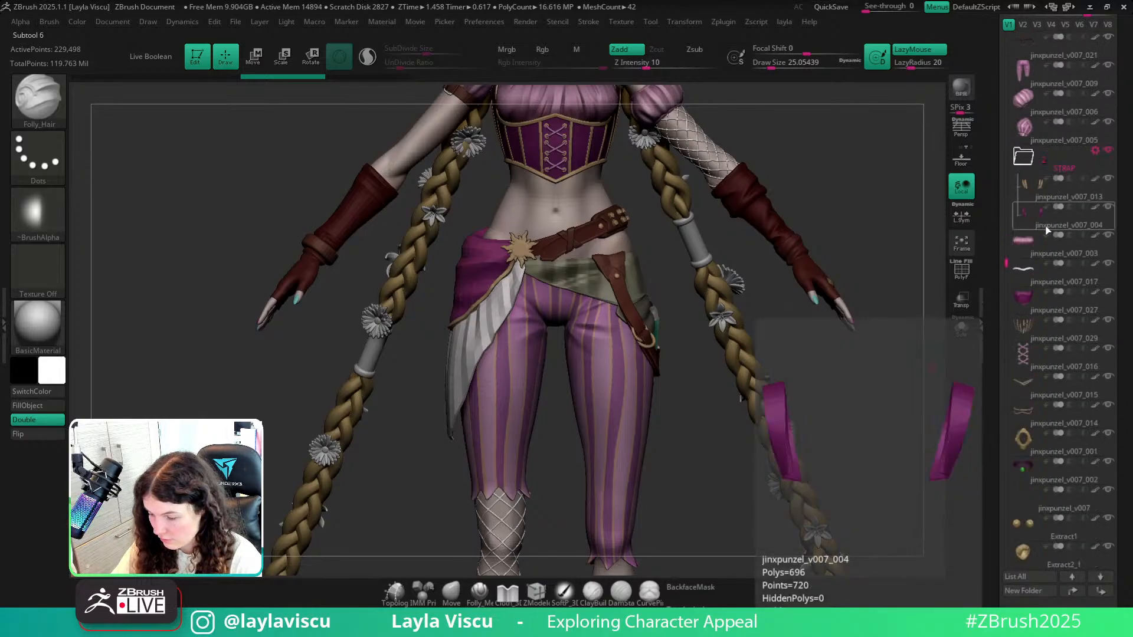
{"action": "left_click", "coordinate": [1093, 66]}
Isolate the trousers and examine their folds from the front and the back.
{"action": "left_click_drag", "start_coordinate": [903, 356], "coordinate": [790, 377]}
{"action": "left_click", "coordinate": [962, 333]}
{"action": "left_click", "coordinate": [961, 327]}
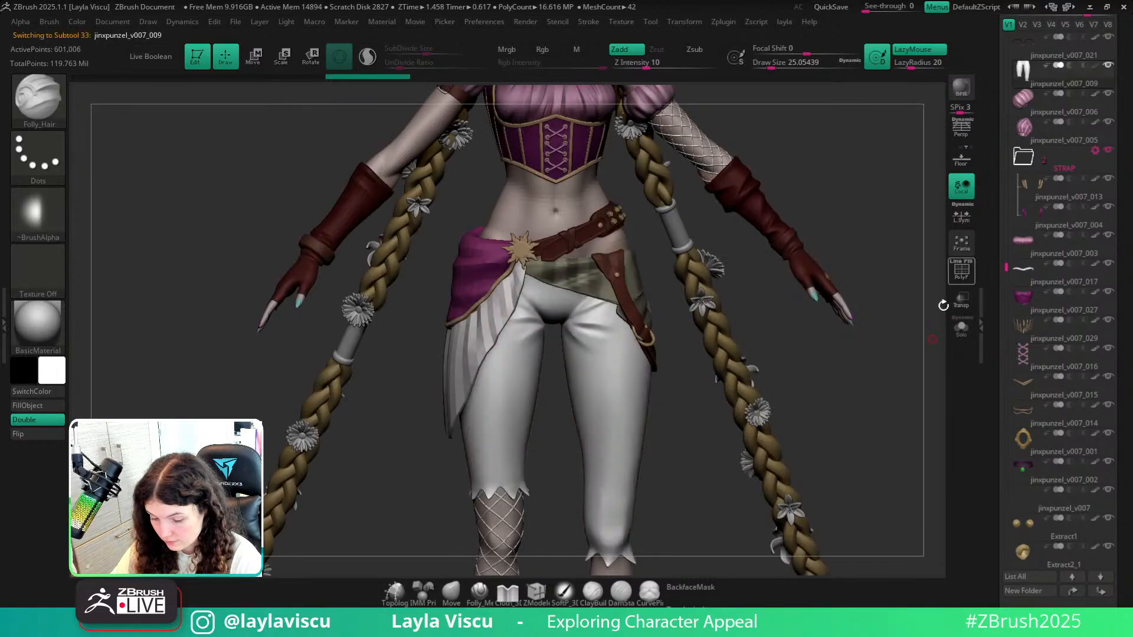
{"action": "left_click", "coordinate": [962, 329]}
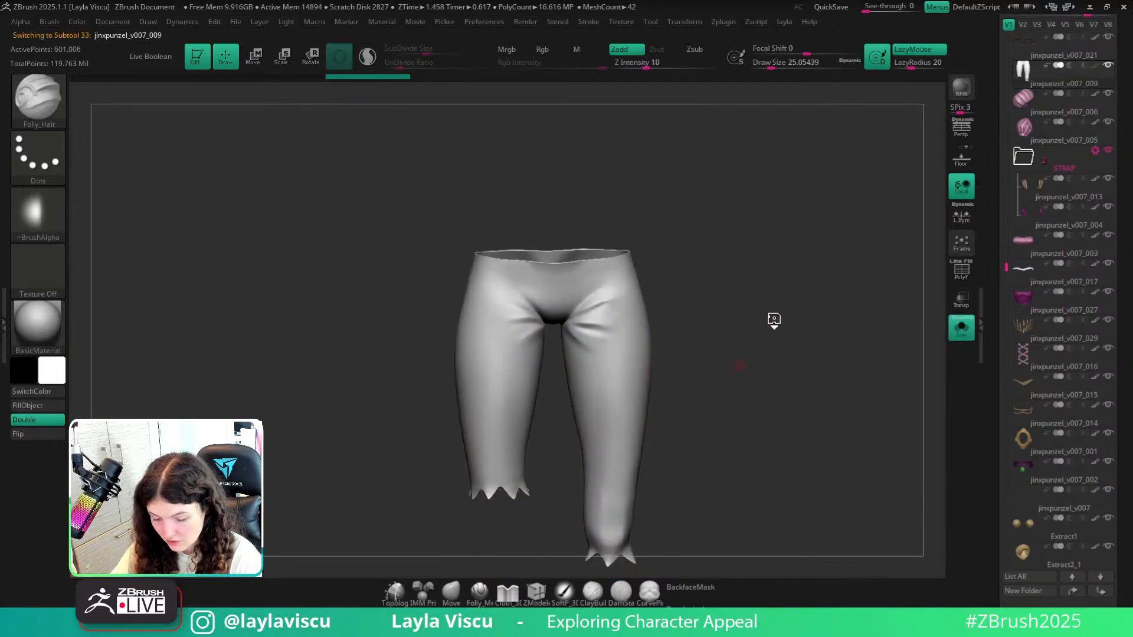
{"action": "mouse_move", "coordinate": [791, 316]}
{"action": "left_mouse_down"}
{"action": "mouse_move", "coordinate": [691, 329]}
{"action": "mouse_move", "coordinate": [769, 379]}
{"action": "mouse_move", "coordinate": [584, 410]}
{"action": "left_mouse_up"}
{"action": "right_click_drag", "start_coordinate": [585, 410], "coordinate": [478, 524], "text": "ctrl"}
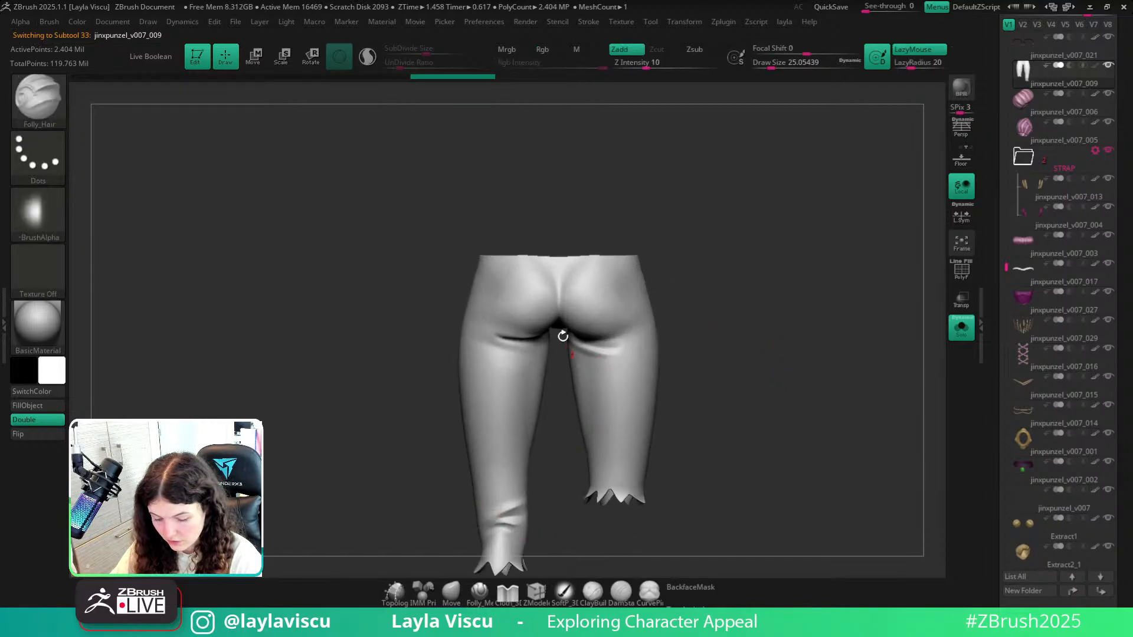
Examine the trousers' folds from several sides, comparing the isolated trousers with the complete outfit.
{"action": "left_click_drag", "start_coordinate": [713, 357], "coordinate": [780, 385]}
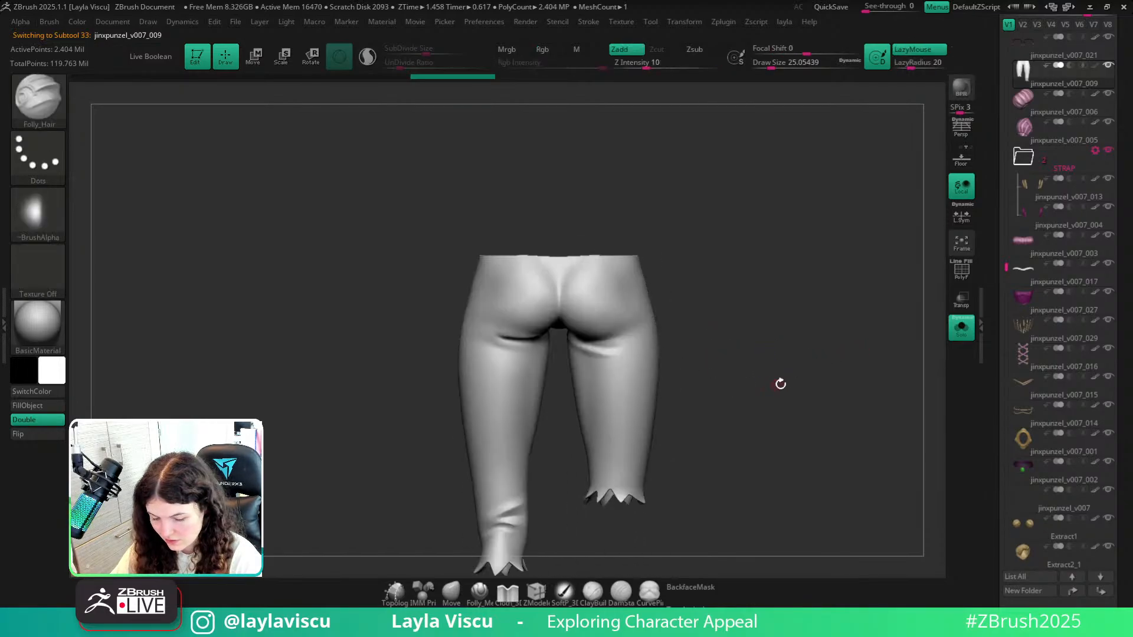
{"action": "left_click", "coordinate": [962, 334]}
{"action": "mouse_move", "coordinate": [870, 337]}
{"action": "left_mouse_down"}
{"action": "mouse_move", "coordinate": [766, 337]}
{"action": "mouse_move", "coordinate": [768, 346]}
{"action": "mouse_move", "coordinate": [657, 358]}
{"action": "mouse_move", "coordinate": [622, 384]}
{"action": "left_mouse_up"}
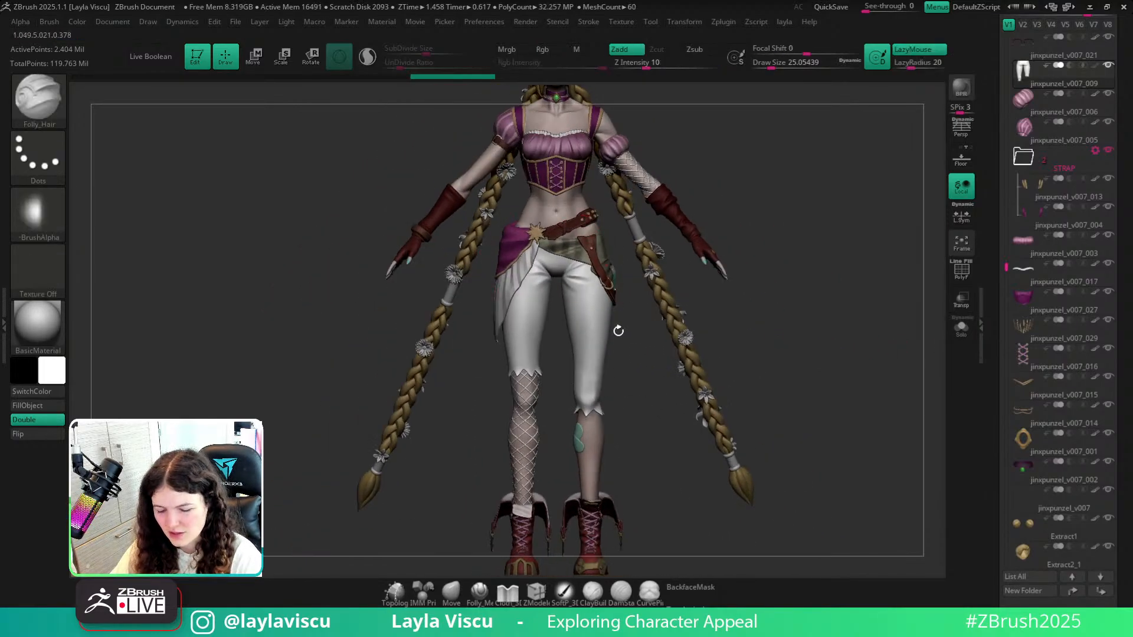
{"action": "right_click_drag", "start_coordinate": [573, 252], "coordinate": [686, 324], "text": "ctrl"}
{"action": "left_click_drag", "start_coordinate": [856, 365], "coordinate": [888, 419], "text": "alt"}
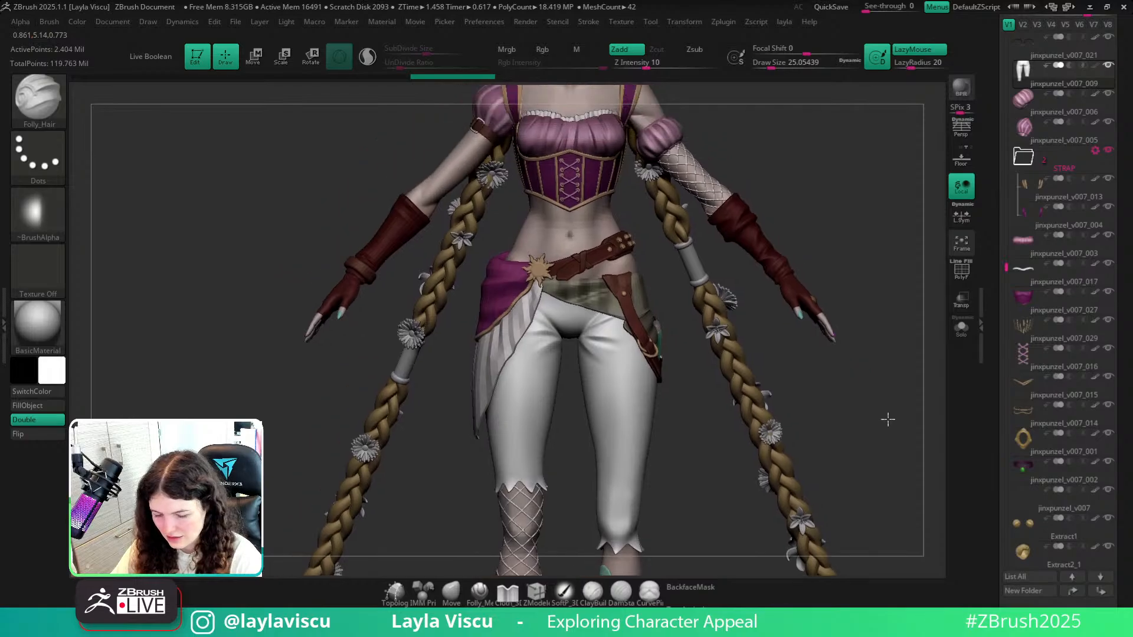
{"action": "left_click", "coordinate": [962, 328]}
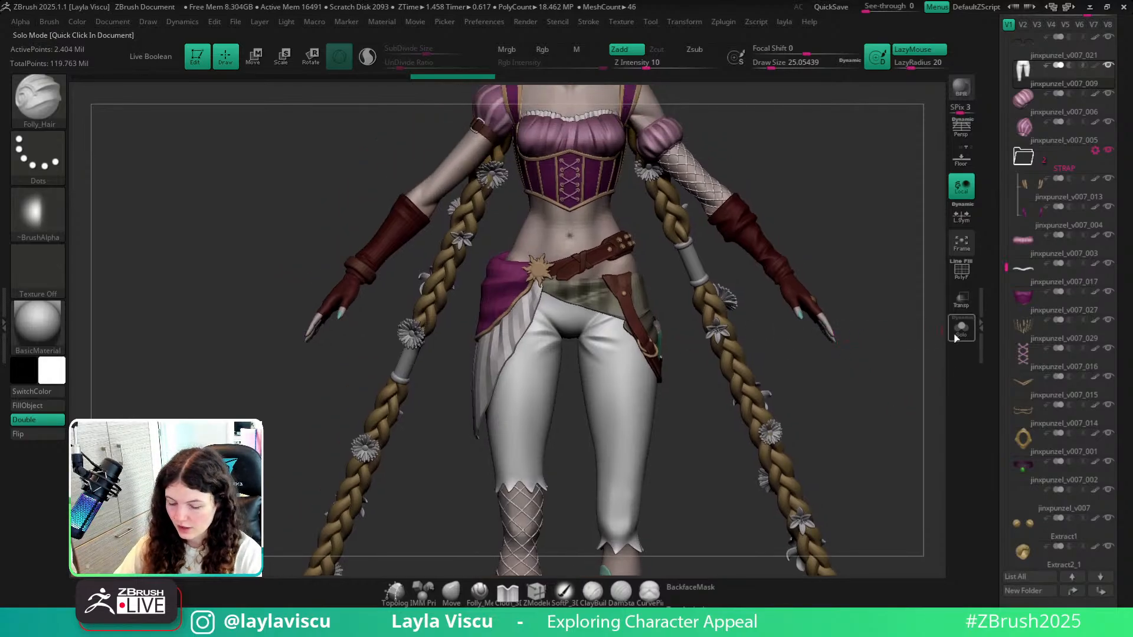
{"action": "mouse_move", "coordinate": [822, 357]}
{"action": "left_mouse_down"}
{"action": "mouse_move", "coordinate": [655, 348]}
{"action": "mouse_move", "coordinate": [813, 366]}
{"action": "left_mouse_up"}
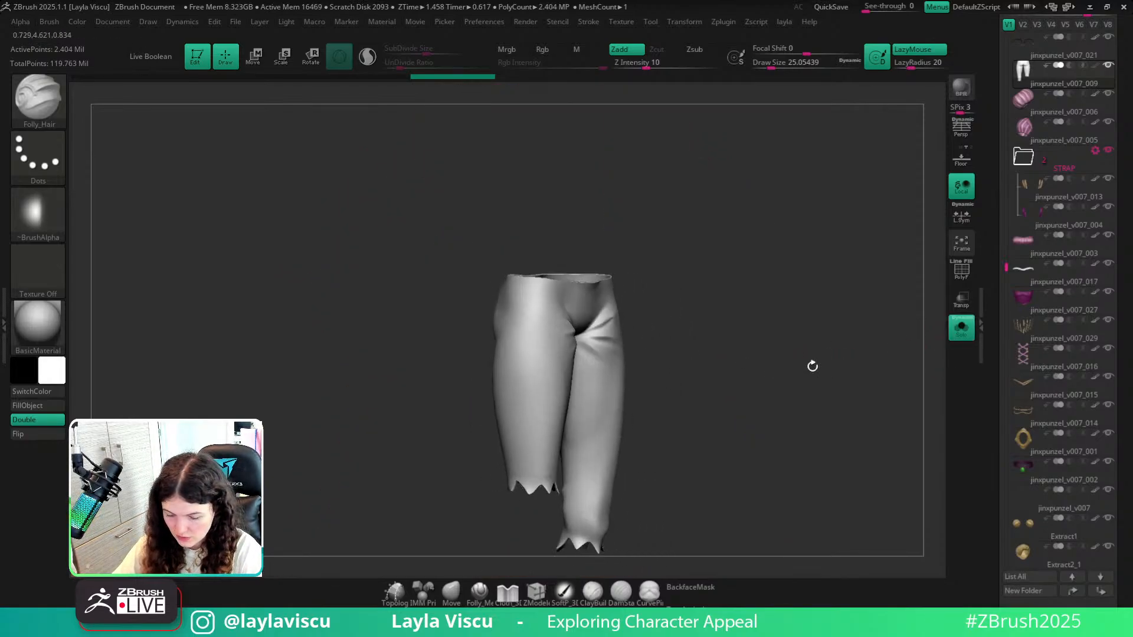
{"action": "left_click_drag", "start_coordinate": [679, 342], "coordinate": [791, 346]}
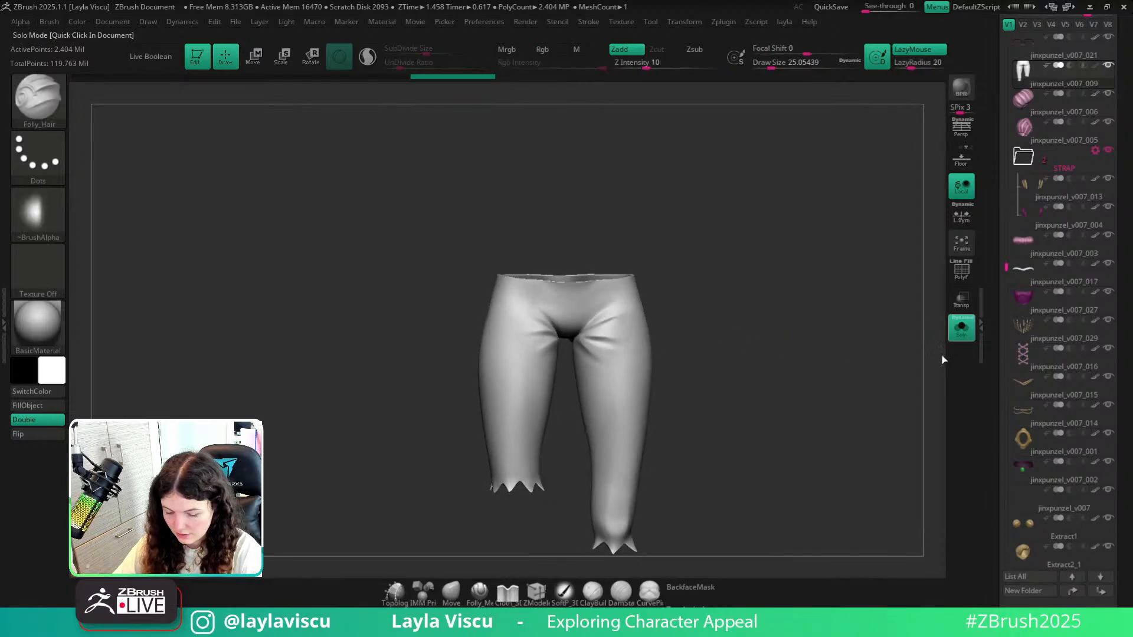
{"action": "left_click", "coordinate": [962, 328]}
{"action": "key", "text": "f"}
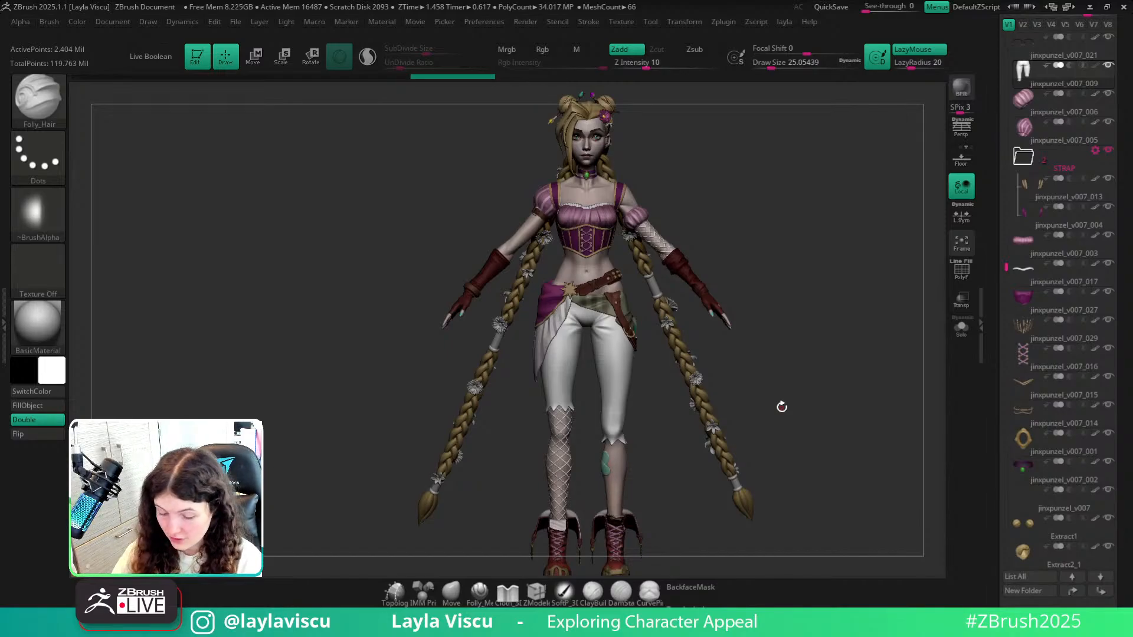
Select the braids subtool Extract3 on the full character and isolate it for close work on the upper braids.
{"action": "left_click", "coordinate": [681, 345], "text": "alt"}
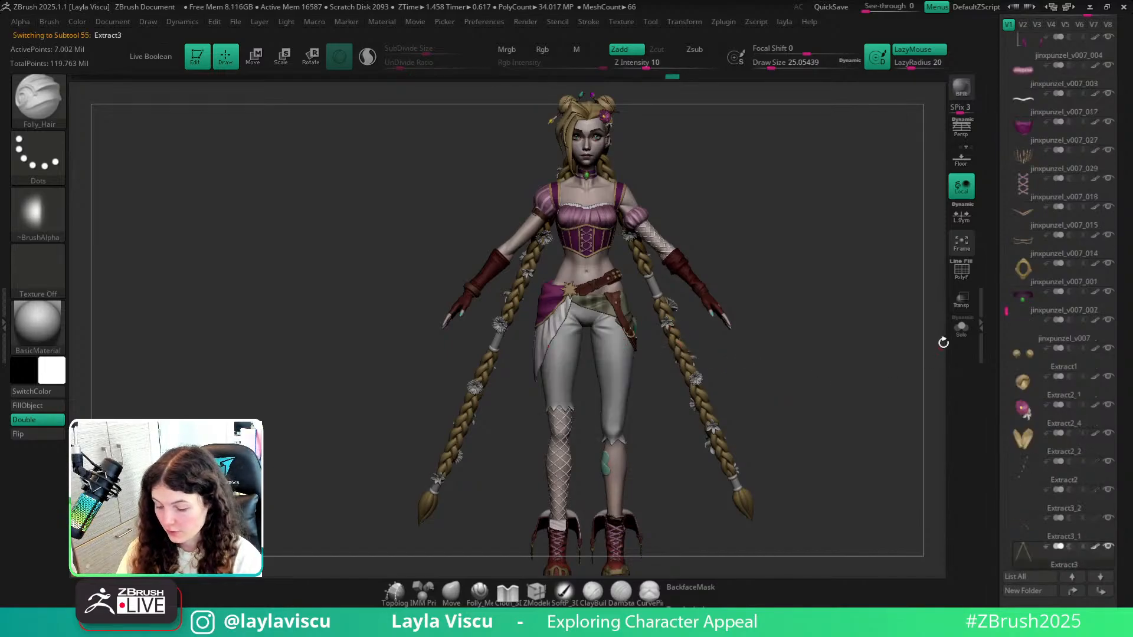
{"action": "left_click", "coordinate": [962, 328]}
{"action": "right_click_drag", "start_coordinate": [728, 388], "coordinate": [768, 470], "text": "ctrl"}
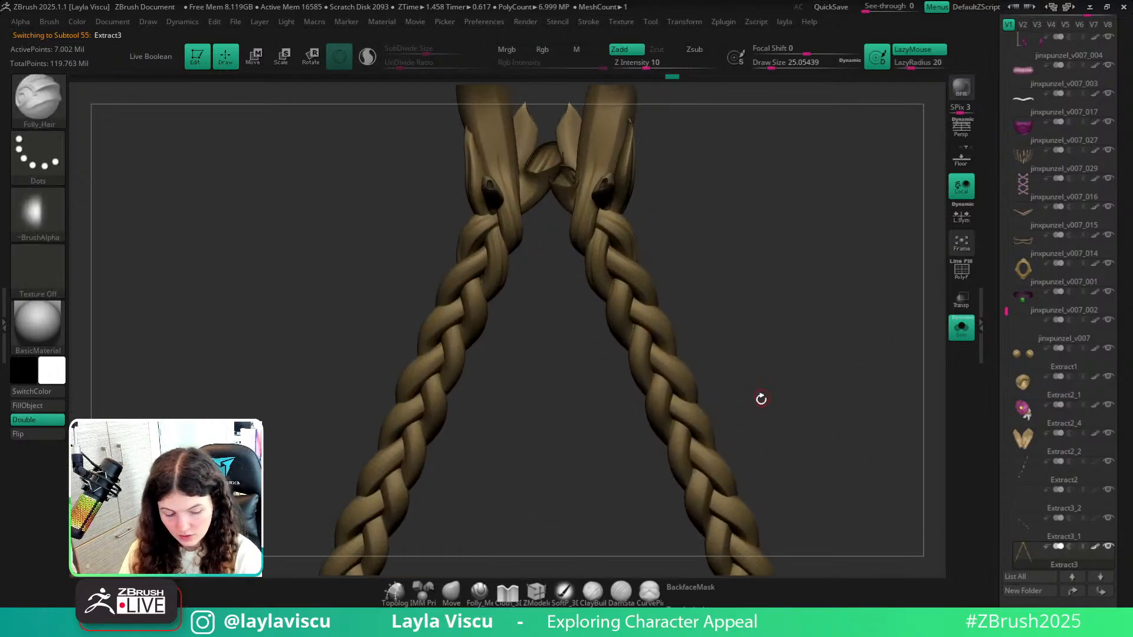
{"action": "key", "text": "b"}
{"action": "key", "text": "Escape"}
{"action": "mouse_move", "coordinate": [769, 370]}
{"action": "right_mouse_down"}
{"action": "mouse_move", "coordinate": [804, 437]}
{"action": "mouse_move", "coordinate": [806, 381]}
{"action": "mouse_move", "coordinate": [787, 389]}
{"action": "mouse_move", "coordinate": [789, 423]}
{"action": "mouse_move", "coordinate": [778, 382]}
{"action": "mouse_move", "coordinate": [752, 354]}
{"action": "right_mouse_up"}
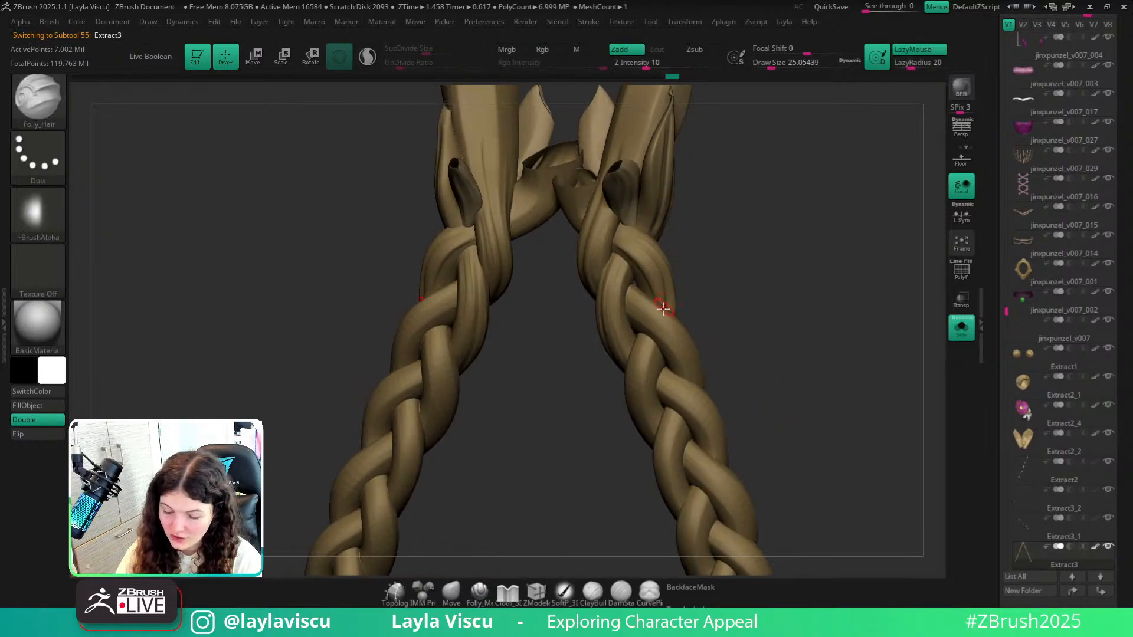
{"action": "key", "text": "s"}
{"action": "left_click_drag", "start_coordinate": [663, 312], "coordinate": [666, 312]}
{"action": "right_click_drag", "start_coordinate": [704, 315], "coordinate": [695, 330]}
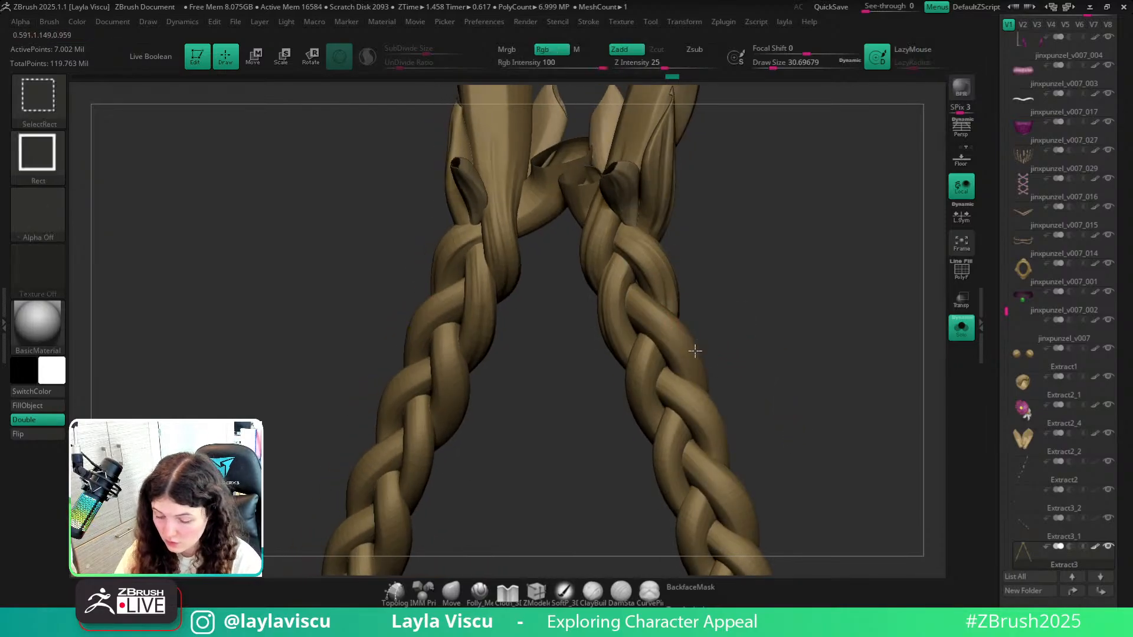
{"action": "left_click", "coordinate": [695, 351], "text": "ctrl+shift"}
{"action": "key", "text": "s"}
{"action": "left_click_drag", "start_coordinate": [689, 353], "coordinate": [691, 352]}
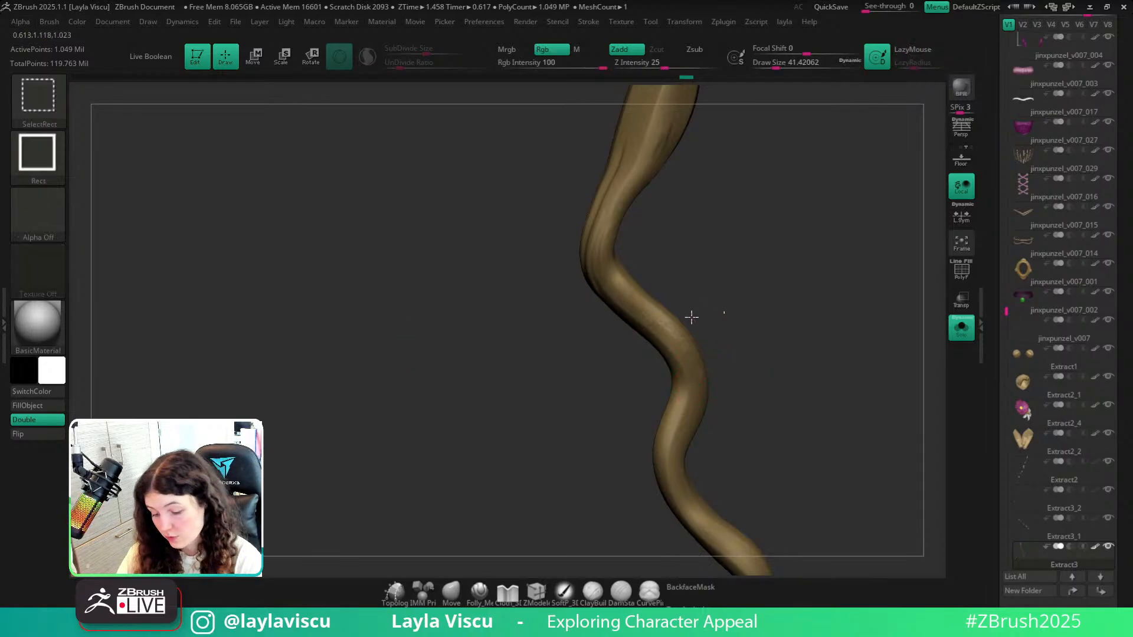
{"action": "left_click", "coordinate": [695, 326], "text": "ctrl+shift"}
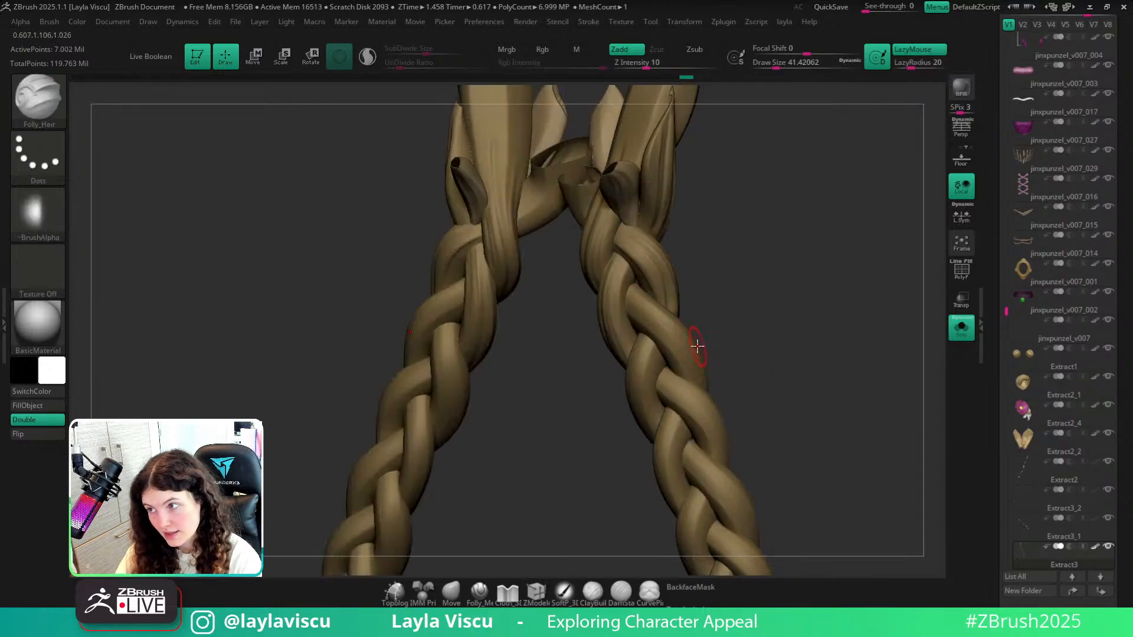
Hide everything except the matching strand in both braids.
{"action": "left_click", "coordinate": [690, 348], "text": "ctrl+shift"}
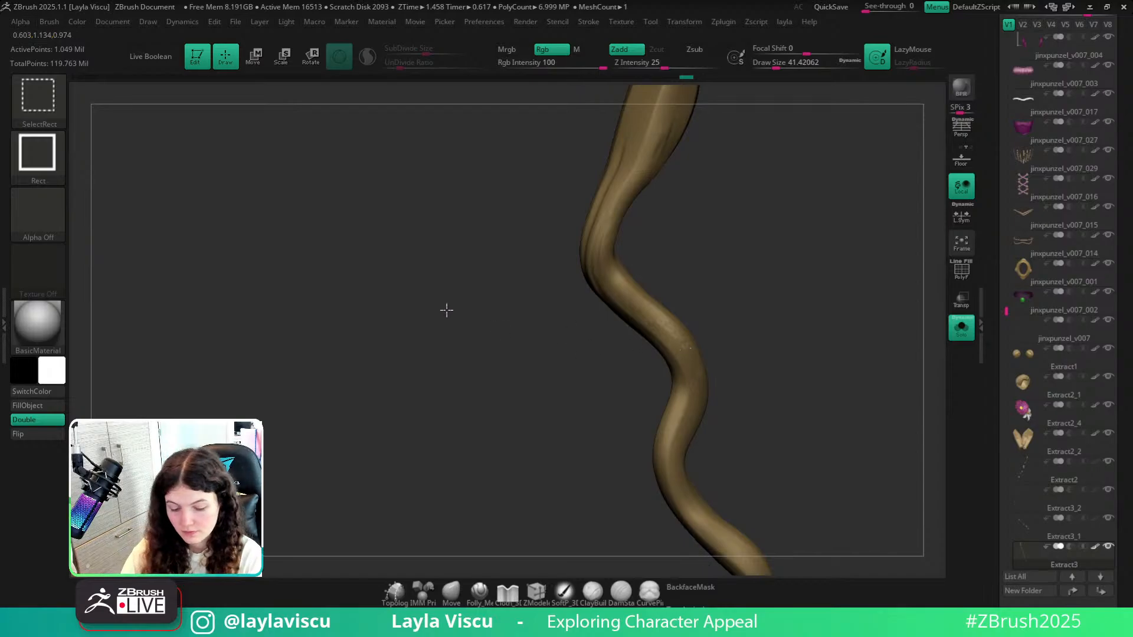
{"action": "left_click_drag", "start_coordinate": [447, 310], "coordinate": [406, 297], "text": "ctrl+shift"}
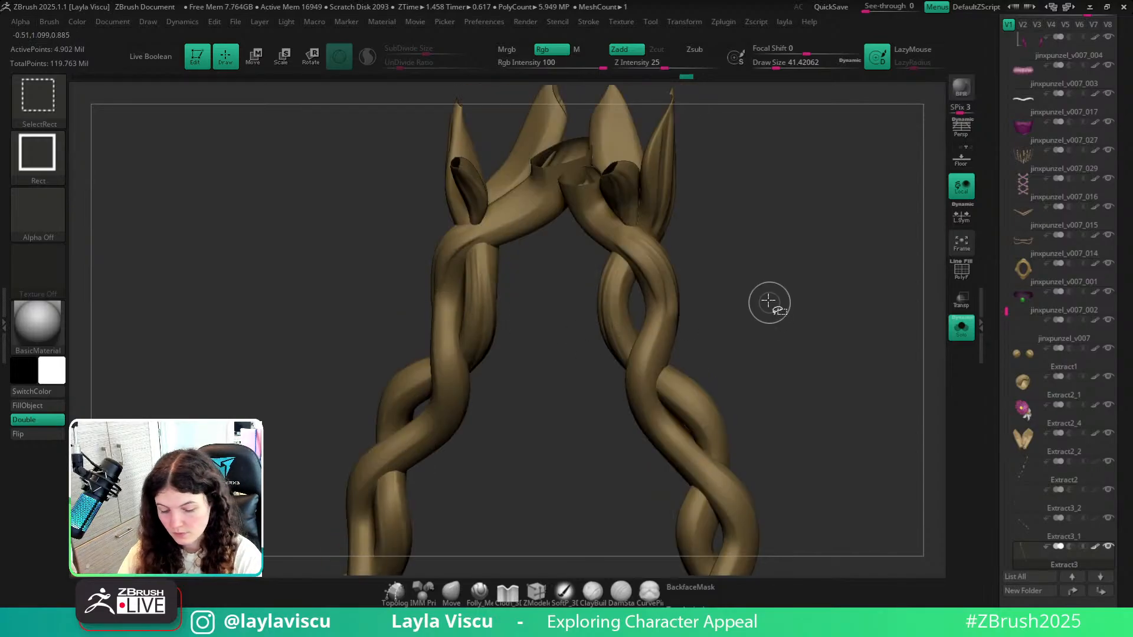
{"action": "left_click_drag", "start_coordinate": [766, 292], "coordinate": [789, 321], "text": "ctrl+shift"}
Set the Folly_Hair draw size to about 25 and sculpt a lengthwise groove along the strand's first bend.
{"action": "key", "text": "s"}
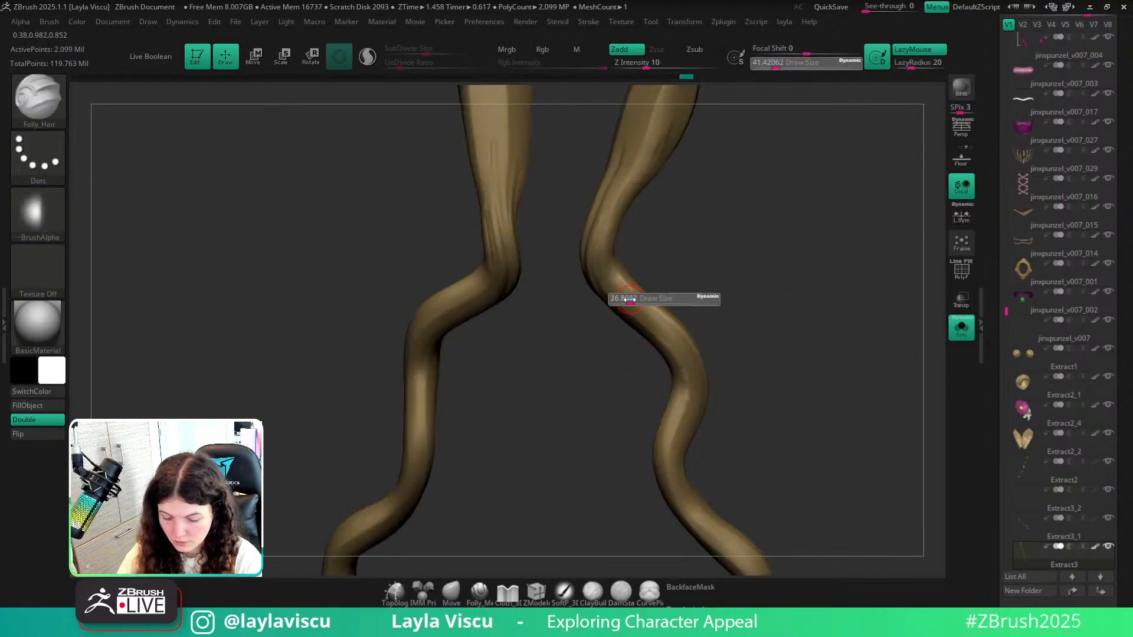
{"action": "left_click_drag", "start_coordinate": [631, 301], "coordinate": [626, 301]}
{"action": "left_click_drag", "start_coordinate": [627, 295], "coordinate": [691, 370]}
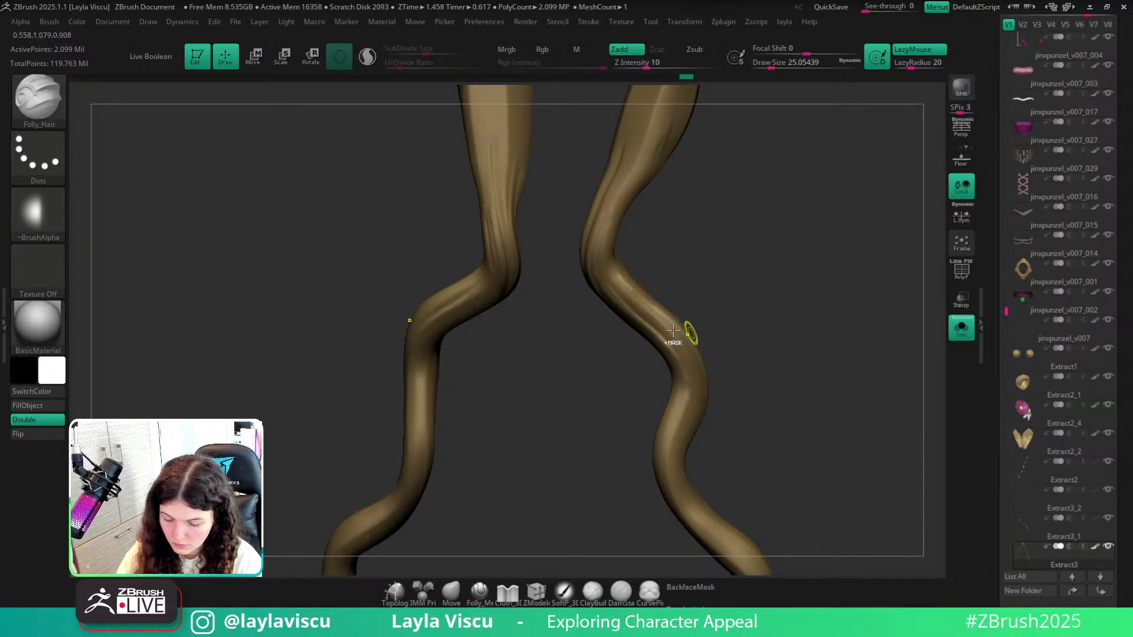
{"action": "right_click_drag", "start_coordinate": [674, 331], "coordinate": [745, 326], "text": "ctrl"}
Turn off the polypaint of the braids subtool Extract3 so the strands display in plain grey.
{"action": "left_click", "coordinate": [1097, 548]}
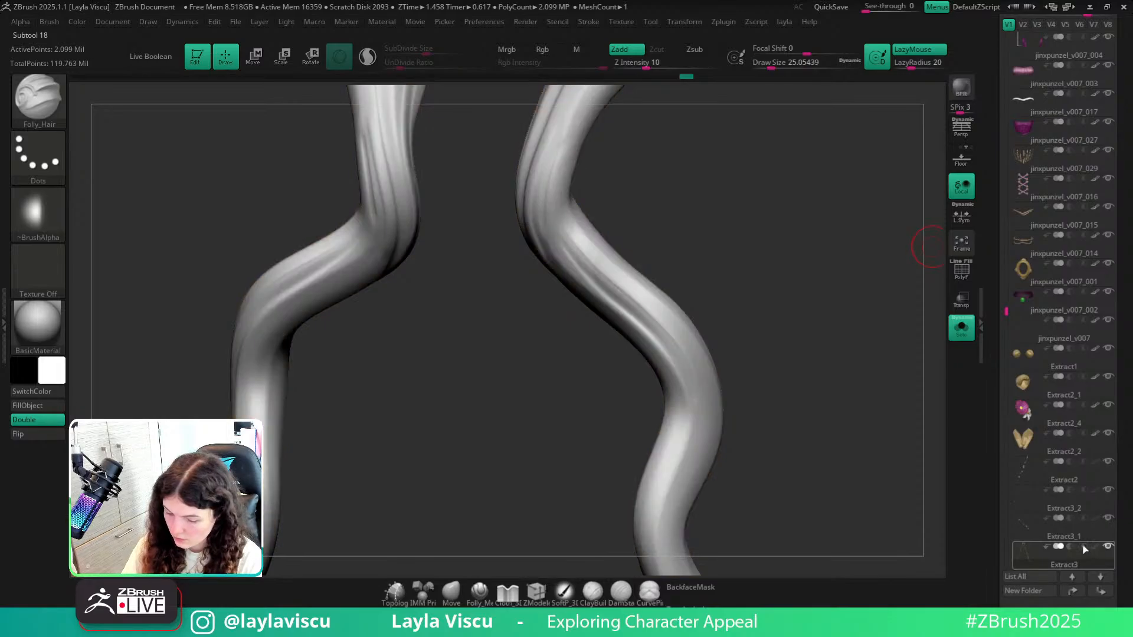
{"action": "right_click_drag", "start_coordinate": [794, 387], "coordinate": [832, 401]}
{"action": "key", "text": "ctrl+z"}
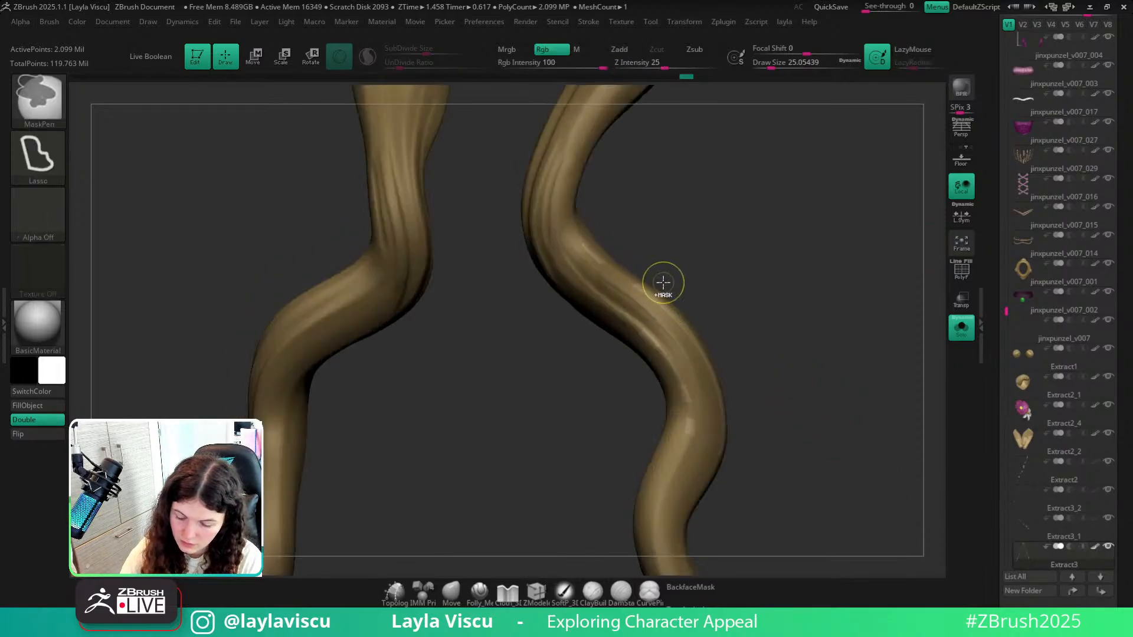
{"action": "left_click", "coordinate": [1095, 548]}
Sculpt several long parallel grooves from the isolated strand's first bend down to its second, undoing the last stroke.
{"action": "mouse_move", "coordinate": [697, 424]}
{"action": "left_mouse_down"}
{"action": "mouse_move", "coordinate": [677, 370]}
{"action": "mouse_move", "coordinate": [571, 271]}
{"action": "mouse_move", "coordinate": [640, 322]}
{"action": "mouse_move", "coordinate": [694, 465]}
{"action": "left_mouse_up"}
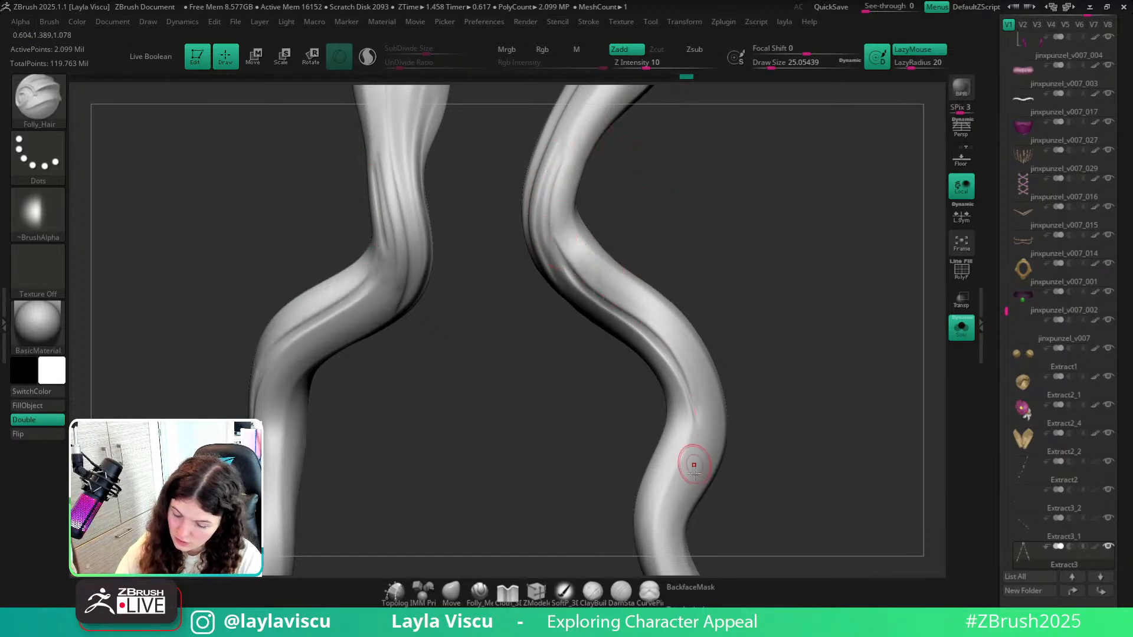
{"action": "mouse_move", "coordinate": [734, 331]}
{"action": "left_mouse_down"}
{"action": "mouse_move", "coordinate": [737, 345]}
{"action": "mouse_move", "coordinate": [732, 299]}
{"action": "left_mouse_up"}
{"action": "left_click_drag", "start_coordinate": [574, 240], "coordinate": [715, 503]}
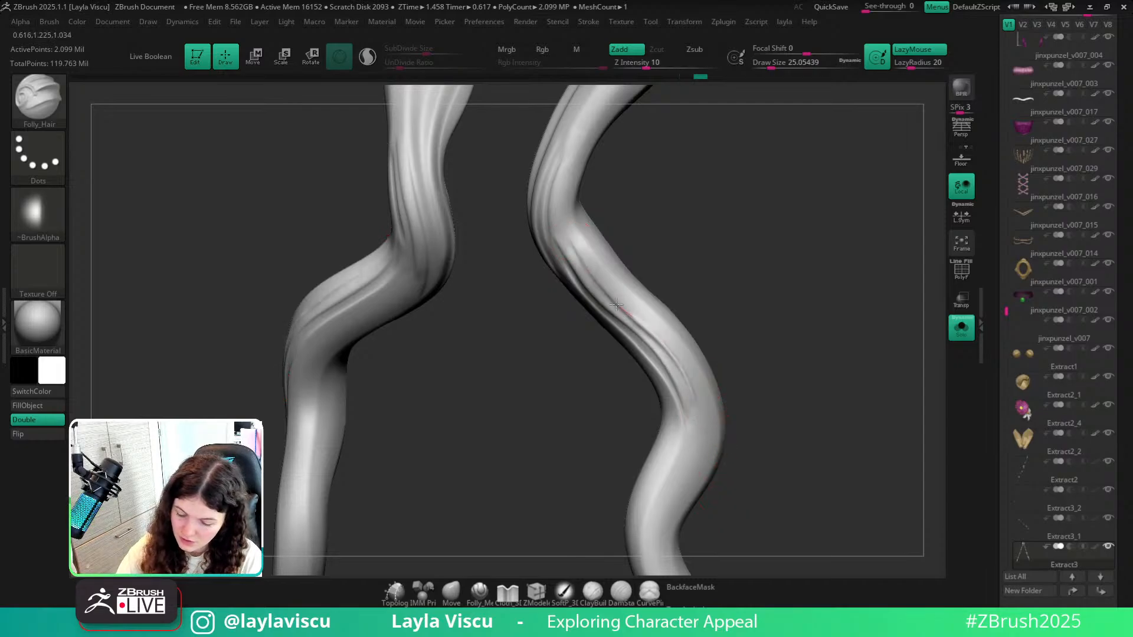
{"action": "mouse_move", "coordinate": [616, 305]}
{"action": "left_mouse_down"}
{"action": "mouse_move", "coordinate": [581, 258]}
{"action": "mouse_move", "coordinate": [670, 344]}
{"action": "mouse_move", "coordinate": [706, 418]}
{"action": "left_mouse_up"}
{"action": "key", "text": "ctrl+z"}
{"action": "left_click_drag", "start_coordinate": [743, 338], "coordinate": [779, 321]}
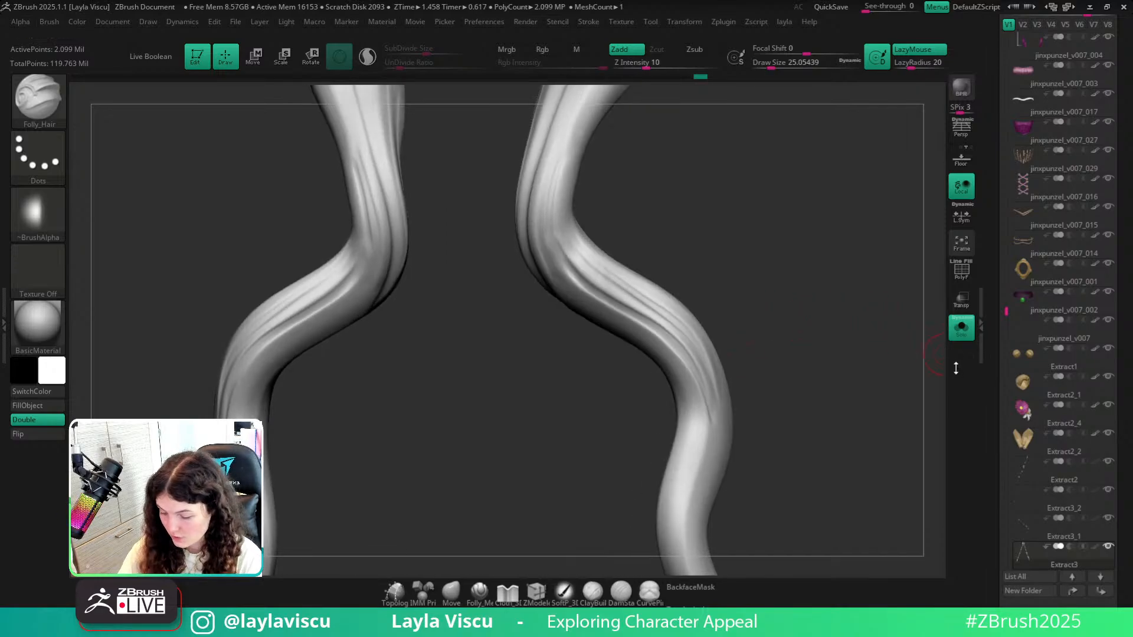
Add more lengthwise grooves to the remaining smooth side of the isolated strand, and unhide the whole braids.
{"action": "left_click", "coordinate": [961, 328]}
{"action": "left_click_drag", "start_coordinate": [893, 361], "coordinate": [885, 385]}
{"action": "mouse_move", "coordinate": [709, 417]}
{"action": "left_mouse_down"}
{"action": "mouse_move", "coordinate": [665, 335]}
{"action": "mouse_move", "coordinate": [579, 299]}
{"action": "mouse_move", "coordinate": [555, 259]}
{"action": "left_mouse_up"}
{"action": "left_click_drag", "start_coordinate": [682, 211], "coordinate": [629, 234]}
{"action": "mouse_move", "coordinate": [554, 286]}
{"action": "left_mouse_down"}
{"action": "mouse_move", "coordinate": [647, 343]}
{"action": "mouse_move", "coordinate": [700, 494]}
{"action": "left_mouse_up"}
{"action": "left_click_drag", "start_coordinate": [826, 372], "coordinate": [850, 450]}
{"action": "left_click", "coordinate": [879, 379], "text": "ctrl+shift"}
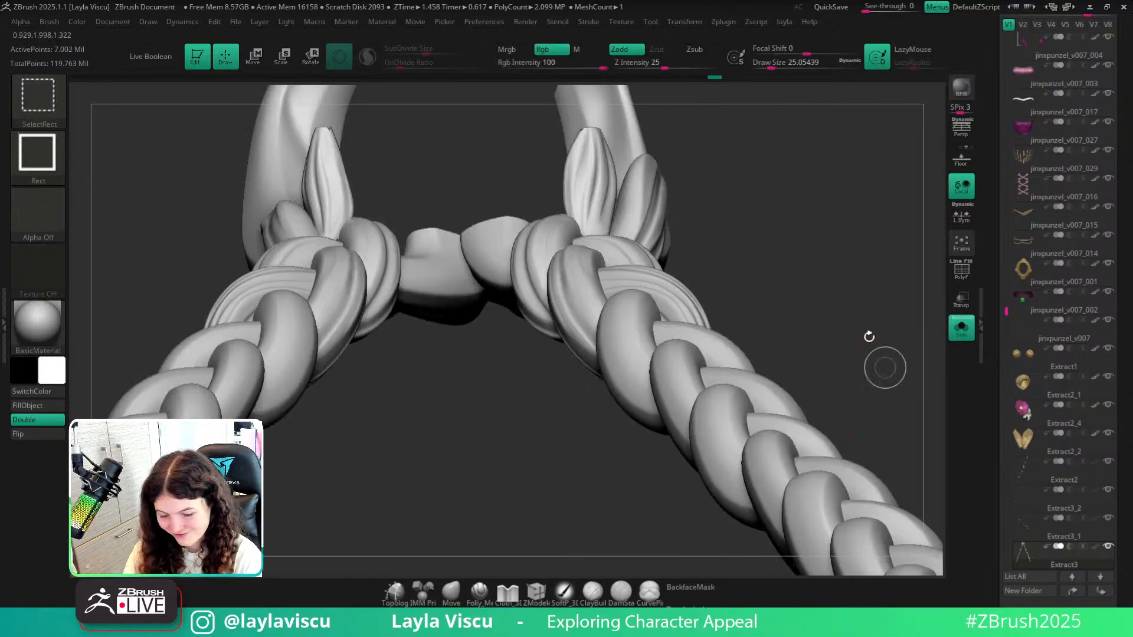
Isolate the partly grooved strand in both braids again, viewed from the braid's side.
{"action": "left_click_drag", "start_coordinate": [889, 278], "coordinate": [887, 409]}
{"action": "right_click_drag", "start_coordinate": [855, 389], "coordinate": [824, 324], "text": "ctrl"}
{"action": "mouse_move", "coordinate": [826, 366]}
{"action": "left_mouse_down"}
{"action": "mouse_move", "coordinate": [861, 375]}
{"action": "mouse_move", "coordinate": [842, 387]}
{"action": "mouse_move", "coordinate": [844, 349]}
{"action": "mouse_move", "coordinate": [836, 376]}
{"action": "left_mouse_up"}
{"action": "right_click_drag", "start_coordinate": [634, 372], "coordinate": [561, 304], "text": "ctrl"}
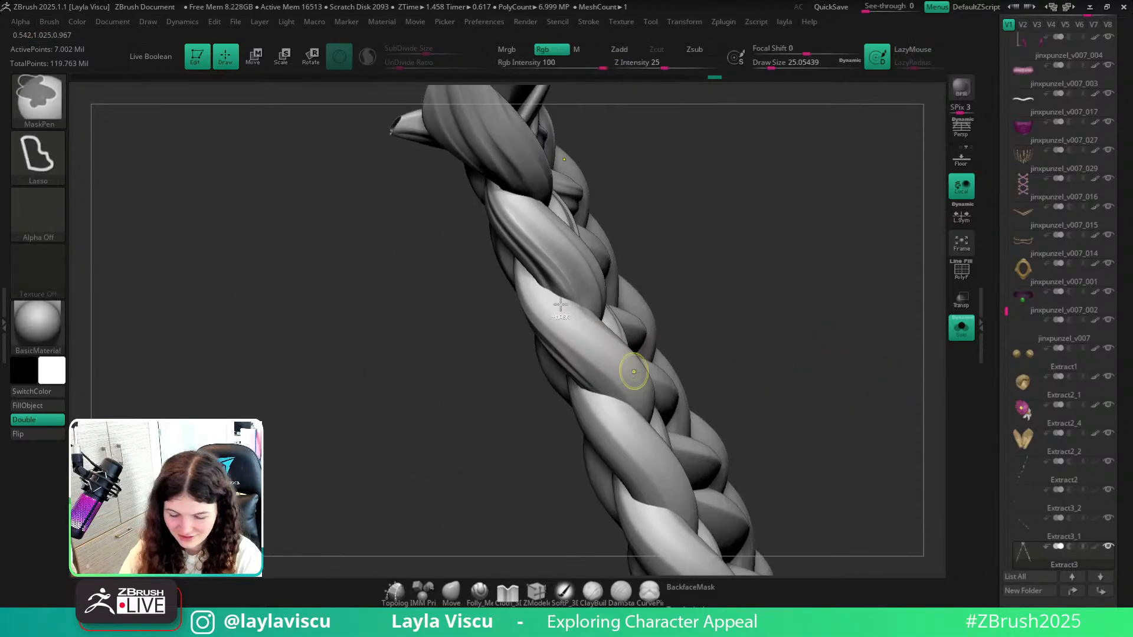
{"action": "left_click", "coordinate": [561, 304], "text": "ctrl+shift"}
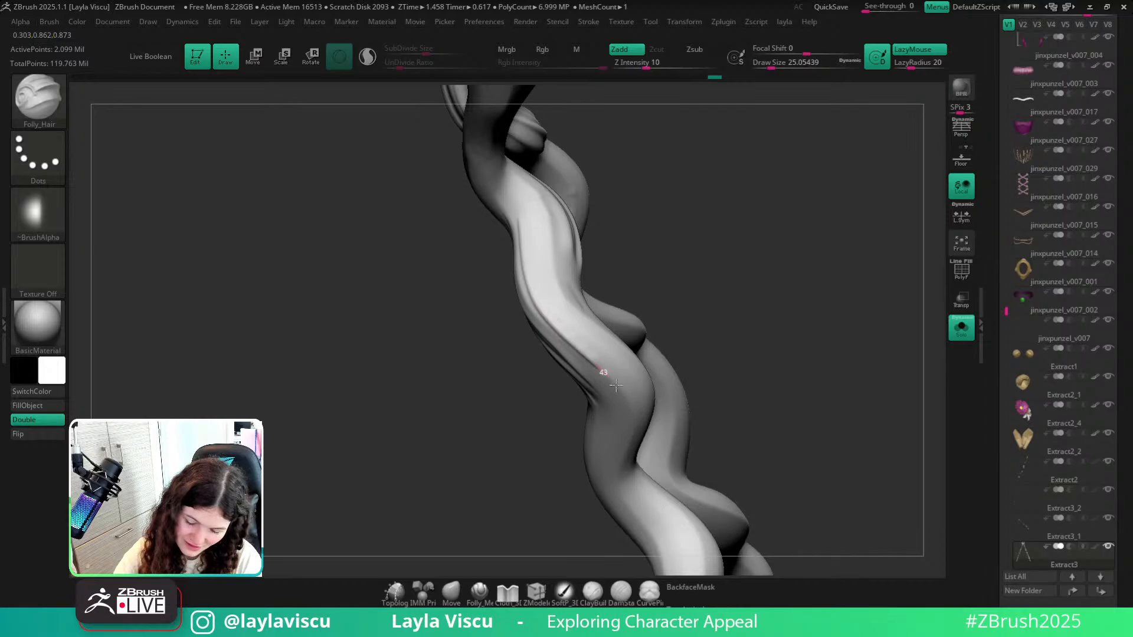
Sculpt lengthwise grooves over the side of the strand's bend, and unhide all the braid strands.
{"action": "left_click_drag", "start_coordinate": [686, 283], "coordinate": [648, 278]}
{"action": "mouse_move", "coordinate": [527, 221]}
{"action": "left_mouse_down"}
{"action": "mouse_move", "coordinate": [571, 354]}
{"action": "mouse_move", "coordinate": [610, 392]}
{"action": "left_mouse_up"}
{"action": "left_click_drag", "start_coordinate": [668, 327], "coordinate": [678, 372]}
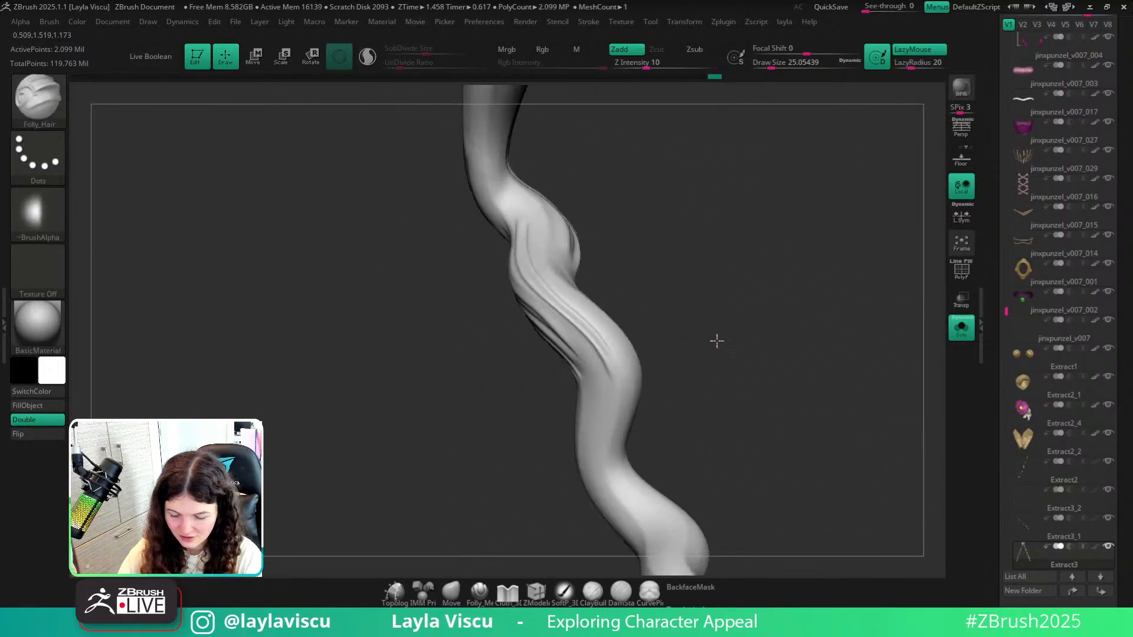
{"action": "left_click_drag", "start_coordinate": [715, 336], "coordinate": [749, 385]}
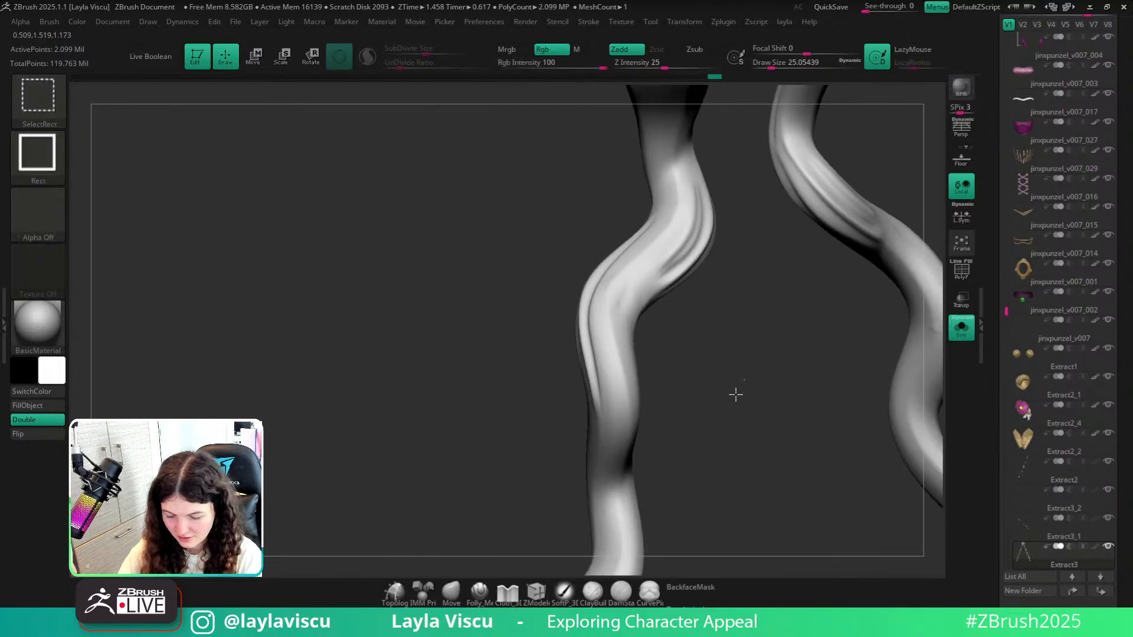
{"action": "left_click", "coordinate": [761, 439], "text": "ctrl+shift"}
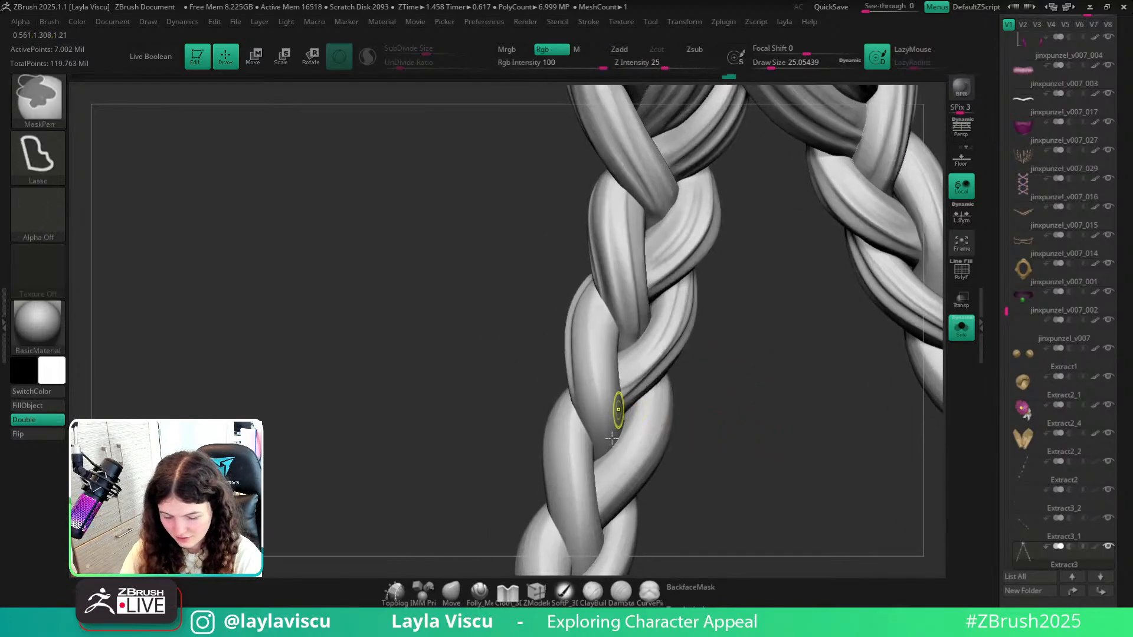
Isolate the strand once more and refine the fine grooves down its next bend, undoing unwanted strokes.
{"action": "left_click", "coordinate": [614, 425], "text": "ctrl+shift"}
{"action": "mouse_move", "coordinate": [589, 330]}
{"action": "left_mouse_down"}
{"action": "mouse_move", "coordinate": [629, 253]}
{"action": "mouse_move", "coordinate": [597, 299]}
{"action": "mouse_move", "coordinate": [607, 470]}
{"action": "left_mouse_up"}
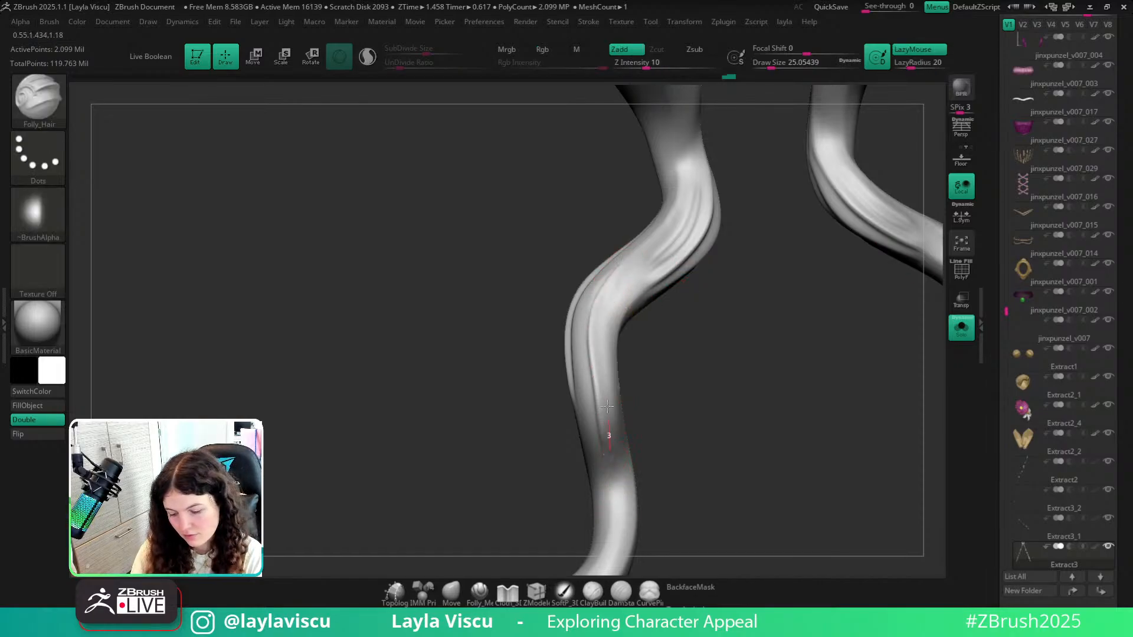
{"action": "mouse_move", "coordinate": [607, 406]}
{"action": "left_mouse_down"}
{"action": "mouse_move", "coordinate": [611, 277]}
{"action": "mouse_move", "coordinate": [640, 248]}
{"action": "left_mouse_up"}
{"action": "key", "text": "ctrl+z"}
{"action": "left_click_drag", "start_coordinate": [607, 441], "coordinate": [625, 275]}
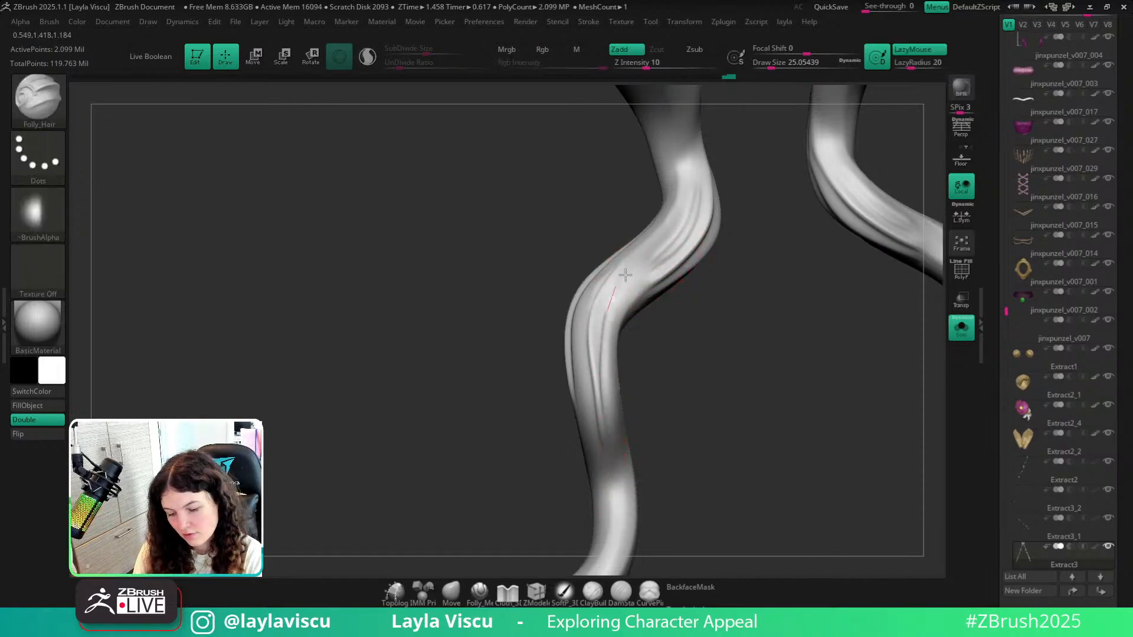
{"action": "key", "text": "ctrl+z"}
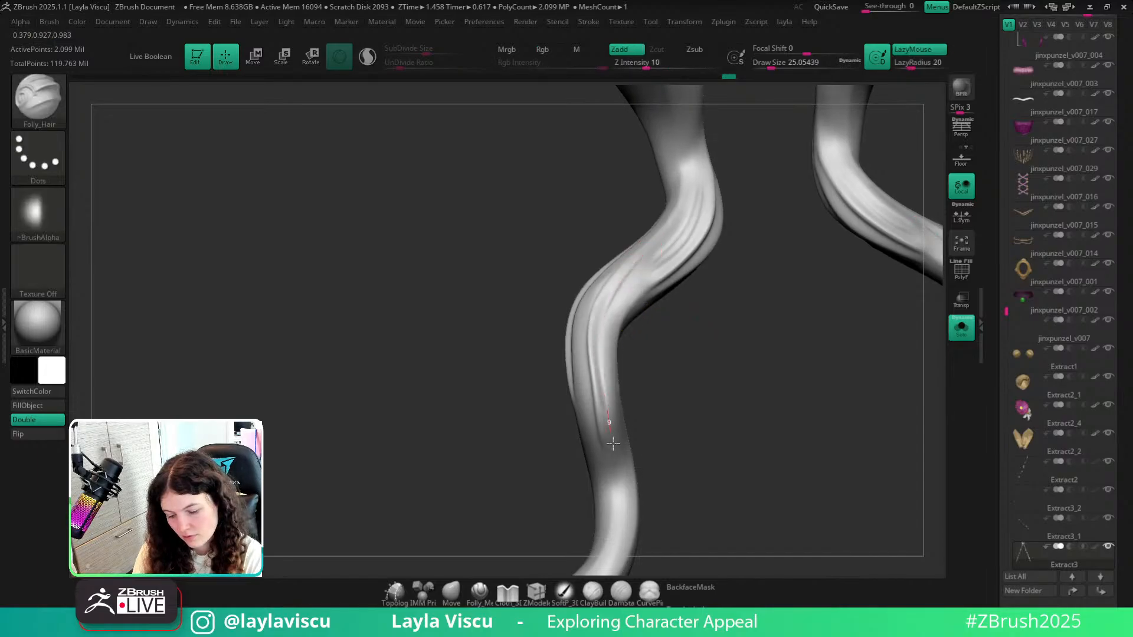
{"action": "key", "text": "ctrl+z"}
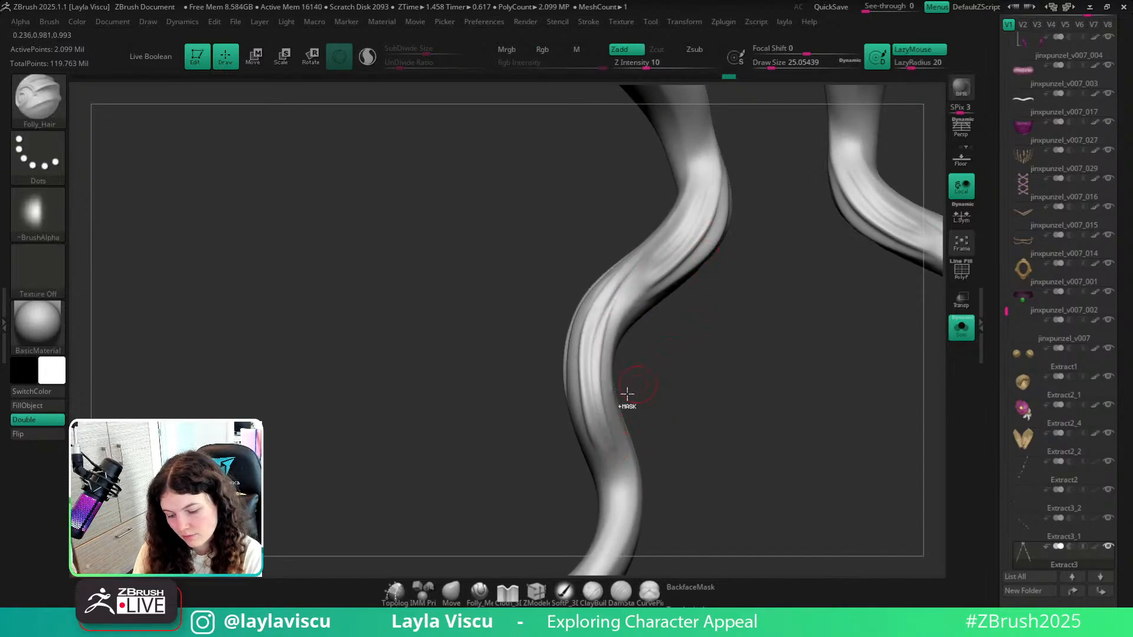
Inspect the new grooves from several angles, unhide all strands and review both braids along their length.
{"action": "left_click_drag", "start_coordinate": [727, 308], "coordinate": [603, 320]}
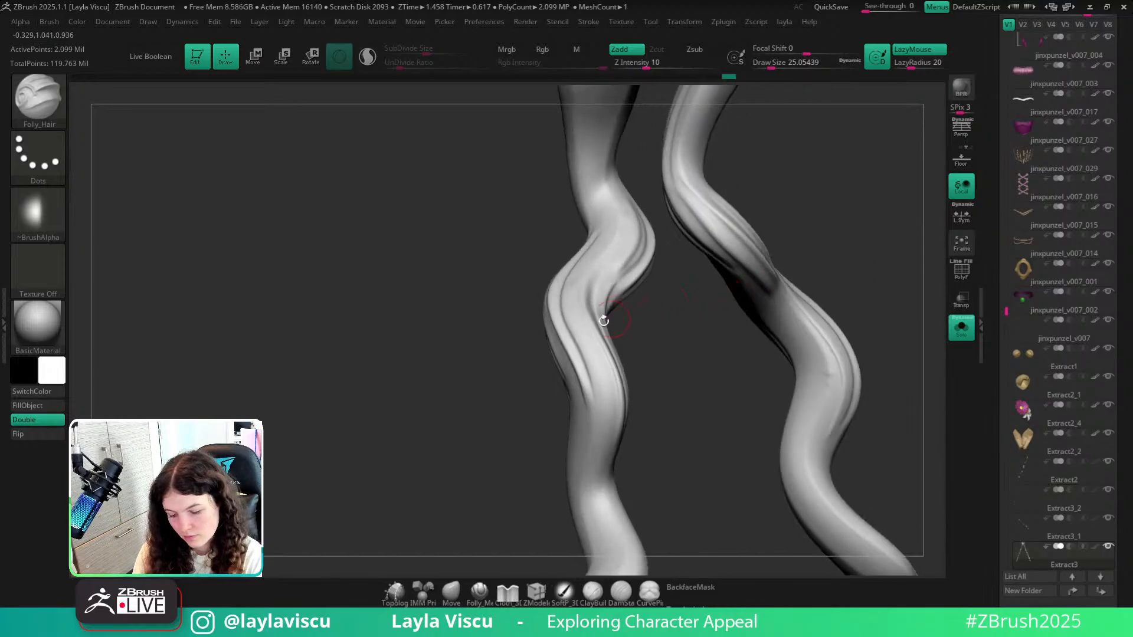
{"action": "left_click_drag", "start_coordinate": [680, 431], "coordinate": [663, 417]}
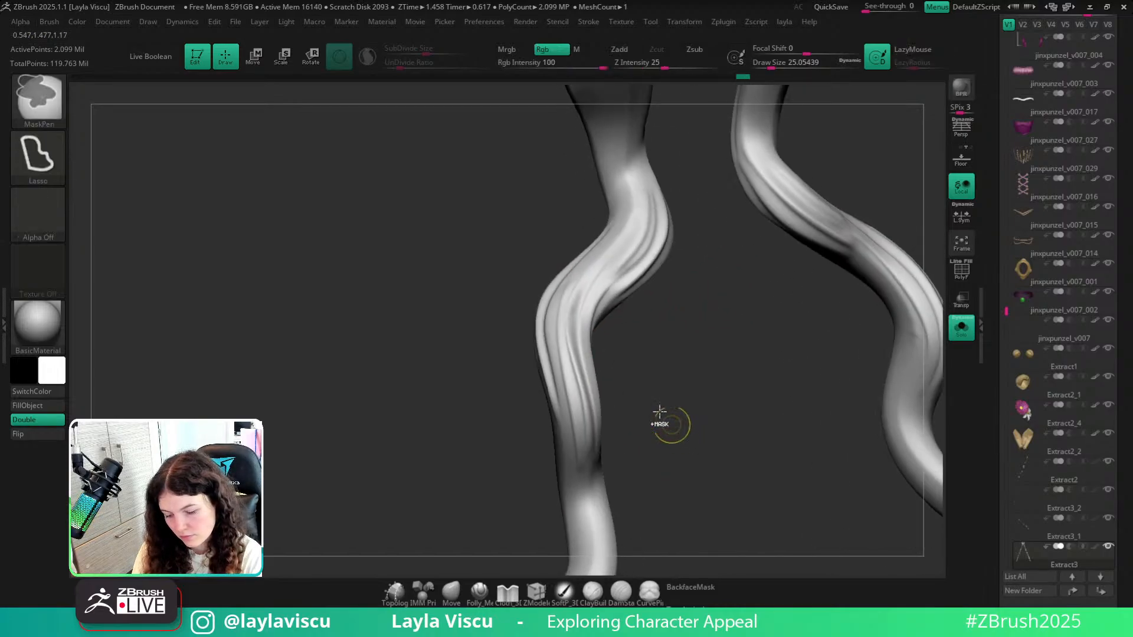
{"action": "left_click", "coordinate": [688, 378], "text": "ctrl+shift"}
{"action": "right_click_drag", "start_coordinate": [673, 369], "coordinate": [703, 331], "text": "ctrl"}
{"action": "left_click_drag", "start_coordinate": [906, 332], "coordinate": [685, 433]}
{"action": "right_click_drag", "start_coordinate": [646, 443], "coordinate": [669, 384], "text": "ctrl"}
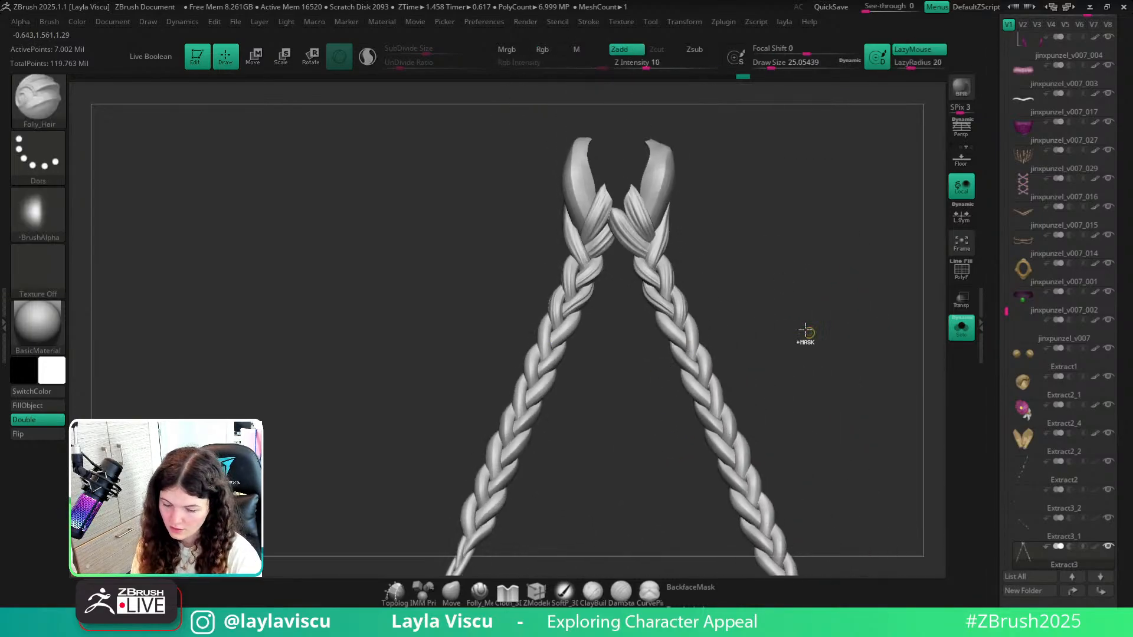
Examine the upper part of both braids from several angles, briefly isolating one strand, to locate the next ungrooved bend.
{"action": "left_click_drag", "start_coordinate": [805, 332], "coordinate": [833, 368]}
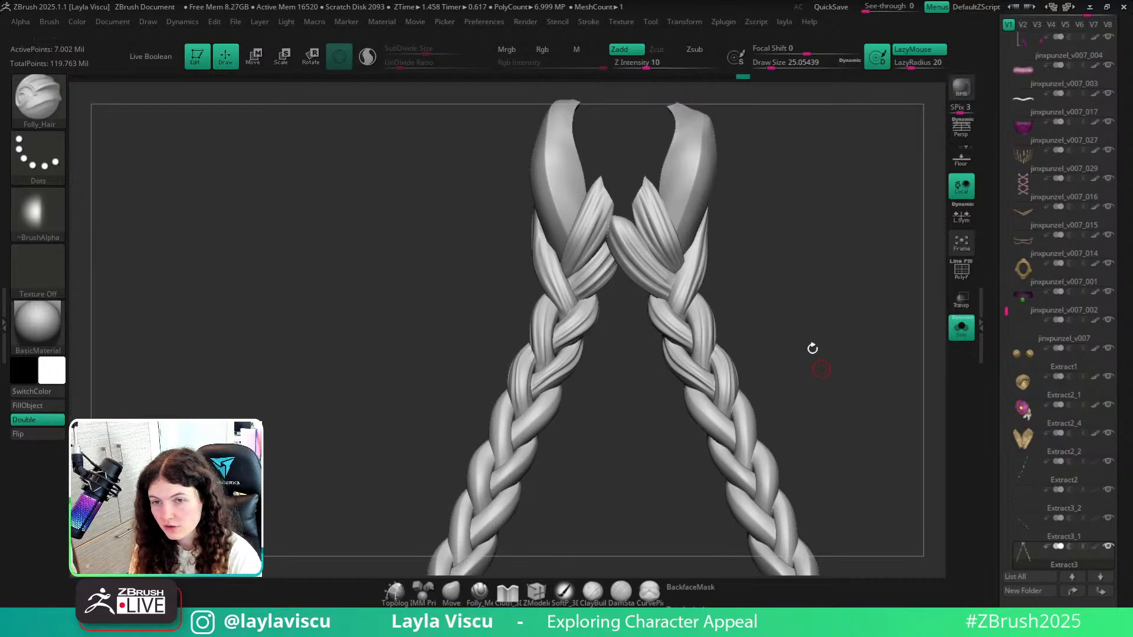
{"action": "left_click_drag", "start_coordinate": [813, 348], "coordinate": [746, 380], "text": "alt"}
{"action": "left_click", "coordinate": [719, 277], "text": "ctrl+shift"}
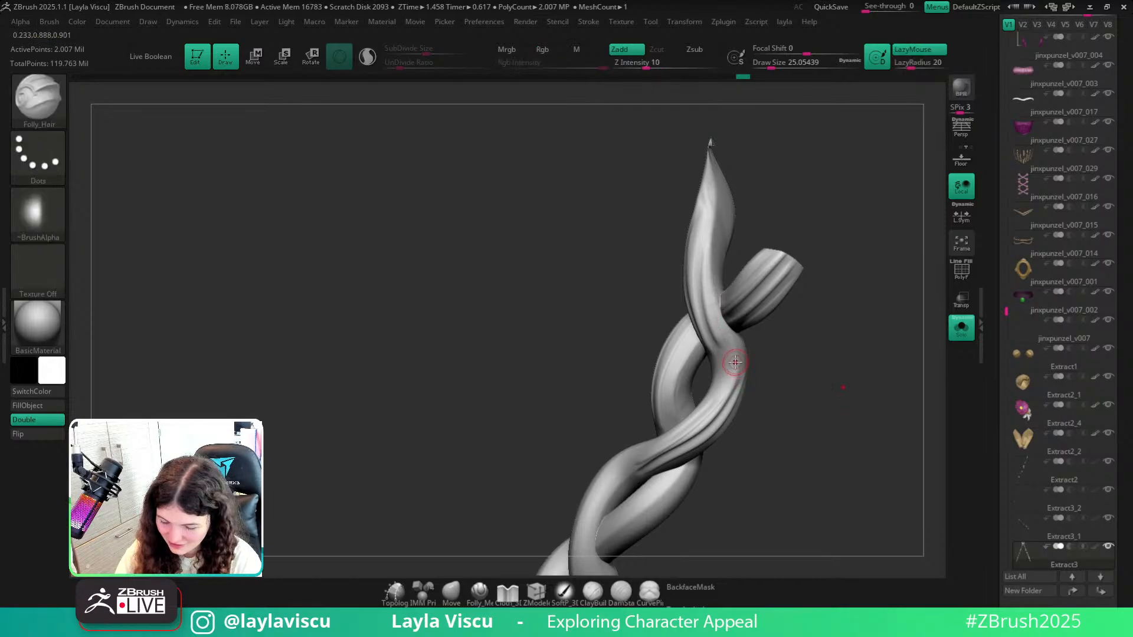
{"action": "mouse_move", "coordinate": [791, 344]}
{"action": "left_mouse_down"}
{"action": "mouse_move", "coordinate": [787, 463]}
{"action": "mouse_move", "coordinate": [769, 488]}
{"action": "left_mouse_up"}
{"action": "left_click", "coordinate": [771, 432], "text": "ctrl+shift"}
{"action": "right_click_drag", "start_coordinate": [737, 344], "coordinate": [734, 383], "text": "ctrl"}
{"action": "left_click_drag", "start_coordinate": [801, 426], "coordinate": [791, 505]}
{"action": "right_click_drag", "start_coordinate": [792, 505], "coordinate": [798, 454], "text": "ctrl"}
{"action": "left_click_drag", "start_coordinate": [919, 344], "coordinate": [881, 442]}
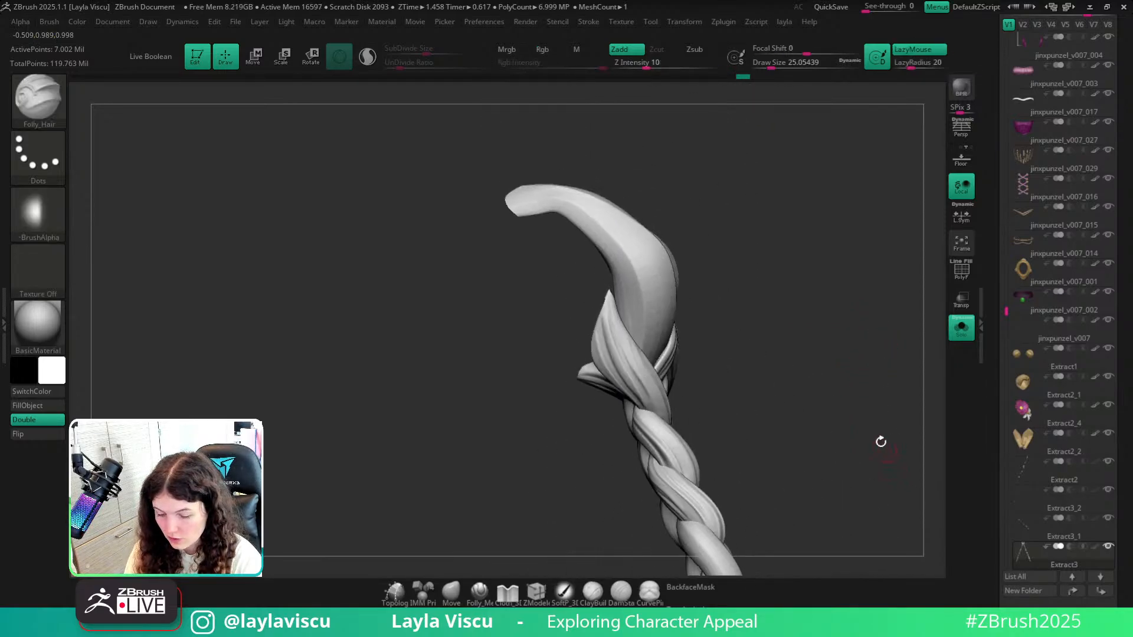
{"action": "left_click_drag", "start_coordinate": [841, 324], "coordinate": [734, 434]}
{"action": "mouse_move", "coordinate": [733, 434]}
{"action": "right_mouse_down", "text": "alt"}
{"action": "mouse_move", "coordinate": [842, 440]}
{"action": "mouse_move", "coordinate": [761, 414]}
{"action": "right_mouse_up", "text": "alt"}
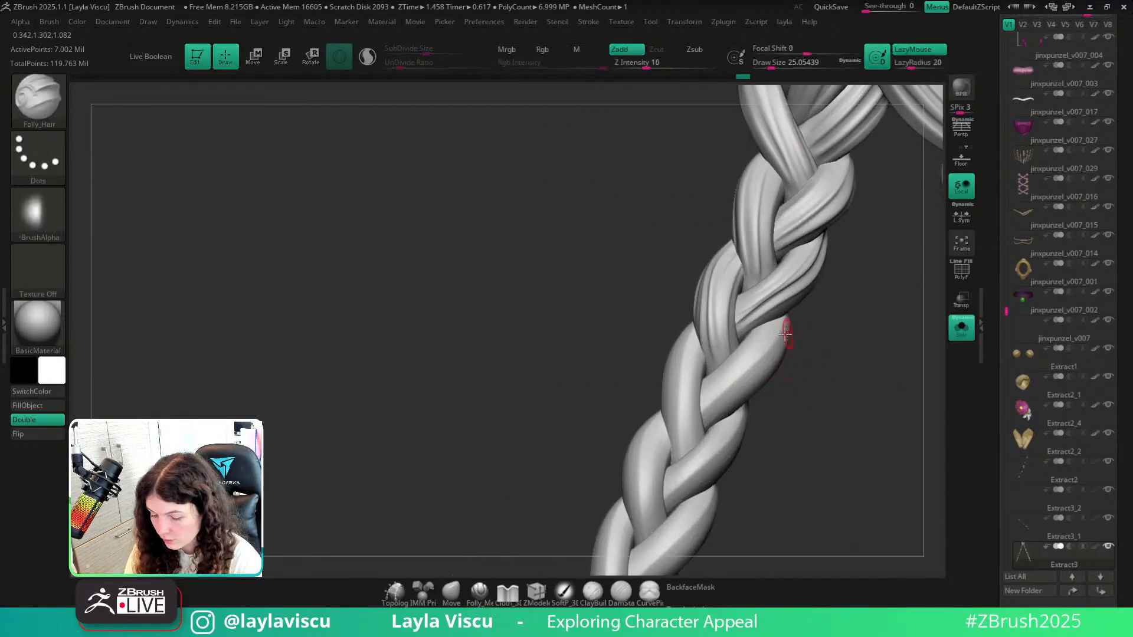
{"action": "mouse_move", "coordinate": [767, 370]}
{"action": "right_mouse_down", "text": "ctrl"}
{"action": "mouse_move", "coordinate": [814, 389]}
{"action": "mouse_move", "coordinate": [596, 422]}
{"action": "mouse_move", "coordinate": [493, 362]}
{"action": "right_mouse_up", "text": "ctrl"}
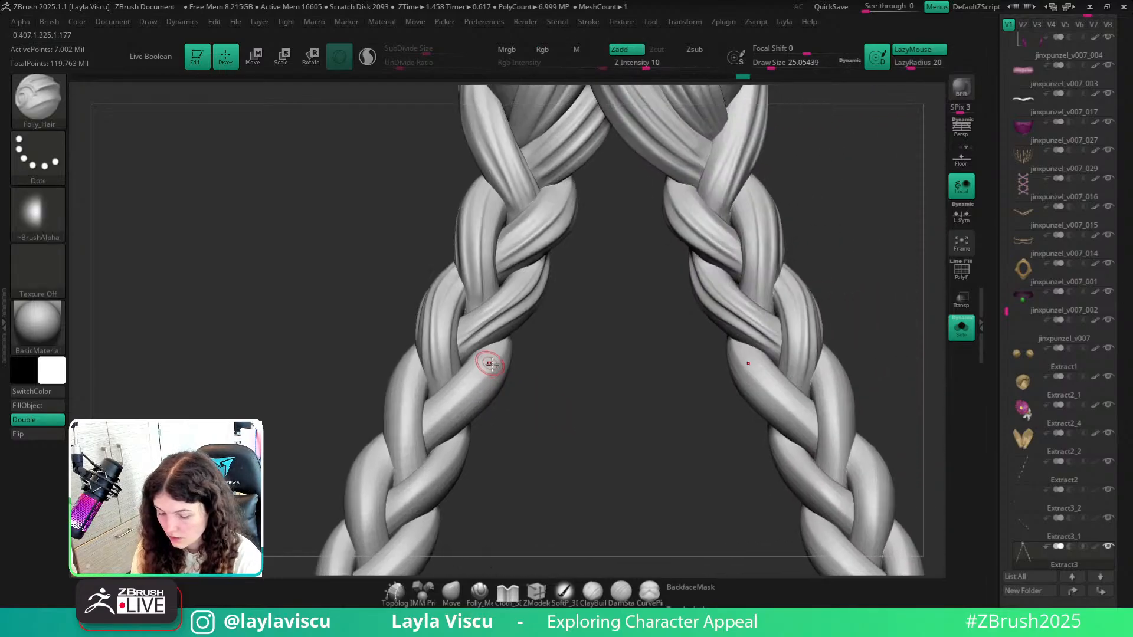
Check the next bend's strand in isolation, unhide all strands, and sculpt the first lengthwise grooves along that bend on both braids.
{"action": "left_click", "coordinate": [490, 376], "text": "ctrl+shift"}
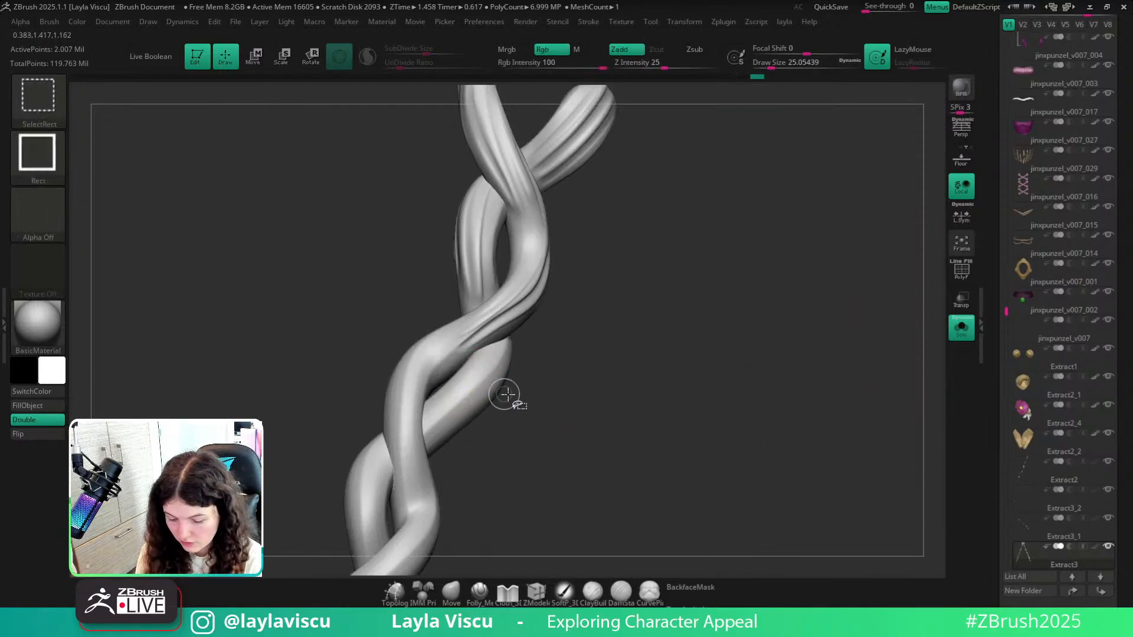
{"action": "left_click", "coordinate": [500, 407], "text": "ctrl+shift"}
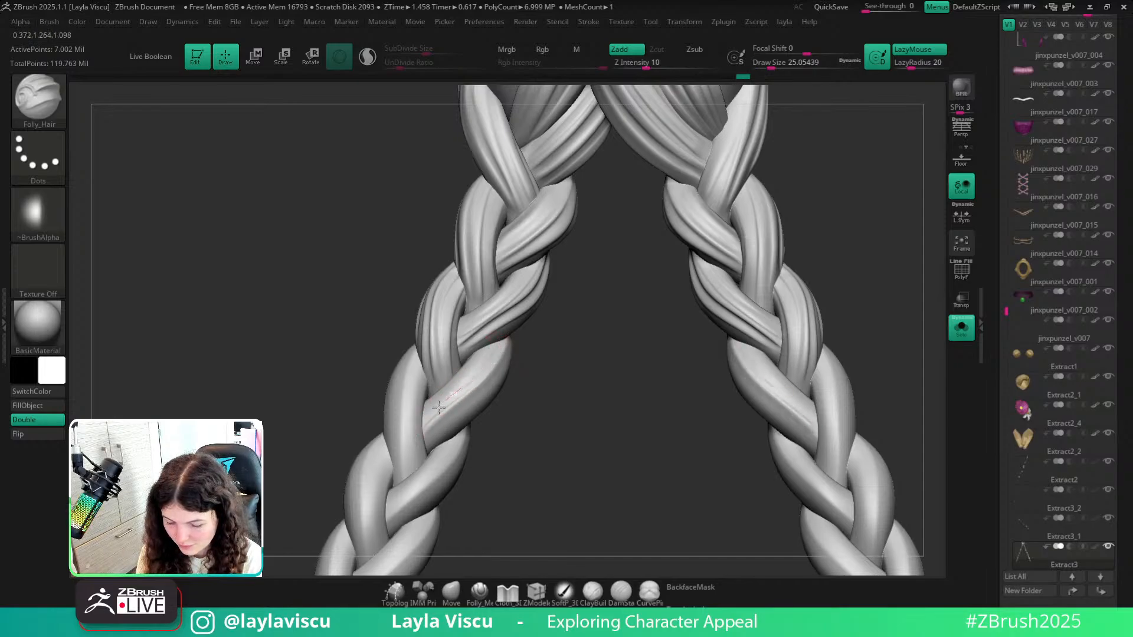
{"action": "left_click_drag", "start_coordinate": [537, 364], "coordinate": [489, 359]}
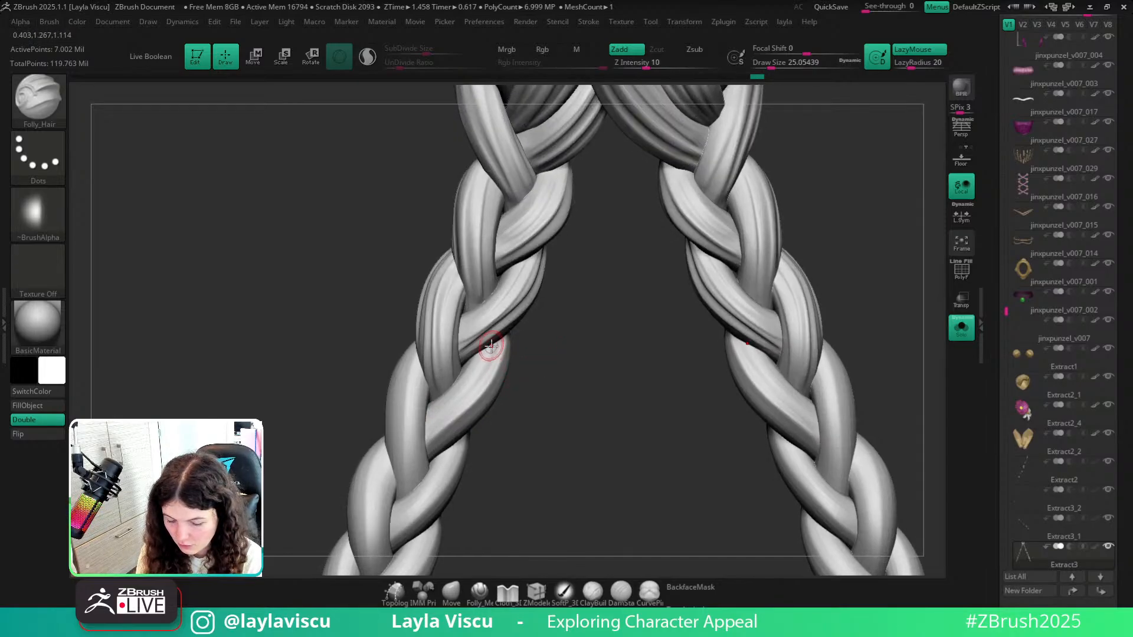
{"action": "left_click_drag", "start_coordinate": [421, 432], "coordinate": [686, 277]}
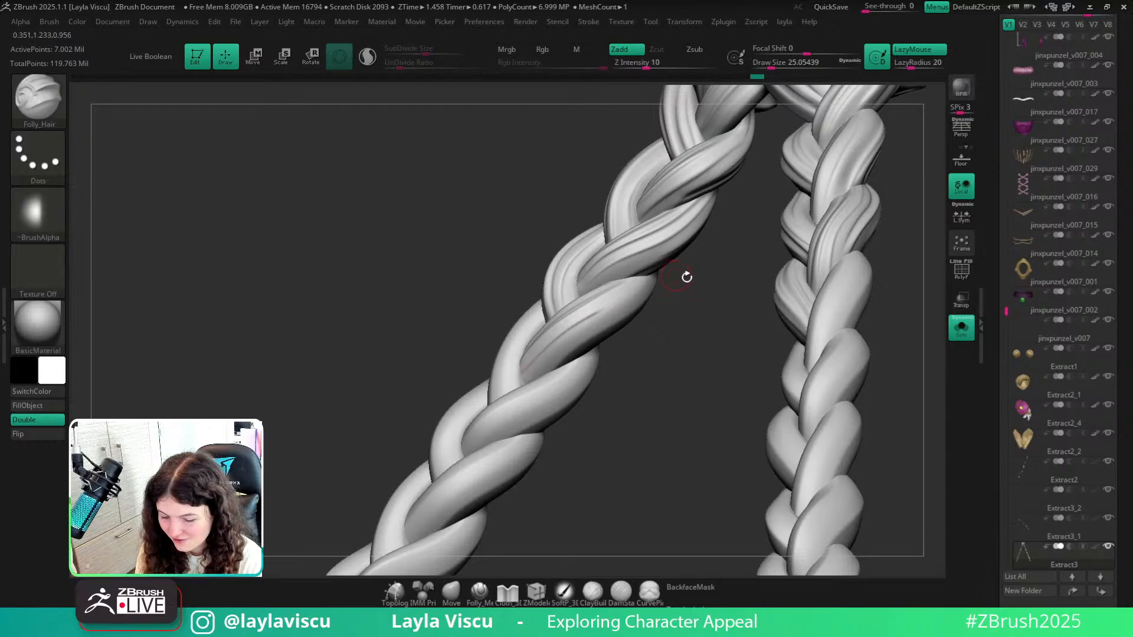
{"action": "left_click_drag", "start_coordinate": [682, 319], "coordinate": [640, 290]}
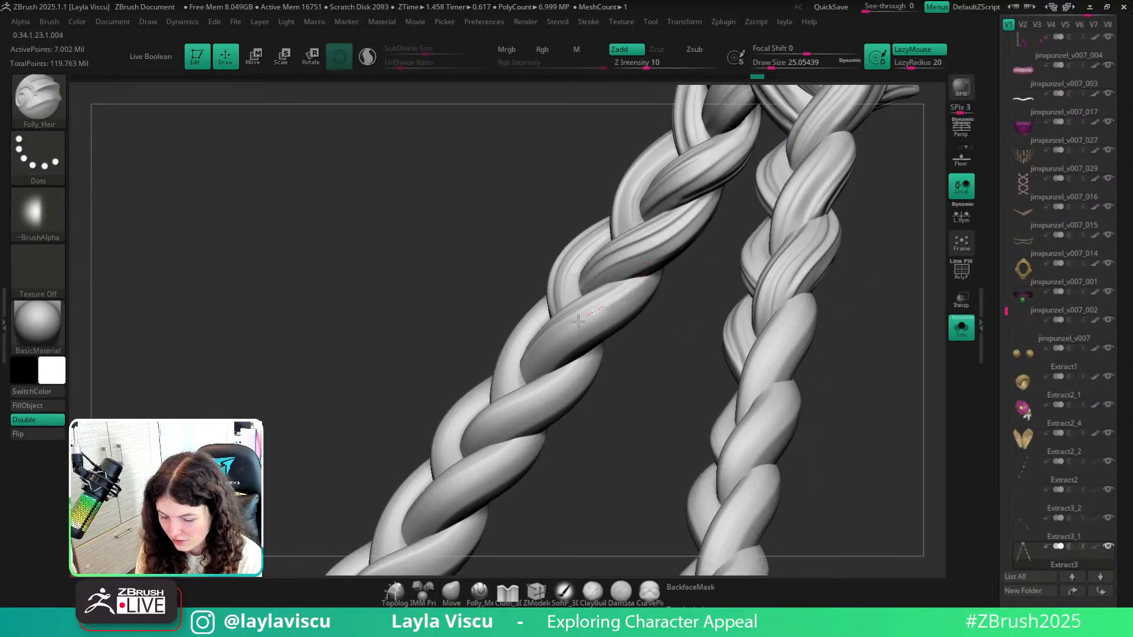
{"action": "left_click_drag", "start_coordinate": [551, 384], "coordinate": [643, 373]}
{"action": "left_click_drag", "start_coordinate": [531, 388], "coordinate": [649, 294]}
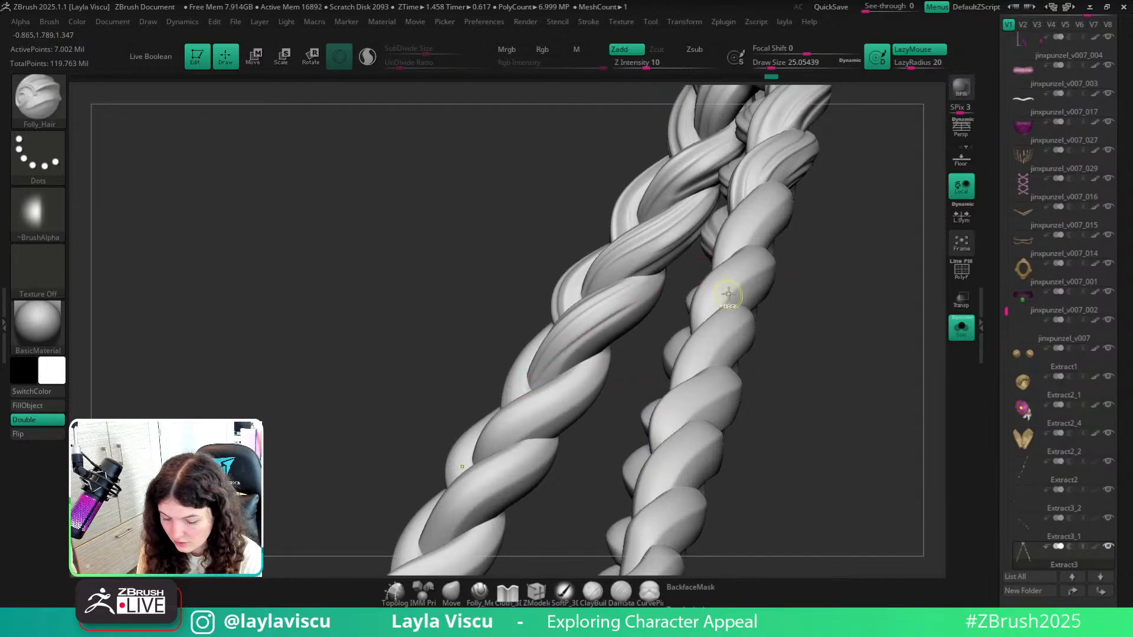
Add more grooves around the side of the same bend, carrying them up to where it tucks under the neighbouring strand.
{"action": "left_click_drag", "start_coordinate": [820, 281], "coordinate": [660, 252]}
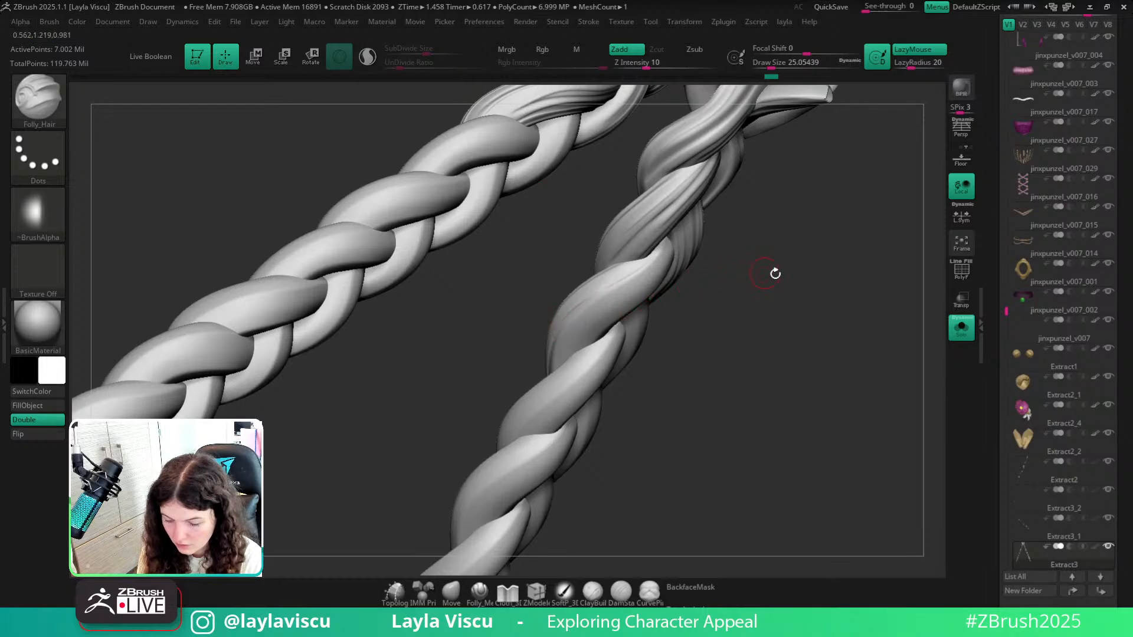
{"action": "left_click_drag", "start_coordinate": [775, 274], "coordinate": [637, 296]}
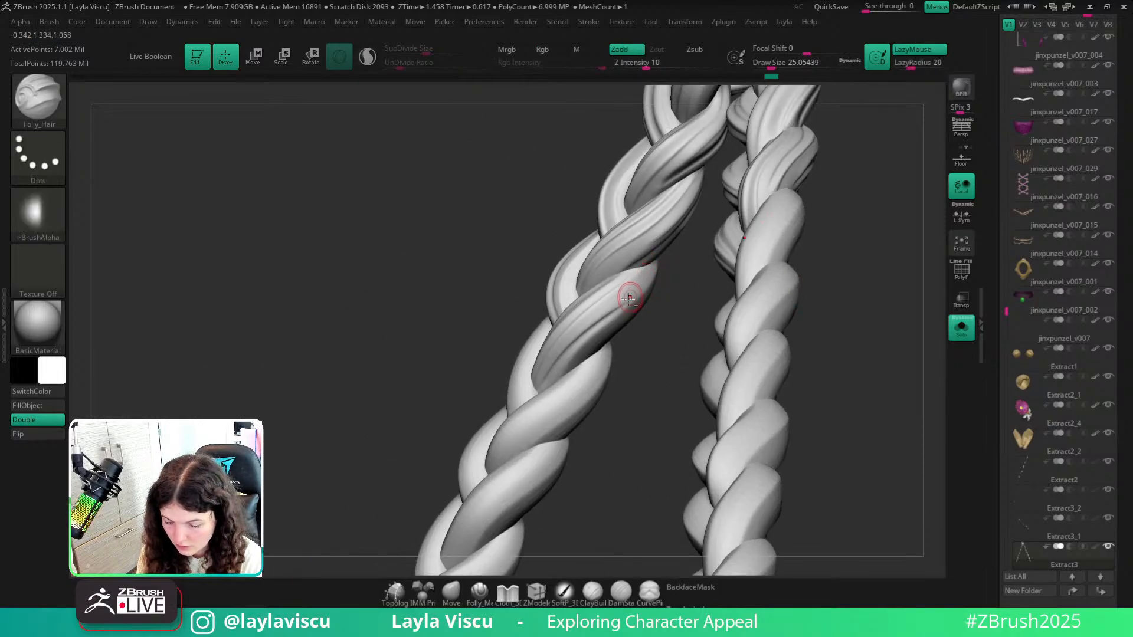
{"action": "left_click_drag", "start_coordinate": [660, 249], "coordinate": [615, 308]}
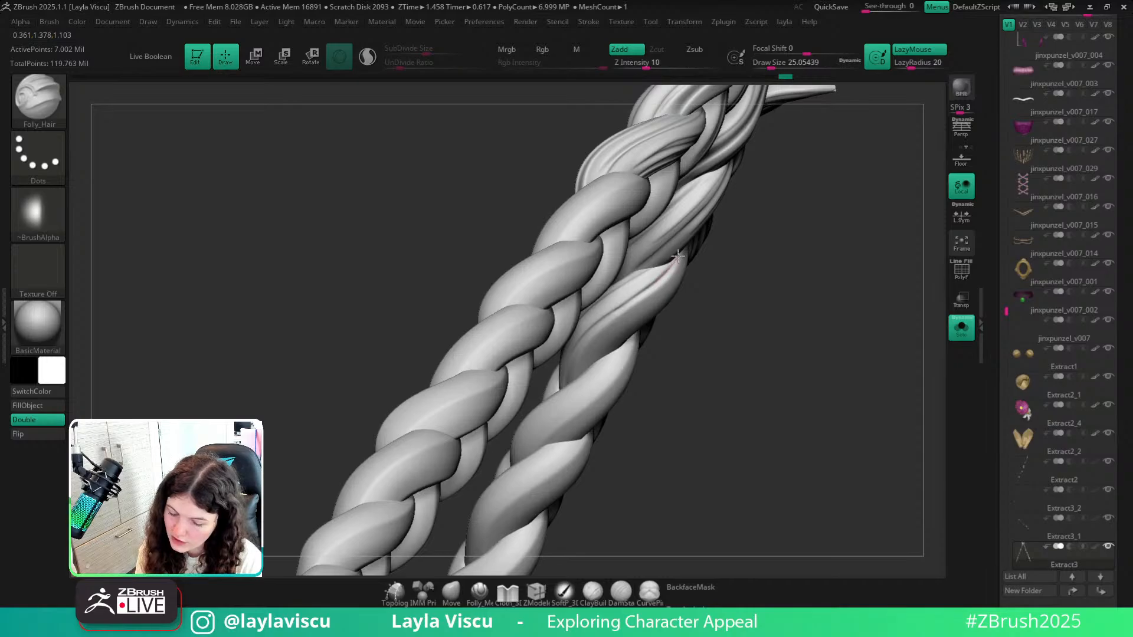
{"action": "left_click_drag", "start_coordinate": [744, 272], "coordinate": [649, 323]}
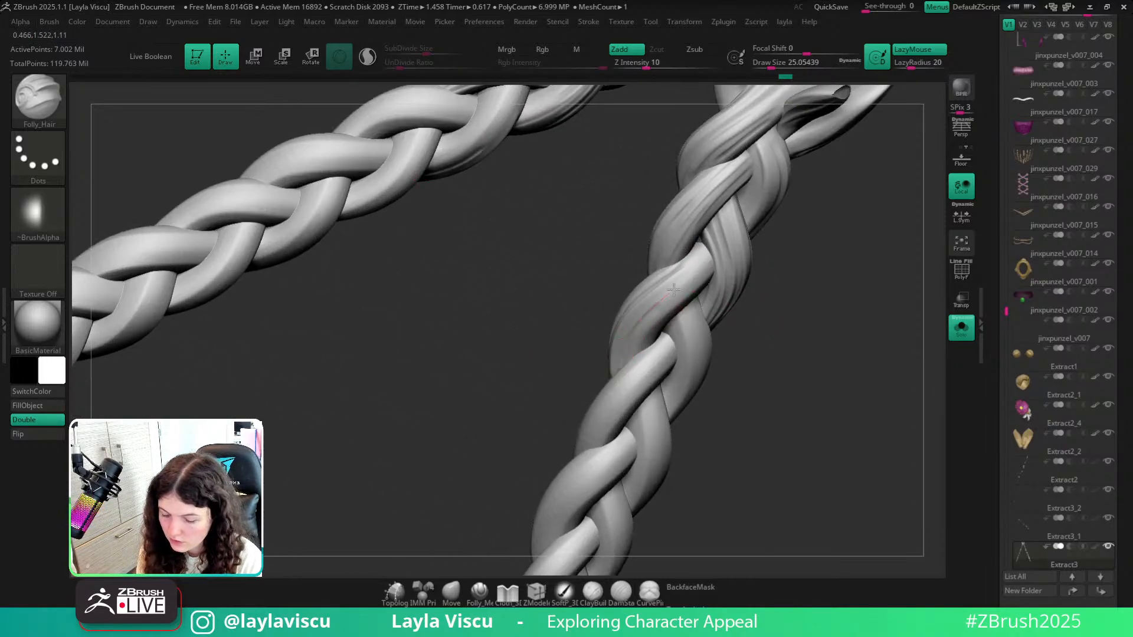
{"action": "left_click_drag", "start_coordinate": [733, 354], "coordinate": [726, 303]}
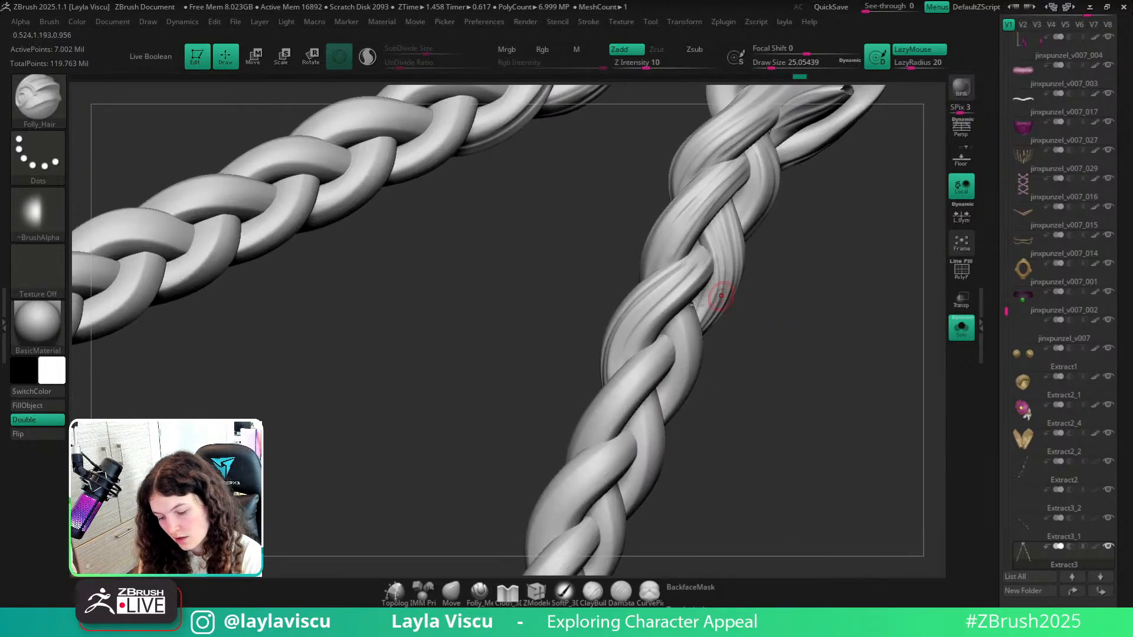
Inspect the grooved bend from the side and close up, and deepen its grooves at the upper end where the strands cross.
{"action": "left_click_drag", "start_coordinate": [815, 300], "coordinate": [827, 332]}
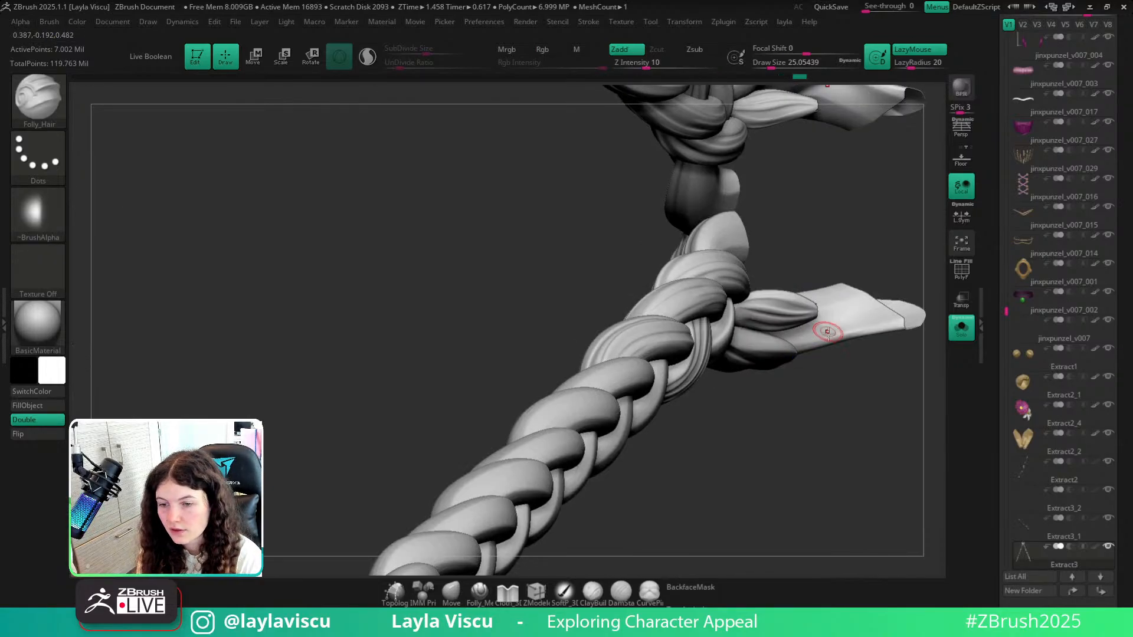
{"action": "mouse_move", "coordinate": [836, 420]}
{"action": "left_mouse_down"}
{"action": "mouse_move", "coordinate": [817, 425]}
{"action": "mouse_move", "coordinate": [827, 395]}
{"action": "mouse_move", "coordinate": [826, 425]}
{"action": "mouse_move", "coordinate": [842, 326]}
{"action": "mouse_move", "coordinate": [785, 382]}
{"action": "mouse_move", "coordinate": [824, 366]}
{"action": "mouse_move", "coordinate": [800, 406]}
{"action": "left_mouse_up"}
{"action": "mouse_move", "coordinate": [800, 406]}
{"action": "right_mouse_down", "text": "ctrl"}
{"action": "mouse_move", "coordinate": [804, 295]}
{"action": "mouse_move", "coordinate": [746, 379]}
{"action": "right_mouse_up", "text": "ctrl"}
{"action": "mouse_move", "coordinate": [741, 413]}
{"action": "left_mouse_down"}
{"action": "mouse_move", "coordinate": [716, 346]}
{"action": "mouse_move", "coordinate": [731, 257]}
{"action": "left_mouse_up"}
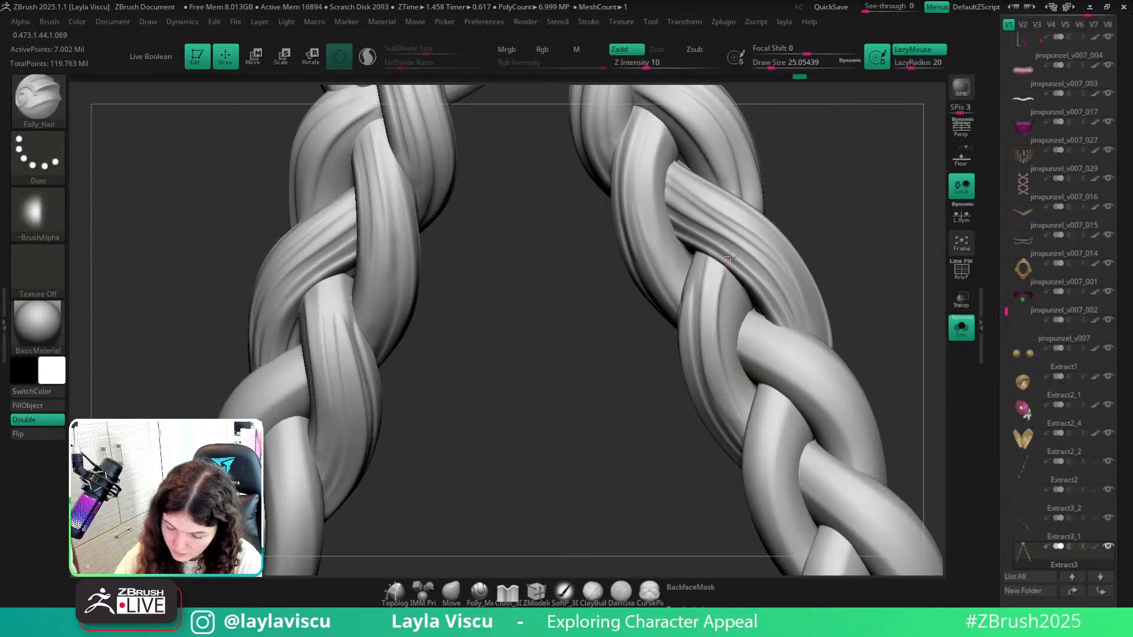
Carve hair grooves with the Folly_Hair brush along the inward-curving lock just above the unsculpted part of the right-hand braid.
{"action": "left_click_drag", "start_coordinate": [732, 364], "coordinate": [734, 361]}
{"action": "mouse_move", "coordinate": [733, 362]}
{"action": "right_mouse_down", "text": "ctrl"}
{"action": "mouse_move", "coordinate": [860, 323]}
{"action": "mouse_move", "coordinate": [830, 301]}
{"action": "mouse_move", "coordinate": [731, 347]}
{"action": "right_mouse_up", "text": "ctrl"}
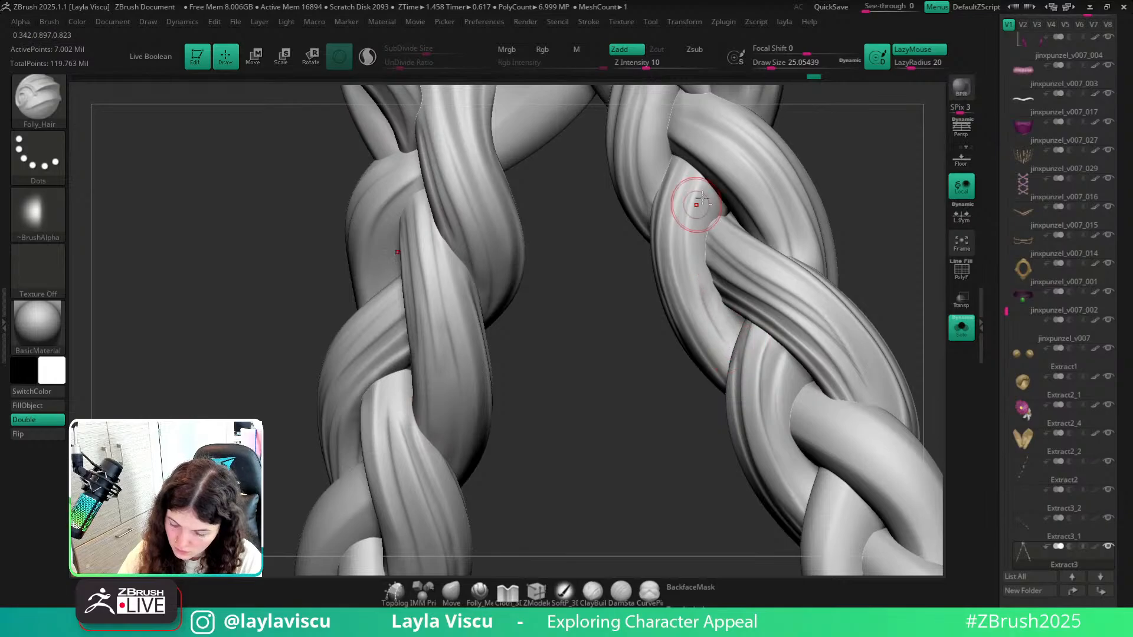
{"action": "mouse_move", "coordinate": [697, 204]}
{"action": "left_mouse_down"}
{"action": "mouse_move", "coordinate": [708, 316]}
{"action": "mouse_move", "coordinate": [729, 351]}
{"action": "left_mouse_up"}
{"action": "left_click_drag", "start_coordinate": [697, 244], "coordinate": [732, 357]}
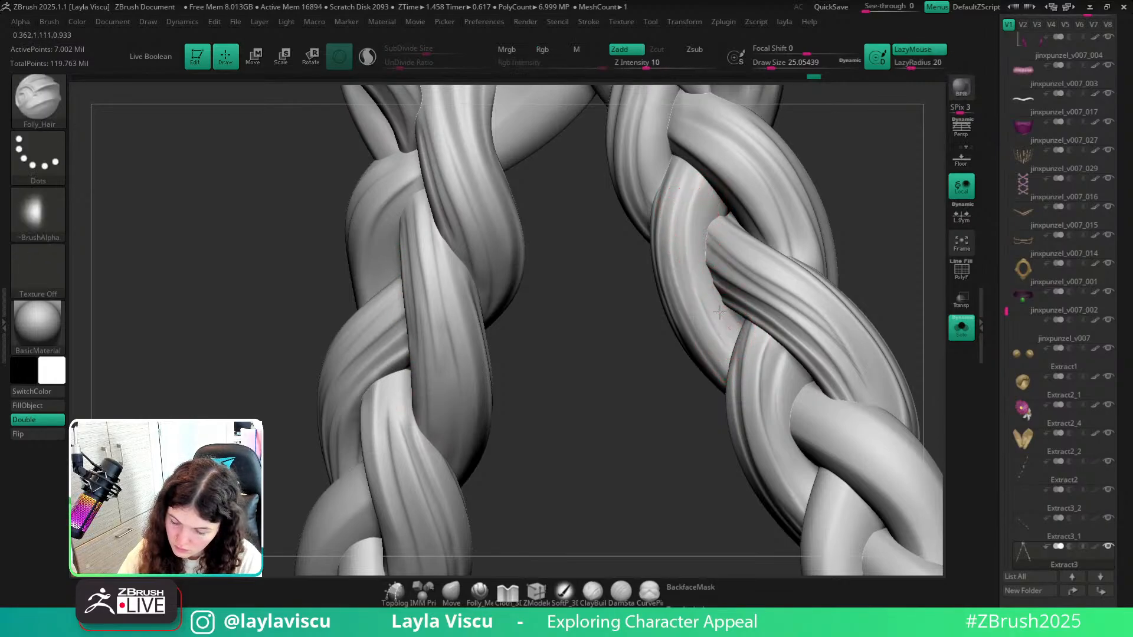
{"action": "mouse_move", "coordinate": [726, 230]}
{"action": "right_mouse_down", "text": "ctrl"}
{"action": "mouse_move", "coordinate": [812, 230]}
{"action": "mouse_move", "coordinate": [880, 382]}
{"action": "mouse_move", "coordinate": [809, 278]}
{"action": "mouse_move", "coordinate": [800, 190]}
{"action": "right_mouse_up", "text": "ctrl"}
{"action": "mouse_move", "coordinate": [679, 190]}
{"action": "left_mouse_down"}
{"action": "mouse_move", "coordinate": [688, 235]}
{"action": "mouse_move", "coordinate": [722, 289]}
{"action": "left_mouse_up"}
{"action": "mouse_move", "coordinate": [723, 289]}
{"action": "right_mouse_down", "text": "ctrl"}
{"action": "mouse_move", "coordinate": [621, 153]}
{"action": "mouse_move", "coordinate": [838, 384]}
{"action": "mouse_move", "coordinate": [817, 326]}
{"action": "mouse_move", "coordinate": [833, 366]}
{"action": "mouse_move", "coordinate": [843, 348]}
{"action": "mouse_move", "coordinate": [832, 435]}
{"action": "mouse_move", "coordinate": [834, 321]}
{"action": "right_mouse_up", "text": "ctrl"}
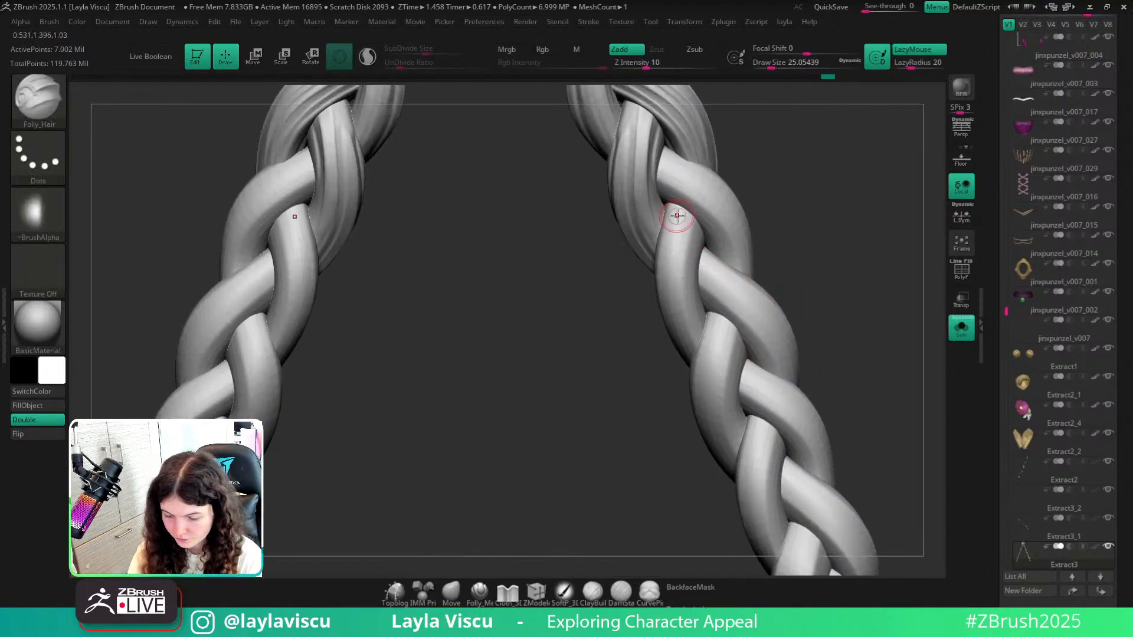
Carve several long hair grooves down the first smooth lock below the detailed part of the right-hand braid.
{"action": "mouse_move", "coordinate": [677, 215]}
{"action": "left_mouse_down"}
{"action": "mouse_move", "coordinate": [673, 282]}
{"action": "mouse_move", "coordinate": [692, 355]}
{"action": "left_mouse_up"}
{"action": "right_click_drag", "start_coordinate": [798, 227], "coordinate": [759, 220]}
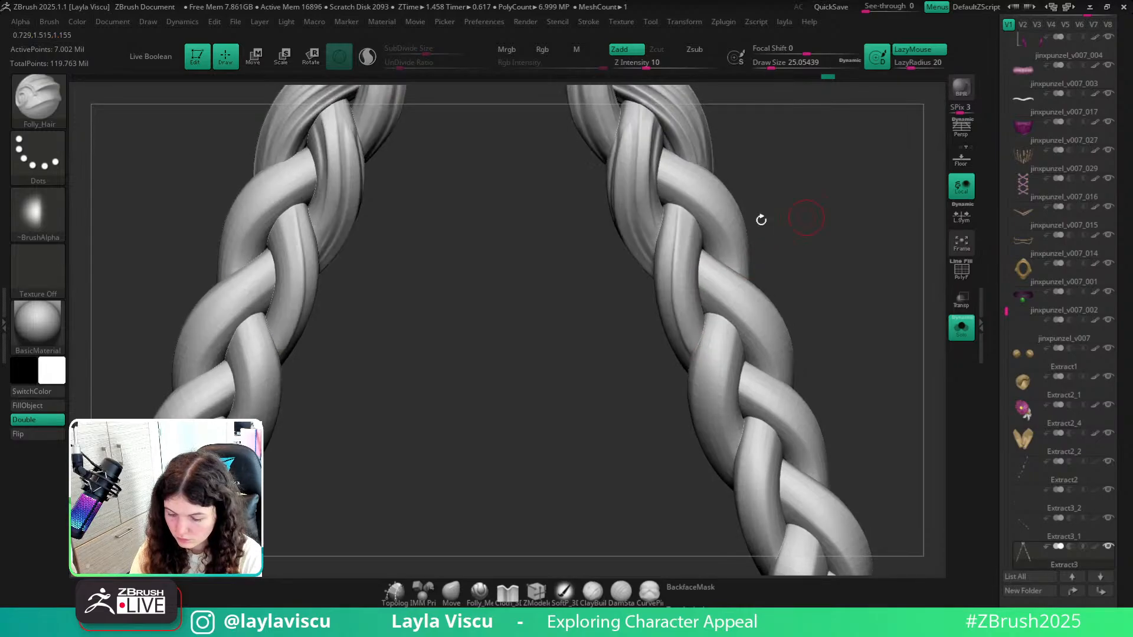
{"action": "left_click_drag", "start_coordinate": [686, 228], "coordinate": [697, 350]}
{"action": "right_click_drag", "start_coordinate": [748, 231], "coordinate": [725, 202]}
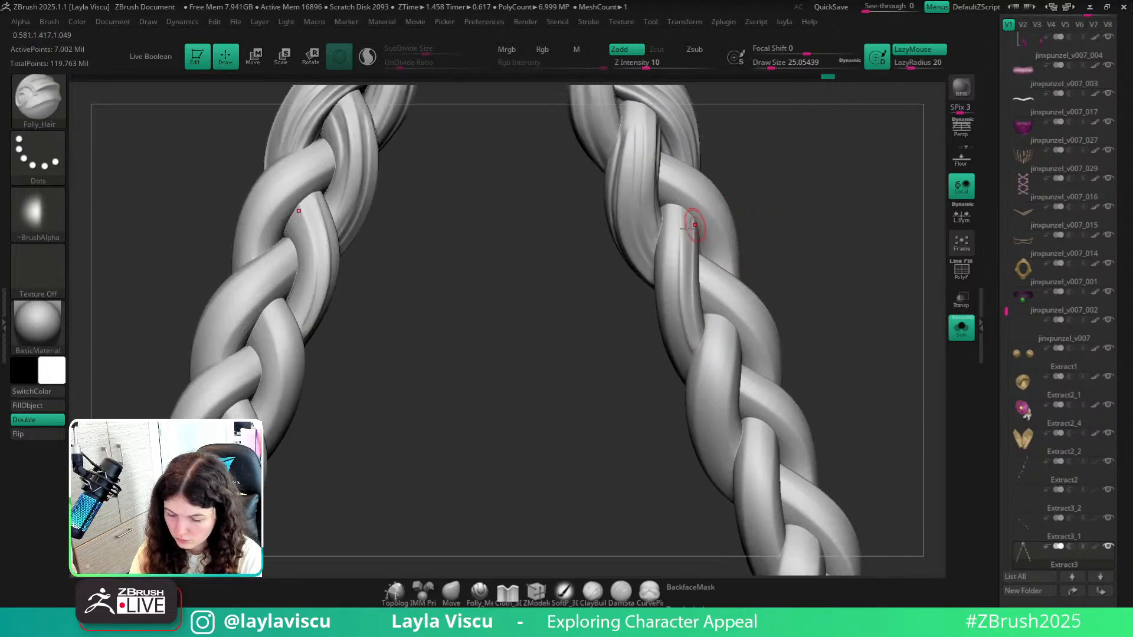
{"action": "mouse_move", "coordinate": [676, 214]}
{"action": "left_mouse_down"}
{"action": "mouse_move", "coordinate": [669, 257]}
{"action": "mouse_move", "coordinate": [690, 378]}
{"action": "left_mouse_up"}
{"action": "right_click_drag", "start_coordinate": [785, 227], "coordinate": [752, 218]}
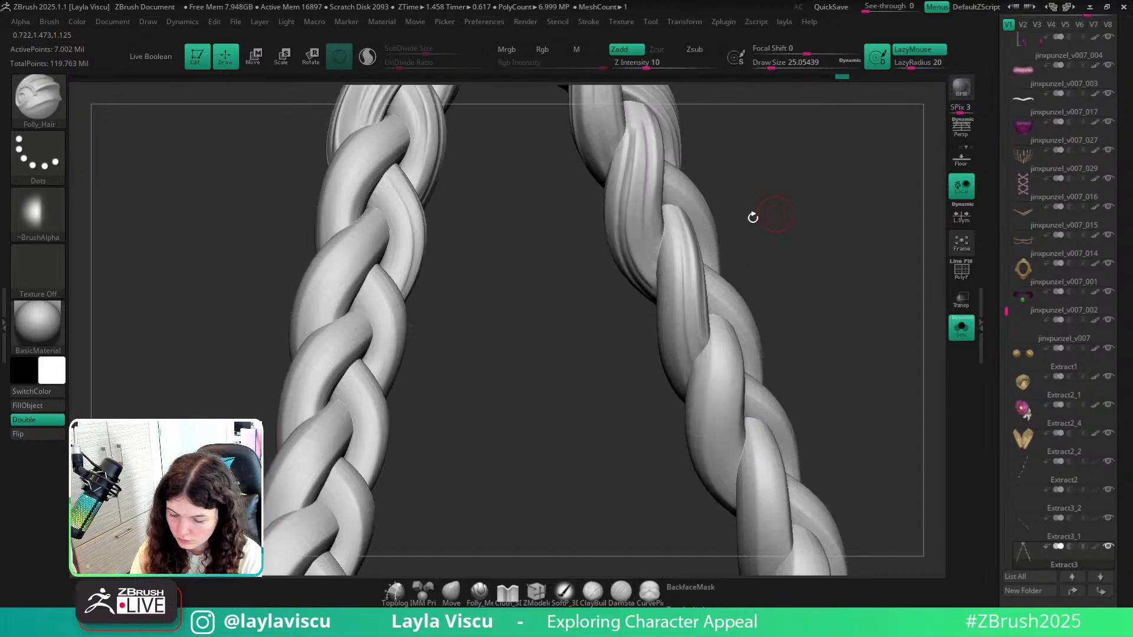
{"action": "left_click_drag", "start_coordinate": [674, 223], "coordinate": [681, 385]}
Extend the grooves around the side of the same lock, undoing one stroke and redrawing it.
{"action": "right_click_drag", "start_coordinate": [749, 270], "coordinate": [789, 218]}
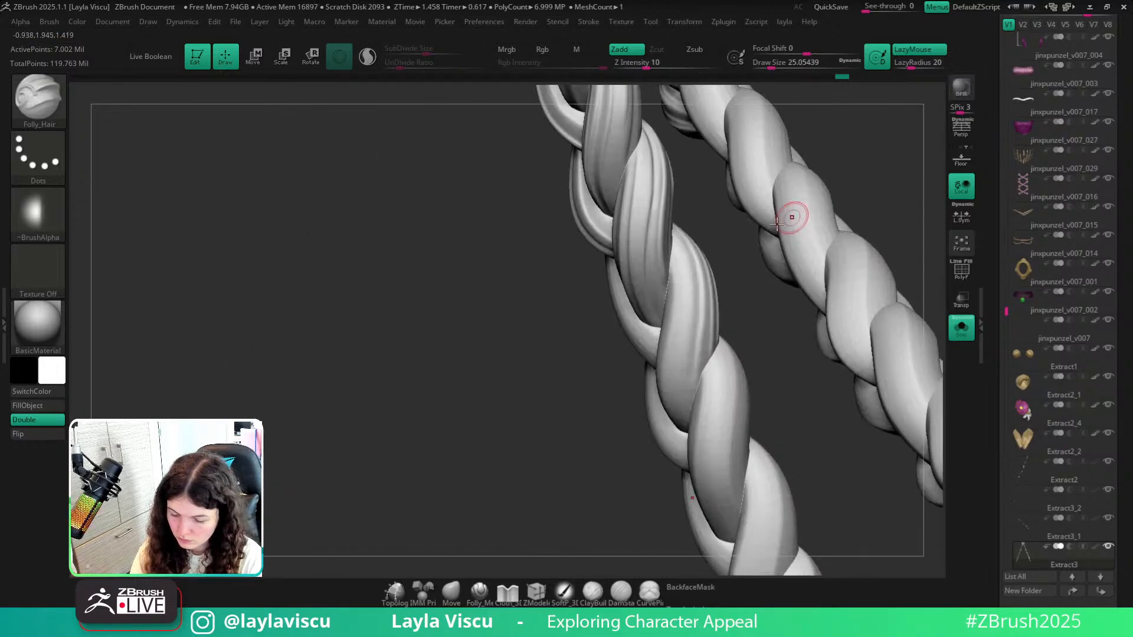
{"action": "left_click_drag", "start_coordinate": [679, 248], "coordinate": [692, 416]}
{"action": "right_click_drag", "start_coordinate": [769, 301], "coordinate": [692, 277]}
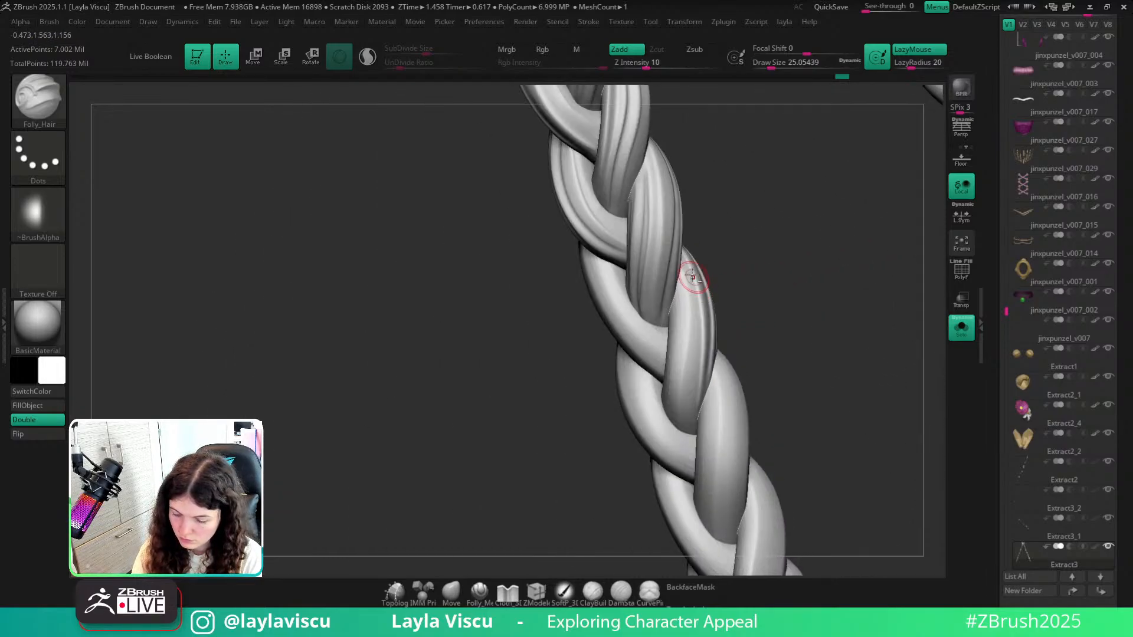
{"action": "right_click_drag", "start_coordinate": [737, 310], "coordinate": [746, 273]}
{"action": "left_click_drag", "start_coordinate": [679, 278], "coordinate": [694, 436]}
{"action": "key", "text": "ctrl+z"}
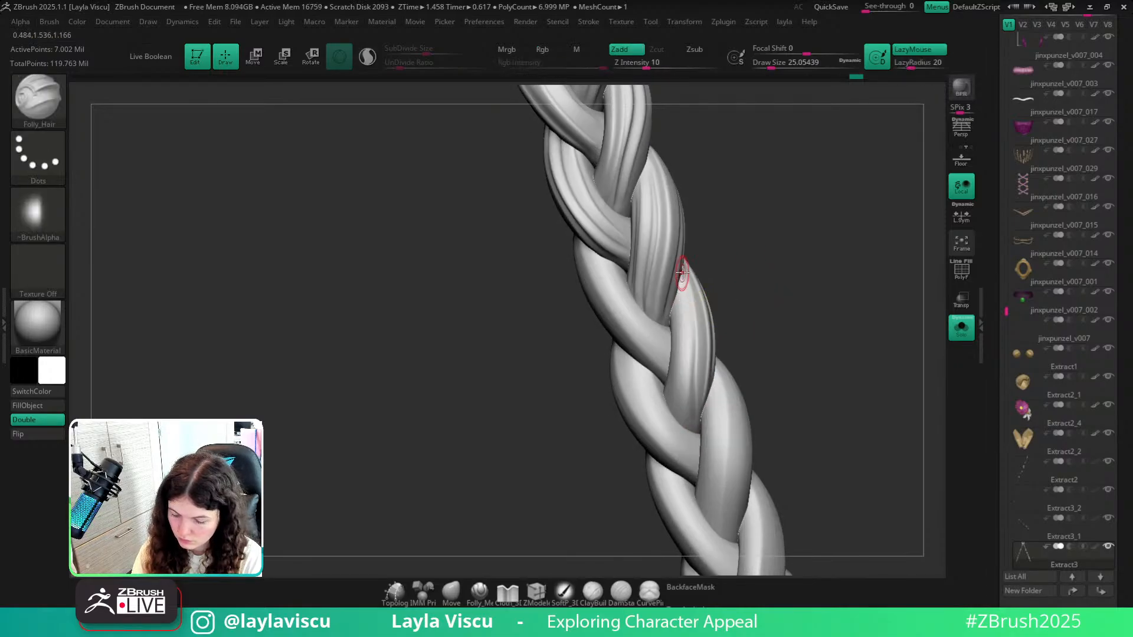
{"action": "left_click_drag", "start_coordinate": [698, 439], "coordinate": [700, 443]}
{"action": "left_click_drag", "start_coordinate": [748, 276], "coordinate": [761, 273]}
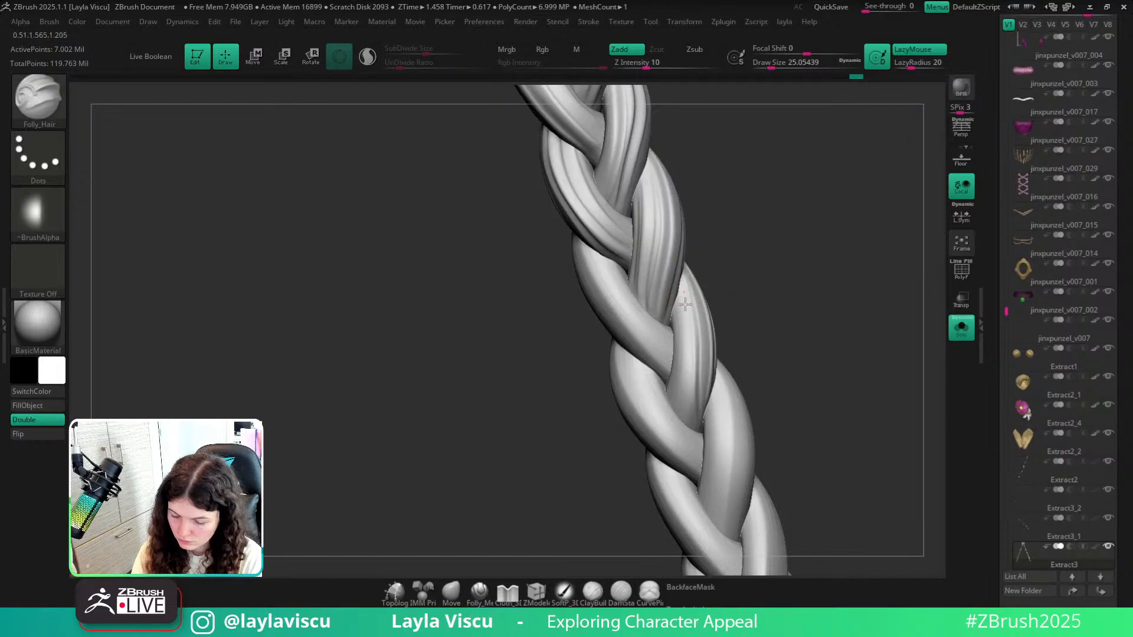
Examine the detailed and smooth parts of both braids, isolating one strand briefly before restoring the full braids.
{"action": "right_click_drag", "start_coordinate": [759, 276], "coordinate": [794, 381]}
{"action": "right_click_drag", "start_coordinate": [767, 434], "coordinate": [806, 402], "text": "ctrl"}
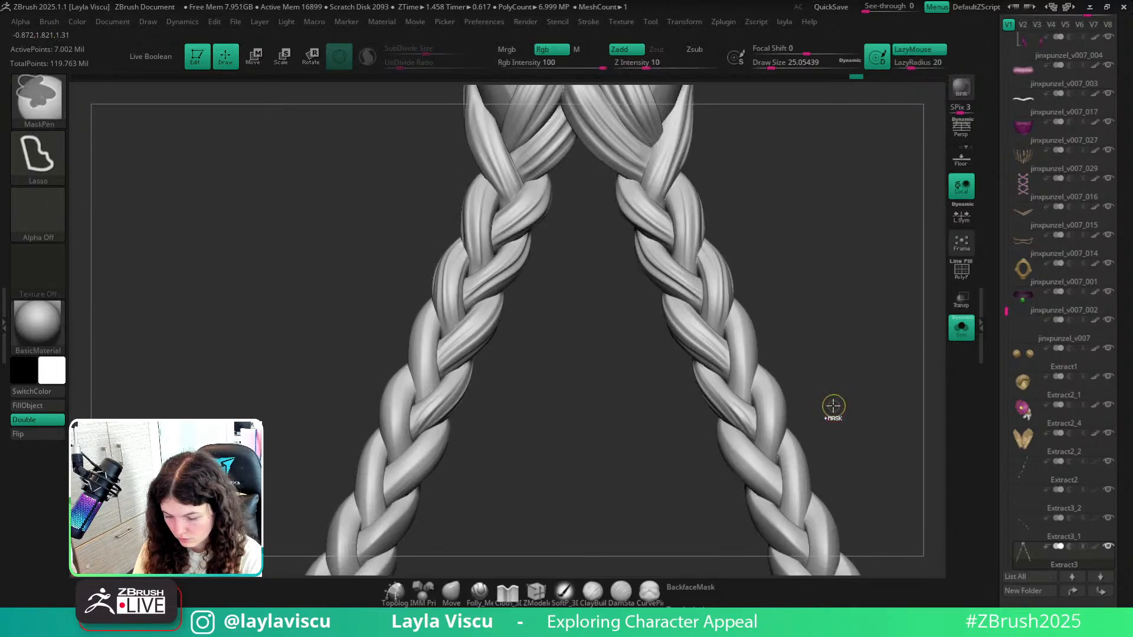
{"action": "mouse_move", "coordinate": [833, 406]}
{"action": "right_mouse_down", "text": "ctrl"}
{"action": "mouse_move", "coordinate": [852, 367]}
{"action": "mouse_move", "coordinate": [802, 417]}
{"action": "mouse_move", "coordinate": [758, 500]}
{"action": "right_mouse_up", "text": "ctrl"}
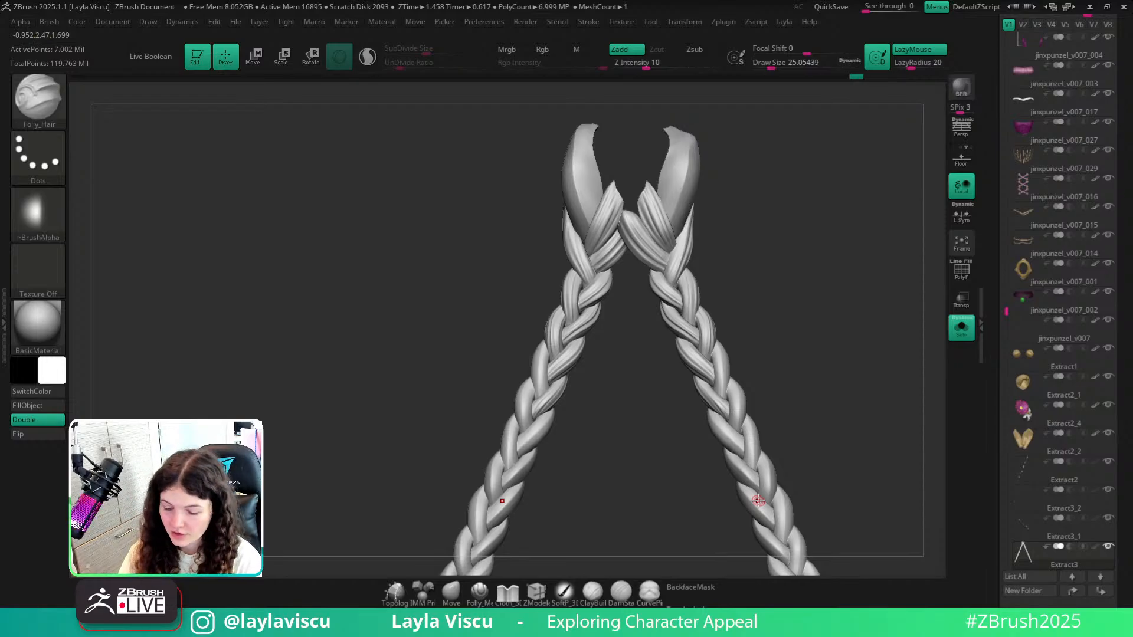
{"action": "right_click_drag", "start_coordinate": [716, 379], "coordinate": [789, 413], "text": "ctrl"}
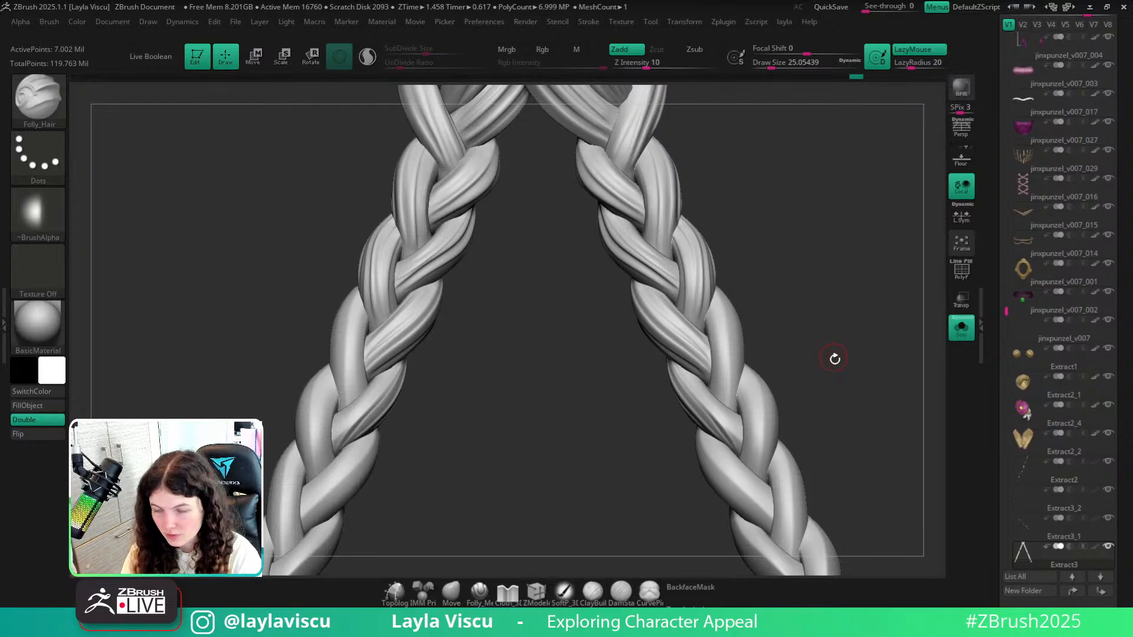
{"action": "left_click_drag", "start_coordinate": [834, 358], "coordinate": [832, 391]}
{"action": "key", "text": "ctrl+shift"}
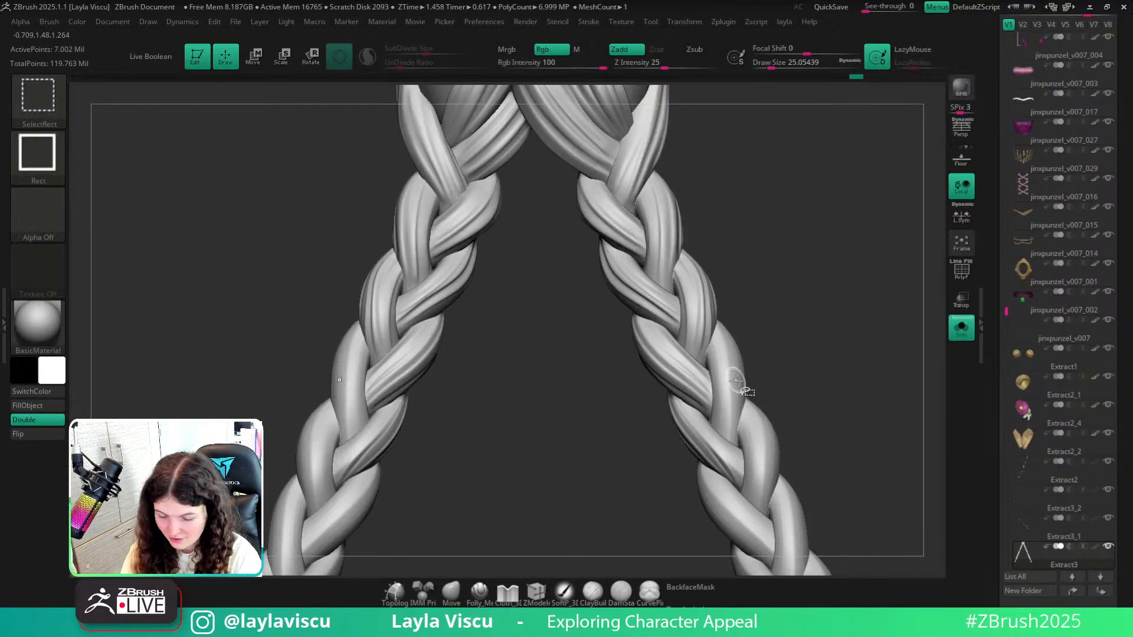
{"action": "left_click", "coordinate": [733, 390], "text": "ctrl+shift"}
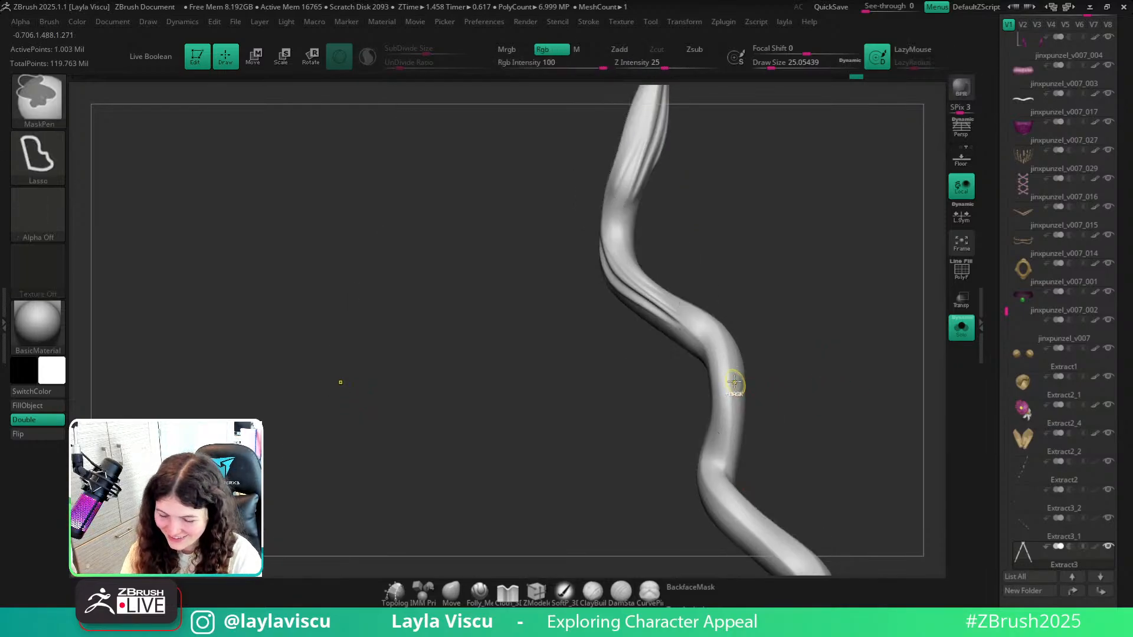
{"action": "left_click", "coordinate": [767, 369], "text": "ctrl+shift"}
Carve long hair grooves down the next smooth outer lock of the right-hand braid, covering its front and side.
{"action": "left_click_drag", "start_coordinate": [779, 360], "coordinate": [731, 426]}
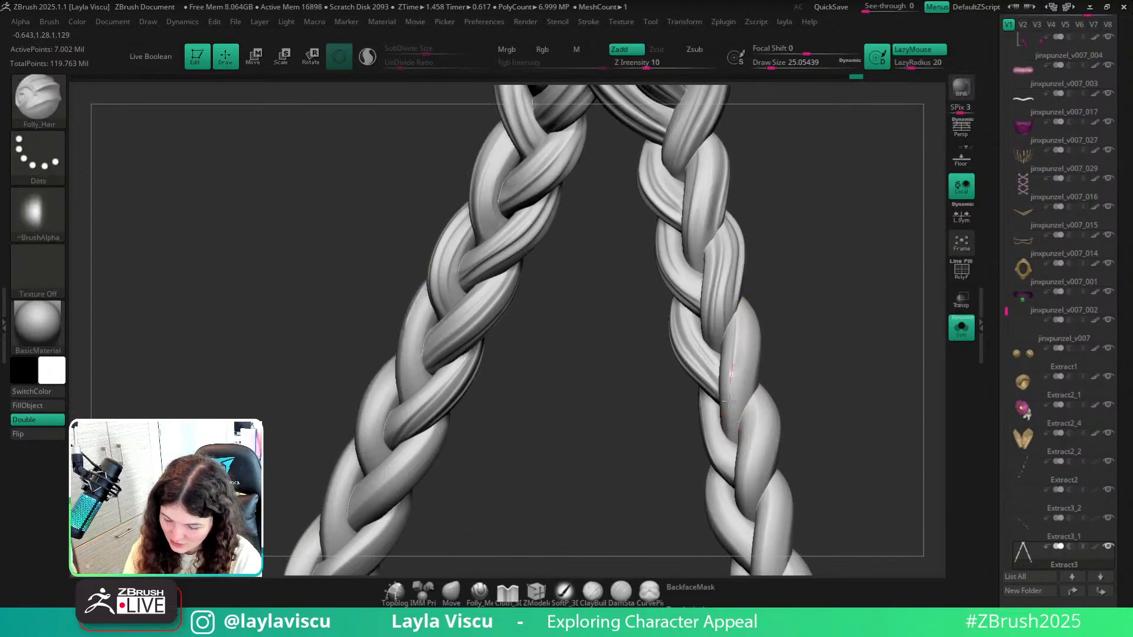
{"action": "left_click_drag", "start_coordinate": [799, 336], "coordinate": [738, 338]}
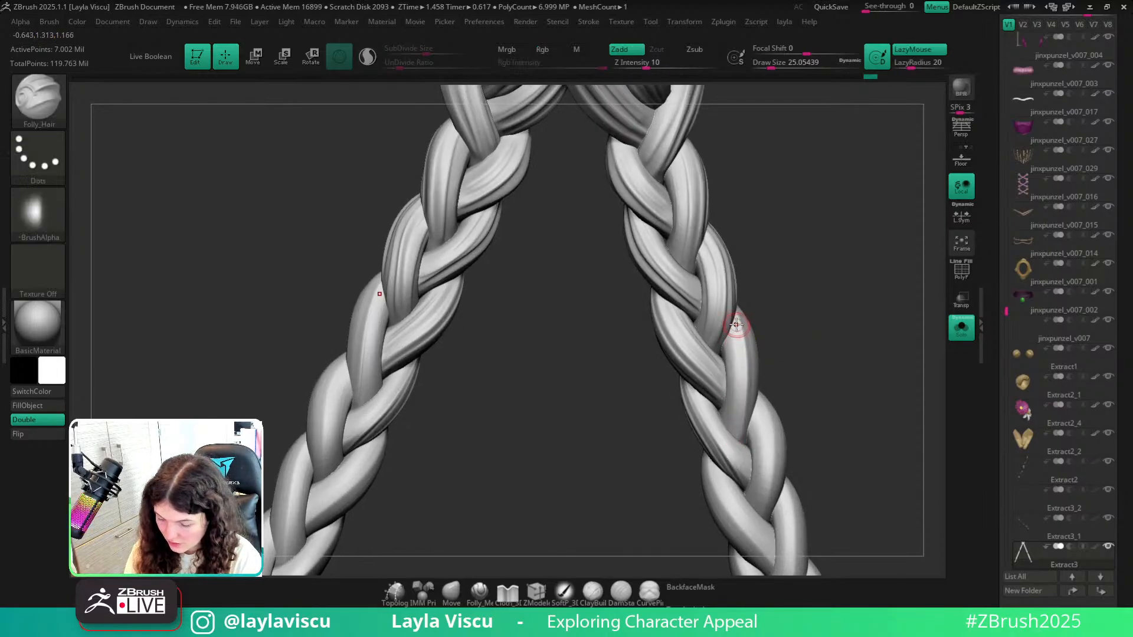
{"action": "left_click_drag", "start_coordinate": [742, 361], "coordinate": [737, 435]}
{"action": "mouse_move", "coordinate": [782, 337]}
{"action": "left_mouse_down"}
{"action": "mouse_move", "coordinate": [793, 361]}
{"action": "mouse_move", "coordinate": [740, 378]}
{"action": "mouse_move", "coordinate": [729, 454]}
{"action": "left_mouse_up"}
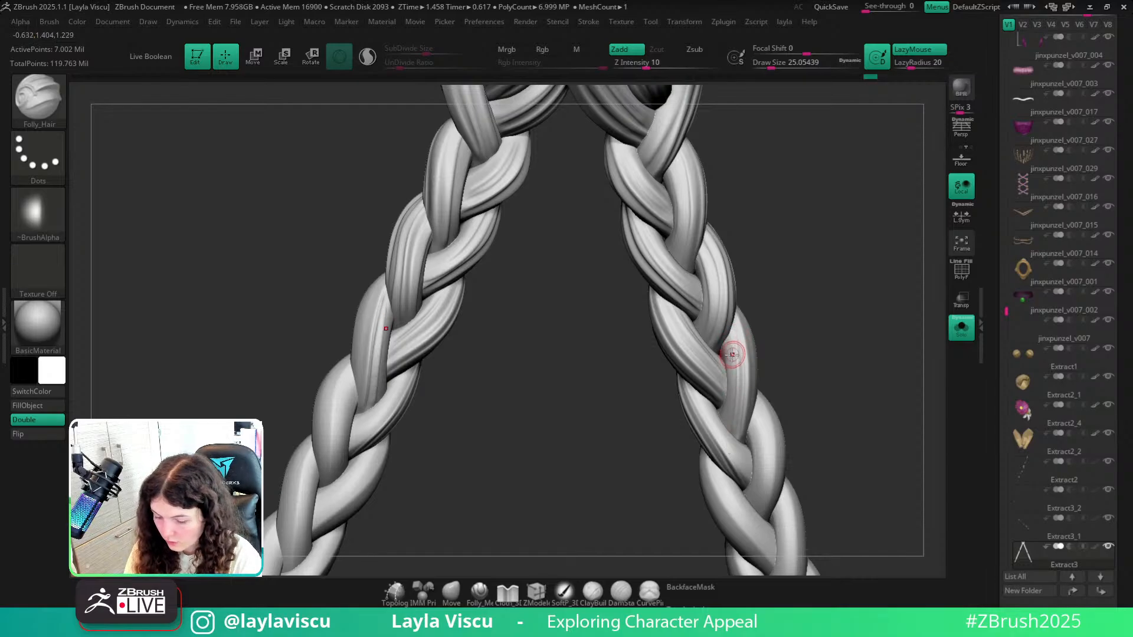
{"action": "left_click_drag", "start_coordinate": [778, 320], "coordinate": [763, 348]}
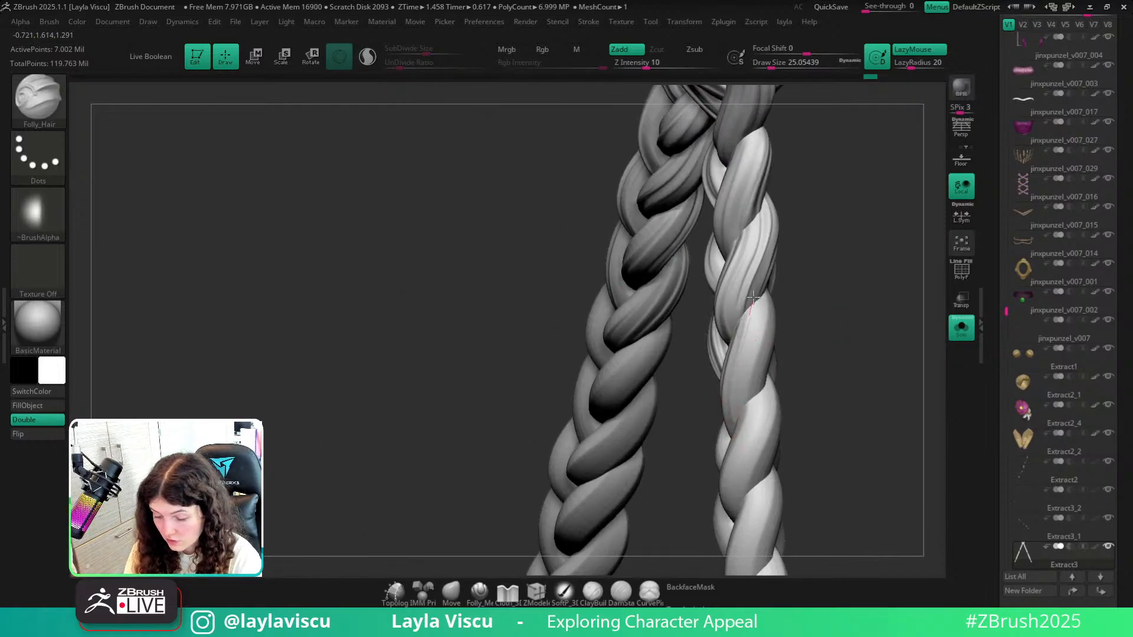
{"action": "left_click_drag", "start_coordinate": [817, 282], "coordinate": [728, 309]}
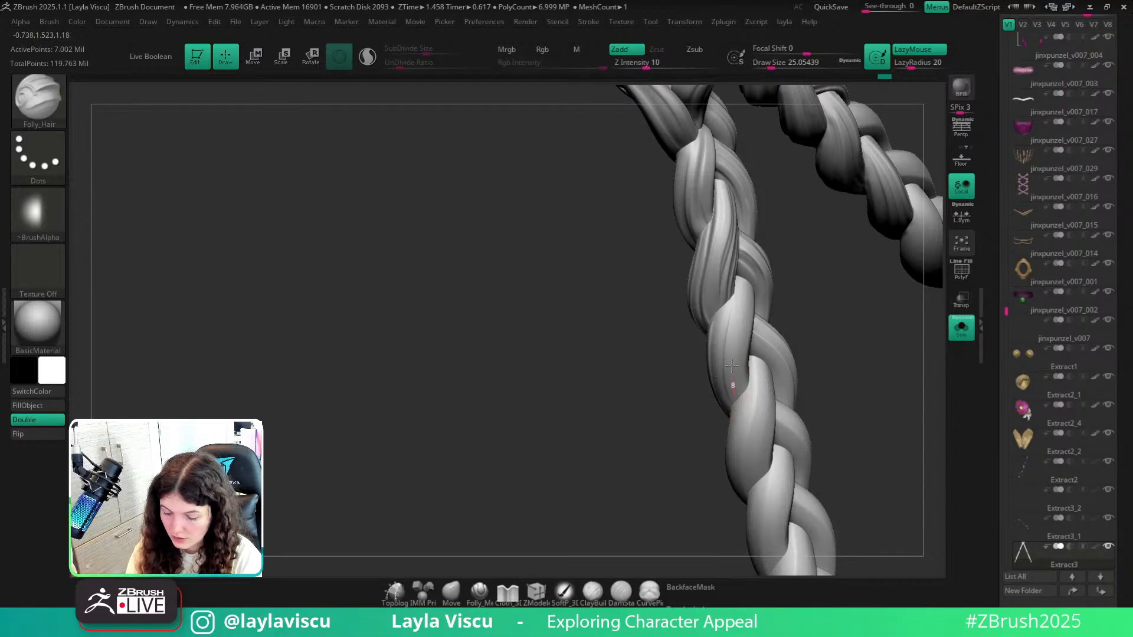
Add finer grooves across the same outer lock up close, running them to where it tucks under its neighbour.
{"action": "left_click_drag", "start_coordinate": [801, 301], "coordinate": [725, 372]}
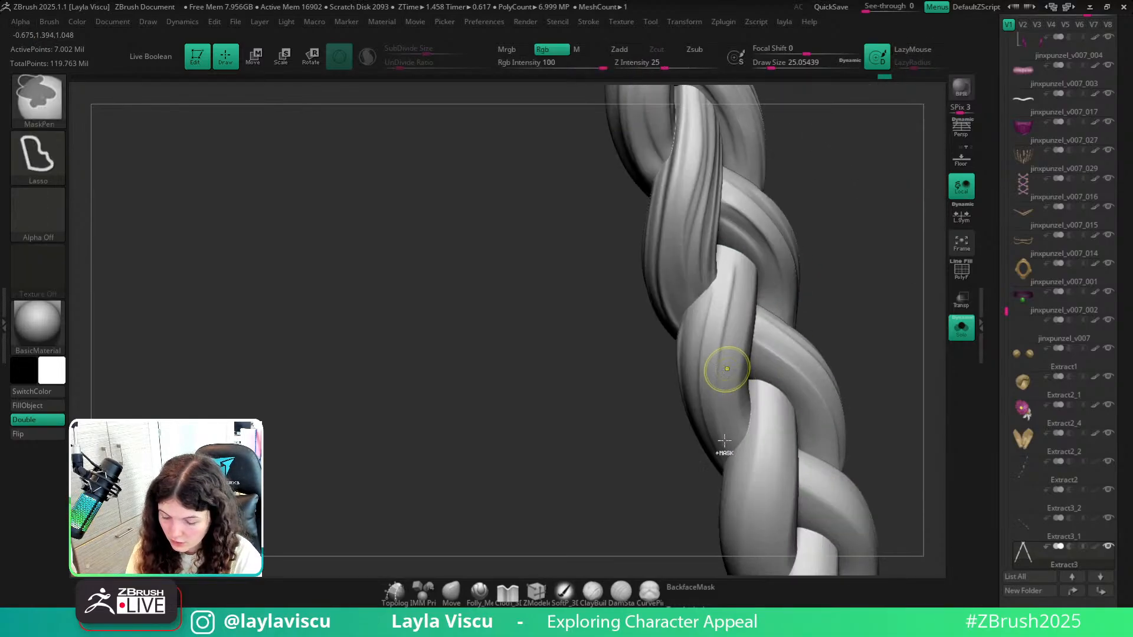
{"action": "left_click_drag", "start_coordinate": [731, 277], "coordinate": [728, 245]}
{"action": "left_click_drag", "start_coordinate": [833, 296], "coordinate": [815, 299]}
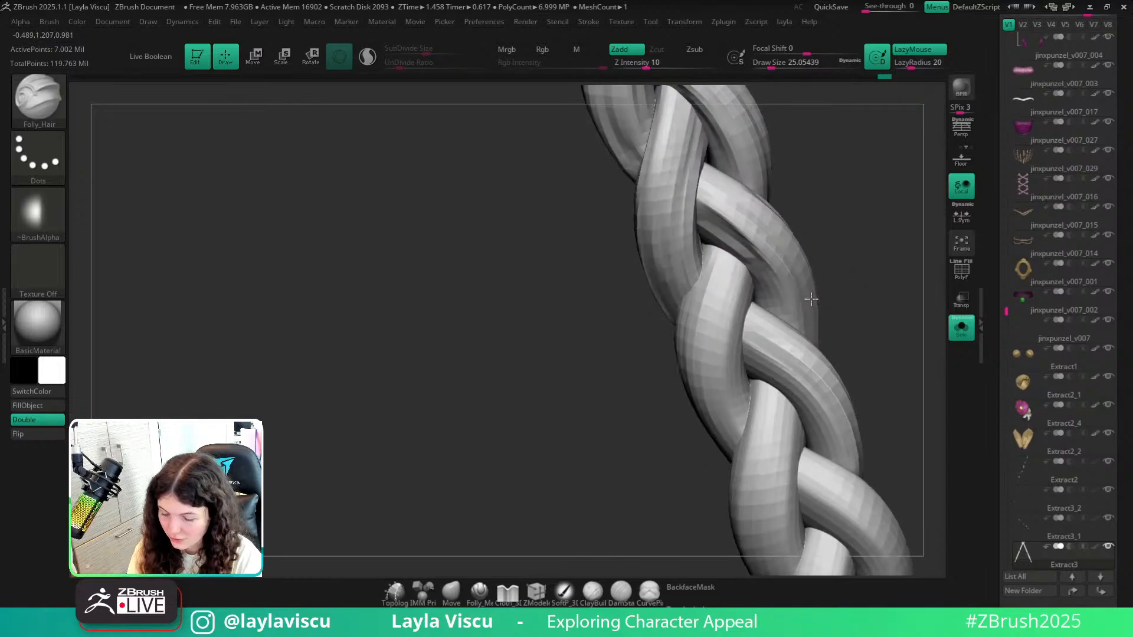
{"action": "mouse_move", "coordinate": [741, 261]}
{"action": "left_mouse_down"}
{"action": "mouse_move", "coordinate": [735, 423]}
{"action": "mouse_move", "coordinate": [732, 407]}
{"action": "left_mouse_up"}
{"action": "mouse_move", "coordinate": [720, 333]}
{"action": "left_mouse_down"}
{"action": "mouse_move", "coordinate": [753, 248]}
{"action": "mouse_move", "coordinate": [736, 319]}
{"action": "mouse_move", "coordinate": [738, 407]}
{"action": "left_mouse_up"}
{"action": "left_click_drag", "start_coordinate": [862, 254], "coordinate": [867, 256]}
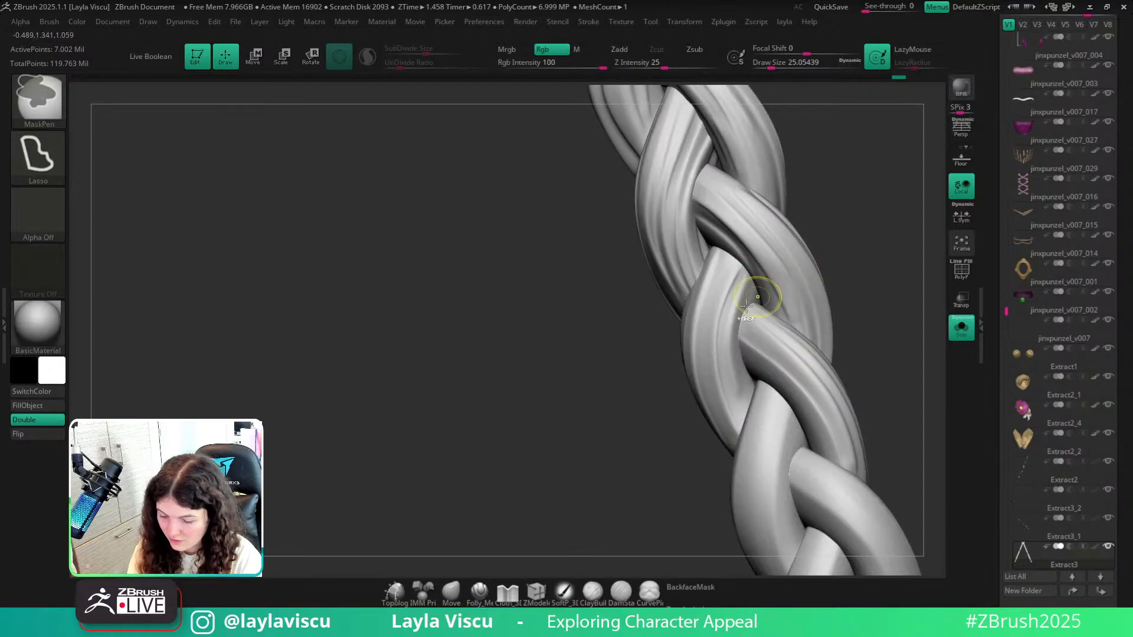
{"action": "left_click_drag", "start_coordinate": [749, 279], "coordinate": [744, 410]}
{"action": "left_click_drag", "start_coordinate": [827, 275], "coordinate": [785, 340]}
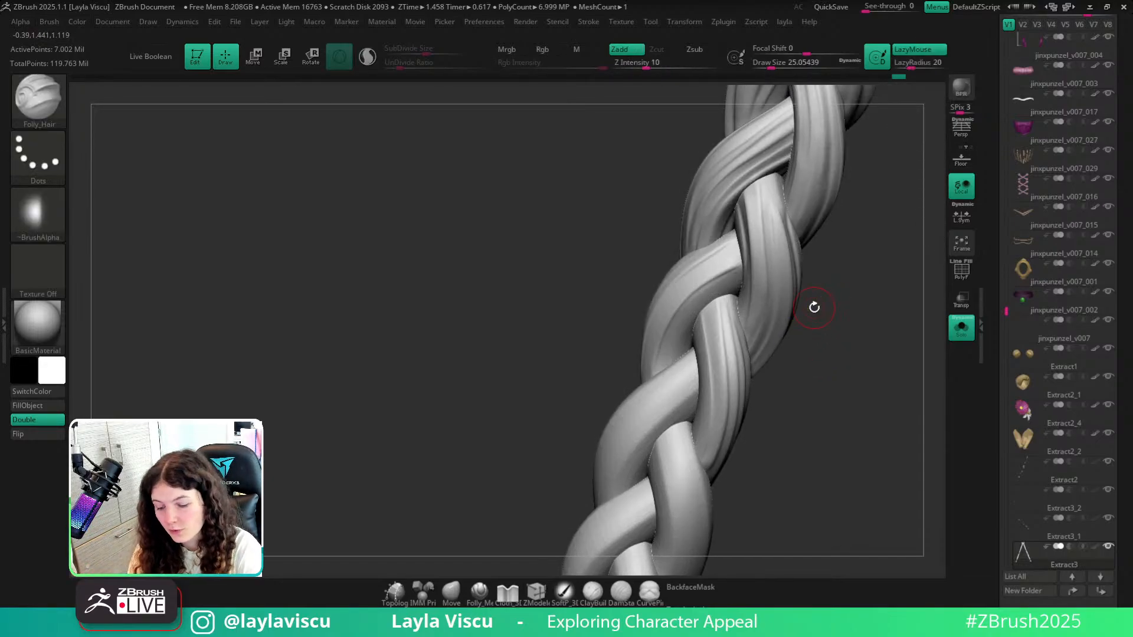
Carve grooves along the diagonal lock seen from the braid's other side, undoing one long stroke and redrawing it.
{"action": "left_click_drag", "start_coordinate": [814, 307], "coordinate": [829, 331]}
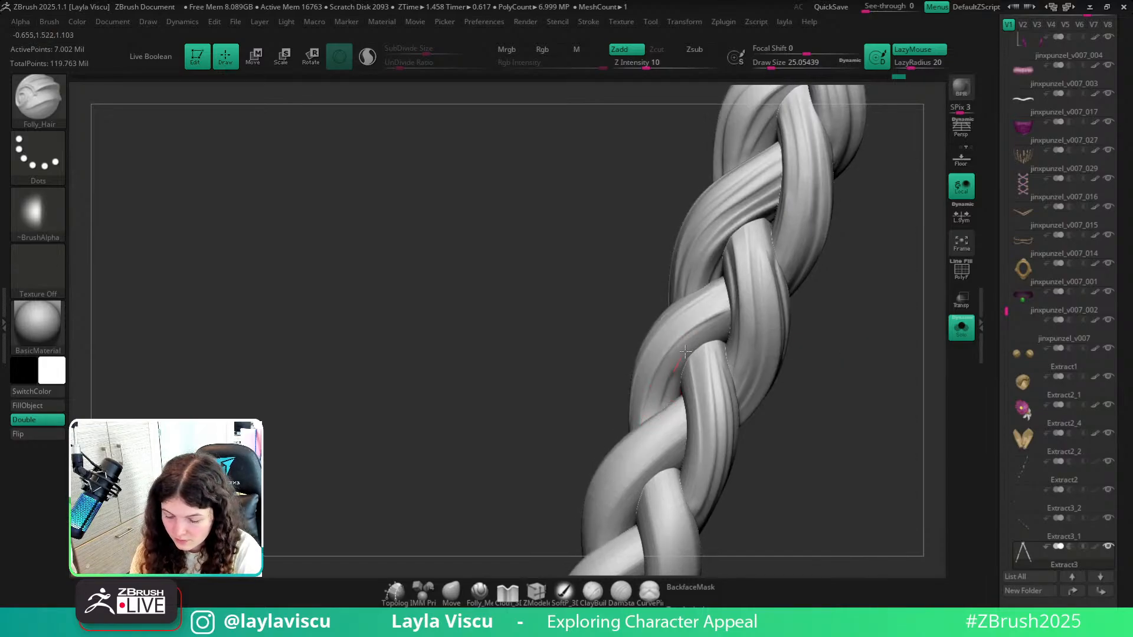
{"action": "mouse_move", "coordinate": [776, 303]}
{"action": "left_mouse_down"}
{"action": "mouse_move", "coordinate": [791, 308]}
{"action": "mouse_move", "coordinate": [735, 320]}
{"action": "left_mouse_up"}
{"action": "key", "text": "ctrl"}
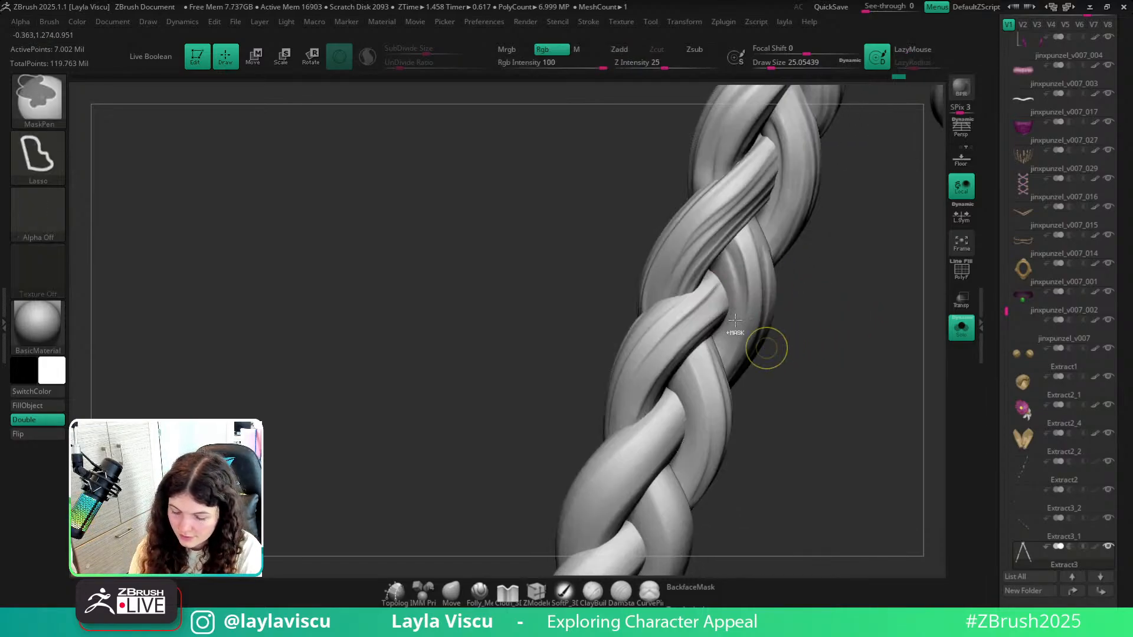
{"action": "right_click_drag", "start_coordinate": [735, 321], "coordinate": [705, 301], "text": "ctrl"}
{"action": "right_click_drag", "start_coordinate": [700, 334], "coordinate": [715, 428], "text": "ctrl"}
{"action": "mouse_move", "coordinate": [690, 356]}
{"action": "left_mouse_down"}
{"action": "mouse_move", "coordinate": [630, 412]}
{"action": "mouse_move", "coordinate": [599, 501]}
{"action": "left_mouse_up"}
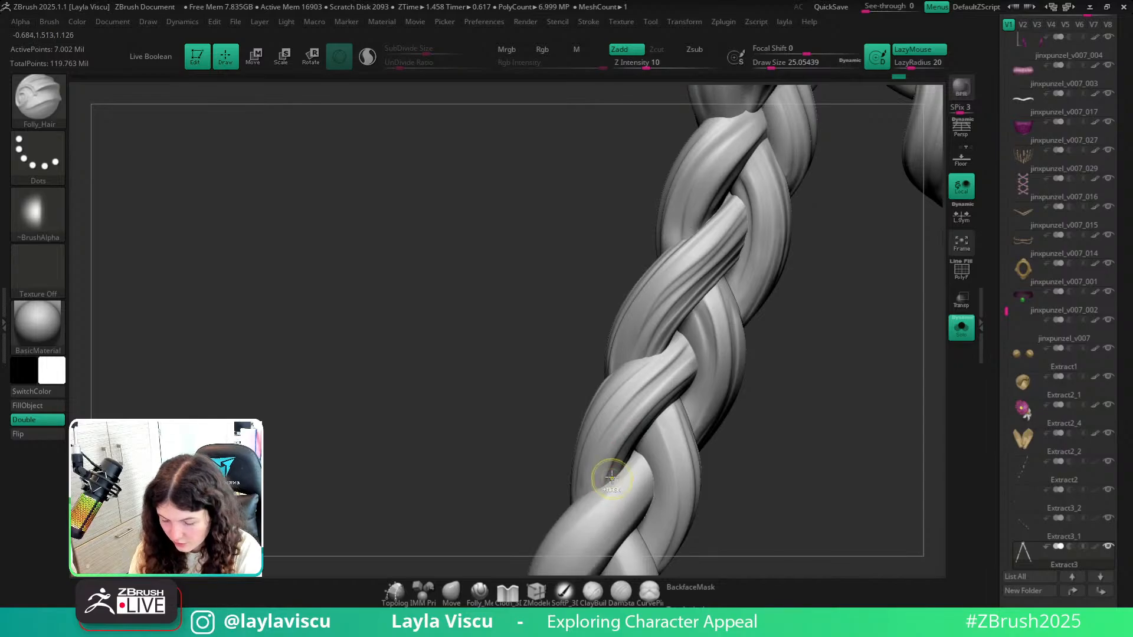
{"action": "key", "text": "ctrl+z"}
{"action": "left_click_drag", "start_coordinate": [682, 371], "coordinate": [646, 404]}
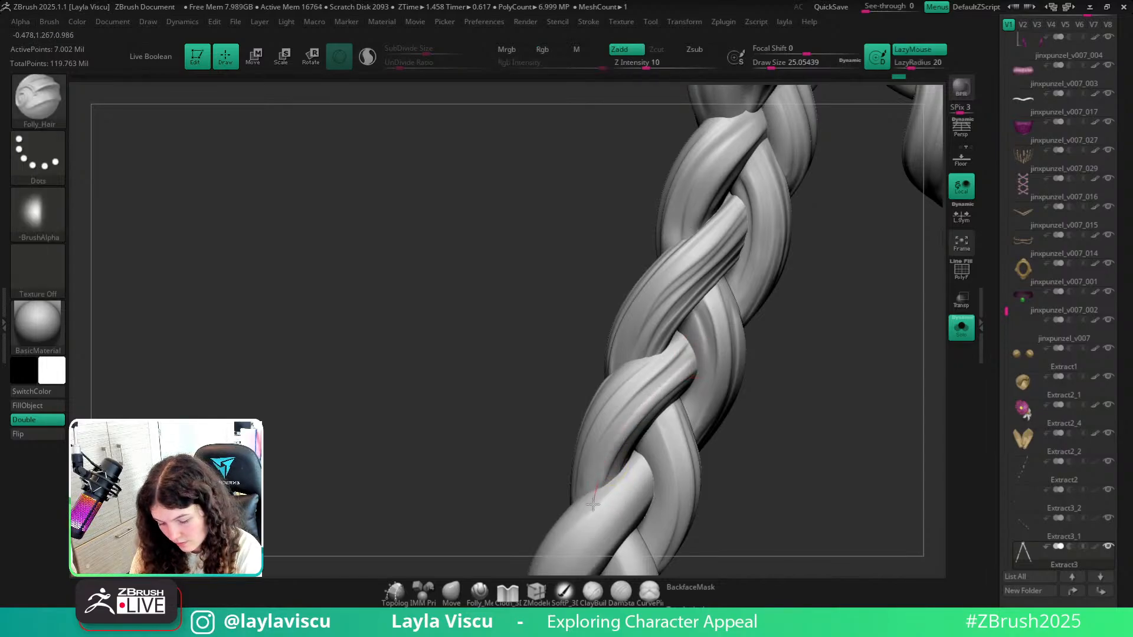
{"action": "right_click_drag", "start_coordinate": [594, 505], "coordinate": [600, 263], "text": "ctrl"}
Isolate the overlapping strands on the back of the braid, carve grooves along the narrow crossing lock, and show all strands again.
{"action": "right_click_drag", "start_coordinate": [805, 407], "coordinate": [769, 392], "text": "shift"}
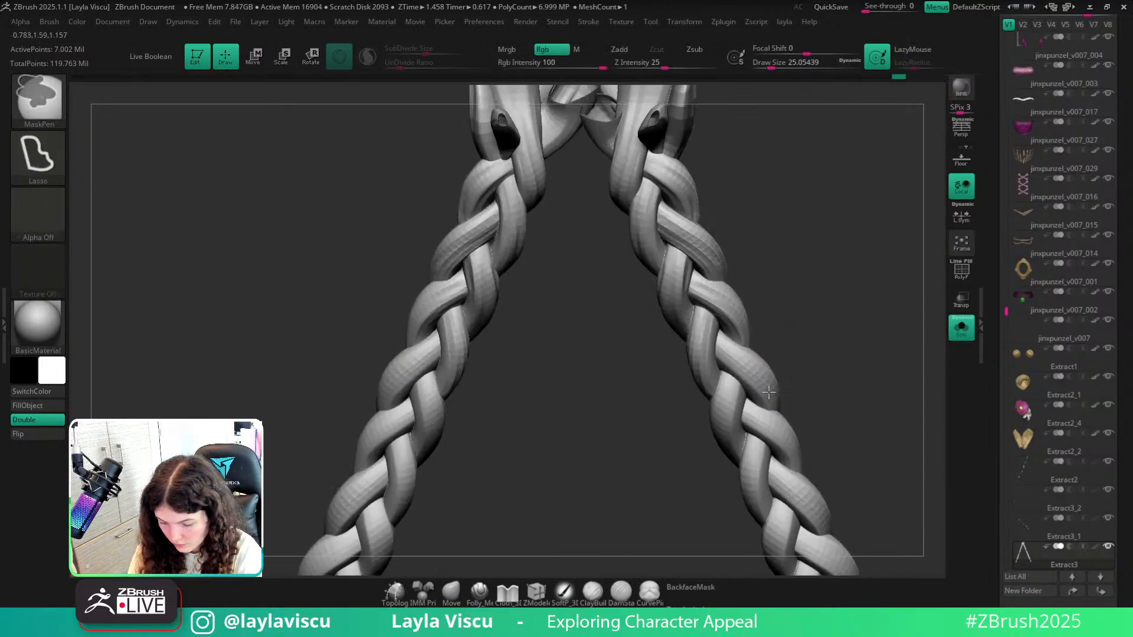
{"action": "mouse_move", "coordinate": [800, 337]}
{"action": "right_mouse_down", "text": "alt"}
{"action": "mouse_move", "coordinate": [832, 341]}
{"action": "mouse_move", "coordinate": [790, 407]}
{"action": "mouse_move", "coordinate": [875, 354]}
{"action": "mouse_move", "coordinate": [886, 370]}
{"action": "right_mouse_up", "text": "alt"}
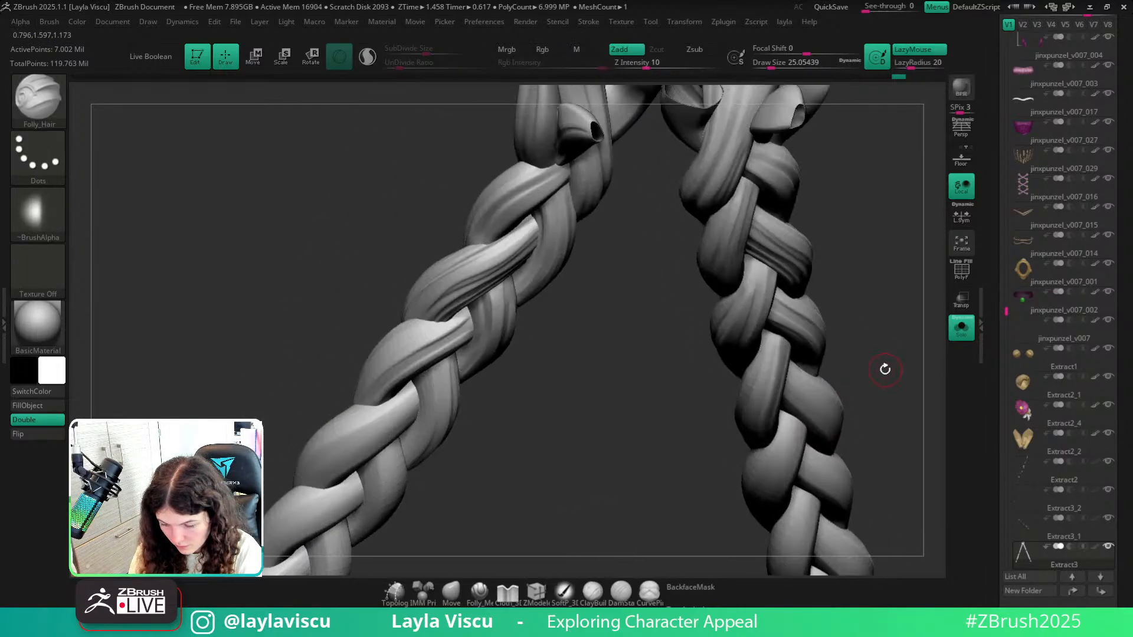
{"action": "mouse_move", "coordinate": [761, 281]}
{"action": "right_mouse_down", "text": "ctrl"}
{"action": "mouse_move", "coordinate": [762, 312]}
{"action": "mouse_move", "coordinate": [818, 253]}
{"action": "right_mouse_up", "text": "ctrl"}
{"action": "left_click", "coordinate": [769, 288], "text": "ctrl+shift"}
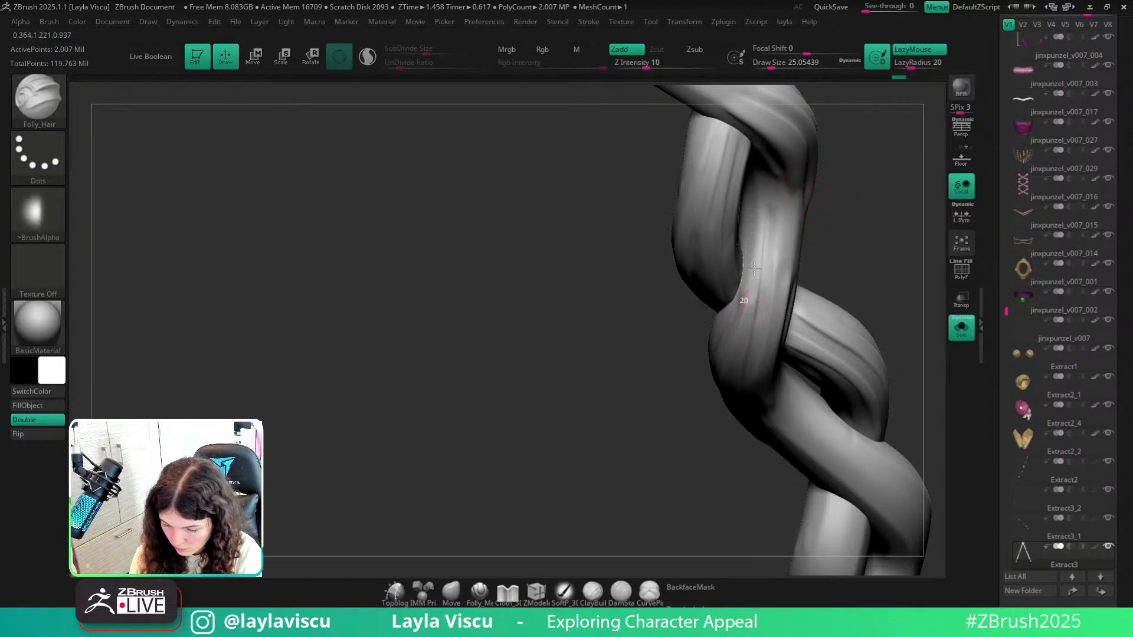
{"action": "left_click", "coordinate": [880, 283], "text": "ctrl+shift"}
Isolate the crossing strands again and even out the narrow lock's uneven grooves with TrimDynamic and smoothing strokes.
{"action": "key", "text": "b"}
{"action": "key", "text": "t"}
{"action": "key", "text": "d"}
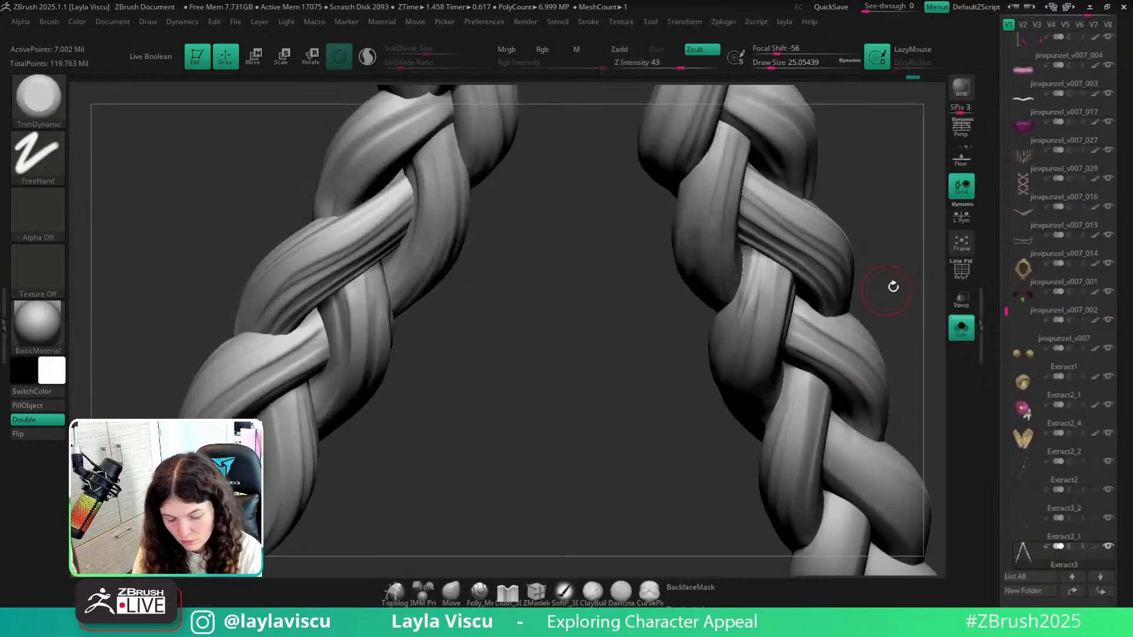
{"action": "left_click_drag", "start_coordinate": [891, 286], "coordinate": [867, 274]}
{"action": "left_click", "coordinate": [760, 270], "text": "ctrl+shift"}
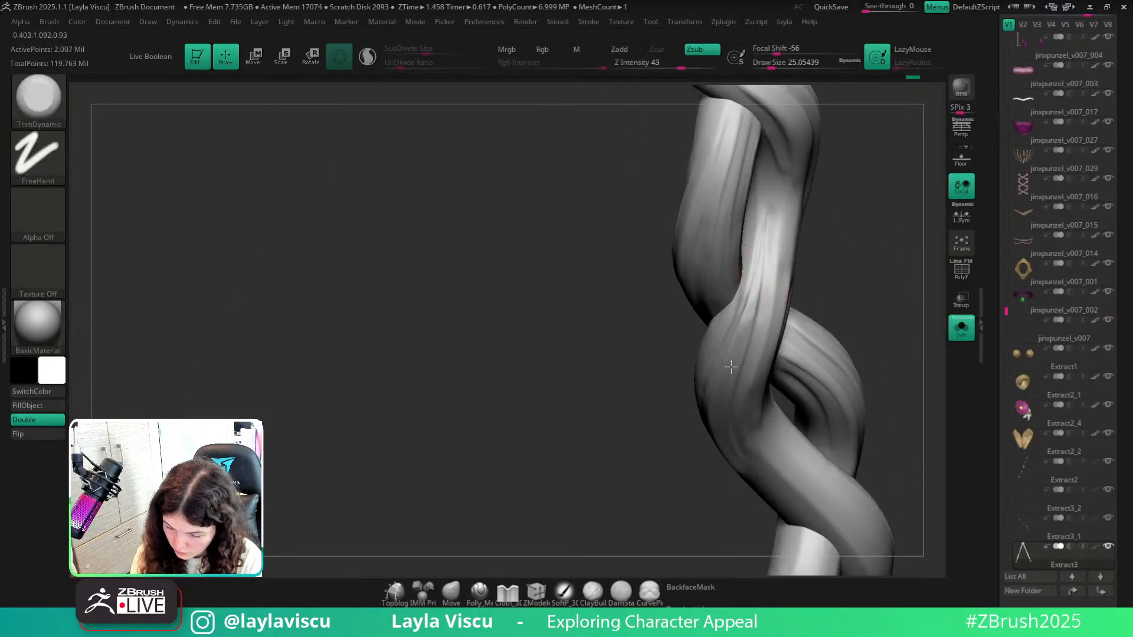
{"action": "key", "text": "shift"}
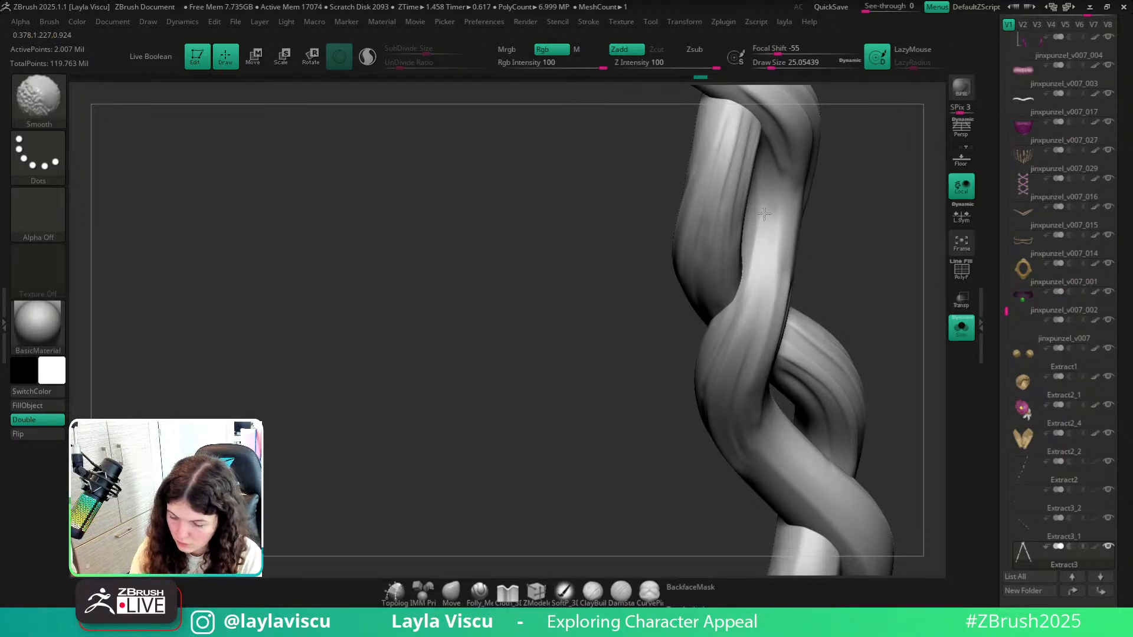
{"action": "mouse_move", "coordinate": [759, 265]}
{"action": "left_mouse_down", "text": "shift"}
{"action": "mouse_move", "coordinate": [762, 233]}
{"action": "mouse_move", "coordinate": [726, 395]}
{"action": "left_mouse_up", "text": "shift"}
Undo the last stroke, carve longer Folly_Hair grooves down the isolated narrow lock into its bend, and show all strands again.
{"action": "key", "text": "b"}
{"action": "key", "text": "f"}
{"action": "key", "text": "h"}
{"action": "key", "text": "ctrl+z"}
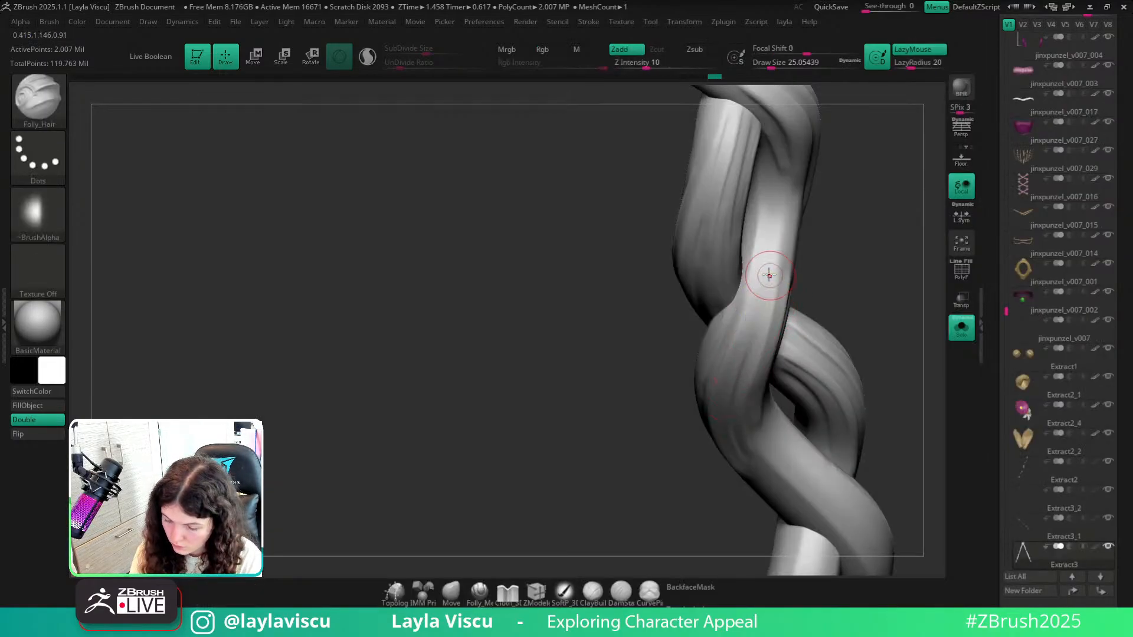
{"action": "left_click_drag", "start_coordinate": [769, 265], "coordinate": [746, 357]}
{"action": "left_click_drag", "start_coordinate": [849, 279], "coordinate": [850, 289]}
{"action": "left_click_drag", "start_coordinate": [766, 286], "coordinate": [731, 414]}
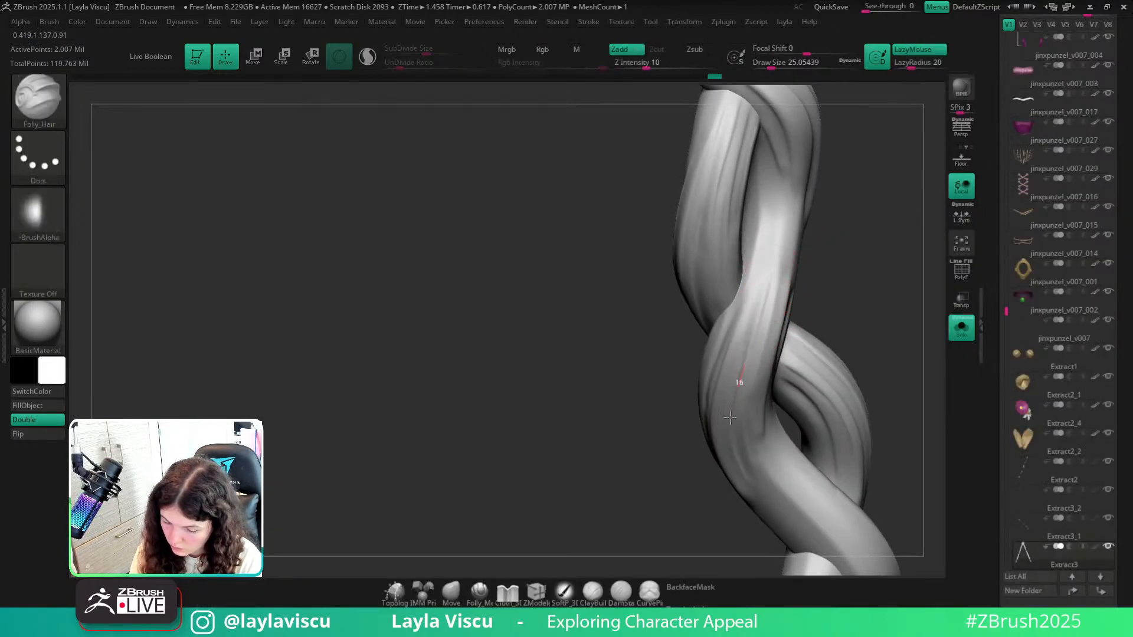
{"action": "left_click", "coordinate": [869, 274], "text": "ctrl+shift"}
Isolate the inner lock crossing the braid's middle, extend its grooves upward with Folly_Hair and smoothing strokes, and show all strands again.
{"action": "right_click_drag", "start_coordinate": [869, 273], "coordinate": [875, 311], "text": "ctrl"}
{"action": "left_click_drag", "start_coordinate": [876, 311], "coordinate": [827, 316]}
{"action": "left_click_drag", "start_coordinate": [636, 339], "coordinate": [589, 321]}
{"action": "right_click_drag", "start_coordinate": [589, 321], "coordinate": [655, 356], "text": "ctrl"}
{"action": "left_click_drag", "start_coordinate": [655, 357], "coordinate": [636, 339]}
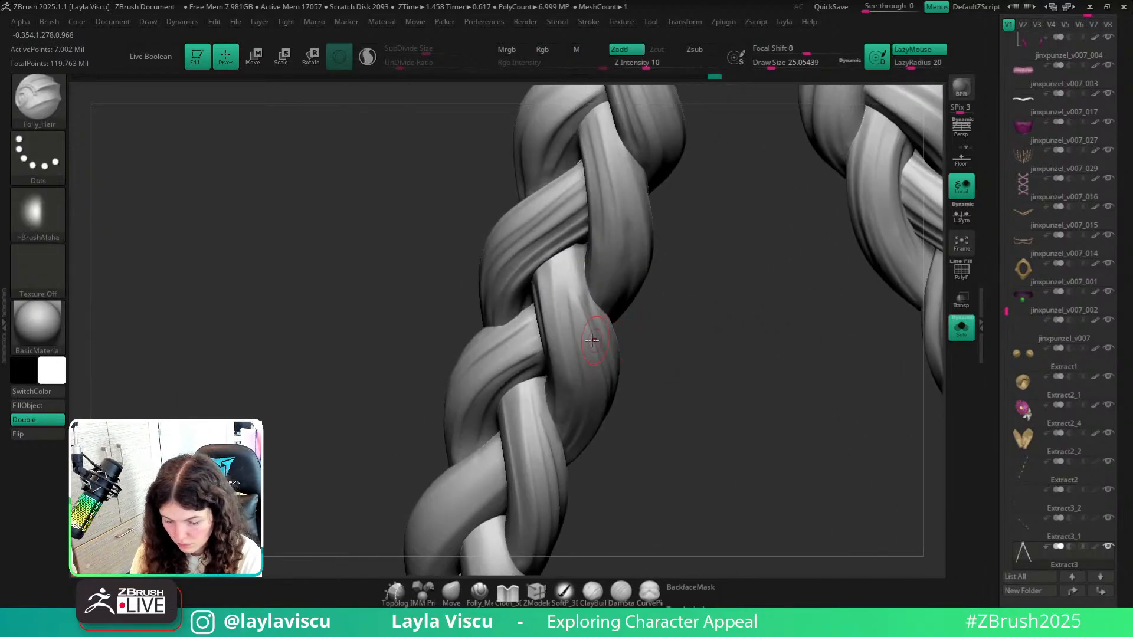
{"action": "left_click", "coordinate": [591, 344], "text": "ctrl+shift"}
{"action": "left_click_drag", "start_coordinate": [578, 298], "coordinate": [560, 228]}
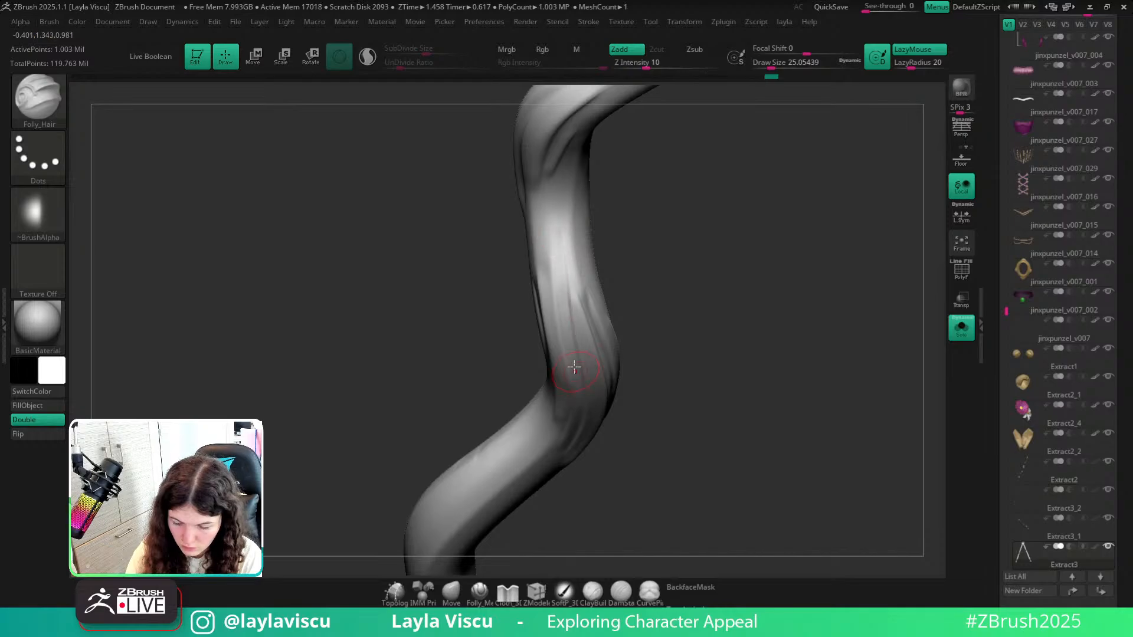
{"action": "left_click_drag", "start_coordinate": [574, 367], "coordinate": [564, 236]}
{"action": "left_click_drag", "start_coordinate": [582, 383], "coordinate": [567, 260], "text": "alt"}
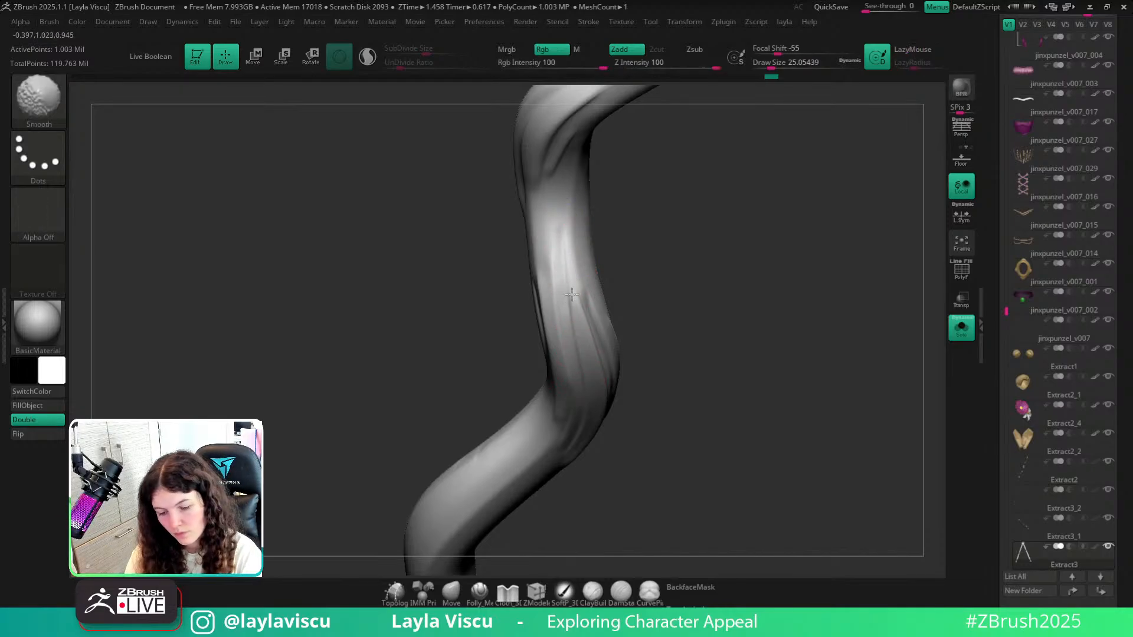
{"action": "left_click", "coordinate": [752, 420], "text": "ctrl+shift"}
{"action": "right_click_drag", "start_coordinate": [753, 437], "coordinate": [718, 372], "text": "ctrl"}
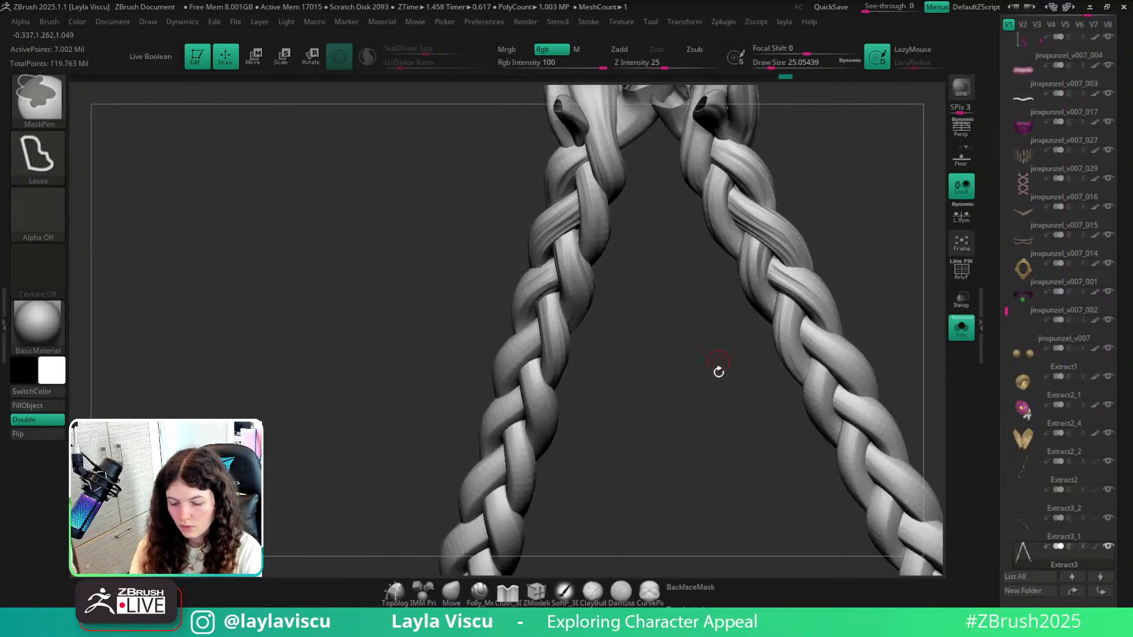
Isolate the same inner lock, cut a sharper DamStandard crease along it, soften it, undo the extra stroke, and show all strands.
{"action": "right_click_drag", "start_coordinate": [558, 249], "coordinate": [664, 258], "text": "ctrl"}
{"action": "key", "text": "b"}
{"action": "key", "text": "d"}
{"action": "key", "text": "s"}
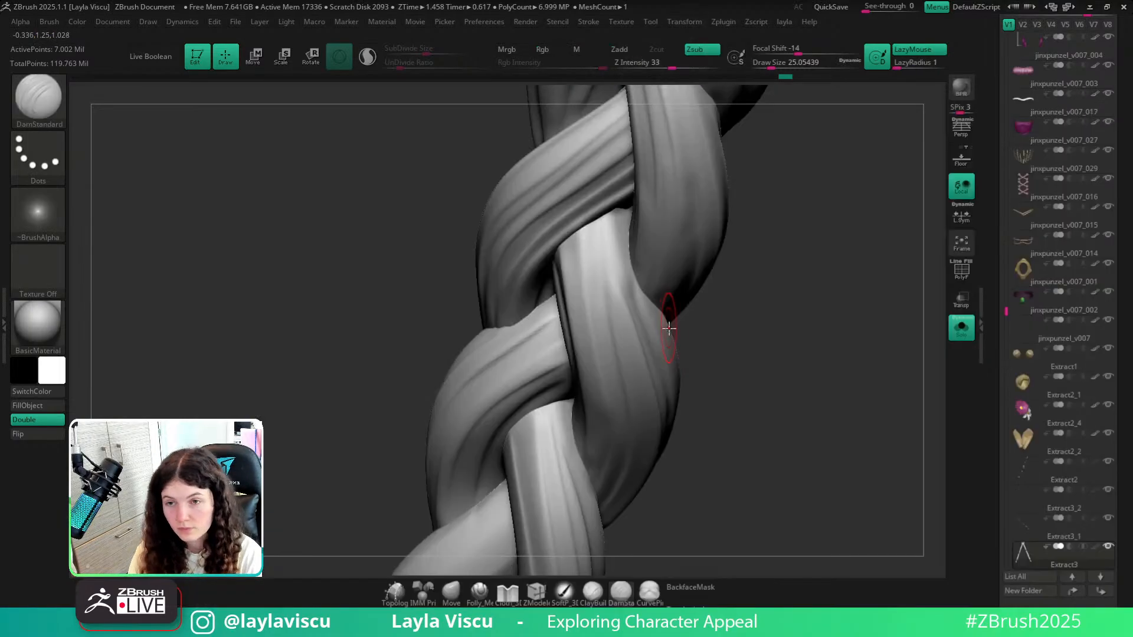
{"action": "right_click_drag", "start_coordinate": [759, 346], "coordinate": [677, 331]}
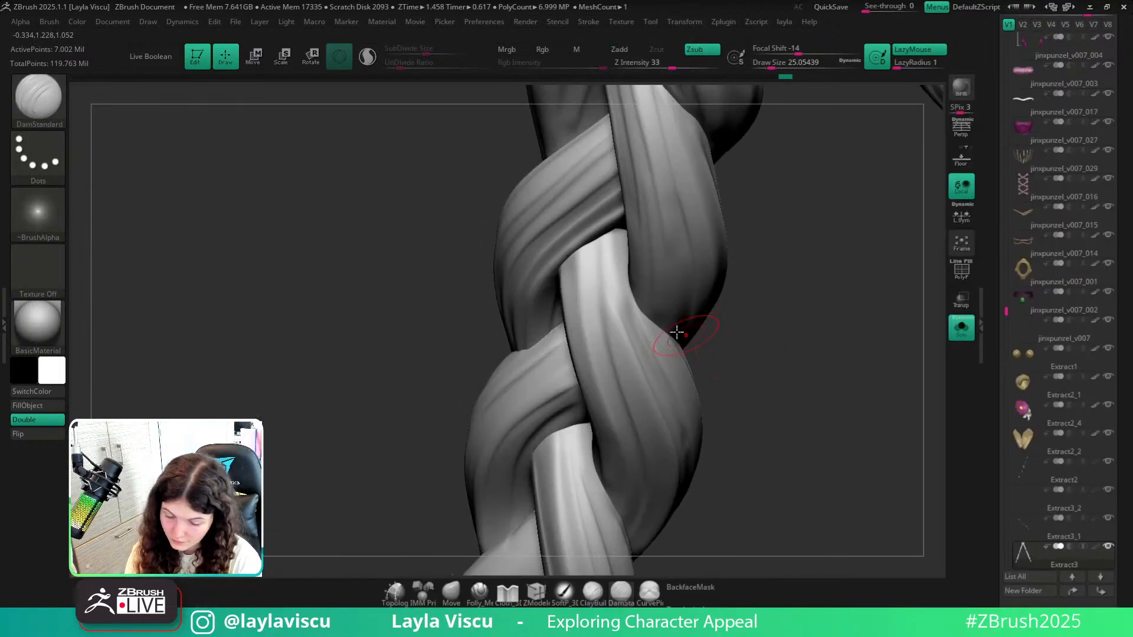
{"action": "left_click", "coordinate": [611, 230], "text": "ctrl+shift"}
{"action": "left_click_drag", "start_coordinate": [611, 230], "coordinate": [652, 376]}
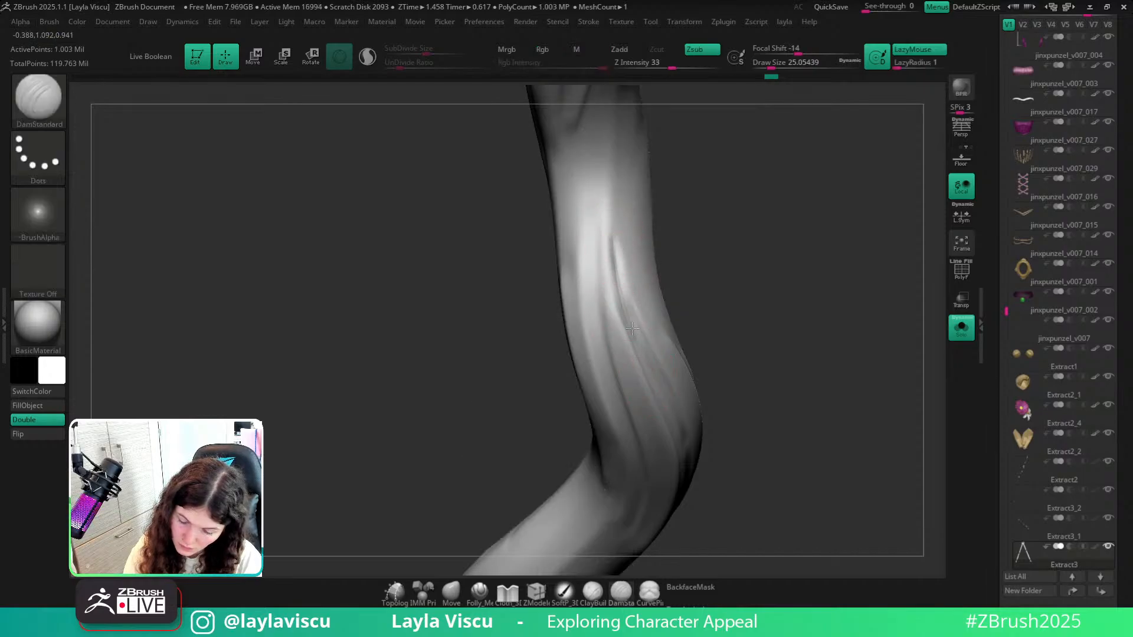
{"action": "key", "text": "shift"}
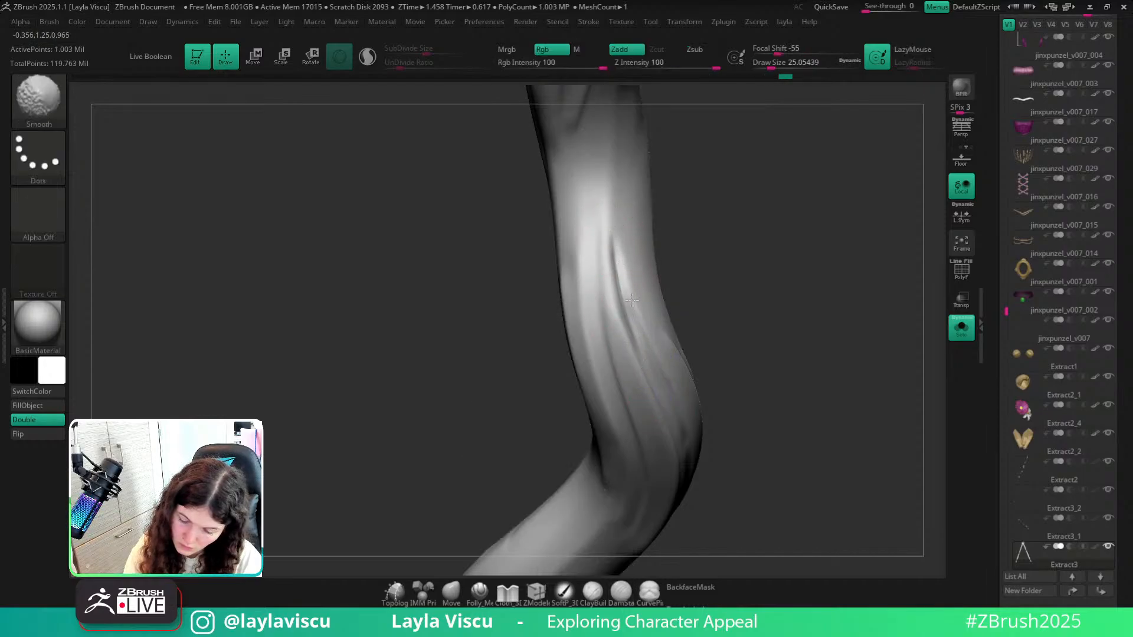
{"action": "left_click_drag", "start_coordinate": [678, 251], "coordinate": [714, 243]}
{"action": "left_click_drag", "start_coordinate": [601, 232], "coordinate": [610, 337]}
{"action": "key", "text": "ctrl+z"}
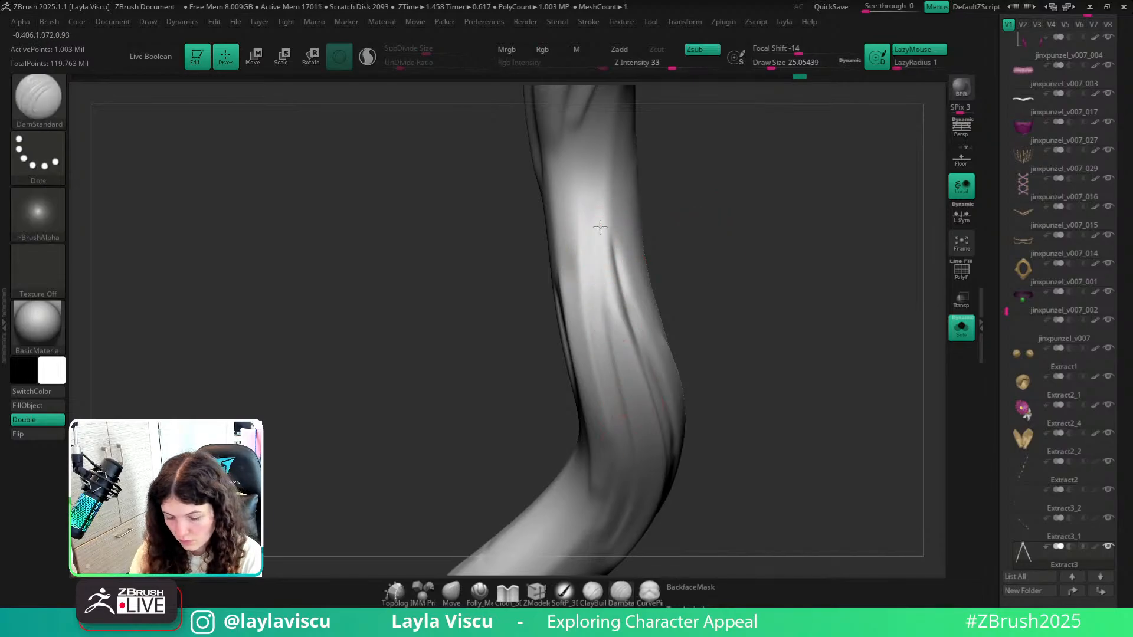
{"action": "left_click", "coordinate": [719, 322], "text": "ctrl+shift"}
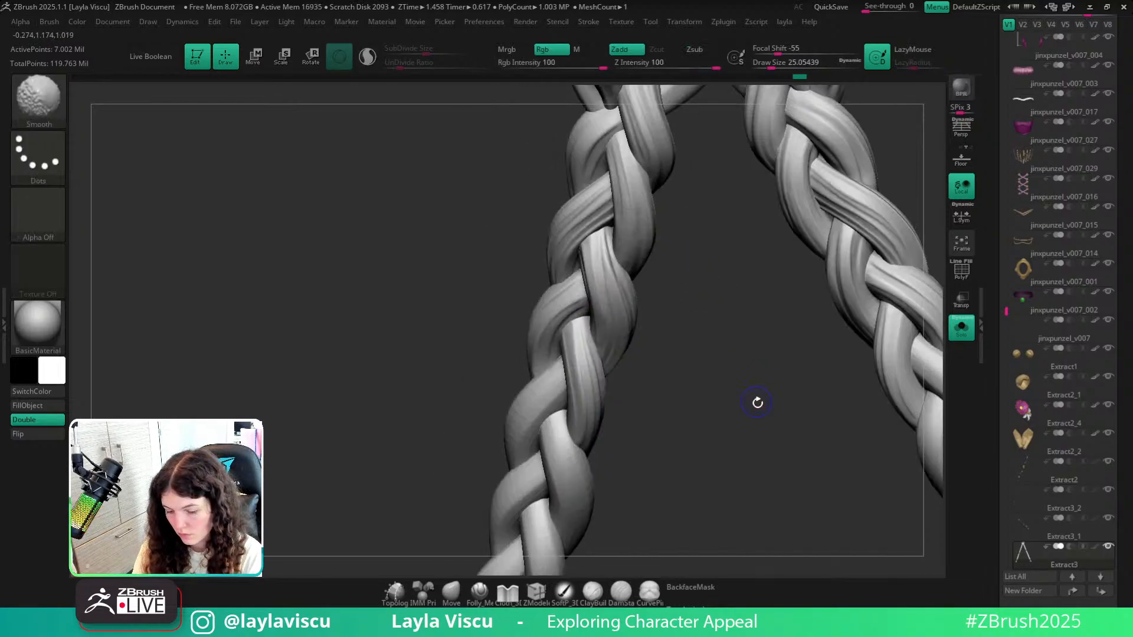
Try flattening the lower end of the partly grooved diagonal lock on the braid's front with the hPolish brush.
{"action": "right_click_drag", "start_coordinate": [758, 402], "coordinate": [774, 468], "text": "shift"}
{"action": "mouse_move", "coordinate": [774, 468]}
{"action": "right_mouse_down", "text": "ctrl"}
{"action": "mouse_move", "coordinate": [762, 422]}
{"action": "mouse_move", "coordinate": [863, 293]}
{"action": "mouse_move", "coordinate": [840, 371]}
{"action": "mouse_move", "coordinate": [824, 321]}
{"action": "mouse_move", "coordinate": [913, 334]}
{"action": "mouse_move", "coordinate": [863, 392]}
{"action": "right_mouse_up", "text": "ctrl"}
{"action": "right_click_drag", "start_coordinate": [794, 423], "coordinate": [773, 271], "text": "alt"}
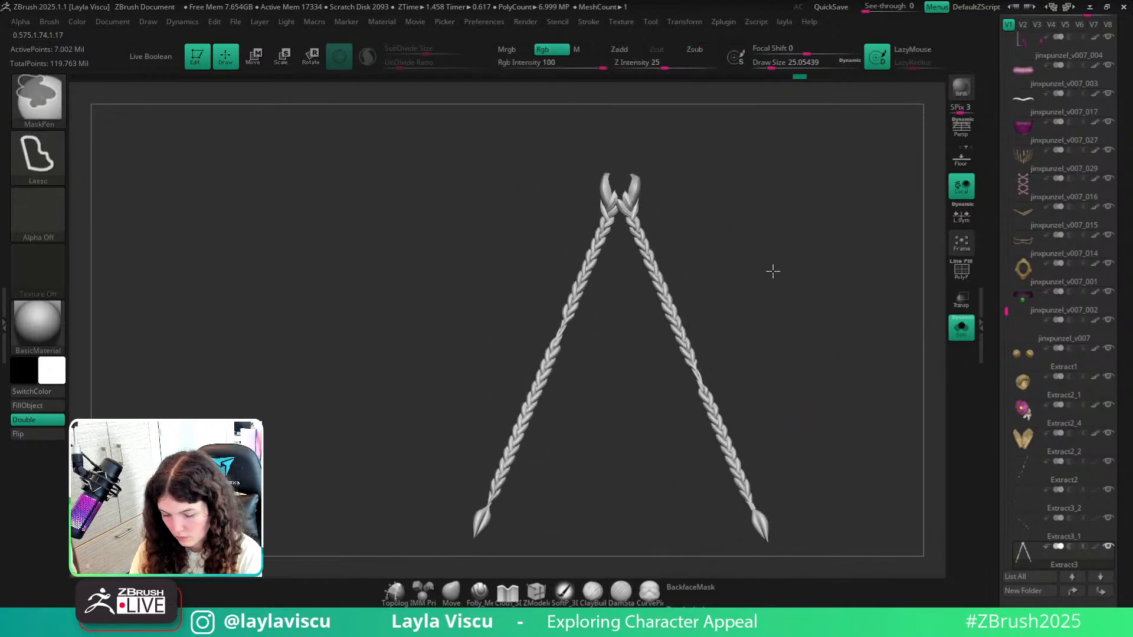
{"action": "right_click_drag", "start_coordinate": [655, 270], "coordinate": [730, 418], "text": "ctrl"}
{"action": "right_click_drag", "start_coordinate": [665, 231], "coordinate": [678, 265], "text": "ctrl"}
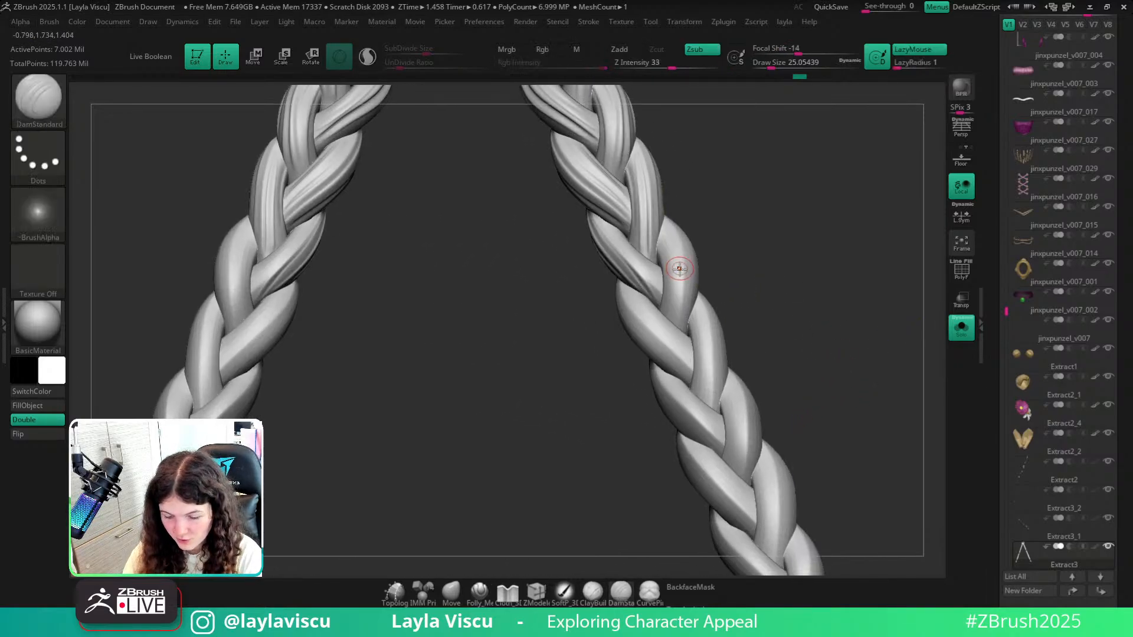
{"action": "key", "text": "b"}
{"action": "key", "text": "h"}
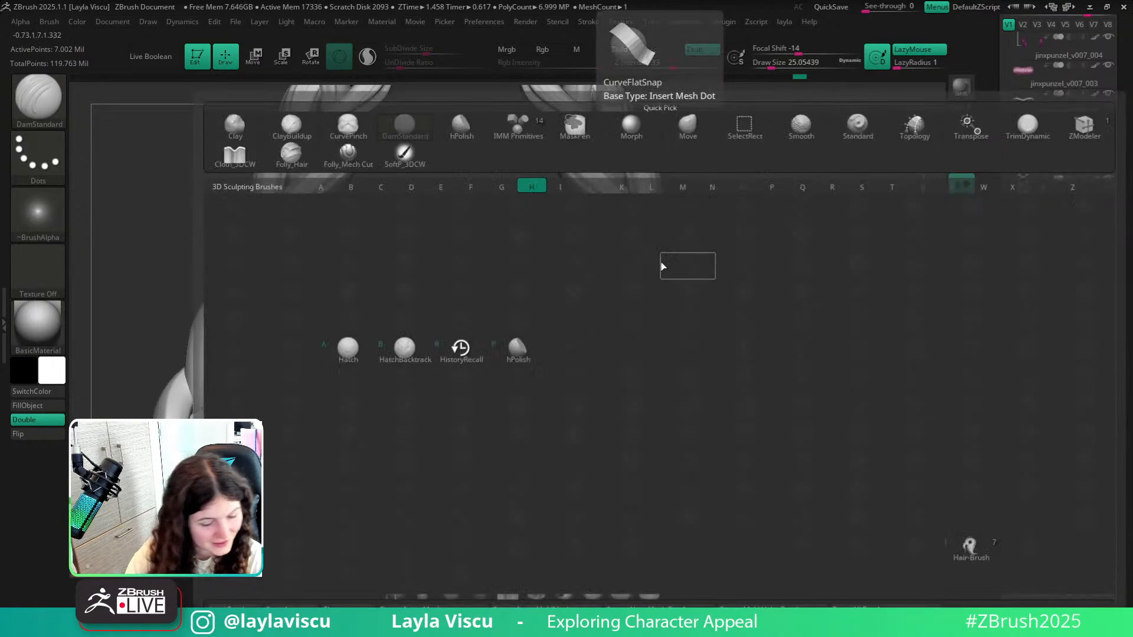
{"action": "key", "text": "p"}
{"action": "left_click", "coordinate": [684, 252], "text": "ctrl+shift"}
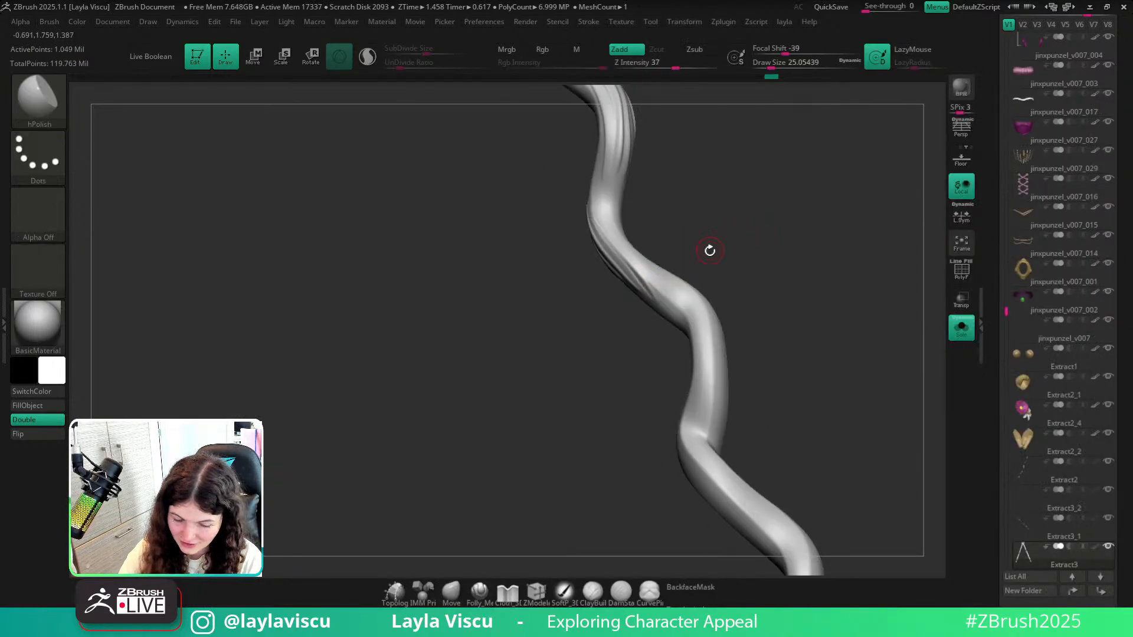
{"action": "left_click", "coordinate": [709, 250], "text": "ctrl+shift"}
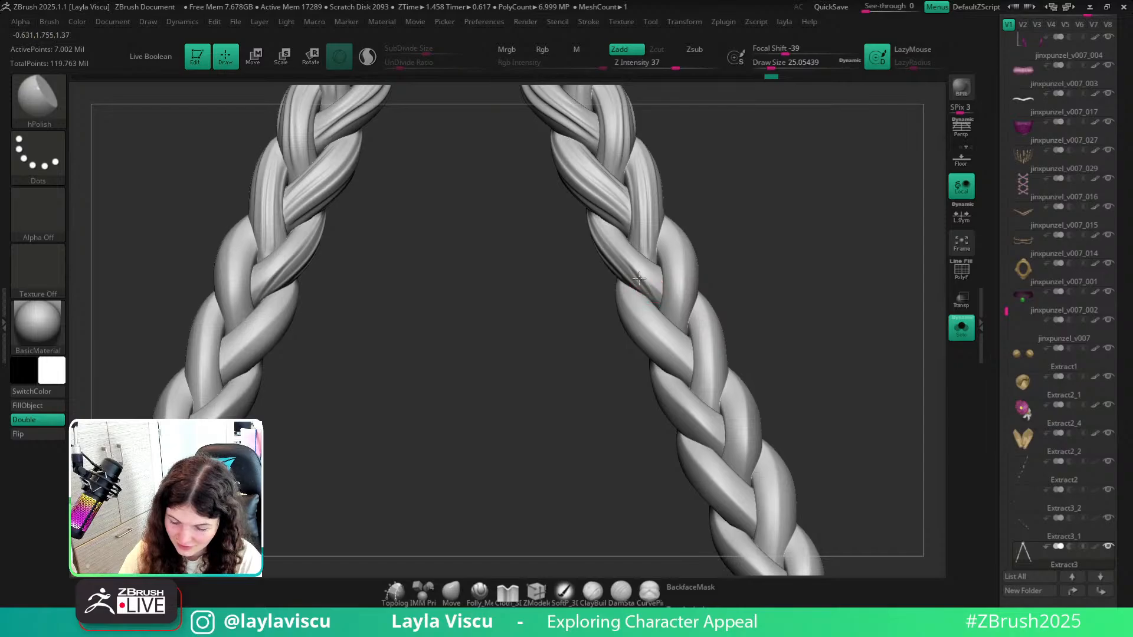
{"action": "mouse_move", "coordinate": [639, 279]}
{"action": "right_mouse_down", "text": "ctrl"}
{"action": "mouse_move", "coordinate": [809, 200]}
{"action": "mouse_move", "coordinate": [788, 208]}
{"action": "right_mouse_up", "text": "ctrl"}
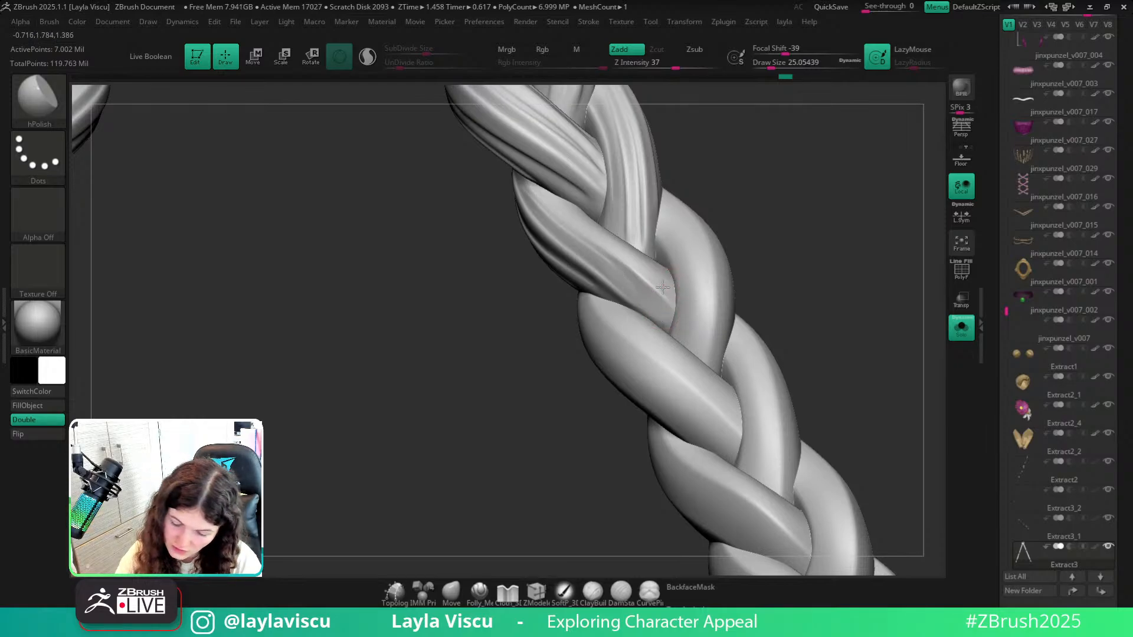
Restore the diagonal lock's lower end with the Morph brush at a draw size of about 65.
{"action": "key", "text": "b"}
{"action": "key", "text": "m"}
{"action": "key", "text": "r"}
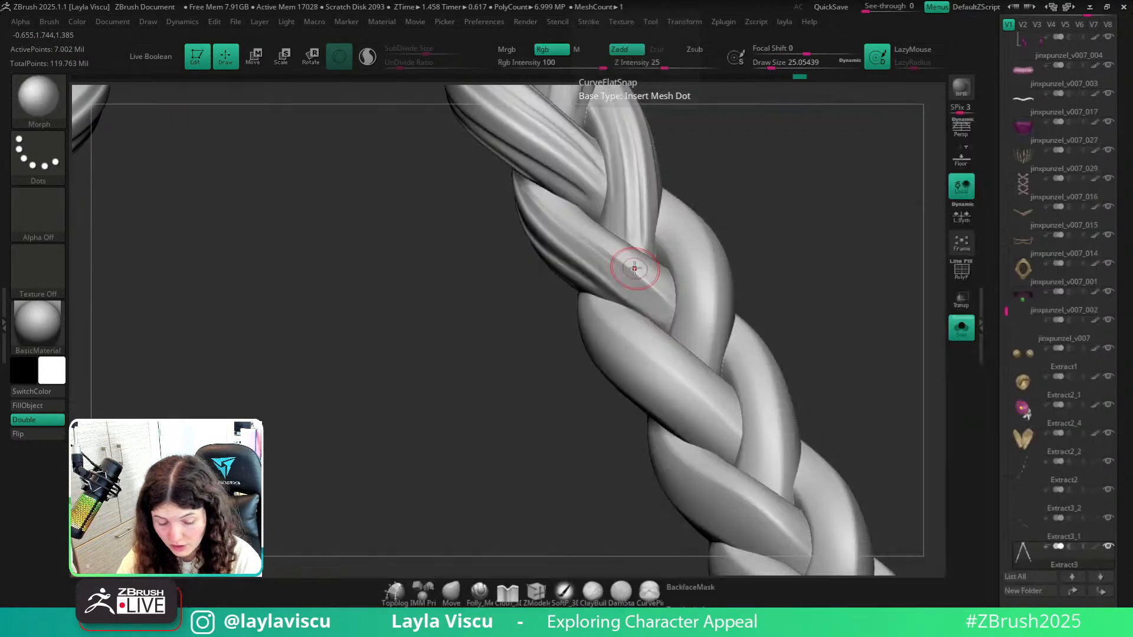
{"action": "key", "text": "s"}
{"action": "left_click_drag", "start_coordinate": [629, 265], "coordinate": [640, 268]}
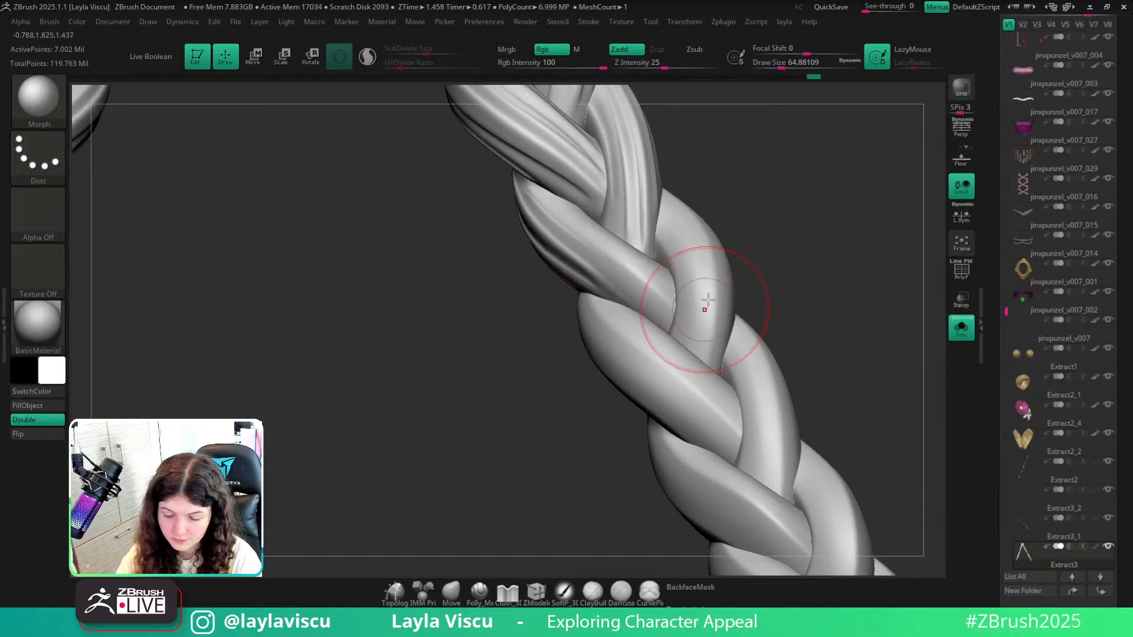
Carve new grooves from the diagonal lock's lower end back to its upper edge with Folly_Hair at a draw size of about 39.
{"action": "key", "text": "b"}
{"action": "key", "text": "f"}
{"action": "key", "text": "h"}
{"action": "key", "text": "s"}
{"action": "left_click_drag", "start_coordinate": [622, 271], "coordinate": [612, 271]}
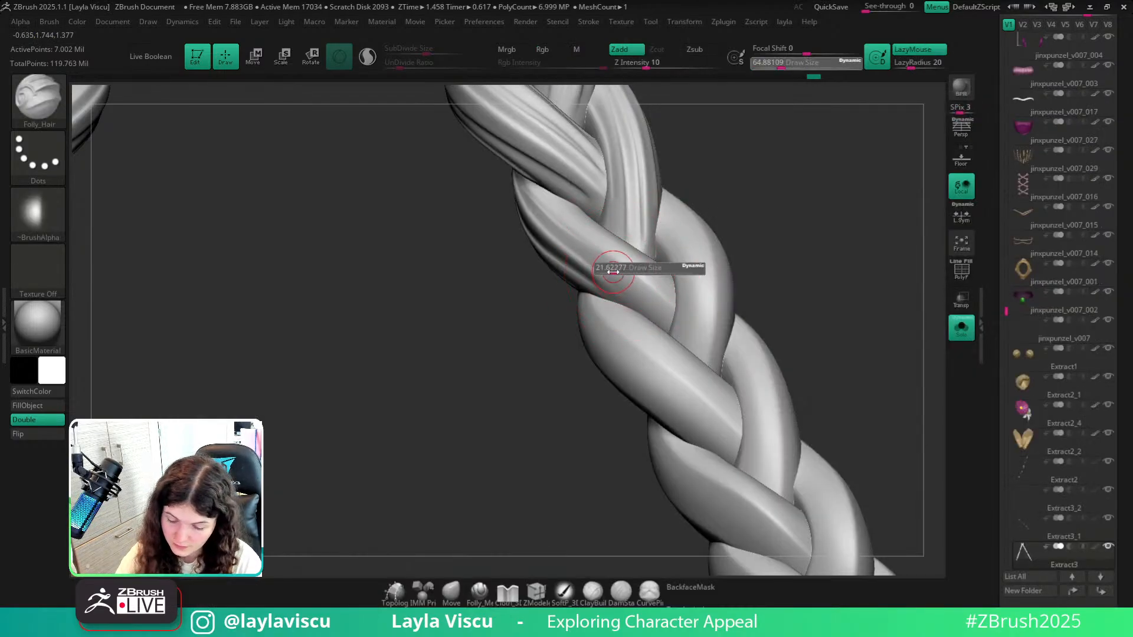
{"action": "mouse_move", "coordinate": [723, 189]}
{"action": "left_mouse_down"}
{"action": "mouse_move", "coordinate": [751, 212]}
{"action": "mouse_move", "coordinate": [657, 314]}
{"action": "left_mouse_up"}
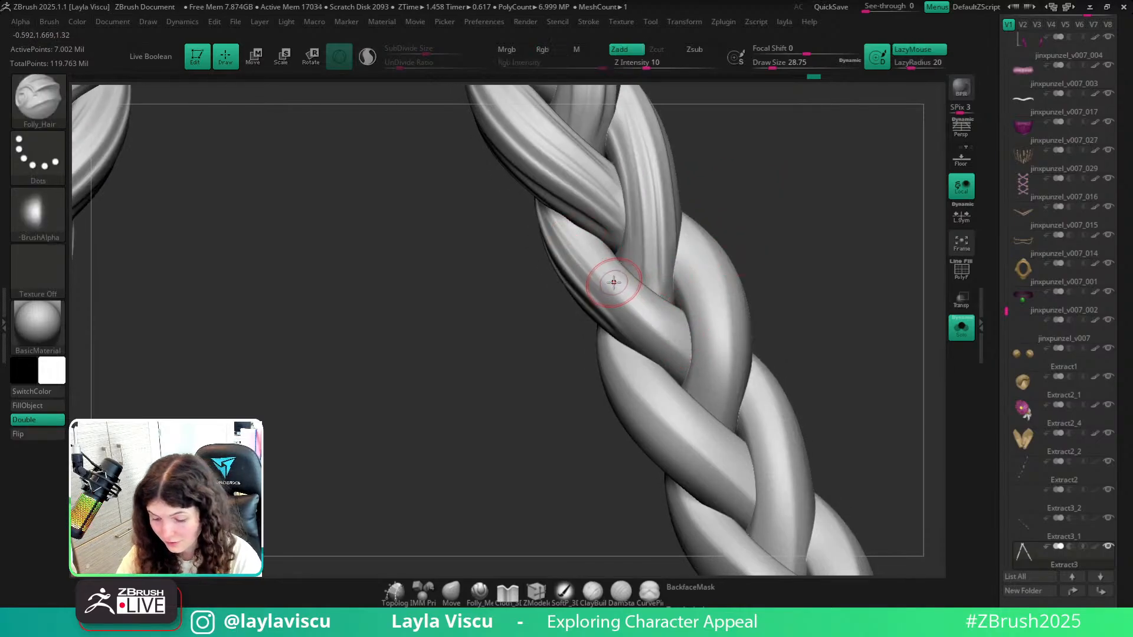
{"action": "key", "text": "s"}
{"action": "left_click_drag", "start_coordinate": [634, 281], "coordinate": [658, 282]}
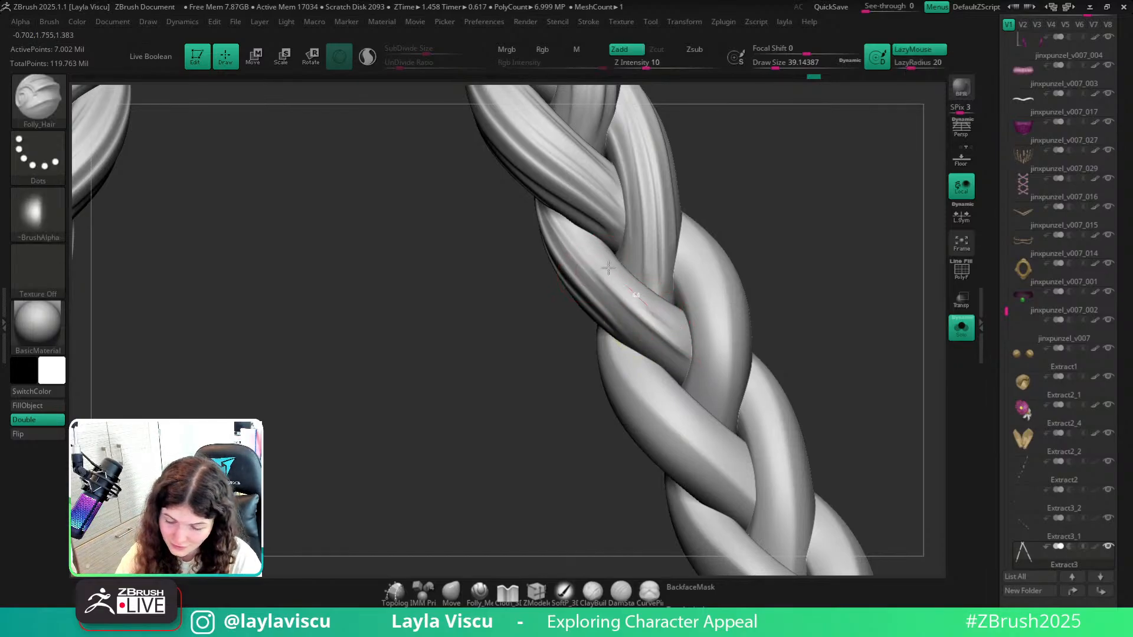
{"action": "left_click_drag", "start_coordinate": [580, 215], "coordinate": [574, 204], "text": "alt"}
{"action": "mouse_move", "coordinate": [721, 204]}
{"action": "left_mouse_down"}
{"action": "mouse_move", "coordinate": [698, 218]}
{"action": "mouse_move", "coordinate": [748, 234]}
{"action": "left_mouse_up"}
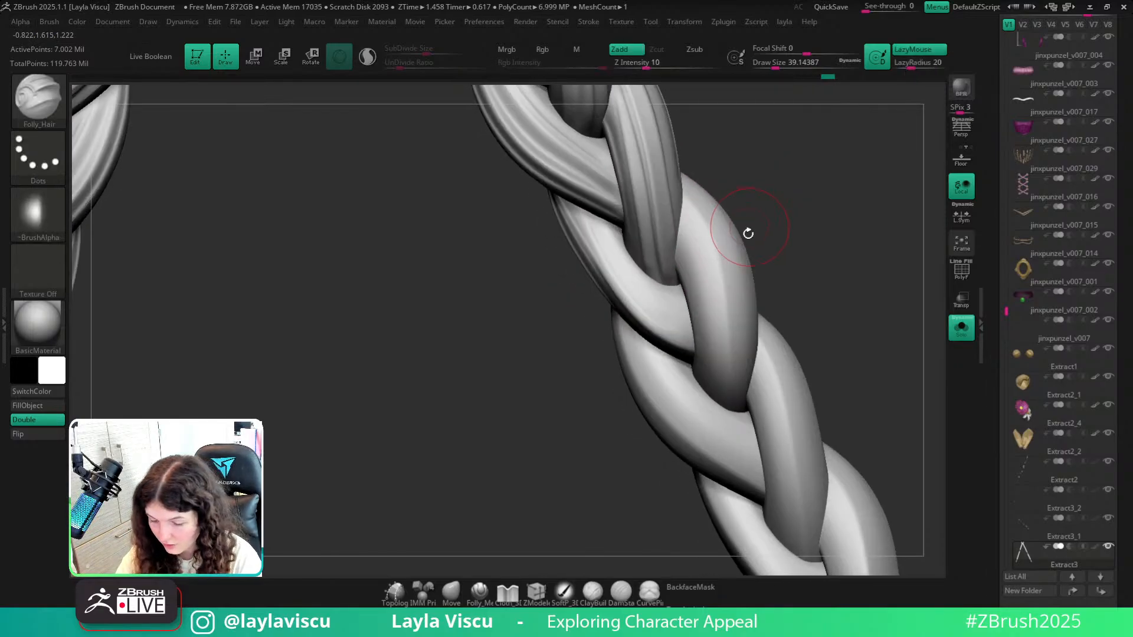
{"action": "key", "text": "ctrl"}
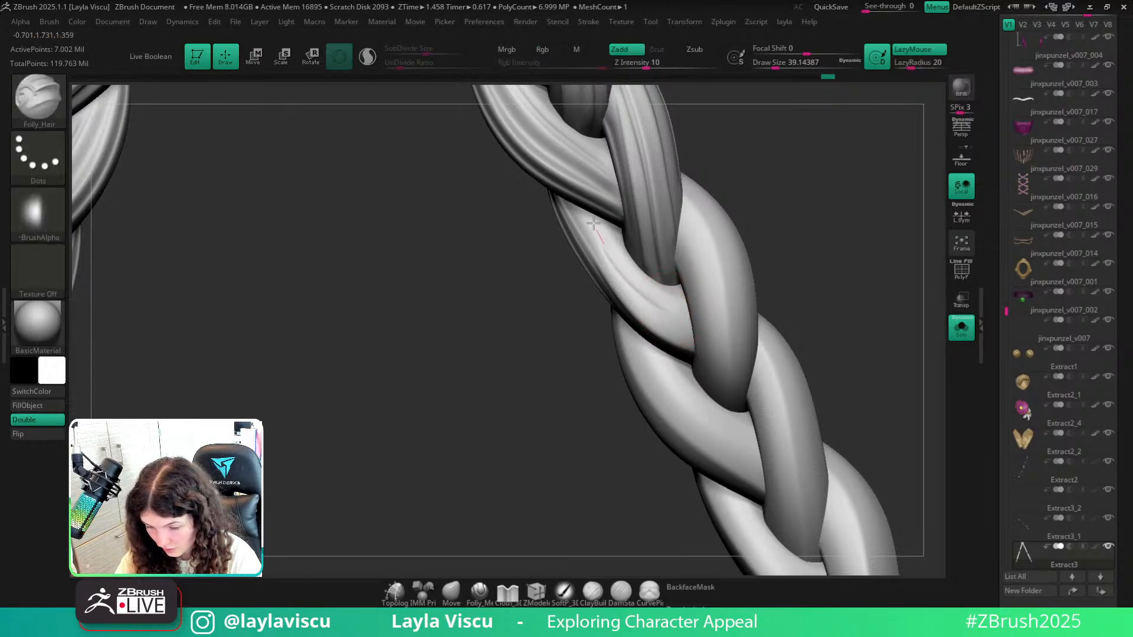
{"action": "left_click_drag", "start_coordinate": [583, 201], "coordinate": [580, 195]}
Deepen and lengthen the diagonal lock's grooves from several angles with long Folly_Hair strokes along the strand.
{"action": "mouse_move", "coordinate": [702, 207]}
{"action": "right_mouse_down", "text": "ctrl"}
{"action": "mouse_move", "coordinate": [724, 167]}
{"action": "mouse_move", "coordinate": [733, 253]}
{"action": "mouse_move", "coordinate": [708, 263]}
{"action": "mouse_move", "coordinate": [789, 341]}
{"action": "mouse_move", "coordinate": [713, 306]}
{"action": "right_mouse_up", "text": "ctrl"}
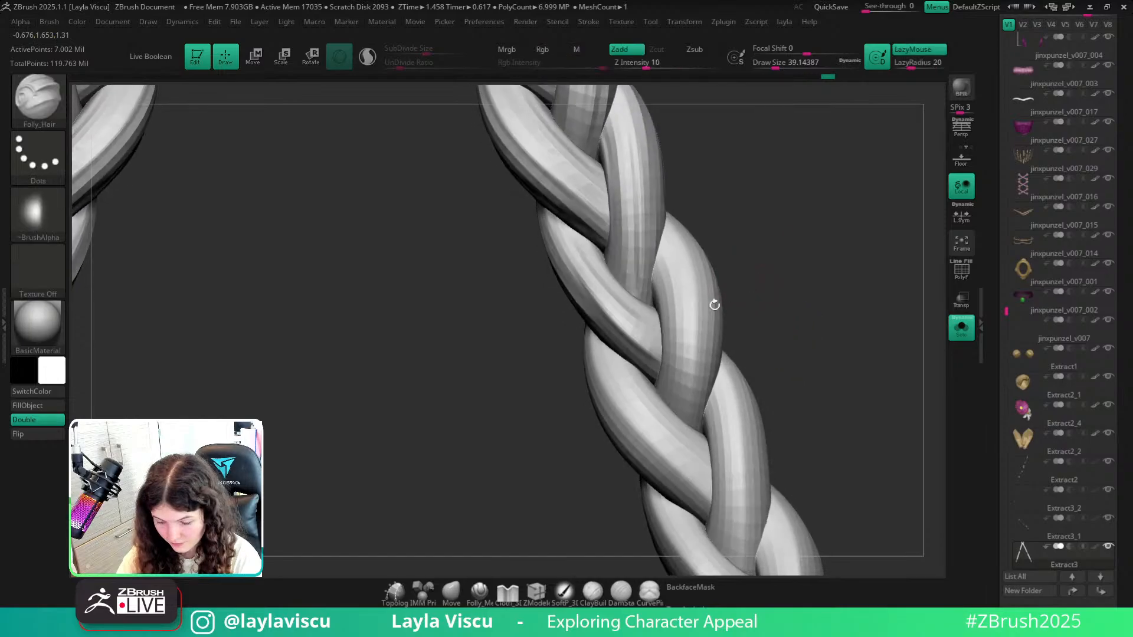
{"action": "mouse_move", "coordinate": [776, 249]}
{"action": "right_mouse_down"}
{"action": "mouse_move", "coordinate": [785, 271]}
{"action": "mouse_move", "coordinate": [682, 324]}
{"action": "right_mouse_up"}
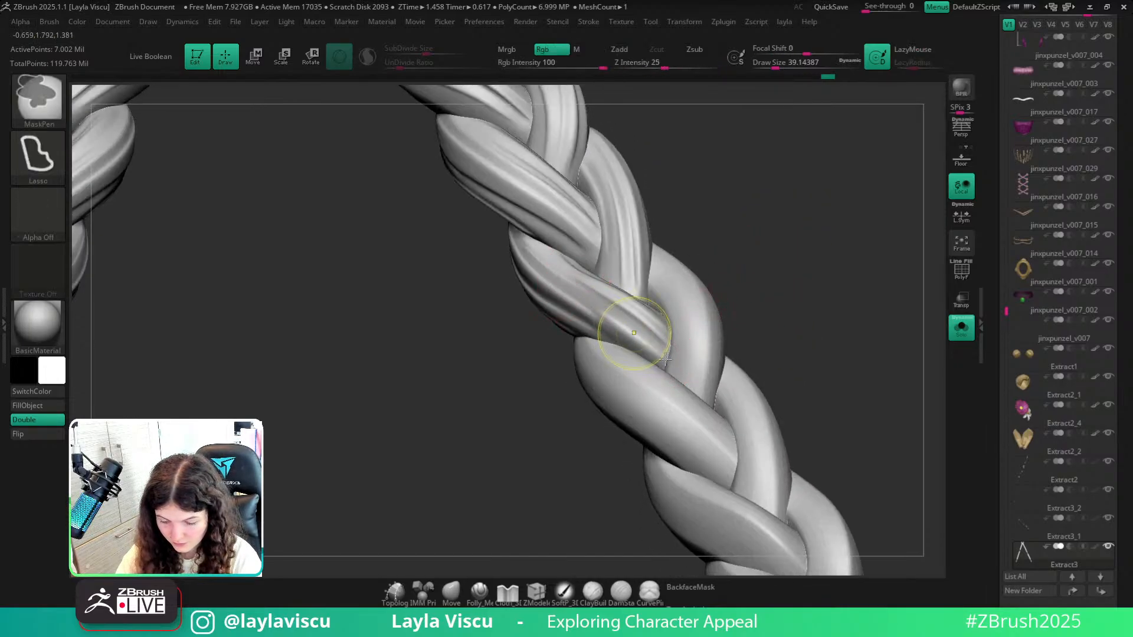
{"action": "left_click_drag", "start_coordinate": [661, 362], "coordinate": [577, 289]}
{"action": "mouse_move", "coordinate": [767, 277]}
{"action": "right_mouse_down"}
{"action": "mouse_move", "coordinate": [810, 298]}
{"action": "mouse_move", "coordinate": [667, 303]}
{"action": "mouse_move", "coordinate": [784, 384]}
{"action": "mouse_move", "coordinate": [726, 362]}
{"action": "right_mouse_up"}
{"action": "mouse_move", "coordinate": [630, 408]}
{"action": "left_mouse_down"}
{"action": "mouse_move", "coordinate": [694, 453]}
{"action": "mouse_move", "coordinate": [535, 324]}
{"action": "left_mouse_up"}
{"action": "right_click_drag", "start_coordinate": [771, 293], "coordinate": [783, 351]}
{"action": "right_click_drag", "start_coordinate": [726, 280], "coordinate": [708, 248], "text": "ctrl"}
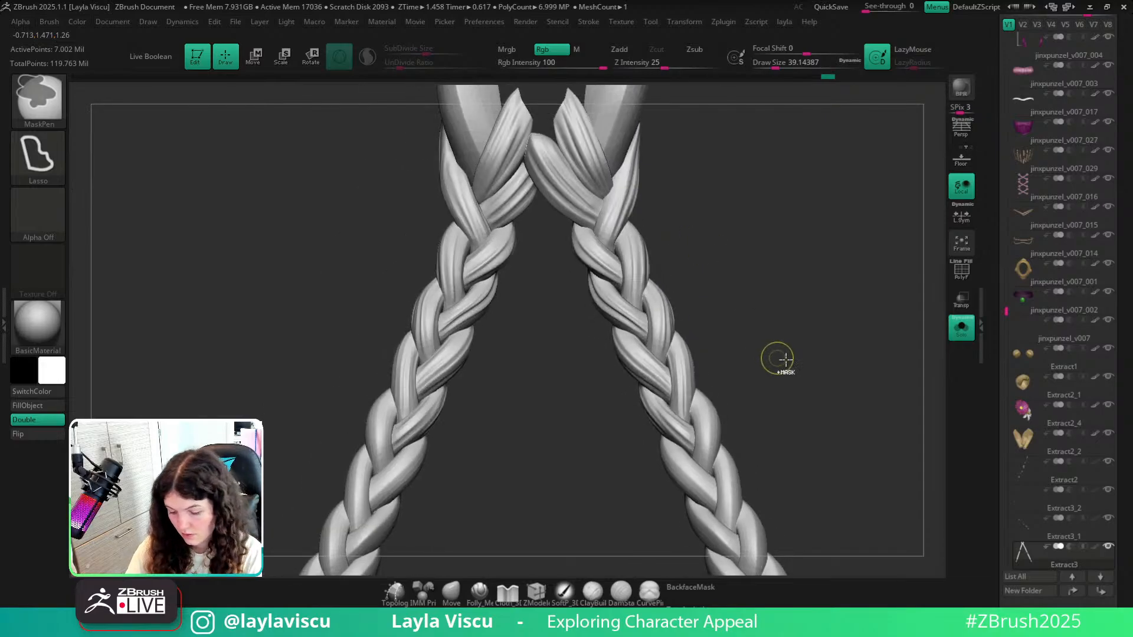
{"action": "right_click_drag", "start_coordinate": [832, 424], "coordinate": [817, 388], "text": "alt"}
{"action": "right_click_drag", "start_coordinate": [817, 388], "coordinate": [811, 366], "text": "ctrl"}
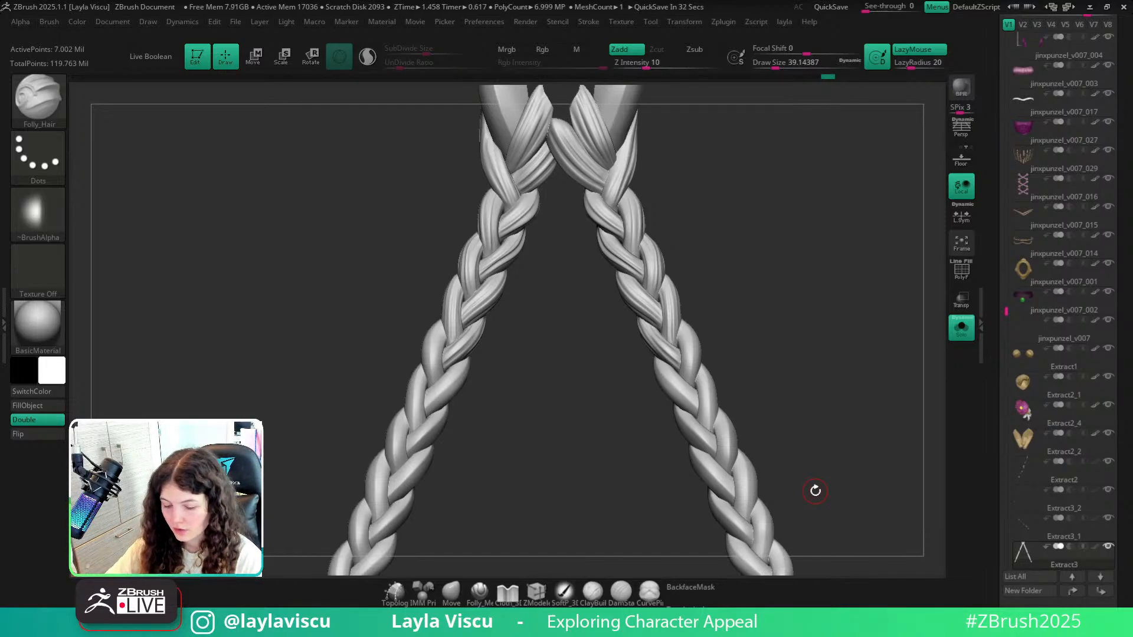
Set the Folly_Hair draw size to about 20 and briefly isolate the partly grooved strand before showing every strand again.
{"action": "mouse_move", "coordinate": [815, 490]}
{"action": "right_mouse_down", "text": "ctrl"}
{"action": "mouse_move", "coordinate": [735, 376]}
{"action": "mouse_move", "coordinate": [827, 335]}
{"action": "mouse_move", "coordinate": [812, 340]}
{"action": "right_mouse_up", "text": "ctrl"}
{"action": "key", "text": "s"}
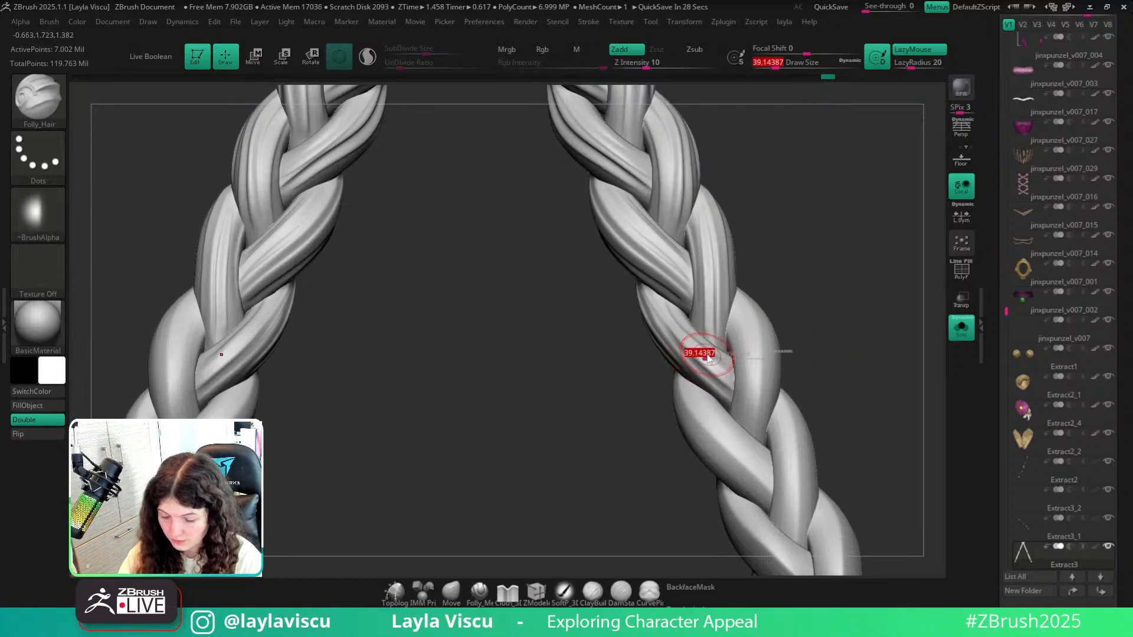
{"action": "left_click_drag", "start_coordinate": [707, 353], "coordinate": [703, 352]}
{"action": "right_click_drag", "start_coordinate": [797, 299], "coordinate": [743, 319]}
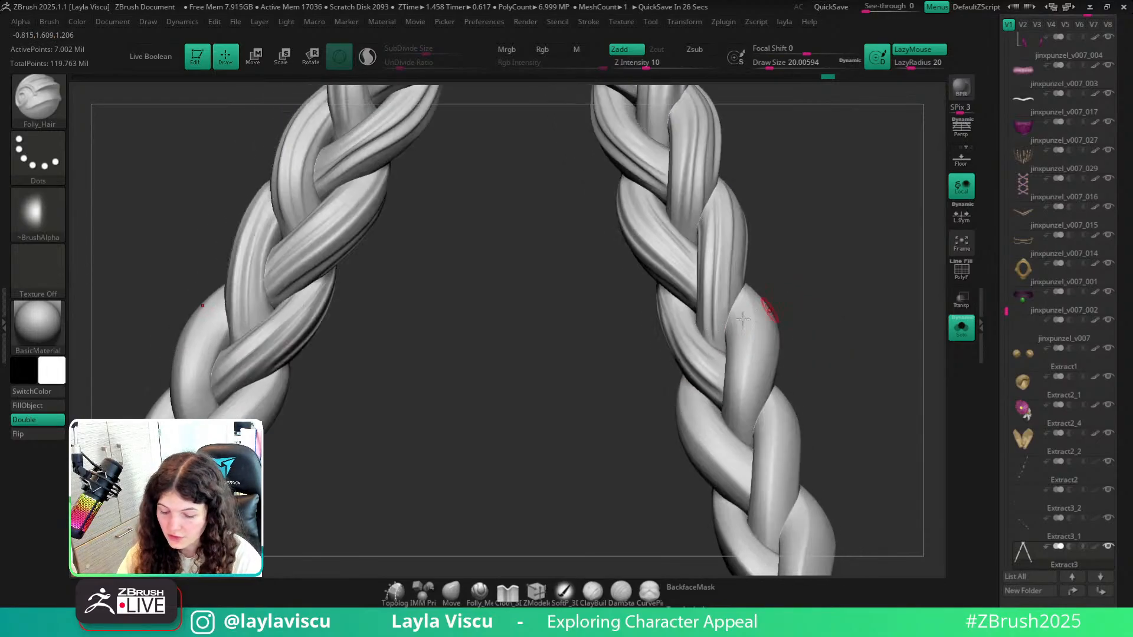
{"action": "left_click", "coordinate": [703, 358], "text": "ctrl+shift"}
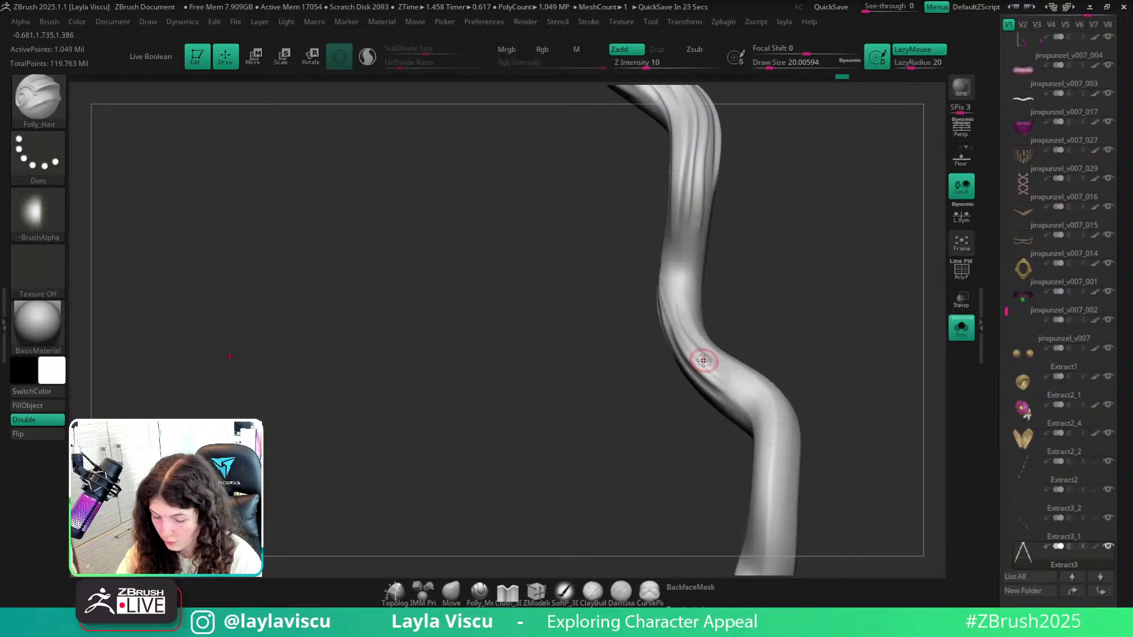
{"action": "key", "text": "ctrl+shift"}
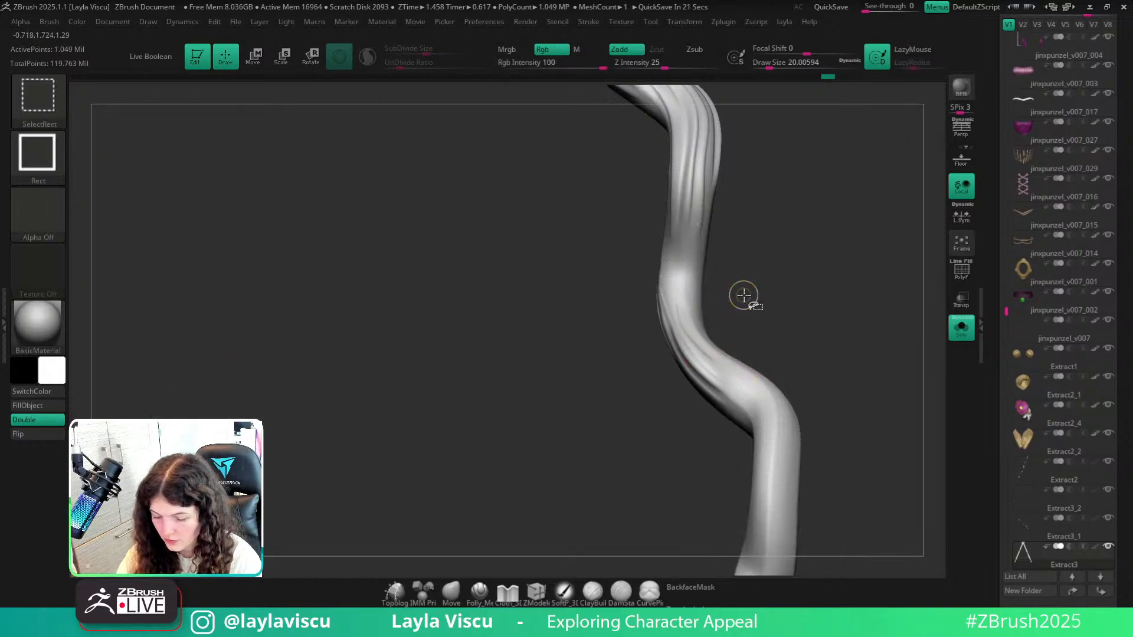
{"action": "left_click", "coordinate": [739, 337], "text": "ctrl+shift"}
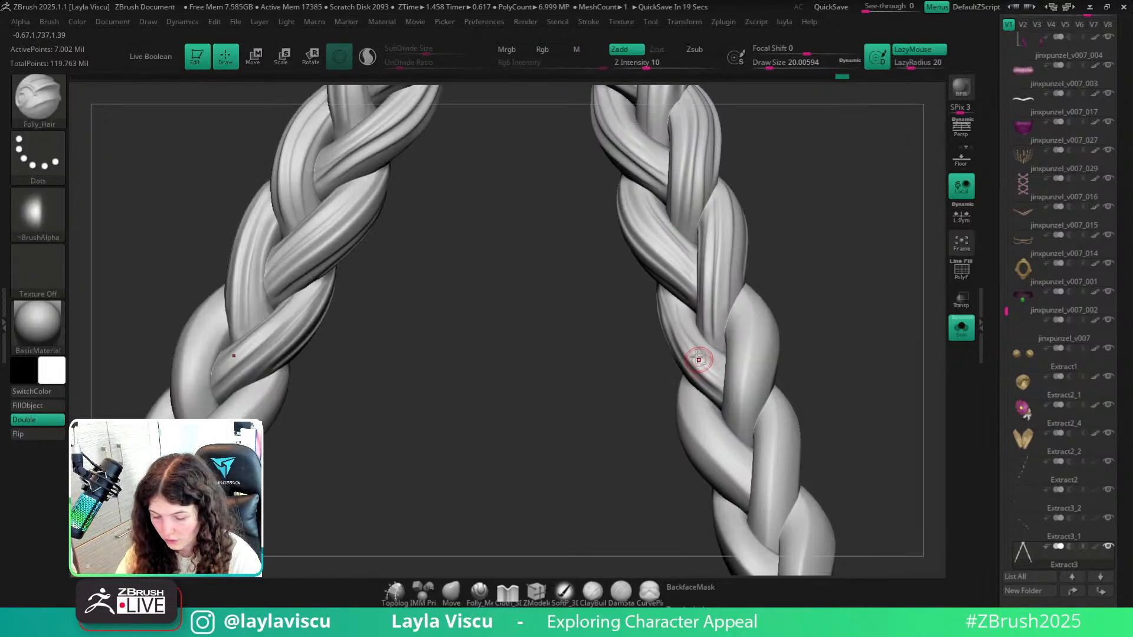
Add finer grooves to the diagonal lock's lower end and outer side at a draw size of about 20, undoing the last stroke.
{"action": "mouse_move", "coordinate": [815, 327]}
{"action": "left_mouse_down"}
{"action": "mouse_move", "coordinate": [830, 334]}
{"action": "mouse_move", "coordinate": [812, 325]}
{"action": "mouse_move", "coordinate": [802, 364]}
{"action": "mouse_move", "coordinate": [798, 354]}
{"action": "left_mouse_up"}
{"action": "key", "text": "ctrl"}
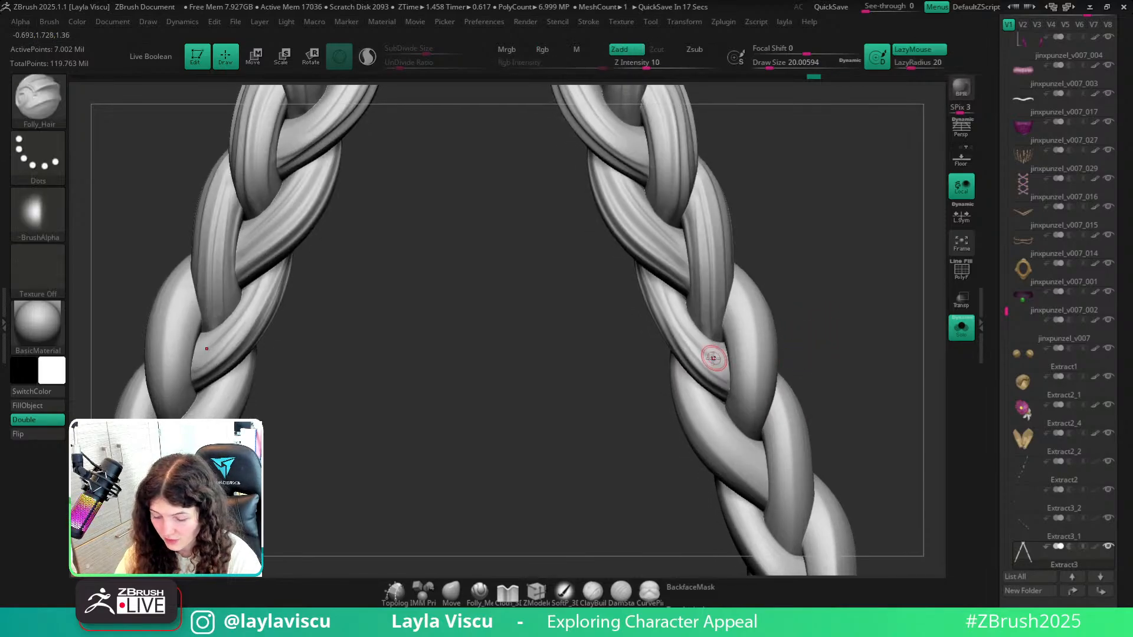
{"action": "left_click_drag", "start_coordinate": [742, 393], "coordinate": [746, 396]}
{"action": "mouse_move", "coordinate": [834, 348]}
{"action": "right_mouse_down", "text": "ctrl"}
{"action": "mouse_move", "coordinate": [832, 328]}
{"action": "mouse_move", "coordinate": [779, 268]}
{"action": "right_mouse_up", "text": "ctrl"}
{"action": "mouse_move", "coordinate": [779, 268]}
{"action": "left_mouse_down"}
{"action": "mouse_move", "coordinate": [841, 241]}
{"action": "mouse_move", "coordinate": [703, 352]}
{"action": "mouse_move", "coordinate": [711, 337]}
{"action": "left_mouse_up"}
{"action": "right_click_drag", "start_coordinate": [711, 337], "coordinate": [727, 394], "text": "ctrl"}
{"action": "left_click_drag", "start_coordinate": [692, 360], "coordinate": [655, 320]}
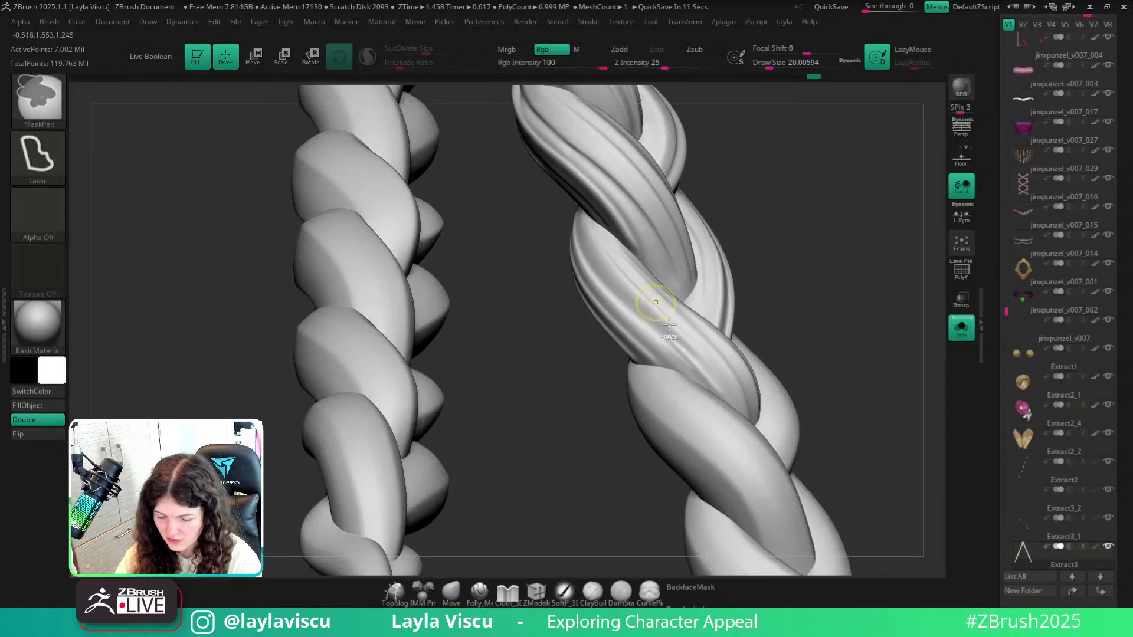
{"action": "key", "text": "ctrl+z"}
Enlarge the draw size to about 33 and carve broader grooves along the outer side of the same diagonal lock.
{"action": "key", "text": "s"}
{"action": "left_click_drag", "start_coordinate": [688, 355], "coordinate": [644, 313]}
{"action": "left_click_drag", "start_coordinate": [745, 283], "coordinate": [758, 300]}
{"action": "right_click_drag", "start_coordinate": [746, 337], "coordinate": [762, 265], "text": "ctrl"}
{"action": "left_click_drag", "start_coordinate": [827, 264], "coordinate": [792, 307]}
{"action": "mouse_move", "coordinate": [791, 319]}
{"action": "right_mouse_down", "text": "ctrl"}
{"action": "mouse_move", "coordinate": [795, 383]}
{"action": "mouse_move", "coordinate": [751, 381]}
{"action": "right_mouse_up", "text": "ctrl"}
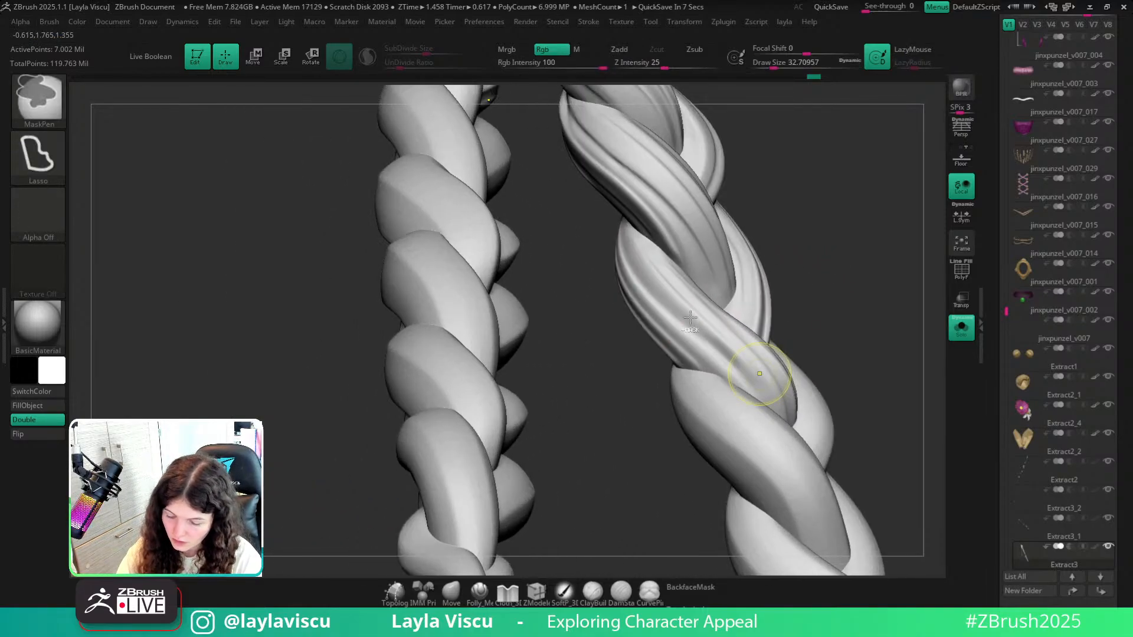
{"action": "mouse_move", "coordinate": [663, 302]}
{"action": "right_mouse_down", "text": "ctrl"}
{"action": "mouse_move", "coordinate": [663, 264]}
{"action": "mouse_move", "coordinate": [804, 296]}
{"action": "mouse_move", "coordinate": [789, 400]}
{"action": "right_mouse_up", "text": "ctrl"}
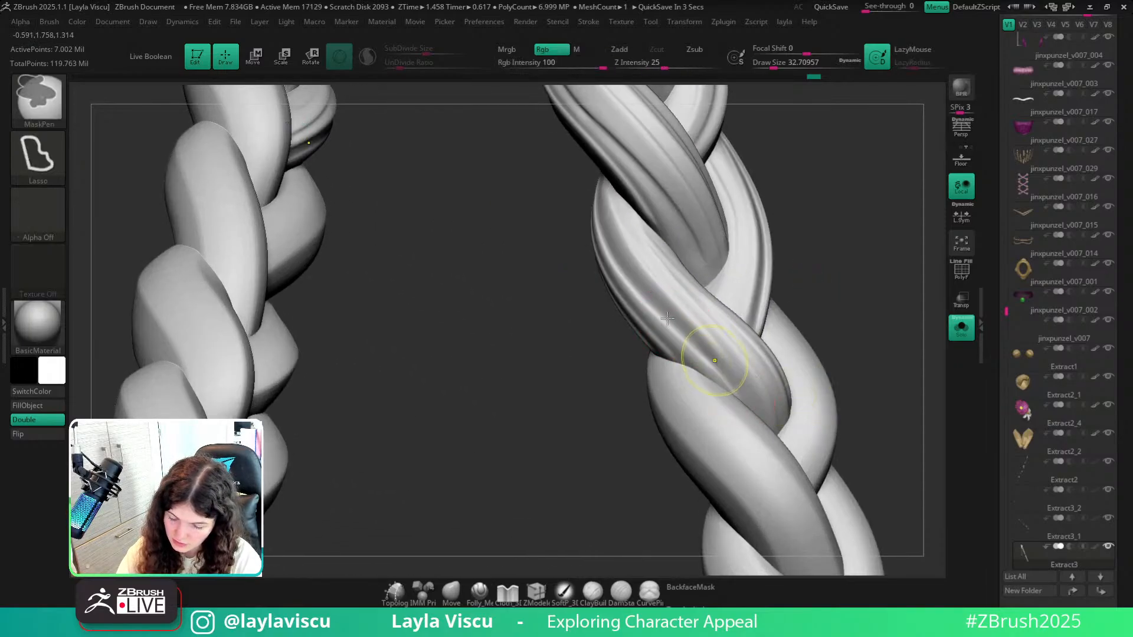
From the back, hide the neighbouring strands on both braids so that only the matching partly grooved strand is left.
{"action": "mouse_move", "coordinate": [694, 348]}
{"action": "right_mouse_down", "text": "shift"}
{"action": "mouse_move", "coordinate": [833, 281]}
{"action": "mouse_move", "coordinate": [860, 287]}
{"action": "right_mouse_up", "text": "shift"}
{"action": "mouse_move", "coordinate": [776, 242]}
{"action": "right_mouse_down"}
{"action": "mouse_move", "coordinate": [783, 253]}
{"action": "mouse_move", "coordinate": [796, 241]}
{"action": "mouse_move", "coordinate": [910, 401]}
{"action": "mouse_move", "coordinate": [885, 422]}
{"action": "mouse_move", "coordinate": [824, 331]}
{"action": "mouse_move", "coordinate": [855, 407]}
{"action": "mouse_move", "coordinate": [849, 399]}
{"action": "mouse_move", "coordinate": [885, 381]}
{"action": "mouse_move", "coordinate": [867, 387]}
{"action": "mouse_move", "coordinate": [880, 425]}
{"action": "mouse_move", "coordinate": [853, 439]}
{"action": "right_mouse_up"}
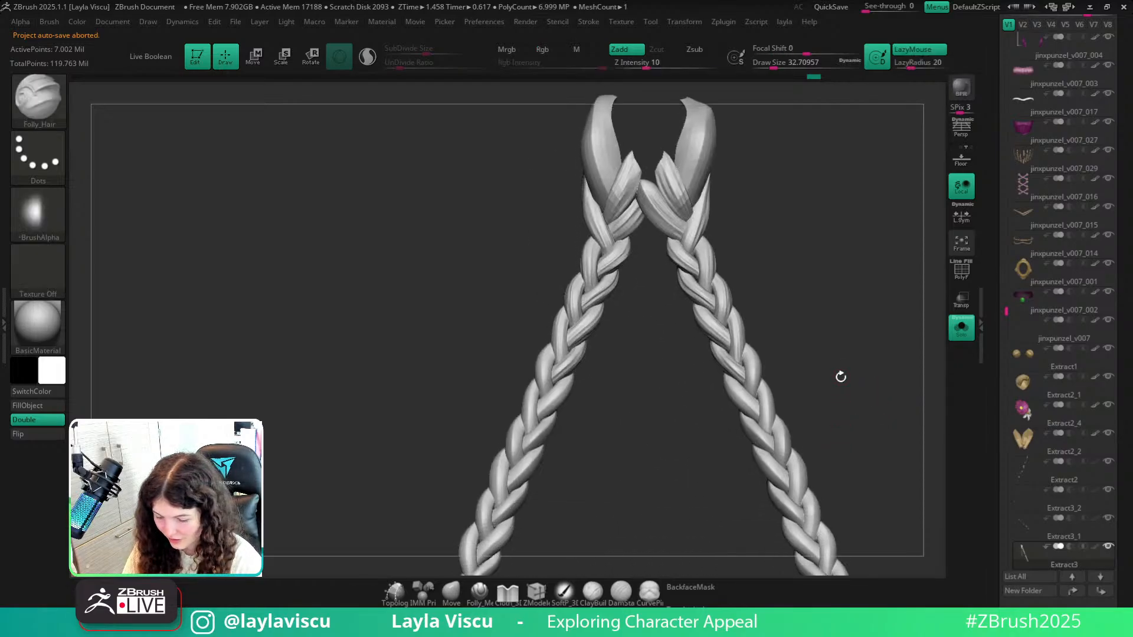
{"action": "mouse_move", "coordinate": [614, 286]}
{"action": "right_mouse_down", "text": "ctrl"}
{"action": "mouse_move", "coordinate": [693, 383]}
{"action": "mouse_move", "coordinate": [754, 397]}
{"action": "mouse_move", "coordinate": [848, 331]}
{"action": "mouse_move", "coordinate": [834, 380]}
{"action": "mouse_move", "coordinate": [826, 318]}
{"action": "mouse_move", "coordinate": [820, 336]}
{"action": "mouse_move", "coordinate": [766, 346]}
{"action": "mouse_move", "coordinate": [742, 373]}
{"action": "mouse_move", "coordinate": [784, 281]}
{"action": "right_mouse_up", "text": "ctrl"}
{"action": "right_click_drag", "start_coordinate": [675, 299], "coordinate": [684, 313], "text": "ctrl"}
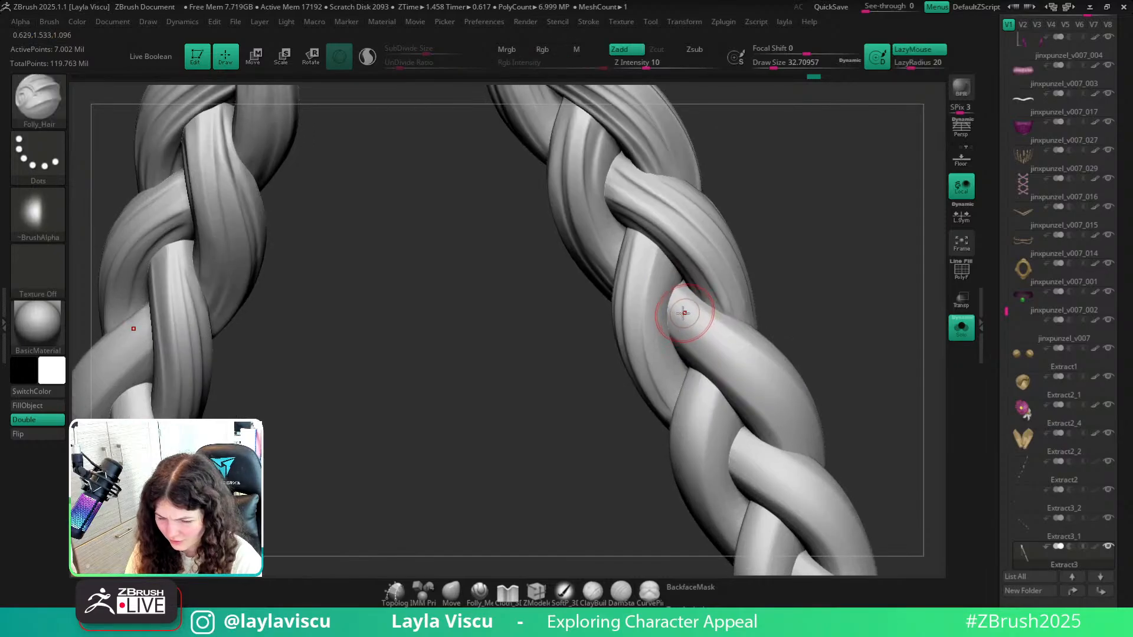
{"action": "left_click", "coordinate": [671, 370], "text": "ctrl+shift"}
{"action": "left_click", "coordinate": [670, 373], "text": "ctrl+shift"}
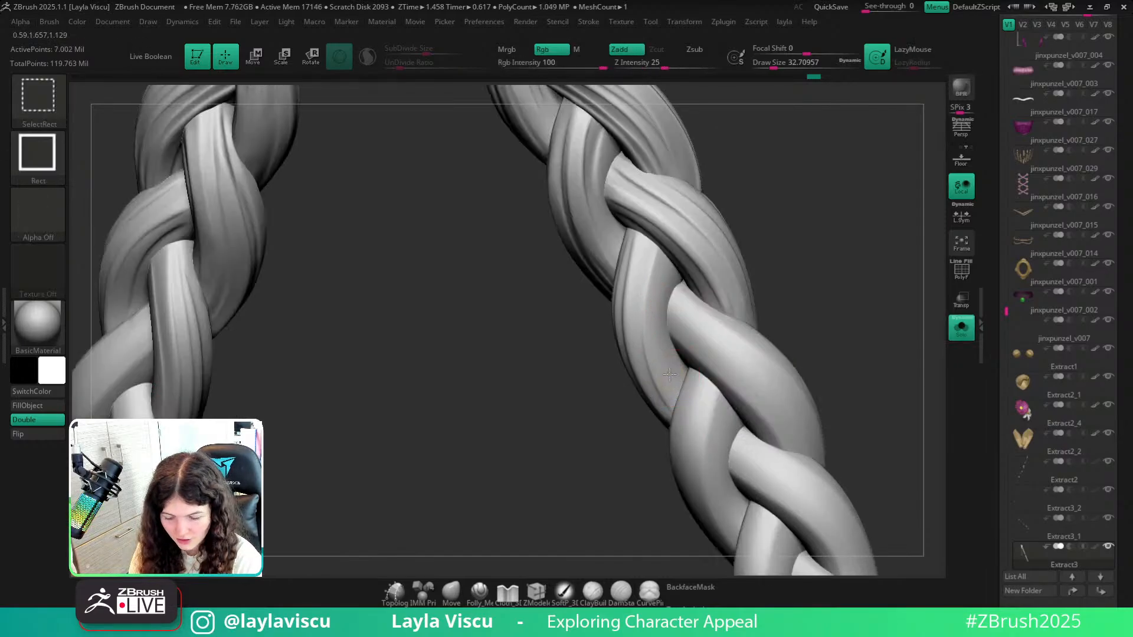
{"action": "left_click", "coordinate": [670, 374], "text": "ctrl+shift"}
{"action": "left_click", "coordinate": [671, 373], "text": "ctrl+shift"}
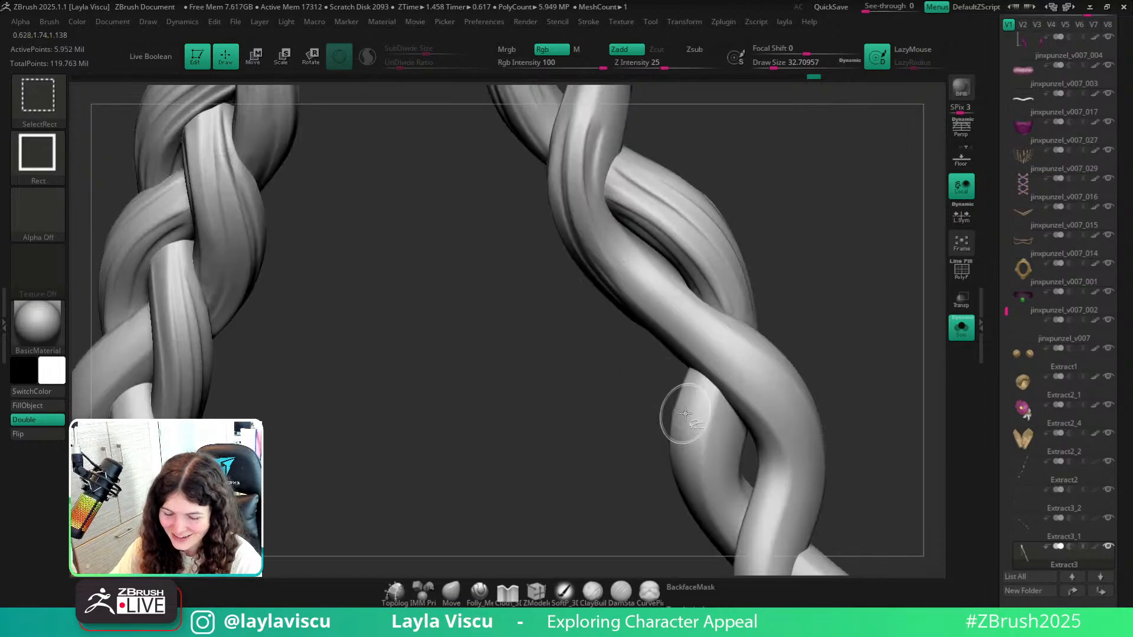
{"action": "left_click", "coordinate": [186, 356], "text": "ctrl+shift"}
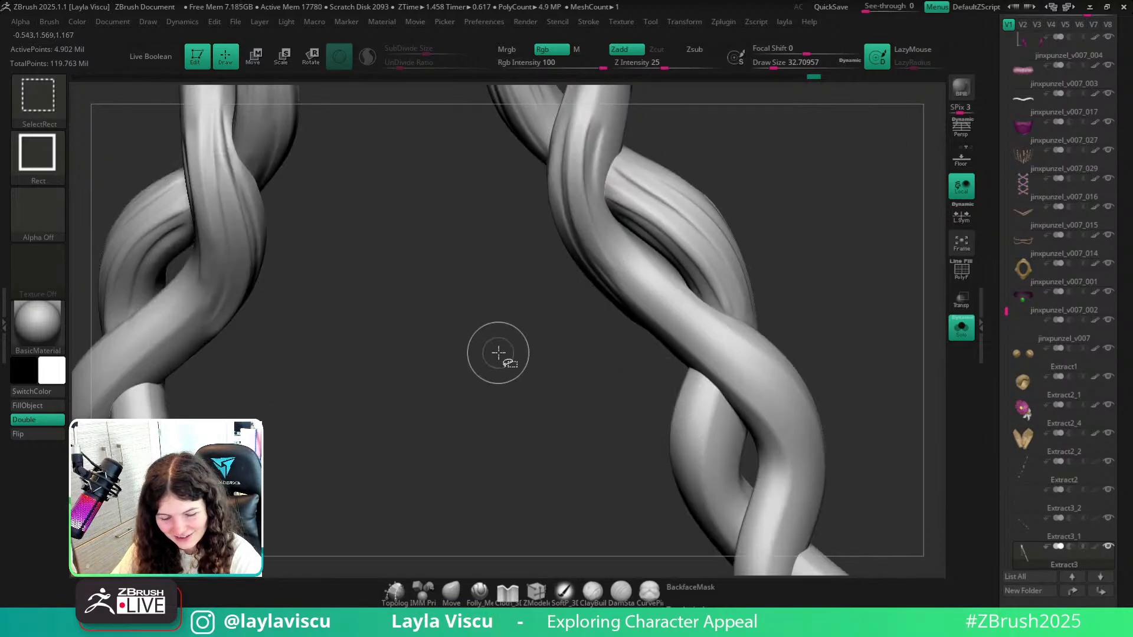
{"action": "right_click_drag", "start_coordinate": [497, 352], "coordinate": [435, 337], "text": "ctrl"}
{"action": "left_click_drag", "start_coordinate": [325, 379], "coordinate": [336, 425], "text": "ctrl+shift"}
{"action": "right_click_drag", "start_coordinate": [696, 300], "coordinate": [826, 311], "text": "alt"}
{"action": "right_click_drag", "start_coordinate": [629, 358], "coordinate": [657, 385], "text": "ctrl"}
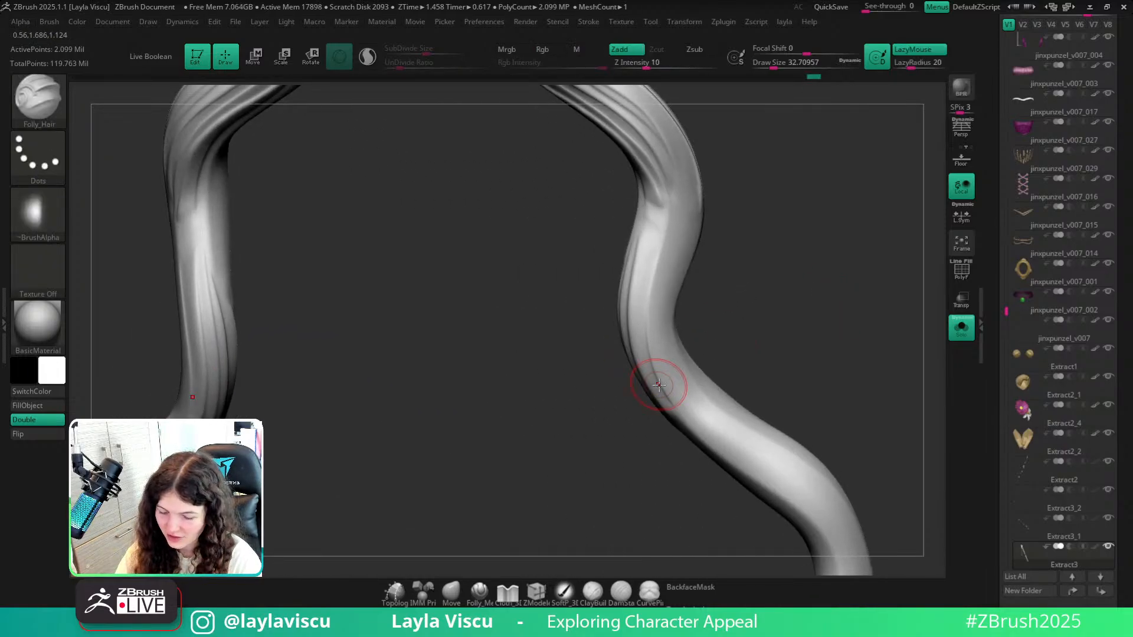
Carve long Folly_Hair grooves along the isolated strand through its inner bend, working from the back and both sides.
{"action": "mouse_move", "coordinate": [671, 242]}
{"action": "left_mouse_down"}
{"action": "mouse_move", "coordinate": [656, 346]}
{"action": "mouse_move", "coordinate": [667, 381]}
{"action": "left_mouse_up"}
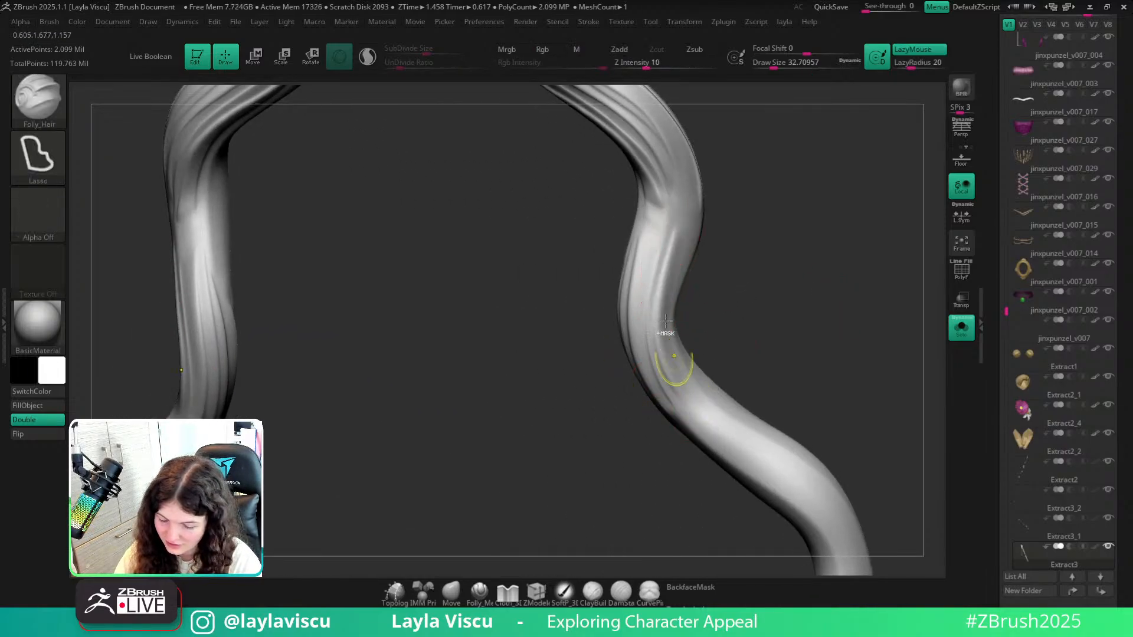
{"action": "left_click_drag", "start_coordinate": [677, 231], "coordinate": [660, 362]}
{"action": "right_click_drag", "start_coordinate": [757, 334], "coordinate": [696, 324]}
{"action": "mouse_move", "coordinate": [704, 392]}
{"action": "left_mouse_down"}
{"action": "mouse_move", "coordinate": [678, 248]}
{"action": "mouse_move", "coordinate": [703, 203]}
{"action": "left_mouse_up"}
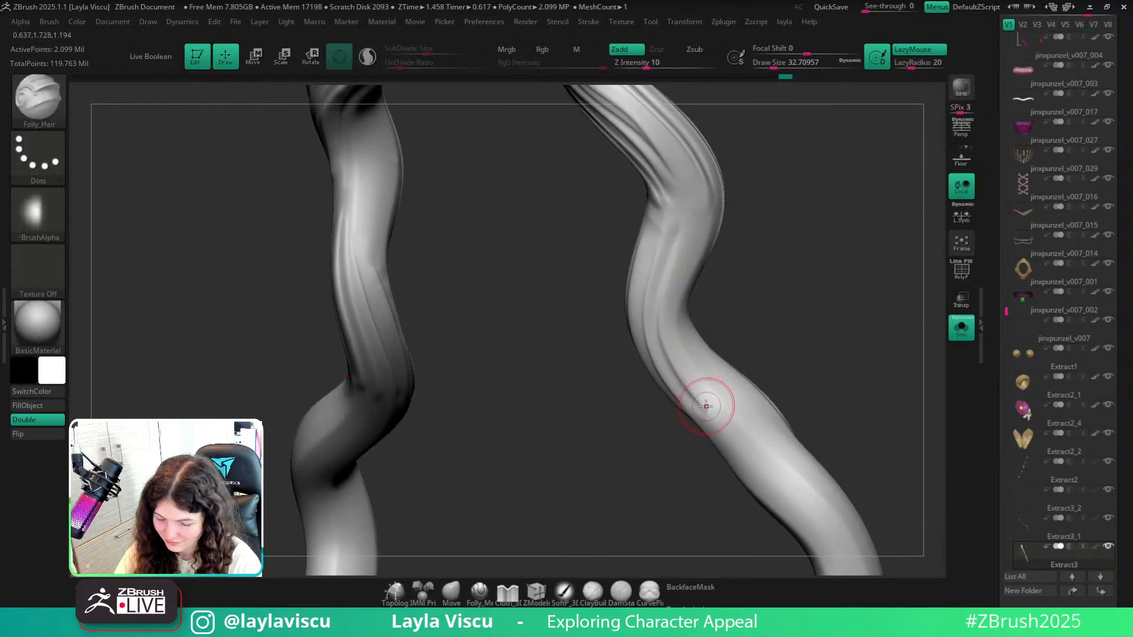
{"action": "mouse_move", "coordinate": [707, 406]}
{"action": "left_mouse_down"}
{"action": "mouse_move", "coordinate": [667, 316]}
{"action": "mouse_move", "coordinate": [698, 220]}
{"action": "left_mouse_up"}
{"action": "right_click_drag", "start_coordinate": [613, 274], "coordinate": [711, 277]}
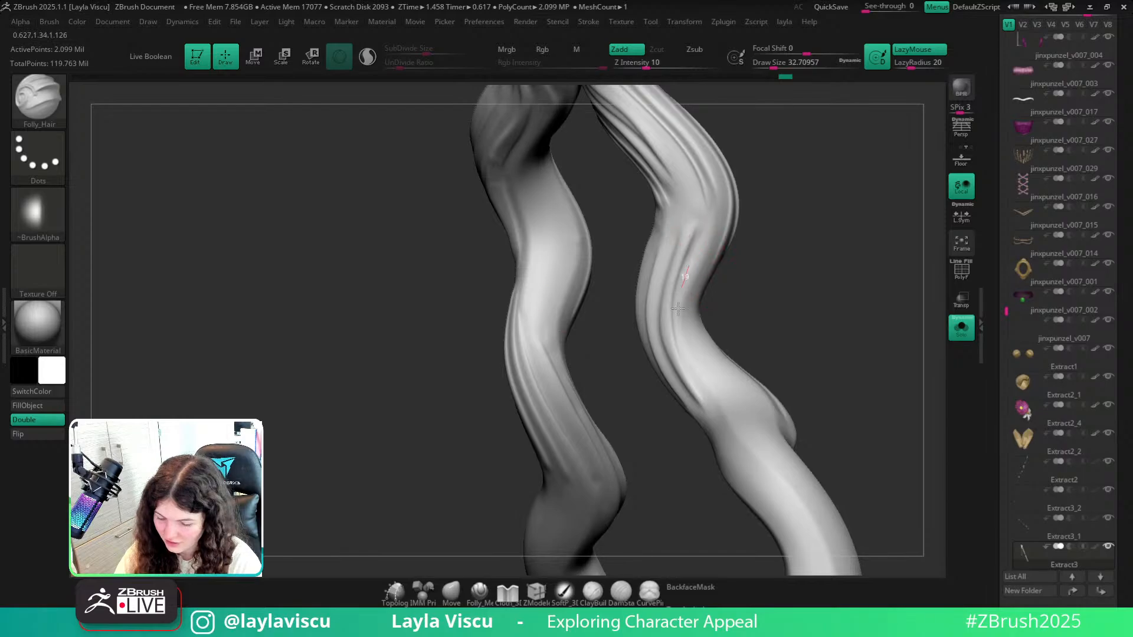
{"action": "mouse_move", "coordinate": [754, 311]}
{"action": "right_mouse_down"}
{"action": "mouse_move", "coordinate": [716, 354]}
{"action": "mouse_move", "coordinate": [763, 260]}
{"action": "mouse_move", "coordinate": [734, 354]}
{"action": "right_mouse_up"}
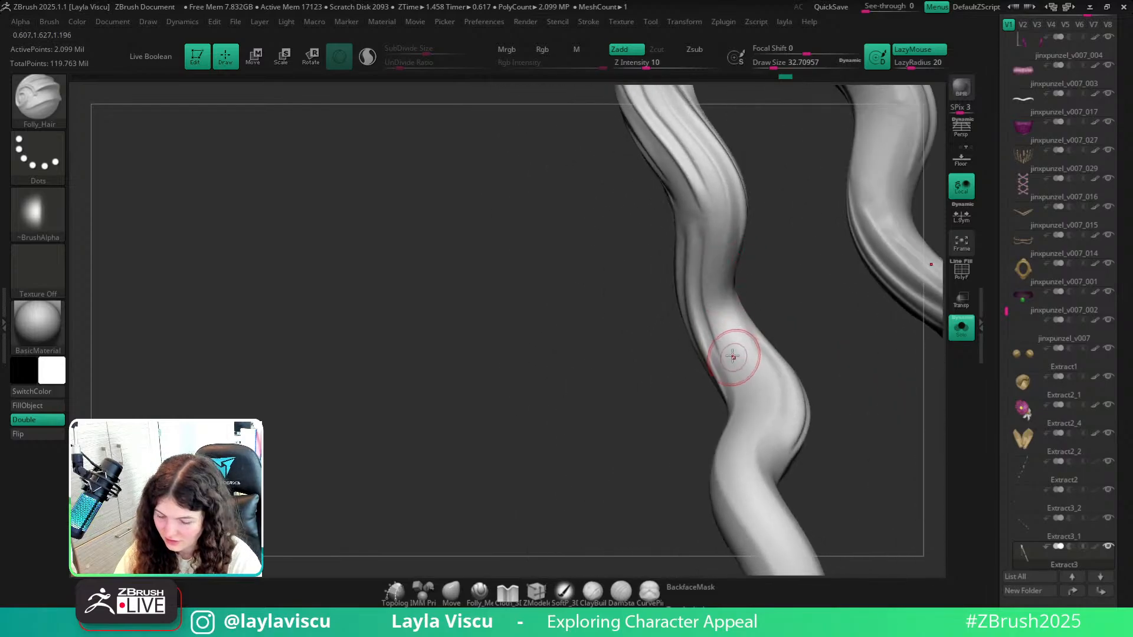
Show all the hidden braid strands again.
{"action": "key", "text": "ctrl+shift"}
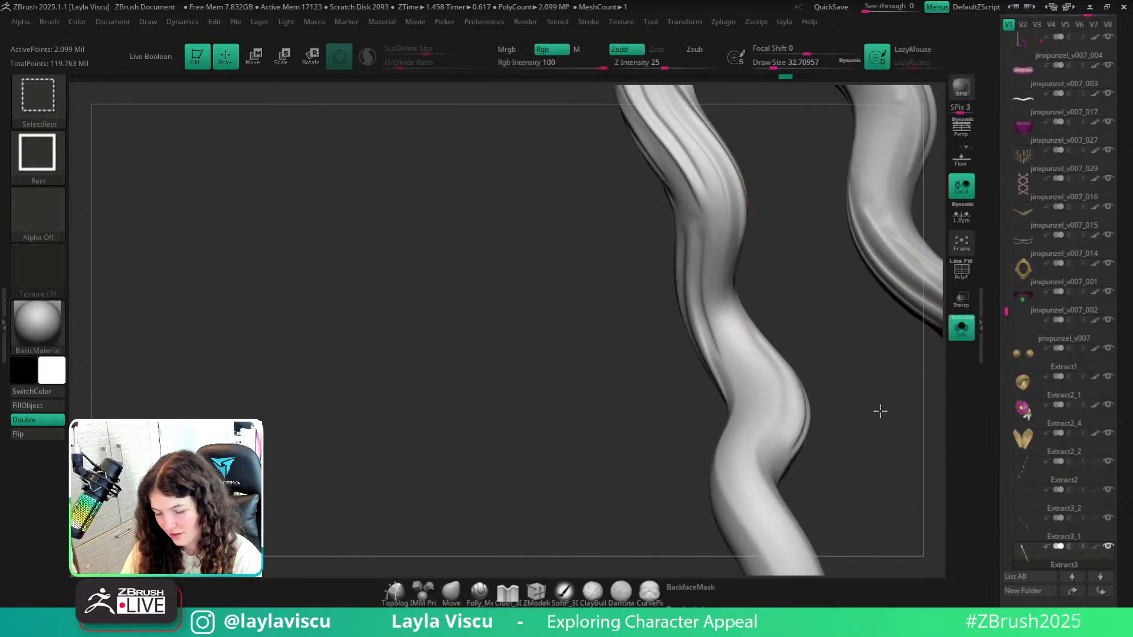
{"action": "left_click", "coordinate": [880, 411], "text": "ctrl+shift"}
{"action": "mouse_move", "coordinate": [859, 410]}
{"action": "right_mouse_down"}
{"action": "mouse_move", "coordinate": [894, 358]}
{"action": "mouse_move", "coordinate": [873, 346]}
{"action": "mouse_move", "coordinate": [893, 412]}
{"action": "mouse_move", "coordinate": [865, 372]}
{"action": "mouse_move", "coordinate": [847, 408]}
{"action": "right_mouse_up"}
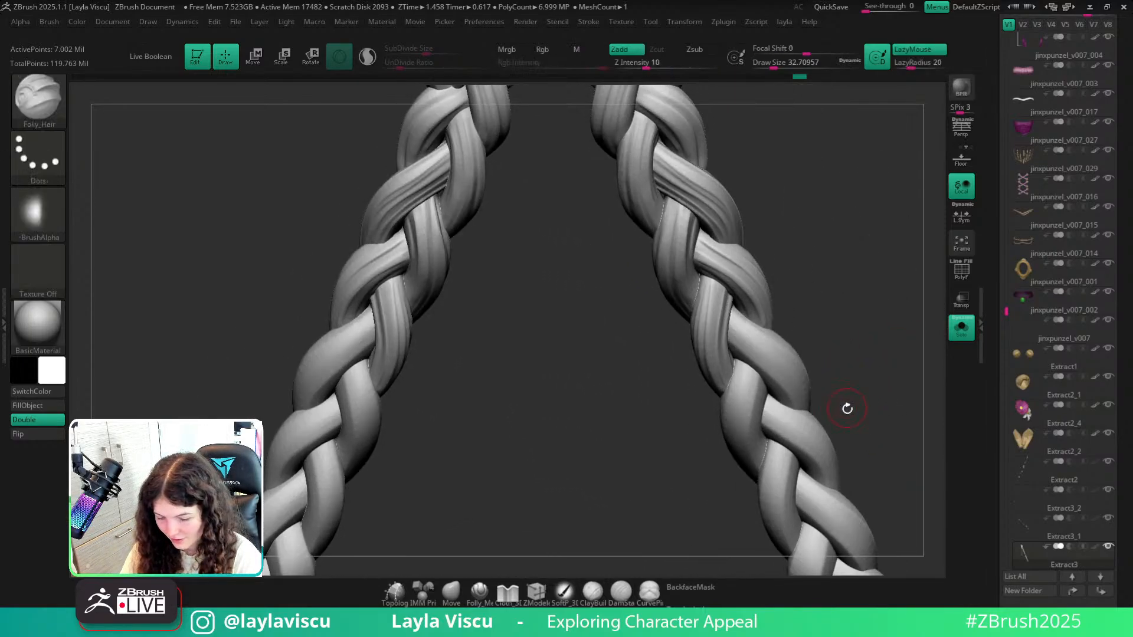
{"action": "left_click", "coordinate": [807, 387], "text": "ctrl+shift"}
{"action": "key", "text": "ctrl+z"}
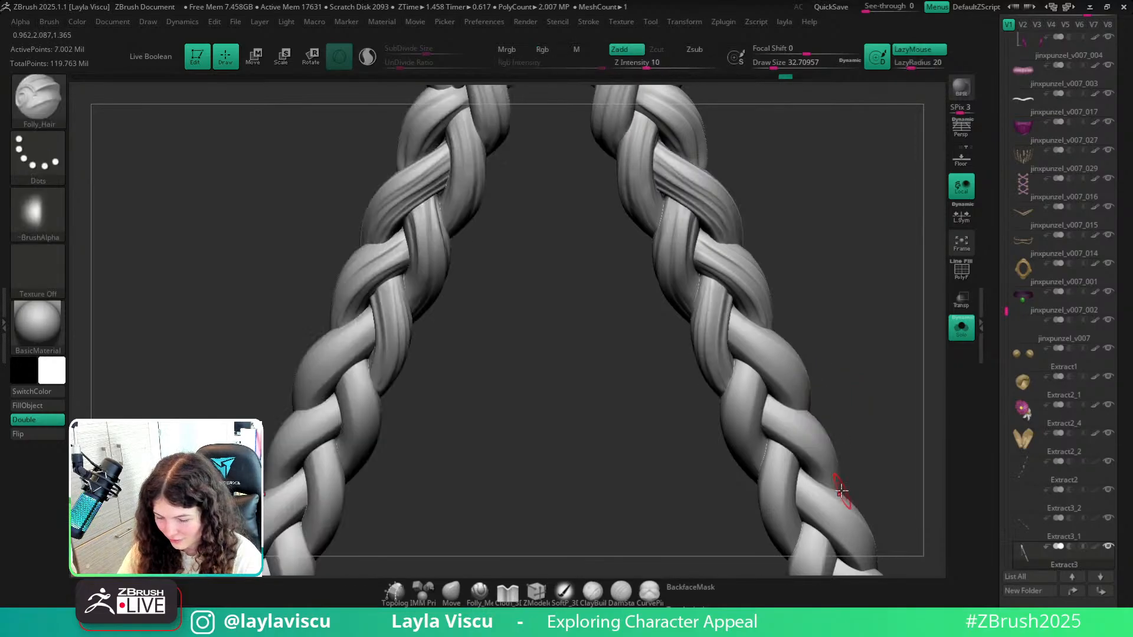
Carve grooves from the upper end down the next smooth lock on the braid's back, undoing the last stroke.
{"action": "right_click_drag", "start_coordinate": [741, 324], "coordinate": [817, 432]}
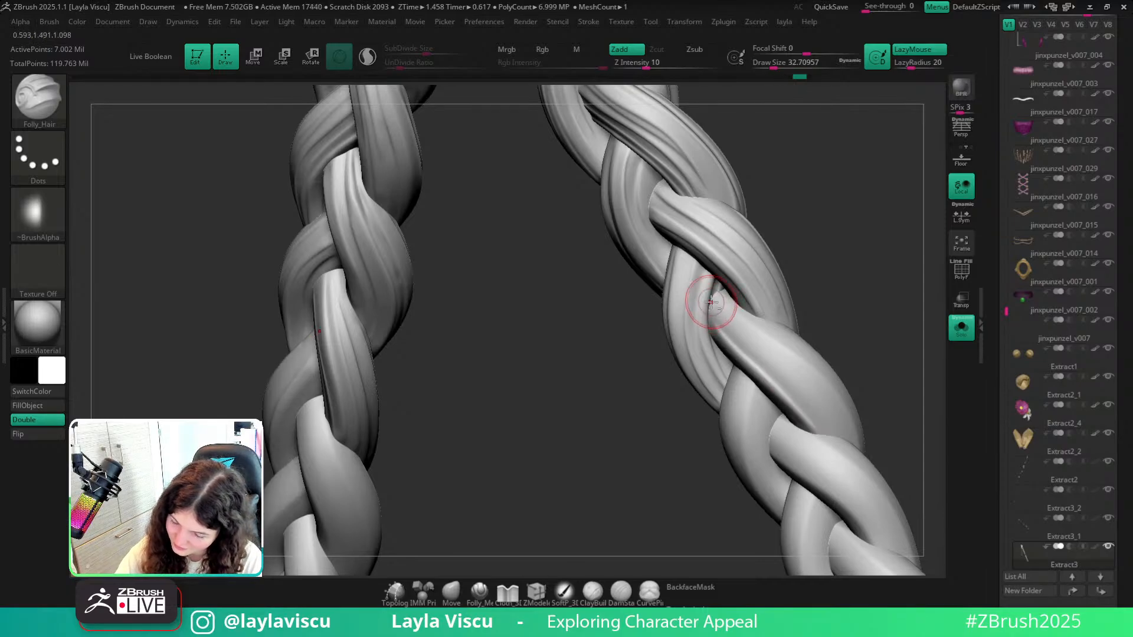
{"action": "left_click_drag", "start_coordinate": [709, 313], "coordinate": [831, 426]}
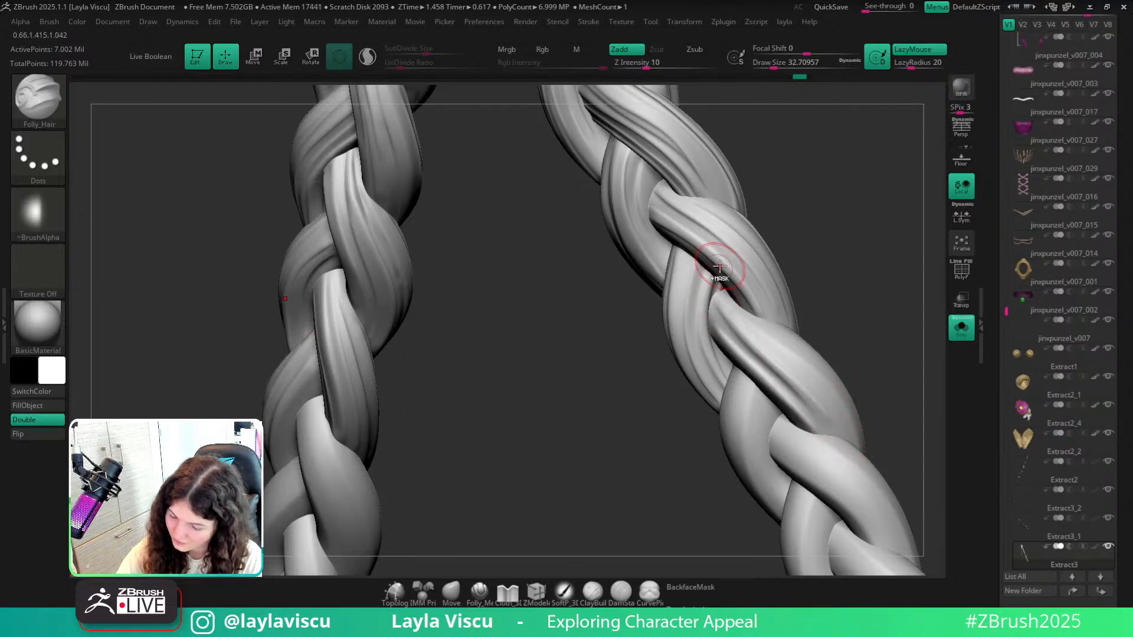
{"action": "right_click_drag", "start_coordinate": [721, 273], "coordinate": [729, 219], "text": "ctrl"}
{"action": "right_click_drag", "start_coordinate": [870, 341], "coordinate": [884, 390], "text": "shift"}
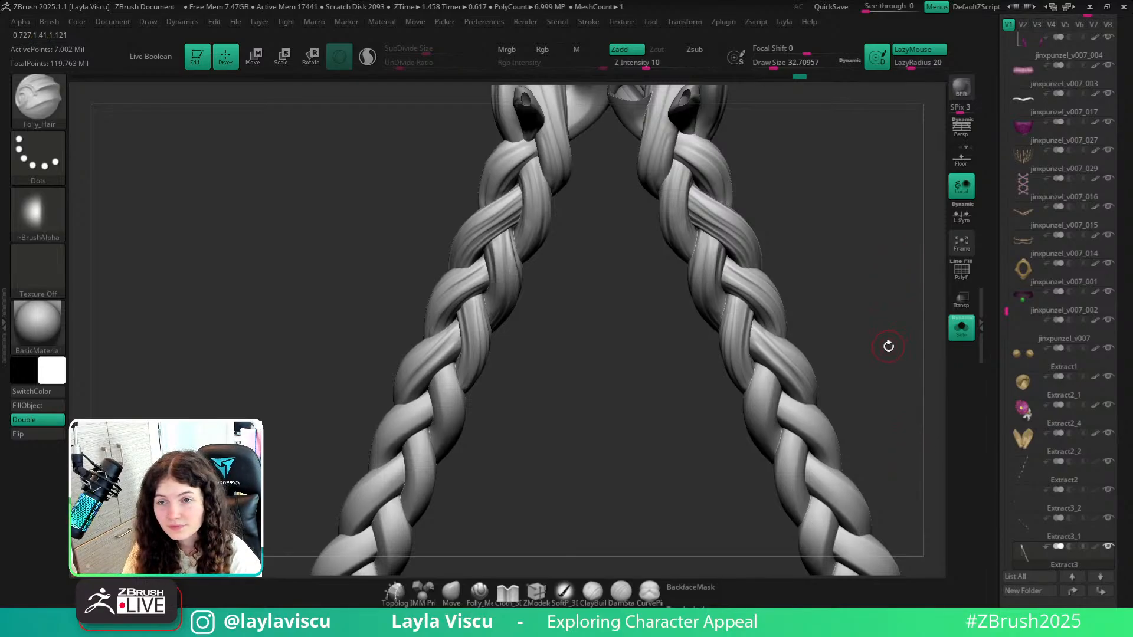
{"action": "mouse_move", "coordinate": [886, 347]}
{"action": "right_mouse_down"}
{"action": "mouse_move", "coordinate": [789, 338]}
{"action": "mouse_move", "coordinate": [755, 389]}
{"action": "mouse_move", "coordinate": [766, 323]}
{"action": "mouse_move", "coordinate": [665, 324]}
{"action": "right_mouse_up"}
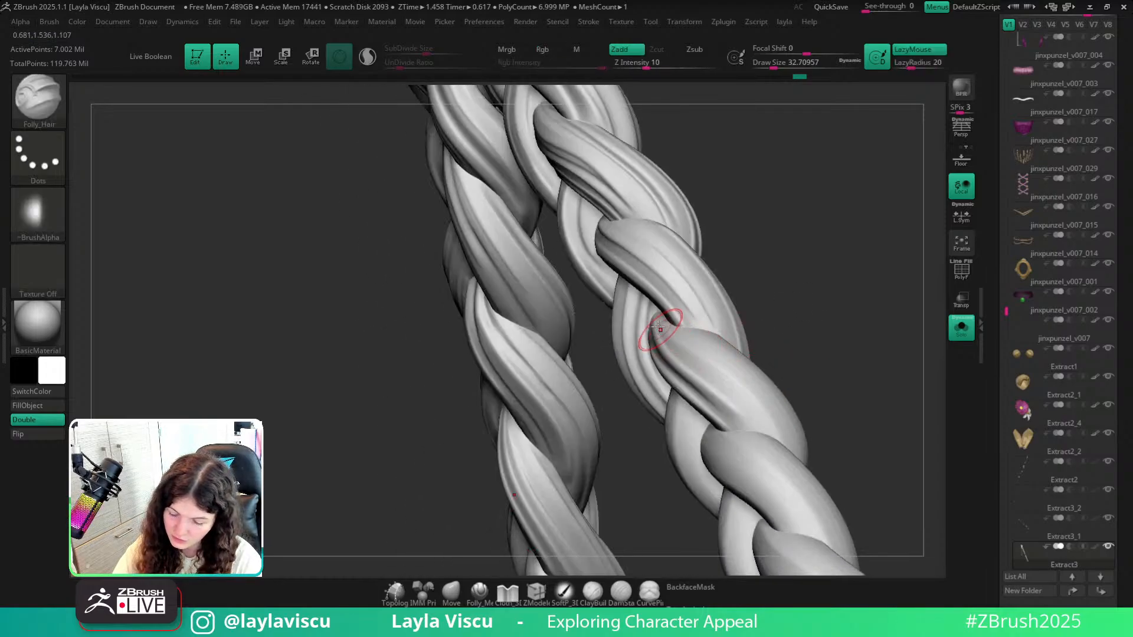
{"action": "left_click_drag", "start_coordinate": [668, 322], "coordinate": [784, 441]}
{"action": "mouse_move", "coordinate": [799, 357]}
{"action": "right_mouse_down"}
{"action": "mouse_move", "coordinate": [798, 378]}
{"action": "mouse_move", "coordinate": [791, 372]}
{"action": "right_mouse_up"}
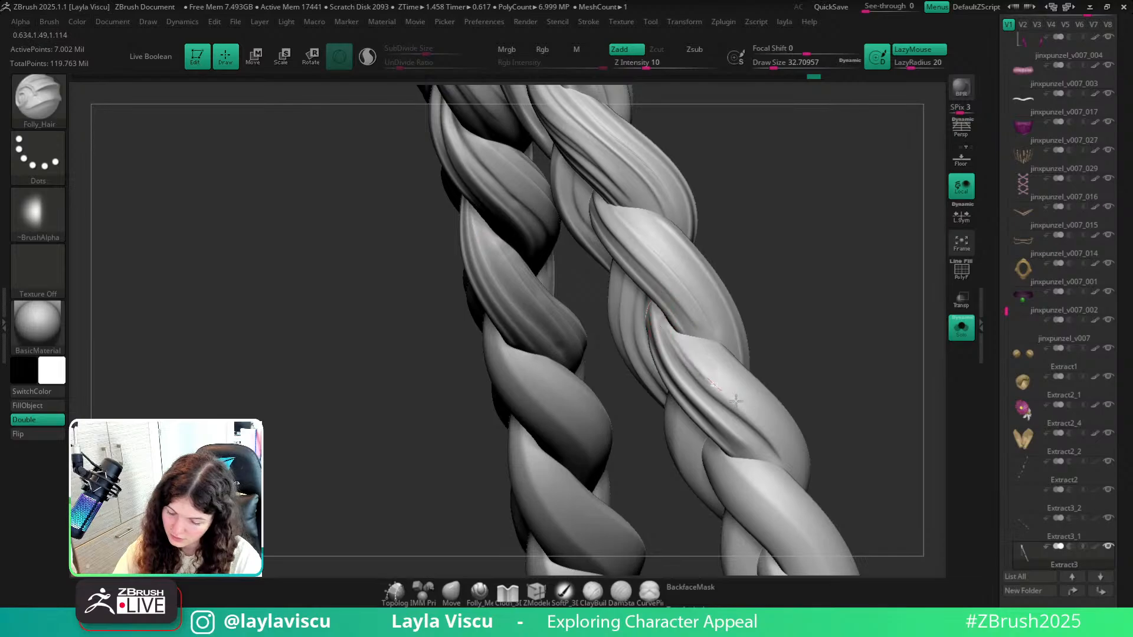
{"action": "left_click_drag", "start_coordinate": [735, 401], "coordinate": [799, 483]}
{"action": "right_click_drag", "start_coordinate": [840, 388], "coordinate": [804, 401]}
{"action": "key", "text": "ctrl+z"}
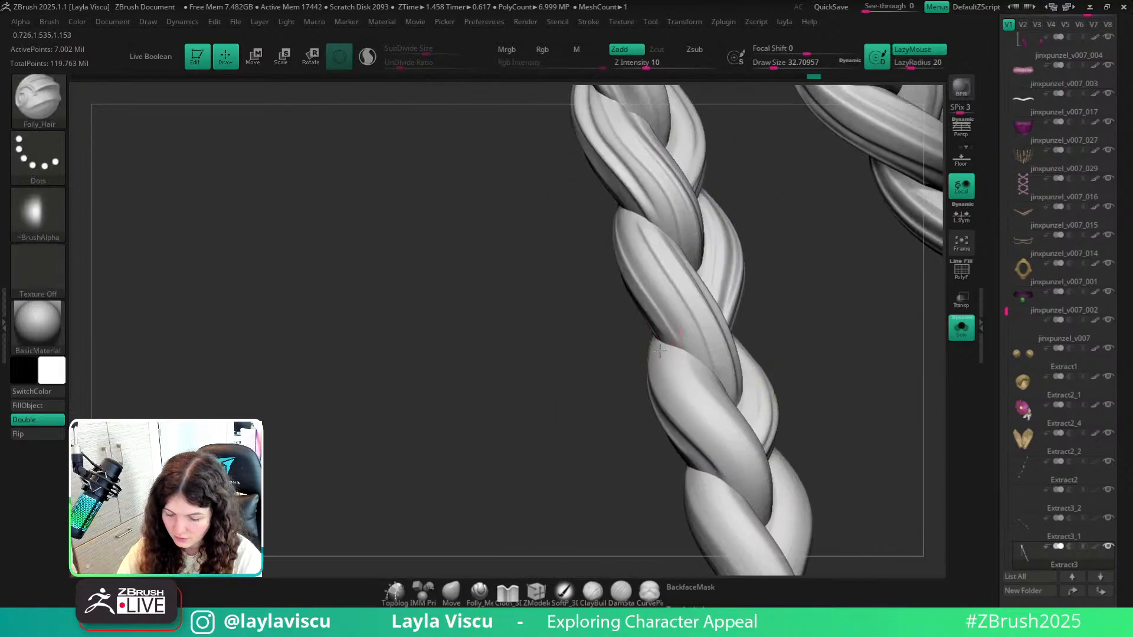
Carve grooves down the same lock's outer side to its lower tip, undoing and redrawing strokes until they follow the strand.
{"action": "left_click_drag", "start_coordinate": [660, 351], "coordinate": [767, 537]}
{"action": "right_click_drag", "start_coordinate": [824, 419], "coordinate": [784, 450]}
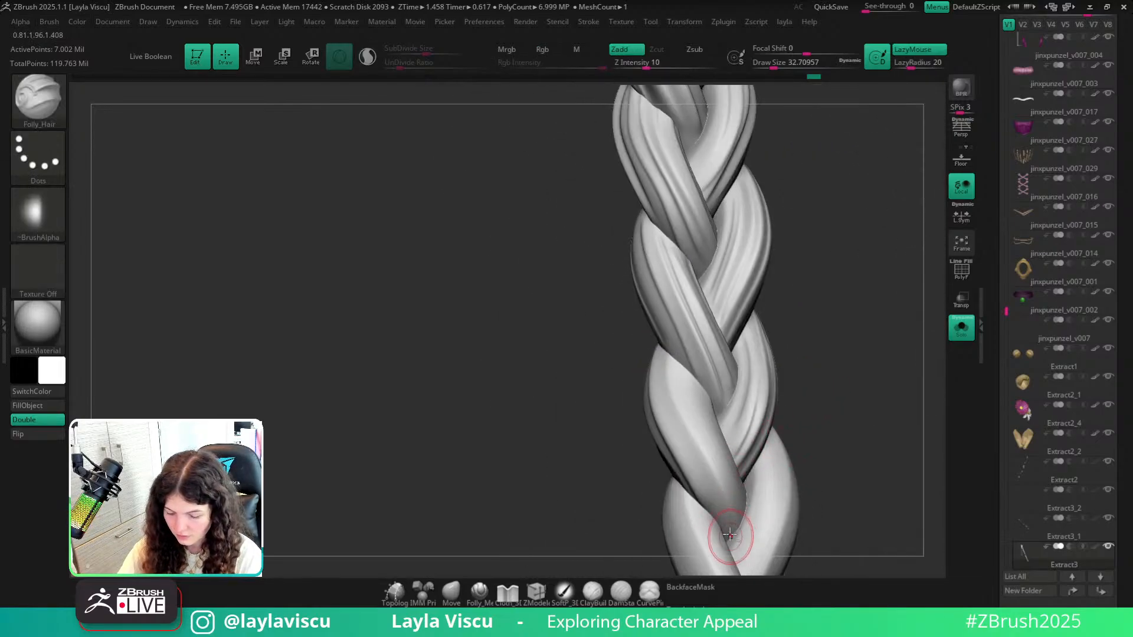
{"action": "mouse_move", "coordinate": [730, 535]}
{"action": "left_mouse_down"}
{"action": "mouse_move", "coordinate": [676, 413]}
{"action": "mouse_move", "coordinate": [664, 351]}
{"action": "mouse_move", "coordinate": [676, 409]}
{"action": "mouse_move", "coordinate": [732, 526]}
{"action": "left_mouse_up"}
{"action": "key", "text": "ctrl+z"}
{"action": "mouse_move", "coordinate": [659, 355]}
{"action": "left_mouse_down"}
{"action": "mouse_move", "coordinate": [668, 423]}
{"action": "mouse_move", "coordinate": [737, 557]}
{"action": "left_mouse_up"}
{"action": "left_click_drag", "start_coordinate": [838, 413], "coordinate": [863, 392]}
{"action": "key", "text": "ctrl+z"}
{"action": "mouse_move", "coordinate": [661, 355]}
{"action": "left_mouse_down"}
{"action": "mouse_move", "coordinate": [664, 396]}
{"action": "mouse_move", "coordinate": [736, 513]}
{"action": "mouse_move", "coordinate": [742, 546]}
{"action": "left_mouse_up"}
{"action": "key", "text": "ctrl+z"}
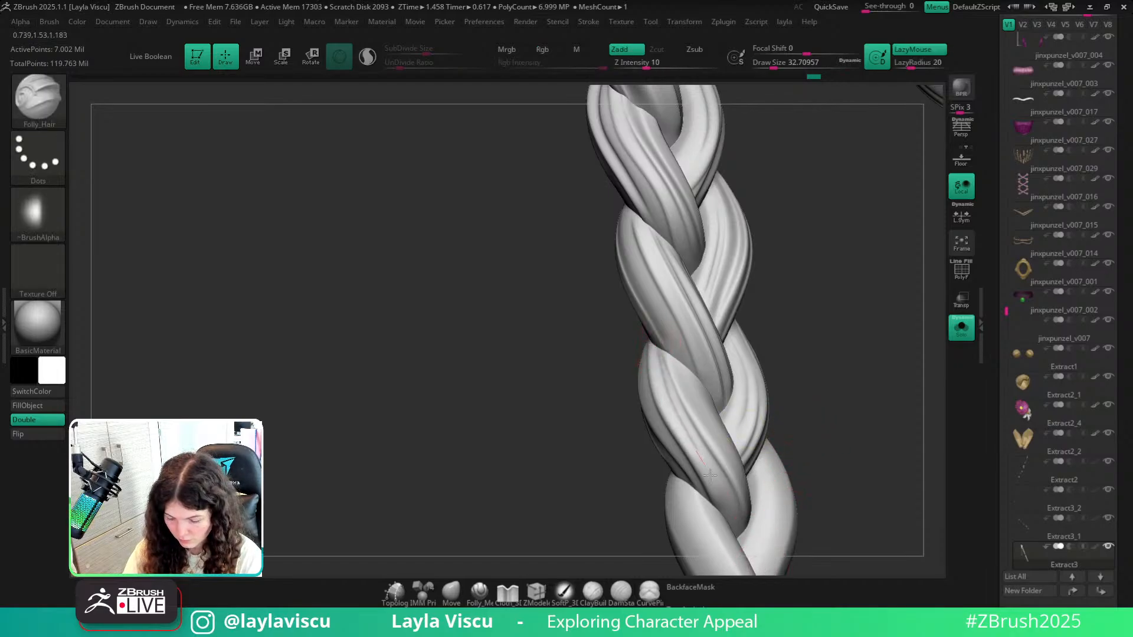
{"action": "left_click_drag", "start_coordinate": [710, 476], "coordinate": [747, 558]}
From the front, carve grooves from the lock's lower end up to where it emerges beneath the lock above.
{"action": "mouse_move", "coordinate": [841, 414]}
{"action": "left_mouse_down"}
{"action": "mouse_move", "coordinate": [816, 382]}
{"action": "mouse_move", "coordinate": [776, 422]}
{"action": "left_mouse_up"}
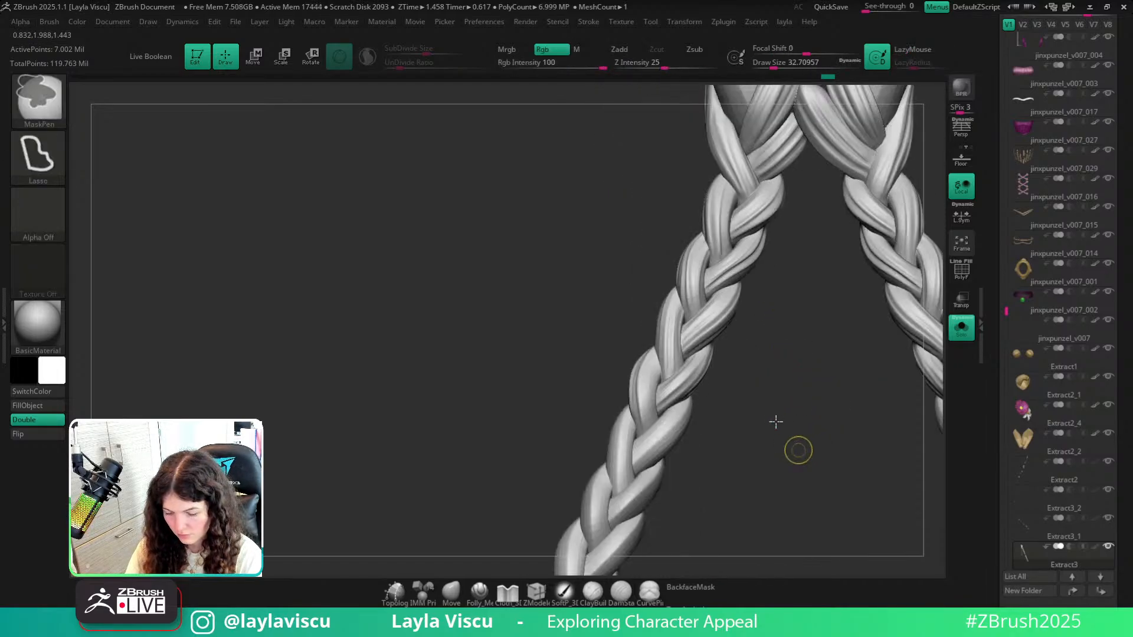
{"action": "right_click_drag", "start_coordinate": [776, 422], "coordinate": [749, 378], "text": "ctrl"}
{"action": "right_click_drag", "start_coordinate": [660, 372], "coordinate": [742, 557], "text": "ctrl"}
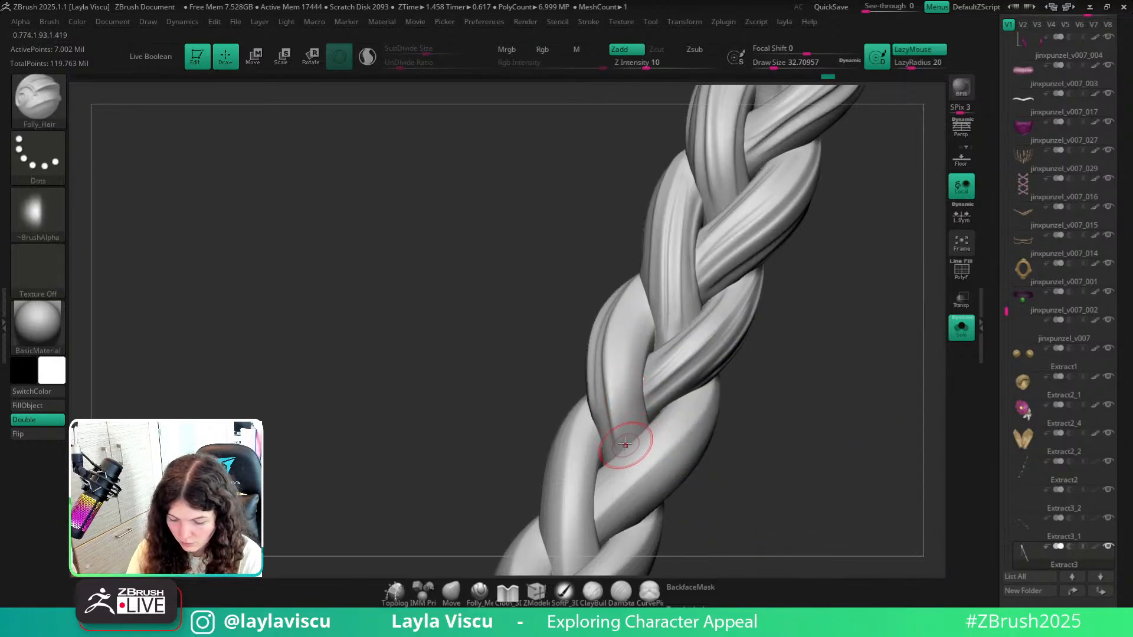
{"action": "mouse_move", "coordinate": [625, 444]}
{"action": "left_mouse_down"}
{"action": "mouse_move", "coordinate": [625, 315]}
{"action": "mouse_move", "coordinate": [644, 275]}
{"action": "left_mouse_up"}
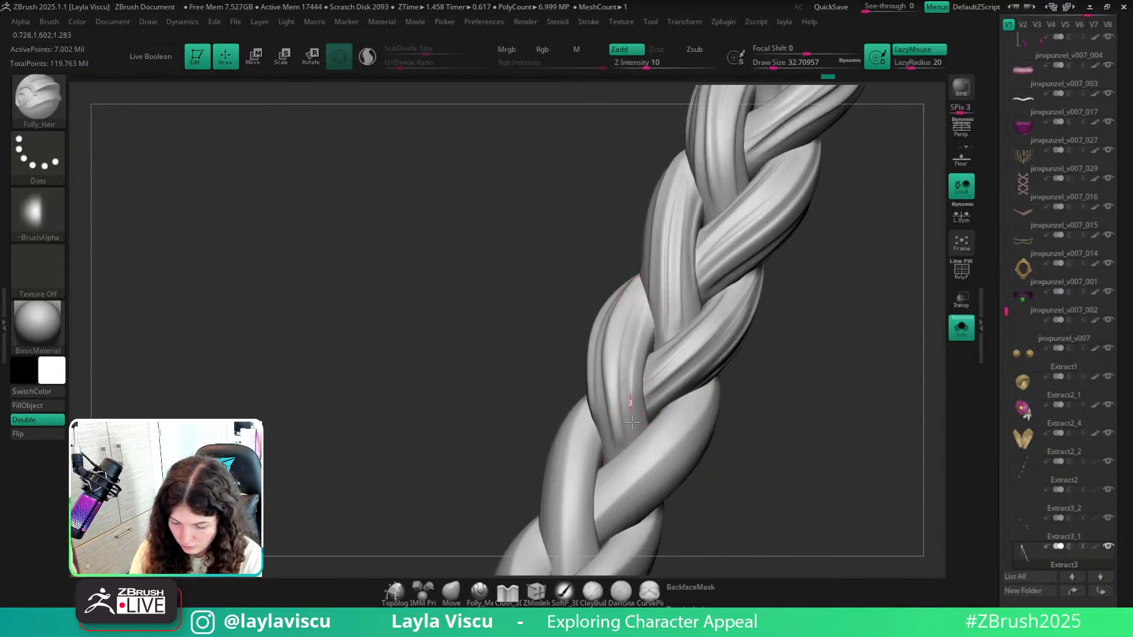
{"action": "right_click_drag", "start_coordinate": [639, 450], "coordinate": [594, 234], "text": "ctrl"}
Zoom out to both braids and turn off Solo to view them on the full character.
{"action": "right_click_drag", "start_coordinate": [730, 418], "coordinate": [784, 362]}
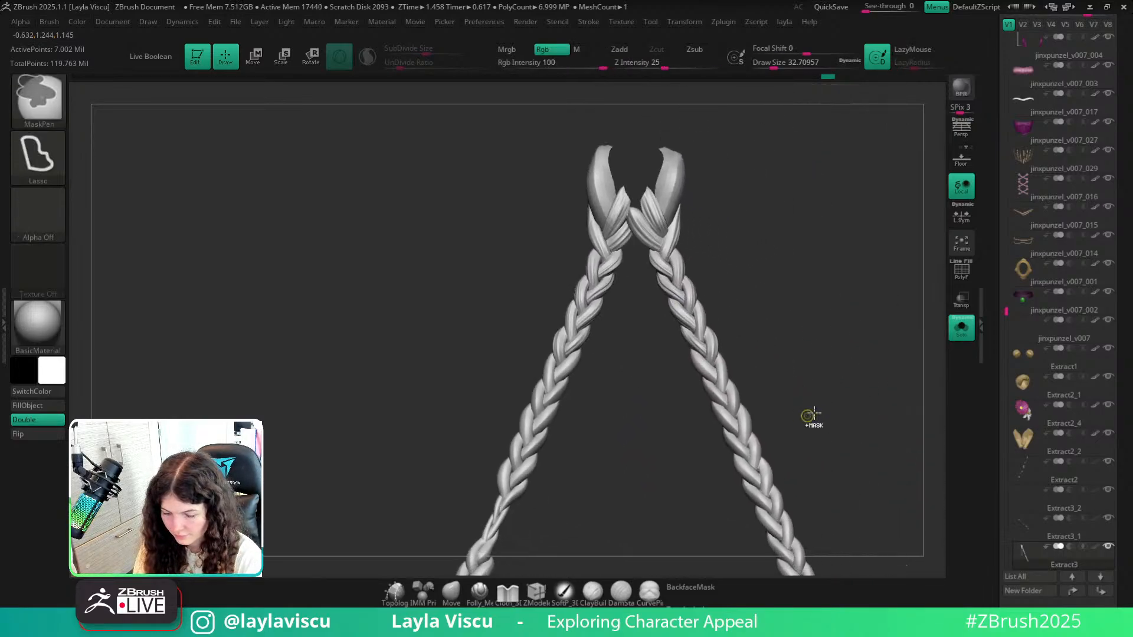
{"action": "right_click_drag", "start_coordinate": [809, 412], "coordinate": [838, 354], "text": "ctrl"}
{"action": "left_click", "coordinate": [961, 329]}
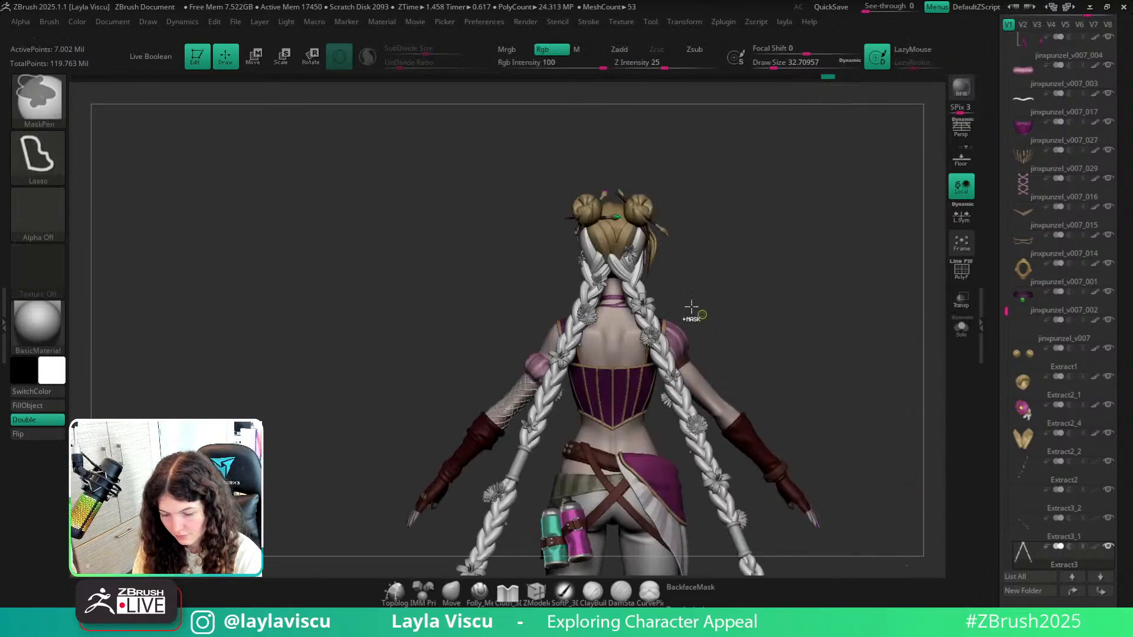
Isolate the smooth top lock of the character's left braid and carve grooves down its outer face, undoing and redrawing strokes.
{"action": "right_click_drag", "start_coordinate": [690, 308], "coordinate": [921, 329], "text": "ctrl"}
{"action": "left_click", "coordinate": [962, 329]}
{"action": "right_click_drag", "start_coordinate": [899, 437], "coordinate": [743, 203]}
{"action": "left_click", "coordinate": [620, 277], "text": "alt"}
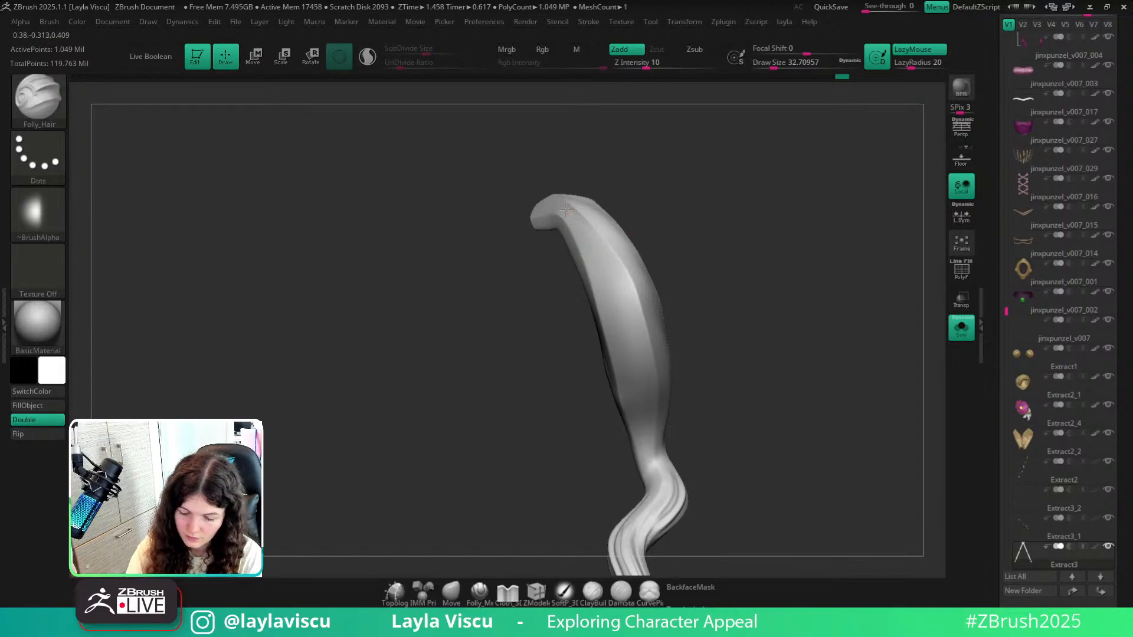
{"action": "left_click_drag", "start_coordinate": [613, 305], "coordinate": [654, 444]}
{"action": "key", "text": "ctrl+z"}
{"action": "mouse_move", "coordinate": [563, 206]}
{"action": "left_mouse_down"}
{"action": "mouse_move", "coordinate": [644, 408]}
{"action": "mouse_move", "coordinate": [652, 464]}
{"action": "left_mouse_up"}
{"action": "key", "text": "ctrl+z"}
{"action": "mouse_move", "coordinate": [564, 204]}
{"action": "left_mouse_down"}
{"action": "mouse_move", "coordinate": [615, 299]}
{"action": "mouse_move", "coordinate": [655, 469]}
{"action": "left_mouse_up"}
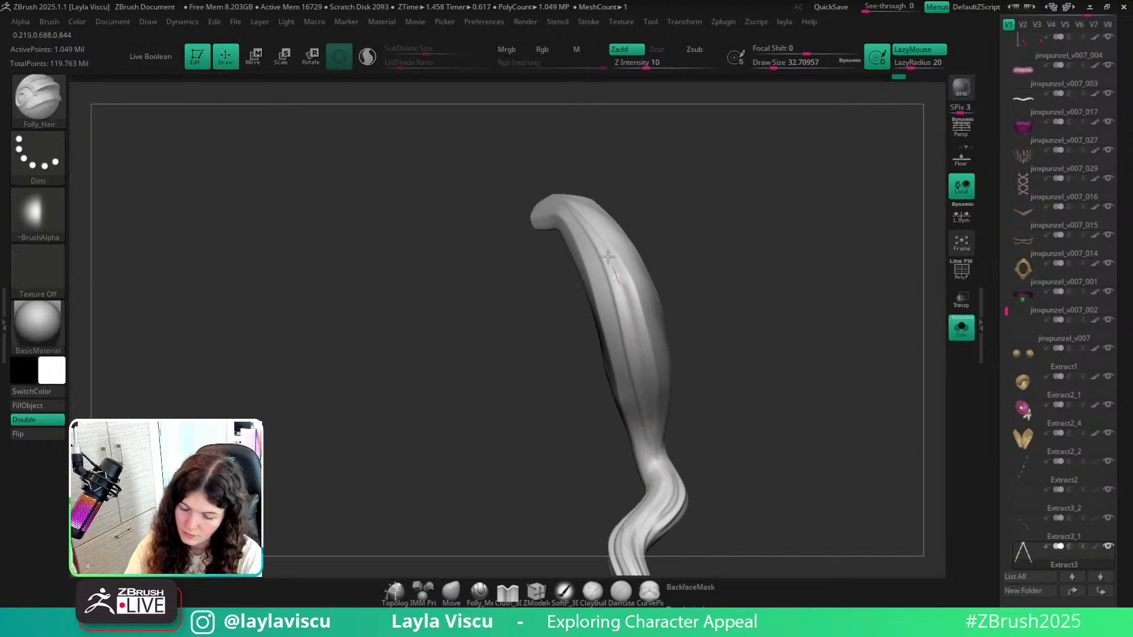
Carve another groove near the front edge of the same top lock down to its narrow end, redoing the first stroke.
{"action": "left_click_drag", "start_coordinate": [544, 201], "coordinate": [625, 391]}
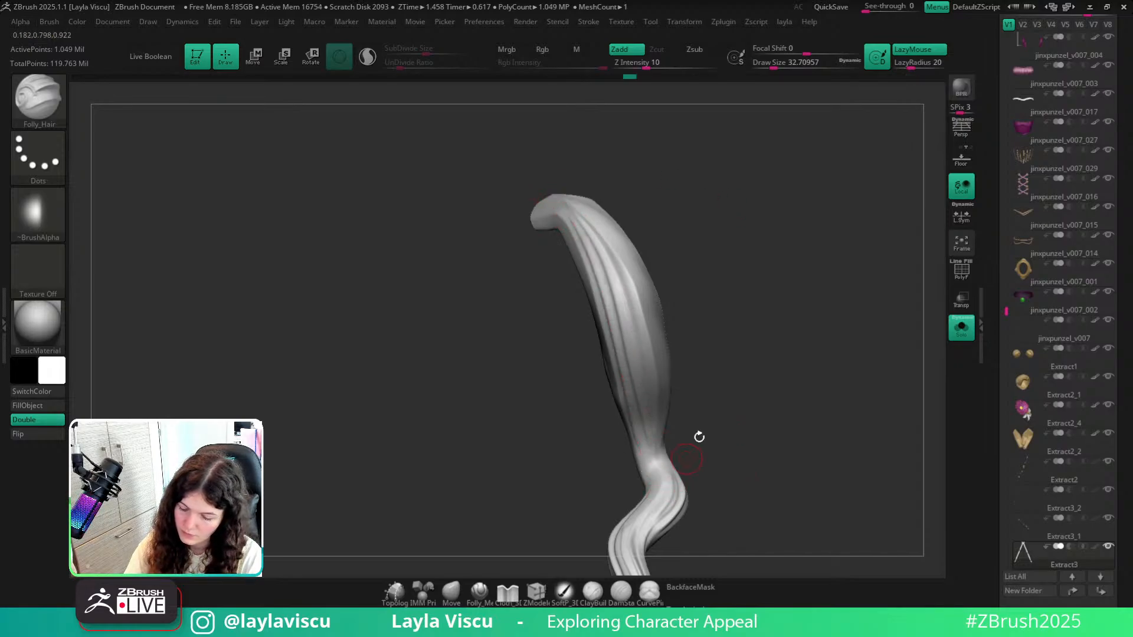
{"action": "key", "text": "ctrl+z"}
{"action": "left_click_drag", "start_coordinate": [546, 203], "coordinate": [673, 467]}
{"action": "left_click_drag", "start_coordinate": [687, 407], "coordinate": [675, 342]}
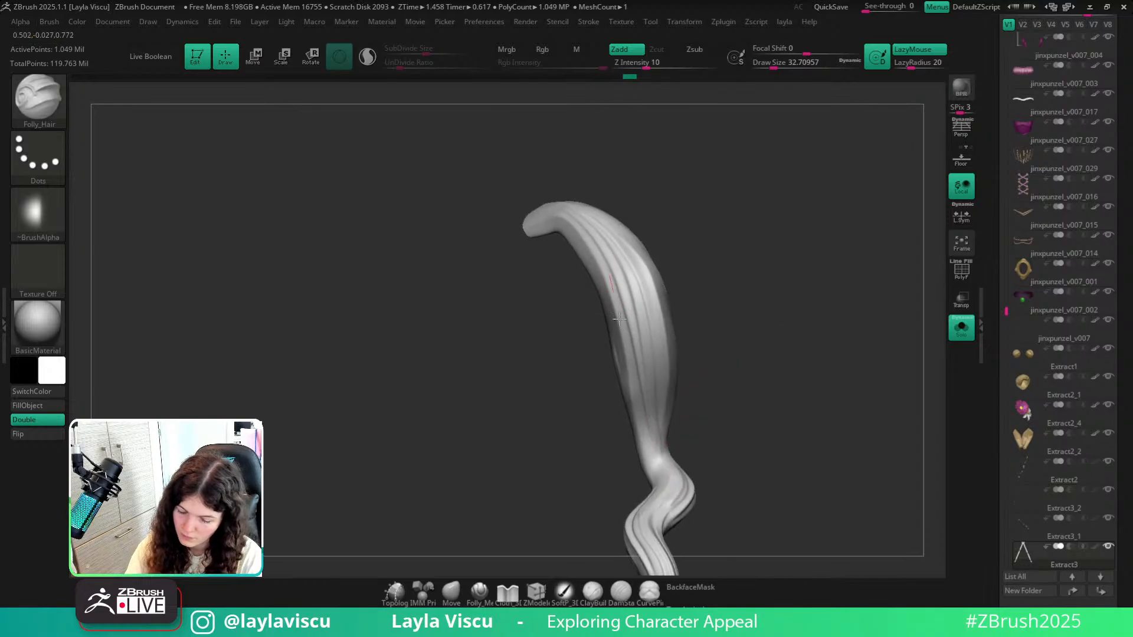
Turn off Solo to check the grooved top lock against the head in profile, then solo the braids again.
{"action": "left_click", "coordinate": [961, 327]}
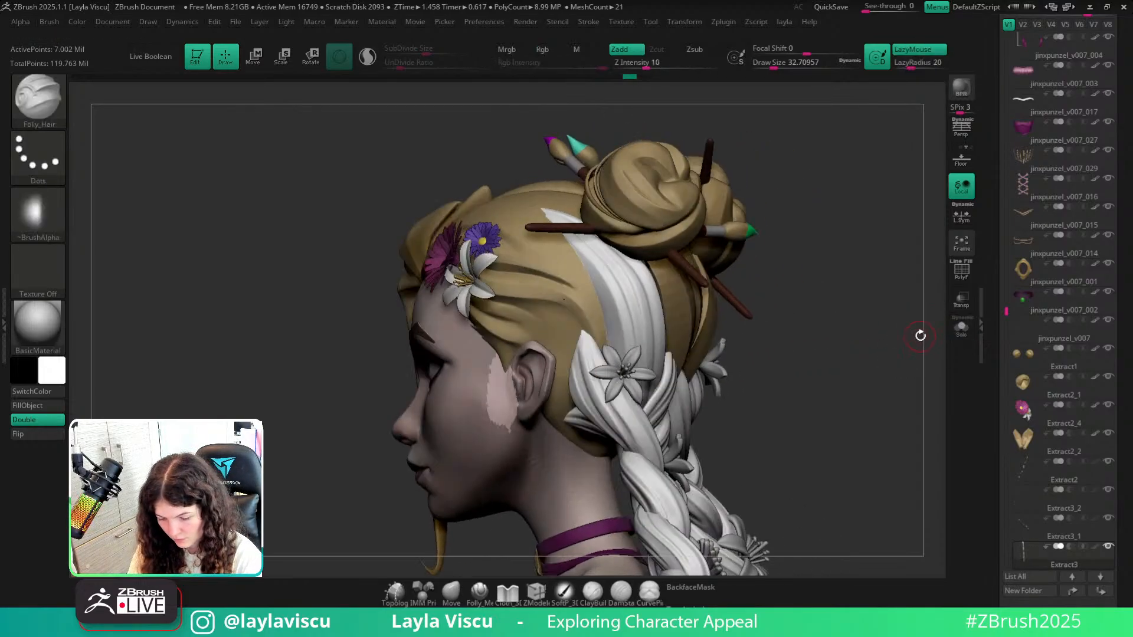
{"action": "mouse_move", "coordinate": [917, 331]}
{"action": "left_mouse_down"}
{"action": "mouse_move", "coordinate": [873, 331]}
{"action": "mouse_move", "coordinate": [862, 316]}
{"action": "mouse_move", "coordinate": [909, 351]}
{"action": "left_mouse_up"}
{"action": "left_click", "coordinate": [961, 327]}
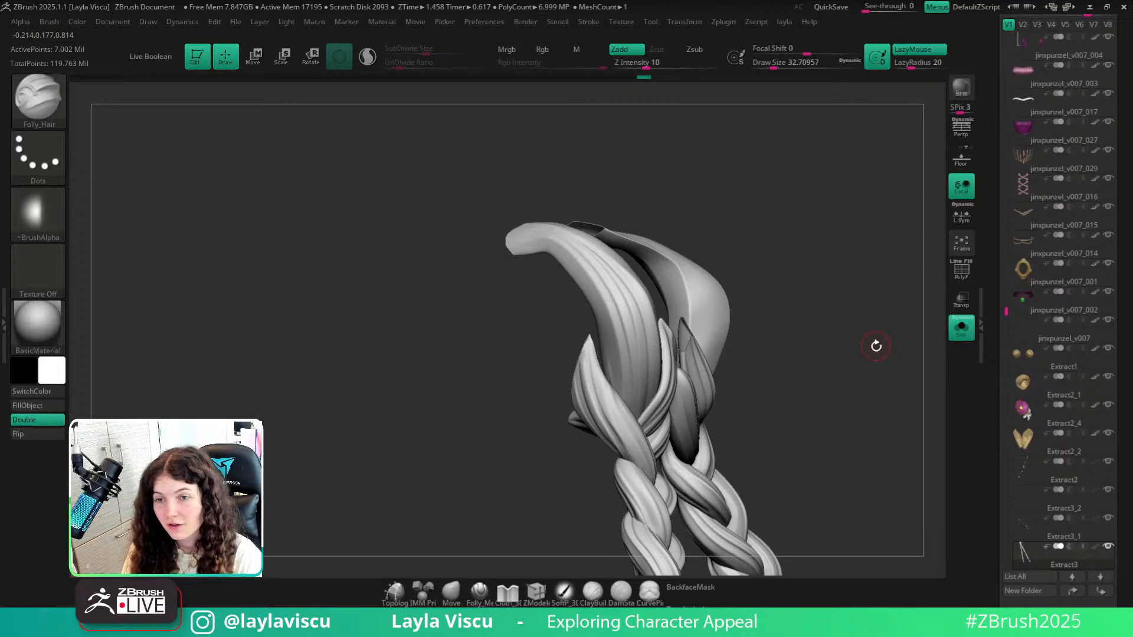
From behind, isolate the left braid's top lock and carve grooves down its back face, undoing and redrawing strokes.
{"action": "left_click_drag", "start_coordinate": [876, 331], "coordinate": [800, 325]}
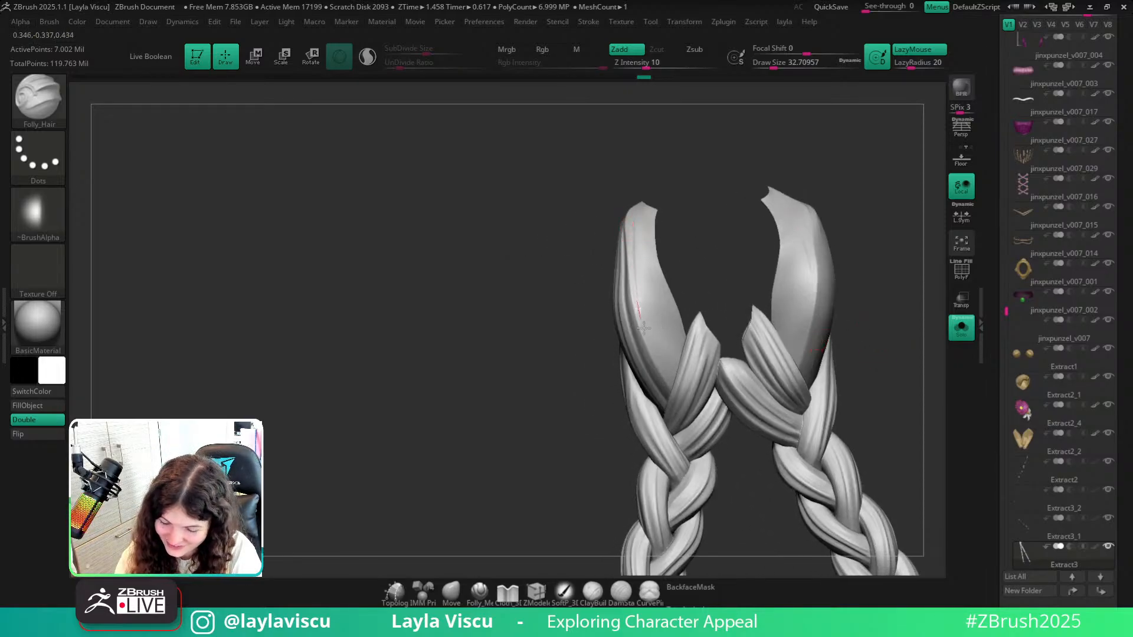
{"action": "key", "text": "ctrl+shift"}
{"action": "left_click", "coordinate": [639, 251], "text": "ctrl+shift"}
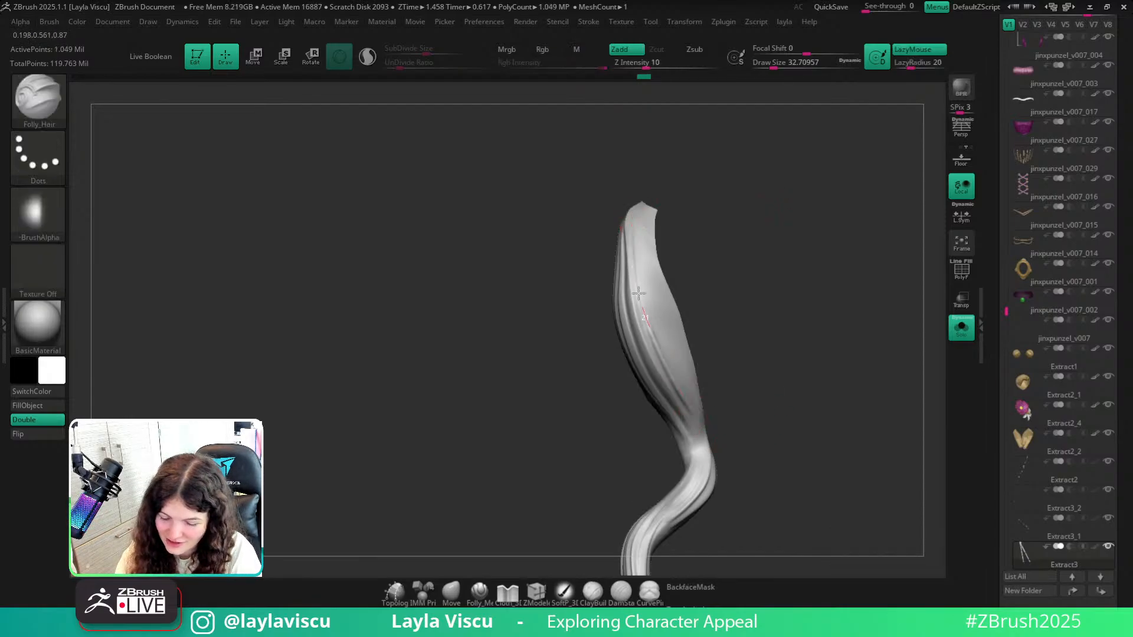
{"action": "key", "text": "ctrl+z"}
{"action": "left_click_drag", "start_coordinate": [639, 294], "coordinate": [637, 231]}
{"action": "left_click_drag", "start_coordinate": [668, 383], "coordinate": [678, 401]}
{"action": "key", "text": "ctrl+z"}
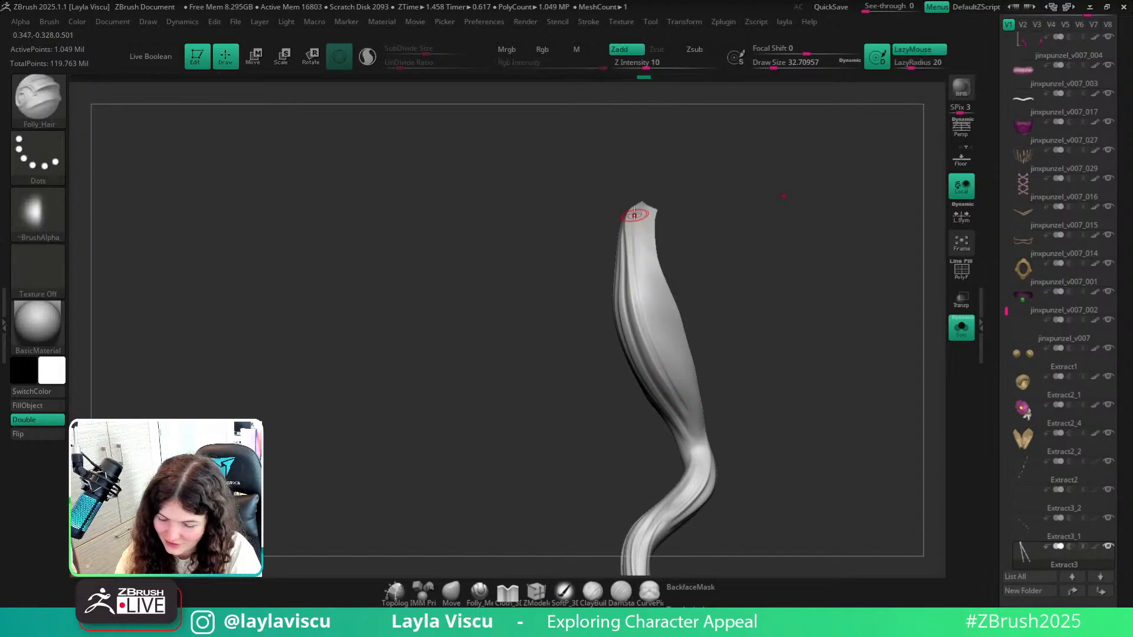
{"action": "left_click_drag", "start_coordinate": [648, 325], "coordinate": [679, 400]}
{"action": "key", "text": "ctrl+z"}
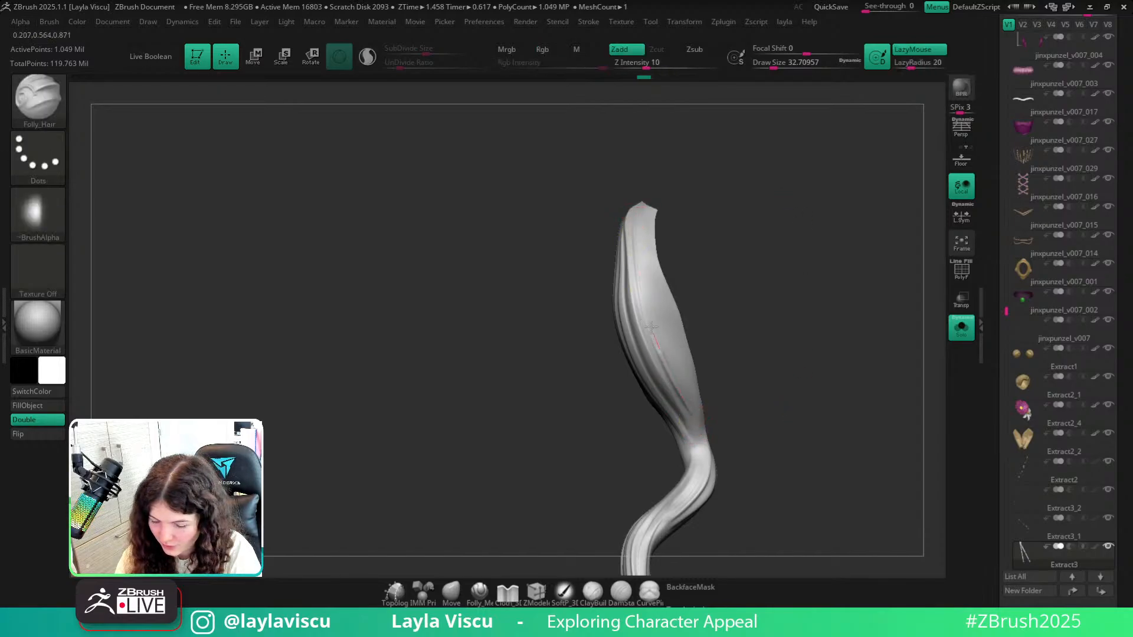
{"action": "mouse_move", "coordinate": [681, 158]}
{"action": "left_mouse_down"}
{"action": "mouse_move", "coordinate": [695, 240]}
{"action": "mouse_move", "coordinate": [657, 342]}
{"action": "left_mouse_up"}
Unhide the remaining locks and inspect the top lock on the full character from several angles, then solo the braids again.
{"action": "key", "text": "ctrl+shift"}
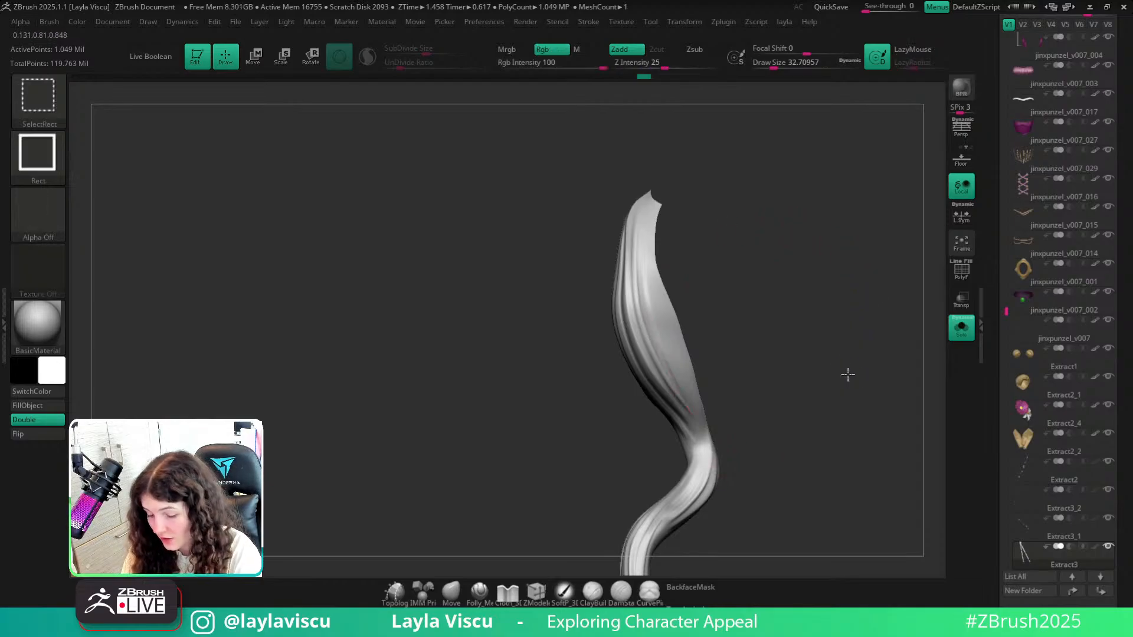
{"action": "left_click", "coordinate": [824, 441], "text": "ctrl+shift"}
{"action": "left_click", "coordinate": [962, 327]}
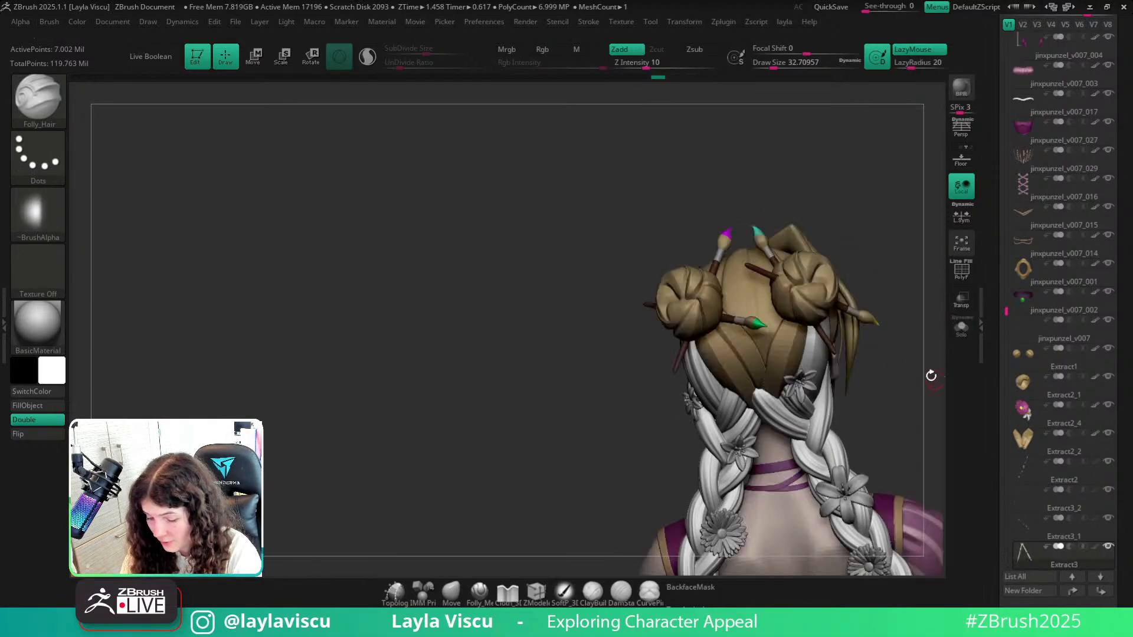
{"action": "mouse_move", "coordinate": [902, 424]}
{"action": "left_mouse_down"}
{"action": "mouse_move", "coordinate": [844, 384]}
{"action": "mouse_move", "coordinate": [893, 387]}
{"action": "mouse_move", "coordinate": [891, 397]}
{"action": "left_mouse_up"}
{"action": "key", "text": "ctrl"}
{"action": "mouse_move", "coordinate": [860, 397]}
{"action": "right_mouse_down", "text": "ctrl"}
{"action": "mouse_move", "coordinate": [888, 362]}
{"action": "mouse_move", "coordinate": [895, 324]}
{"action": "mouse_move", "coordinate": [877, 422]}
{"action": "right_mouse_up", "text": "ctrl"}
{"action": "left_click", "coordinate": [961, 327]}
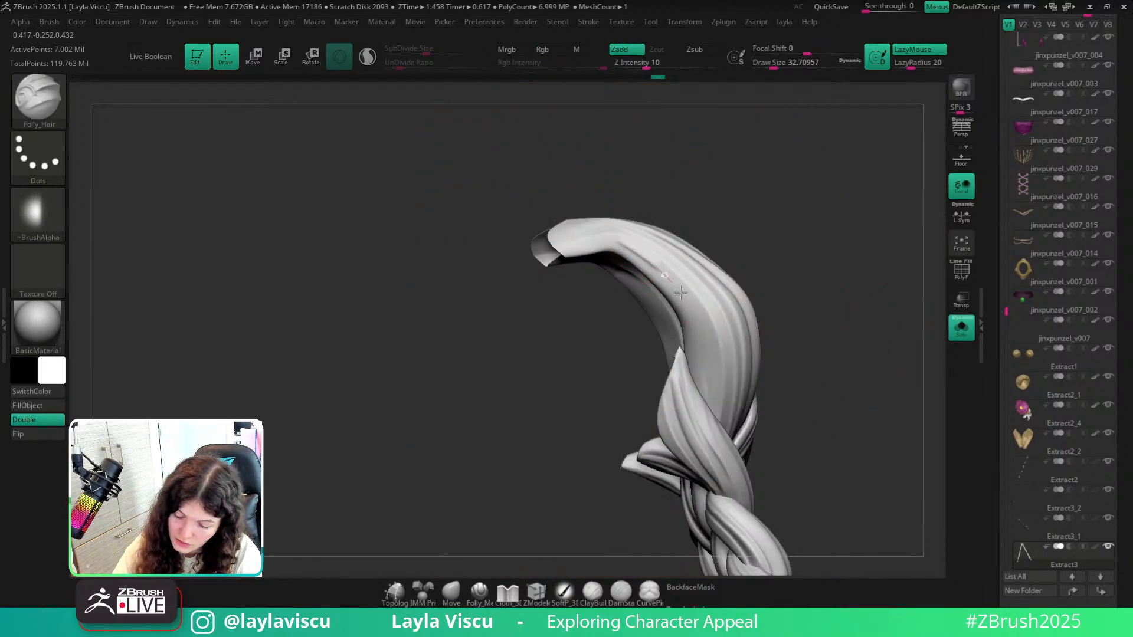
Carve grooves along the front edge of the left braid's top lock to its lower end, isolating it and redrawing undone strokes.
{"action": "left_click_drag", "start_coordinate": [680, 292], "coordinate": [720, 440]}
{"action": "key", "text": "ctrl+z"}
{"action": "left_click_drag", "start_coordinate": [623, 243], "coordinate": [678, 285]}
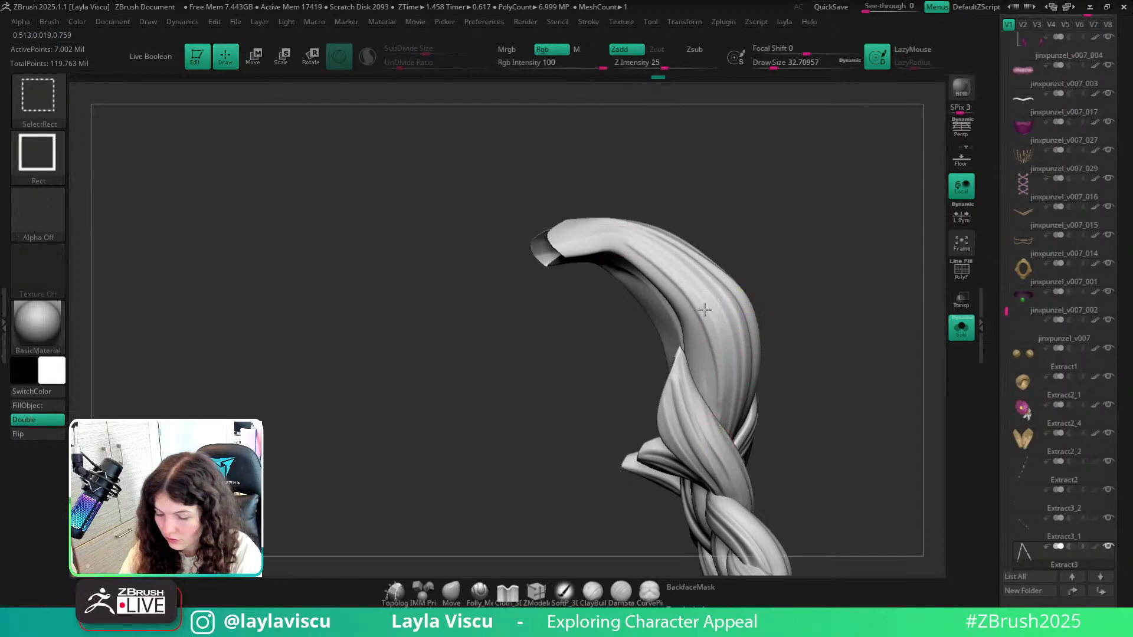
{"action": "key", "text": "ctrl+z"}
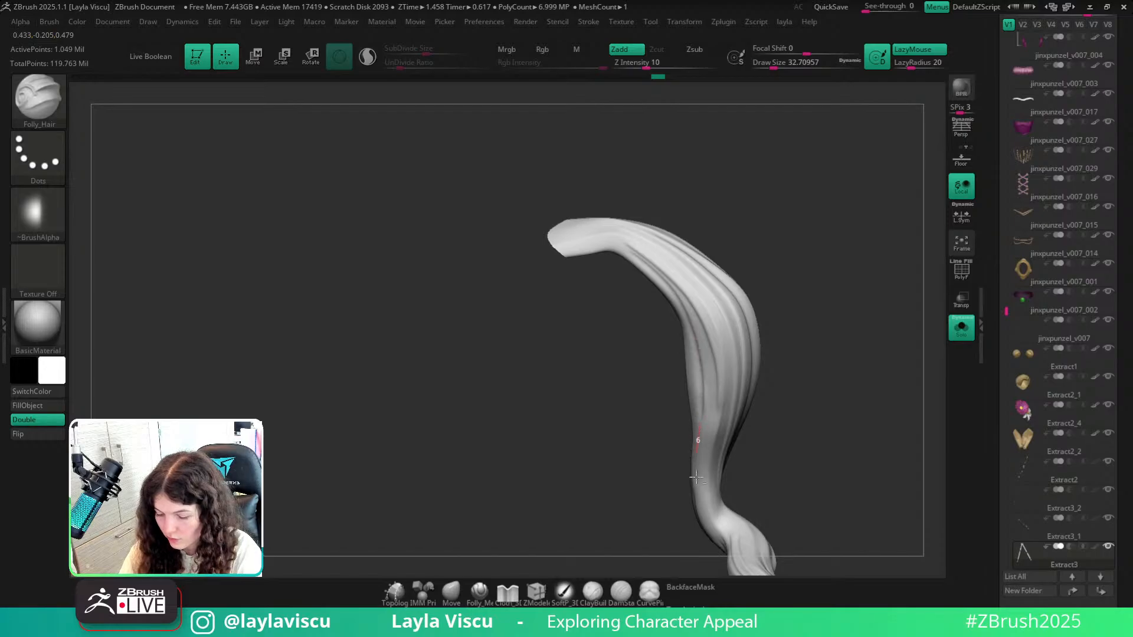
{"action": "left_click_drag", "start_coordinate": [696, 477], "coordinate": [696, 486]}
{"action": "key", "text": "ctrl+z"}
{"action": "left_click_drag", "start_coordinate": [631, 256], "coordinate": [683, 309]}
{"action": "left_click_drag", "start_coordinate": [708, 429], "coordinate": [709, 432]}
Unhide all locks, turn off Solo and examine both braids on the full character from the side and back.
{"action": "key", "text": "ctrl+shift"}
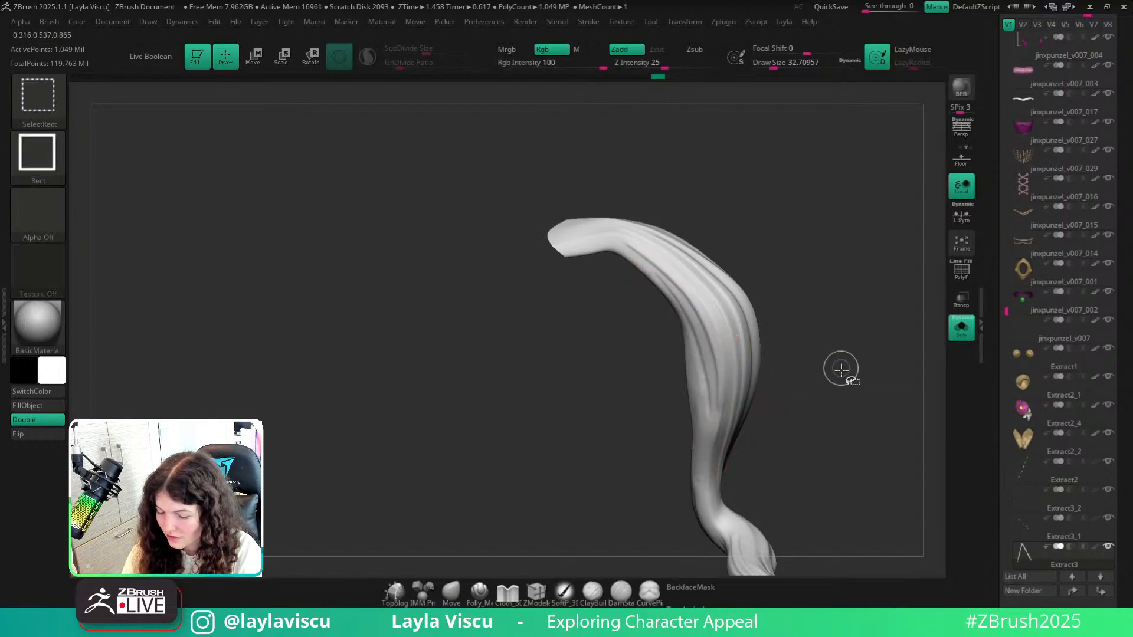
{"action": "left_click", "coordinate": [823, 414], "text": "ctrl+shift"}
{"action": "right_click_drag", "start_coordinate": [826, 413], "coordinate": [914, 354], "text": "ctrl"}
{"action": "left_click", "coordinate": [962, 326]}
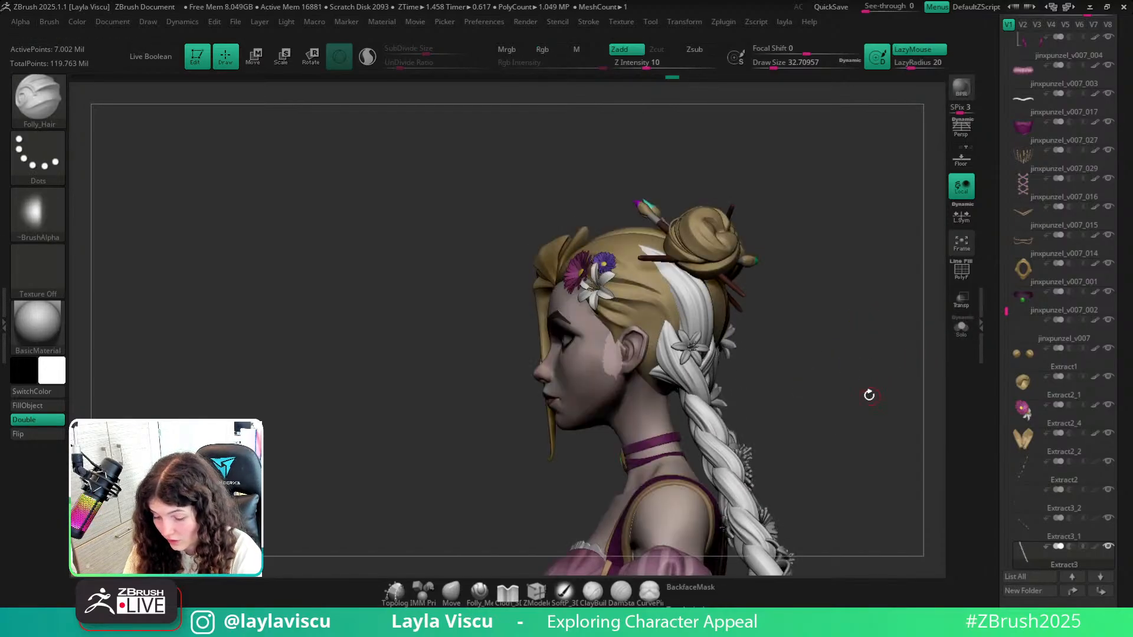
{"action": "mouse_move", "coordinate": [868, 395]}
{"action": "right_mouse_down"}
{"action": "mouse_move", "coordinate": [892, 435]}
{"action": "mouse_move", "coordinate": [886, 362]}
{"action": "mouse_move", "coordinate": [865, 348]}
{"action": "mouse_move", "coordinate": [879, 410]}
{"action": "right_mouse_up"}
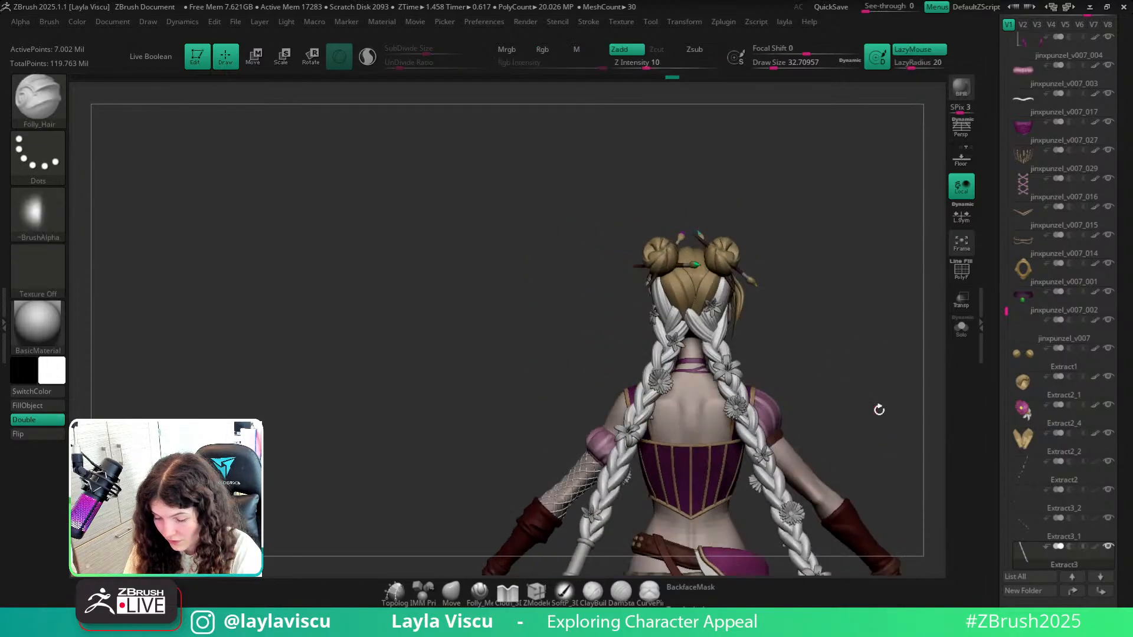
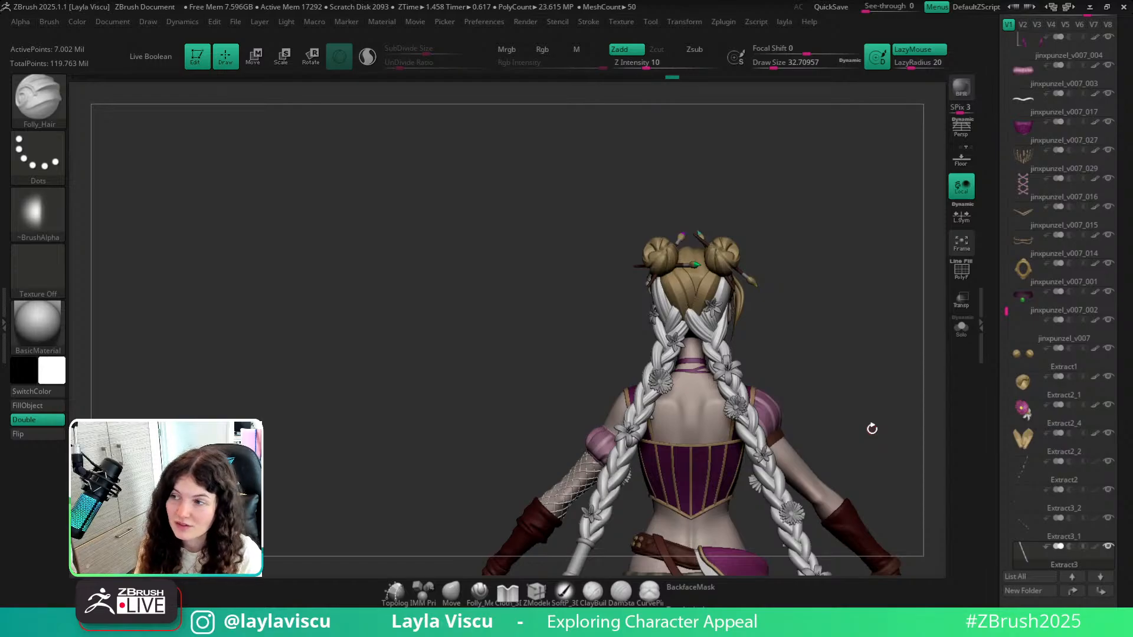
{"action": "right_click_drag", "start_coordinate": [819, 385], "coordinate": [754, 385]}
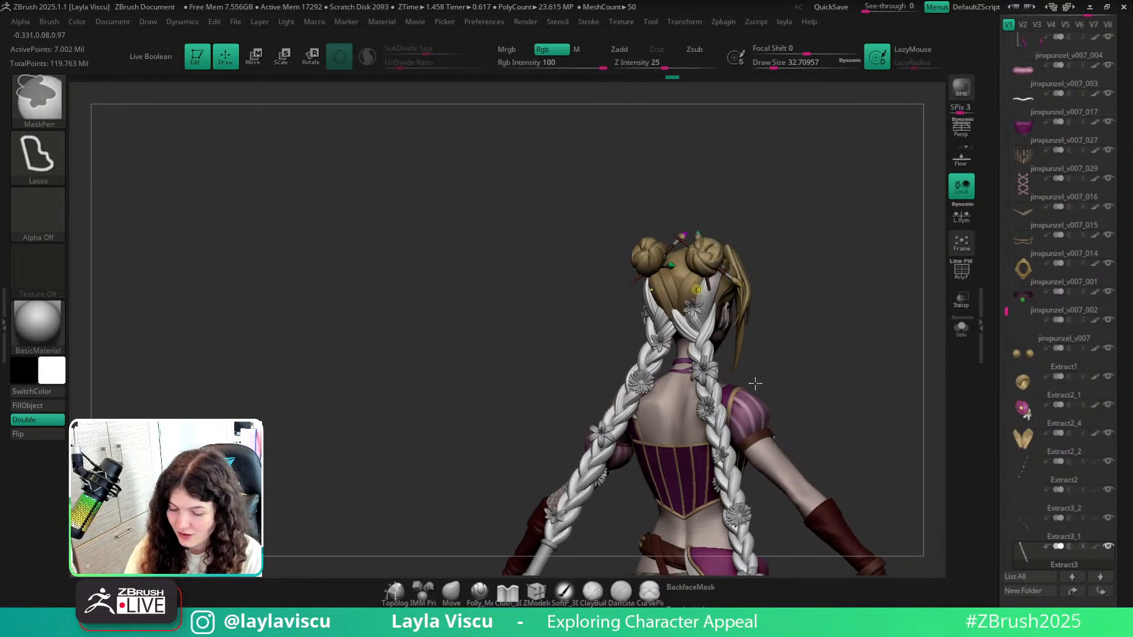
{"action": "right_click_drag", "start_coordinate": [700, 290], "coordinate": [750, 354], "text": "ctrl"}
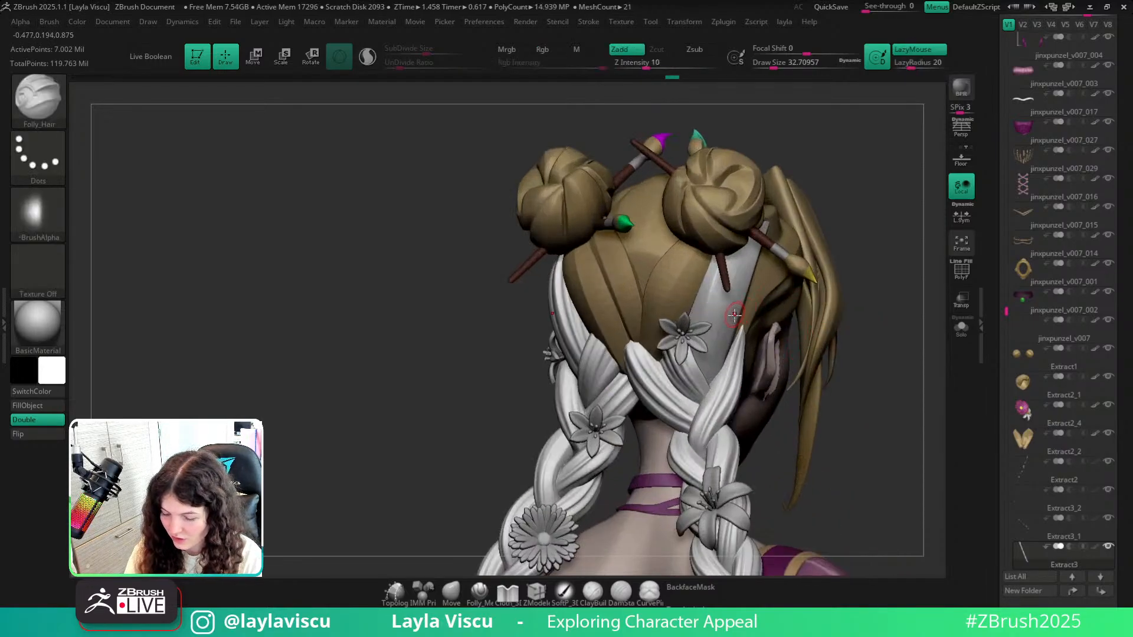
Isolate the smooth top lock of the character's right braid and carve grooves along its outer edge, undoing and redrawing strokes.
{"action": "left_click", "coordinate": [961, 328]}
{"action": "right_click_drag", "start_coordinate": [865, 324], "coordinate": [731, 324]}
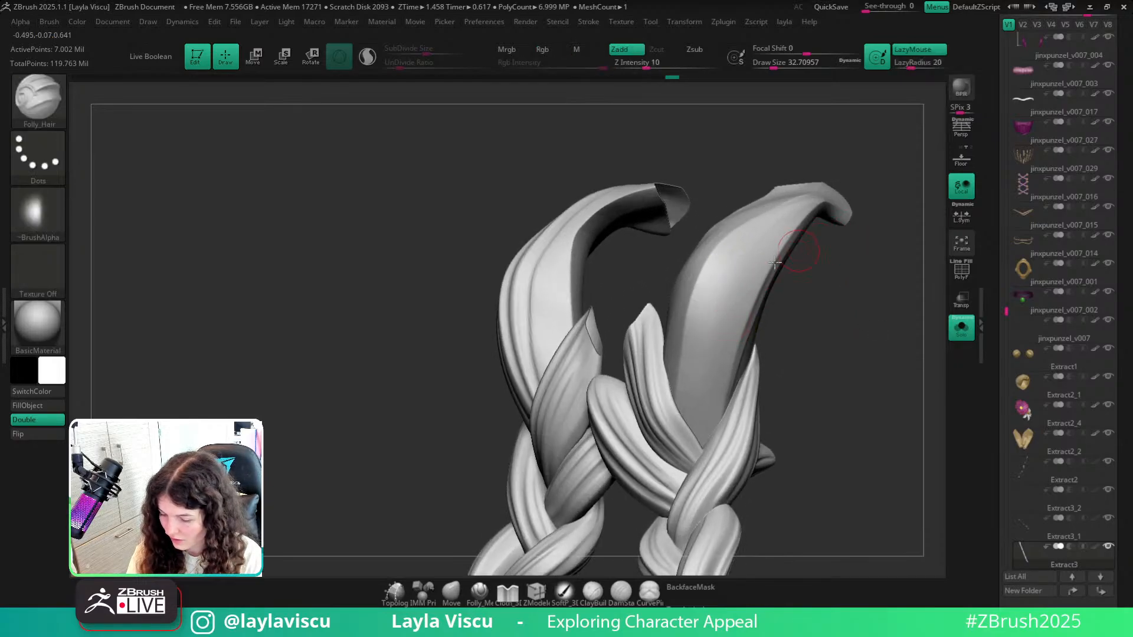
{"action": "left_click", "coordinate": [797, 239], "text": "ctrl+shift"}
{"action": "right_click_drag", "start_coordinate": [841, 247], "coordinate": [836, 238]}
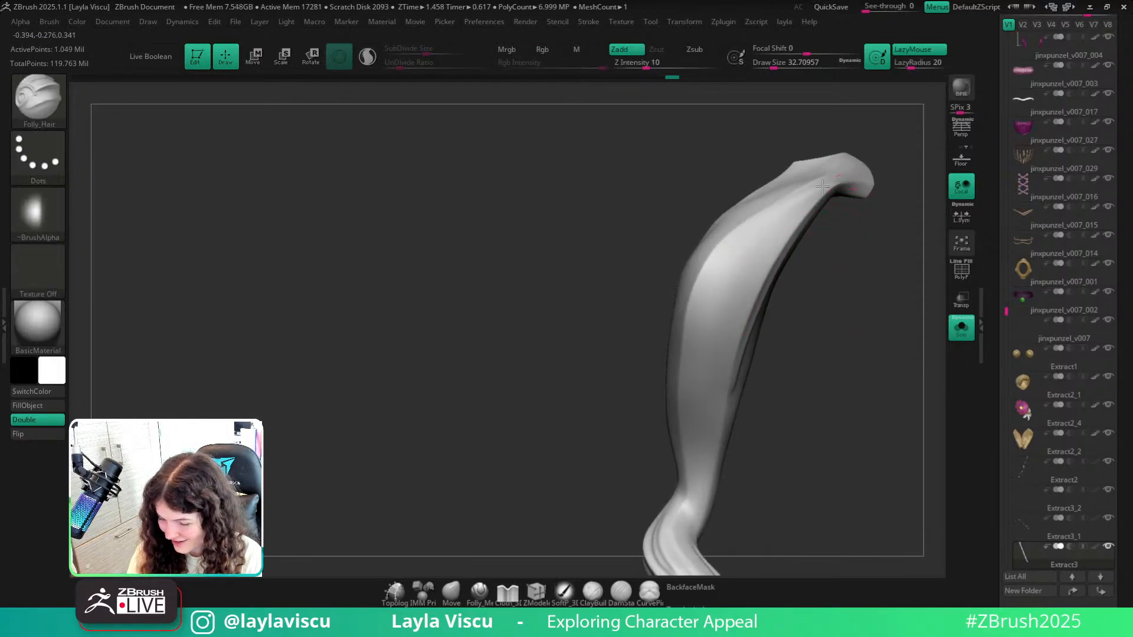
{"action": "left_click_drag", "start_coordinate": [822, 187], "coordinate": [708, 440]}
{"action": "key", "text": "ctrl+z"}
{"action": "mouse_move", "coordinate": [831, 186]}
{"action": "left_mouse_down"}
{"action": "mouse_move", "coordinate": [720, 442]}
{"action": "mouse_move", "coordinate": [762, 267]}
{"action": "mouse_move", "coordinate": [711, 463]}
{"action": "left_mouse_up"}
{"action": "key", "text": "ctrl+z"}
{"action": "right_click_drag", "start_coordinate": [835, 356], "coordinate": [802, 265]}
{"action": "left_click_drag", "start_coordinate": [747, 287], "coordinate": [708, 534]}
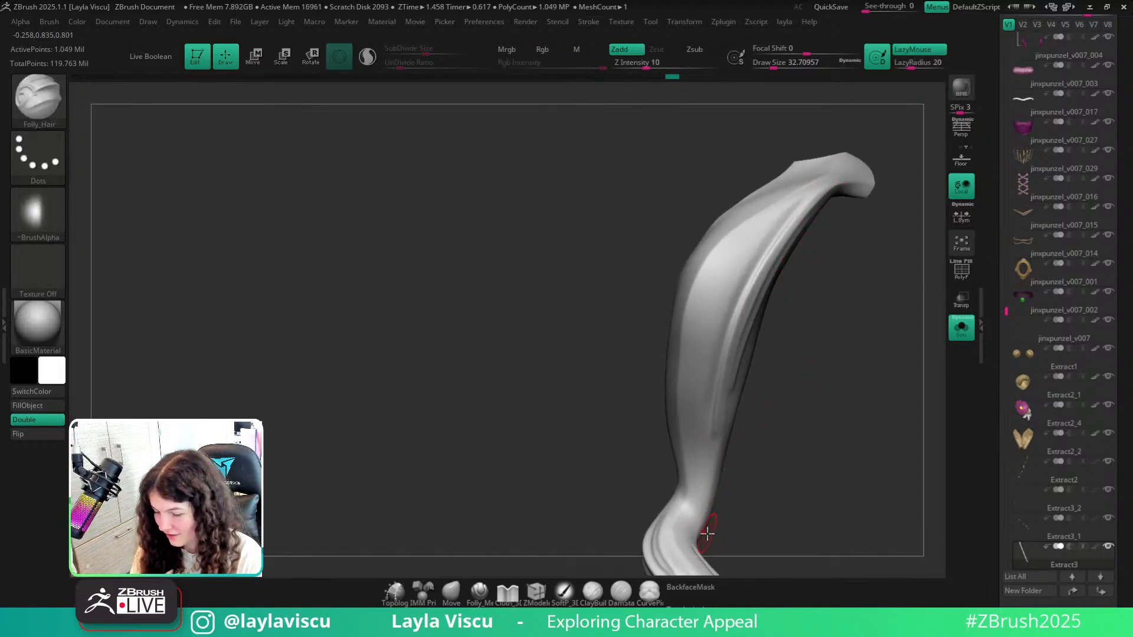
Check the right braid's grooved top lock on the full head, unhide the other locks and solo the braids again.
{"action": "left_click", "coordinate": [962, 332]}
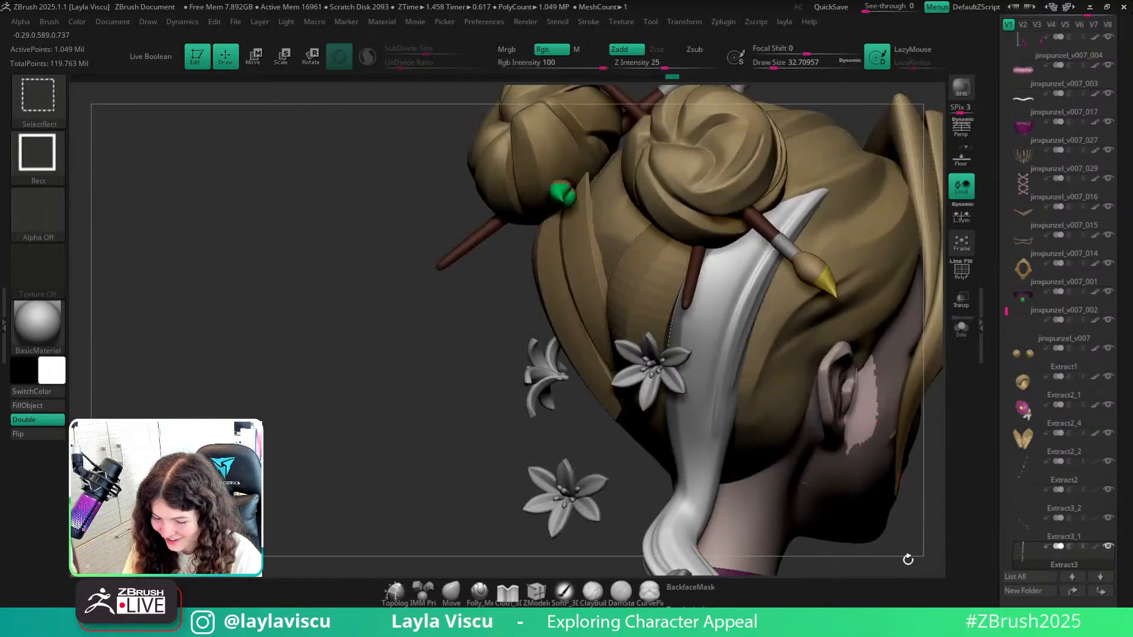
{"action": "left_click", "coordinate": [908, 559], "text": "ctrl+shift"}
{"action": "right_click_drag", "start_coordinate": [925, 539], "coordinate": [920, 525]}
{"action": "left_click", "coordinate": [962, 328]}
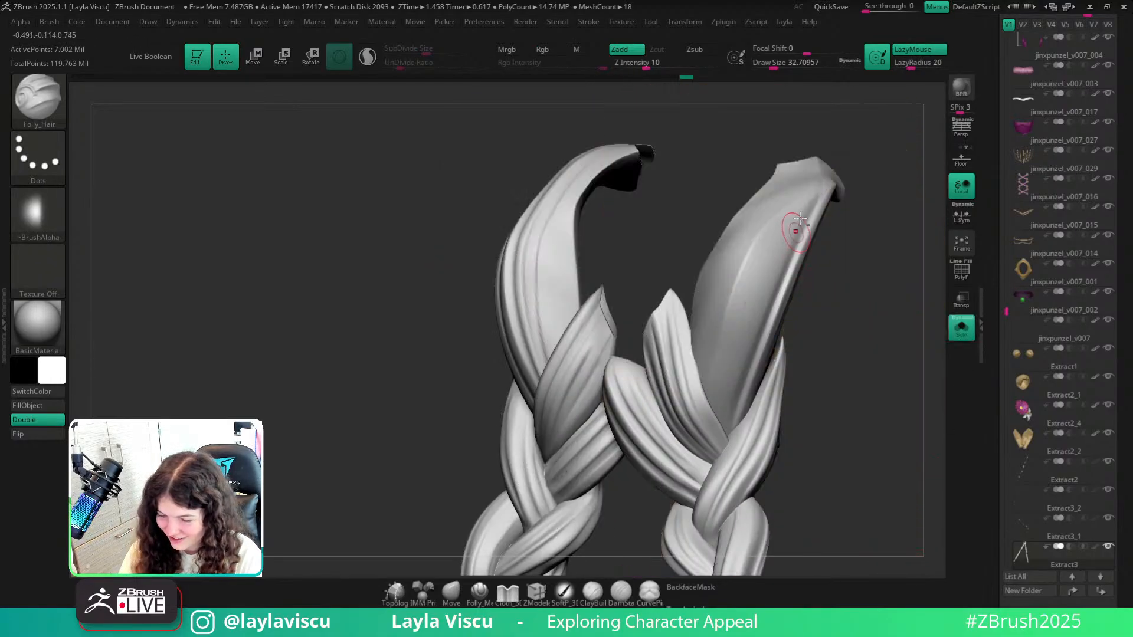
Isolate the right braid's top lock, carve another groove beside those on its outer edge, and unhide the other locks.
{"action": "left_click", "coordinate": [791, 215], "text": "ctrl+shift"}
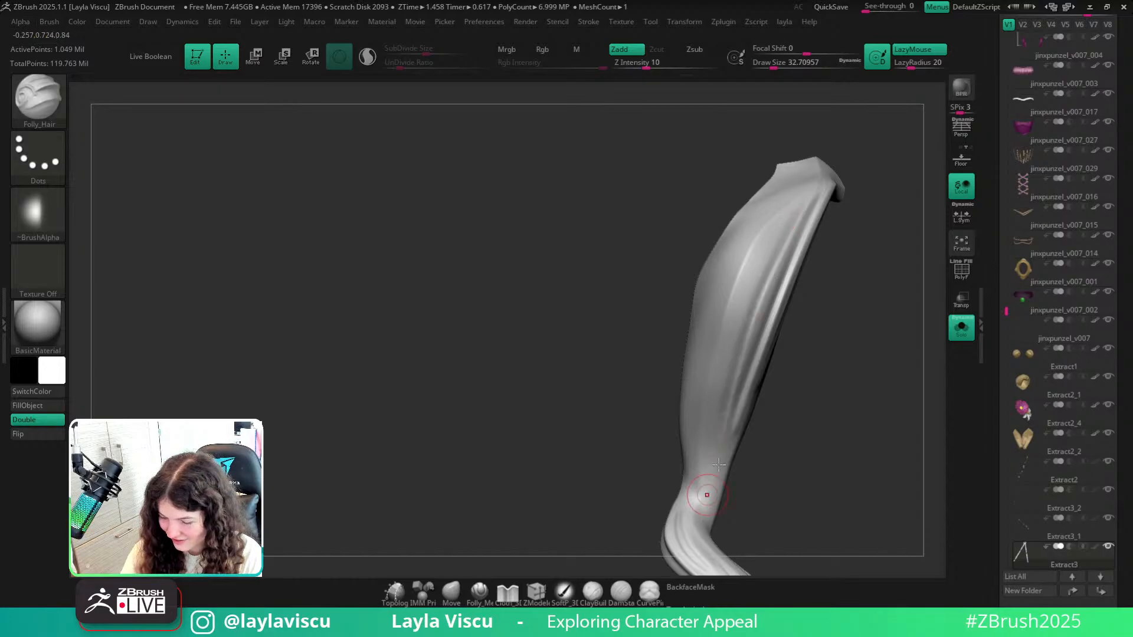
{"action": "key", "text": "ctrl+shift"}
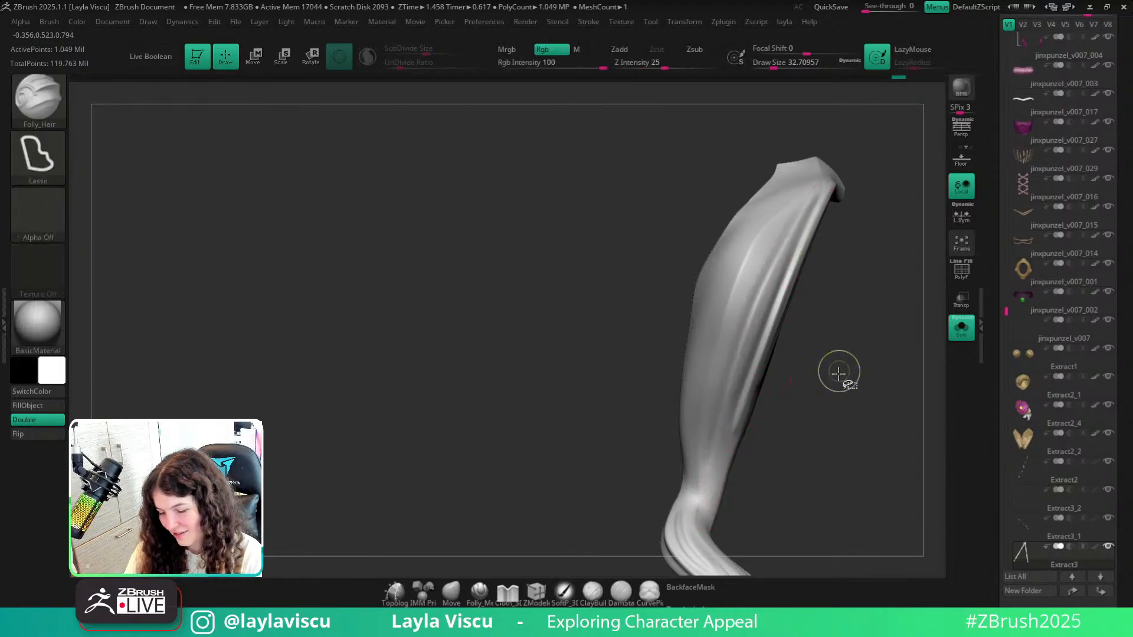
{"action": "left_click", "coordinate": [863, 343], "text": "ctrl+shift"}
{"action": "right_click_drag", "start_coordinate": [880, 409], "coordinate": [765, 411], "text": "ctrl"}
From behind, isolate the right braid's top lock and carve long grooves down its back face toward the narrow lower end.
{"action": "left_click", "coordinate": [686, 495], "text": "ctrl+shift"}
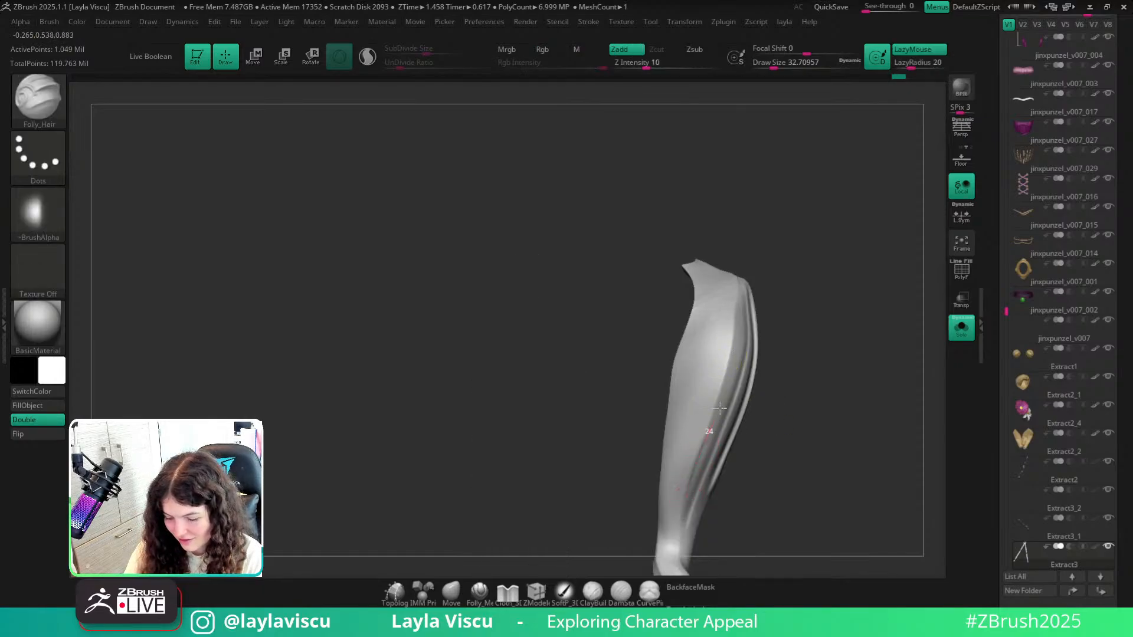
{"action": "right_click_drag", "start_coordinate": [791, 327], "coordinate": [683, 498]}
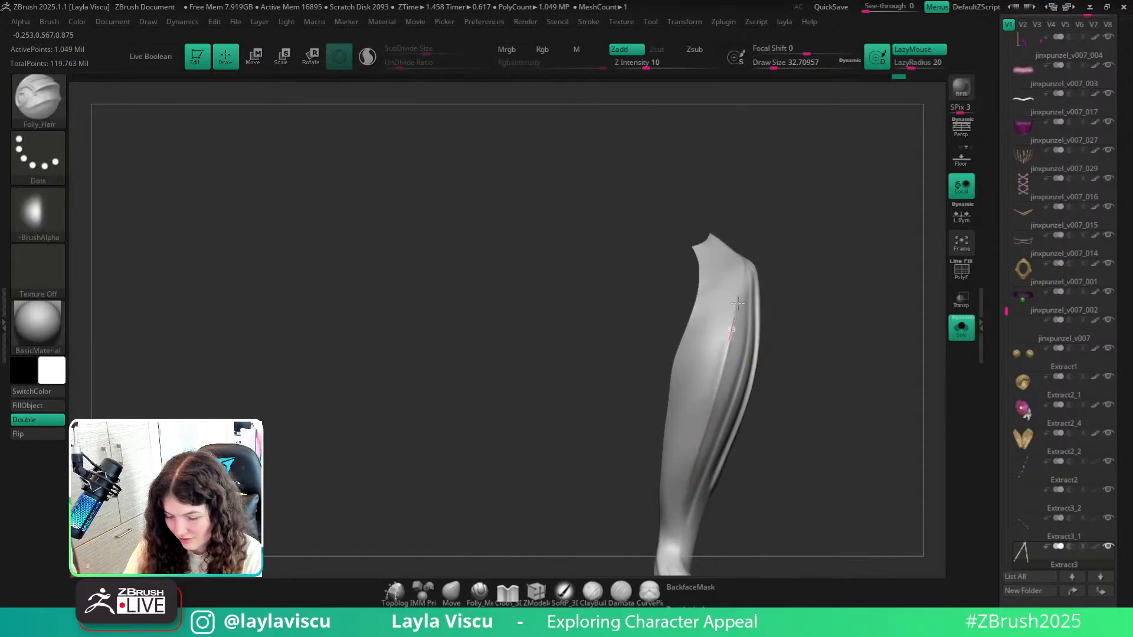
{"action": "left_click_drag", "start_coordinate": [737, 261], "coordinate": [682, 491]}
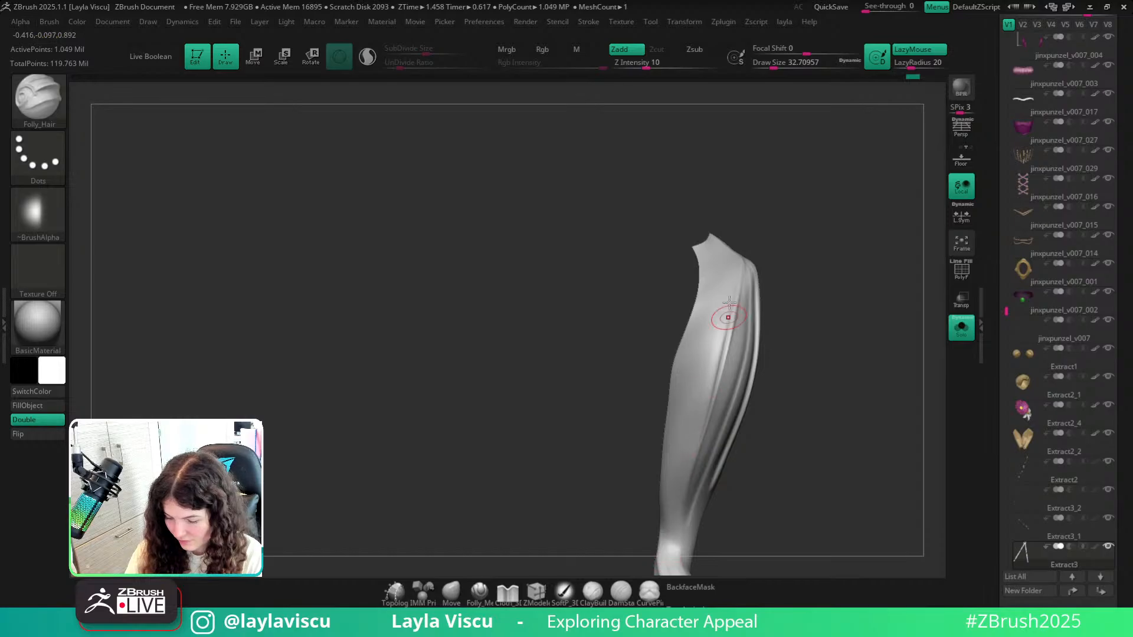
{"action": "left_click_drag", "start_coordinate": [730, 285], "coordinate": [685, 478]}
{"action": "left_click_drag", "start_coordinate": [780, 373], "coordinate": [793, 371]}
{"action": "left_click_drag", "start_coordinate": [736, 270], "coordinate": [722, 334]}
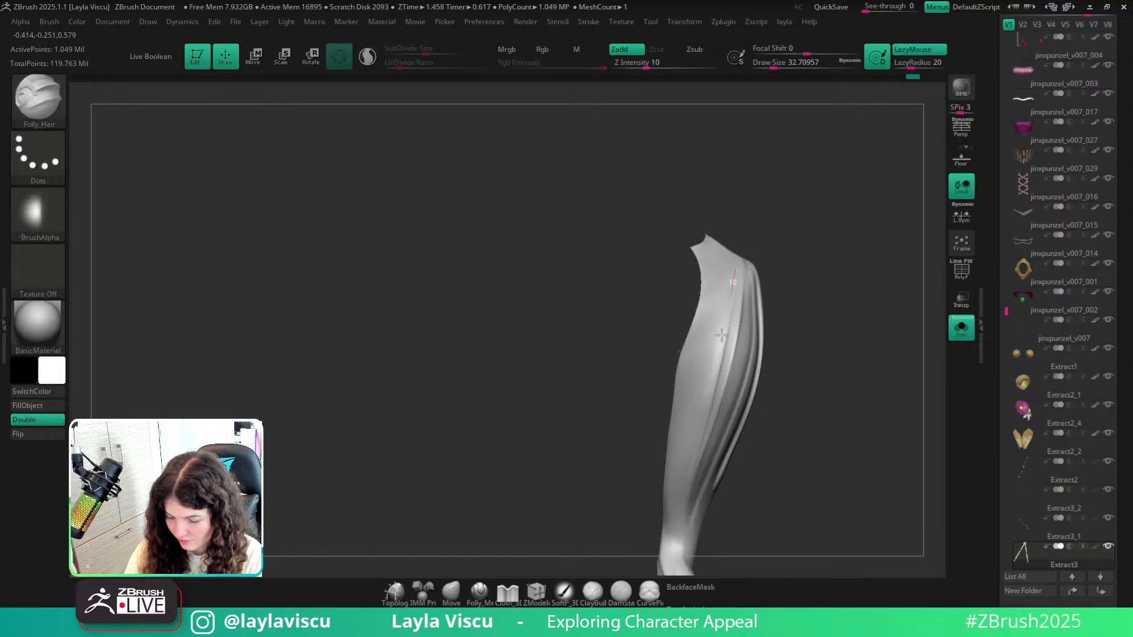
Unhide all locks, review the right braid's top lock on the full head without Solo, then solo the braids again up close.
{"action": "left_click", "coordinate": [955, 330]}
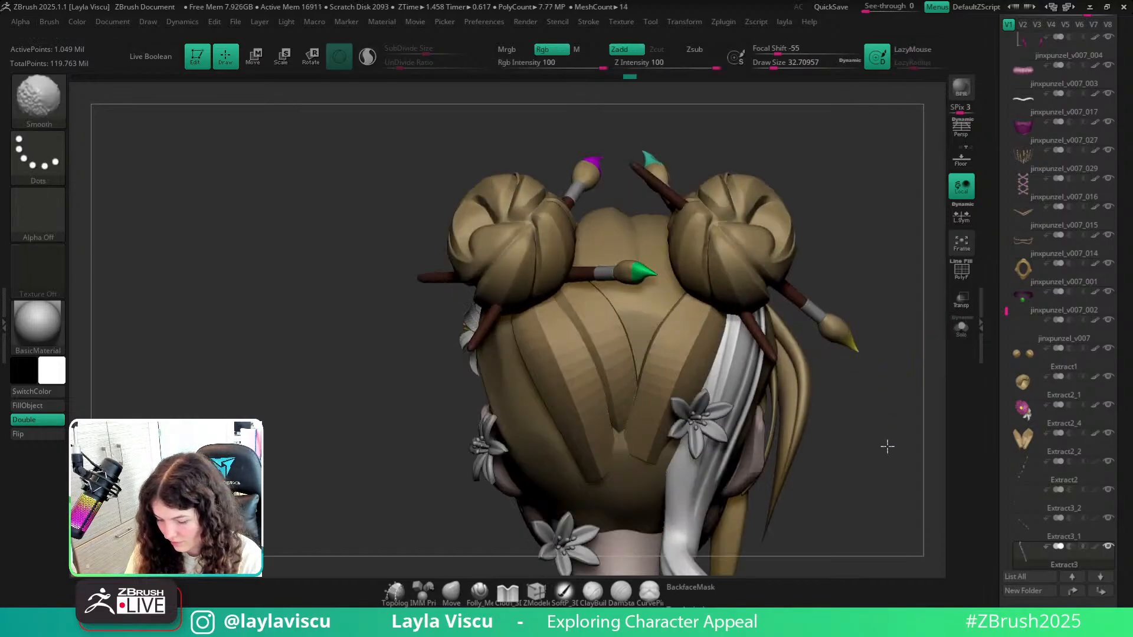
{"action": "left_click", "coordinate": [884, 412], "text": "ctrl+shift"}
{"action": "mouse_move", "coordinate": [874, 389]}
{"action": "left_mouse_down"}
{"action": "mouse_move", "coordinate": [900, 395]}
{"action": "mouse_move", "coordinate": [890, 395]}
{"action": "left_mouse_up"}
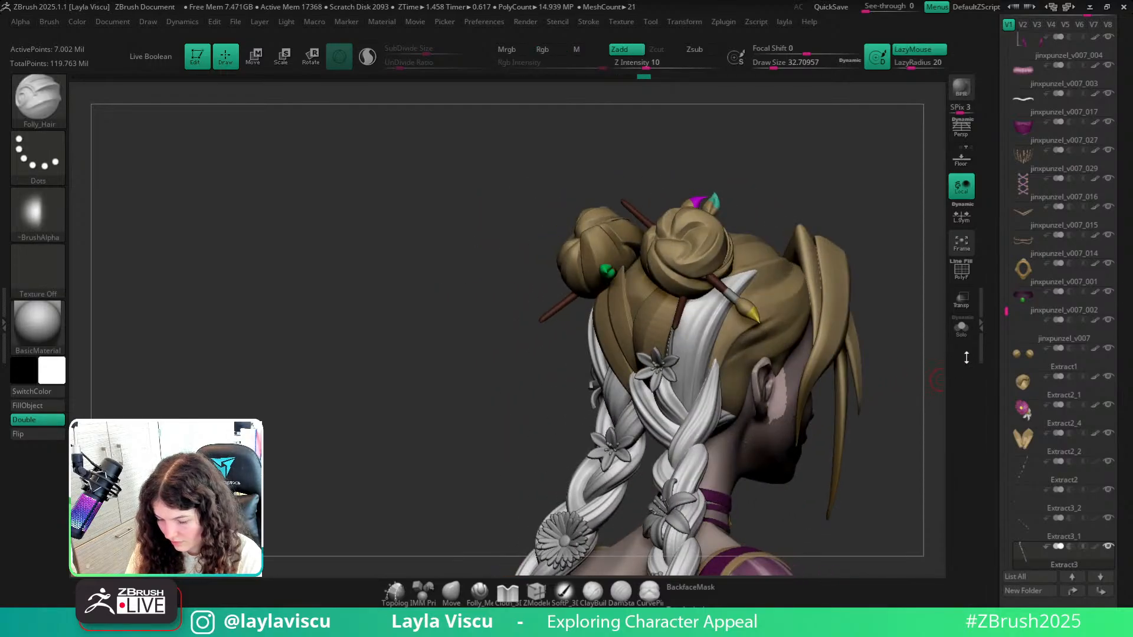
{"action": "left_click", "coordinate": [962, 328]}
{"action": "key", "text": "f"}
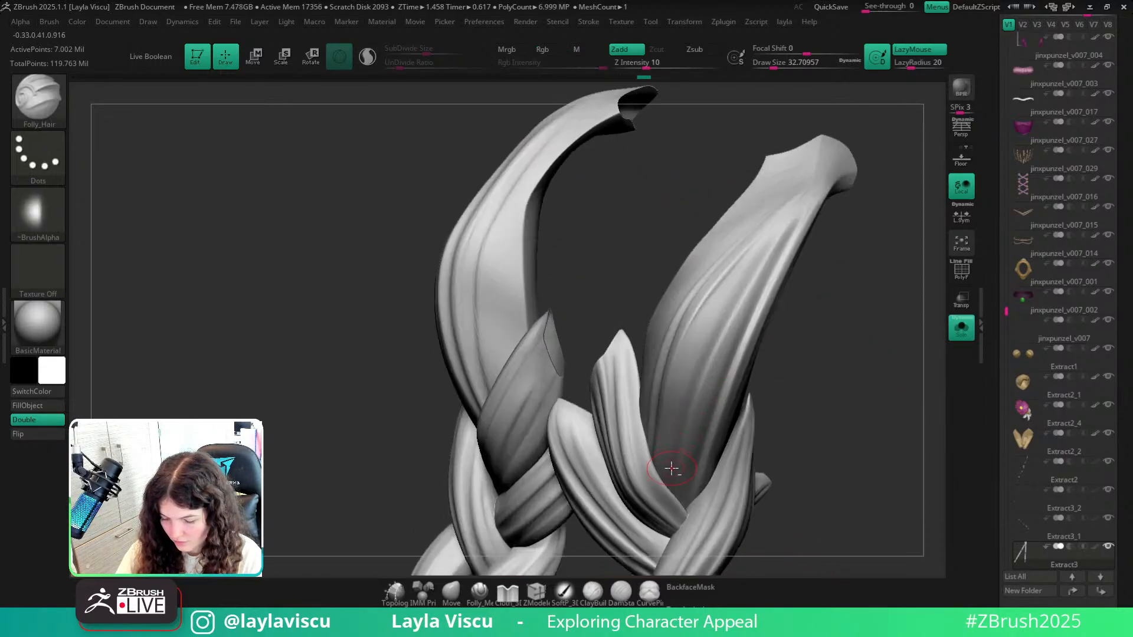
Carve one more long groove up the right braid's top lock and review the braids on the full character without Solo.
{"action": "left_click_drag", "start_coordinate": [705, 335], "coordinate": [816, 182]}
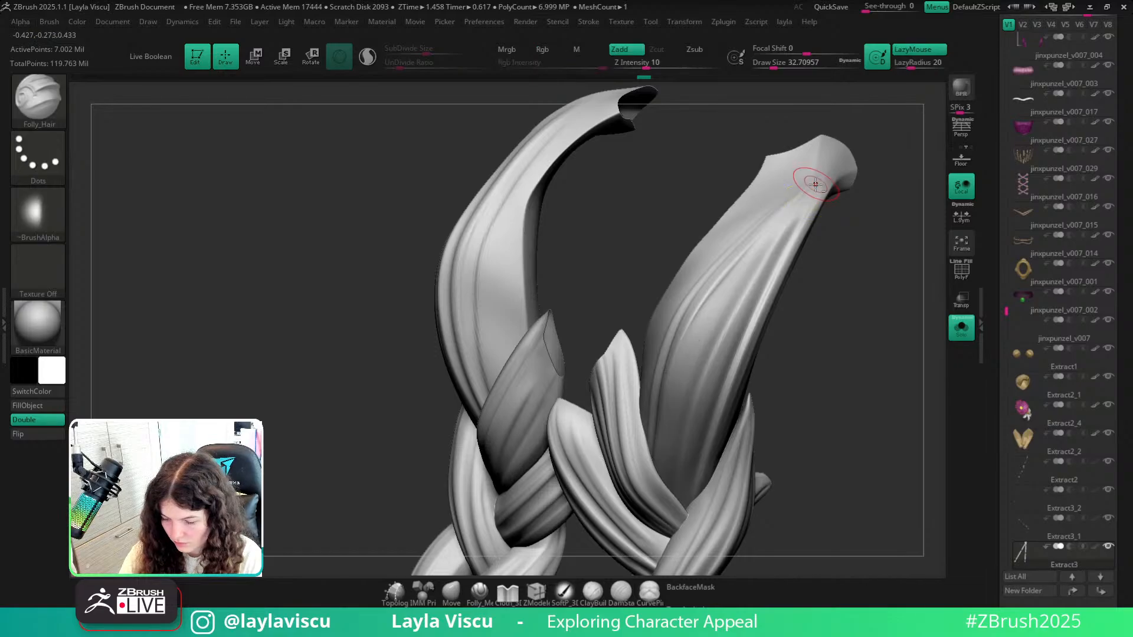
{"action": "mouse_move", "coordinate": [852, 322]}
{"action": "left_mouse_down"}
{"action": "mouse_move", "coordinate": [850, 372]}
{"action": "mouse_move", "coordinate": [937, 343]}
{"action": "left_mouse_up"}
{"action": "left_click", "coordinate": [961, 327]}
{"action": "right_click_drag", "start_coordinate": [898, 410], "coordinate": [884, 357], "text": "ctrl"}
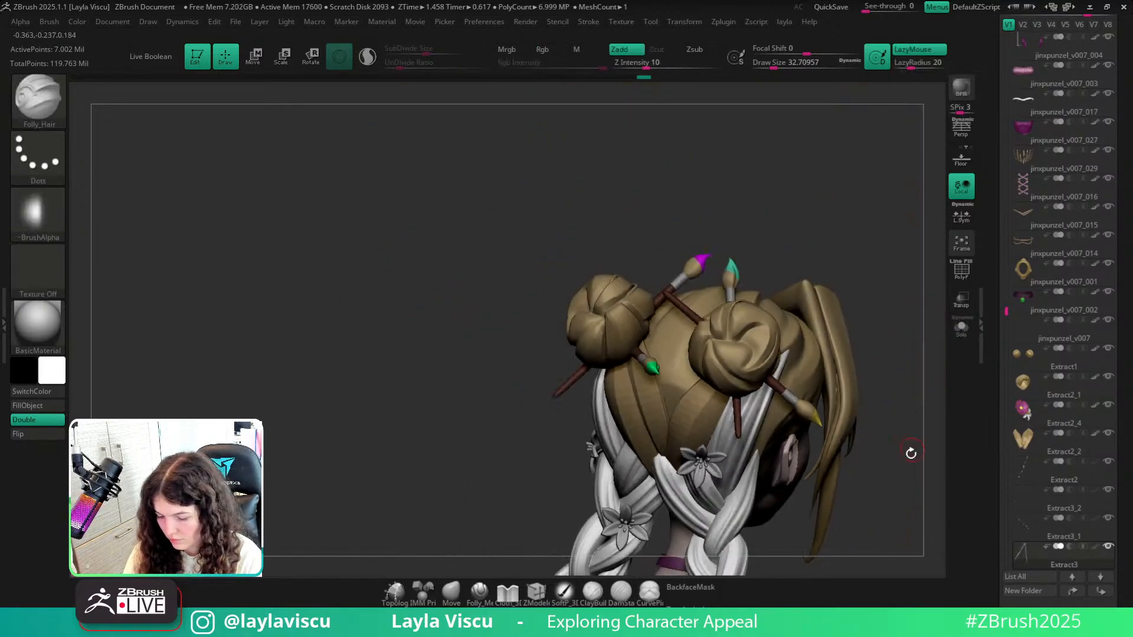
{"action": "left_click_drag", "start_coordinate": [926, 513], "coordinate": [855, 373]}
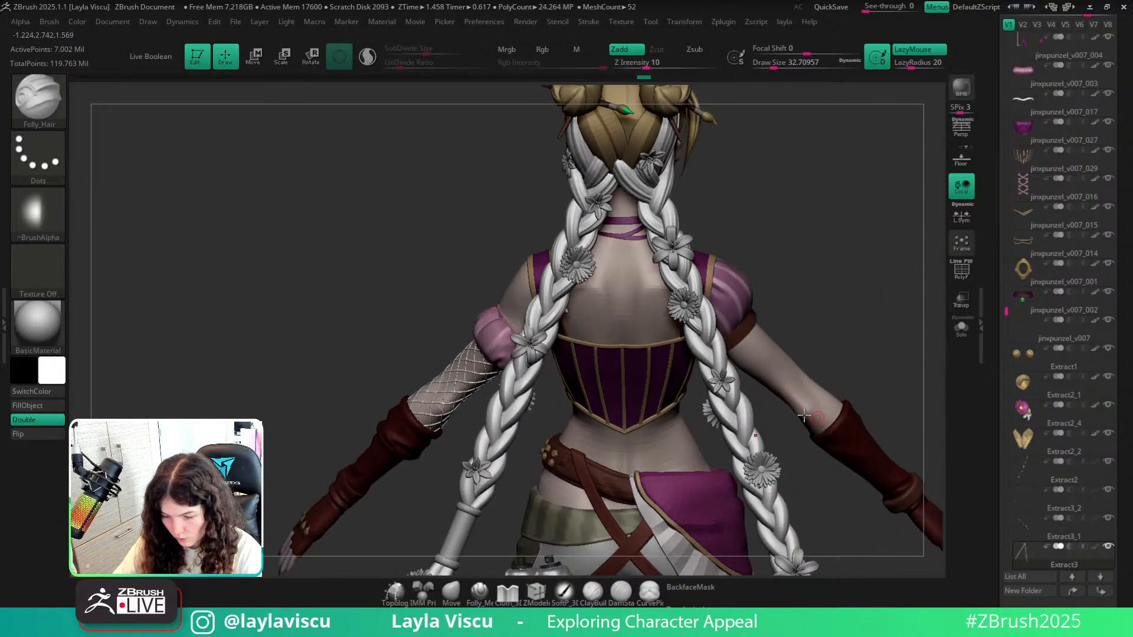
{"action": "mouse_move", "coordinate": [696, 363]}
{"action": "right_mouse_down", "text": "ctrl"}
{"action": "mouse_move", "coordinate": [606, 324]}
{"action": "mouse_move", "coordinate": [660, 359]}
{"action": "mouse_move", "coordinate": [809, 359]}
{"action": "mouse_move", "coordinate": [759, 258]}
{"action": "mouse_move", "coordinate": [712, 104]}
{"action": "mouse_move", "coordinate": [766, 291]}
{"action": "mouse_move", "coordinate": [945, 317]}
{"action": "right_mouse_up", "text": "ctrl"}
Solo the braids from behind and examine both down to where the grooved locks give way to smooth ones.
{"action": "left_click", "coordinate": [962, 328]}
{"action": "mouse_move", "coordinate": [717, 322]}
{"action": "right_mouse_down", "text": "ctrl"}
{"action": "mouse_move", "coordinate": [827, 343]}
{"action": "mouse_move", "coordinate": [637, 348]}
{"action": "right_mouse_up", "text": "ctrl"}
{"action": "right_click_drag", "start_coordinate": [844, 334], "coordinate": [655, 410], "text": "shift"}
{"action": "right_click_drag", "start_coordinate": [607, 298], "coordinate": [742, 481], "text": "ctrl"}
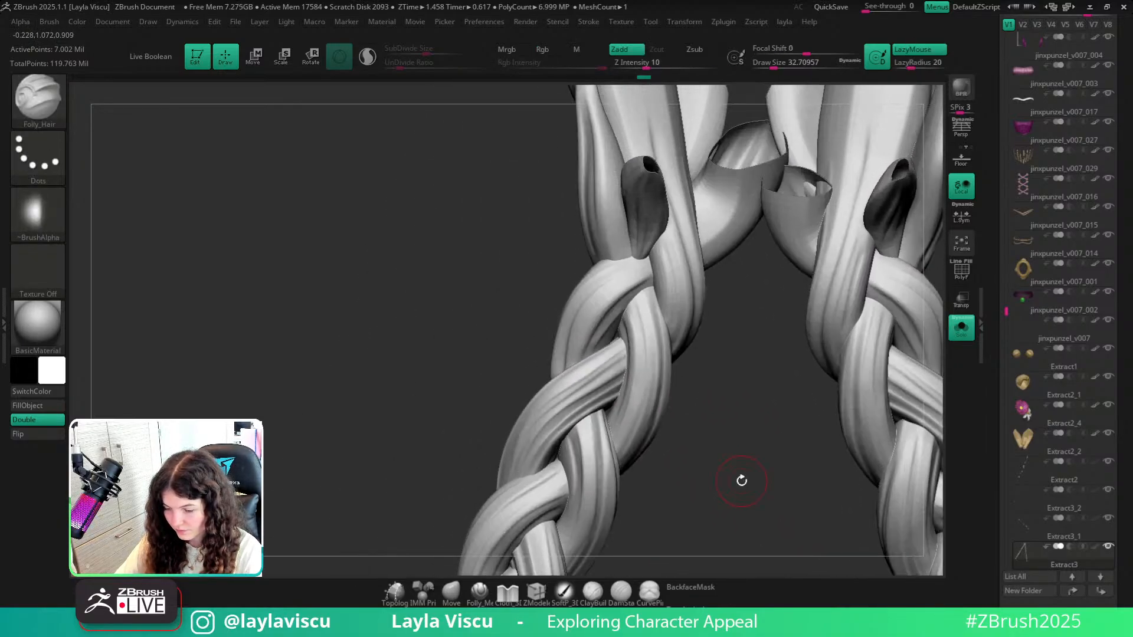
{"action": "right_click_drag", "start_coordinate": [741, 284], "coordinate": [734, 299]}
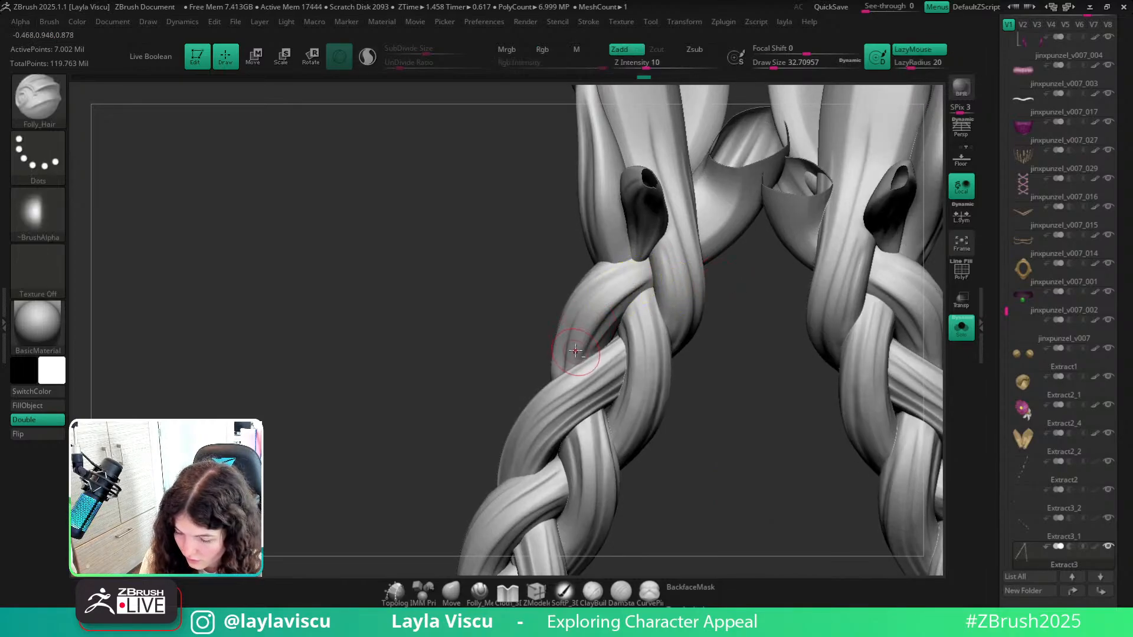
{"action": "mouse_move", "coordinate": [702, 271]}
{"action": "right_mouse_down", "text": "ctrl"}
{"action": "mouse_move", "coordinate": [729, 418]}
{"action": "mouse_move", "coordinate": [804, 334]}
{"action": "right_mouse_up", "text": "ctrl"}
{"action": "mouse_move", "coordinate": [716, 239]}
{"action": "right_mouse_down", "text": "ctrl"}
{"action": "mouse_move", "coordinate": [784, 220]}
{"action": "mouse_move", "coordinate": [745, 293]}
{"action": "right_mouse_up", "text": "ctrl"}
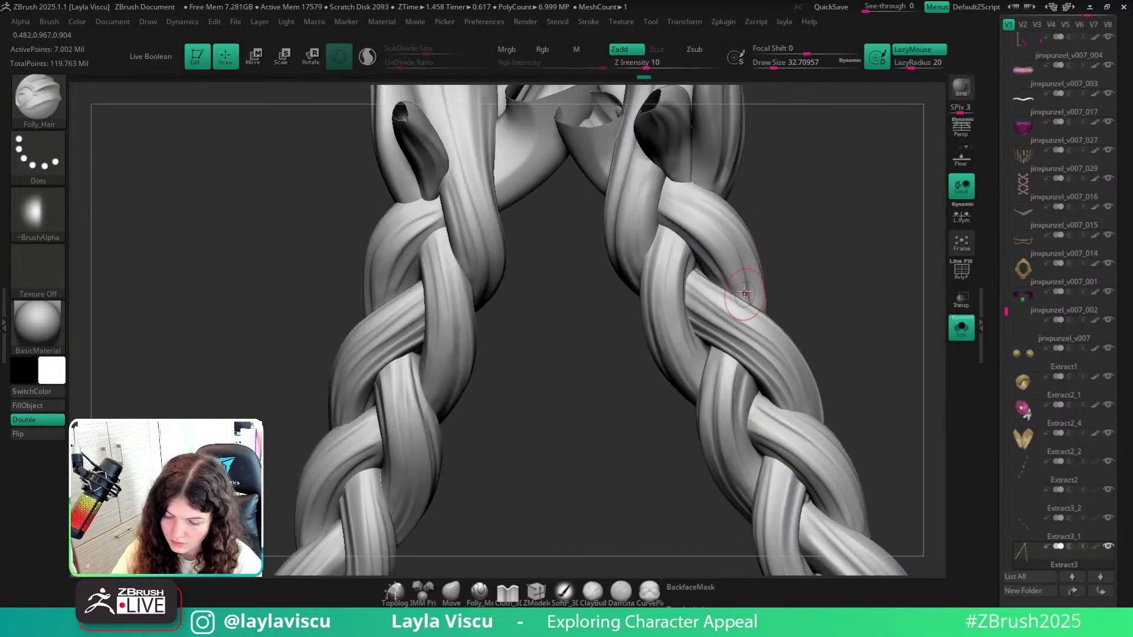
{"action": "mouse_move", "coordinate": [653, 189]}
{"action": "right_mouse_down", "text": "ctrl"}
{"action": "mouse_move", "coordinate": [837, 308]}
{"action": "mouse_move", "coordinate": [842, 324]}
{"action": "mouse_move", "coordinate": [728, 299]}
{"action": "right_mouse_up", "text": "ctrl"}
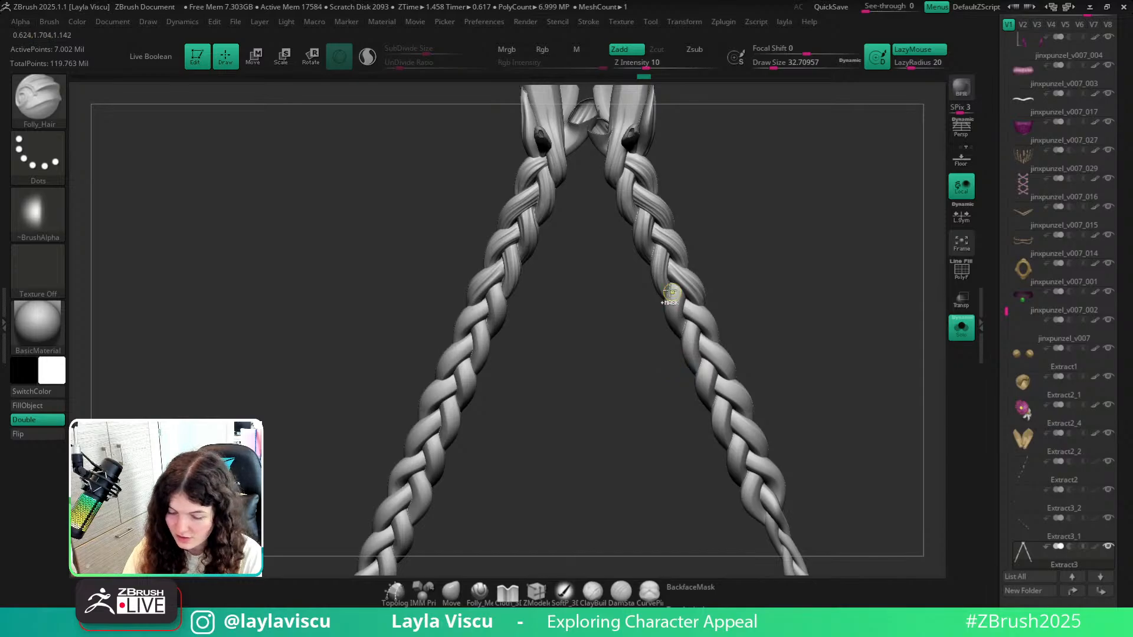
{"action": "right_click_drag", "start_coordinate": [671, 292], "coordinate": [683, 329], "text": "ctrl"}
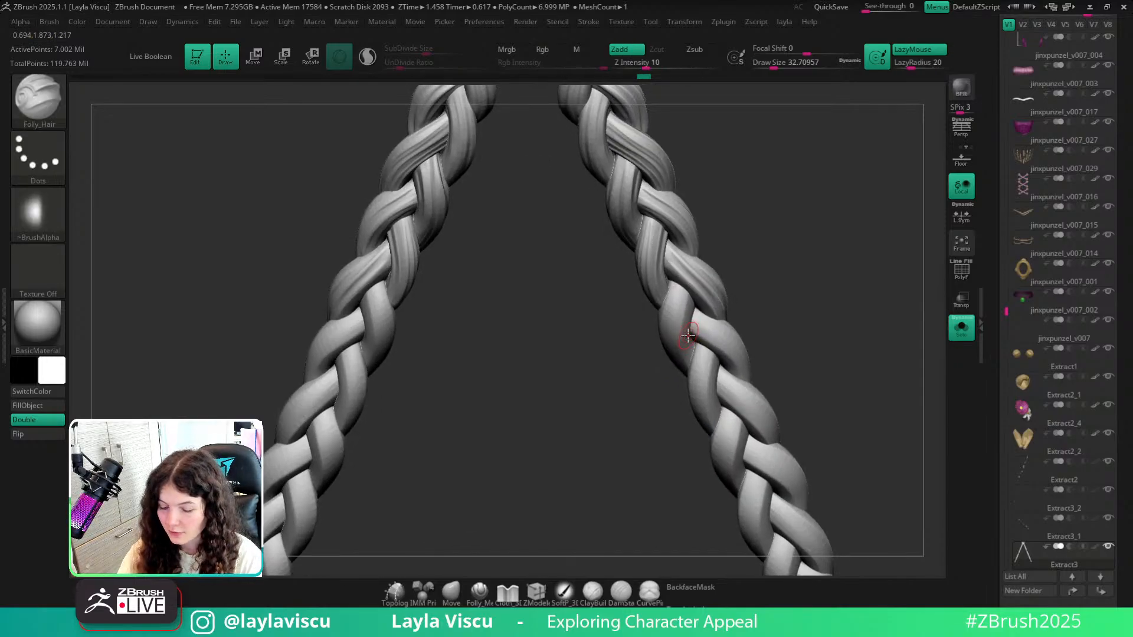
{"action": "left_click", "coordinate": [720, 298], "text": "ctrl+shift"}
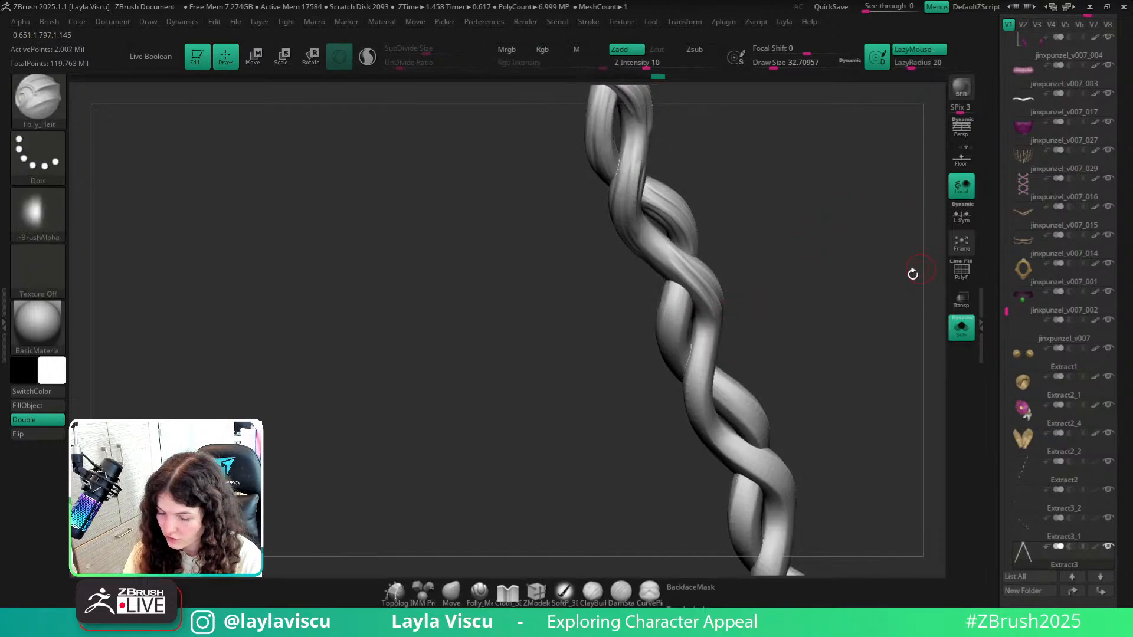
{"action": "key", "text": "ctrl+shift"}
{"action": "left_click", "coordinate": [825, 352], "text": "ctrl+shift"}
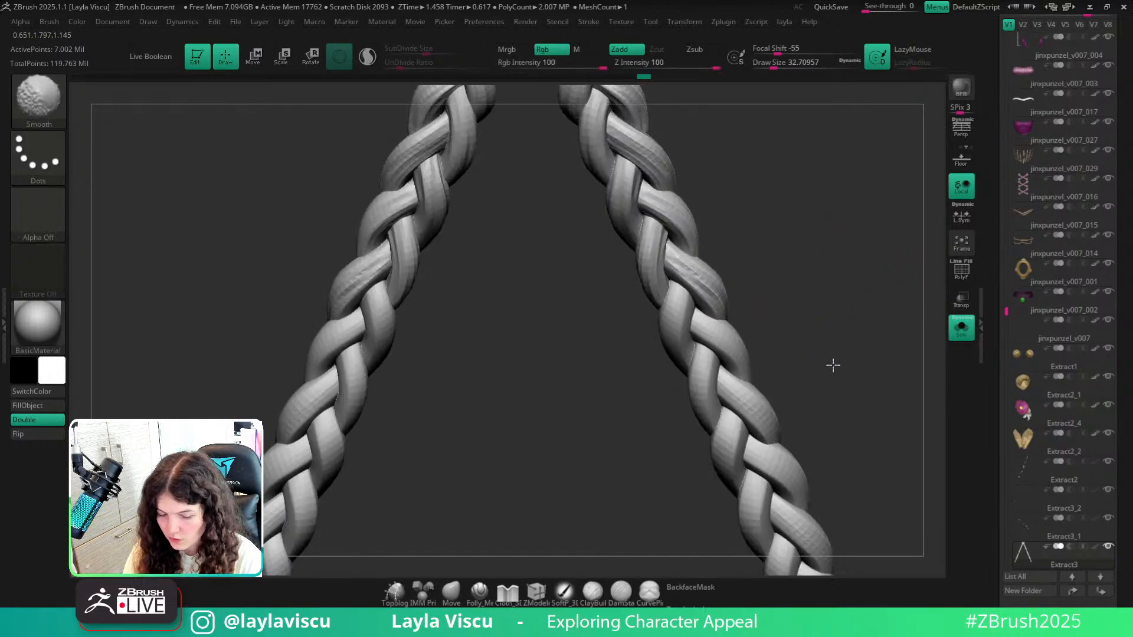
{"action": "mouse_move", "coordinate": [812, 322]}
{"action": "left_mouse_down"}
{"action": "mouse_move", "coordinate": [847, 328]}
{"action": "mouse_move", "coordinate": [801, 319]}
{"action": "left_mouse_up"}
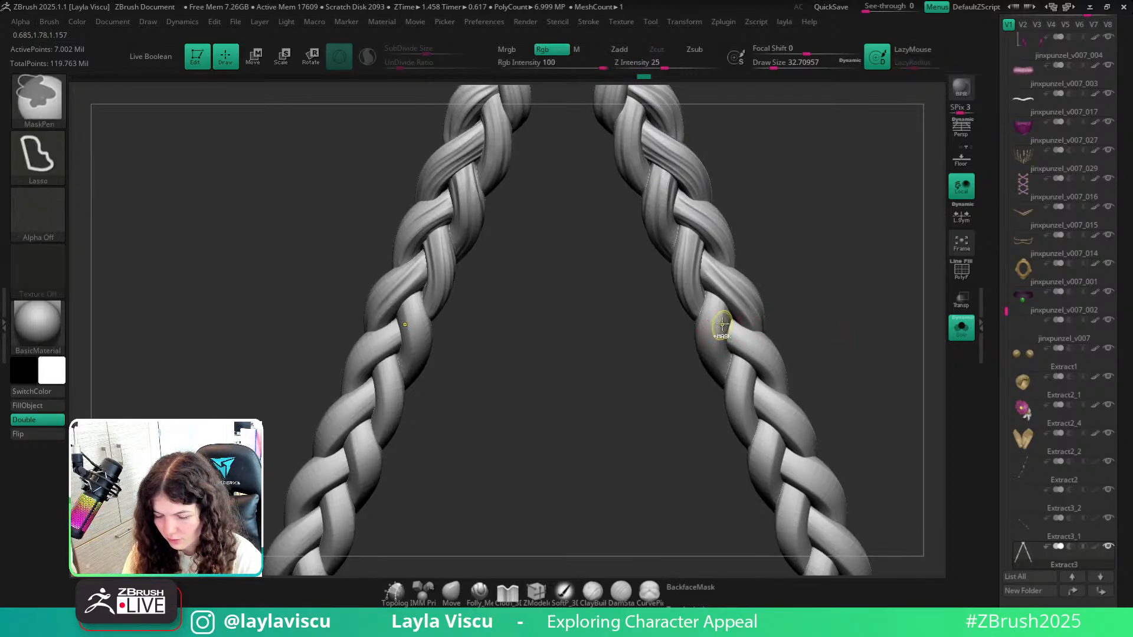
{"action": "right_click_drag", "start_coordinate": [718, 326], "coordinate": [724, 349], "text": "ctrl"}
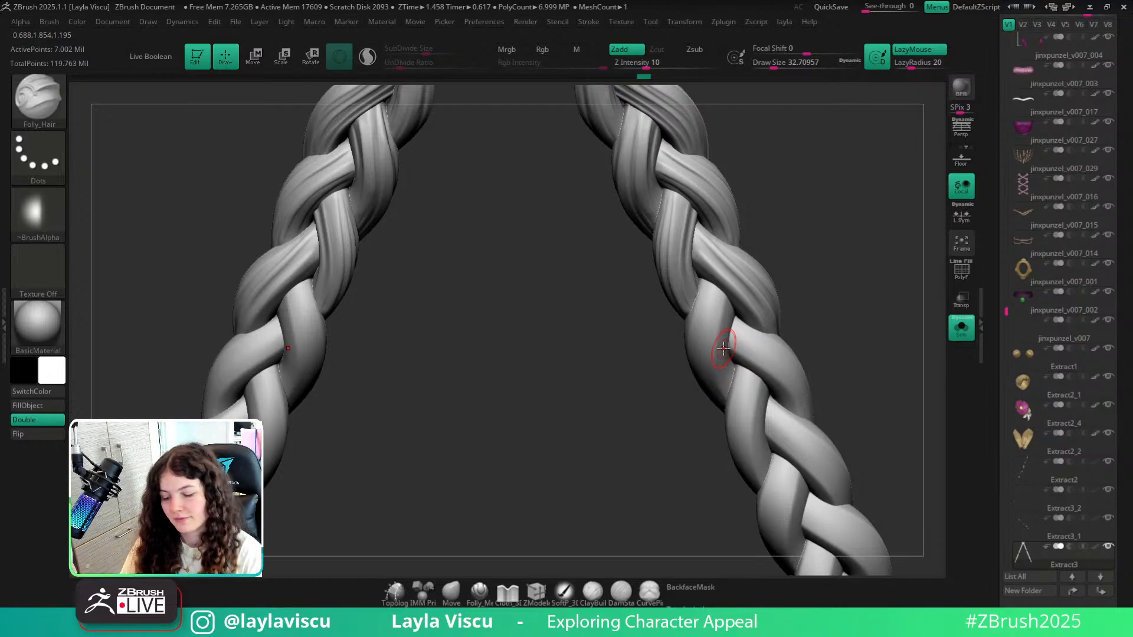
{"action": "key", "text": "ctrl+shift"}
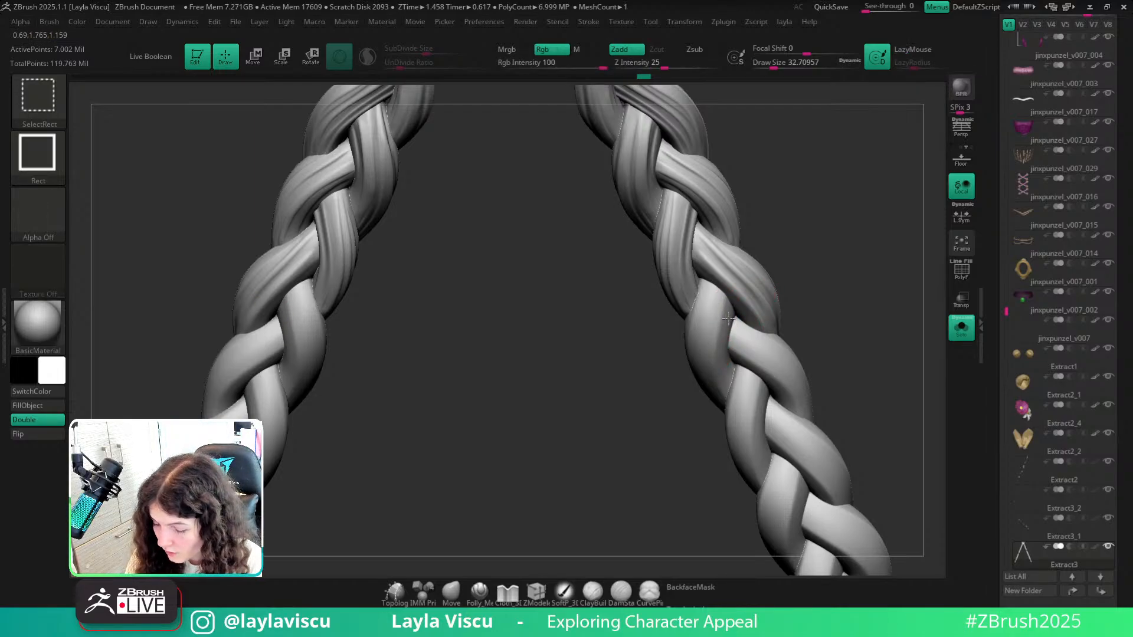
{"action": "left_click", "coordinate": [728, 319], "text": "ctrl+shift"}
{"action": "key", "text": "ctrl+z"}
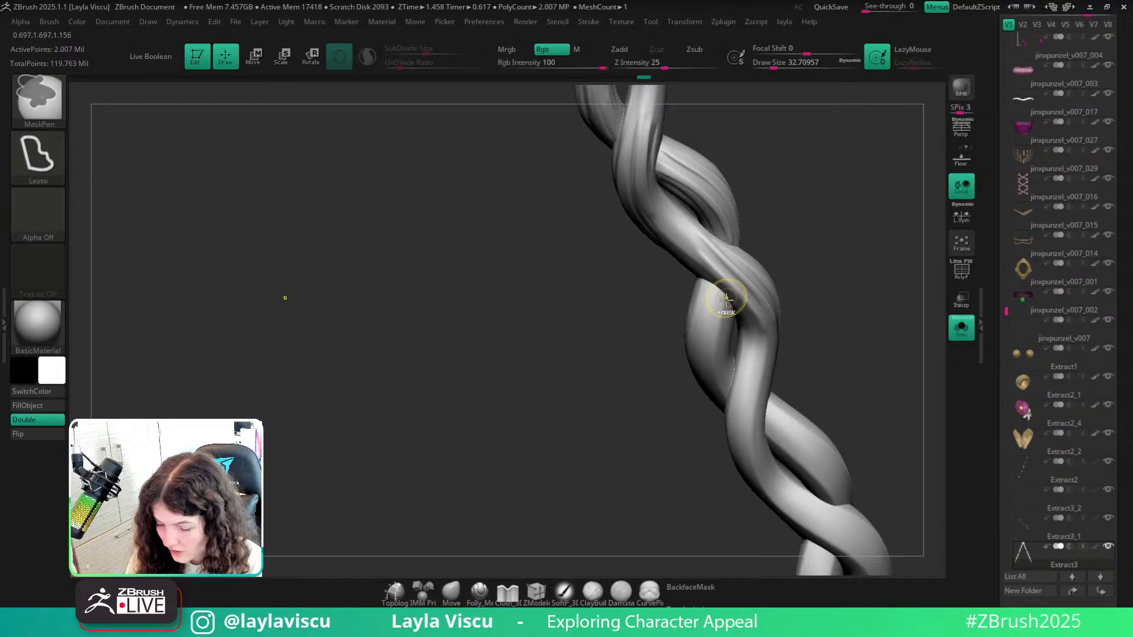
{"action": "key", "text": "ctrl+z"}
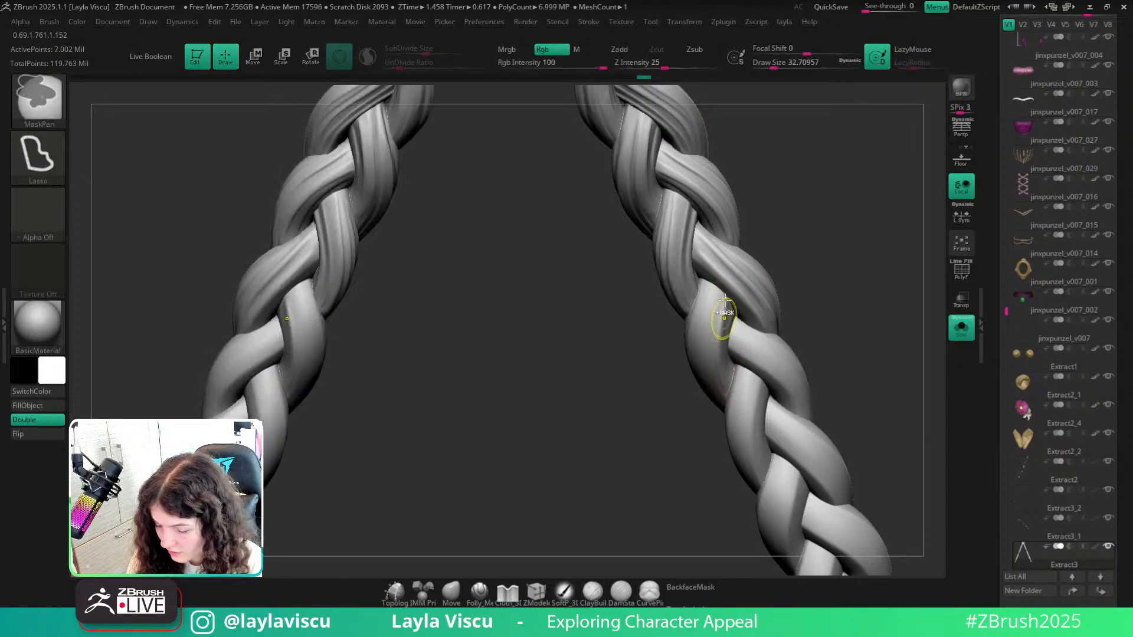
Carve a Folly_Hair groove along the inner edge of the right braid's first smooth lock, undoing the stray stroke.
{"action": "mouse_move", "coordinate": [717, 283]}
{"action": "left_mouse_down"}
{"action": "mouse_move", "coordinate": [731, 300]}
{"action": "mouse_move", "coordinate": [717, 391]}
{"action": "left_mouse_up"}
{"action": "mouse_move", "coordinate": [847, 317]}
{"action": "right_mouse_down"}
{"action": "mouse_move", "coordinate": [844, 278]}
{"action": "mouse_move", "coordinate": [841, 330]}
{"action": "right_mouse_up"}
{"action": "left_click_drag", "start_coordinate": [722, 342], "coordinate": [730, 278]}
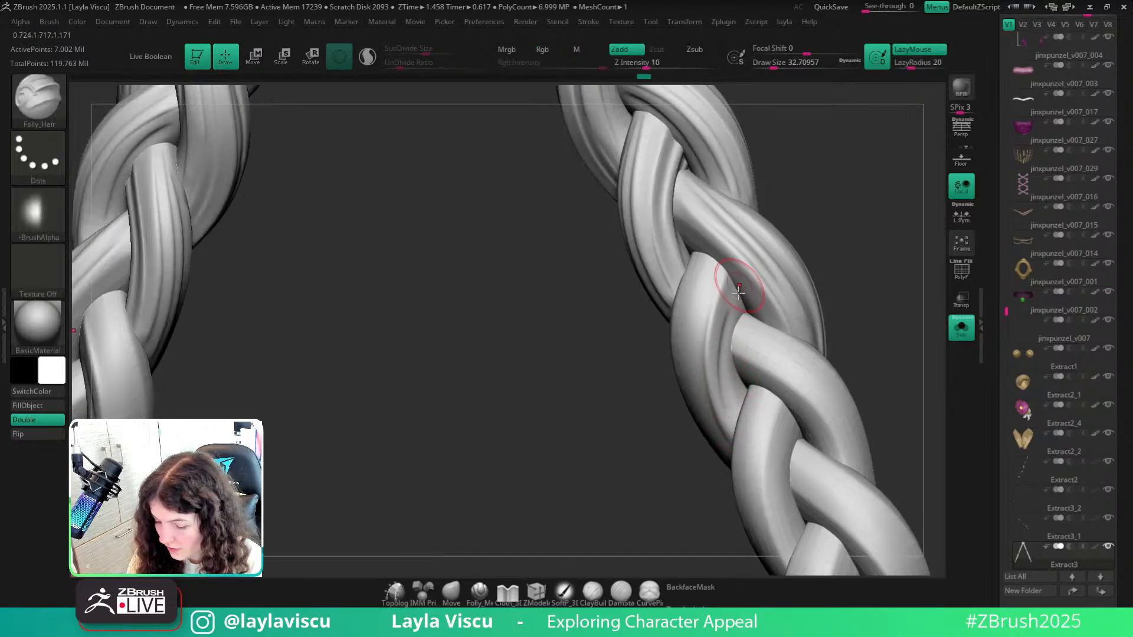
{"action": "key", "text": "ctrl+z"}
{"action": "mouse_move", "coordinate": [737, 431]}
{"action": "left_mouse_down"}
{"action": "mouse_move", "coordinate": [724, 315]}
{"action": "mouse_move", "coordinate": [736, 401]}
{"action": "left_mouse_up"}
{"action": "mouse_move", "coordinate": [867, 281]}
{"action": "right_mouse_down", "text": "ctrl"}
{"action": "mouse_move", "coordinate": [806, 245]}
{"action": "mouse_move", "coordinate": [799, 228]}
{"action": "right_mouse_up", "text": "ctrl"}
{"action": "right_click_drag", "start_coordinate": [738, 296], "coordinate": [840, 272], "text": "ctrl"}
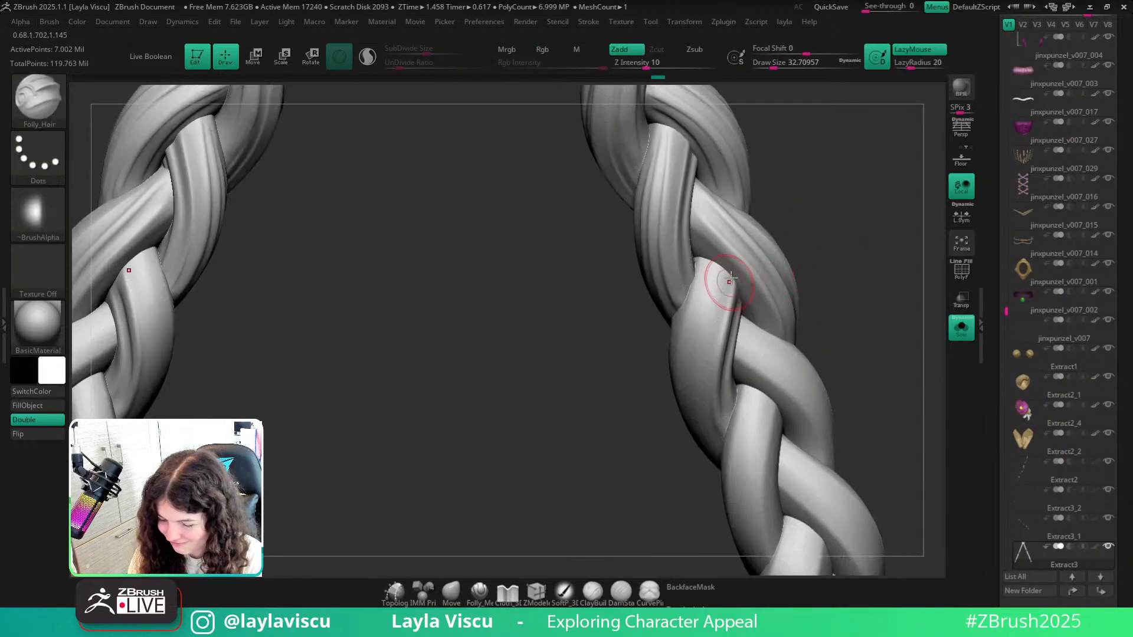
Draw a long groove down the same lock, undo the last stroke and smooth the lock's lower part.
{"action": "left_click_drag", "start_coordinate": [731, 279], "coordinate": [715, 454]}
{"action": "mouse_move", "coordinate": [819, 270]}
{"action": "left_mouse_down"}
{"action": "mouse_move", "coordinate": [852, 254]}
{"action": "mouse_move", "coordinate": [823, 303]}
{"action": "left_mouse_up"}
{"action": "key", "text": "ctrl+z"}
{"action": "left_click_drag", "start_coordinate": [713, 394], "coordinate": [715, 451], "text": "shift"}
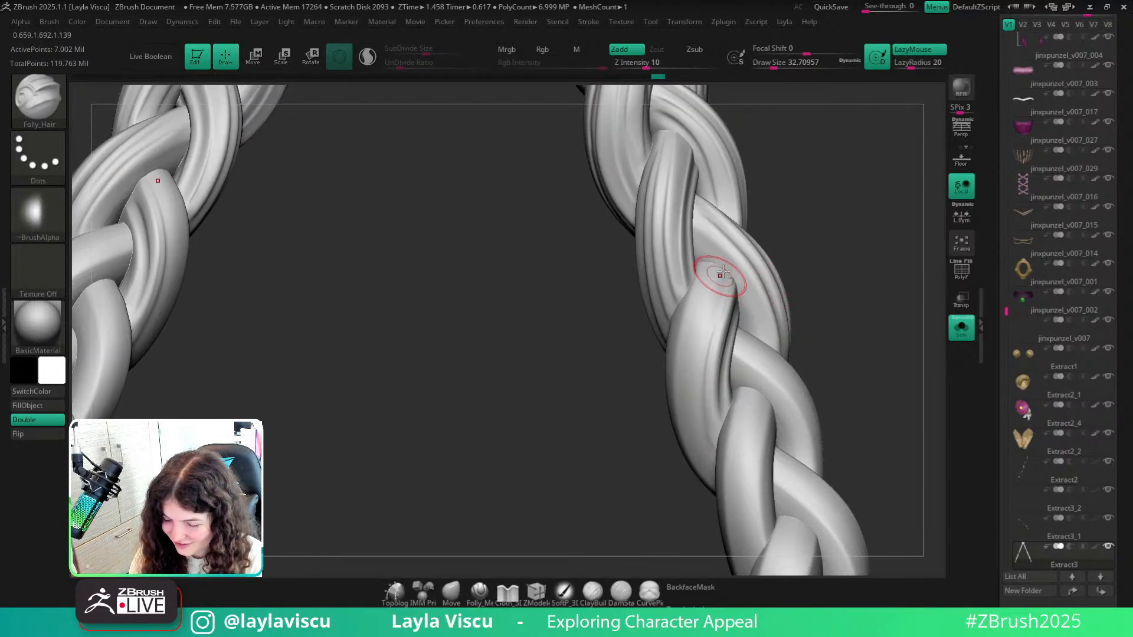
Carve several long parallel grooves down the front of the same right-braid lock, from its upper tip to its lower end.
{"action": "mouse_move", "coordinate": [721, 276]}
{"action": "left_mouse_down"}
{"action": "mouse_move", "coordinate": [702, 406]}
{"action": "mouse_move", "coordinate": [714, 451]}
{"action": "left_mouse_up"}
{"action": "left_click_drag", "start_coordinate": [790, 273], "coordinate": [809, 276]}
{"action": "mouse_move", "coordinate": [722, 268]}
{"action": "left_mouse_down"}
{"action": "mouse_move", "coordinate": [702, 435]}
{"action": "mouse_move", "coordinate": [718, 472]}
{"action": "left_mouse_up"}
{"action": "left_click_drag", "start_coordinate": [820, 288], "coordinate": [817, 327]}
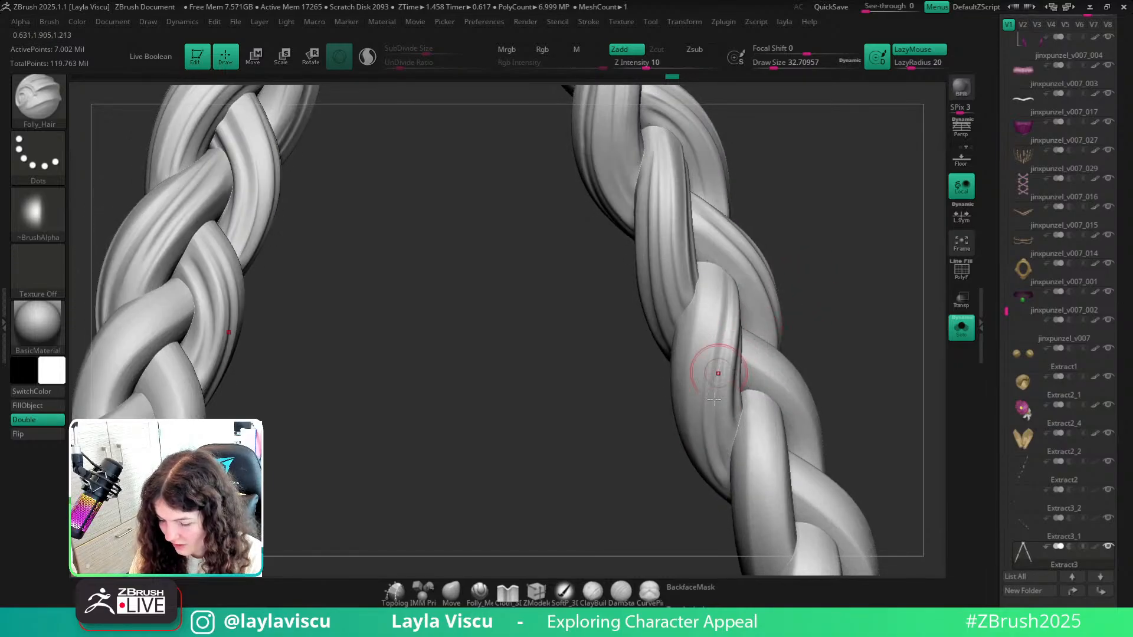
{"action": "left_click_drag", "start_coordinate": [702, 451], "coordinate": [713, 276]}
{"action": "left_click_drag", "start_coordinate": [805, 254], "coordinate": [806, 280]}
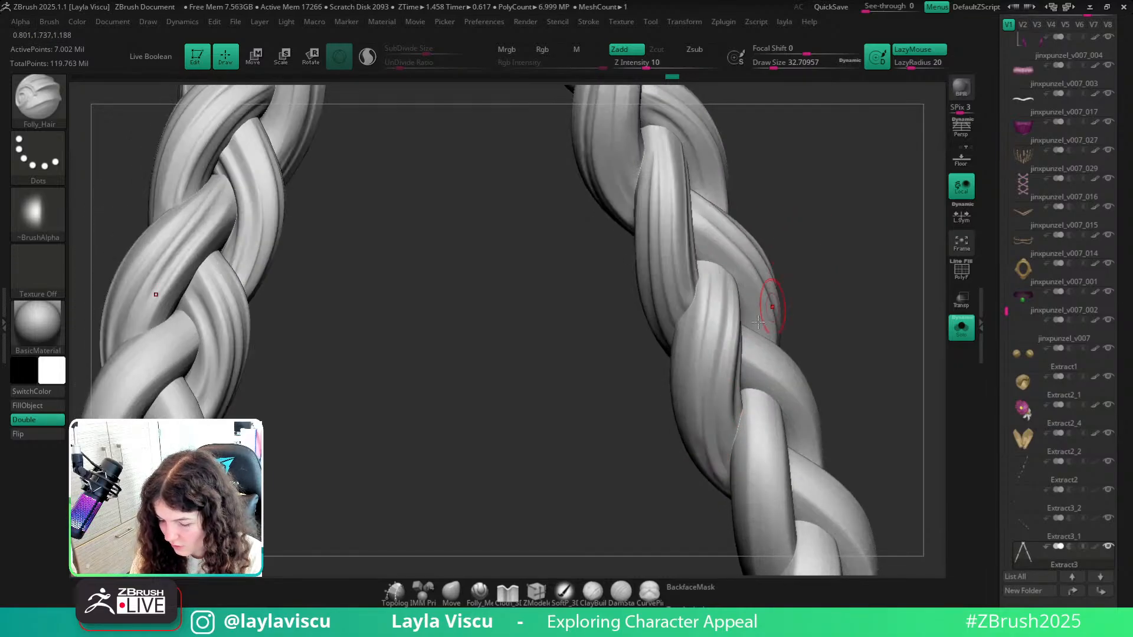
Undo the last stroke, recarve a groove down the same lock and smooth the lock's outer side.
{"action": "key", "text": "ctrl+z"}
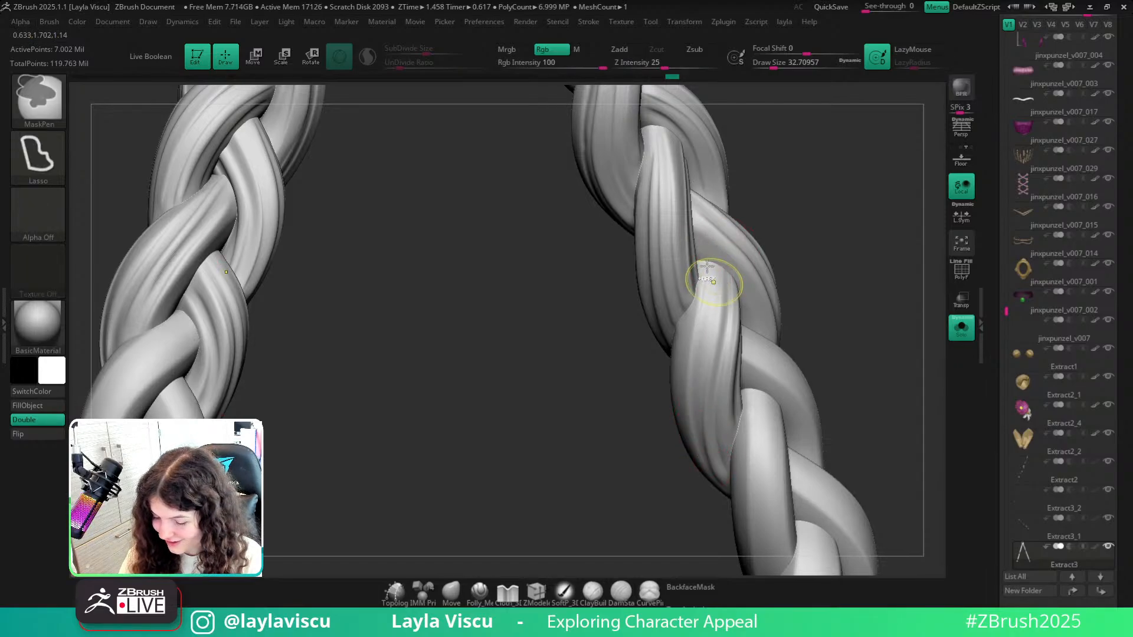
{"action": "mouse_move", "coordinate": [736, 251]}
{"action": "left_mouse_down"}
{"action": "mouse_move", "coordinate": [705, 283]}
{"action": "mouse_move", "coordinate": [687, 397]}
{"action": "mouse_move", "coordinate": [723, 437]}
{"action": "left_mouse_up"}
{"action": "left_click_drag", "start_coordinate": [825, 277], "coordinate": [861, 343]}
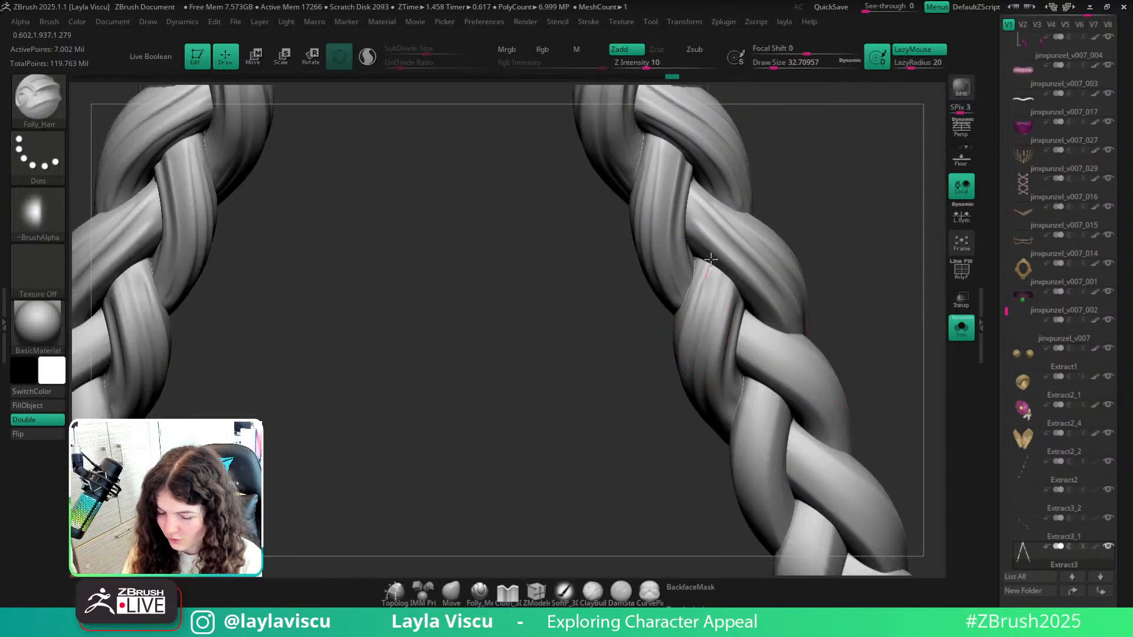
{"action": "left_click_drag", "start_coordinate": [693, 330], "coordinate": [690, 387], "text": "shift"}
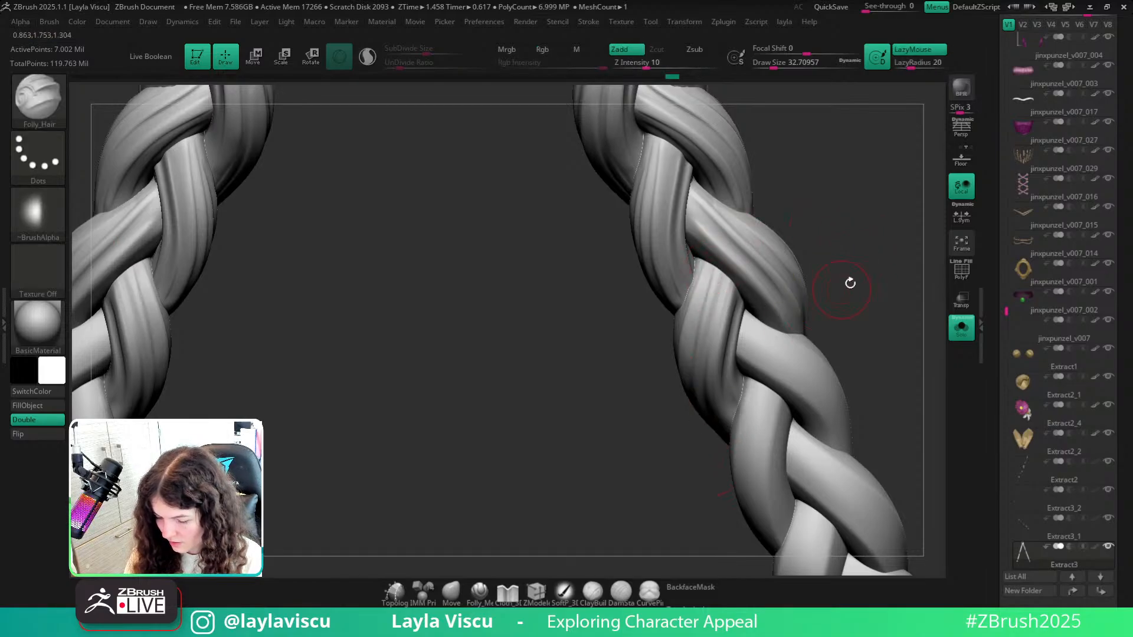
{"action": "mouse_move", "coordinate": [863, 260]}
{"action": "left_mouse_down", "text": "alt"}
{"action": "mouse_move", "coordinate": [796, 225]}
{"action": "mouse_move", "coordinate": [827, 302]}
{"action": "mouse_move", "coordinate": [875, 286]}
{"action": "mouse_move", "coordinate": [862, 304]}
{"action": "mouse_move", "coordinate": [873, 278]}
{"action": "mouse_move", "coordinate": [784, 331]}
{"action": "mouse_move", "coordinate": [838, 326]}
{"action": "mouse_move", "coordinate": [759, 311]}
{"action": "left_mouse_up", "text": "alt"}
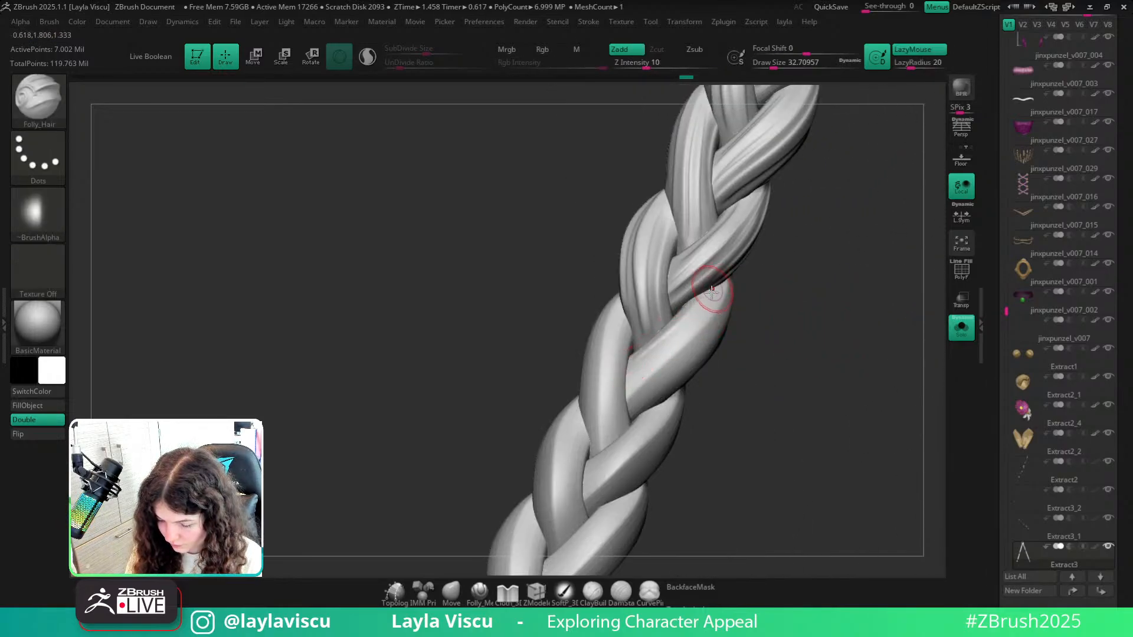
{"action": "key", "text": "ctrl+z"}
{"action": "left_click_drag", "start_coordinate": [631, 360], "coordinate": [655, 347]}
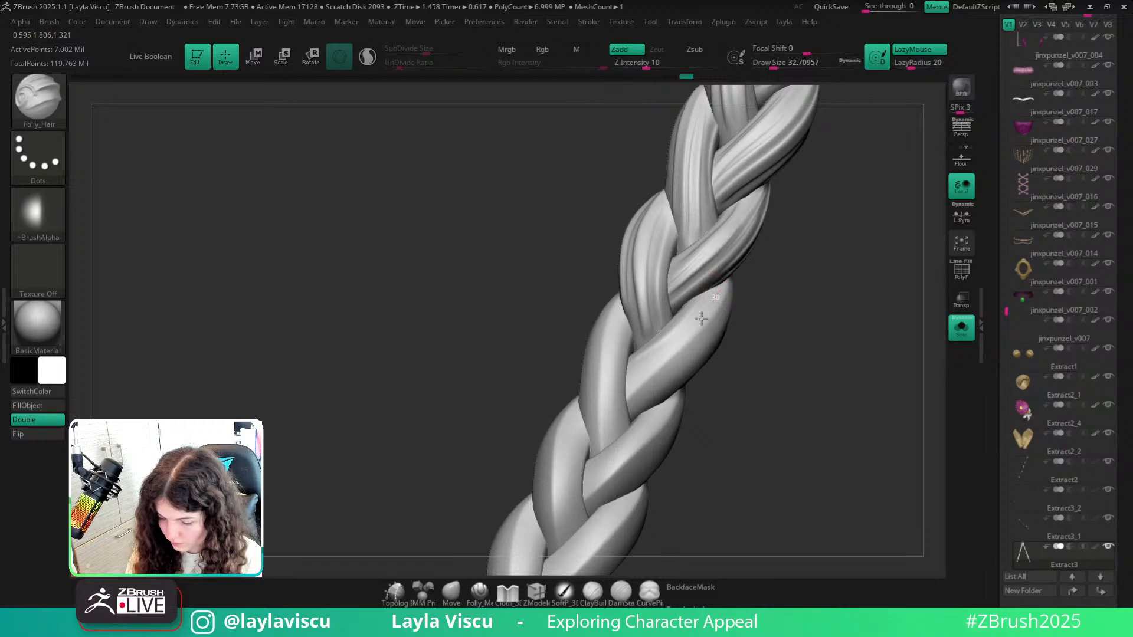
{"action": "key", "text": "ctrl+z"}
{"action": "key", "text": "ctrl+z"}
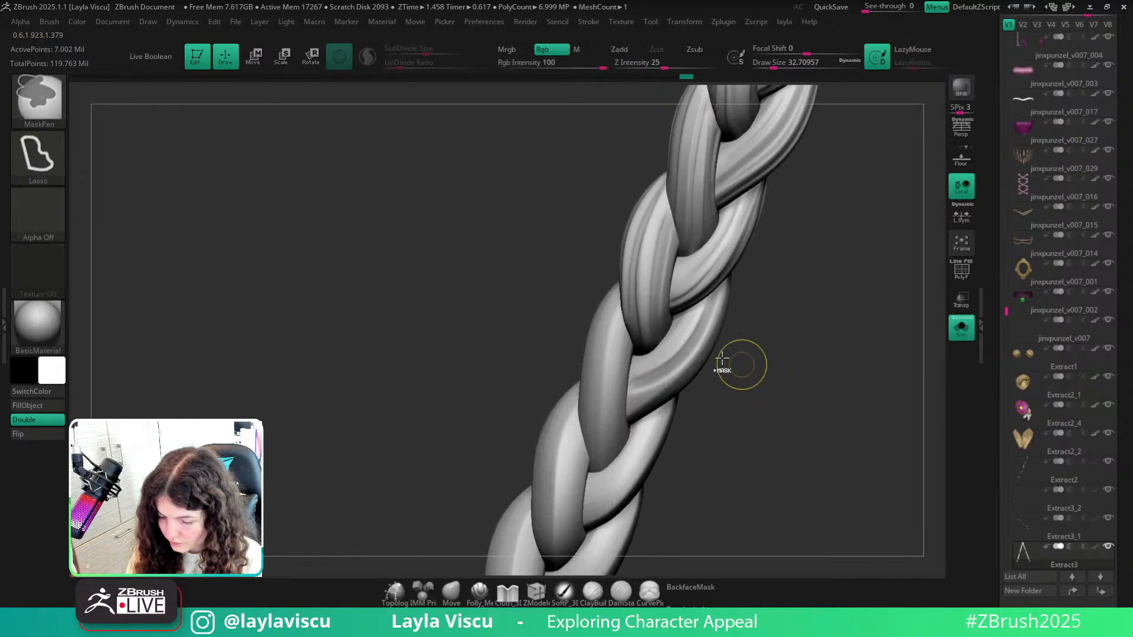
{"action": "key", "text": "ctrl+z"}
On the opposite side of the right braid, carve long diagonal grooves along the smooth lock just below the grooved ones.
{"action": "left_click_drag", "start_coordinate": [636, 371], "coordinate": [694, 312]}
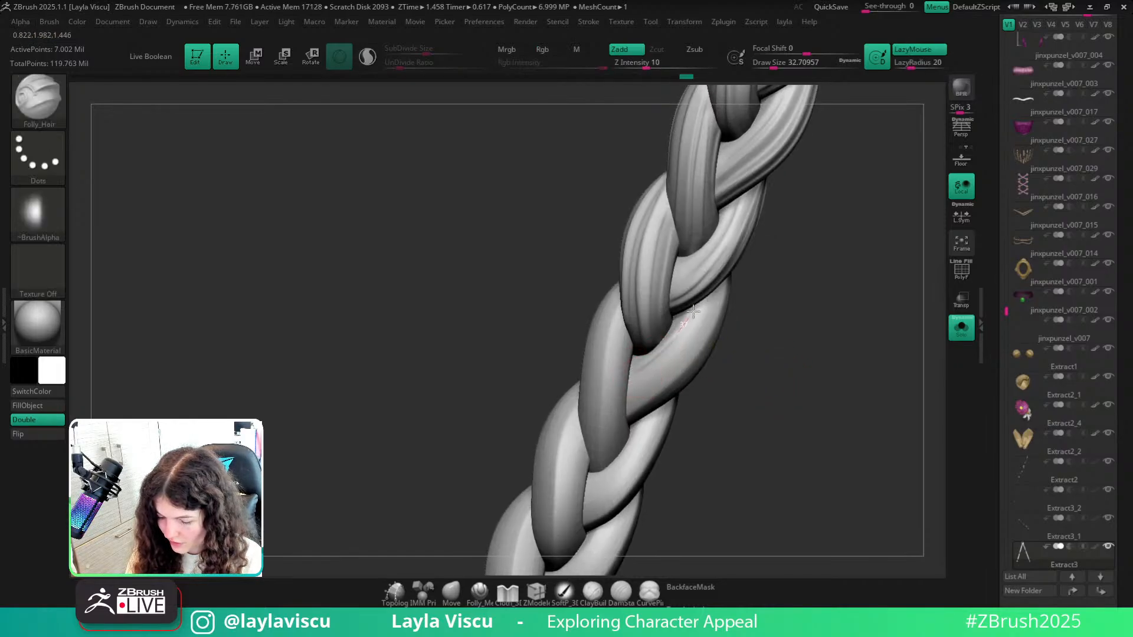
{"action": "left_click_drag", "start_coordinate": [666, 362], "coordinate": [633, 388]}
{"action": "left_click_drag", "start_coordinate": [735, 351], "coordinate": [776, 348]}
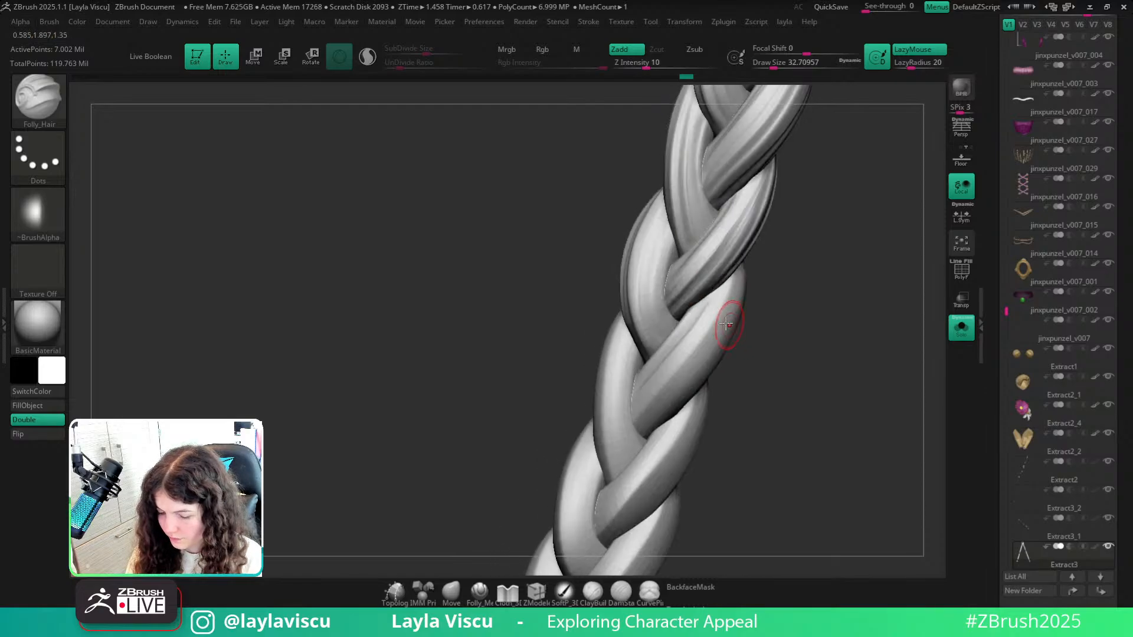
{"action": "left_click_drag", "start_coordinate": [732, 276], "coordinate": [638, 414]}
{"action": "left_click_drag", "start_coordinate": [798, 346], "coordinate": [788, 325]}
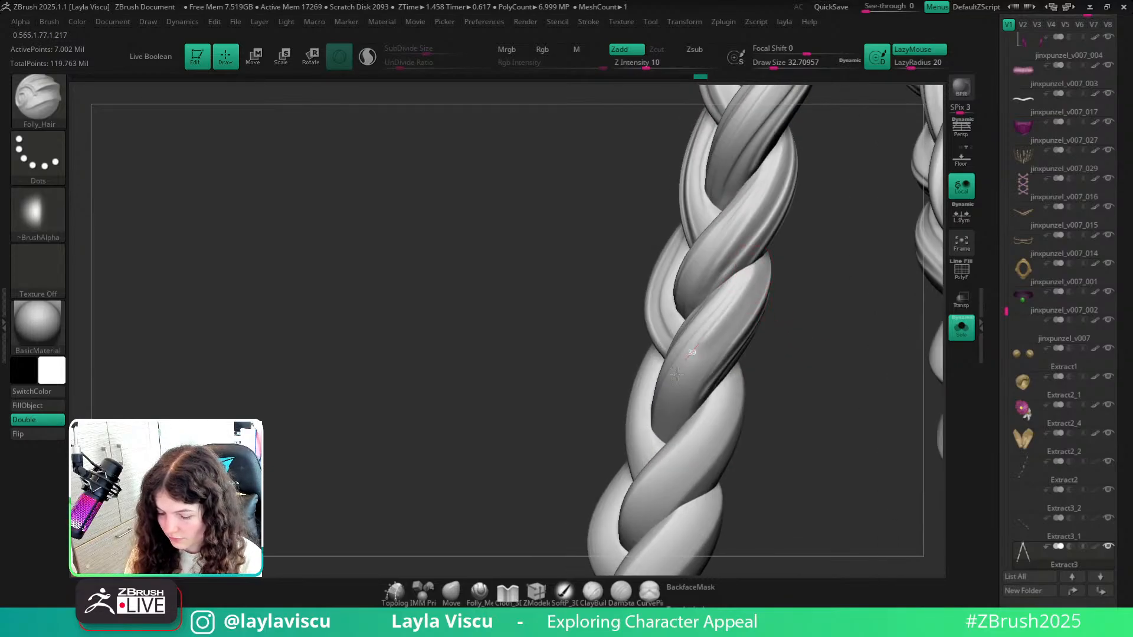
{"action": "mouse_move", "coordinate": [674, 405]}
{"action": "left_mouse_down"}
{"action": "mouse_move", "coordinate": [775, 260]}
{"action": "mouse_move", "coordinate": [794, 283]}
{"action": "mouse_move", "coordinate": [764, 305]}
{"action": "left_mouse_up"}
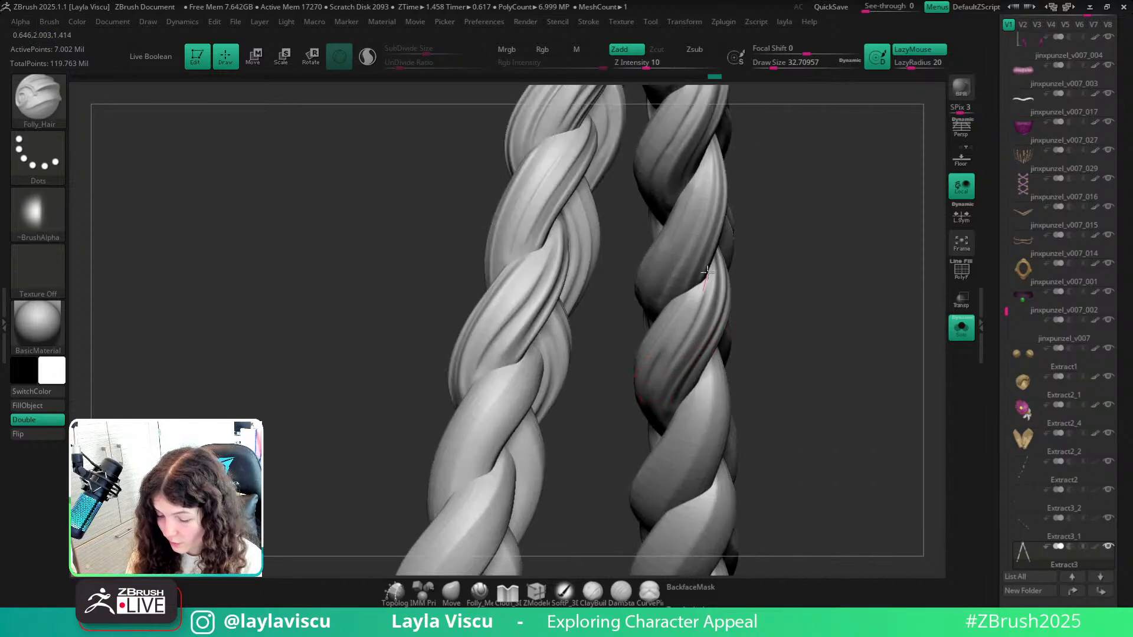
Add finer grooves toward the upper tip of that diagonal lock, undo the unwanted stroke and review both braids.
{"action": "left_click_drag", "start_coordinate": [707, 272], "coordinate": [716, 266]}
{"action": "left_click_drag", "start_coordinate": [758, 274], "coordinate": [801, 280]}
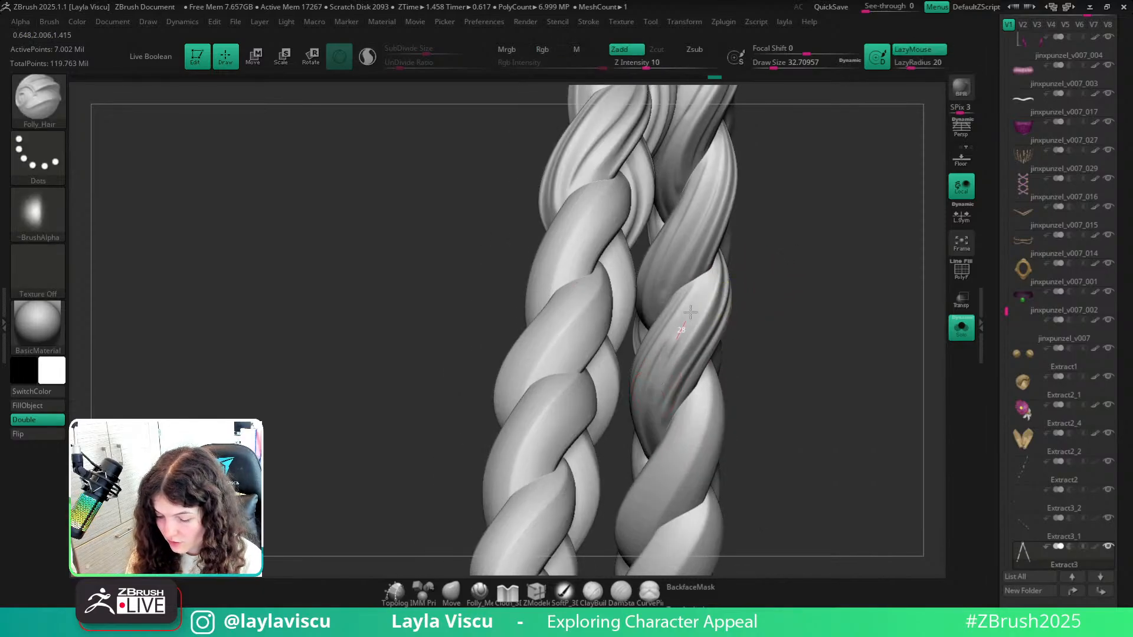
{"action": "key", "text": "ctrl"}
{"action": "left_click_drag", "start_coordinate": [652, 402], "coordinate": [668, 355]}
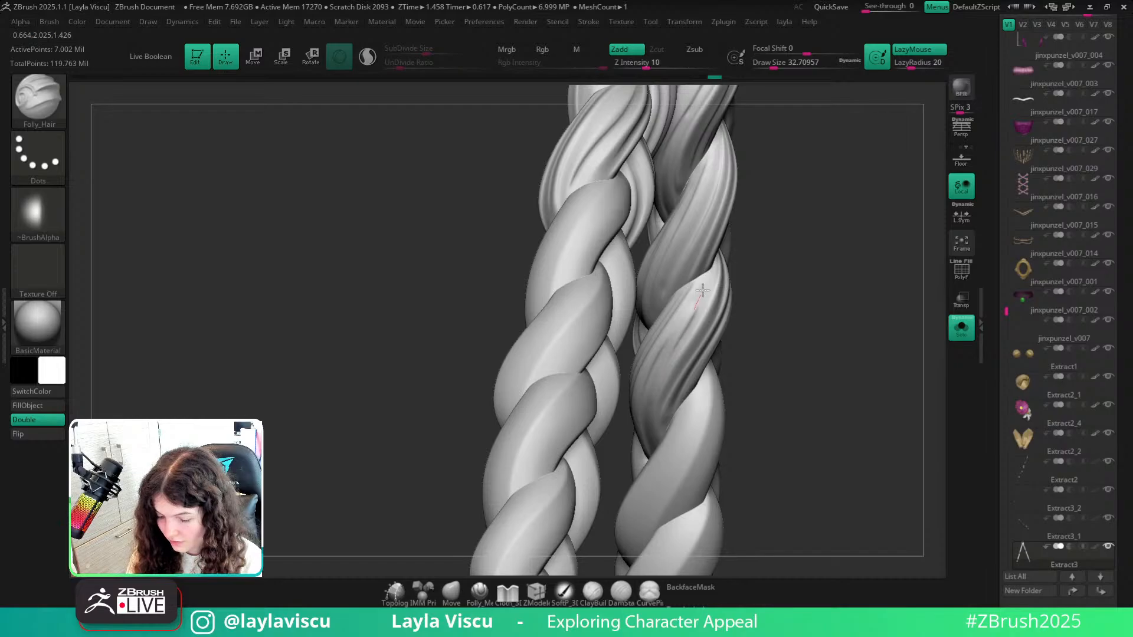
{"action": "left_click_drag", "start_coordinate": [702, 290], "coordinate": [711, 267]}
{"action": "key", "text": "ctrl+z"}
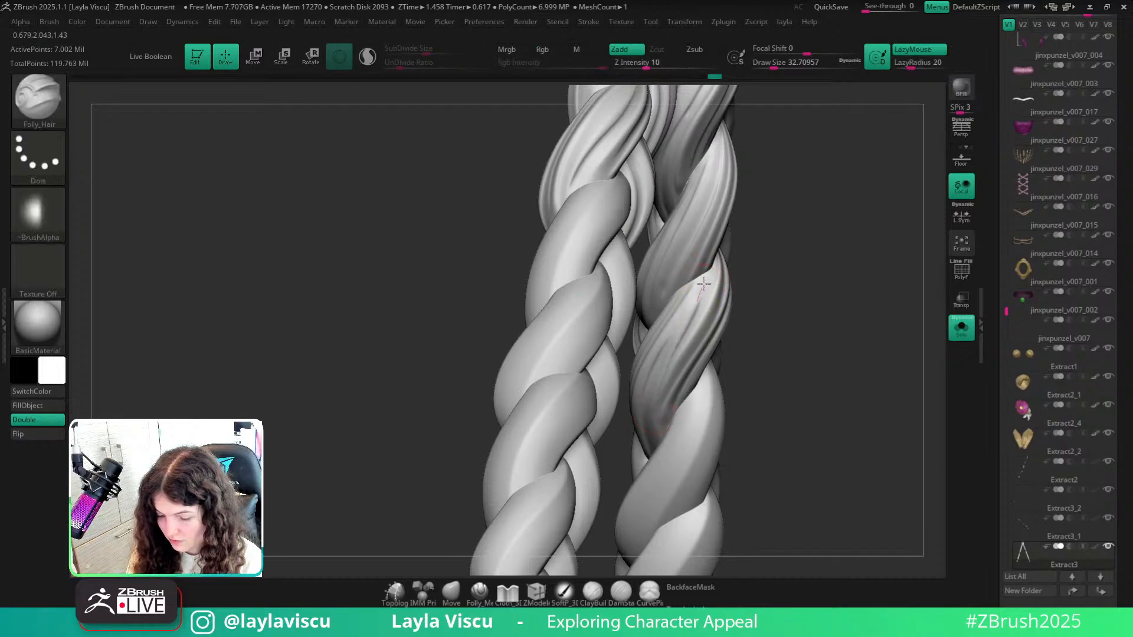
{"action": "left_click_drag", "start_coordinate": [802, 263], "coordinate": [816, 334]}
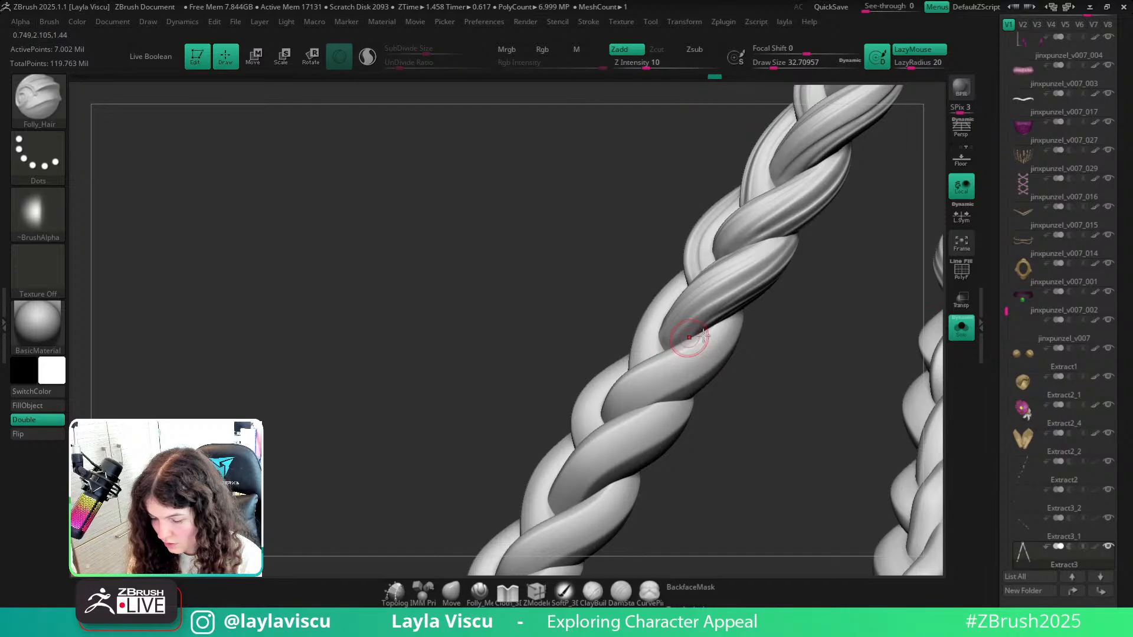
{"action": "left_click_drag", "start_coordinate": [804, 326], "coordinate": [801, 283]}
{"action": "mouse_move", "coordinate": [801, 283]}
{"action": "right_mouse_down"}
{"action": "mouse_move", "coordinate": [791, 344]}
{"action": "mouse_move", "coordinate": [803, 272]}
{"action": "mouse_move", "coordinate": [923, 398]}
{"action": "mouse_move", "coordinate": [827, 425]}
{"action": "mouse_move", "coordinate": [753, 343]}
{"action": "mouse_move", "coordinate": [832, 315]}
{"action": "mouse_move", "coordinate": [874, 338]}
{"action": "mouse_move", "coordinate": [895, 374]}
{"action": "mouse_move", "coordinate": [875, 309]}
{"action": "mouse_move", "coordinate": [876, 362]}
{"action": "right_mouse_up"}
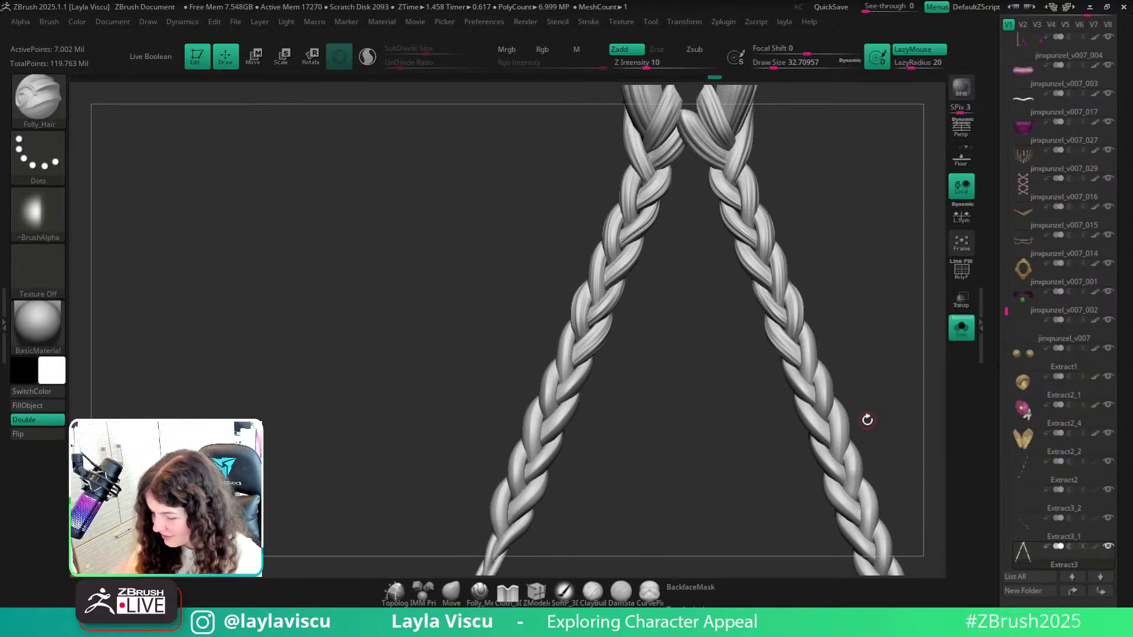
Isolate the next smooth strand on both braids and mask all the other strands.
{"action": "left_click", "coordinate": [962, 330]}
{"action": "left_click_drag", "start_coordinate": [894, 346], "coordinate": [872, 295], "text": "alt"}
{"action": "left_click", "coordinate": [962, 329]}
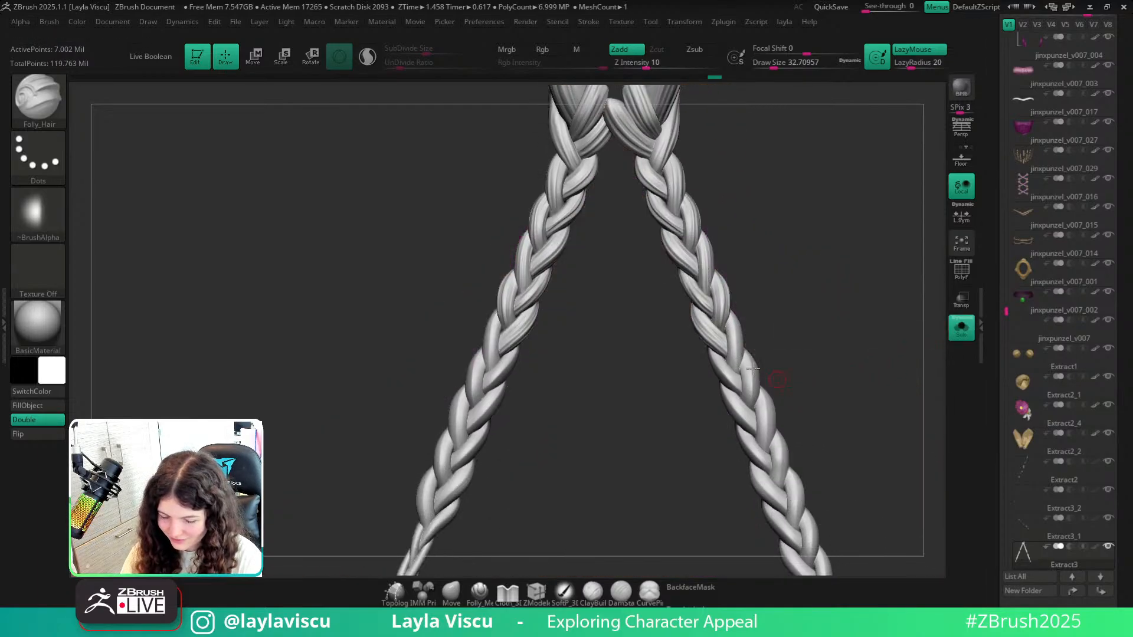
{"action": "mouse_move", "coordinate": [753, 368]}
{"action": "right_mouse_down", "text": "ctrl"}
{"action": "mouse_move", "coordinate": [771, 323]}
{"action": "mouse_move", "coordinate": [761, 348]}
{"action": "right_mouse_up", "text": "ctrl"}
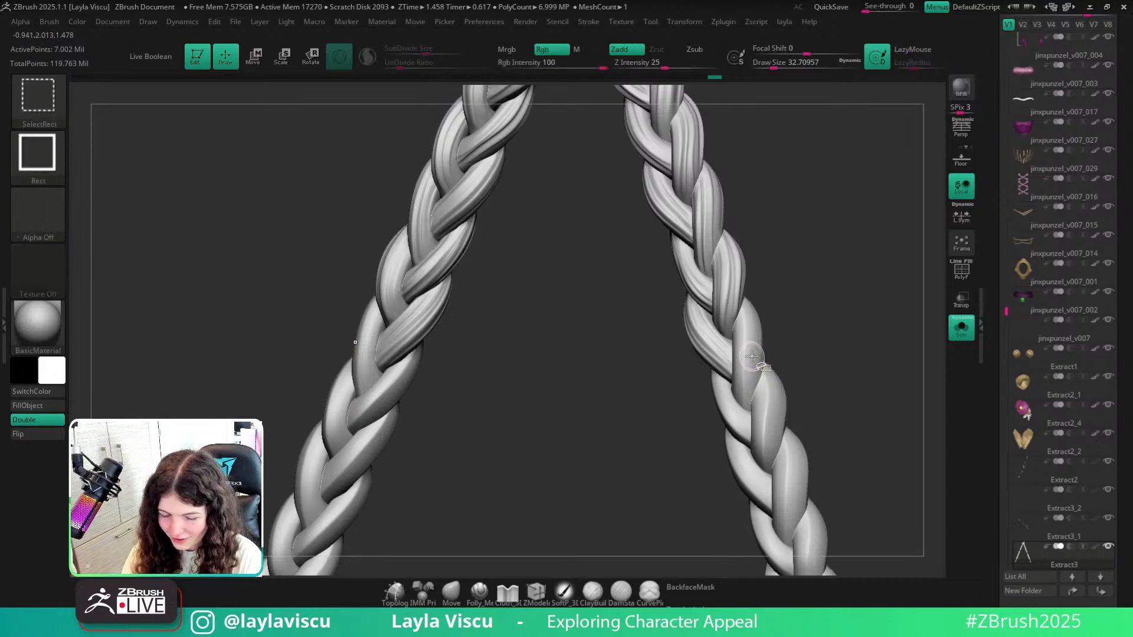
{"action": "left_click", "coordinate": [753, 361], "text": "ctrl+shift"}
{"action": "key", "text": "ctrl+z"}
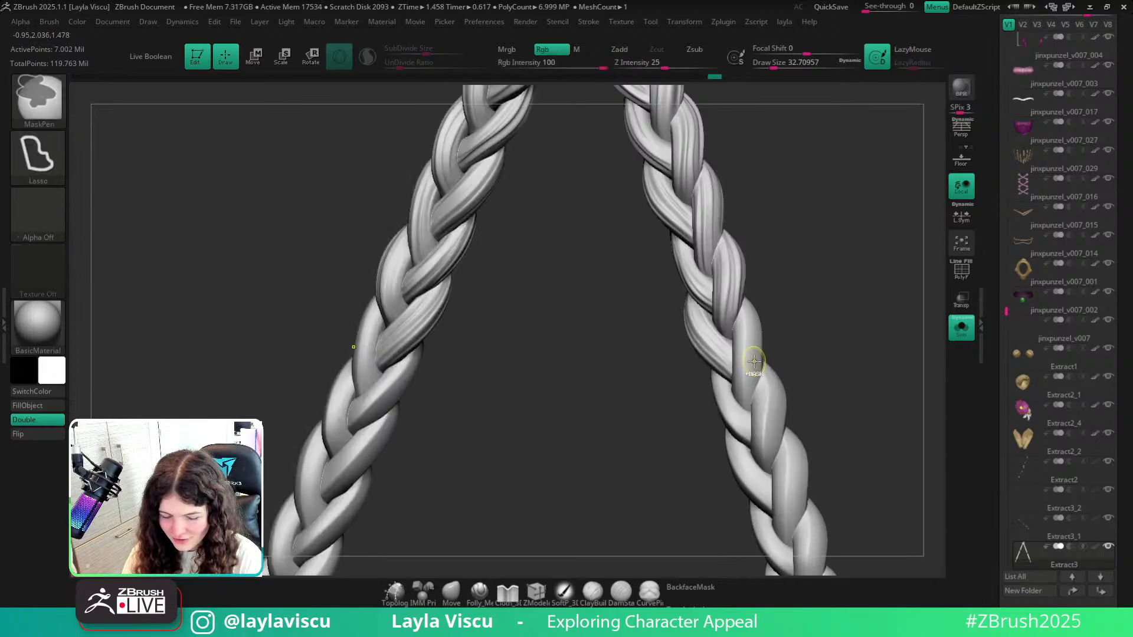
{"action": "left_click", "coordinate": [371, 345], "text": "ctrl+shift"}
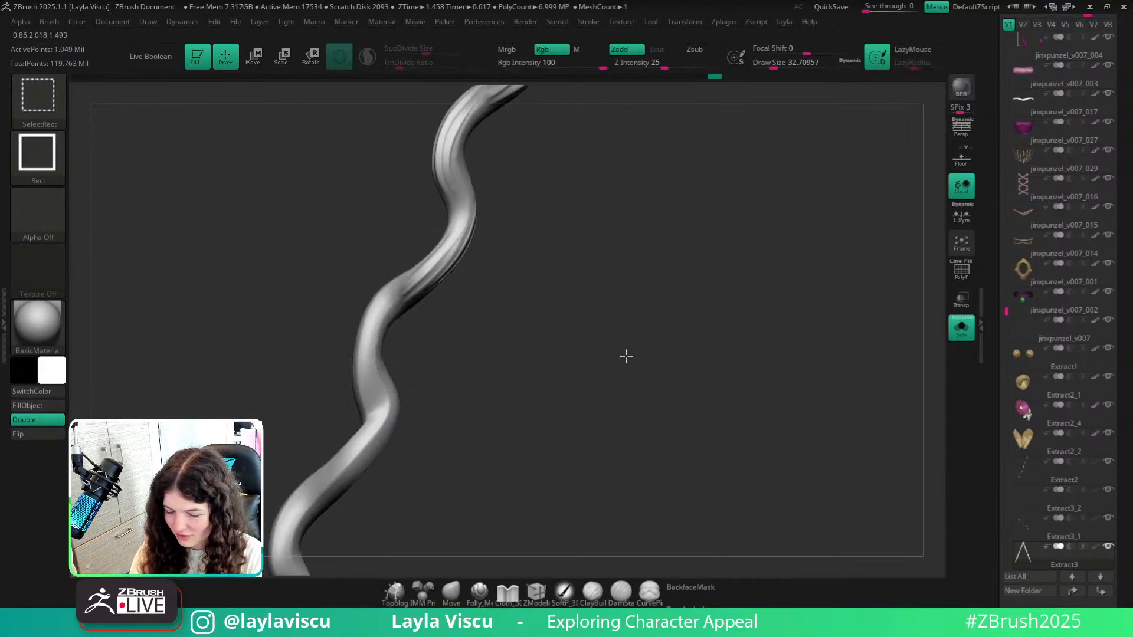
{"action": "left_click", "coordinate": [796, 348], "text": "ctrl+shift"}
{"action": "left_click", "coordinate": [759, 355], "text": "ctrl+alt+shift"}
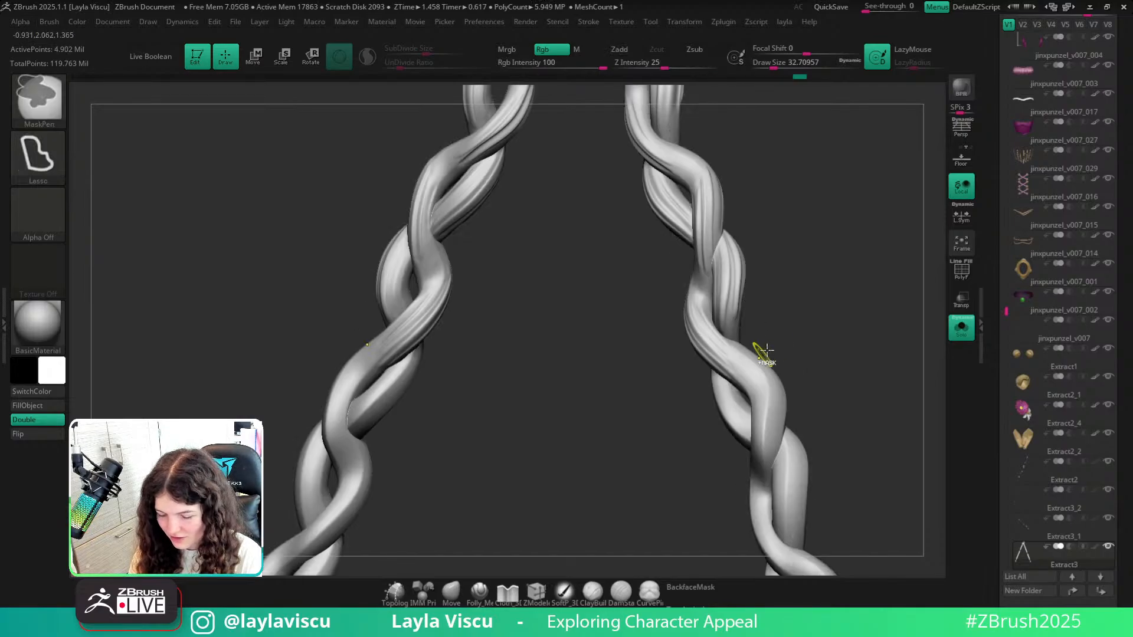
{"action": "left_click", "coordinate": [823, 323], "text": "ctrl"}
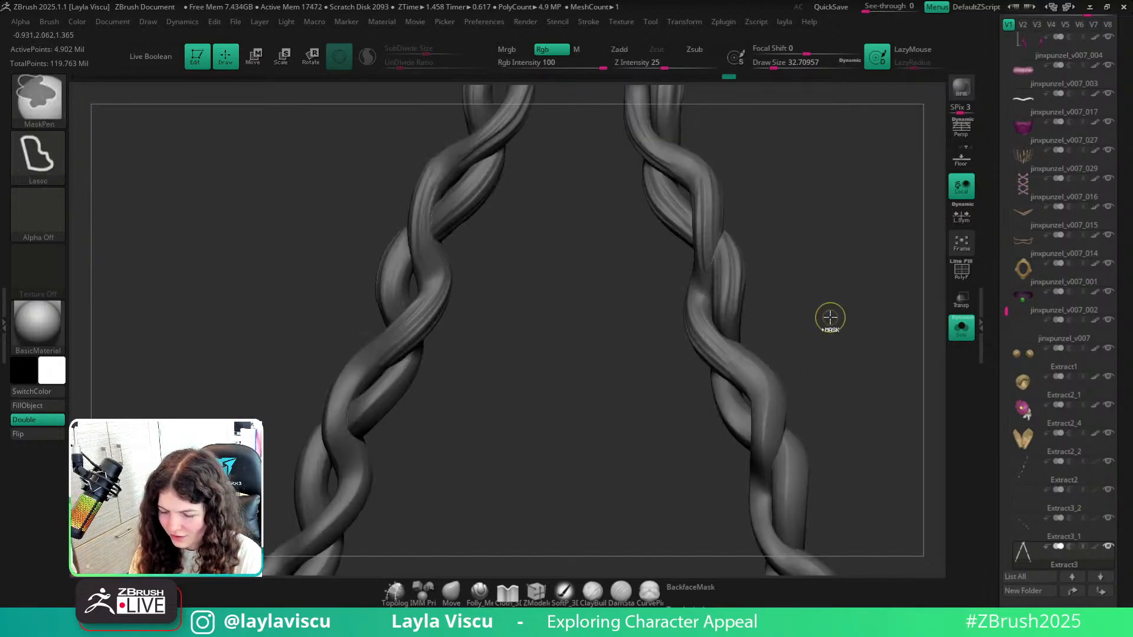
{"action": "left_click_drag", "start_coordinate": [829, 319], "coordinate": [843, 371], "text": "ctrl+shift"}
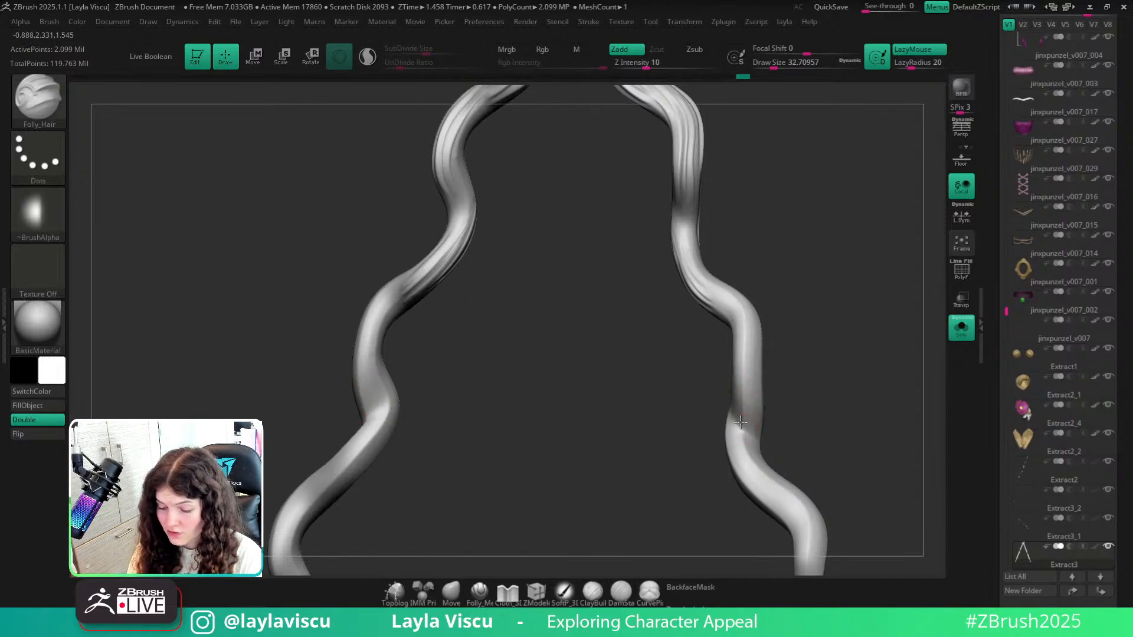
Carve long grooves along the front of the isolated strand between its upper and lower bends.
{"action": "left_click_drag", "start_coordinate": [740, 423], "coordinate": [733, 304]}
{"action": "right_click_drag", "start_coordinate": [734, 321], "coordinate": [756, 362], "text": "ctrl"}
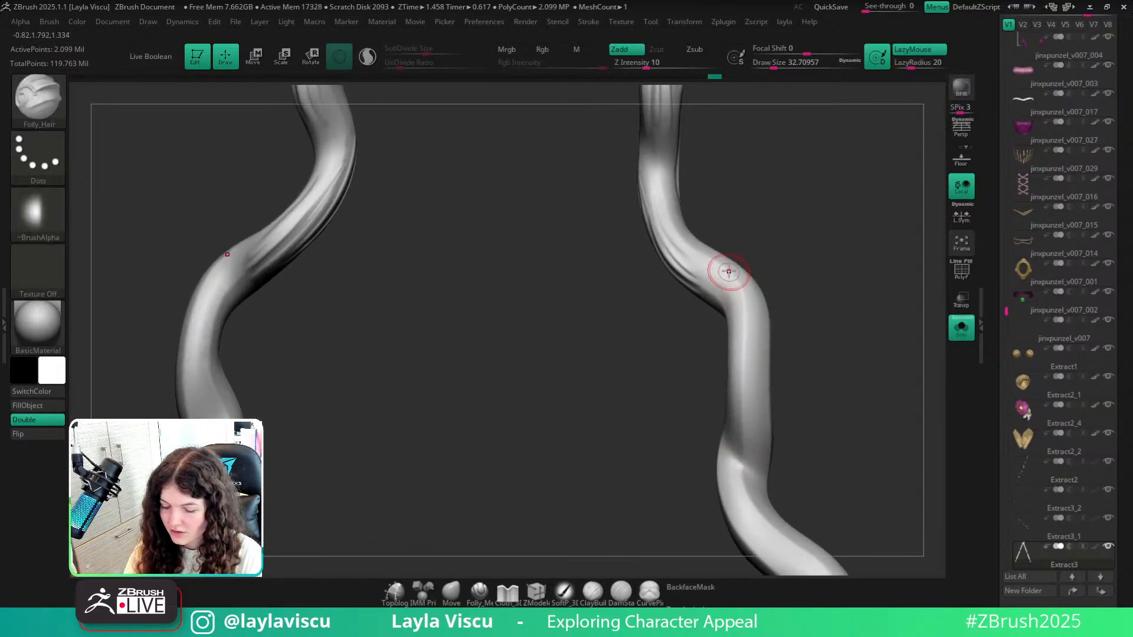
{"action": "mouse_move", "coordinate": [729, 272]}
{"action": "left_mouse_down"}
{"action": "mouse_move", "coordinate": [742, 313]}
{"action": "mouse_move", "coordinate": [749, 508]}
{"action": "left_mouse_up"}
{"action": "mouse_move", "coordinate": [836, 392]}
{"action": "left_mouse_down", "text": "shift"}
{"action": "mouse_move", "coordinate": [751, 337]}
{"action": "mouse_move", "coordinate": [781, 313]}
{"action": "mouse_move", "coordinate": [855, 307]}
{"action": "mouse_move", "coordinate": [840, 323]}
{"action": "left_mouse_up", "text": "shift"}
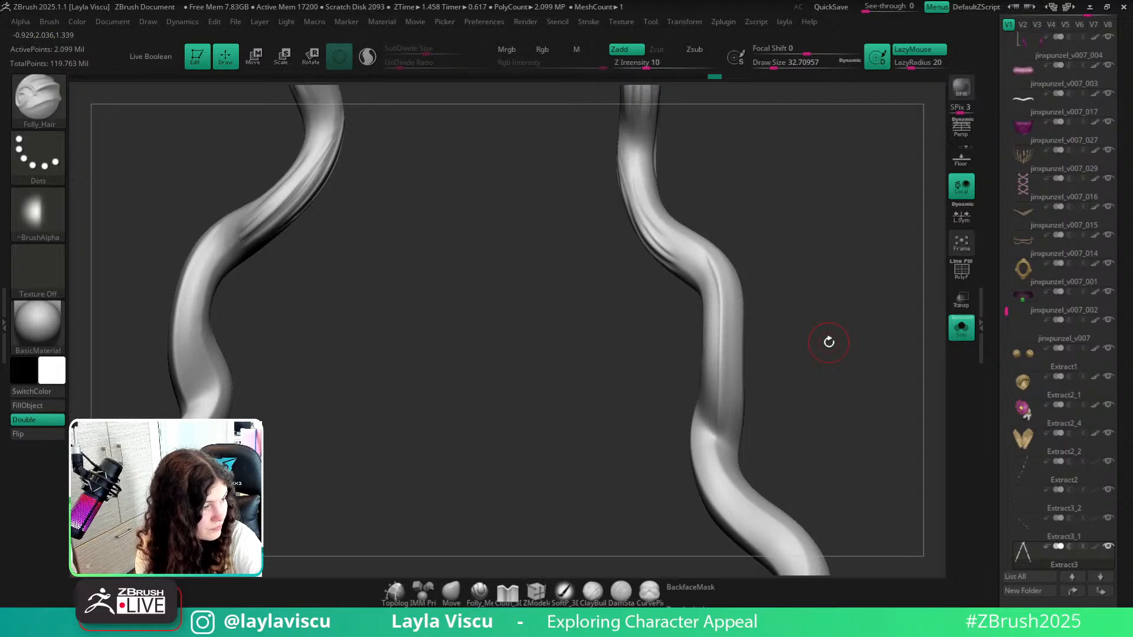
{"action": "mouse_move", "coordinate": [789, 369]}
{"action": "left_mouse_down"}
{"action": "mouse_move", "coordinate": [820, 380]}
{"action": "mouse_move", "coordinate": [796, 362]}
{"action": "left_mouse_up"}
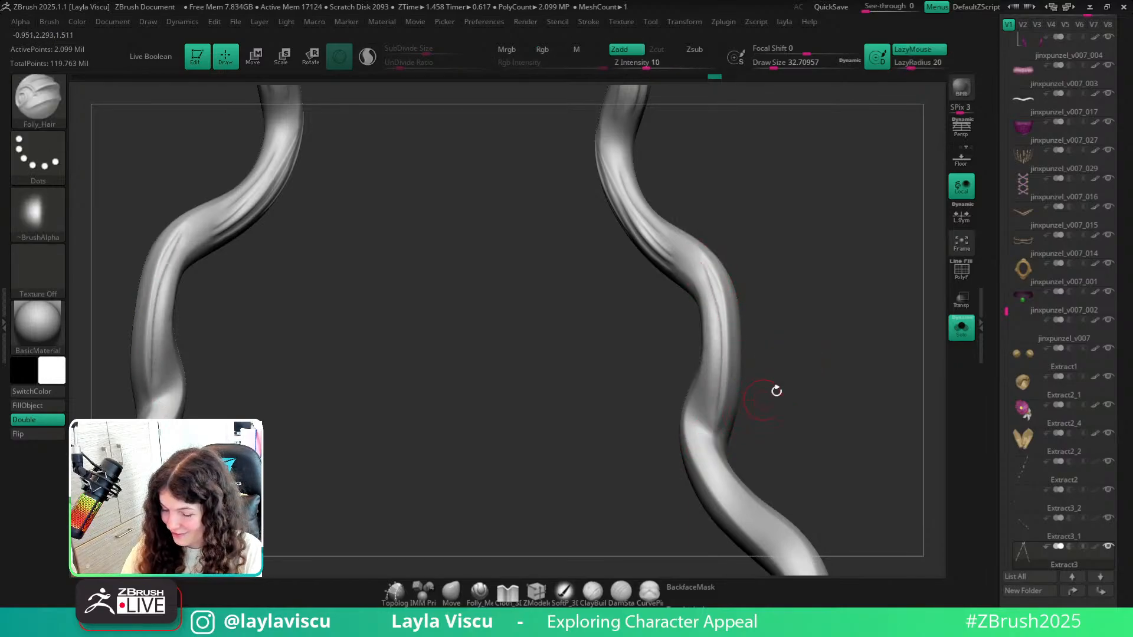
Carve another groove down the isolated strand's front, undo it and recarve it to the lower bend.
{"action": "left_click_drag", "start_coordinate": [776, 390], "coordinate": [789, 357]}
{"action": "left_click_drag", "start_coordinate": [703, 264], "coordinate": [718, 409]}
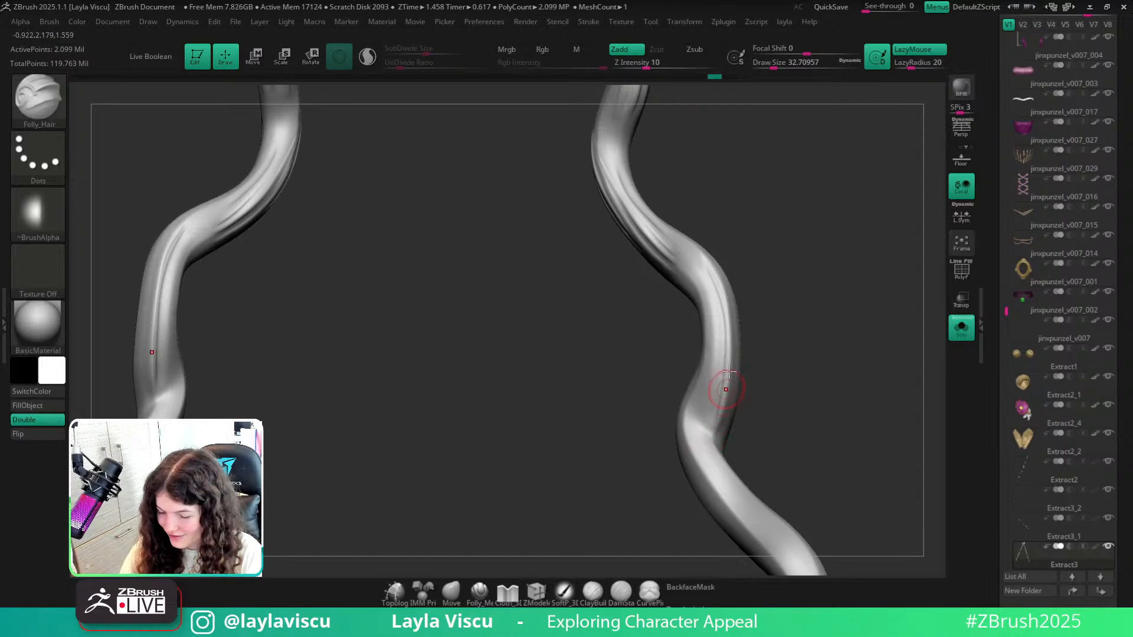
{"action": "key", "text": "ctrl+z"}
{"action": "mouse_move", "coordinate": [701, 262]}
{"action": "left_mouse_down"}
{"action": "mouse_move", "coordinate": [722, 356]}
{"action": "mouse_move", "coordinate": [705, 457]}
{"action": "left_mouse_up"}
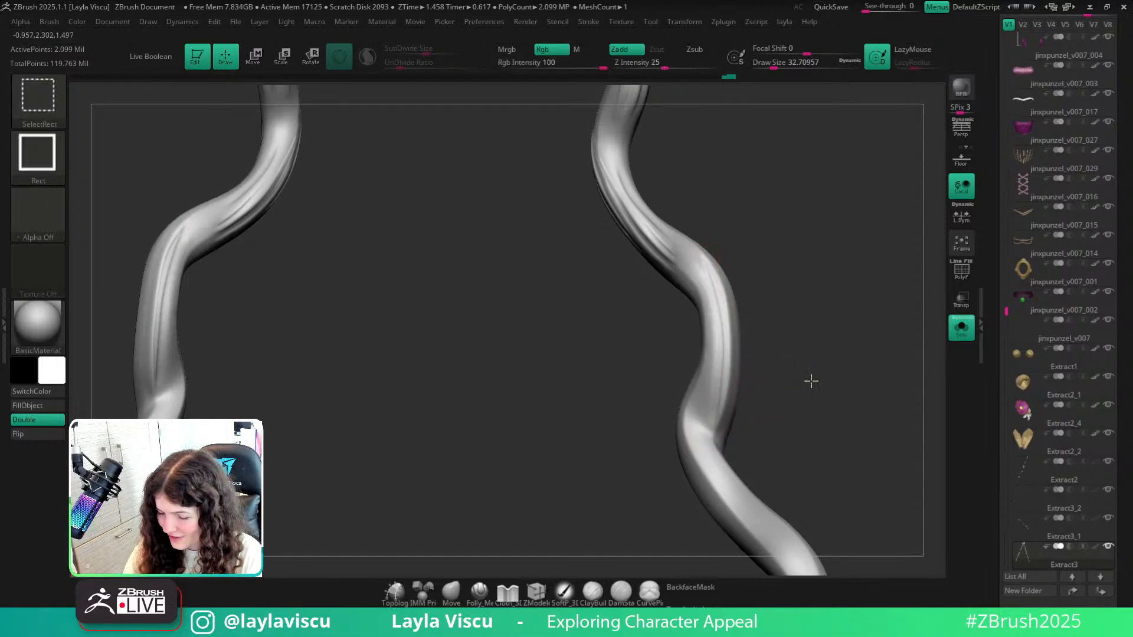
Show all strands again and carve a long groove down the front of the unmasked right-braid lock.
{"action": "left_click", "coordinate": [823, 405], "text": "ctrl+shift"}
{"action": "left_click_drag", "start_coordinate": [835, 392], "coordinate": [773, 331]}
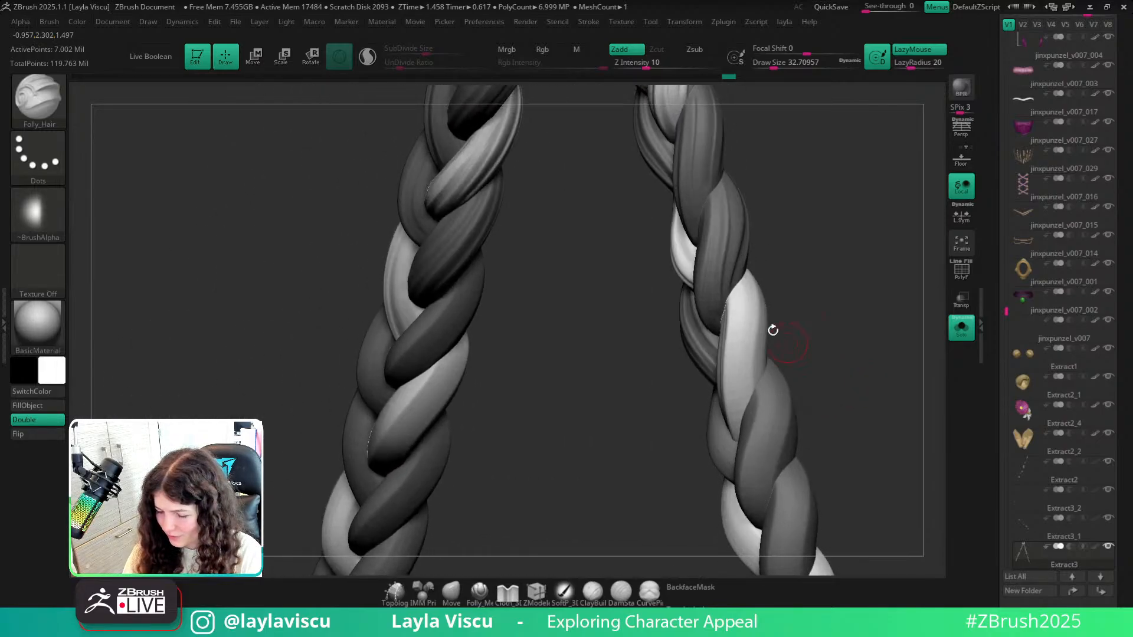
{"action": "left_click_drag", "start_coordinate": [737, 279], "coordinate": [737, 434]}
{"action": "mouse_move", "coordinate": [819, 303]}
{"action": "left_mouse_down"}
{"action": "mouse_move", "coordinate": [748, 278]}
{"action": "mouse_move", "coordinate": [738, 417]}
{"action": "mouse_move", "coordinate": [804, 344]}
{"action": "mouse_move", "coordinate": [779, 370]}
{"action": "left_mouse_up"}
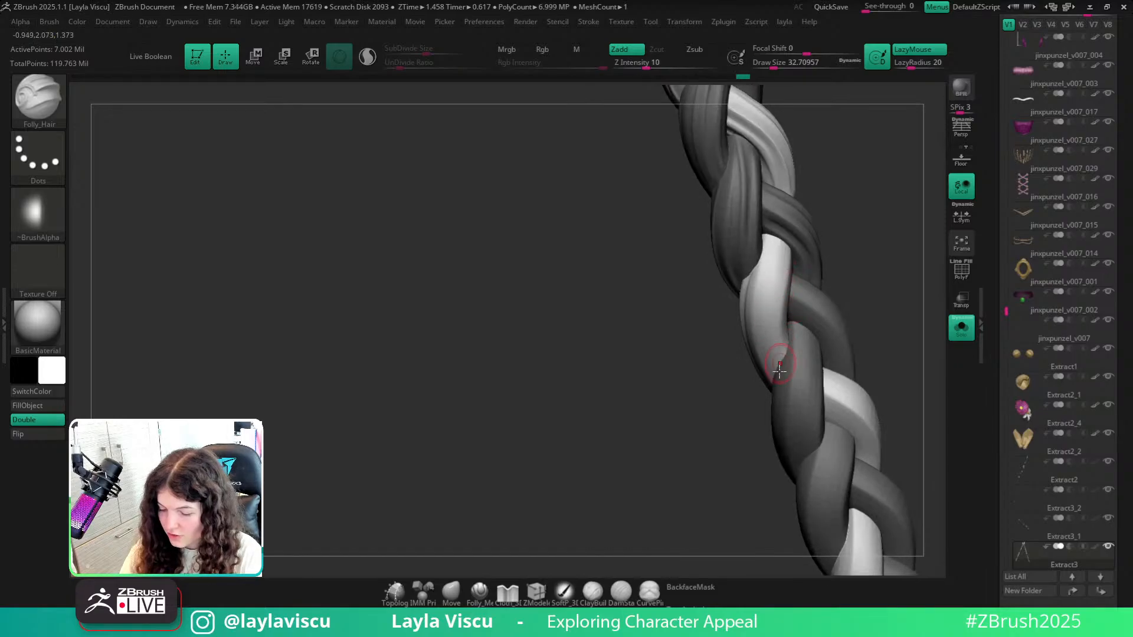
Carve long grooves along the side of the unmasked lock, undoing the unwanted strokes.
{"action": "left_click_drag", "start_coordinate": [756, 334], "coordinate": [766, 222]}
{"action": "mouse_move", "coordinate": [858, 247]}
{"action": "left_mouse_down"}
{"action": "mouse_move", "coordinate": [773, 253]}
{"action": "mouse_move", "coordinate": [781, 379]}
{"action": "left_mouse_up"}
{"action": "mouse_move", "coordinate": [858, 249]}
{"action": "left_mouse_down"}
{"action": "mouse_move", "coordinate": [845, 250]}
{"action": "mouse_move", "coordinate": [785, 370]}
{"action": "left_mouse_up"}
{"action": "key", "text": "ctrl+z"}
{"action": "left_click_drag", "start_coordinate": [766, 296], "coordinate": [787, 228]}
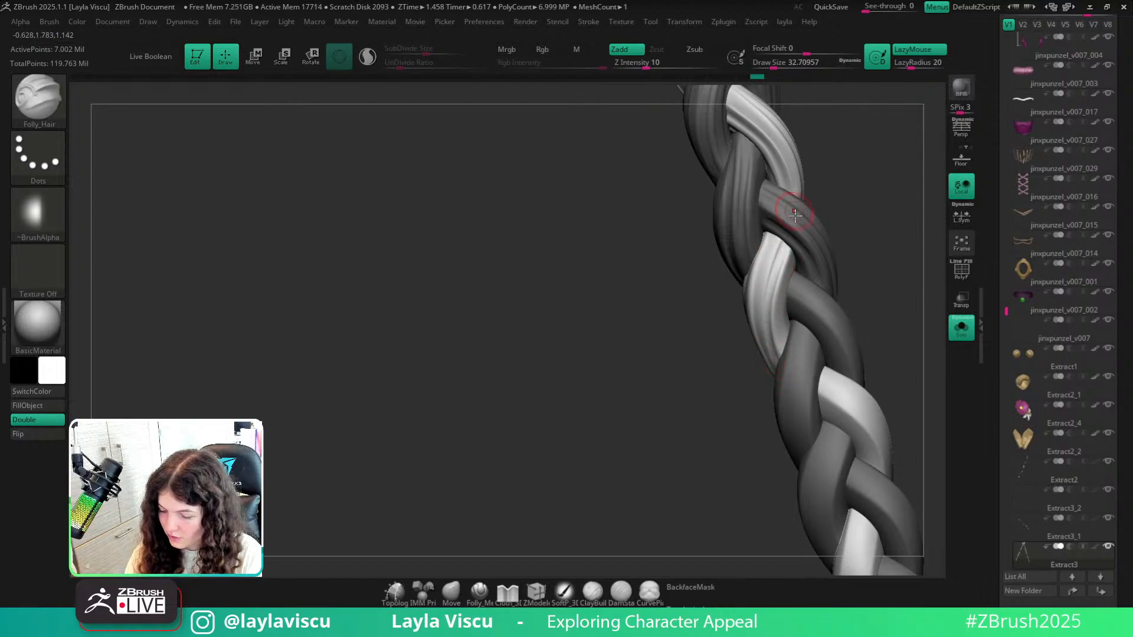
{"action": "left_click_drag", "start_coordinate": [882, 223], "coordinate": [928, 205]}
{"action": "key", "text": "ctrl+z"}
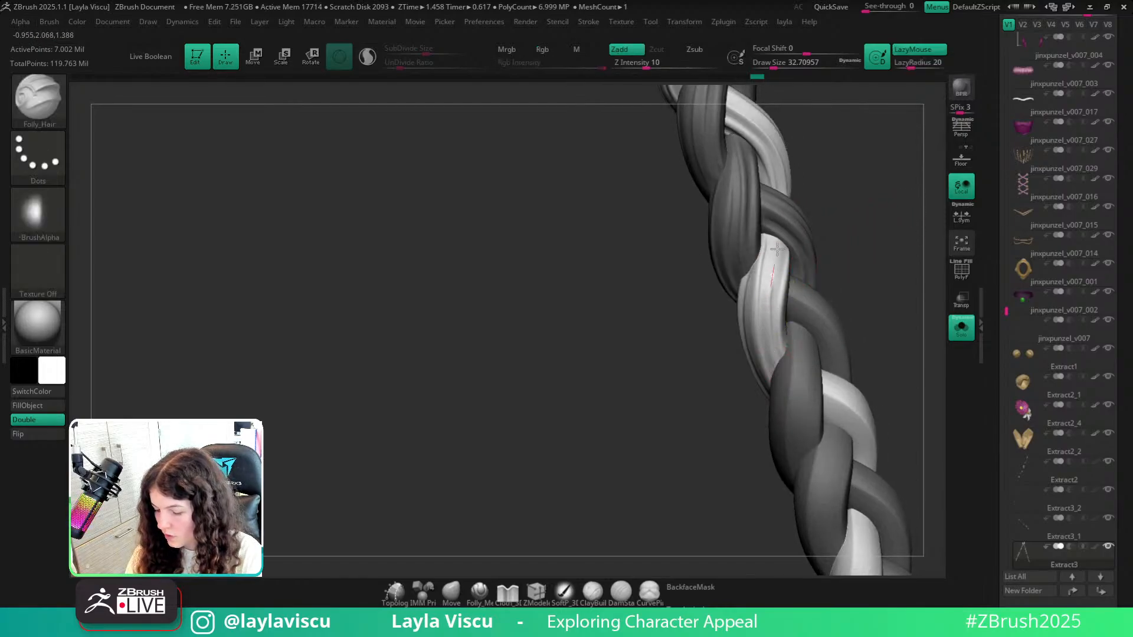
Recarve grooves along the same side of the unmasked lock, running toward its lower tip.
{"action": "mouse_move", "coordinate": [878, 261]}
{"action": "left_mouse_down"}
{"action": "mouse_move", "coordinate": [893, 281]}
{"action": "mouse_move", "coordinate": [813, 304]}
{"action": "left_mouse_up"}
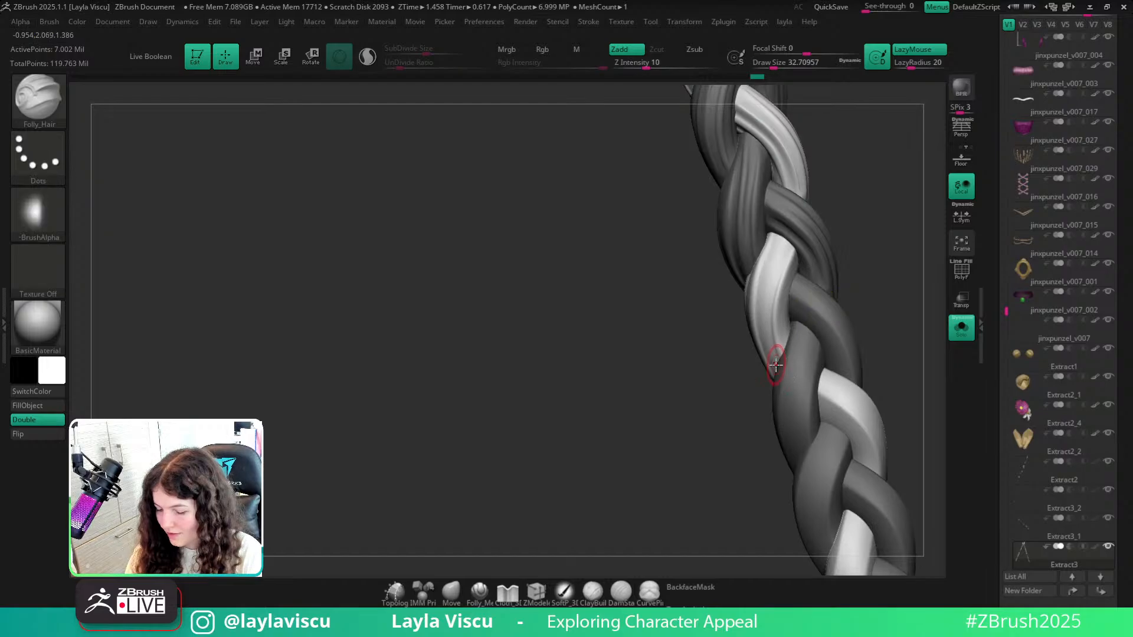
{"action": "left_click_drag", "start_coordinate": [880, 242], "coordinate": [777, 318]}
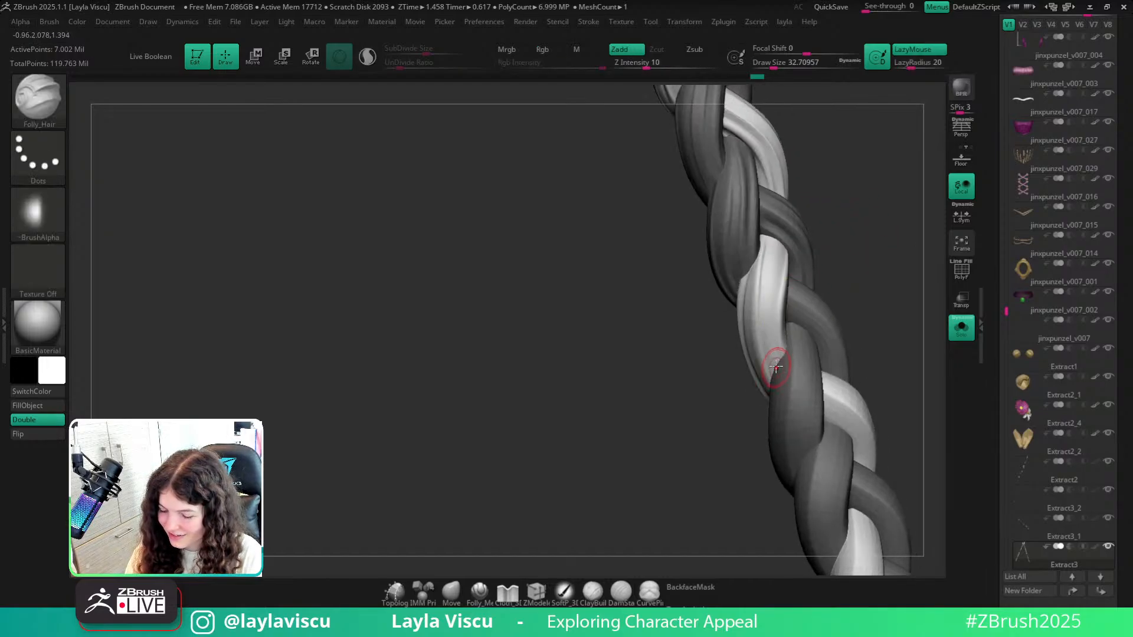
{"action": "left_click_drag", "start_coordinate": [777, 238], "coordinate": [778, 234]}
{"action": "mouse_move", "coordinate": [833, 213]}
{"action": "left_mouse_down"}
{"action": "mouse_move", "coordinate": [829, 271]}
{"action": "mouse_move", "coordinate": [773, 365]}
{"action": "left_mouse_up"}
{"action": "mouse_move", "coordinate": [900, 330]}
{"action": "left_mouse_down"}
{"action": "mouse_move", "coordinate": [883, 295]}
{"action": "mouse_move", "coordinate": [798, 324]}
{"action": "mouse_move", "coordinate": [792, 350]}
{"action": "left_mouse_up"}
{"action": "left_click_drag", "start_coordinate": [692, 417], "coordinate": [721, 409]}
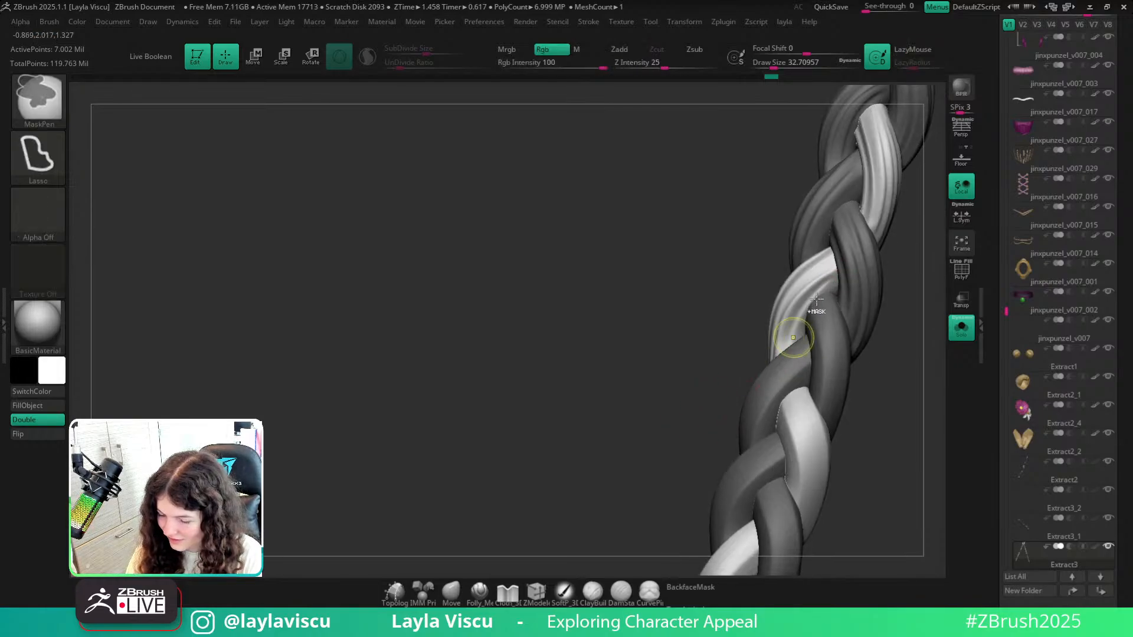
Groove the back of the unmasked lock and add another long groove down its front.
{"action": "left_click_drag", "start_coordinate": [832, 281], "coordinate": [795, 337]}
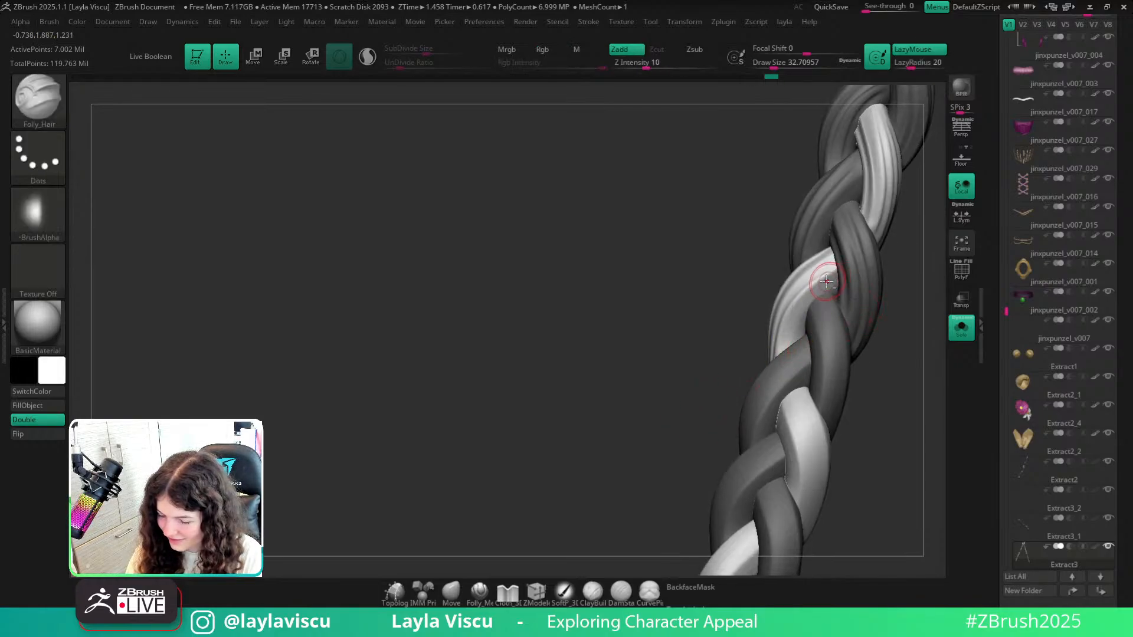
{"action": "left_click_drag", "start_coordinate": [907, 308], "coordinate": [958, 305]}
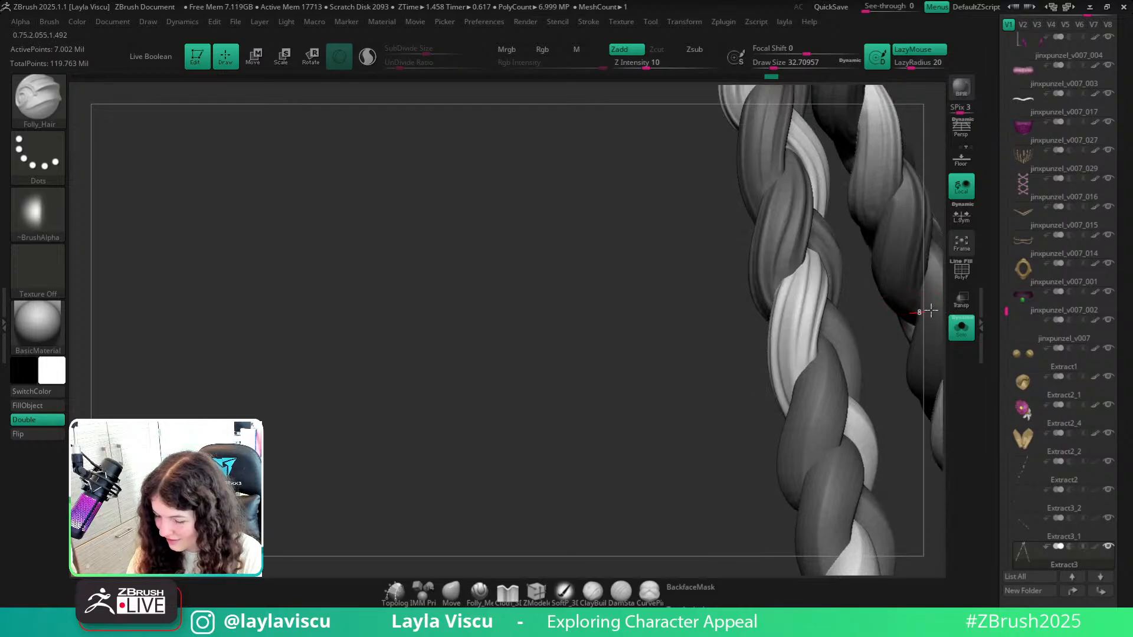
{"action": "left_click_drag", "start_coordinate": [880, 339], "coordinate": [348, 434]}
{"action": "left_click_drag", "start_coordinate": [794, 289], "coordinate": [761, 313]}
{"action": "left_click_drag", "start_coordinate": [692, 307], "coordinate": [694, 412]}
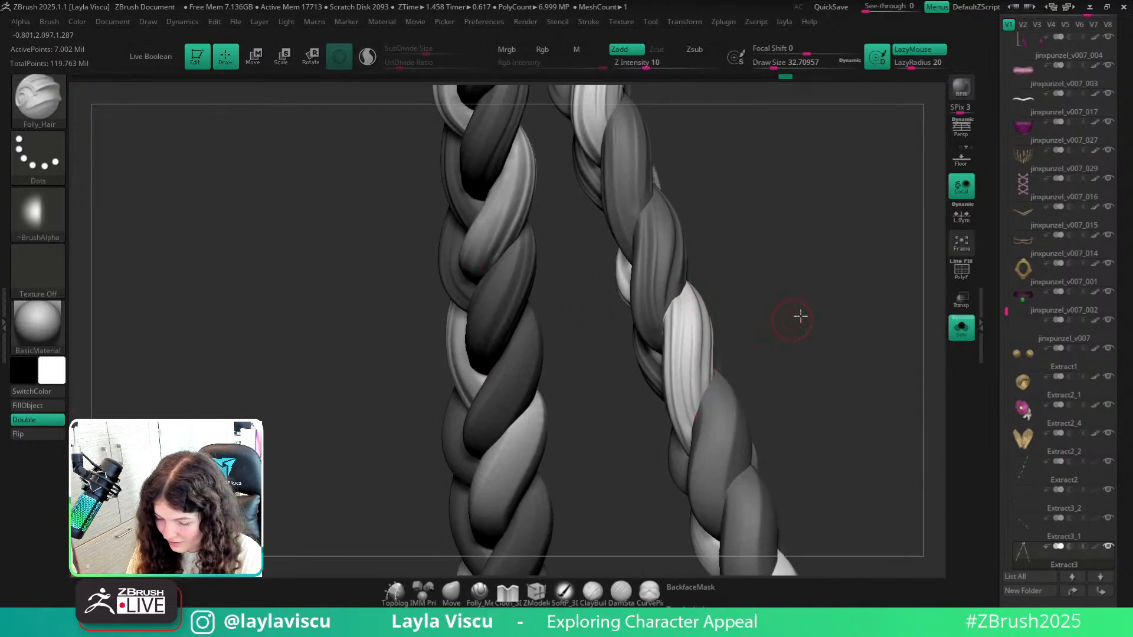
Undo the last stroke and carve a groove along the lock's inner edge below its upper tip.
{"action": "left_click_drag", "start_coordinate": [800, 316], "coordinate": [862, 321], "text": "shift"}
{"action": "right_click_drag", "start_coordinate": [752, 347], "coordinate": [745, 304], "text": "ctrl"}
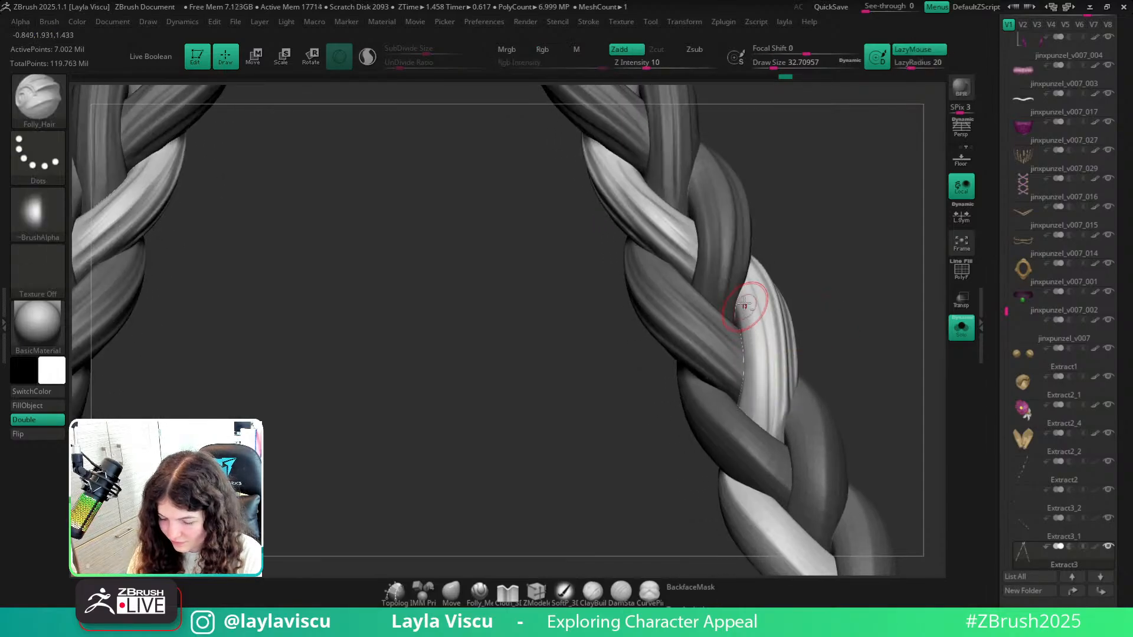
{"action": "mouse_move", "coordinate": [827, 334]}
{"action": "right_mouse_down", "text": "ctrl"}
{"action": "mouse_move", "coordinate": [805, 291]}
{"action": "mouse_move", "coordinate": [816, 284]}
{"action": "mouse_move", "coordinate": [833, 353]}
{"action": "right_mouse_up", "text": "ctrl"}
{"action": "left_click_drag", "start_coordinate": [840, 338], "coordinate": [809, 327]}
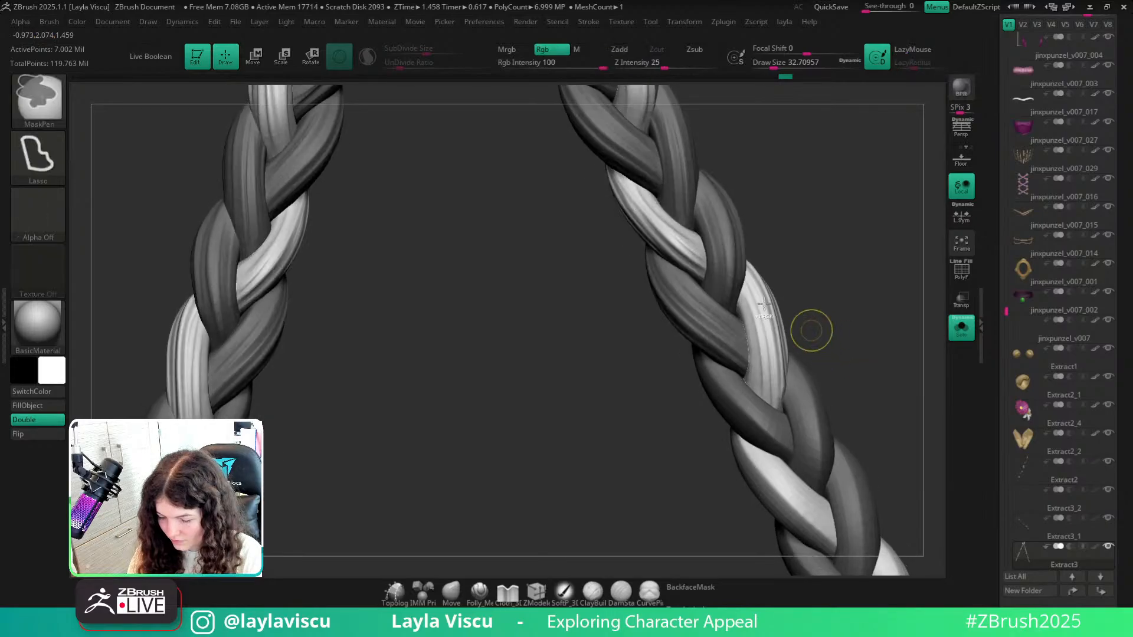
{"action": "key", "text": "ctrl+z"}
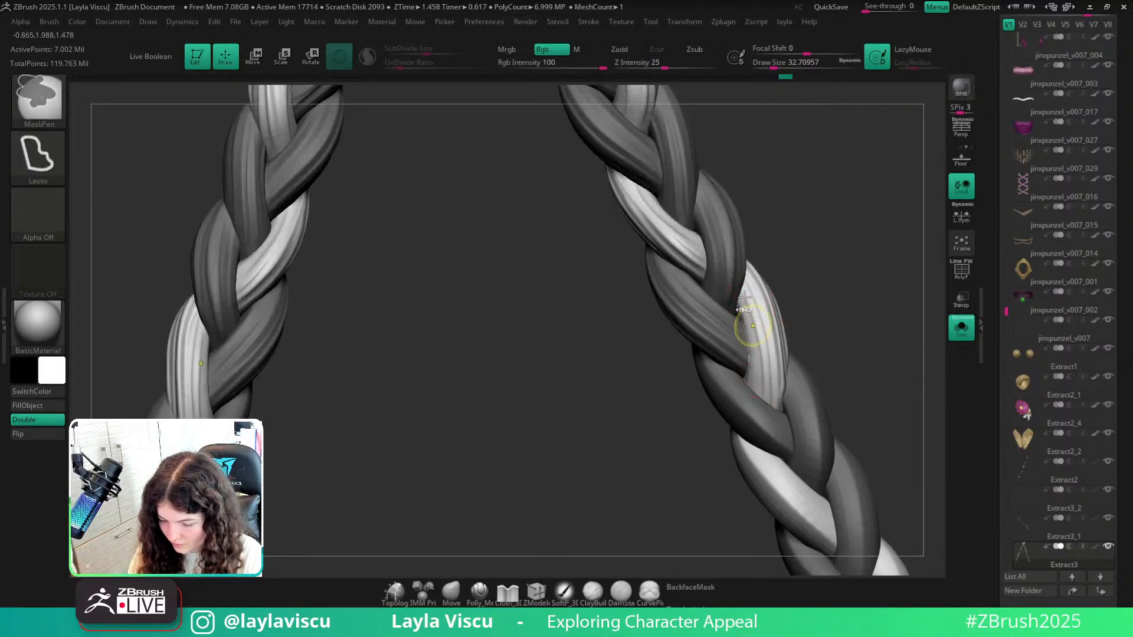
{"action": "left_click_drag", "start_coordinate": [748, 303], "coordinate": [760, 368]}
{"action": "mouse_move", "coordinate": [845, 332]}
{"action": "right_mouse_down", "text": "ctrl"}
{"action": "mouse_move", "coordinate": [855, 370]}
{"action": "mouse_move", "coordinate": [799, 271]}
{"action": "right_mouse_up", "text": "ctrl"}
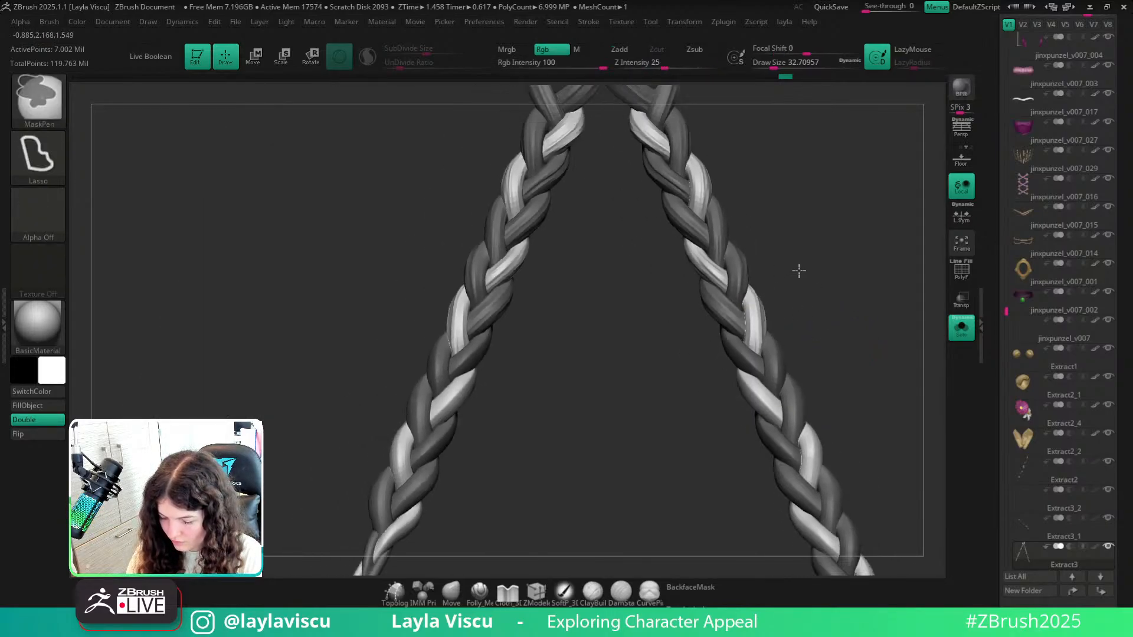
{"action": "left_click_drag", "start_coordinate": [799, 271], "coordinate": [796, 313]}
Adjust the shape of the newly grooved lock with the Move brush.
{"action": "left_click", "coordinate": [452, 591]}
{"action": "right_click_drag", "start_coordinate": [736, 328], "coordinate": [759, 391], "text": "ctrl"}
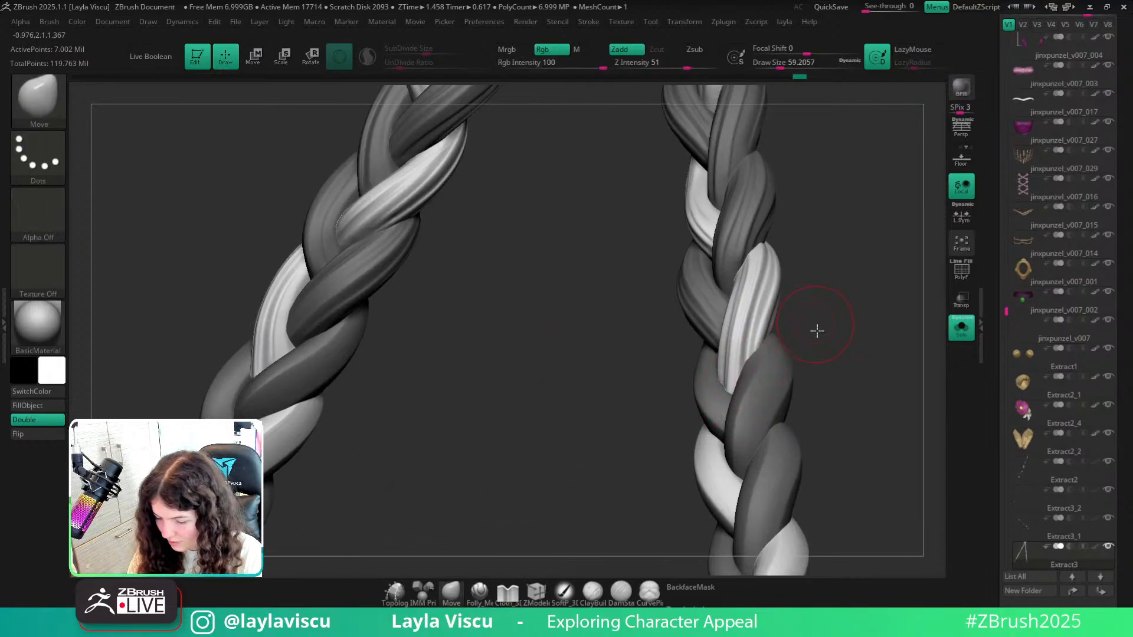
{"action": "left_click_drag", "start_coordinate": [817, 331], "coordinate": [837, 374]}
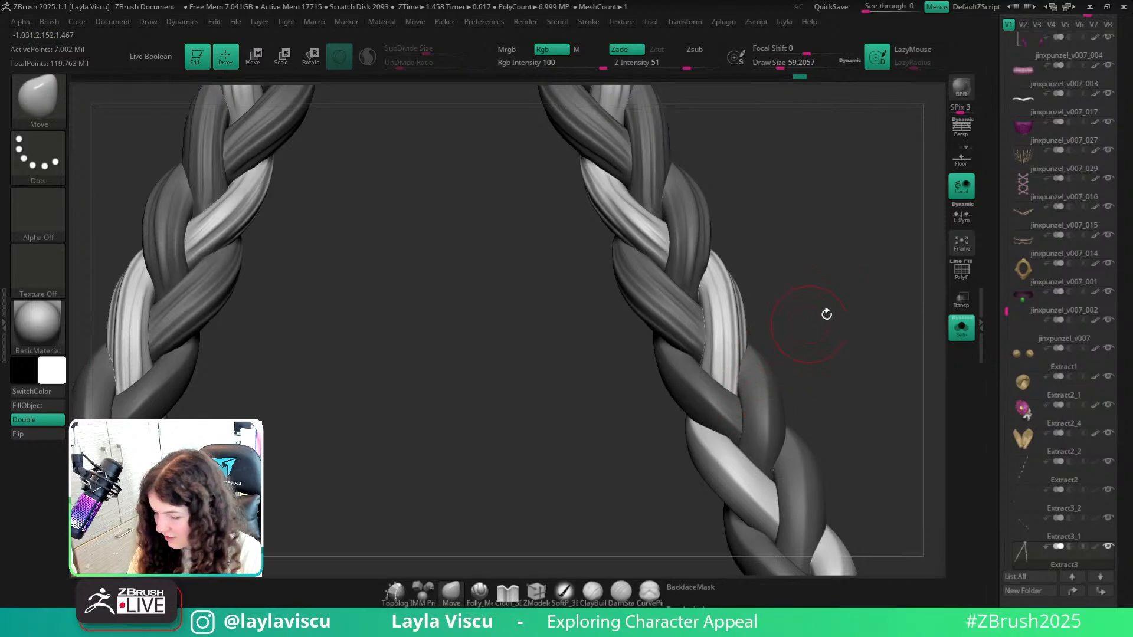
{"action": "mouse_move", "coordinate": [826, 315]}
{"action": "left_mouse_down"}
{"action": "mouse_move", "coordinate": [827, 374]}
{"action": "mouse_move", "coordinate": [791, 359]}
{"action": "mouse_move", "coordinate": [802, 351]}
{"action": "mouse_move", "coordinate": [815, 363]}
{"action": "left_mouse_up"}
Clear the mask and switch back to the Folly_Hair brush with a draw size of about 34.8.
{"action": "key", "text": "b"}
{"action": "key", "text": "h"}
{"action": "key", "text": "s"}
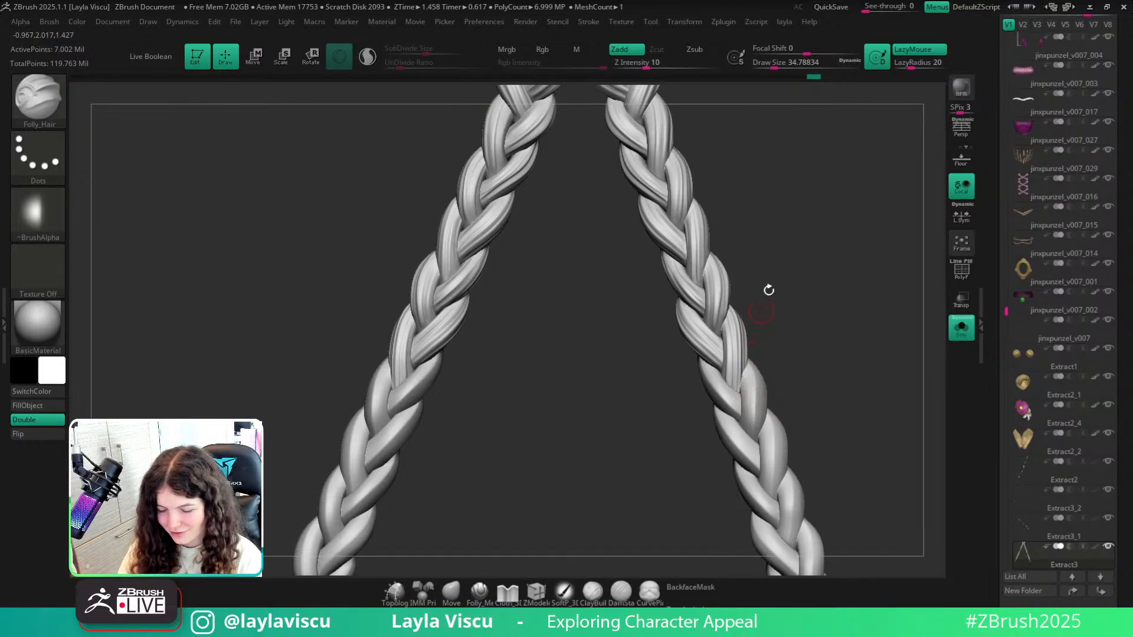
Isolate the next smooth strand below the grooved section on the braid's back and carve several long grooves along its bend.
{"action": "mouse_move", "coordinate": [769, 290]}
{"action": "left_mouse_down"}
{"action": "mouse_move", "coordinate": [728, 260]}
{"action": "mouse_move", "coordinate": [857, 356]}
{"action": "mouse_move", "coordinate": [758, 307]}
{"action": "left_mouse_up"}
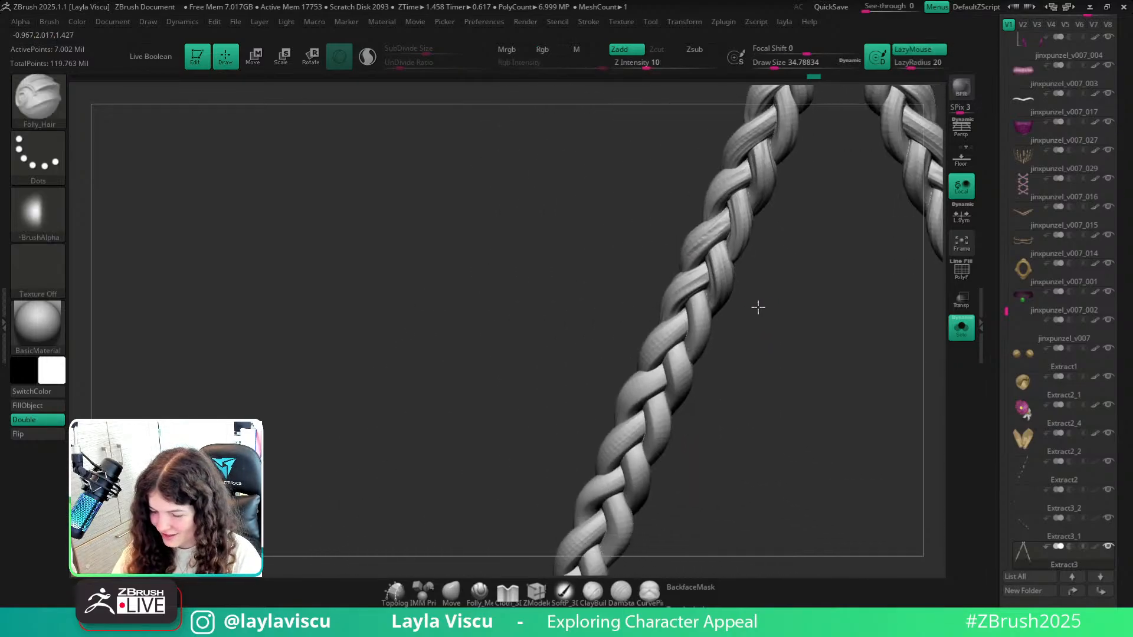
{"action": "right_click_drag", "start_coordinate": [759, 307], "coordinate": [702, 334]}
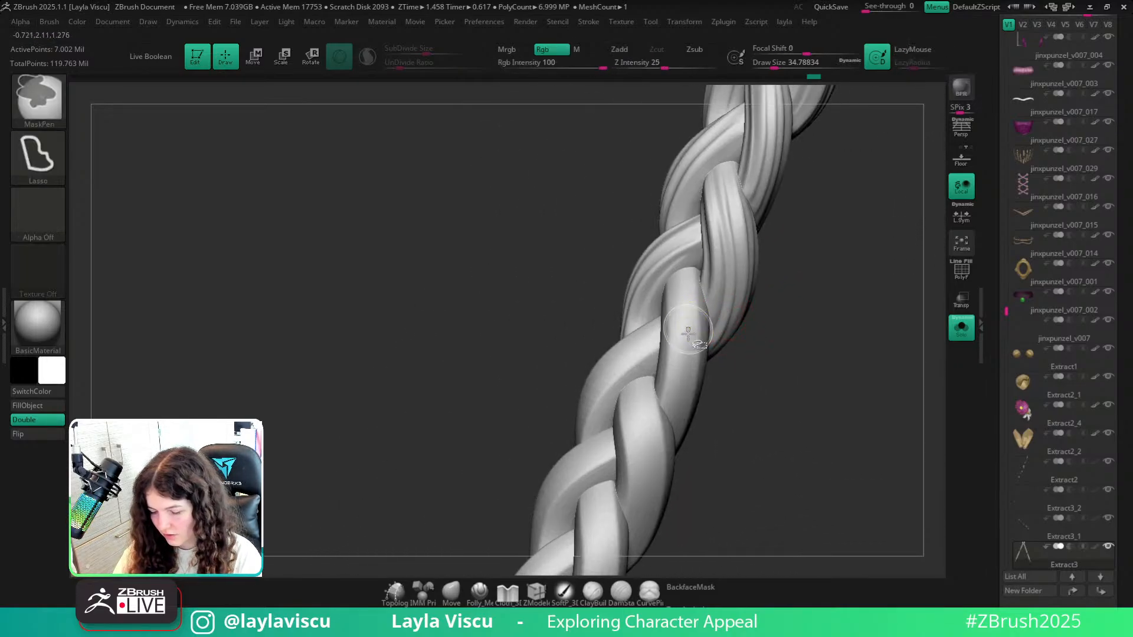
{"action": "left_click", "coordinate": [689, 333], "text": "ctrl+shift"}
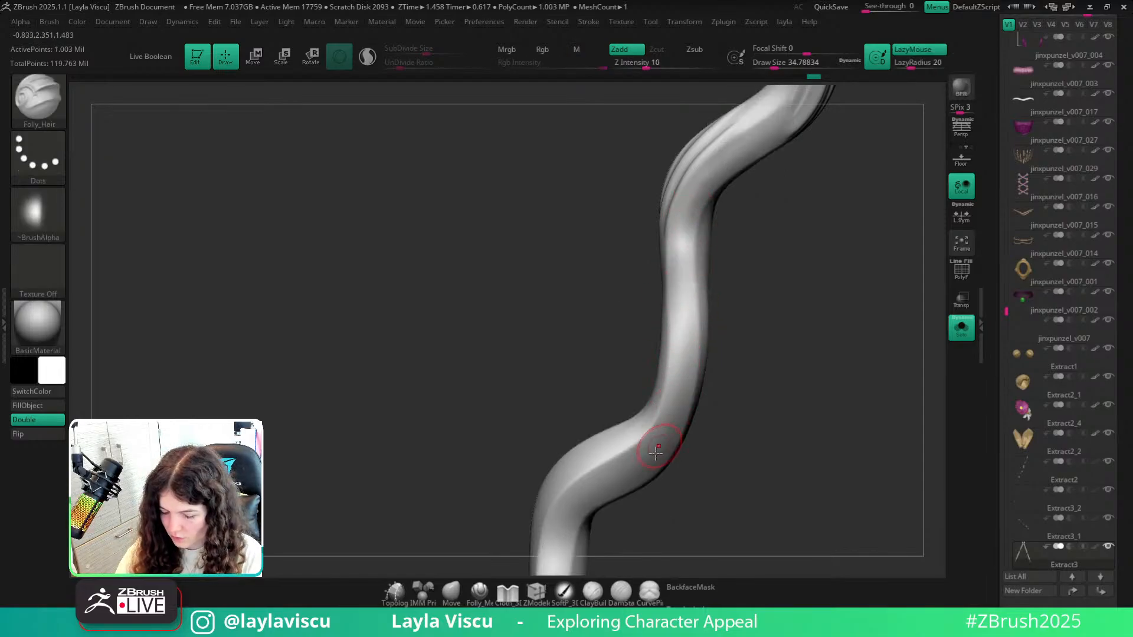
{"action": "mouse_move", "coordinate": [656, 454]}
{"action": "left_mouse_down"}
{"action": "mouse_move", "coordinate": [678, 387]}
{"action": "mouse_move", "coordinate": [688, 248]}
{"action": "mouse_move", "coordinate": [716, 160]}
{"action": "left_mouse_up"}
{"action": "left_click_drag", "start_coordinate": [791, 236], "coordinate": [734, 257]}
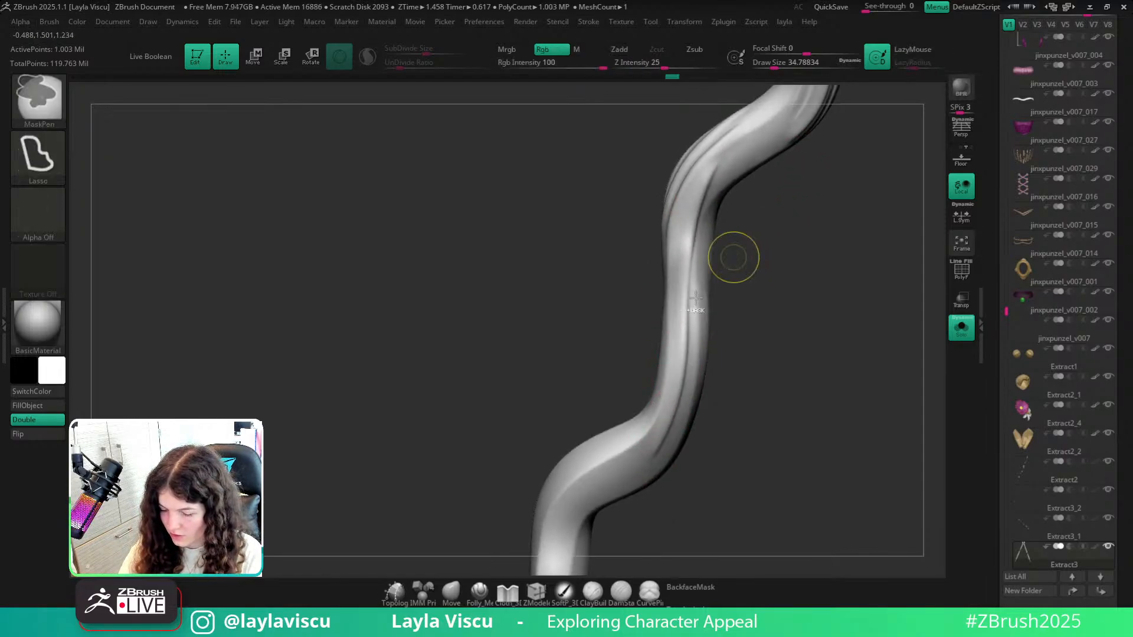
{"action": "mouse_move", "coordinate": [669, 468]}
{"action": "left_mouse_down"}
{"action": "mouse_move", "coordinate": [678, 303]}
{"action": "mouse_move", "coordinate": [748, 131]}
{"action": "left_mouse_up"}
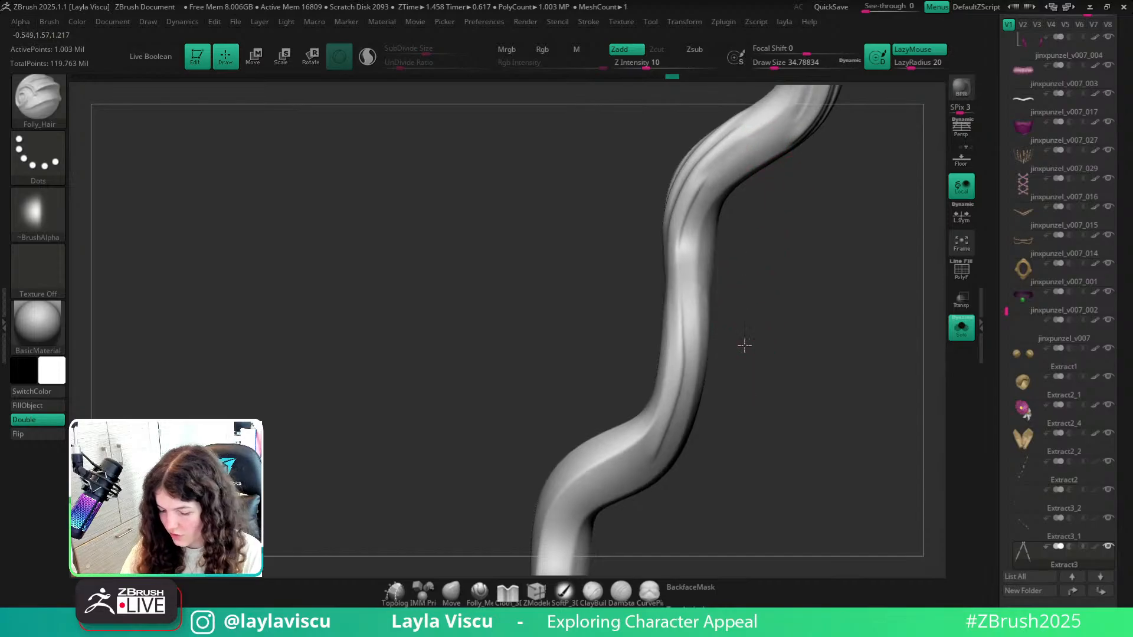
{"action": "left_click_drag", "start_coordinate": [645, 468], "coordinate": [750, 145]}
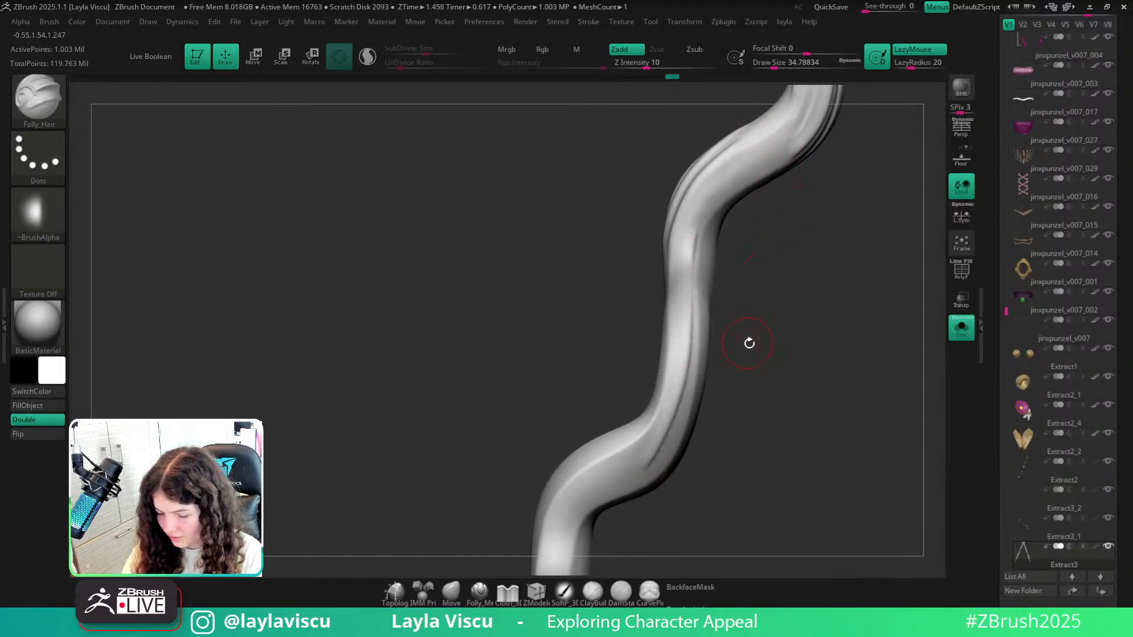
Undo the trial strokes on the isolated strand, recarve its long groove along the bend, and show all the braid strands again.
{"action": "left_click_drag", "start_coordinate": [750, 343], "coordinate": [749, 354]}
{"action": "left_click_drag", "start_coordinate": [630, 462], "coordinate": [755, 156]}
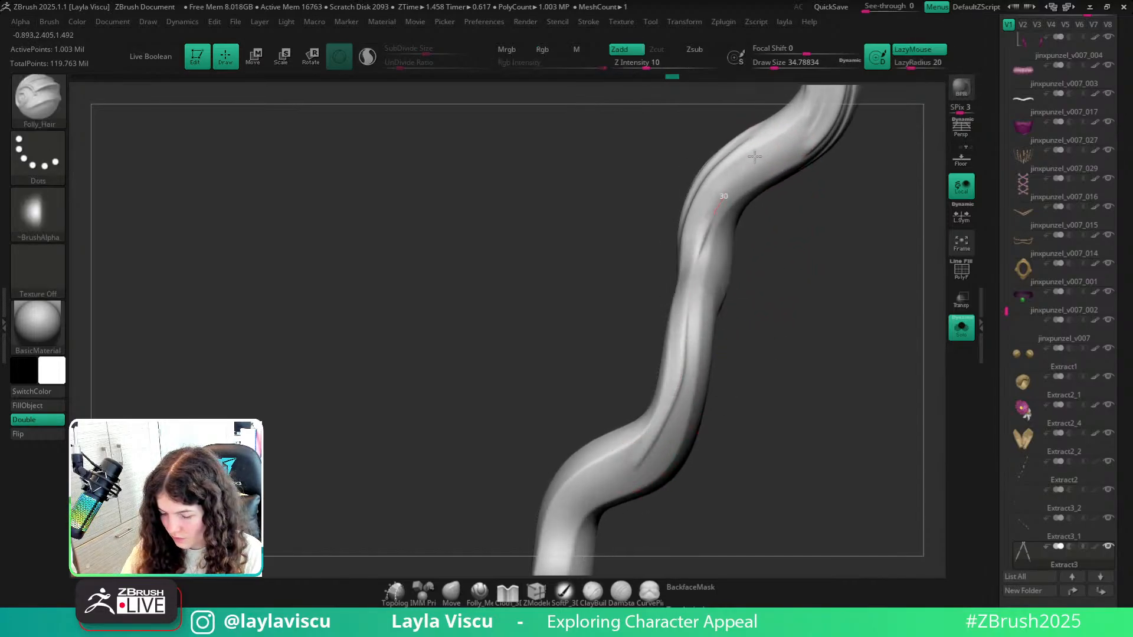
{"action": "key", "text": "ctrl+z"}
{"action": "mouse_move", "coordinate": [619, 468]}
{"action": "left_mouse_down"}
{"action": "mouse_move", "coordinate": [693, 278]}
{"action": "mouse_move", "coordinate": [748, 213]}
{"action": "left_mouse_up"}
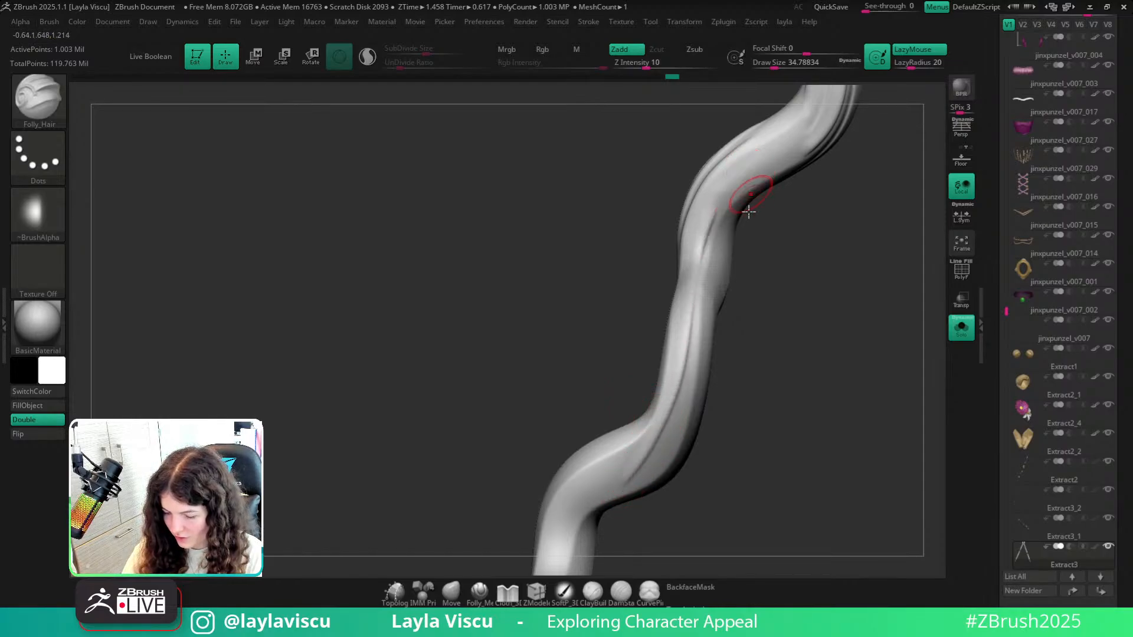
{"action": "key", "text": "ctrl+z"}
{"action": "mouse_move", "coordinate": [608, 479]}
{"action": "left_mouse_down"}
{"action": "mouse_move", "coordinate": [683, 337]}
{"action": "mouse_move", "coordinate": [797, 171]}
{"action": "left_mouse_up"}
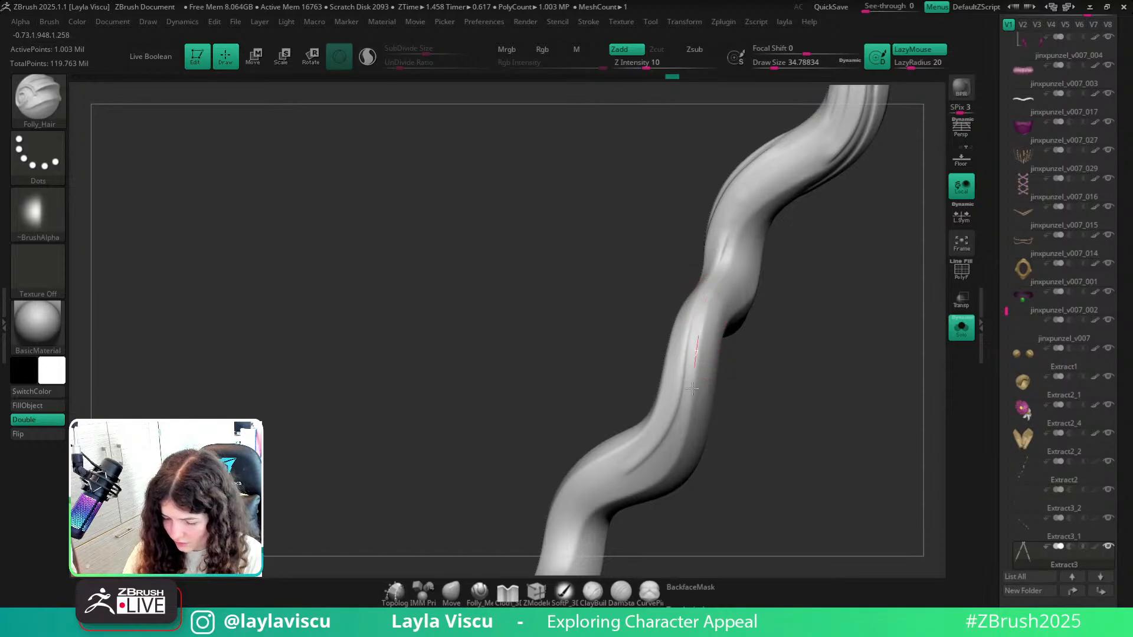
{"action": "left_click_drag", "start_coordinate": [692, 388], "coordinate": [623, 488]}
{"action": "left_click_drag", "start_coordinate": [946, 348], "coordinate": [874, 376]}
{"action": "left_click", "coordinate": [827, 423], "text": "ctrl+shift"}
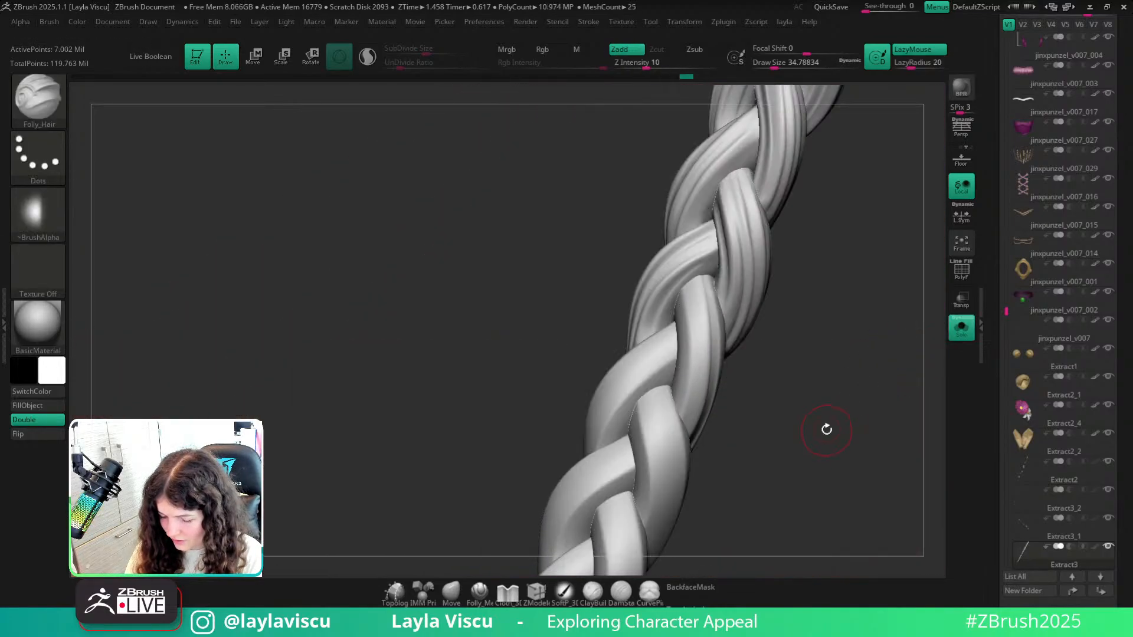
Isolate the same strand from a turned view, undo its last stroke, carve a long groove down it, and unhide the braids.
{"action": "mouse_move", "coordinate": [826, 427]}
{"action": "left_mouse_down"}
{"action": "mouse_move", "coordinate": [797, 398]}
{"action": "mouse_move", "coordinate": [799, 423]}
{"action": "mouse_move", "coordinate": [845, 465]}
{"action": "mouse_move", "coordinate": [832, 458]}
{"action": "mouse_move", "coordinate": [845, 433]}
{"action": "left_mouse_up"}
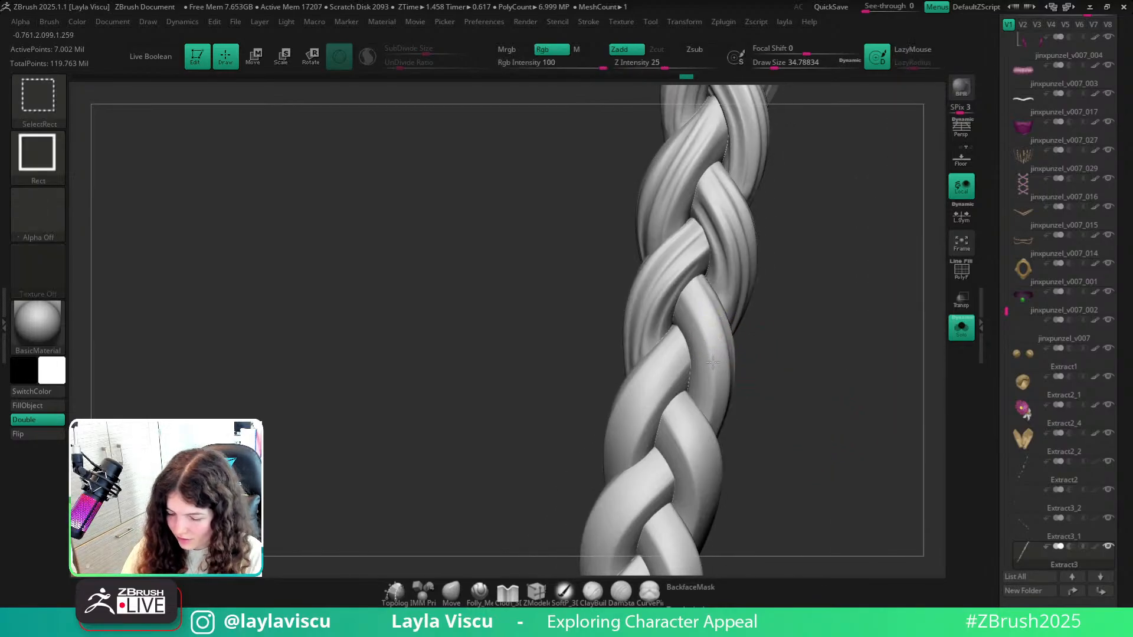
{"action": "left_click", "coordinate": [712, 341], "text": "ctrl+shift"}
{"action": "left_click_drag", "start_coordinate": [794, 336], "coordinate": [759, 324]}
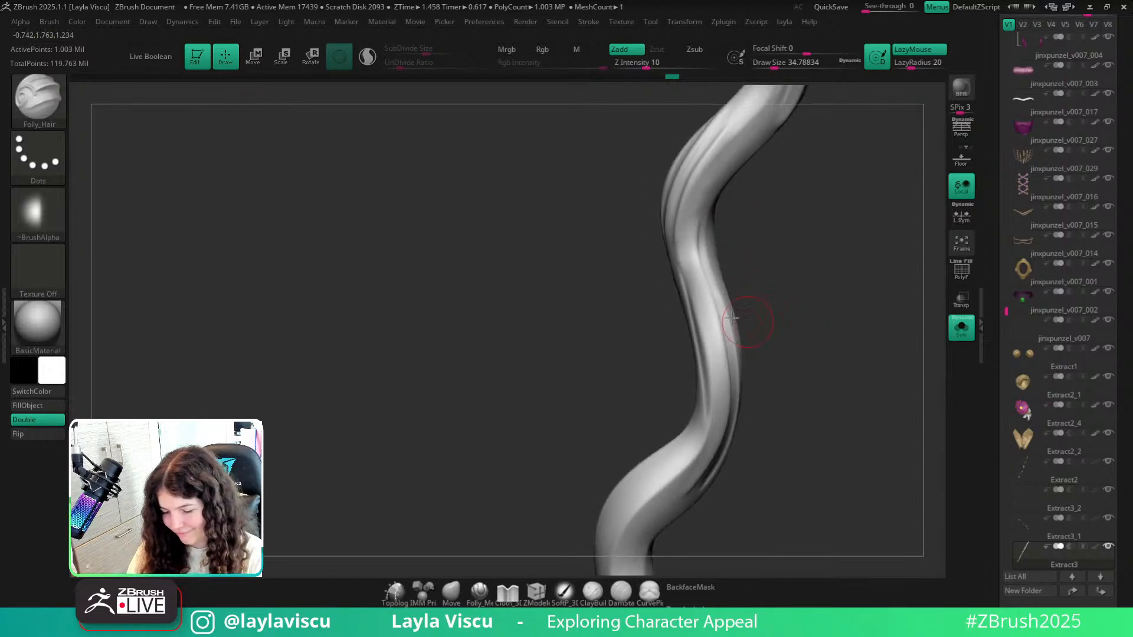
{"action": "key", "text": "ctrl+z"}
{"action": "mouse_move", "coordinate": [692, 253]}
{"action": "left_mouse_down"}
{"action": "mouse_move", "coordinate": [706, 469]}
{"action": "mouse_move", "coordinate": [689, 499]}
{"action": "left_mouse_up"}
{"action": "left_click", "coordinate": [831, 364], "text": "ctrl+shift"}
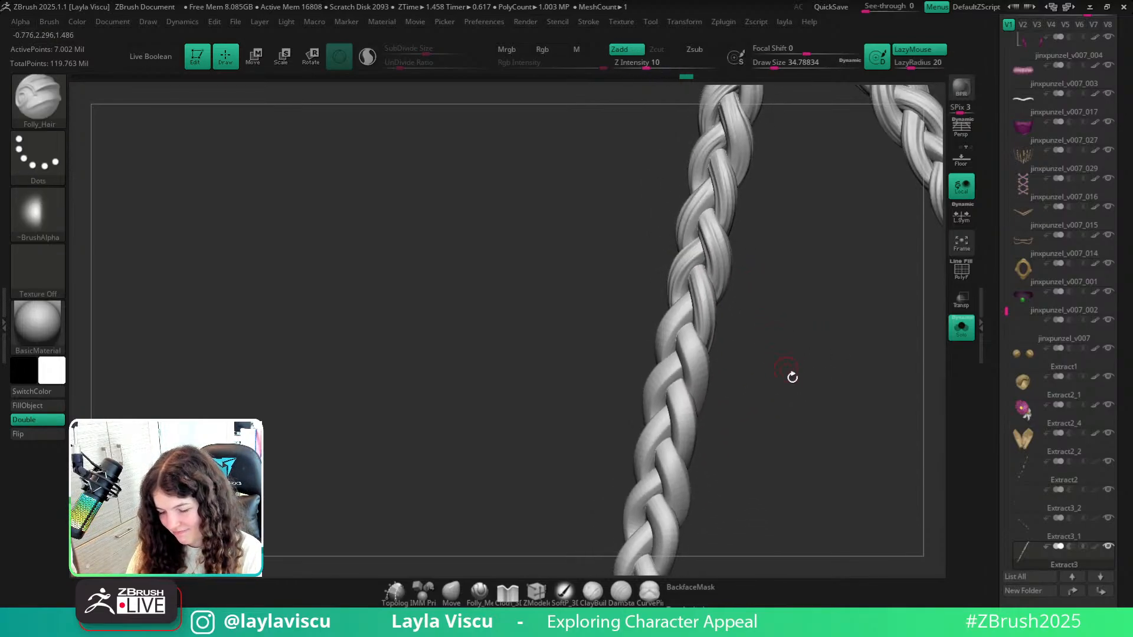
Isolate the strand from the opposite side of the braid, groove the lock's outer curve, and unhide the remaining strands.
{"action": "left_click_drag", "start_coordinate": [737, 290], "coordinate": [807, 292]}
{"action": "right_click_drag", "start_coordinate": [688, 301], "coordinate": [777, 300], "text": "ctrl"}
{"action": "left_click_drag", "start_coordinate": [778, 301], "coordinate": [806, 298]}
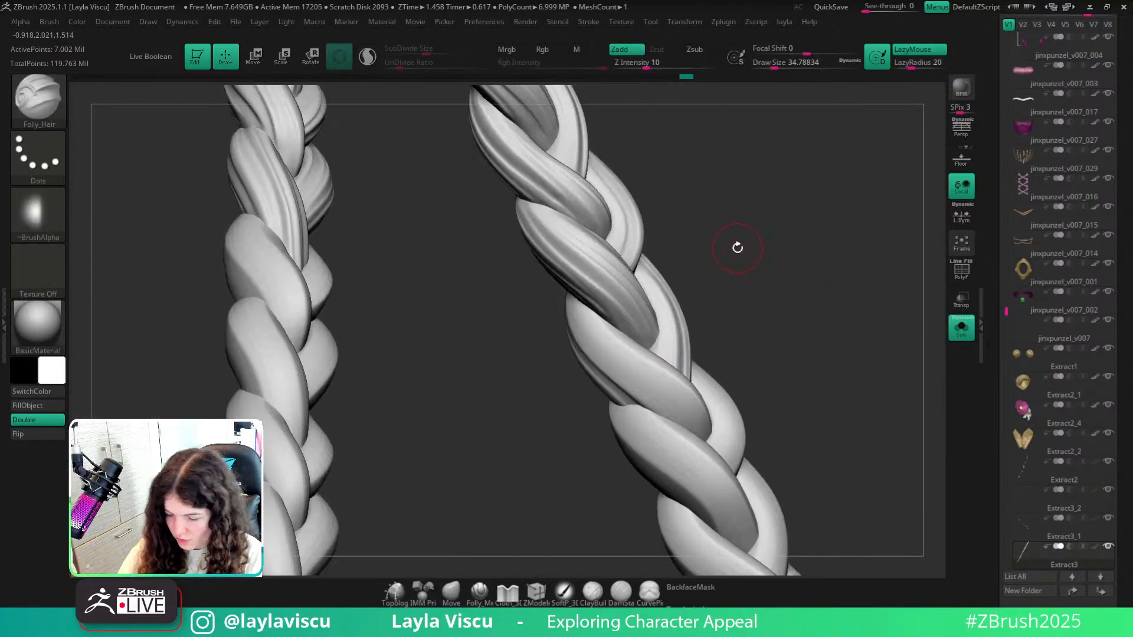
{"action": "mouse_move", "coordinate": [842, 375]}
{"action": "left_mouse_down"}
{"action": "mouse_move", "coordinate": [857, 372]}
{"action": "mouse_move", "coordinate": [859, 387]}
{"action": "left_mouse_up"}
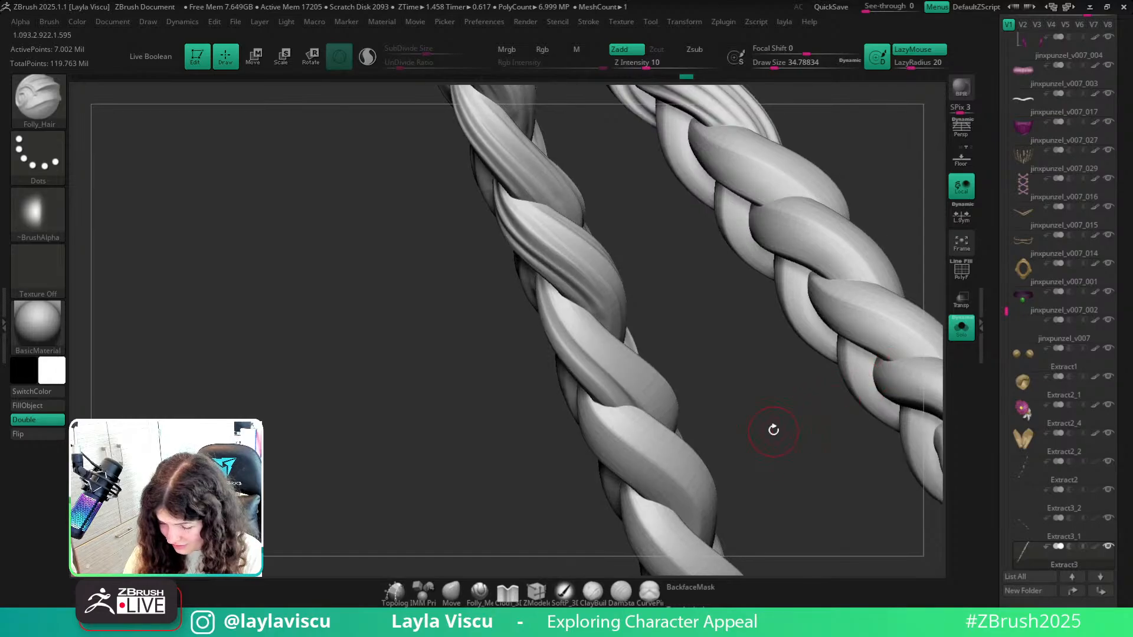
{"action": "left_click_drag", "start_coordinate": [772, 431], "coordinate": [672, 371]}
{"action": "left_click", "coordinate": [672, 370], "text": "ctrl+shift"}
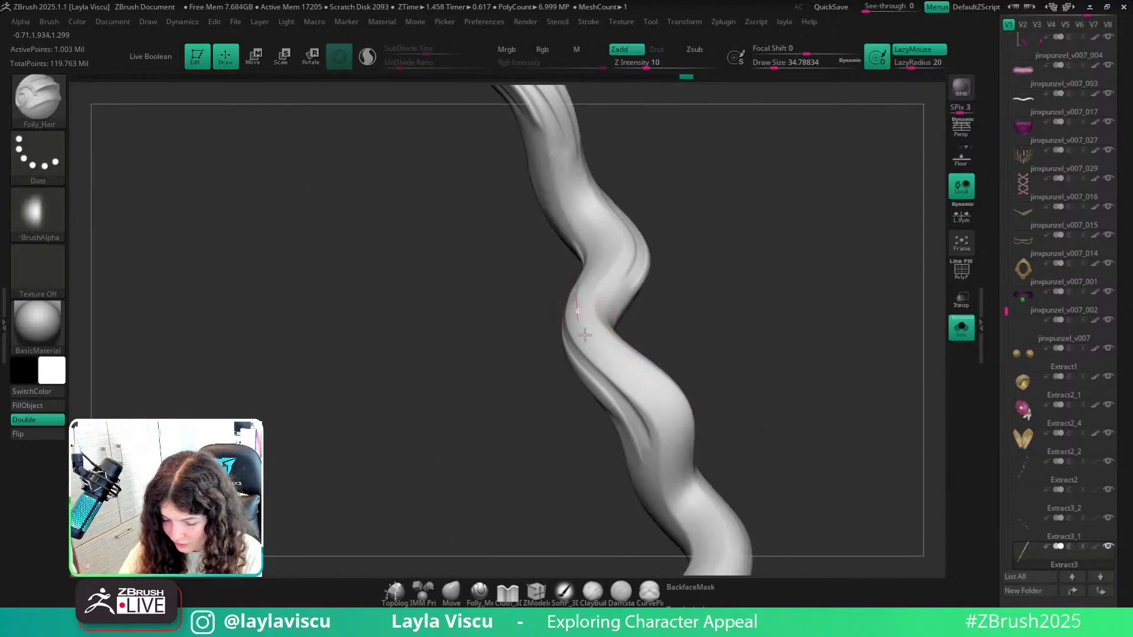
{"action": "left_click_drag", "start_coordinate": [731, 407], "coordinate": [706, 402]}
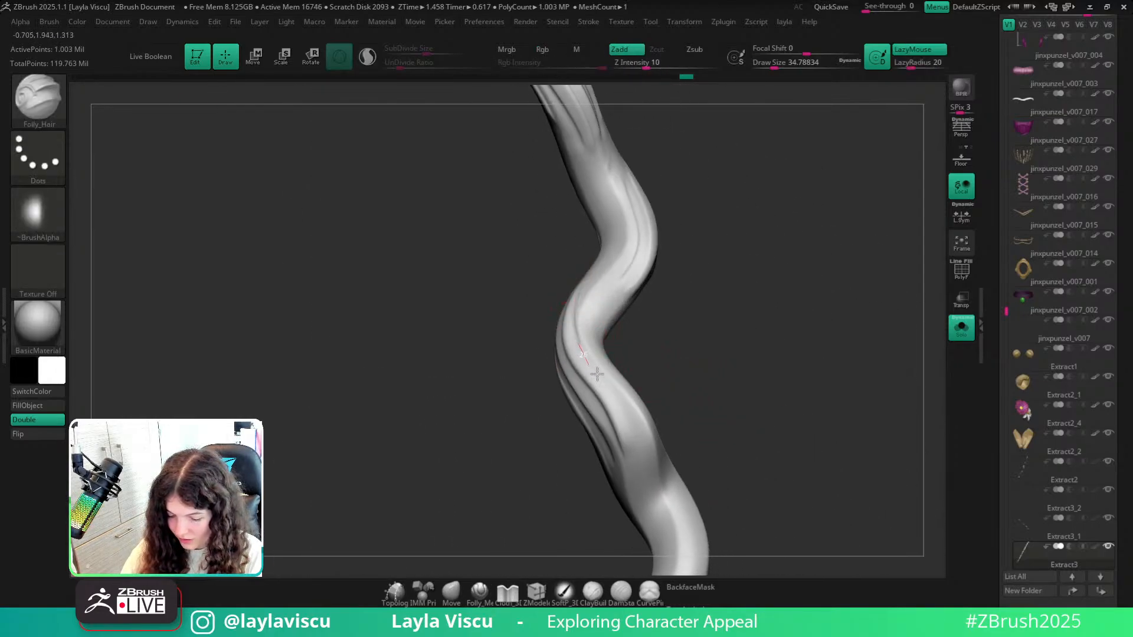
{"action": "key", "text": "ctrl+shift"}
{"action": "left_click", "coordinate": [768, 353], "text": "ctrl+shift"}
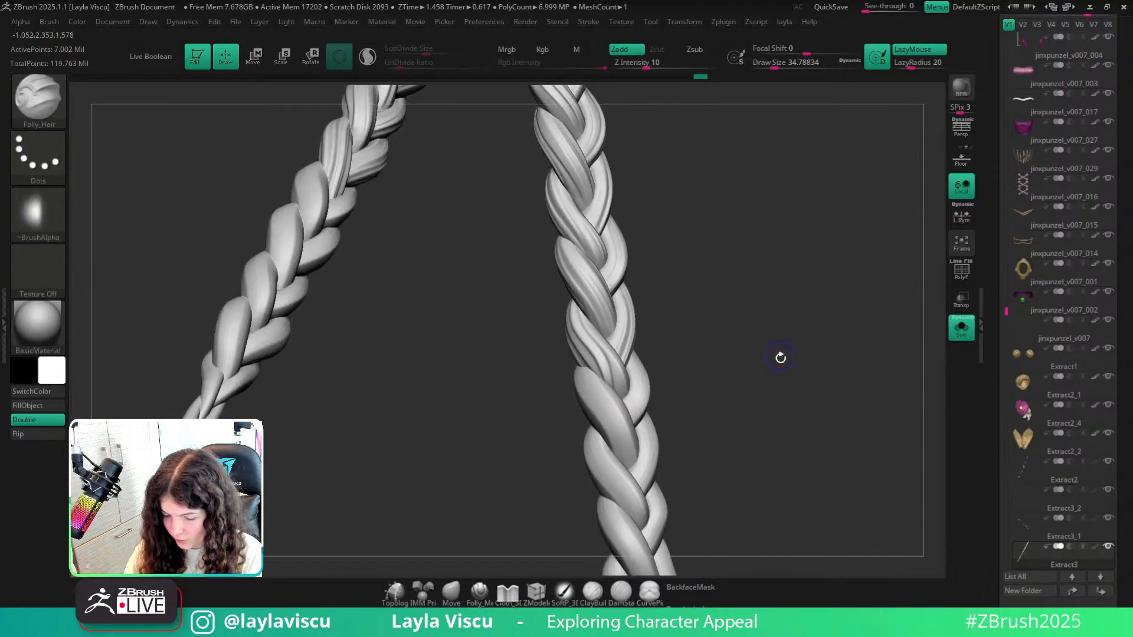
Isolate the partly grooved strand from the braid's front, carve a long groove along its diagonal lock, and unhide the rest.
{"action": "right_click_drag", "start_coordinate": [779, 356], "coordinate": [809, 418], "text": "shift"}
{"action": "right_click_drag", "start_coordinate": [710, 392], "coordinate": [802, 358], "text": "ctrl"}
{"action": "mouse_move", "coordinate": [806, 351]}
{"action": "left_mouse_down"}
{"action": "mouse_move", "coordinate": [819, 361]}
{"action": "mouse_move", "coordinate": [752, 326]}
{"action": "left_mouse_up"}
{"action": "left_click", "coordinate": [590, 342], "text": "ctrl+shift"}
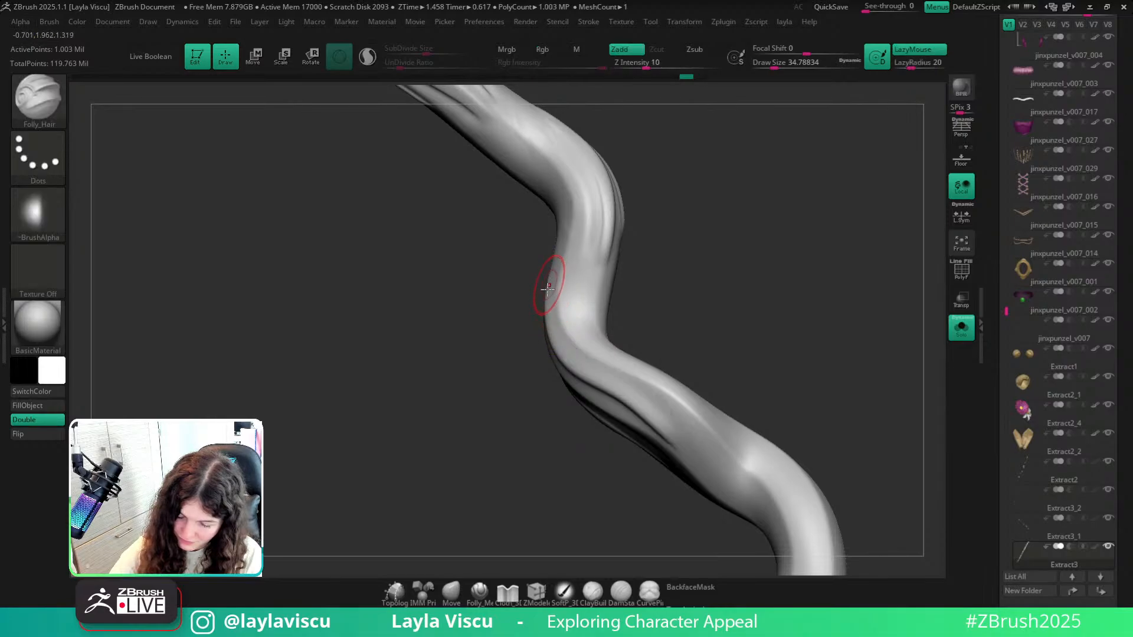
{"action": "mouse_move", "coordinate": [567, 245]}
{"action": "left_mouse_down"}
{"action": "mouse_move", "coordinate": [556, 305]}
{"action": "mouse_move", "coordinate": [701, 437]}
{"action": "left_mouse_up"}
{"action": "mouse_move", "coordinate": [784, 389]}
{"action": "left_mouse_down"}
{"action": "mouse_move", "coordinate": [796, 409]}
{"action": "mouse_move", "coordinate": [816, 369]}
{"action": "mouse_move", "coordinate": [862, 413]}
{"action": "mouse_move", "coordinate": [832, 360]}
{"action": "left_mouse_up"}
{"action": "left_click", "coordinate": [848, 352], "text": "ctrl+shift"}
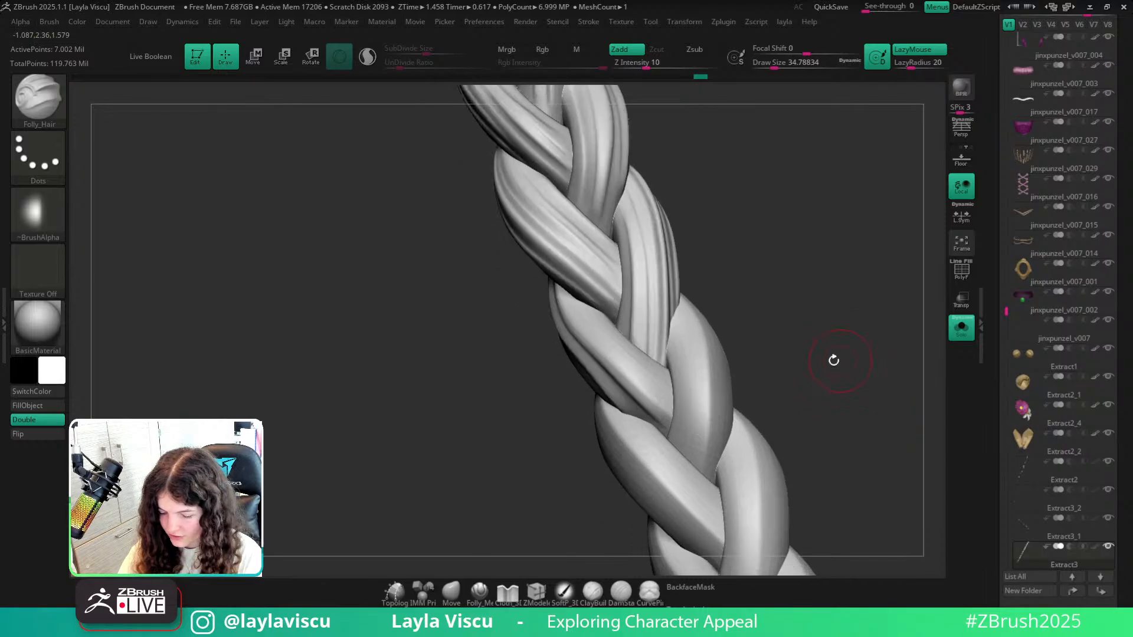
Isolate the strand again, add grooves across the front of its diagonal lock, and bring back the full braids.
{"action": "left_click", "coordinate": [596, 328], "text": "ctrl+shift"}
{"action": "left_click_drag", "start_coordinate": [568, 281], "coordinate": [730, 424]}
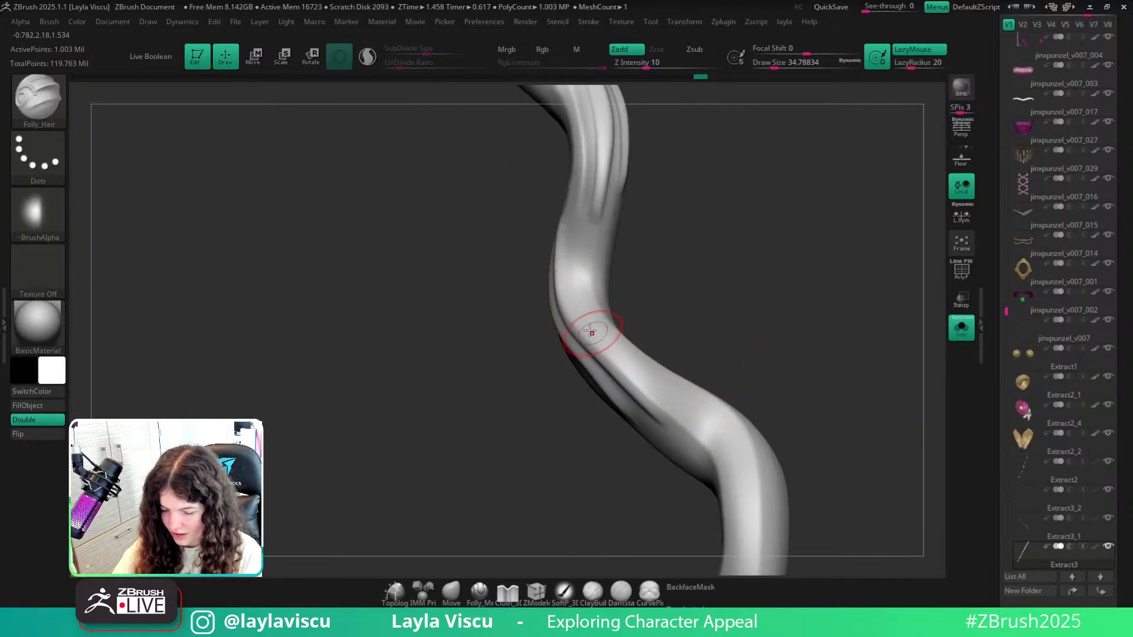
{"action": "mouse_move", "coordinate": [580, 311]}
{"action": "left_mouse_down"}
{"action": "mouse_move", "coordinate": [648, 382]}
{"action": "mouse_move", "coordinate": [695, 392]}
{"action": "left_mouse_up"}
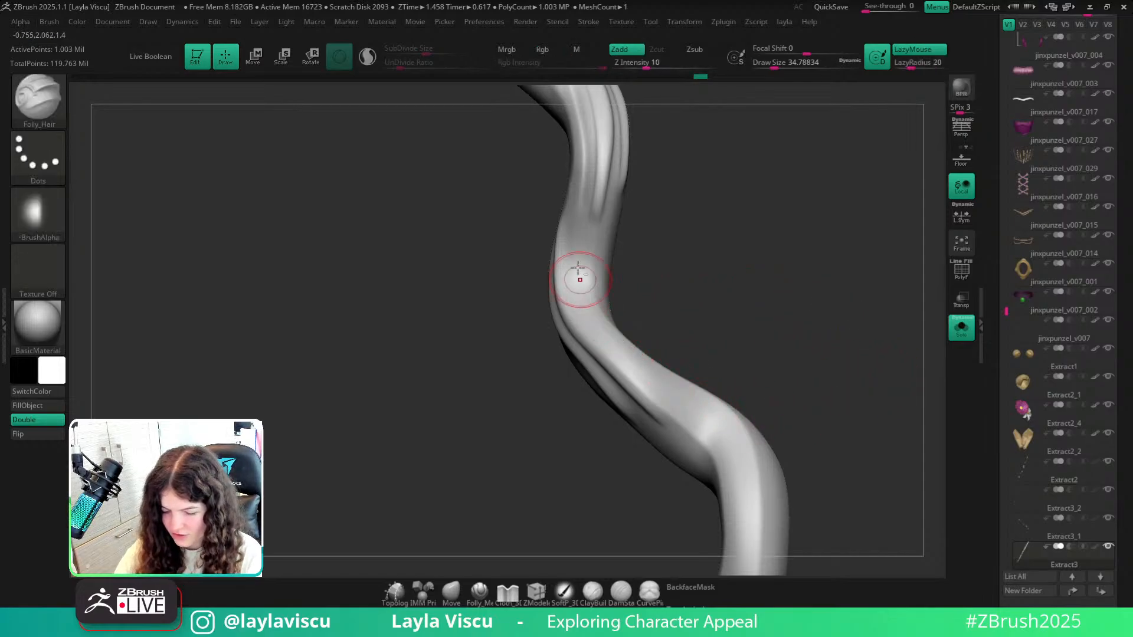
{"action": "mouse_move", "coordinate": [576, 273]}
{"action": "left_mouse_down"}
{"action": "mouse_move", "coordinate": [590, 334]}
{"action": "mouse_move", "coordinate": [718, 405]}
{"action": "mouse_move", "coordinate": [622, 360]}
{"action": "left_mouse_up"}
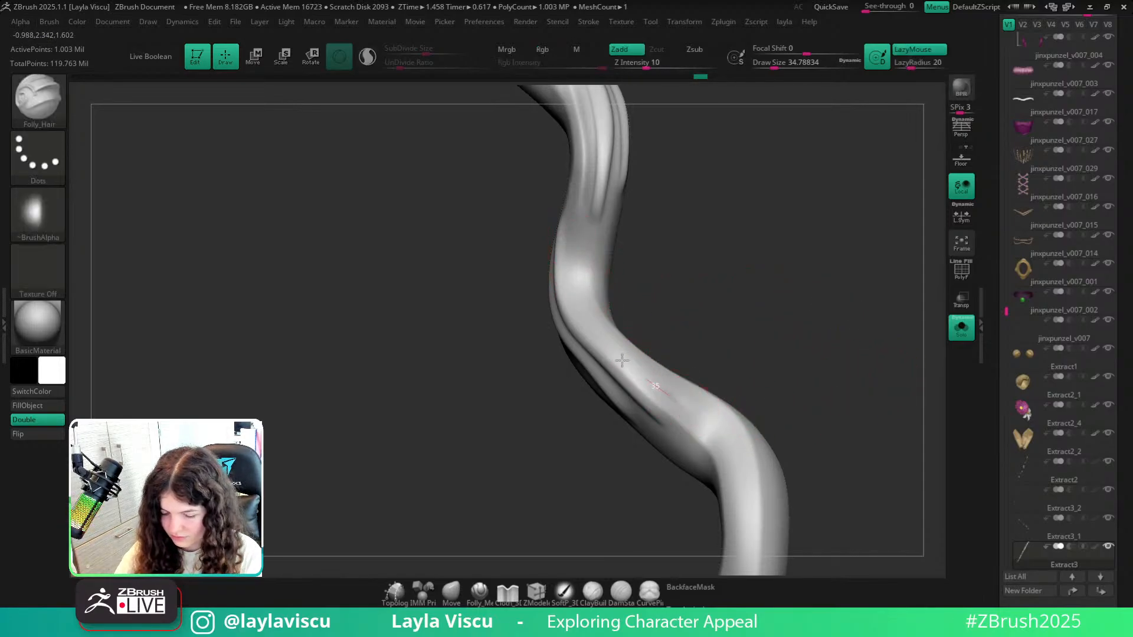
{"action": "key", "text": "ctrl+shift"}
{"action": "left_click", "coordinate": [678, 307], "text": "ctrl+shift"}
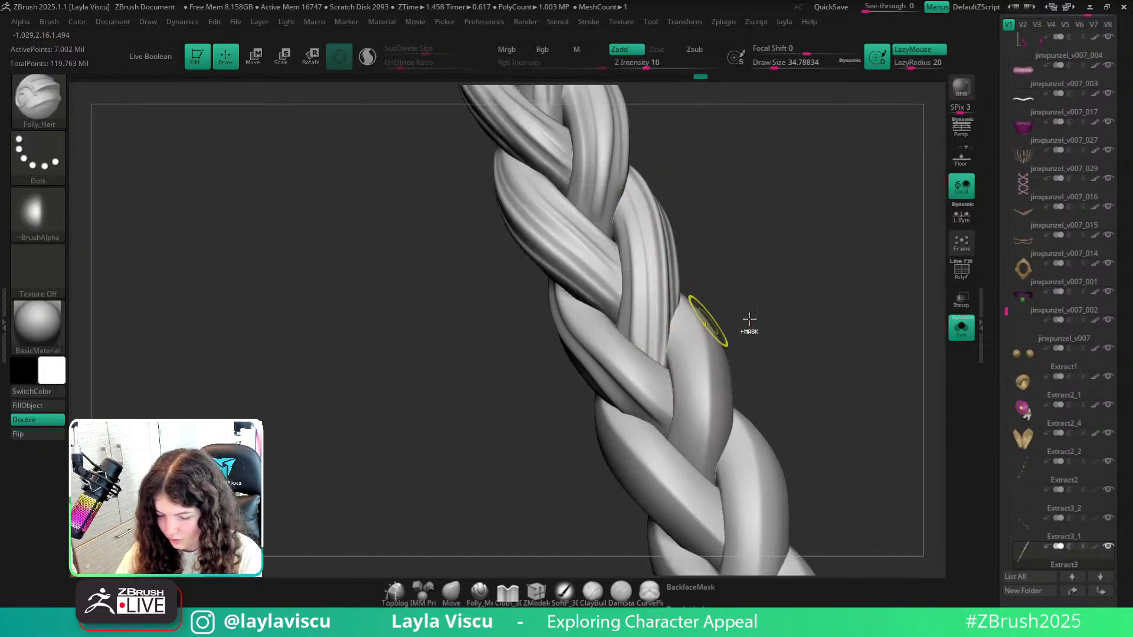
Reshape the newly grooved diagonal lock with the Move brush, enlarging the draw size to about 90.
{"action": "left_click", "coordinate": [452, 591]}
{"action": "key", "text": "s"}
{"action": "left_click_drag", "start_coordinate": [639, 365], "coordinate": [648, 370]}
{"action": "right_click_drag", "start_coordinate": [638, 389], "coordinate": [650, 384], "text": "ctrl"}
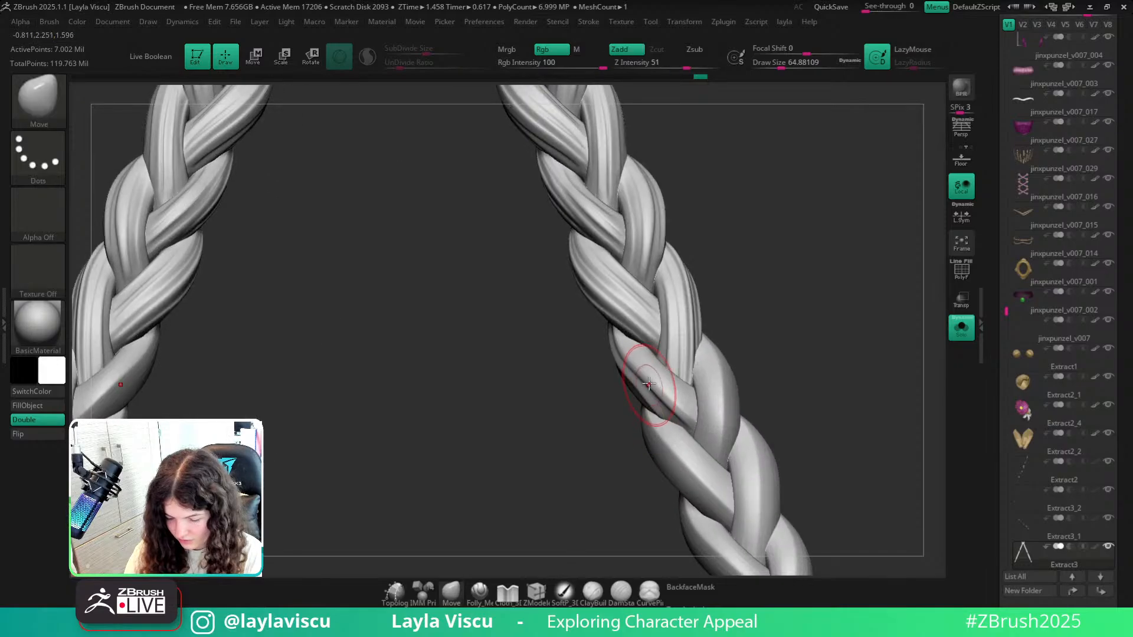
{"action": "key", "text": "s"}
{"action": "left_click_drag", "start_coordinate": [661, 375], "coordinate": [668, 373]}
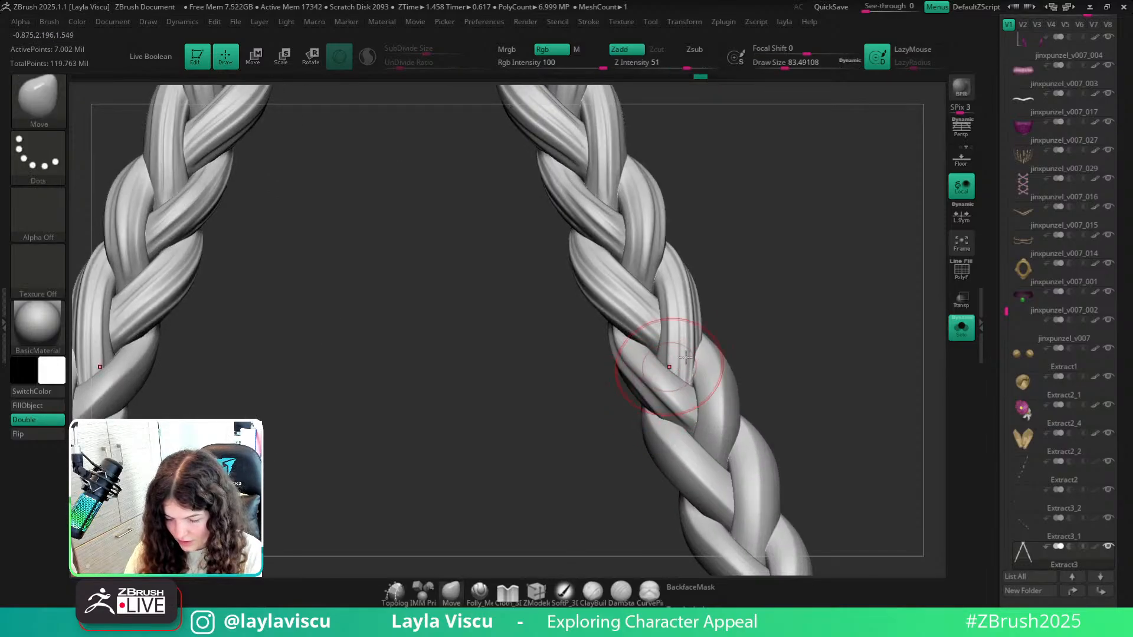
{"action": "left_click_drag", "start_coordinate": [752, 319], "coordinate": [655, 369]}
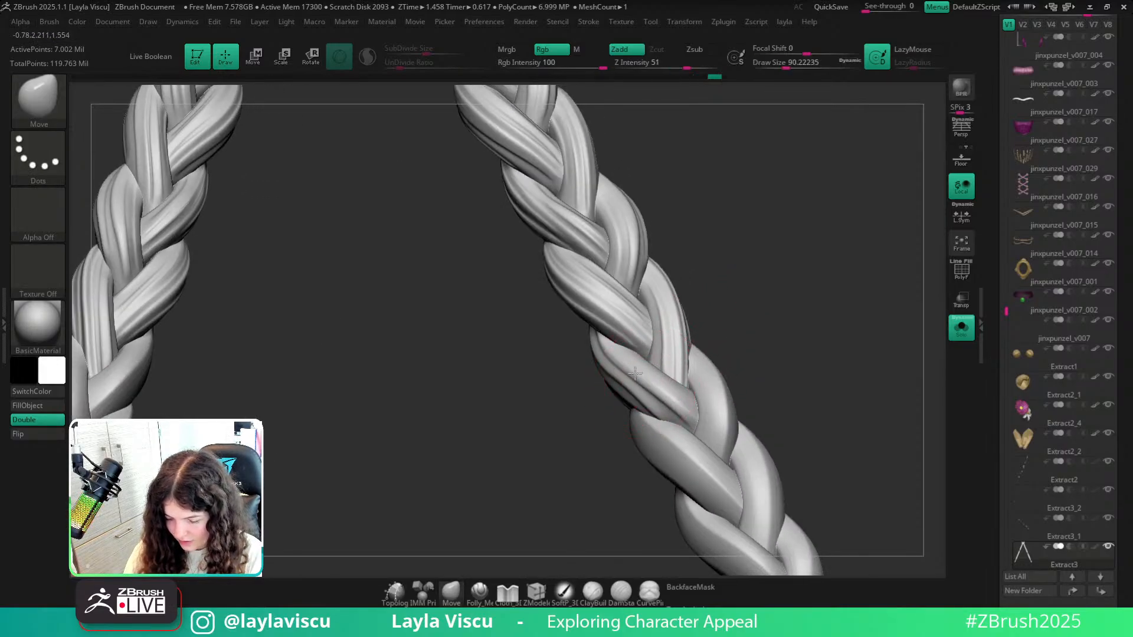
{"action": "mouse_move", "coordinate": [783, 327]}
{"action": "left_mouse_down"}
{"action": "mouse_move", "coordinate": [787, 349]}
{"action": "mouse_move", "coordinate": [760, 361]}
{"action": "left_mouse_up"}
Switch to Folly_Hair at a draw size of about 21.6, isolate the reshaped strand, refine its grooves, and unhide the braids.
{"action": "key", "text": "b"}
{"action": "left_click", "coordinate": [776, 364]}
{"action": "key", "text": "s"}
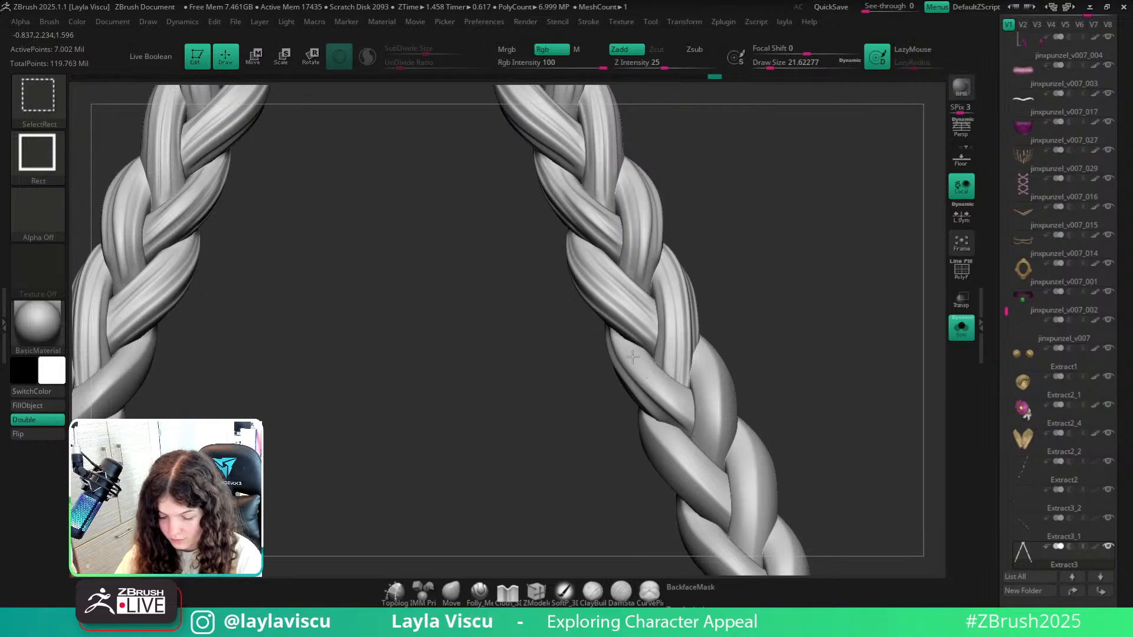
{"action": "left_click", "coordinate": [612, 305], "text": "ctrl+shift"}
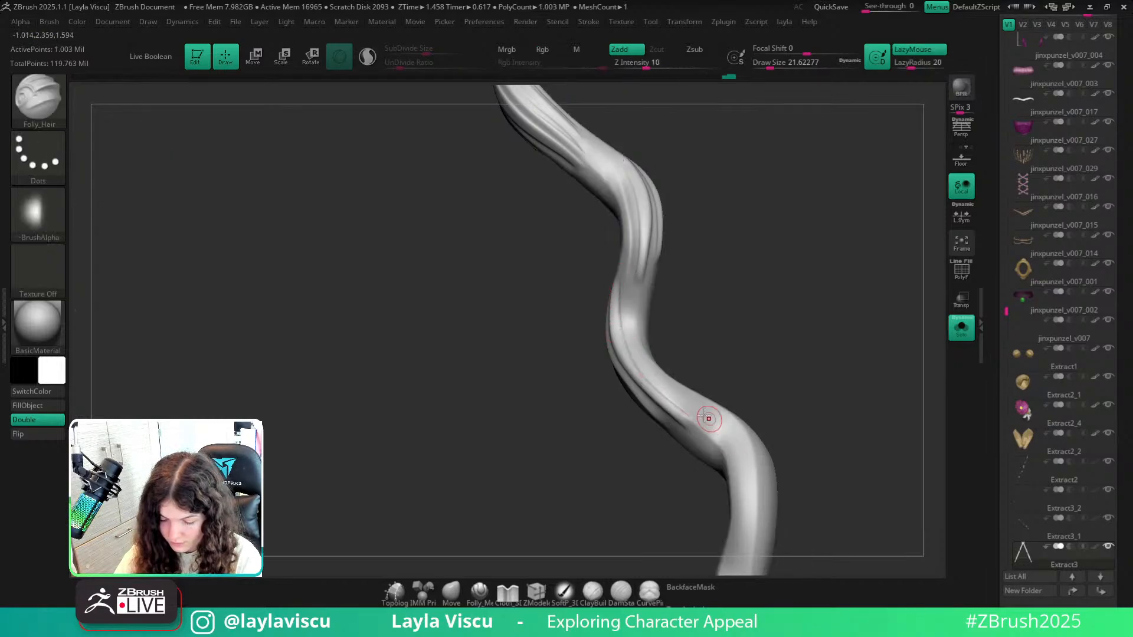
{"action": "left_click", "coordinate": [759, 348], "text": "ctrl+shift"}
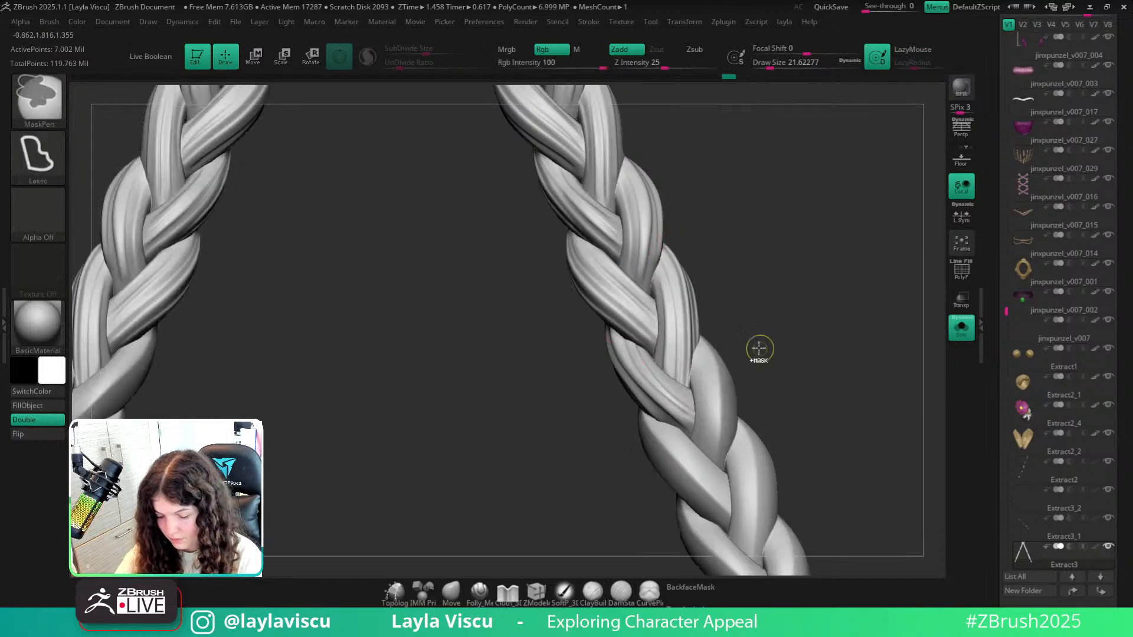
{"action": "left_click_drag", "start_coordinate": [759, 348], "coordinate": [842, 268]}
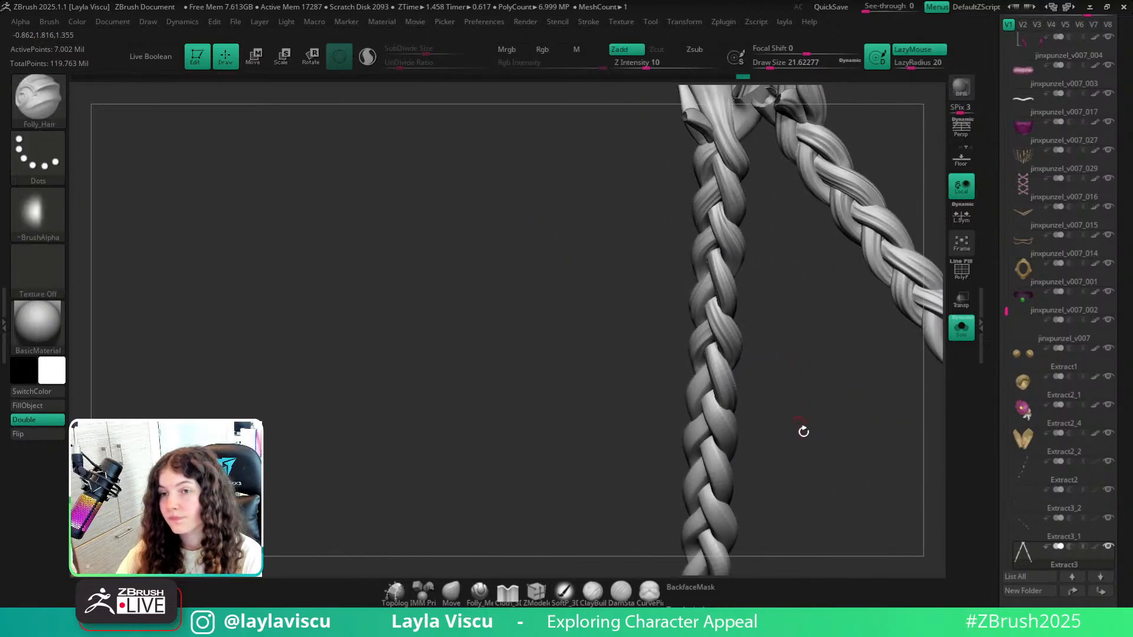
{"action": "left_click_drag", "start_coordinate": [804, 431], "coordinate": [767, 487]}
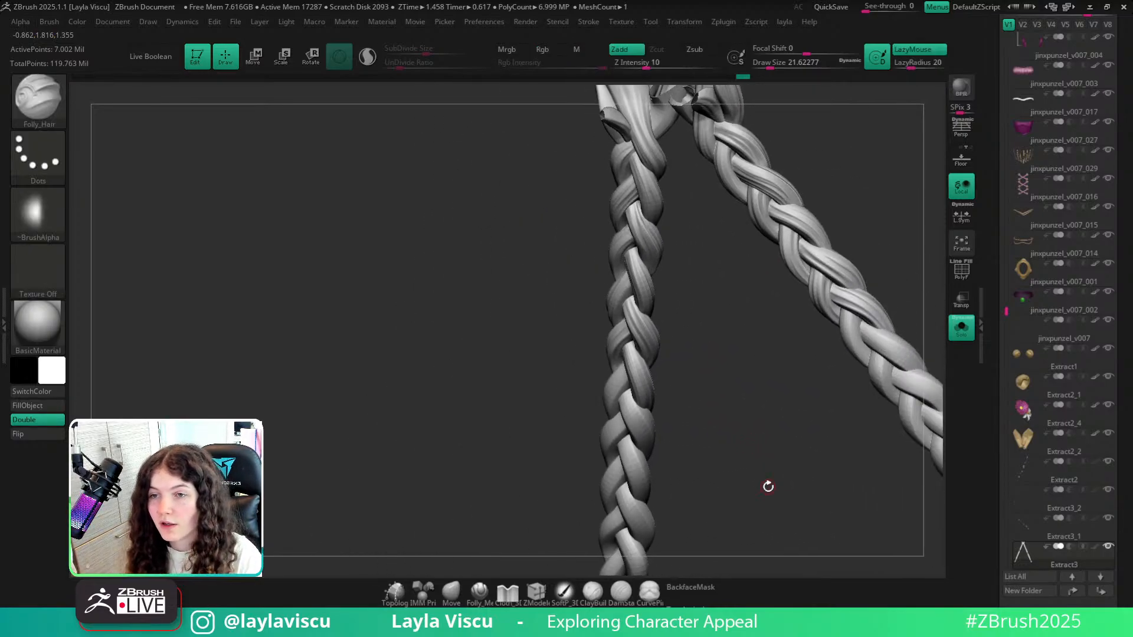
{"action": "right_click_drag", "start_coordinate": [759, 442], "coordinate": [779, 408]}
{"action": "right_click_drag", "start_coordinate": [778, 407], "coordinate": [781, 428], "text": "ctrl"}
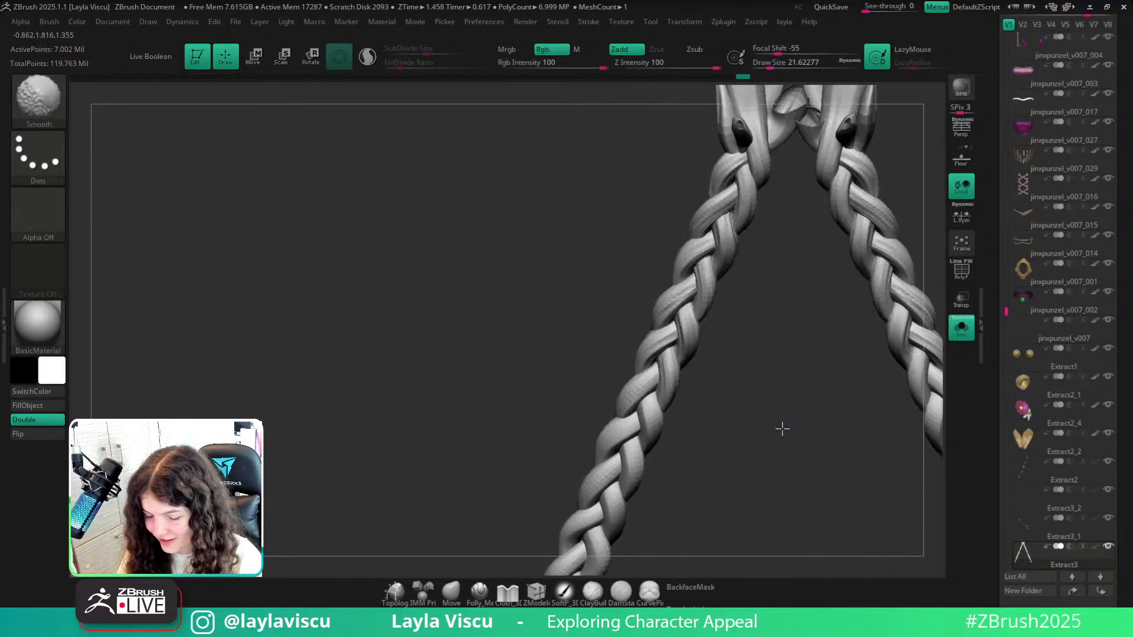
{"action": "mouse_move", "coordinate": [721, 399]}
{"action": "right_mouse_down", "text": "ctrl"}
{"action": "mouse_move", "coordinate": [728, 412]}
{"action": "mouse_move", "coordinate": [725, 377]}
{"action": "mouse_move", "coordinate": [735, 412]}
{"action": "right_mouse_up", "text": "ctrl"}
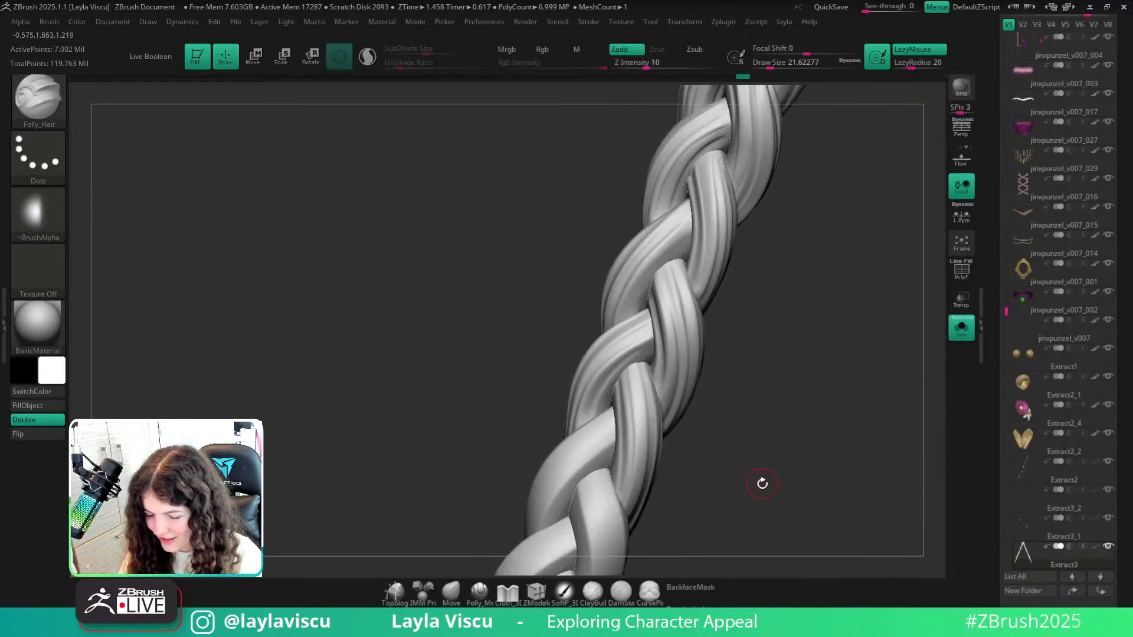
{"action": "mouse_move", "coordinate": [762, 484]}
{"action": "right_mouse_down", "text": "ctrl"}
{"action": "mouse_move", "coordinate": [735, 413]}
{"action": "mouse_move", "coordinate": [746, 397]}
{"action": "mouse_move", "coordinate": [711, 329]}
{"action": "right_mouse_up", "text": "ctrl"}
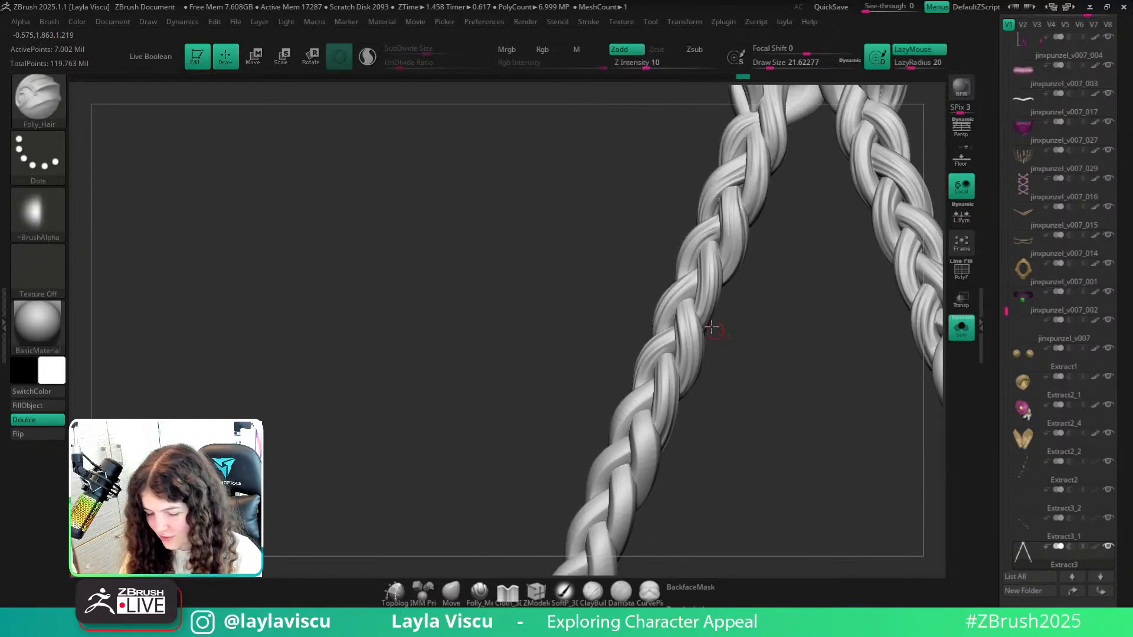
Isolate the partly grooved strand of the braid, extend its Folly_Hair grooves into the smooth section, and unhide the rest.
{"action": "mouse_move", "coordinate": [725, 392]}
{"action": "right_mouse_down"}
{"action": "mouse_move", "coordinate": [809, 442]}
{"action": "mouse_move", "coordinate": [842, 392]}
{"action": "mouse_move", "coordinate": [824, 427]}
{"action": "mouse_move", "coordinate": [759, 362]}
{"action": "mouse_move", "coordinate": [749, 439]}
{"action": "right_mouse_up"}
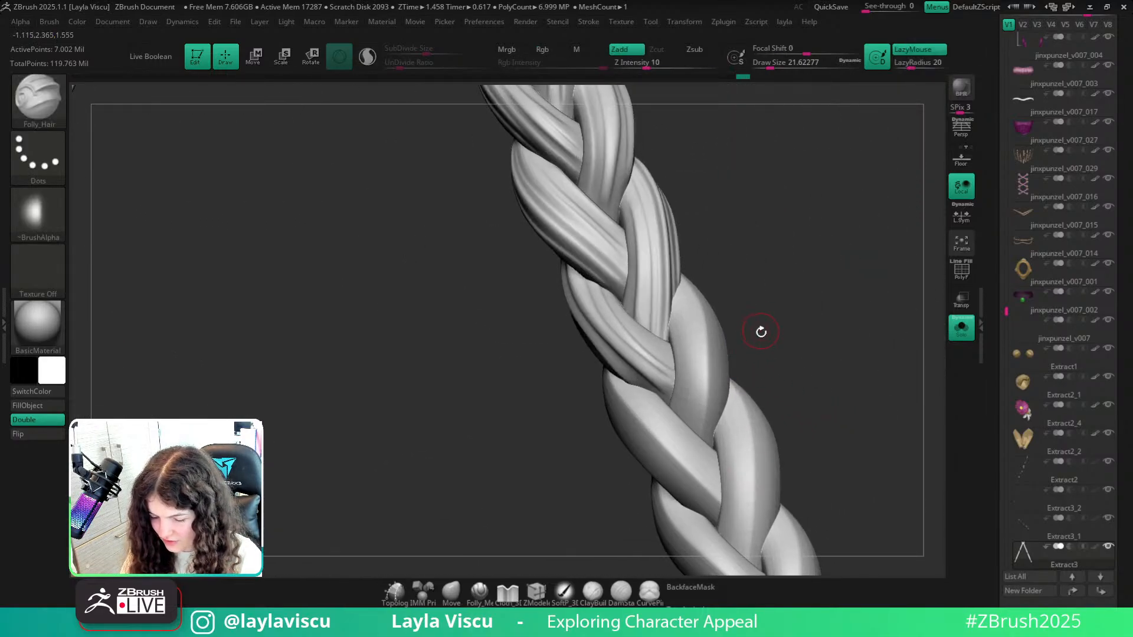
{"action": "right_click_drag", "start_coordinate": [759, 333], "coordinate": [744, 371]}
{"action": "left_click", "coordinate": [684, 357], "text": "ctrl+shift"}
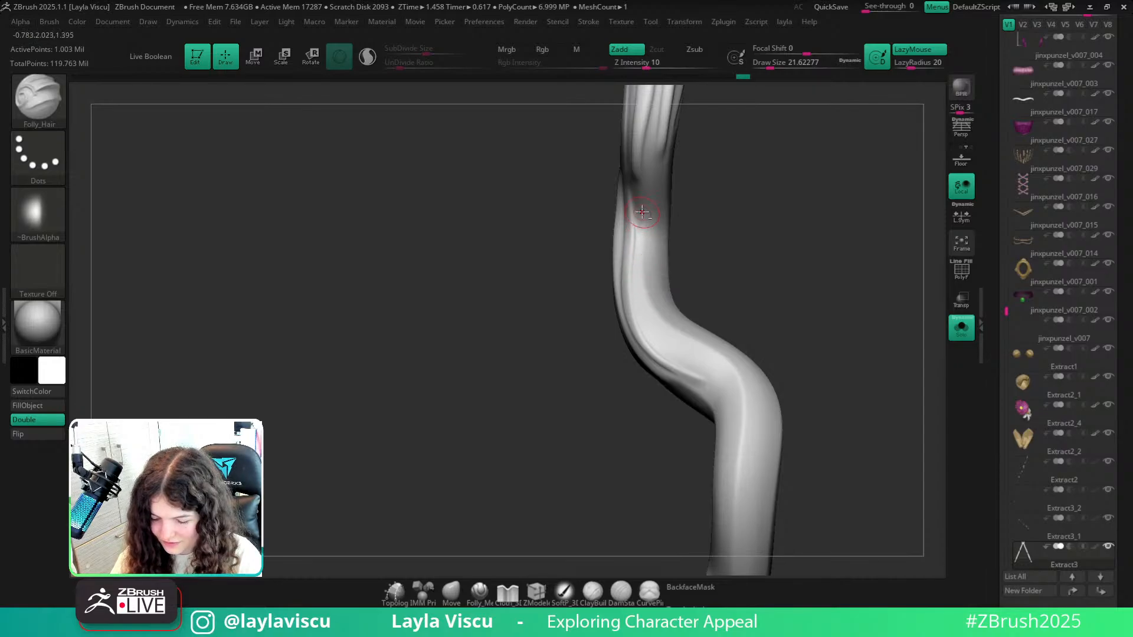
{"action": "mouse_move", "coordinate": [782, 312]}
{"action": "right_mouse_down"}
{"action": "mouse_move", "coordinate": [814, 293]}
{"action": "mouse_move", "coordinate": [850, 407]}
{"action": "mouse_move", "coordinate": [779, 426]}
{"action": "mouse_move", "coordinate": [850, 399]}
{"action": "mouse_move", "coordinate": [832, 377]}
{"action": "right_mouse_up"}
{"action": "left_click", "coordinate": [800, 451], "text": "ctrl+shift"}
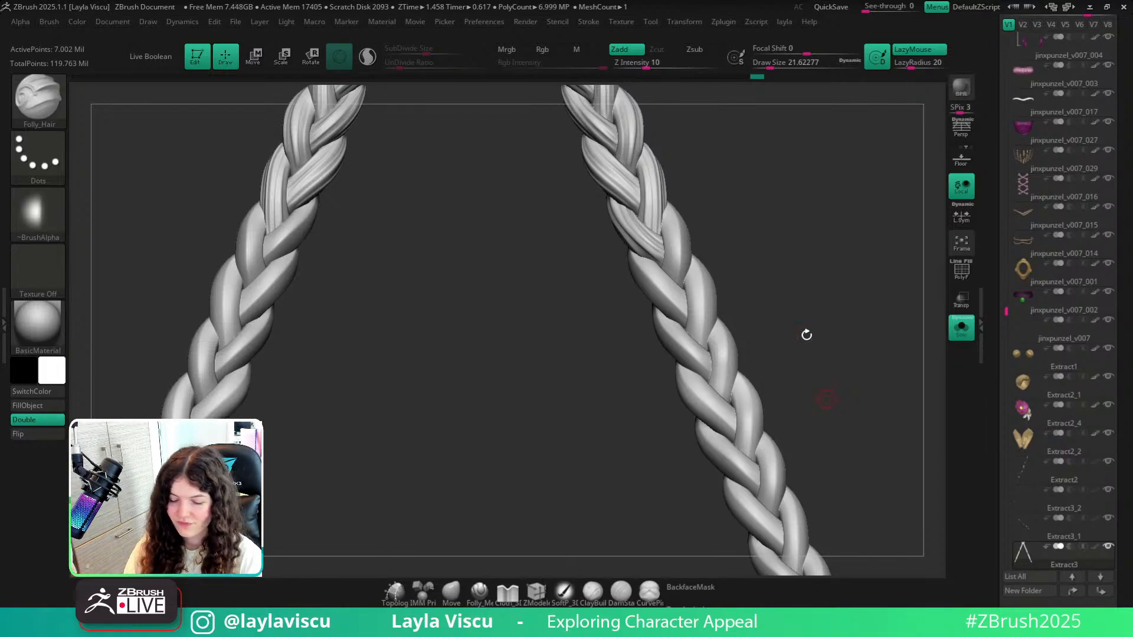
Isolate the grooved strand from the braid's side, touch up the grooves around its bends, and bring back the full braids.
{"action": "left_click_drag", "start_coordinate": [812, 313], "coordinate": [829, 401]}
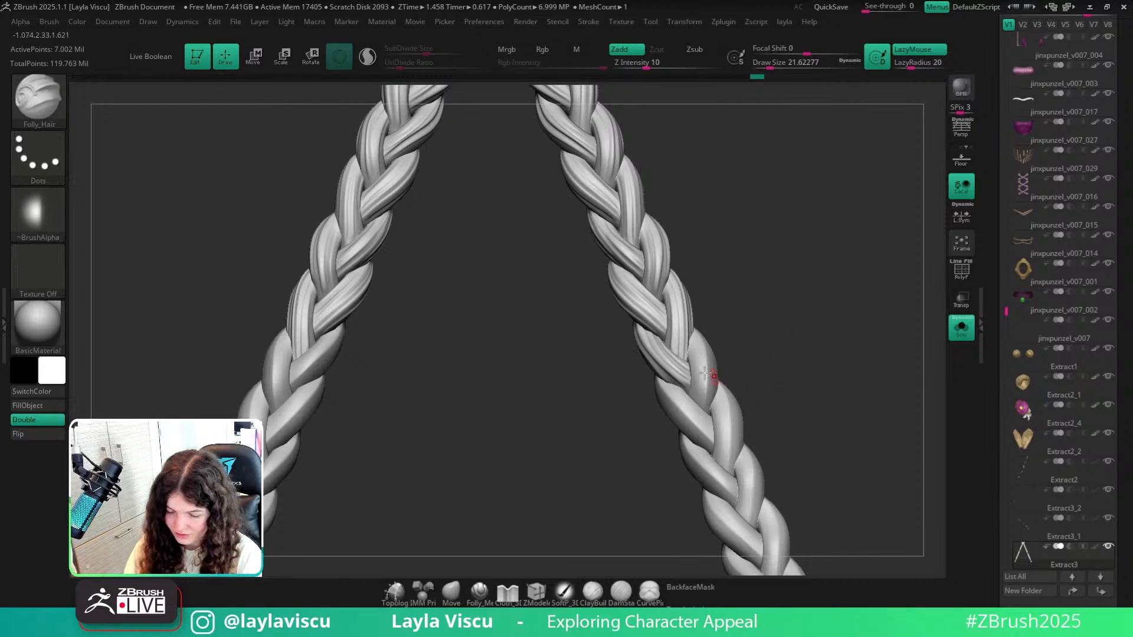
{"action": "left_click_drag", "start_coordinate": [706, 375], "coordinate": [824, 365]}
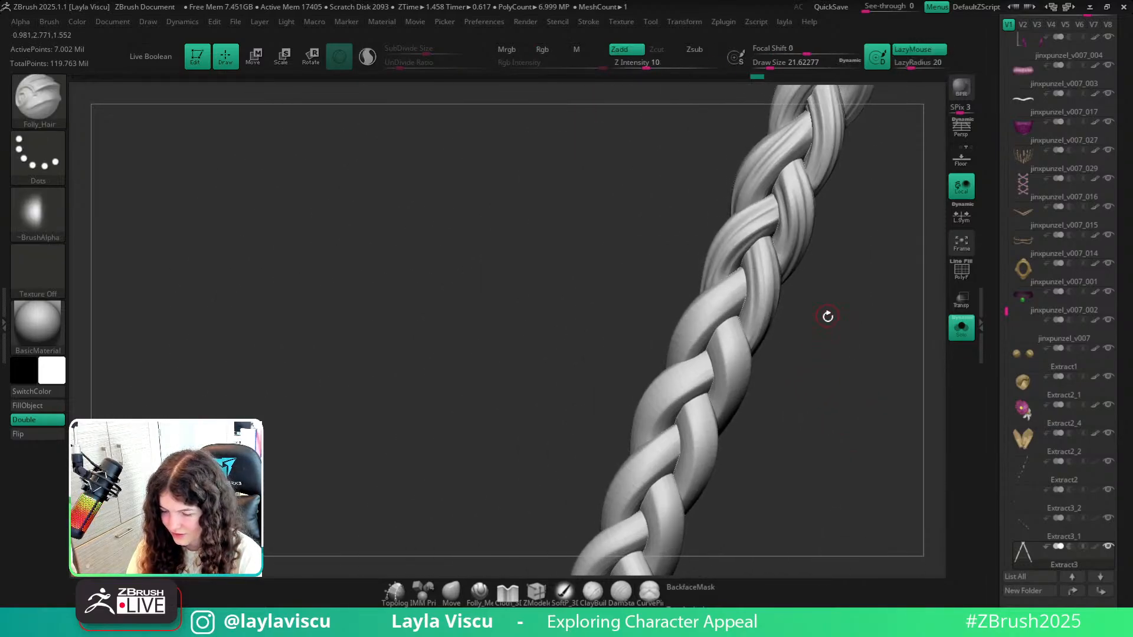
{"action": "mouse_move", "coordinate": [828, 316]}
{"action": "left_mouse_down"}
{"action": "mouse_move", "coordinate": [802, 387]}
{"action": "mouse_move", "coordinate": [776, 328]}
{"action": "left_mouse_up"}
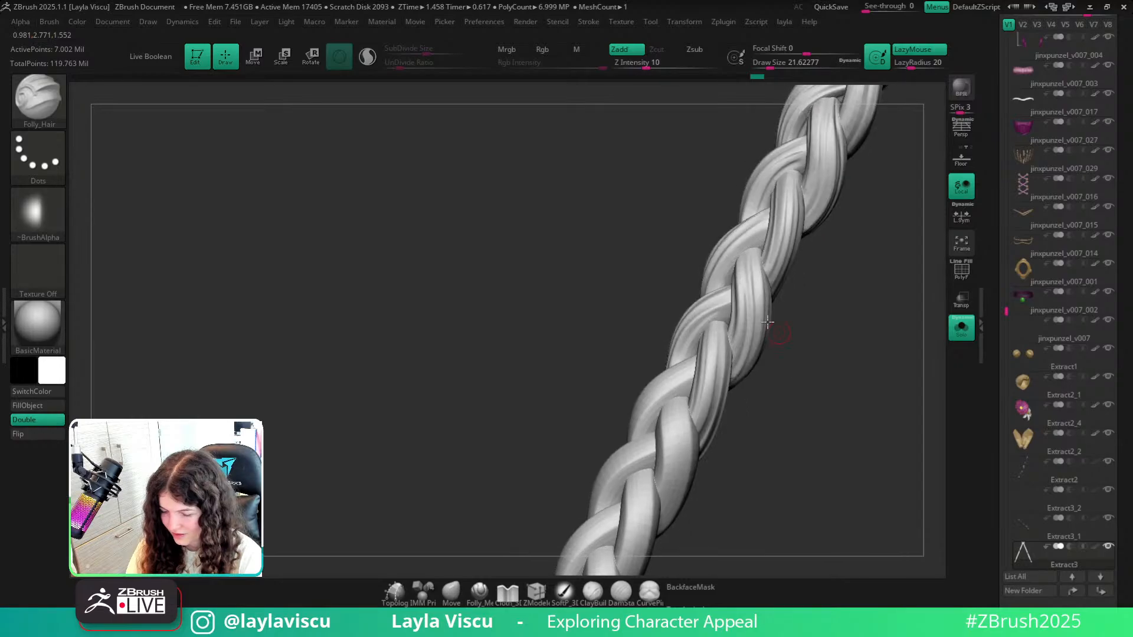
{"action": "left_click", "coordinate": [722, 285], "text": "ctrl+shift"}
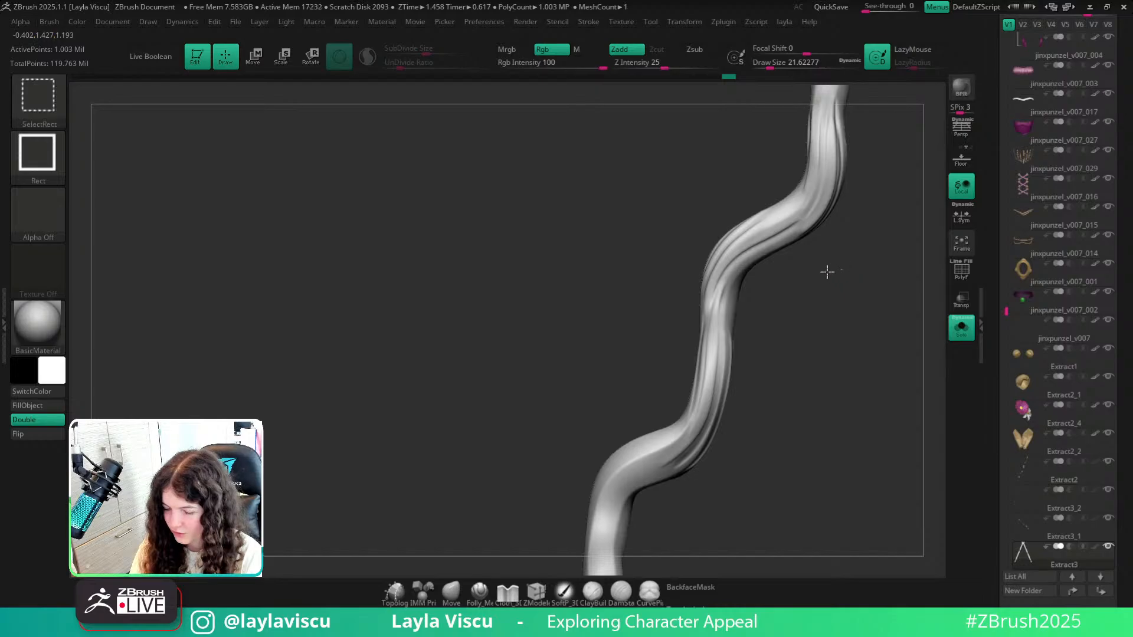
{"action": "left_click", "coordinate": [799, 317], "text": "ctrl+shift"}
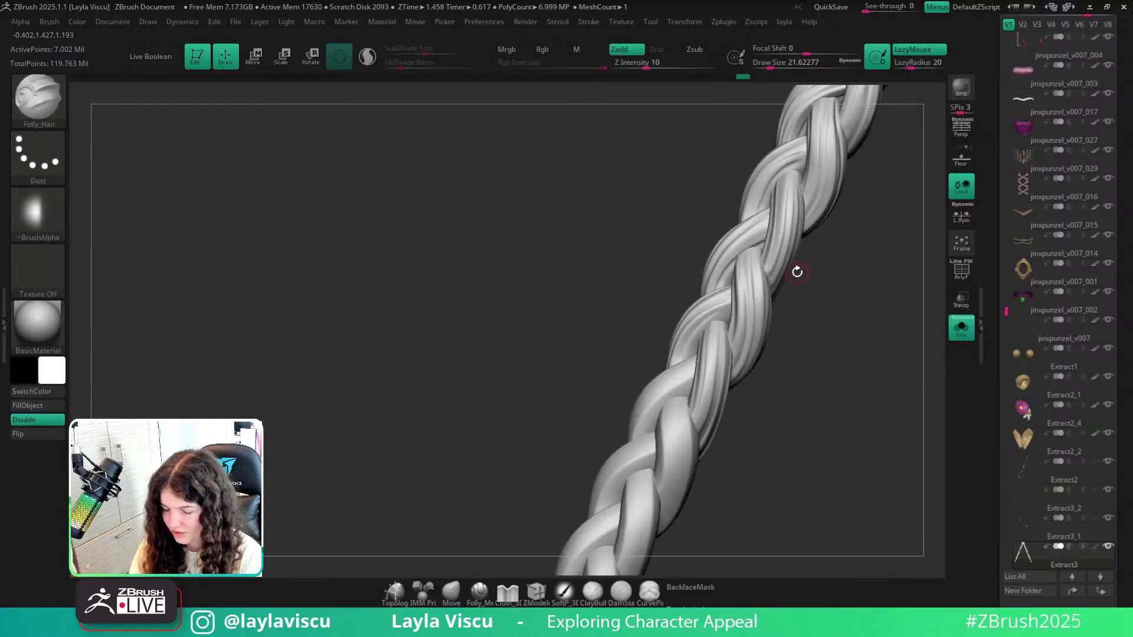
{"action": "mouse_move", "coordinate": [823, 384]}
{"action": "left_mouse_down"}
{"action": "mouse_move", "coordinate": [832, 408]}
{"action": "mouse_move", "coordinate": [847, 400]}
{"action": "mouse_move", "coordinate": [838, 445]}
{"action": "mouse_move", "coordinate": [828, 399]}
{"action": "left_mouse_up"}
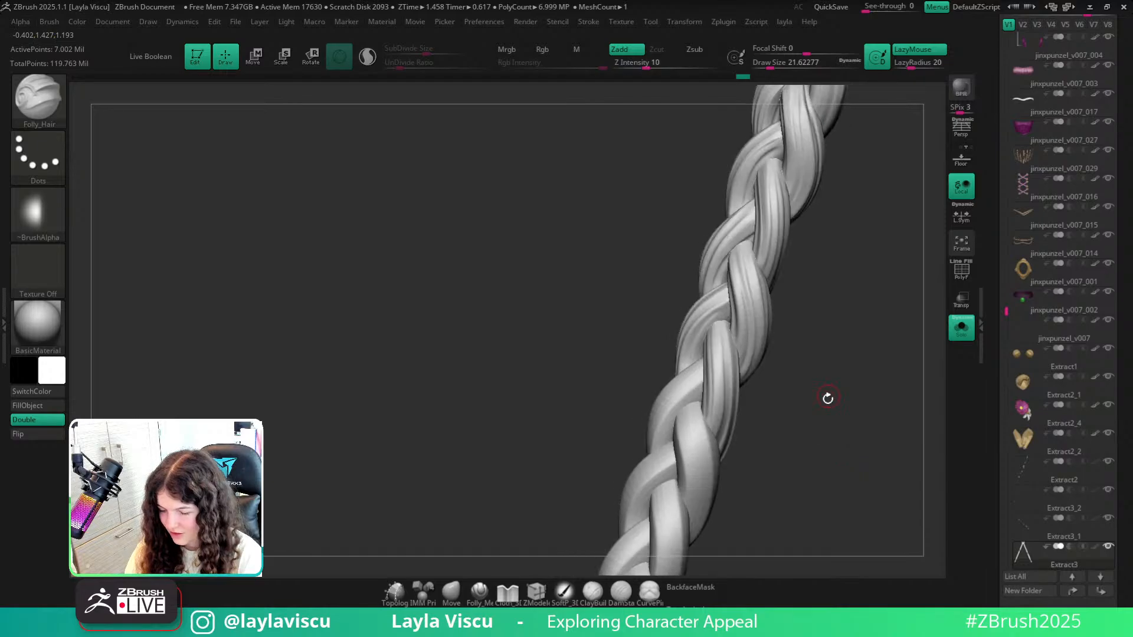
{"action": "left_click", "coordinate": [745, 229], "text": "ctrl+shift"}
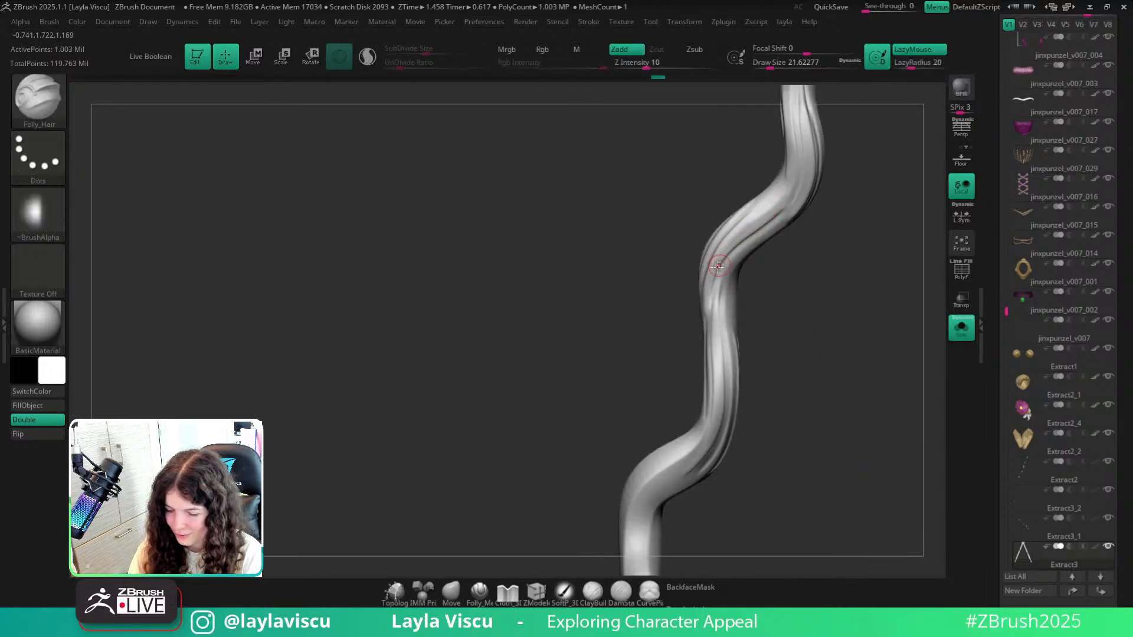
{"action": "left_click", "coordinate": [778, 380], "text": "ctrl+shift"}
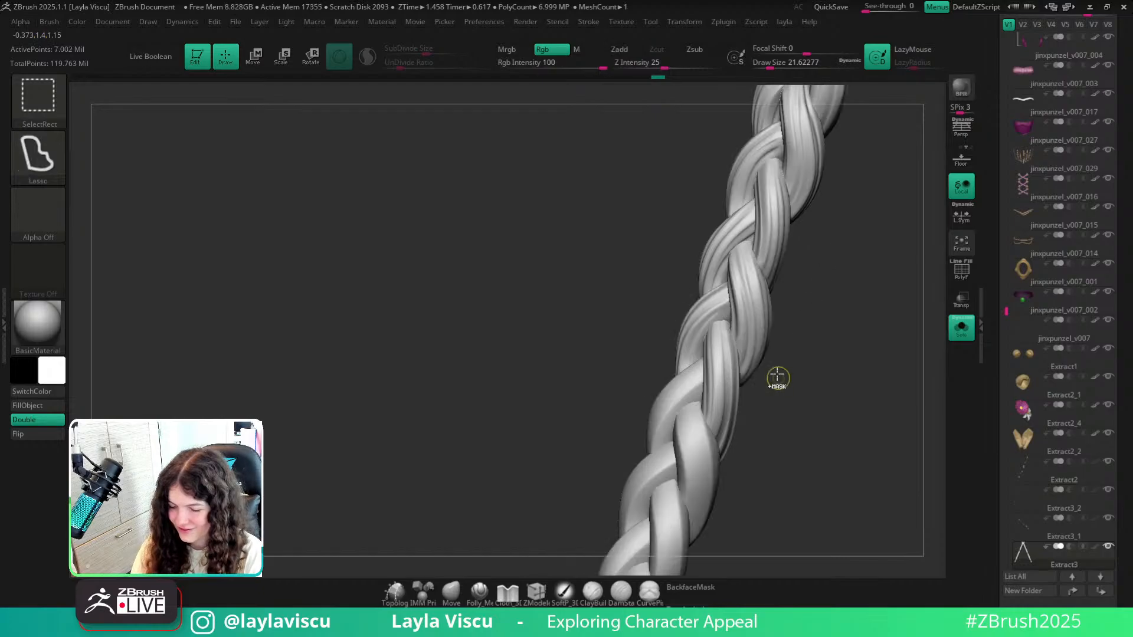
Isolate the strand just below the grooved area and carve Folly_Hair grooves along its diagonal lock, undoing and redrawing unwanted strokes.
{"action": "mouse_move", "coordinate": [779, 379]}
{"action": "left_mouse_down"}
{"action": "mouse_move", "coordinate": [786, 352]}
{"action": "mouse_move", "coordinate": [796, 436]}
{"action": "mouse_move", "coordinate": [653, 485]}
{"action": "mouse_move", "coordinate": [654, 499]}
{"action": "left_mouse_up"}
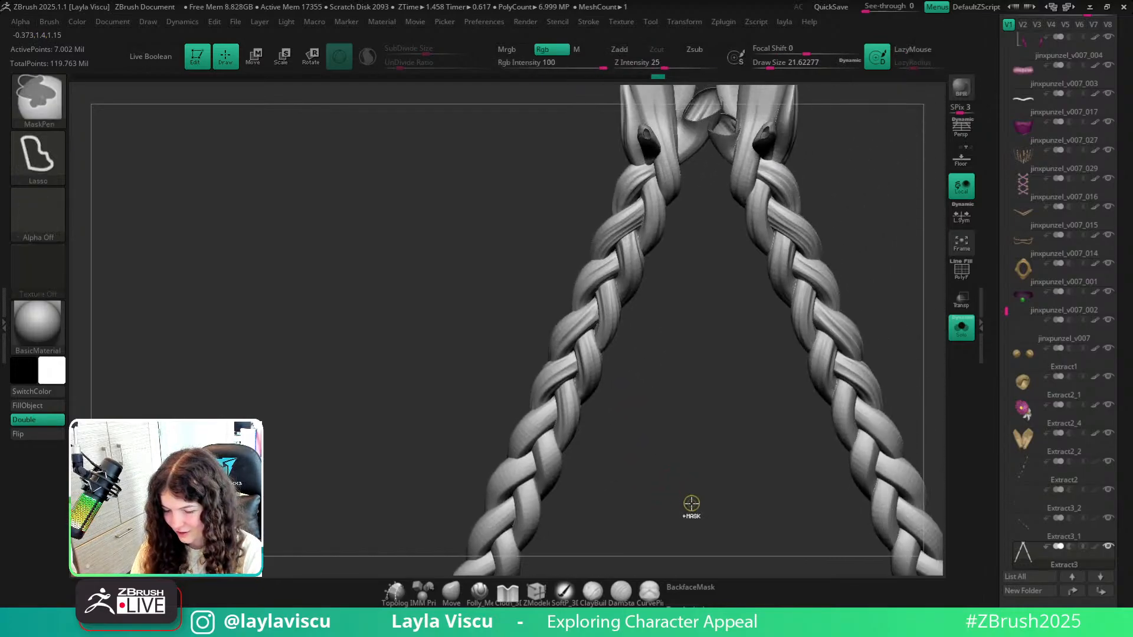
{"action": "mouse_move", "coordinate": [680, 445]}
{"action": "left_mouse_down"}
{"action": "mouse_move", "coordinate": [681, 430]}
{"action": "mouse_move", "coordinate": [812, 403]}
{"action": "left_mouse_up"}
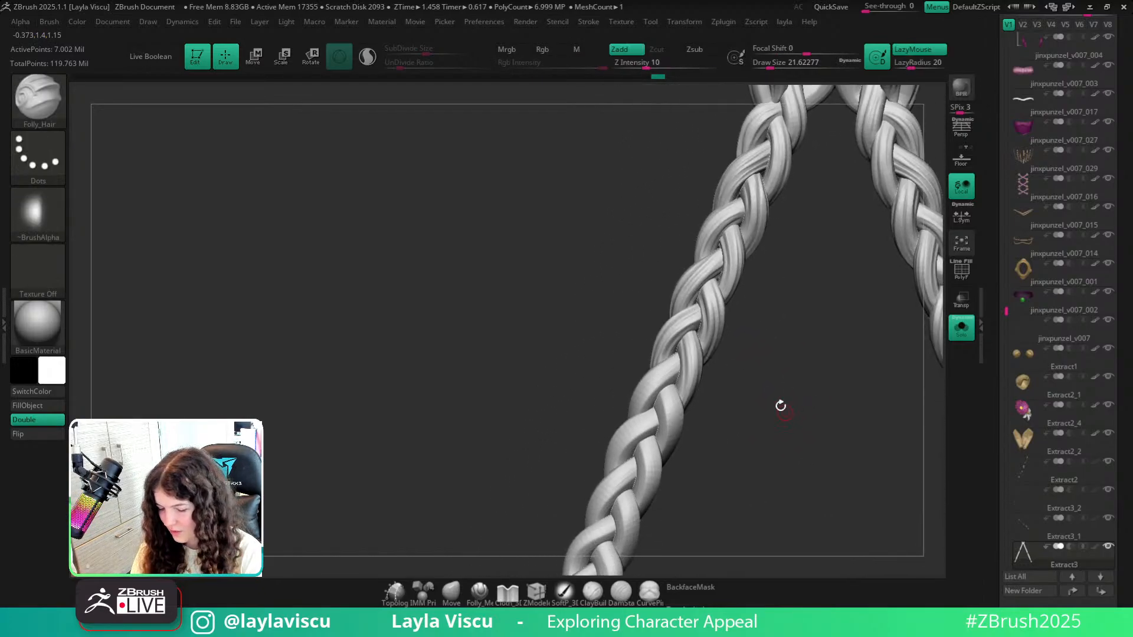
{"action": "right_click_drag", "start_coordinate": [670, 392], "coordinate": [747, 377], "text": "ctrl"}
{"action": "left_click_drag", "start_coordinate": [781, 382], "coordinate": [649, 381]}
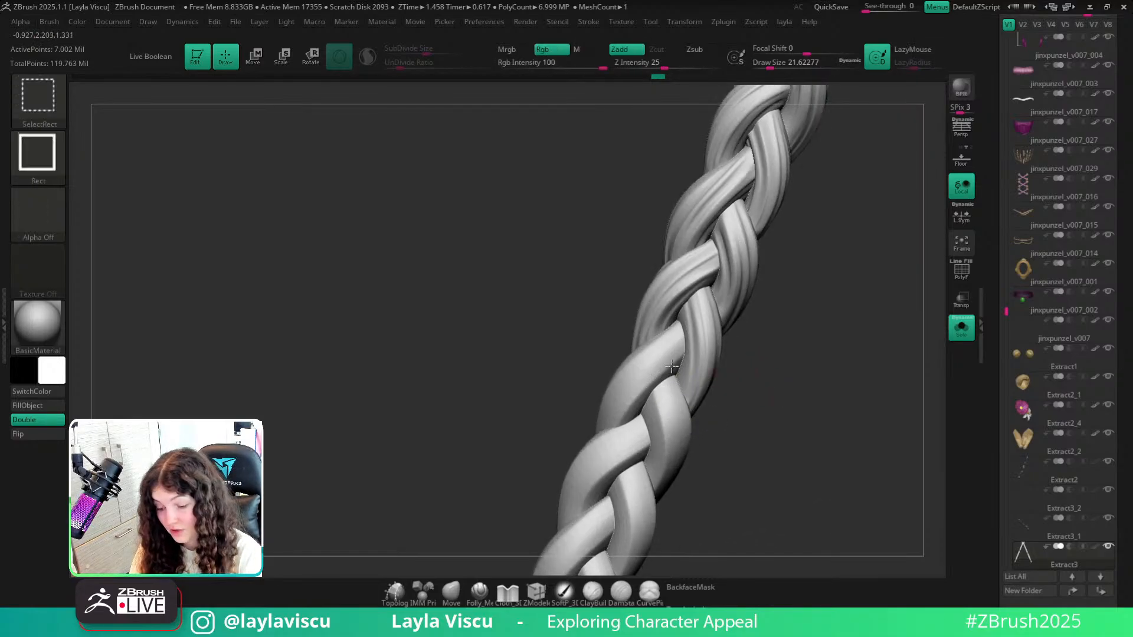
{"action": "left_click", "coordinate": [672, 366], "text": "ctrl+shift"}
{"action": "mouse_move", "coordinate": [691, 342]}
{"action": "left_mouse_down"}
{"action": "mouse_move", "coordinate": [605, 446]}
{"action": "mouse_move", "coordinate": [625, 457]}
{"action": "mouse_move", "coordinate": [721, 313]}
{"action": "left_mouse_up"}
{"action": "key", "text": "ctrl+z"}
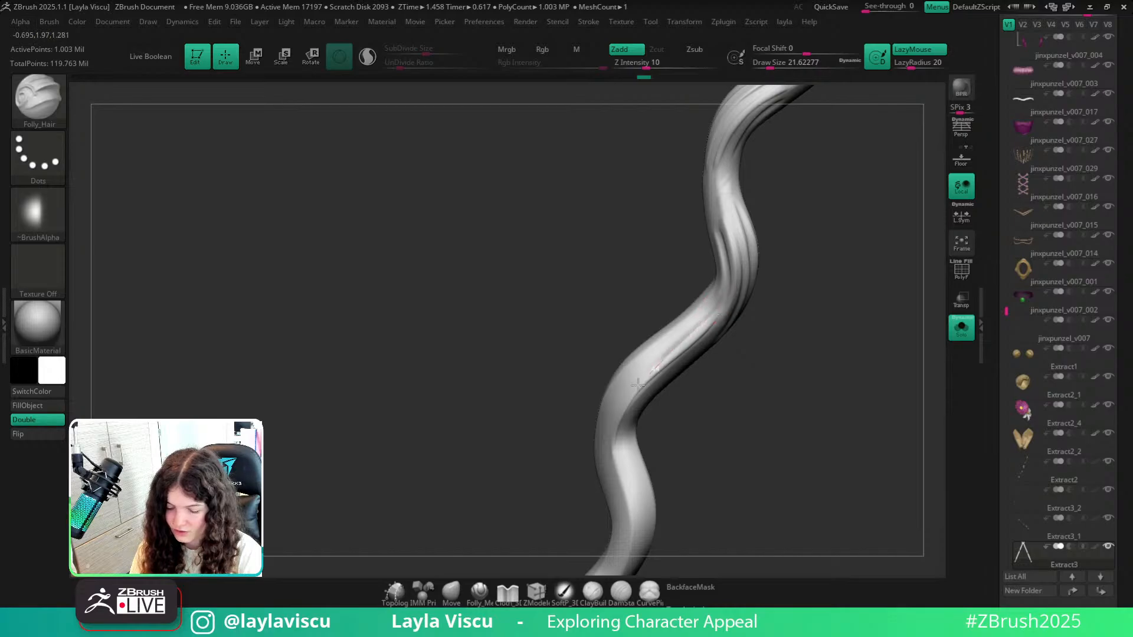
{"action": "mouse_move", "coordinate": [638, 385]}
{"action": "left_mouse_down"}
{"action": "mouse_move", "coordinate": [632, 460]}
{"action": "mouse_move", "coordinate": [679, 392]}
{"action": "left_mouse_up"}
{"action": "key", "text": "ctrl+z"}
{"action": "mouse_move", "coordinate": [716, 312]}
{"action": "left_mouse_down"}
{"action": "mouse_move", "coordinate": [704, 326]}
{"action": "mouse_move", "coordinate": [704, 303]}
{"action": "left_mouse_up"}
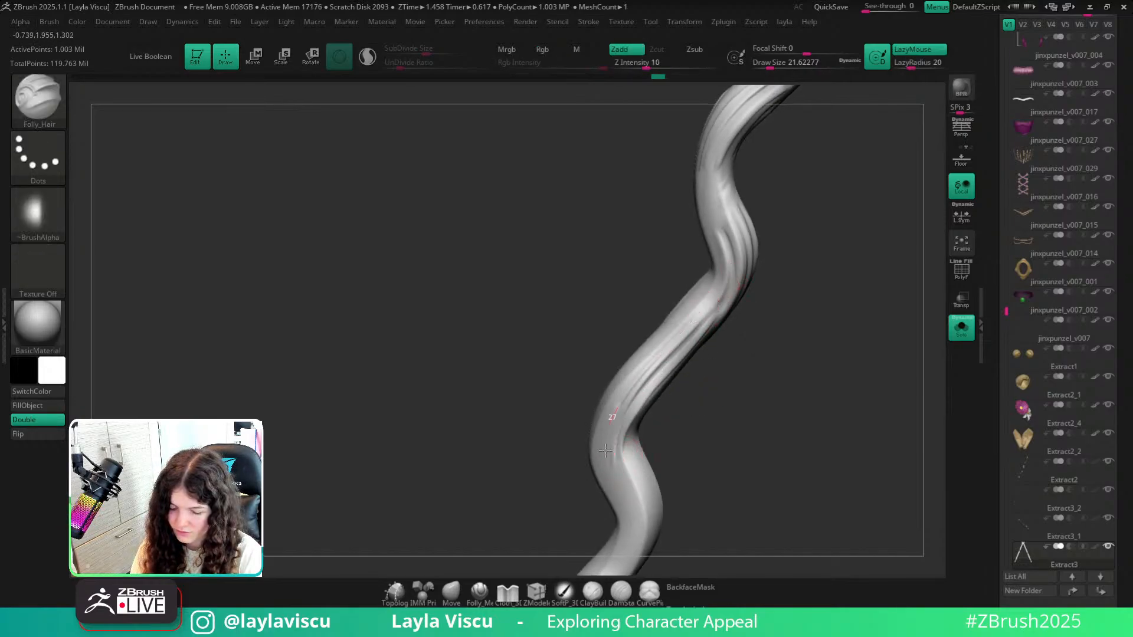
Turn Solo off to check the strand against the character, turn Solo back on, and unhide the full braids.
{"action": "left_click", "coordinate": [960, 326]}
{"action": "left_click_drag", "start_coordinate": [809, 435], "coordinate": [865, 371], "text": "shift"}
{"action": "left_click", "coordinate": [961, 329]}
{"action": "left_click", "coordinate": [763, 435], "text": "ctrl+shift"}
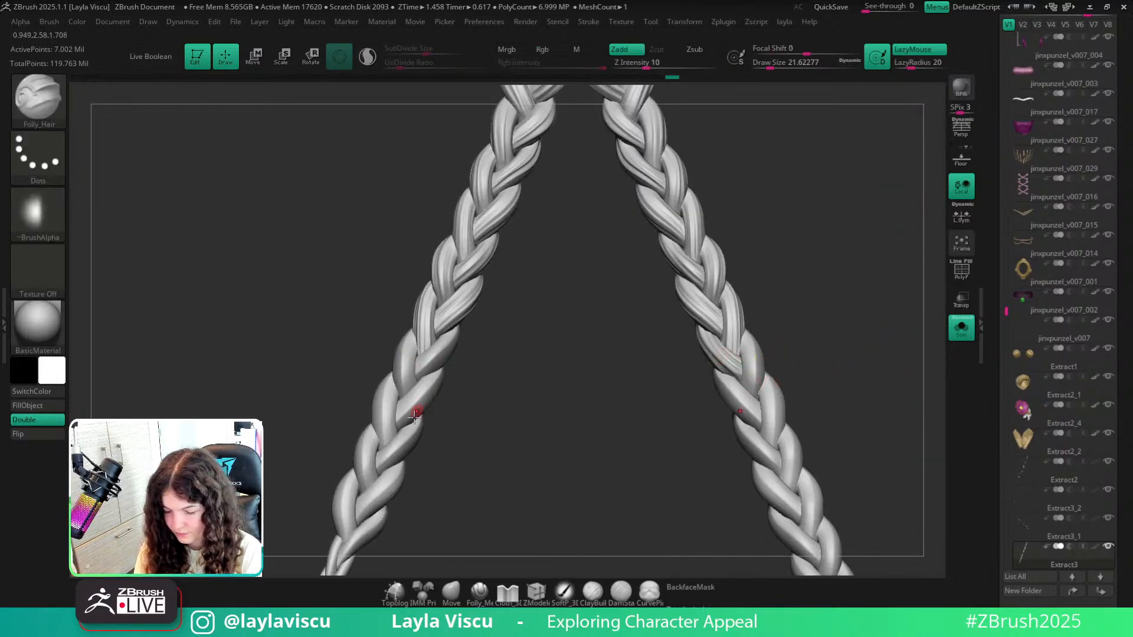
Switch to the Move brush at a draw size of about 87 and reshape the newly grooved diagonal lock.
{"action": "right_click_drag", "start_coordinate": [730, 334], "coordinate": [740, 410], "text": "ctrl"}
{"action": "left_click_drag", "start_coordinate": [870, 319], "coordinate": [857, 317]}
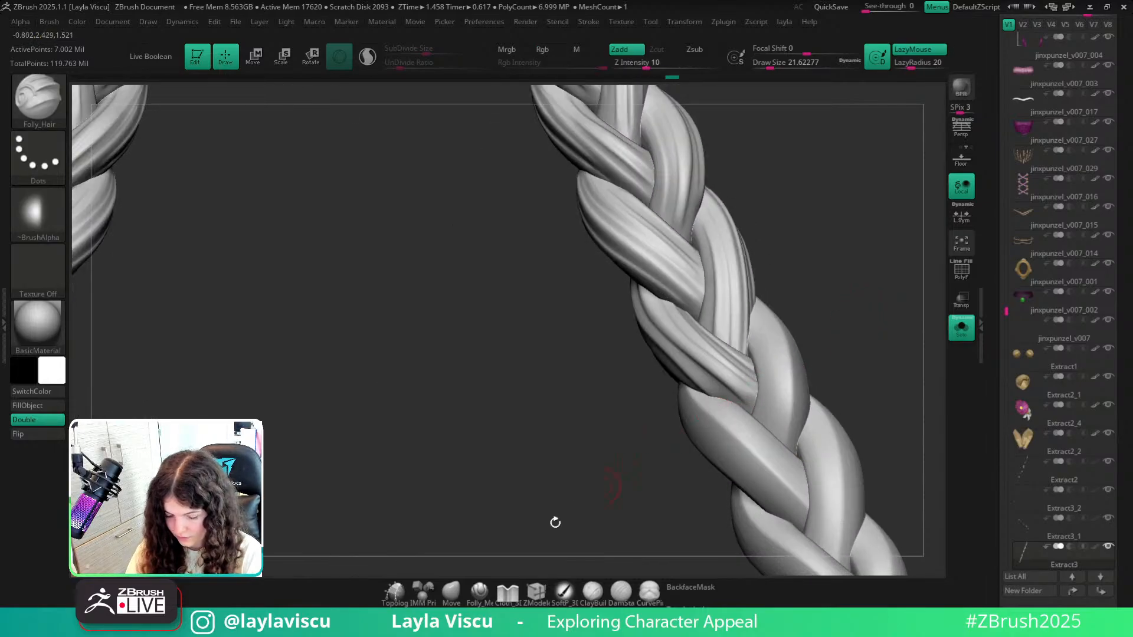
{"action": "left_click", "coordinate": [451, 592]}
{"action": "key", "text": "s"}
{"action": "left_click_drag", "start_coordinate": [700, 370], "coordinate": [713, 378]}
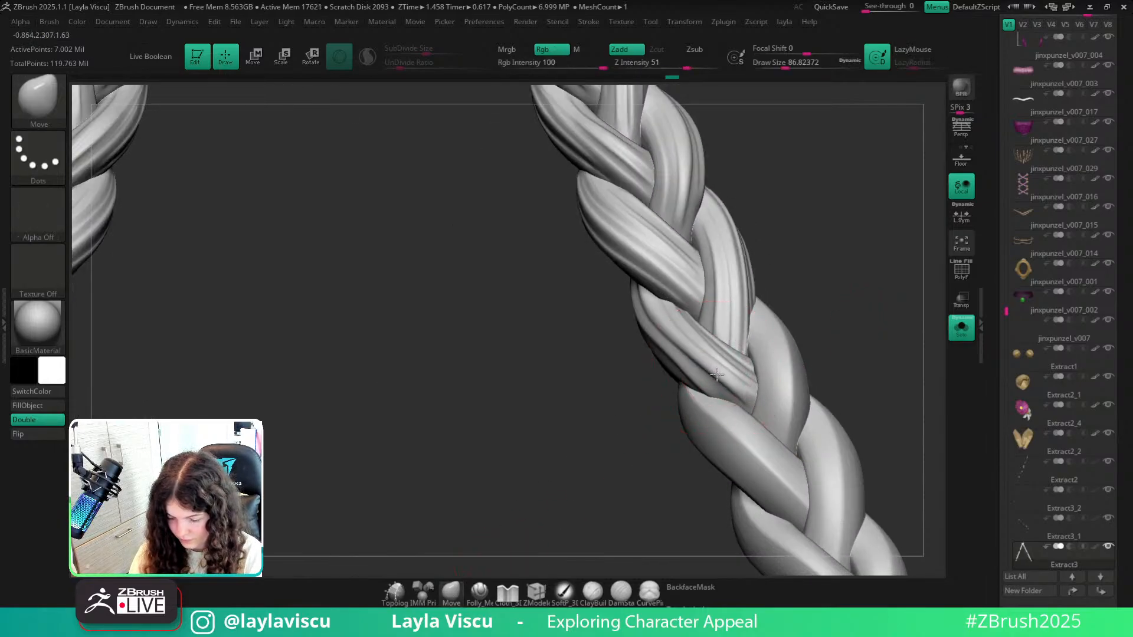
Enable BackfaceMask and keep adjusting the shape of the grooved locks with Move, reducing the draw size to about 77.
{"action": "left_click", "coordinate": [686, 602]}
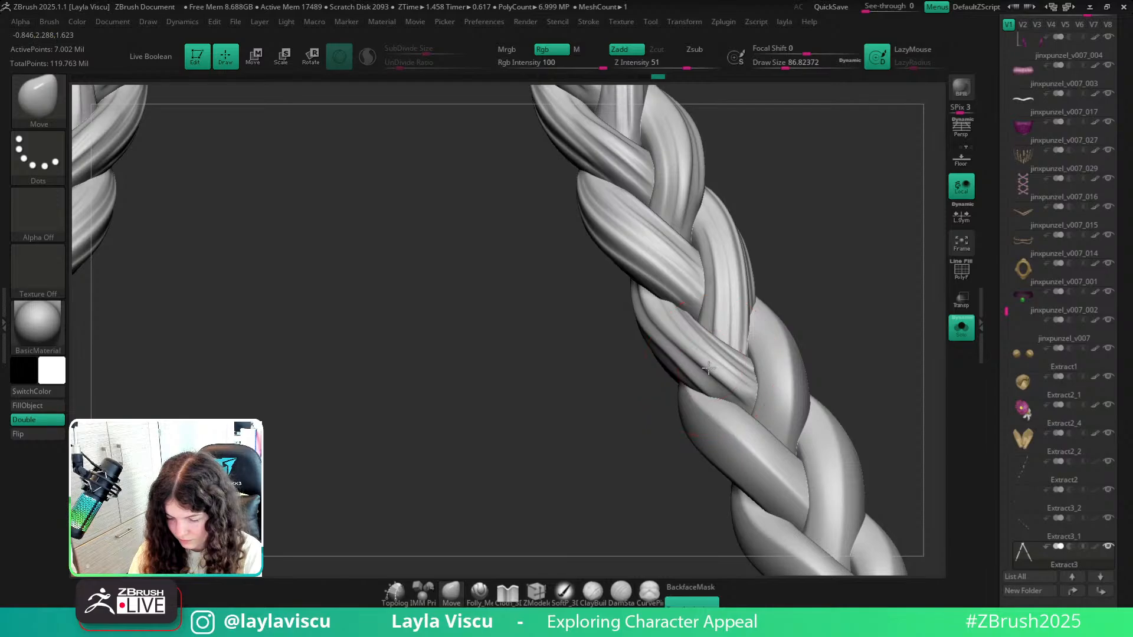
{"action": "left_click_drag", "start_coordinate": [708, 368], "coordinate": [713, 364]}
{"action": "mouse_move", "coordinate": [845, 300]}
{"action": "left_mouse_down"}
{"action": "mouse_move", "coordinate": [852, 294]}
{"action": "mouse_move", "coordinate": [838, 309]}
{"action": "left_mouse_up"}
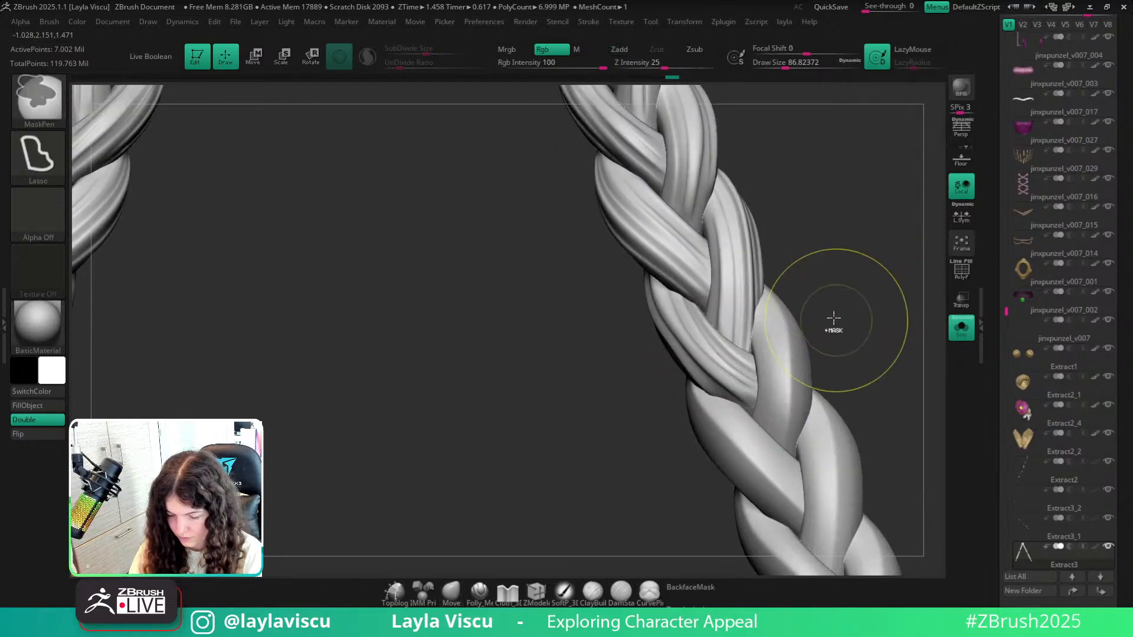
{"action": "right_click_drag", "start_coordinate": [832, 319], "coordinate": [826, 281], "text": "ctrl"}
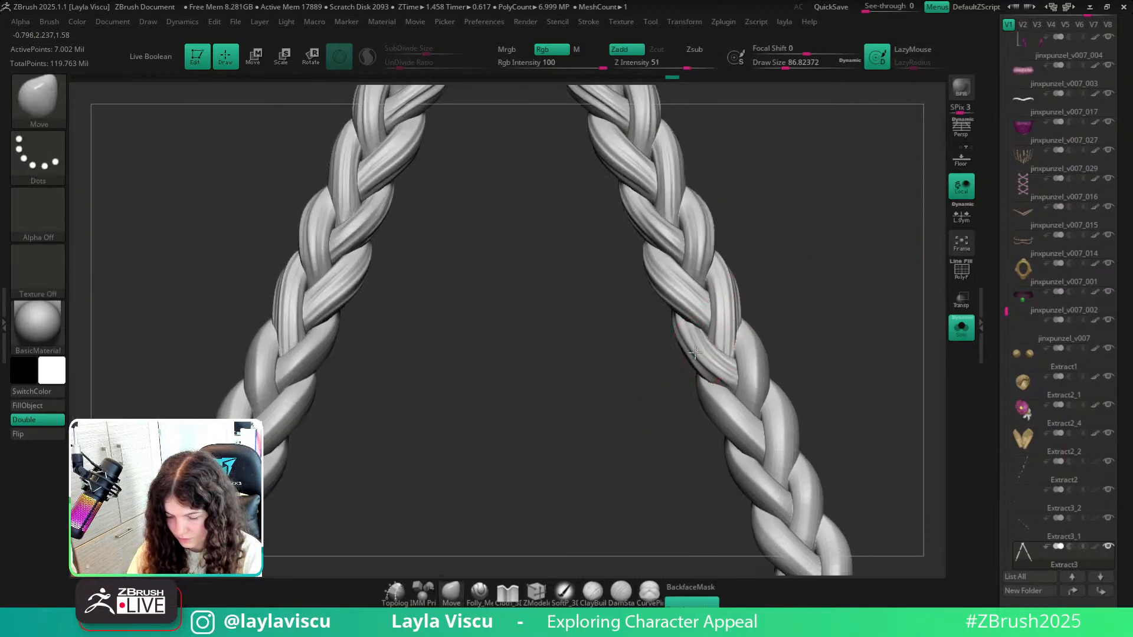
{"action": "right_click_drag", "start_coordinate": [800, 335], "coordinate": [765, 303], "text": "ctrl"}
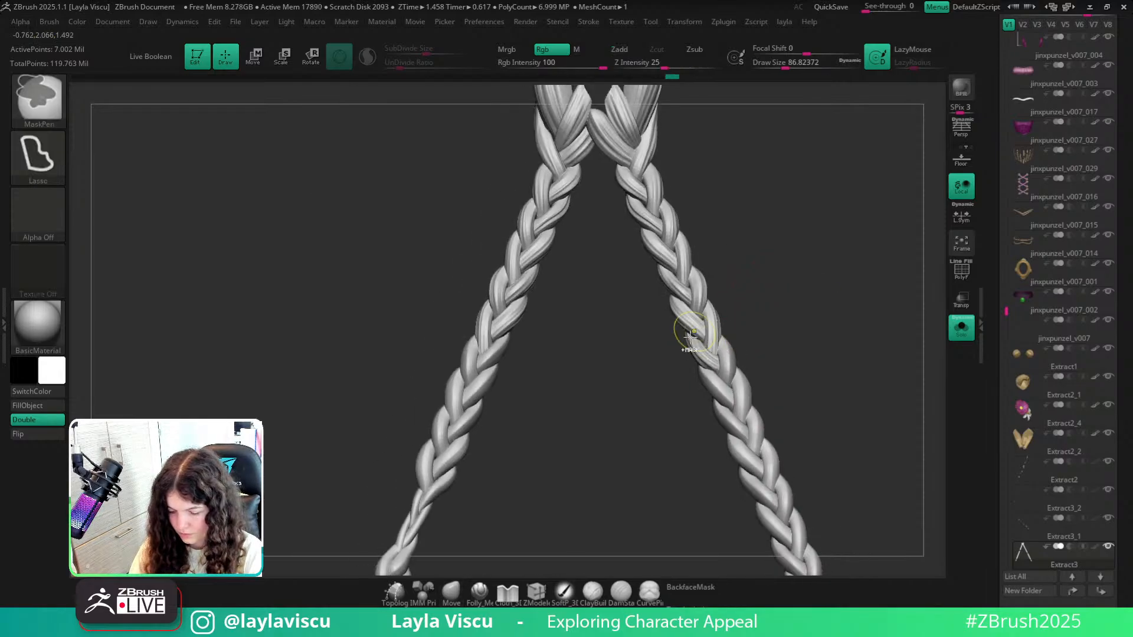
{"action": "right_click_drag", "start_coordinate": [683, 334], "coordinate": [685, 370], "text": "ctrl"}
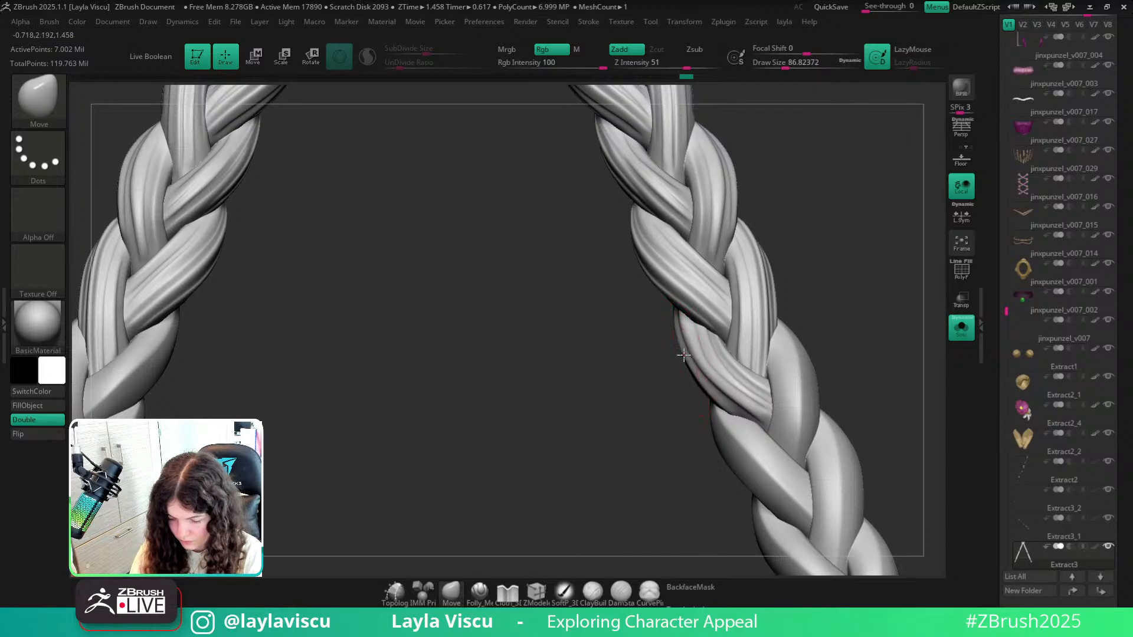
{"action": "right_click_drag", "start_coordinate": [712, 385], "coordinate": [741, 240], "text": "ctrl"}
{"action": "mouse_move", "coordinate": [764, 366]}
{"action": "right_mouse_down", "text": "ctrl"}
{"action": "mouse_move", "coordinate": [752, 401]}
{"action": "mouse_move", "coordinate": [729, 257]}
{"action": "right_mouse_up", "text": "ctrl"}
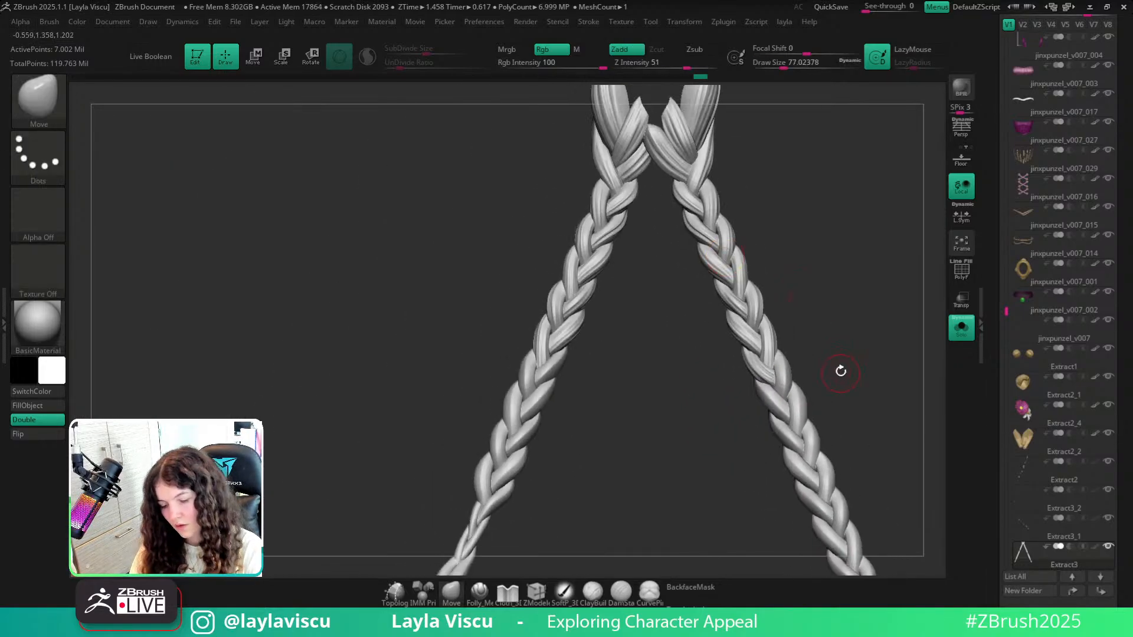
{"action": "right_click_drag", "start_coordinate": [836, 372], "coordinate": [831, 283], "text": "ctrl"}
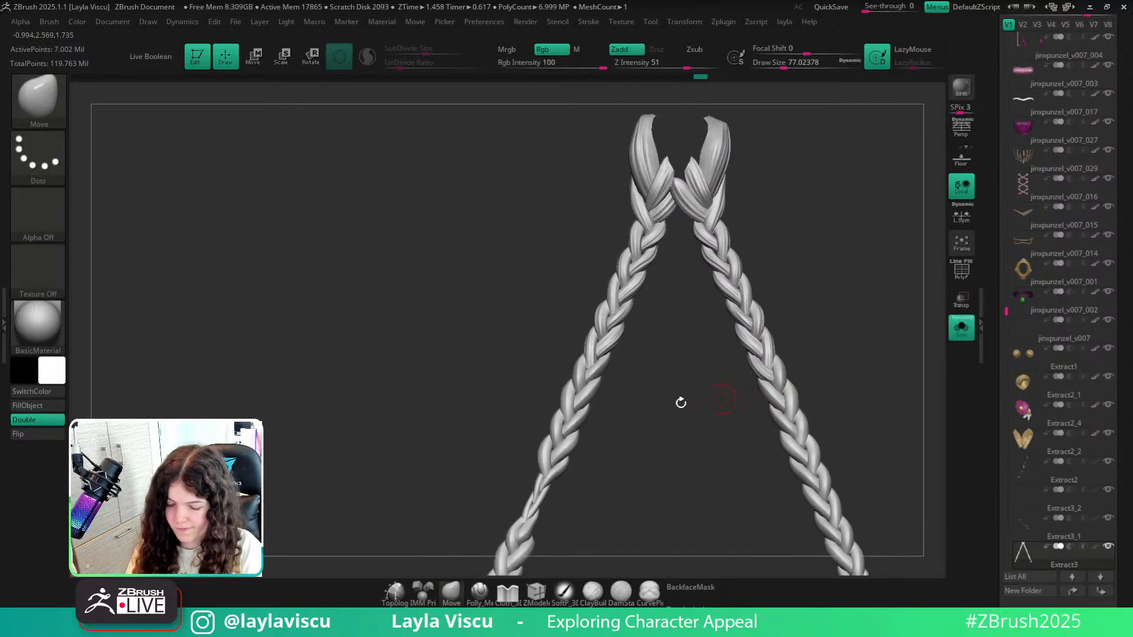
Switch to the Folly_Hair brush and set its draw size to 28.75 for the smooth locks on the other braid.
{"action": "right_click_drag", "start_coordinate": [646, 383], "coordinate": [627, 443], "text": "ctrl"}
{"action": "key", "text": "b"}
{"action": "key", "text": "f"}
{"action": "key", "text": "h"}
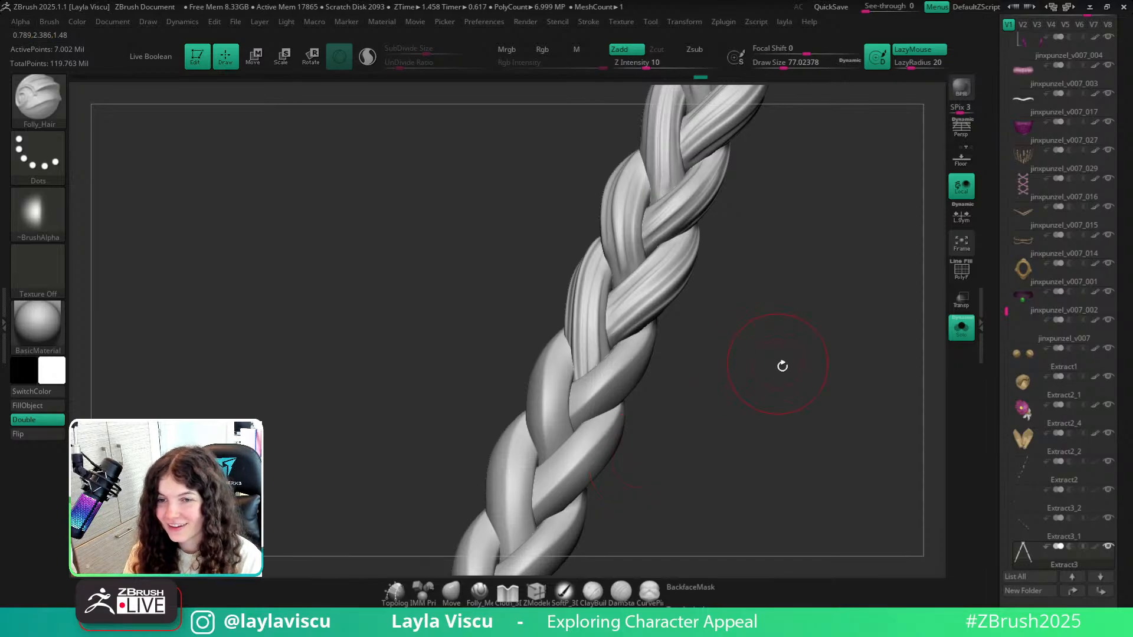
{"action": "right_click_drag", "start_coordinate": [782, 366], "coordinate": [837, 364], "text": "alt"}
{"action": "key", "text": "s"}
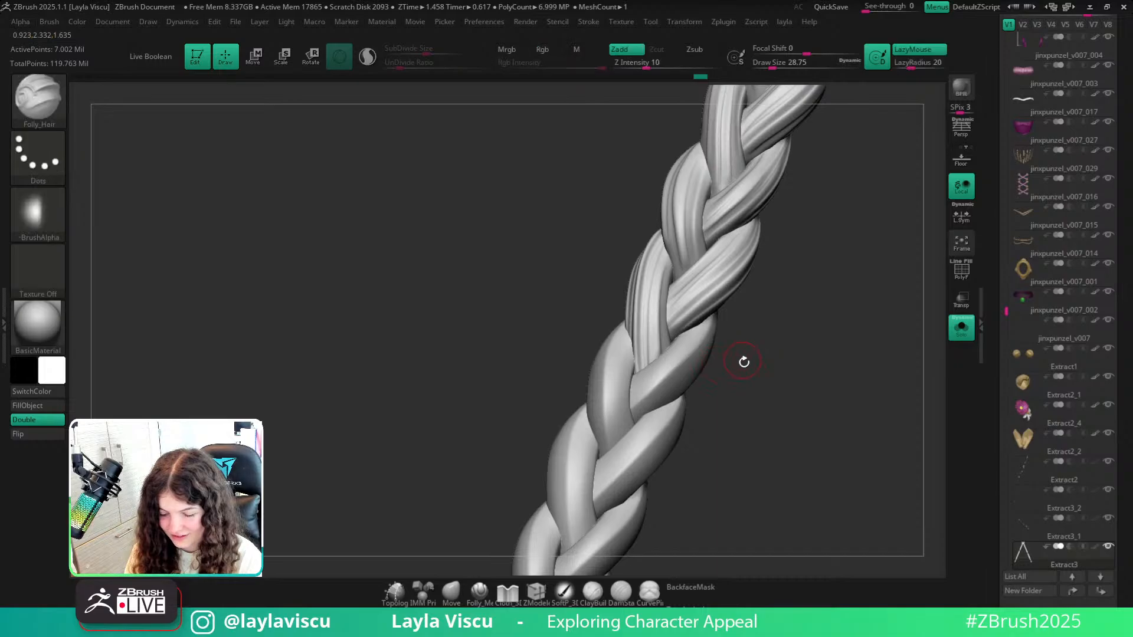
Isolate the next partly smooth strands on the other braid and start carving grooves into their diagonal lock.
{"action": "mouse_move", "coordinate": [743, 362]}
{"action": "right_mouse_down"}
{"action": "mouse_move", "coordinate": [731, 372]}
{"action": "mouse_move", "coordinate": [787, 367]}
{"action": "mouse_move", "coordinate": [759, 395]}
{"action": "mouse_move", "coordinate": [748, 365]}
{"action": "mouse_move", "coordinate": [791, 389]}
{"action": "mouse_move", "coordinate": [794, 417]}
{"action": "mouse_move", "coordinate": [733, 374]}
{"action": "mouse_move", "coordinate": [678, 373]}
{"action": "right_mouse_up"}
{"action": "key", "text": "ctrl"}
{"action": "key", "text": "ctrl+shift"}
{"action": "left_click", "coordinate": [629, 405], "text": "ctrl+shift"}
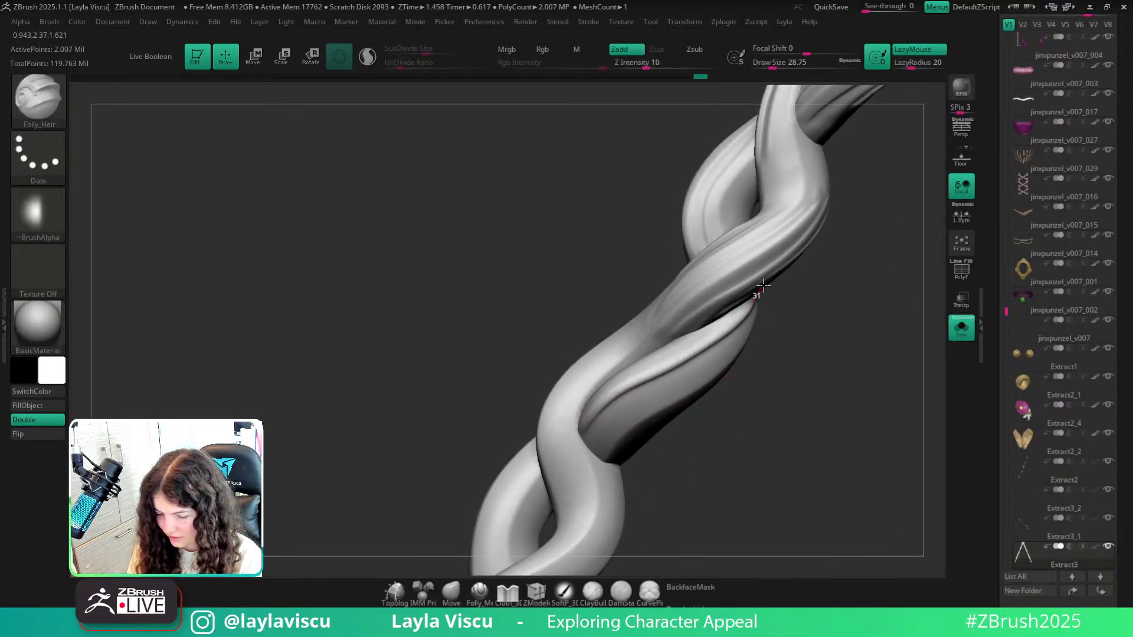
{"action": "right_click_drag", "start_coordinate": [764, 298], "coordinate": [757, 338]}
{"action": "mouse_move", "coordinate": [753, 337]}
{"action": "left_mouse_down"}
{"action": "mouse_move", "coordinate": [585, 419]}
{"action": "mouse_move", "coordinate": [723, 330]}
{"action": "mouse_move", "coordinate": [760, 288]}
{"action": "left_mouse_up"}
{"action": "mouse_move", "coordinate": [805, 336]}
{"action": "left_mouse_down"}
{"action": "mouse_move", "coordinate": [802, 299]}
{"action": "mouse_move", "coordinate": [771, 296]}
{"action": "left_mouse_up"}
Carve lengthwise grooves down the curving lock on the side of the isolated strands, undoing and redrawing an unwanted stroke.
{"action": "mouse_move", "coordinate": [621, 197]}
{"action": "left_mouse_down"}
{"action": "mouse_move", "coordinate": [569, 329]}
{"action": "mouse_move", "coordinate": [658, 511]}
{"action": "left_mouse_up"}
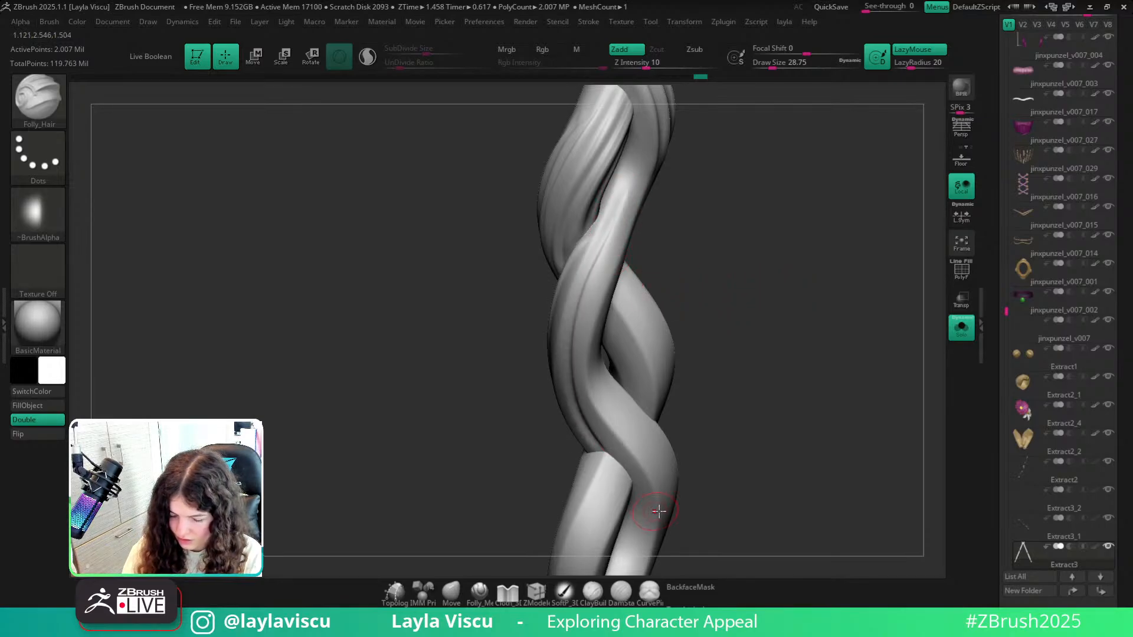
{"action": "left_click_drag", "start_coordinate": [593, 301], "coordinate": [651, 500]}
{"action": "left_click_drag", "start_coordinate": [705, 413], "coordinate": [715, 396]}
{"action": "key", "text": "ctrl+z"}
{"action": "mouse_move", "coordinate": [633, 211]}
{"action": "left_mouse_down"}
{"action": "mouse_move", "coordinate": [589, 327]}
{"action": "mouse_move", "coordinate": [637, 448]}
{"action": "left_mouse_up"}
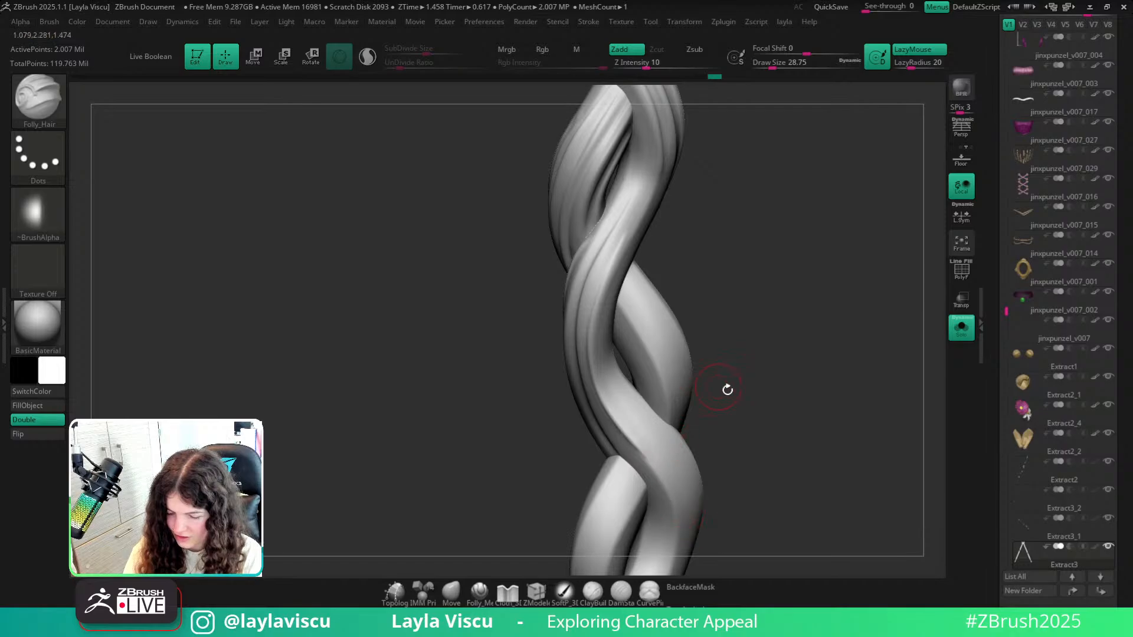
{"action": "left_click_drag", "start_coordinate": [728, 389], "coordinate": [677, 462]}
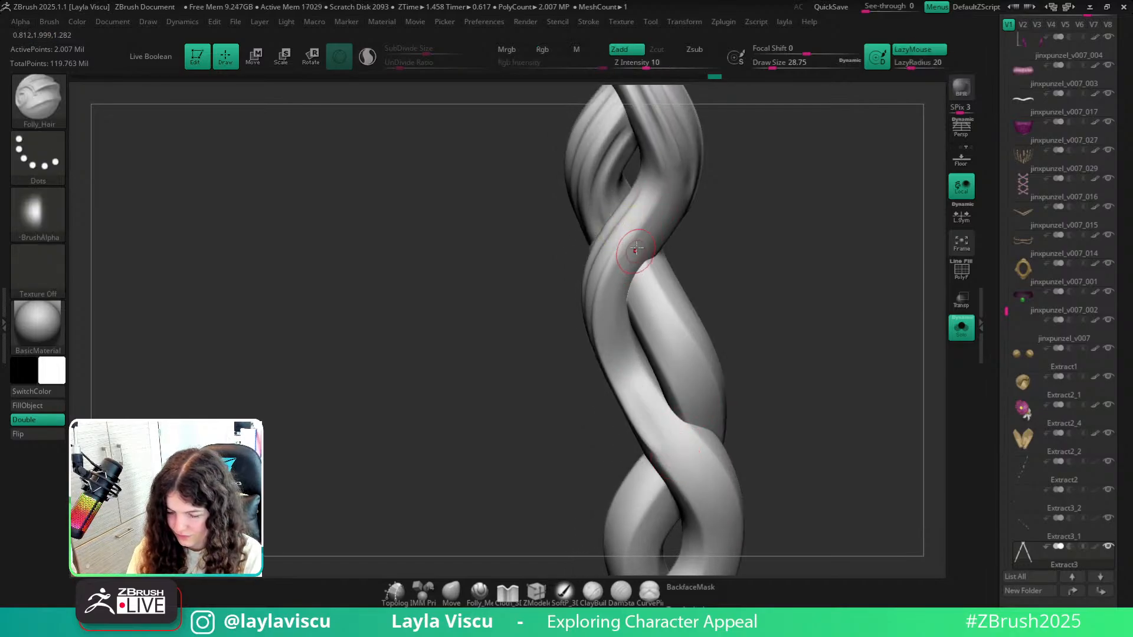
{"action": "mouse_move", "coordinate": [637, 244]}
{"action": "left_mouse_down"}
{"action": "mouse_move", "coordinate": [609, 307]}
{"action": "mouse_move", "coordinate": [666, 450]}
{"action": "mouse_move", "coordinate": [698, 463]}
{"action": "mouse_move", "coordinate": [622, 337]}
{"action": "mouse_move", "coordinate": [669, 207]}
{"action": "left_mouse_up"}
Add parallel grooves down the wide lock on the other side of the isolated strands and unhide the full braids.
{"action": "mouse_move", "coordinate": [682, 458]}
{"action": "left_mouse_down"}
{"action": "mouse_move", "coordinate": [630, 371]}
{"action": "mouse_move", "coordinate": [706, 183]}
{"action": "mouse_move", "coordinate": [799, 225]}
{"action": "mouse_move", "coordinate": [774, 281]}
{"action": "mouse_move", "coordinate": [802, 251]}
{"action": "mouse_move", "coordinate": [779, 266]}
{"action": "left_mouse_up"}
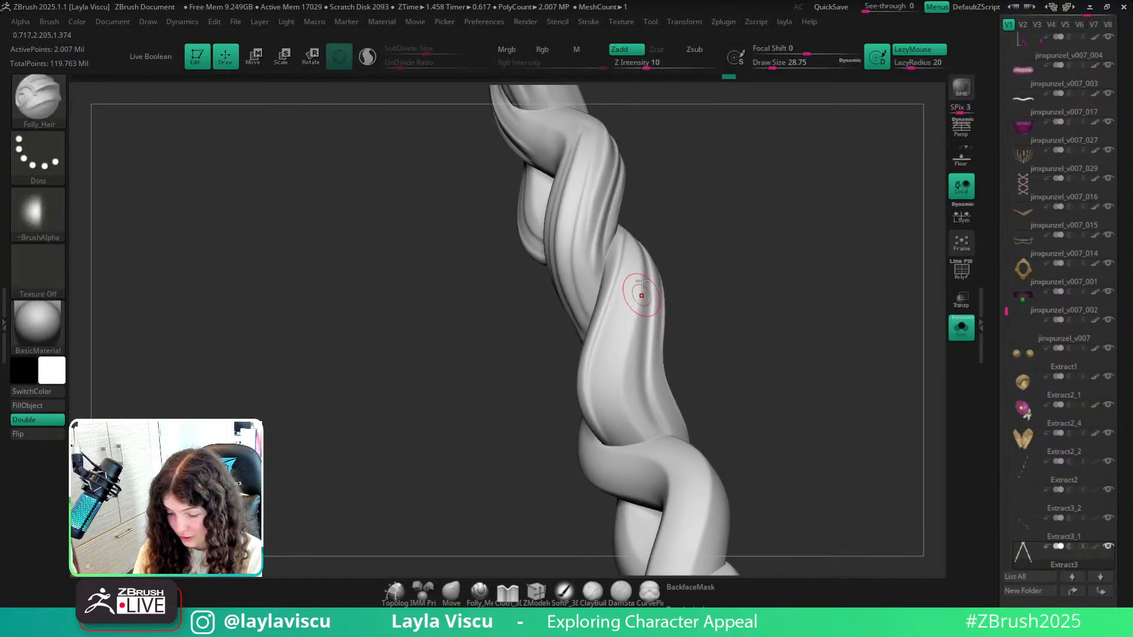
{"action": "left_click_drag", "start_coordinate": [642, 295], "coordinate": [632, 405]}
{"action": "mouse_move", "coordinate": [698, 337]}
{"action": "left_mouse_down"}
{"action": "mouse_move", "coordinate": [670, 313]}
{"action": "mouse_move", "coordinate": [658, 463]}
{"action": "left_mouse_up"}
{"action": "left_click_drag", "start_coordinate": [631, 292], "coordinate": [622, 415]}
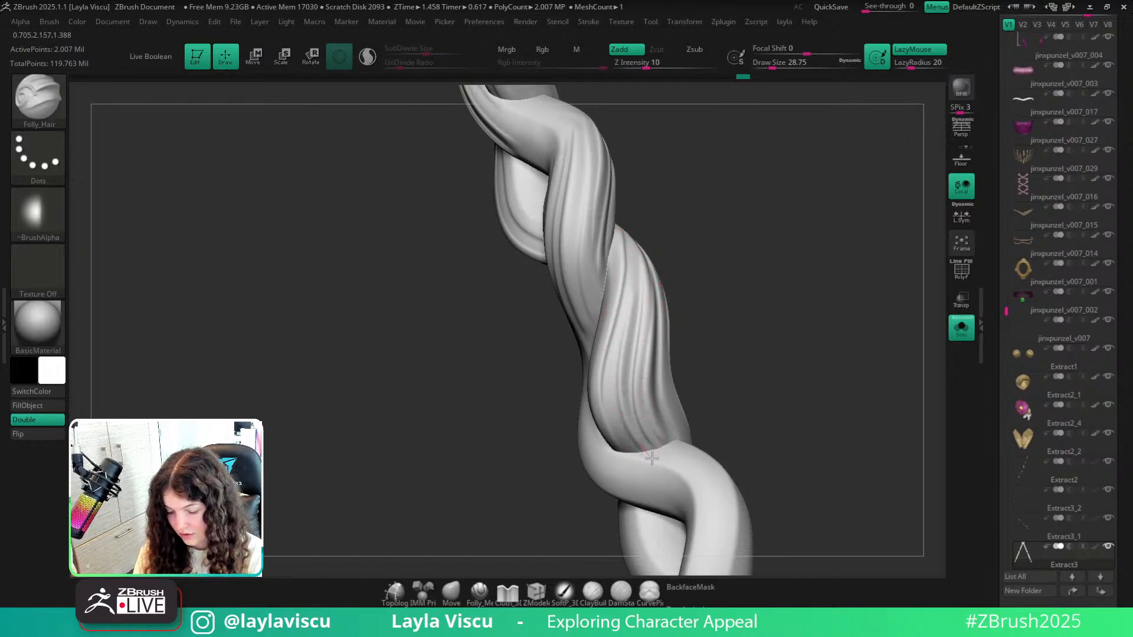
{"action": "left_click", "coordinate": [735, 300], "text": "ctrl+shift"}
{"action": "mouse_move", "coordinate": [726, 295]}
{"action": "left_mouse_down"}
{"action": "mouse_move", "coordinate": [700, 250]}
{"action": "mouse_move", "coordinate": [741, 357]}
{"action": "left_mouse_up"}
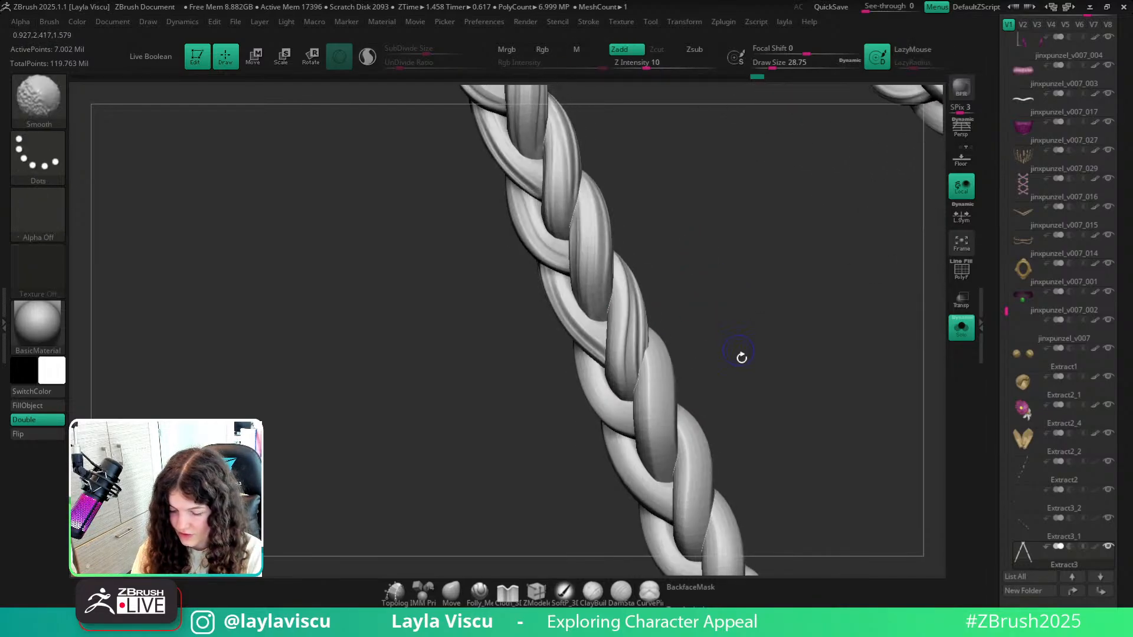
Isolate the strands below the last grooved section and carve Folly_Hair grooves along their diagonal lock.
{"action": "right_click_drag", "start_coordinate": [741, 357], "coordinate": [672, 357], "text": "shift"}
{"action": "right_click_drag", "start_coordinate": [595, 286], "coordinate": [797, 343], "text": "ctrl"}
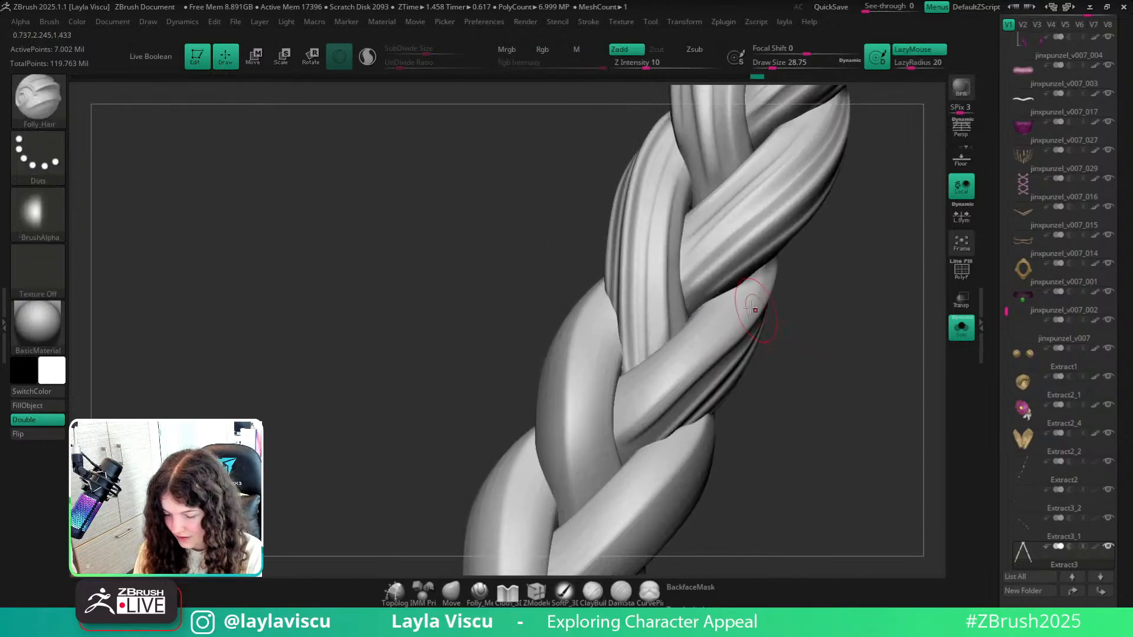
{"action": "left_click", "coordinate": [767, 265], "text": "ctrl+shift"}
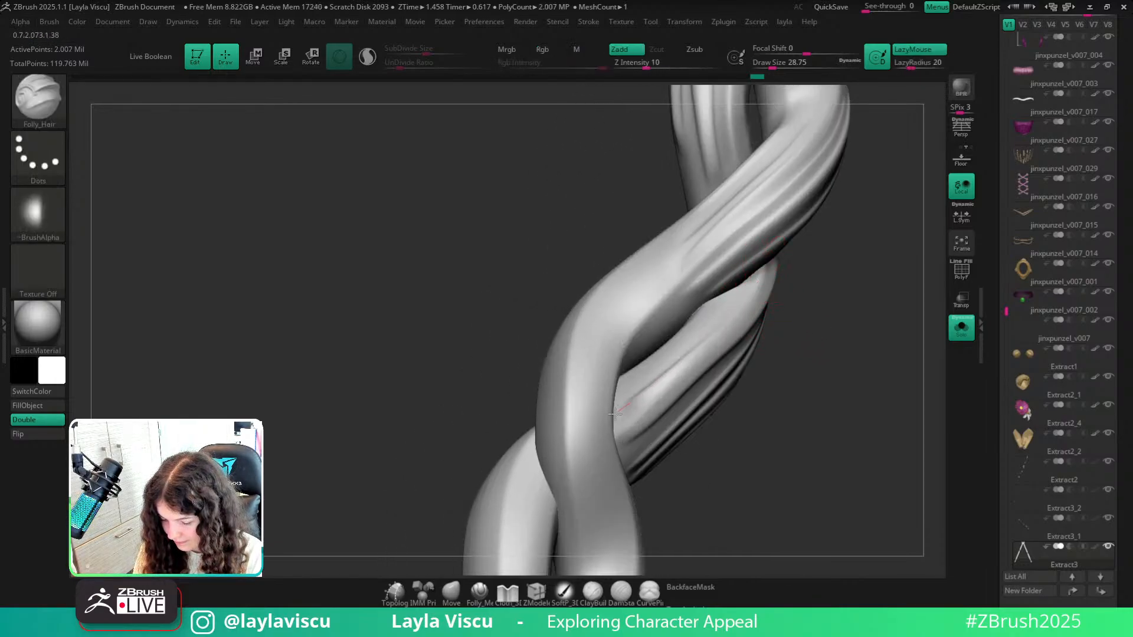
{"action": "left_click_drag", "start_coordinate": [690, 339], "coordinate": [623, 394]}
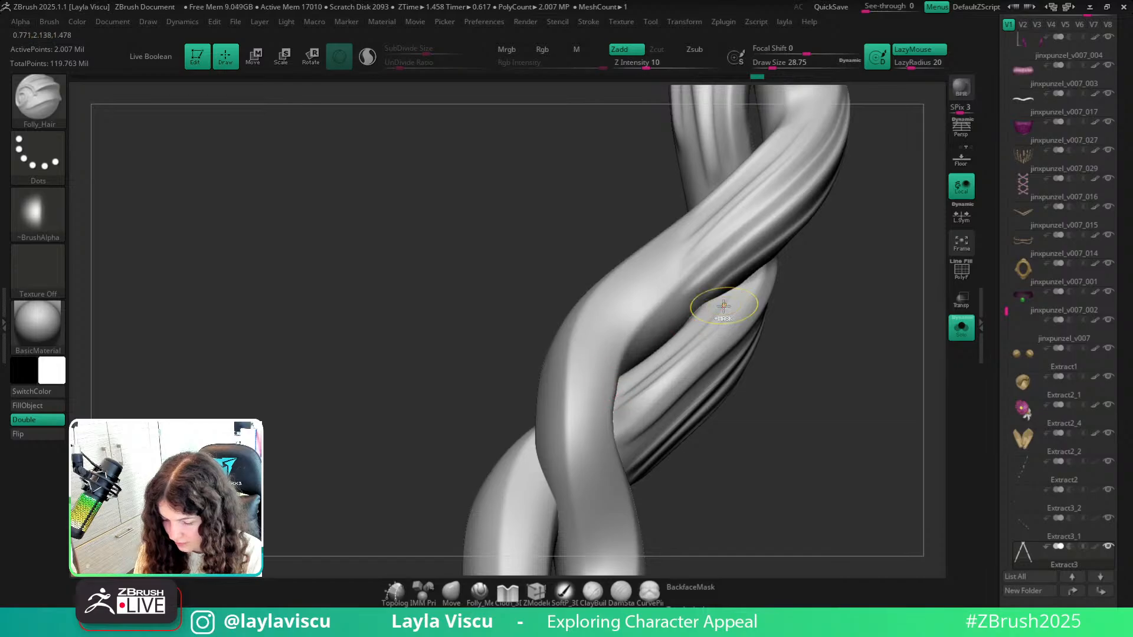
{"action": "left_click_drag", "start_coordinate": [724, 306], "coordinate": [626, 382]}
{"action": "left_click_drag", "start_coordinate": [764, 304], "coordinate": [808, 316]}
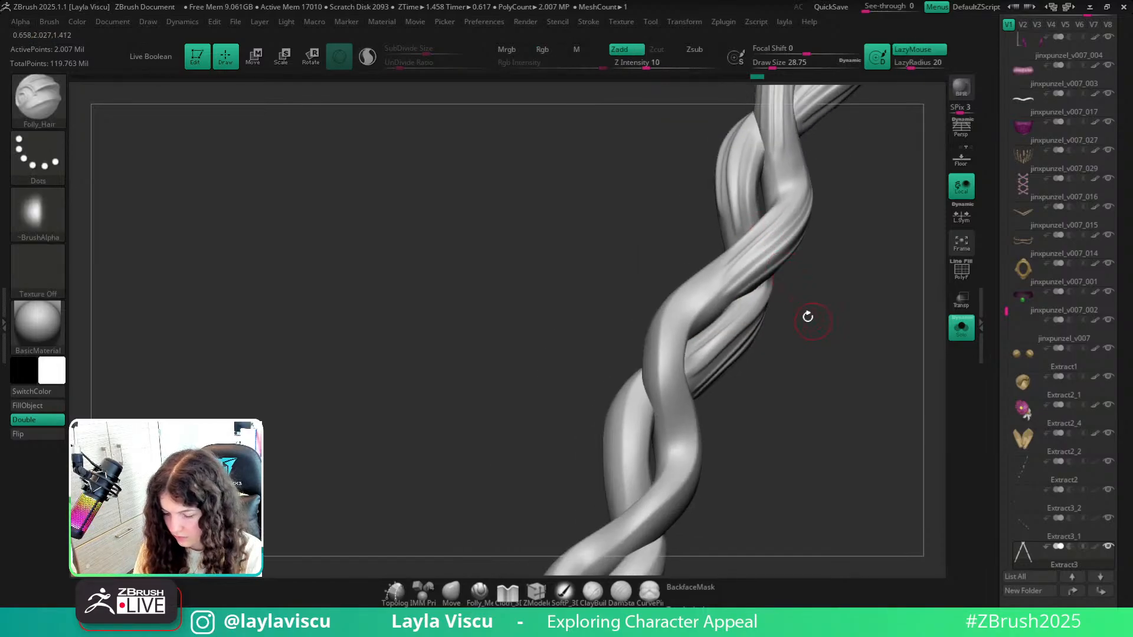
Switch to the Move brush and unhide the full braids to adjust the newly grooved diagonal lock.
{"action": "left_click", "coordinate": [478, 590]}
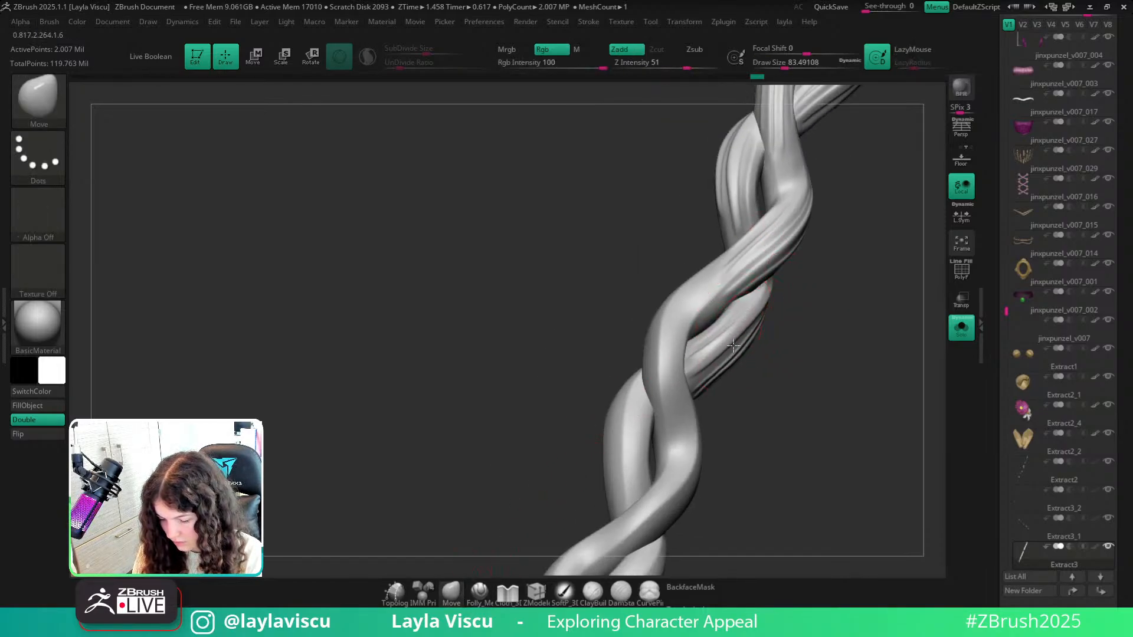
{"action": "key", "text": "ctrl+shift"}
{"action": "left_click", "coordinate": [800, 342], "text": "ctrl+shift"}
{"action": "right_click_drag", "start_coordinate": [799, 342], "coordinate": [777, 289], "text": "ctrl"}
{"action": "right_click_drag", "start_coordinate": [765, 377], "coordinate": [722, 428], "text": "alt"}
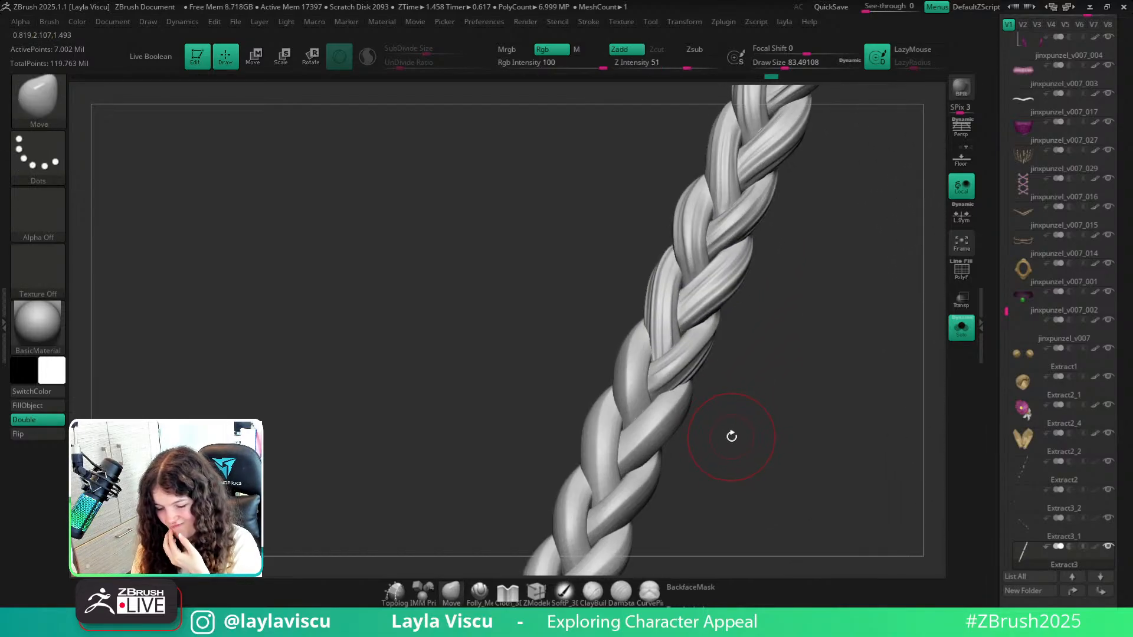
Erase the grooves from the diagonal lock with the Morph brush at draw size 67.82.
{"action": "key", "text": "b"}
{"action": "key", "text": "m"}
{"action": "key", "text": "o"}
{"action": "right_click_drag", "start_coordinate": [731, 444], "coordinate": [716, 349]}
{"action": "key", "text": "s"}
{"action": "left_click", "coordinate": [692, 347]}
{"action": "right_click_drag", "start_coordinate": [771, 313], "coordinate": [809, 321]}
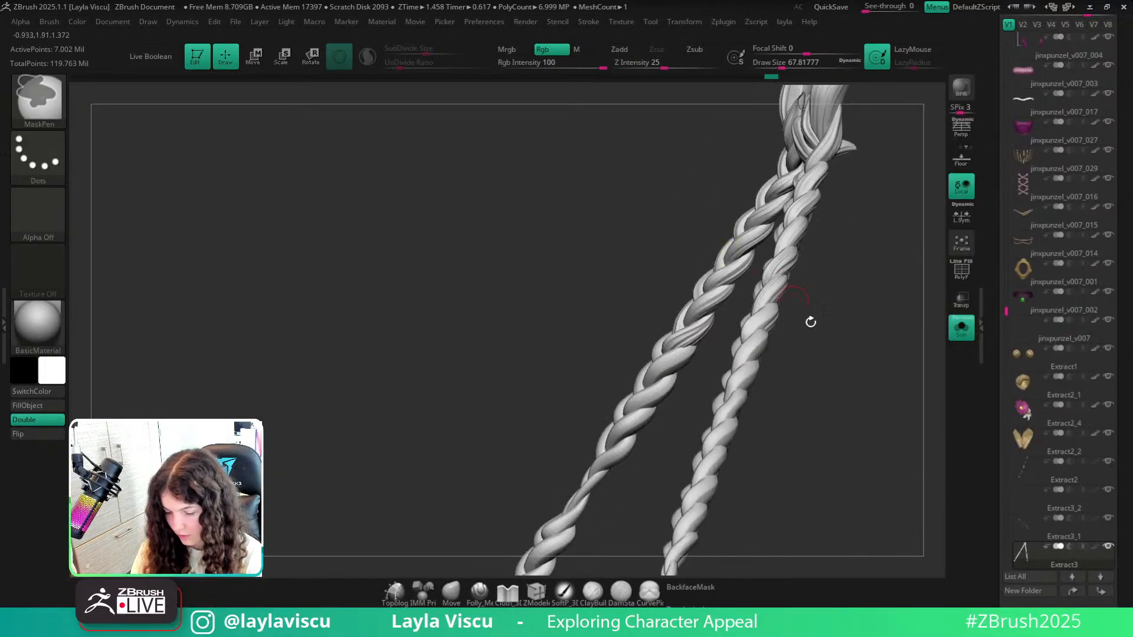
{"action": "right_click_drag", "start_coordinate": [838, 395], "coordinate": [885, 408]}
{"action": "right_click_drag", "start_coordinate": [700, 374], "coordinate": [776, 375], "text": "ctrl"}
Isolate the smooth diagonal lock's strands and work on its surface with TrimDynamic at draw size 46.17.
{"action": "key", "text": "b"}
{"action": "key", "text": "t"}
{"action": "key", "text": "d"}
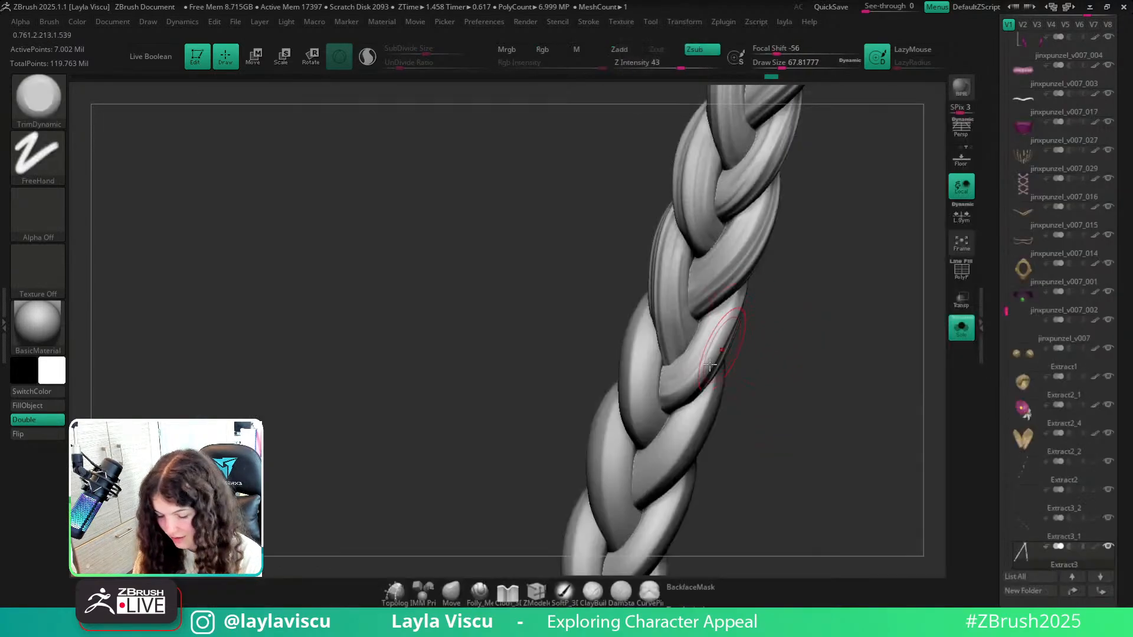
{"action": "key", "text": "shift+d"}
{"action": "key", "text": "s"}
{"action": "left_click_drag", "start_coordinate": [717, 353], "coordinate": [712, 352]}
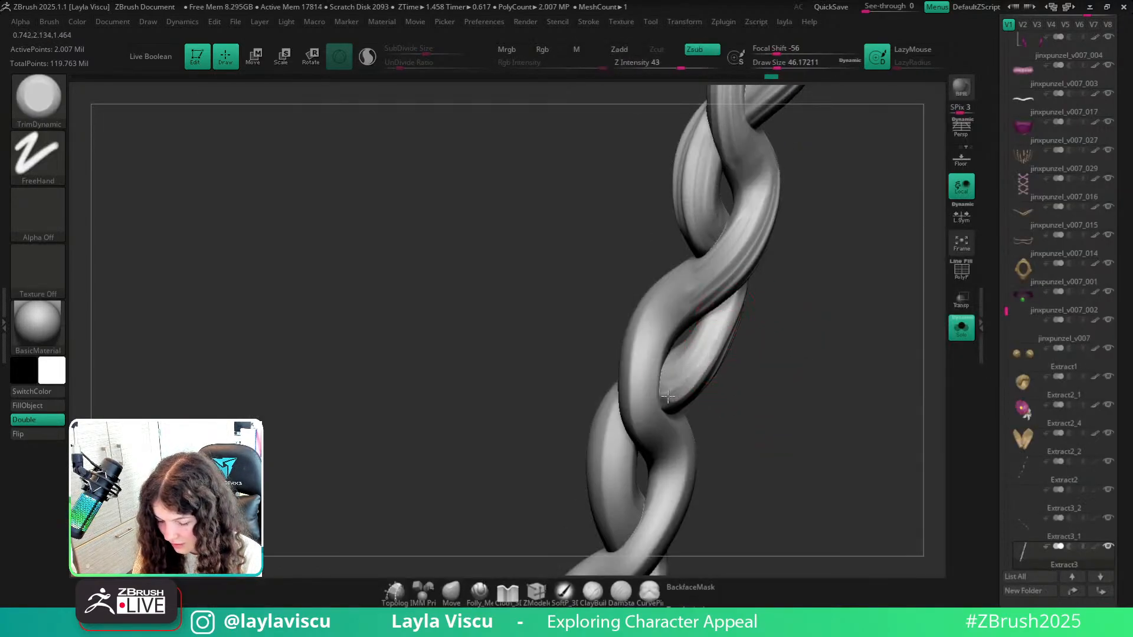
Restore the trimmed diagonal lock with the Morph brush at draw size 53.79.
{"action": "key", "text": "b"}
{"action": "key", "text": "m"}
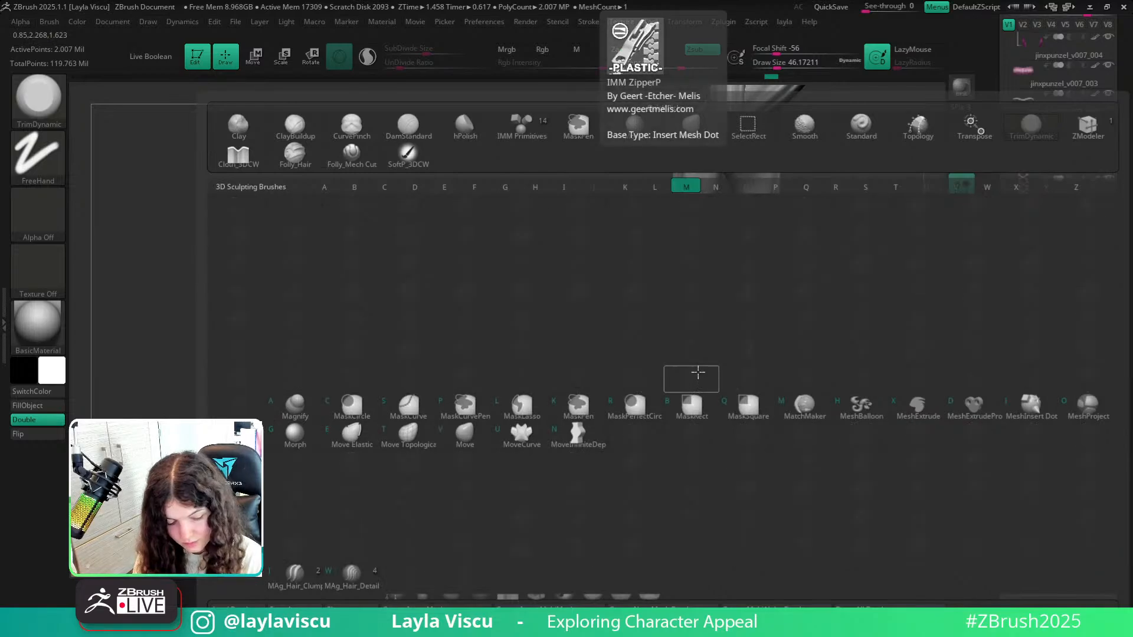
{"action": "key", "text": "r"}
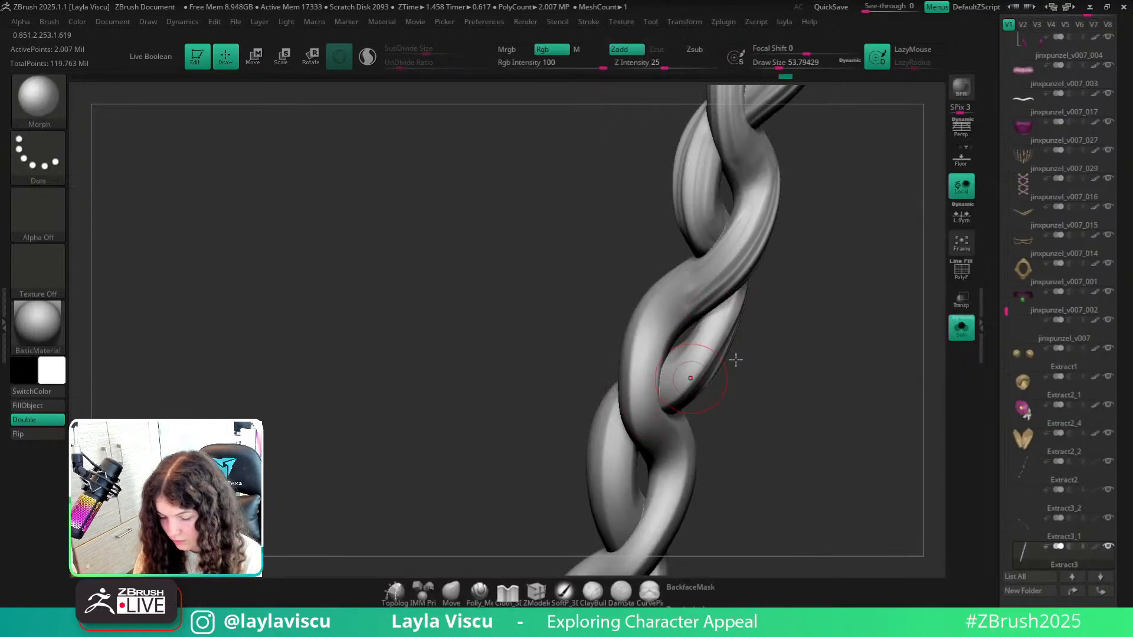
{"action": "mouse_move", "coordinate": [736, 360]}
{"action": "left_mouse_down"}
{"action": "mouse_move", "coordinate": [822, 334]}
{"action": "mouse_move", "coordinate": [790, 345]}
{"action": "left_mouse_up"}
Carve fresh lengthwise grooves into the isolated diagonal lock with Folly_Hair at draw size 21.62.
{"action": "key", "text": "b"}
{"action": "key", "text": "f"}
{"action": "key", "text": "h"}
{"action": "key", "text": "s"}
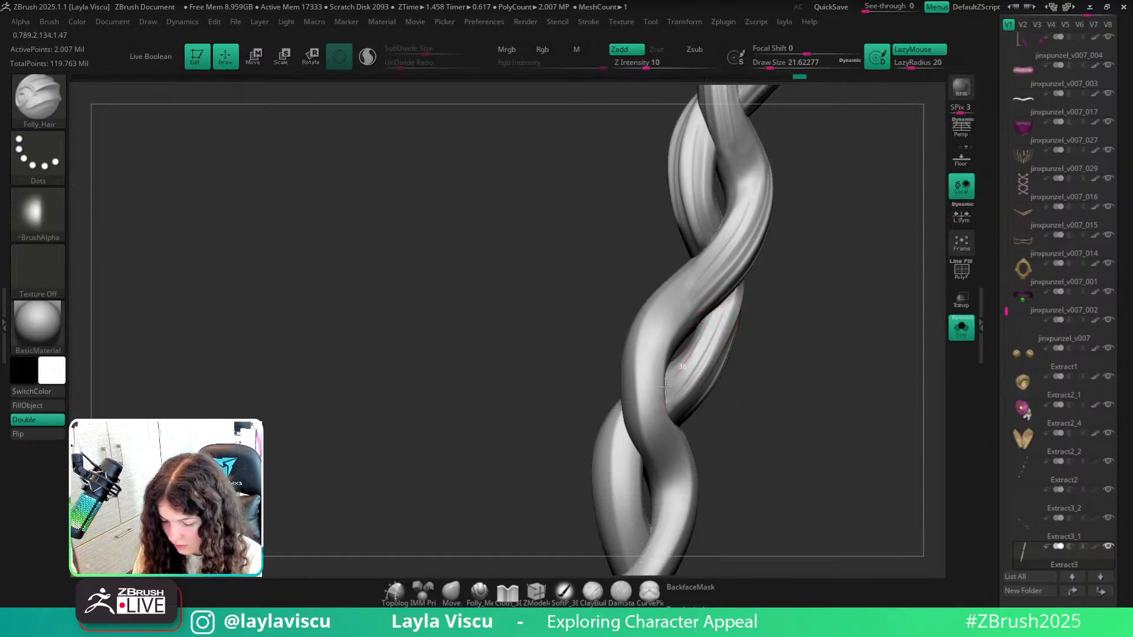
{"action": "left_click_drag", "start_coordinate": [787, 341], "coordinate": [766, 351]}
{"action": "key", "text": "ctrl"}
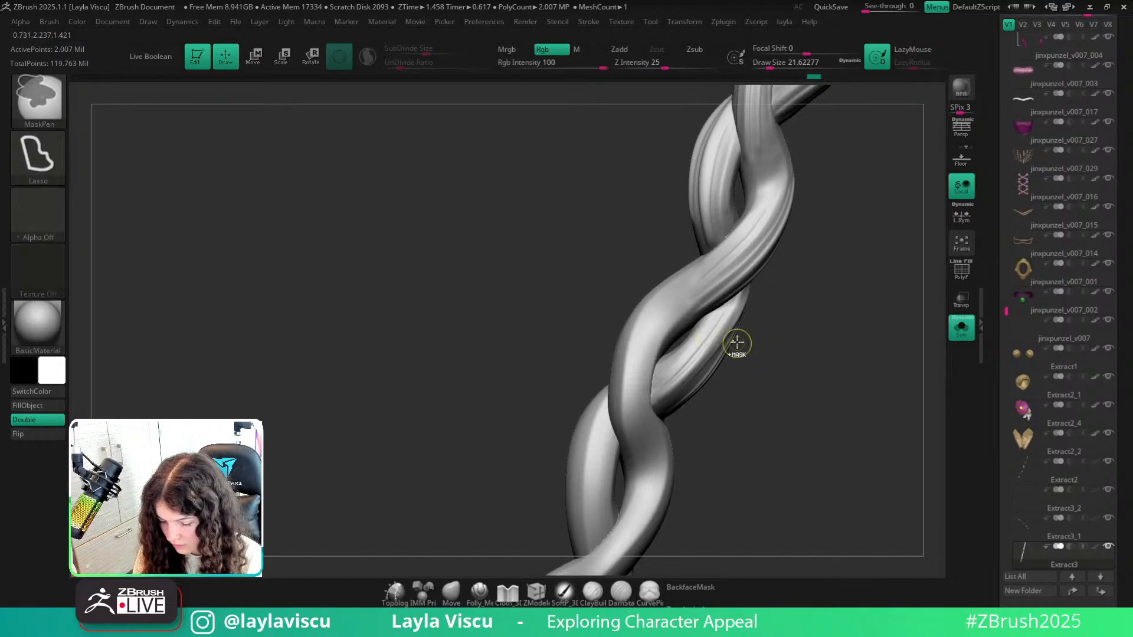
{"action": "right_click_drag", "start_coordinate": [721, 349], "coordinate": [749, 347], "text": "ctrl"}
{"action": "left_click_drag", "start_coordinate": [614, 428], "coordinate": [747, 282]}
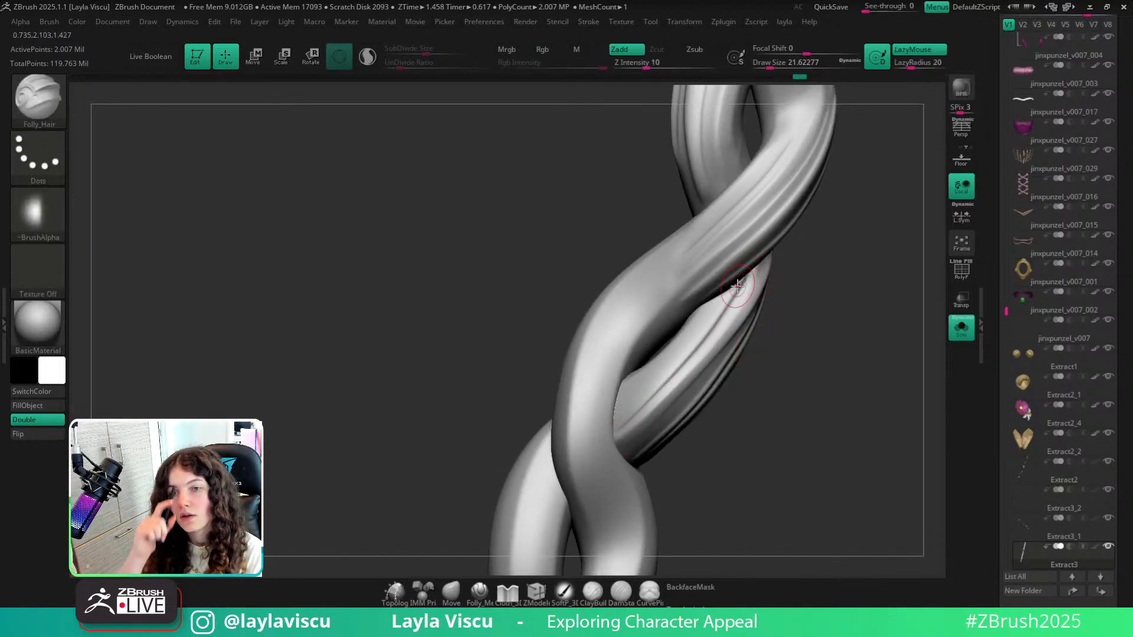
Add finer parallel grooves along the inner part of the diagonal lock where it tucks behind the crossing strand.
{"action": "mouse_move", "coordinate": [805, 385]}
{"action": "left_mouse_down"}
{"action": "mouse_move", "coordinate": [796, 405]}
{"action": "mouse_move", "coordinate": [720, 360]}
{"action": "mouse_move", "coordinate": [630, 404]}
{"action": "left_mouse_up"}
{"action": "left_click_drag", "start_coordinate": [784, 321], "coordinate": [805, 339]}
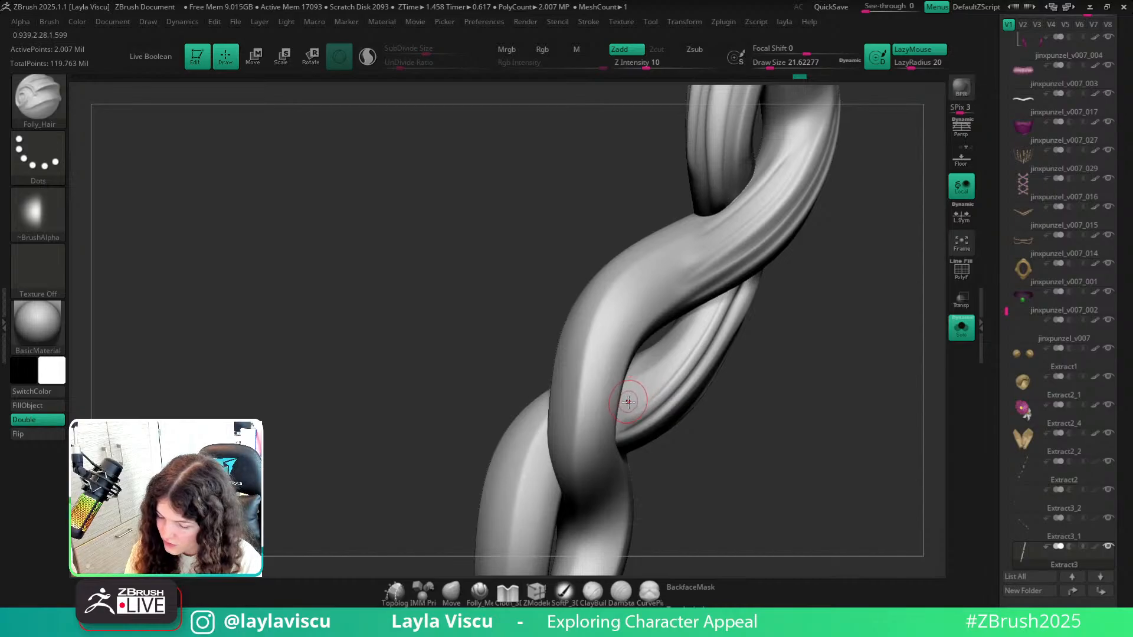
{"action": "left_click_drag", "start_coordinate": [701, 302], "coordinate": [671, 365]}
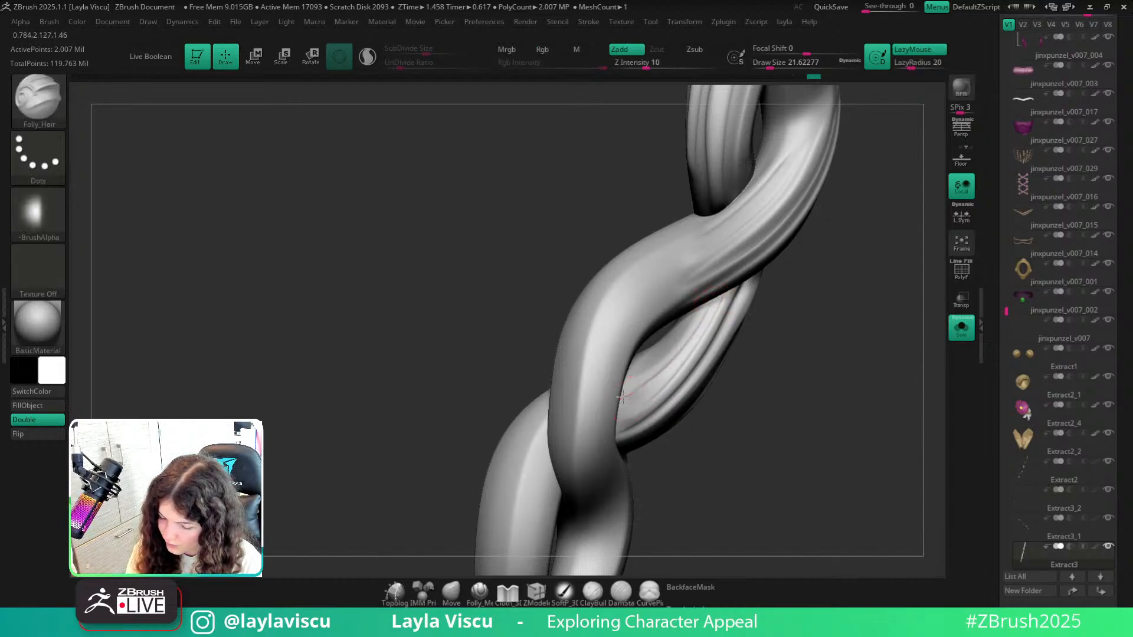
{"action": "left_click_drag", "start_coordinate": [818, 325], "coordinate": [837, 364]}
Continue the grooves across the wide underside of the diagonal lock, converging them at the crossing strand.
{"action": "right_click_drag", "start_coordinate": [838, 364], "coordinate": [769, 296], "text": "ctrl"}
{"action": "mouse_move", "coordinate": [787, 372]}
{"action": "left_mouse_down"}
{"action": "mouse_move", "coordinate": [743, 329]}
{"action": "mouse_move", "coordinate": [617, 400]}
{"action": "left_mouse_up"}
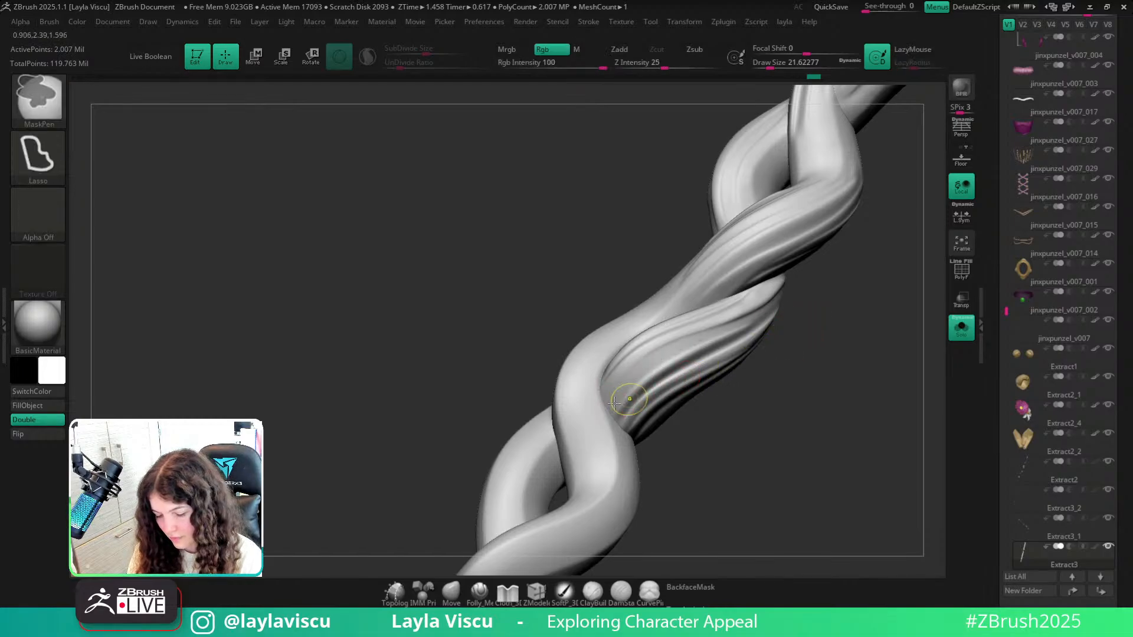
{"action": "left_click_drag", "start_coordinate": [843, 352], "coordinate": [821, 360]}
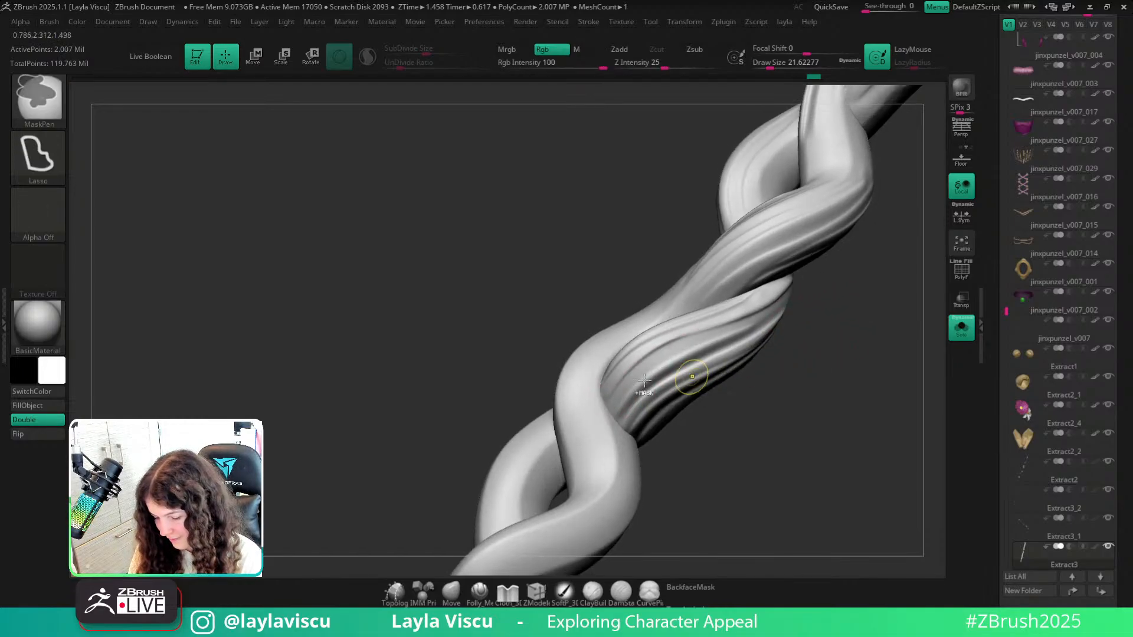
{"action": "left_click_drag", "start_coordinate": [618, 406], "coordinate": [646, 354]}
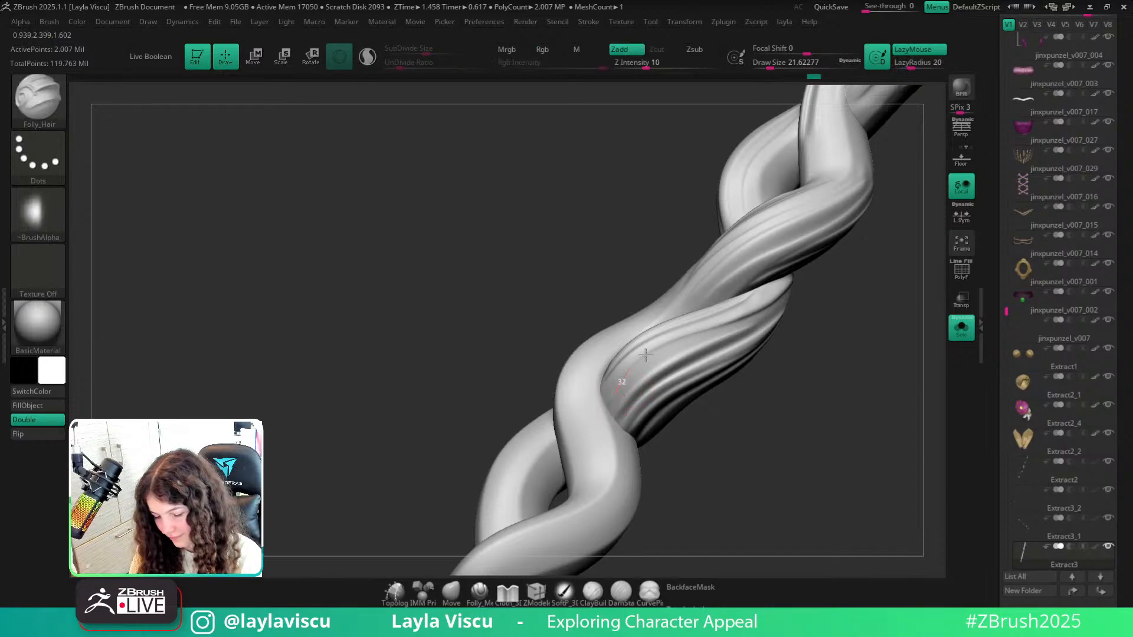
{"action": "left_click_drag", "start_coordinate": [839, 311], "coordinate": [828, 353]}
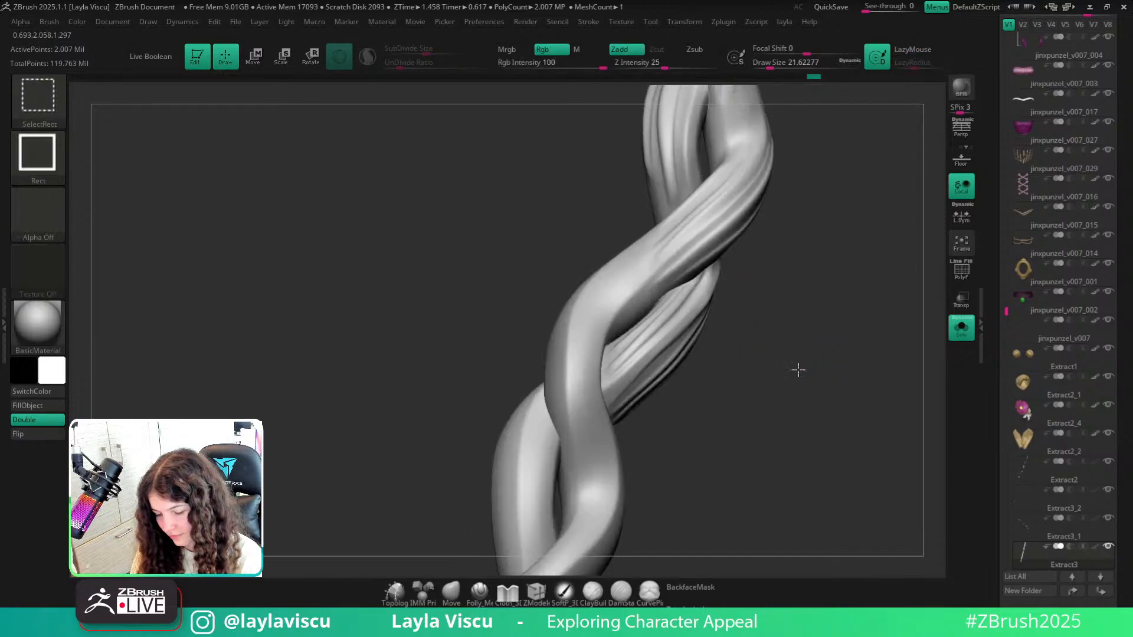
Unhide the full braids and adjust the regrooved lock with the Move brush at draw size 86.82.
{"action": "left_click", "coordinate": [762, 418], "text": "ctrl+shift"}
{"action": "right_click_drag", "start_coordinate": [762, 418], "coordinate": [765, 374], "text": "ctrl"}
{"action": "right_click_drag", "start_coordinate": [626, 387], "coordinate": [708, 393], "text": "ctrl"}
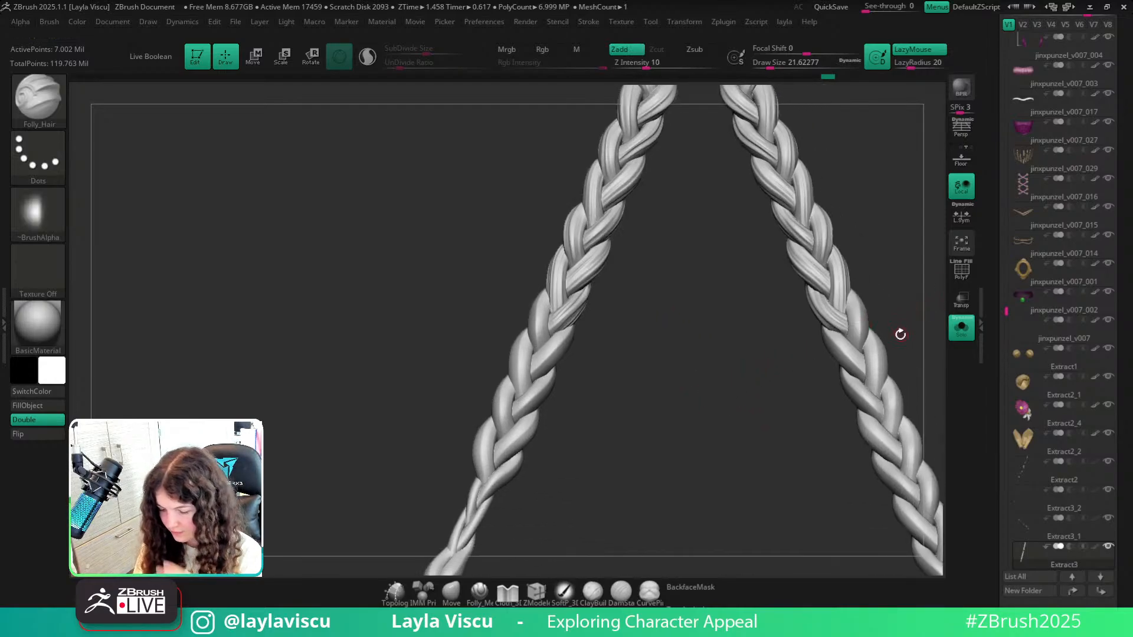
{"action": "key", "text": "b"}
{"action": "key", "text": "m"}
{"action": "key", "text": "v"}
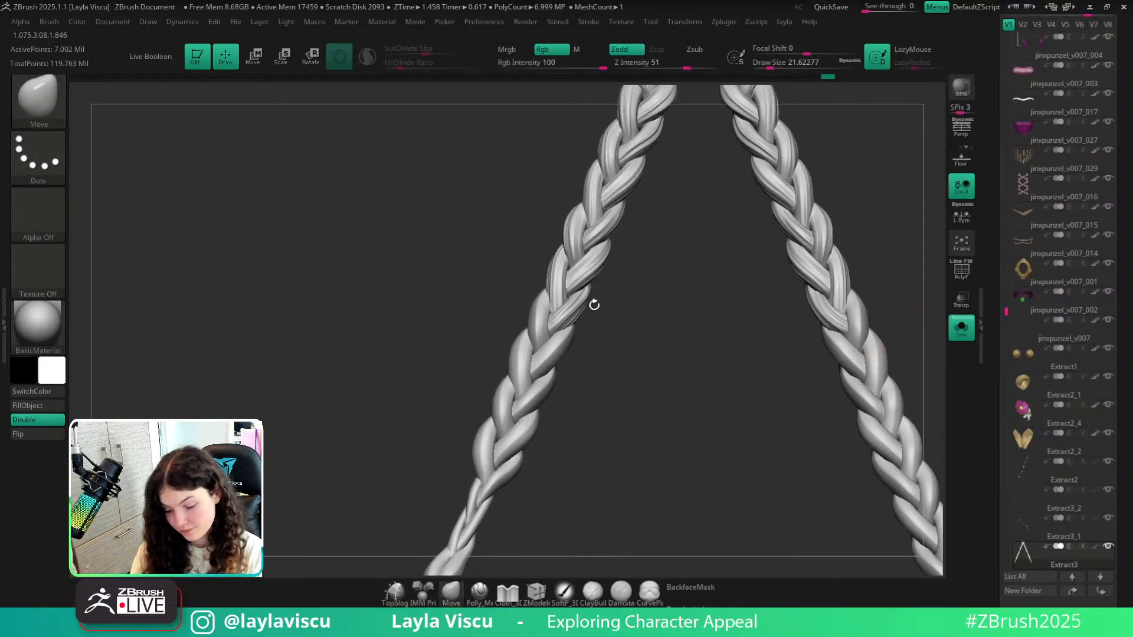
{"action": "right_click_drag", "start_coordinate": [569, 302], "coordinate": [575, 328], "text": "ctrl"}
{"action": "key", "text": "s"}
{"action": "left_click_drag", "start_coordinate": [572, 328], "coordinate": [587, 328]}
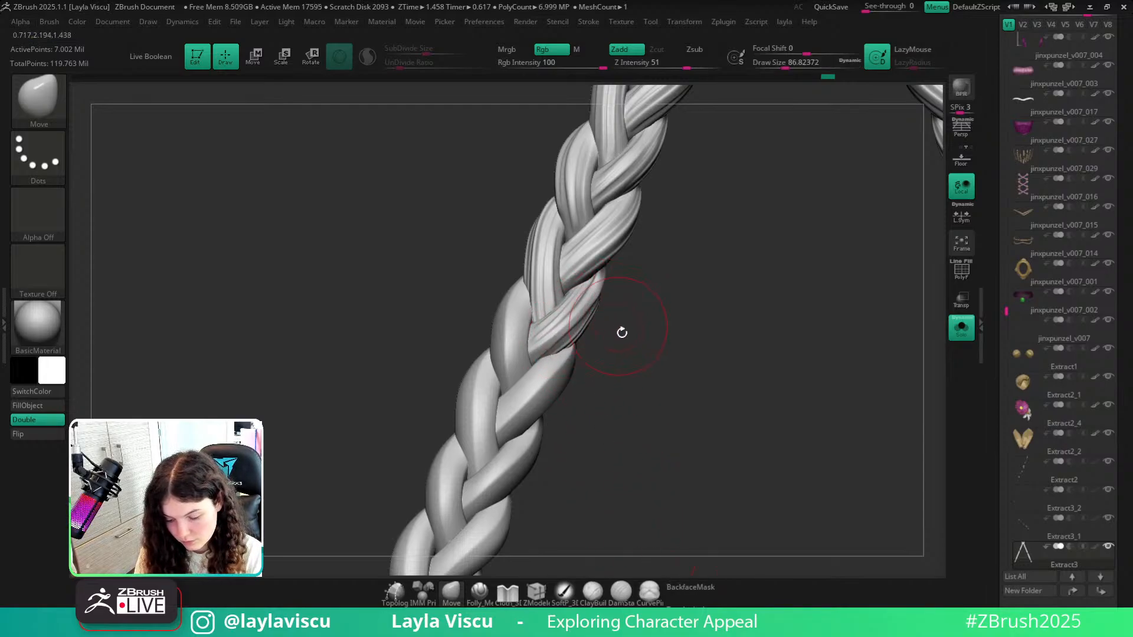
Refine the regrooved lock's outer edge with smaller Move brush sizes of 34.79 and 46.17.
{"action": "right_click_drag", "start_coordinate": [620, 329], "coordinate": [628, 301], "text": "ctrl"}
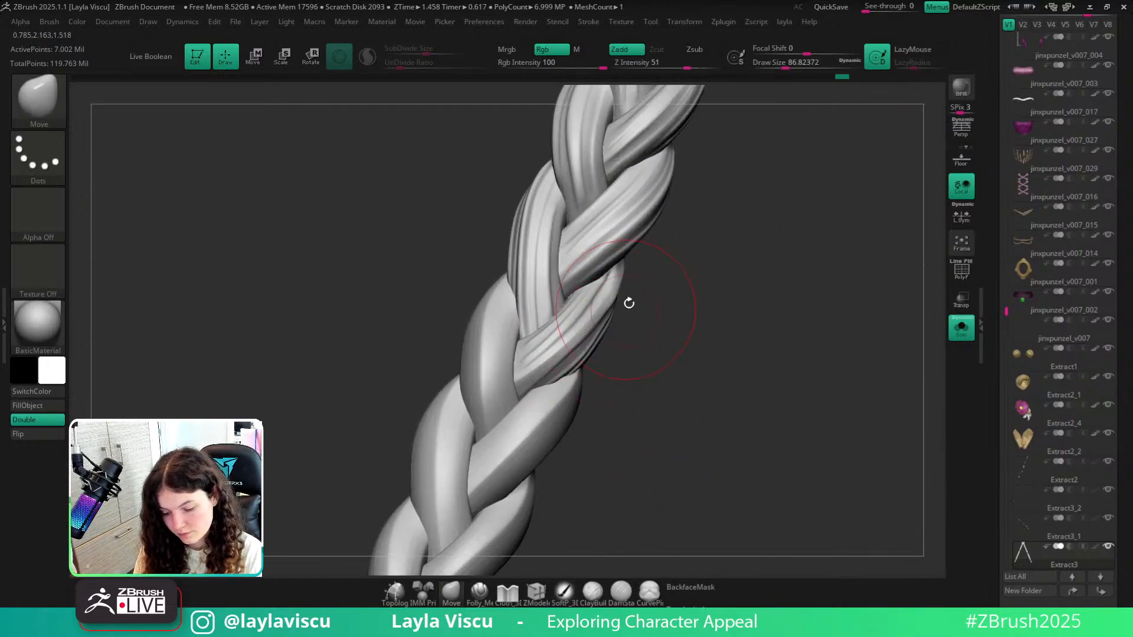
{"action": "key", "text": "s"}
{"action": "left_click_drag", "start_coordinate": [620, 302], "coordinate": [615, 302]}
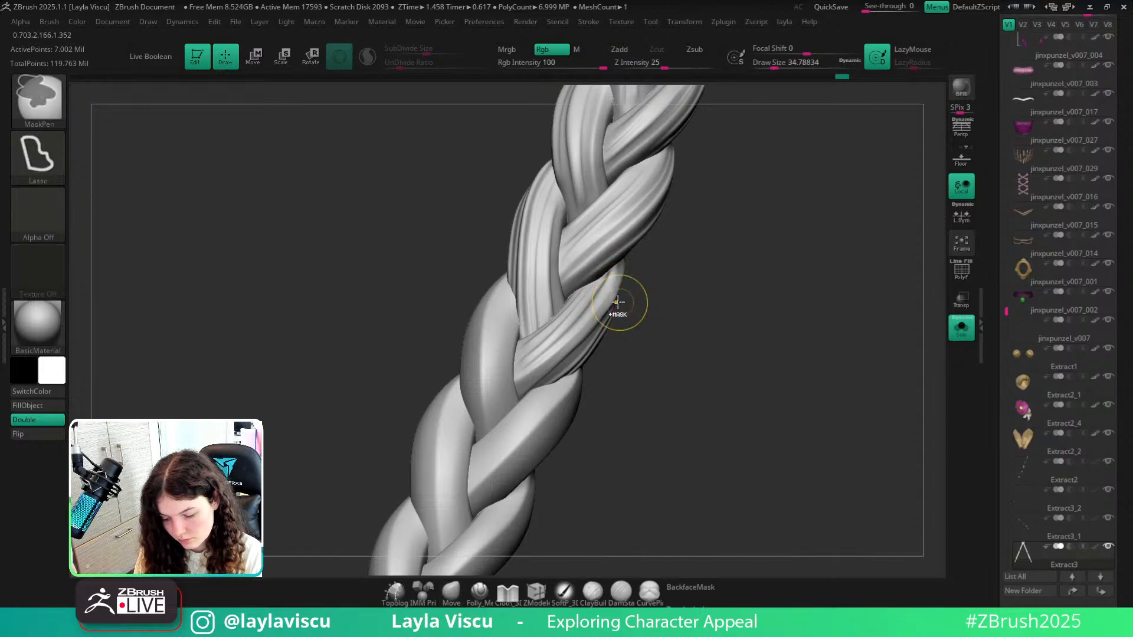
{"action": "key", "text": "s"}
{"action": "left_click", "coordinate": [613, 300]}
{"action": "right_click_drag", "start_coordinate": [668, 293], "coordinate": [647, 222], "text": "ctrl"}
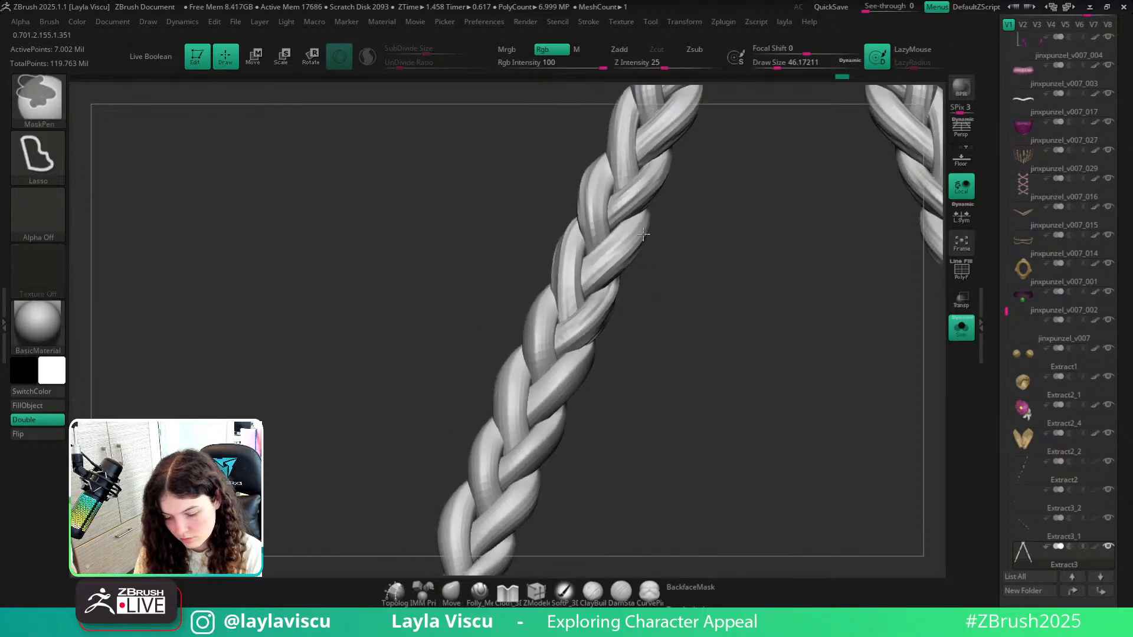
Adjust the regrooved lock's silhouette against the neighbouring locks using Move at draw sizes 70.82 and 41.42.
{"action": "mouse_move", "coordinate": [672, 357]}
{"action": "right_mouse_down", "text": "ctrl"}
{"action": "mouse_move", "coordinate": [649, 314]}
{"action": "mouse_move", "coordinate": [601, 326]}
{"action": "right_mouse_up", "text": "ctrl"}
{"action": "key", "text": "s"}
{"action": "left_click_drag", "start_coordinate": [601, 326], "coordinate": [597, 318]}
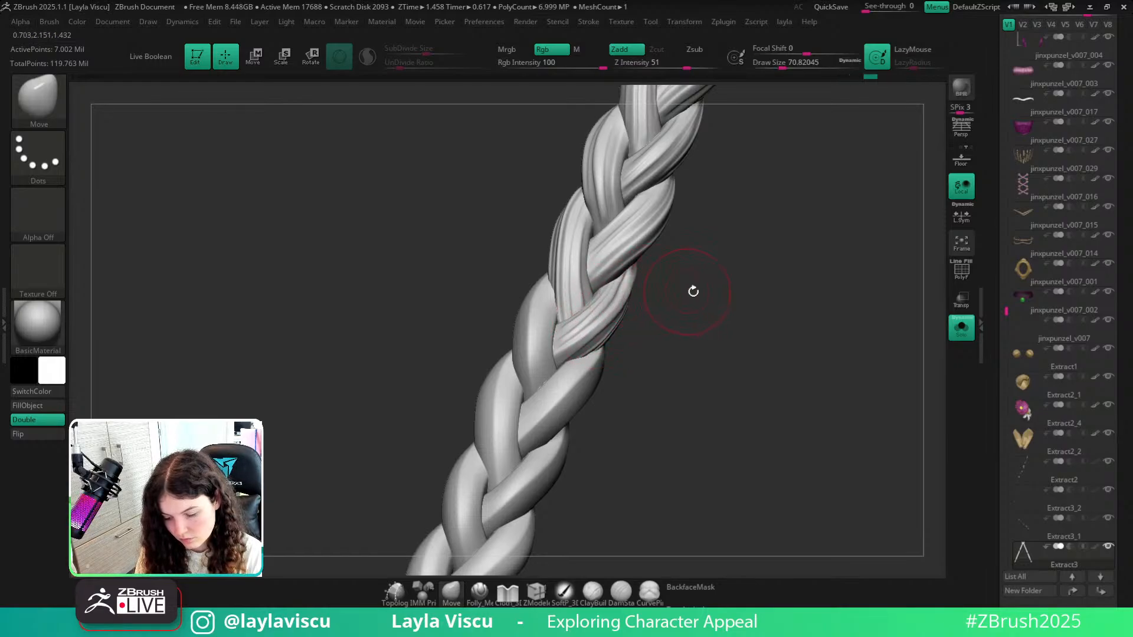
{"action": "mouse_move", "coordinate": [690, 289]}
{"action": "right_mouse_down", "text": "ctrl"}
{"action": "mouse_move", "coordinate": [683, 278]}
{"action": "mouse_move", "coordinate": [734, 354]}
{"action": "mouse_move", "coordinate": [704, 400]}
{"action": "right_mouse_up", "text": "ctrl"}
{"action": "key", "text": "s"}
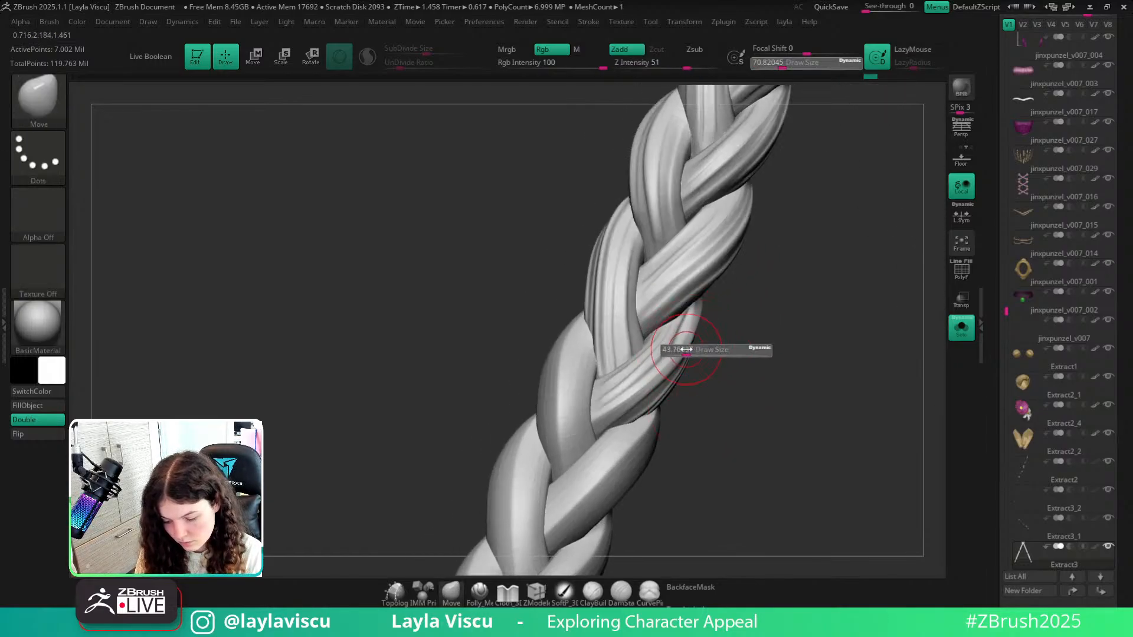
{"action": "left_click_drag", "start_coordinate": [732, 349], "coordinate": [679, 360]}
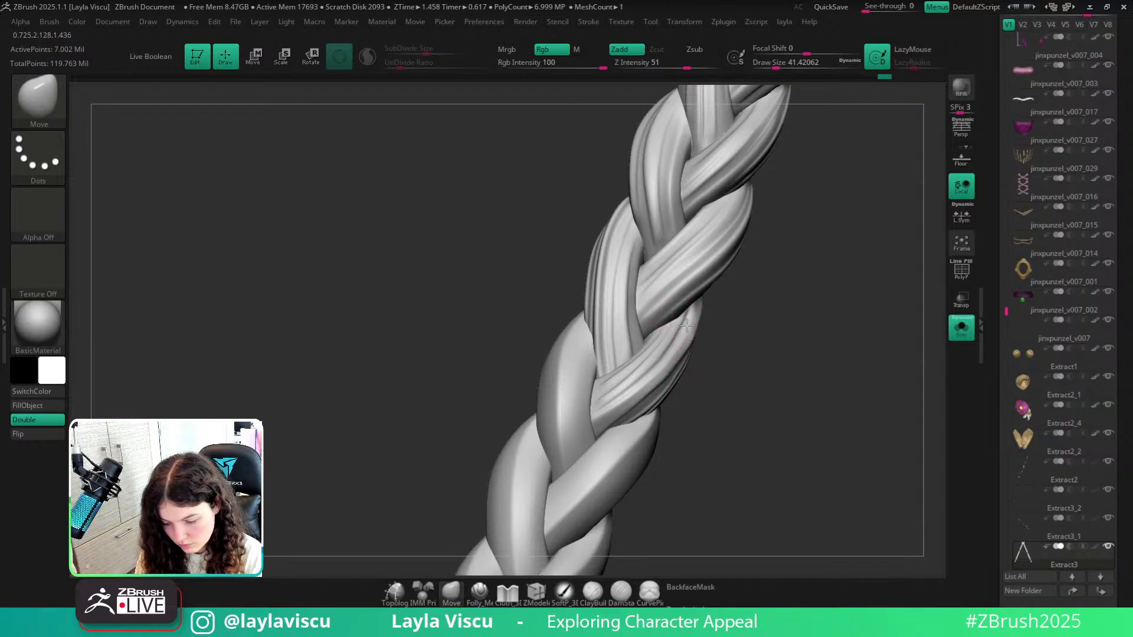
{"action": "right_click_drag", "start_coordinate": [695, 336], "coordinate": [708, 303], "text": "ctrl"}
{"action": "right_click_drag", "start_coordinate": [671, 354], "coordinate": [698, 358], "text": "ctrl"}
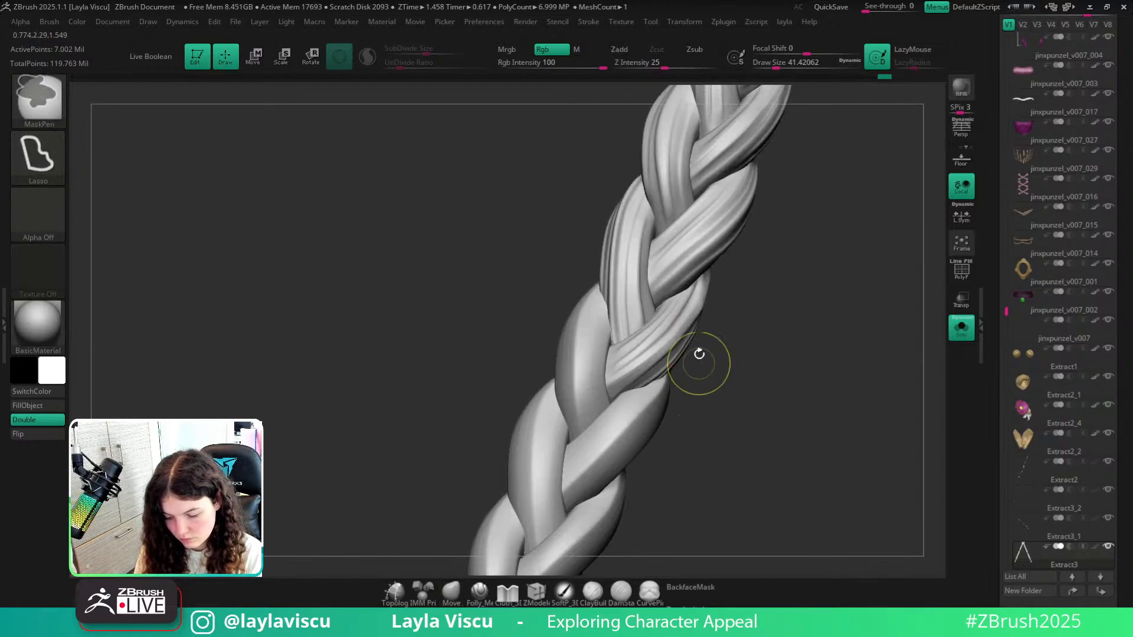
Isolate the regrooved lock's strands and flatten its outer edge with TrimDynamic at draw size 41.42.
{"action": "key", "text": "b"}
{"action": "key", "text": "t"}
{"action": "key", "text": "d"}
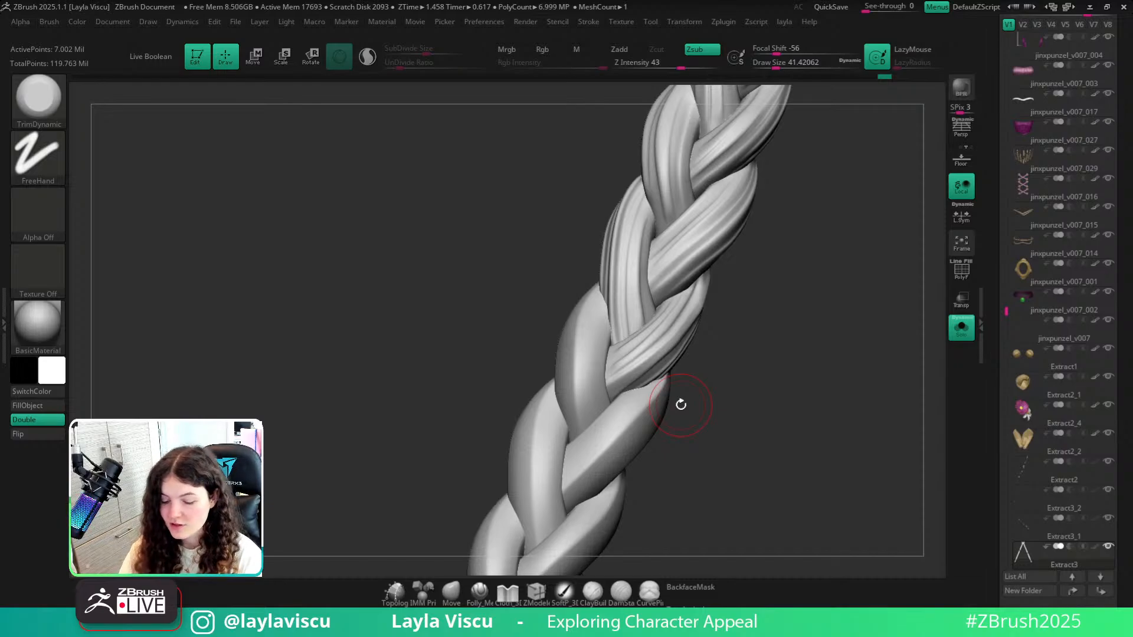
{"action": "left_click", "coordinate": [687, 333], "text": "ctrl+shift"}
{"action": "mouse_move", "coordinate": [733, 329]}
{"action": "left_mouse_down"}
{"action": "mouse_move", "coordinate": [717, 337]}
{"action": "mouse_move", "coordinate": [716, 302]}
{"action": "left_mouse_up"}
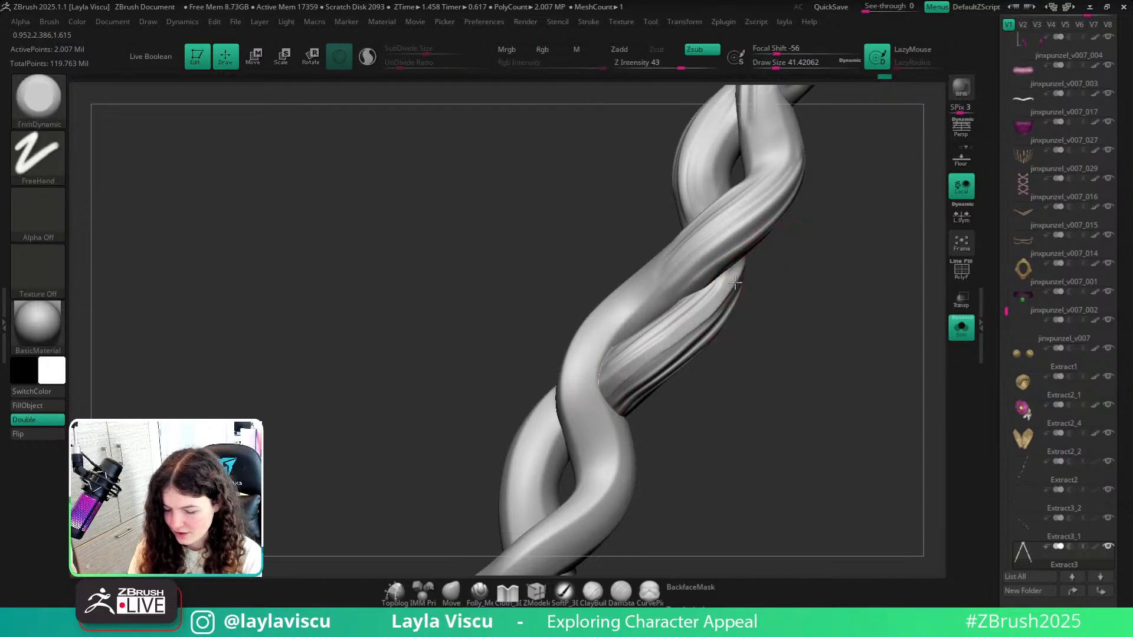
Polish the outer side of the isolated diagonal lock with hPolish at draw size 34.79.
{"action": "key", "text": "b"}
{"action": "key", "text": "h"}
{"action": "key", "text": "p"}
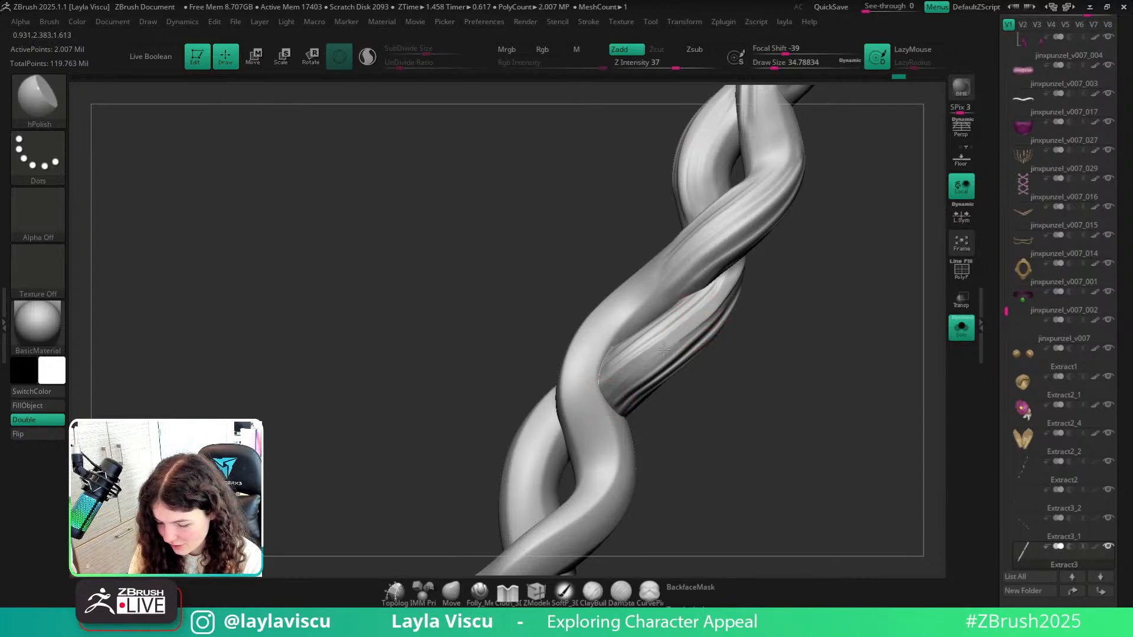
{"action": "left_click_drag", "start_coordinate": [738, 382], "coordinate": [733, 405]}
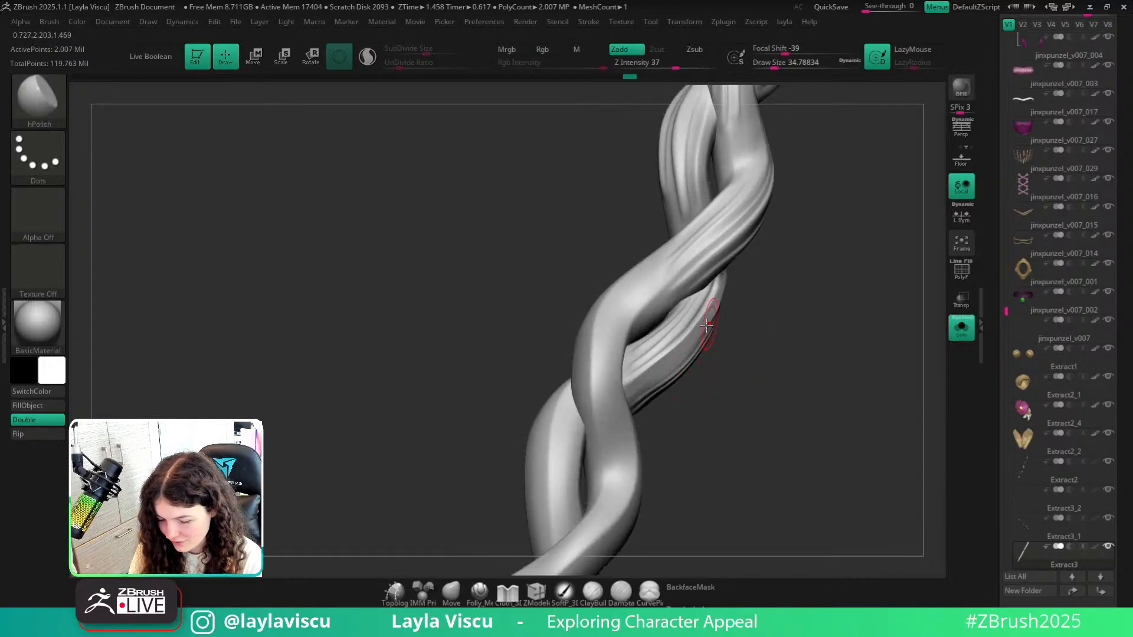
Blend back the isolated diagonal lock's outer side using the Morph brush at draw size 222.87, and show all strands again.
{"action": "key", "text": "b"}
{"action": "key", "text": "m"}
{"action": "key", "text": "o"}
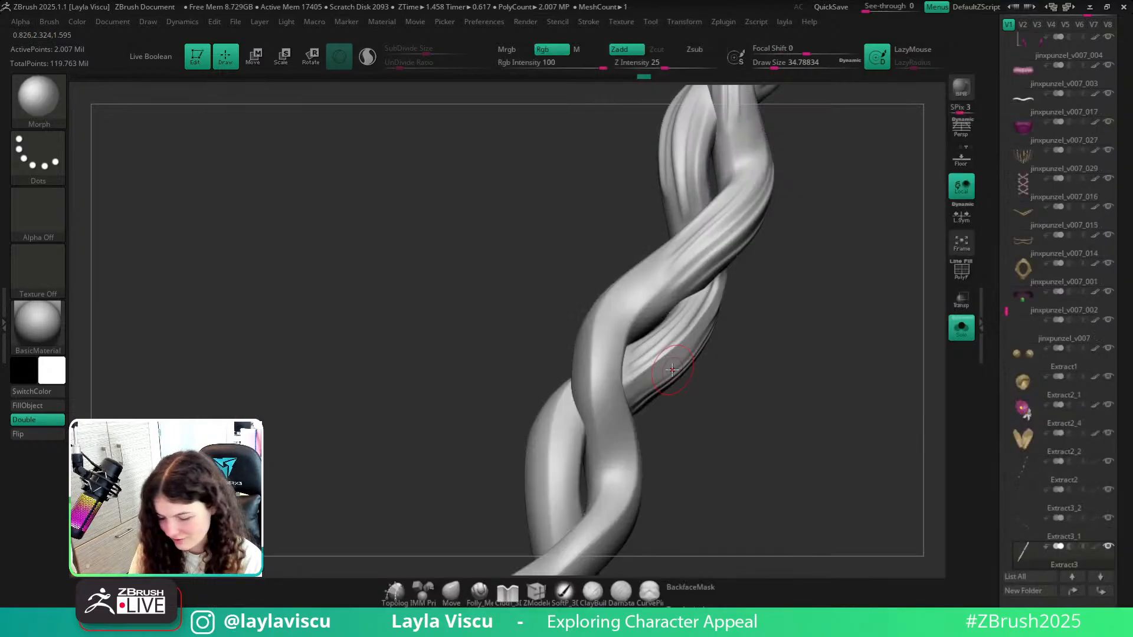
{"action": "key", "text": "s"}
{"action": "left_click_drag", "start_coordinate": [674, 371], "coordinate": [685, 371]}
{"action": "left_click_drag", "start_coordinate": [688, 345], "coordinate": [627, 407]}
{"action": "key", "text": "ctrl+z"}
{"action": "key", "text": "s"}
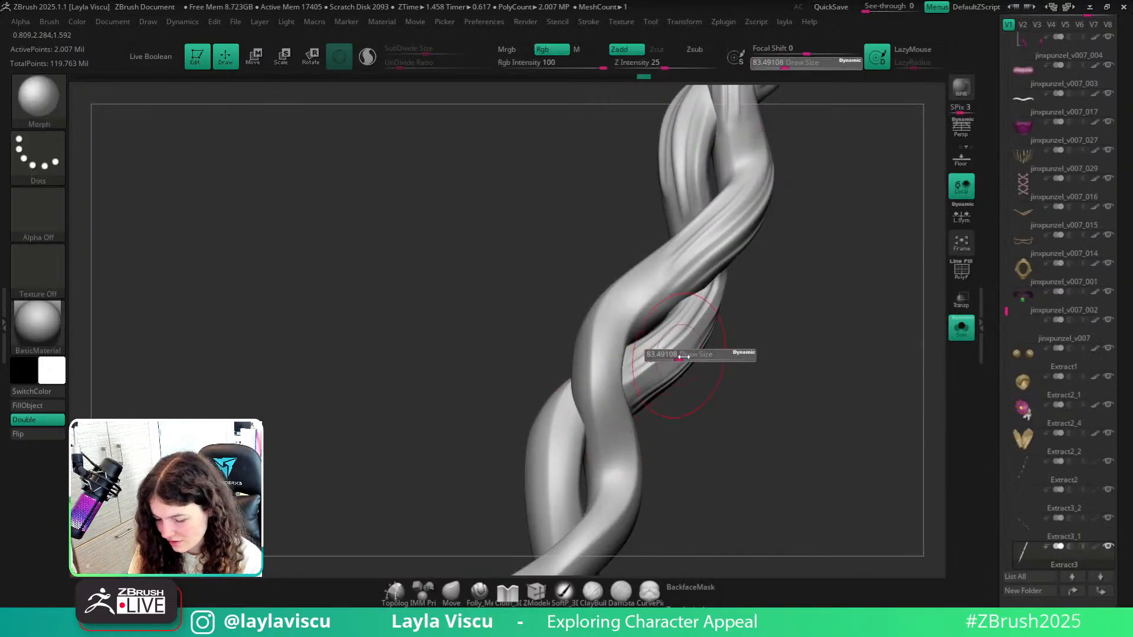
{"action": "left_click_drag", "start_coordinate": [681, 356], "coordinate": [701, 356]}
{"action": "mouse_move", "coordinate": [696, 337]}
{"action": "left_mouse_down"}
{"action": "mouse_move", "coordinate": [634, 407]}
{"action": "mouse_move", "coordinate": [663, 387]}
{"action": "left_mouse_up"}
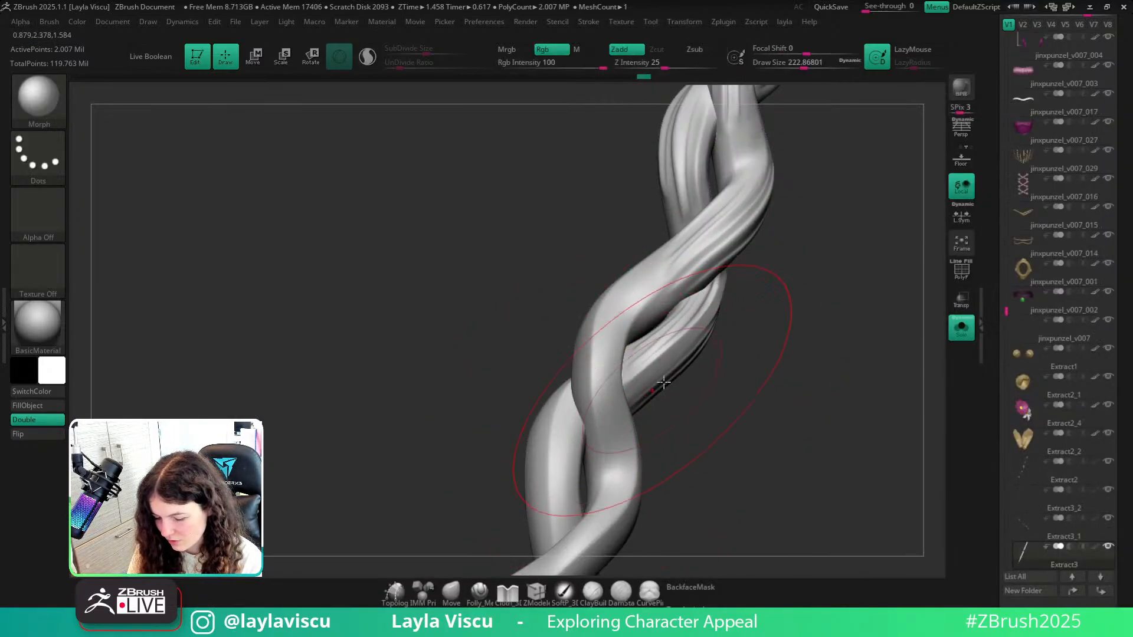
{"action": "left_click", "coordinate": [756, 405], "text": "ctrl+shift"}
{"action": "right_click_drag", "start_coordinate": [700, 341], "coordinate": [651, 399], "text": "ctrl"}
{"action": "mouse_move", "coordinate": [706, 387]}
{"action": "left_mouse_down"}
{"action": "mouse_move", "coordinate": [691, 412]}
{"action": "mouse_move", "coordinate": [665, 412]}
{"action": "mouse_move", "coordinate": [771, 347]}
{"action": "left_mouse_up"}
Isolate the diagonal lock's strands and groove its surface using Folly_Hair at draw size 30.7.
{"action": "key", "text": "b"}
{"action": "key", "text": "f"}
{"action": "key", "text": "h"}
{"action": "right_click_drag", "start_coordinate": [771, 346], "coordinate": [749, 430], "text": "ctrl"}
{"action": "key", "text": "s"}
{"action": "left_click_drag", "start_coordinate": [735, 362], "coordinate": [704, 362]}
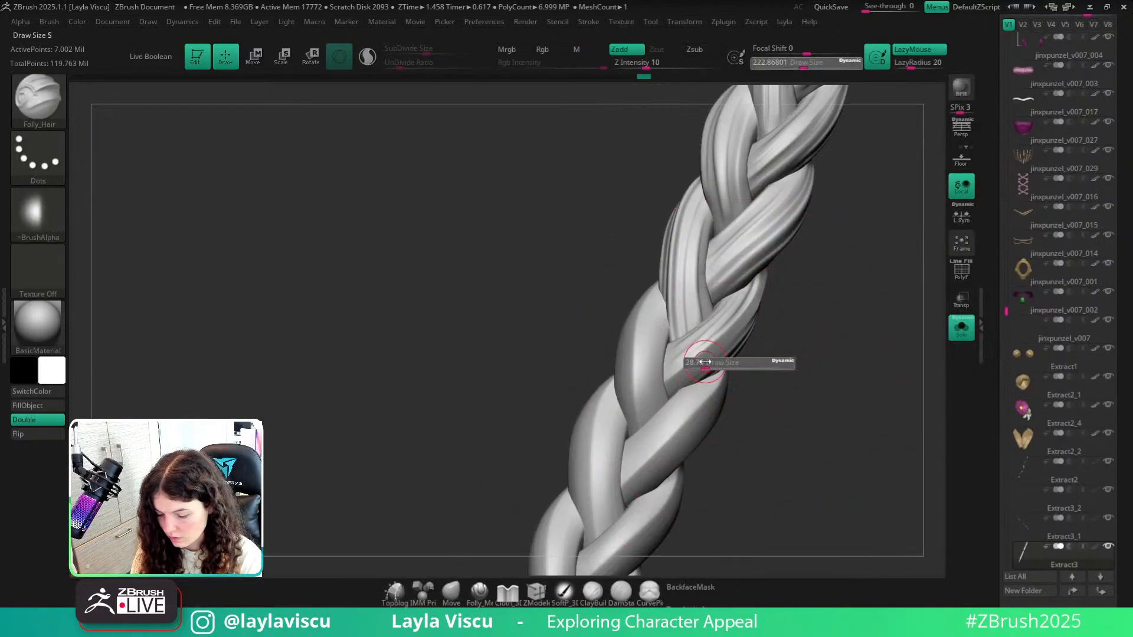
{"action": "left_click_drag", "start_coordinate": [776, 363], "coordinate": [714, 371]}
{"action": "right_click_drag", "start_coordinate": [709, 374], "coordinate": [721, 394], "text": "ctrl"}
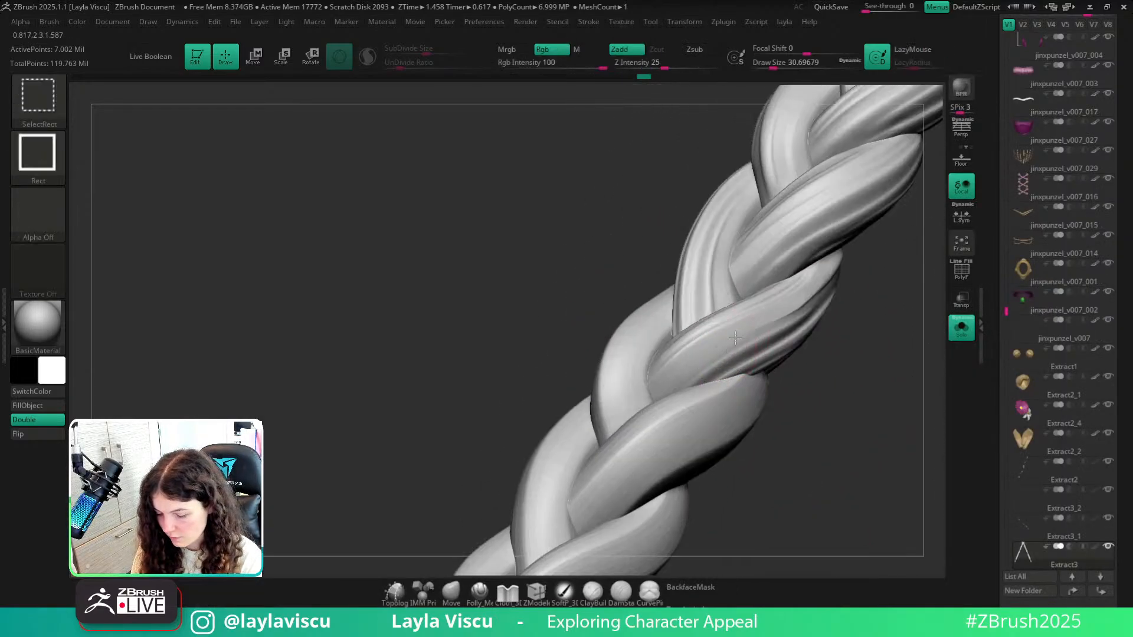
{"action": "left_click", "coordinate": [735, 338], "text": "ctrl+shift"}
{"action": "mouse_move", "coordinate": [753, 328]}
{"action": "left_mouse_down"}
{"action": "mouse_move", "coordinate": [684, 366]}
{"action": "mouse_move", "coordinate": [653, 412]}
{"action": "mouse_move", "coordinate": [711, 352]}
{"action": "mouse_move", "coordinate": [805, 317]}
{"action": "left_mouse_up"}
{"action": "key", "text": "ctrl+z"}
{"action": "mouse_move", "coordinate": [653, 394]}
{"action": "left_mouse_down"}
{"action": "mouse_move", "coordinate": [716, 342]}
{"action": "mouse_move", "coordinate": [812, 308]}
{"action": "left_mouse_up"}
{"action": "left_click", "coordinate": [701, 232], "text": "ctrl+shift"}
Isolate the same diagonal lock from a new angle, add another long Folly_Hair groove, and restore all strands.
{"action": "right_click_drag", "start_coordinate": [700, 232], "coordinate": [815, 448], "text": "ctrl"}
{"action": "right_click_drag", "start_coordinate": [786, 352], "coordinate": [791, 381], "text": "ctrl"}
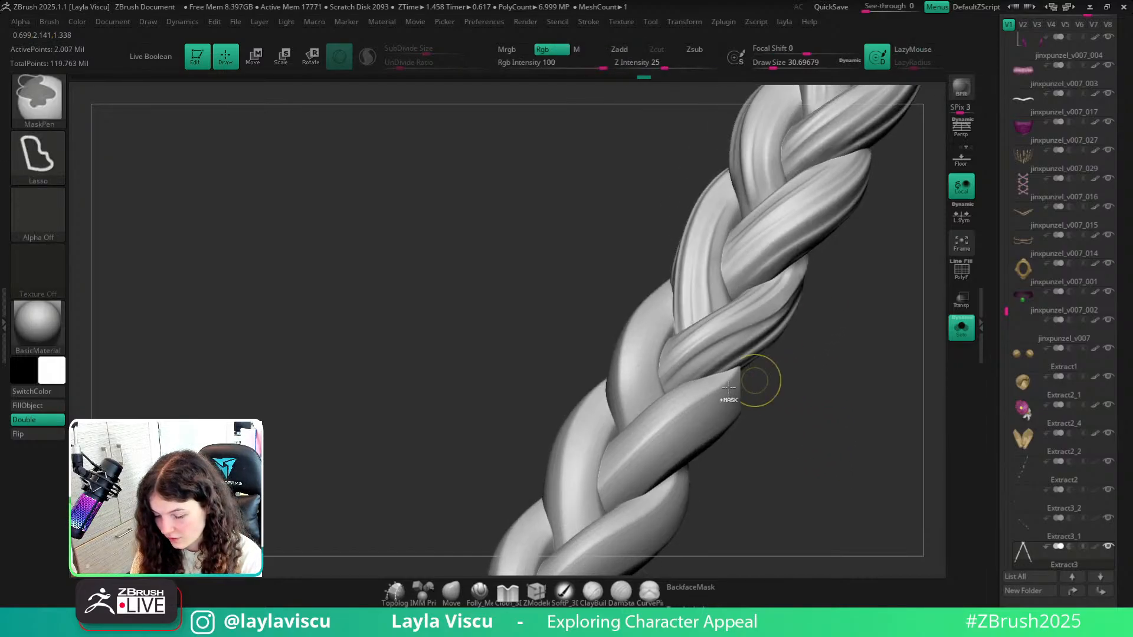
{"action": "left_click", "coordinate": [717, 383], "text": "ctrl+shift"}
{"action": "left_click_drag", "start_coordinate": [670, 392], "coordinate": [767, 319]}
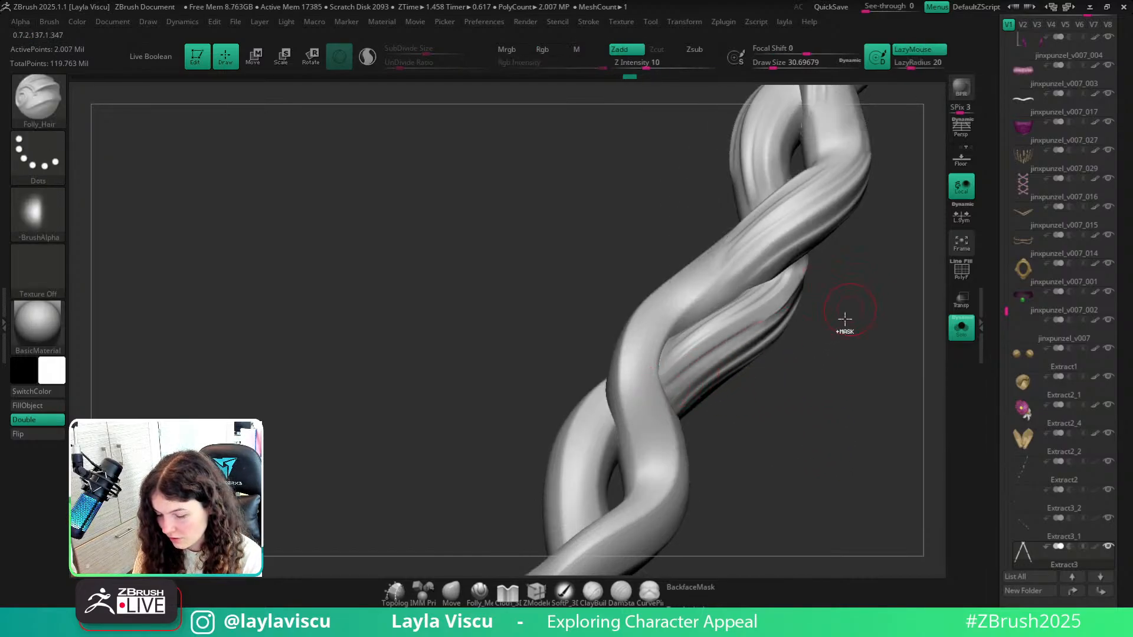
{"action": "left_click", "coordinate": [828, 354], "text": "ctrl+shift"}
Carve lengthwise Folly_Hair grooves down the next smooth outer lock of the braid, undoing strokes that stray.
{"action": "mouse_move", "coordinate": [844, 331]}
{"action": "left_mouse_down"}
{"action": "mouse_move", "coordinate": [842, 366]}
{"action": "mouse_move", "coordinate": [826, 323]}
{"action": "mouse_move", "coordinate": [817, 407]}
{"action": "mouse_move", "coordinate": [591, 351]}
{"action": "left_mouse_up"}
{"action": "key", "text": "shift"}
{"action": "mouse_move", "coordinate": [698, 399]}
{"action": "left_mouse_down"}
{"action": "mouse_move", "coordinate": [727, 455]}
{"action": "mouse_move", "coordinate": [617, 324]}
{"action": "left_mouse_up"}
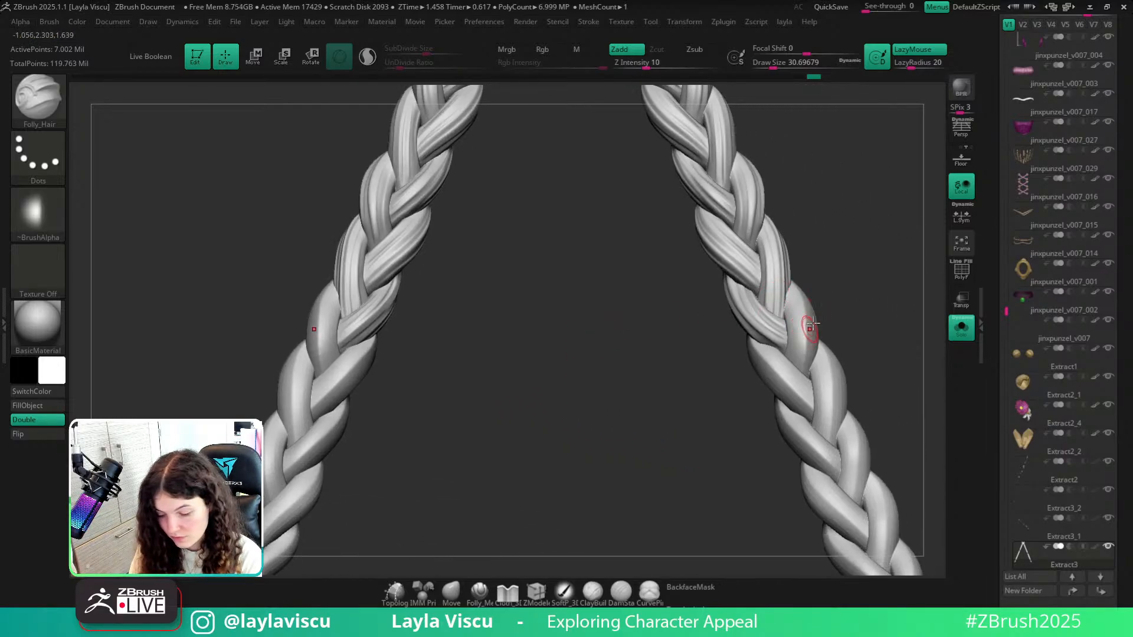
{"action": "mouse_move", "coordinate": [841, 296]}
{"action": "left_mouse_down"}
{"action": "mouse_move", "coordinate": [826, 324]}
{"action": "mouse_move", "coordinate": [785, 348]}
{"action": "left_mouse_up"}
{"action": "right_click_drag", "start_coordinate": [734, 384], "coordinate": [741, 438], "text": "ctrl"}
{"action": "mouse_move", "coordinate": [735, 420]}
{"action": "left_mouse_down"}
{"action": "mouse_move", "coordinate": [751, 261]}
{"action": "mouse_move", "coordinate": [738, 411]}
{"action": "left_mouse_up"}
{"action": "key", "text": "ctrl+z"}
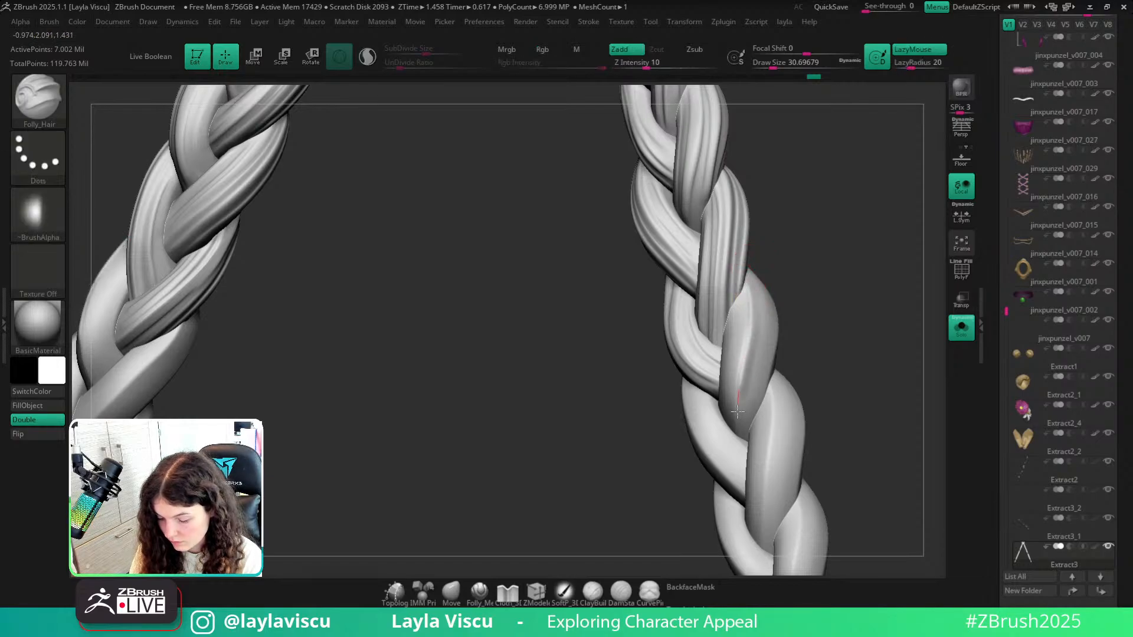
{"action": "left_click_drag", "start_coordinate": [796, 324], "coordinate": [815, 315]}
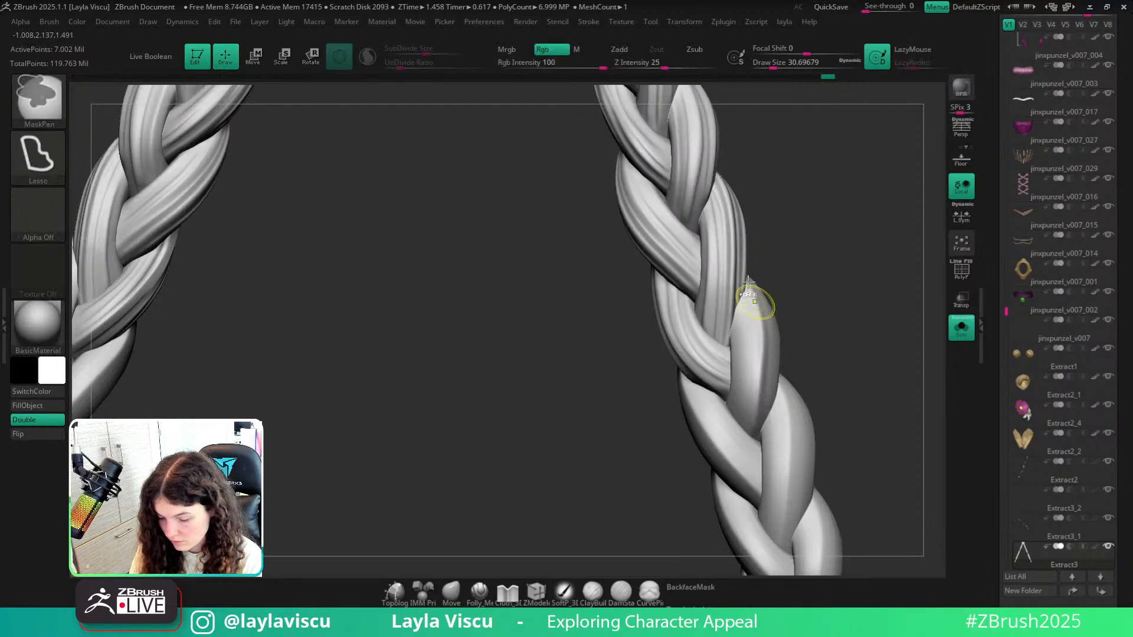
{"action": "mouse_move", "coordinate": [748, 284]}
{"action": "left_mouse_down"}
{"action": "mouse_move", "coordinate": [760, 326]}
{"action": "mouse_move", "coordinate": [746, 429]}
{"action": "left_mouse_up"}
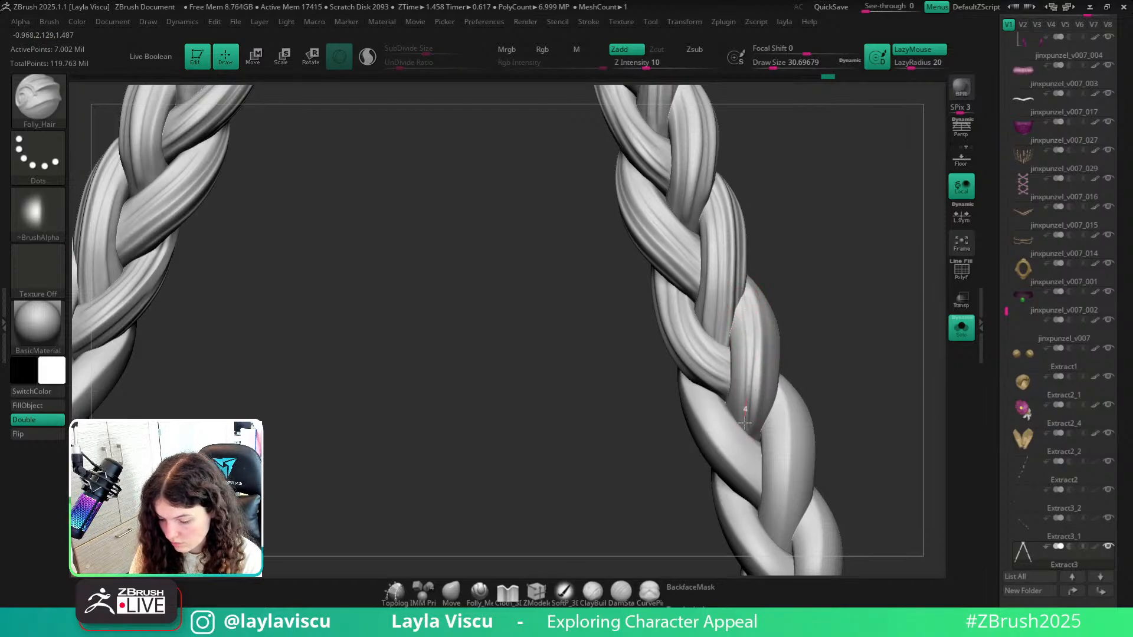
{"action": "key", "text": "ctrl+z"}
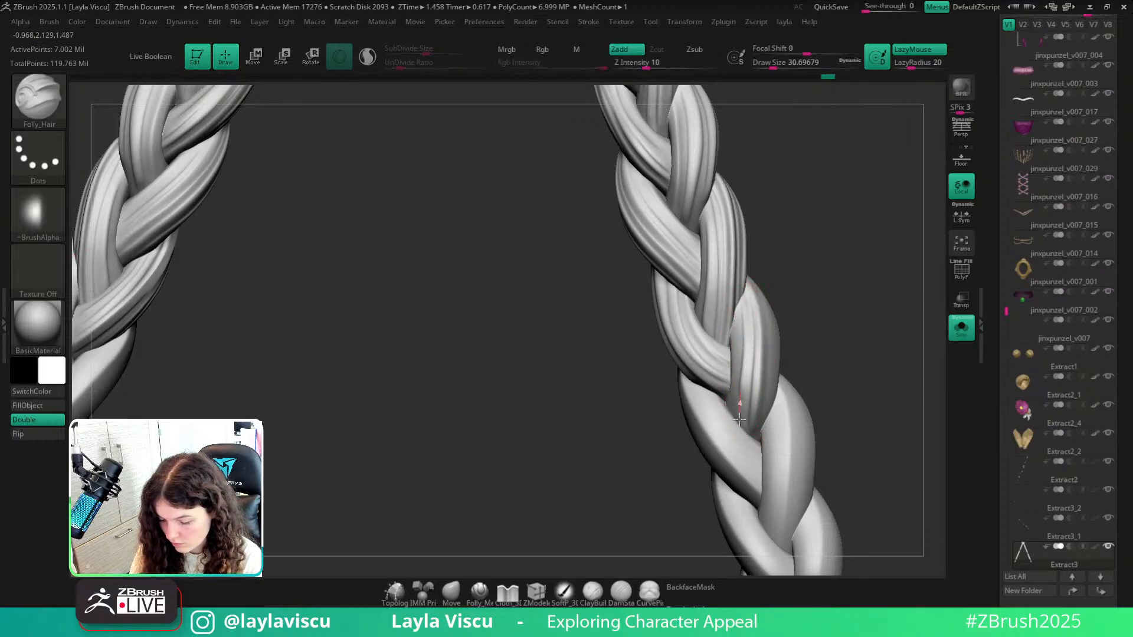
Continue the Folly_Hair grooves around the outward-facing side of the newly grooved lock.
{"action": "right_click_drag", "start_coordinate": [823, 386], "coordinate": [801, 347], "text": "ctrl"}
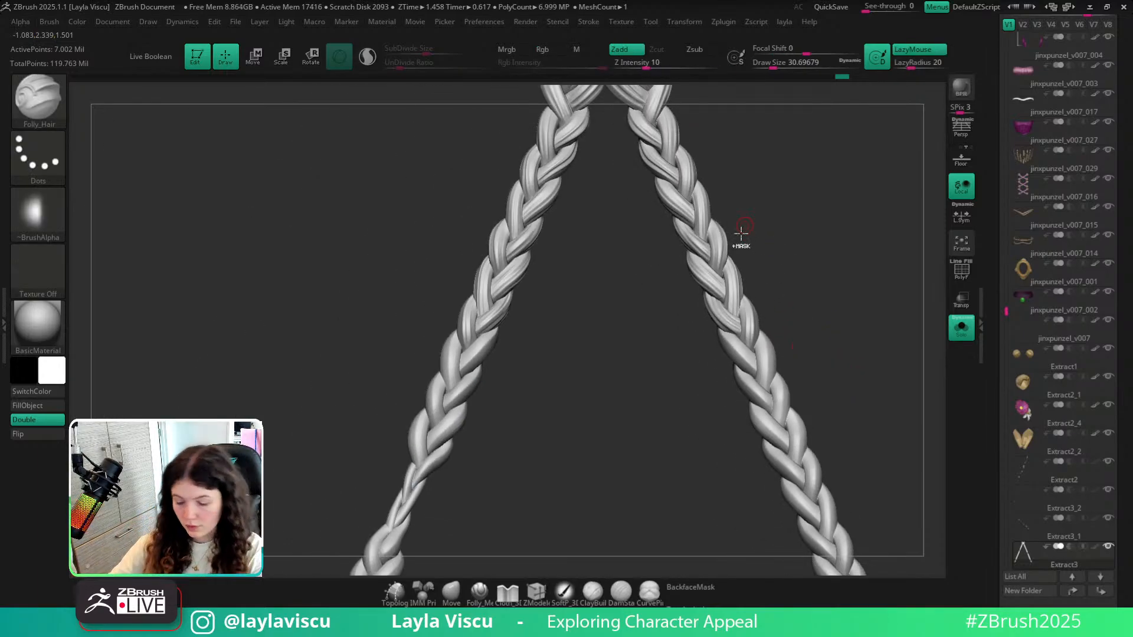
{"action": "mouse_move", "coordinate": [741, 245]}
{"action": "right_mouse_down", "text": "ctrl"}
{"action": "mouse_move", "coordinate": [769, 280]}
{"action": "mouse_move", "coordinate": [759, 311]}
{"action": "mouse_move", "coordinate": [690, 320]}
{"action": "right_mouse_up", "text": "ctrl"}
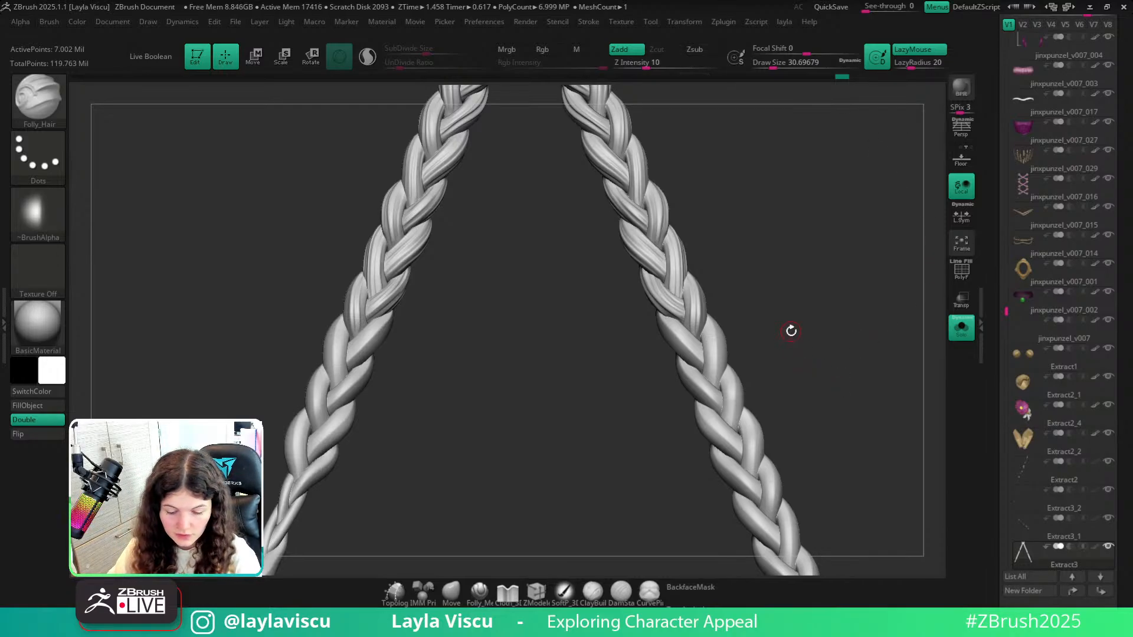
{"action": "mouse_move", "coordinate": [695, 316]}
{"action": "left_mouse_down"}
{"action": "mouse_move", "coordinate": [733, 341]}
{"action": "mouse_move", "coordinate": [779, 336]}
{"action": "mouse_move", "coordinate": [824, 296]}
{"action": "mouse_move", "coordinate": [716, 354]}
{"action": "mouse_move", "coordinate": [685, 465]}
{"action": "mouse_move", "coordinate": [722, 297]}
{"action": "mouse_move", "coordinate": [769, 319]}
{"action": "mouse_move", "coordinate": [674, 434]}
{"action": "mouse_move", "coordinate": [676, 459]}
{"action": "left_mouse_up"}
{"action": "key", "text": "ctrl+z"}
{"action": "left_click_drag", "start_coordinate": [770, 317], "coordinate": [717, 329]}
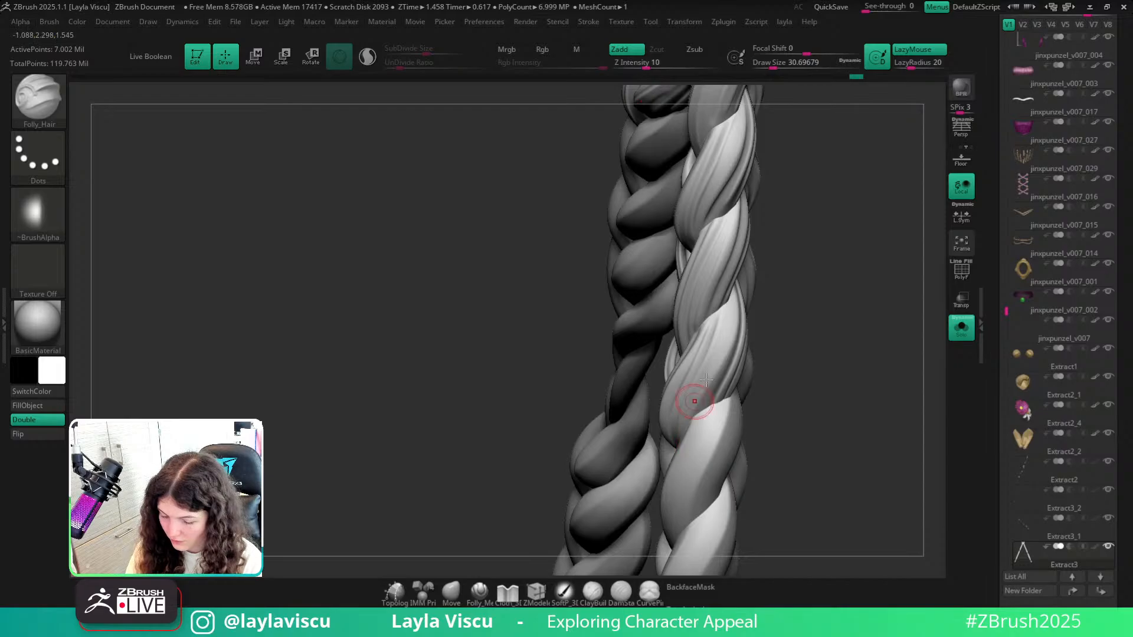
{"action": "left_click_drag", "start_coordinate": [695, 402], "coordinate": [693, 420]}
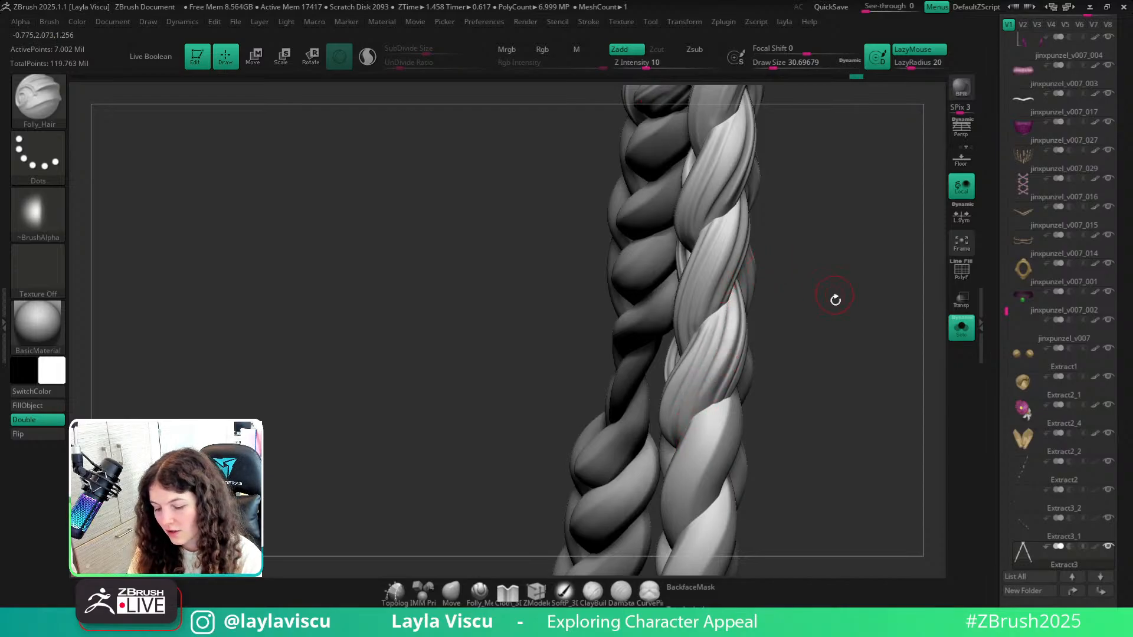
Isolate the newly grooved lock's strand, extend its grooves along the bend above it, and show all strands again.
{"action": "mouse_move", "coordinate": [835, 299]}
{"action": "left_mouse_down"}
{"action": "mouse_move", "coordinate": [792, 291]}
{"action": "mouse_move", "coordinate": [840, 316]}
{"action": "mouse_move", "coordinate": [819, 331]}
{"action": "mouse_move", "coordinate": [827, 288]}
{"action": "mouse_move", "coordinate": [832, 342]}
{"action": "left_mouse_up"}
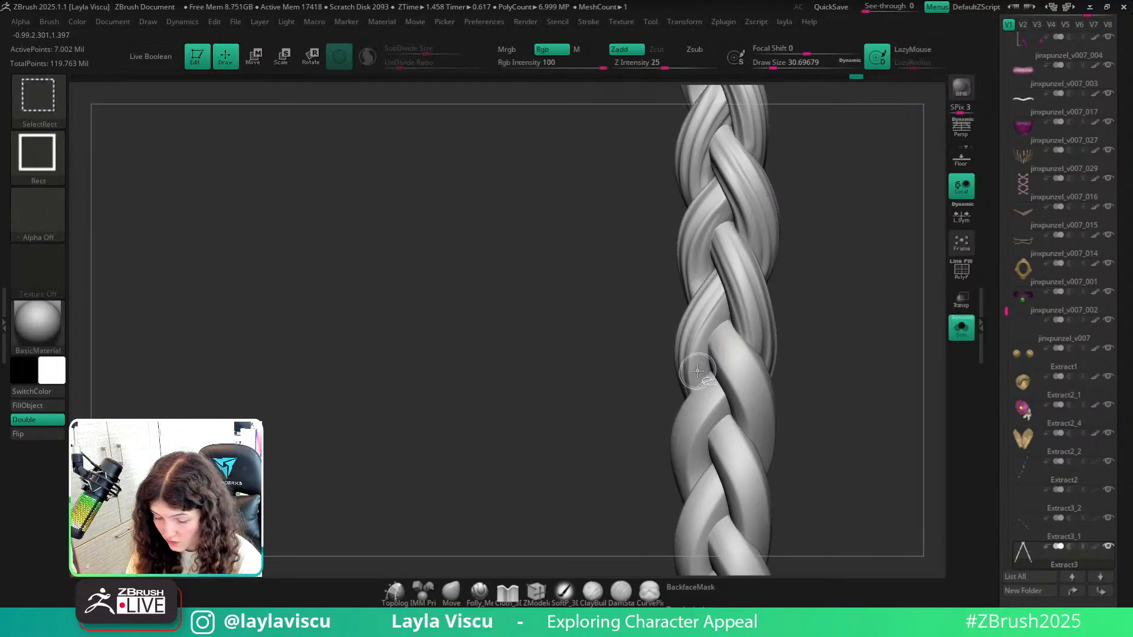
{"action": "left_click", "coordinate": [698, 370], "text": "ctrl+shift"}
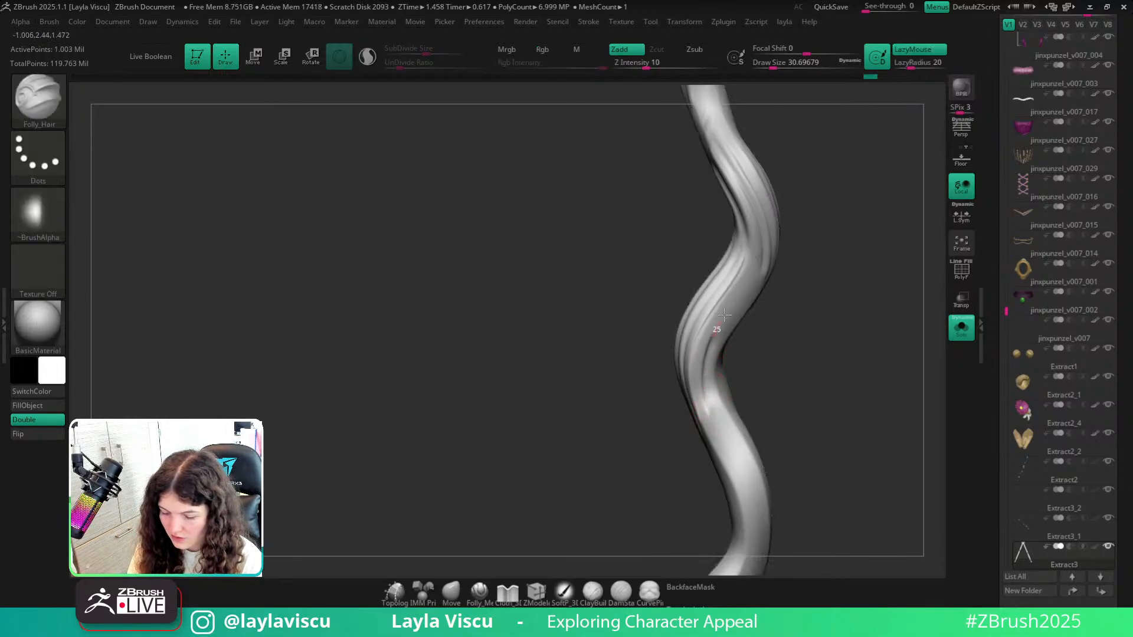
{"action": "mouse_move", "coordinate": [725, 315]}
{"action": "left_mouse_down"}
{"action": "mouse_move", "coordinate": [758, 247]}
{"action": "mouse_move", "coordinate": [732, 308]}
{"action": "left_mouse_up"}
{"action": "key", "text": "ctrl+z"}
{"action": "key", "text": "ctrl+z"}
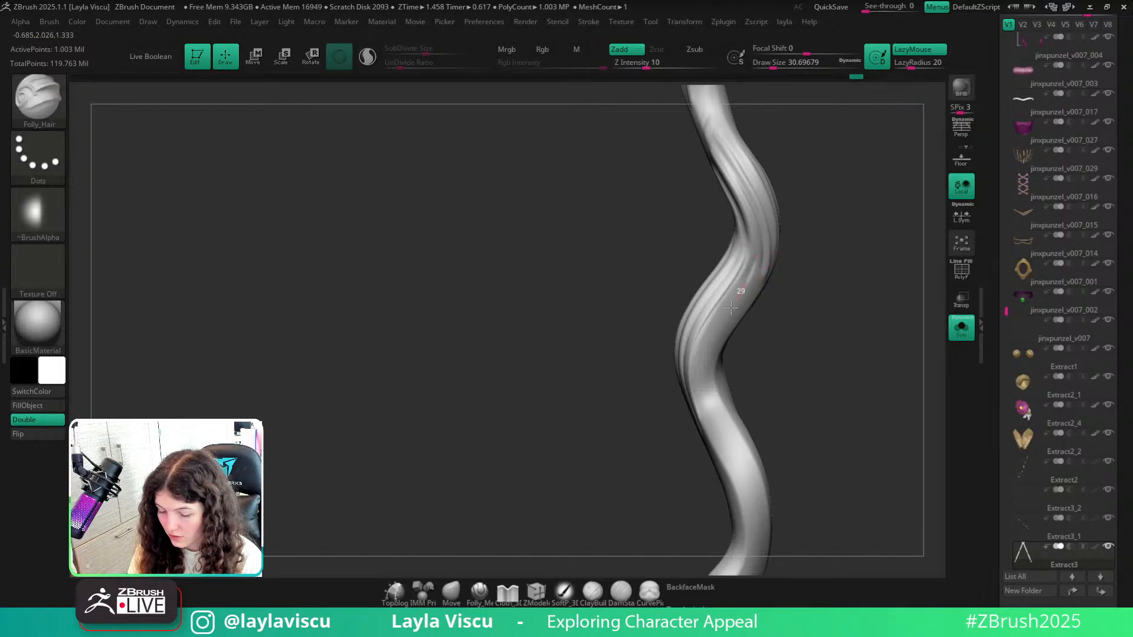
{"action": "left_click_drag", "start_coordinate": [697, 384], "coordinate": [700, 399]}
{"action": "left_click_drag", "start_coordinate": [728, 324], "coordinate": [759, 239]}
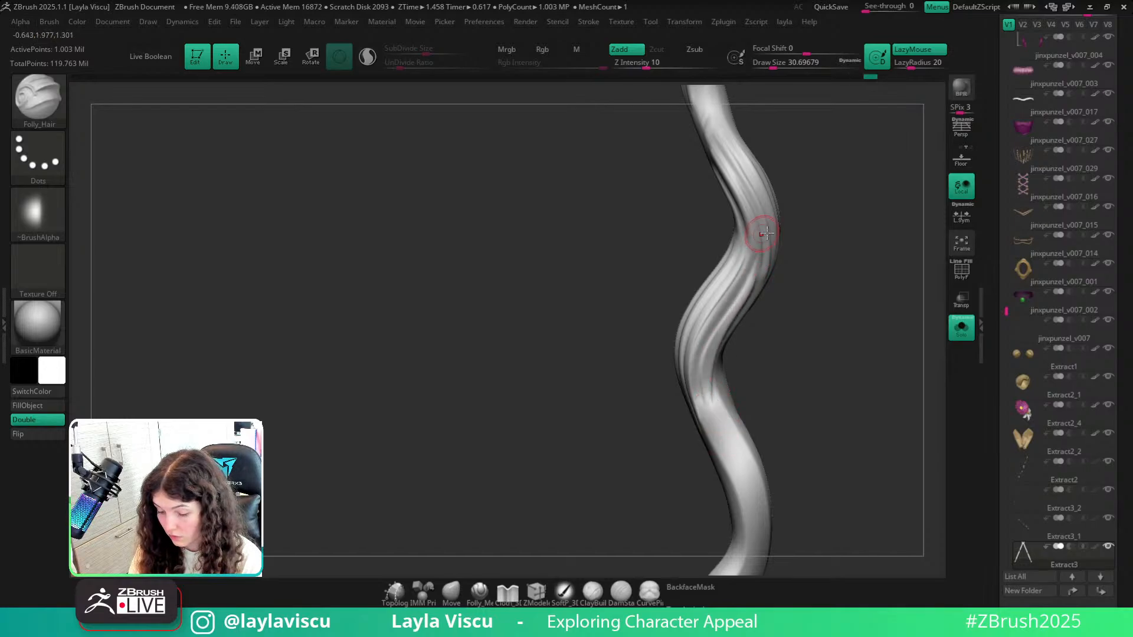
{"action": "key", "text": "ctrl+z"}
{"action": "key", "text": "ctrl+shift"}
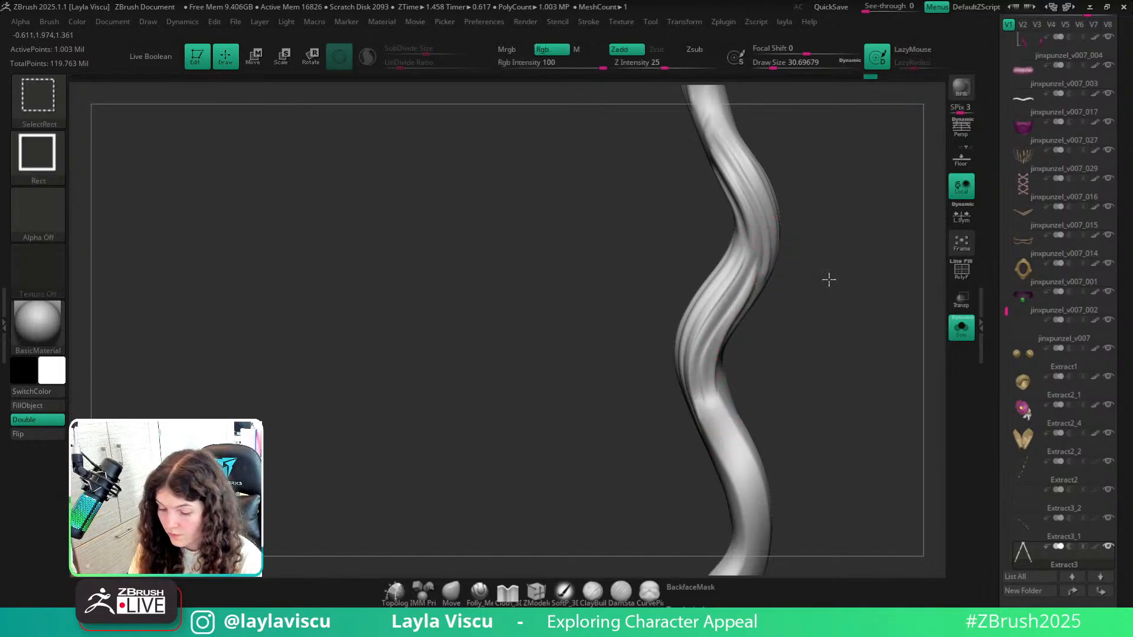
{"action": "left_click", "coordinate": [811, 394], "text": "ctrl+shift"}
{"action": "left_click_drag", "start_coordinate": [802, 362], "coordinate": [856, 383]}
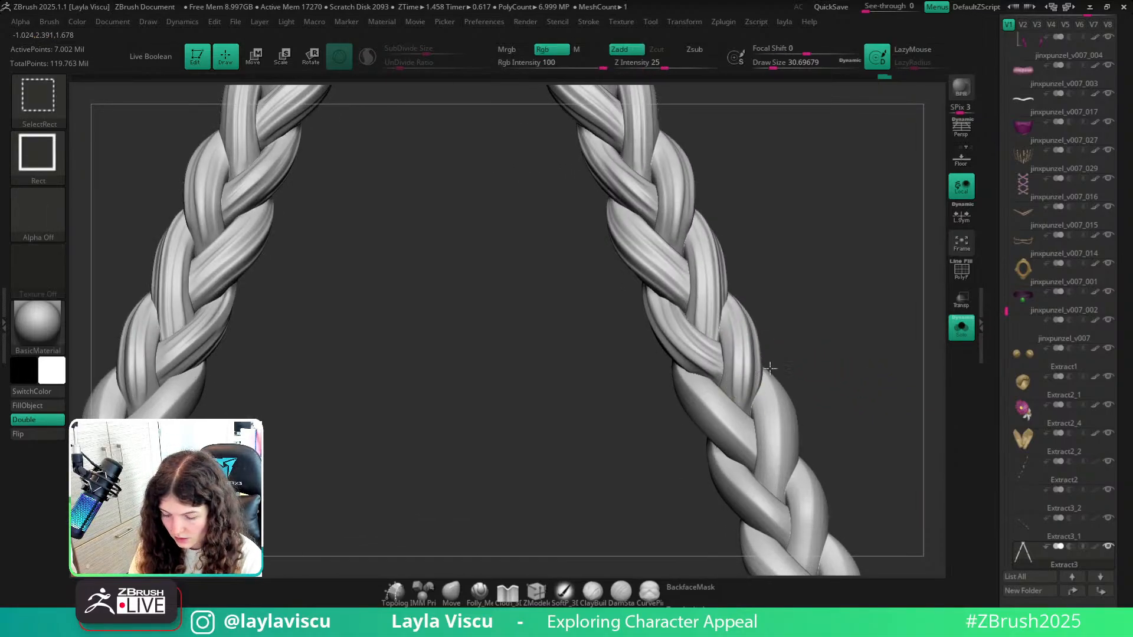
Isolate the strand again, refine the Folly_Hair grooves through the bend's inner face, and restore the full braids.
{"action": "left_click", "coordinate": [743, 380], "text": "ctrl+shift"}
{"action": "left_click_drag", "start_coordinate": [811, 348], "coordinate": [736, 310]}
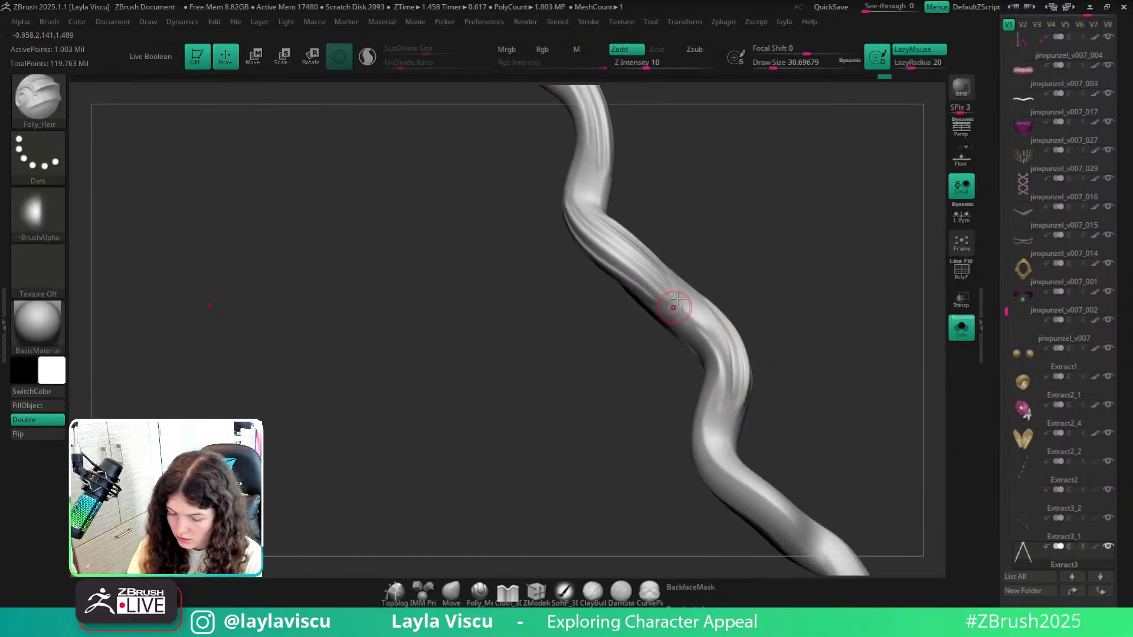
{"action": "left_click_drag", "start_coordinate": [723, 355], "coordinate": [695, 313]}
{"action": "left_click_drag", "start_coordinate": [806, 316], "coordinate": [714, 321]}
{"action": "key", "text": "ctrl+z"}
{"action": "left_click_drag", "start_coordinate": [696, 432], "coordinate": [694, 434]}
{"action": "key", "text": "ctrl+z"}
{"action": "mouse_move", "coordinate": [705, 312]}
{"action": "left_mouse_down"}
{"action": "mouse_move", "coordinate": [715, 331]}
{"action": "mouse_move", "coordinate": [703, 422]}
{"action": "mouse_move", "coordinate": [715, 423]}
{"action": "left_mouse_up"}
{"action": "key", "text": "ctrl+z"}
{"action": "key", "text": "ctrl+z"}
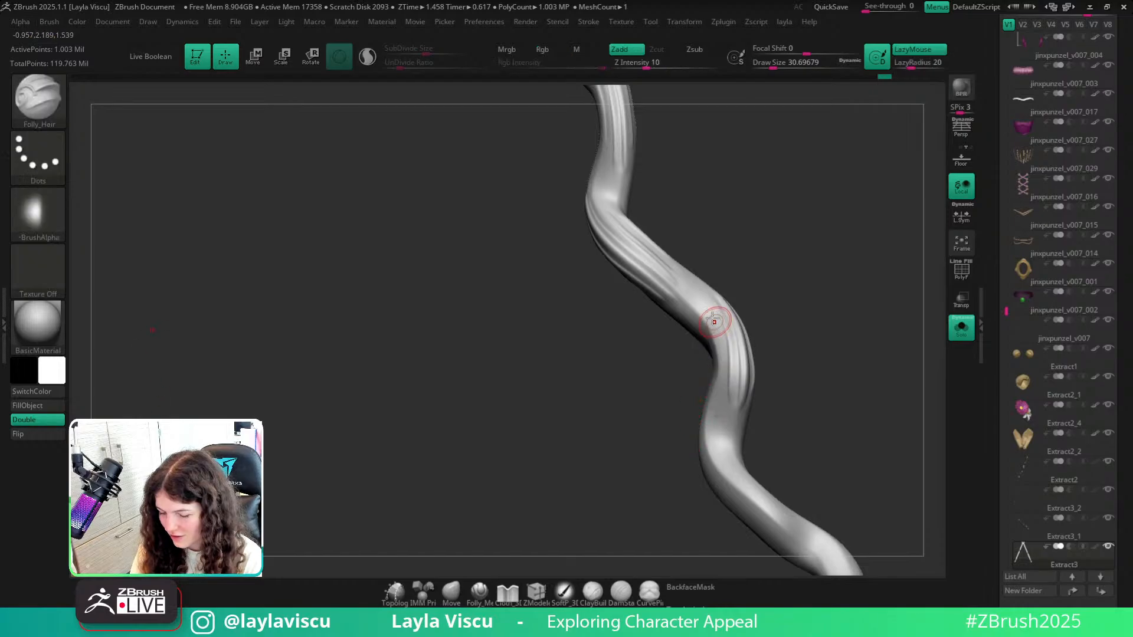
{"action": "key", "text": "ctrl+shift"}
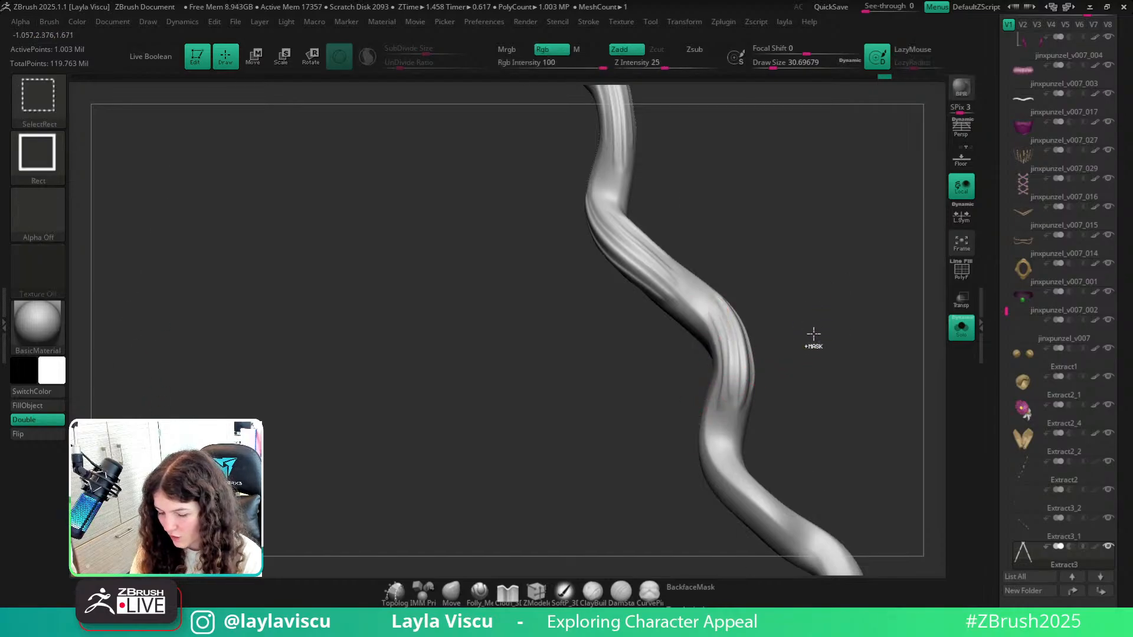
{"action": "left_click", "coordinate": [813, 334], "text": "ctrl+shift"}
Check the grooved braids together with the full character from behind, and return to the solo braid view.
{"action": "mouse_move", "coordinate": [797, 255]}
{"action": "left_mouse_down"}
{"action": "mouse_move", "coordinate": [809, 351]}
{"action": "mouse_move", "coordinate": [850, 331]}
{"action": "mouse_move", "coordinate": [867, 364]}
{"action": "left_mouse_up"}
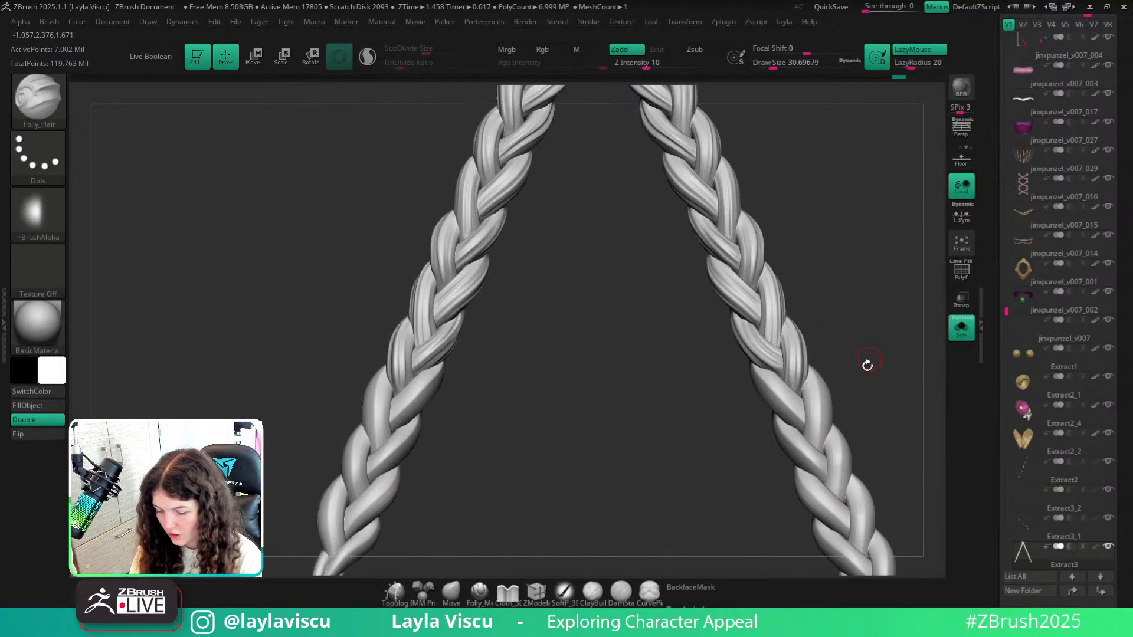
{"action": "mouse_move", "coordinate": [866, 365]}
{"action": "right_mouse_down", "text": "ctrl"}
{"action": "mouse_move", "coordinate": [850, 352]}
{"action": "mouse_move", "coordinate": [792, 387]}
{"action": "mouse_move", "coordinate": [772, 345]}
{"action": "mouse_move", "coordinate": [764, 423]}
{"action": "mouse_move", "coordinate": [754, 421]}
{"action": "right_mouse_up", "text": "ctrl"}
{"action": "left_click", "coordinate": [962, 328]}
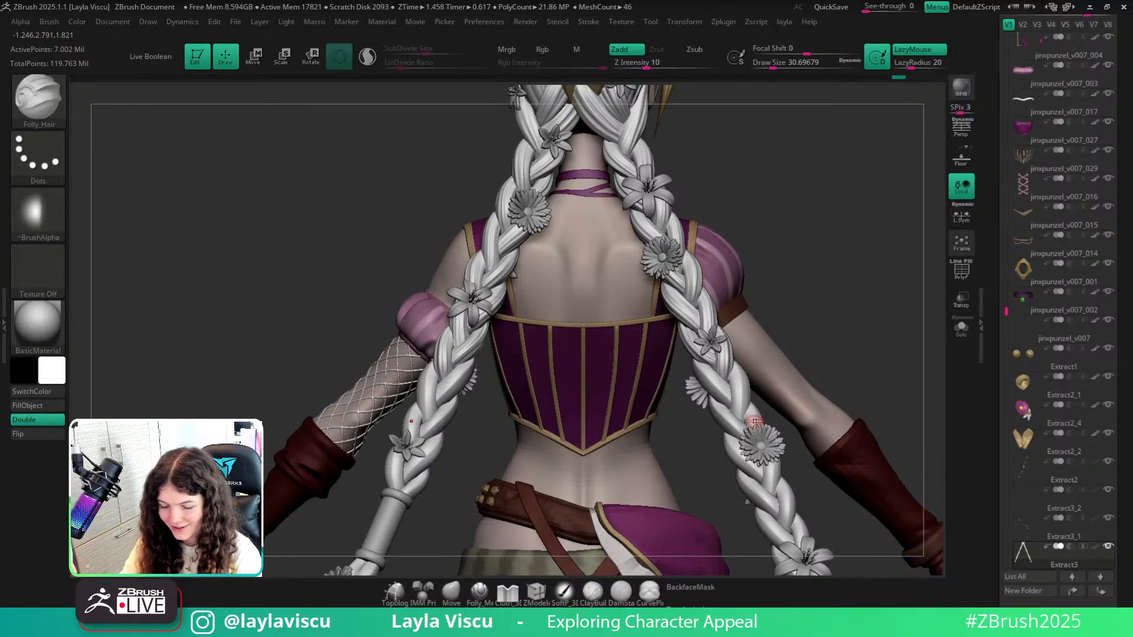
{"action": "left_click", "coordinate": [962, 328]}
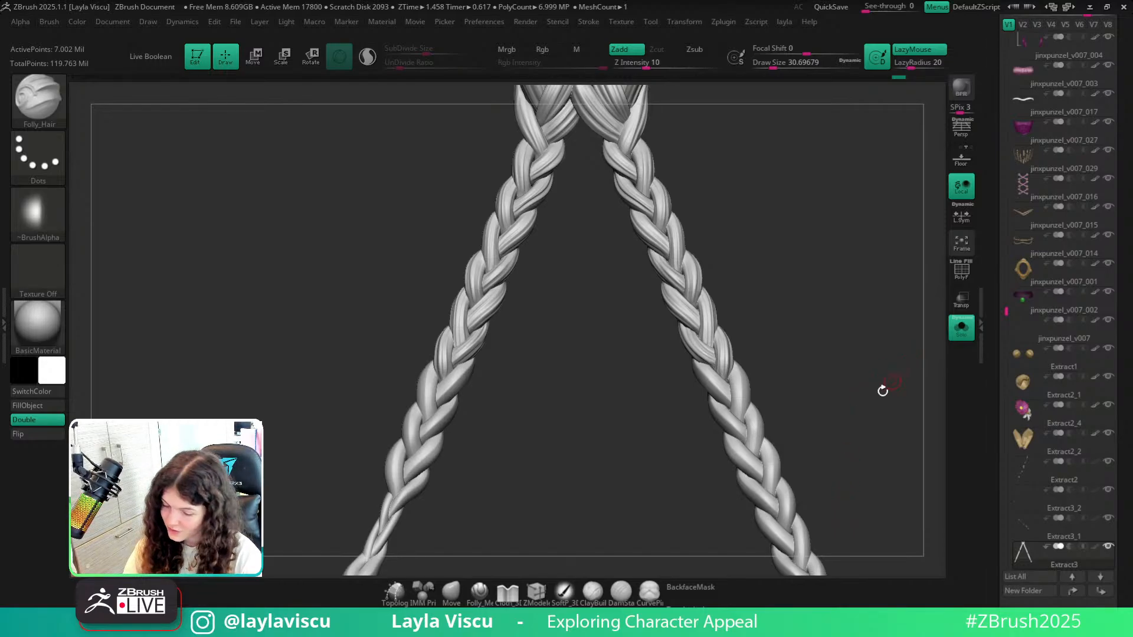
Isolate one strand of the braid and carve hair grooves along its curves with the Folly_Hair brush.
{"action": "mouse_move", "coordinate": [723, 374]}
{"action": "right_mouse_down", "text": "ctrl"}
{"action": "mouse_move", "coordinate": [683, 384]}
{"action": "mouse_move", "coordinate": [842, 301]}
{"action": "mouse_move", "coordinate": [699, 380]}
{"action": "right_mouse_up", "text": "ctrl"}
{"action": "left_click", "coordinate": [743, 448], "text": "ctrl+shift"}
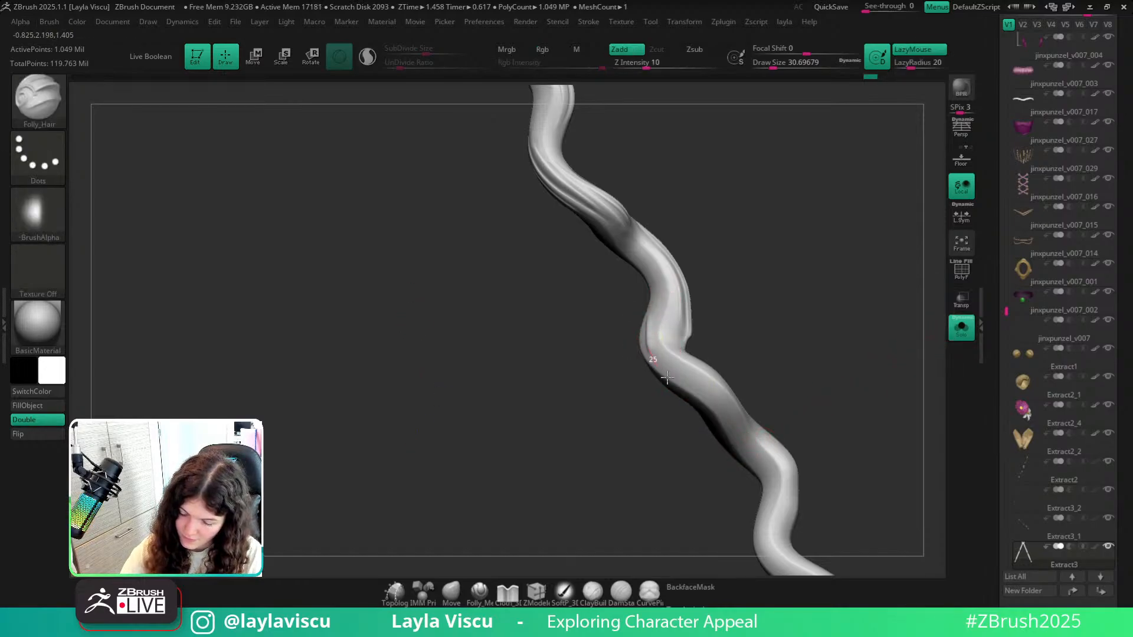
{"action": "left_click_drag", "start_coordinate": [750, 465], "coordinate": [773, 485]}
{"action": "left_click_drag", "start_coordinate": [759, 341], "coordinate": [756, 324]}
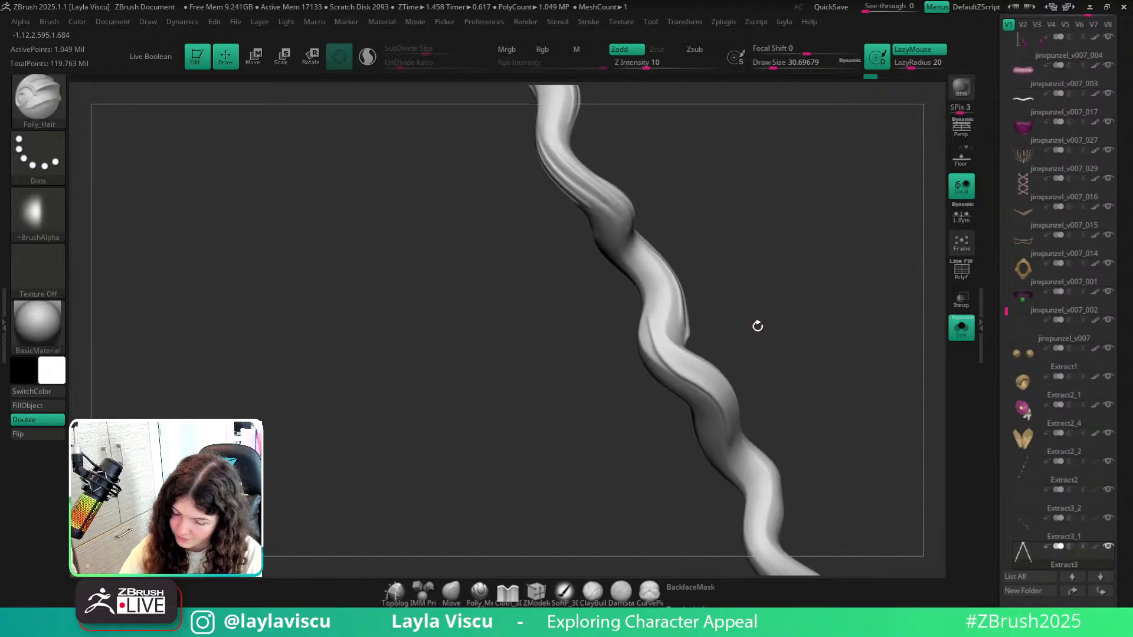
{"action": "key", "text": "ctrl+z"}
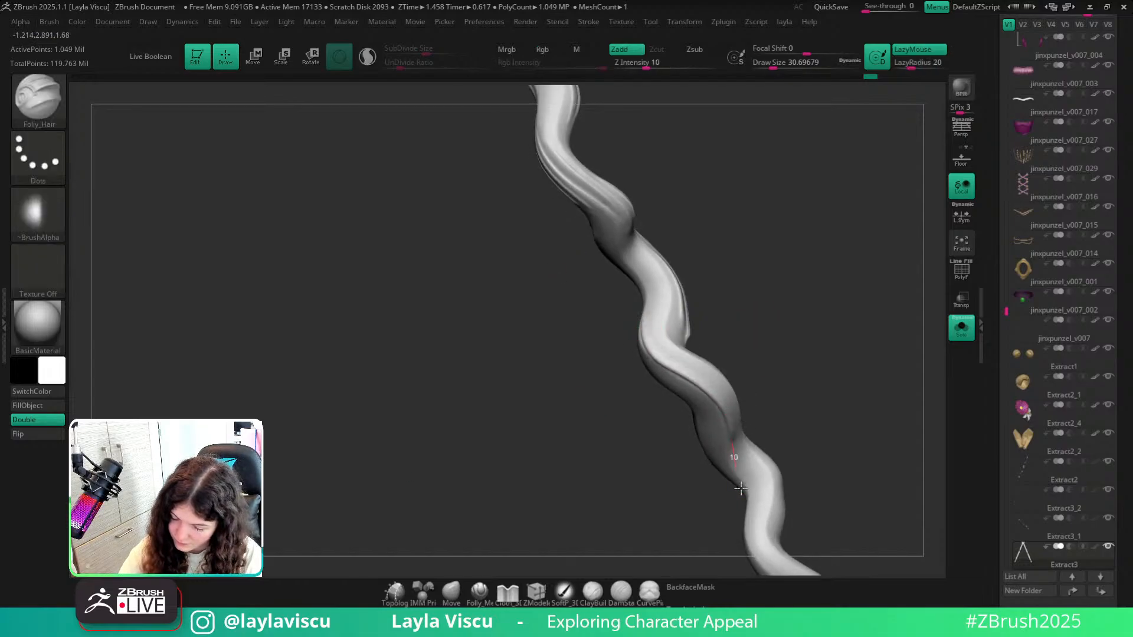
Show the full character with all braid strands and add hair strokes to the locks around the waist-level flowers.
{"action": "left_click", "coordinate": [962, 327]}
{"action": "key", "text": "ctrl"}
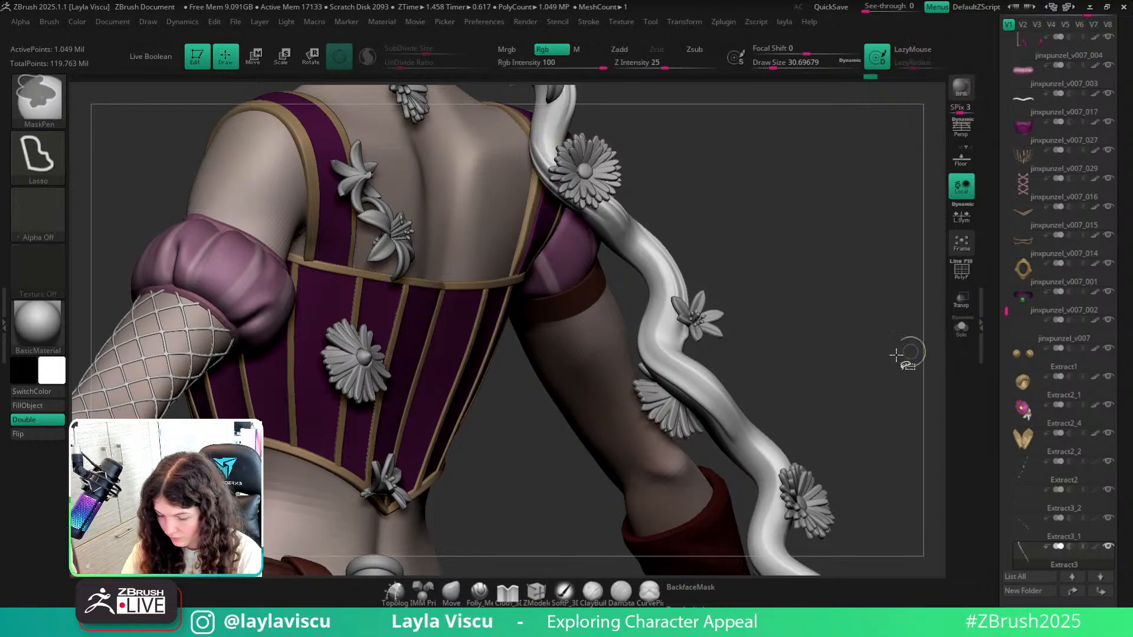
{"action": "left_click", "coordinate": [890, 378], "text": "ctrl+shift"}
{"action": "left_click_drag", "start_coordinate": [896, 373], "coordinate": [703, 354]}
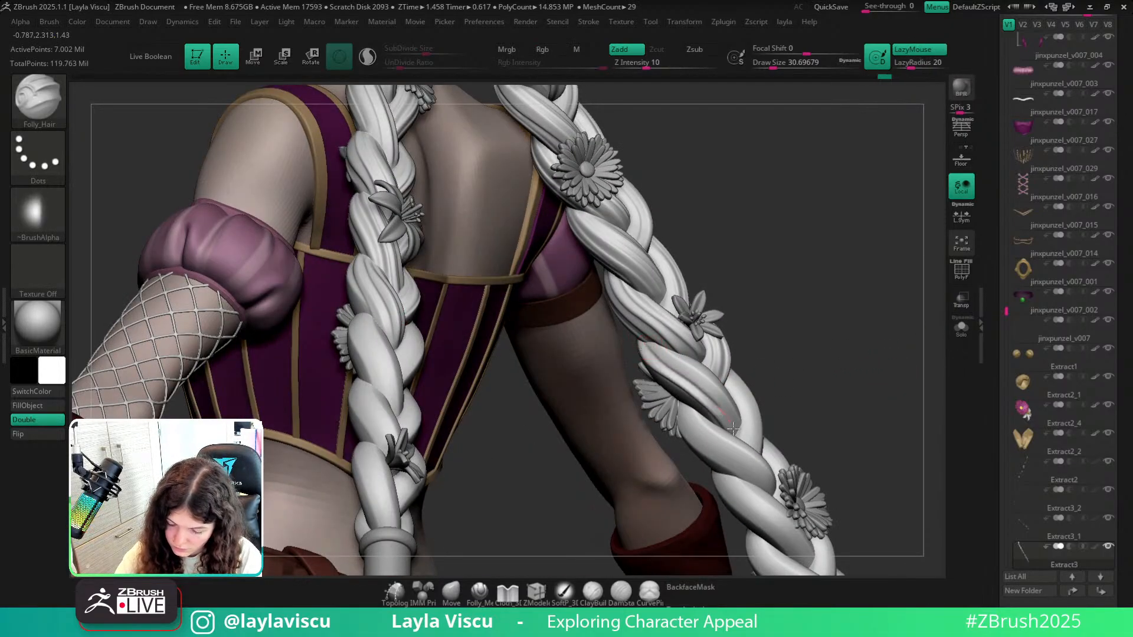
{"action": "left_click_drag", "start_coordinate": [733, 428], "coordinate": [653, 352]}
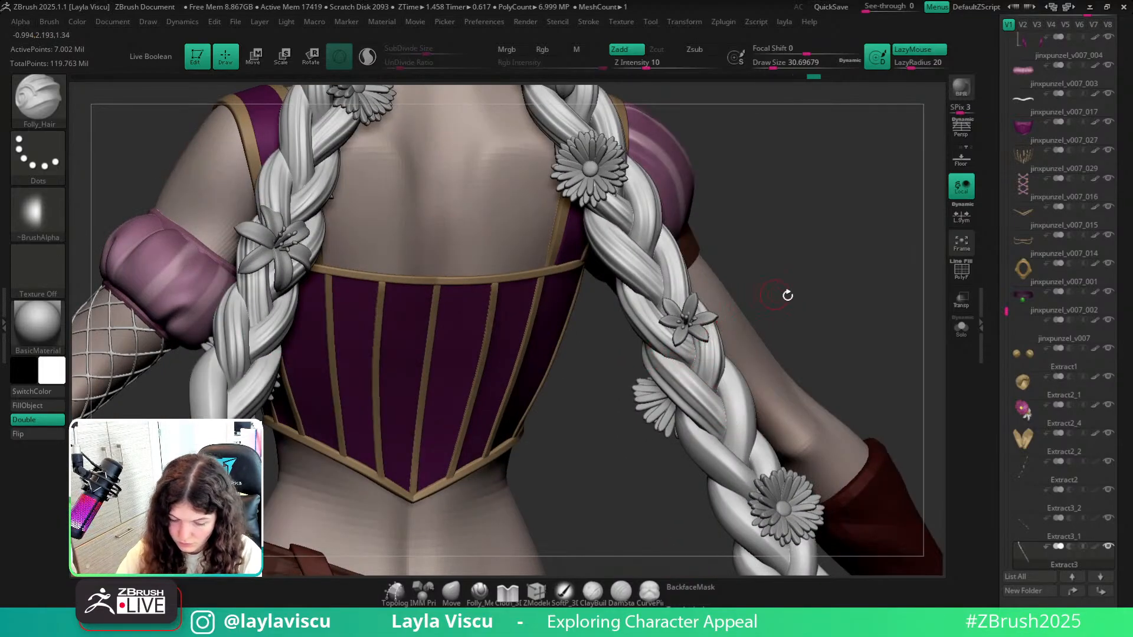
{"action": "mouse_move", "coordinate": [788, 295]}
{"action": "left_mouse_down", "text": "shift"}
{"action": "mouse_move", "coordinate": [826, 334]}
{"action": "mouse_move", "coordinate": [821, 283]}
{"action": "left_mouse_up", "text": "shift"}
{"action": "key", "text": "ctrl+z"}
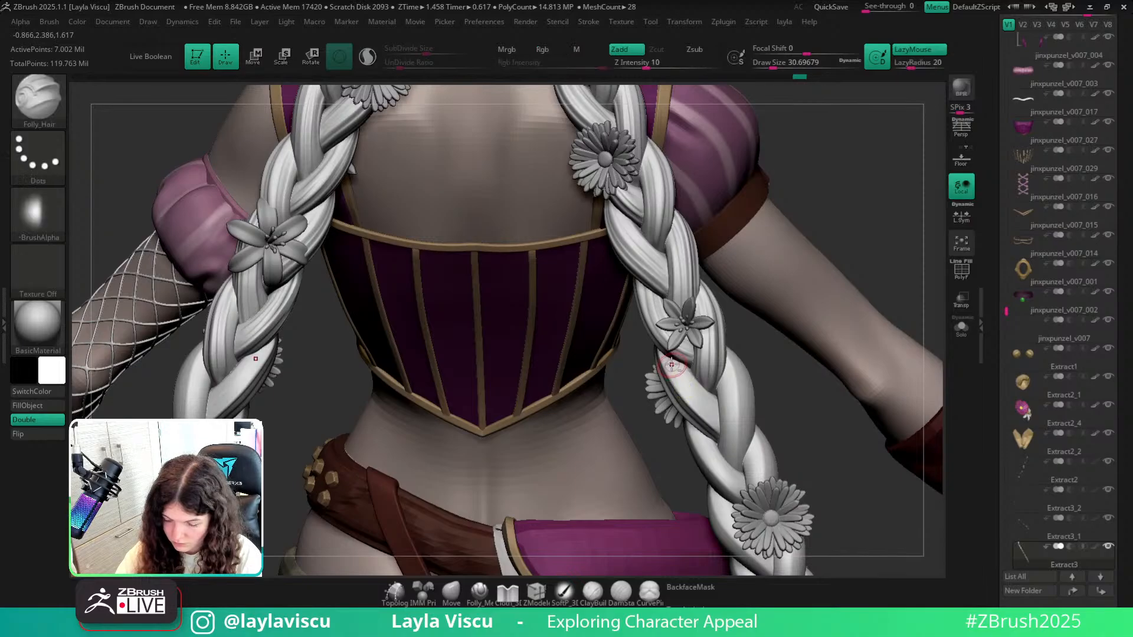
{"action": "left_click_drag", "start_coordinate": [731, 432], "coordinate": [731, 434]}
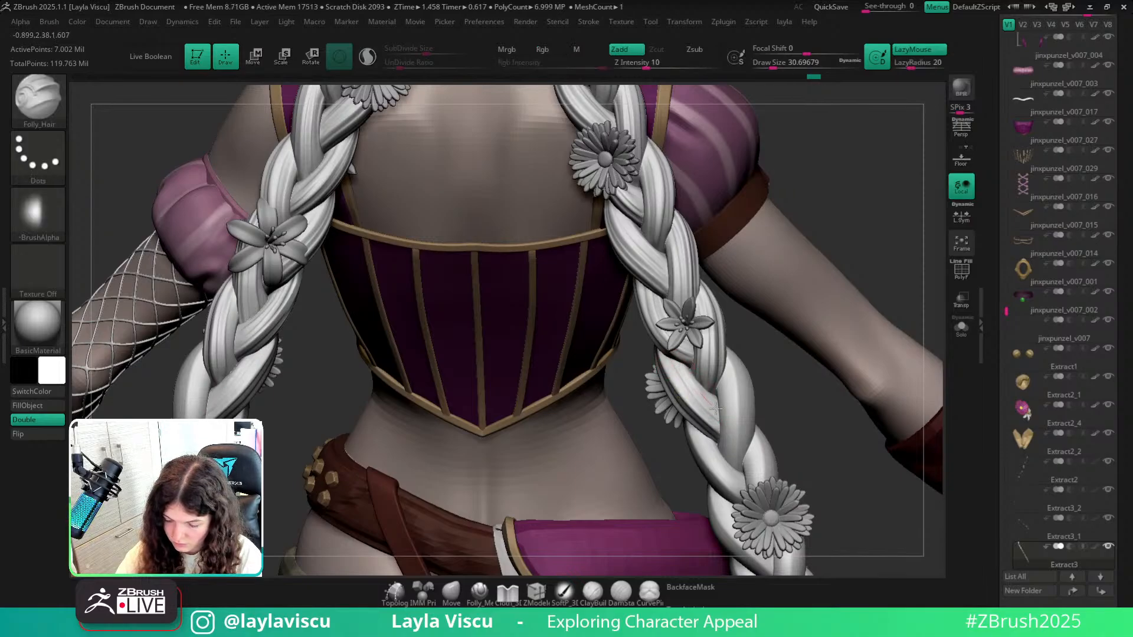
{"action": "left_click_drag", "start_coordinate": [812, 437], "coordinate": [829, 432], "text": "shift"}
Isolate the braids subtool and carve parallel hair grooves along the first smooth lock below the detailed section.
{"action": "right_click_drag", "start_coordinate": [830, 432], "coordinate": [852, 399], "text": "ctrl"}
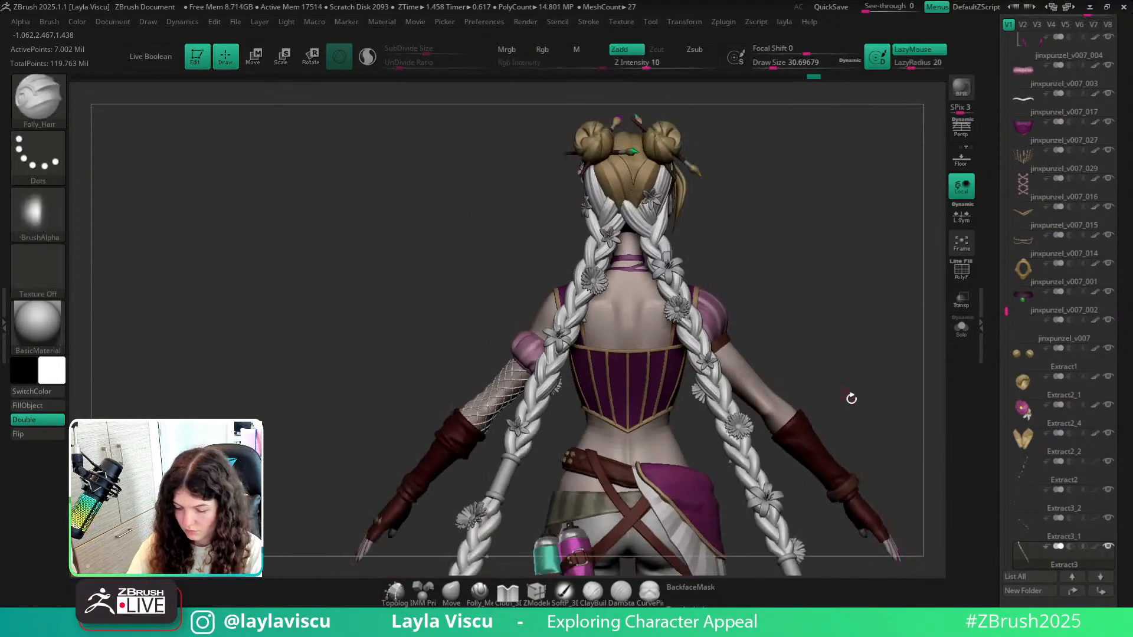
{"action": "left_click_drag", "start_coordinate": [864, 388], "coordinate": [864, 355], "text": "alt"}
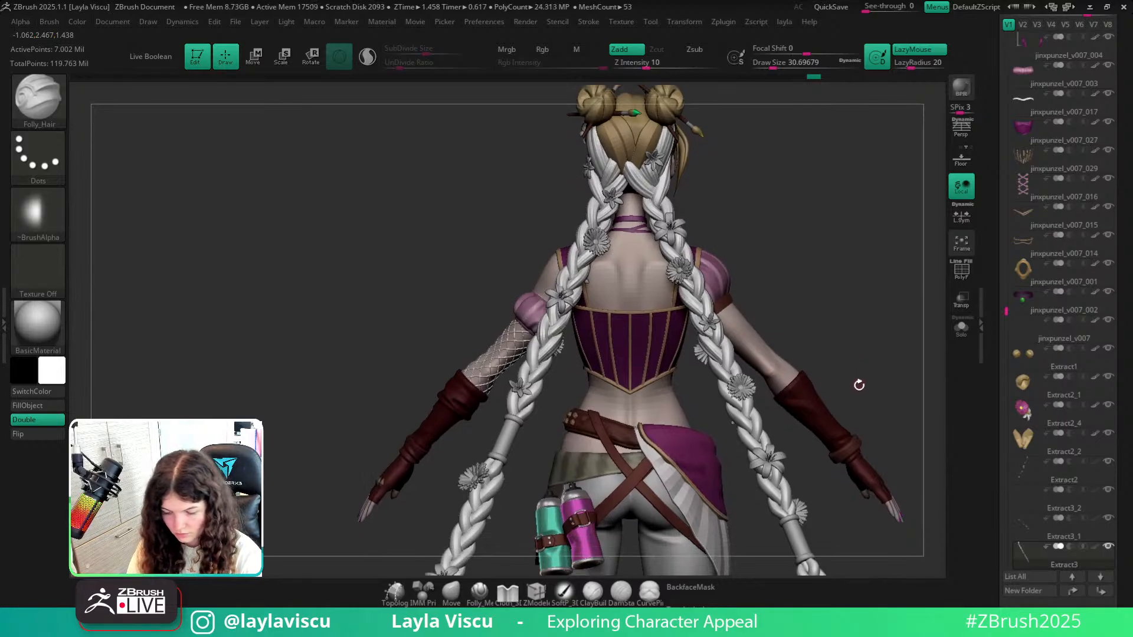
{"action": "mouse_move", "coordinate": [859, 388]}
{"action": "right_mouse_down", "text": "ctrl"}
{"action": "mouse_move", "coordinate": [850, 351]}
{"action": "mouse_move", "coordinate": [862, 356]}
{"action": "mouse_move", "coordinate": [786, 467]}
{"action": "mouse_move", "coordinate": [863, 387]}
{"action": "right_mouse_up", "text": "ctrl"}
{"action": "left_click", "coordinate": [964, 332]}
{"action": "mouse_move", "coordinate": [937, 340]}
{"action": "left_mouse_down"}
{"action": "mouse_move", "coordinate": [942, 371]}
{"action": "mouse_move", "coordinate": [799, 361]}
{"action": "mouse_move", "coordinate": [748, 392]}
{"action": "left_mouse_up"}
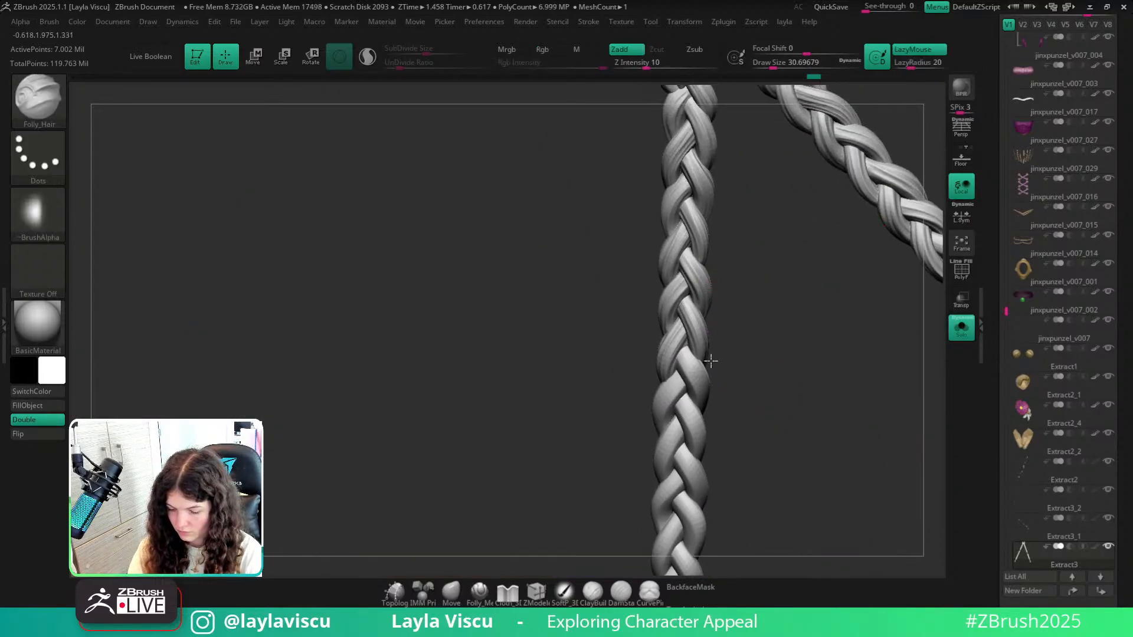
{"action": "right_click_drag", "start_coordinate": [716, 362], "coordinate": [771, 500], "text": "ctrl"}
{"action": "mouse_move", "coordinate": [699, 396]}
{"action": "left_mouse_down"}
{"action": "mouse_move", "coordinate": [692, 413]}
{"action": "mouse_move", "coordinate": [649, 295]}
{"action": "mouse_move", "coordinate": [662, 271]}
{"action": "left_mouse_up"}
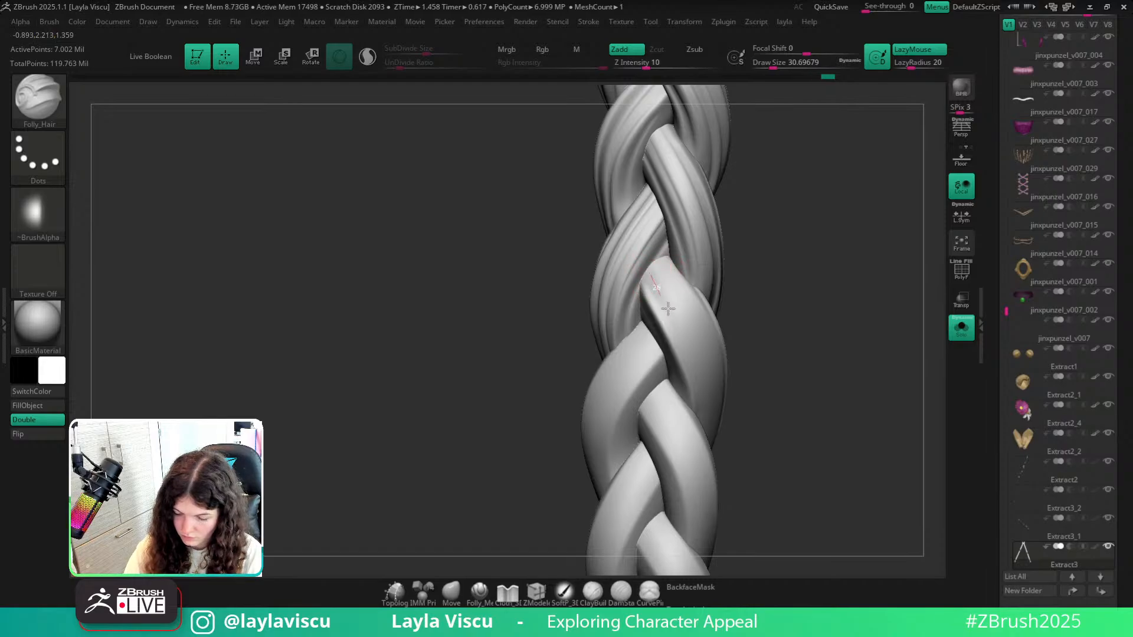
{"action": "left_click_drag", "start_coordinate": [774, 387], "coordinate": [787, 390]}
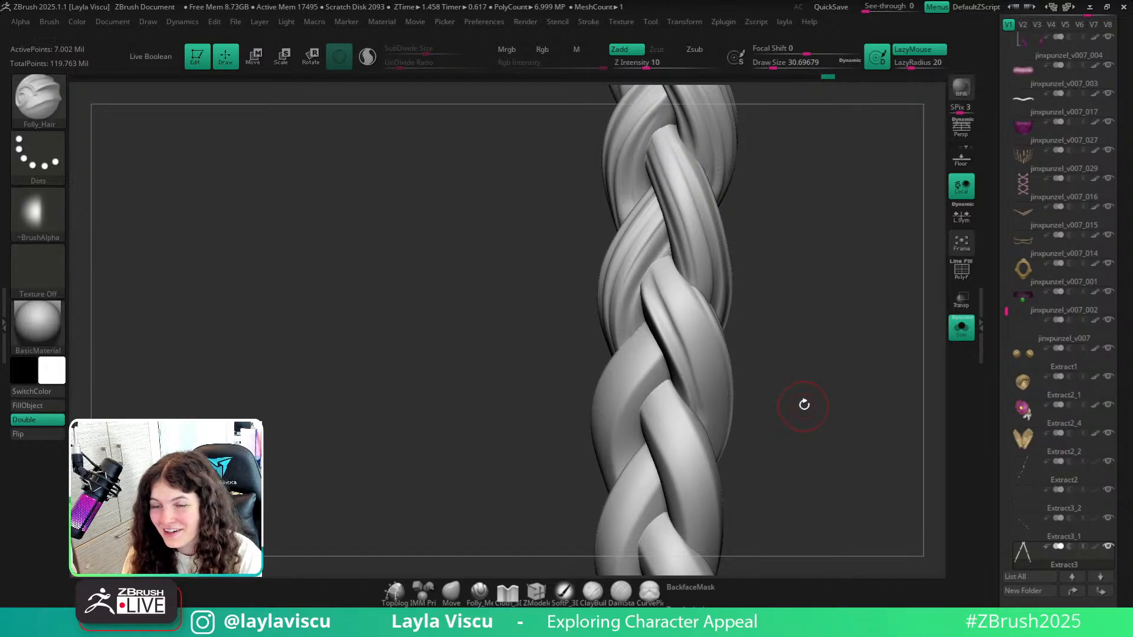
{"action": "left_click_drag", "start_coordinate": [806, 389], "coordinate": [764, 360]}
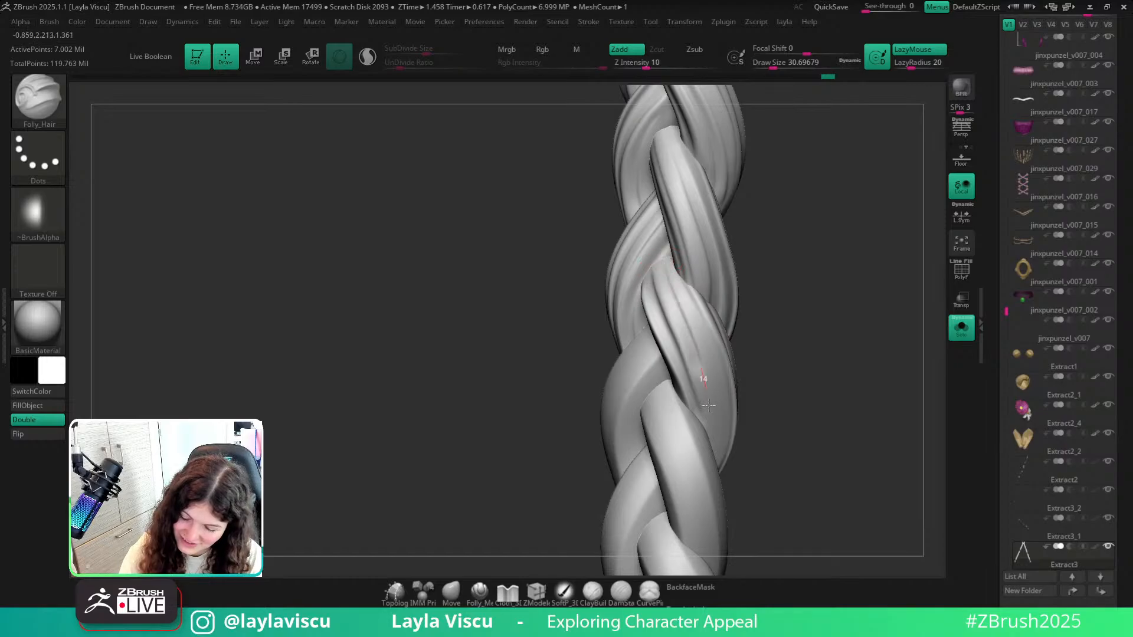
{"action": "mouse_move", "coordinate": [721, 451]}
{"action": "left_mouse_down"}
{"action": "mouse_move", "coordinate": [702, 327]}
{"action": "mouse_move", "coordinate": [668, 267]}
{"action": "left_mouse_up"}
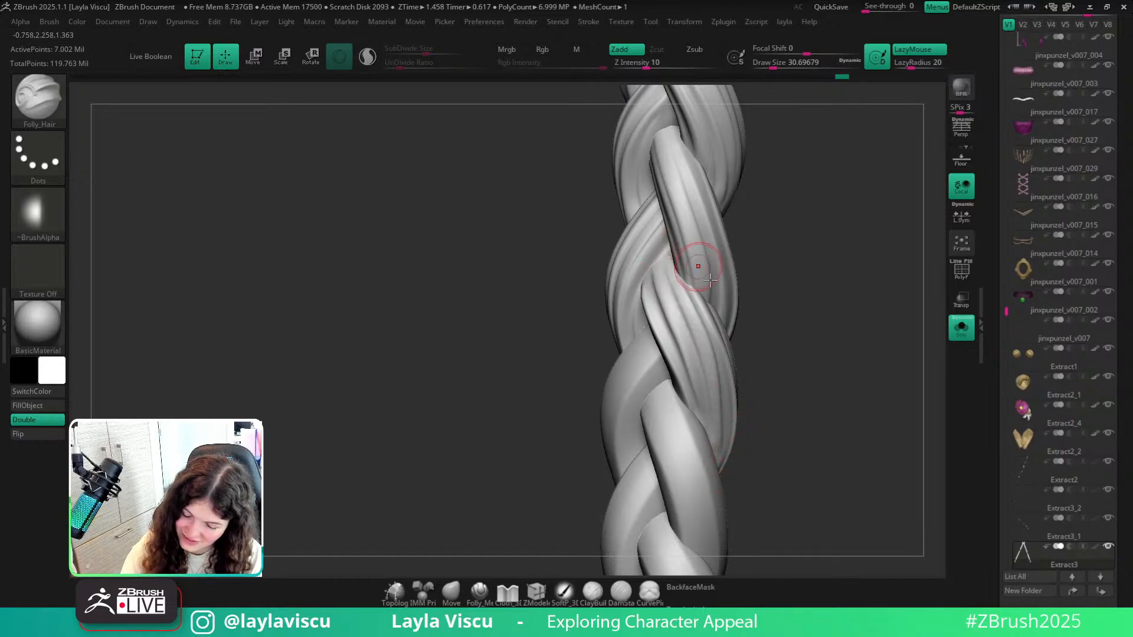
{"action": "left_click_drag", "start_coordinate": [769, 370], "coordinate": [746, 379]}
{"action": "left_click_drag", "start_coordinate": [714, 453], "coordinate": [670, 261]}
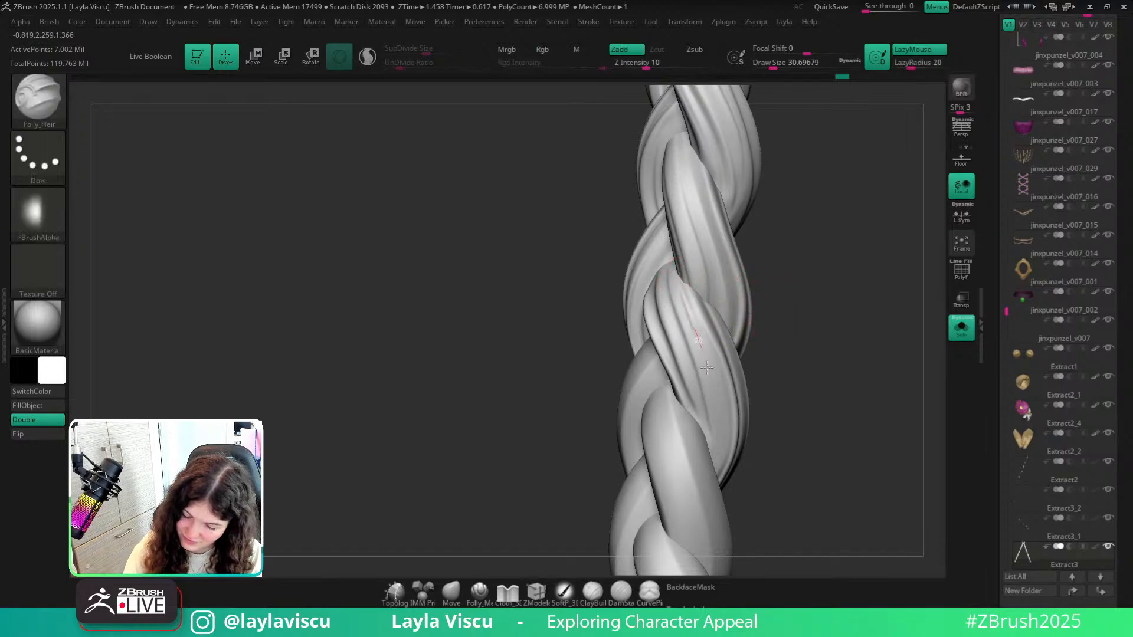
Isolate the next smooth strand of the braid and carve a hair groove along its inner curve.
{"action": "mouse_move", "coordinate": [817, 414]}
{"action": "left_mouse_down"}
{"action": "mouse_move", "coordinate": [831, 426]}
{"action": "mouse_move", "coordinate": [799, 450]}
{"action": "left_mouse_up"}
{"action": "right_click_drag", "start_coordinate": [799, 451], "coordinate": [776, 412], "text": "ctrl"}
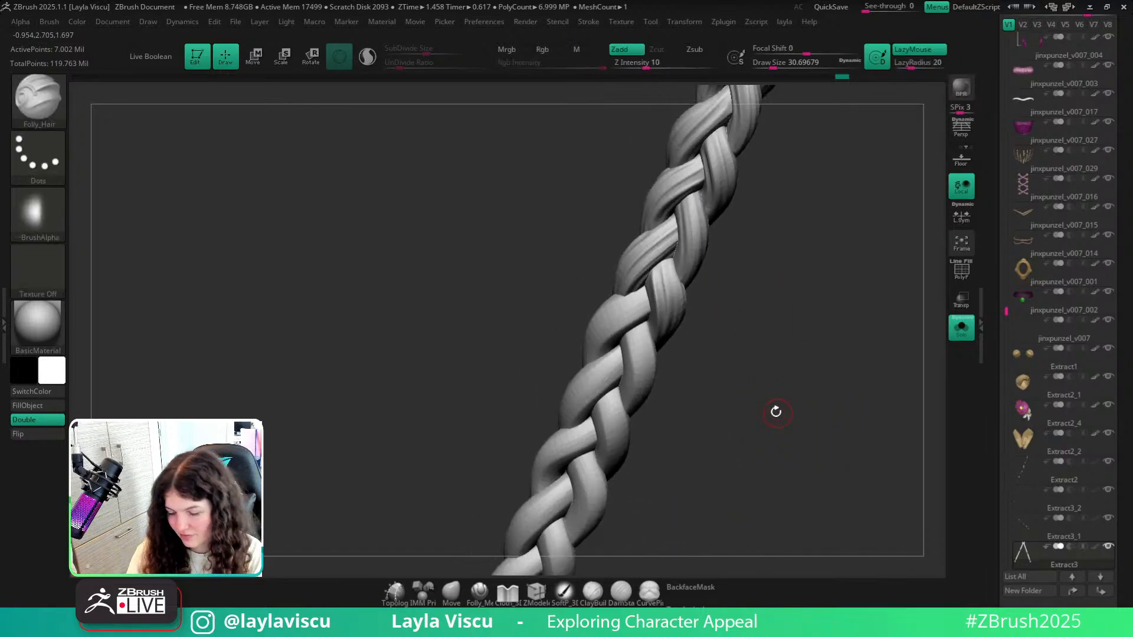
{"action": "left_click_drag", "start_coordinate": [776, 411], "coordinate": [827, 405], "text": "alt"}
{"action": "right_click_drag", "start_coordinate": [827, 405], "coordinate": [743, 414], "text": "ctrl"}
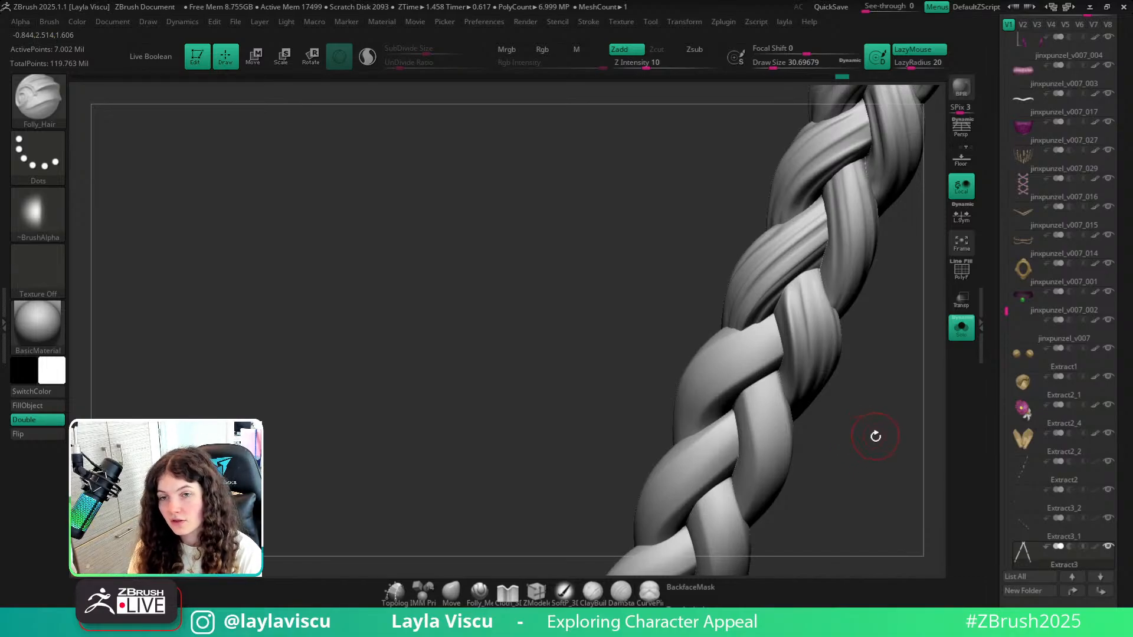
{"action": "mouse_move", "coordinate": [876, 436]}
{"action": "left_mouse_down"}
{"action": "mouse_move", "coordinate": [799, 423]}
{"action": "mouse_move", "coordinate": [817, 422]}
{"action": "left_mouse_up"}
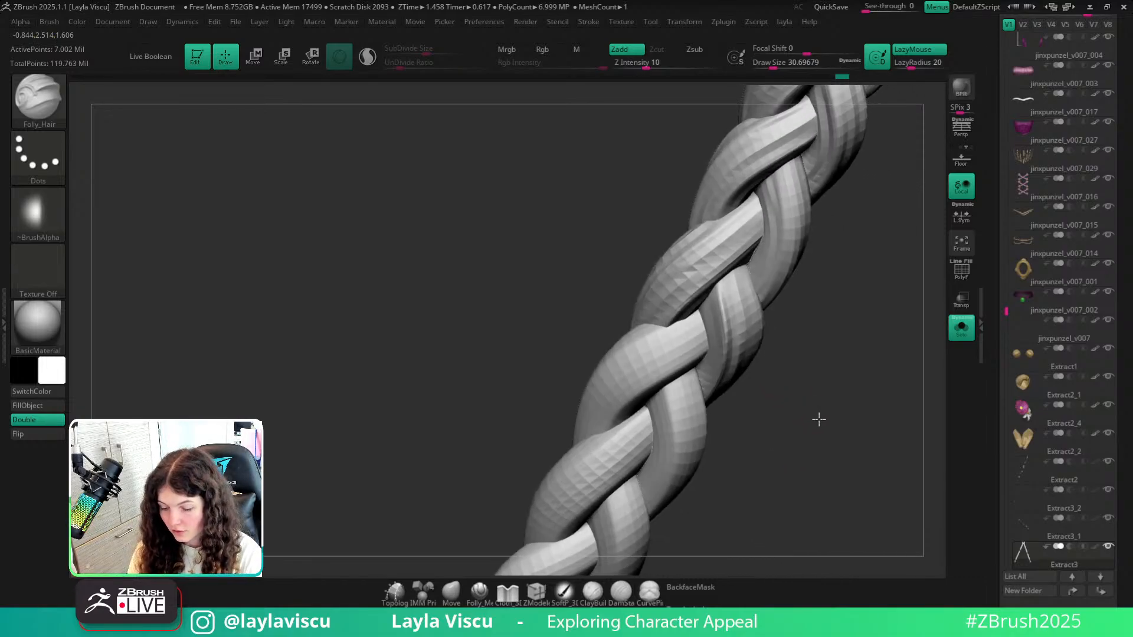
{"action": "left_click", "coordinate": [647, 383], "text": "ctrl+shift"}
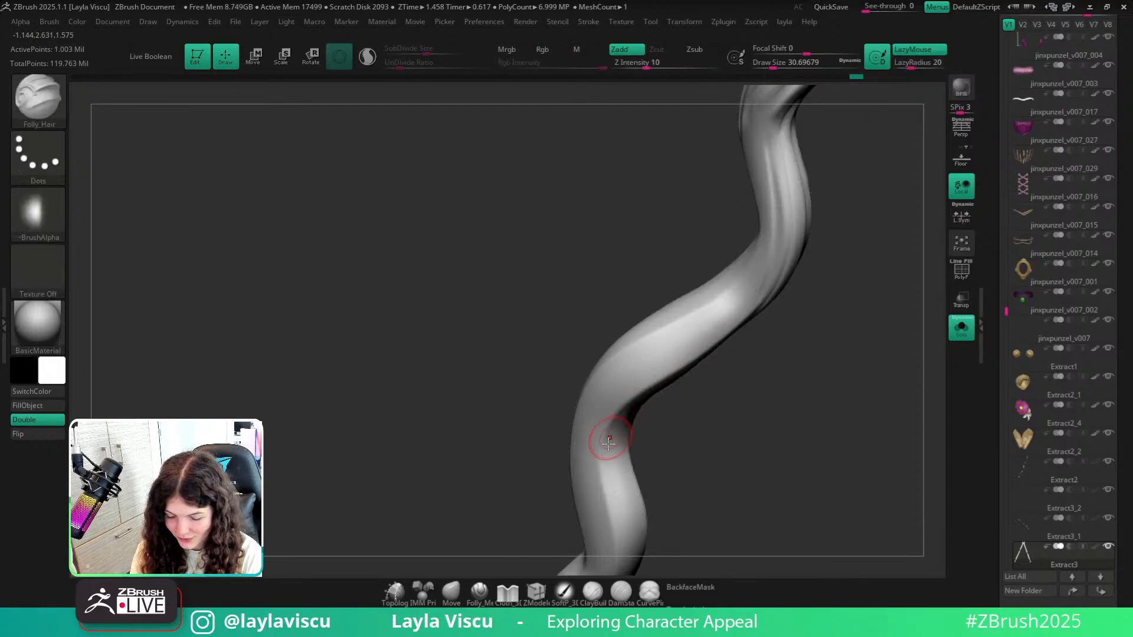
{"action": "left_click_drag", "start_coordinate": [606, 479], "coordinate": [637, 399]}
{"action": "key", "text": "ctrl+z"}
{"action": "mouse_move", "coordinate": [606, 476]}
{"action": "left_mouse_down"}
{"action": "mouse_move", "coordinate": [644, 392]}
{"action": "mouse_move", "coordinate": [821, 273]}
{"action": "left_mouse_up"}
{"action": "left_click_drag", "start_coordinate": [810, 316], "coordinate": [799, 313]}
{"action": "mouse_move", "coordinate": [600, 462]}
{"action": "left_mouse_down"}
{"action": "mouse_move", "coordinate": [647, 375]}
{"action": "mouse_move", "coordinate": [771, 279]}
{"action": "left_mouse_up"}
Add more parallel hair grooves along the middle of the isolated strand's bend.
{"action": "left_click_drag", "start_coordinate": [743, 333], "coordinate": [780, 326]}
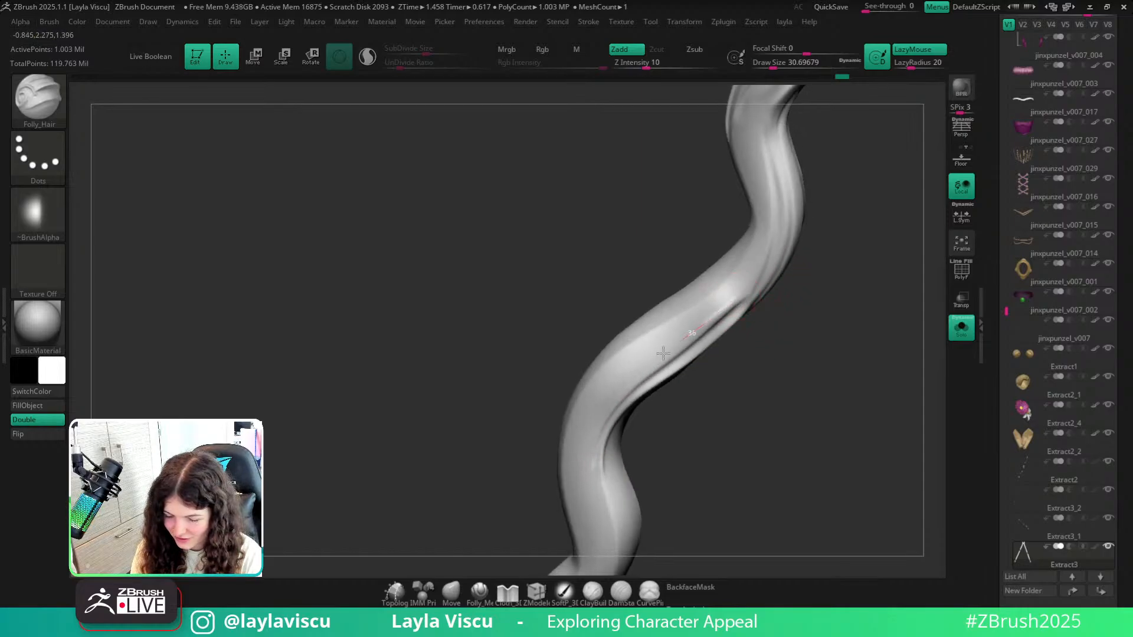
{"action": "mouse_move", "coordinate": [590, 494]}
{"action": "left_mouse_down"}
{"action": "mouse_move", "coordinate": [639, 375]}
{"action": "mouse_move", "coordinate": [742, 293]}
{"action": "mouse_move", "coordinate": [625, 380]}
{"action": "mouse_move", "coordinate": [592, 502]}
{"action": "left_mouse_up"}
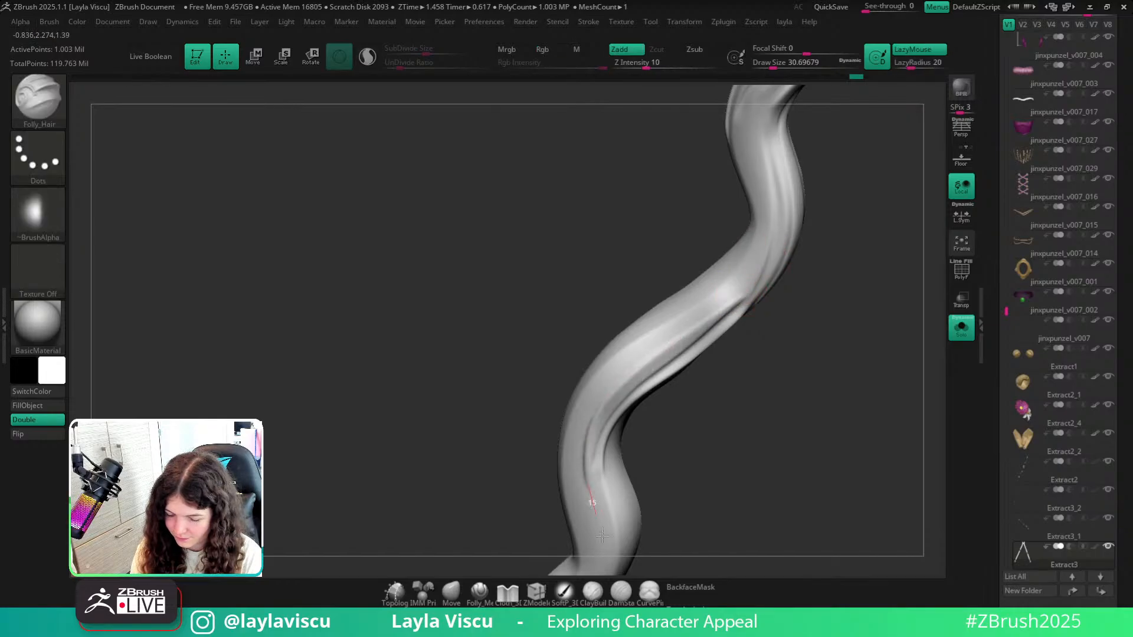
{"action": "mouse_move", "coordinate": [734, 300]}
{"action": "left_mouse_down"}
{"action": "mouse_move", "coordinate": [622, 369]}
{"action": "mouse_move", "coordinate": [581, 469]}
{"action": "left_mouse_up"}
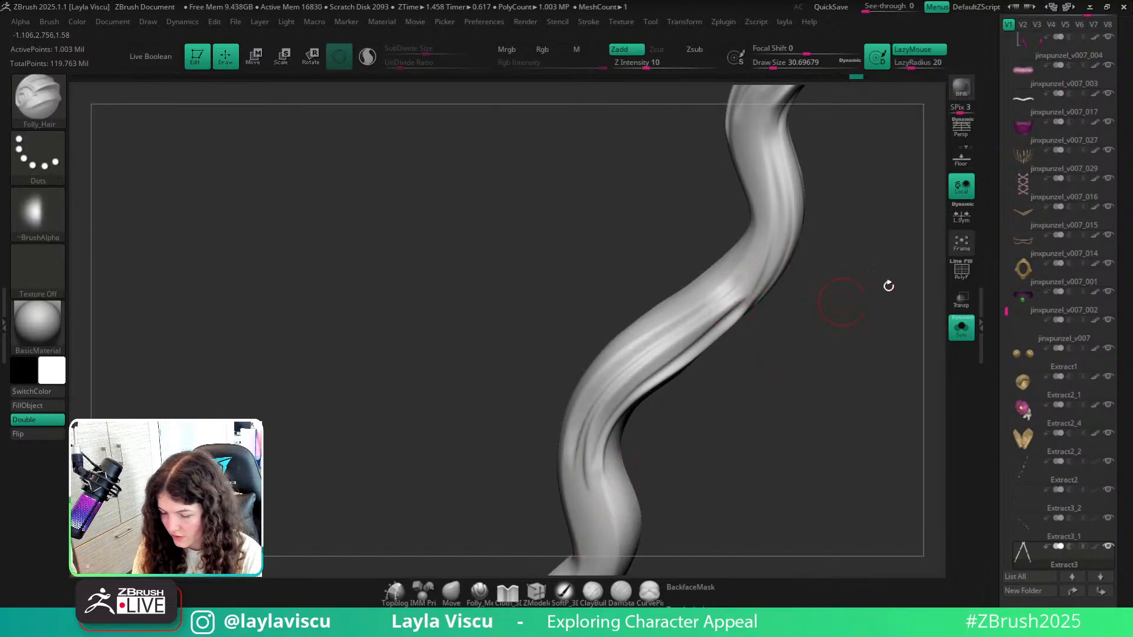
Bring back the hidden strands and the full character, and examine the braids from the back and front, isolated and in context.
{"action": "left_click", "coordinate": [961, 328]}
{"action": "right_click_drag", "start_coordinate": [743, 398], "coordinate": [658, 233], "text": "ctrl"}
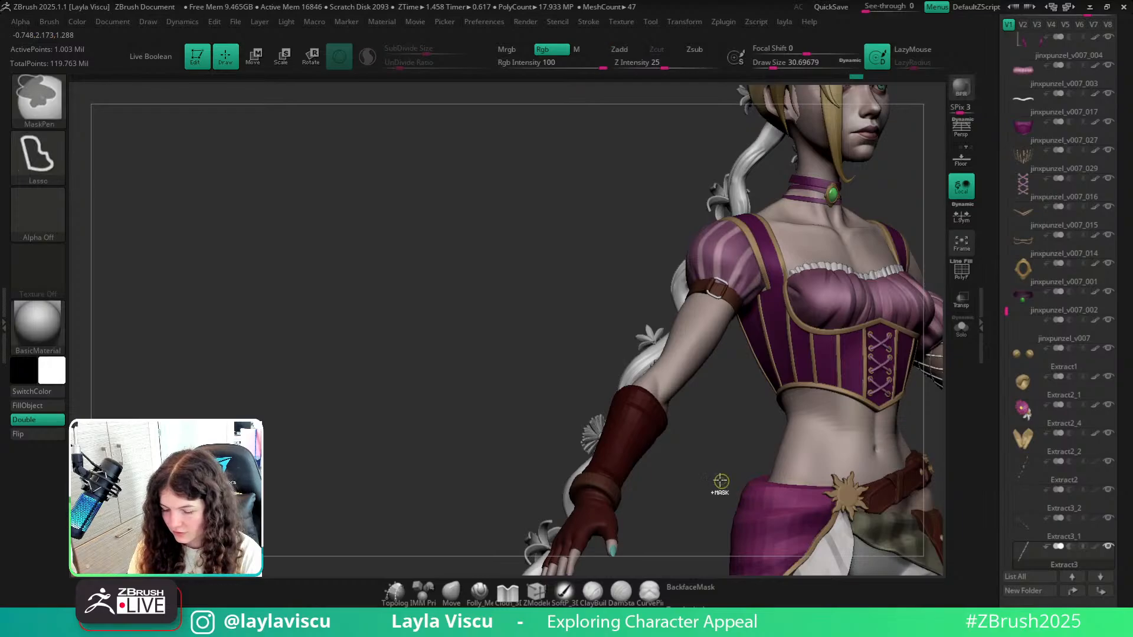
{"action": "right_click_drag", "start_coordinate": [690, 461], "coordinate": [849, 287], "text": "ctrl"}
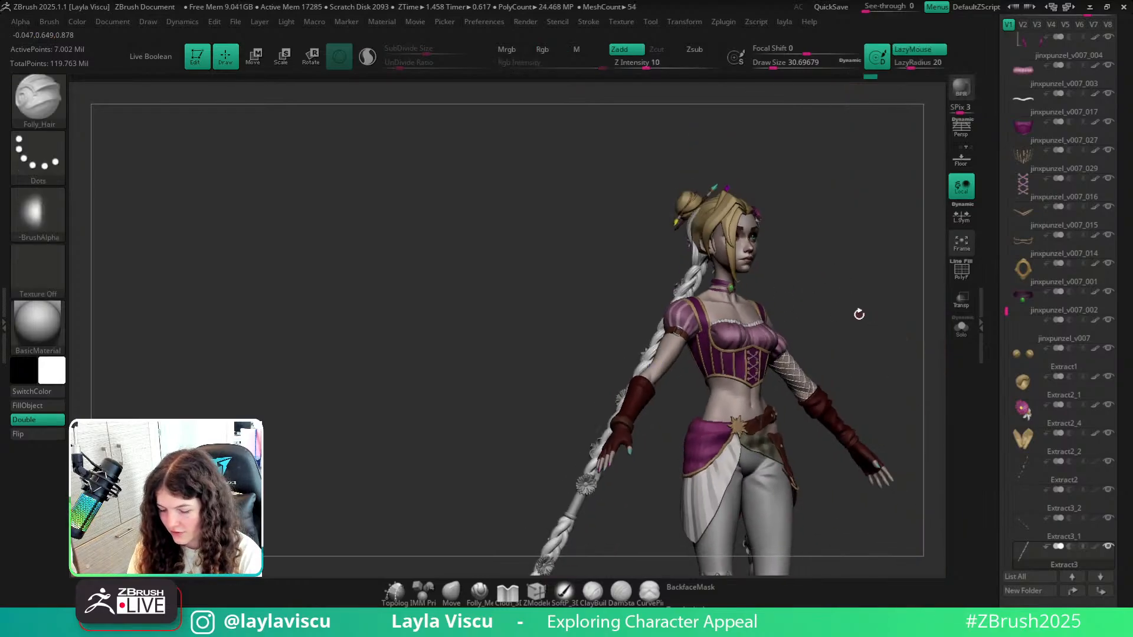
{"action": "mouse_move", "coordinate": [860, 313]}
{"action": "left_mouse_down"}
{"action": "mouse_move", "coordinate": [940, 324]}
{"action": "mouse_move", "coordinate": [856, 435]}
{"action": "left_mouse_up"}
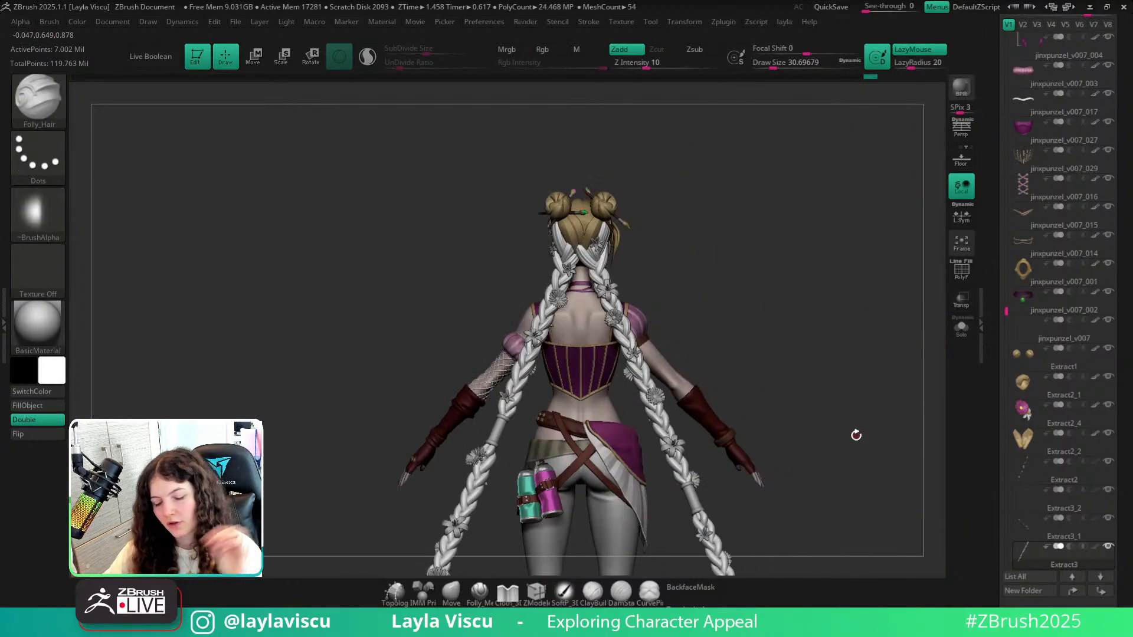
{"action": "left_click_drag", "start_coordinate": [848, 366], "coordinate": [841, 331]}
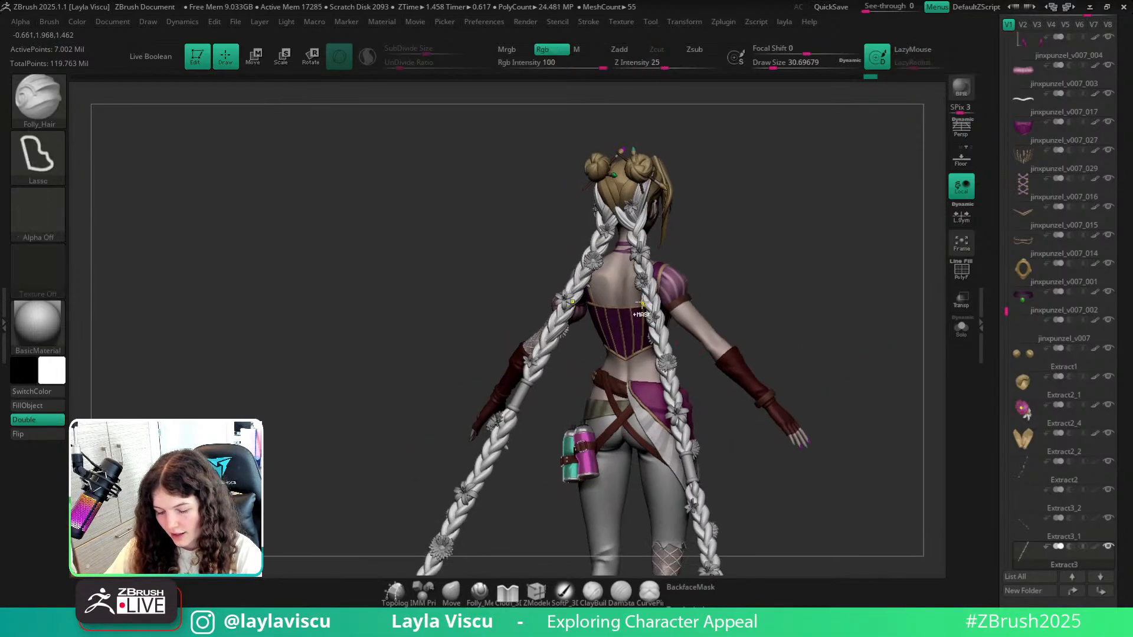
{"action": "right_click_drag", "start_coordinate": [838, 265], "coordinate": [835, 306], "text": "ctrl"}
{"action": "left_click_drag", "start_coordinate": [835, 307], "coordinate": [875, 316]}
{"action": "left_click", "coordinate": [961, 327]}
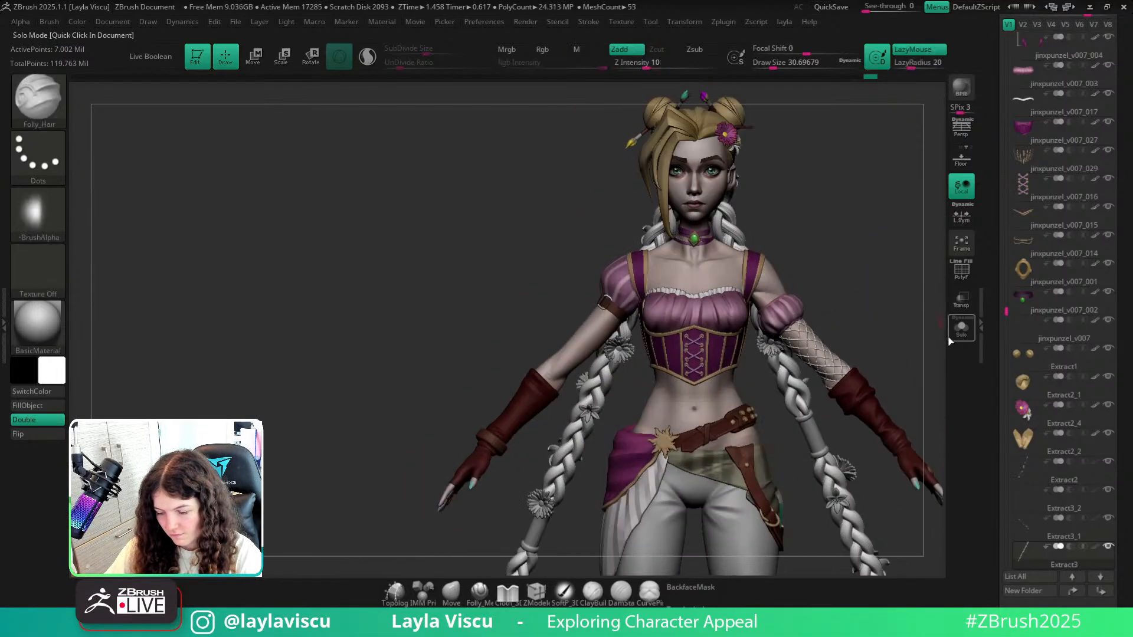
{"action": "right_click_drag", "start_coordinate": [678, 342], "coordinate": [686, 381], "text": "ctrl"}
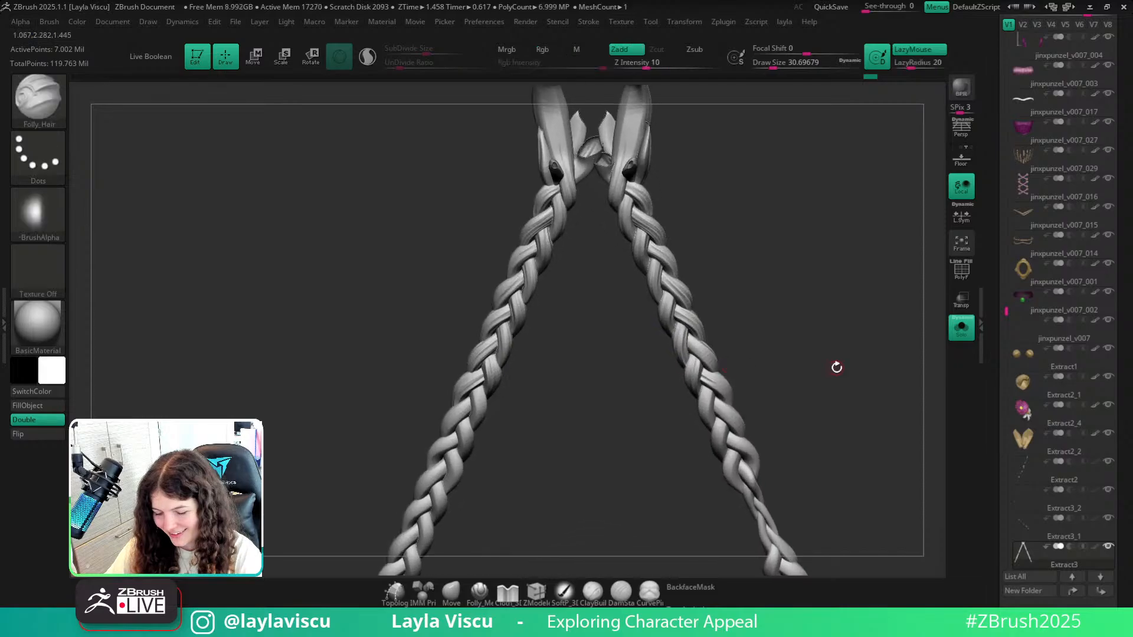
{"action": "mouse_move", "coordinate": [837, 366]}
{"action": "left_mouse_down"}
{"action": "mouse_move", "coordinate": [852, 407]}
{"action": "mouse_move", "coordinate": [671, 302]}
{"action": "left_mouse_up"}
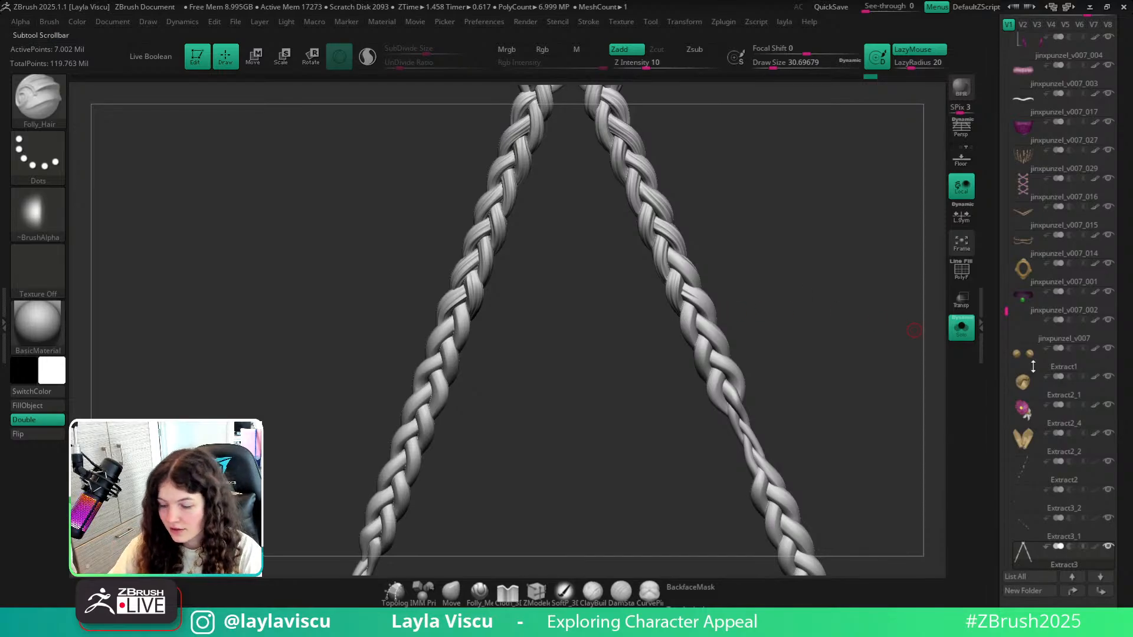
{"action": "left_click", "coordinate": [961, 327]}
{"action": "left_click_drag", "start_coordinate": [781, 275], "coordinate": [695, 335]}
{"action": "right_click_drag", "start_coordinate": [695, 335], "coordinate": [663, 332]}
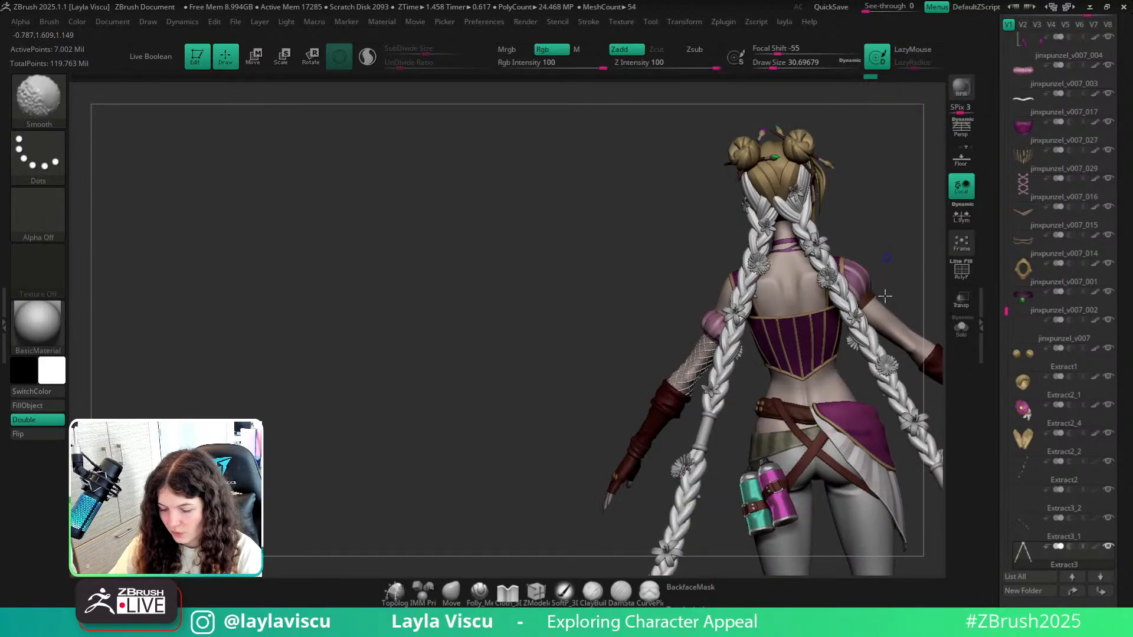
{"action": "right_click_drag", "start_coordinate": [781, 283], "coordinate": [758, 280]}
{"action": "right_click_drag", "start_coordinate": [826, 248], "coordinate": [667, 330], "text": "alt"}
{"action": "right_click_drag", "start_coordinate": [667, 331], "coordinate": [715, 422], "text": "ctrl"}
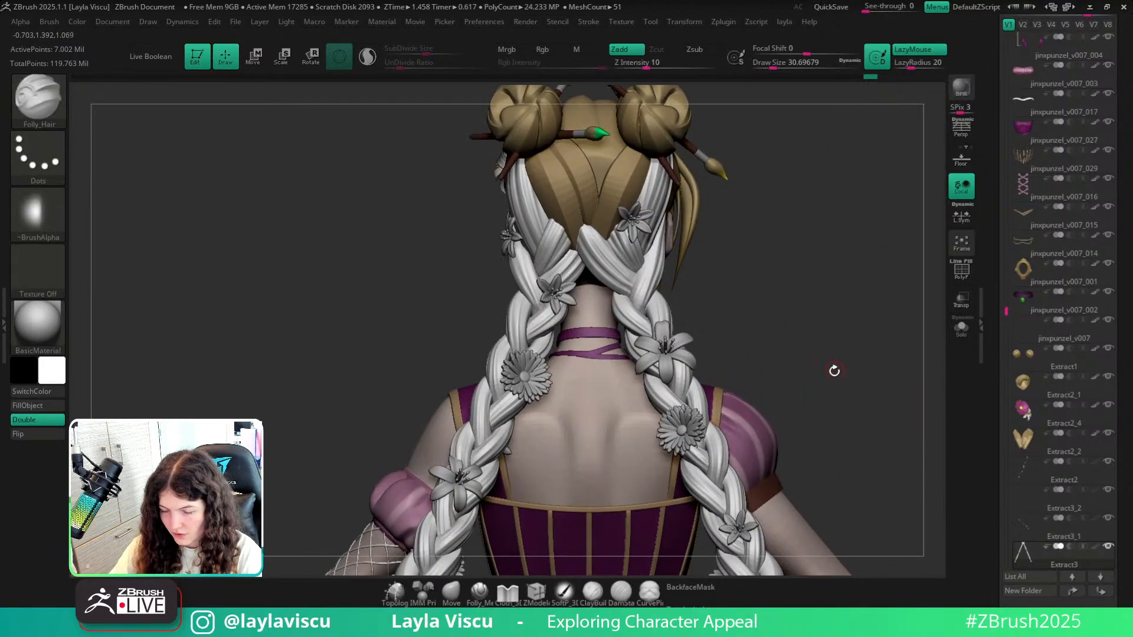
{"action": "right_click_drag", "start_coordinate": [822, 380], "coordinate": [856, 342], "text": "alt"}
Save the tool over the existing file jinxpunzel_3dprint_prep_v001.
{"action": "left_click_drag", "start_coordinate": [1126, 70], "coordinate": [1127, 150]}
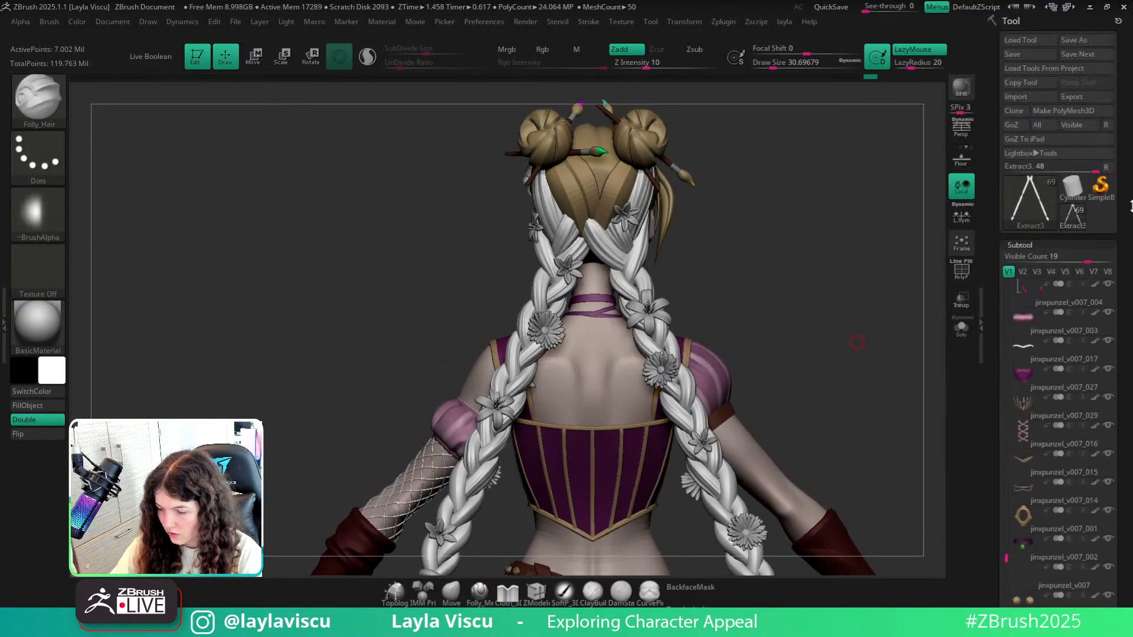
{"action": "left_click", "coordinate": [1094, 44]}
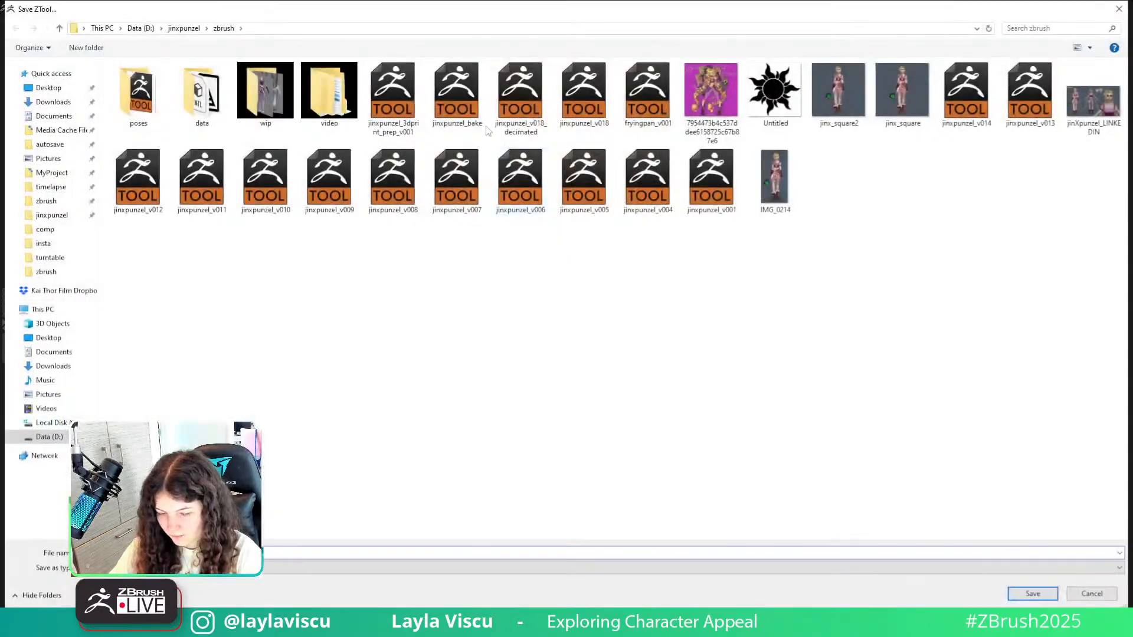
{"action": "double_click", "coordinate": [393, 97]}
{"action": "left_click", "coordinate": [594, 313]}
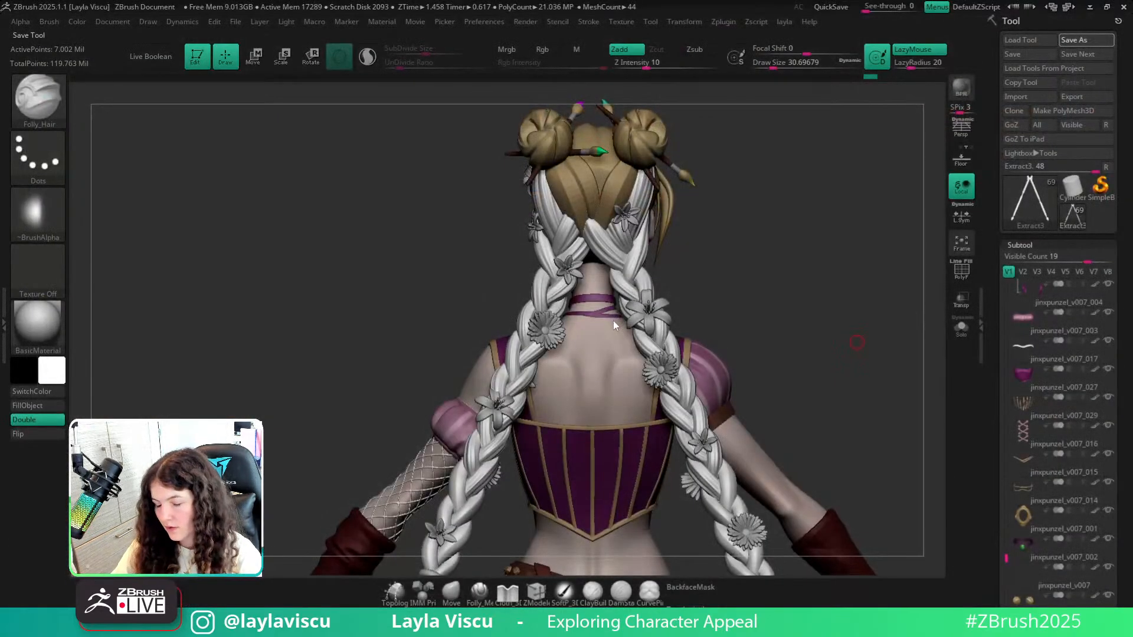
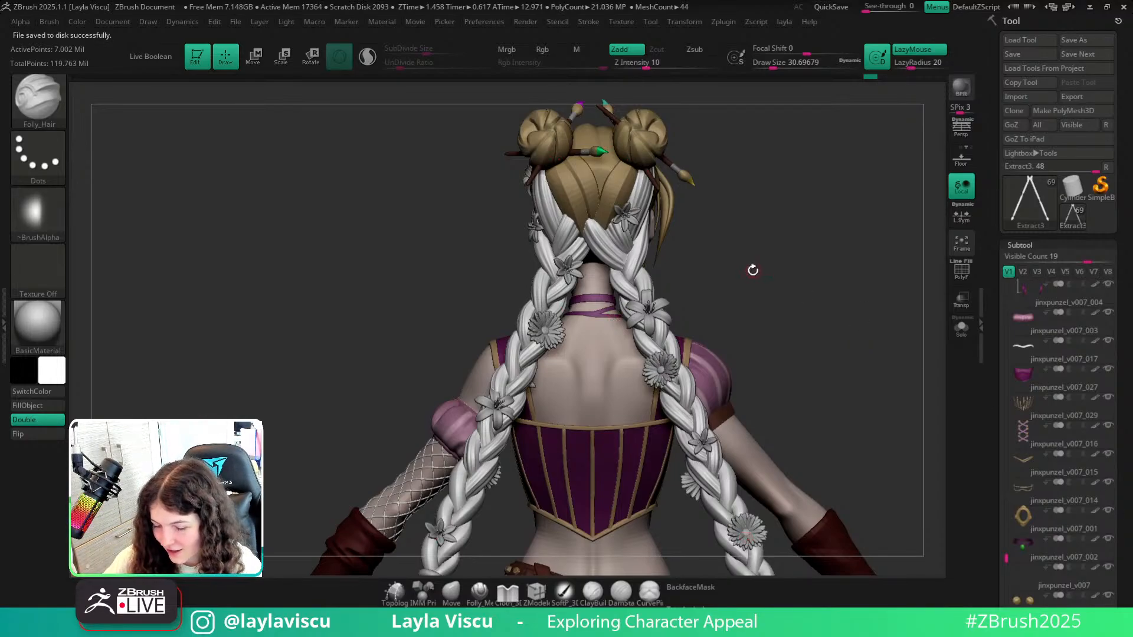
Show only the braids without the rest of the character and examine where the strands still lack hair grooves.
{"action": "left_click_drag", "start_coordinate": [752, 270], "coordinate": [820, 270]}
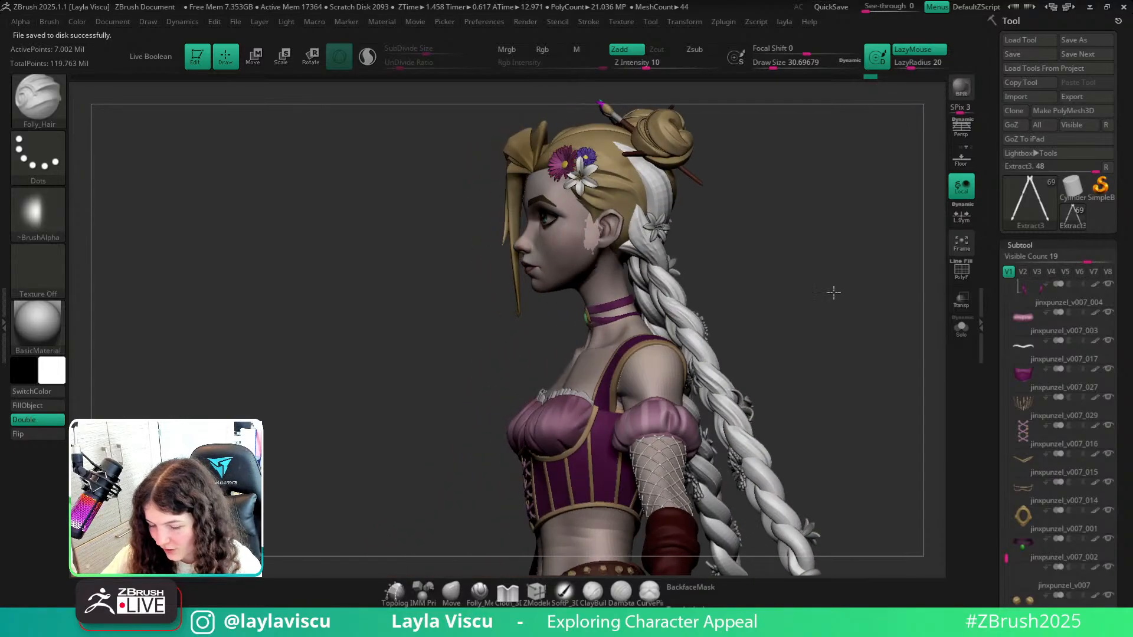
{"action": "left_click", "coordinate": [962, 331]}
{"action": "left_click_drag", "start_coordinate": [868, 372], "coordinate": [899, 357]}
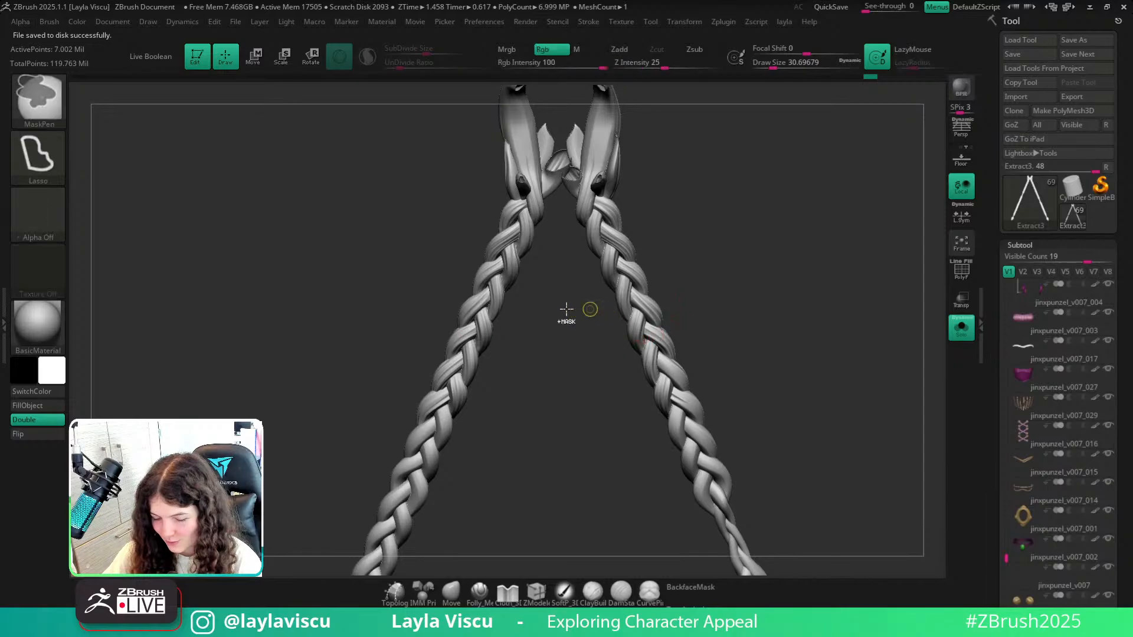
{"action": "right_click_drag", "start_coordinate": [589, 309], "coordinate": [621, 327], "text": "ctrl"}
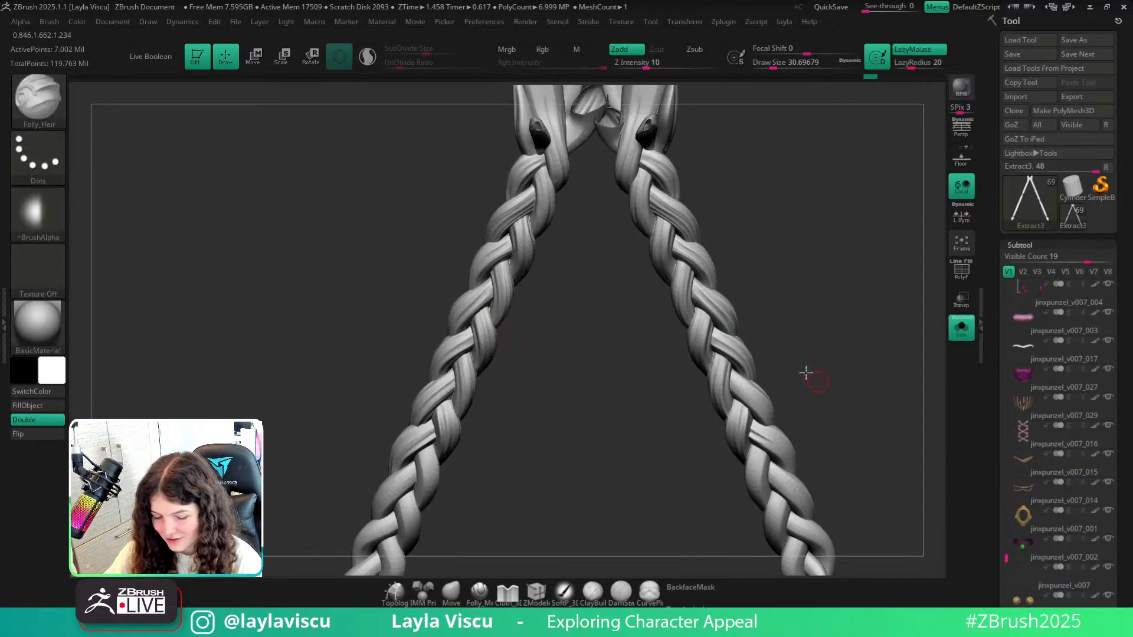
{"action": "right_click_drag", "start_coordinate": [806, 373], "coordinate": [720, 384], "text": "ctrl"}
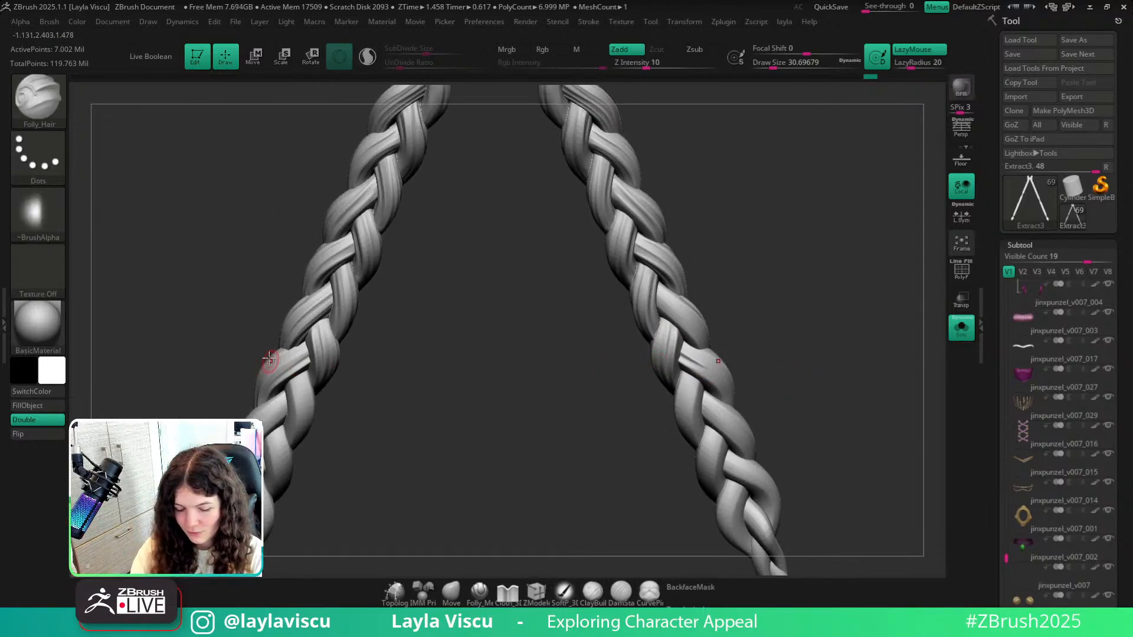
{"action": "left_click_drag", "start_coordinate": [781, 333], "coordinate": [750, 349]}
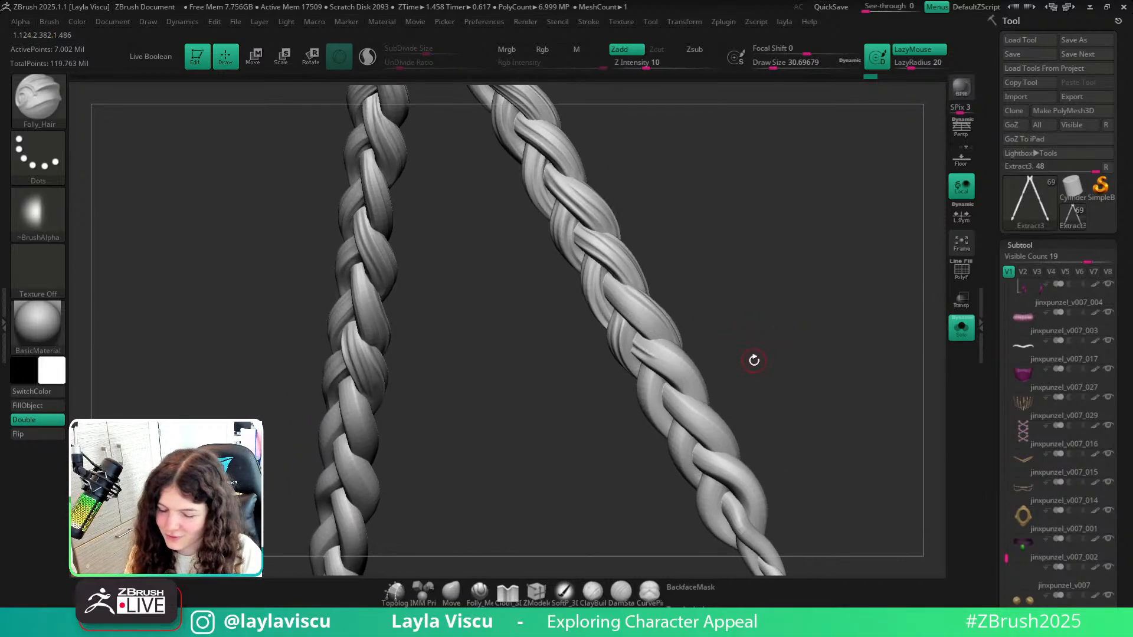
{"action": "left_click_drag", "start_coordinate": [670, 265], "coordinate": [626, 292]}
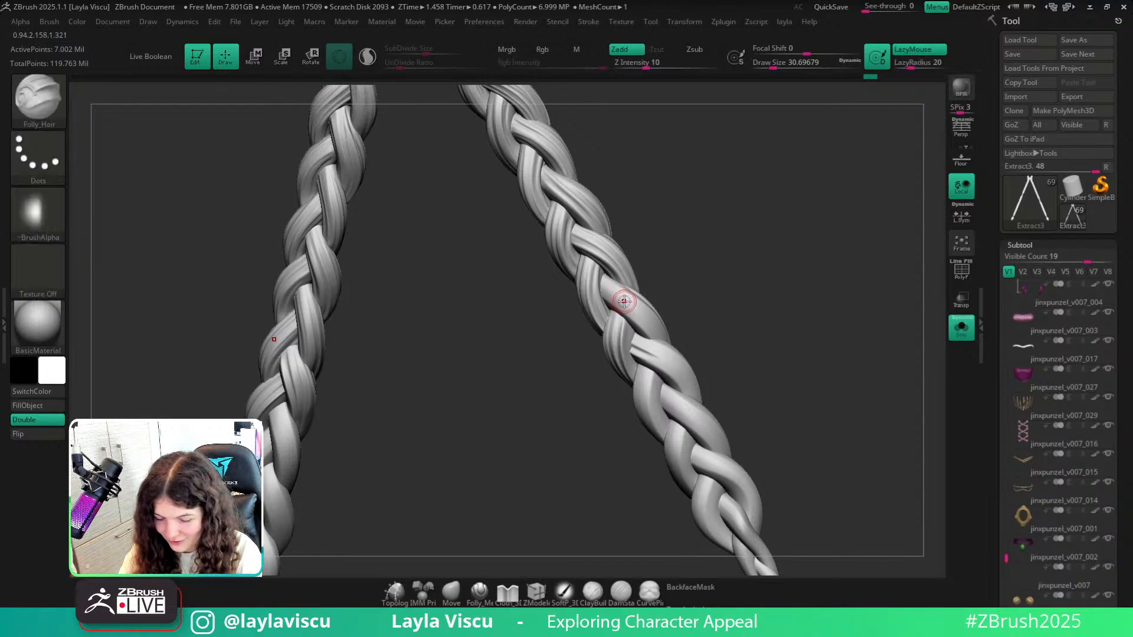
Isolate a partly smooth strand group of the braid, carve hair grooves along its bend, and bring back the hidden strands.
{"action": "left_click", "coordinate": [614, 299], "text": "ctrl+shift"}
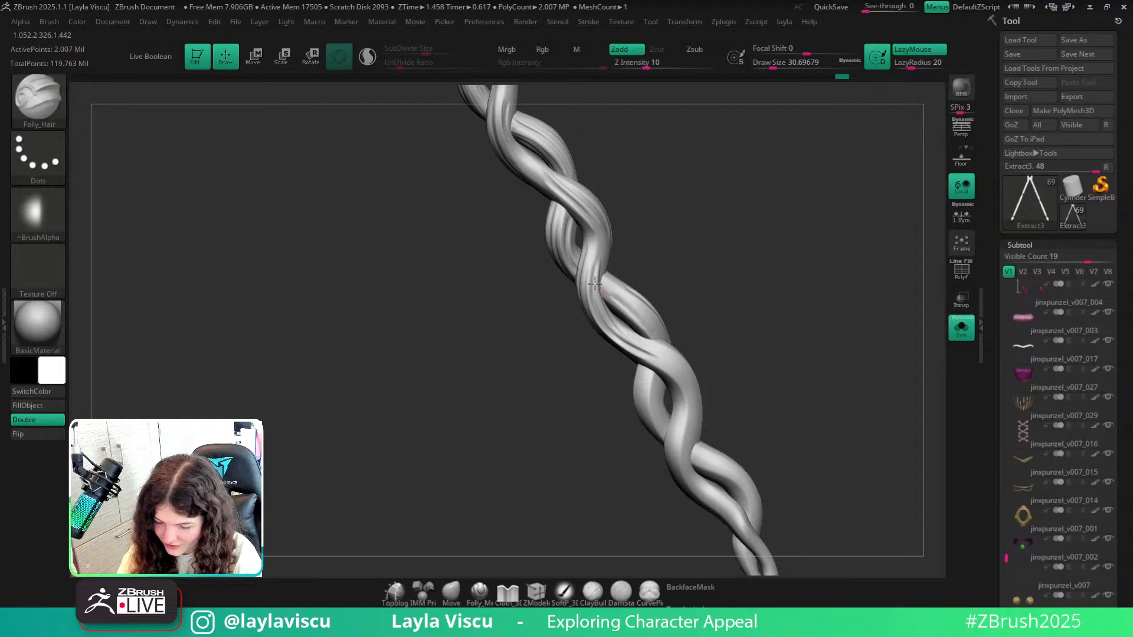
{"action": "left_click_drag", "start_coordinate": [652, 276], "coordinate": [606, 284]}
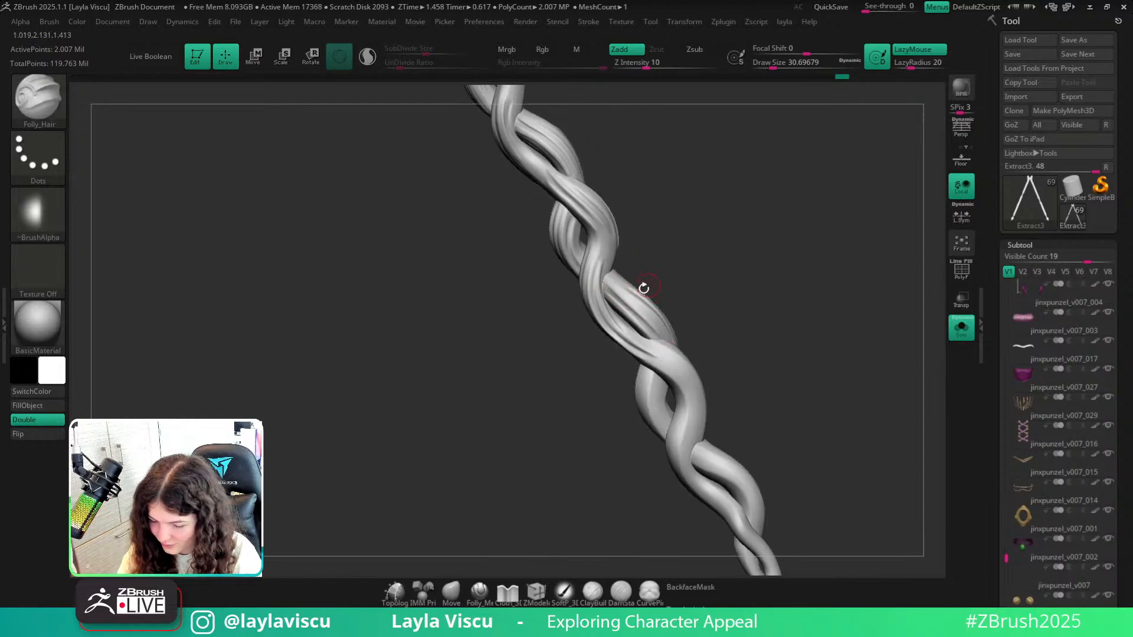
{"action": "mouse_move", "coordinate": [659, 273]}
{"action": "left_mouse_down"}
{"action": "mouse_move", "coordinate": [627, 305]}
{"action": "mouse_move", "coordinate": [643, 273]}
{"action": "left_mouse_up"}
{"action": "key", "text": "ctrl+shift"}
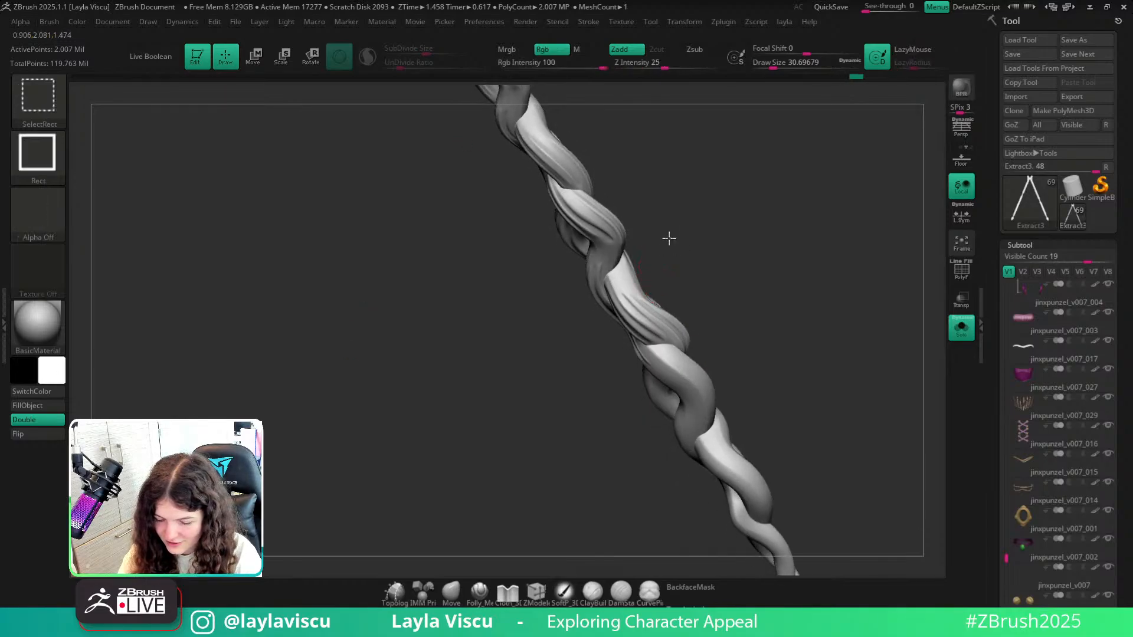
{"action": "left_click", "coordinate": [751, 271], "text": "ctrl+shift"}
Isolate the strand at the lower end of the detailed section and fade its hair grooves with the Morph brush.
{"action": "mouse_move", "coordinate": [845, 360]}
{"action": "left_mouse_down"}
{"action": "mouse_move", "coordinate": [844, 405]}
{"action": "mouse_move", "coordinate": [791, 374]}
{"action": "mouse_move", "coordinate": [837, 419]}
{"action": "left_mouse_up"}
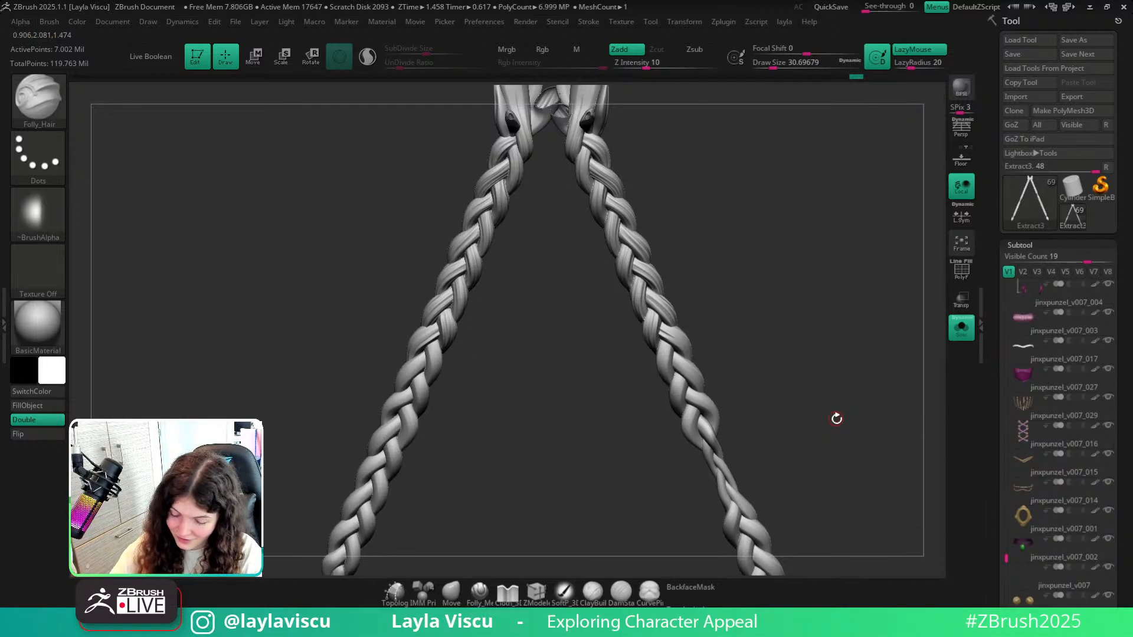
{"action": "mouse_move", "coordinate": [720, 398]}
{"action": "right_mouse_down", "text": "ctrl"}
{"action": "mouse_move", "coordinate": [689, 326]}
{"action": "mouse_move", "coordinate": [752, 351]}
{"action": "mouse_move", "coordinate": [771, 382]}
{"action": "mouse_move", "coordinate": [680, 328]}
{"action": "mouse_move", "coordinate": [792, 306]}
{"action": "mouse_move", "coordinate": [796, 271]}
{"action": "mouse_move", "coordinate": [770, 338]}
{"action": "mouse_move", "coordinate": [764, 329]}
{"action": "right_mouse_up", "text": "ctrl"}
{"action": "mouse_move", "coordinate": [804, 369]}
{"action": "right_mouse_down"}
{"action": "mouse_move", "coordinate": [784, 276]}
{"action": "mouse_move", "coordinate": [812, 287]}
{"action": "mouse_move", "coordinate": [710, 361]}
{"action": "mouse_move", "coordinate": [812, 265]}
{"action": "mouse_move", "coordinate": [857, 278]}
{"action": "right_mouse_up"}
{"action": "left_click", "coordinate": [673, 364], "text": "ctrl+shift"}
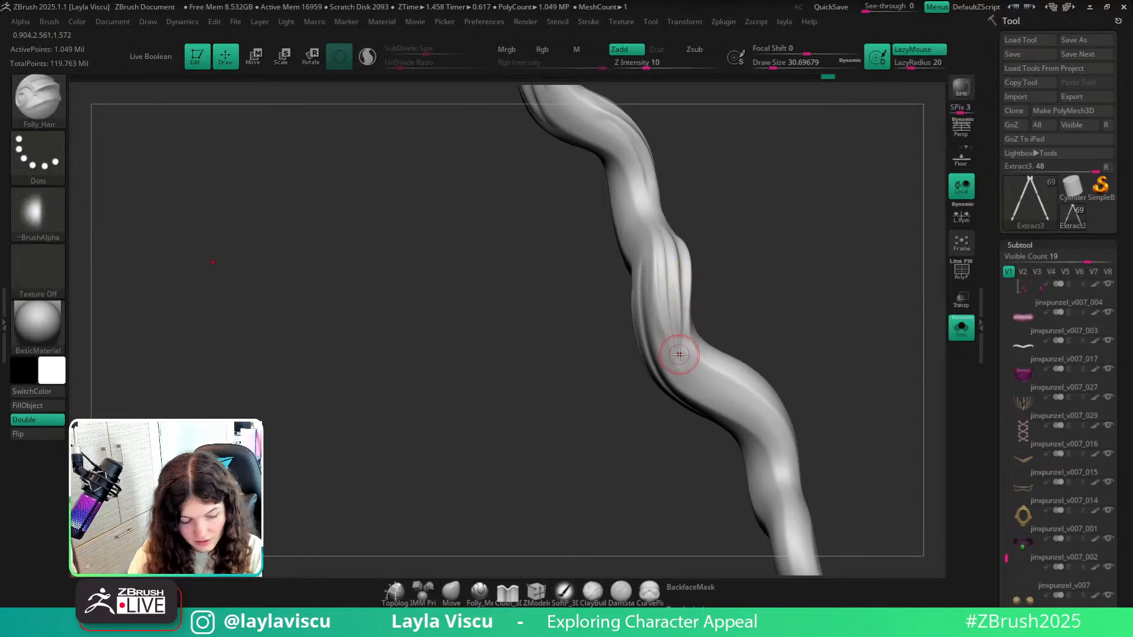
{"action": "key", "text": "b"}
{"action": "key", "text": "n"}
{"action": "key", "text": "Escape"}
{"action": "key", "text": "b"}
{"action": "key", "text": "m"}
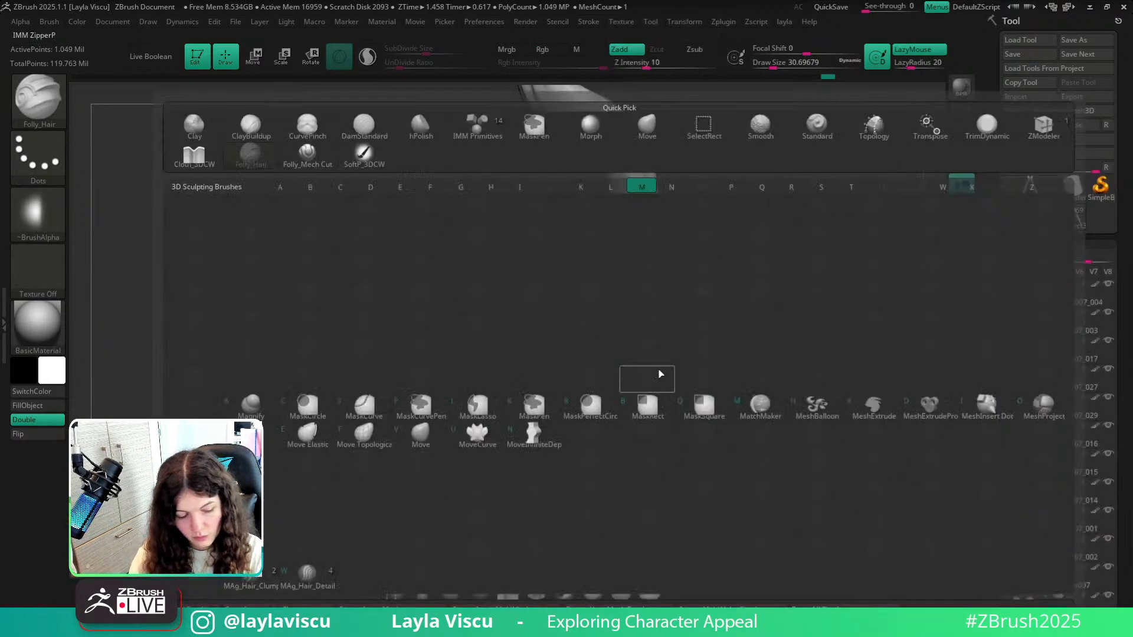
{"action": "key", "text": "o"}
{"action": "left_click_drag", "start_coordinate": [654, 229], "coordinate": [693, 405]}
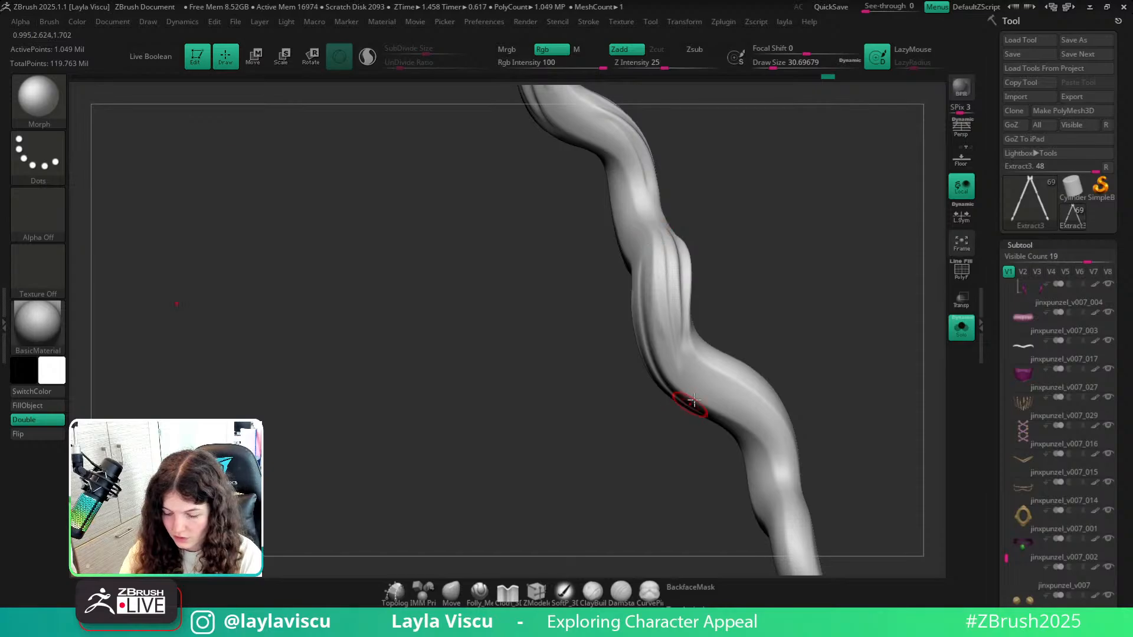
{"action": "mouse_move", "coordinate": [708, 328]}
{"action": "right_mouse_down", "text": "ctrl"}
{"action": "mouse_move", "coordinate": [731, 271]}
{"action": "mouse_move", "coordinate": [702, 360]}
{"action": "right_mouse_up", "text": "ctrl"}
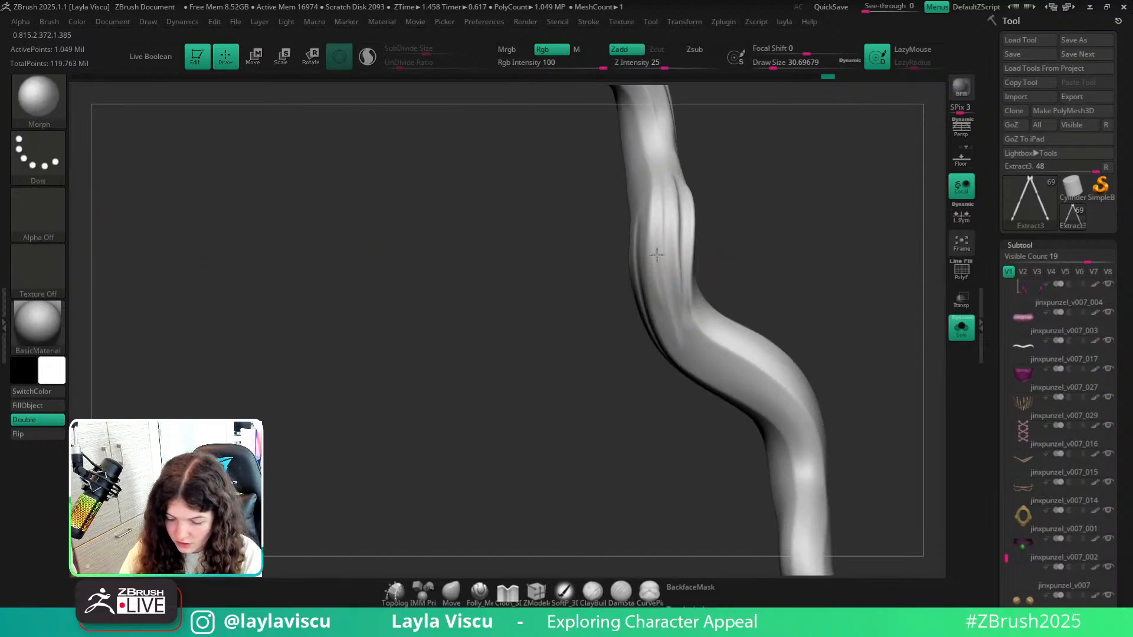
{"action": "left_click_drag", "start_coordinate": [662, 260], "coordinate": [695, 362]}
{"action": "key", "text": "ctrl+shift"}
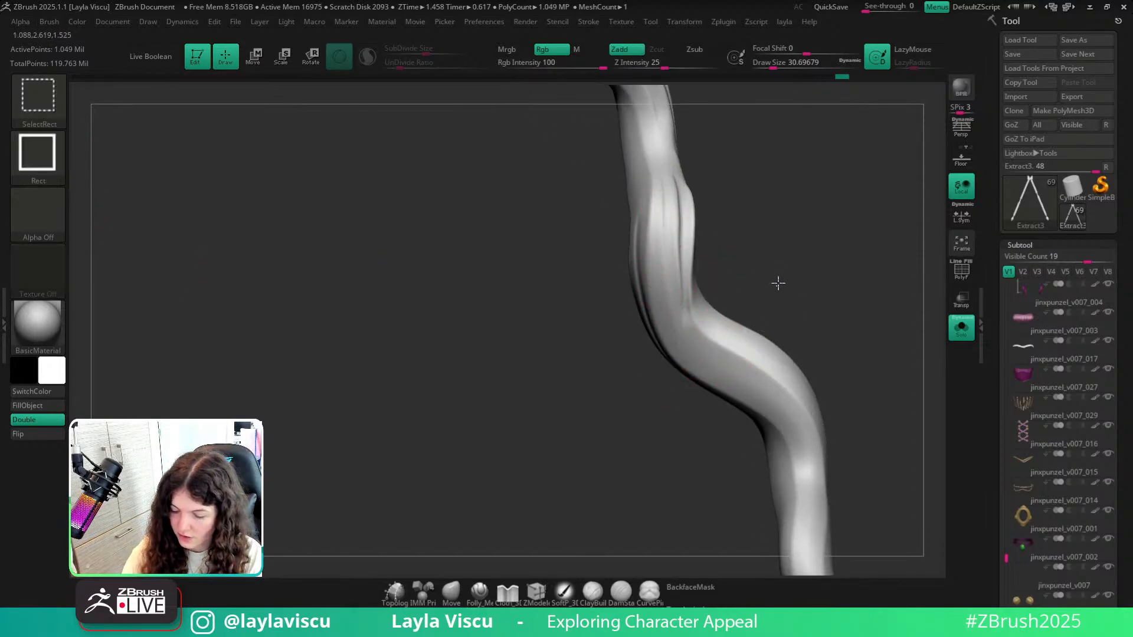
Bring back the hidden strands and fade the grooves on the opposite braid's matching strand, using a Morph draw size of about 46.
{"action": "left_click", "coordinate": [833, 331], "text": "ctrl+shift"}
{"action": "mouse_move", "coordinate": [833, 331]}
{"action": "right_mouse_down", "text": "ctrl"}
{"action": "mouse_move", "coordinate": [782, 266]}
{"action": "mouse_move", "coordinate": [700, 443]}
{"action": "mouse_move", "coordinate": [802, 356]}
{"action": "right_mouse_up", "text": "ctrl"}
{"action": "mouse_move", "coordinate": [569, 358]}
{"action": "right_mouse_down"}
{"action": "mouse_move", "coordinate": [578, 356]}
{"action": "mouse_move", "coordinate": [589, 435]}
{"action": "mouse_move", "coordinate": [581, 425]}
{"action": "right_mouse_up"}
{"action": "left_click_drag", "start_coordinate": [559, 349], "coordinate": [516, 445]}
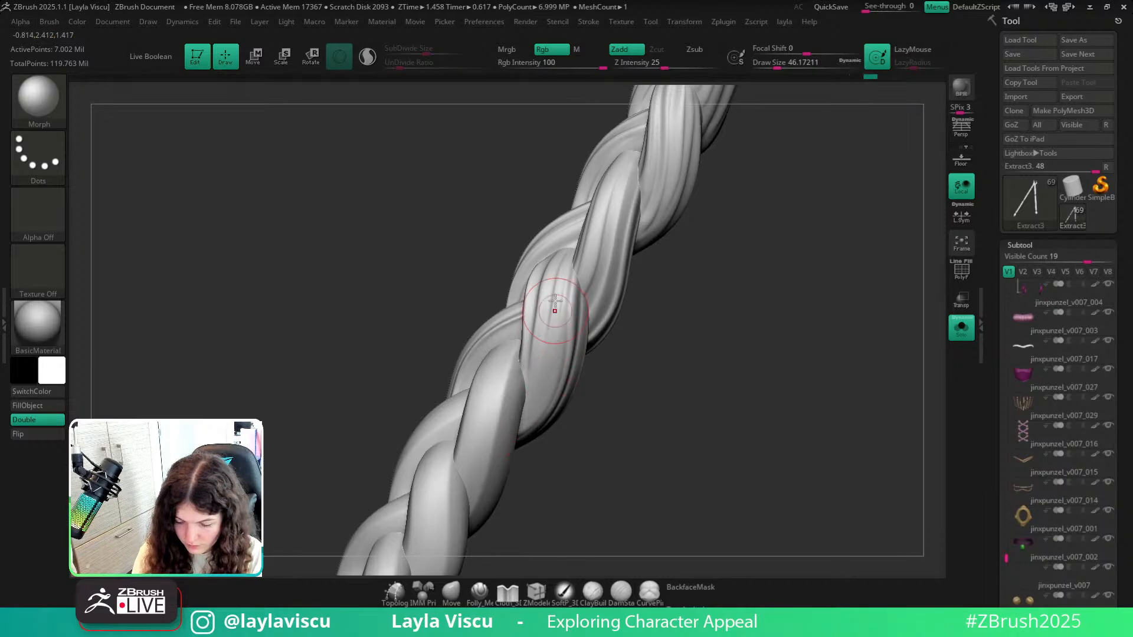
{"action": "right_click_drag", "start_coordinate": [629, 398], "coordinate": [688, 422], "text": "ctrl"}
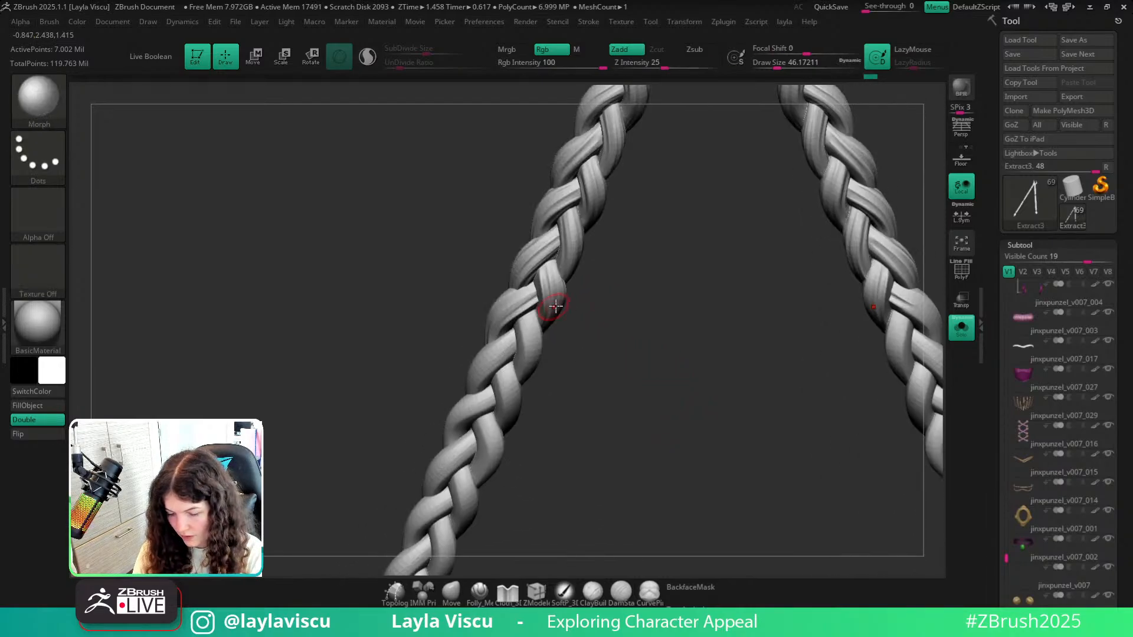
{"action": "mouse_move", "coordinate": [606, 329]}
{"action": "right_mouse_down"}
{"action": "mouse_move", "coordinate": [587, 299]}
{"action": "mouse_move", "coordinate": [612, 425]}
{"action": "right_mouse_up"}
Carve fresh hair grooves over the upper part of the faded strand with the Folly_Hair brush at a draw size of about 23.
{"action": "key", "text": "b"}
{"action": "key", "text": "f"}
{"action": "key", "text": "h"}
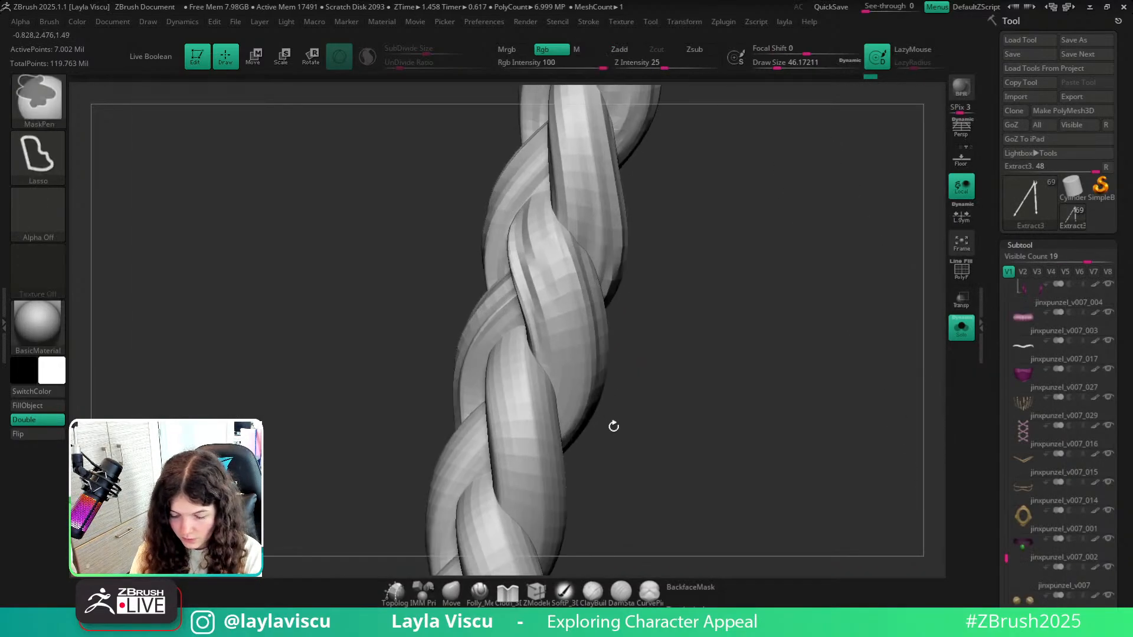
{"action": "key", "text": "s"}
{"action": "left_click_drag", "start_coordinate": [576, 369], "coordinate": [570, 369]}
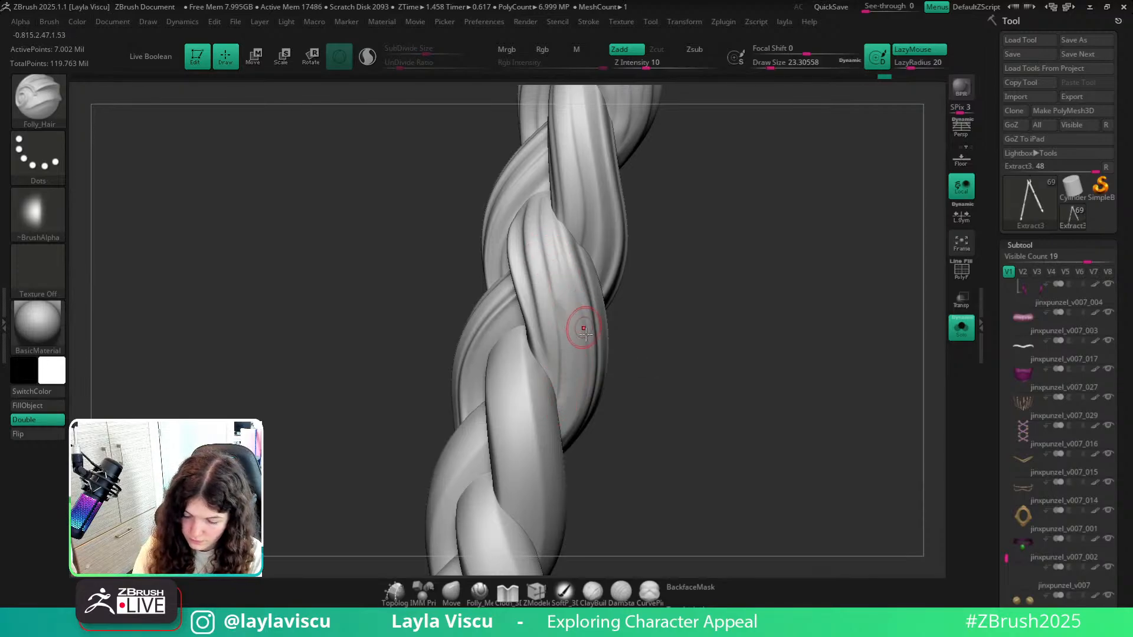
{"action": "key", "text": "ctrl"}
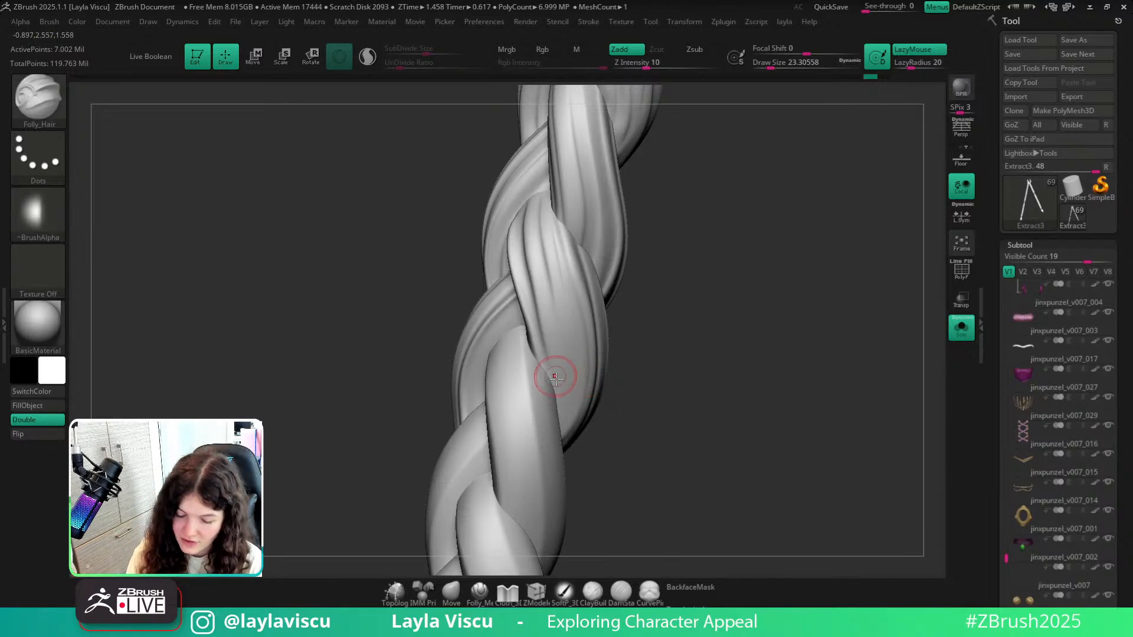
{"action": "left_click_drag", "start_coordinate": [561, 394], "coordinate": [538, 248]}
{"action": "key", "text": "ctrl+z"}
{"action": "left_click_drag", "start_coordinate": [561, 394], "coordinate": [546, 240]}
{"action": "left_click_drag", "start_coordinate": [650, 306], "coordinate": [632, 301]}
{"action": "key", "text": "ctrl+z"}
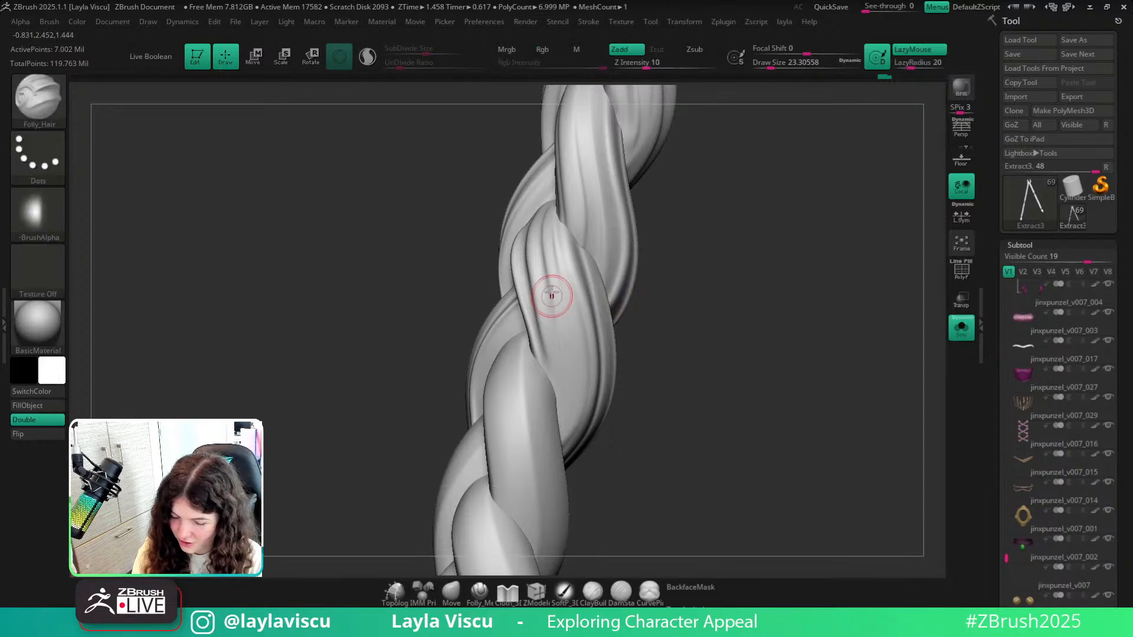
Carve long parallel hair grooves down the strand's middle to its lower end, redoing the stroke that misses.
{"action": "left_click_drag", "start_coordinate": [552, 293], "coordinate": [558, 344]}
{"action": "left_click_drag", "start_coordinate": [557, 405], "coordinate": [557, 412]}
{"action": "left_click_drag", "start_coordinate": [568, 295], "coordinate": [562, 449]}
{"action": "key", "text": "ctrl+z"}
{"action": "left_click_drag", "start_coordinate": [567, 310], "coordinate": [559, 442]}
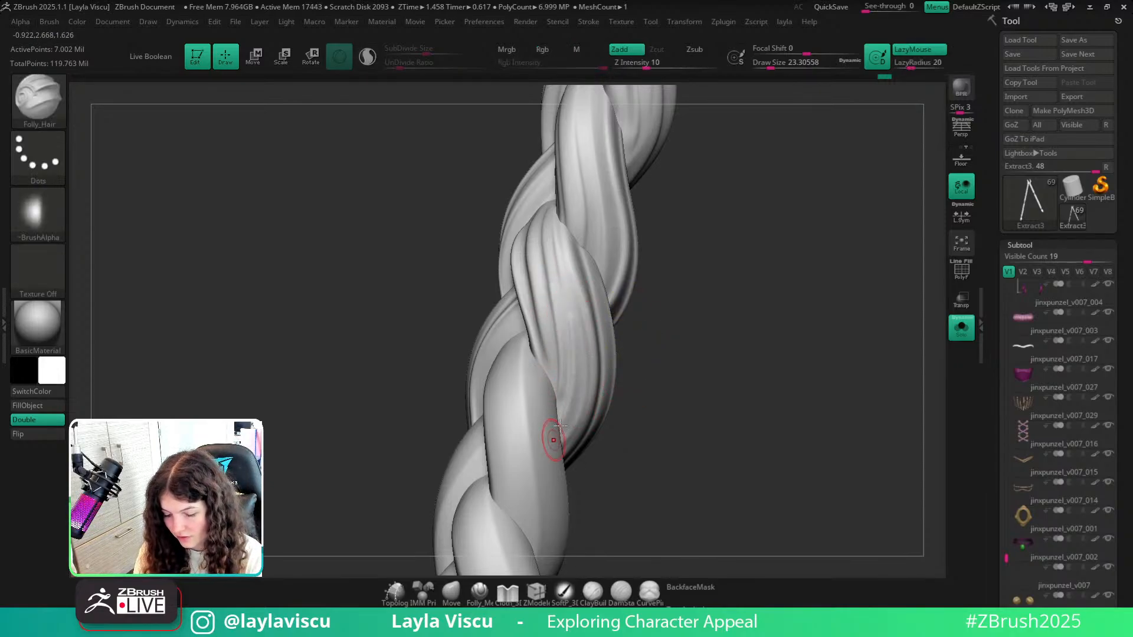
{"action": "left_click_drag", "start_coordinate": [689, 357], "coordinate": [675, 326]}
{"action": "left_click_drag", "start_coordinate": [564, 311], "coordinate": [555, 452]}
Isolate the next strands on the opposite braid, carve hair grooves at a draw size of about 44, and restore the hidden strands.
{"action": "right_click_drag", "start_coordinate": [607, 374], "coordinate": [630, 328], "text": "ctrl"}
{"action": "left_click_drag", "start_coordinate": [675, 382], "coordinate": [832, 350]}
{"action": "mouse_move", "coordinate": [832, 350]}
{"action": "right_mouse_down", "text": "alt"}
{"action": "mouse_move", "coordinate": [745, 314]}
{"action": "mouse_move", "coordinate": [678, 352]}
{"action": "mouse_move", "coordinate": [670, 326]}
{"action": "right_mouse_up", "text": "alt"}
{"action": "key", "text": "s"}
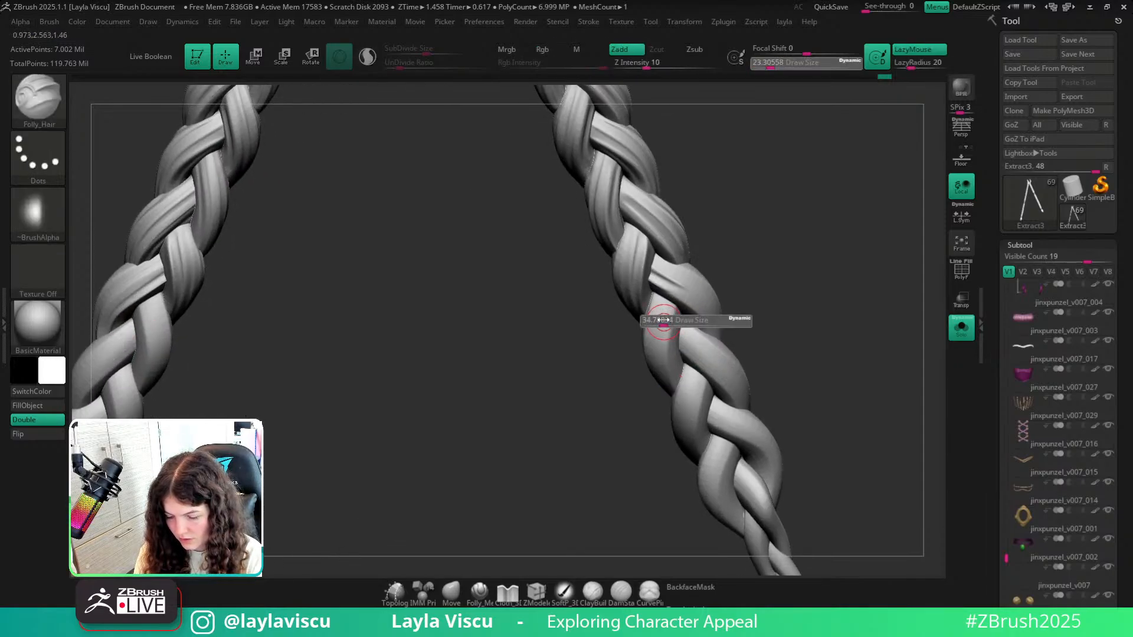
{"action": "left_click_drag", "start_coordinate": [666, 323], "coordinate": [671, 317]}
{"action": "left_click", "coordinate": [670, 322], "text": "ctrl+shift"}
{"action": "key", "text": "s"}
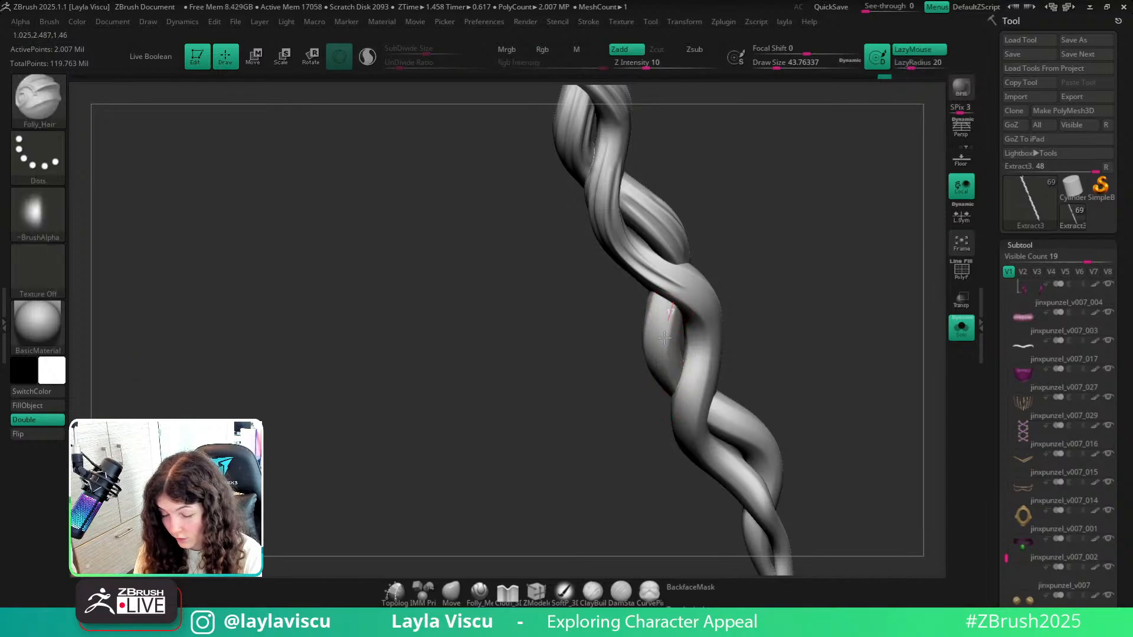
{"action": "right_click_drag", "start_coordinate": [678, 376], "coordinate": [662, 307]}
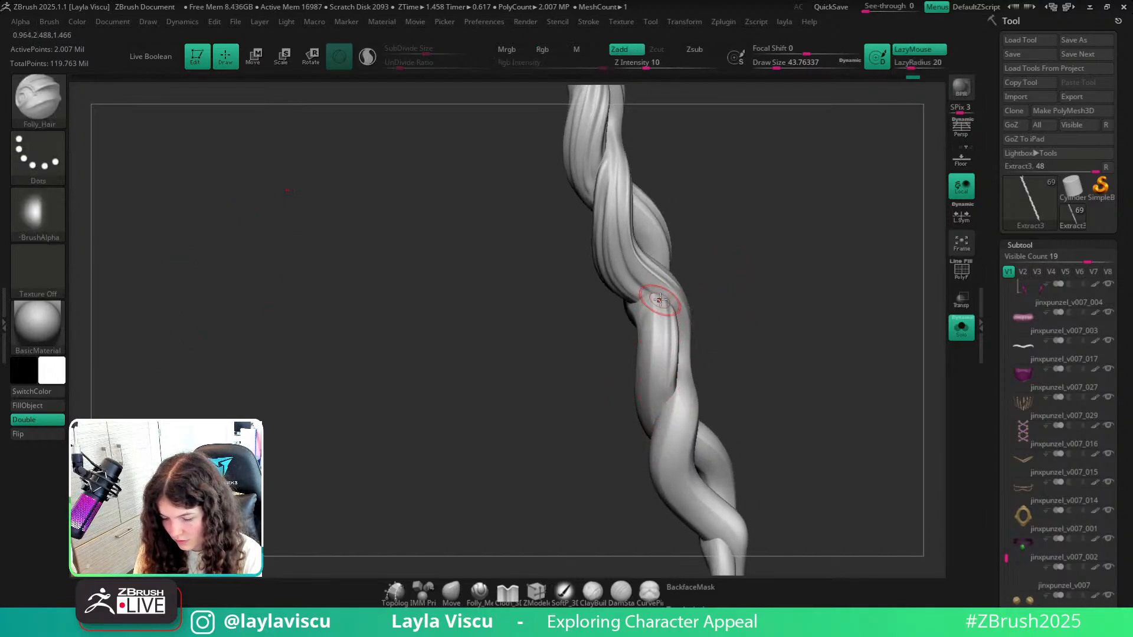
{"action": "mouse_move", "coordinate": [655, 440]}
{"action": "right_mouse_down"}
{"action": "mouse_move", "coordinate": [738, 329]}
{"action": "mouse_move", "coordinate": [805, 283]}
{"action": "right_mouse_up"}
{"action": "left_click", "coordinate": [803, 395], "text": "ctrl+shift"}
{"action": "right_click_drag", "start_coordinate": [804, 396], "coordinate": [776, 316], "text": "ctrl"}
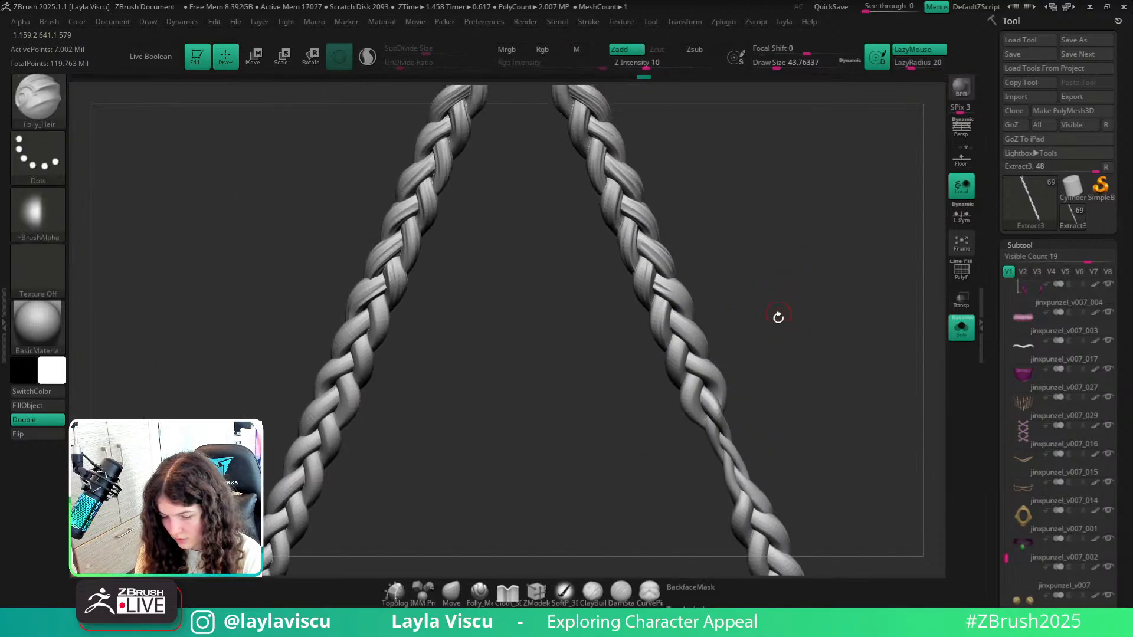
{"action": "mouse_move", "coordinate": [692, 322]}
{"action": "right_mouse_down", "text": "ctrl"}
{"action": "mouse_move", "coordinate": [720, 463]}
{"action": "mouse_move", "coordinate": [718, 325]}
{"action": "right_mouse_up", "text": "ctrl"}
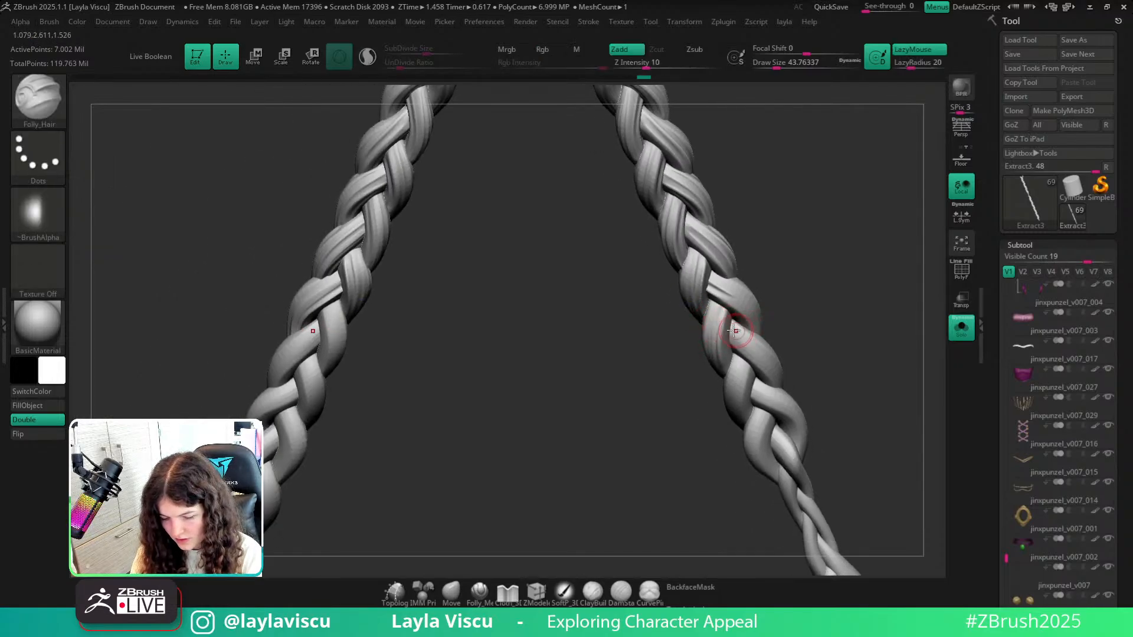
{"action": "left_click", "coordinate": [738, 334], "text": "ctrl+shift"}
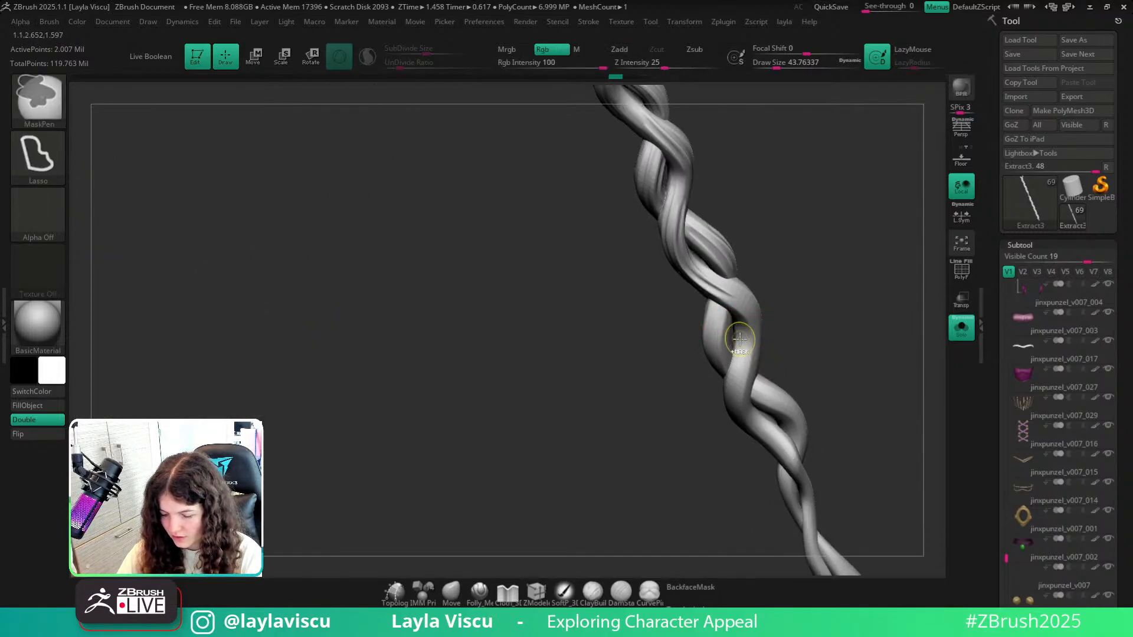
{"action": "key", "text": "ctrl+z"}
Carve several parallel hair grooves along the next smooth strand of the braid, including where it tucks under its neighbours.
{"action": "mouse_move", "coordinate": [719, 335]}
{"action": "right_mouse_down", "text": "ctrl"}
{"action": "mouse_move", "coordinate": [759, 362]}
{"action": "mouse_move", "coordinate": [745, 340]}
{"action": "right_mouse_up", "text": "ctrl"}
{"action": "left_click_drag", "start_coordinate": [710, 285], "coordinate": [713, 429]}
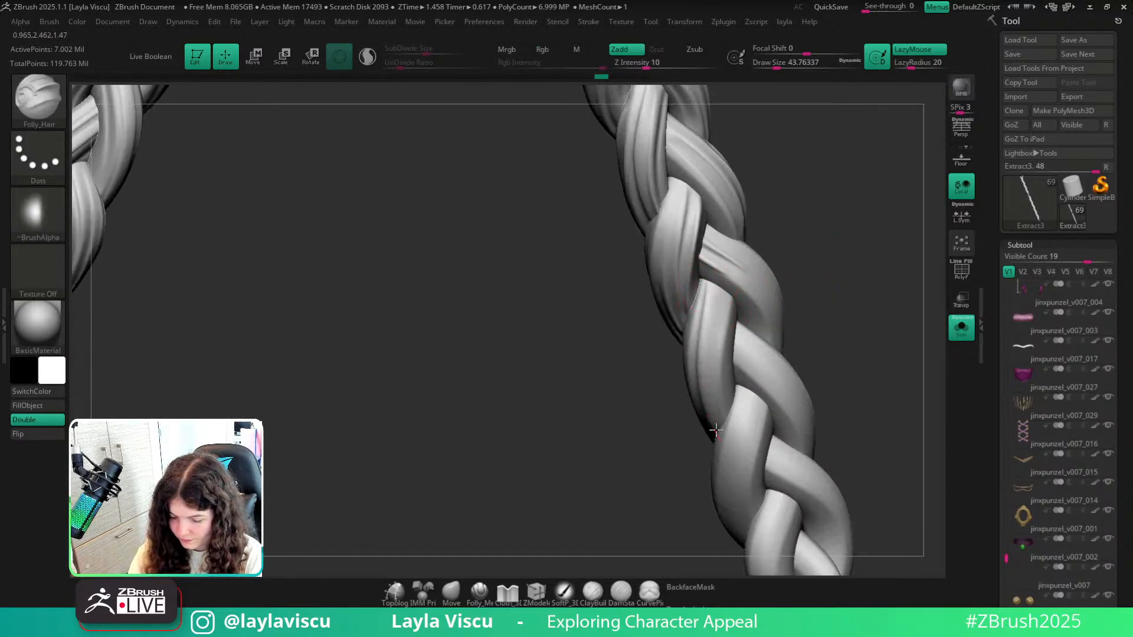
{"action": "mouse_move", "coordinate": [713, 295]}
{"action": "left_mouse_down"}
{"action": "mouse_move", "coordinate": [720, 436]}
{"action": "mouse_move", "coordinate": [719, 364]}
{"action": "left_mouse_up"}
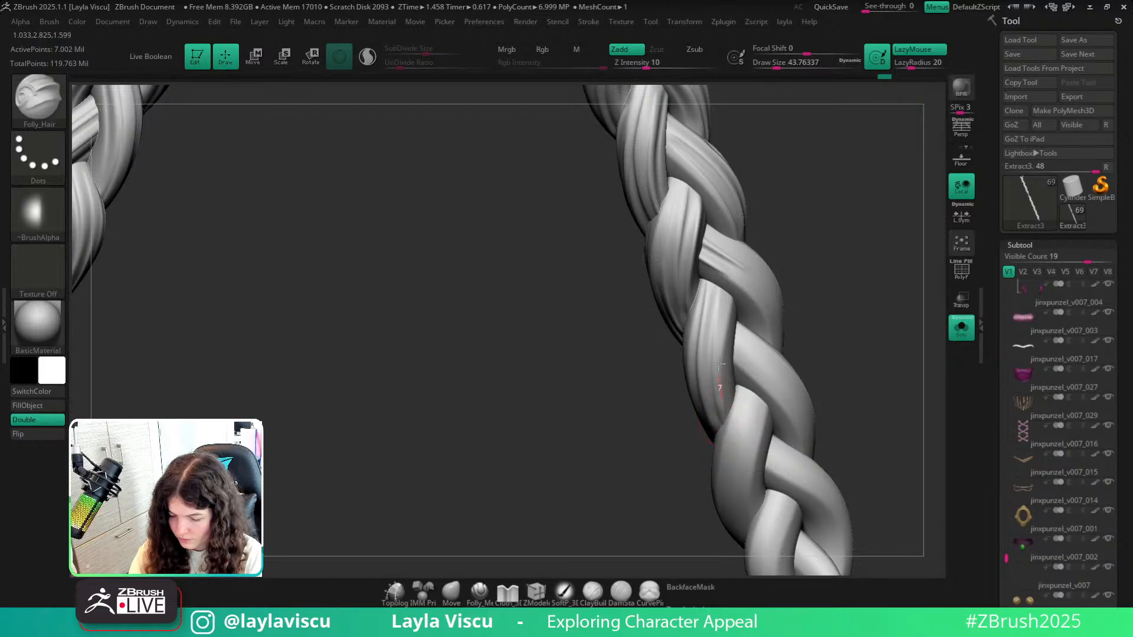
{"action": "left_click_drag", "start_coordinate": [826, 265], "coordinate": [726, 374]}
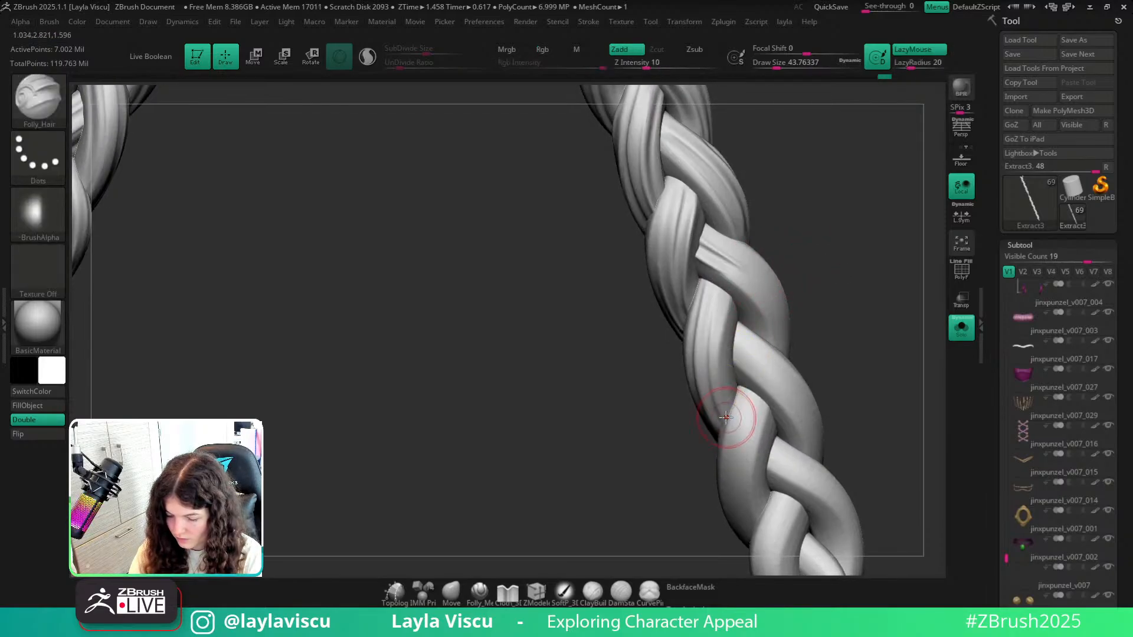
{"action": "mouse_move", "coordinate": [812, 271]}
{"action": "left_mouse_down"}
{"action": "mouse_move", "coordinate": [835, 240]}
{"action": "mouse_move", "coordinate": [759, 311]}
{"action": "mouse_move", "coordinate": [708, 319]}
{"action": "mouse_move", "coordinate": [698, 476]}
{"action": "mouse_move", "coordinate": [695, 331]}
{"action": "left_mouse_up"}
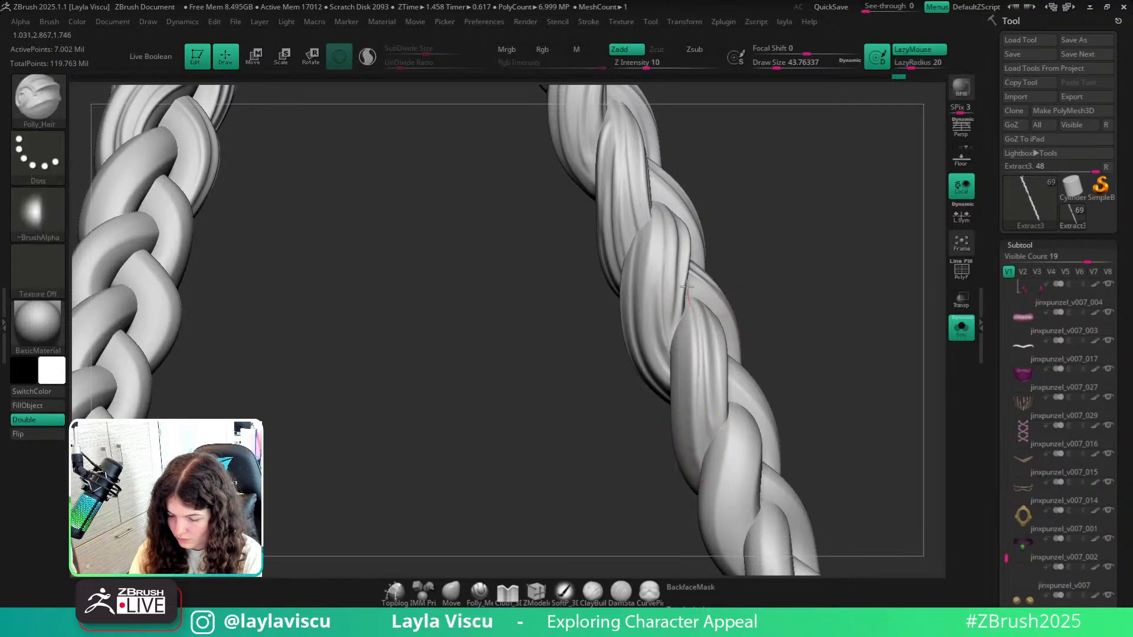
{"action": "left_click_drag", "start_coordinate": [687, 287], "coordinate": [686, 281]}
Carve hair grooves along the strand's other side, adding finer ones at a draw size of about 27.
{"action": "left_click_drag", "start_coordinate": [822, 265], "coordinate": [731, 324]}
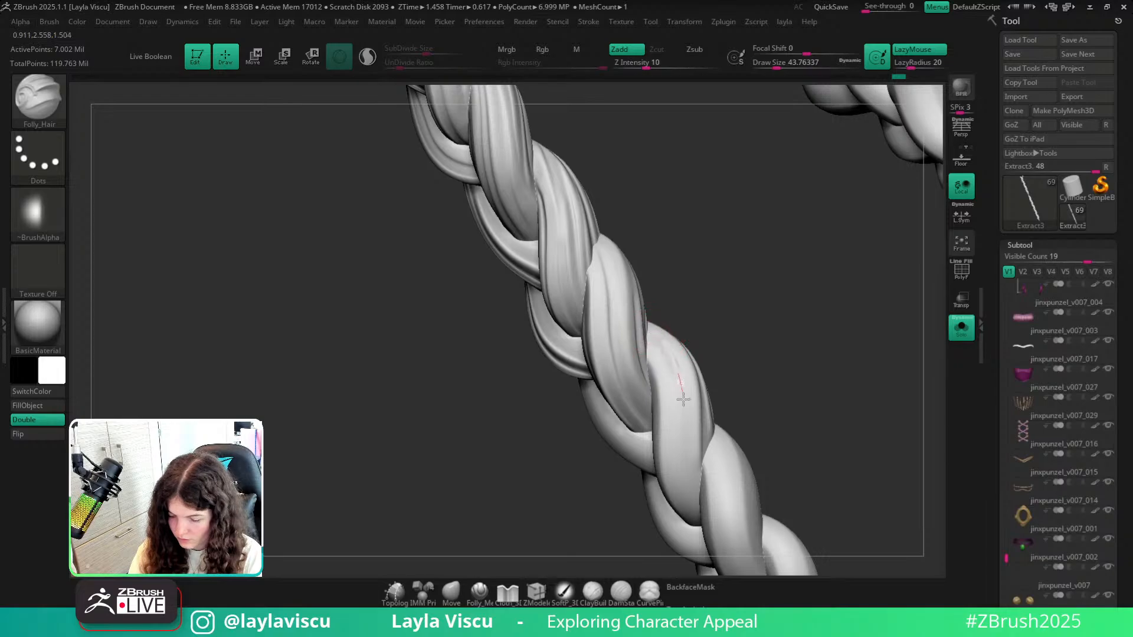
{"action": "mouse_move", "coordinate": [683, 399]}
{"action": "left_mouse_down"}
{"action": "mouse_move", "coordinate": [682, 474]}
{"action": "mouse_move", "coordinate": [696, 512]}
{"action": "left_mouse_up"}
{"action": "mouse_move", "coordinate": [730, 360]}
{"action": "left_mouse_down"}
{"action": "mouse_move", "coordinate": [666, 358]}
{"action": "mouse_move", "coordinate": [684, 481]}
{"action": "left_mouse_up"}
{"action": "left_click_drag", "start_coordinate": [760, 385], "coordinate": [795, 329]}
{"action": "key", "text": "s"}
{"action": "left_click_drag", "start_coordinate": [795, 330], "coordinate": [799, 328]}
{"action": "left_click_drag", "start_coordinate": [656, 342], "coordinate": [766, 443]}
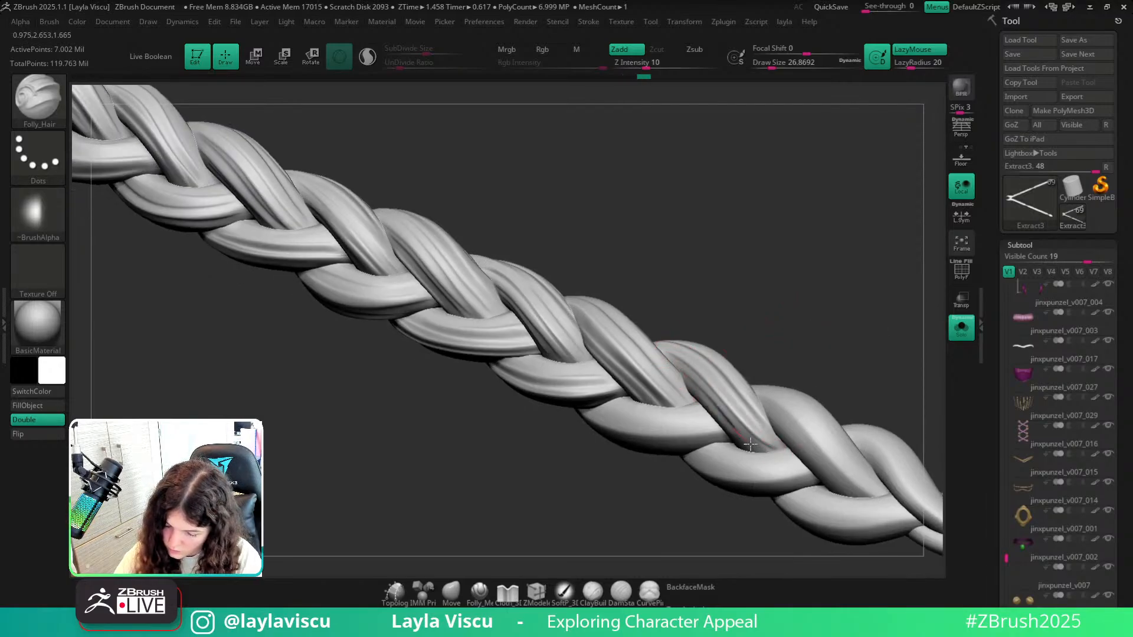
{"action": "mouse_move", "coordinate": [765, 360]}
{"action": "left_mouse_down"}
{"action": "mouse_move", "coordinate": [754, 324]}
{"action": "mouse_move", "coordinate": [804, 329]}
{"action": "mouse_move", "coordinate": [760, 296]}
{"action": "mouse_move", "coordinate": [759, 327]}
{"action": "mouse_move", "coordinate": [743, 341]}
{"action": "mouse_move", "coordinate": [754, 298]}
{"action": "left_mouse_up"}
{"action": "mouse_move", "coordinate": [754, 298]}
{"action": "right_mouse_down"}
{"action": "mouse_move", "coordinate": [810, 379]}
{"action": "mouse_move", "coordinate": [809, 365]}
{"action": "mouse_move", "coordinate": [663, 372]}
{"action": "mouse_move", "coordinate": [738, 325]}
{"action": "mouse_move", "coordinate": [748, 387]}
{"action": "mouse_move", "coordinate": [855, 382]}
{"action": "right_mouse_up"}
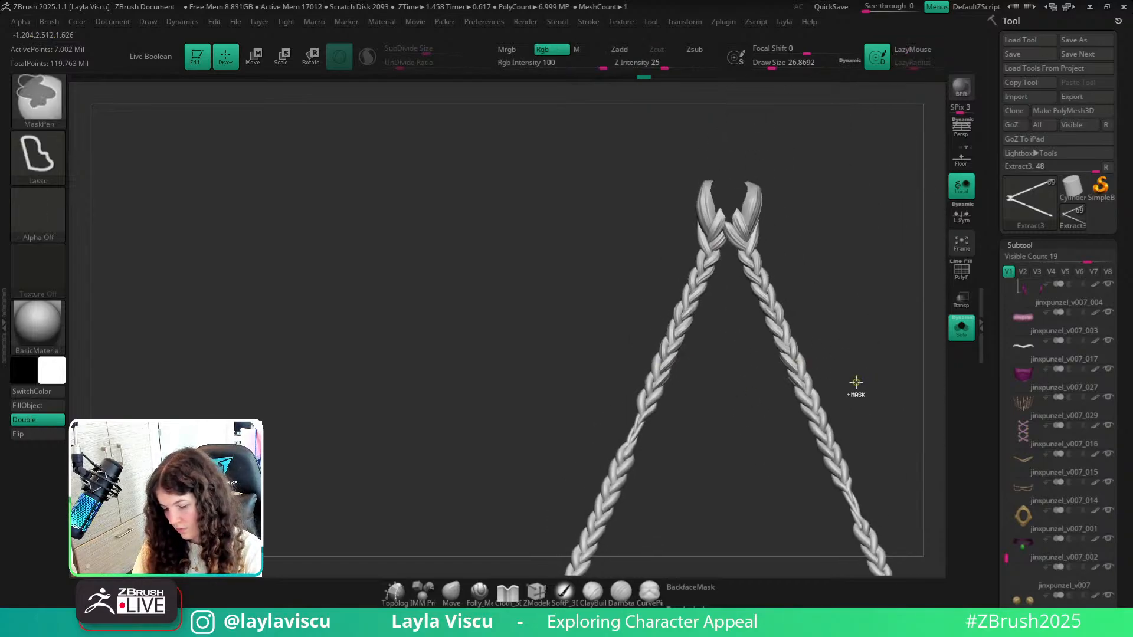
{"action": "right_click_drag", "start_coordinate": [657, 368], "coordinate": [728, 529], "text": "ctrl"}
{"action": "mouse_move", "coordinate": [653, 338]}
{"action": "right_mouse_down", "text": "ctrl"}
{"action": "mouse_move", "coordinate": [661, 402]}
{"action": "mouse_move", "coordinate": [632, 291]}
{"action": "right_mouse_up", "text": "ctrl"}
{"action": "left_click", "coordinate": [662, 408], "text": "ctrl+shift"}
{"action": "right_click_drag", "start_coordinate": [704, 399], "coordinate": [632, 353], "text": "ctrl"}
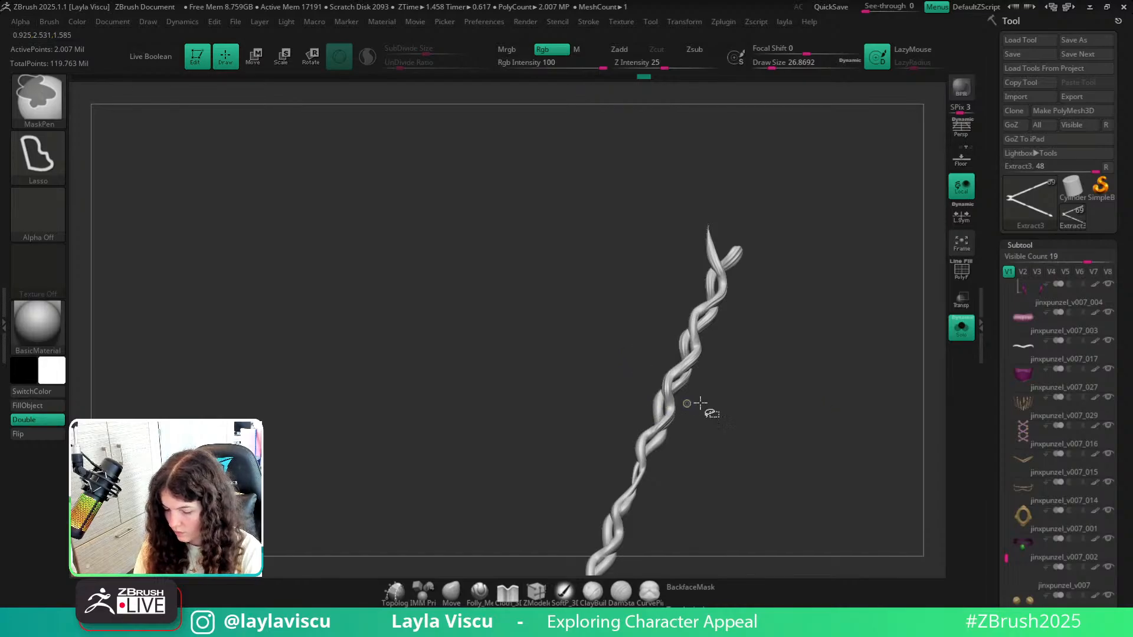
{"action": "left_click", "coordinate": [683, 423], "text": "ctrl+shift"}
Carve parallel hair grooves along the next smooth strand of the braid, raising the draw size to about 37.
{"action": "right_click_drag", "start_coordinate": [655, 408], "coordinate": [758, 594], "text": "ctrl"}
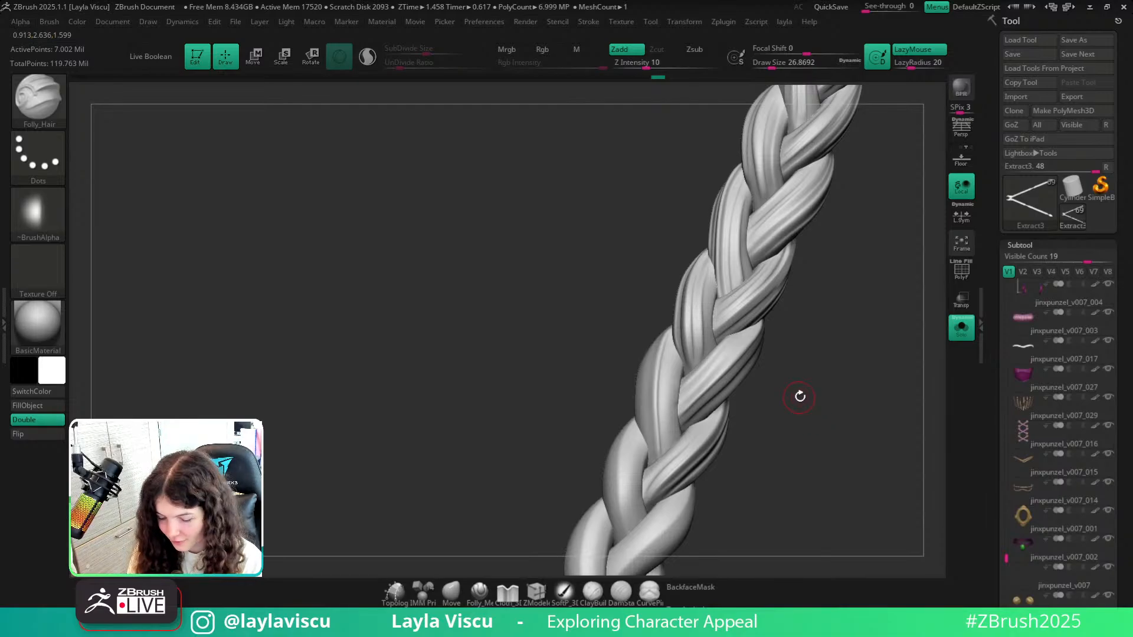
{"action": "mouse_move", "coordinate": [799, 397]}
{"action": "left_mouse_down"}
{"action": "mouse_move", "coordinate": [799, 430]}
{"action": "mouse_move", "coordinate": [667, 441]}
{"action": "left_mouse_up"}
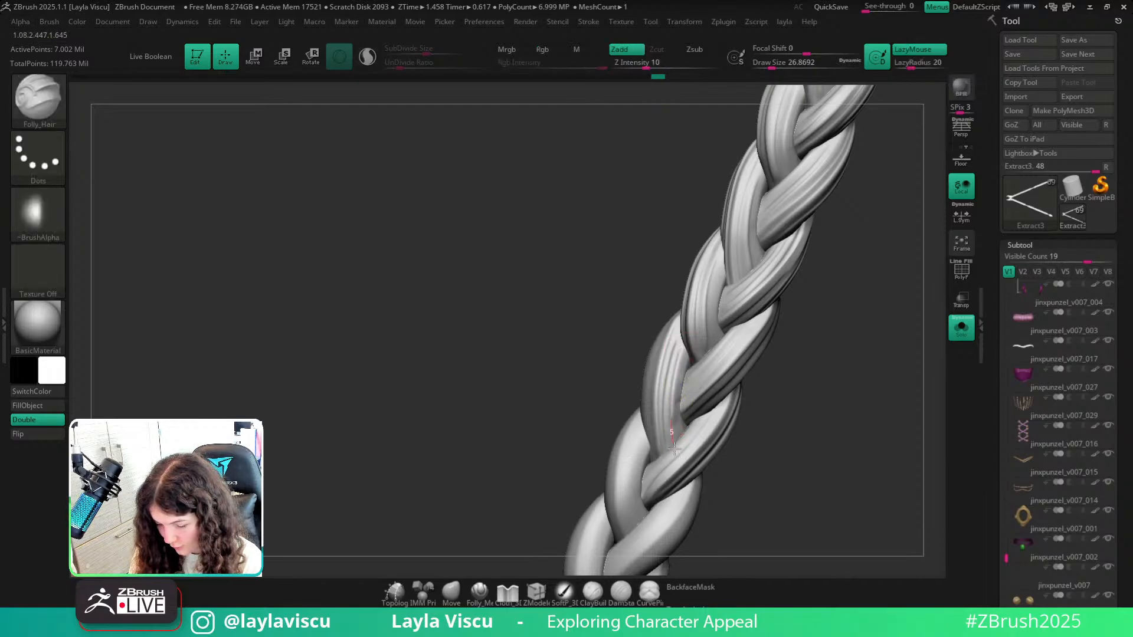
{"action": "mouse_move", "coordinate": [746, 410]}
{"action": "left_mouse_down"}
{"action": "mouse_move", "coordinate": [777, 414]}
{"action": "mouse_move", "coordinate": [741, 329]}
{"action": "mouse_move", "coordinate": [711, 354]}
{"action": "mouse_move", "coordinate": [667, 306]}
{"action": "left_mouse_up"}
{"action": "left_click_drag", "start_coordinate": [678, 412], "coordinate": [687, 468]}
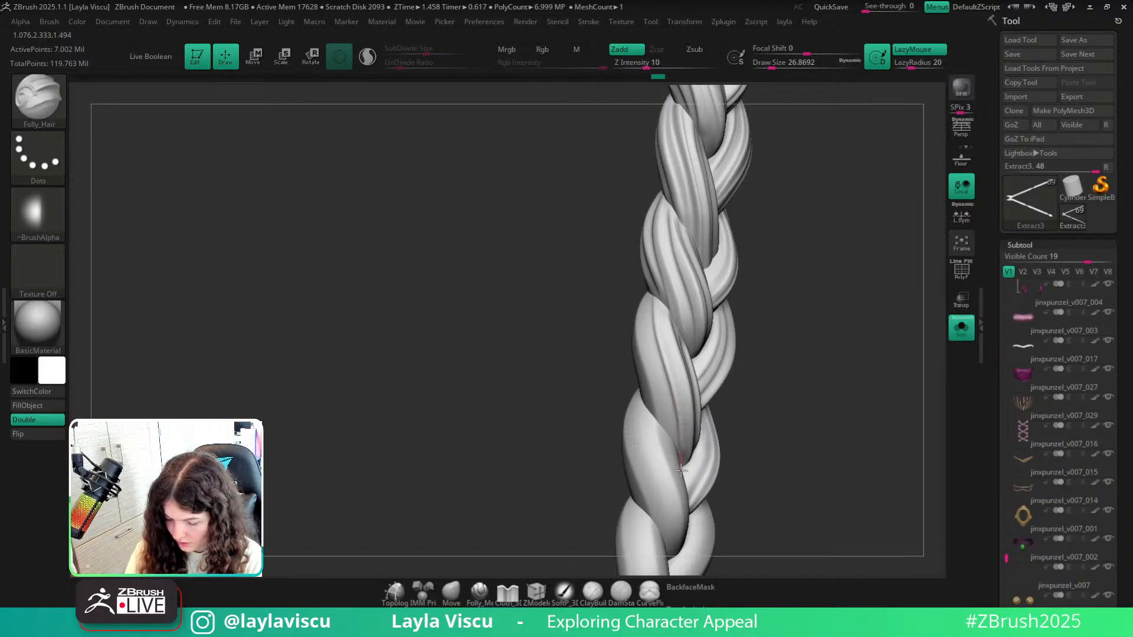
{"action": "left_click_drag", "start_coordinate": [746, 384], "coordinate": [766, 379]}
{"action": "key", "text": "s"}
{"action": "left_click_drag", "start_coordinate": [654, 324], "coordinate": [672, 437]}
{"action": "mouse_move", "coordinate": [751, 381]}
{"action": "left_mouse_down"}
{"action": "mouse_move", "coordinate": [724, 385]}
{"action": "mouse_move", "coordinate": [772, 364]}
{"action": "mouse_move", "coordinate": [738, 313]}
{"action": "left_mouse_up"}
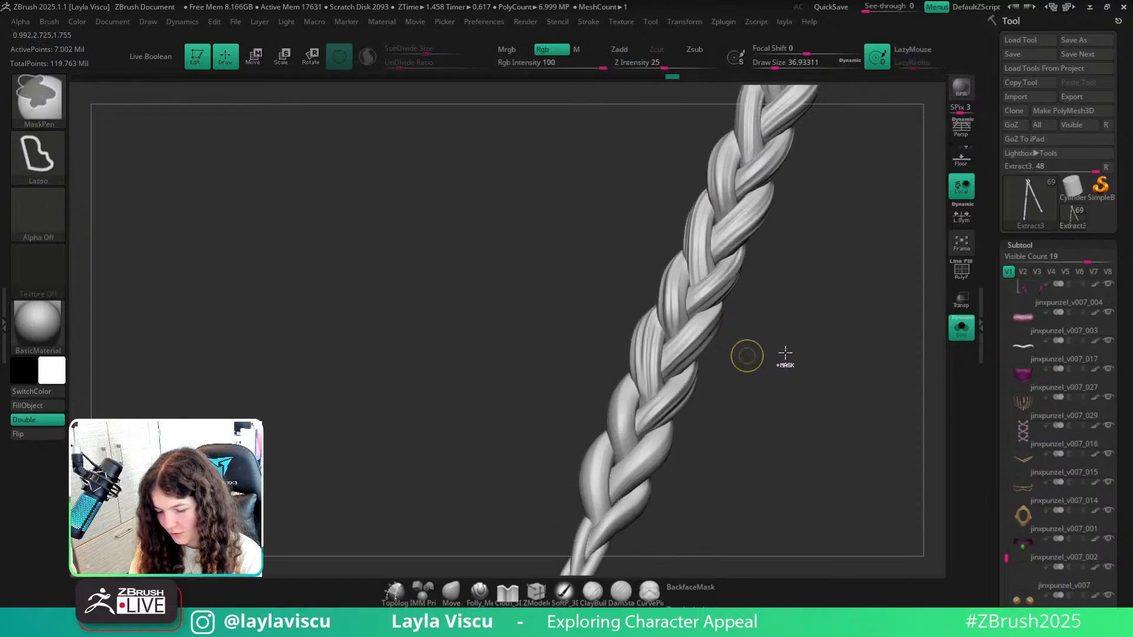
Carve hair grooves along the adjoining strand on the braid's other side, from its tucked upper end to its lower end.
{"action": "left_click_drag", "start_coordinate": [785, 352], "coordinate": [823, 355]}
{"action": "right_click_drag", "start_coordinate": [654, 319], "coordinate": [705, 360], "text": "ctrl"}
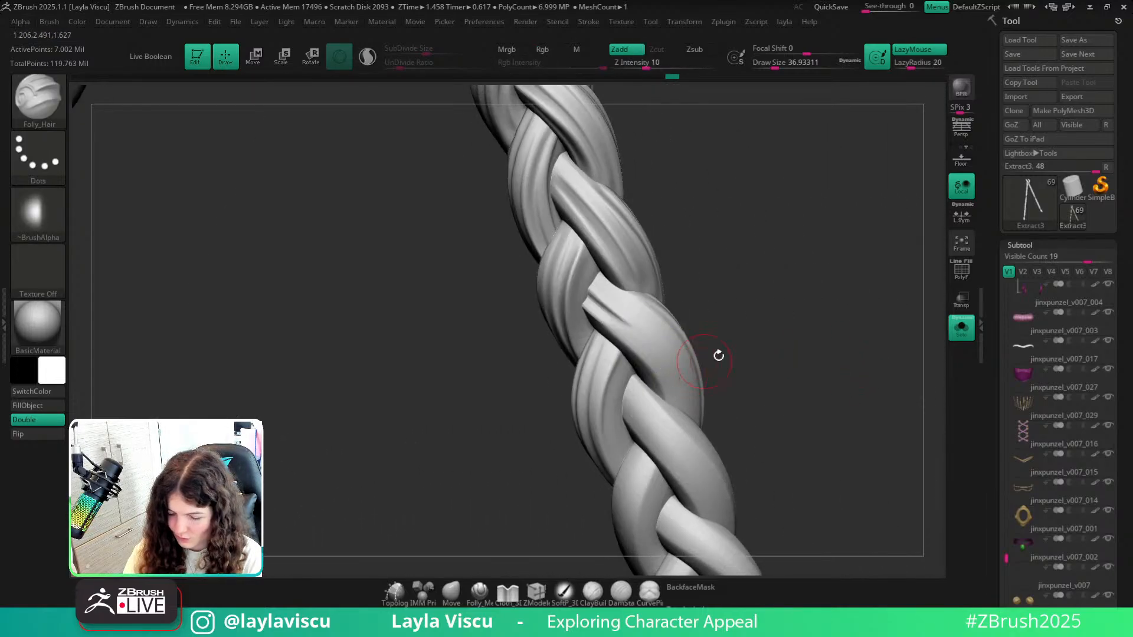
{"action": "left_click_drag", "start_coordinate": [719, 355], "coordinate": [690, 408]}
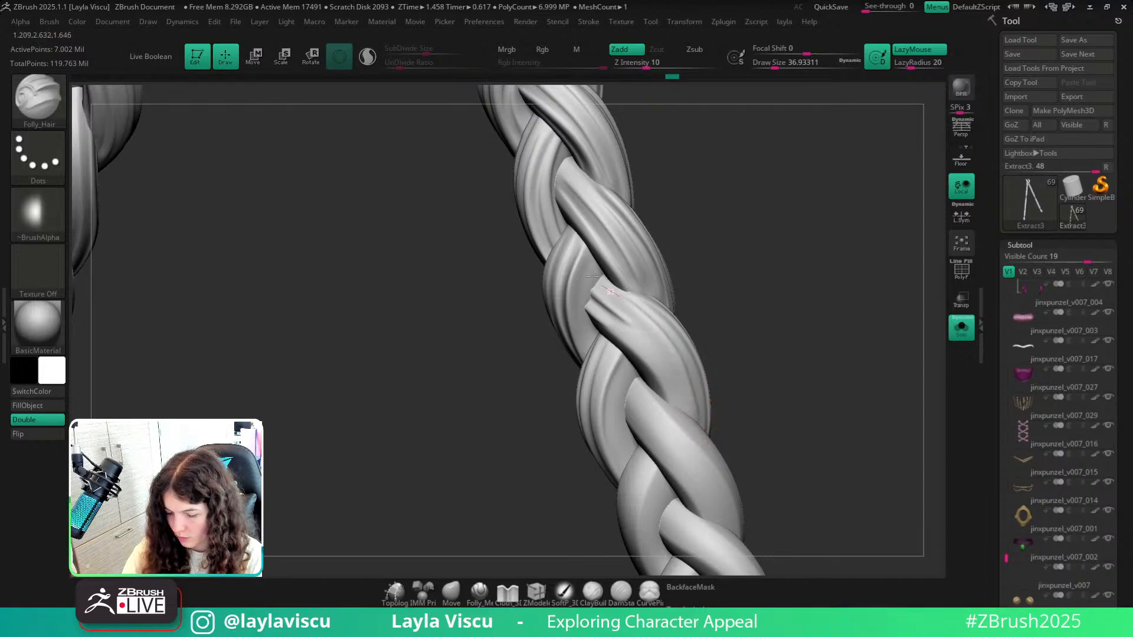
{"action": "left_click_drag", "start_coordinate": [715, 330], "coordinate": [741, 328]}
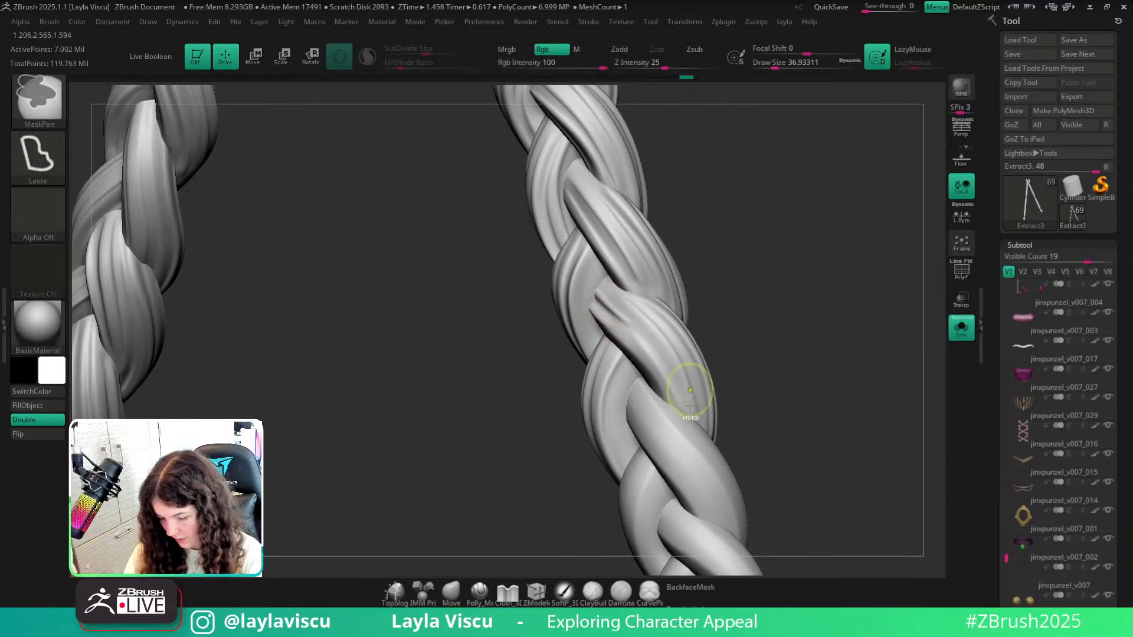
{"action": "mouse_move", "coordinate": [696, 393]}
{"action": "right_mouse_down", "text": "shift"}
{"action": "mouse_move", "coordinate": [838, 334]}
{"action": "mouse_move", "coordinate": [851, 366]}
{"action": "right_mouse_up", "text": "shift"}
{"action": "right_click_drag", "start_coordinate": [733, 418], "coordinate": [772, 376]}
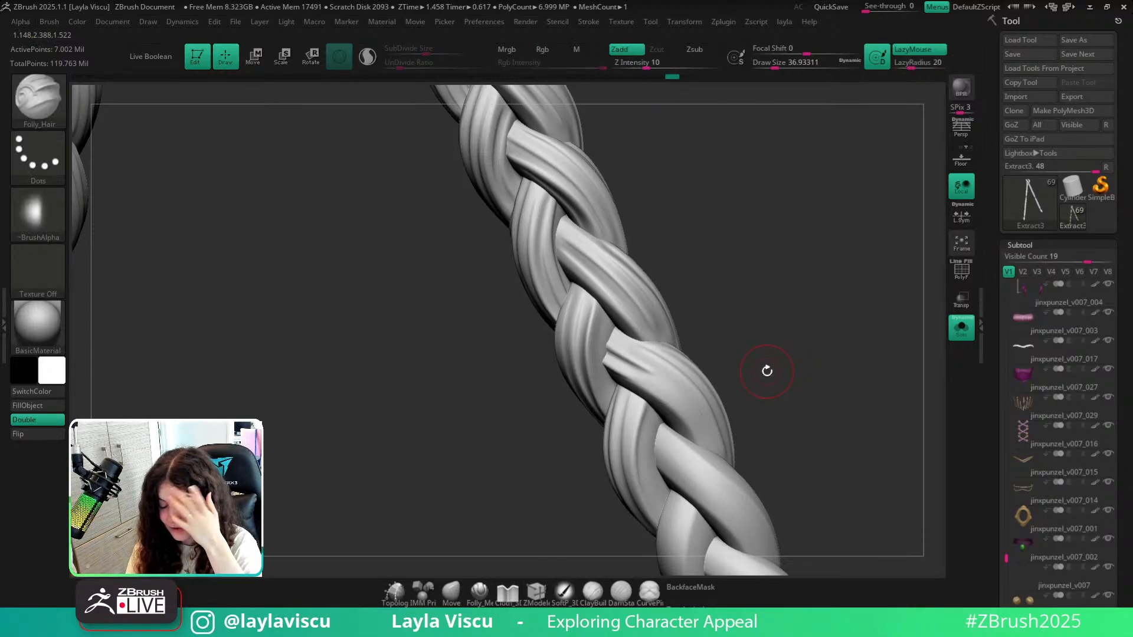
{"action": "right_click_drag", "start_coordinate": [766, 371], "coordinate": [728, 336]}
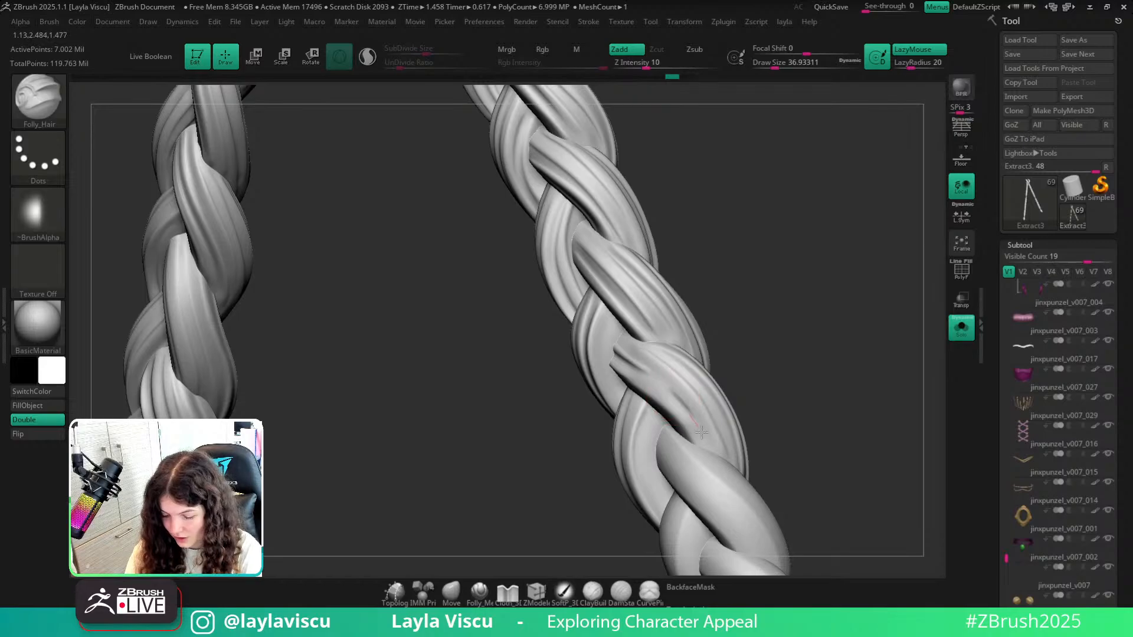
{"action": "left_click_drag", "start_coordinate": [756, 389], "coordinate": [736, 376]}
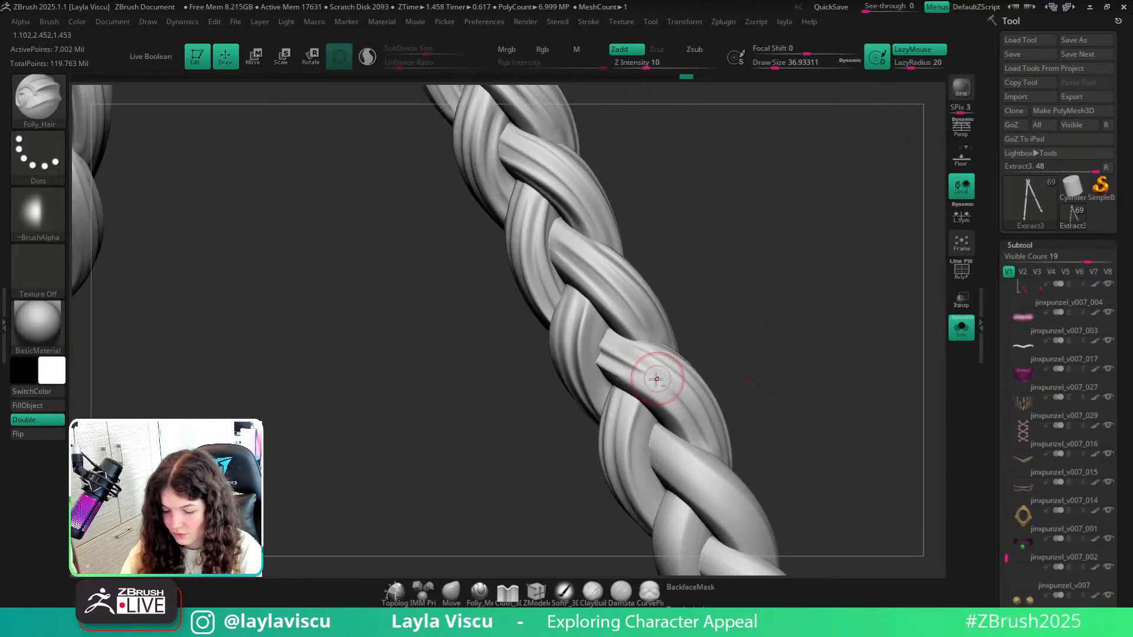
{"action": "left_click_drag", "start_coordinate": [653, 376], "coordinate": [667, 388]}
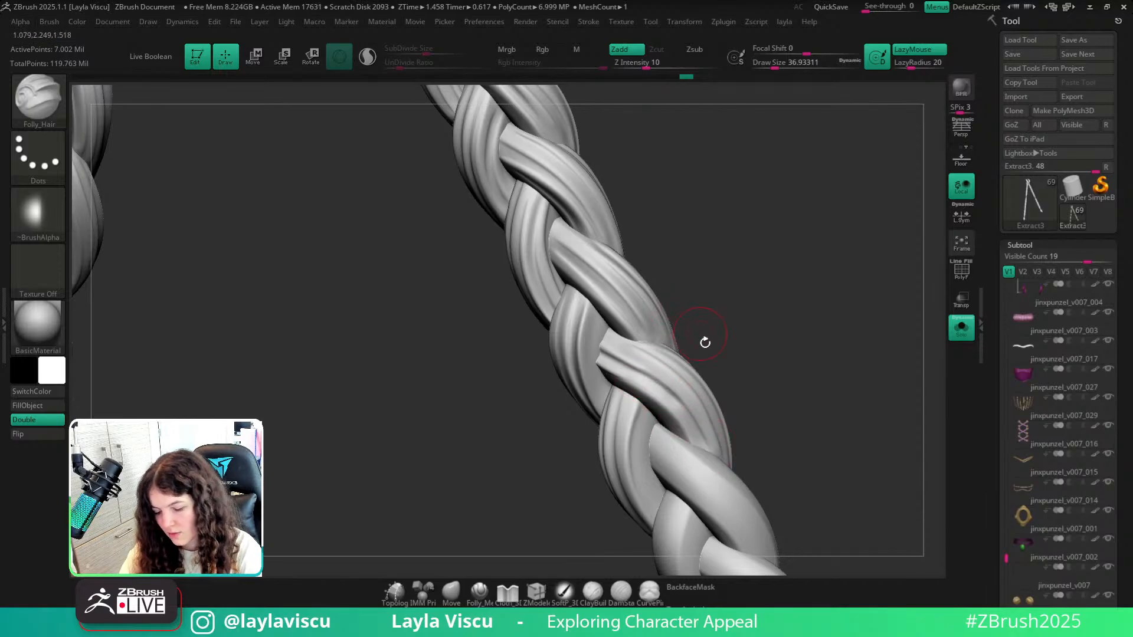
Try to reshape the strand's upper end with the Pinch and Move brushes, using a draw size of about 49.
{"action": "left_click_drag", "start_coordinate": [705, 336], "coordinate": [723, 345]}
{"action": "left_click", "coordinate": [452, 592]}
{"action": "key", "text": "b"}
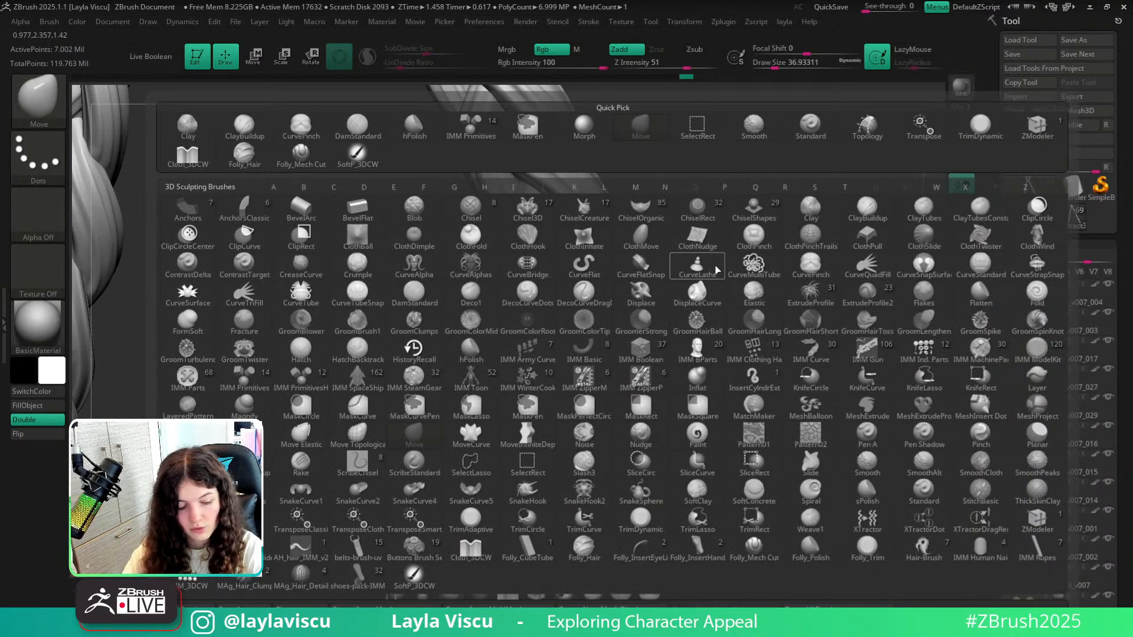
{"action": "key", "text": "p"}
{"action": "key", "text": "i"}
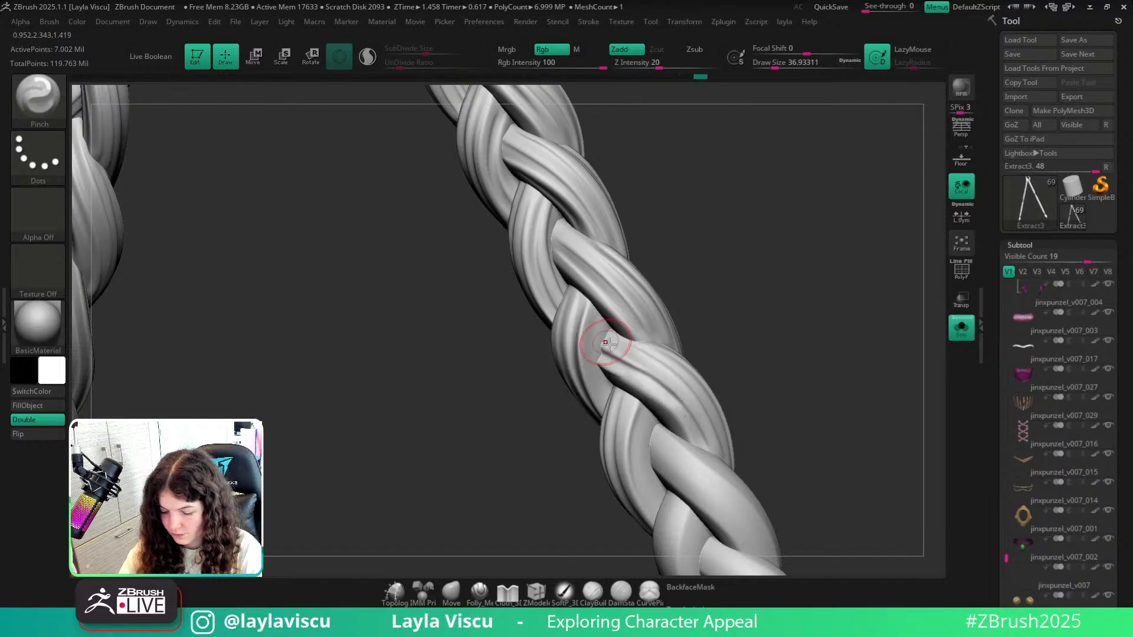
{"action": "key", "text": "b"}
{"action": "key", "text": "m"}
{"action": "key", "text": "v"}
{"action": "key", "text": "s"}
{"action": "left_click_drag", "start_coordinate": [658, 378], "coordinate": [695, 400]}
{"action": "key", "text": "s"}
{"action": "key", "text": "s"}
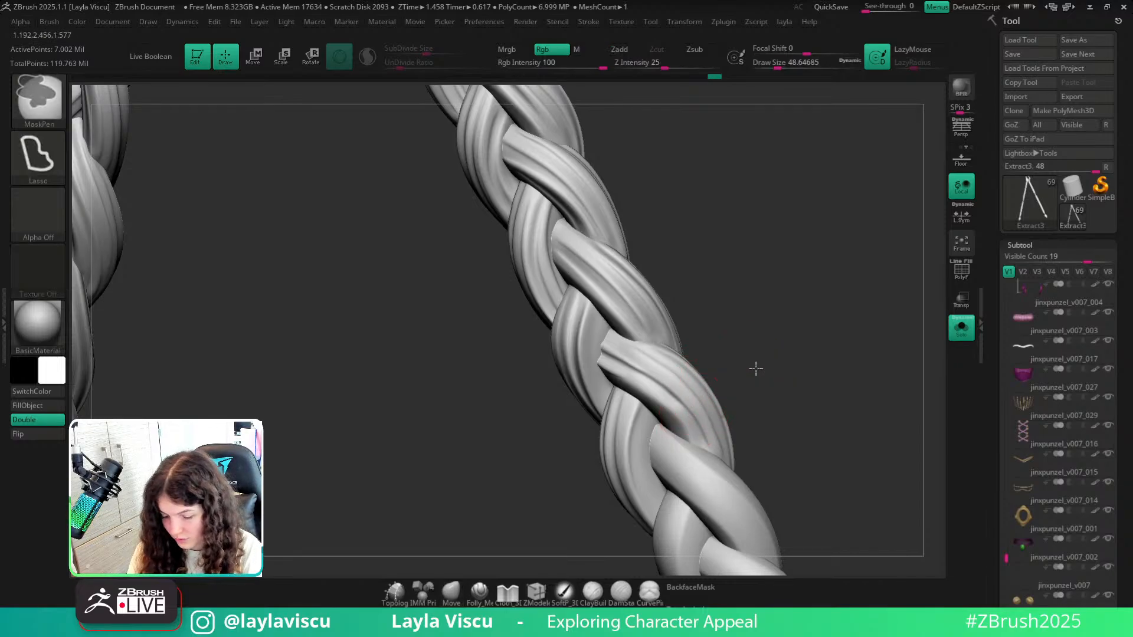
Return to the Folly_Hair brush at a draw size of about 31 and rework the grooves on the same strand.
{"action": "right_click_drag", "start_coordinate": [754, 370], "coordinate": [742, 337], "text": "ctrl"}
{"action": "key", "text": "b"}
{"action": "key", "text": "f"}
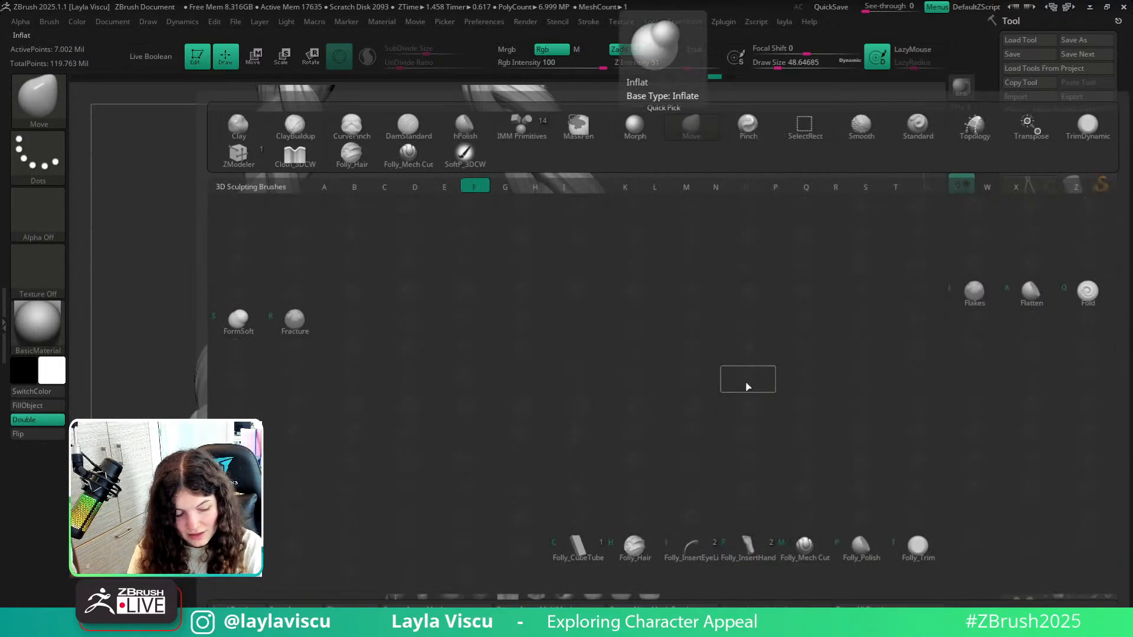
{"action": "key", "text": "h"}
{"action": "right_click_drag", "start_coordinate": [697, 406], "coordinate": [711, 426], "text": "ctrl"}
{"action": "key", "text": "s"}
{"action": "left_click_drag", "start_coordinate": [710, 417], "coordinate": [704, 417]}
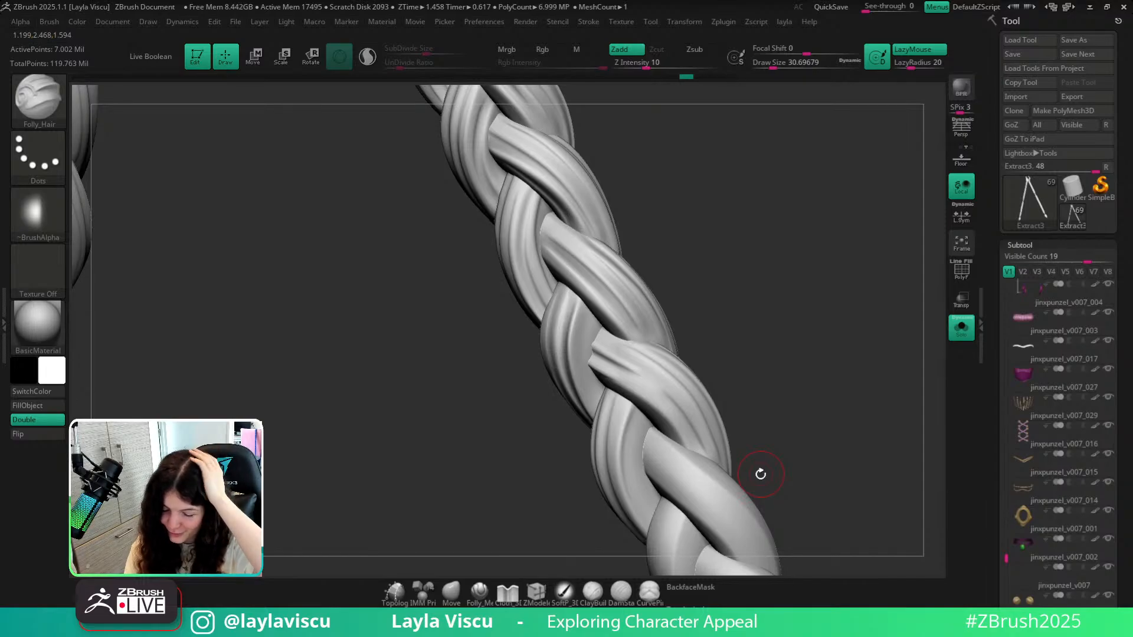
{"action": "mouse_move", "coordinate": [748, 397]}
{"action": "left_mouse_down"}
{"action": "mouse_move", "coordinate": [765, 357]}
{"action": "mouse_move", "coordinate": [769, 392]}
{"action": "mouse_move", "coordinate": [738, 396]}
{"action": "left_mouse_up"}
Isolate the strand, extend its grooves into the area hidden by its neighbour, and restore the hidden strands.
{"action": "left_click", "coordinate": [688, 407], "text": "ctrl+shift"}
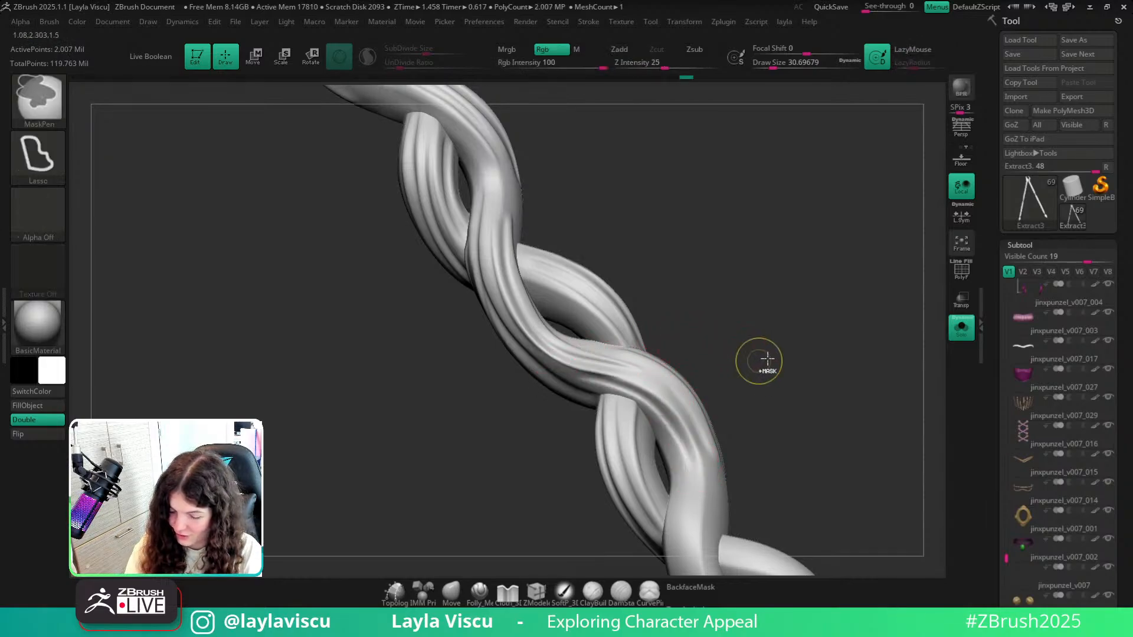
{"action": "left_click_drag", "start_coordinate": [758, 362], "coordinate": [716, 463]}
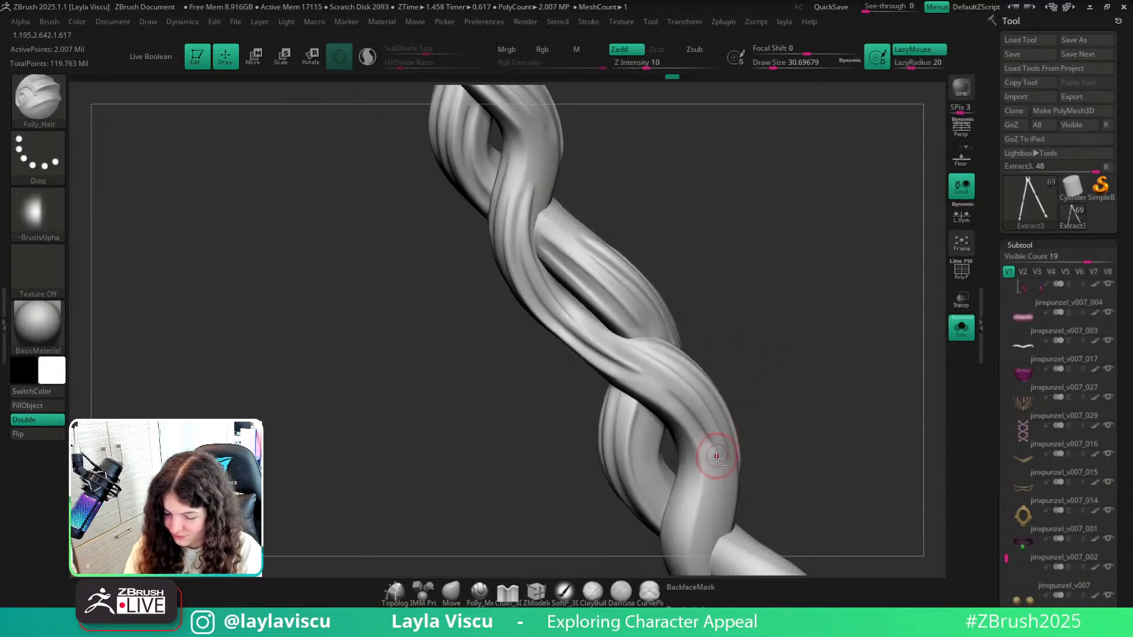
{"action": "left_click", "coordinate": [790, 383], "text": "ctrl+shift"}
{"action": "left_click_drag", "start_coordinate": [785, 399], "coordinate": [797, 424], "text": "shift"}
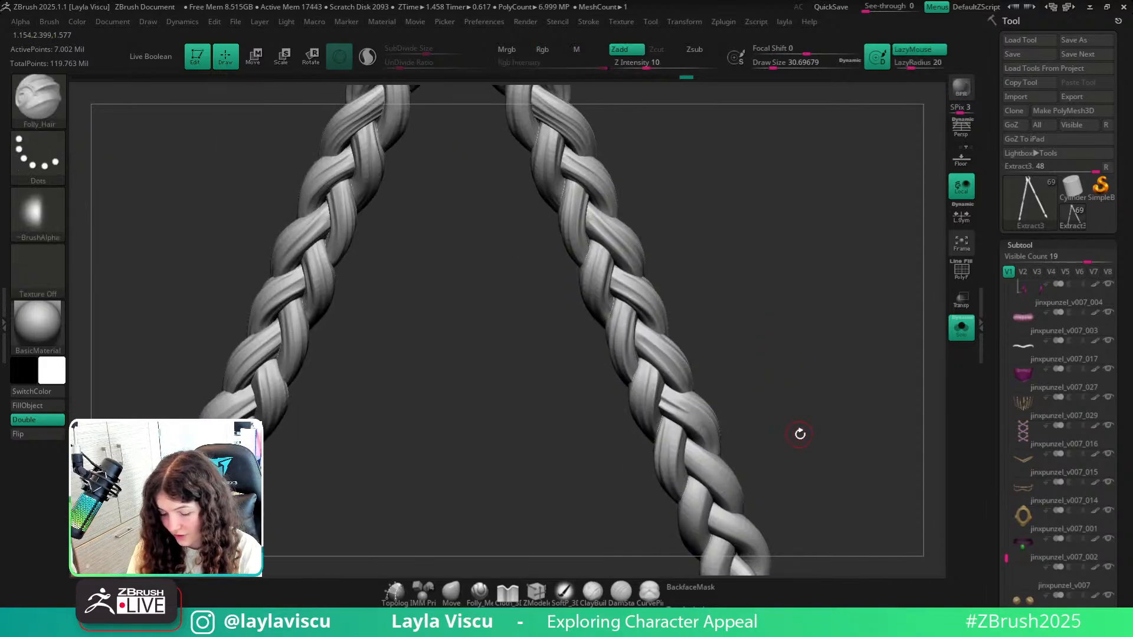
Wipe the carved grooves from the badly shaped strand segment with the Morph brush.
{"action": "key", "text": "b"}
{"action": "key", "text": "m"}
{"action": "key", "text": "g"}
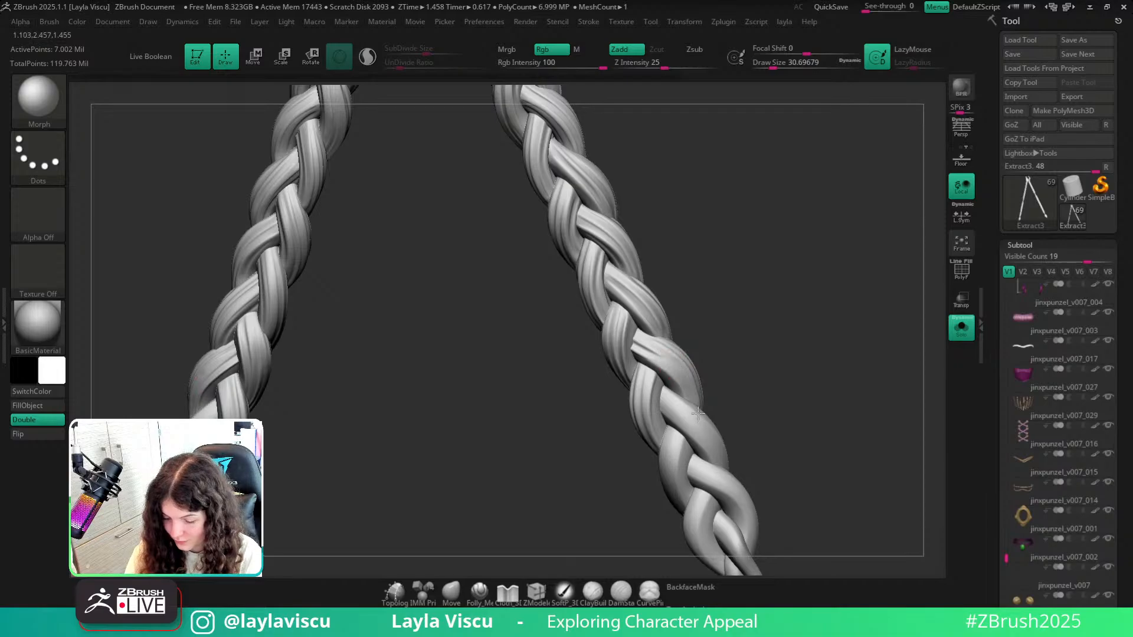
{"action": "mouse_move", "coordinate": [669, 361]}
{"action": "left_mouse_down"}
{"action": "mouse_move", "coordinate": [643, 343]}
{"action": "mouse_move", "coordinate": [705, 361]}
{"action": "left_mouse_up"}
{"action": "key", "text": "s"}
Carve fresh hair grooves along the wiped segment with the Folly_Hair brush at a draw size of about 35, undoing the stroke that misses.
{"action": "key", "text": "b"}
{"action": "key", "text": "f"}
{"action": "key", "text": "h"}
{"action": "key", "text": "s"}
{"action": "mouse_move", "coordinate": [693, 377]}
{"action": "right_mouse_down", "text": "ctrl"}
{"action": "mouse_move", "coordinate": [738, 380]}
{"action": "mouse_move", "coordinate": [650, 370]}
{"action": "mouse_move", "coordinate": [602, 296]}
{"action": "right_mouse_up", "text": "ctrl"}
{"action": "mouse_move", "coordinate": [578, 284]}
{"action": "left_mouse_down"}
{"action": "mouse_move", "coordinate": [629, 315]}
{"action": "mouse_move", "coordinate": [726, 446]}
{"action": "left_mouse_up"}
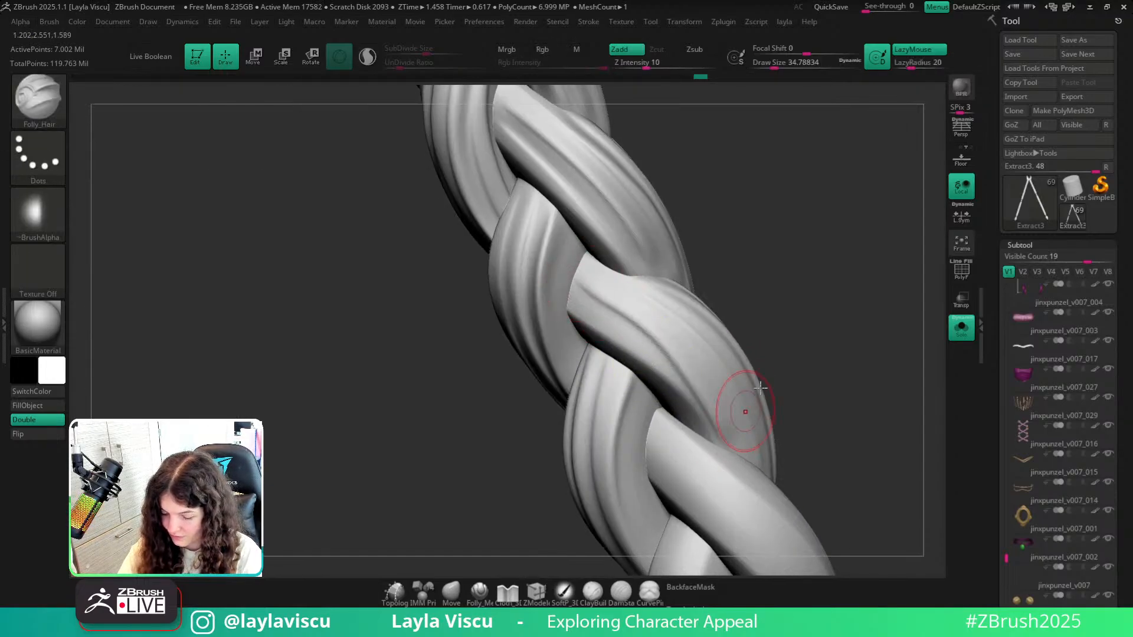
{"action": "right_click_drag", "start_coordinate": [746, 410], "coordinate": [713, 349]}
{"action": "key", "text": "ctrl+z"}
{"action": "mouse_move", "coordinate": [579, 274]}
{"action": "left_mouse_down"}
{"action": "mouse_move", "coordinate": [646, 310]}
{"action": "mouse_move", "coordinate": [725, 398]}
{"action": "mouse_move", "coordinate": [753, 454]}
{"action": "mouse_move", "coordinate": [619, 323]}
{"action": "mouse_move", "coordinate": [580, 305]}
{"action": "left_mouse_up"}
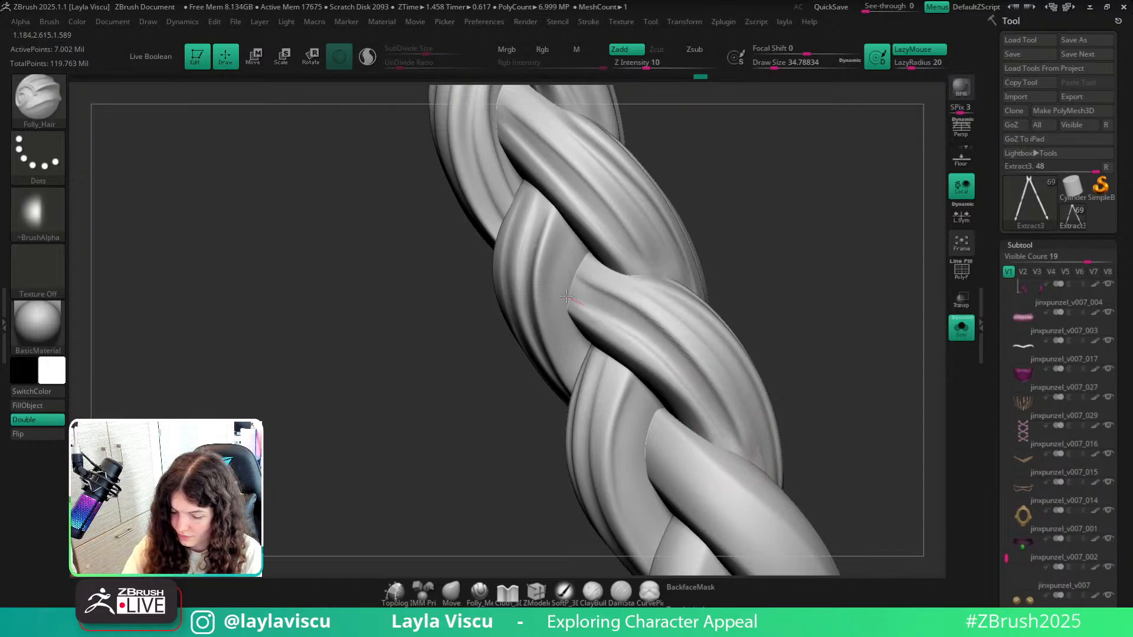
Refine the grooves from the braid's outer side and undo the last stroke at the strand's tucked upper end.
{"action": "mouse_move", "coordinate": [615, 317]}
{"action": "right_mouse_down", "text": "ctrl"}
{"action": "mouse_move", "coordinate": [768, 344]}
{"action": "mouse_move", "coordinate": [781, 390]}
{"action": "right_mouse_up", "text": "ctrl"}
{"action": "mouse_move", "coordinate": [791, 450]}
{"action": "right_mouse_down", "text": "ctrl"}
{"action": "mouse_move", "coordinate": [761, 401]}
{"action": "mouse_move", "coordinate": [785, 463]}
{"action": "right_mouse_up", "text": "ctrl"}
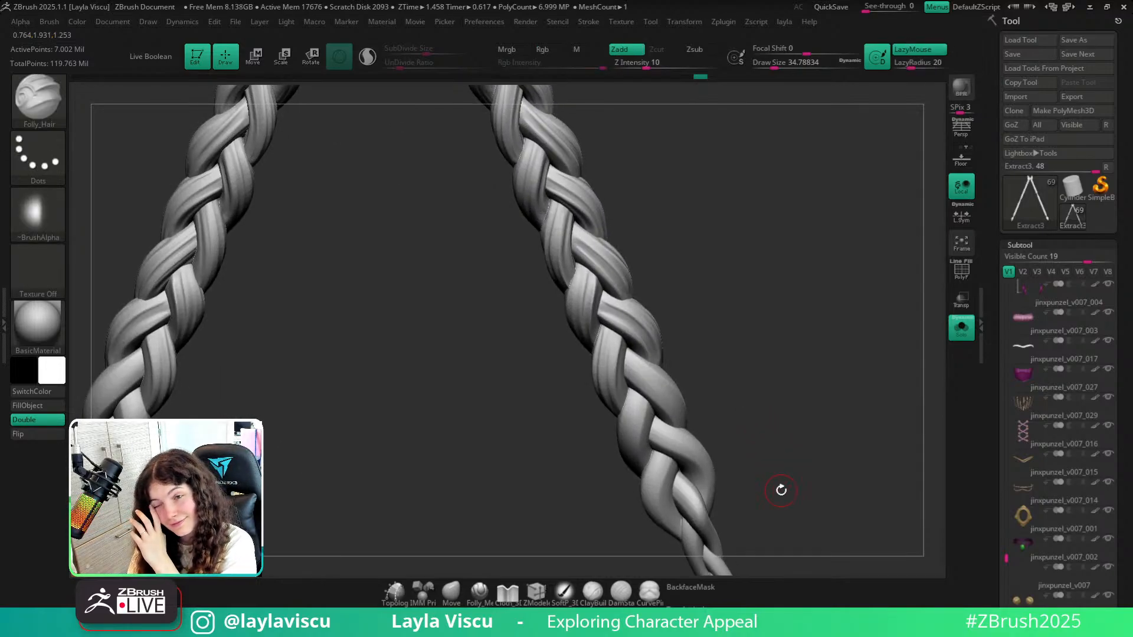
{"action": "right_click_drag", "start_coordinate": [805, 419], "coordinate": [706, 357]}
{"action": "right_click_drag", "start_coordinate": [592, 288], "coordinate": [655, 319]}
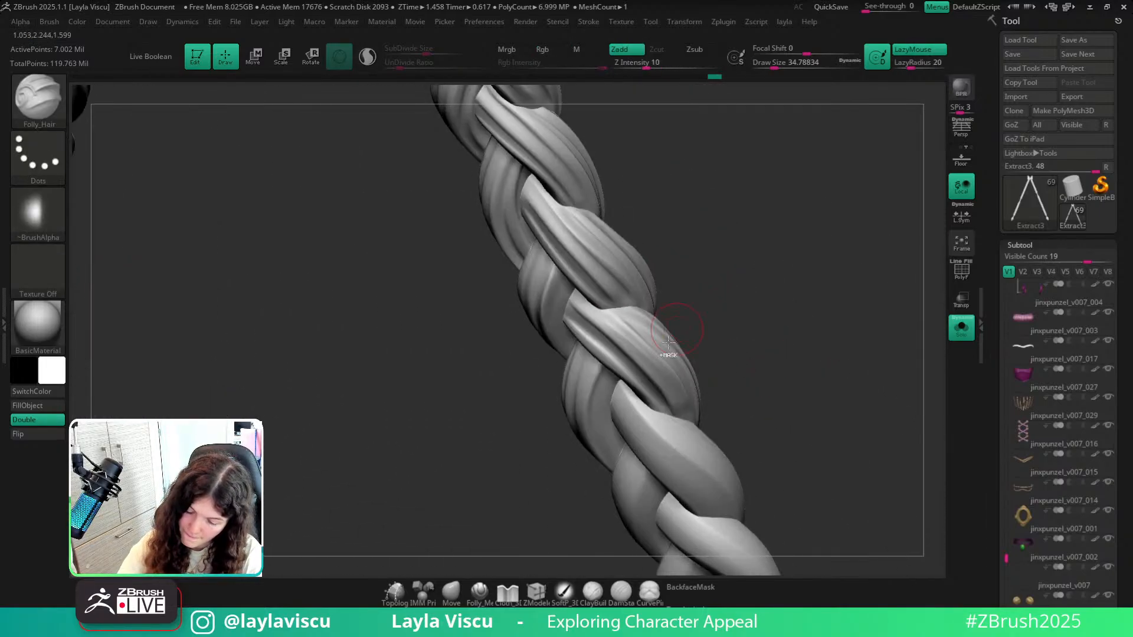
{"action": "mouse_move", "coordinate": [637, 318]}
{"action": "left_mouse_down"}
{"action": "mouse_move", "coordinate": [687, 388]}
{"action": "mouse_move", "coordinate": [603, 311]}
{"action": "left_mouse_up"}
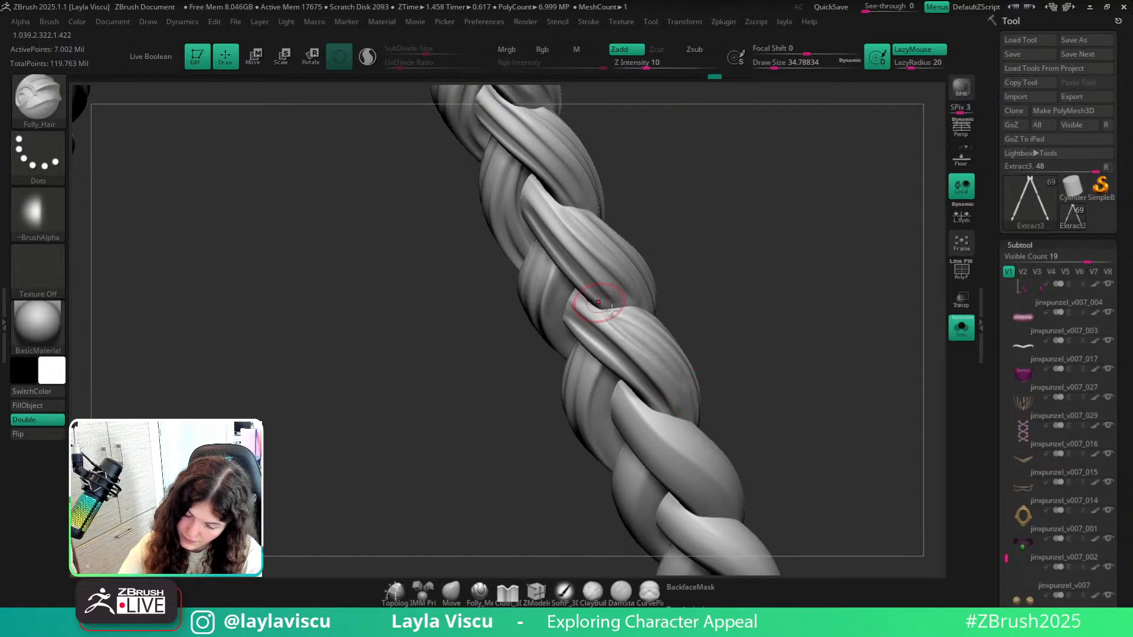
{"action": "key", "text": "ctrl+z"}
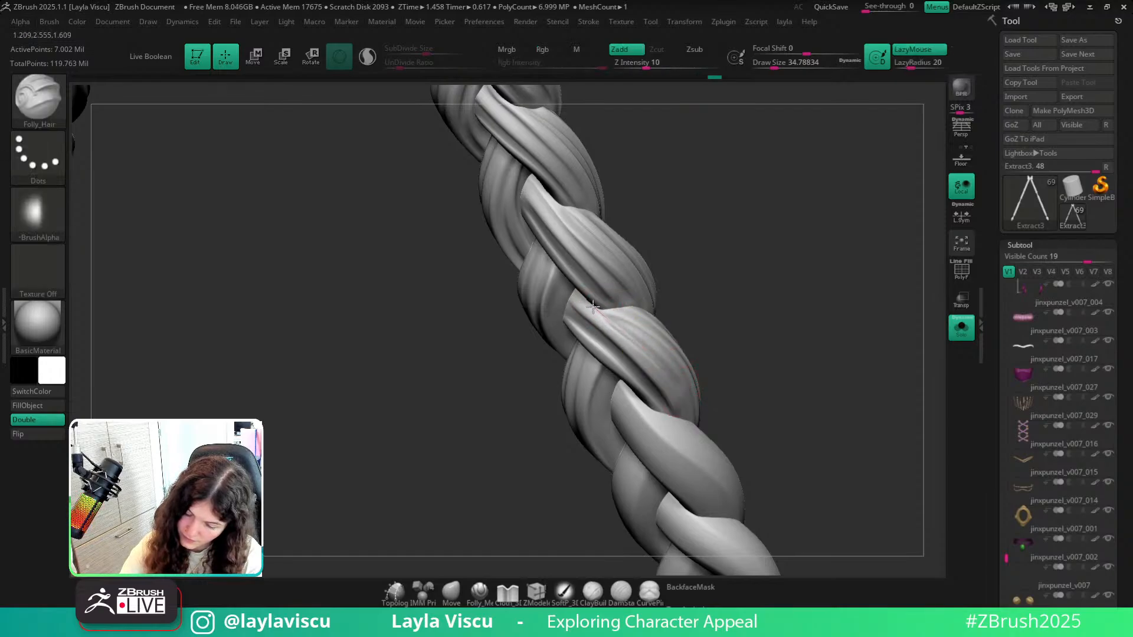
Show the whole character again and turn off recording on the braids' sculpting layer.
{"action": "mouse_move", "coordinate": [620, 324]}
{"action": "right_mouse_down", "text": "ctrl"}
{"action": "mouse_move", "coordinate": [792, 379]}
{"action": "mouse_move", "coordinate": [791, 399]}
{"action": "mouse_move", "coordinate": [766, 428]}
{"action": "mouse_move", "coordinate": [713, 344]}
{"action": "mouse_move", "coordinate": [946, 375]}
{"action": "right_mouse_up", "text": "ctrl"}
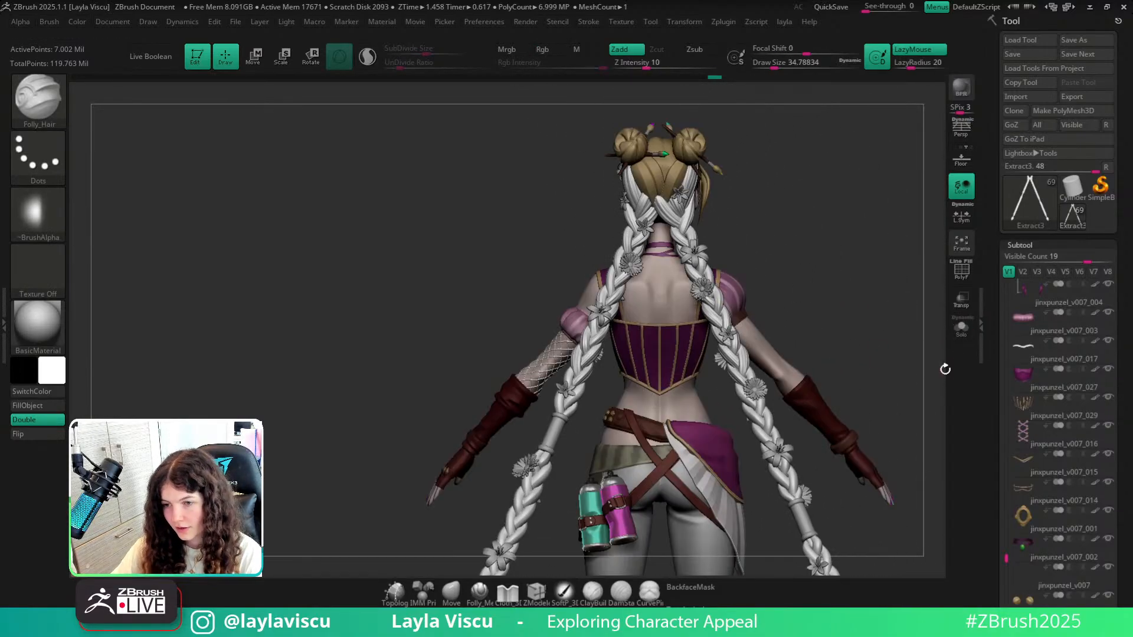
{"action": "scroll", "coordinate": [1051, 495], "scroll_direction": "down", "scroll_amount": 10}
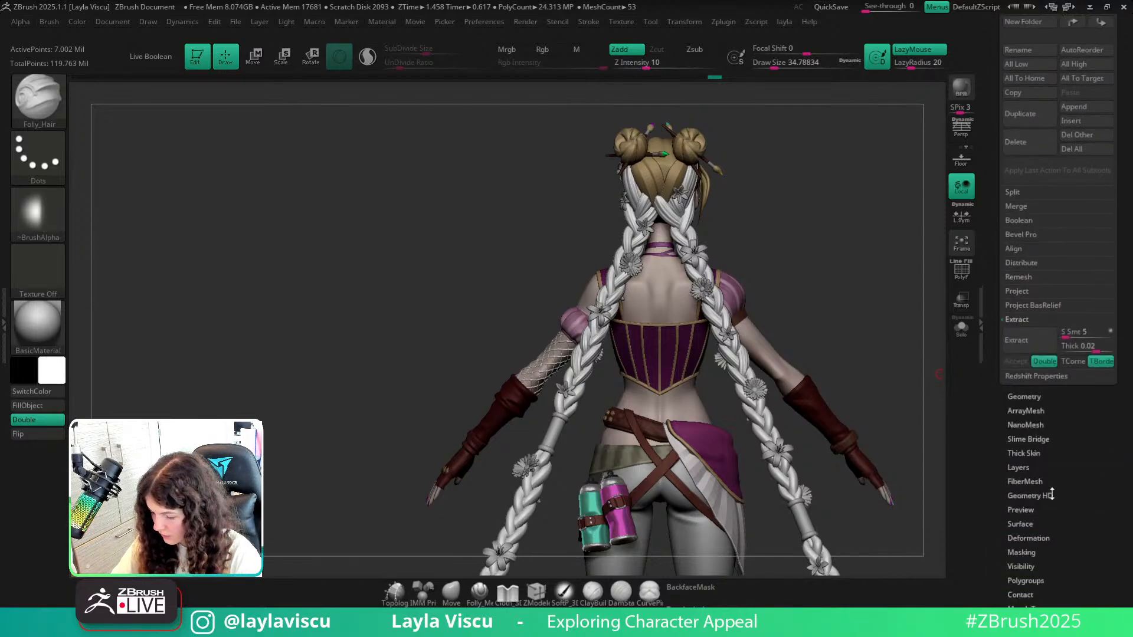
{"action": "left_click", "coordinate": [1022, 468]}
{"action": "right_click_drag", "start_coordinate": [706, 305], "coordinate": [850, 260], "text": "ctrl"}
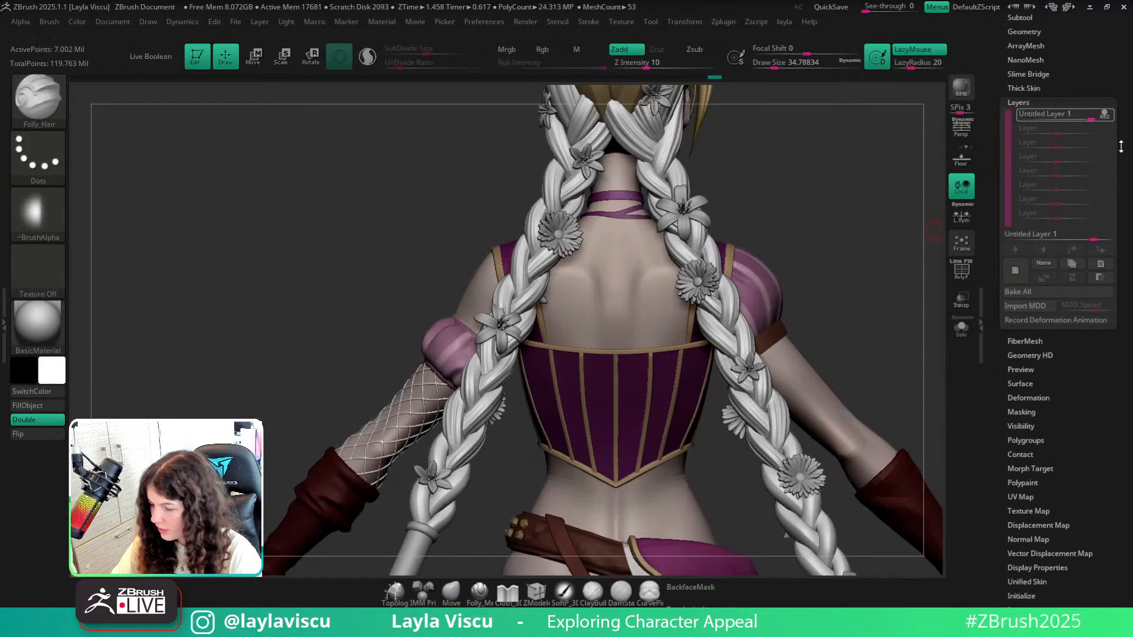
{"action": "left_click_drag", "start_coordinate": [799, 231], "coordinate": [797, 262]}
{"action": "left_click", "coordinate": [1105, 116]}
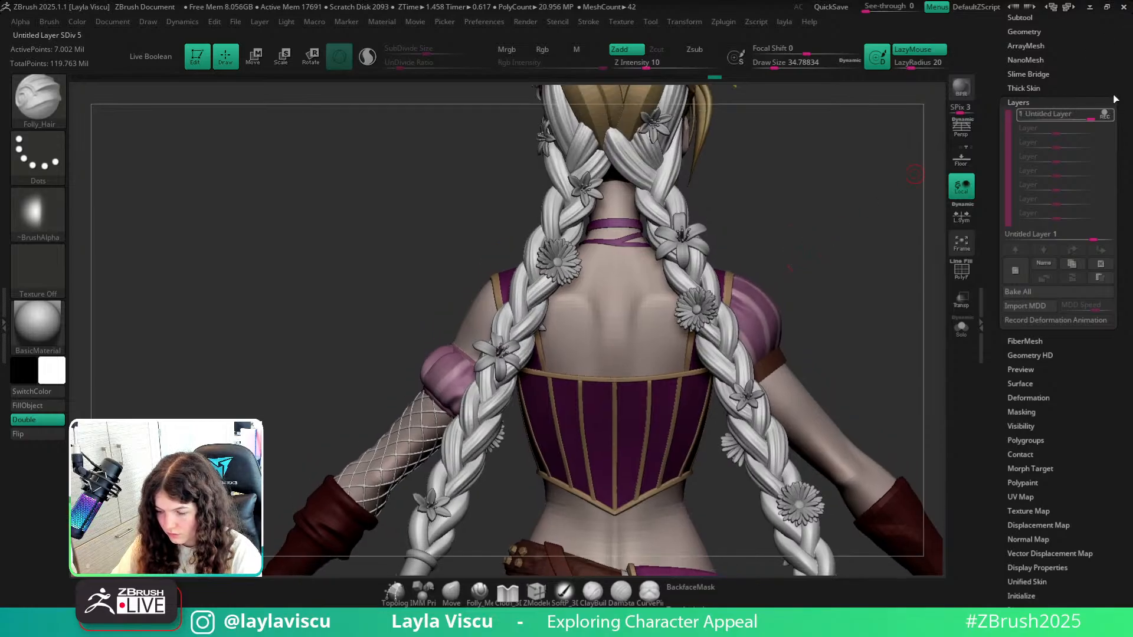
Save the tool over the existing file jinxpunzel_3dprint_prep_v001.
{"action": "left_click", "coordinate": [1115, 100]}
{"action": "scroll", "coordinate": [1063, 177], "scroll_direction": "up", "scroll_amount": 10}
{"action": "left_click", "coordinate": [1072, 62]}
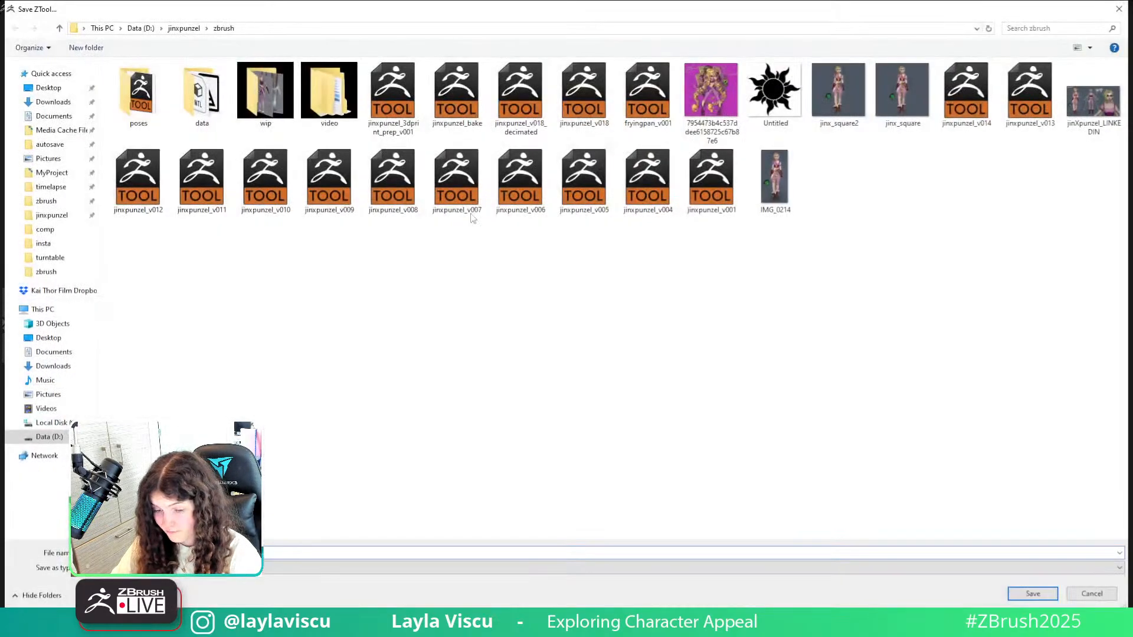
{"action": "double_click", "coordinate": [393, 94]}
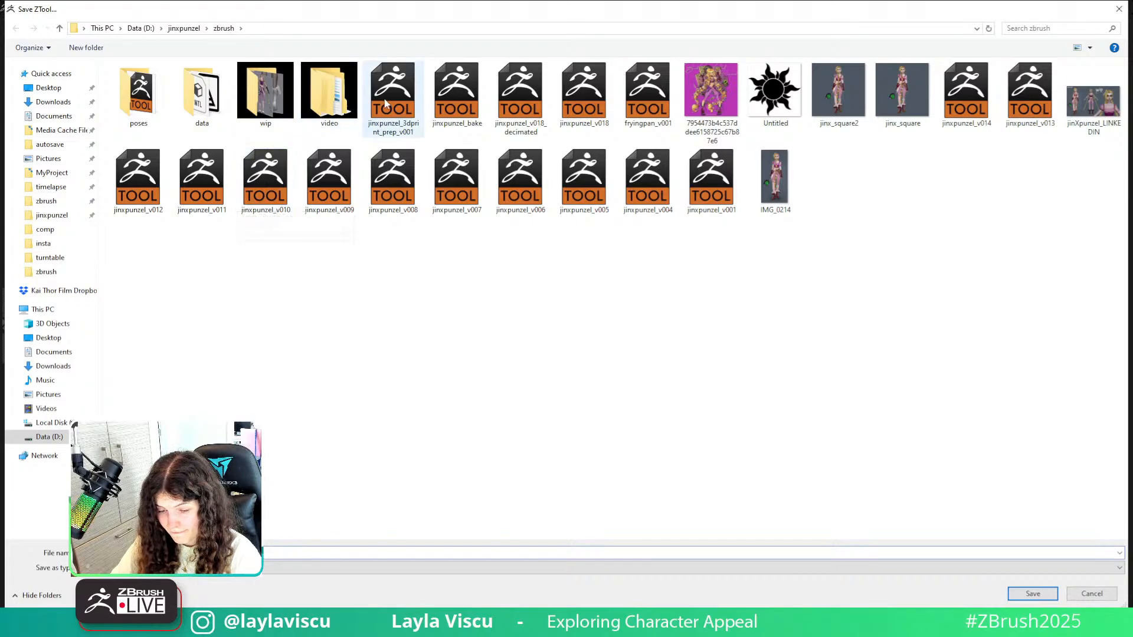
{"action": "left_click", "coordinate": [596, 313]}
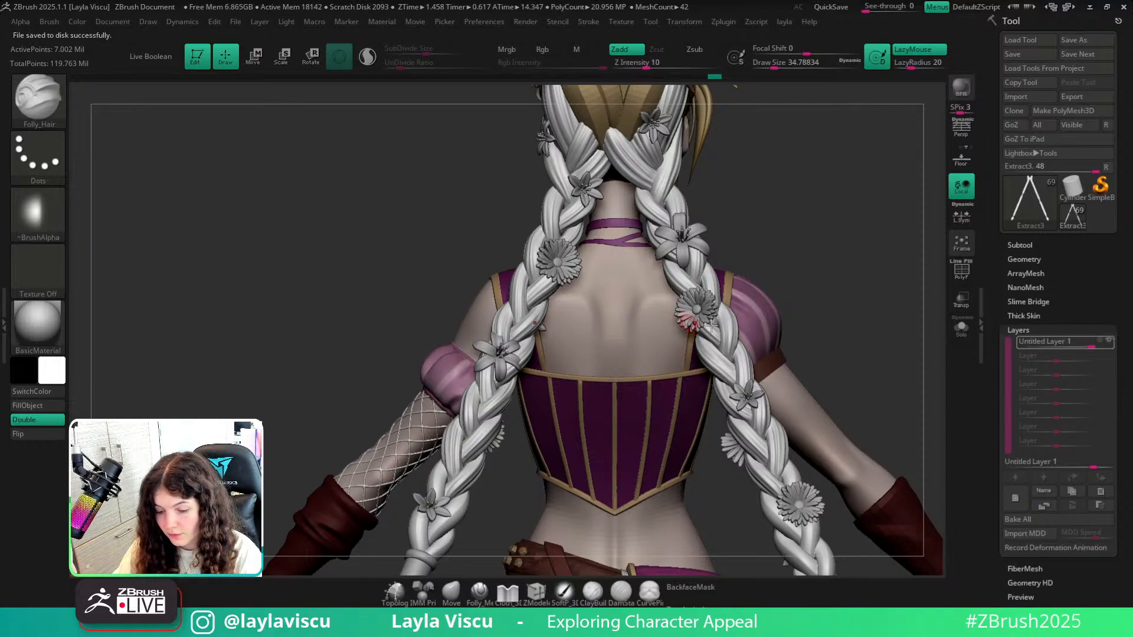
Turn recording back on for the braids' sculpting layer and apply a Contrast deformation of about 33 to the braids.
{"action": "left_click", "coordinate": [1107, 345]}
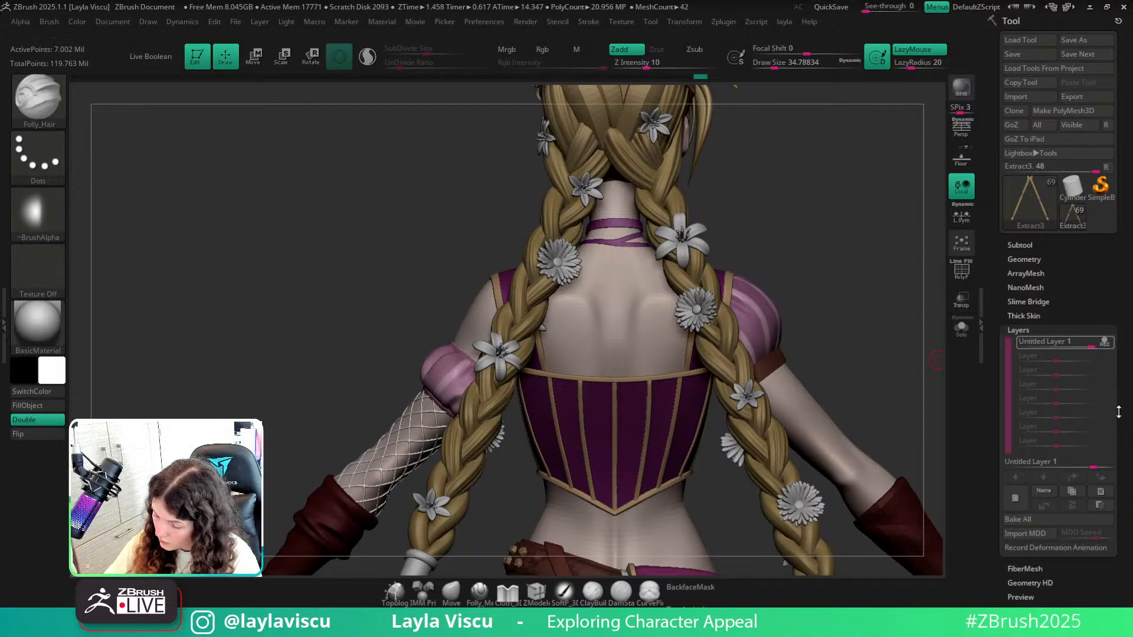
{"action": "left_click_drag", "start_coordinate": [1067, 561], "coordinate": [1067, 486]}
{"action": "left_click", "coordinate": [1018, 551]}
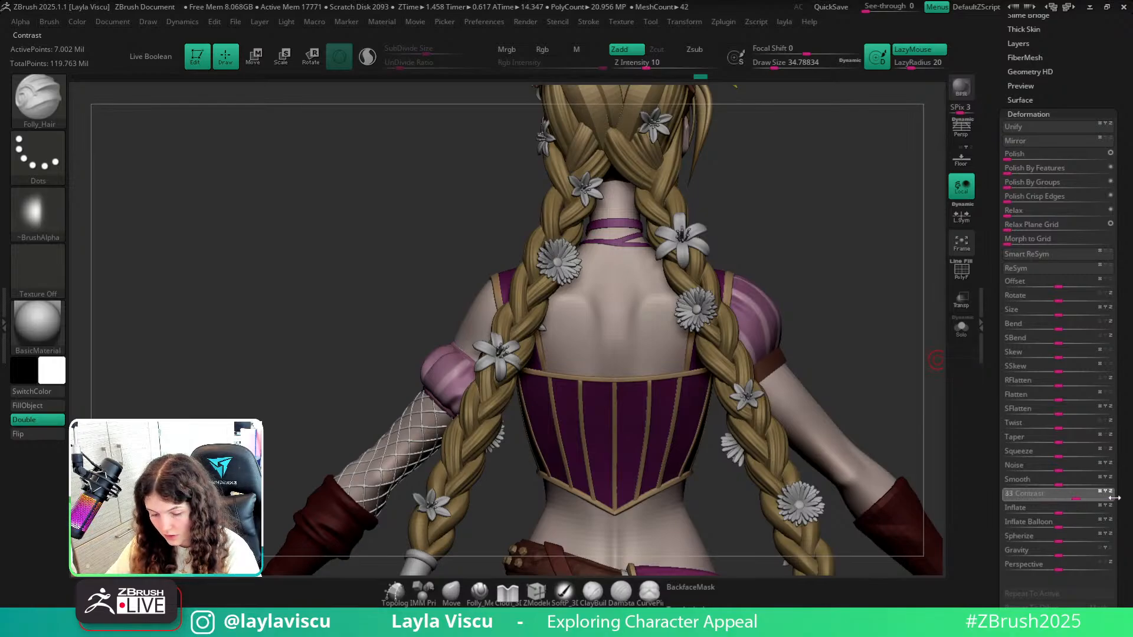
{"action": "left_click_drag", "start_coordinate": [1115, 498], "coordinate": [1115, 497]}
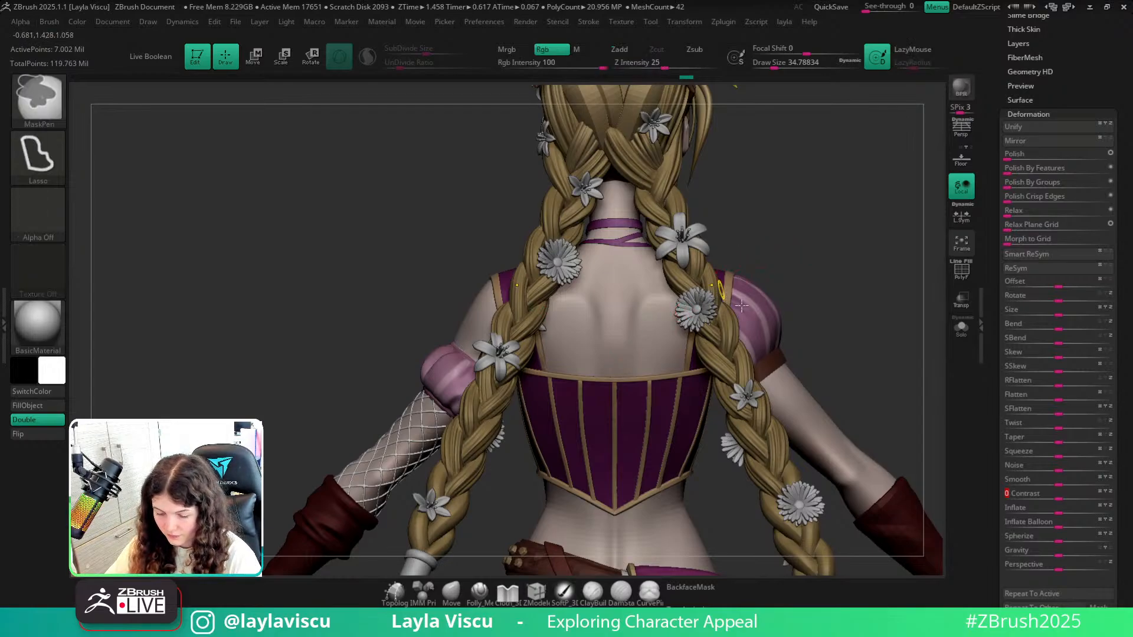
Compare the braids before and after the Contrast deformation by stepping back and forward in the undo history.
{"action": "right_click_drag", "start_coordinate": [721, 277], "coordinate": [789, 341], "text": "ctrl"}
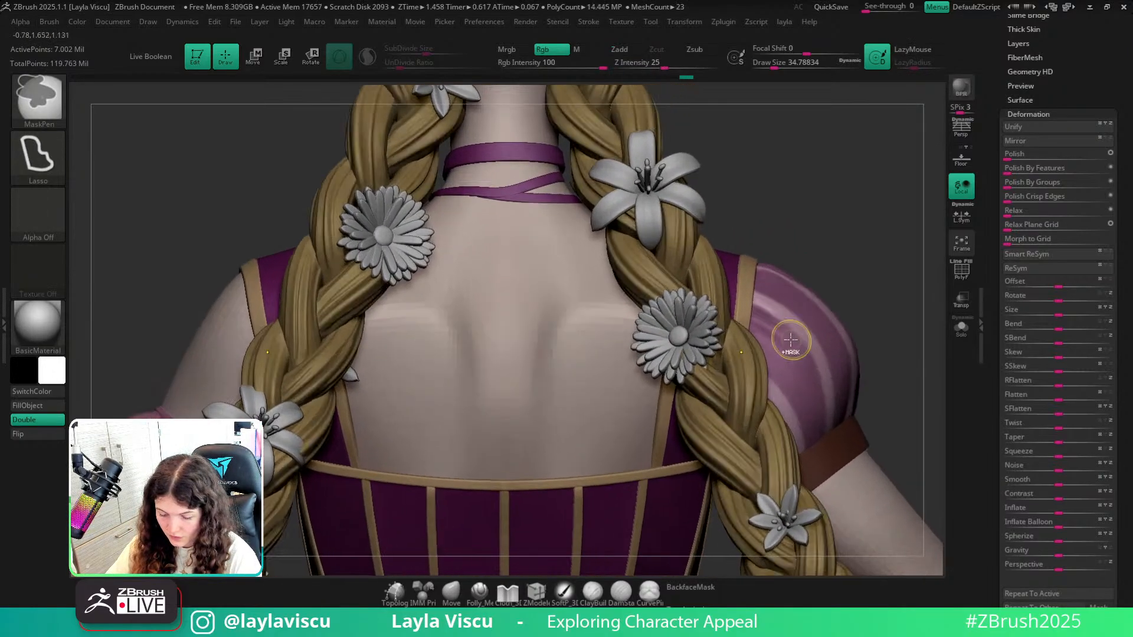
{"action": "left_click", "coordinate": [677, 76]}
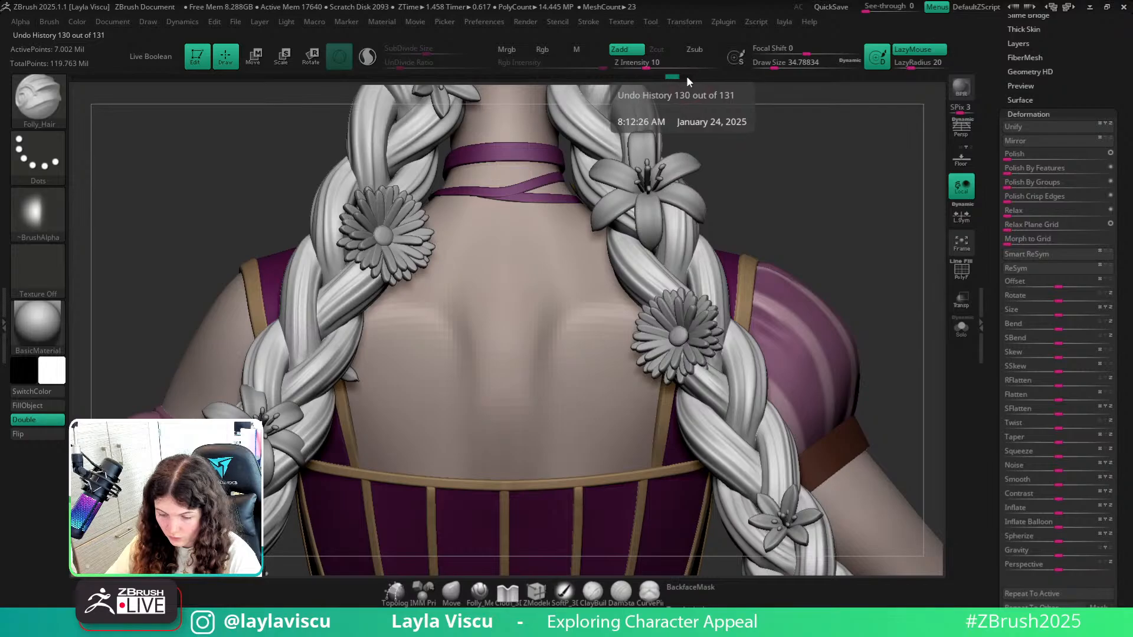
{"action": "left_click", "coordinate": [689, 76]}
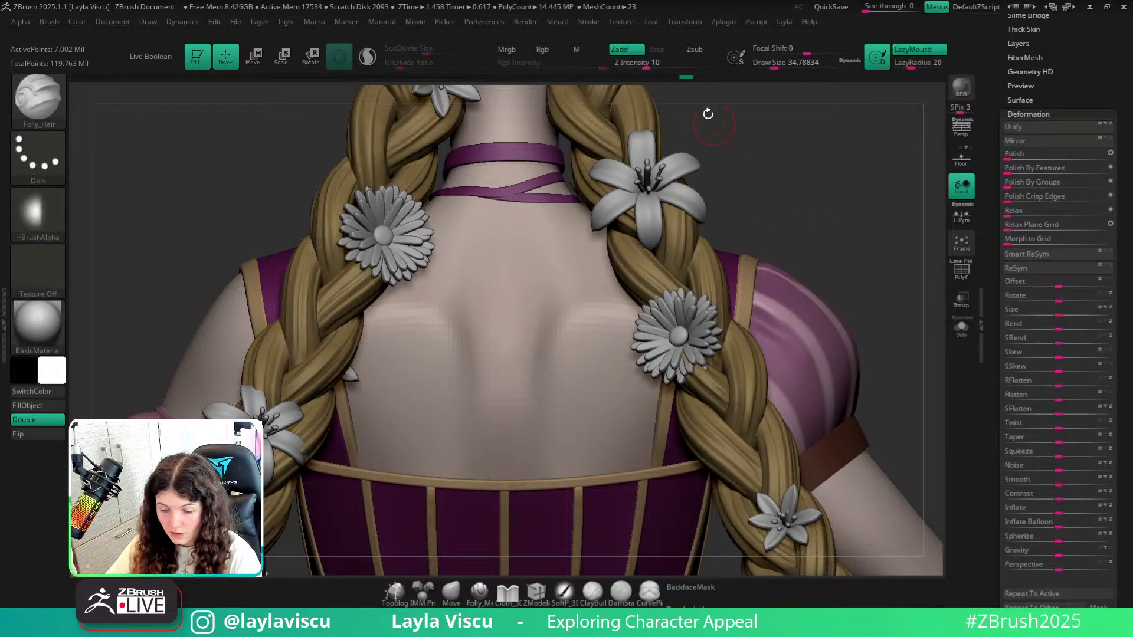
{"action": "right_click_drag", "start_coordinate": [602, 311], "coordinate": [593, 299], "text": "ctrl"}
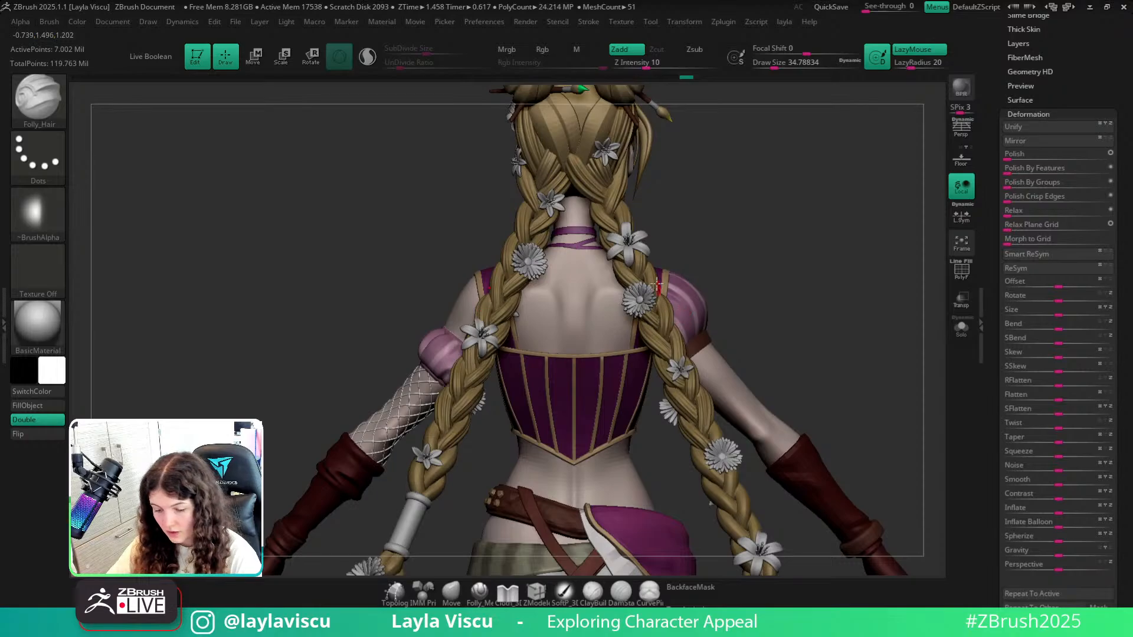
{"action": "left_click_drag", "start_coordinate": [751, 216], "coordinate": [478, 242]}
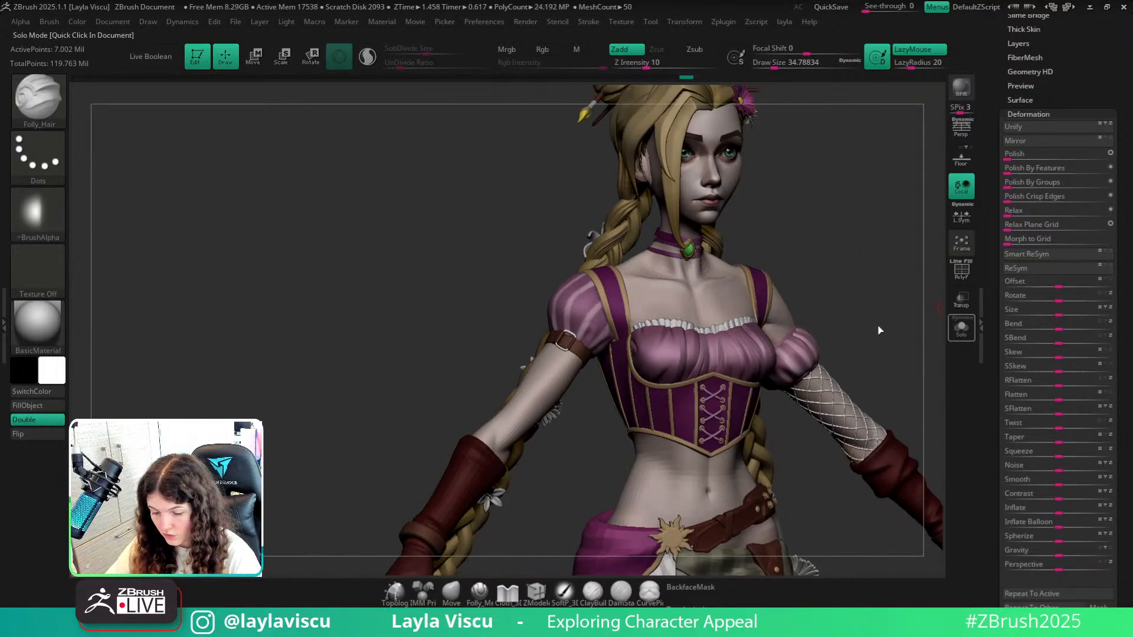
Examine the strengthened hair grooves with the braids isolated, and again with the whole character shown from behind.
{"action": "left_click", "coordinate": [961, 328]}
{"action": "mouse_move", "coordinate": [761, 307]}
{"action": "right_mouse_down", "text": "ctrl"}
{"action": "mouse_move", "coordinate": [703, 437]}
{"action": "mouse_move", "coordinate": [711, 392]}
{"action": "mouse_move", "coordinate": [657, 371]}
{"action": "mouse_move", "coordinate": [677, 354]}
{"action": "mouse_move", "coordinate": [650, 386]}
{"action": "mouse_move", "coordinate": [663, 391]}
{"action": "mouse_move", "coordinate": [594, 344]}
{"action": "mouse_move", "coordinate": [652, 369]}
{"action": "right_mouse_up", "text": "ctrl"}
{"action": "mouse_move", "coordinate": [652, 369]}
{"action": "right_mouse_down"}
{"action": "mouse_move", "coordinate": [789, 392]}
{"action": "mouse_move", "coordinate": [730, 412]}
{"action": "mouse_move", "coordinate": [744, 455]}
{"action": "mouse_move", "coordinate": [721, 296]}
{"action": "mouse_move", "coordinate": [727, 252]}
{"action": "right_mouse_up"}
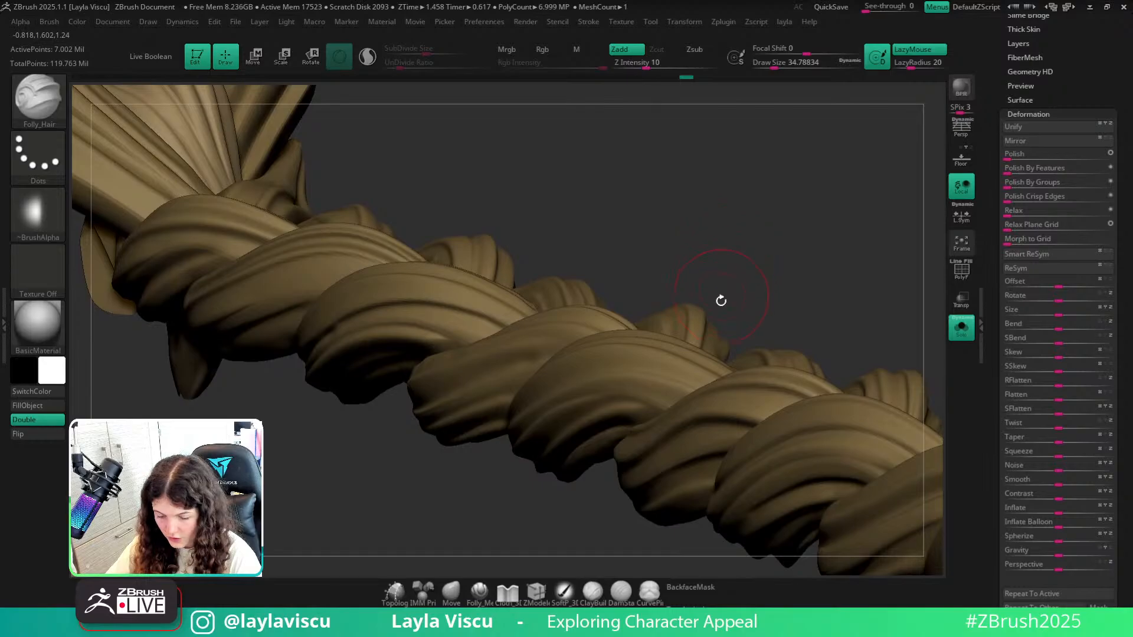
{"action": "right_click_drag", "start_coordinate": [724, 296], "coordinate": [739, 297]}
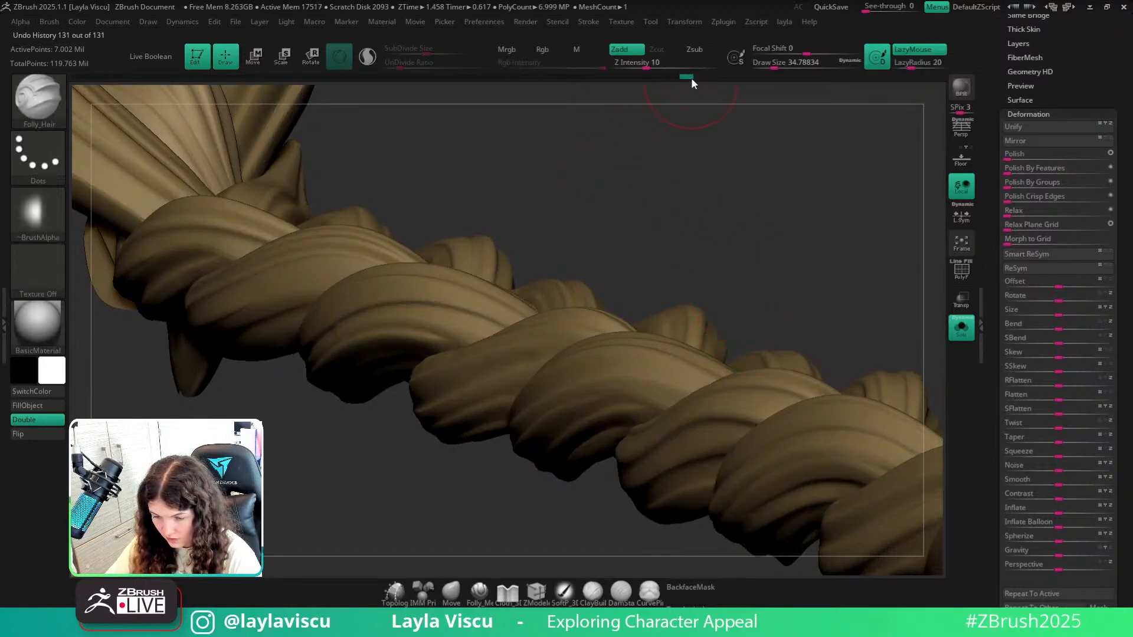
{"action": "right_click_drag", "start_coordinate": [692, 77], "coordinate": [710, 104]}
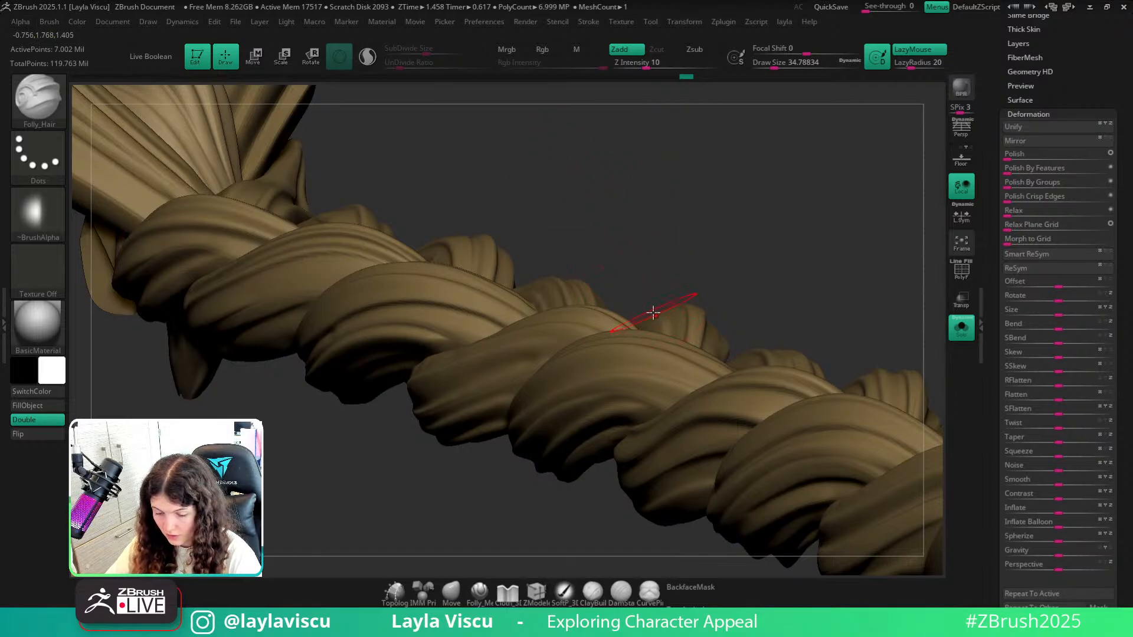
{"action": "left_click_drag", "start_coordinate": [688, 214], "coordinate": [659, 298]}
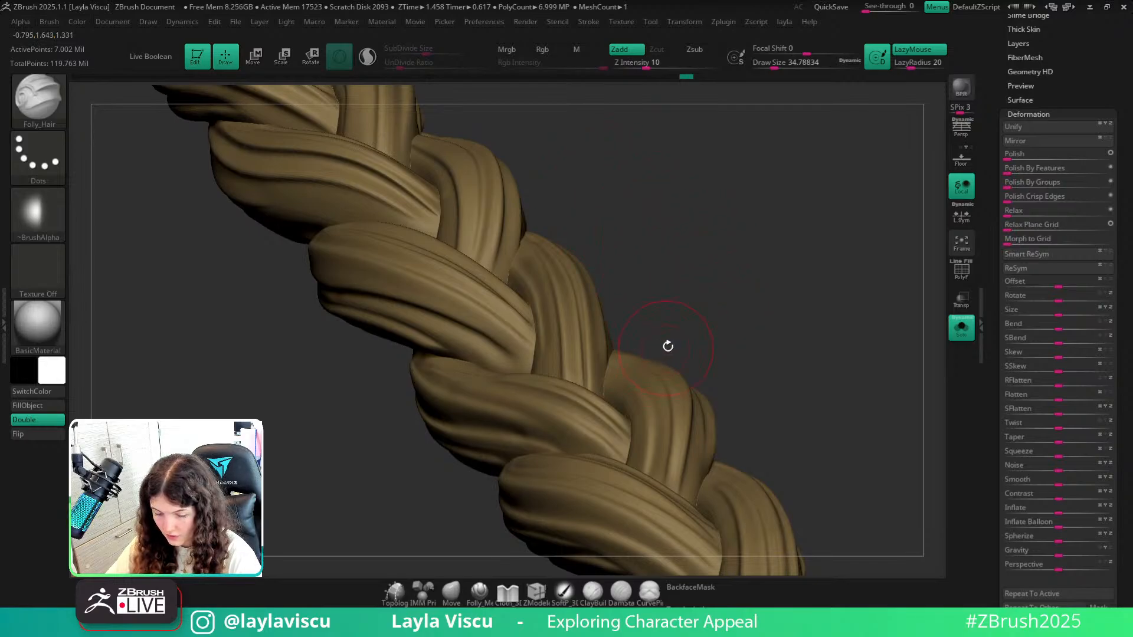
{"action": "right_click_drag", "start_coordinate": [738, 304], "coordinate": [729, 253], "text": "ctrl"}
{"action": "left_click_drag", "start_coordinate": [724, 261], "coordinate": [745, 331]}
{"action": "left_click", "coordinate": [954, 328]}
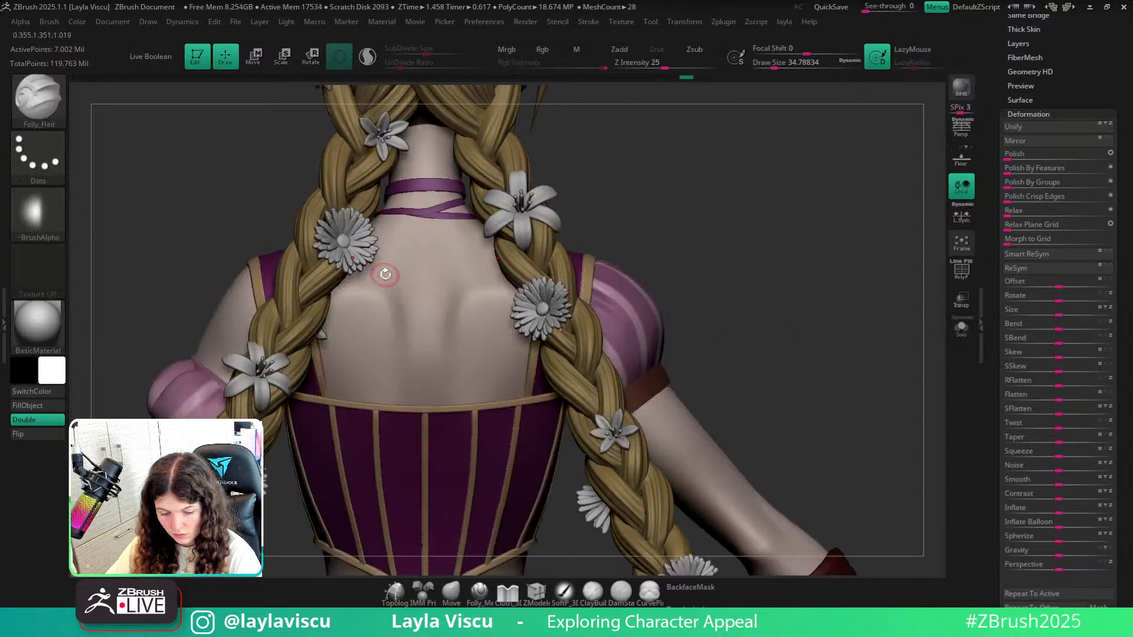
{"action": "left_click_drag", "start_coordinate": [767, 253], "coordinate": [848, 260], "text": "alt"}
{"action": "right_click_drag", "start_coordinate": [849, 259], "coordinate": [719, 223], "text": "ctrl"}
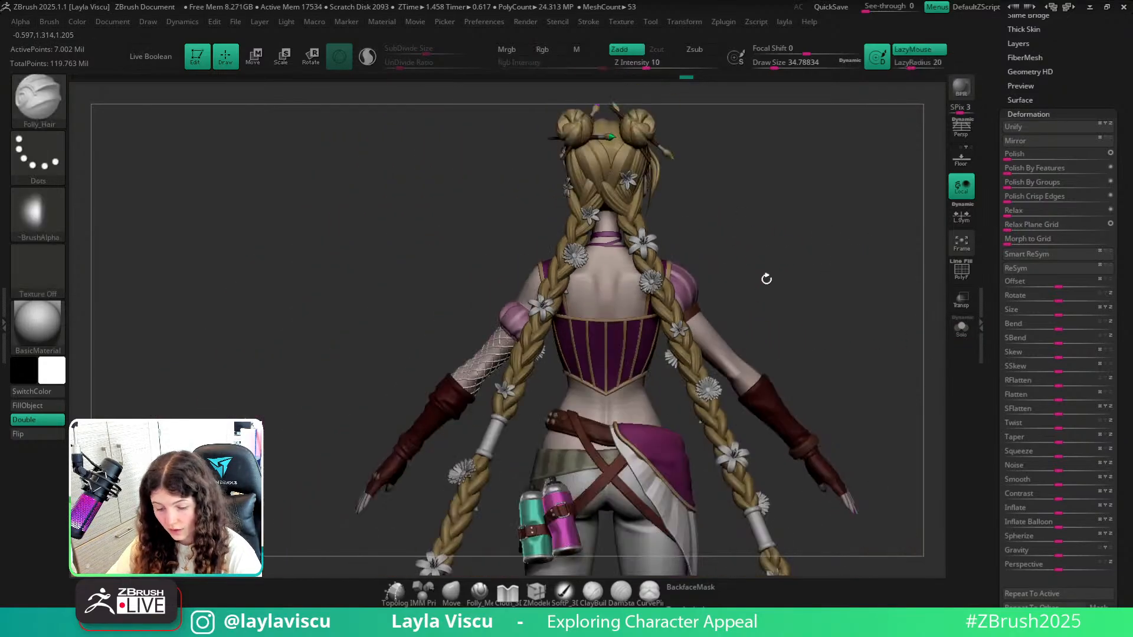
{"action": "left_click_drag", "start_coordinate": [769, 281], "coordinate": [745, 268], "text": "alt"}
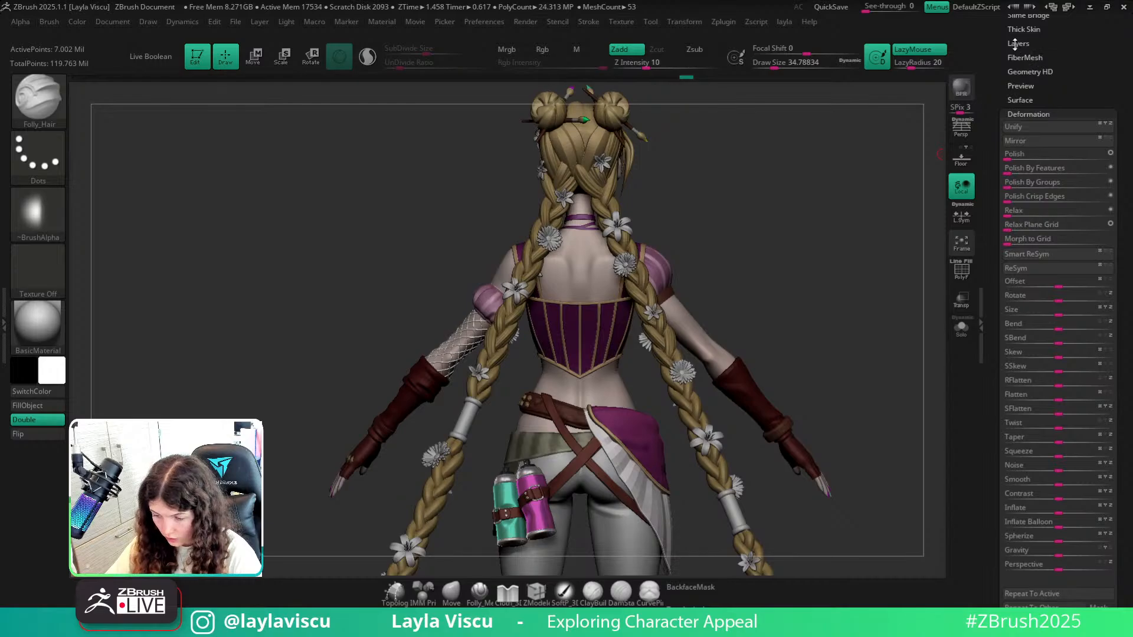
Turn off recording on the braids' layer, try a layer intensity of -1, inspect the inverted grooves and undo the change.
{"action": "left_click", "coordinate": [1015, 43]}
{"action": "right_click_drag", "start_coordinate": [874, 277], "coordinate": [897, 250], "text": "ctrl"}
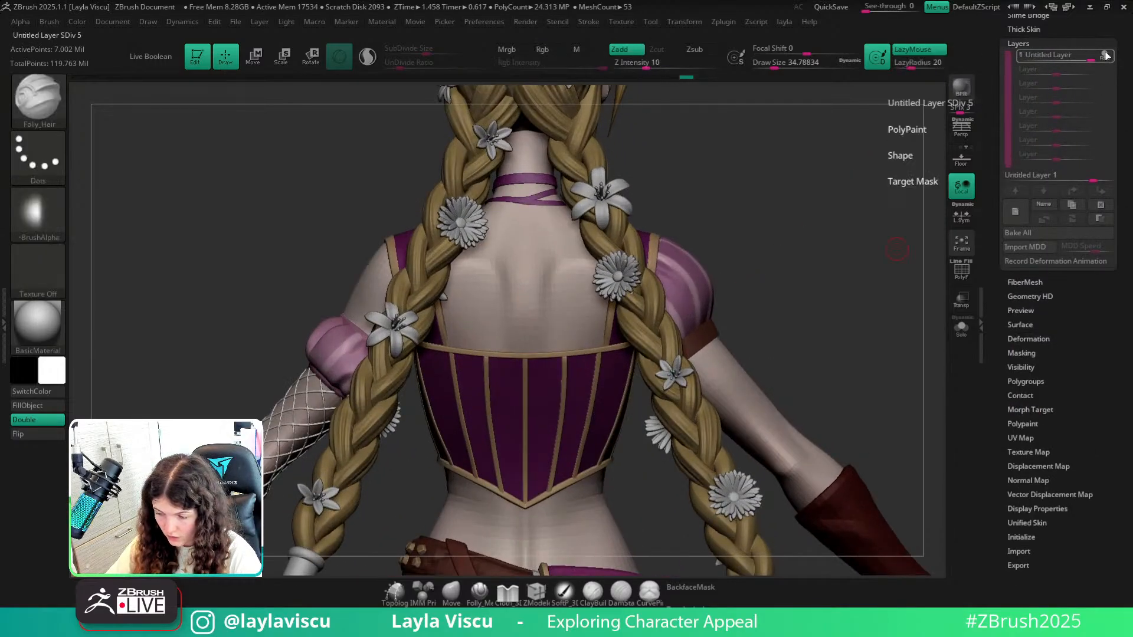
{"action": "left_click", "coordinate": [1105, 55]}
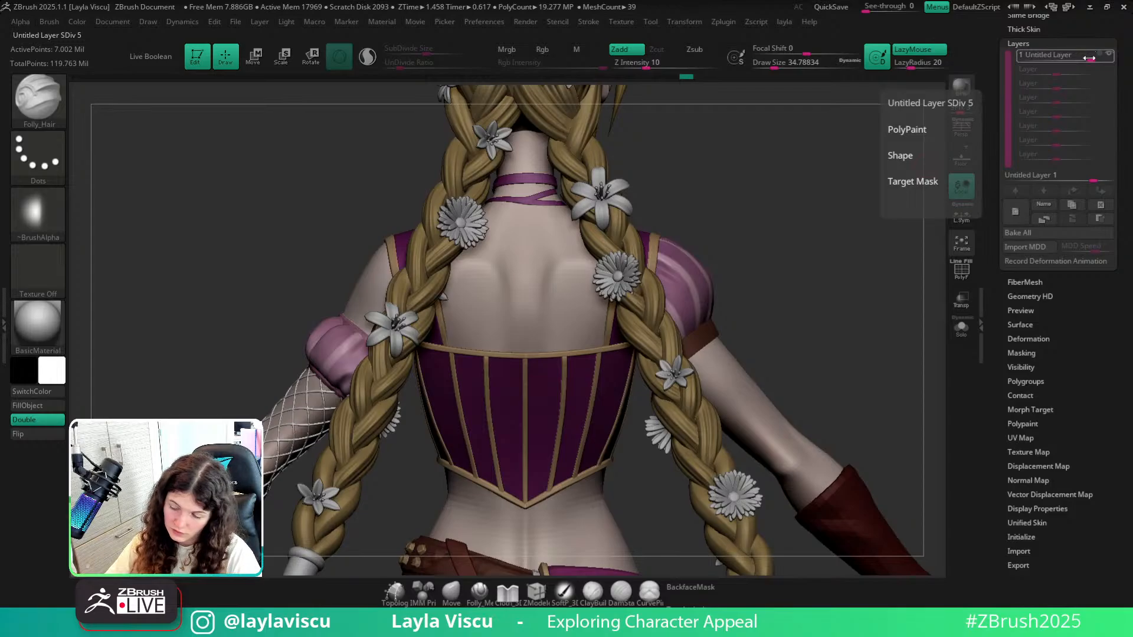
{"action": "left_click_drag", "start_coordinate": [1089, 57], "coordinate": [1019, 54]}
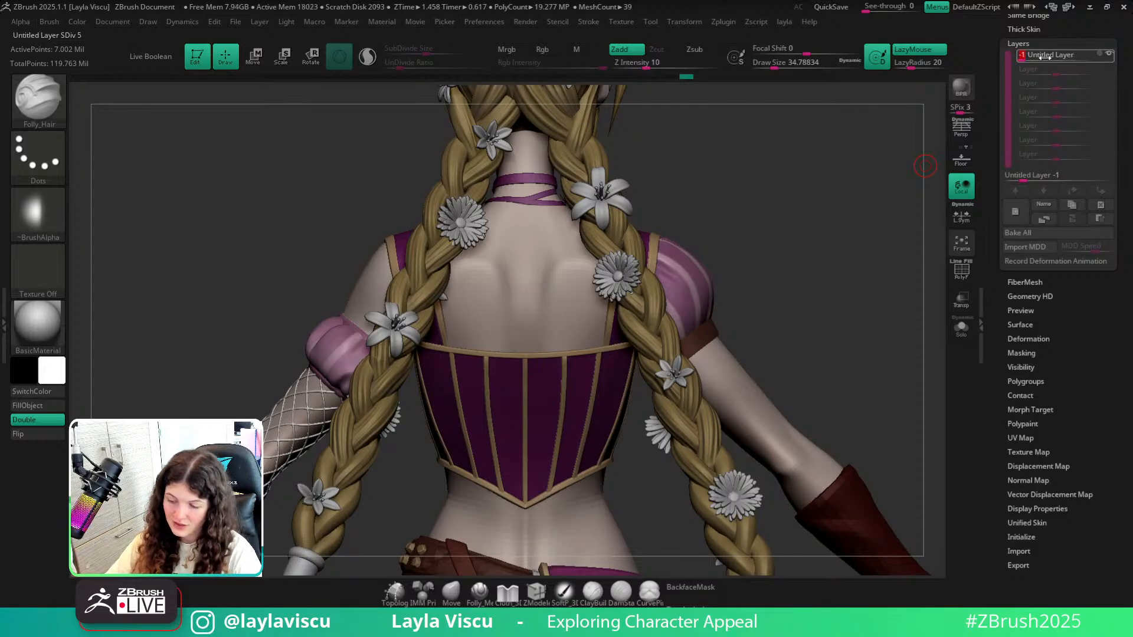
{"action": "right_click_drag", "start_coordinate": [646, 330], "coordinate": [925, 313], "text": "ctrl"}
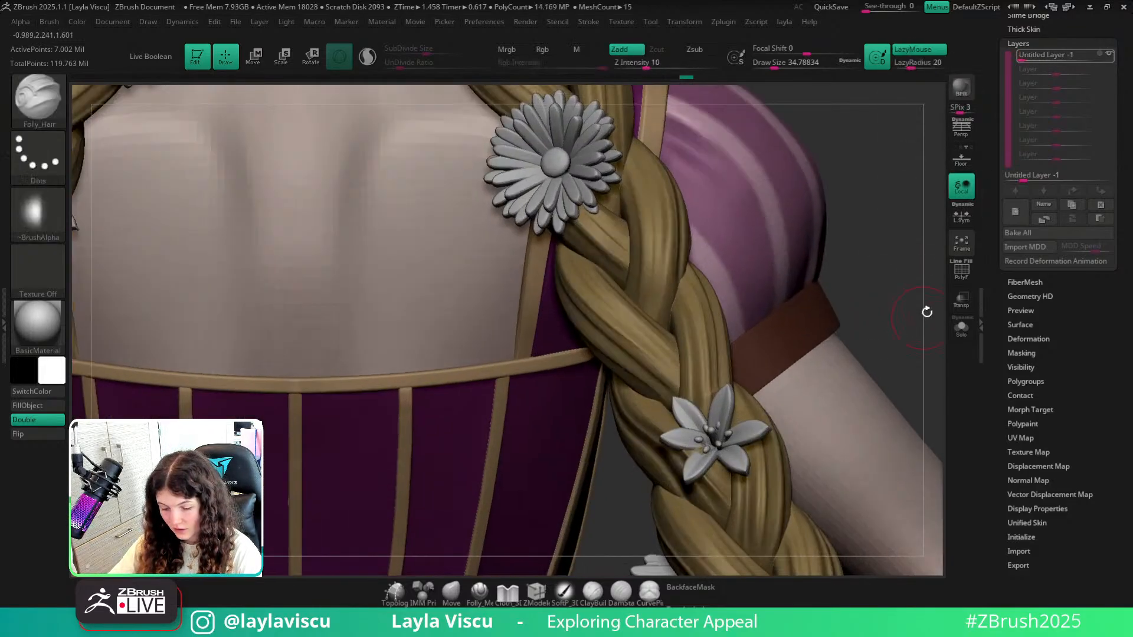
{"action": "mouse_move", "coordinate": [909, 275]}
{"action": "right_mouse_down"}
{"action": "mouse_move", "coordinate": [900, 228]}
{"action": "mouse_move", "coordinate": [922, 281]}
{"action": "right_mouse_up"}
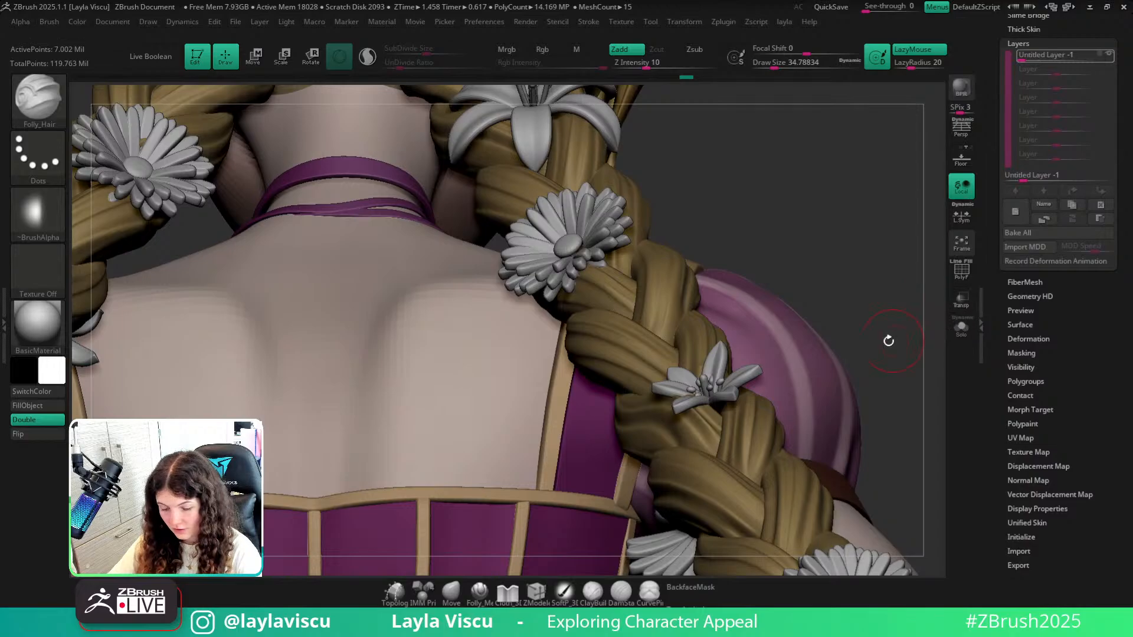
{"action": "key", "text": "f"}
{"action": "right_click_drag", "start_coordinate": [843, 368], "coordinate": [761, 429]}
{"action": "key", "text": "ctrl+z"}
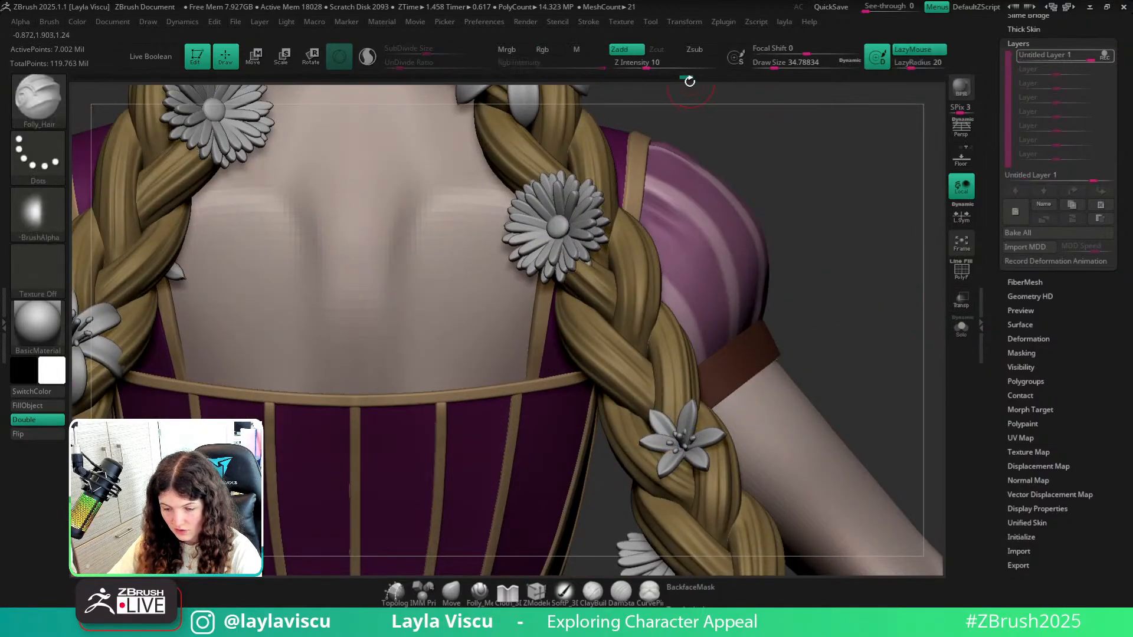
Repeat the -1 layer intensity test with recording off, compare the braids from farther away and undo it again.
{"action": "left_click", "coordinate": [1103, 56]}
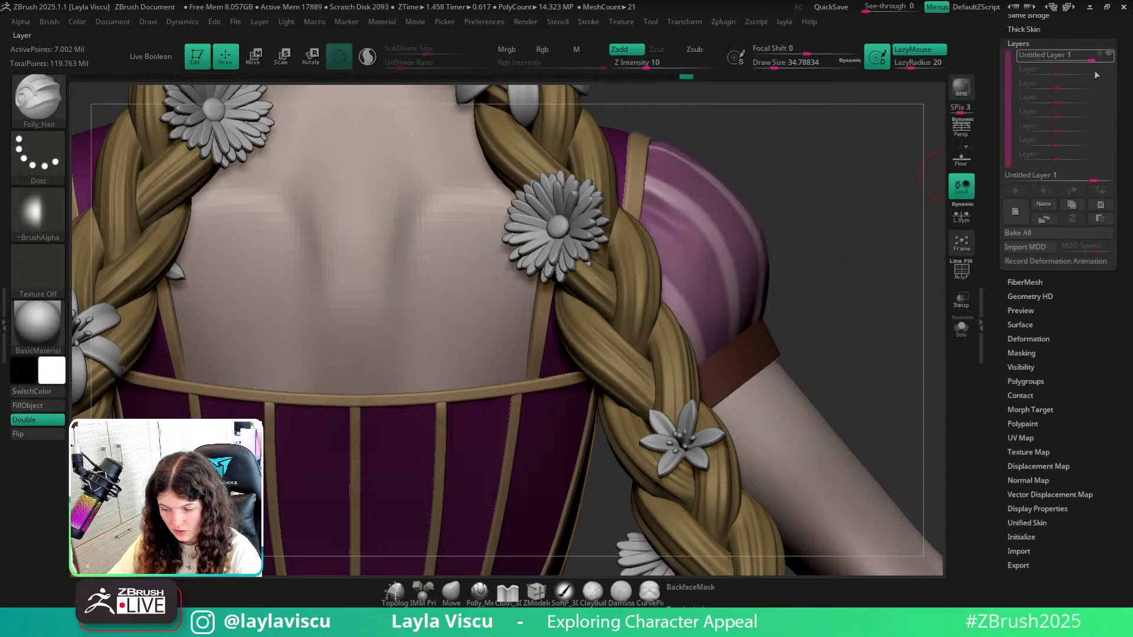
{"action": "left_click_drag", "start_coordinate": [1092, 59], "coordinate": [1005, 60]}
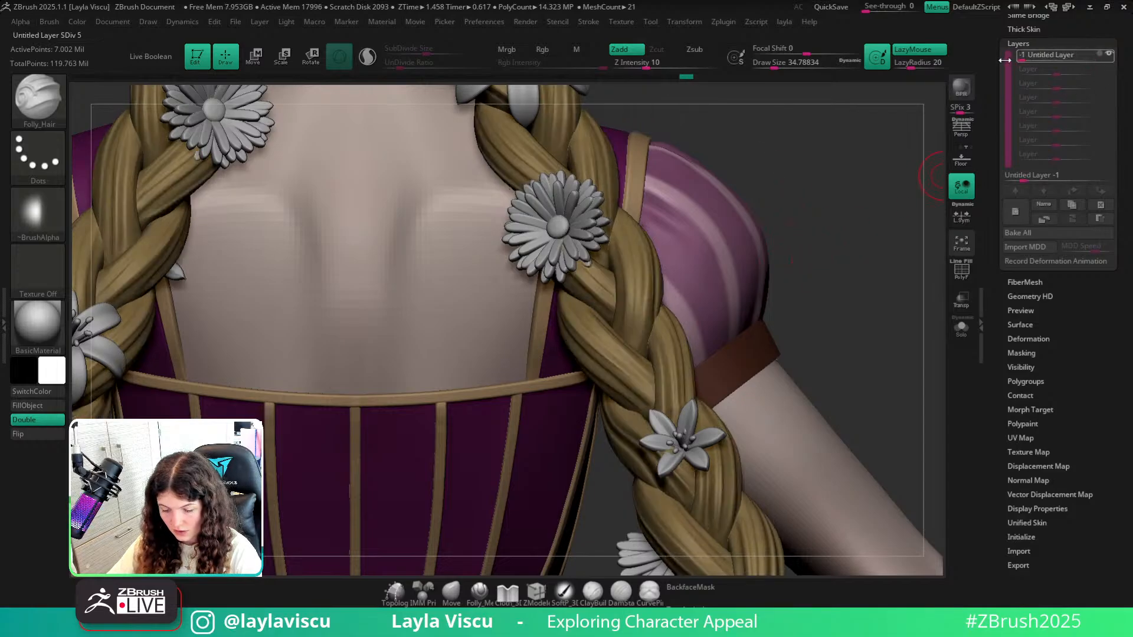
{"action": "right_click_drag", "start_coordinate": [705, 308], "coordinate": [649, 305], "text": "ctrl"}
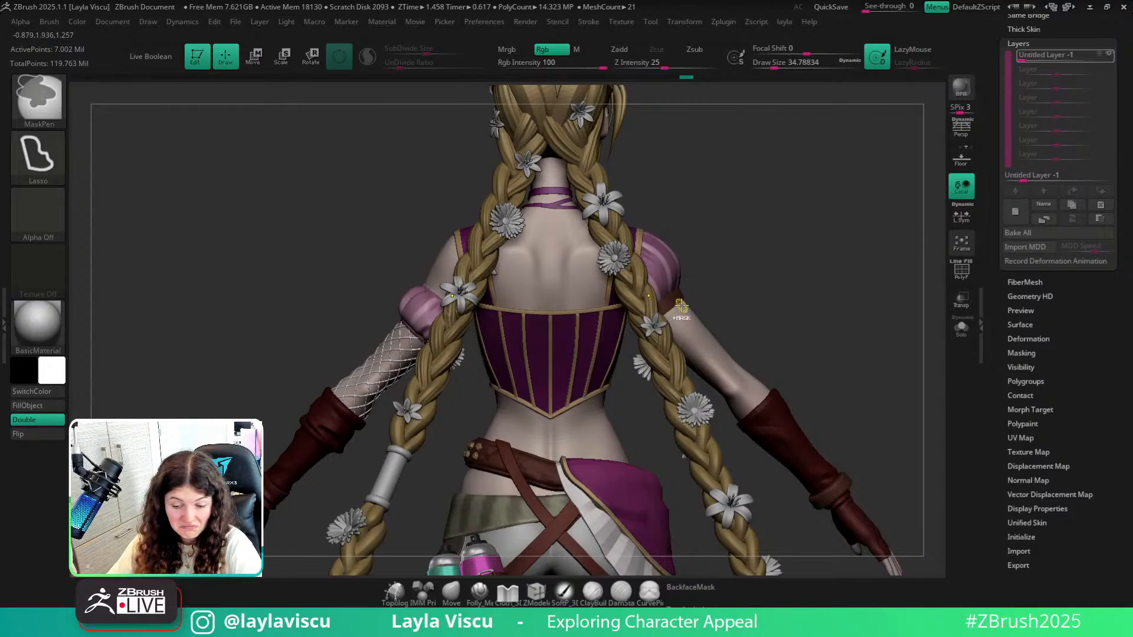
{"action": "key", "text": "ctrl+z"}
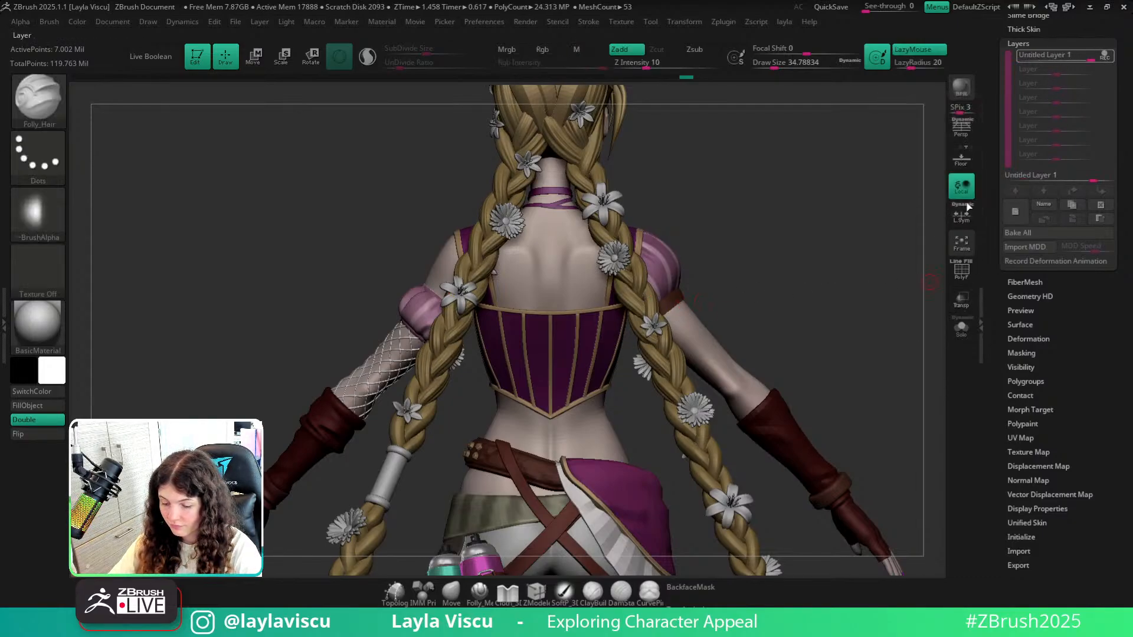
Isolate the braids, display their polyframe and lower them to a coarse subdivision level.
{"action": "left_click", "coordinate": [966, 325]}
{"action": "mouse_move", "coordinate": [784, 384]}
{"action": "left_mouse_down"}
{"action": "mouse_move", "coordinate": [787, 356]}
{"action": "mouse_move", "coordinate": [789, 374]}
{"action": "left_mouse_up"}
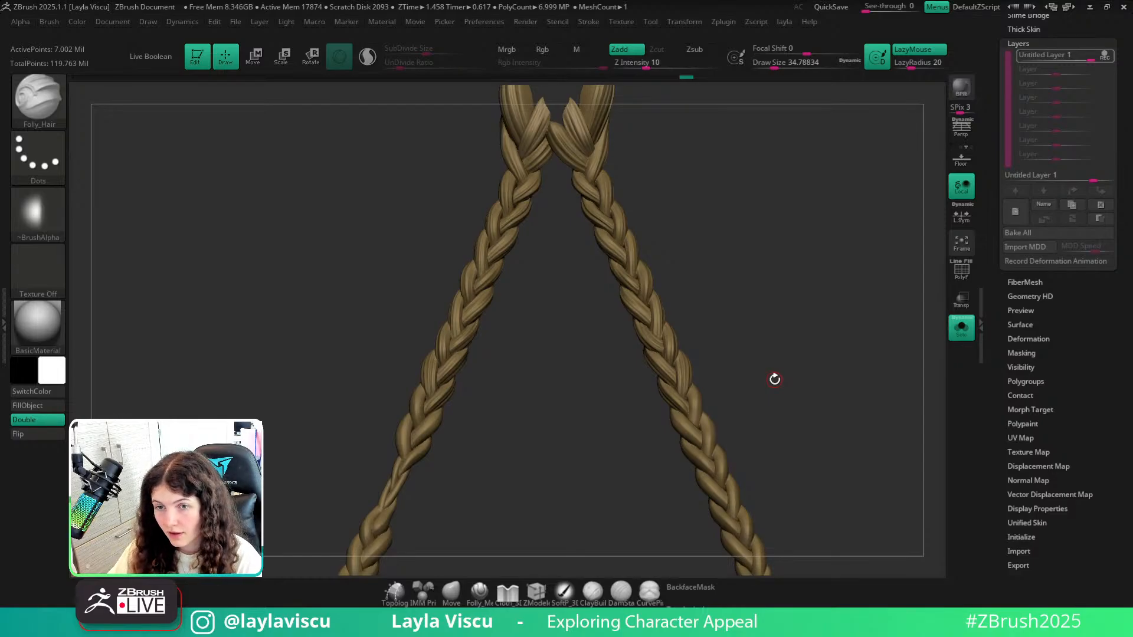
{"action": "key", "text": "shift+f"}
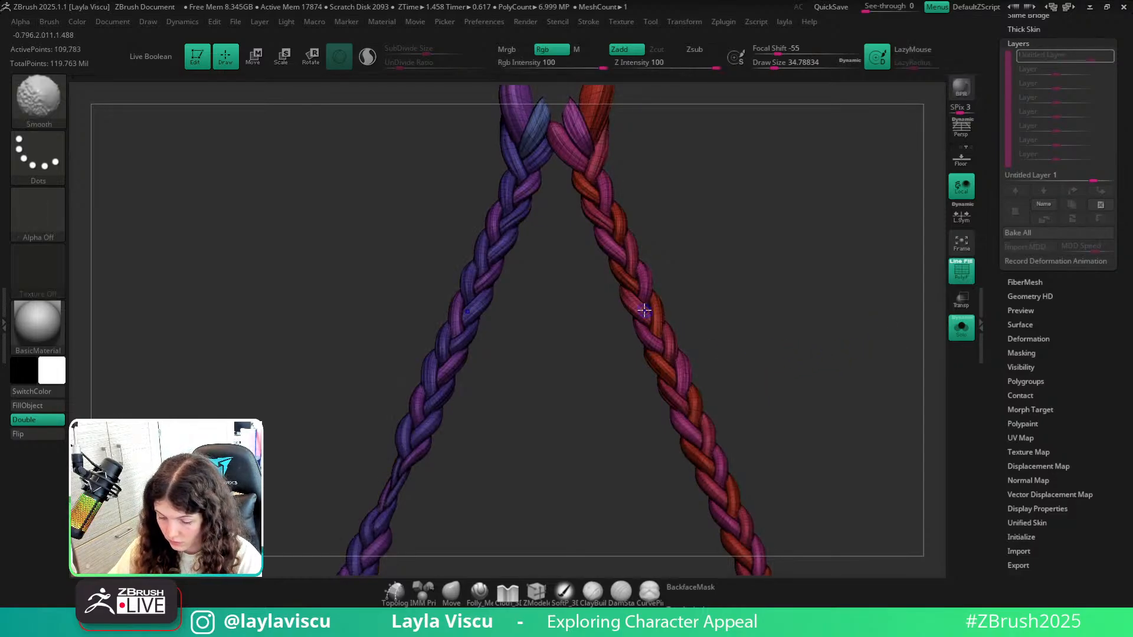
{"action": "right_click_drag", "start_coordinate": [723, 258], "coordinate": [650, 296], "text": "ctrl"}
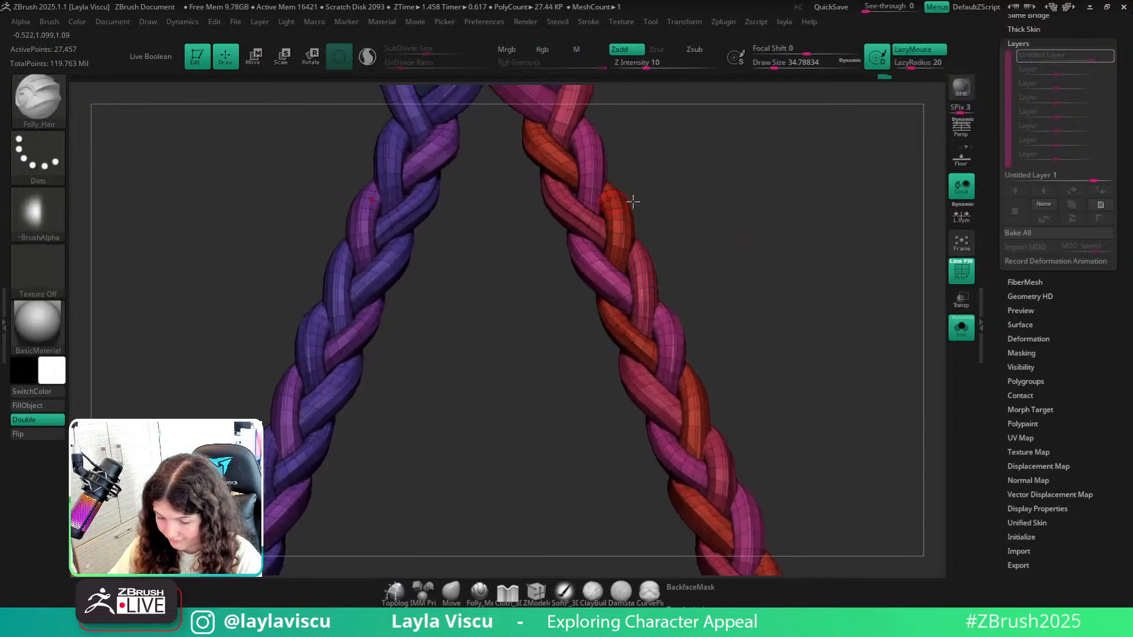
{"action": "mouse_move", "coordinate": [632, 200]}
{"action": "right_mouse_down", "text": "alt"}
{"action": "mouse_move", "coordinate": [684, 354]}
{"action": "mouse_move", "coordinate": [582, 228]}
{"action": "mouse_move", "coordinate": [720, 298]}
{"action": "mouse_move", "coordinate": [632, 303]}
{"action": "mouse_move", "coordinate": [712, 305]}
{"action": "mouse_move", "coordinate": [736, 359]}
{"action": "mouse_move", "coordinate": [324, 281]}
{"action": "mouse_move", "coordinate": [691, 379]}
{"action": "mouse_move", "coordinate": [532, 360]}
{"action": "mouse_move", "coordinate": [586, 384]}
{"action": "mouse_move", "coordinate": [521, 390]}
{"action": "mouse_move", "coordinate": [327, 352]}
{"action": "mouse_move", "coordinate": [216, 308]}
{"action": "mouse_move", "coordinate": [318, 342]}
{"action": "right_mouse_up", "text": "alt"}
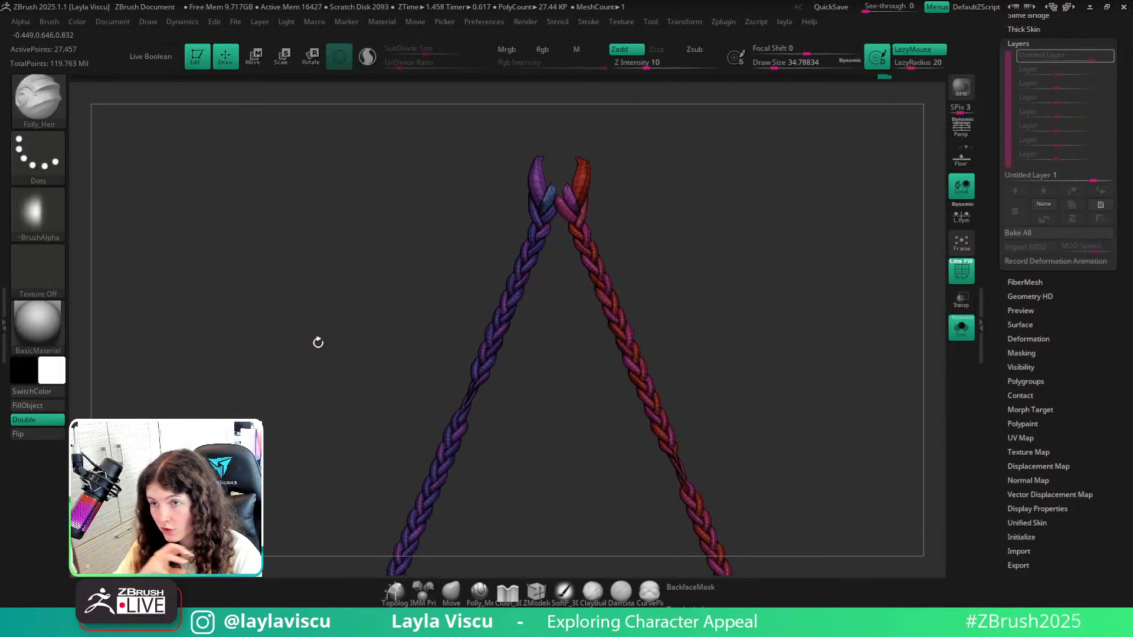
{"action": "mouse_move", "coordinate": [561, 291]}
{"action": "right_mouse_down", "text": "ctrl"}
{"action": "mouse_move", "coordinate": [589, 313]}
{"action": "mouse_move", "coordinate": [581, 228]}
{"action": "right_mouse_up", "text": "ctrl"}
Examine the low-resolution braids' topology and polygroups, first on the whole character and again in isolation.
{"action": "left_click", "coordinate": [960, 329]}
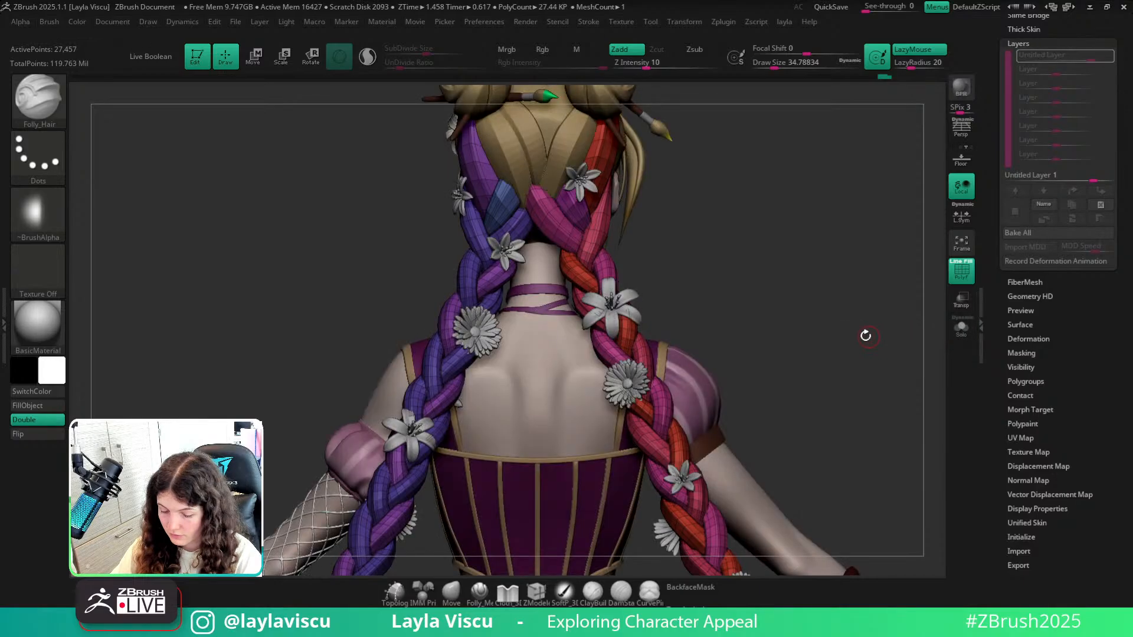
{"action": "right_click_drag", "start_coordinate": [824, 328], "coordinate": [649, 288], "text": "ctrl"}
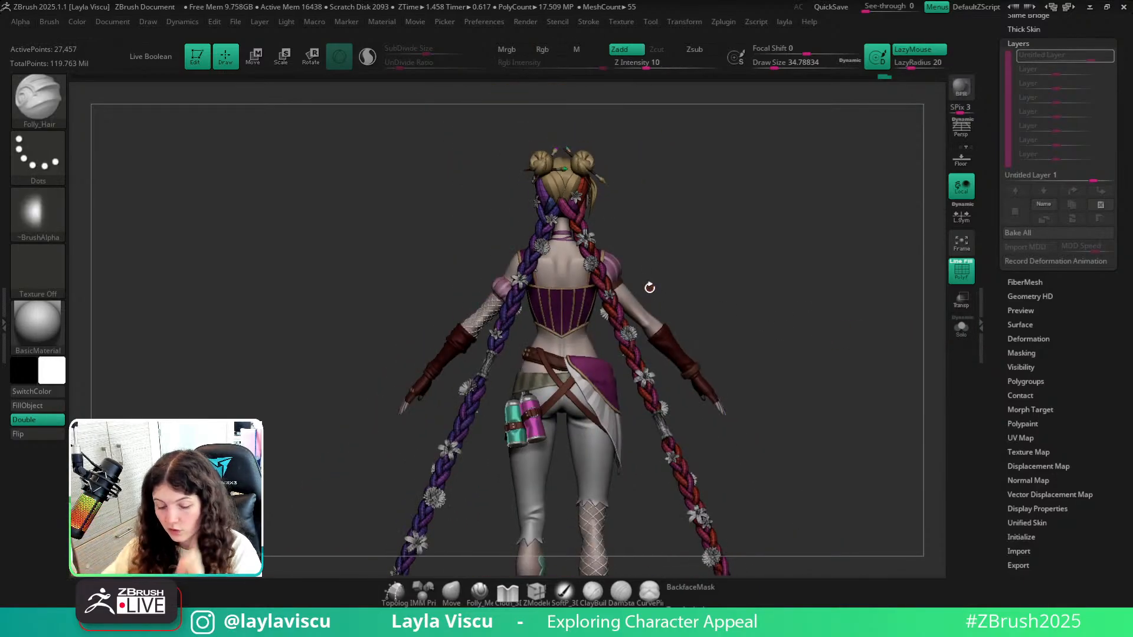
{"action": "left_click", "coordinate": [962, 329]}
{"action": "right_click_drag", "start_coordinate": [673, 315], "coordinate": [654, 452], "text": "ctrl"}
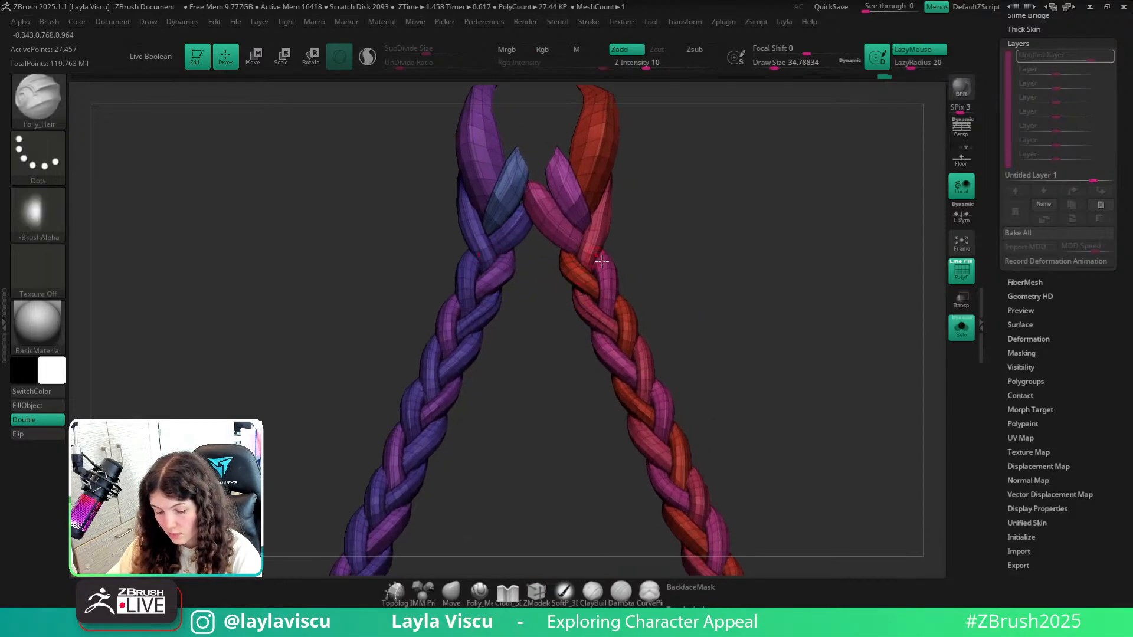
{"action": "right_click_drag", "start_coordinate": [593, 284], "coordinate": [598, 296], "text": "ctrl"}
{"action": "mouse_move", "coordinate": [725, 275]}
{"action": "right_mouse_down"}
{"action": "mouse_move", "coordinate": [683, 309]}
{"action": "mouse_move", "coordinate": [723, 308]}
{"action": "mouse_move", "coordinate": [726, 357]}
{"action": "mouse_move", "coordinate": [591, 194]}
{"action": "mouse_move", "coordinate": [775, 226]}
{"action": "mouse_move", "coordinate": [708, 253]}
{"action": "right_mouse_up"}
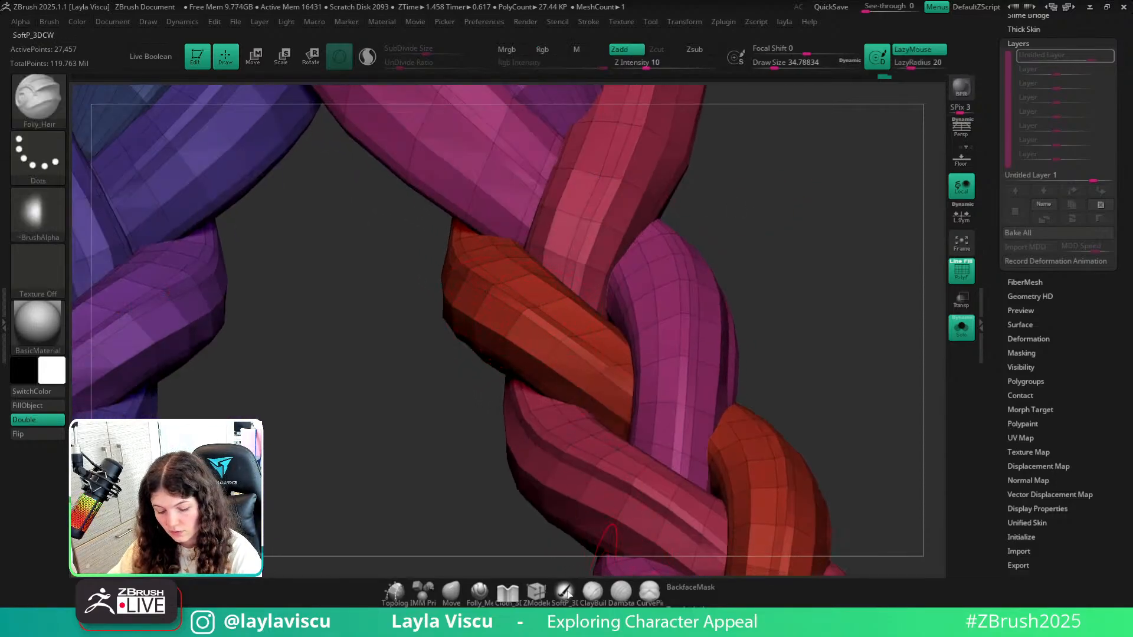
{"action": "right_click_drag", "start_coordinate": [532, 314], "coordinate": [325, 270], "text": "ctrl"}
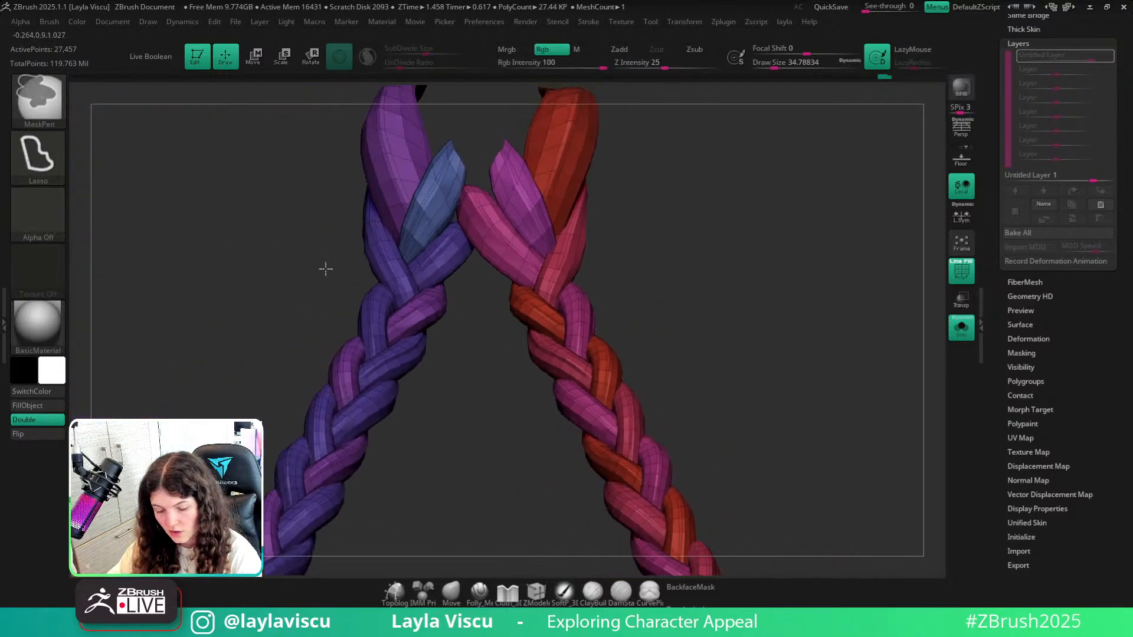
{"action": "right_click_drag", "start_coordinate": [729, 382], "coordinate": [700, 417], "text": "ctrl"}
{"action": "mouse_move", "coordinate": [632, 362]}
{"action": "right_mouse_down", "text": "ctrl"}
{"action": "mouse_move", "coordinate": [430, 260]}
{"action": "mouse_move", "coordinate": [779, 339]}
{"action": "mouse_move", "coordinate": [647, 324]}
{"action": "mouse_move", "coordinate": [799, 283]}
{"action": "right_mouse_up", "text": "ctrl"}
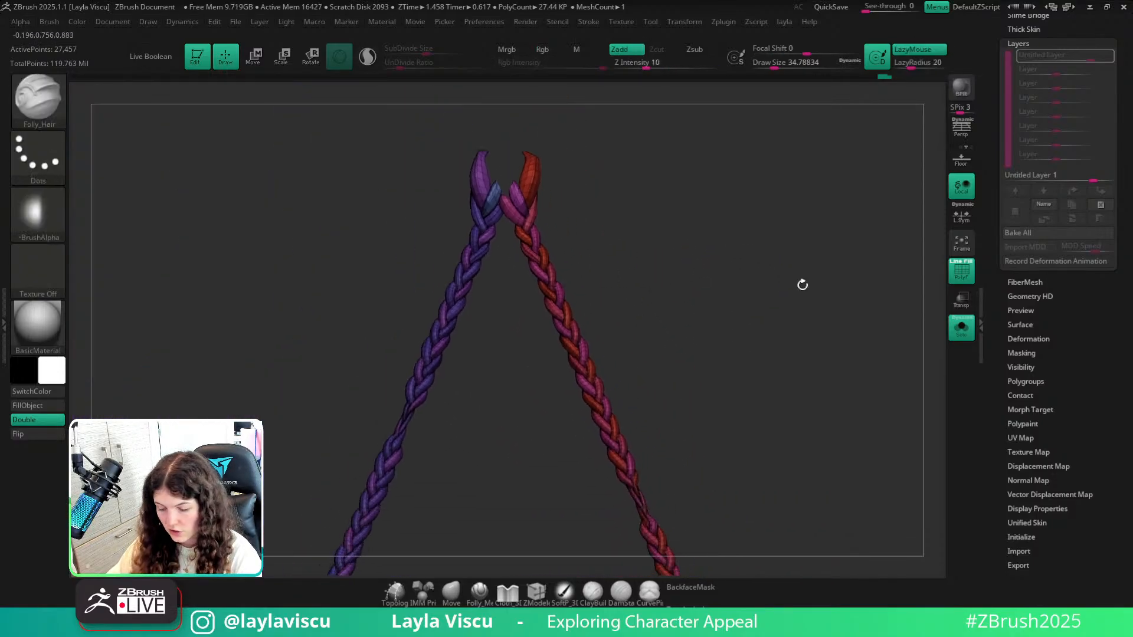
Examine the low-resolution braids' polyframe from the tips up to the roots, both on the whole character and in isolation.
{"action": "left_click", "coordinate": [961, 334]}
{"action": "right_click_drag", "start_coordinate": [721, 299], "coordinate": [685, 306], "text": "ctrl"}
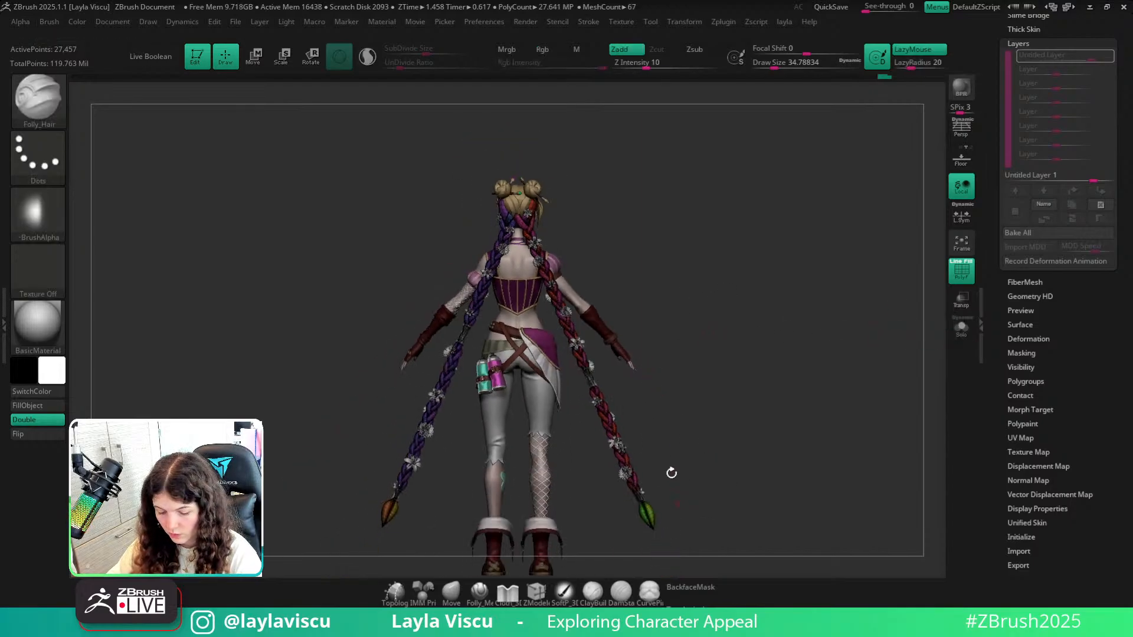
{"action": "right_click_drag", "start_coordinate": [671, 473], "coordinate": [600, 305], "text": "alt"}
{"action": "right_click_drag", "start_coordinate": [576, 352], "coordinate": [607, 443], "text": "ctrl"}
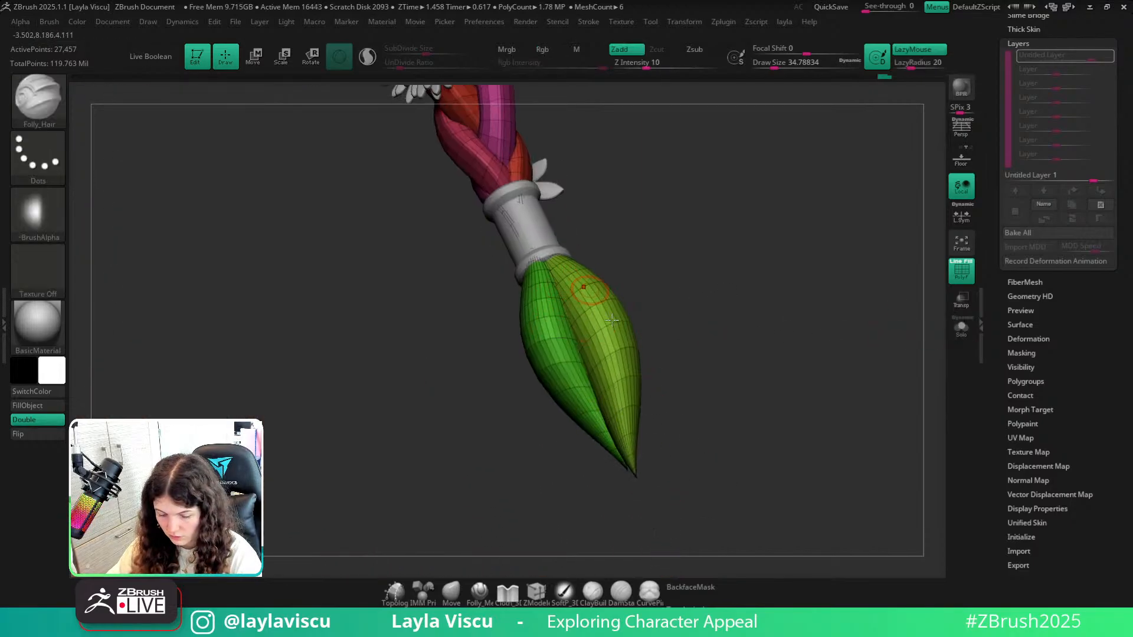
{"action": "right_click_drag", "start_coordinate": [649, 151], "coordinate": [794, 494], "text": "alt"}
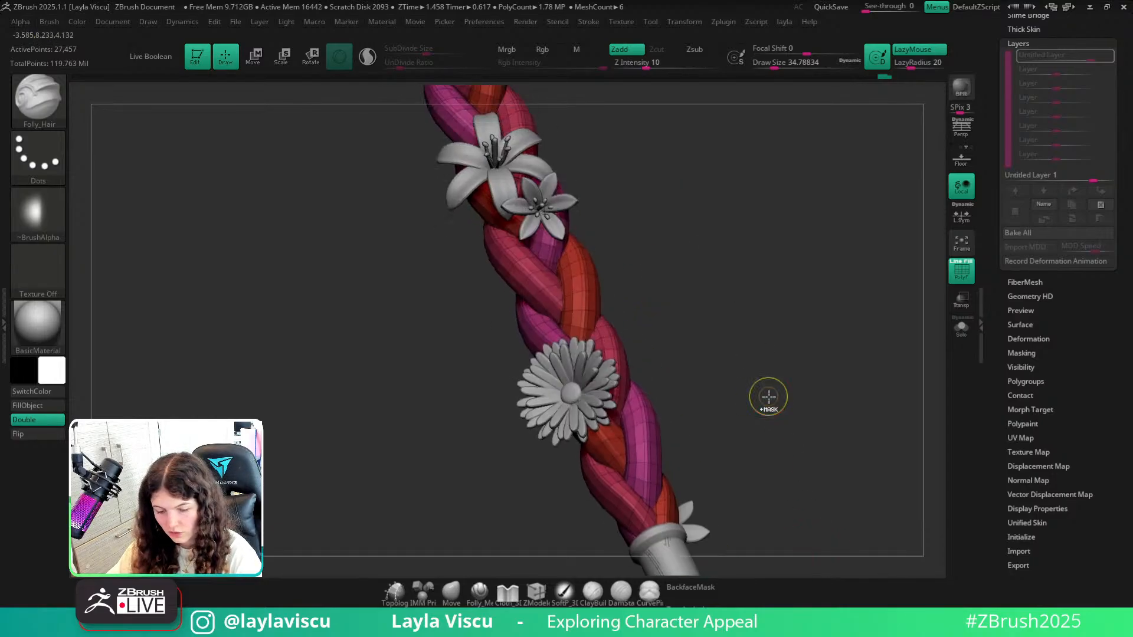
{"action": "right_click_drag", "start_coordinate": [768, 396], "coordinate": [665, 337], "text": "ctrl"}
{"action": "right_click_drag", "start_coordinate": [748, 194], "coordinate": [821, 424], "text": "alt"}
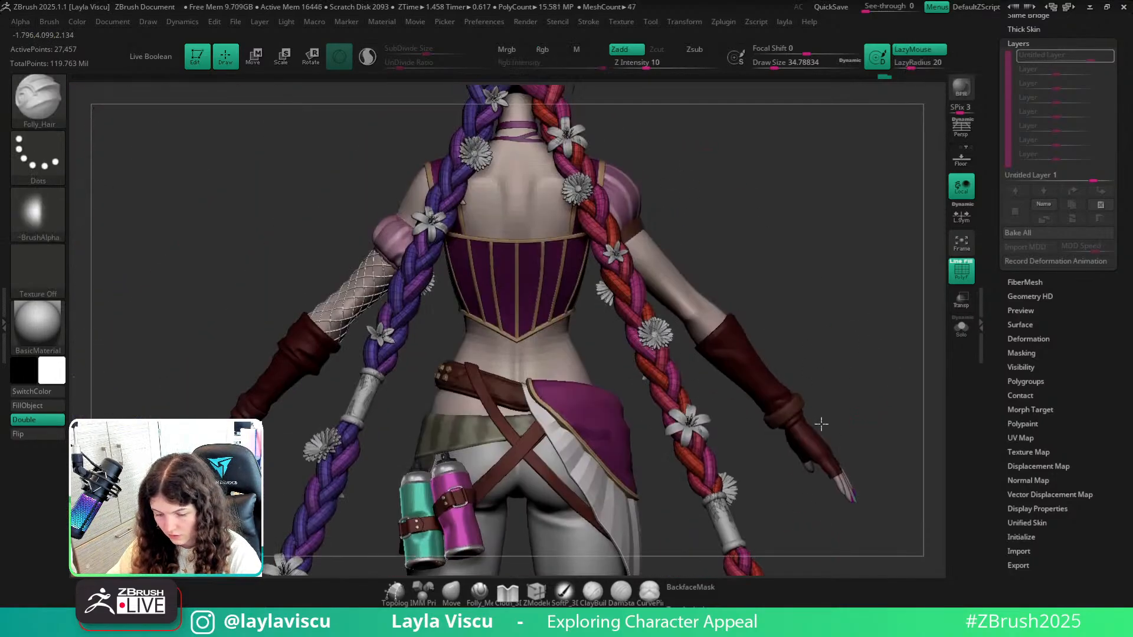
{"action": "right_click_drag", "start_coordinate": [655, 216], "coordinate": [658, 384], "text": "alt"}
{"action": "mouse_move", "coordinate": [697, 233]}
{"action": "right_mouse_down", "text": "ctrl"}
{"action": "mouse_move", "coordinate": [758, 304]}
{"action": "mouse_move", "coordinate": [677, 315]}
{"action": "mouse_move", "coordinate": [753, 311]}
{"action": "mouse_move", "coordinate": [780, 357]}
{"action": "mouse_move", "coordinate": [632, 354]}
{"action": "mouse_move", "coordinate": [762, 363]}
{"action": "mouse_move", "coordinate": [749, 395]}
{"action": "mouse_move", "coordinate": [699, 370]}
{"action": "right_mouse_up", "text": "ctrl"}
{"action": "left_click", "coordinate": [962, 329]}
{"action": "right_click_drag", "start_coordinate": [638, 336], "coordinate": [652, 362], "text": "ctrl"}
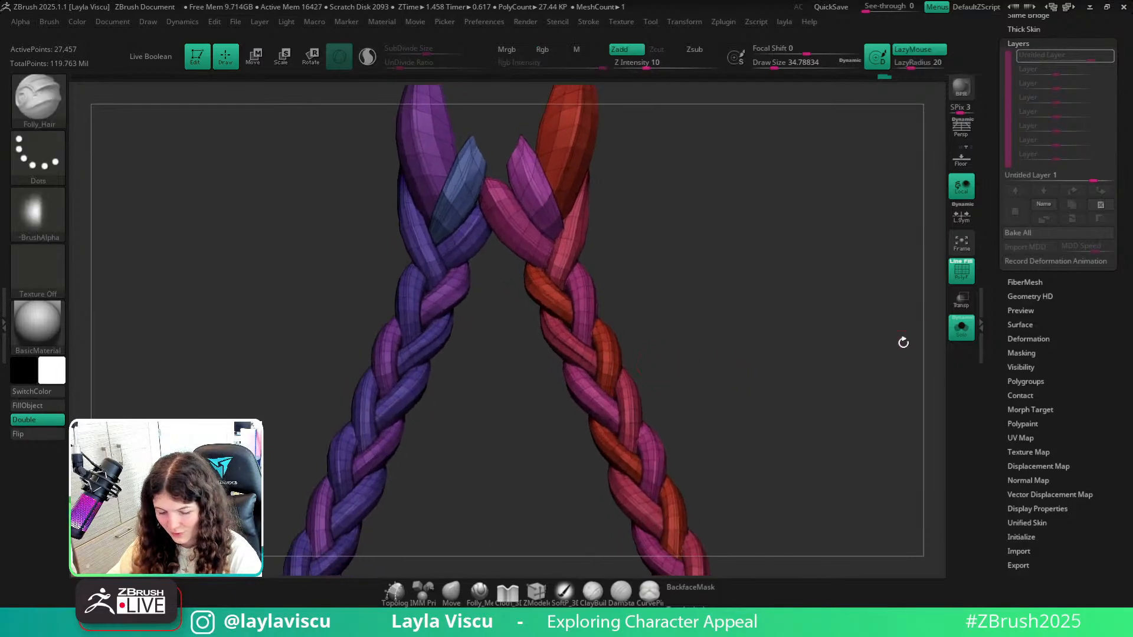
Show the whole character again and view the coarse braids without the polyframe.
{"action": "left_click", "coordinate": [969, 337]}
{"action": "key", "text": "shift+f"}
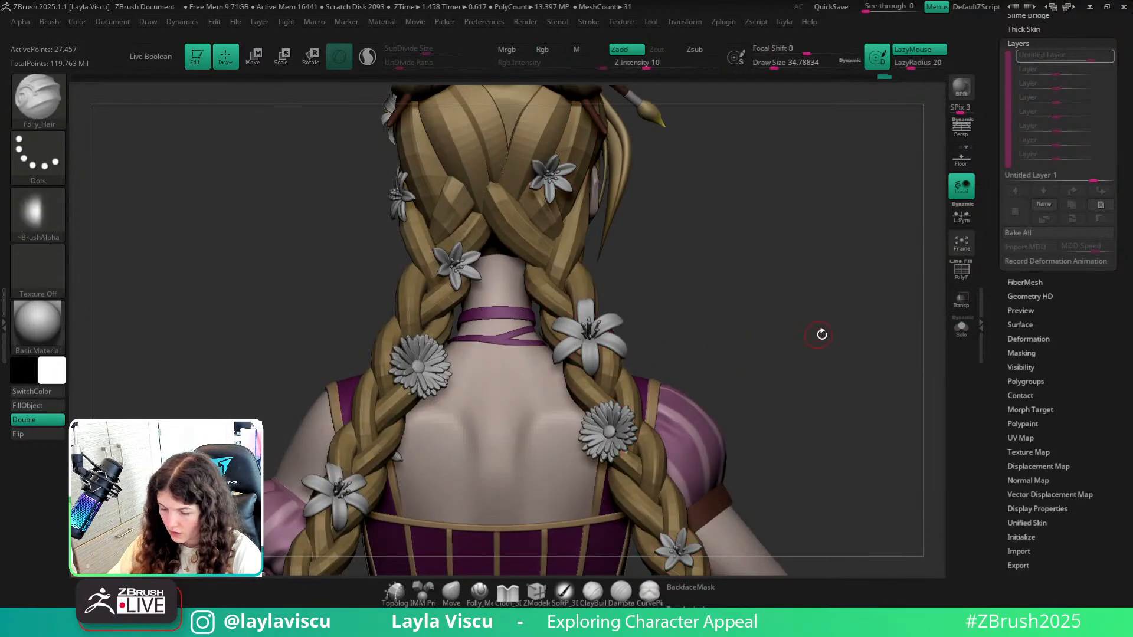
{"action": "key", "text": "shift+f"}
{"action": "key", "text": "shift+f"}
Load the Hair-Brush insert-mesh brush to view its hair pieces and switch back to the Move brush.
{"action": "key", "text": "b"}
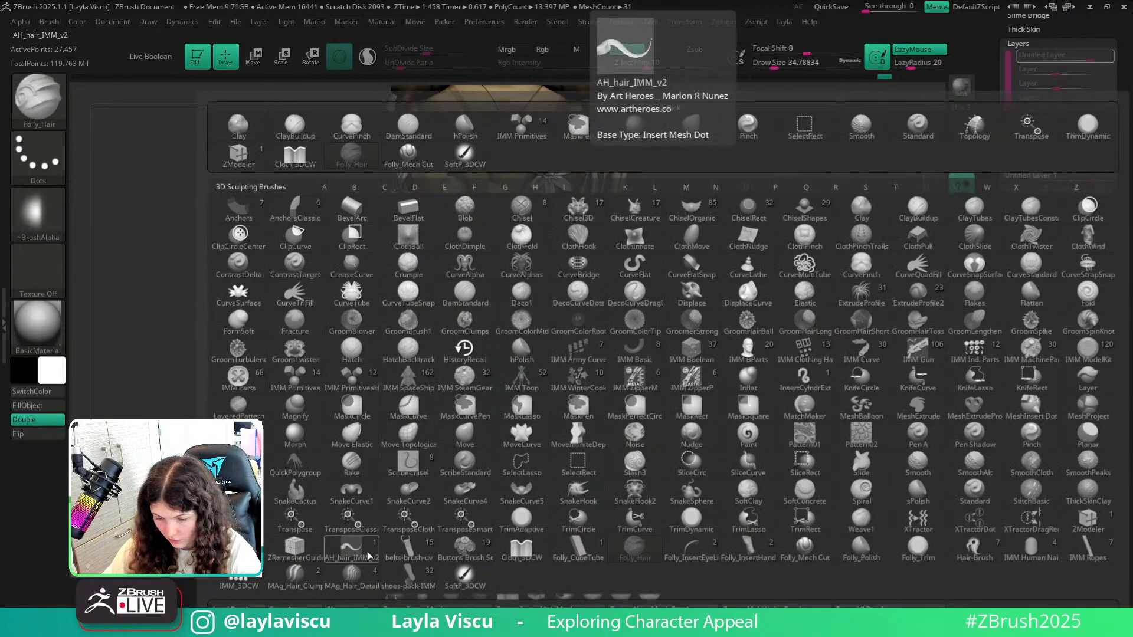
{"action": "left_click", "coordinate": [974, 549]}
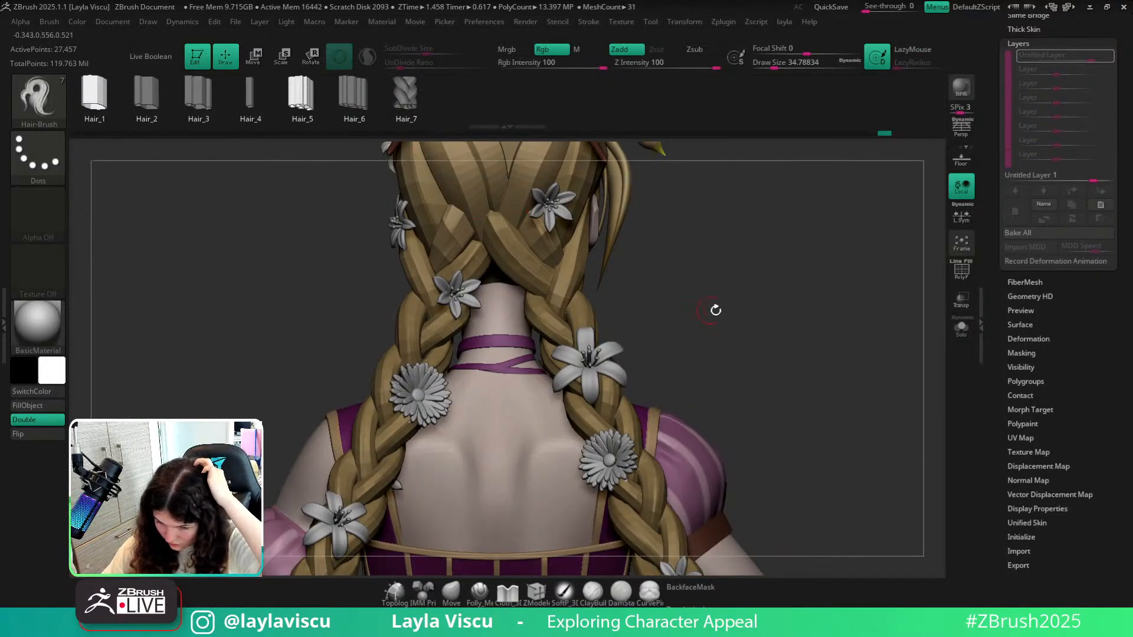
{"action": "left_click", "coordinate": [452, 592]}
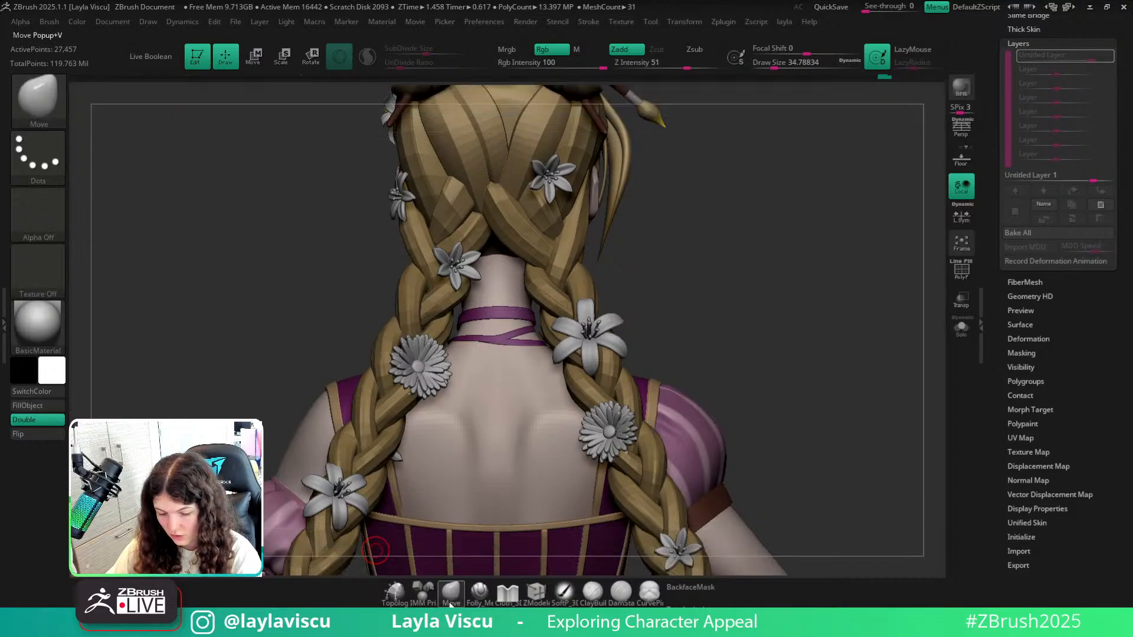
View the upper body from farther away and isolate the braids with their polyframe displayed.
{"action": "key", "text": "f"}
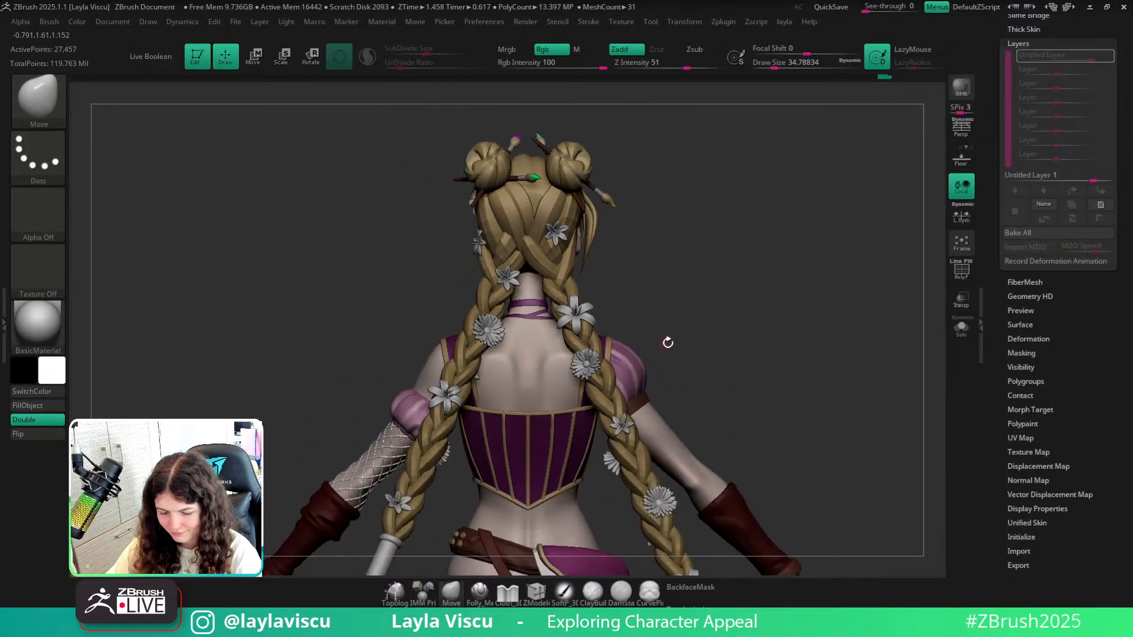
{"action": "key", "text": "shift+f"}
{"action": "key", "text": "shift+f"}
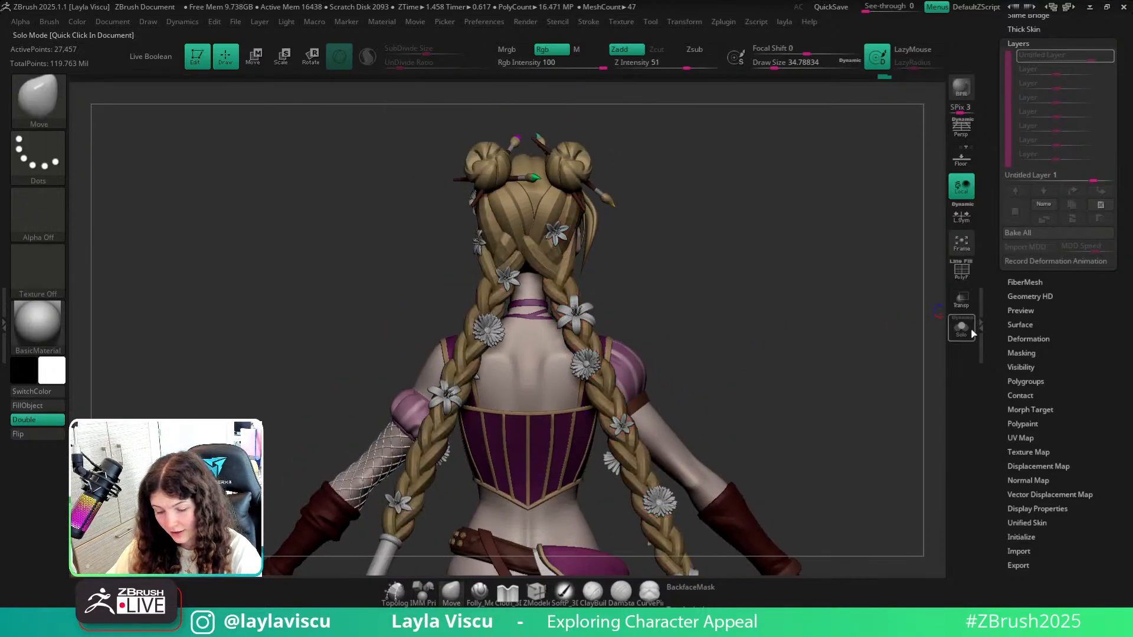
{"action": "left_click", "coordinate": [961, 328]}
{"action": "key", "text": "shift+f"}
Open the ZRemesher settings in the braids' geometry options and view the isolated mesh up close.
{"action": "left_click_drag", "start_coordinate": [1050, 29], "coordinate": [1055, 80]}
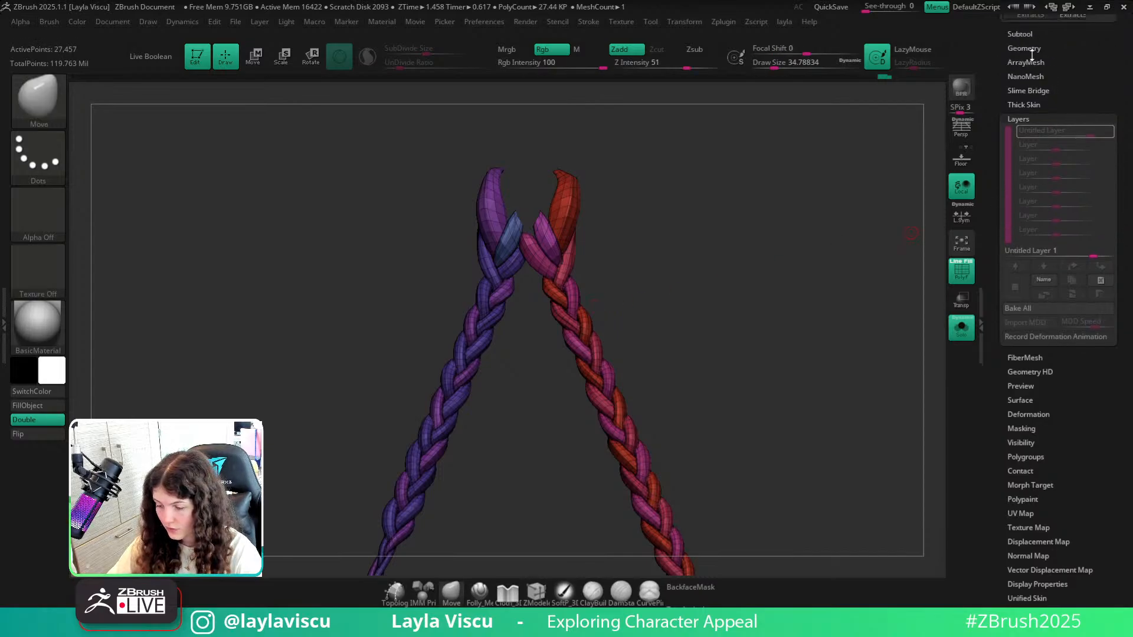
{"action": "left_click", "coordinate": [1028, 47]}
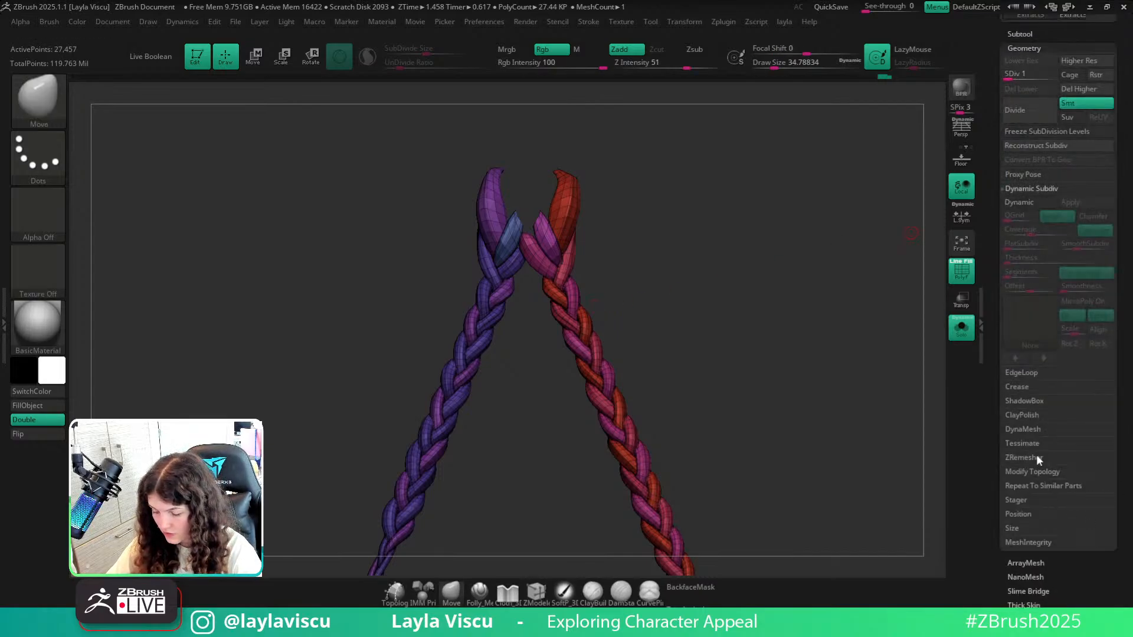
{"action": "left_click", "coordinate": [1026, 457]}
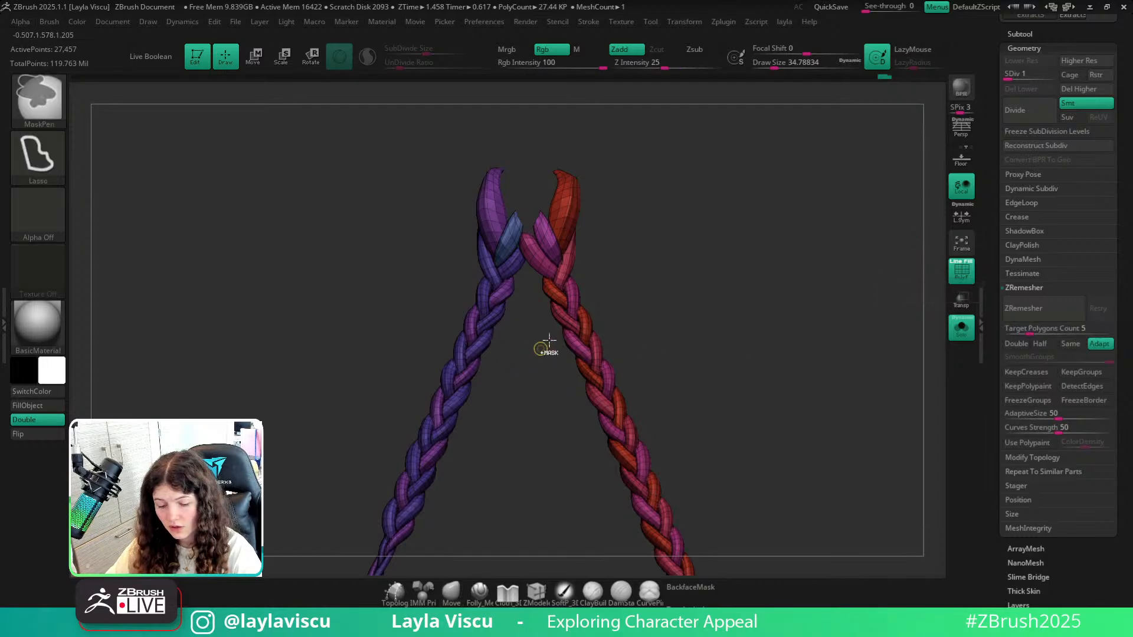
{"action": "right_click_drag", "start_coordinate": [549, 341], "coordinate": [558, 290], "text": "ctrl"}
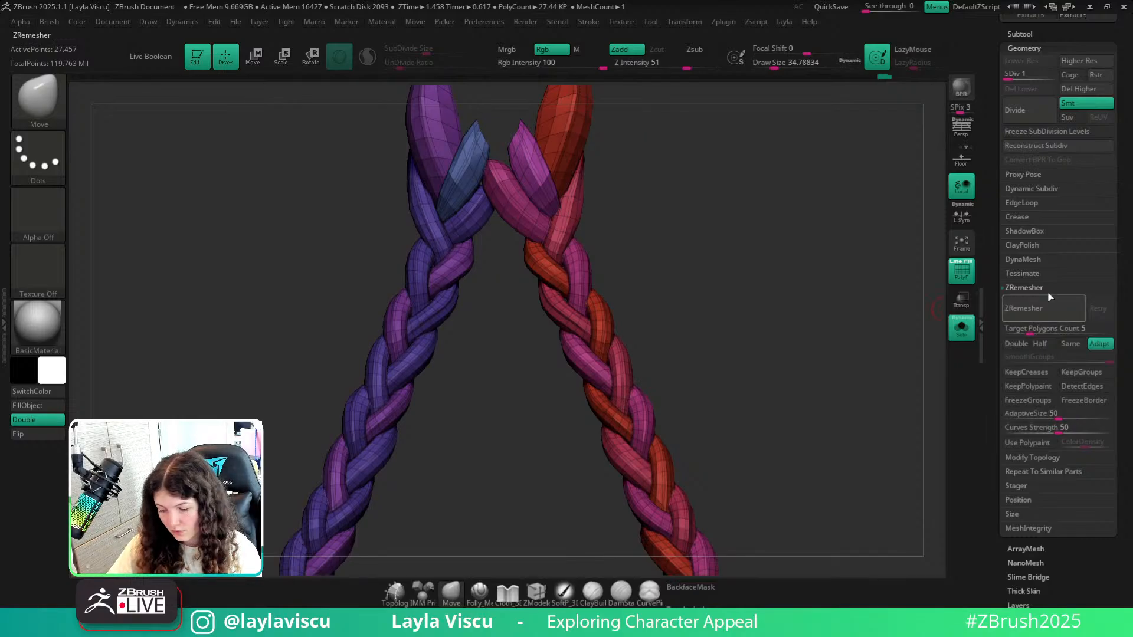
Compare the braids' coarse topology on the full character with the isolated view from near and far.
{"action": "left_click", "coordinate": [969, 329]}
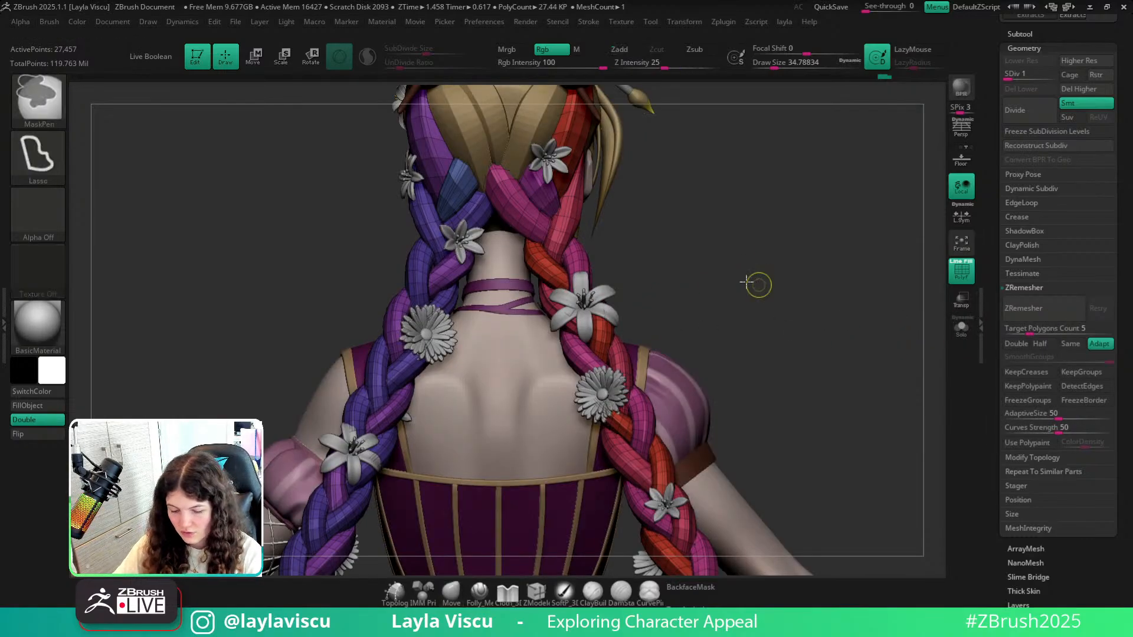
{"action": "right_click_drag", "start_coordinate": [757, 283], "coordinate": [676, 289], "text": "ctrl"}
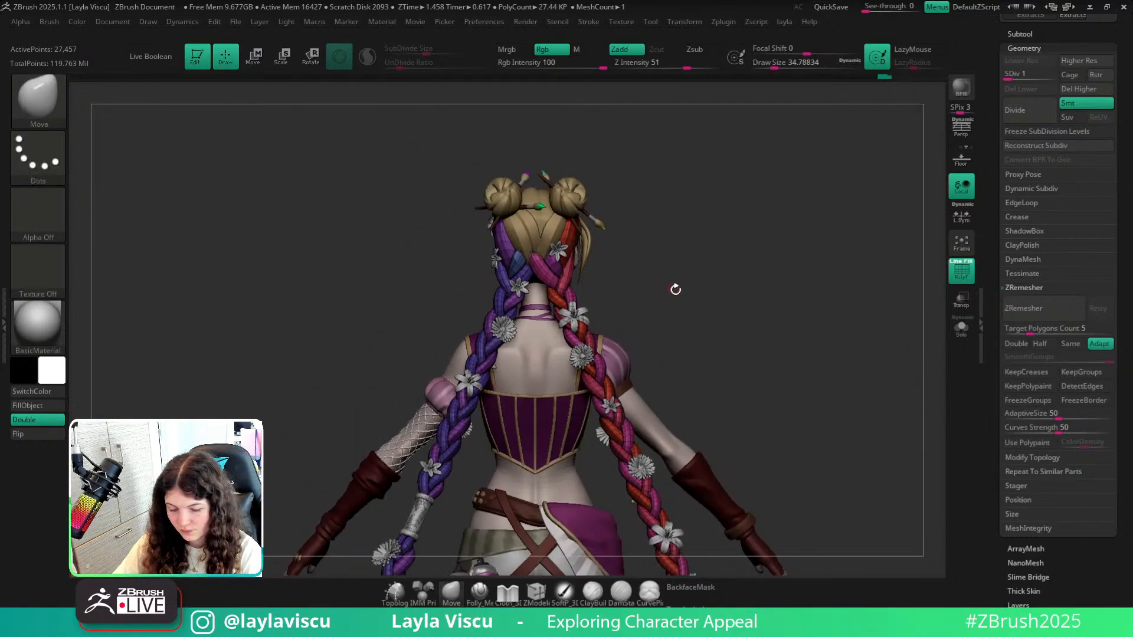
{"action": "left_click", "coordinate": [962, 329]}
{"action": "left_click", "coordinate": [961, 333]}
{"action": "right_click_drag", "start_coordinate": [856, 345], "coordinate": [932, 359], "text": "ctrl"}
{"action": "left_click", "coordinate": [963, 333]}
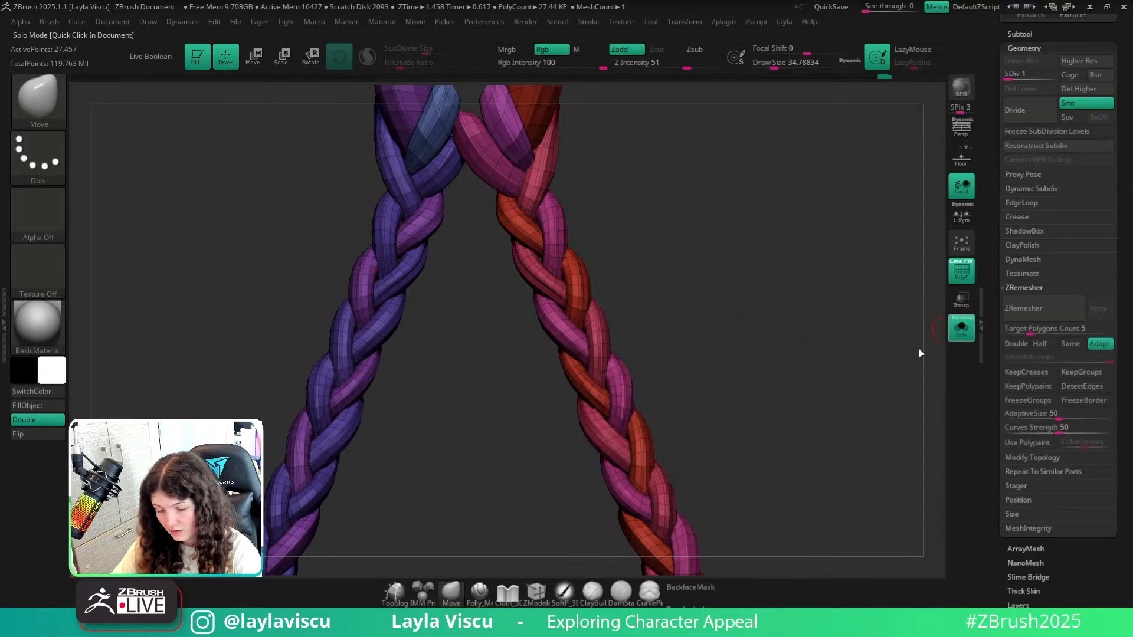
{"action": "left_click", "coordinate": [961, 328]}
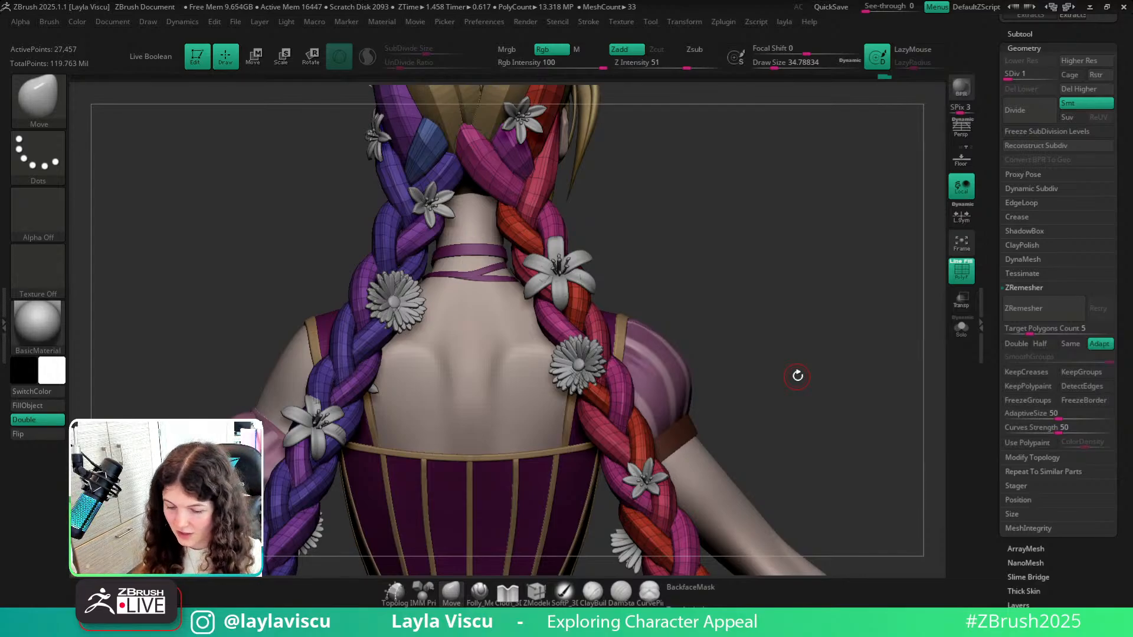
Hide the polyframe and raise the braids to subdivision level 5.
{"action": "key", "text": "shift+f"}
{"action": "key", "text": "d"}
{"action": "key", "text": "d"}
{"action": "key", "text": "d"}
{"action": "key", "text": "d"}
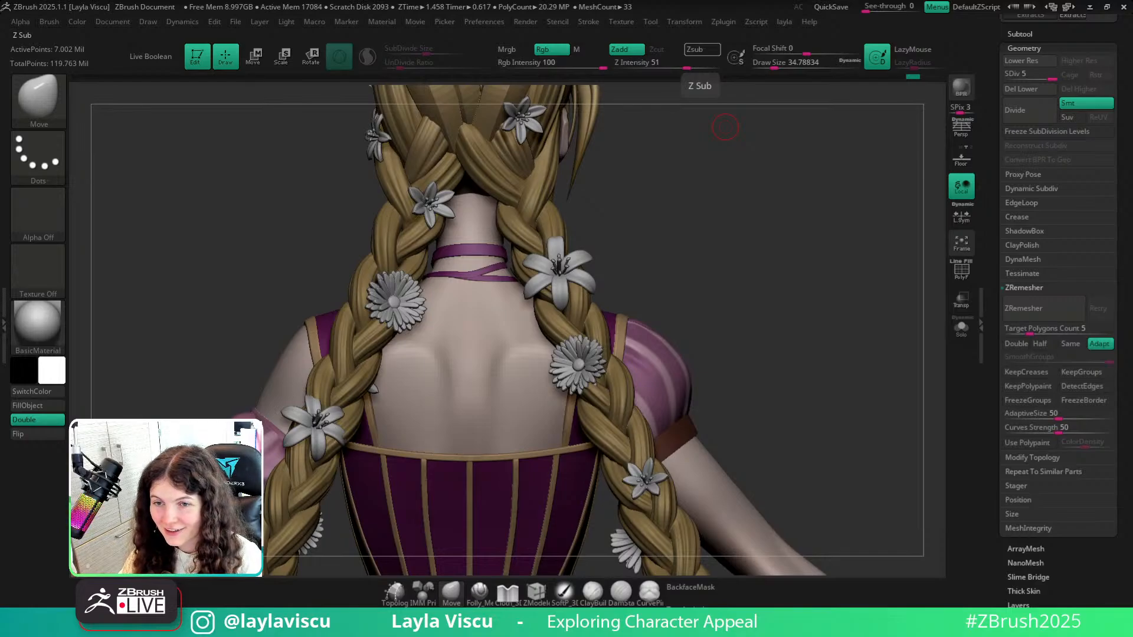
Select the Folly_Hair brush and isolate the braids around their undetailed lower part.
{"action": "right_click_drag", "start_coordinate": [750, 267], "coordinate": [690, 331], "text": "ctrl"}
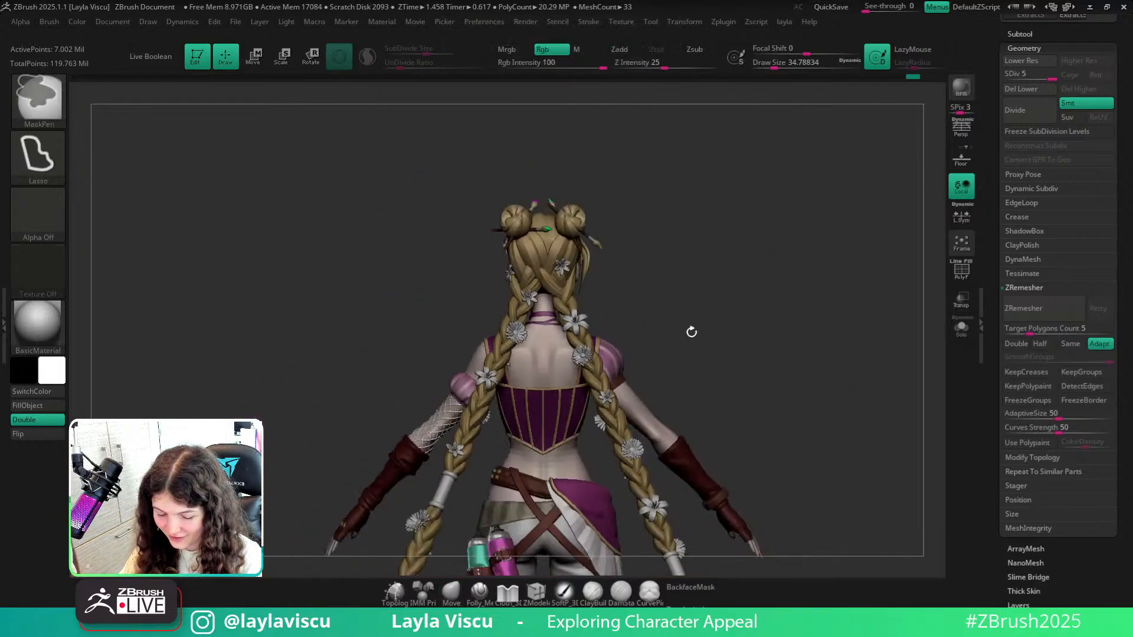
{"action": "mouse_move", "coordinate": [708, 266]}
{"action": "right_mouse_down", "text": "alt"}
{"action": "mouse_move", "coordinate": [699, 94]}
{"action": "mouse_move", "coordinate": [667, 259]}
{"action": "mouse_move", "coordinate": [637, 313]}
{"action": "right_mouse_up", "text": "alt"}
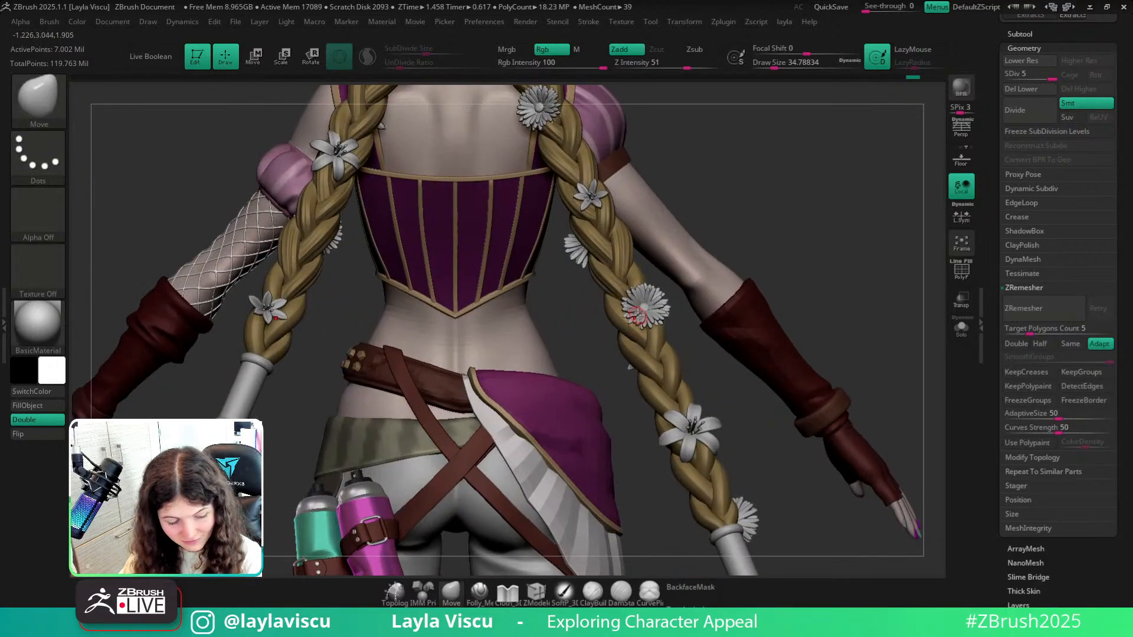
{"action": "key", "text": "b"}
{"action": "key", "text": "f"}
{"action": "key", "text": "h"}
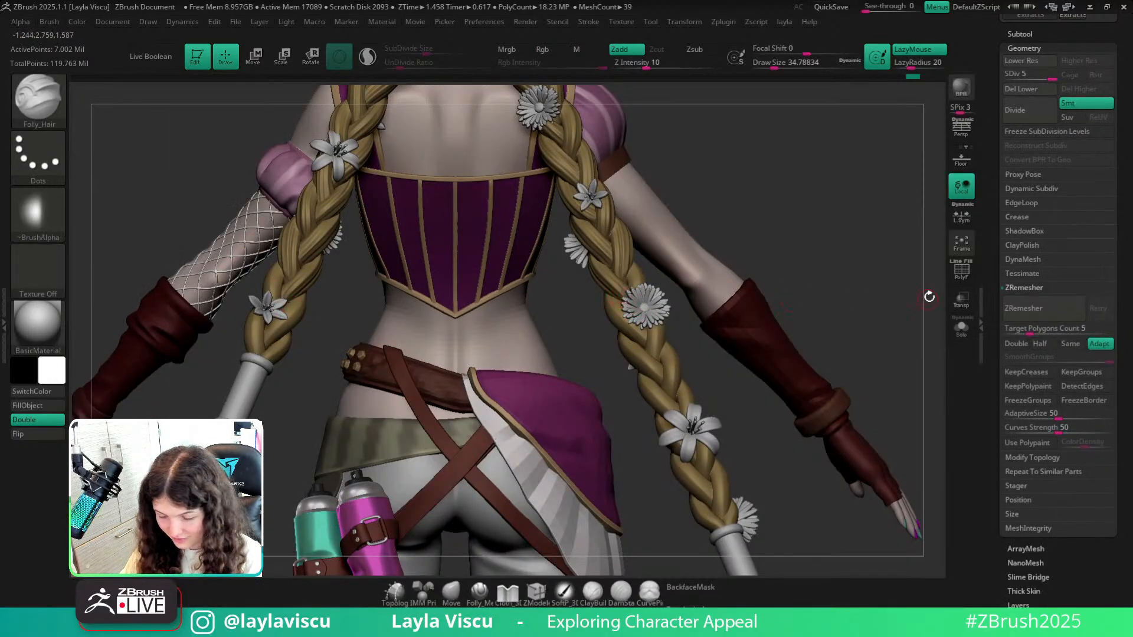
{"action": "left_click", "coordinate": [968, 329]}
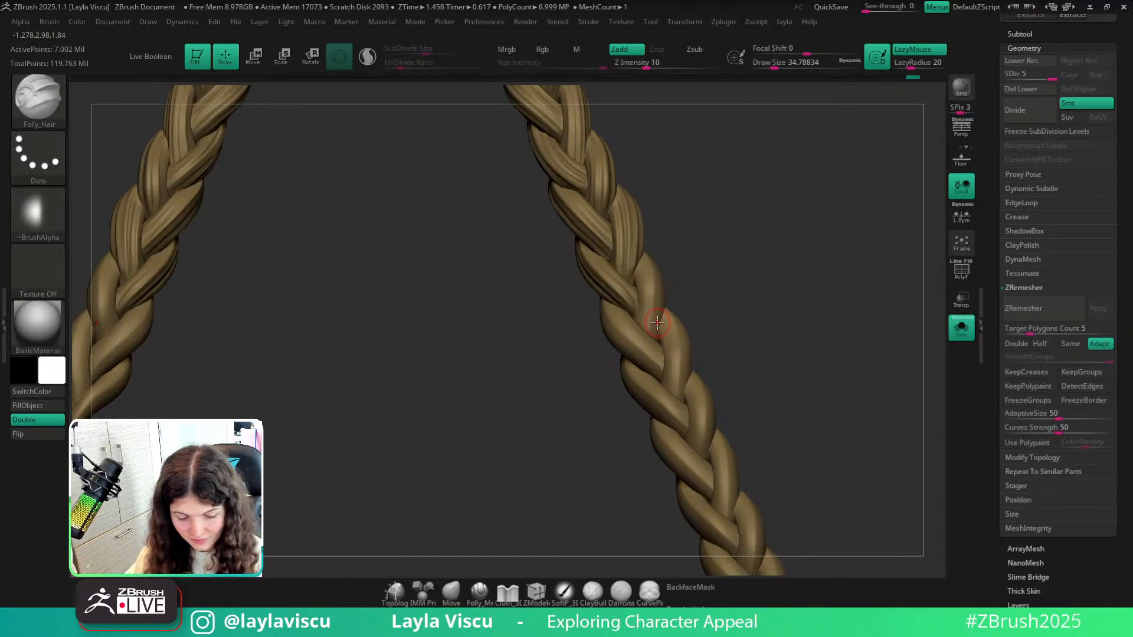
Set the draw size to about 31 and sculpt a strand line along the first smooth segment below the detailed ones.
{"action": "right_click_drag", "start_coordinate": [657, 322], "coordinate": [747, 315]}
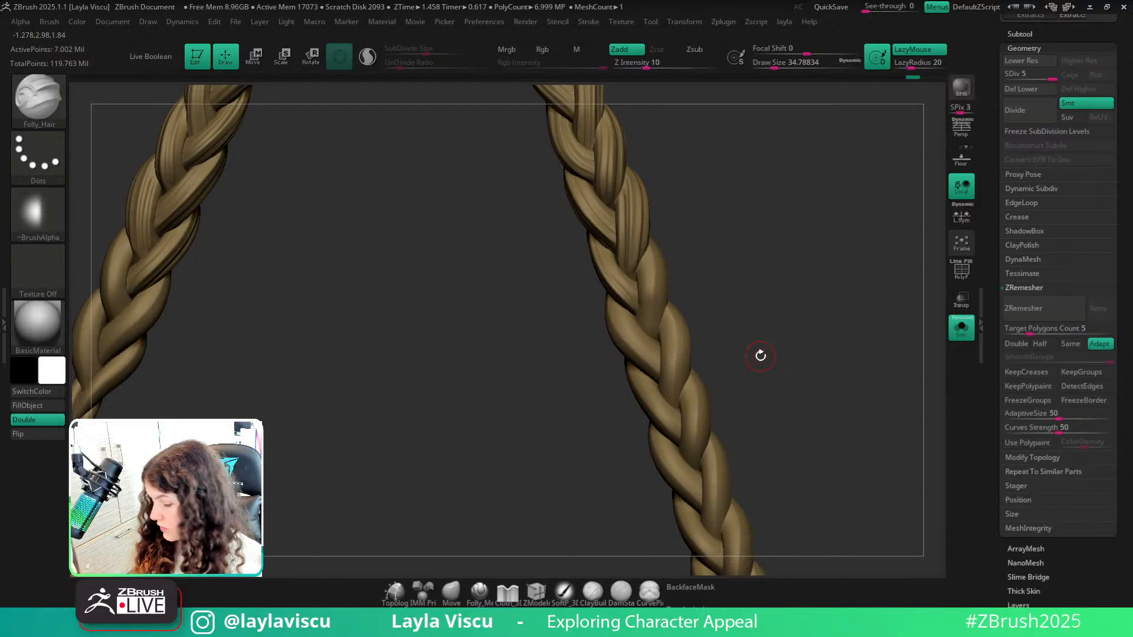
{"action": "left_click", "coordinate": [659, 305], "text": "ctrl+shift"}
{"action": "left_click", "coordinate": [659, 306], "text": "ctrl+shift"}
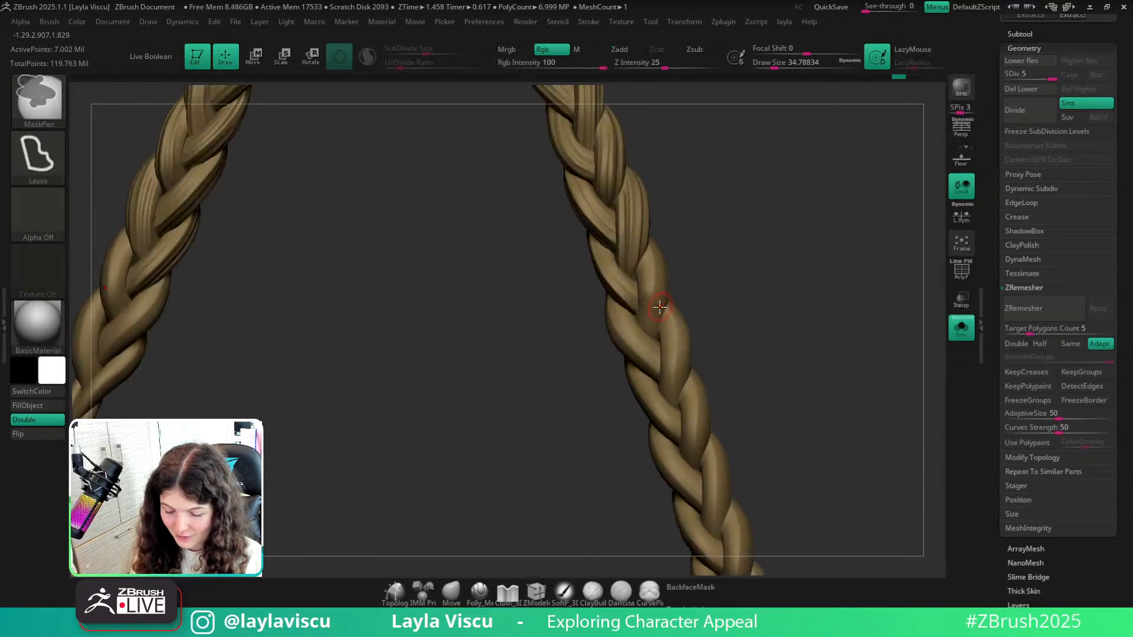
{"action": "right_click_drag", "start_coordinate": [627, 288], "coordinate": [657, 300], "text": "ctrl"}
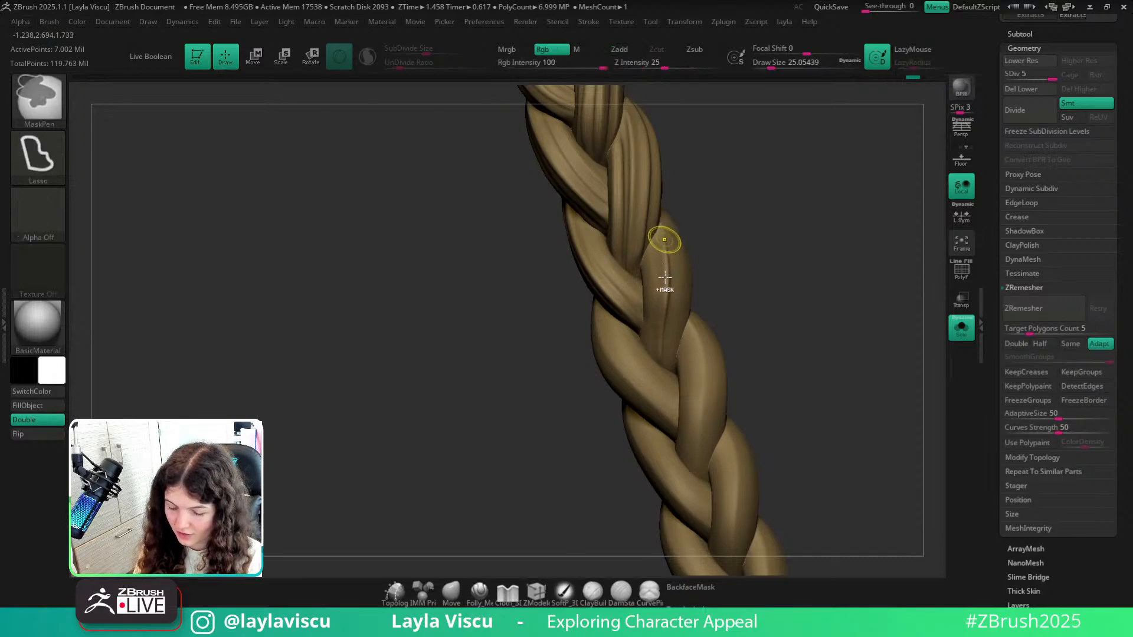
{"action": "key", "text": "]"}
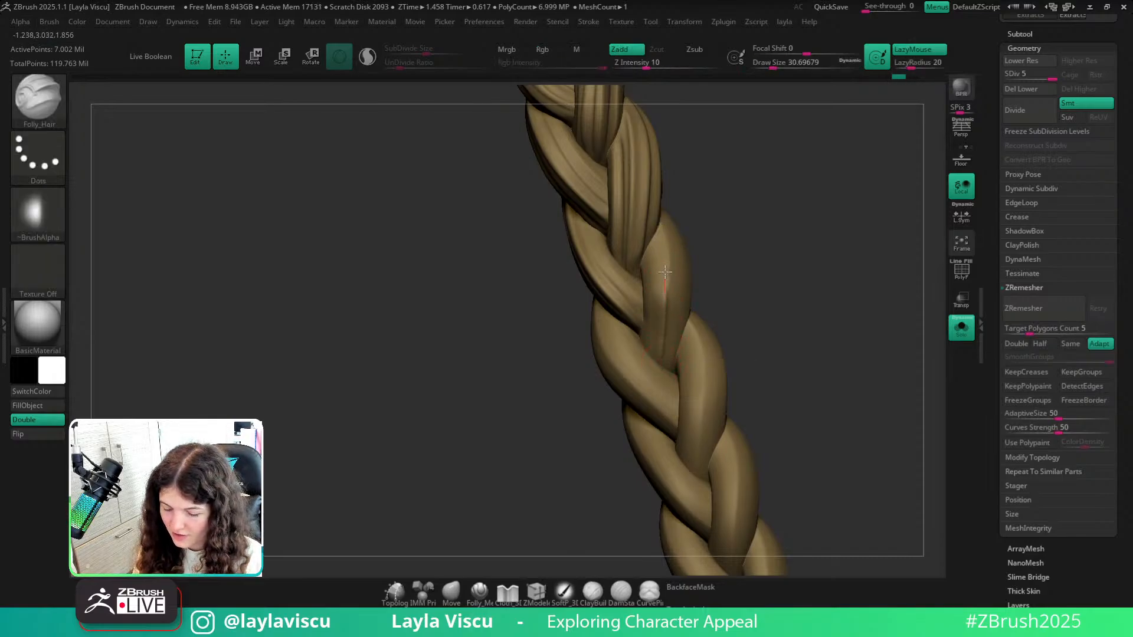
{"action": "mouse_move", "coordinate": [720, 229]}
{"action": "right_mouse_down"}
{"action": "mouse_move", "coordinate": [756, 216]}
{"action": "mouse_move", "coordinate": [759, 189]}
{"action": "mouse_move", "coordinate": [746, 225]}
{"action": "mouse_move", "coordinate": [668, 223]}
{"action": "right_mouse_up"}
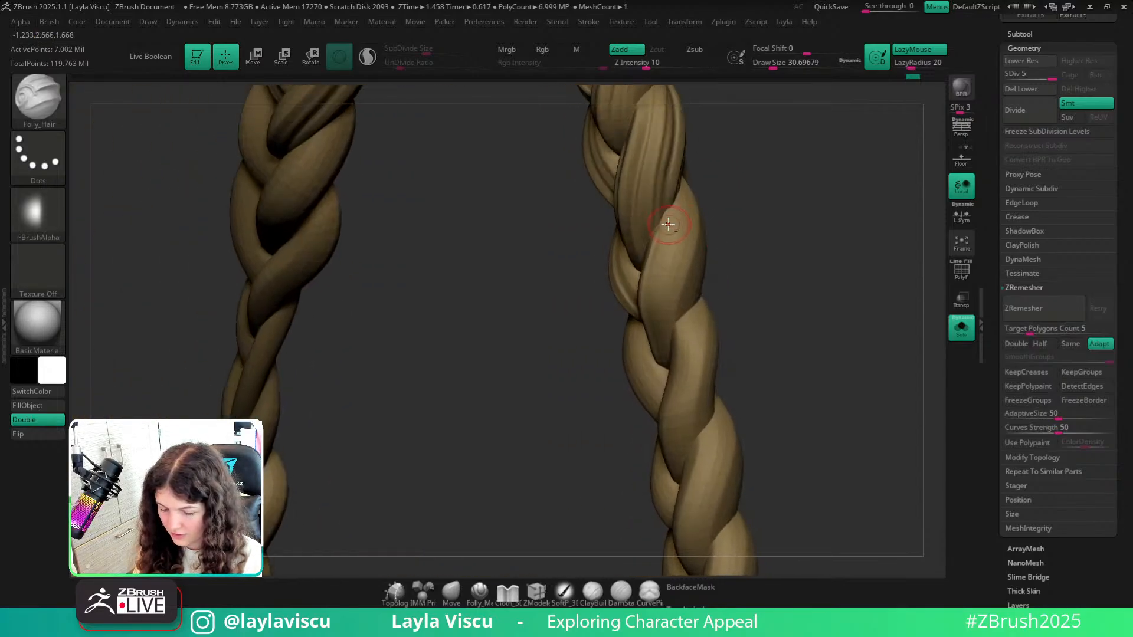
{"action": "mouse_move", "coordinate": [669, 229]}
{"action": "left_mouse_down"}
{"action": "mouse_move", "coordinate": [652, 319]}
{"action": "mouse_move", "coordinate": [661, 357]}
{"action": "left_mouse_up"}
Sculpt more lengthwise strand lines on the same braid segment from its outer side.
{"action": "right_click_drag", "start_coordinate": [746, 236], "coordinate": [687, 300]}
{"action": "left_click_drag", "start_coordinate": [798, 170], "coordinate": [820, 187]}
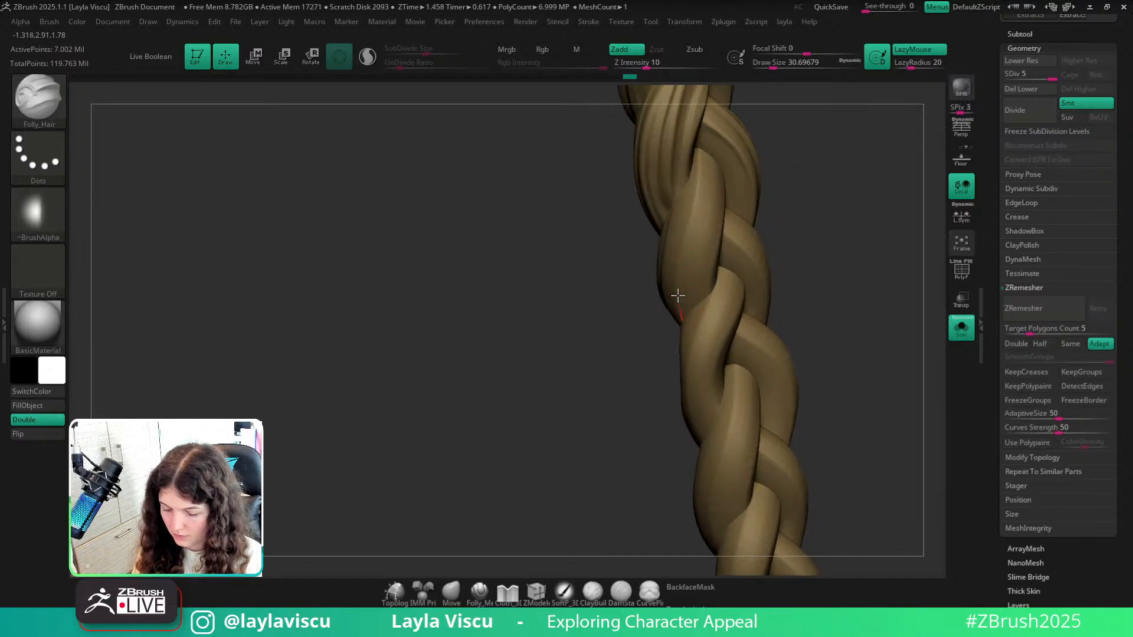
{"action": "mouse_move", "coordinate": [696, 202]}
{"action": "left_mouse_down"}
{"action": "mouse_move", "coordinate": [704, 150]}
{"action": "mouse_move", "coordinate": [681, 274]}
{"action": "left_mouse_up"}
{"action": "left_click_drag", "start_coordinate": [686, 326], "coordinate": [686, 328]}
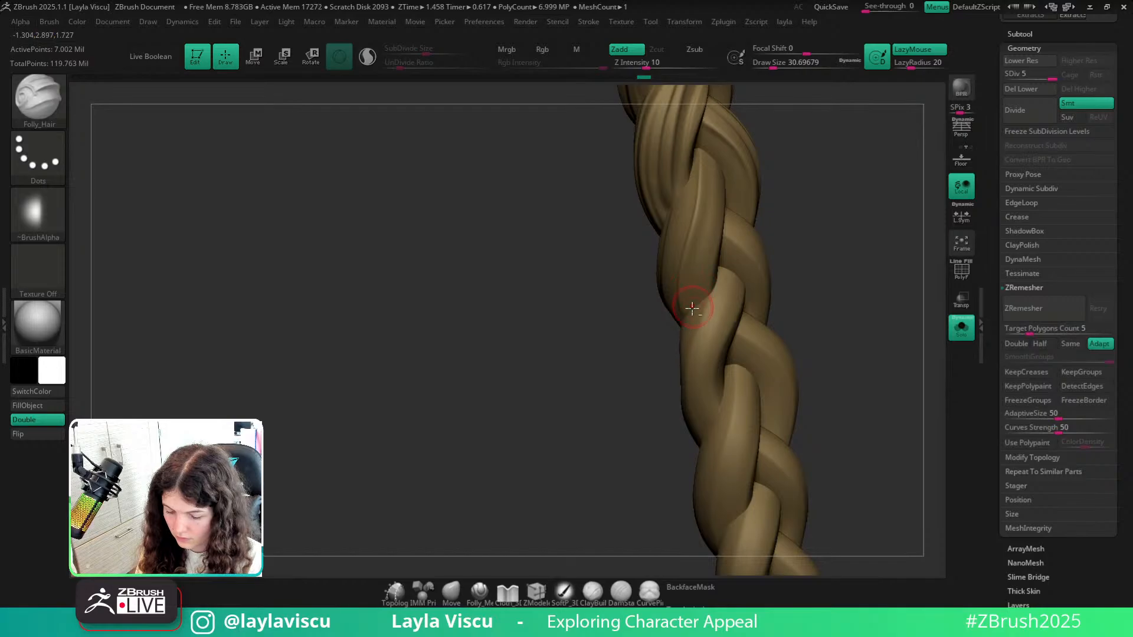
{"action": "left_click_drag", "start_coordinate": [694, 274], "coordinate": [709, 156]}
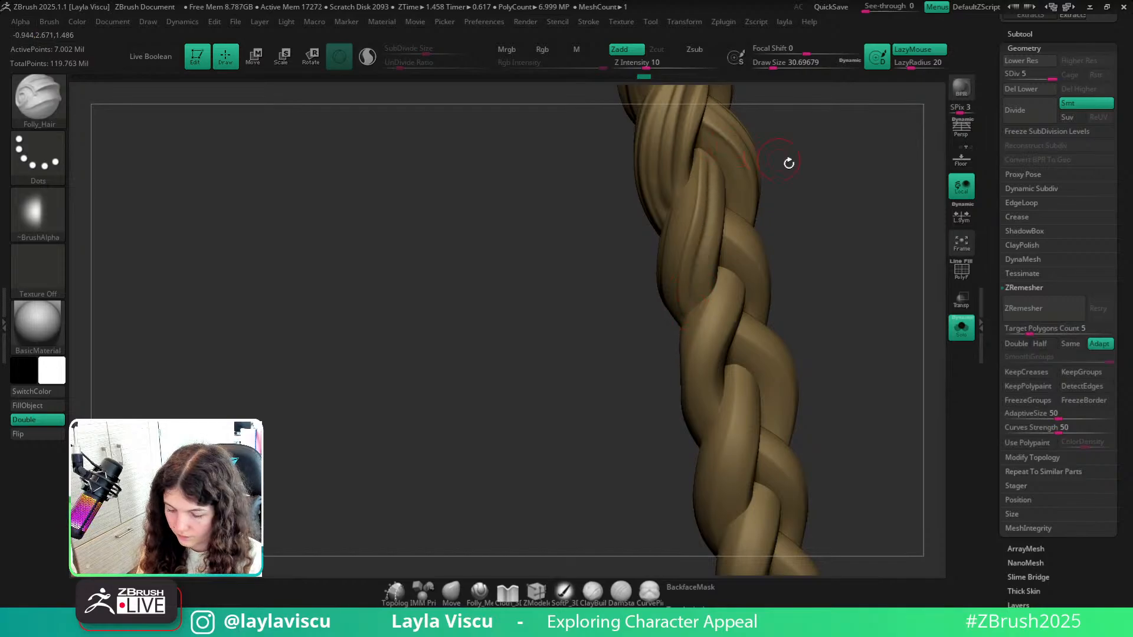
Add strand lines near the segment's inner edge, undoing the last stroke and redrawing it along the full edge.
{"action": "left_click_drag", "start_coordinate": [789, 163], "coordinate": [721, 185]}
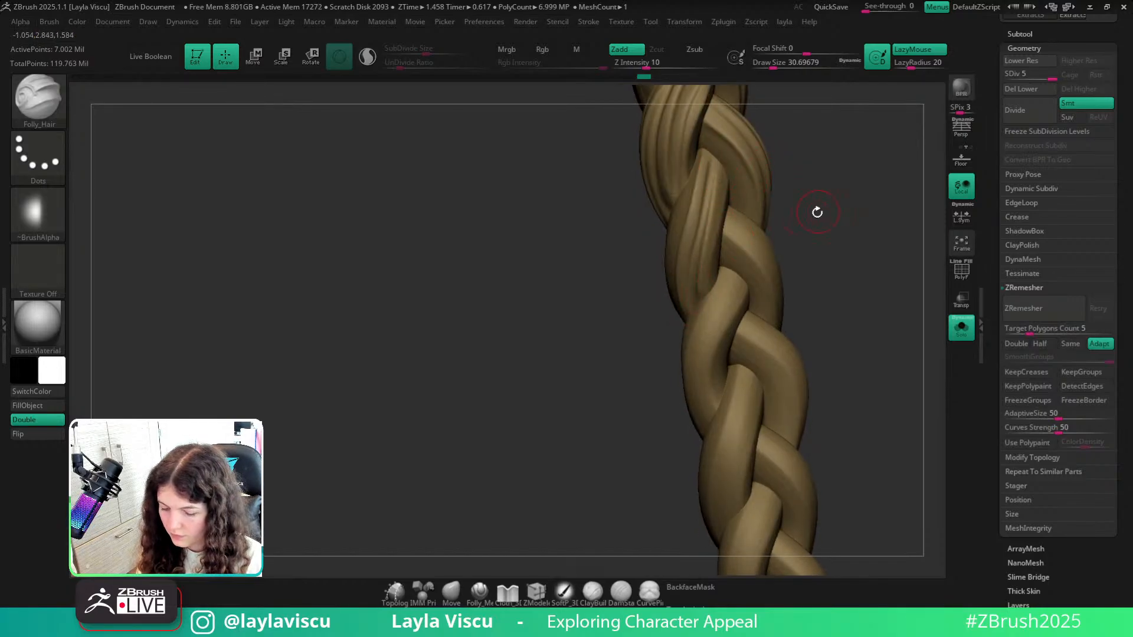
{"action": "left_click_drag", "start_coordinate": [817, 210], "coordinate": [708, 268]}
{"action": "mouse_move", "coordinate": [716, 203]}
{"action": "left_mouse_down"}
{"action": "mouse_move", "coordinate": [730, 163]}
{"action": "mouse_move", "coordinate": [835, 155]}
{"action": "left_mouse_up"}
{"action": "left_click_drag", "start_coordinate": [730, 178], "coordinate": [713, 293]}
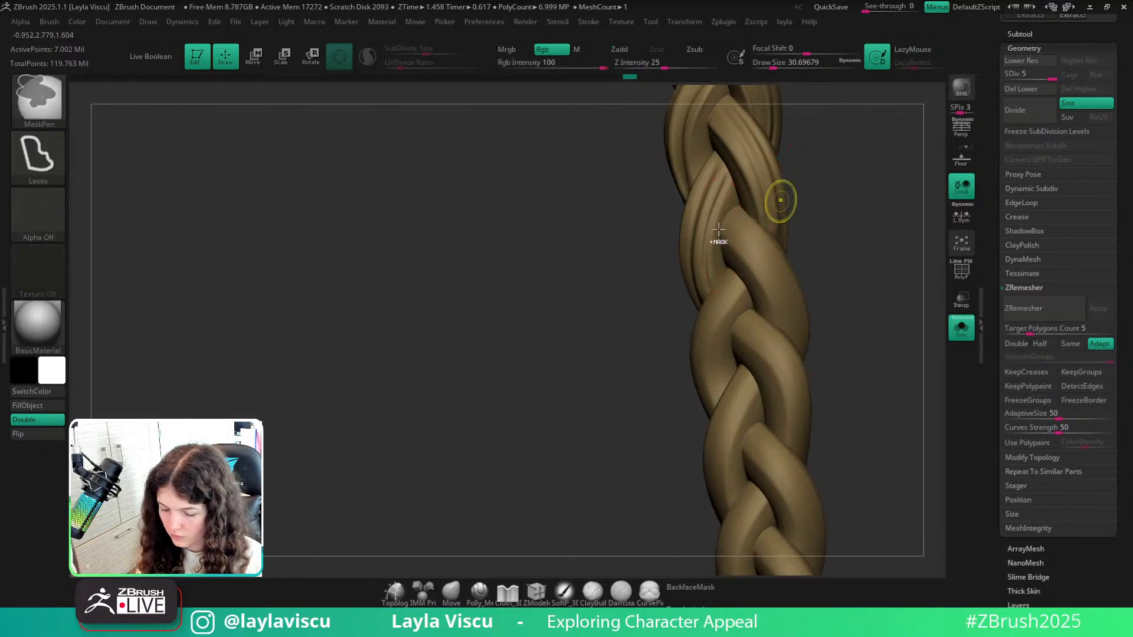
{"action": "key", "text": "ctrl+z"}
{"action": "mouse_move", "coordinate": [731, 172]}
{"action": "left_mouse_down"}
{"action": "mouse_move", "coordinate": [712, 217]}
{"action": "mouse_move", "coordinate": [713, 295]}
{"action": "left_mouse_up"}
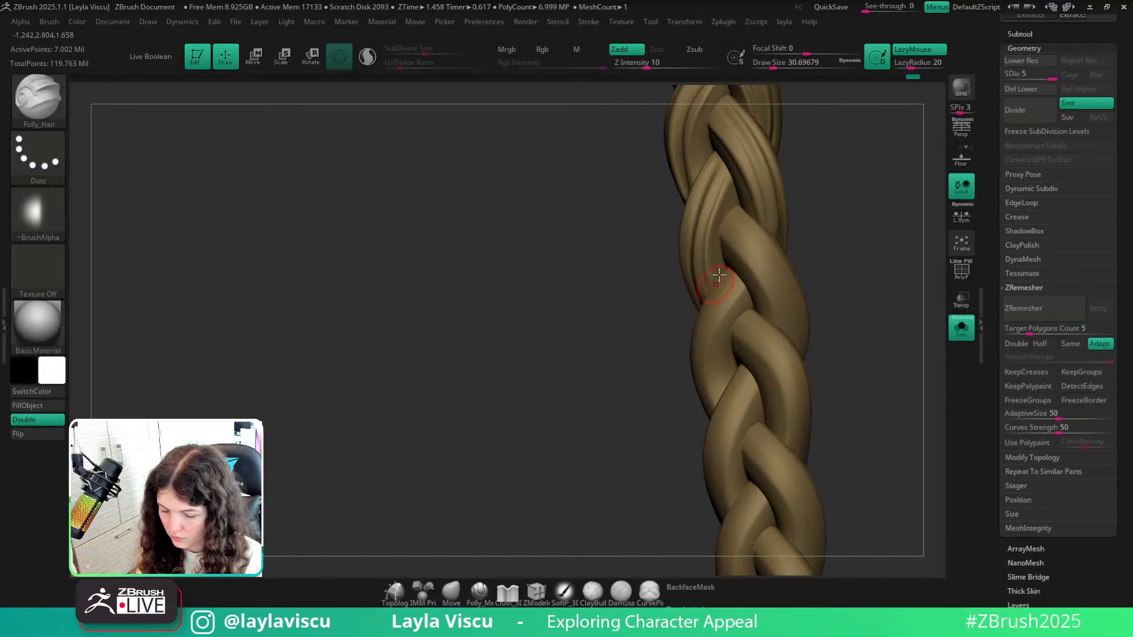
Isolate the strand carrying the newly detailed segment, show both braids again, and inspect the segment's lines from several angles.
{"action": "left_click_drag", "start_coordinate": [829, 177], "coordinate": [716, 228]}
{"action": "left_click", "coordinate": [713, 259], "text": "ctrl+shift"}
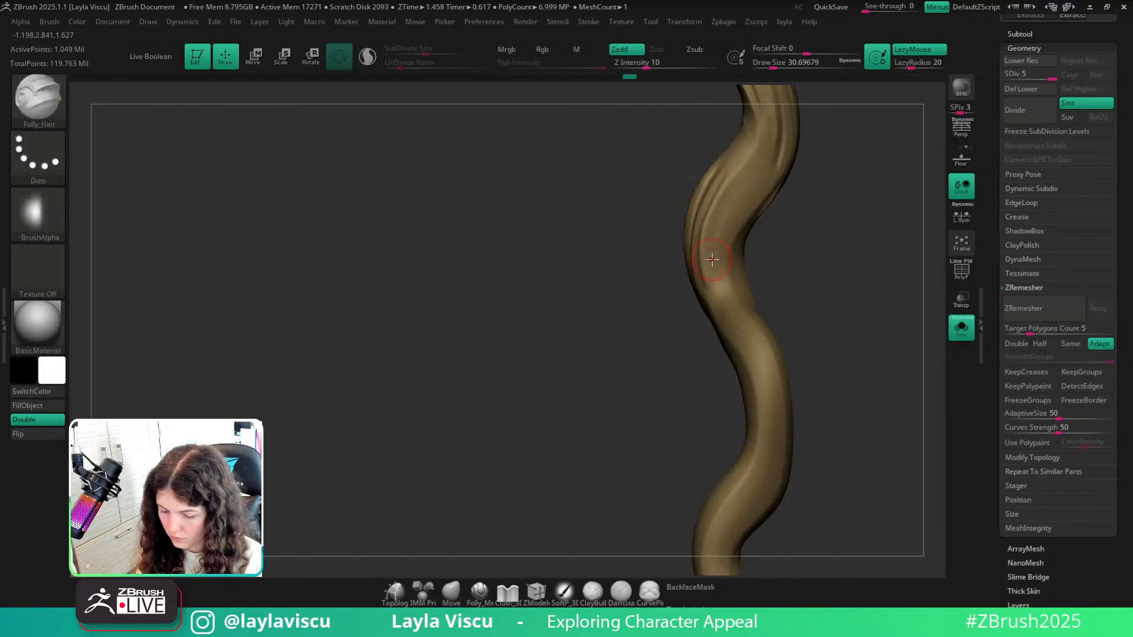
{"action": "left_click", "coordinate": [828, 204], "text": "ctrl+shift"}
{"action": "left_click_drag", "start_coordinate": [826, 230], "coordinate": [893, 268]}
{"action": "left_click_drag", "start_coordinate": [829, 298], "coordinate": [888, 265]}
{"action": "right_click_drag", "start_coordinate": [702, 248], "coordinate": [700, 216], "text": "ctrl"}
{"action": "left_click_drag", "start_coordinate": [699, 256], "coordinate": [688, 366]}
{"action": "left_click_drag", "start_coordinate": [758, 253], "coordinate": [806, 238]}
{"action": "right_click_drag", "start_coordinate": [775, 264], "coordinate": [761, 203], "text": "ctrl"}
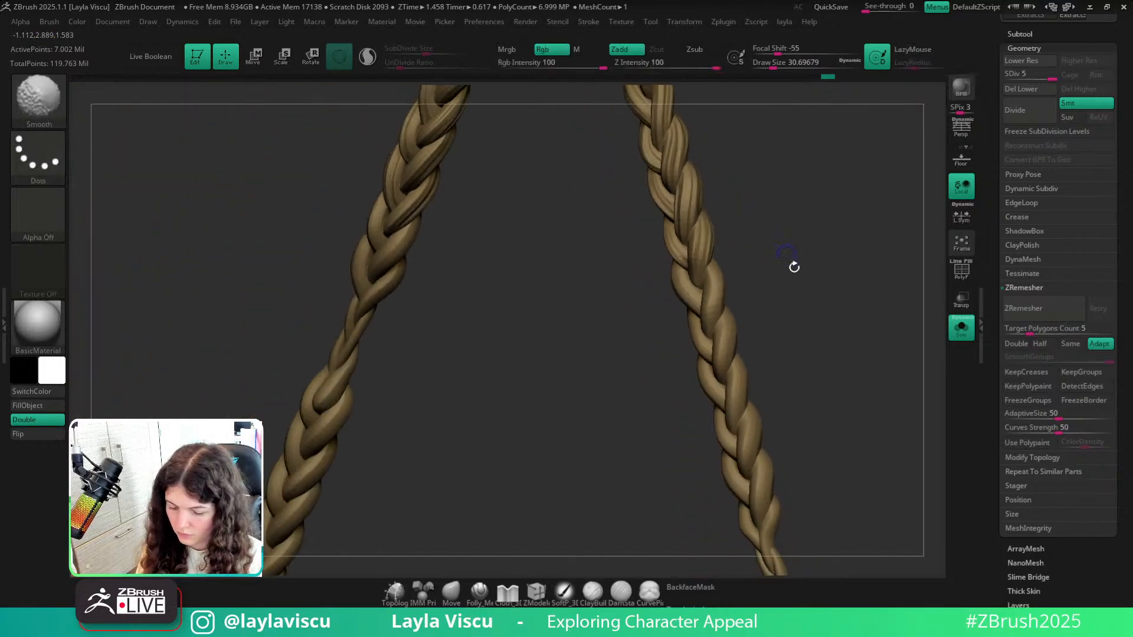
{"action": "left_click_drag", "start_coordinate": [793, 266], "coordinate": [805, 354]}
{"action": "right_click_drag", "start_coordinate": [805, 354], "coordinate": [757, 260], "text": "ctrl"}
{"action": "right_click_drag", "start_coordinate": [706, 220], "coordinate": [809, 478], "text": "ctrl"}
{"action": "left_click_drag", "start_coordinate": [780, 273], "coordinate": [755, 252]}
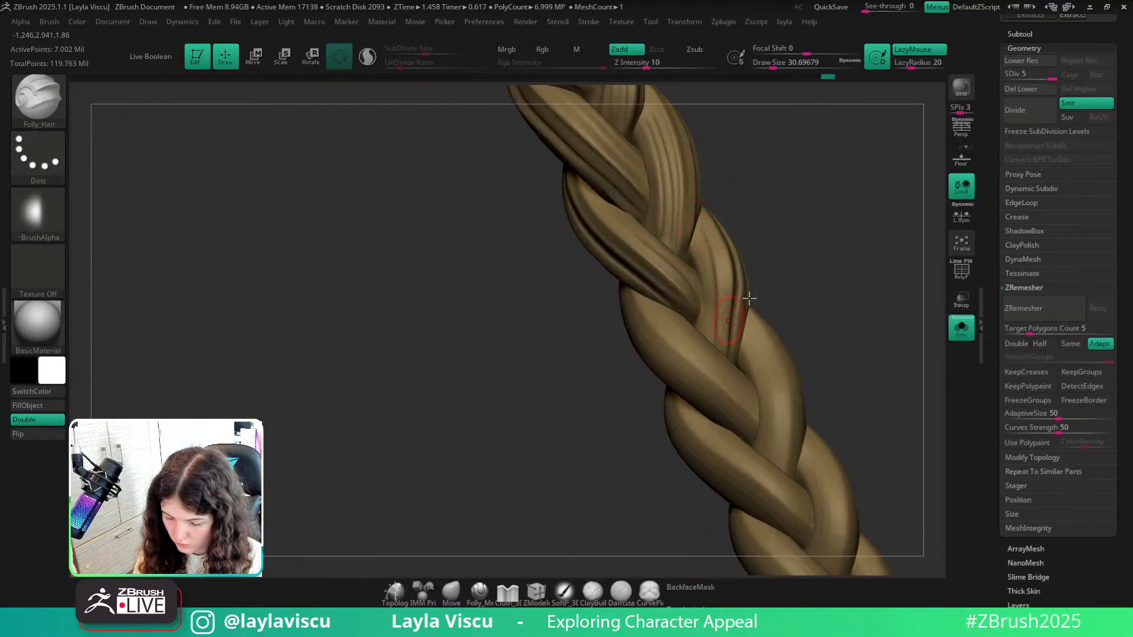
Adjust the shape of the detailed braid segment with the Move brush at a draw size of about 65.
{"action": "left_click", "coordinate": [451, 591]}
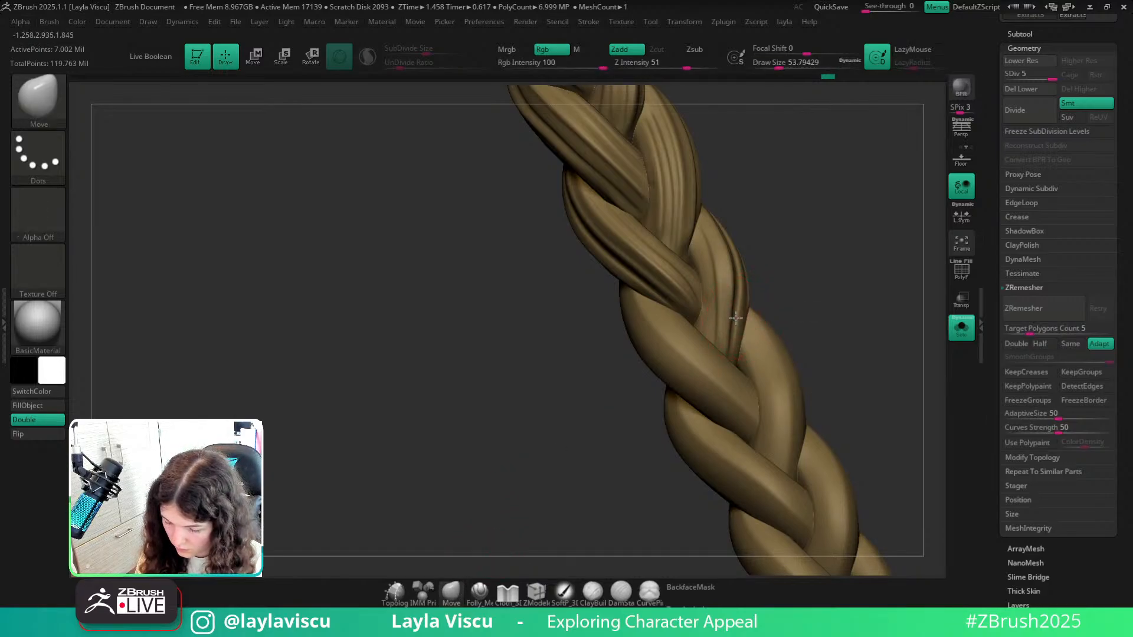
{"action": "right_click_drag", "start_coordinate": [738, 299], "coordinate": [762, 242], "text": "ctrl"}
{"action": "mouse_move", "coordinate": [761, 242]}
{"action": "right_mouse_down"}
{"action": "mouse_move", "coordinate": [782, 250]}
{"action": "mouse_move", "coordinate": [734, 268]}
{"action": "mouse_move", "coordinate": [710, 250]}
{"action": "mouse_move", "coordinate": [733, 271]}
{"action": "mouse_move", "coordinate": [713, 295]}
{"action": "mouse_move", "coordinate": [716, 177]}
{"action": "mouse_move", "coordinate": [804, 305]}
{"action": "mouse_move", "coordinate": [837, 298]}
{"action": "mouse_move", "coordinate": [844, 264]}
{"action": "mouse_move", "coordinate": [734, 248]}
{"action": "mouse_move", "coordinate": [855, 292]}
{"action": "mouse_move", "coordinate": [720, 257]}
{"action": "right_mouse_up"}
{"action": "key", "text": "s"}
{"action": "left_click_drag", "start_coordinate": [720, 256], "coordinate": [726, 256]}
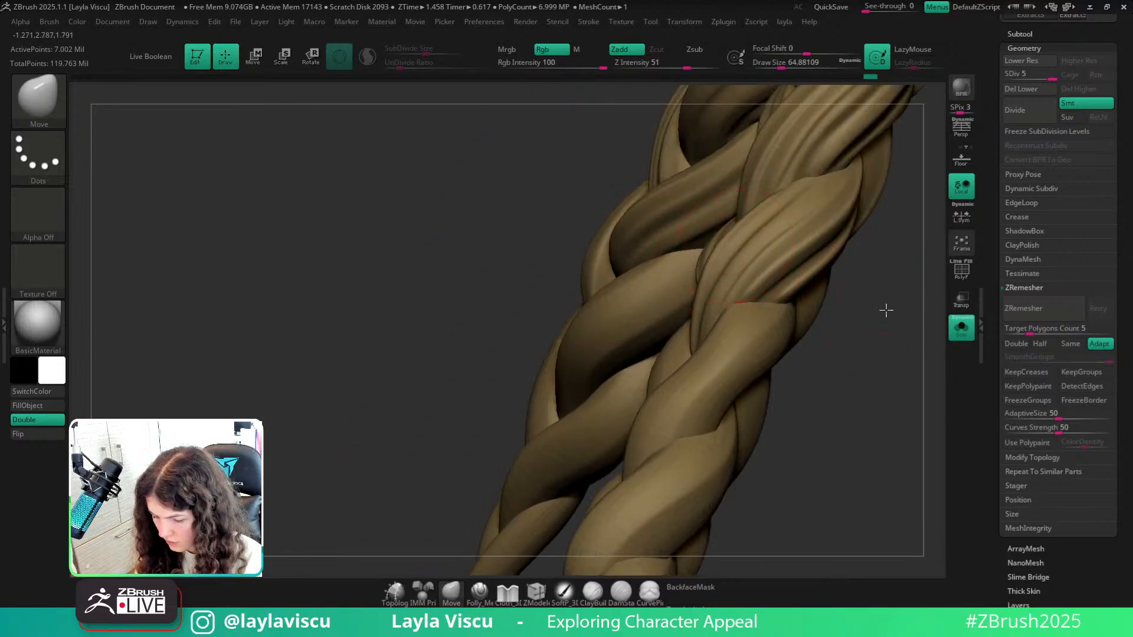
{"action": "right_click_drag", "start_coordinate": [886, 310], "coordinate": [784, 234]}
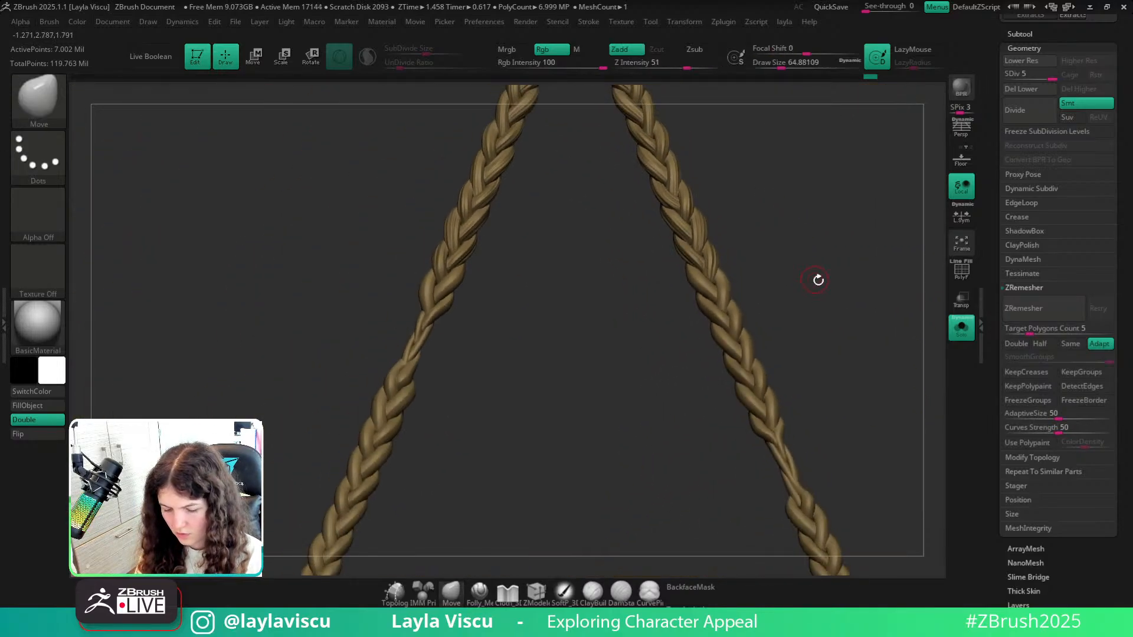
Return to the Folly_Hair brush and set its draw size to about 25 for the detailed segment.
{"action": "right_click_drag", "start_coordinate": [818, 280], "coordinate": [850, 313], "text": "alt"}
{"action": "key", "text": "1"}
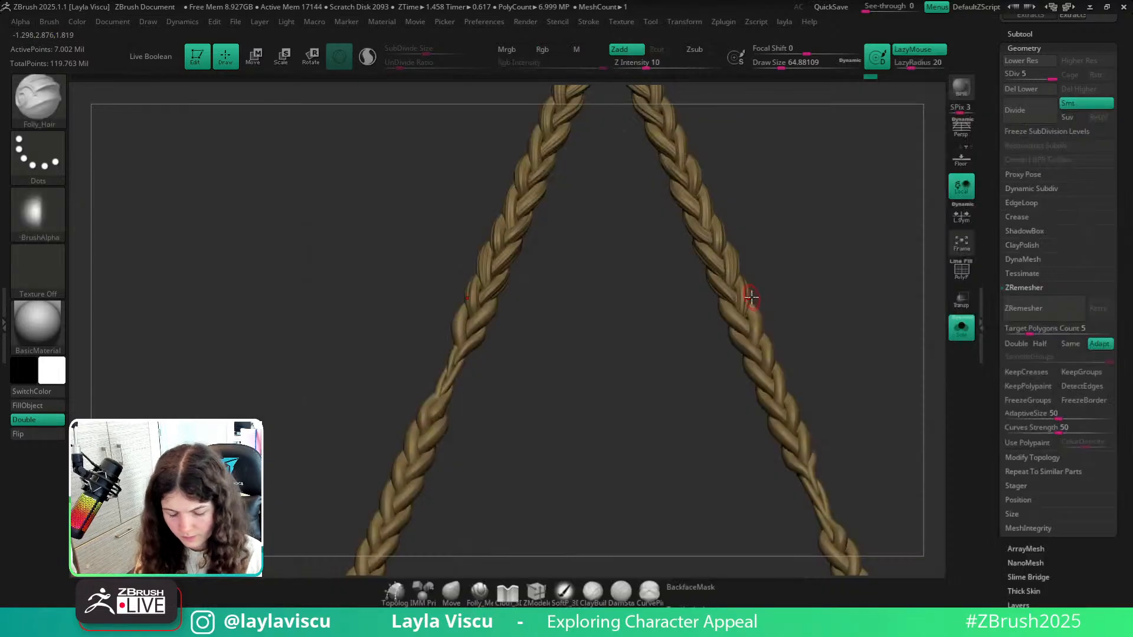
{"action": "right_click_drag", "start_coordinate": [747, 294], "coordinate": [758, 324], "text": "ctrl"}
{"action": "key", "text": "s"}
{"action": "left_click_drag", "start_coordinate": [745, 292], "coordinate": [735, 292]}
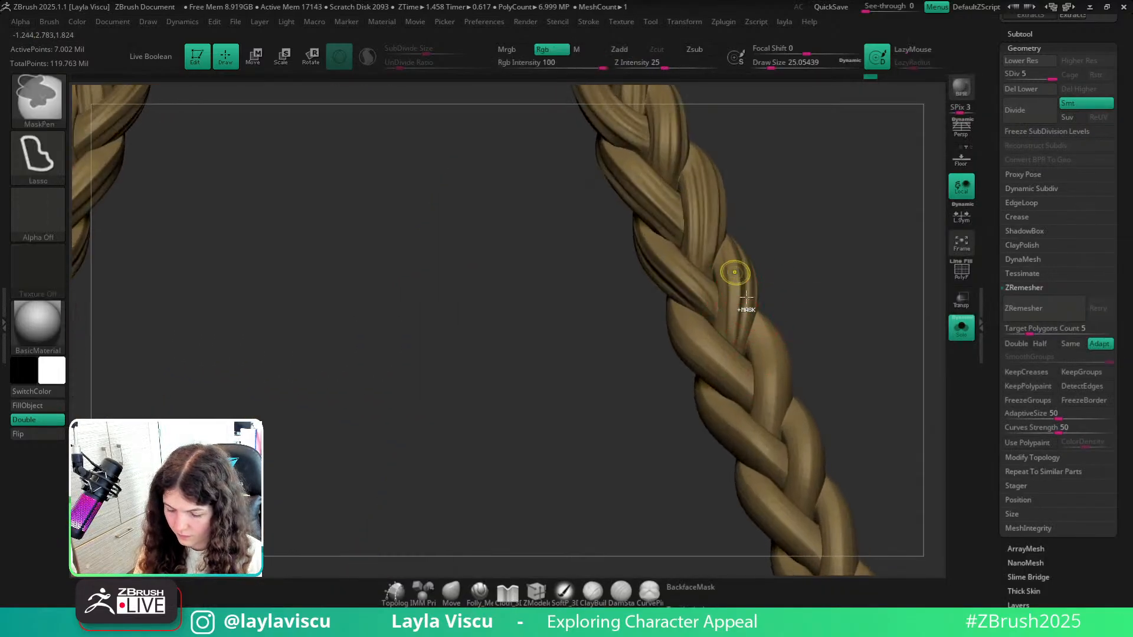
{"action": "right_click_drag", "start_coordinate": [745, 297], "coordinate": [824, 286]}
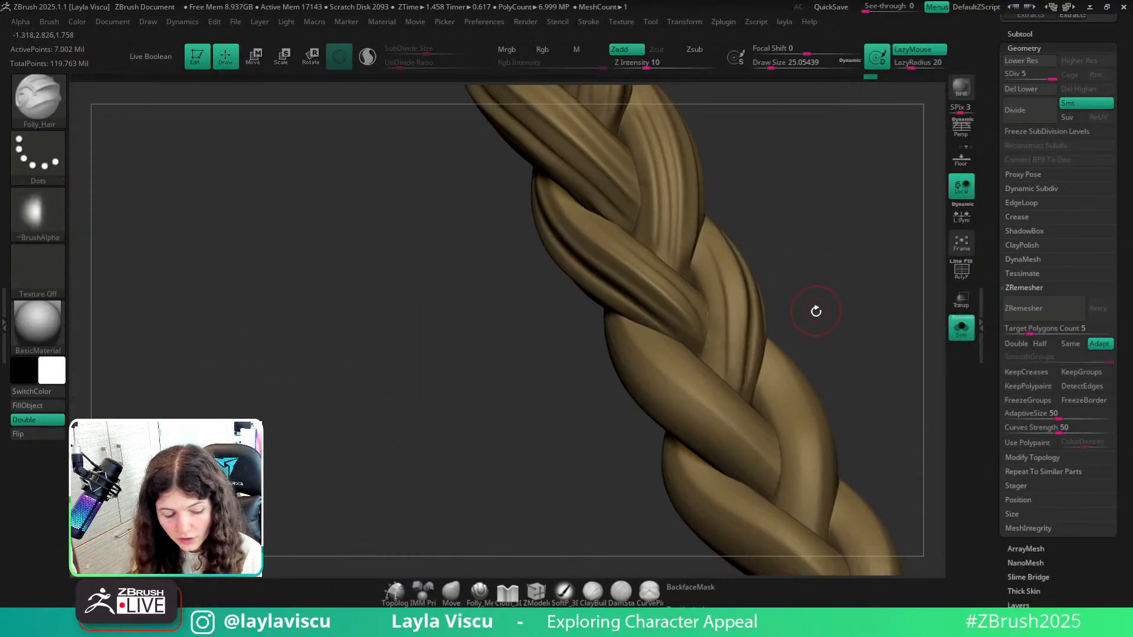
{"action": "key", "text": "b"}
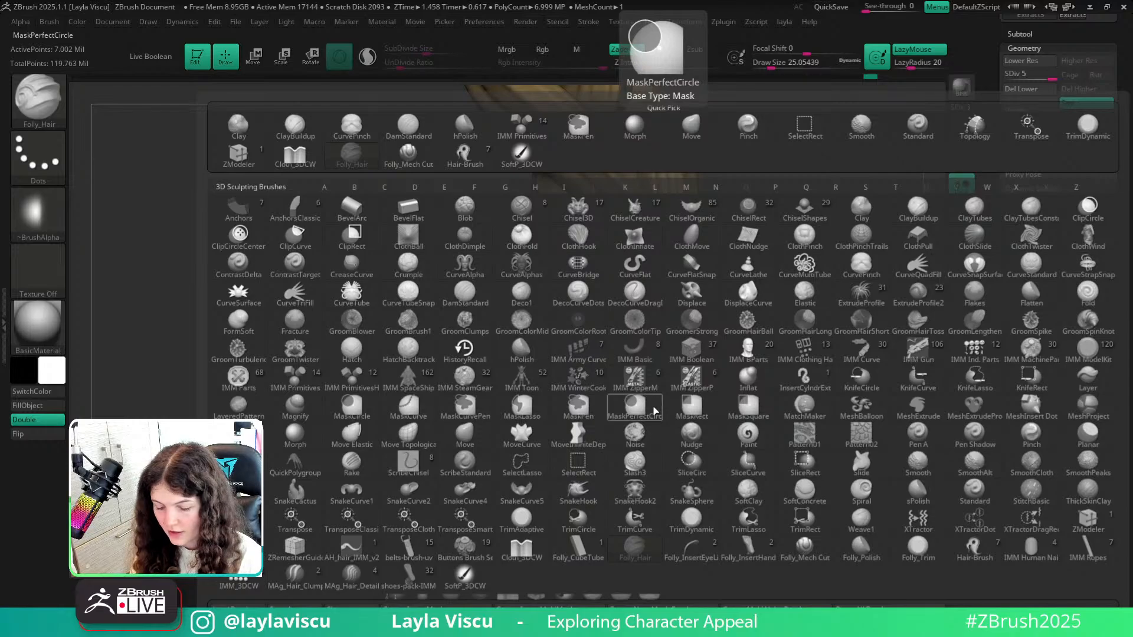
{"action": "key", "text": "Escape"}
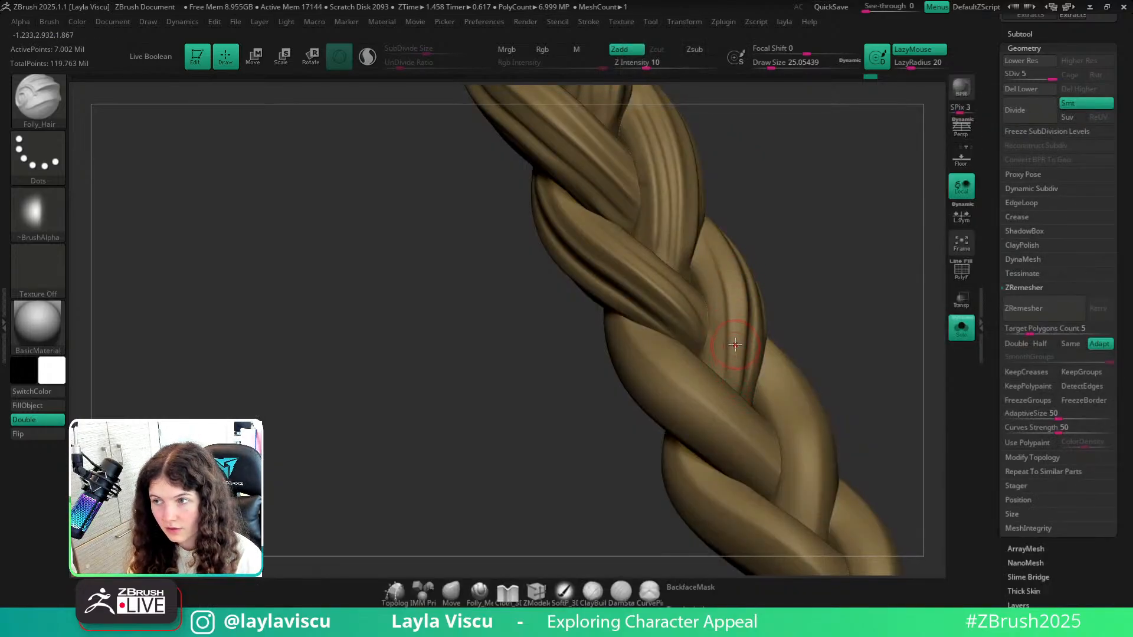
Set the draw size to about 20 and temporarily isolate the detailed strand to check its inner side.
{"action": "key", "text": "s"}
{"action": "left_click", "coordinate": [810, 315]}
{"action": "left_click", "coordinate": [716, 272], "text": "ctrl+shift"}
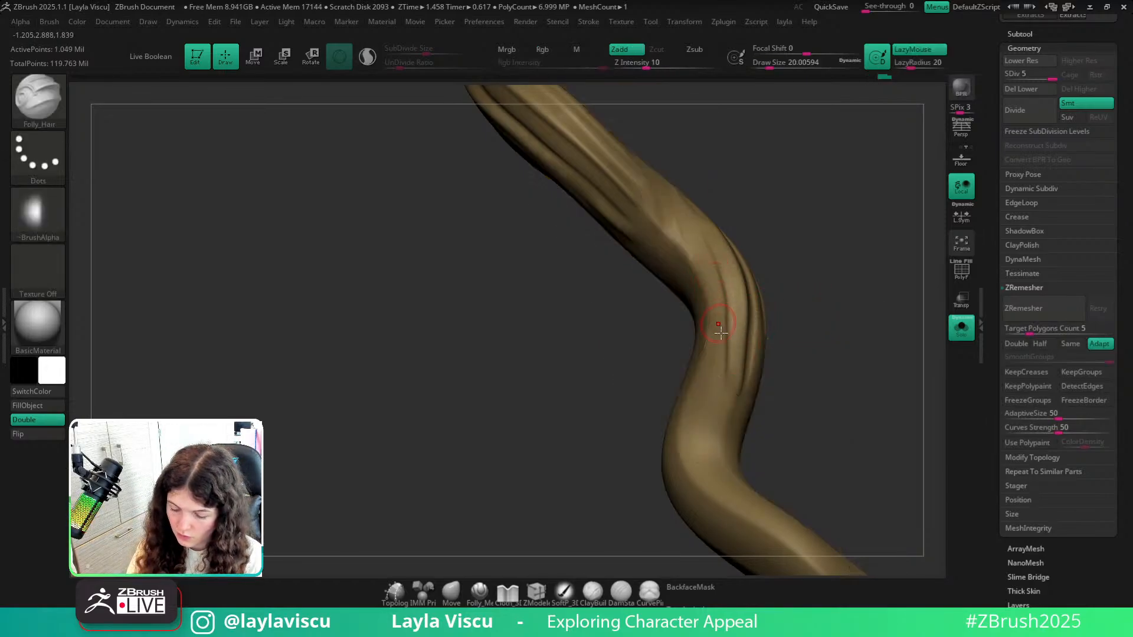
{"action": "left_click", "coordinate": [719, 332], "text": "ctrl+shift"}
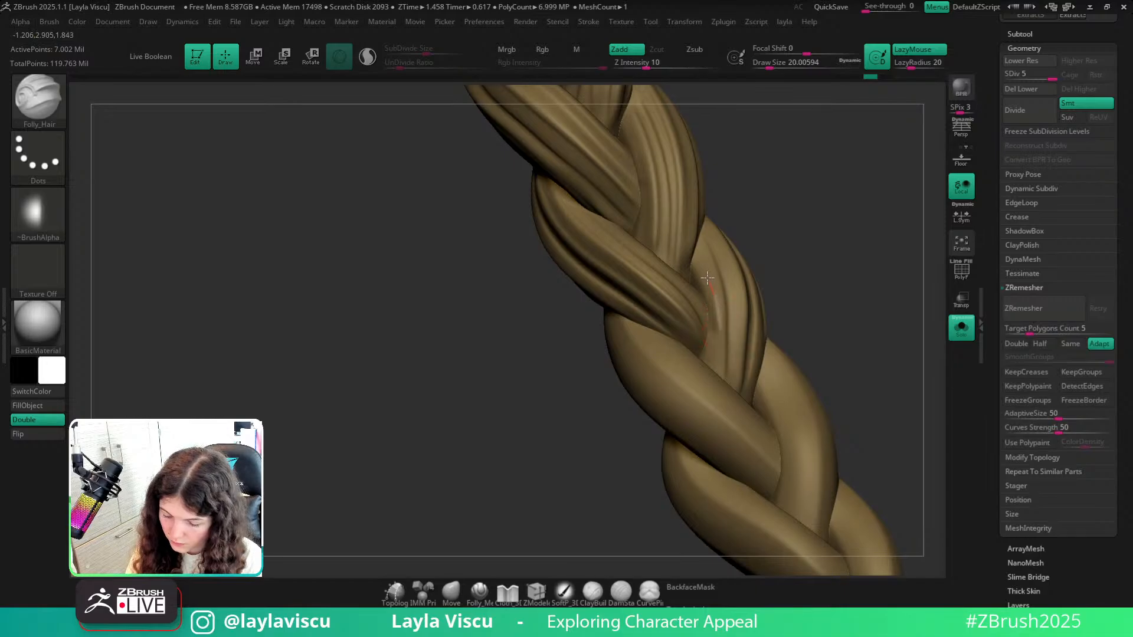
Switch to the ClayBuildup brush and go back to Folly_Hair.
{"action": "key", "text": "b"}
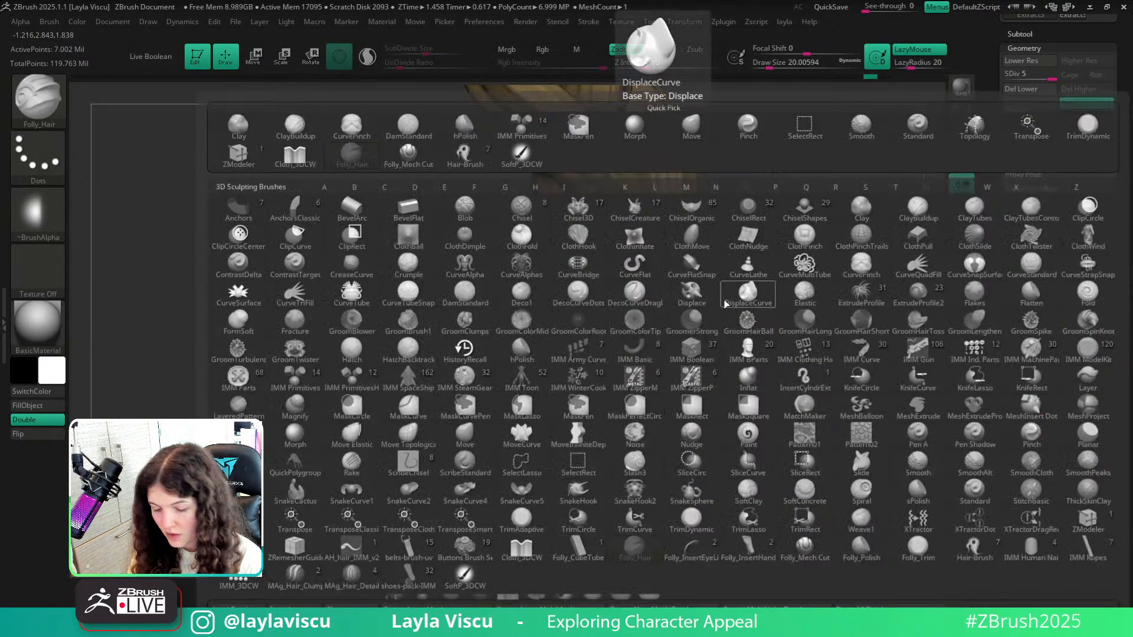
{"action": "key", "text": "c"}
{"action": "key", "text": "b"}
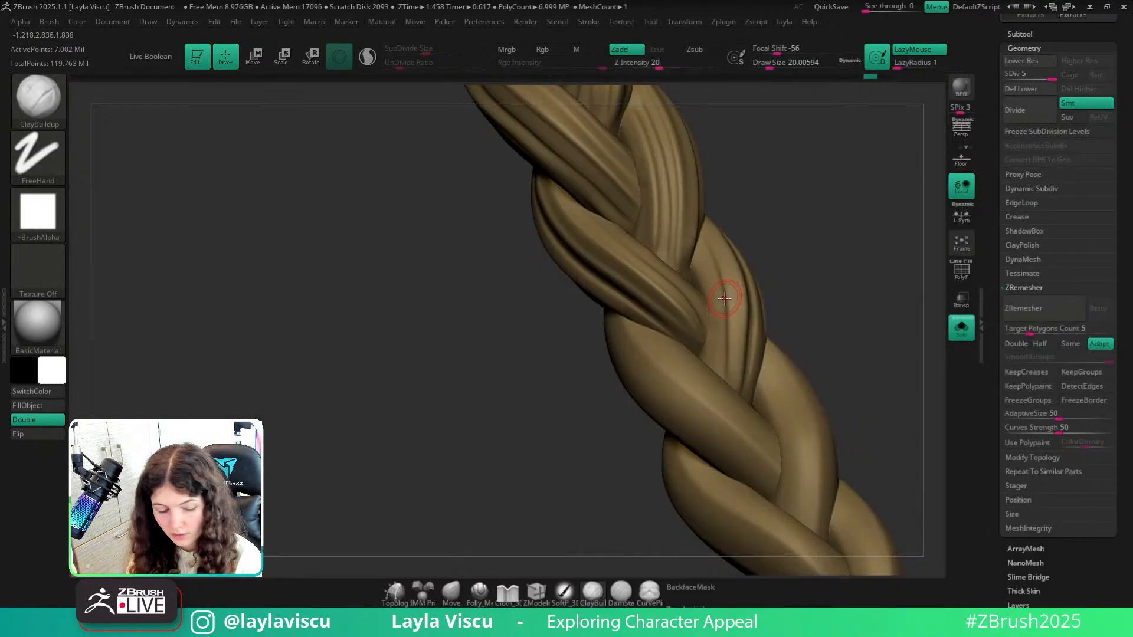
{"action": "key", "text": "b"}
{"action": "key", "text": "f"}
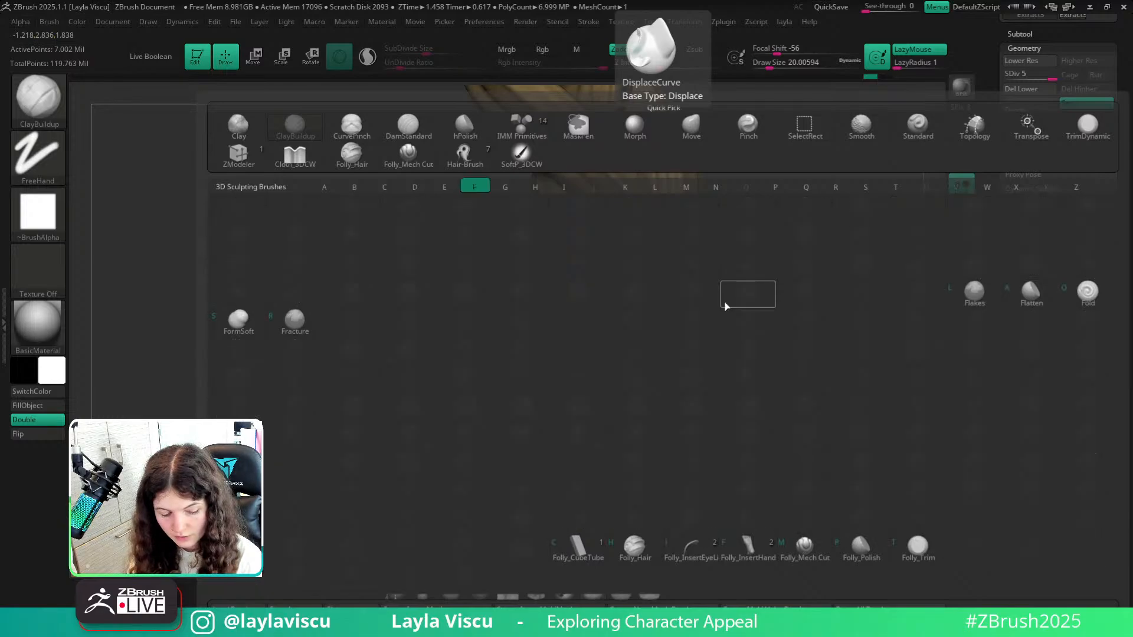
{"action": "key", "text": "h"}
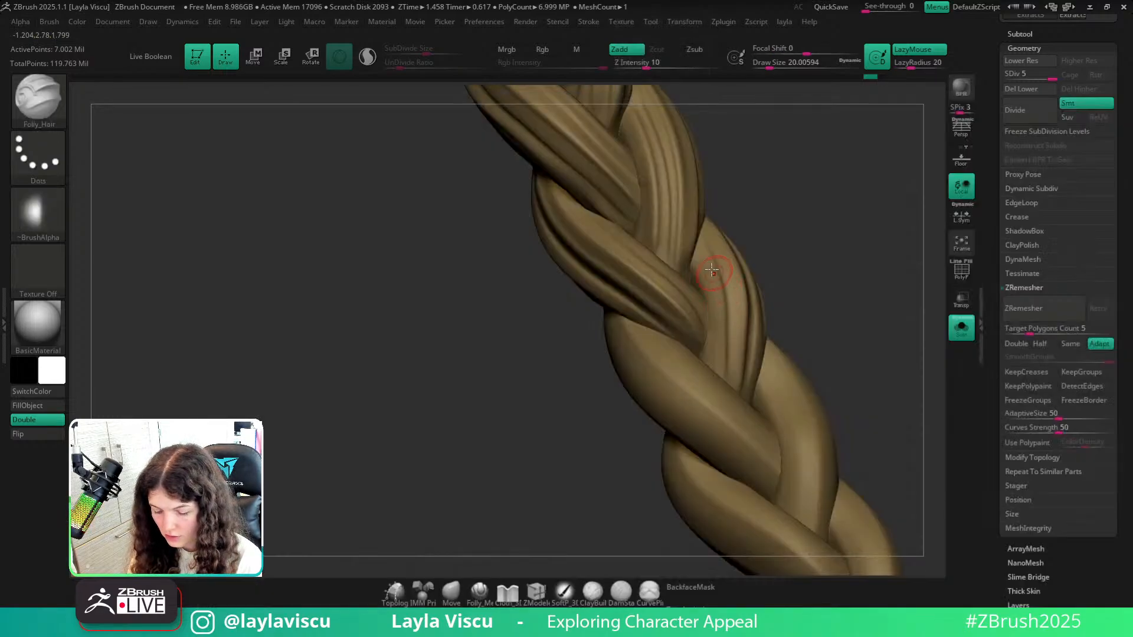
Sculpt a fine strand line along the inner edge of the partly detailed segment.
{"action": "left_click_drag", "start_coordinate": [702, 259], "coordinate": [713, 373]}
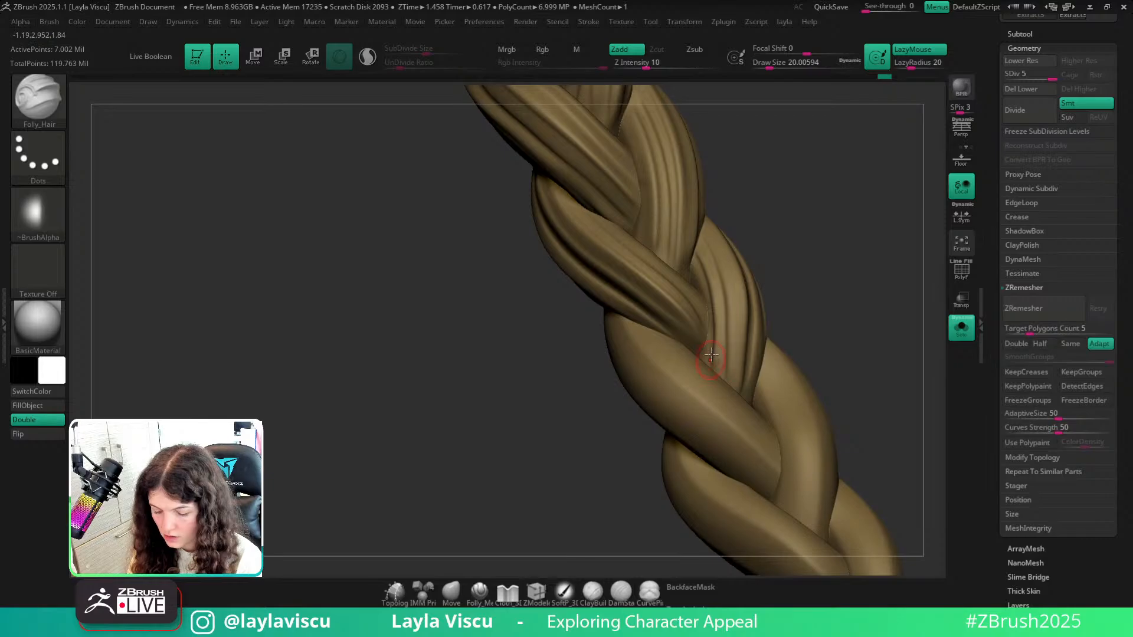
{"action": "mouse_move", "coordinate": [711, 354]}
{"action": "right_mouse_down", "text": "ctrl"}
{"action": "mouse_move", "coordinate": [713, 205]}
{"action": "mouse_move", "coordinate": [781, 268]}
{"action": "right_mouse_up", "text": "ctrl"}
Demonstrate quick brush switching through Standard, DamStandard, Morph and ZModeler, ending on Folly_Hair.
{"action": "key", "text": "b"}
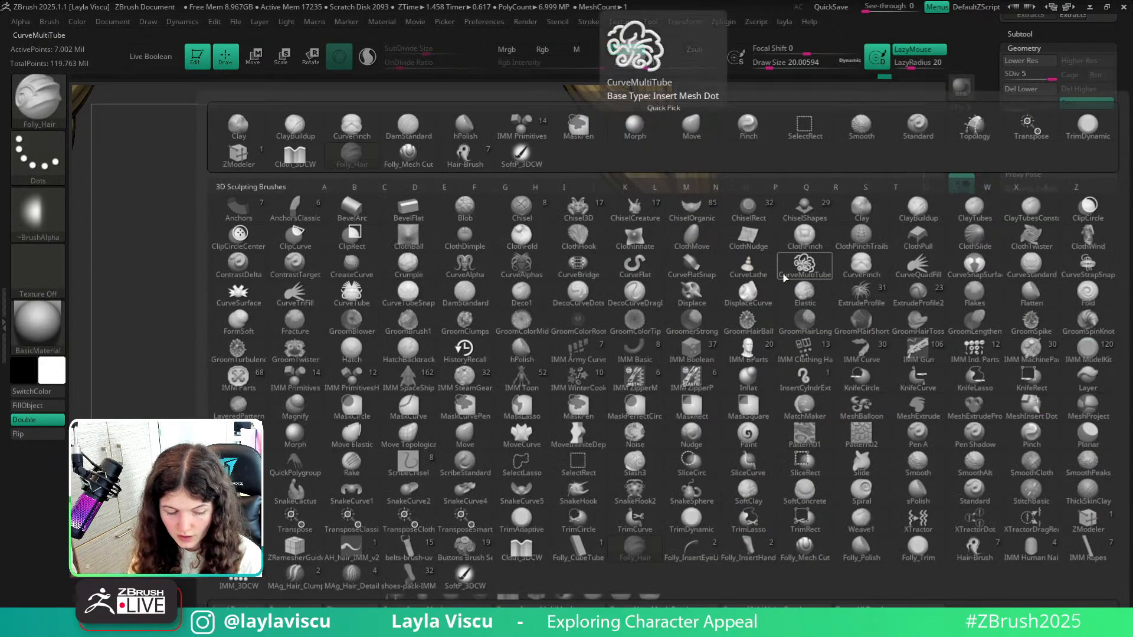
{"action": "left_click", "coordinate": [783, 274]}
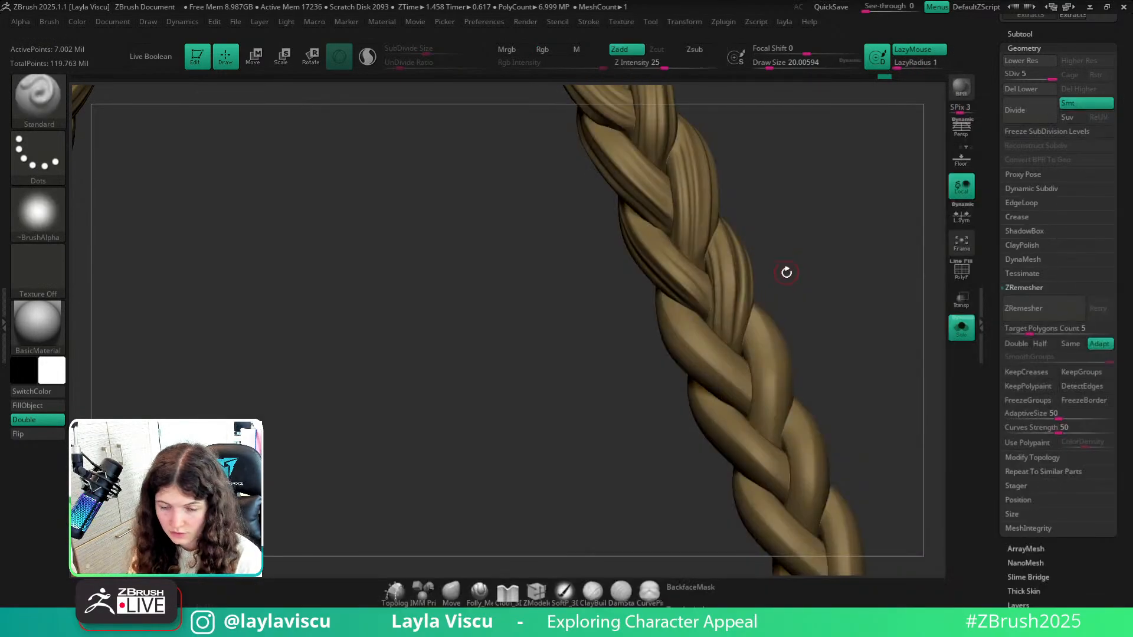
{"action": "key", "text": "b"}
{"action": "key", "text": "d"}
{"action": "key", "text": "s"}
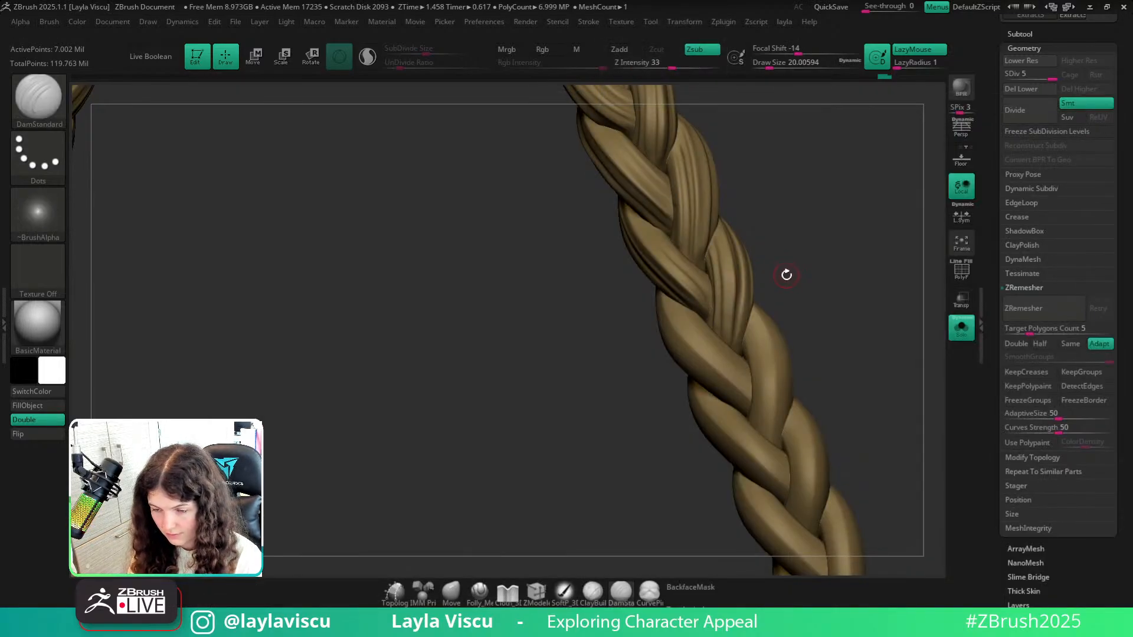
{"action": "key", "text": "b"}
{"action": "left_click", "coordinate": [788, 277]}
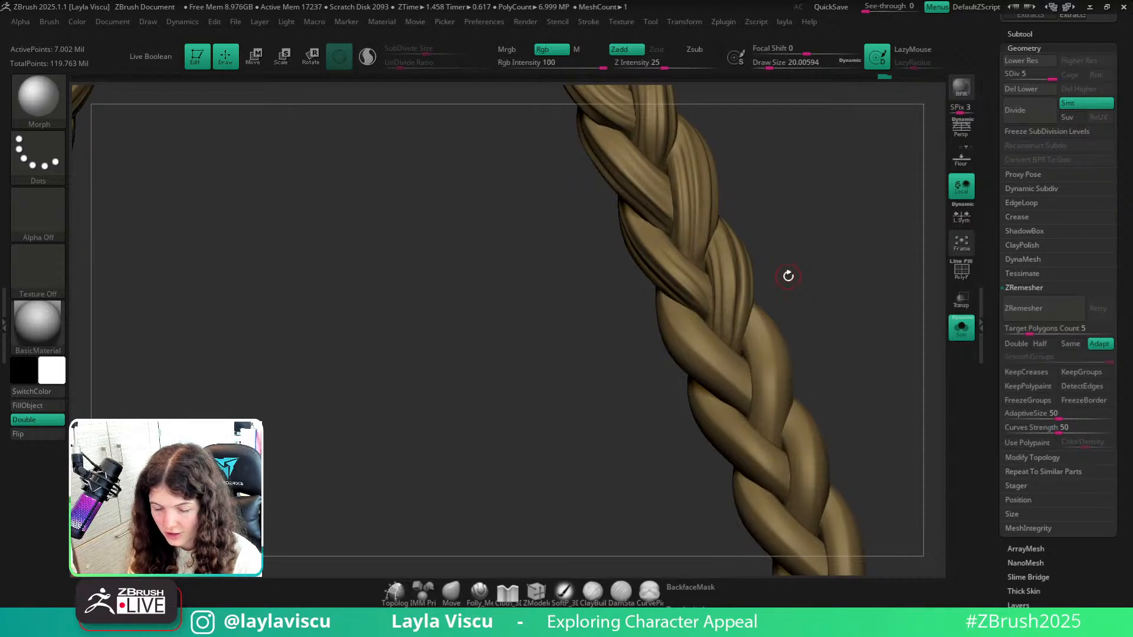
{"action": "key", "text": "b"}
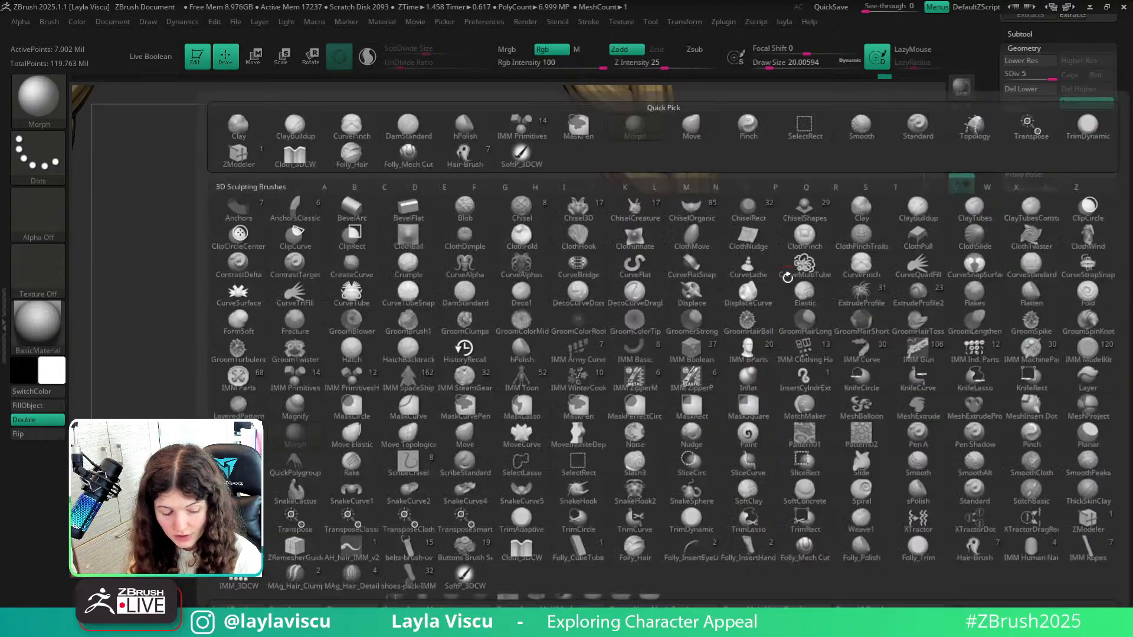
{"action": "key", "text": "z"}
{"action": "key", "text": "m"}
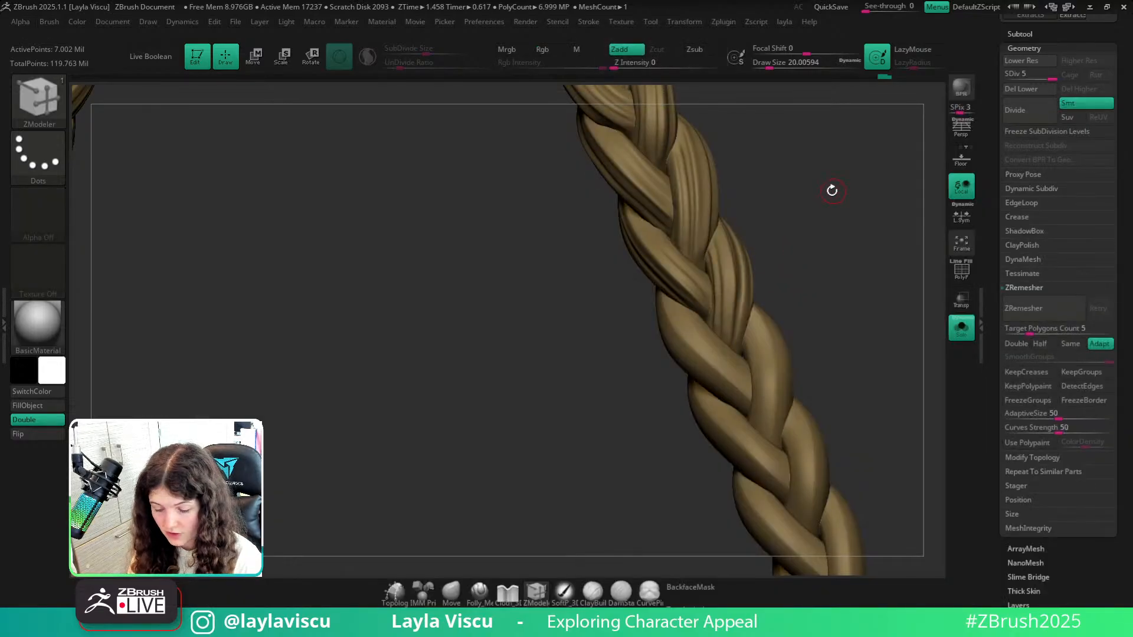
{"action": "key", "text": "b"}
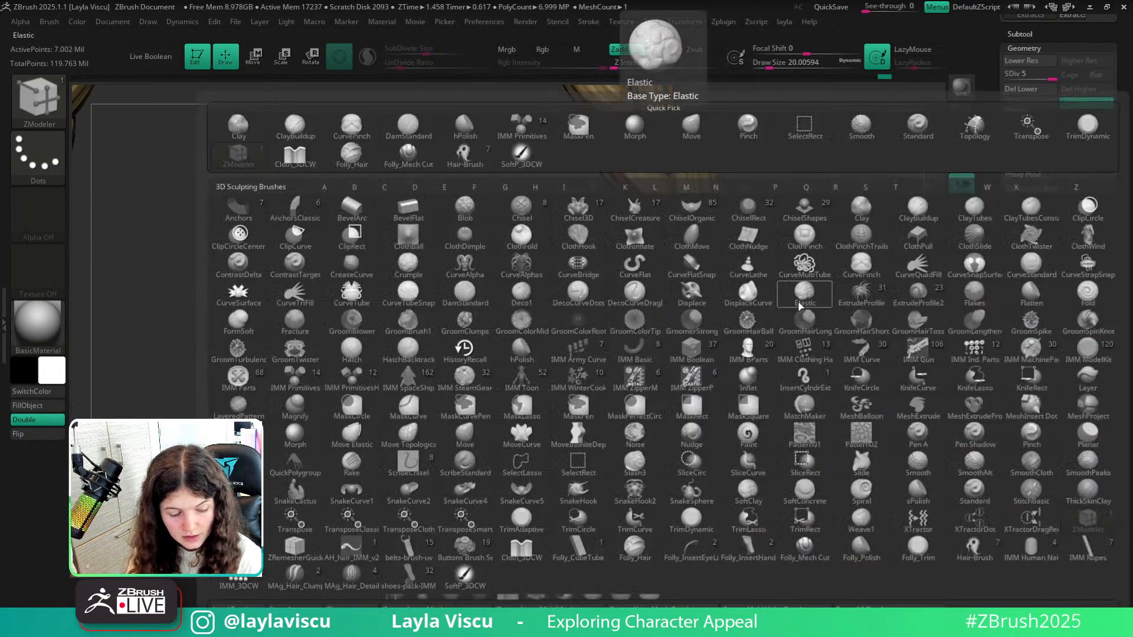
{"action": "key", "text": "f"}
{"action": "key", "text": "h"}
Set the draw size to 28.75, check one strand in isolation, and restore both braids around the next smooth segment.
{"action": "mouse_move", "coordinate": [814, 260]}
{"action": "left_mouse_down"}
{"action": "mouse_move", "coordinate": [862, 276]}
{"action": "mouse_move", "coordinate": [844, 277]}
{"action": "mouse_move", "coordinate": [892, 217]}
{"action": "mouse_move", "coordinate": [848, 271]}
{"action": "mouse_move", "coordinate": [812, 276]}
{"action": "left_mouse_up"}
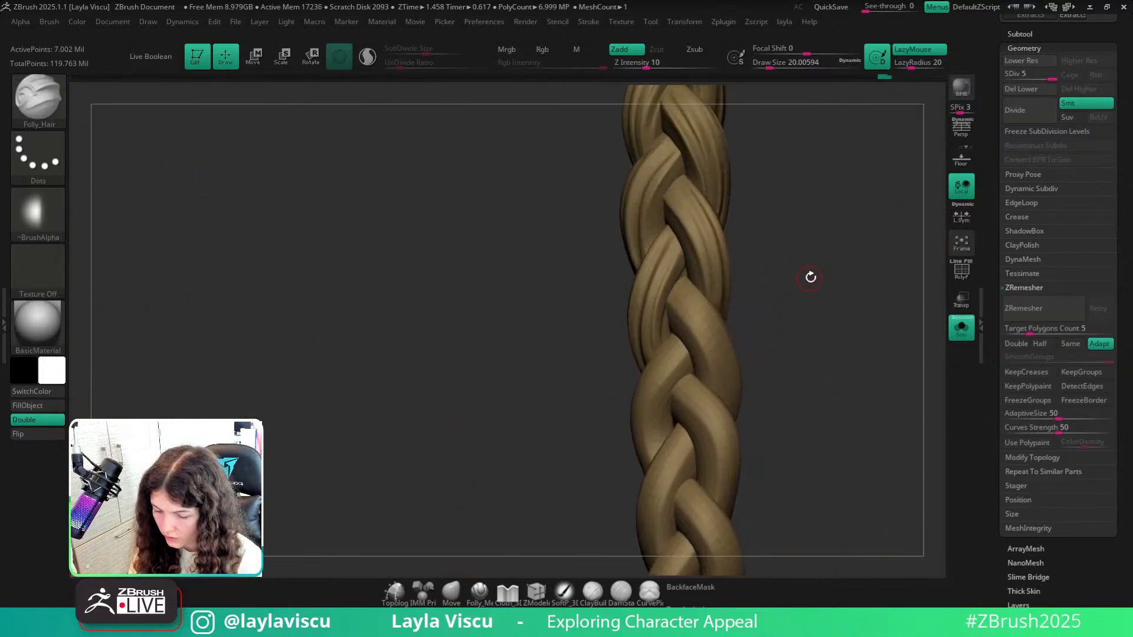
{"action": "left_click", "coordinate": [655, 219], "text": "ctrl+shift"}
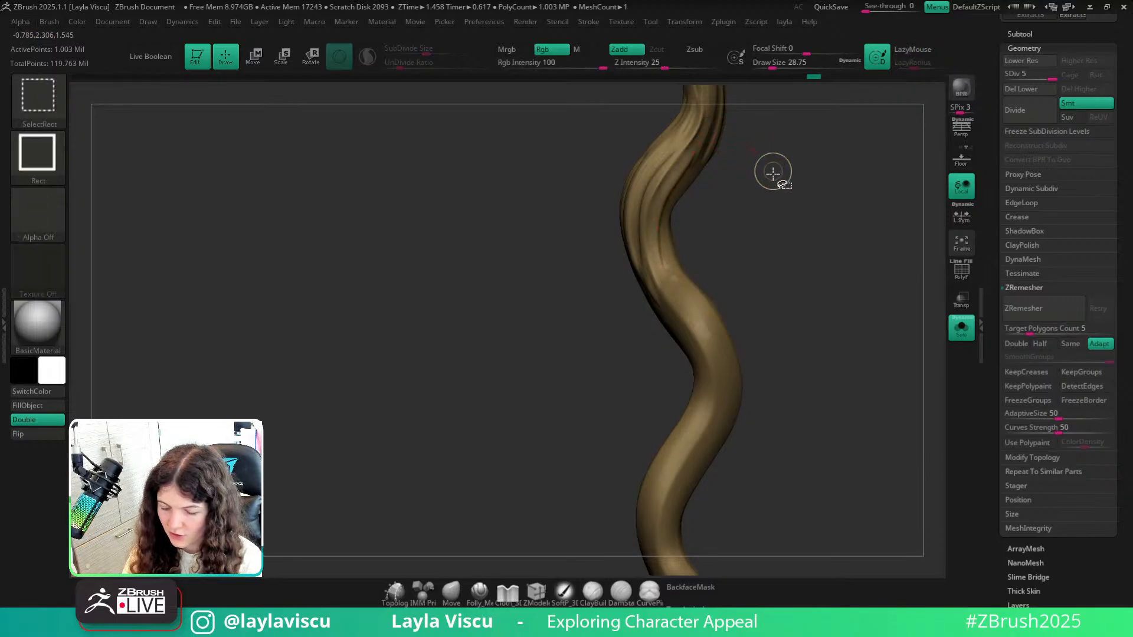
{"action": "left_click", "coordinate": [814, 256], "text": "ctrl+shift"}
{"action": "left_click_drag", "start_coordinate": [830, 255], "coordinate": [791, 286]}
{"action": "right_click_drag", "start_coordinate": [792, 286], "coordinate": [731, 243], "text": "ctrl"}
{"action": "left_click_drag", "start_coordinate": [731, 243], "coordinate": [802, 271]}
{"action": "mouse_move", "coordinate": [809, 263]}
{"action": "right_mouse_down", "text": "ctrl"}
{"action": "mouse_move", "coordinate": [811, 290]}
{"action": "mouse_move", "coordinate": [804, 256]}
{"action": "right_mouse_up", "text": "ctrl"}
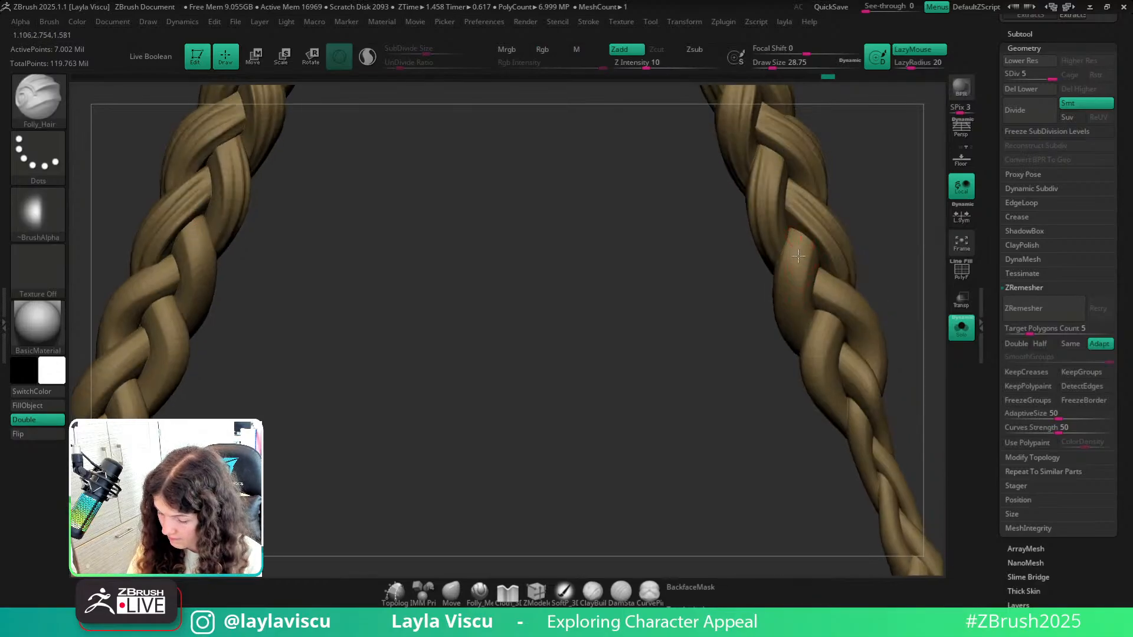
Sculpt several lengthwise strand lines on the first smooth segment on the braid's other side, out to its outer edge.
{"action": "mouse_move", "coordinate": [797, 255]}
{"action": "left_mouse_down"}
{"action": "mouse_move", "coordinate": [791, 319]}
{"action": "mouse_move", "coordinate": [807, 350]}
{"action": "left_mouse_up"}
{"action": "left_click_drag", "start_coordinate": [809, 238], "coordinate": [801, 331]}
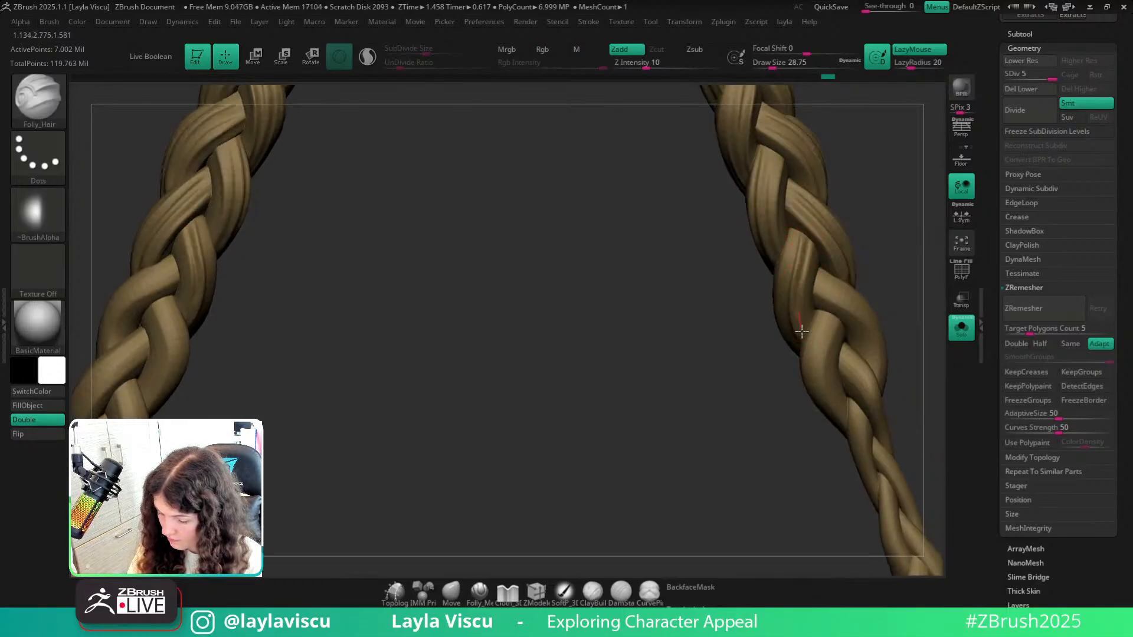
{"action": "right_click_drag", "start_coordinate": [815, 281], "coordinate": [798, 244]}
{"action": "left_click_drag", "start_coordinate": [791, 307], "coordinate": [810, 365]}
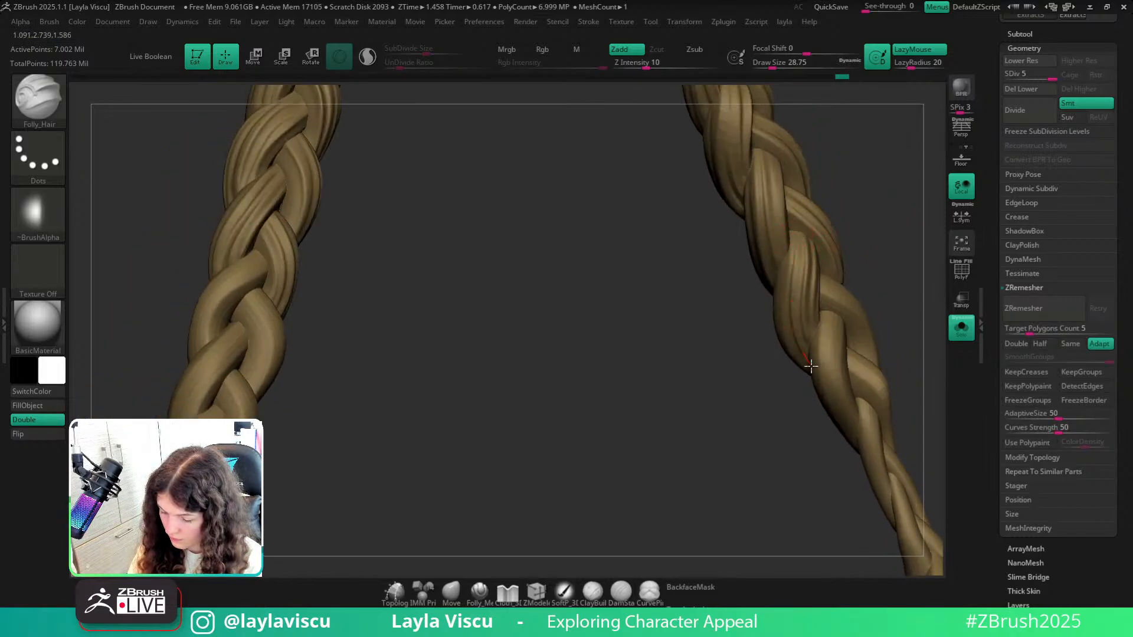
{"action": "right_click_drag", "start_coordinate": [860, 282], "coordinate": [885, 233]}
{"action": "mouse_move", "coordinate": [799, 255]}
{"action": "left_mouse_down"}
{"action": "mouse_move", "coordinate": [805, 359]}
{"action": "mouse_move", "coordinate": [827, 379]}
{"action": "left_mouse_up"}
Show the custom layla command set with its topology, polygroup, crease, masking and extract commands.
{"action": "key", "text": "space"}
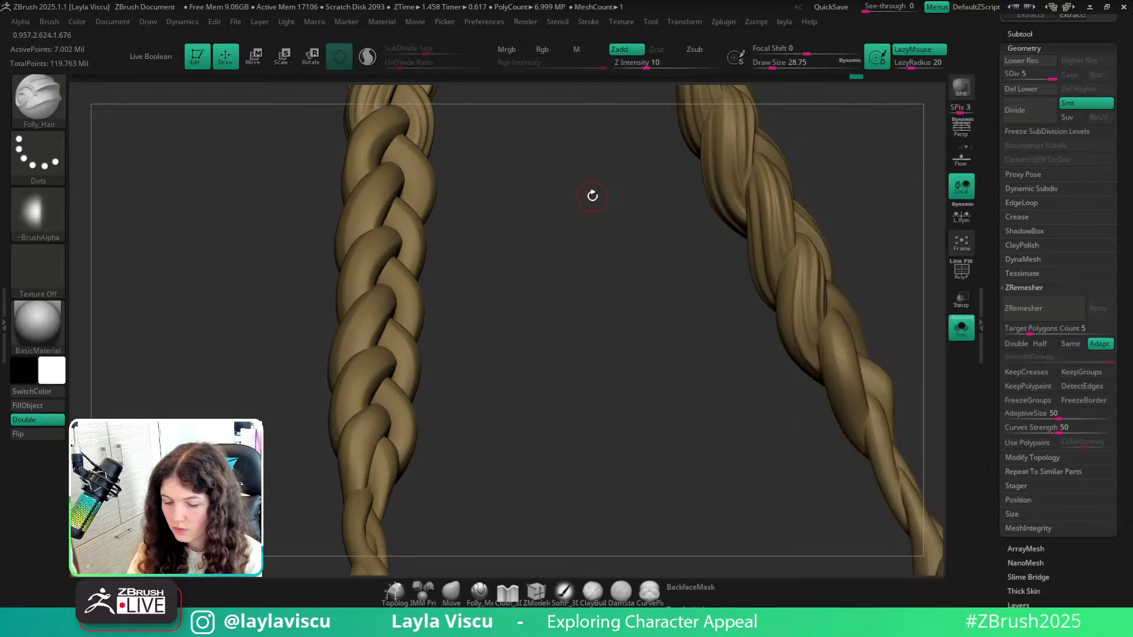
{"action": "key", "text": "space"}
{"action": "key", "text": "space"}
{"action": "key", "text": "space"}
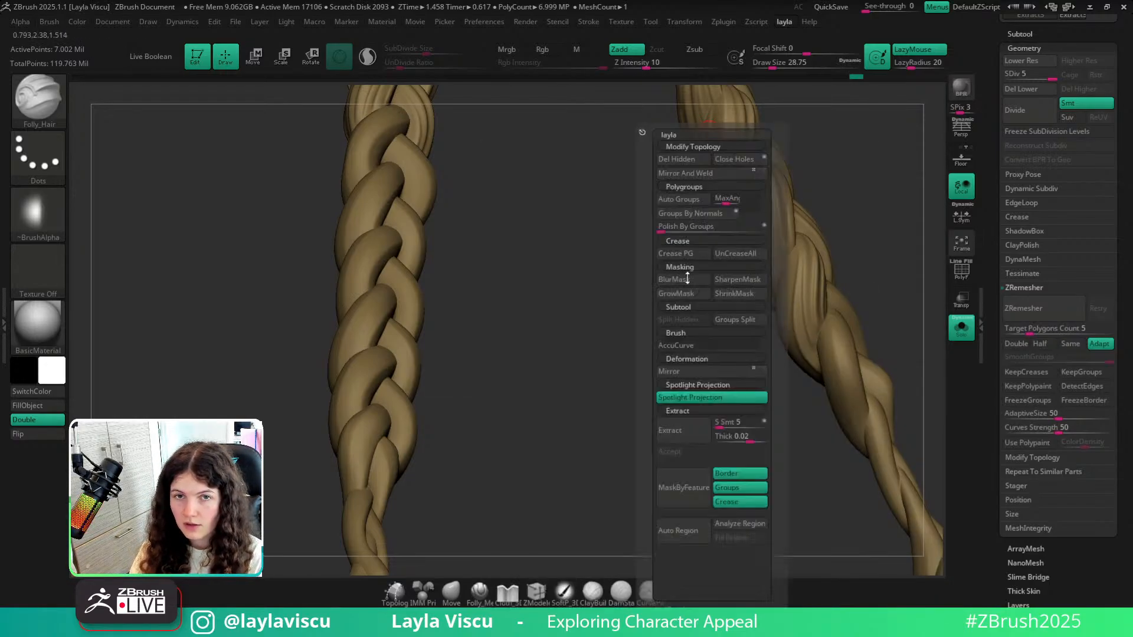
{"action": "key", "text": "space"}
{"action": "key", "text": "space"}
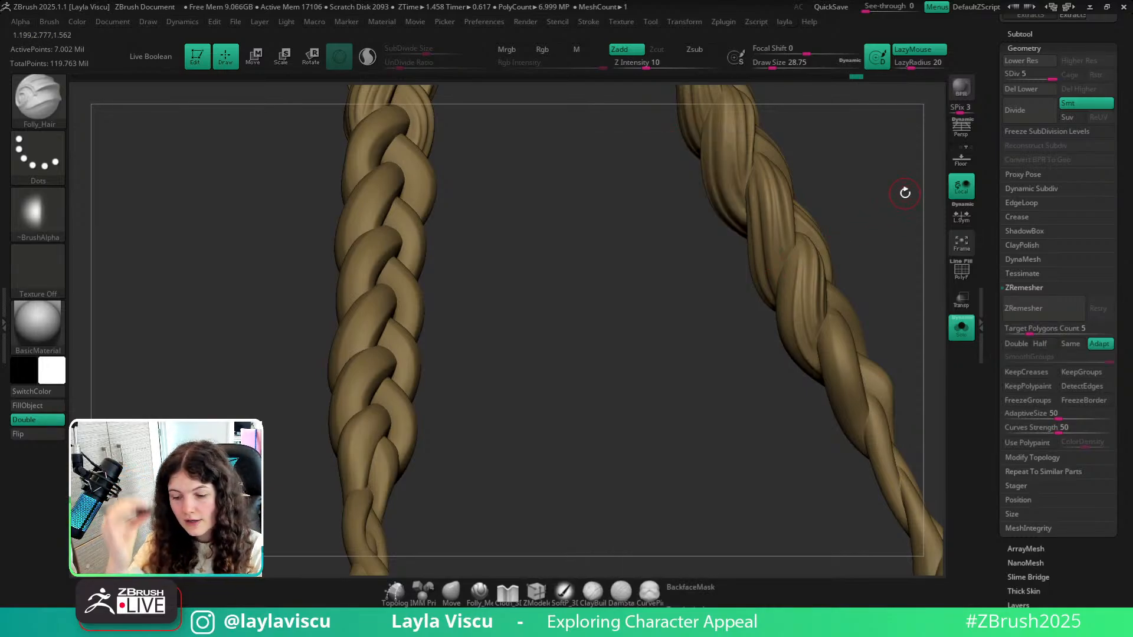
{"action": "left_click_drag", "start_coordinate": [729, 411], "coordinate": [729, 423]}
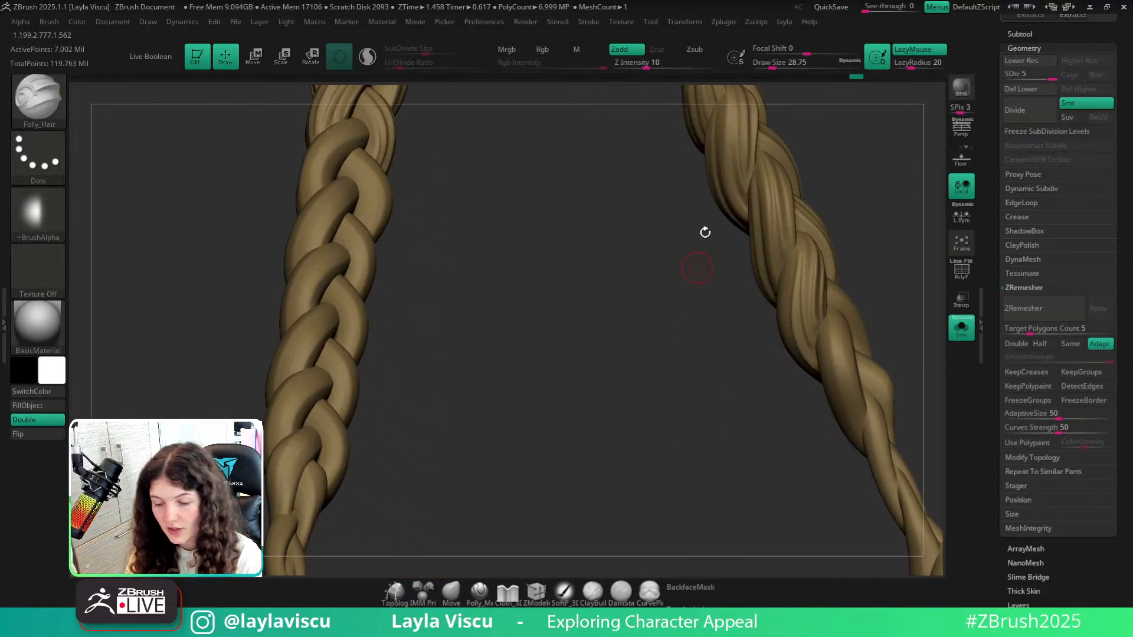
{"action": "left_click", "coordinate": [785, 22]}
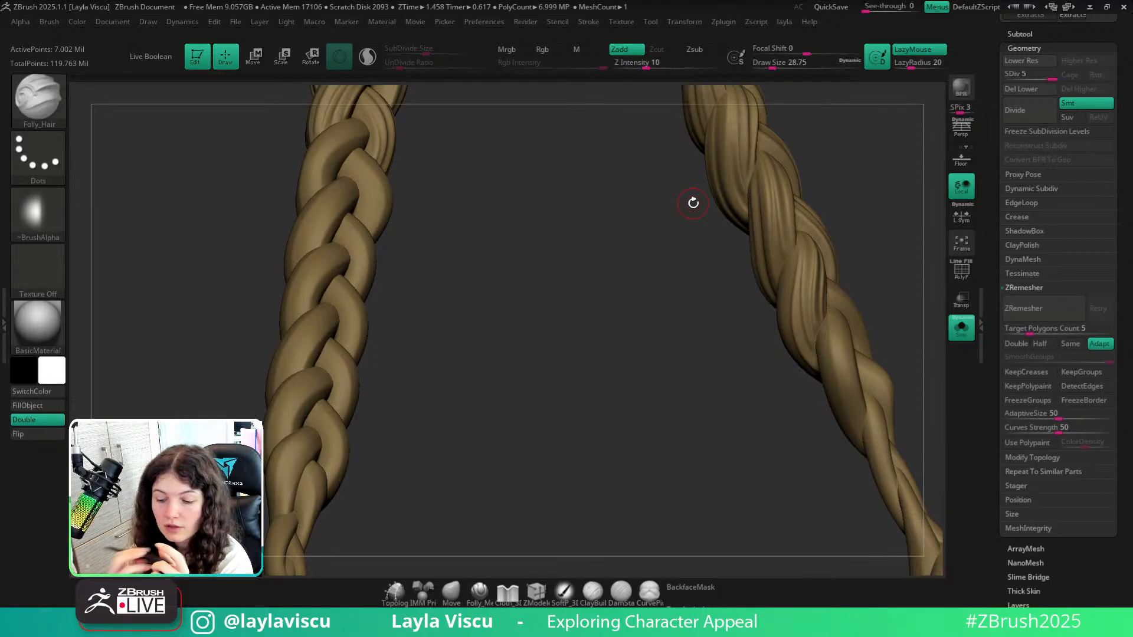
Review the custom layla menu once more, down to its MaskByFeature and Auto Region commands.
{"action": "left_click", "coordinate": [786, 23]}
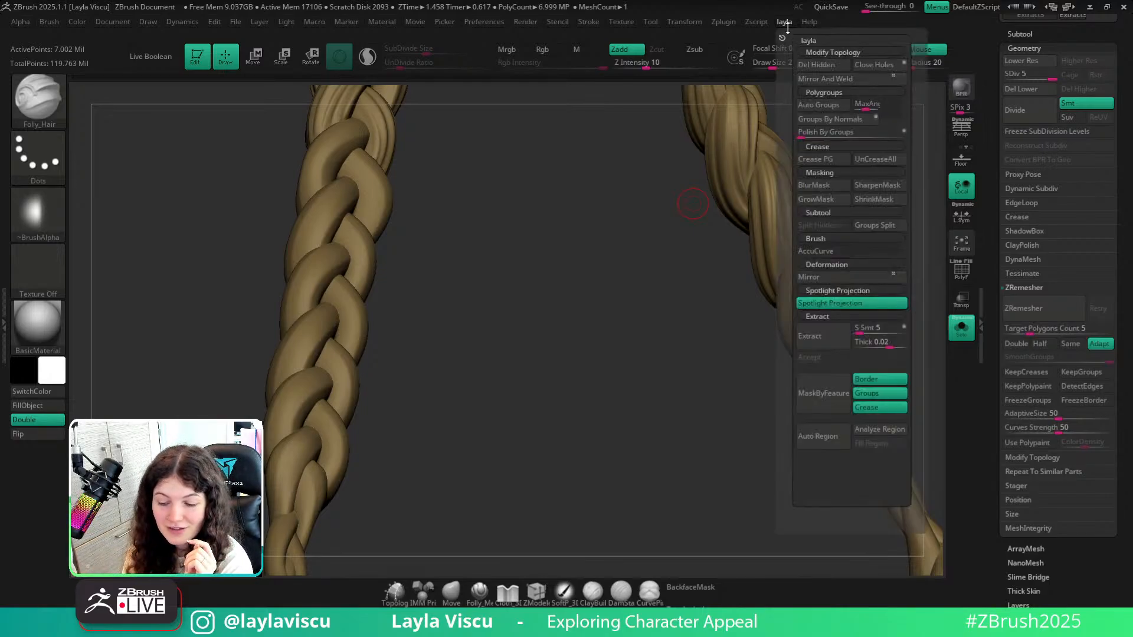
{"action": "key", "text": "space"}
{"action": "key", "text": "space"}
{"action": "key", "text": "space"}
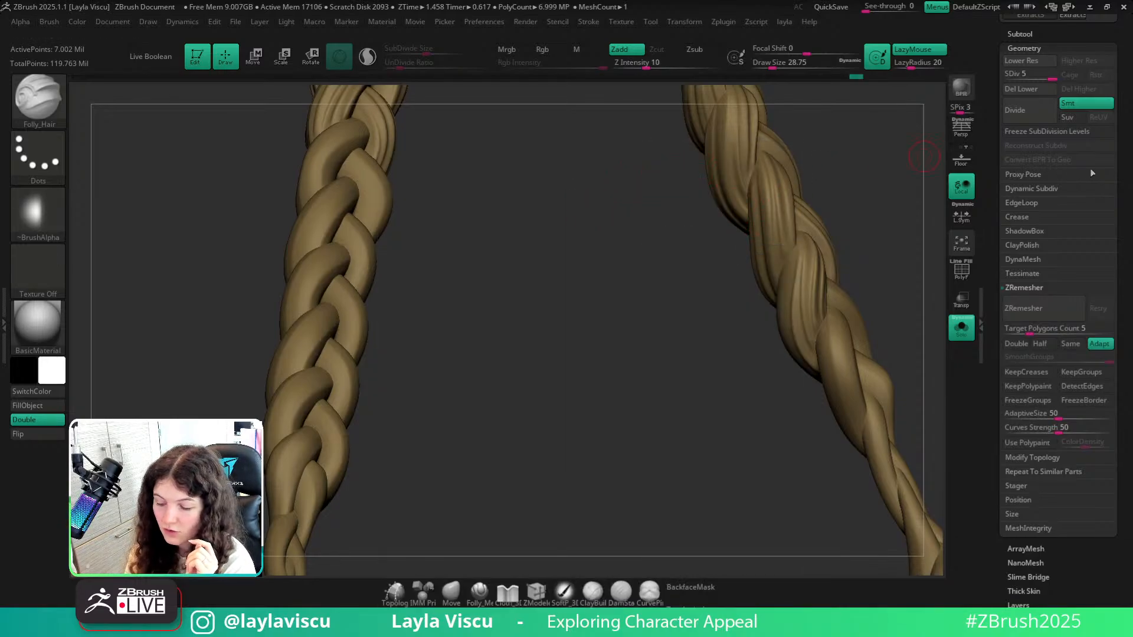
{"action": "left_click_drag", "start_coordinate": [1121, 125], "coordinate": [1129, 148]}
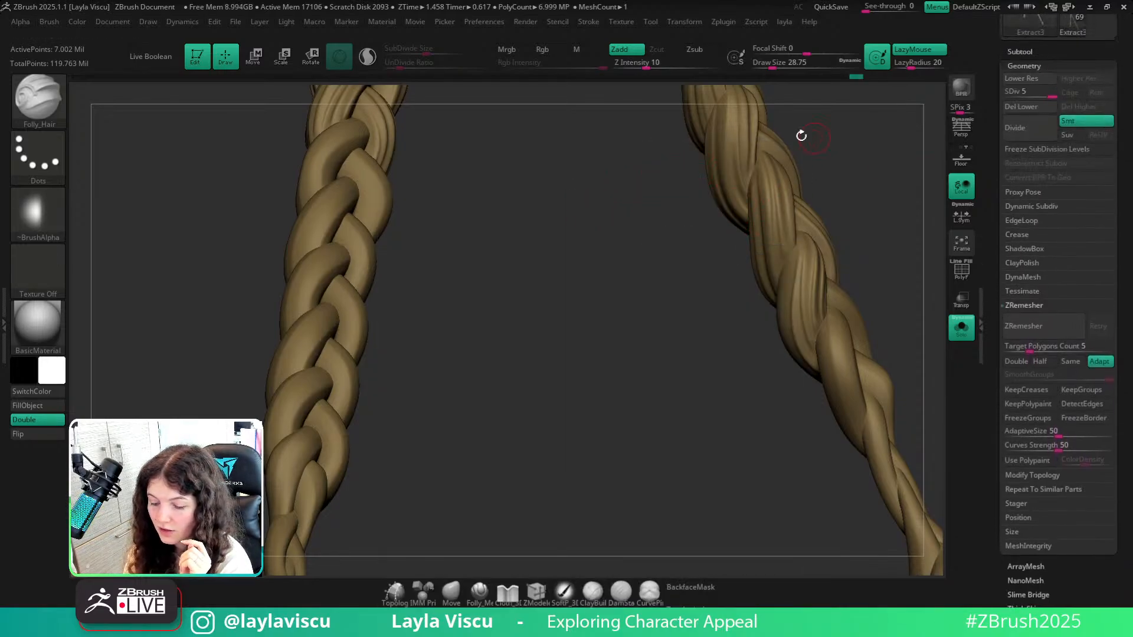
Sculpt lengthwise strand lines with Folly_Hair along the next smooth braid segment, working around to its inner edge.
{"action": "left_click_drag", "start_coordinate": [887, 289], "coordinate": [730, 332]}
{"action": "right_click_drag", "start_coordinate": [729, 332], "coordinate": [732, 407], "text": "ctrl"}
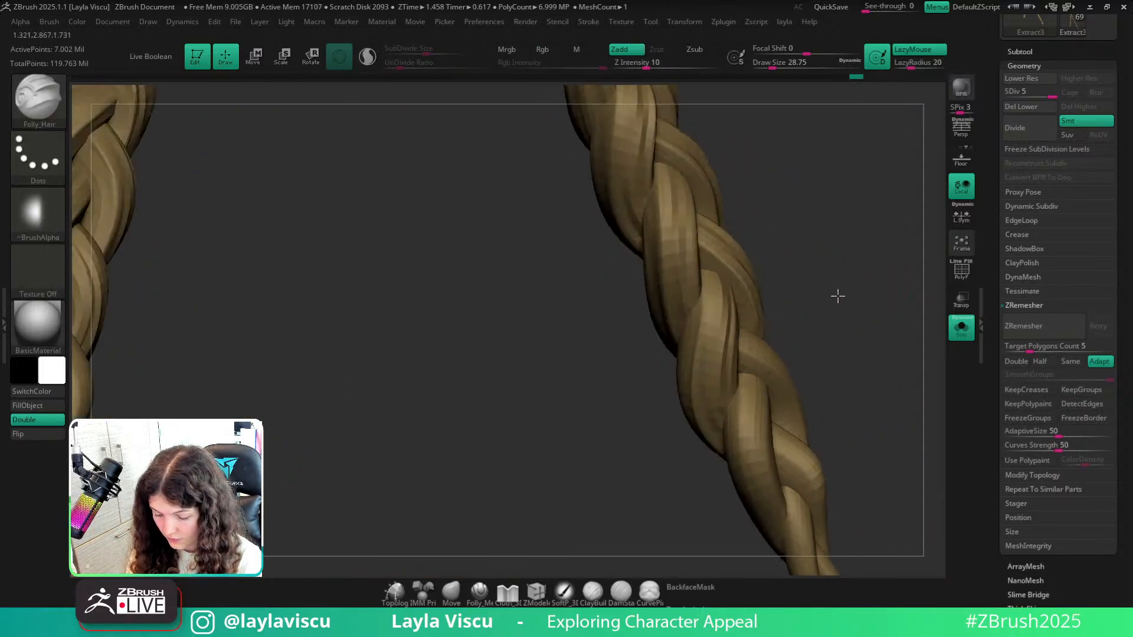
{"action": "mouse_move", "coordinate": [837, 295]}
{"action": "left_mouse_down"}
{"action": "mouse_move", "coordinate": [761, 334]}
{"action": "mouse_move", "coordinate": [717, 485]}
{"action": "left_mouse_up"}
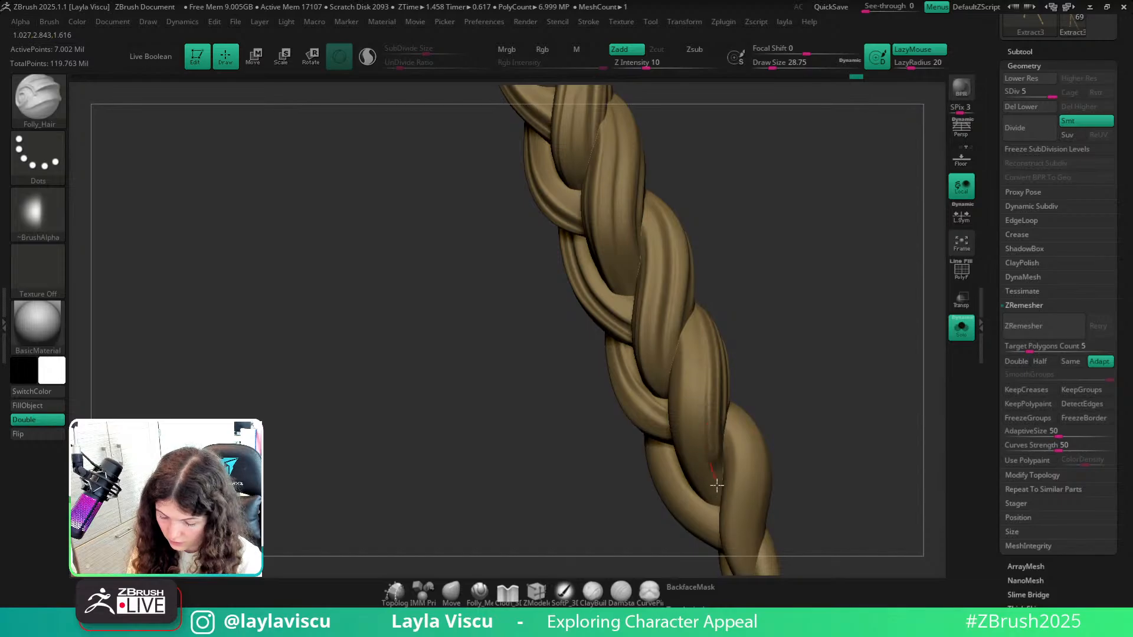
{"action": "left_click_drag", "start_coordinate": [757, 376], "coordinate": [776, 360]}
{"action": "left_click_drag", "start_coordinate": [700, 328], "coordinate": [731, 511]}
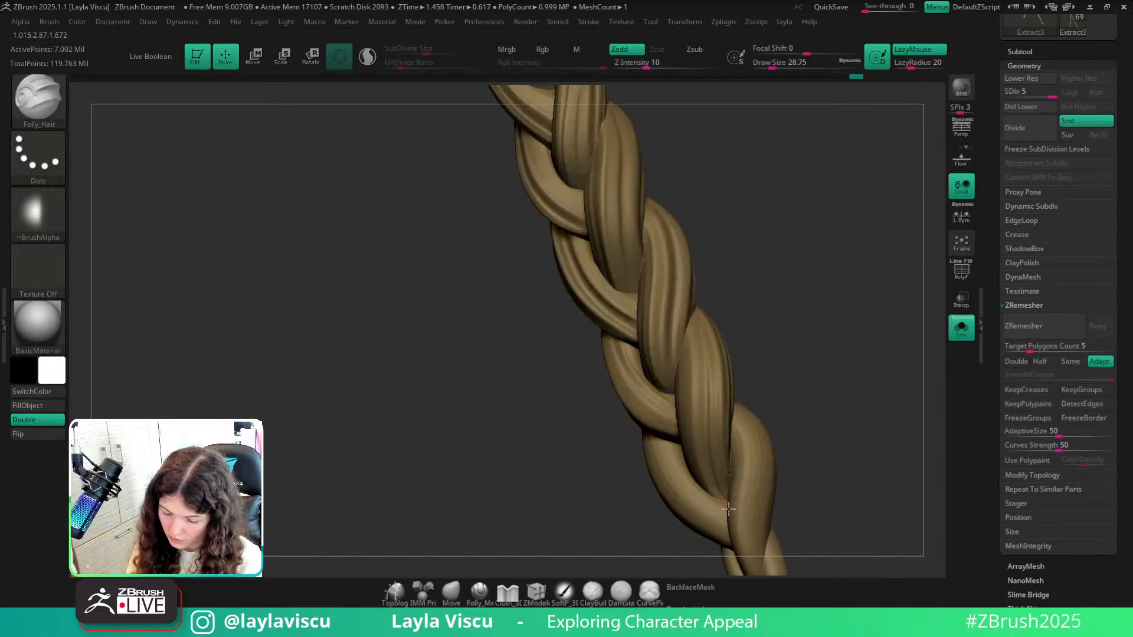
{"action": "left_click_drag", "start_coordinate": [753, 379], "coordinate": [793, 342]}
{"action": "left_click_drag", "start_coordinate": [695, 334], "coordinate": [733, 499]}
{"action": "mouse_move", "coordinate": [759, 322]}
{"action": "left_mouse_down"}
{"action": "mouse_move", "coordinate": [704, 383]}
{"action": "mouse_move", "coordinate": [721, 485]}
{"action": "left_mouse_up"}
{"action": "mouse_move", "coordinate": [795, 355]}
{"action": "left_mouse_down", "text": "shift"}
{"action": "mouse_move", "coordinate": [792, 384]}
{"action": "mouse_move", "coordinate": [796, 354]}
{"action": "mouse_move", "coordinate": [855, 324]}
{"action": "mouse_move", "coordinate": [875, 368]}
{"action": "mouse_move", "coordinate": [802, 364]}
{"action": "mouse_move", "coordinate": [794, 352]}
{"action": "mouse_move", "coordinate": [850, 365]}
{"action": "mouse_move", "coordinate": [847, 296]}
{"action": "mouse_move", "coordinate": [768, 354]}
{"action": "left_mouse_up", "text": "shift"}
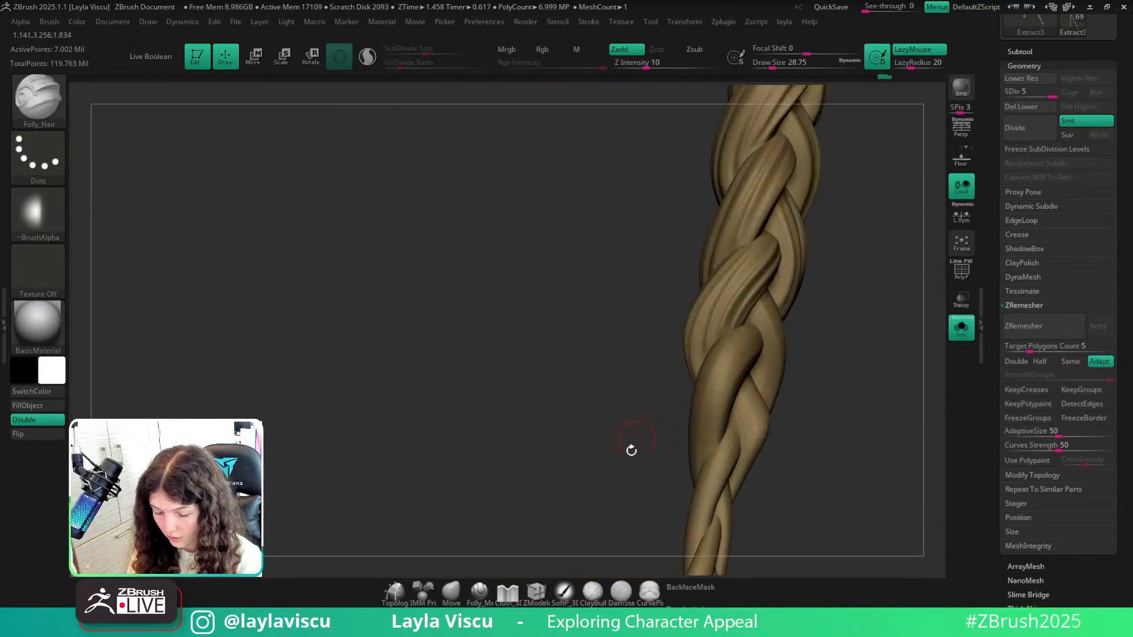
Nudge the lower end of the newly detailed segment into shape with the Move brush at a draw size of about 41.42.
{"action": "left_click", "coordinate": [458, 592]}
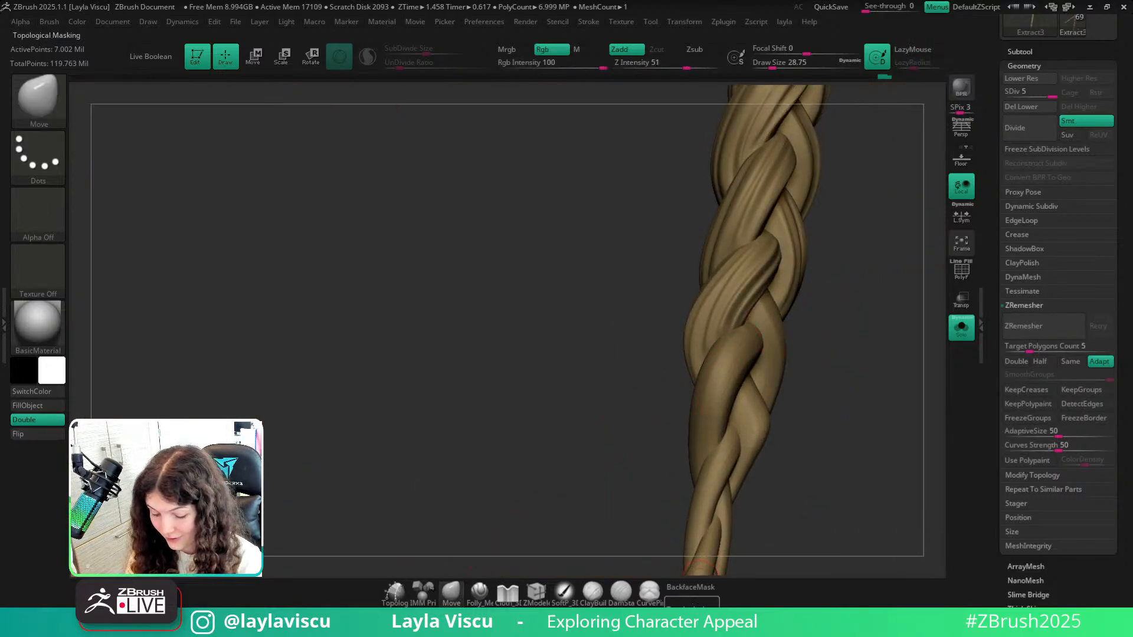
{"action": "key", "text": "bracketright"}
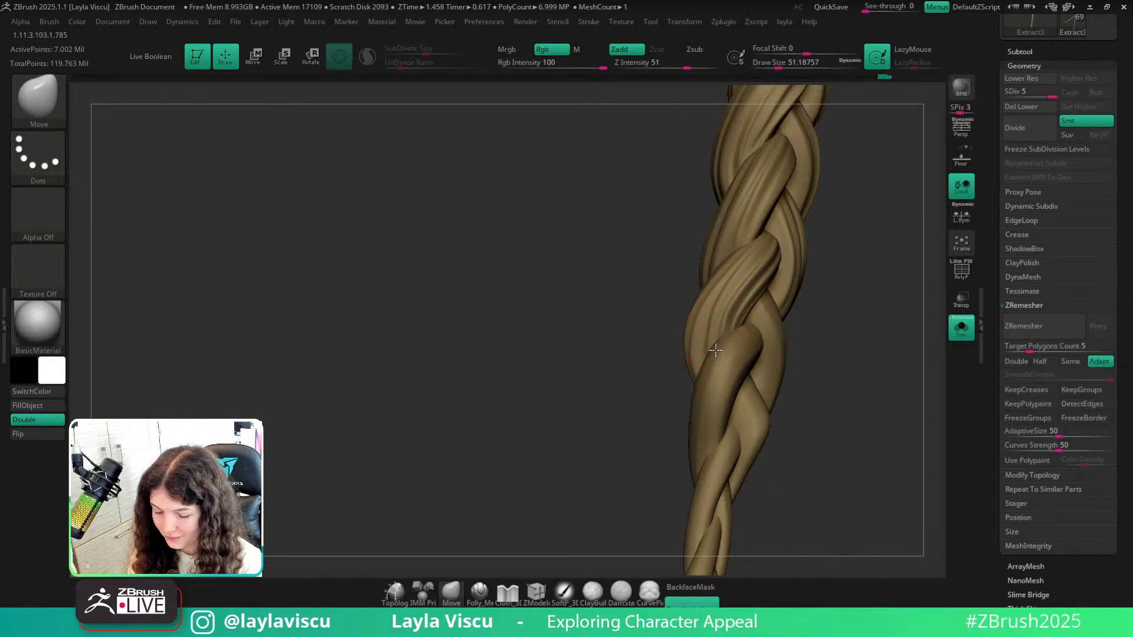
{"action": "key", "text": "bracketleft"}
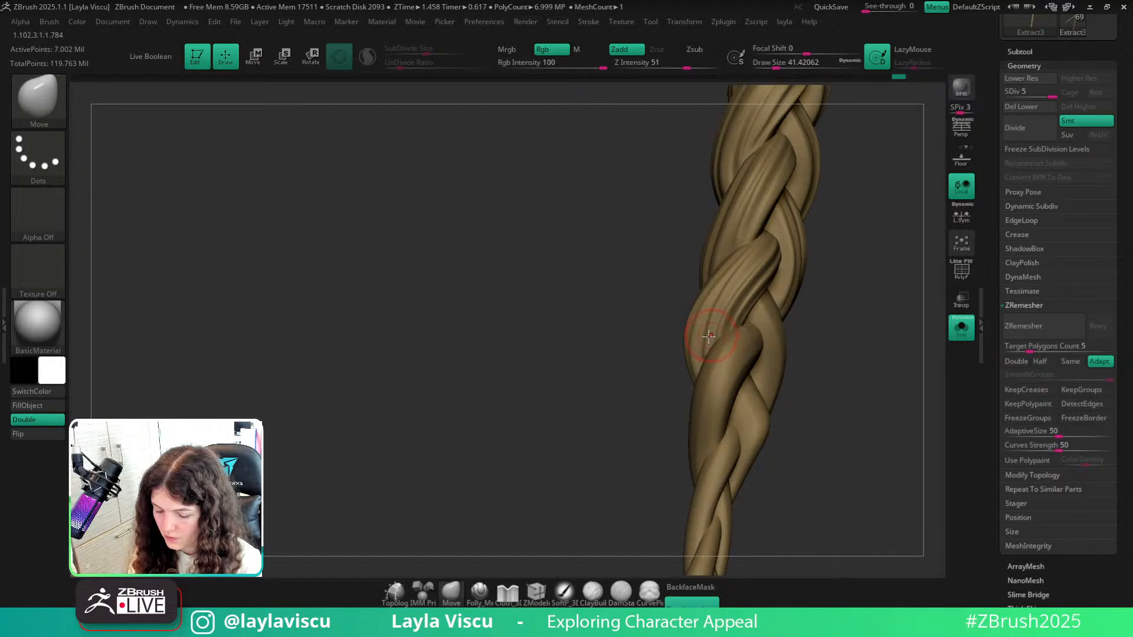
{"action": "right_click_drag", "start_coordinate": [708, 337], "coordinate": [850, 367], "text": "ctrl"}
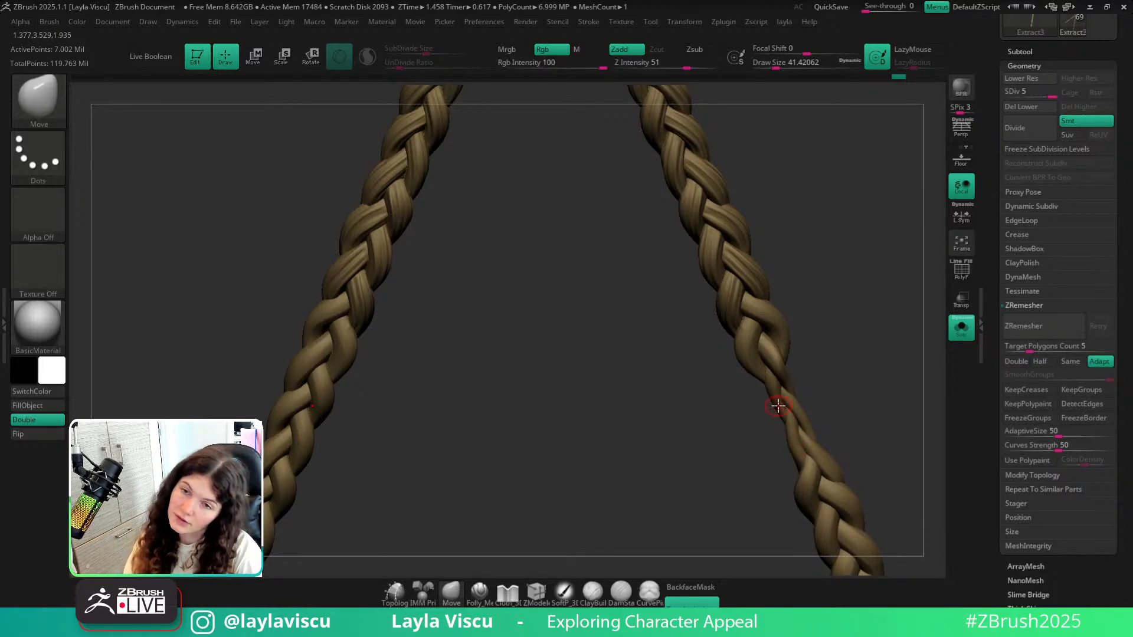
Use the Morph brush on the segment just above the braid's pinched section, with the draw size reduced to about 23.31.
{"action": "right_click_drag", "start_coordinate": [836, 324], "coordinate": [801, 345]}
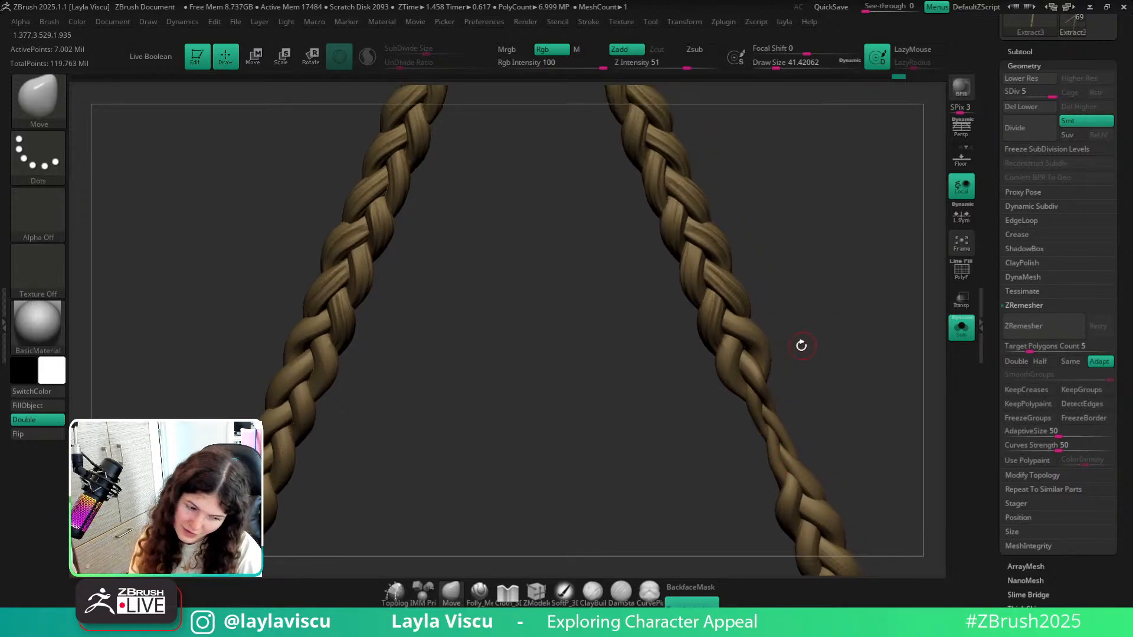
{"action": "key", "text": "b"}
{"action": "key", "text": "m"}
{"action": "key", "text": "t"}
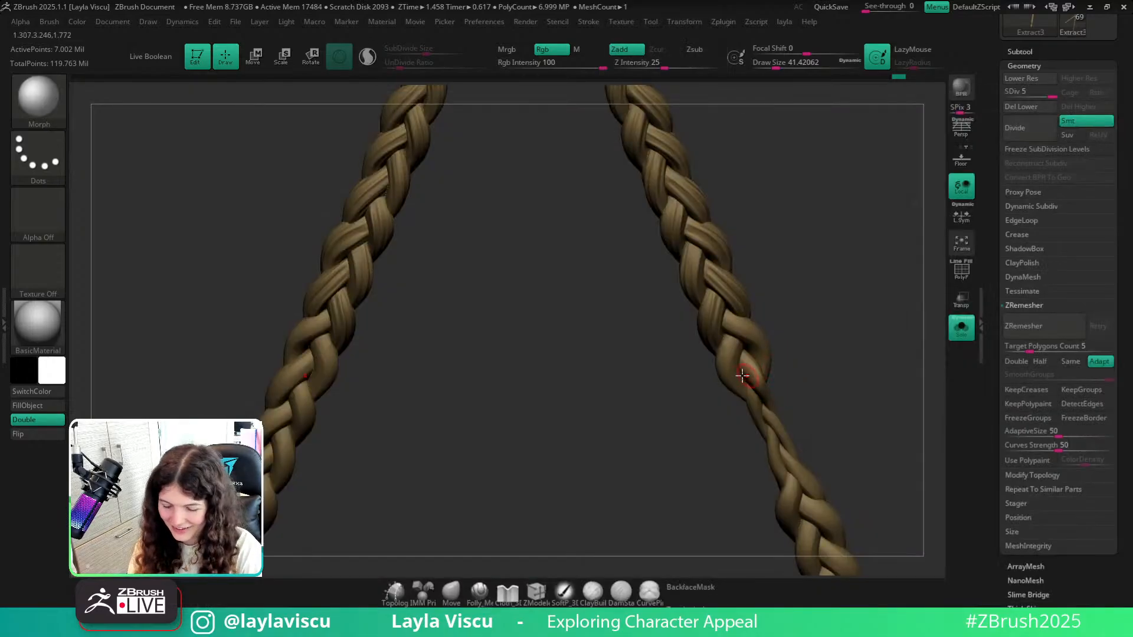
{"action": "right_click_drag", "start_coordinate": [732, 335], "coordinate": [758, 406], "text": "ctrl"}
{"action": "key", "text": "s"}
{"action": "left_click_drag", "start_coordinate": [727, 365], "coordinate": [721, 365]}
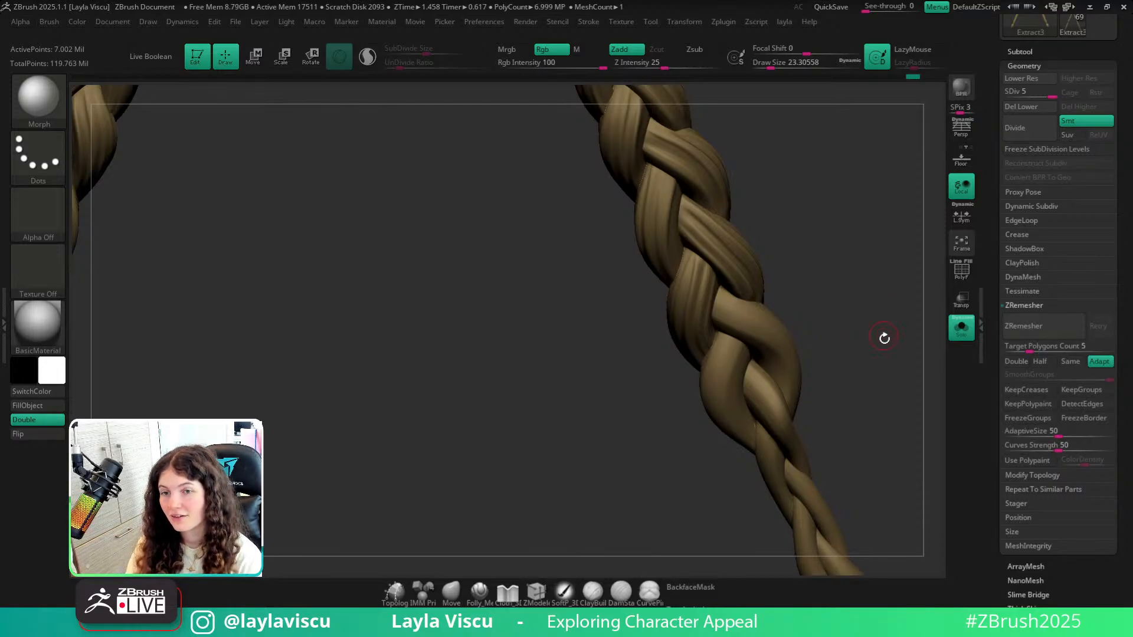
Show the whole character, select the trousers subtool and raise its subdivision level, then switch to the Move brush.
{"action": "mouse_move", "coordinate": [900, 361]}
{"action": "right_mouse_down", "text": "ctrl"}
{"action": "mouse_move", "coordinate": [860, 370]}
{"action": "mouse_move", "coordinate": [858, 435]}
{"action": "mouse_move", "coordinate": [875, 387]}
{"action": "mouse_move", "coordinate": [914, 381]}
{"action": "right_mouse_up", "text": "ctrl"}
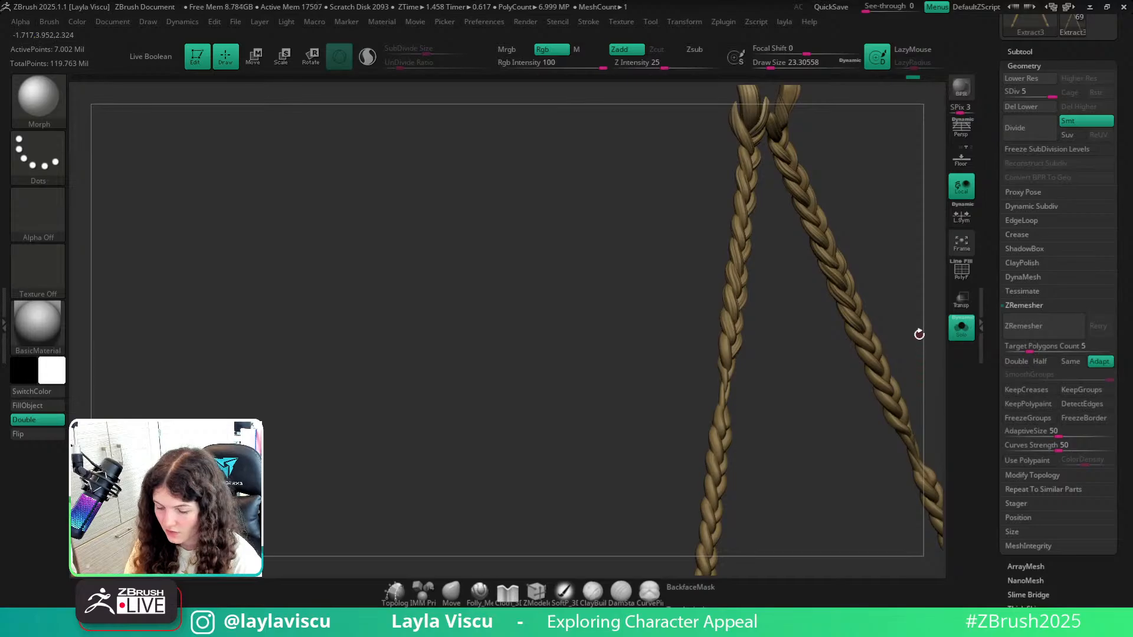
{"action": "right_click_drag", "start_coordinate": [931, 331], "coordinate": [886, 372]}
{"action": "left_click", "coordinate": [961, 334]}
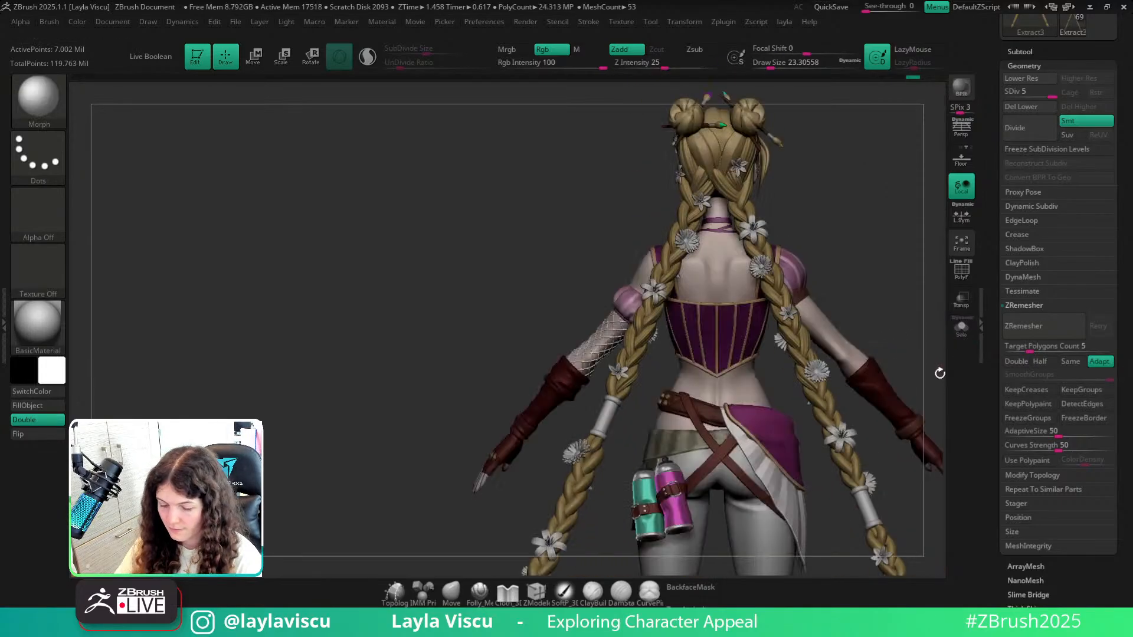
{"action": "right_click_drag", "start_coordinate": [549, 235], "coordinate": [728, 328]}
{"action": "left_click", "coordinate": [583, 502], "text": "alt"}
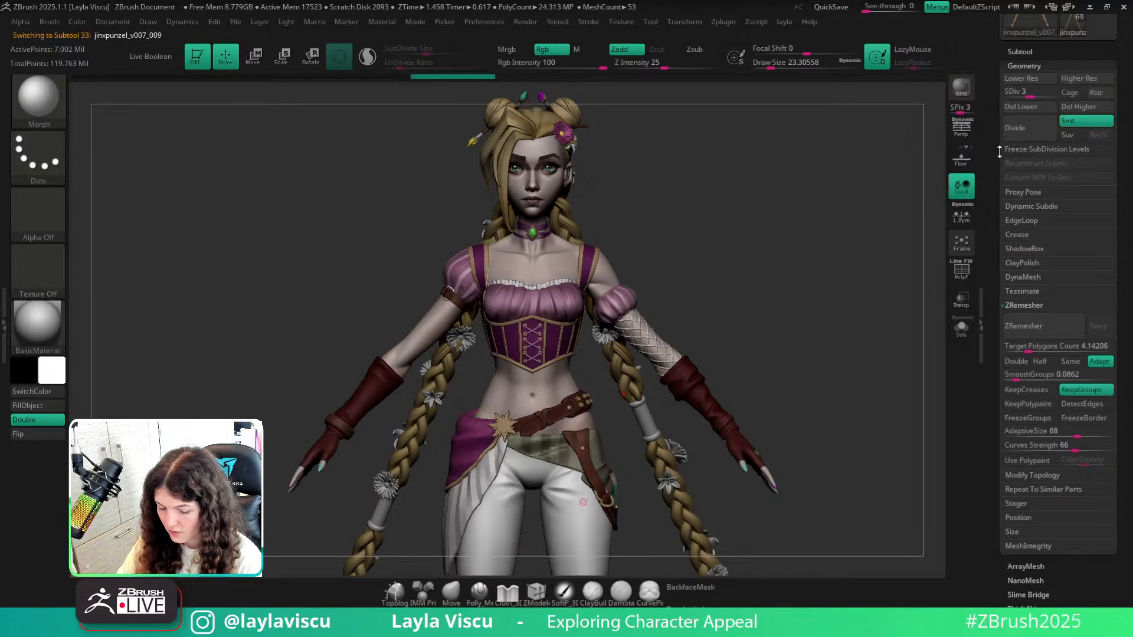
{"action": "left_click", "coordinate": [1027, 53]}
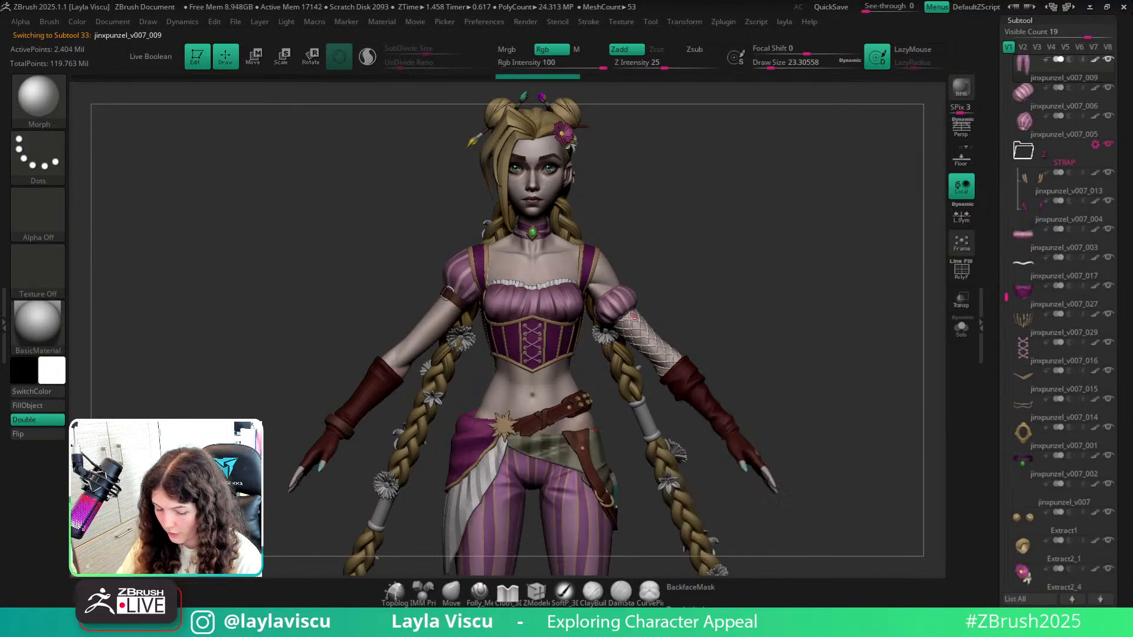
{"action": "left_click", "coordinate": [472, 447]}
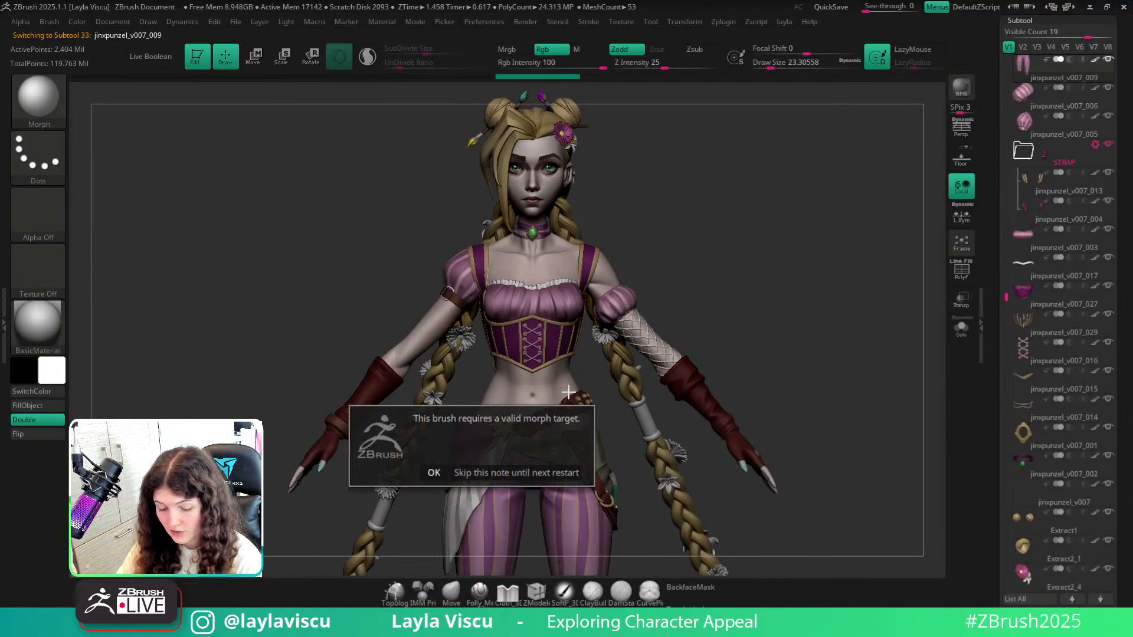
{"action": "left_click", "coordinate": [453, 591]}
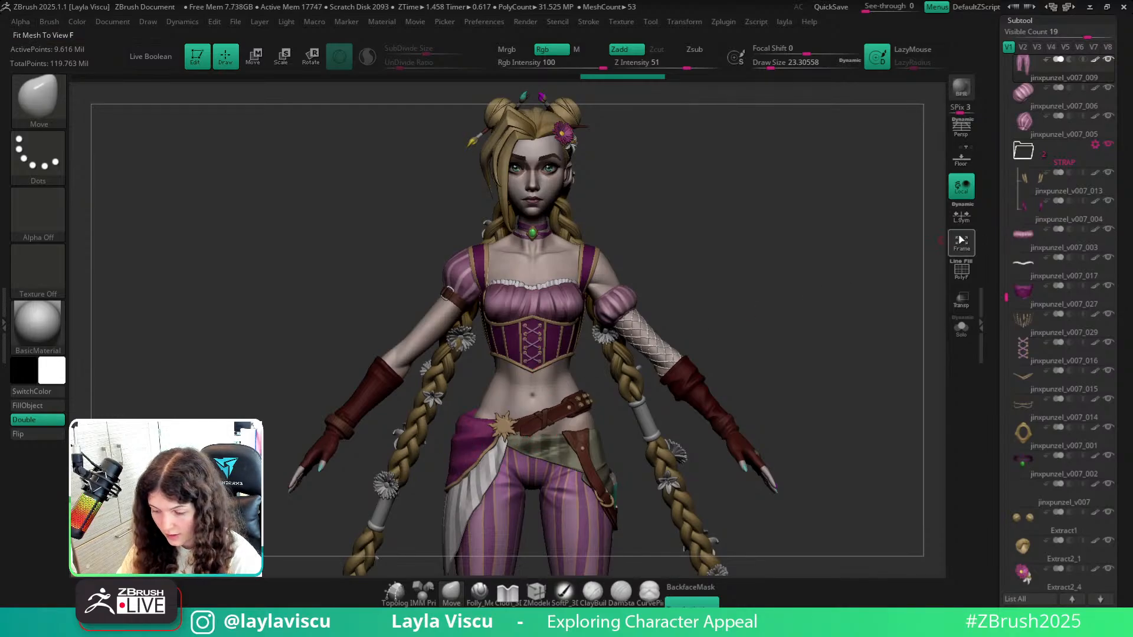
Select the Extract3 braid subtool and isolate it, framing both braids.
{"action": "left_click", "coordinate": [571, 223], "text": "alt"}
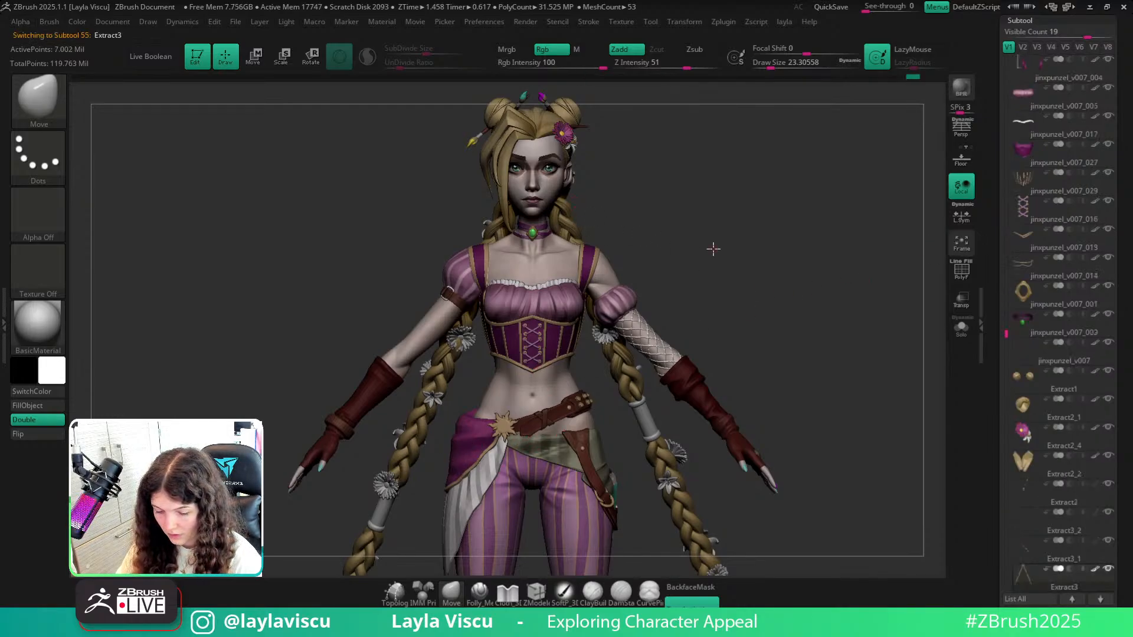
{"action": "left_click_drag", "start_coordinate": [714, 249], "coordinate": [921, 312]}
{"action": "left_click", "coordinate": [965, 332]}
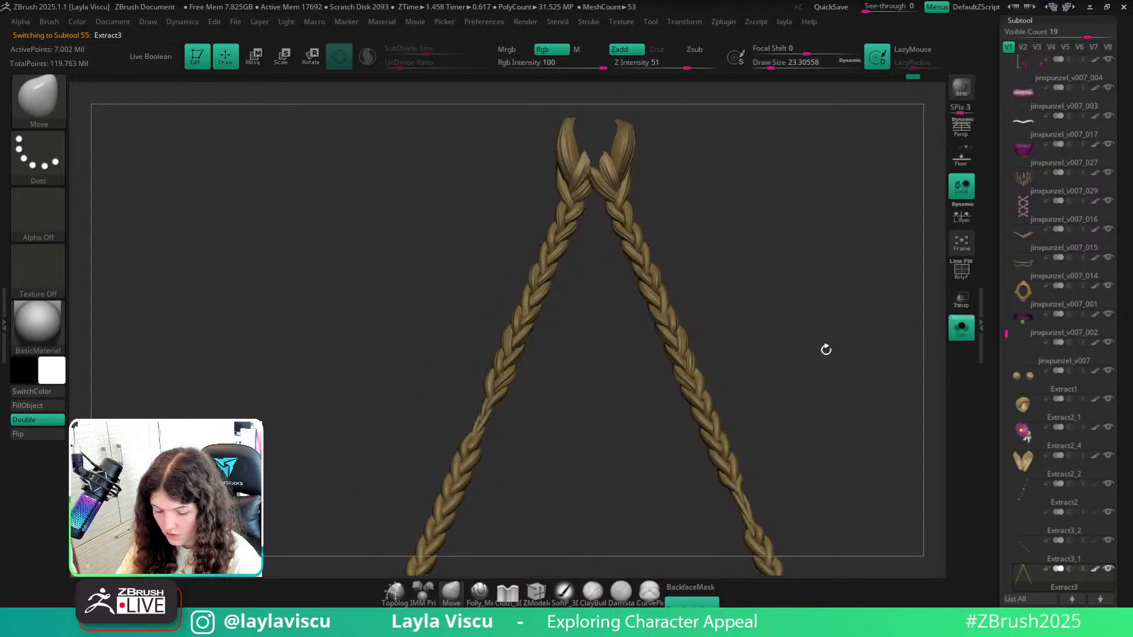
{"action": "left_click_drag", "start_coordinate": [825, 350], "coordinate": [776, 325], "text": "alt"}
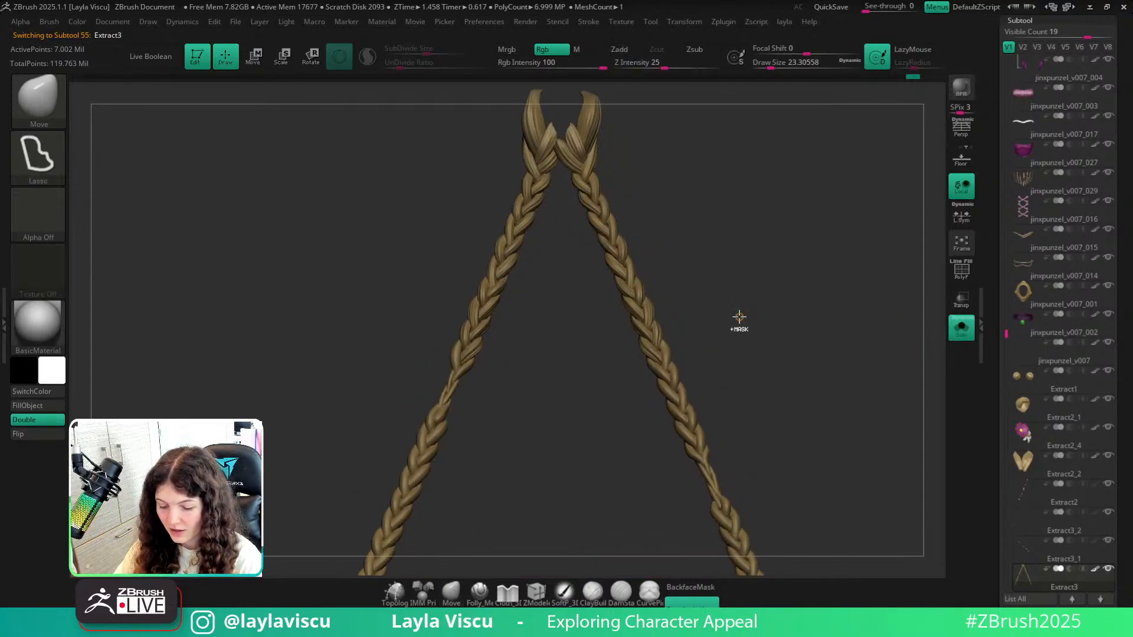
{"action": "right_click_drag", "start_coordinate": [738, 318], "coordinate": [701, 358], "text": "ctrl"}
{"action": "left_click_drag", "start_coordinate": [705, 378], "coordinate": [735, 368], "text": "alt"}
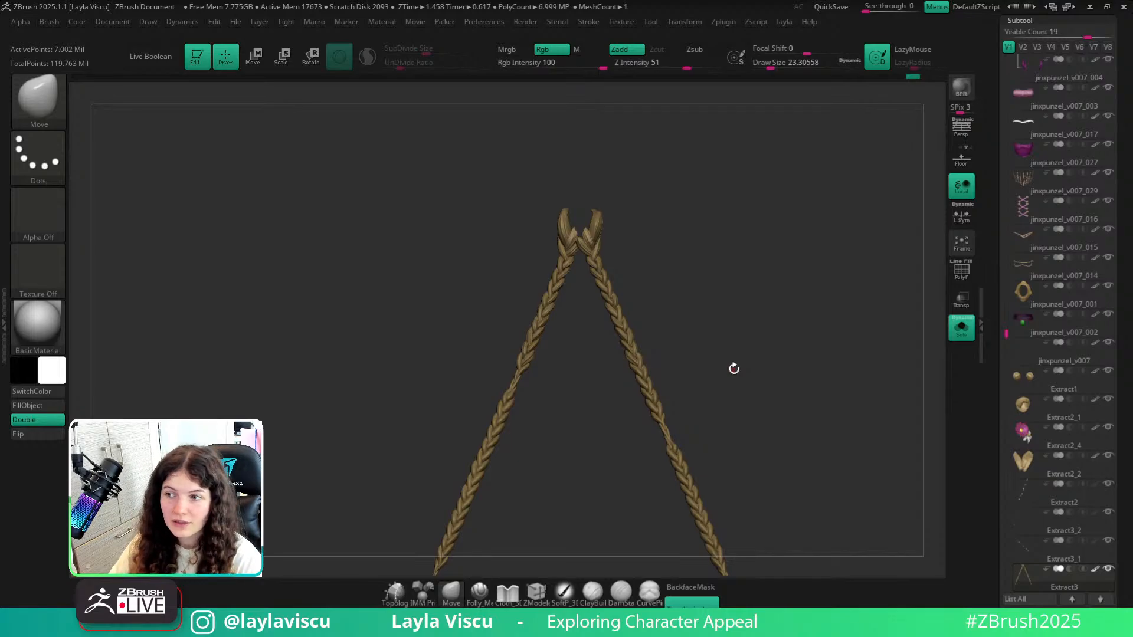
Adjust the first smooth braid segment with the Move brush at a draw size of about 73.89.
{"action": "mouse_move", "coordinate": [652, 354]}
{"action": "right_mouse_down", "text": "ctrl"}
{"action": "mouse_move", "coordinate": [641, 398]}
{"action": "mouse_move", "coordinate": [714, 442]}
{"action": "mouse_move", "coordinate": [792, 457]}
{"action": "mouse_move", "coordinate": [870, 433]}
{"action": "right_mouse_up", "text": "ctrl"}
{"action": "key", "text": "s"}
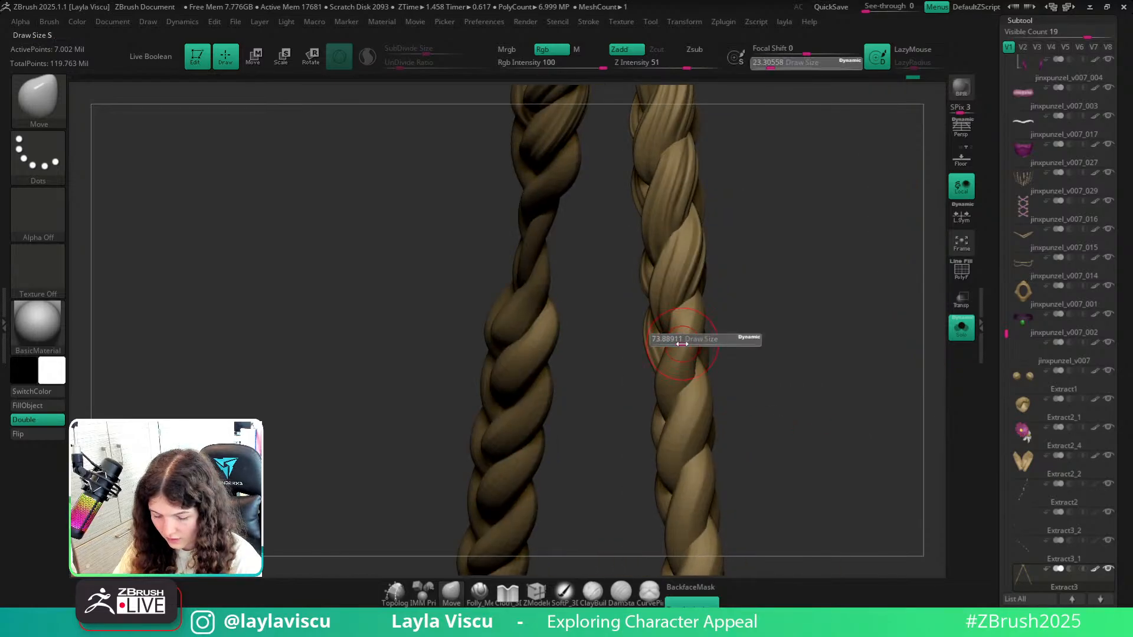
{"action": "left_click_drag", "start_coordinate": [676, 329], "coordinate": [675, 360]}
{"action": "mouse_move", "coordinate": [765, 353]}
{"action": "right_mouse_down", "text": "alt"}
{"action": "mouse_move", "coordinate": [779, 428]}
{"action": "mouse_move", "coordinate": [767, 387]}
{"action": "mouse_move", "coordinate": [769, 420]}
{"action": "right_mouse_up", "text": "alt"}
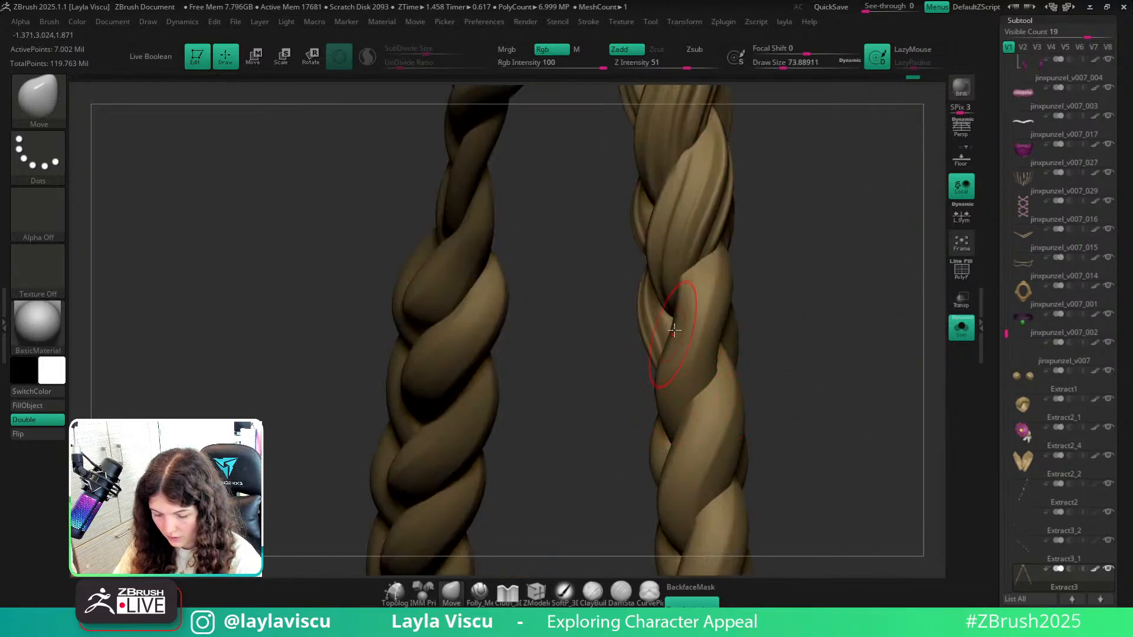
Check the braids on the full character from behind, then isolate the braid subtool again.
{"action": "left_click", "coordinate": [960, 334]}
{"action": "right_click_drag", "start_coordinate": [819, 300], "coordinate": [660, 392]}
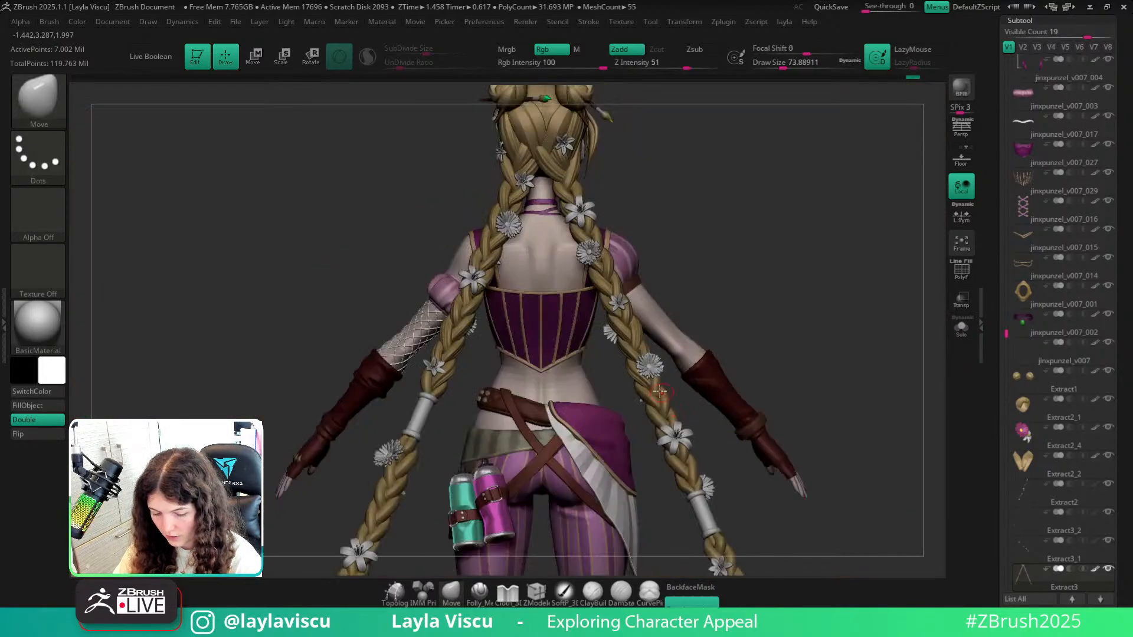
{"action": "mouse_move", "coordinate": [863, 387]}
{"action": "right_mouse_down"}
{"action": "mouse_move", "coordinate": [869, 366]}
{"action": "mouse_move", "coordinate": [718, 425]}
{"action": "mouse_move", "coordinate": [734, 342]}
{"action": "right_mouse_up"}
{"action": "left_click", "coordinate": [961, 329]}
Set the draw size to about 36.93 and sculpt Folly_Hair strand lines on the outer side of the next smooth segment.
{"action": "key", "text": "s"}
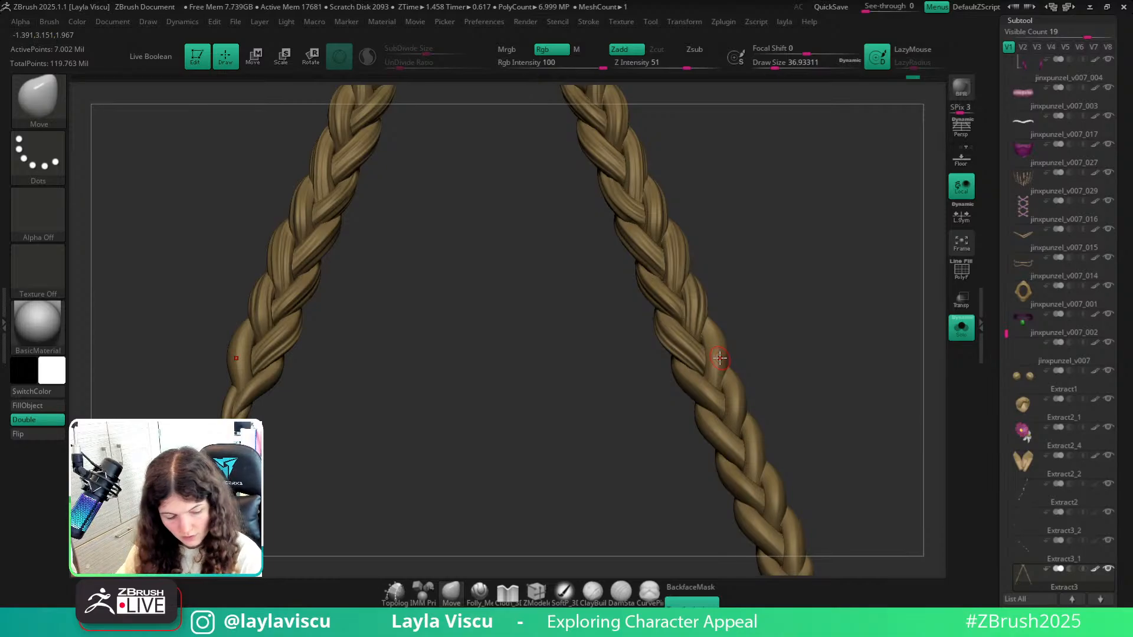
{"action": "key", "text": "b"}
{"action": "key", "text": "f"}
{"action": "key", "text": "h"}
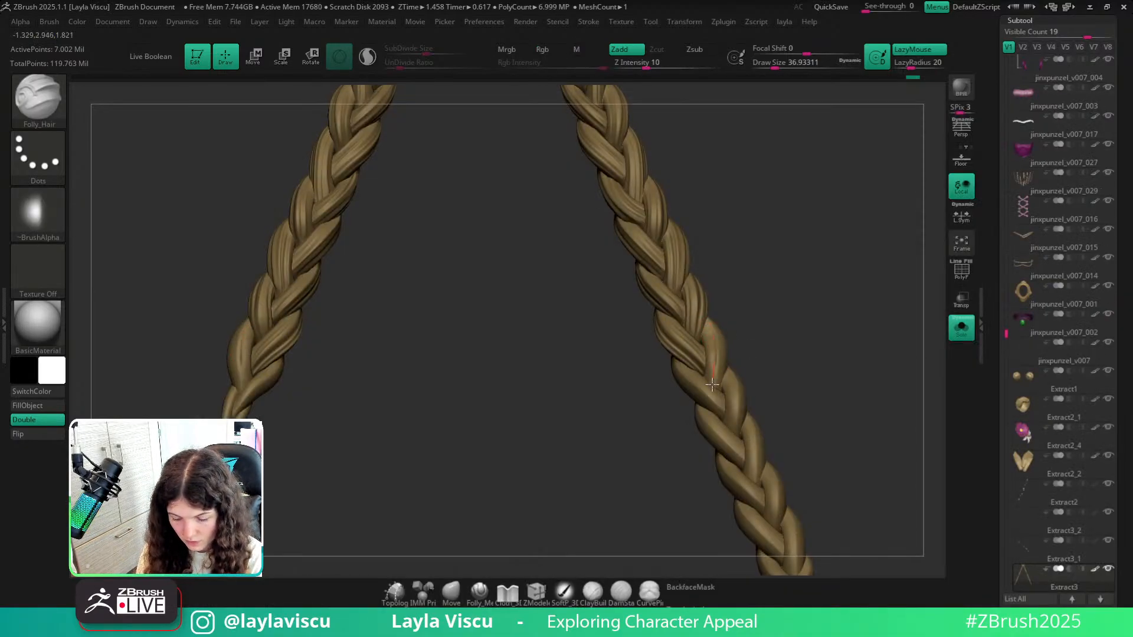
{"action": "mouse_move", "coordinate": [760, 330]}
{"action": "right_mouse_down"}
{"action": "mouse_move", "coordinate": [769, 347]}
{"action": "mouse_move", "coordinate": [756, 426]}
{"action": "mouse_move", "coordinate": [834, 349]}
{"action": "mouse_move", "coordinate": [764, 316]}
{"action": "right_mouse_up"}
{"action": "key", "text": "ctrl"}
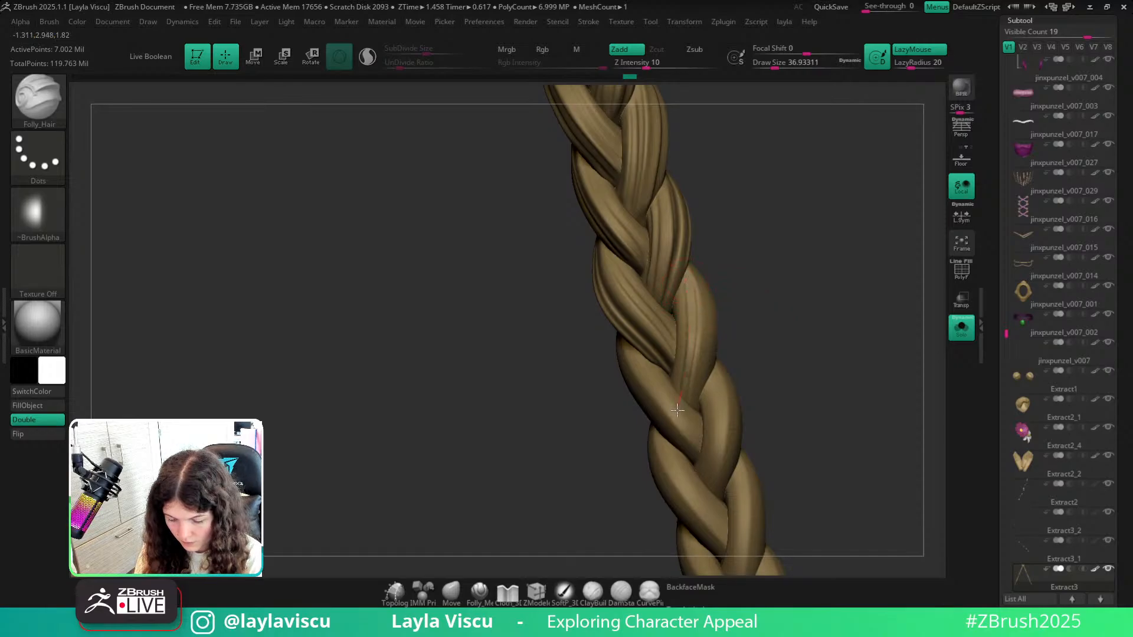
{"action": "mouse_move", "coordinate": [681, 360]}
{"action": "right_mouse_down"}
{"action": "mouse_move", "coordinate": [738, 329]}
{"action": "mouse_move", "coordinate": [718, 284]}
{"action": "right_mouse_up"}
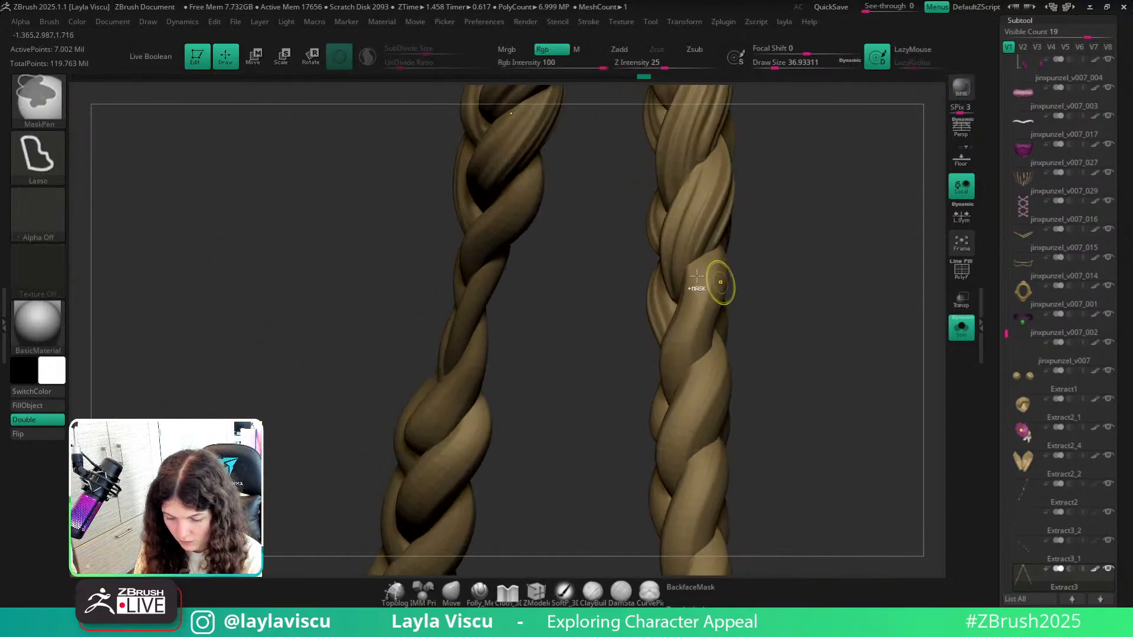
{"action": "mouse_move", "coordinate": [702, 257]}
{"action": "left_mouse_down"}
{"action": "mouse_move", "coordinate": [674, 394]}
{"action": "mouse_move", "coordinate": [709, 243]}
{"action": "left_mouse_up"}
Carry the lengthwise strand lines around the segment's other side and into the overlap with its neighbours.
{"action": "right_click_drag", "start_coordinate": [757, 271], "coordinate": [726, 251]}
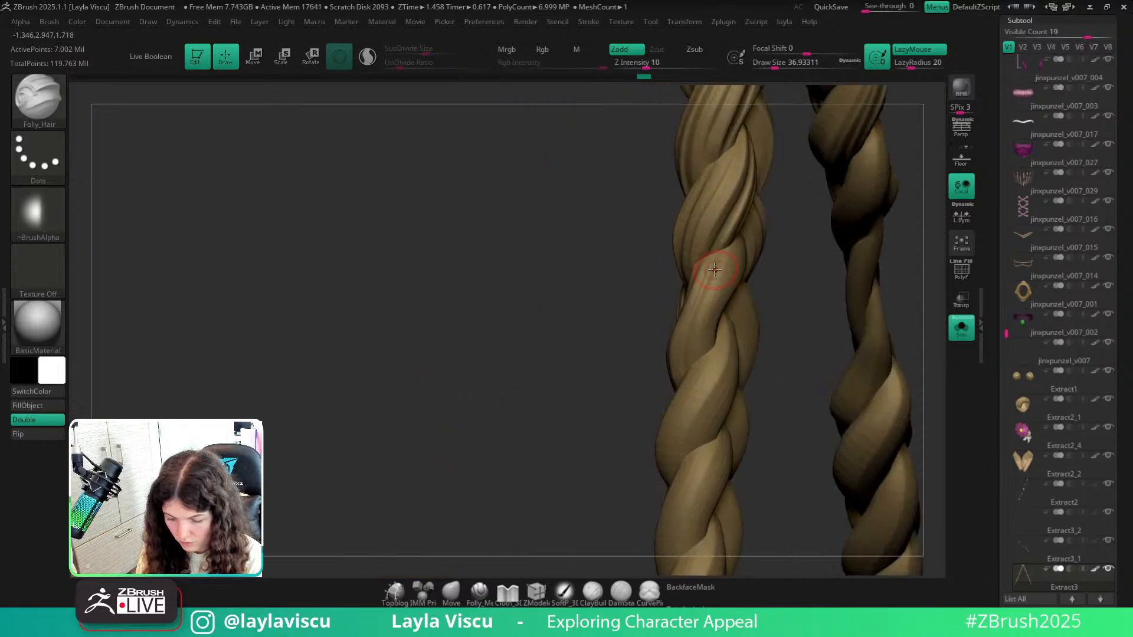
{"action": "left_click_drag", "start_coordinate": [726, 251], "coordinate": [694, 369]}
{"action": "left_click_drag", "start_coordinate": [786, 301], "coordinate": [726, 331]}
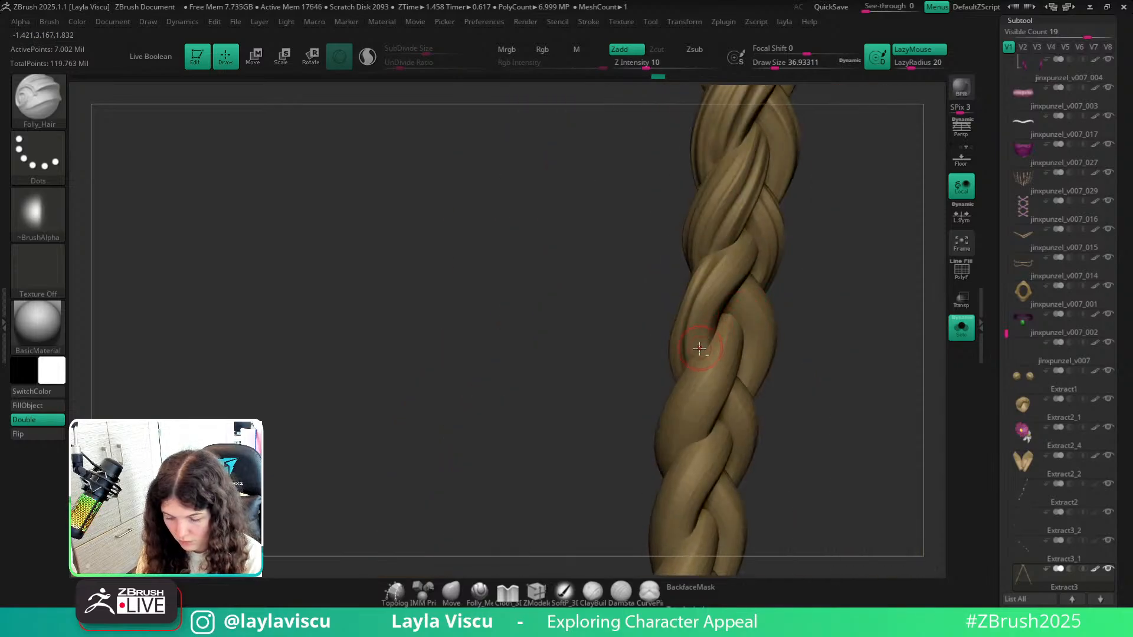
{"action": "left_click_drag", "start_coordinate": [813, 275], "coordinate": [759, 253]}
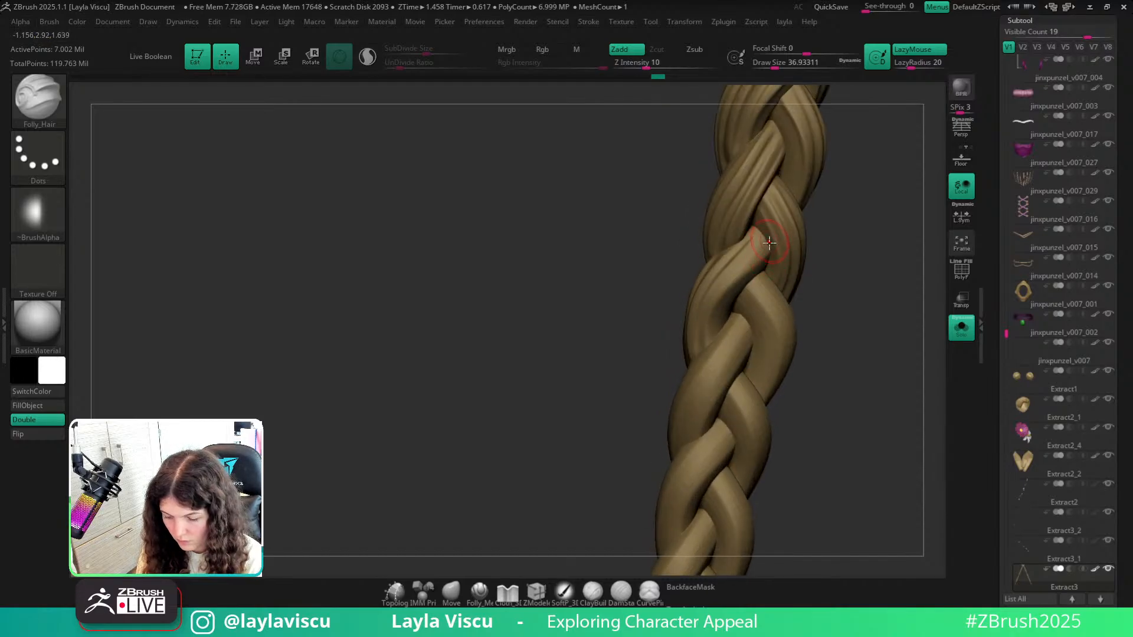
{"action": "mouse_move", "coordinate": [777, 292]}
{"action": "left_mouse_down"}
{"action": "mouse_move", "coordinate": [716, 327]}
{"action": "mouse_move", "coordinate": [766, 263]}
{"action": "left_mouse_up"}
{"action": "left_click_drag", "start_coordinate": [825, 304], "coordinate": [895, 308]}
{"action": "right_click_drag", "start_coordinate": [896, 309], "coordinate": [885, 280], "text": "ctrl"}
{"action": "mouse_move", "coordinate": [865, 328]}
{"action": "right_mouse_down", "text": "ctrl"}
{"action": "mouse_move", "coordinate": [838, 258]}
{"action": "mouse_move", "coordinate": [883, 377]}
{"action": "mouse_move", "coordinate": [872, 347]}
{"action": "right_mouse_up", "text": "ctrl"}
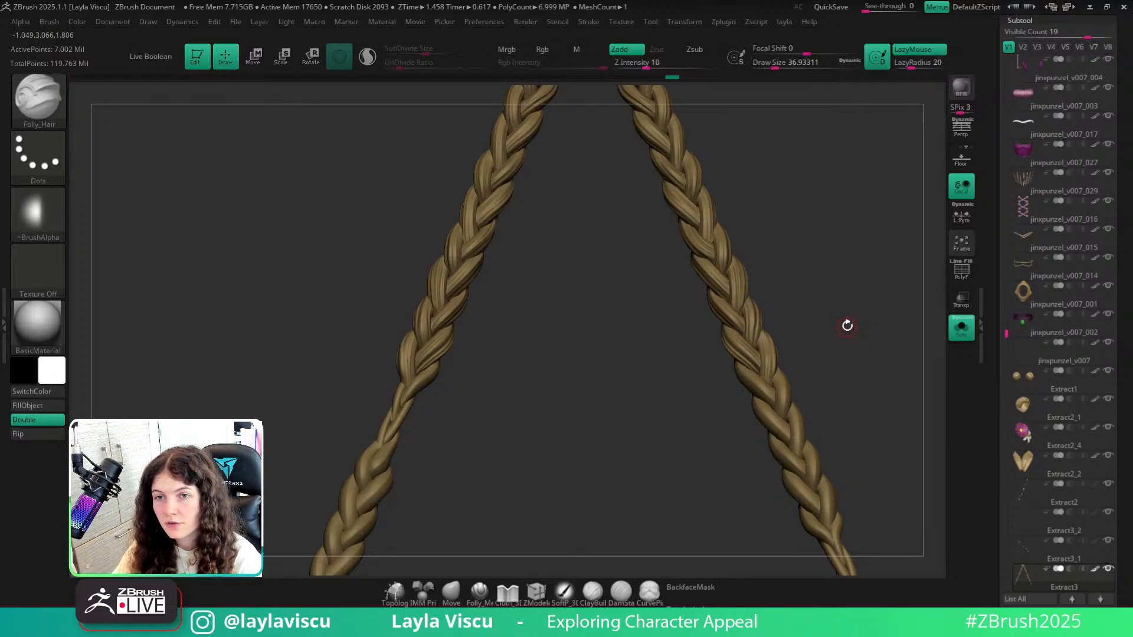
Show the whole character with all subtools from behind and bring up the PureRef reference board at full size.
{"action": "left_click", "coordinate": [961, 326]}
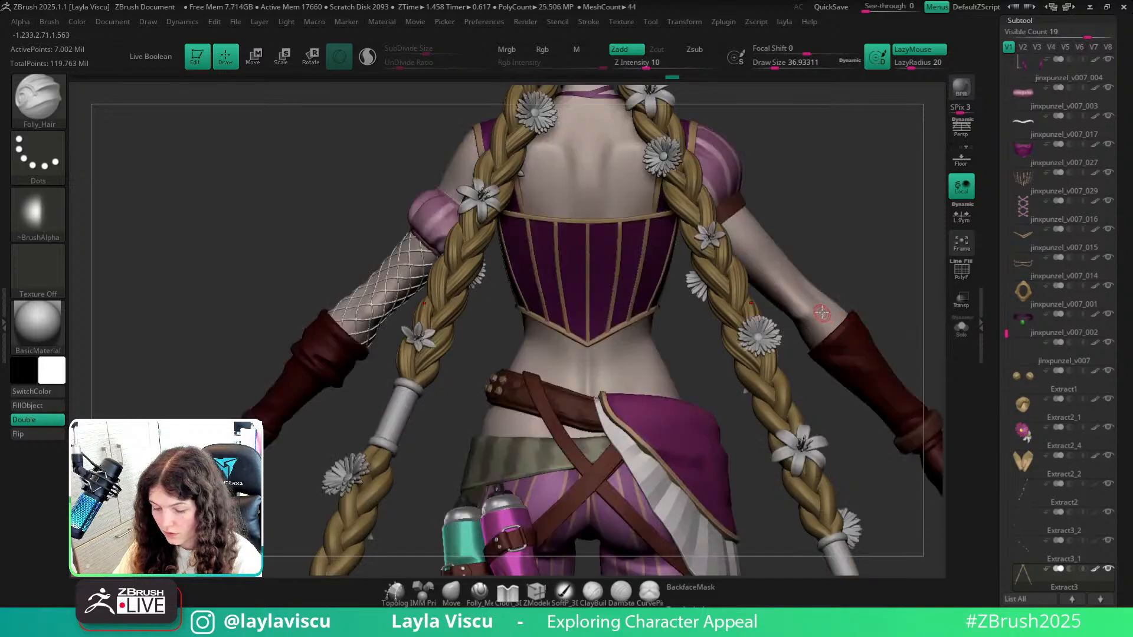
{"action": "right_click_drag", "start_coordinate": [822, 314], "coordinate": [725, 268], "text": "ctrl"}
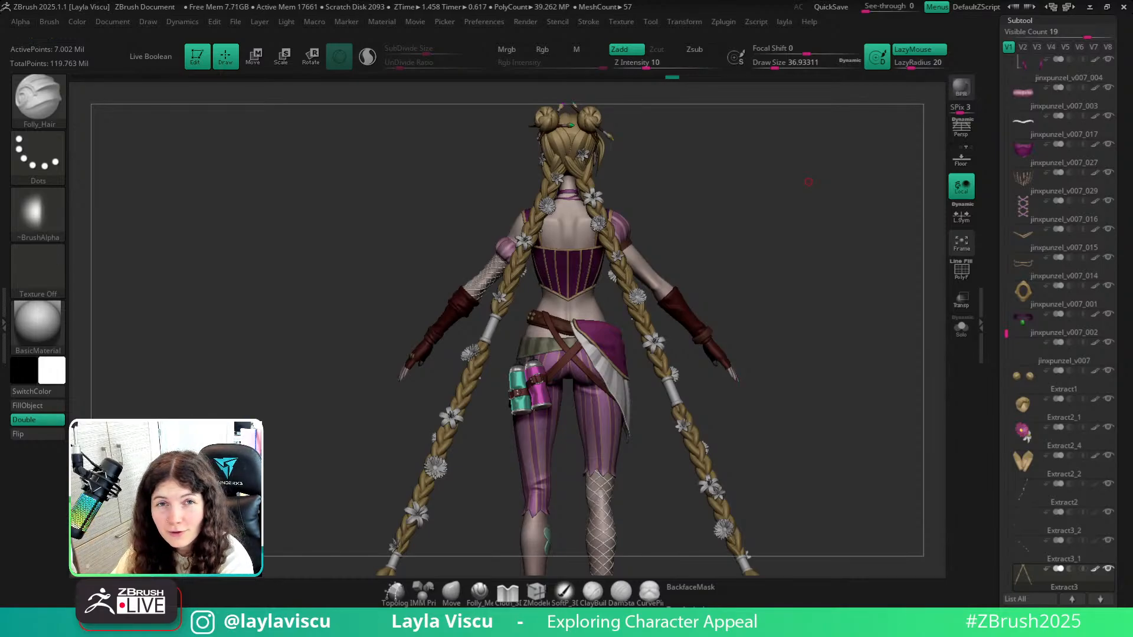
{"action": "right_click_drag", "start_coordinate": [1041, 0], "coordinate": [643, 296]}
{"action": "right_click", "coordinate": [767, 303]}
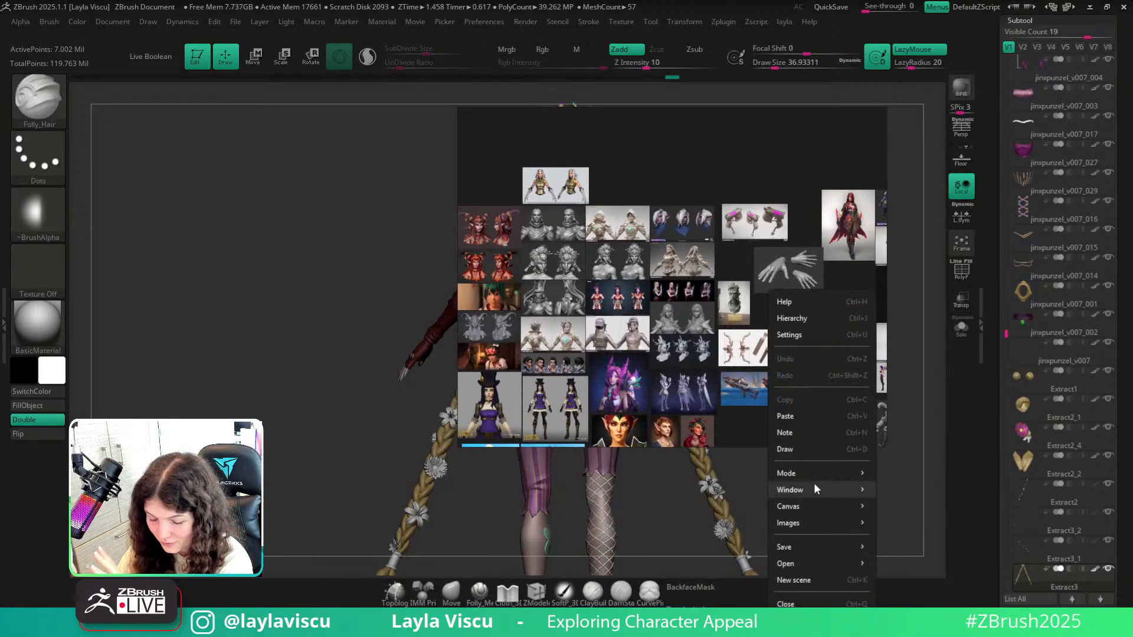
{"action": "mouse_move", "coordinate": [813, 488]}
{"action": "left_click", "coordinate": [890, 491]}
Examine the grey bust sculpts and neighbouring stylized characters on the reference board, then return to the ZBrush model.
{"action": "scroll", "coordinate": [531, 260], "scroll_direction": "up", "scroll_amount": 10}
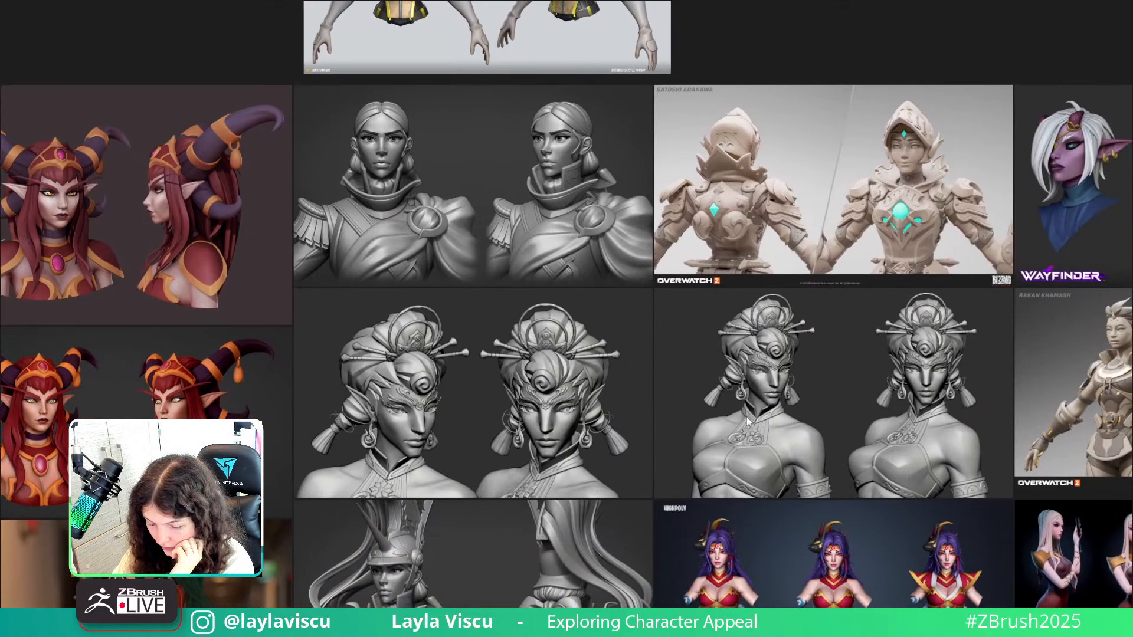
{"action": "scroll", "coordinate": [746, 416], "scroll_direction": "up", "scroll_amount": 3}
{"action": "middle_click_drag", "start_coordinate": [432, 169], "coordinate": [601, 358]}
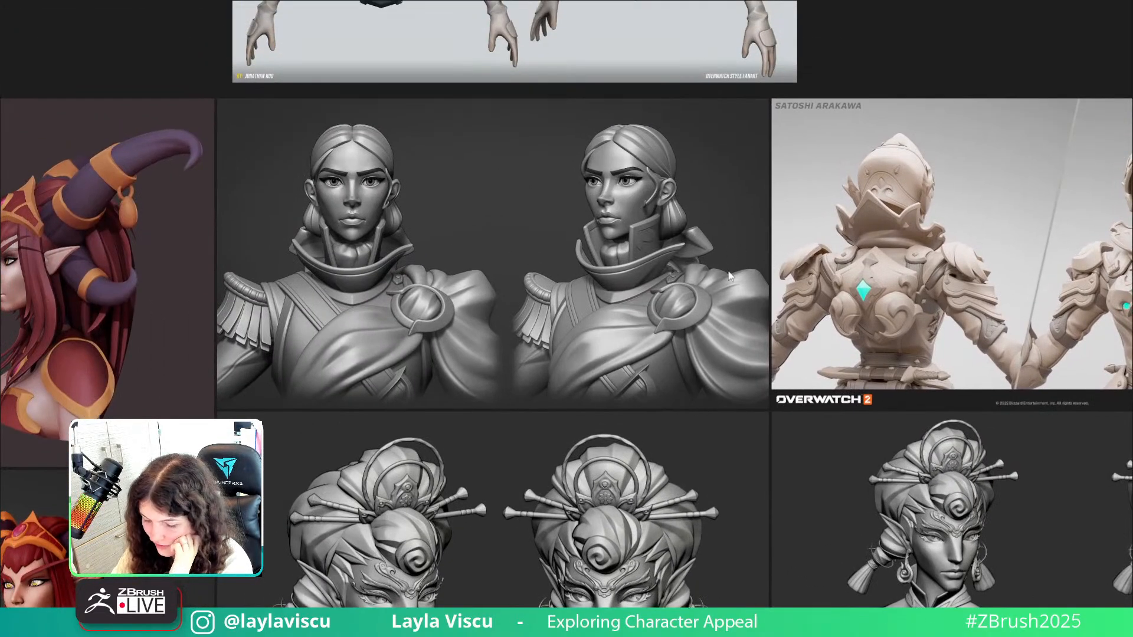
{"action": "scroll", "coordinate": [635, 357], "scroll_direction": "down", "scroll_amount": 8}
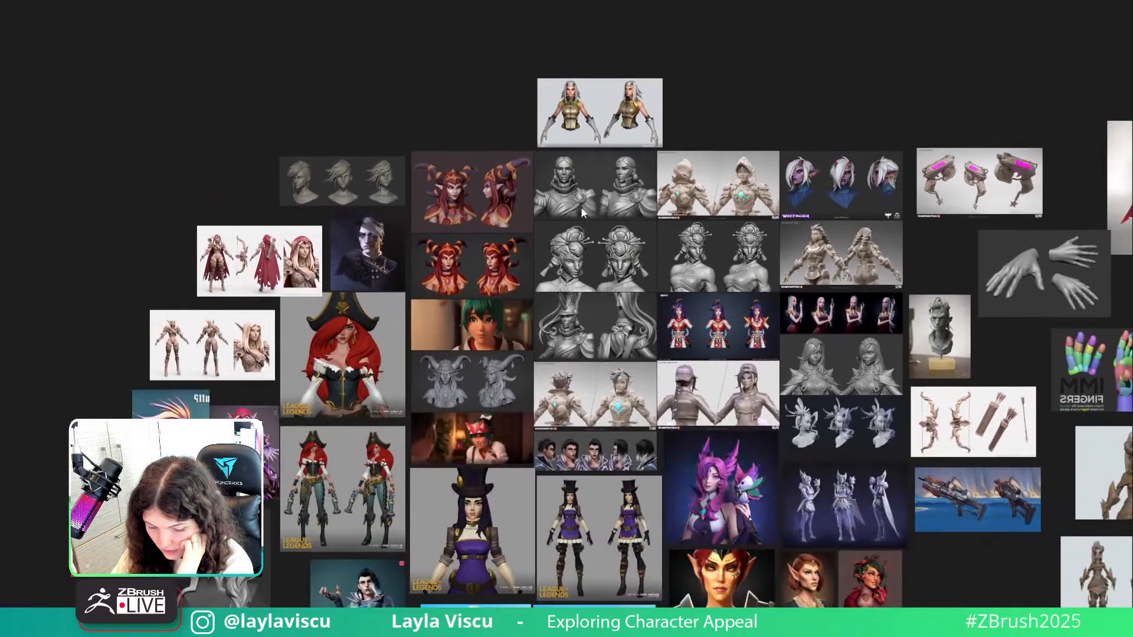
{"action": "scroll", "coordinate": [802, 413], "scroll_direction": "up", "scroll_amount": 2}
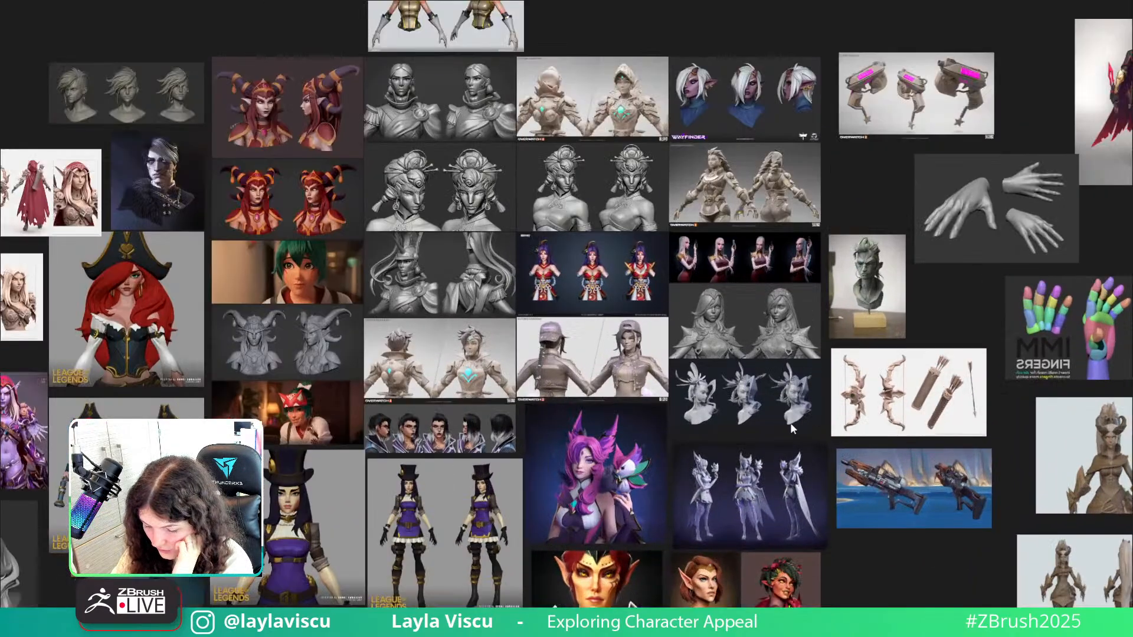
{"action": "middle_click_drag", "start_coordinate": [791, 422], "coordinate": [615, 444]}
{"action": "key", "text": "ctrl+f"}
{"action": "left_click", "coordinate": [809, 182]}
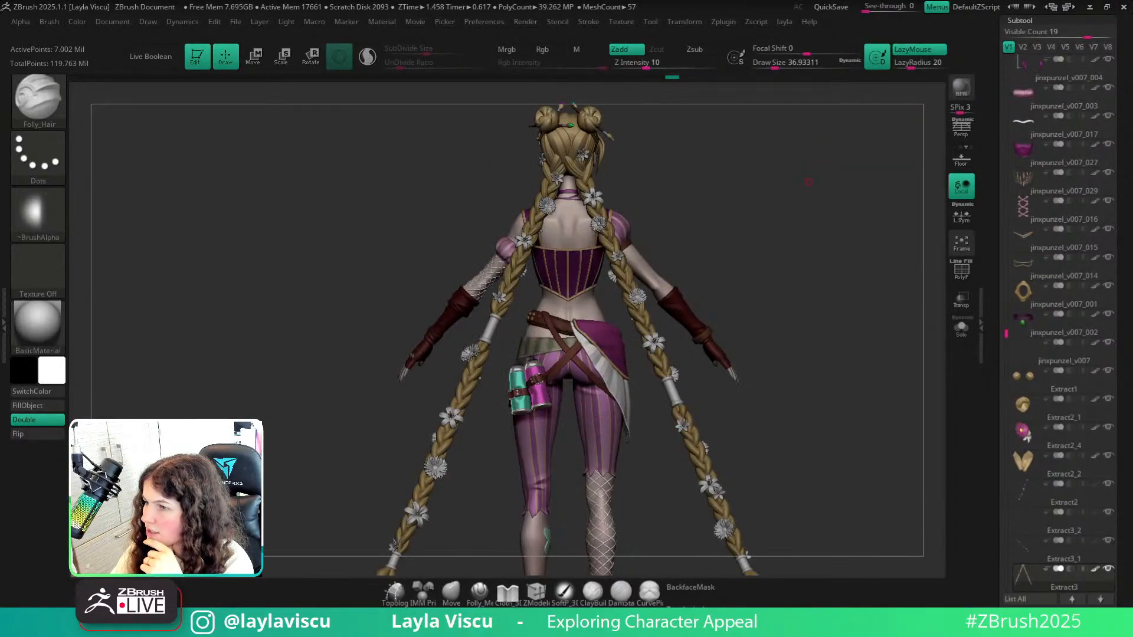
Bring the PureRef board back over the model and maximize it around the full-body character references.
{"action": "key", "text": "alt+Tab"}
{"action": "right_click_drag", "start_coordinate": [829, 184], "coordinate": [541, 326]}
{"action": "right_click", "coordinate": [543, 326]}
{"action": "mouse_move", "coordinate": [598, 202]}
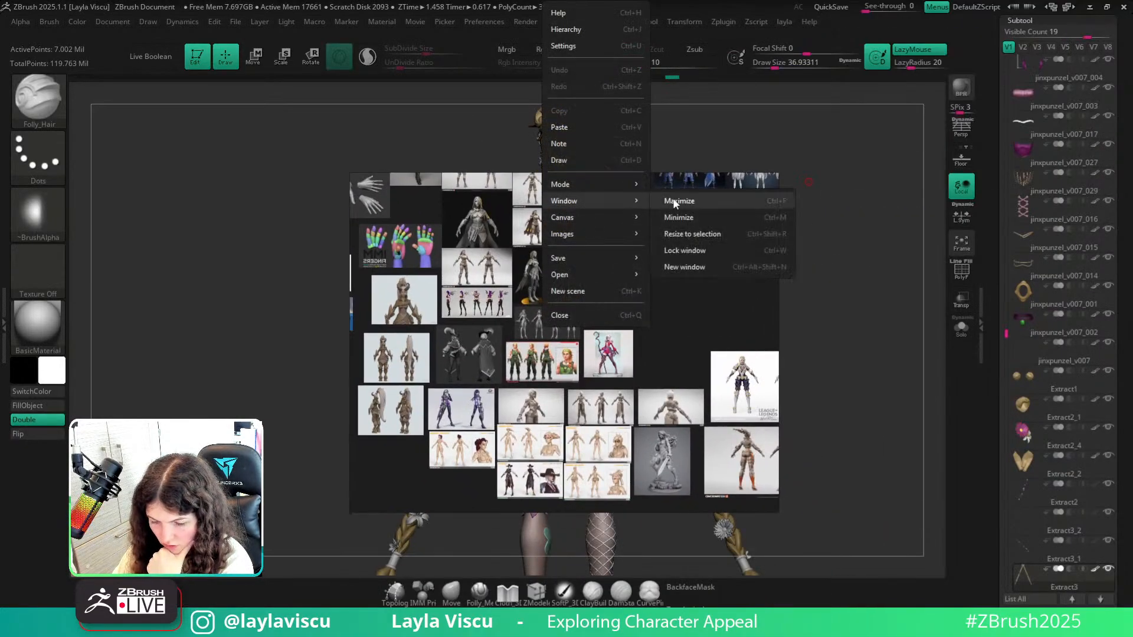
{"action": "left_click", "coordinate": [678, 201]}
{"action": "scroll", "coordinate": [586, 396], "scroll_direction": "up", "scroll_amount": 8}
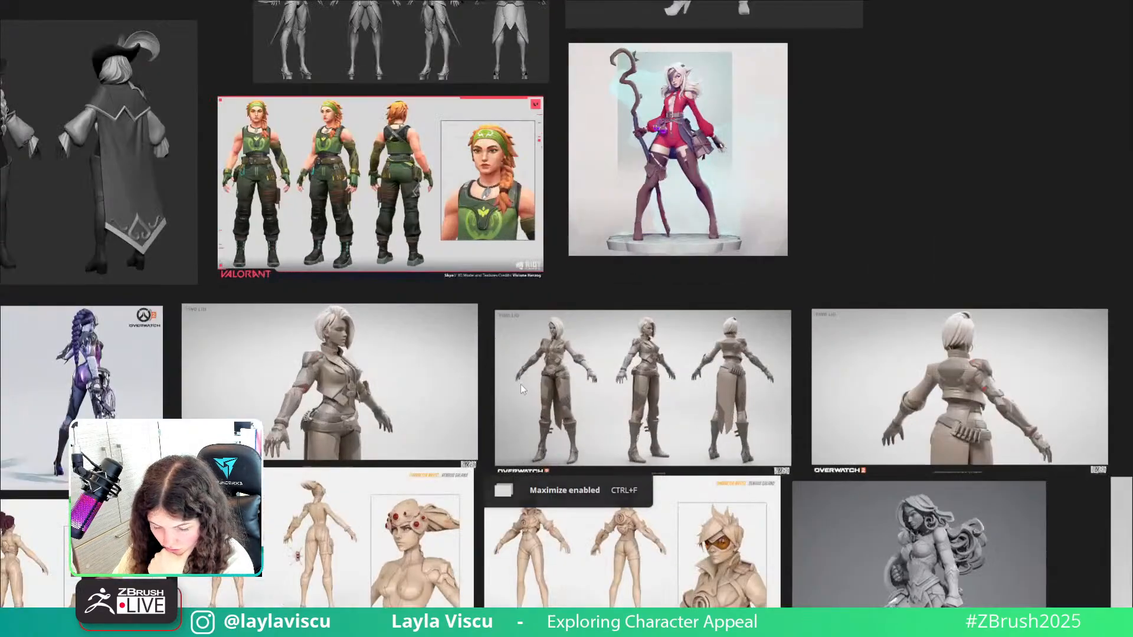
Examine the Overwatch high-poly sheets, including Widowmaker Talon, Tracer and Ashe, for costume and surface detail.
{"action": "middle_click_drag", "start_coordinate": [521, 385], "coordinate": [643, 212]}
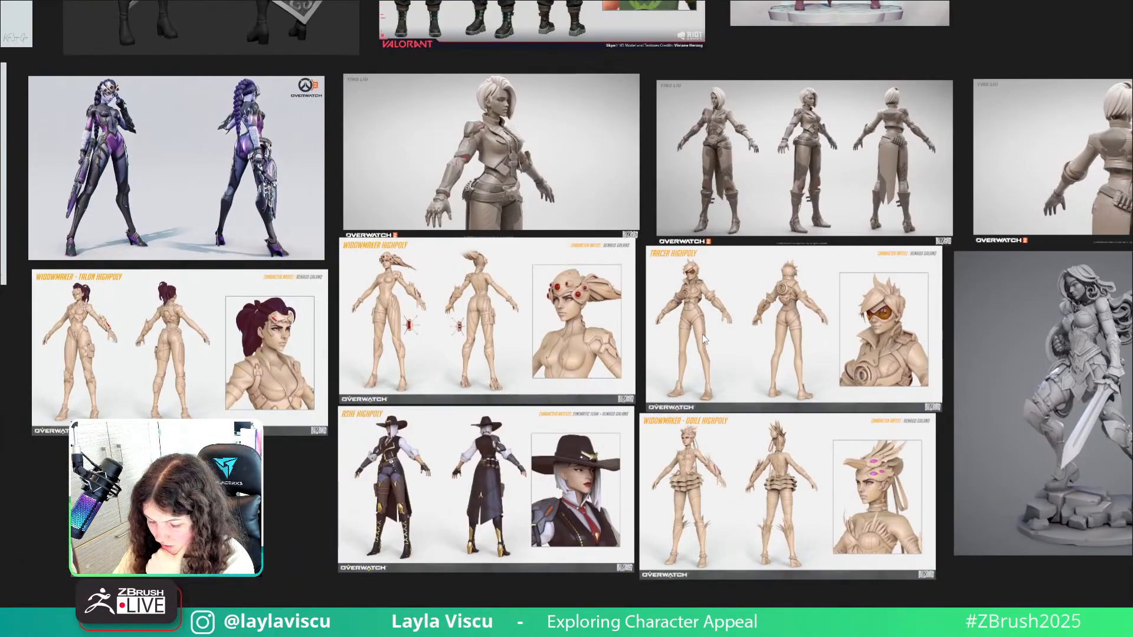
{"action": "scroll", "coordinate": [721, 557], "scroll_direction": "up", "scroll_amount": 2}
{"action": "scroll", "coordinate": [552, 463], "scroll_direction": "down", "scroll_amount": 3}
{"action": "middle_click_drag", "start_coordinate": [466, 407], "coordinate": [740, 452]}
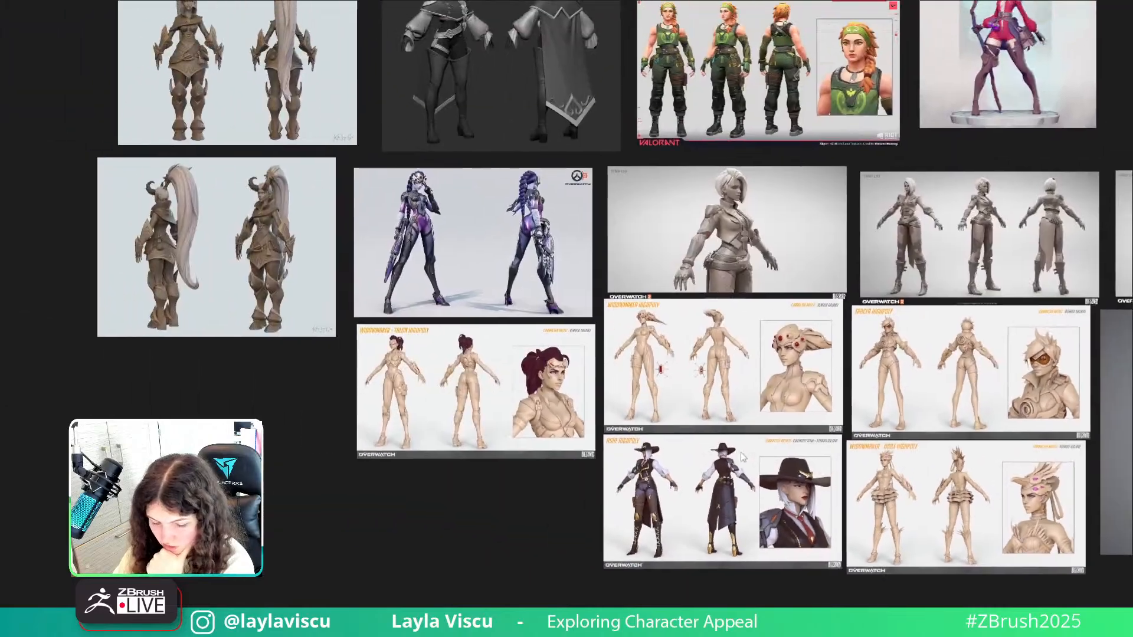
{"action": "scroll", "coordinate": [424, 380], "scroll_direction": "up", "scroll_amount": 5}
{"action": "scroll", "coordinate": [373, 360], "scroll_direction": "down", "scroll_amount": 3}
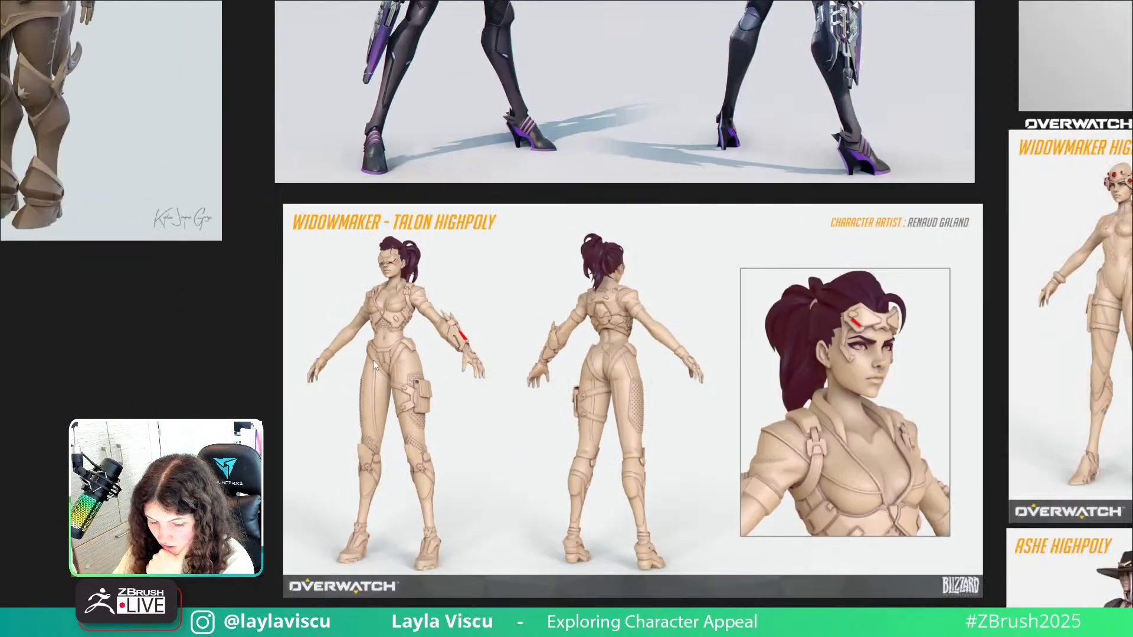
{"action": "middle_click_drag", "start_coordinate": [886, 621], "coordinate": [683, 474]}
{"action": "scroll", "coordinate": [676, 431], "scroll_direction": "up", "scroll_amount": 4}
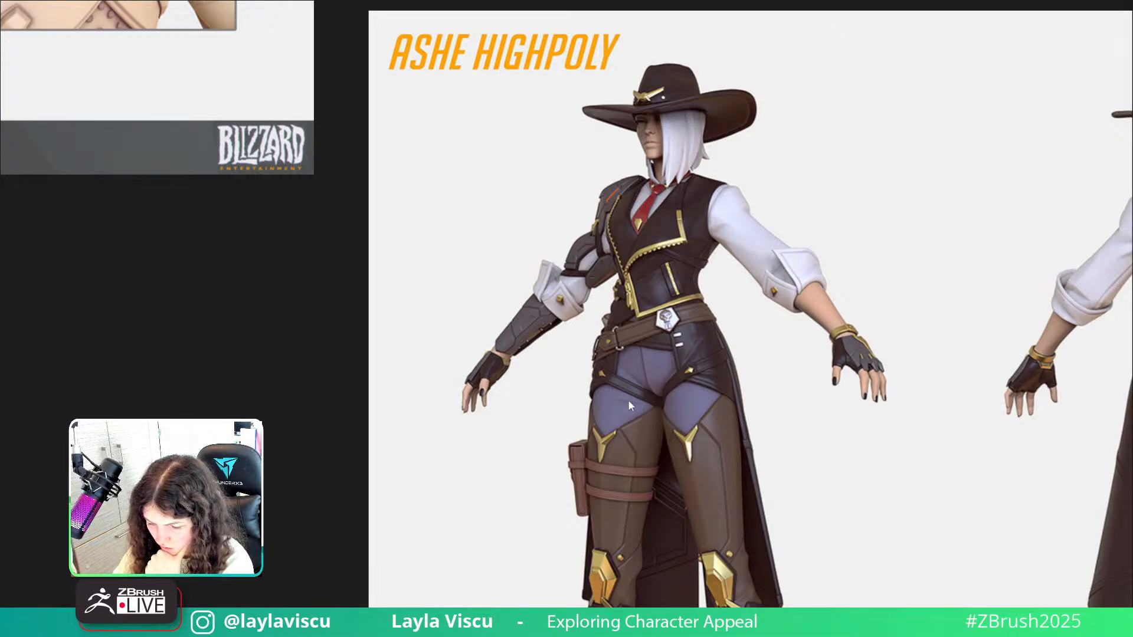
{"action": "scroll", "coordinate": [649, 277], "scroll_direction": "down", "scroll_amount": 8}
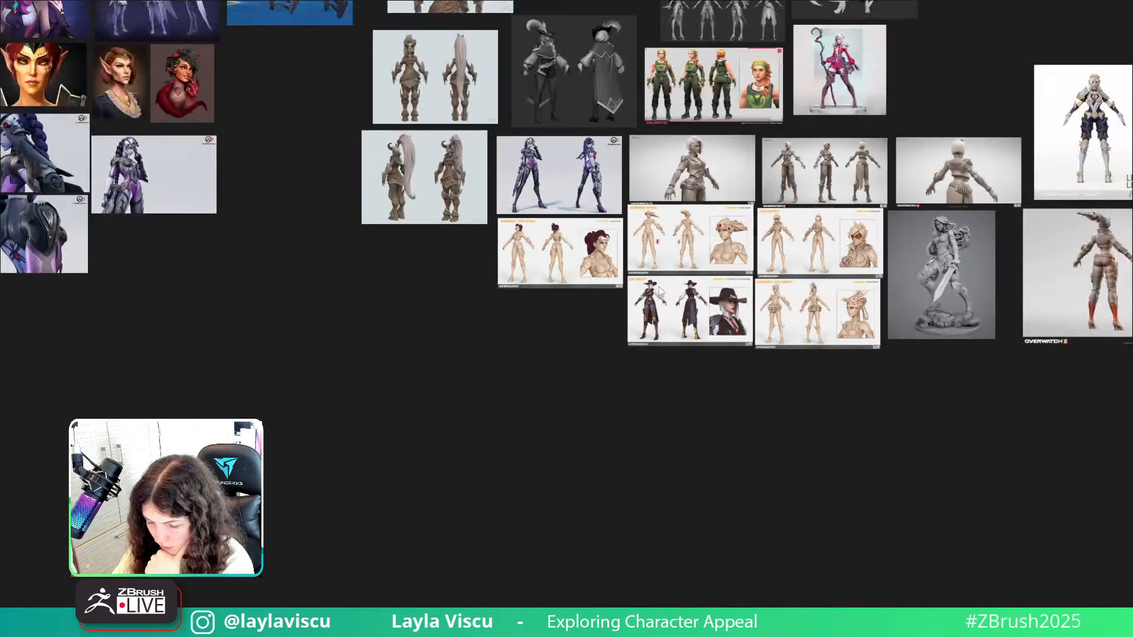
Inspect the back view of the short-haired Overwatch 2 sculpt, including its cropped jacket, sleeves and cartridge belt.
{"action": "middle_click_drag", "start_coordinate": [1021, 318], "coordinate": [918, 398]}
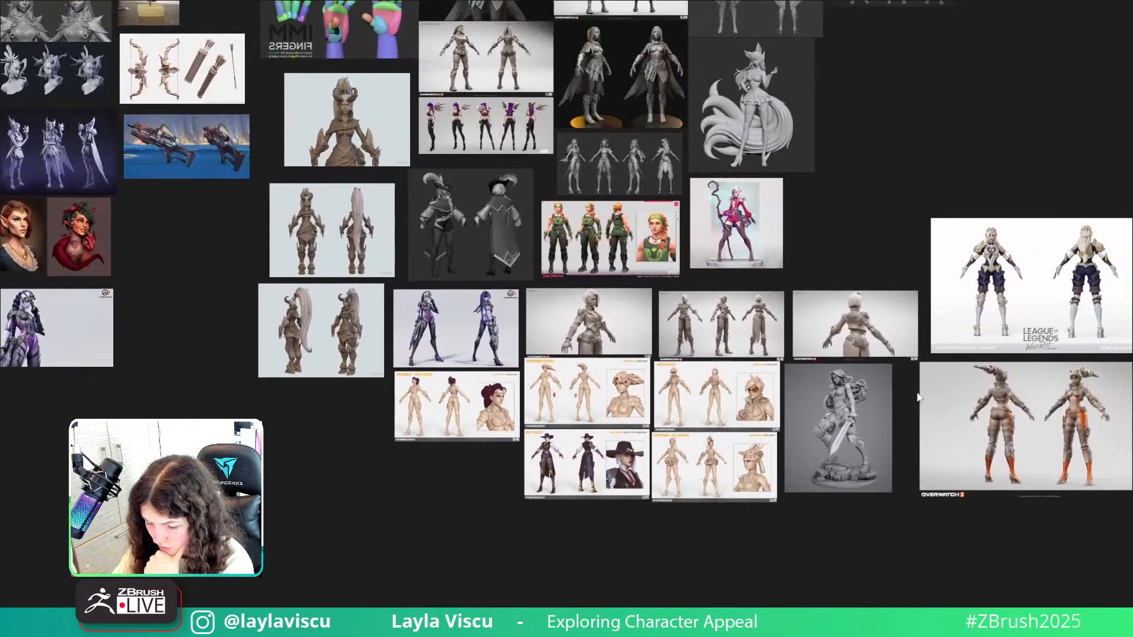
{"action": "scroll", "coordinate": [826, 426], "scroll_direction": "up", "scroll_amount": 4}
{"action": "scroll", "coordinate": [837, 426], "scroll_direction": "down", "scroll_amount": 1}
{"action": "middle_click_drag", "start_coordinate": [779, 174], "coordinate": [793, 416]}
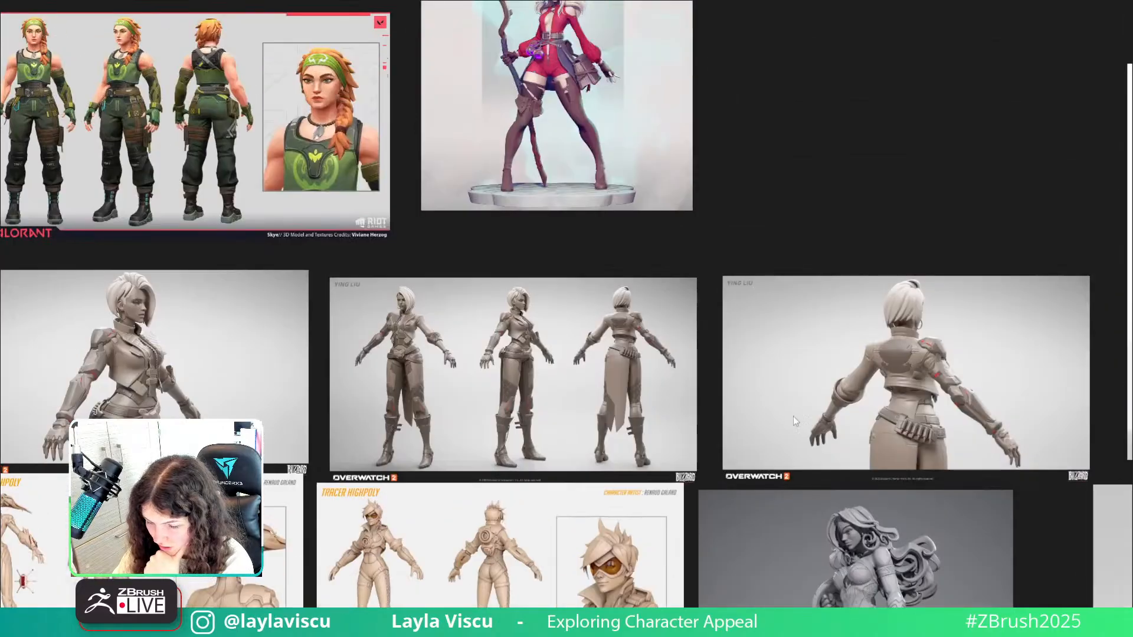
{"action": "scroll", "coordinate": [921, 416], "scroll_direction": "up", "scroll_amount": 4}
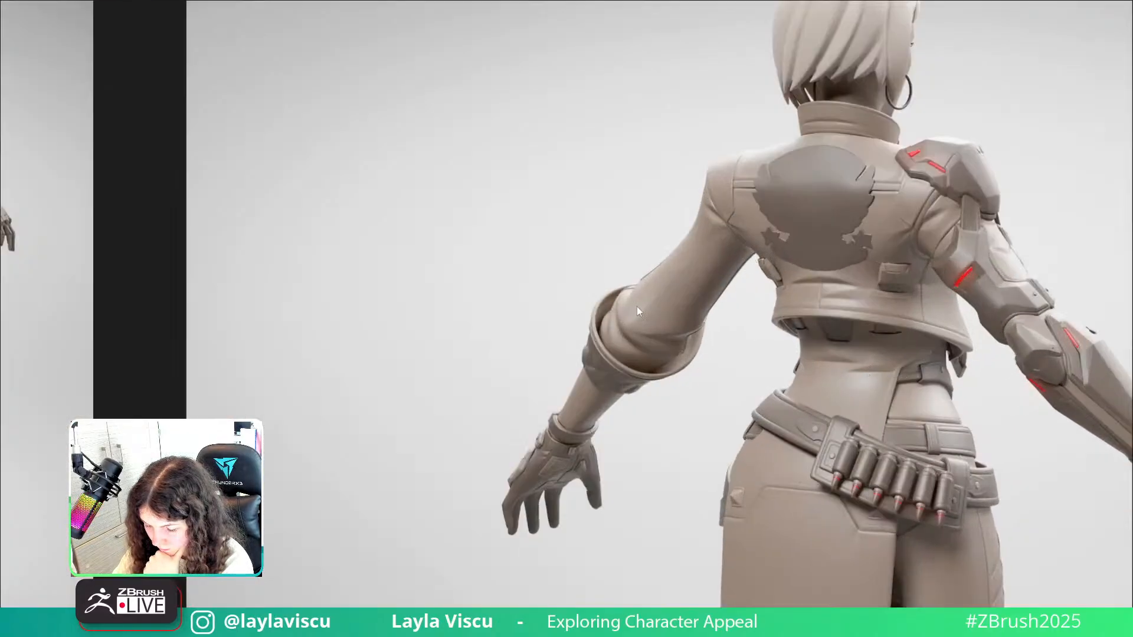
{"action": "scroll", "coordinate": [637, 311], "scroll_direction": "down", "scroll_amount": 5}
Study the front and back views of the horned Overwatch 2 character with orange costume panels and wrapped ponytail.
{"action": "scroll", "coordinate": [815, 470], "scroll_direction": "up", "scroll_amount": 4}
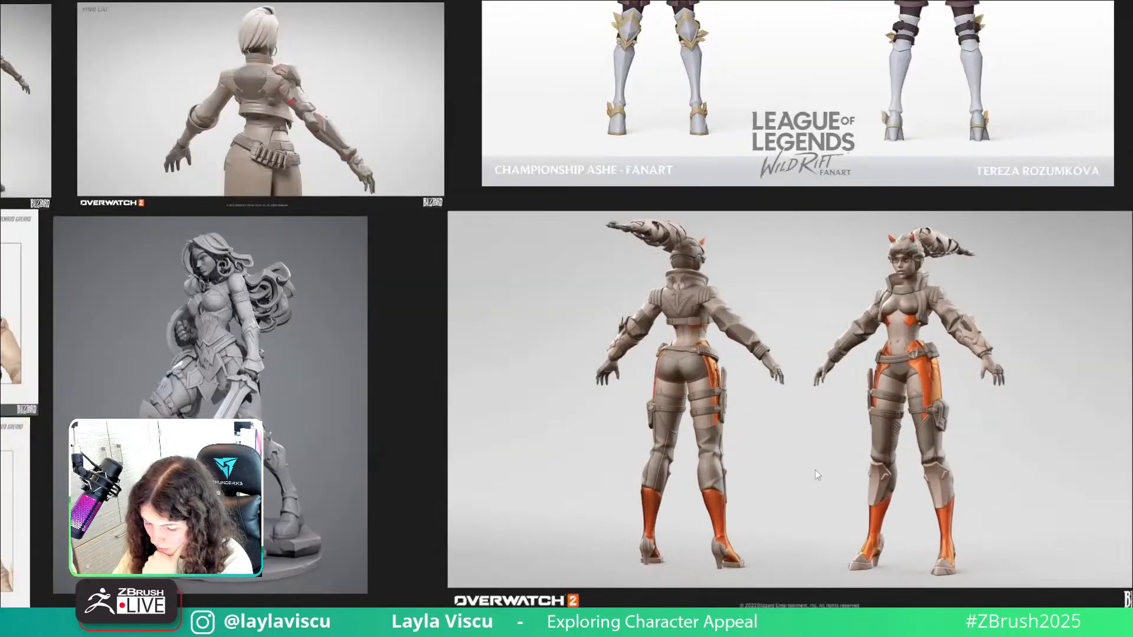
{"action": "middle_click_drag", "start_coordinate": [713, 482], "coordinate": [636, 444]}
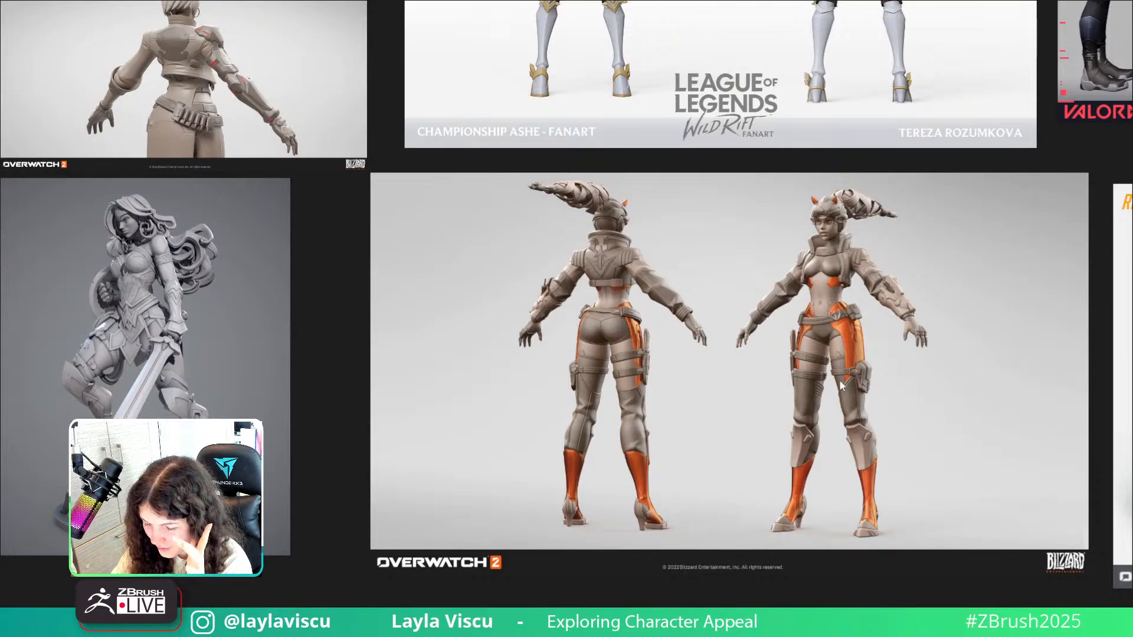
{"action": "scroll", "coordinate": [784, 295], "scroll_direction": "up", "scroll_amount": 5}
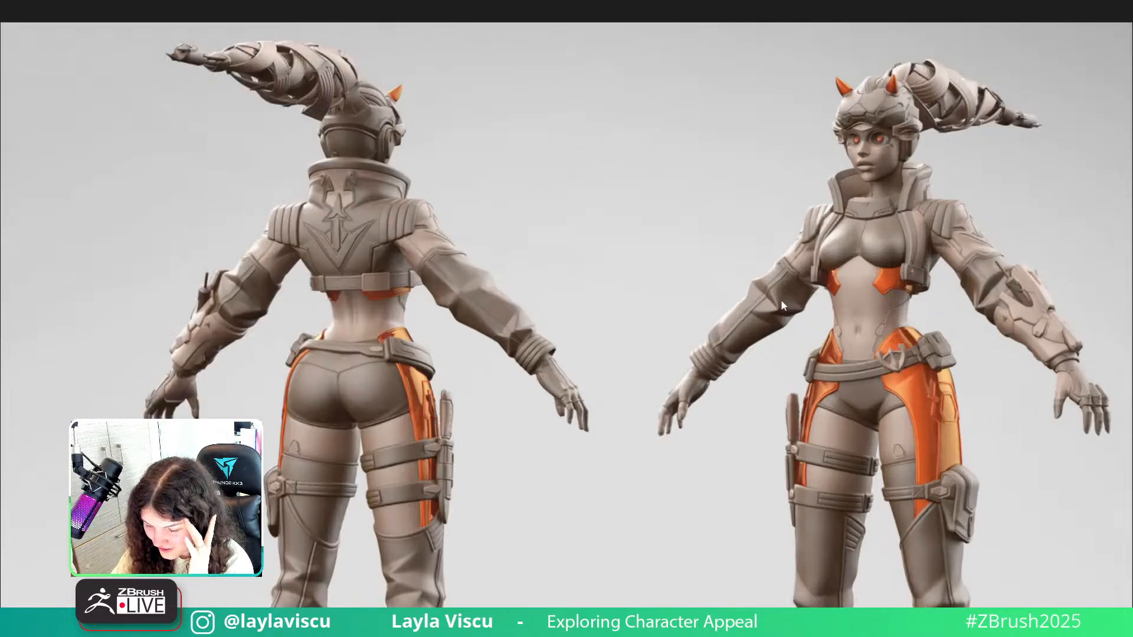
{"action": "scroll", "coordinate": [769, 288], "scroll_direction": "down", "scroll_amount": 7}
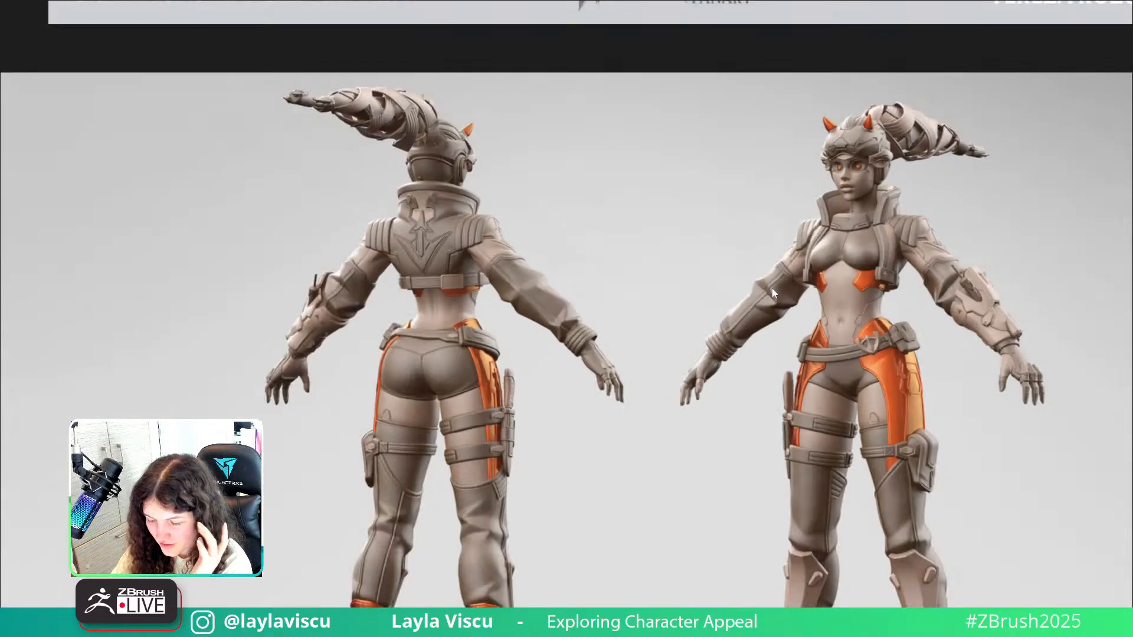
{"action": "scroll", "coordinate": [773, 293], "scroll_direction": "down", "scroll_amount": 6}
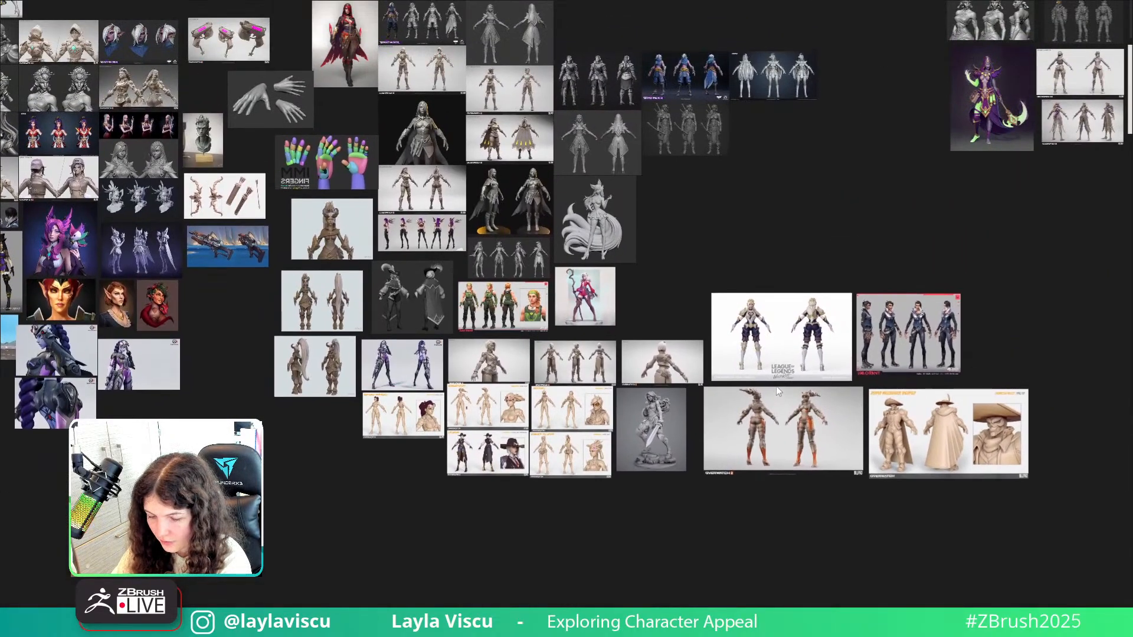
Find the grey sculpt with the beanie and orange visor and examine its front view, jacket and trouser details.
{"action": "middle_click_drag", "start_coordinate": [691, 218], "coordinate": [689, 327]}
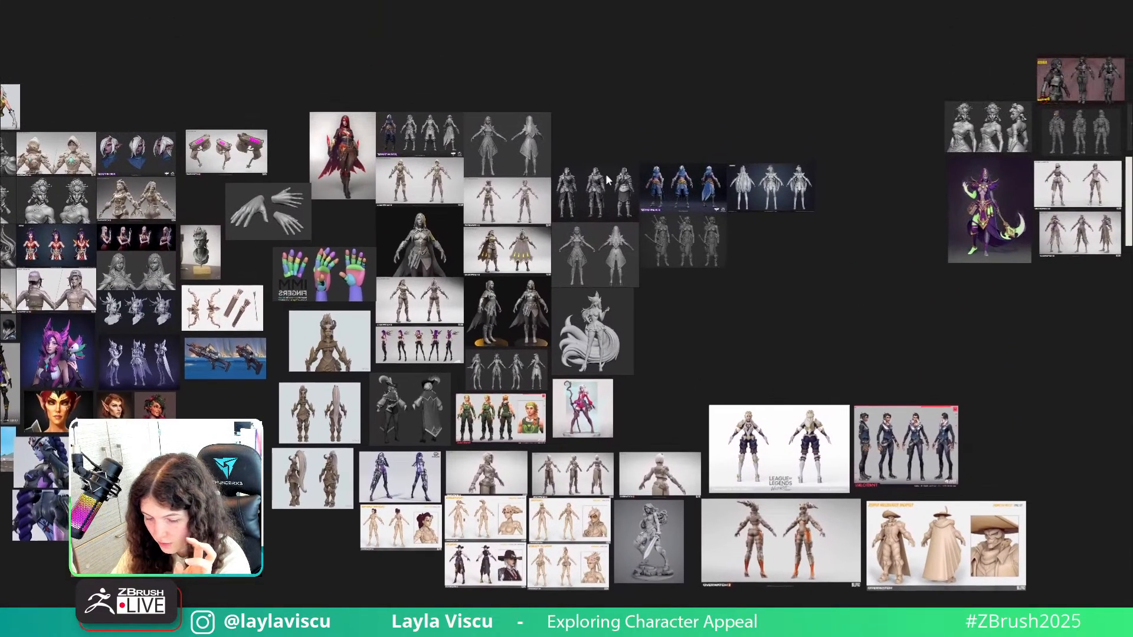
{"action": "scroll", "coordinate": [604, 174], "scroll_direction": "up", "scroll_amount": 1}
{"action": "middle_click_drag", "start_coordinate": [859, 236], "coordinate": [544, 354]}
{"action": "scroll", "coordinate": [865, 218], "scroll_direction": "up", "scroll_amount": 12}
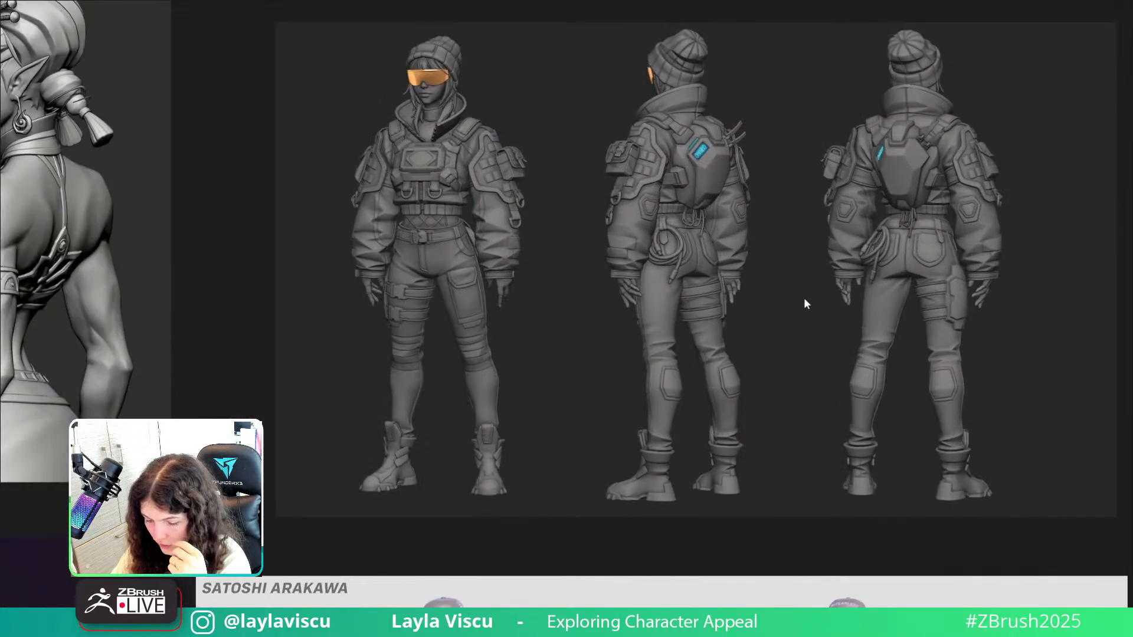
{"action": "middle_click_drag", "start_coordinate": [728, 247], "coordinate": [736, 263]}
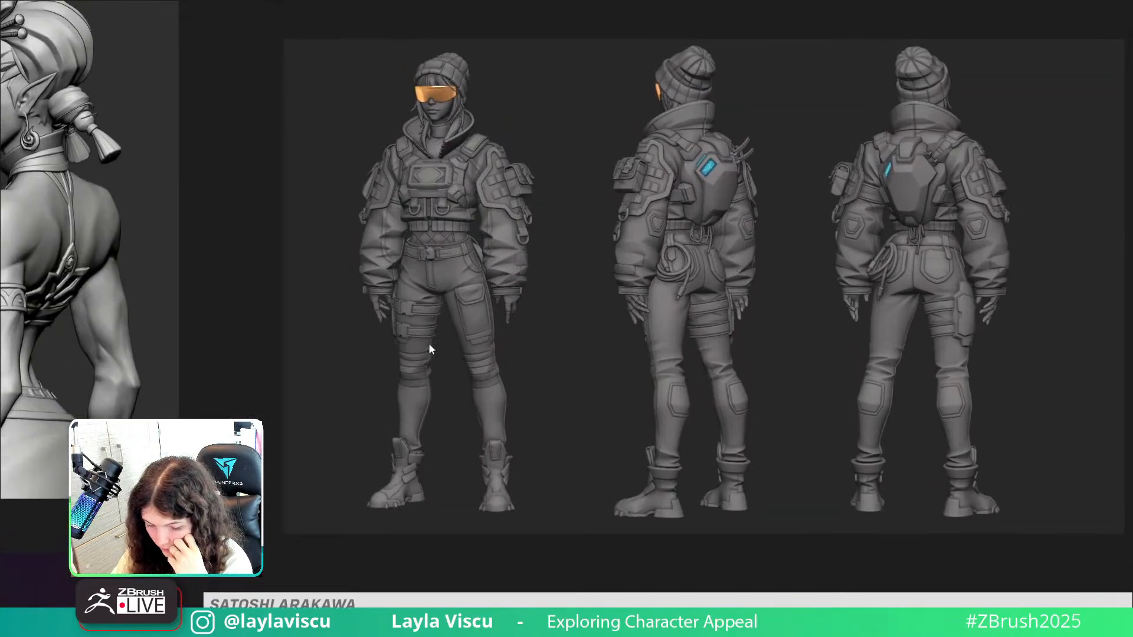
{"action": "scroll", "coordinate": [426, 310], "scroll_direction": "up", "scroll_amount": 1}
{"action": "scroll", "coordinate": [448, 278], "scroll_direction": "up", "scroll_amount": 1}
{"action": "middle_click_drag", "start_coordinate": [448, 278], "coordinate": [561, 336]}
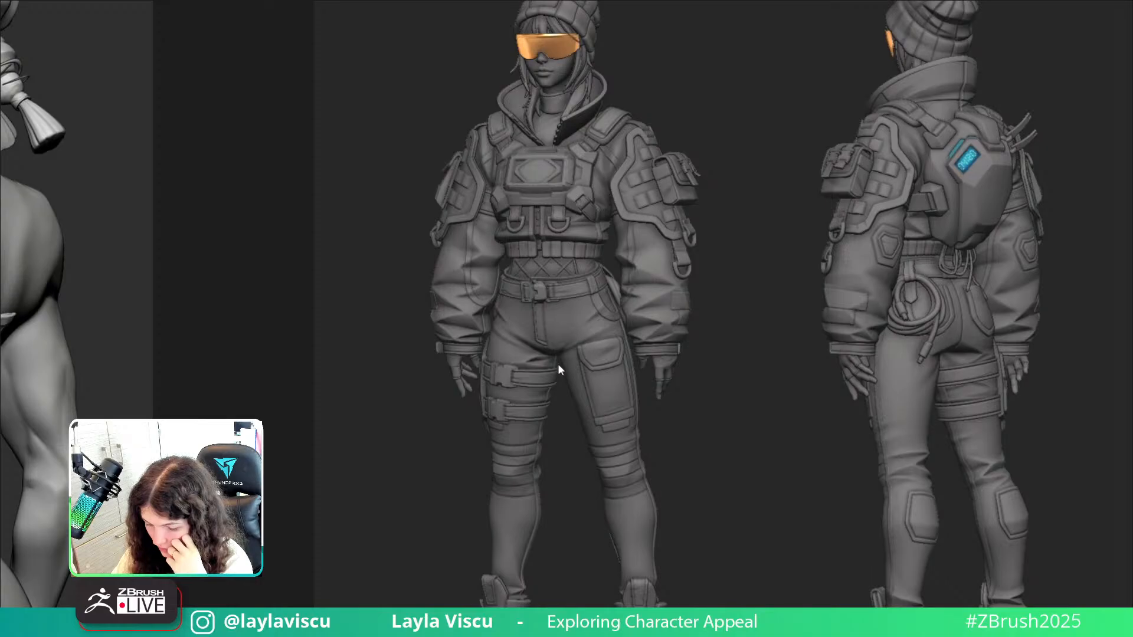
{"action": "scroll", "coordinate": [607, 352], "scroll_direction": "up", "scroll_amount": 2}
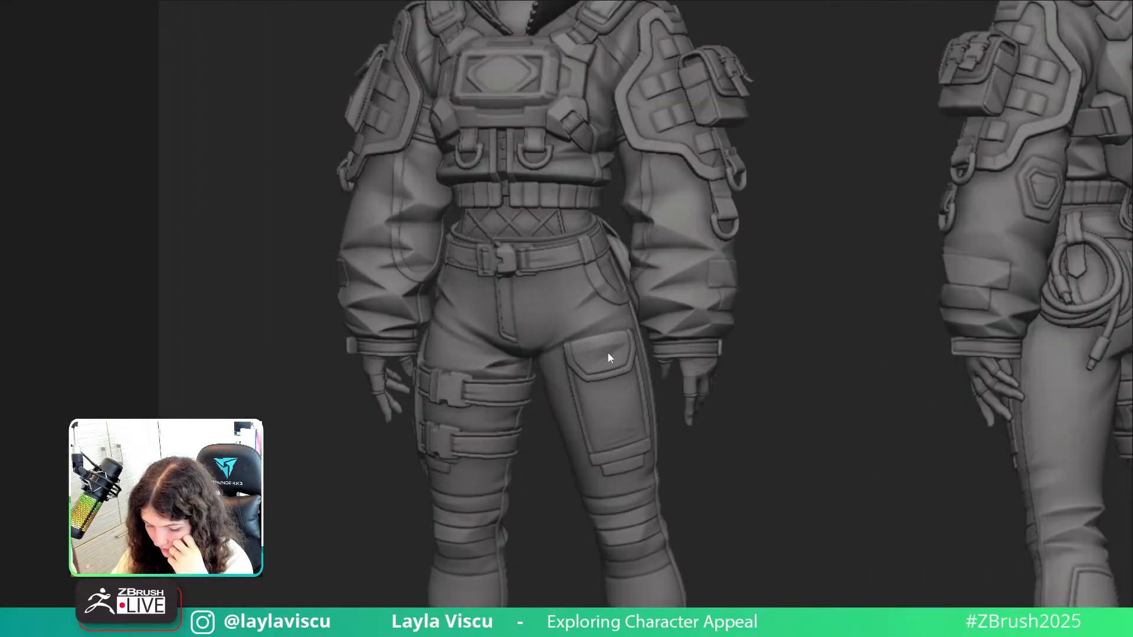
{"action": "scroll", "coordinate": [598, 352], "scroll_direction": "down", "scroll_amount": 5}
Compare the beanie character's backpack, sleeve folds and rope on the back views with its front view.
{"action": "middle_click_drag", "start_coordinate": [598, 352], "coordinate": [463, 325]}
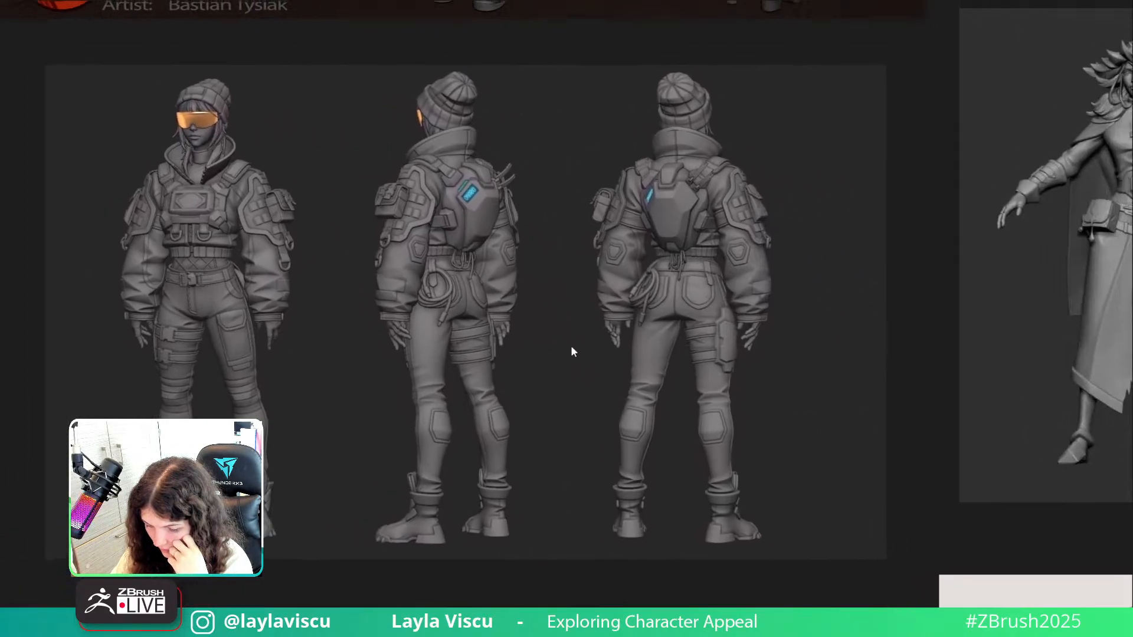
{"action": "scroll", "coordinate": [803, 319], "scroll_direction": "up", "scroll_amount": 3}
{"action": "middle_click_drag", "start_coordinate": [787, 280], "coordinate": [767, 349]}
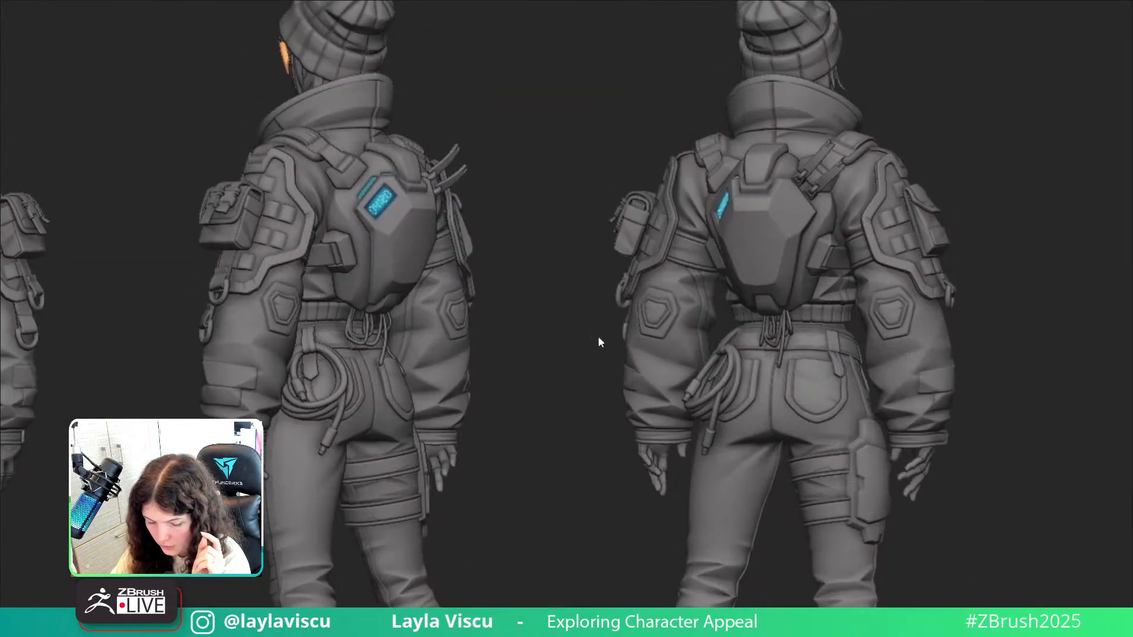
{"action": "scroll", "coordinate": [597, 335], "scroll_direction": "down", "scroll_amount": 3}
{"action": "middle_click_drag", "start_coordinate": [571, 330], "coordinate": [847, 314]}
{"action": "middle_click_drag", "start_coordinate": [803, 321], "coordinate": [746, 299]}
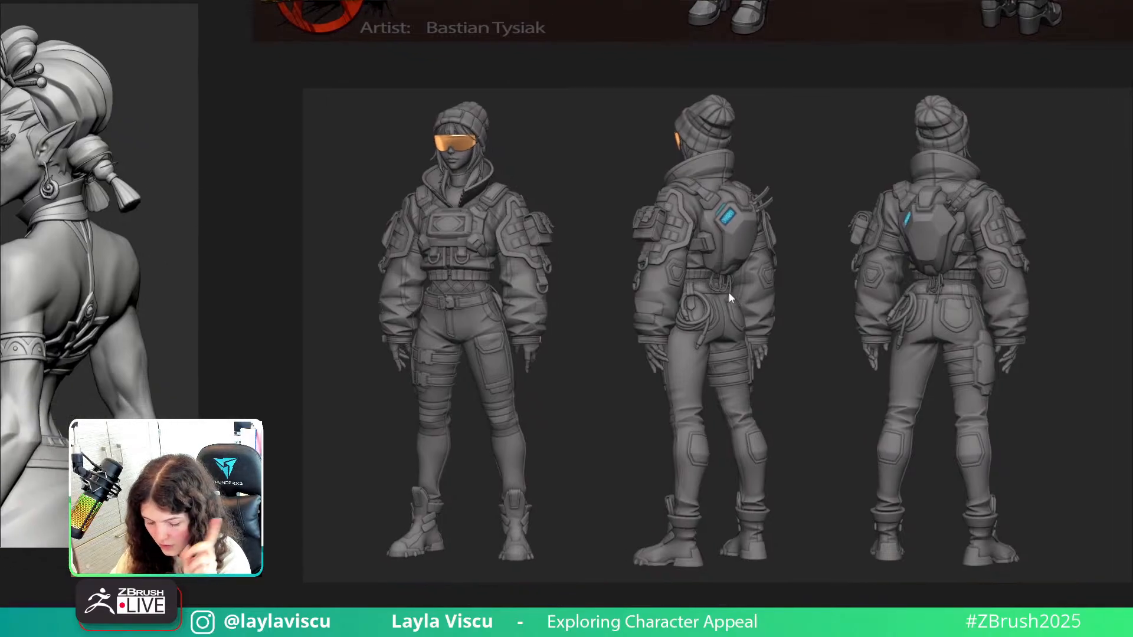
{"action": "scroll", "coordinate": [443, 301], "scroll_direction": "up", "scroll_amount": 3}
{"action": "middle_click_drag", "start_coordinate": [443, 300], "coordinate": [530, 355]}
{"action": "scroll", "coordinate": [530, 355], "scroll_direction": "down", "scroll_amount": 4}
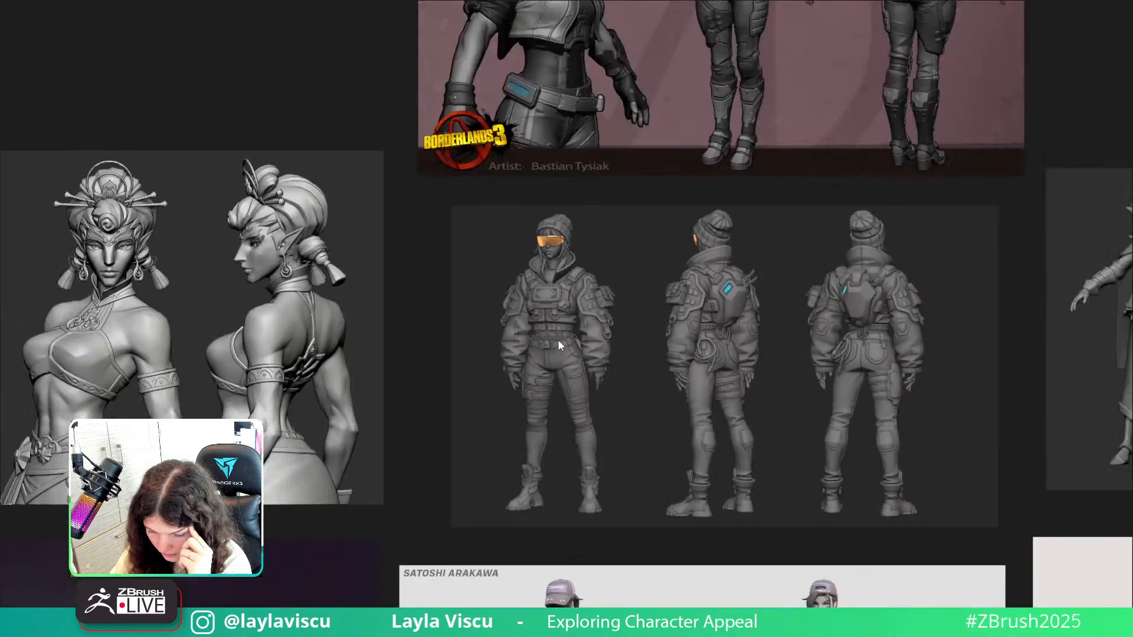
Bring the reference board over the sculpt in ZBrush and find the brown boots with folded leather cuffs.
{"action": "key", "text": "alt+Tab"}
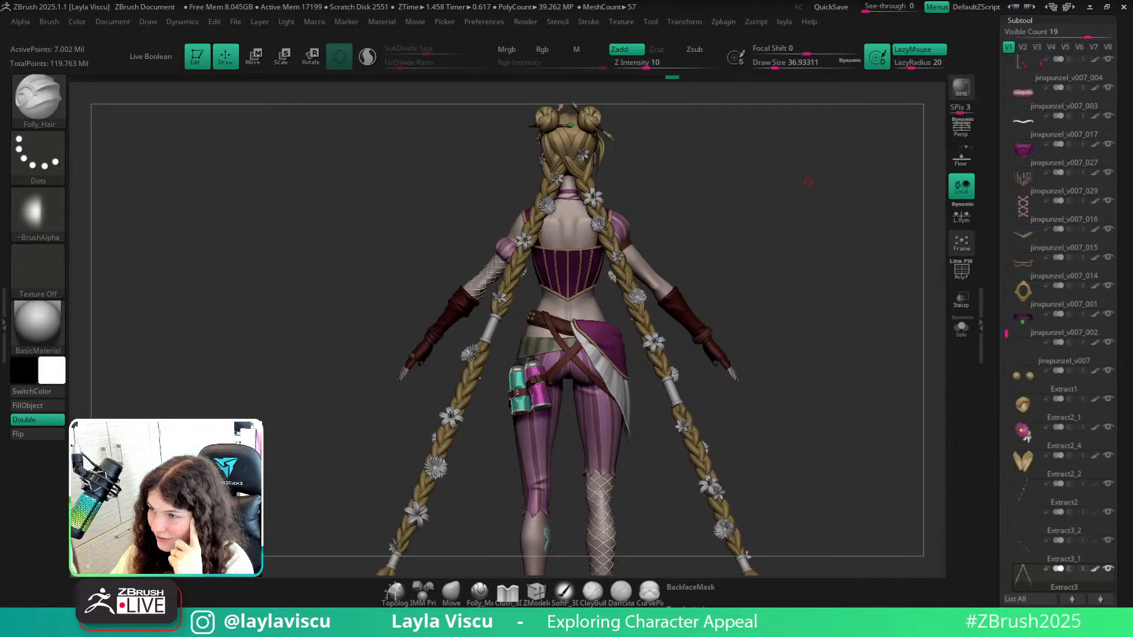
{"action": "right_click_drag", "start_coordinate": [1127, 189], "coordinate": [666, 286]}
{"action": "scroll", "coordinate": [678, 266], "scroll_direction": "down", "scroll_amount": 4}
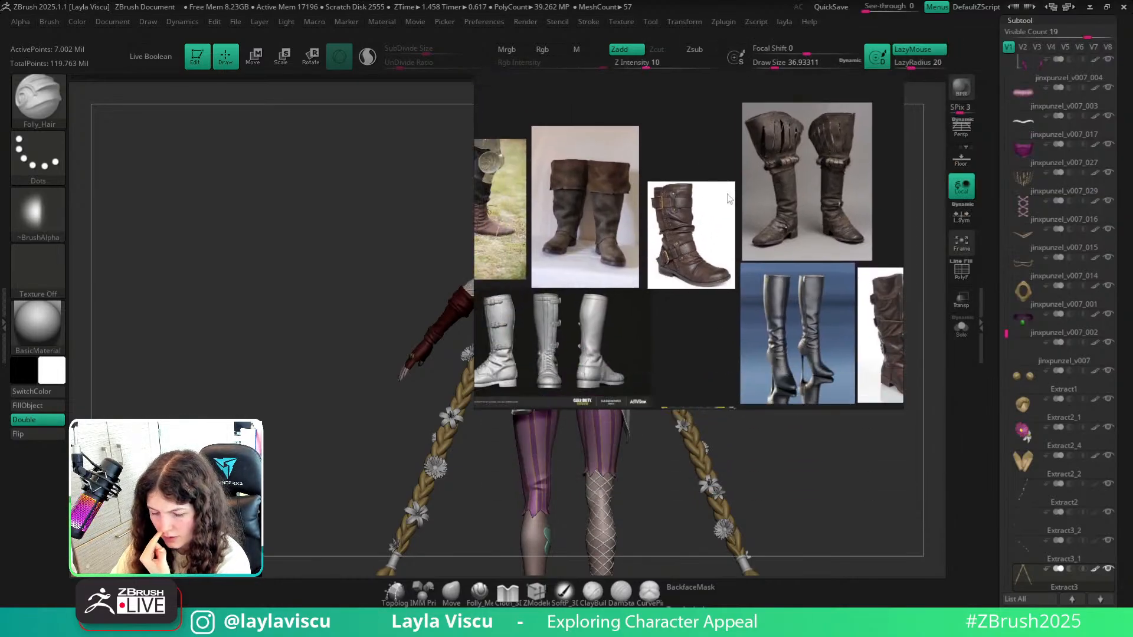
{"action": "middle_click_drag", "start_coordinate": [669, 260], "coordinate": [753, 250]}
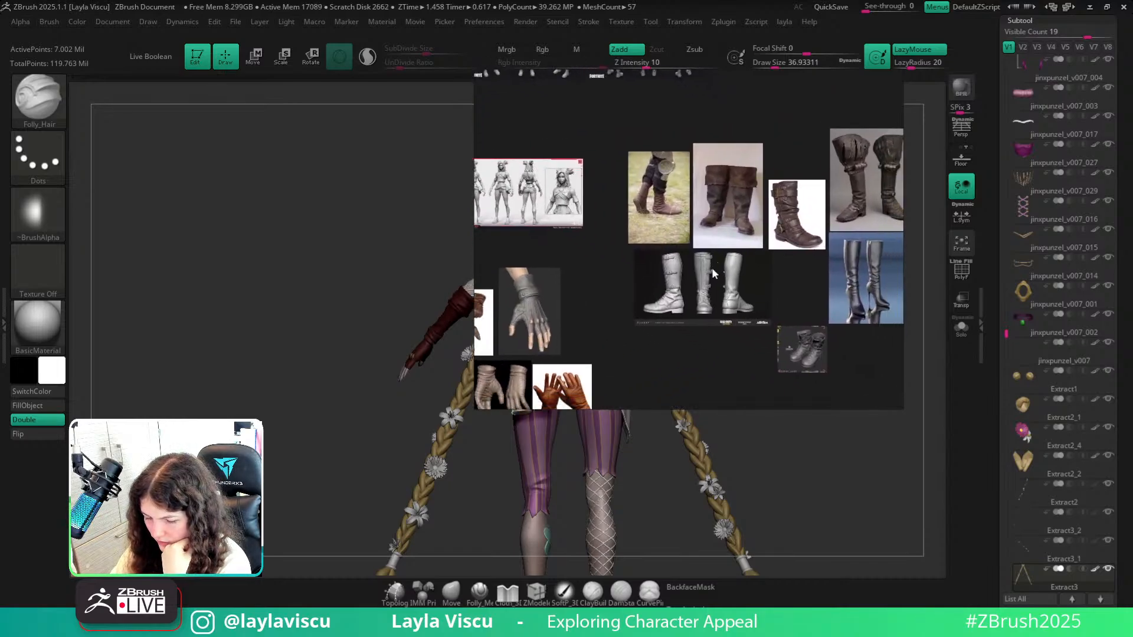
{"action": "scroll", "coordinate": [712, 268], "scroll_direction": "up", "scroll_amount": 3}
{"action": "middle_click_drag", "start_coordinate": [745, 179], "coordinate": [692, 229]}
{"action": "scroll", "coordinate": [693, 215], "scroll_direction": "up", "scroll_amount": 5}
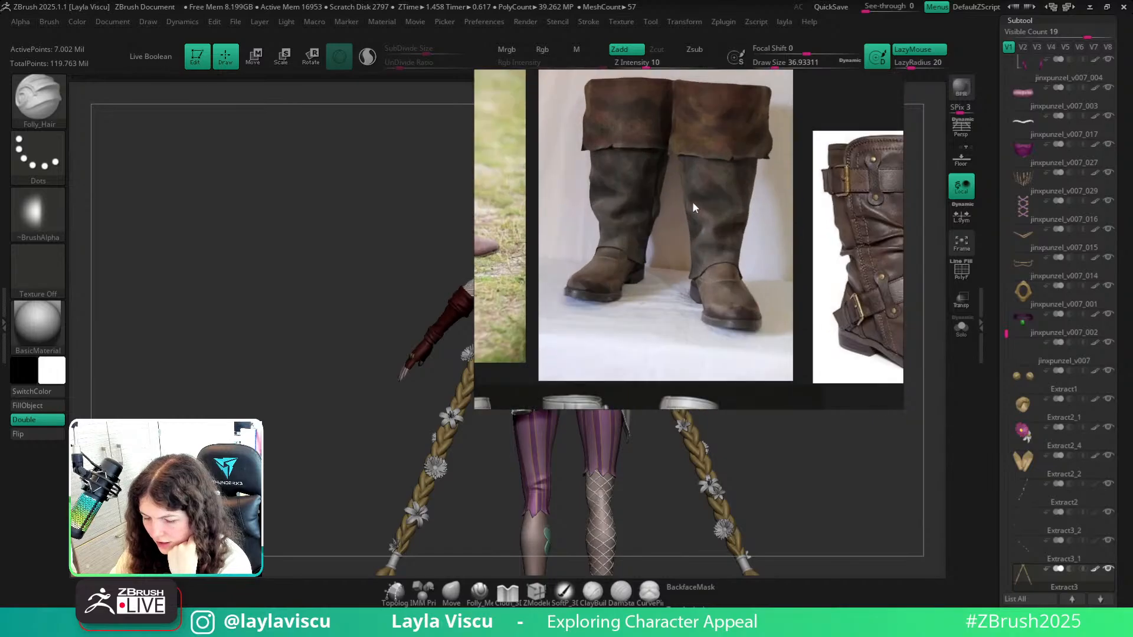
Compare the folded-cuff boots with the buckled brown boot and the worn leather boots with gathered tops.
{"action": "middle_click_drag", "start_coordinate": [539, 261], "coordinate": [742, 260]}
{"action": "middle_click_drag", "start_coordinate": [826, 253], "coordinate": [534, 238]}
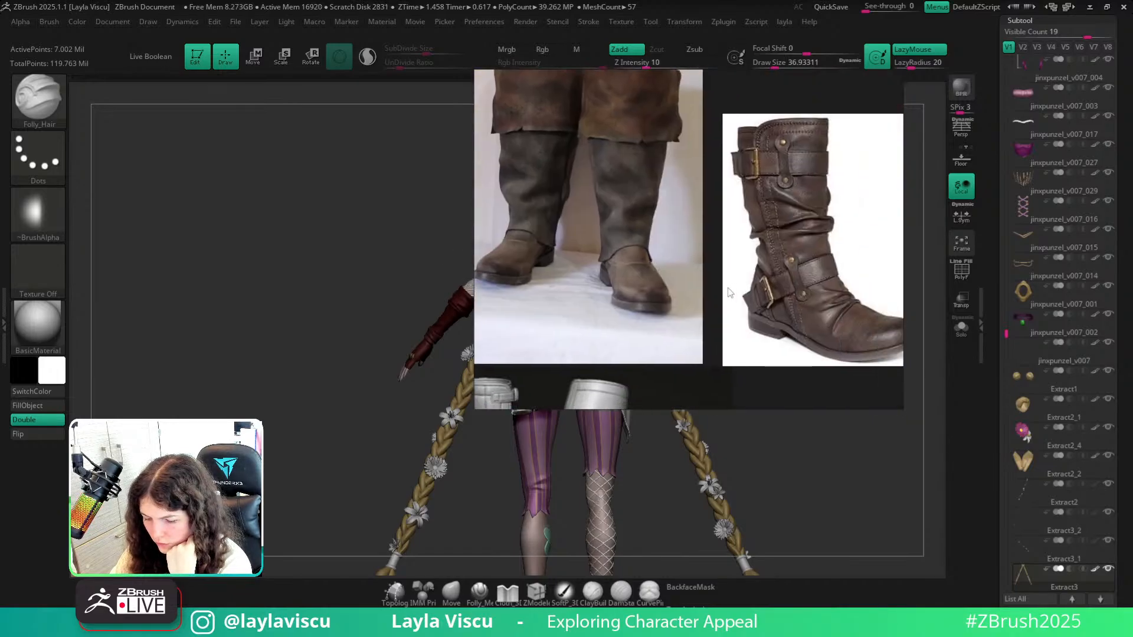
{"action": "middle_click_drag", "start_coordinate": [734, 291], "coordinate": [601, 226]}
{"action": "middle_click_drag", "start_coordinate": [706, 242], "coordinate": [677, 303]}
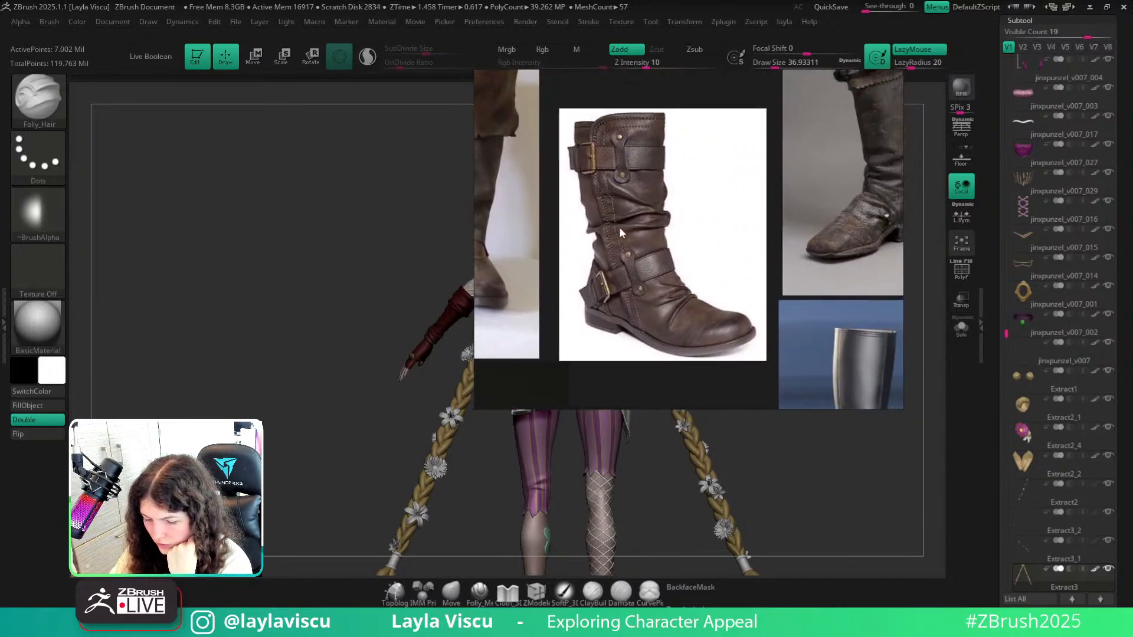
{"action": "middle_click_drag", "start_coordinate": [682, 220], "coordinate": [565, 250]}
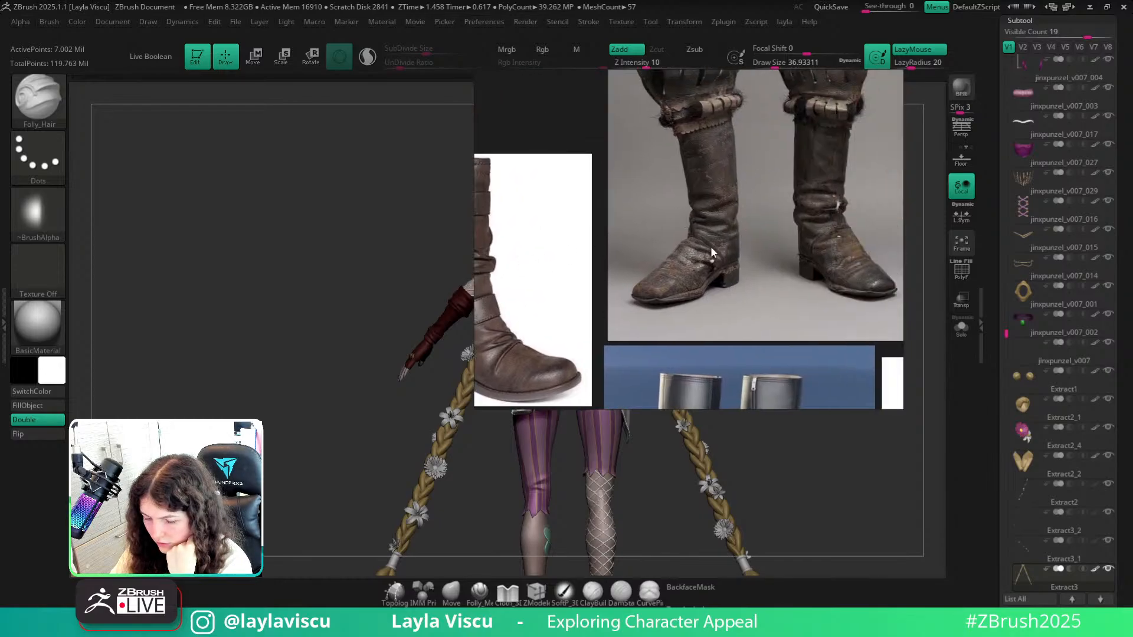
{"action": "middle_click_drag", "start_coordinate": [711, 246], "coordinate": [631, 122]}
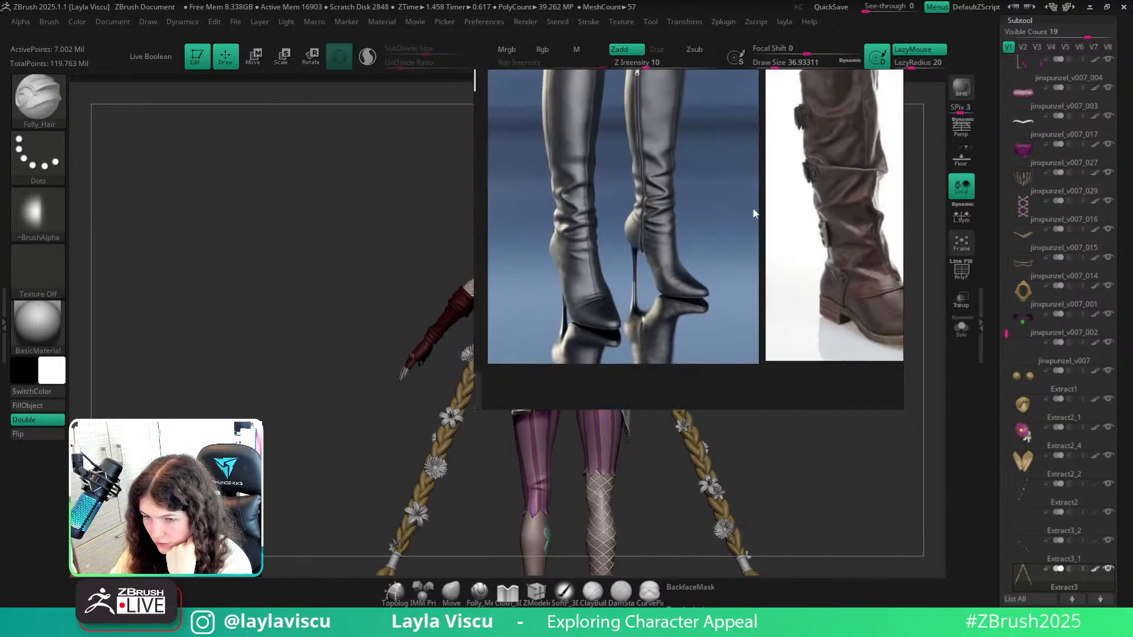
Study the leather folds on the high-heeled boots and the sculpted grey lace-up boots.
{"action": "middle_click_drag", "start_coordinate": [753, 207], "coordinate": [625, 283]}
{"action": "middle_click_drag", "start_coordinate": [593, 335], "coordinate": [749, 243]}
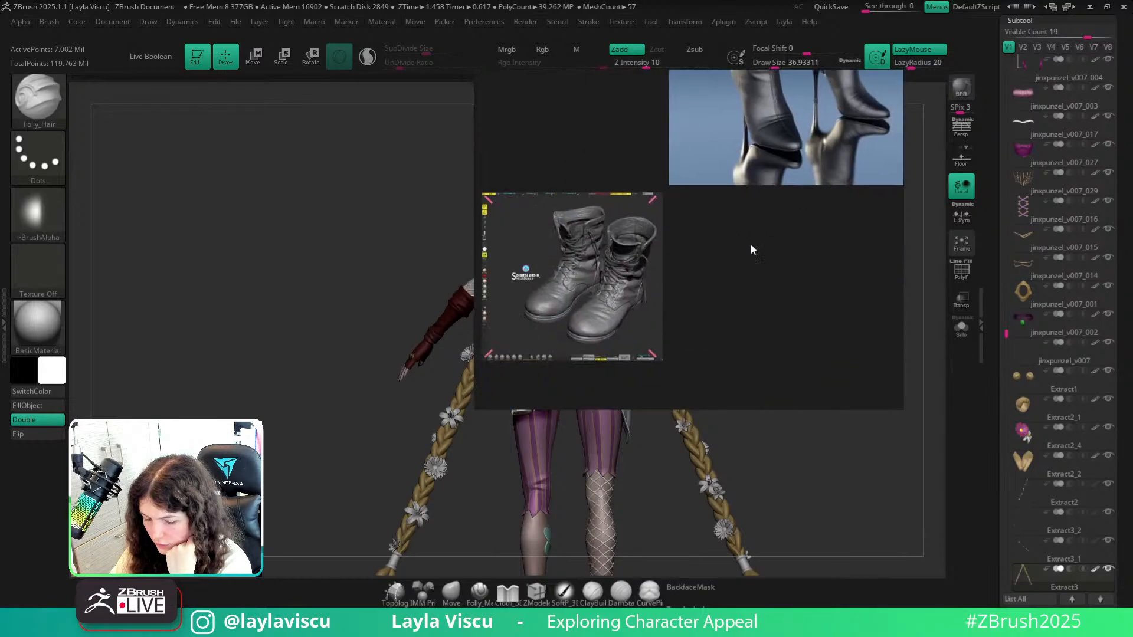
{"action": "middle_click_drag", "start_coordinate": [595, 295], "coordinate": [745, 259]}
{"action": "scroll", "coordinate": [750, 254], "scroll_direction": "up", "scroll_amount": 5}
{"action": "scroll", "coordinate": [773, 295], "scroll_direction": "down", "scroll_amount": 3}
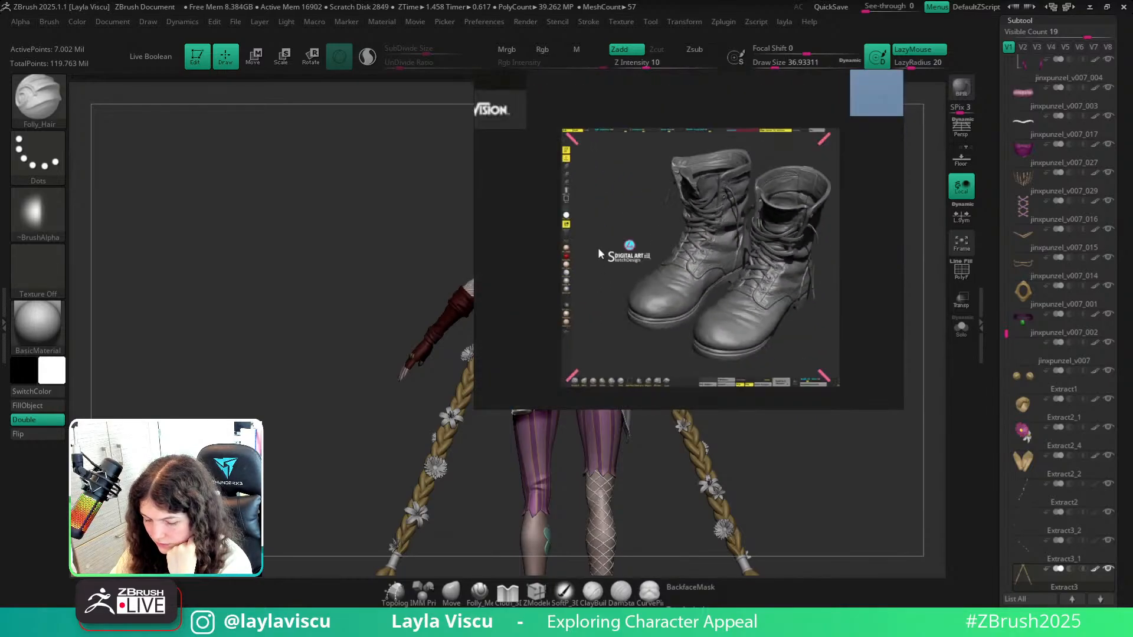
Examine the buckled, laced Call of Duty boot sculpt from its three angles, finishing back at the character model in ZBrush.
{"action": "middle_click_drag", "start_coordinate": [597, 247], "coordinate": [780, 302]}
{"action": "middle_click_drag", "start_coordinate": [603, 176], "coordinate": [835, 370]}
{"action": "scroll", "coordinate": [742, 273], "scroll_direction": "down", "scroll_amount": 3}
{"action": "middle_click_drag", "start_coordinate": [701, 226], "coordinate": [745, 304]}
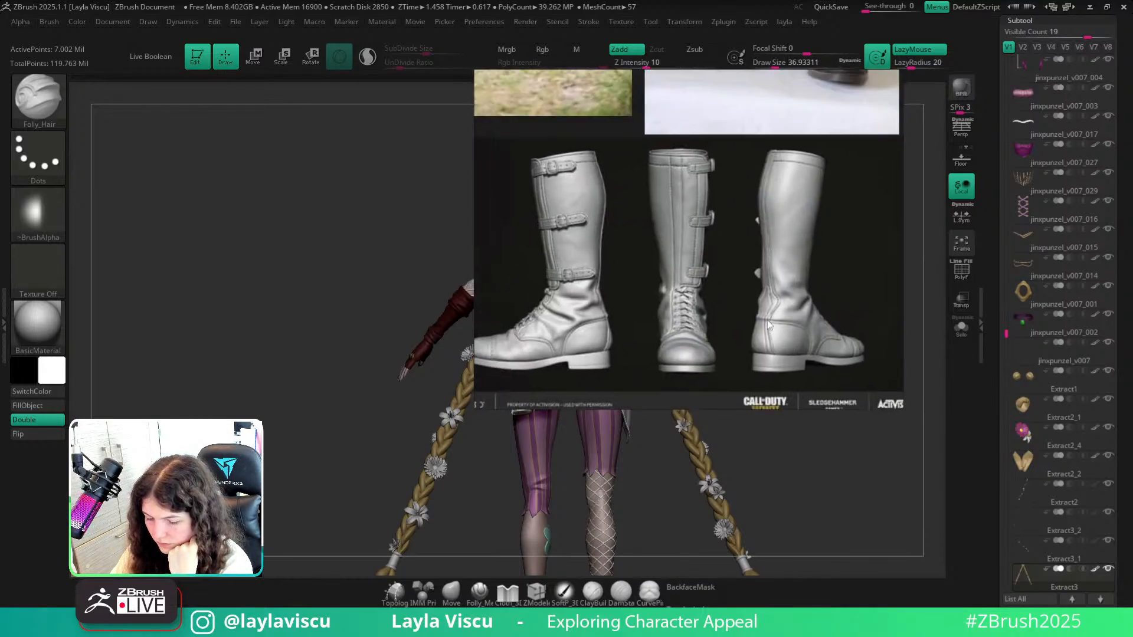
{"action": "scroll", "coordinate": [746, 303], "scroll_direction": "down", "scroll_amount": 6}
{"action": "key", "text": "alt+Tab"}
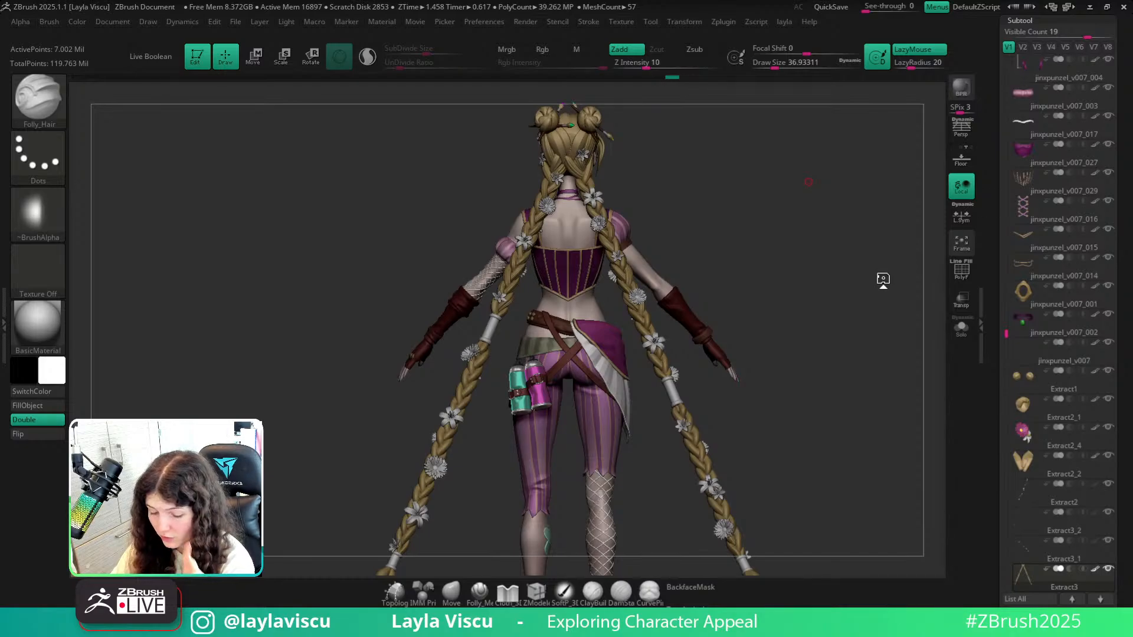
Select the plaid hip cloth from the front and inspect the surrounding costume from the front and back.
{"action": "mouse_move", "coordinate": [847, 279]}
{"action": "left_mouse_down"}
{"action": "mouse_move", "coordinate": [822, 275]}
{"action": "mouse_move", "coordinate": [702, 397]}
{"action": "left_mouse_up"}
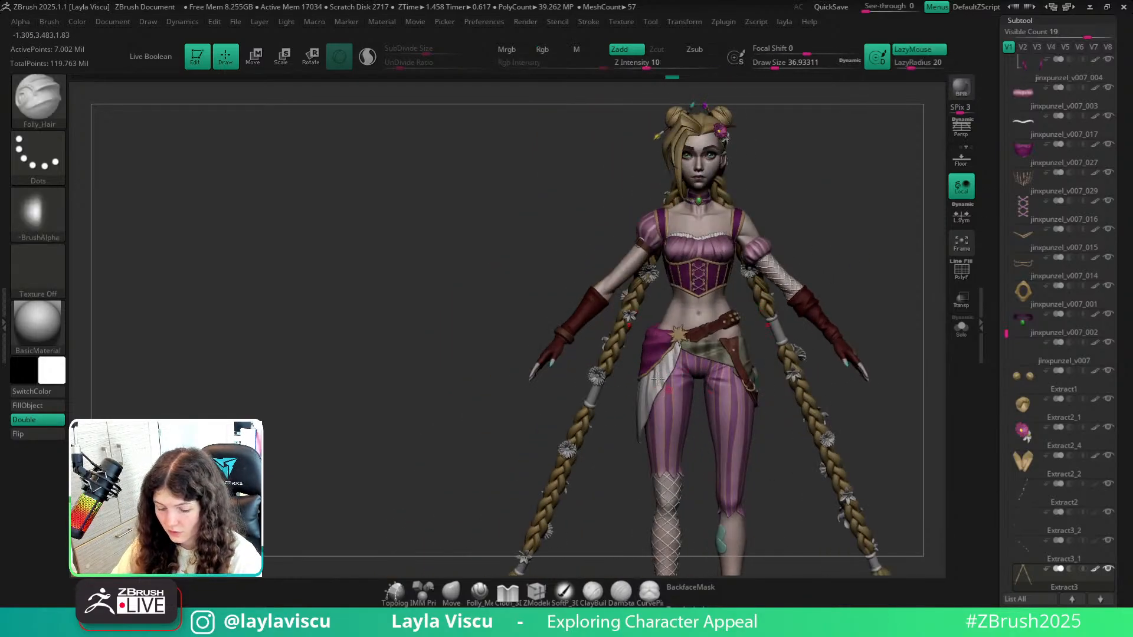
{"action": "left_click", "coordinate": [651, 344], "text": "alt"}
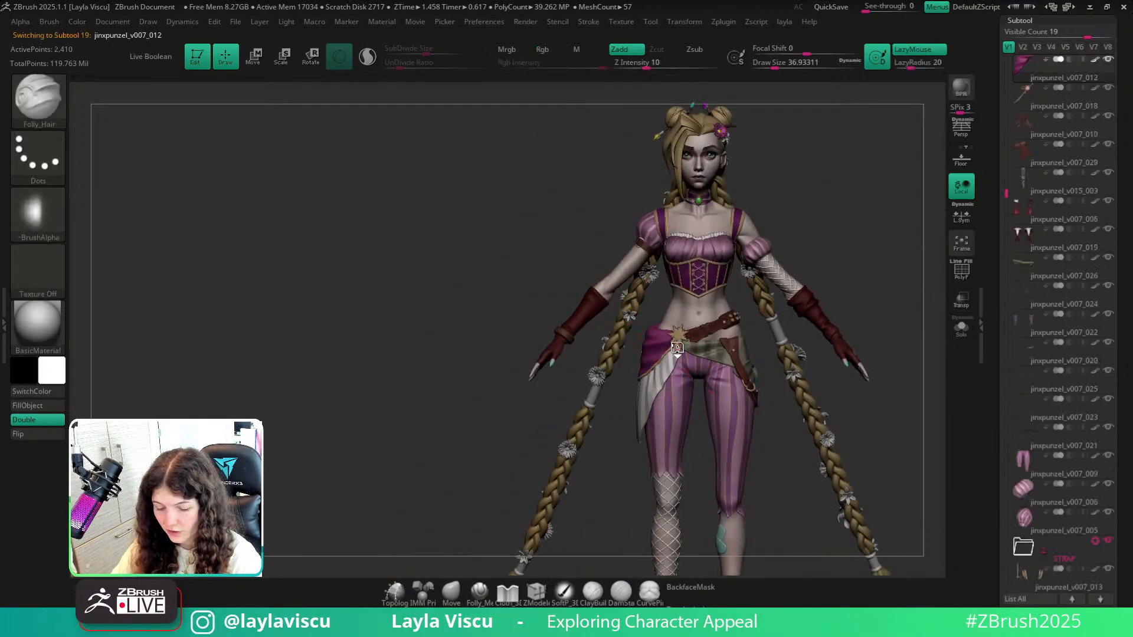
{"action": "left_click", "coordinate": [726, 355], "text": "alt"}
{"action": "left_click_drag", "start_coordinate": [767, 406], "coordinate": [856, 527], "text": "alt"}
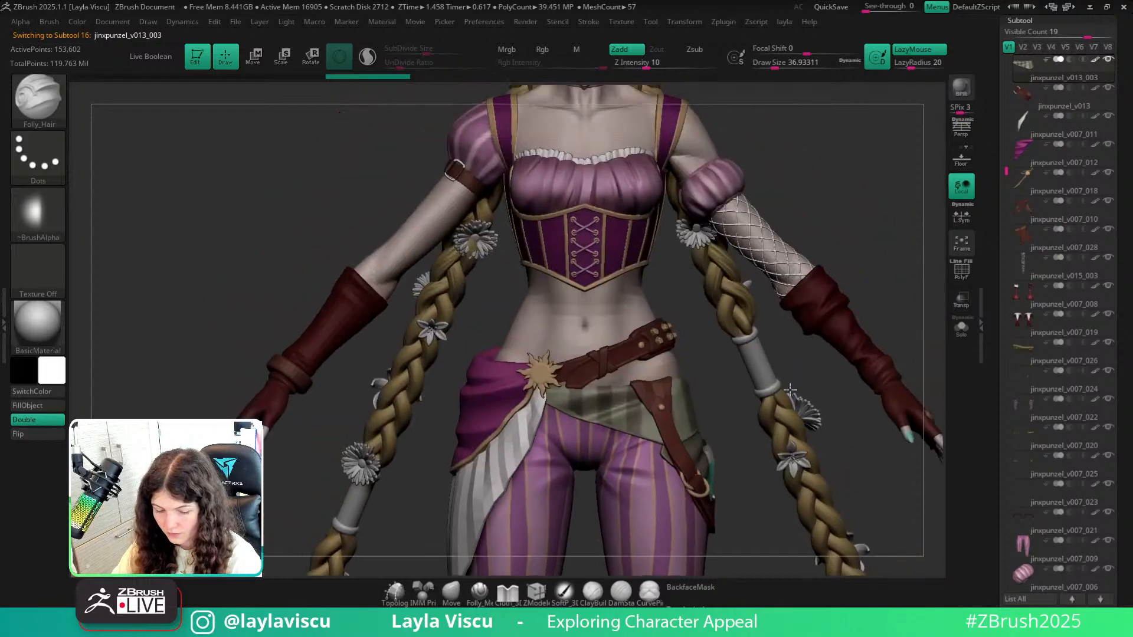
{"action": "left_click_drag", "start_coordinate": [686, 366], "coordinate": [688, 320], "text": "alt"}
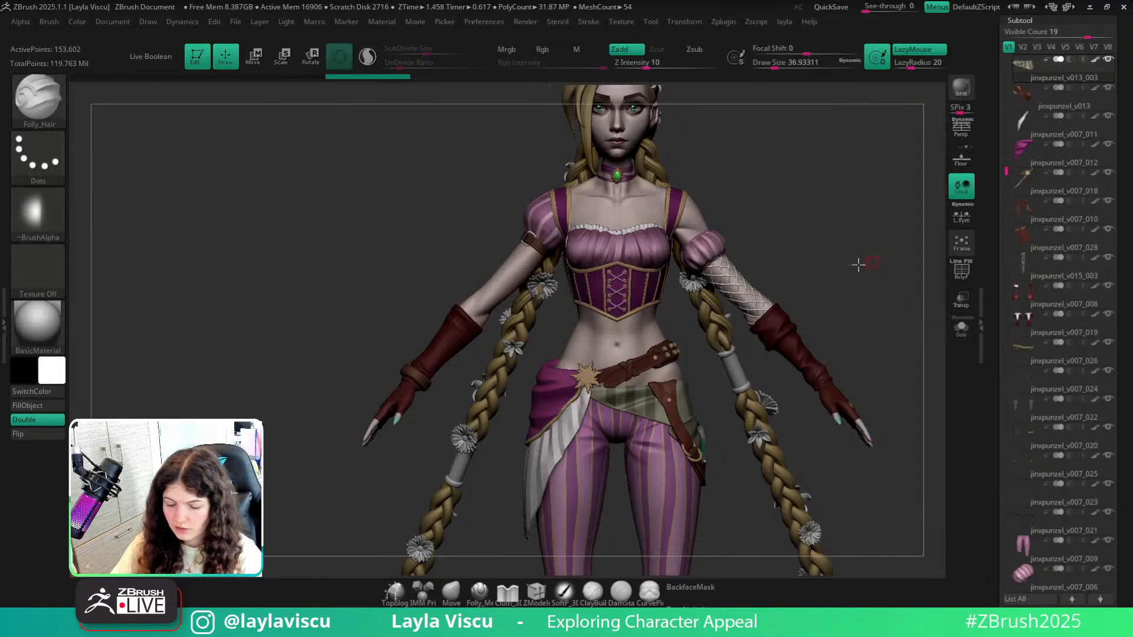
{"action": "left_click_drag", "start_coordinate": [857, 260], "coordinate": [734, 253]}
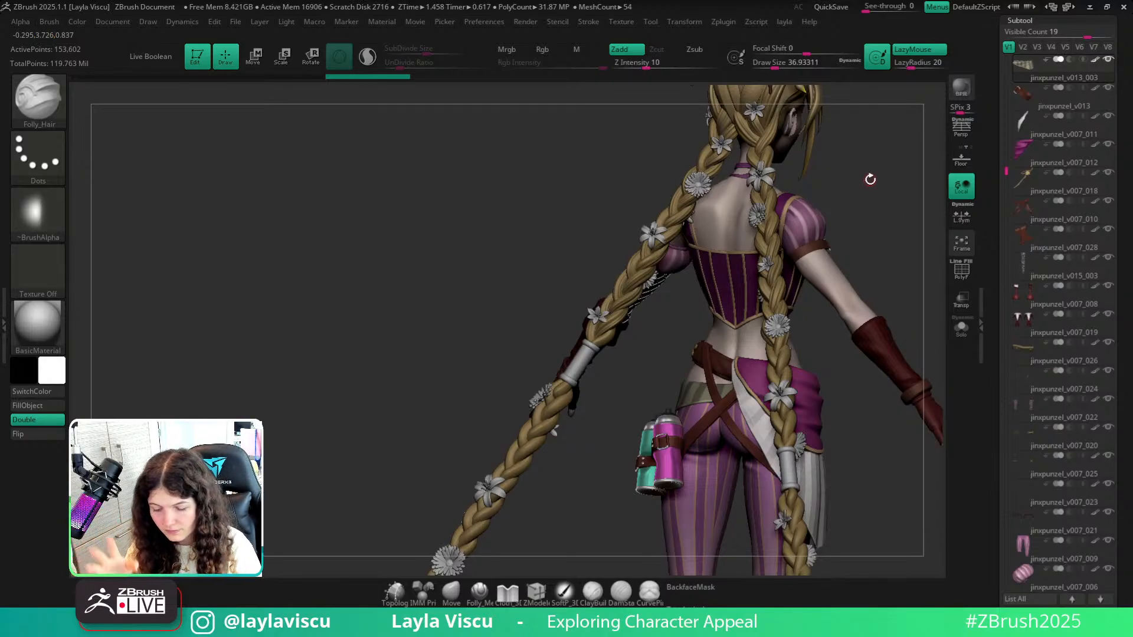
{"action": "left_click_drag", "start_coordinate": [865, 195], "coordinate": [819, 158]}
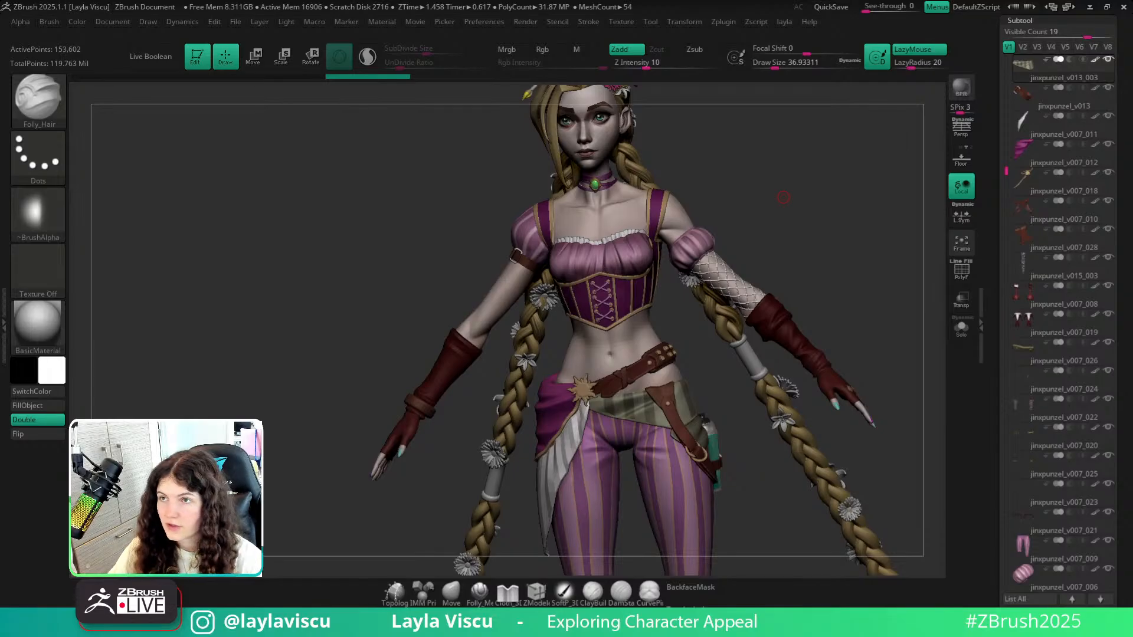
Switch to the Jinx-punzel project on ArtStation and examine its UV layout and texture-size sheet.
{"action": "left_click_drag", "start_coordinate": [1091, 0], "coordinate": [487, 214]}
{"action": "double_click", "coordinate": [487, 215]}
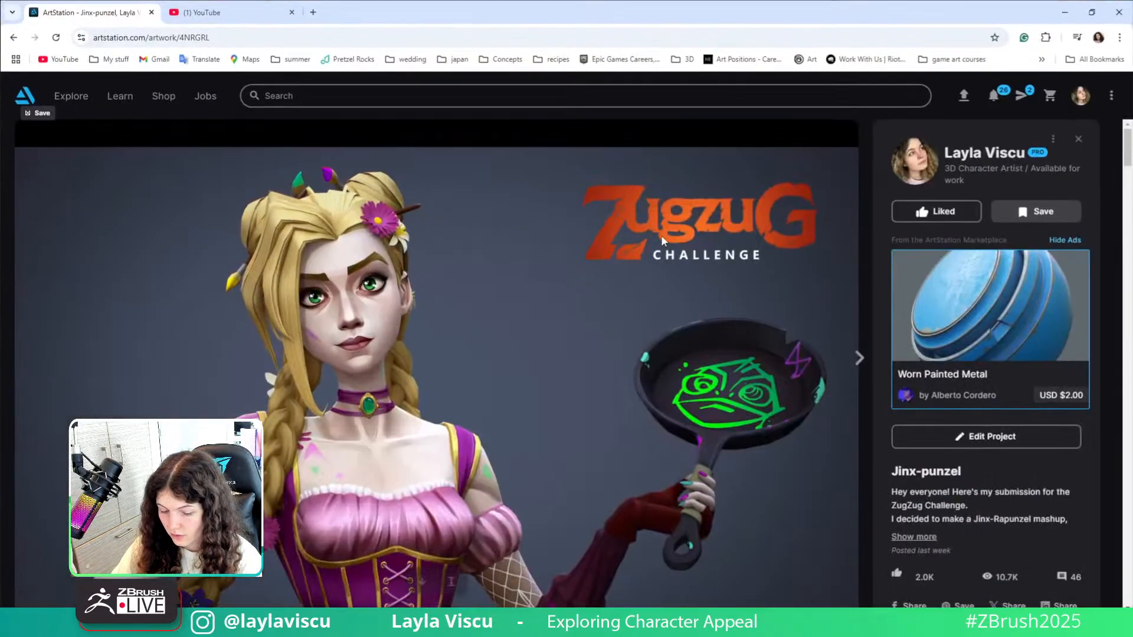
{"action": "scroll", "coordinate": [662, 239], "scroll_direction": "down", "scroll_amount": 20}
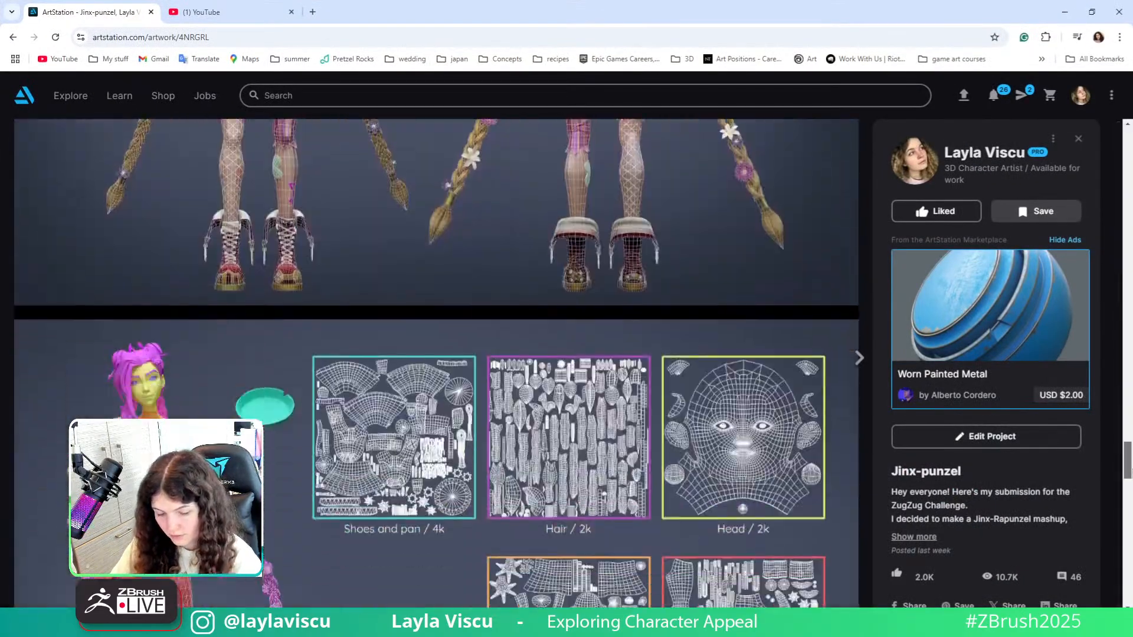
{"action": "scroll", "coordinate": [549, 386], "scroll_direction": "down", "scroll_amount": 3}
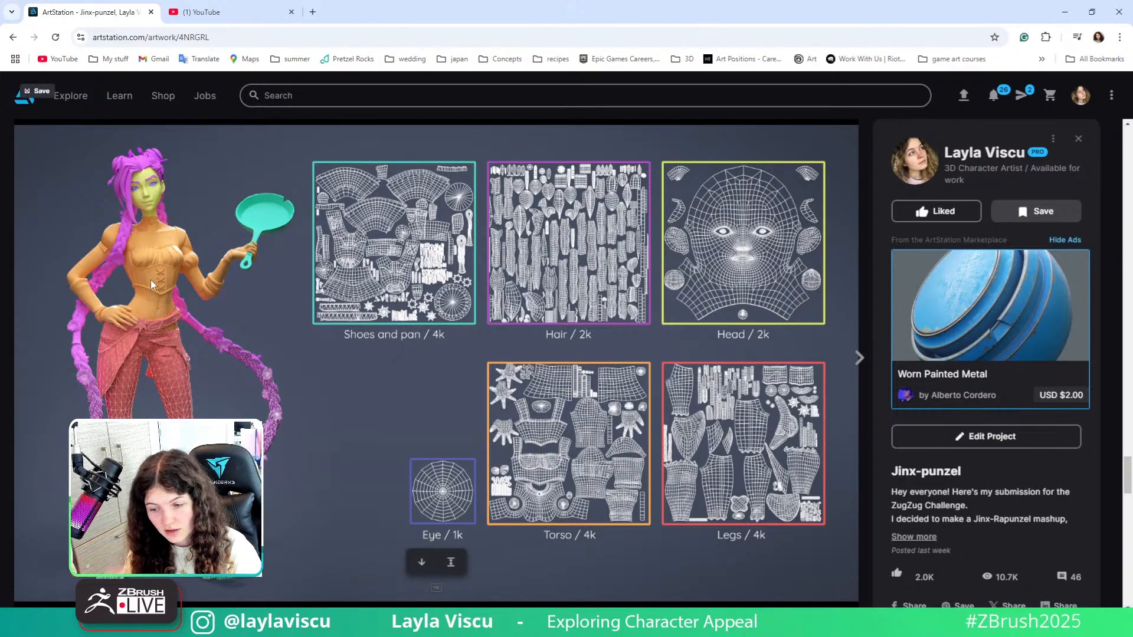
Return to ZBrush and review the Decimation Master presets for the plaid hip cloth, including the 150k option.
{"action": "left_click", "coordinate": [1065, 12]}
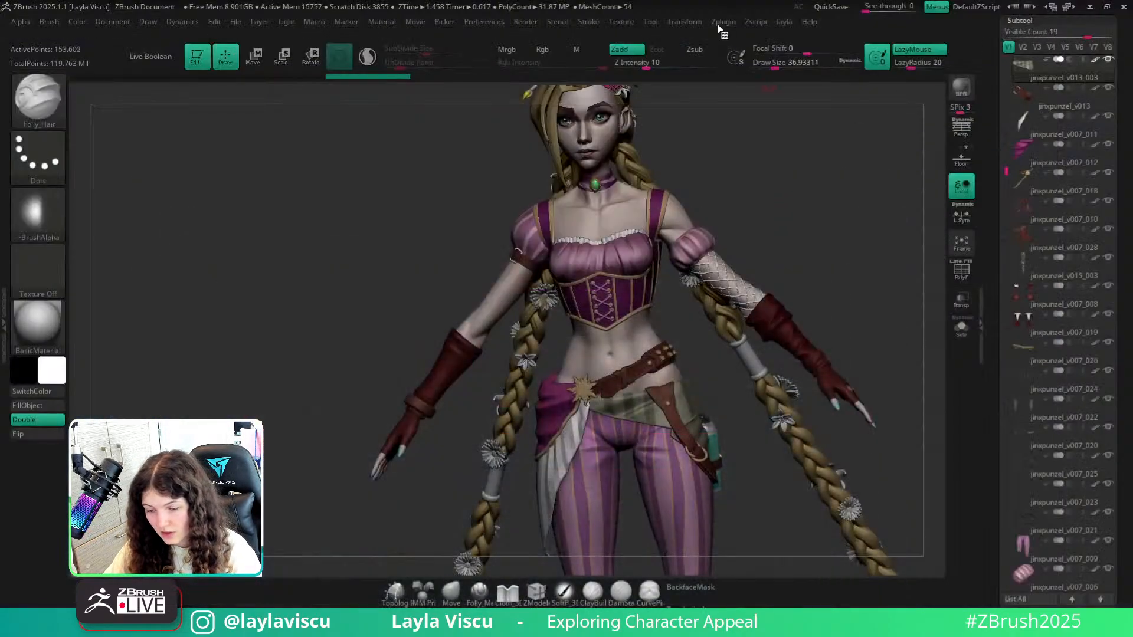
{"action": "left_click", "coordinate": [721, 23]}
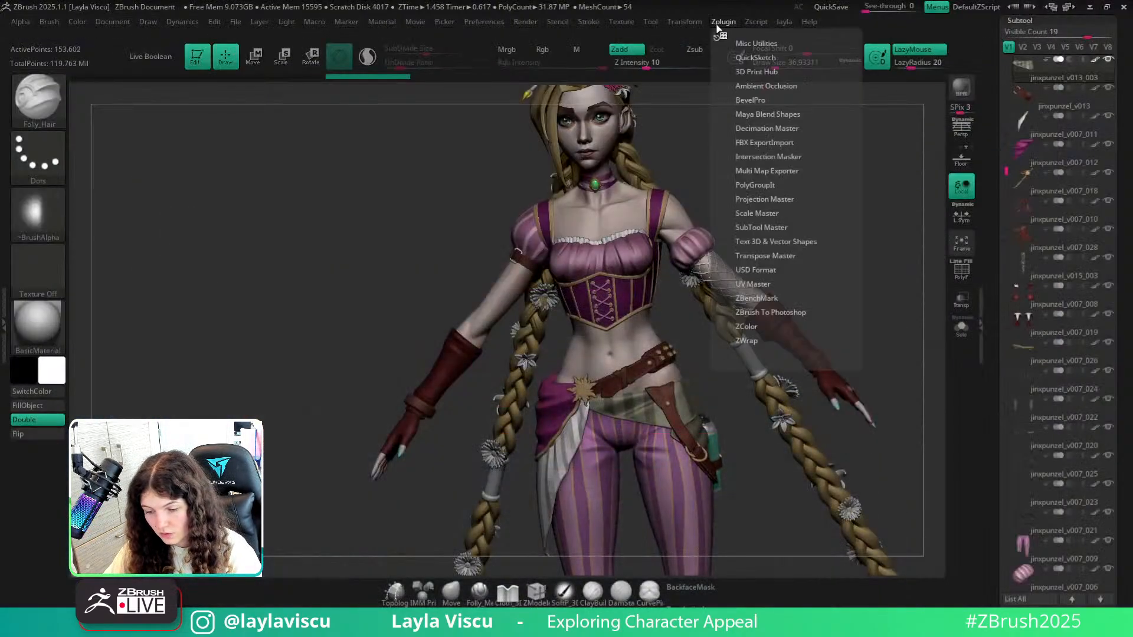
{"action": "left_click", "coordinate": [762, 128]}
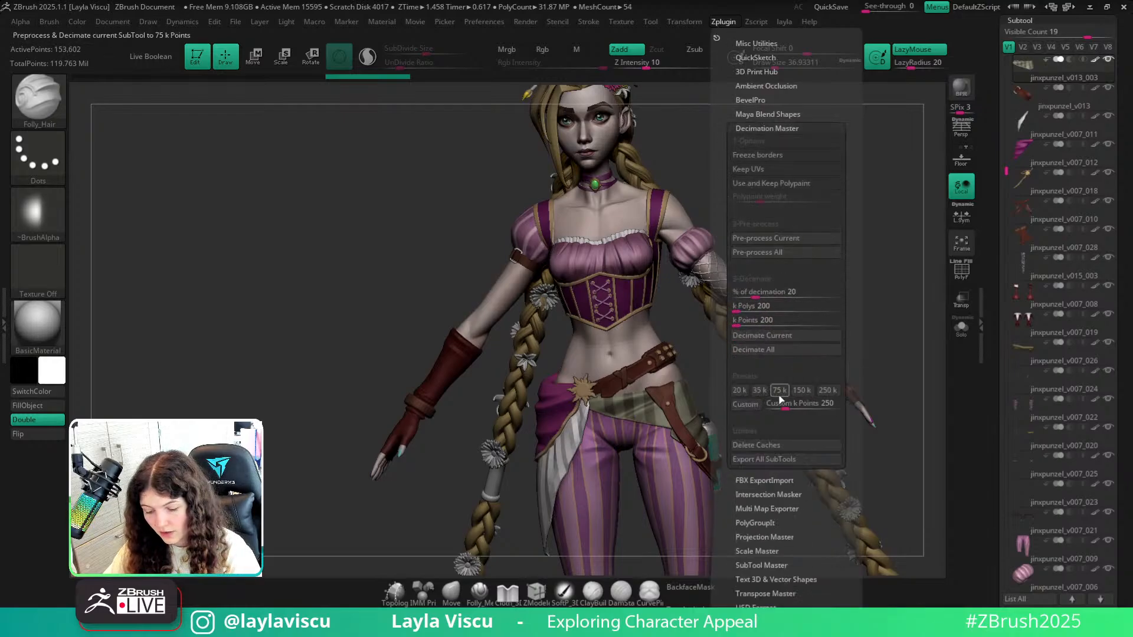
{"action": "left_click", "coordinate": [800, 390]}
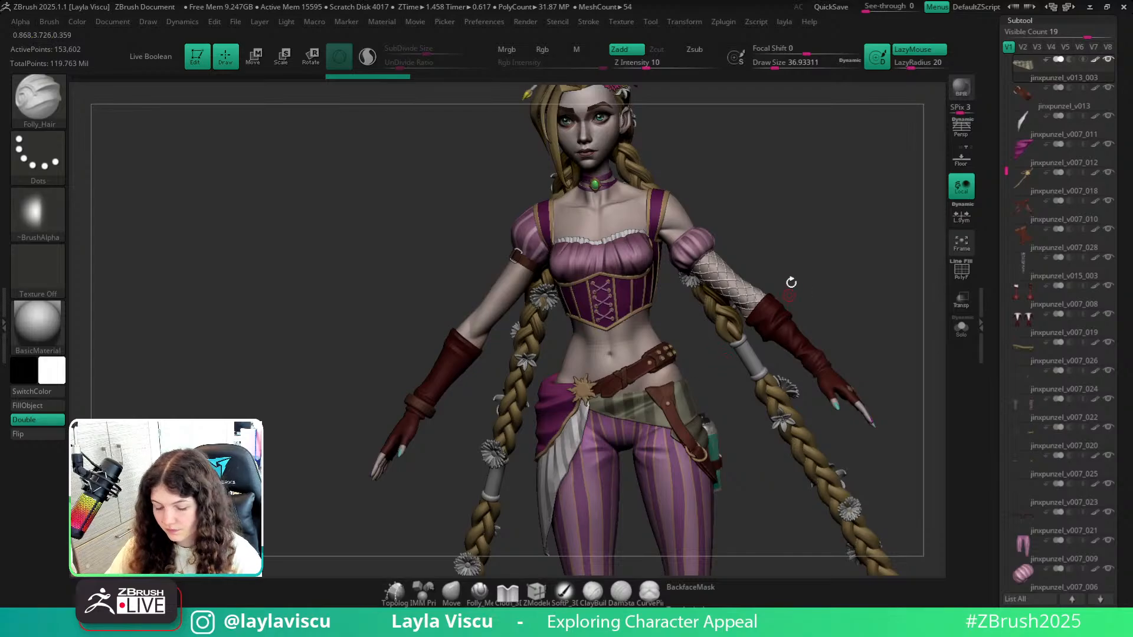
Inspect the studded belt, sun buckle and layered hip cloths up close and within the full costume.
{"action": "left_click_drag", "start_coordinate": [802, 266], "coordinate": [648, 222]}
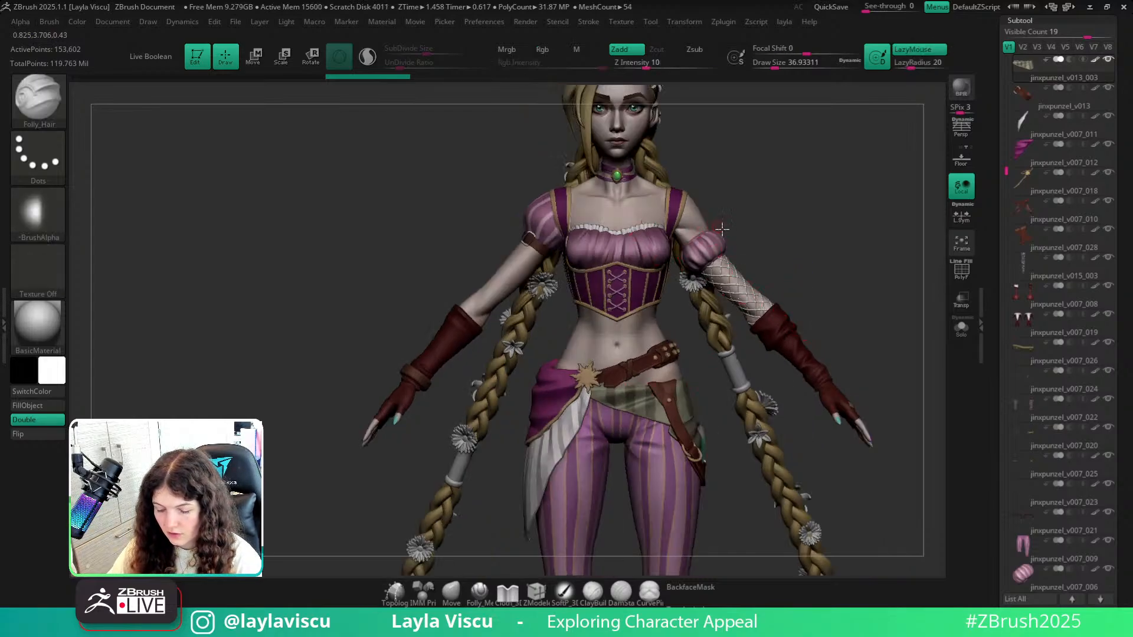
{"action": "right_click_drag", "start_coordinate": [826, 330], "coordinate": [873, 560], "text": "ctrl"}
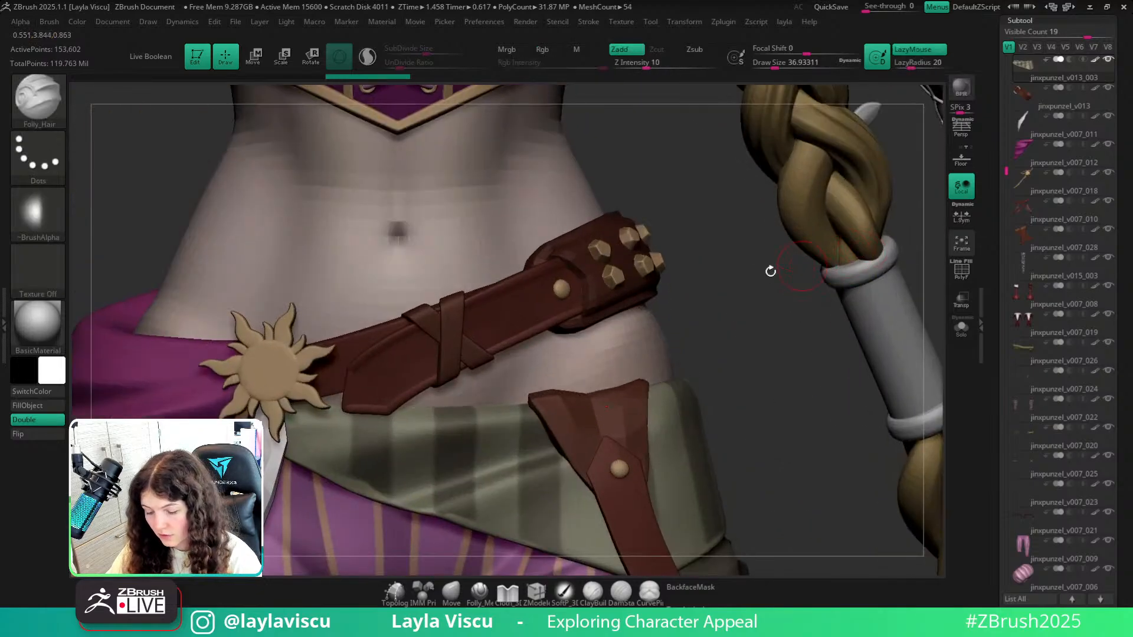
{"action": "right_click_drag", "start_coordinate": [772, 270], "coordinate": [581, 608], "text": "alt"}
{"action": "mouse_move", "coordinate": [716, 353]}
{"action": "right_mouse_down", "text": "alt"}
{"action": "mouse_move", "coordinate": [697, 352]}
{"action": "mouse_move", "coordinate": [649, 142]}
{"action": "right_mouse_up", "text": "alt"}
{"action": "right_click_drag", "start_coordinate": [649, 142], "coordinate": [587, 393], "text": "alt"}
{"action": "right_click_drag", "start_coordinate": [587, 394], "coordinate": [729, 196]}
{"action": "right_click_drag", "start_coordinate": [683, 248], "coordinate": [673, 171], "text": "ctrl"}
{"action": "right_click_drag", "start_coordinate": [674, 330], "coordinate": [616, 221], "text": "alt"}
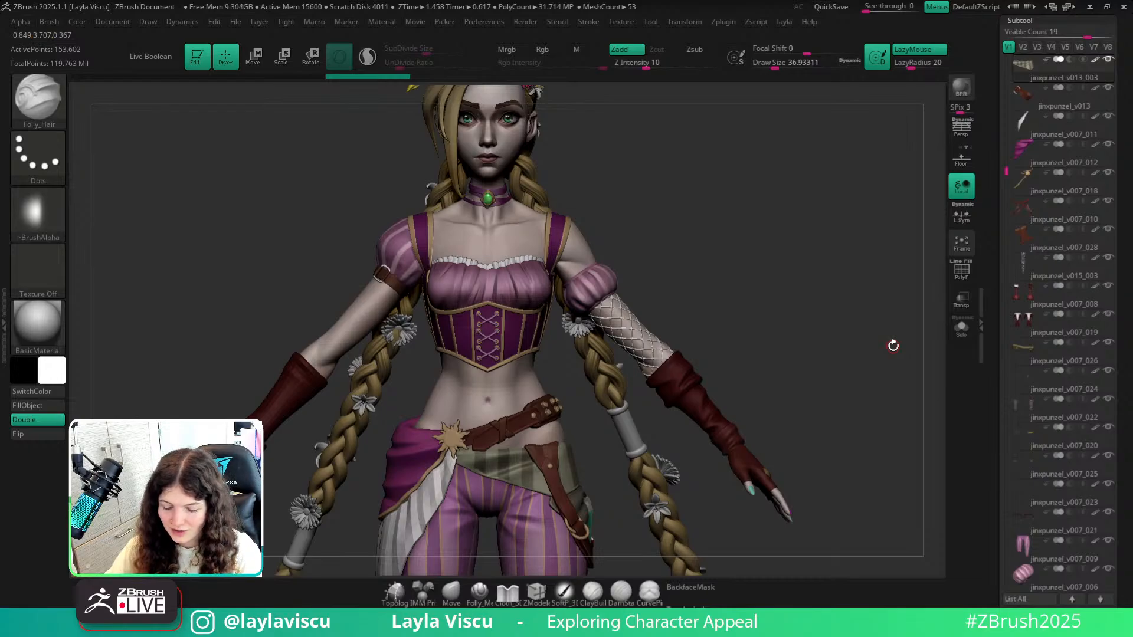
Review the UV sets for shoes, hair, head, torso and legs on ArtStation again, ending back in ZBrush.
{"action": "right_click_drag", "start_coordinate": [730, 323], "coordinate": [745, 265]}
{"action": "key", "text": "alt+Tab"}
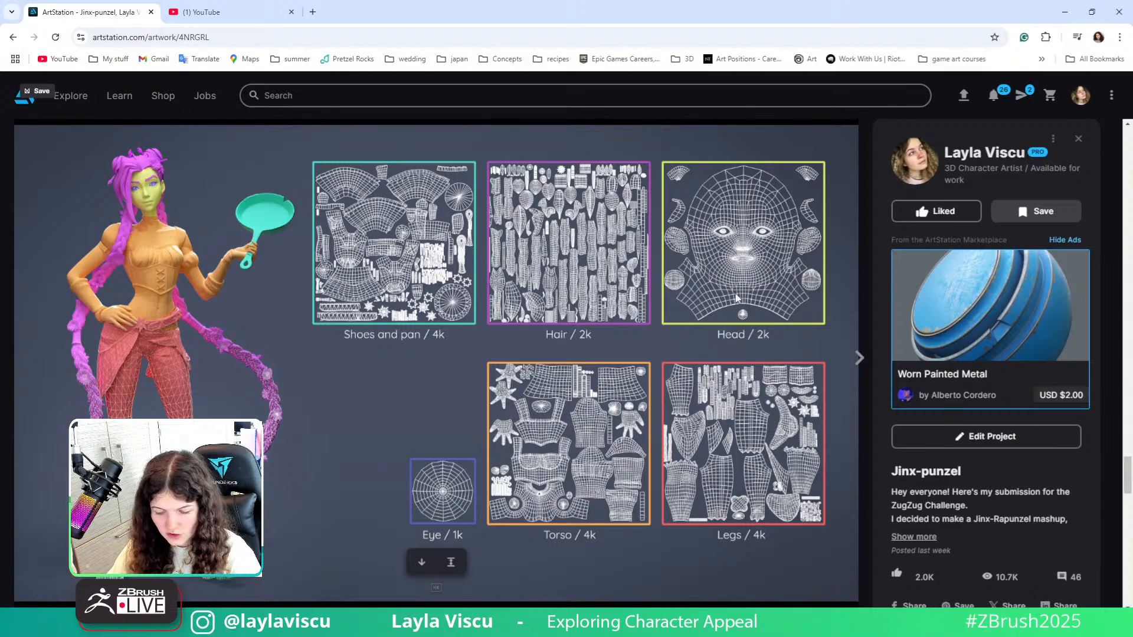
{"action": "left_click", "coordinate": [1066, 12]}
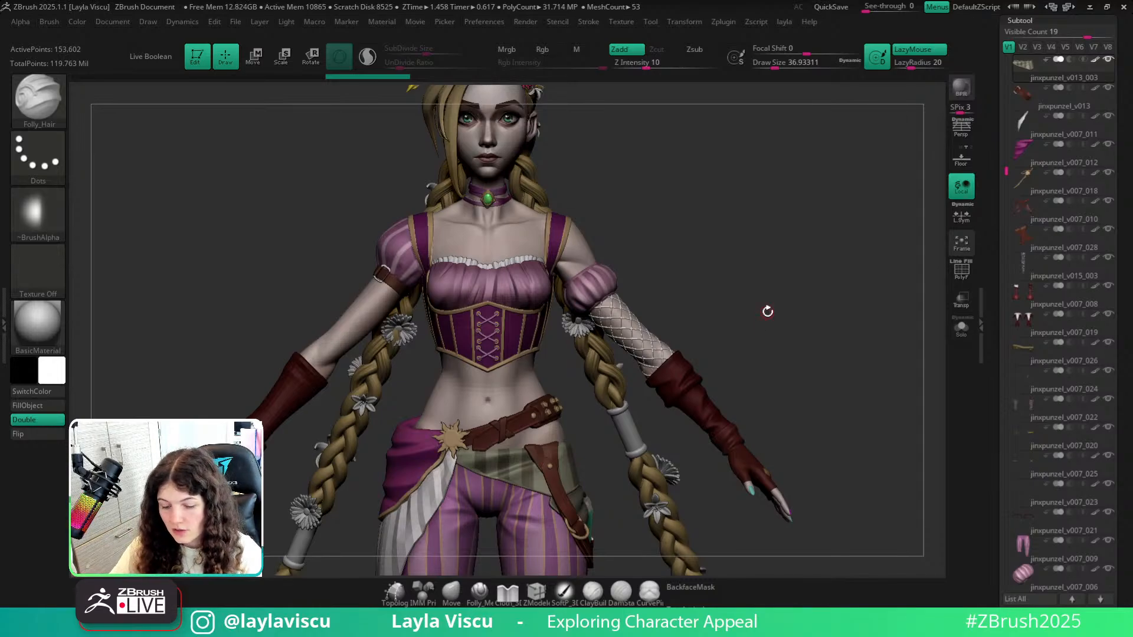
Isolate the plaid hip cloth and the braids in turn, review the braids' Geometry and ZRemesher settings, and show the full character again.
{"action": "left_click", "coordinate": [957, 340]}
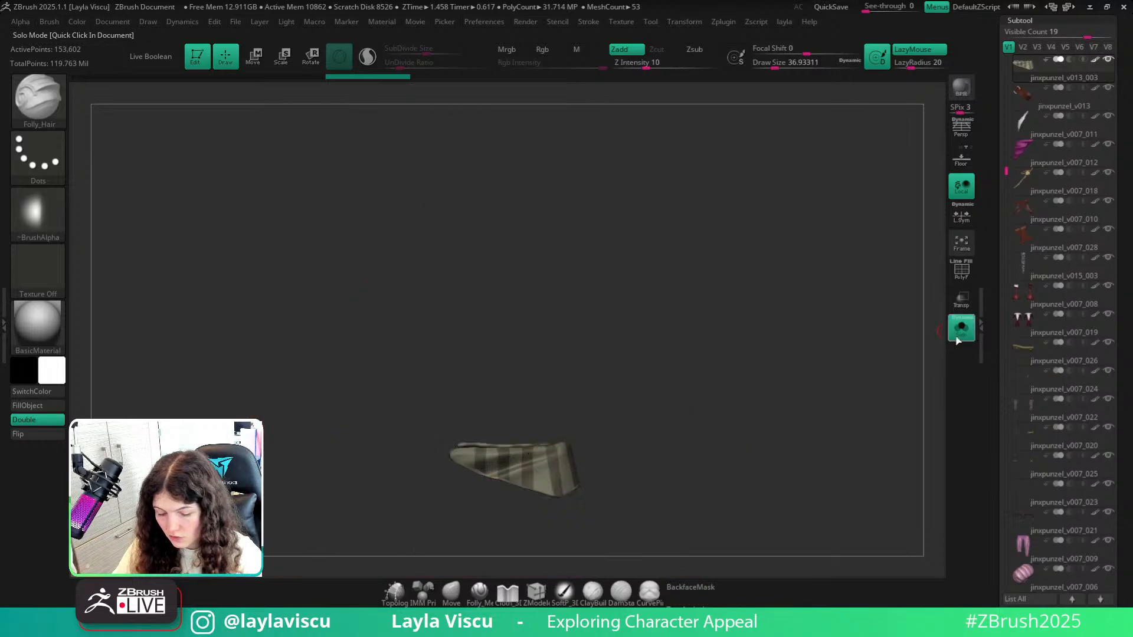
{"action": "left_click", "coordinate": [954, 334]}
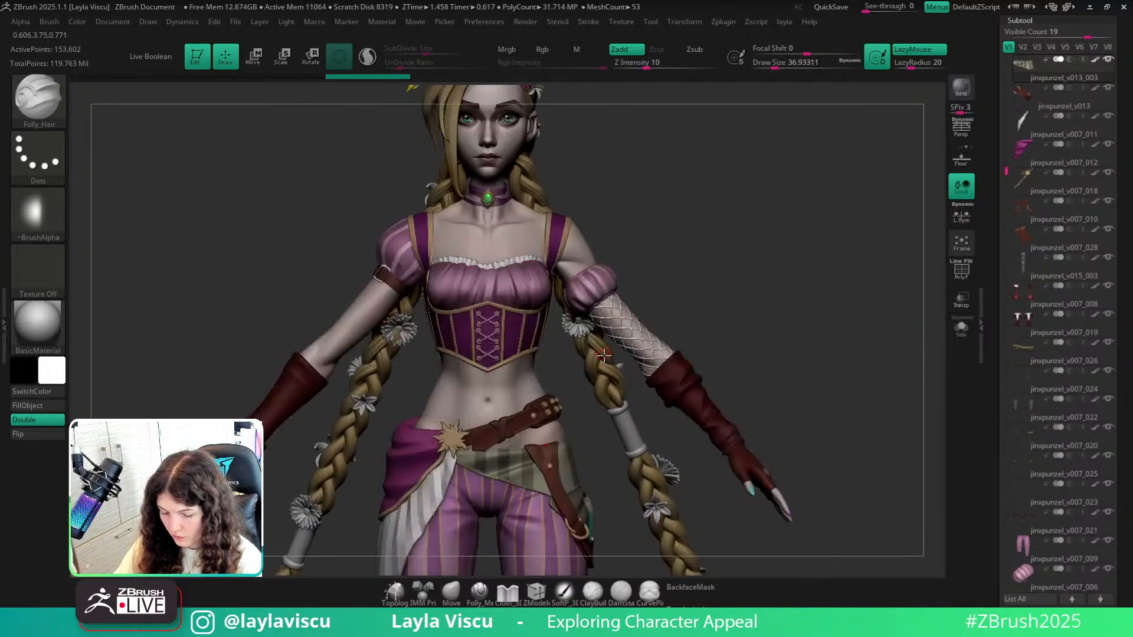
{"action": "left_click", "coordinate": [604, 355], "text": "alt"}
{"action": "left_click", "coordinate": [957, 335]}
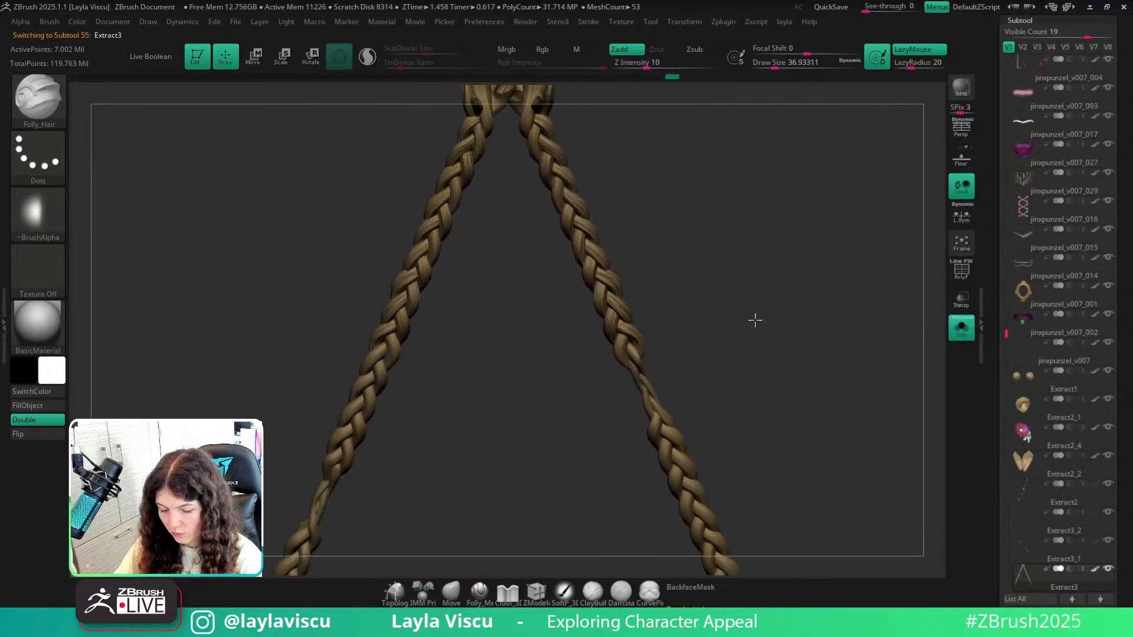
{"action": "scroll", "coordinate": [1128, 424], "scroll_direction": "down", "scroll_amount": 5}
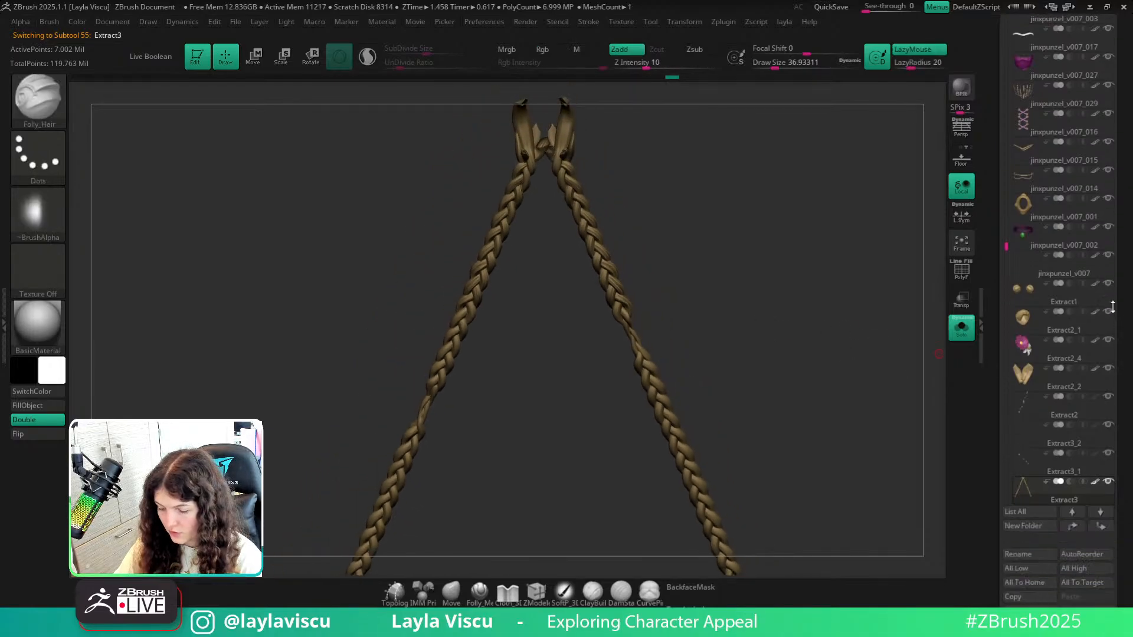
{"action": "left_click_drag", "start_coordinate": [1128, 423], "coordinate": [1127, 264]}
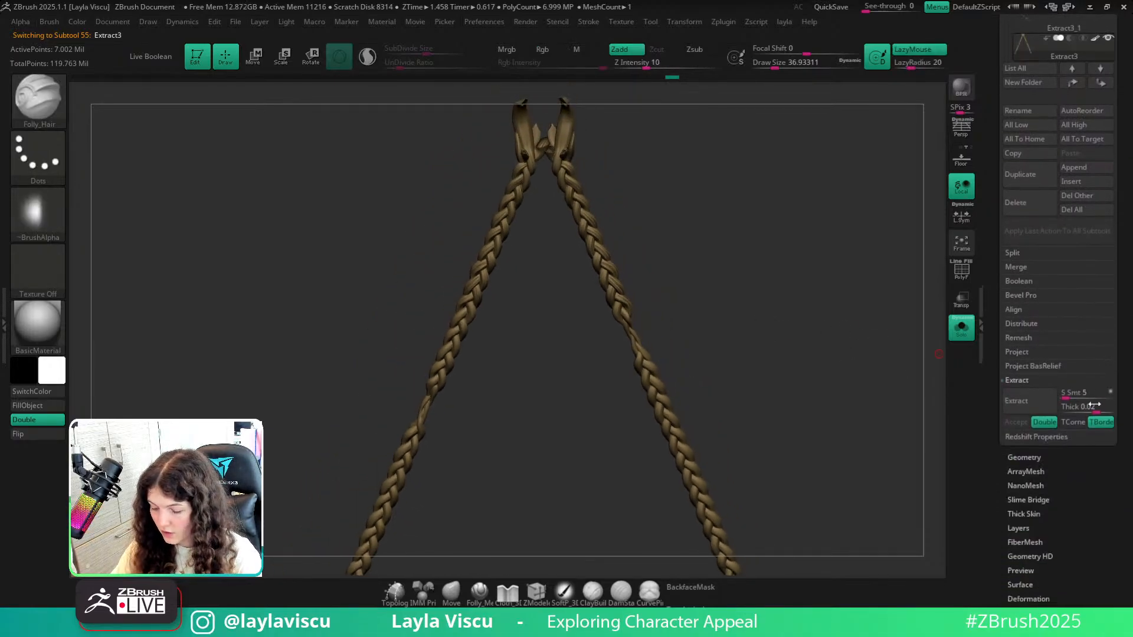
{"action": "left_click", "coordinate": [1022, 457]}
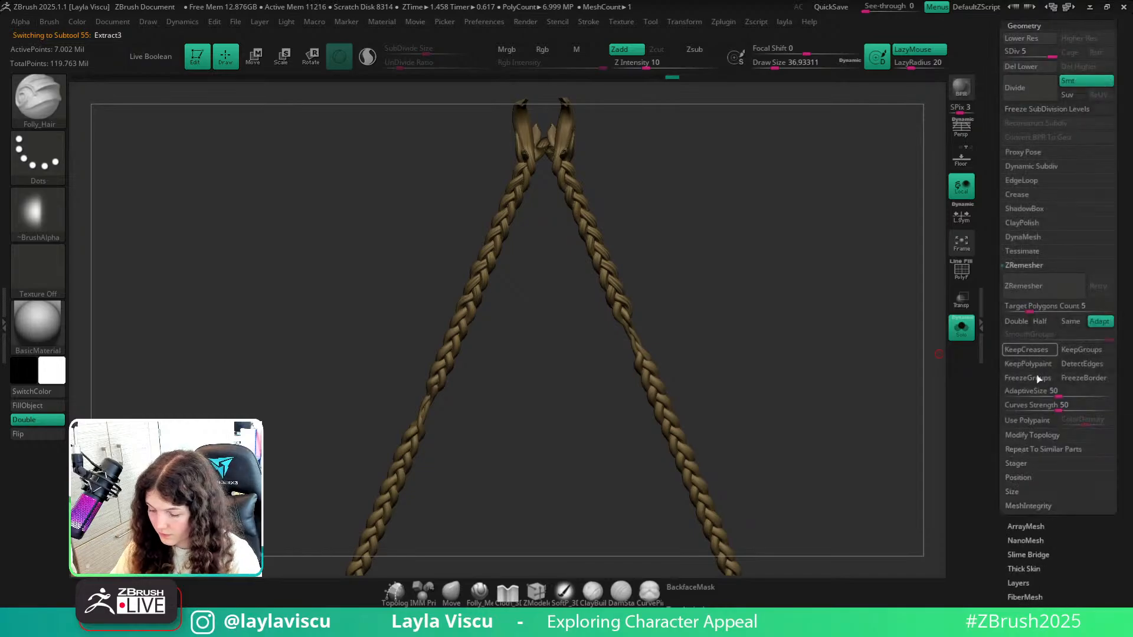
{"action": "left_click", "coordinate": [961, 328]}
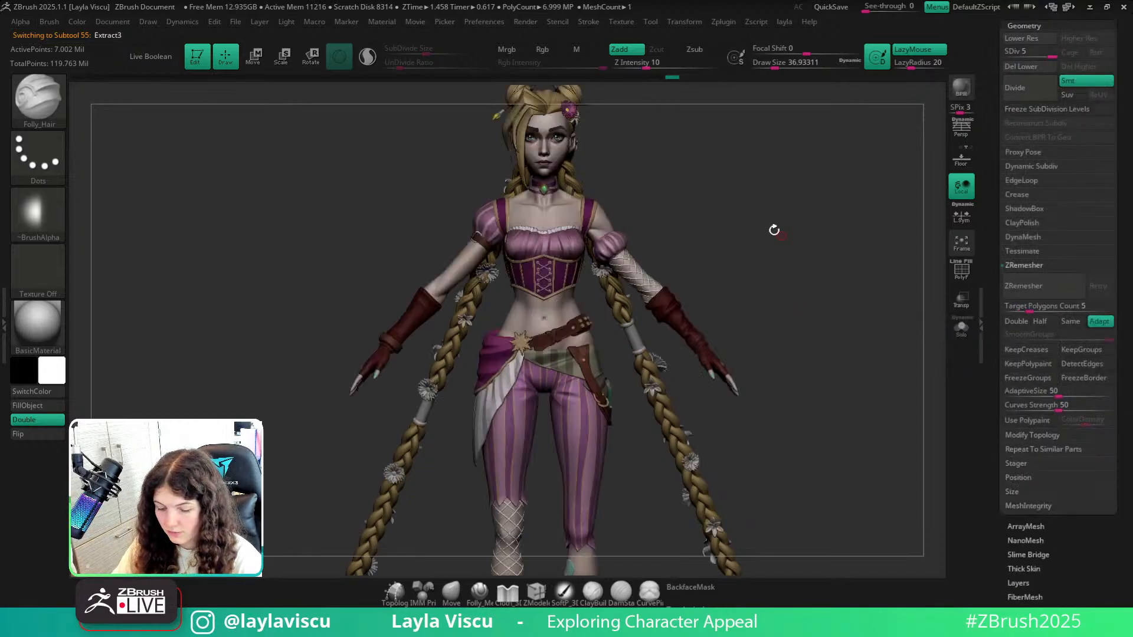
Apply the Contrast deformation twice to the braids while viewing them from the character's back.
{"action": "left_click_drag", "start_coordinate": [773, 259], "coordinate": [718, 268]}
{"action": "right_click_drag", "start_coordinate": [719, 268], "coordinate": [713, 281], "text": "ctrl"}
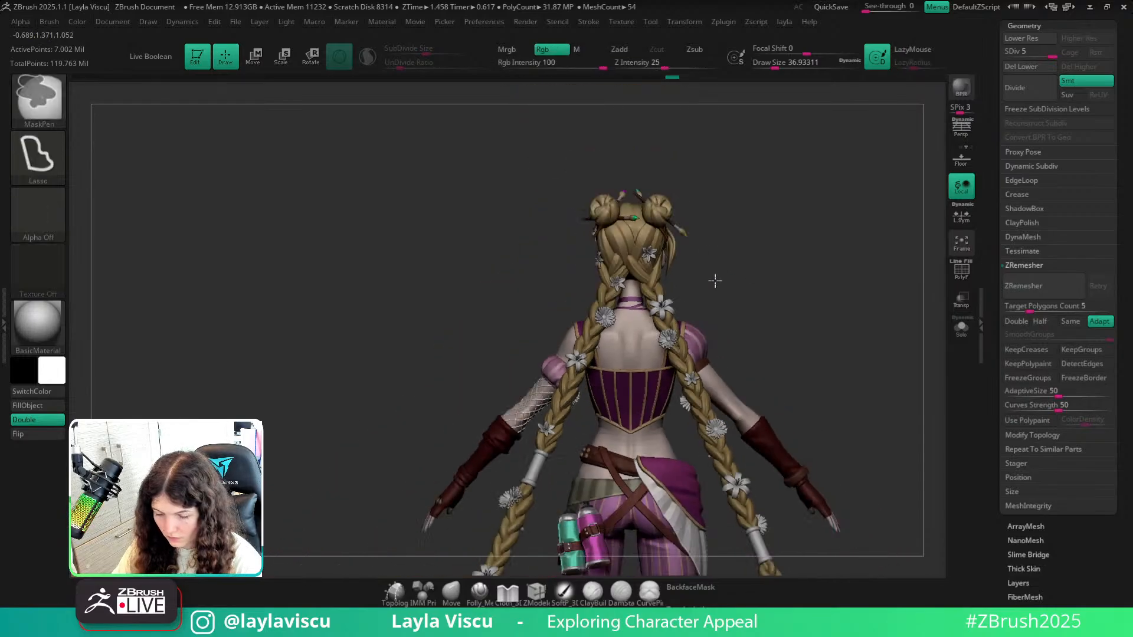
{"action": "left_click_drag", "start_coordinate": [713, 281], "coordinate": [749, 330]}
{"action": "right_click_drag", "start_coordinate": [749, 331], "coordinate": [779, 424], "text": "ctrl"}
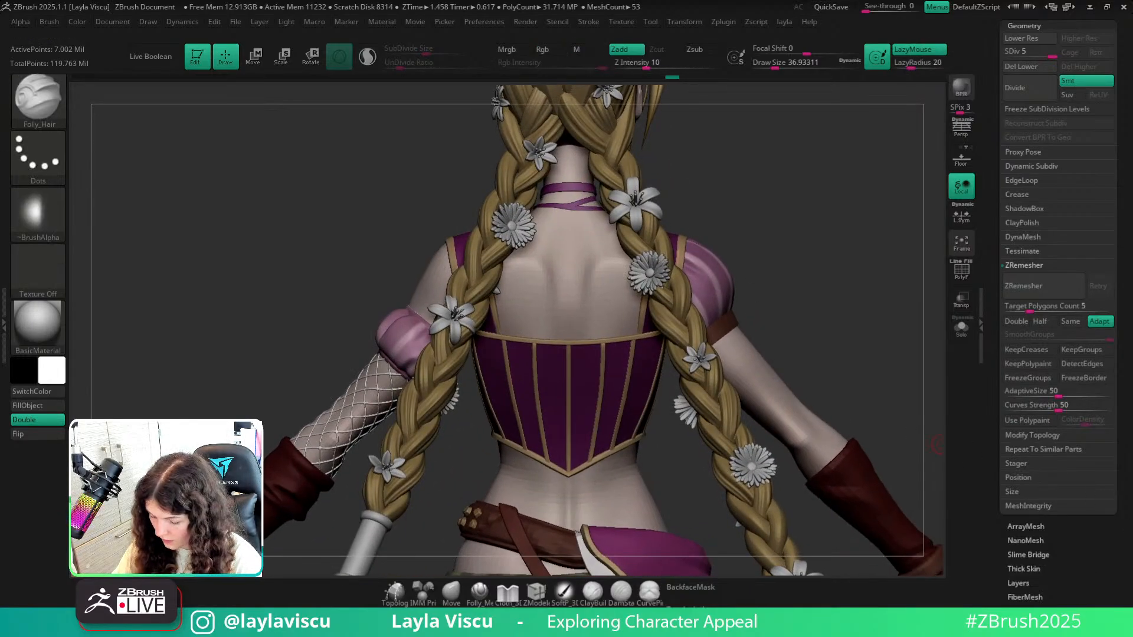
{"action": "left_click_drag", "start_coordinate": [1123, 565], "coordinate": [1123, 466]}
{"action": "left_click", "coordinate": [1036, 555]}
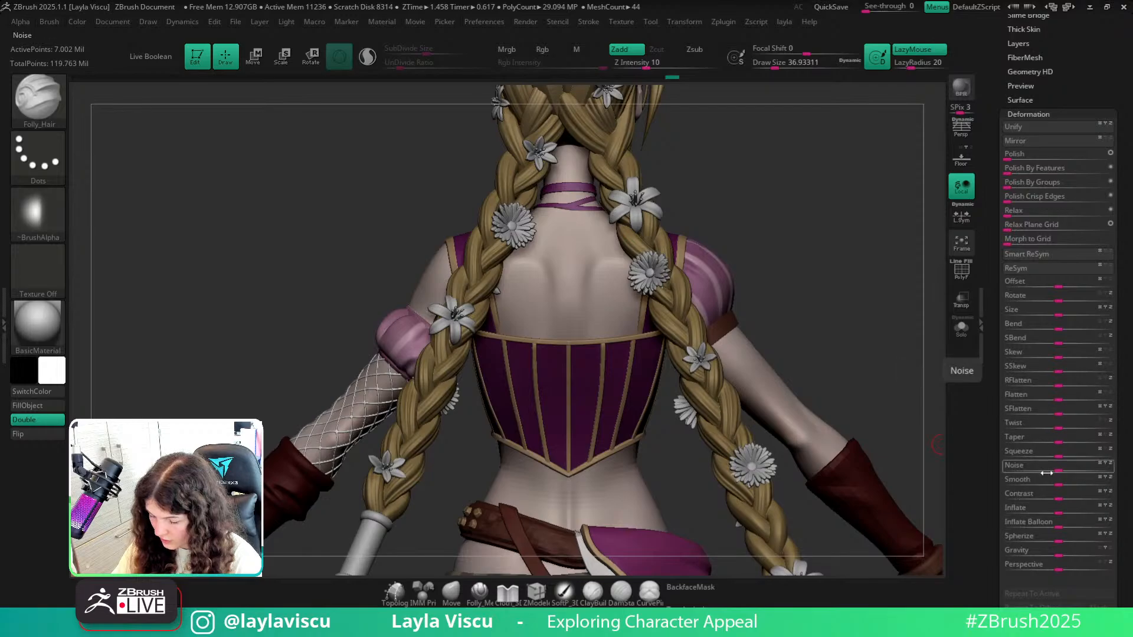
{"action": "left_click", "coordinate": [1081, 498]}
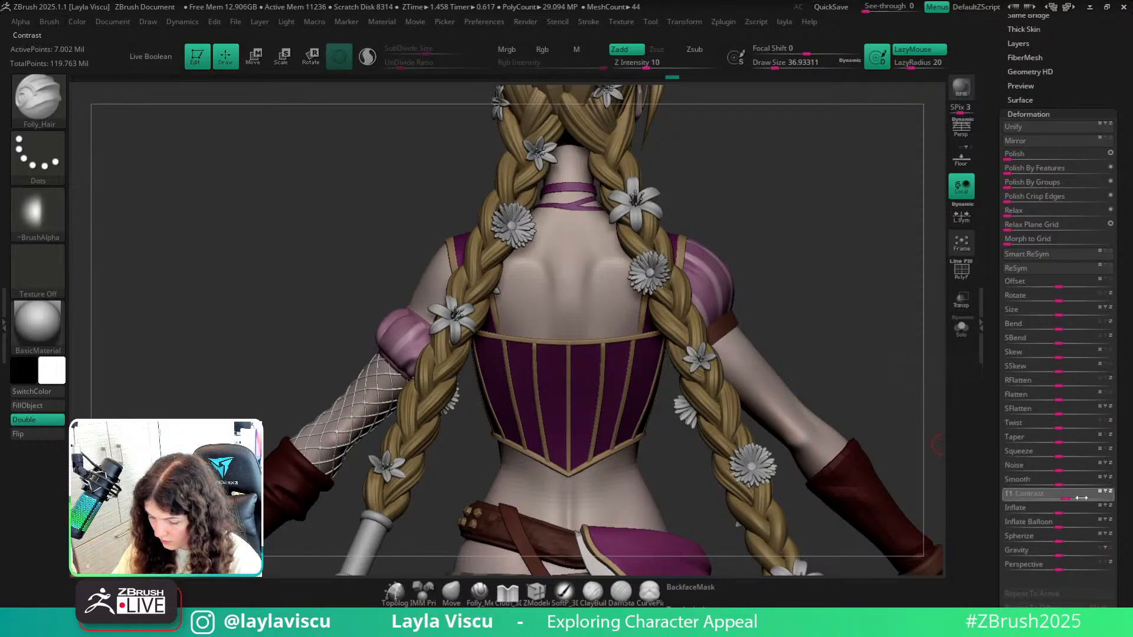
{"action": "left_click", "coordinate": [1081, 497]}
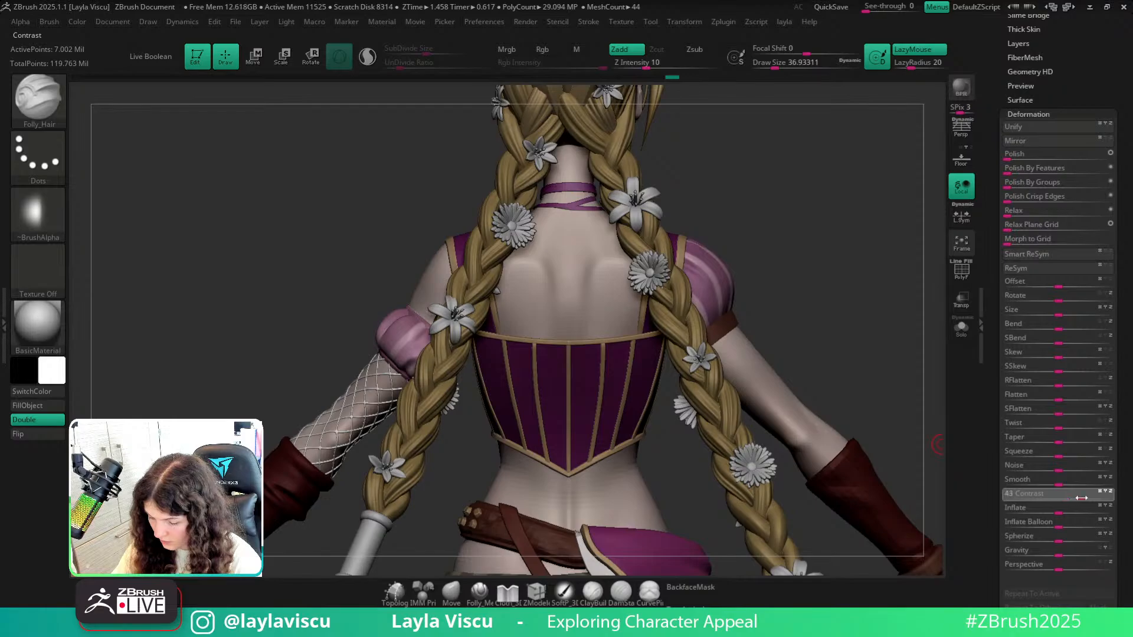
{"action": "mouse_move", "coordinate": [779, 321]}
{"action": "left_mouse_down"}
{"action": "mouse_move", "coordinate": [848, 328]}
{"action": "mouse_move", "coordinate": [827, 336]}
{"action": "left_mouse_up"}
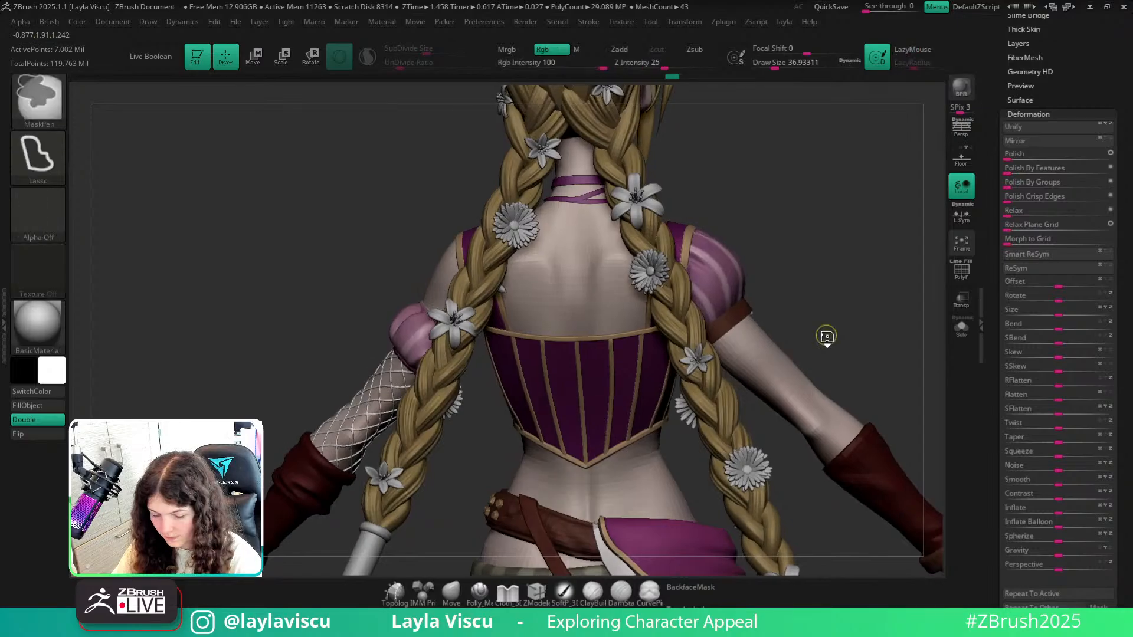
Save the tool over the existing jinxpunzel_3dprint_prep_v001 file in the zbrush folder.
{"action": "left_click_drag", "start_coordinate": [1070, 59], "coordinate": [1069, 342]}
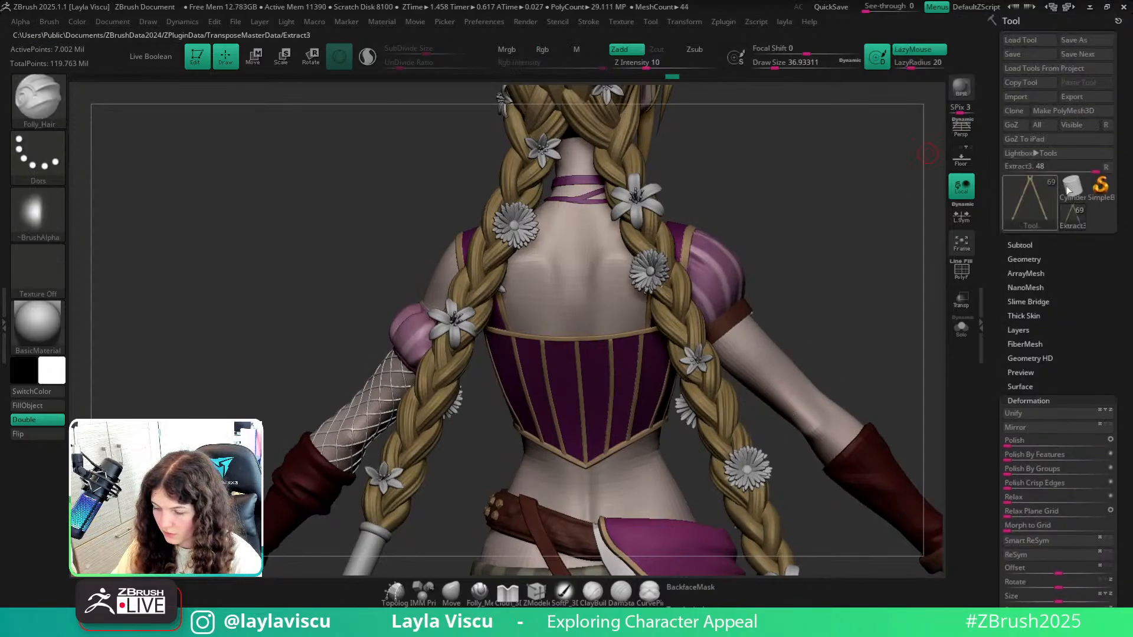
{"action": "left_click", "coordinate": [1078, 44]}
{"action": "double_click", "coordinate": [392, 94]}
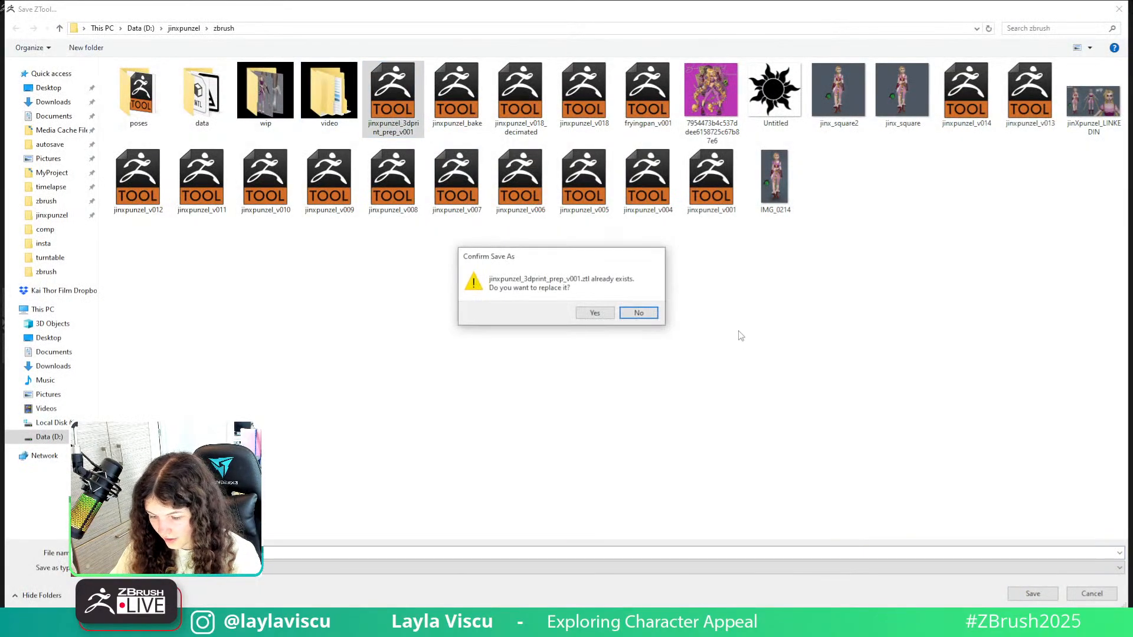
{"action": "left_click", "coordinate": [595, 313]}
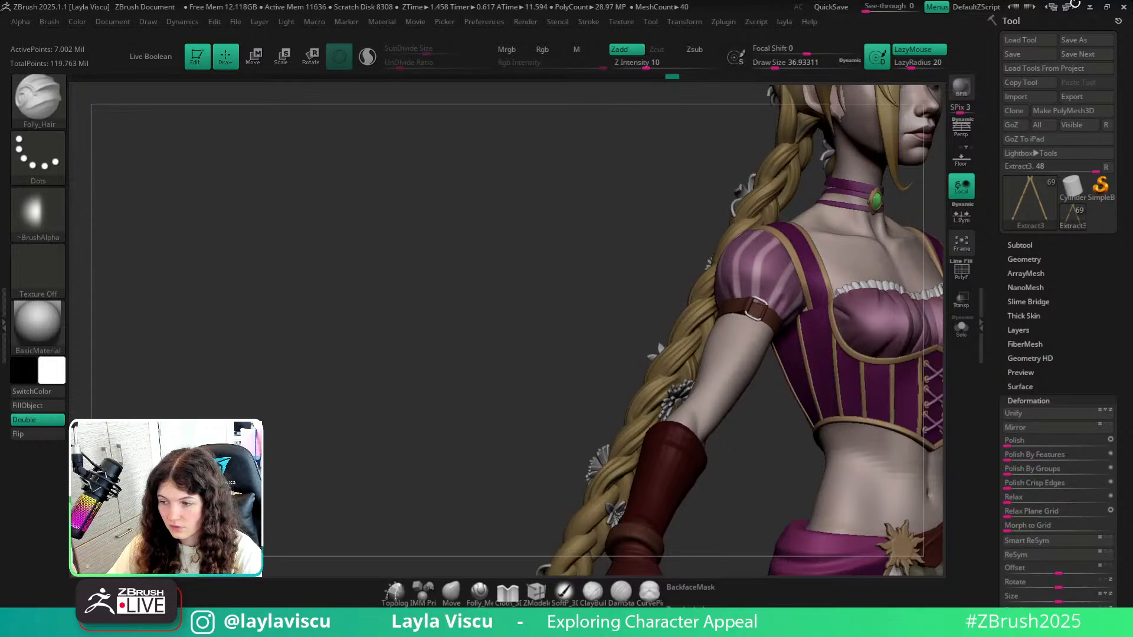
Check the UV sheet on ArtStation, return to ZBrush and examine the character's upper body and braids from the front.
{"action": "key", "text": "alt+Tab"}
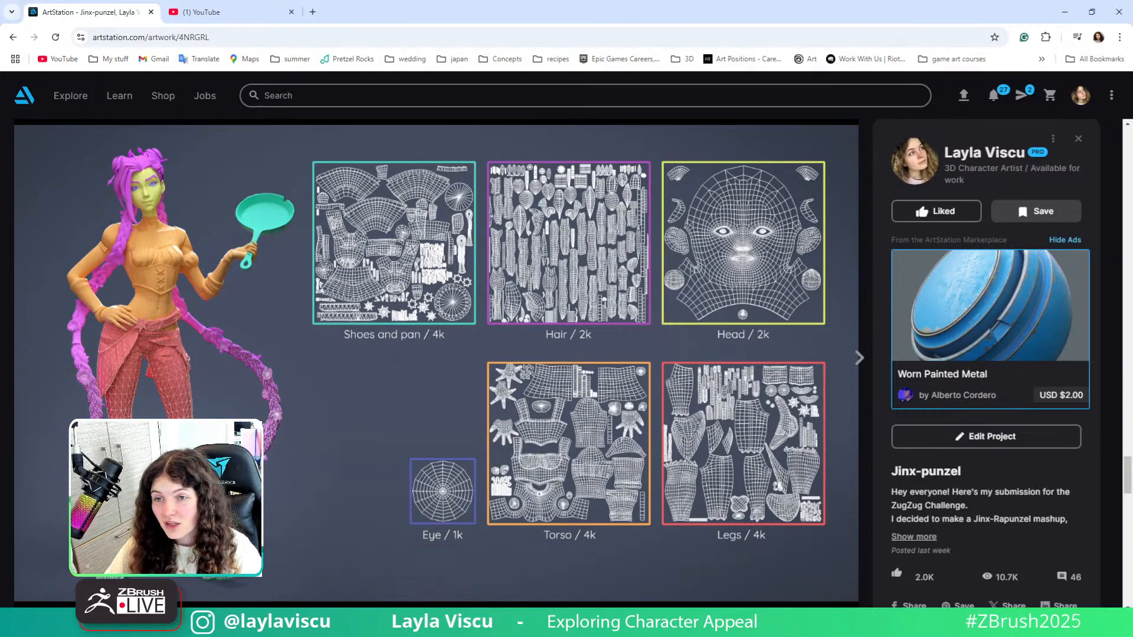
{"action": "key", "text": "alt+Tab"}
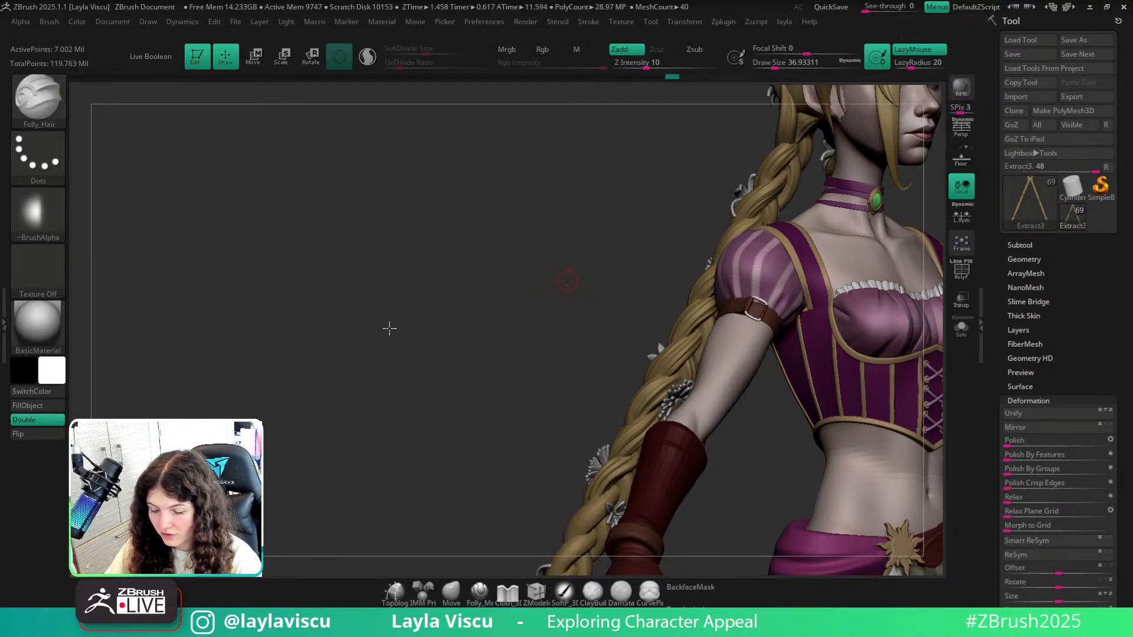
{"action": "mouse_move", "coordinate": [565, 283]}
{"action": "left_mouse_down", "text": "shift"}
{"action": "mouse_move", "coordinate": [817, 313]}
{"action": "mouse_move", "coordinate": [827, 267]}
{"action": "left_mouse_up", "text": "shift"}
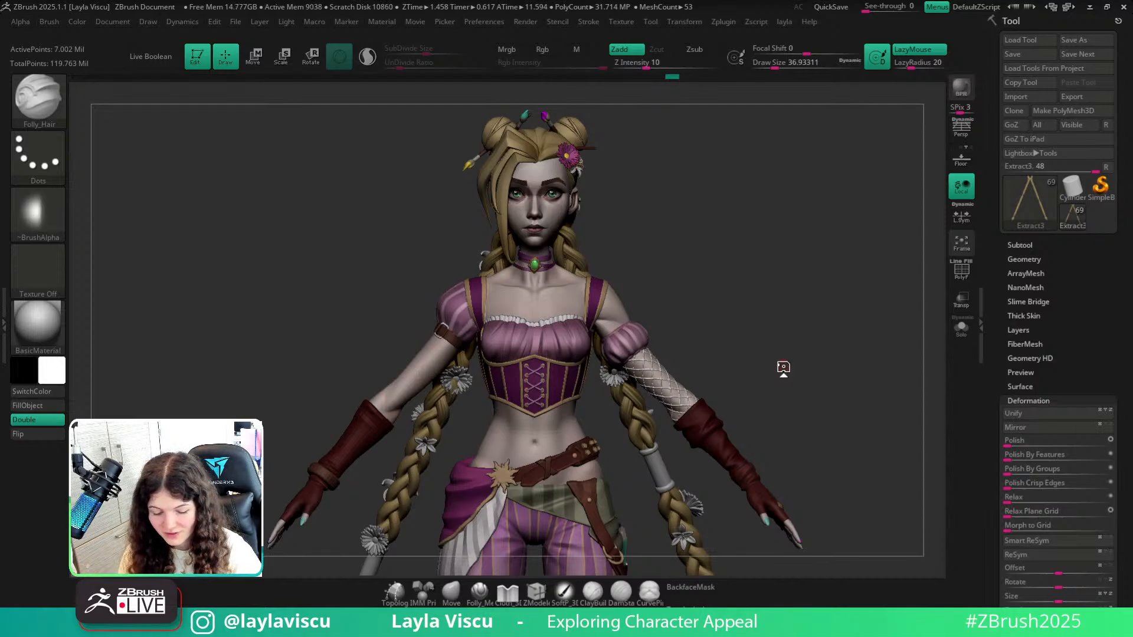
{"action": "left_click_drag", "start_coordinate": [787, 343], "coordinate": [727, 334]}
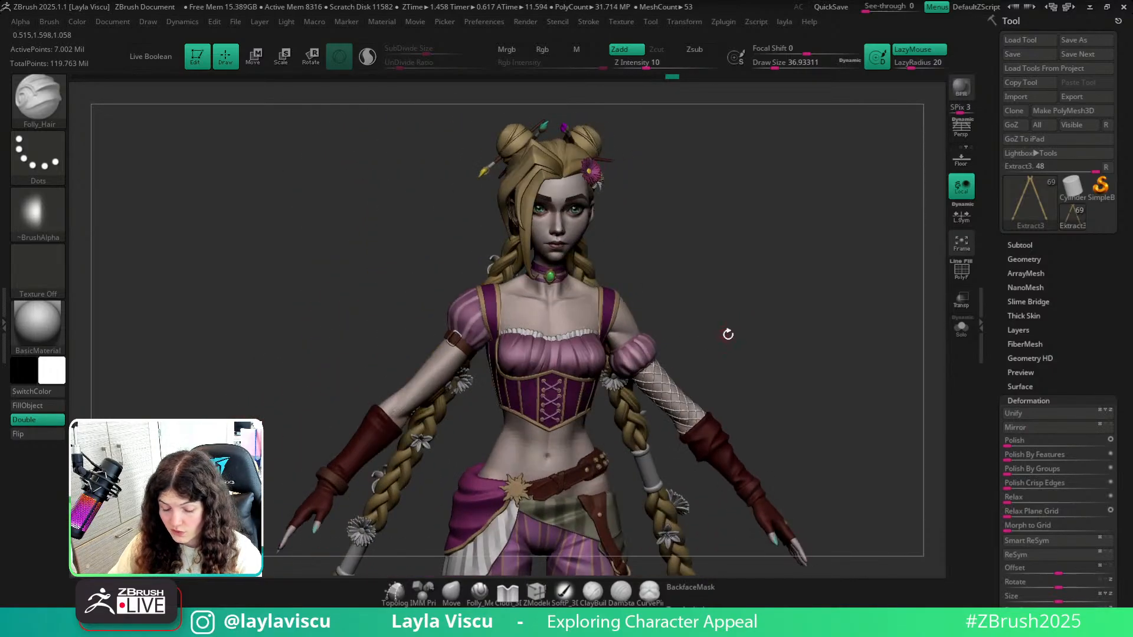
{"action": "mouse_move", "coordinate": [732, 337]}
{"action": "right_mouse_down", "text": "ctrl"}
{"action": "mouse_move", "coordinate": [683, 320]}
{"action": "mouse_move", "coordinate": [696, 336]}
{"action": "mouse_move", "coordinate": [720, 257]}
{"action": "mouse_move", "coordinate": [588, 211]}
{"action": "mouse_move", "coordinate": [718, 268]}
{"action": "right_mouse_up", "text": "ctrl"}
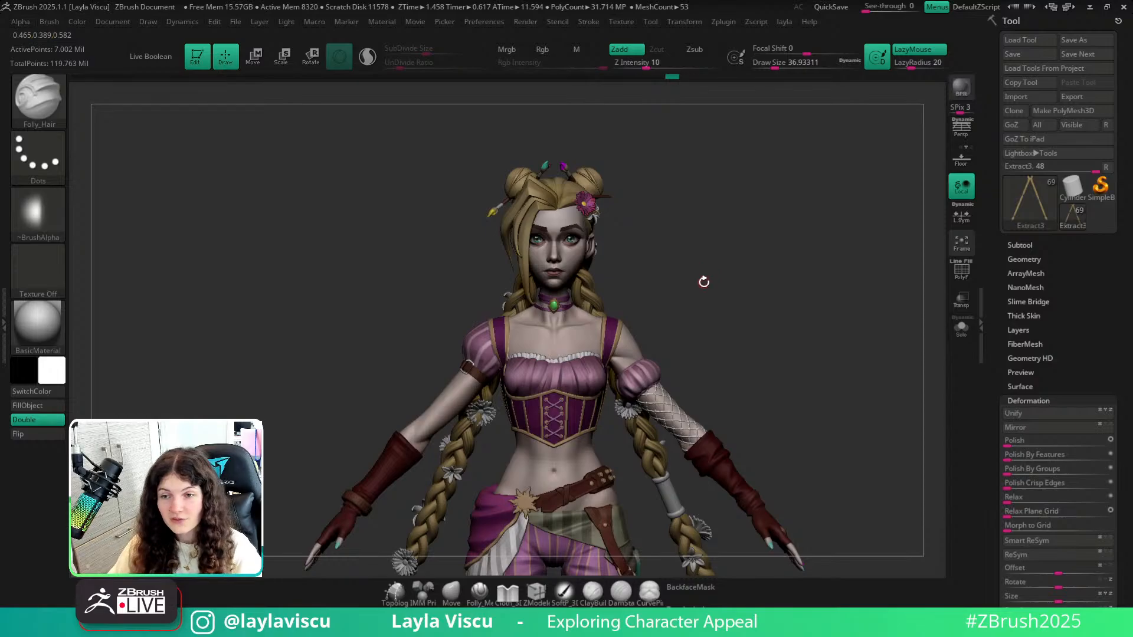